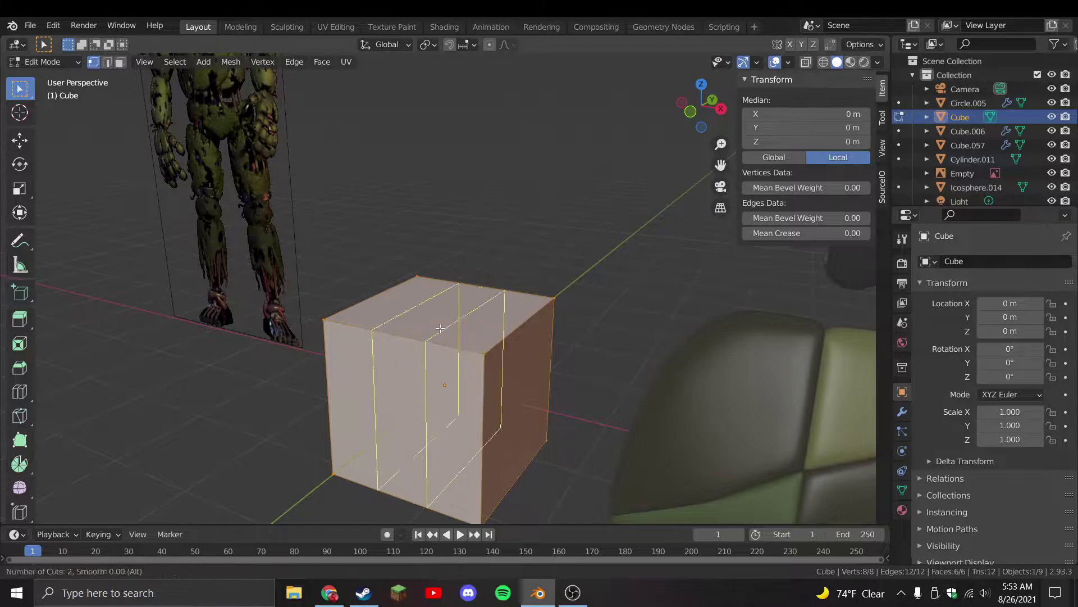
Add three evenly spaced loop cuts across the cube's width and three across its depth
{"action": "scroll", "coordinate": [443, 329], "scroll_direction": "up", "scroll_amount": 1}
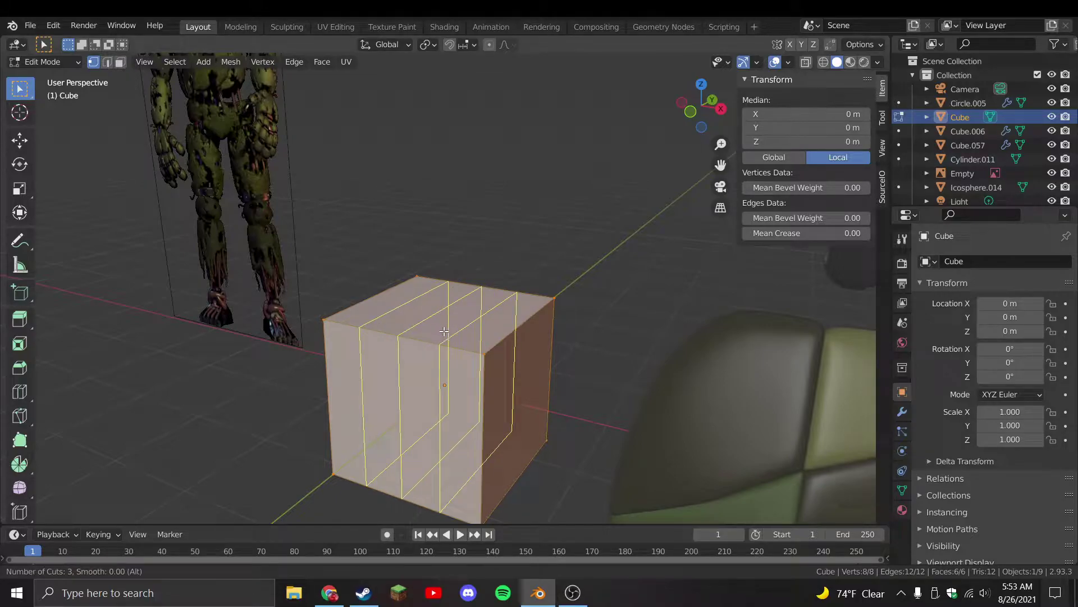
{"action": "left_click", "coordinate": [444, 331]}
{"action": "right_click", "coordinate": [444, 331]}
{"action": "middle_click_drag", "start_coordinate": [534, 329], "coordinate": [550, 315]}
{"action": "key", "text": "ctrl+r"}
{"action": "left_click", "coordinate": [489, 357]}
{"action": "right_click", "coordinate": [489, 357]}
{"action": "key", "text": "a"}
{"action": "right_click", "coordinate": [532, 340]}
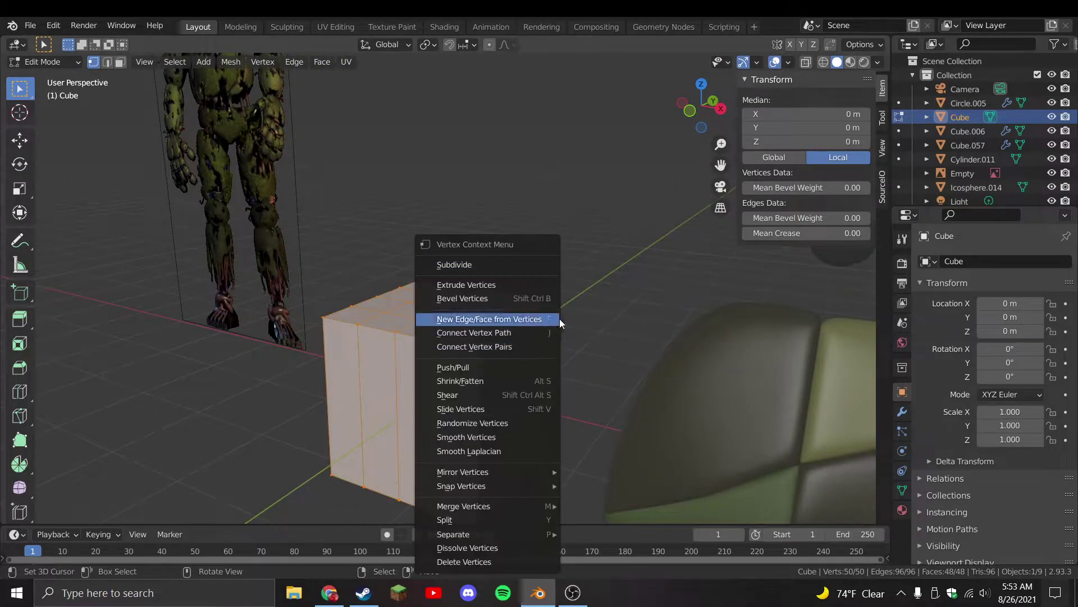
{"action": "scroll", "coordinate": [489, 405], "scroll_direction": "up", "scroll_amount": 2}
{"action": "right_click", "coordinate": [492, 405]}
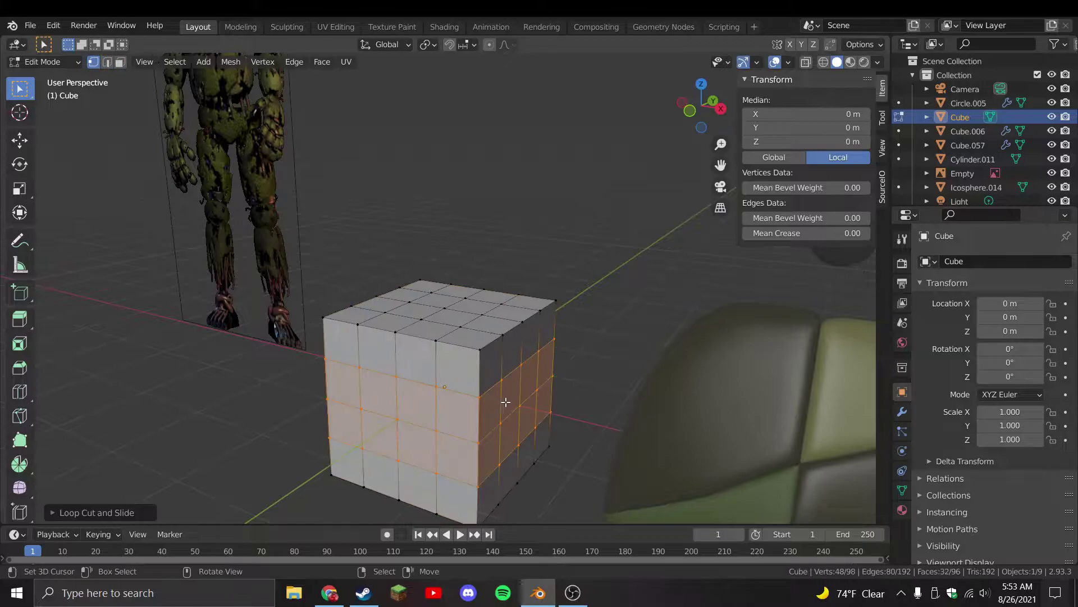
{"action": "middle_click_drag", "start_coordinate": [493, 404], "coordinate": [482, 393]}
Dissolve the central edge loop that runs across the cube's width, leaving two loops across the top in that direction
{"action": "left_click", "coordinate": [487, 344]}
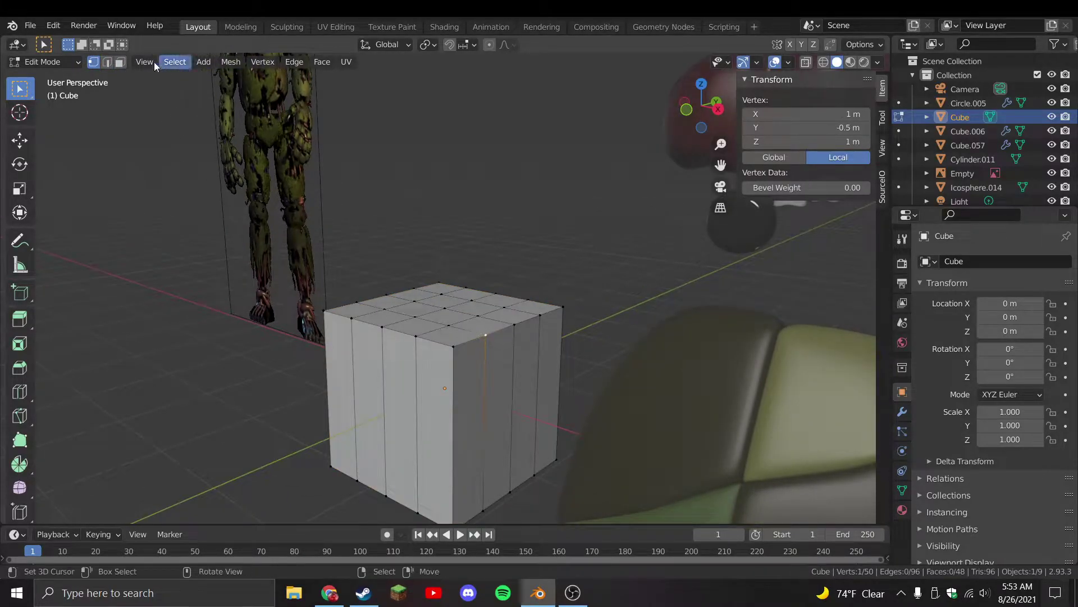
{"action": "left_click", "coordinate": [107, 62]}
{"action": "middle_click_drag", "start_coordinate": [393, 337], "coordinate": [438, 378]}
{"action": "left_click", "coordinate": [438, 379], "text": "alt"}
{"action": "left_click", "coordinate": [526, 317], "text": "alt"}
{"action": "left_click", "coordinate": [495, 336], "text": "alt"}
{"action": "key", "text": "x"}
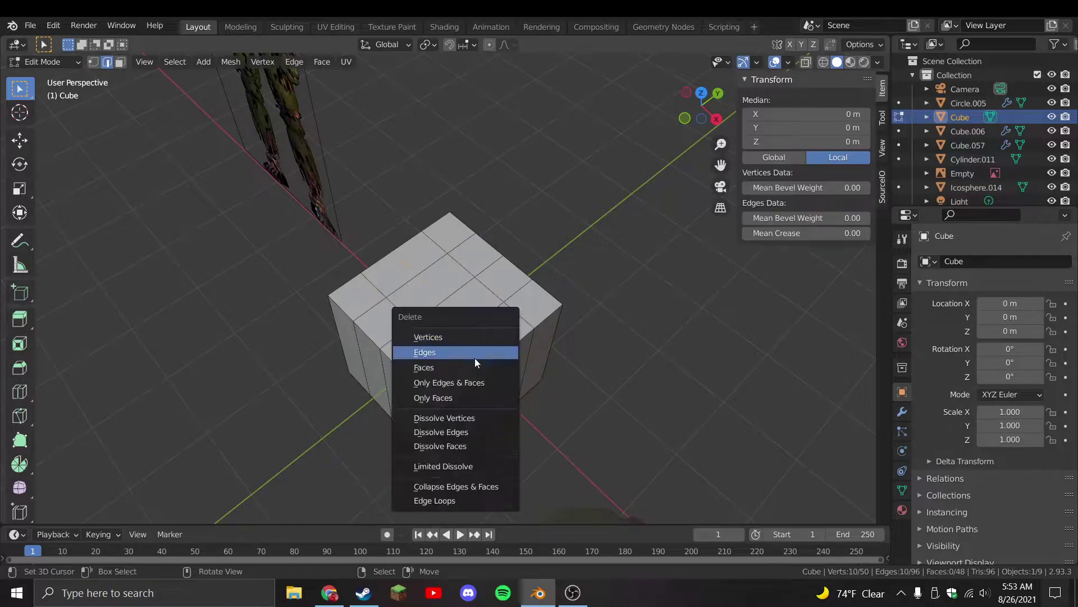
{"action": "left_click", "coordinate": [451, 432]}
Lower the cube's front and back top edges along Z to about 0.42 m
{"action": "left_click", "coordinate": [506, 259], "text": "alt"}
{"action": "middle_click_drag", "start_coordinate": [506, 259], "coordinate": [274, 330]}
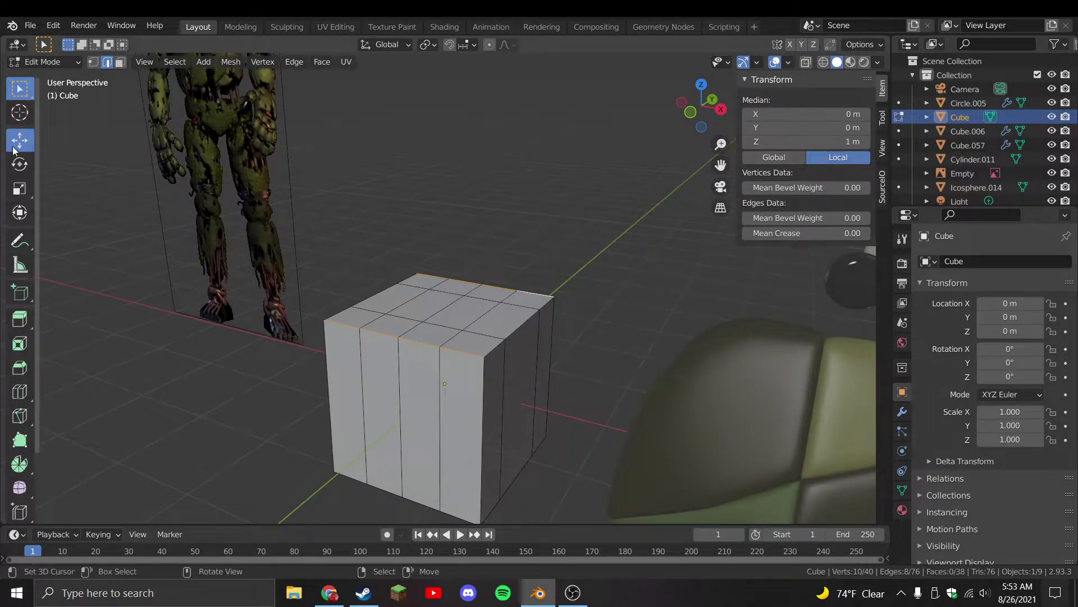
{"action": "left_click", "coordinate": [19, 145]}
{"action": "middle_click_drag", "start_coordinate": [337, 281], "coordinate": [446, 276]}
{"action": "left_click_drag", "start_coordinate": [447, 275], "coordinate": [445, 329]}
Cut a horizontal edge loop around the body, slightly below its middle
{"action": "mouse_move", "coordinate": [445, 329]}
{"action": "middle_mouse_down"}
{"action": "mouse_move", "coordinate": [460, 364]}
{"action": "mouse_move", "coordinate": [465, 315]}
{"action": "mouse_move", "coordinate": [433, 332]}
{"action": "middle_mouse_up"}
{"action": "key", "text": "ctrl+r"}
{"action": "left_click", "coordinate": [466, 309]}
{"action": "left_click", "coordinate": [432, 331]}
{"action": "left_click", "coordinate": [433, 332], "text": "alt"}
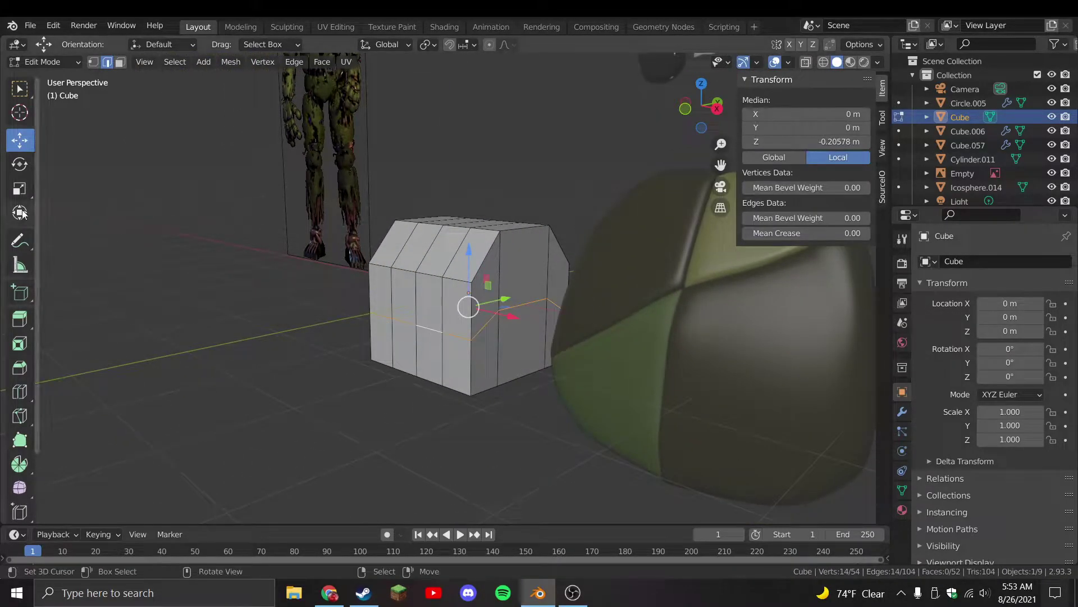
Scale the horizontal edge loop by about 1.15 along Y and enlarge it slightly in all directions
{"action": "left_click", "coordinate": [19, 188]}
{"action": "scroll", "coordinate": [477, 309], "scroll_direction": "up", "scroll_amount": 3}
{"action": "key", "text": "s"}
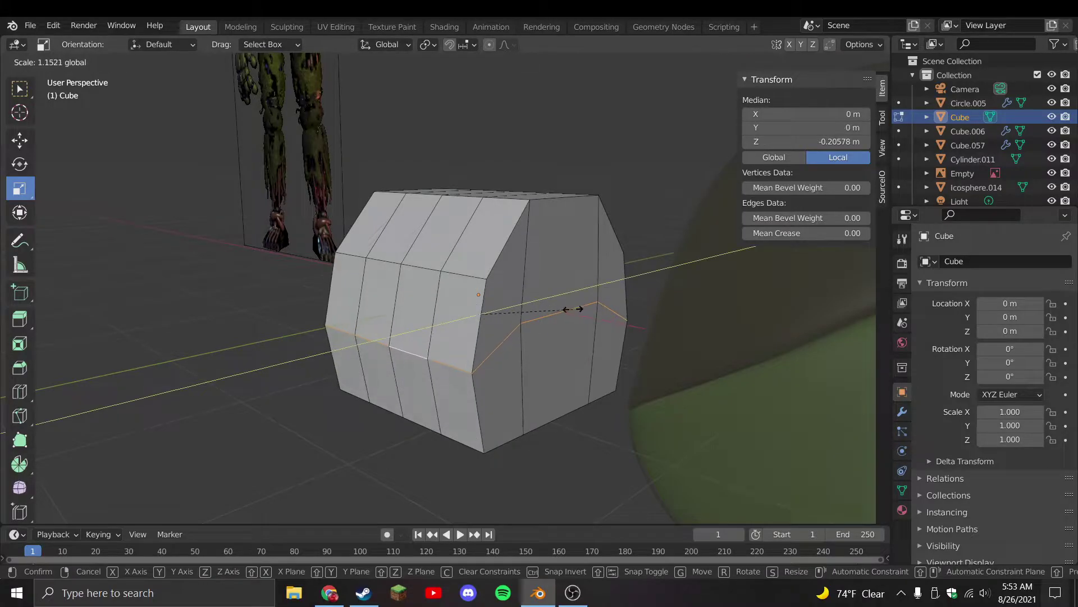
{"action": "left_click", "coordinate": [573, 308]}
{"action": "key", "text": "KP_1"}
{"action": "left_click_drag", "start_coordinate": [506, 320], "coordinate": [518, 318]}
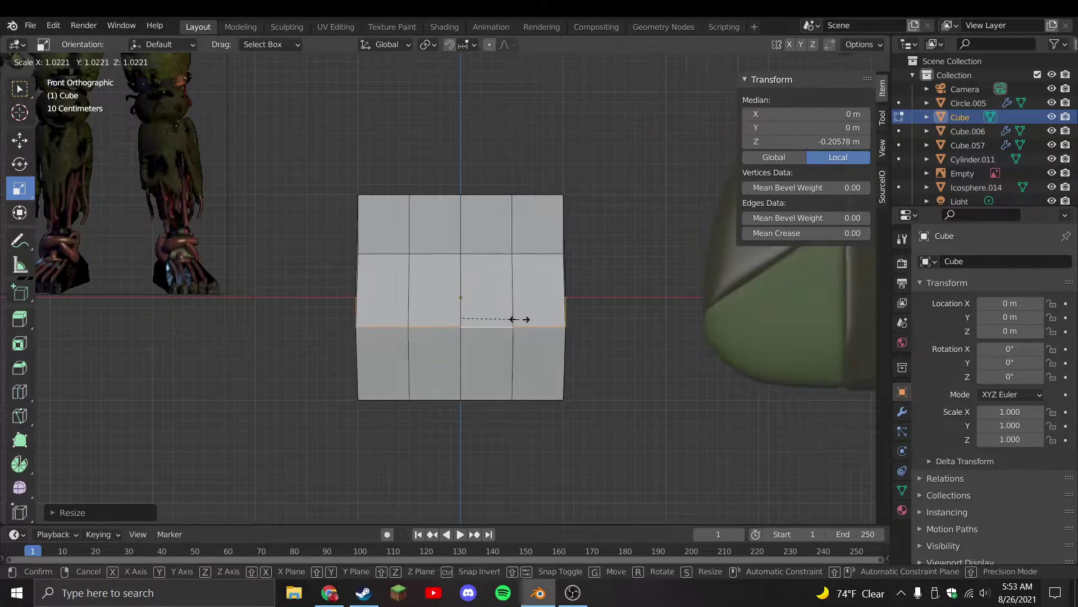
{"action": "left_click", "coordinate": [559, 321]}
Narrow the horizontal loop's front edges to about 0.97 along X, and narrow the upper front row of edges along X
{"action": "left_click", "coordinate": [486, 329]}
{"action": "left_click", "coordinate": [545, 328], "text": "shift"}
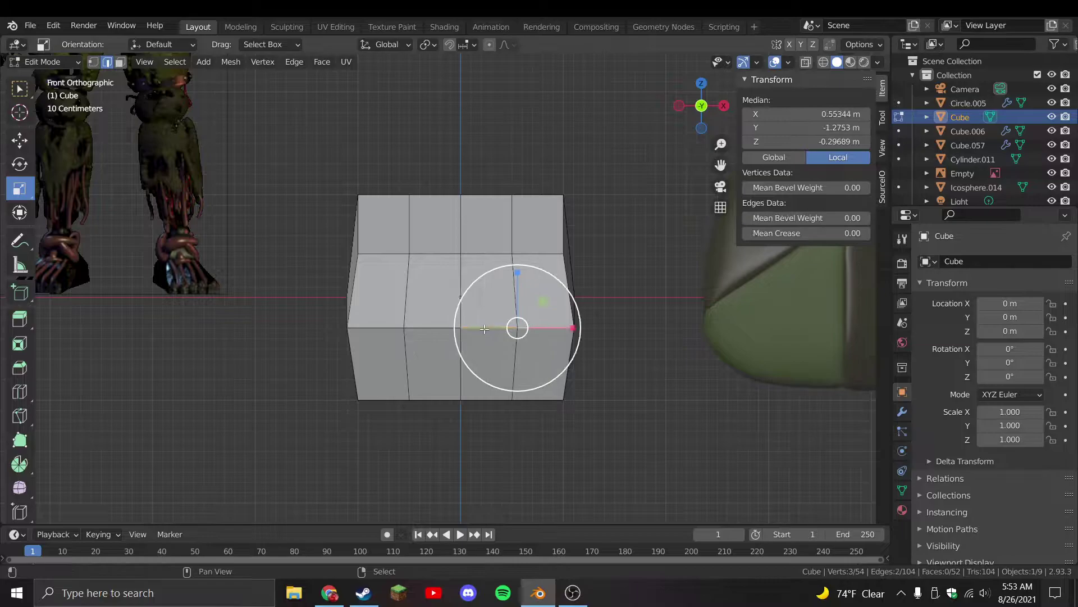
{"action": "left_click", "coordinate": [514, 328]}
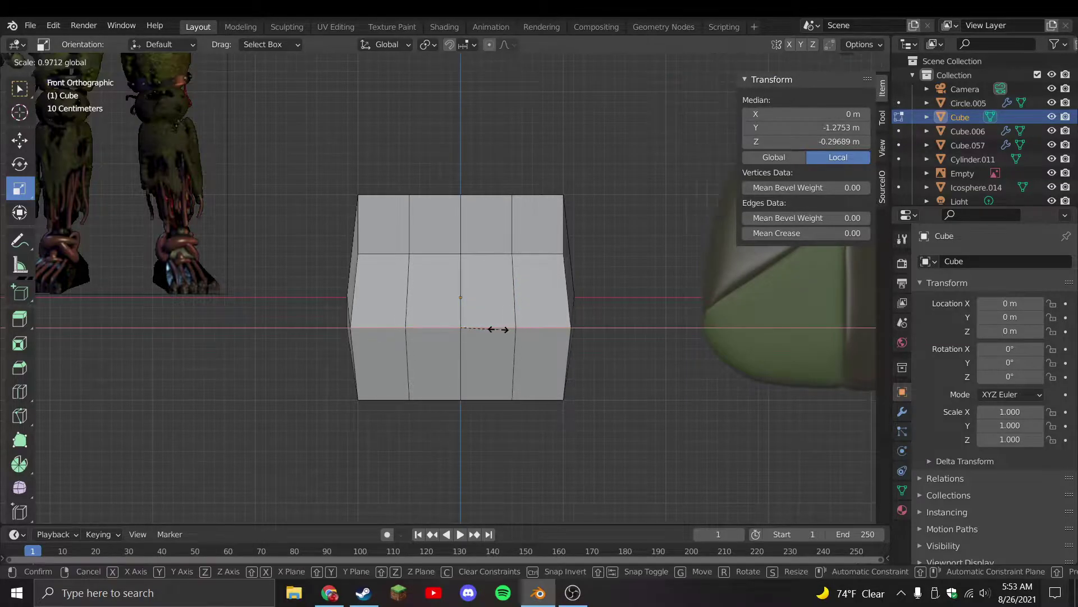
{"action": "left_click", "coordinate": [538, 254]}
{"action": "left_click_drag", "start_coordinate": [515, 255], "coordinate": [474, 258]}
Raise the two middle edges of the upper front and back rows along Z
{"action": "left_click", "coordinate": [19, 140]}
{"action": "left_click", "coordinate": [499, 272]}
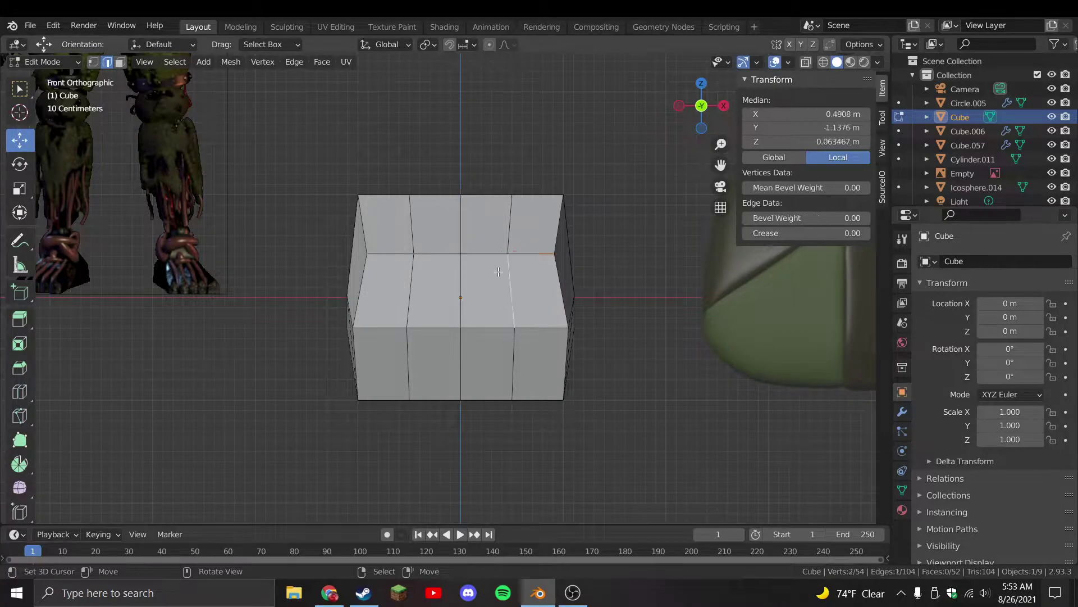
{"action": "left_click", "coordinate": [443, 252], "text": "shift"}
{"action": "middle_click_drag", "start_coordinate": [443, 251], "coordinate": [482, 294]}
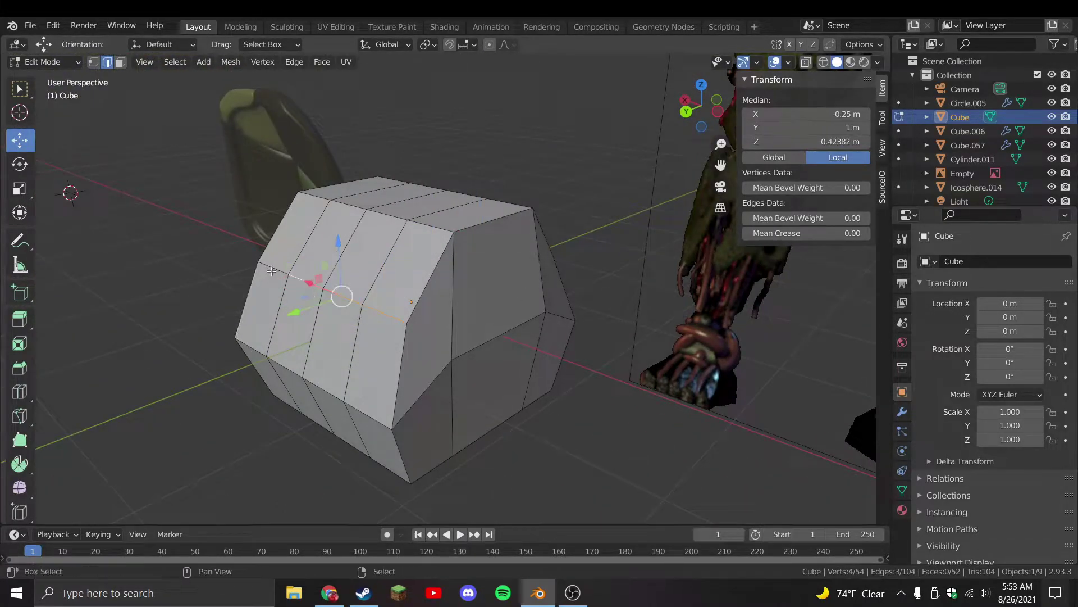
{"action": "left_click", "coordinate": [344, 296]}
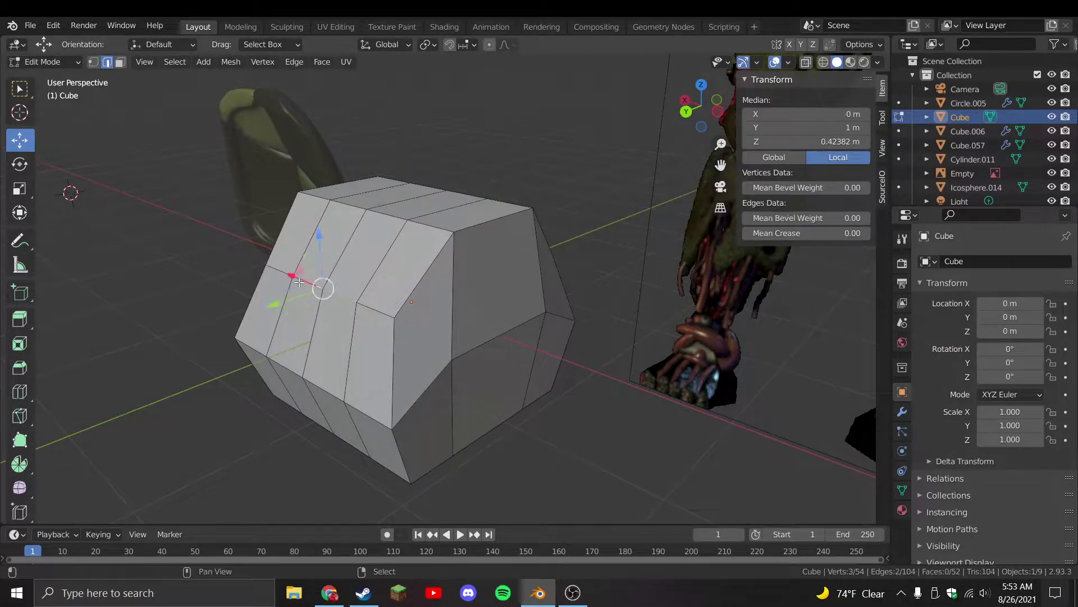
{"action": "middle_click_drag", "start_coordinate": [299, 282], "coordinate": [405, 296]}
{"action": "key", "text": "KP_1"}
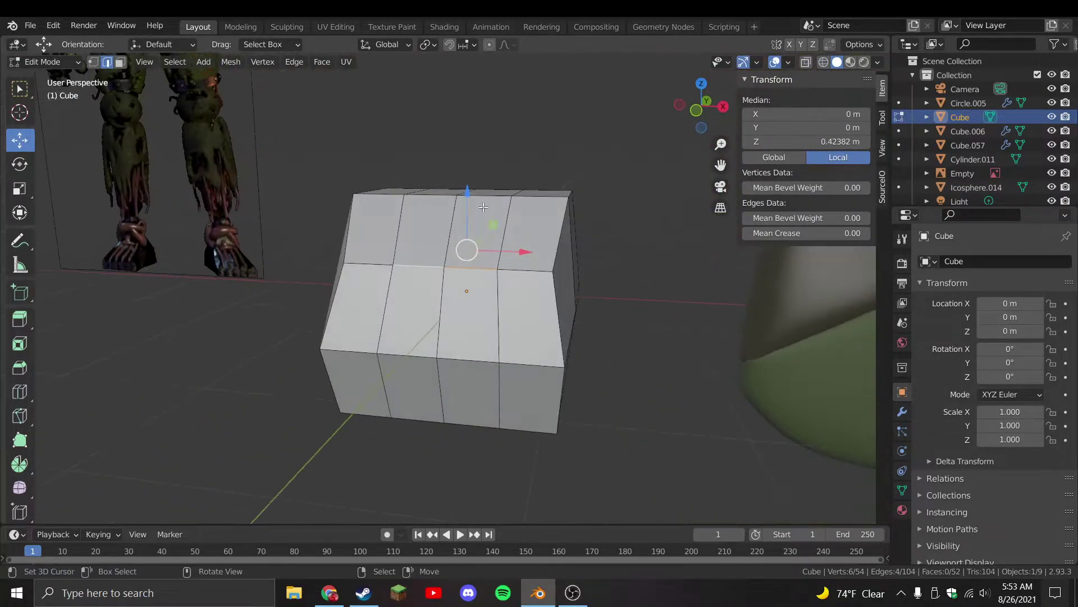
{"action": "key", "text": "g"}
{"action": "key", "text": "z"}
{"action": "left_click", "coordinate": [485, 200]}
Scale the vertical corner and side edges on both sides inward along Y by a factor of about 0.63
{"action": "middle_click_drag", "start_coordinate": [485, 200], "coordinate": [460, 383]}
{"action": "left_click", "coordinate": [542, 337]}
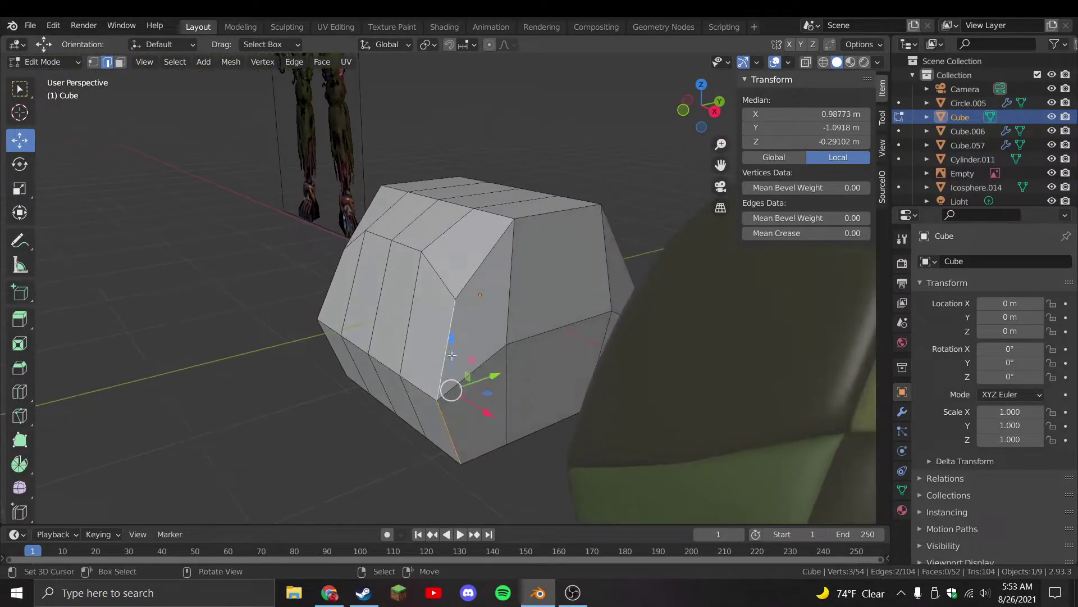
{"action": "middle_click_drag", "start_coordinate": [423, 335], "coordinate": [471, 403]}
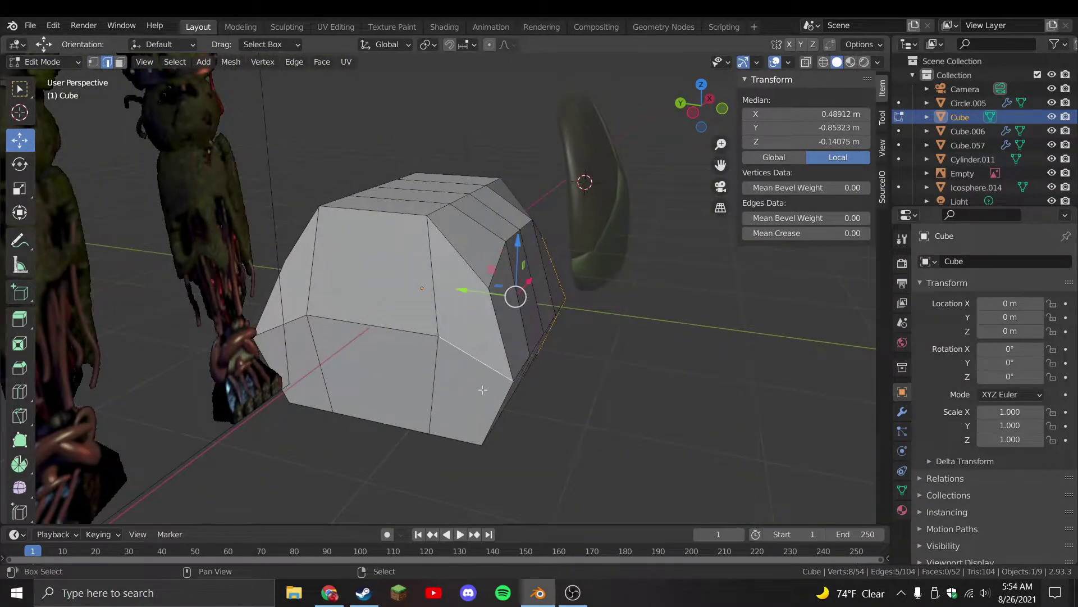
{"action": "middle_click_drag", "start_coordinate": [337, 332], "coordinate": [376, 395]}
{"action": "left_click", "coordinate": [376, 395], "text": "shift"}
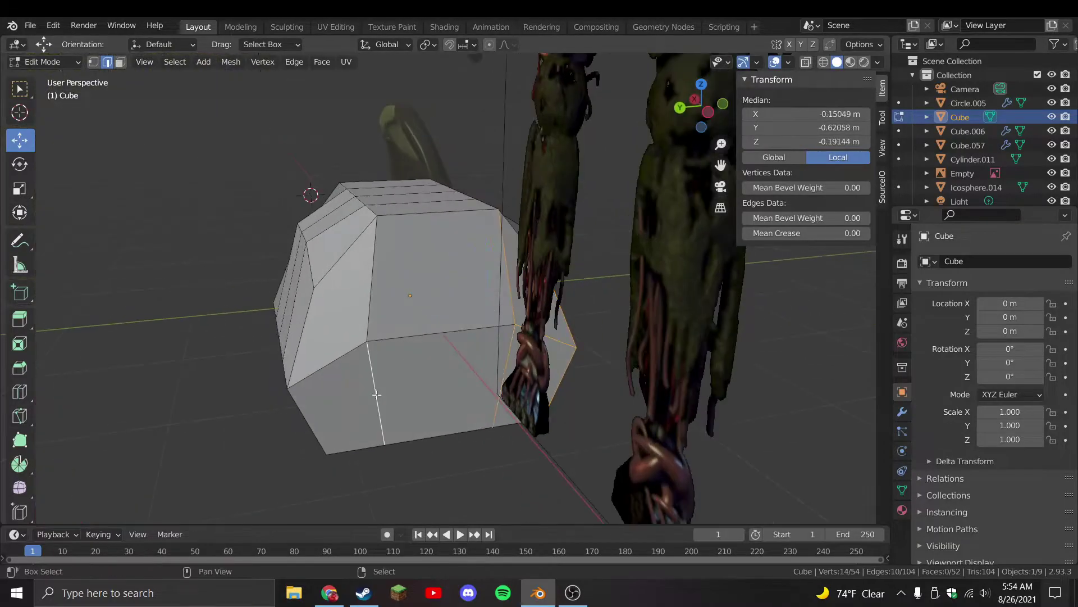
{"action": "middle_click_drag", "start_coordinate": [405, 311], "coordinate": [600, 306]}
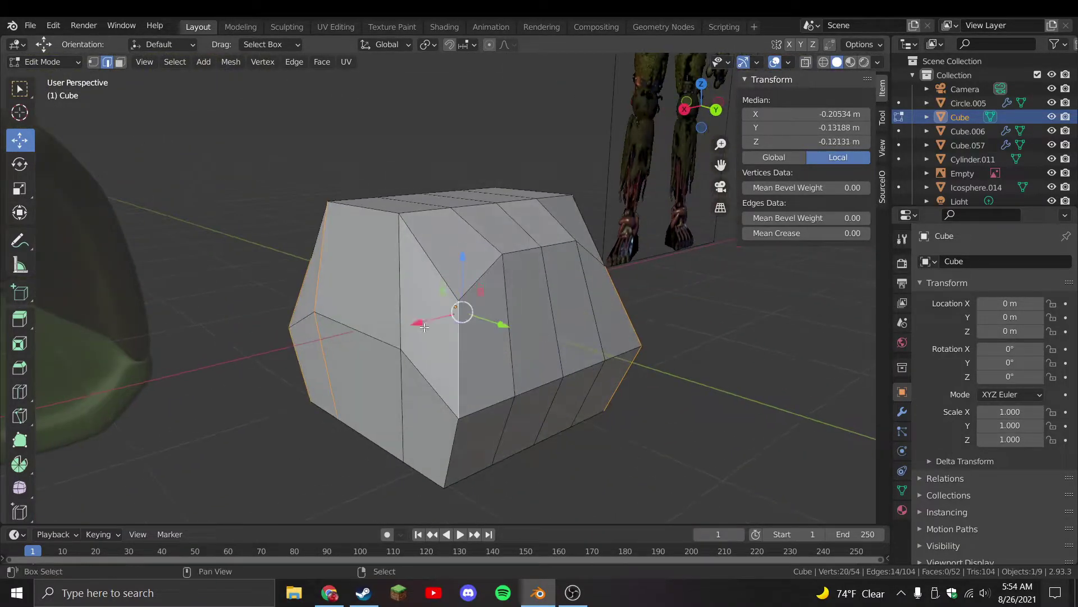
{"action": "left_click", "coordinate": [424, 459], "text": "shift"}
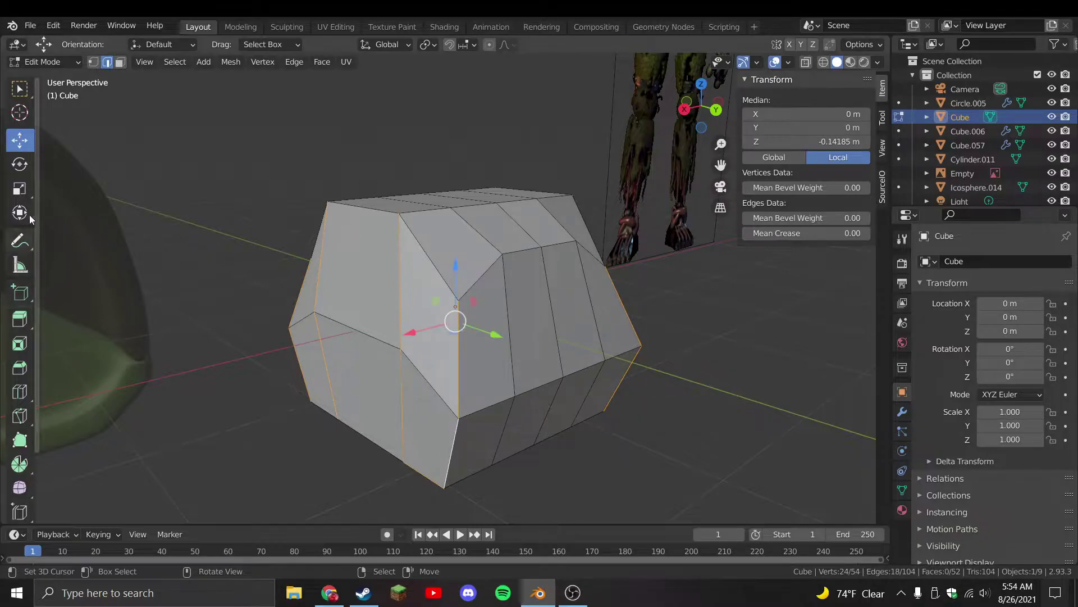
{"action": "key", "text": "shift+space"}
{"action": "key", "text": "s"}
{"action": "middle_click_drag", "start_coordinate": [407, 310], "coordinate": [529, 341]}
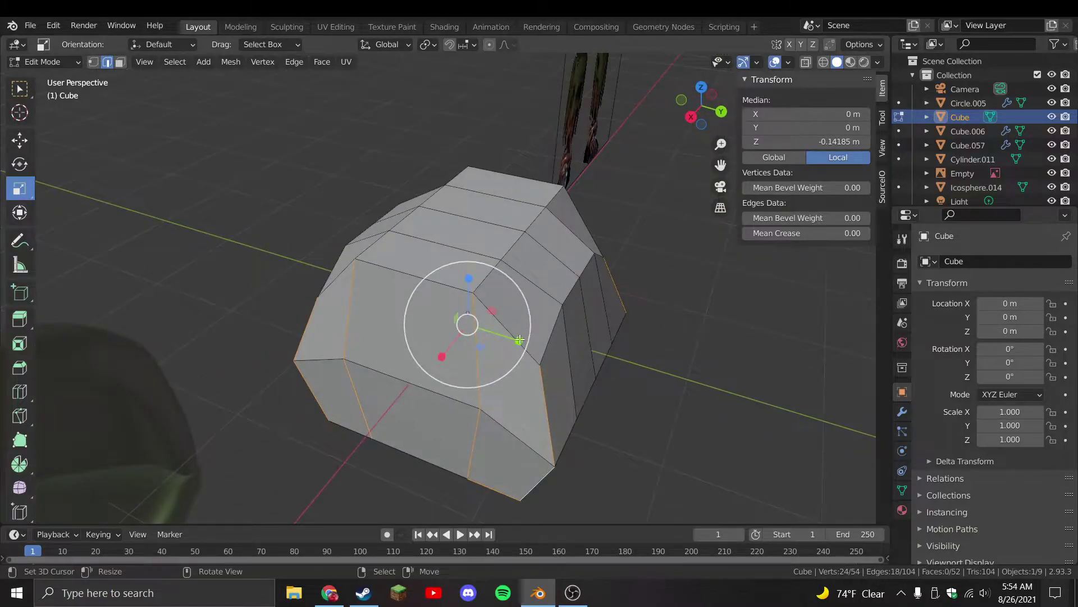
{"action": "key", "text": "s"}
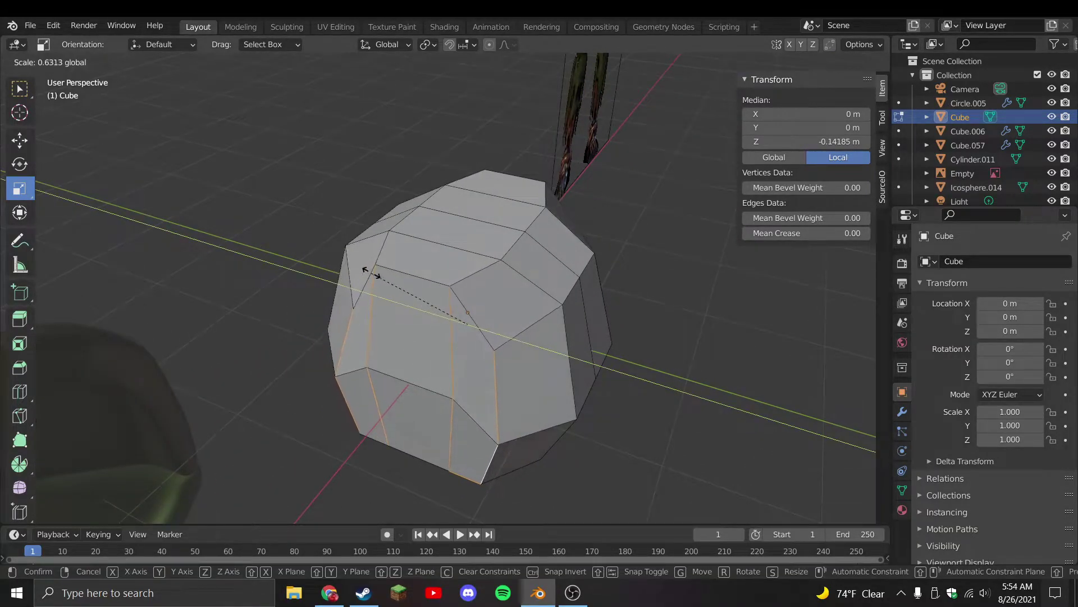
{"action": "left_click", "coordinate": [359, 263]}
Shorten the middle top edges on both sides of the mesh along Y
{"action": "key", "text": "KP_3"}
{"action": "left_click", "coordinate": [477, 298]}
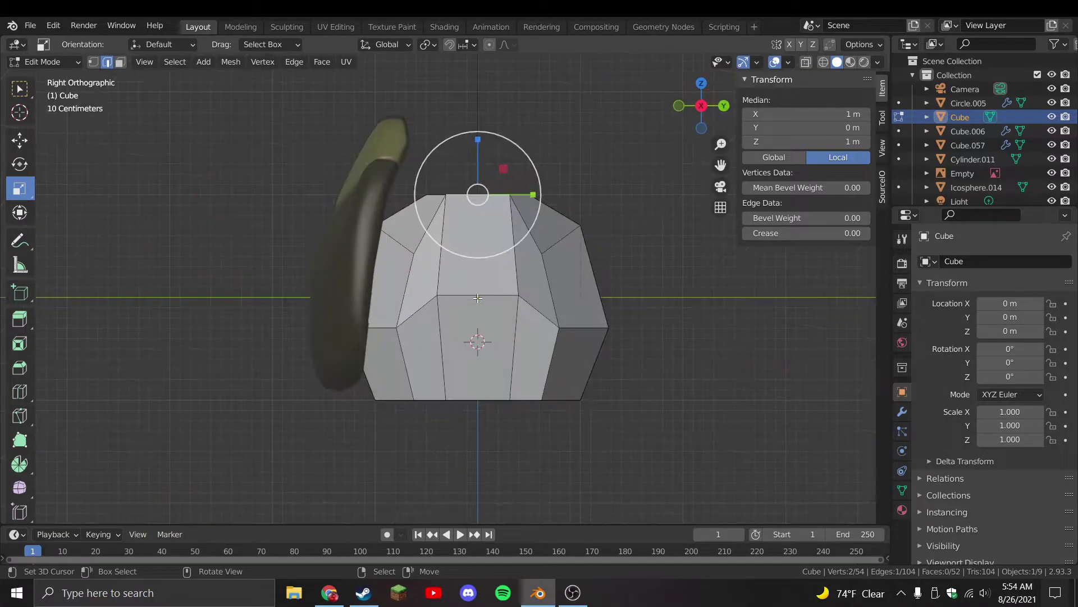
{"action": "middle_click_drag", "start_coordinate": [288, 312], "coordinate": [528, 276]}
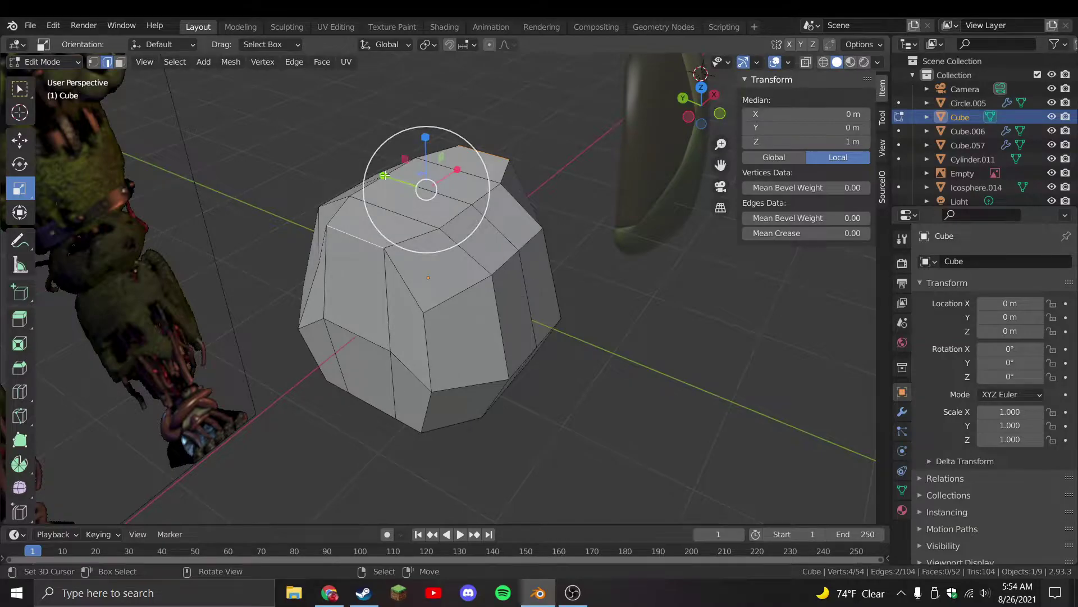
{"action": "left_click_drag", "start_coordinate": [384, 176], "coordinate": [398, 189]}
{"action": "left_click_drag", "start_coordinate": [452, 219], "coordinate": [456, 221]}
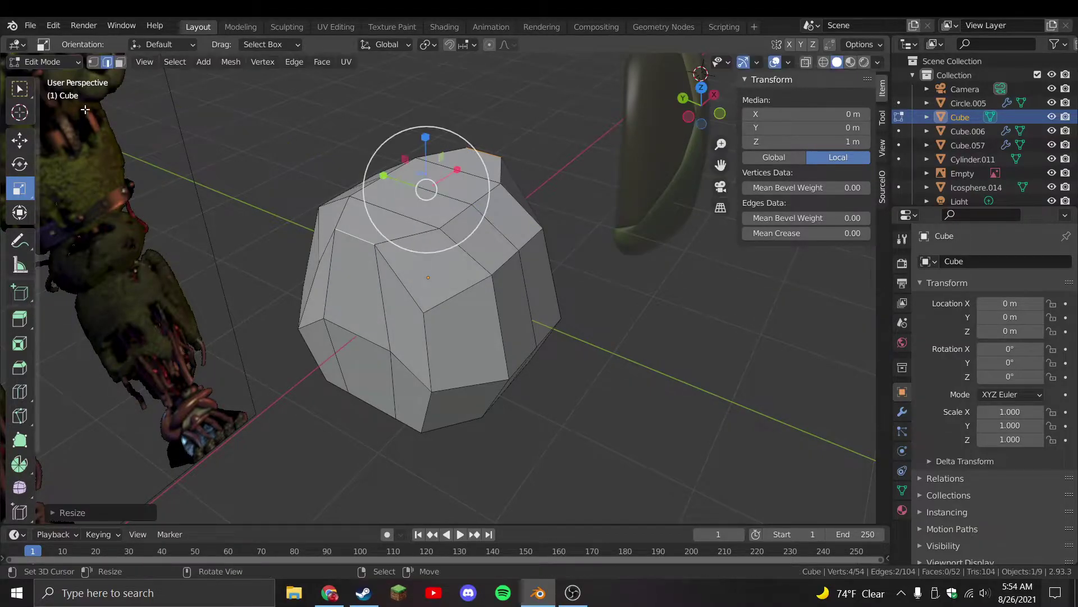
Try selecting the left half's vertices in X-ray front view, and enable X-axis mirror editing
{"action": "left_click", "coordinate": [19, 140]}
{"action": "middle_click_drag", "start_coordinate": [308, 183], "coordinate": [359, 225]}
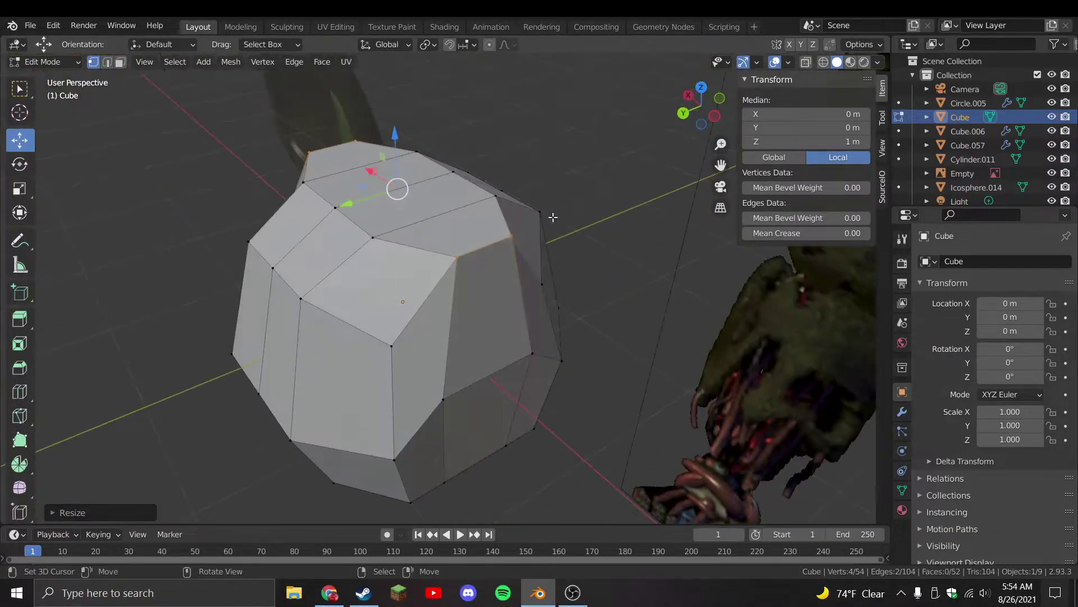
{"action": "left_click", "coordinate": [387, 344]}
{"action": "middle_click_drag", "start_coordinate": [388, 344], "coordinate": [348, 281]}
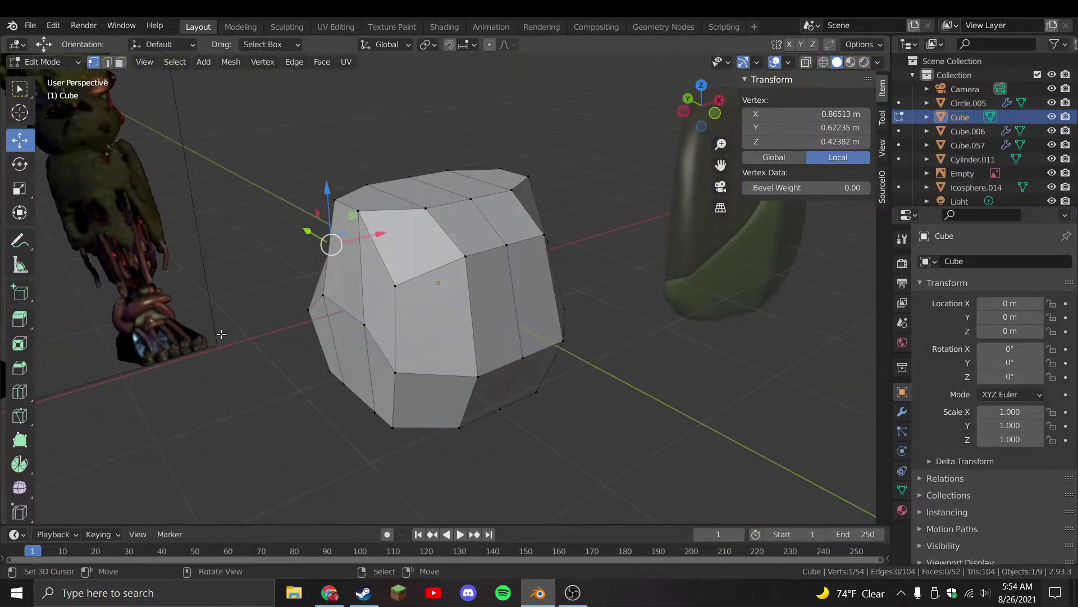
{"action": "key", "text": "KP_1"}
{"action": "left_click", "coordinate": [807, 63]}
{"action": "left_click_drag", "start_coordinate": [255, 123], "coordinate": [470, 451]}
{"action": "key", "text": "alt+a"}
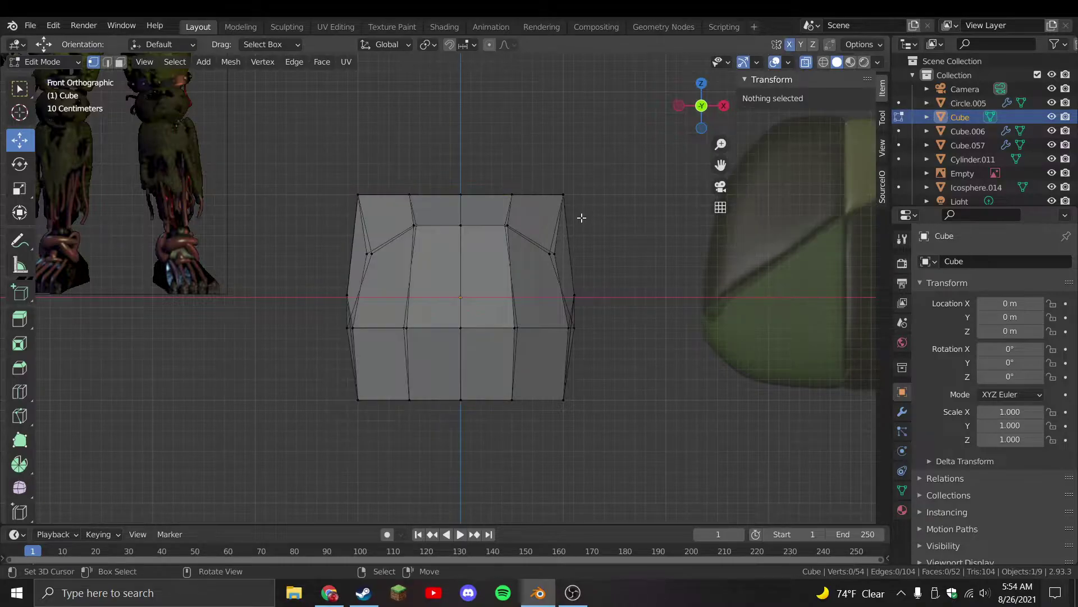
Add a Subdivision Surface modifier to the cube and set its viewport level to 2
{"action": "key", "text": "Tab"}
{"action": "left_click", "coordinate": [807, 62]}
{"action": "left_click", "coordinate": [903, 412]}
{"action": "left_click", "coordinate": [959, 260]}
{"action": "left_click", "coordinate": [807, 512]}
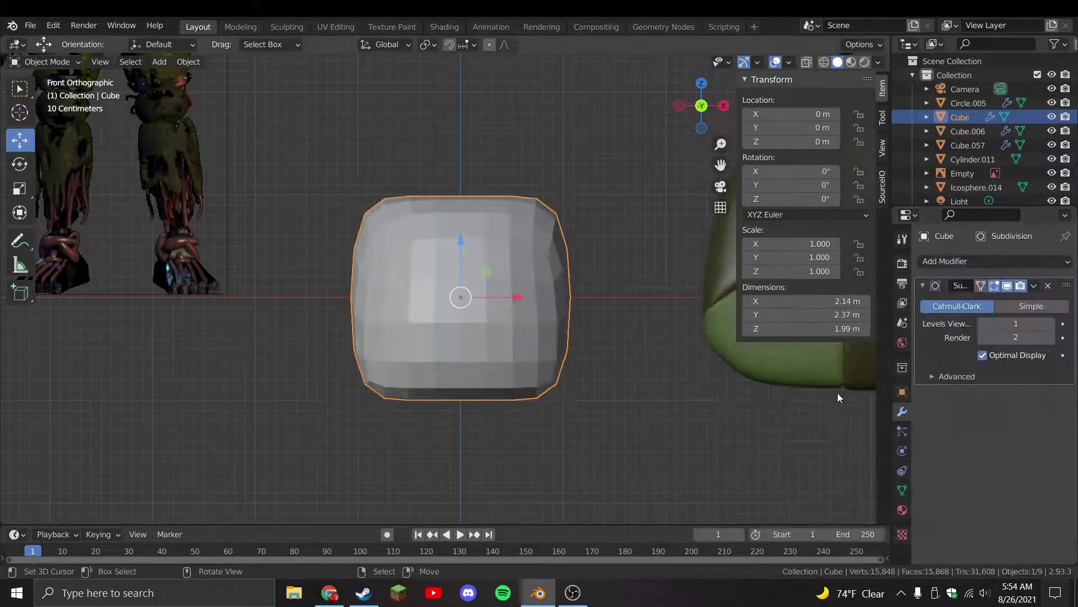
{"action": "left_click", "coordinate": [1049, 324]}
Delete all the faces on the underside of the mesh to leave its bottom open
{"action": "key", "text": "Tab"}
{"action": "middle_click_drag", "start_coordinate": [505, 292], "coordinate": [337, 196]}
{"action": "left_click", "coordinate": [489, 270]}
{"action": "left_click", "coordinate": [534, 315], "text": "shift"}
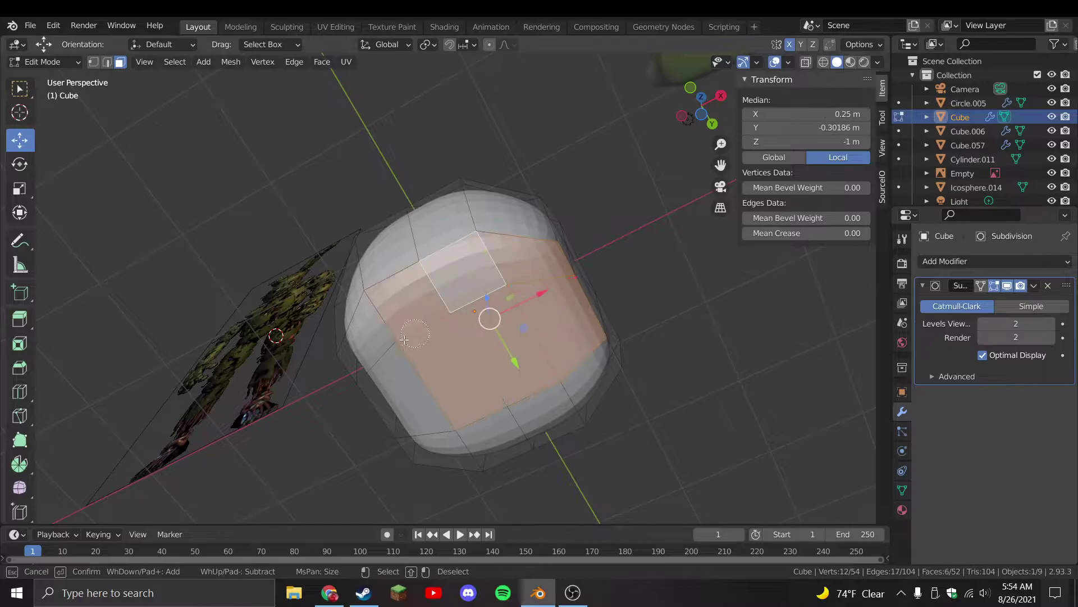
{"action": "left_click", "coordinate": [405, 388], "text": "shift"}
{"action": "left_click", "coordinate": [559, 361], "text": "shift"}
{"action": "middle_click_drag", "start_coordinate": [559, 361], "coordinate": [486, 412]}
{"action": "key", "text": "x"}
{"action": "left_click", "coordinate": [444, 351]}
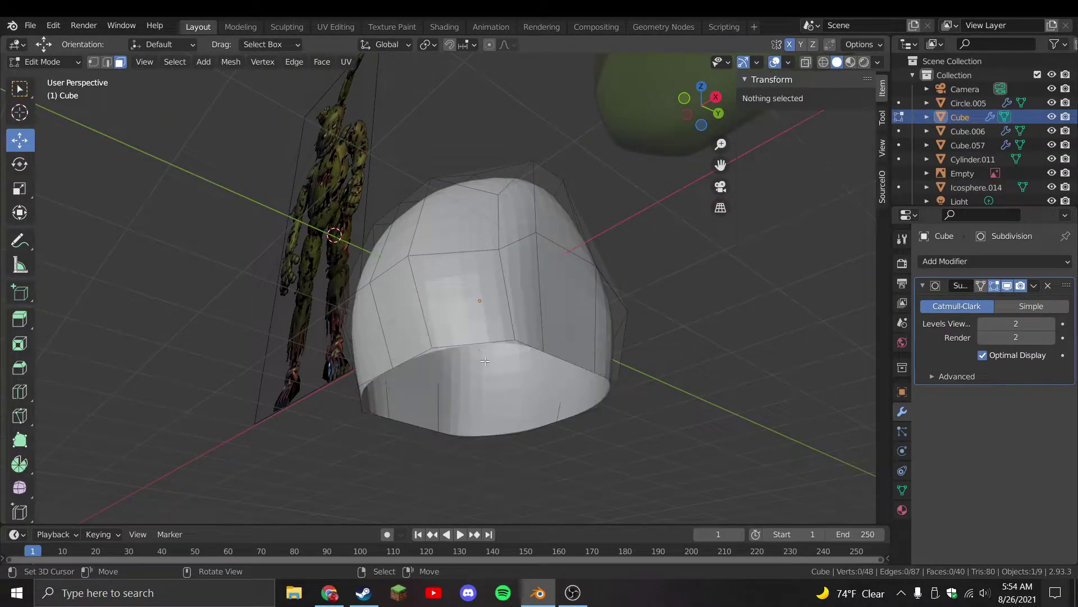
Stretch the whole mesh taller along Z
{"action": "key", "text": "KP_1"}
{"action": "middle_click_drag", "start_coordinate": [536, 366], "coordinate": [120, 232]}
{"action": "key", "text": "a"}
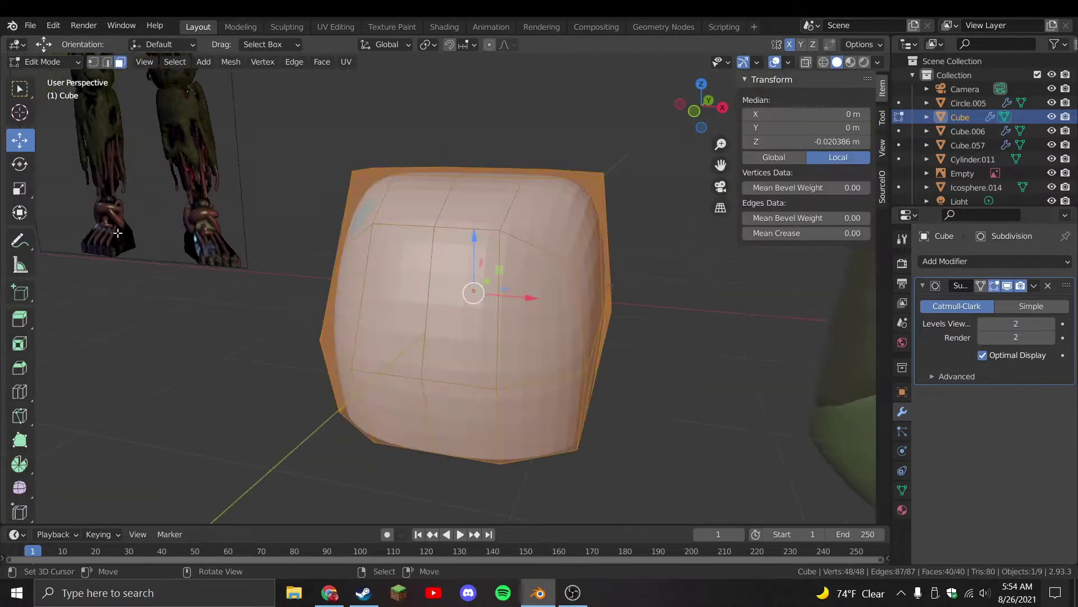
{"action": "left_click", "coordinate": [27, 194]}
{"action": "key", "text": "KP_1"}
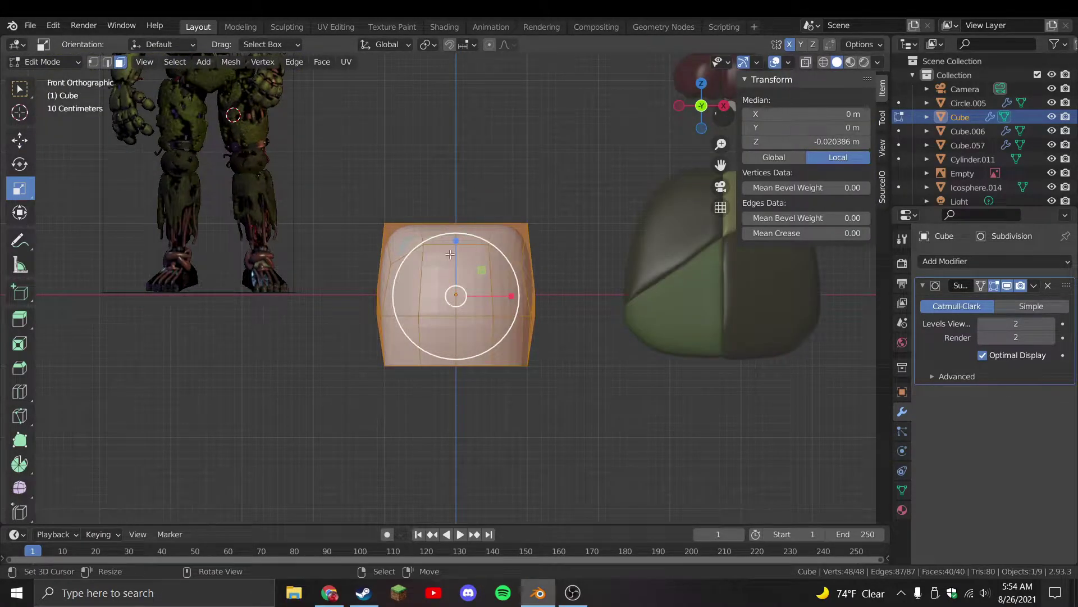
{"action": "left_click_drag", "start_coordinate": [456, 256], "coordinate": [473, 188]}
{"action": "key", "text": "Tab"}
Resize the two opposite mid-height edges on the left and right sides of the mesh together
{"action": "middle_click_drag", "start_coordinate": [559, 248], "coordinate": [489, 295]}
{"action": "key", "text": "Tab"}
{"action": "key", "text": "3"}
{"action": "left_click", "coordinate": [523, 314]}
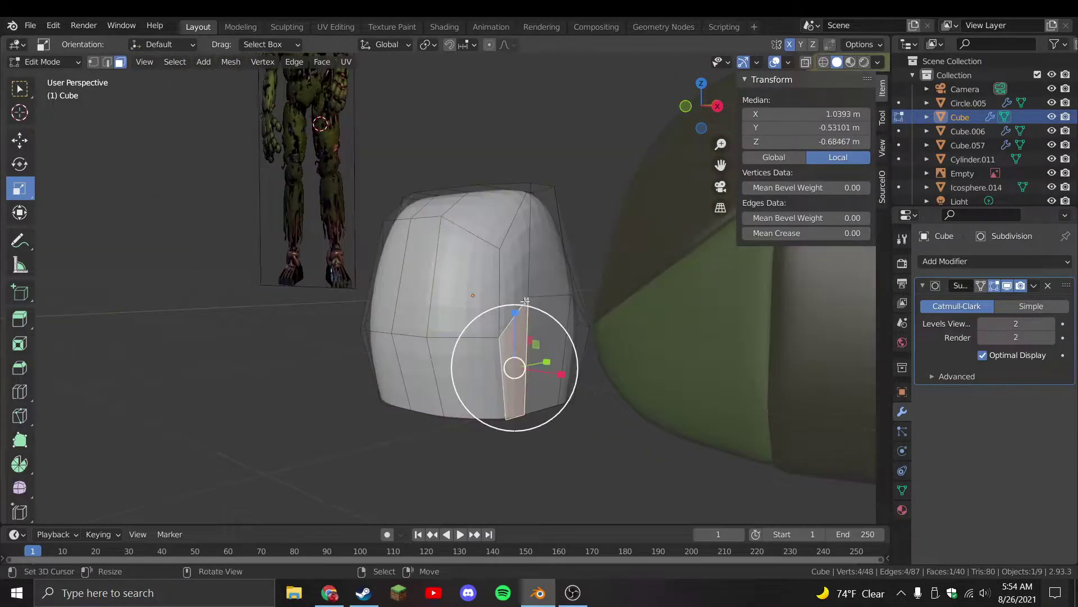
{"action": "left_click", "coordinate": [107, 61]}
{"action": "left_click", "coordinate": [20, 140]}
{"action": "left_click", "coordinate": [554, 281]}
{"action": "middle_click_drag", "start_coordinate": [553, 281], "coordinate": [506, 306]}
{"action": "left_click", "coordinate": [360, 298], "text": "shift"}
{"action": "key", "text": "s"}
{"action": "left_click", "coordinate": [555, 327]}
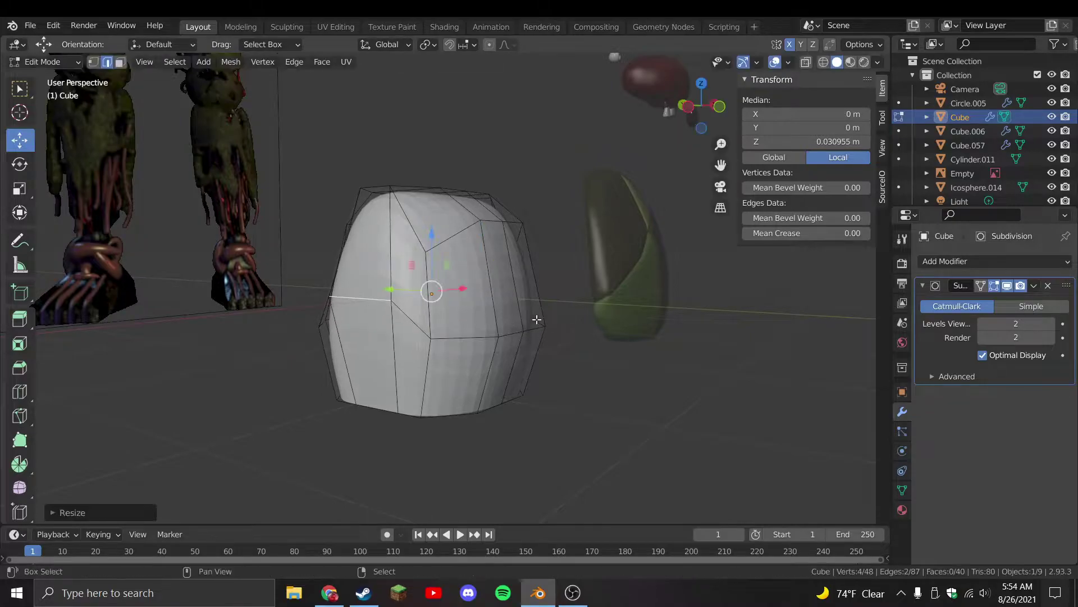
Leave mesh editing and save the file
{"action": "key", "text": "Tab"}
{"action": "key", "text": "KP_1"}
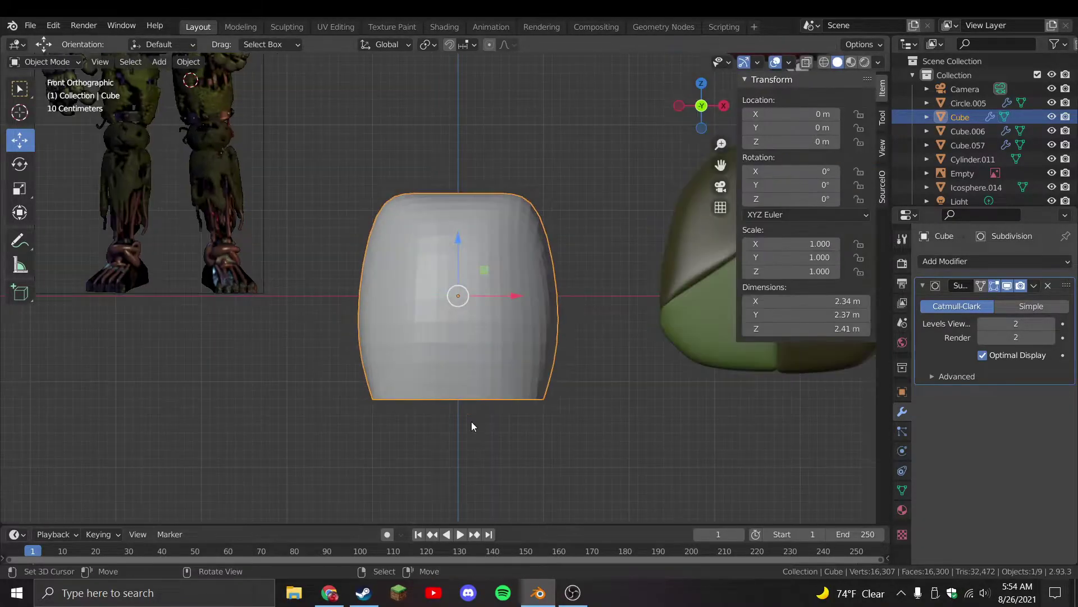
{"action": "key", "text": "ctrl+s"}
Scale the two opposite side edges on the rim of the open underside apart along X
{"action": "key", "text": "Tab"}
{"action": "middle_click_drag", "start_coordinate": [552, 423], "coordinate": [377, 412]}
{"action": "left_click", "coordinate": [535, 303]}
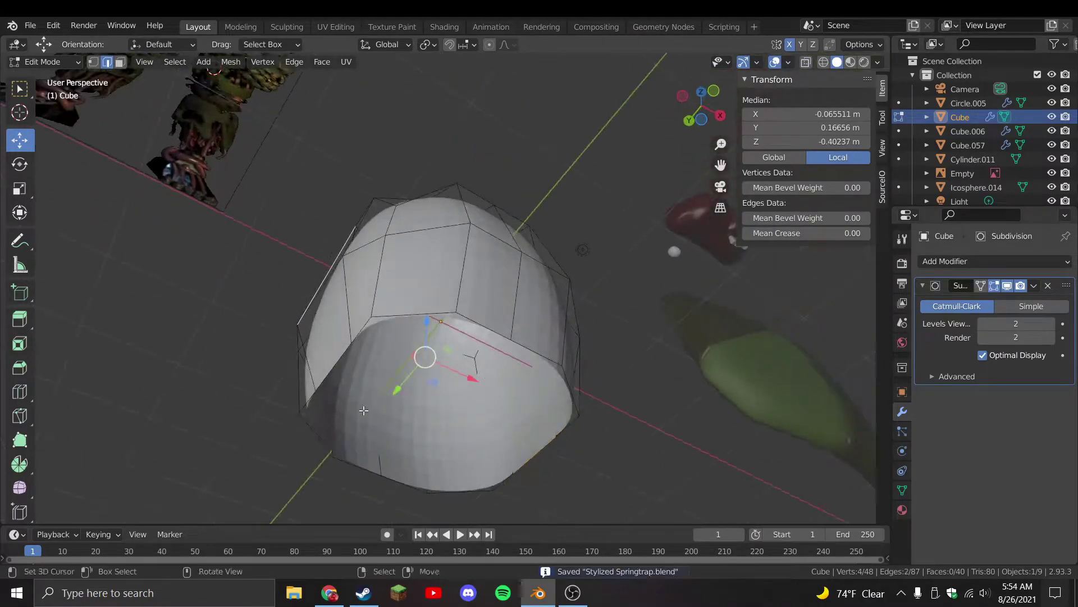
{"action": "left_click", "coordinate": [535, 455], "text": "ctrl"}
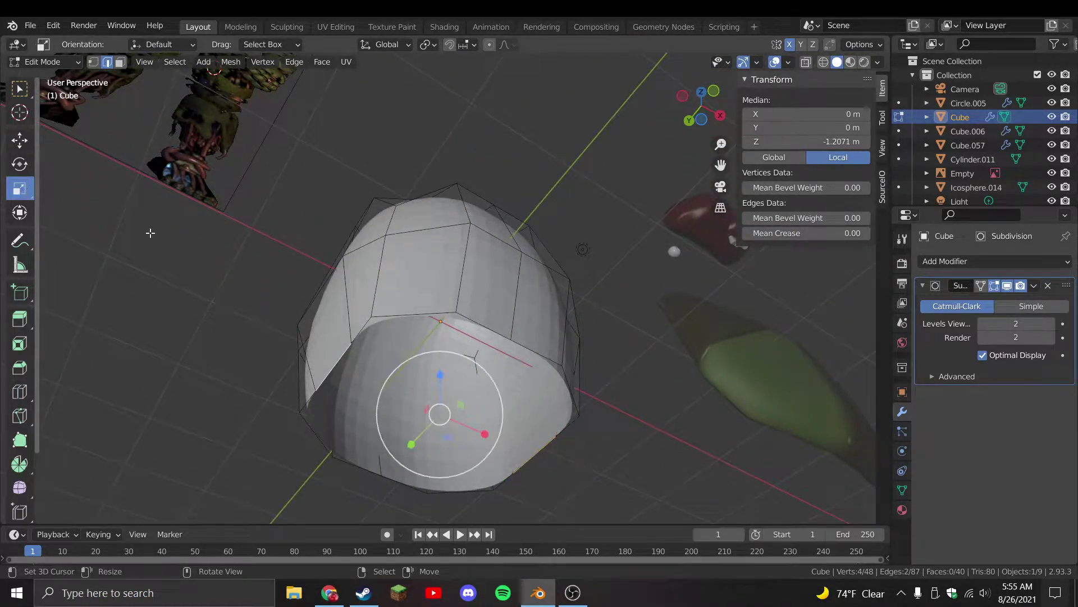
{"action": "middle_click_drag", "start_coordinate": [75, 201], "coordinate": [537, 388]}
{"action": "left_click_drag", "start_coordinate": [489, 397], "coordinate": [508, 406]}
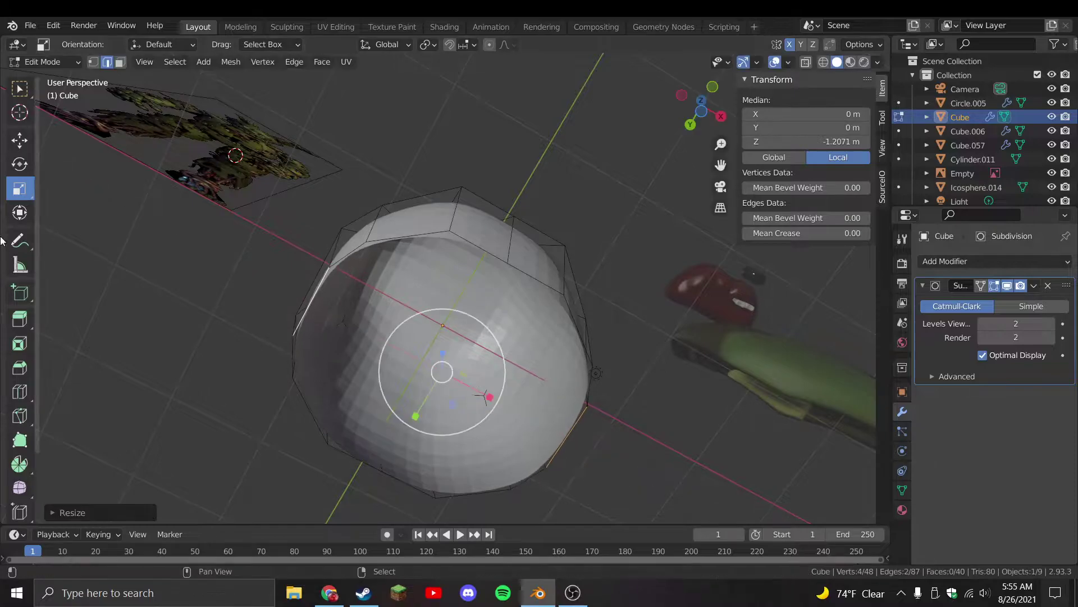
{"action": "key", "text": "Tab"}
{"action": "middle_click_drag", "start_coordinate": [293, 224], "coordinate": [165, 122]}
Select the three upper faces on each of the mesh's two opposite sides and inset them slightly
{"action": "key", "text": "Tab"}
{"action": "left_click", "coordinate": [119, 62]}
{"action": "middle_click_drag", "start_coordinate": [315, 236], "coordinate": [498, 340]}
{"action": "key", "text": "c"}
{"action": "left_click", "coordinate": [432, 311]}
{"action": "left_click", "coordinate": [414, 271], "text": "shift"}
{"action": "key", "text": "i"}
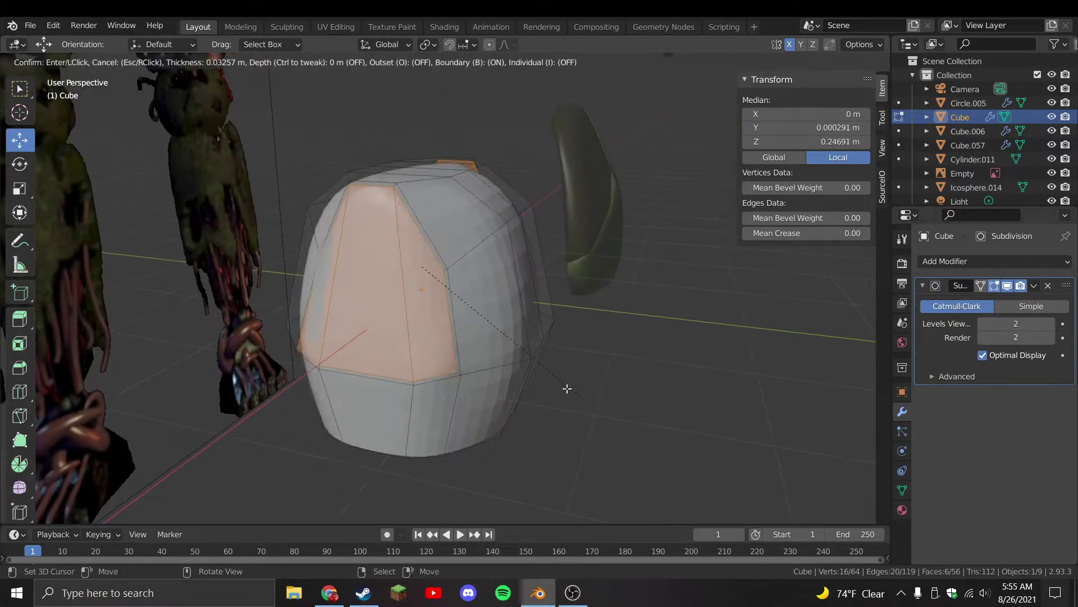
{"action": "left_click", "coordinate": [438, 338]}
Add a horizontal loop cut around the upper half of the body, running through the inset side faces
{"action": "key", "text": "ctrl+r"}
{"action": "left_click", "coordinate": [564, 327]}
{"action": "middle_click_drag", "start_coordinate": [564, 328], "coordinate": [393, 303]}
{"action": "key", "text": "Tab"}
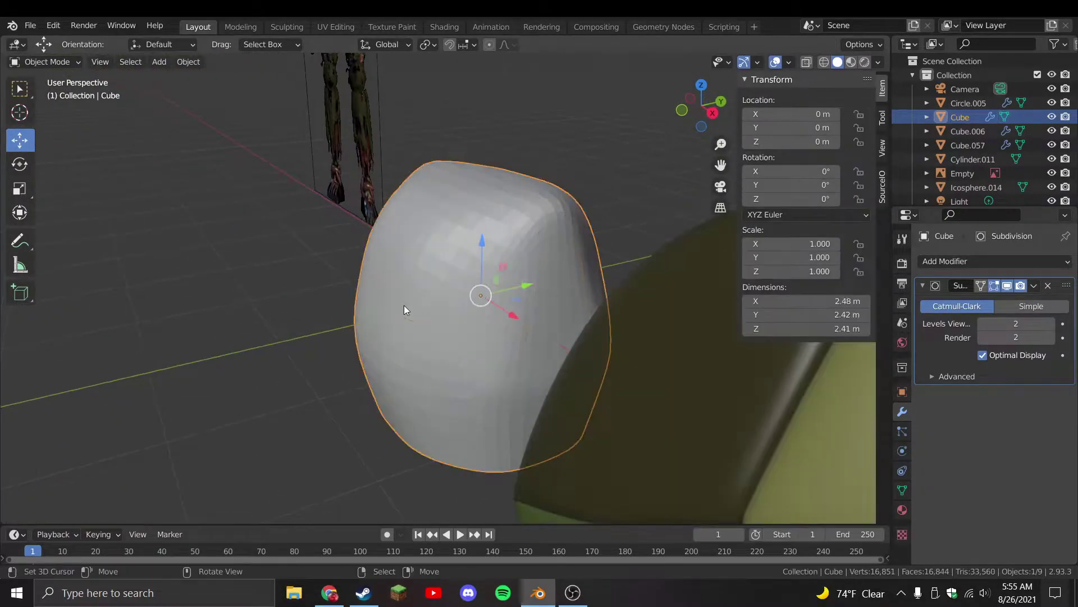
Hide the Circle.005 object that obstructs the side view and reselect the cube
{"action": "key", "text": "KP_3"}
{"action": "left_click", "coordinate": [331, 243]}
{"action": "key", "text": "h"}
{"action": "left_click", "coordinate": [401, 267]}
In side view, reposition the uppermost vertices of the inset outline to start rounding its upper edge
{"action": "key", "text": "Tab"}
{"action": "left_click", "coordinate": [471, 144]}
{"action": "left_click", "coordinate": [513, 144], "text": "shift"}
{"action": "key", "text": "g"}
{"action": "left_click", "coordinate": [513, 184]}
{"action": "left_click", "coordinate": [584, 223]}
{"action": "key", "text": "g"}
{"action": "left_click", "coordinate": [610, 173]}
{"action": "key", "text": "g"}
{"action": "left_click", "coordinate": [403, 178]}
Move the upper vertices of the inner side outline up and outward to form a rounded arch
{"action": "left_click", "coordinate": [387, 269]}
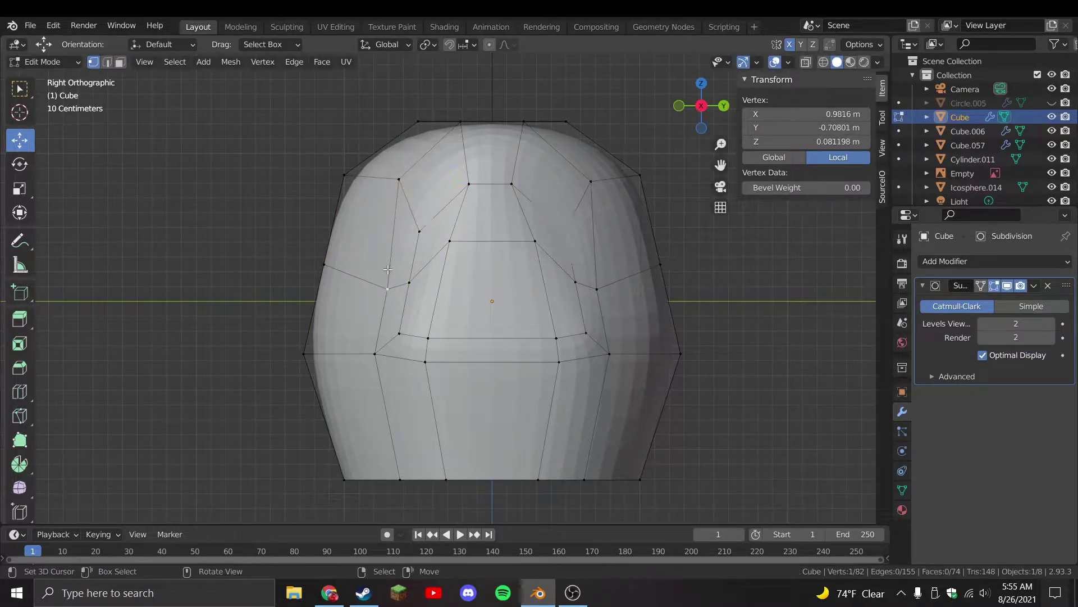
{"action": "key", "text": "g"}
{"action": "left_click", "coordinate": [365, 229]}
{"action": "key", "text": "g"}
{"action": "left_click", "coordinate": [419, 205]}
{"action": "left_click", "coordinate": [568, 231]}
{"action": "key", "text": "g"}
{"action": "left_click", "coordinate": [573, 198]}
{"action": "left_click", "coordinate": [542, 181]}
{"action": "key", "text": "g"}
{"action": "left_click", "coordinate": [556, 178]}
{"action": "left_click", "coordinate": [469, 183]}
{"action": "key", "text": "g"}
{"action": "left_click", "coordinate": [458, 169]}
Raise the vertices along the front and back flanks of the side outline to even out its curve
{"action": "left_click", "coordinate": [403, 277]}
{"action": "key", "text": "g"}
{"action": "left_click", "coordinate": [382, 239]}
{"action": "left_click", "coordinate": [399, 334]}
{"action": "key", "text": "g"}
{"action": "left_click", "coordinate": [392, 303]}
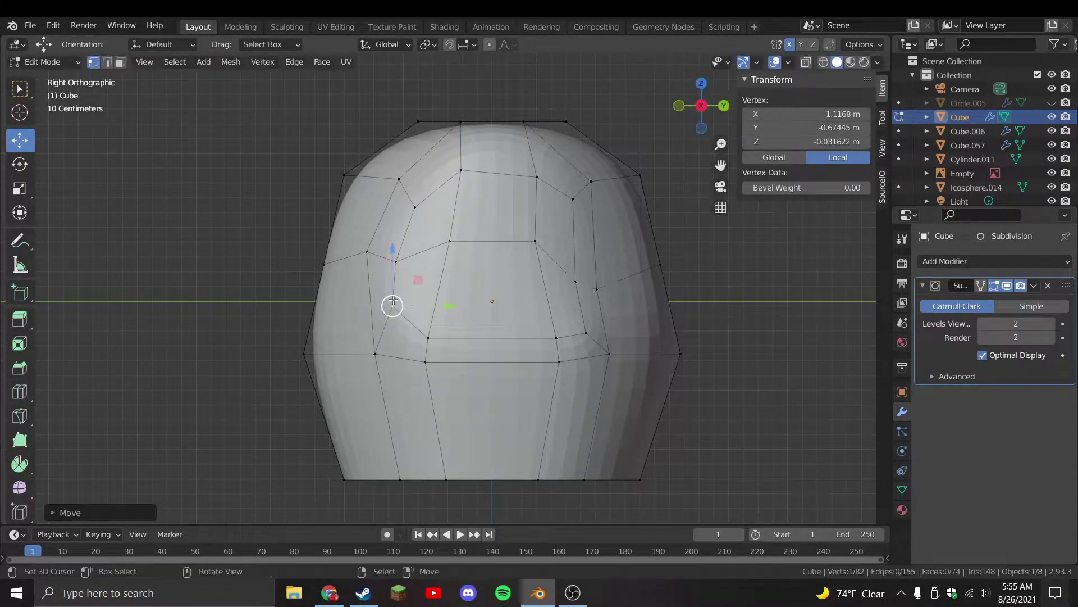
{"action": "key", "text": "g"}
{"action": "left_click", "coordinate": [582, 299]}
{"action": "left_click", "coordinate": [596, 289]}
{"action": "left_click", "coordinate": [576, 281], "text": "shift"}
{"action": "key", "text": "g"}
{"action": "left_click", "coordinate": [601, 259]}
Examine the rounded side outline of the mesh from the front and from several side angles
{"action": "key", "text": "KP_1"}
{"action": "key", "text": "KP_3"}
{"action": "key", "text": "KP_4"}
{"action": "key", "text": "KP_4"}
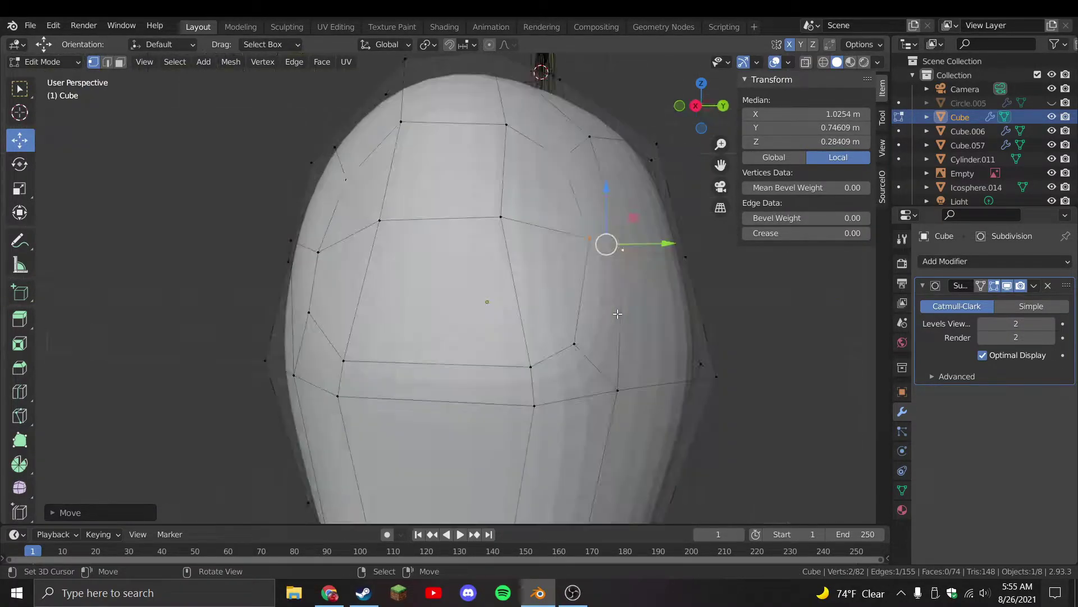
{"action": "key", "text": "KP_4"}
{"action": "key", "text": "KP_5"}
{"action": "key", "text": "KP_6"}
{"action": "key", "text": "KP_6"}
{"action": "key", "text": "KP_6"}
Move the lower vertices of the inner side outline inward to round its lower corners
{"action": "left_click", "coordinate": [449, 241]}
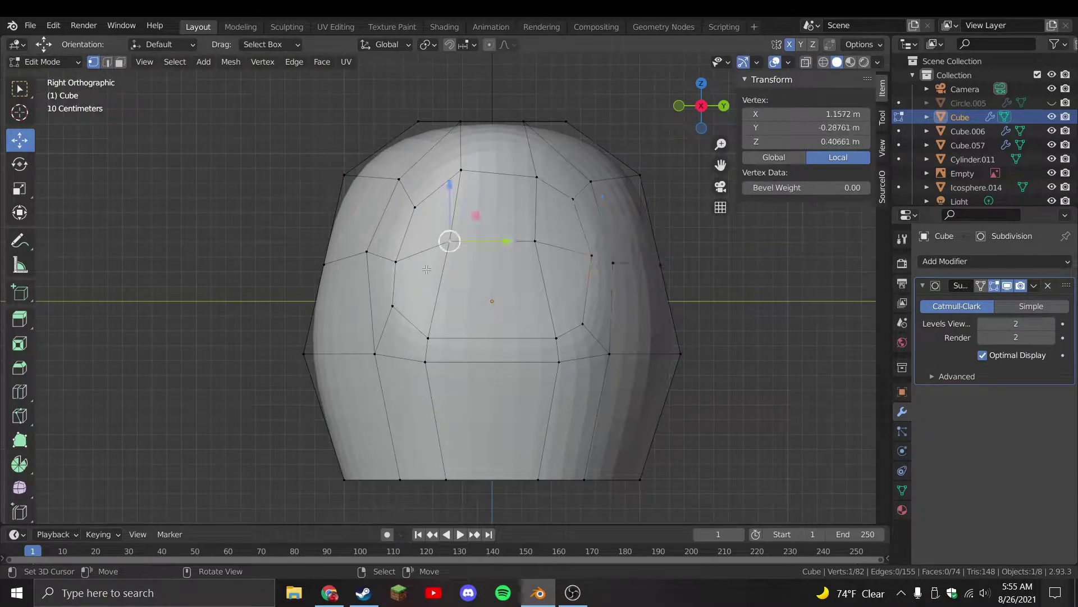
{"action": "left_click", "coordinate": [428, 338]}
{"action": "key", "text": "g"}
{"action": "left_click", "coordinate": [455, 339]}
{"action": "left_click", "coordinate": [583, 324]}
{"action": "left_click", "coordinate": [561, 341]}
{"action": "key", "text": "g"}
{"action": "left_click", "coordinate": [534, 347]}
{"action": "left_click", "coordinate": [582, 323]}
{"action": "key", "text": "g"}
{"action": "left_click", "coordinate": [579, 312]}
{"action": "left_click", "coordinate": [392, 306]}
{"action": "key", "text": "g"}
{"action": "left_click", "coordinate": [409, 307]}
Lower the two vertices just beneath the side outline and bring them closer together, and save the file
{"action": "left_click", "coordinate": [425, 361]}
{"action": "key", "text": "g"}
{"action": "left_click", "coordinate": [447, 395]}
{"action": "left_click", "coordinate": [590, 376]}
{"action": "key", "text": "g"}
{"action": "left_click", "coordinate": [532, 415]}
{"action": "key", "text": "Tab"}
{"action": "key", "text": "KP_1"}
{"action": "key", "text": "ctrl+s"}
{"action": "scroll", "coordinate": [555, 240], "scroll_direction": "down", "scroll_amount": 1}
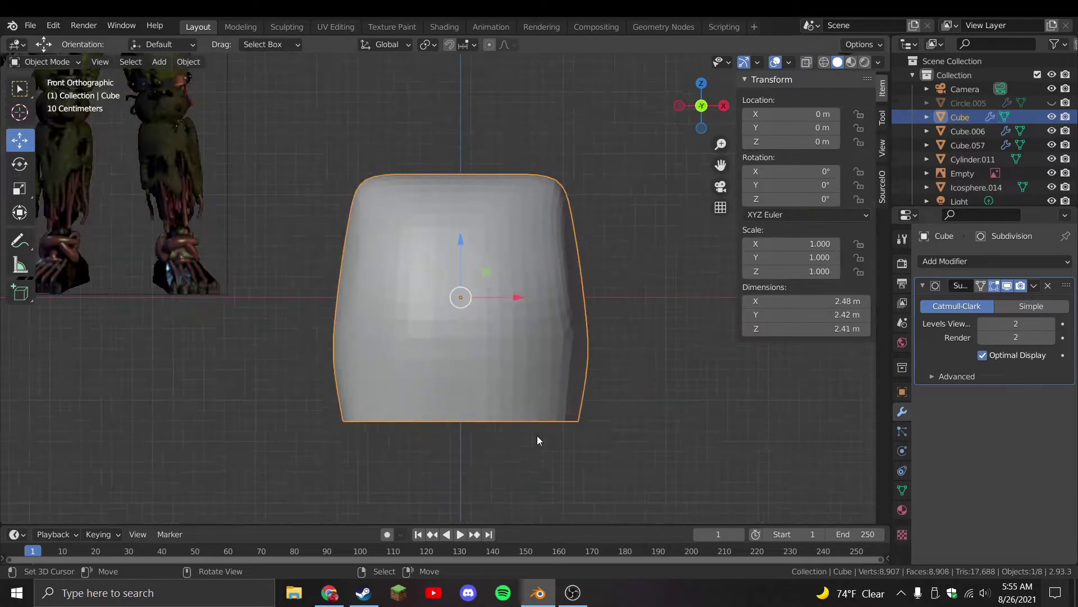
Select the faces inside the outline on the +X side, tilt them in front view and shift them inward
{"action": "key", "text": "Tab"}
{"action": "middle_click_drag", "start_coordinate": [555, 241], "coordinate": [567, 303]}
{"action": "left_click", "coordinate": [747, 311]}
{"action": "left_click", "coordinate": [562, 304]}
{"action": "left_click", "coordinate": [528, 306], "text": "shift"}
{"action": "key", "text": "KP_1"}
{"action": "key", "text": "r"}
{"action": "left_click", "coordinate": [623, 365]}
{"action": "key", "text": "g"}
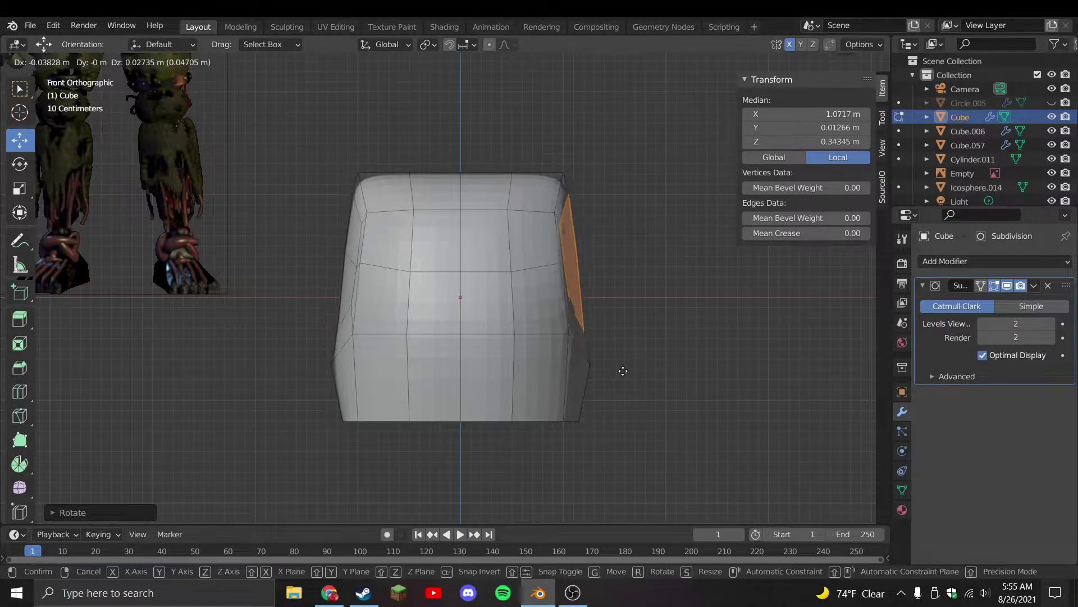
{"action": "left_click", "coordinate": [605, 370]}
Delete the selected faces inside the outline to open a hole in the +X side
{"action": "key", "text": "x"}
{"action": "left_click", "coordinate": [621, 355]}
{"action": "middle_click_drag", "start_coordinate": [621, 355], "coordinate": [539, 360]}
Try to move the two opposite rim faces in front of and behind the side hole
{"action": "left_click", "coordinate": [513, 347]}
{"action": "left_click", "coordinate": [509, 315]}
{"action": "left_click", "coordinate": [530, 366]}
{"action": "left_click", "coordinate": [508, 314]}
{"action": "middle_click_drag", "start_coordinate": [509, 314], "coordinate": [584, 323]}
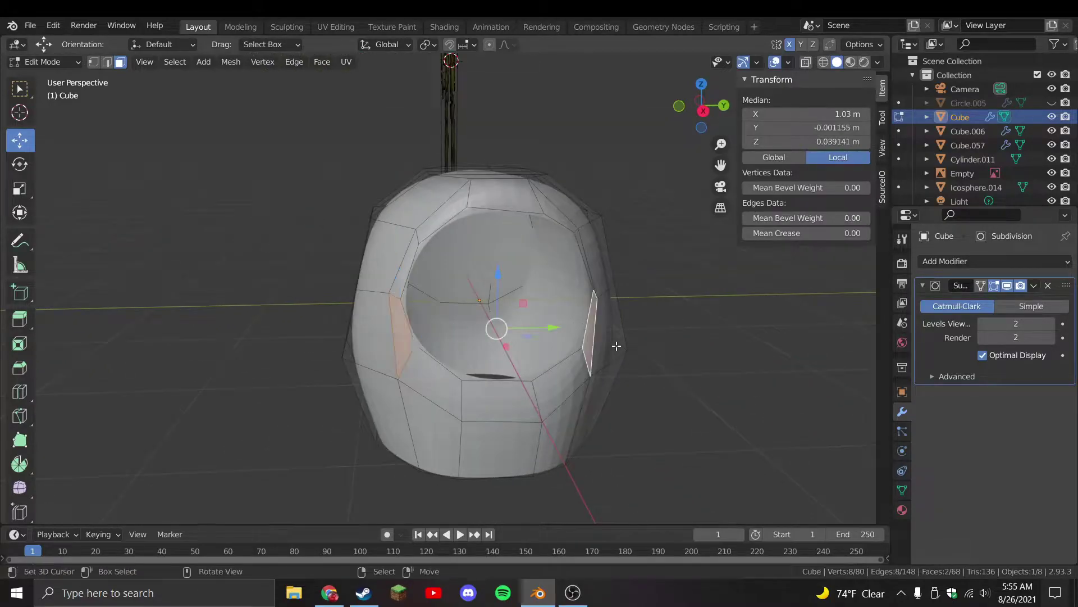
{"action": "key", "text": "KP_1"}
{"action": "key", "text": "g"}
{"action": "key", "text": "Escape"}
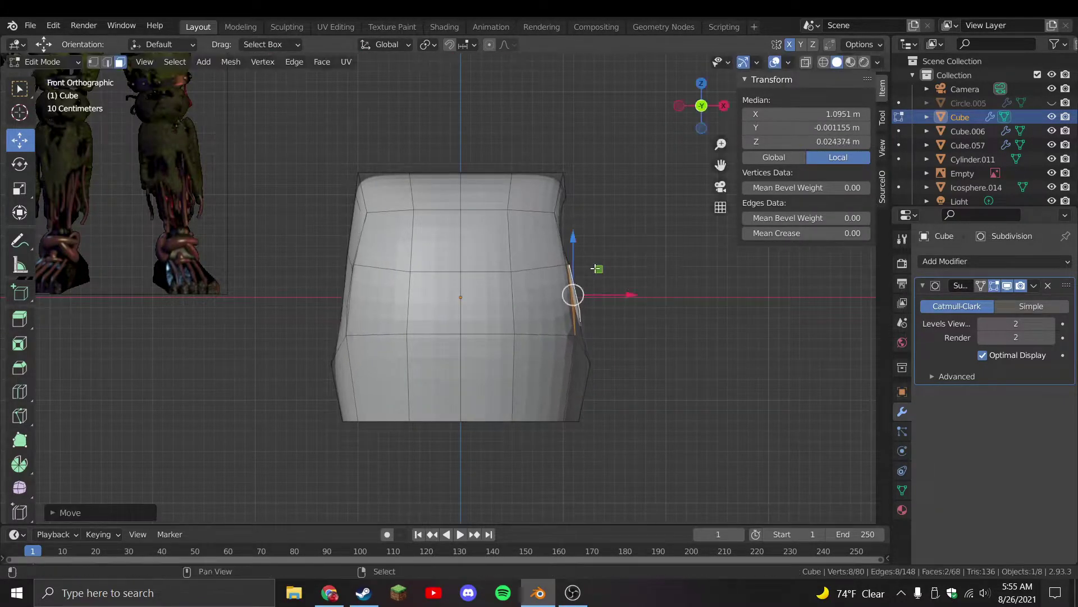
Delete the faces inside the outline on the -X side to open a matching hole, and save the file
{"action": "middle_click_drag", "start_coordinate": [642, 298], "coordinate": [506, 344]}
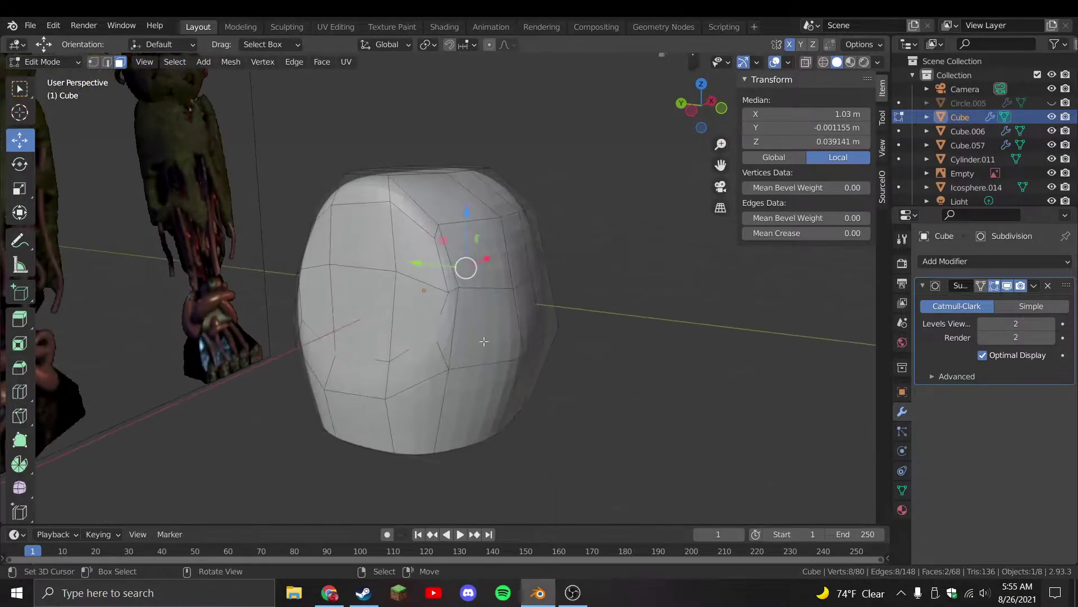
{"action": "left_click", "coordinate": [358, 280]}
{"action": "key", "text": "c"}
{"action": "key", "text": "Escape"}
{"action": "key", "text": "x"}
{"action": "left_click", "coordinate": [336, 274]}
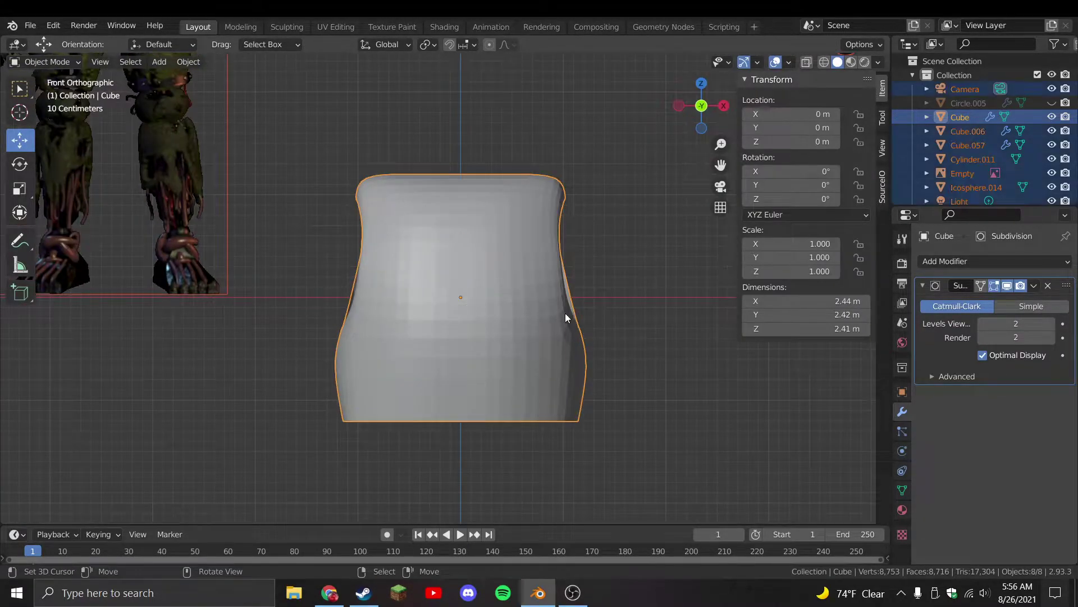
{"action": "left_click", "coordinate": [614, 303]}
{"action": "key", "text": "ctrl+s"}
Select the ring of faces around the +X side hole and flatten it along X
{"action": "middle_click_drag", "start_coordinate": [615, 303], "coordinate": [431, 273]}
{"action": "left_click", "coordinate": [515, 323]}
{"action": "key", "text": "Tab"}
{"action": "left_click", "coordinate": [446, 287], "text": "alt"}
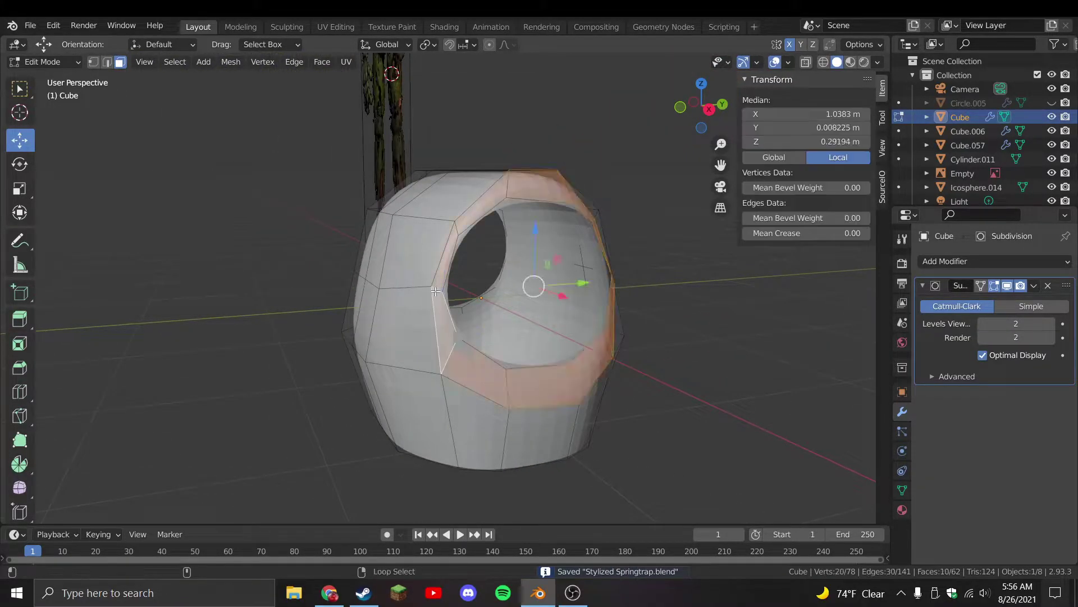
{"action": "key", "text": "KP_1"}
{"action": "left_click", "coordinate": [19, 189]}
{"action": "left_click_drag", "start_coordinate": [623, 267], "coordinate": [586, 273]}
Move the flattened ring of faces outward and tilt it so its upper end flares away from the body
{"action": "key", "text": "r"}
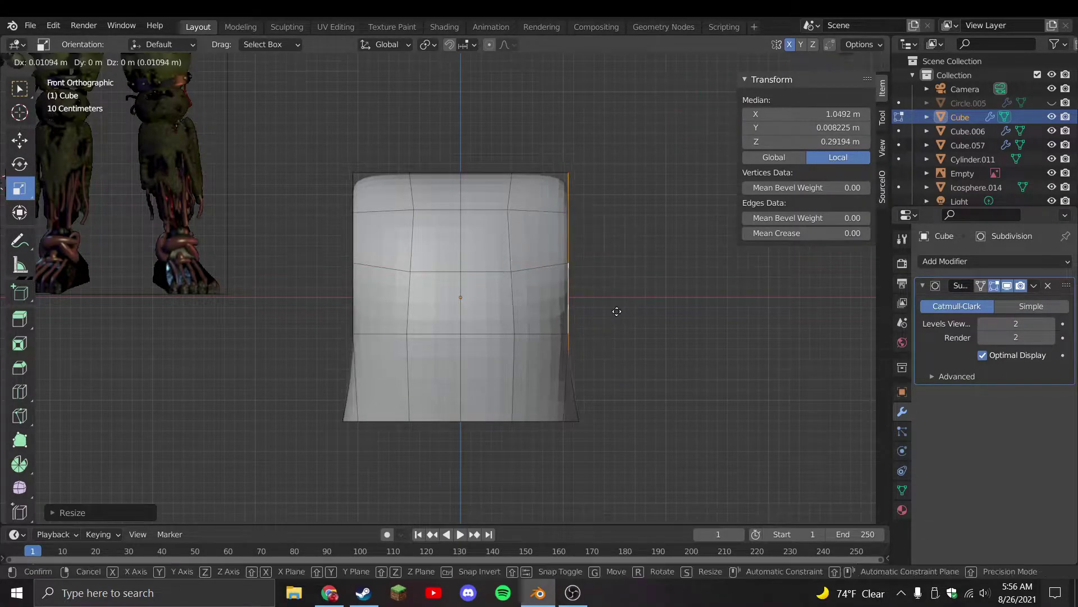
{"action": "right_click", "coordinate": [755, 332]}
{"action": "key", "text": "g"}
{"action": "left_click", "coordinate": [679, 406]}
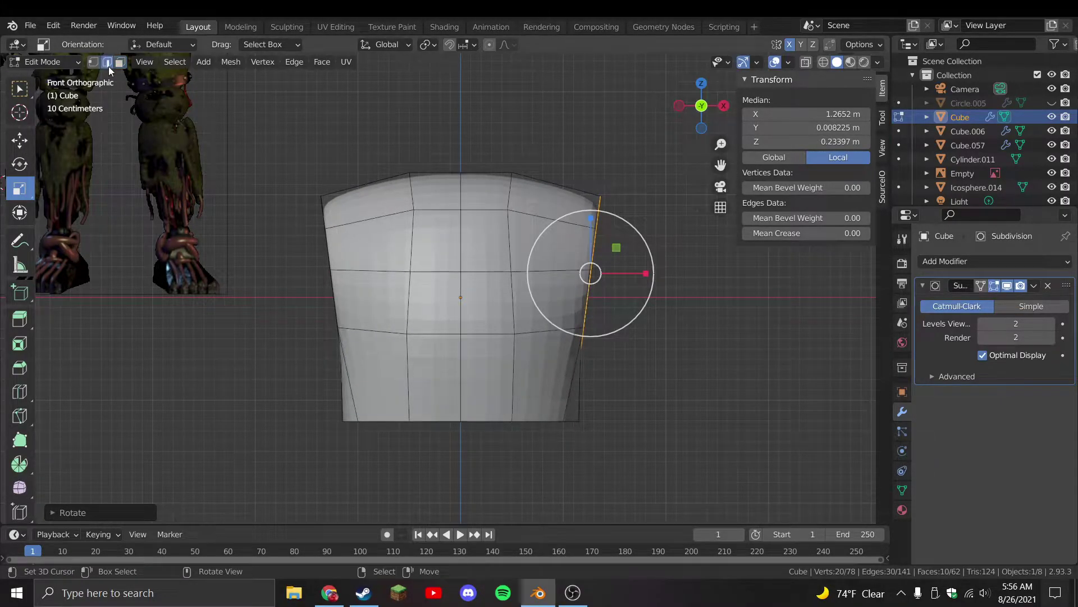
Select the vertical edge loop between the centre line and the +X side hole and tilt it in front view
{"action": "left_click", "coordinate": [515, 318], "text": "alt"}
{"action": "middle_click_drag", "start_coordinate": [515, 318], "coordinate": [502, 287]}
{"action": "left_click", "coordinate": [509, 306], "text": "alt"}
{"action": "left_click", "coordinate": [508, 164], "text": "alt"}
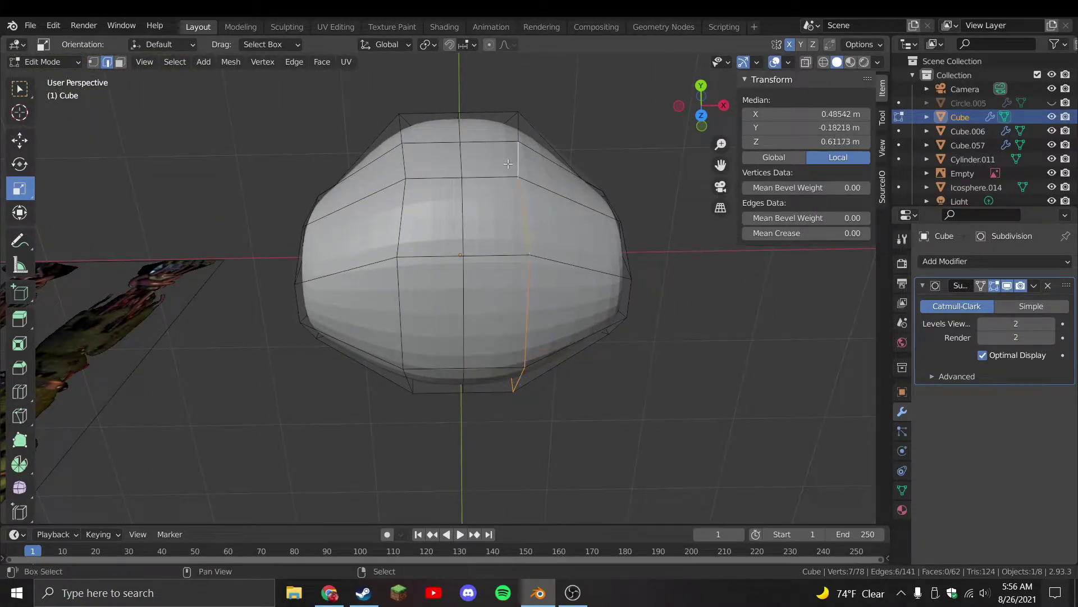
{"action": "key", "text": "KP_1"}
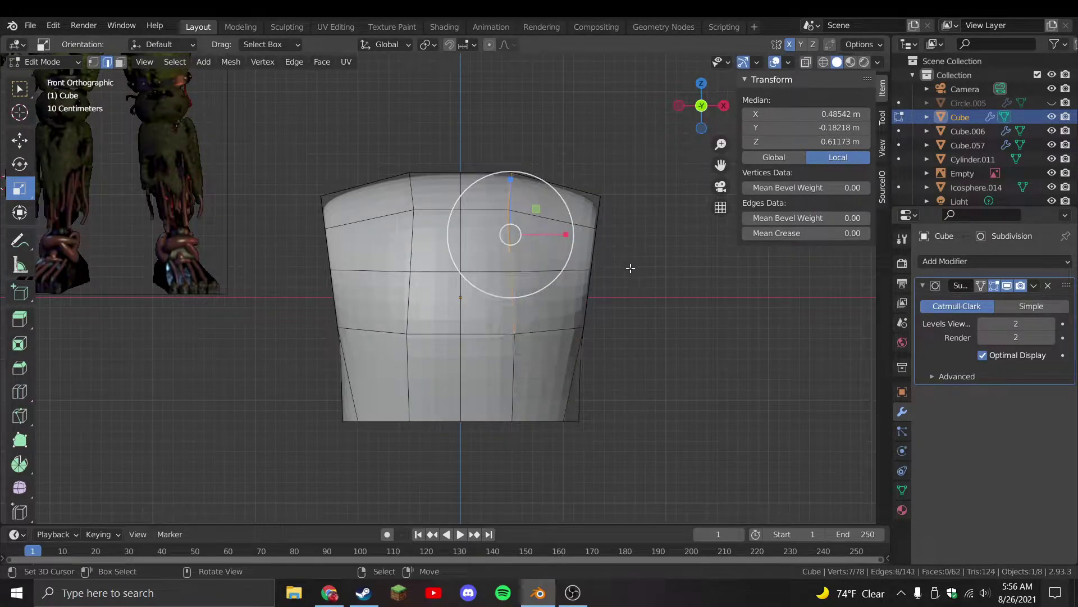
{"action": "key", "text": "r"}
{"action": "left_click", "coordinate": [646, 281]}
{"action": "key", "text": "r"}
{"action": "left_click", "coordinate": [639, 285]}
Rotate the matching vertical edge on the back of the body to follow the tilted loop, and save the file
{"action": "middle_click_drag", "start_coordinate": [575, 290], "coordinate": [477, 320]}
{"action": "middle_click_drag", "start_coordinate": [420, 344], "coordinate": [510, 336], "text": "alt"}
{"action": "key", "text": "r"}
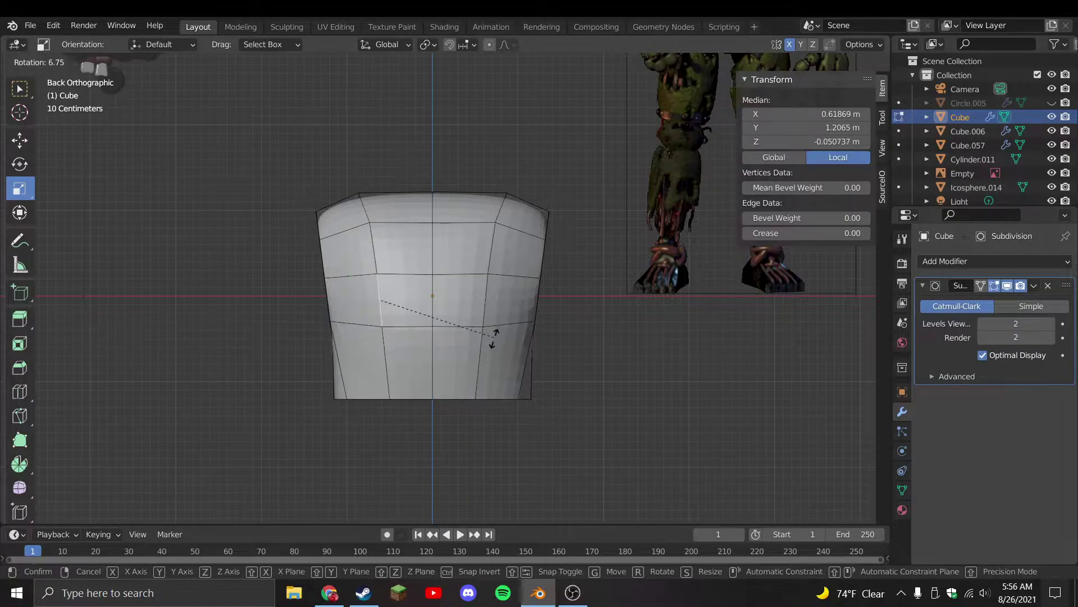
{"action": "left_click", "coordinate": [371, 303]}
{"action": "key", "text": "shift+space"}
{"action": "key", "text": "g"}
{"action": "scroll", "coordinate": [341, 228], "scroll_direction": "up", "scroll_amount": 2}
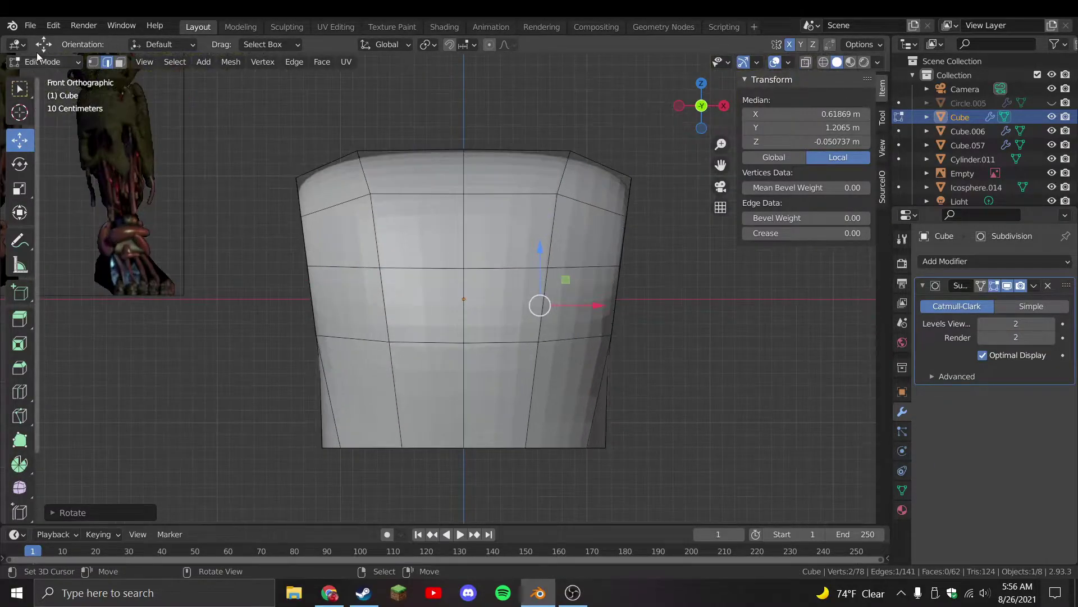
{"action": "left_click", "coordinate": [119, 62]}
{"action": "key", "text": "ctrl+s"}
Add a vertical loop cut between the tilted edge loop and the +X side hole, slid toward the hole
{"action": "scroll", "coordinate": [534, 270], "scroll_direction": "down", "scroll_amount": 1}
{"action": "key", "text": "ctrl+r"}
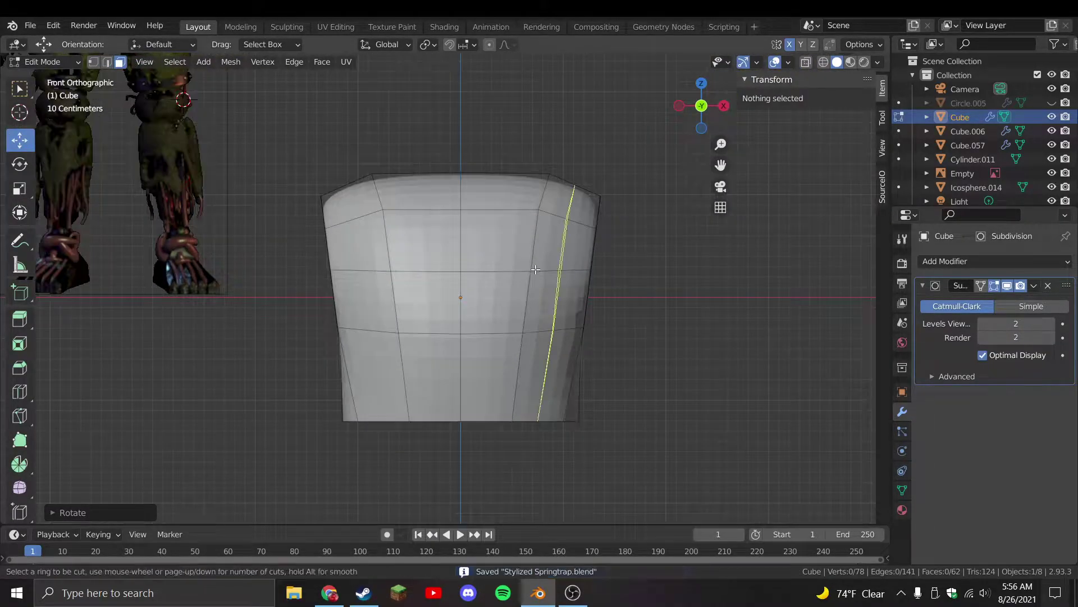
{"action": "left_click", "coordinate": [539, 271]}
{"action": "left_click", "coordinate": [554, 283]}
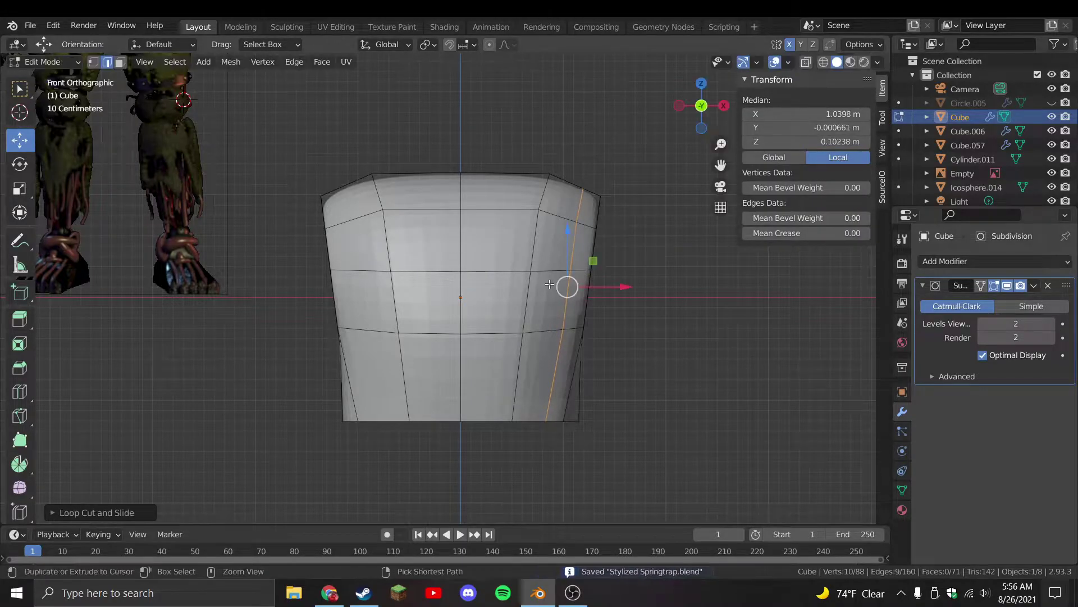
Add a vertical loop cut between the -X edge loop and the -X side hole, slid toward the hole
{"action": "key", "text": "ctrl+r"}
{"action": "key", "text": "Escape"}
{"action": "key", "text": "ctrl+r"}
{"action": "left_click", "coordinate": [355, 272]}
{"action": "right_click", "coordinate": [355, 272]}
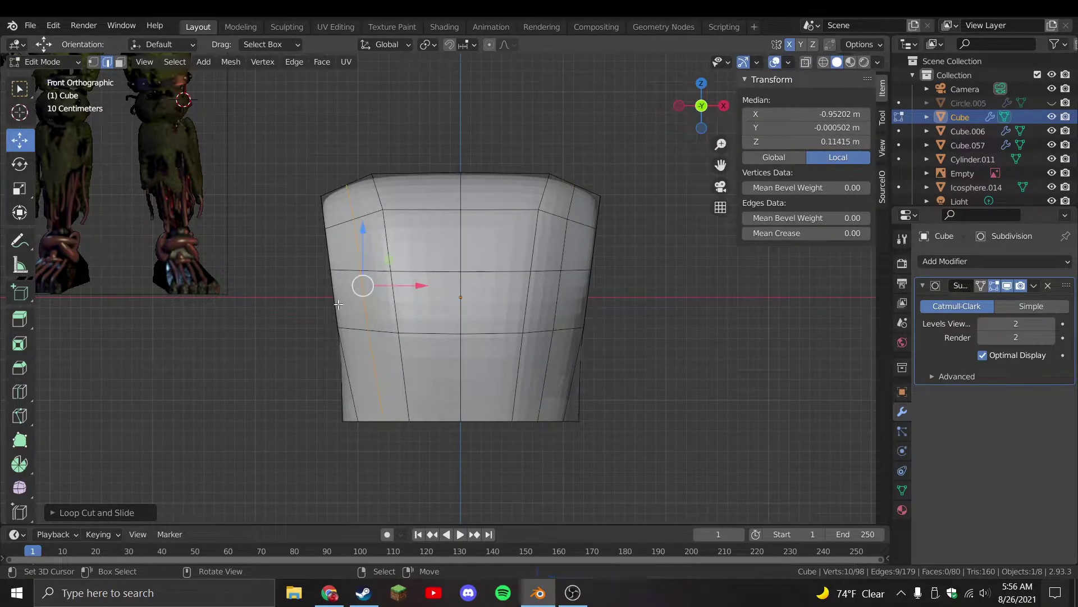
{"action": "key", "text": "g"}
{"action": "key", "text": "g"}
{"action": "left_click", "coordinate": [301, 315]}
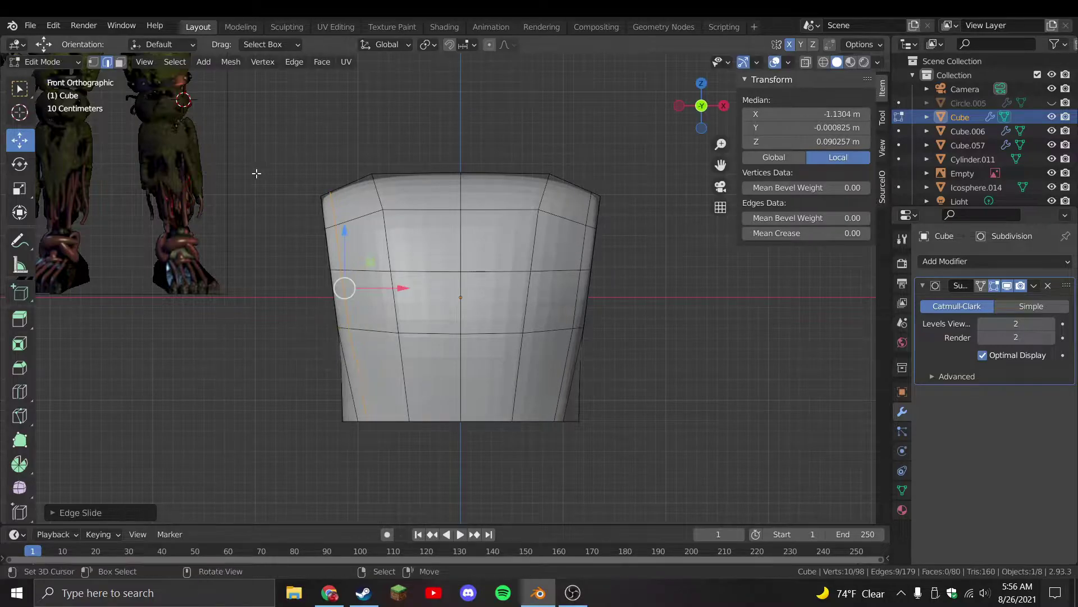
Select the block of faces on the front of the torso between the outer vertical loops and extrude it outward
{"action": "left_click", "coordinate": [121, 62]}
{"action": "key", "text": "c"}
{"action": "left_click_drag", "start_coordinate": [427, 382], "coordinate": [404, 251]}
{"action": "left_click_drag", "start_coordinate": [511, 301], "coordinate": [533, 382]}
{"action": "key", "text": "Escape"}
{"action": "middle_click_drag", "start_coordinate": [533, 382], "coordinate": [605, 366]}
{"action": "key", "text": "i"}
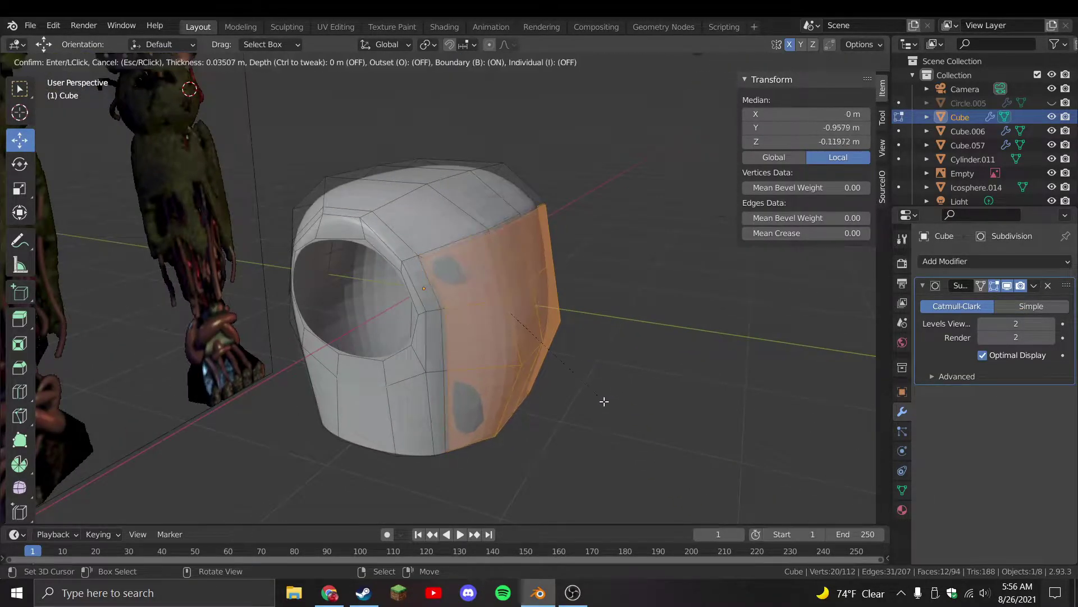
{"action": "key", "text": "Escape"}
{"action": "key", "text": "e"}
{"action": "left_click", "coordinate": [561, 389]}
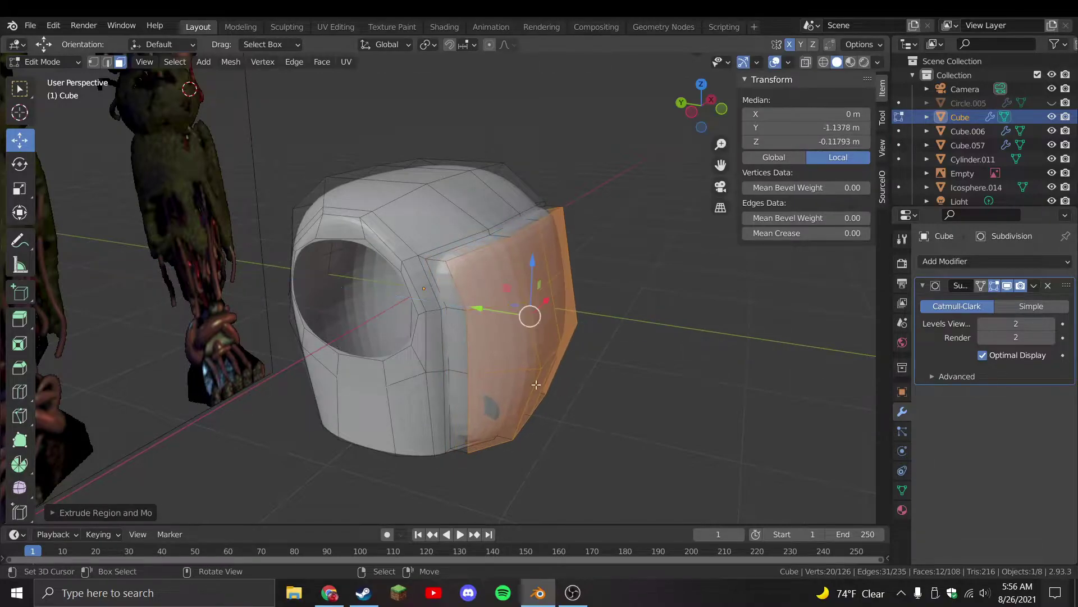
Move the upper corner edges of the extruded front panel inward to round off its upper outline
{"action": "left_click", "coordinate": [108, 61]}
{"action": "middle_click_drag", "start_coordinate": [393, 281], "coordinate": [349, 247]}
{"action": "left_click", "coordinate": [356, 223]}
{"action": "key", "text": "g"}
{"action": "left_click", "coordinate": [397, 236]}
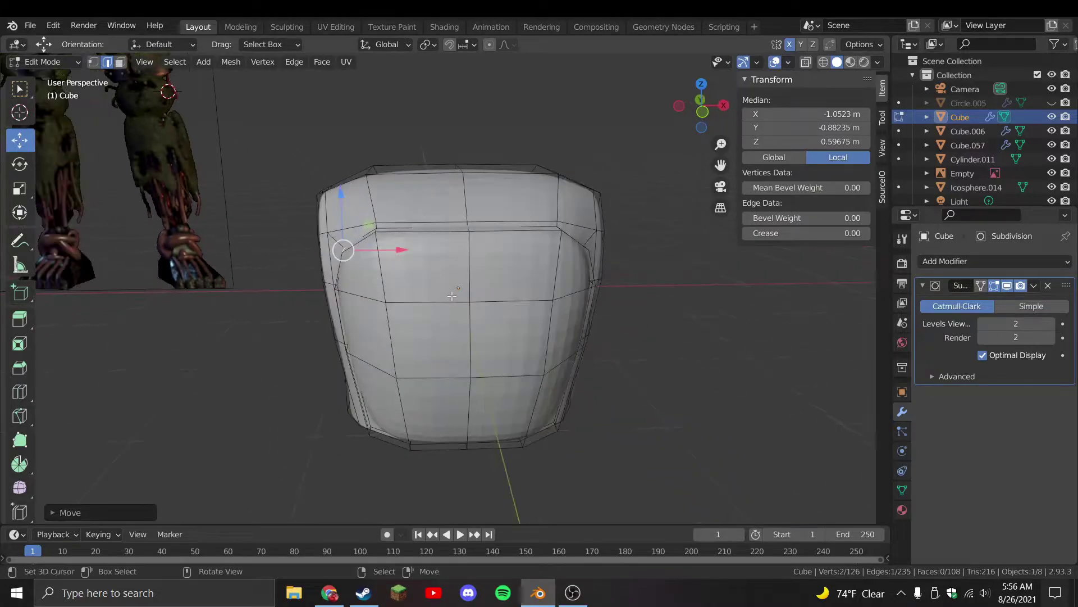
{"action": "left_click", "coordinate": [349, 245]}
{"action": "key", "text": "g"}
{"action": "left_click", "coordinate": [436, 283]}
{"action": "middle_click_drag", "start_coordinate": [510, 390], "coordinate": [657, 347]}
{"action": "key", "text": "g"}
{"action": "left_click", "coordinate": [506, 292]}
Move the centre edges above the front panel and along its top upward and back in side view
{"action": "left_click", "coordinate": [472, 314]}
{"action": "left_click", "coordinate": [575, 312], "text": "shift"}
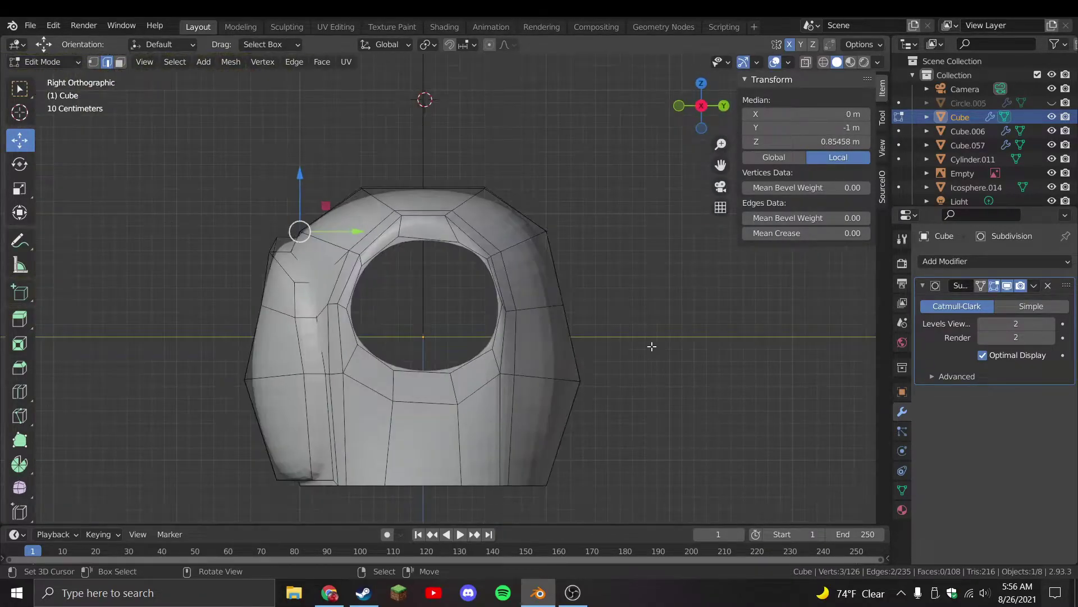
{"action": "key", "text": "g"}
{"action": "left_click", "coordinate": [666, 262]}
{"action": "right_click", "coordinate": [464, 241]}
{"action": "middle_click_drag", "start_coordinate": [465, 241], "coordinate": [638, 271]}
{"action": "key", "text": "KP_3"}
{"action": "key", "text": "g"}
{"action": "left_click", "coordinate": [587, 232]}
Select the lower horizontal row of edges across the front panel and move it downward
{"action": "middle_click_drag", "start_coordinate": [555, 346], "coordinate": [449, 304], "text": "shift"}
{"action": "left_click", "coordinate": [482, 318]}
{"action": "key", "text": "KP_3"}
{"action": "middle_click_drag", "start_coordinate": [538, 424], "coordinate": [538, 368], "text": "shift"}
{"action": "key", "text": "g"}
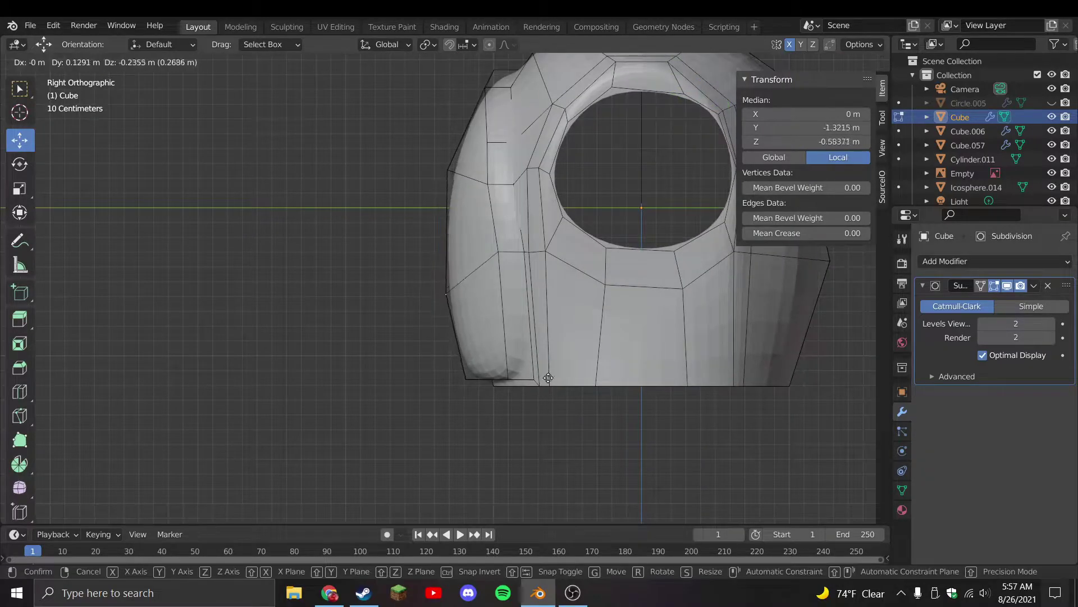
{"action": "left_click", "coordinate": [549, 382]}
{"action": "middle_click_drag", "start_coordinate": [427, 258], "coordinate": [339, 269]}
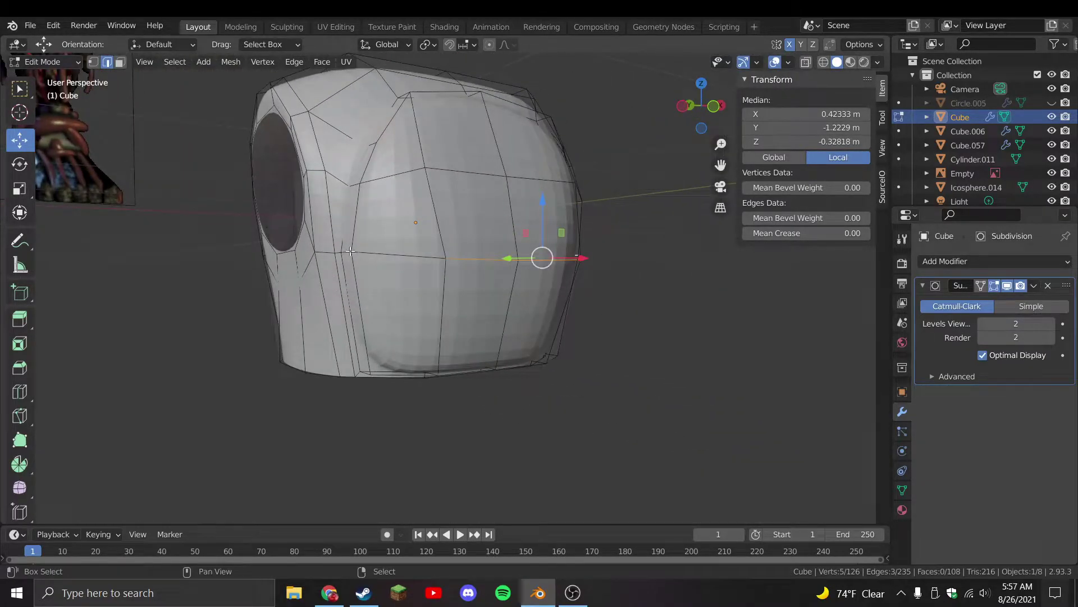
{"action": "middle_click_drag", "start_coordinate": [488, 215], "coordinate": [633, 375]}
{"action": "key", "text": "Tab"}
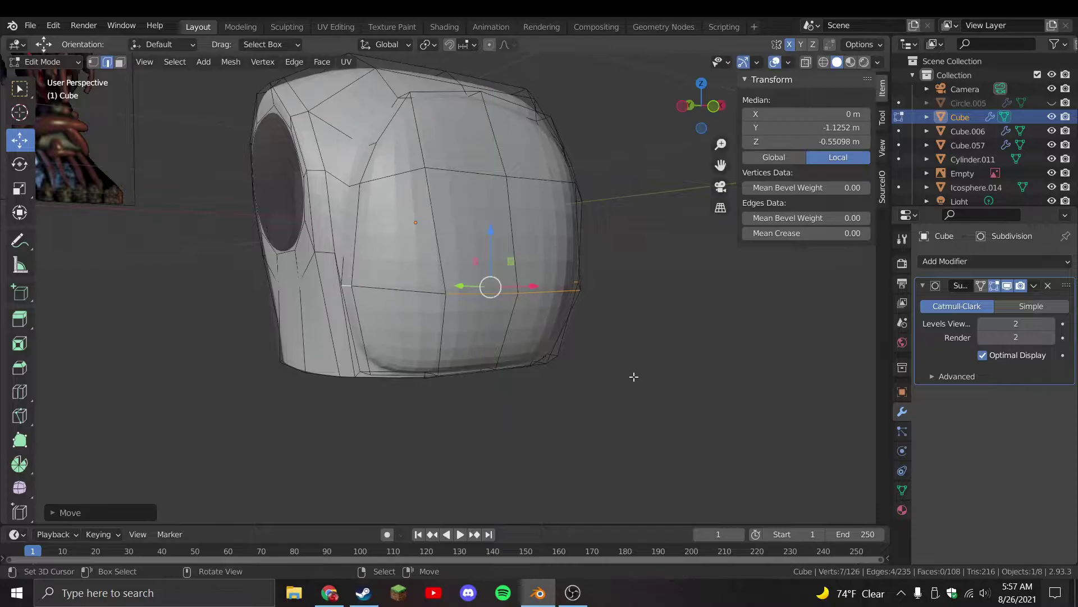
{"action": "key", "text": "KP_1"}
{"action": "scroll", "coordinate": [603, 382], "scroll_direction": "down", "scroll_amount": 4}
{"action": "key", "text": "Tab"}
Select the edges along the bottom of the front panel and scale them slightly wider in front view
{"action": "middle_click_drag", "start_coordinate": [547, 387], "coordinate": [453, 382]}
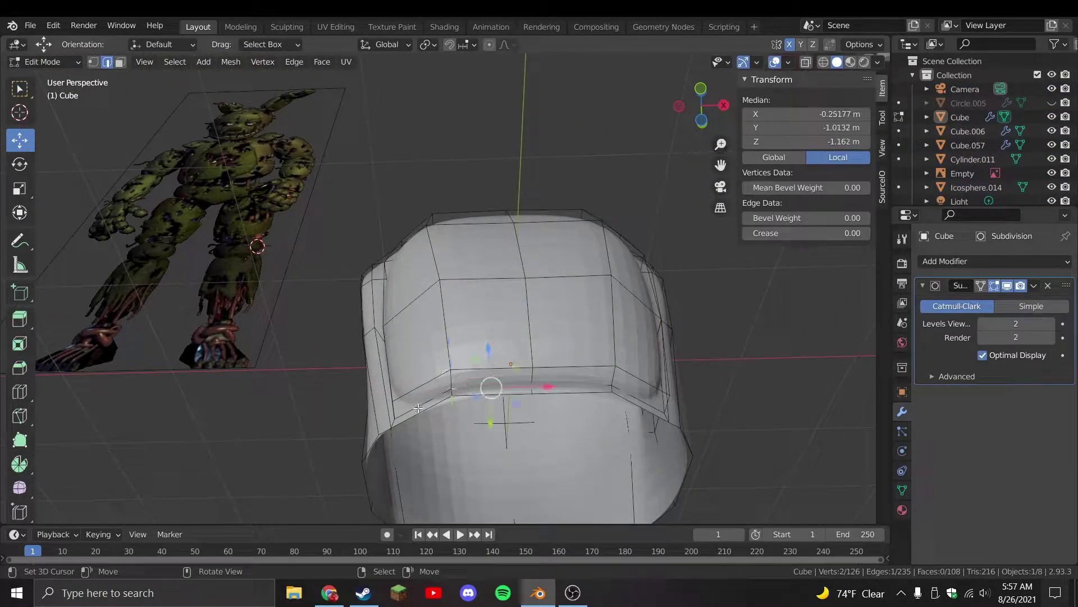
{"action": "key", "text": "KP_1"}
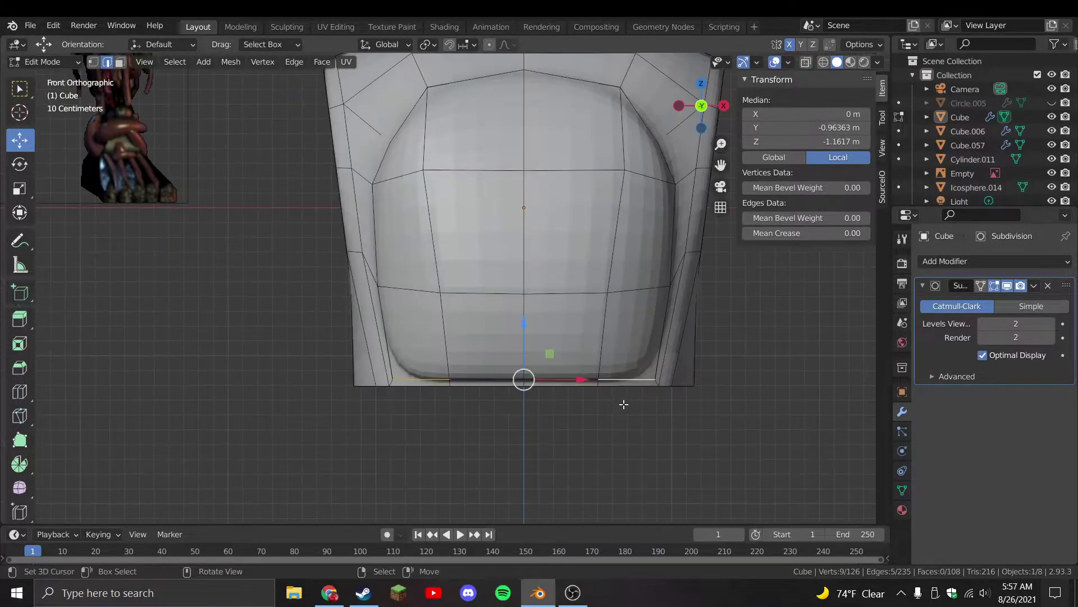
{"action": "key", "text": "s"}
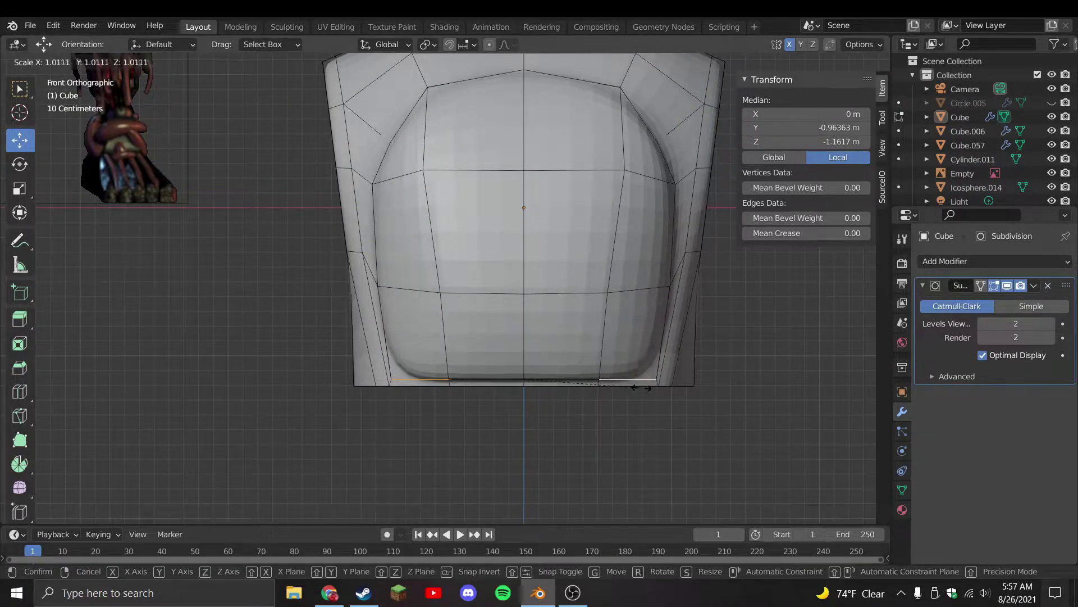
{"action": "left_click", "coordinate": [641, 388]}
{"action": "middle_click_drag", "start_coordinate": [626, 404], "coordinate": [668, 409]}
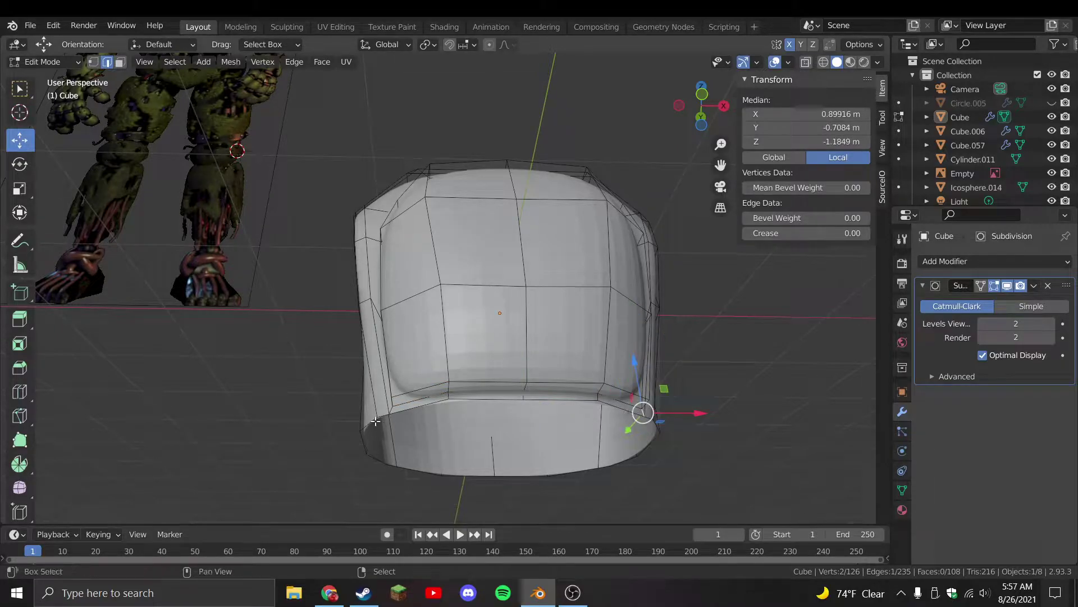
Try to scale the pair of bottom rim edges beside the front panel's lower corners in front view
{"action": "key", "text": "ctrl+z"}
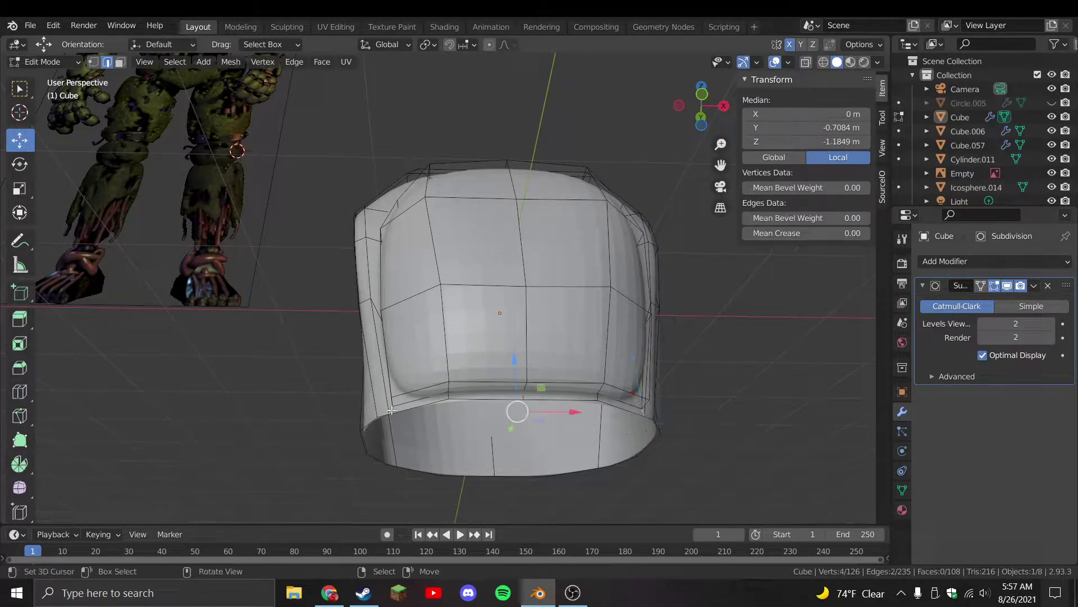
{"action": "key", "text": "KP_1"}
{"action": "key", "text": "s"}
{"action": "left_click", "coordinate": [640, 454]}
{"action": "middle_click_drag", "start_coordinate": [640, 454], "coordinate": [284, 418]}
{"action": "middle_click_drag", "start_coordinate": [509, 420], "coordinate": [406, 315]}
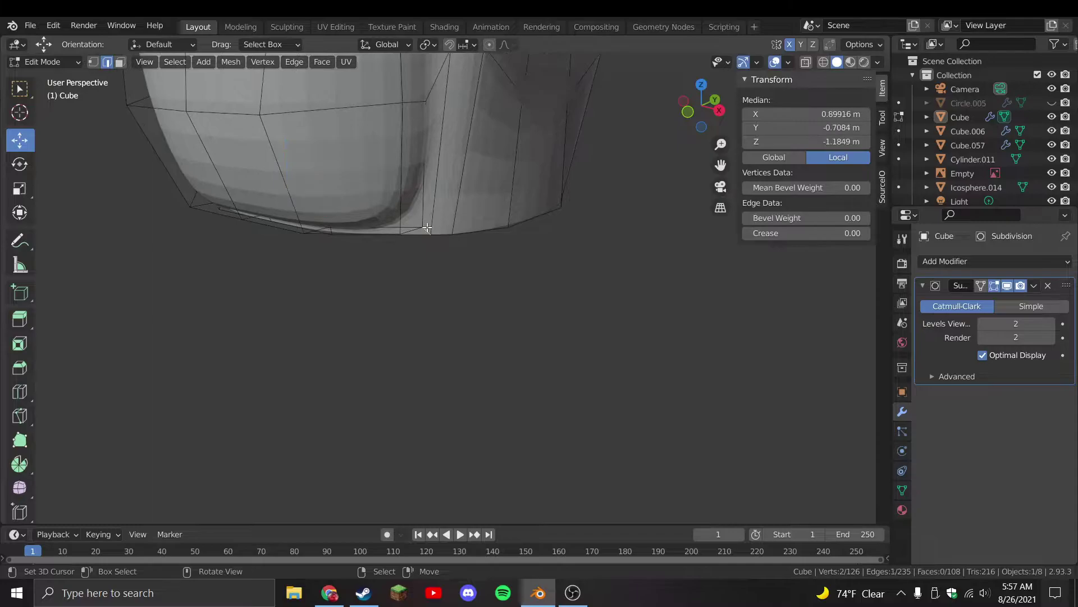
Move the bottom rim edge beside the front panel's +X lower corner outward in front view
{"action": "key", "text": "KP_1"}
{"action": "left_click_drag", "start_coordinate": [625, 393], "coordinate": [674, 377]}
{"action": "scroll", "coordinate": [674, 377], "scroll_direction": "down", "scroll_amount": 2}
{"action": "middle_click_drag", "start_coordinate": [674, 377], "coordinate": [580, 371]}
Move the vertical edges beneath the +X side hole outward and rotate them slightly, and save the file
{"action": "left_click", "coordinate": [670, 318]}
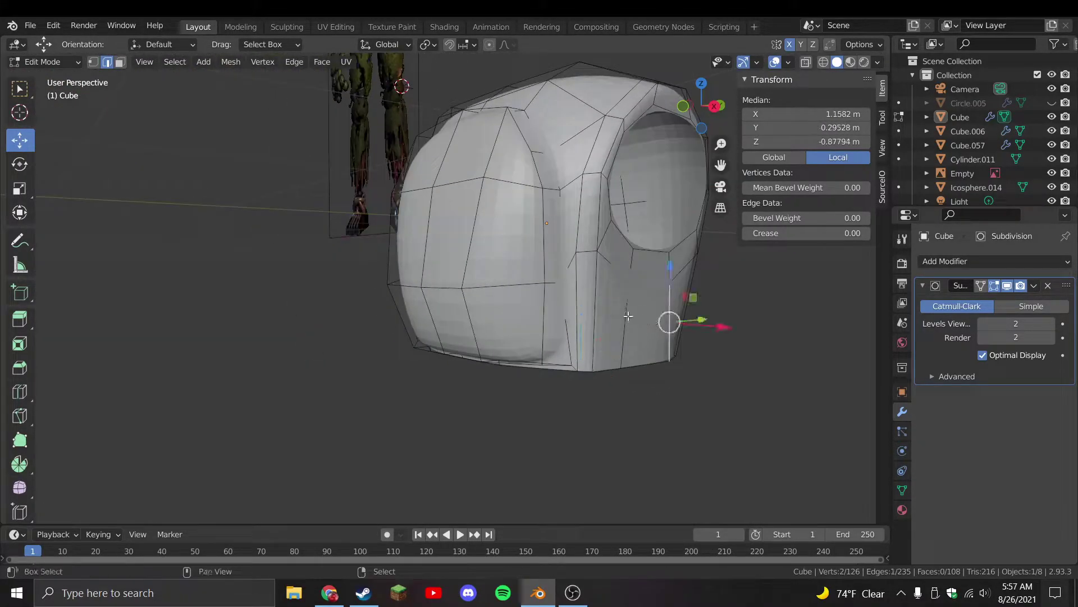
{"action": "key", "text": "KP_1"}
{"action": "left_click_drag", "start_coordinate": [603, 323], "coordinate": [651, 340]}
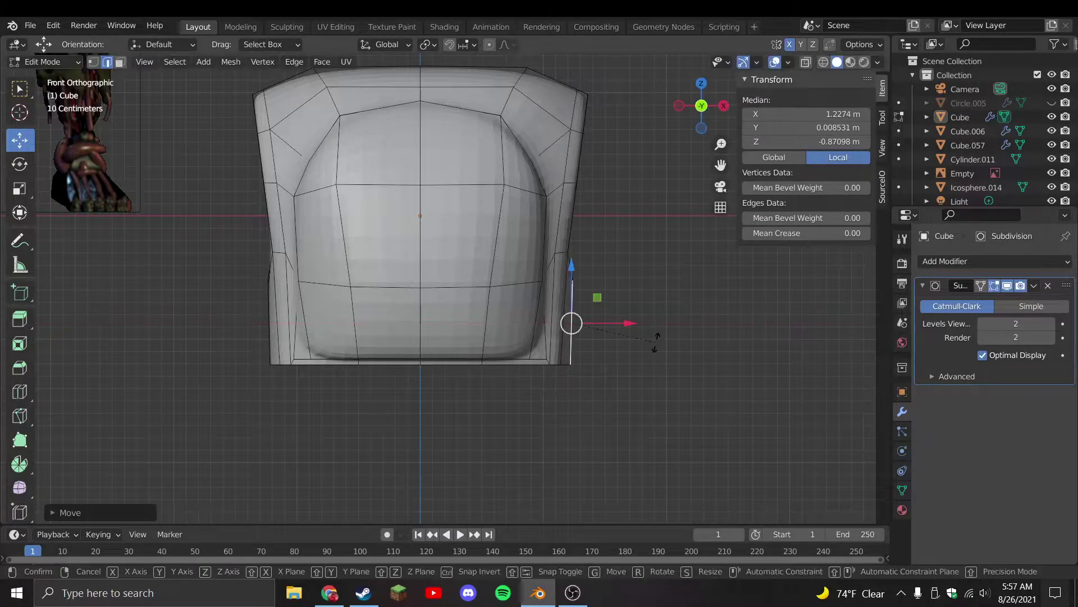
{"action": "key", "text": "Tab"}
{"action": "key", "text": "a"}
{"action": "left_click", "coordinate": [610, 338]}
{"action": "key", "text": "ctrl+s"}
Raise the top edge of the +X side hole's rim in side view and rotate it level
{"action": "middle_click_drag", "start_coordinate": [553, 285], "coordinate": [491, 336]}
{"action": "left_click", "coordinate": [542, 339]}
{"action": "key", "text": "KP_3"}
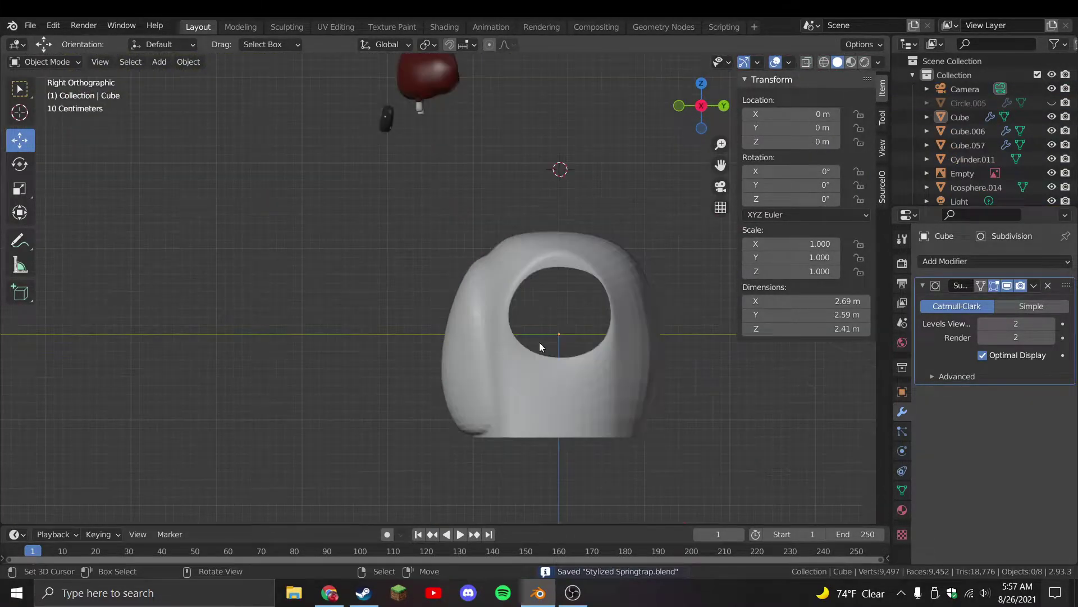
{"action": "key", "text": "Tab"}
{"action": "middle_click_drag", "start_coordinate": [500, 377], "coordinate": [470, 327], "text": "shift"}
{"action": "scroll", "coordinate": [470, 327], "scroll_direction": "up", "scroll_amount": 2}
{"action": "left_click", "coordinate": [397, 212]}
{"action": "scroll", "coordinate": [457, 241], "scroll_direction": "up", "scroll_amount": 2}
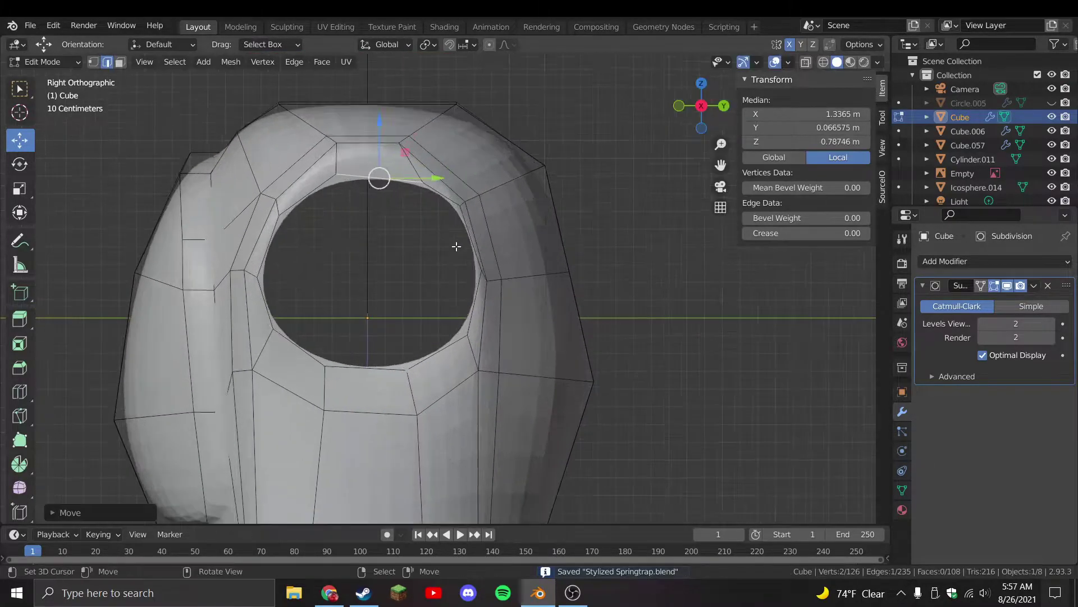
{"action": "key", "text": "g"}
{"action": "key", "text": "r"}
{"action": "left_click", "coordinate": [444, 212]}
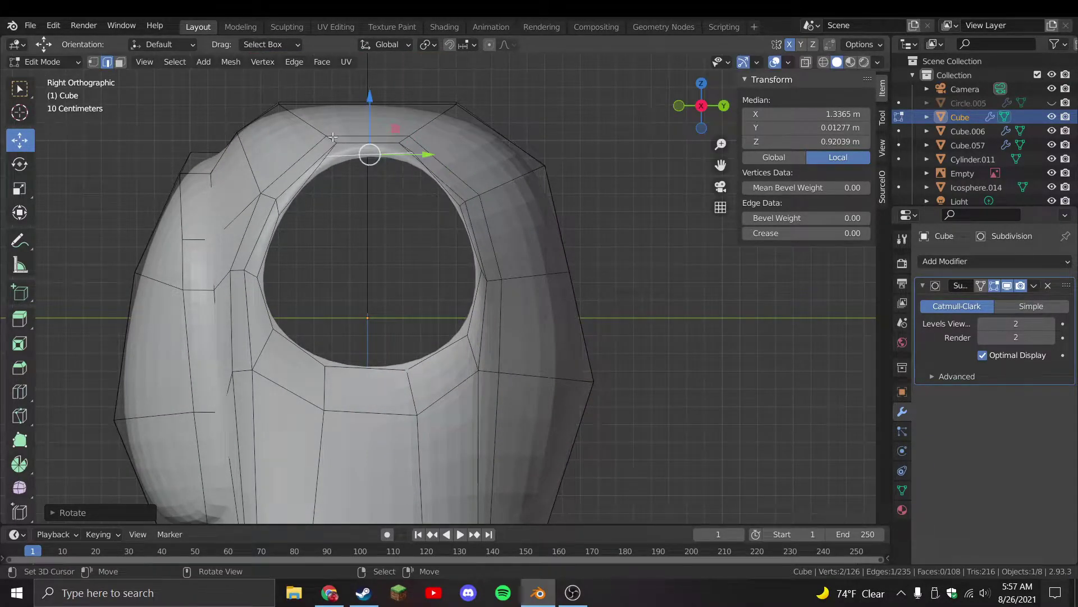
Undo the last rim edit and try moving the edge above the side hole again
{"action": "key", "text": "ctrl+z"}
{"action": "key", "text": "g"}
{"action": "left_click", "coordinate": [474, 168]}
{"action": "key", "text": "ctrl+z"}
{"action": "key", "text": "g"}
{"action": "key", "text": "Escape"}
Save the file and select the edge loop around the +X side hole
{"action": "key", "text": "Tab"}
{"action": "key", "text": "Tab"}
{"action": "key", "text": "g"}
{"action": "key", "text": "Escape"}
{"action": "key", "text": "Tab"}
{"action": "key", "text": "ctrl+s"}
{"action": "middle_click_drag", "start_coordinate": [417, 217], "coordinate": [495, 297]}
{"action": "key", "text": "Tab"}
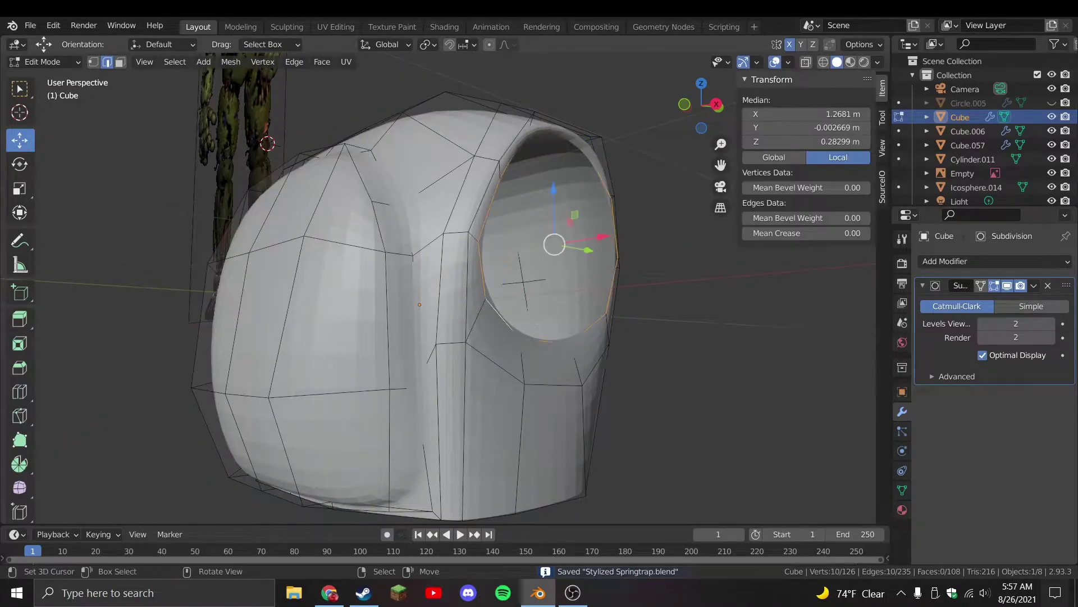
Add a Solidify modifier to the torso, place it above the Subdivision modifier, and set its thickness to 0.088 m
{"action": "key", "text": "Tab"}
{"action": "key", "text": "KP_1"}
{"action": "scroll", "coordinate": [573, 355], "scroll_direction": "down", "scroll_amount": 3}
{"action": "left_click", "coordinate": [636, 358]}
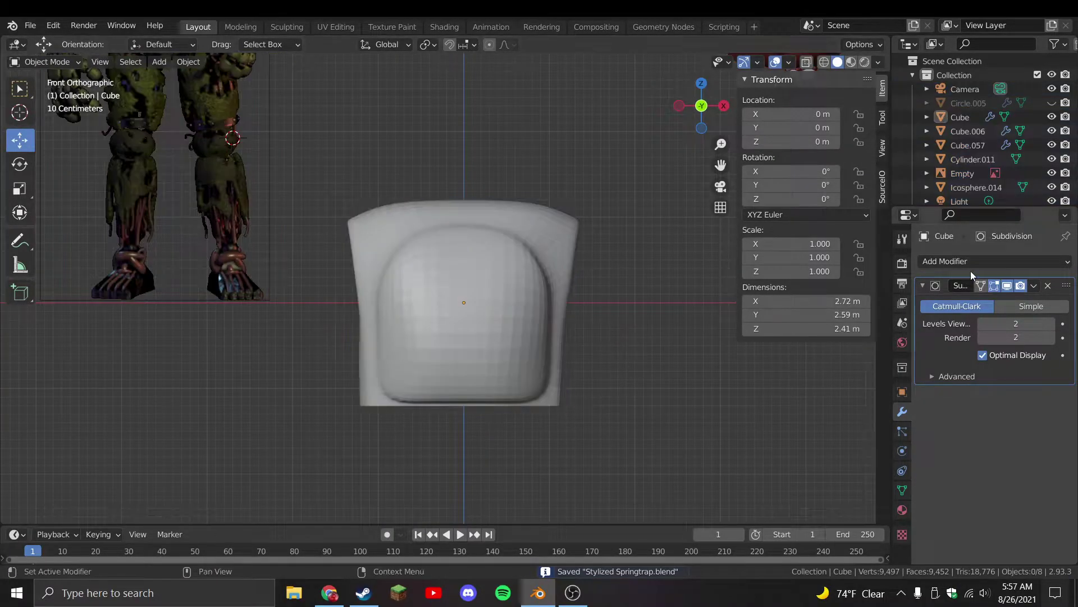
{"action": "left_click", "coordinate": [971, 262]}
{"action": "left_click", "coordinate": [798, 498]}
{"action": "middle_click_drag", "start_coordinate": [754, 442], "coordinate": [972, 409]}
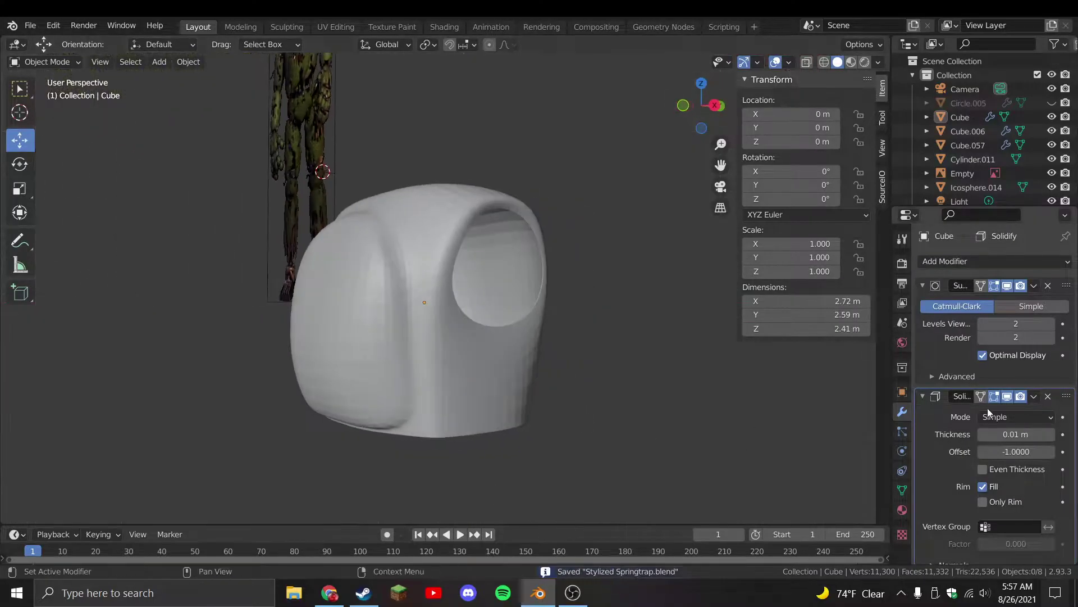
{"action": "left_click_drag", "start_coordinate": [1069, 405], "coordinate": [1068, 289]}
{"action": "middle_click_drag", "start_coordinate": [670, 365], "coordinate": [691, 363]}
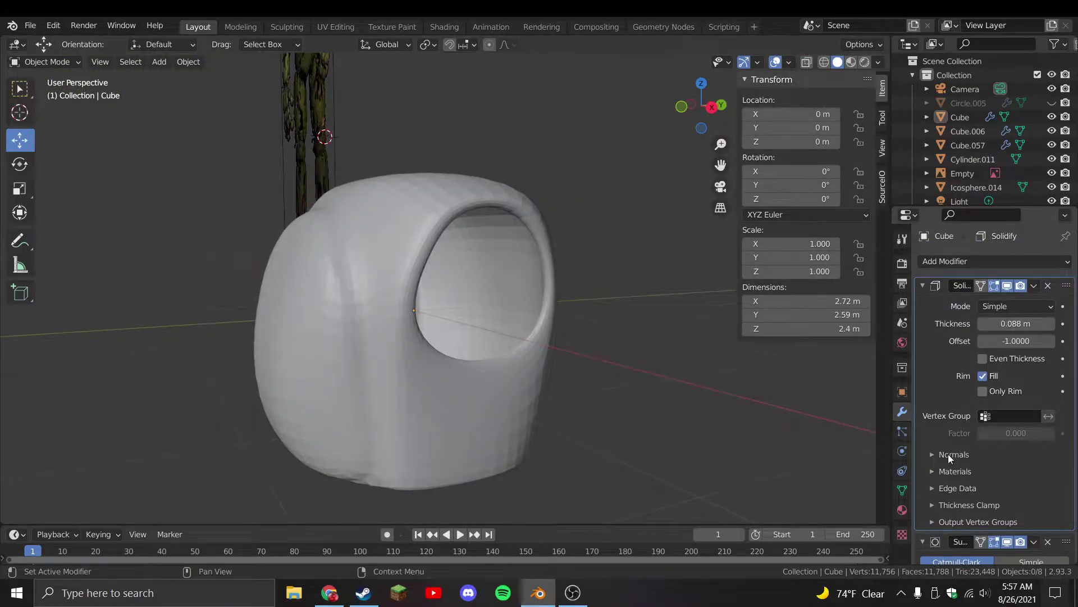
Set the Solidify modifier's inner and outer edge crease to 0.273, save the file, and collapse the modifier's settings
{"action": "left_click", "coordinate": [951, 488]}
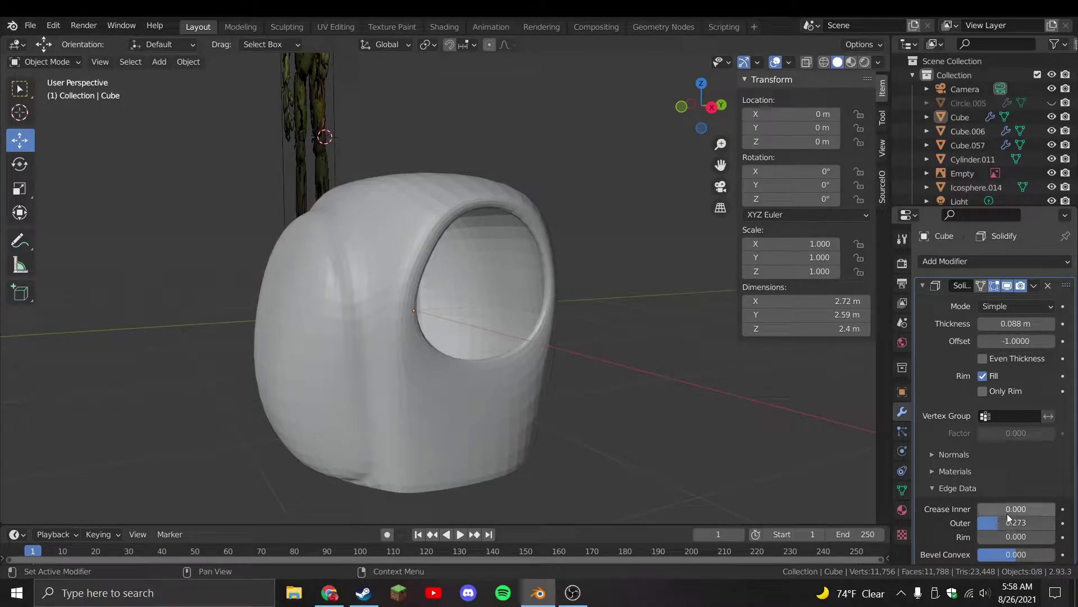
{"action": "key", "text": "Return"}
{"action": "key", "text": "KP_1"}
{"action": "key", "text": "ctrl+s"}
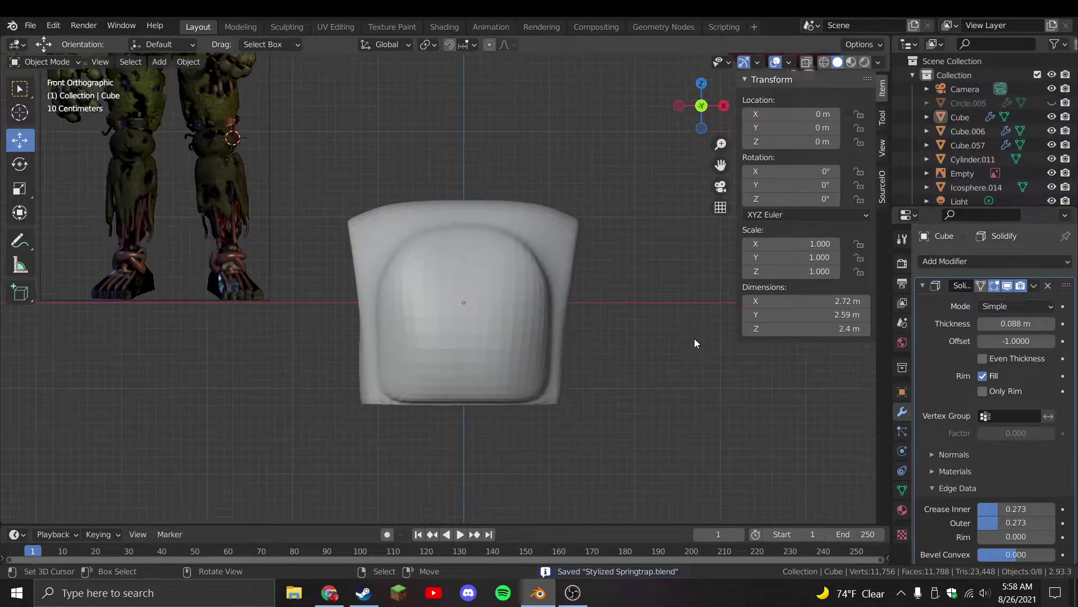
{"action": "left_click", "coordinate": [934, 286]}
{"action": "key", "text": "ctrl+2"}
Stretch the whole torso mesh vertically by a factor of about 1.05
{"action": "middle_click_drag", "start_coordinate": [557, 300], "coordinate": [597, 366]}
{"action": "left_click", "coordinate": [466, 335]}
{"action": "key", "text": "Tab"}
{"action": "key", "text": "KP_1"}
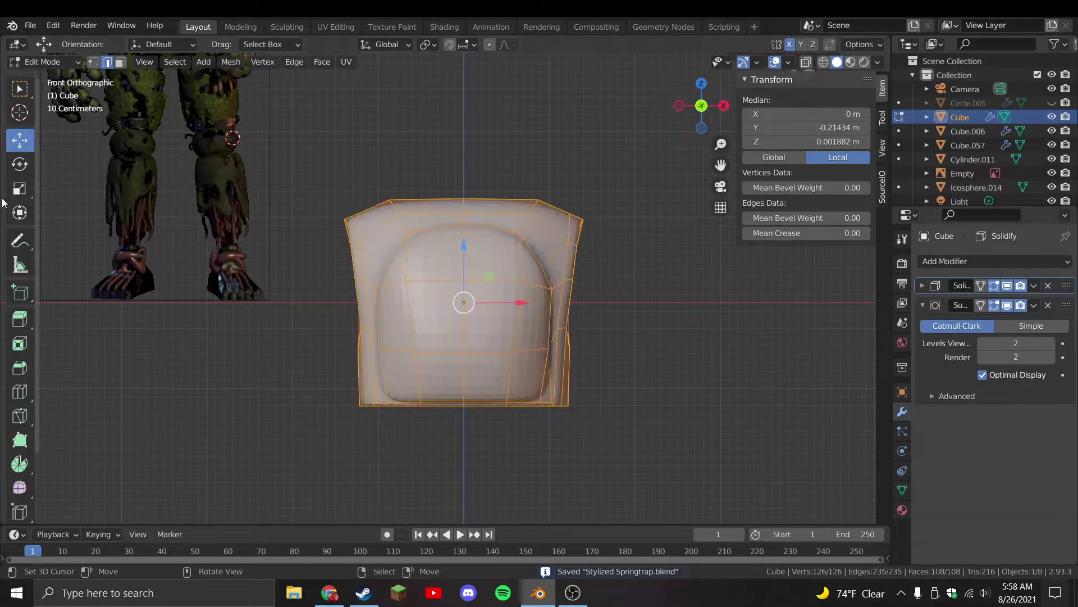
{"action": "left_click", "coordinate": [19, 188]}
{"action": "key", "text": "Tab"}
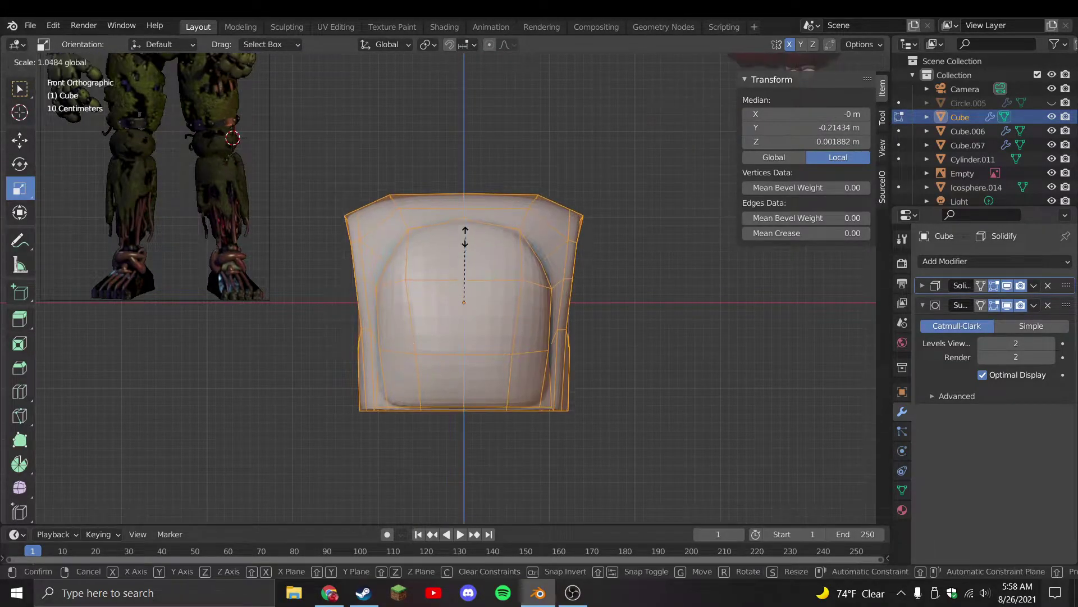
Move the torso object up to about Z 1.3 m and save the file
{"action": "scroll", "coordinate": [459, 279], "scroll_direction": "down", "scroll_amount": 2}
{"action": "left_click_drag", "start_coordinate": [453, 301], "coordinate": [459, 188]}
{"action": "key", "text": "ctrl+s"}
{"action": "middle_click_drag", "start_coordinate": [459, 189], "coordinate": [452, 323]}
{"action": "middle_click_drag", "start_coordinate": [546, 224], "coordinate": [754, 340]}
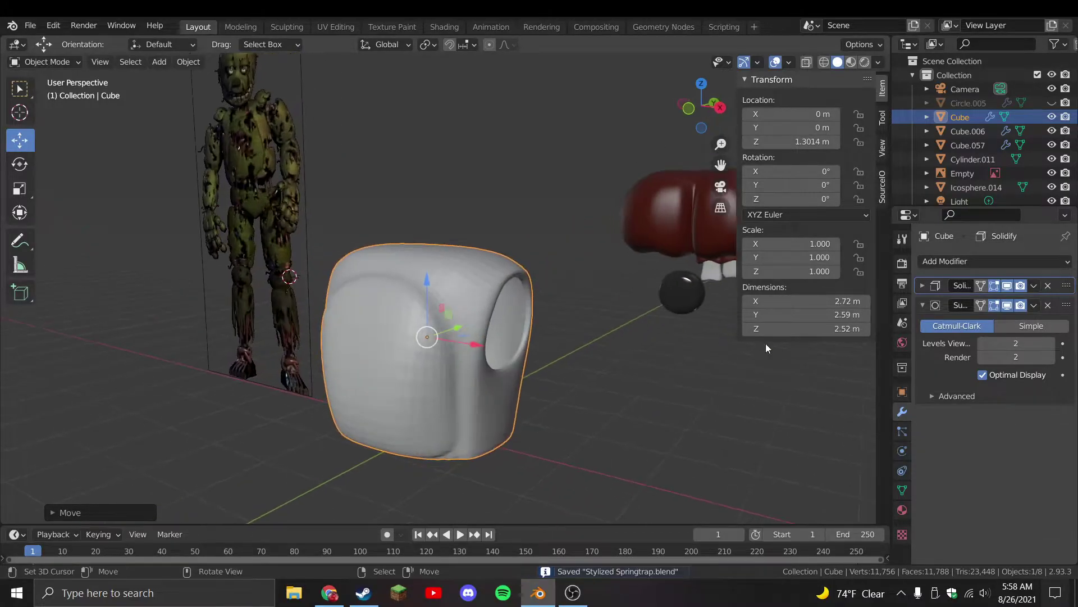
Reveal the hidden patchwork-coloured shell object and select it
{"action": "scroll", "coordinate": [635, 361], "scroll_direction": "down", "scroll_amount": 5}
{"action": "key", "text": "alt+h"}
{"action": "left_click", "coordinate": [536, 341]}
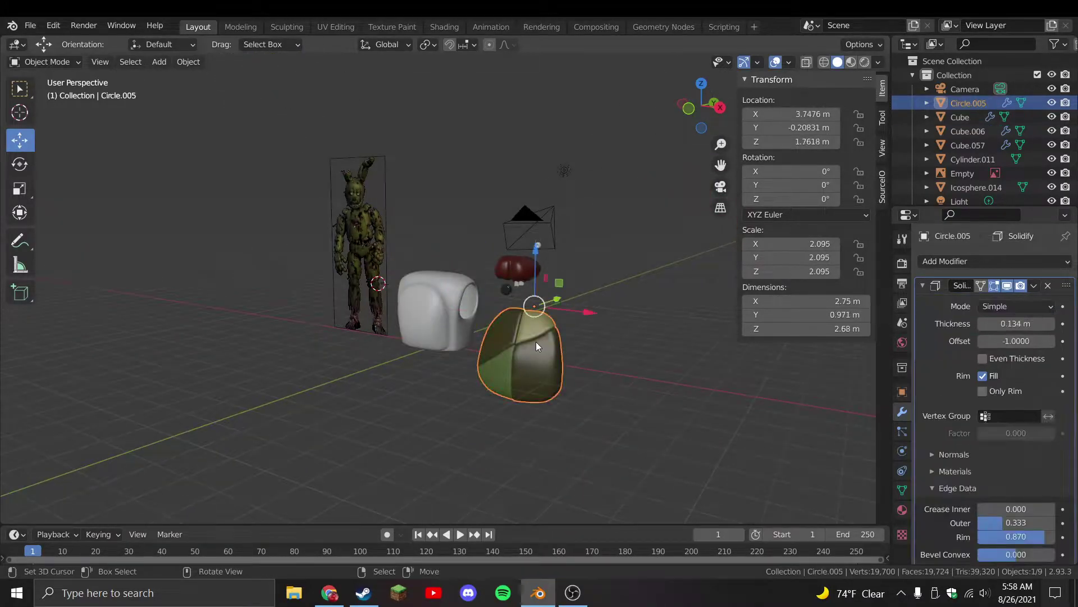
{"action": "scroll", "coordinate": [448, 343], "scroll_direction": "up", "scroll_amount": 3}
Replace the torso's default material with the existing Yellow_shell material, after trying Light_Tan_shell on it
{"action": "left_click", "coordinate": [449, 343]}
{"action": "left_click", "coordinate": [899, 512]}
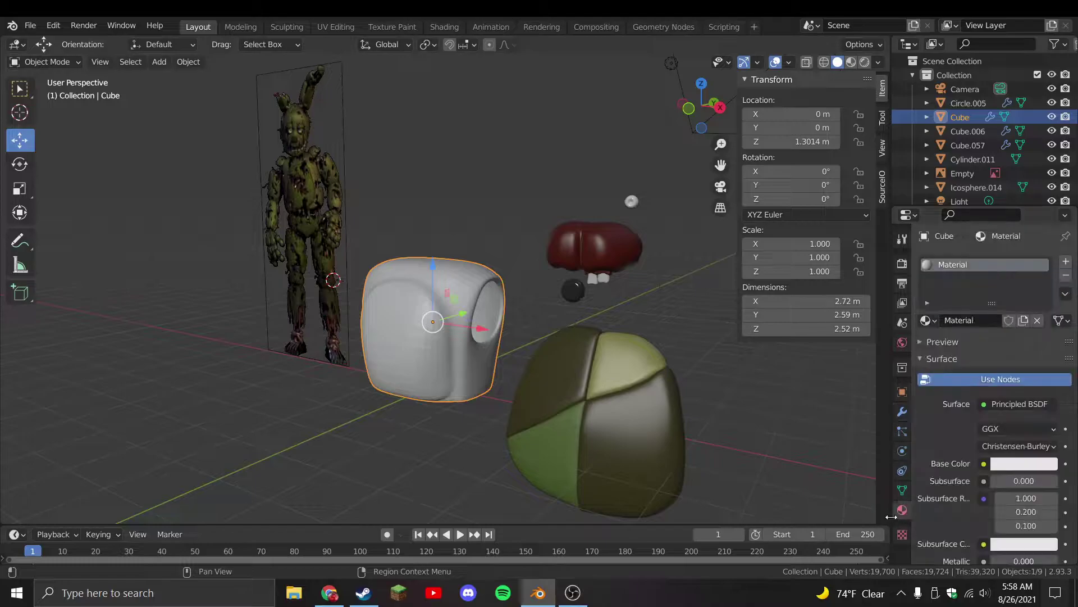
{"action": "left_click", "coordinate": [926, 321]}
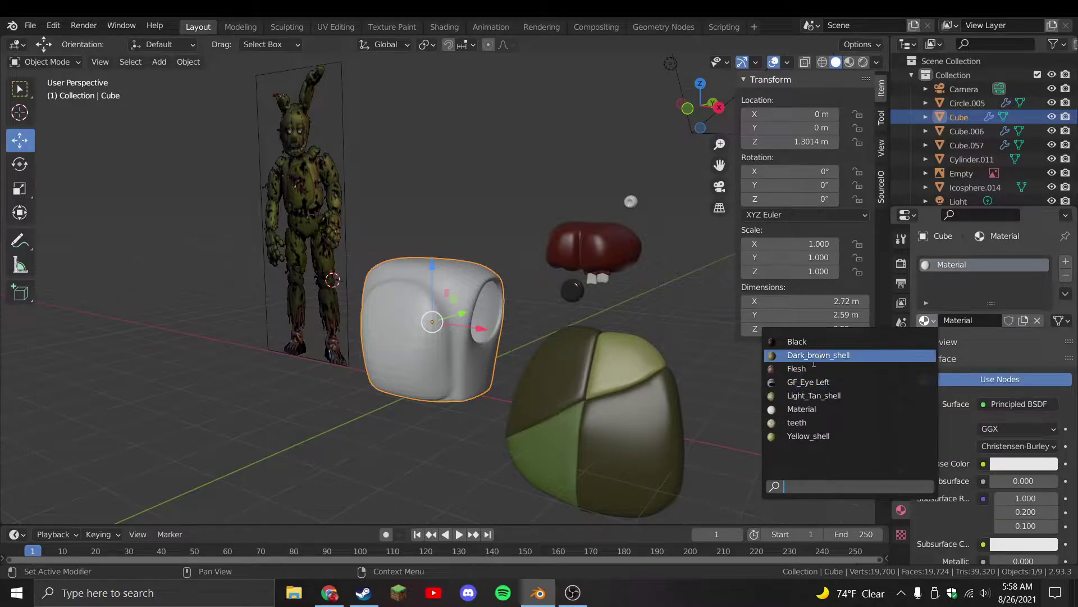
{"action": "left_click", "coordinate": [655, 404]}
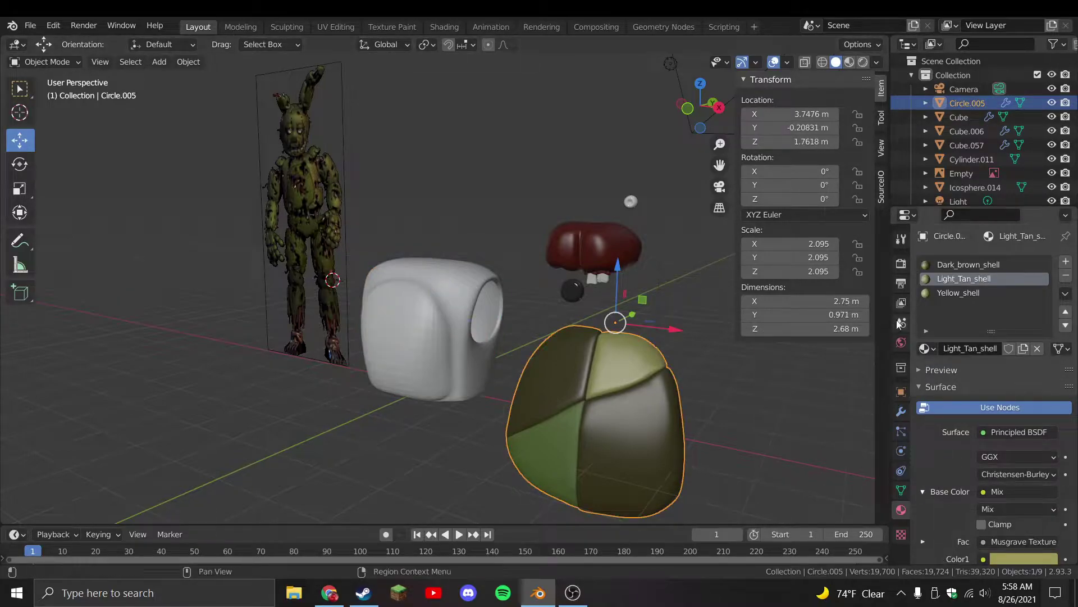
{"action": "left_click", "coordinate": [471, 363]}
{"action": "left_click", "coordinate": [926, 321]}
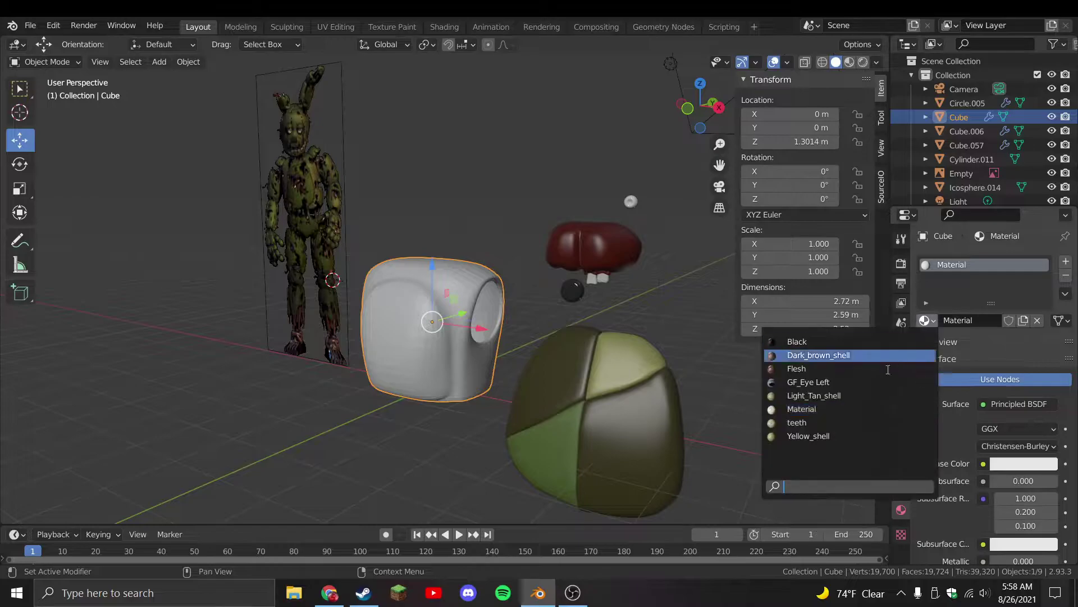
{"action": "left_click", "coordinate": [814, 396]}
{"action": "left_click", "coordinate": [925, 321]}
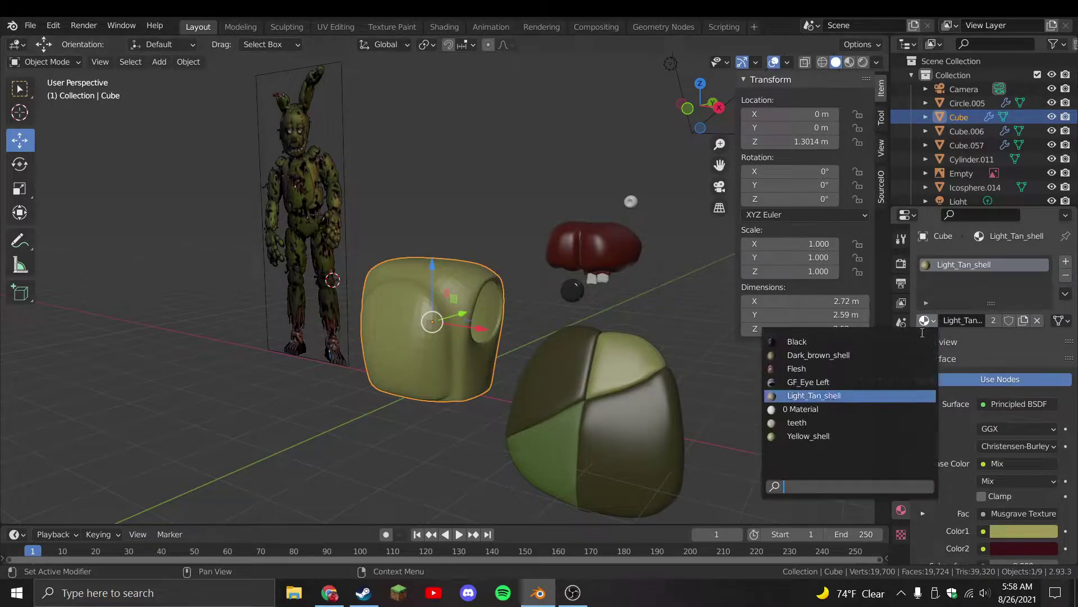
{"action": "left_click", "coordinate": [809, 436]}
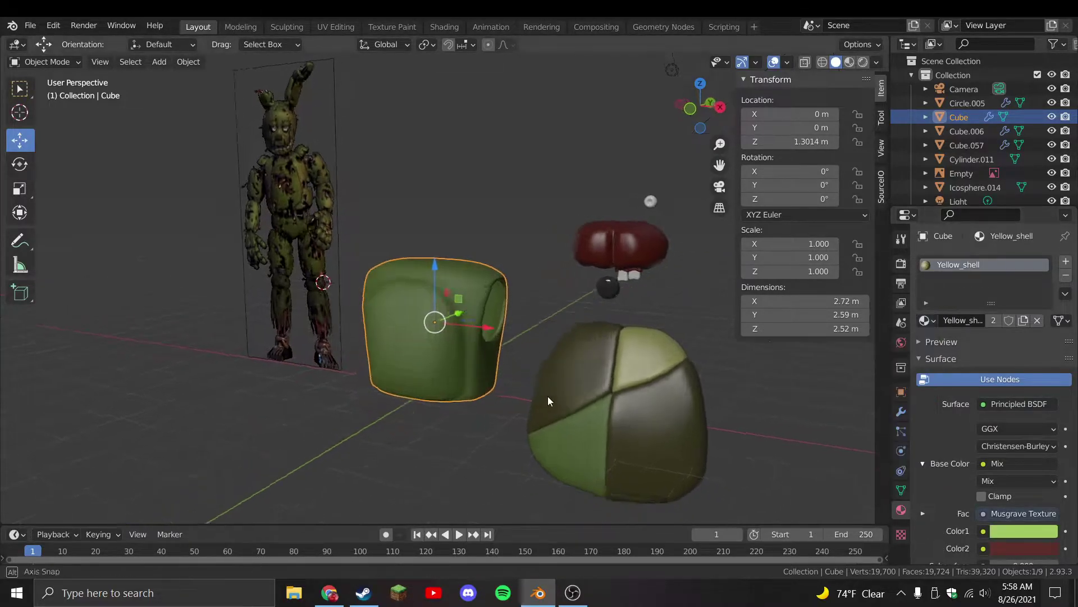
In Edit Mode, select all faces of the torso's raised front panel, including the narrow border faces around it
{"action": "key", "text": "Tab"}
{"action": "scroll", "coordinate": [501, 375], "scroll_direction": "up", "scroll_amount": 2}
{"action": "middle_click_drag", "start_coordinate": [500, 374], "coordinate": [472, 314]}
{"action": "scroll", "coordinate": [462, 295], "scroll_direction": "up", "scroll_amount": 2}
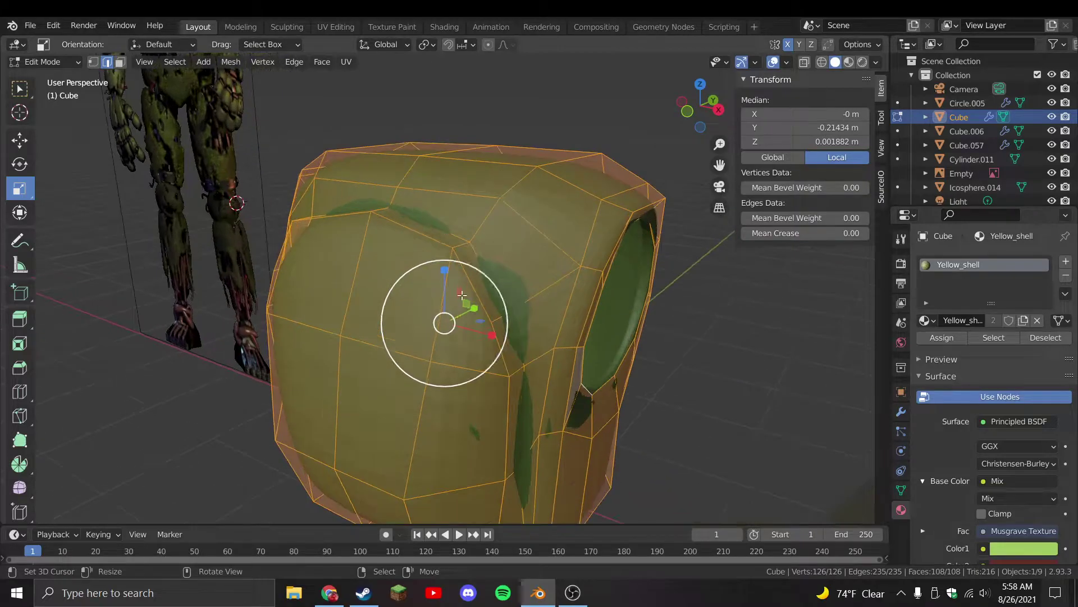
{"action": "left_click", "coordinate": [120, 62]}
{"action": "left_click", "coordinate": [518, 360]}
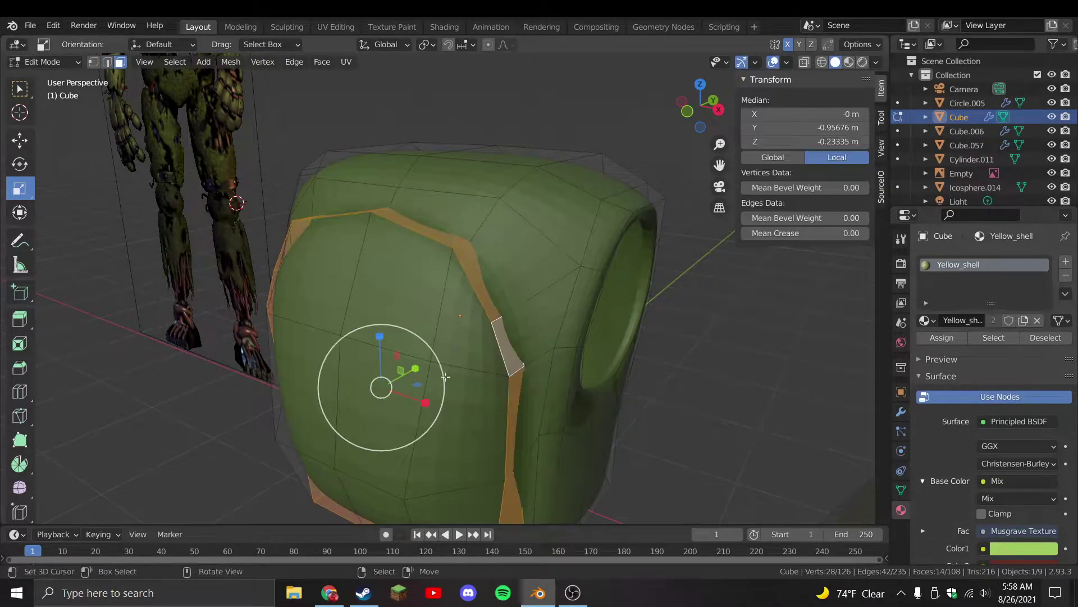
{"action": "scroll", "coordinate": [449, 349], "scroll_direction": "down", "scroll_amount": 2}
{"action": "key", "text": "c"}
{"action": "middle_click_drag", "start_coordinate": [477, 309], "coordinate": [438, 321]}
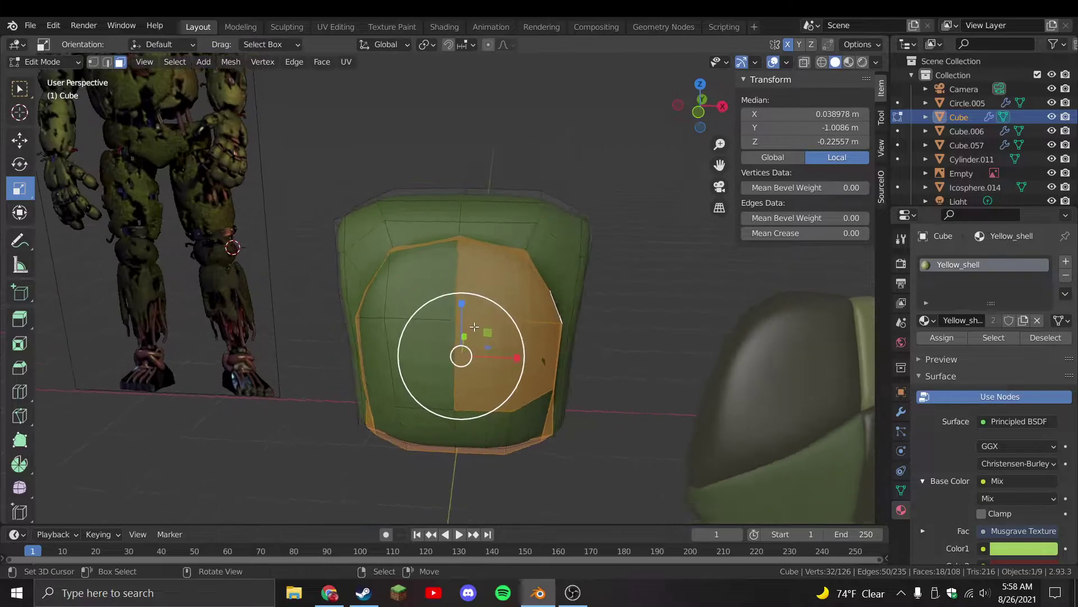
{"action": "left_click", "coordinate": [433, 324]}
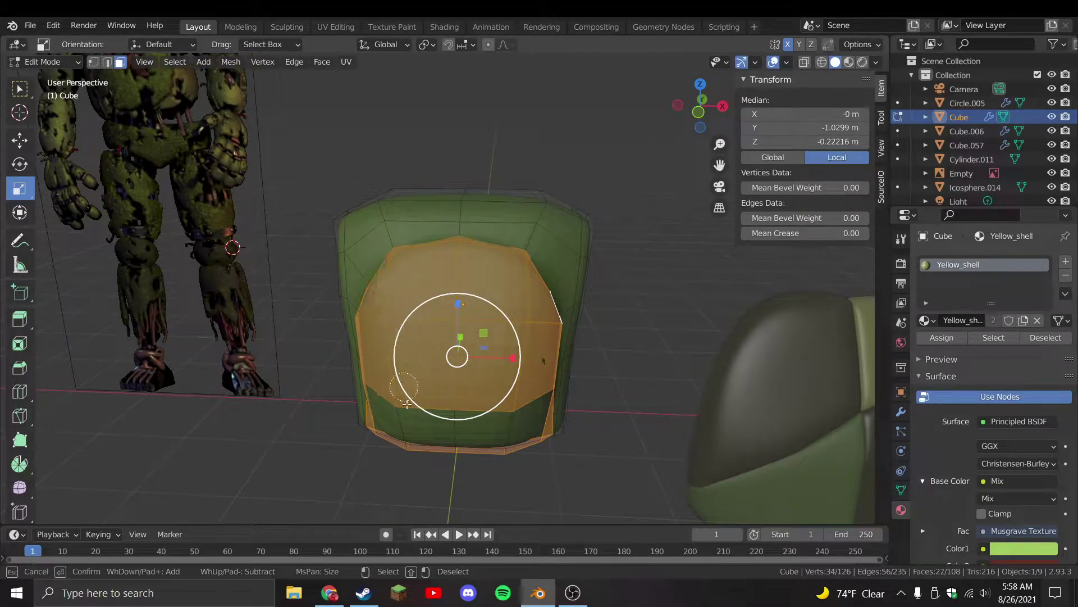
{"action": "mouse_move", "coordinate": [407, 401]}
{"action": "left_mouse_down"}
{"action": "mouse_move", "coordinate": [437, 417]}
{"action": "mouse_move", "coordinate": [506, 432]}
{"action": "left_mouse_up"}
{"action": "key", "text": "Escape"}
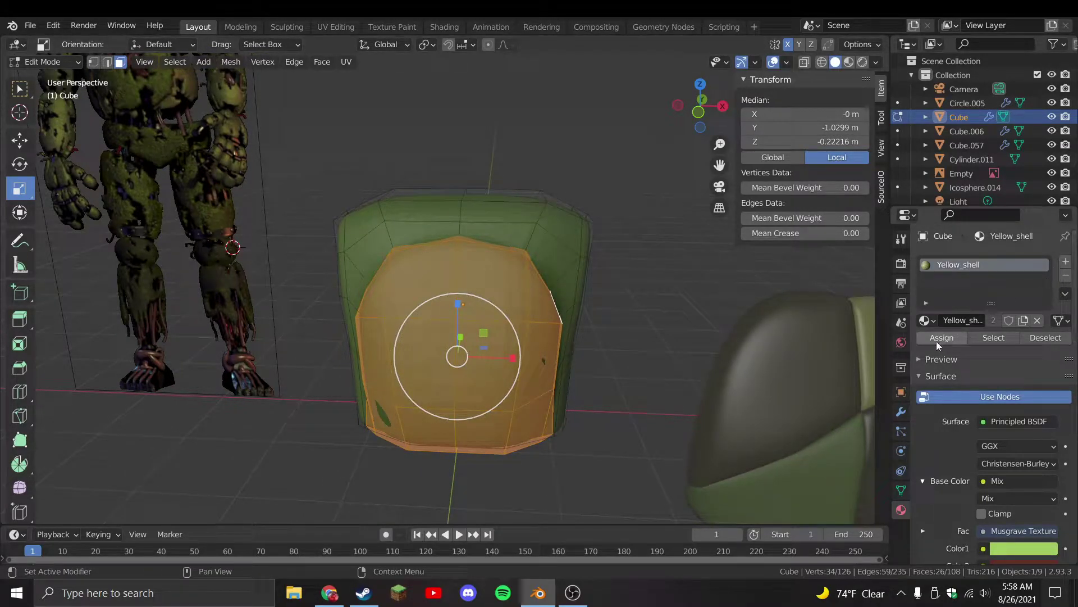
Add a second material slot with Light_Tan_shell, assign it to the selected front panel faces, and leave Edit Mode
{"action": "left_click", "coordinate": [1065, 262]}
{"action": "left_click", "coordinate": [929, 349]}
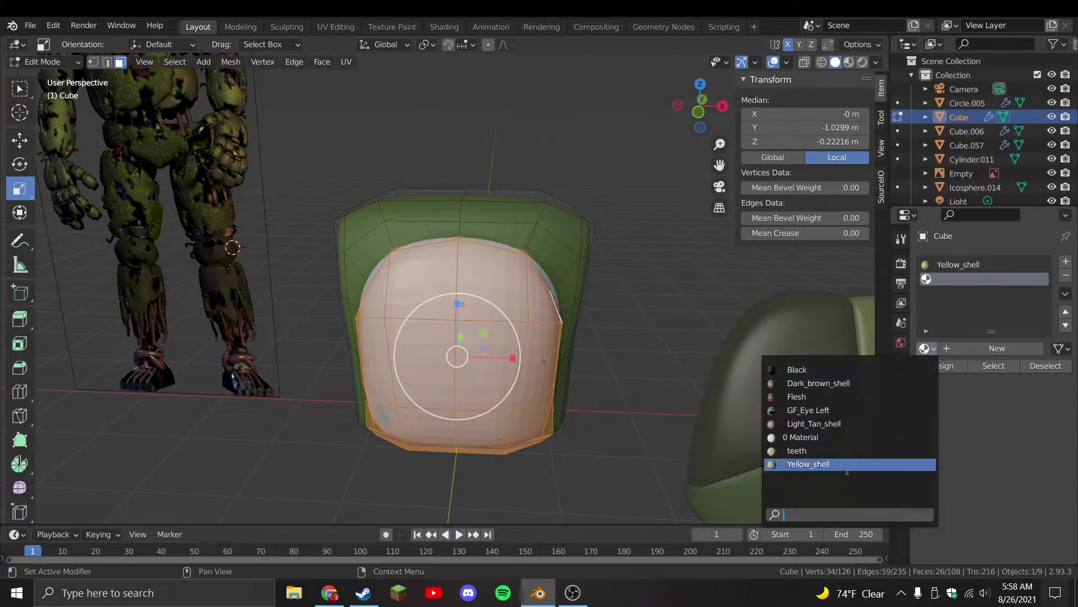
{"action": "left_click", "coordinate": [814, 424]}
{"action": "key", "text": "Tab"}
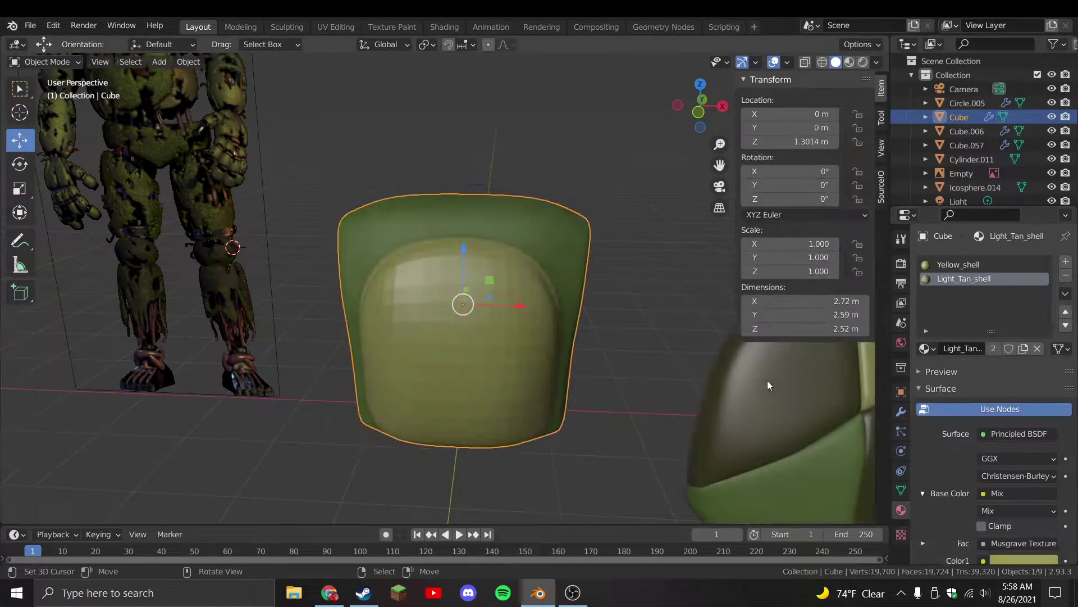
Save the file and inspect the torso's shell textures in Material Preview shading
{"action": "middle_click_drag", "start_coordinate": [747, 362], "coordinate": [880, 35]}
{"action": "key", "text": "ctrl+s"}
{"action": "key", "text": "z"}
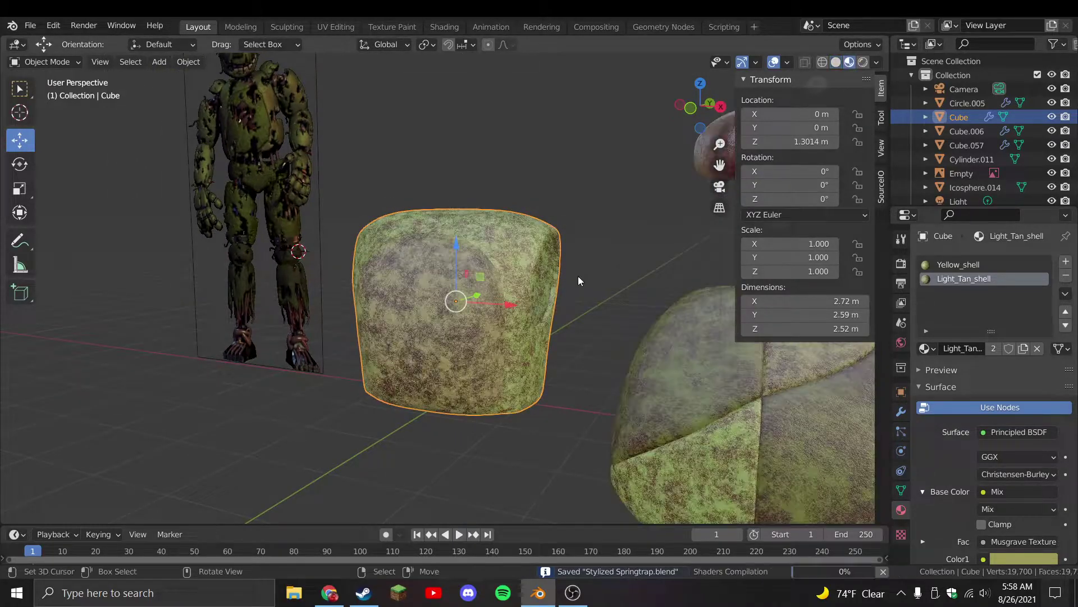
{"action": "key", "text": "a"}
{"action": "scroll", "coordinate": [613, 281], "scroll_direction": "up", "scroll_amount": 4}
{"action": "key", "text": "alt+a"}
{"action": "left_click", "coordinate": [577, 301]}
{"action": "scroll", "coordinate": [621, 300], "scroll_direction": "down", "scroll_amount": 4}
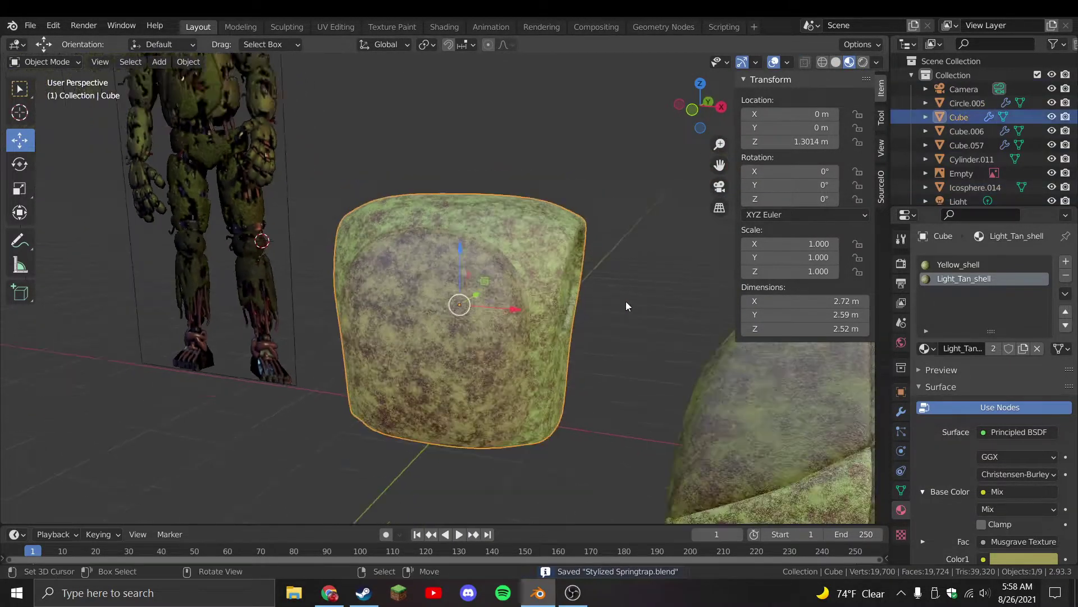
Swap the torso's two materials so the front panel uses Yellow_shell and the body uses Light_Tan_shell
{"action": "left_click", "coordinate": [924, 349]}
{"action": "left_click", "coordinate": [926, 467]}
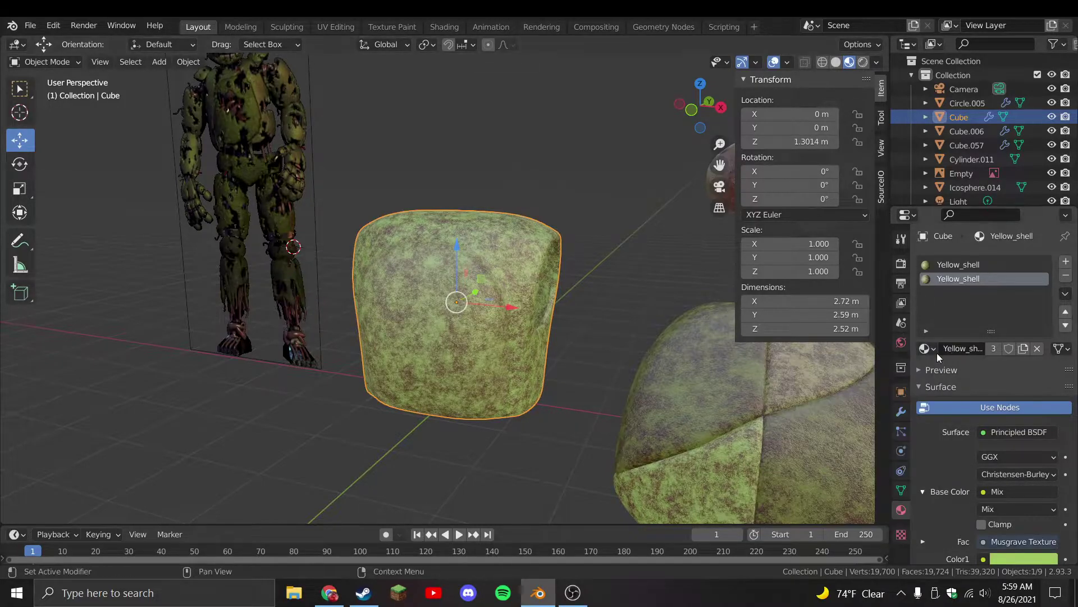
{"action": "left_click", "coordinate": [924, 349]}
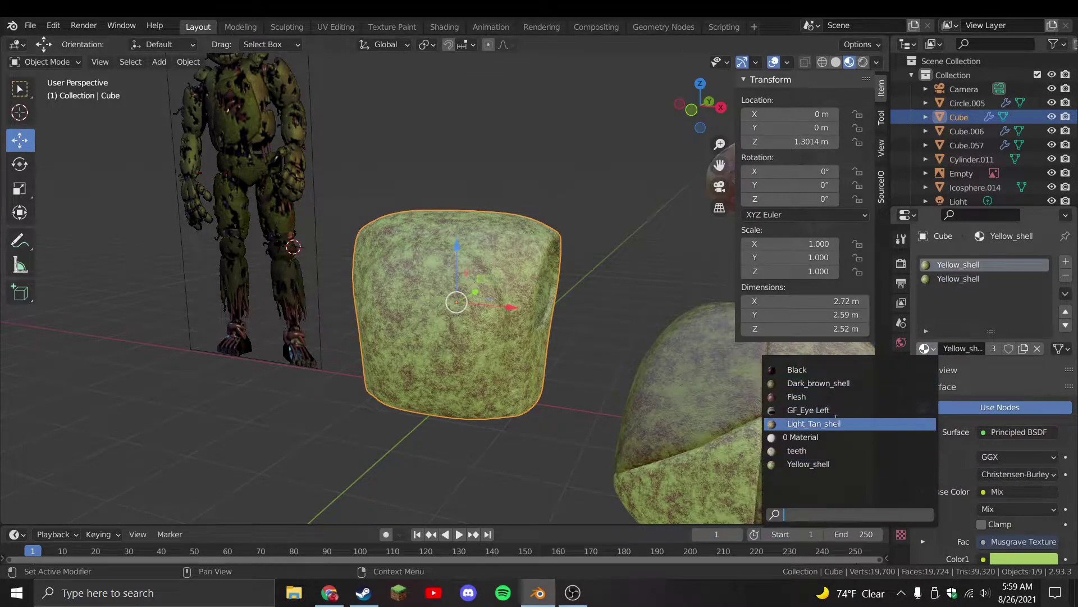
{"action": "left_click", "coordinate": [809, 424]}
Darken Color1 of the Light_Tan_shell material and shift it towards a brownish tan to match the reference image
{"action": "middle_click_drag", "start_coordinate": [614, 356], "coordinate": [797, 400]}
{"action": "scroll", "coordinate": [1031, 444], "scroll_direction": "down", "scroll_amount": 5}
{"action": "left_click", "coordinate": [1028, 424]}
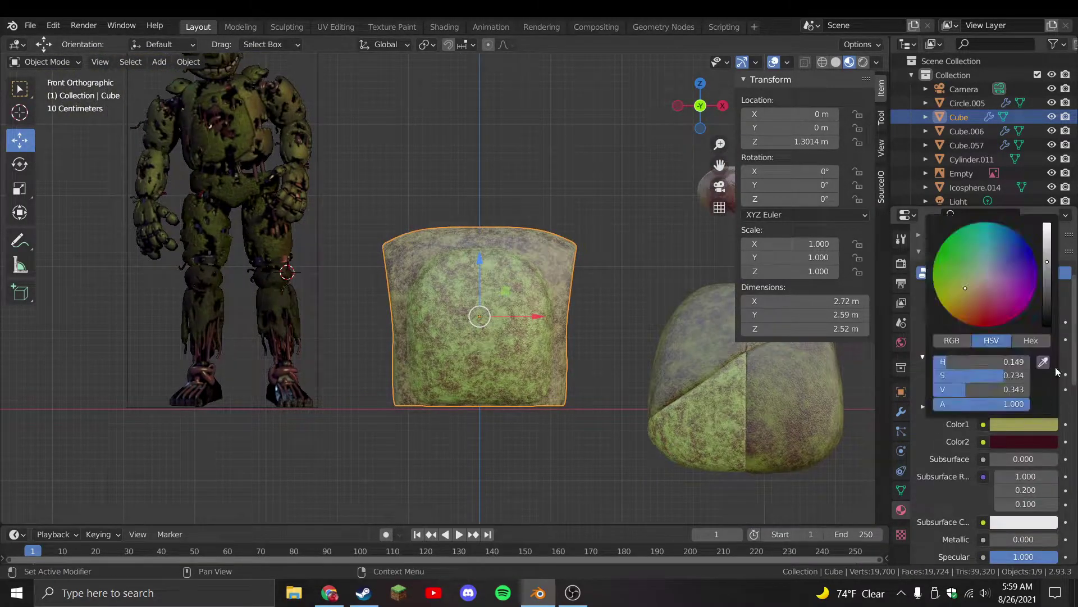
{"action": "mouse_move", "coordinate": [1047, 279]}
{"action": "left_mouse_down"}
{"action": "mouse_move", "coordinate": [1047, 292]}
{"action": "mouse_move", "coordinate": [1047, 272]}
{"action": "left_mouse_up"}
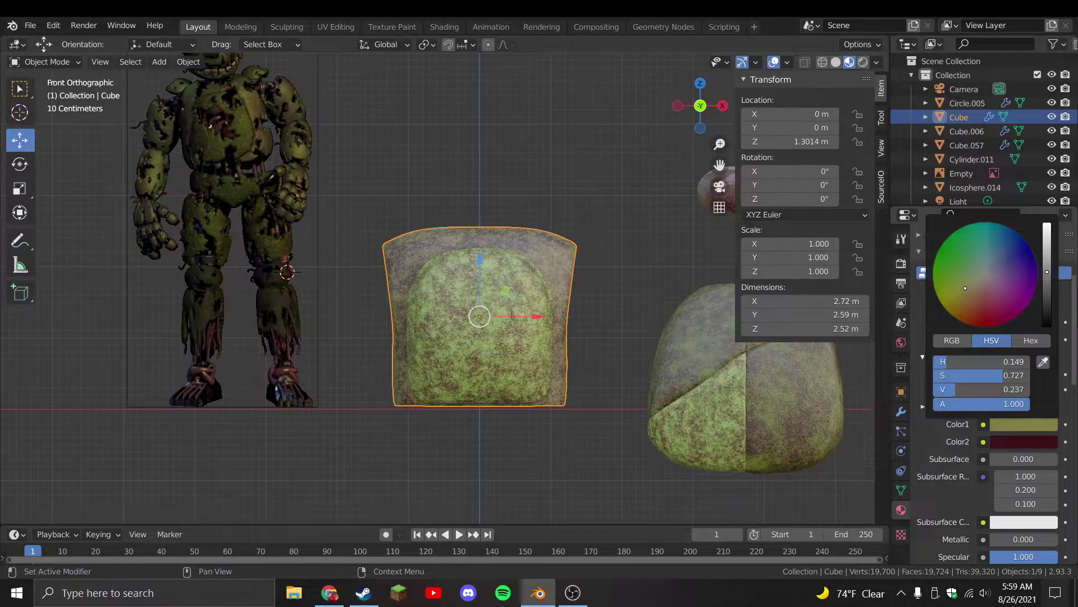
{"action": "scroll", "coordinate": [989, 392], "scroll_direction": "up", "scroll_amount": 5}
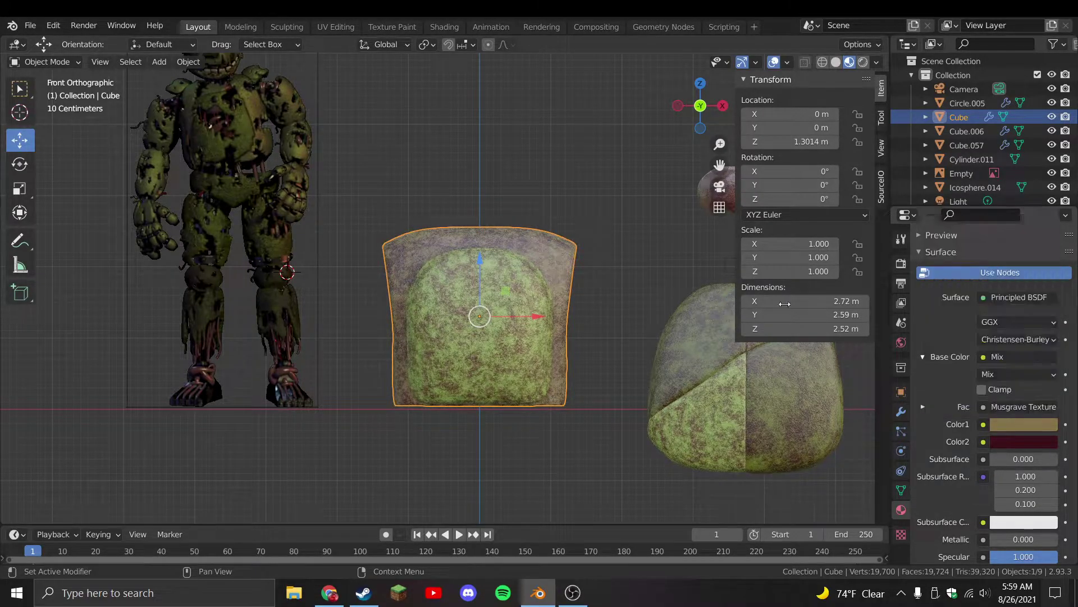
Change Color1 of the Yellow_shell material to a darker, more yellowish olive green
{"action": "left_click", "coordinate": [944, 281]}
{"action": "scroll", "coordinate": [1006, 443], "scroll_direction": "down", "scroll_amount": 3}
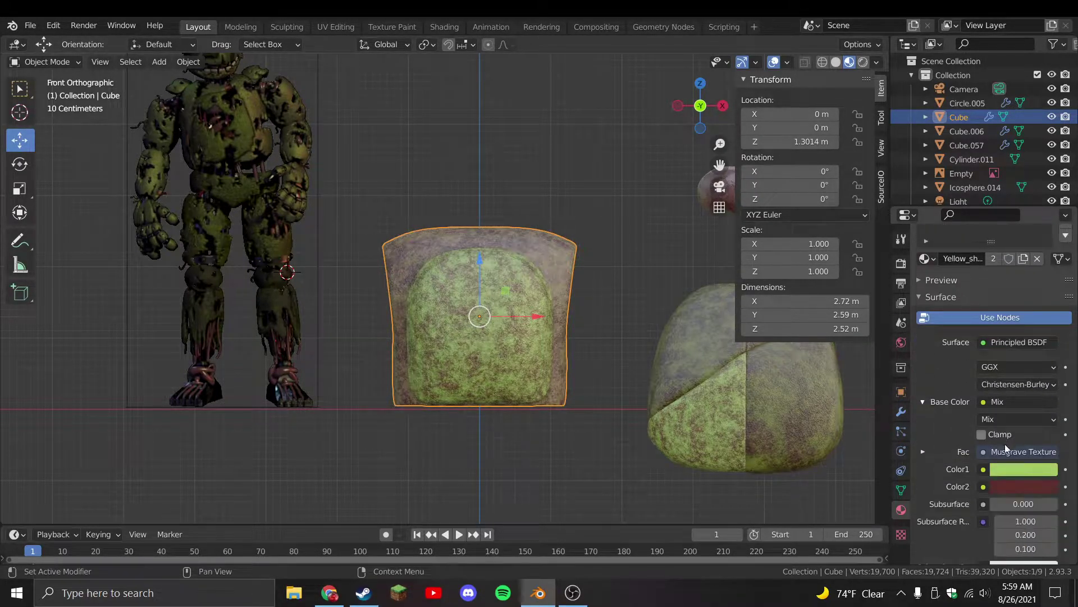
{"action": "left_click", "coordinate": [1013, 471]}
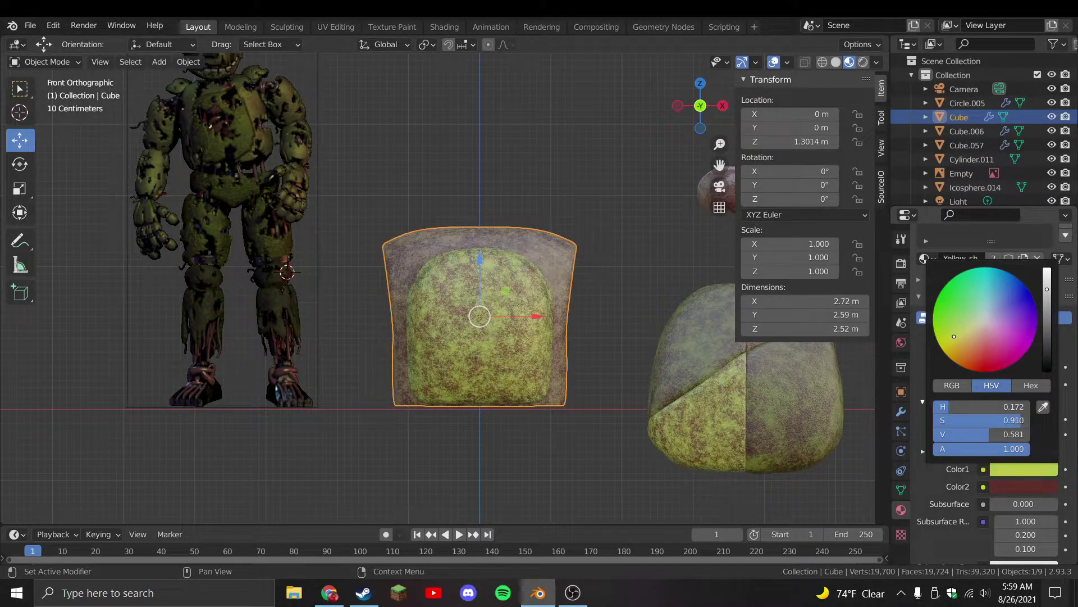
{"action": "left_click_drag", "start_coordinate": [1047, 288], "coordinate": [1048, 317]}
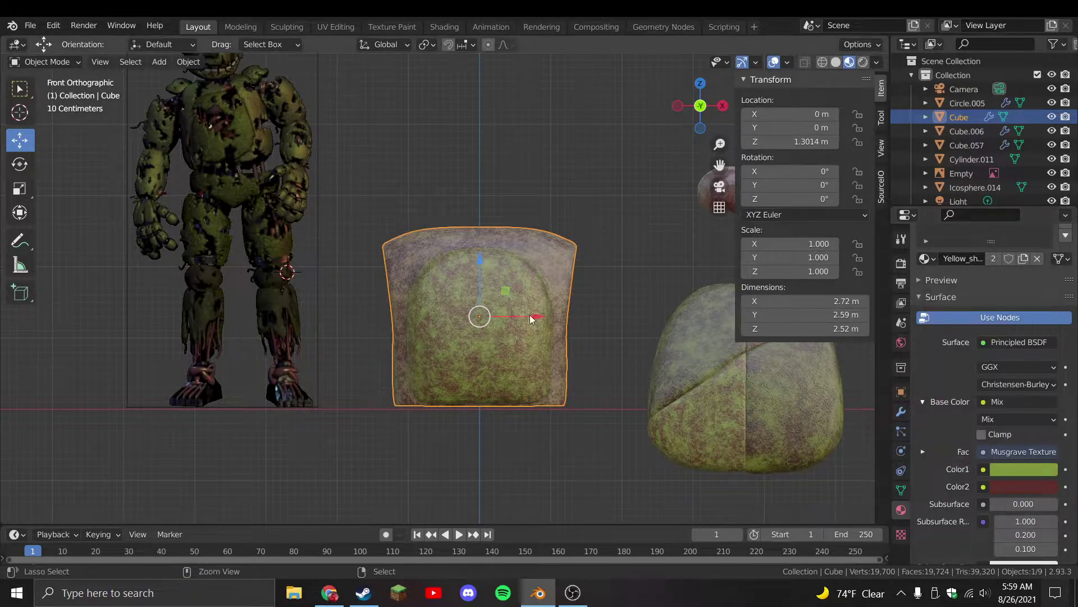
Select the six faces across the top of the torso in Edit Mode and inset them by about 0.13 m
{"action": "middle_click_drag", "start_coordinate": [569, 312], "coordinate": [494, 348]}
{"action": "key", "text": "Tab"}
{"action": "scroll", "coordinate": [505, 314], "scroll_direction": "up", "scroll_amount": 5}
{"action": "left_click", "coordinate": [536, 294]}
{"action": "middle_click_drag", "start_coordinate": [536, 294], "coordinate": [497, 295]}
{"action": "key", "text": "c"}
{"action": "left_click_drag", "start_coordinate": [497, 295], "coordinate": [489, 293]}
{"action": "middle_click_drag", "start_coordinate": [488, 294], "coordinate": [477, 377]}
{"action": "key", "text": "Escape"}
{"action": "key", "text": "i"}
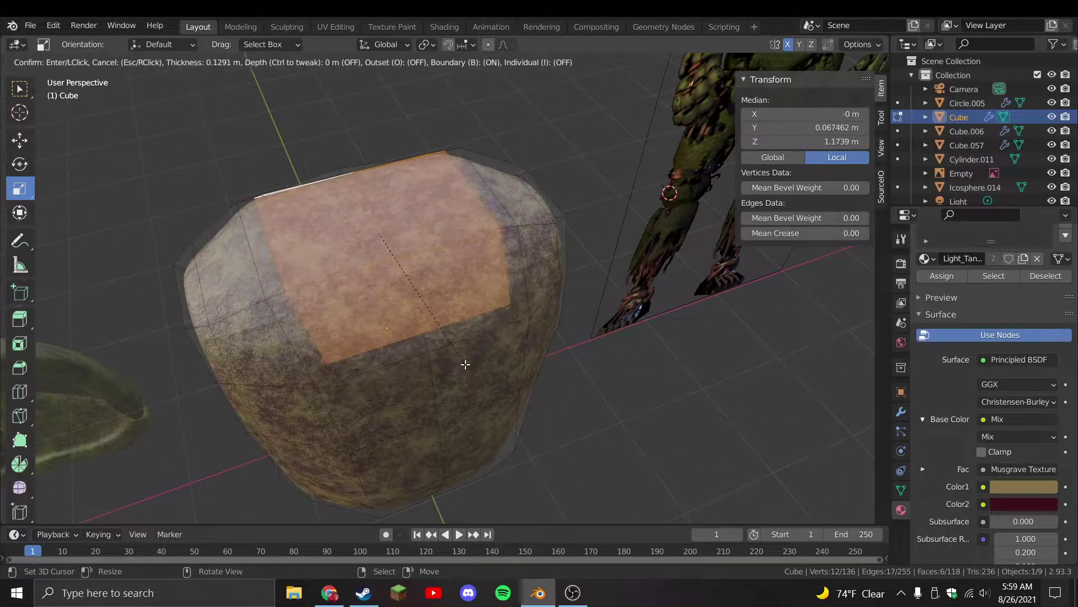
{"action": "left_click", "coordinate": [468, 364]}
Lower the central edge at the torso's upper back to a local Z of about 0.75 m
{"action": "left_click", "coordinate": [108, 61]}
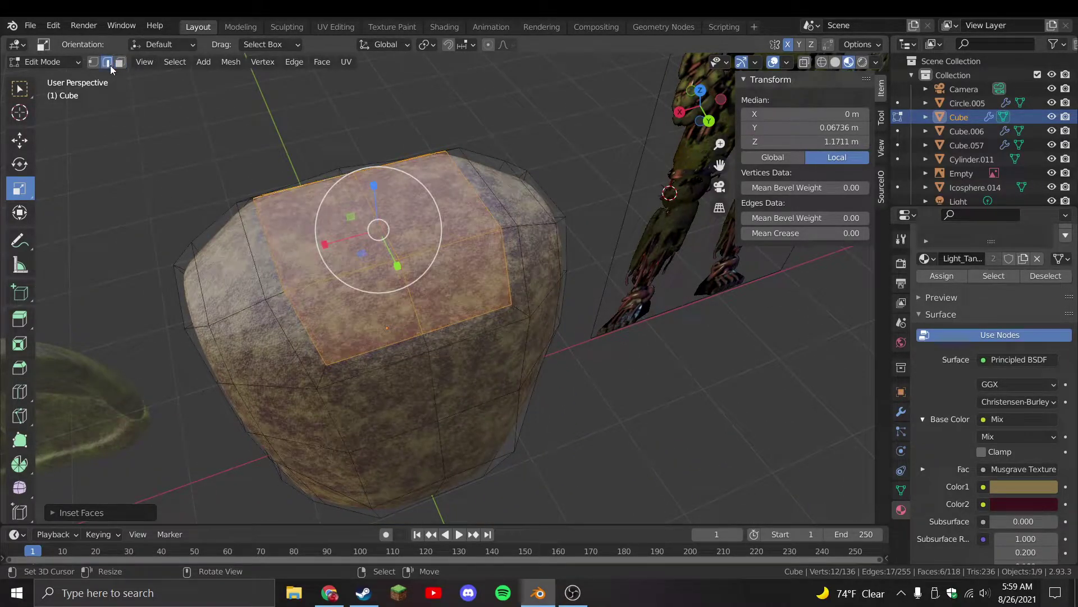
{"action": "left_click", "coordinate": [435, 349]}
{"action": "middle_click_drag", "start_coordinate": [435, 349], "coordinate": [643, 325], "text": "alt"}
{"action": "key", "text": "g"}
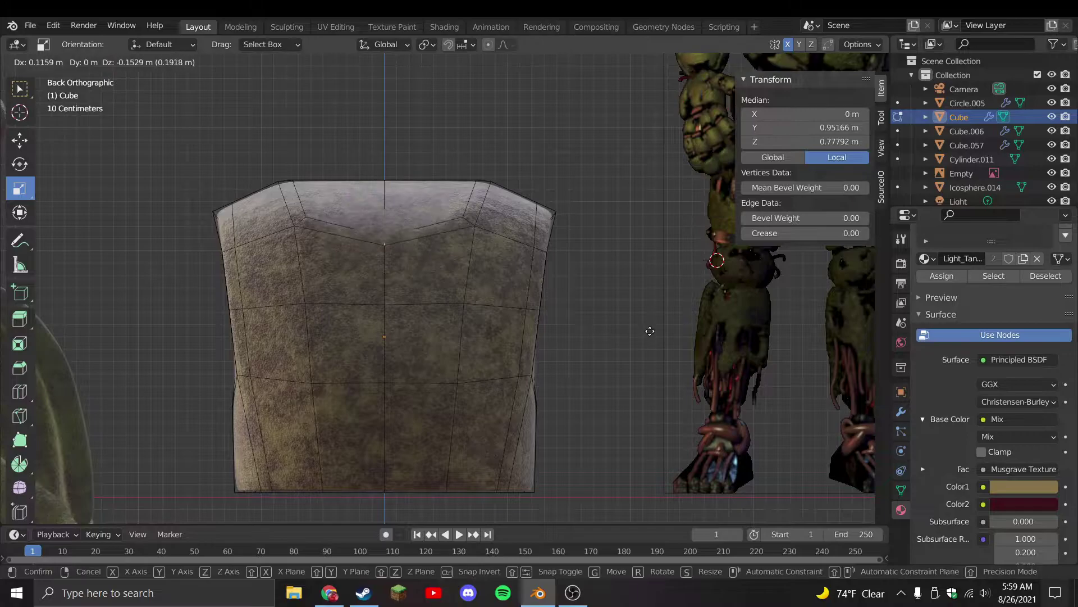
{"action": "left_click", "coordinate": [690, 357]}
{"action": "key", "text": "g"}
{"action": "right_click", "coordinate": [105, 151]}
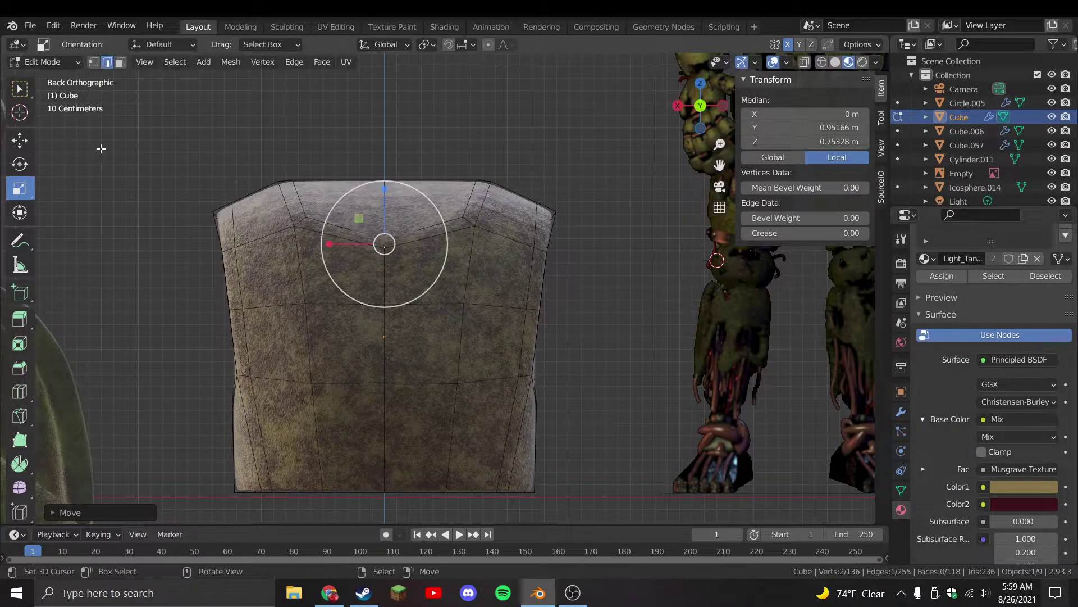
Raise the central edge at the torso's upper back by about 0.3 m and shift it slightly backwards in side view
{"action": "left_click", "coordinate": [120, 62]}
{"action": "middle_click_drag", "start_coordinate": [315, 235], "coordinate": [455, 235]}
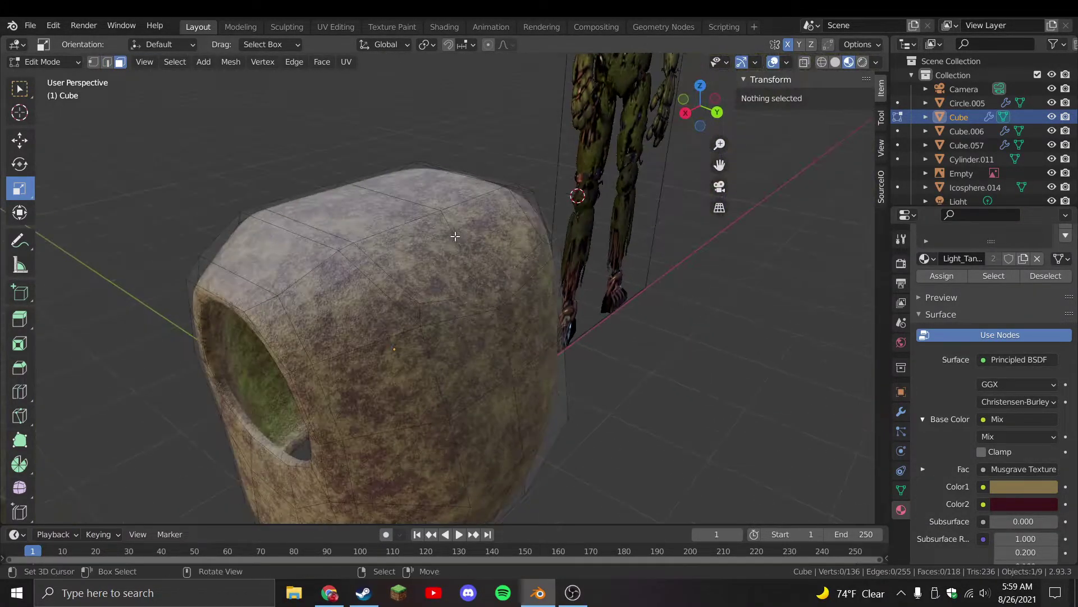
{"action": "left_click", "coordinate": [485, 293]}
{"action": "middle_click_drag", "start_coordinate": [484, 293], "coordinate": [562, 236], "text": "alt"}
{"action": "key", "text": "g"}
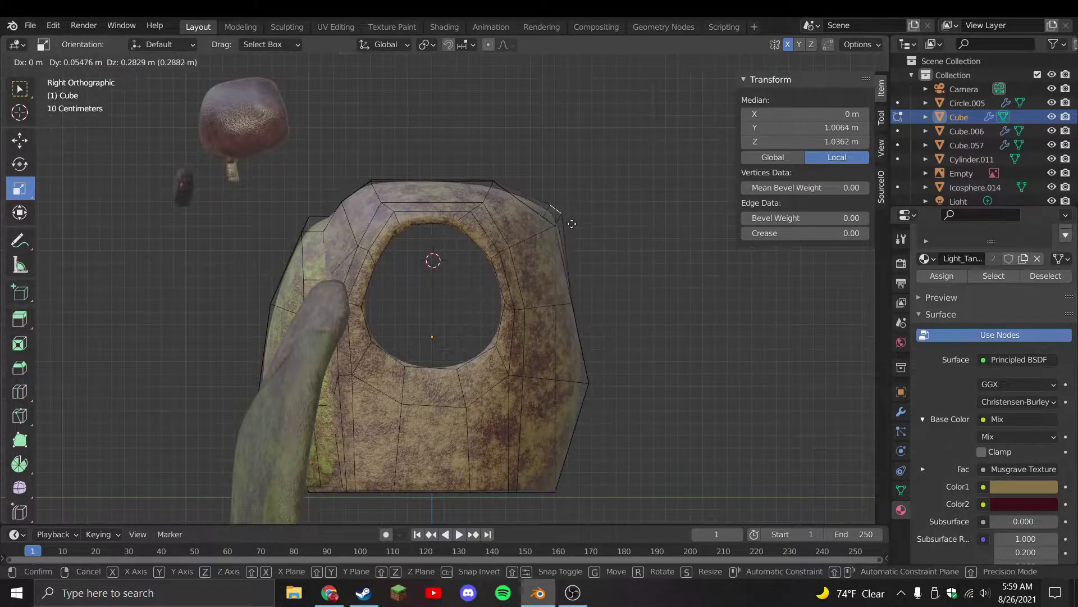
{"action": "left_click", "coordinate": [570, 216]}
Move the neighbouring upper-back edge in side view to about Y 0.84 m and Z 1.09 m, and switch to the Move tool
{"action": "left_click", "coordinate": [548, 221]}
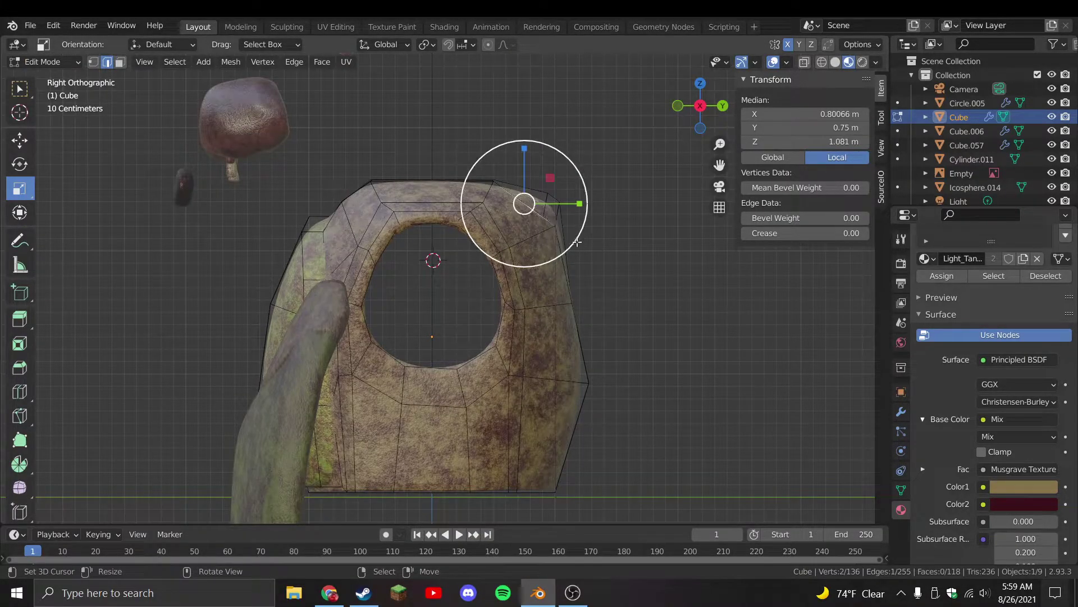
{"action": "middle_click_drag", "start_coordinate": [577, 242], "coordinate": [486, 317]}
{"action": "left_click", "coordinate": [493, 357]}
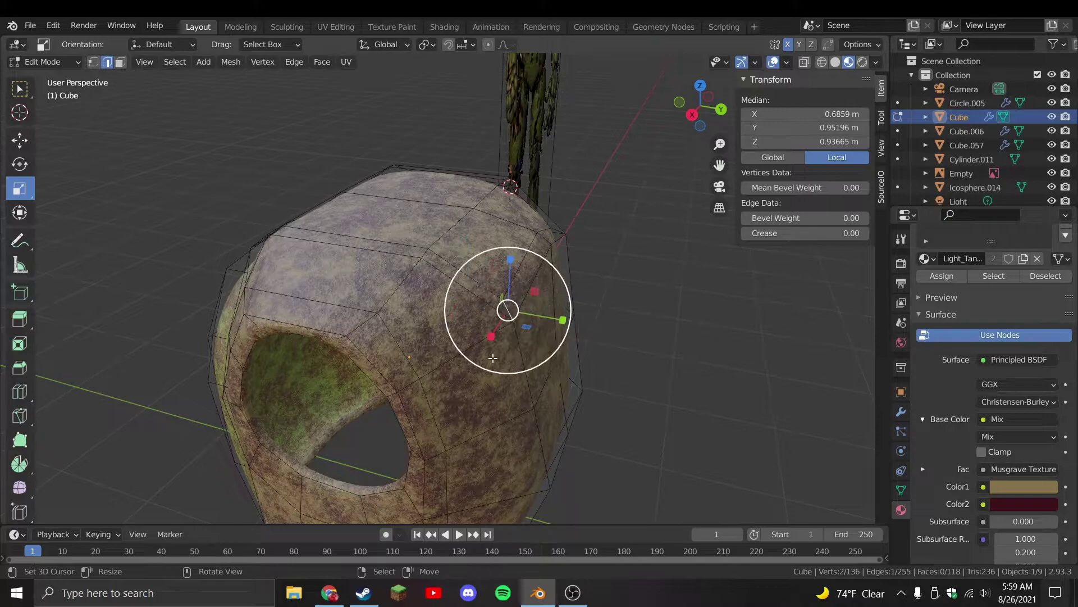
{"action": "key", "text": "KP_3"}
{"action": "key", "text": "g"}
{"action": "left_click", "coordinate": [605, 83]}
{"action": "key", "text": "shift+space"}
{"action": "key", "text": "g"}
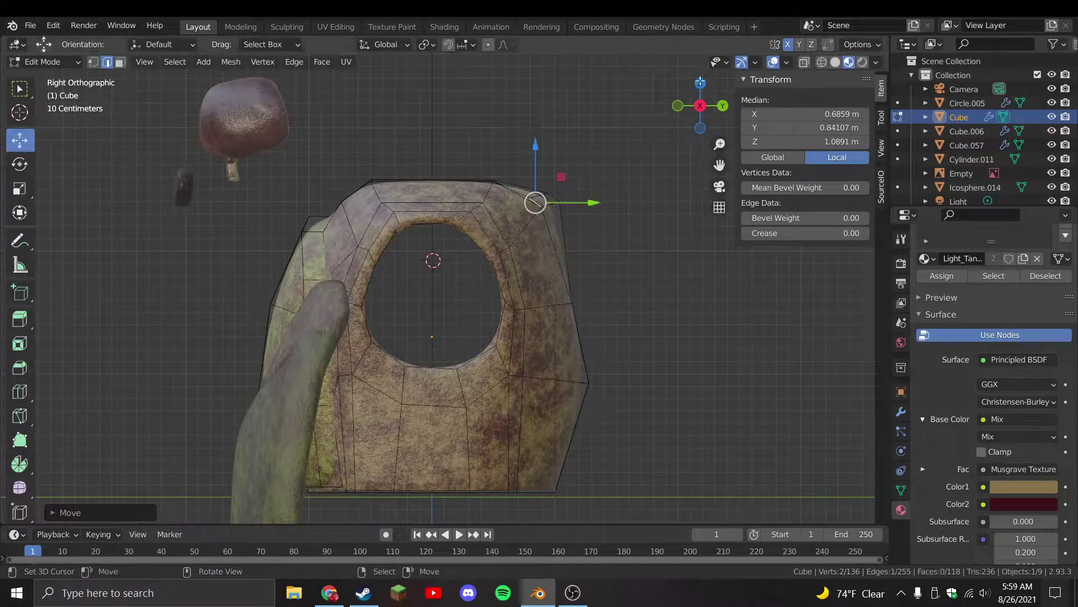
Check the torso from the front in wireframe, return to solid shading, leave Edit Mode, and save the file
{"action": "left_click", "coordinate": [822, 63]}
{"action": "key", "text": "KP_1"}
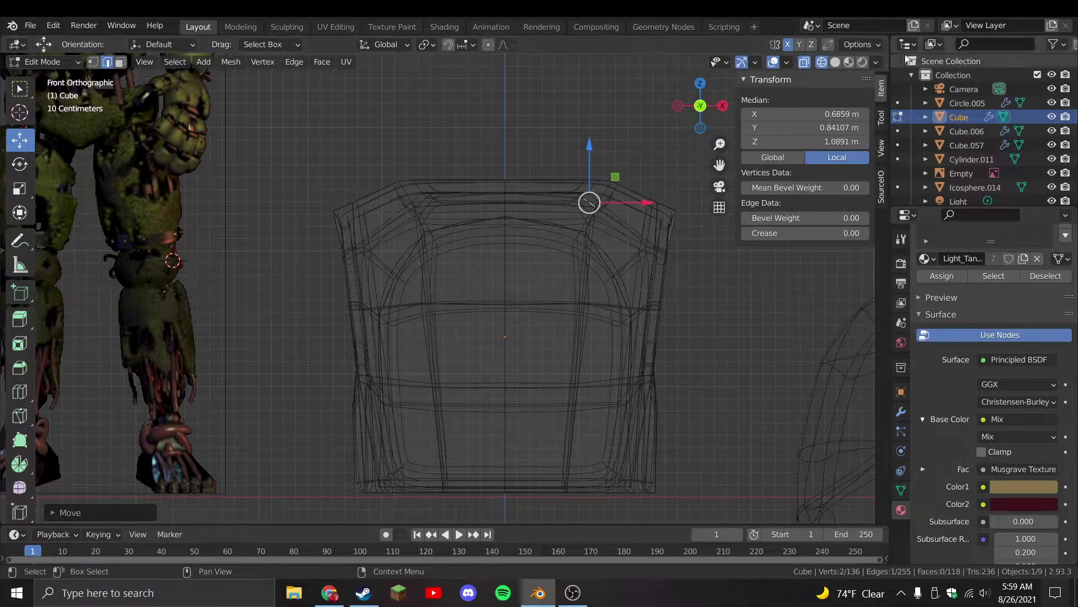
{"action": "left_click", "coordinate": [804, 63]}
{"action": "left_click", "coordinate": [836, 62]}
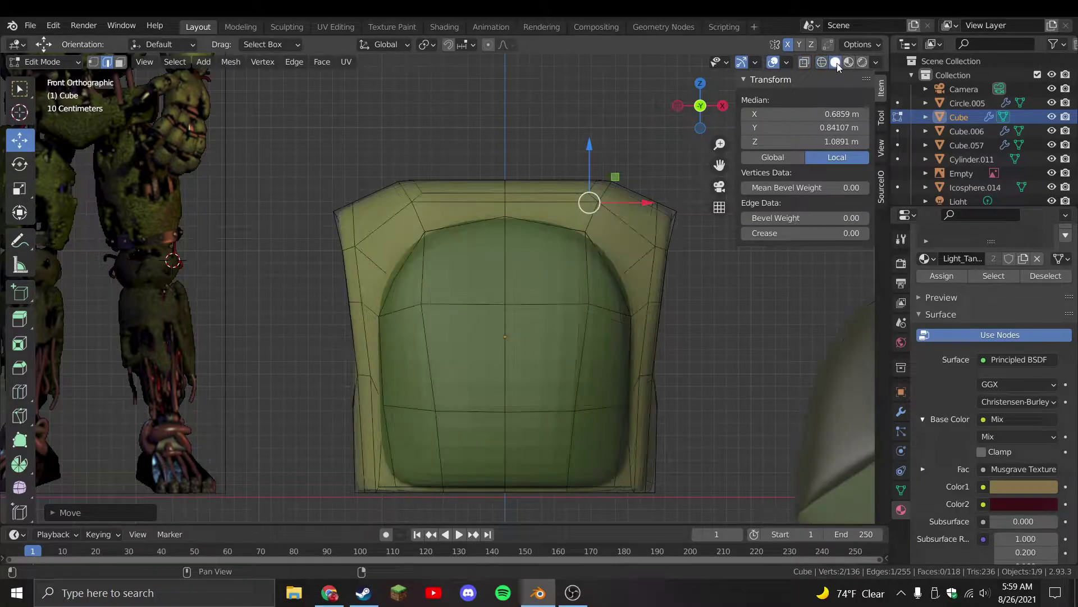
{"action": "key", "text": "Tab"}
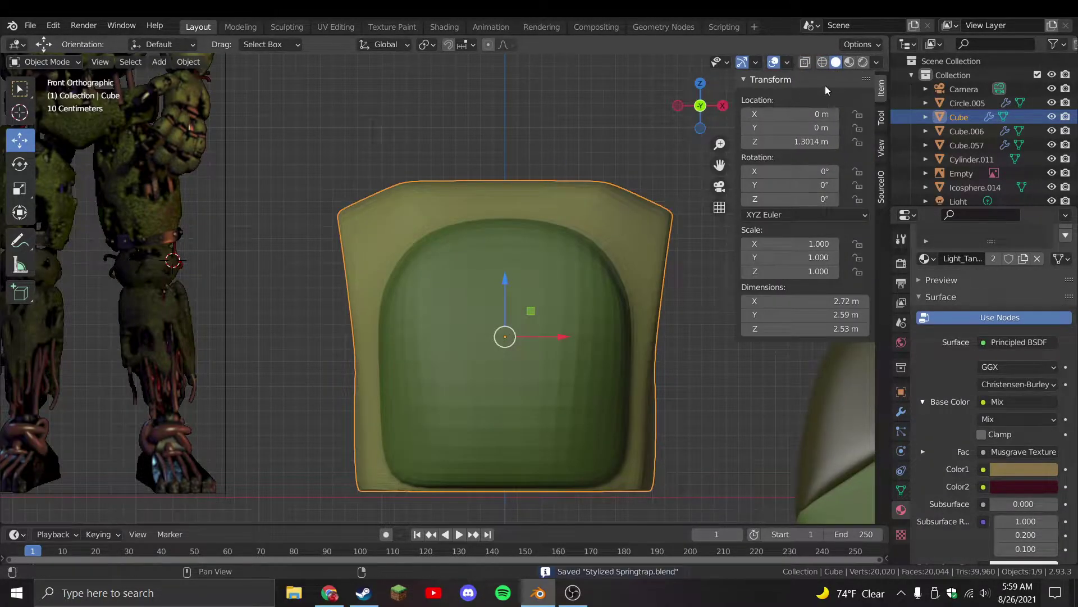
Set the solid viewport shading to Single color and enable Cavity with type Both, viewing the torso at an angle
{"action": "left_click", "coordinate": [877, 63]}
{"action": "left_click", "coordinate": [810, 253]}
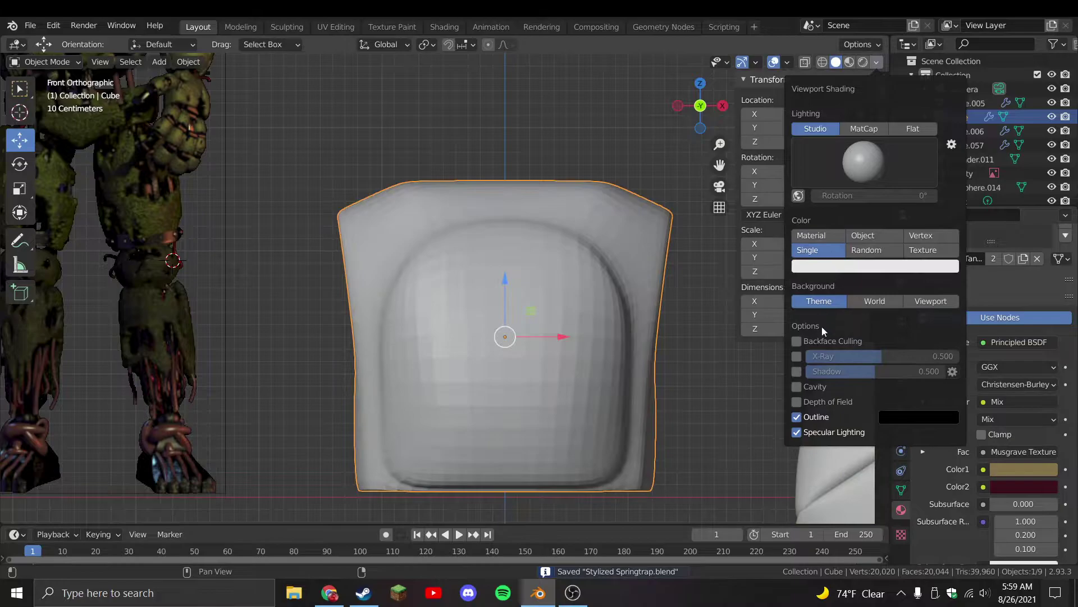
{"action": "left_click", "coordinate": [810, 387]}
{"action": "left_click", "coordinate": [931, 387]}
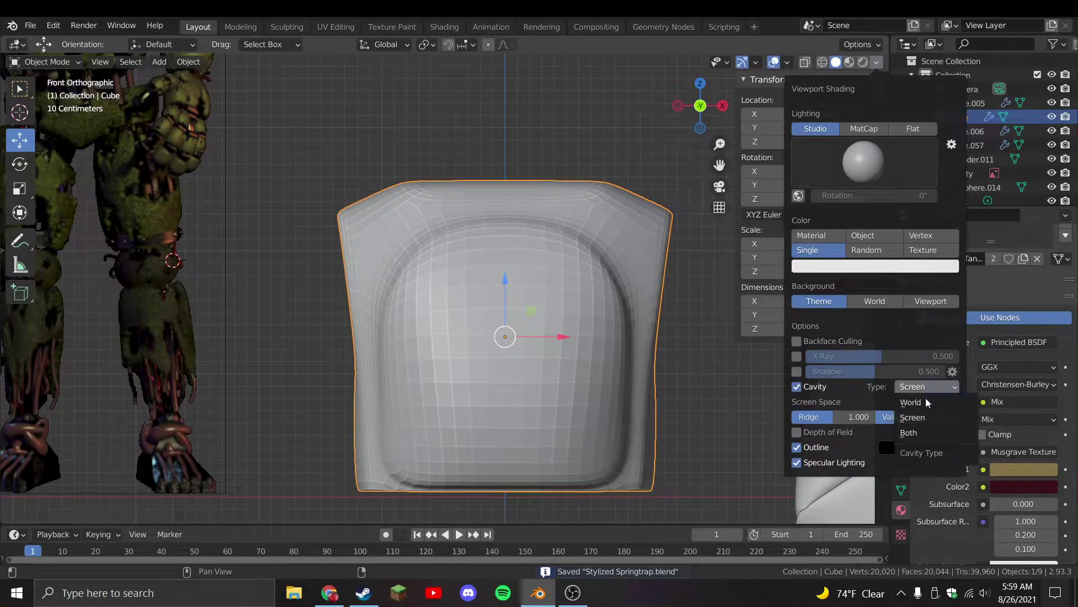
{"action": "left_click", "coordinate": [908, 433]}
{"action": "mouse_move", "coordinate": [494, 351]}
{"action": "middle_mouse_down"}
{"action": "mouse_move", "coordinate": [470, 356]}
{"action": "mouse_move", "coordinate": [544, 258]}
{"action": "mouse_move", "coordinate": [590, 225]}
{"action": "middle_mouse_up"}
{"action": "middle_click_drag", "start_coordinate": [567, 264], "coordinate": [527, 283]}
{"action": "left_click", "coordinate": [560, 341]}
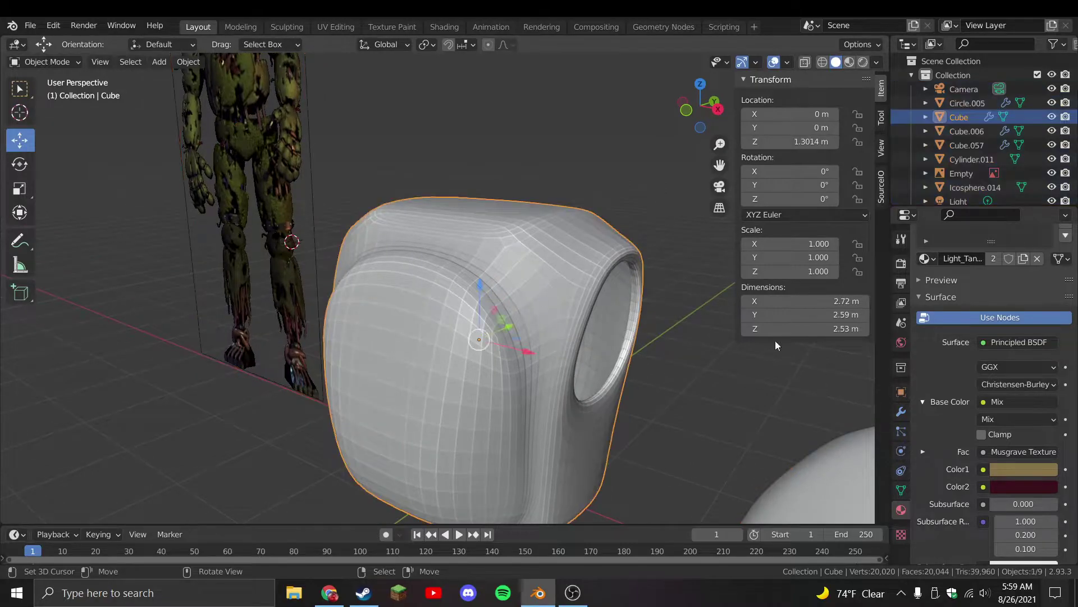
Compare the torso with and without its Subdivision modifier shown in the viewport, returning to front view
{"action": "left_click", "coordinate": [901, 412]}
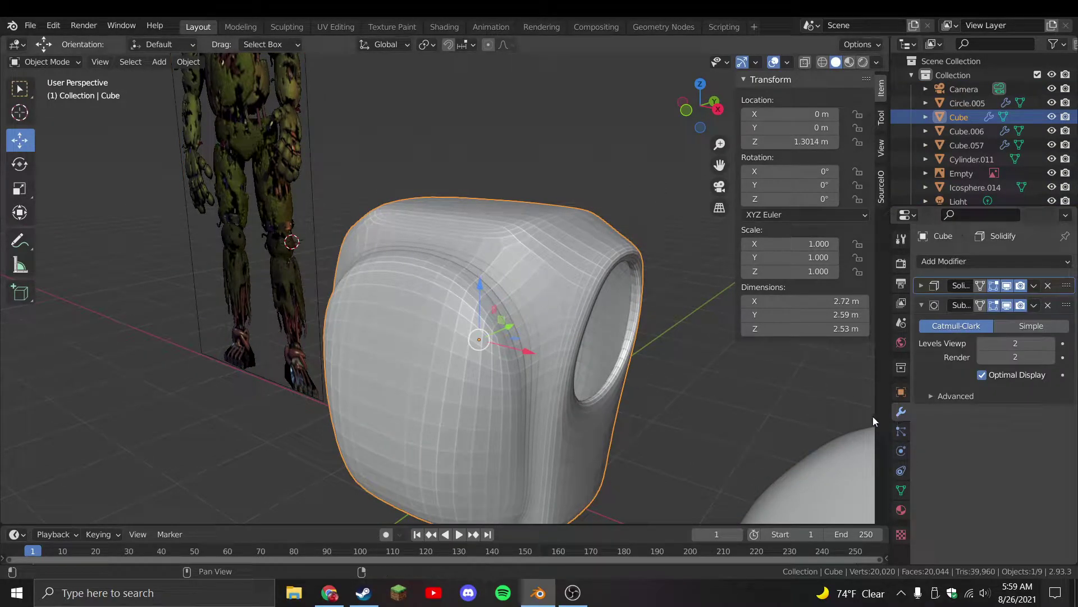
{"action": "left_click", "coordinate": [1007, 307]}
{"action": "middle_click_drag", "start_coordinate": [663, 315], "coordinate": [483, 348]}
{"action": "left_click", "coordinate": [1007, 305]}
{"action": "middle_click_drag", "start_coordinate": [663, 306], "coordinate": [608, 306]}
{"action": "key", "text": "KP_1"}
Turn off cavity shading in the viewport and apply Shade Smooth to the torso
{"action": "left_click", "coordinate": [875, 63]}
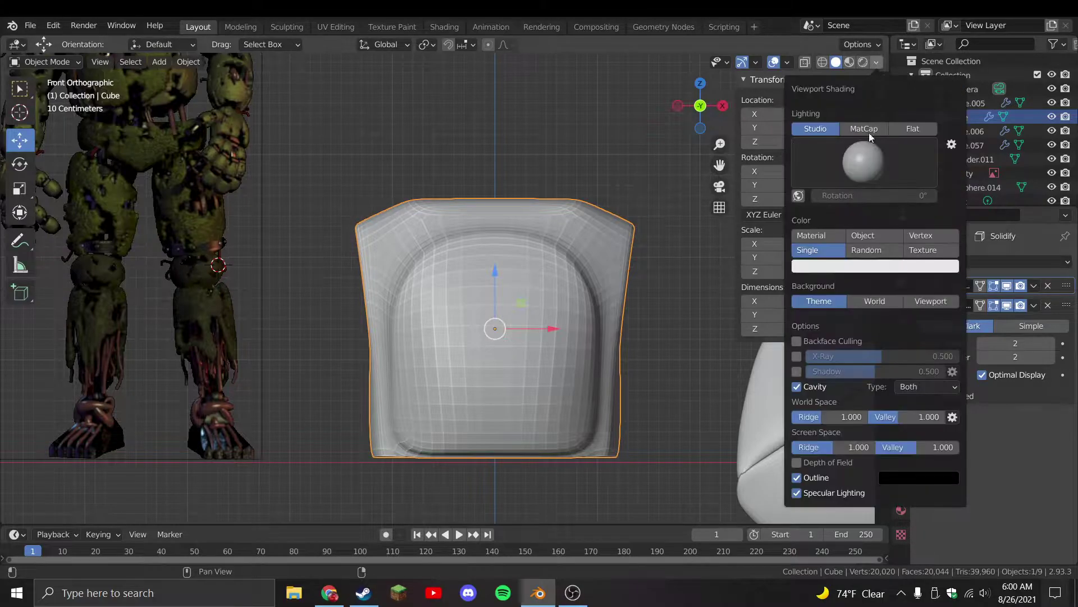
{"action": "left_click", "coordinate": [817, 386]}
{"action": "middle_click_drag", "start_coordinate": [584, 300], "coordinate": [586, 302]}
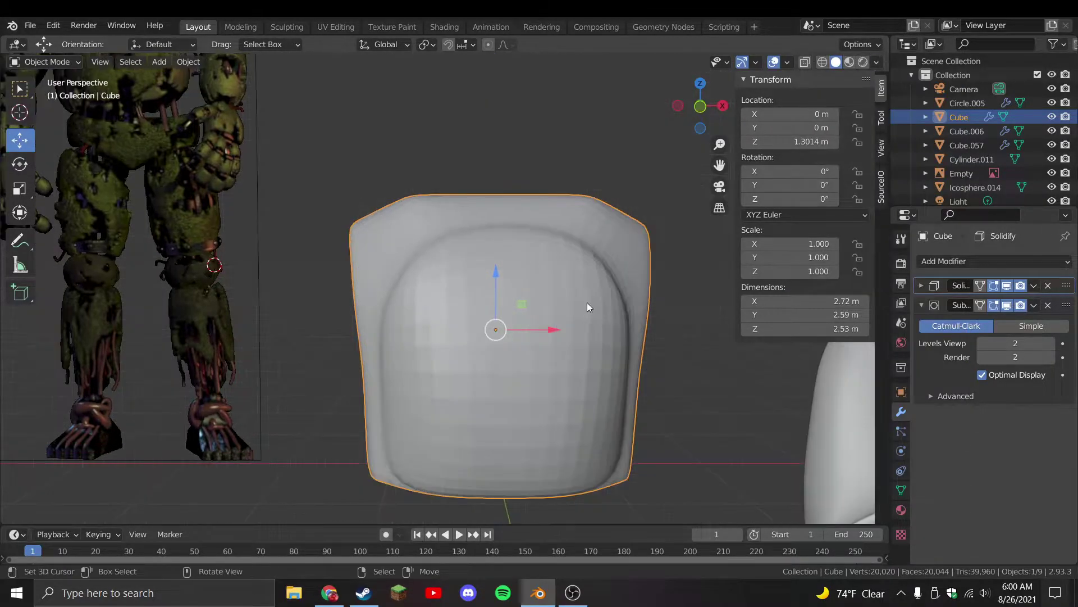
{"action": "key", "text": "F3"}
{"action": "type", "text": "smo"}
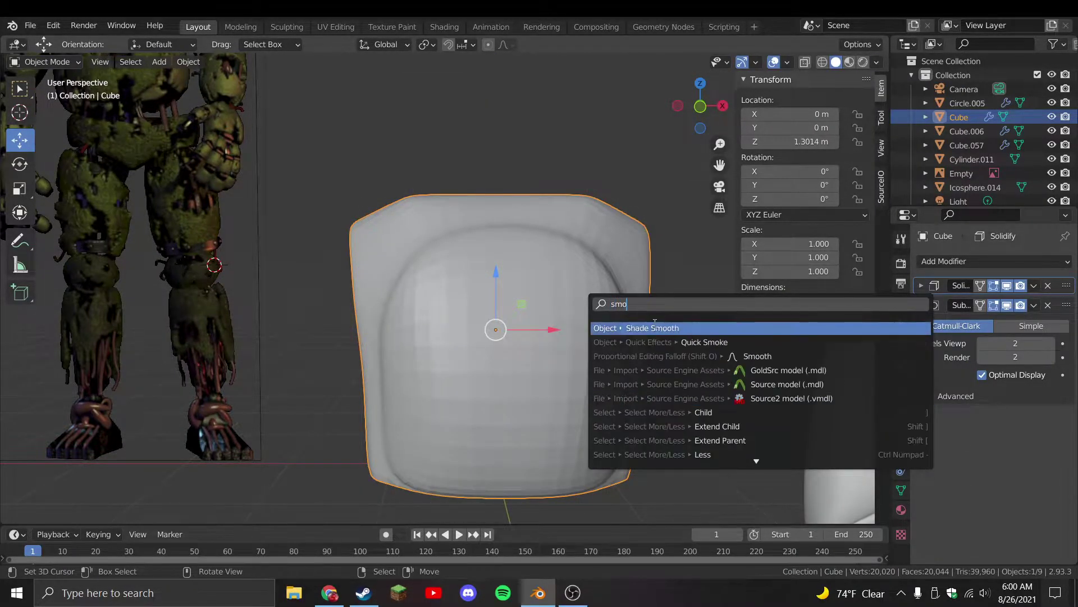
{"action": "key", "text": "Escape"}
Turn cavity shading back on for the viewport and save the file
{"action": "left_click", "coordinate": [875, 62]}
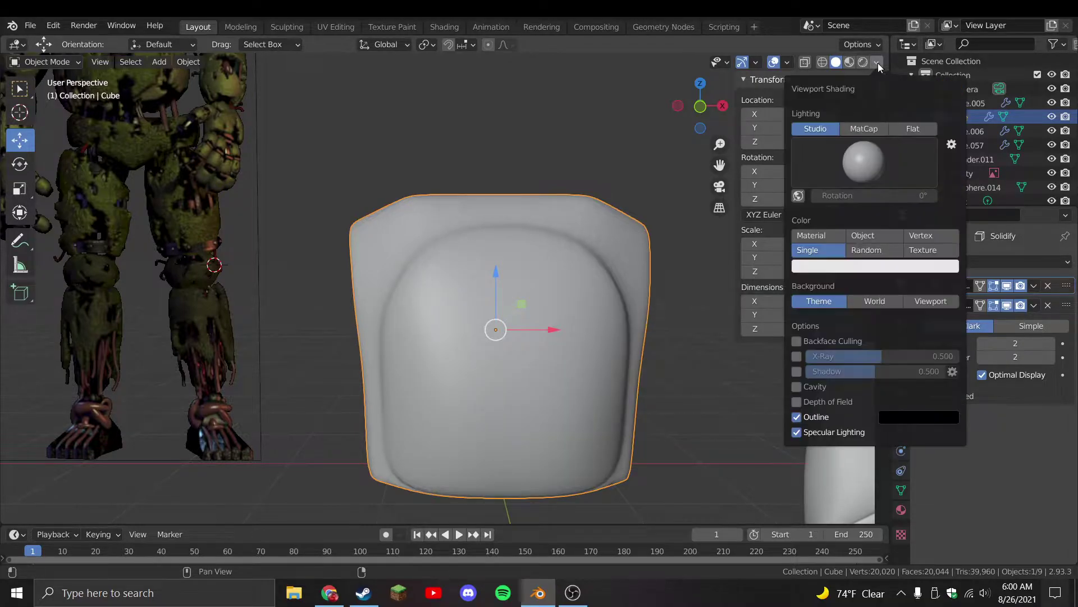
{"action": "left_click", "coordinate": [796, 385]}
{"action": "key", "text": "ctrl+s"}
Delete the six faces on top of the torso mesh to open a neck hole
{"action": "middle_click_drag", "start_coordinate": [614, 336], "coordinate": [287, 191]}
{"action": "key", "text": "Tab"}
{"action": "left_click", "coordinate": [274, 122]}
{"action": "mouse_move", "coordinate": [274, 122]}
{"action": "middle_mouse_down"}
{"action": "mouse_move", "coordinate": [444, 301]}
{"action": "mouse_move", "coordinate": [492, 273]}
{"action": "middle_mouse_up"}
{"action": "key", "text": "ctrl+z"}
{"action": "key", "text": "c"}
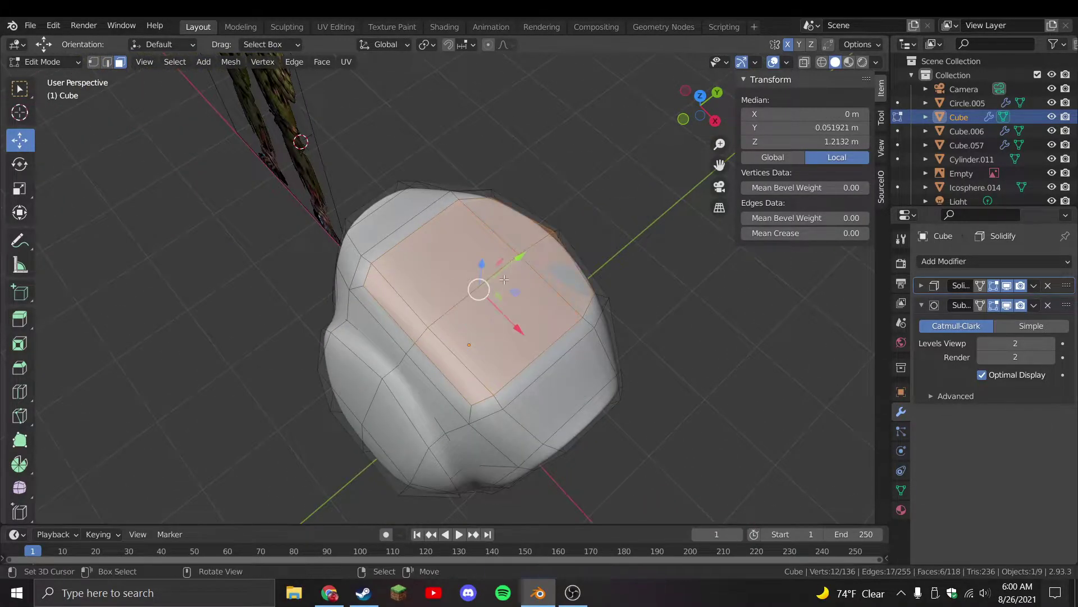
{"action": "key", "text": "x"}
{"action": "left_click", "coordinate": [483, 287]}
Reposition the central front edge of the neck opening in side view, leave Edit Mode, and save the file
{"action": "scroll", "coordinate": [483, 287], "scroll_direction": "up", "scroll_amount": 4}
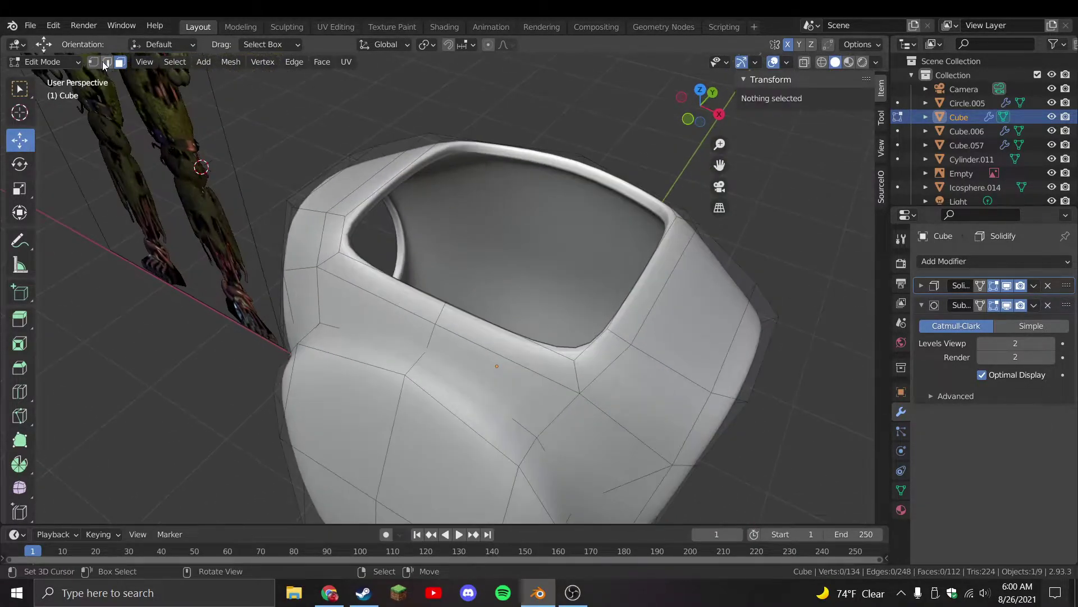
{"action": "left_click", "coordinate": [438, 321]}
{"action": "key", "text": "KP_3"}
{"action": "key", "text": "g"}
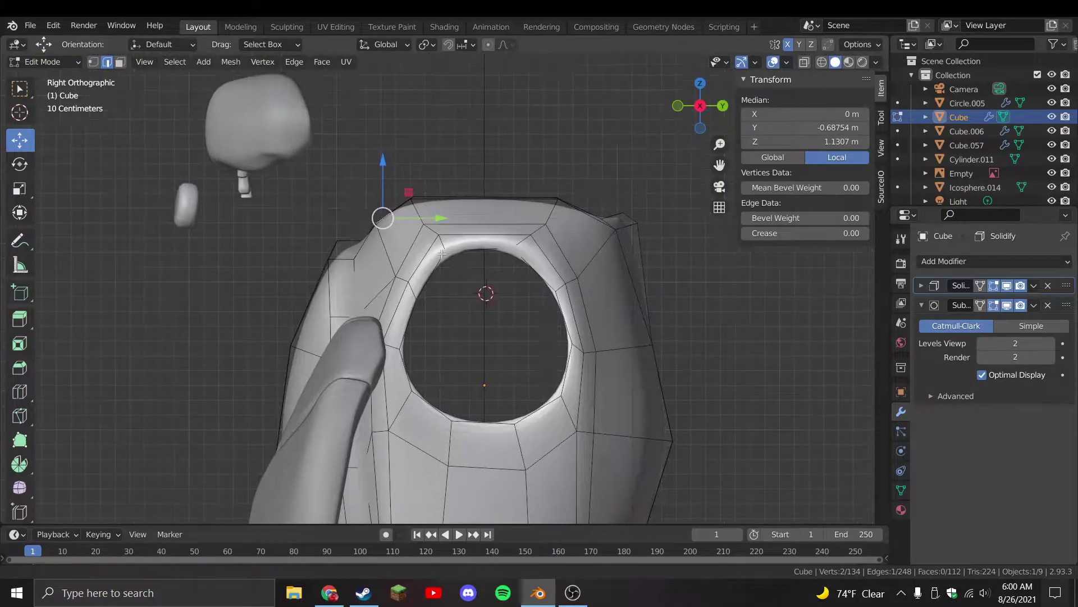
{"action": "left_click", "coordinate": [455, 236]}
{"action": "middle_click_drag", "start_coordinate": [455, 236], "coordinate": [506, 242]}
{"action": "key", "text": "Tab"}
{"action": "key", "text": "KP_1"}
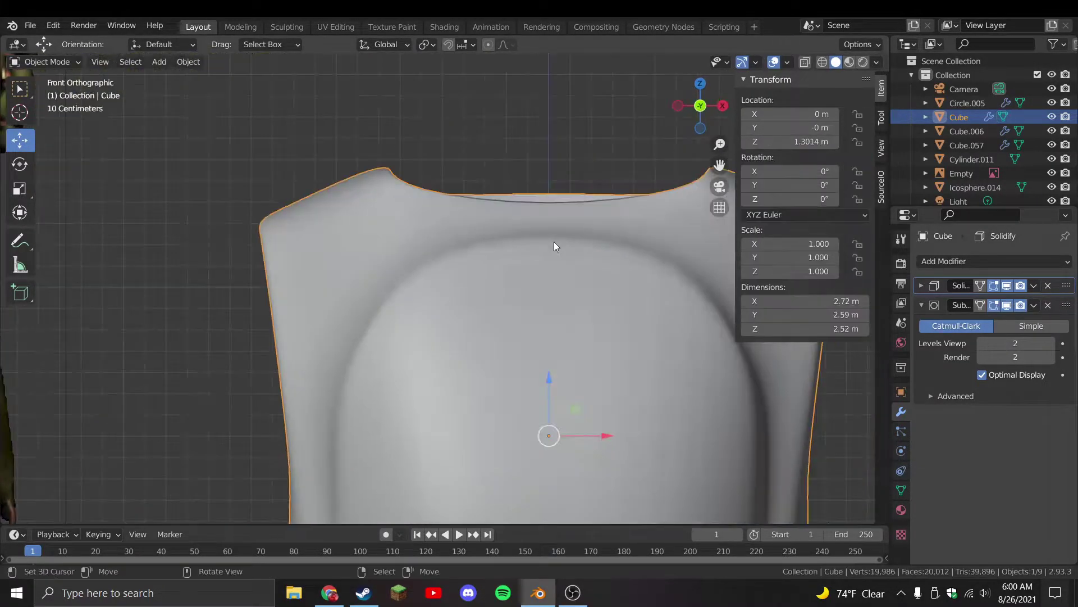
{"action": "scroll", "coordinate": [555, 270], "scroll_direction": "down", "scroll_amount": 3}
{"action": "key", "text": "ctrl+s"}
Select the torso and snap the 3D cursor to its origin
{"action": "key", "text": "alt+a"}
{"action": "scroll", "coordinate": [556, 295], "scroll_direction": "up", "scroll_amount": 2}
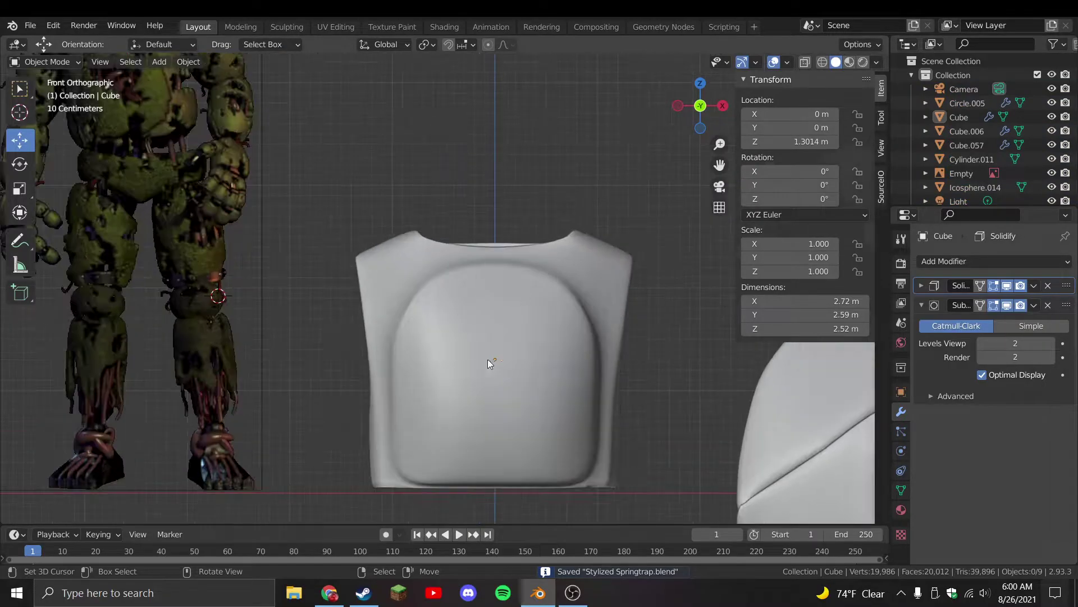
{"action": "left_click", "coordinate": [520, 354]}
{"action": "key", "text": "shift+s"}
{"action": "left_click", "coordinate": [499, 452]}
Add an 18-vertex cylinder at the 3D cursor and scale its mesh to about 0.13
{"action": "key", "text": "shift+a"}
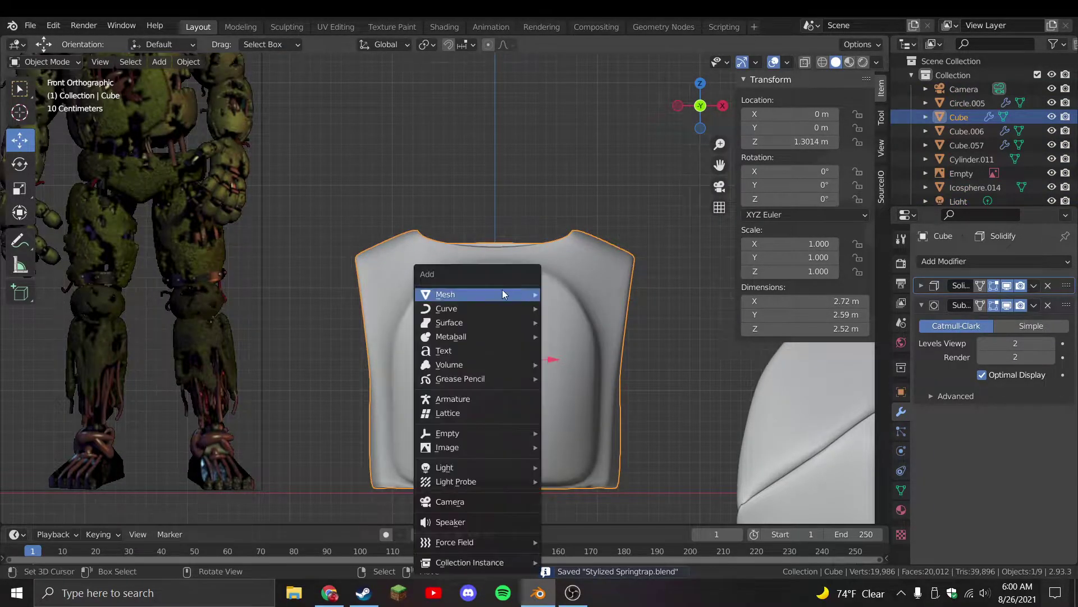
{"action": "mouse_move", "coordinate": [522, 294]}
{"action": "left_click", "coordinate": [578, 364]}
{"action": "scroll", "coordinate": [554, 363], "scroll_direction": "down", "scroll_amount": 2}
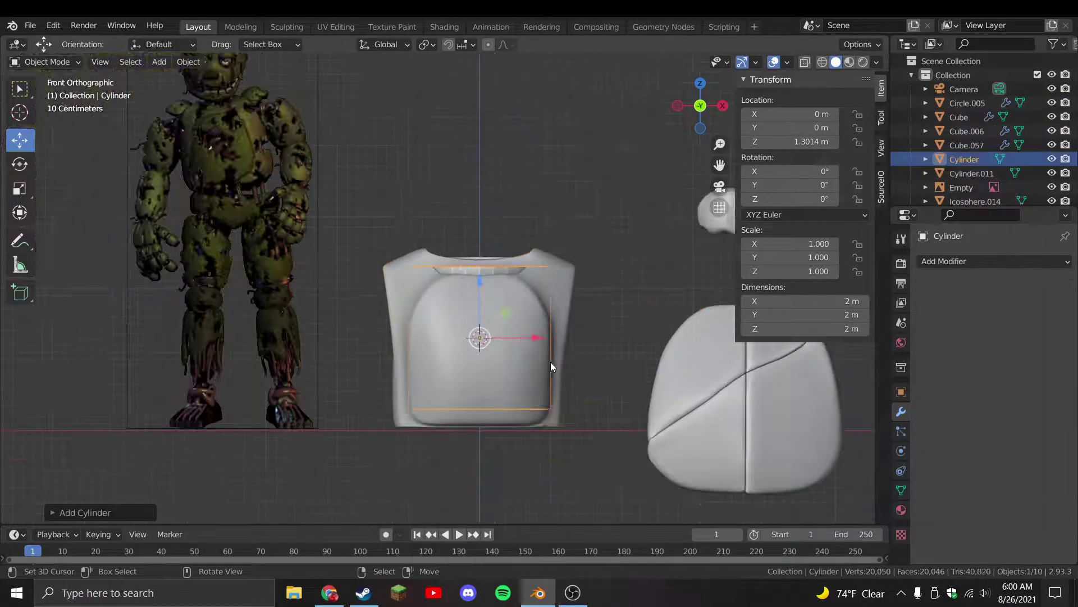
{"action": "left_click", "coordinate": [96, 512]}
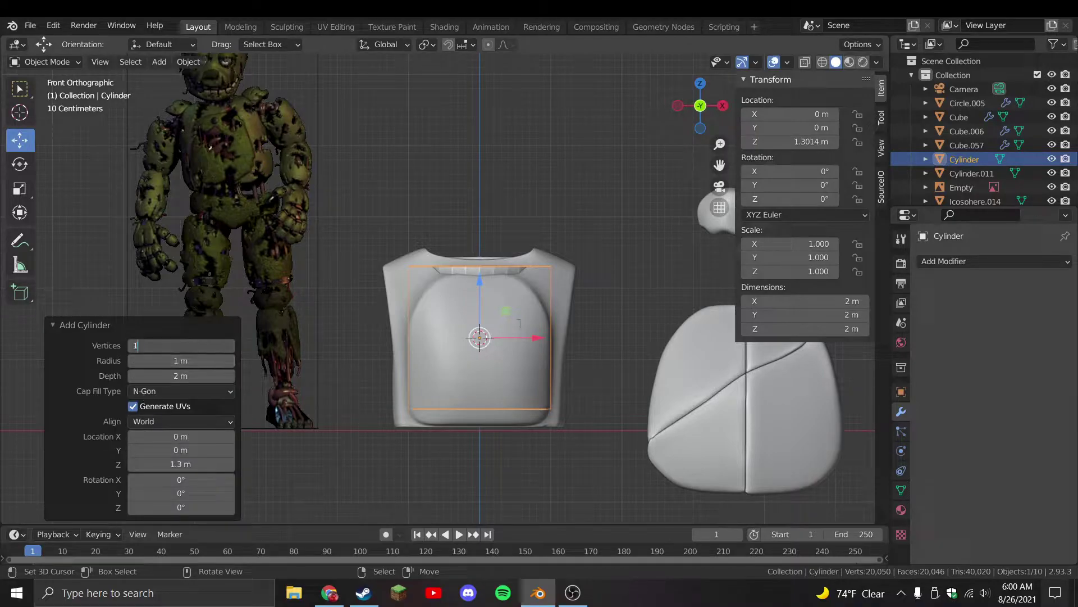
{"action": "key", "text": "Tab"}
{"action": "key", "text": "s"}
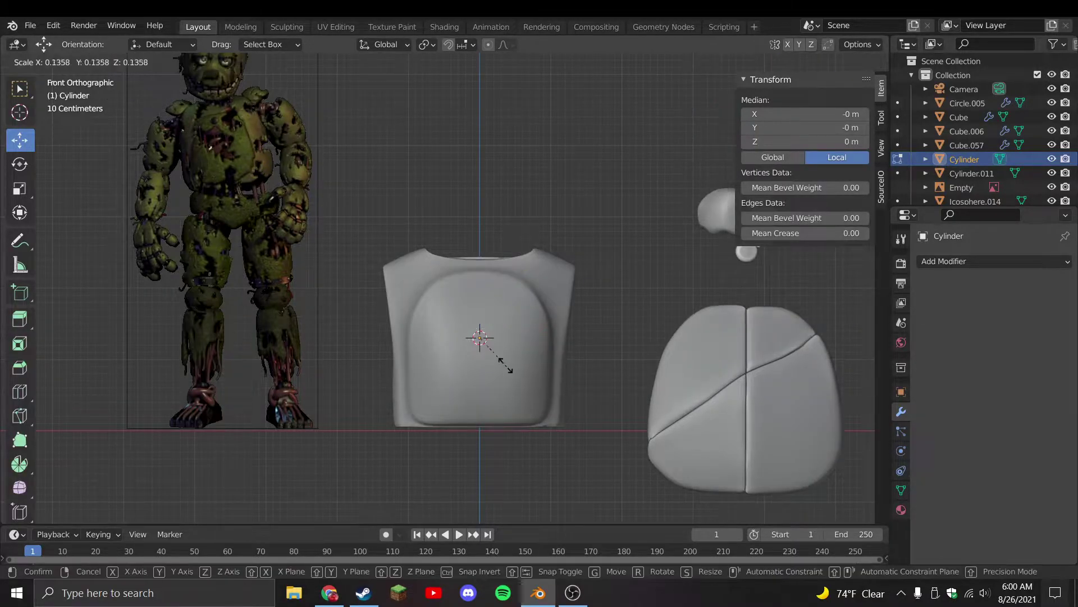
{"action": "left_click", "coordinate": [516, 368]}
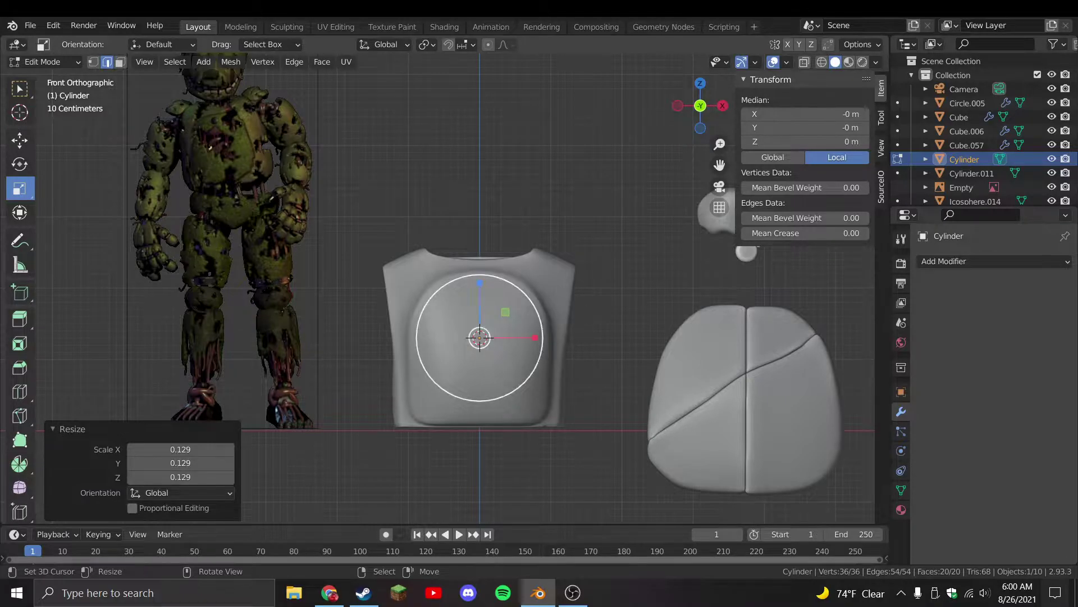
Stretch the cylinder's mesh along Z by about 17.5 into a 4.5 m column and leave Edit Mode
{"action": "key", "text": "s"}
{"action": "key", "text": "Escape"}
{"action": "key", "text": "s"}
{"action": "key", "text": "Escape"}
{"action": "key", "text": "s"}
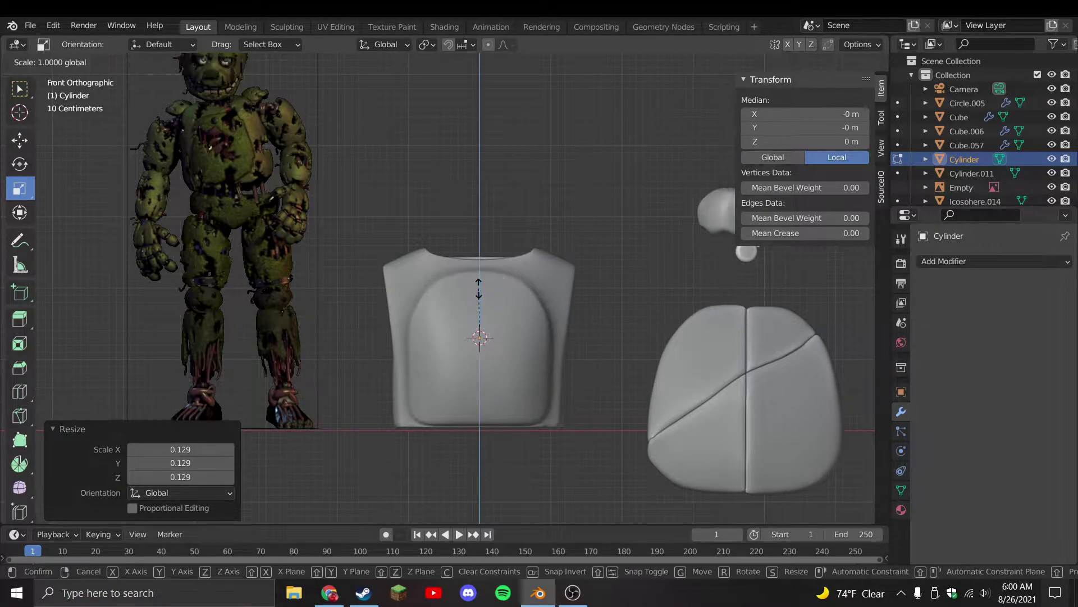
{"action": "left_click", "coordinate": [479, 135]}
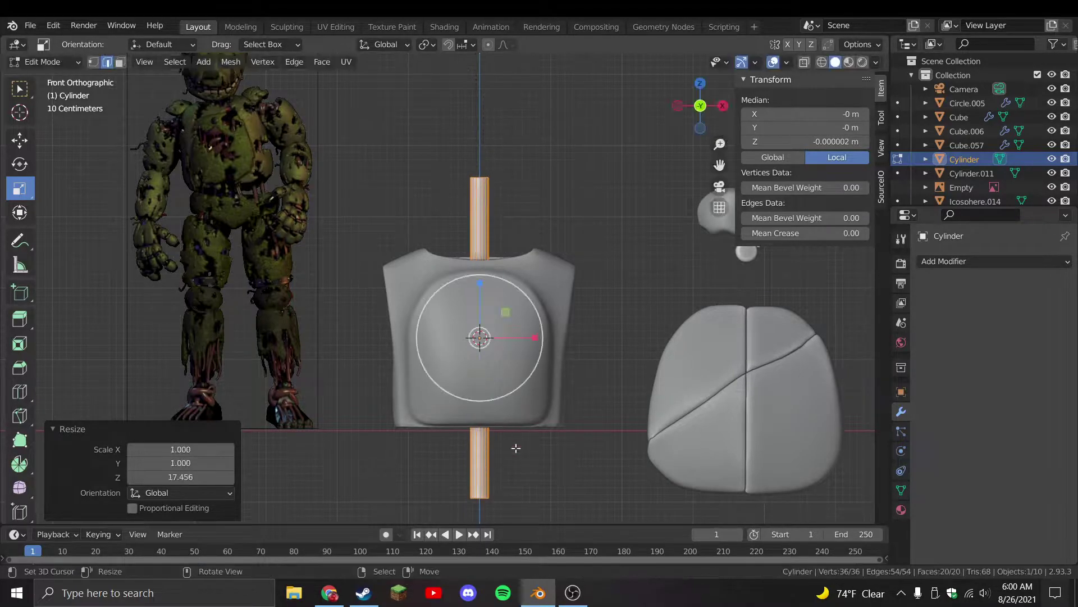
{"action": "key", "text": "s"}
{"action": "key", "text": "Escape"}
{"action": "key", "text": "Tab"}
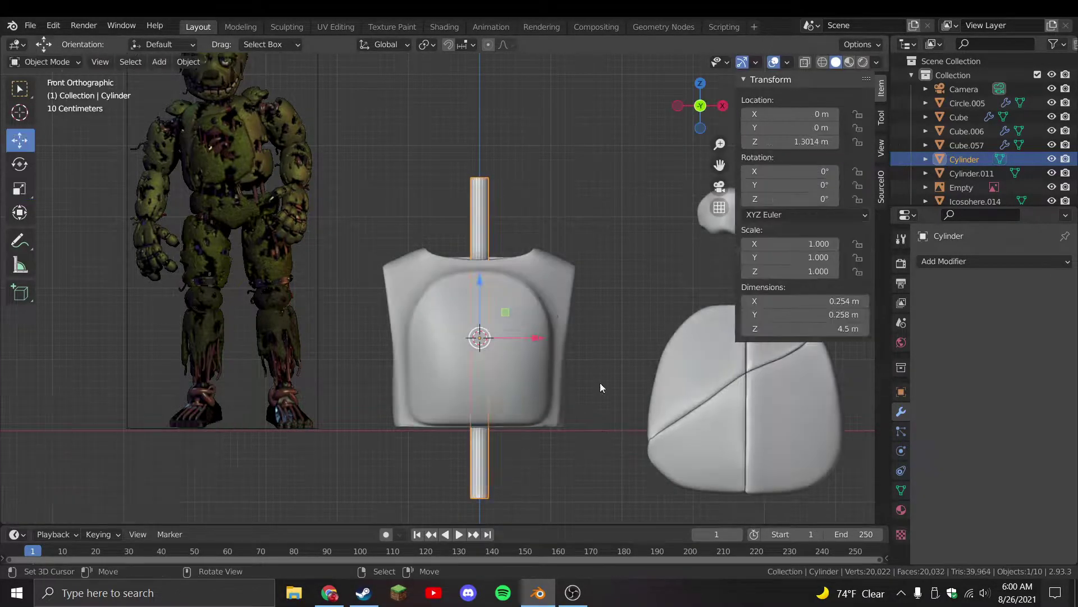
Snap the 3D cursor to the cylinder column and delete the column
{"action": "key", "text": "shift+s"}
{"action": "left_click", "coordinate": [505, 469]}
{"action": "key", "text": "Delete"}
Try another cylinder at the 3D cursor, inspect its mesh, and delete it
{"action": "key", "text": "shift+a"}
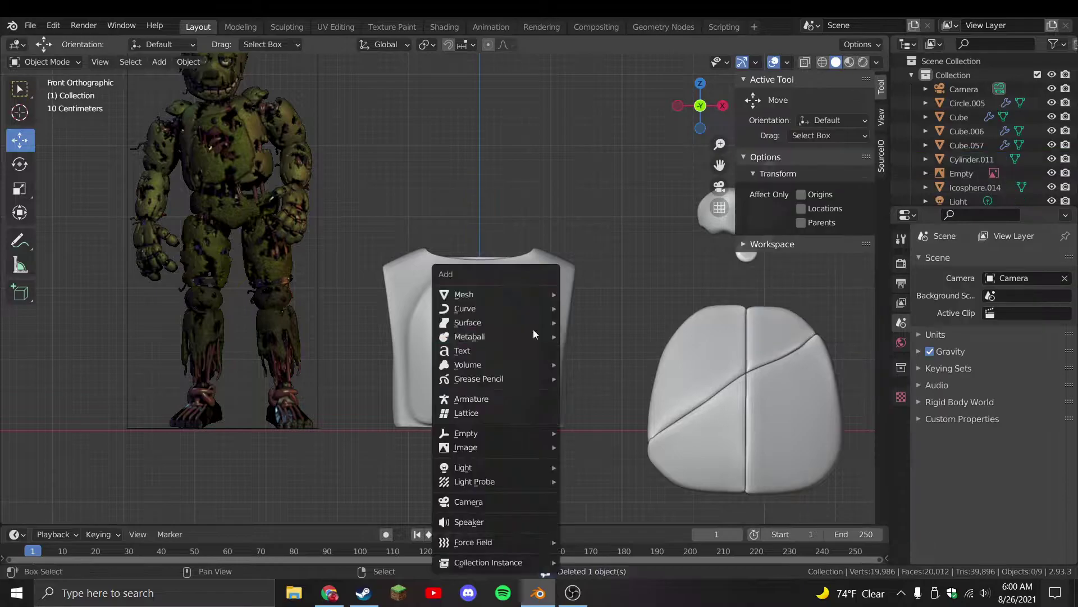
{"action": "mouse_move", "coordinate": [522, 294]}
{"action": "left_click", "coordinate": [602, 364]}
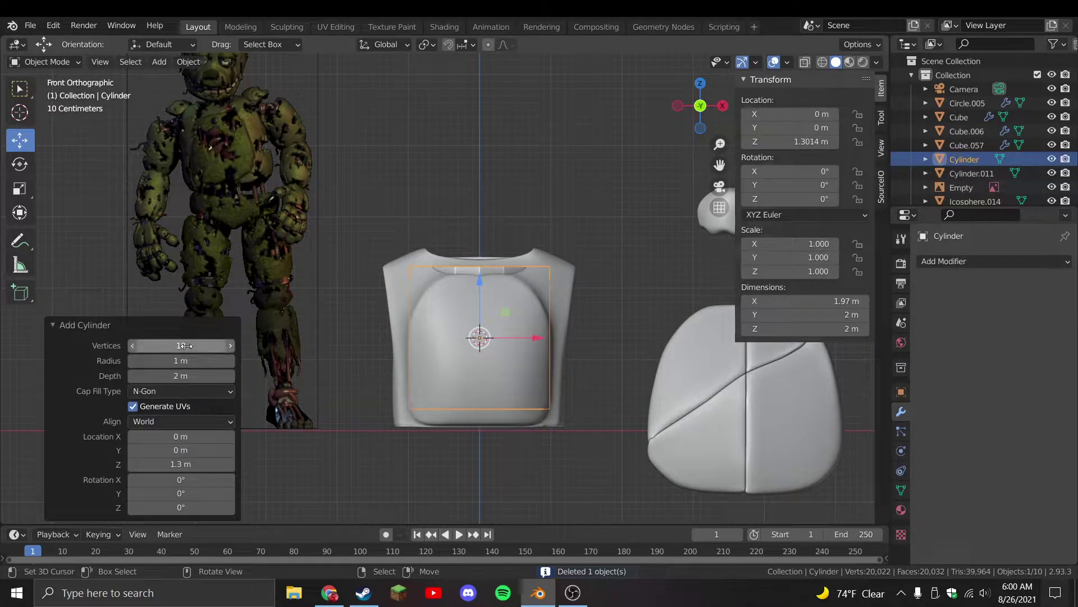
{"action": "key", "text": "Tab"}
{"action": "middle_click_drag", "start_coordinate": [509, 306], "coordinate": [477, 276]}
{"action": "left_click", "coordinate": [479, 277]}
{"action": "key", "text": "Tab"}
{"action": "key", "text": "x"}
{"action": "left_click", "coordinate": [474, 291]}
Add a cube at the 3D cursor and shrink its mesh to about 0.25 m wide
{"action": "key", "text": "shift+a"}
{"action": "mouse_move", "coordinate": [480, 285]}
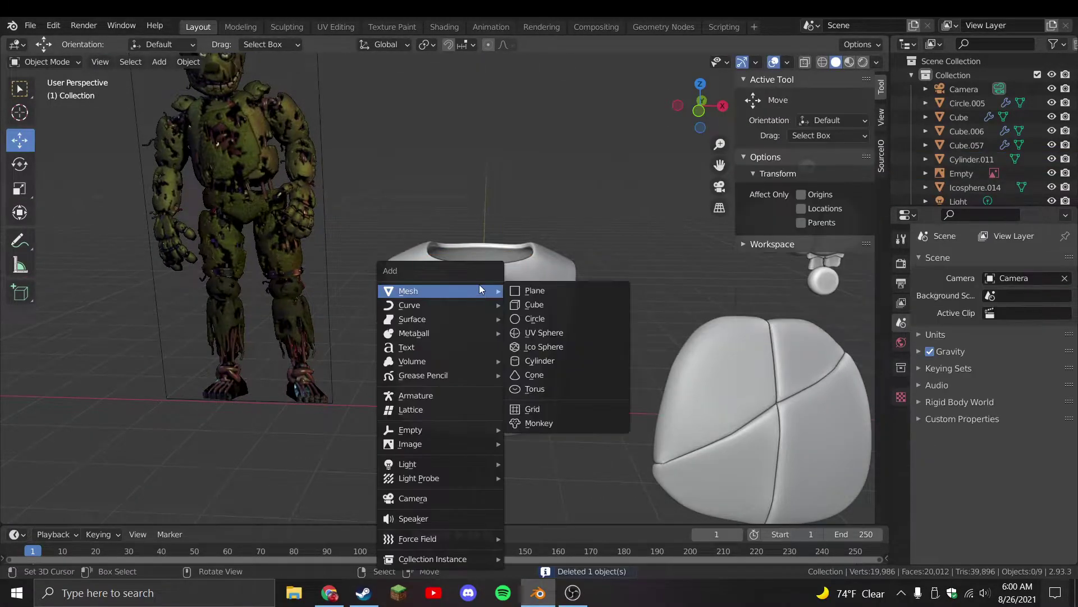
{"action": "left_click", "coordinate": [534, 304]}
{"action": "scroll", "coordinate": [458, 320], "scroll_direction": "up", "scroll_amount": 2}
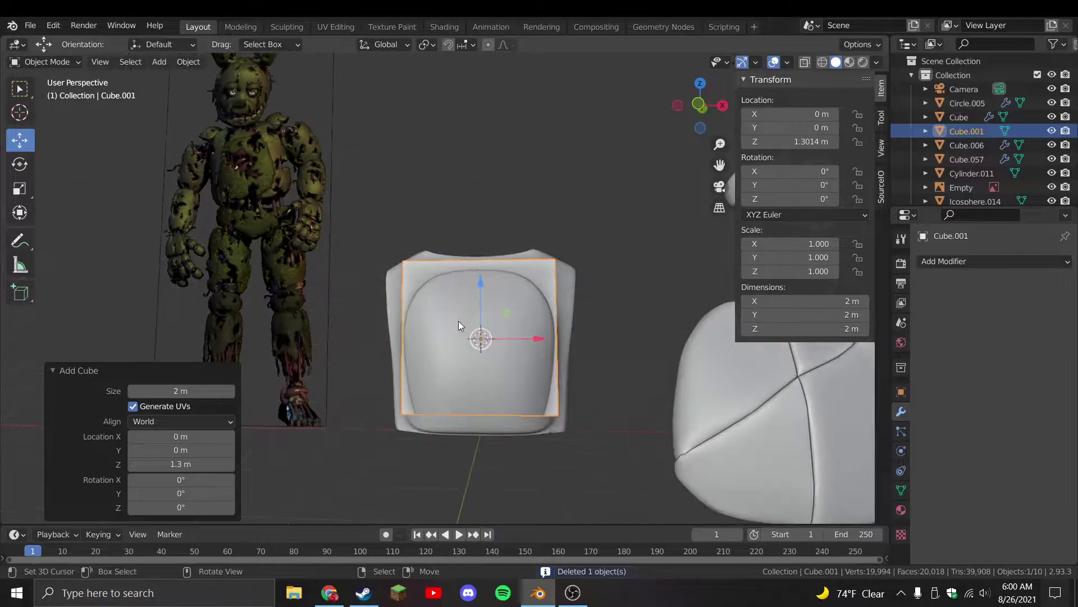
{"action": "key", "text": "Tab"}
{"action": "middle_click_drag", "start_coordinate": [598, 441], "coordinate": [562, 483]}
{"action": "key", "text": "s"}
{"action": "left_click", "coordinate": [507, 373]}
{"action": "key", "text": "KP_1"}
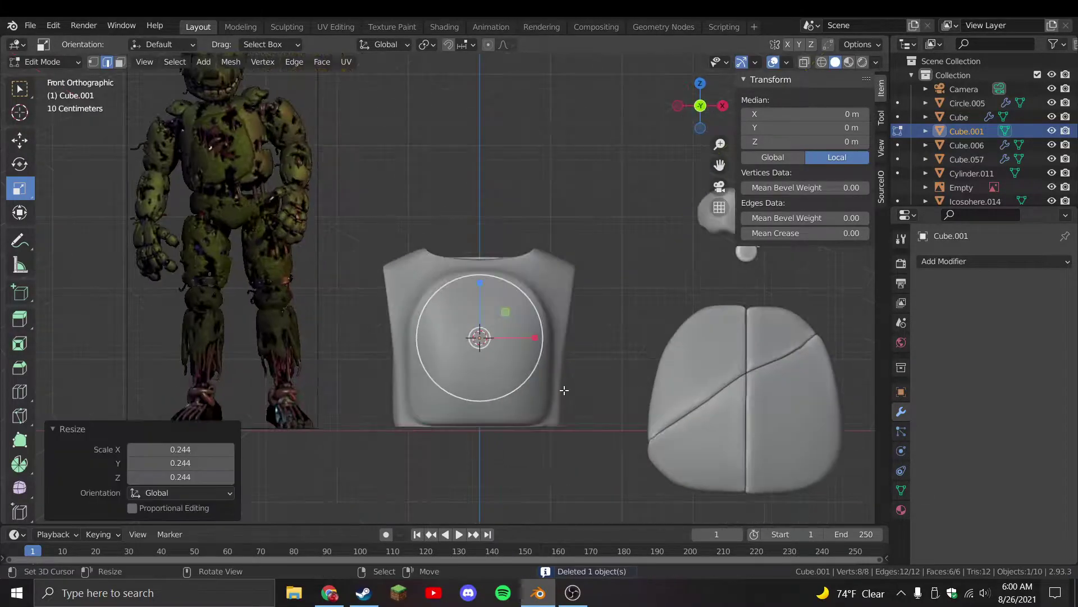
{"action": "key", "text": "Tab"}
{"action": "key", "text": "ctrl+z"}
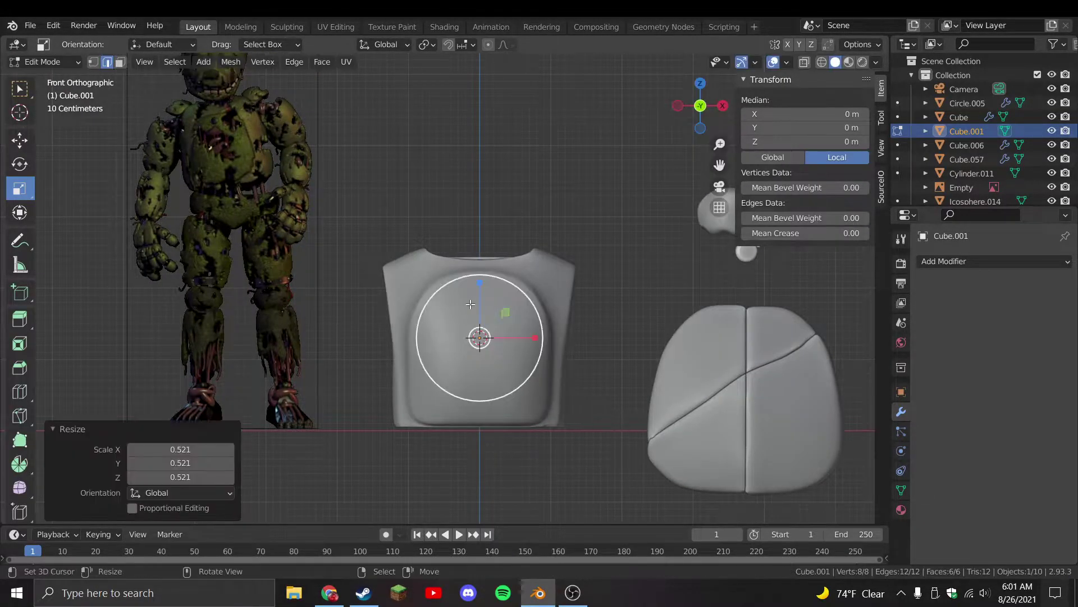
Stretch the cube's mesh along Z into a column protruding slightly from the torso's top and base, and save the file
{"action": "key", "text": "s"}
{"action": "key", "text": "z"}
{"action": "key", "text": "Return"}
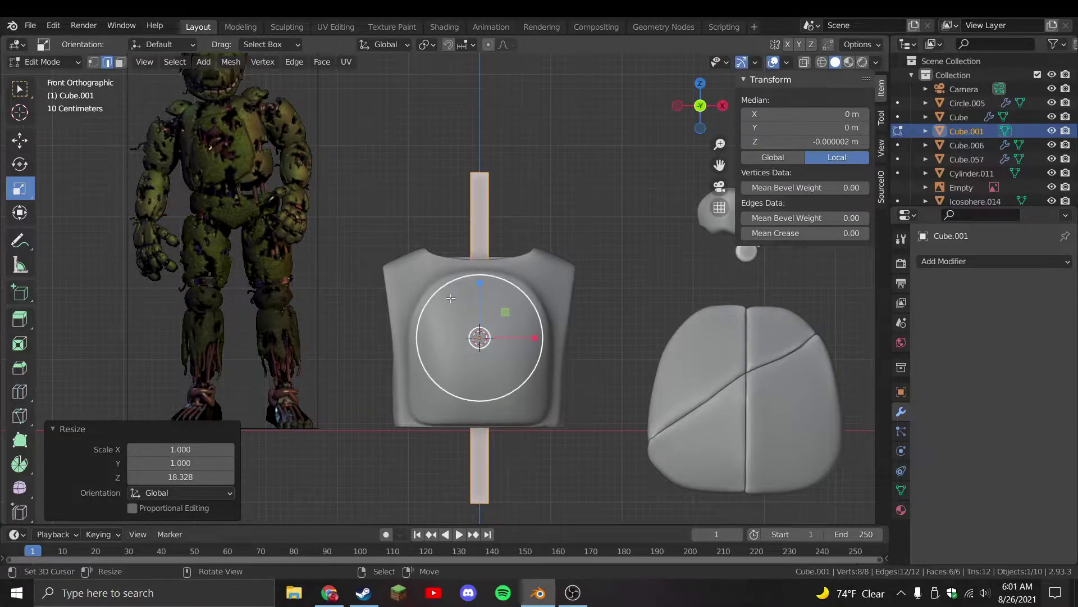
{"action": "key", "text": "s"}
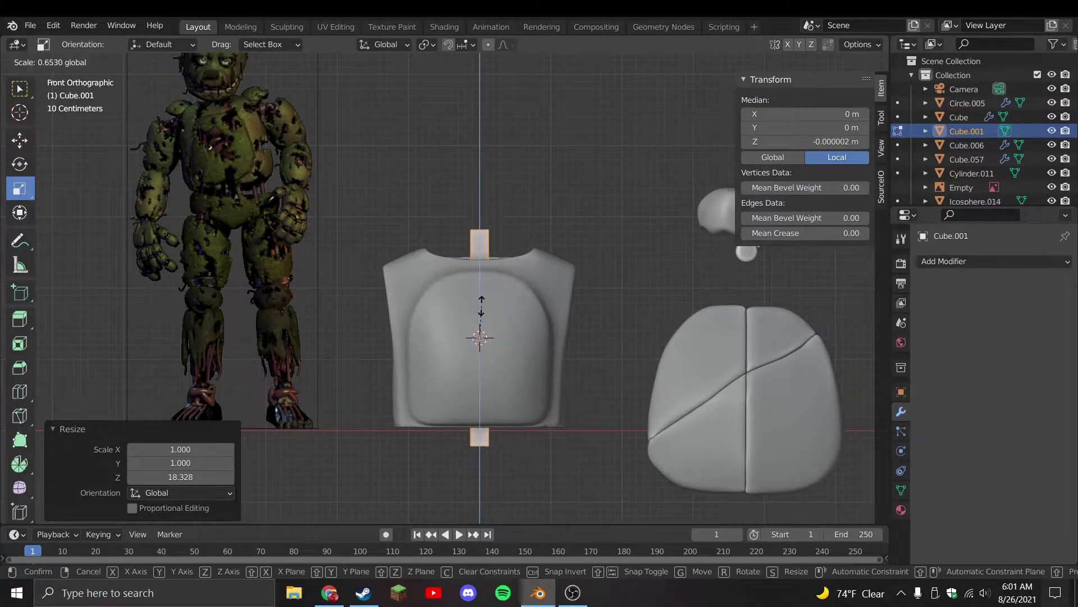
{"action": "left_click", "coordinate": [482, 306]}
{"action": "key", "text": "Tab"}
{"action": "key", "text": "ctrl+s"}
Raise the column's top face until the column is about 3.44 m tall, leave Edit Mode, and save the file
{"action": "key", "text": "Tab"}
{"action": "middle_click_drag", "start_coordinate": [482, 246], "coordinate": [125, 73]}
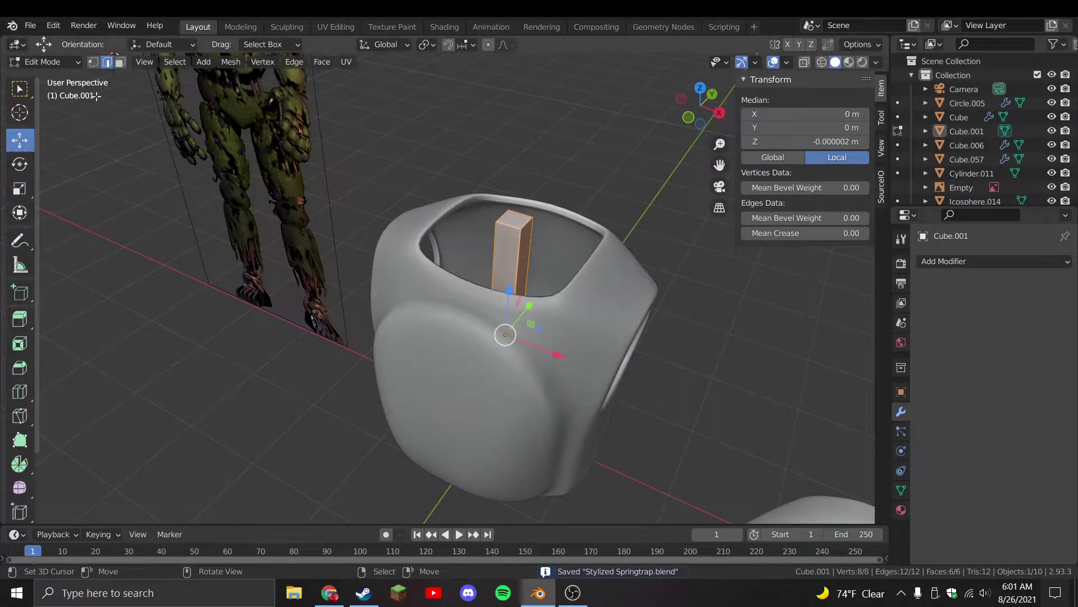
{"action": "left_click", "coordinate": [561, 191]}
{"action": "left_click", "coordinate": [514, 217]}
{"action": "left_click_drag", "start_coordinate": [520, 168], "coordinate": [516, 119]}
{"action": "key", "text": "Tab"}
{"action": "key", "text": "KP_1"}
{"action": "key", "text": "ctrl+s"}
Duplicate the edge loop around the torso's neck opening and separate it into its own object
{"action": "middle_click_drag", "start_coordinate": [515, 119], "coordinate": [389, 376], "text": "shift"}
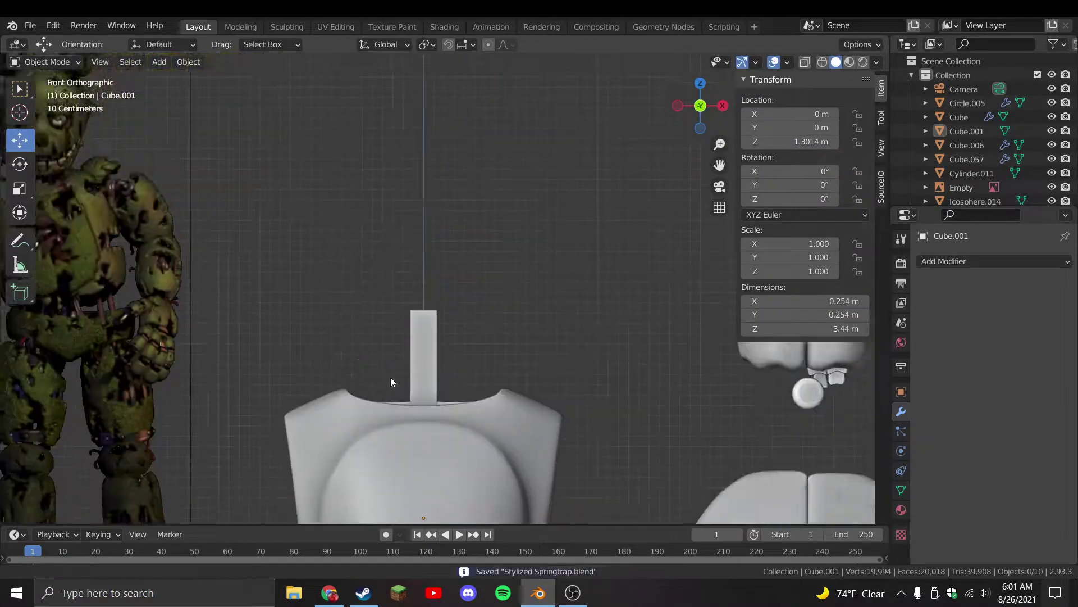
{"action": "scroll", "coordinate": [390, 376], "scroll_direction": "down", "scroll_amount": 2}
{"action": "key", "text": "Tab"}
{"action": "key", "text": "Tab"}
{"action": "middle_click_drag", "start_coordinate": [424, 305], "coordinate": [501, 374]}
{"action": "left_click", "coordinate": [491, 329]}
{"action": "left_click", "coordinate": [518, 379]}
{"action": "key", "text": "Tab"}
{"action": "key", "text": "shift+d"}
{"action": "key", "text": "Escape"}
{"action": "key", "text": "p"}
{"action": "left_click", "coordinate": [523, 374]}
{"action": "key", "text": "Tab"}
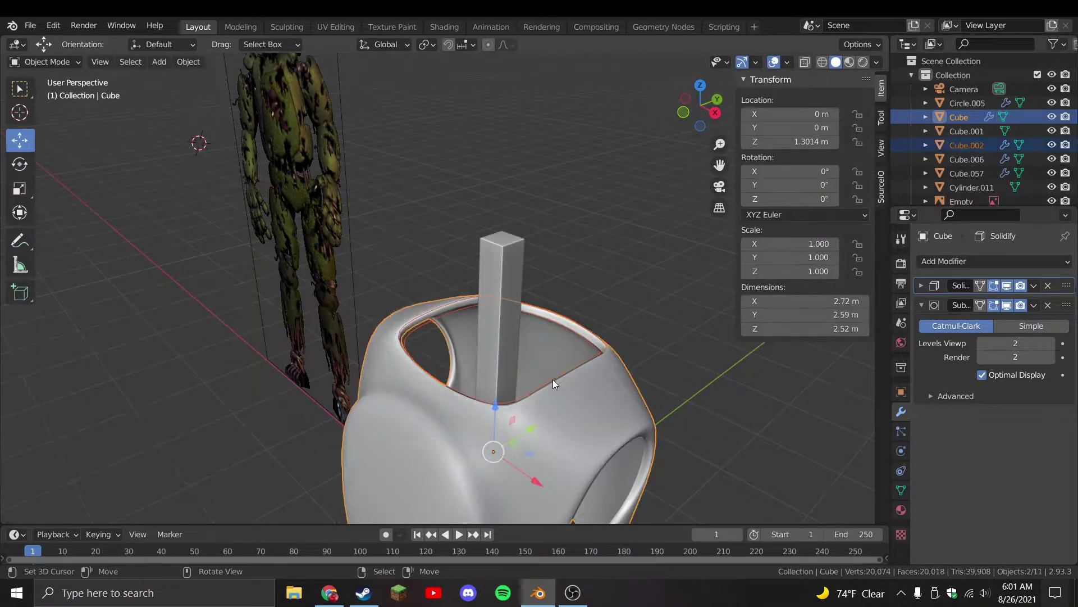
Select the separated neck loop and move it about 1.3 m up above the torso in side view
{"action": "left_click", "coordinate": [553, 384]}
{"action": "key", "text": "alt+a"}
{"action": "key", "text": "KP_3"}
{"action": "left_click", "coordinate": [569, 388]}
{"action": "key", "text": "g"}
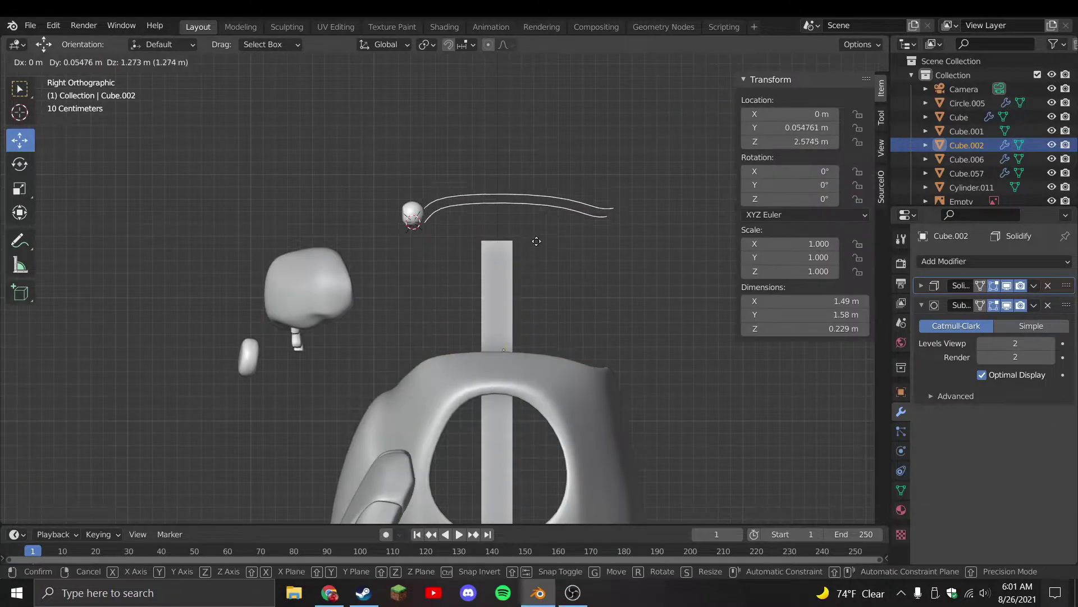
{"action": "left_click", "coordinate": [528, 230]}
Move and rotate the neck loop's mesh in side view to adjust its position and tilt around the column
{"action": "key", "text": "Tab"}
{"action": "key", "text": "g"}
{"action": "left_click", "coordinate": [481, 294]}
{"action": "key", "text": "r"}
{"action": "left_click", "coordinate": [481, 294]}
{"action": "key", "text": "r"}
{"action": "left_click", "coordinate": [568, 444]}
Extrude the neck loop's edges in side view to form a collar band
{"action": "middle_click_drag", "start_coordinate": [208, 152], "coordinate": [314, 225]}
{"action": "key", "text": "KP_3"}
{"action": "key", "text": "e"}
{"action": "left_click", "coordinate": [424, 368]}
{"action": "middle_click_drag", "start_coordinate": [424, 369], "coordinate": [505, 356]}
Enter mesh editing on the neck collar and turn off Cavity in the viewport shading options
{"action": "key", "text": "Tab"}
{"action": "key", "text": "F3"}
{"action": "key", "text": "Return"}
{"action": "key", "text": "Tab"}
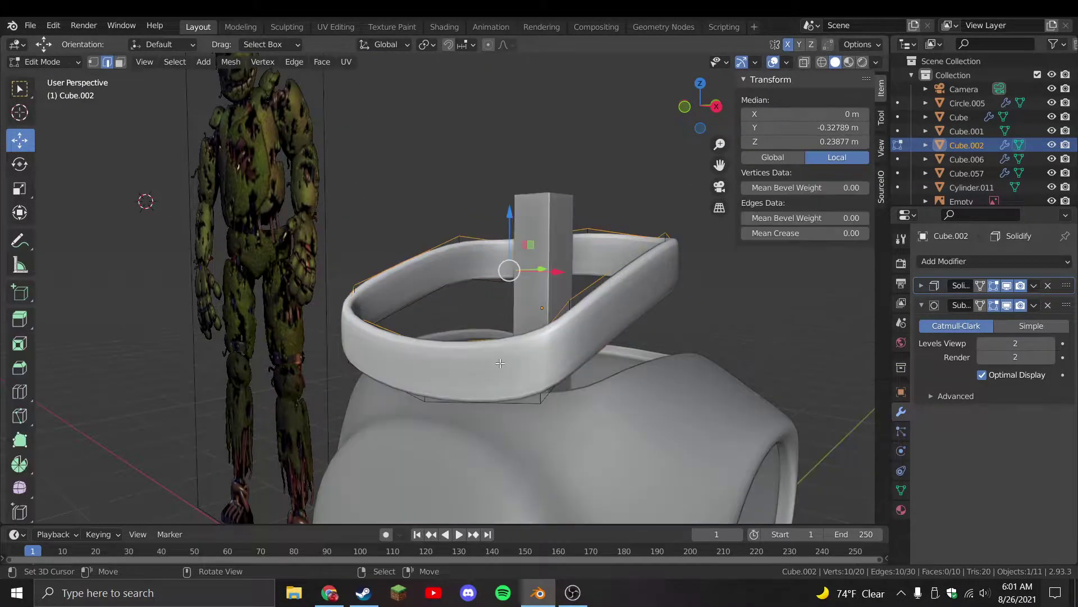
{"action": "left_click", "coordinate": [876, 63]}
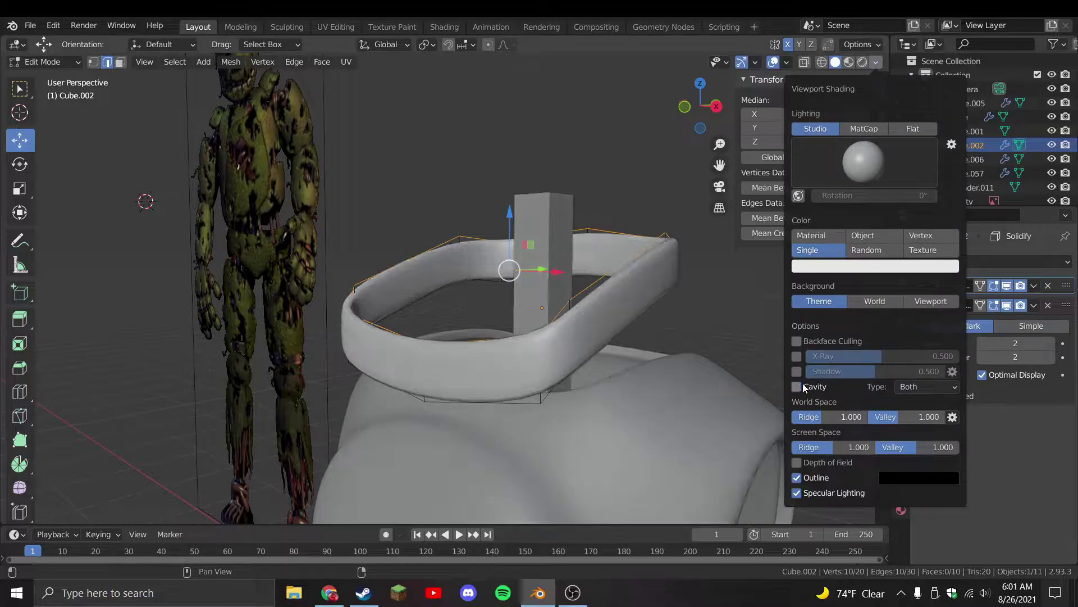
Reposition the collar's edges in side view and undo the last edge move
{"action": "mouse_move", "coordinate": [472, 345]}
{"action": "middle_mouse_down"}
{"action": "mouse_move", "coordinate": [495, 396]}
{"action": "mouse_move", "coordinate": [461, 359]}
{"action": "middle_mouse_up"}
{"action": "key", "text": "KP_3"}
{"action": "left_click_drag", "start_coordinate": [406, 321], "coordinate": [325, 325]}
{"action": "middle_click_drag", "start_coordinate": [325, 325], "coordinate": [513, 331]}
{"action": "key", "text": "g"}
{"action": "left_click", "coordinate": [631, 253]}
{"action": "left_click", "coordinate": [483, 279]}
{"action": "key", "text": "g"}
{"action": "left_click", "coordinate": [598, 234]}
{"action": "key", "text": "ctrl+z"}
Extrude the collar's lower edge loop about 0.15 m downward in side view
{"action": "left_click", "coordinate": [412, 309]}
{"action": "left_click", "coordinate": [412, 310], "text": "alt"}
{"action": "key", "text": "e"}
{"action": "left_click", "coordinate": [629, 344]}
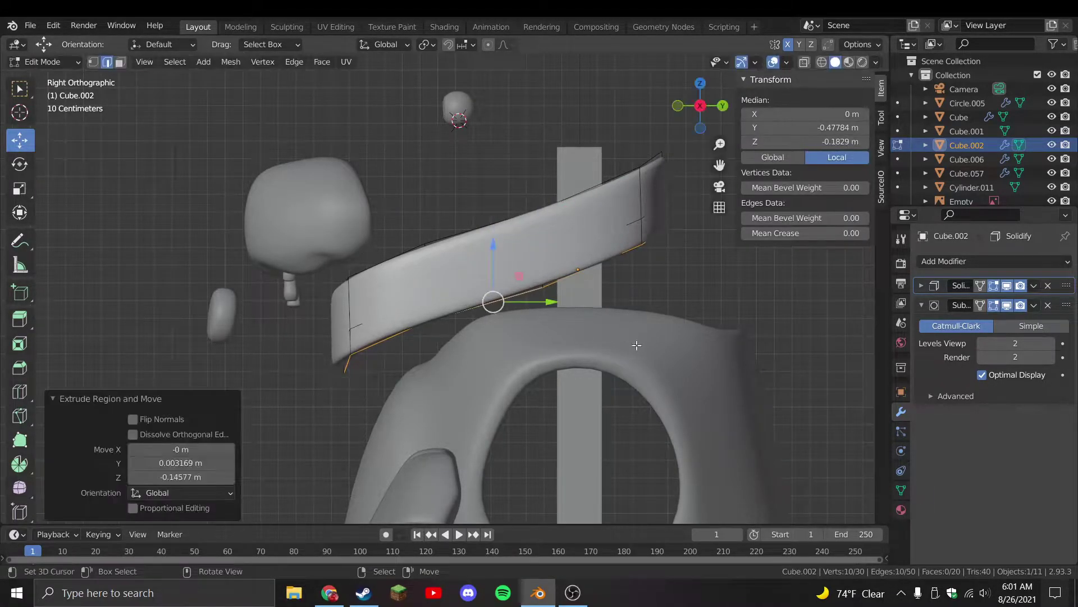
Select the collar's upper rear edges and rotate them in side view
{"action": "left_click", "coordinate": [635, 242]}
{"action": "middle_click_drag", "start_coordinate": [669, 397], "coordinate": [424, 270]}
{"action": "left_click", "coordinate": [414, 246], "text": "shift"}
{"action": "left_click", "coordinate": [401, 205]}
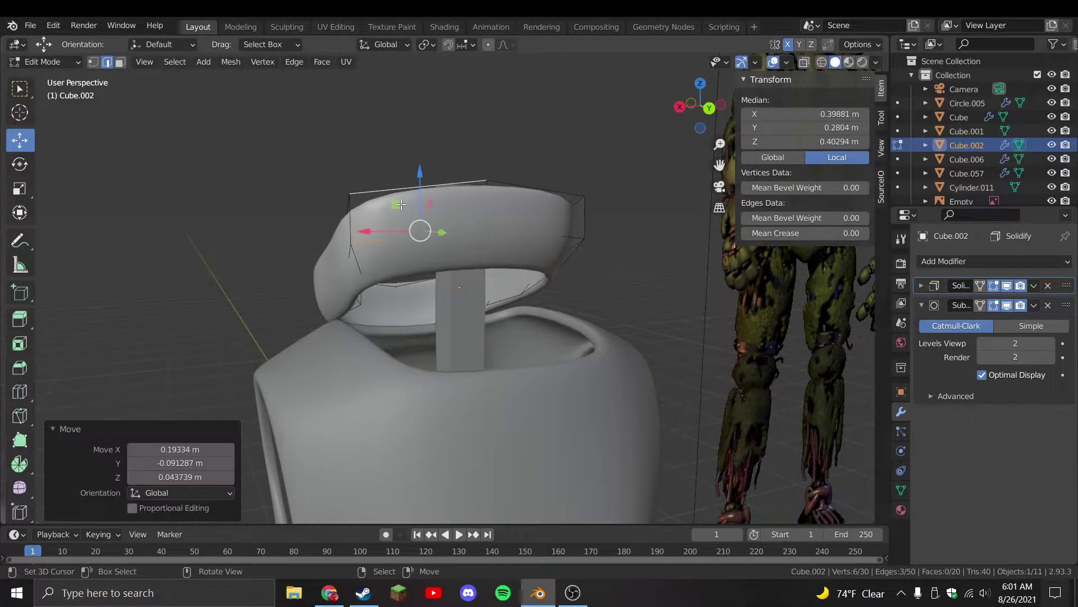
{"action": "key", "text": "KP_3"}
{"action": "key", "text": "r"}
{"action": "left_click", "coordinate": [555, 202]}
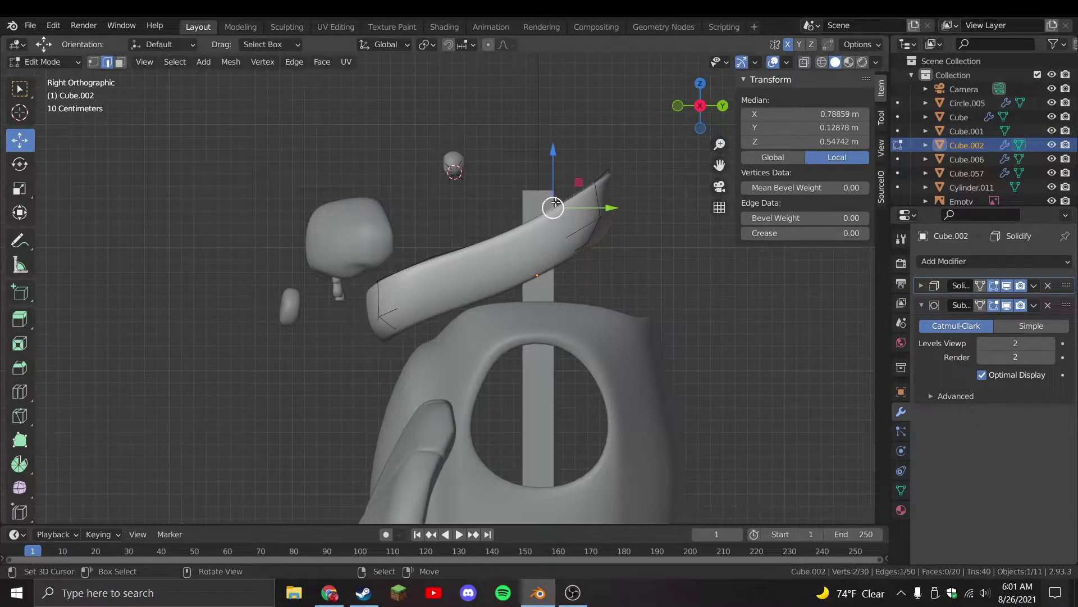
Extrude the collar's upper rear edges upward and rotate the new edges to raise the back of the collar
{"action": "key", "text": "e"}
{"action": "left_click", "coordinate": [548, 252]}
{"action": "key", "text": "r"}
{"action": "left_click", "coordinate": [562, 245]}
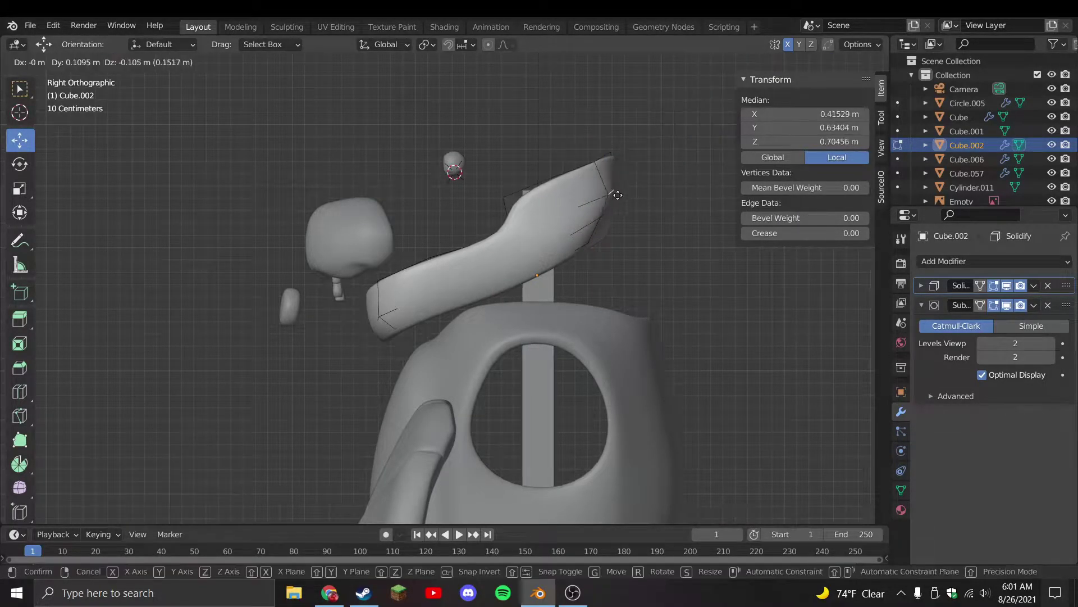
Move the edges of the raised rear section in side view to shape its curve
{"action": "left_click", "coordinate": [608, 217]}
{"action": "key", "text": "g"}
{"action": "left_click", "coordinate": [610, 221]}
{"action": "key", "text": "g"}
{"action": "left_click", "coordinate": [614, 224]}
{"action": "left_click", "coordinate": [611, 258]}
{"action": "key", "text": "g"}
{"action": "left_click", "coordinate": [609, 234]}
{"action": "left_click", "coordinate": [607, 224]}
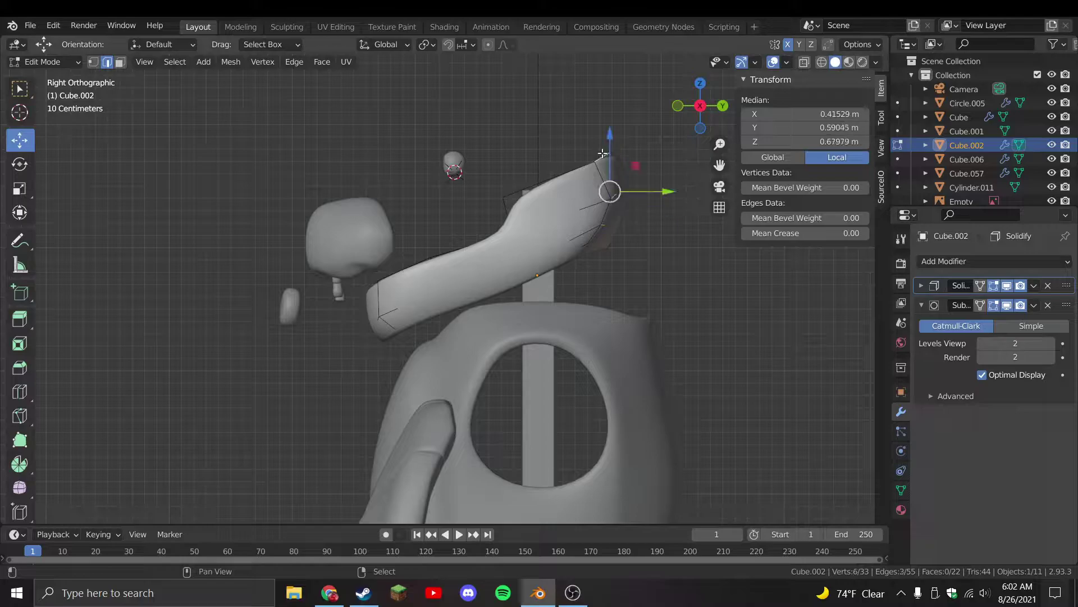
Move the rear section backward and down in side view and rotate it to adjust its tilt
{"action": "key", "text": "g"}
{"action": "left_click", "coordinate": [640, 216]}
{"action": "key", "text": "r"}
{"action": "right_click", "coordinate": [642, 219]}
{"action": "key", "text": "r"}
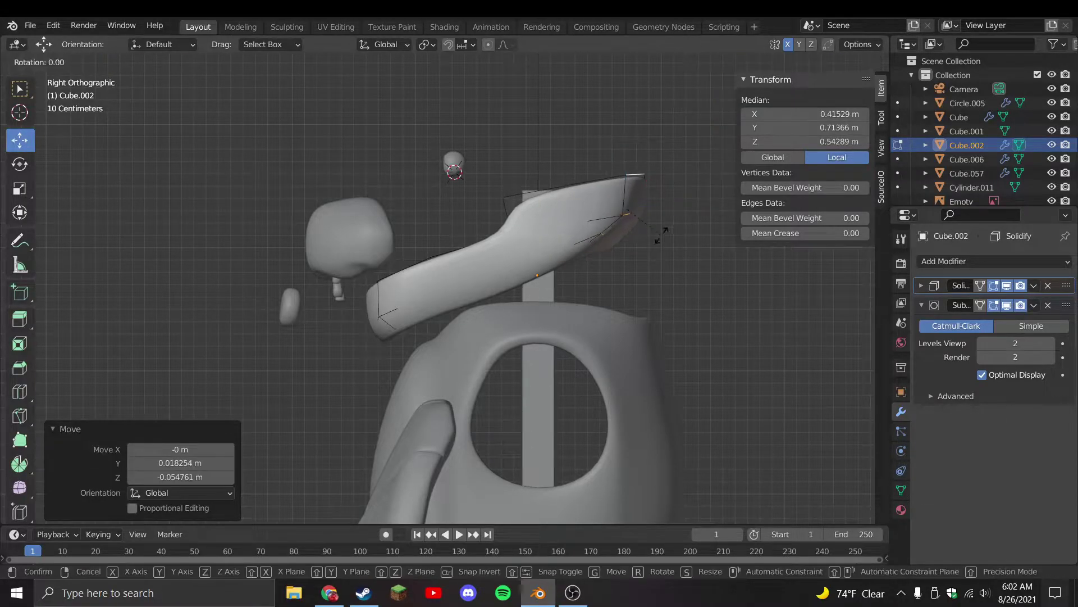
{"action": "left_click", "coordinate": [635, 185]}
Move and scale the side edge where the raised back begins, and save the file
{"action": "left_click", "coordinate": [562, 186]}
{"action": "key", "text": "g"}
{"action": "left_click", "coordinate": [629, 183]}
{"action": "key", "text": "s"}
{"action": "left_click", "coordinate": [610, 237]}
{"action": "key", "text": "Tab"}
{"action": "middle_click_drag", "start_coordinate": [610, 237], "coordinate": [557, 232]}
{"action": "key", "text": "ctrl+s"}
Delete the vertices of the collar's negative-X half in front view with X-ray on
{"action": "key", "text": "KP_1"}
{"action": "key", "text": "Tab"}
{"action": "scroll", "coordinate": [471, 371], "scroll_direction": "up", "scroll_amount": 3}
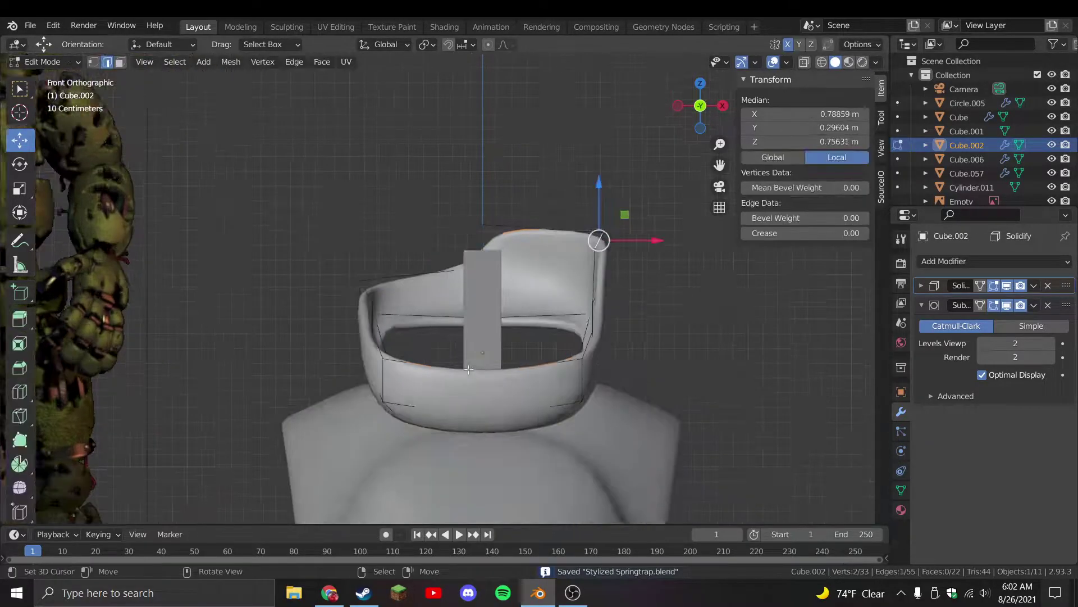
{"action": "scroll", "coordinate": [472, 371], "scroll_direction": "up", "scroll_amount": 1}
{"action": "left_click", "coordinate": [808, 62]}
{"action": "left_click_drag", "start_coordinate": [136, 155], "coordinate": [495, 522]}
{"action": "key", "text": "x"}
{"action": "left_click", "coordinate": [456, 429]}
{"action": "key", "text": "Tab"}
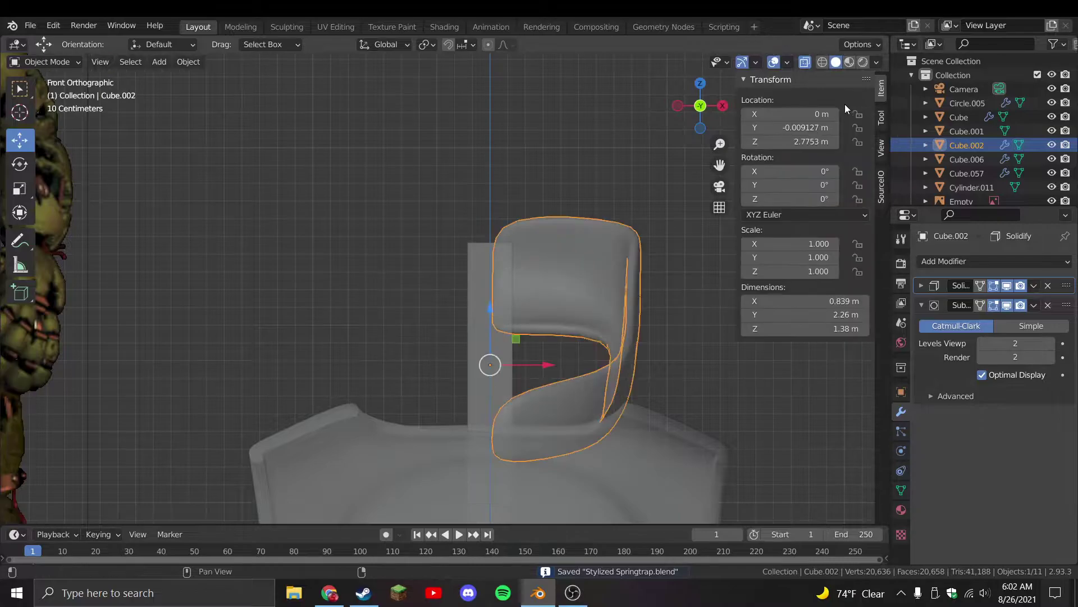
Turn off X-ray and add a Mirror modifier on X above the Solidify modifier, with Clipping enabled
{"action": "left_click", "coordinate": [805, 62]}
{"action": "left_click", "coordinate": [943, 261]}
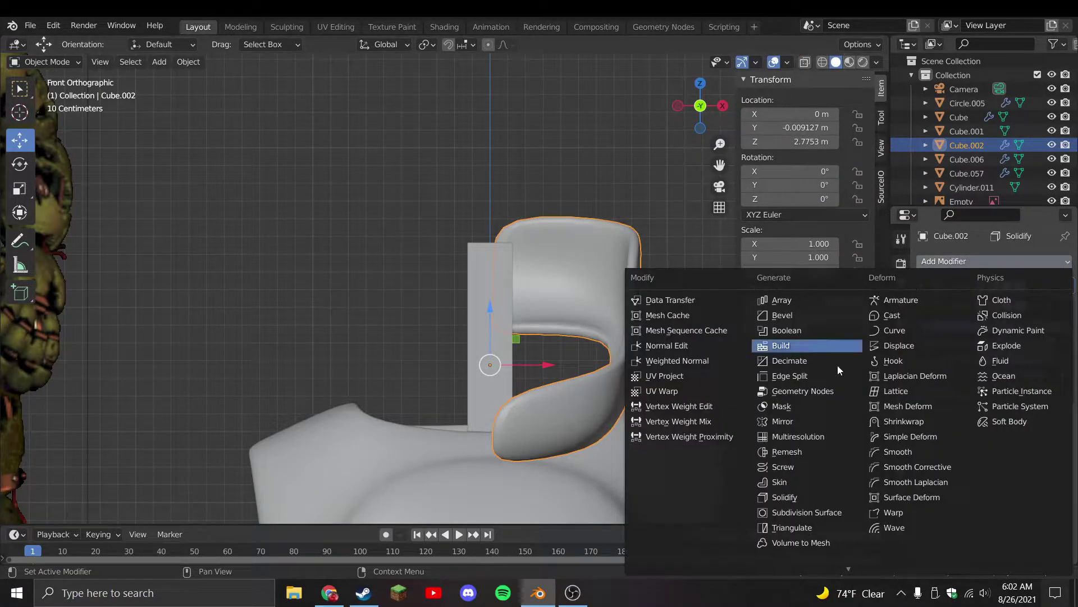
{"action": "left_click", "coordinate": [785, 426]}
{"action": "left_click_drag", "start_coordinate": [1066, 415], "coordinate": [1066, 285]}
{"action": "left_click", "coordinate": [983, 372]}
Move the collar's side edge about 0.27 m outward and 0.1 m down in front view with smooth proportional editing, size 1.61
{"action": "key", "text": "Tab"}
{"action": "scroll", "coordinate": [558, 385], "scroll_direction": "down", "scroll_amount": 2}
{"action": "middle_click_drag", "start_coordinate": [557, 384], "coordinate": [549, 262]}
{"action": "left_click", "coordinate": [549, 262]}
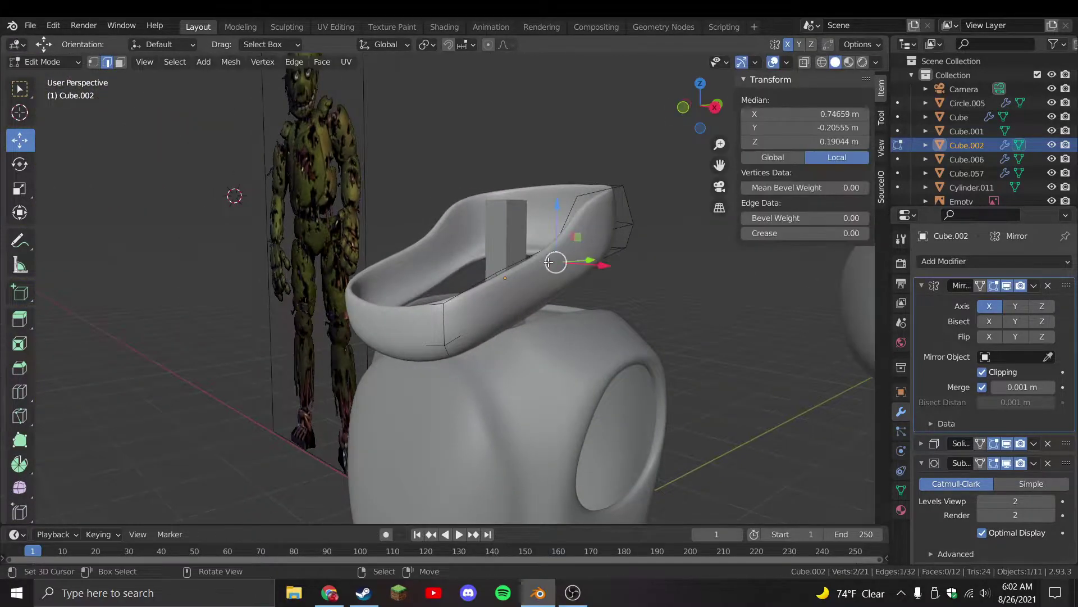
{"action": "key", "text": "KP_1"}
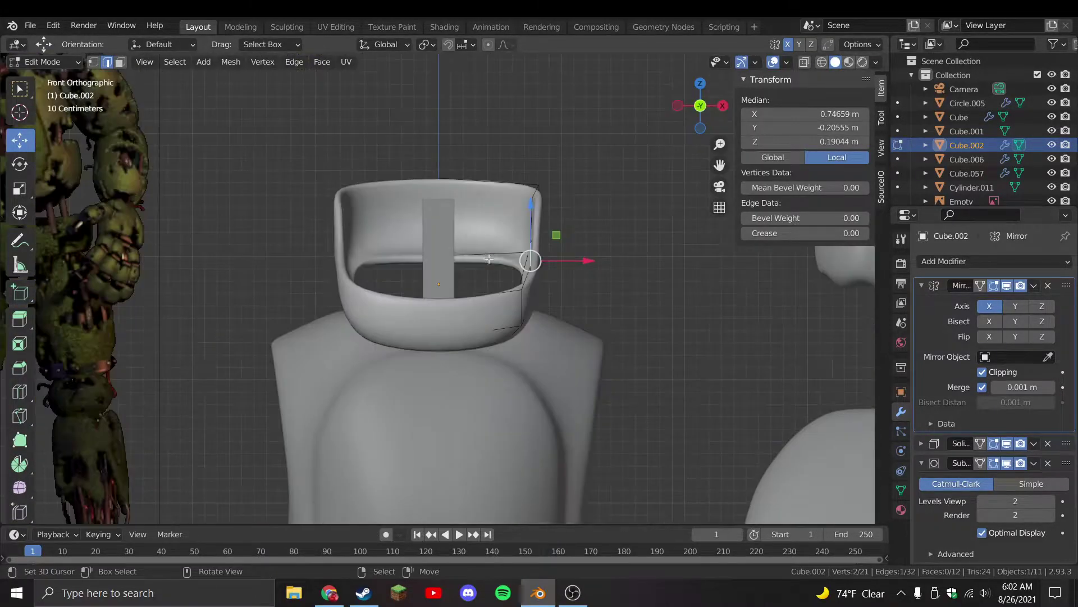
{"action": "left_click", "coordinate": [489, 45]}
{"action": "key", "text": "g"}
{"action": "scroll", "coordinate": [560, 299], "scroll_direction": "down", "scroll_amount": 5}
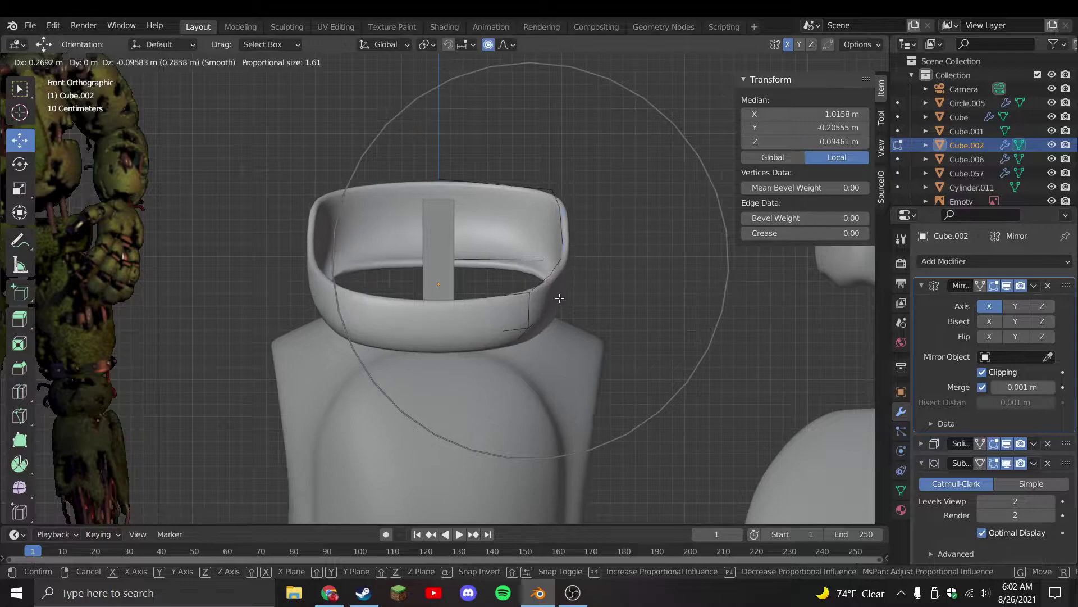
{"action": "left_click", "coordinate": [560, 298]}
Turn off proportional editing and scale the whole collar object to 0.856
{"action": "scroll", "coordinate": [600, 332], "scroll_direction": "down", "scroll_amount": 4}
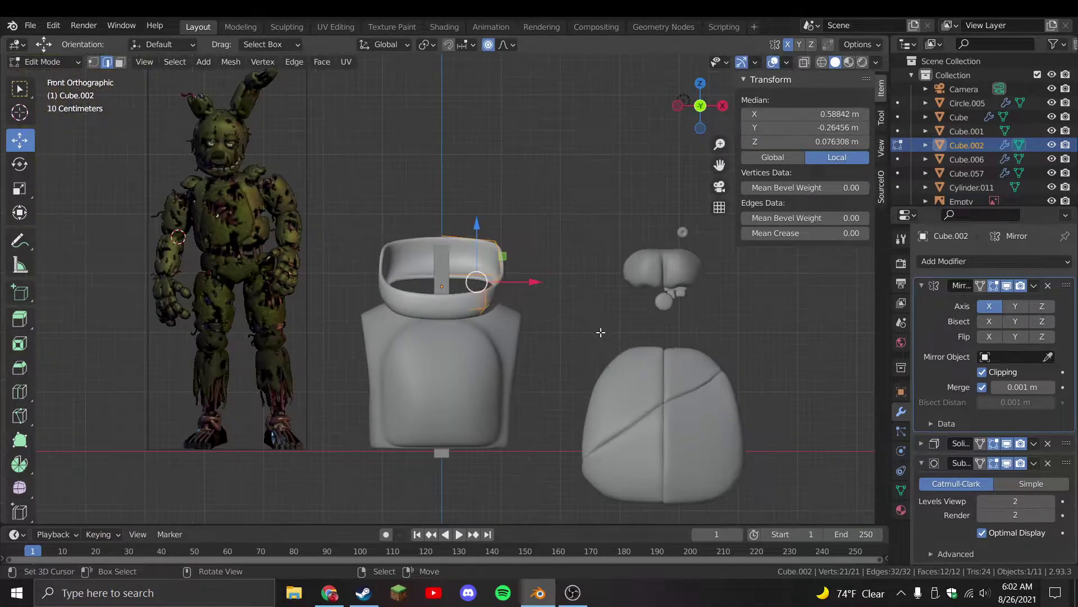
{"action": "scroll", "coordinate": [601, 331], "scroll_direction": "up", "scroll_amount": 2}
{"action": "key", "text": "Tab"}
{"action": "left_click", "coordinate": [489, 45]}
{"action": "key", "text": "Tab"}
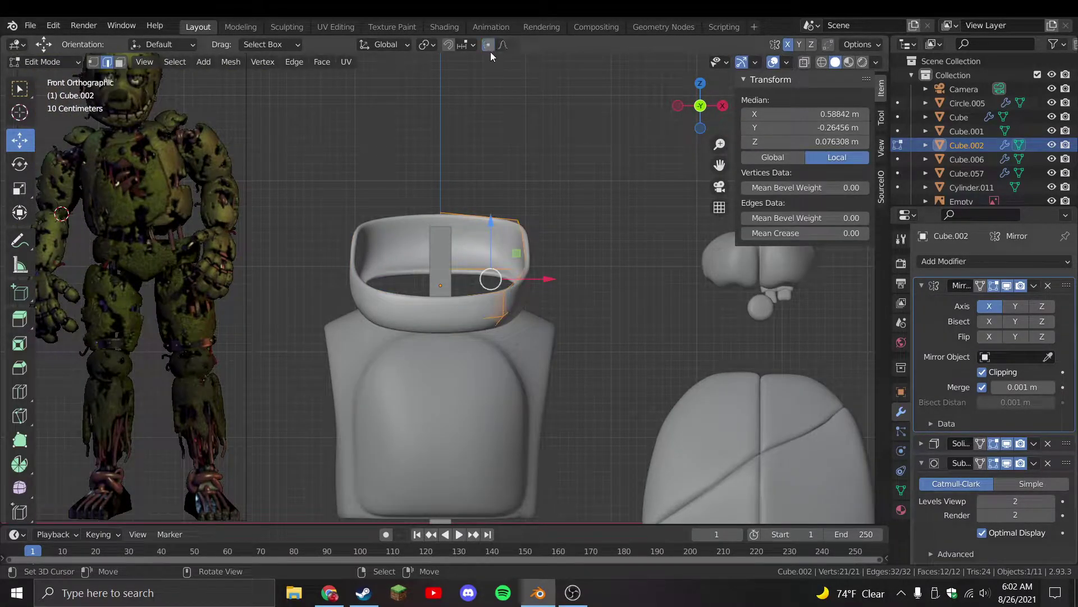
{"action": "key", "text": "Tab"}
{"action": "key", "text": "s"}
{"action": "left_click", "coordinate": [571, 361]}
Move the collar about 0.25 m up and slightly forward in side view, and save the file
{"action": "key", "text": "KP_3"}
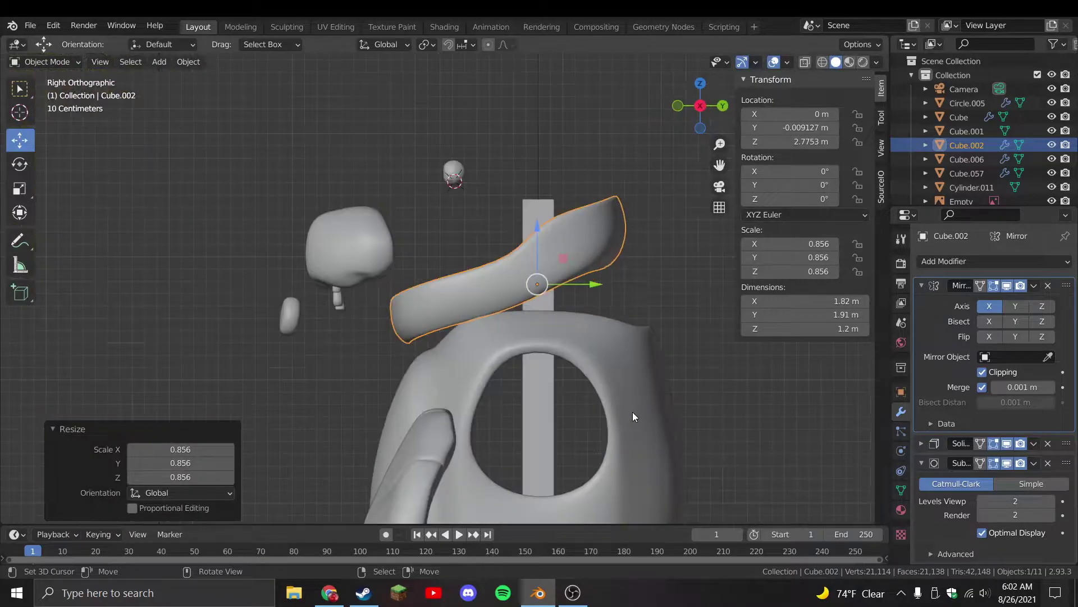
{"action": "key", "text": "g"}
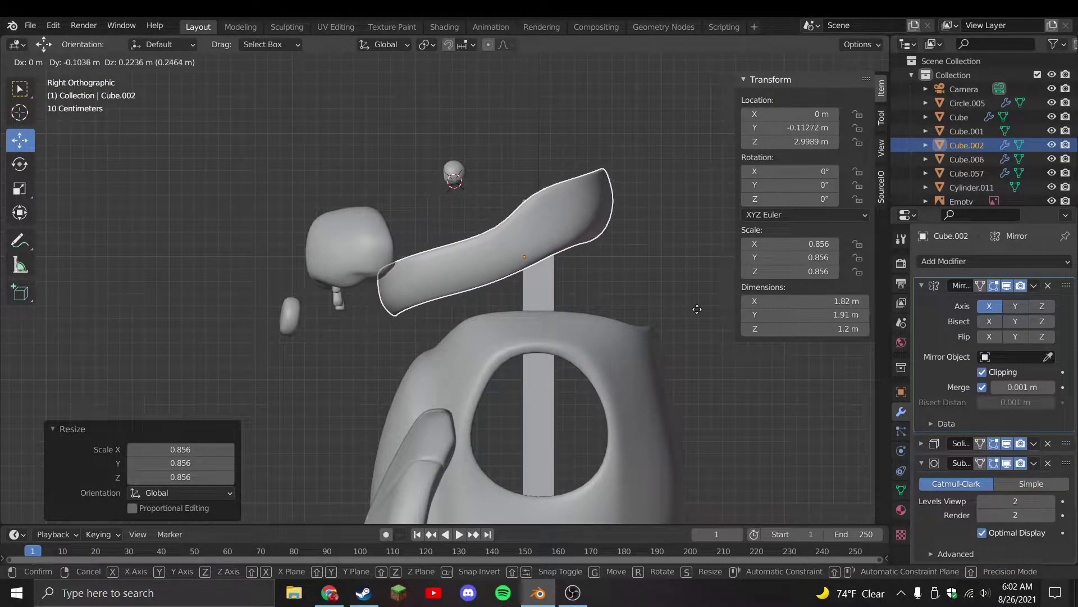
{"action": "left_click", "coordinate": [697, 309]}
{"action": "key", "text": "ctrl+s"}
{"action": "middle_click_drag", "start_coordinate": [632, 304], "coordinate": [470, 285]}
{"action": "key", "text": "Tab"}
{"action": "key", "text": "3"}
{"action": "key", "text": "alt+a"}
{"action": "left_click", "coordinate": [401, 279]}
{"action": "key", "text": "x"}
{"action": "left_click", "coordinate": [401, 279]}
{"action": "left_click", "coordinate": [525, 245]}
{"action": "key", "text": "x"}
{"action": "left_click", "coordinate": [516, 241]}
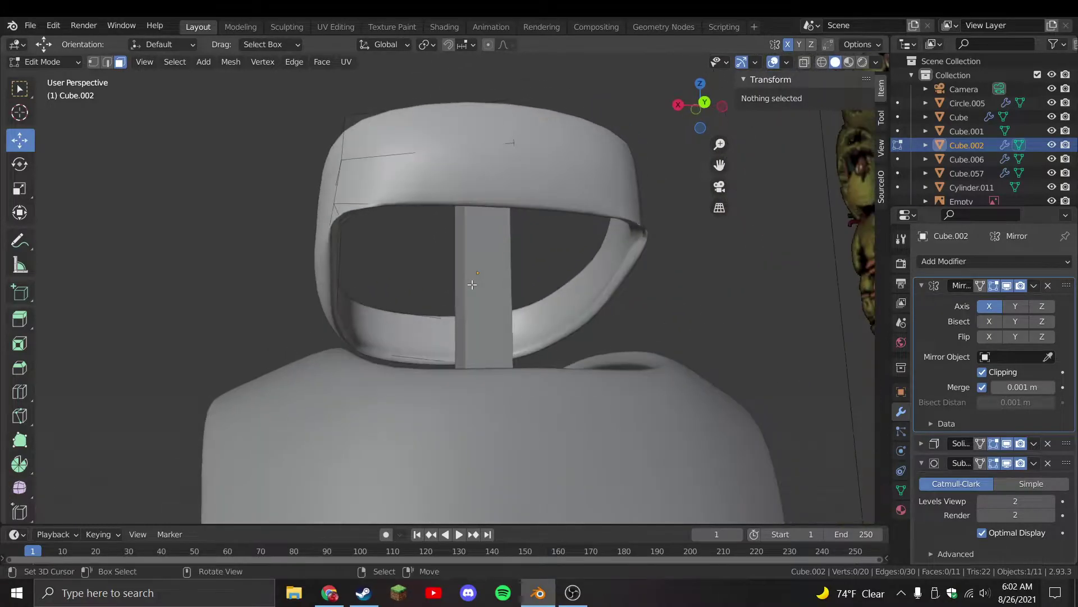
{"action": "key", "text": "ctrl+z"}
{"action": "key", "text": "ctrl+z"}
{"action": "key", "text": "ctrl+z"}
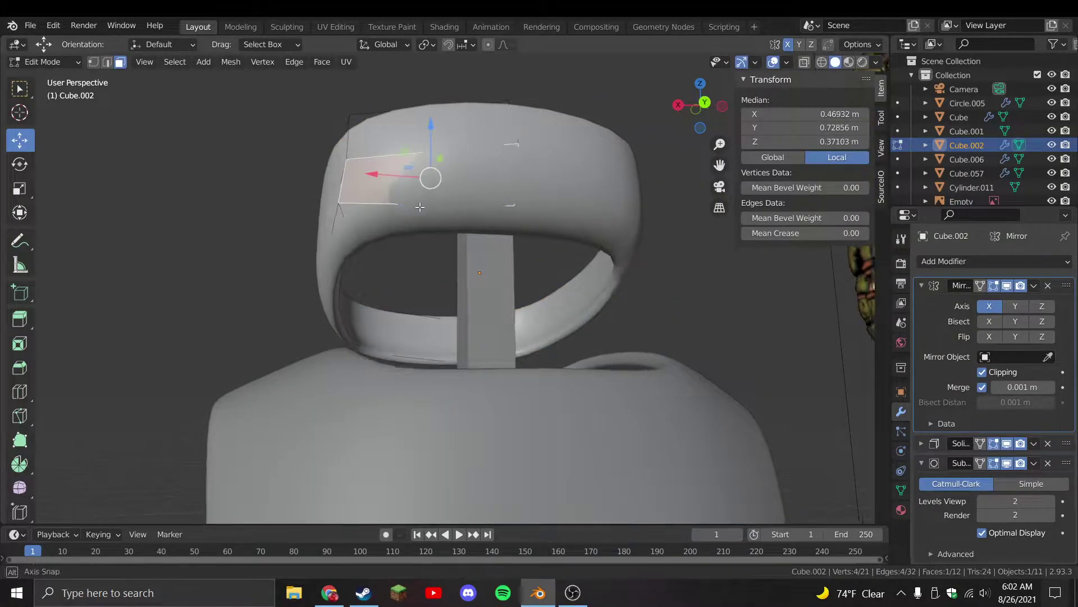
Scale and move the collar's lower rear edges, and rotate them -33° in side view
{"action": "middle_click_drag", "start_coordinate": [414, 207], "coordinate": [507, 207]}
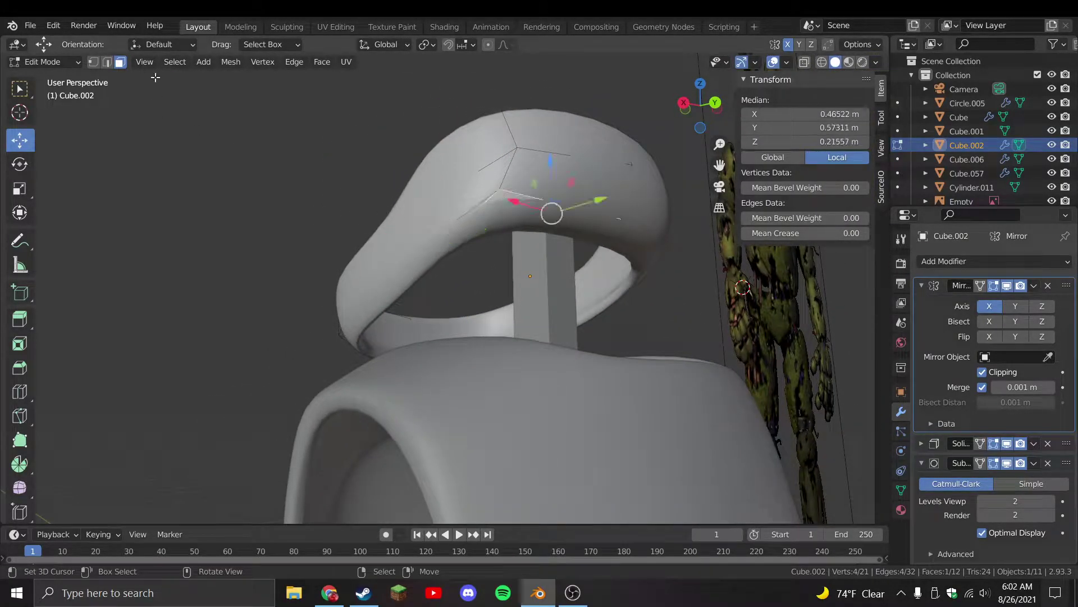
{"action": "key", "text": "g"}
{"action": "key", "text": "x"}
{"action": "left_click", "coordinate": [562, 219]}
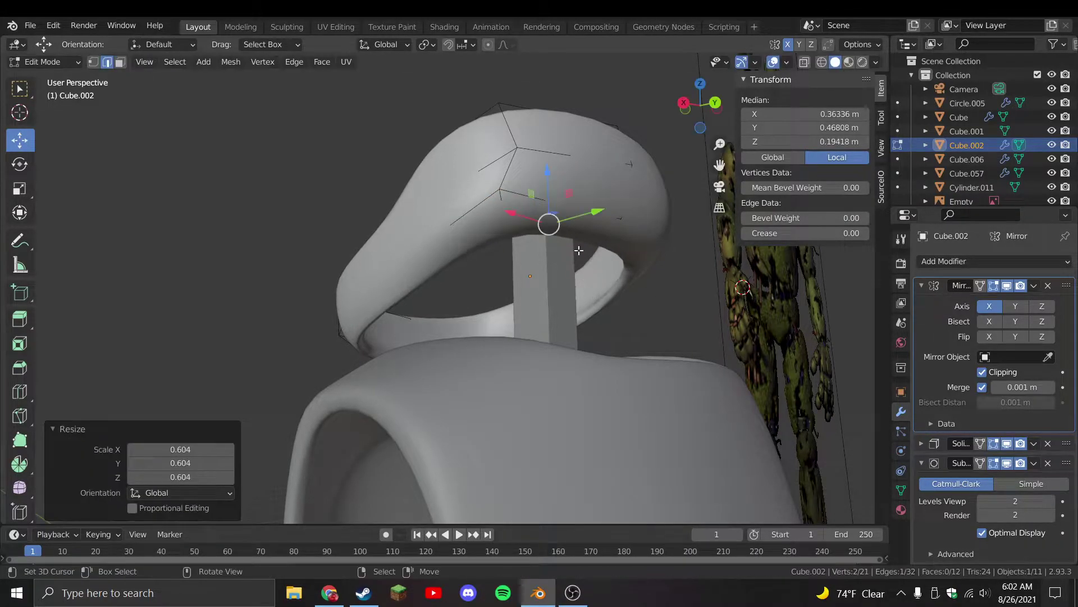
{"action": "middle_click_drag", "start_coordinate": [578, 215], "coordinate": [608, 214], "text": "shift"}
{"action": "key", "text": "KP_3"}
{"action": "key", "text": "g"}
{"action": "left_click", "coordinate": [663, 260]}
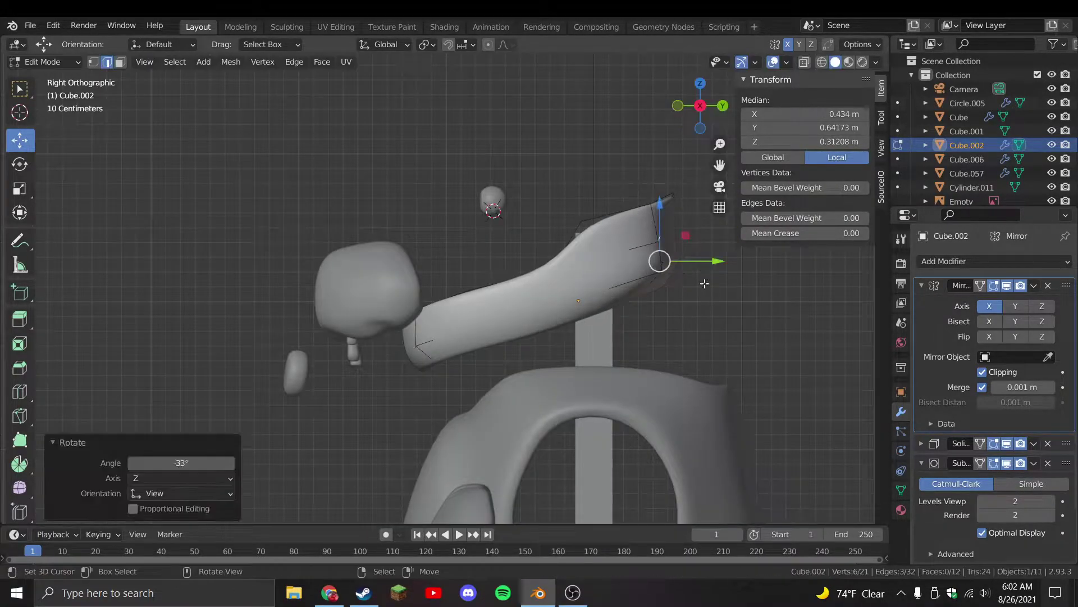
Rotate and move further edges of the collar's rear section to round out the back
{"action": "left_click", "coordinate": [686, 210]}
{"action": "middle_click_drag", "start_coordinate": [680, 214], "coordinate": [412, 243]}
{"action": "key", "text": "r"}
{"action": "left_click", "coordinate": [667, 317]}
{"action": "key", "text": "g"}
{"action": "left_click", "coordinate": [469, 328]}
{"action": "key", "text": "r"}
{"action": "left_click", "coordinate": [537, 285]}
Move the collar's side edge in front view to smooth its outer contour
{"action": "key", "text": "Tab"}
{"action": "key", "text": "KP_1"}
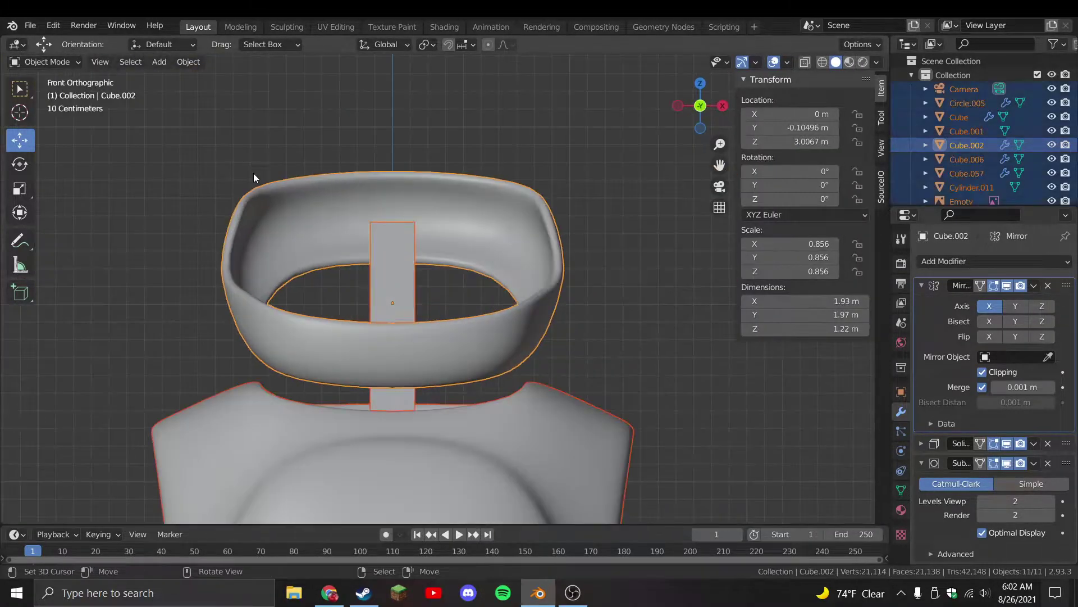
{"action": "key", "text": "Tab"}
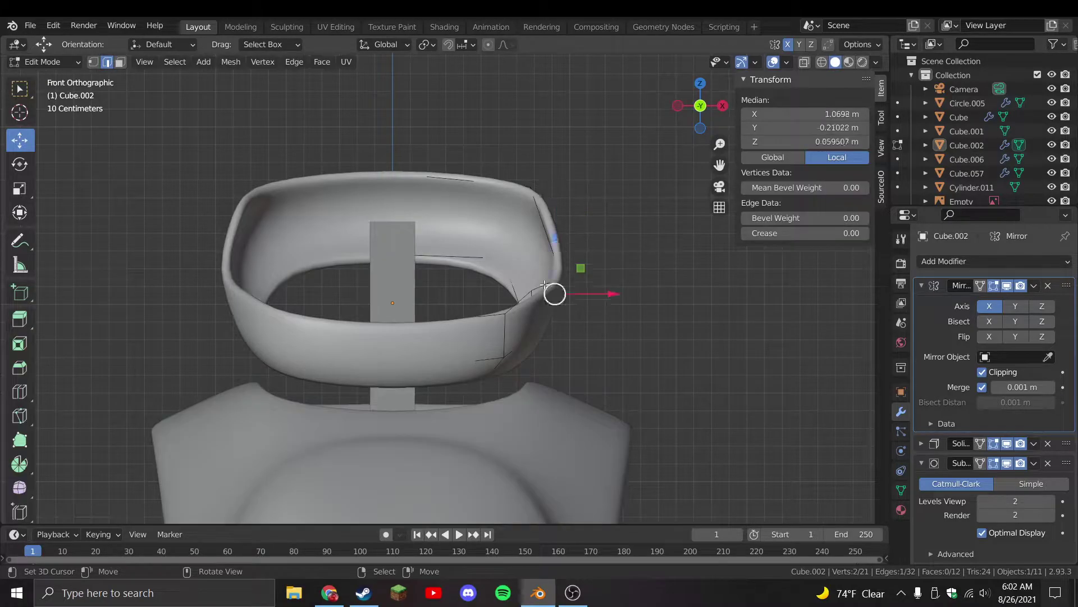
{"action": "key", "text": "g"}
{"action": "left_click", "coordinate": [567, 281]}
{"action": "mouse_move", "coordinate": [567, 281]}
{"action": "middle_mouse_down"}
{"action": "mouse_move", "coordinate": [553, 281]}
{"action": "mouse_move", "coordinate": [562, 276]}
{"action": "middle_mouse_up"}
{"action": "key", "text": "KP_1"}
{"action": "key", "text": "g"}
{"action": "left_click", "coordinate": [547, 286]}
Move the edges near the collar's front corner in front view to round the front, and save the file
{"action": "key", "text": "g"}
{"action": "left_click", "coordinate": [500, 351]}
{"action": "key", "text": "g"}
{"action": "left_click", "coordinate": [497, 357]}
{"action": "left_click", "coordinate": [476, 378], "text": "shift"}
{"action": "key", "text": "g"}
{"action": "left_click", "coordinate": [482, 361]}
{"action": "key", "text": "ctrl+s"}
Show the Solidify and Subdivision results on the edit cage and adjust the collar's front vertices in vertex mode
{"action": "middle_click_drag", "start_coordinate": [316, 332], "coordinate": [380, 370]}
{"action": "left_click", "coordinate": [443, 340]}
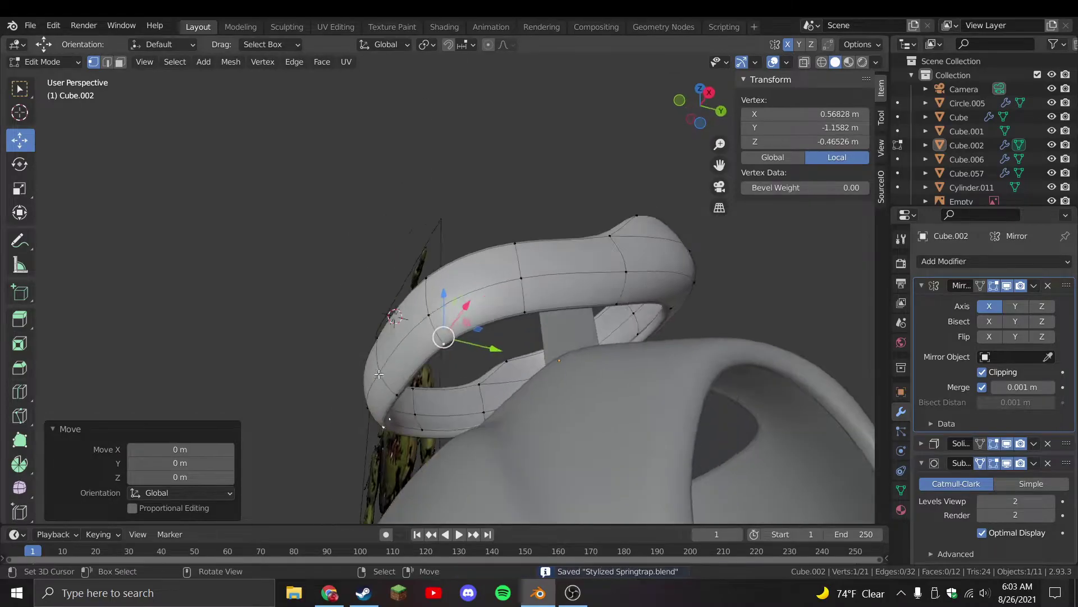
{"action": "left_click", "coordinate": [384, 360], "text": "shift"}
{"action": "left_click", "coordinate": [422, 371]}
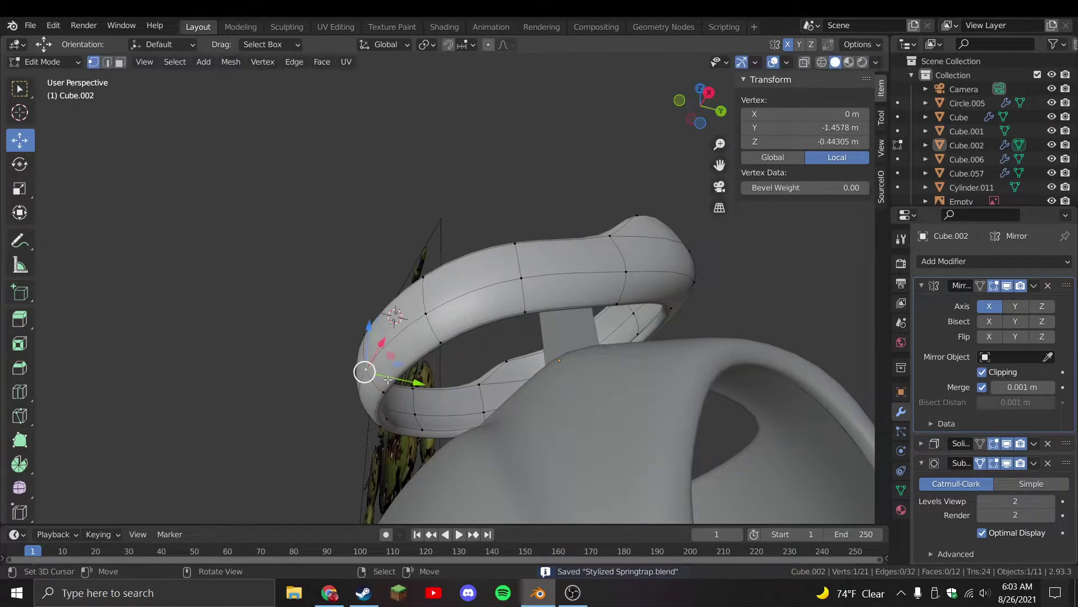
Save the file and move the collar's front edge and lower front vertex in side view to refine the front profile
{"action": "key", "text": "KP_3"}
{"action": "key", "text": "ctrl+s"}
{"action": "left_click", "coordinate": [413, 357], "text": "alt"}
{"action": "key", "text": "g"}
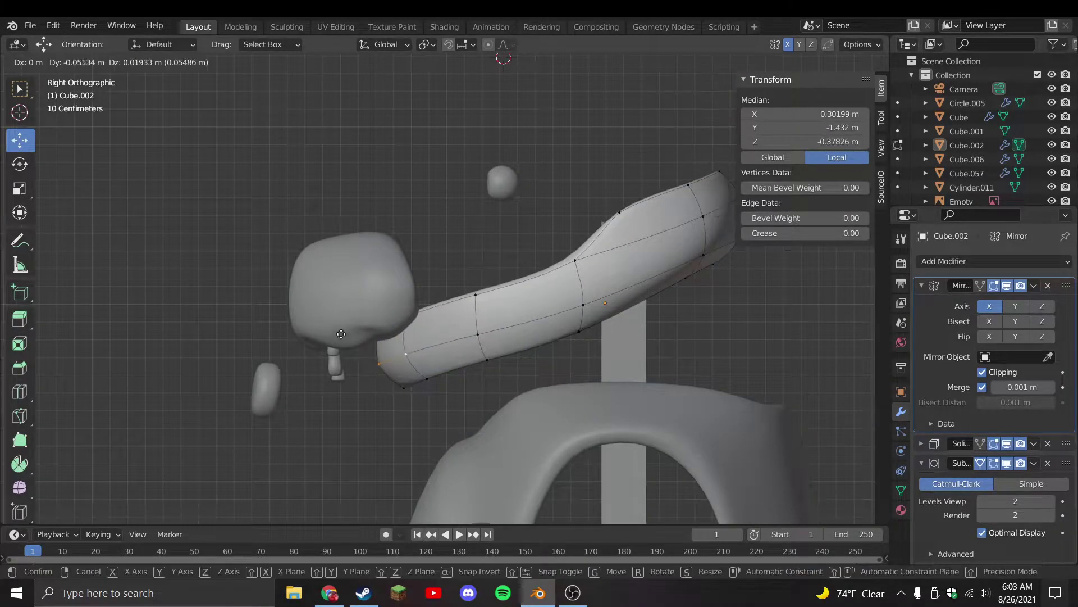
{"action": "left_click", "coordinate": [386, 356]}
{"action": "left_click", "coordinate": [399, 387]}
{"action": "key", "text": "g"}
{"action": "left_click", "coordinate": [486, 365]}
Extrude a vertex at the collar's inner front toward the mirror centre along X and fill a face across the front of the opening
{"action": "left_click", "coordinate": [487, 361]}
{"action": "middle_click_drag", "start_coordinate": [489, 368], "coordinate": [645, 303]}
{"action": "key", "text": "e"}
{"action": "key", "text": "Escape"}
{"action": "key", "text": "g"}
{"action": "key", "text": "x"}
{"action": "key", "text": "Return"}
{"action": "left_click", "coordinate": [433, 277], "text": "shift"}
{"action": "left_click", "coordinate": [551, 265], "text": "shift"}
{"action": "left_click", "coordinate": [591, 305], "text": "shift"}
{"action": "key", "text": "f"}
{"action": "middle_click_drag", "start_coordinate": [624, 322], "coordinate": [545, 313]}
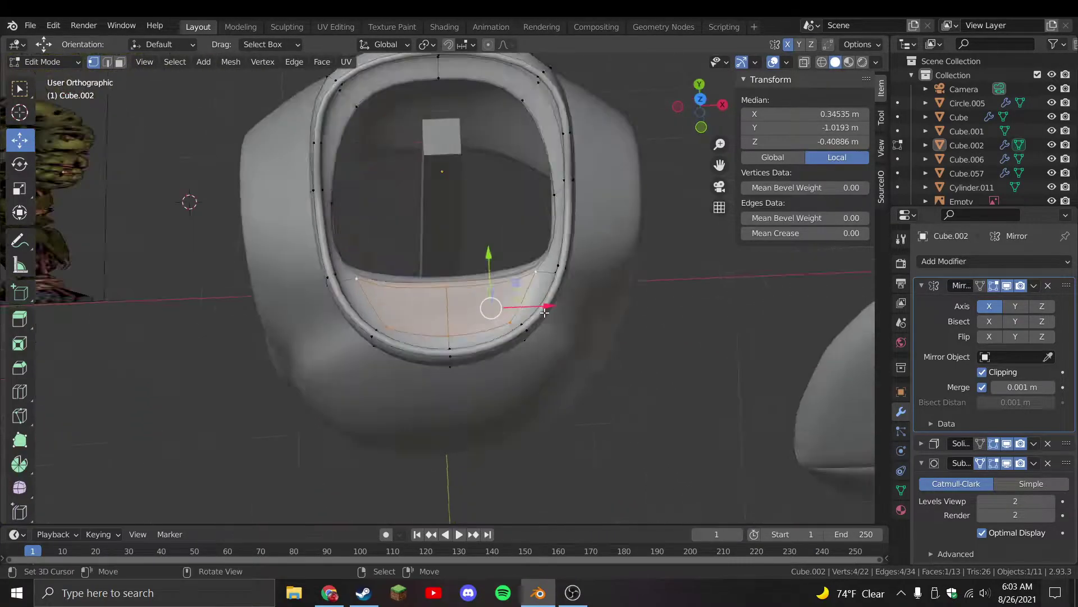
Move the filled face's inner corner vertex about 0.17 m inward in top view, leave Edit Mode and save the file
{"action": "key", "text": "KP_7"}
{"action": "left_click_drag", "start_coordinate": [556, 279], "coordinate": [553, 279]}
{"action": "key", "text": "g"}
{"action": "left_click", "coordinate": [423, 295]}
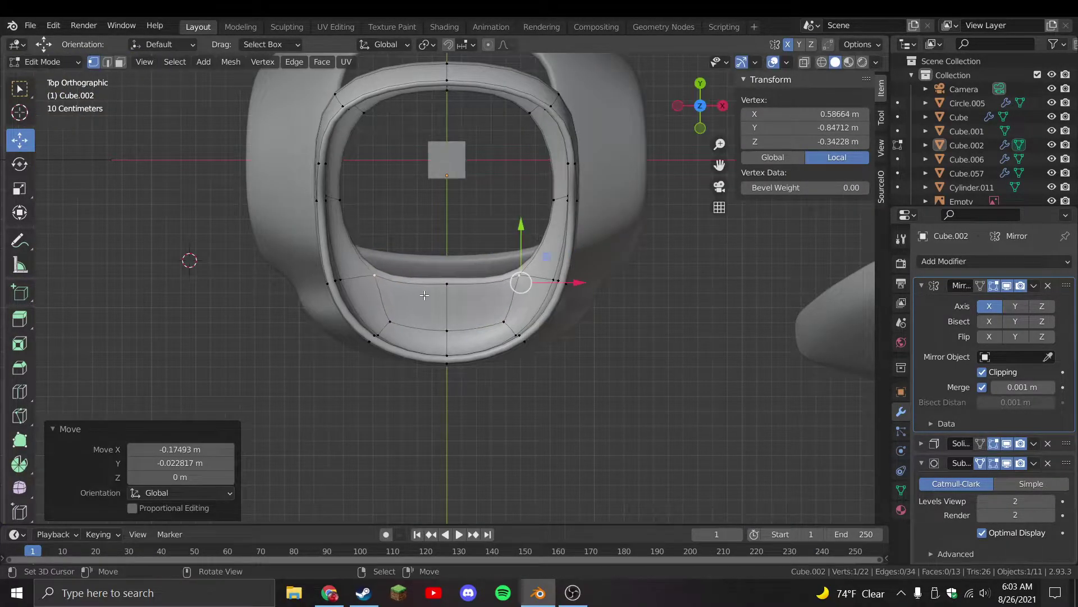
{"action": "key", "text": "a"}
{"action": "key", "text": "Tab"}
{"action": "key", "text": "KP_1"}
{"action": "key", "text": "ctrl+s"}
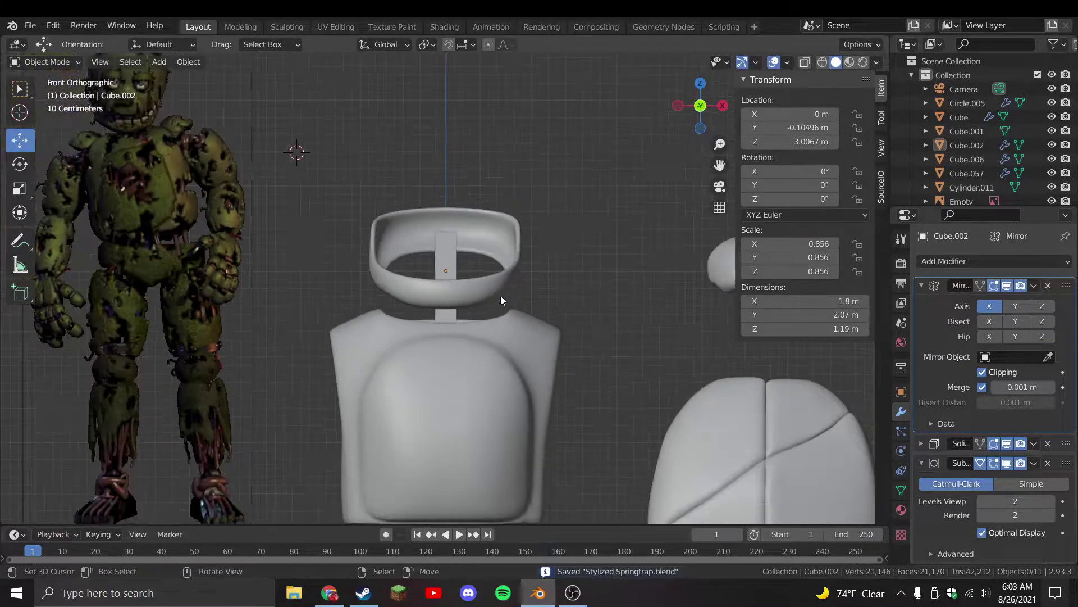
Duplicate the front and side part of the collar's upper edge, raise it, separate it into its own object and select that object
{"action": "left_click", "coordinate": [500, 300]}
{"action": "scroll", "coordinate": [506, 303], "scroll_direction": "down", "scroll_amount": 2}
{"action": "key", "text": "Tab"}
{"action": "scroll", "coordinate": [483, 295], "scroll_direction": "up", "scroll_amount": 4}
{"action": "key", "text": "alt+a"}
{"action": "left_click", "coordinate": [488, 275], "text": "alt"}
{"action": "left_click_drag", "start_coordinate": [525, 242], "coordinate": [540, 188]}
{"action": "key", "text": "p"}
{"action": "left_click", "coordinate": [500, 186]}
{"action": "key", "text": "Tab"}
{"action": "left_click", "coordinate": [512, 264]}
Move the separated edge strip in side view to place it above the front half of the collar
{"action": "key", "text": "Tab"}
{"action": "key", "text": "KP_3"}
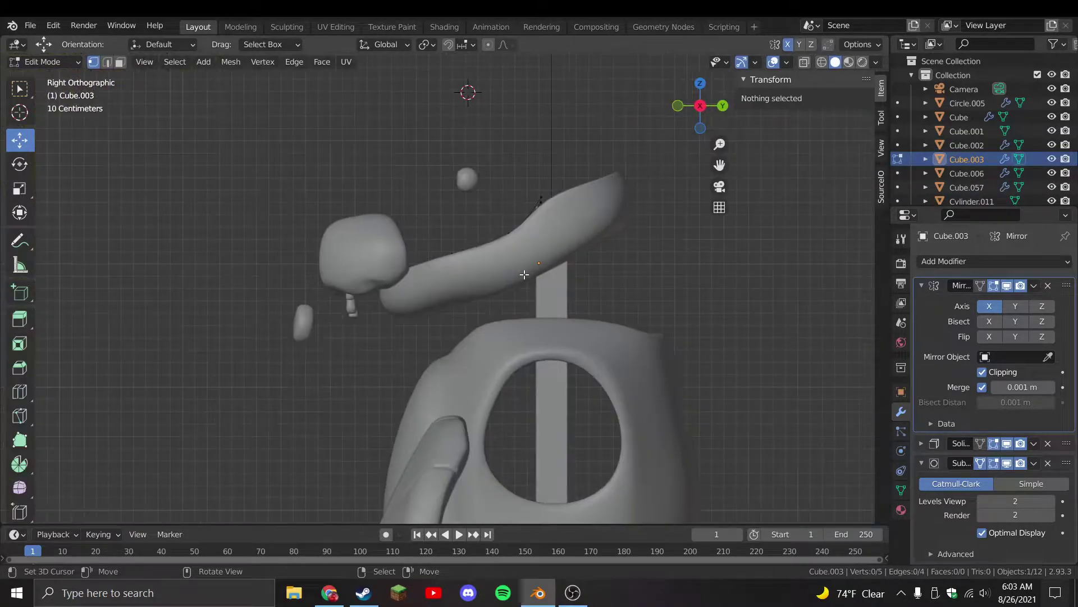
{"action": "key", "text": "a"}
{"action": "key", "text": "Tab"}
{"action": "scroll", "coordinate": [581, 342], "scroll_direction": "up", "scroll_amount": 1}
{"action": "key", "text": "g"}
{"action": "left_click", "coordinate": [571, 258]}
{"action": "key", "text": "Tab"}
{"action": "key", "text": "g"}
{"action": "key", "text": "Return"}
{"action": "key", "text": "Tab"}
{"action": "key", "text": "g"}
{"action": "key", "text": "Return"}
{"action": "key", "text": "Tab"}
{"action": "key", "text": "g"}
{"action": "key", "text": "Return"}
{"action": "key", "text": "Tab"}
{"action": "key", "text": "g"}
{"action": "key", "text": "Return"}
Hide the rounded muzzle piece in front of the collar
{"action": "left_click", "coordinate": [388, 330]}
{"action": "key", "text": "h"}
{"action": "left_click", "coordinate": [562, 305]}
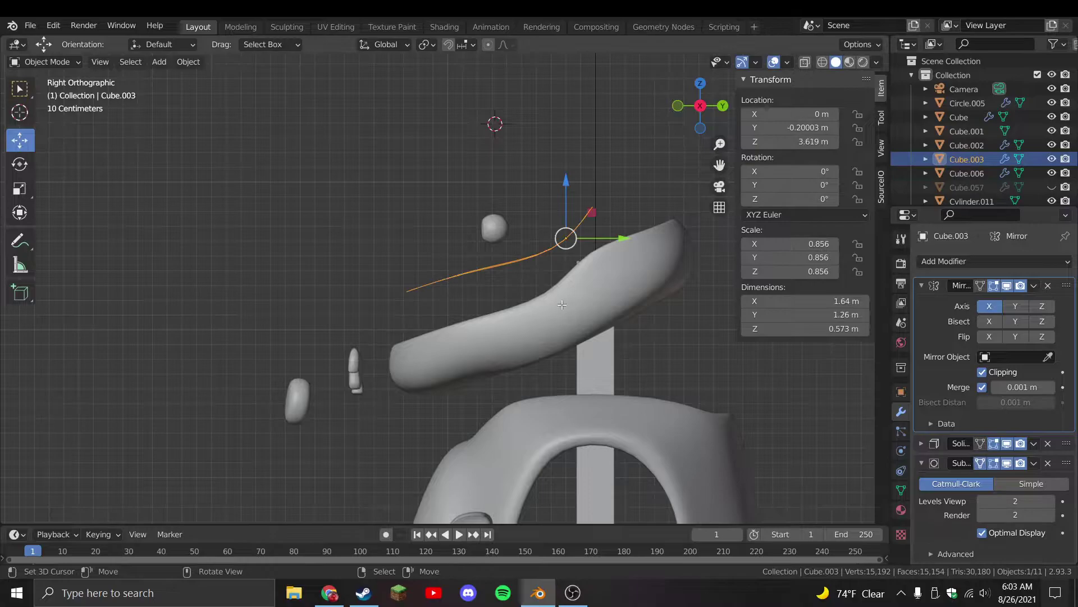
Move the whole edge strip about 0.14 m forward and 0.08 m down, and extrude it about 0.23 m upward into a band
{"action": "key", "text": "Tab"}
{"action": "key", "text": "a"}
{"action": "key", "text": "g"}
{"action": "key", "text": "Return"}
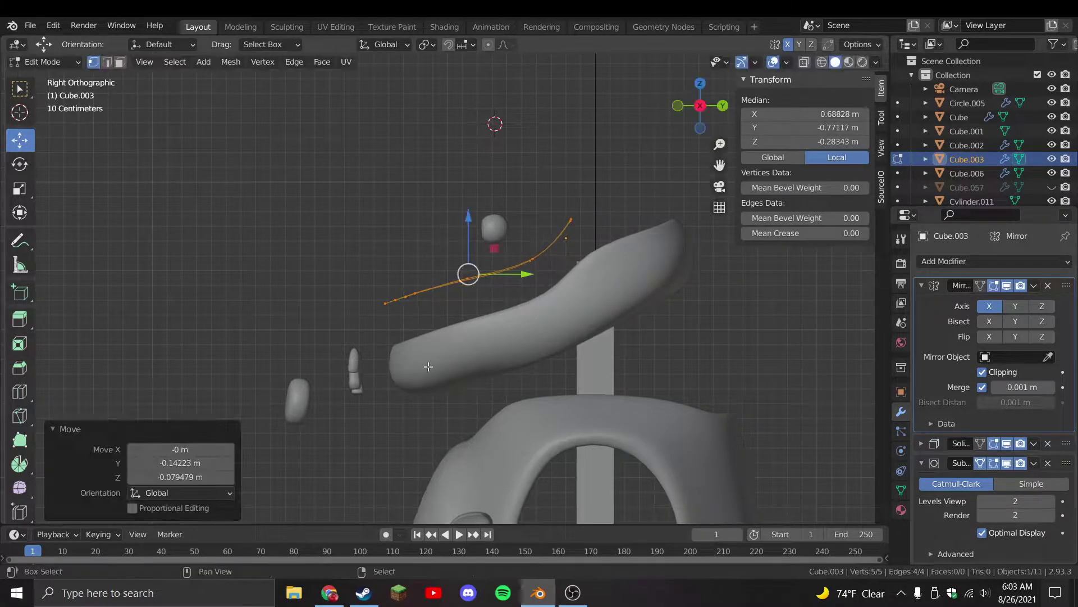
{"action": "key", "text": "e"}
{"action": "key", "text": "Return"}
Move the band's front vertices back along Y to flatten its front curve
{"action": "key", "text": "KP_1"}
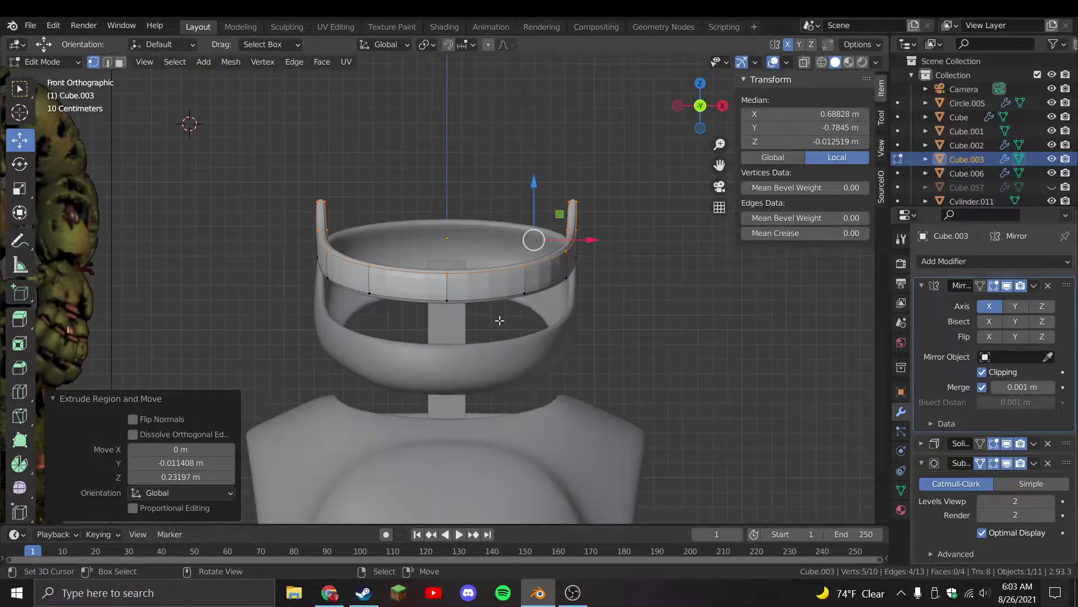
{"action": "left_click", "coordinate": [563, 285]}
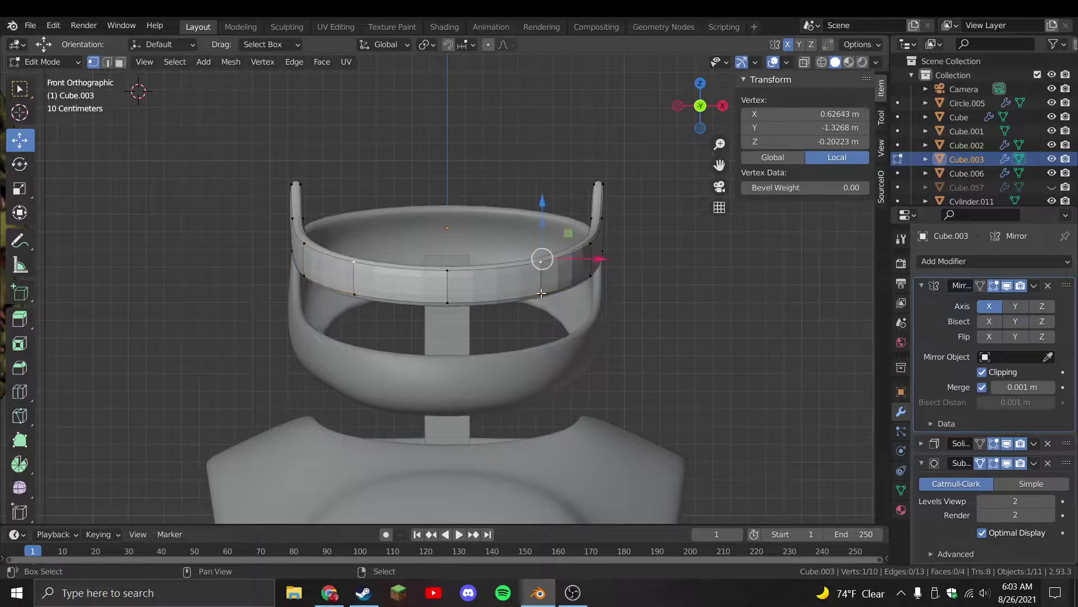
{"action": "middle_click_drag", "start_coordinate": [445, 273], "coordinate": [505, 253]}
{"action": "key", "text": "g"}
{"action": "key", "text": "y"}
{"action": "key", "text": "Return"}
{"action": "key", "text": "g"}
{"action": "key", "text": "Return"}
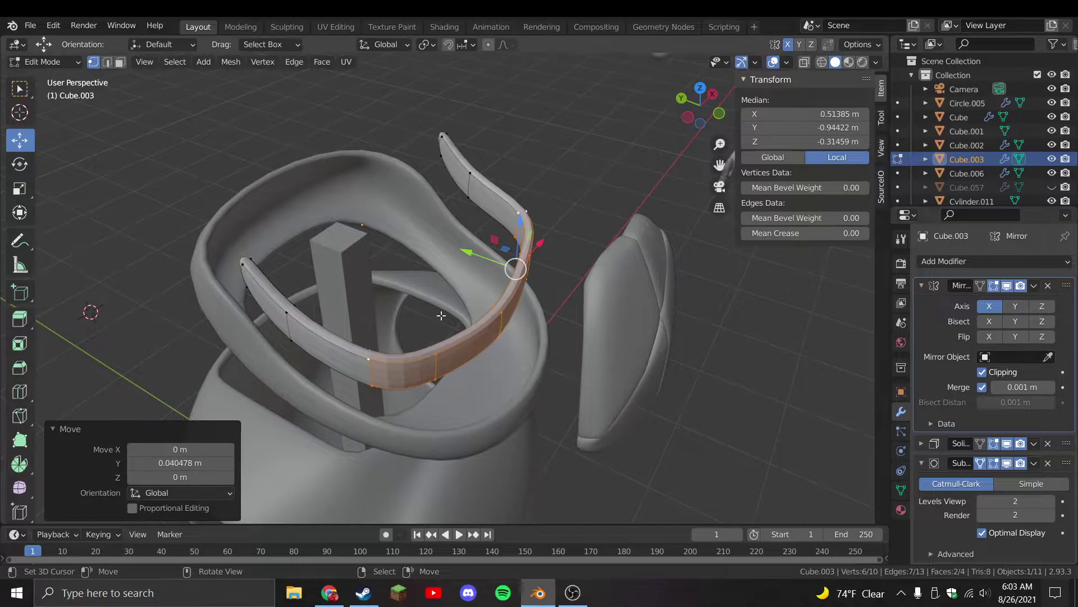
{"action": "left_click", "coordinate": [442, 368]}
{"action": "left_click", "coordinate": [498, 328], "text": "shift"}
Extrude the band's upper edge about 0.22 m upward and slightly inward, and adjust its position in side view
{"action": "key", "text": "KP_1"}
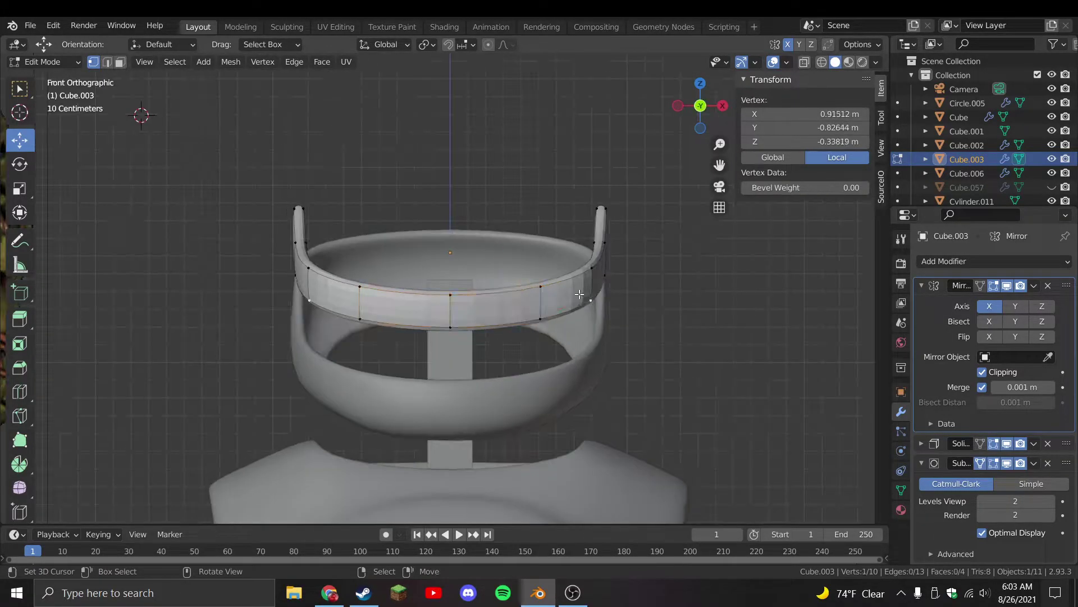
{"action": "left_click", "coordinate": [558, 278], "text": "alt"}
{"action": "key", "text": "e"}
{"action": "left_click", "coordinate": [549, 217]}
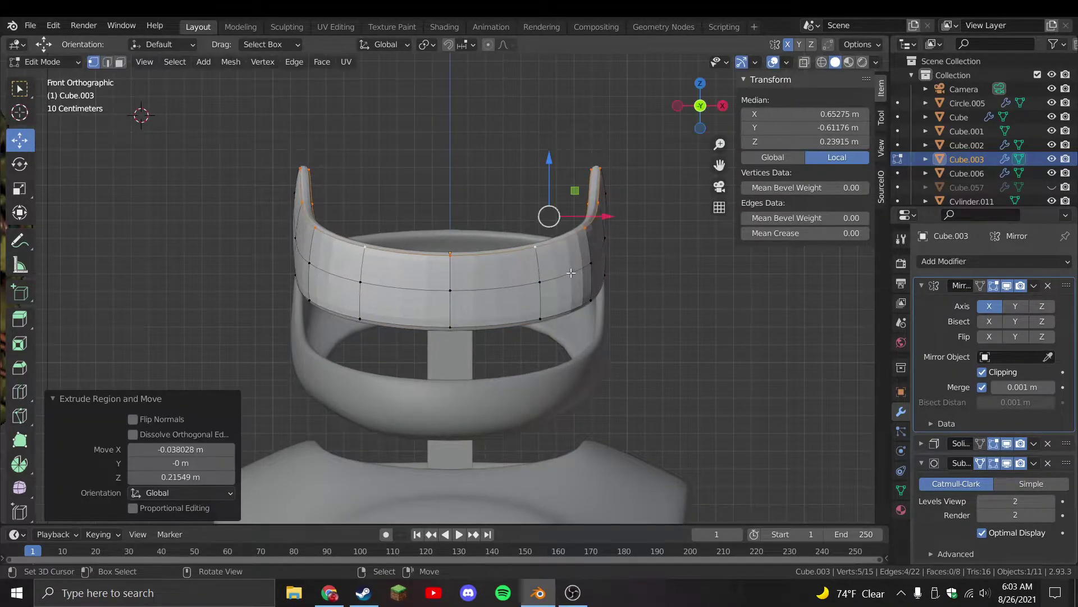
{"action": "key", "text": "KP_3"}
{"action": "key", "text": "g"}
{"action": "key", "text": "Return"}
Move the vertices at the band's front corner and rear edge in side view to even out its profile
{"action": "left_click", "coordinate": [397, 280]}
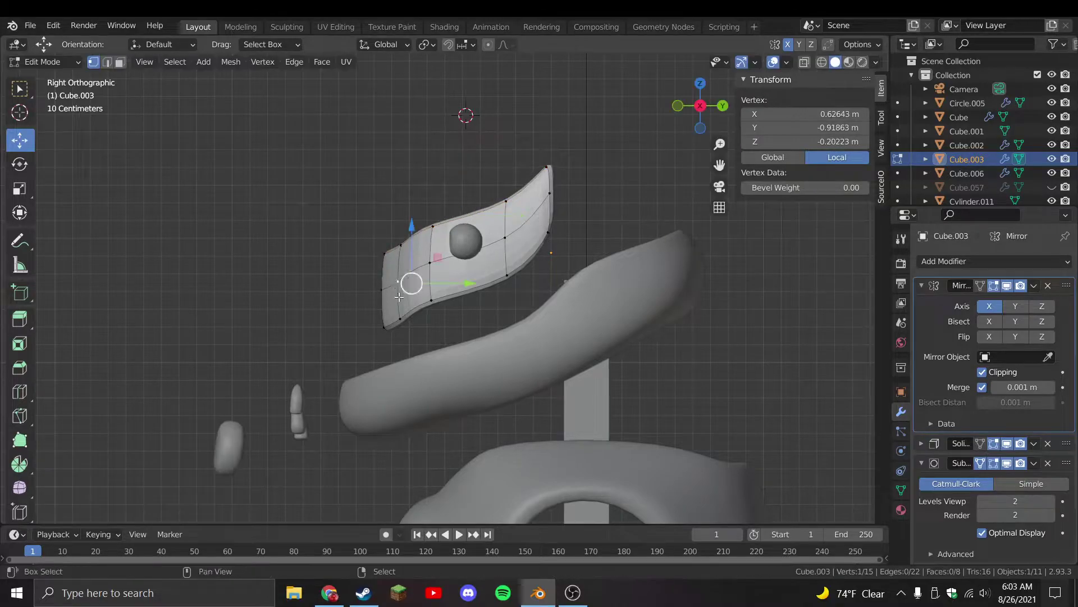
{"action": "left_click", "coordinate": [400, 319], "text": "shift"}
{"action": "key", "text": "g"}
{"action": "key", "text": "Return"}
{"action": "left_click", "coordinate": [548, 166]}
{"action": "left_click", "coordinate": [549, 232], "text": "shift"}
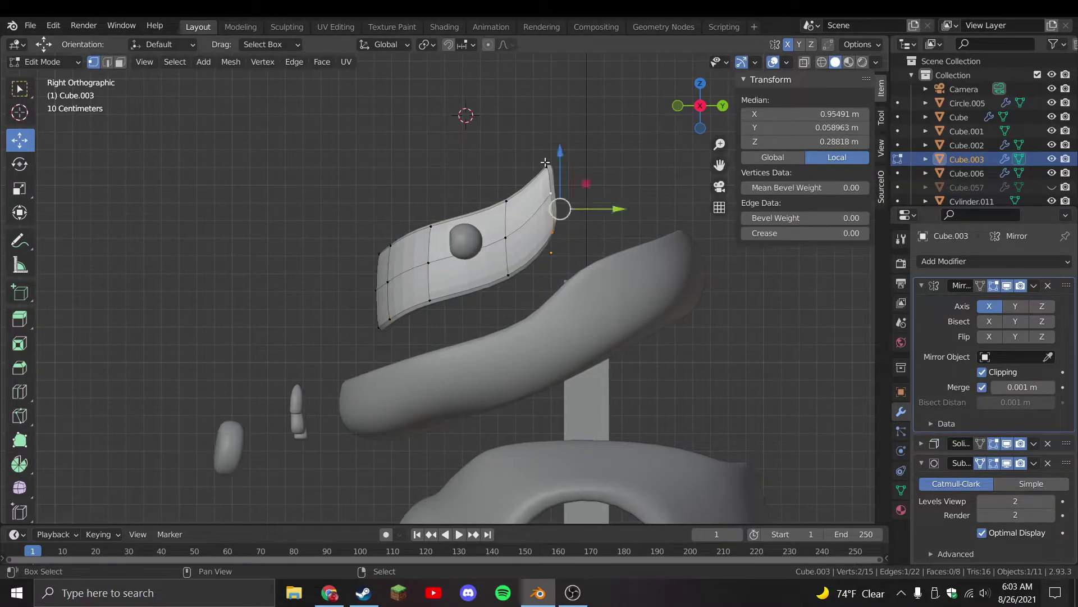
{"action": "key", "text": "g"}
{"action": "key", "text": "Return"}
Extrude the band's rear edge about 0.51 m backward, and rotate and move it about 0.19 m inward in top view
{"action": "key", "text": "e"}
{"action": "key", "text": "Return"}
{"action": "key", "text": "KP_7"}
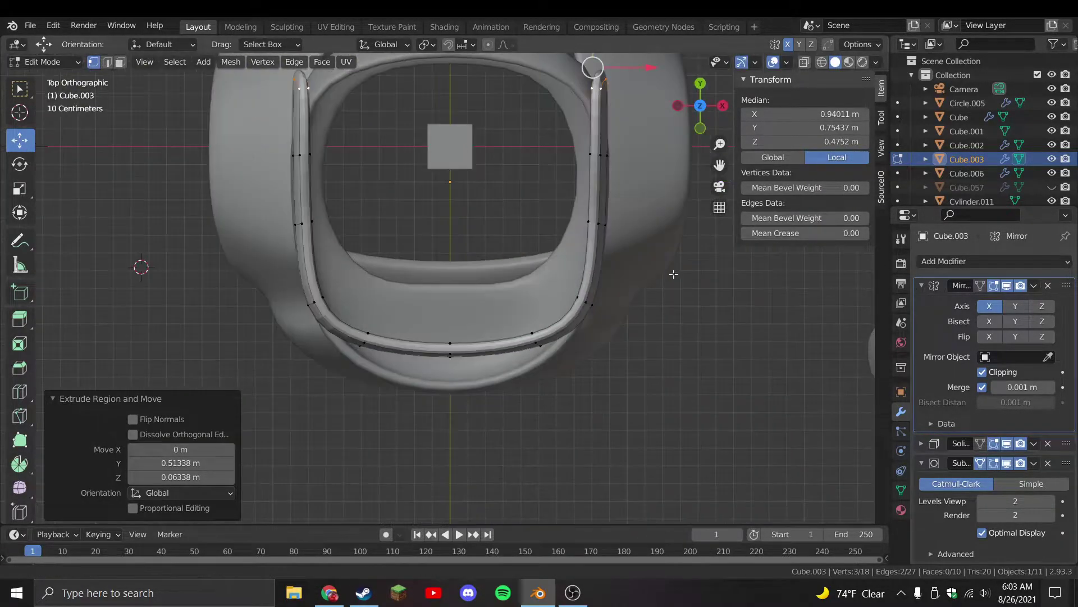
{"action": "key", "text": "r"}
{"action": "key", "text": "Return"}
{"action": "key", "text": "g"}
{"action": "key", "text": "Return"}
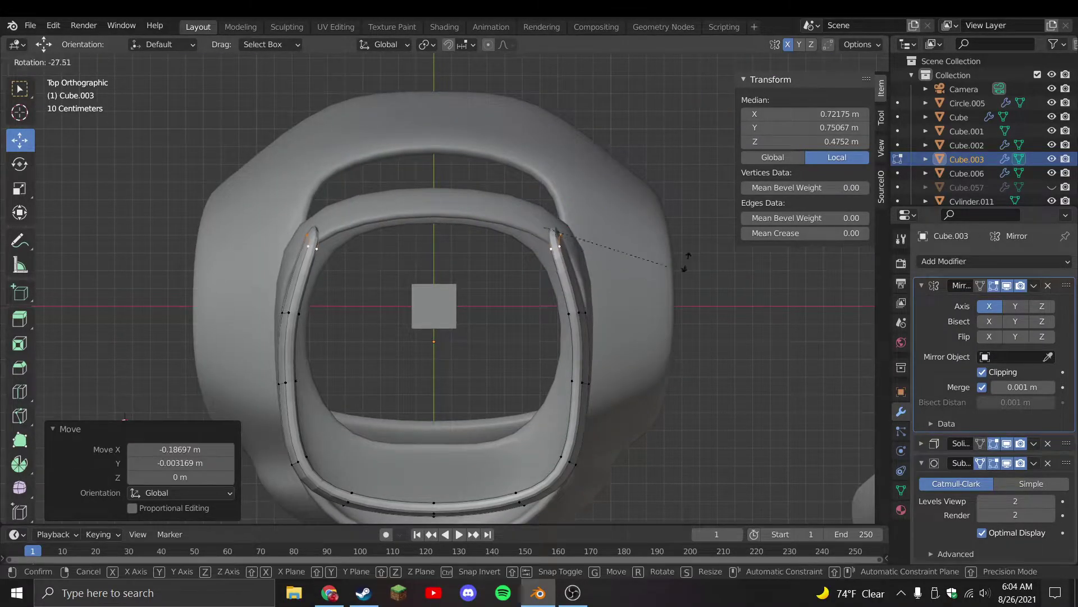
Angle the rear edge further inward and extrude it about 0.91 m to the mirror centre to close the band at the back
{"action": "key", "text": "r"}
{"action": "key", "text": "Return"}
{"action": "key", "text": "g"}
{"action": "key", "text": "Return"}
{"action": "key", "text": "g"}
{"action": "key", "text": "Escape"}
{"action": "key", "text": "e"}
{"action": "key", "text": "Return"}
{"action": "middle_click_drag", "start_coordinate": [525, 313], "coordinate": [520, 185]}
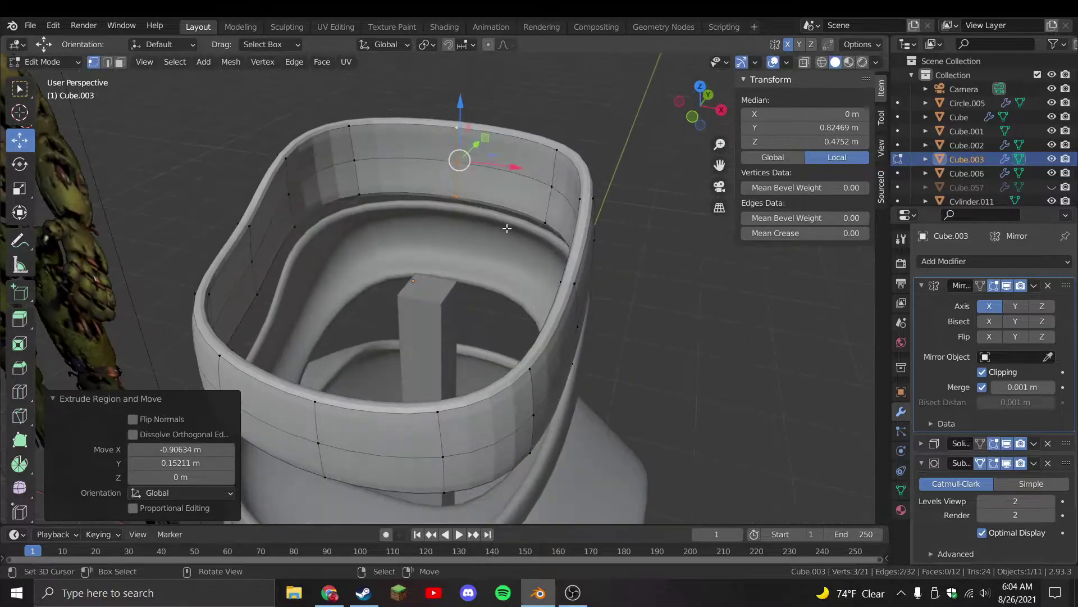
Move the band's upper rear vertices inward in front view to round the back corners
{"action": "left_click", "coordinate": [520, 183]}
{"action": "key", "text": "KP_1"}
{"action": "key", "text": "g"}
{"action": "key", "text": "Return"}
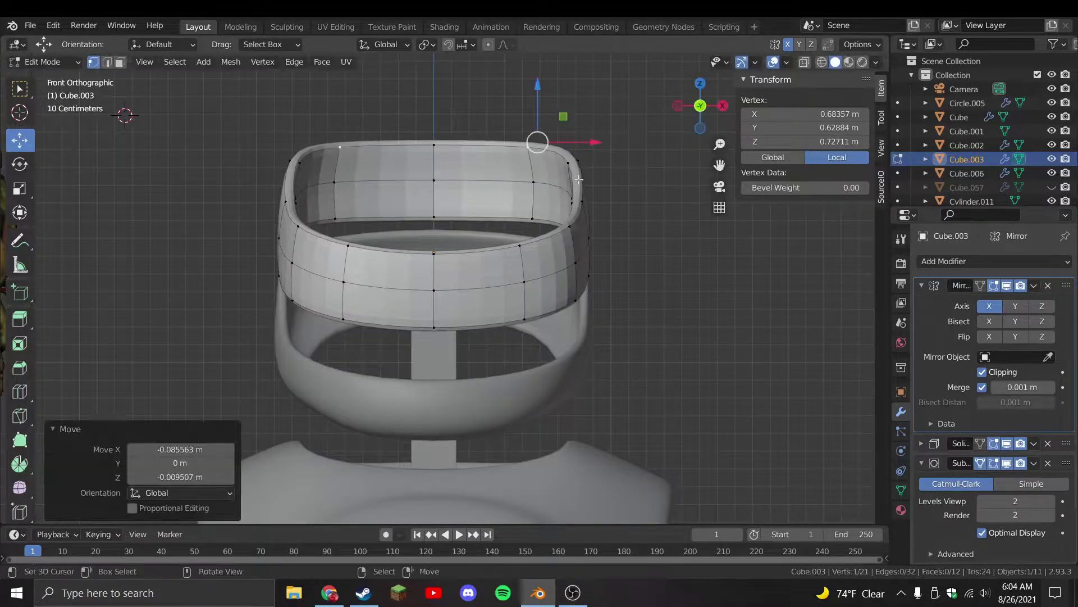
{"action": "left_click", "coordinate": [534, 147], "text": "shift"}
{"action": "key", "text": "g"}
{"action": "key", "text": "Return"}
{"action": "key", "text": "g"}
{"action": "key", "text": "Escape"}
Extrude the band's upper edge loop upward, and scale and reposition it to taper the head shell
{"action": "left_click", "coordinate": [562, 185], "text": "alt"}
{"action": "key", "text": "e"}
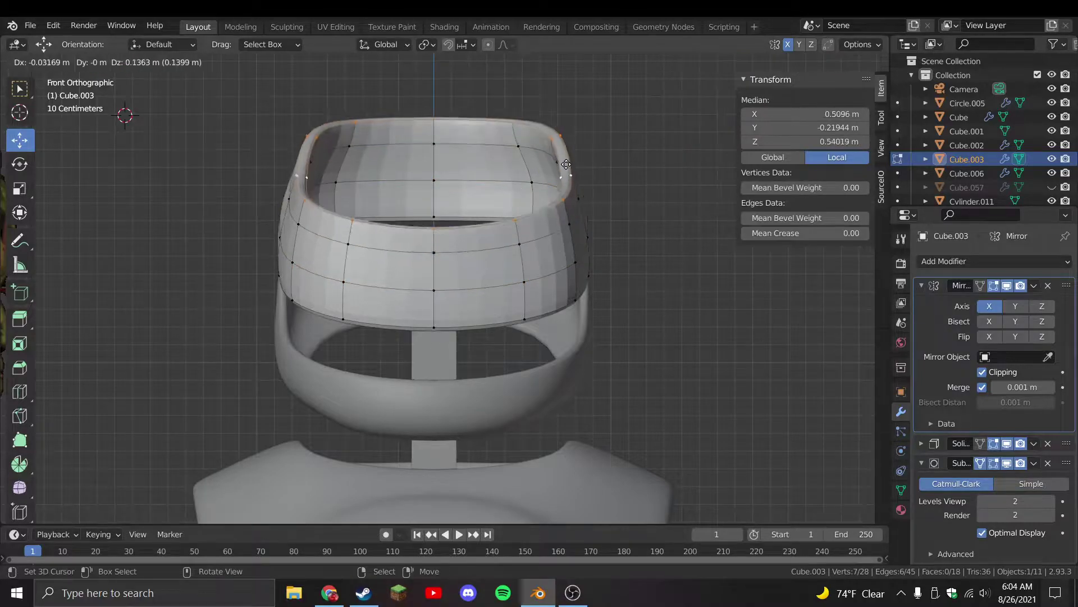
{"action": "key", "text": "Return"}
{"action": "key", "text": "s"}
{"action": "key", "text": "Return"}
{"action": "key", "text": "g"}
{"action": "key", "text": "Return"}
{"action": "key", "text": "r"}
{"action": "key", "text": "Return"}
{"action": "key", "text": "ctrl+z"}
Extrude the shell's top rim about 0.19 m inward and 0.10 m upward
{"action": "left_click", "coordinate": [526, 171]}
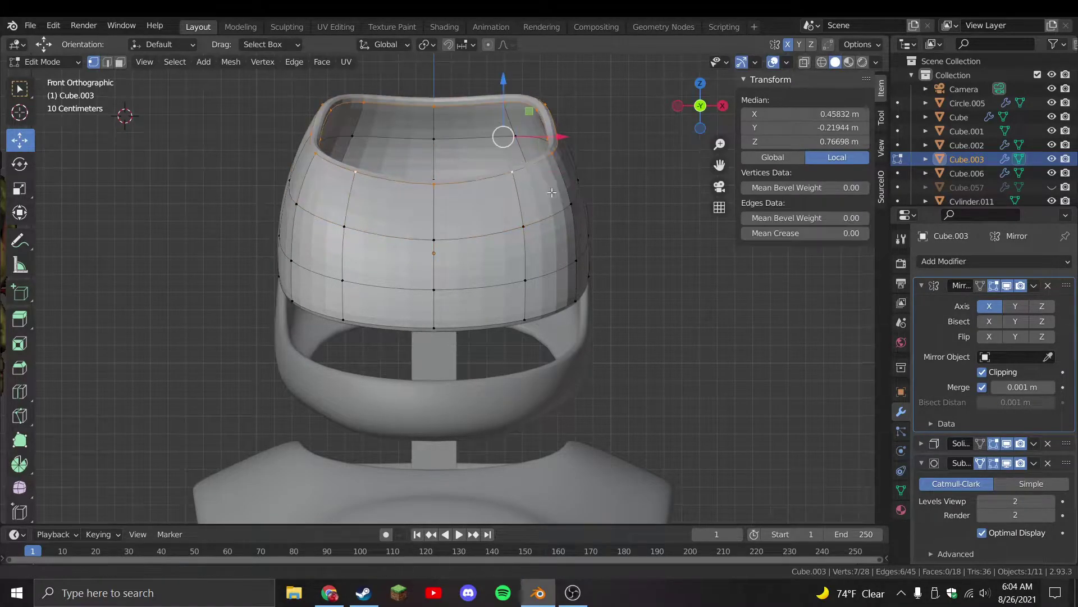
{"action": "key", "text": "e"}
{"action": "key", "text": "Return"}
Raise the vertices along the shell's side in side view to smooth the dip in the rim
{"action": "middle_click_drag", "start_coordinate": [528, 192], "coordinate": [494, 255]}
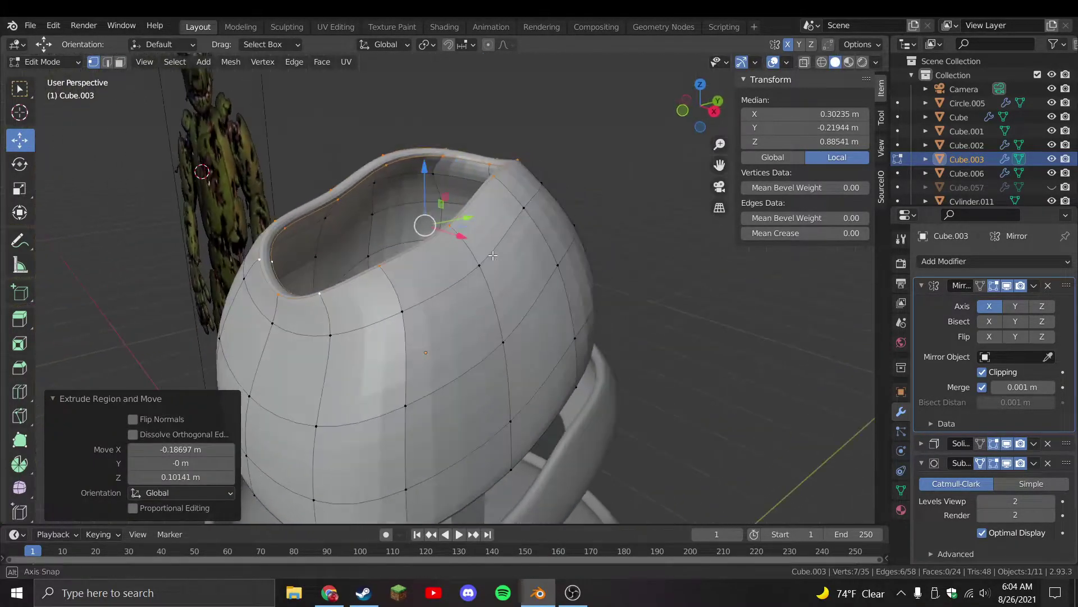
{"action": "left_click", "coordinate": [402, 236]}
{"action": "key", "text": "KP_3"}
{"action": "middle_click_drag", "start_coordinate": [403, 236], "coordinate": [437, 260], "text": "shift"}
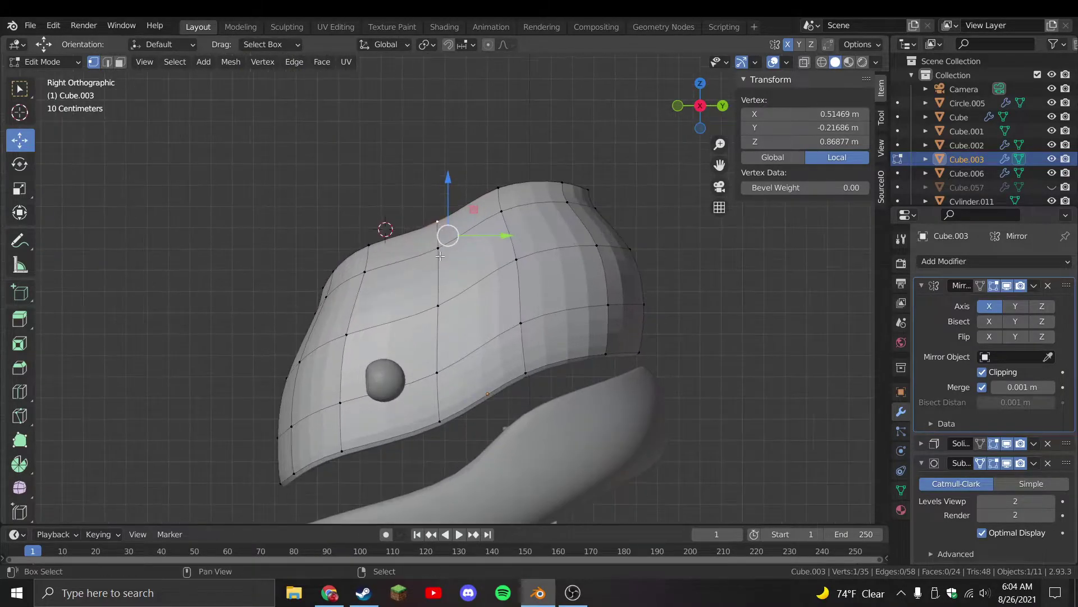
{"action": "key", "text": "g"}
{"action": "left_click", "coordinate": [441, 350]}
Select the two edge loops below the shell's rim and scale them outward along Y
{"action": "left_click", "coordinate": [337, 289]}
{"action": "key", "text": "r"}
{"action": "left_click", "coordinate": [565, 246]}
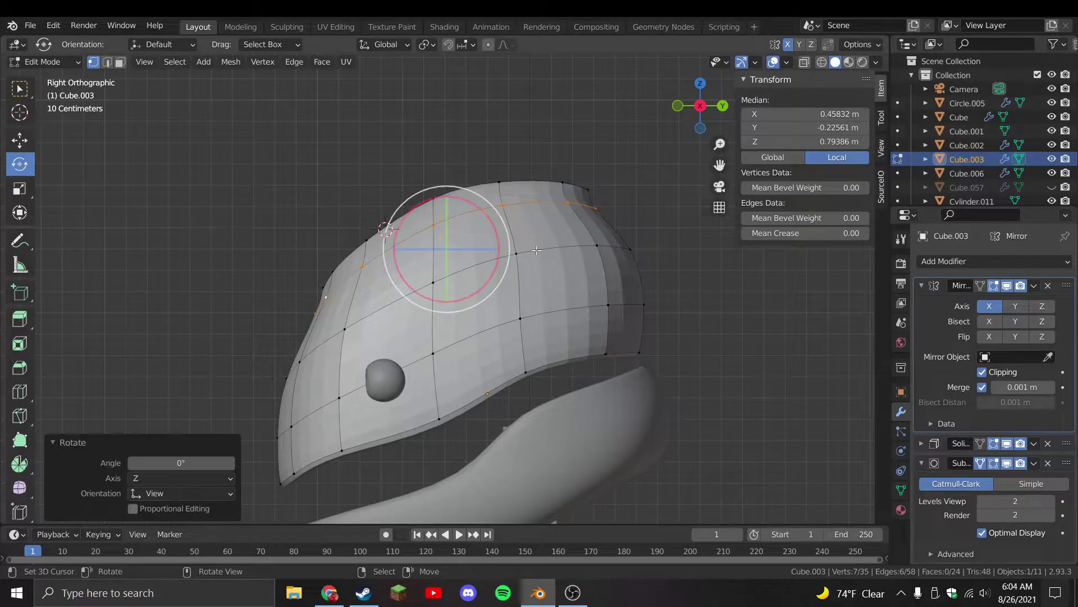
{"action": "left_click", "coordinate": [501, 261], "text": "alt+shift"}
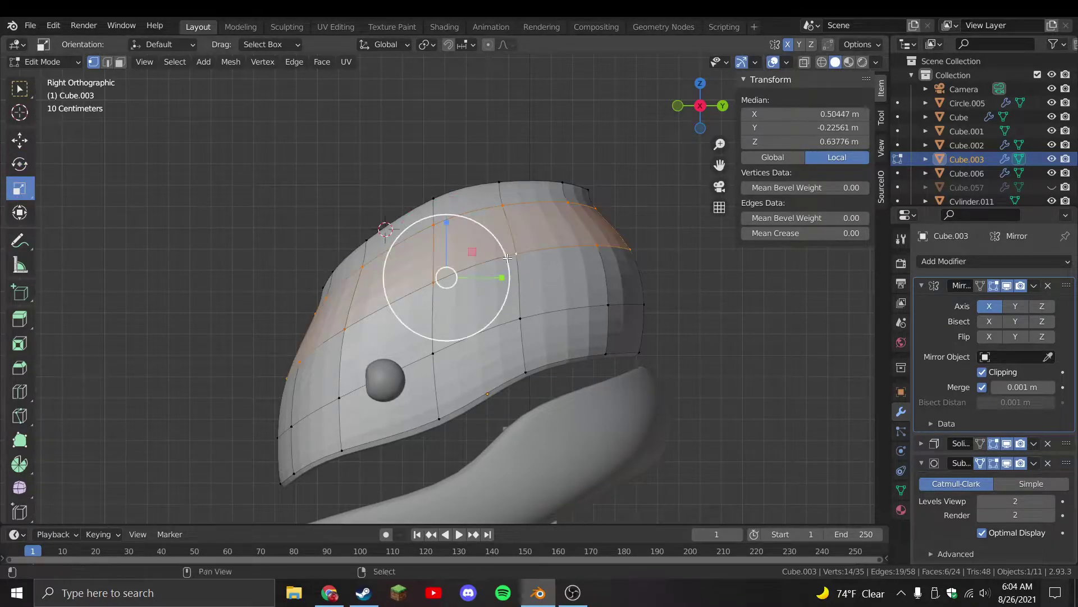
{"action": "left_click_drag", "start_coordinate": [502, 277], "coordinate": [499, 251]}
Select the shell's two topmost loops, scale them up and move them about 0.04 m forward
{"action": "left_click", "coordinate": [476, 247], "text": "alt"}
{"action": "left_click", "coordinate": [506, 163], "text": "alt+shift"}
{"action": "key", "text": "s"}
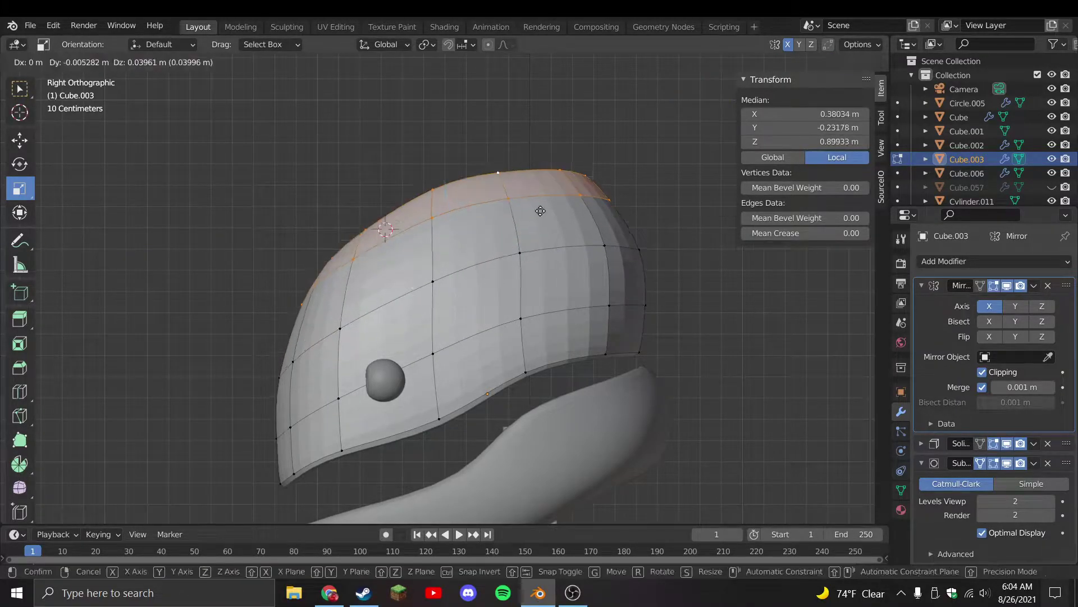
{"action": "left_click", "coordinate": [560, 219]}
{"action": "key", "text": "g"}
{"action": "left_click", "coordinate": [553, 225]}
Extrude the front side edge of the top opening to the mirror centre and fill the gap in front of it with a face
{"action": "key", "text": "KP_1"}
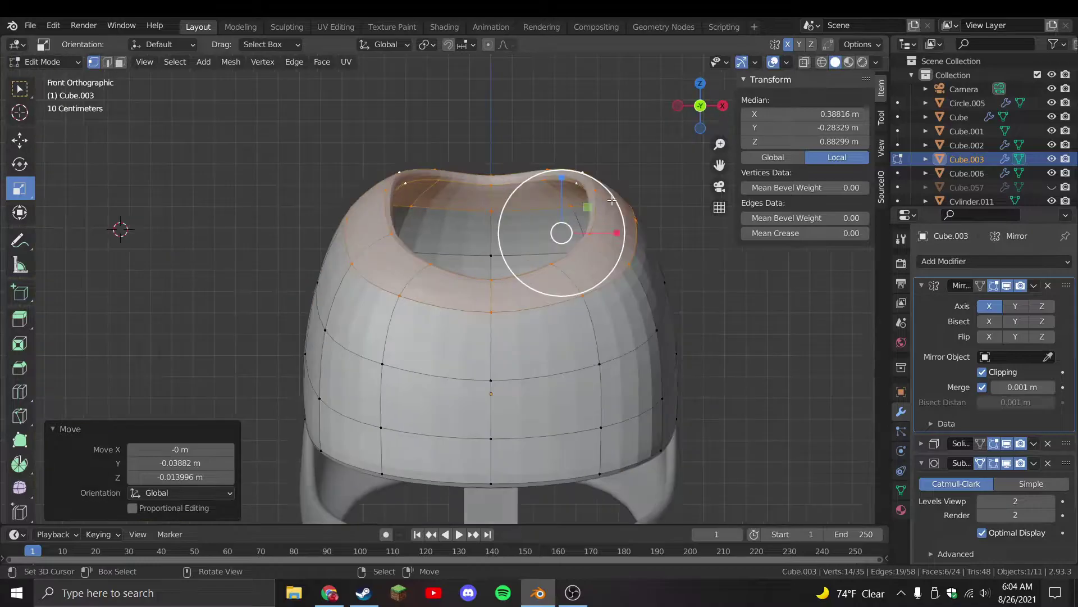
{"action": "left_click", "coordinate": [572, 265]}
{"action": "left_click", "coordinate": [596, 227], "text": "shift"}
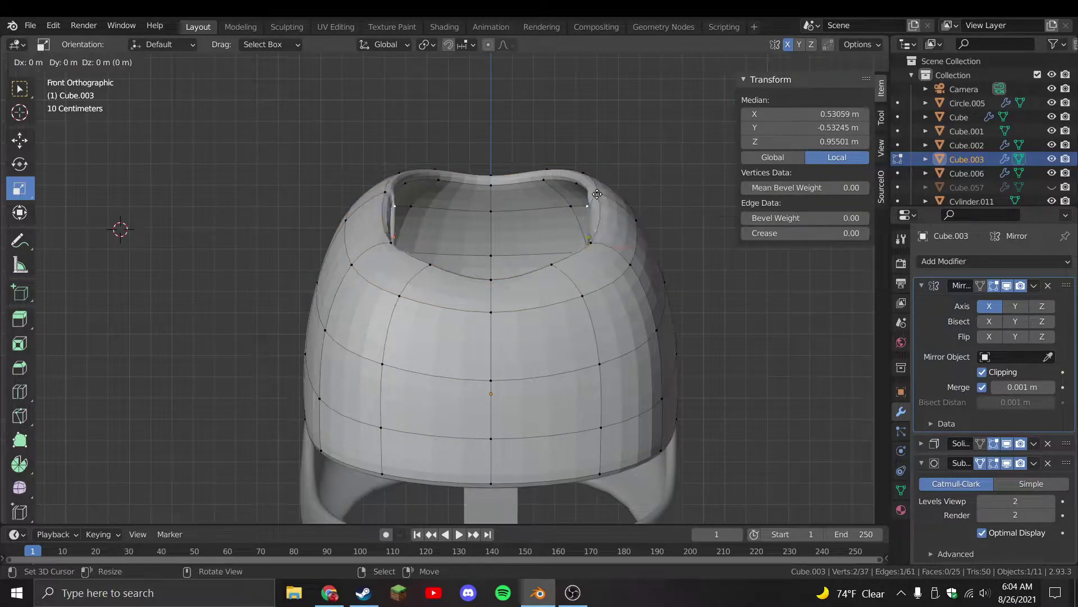
{"action": "key", "text": "e"}
{"action": "left_click", "coordinate": [492, 225]}
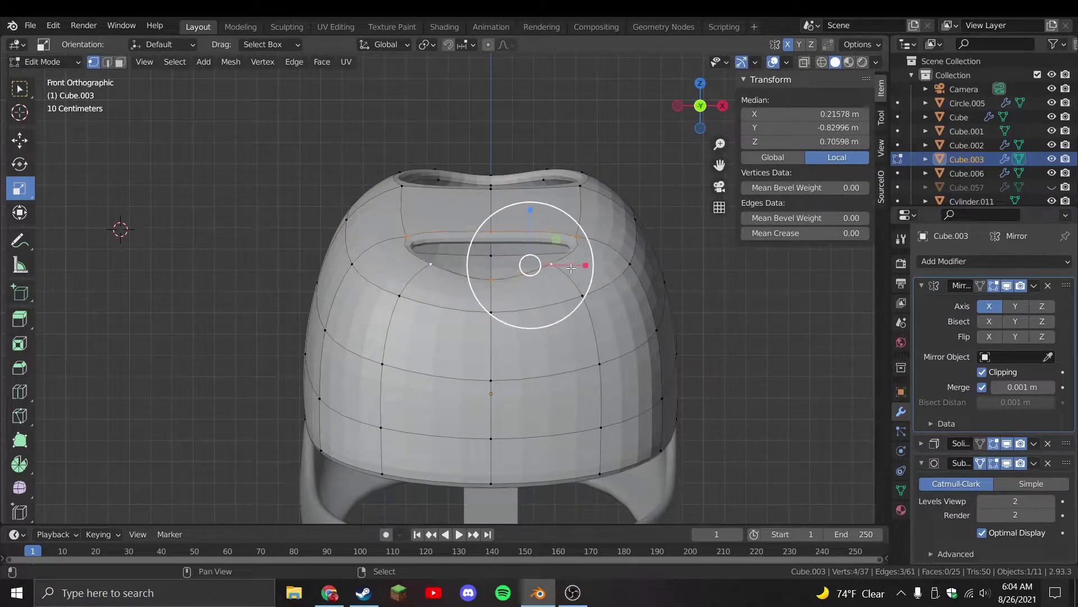
{"action": "left_click", "coordinate": [559, 267], "text": "shift"}
{"action": "key", "text": "g"}
{"action": "left_click", "coordinate": [561, 269]}
{"action": "key", "text": "f"}
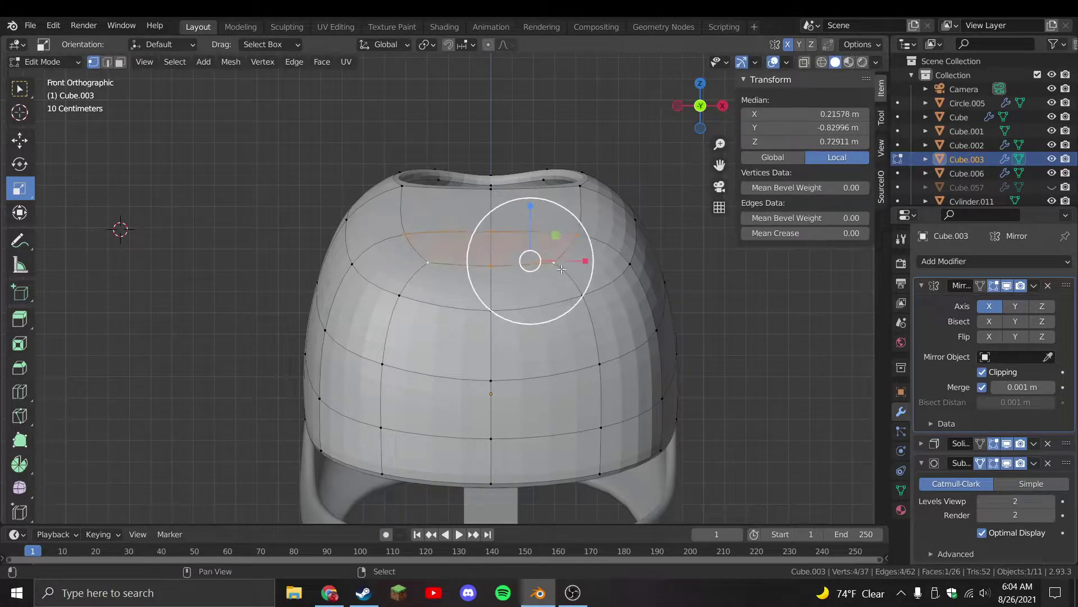
Raise the newly filled front face of the shell's top about 0.17 m in side view
{"action": "key", "text": "KP_3"}
{"action": "key", "text": "g"}
{"action": "left_click", "coordinate": [561, 240]}
{"action": "middle_click_drag", "start_coordinate": [561, 242], "coordinate": [560, 266]}
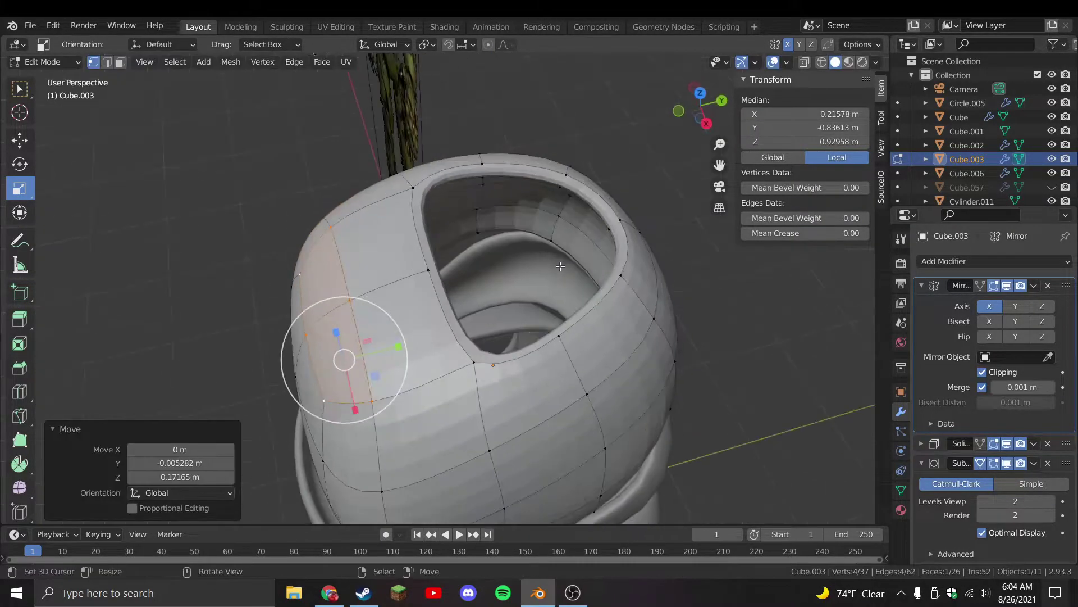
Close the shell's top opening by extruding its rear edge to the mirror centre and filling the remaining gaps with faces
{"action": "left_click", "coordinate": [552, 333]}
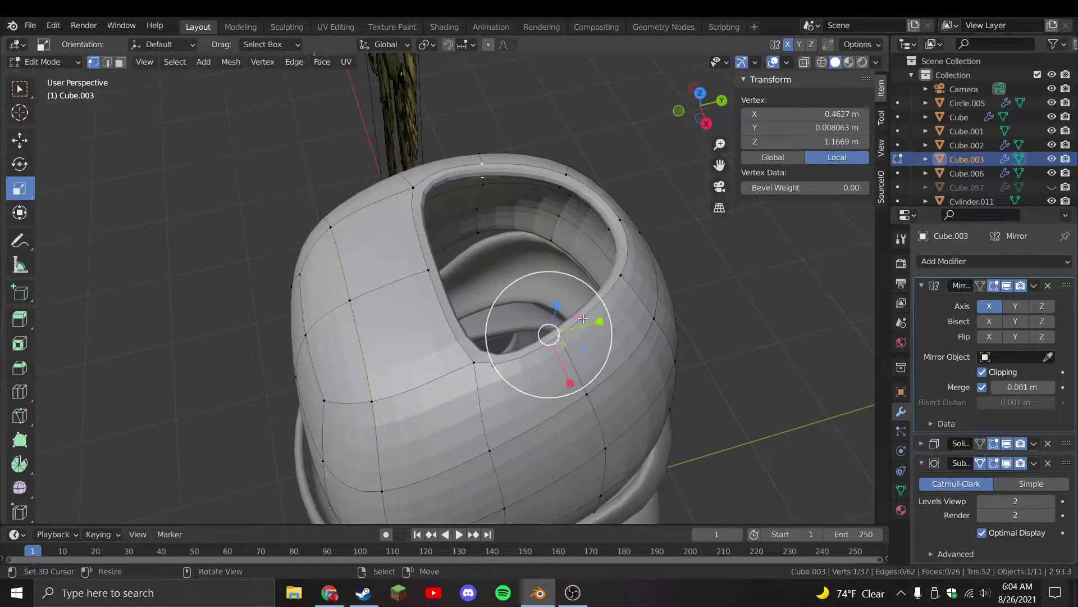
{"action": "left_click", "coordinate": [29, 145]}
{"action": "key", "text": "KP_7"}
{"action": "key", "text": "e"}
{"action": "left_click", "coordinate": [614, 235]}
{"action": "left_click", "coordinate": [495, 151], "text": "shift"}
{"action": "key", "text": "f"}
{"action": "left_click", "coordinate": [580, 245]}
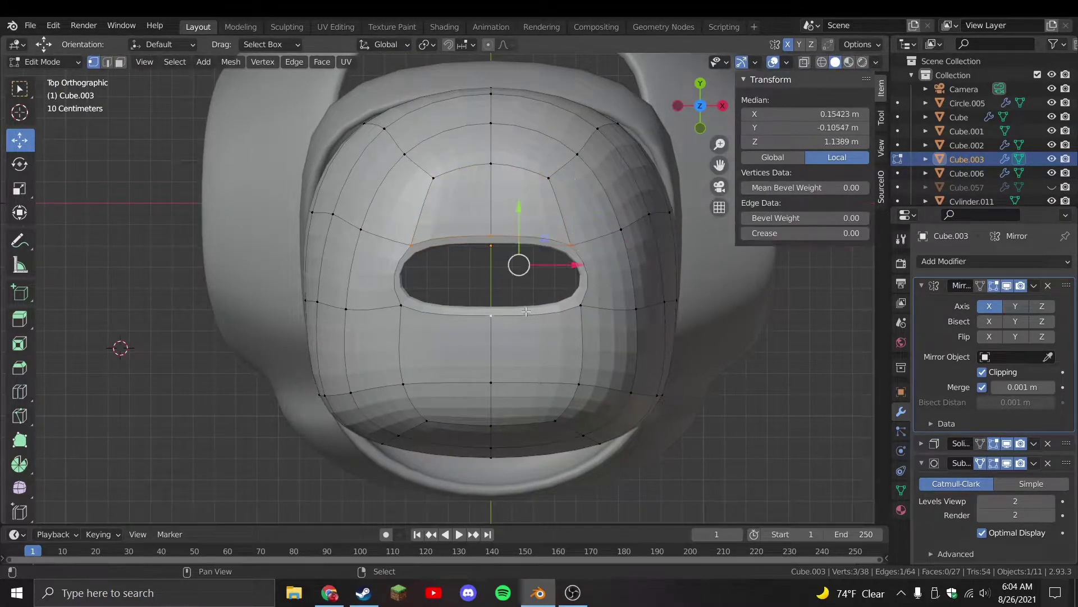
{"action": "left_click", "coordinate": [581, 306], "text": "shift"}
{"action": "key", "text": "f"}
Move the vertices around the filled top outward in top view to round the shell's outline
{"action": "left_click_drag", "start_coordinate": [597, 239], "coordinate": [621, 265]}
{"action": "left_click", "coordinate": [587, 150]}
{"action": "left_click_drag", "start_coordinate": [592, 145], "coordinate": [600, 131]}
{"action": "left_click", "coordinate": [653, 213]}
{"action": "left_click_drag", "start_coordinate": [655, 217], "coordinate": [646, 215]}
Move the shell's outer side edge about 0.03 m outward in top view and adjust it along Y
{"action": "left_click", "coordinate": [665, 299], "text": "shift"}
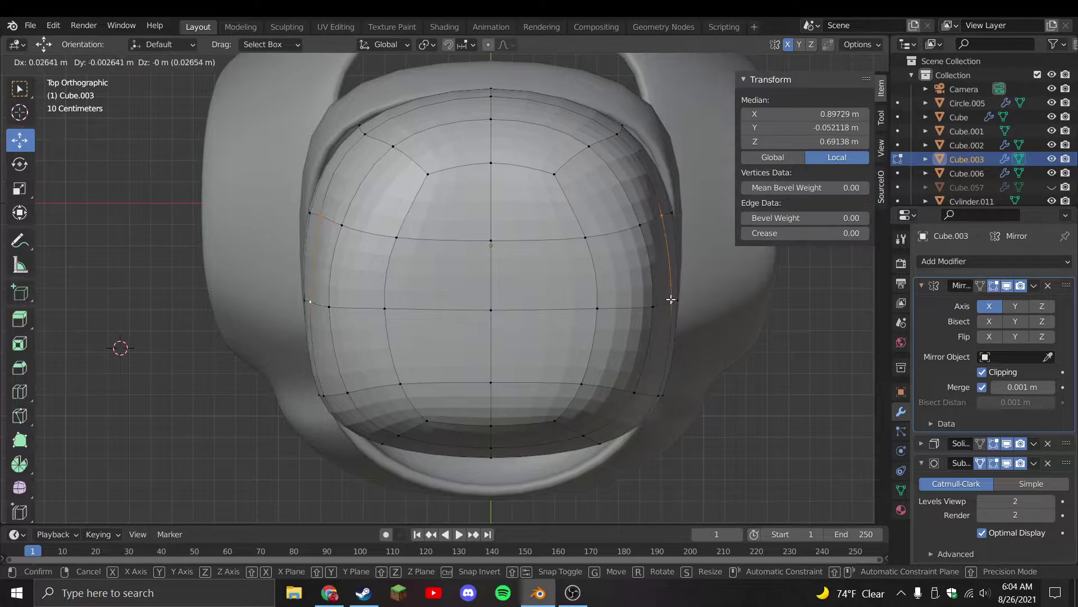
{"action": "key", "text": "g"}
{"action": "key", "text": "y"}
{"action": "left_click", "coordinate": [681, 306]}
{"action": "key", "text": "r"}
{"action": "left_click", "coordinate": [686, 311]}
{"action": "key", "text": "ctrl+z"}
{"action": "key", "text": "s"}
{"action": "key", "text": "Escape"}
{"action": "key", "text": "Tab"}
{"action": "middle_click_drag", "start_coordinate": [715, 320], "coordinate": [538, 290]}
Raise the shell's top centre vertex about 0.24 m in front view with smooth proportional editing
{"action": "key", "text": "Tab"}
{"action": "left_click", "coordinate": [487, 194]}
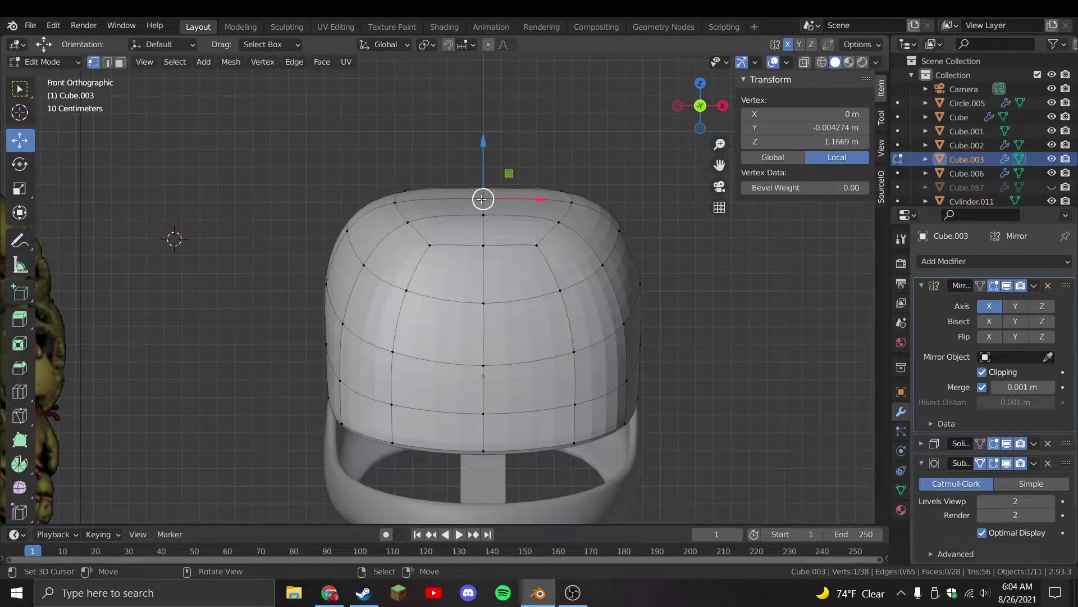
{"action": "key", "text": "g"}
{"action": "scroll", "coordinate": [526, 264], "scroll_direction": "up", "scroll_amount": 3}
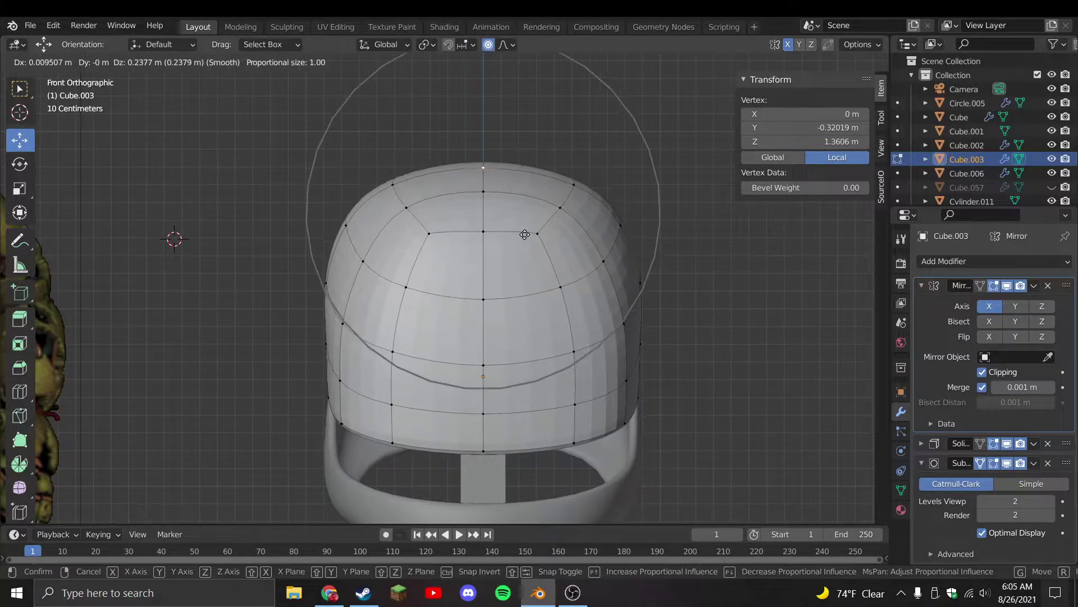
{"action": "left_click", "coordinate": [533, 259]}
{"action": "key", "text": "Tab"}
{"action": "scroll", "coordinate": [550, 345], "scroll_direction": "down", "scroll_amount": 3}
{"action": "middle_click_drag", "start_coordinate": [557, 343], "coordinate": [383, 280]}
Select the block of four faces in the shell's front eye area and inset it about 0.055 m
{"action": "key", "text": "Tab"}
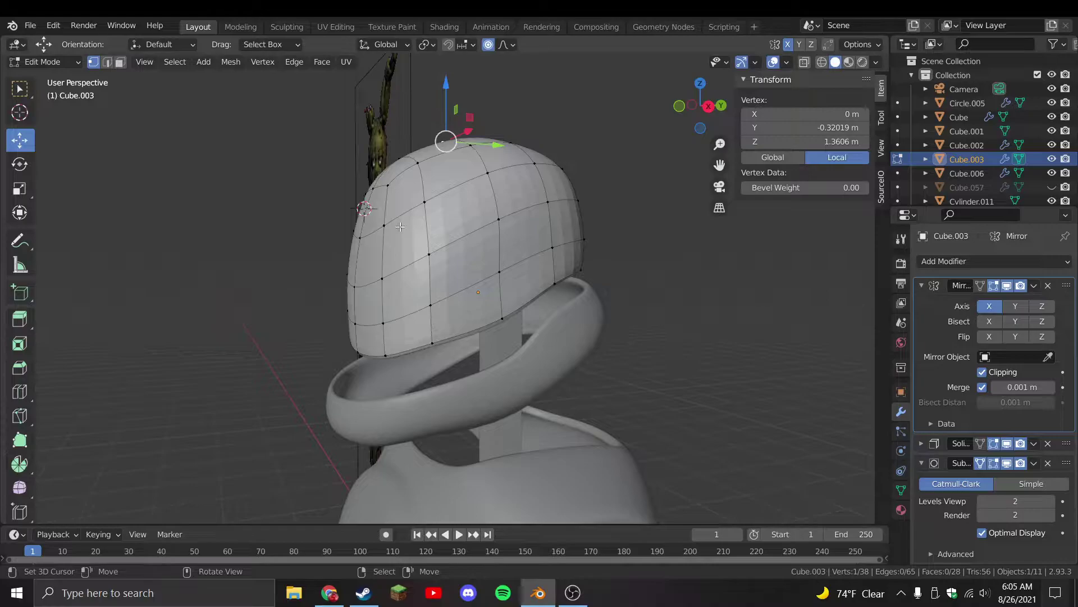
{"action": "key", "text": "KP_1"}
{"action": "left_click", "coordinate": [470, 261]}
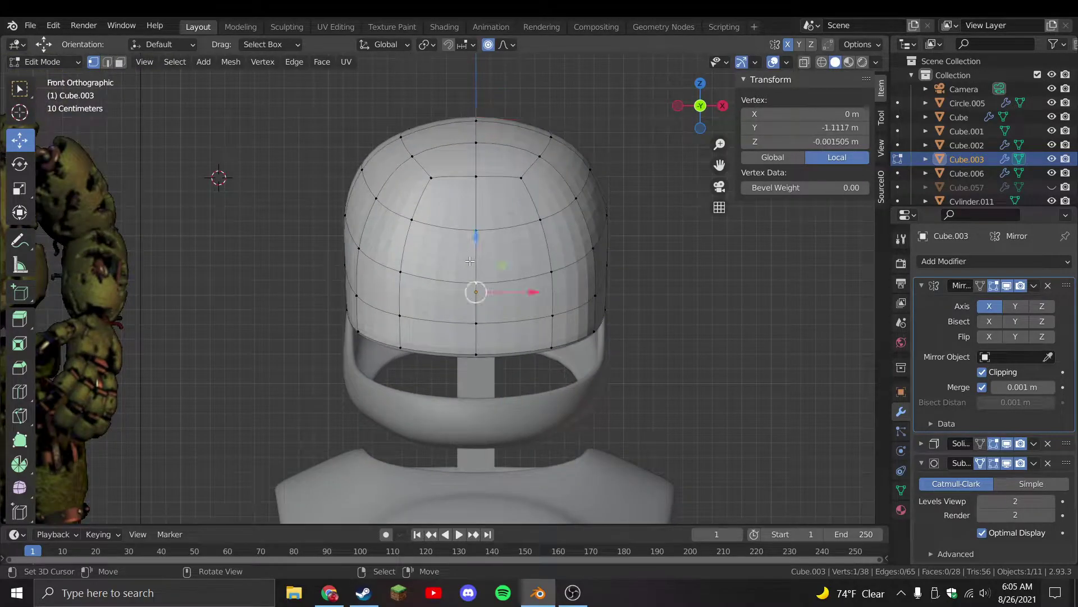
{"action": "left_click", "coordinate": [507, 222]}
{"action": "left_click", "coordinate": [494, 211]}
{"action": "left_click", "coordinate": [495, 289]}
{"action": "left_click_drag", "start_coordinate": [495, 289], "coordinate": [580, 276]}
{"action": "left_click", "coordinate": [548, 280]}
{"action": "scroll", "coordinate": [578, 281], "scroll_direction": "up", "scroll_amount": 1}
{"action": "left_click", "coordinate": [120, 63]}
{"action": "key", "text": "Escape"}
{"action": "key", "text": "i"}
{"action": "left_click", "coordinate": [630, 381]}
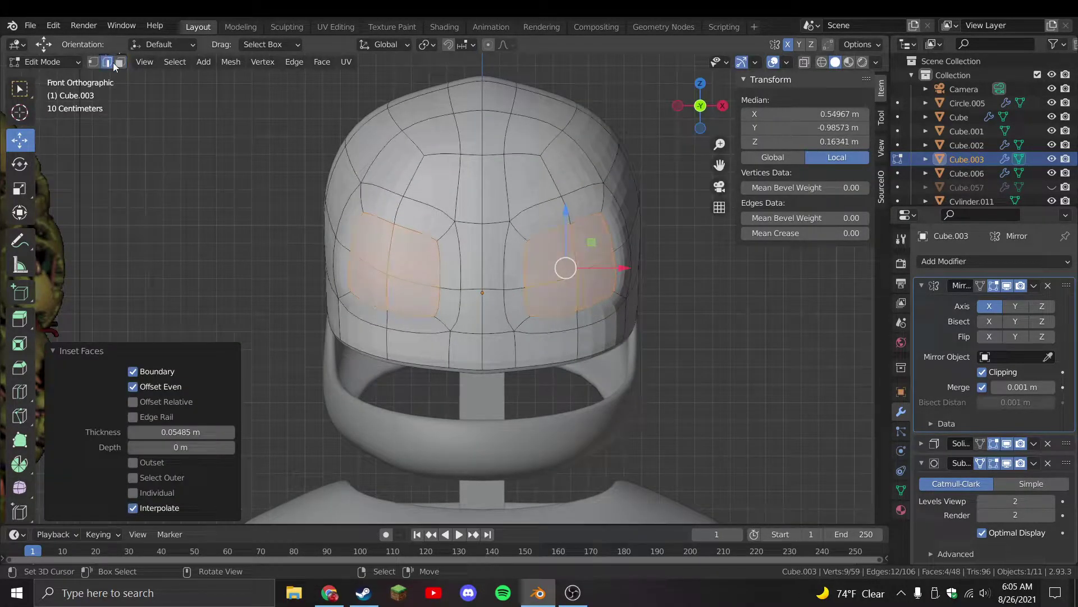
Move the upper, inner and outer edges of the eye inset in front view to form a rounded eye outline
{"action": "key", "text": "g"}
{"action": "left_click", "coordinate": [565, 179]}
{"action": "left_click", "coordinate": [505, 286]}
{"action": "key", "text": "g"}
{"action": "left_click", "coordinate": [502, 271]}
{"action": "left_click", "coordinate": [633, 247]}
{"action": "key", "text": "g"}
{"action": "left_click", "coordinate": [616, 238]}
{"action": "left_click", "coordinate": [589, 307]}
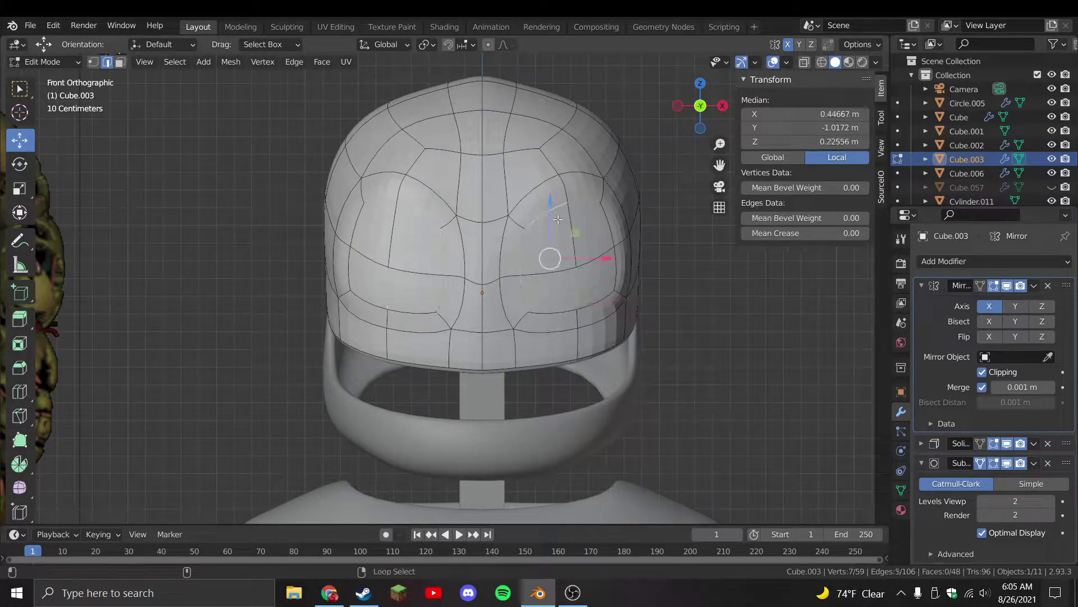
{"action": "key", "text": "g"}
{"action": "left_click", "coordinate": [639, 343]}
Rotate the eye outline about 1.8° in front view, lower it about 0.04 m and save the file
{"action": "key", "text": "g"}
{"action": "key", "text": "r"}
{"action": "left_click", "coordinate": [621, 350]}
{"action": "key", "text": "g"}
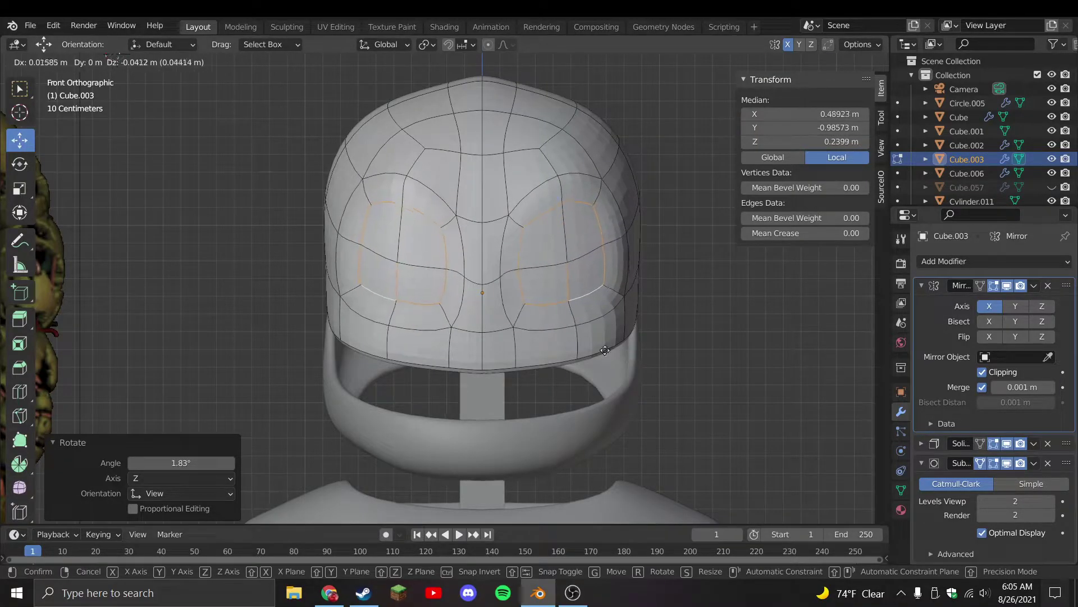
{"action": "left_click", "coordinate": [605, 350]}
{"action": "key", "text": "Tab"}
{"action": "scroll", "coordinate": [588, 367], "scroll_direction": "down", "scroll_amount": 2}
{"action": "key", "text": "ctrl+s"}
{"action": "key", "text": "Tab"}
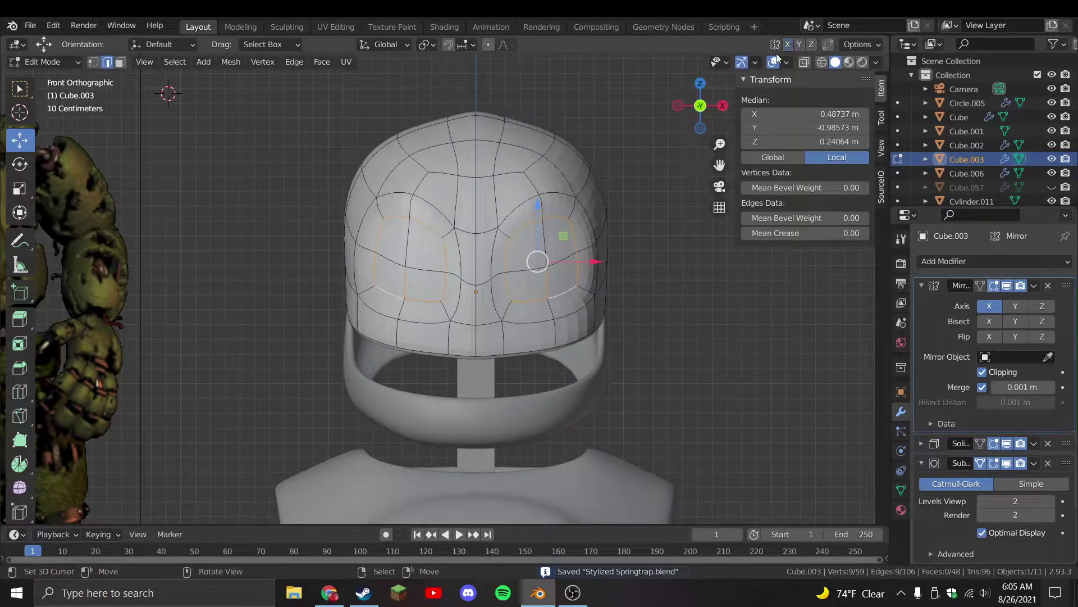
Raise the shell's bottom rim loop about 0.07 m in side view and extrude it downward
{"action": "key", "text": "Tab"}
{"action": "middle_click_drag", "start_coordinate": [449, 357], "coordinate": [458, 377]}
{"action": "key", "text": "Tab"}
{"action": "key", "text": "alt+a"}
{"action": "left_click", "coordinate": [452, 372], "text": "alt"}
{"action": "key", "text": "g"}
{"action": "left_click", "coordinate": [477, 340]}
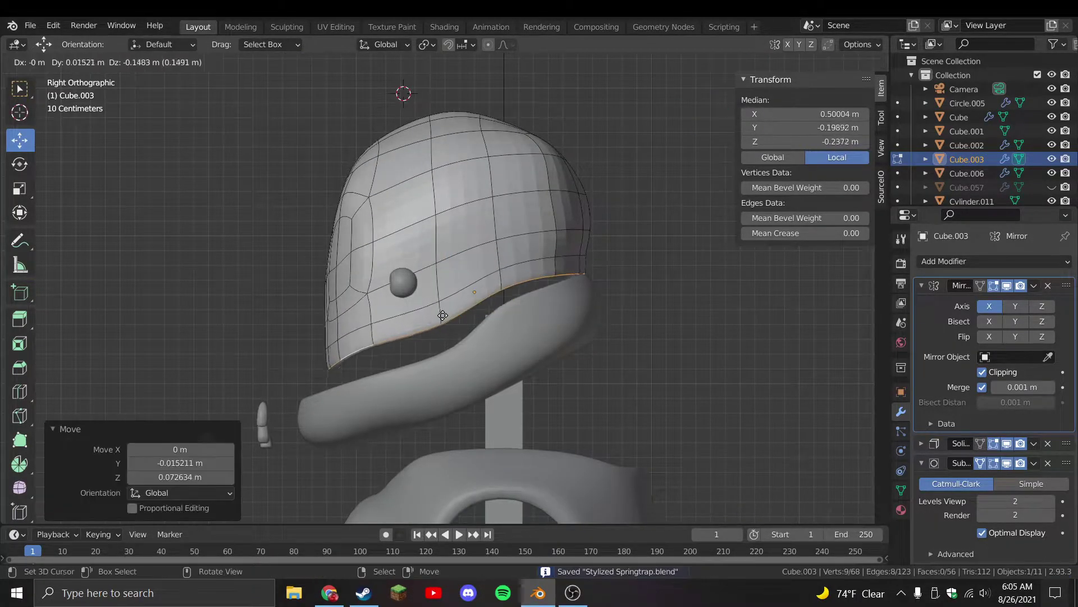
{"action": "key", "text": "Tab"}
{"action": "key", "text": "Tab"}
Rotate the whole shell slightly in side view and raise it about 0.12 m
{"action": "key", "text": "a"}
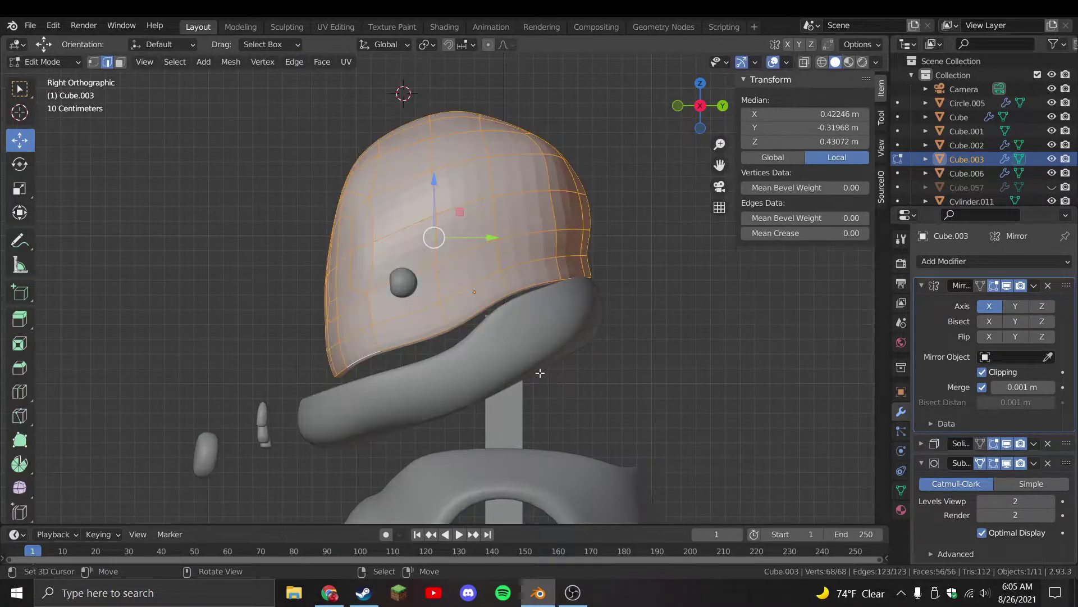
{"action": "key", "text": "r"}
{"action": "left_click", "coordinate": [537, 373]}
{"action": "key", "text": "g"}
{"action": "left_click", "coordinate": [529, 372]}
{"action": "middle_click_drag", "start_coordinate": [529, 372], "coordinate": [568, 372], "text": "shift"}
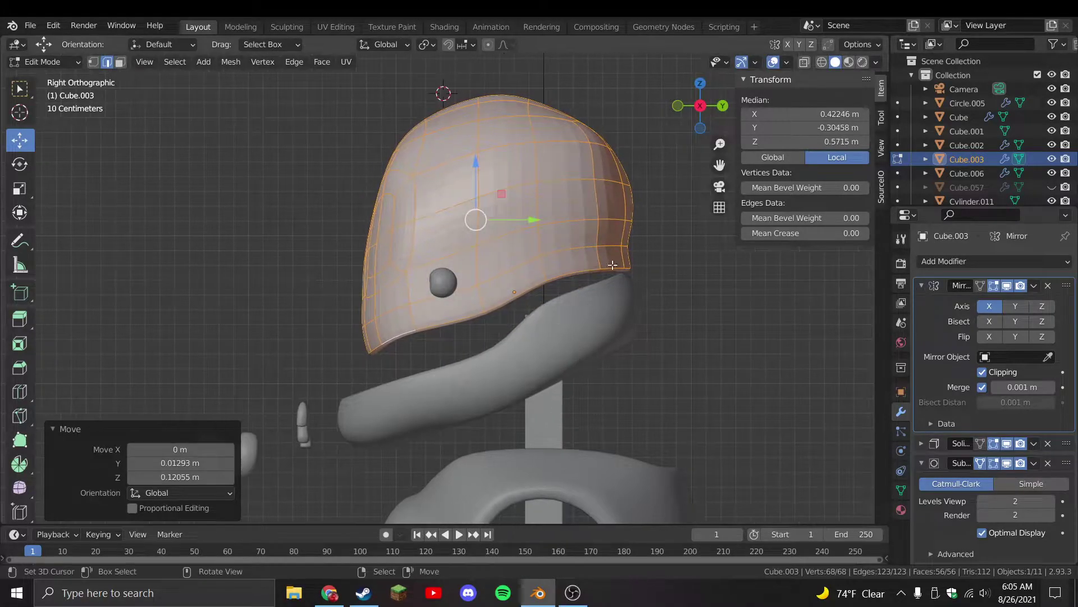
Select the lower rear edges of the shell and move them about 0.07 m back and 0.02 m down
{"action": "left_click", "coordinate": [617, 244]}
{"action": "left_click", "coordinate": [621, 245], "text": "shift"}
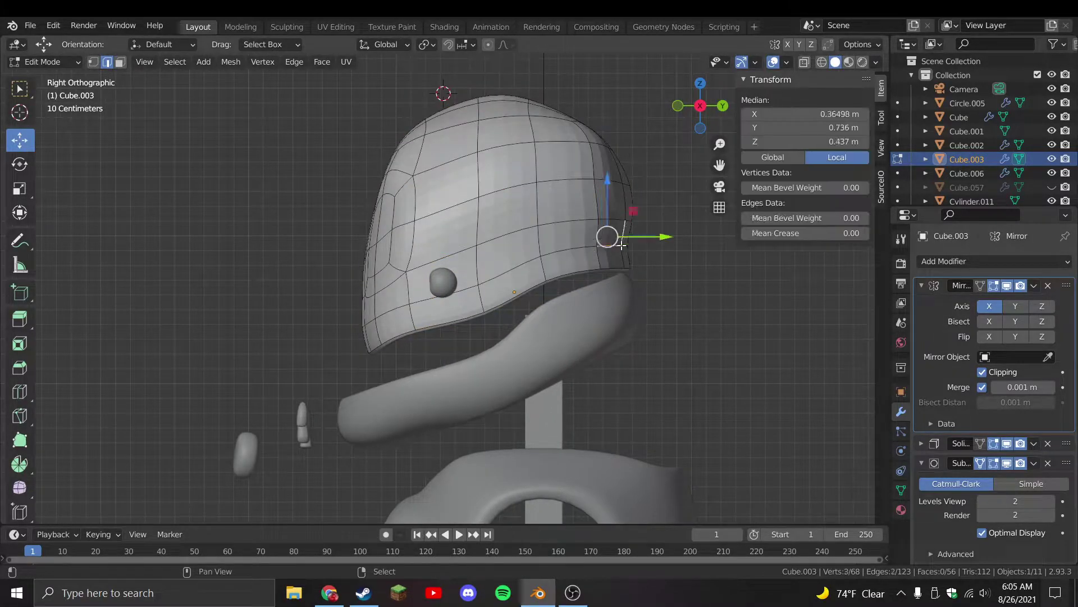
{"action": "left_click_drag", "start_coordinate": [619, 237], "coordinate": [630, 241]}
{"action": "scroll", "coordinate": [175, 300], "scroll_direction": "up", "scroll_amount": 2}
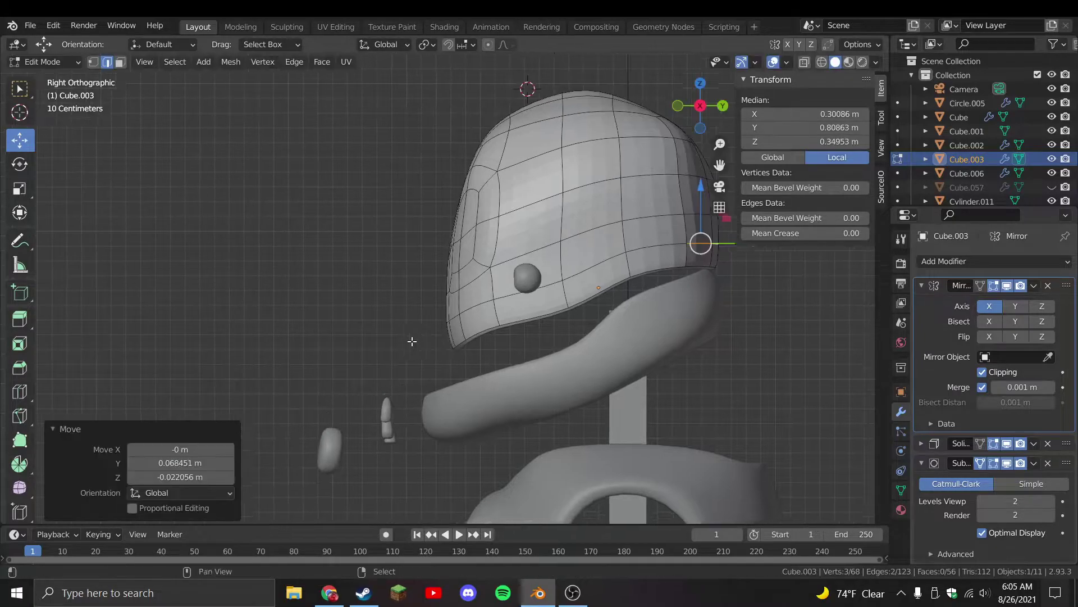
Select the faces along the shell's lower front and extrude them about 0.35 m forward as a muzzle
{"action": "key", "text": "3"}
{"action": "key", "text": "KP_1"}
{"action": "left_click", "coordinate": [587, 334], "text": "alt"}
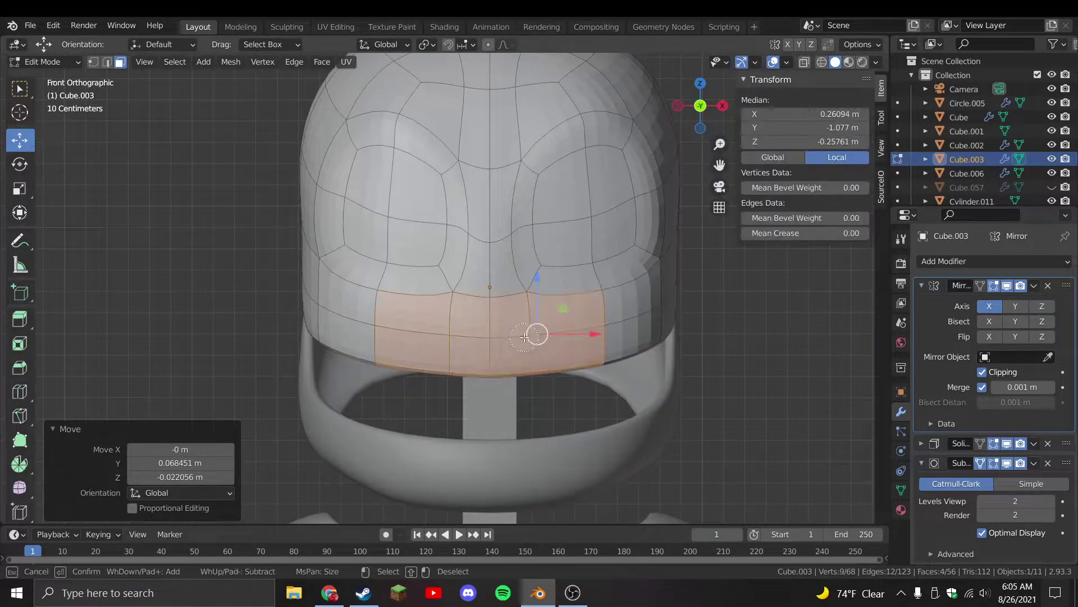
{"action": "left_click", "coordinate": [590, 328], "text": "alt+shift"}
{"action": "key", "text": "KP_3"}
{"action": "key", "text": "e"}
{"action": "left_click", "coordinate": [494, 369]}
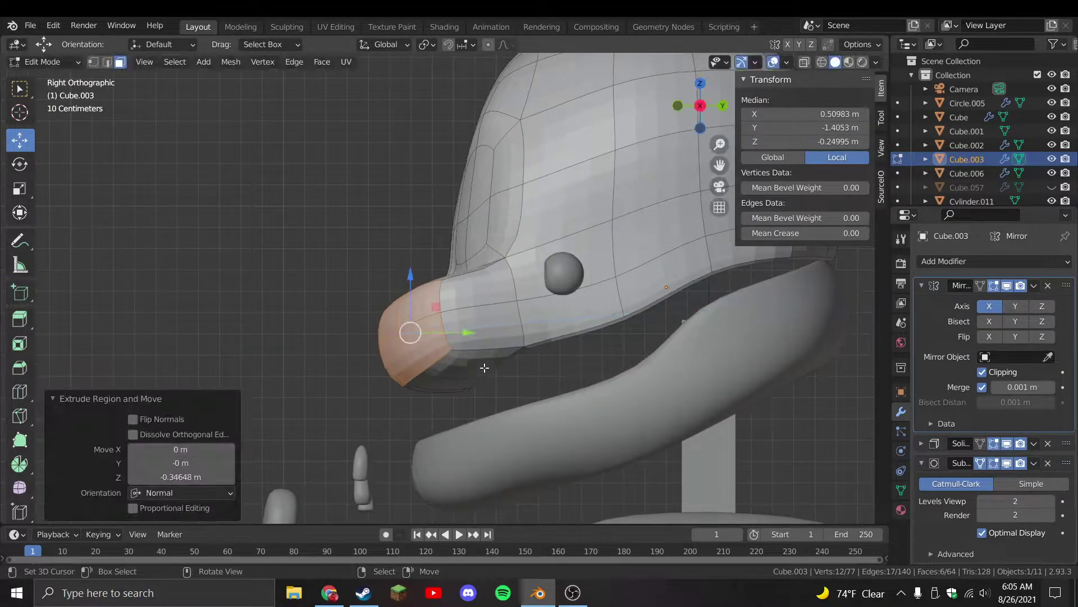
Delete the three faces on the underside of the extruded muzzle
{"action": "left_click", "coordinate": [450, 368]}
{"action": "key", "text": "x"}
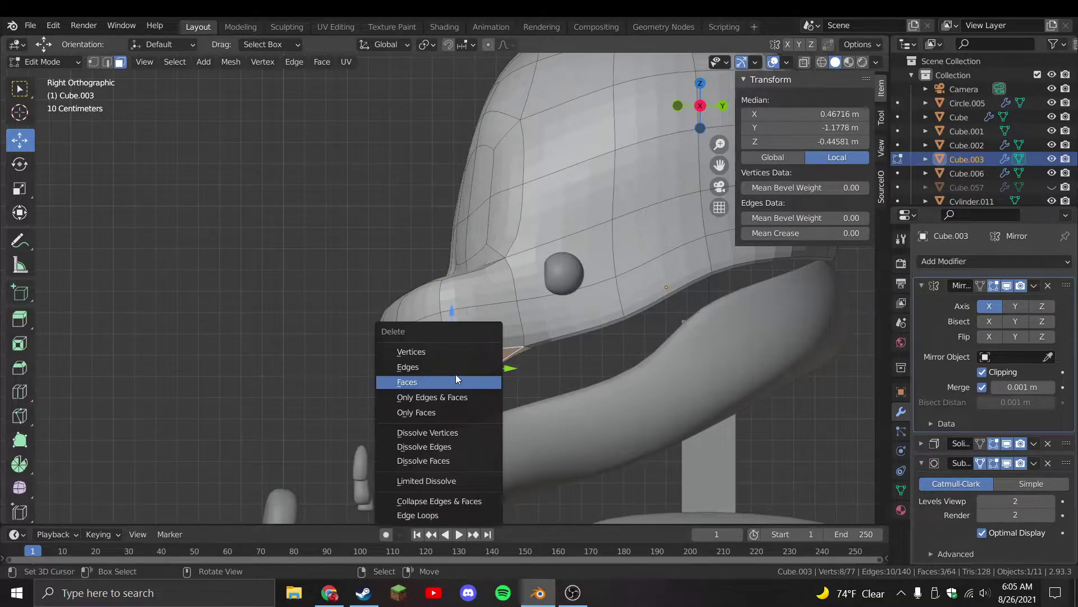
{"action": "left_click", "coordinate": [476, 380]}
Raise the muzzle's bridge edge about 0.14 m in front view and lift the inner eye corner vertices beside it
{"action": "key", "text": "KP_1"}
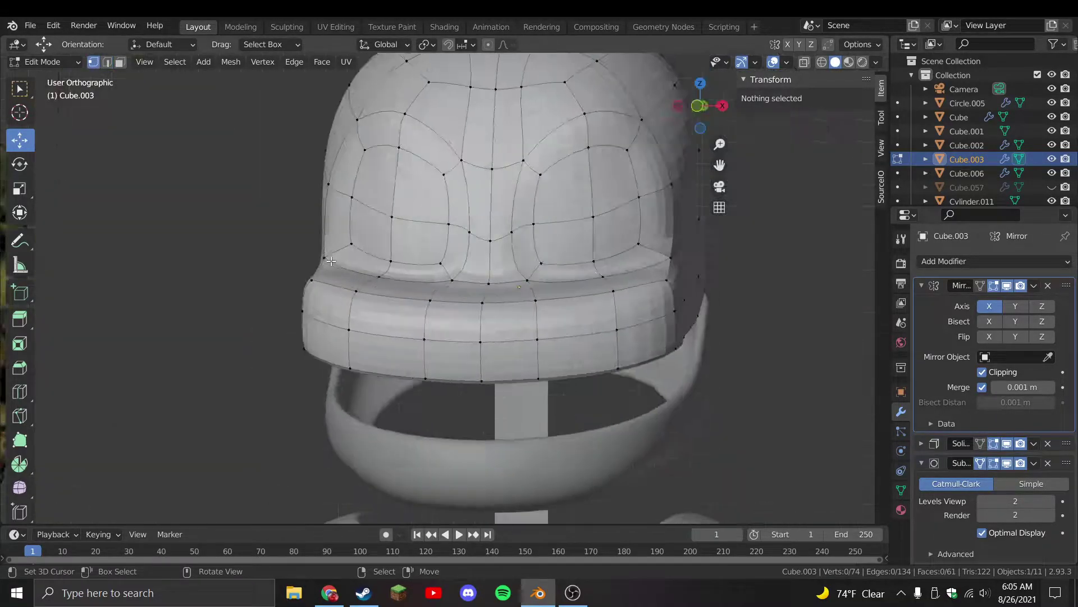
{"action": "left_click", "coordinate": [489, 301], "text": "alt"}
{"action": "key", "text": "g"}
{"action": "left_click", "coordinate": [504, 238]}
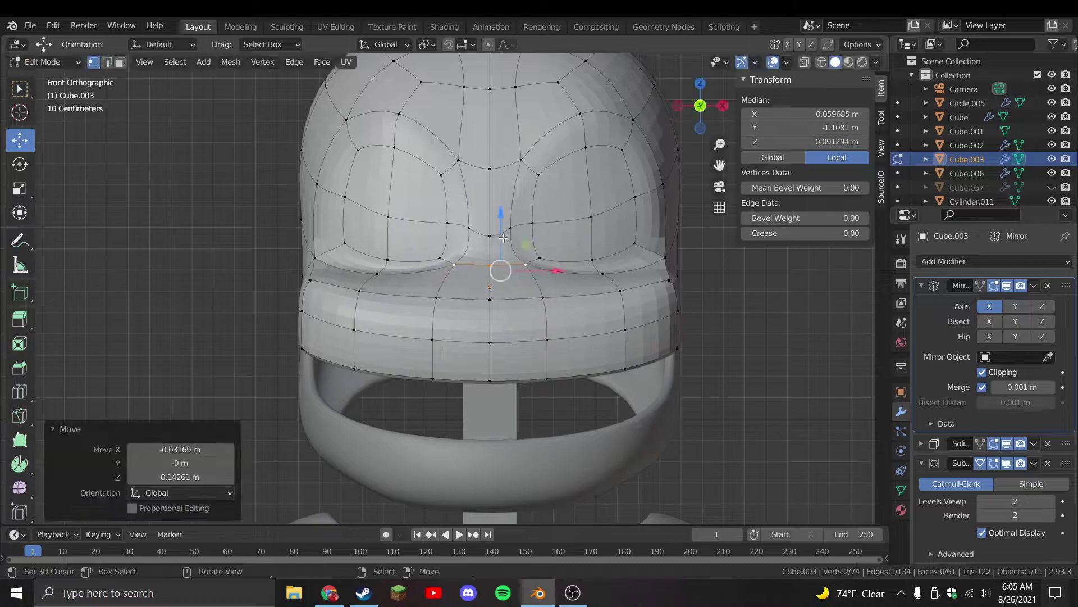
{"action": "left_click", "coordinate": [544, 258], "text": "shift"}
{"action": "key", "text": "g"}
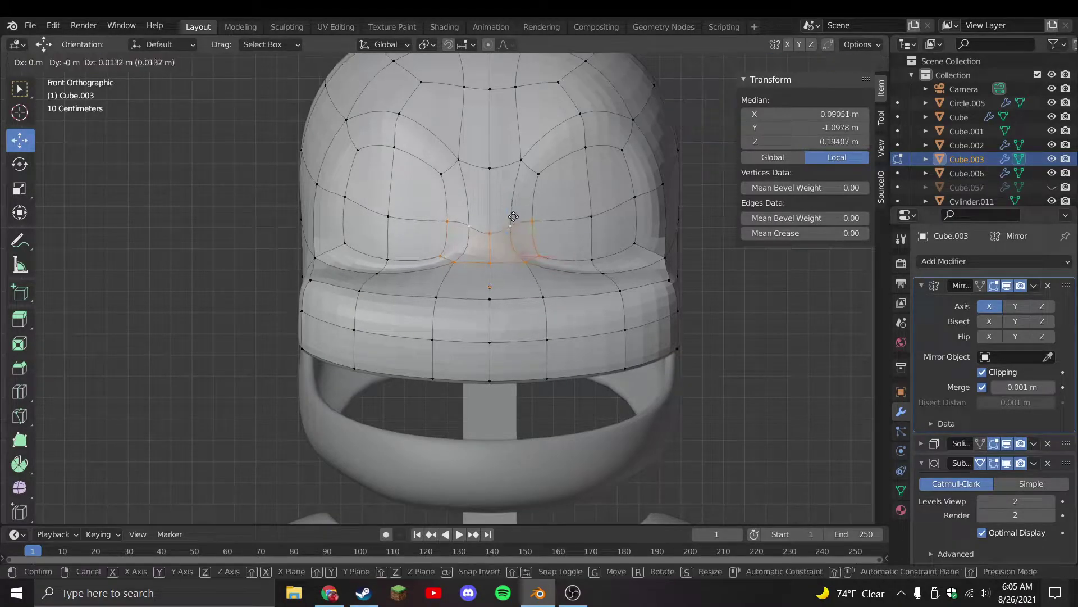
{"action": "left_click", "coordinate": [508, 238]}
Move the muzzle's bridge vertices along X and reposition them in side view
{"action": "left_click", "coordinate": [518, 244]}
{"action": "key", "text": "g"}
{"action": "key", "text": "x"}
{"action": "left_click", "coordinate": [526, 265]}
{"action": "key", "text": "KP_3"}
{"action": "key", "text": "g"}
{"action": "left_click", "coordinate": [516, 327]}
Narrow the muzzle by moving its outer side edges about 0.2 m and the adjacent vertical edges about 0.15 m inward
{"action": "key", "text": "KP_1"}
{"action": "left_click", "coordinate": [625, 297]}
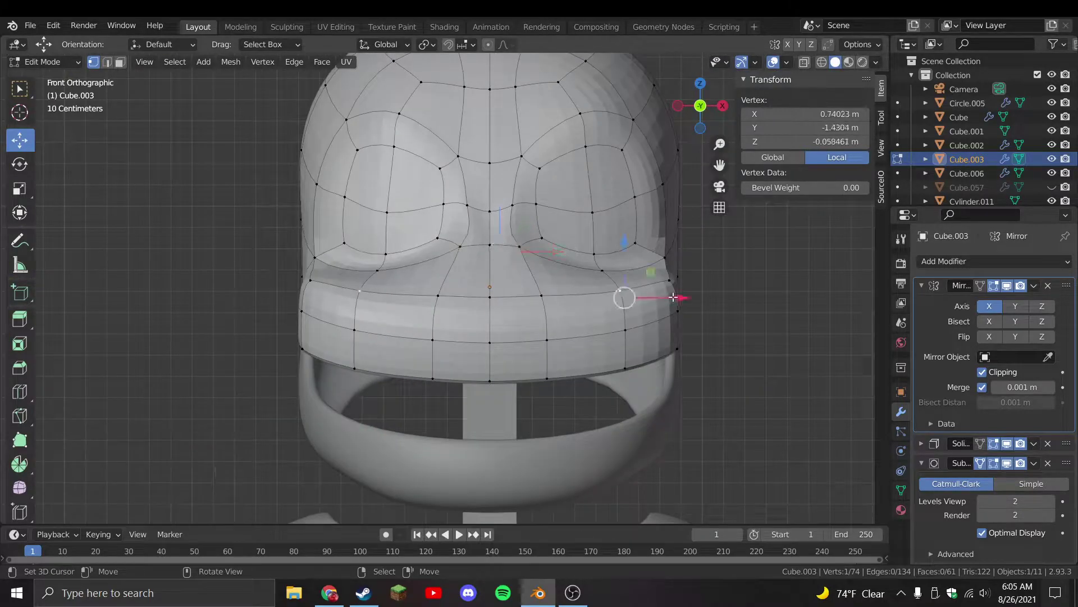
{"action": "key", "text": "g"}
{"action": "left_click", "coordinate": [633, 320]}
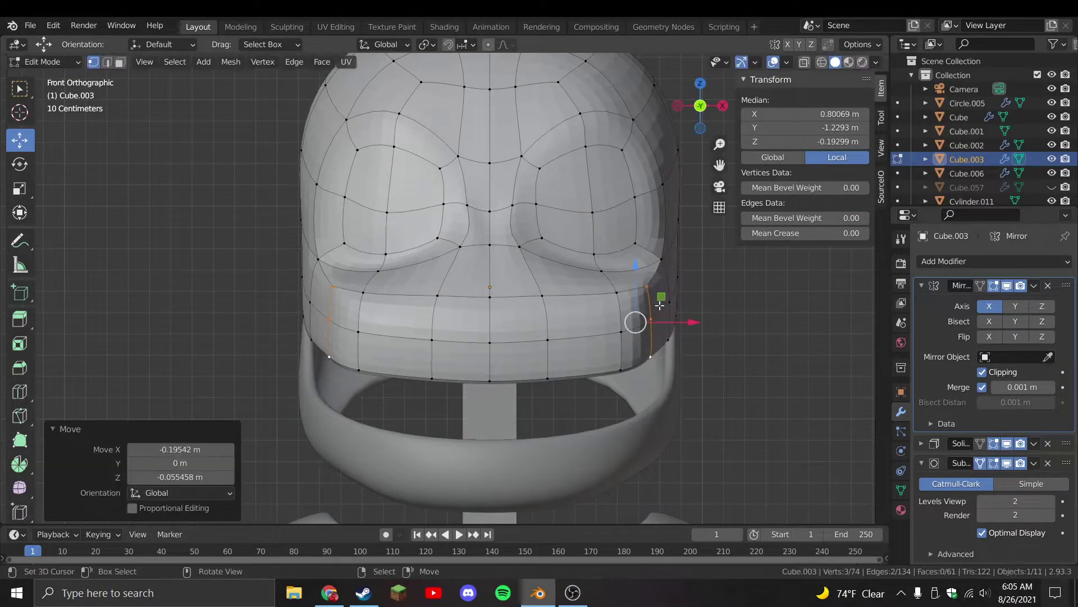
{"action": "left_click", "coordinate": [652, 289]}
{"action": "key", "text": "g"}
{"action": "left_click", "coordinate": [640, 306]}
{"action": "left_click_drag", "start_coordinate": [612, 283], "coordinate": [641, 387]}
{"action": "key", "text": "g"}
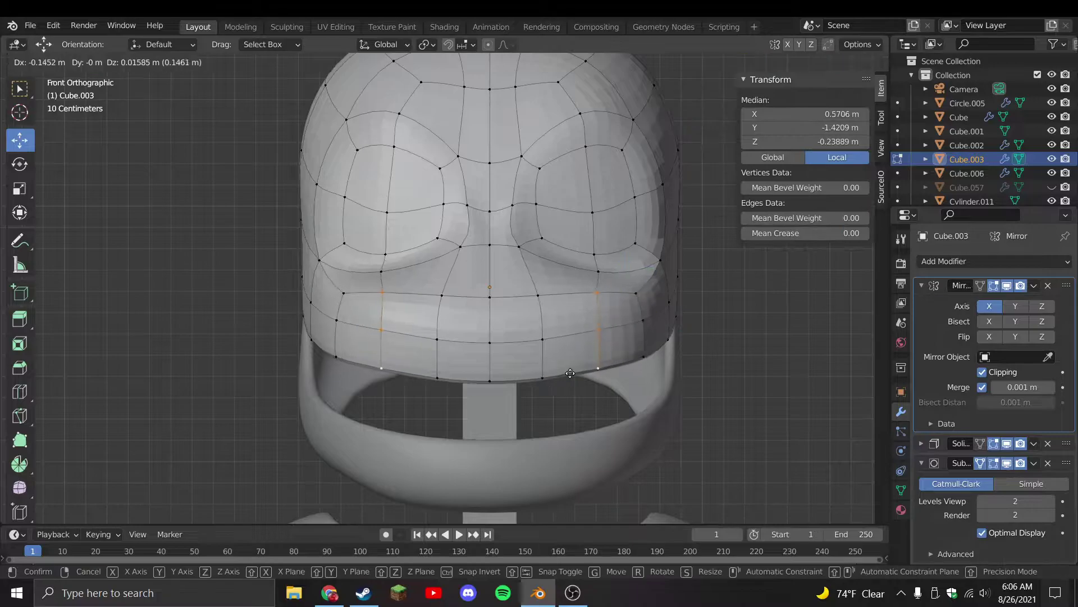
{"action": "left_click", "coordinate": [557, 381]}
Adjust the muzzle's side vertices and delete the column that connects the muzzle to the cheek
{"action": "mouse_move", "coordinate": [558, 382]}
{"action": "middle_mouse_down"}
{"action": "mouse_move", "coordinate": [710, 385]}
{"action": "mouse_move", "coordinate": [564, 395]}
{"action": "middle_mouse_up"}
{"action": "key", "text": "g"}
{"action": "left_click", "coordinate": [617, 390]}
{"action": "left_click", "coordinate": [564, 395]}
{"action": "key", "text": "x"}
{"action": "left_click", "coordinate": [562, 389]}
Extrude the upper edge of the cheek gap downward and fill a face between it and the muzzle's side
{"action": "left_click", "coordinate": [590, 326]}
{"action": "middle_click_drag", "start_coordinate": [590, 326], "coordinate": [528, 342]}
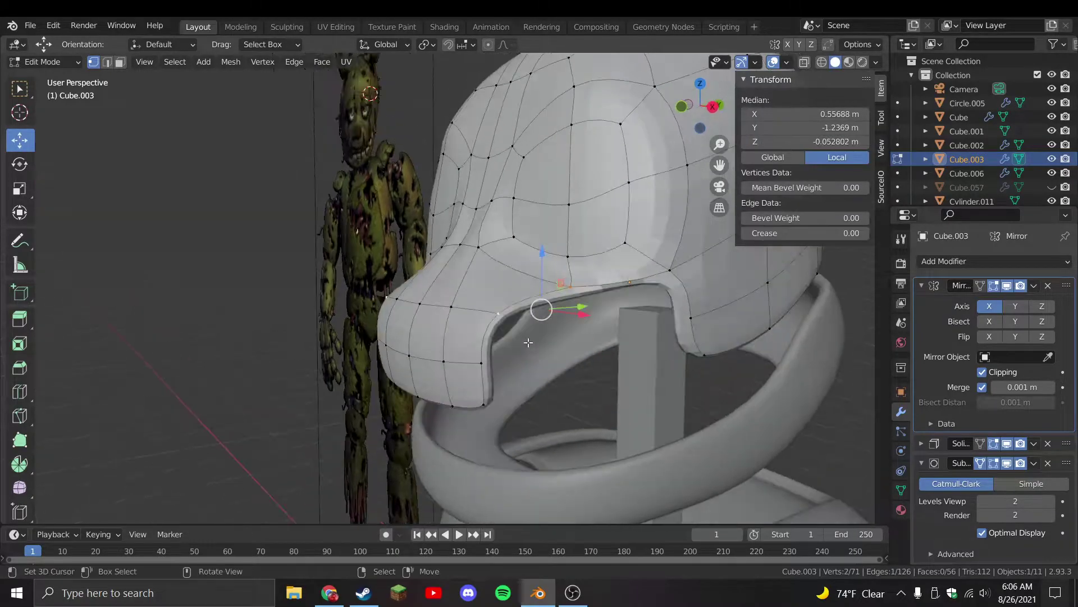
{"action": "key", "text": "e"}
{"action": "left_click", "coordinate": [494, 315]}
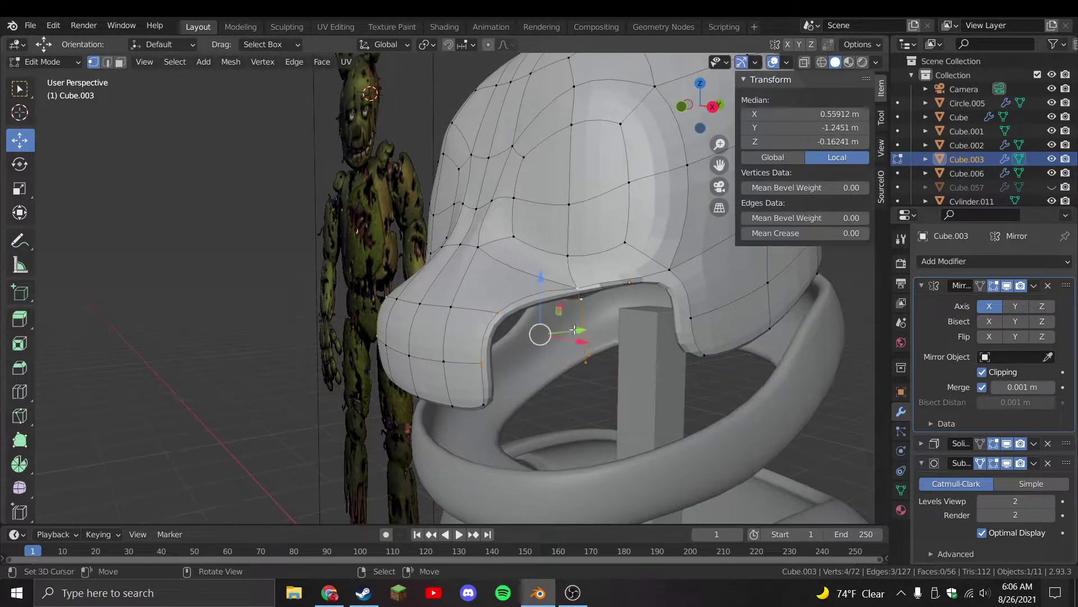
{"action": "key", "text": "f"}
Extrude the new cheek vertex down to the lower rim and fill the remaining gaps between muzzle and cheek
{"action": "left_click", "coordinate": [570, 349]}
{"action": "left_click", "coordinate": [500, 364], "text": "shift"}
{"action": "key", "text": "e"}
{"action": "left_click", "coordinate": [584, 394]}
{"action": "left_click", "coordinate": [490, 406], "text": "shift"}
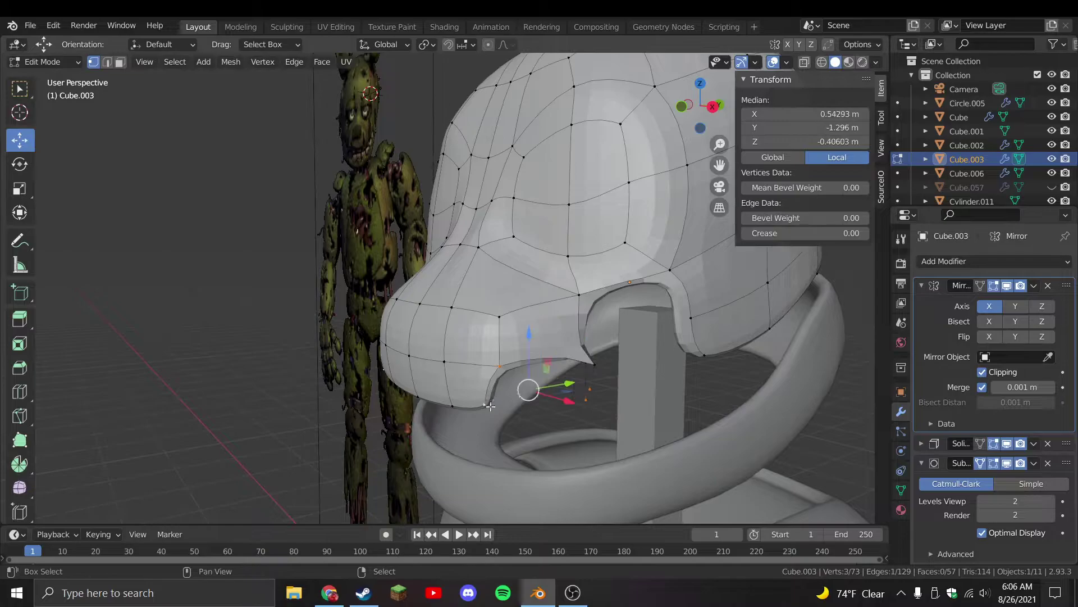
{"action": "left_click", "coordinate": [673, 321]}
{"action": "key", "text": "f"}
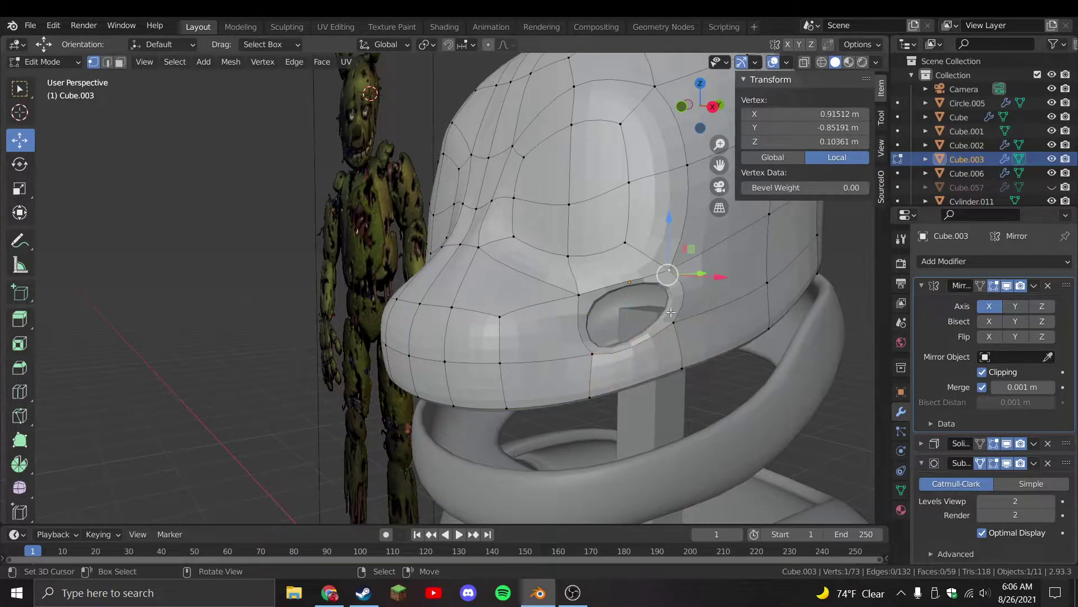
{"action": "key", "text": "f"}
Move and rotate the new cheek vertices in front view to smooth the muzzle's transition into the shell
{"action": "key", "text": "KP_1"}
{"action": "left_click", "coordinate": [627, 327]}
{"action": "left_click", "coordinate": [627, 364], "text": "shift"}
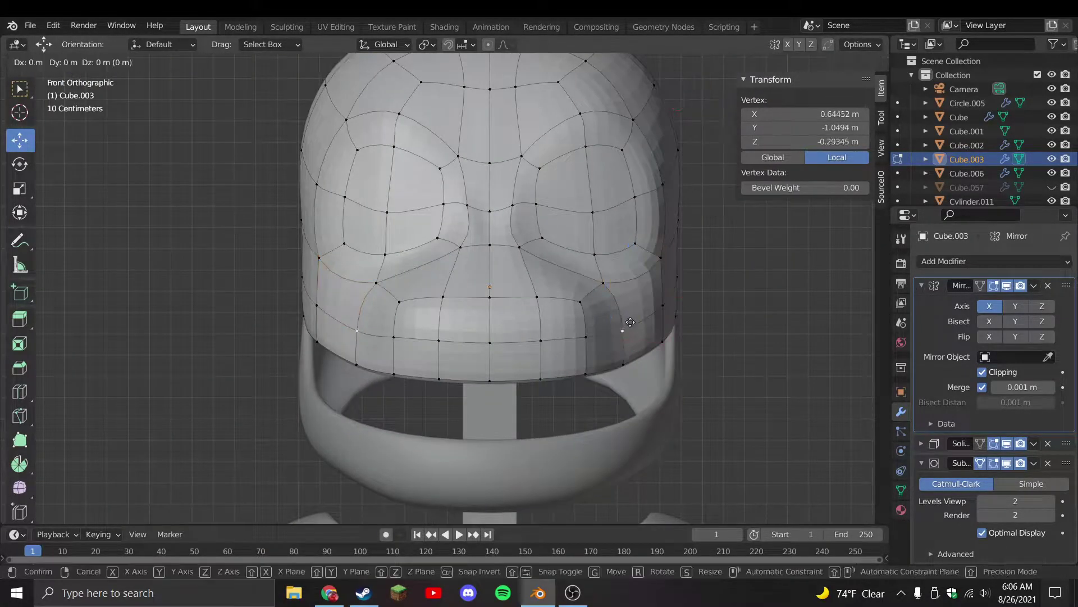
{"action": "key", "text": "g"}
{"action": "key", "text": "r"}
{"action": "key", "text": "g"}
{"action": "left_click", "coordinate": [624, 324]}
Reposition the bridge vertex between the eyes in front view and save the file
{"action": "key", "text": "Tab"}
{"action": "key", "text": "Tab"}
{"action": "left_click", "coordinate": [514, 205]}
{"action": "key", "text": "g"}
{"action": "left_click", "coordinate": [537, 216]}
{"action": "key", "text": "ctrl+s"}
Reposition the centre vertex of the nose bridge in side view to refine the profile between forehead and muzzle
{"action": "key", "text": "KP_3"}
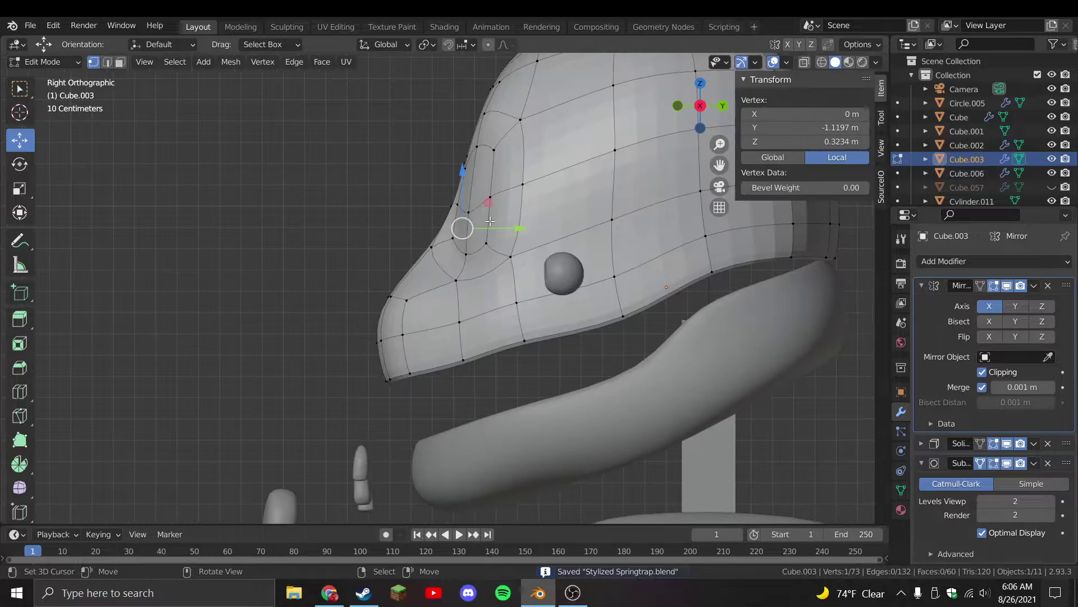
{"action": "scroll", "coordinate": [472, 270], "scroll_direction": "up", "scroll_amount": 2}
{"action": "key", "text": "g"}
{"action": "left_click", "coordinate": [474, 328]}
{"action": "middle_click_drag", "start_coordinate": [475, 329], "coordinate": [508, 270]}
{"action": "key", "text": "g"}
{"action": "left_click", "coordinate": [516, 285]}
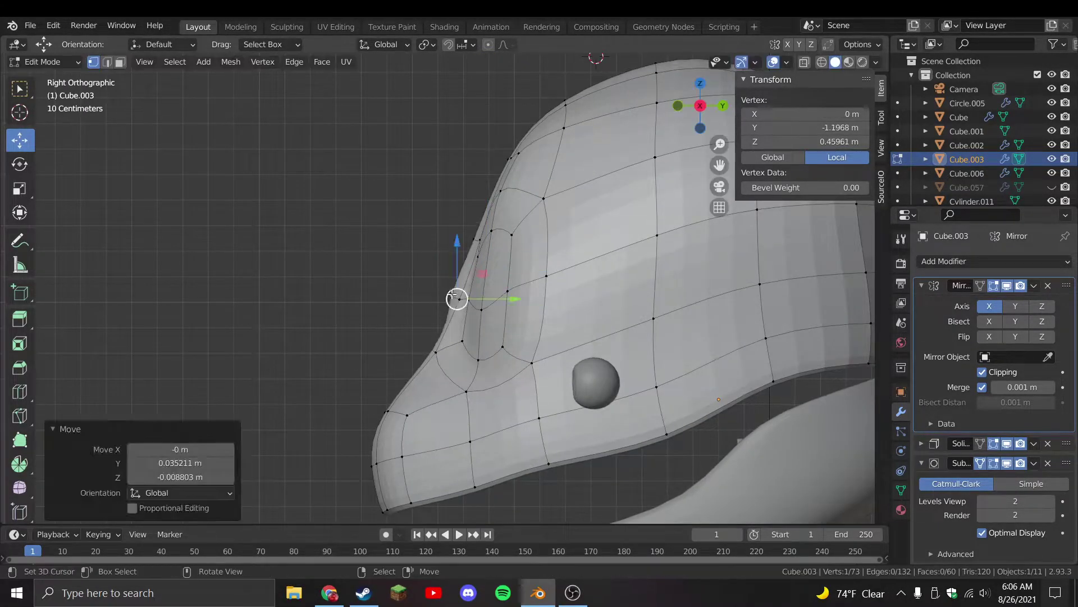
Add a loop cut around the base of the nose bridge and reposition its centre vertex in side view
{"action": "scroll", "coordinate": [448, 305], "scroll_direction": "up", "scroll_amount": 2}
{"action": "key", "text": "ctrl+r"}
{"action": "left_click", "coordinate": [449, 359]}
{"action": "left_click", "coordinate": [404, 325]}
{"action": "key", "text": "g"}
{"action": "left_click", "coordinate": [421, 318]}
Lower the bridge edge towards the muzzle in front view and reposition the vertices along the muzzle's upper edge
{"action": "key", "text": "KP_1"}
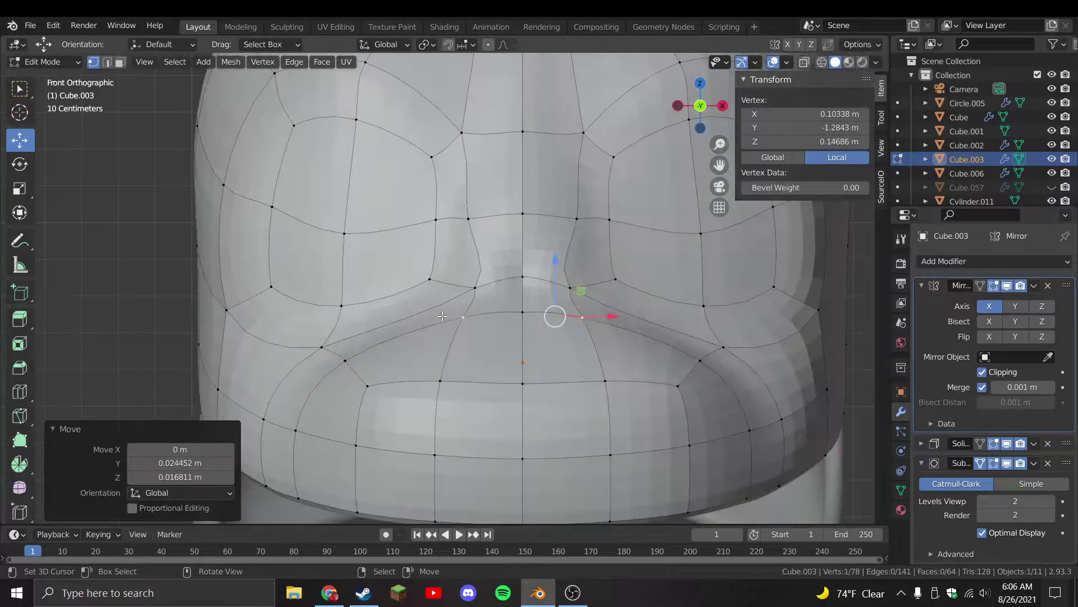
{"action": "left_click", "coordinate": [566, 283], "text": "alt"}
{"action": "key", "text": "g"}
{"action": "left_click", "coordinate": [566, 318]}
{"action": "key", "text": "g"}
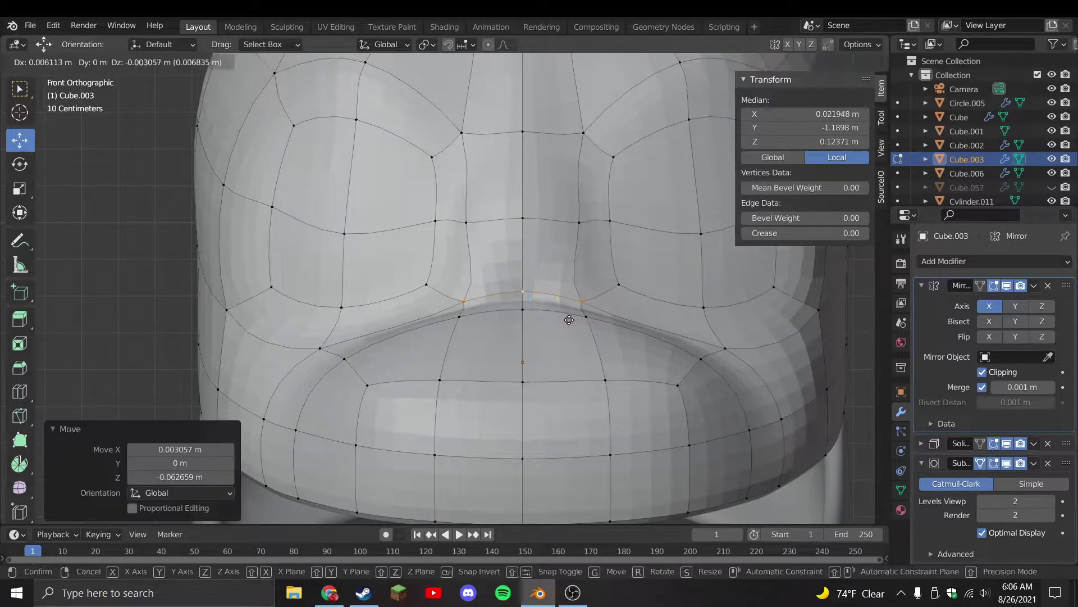
{"action": "left_click_drag", "start_coordinate": [554, 326], "coordinate": [522, 313]}
{"action": "key", "text": "g"}
{"action": "left_click", "coordinate": [538, 257]}
{"action": "key", "text": "g"}
{"action": "left_click", "coordinate": [538, 297]}
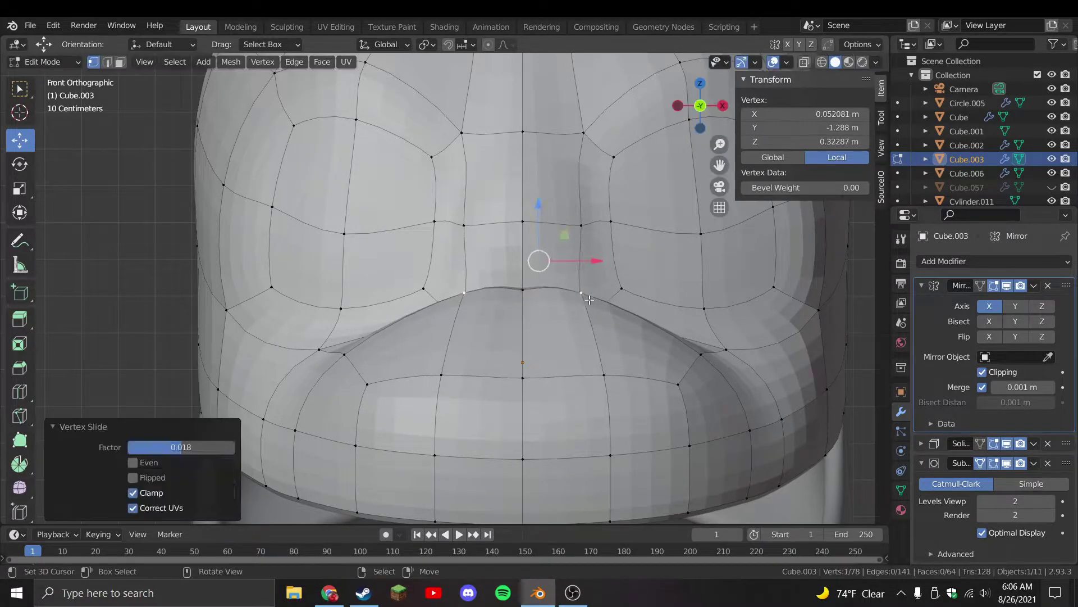
Move the muzzle vertex beside the nose bridge outward in front view and save the file
{"action": "key", "text": "Tab"}
{"action": "scroll", "coordinate": [598, 318], "scroll_direction": "down", "scroll_amount": 4}
{"action": "key", "text": "Tab"}
{"action": "key", "text": "g"}
{"action": "left_click", "coordinate": [546, 340]}
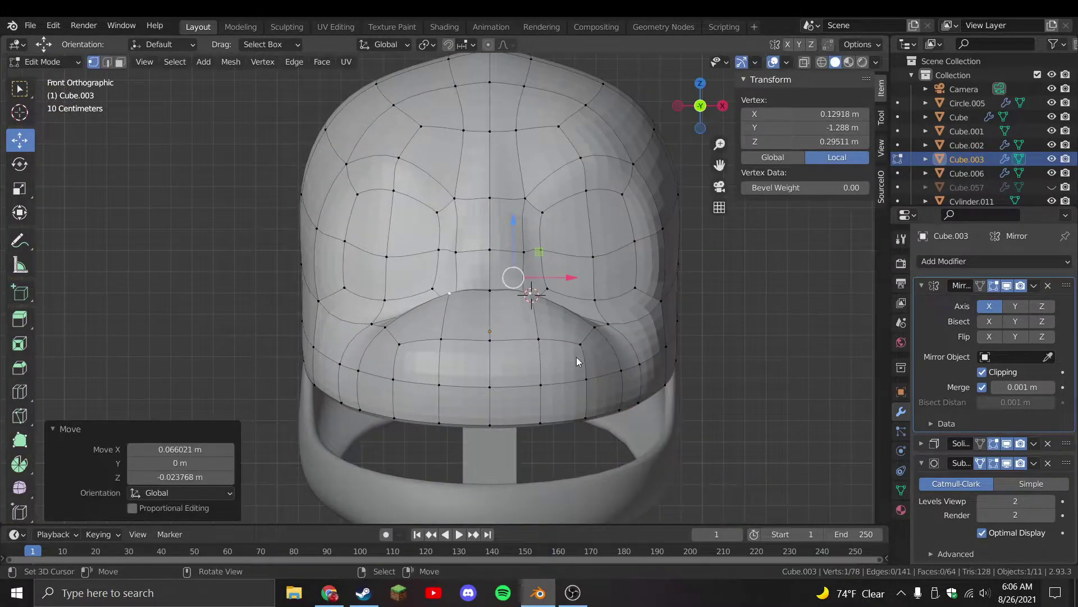
{"action": "key", "text": "Tab"}
{"action": "scroll", "coordinate": [572, 349], "scroll_direction": "down", "scroll_amount": 3}
{"action": "key", "text": "ctrl+s"}
Move the lower cheek edge behind the muzzle outward and slightly up to fill out the cheek
{"action": "middle_click_drag", "start_coordinate": [571, 348], "coordinate": [477, 373]}
{"action": "key", "text": "Tab"}
{"action": "scroll", "coordinate": [477, 373], "scroll_direction": "up", "scroll_amount": 3}
{"action": "middle_click_drag", "start_coordinate": [470, 277], "coordinate": [474, 270]}
{"action": "left_click", "coordinate": [586, 372], "text": "alt"}
{"action": "key", "text": "g"}
{"action": "left_click", "coordinate": [602, 353]}
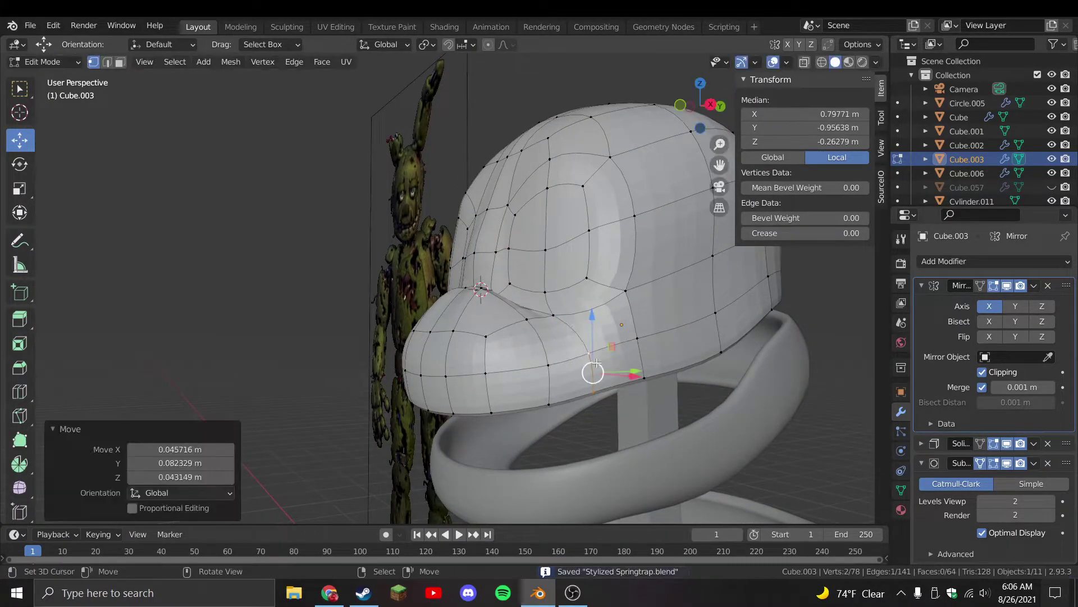
Pull the cheek geometry outward in front view to widen the cheeks and save the file
{"action": "key", "text": "KP_1"}
{"action": "left_click", "coordinate": [622, 321]}
{"action": "key", "text": "g"}
{"action": "left_click", "coordinate": [681, 312]}
{"action": "key", "text": "Tab"}
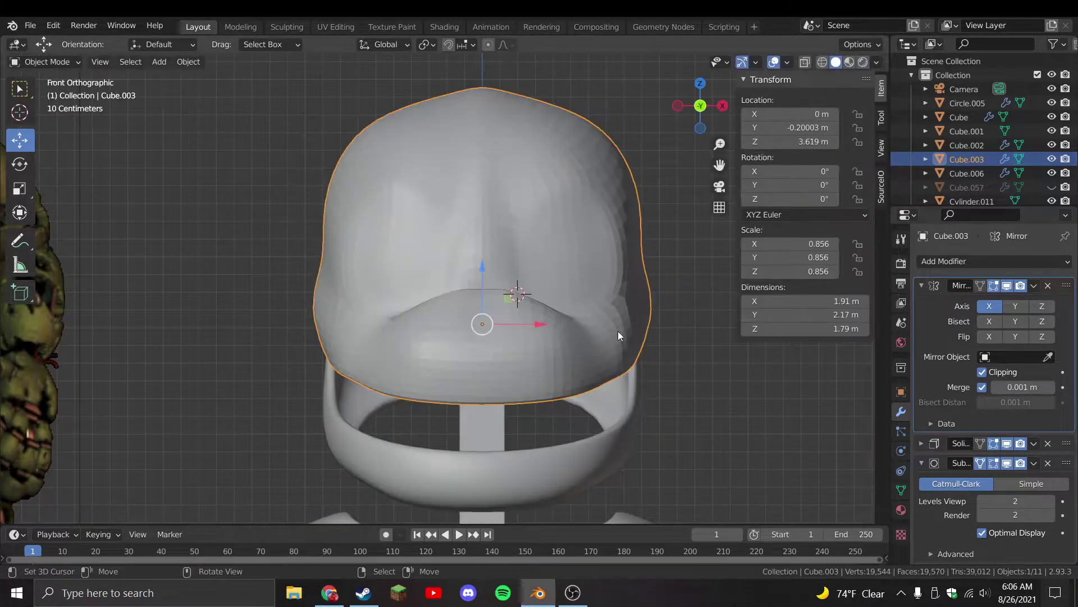
{"action": "scroll", "coordinate": [570, 349], "scroll_direction": "down", "scroll_amount": 3}
{"action": "key", "text": "ctrl+s"}
Delete the faces inside the eye outlines to open the mirrored eye holes in the head shell
{"action": "key", "text": "Tab"}
{"action": "scroll", "coordinate": [499, 236], "scroll_direction": "up", "scroll_amount": 4}
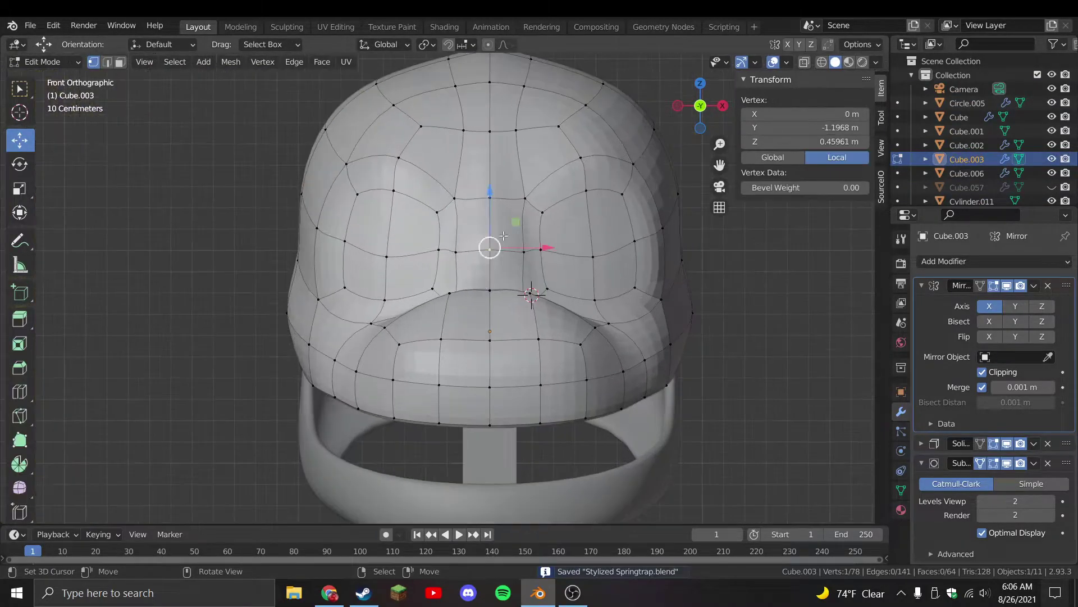
{"action": "left_click", "coordinate": [529, 255]}
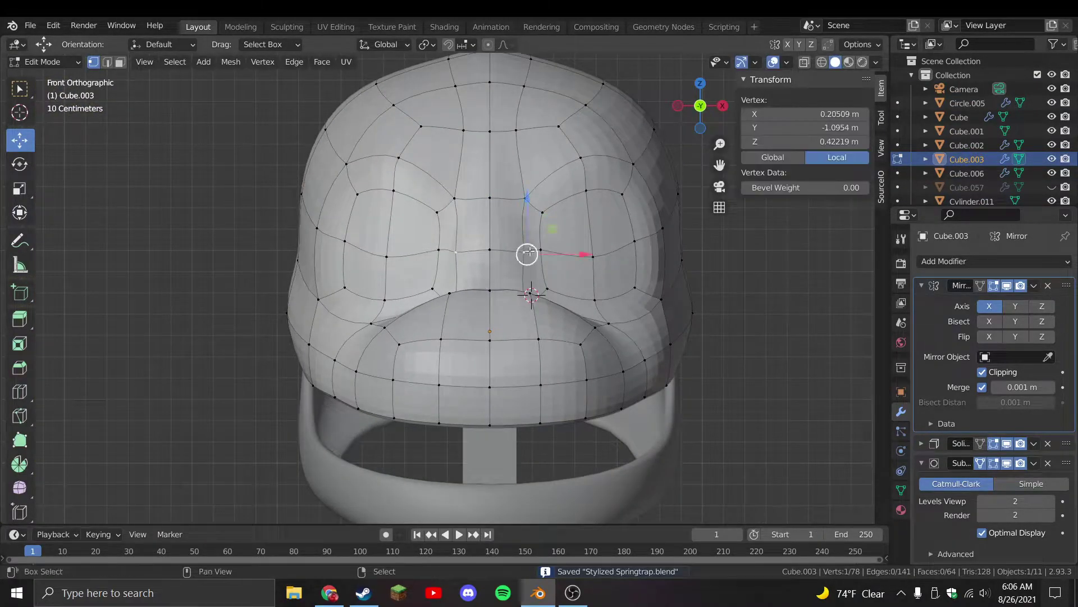
{"action": "left_click", "coordinate": [459, 252], "text": "shift"}
{"action": "mouse_move", "coordinate": [582, 252]}
{"action": "left_mouse_down"}
{"action": "mouse_move", "coordinate": [571, 251]}
{"action": "mouse_move", "coordinate": [578, 221]}
{"action": "left_mouse_up"}
{"action": "left_click", "coordinate": [120, 62]}
{"action": "key", "text": "c"}
{"action": "key", "text": "Escape"}
{"action": "key", "text": "x"}
{"action": "left_click", "coordinate": [564, 251]}
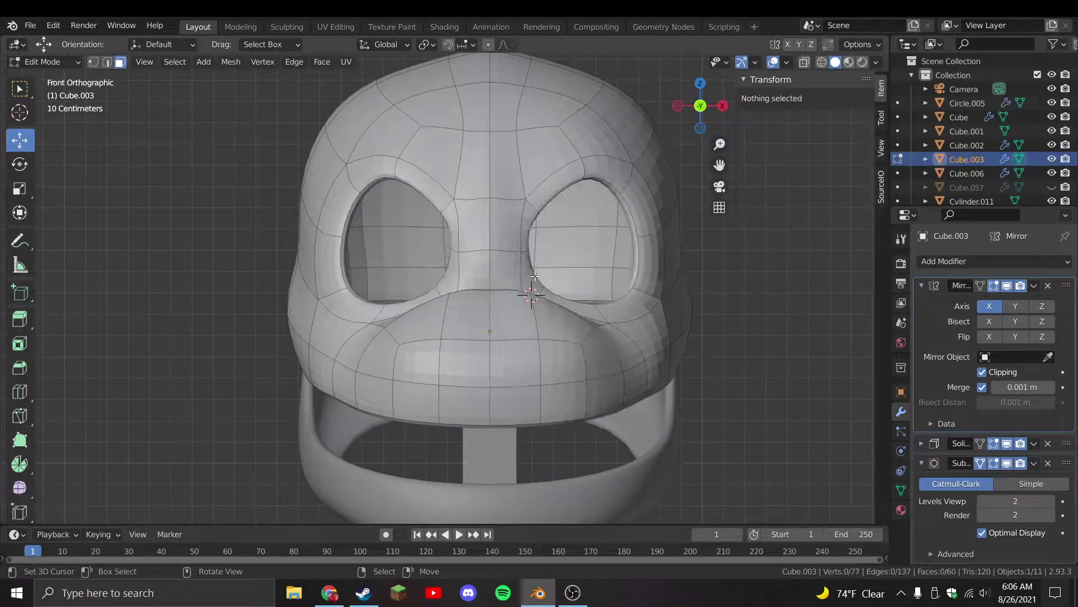
Add a centred loop cut around the rim of the eye opening to define its border
{"action": "left_click", "coordinate": [536, 204]}
{"action": "right_click", "coordinate": [534, 212]}
{"action": "key", "text": "Tab"}
{"action": "scroll", "coordinate": [554, 274], "scroll_direction": "down", "scroll_amount": 3}
{"action": "scroll", "coordinate": [550, 276], "scroll_direction": "up", "scroll_amount": 3}
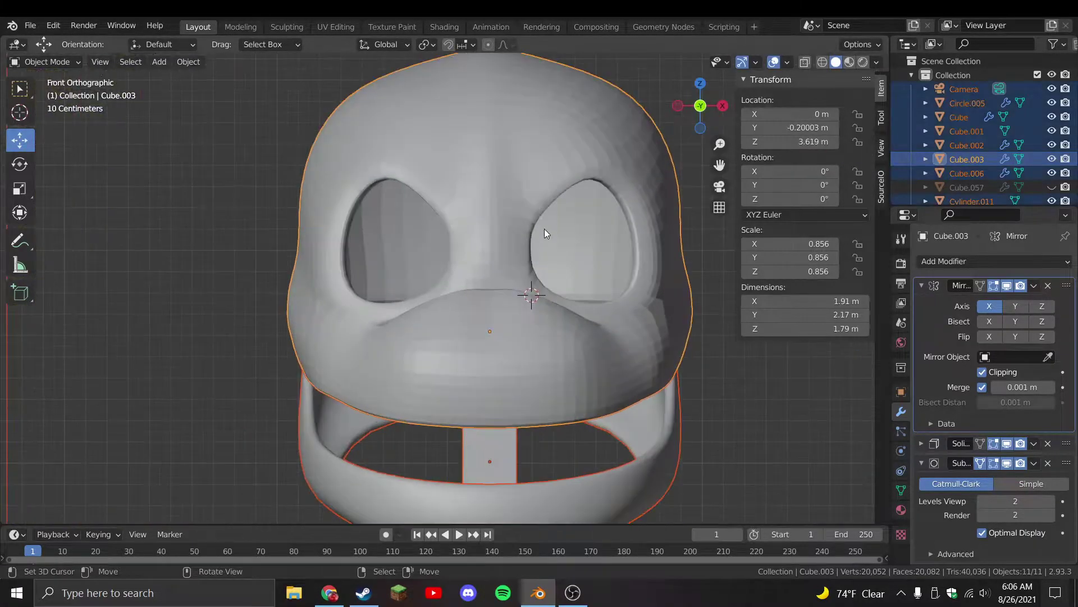
Move the inner eye rim edges towards the nose bridge in front view to round the eye openings
{"action": "key", "text": "Tab"}
{"action": "left_click_drag", "start_coordinate": [529, 204], "coordinate": [530, 169]}
{"action": "key", "text": "Tab"}
{"action": "scroll", "coordinate": [514, 258], "scroll_direction": "down", "scroll_amount": 3}
{"action": "key", "text": "Tab"}
{"action": "scroll", "coordinate": [504, 272], "scroll_direction": "up", "scroll_amount": 2}
{"action": "key", "text": "g"}
{"action": "left_click", "coordinate": [513, 264]}
{"action": "left_click", "coordinate": [508, 258]}
{"action": "key", "text": "g"}
{"action": "left_click", "coordinate": [489, 254]}
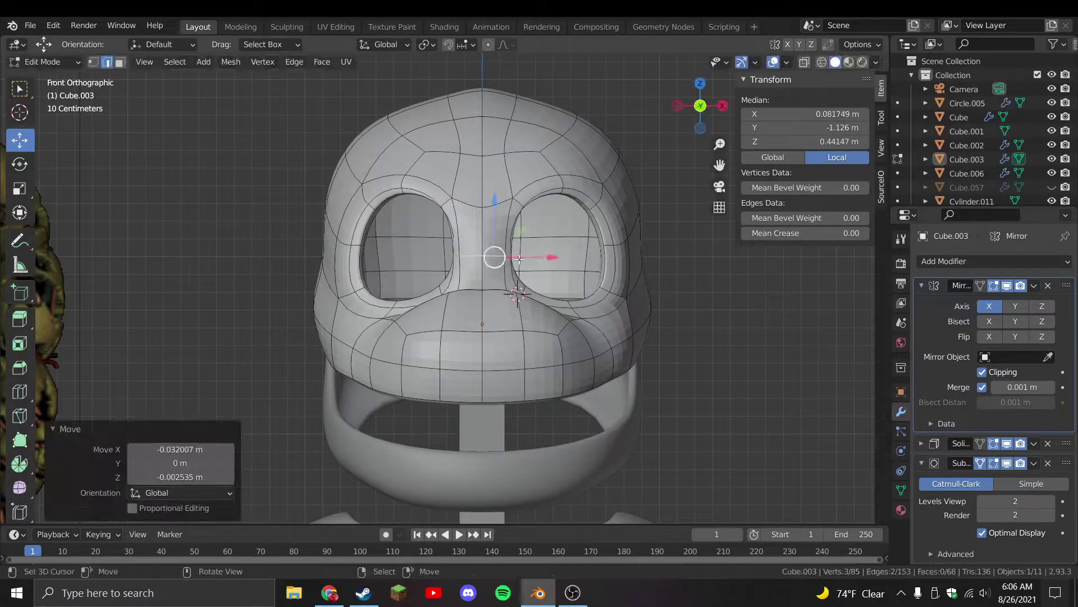
Reposition the eye rim's lower inner edge above the muzzle and rotate it in front view
{"action": "middle_click_drag", "start_coordinate": [494, 252], "coordinate": [490, 279]}
{"action": "left_click", "coordinate": [534, 286]}
{"action": "key", "text": "g"}
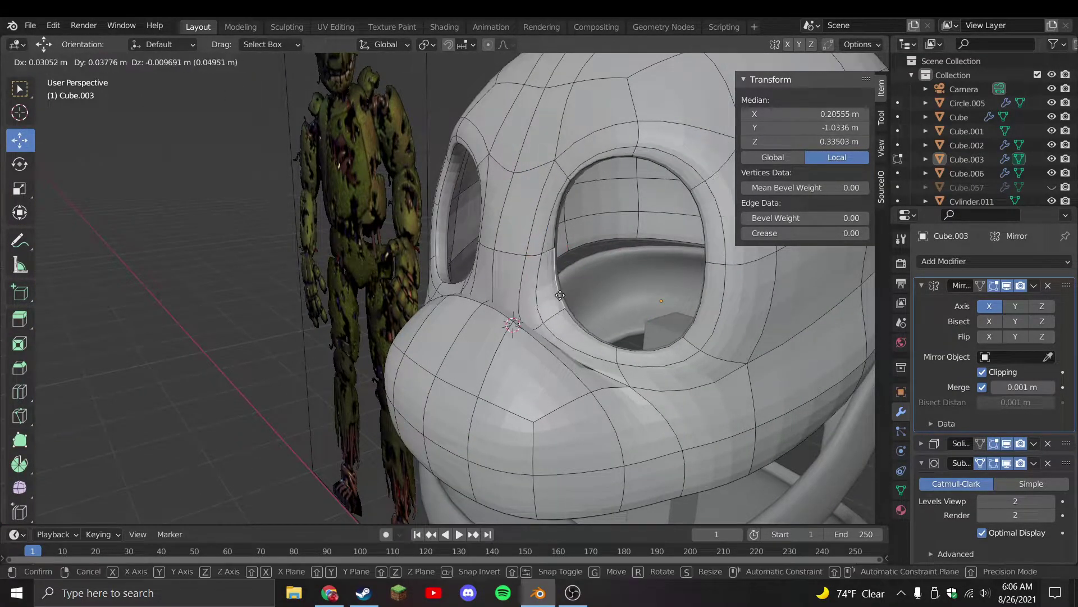
{"action": "left_click", "coordinate": [548, 285]}
{"action": "key", "text": "KP_1"}
{"action": "key", "text": "r"}
{"action": "left_click", "coordinate": [562, 211]}
Rotate and move the eye rim's upper inner edge in front view to smooth the opening, and save the file
{"action": "left_click", "coordinate": [549, 203]}
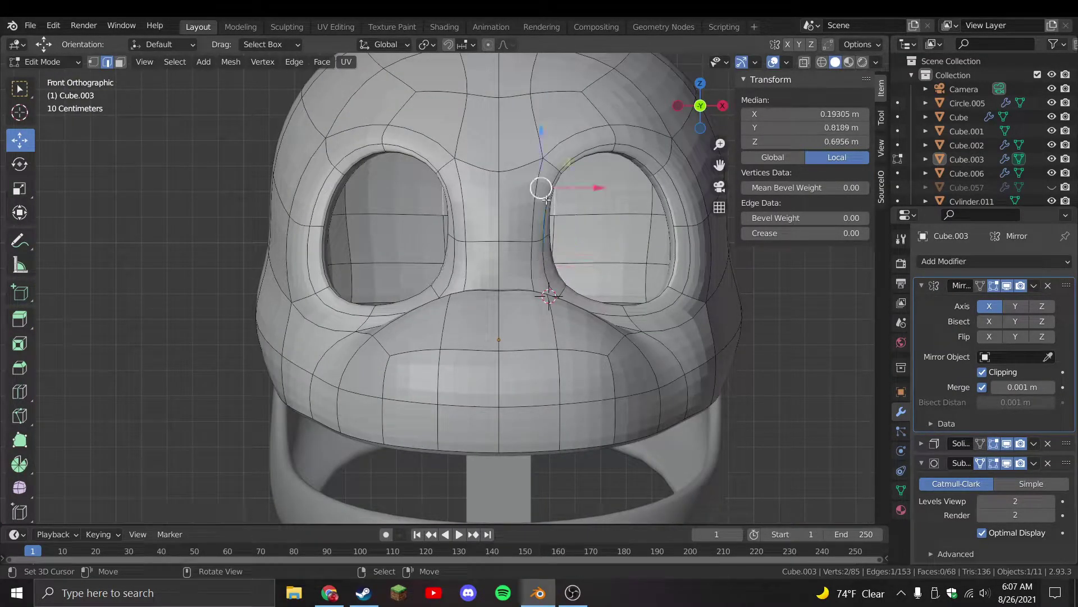
{"action": "key", "text": "r"}
{"action": "key", "text": "Return"}
{"action": "key", "text": "g"}
{"action": "key", "text": "Return"}
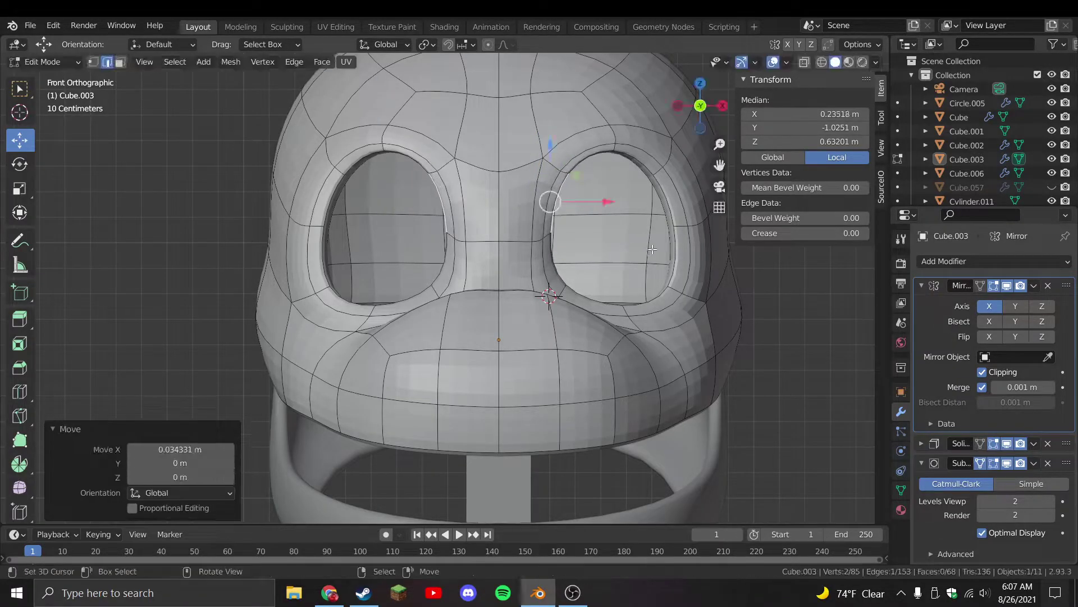
{"action": "key", "text": "Tab"}
{"action": "scroll", "coordinate": [624, 258], "scroll_direction": "down", "scroll_amount": 3}
{"action": "key", "text": "ctrl+s"}
Rotate the centre edge of the nose bridge by -9.5° in side view and save the file
{"action": "key", "text": "Tab"}
{"action": "scroll", "coordinate": [508, 316], "scroll_direction": "up", "scroll_amount": 3}
{"action": "middle_click_drag", "start_coordinate": [599, 285], "coordinate": [644, 295]}
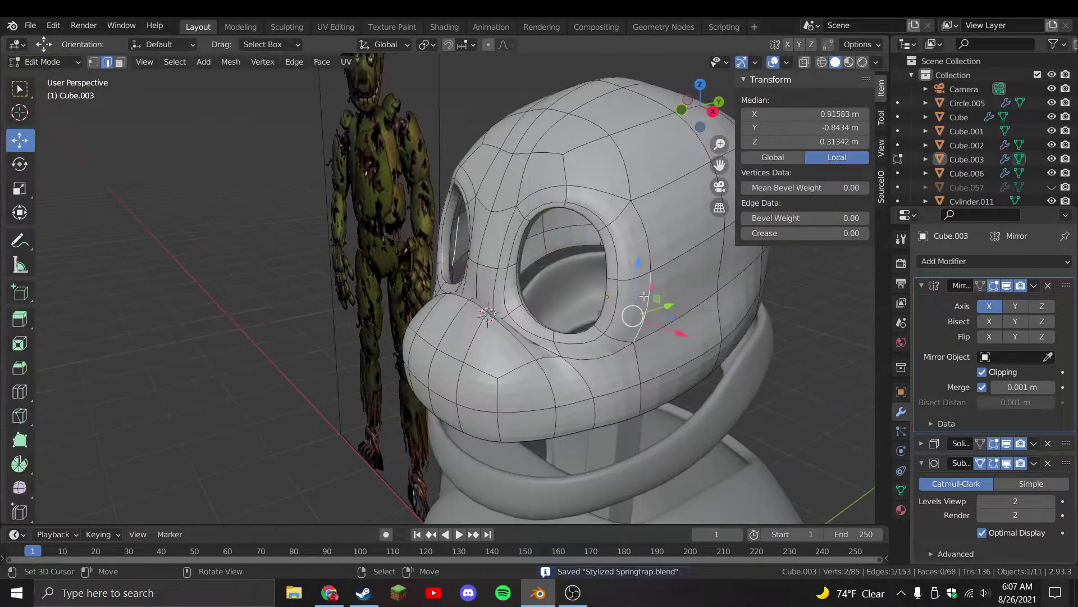
{"action": "key", "text": "KP_3"}
{"action": "scroll", "coordinate": [479, 239], "scroll_direction": "up", "scroll_amount": 3}
{"action": "left_click", "coordinate": [466, 243], "text": "alt"}
{"action": "key", "text": "r"}
{"action": "key", "text": "Return"}
{"action": "key", "text": "g"}
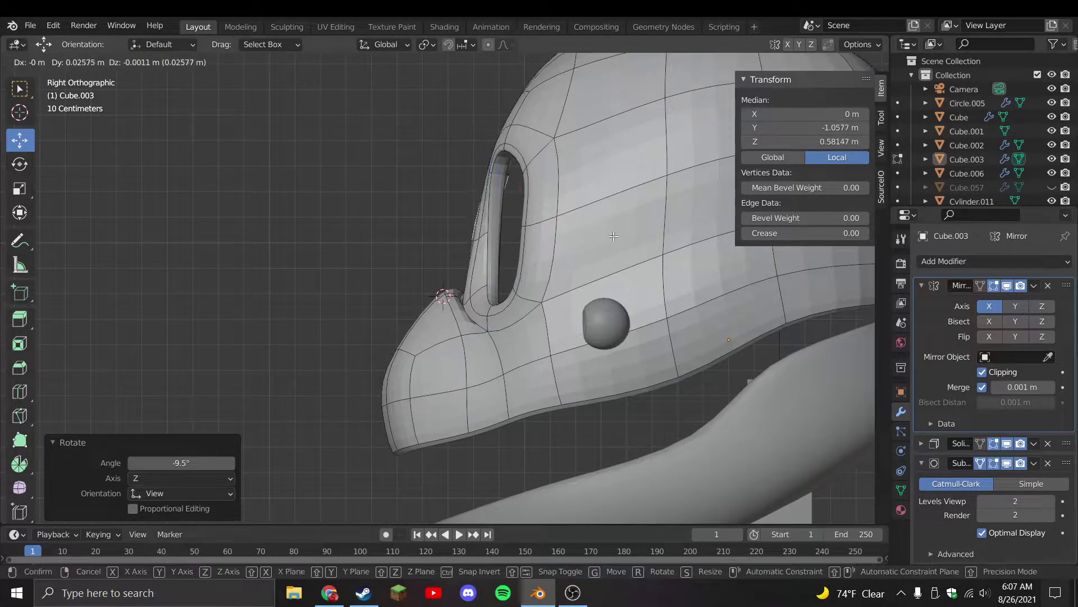
{"action": "key", "text": "Escape"}
{"action": "key", "text": "Tab"}
{"action": "scroll", "coordinate": [470, 335], "scroll_direction": "down", "scroll_amount": 4}
{"action": "key", "text": "ctrl+s"}
Reveal all hidden objects in the scene and select the head shell
{"action": "middle_click_drag", "start_coordinate": [470, 335], "coordinate": [660, 300]}
{"action": "key", "text": "KP_1"}
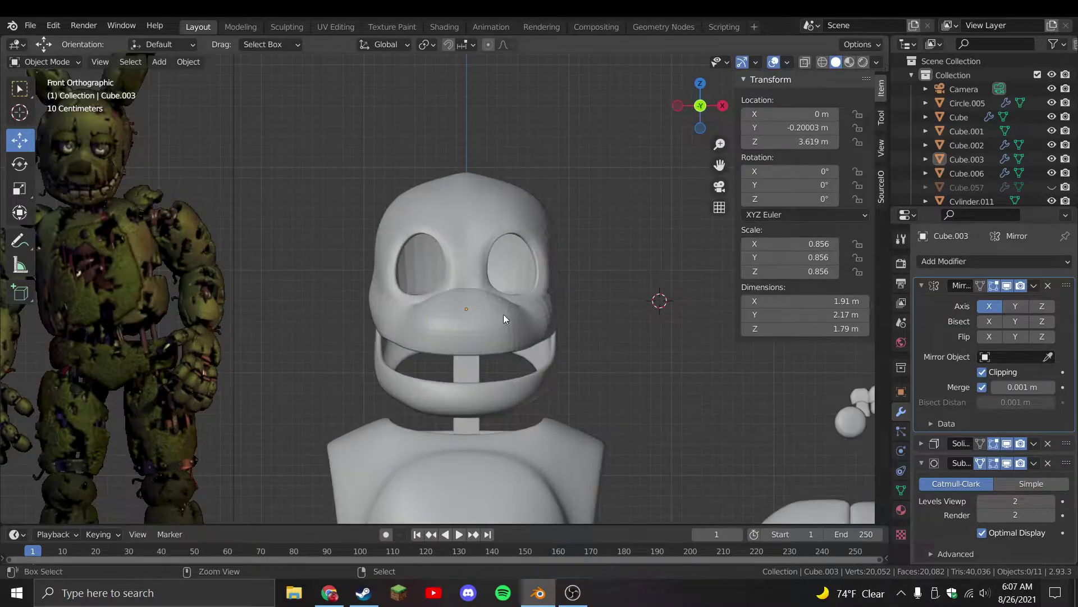
{"action": "scroll", "coordinate": [499, 326], "scroll_direction": "down", "scroll_amount": 4}
{"action": "middle_click", "coordinate": [494, 323], "text": "alt"}
{"action": "key", "text": "alt+h"}
{"action": "key", "text": "a"}
{"action": "key", "text": "alt+a"}
{"action": "scroll", "coordinate": [455, 300], "scroll_direction": "up", "scroll_amount": 1}
{"action": "left_click", "coordinate": [393, 294]}
{"action": "left_click", "coordinate": [412, 274]}
Duplicate the muzzle's faces in place and separate the copy into its own object as the base for the upper teeth
{"action": "key", "text": "Tab"}
{"action": "key", "text": "KP_Decimal"}
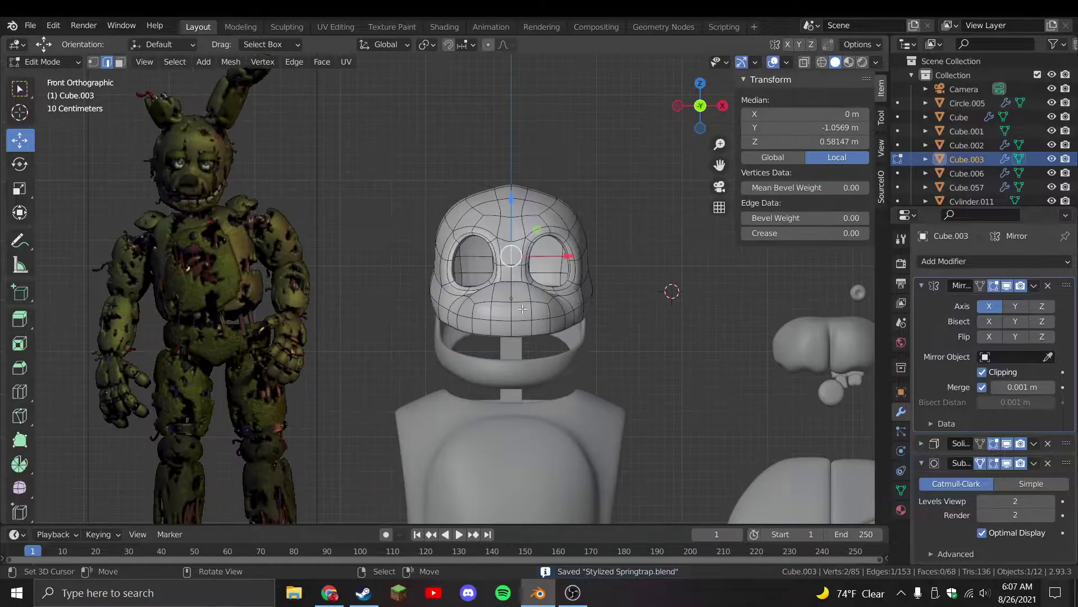
{"action": "key", "text": "alt+a"}
{"action": "mouse_move", "coordinate": [412, 292]}
{"action": "middle_mouse_down"}
{"action": "mouse_move", "coordinate": [384, 321]}
{"action": "mouse_move", "coordinate": [426, 303]}
{"action": "middle_mouse_up"}
{"action": "key", "text": "c"}
{"action": "left_click_drag", "start_coordinate": [426, 304], "coordinate": [485, 283]}
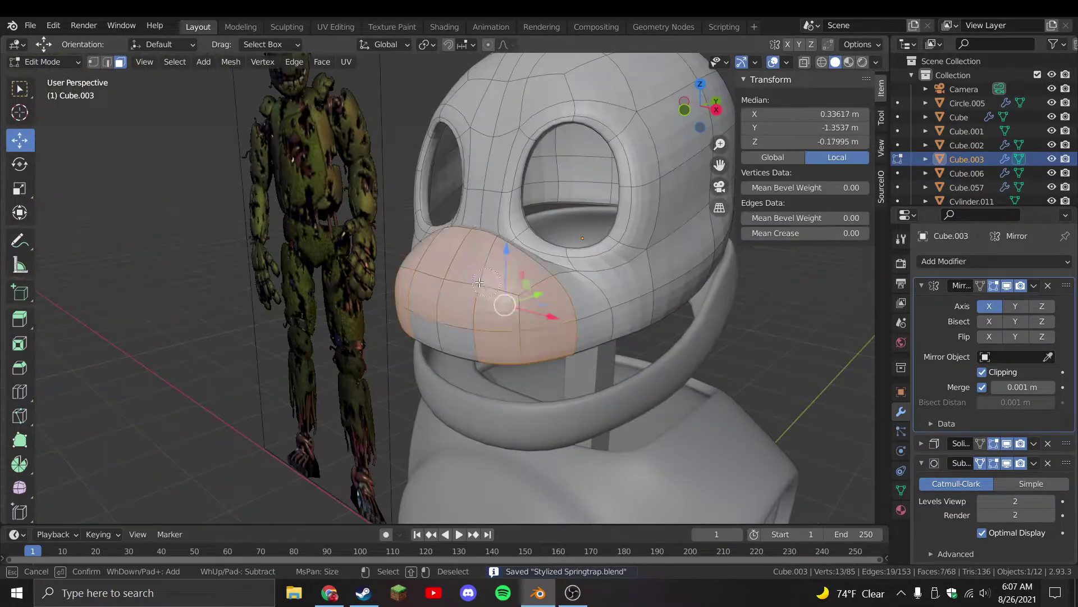
{"action": "middle_click_drag", "start_coordinate": [479, 325], "coordinate": [528, 264]}
{"action": "key", "text": "shift+d"}
{"action": "key", "text": "Escape"}
{"action": "key", "text": "p"}
{"action": "left_click", "coordinate": [549, 298]}
{"action": "key", "text": "Tab"}
{"action": "left_click", "coordinate": [546, 310]}
Scale down the whole muzzle copy and move it down along Z so its lower band sticks out below the muzzle
{"action": "key", "text": "Tab"}
{"action": "key", "text": "a"}
{"action": "key", "text": "s"}
{"action": "left_click", "coordinate": [505, 218]}
{"action": "left_click", "coordinate": [529, 228]}
{"action": "key", "text": "g"}
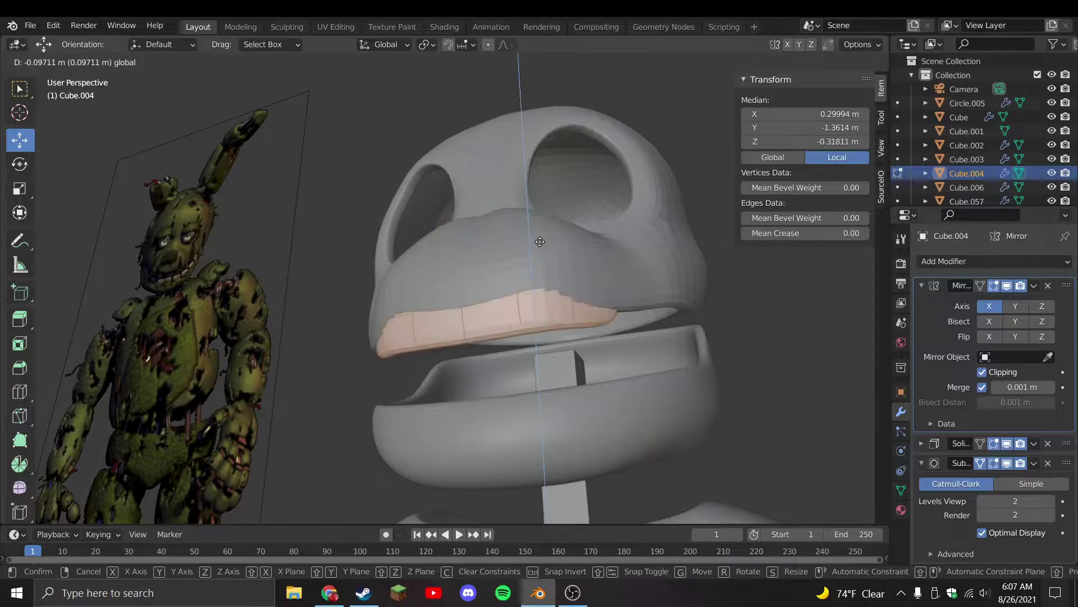
{"action": "left_click", "coordinate": [553, 266]}
Hide the revealed object that gets in the way around the teeth piece in side view
{"action": "key", "text": "KP_3"}
{"action": "key", "text": "Tab"}
{"action": "left_click", "coordinate": [423, 352]}
{"action": "key", "text": "h"}
Isolate the teeth piece, extrude its rear edge loop backward in side view and leave the isolated view
{"action": "key", "text": "Tab"}
{"action": "left_click", "coordinate": [467, 357], "text": "alt"}
{"action": "key", "text": "KP_Divide"}
{"action": "key", "text": "e"}
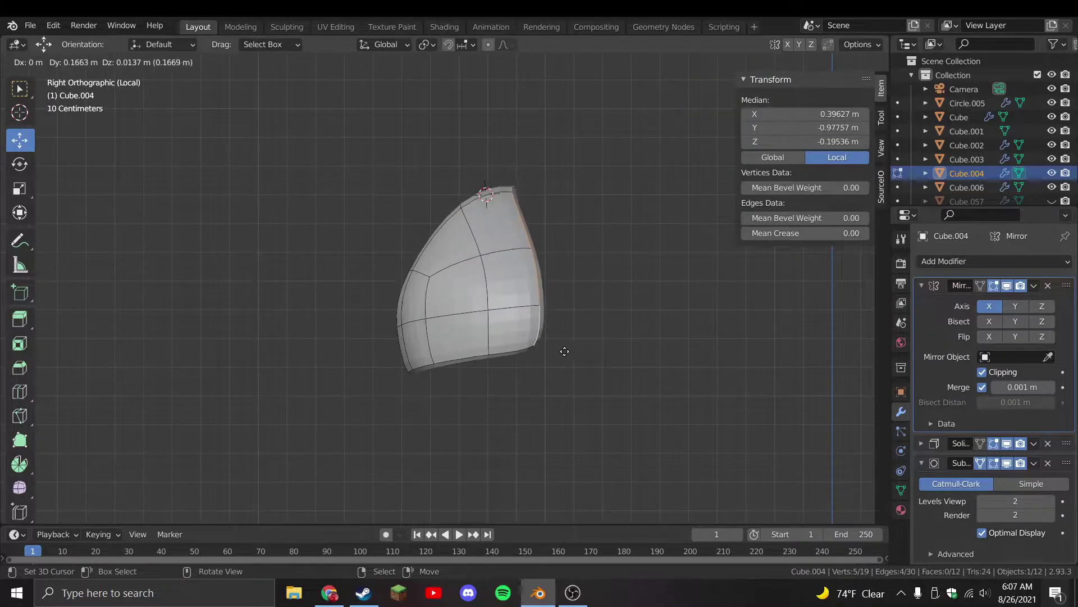
{"action": "left_click", "coordinate": [543, 387]}
{"action": "key", "text": "KP_Divide"}
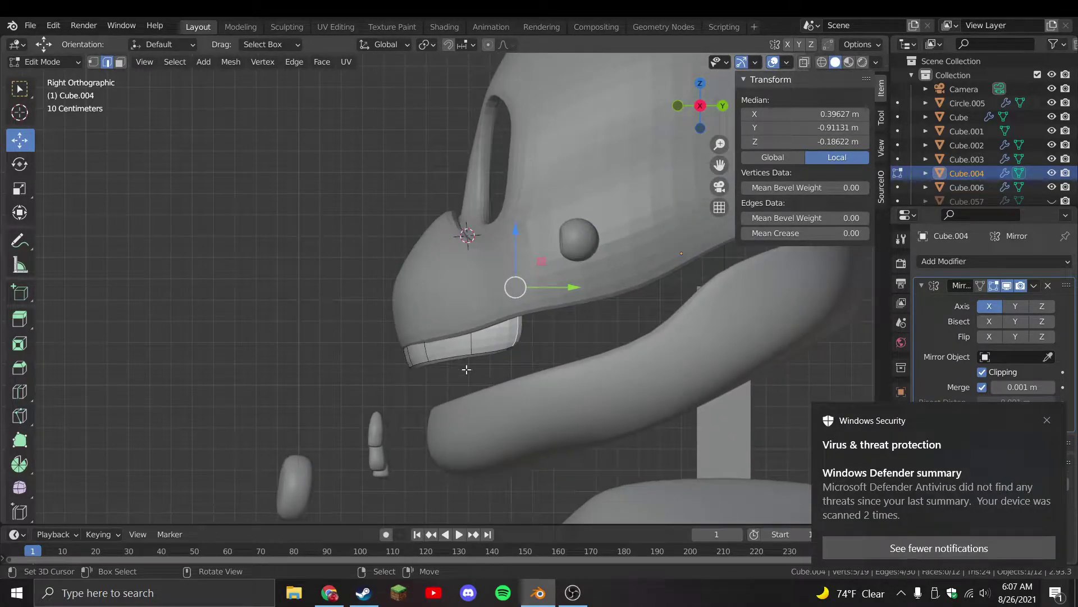
Extrude the teeth piece's rear side edge to the centre line, loop cut the new wall and close the underside
{"action": "middle_click_drag", "start_coordinate": [464, 374], "coordinate": [594, 321]}
{"action": "left_click", "coordinate": [639, 344]}
{"action": "middle_click_drag", "start_coordinate": [646, 350], "coordinate": [656, 303]}
{"action": "left_click", "coordinate": [488, 329]}
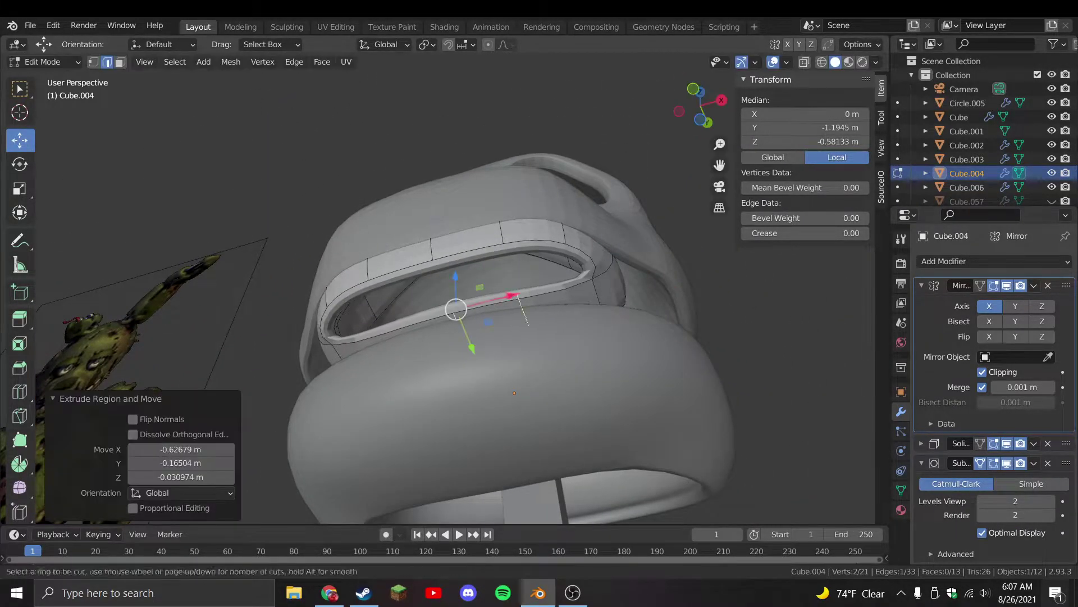
{"action": "key", "text": "ctrl+r"}
{"action": "left_click", "coordinate": [506, 306]}
Select the whole teeth piece and rotate it by 0.93° in side view to follow the muzzle's lower rim
{"action": "key", "text": "a"}
{"action": "middle_click_drag", "start_coordinate": [542, 298], "coordinate": [498, 375]}
{"action": "key", "text": "KP_3"}
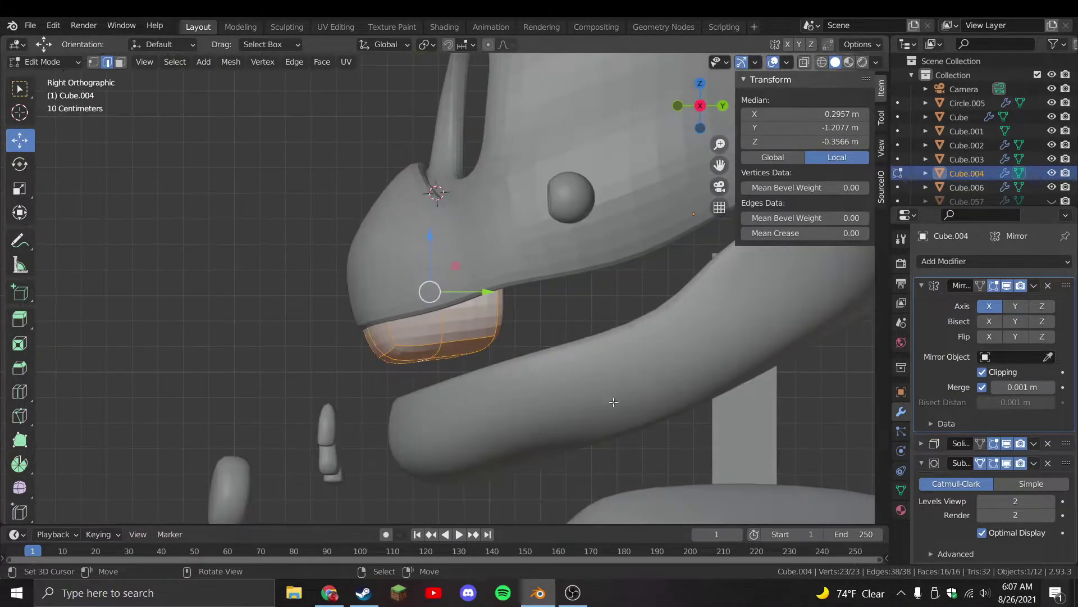
{"action": "key", "text": "r"}
{"action": "left_click", "coordinate": [595, 306]}
{"action": "key", "text": "g"}
{"action": "left_click", "coordinate": [599, 337]}
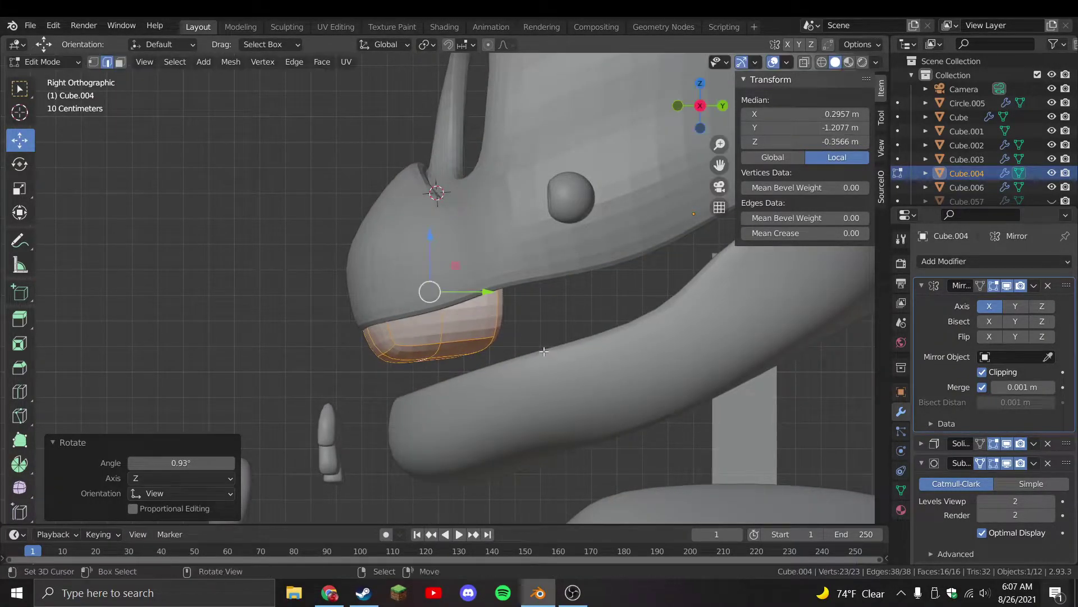
Raise the whole teeth piece by about 0.03 m in front view to tuck it under the muzzle
{"action": "key", "text": "Tab"}
{"action": "key", "text": "KP_1"}
{"action": "key", "text": "Tab"}
{"action": "key", "text": "g"}
{"action": "left_click", "coordinate": [552, 340]}
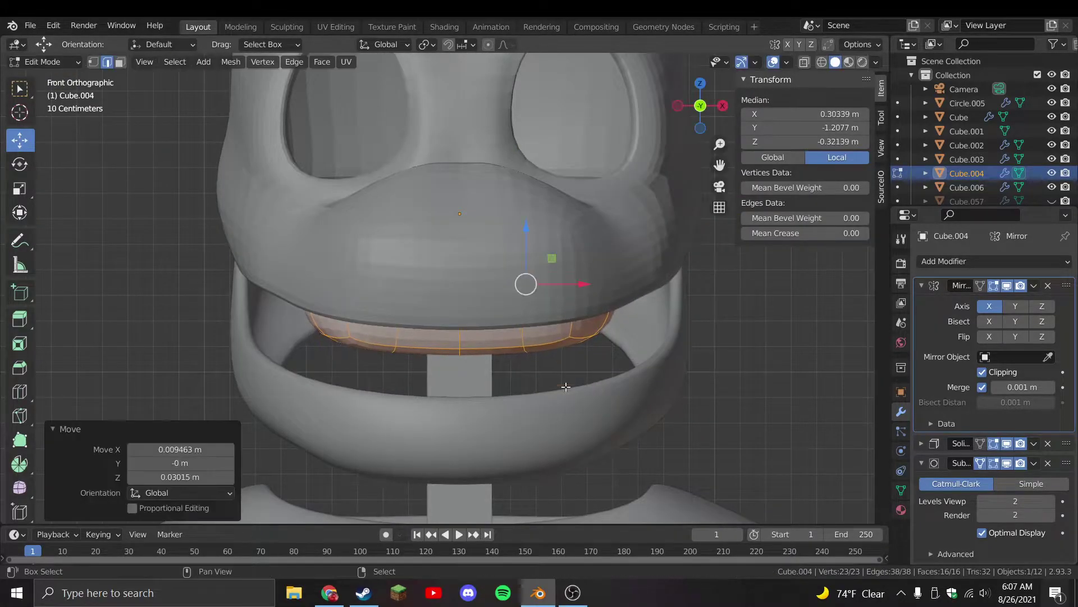
{"action": "key", "text": "Tab"}
Duplicate the lower jaw in place and scale the copy to 0.97
{"action": "left_click", "coordinate": [571, 407]}
{"action": "scroll", "coordinate": [570, 408], "scroll_direction": "down", "scroll_amount": 4}
{"action": "left_click", "coordinate": [448, 44]}
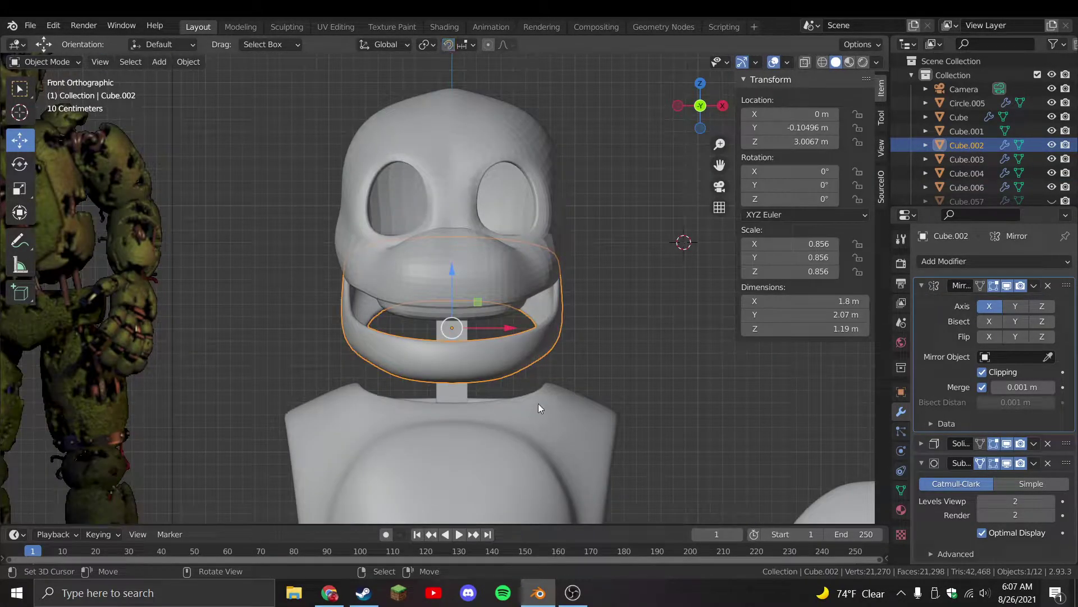
{"action": "key", "text": "shift+d"}
{"action": "right_click", "coordinate": [556, 383]}
{"action": "scroll", "coordinate": [562, 393], "scroll_direction": "up", "scroll_amount": 3}
{"action": "key", "text": "s"}
{"action": "left_click", "coordinate": [601, 422]}
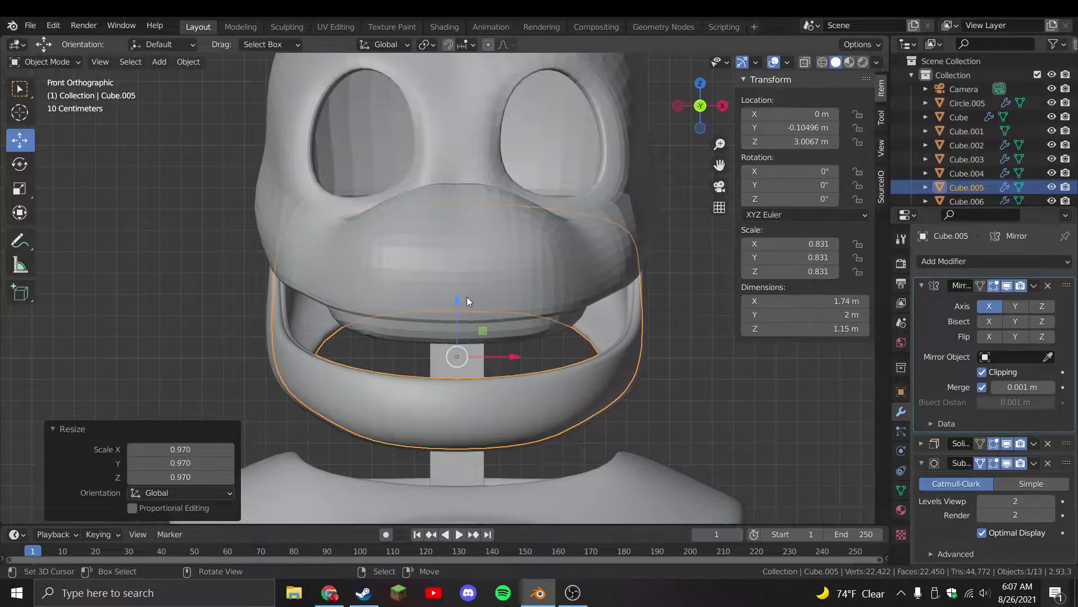
Raise the inner copy of the lower jaw by about 0.07 m and adjust its Solidify thickness
{"action": "left_click_drag", "start_coordinate": [470, 295], "coordinate": [458, 259]}
{"action": "left_click_drag", "start_coordinate": [480, 176], "coordinate": [478, 145]}
{"action": "left_click", "coordinate": [688, 395]}
{"action": "key", "text": "ctrl+z"}
{"action": "left_click", "coordinate": [921, 444]}
{"action": "left_click_drag", "start_coordinate": [1014, 481], "coordinate": [1034, 482]}
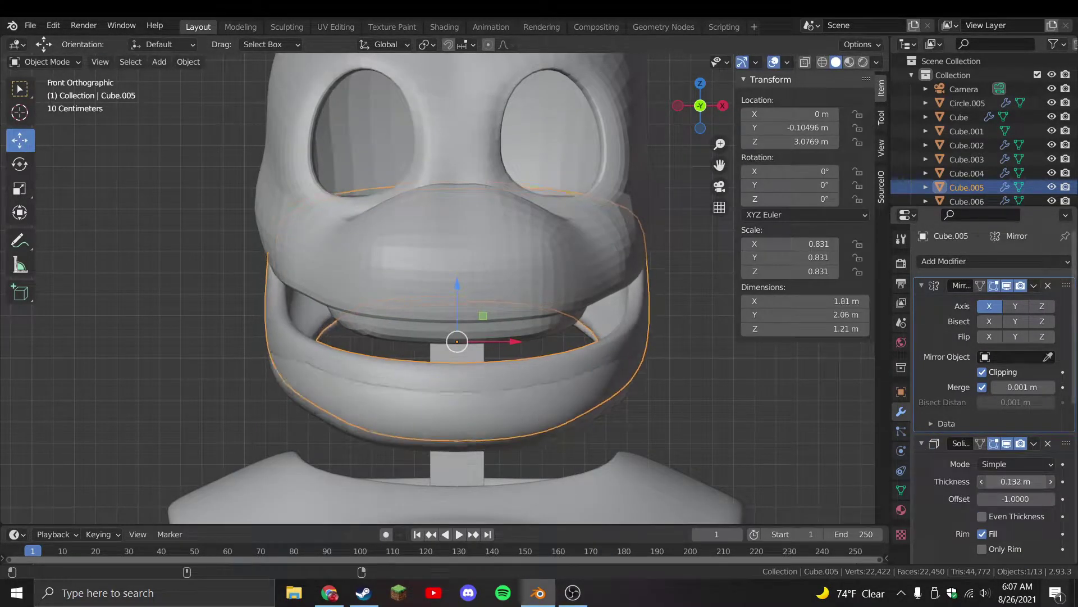
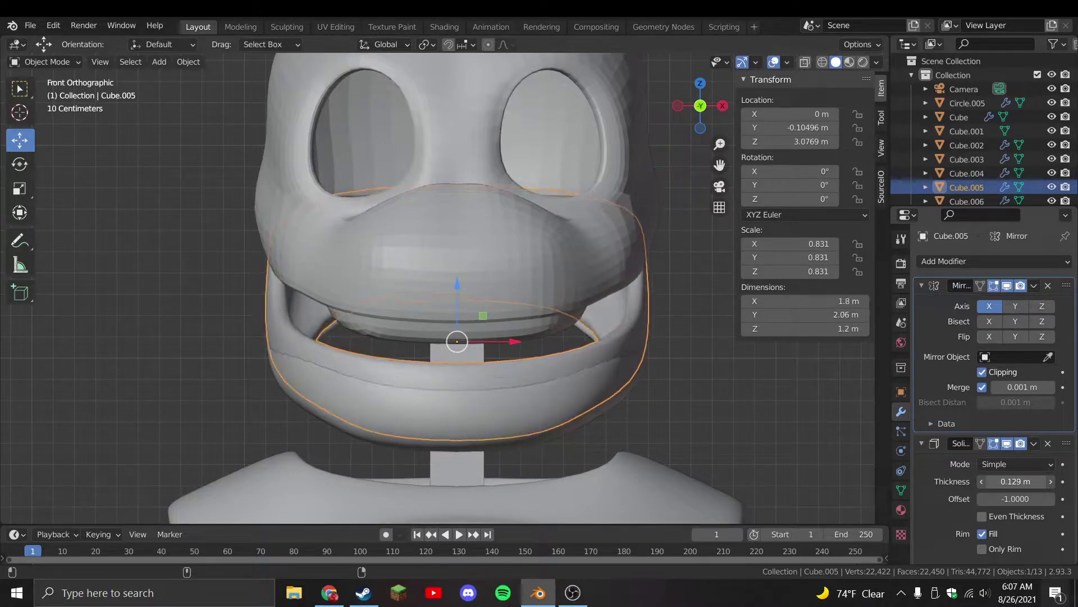
Set the outer lower jaw's Solidify thickness to -0.12 m and scale its whole mesh up to restore its size
{"action": "left_click", "coordinate": [581, 395]}
{"action": "left_click", "coordinate": [924, 444]}
{"action": "left_click_drag", "start_coordinate": [1014, 482], "coordinate": [977, 481]}
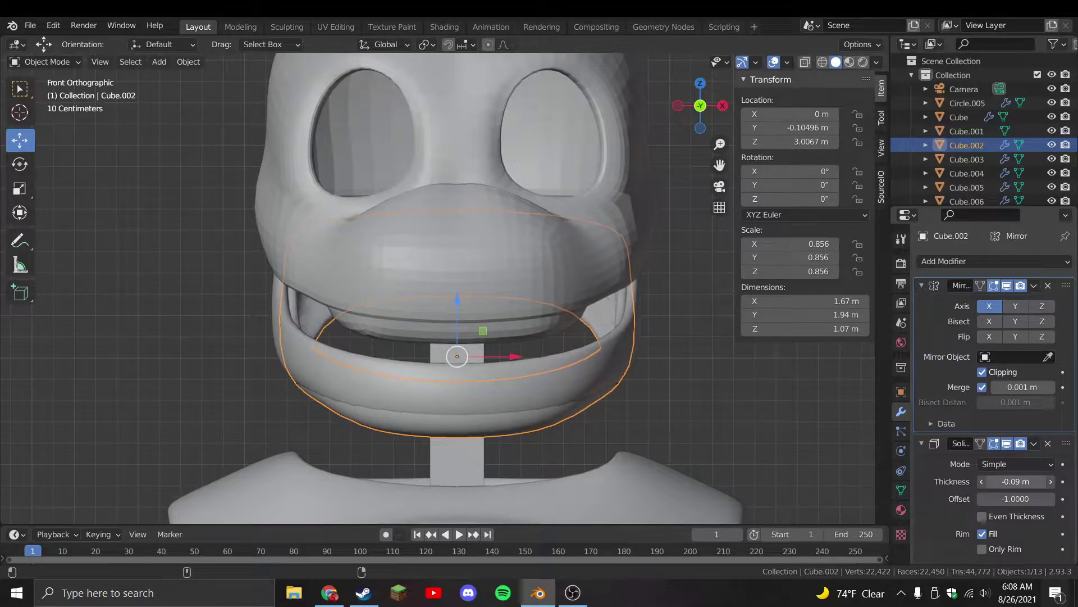
{"action": "key", "text": "Tab"}
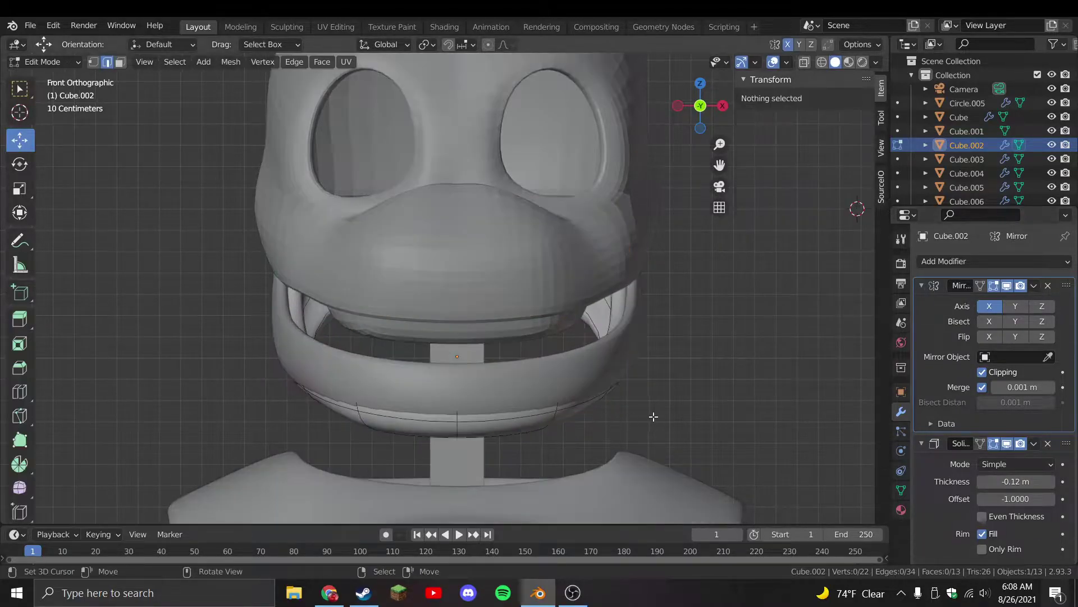
{"action": "key", "text": "a"}
{"action": "key", "text": "s"}
{"action": "left_click", "coordinate": [658, 421]}
Set the inner jaw copy's Solidify thickness to -0.11 m and scale the copy up to fit the outer jaw
{"action": "key", "text": "ctrl+z"}
{"action": "key", "text": "ctrl+z"}
{"action": "key", "text": "ctrl+z"}
{"action": "key", "text": "ctrl+z"}
{"action": "key", "text": "ctrl+z"}
{"action": "key", "text": "ctrl+z"}
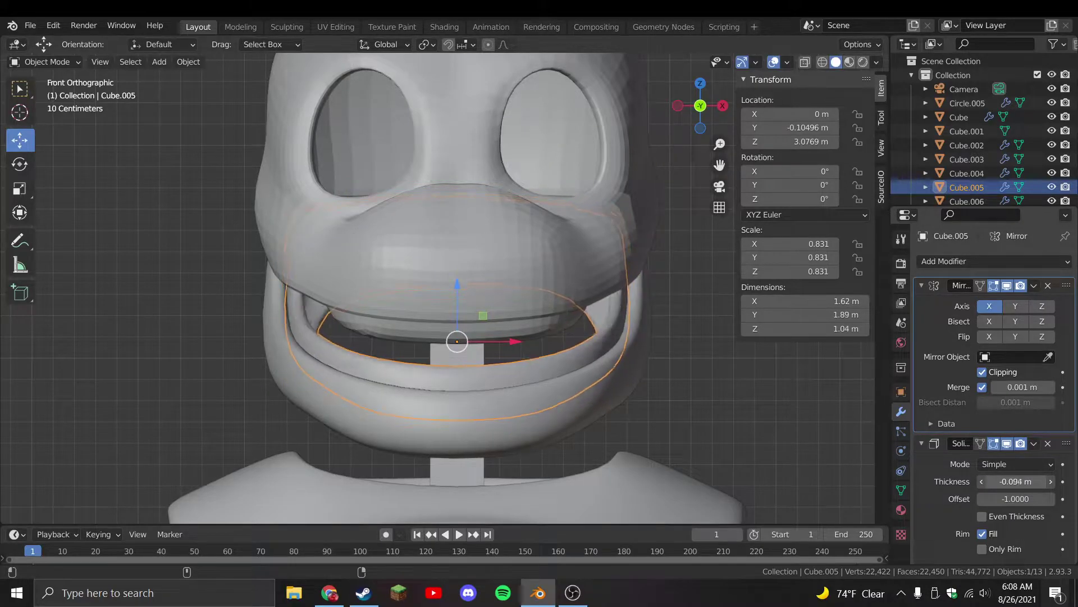
{"action": "key", "text": "s"}
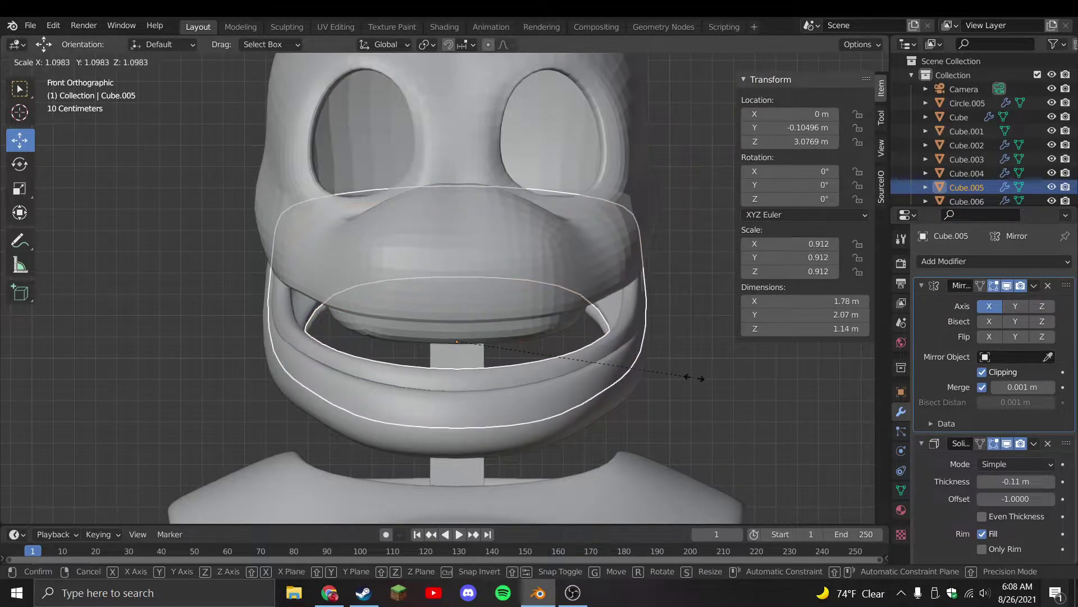
{"action": "left_click", "coordinate": [666, 383]}
Apply the scale of the inner jaw copy and of the outer lower jaw
{"action": "key", "text": "ctrl+a"}
{"action": "left_click", "coordinate": [597, 392]}
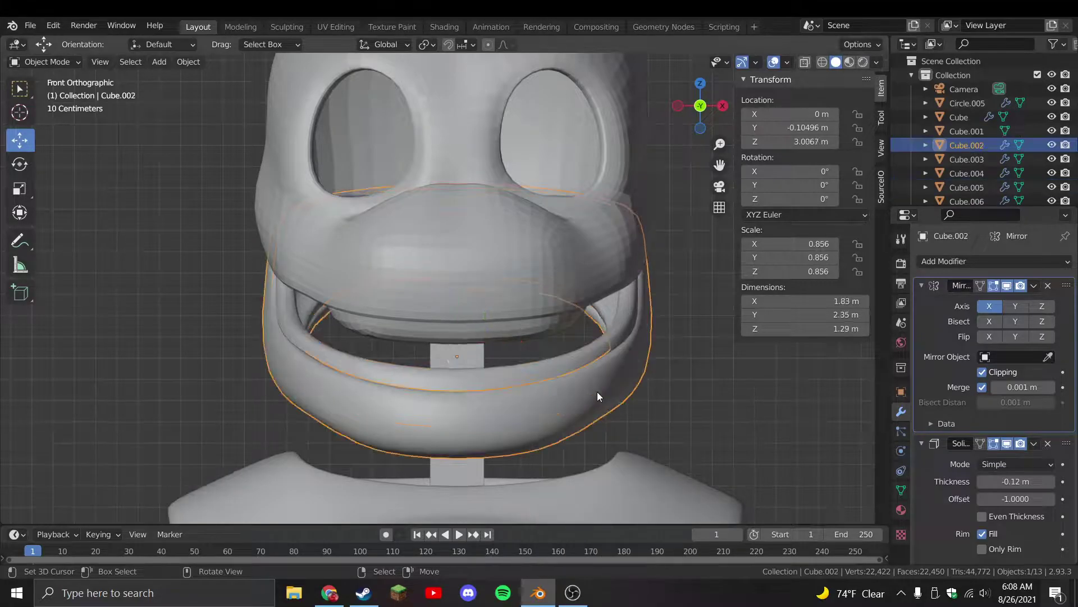
{"action": "key", "text": "ctrl+a"}
{"action": "left_click", "coordinate": [574, 346]}
Set the head's Solidify thickness to -0.136 m, scale its whole mesh by 1.1 and reposition it around the muzzle
{"action": "left_click", "coordinate": [558, 279]}
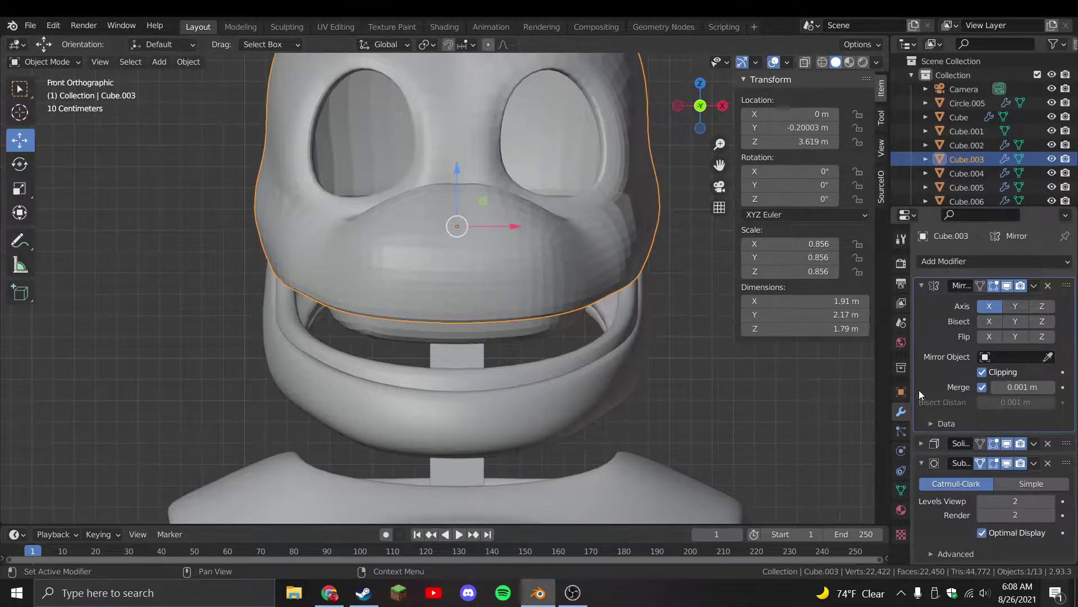
{"action": "left_click_drag", "start_coordinate": [1017, 481], "coordinate": [994, 481]}
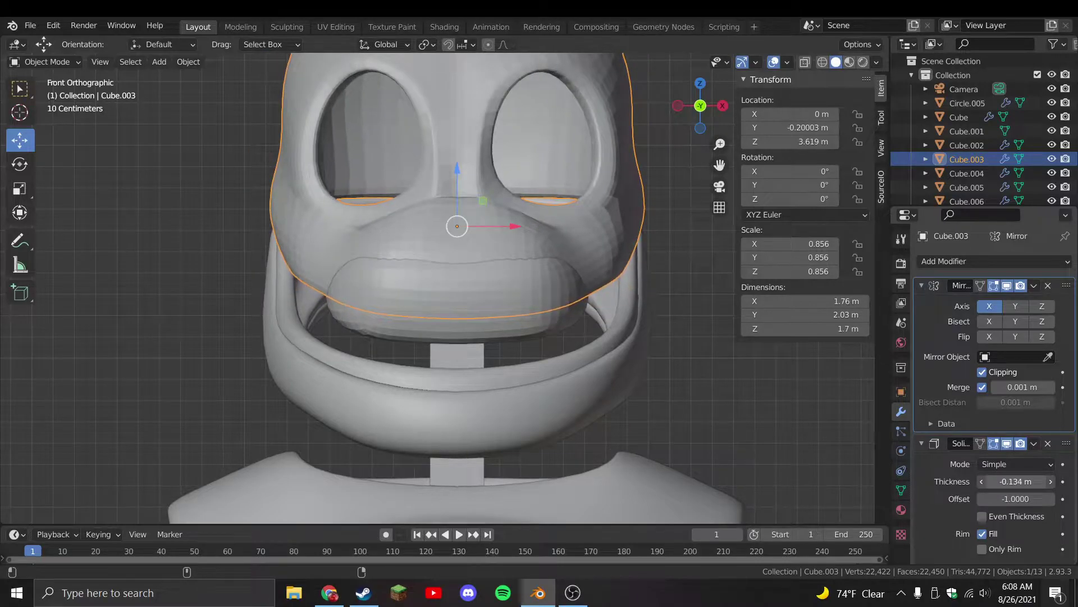
{"action": "key", "text": "Tab"}
{"action": "type", "text": "s1.1"}
{"action": "key", "text": "Return"}
{"action": "key", "text": "g"}
{"action": "left_click", "coordinate": [747, 328]}
{"action": "key", "text": "Tab"}
Save the file and raise the head by about 0.1 m to expose the upper teeth
{"action": "scroll", "coordinate": [652, 317], "scroll_direction": "down", "scroll_amount": 5}
{"action": "key", "text": "ctrl+s"}
{"action": "scroll", "coordinate": [484, 308], "scroll_direction": "up", "scroll_amount": 5}
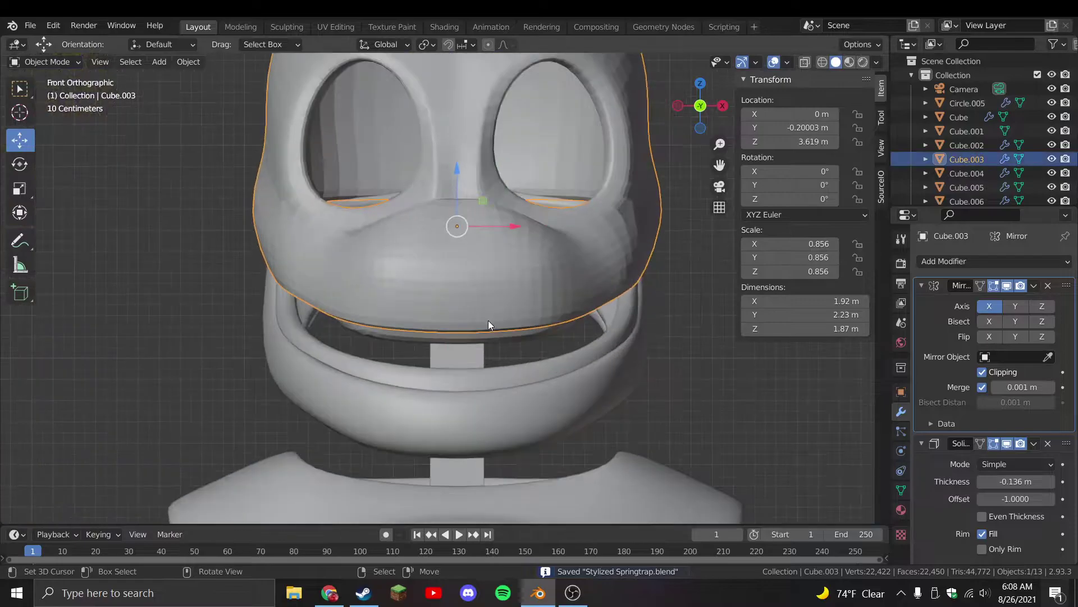
{"action": "left_click_drag", "start_coordinate": [456, 179], "coordinate": [463, 96]}
{"action": "left_click", "coordinate": [468, 154]}
{"action": "left_click", "coordinate": [545, 342]}
{"action": "scroll", "coordinate": [577, 337], "scroll_direction": "down", "scroll_amount": 1}
{"action": "left_click", "coordinate": [541, 325]}
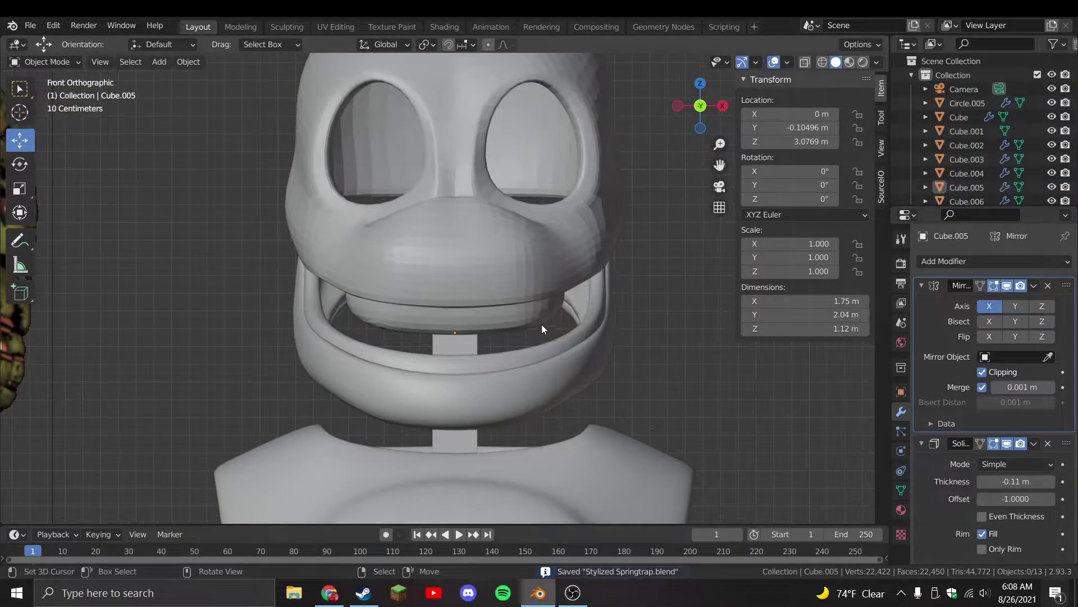
Add crosswise loop cuts to the front of the inner jaw piece beside the centre line
{"action": "left_click", "coordinate": [488, 362]}
{"action": "key", "text": "Tab"}
{"action": "scroll", "coordinate": [488, 361], "scroll_direction": "up", "scroll_amount": 2}
{"action": "key", "text": "ctrl+r"}
{"action": "left_click", "coordinate": [492, 382]}
{"action": "left_click", "coordinate": [484, 388]}
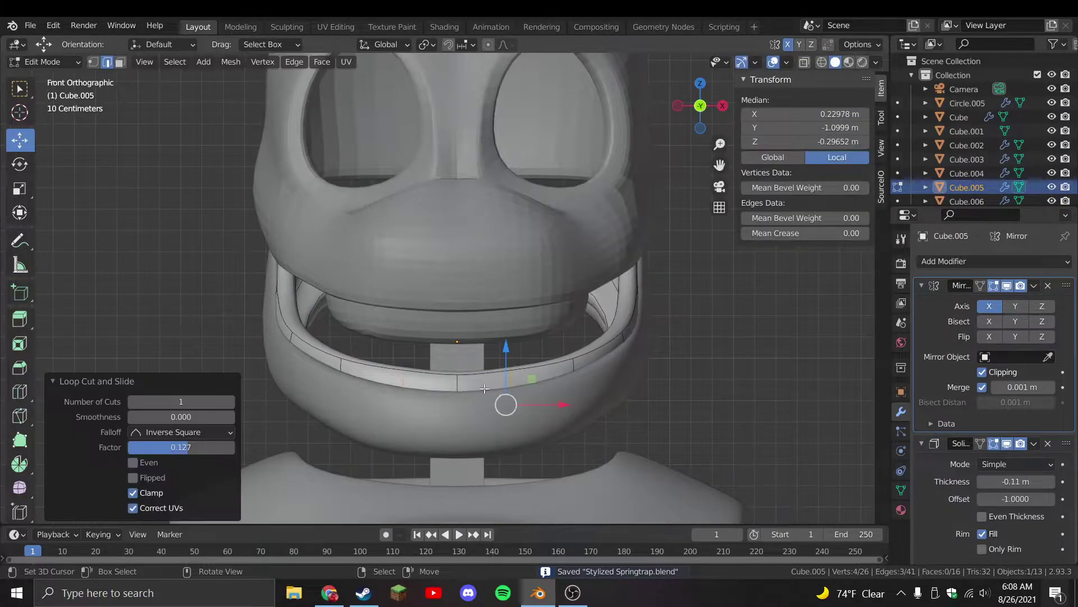
{"action": "middle_click_drag", "start_coordinate": [502, 377], "coordinate": [501, 356]}
{"action": "left_click", "coordinate": [500, 356]}
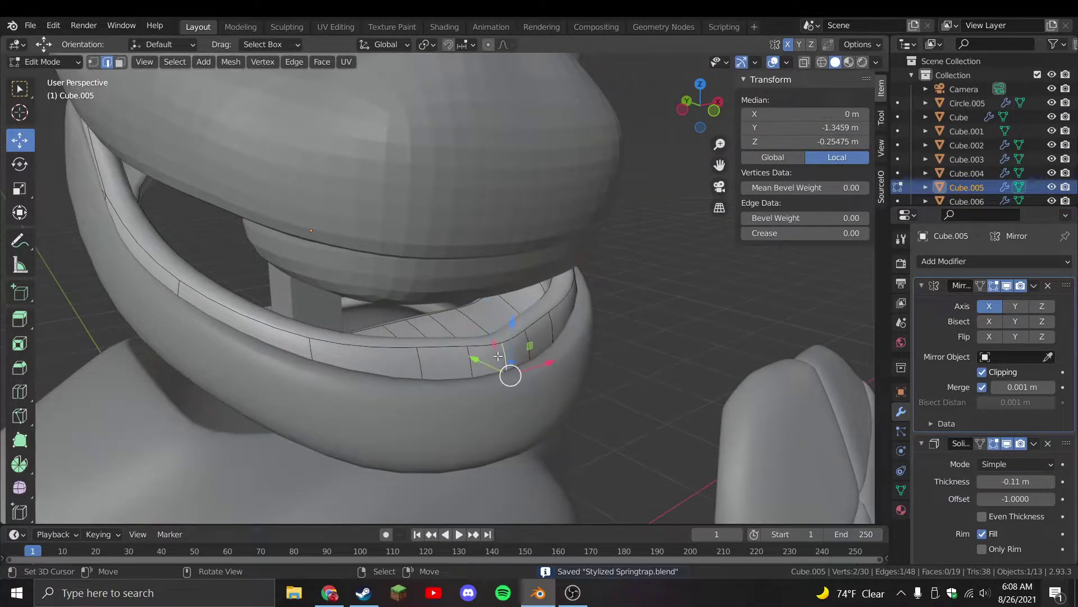
Move the inner jaw's front cross edges and add another loop cut to start a row of tooth bumps
{"action": "left_click_drag", "start_coordinate": [496, 364], "coordinate": [522, 359]}
{"action": "left_click", "coordinate": [532, 357]}
{"action": "key", "text": "g"}
{"action": "left_click", "coordinate": [526, 336]}
{"action": "mouse_move", "coordinate": [561, 344]}
{"action": "middle_mouse_down"}
{"action": "mouse_move", "coordinate": [522, 378]}
{"action": "mouse_move", "coordinate": [546, 336]}
{"action": "middle_mouse_up"}
{"action": "key", "text": "ctrl+r"}
{"action": "left_click", "coordinate": [561, 359]}
{"action": "key", "text": "g"}
{"action": "left_click", "coordinate": [554, 348]}
Add two more crosswise loop cuts farther along the inner jaw and shift them to continue the tooth bumps
{"action": "key", "text": "ctrl+r"}
{"action": "left_click", "coordinate": [548, 343]}
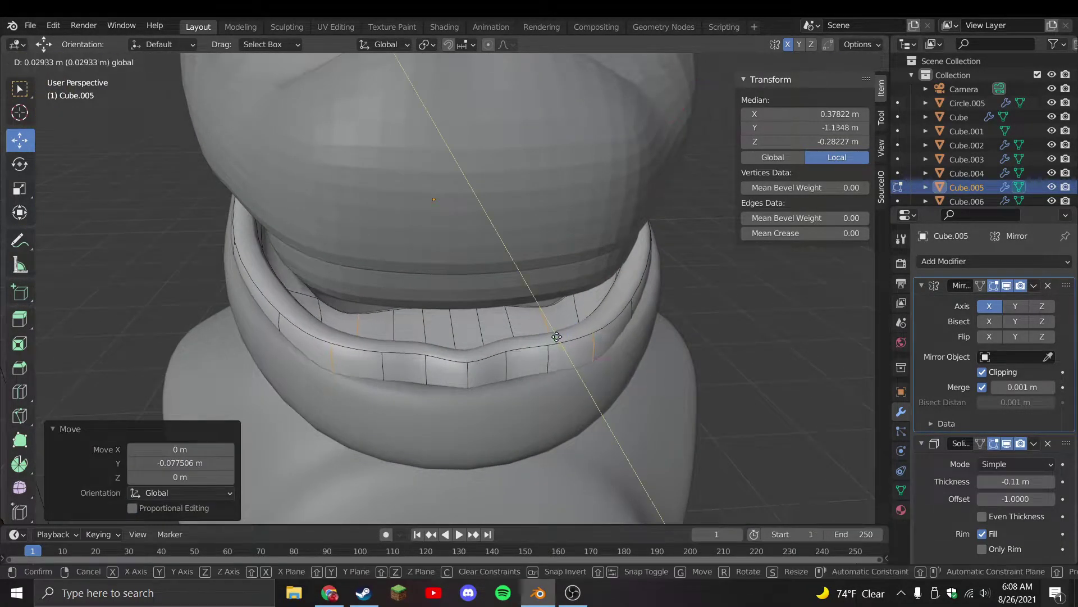
{"action": "right_click", "coordinate": [549, 343]}
{"action": "key", "text": "g"}
{"action": "left_click", "coordinate": [539, 345]}
{"action": "middle_click_drag", "start_coordinate": [539, 346], "coordinate": [495, 427]}
{"action": "key", "text": "ctrl+r"}
{"action": "left_click", "coordinate": [570, 336]}
{"action": "right_click", "coordinate": [570, 336]}
{"action": "key", "text": "g"}
{"action": "left_click", "coordinate": [517, 404]}
Reposition a front cross edge of the inner jaw to refine its tooth bump and save the file
{"action": "left_click", "coordinate": [399, 389]}
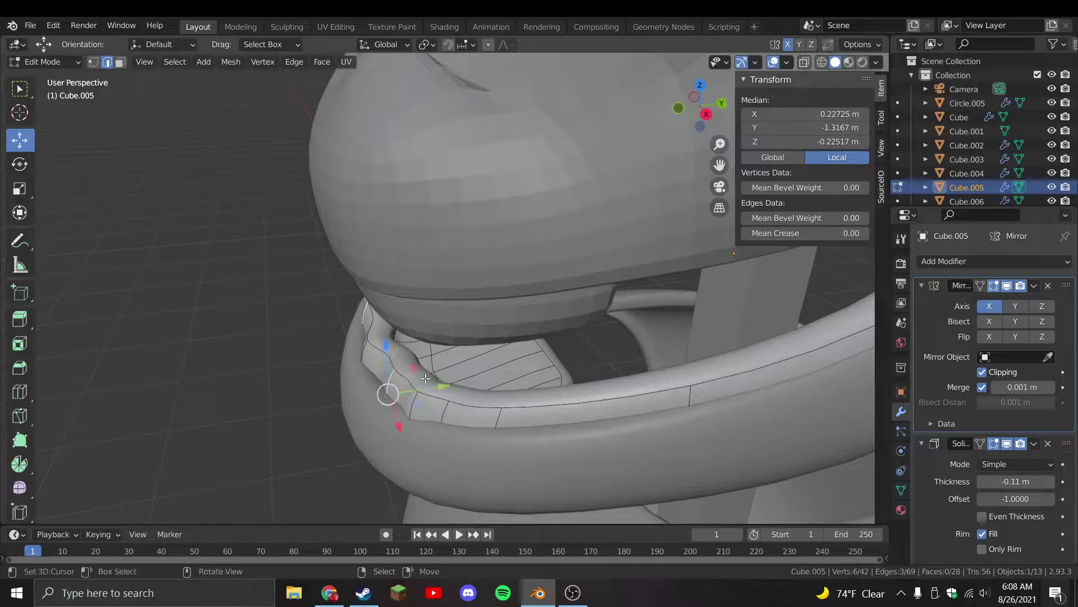
{"action": "key", "text": "g"}
{"action": "left_click", "coordinate": [411, 387]}
{"action": "key", "text": "Tab"}
{"action": "middle_click_drag", "start_coordinate": [412, 388], "coordinate": [457, 345]}
{"action": "key", "text": "ctrl+s"}
Isolate the upper teeth piece, select its rear side edges and extrude them back about 0.31 m under the muzzle
{"action": "scroll", "coordinate": [456, 345], "scroll_direction": "up", "scroll_amount": 5}
{"action": "left_click", "coordinate": [538, 324]}
{"action": "middle_click_drag", "start_coordinate": [538, 324], "coordinate": [381, 344]}
{"action": "scroll", "coordinate": [532, 319], "scroll_direction": "up", "scroll_amount": 3}
{"action": "key", "text": "Tab"}
{"action": "key", "text": "alt+a"}
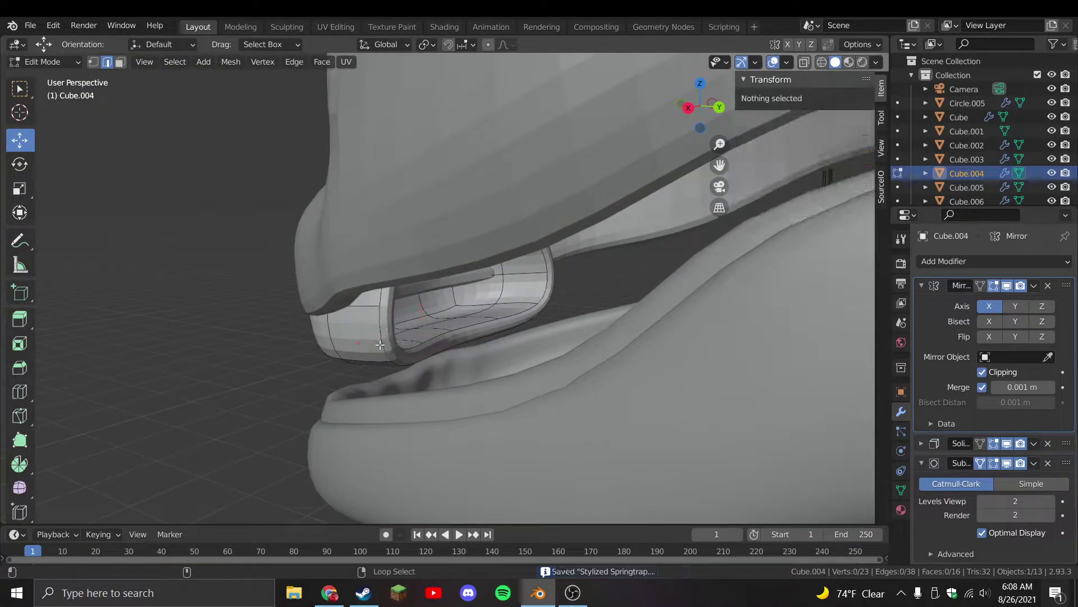
{"action": "key", "text": "KP_Divide"}
{"action": "left_click", "coordinate": [408, 395]}
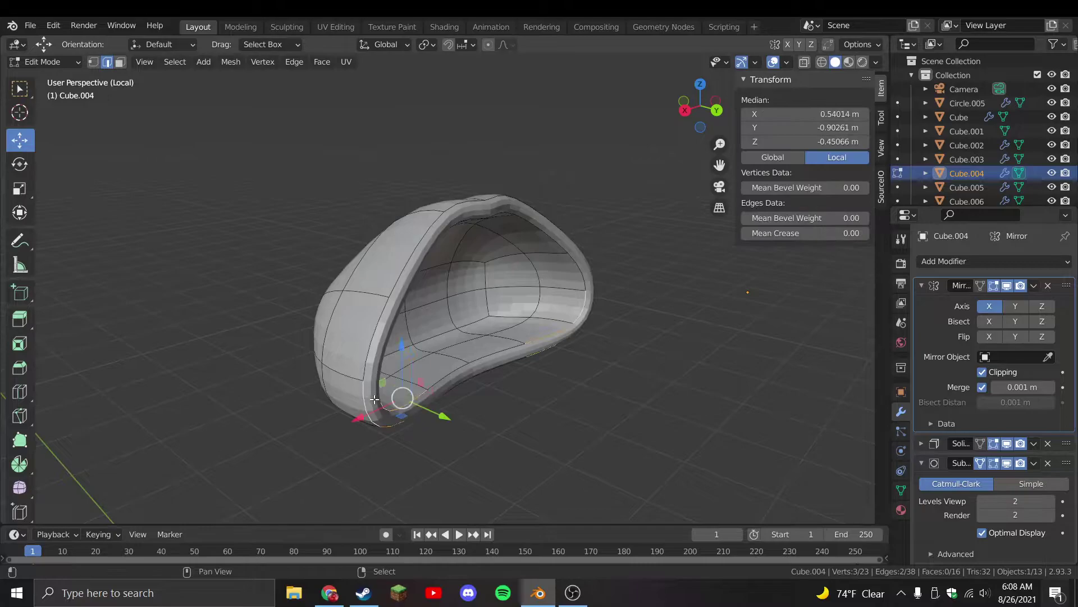
{"action": "middle_click_drag", "start_coordinate": [376, 344], "coordinate": [493, 343]}
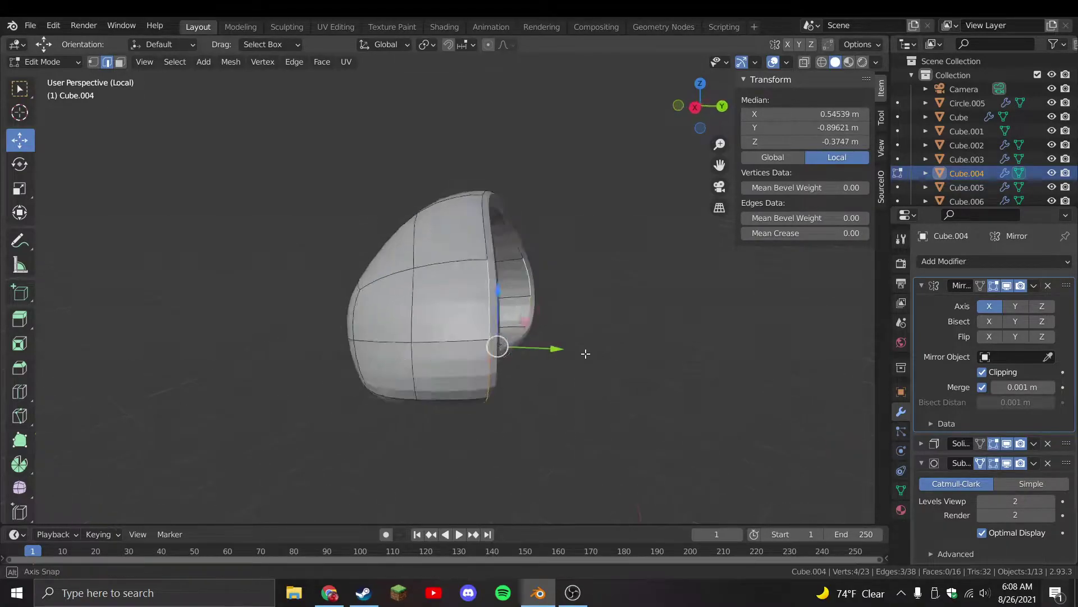
{"action": "key", "text": "KP_Divide"}
{"action": "key", "text": "e"}
{"action": "left_click", "coordinate": [704, 360]}
{"action": "key", "text": "KP_3"}
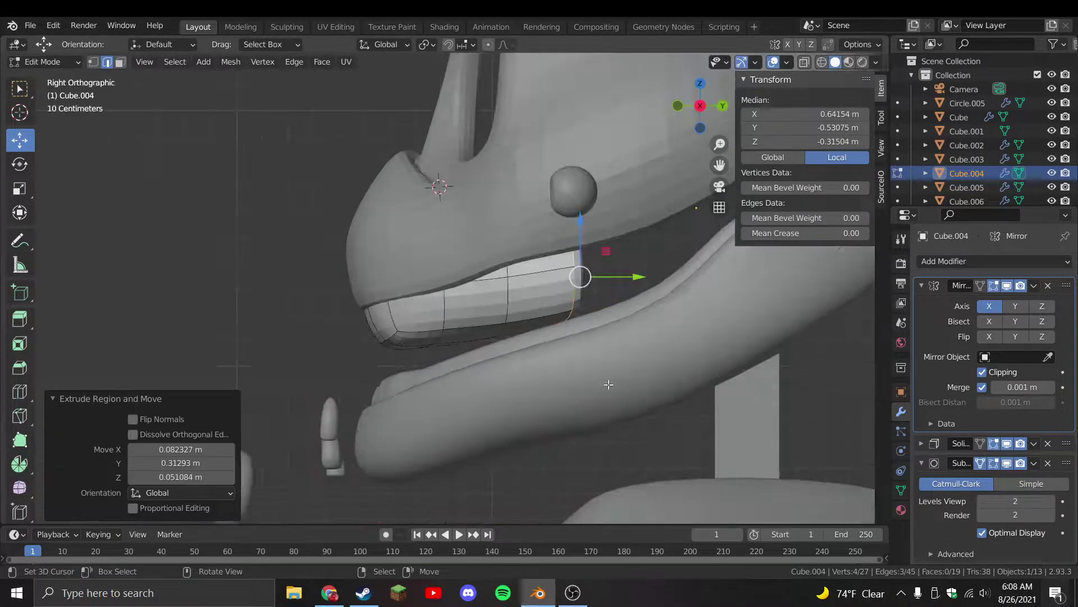
Extrude the upper teeth's new rear edges once more in side view, following the muzzle rim towards the mouth corner
{"action": "left_click", "coordinate": [500, 324], "text": "shift"}
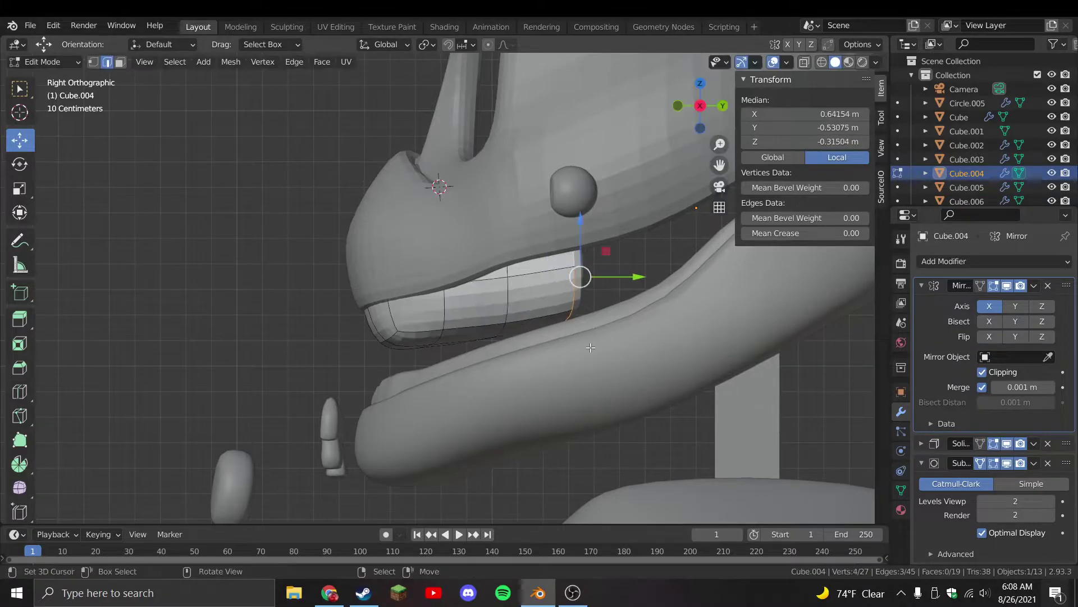
{"action": "key", "text": "e"}
{"action": "middle_click_drag", "start_coordinate": [591, 347], "coordinate": [488, 411], "text": "shift"}
{"action": "left_click", "coordinate": [636, 328]}
{"action": "middle_click_drag", "start_coordinate": [636, 327], "coordinate": [458, 278]}
Select the upper teeth's side edges and move them about 0.08 m outward, 0.05 m forward and 0.08 m up
{"action": "left_click", "coordinate": [458, 277], "text": "shift"}
{"action": "left_click", "coordinate": [440, 222], "text": "shift"}
{"action": "middle_click_drag", "start_coordinate": [440, 222], "coordinate": [487, 261]}
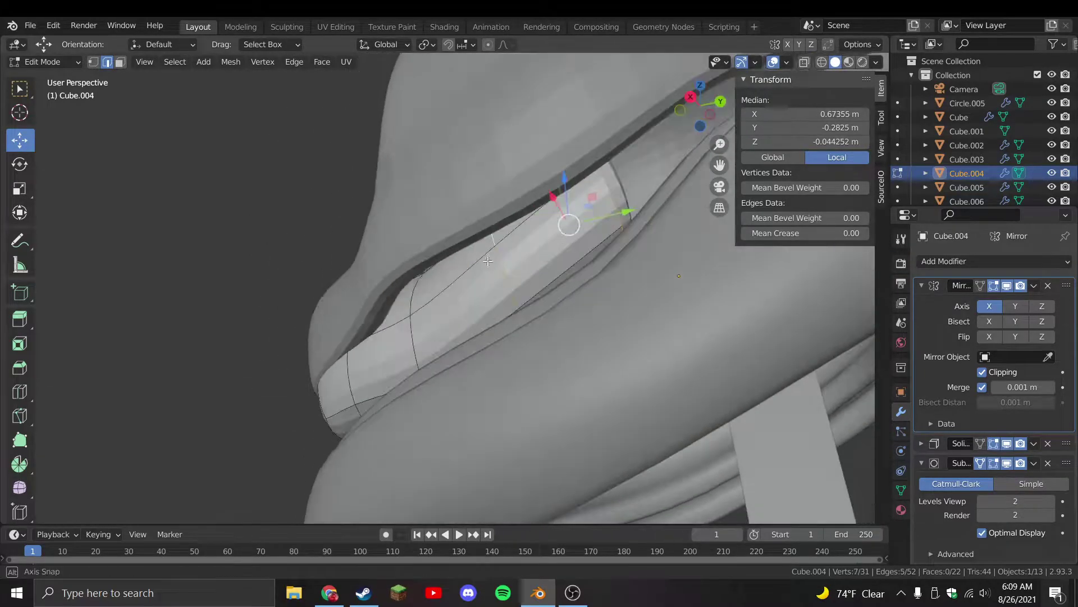
{"action": "middle_click_drag", "start_coordinate": [441, 325], "coordinate": [495, 264]}
{"action": "key", "text": "g"}
{"action": "left_click", "coordinate": [544, 185]}
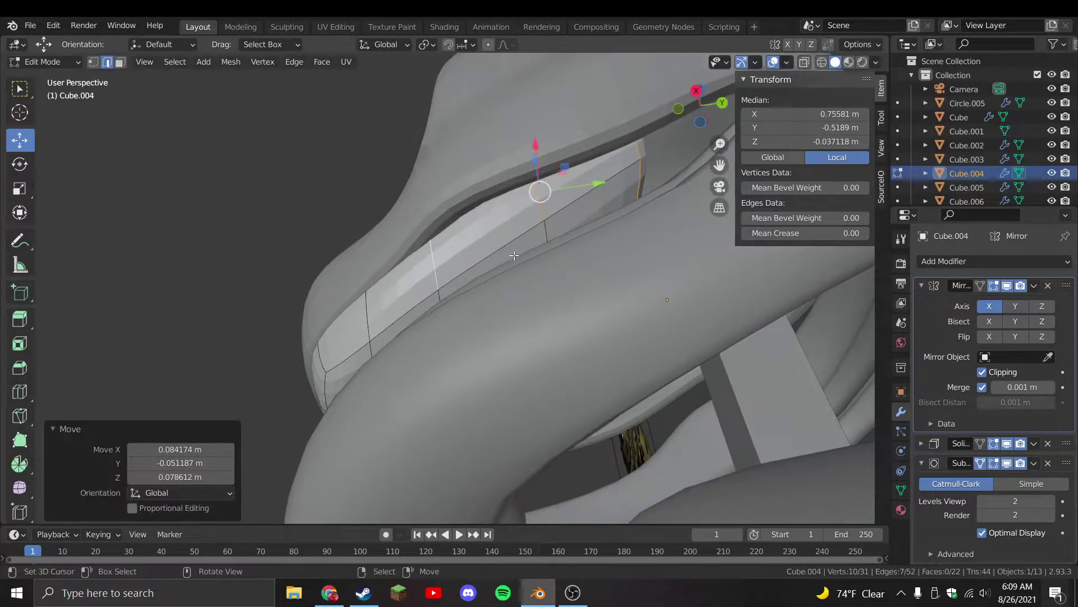
Move and rotate the rear side edges of the upper teeth to follow the muzzle's curve
{"action": "middle_click_drag", "start_coordinate": [544, 185], "coordinate": [567, 225]}
{"action": "key", "text": "g"}
{"action": "middle_click_drag", "start_coordinate": [634, 222], "coordinate": [530, 283]}
{"action": "key", "text": "r"}
{"action": "left_click", "coordinate": [618, 241]}
{"action": "key", "text": "g"}
{"action": "left_click", "coordinate": [753, 360]}
{"action": "key", "text": "r"}
{"action": "left_click", "coordinate": [755, 357]}
{"action": "key", "text": "g"}
{"action": "left_click", "coordinate": [438, 297]}
{"action": "left_click_drag", "start_coordinate": [531, 284], "coordinate": [433, 260]}
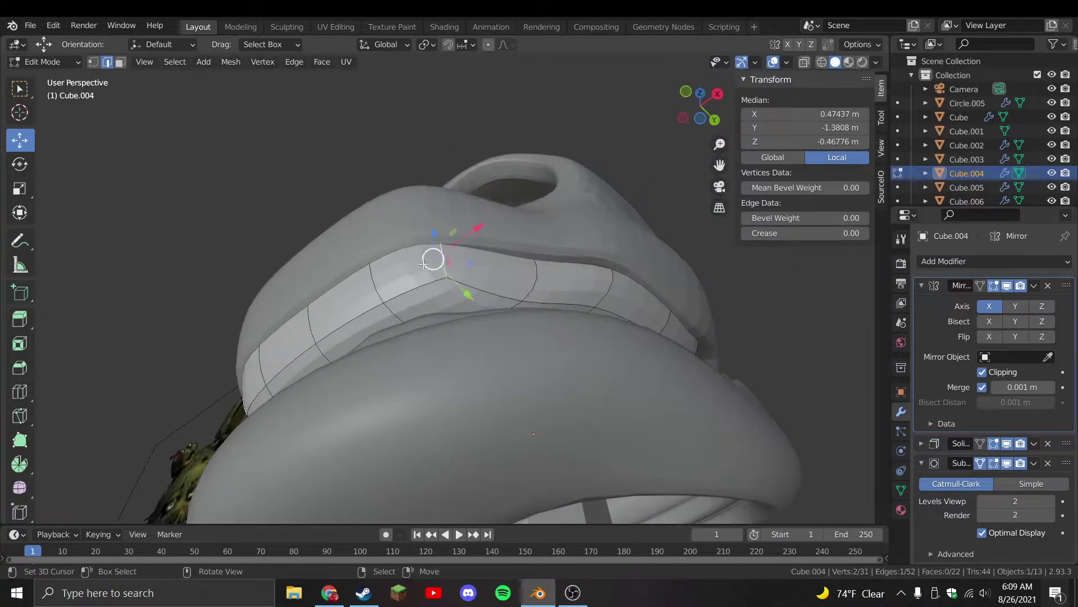
Loop cut the upper teeth piece, scale the selection slightly and save the file
{"action": "key", "text": "ctrl+r"}
{"action": "left_click", "coordinate": [375, 295]}
{"action": "right_click", "coordinate": [375, 295]}
{"action": "middle_click_drag", "start_coordinate": [375, 295], "coordinate": [511, 317]}
{"action": "scroll", "coordinate": [655, 423], "scroll_direction": "up", "scroll_amount": 3}
{"action": "key", "text": "s"}
{"action": "left_click", "coordinate": [654, 422]}
{"action": "key", "text": "KP_1"}
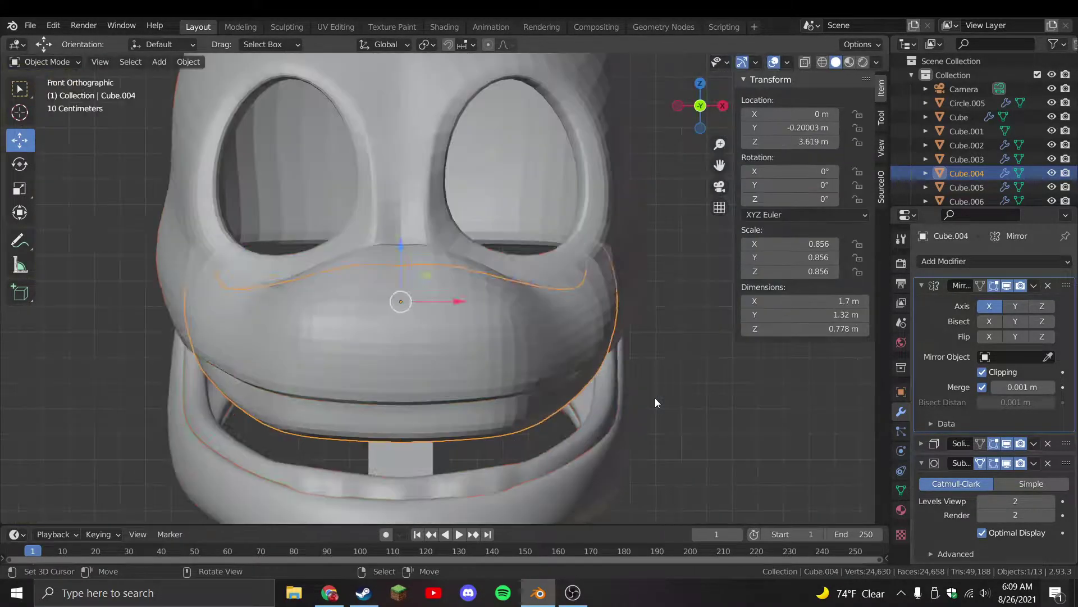
{"action": "scroll", "coordinate": [655, 398], "scroll_direction": "down", "scroll_amount": 3}
{"action": "scroll", "coordinate": [640, 396], "scroll_direction": "up", "scroll_amount": 4}
{"action": "key", "text": "ctrl+s"}
Scale the upper teeth's lengthwise edge loop by 0.992, adjust the lower side edge and save the file
{"action": "left_click", "coordinate": [641, 431]}
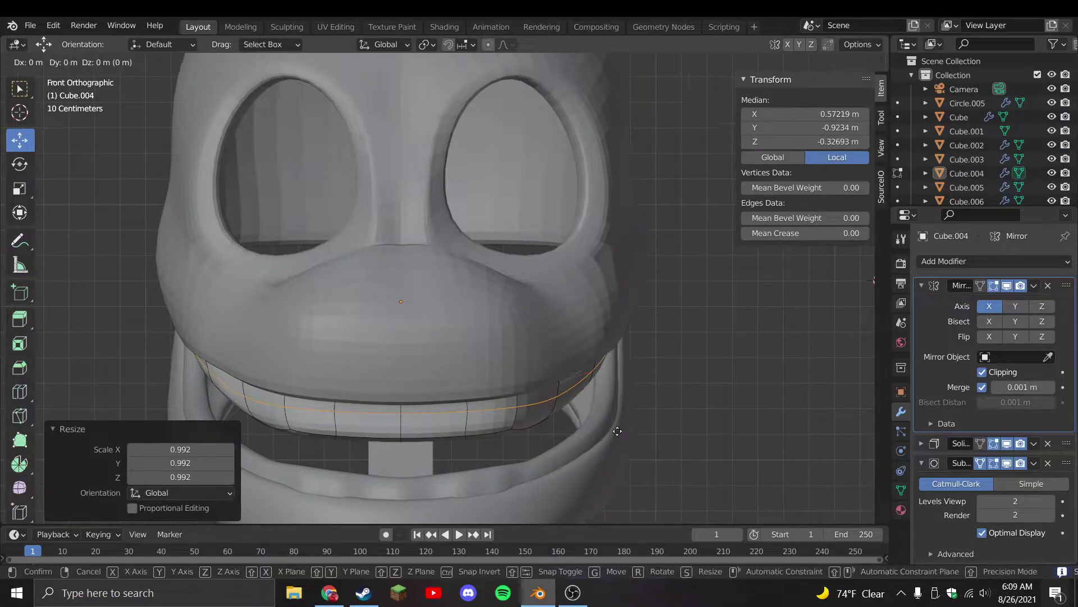
{"action": "left_click", "coordinate": [581, 432]}
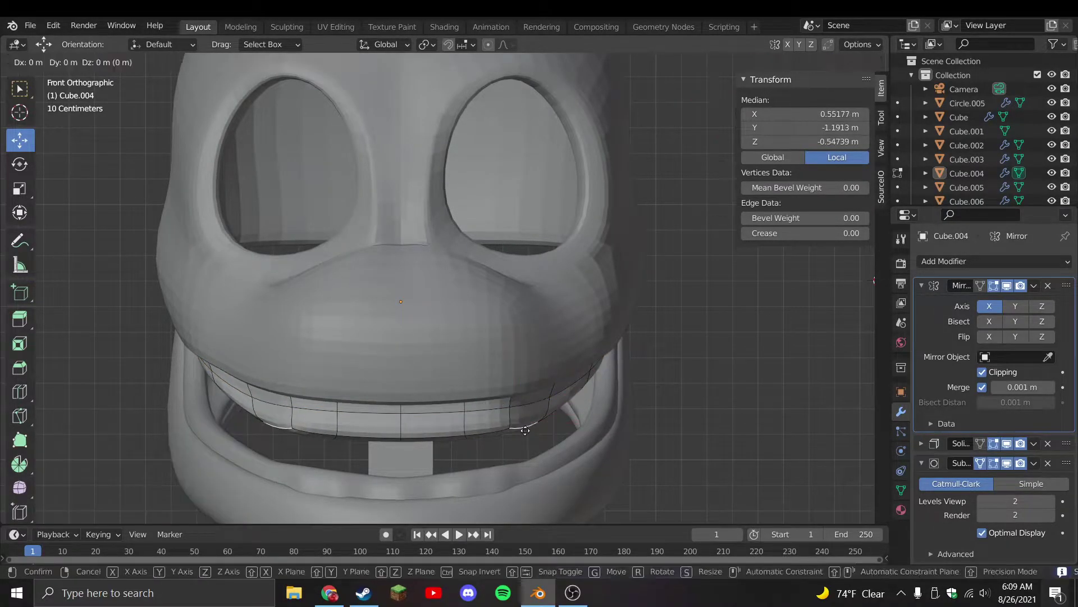
{"action": "key", "text": "Tab"}
{"action": "scroll", "coordinate": [544, 434], "scroll_direction": "down", "scroll_amount": 1}
{"action": "key", "text": "ctrl+s"}
{"action": "scroll", "coordinate": [544, 429], "scroll_direction": "down", "scroll_amount": 3}
{"action": "middle_click_drag", "start_coordinate": [552, 430], "coordinate": [407, 405]}
{"action": "scroll", "coordinate": [407, 405], "scroll_direction": "up", "scroll_amount": 5}
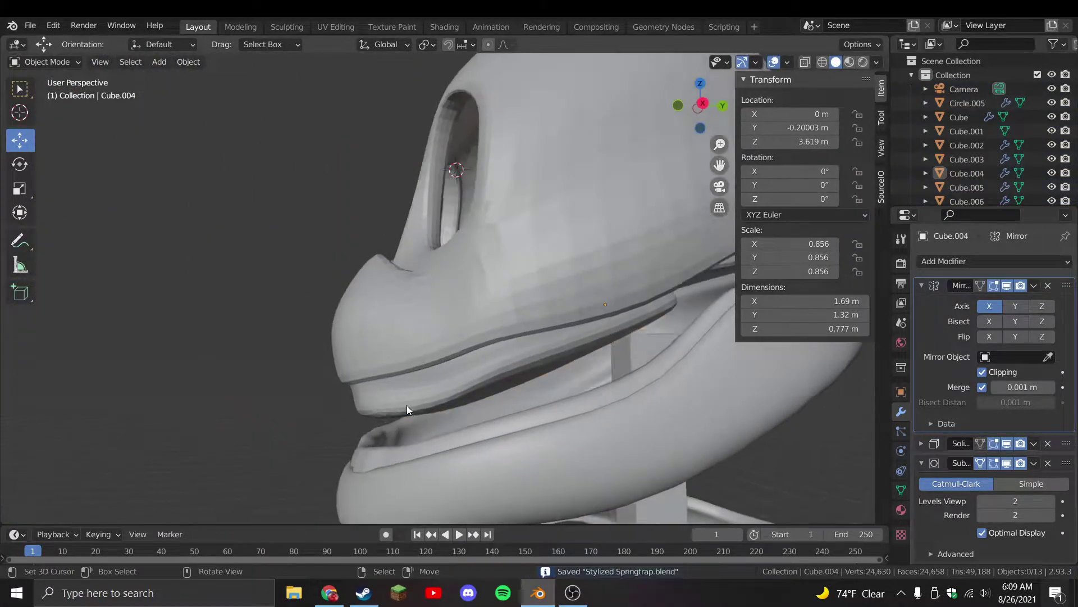
Select the upper teeth and the head together and move them slightly in side view
{"action": "key", "text": "a"}
{"action": "key", "text": "KP_3"}
{"action": "left_click", "coordinate": [411, 376]}
{"action": "left_click", "coordinate": [458, 348], "text": "shift"}
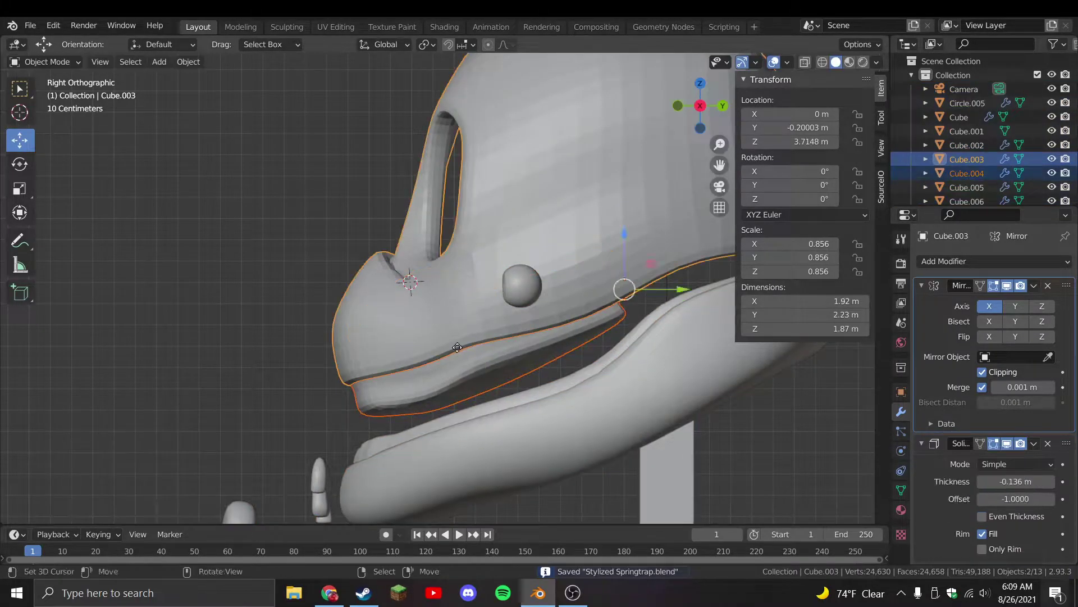
{"action": "key", "text": "g"}
{"action": "left_click", "coordinate": [509, 285]}
Move the small eye sphere in front view into the head's eye hole on the positive X side
{"action": "left_click", "coordinate": [522, 286]}
{"action": "key", "text": "KP_1"}
{"action": "key", "text": "g"}
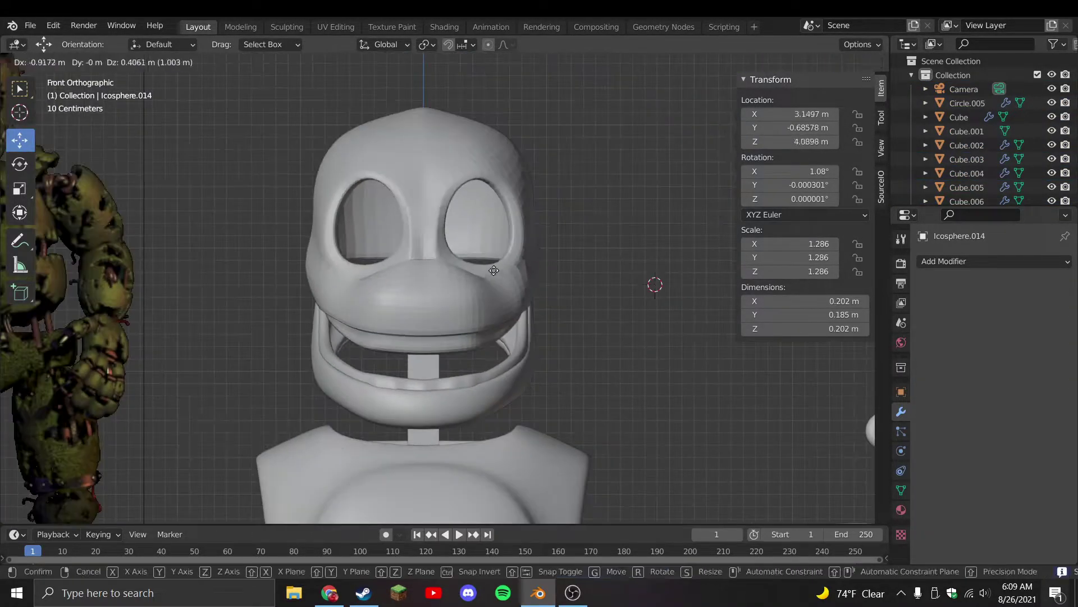
{"action": "left_click", "coordinate": [483, 265]}
Scale the eye sphere's mesh by about 1.23 and position it at X 0.39548 m, Z 4.0977 m
{"action": "key", "text": "Tab"}
{"action": "scroll", "coordinate": [483, 265], "scroll_direction": "up", "scroll_amount": 4}
{"action": "key", "text": "s"}
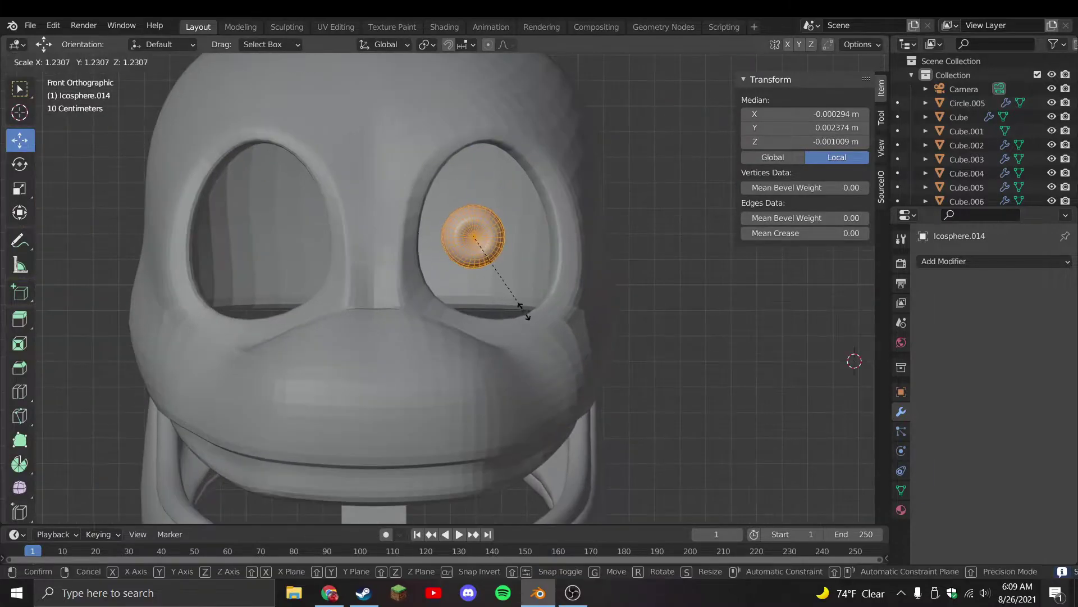
{"action": "left_click", "coordinate": [524, 314]}
{"action": "key", "text": "Tab"}
{"action": "key", "text": "g"}
{"action": "left_click", "coordinate": [521, 320]}
{"action": "key", "text": "Tab"}
{"action": "key", "text": "Tab"}
{"action": "scroll", "coordinate": [531, 353], "scroll_direction": "down", "scroll_amount": 2}
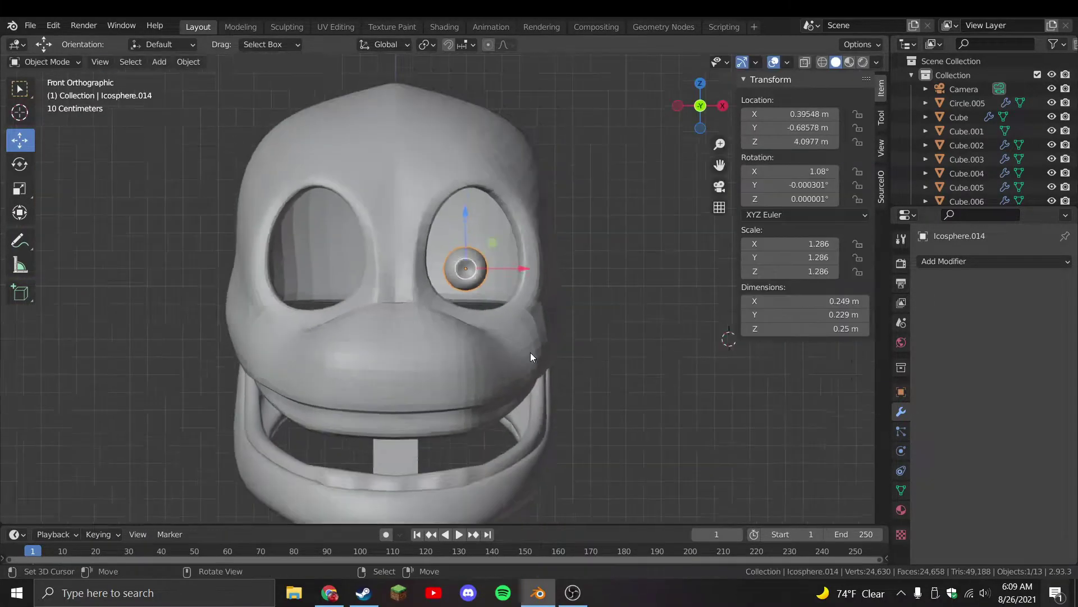
Switch the viewport to Material Preview and make a linked duplicate of the eye sphere in place
{"action": "key", "text": "a"}
{"action": "left_click", "coordinate": [461, 285]}
{"action": "scroll", "coordinate": [460, 284], "scroll_direction": "up", "scroll_amount": 1}
{"action": "middle_click_drag", "start_coordinate": [460, 284], "coordinate": [549, 284], "text": "shift"}
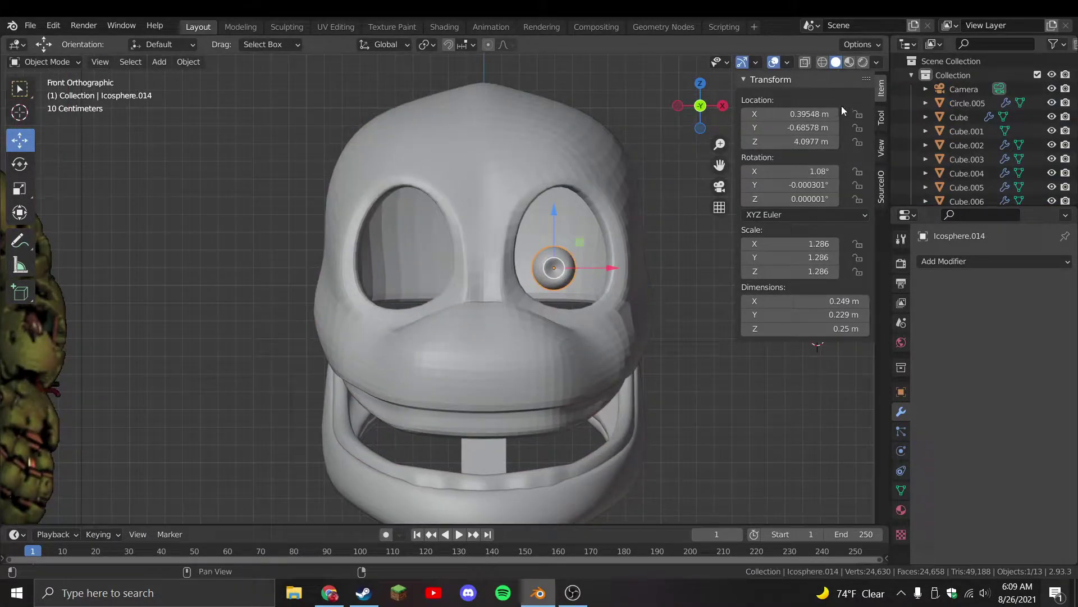
{"action": "left_click", "coordinate": [849, 62]}
{"action": "key", "text": "alt+a"}
{"action": "key", "text": "alt+d"}
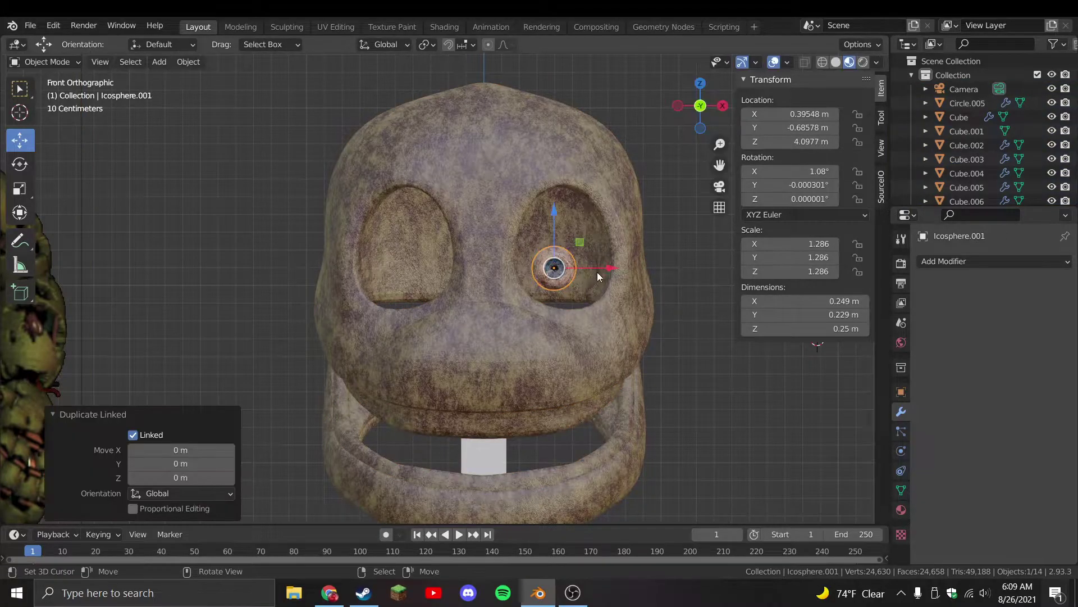
Move the duplicated eye along the X axis into the head's opposite eye socket
{"action": "key", "text": "x"}
{"action": "left_click", "coordinate": [462, 290]}
Assign the Yellow_shell material to the muzzle faces of the head mesh and save the file
{"action": "left_click", "coordinate": [507, 305]}
{"action": "key", "text": "Tab"}
{"action": "key", "text": "ctrl+s"}
{"action": "middle_click_drag", "start_coordinate": [569, 301], "coordinate": [126, 93]}
{"action": "key", "text": "3"}
{"action": "scroll", "coordinate": [560, 206], "scroll_direction": "up", "scroll_amount": 3}
{"action": "left_click", "coordinate": [531, 376], "text": "alt"}
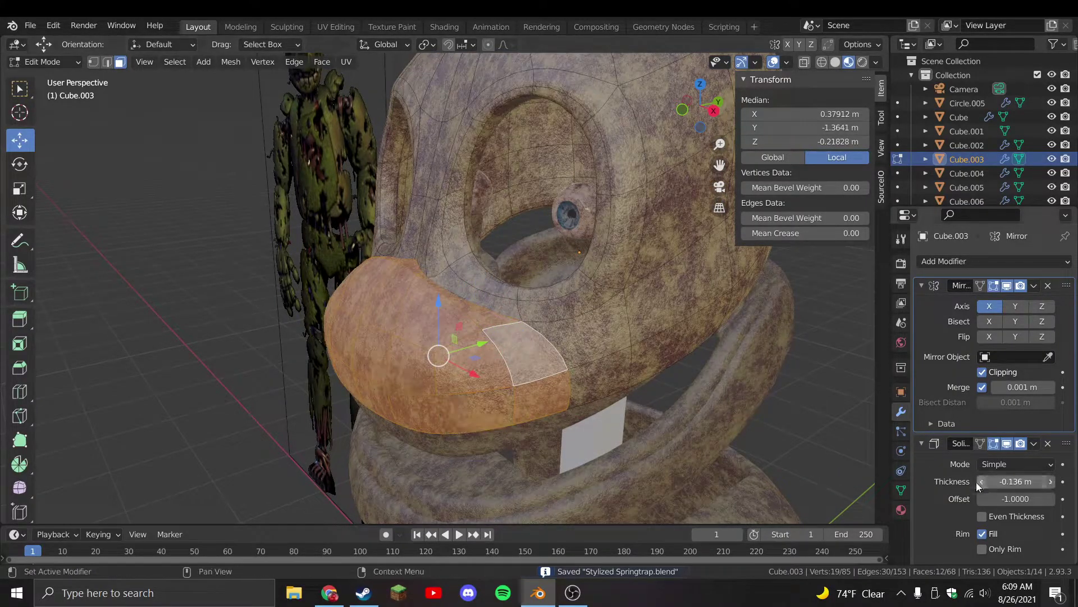
{"action": "left_click", "coordinate": [901, 510]}
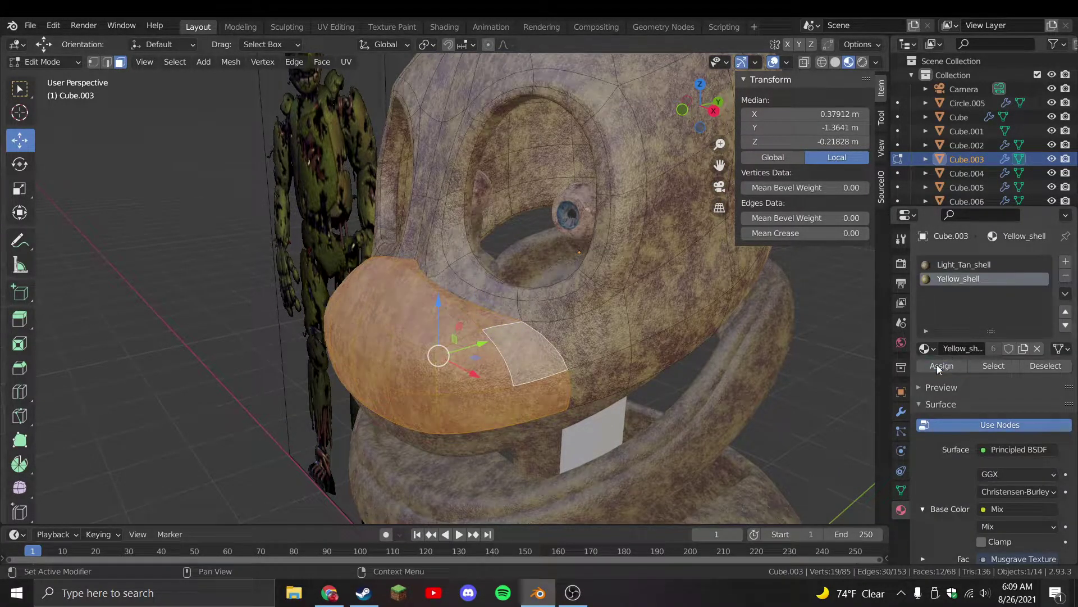
{"action": "left_click", "coordinate": [941, 365]}
{"action": "key", "text": "Tab"}
{"action": "key", "text": "KP_1"}
{"action": "scroll", "coordinate": [659, 433], "scroll_direction": "down", "scroll_amount": 2}
{"action": "key", "text": "ctrl+s"}
Remove the Yellow_shell material slot from the outer lower jaw and deselect everything
{"action": "left_click", "coordinate": [517, 396]}
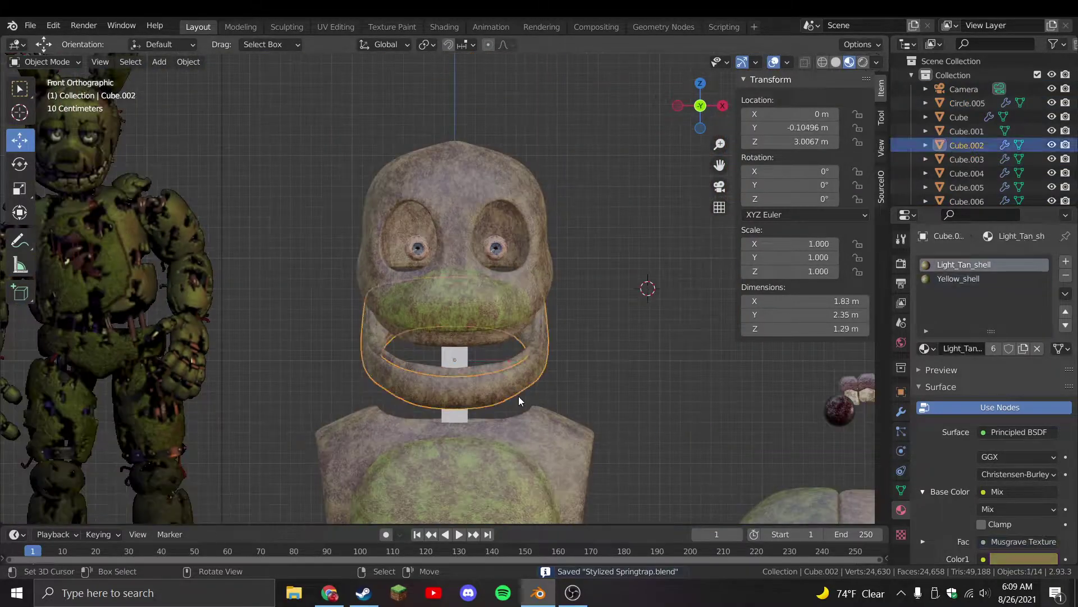
{"action": "left_click", "coordinate": [518, 396]}
{"action": "scroll", "coordinate": [568, 359], "scroll_direction": "up", "scroll_amount": 3}
{"action": "middle_click_drag", "start_coordinate": [610, 333], "coordinate": [657, 335]}
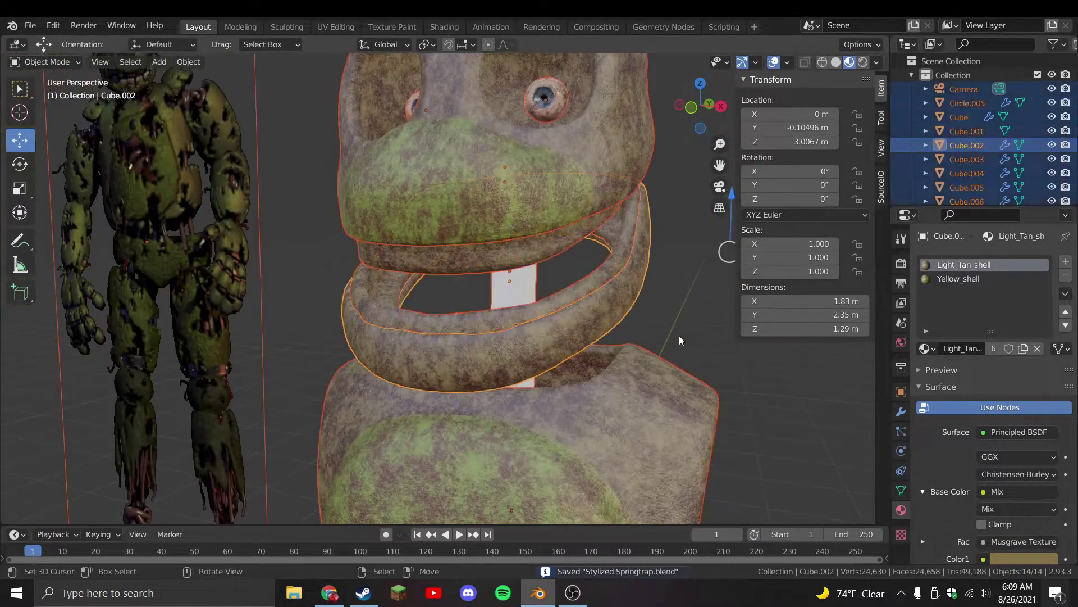
{"action": "key", "text": "alt+a"}
{"action": "scroll", "coordinate": [508, 329], "scroll_direction": "down", "scroll_amount": 5}
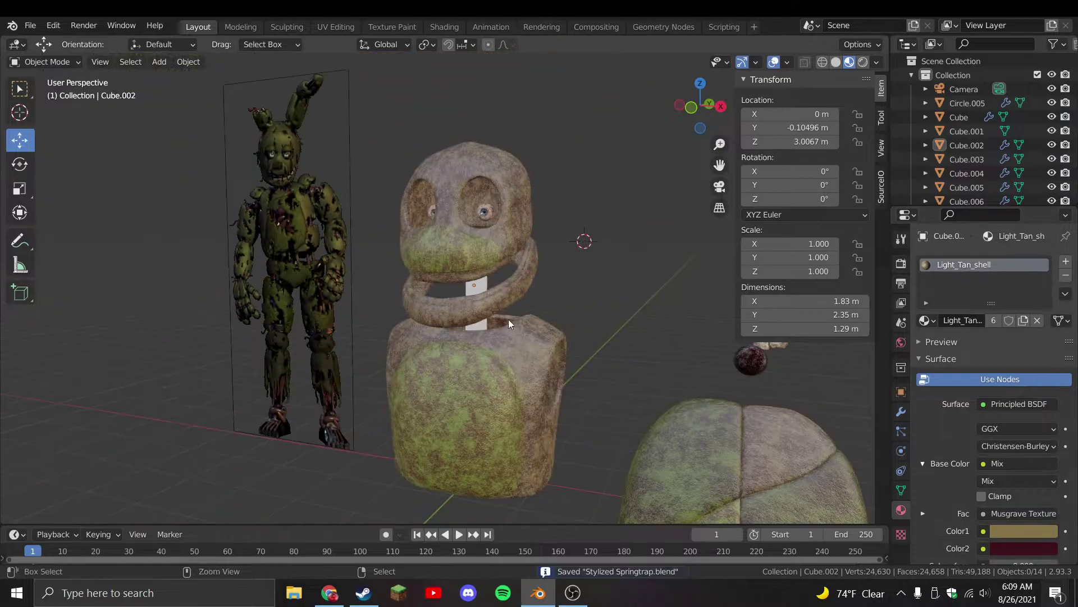
Remove the Light_Tan_shell slot from the inner lower jaw piece and set its remaining material to Flesh
{"action": "left_click", "coordinate": [495, 289]}
{"action": "middle_click_drag", "start_coordinate": [495, 289], "coordinate": [686, 353]}
{"action": "scroll", "coordinate": [618, 281], "scroll_direction": "up", "scroll_amount": 4}
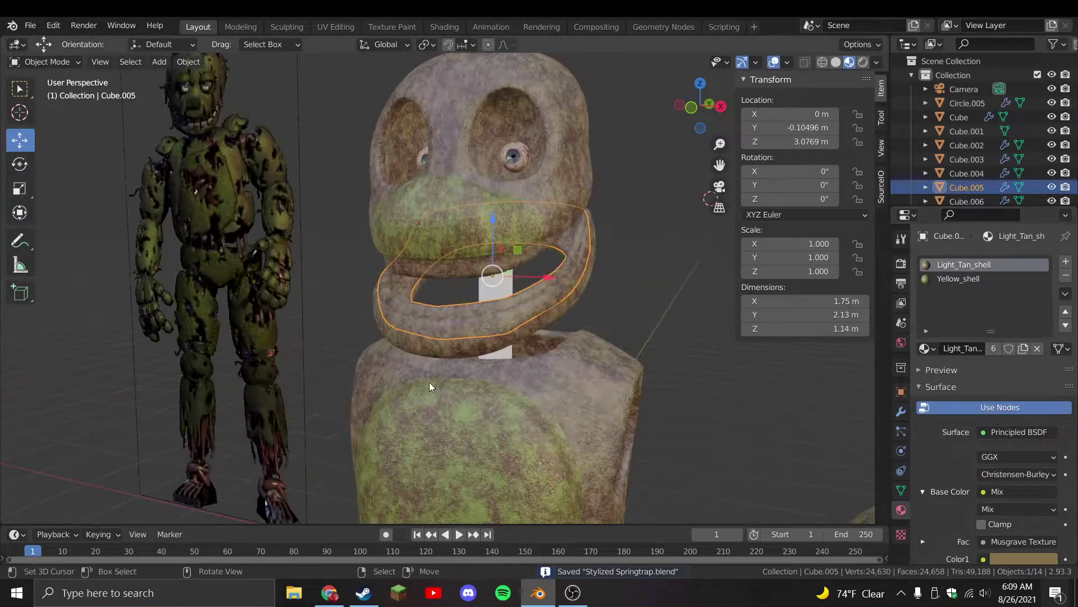
{"action": "left_click", "coordinate": [1065, 276]}
{"action": "left_click", "coordinate": [927, 320]}
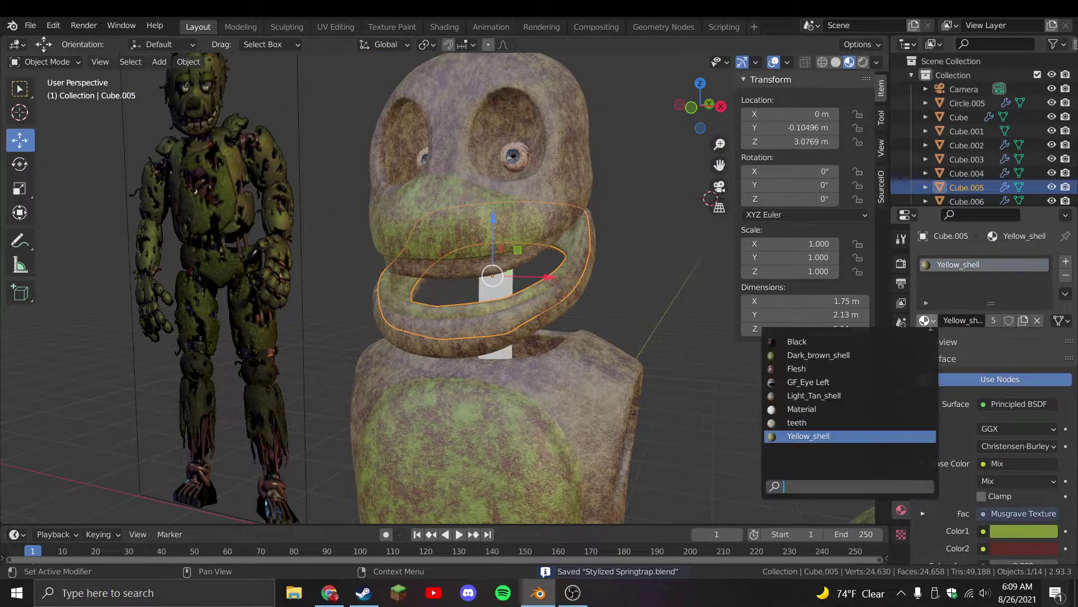
{"action": "middle_click_drag", "start_coordinate": [618, 315], "coordinate": [561, 313]}
Save the file, remove the Light_Tan_shell slot from the inner upper mouth piece and set its remaining material to Black
{"action": "left_click", "coordinate": [561, 248]}
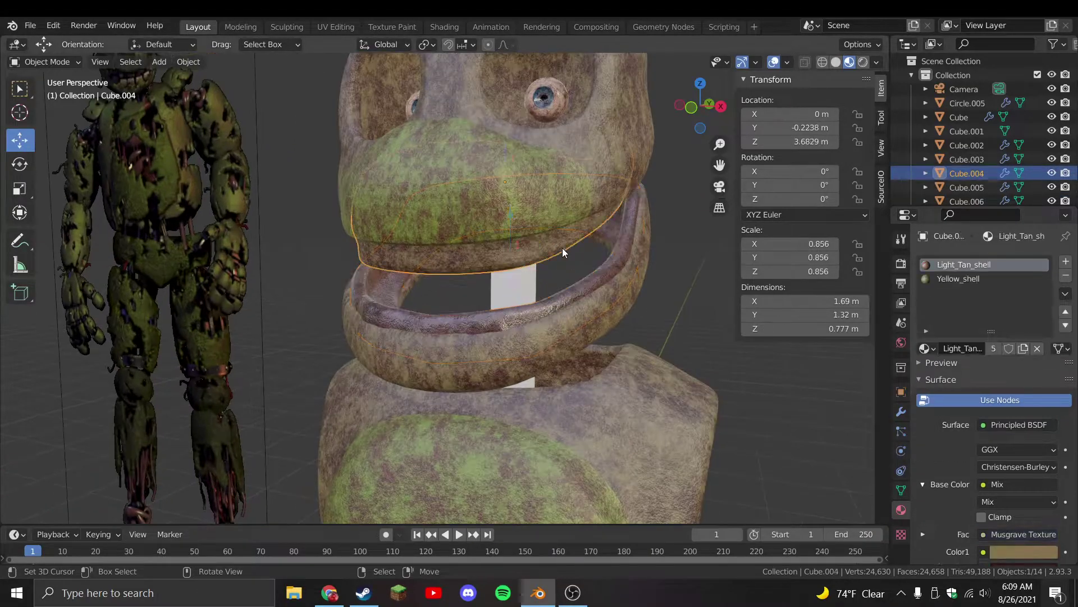
{"action": "key", "text": "KP_1"}
{"action": "key", "text": "alt+a"}
{"action": "scroll", "coordinate": [590, 296], "scroll_direction": "down", "scroll_amount": 3}
{"action": "key", "text": "ctrl+s"}
{"action": "middle_click_drag", "start_coordinate": [591, 328], "coordinate": [507, 353], "text": "shift"}
{"action": "scroll", "coordinate": [507, 353], "scroll_direction": "up", "scroll_amount": 2}
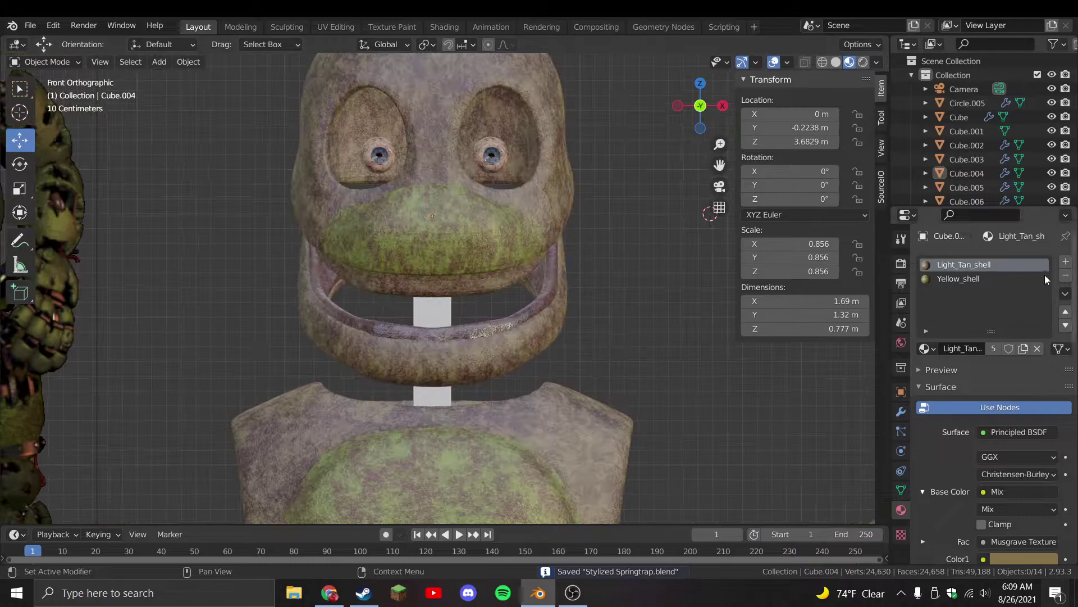
{"action": "left_click", "coordinate": [1065, 278]}
{"action": "left_click", "coordinate": [926, 320]}
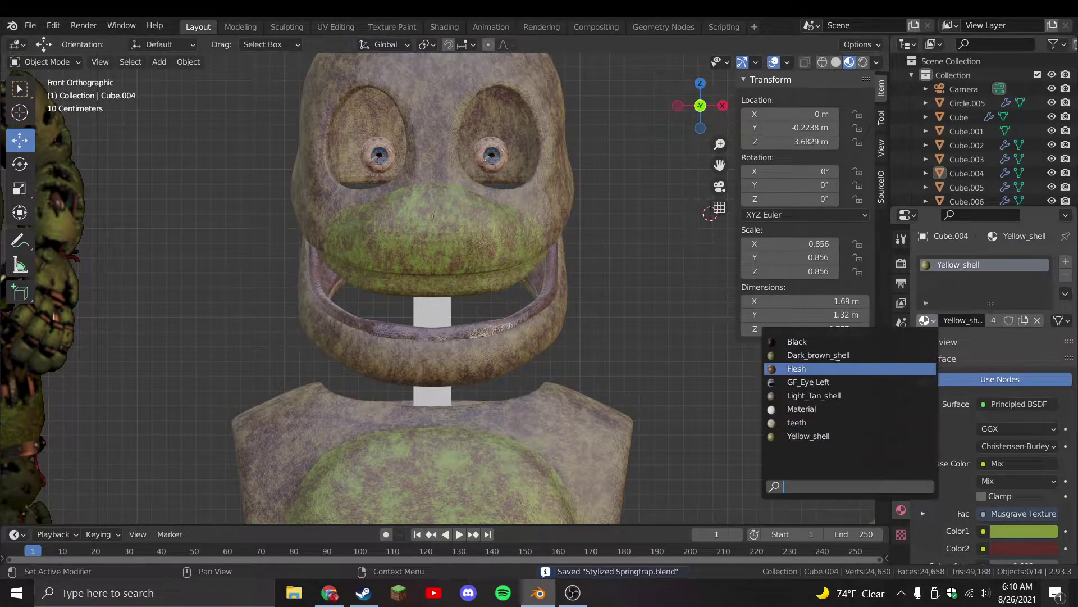
Change the inner lower jaw piece's material to Black
{"action": "scroll", "coordinate": [541, 338], "scroll_direction": "up", "scroll_amount": 3}
{"action": "left_click", "coordinate": [550, 319]}
{"action": "scroll", "coordinate": [608, 338], "scroll_direction": "down", "scroll_amount": 3}
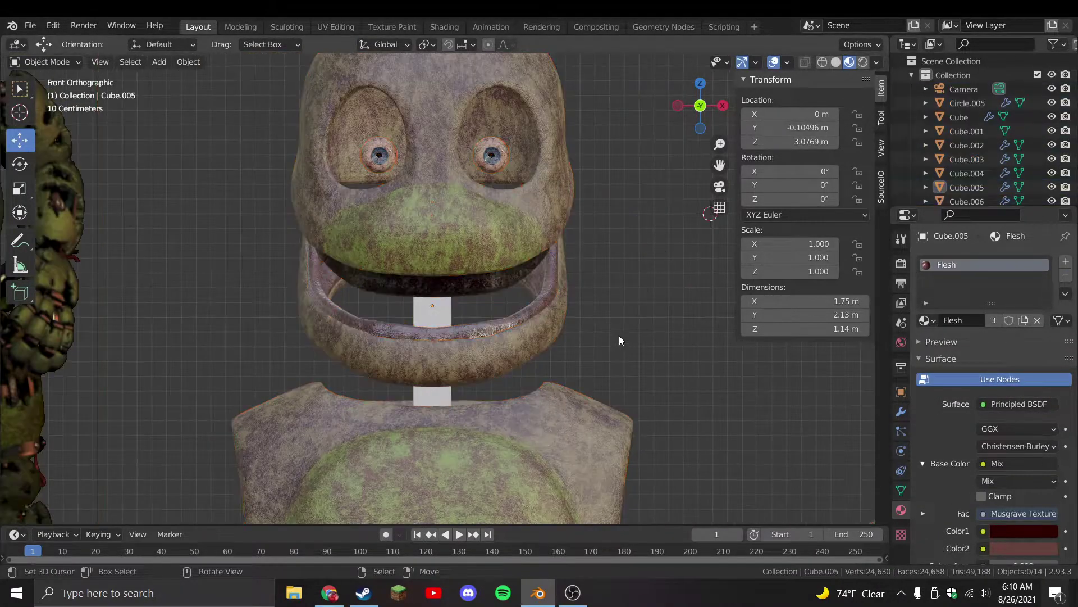
{"action": "left_click", "coordinate": [924, 320]}
{"action": "left_click", "coordinate": [792, 342]}
{"action": "scroll", "coordinate": [520, 418], "scroll_direction": "up", "scroll_amount": 4}
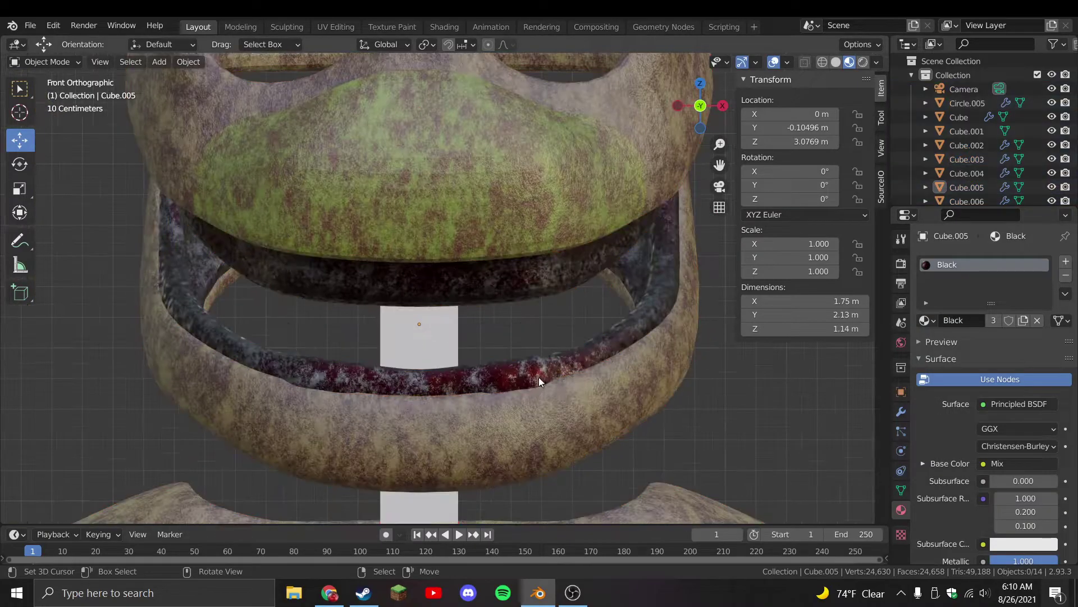
Move a side face of the inner upper mouth piece slightly outward in front view, and select the outer lower jaw
{"action": "left_click", "coordinate": [563, 293]}
{"action": "key", "text": "Tab"}
{"action": "key", "text": "3"}
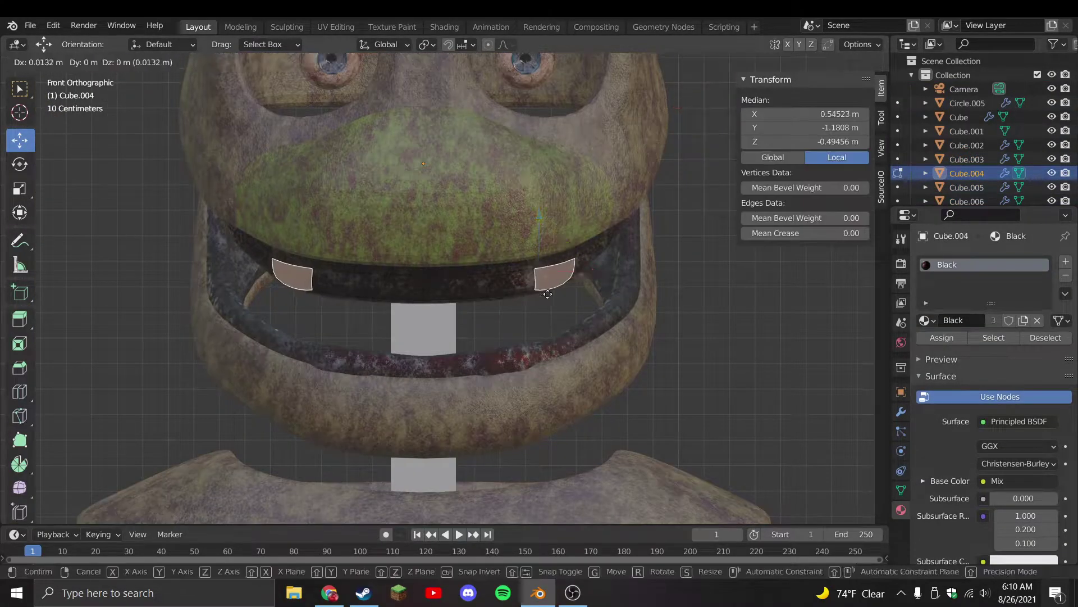
{"action": "left_click_drag", "start_coordinate": [545, 294], "coordinate": [555, 291]}
{"action": "key", "text": "Tab"}
{"action": "scroll", "coordinate": [573, 329], "scroll_direction": "down", "scroll_amount": 4}
{"action": "left_click", "coordinate": [511, 318]}
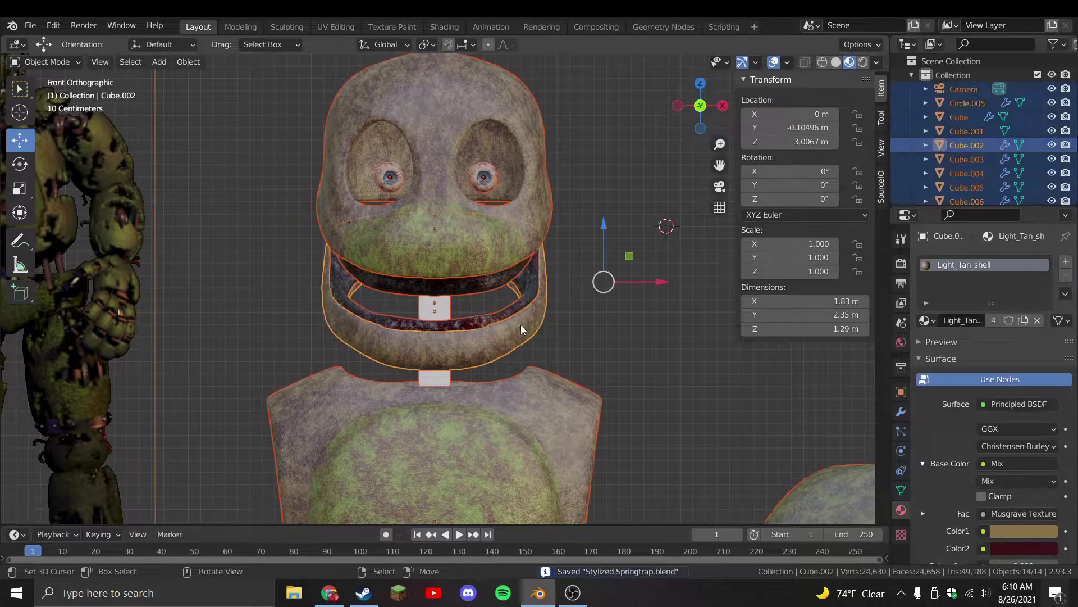
{"action": "scroll", "coordinate": [519, 286], "scroll_direction": "up", "scroll_amount": 3}
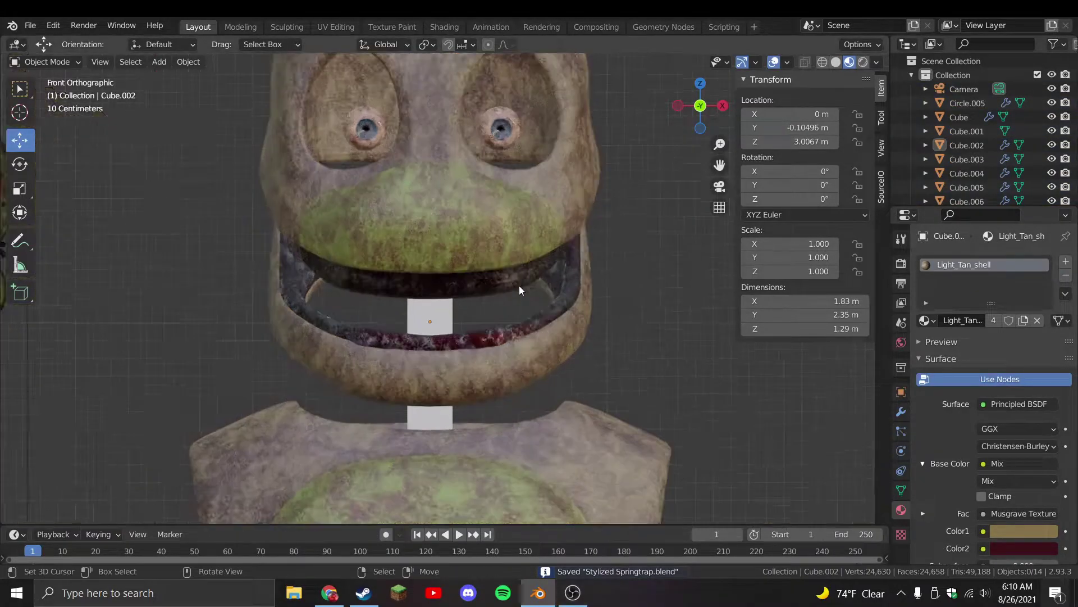
{"action": "left_click", "coordinate": [572, 593]}
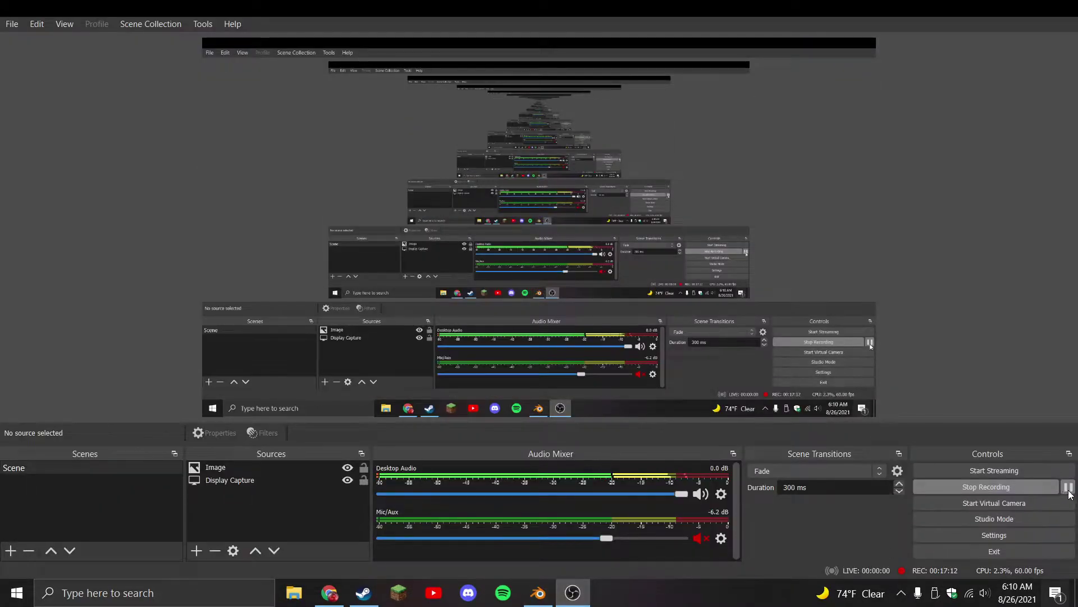
{"action": "left_click", "coordinate": [535, 601]}
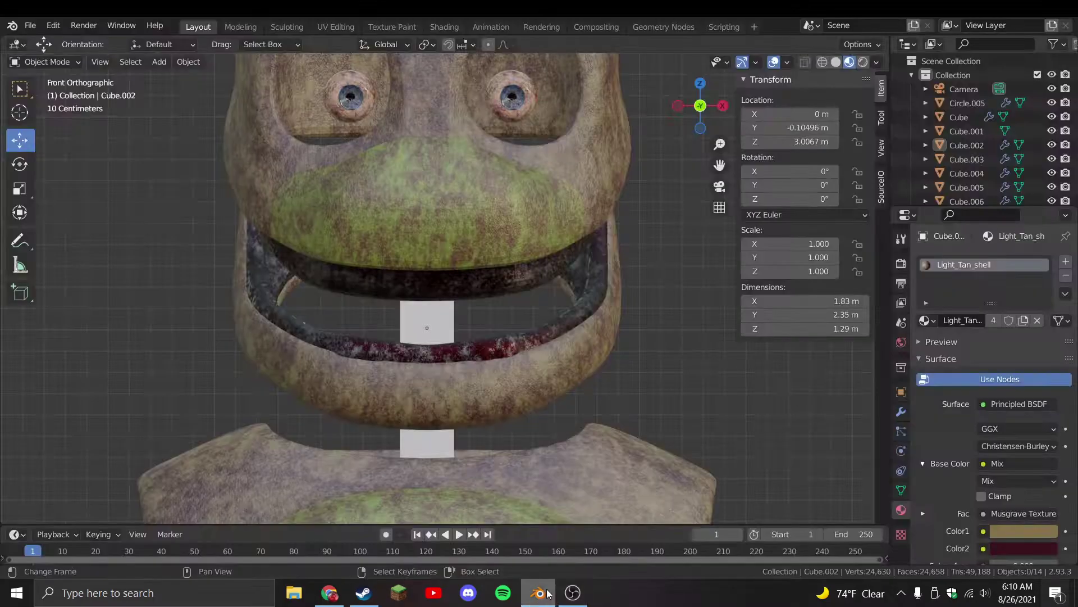
{"action": "left_click", "coordinate": [561, 593]}
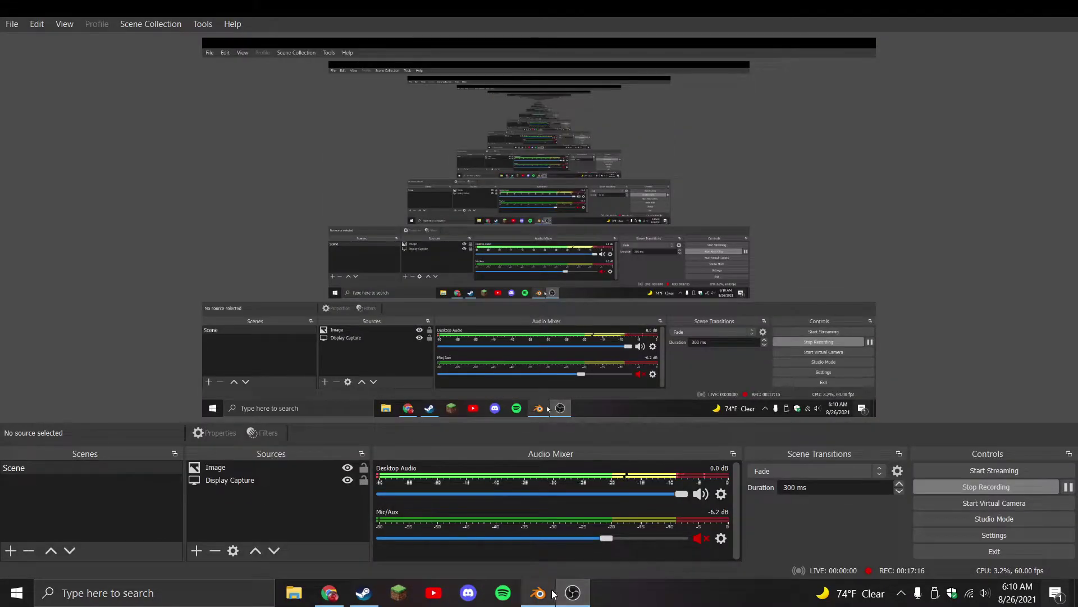
{"action": "left_click", "coordinate": [545, 593]}
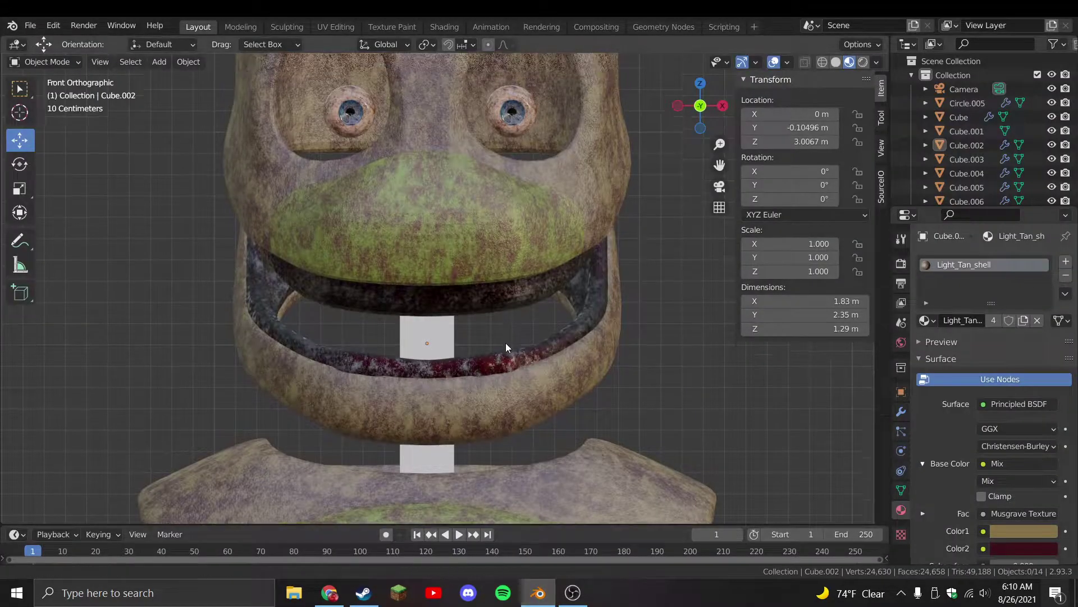
Snap the 3D cursor to the character's left eyeball and add a UV sphere there
{"action": "scroll", "coordinate": [517, 337], "scroll_direction": "up", "scroll_amount": 2}
{"action": "left_click", "coordinate": [555, 211]}
{"action": "scroll", "coordinate": [555, 210], "scroll_direction": "down", "scroll_amount": 2}
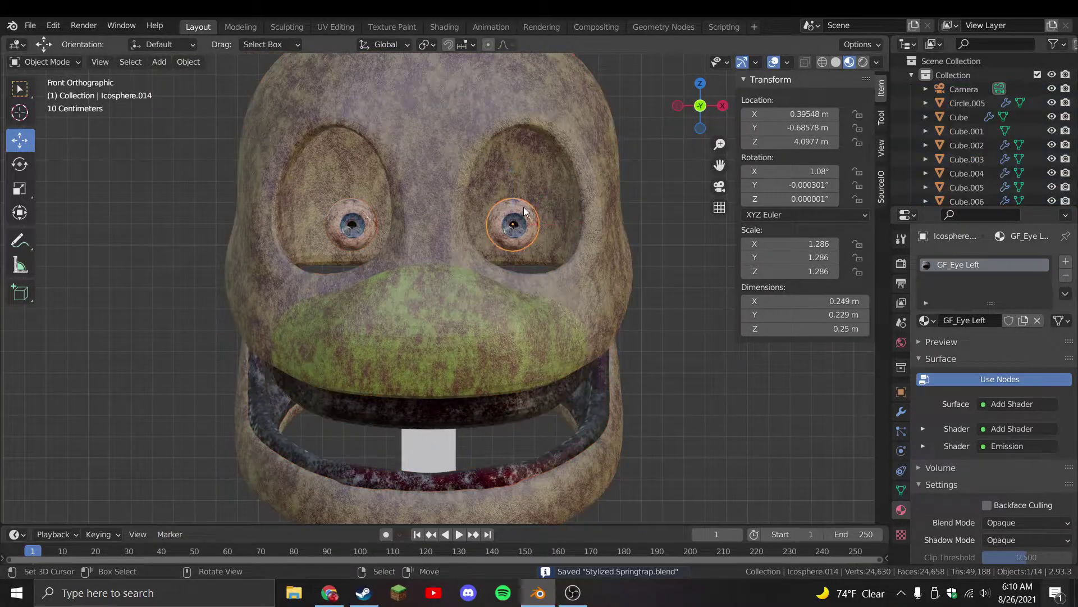
{"action": "key", "text": "shift+s"}
{"action": "left_click", "coordinate": [534, 197]}
{"action": "key", "text": "shift+a"}
{"action": "mouse_move", "coordinate": [534, 197]}
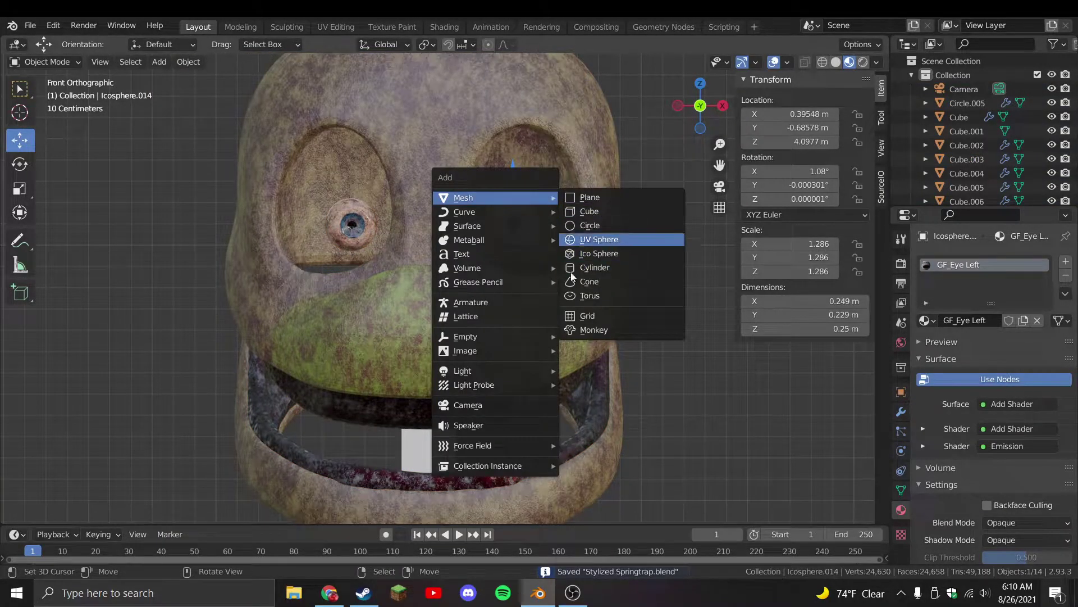
{"action": "left_click", "coordinate": [596, 239]}
{"action": "scroll", "coordinate": [276, 346], "scroll_direction": "down", "scroll_amount": 3}
Separate the new sphere's lower half at its equator edge loop and delete that half
{"action": "key", "text": "Tab"}
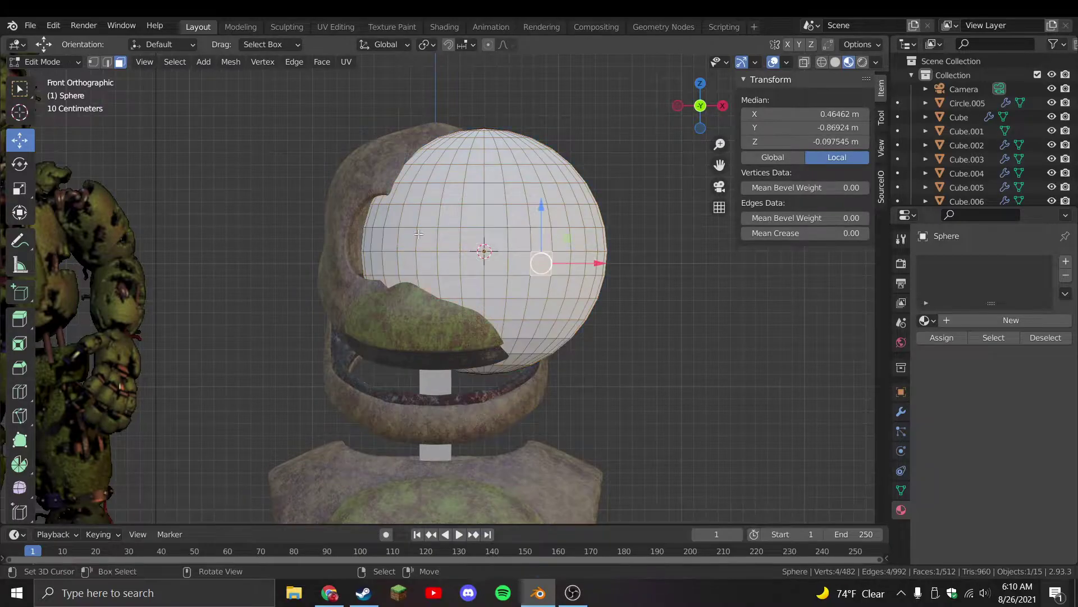
{"action": "left_click", "coordinate": [99, 63]}
{"action": "scroll", "coordinate": [540, 247], "scroll_direction": "up", "scroll_amount": 2}
{"action": "key", "text": "alt+a"}
{"action": "left_click", "coordinate": [541, 243], "text": "alt"}
{"action": "key", "text": "shift+d"}
{"action": "right_click", "coordinate": [541, 242]}
{"action": "key", "text": "l"}
{"action": "key", "text": "x"}
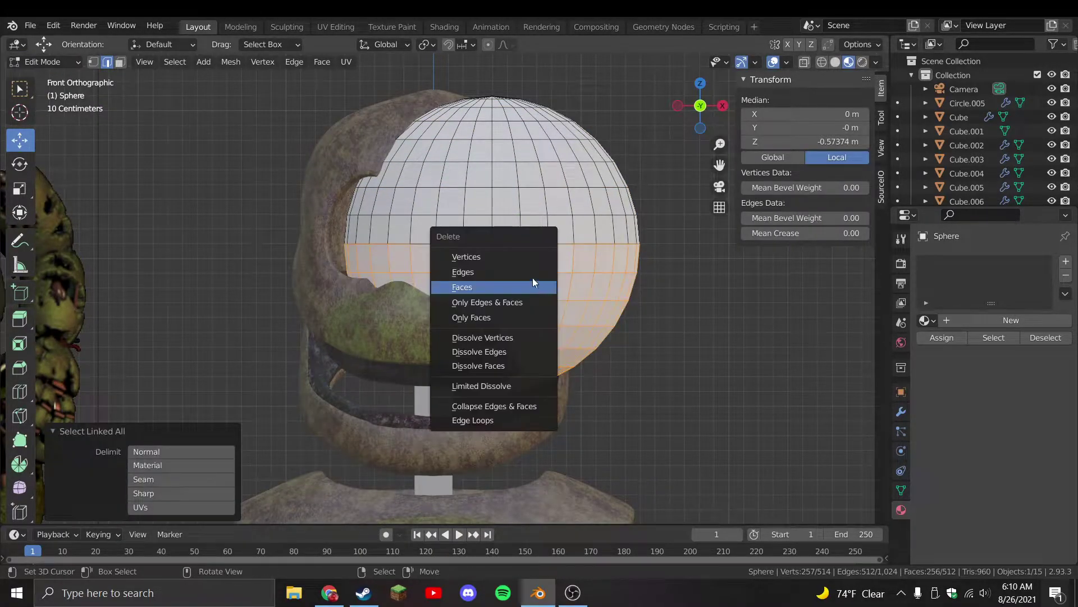
{"action": "left_click", "coordinate": [536, 259]}
Isolate the dome and delete its rear half so a front quarter sphere remains as an eyelid
{"action": "middle_click_drag", "start_coordinate": [543, 264], "coordinate": [818, 120]}
{"action": "key", "text": "KP_Divide"}
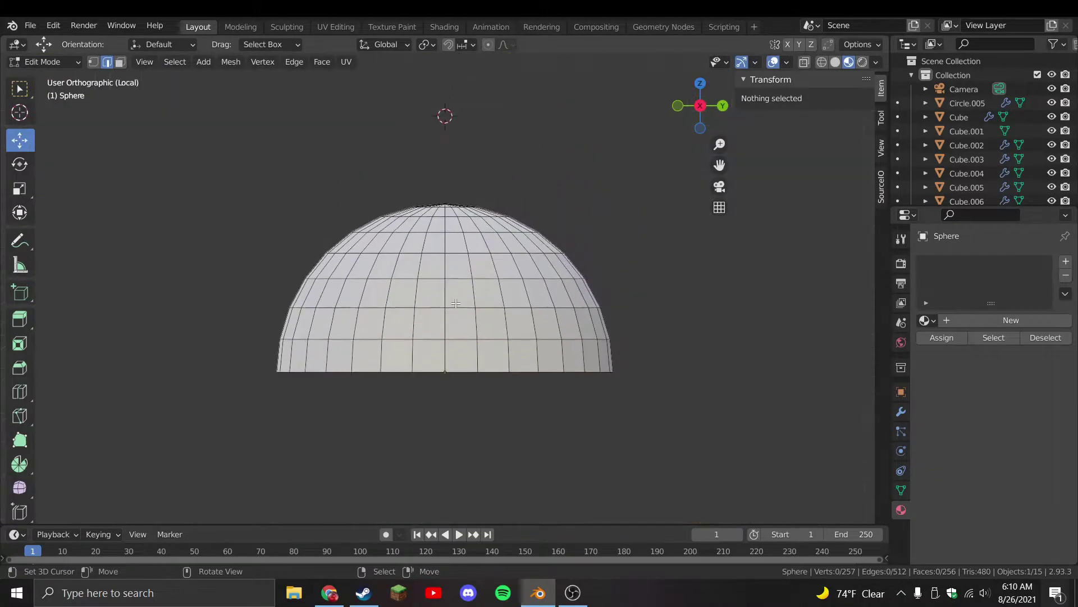
{"action": "left_click_drag", "start_coordinate": [727, 454], "coordinate": [441, 109]}
{"action": "key", "text": "x"}
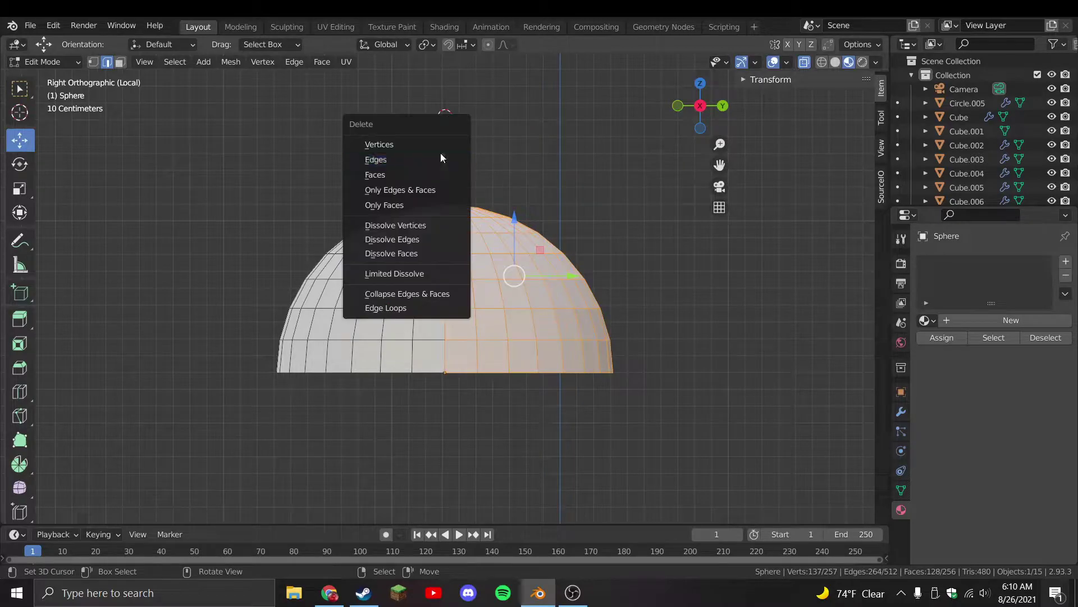
{"action": "left_click", "coordinate": [416, 179]}
{"action": "key", "text": "Tab"}
{"action": "key", "text": "KP_Divide"}
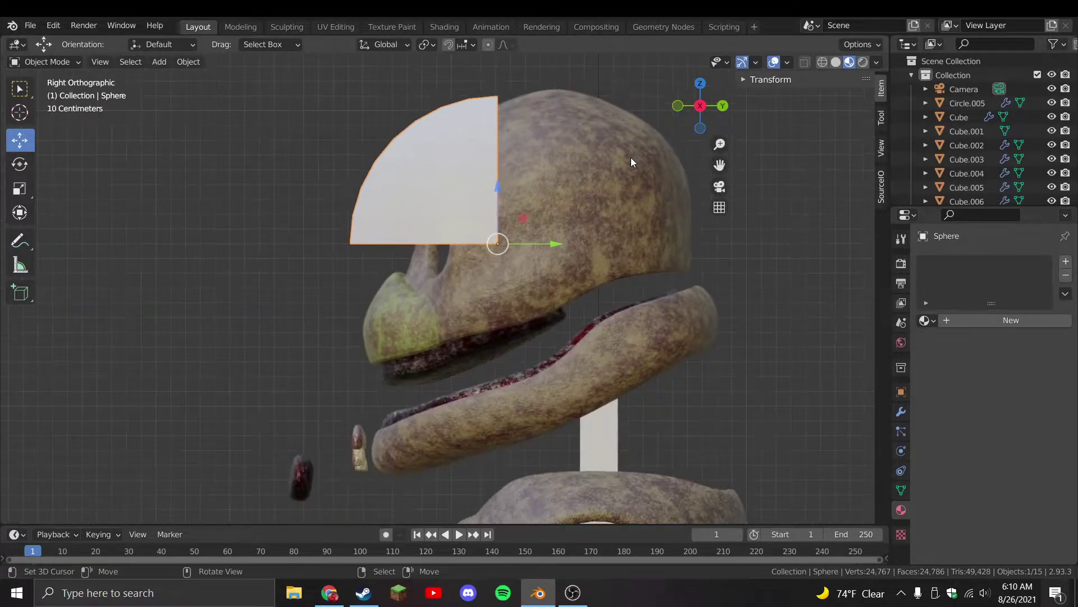
Scale the quarter sphere down to about 0.33 and move it up over the left eye in front view
{"action": "key", "text": "KP_1"}
{"action": "scroll", "coordinate": [615, 253], "scroll_direction": "up", "scroll_amount": 2}
{"action": "key", "text": "s"}
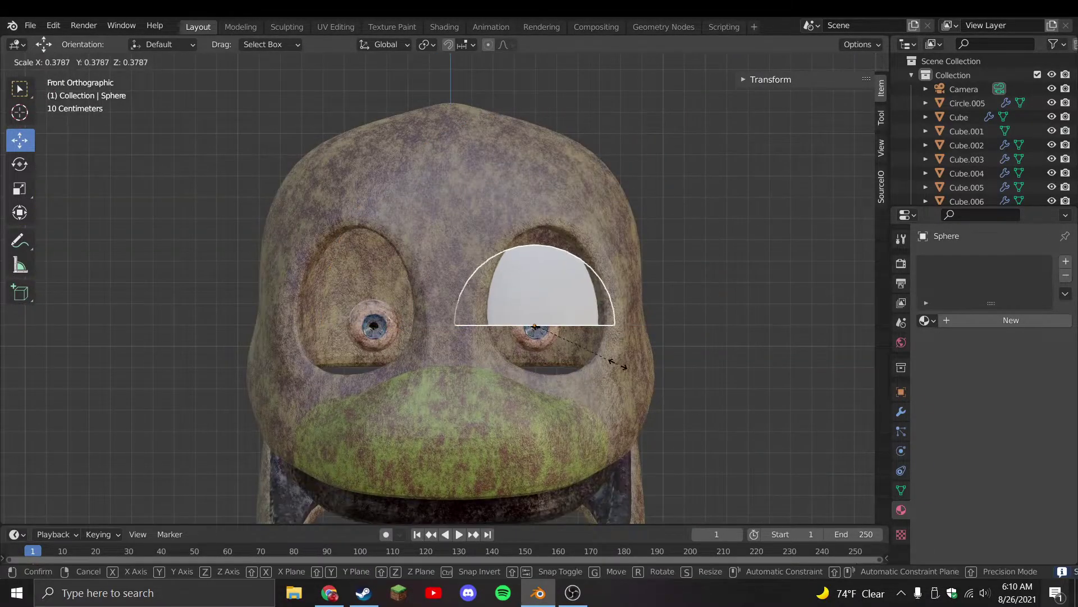
{"action": "left_click", "coordinate": [612, 315]}
{"action": "key", "text": "g"}
{"action": "left_click", "coordinate": [610, 318]}
Rotate the eyelid in side view, shift it into the left eye socket, and save the file
{"action": "key", "text": "KP_3"}
{"action": "key", "text": "r"}
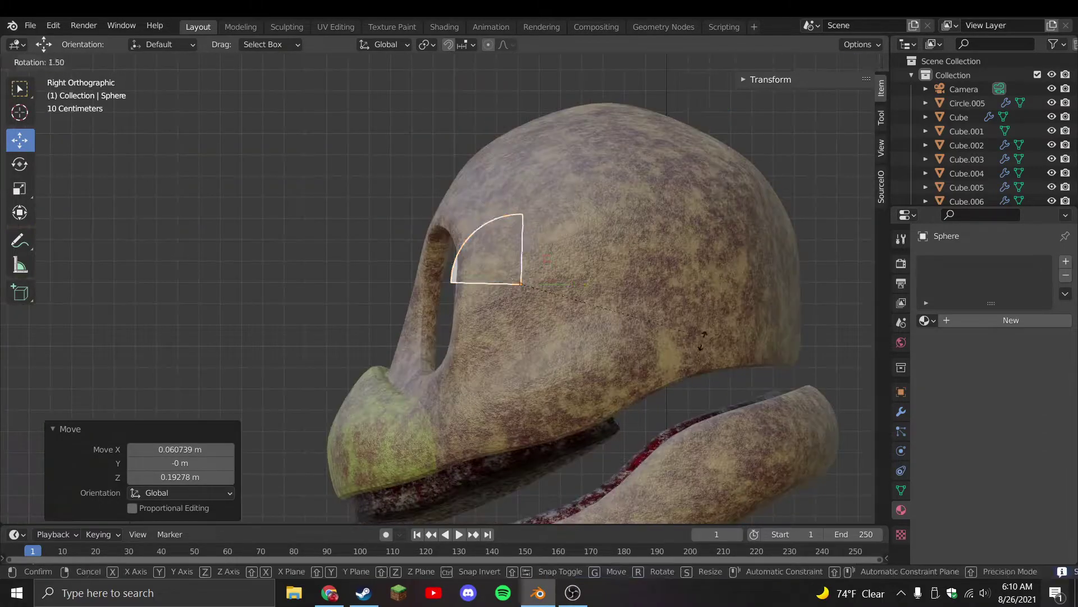
{"action": "left_click", "coordinate": [635, 376]}
{"action": "key", "text": "g"}
{"action": "left_click", "coordinate": [619, 383]}
{"action": "key", "text": "KP_1"}
{"action": "key", "text": "g"}
{"action": "key", "text": "Escape"}
{"action": "key", "text": "a"}
{"action": "scroll", "coordinate": [573, 326], "scroll_direction": "down", "scroll_amount": 2}
{"action": "left_click", "coordinate": [536, 299]}
{"action": "key", "text": "ctrl+s"}
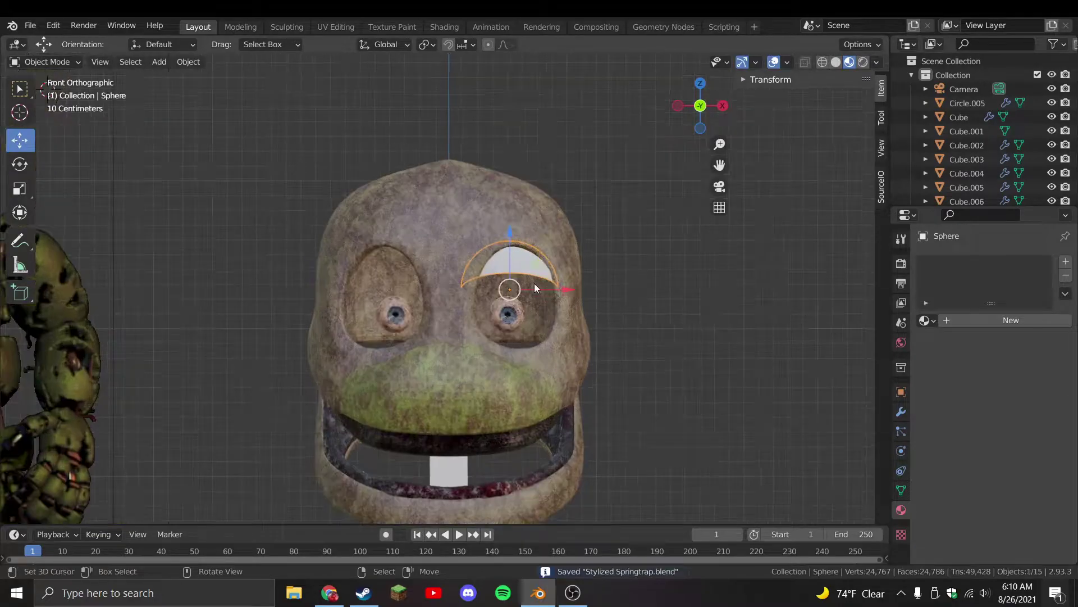
Tilt the eyelid to about -27.1° on X and refit it in the upper part of the left eye socket
{"action": "scroll", "coordinate": [594, 283], "scroll_direction": "up", "scroll_amount": 3}
{"action": "key", "text": "KP_3"}
{"action": "key", "text": "r"}
{"action": "left_click", "coordinate": [783, 319]}
{"action": "key", "text": "g"}
{"action": "left_click", "coordinate": [787, 304]}
{"action": "key", "text": "KP_1"}
{"action": "key", "text": "g"}
{"action": "left_click", "coordinate": [690, 311]}
Make a linked duplicate of the eyelid, place it at the mirrored X location over the other eye, and save
{"action": "key", "text": "alt+d"}
{"action": "key", "text": "Escape"}
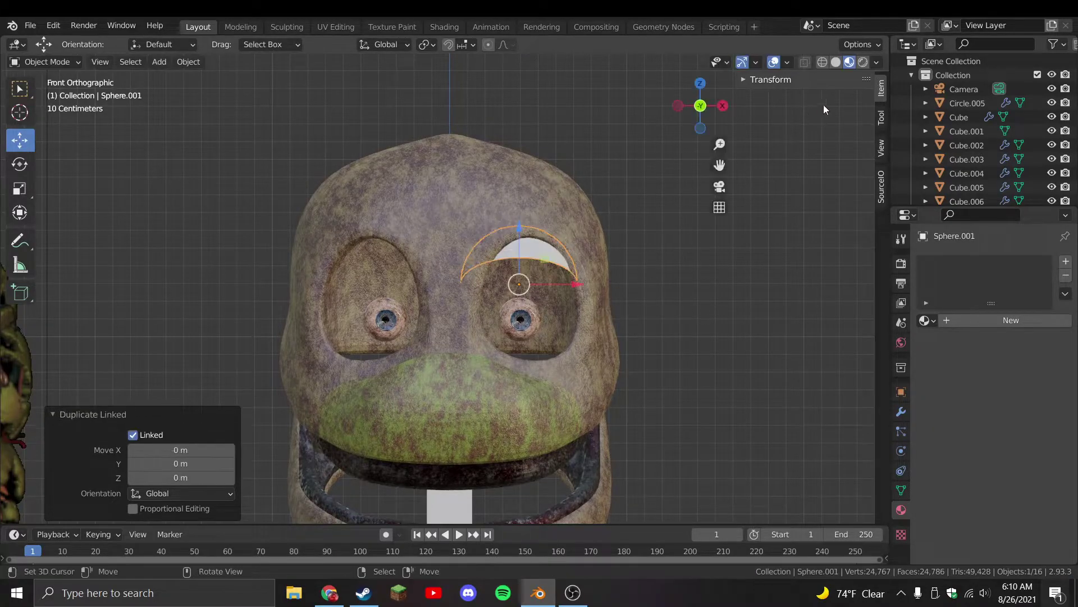
{"action": "left_click", "coordinate": [820, 79]}
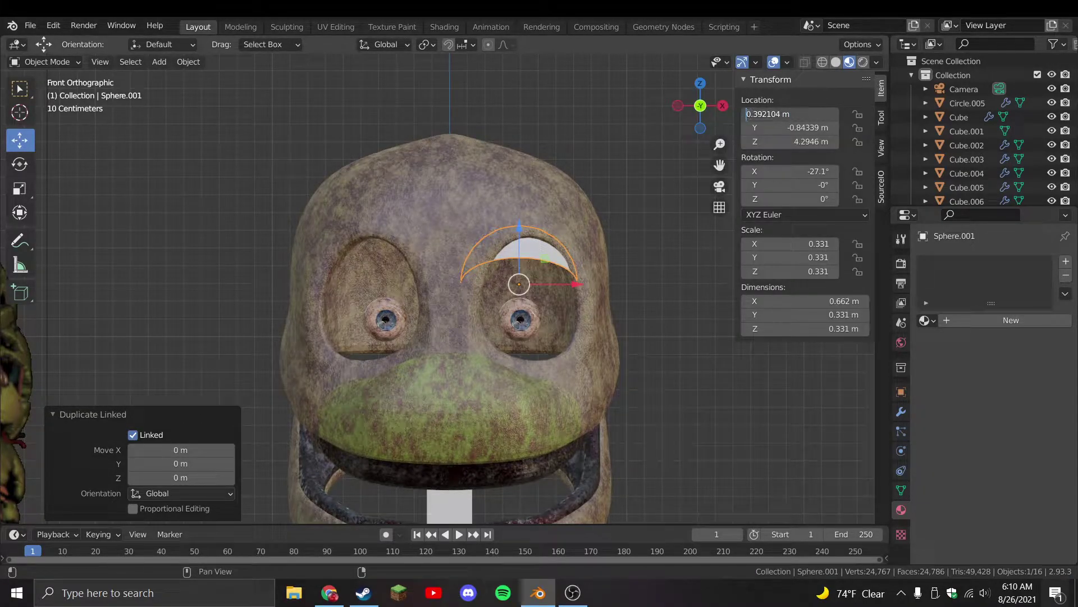
{"action": "key", "text": "ctrl+s"}
Add a Solidify modifier to the left eyelid and increase its thickness
{"action": "scroll", "coordinate": [566, 313], "scroll_direction": "up", "scroll_amount": 1}
{"action": "left_click", "coordinate": [562, 241]}
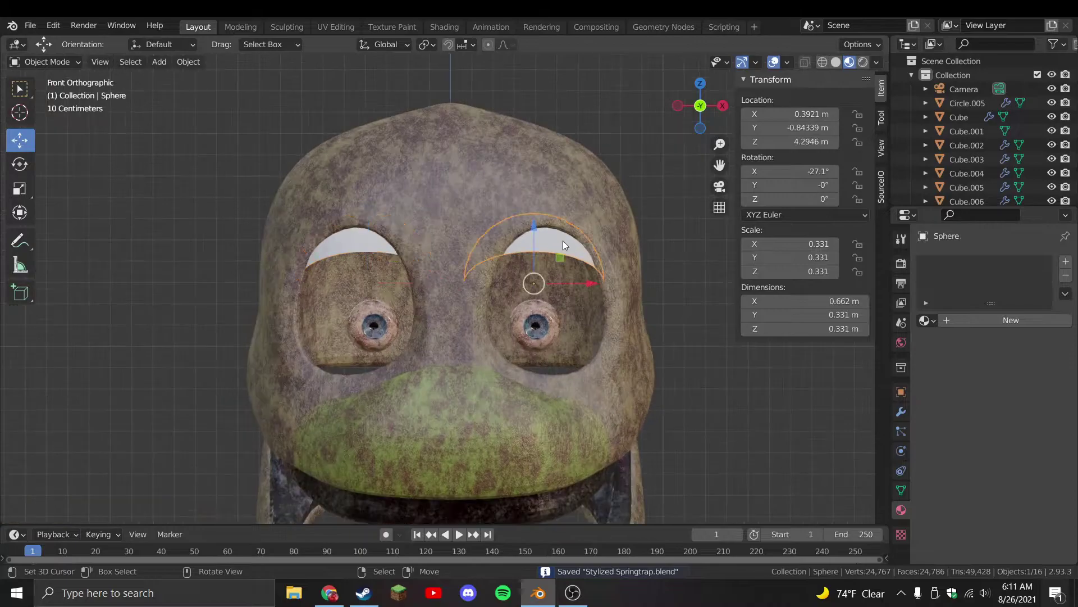
{"action": "left_click", "coordinate": [901, 412]}
{"action": "scroll", "coordinate": [865, 359], "scroll_direction": "up", "scroll_amount": 2}
{"action": "left_click", "coordinate": [1005, 262]}
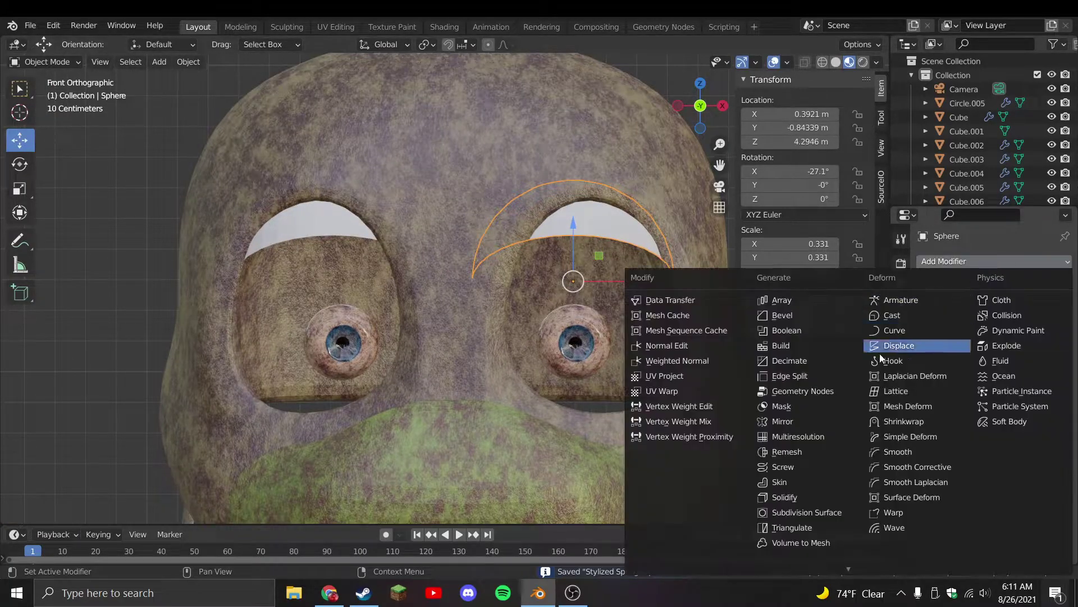
{"action": "left_click", "coordinate": [802, 498]}
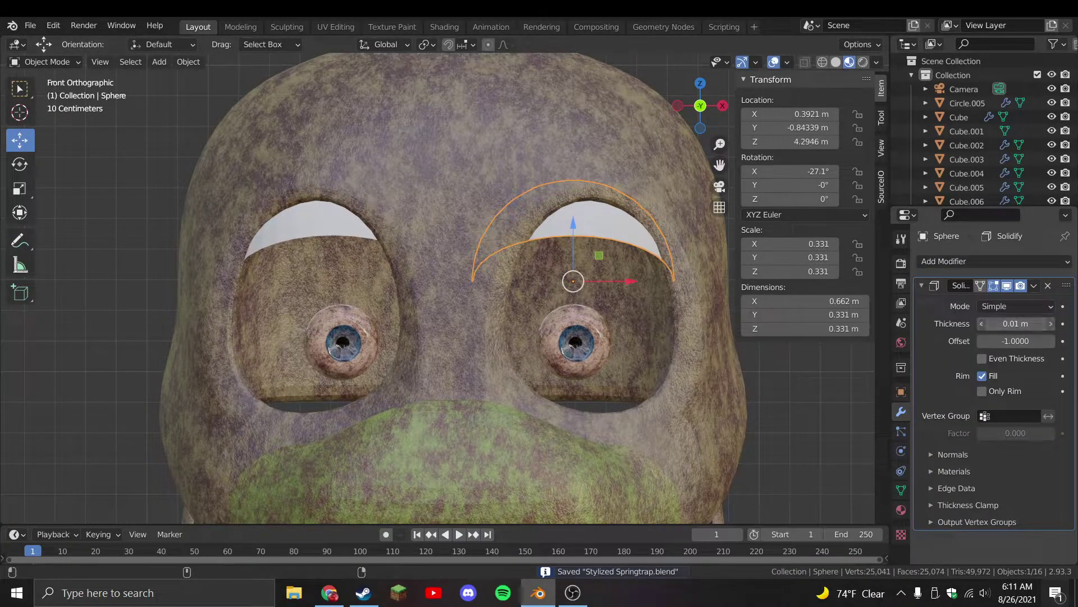
Add a Subdivision Surface modifier to the left eyelid and raise its viewport level
{"action": "left_click", "coordinate": [967, 263]}
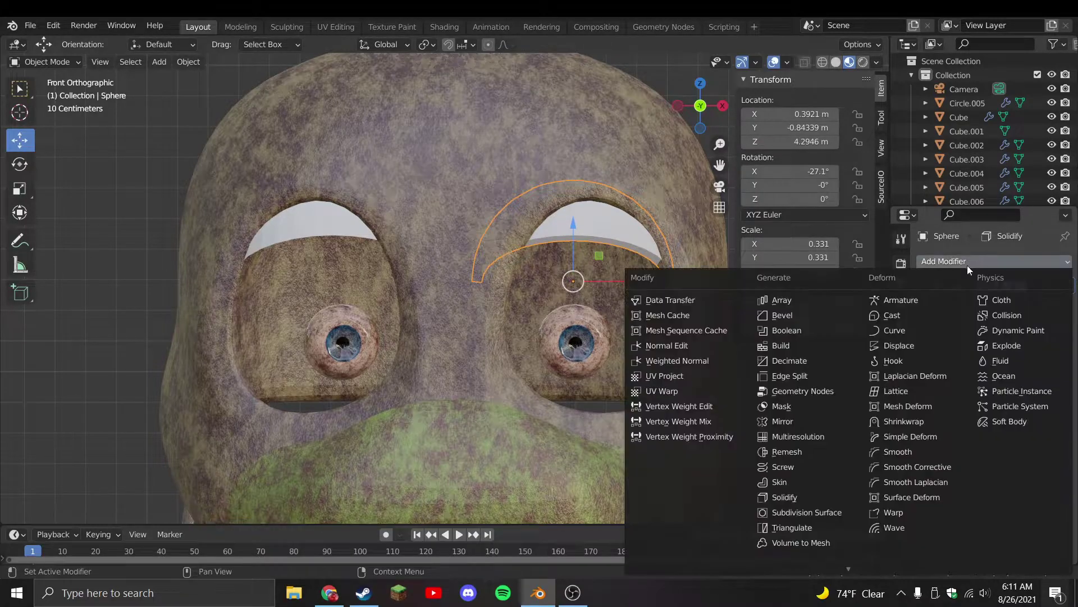
{"action": "left_click", "coordinate": [820, 513]}
{"action": "left_click", "coordinate": [1050, 343]}
Delete the linked eyelid copy over the right eye
{"action": "left_click", "coordinate": [504, 345]}
{"action": "left_click", "coordinate": [335, 231]}
{"action": "left_click", "coordinate": [577, 235]}
{"action": "left_click", "coordinate": [330, 234]}
{"action": "key", "text": "Delete"}
Assign the existing Yellow_shell material to the left eyelid
{"action": "left_click", "coordinate": [615, 234]}
{"action": "left_click", "coordinate": [901, 509]}
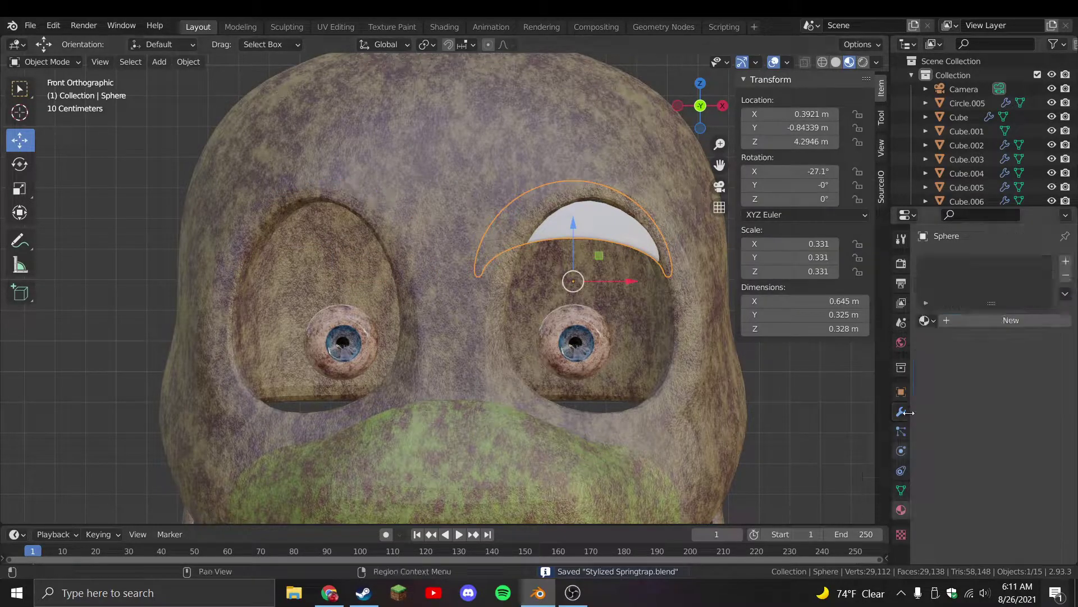
{"action": "left_click", "coordinate": [924, 320]}
{"action": "left_click", "coordinate": [837, 435]}
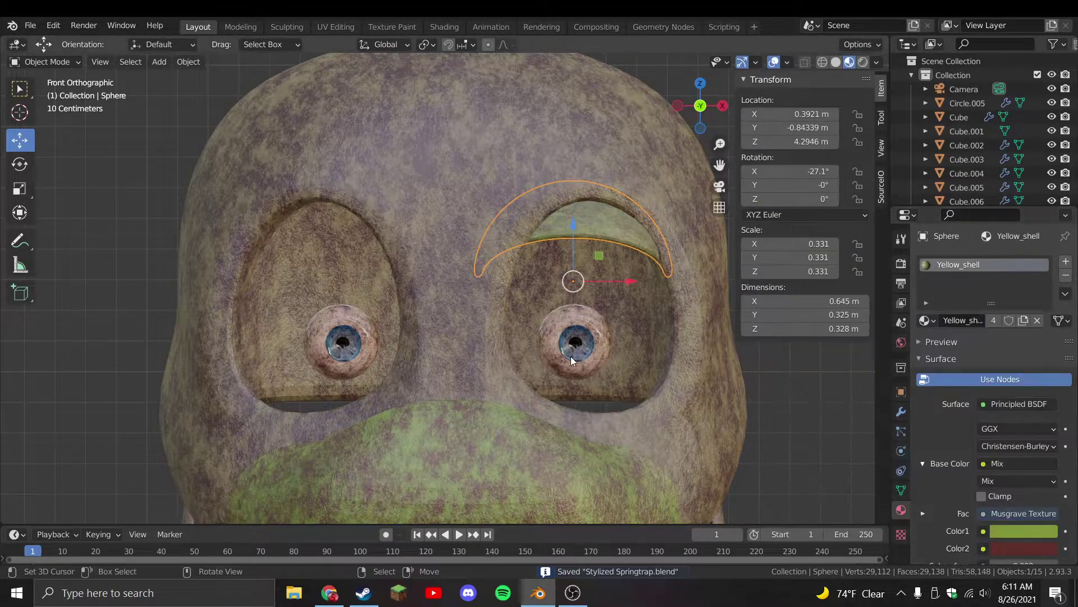
Make a linked duplicate of the finished eyelid and set its X location to -0.3921 m over the right eye
{"action": "scroll", "coordinate": [574, 358], "scroll_direction": "down", "scroll_amount": 4}
{"action": "scroll", "coordinate": [561, 281], "scroll_direction": "up", "scroll_amount": 2}
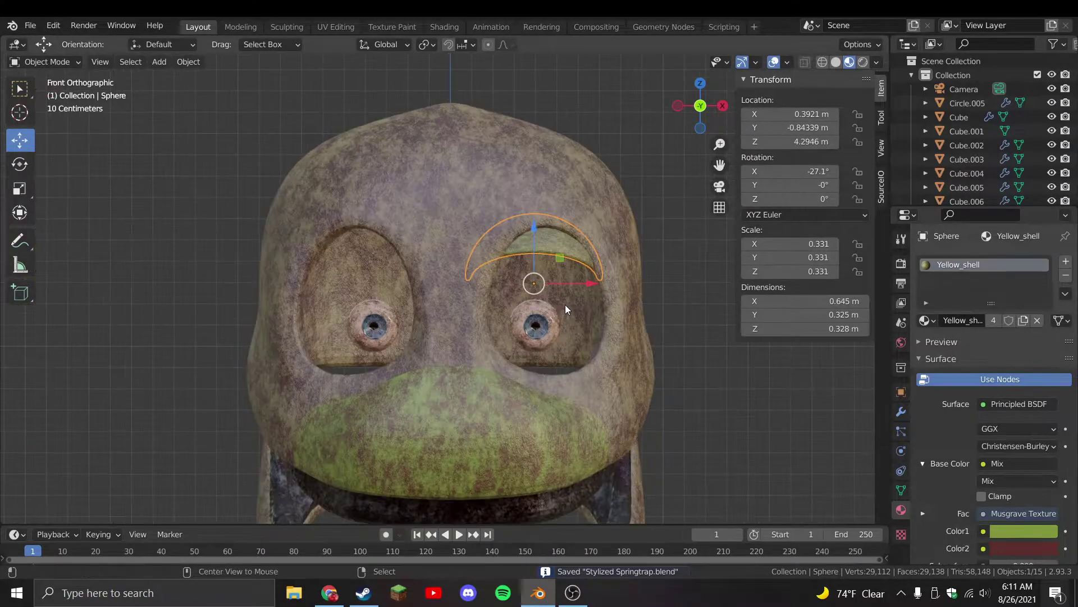
{"action": "key", "text": "alt+d"}
{"action": "key", "text": "Escape"}
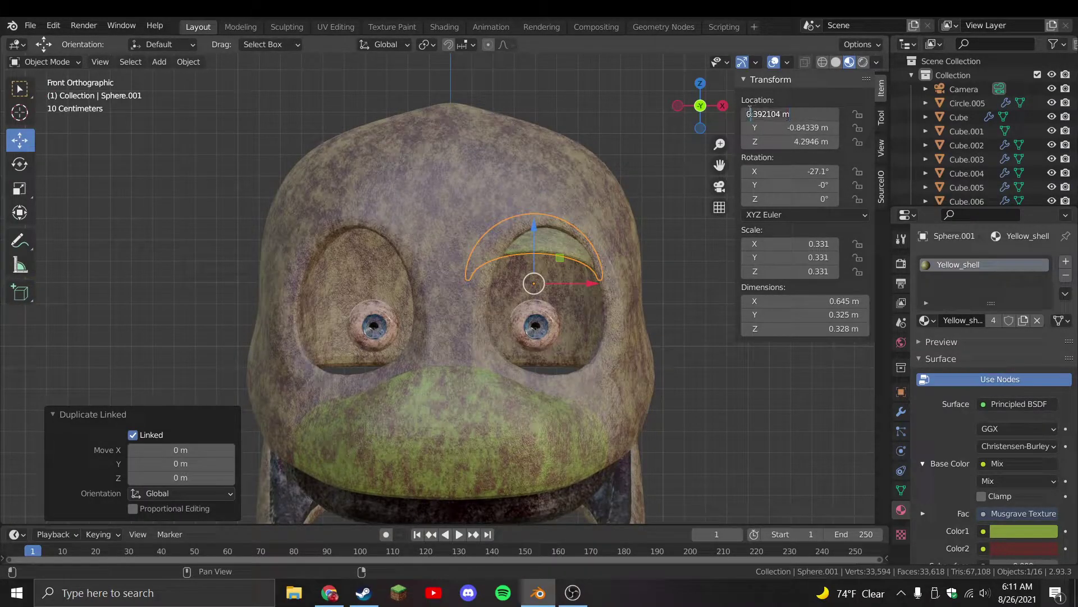
{"action": "key", "text": "Return"}
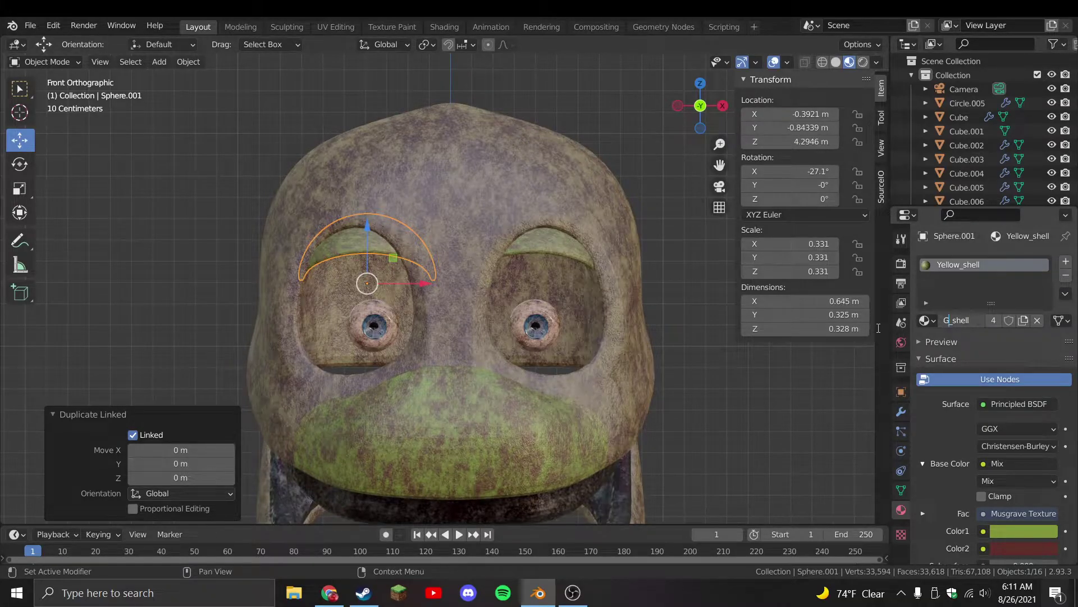
Rename the eyelids' Yellow_shell material to Green_shell and deselect everything
{"action": "type", "text": "en"}
{"action": "key", "text": "Return"}
{"action": "scroll", "coordinate": [508, 400], "scroll_direction": "down", "scroll_amount": 4}
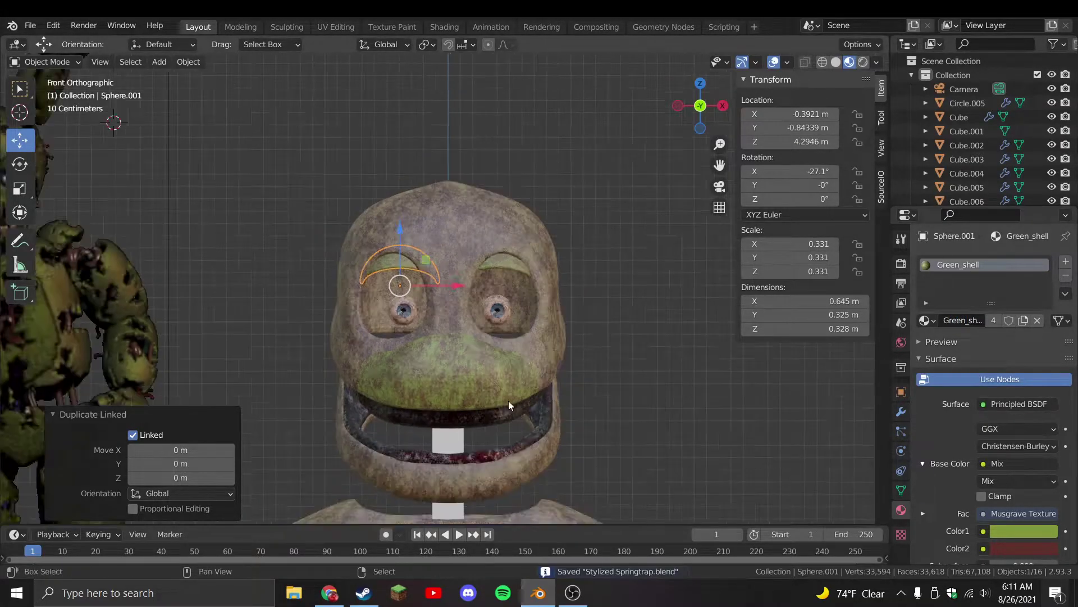
{"action": "left_click", "coordinate": [561, 308]}
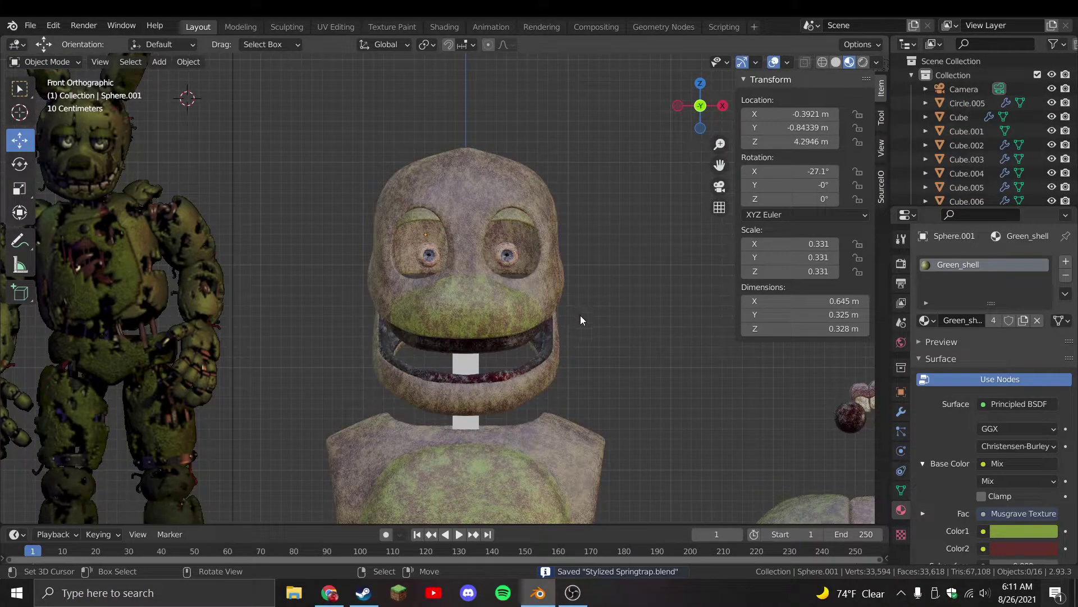
Duplicate the head's upper centre snout face, move it slightly off the surface, and separate it as its own nose object
{"action": "scroll", "coordinate": [588, 324], "scroll_direction": "up", "scroll_amount": 1}
{"action": "scroll", "coordinate": [590, 331], "scroll_direction": "up", "scroll_amount": 1}
{"action": "left_click", "coordinate": [539, 339]}
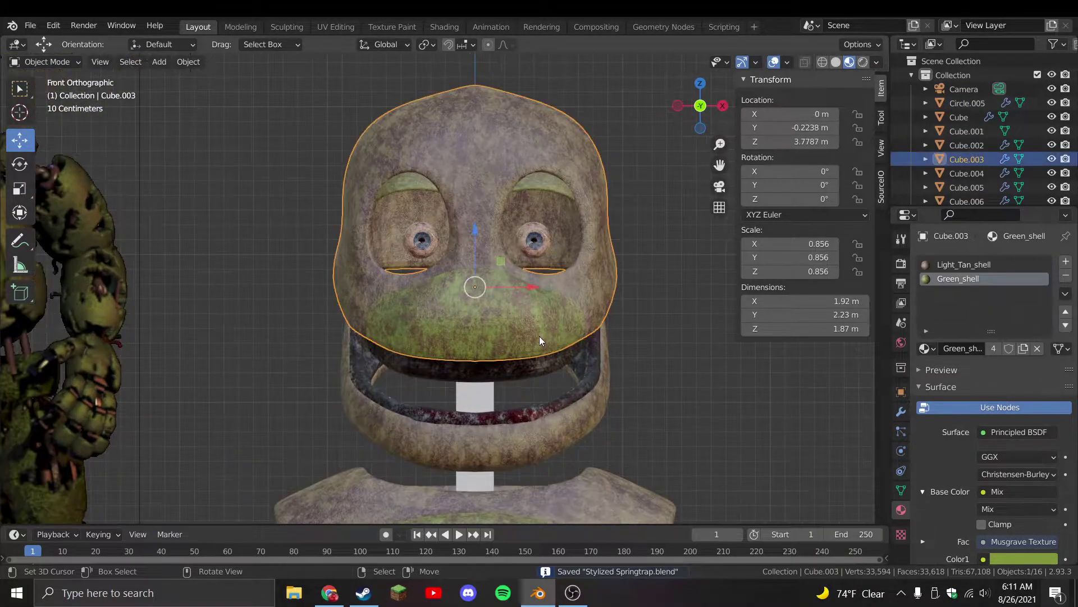
{"action": "key", "text": "Tab"}
{"action": "scroll", "coordinate": [539, 336], "scroll_direction": "up", "scroll_amount": 3}
{"action": "key", "text": "alt+a"}
{"action": "key", "text": "c"}
{"action": "left_click", "coordinate": [486, 278]}
{"action": "key", "text": "Escape"}
{"action": "middle_click_drag", "start_coordinate": [486, 278], "coordinate": [393, 298]}
{"action": "key", "text": "g"}
{"action": "left_click", "coordinate": [378, 297]}
{"action": "key", "text": "alt+a"}
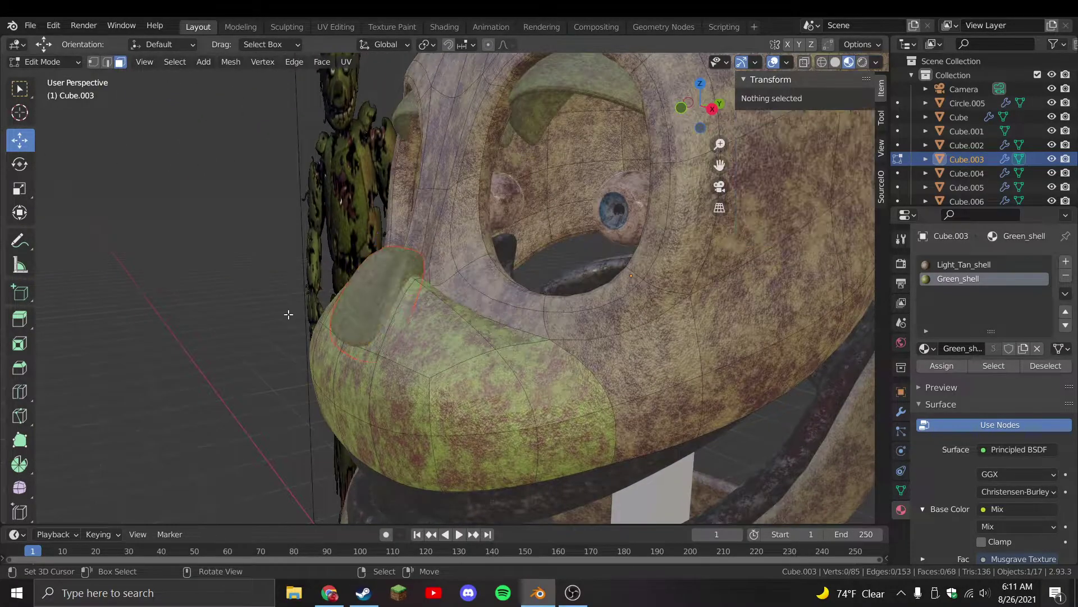
Select the separated nose piece and assign the Black material to it
{"action": "key", "text": "Tab"}
{"action": "left_click", "coordinate": [438, 382]}
{"action": "key", "text": "KP_1"}
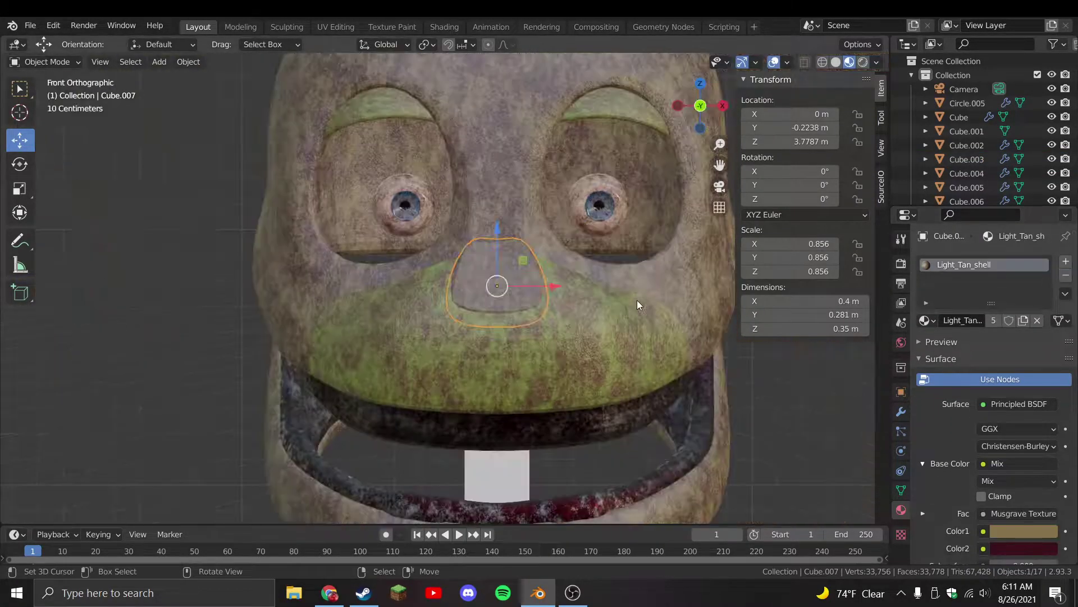
{"action": "left_click", "coordinate": [926, 320]}
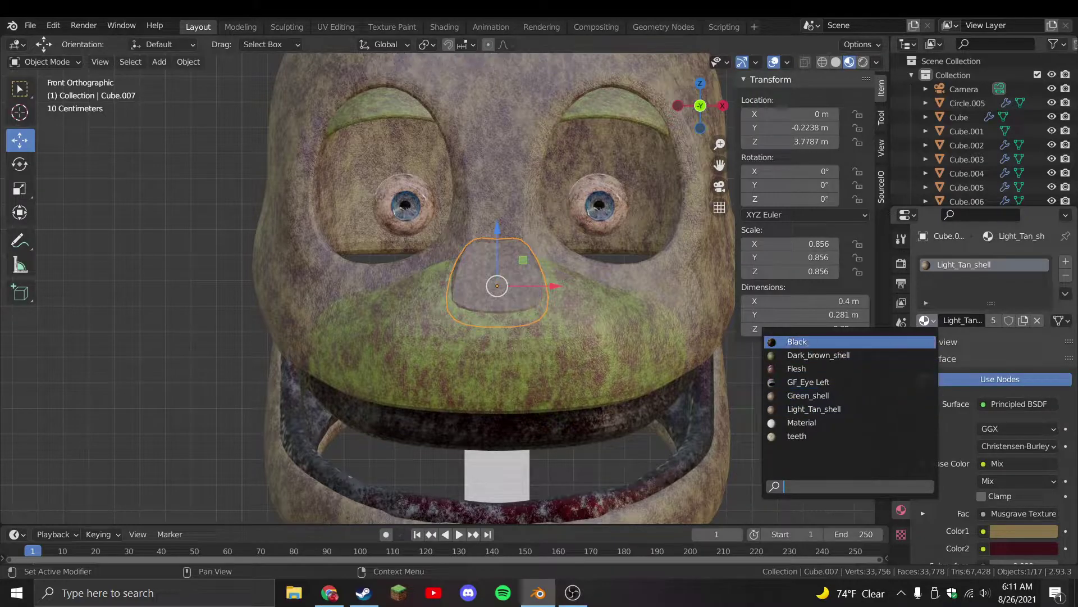
{"action": "left_click", "coordinate": [797, 342]}
Rotate the nose piece's whole mesh 90° about the X axis
{"action": "key", "text": "Tab"}
{"action": "scroll", "coordinate": [632, 308], "scroll_direction": "up", "scroll_amount": 1}
{"action": "key", "text": "a"}
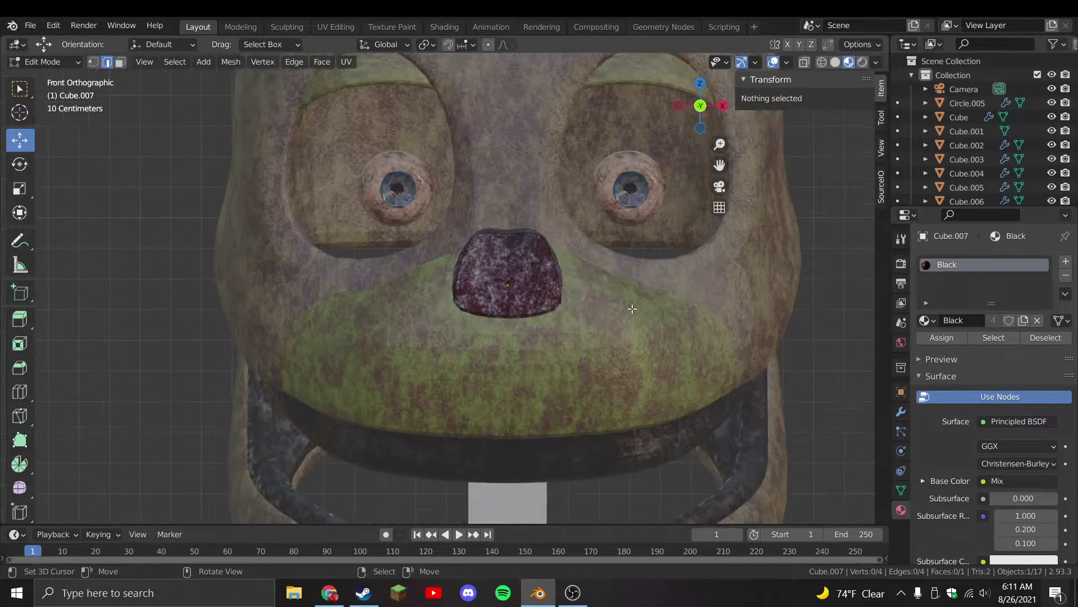
{"action": "key", "text": "r"}
{"action": "key", "text": "x"}
{"action": "key", "text": "9"}
{"action": "key", "text": "0"}
{"action": "key", "text": "Return"}
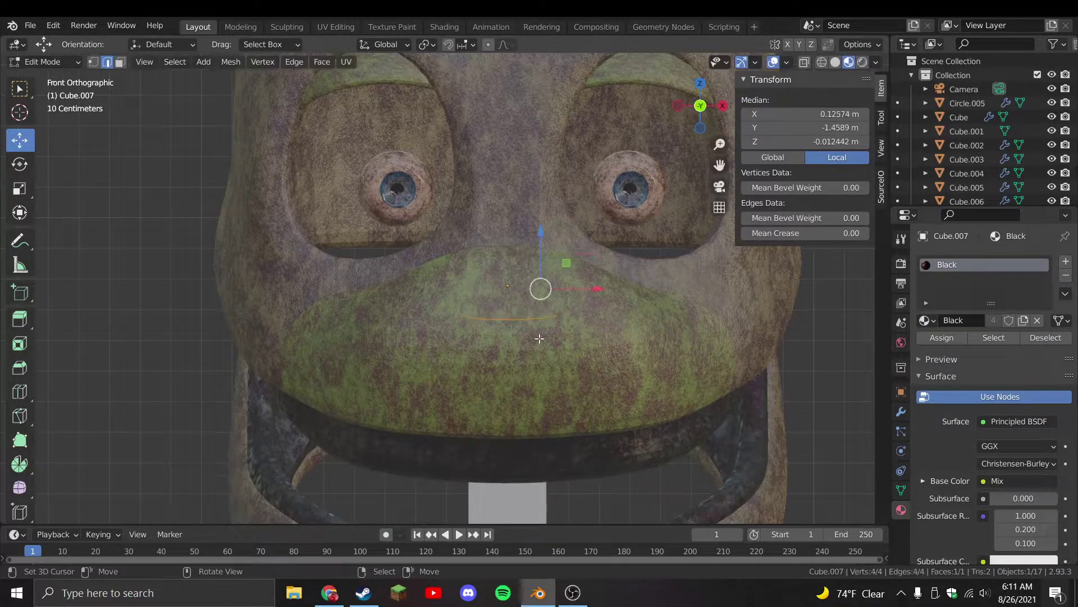
Extrude the nose face about 0.24 m along its normal in side view
{"action": "key", "text": "KP_3"}
{"action": "key", "text": "e"}
{"action": "left_click", "coordinate": [633, 373]}
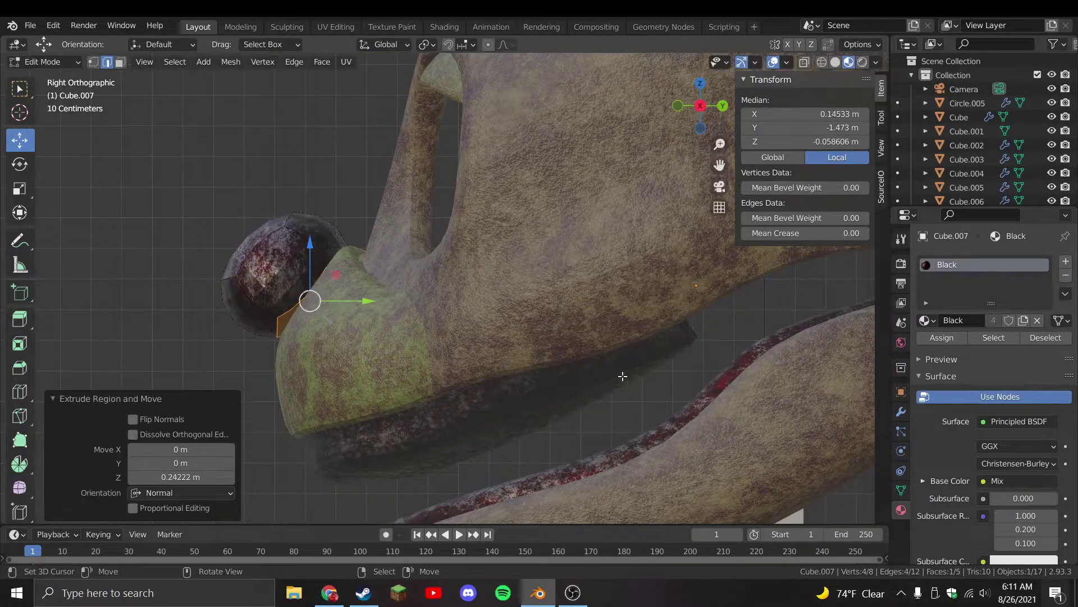
Remove the Solidify modifier from the nose object and give it a level 2 Subdivision Surface modifier
{"action": "key", "text": "Tab"}
{"action": "left_click", "coordinate": [900, 412]}
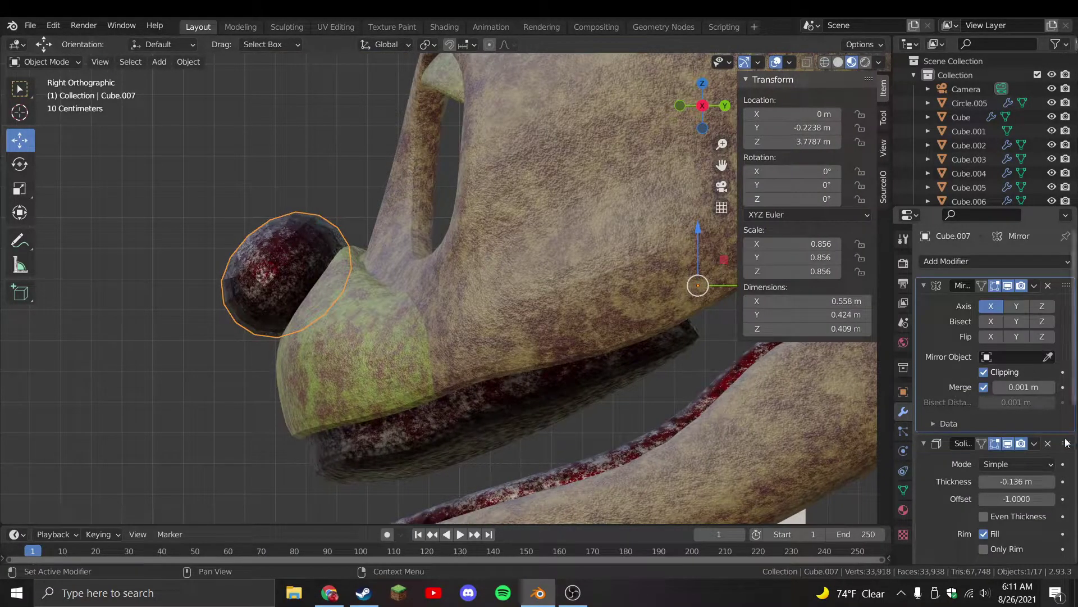
{"action": "left_click", "coordinate": [1048, 443]}
{"action": "key", "text": "ctrl+2"}
Move the nose's whole mesh about 0.056 m back along Y and 0.039 m down toward the snout tip
{"action": "key", "text": "Tab"}
{"action": "key", "text": "KP_1"}
{"action": "scroll", "coordinate": [542, 305], "scroll_direction": "down", "scroll_amount": 3}
{"action": "scroll", "coordinate": [524, 300], "scroll_direction": "up", "scroll_amount": 2}
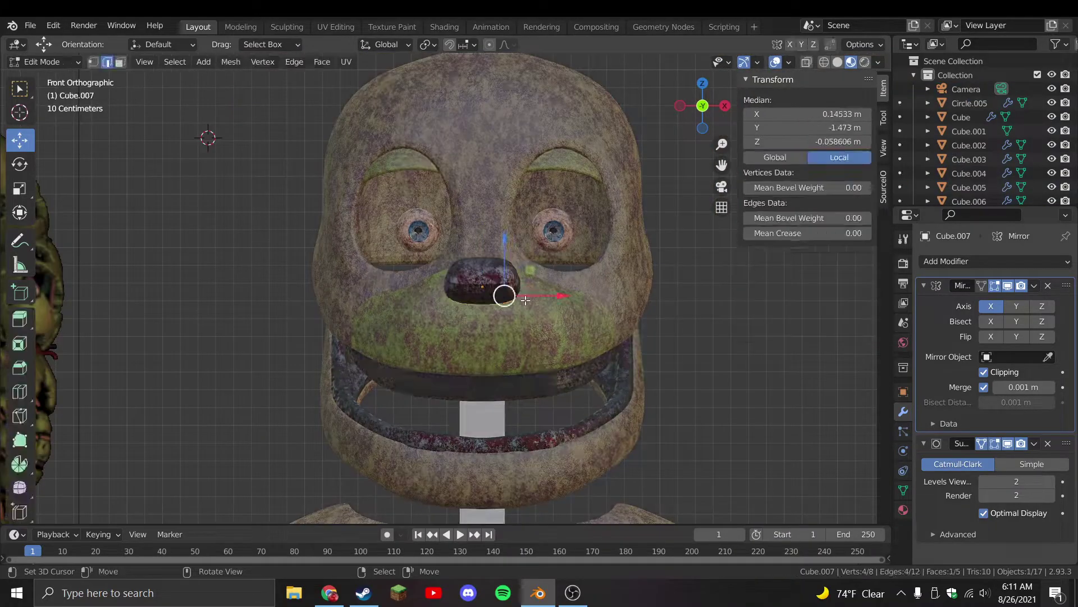
{"action": "key", "text": "KP_3"}
{"action": "scroll", "coordinate": [466, 330], "scroll_direction": "up", "scroll_amount": 4}
{"action": "key", "text": "g"}
{"action": "left_click", "coordinate": [381, 406]}
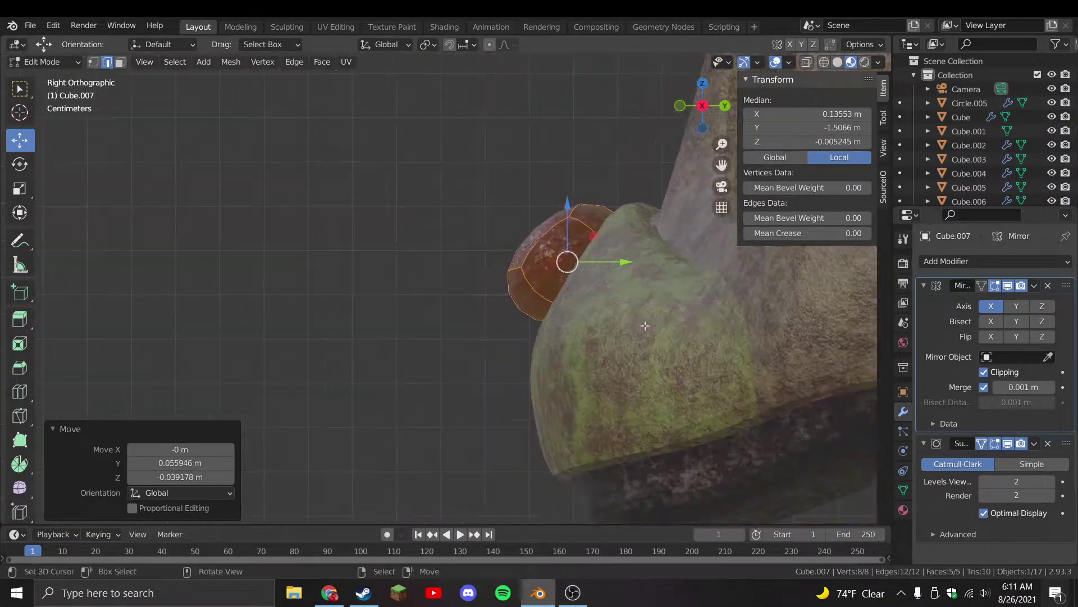
Rotate the nose mesh in side view and shift it about 0.03 m forward and 0.017 m down
{"action": "key", "text": "alt+q"}
{"action": "middle_click_drag", "start_coordinate": [567, 260], "coordinate": [582, 352]}
{"action": "key", "text": "KP_3"}
{"action": "key", "text": "Tab"}
{"action": "left_click", "coordinate": [533, 276]}
{"action": "key", "text": "Tab"}
{"action": "key", "text": "r"}
{"action": "left_click", "coordinate": [674, 337]}
{"action": "left_click_drag", "start_coordinate": [568, 259], "coordinate": [554, 269]}
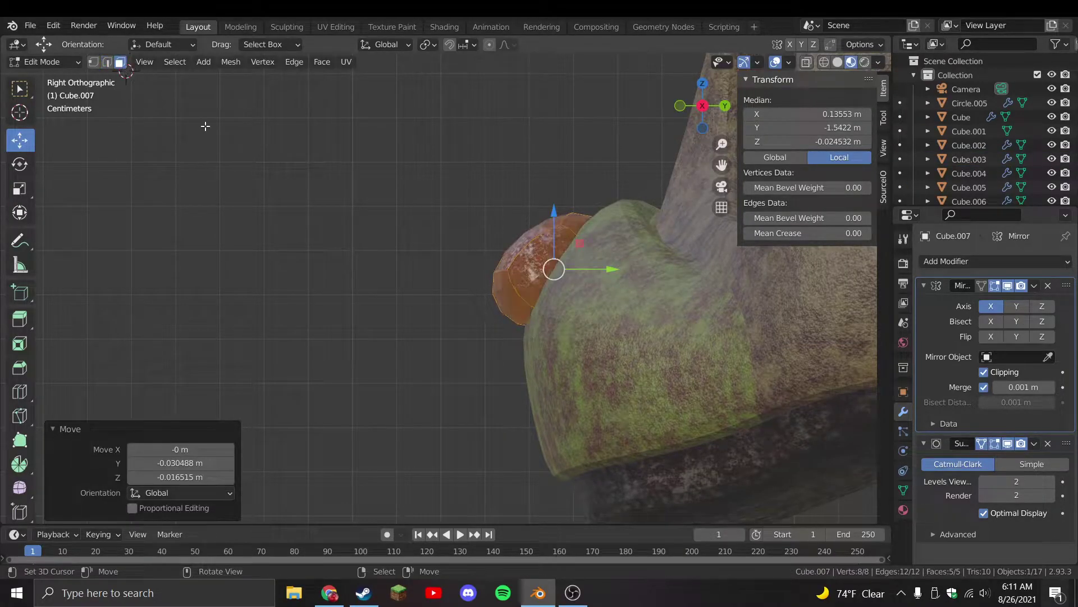
Inset the nose's front face to outline the nostrils and reposition the inset faces
{"action": "key", "text": "KP_1"}
{"action": "left_click", "coordinate": [562, 303]}
{"action": "key", "text": "i"}
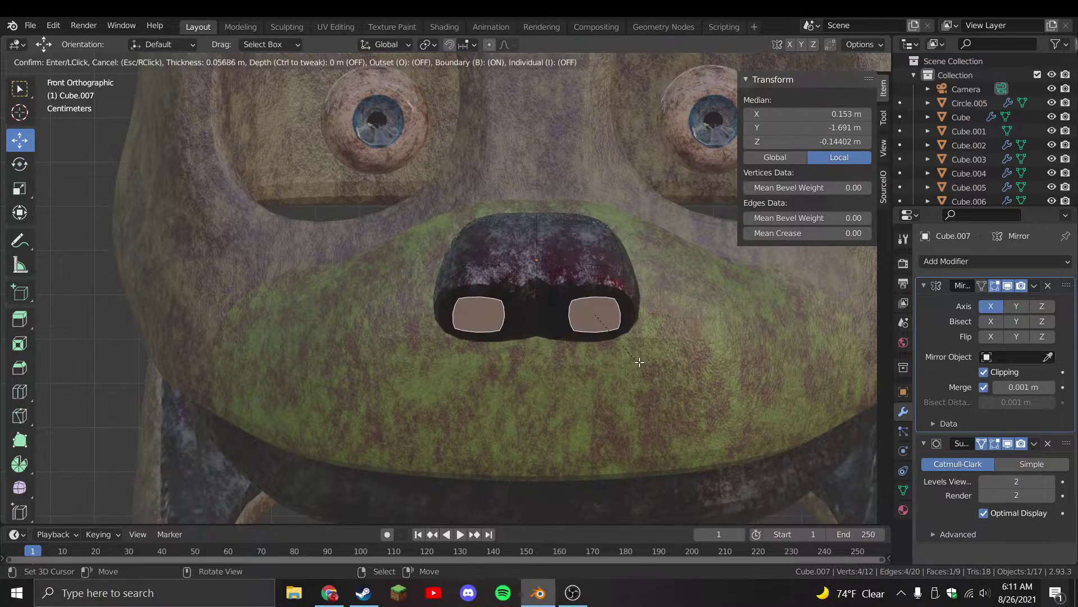
{"action": "left_click", "coordinate": [632, 354]}
{"action": "key", "text": "g"}
{"action": "left_click", "coordinate": [632, 352]}
{"action": "middle_click_drag", "start_coordinate": [631, 352], "coordinate": [585, 326]}
{"action": "key", "text": "g"}
{"action": "left_click", "coordinate": [585, 361]}
Rotate the nostril faces -23.5°, scale them down, and push them back into the nose
{"action": "key", "text": "KP_1"}
{"action": "key", "text": "s"}
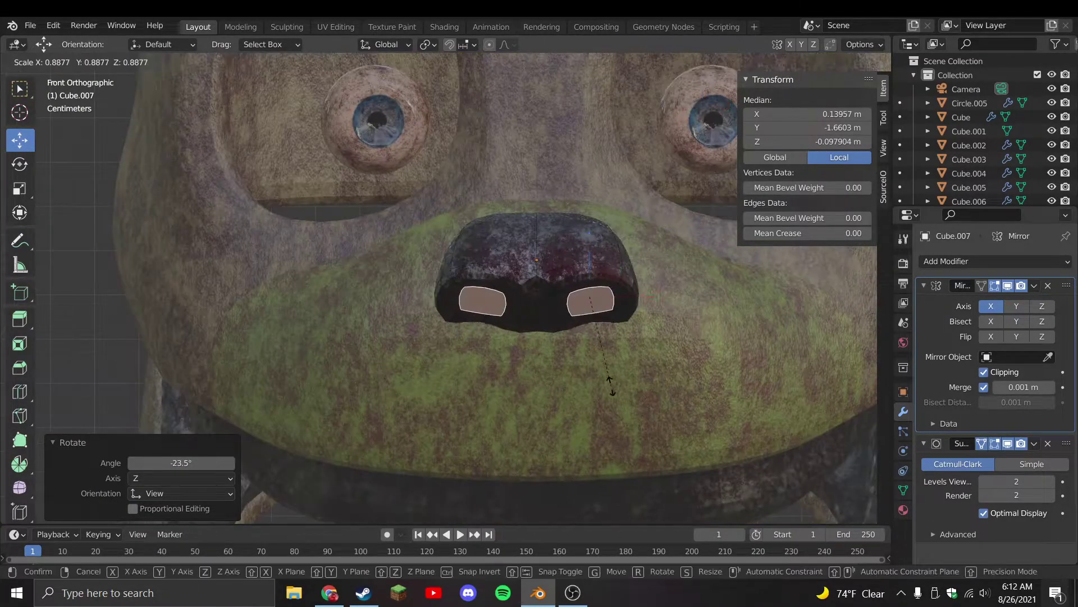
{"action": "left_click", "coordinate": [615, 376]}
{"action": "key", "text": "g"}
{"action": "left_click", "coordinate": [615, 375]}
{"action": "middle_click_drag", "start_coordinate": [616, 371], "coordinate": [615, 342]}
{"action": "key", "text": "g"}
{"action": "left_click", "coordinate": [618, 341]}
{"action": "key", "text": "KP_1"}
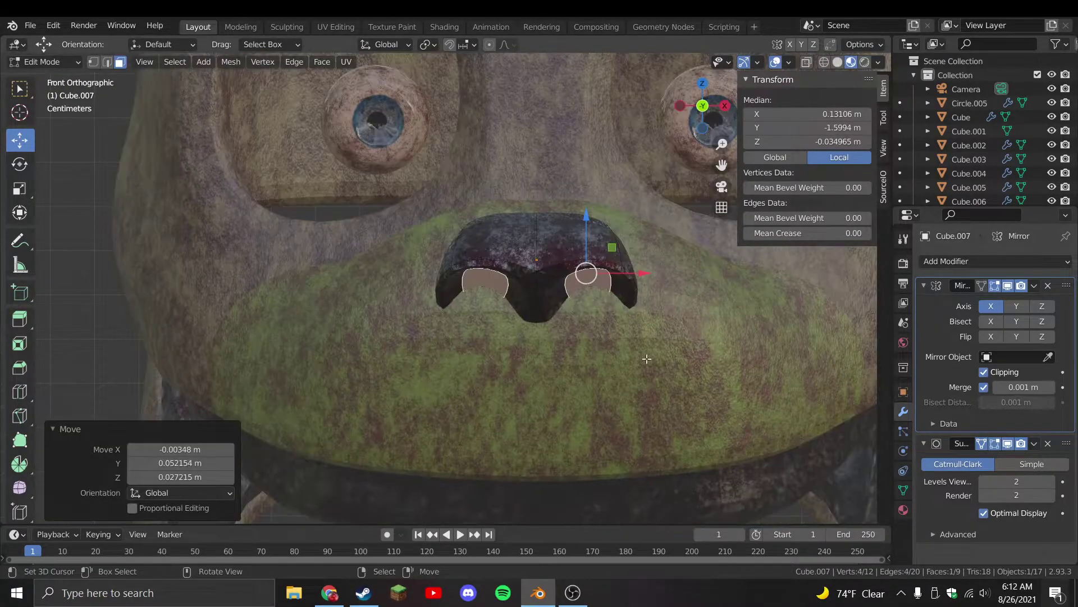
Lower the nostril faces about 0.032 m and scale them down further
{"action": "key", "text": "Tab"}
{"action": "key", "text": "Tab"}
{"action": "scroll", "coordinate": [648, 331], "scroll_direction": "up", "scroll_amount": 3}
{"action": "key", "text": "g"}
{"action": "left_click", "coordinate": [625, 340]}
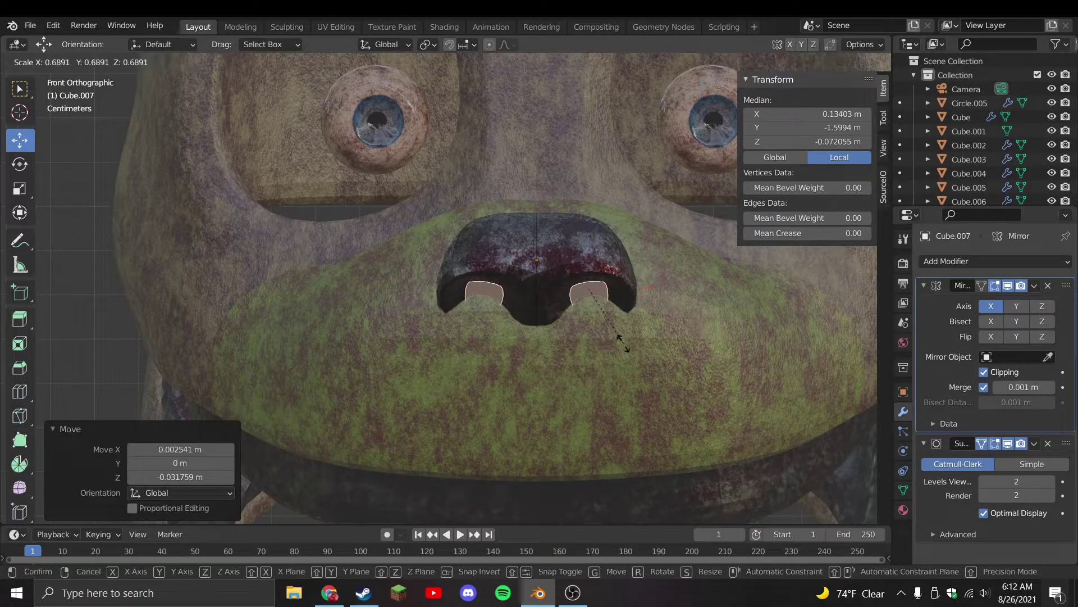
{"action": "key", "text": "Tab"}
Snap the 3D cursor to the eyeball on the positive X side and save the file
{"action": "scroll", "coordinate": [623, 340], "scroll_direction": "down", "scroll_amount": 6}
{"action": "left_click", "coordinate": [601, 334]}
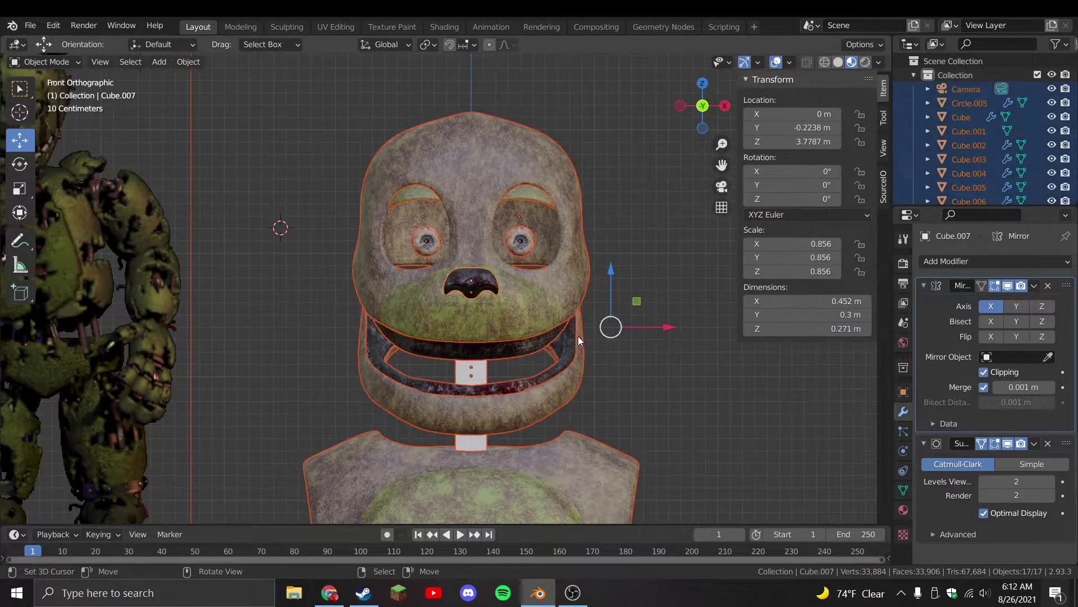
{"action": "middle_click_drag", "start_coordinate": [575, 296], "coordinate": [518, 315]}
{"action": "scroll", "coordinate": [501, 276], "scroll_direction": "up", "scroll_amount": 3}
{"action": "left_click", "coordinate": [538, 244]}
{"action": "key", "text": "a"}
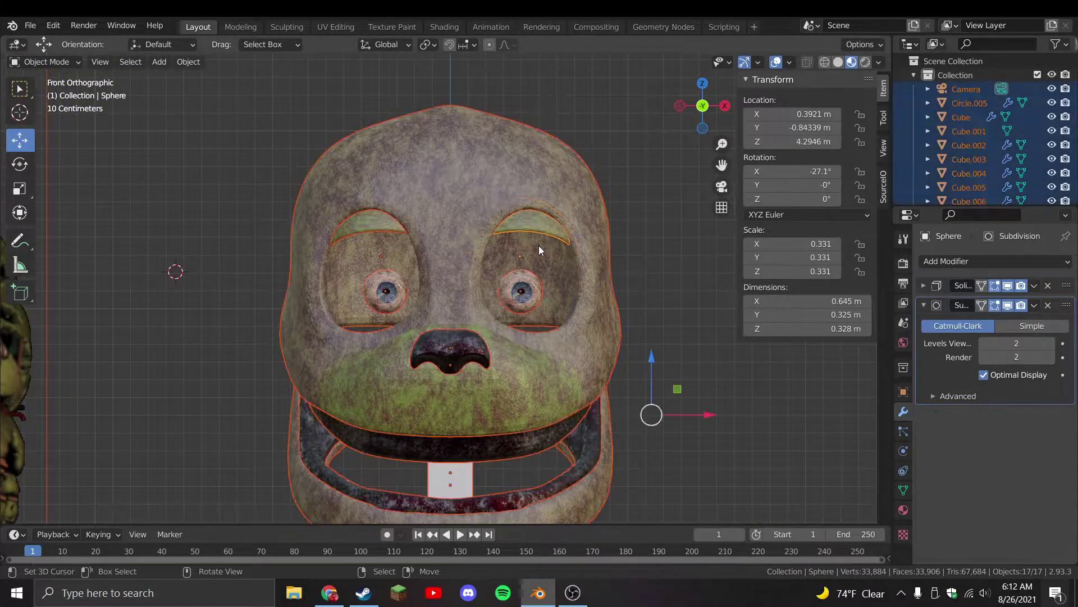
{"action": "left_click", "coordinate": [521, 291]}
{"action": "scroll", "coordinate": [561, 315], "scroll_direction": "up", "scroll_amount": 2}
{"action": "key", "text": "alt+a"}
{"action": "left_click", "coordinate": [563, 309]}
{"action": "key", "text": "shift+s"}
{"action": "left_click", "coordinate": [564, 510]}
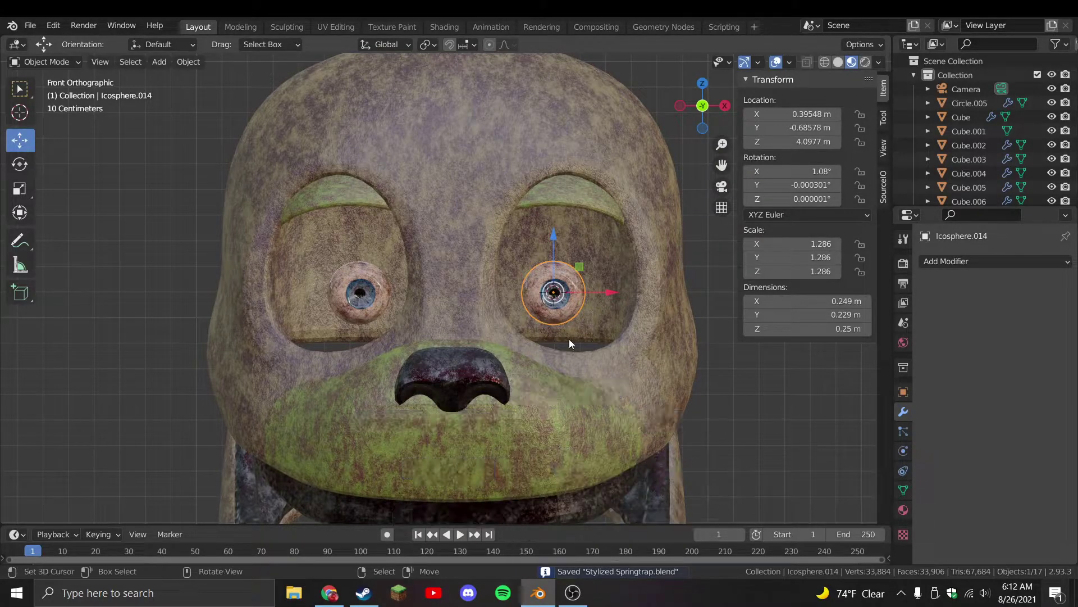
Duplicate the head shell in place and scale the copy to 0.949
{"action": "scroll", "coordinate": [562, 298], "scroll_direction": "down", "scroll_amount": 4}
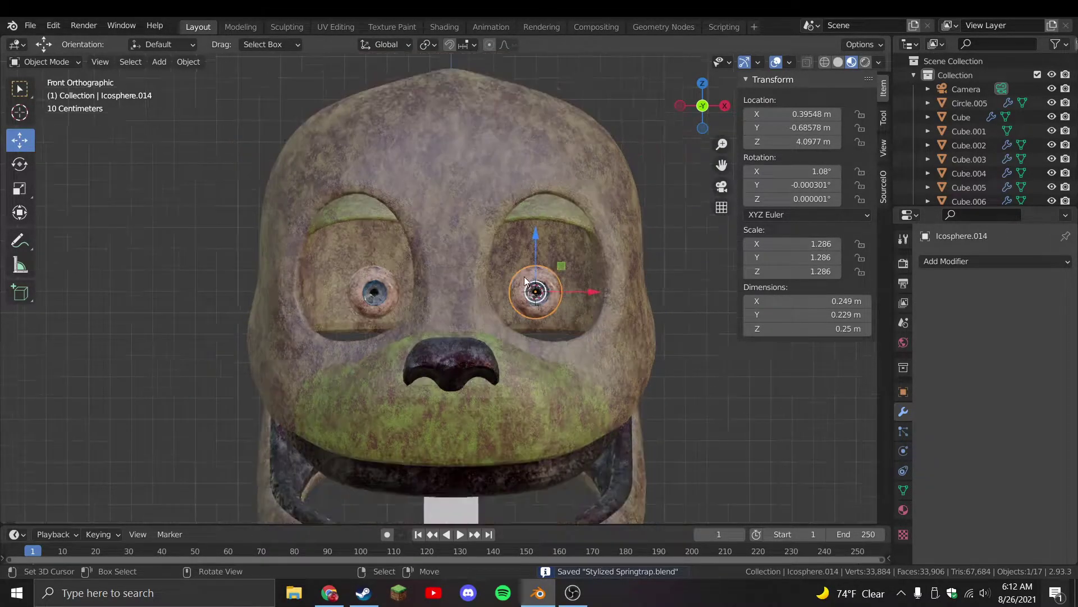
{"action": "left_click", "coordinate": [544, 282]}
{"action": "key", "text": "Tab"}
{"action": "scroll", "coordinate": [594, 285], "scroll_direction": "up", "scroll_amount": 3}
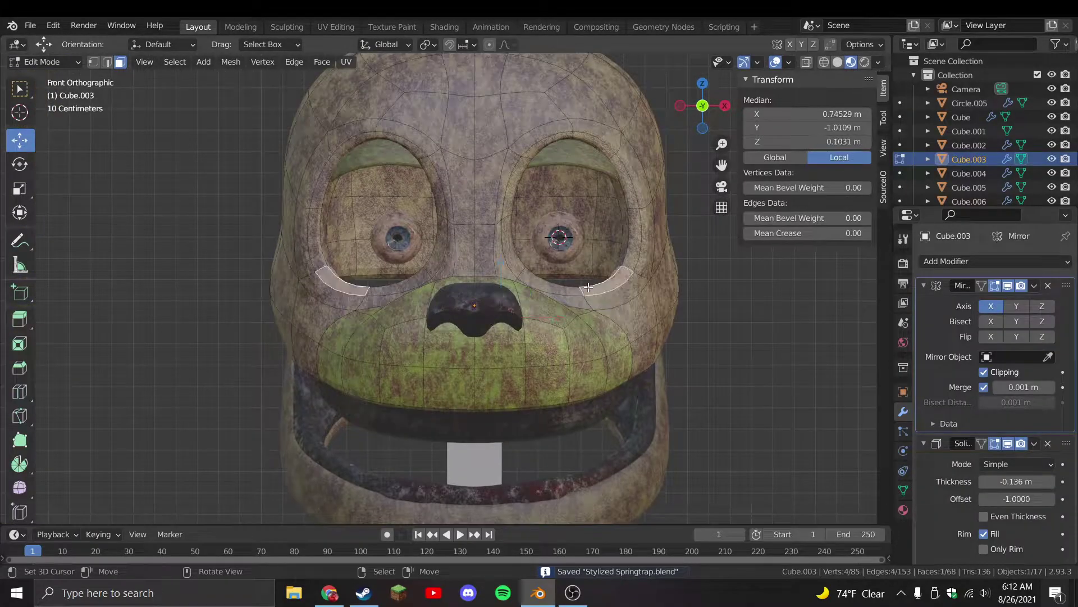
{"action": "key", "text": "Tab"}
{"action": "scroll", "coordinate": [578, 291], "scroll_direction": "down", "scroll_amount": 2}
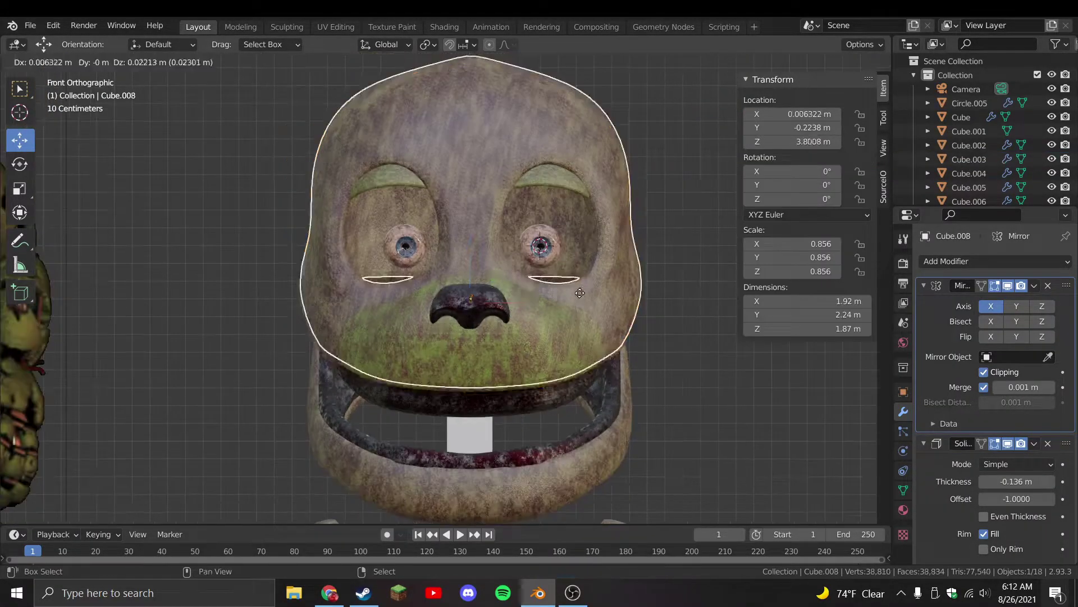
{"action": "key", "text": "shift+d"}
{"action": "key", "text": "s"}
{"action": "left_click", "coordinate": [672, 349]}
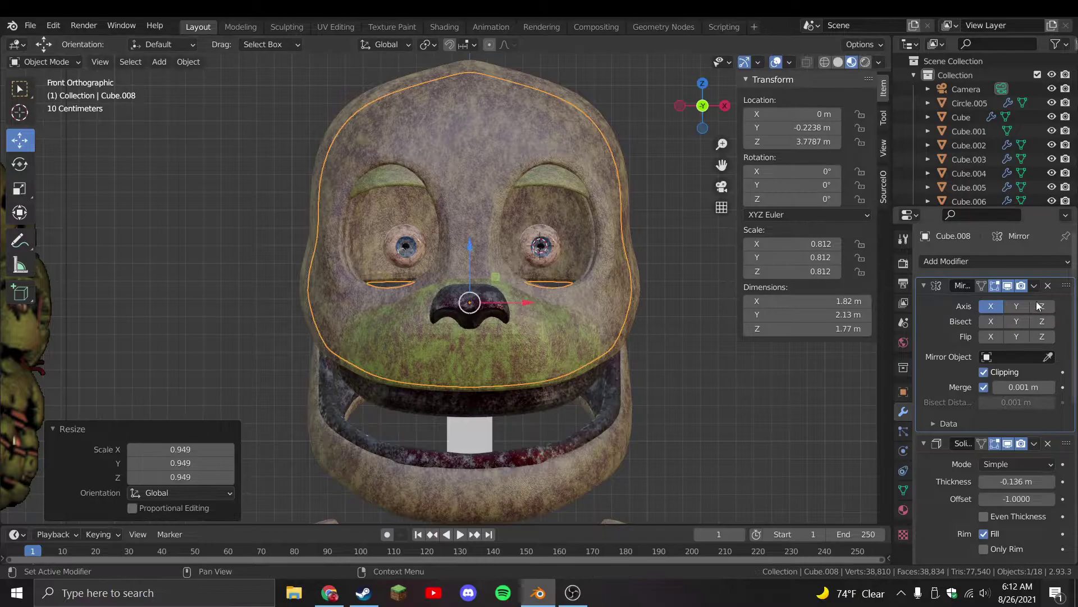
Collapse the head copy's Solidify modifier settings and scale the copy by a further 0.974
{"action": "left_click", "coordinate": [934, 446]}
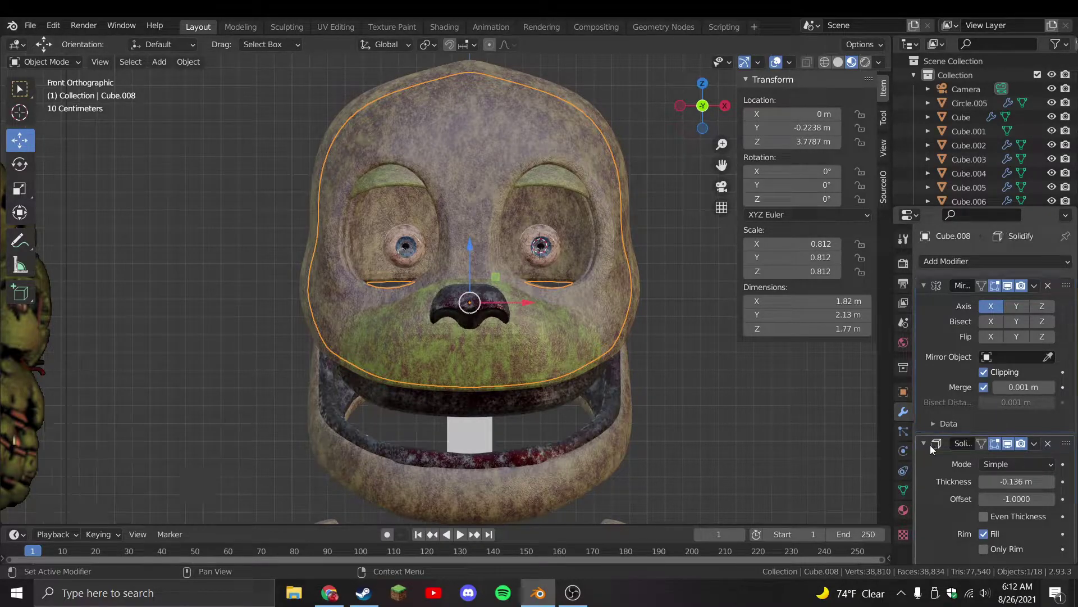
{"action": "left_click", "coordinate": [923, 444]}
{"action": "scroll", "coordinate": [689, 329], "scroll_direction": "up", "scroll_amount": 2}
{"action": "key", "text": "s"}
{"action": "left_click", "coordinate": [683, 332]}
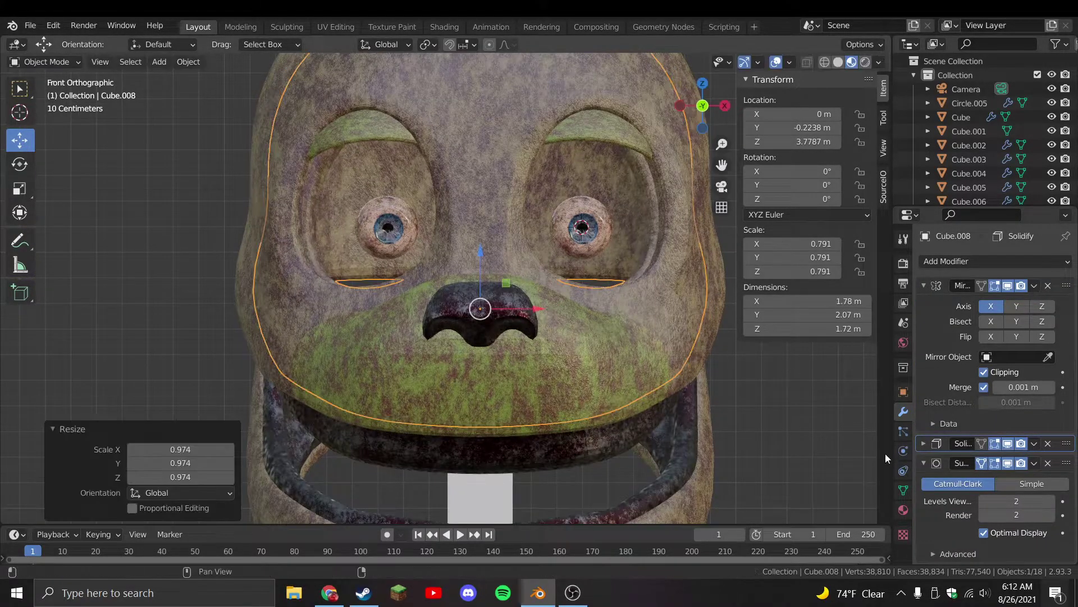
Remove one material slot from the head copy and assign the Flesh material to it
{"action": "left_click", "coordinate": [903, 509]}
{"action": "left_click", "coordinate": [1065, 276]}
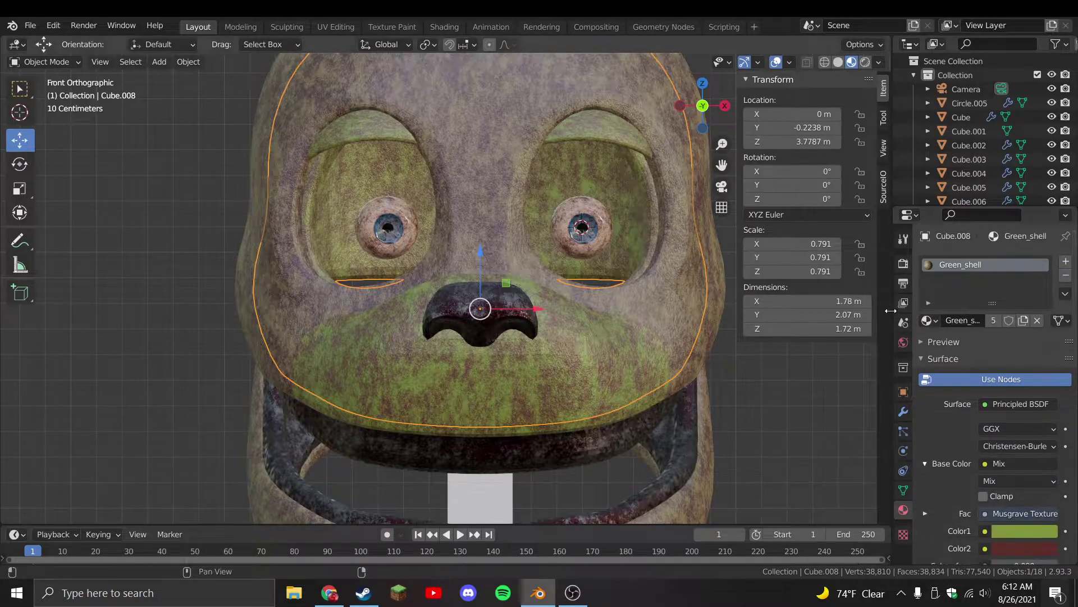
{"action": "left_click", "coordinate": [928, 321]}
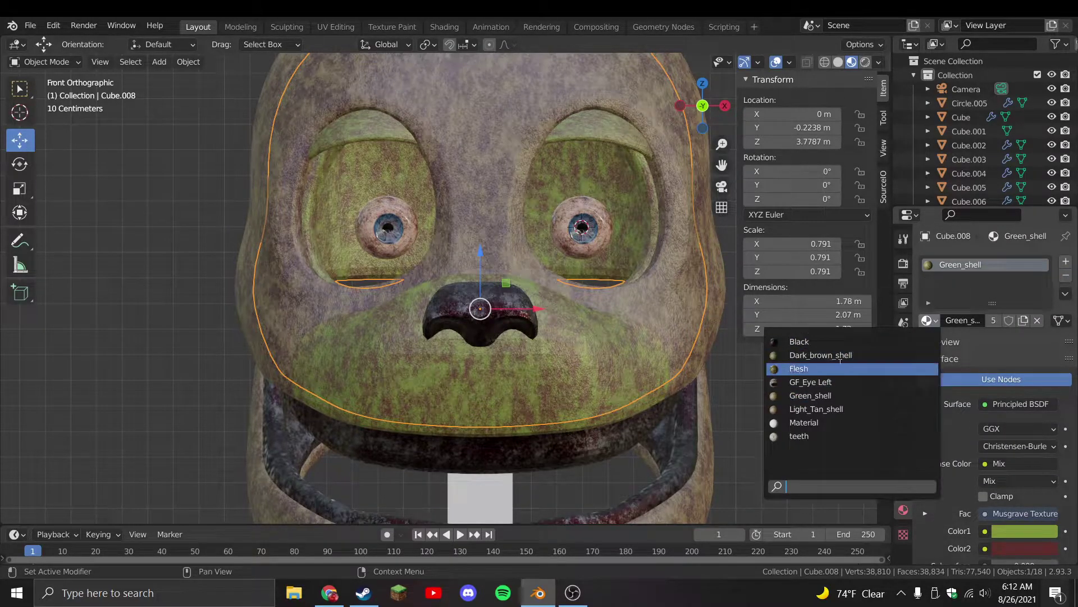
{"action": "left_click", "coordinate": [841, 366]}
Shrink the flesh head to a scale of 0.675 and raise it about 0.029 m along Z
{"action": "key", "text": "s"}
{"action": "left_click", "coordinate": [621, 368]}
{"action": "key", "text": "s"}
{"action": "left_click", "coordinate": [616, 365]}
{"action": "scroll", "coordinate": [505, 294], "scroll_direction": "up", "scroll_amount": 2}
{"action": "key", "text": "g"}
{"action": "left_click", "coordinate": [494, 292]}
Hide the outer head shell and the black upper mouth piece, leaving the flesh head selected
{"action": "middle_click_drag", "start_coordinate": [494, 292], "coordinate": [547, 304]}
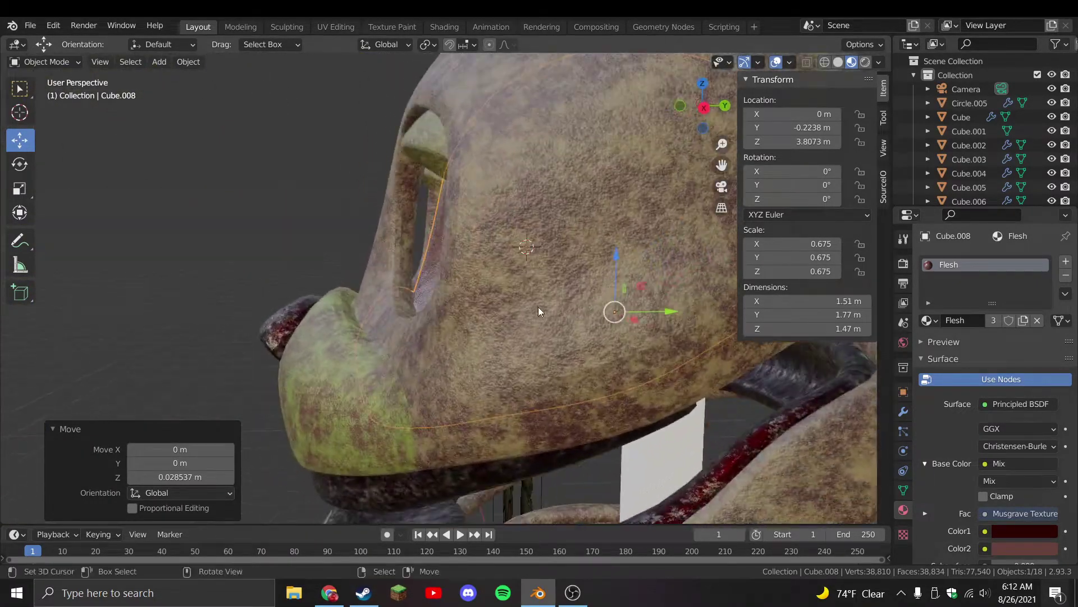
{"action": "left_click", "coordinate": [429, 344]}
{"action": "key", "text": "h"}
{"action": "left_click", "coordinate": [428, 365]}
{"action": "key", "text": "Tab"}
{"action": "key", "text": "Tab"}
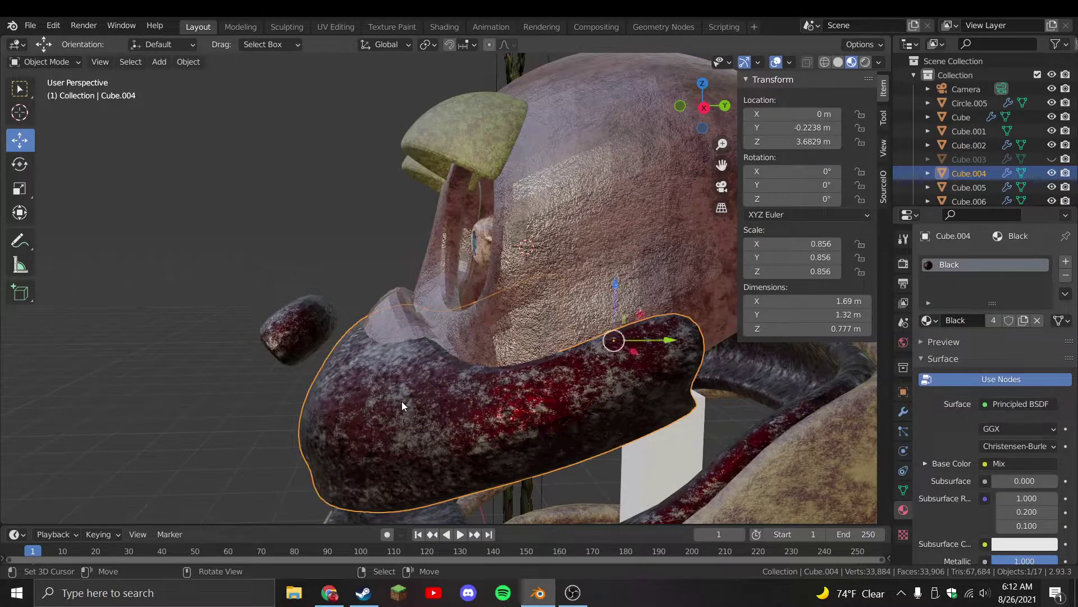
{"action": "key", "text": "h"}
{"action": "left_click", "coordinate": [403, 402]}
Select the two face loops around the flesh head's snout and delete their faces
{"action": "key", "text": "Tab"}
{"action": "scroll", "coordinate": [416, 371], "scroll_direction": "up", "scroll_amount": 3}
{"action": "left_click", "coordinate": [414, 375]}
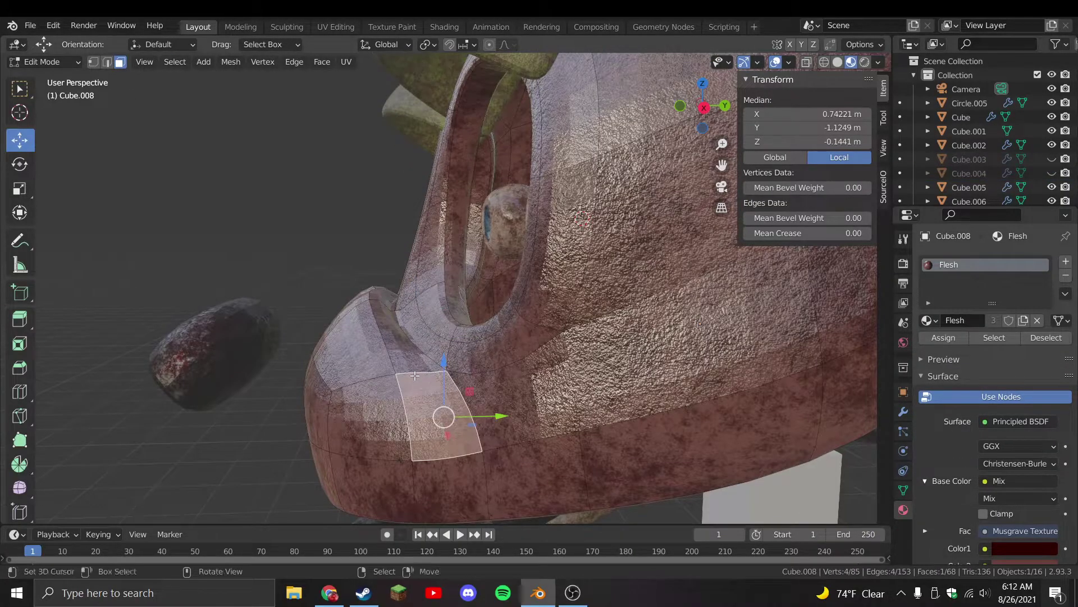
{"action": "left_click", "coordinate": [419, 378], "text": "alt"}
{"action": "left_click", "coordinate": [378, 390], "text": "alt+shift"}
{"action": "middle_click_drag", "start_coordinate": [378, 390], "coordinate": [477, 356]}
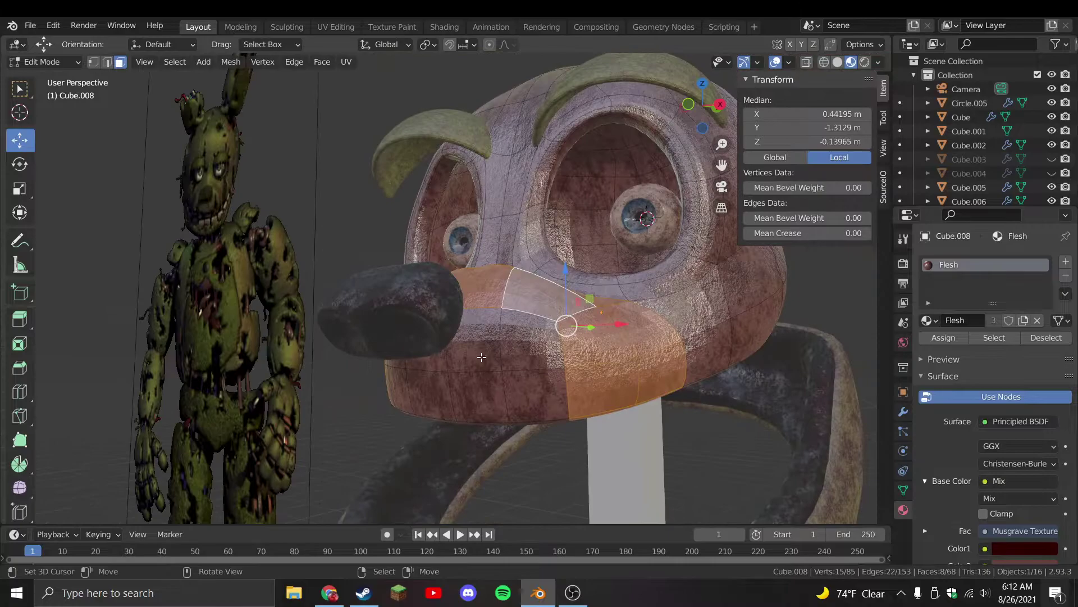
{"action": "key", "text": "x"}
{"action": "left_click", "coordinate": [465, 369]}
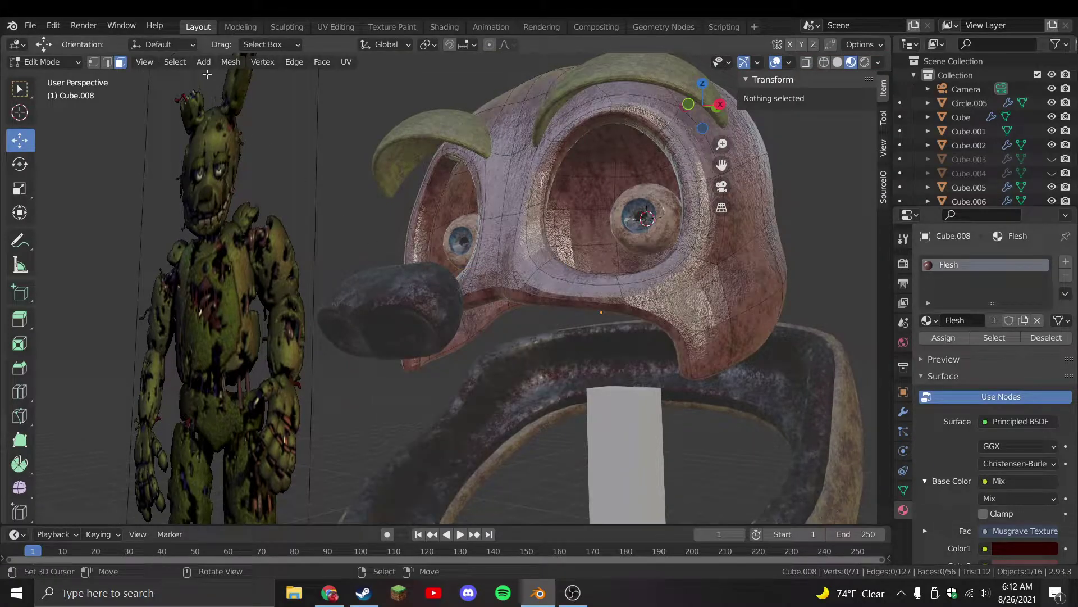
Select the edge loop around the flesh head's lower sides and reposition it in front view
{"action": "left_click", "coordinate": [106, 62]}
{"action": "key", "text": "KP_1"}
{"action": "left_click", "coordinate": [721, 332], "text": "alt"}
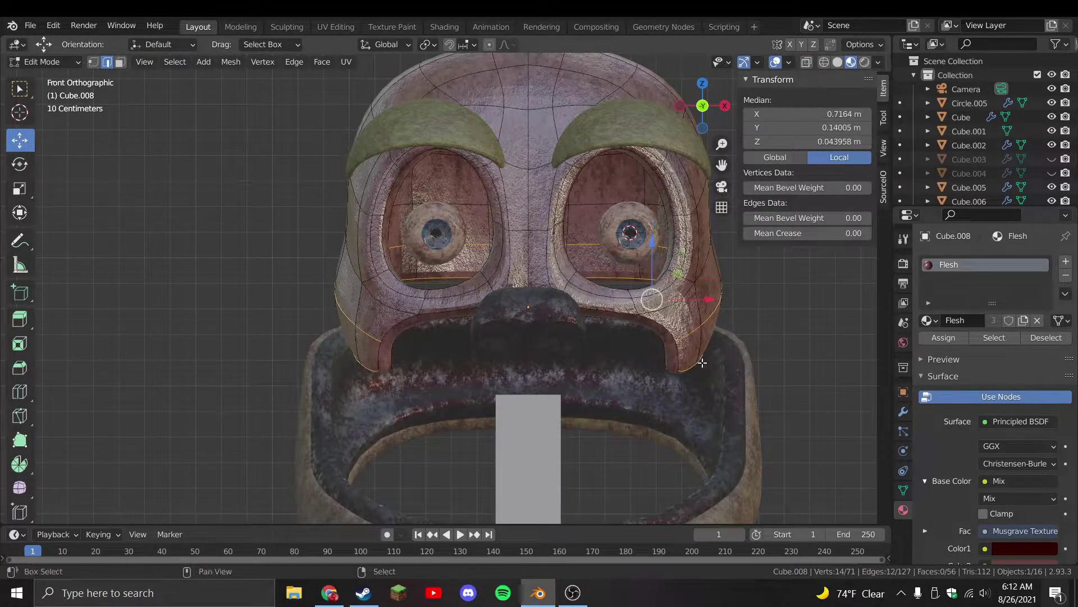
{"action": "key", "text": "g"}
{"action": "left_click", "coordinate": [641, 306]}
Extrude the side edge of the snout opening twice to the centre line, forming a band across the lower front
{"action": "key", "text": "alt+a"}
{"action": "left_click", "coordinate": [653, 327], "text": "alt"}
{"action": "middle_click_drag", "start_coordinate": [653, 327], "coordinate": [561, 313]}
{"action": "left_click", "coordinate": [539, 315]}
{"action": "key", "text": "e"}
{"action": "left_click", "coordinate": [501, 321]}
{"action": "key", "text": "e"}
{"action": "left_click", "coordinate": [567, 312]}
{"action": "key", "text": "g"}
{"action": "left_click", "coordinate": [579, 310]}
Fill the gaps between the lower band and the eye area with faces and adjust the surrounding geometry
{"action": "key", "text": "f"}
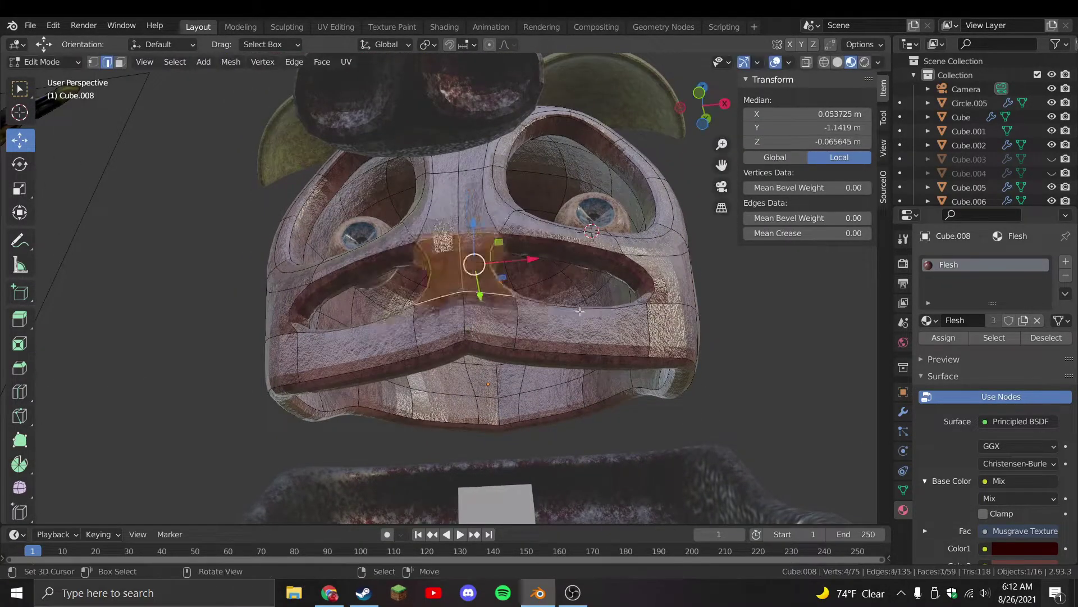
{"action": "key", "text": "f"}
{"action": "left_click", "coordinate": [493, 298]}
{"action": "middle_click_drag", "start_coordinate": [582, 350], "coordinate": [213, 142]}
{"action": "key", "text": "g"}
{"action": "left_click", "coordinate": [517, 326]}
{"action": "key", "text": "g"}
{"action": "left_click", "coordinate": [467, 356]}
Try to extrude and reposition the flesh head's nose bridge face
{"action": "left_click", "coordinate": [120, 62]}
{"action": "left_click", "coordinate": [421, 255]}
{"action": "middle_click_drag", "start_coordinate": [423, 214], "coordinate": [449, 292]}
{"action": "key", "text": "e"}
{"action": "left_click", "coordinate": [410, 252]}
{"action": "key", "text": "g"}
{"action": "left_click", "coordinate": [460, 314]}
{"action": "key", "text": "KP_1"}
{"action": "key", "text": "ctrl+z"}
Extrude the flesh head's nose bridge faces forward, shift them outward, and rotate them 13.7°
{"action": "left_click", "coordinate": [470, 329]}
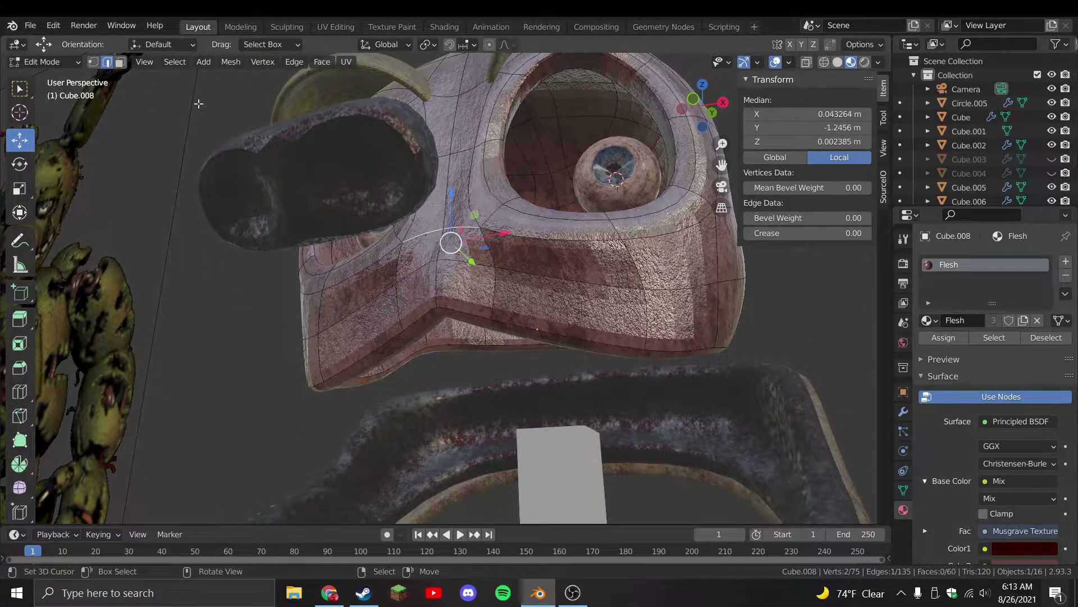
{"action": "left_click", "coordinate": [120, 62]}
{"action": "left_click", "coordinate": [453, 227]}
{"action": "key", "text": "Return"}
{"action": "middle_click_drag", "start_coordinate": [452, 227], "coordinate": [582, 376]}
{"action": "key", "text": "e"}
{"action": "left_click", "coordinate": [502, 274]}
{"action": "key", "text": "g"}
{"action": "left_click", "coordinate": [523, 287]}
{"action": "key", "text": "r"}
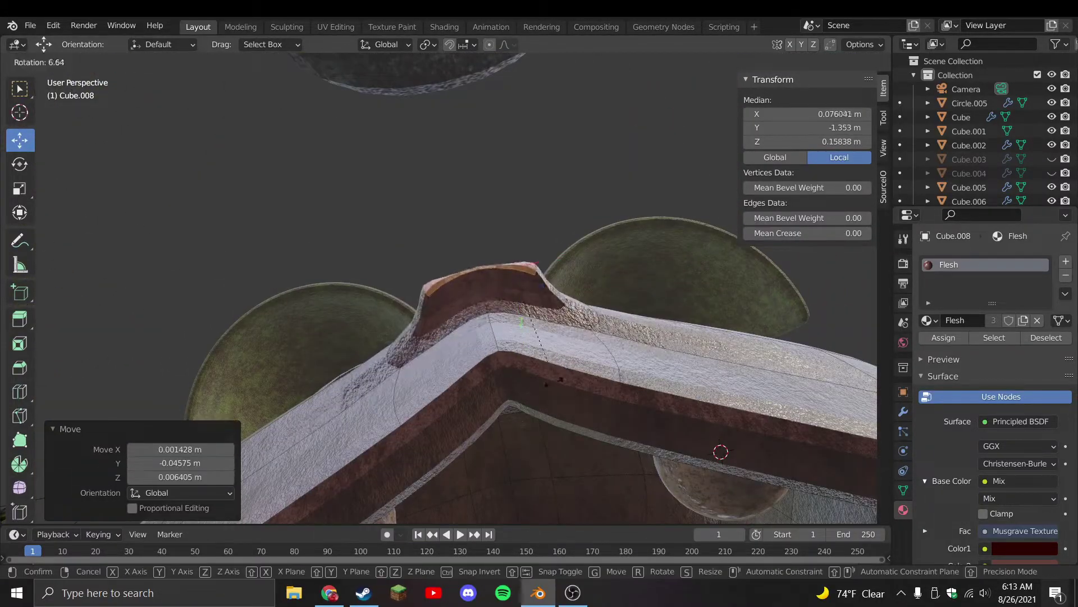
{"action": "key", "text": "Return"}
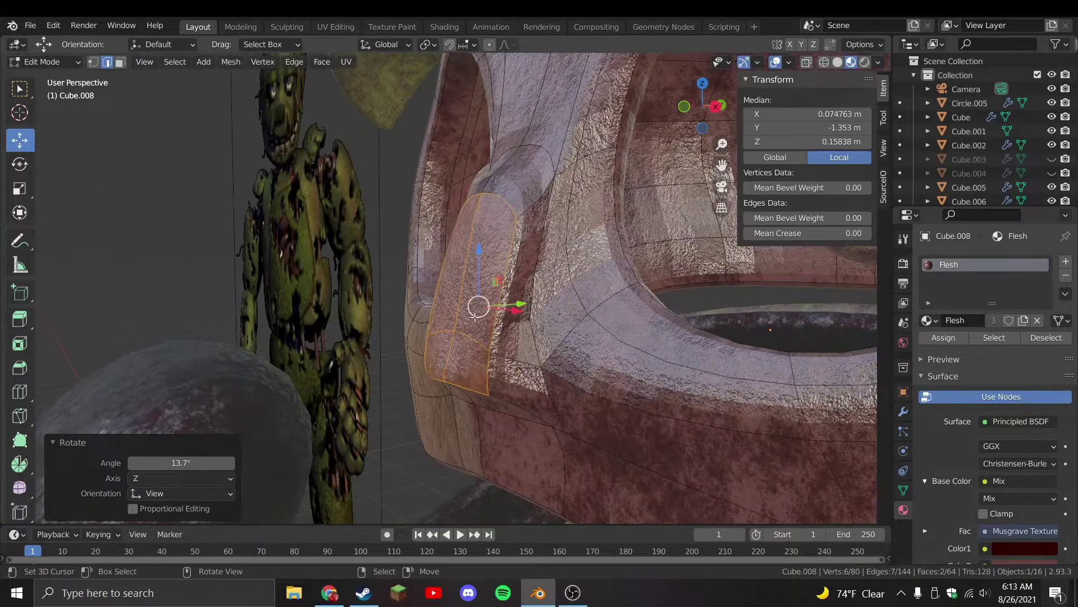
Reposition the extruded nose ridge in side view and rotate it 14.4°
{"action": "key", "text": "KP_3"}
{"action": "key", "text": "g"}
{"action": "key", "text": "Return"}
{"action": "key", "text": "r"}
{"action": "key", "text": "Return"}
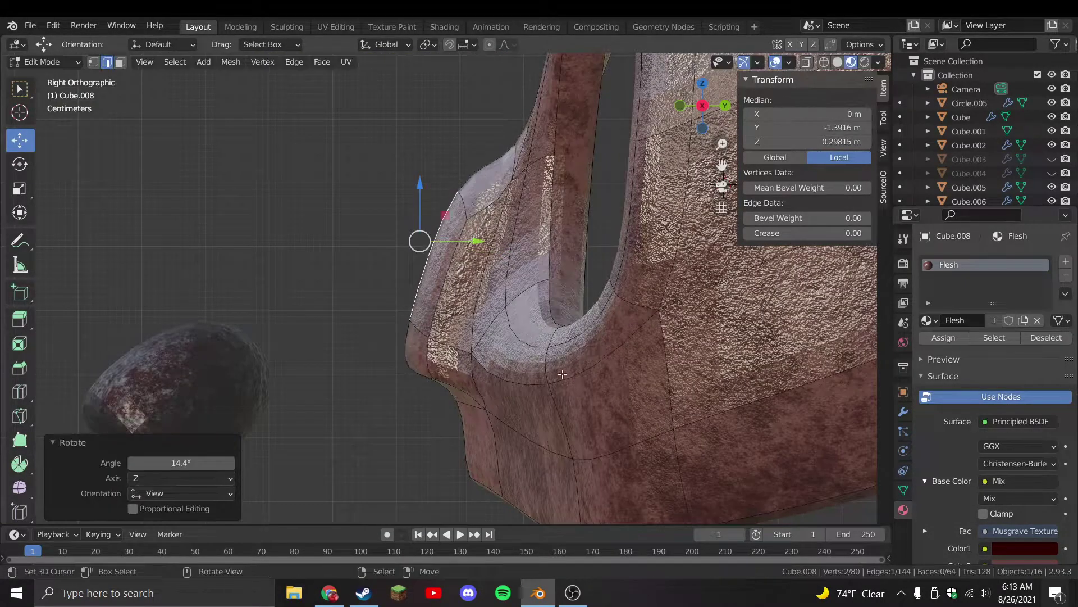
Adjust the positions of the nose ridge's upper and lower front edges in side view
{"action": "key", "text": "g"}
{"action": "key", "text": "Return"}
{"action": "left_click", "coordinate": [409, 329]}
{"action": "key", "text": "g"}
{"action": "key", "text": "Return"}
Hide the nose and move the edge beneath the flesh head's nose ridge about -0.020 m in X and 0.029 m in Z
{"action": "key", "text": "Tab"}
{"action": "key", "text": "KP_1"}
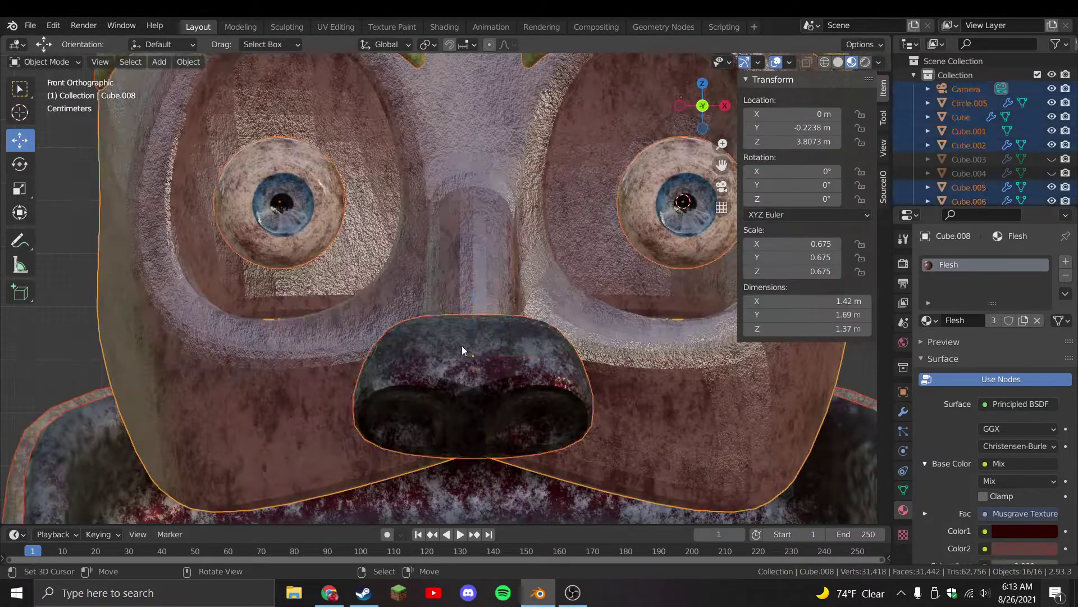
{"action": "scroll", "coordinate": [493, 352], "scroll_direction": "down", "scroll_amount": 4}
{"action": "left_click", "coordinate": [480, 332]}
{"action": "scroll", "coordinate": [482, 334], "scroll_direction": "up", "scroll_amount": 3}
{"action": "key", "text": "Tab"}
{"action": "scroll", "coordinate": [486, 349], "scroll_direction": "up", "scroll_amount": 1}
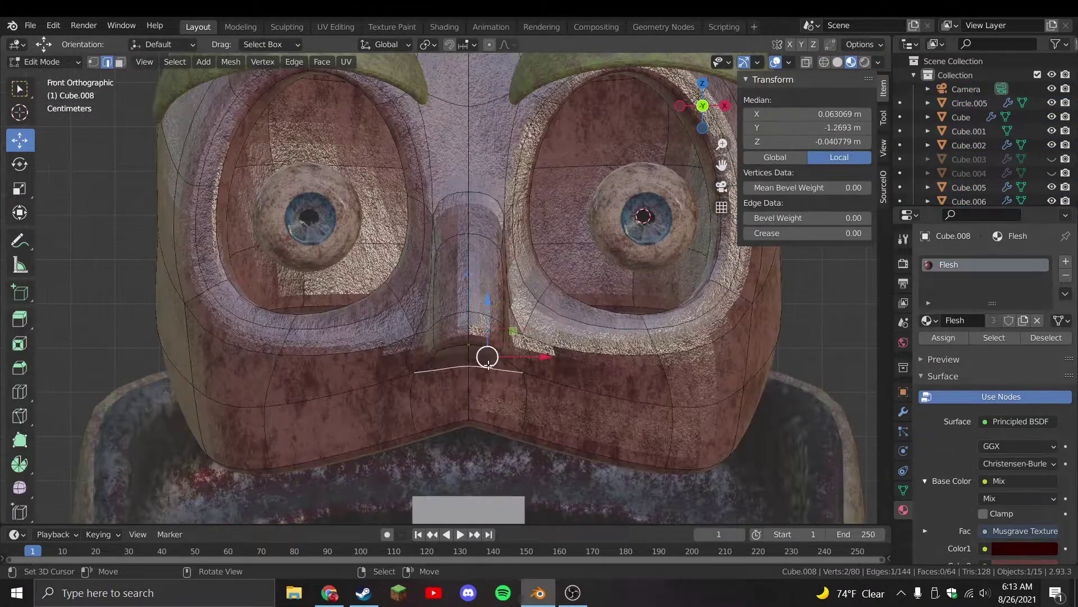
{"action": "left_click", "coordinate": [492, 360]}
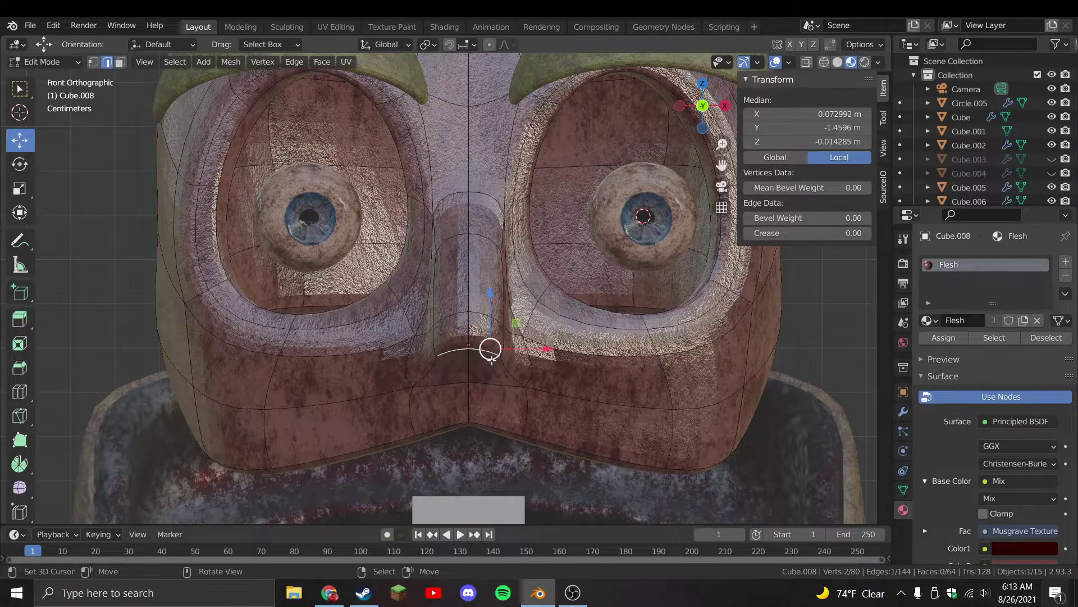
{"action": "key", "text": "g"}
{"action": "left_click", "coordinate": [520, 338]}
{"action": "left_click", "coordinate": [525, 379]}
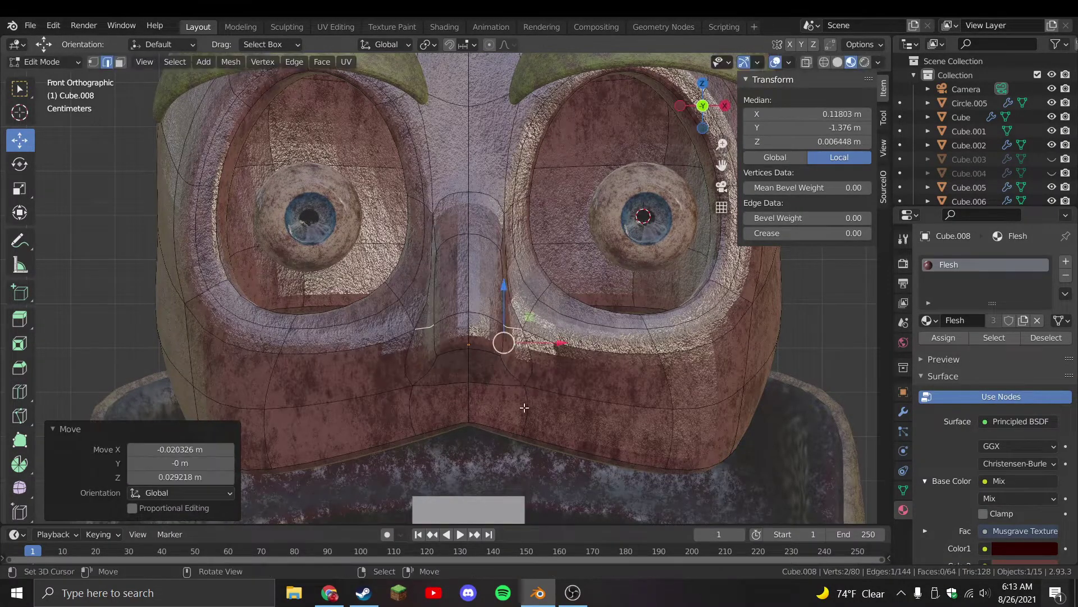
Extrude the flesh head's lower border down about 0.325 m and scale the new edges to 0.715
{"action": "scroll", "coordinate": [531, 405], "scroll_direction": "down", "scroll_amount": 3}
{"action": "scroll", "coordinate": [549, 398], "scroll_direction": "down", "scroll_amount": 3, "text": "shift"}
{"action": "key", "text": "e"}
{"action": "left_click", "coordinate": [553, 385]}
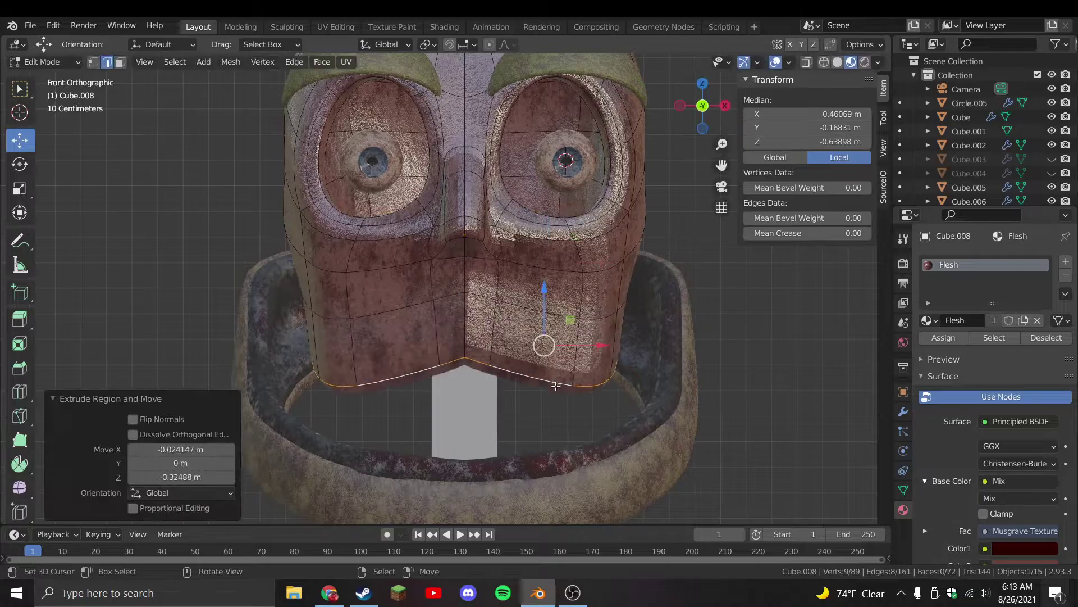
{"action": "left_click", "coordinate": [629, 385]}
{"action": "key", "text": "s"}
{"action": "left_click", "coordinate": [616, 410]}
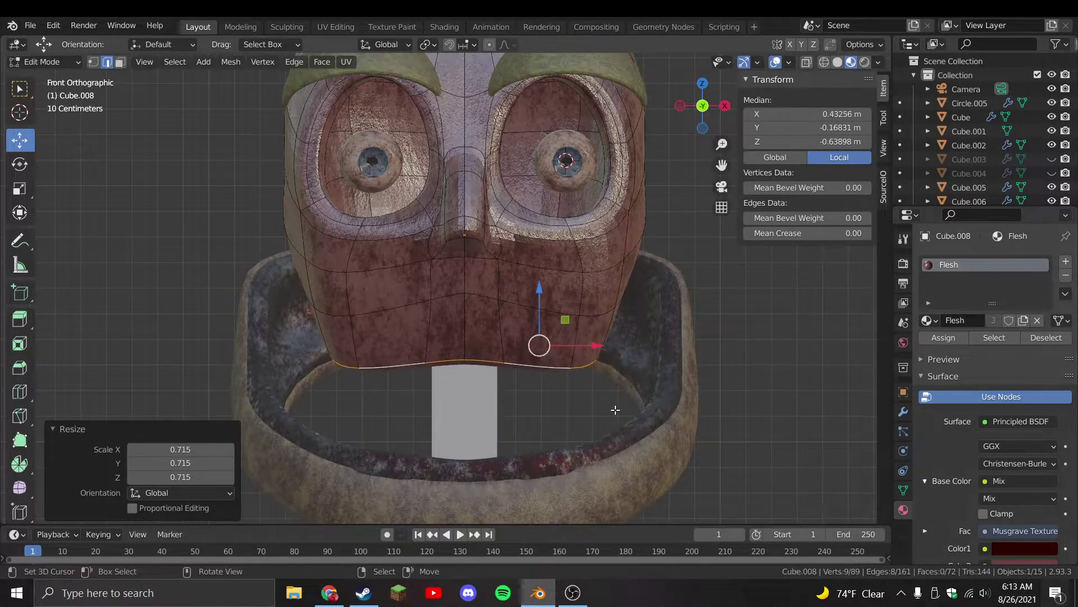
In side view, move the extruded lower border about -0.167 m in Y and -0.059 m in Z, and resize it
{"action": "key", "text": "KP_3"}
{"action": "left_click", "coordinate": [699, 401]}
{"action": "key", "text": "s"}
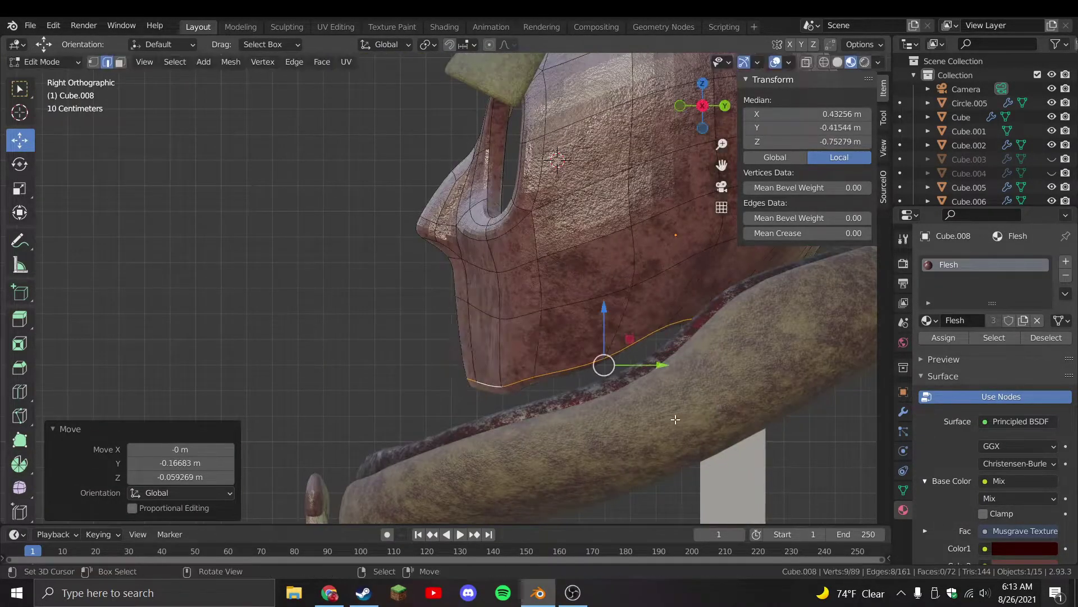
{"action": "left_click", "coordinate": [690, 396]}
Hide the outer lower jaw and its black inner lining
{"action": "key", "text": "Tab"}
{"action": "left_click", "coordinate": [579, 305]}
{"action": "left_click", "coordinate": [614, 385]}
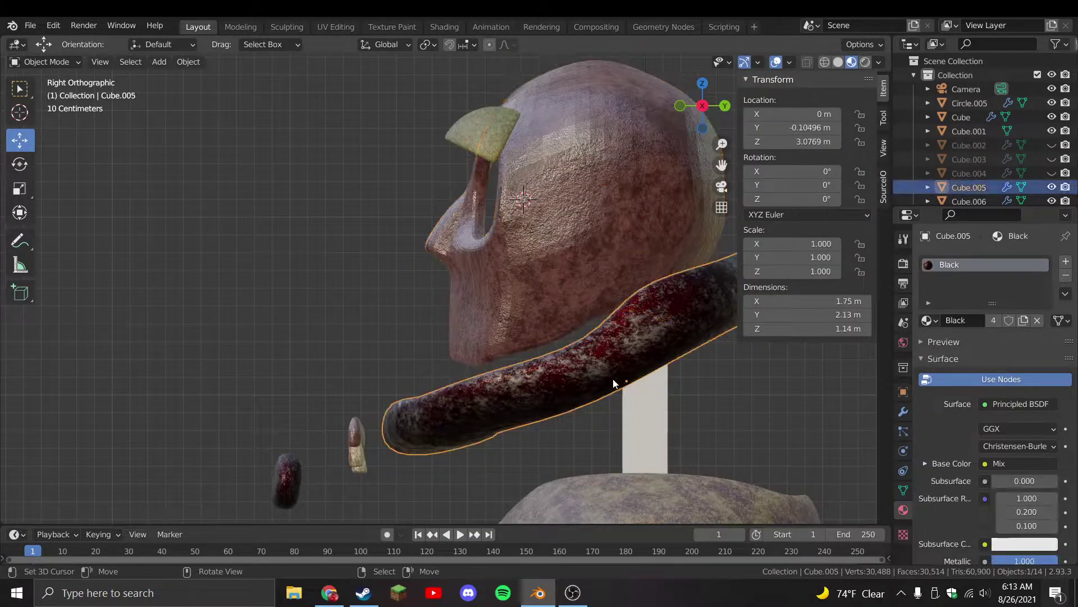
{"action": "key", "text": "h"}
Try to extrude and scale the flesh head's lower border in side view
{"action": "key", "text": "Tab"}
{"action": "left_click", "coordinate": [632, 364]}
{"action": "key", "text": "e"}
{"action": "left_click", "coordinate": [558, 385]}
{"action": "key", "text": "s"}
{"action": "left_click", "coordinate": [622, 397]}
{"action": "key", "text": "x"}
{"action": "left_click", "coordinate": [601, 372]}
Extrude the flesh head's lower front edges downward in front view to form a chin
{"action": "left_click", "coordinate": [522, 341]}
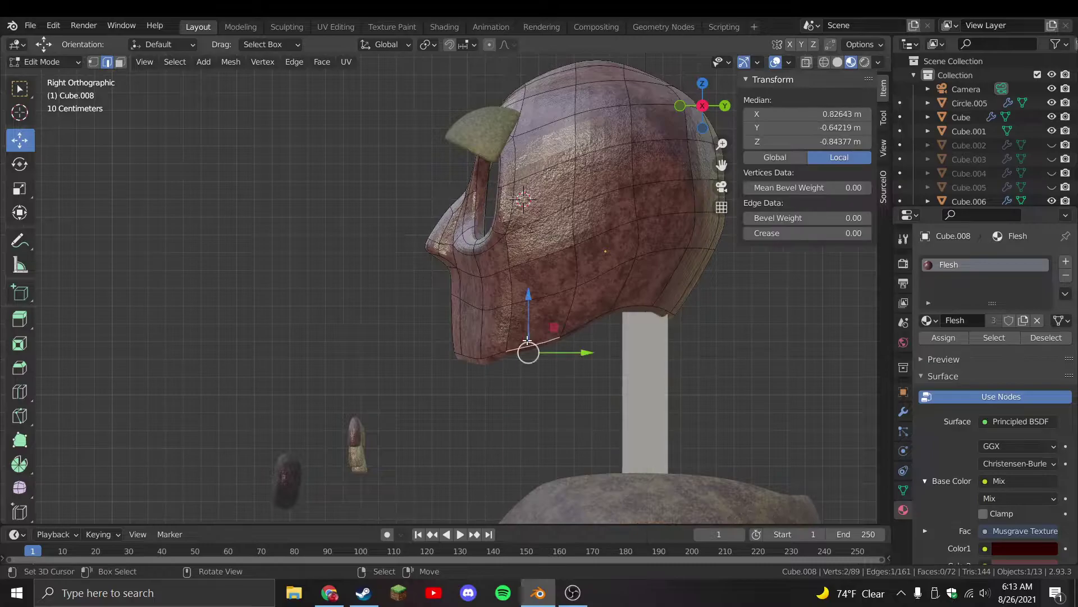
{"action": "key", "text": "Tab"}
{"action": "scroll", "coordinate": [483, 369], "scroll_direction": "up", "scroll_amount": 2}
{"action": "key", "text": "Tab"}
{"action": "middle_click_drag", "start_coordinate": [483, 370], "coordinate": [600, 327]}
{"action": "key", "text": "KP_1"}
{"action": "key", "text": "e"}
{"action": "left_click", "coordinate": [464, 435]}
Add a loop cut to the chin and move its side edges about -0.047 m in X and 0.066 m in Z
{"action": "middle_click_drag", "start_coordinate": [464, 435], "coordinate": [534, 376]}
{"action": "key", "text": "ctrl+r"}
{"action": "left_click", "coordinate": [534, 376]}
{"action": "right_click", "coordinate": [534, 376]}
{"action": "left_click", "coordinate": [508, 360]}
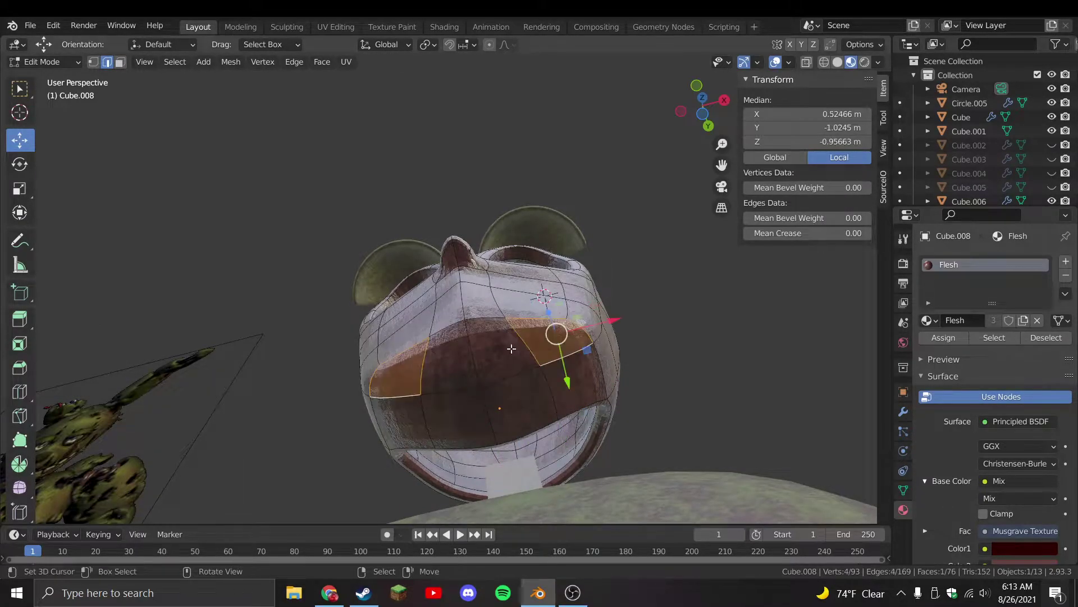
{"action": "key", "text": "KP_1"}
{"action": "key", "text": "g"}
{"action": "left_click", "coordinate": [596, 356]}
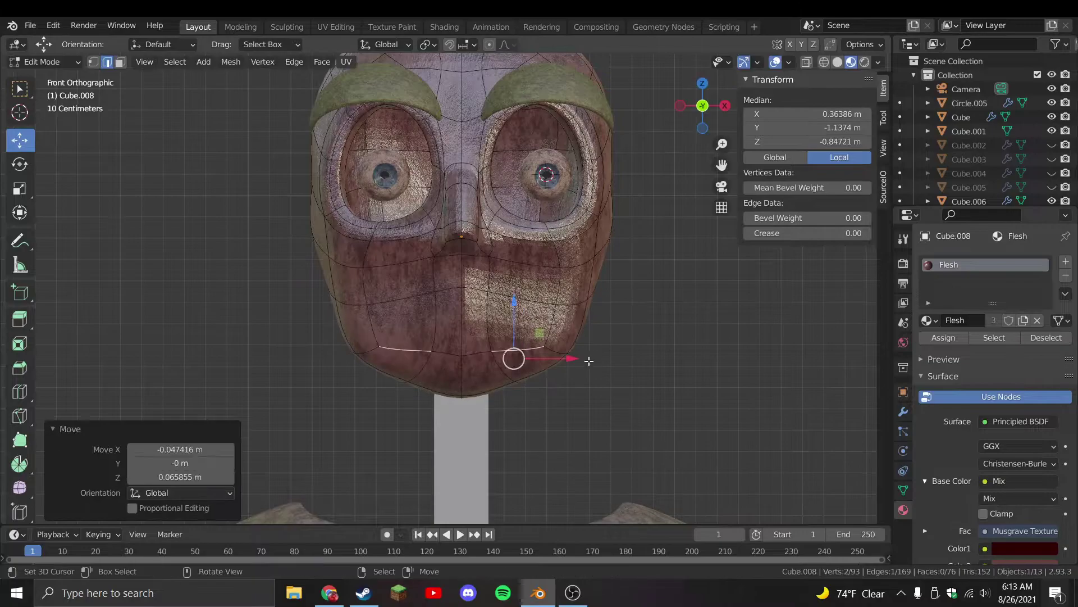
Move the chin's central edge about 0.033 m in X and -0.099 m in Z
{"action": "middle_click_drag", "start_coordinate": [521, 389], "coordinate": [531, 407]}
{"action": "key", "text": "KP_1"}
{"action": "key", "text": "g"}
{"action": "left_click", "coordinate": [494, 452]}
{"action": "scroll", "coordinate": [486, 393], "scroll_direction": "up", "scroll_amount": 3}
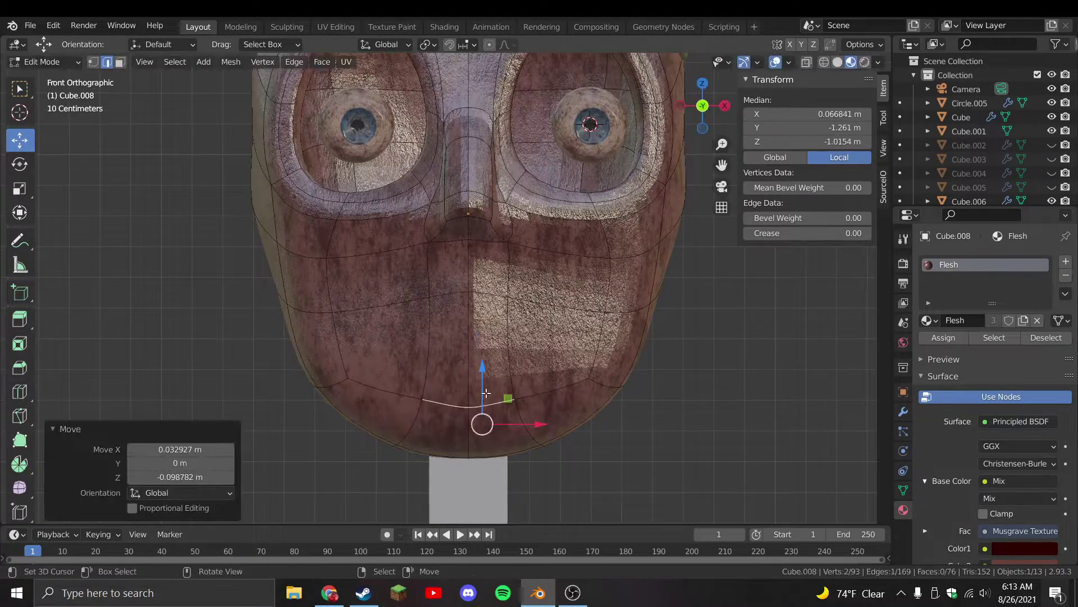
Delete the faces across the front of the flesh head's lower face to open a mouth
{"action": "left_click", "coordinate": [122, 62]}
{"action": "left_click_drag", "start_coordinate": [509, 334], "coordinate": [523, 349]}
{"action": "key", "text": "Escape"}
{"action": "key", "text": "x"}
{"action": "left_click", "coordinate": [527, 367]}
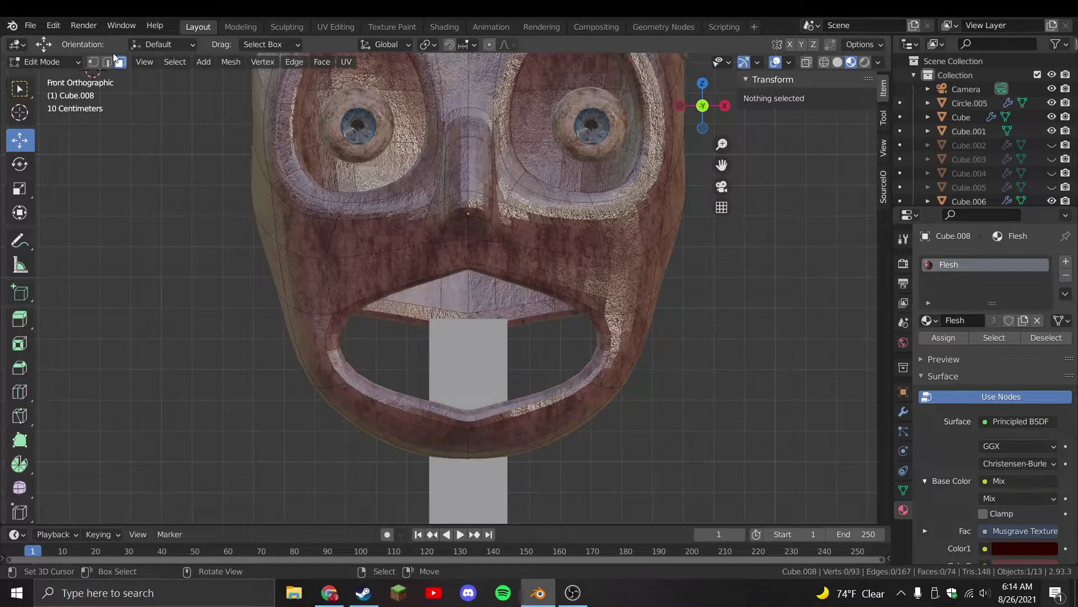
Reposition vertices along the upper edge of the flesh head's mouth opening
{"action": "key", "text": "1"}
{"action": "left_click", "coordinate": [546, 275]}
{"action": "key", "text": "g"}
{"action": "left_click", "coordinate": [512, 289]}
{"action": "key", "text": "g"}
{"action": "left_click", "coordinate": [541, 408]}
Reshape the lower lip by moving its vertices near the centre outward and into a flatter curve
{"action": "left_click", "coordinate": [468, 416]}
{"action": "key", "text": "g"}
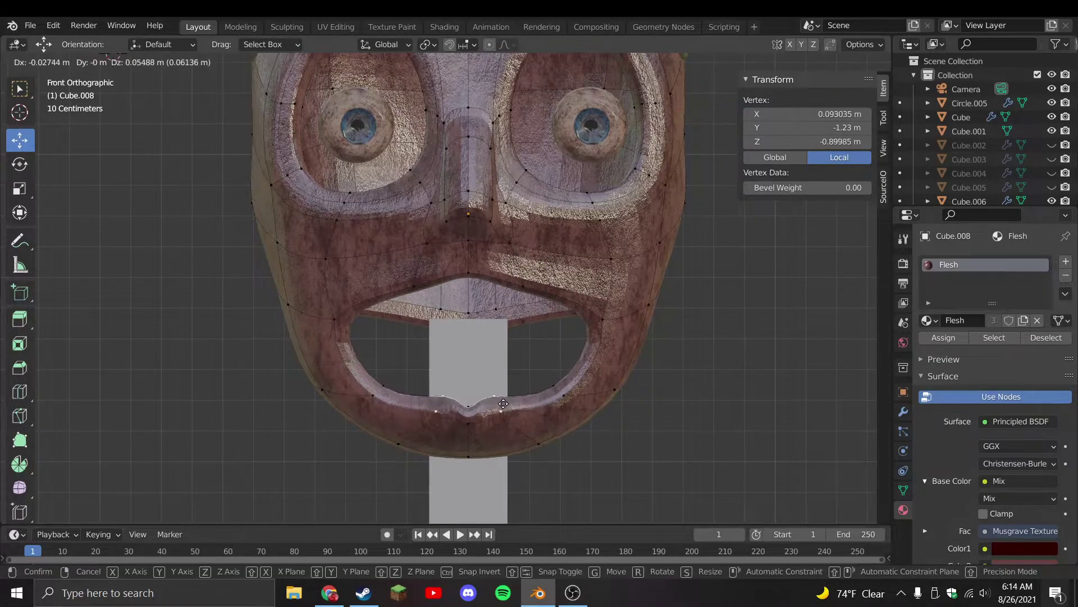
{"action": "left_click", "coordinate": [494, 391]}
{"action": "key", "text": "g"}
{"action": "left_click", "coordinate": [496, 397]}
{"action": "key", "text": "g"}
{"action": "left_click", "coordinate": [523, 398]}
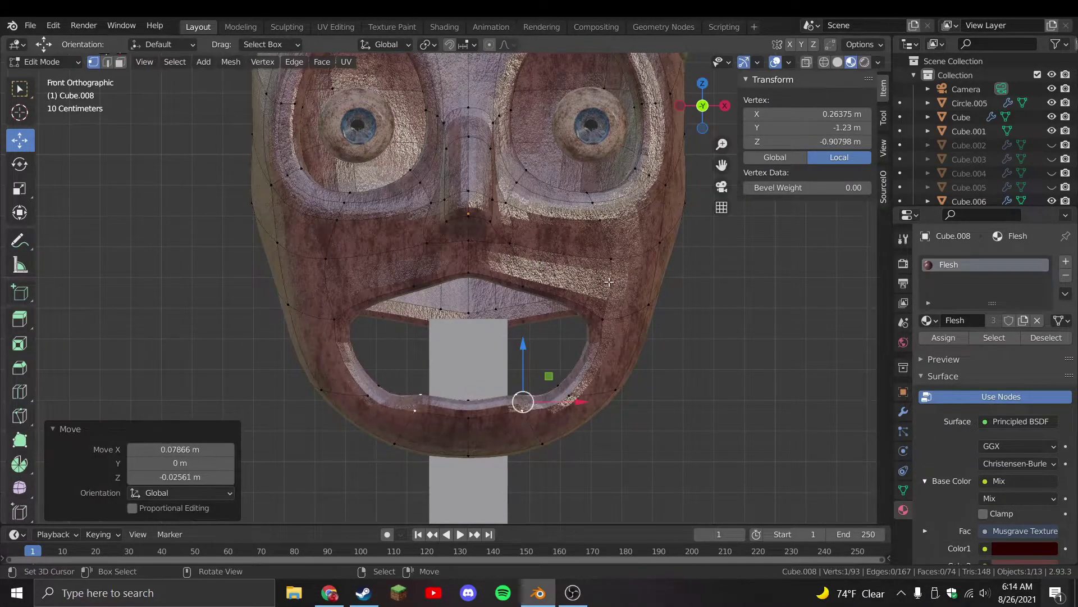
Move the mouth corner vertices and adjust the upper lip's vertices into a rounded arch
{"action": "left_click", "coordinate": [604, 319]}
{"action": "key", "text": "g"}
{"action": "left_click", "coordinate": [599, 347]}
{"action": "left_click", "coordinate": [470, 270]}
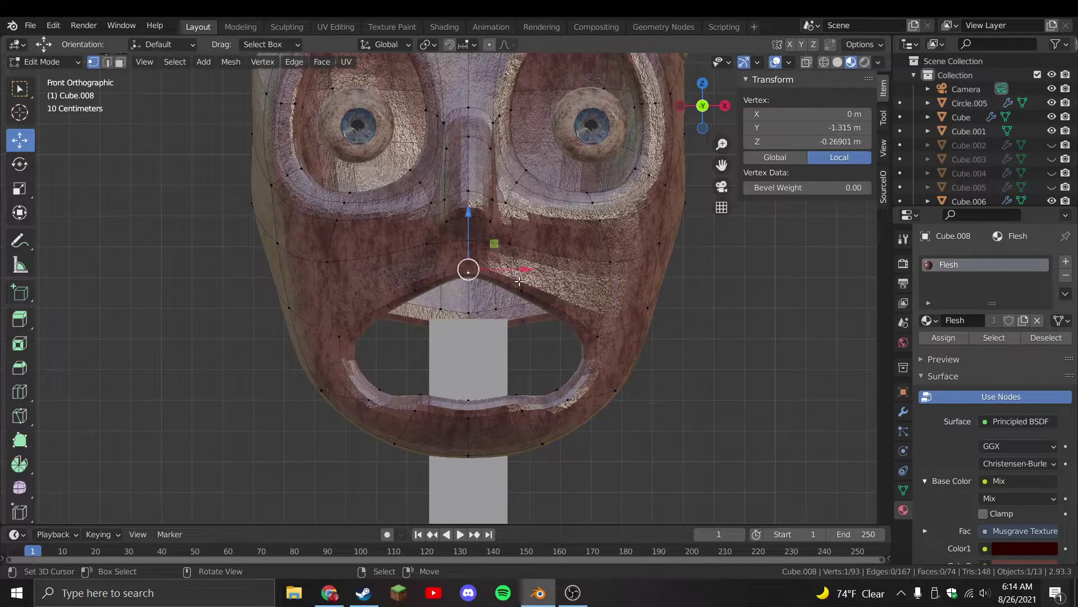
{"action": "key", "text": "g"}
{"action": "left_click", "coordinate": [554, 295]}
Unhide all parts, and hide the outer upper head shell and its black mouth lining
{"action": "key", "text": "Tab"}
{"action": "key", "text": "alt+h"}
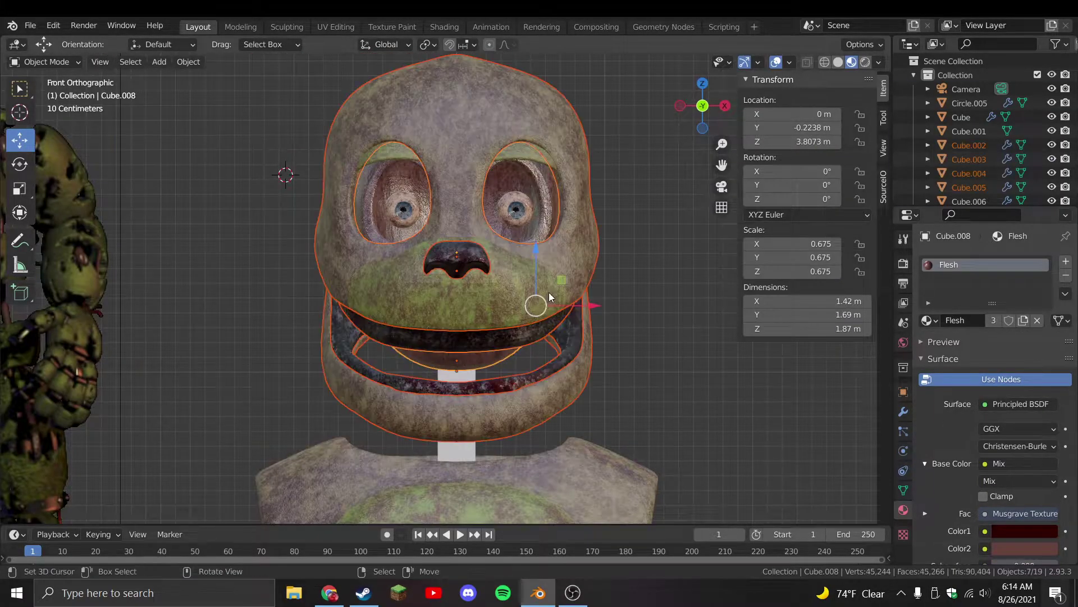
{"action": "left_click", "coordinate": [549, 293]}
{"action": "key", "text": "h"}
{"action": "left_click", "coordinate": [511, 325]}
{"action": "middle_click_drag", "start_coordinate": [528, 310], "coordinate": [262, 187]}
Scale the entire flesh head mesh vertically to a height of 2.05 m
{"action": "key", "text": "Tab"}
{"action": "key", "text": "a"}
{"action": "key", "text": "KP_1"}
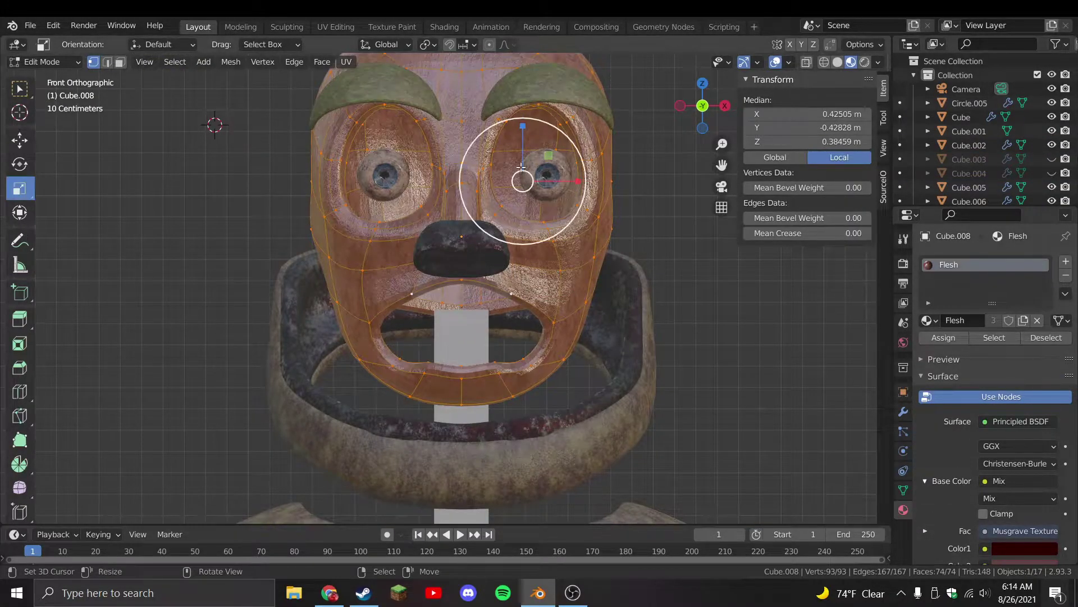
{"action": "left_click_drag", "start_coordinate": [520, 148], "coordinate": [521, 151]}
Lower the flesh head object to a Z location of 3.7604 m
{"action": "key", "text": "Tab"}
{"action": "key", "text": "g"}
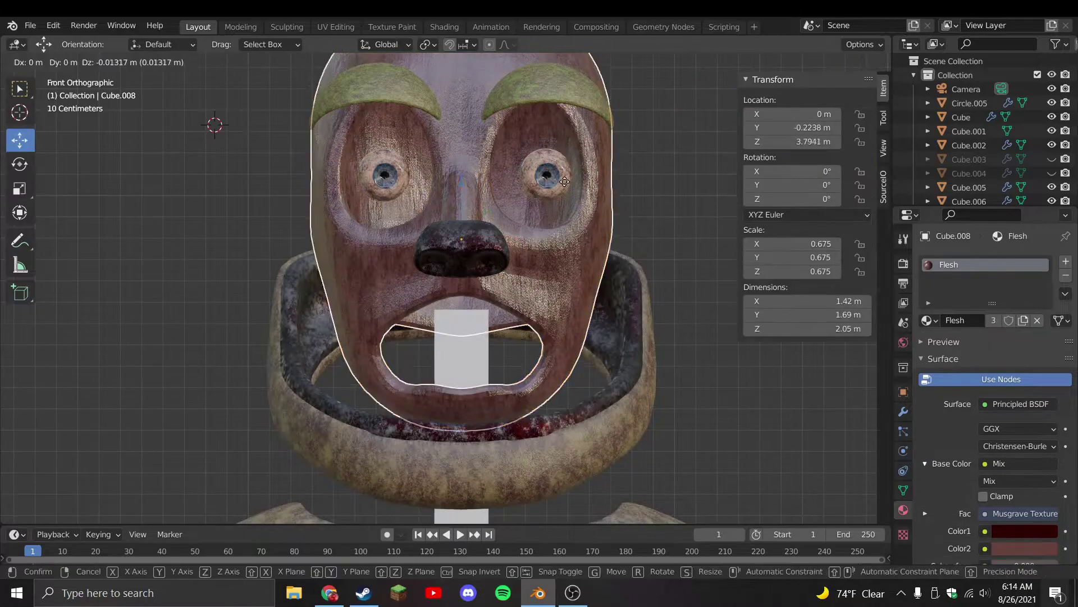
{"action": "left_click", "coordinate": [564, 232]}
{"action": "key", "text": "g"}
{"action": "left_click", "coordinate": [568, 194]}
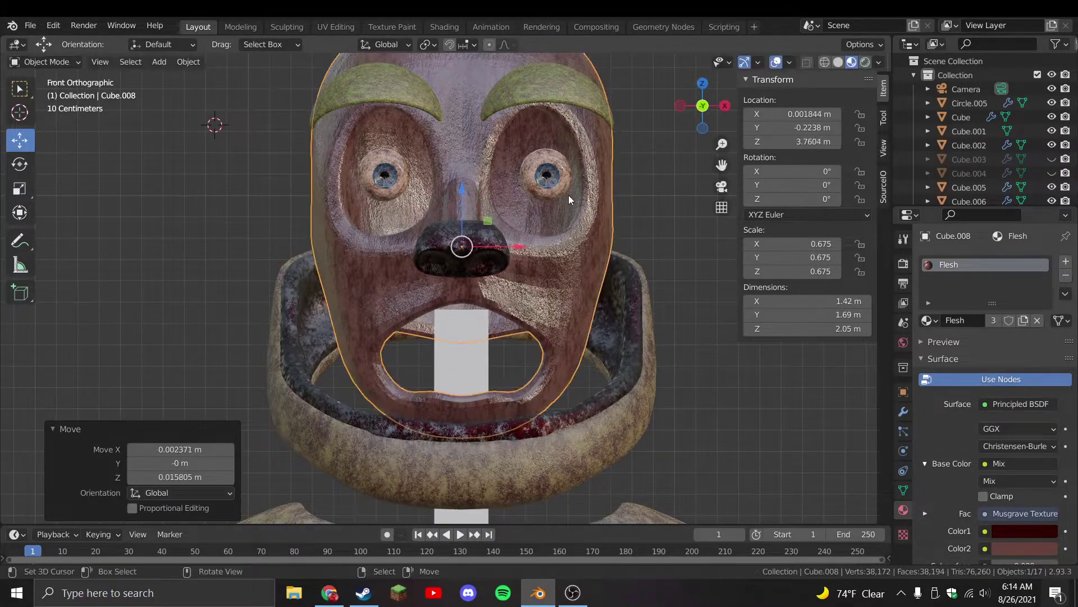
Unhide the outer head shell parts and deselect everything
{"action": "left_click", "coordinate": [663, 157]}
{"action": "key", "text": "alt+h"}
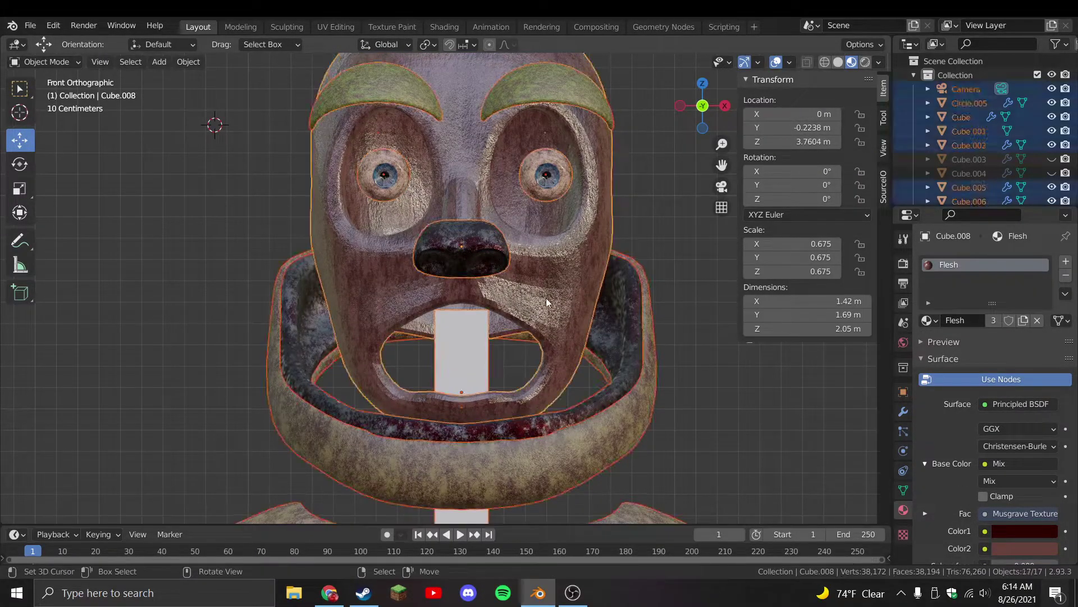
{"action": "scroll", "coordinate": [547, 297], "scroll_direction": "down", "scroll_amount": 1}
{"action": "left_click", "coordinate": [570, 188]}
{"action": "left_click", "coordinate": [569, 194]}
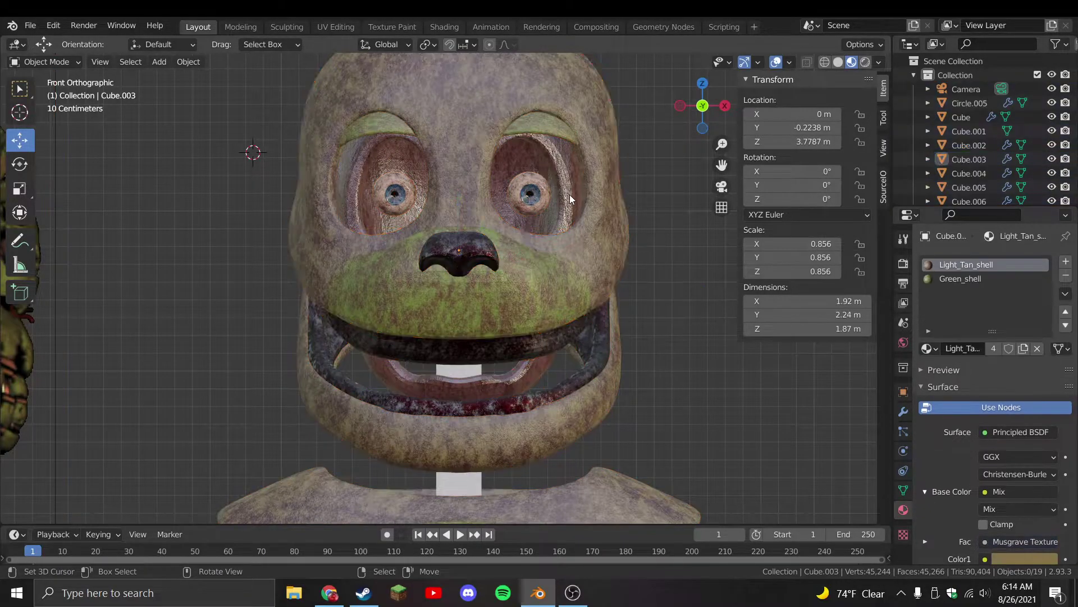
Save the file and switch the viewport to solid shading with Cavity enabled
{"action": "left_click", "coordinate": [837, 61]}
{"action": "scroll", "coordinate": [607, 234], "scroll_direction": "down", "scroll_amount": 2}
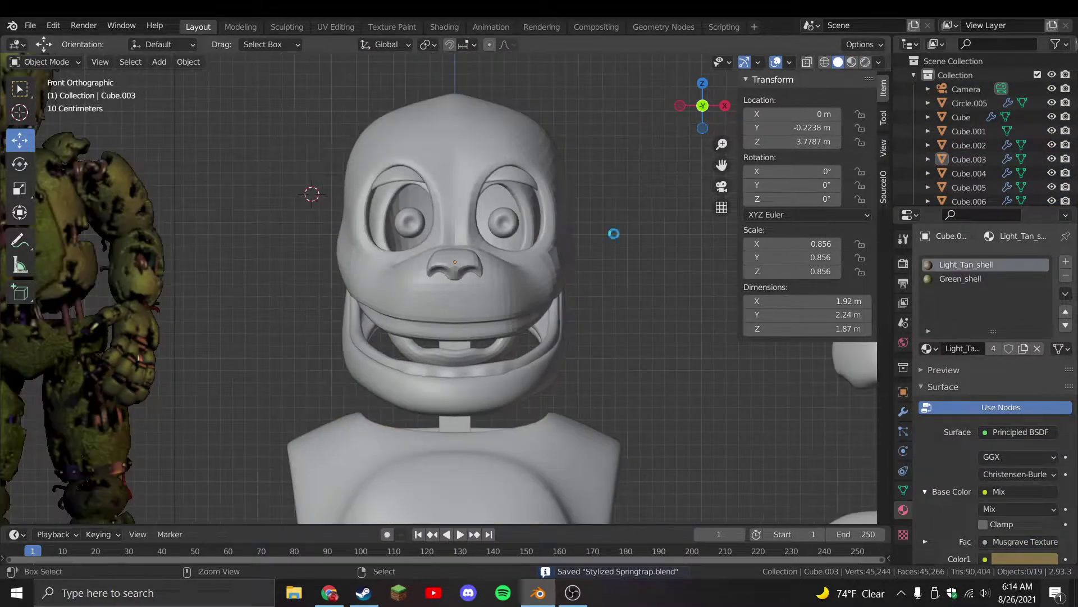
{"action": "left_click", "coordinate": [879, 61]}
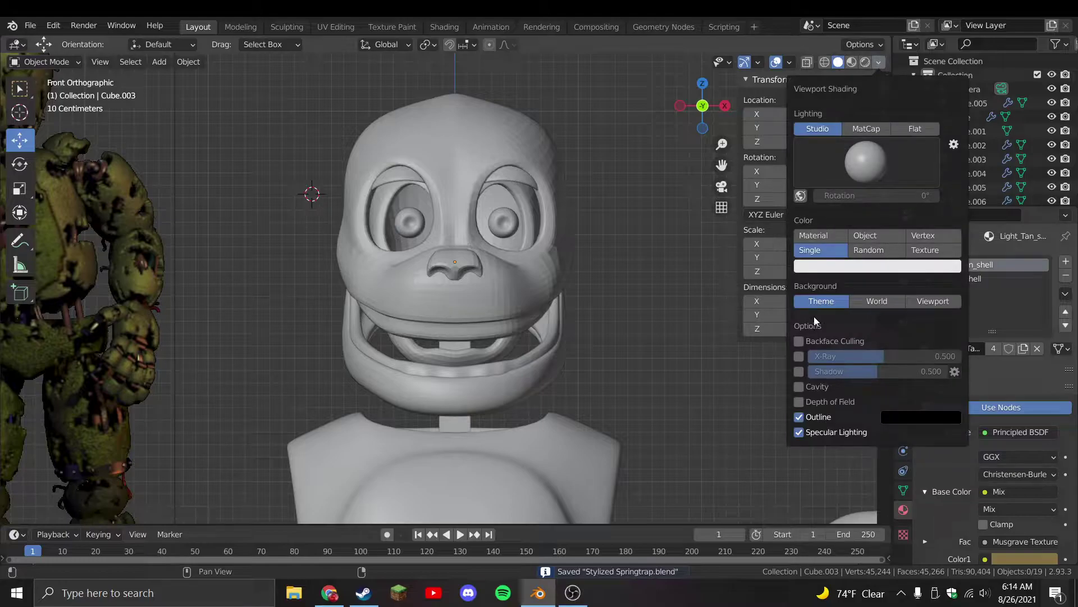
{"action": "left_click", "coordinate": [811, 387]}
Apply smooth shading to the flesh head, the upper mouth lining and the nose, and save the file
{"action": "key", "text": "F3"}
{"action": "left_click", "coordinate": [601, 313]}
{"action": "scroll", "coordinate": [507, 344], "scroll_direction": "up", "scroll_amount": 2}
{"action": "left_click", "coordinate": [508, 367]}
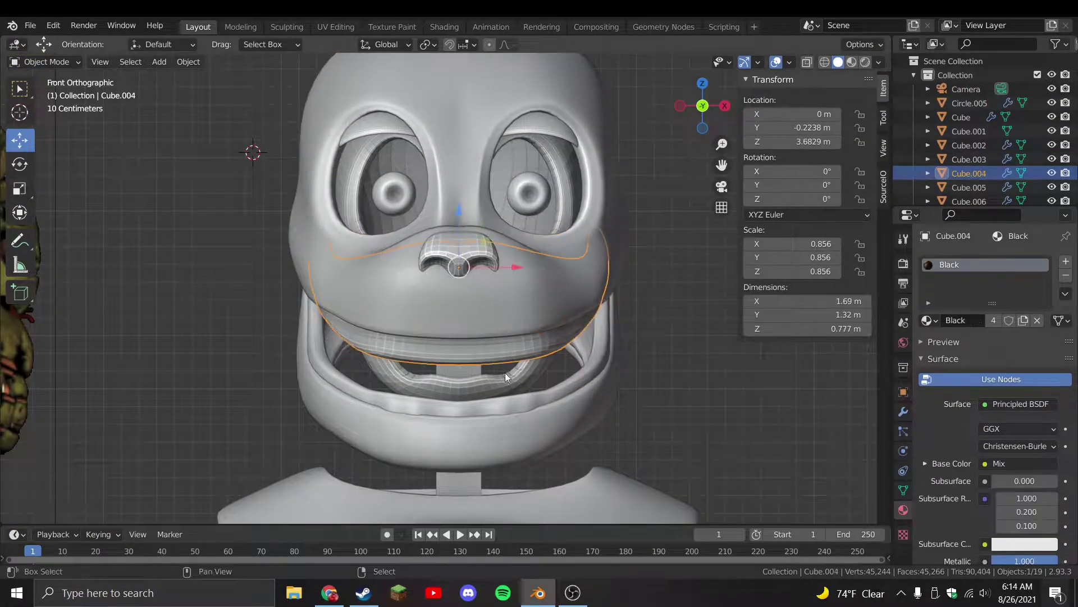
{"action": "left_click", "coordinate": [477, 269]}
{"action": "key", "text": "F3"}
{"action": "key", "text": "Return"}
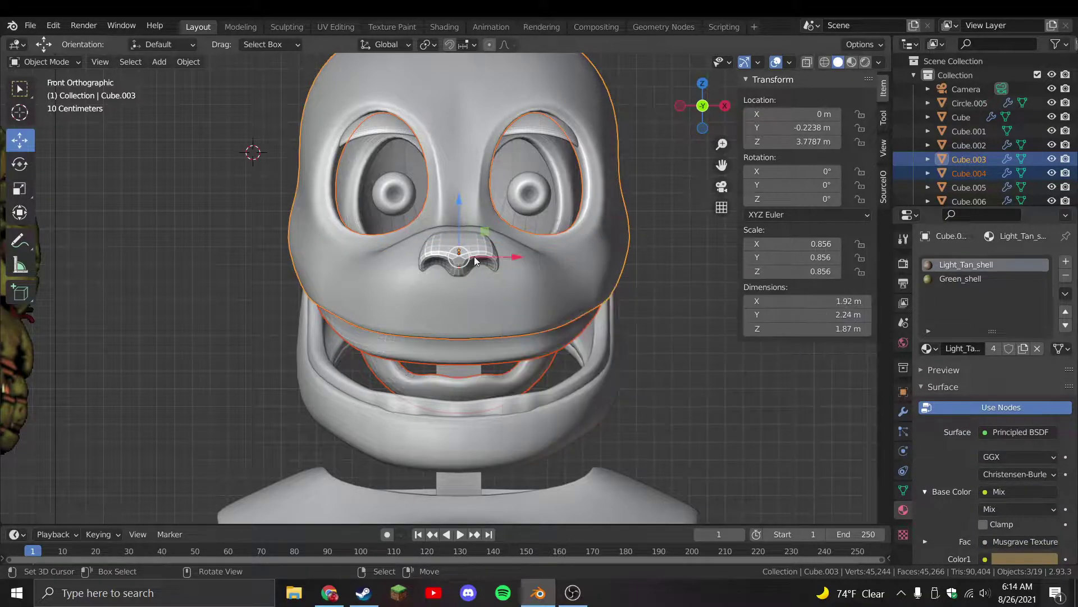
{"action": "left_click", "coordinate": [474, 258]}
{"action": "key", "text": "F3"}
{"action": "left_click", "coordinate": [609, 319]}
{"action": "scroll", "coordinate": [610, 317], "scroll_direction": "down", "scroll_amount": 3}
{"action": "key", "text": "ctrl+s"}
Move the teeth object about 4 m in negative X from beside the model to the character's mouth
{"action": "middle_click_drag", "start_coordinate": [579, 331], "coordinate": [497, 322]}
{"action": "left_click", "coordinate": [472, 325]}
{"action": "key", "text": "KP_1"}
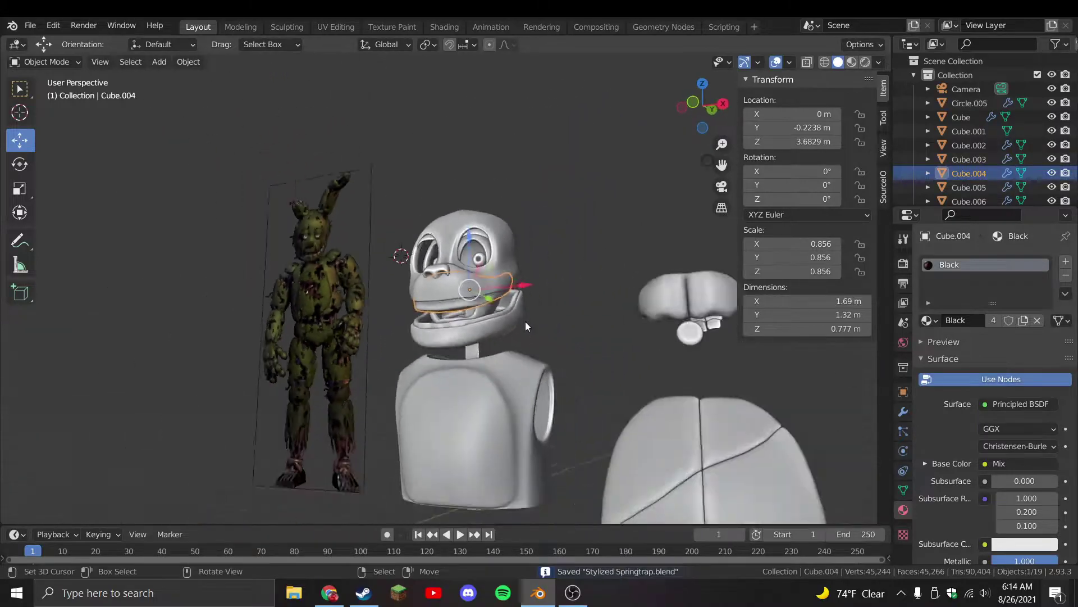
{"action": "scroll", "coordinate": [524, 319], "scroll_direction": "down", "scroll_amount": 2}
{"action": "left_click", "coordinate": [651, 338]}
{"action": "scroll", "coordinate": [656, 338], "scroll_direction": "up", "scroll_amount": 3}
{"action": "key", "text": "g"}
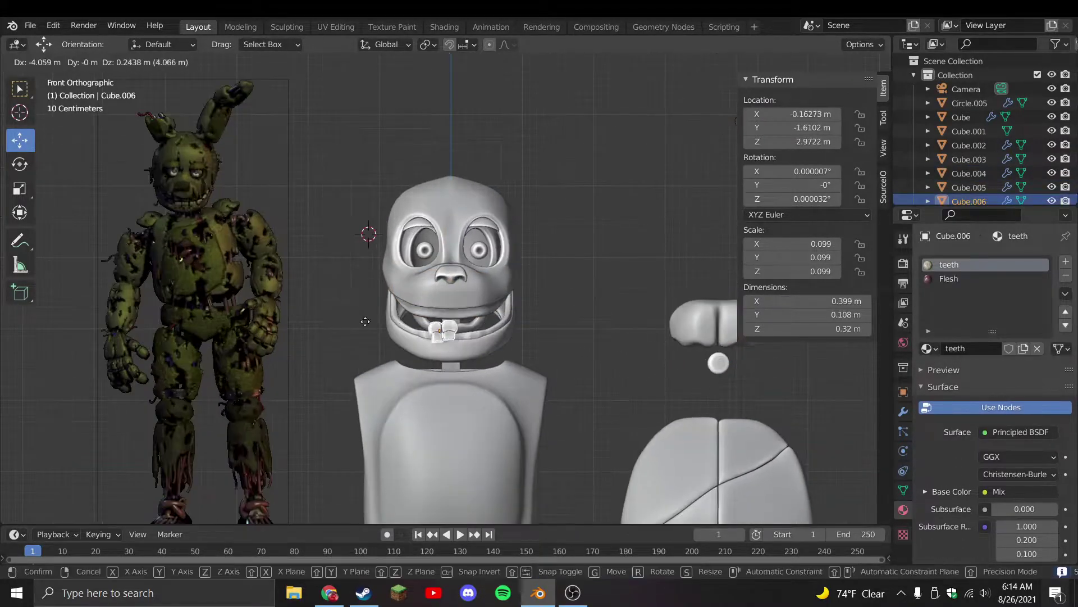
{"action": "left_click", "coordinate": [502, 395]}
Isolate the teeth, add a centred loop cut to the upper piece above the longer tooth, and scale the loop inward
{"action": "scroll", "coordinate": [503, 396], "scroll_direction": "up", "scroll_amount": 2}
{"action": "key", "text": "Tab"}
{"action": "key", "text": "KP_Divide"}
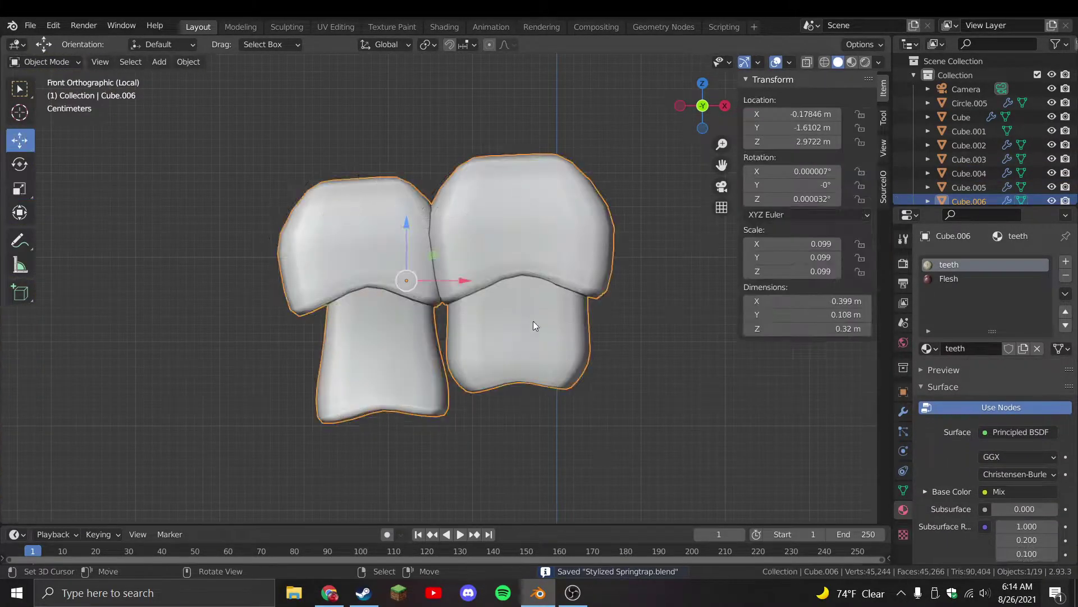
{"action": "key", "text": "Tab"}
{"action": "key", "text": "Tab"}
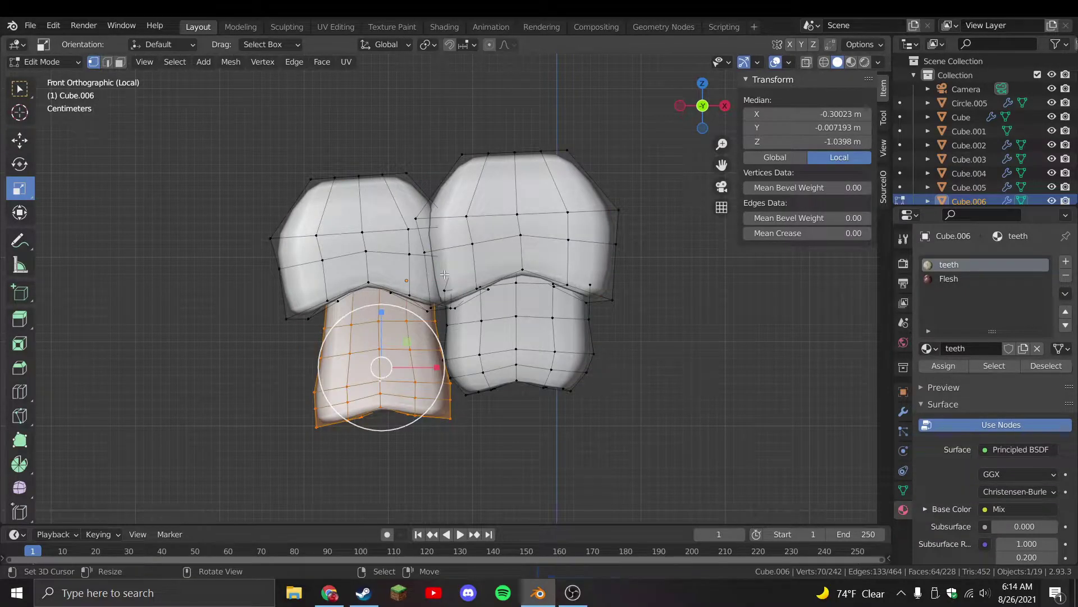
{"action": "middle_click_drag", "start_coordinate": [356, 257], "coordinate": [389, 286]}
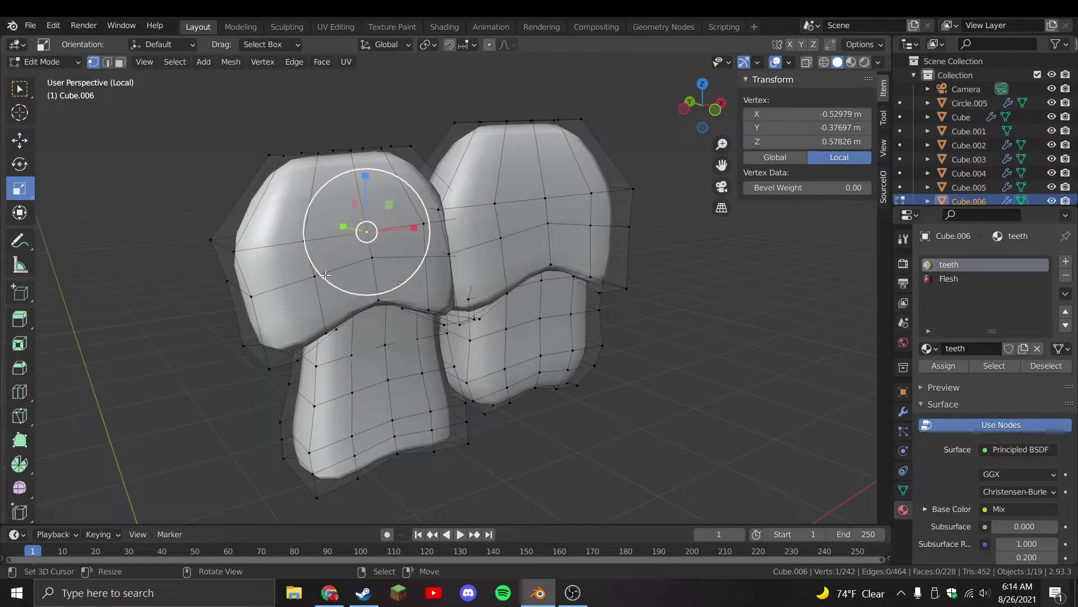
{"action": "left_click", "coordinate": [336, 236]}
{"action": "right_click", "coordinate": [336, 236]}
{"action": "key", "text": "s"}
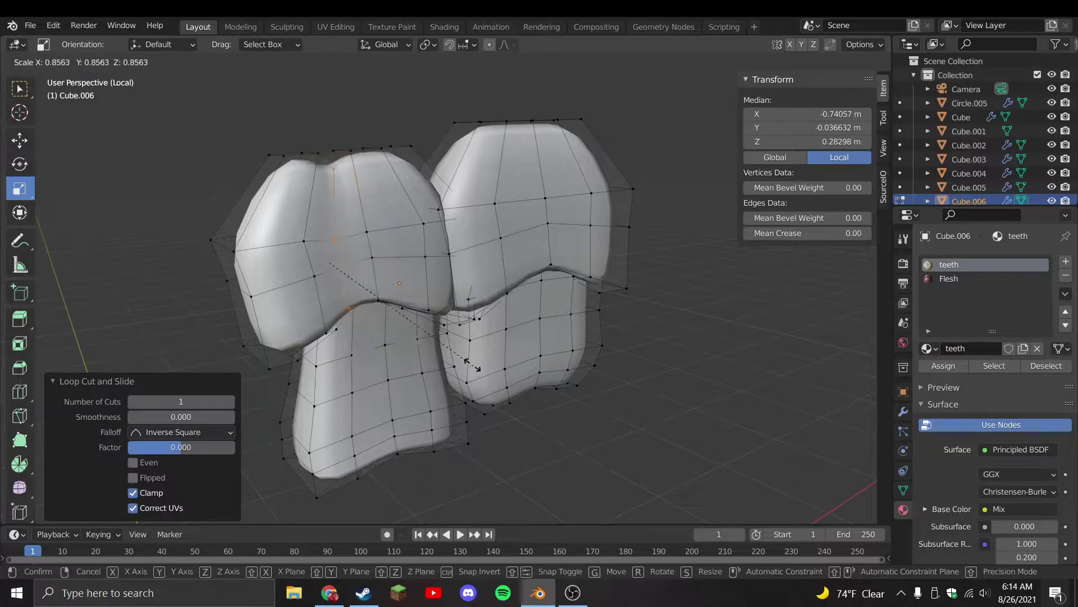
{"action": "left_click", "coordinate": [315, 264]}
Reposition individual vertices around the new groove on the gum above the longer tooth
{"action": "key", "text": "Tab"}
{"action": "key", "text": "Tab"}
{"action": "scroll", "coordinate": [375, 303], "scroll_direction": "up", "scroll_amount": 5}
{"action": "left_click", "coordinate": [468, 248]}
{"action": "key", "text": "g"}
{"action": "left_click", "coordinate": [468, 247]}
{"action": "key", "text": "Tab"}
{"action": "middle_click_drag", "start_coordinate": [468, 247], "coordinate": [539, 280]}
{"action": "key", "text": "Tab"}
{"action": "key", "text": "g"}
{"action": "left_click", "coordinate": [545, 277]}
{"action": "key", "text": "Tab"}
Select the whole longer tooth from the front and rotate, move and scale it beneath its gum
{"action": "scroll", "coordinate": [545, 277], "scroll_direction": "down", "scroll_amount": 5}
{"action": "key", "text": "Tab"}
{"action": "key", "text": "shift+space"}
{"action": "key", "text": "s"}
{"action": "key", "text": "ctrl+l"}
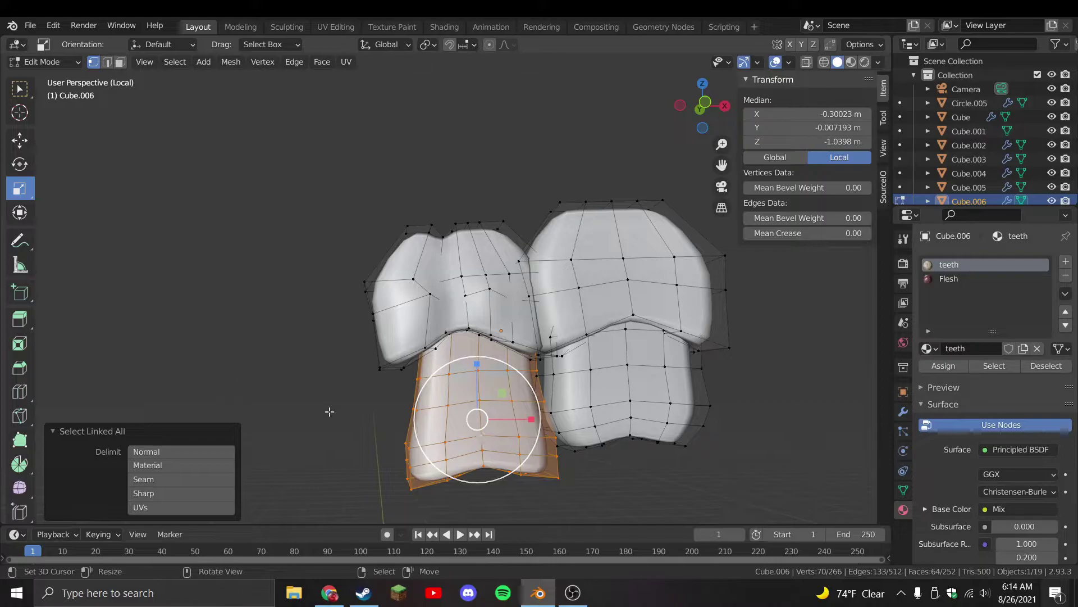
{"action": "key", "text": "KP_1"}
{"action": "key", "text": "r"}
{"action": "key", "text": "Return"}
{"action": "key", "text": "g"}
{"action": "key", "text": "Return"}
{"action": "key", "text": "s"}
{"action": "left_click", "coordinate": [702, 420]}
Select the whole shorter tooth, then rotate, reposition and scale it beneath its gum
{"action": "left_click", "coordinate": [653, 410]}
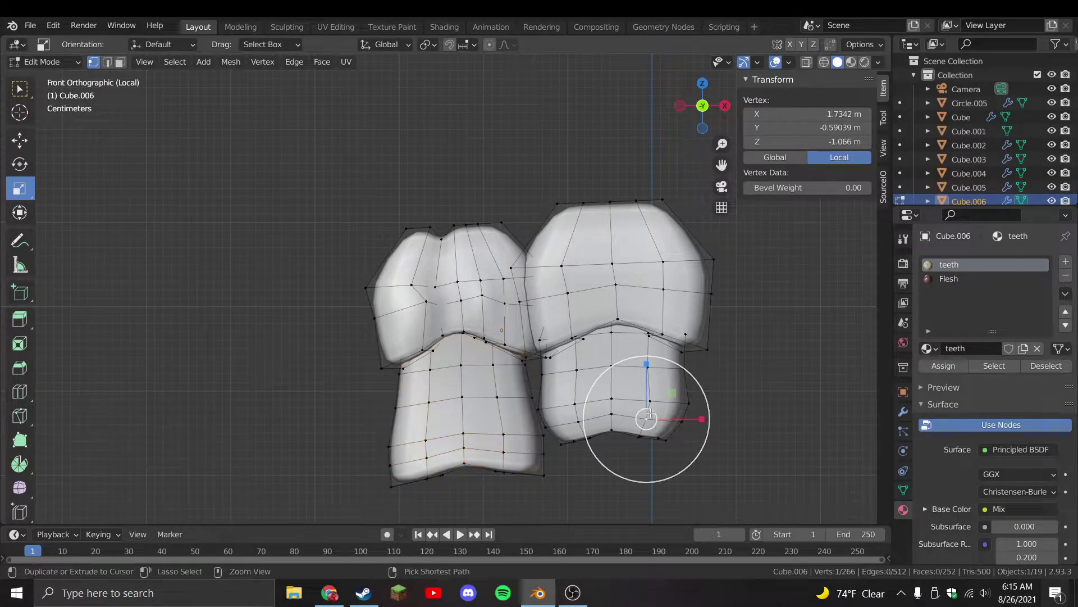
{"action": "key", "text": "ctrl+l"}
{"action": "key", "text": "r"}
{"action": "key", "text": "g"}
{"action": "key", "text": "Return"}
{"action": "key", "text": "s"}
{"action": "key", "text": "Return"}
{"action": "key", "text": "Tab"}
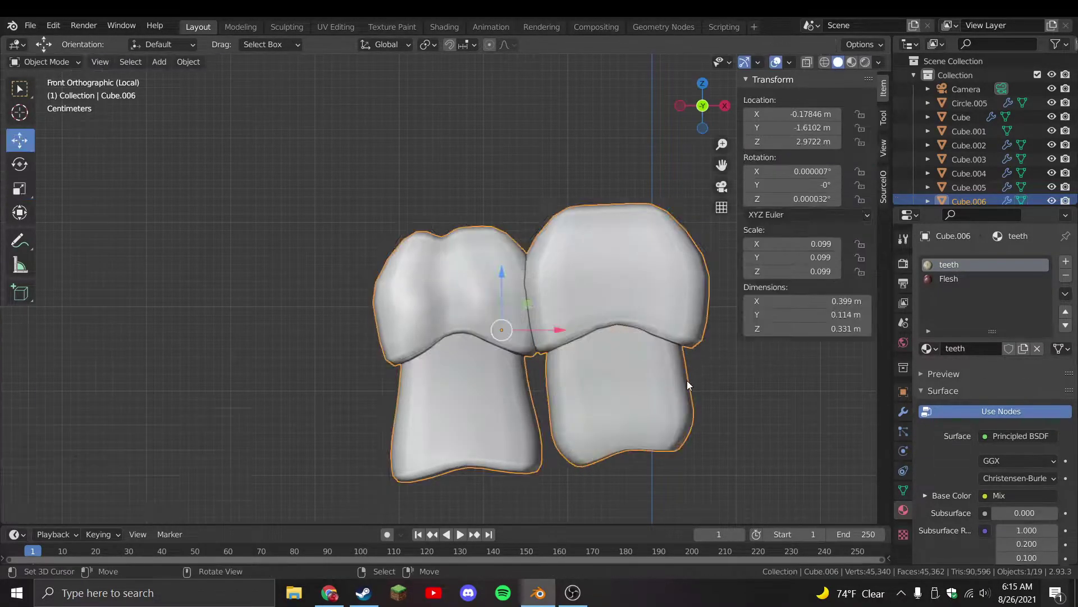
End the isolated view, save the file, and move the teeth about 0.29 m in X and 0.16 m up to the upper lip
{"action": "key", "text": "KP_Divide"}
{"action": "key", "text": "ctrl+s"}
{"action": "scroll", "coordinate": [454, 348], "scroll_direction": "up", "scroll_amount": 4}
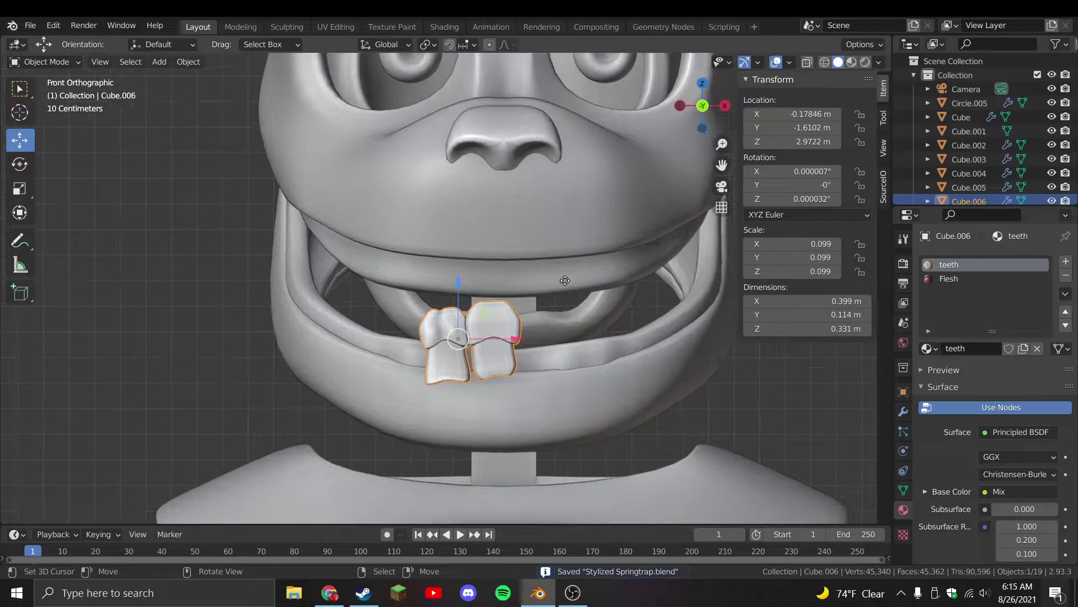
{"action": "key", "text": "g"}
{"action": "left_click", "coordinate": [626, 218]}
{"action": "key", "text": "g"}
{"action": "left_click", "coordinate": [632, 258]}
Hide the rounded object that covers the teeth in the right side view
{"action": "key", "text": "KP_3"}
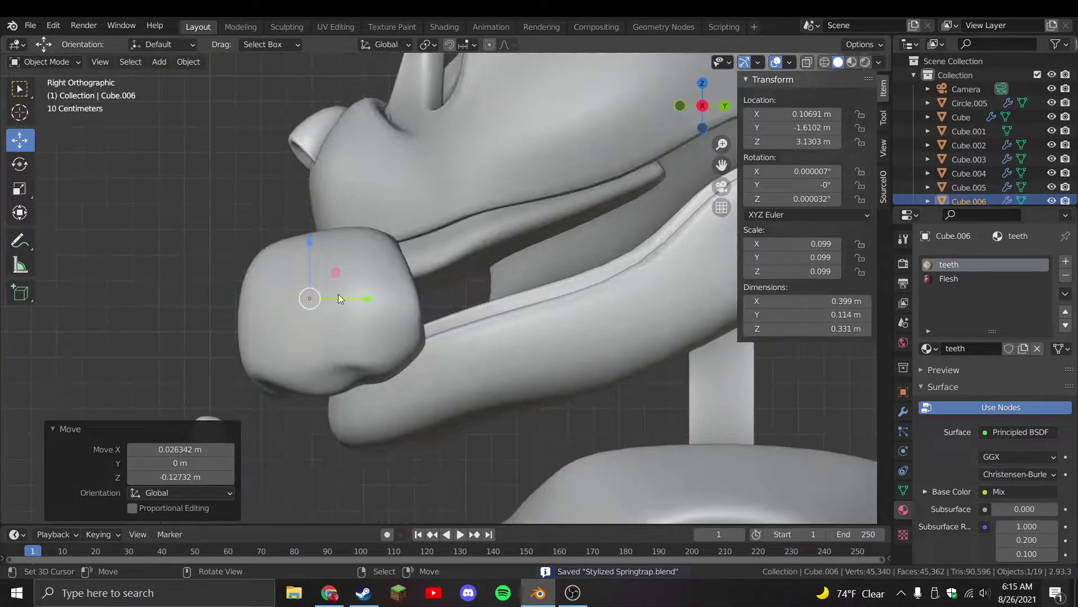
{"action": "key", "text": "h"}
{"action": "key", "text": "alt+h"}
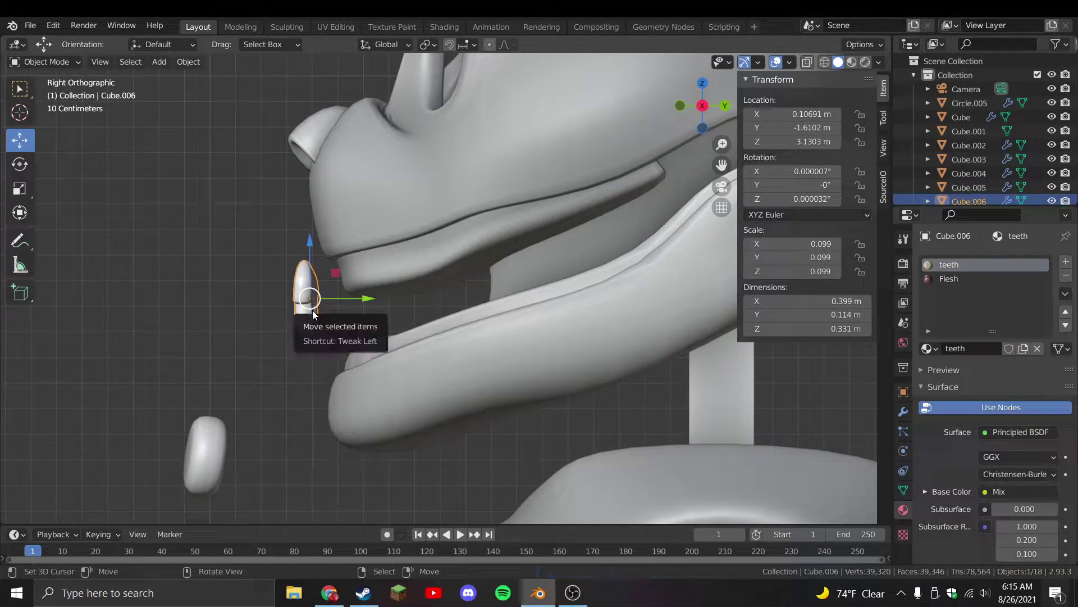
Turn the teeth freely by about 3.4° and 14.9°, and move them about 0.23 m in Y into the upper mouth
{"action": "key", "text": "KP_7"}
{"action": "key", "text": "KP_1"}
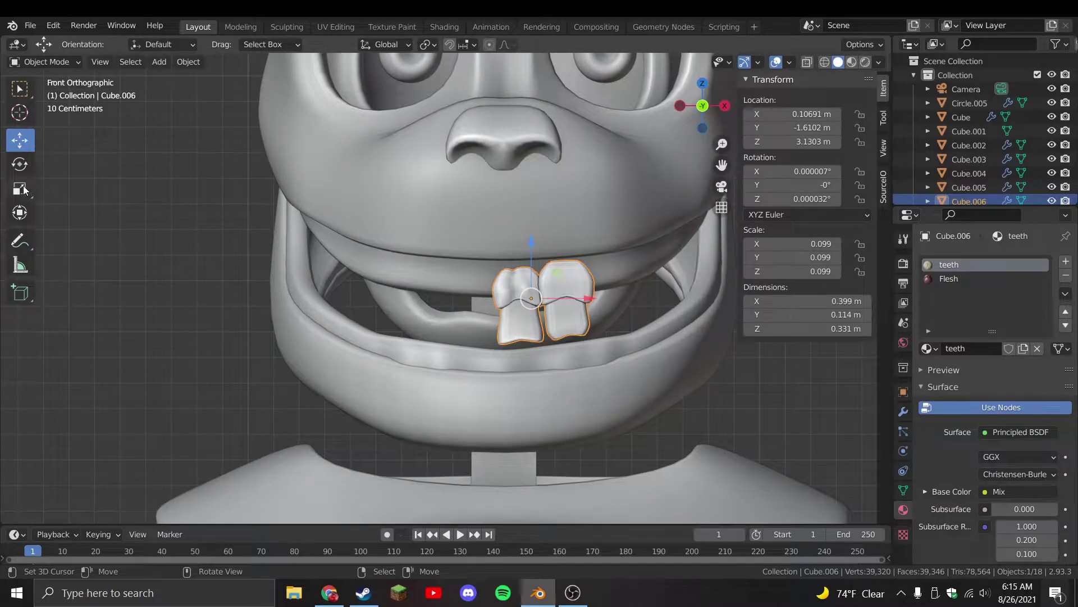
{"action": "left_click_drag", "start_coordinate": [536, 314], "coordinate": [547, 333]}
{"action": "key", "text": "KP_3"}
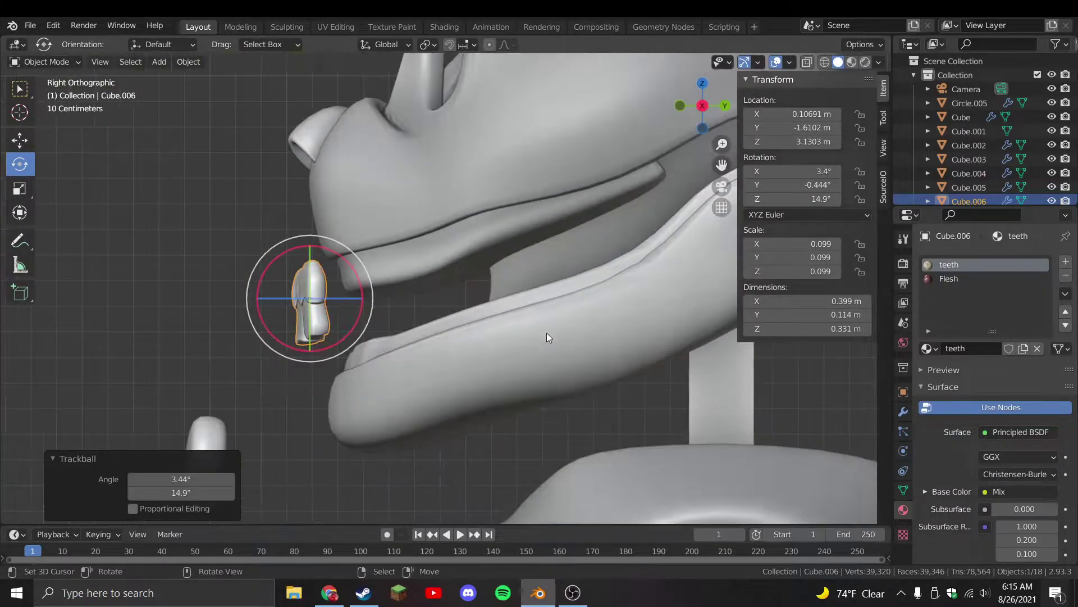
{"action": "key", "text": "g"}
{"action": "left_click", "coordinate": [561, 322]}
{"action": "key", "text": "KP_1"}
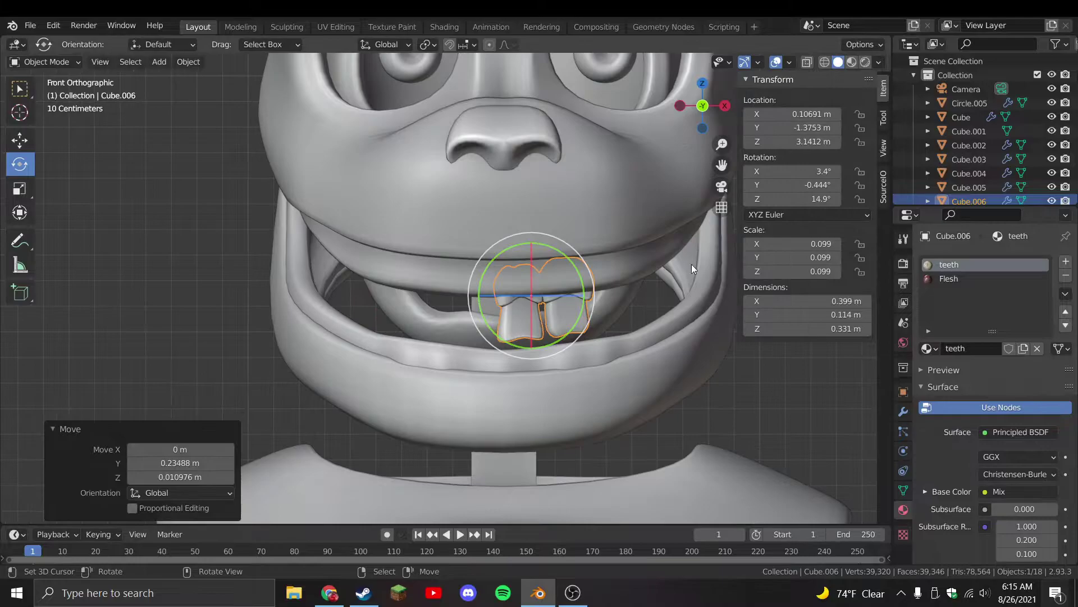
Raise the upper head, upper mouth lining, nose, eyelids and teeth together by about 0.1 m along Z
{"action": "left_click", "coordinate": [510, 332], "text": "shift"}
{"action": "left_click", "coordinate": [480, 295], "text": "shift"}
{"action": "scroll", "coordinate": [427, 266], "scroll_direction": "down", "scroll_amount": 2}
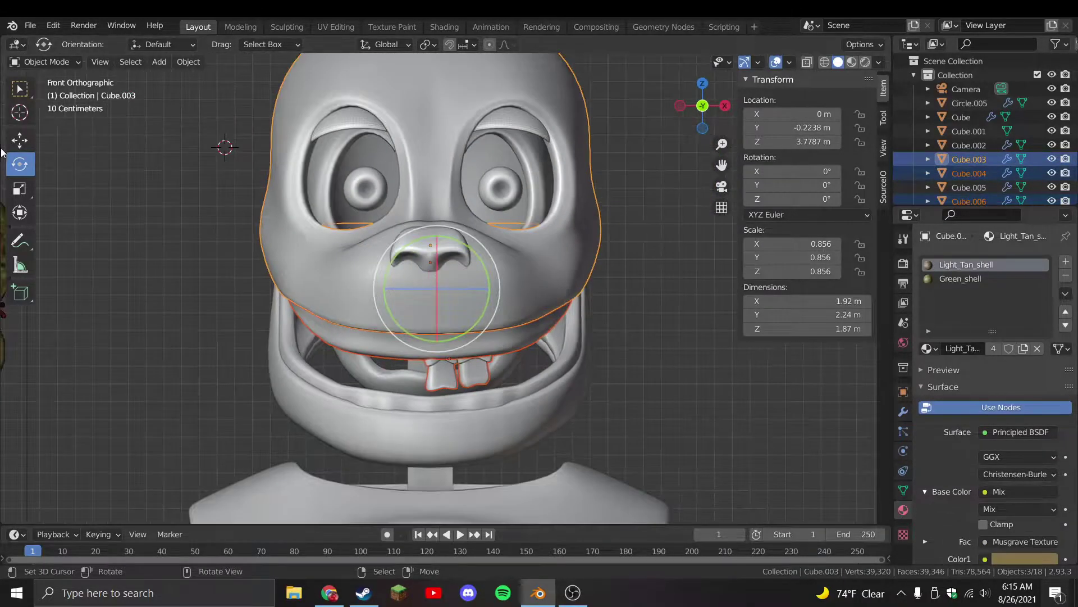
{"action": "left_click", "coordinate": [403, 249], "text": "shift"}
{"action": "key", "text": "F3"}
{"action": "key", "text": "Escape"}
{"action": "key", "text": "g"}
{"action": "right_click", "coordinate": [426, 201]}
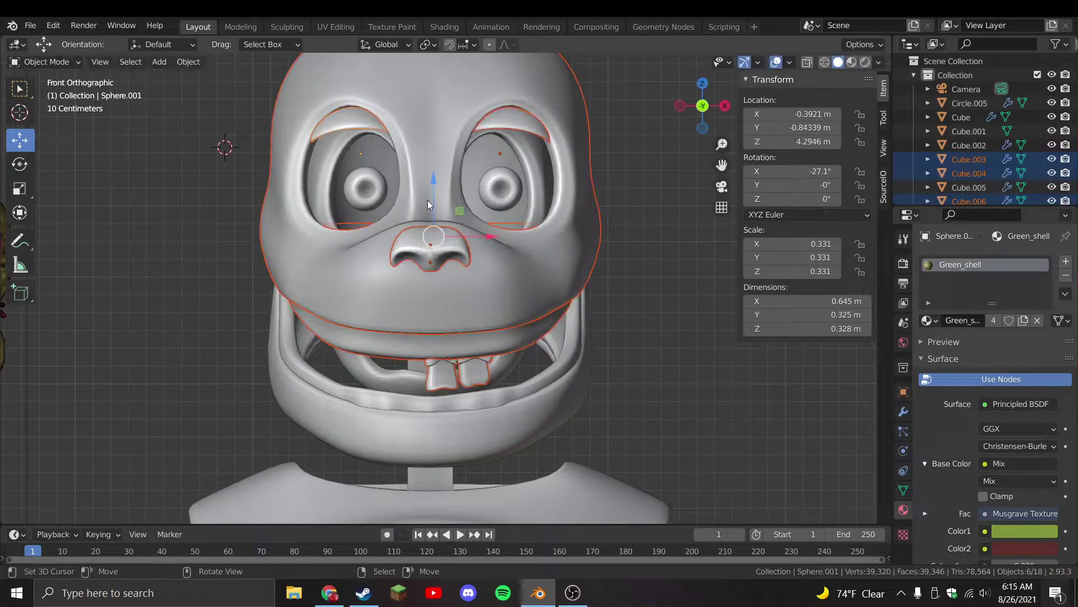
{"action": "key", "text": "g"}
{"action": "key", "text": "z"}
{"action": "left_click", "coordinate": [441, 176]}
Shift only the upper teeth about 0.06 m in X and 0.055 m down from the upper lip
{"action": "left_click", "coordinate": [473, 365]}
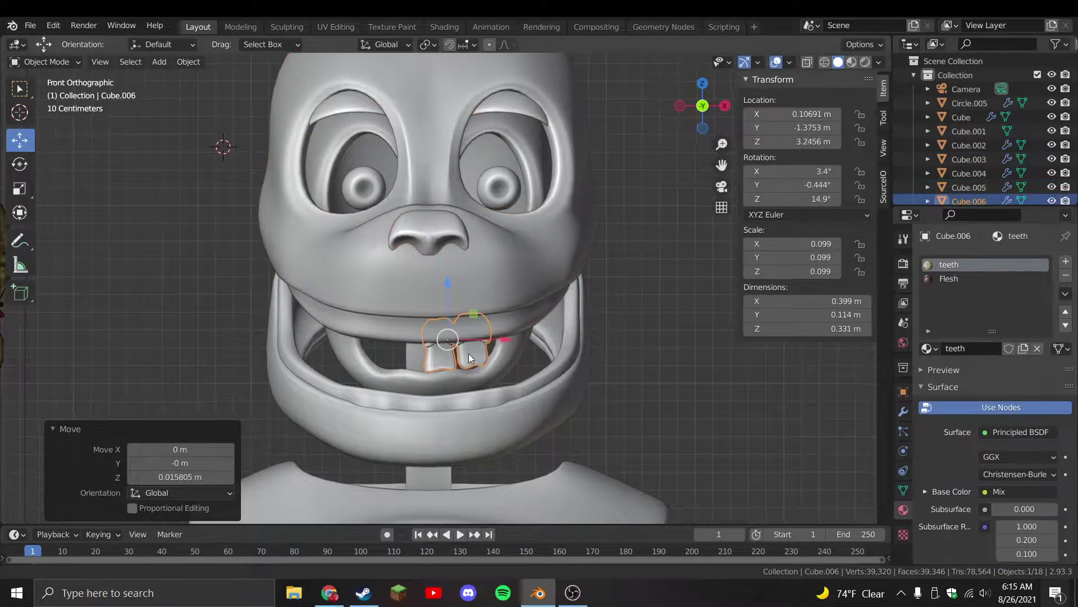
{"action": "scroll", "coordinate": [473, 365], "scroll_direction": "up", "scroll_amount": 2}
{"action": "key", "text": "g"}
{"action": "left_click", "coordinate": [517, 403]}
{"action": "middle_click_drag", "start_coordinate": [520, 366], "coordinate": [521, 332], "text": "shift"}
Create a linked duplicate of the upper teeth, mirror it along Z, and move it down to the lower jaw
{"action": "key", "text": "alt+d"}
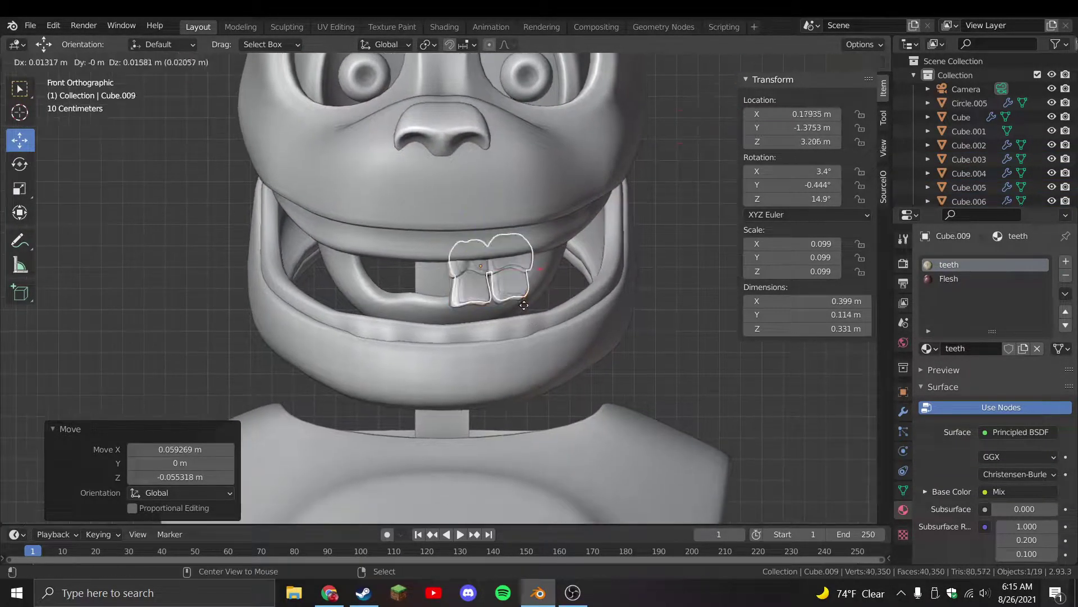
{"action": "right_click", "coordinate": [527, 302]}
{"action": "key", "text": "ctrl+m"}
{"action": "key", "text": "z"}
{"action": "left_click", "coordinate": [527, 303]}
{"action": "scroll", "coordinate": [533, 308], "scroll_direction": "up", "scroll_amount": 2}
{"action": "key", "text": "g"}
{"action": "left_click", "coordinate": [538, 386]}
Rotate the duplicated lower teeth to follow the jaw and adjust their height and position on it
{"action": "key", "text": "r"}
{"action": "left_click", "coordinate": [539, 365]}
{"action": "key", "text": "g"}
{"action": "key", "text": "z"}
{"action": "left_click", "coordinate": [541, 349]}
{"action": "key", "text": "g"}
{"action": "left_click", "coordinate": [540, 325]}
Lower the bottom jaw, its mouth lining and the lower teeth together along Z to open the mouth wider
{"action": "left_click", "coordinate": [535, 379], "text": "shift"}
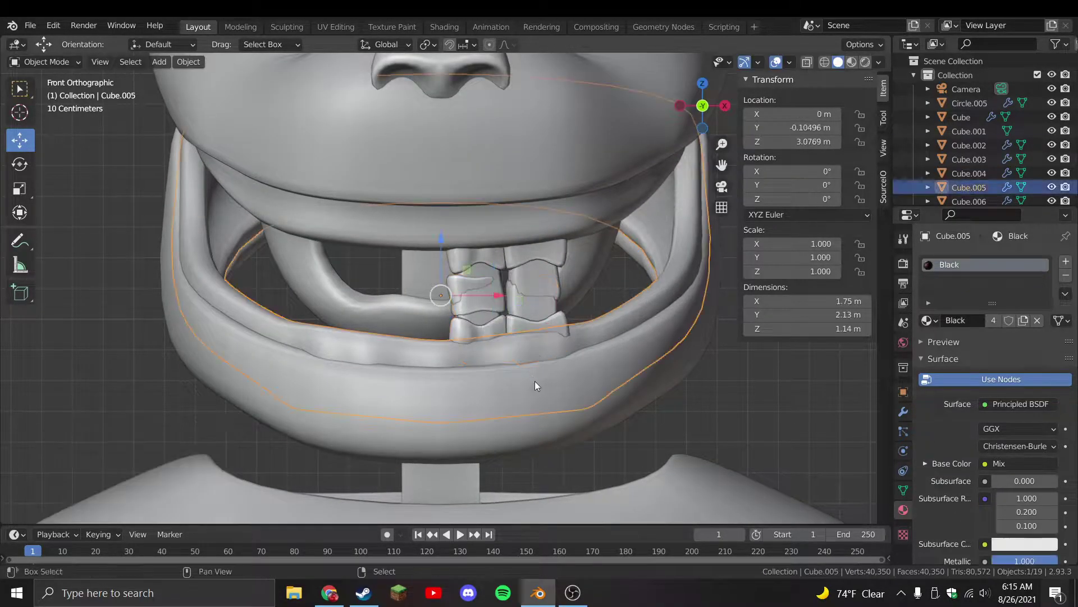
{"action": "left_click", "coordinate": [514, 322], "text": "shift"}
{"action": "scroll", "coordinate": [514, 322], "scroll_direction": "down", "scroll_amount": 1}
{"action": "key", "text": "g"}
{"action": "key", "text": "z"}
{"action": "left_click", "coordinate": [466, 304]}
Shorten the teeth of the lower set by moving their linked geometry along Z into the gums
{"action": "scroll", "coordinate": [478, 312], "scroll_direction": "down", "scroll_amount": 3}
{"action": "left_click", "coordinate": [493, 319]}
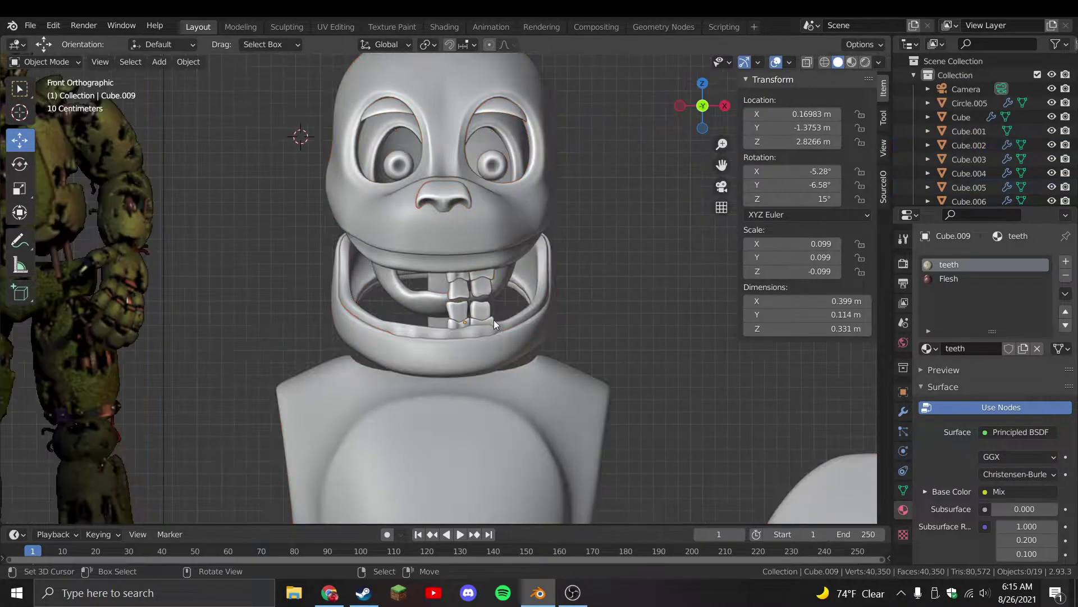
{"action": "left_click", "coordinate": [484, 318]}
{"action": "key", "text": "Tab"}
{"action": "scroll", "coordinate": [484, 325], "scroll_direction": "up", "scroll_amount": 3}
{"action": "key", "text": "shift+space"}
{"action": "key", "text": "s"}
{"action": "left_click", "coordinate": [479, 347]}
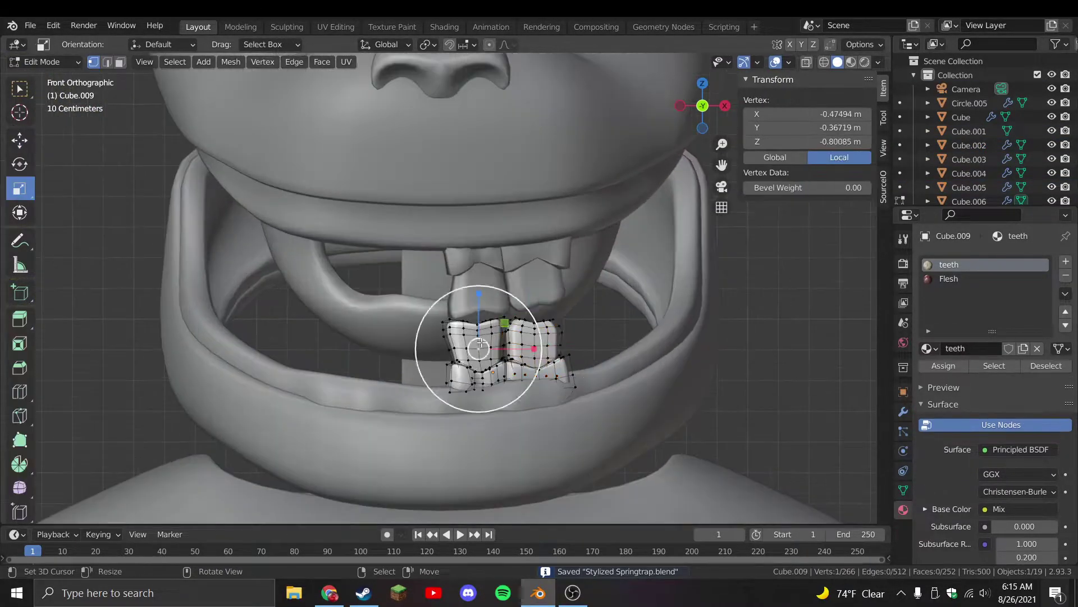
{"action": "key", "text": "ctrl+l"}
{"action": "scroll", "coordinate": [502, 345], "scroll_direction": "up", "scroll_amount": 2}
{"action": "key", "text": "g"}
{"action": "key", "text": "z"}
{"action": "key", "text": "Return"}
{"action": "key", "text": "Tab"}
Raise the bottom jaw parts and the lower teeth together along Z to narrow the mouth opening
{"action": "scroll", "coordinate": [574, 345], "scroll_direction": "down", "scroll_amount": 3}
{"action": "left_click", "coordinate": [510, 352], "text": "shift"}
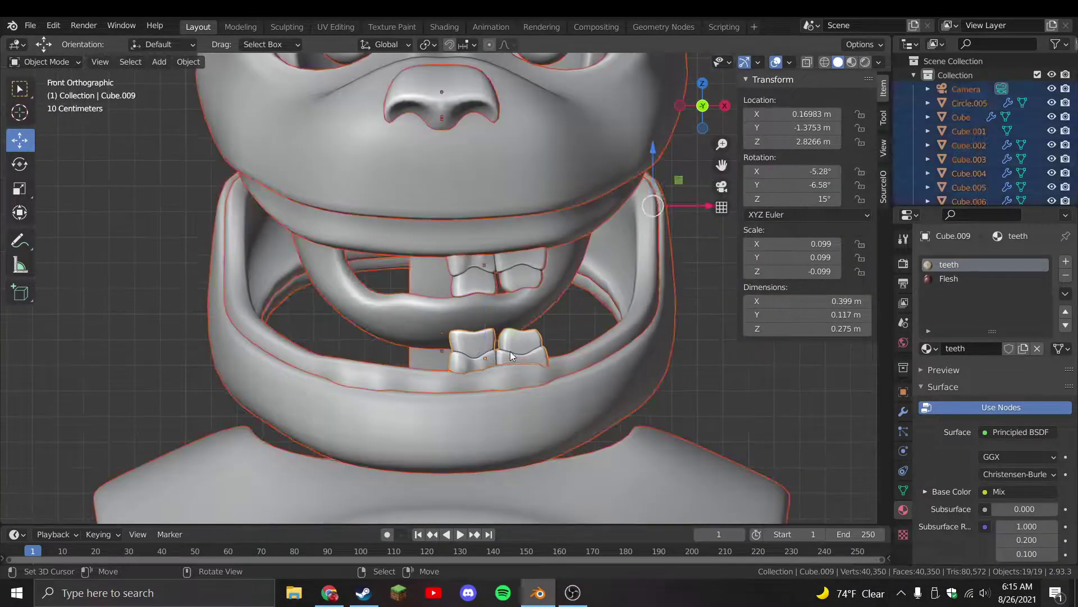
{"action": "left_click", "coordinate": [503, 375], "text": "shift"}
{"action": "key", "text": "g"}
{"action": "key", "text": "z"}
{"action": "left_click", "coordinate": [464, 296]}
Mirror the upper teeth along X and move them about 0.048 m in X
{"action": "scroll", "coordinate": [479, 299], "scroll_direction": "down", "scroll_amount": 3}
{"action": "left_click", "coordinate": [490, 292]}
{"action": "scroll", "coordinate": [491, 292], "scroll_direction": "up", "scroll_amount": 2}
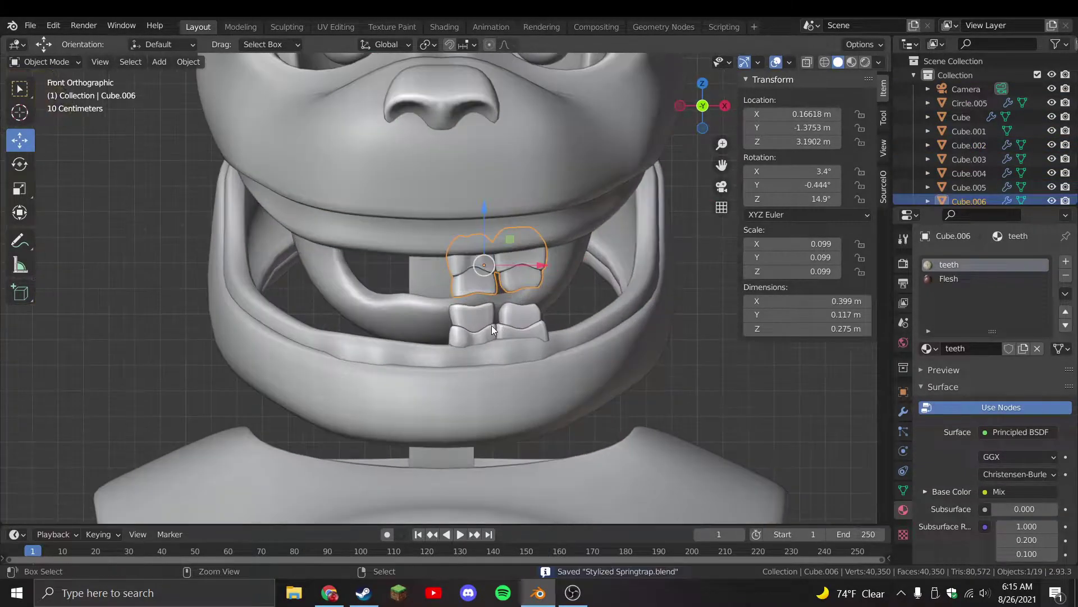
{"action": "key", "text": "ctrl+m"}
{"action": "key", "text": "x"}
{"action": "key", "text": "Return"}
{"action": "key", "text": "g"}
{"action": "left_click", "coordinate": [550, 301]}
Rotate the upper teeth by about -10.7° in the front view, save, and turn them freely by about 15.5°
{"action": "key", "text": "r"}
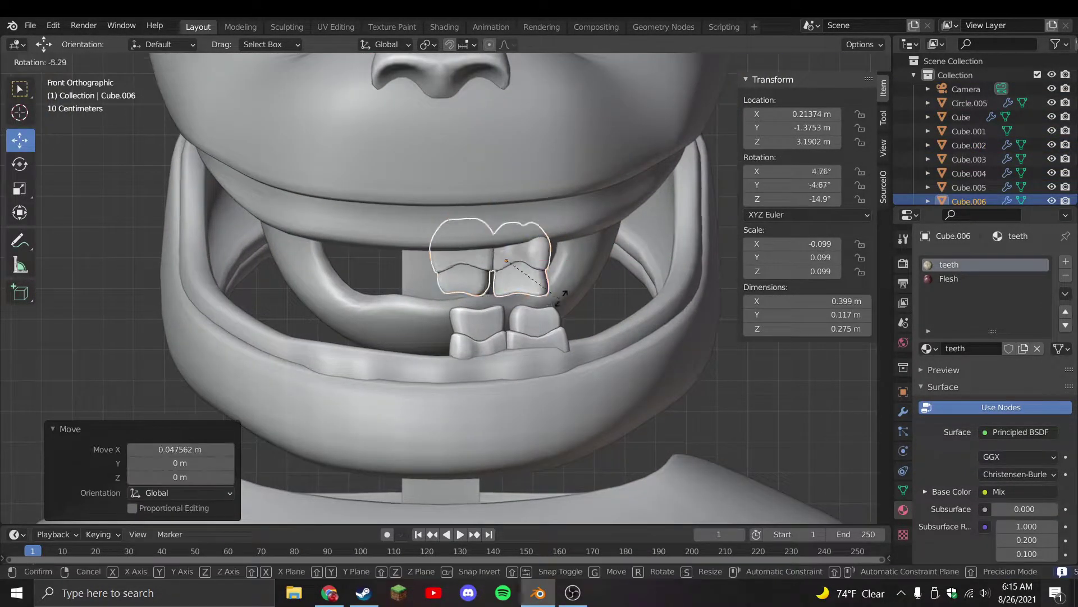
{"action": "key", "text": "Return"}
{"action": "key", "text": "ctrl+s"}
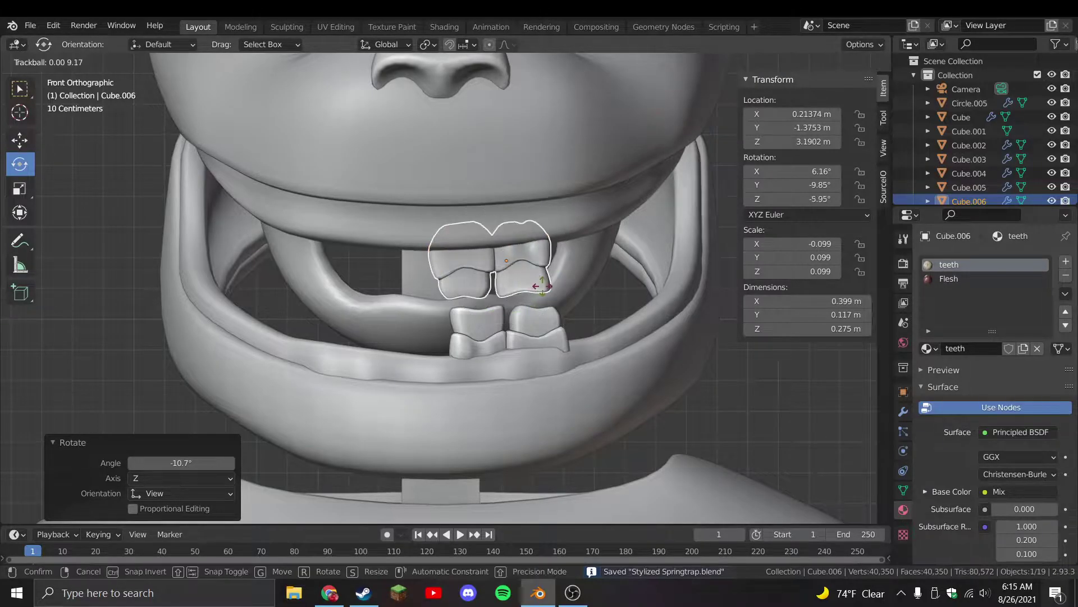
{"action": "key", "text": "Return"}
Duplicate the upper teeth with their own mesh data and delete the original linked set
{"action": "left_click", "coordinate": [904, 490]}
{"action": "scroll", "coordinate": [601, 380], "scroll_direction": "up", "scroll_amount": 1}
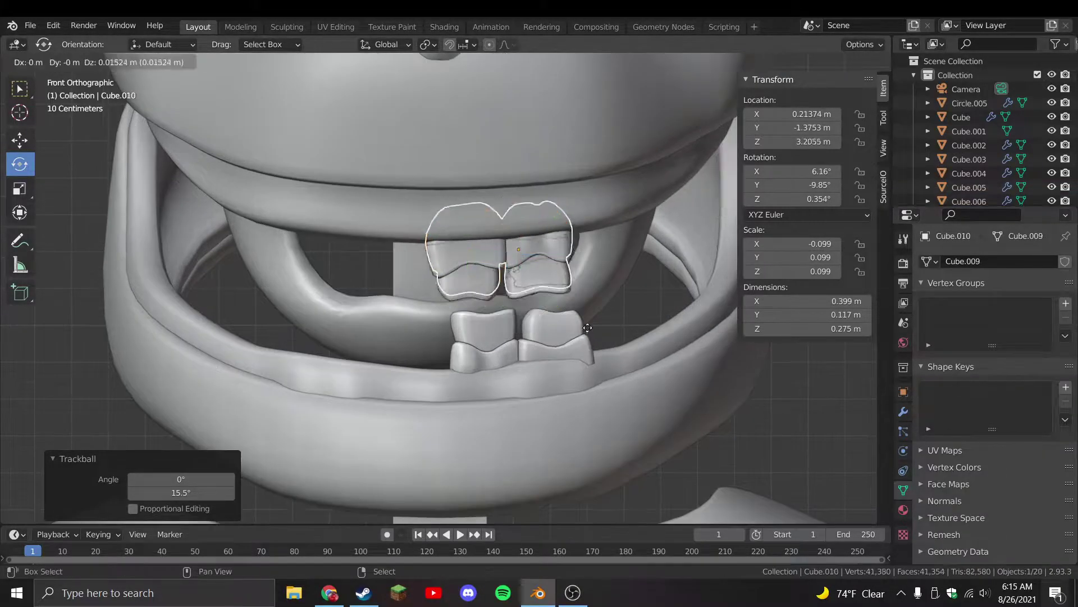
{"action": "left_click", "coordinate": [544, 267]}
{"action": "key", "text": "Delete"}
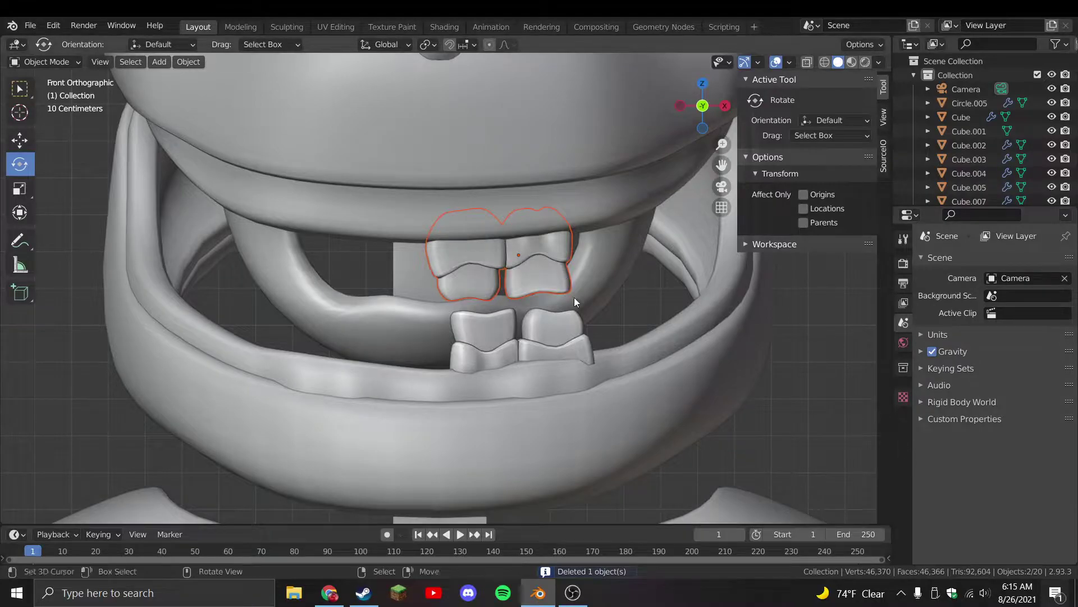
Lower the upper set's tooth nearest the mouth's middle, rotate it slightly, and save the file
{"action": "left_click", "coordinate": [544, 282]}
{"action": "left_click", "coordinate": [903, 509]}
{"action": "key", "text": "Tab"}
{"action": "scroll", "coordinate": [493, 301], "scroll_direction": "up", "scroll_amount": 2}
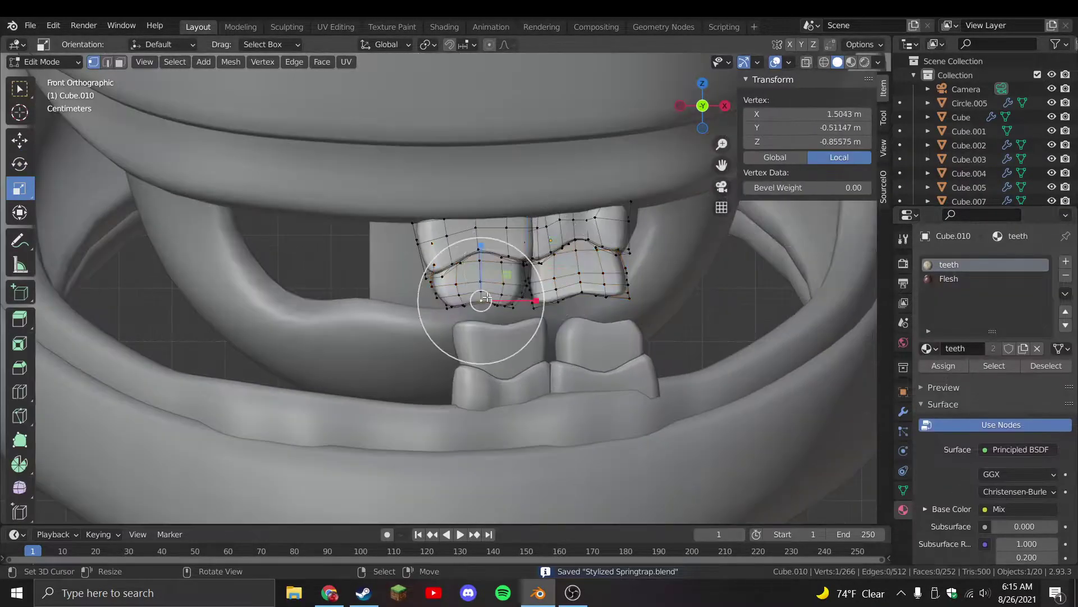
{"action": "key", "text": "ctrl+l"}
{"action": "key", "text": "r"}
{"action": "left_click", "coordinate": [599, 310]}
{"action": "key", "text": "g"}
{"action": "left_click", "coordinate": [606, 320]}
{"action": "key", "text": "g"}
{"action": "left_click", "coordinate": [580, 337]}
{"action": "key", "text": "r"}
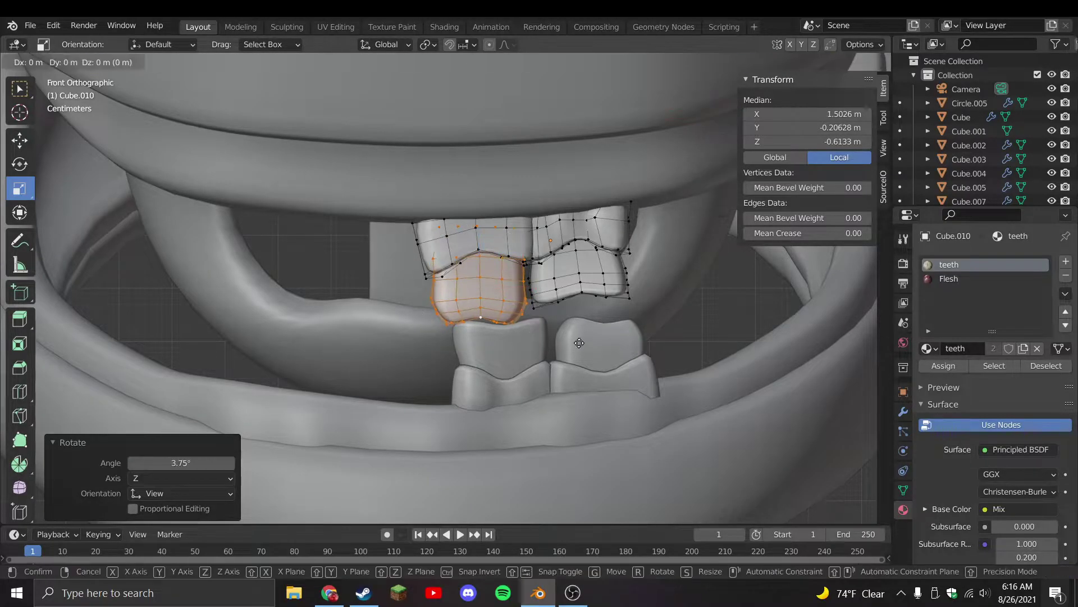
{"action": "left_click", "coordinate": [579, 342]}
{"action": "key", "text": "Tab"}
{"action": "scroll", "coordinate": [566, 308], "scroll_direction": "down", "scroll_amount": 5}
{"action": "key", "text": "ctrl+s"}
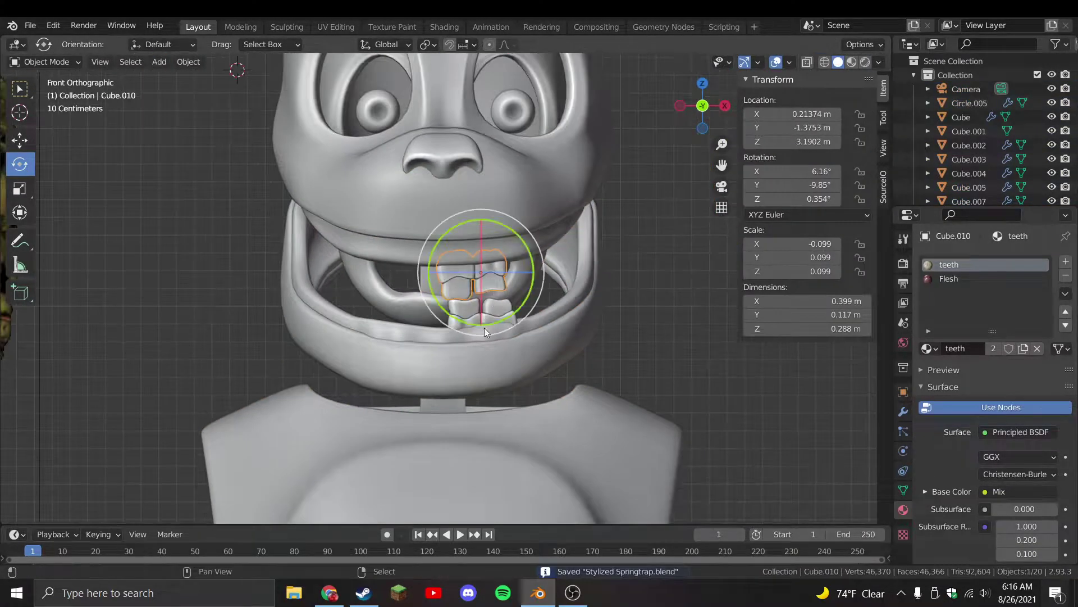
Create linked duplicates of the upper and lower teeth and mirror them along X
{"action": "left_click", "coordinate": [484, 327], "text": "shift"}
{"action": "scroll", "coordinate": [484, 326], "scroll_direction": "up", "scroll_amount": 1}
{"action": "key", "text": "alt+d"}
{"action": "key", "text": "Escape"}
{"action": "key", "text": "ctrl+m"}
{"action": "key", "text": "x"}
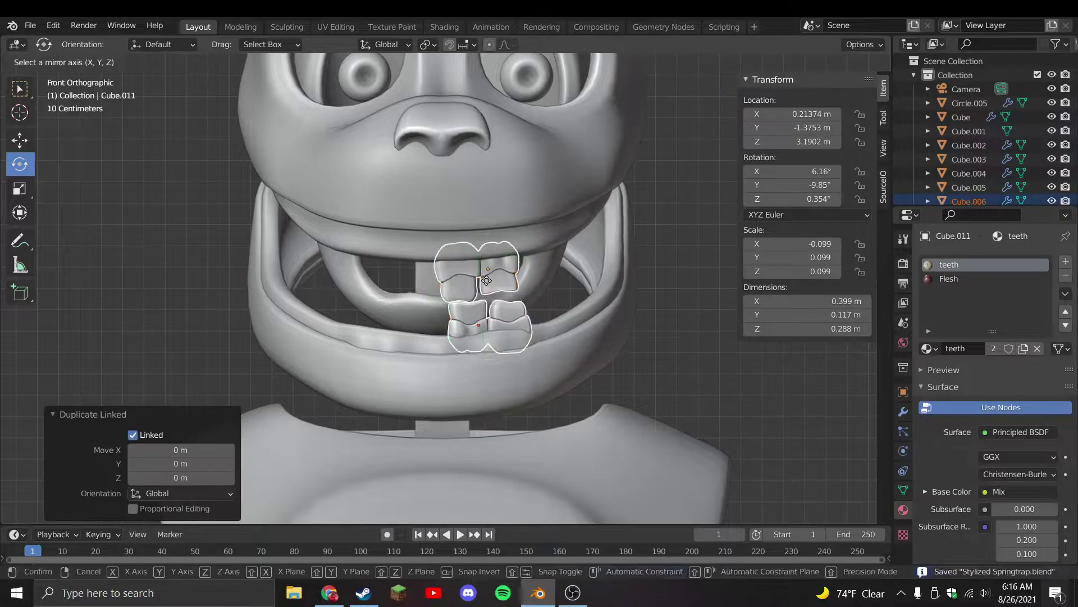
{"action": "key", "text": "Return"}
Move the mirrored upper and lower teeth to the opposite half of the mouth
{"action": "key", "text": "g"}
{"action": "left_click", "coordinate": [453, 290]}
{"action": "key", "text": "g"}
{"action": "left_click", "coordinate": [436, 298]}
Move the mirrored lower teeth about 0.1 m in X toward the middle of the jaw
{"action": "scroll", "coordinate": [436, 298], "scroll_direction": "up", "scroll_amount": 1}
{"action": "left_click", "coordinate": [407, 340]}
{"action": "key", "text": "g"}
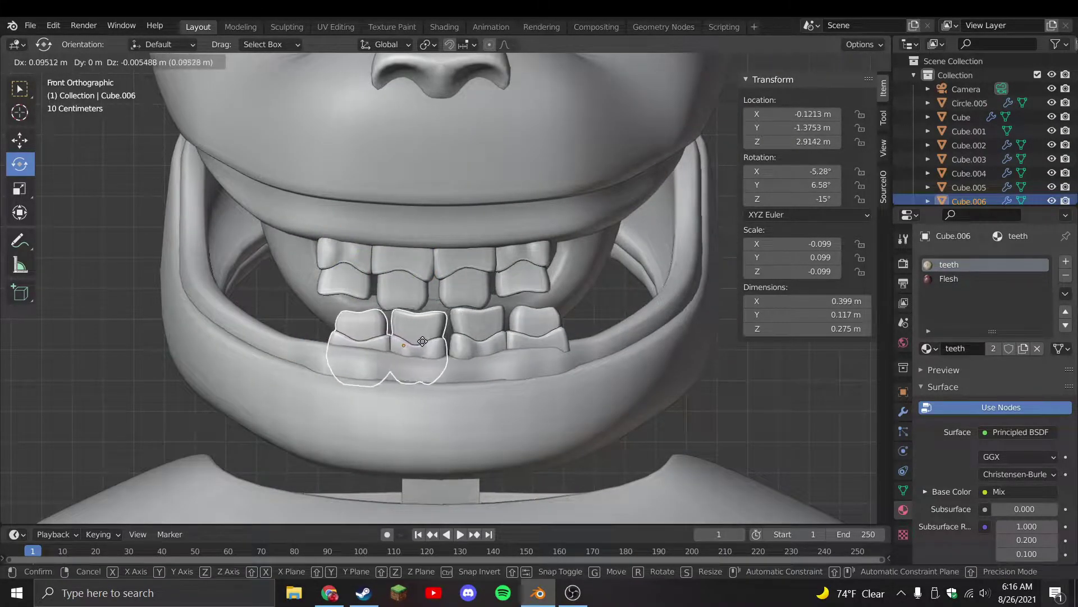
{"action": "left_click", "coordinate": [425, 341]}
Rotate the inner tooth and its gum in the mirrored lower set by about -8.4°
{"action": "key", "text": "Tab"}
{"action": "scroll", "coordinate": [459, 347], "scroll_direction": "up", "scroll_amount": 2}
{"action": "left_click", "coordinate": [515, 351]}
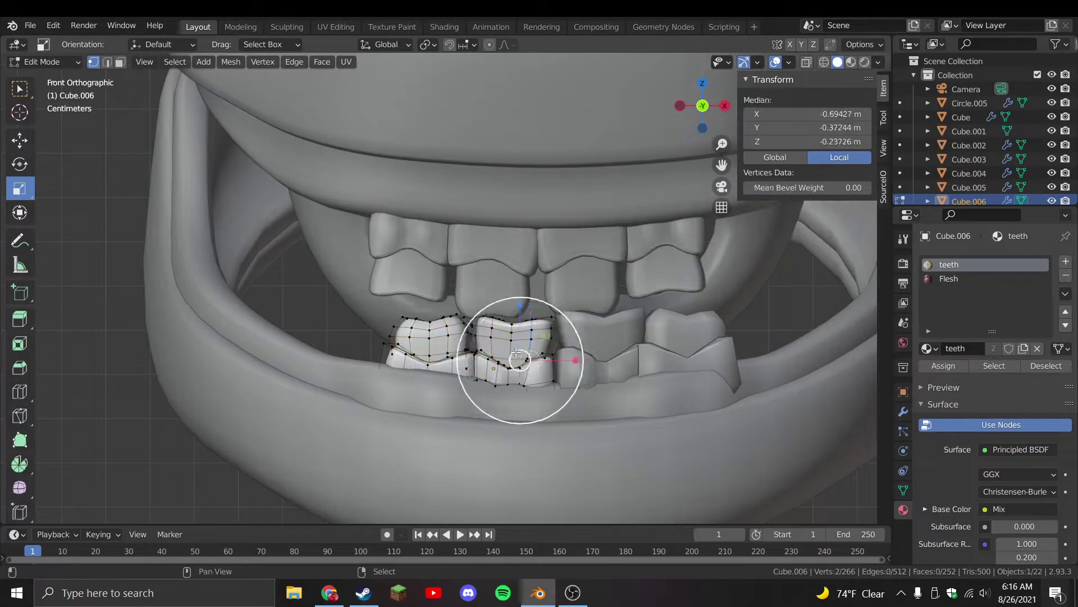
{"action": "key", "text": "ctrl+l"}
{"action": "key", "text": "r"}
{"action": "left_click", "coordinate": [548, 356]}
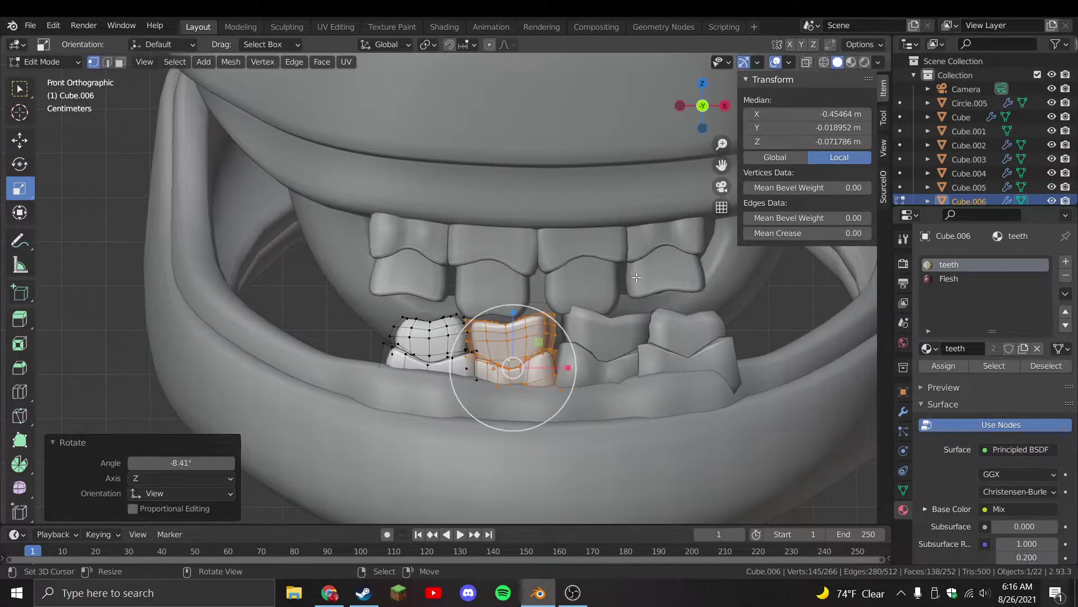
Replace the mirrored linked lower teeth with an independent copy in the same place, deleting the linked original
{"action": "key", "text": "Tab"}
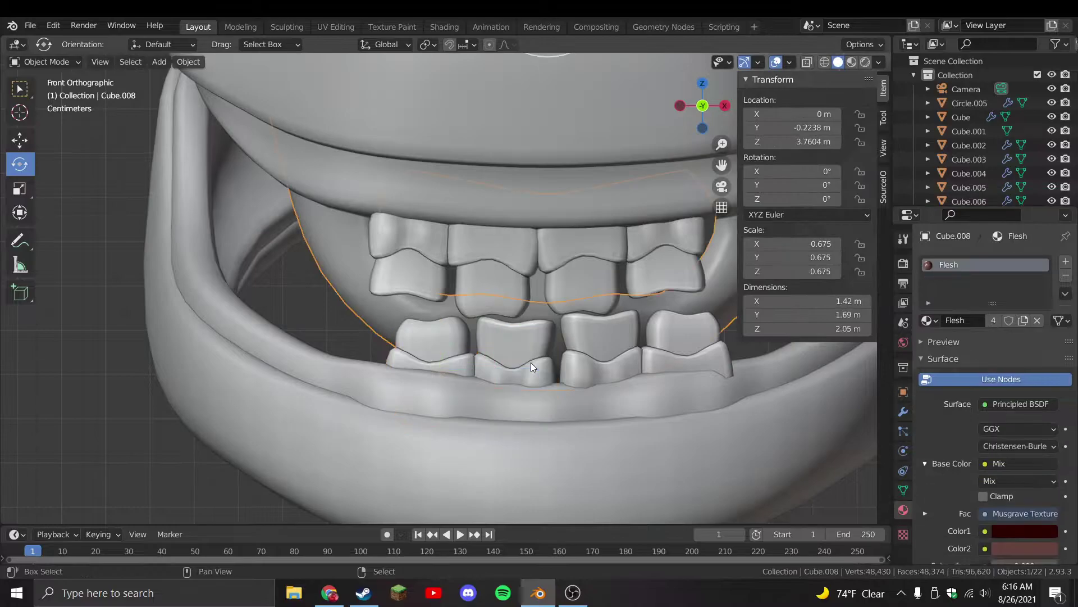
{"action": "key", "text": "shift+d"}
{"action": "right_click", "coordinate": [517, 355]}
{"action": "key", "text": "x"}
{"action": "left_click", "coordinate": [518, 356]}
{"action": "left_click", "coordinate": [528, 374]}
Rotate the inner tooth and gum of the copied lower set by about -9.3° and shift them slightly
{"action": "key", "text": "Tab"}
{"action": "left_click", "coordinate": [559, 385]}
{"action": "key", "text": "g"}
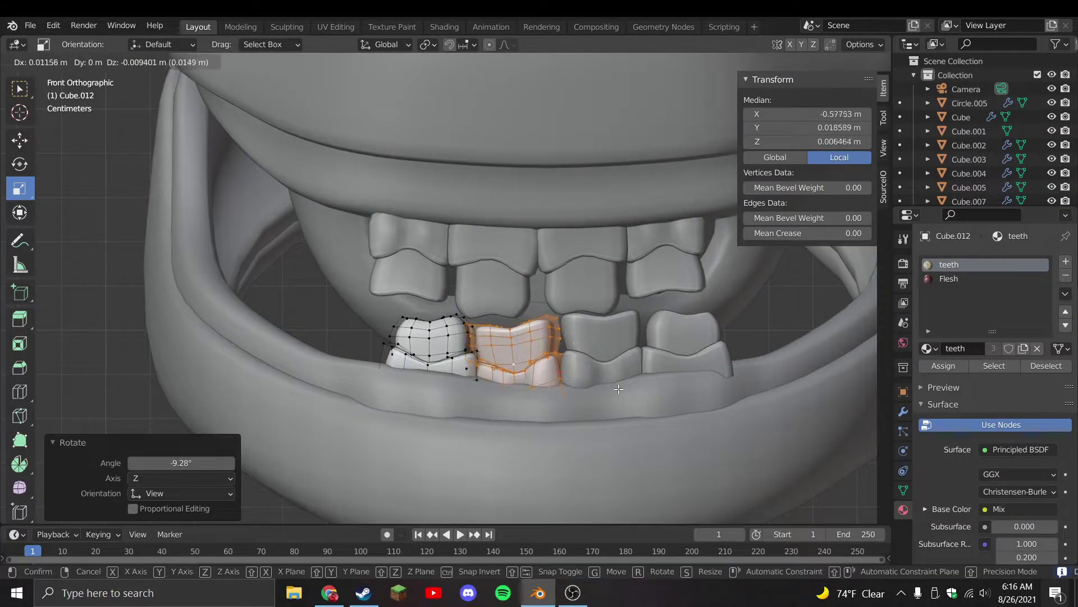
{"action": "left_click", "coordinate": [614, 380]}
Replace the mirrored linked upper teeth with an independent copy in the same place, deleting the linked original
{"action": "key", "text": "ctrl+z"}
{"action": "key", "text": "ctrl+z"}
{"action": "key", "text": "ctrl+z"}
{"action": "key", "text": "ctrl+z"}
{"action": "key", "text": "ctrl+z"}
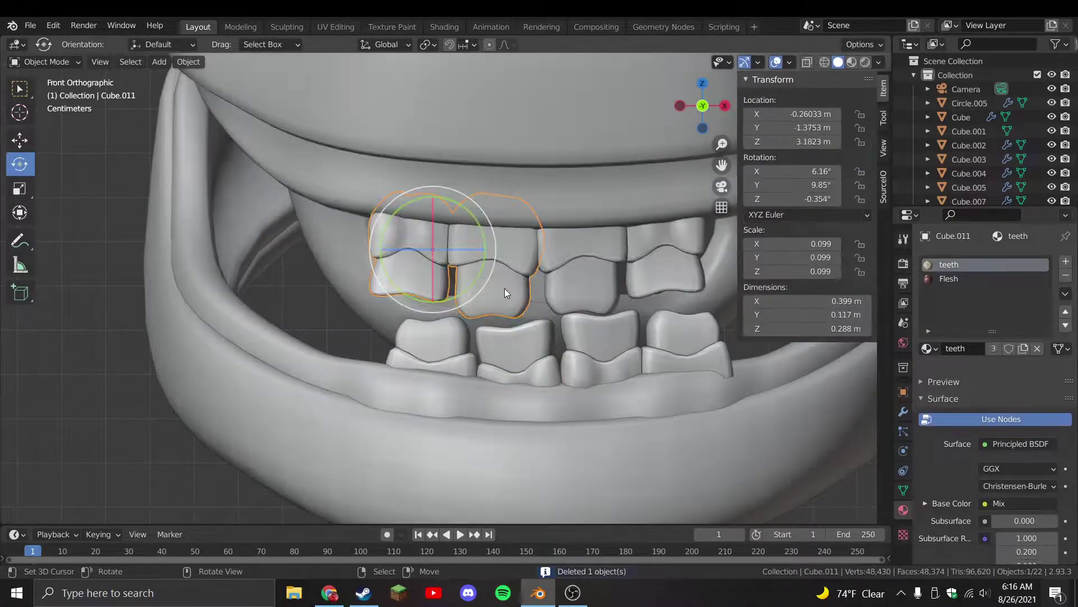
{"action": "key", "text": "x"}
{"action": "left_click", "coordinate": [494, 277]}
{"action": "left_click", "coordinate": [526, 303]}
Rotate the inner tooth and gum of the copied upper set by about -11° and nudge them into place
{"action": "key", "text": "Tab"}
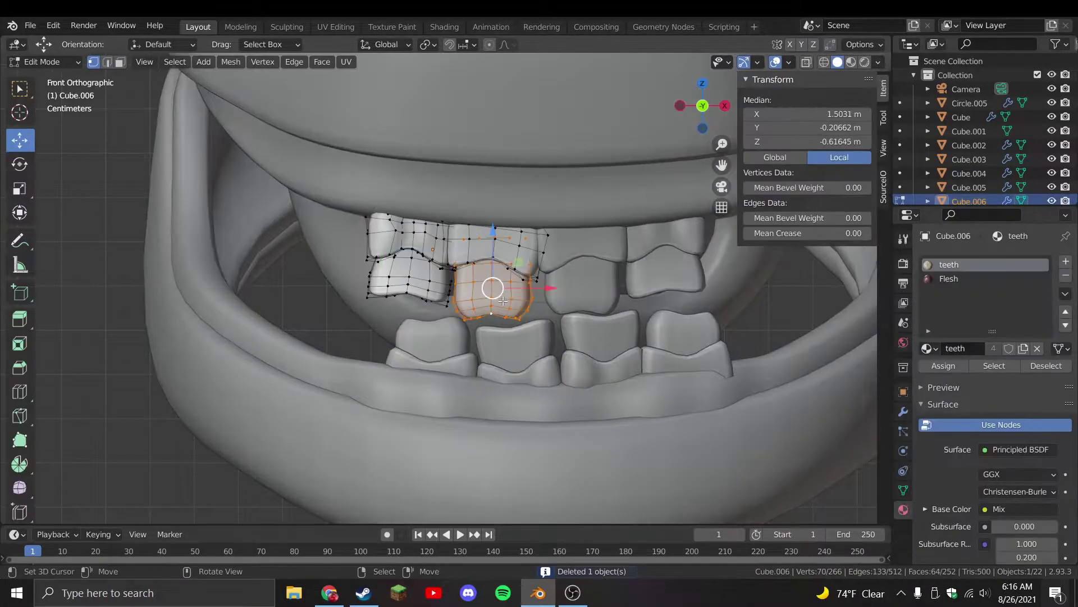
{"action": "key", "text": "ctrl+l"}
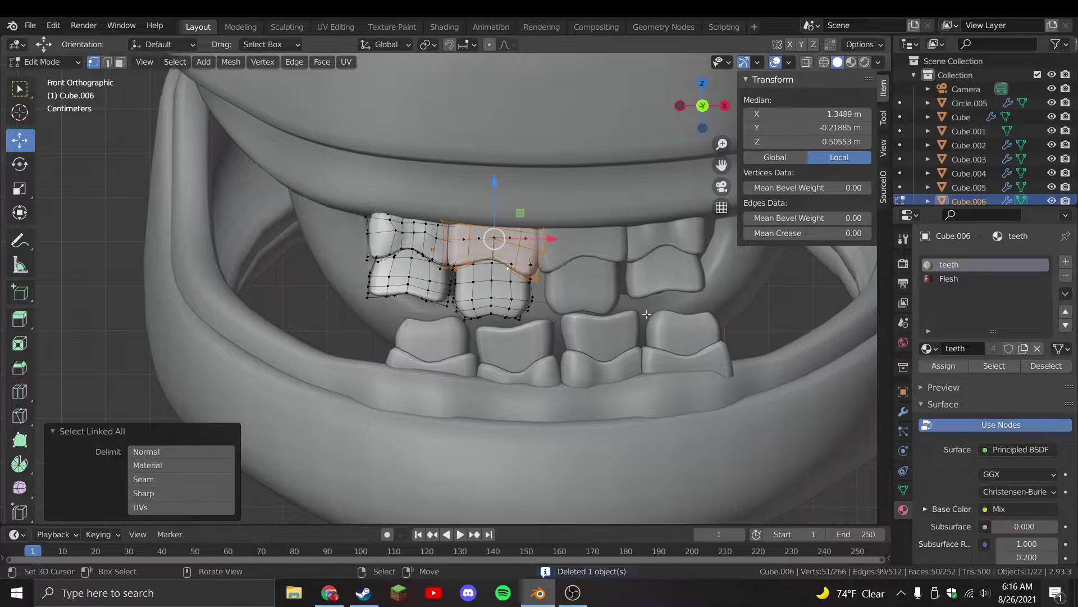
{"action": "key", "text": "r"}
{"action": "left_click", "coordinate": [666, 286]}
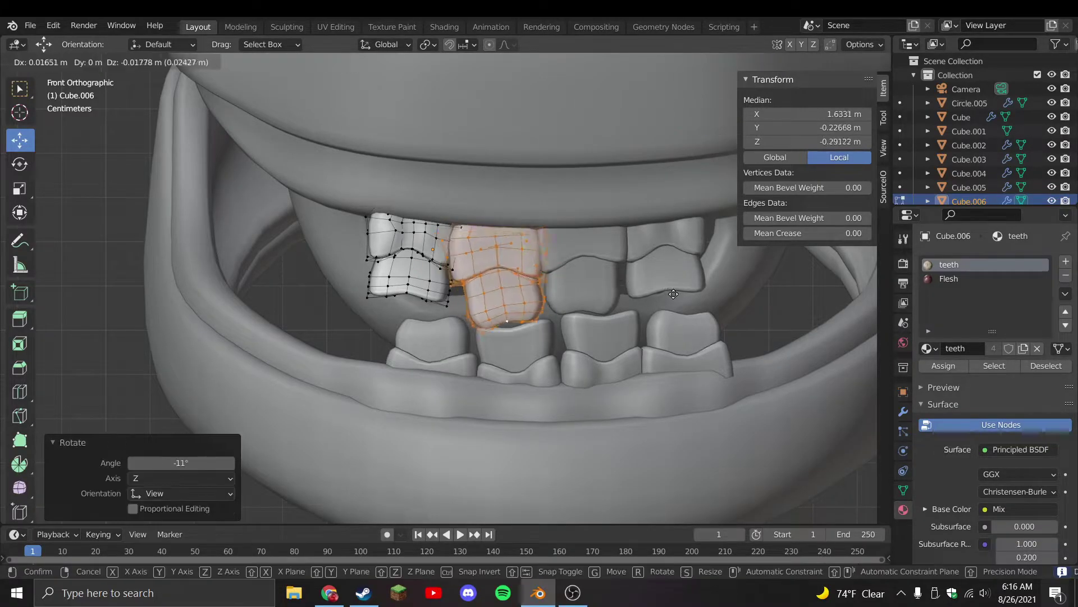
{"action": "key", "text": "g"}
{"action": "left_click", "coordinate": [646, 283]}
{"action": "key", "text": "Tab"}
Save the file and preview the model's materials with Scene Lights and Scene World enabled
{"action": "scroll", "coordinate": [471, 280], "scroll_direction": "down", "scroll_amount": 5}
{"action": "key", "text": "ctrl+s"}
{"action": "scroll", "coordinate": [471, 279], "scroll_direction": "up", "scroll_amount": 2}
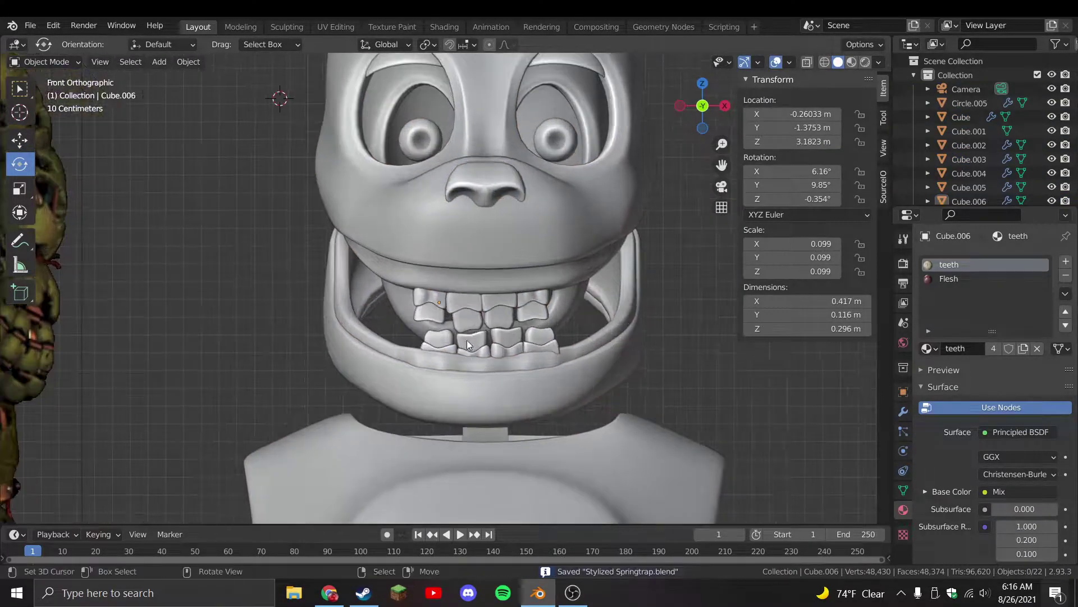
{"action": "left_click", "coordinate": [851, 62]}
{"action": "scroll", "coordinate": [674, 152], "scroll_direction": "down", "scroll_amount": 2}
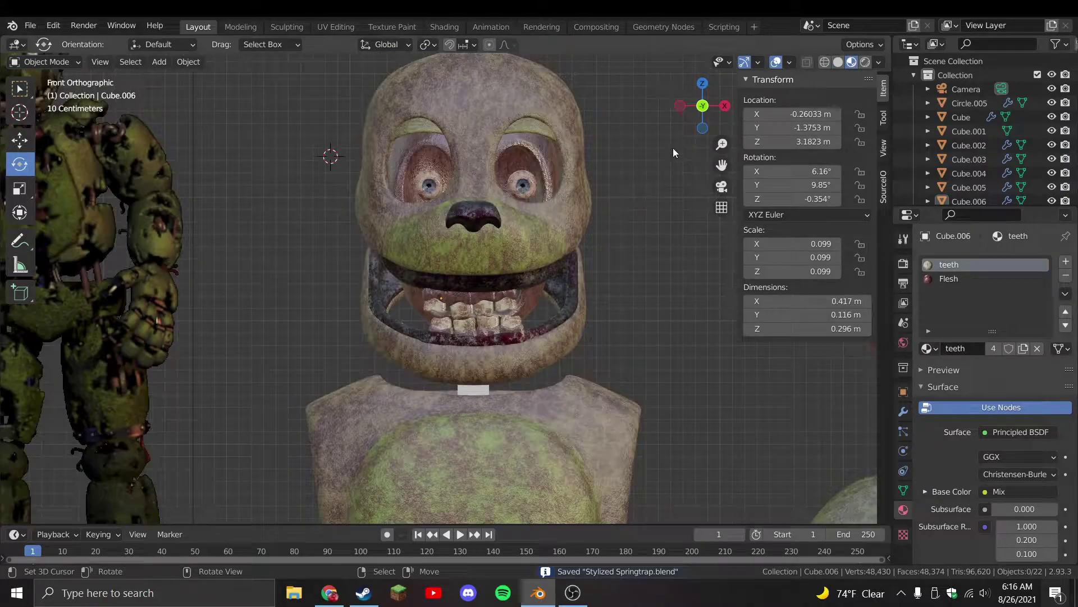
{"action": "left_click", "coordinate": [879, 62]}
{"action": "left_click", "coordinate": [829, 129]}
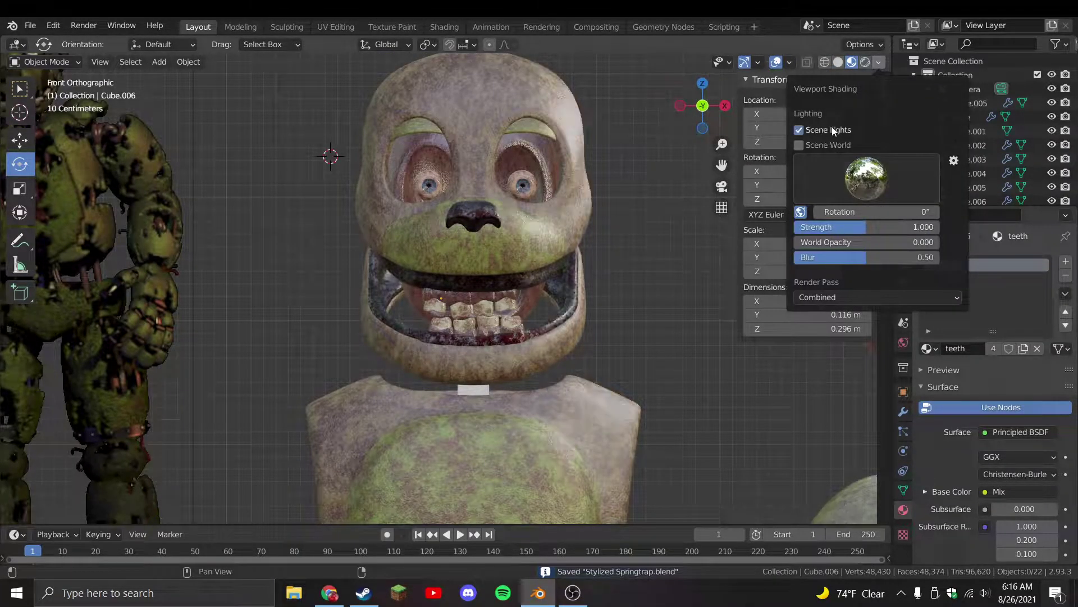
{"action": "left_click", "coordinate": [828, 145]}
Move the point light about -2.33 m in X and 0.2 m in Z, nearer to the character's head
{"action": "scroll", "coordinate": [566, 215], "scroll_direction": "down", "scroll_amount": 6}
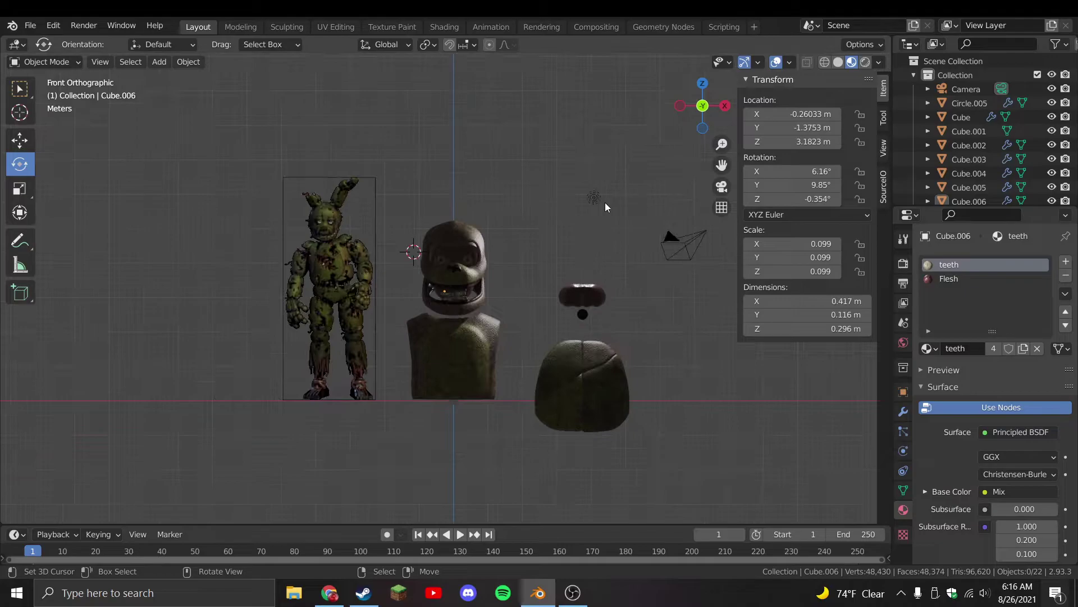
{"action": "left_click", "coordinate": [605, 204]}
{"action": "left_click_drag", "start_coordinate": [605, 203], "coordinate": [550, 225]}
{"action": "scroll", "coordinate": [549, 225], "scroll_direction": "up", "scroll_amount": 1}
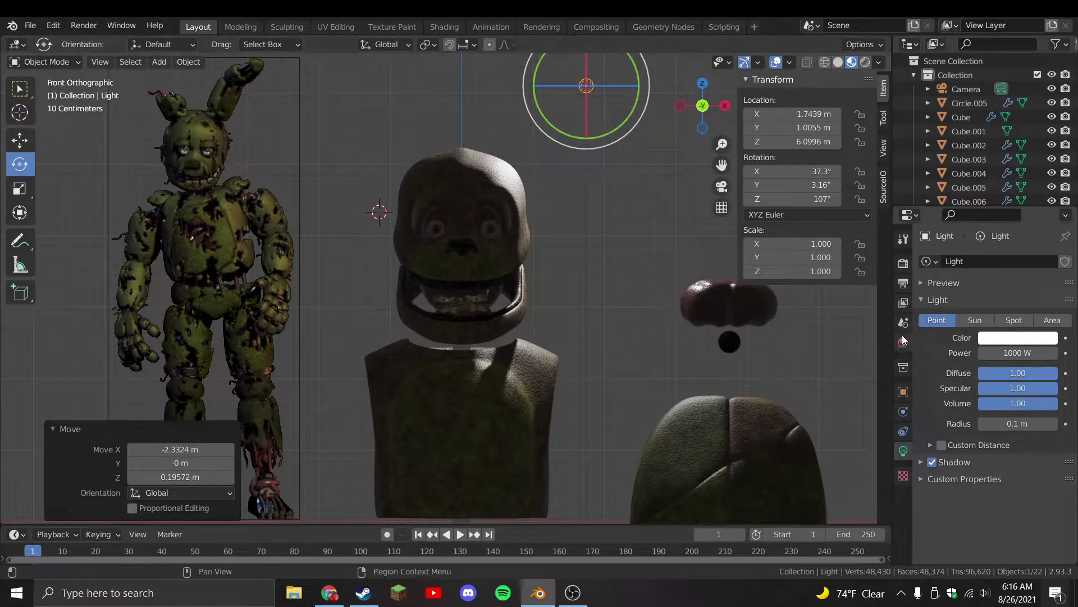
Duplicate the light to the opposite side of the head, at about X -2.11 m, Y -1.15 m, Z 5.86 m
{"action": "left_click", "coordinate": [904, 342]}
{"action": "left_click", "coordinate": [348, 309]}
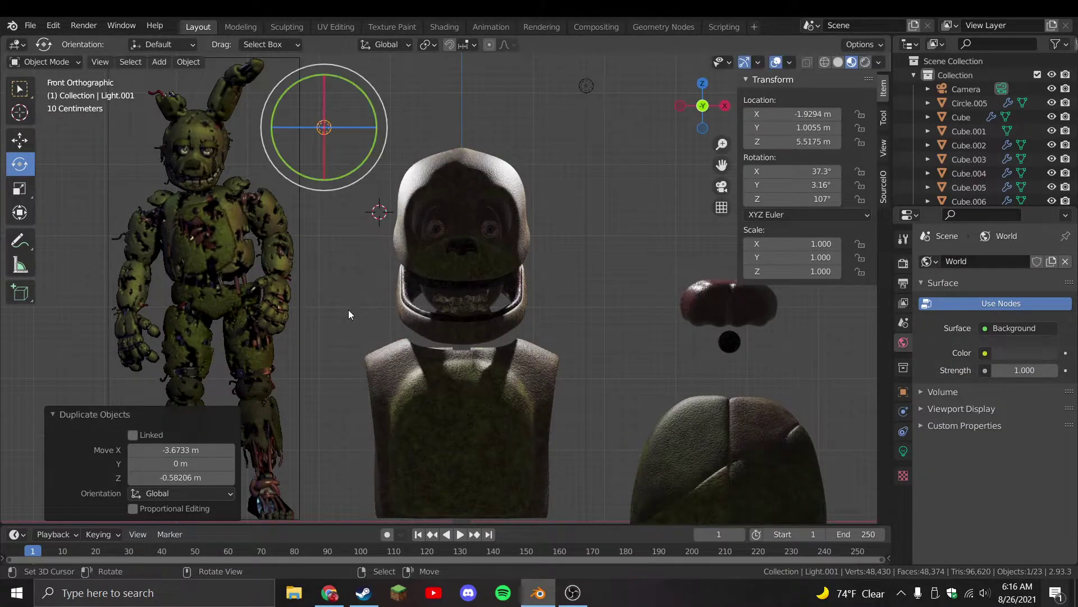
{"action": "key", "text": "KP_3"}
{"action": "key", "text": "g"}
{"action": "left_click", "coordinate": [447, 291]}
{"action": "key", "text": "KP_1"}
{"action": "key", "text": "g"}
{"action": "left_click", "coordinate": [480, 290]}
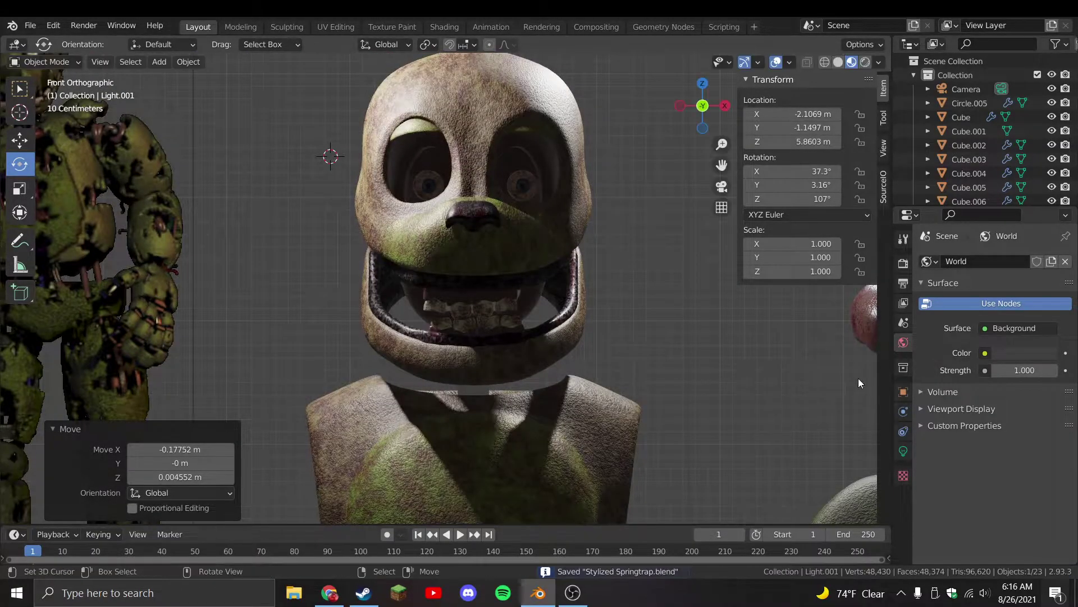
Set the world strength to 0 and place another light copy before the face at about X -1.99 m, Y -4.59 m, Z 4.69 m
{"action": "left_click_drag", "start_coordinate": [1011, 370], "coordinate": [955, 370]}
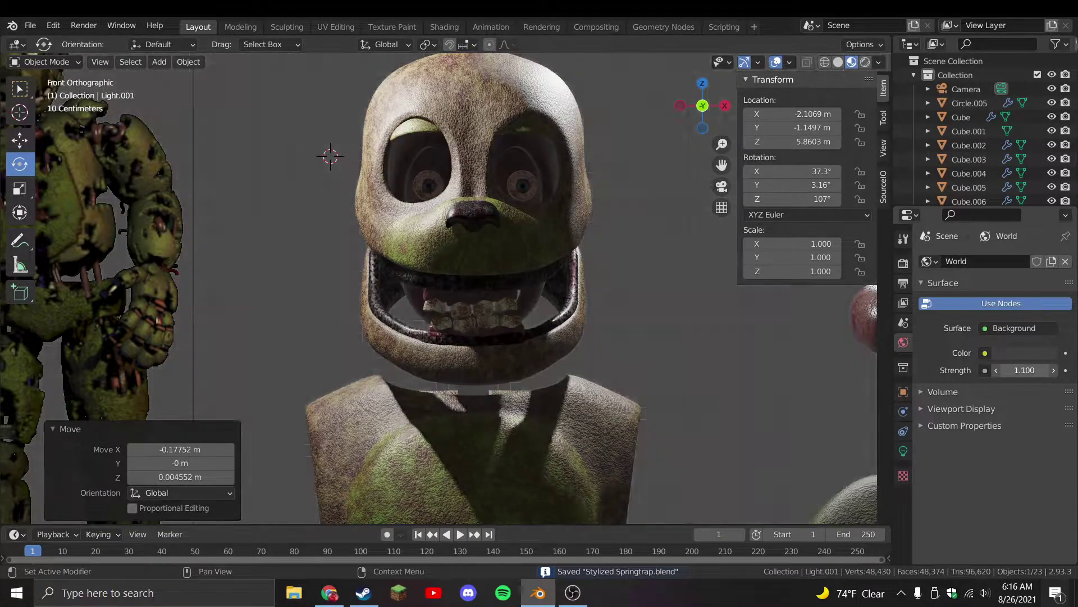
{"action": "key", "text": "shift+d"}
{"action": "left_click", "coordinate": [614, 335]}
{"action": "key", "text": "g"}
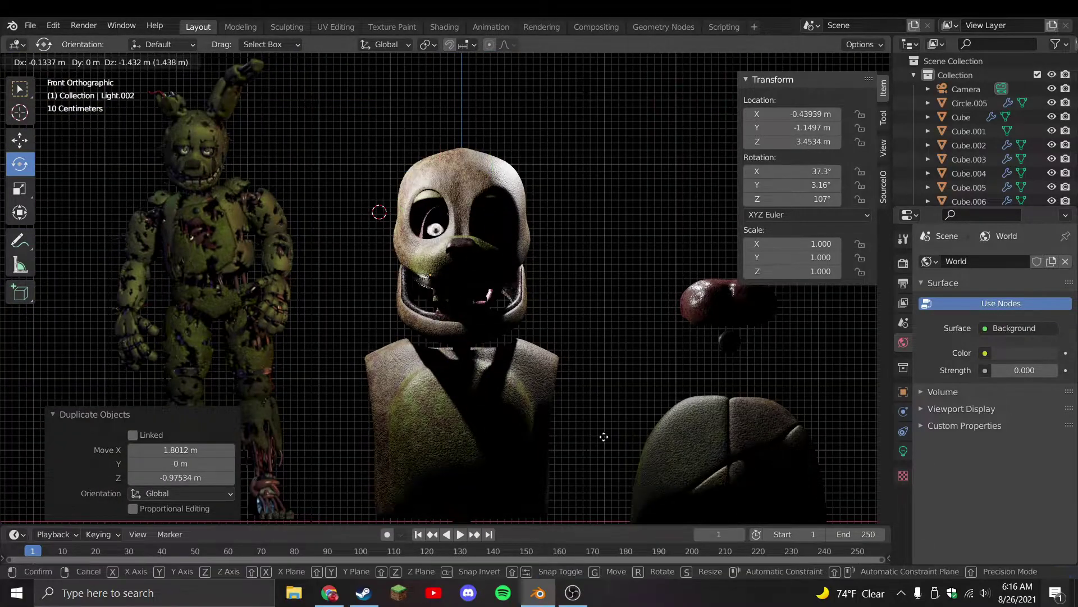
{"action": "left_click", "coordinate": [518, 295]}
{"action": "scroll", "coordinate": [518, 296], "scroll_direction": "up", "scroll_amount": 1}
{"action": "key", "text": "KP_3"}
{"action": "key", "text": "g"}
{"action": "left_click", "coordinate": [208, 292]}
{"action": "key", "text": "KP_1"}
{"action": "key", "text": "g"}
{"action": "left_click", "coordinate": [288, 293]}
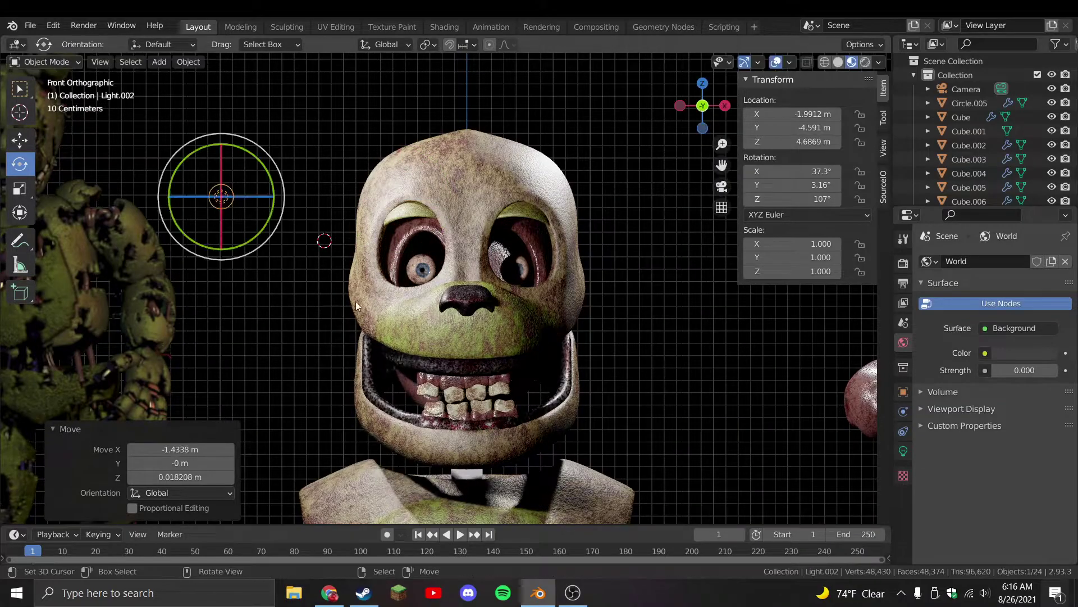
Reposition the light in front of the face to about X -3 m, Z 4.59 m and save the file
{"action": "scroll", "coordinate": [289, 292], "scroll_direction": "down", "scroll_amount": 2}
{"action": "key", "text": "g"}
{"action": "left_click", "coordinate": [370, 406]}
{"action": "scroll", "coordinate": [393, 348], "scroll_direction": "up", "scroll_amount": 2}
{"action": "key", "text": "g"}
{"action": "left_click", "coordinate": [506, 315]}
{"action": "key", "text": "g"}
{"action": "left_click", "coordinate": [146, 193]}
{"action": "key", "text": "ctrl+s"}
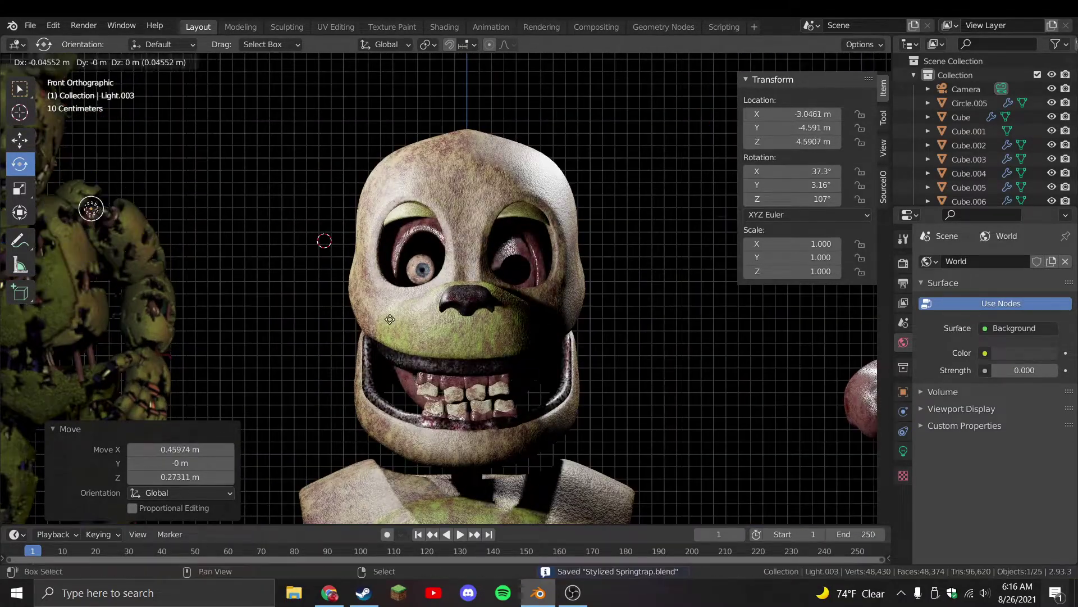
Duplicate the front light to the other side of the face, offset about 6.19 m in X and -0.53 m in Z
{"action": "left_click", "coordinate": [594, 211]}
{"action": "key", "text": "g"}
{"action": "left_click", "coordinate": [268, 384]}
{"action": "left_click", "coordinate": [268, 384]}
Set the newest front light's power to 112.9 W and its color to yellow
{"action": "left_click", "coordinate": [903, 450]}
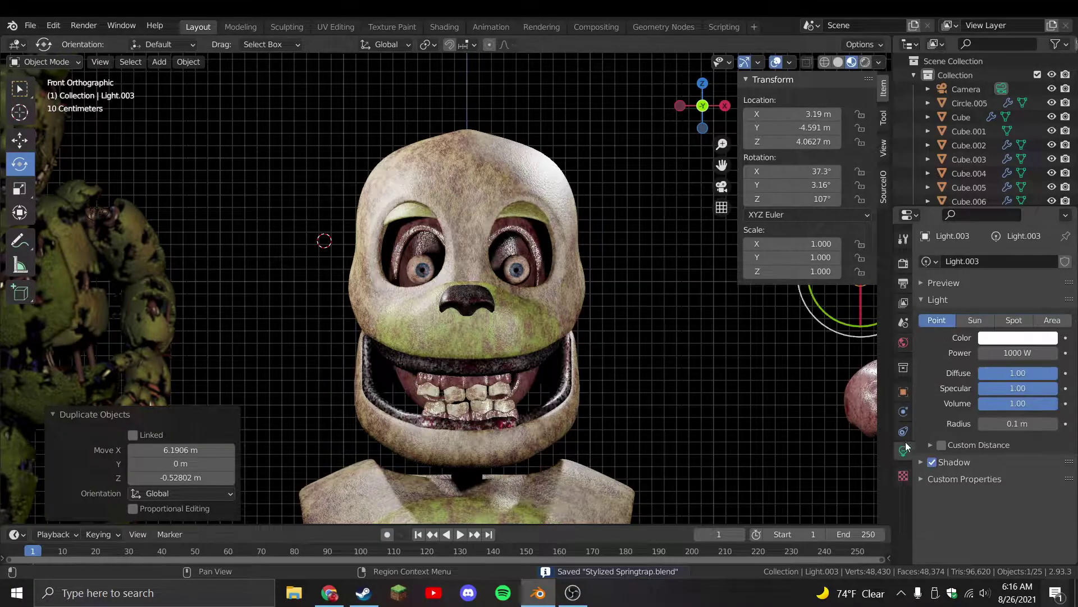
{"action": "left_click_drag", "start_coordinate": [1017, 353], "coordinate": [990, 352]}
{"action": "left_click", "coordinate": [1018, 338]}
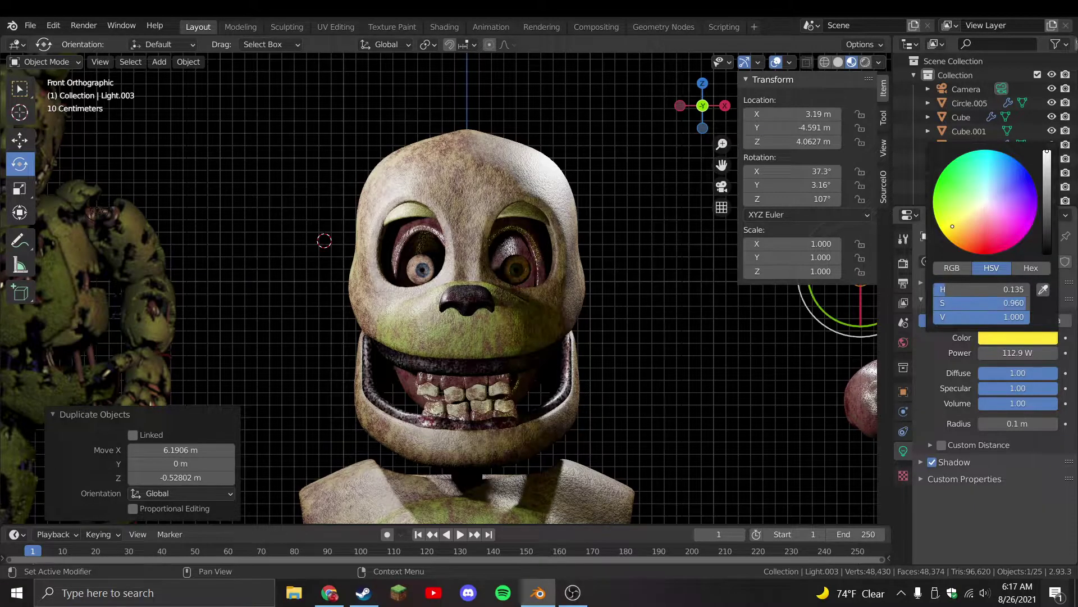
{"action": "scroll", "coordinate": [438, 288], "scroll_direction": "down", "scroll_amount": 4}
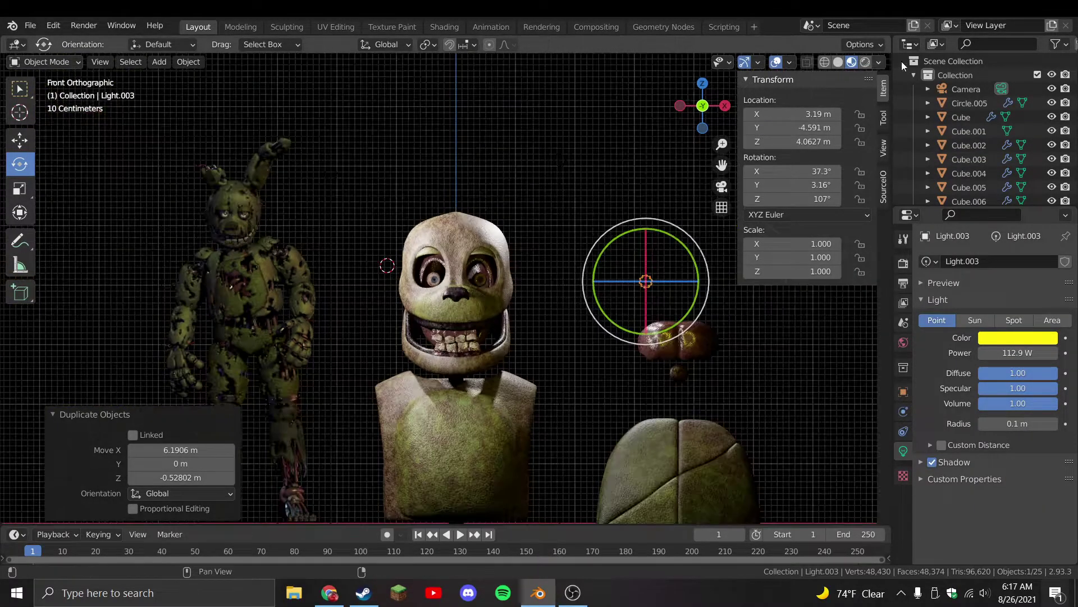
Add a new collection under the Scene Collection and return the viewport to solid shading
{"action": "scroll", "coordinate": [990, 144], "scroll_direction": "down", "scroll_amount": 5}
{"action": "left_click", "coordinate": [979, 144]}
{"action": "scroll", "coordinate": [933, 112], "scroll_direction": "up", "scroll_amount": 3}
{"action": "scroll", "coordinate": [933, 112], "scroll_direction": "up", "scroll_amount": 4}
{"action": "left_click", "coordinate": [955, 73]}
{"action": "left_click", "coordinate": [956, 62]}
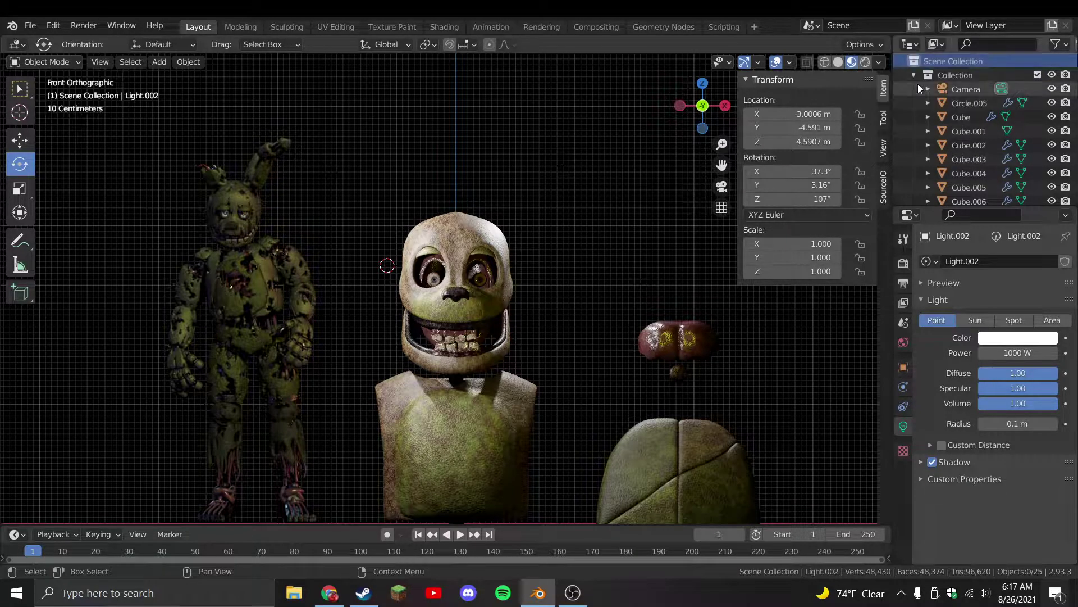
{"action": "left_click", "coordinate": [838, 62]}
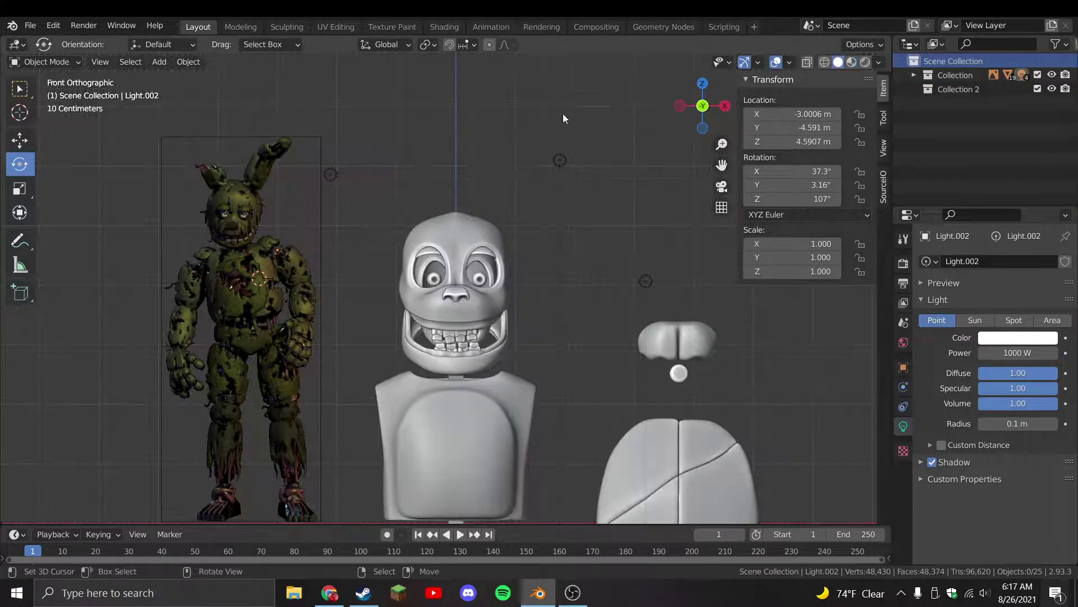
Move the four lights and the camera into Collection 2
{"action": "scroll", "coordinate": [540, 275], "scroll_direction": "down", "scroll_amount": 4}
{"action": "left_click", "coordinate": [550, 282]}
{"action": "middle_click_drag", "start_coordinate": [458, 234], "coordinate": [270, 288]}
{"action": "left_click", "coordinate": [516, 503], "text": "shift"}
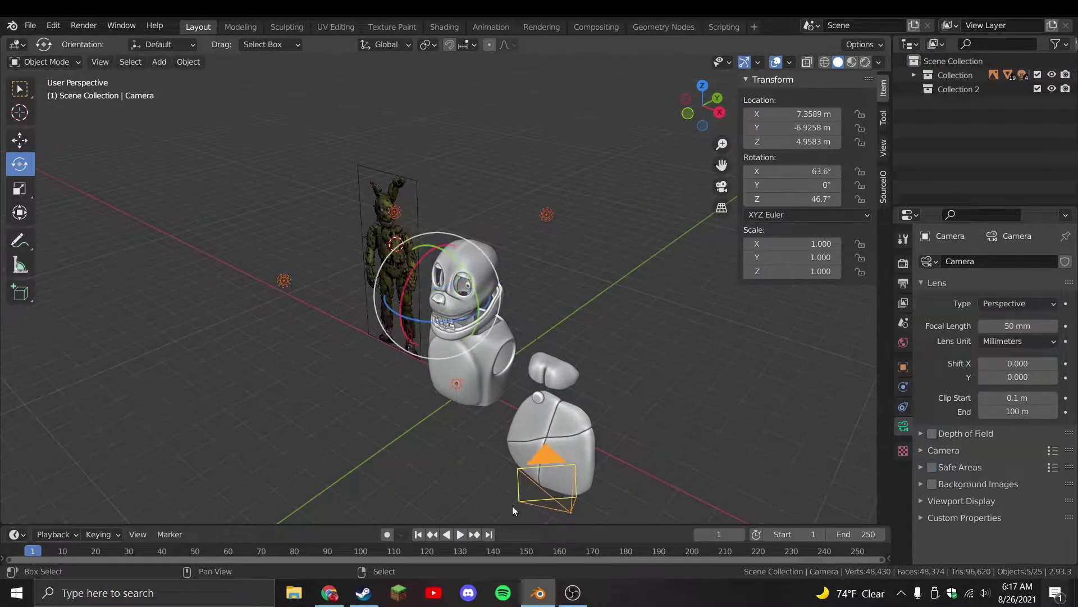
{"action": "key", "text": "m"}
{"action": "left_click", "coordinate": [450, 522]}
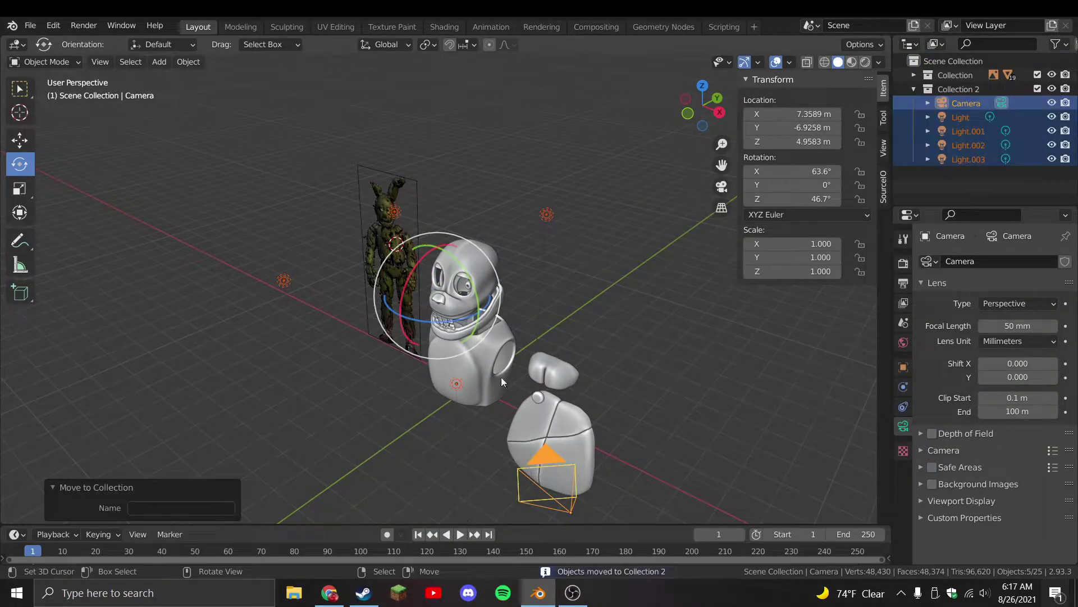
Rename Collection 2 as Extra and save the file
{"action": "double_click", "coordinate": [961, 89]}
{"action": "type", "text": "Extra"}
{"action": "key", "text": "Return"}
{"action": "middle_click_drag", "start_coordinate": [425, 248], "coordinate": [407, 252]}
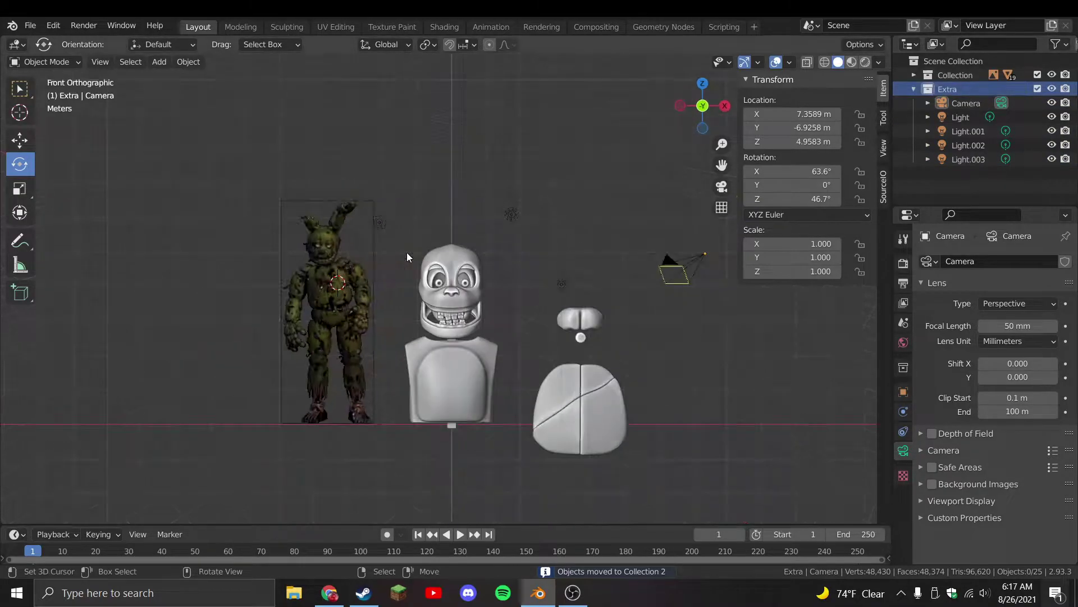
{"action": "key", "text": "ctrl+s"}
Duplicate both lower teeth sets and move the copies about 0.42 m in X, 0.35 m in Y and 0.07 m in Z
{"action": "scroll", "coordinate": [406, 297], "scroll_direction": "up", "scroll_amount": 3}
{"action": "middle_click_drag", "start_coordinate": [406, 297], "coordinate": [378, 254]}
{"action": "key", "text": "KP_1"}
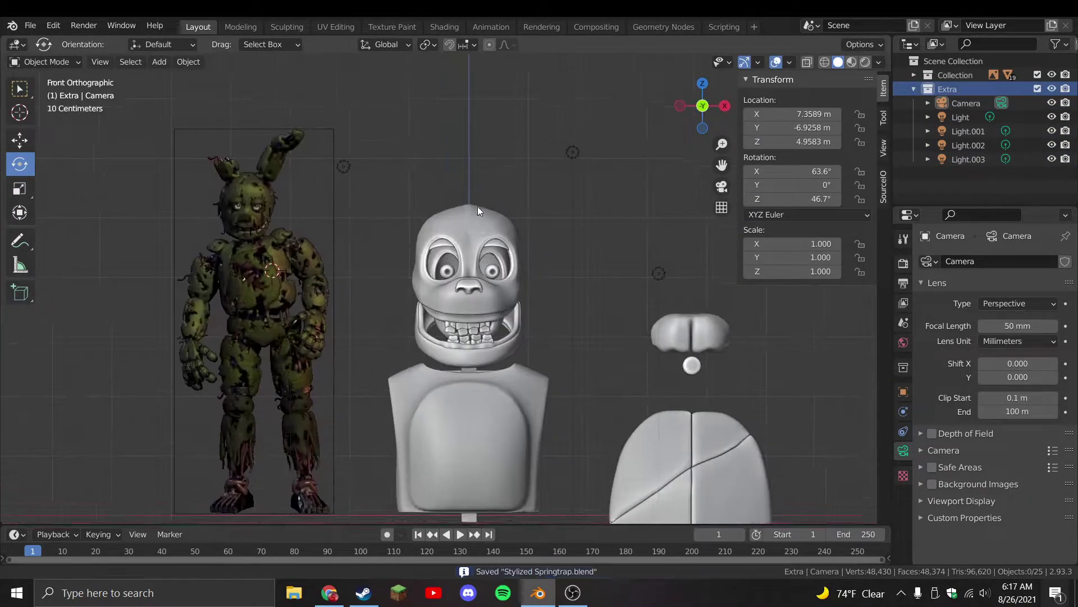
{"action": "scroll", "coordinate": [480, 212], "scroll_direction": "up", "scroll_amount": 5}
{"action": "left_click", "coordinate": [592, 325]}
{"action": "left_click", "coordinate": [535, 308]}
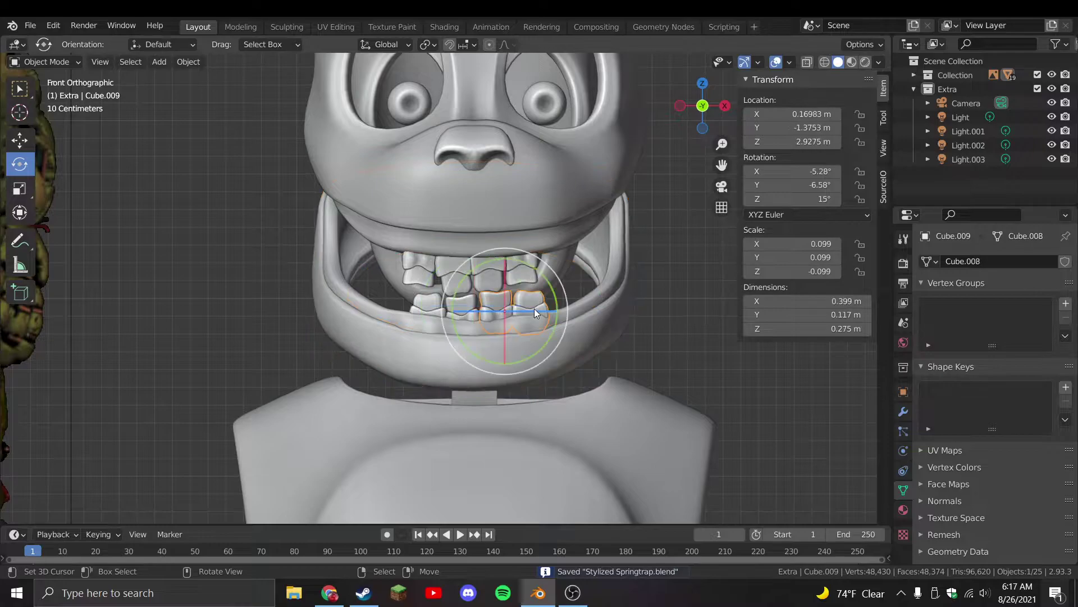
{"action": "middle_click_drag", "start_coordinate": [456, 342], "coordinate": [393, 370]}
{"action": "left_click", "coordinate": [309, 333]}
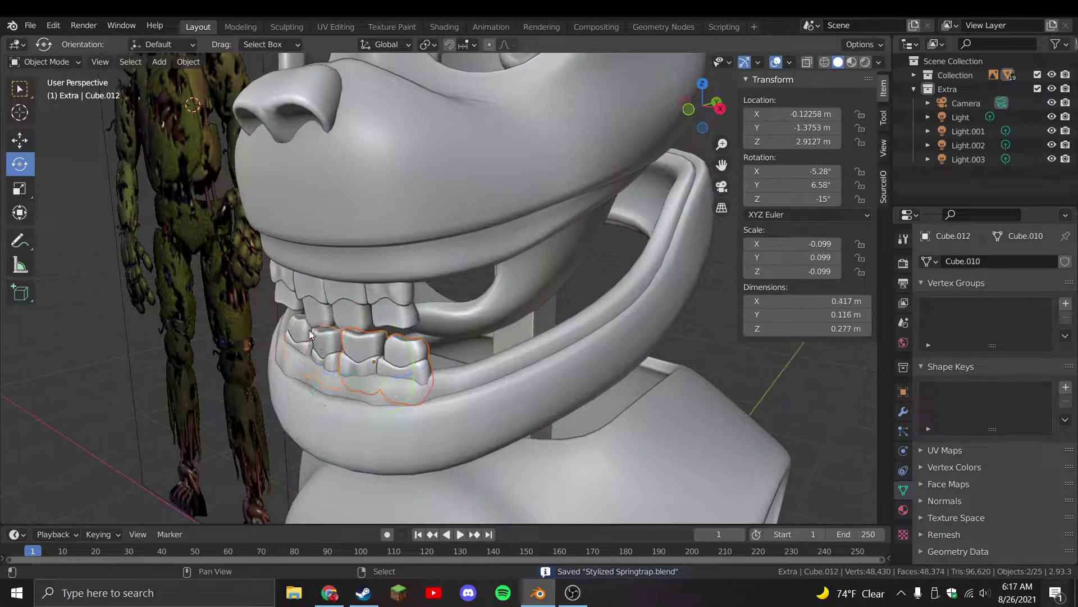
{"action": "key", "text": "shift+d"}
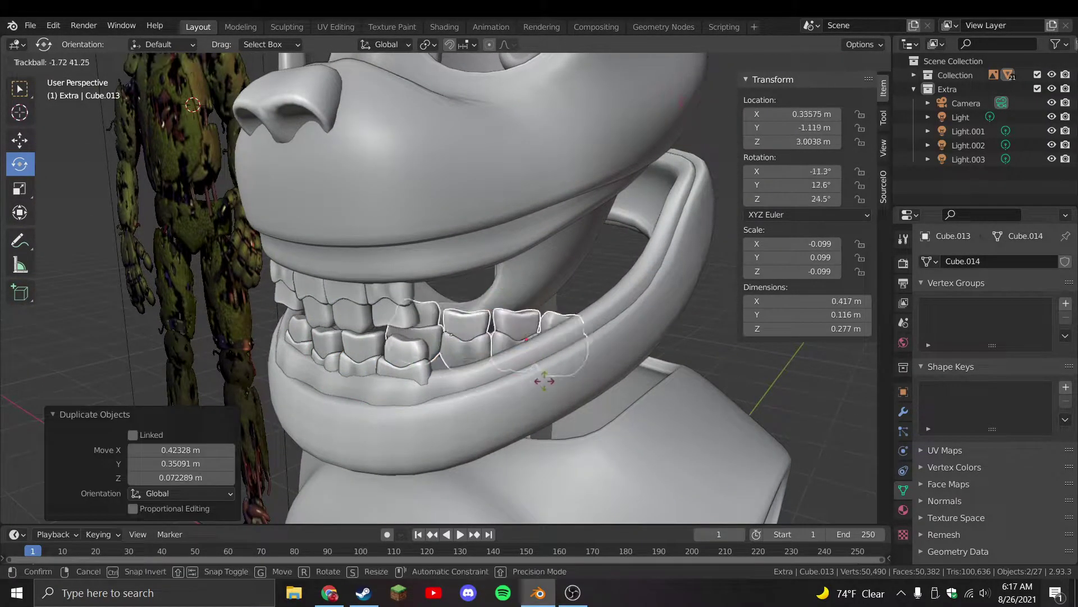
Rotate the copied lower teeth and move them onto the side of the jaw, to about X 0.52 m, Y -1.12 m, Z 2.96 m
{"action": "key", "text": "r"}
{"action": "left_click", "coordinate": [604, 342]}
{"action": "key", "text": "g"}
{"action": "middle_click_drag", "start_coordinate": [604, 342], "coordinate": [577, 351]}
{"action": "left_click", "coordinate": [578, 349]}
Fine-tune the copied lower teeth to follow the jaw's curve, with rotation about X -3.3°, Y -11.2°, Z 47°
{"action": "key", "text": "r"}
{"action": "key", "text": "r"}
{"action": "left_click", "coordinate": [577, 351]}
{"action": "key", "text": "r"}
{"action": "key", "text": "r"}
{"action": "key", "text": "Escape"}
{"action": "key", "text": "ctrl+z"}
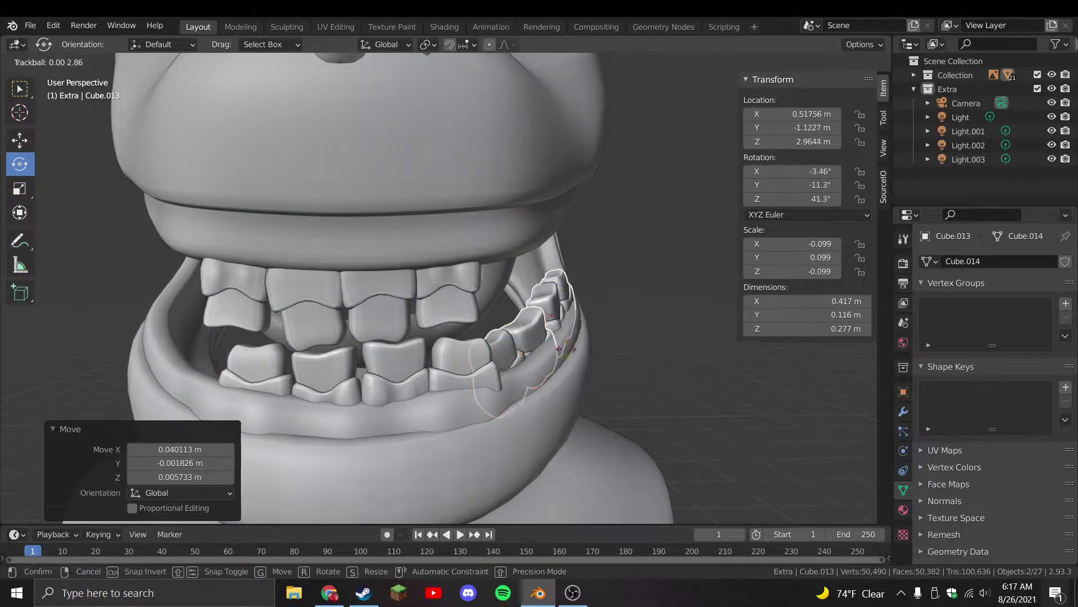
{"action": "key", "text": "ctrl+shift+z"}
{"action": "key", "text": "ctrl+z"}
{"action": "left_click", "coordinate": [572, 339]}
{"action": "key", "text": "KP_1"}
{"action": "scroll", "coordinate": [490, 321], "scroll_direction": "down", "scroll_amount": 3}
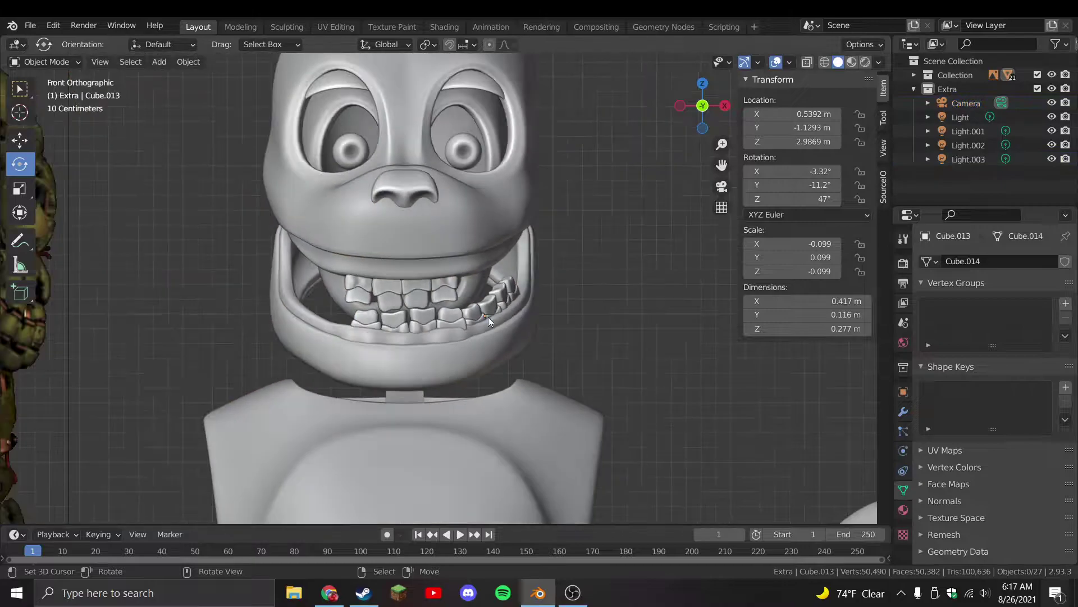
Duplicate both upper teeth sets and position the copies along the side of the upper jaw
{"action": "scroll", "coordinate": [453, 302], "scroll_direction": "up", "scroll_amount": 3}
{"action": "left_click", "coordinate": [304, 332]}
{"action": "left_click", "coordinate": [360, 337], "text": "shift"}
{"action": "scroll", "coordinate": [328, 408], "scroll_direction": "up", "scroll_amount": 2}
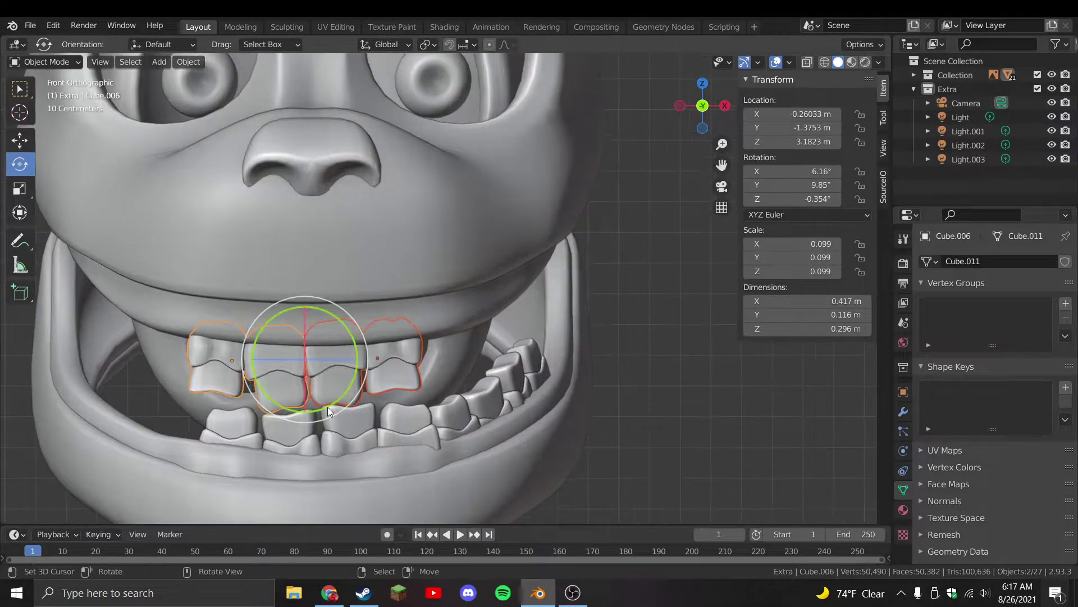
{"action": "key", "text": "shift+d"}
{"action": "left_click", "coordinate": [482, 374]}
{"action": "left_click_drag", "start_coordinate": [478, 349], "coordinate": [450, 337]}
{"action": "middle_click_drag", "start_coordinate": [449, 337], "coordinate": [348, 320]}
Enlarge the rearmost tooth in the copied upper side teeth
{"action": "left_click", "coordinate": [504, 337]}
{"action": "key", "text": "Tab"}
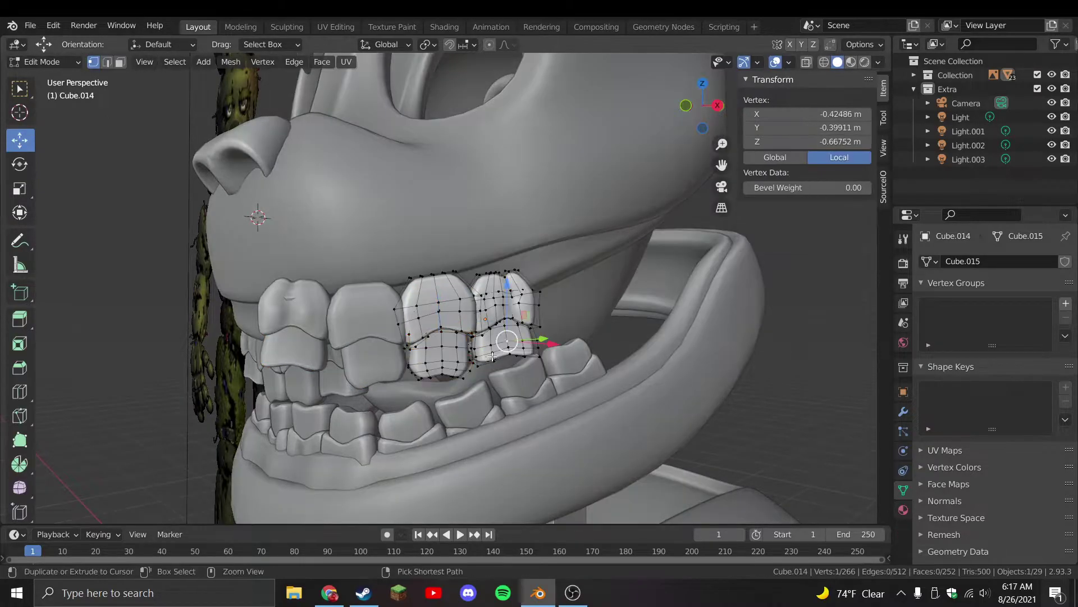
{"action": "key", "text": "ctrl+l"}
{"action": "middle_click_drag", "start_coordinate": [492, 356], "coordinate": [373, 373]}
{"action": "left_click", "coordinate": [403, 422]}
{"action": "key", "text": "Tab"}
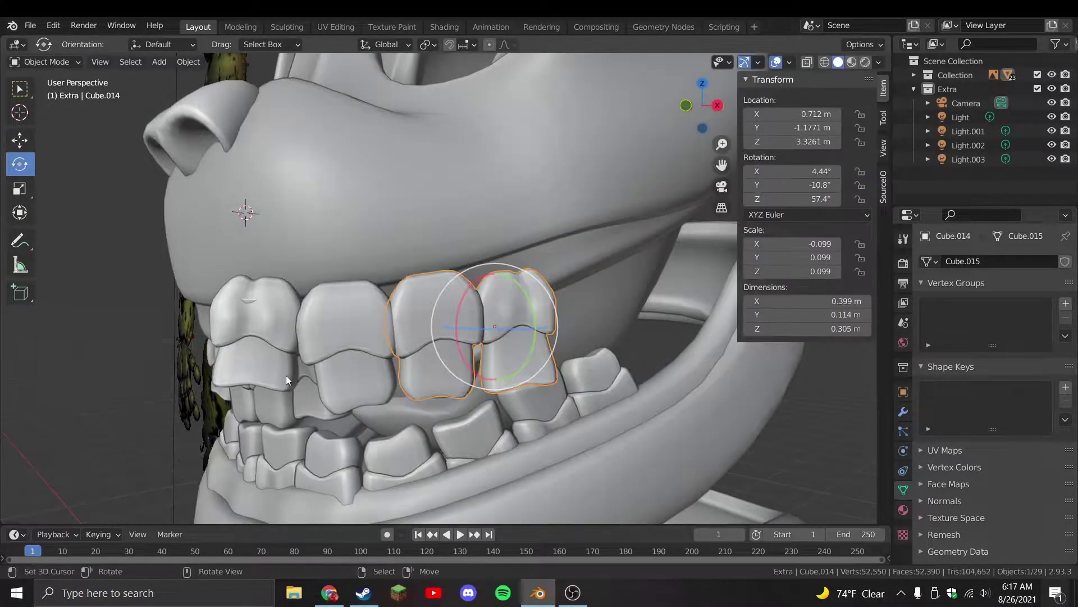
Resize the front tooth of the copied upper side teeth independently of its neighbour
{"action": "key", "text": "Tab"}
{"action": "key", "text": "ctrl+l"}
{"action": "key", "text": "s"}
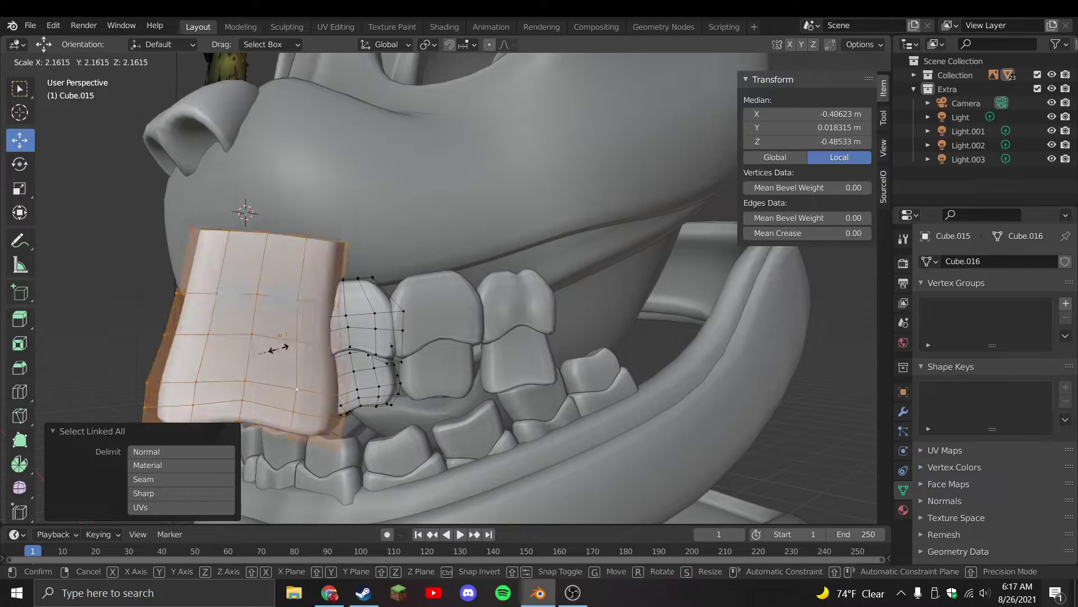
{"action": "left_click", "coordinate": [423, 409]}
{"action": "key", "text": "Tab"}
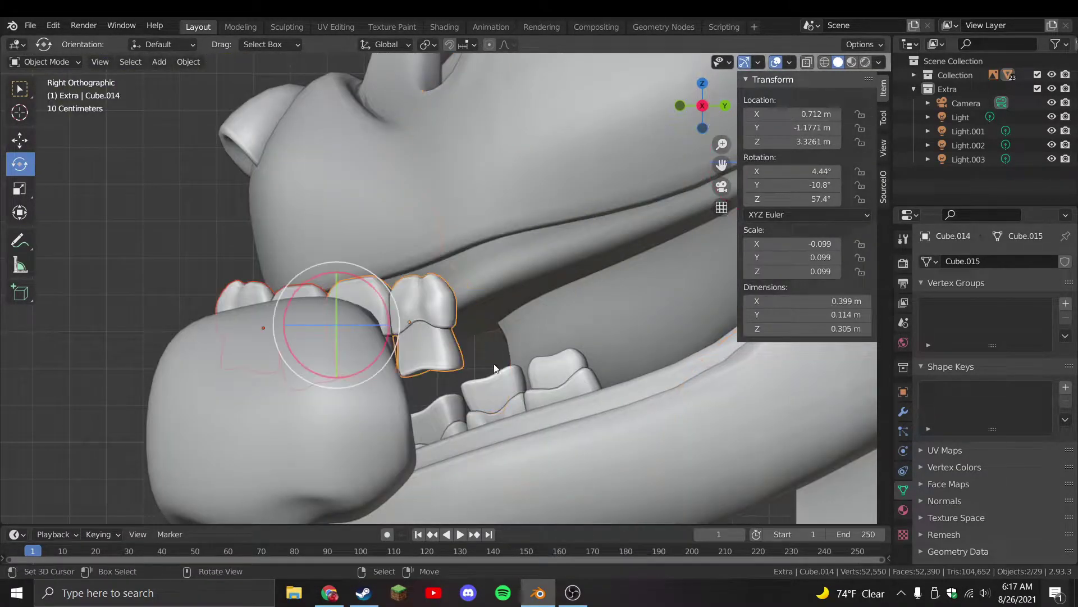
Rotate the copied upper side teeth and move the rear set back along the jaw, to about X 0.65 m, Y -0.76 m, Z 3.47 m
{"action": "key", "text": "g"}
{"action": "left_click", "coordinate": [546, 271]}
{"action": "left_click_drag", "start_coordinate": [546, 272], "coordinate": [526, 319]}
{"action": "key", "text": "ctrl+z"}
{"action": "key", "text": "KP_1"}
{"action": "key", "text": "ctrl+z"}
{"action": "middle_click_drag", "start_coordinate": [525, 319], "coordinate": [358, 332]}
{"action": "key", "text": "g"}
{"action": "left_click", "coordinate": [434, 335]}
{"action": "key", "text": "KP_1"}
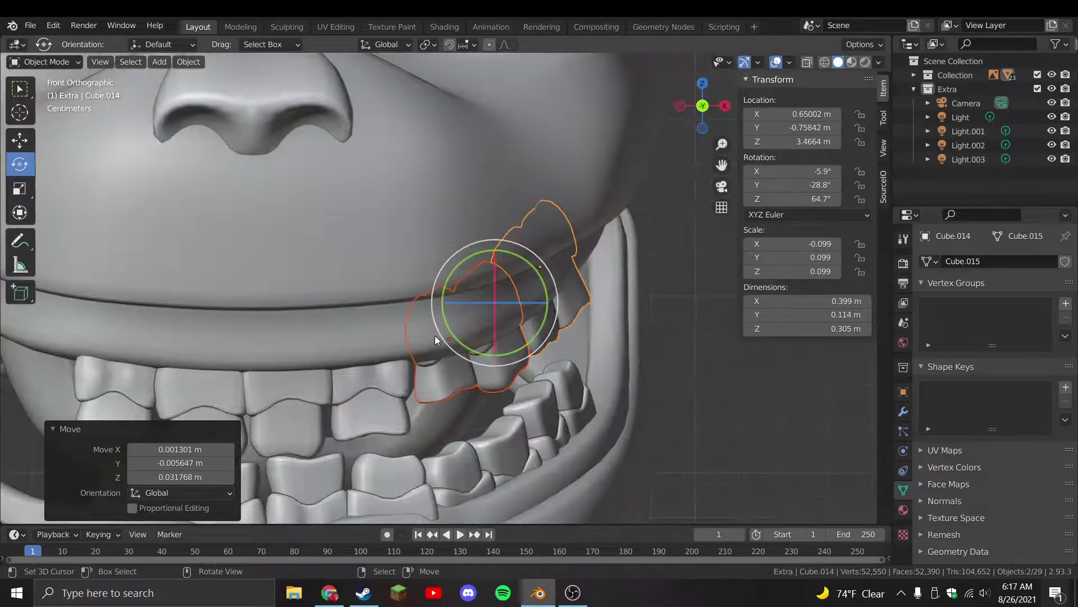
Fine-tune the copied upper side teeth against the jaw, with the rear set rotated to about X -10.7°, Y -23.6°, Z 64.5°
{"action": "left_click_drag", "start_coordinate": [522, 314], "coordinate": [494, 349]}
{"action": "key", "text": "g"}
{"action": "left_click", "coordinate": [497, 366]}
{"action": "middle_click_drag", "start_coordinate": [497, 365], "coordinate": [539, 359]}
{"action": "key", "text": "g"}
{"action": "left_click", "coordinate": [551, 353]}
{"action": "left_click_drag", "start_coordinate": [514, 339], "coordinate": [561, 359]}
{"action": "middle_click_drag", "start_coordinate": [582, 370], "coordinate": [523, 433]}
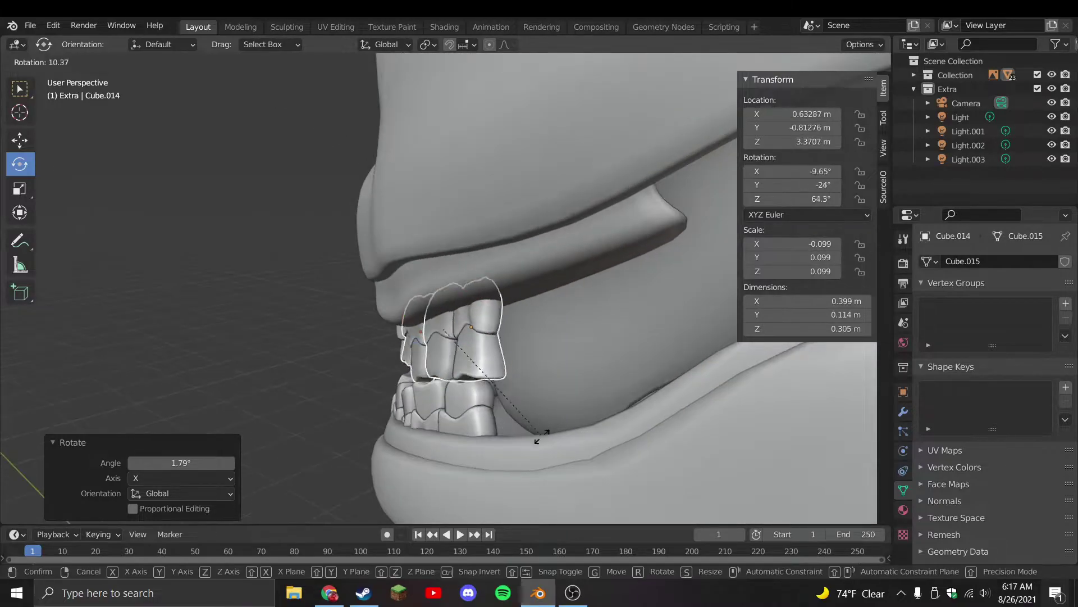
{"action": "key", "text": "g"}
{"action": "left_click", "coordinate": [531, 443]}
Lower the front tooth of the forward upper side set slightly and save the file
{"action": "key", "text": "KP_1"}
{"action": "left_click", "coordinate": [468, 345]}
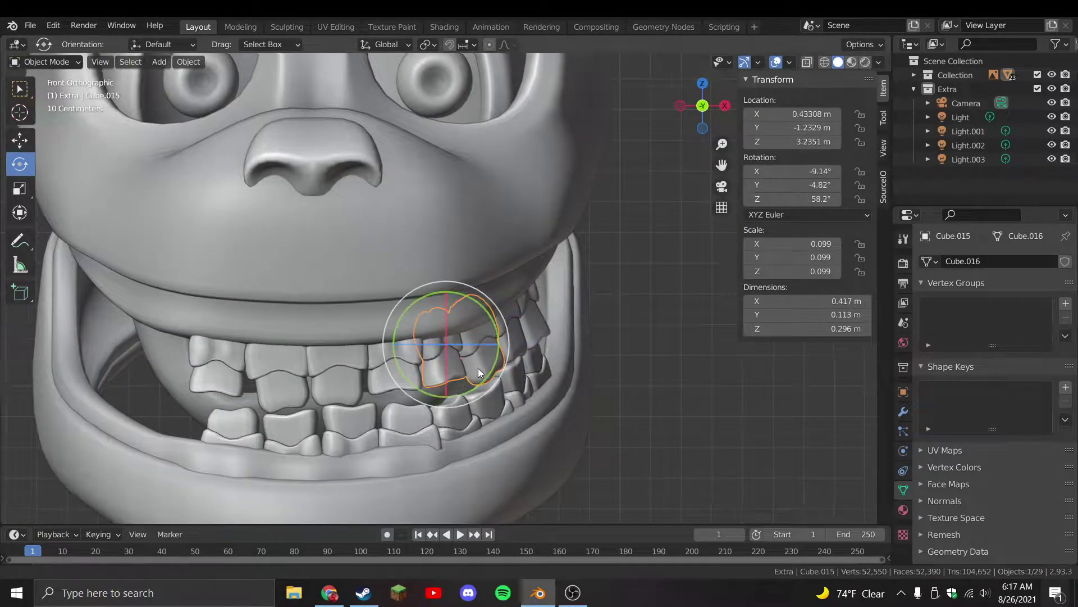
{"action": "key", "text": "Tab"}
{"action": "scroll", "coordinate": [493, 335], "scroll_direction": "up", "scroll_amount": 2}
{"action": "left_click", "coordinate": [493, 335]}
{"action": "scroll", "coordinate": [475, 359], "scroll_direction": "up", "scroll_amount": 2}
{"action": "key", "text": "ctrl+l"}
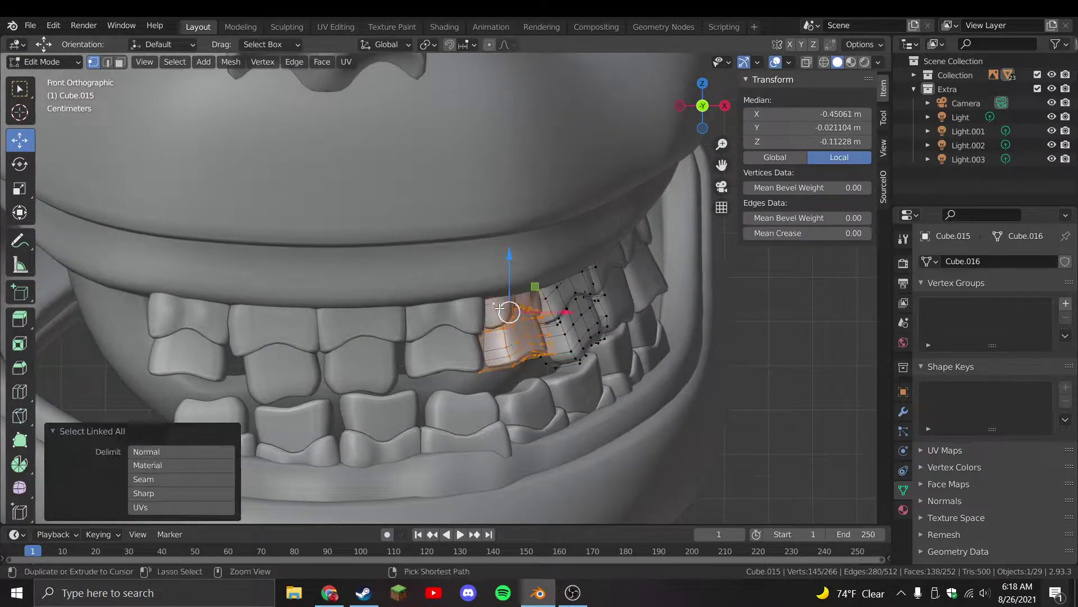
{"action": "key", "text": "ctrl+z"}
{"action": "key", "text": "ctrl+z"}
{"action": "key", "text": "ctrl+z"}
{"action": "key", "text": "ctrl+z"}
{"action": "scroll", "coordinate": [491, 371], "scroll_direction": "down", "scroll_amount": 5}
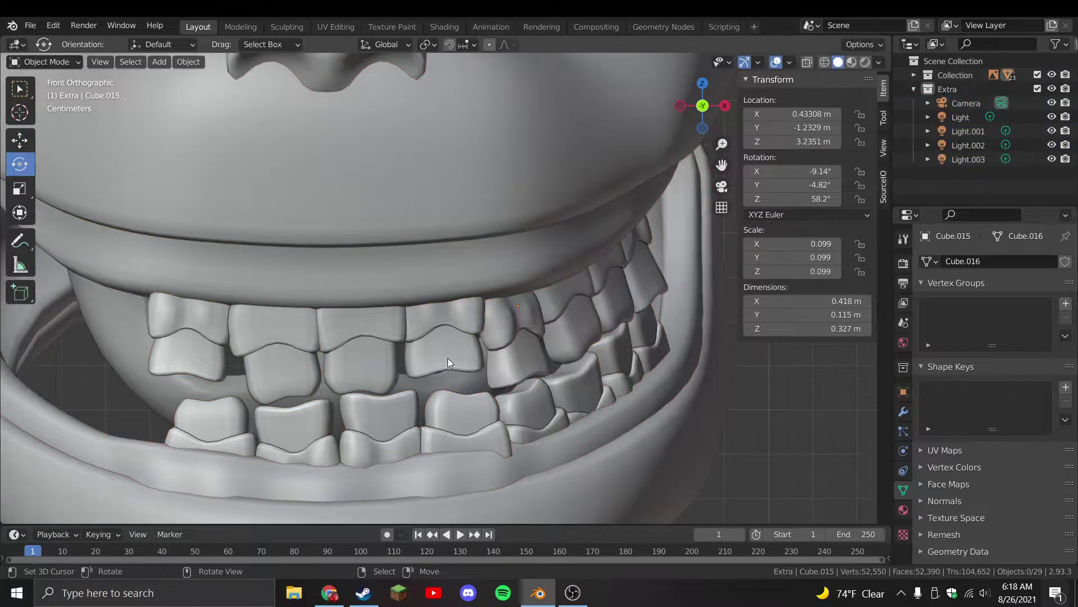
{"action": "key", "text": "ctrl+z"}
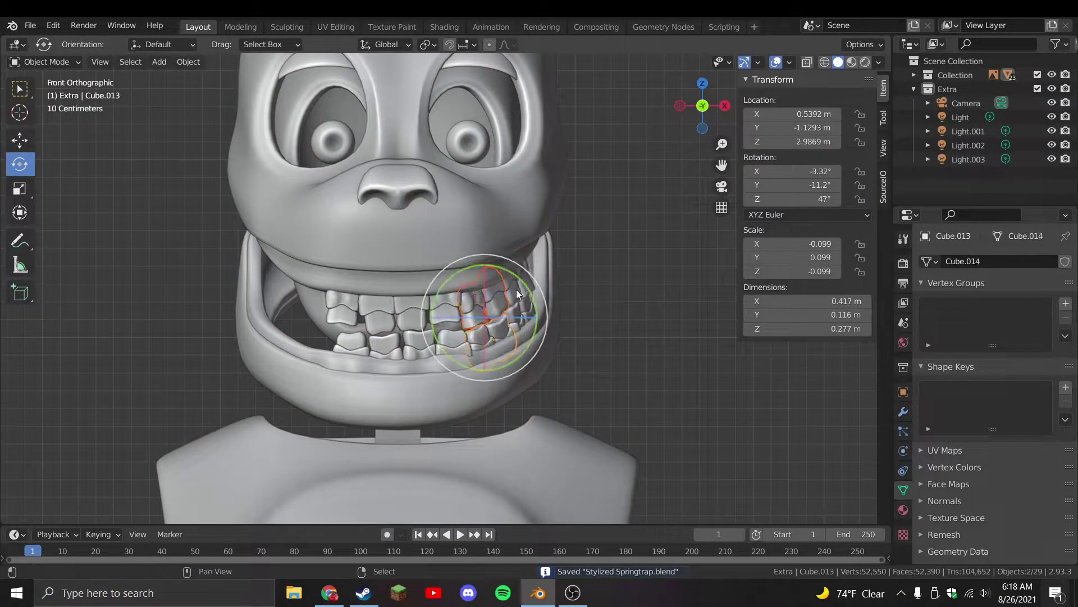
Duplicate the four upper and lower side teeth sets in place and mirror the copies along the global X axis
{"action": "key", "text": "shift+d"}
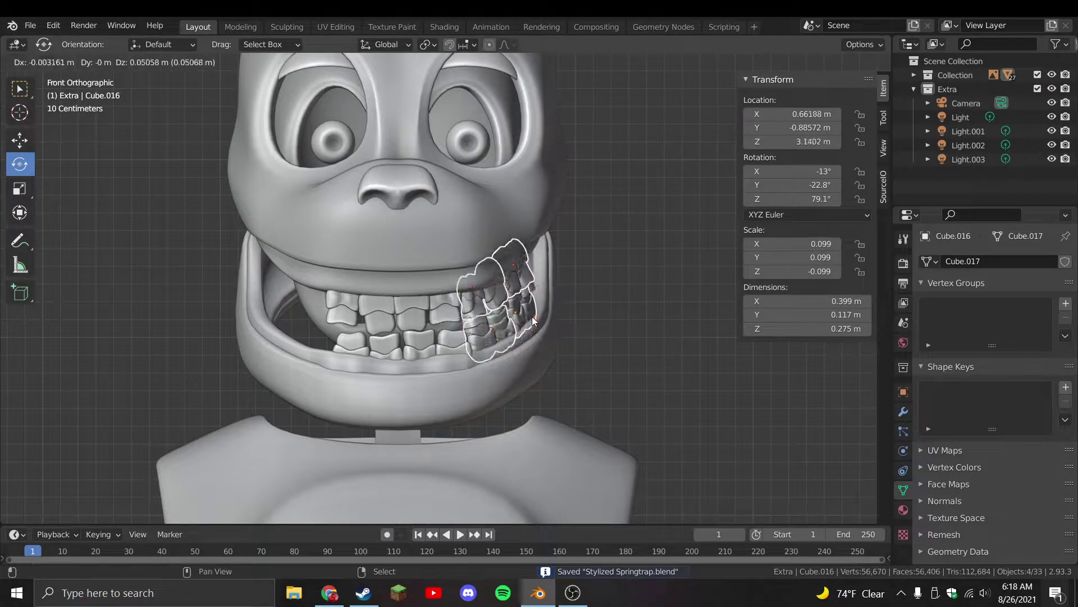
{"action": "right_click", "coordinate": [524, 303]}
{"action": "key", "text": "ctrl+m"}
{"action": "key", "text": "x"}
{"action": "key", "text": "Return"}
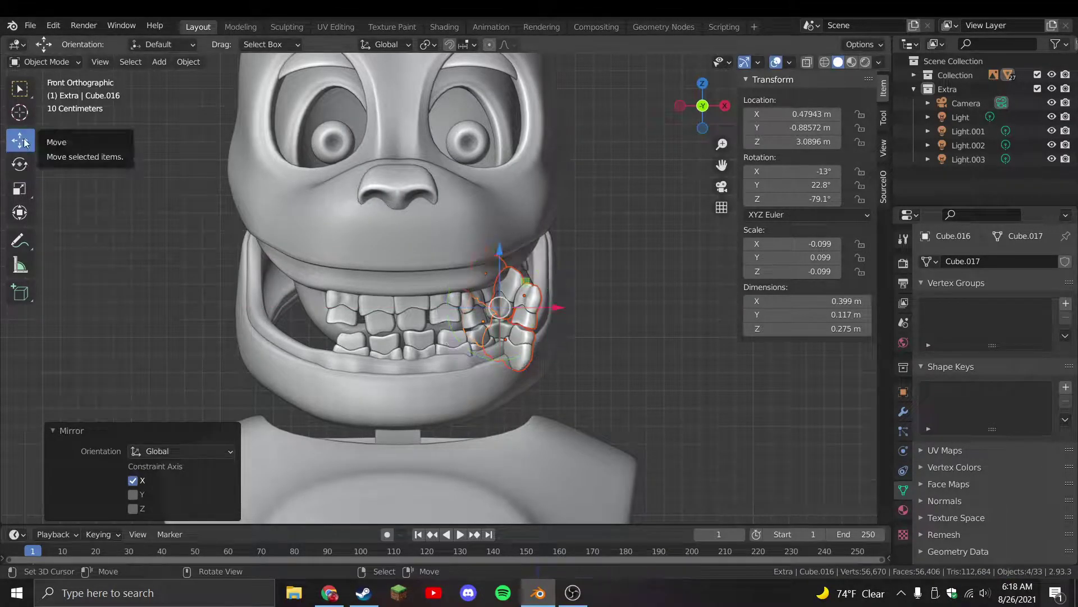
Move the mirrored teeth horizontally to the opposite side of the mouth, with the rear lower set at about X -0.66 m, and save
{"action": "scroll", "coordinate": [574, 273], "scroll_direction": "up", "scroll_amount": 3}
{"action": "key", "text": "g"}
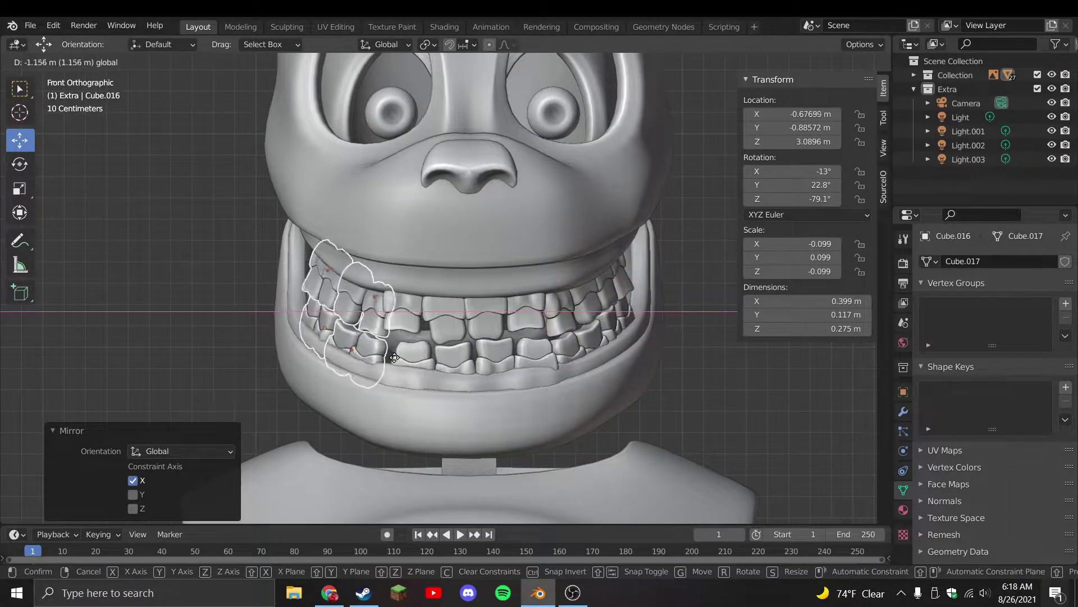
{"action": "left_click", "coordinate": [400, 358]}
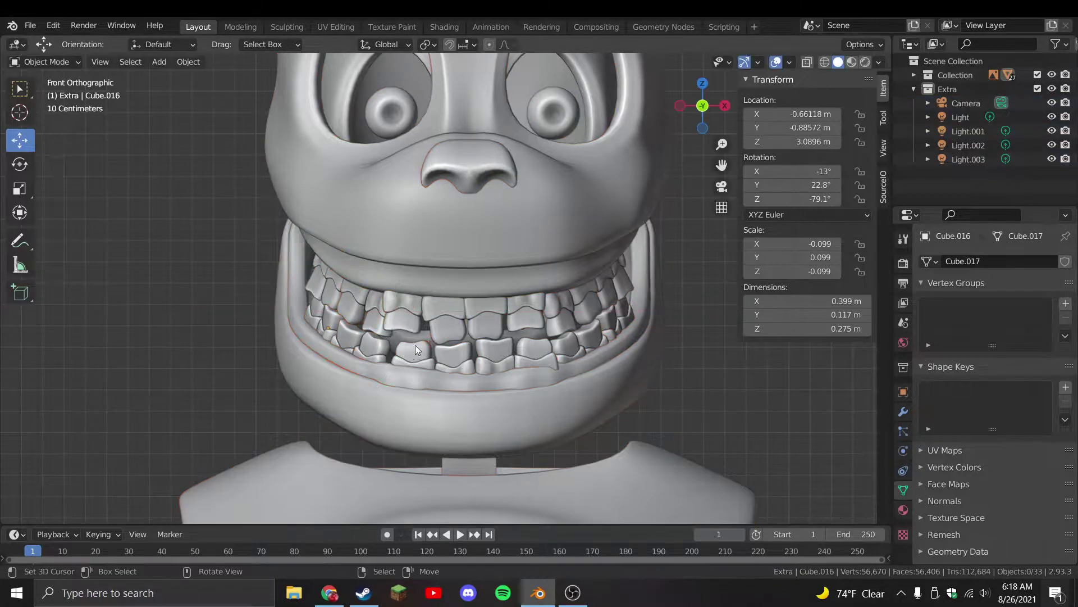
{"action": "scroll", "coordinate": [460, 328], "scroll_direction": "down", "scroll_amount": 5}
{"action": "key", "text": "ctrl+s"}
With materials previewed, raise the outer tooth of the lower front pair on the character's right side slightly and save
{"action": "left_click", "coordinate": [851, 62]}
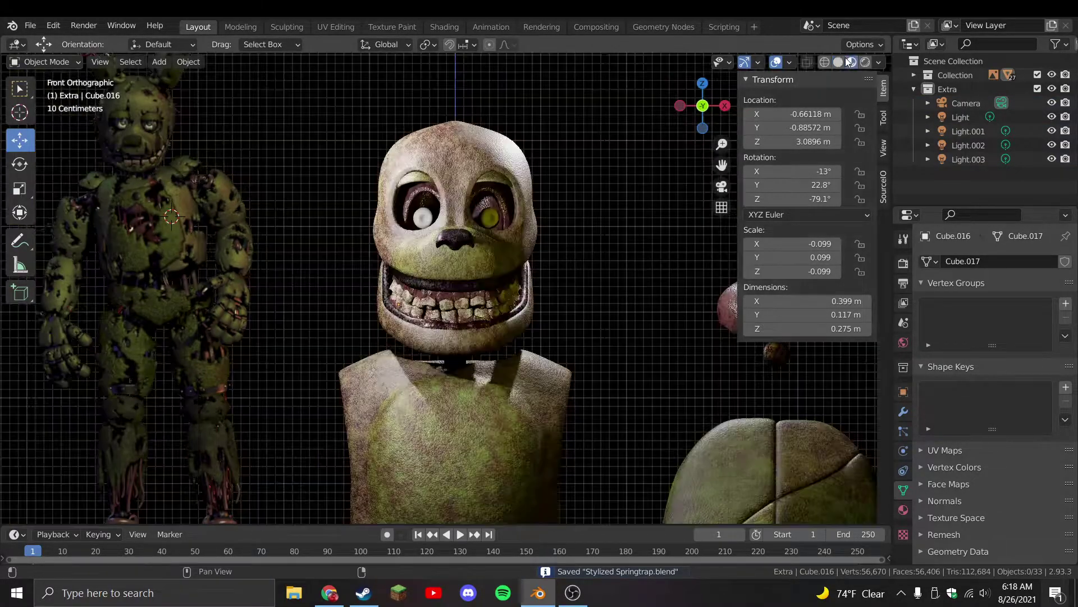
{"action": "scroll", "coordinate": [424, 255], "scroll_direction": "up", "scroll_amount": 4}
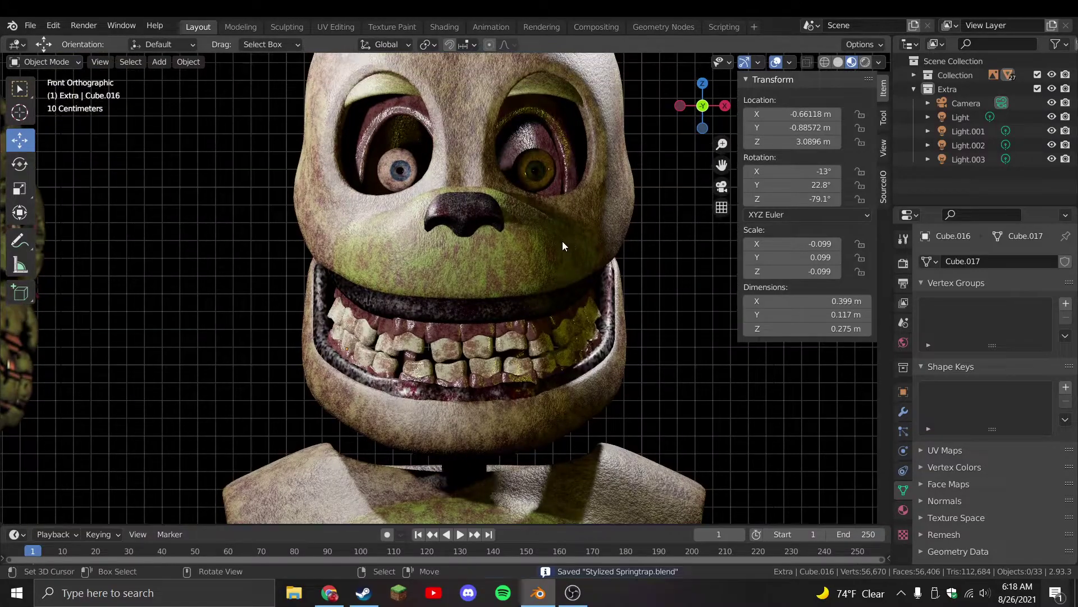
{"action": "left_click", "coordinate": [417, 376]}
{"action": "scroll", "coordinate": [410, 394], "scroll_direction": "up", "scroll_amount": 4}
{"action": "key", "text": "Tab"}
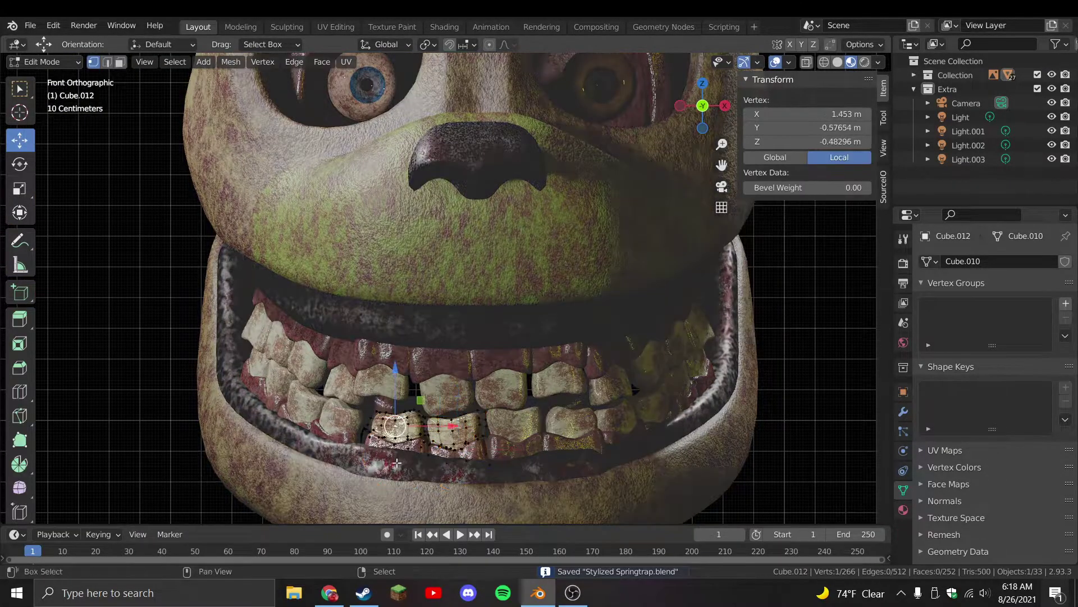
{"action": "key", "text": "ctrl+l"}
{"action": "key", "text": "g"}
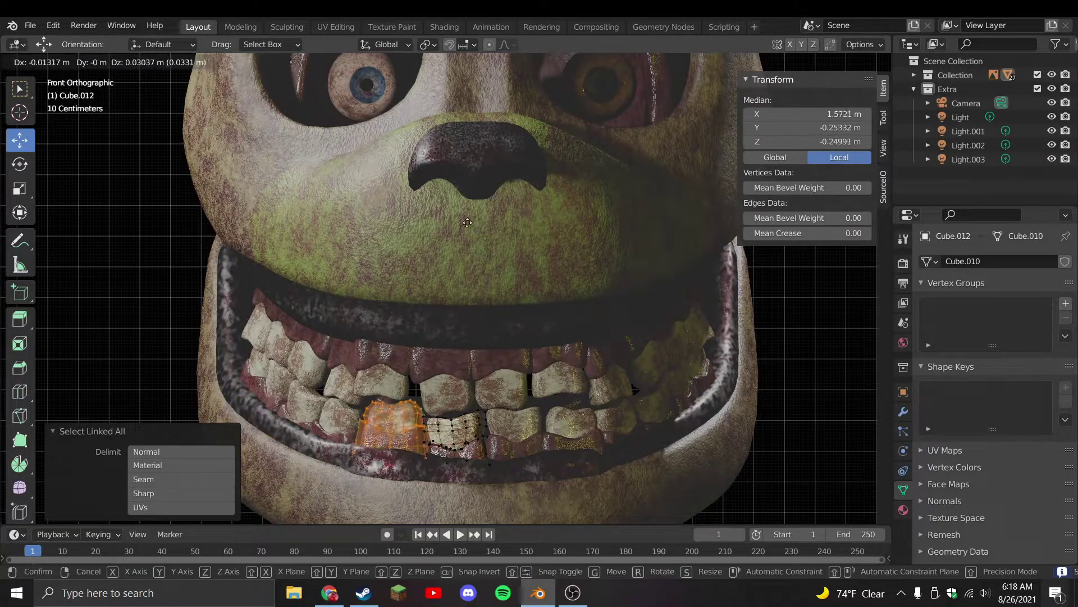
{"action": "left_click", "coordinate": [468, 225]}
{"action": "key", "text": "ctrl+z"}
{"action": "key", "text": "g"}
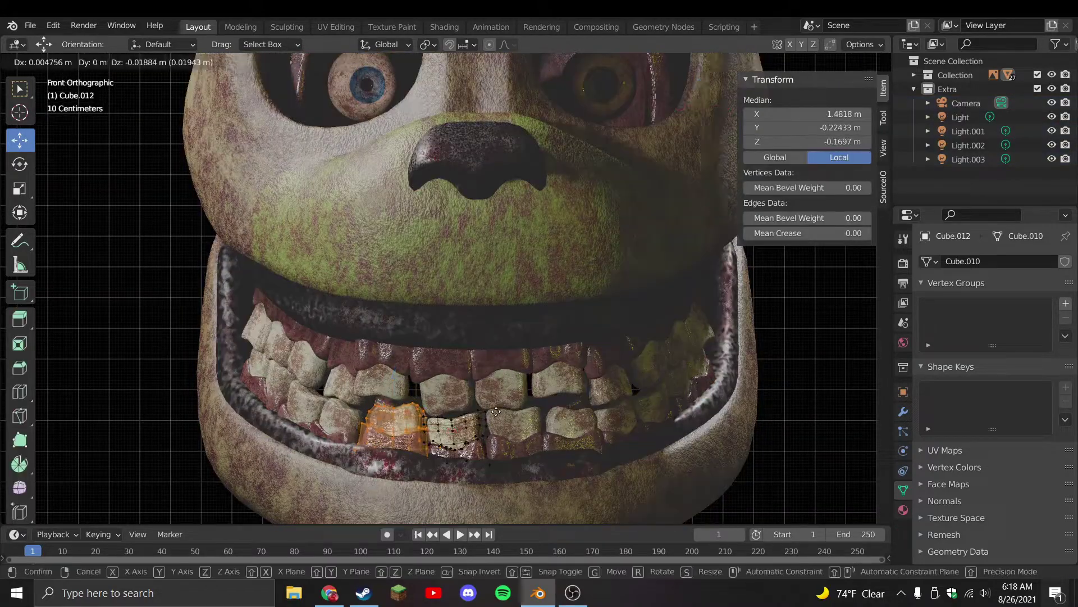
{"action": "left_click", "coordinate": [496, 412]}
{"action": "key", "text": "Tab"}
{"action": "scroll", "coordinate": [575, 216], "scroll_direction": "down", "scroll_amount": 5}
{"action": "key", "text": "ctrl+s"}
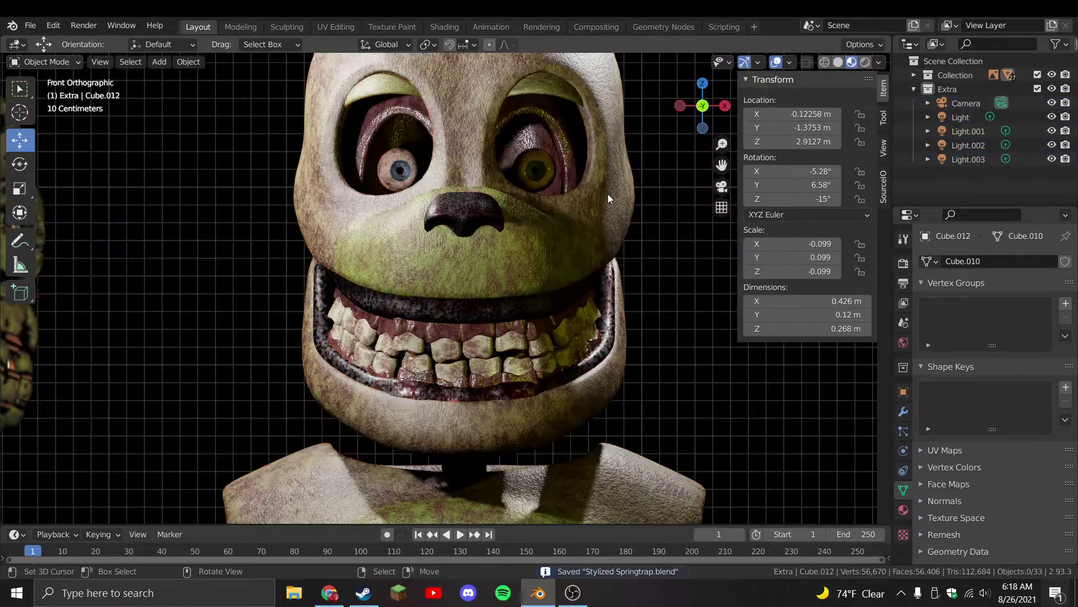
Nudge the lower rear rim of the outer head to refine its shape and save the file
{"action": "left_click", "coordinate": [838, 61]}
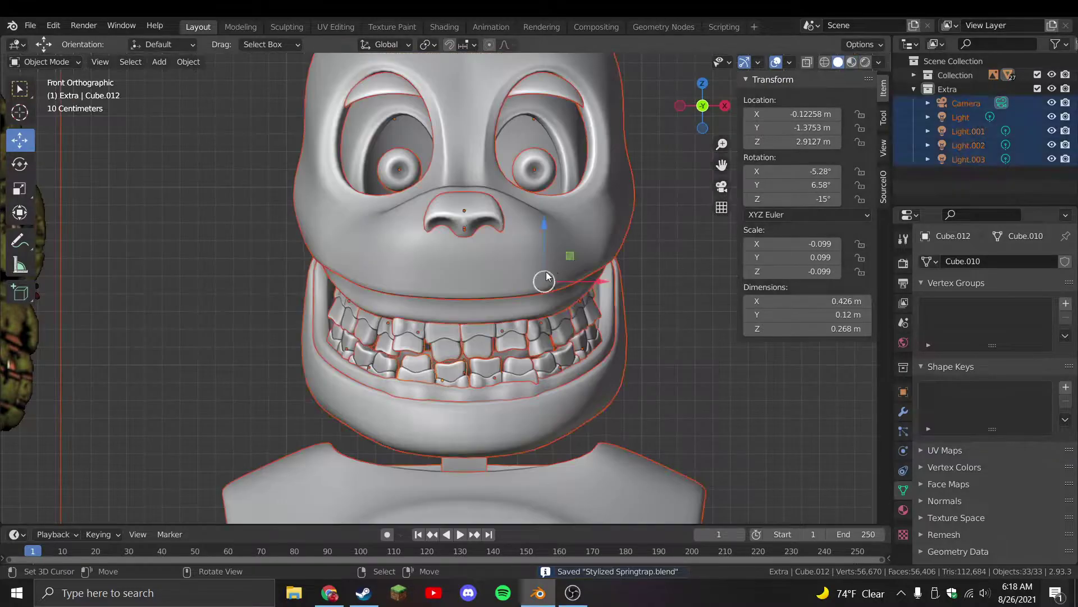
{"action": "scroll", "coordinate": [655, 221], "scroll_direction": "down", "scroll_amount": 3}
{"action": "left_click", "coordinate": [855, 61]}
{"action": "mouse_move", "coordinate": [605, 291]}
{"action": "middle_mouse_down"}
{"action": "mouse_move", "coordinate": [544, 301]}
{"action": "mouse_move", "coordinate": [457, 338]}
{"action": "mouse_move", "coordinate": [500, 362]}
{"action": "mouse_move", "coordinate": [446, 339]}
{"action": "mouse_move", "coordinate": [572, 322]}
{"action": "mouse_move", "coordinate": [474, 265]}
{"action": "middle_mouse_up"}
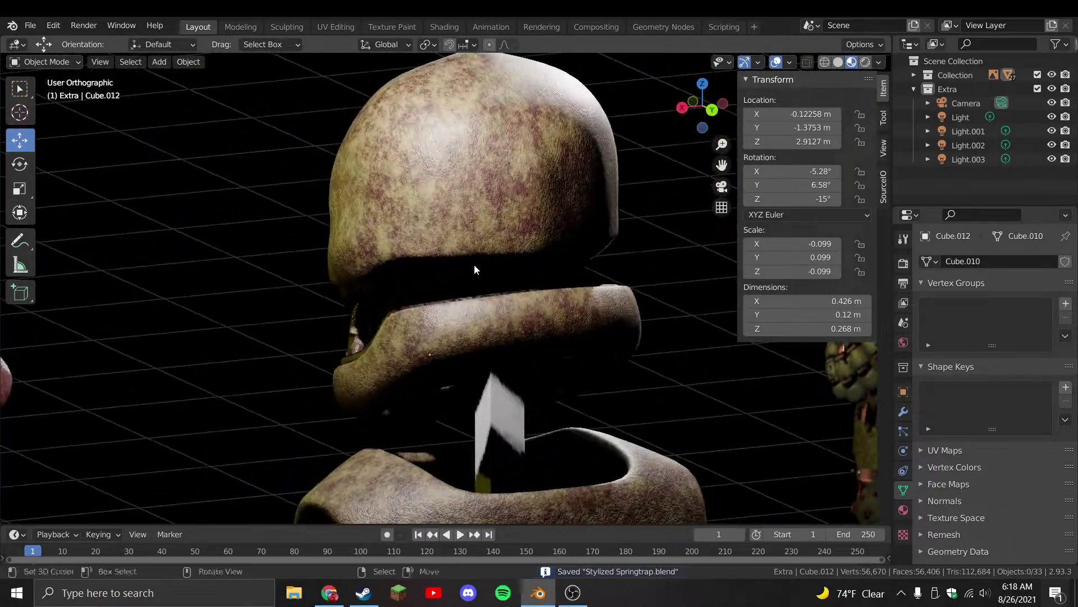
{"action": "left_click", "coordinate": [440, 266]}
{"action": "key", "text": "Tab"}
{"action": "middle_click_drag", "start_coordinate": [412, 243], "coordinate": [360, 253]}
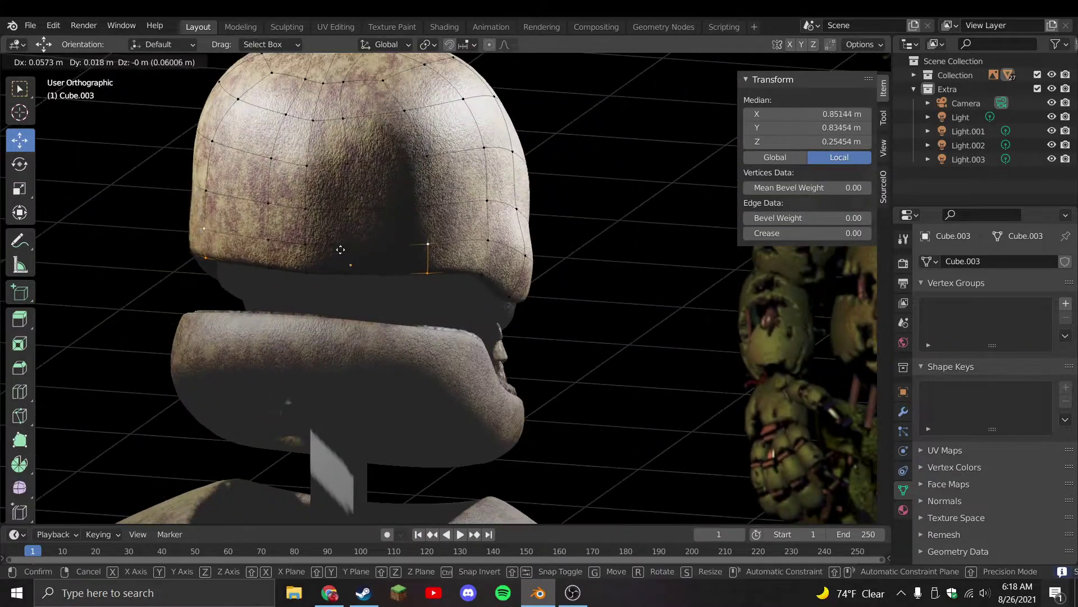
{"action": "left_click_drag", "start_coordinate": [225, 254], "coordinate": [236, 252]}
{"action": "mouse_move", "coordinate": [236, 252]}
{"action": "middle_mouse_down"}
{"action": "mouse_move", "coordinate": [647, 223]}
{"action": "mouse_move", "coordinate": [532, 246]}
{"action": "mouse_move", "coordinate": [571, 234]}
{"action": "mouse_move", "coordinate": [594, 276]}
{"action": "mouse_move", "coordinate": [584, 285]}
{"action": "middle_mouse_up"}
{"action": "key", "text": "Tab"}
{"action": "key", "text": "ctrl+s"}
Return to solid shading and hide the lower jaw pieces to expose the underside of the inner head
{"action": "key", "text": "KP_1"}
{"action": "left_click", "coordinate": [839, 63]}
{"action": "scroll", "coordinate": [548, 339], "scroll_direction": "down", "scroll_amount": 4}
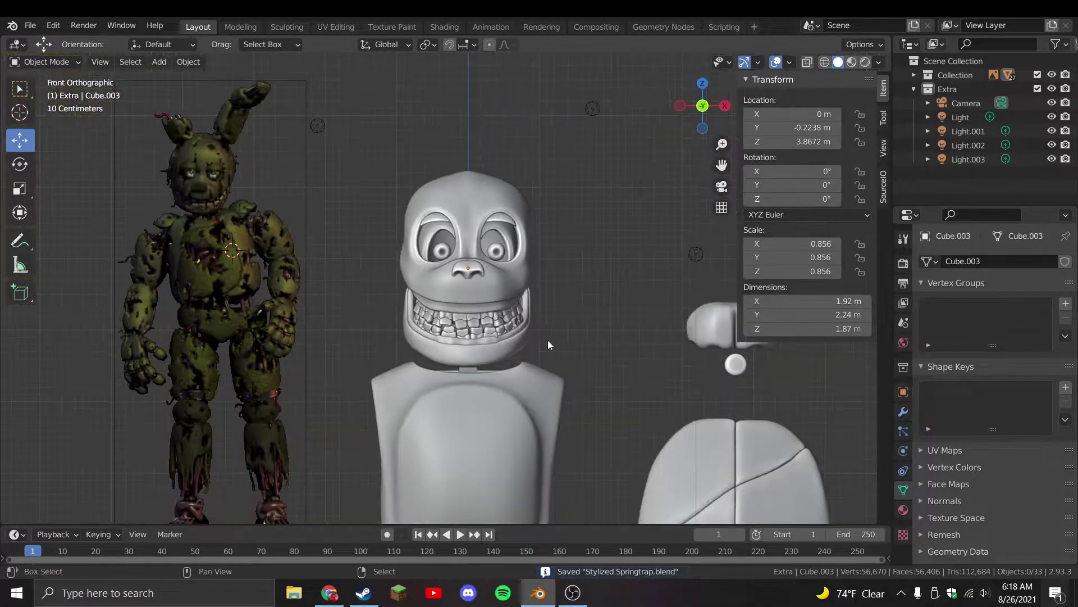
{"action": "left_click", "coordinate": [533, 361]}
{"action": "key", "text": "Tab"}
{"action": "middle_click_drag", "start_coordinate": [537, 362], "coordinate": [419, 316]}
{"action": "key", "text": "Tab"}
{"action": "scroll", "coordinate": [502, 308], "scroll_direction": "up", "scroll_amount": 3}
{"action": "middle_click_drag", "start_coordinate": [578, 211], "coordinate": [477, 269]}
{"action": "left_click", "coordinate": [452, 251]}
{"action": "key", "text": "h"}
Reshape the inner head's lower rear rim around the neck post by rotating and moving its bottom vertices
{"action": "left_click", "coordinate": [457, 240]}
{"action": "key", "text": "Tab"}
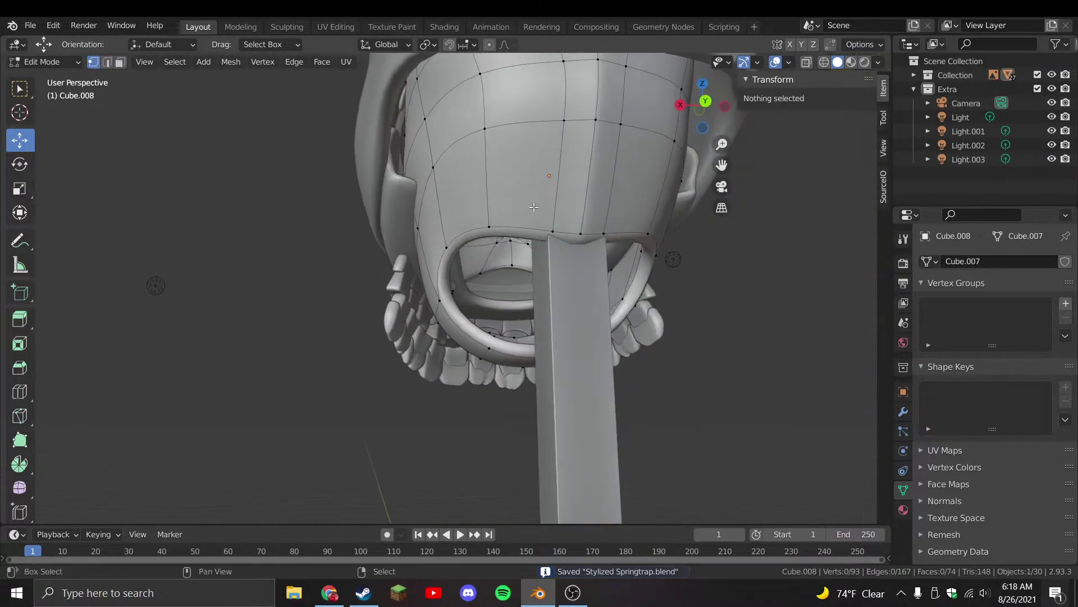
{"action": "left_click", "coordinate": [472, 270]}
{"action": "middle_click_drag", "start_coordinate": [509, 364], "coordinate": [523, 360]}
{"action": "left_click", "coordinate": [525, 375]}
{"action": "key", "text": "g"}
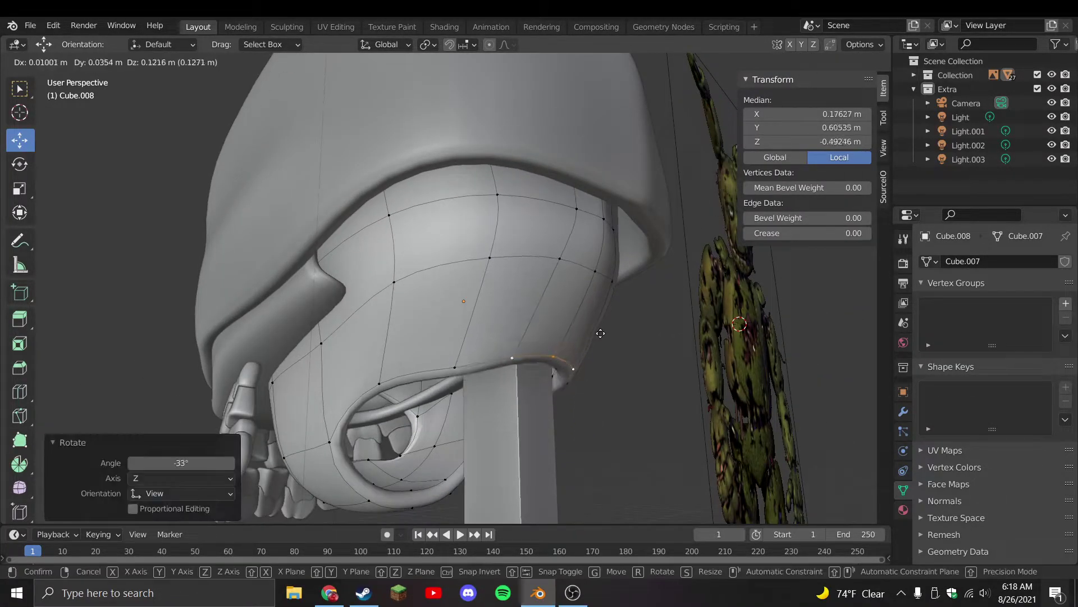
{"action": "left_click", "coordinate": [535, 361]}
{"action": "left_click", "coordinate": [453, 360], "text": "shift"}
{"action": "key", "text": "g"}
{"action": "left_click", "coordinate": [461, 362]}
{"action": "key", "text": "Tab"}
Bring back the lower jaw, and hide the outer head and its upper mouth lining instead
{"action": "left_click", "coordinate": [473, 335]}
{"action": "key", "text": "KP_1"}
{"action": "key", "text": "a"}
{"action": "key", "text": "alt+a"}
{"action": "key", "text": "ctrl+s"}
{"action": "left_click", "coordinate": [477, 359]}
{"action": "key", "text": "h"}
{"action": "middle_click_drag", "start_coordinate": [439, 396], "coordinate": [481, 306], "text": "shift"}
{"action": "scroll", "coordinate": [481, 306], "scroll_direction": "down", "scroll_amount": 2}
{"action": "left_click", "coordinate": [474, 343]}
{"action": "scroll", "coordinate": [458, 329], "scroll_direction": "down", "scroll_amount": 2}
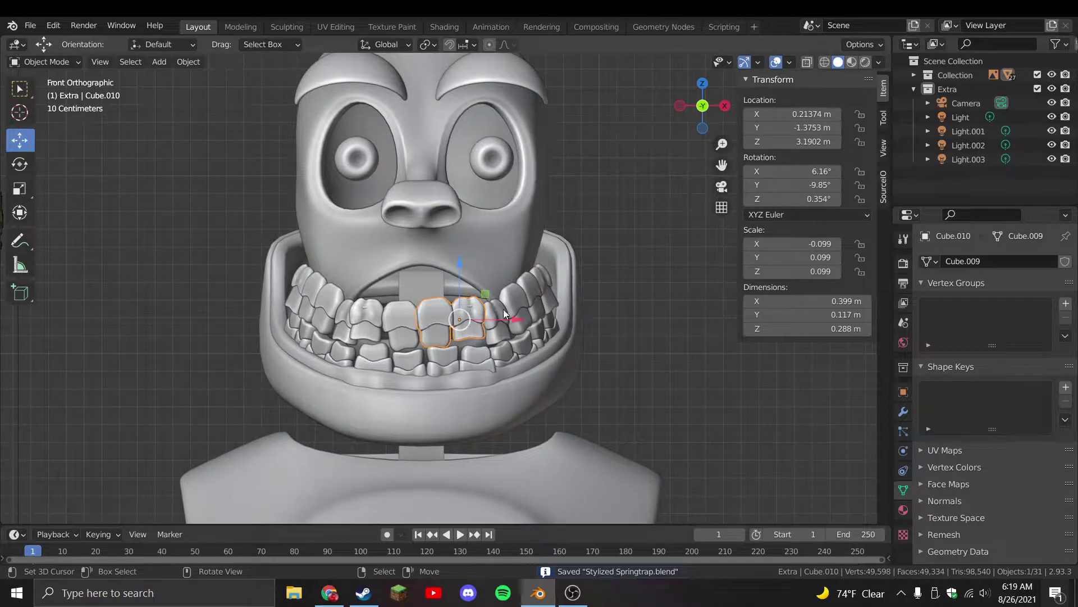
Create two new collections inside Collection, naming the first one Suit
{"action": "left_click", "coordinate": [915, 75]}
{"action": "right_click", "coordinate": [947, 75]}
{"action": "left_click", "coordinate": [929, 79]}
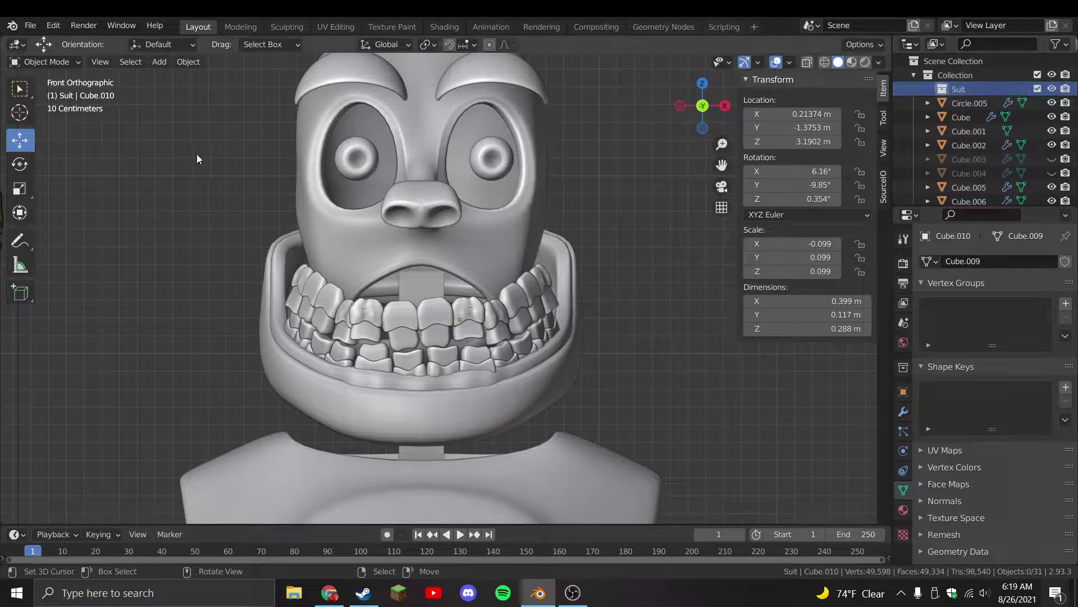
{"action": "right_click", "coordinate": [973, 69]}
{"action": "left_click", "coordinate": [973, 70]}
{"action": "left_click", "coordinate": [958, 102]}
Move all the teeth, the gums and the lower jaw into the Suit collection, and hide that collection
{"action": "left_click", "coordinate": [420, 323]}
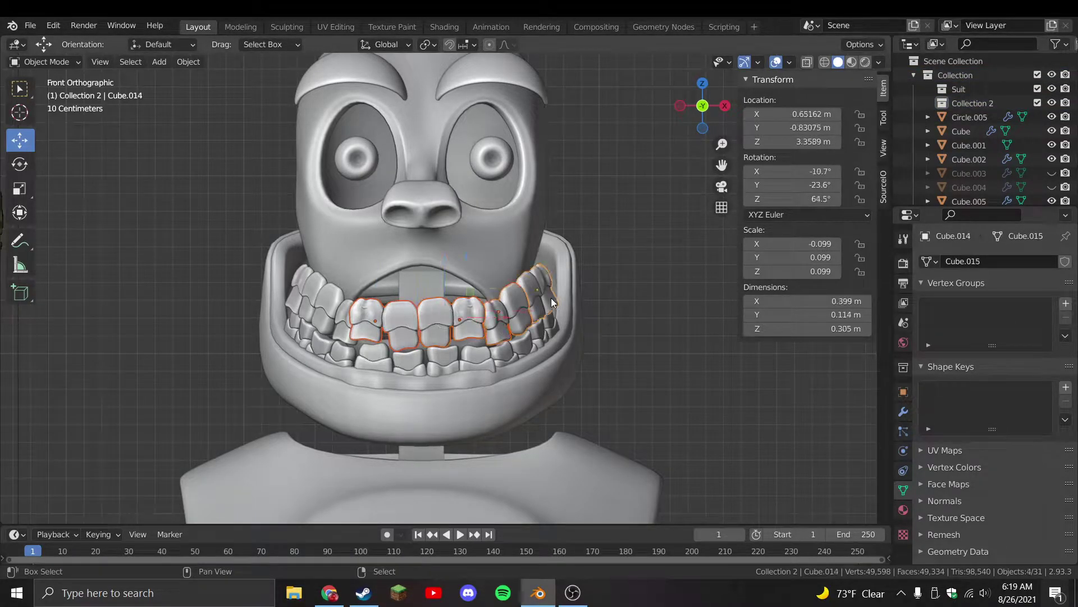
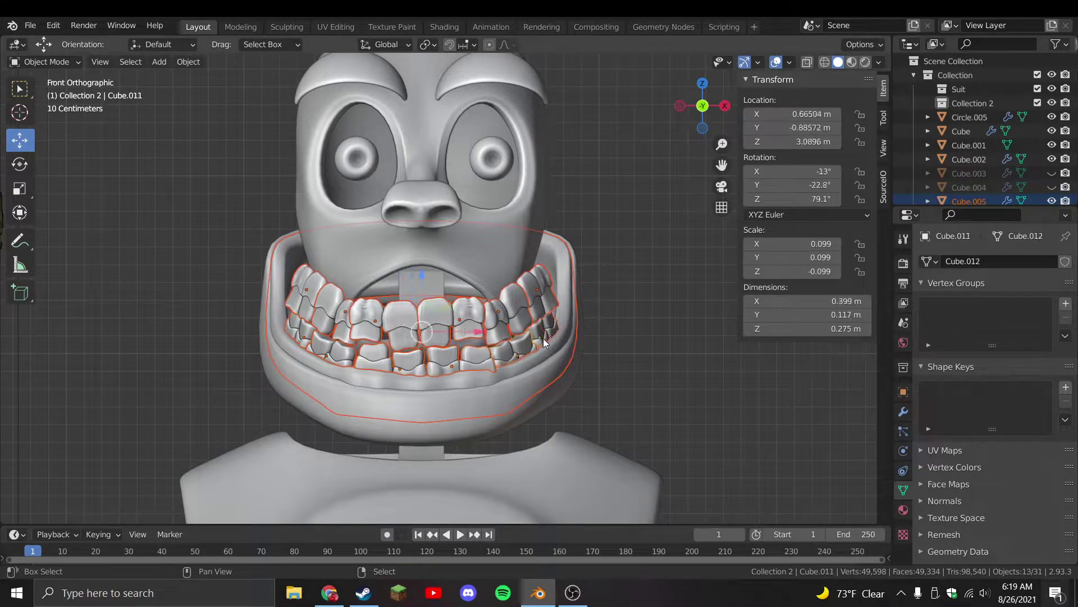
{"action": "key", "text": "m"}
{"action": "mouse_move", "coordinate": [517, 390]}
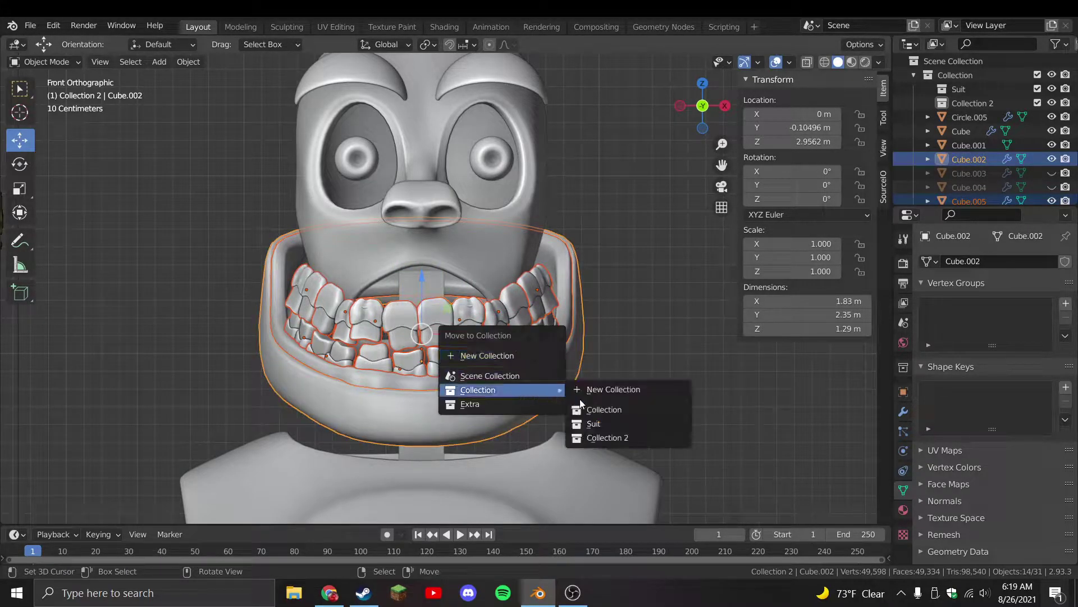
{"action": "left_click", "coordinate": [594, 425]}
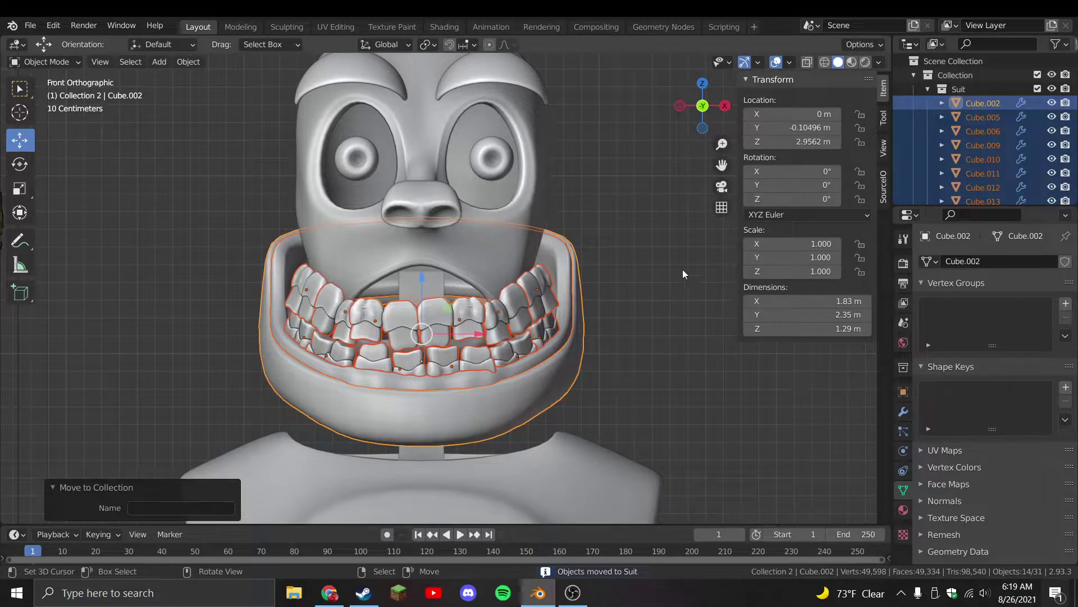
{"action": "left_click", "coordinate": [1052, 89]}
Move the nose and both eyelids into the Suit collection
{"action": "left_click", "coordinate": [451, 249]}
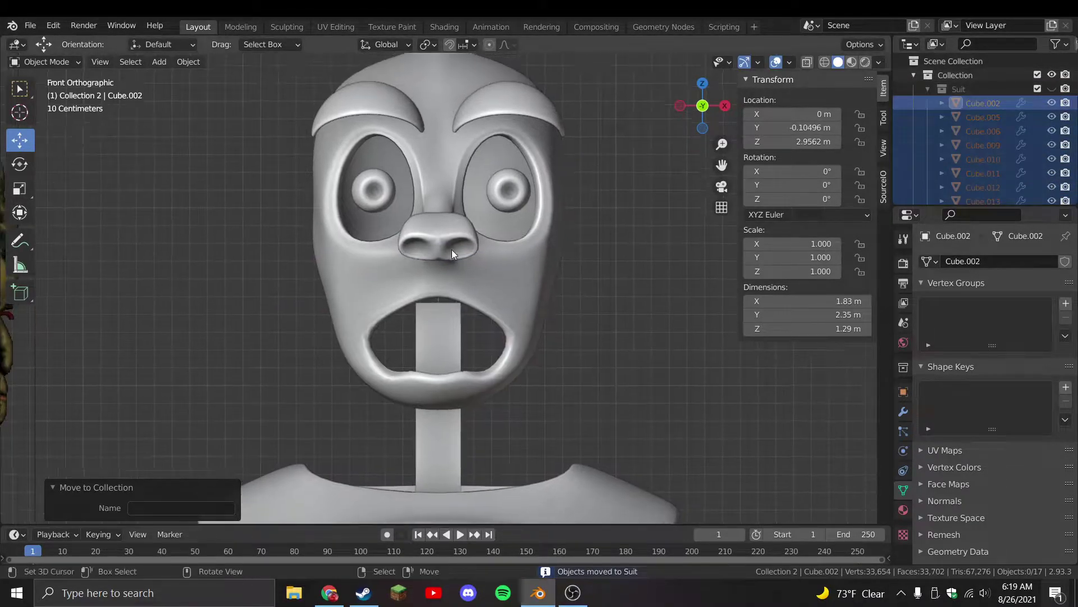
{"action": "key", "text": "m"}
{"action": "mouse_move", "coordinate": [500, 146]}
{"action": "left_click", "coordinate": [571, 175]}
{"action": "left_click", "coordinate": [508, 104]}
{"action": "left_click", "coordinate": [335, 110]}
{"action": "key", "text": "m"}
{"action": "mouse_move", "coordinate": [365, 127]}
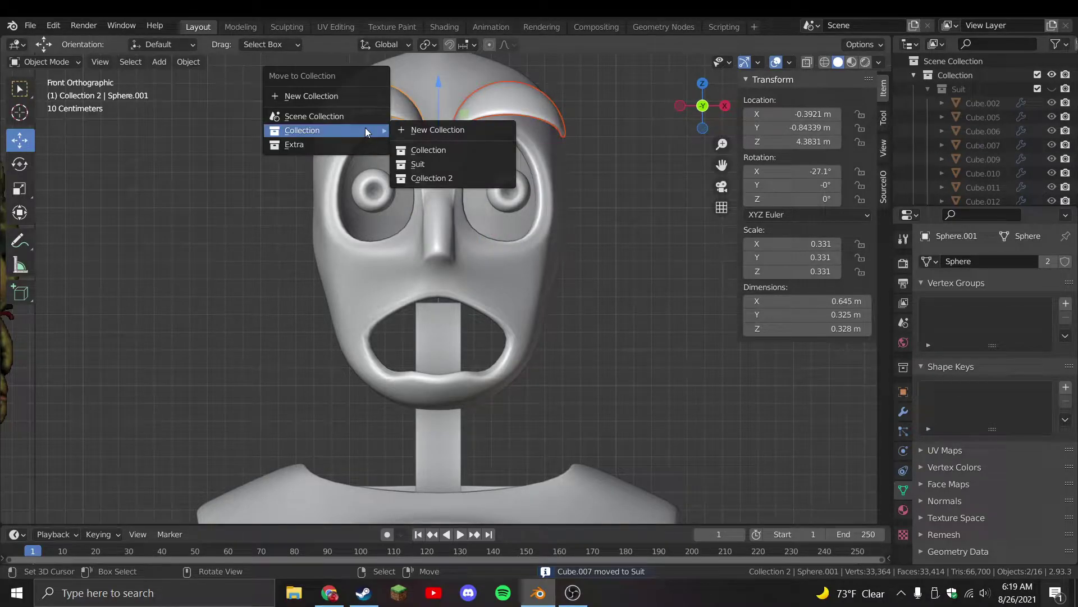
{"action": "left_click", "coordinate": [436, 157]}
Slim the inner head's cheeks by moving two mirrored side vertices beside the nose and mouth inward
{"action": "left_click", "coordinate": [547, 332]}
{"action": "key", "text": "Tab"}
{"action": "scroll", "coordinate": [585, 315], "scroll_direction": "up", "scroll_amount": 2}
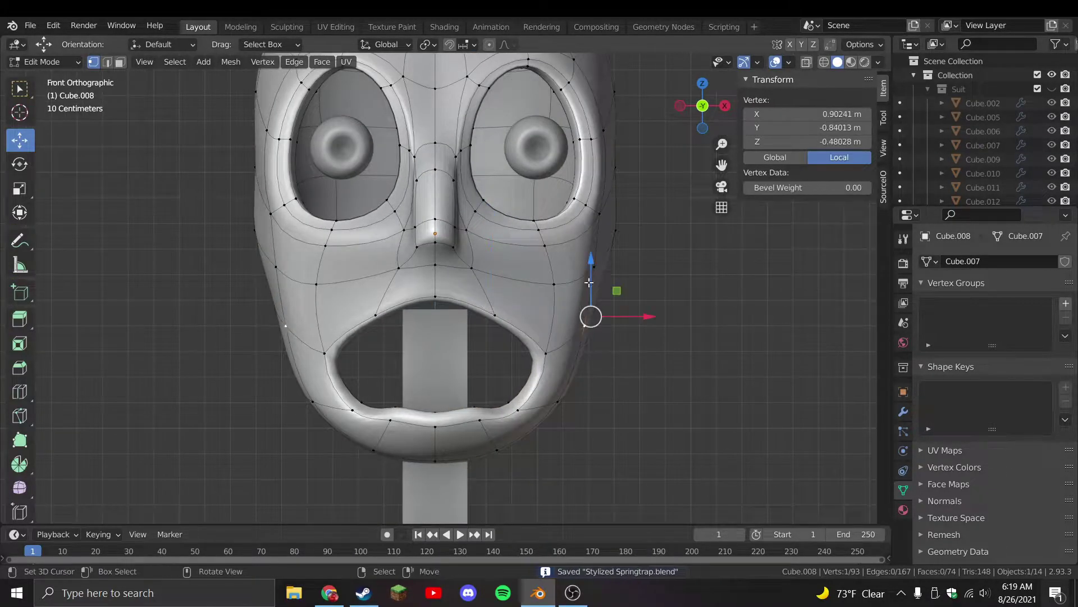
{"action": "left_click", "coordinate": [594, 267]}
{"action": "key", "text": "g"}
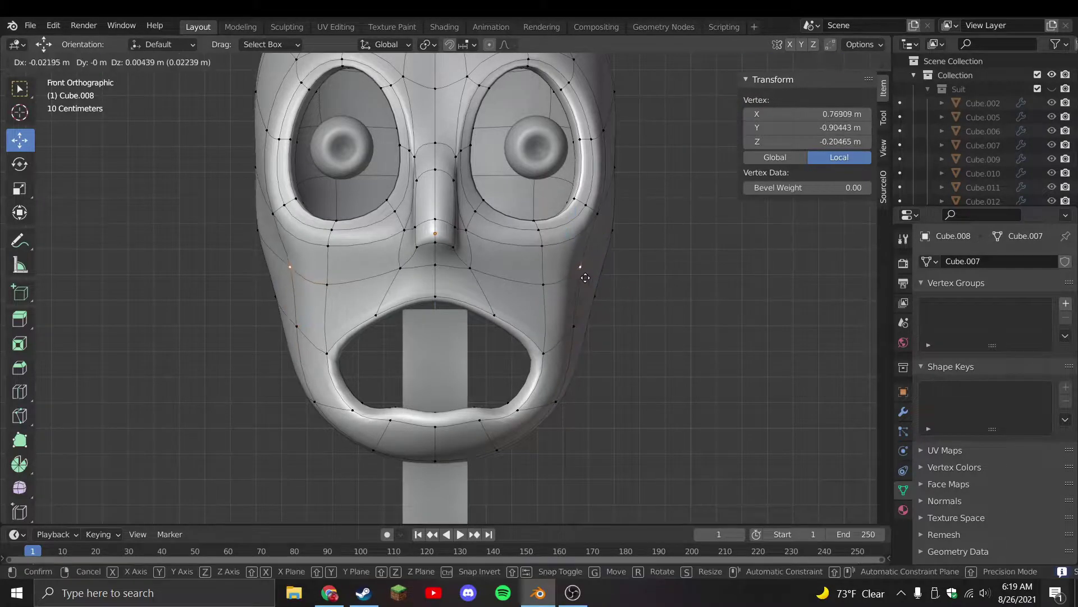
{"action": "left_click", "coordinate": [562, 274]}
{"action": "left_click", "coordinate": [579, 326]}
{"action": "key", "text": "g"}
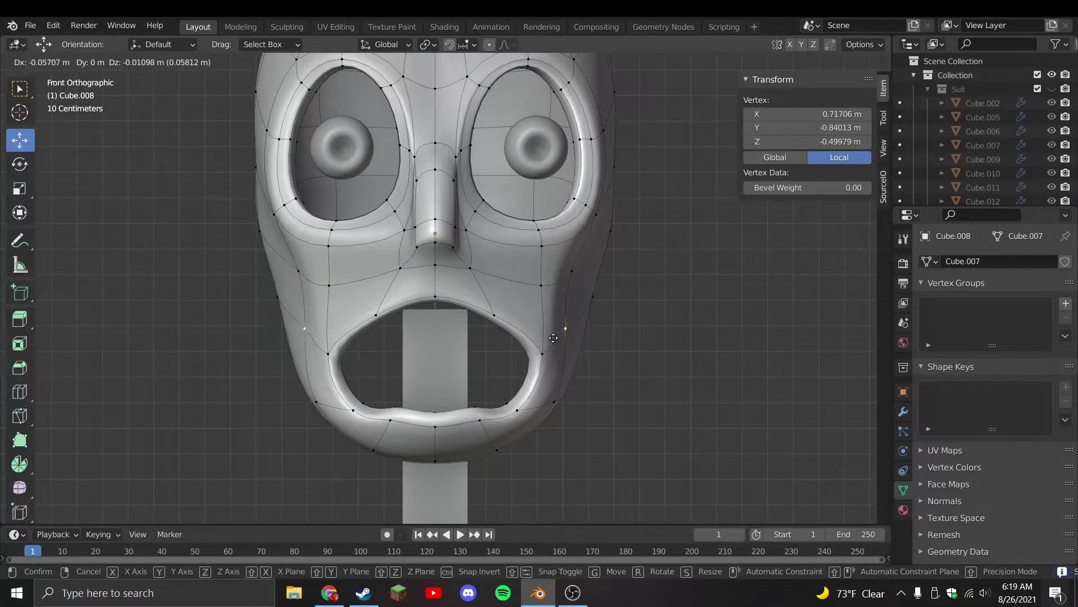
{"action": "left_click", "coordinate": [524, 354]}
Move the mirrored vertex at the inner head's lower jaw corner inward to narrow the jaw
{"action": "middle_click_drag", "start_coordinate": [554, 348], "coordinate": [562, 315]}
{"action": "scroll", "coordinate": [562, 314], "scroll_direction": "down", "scroll_amount": 8}
{"action": "scroll", "coordinate": [544, 296], "scroll_direction": "up", "scroll_amount": 2}
{"action": "key", "text": "g"}
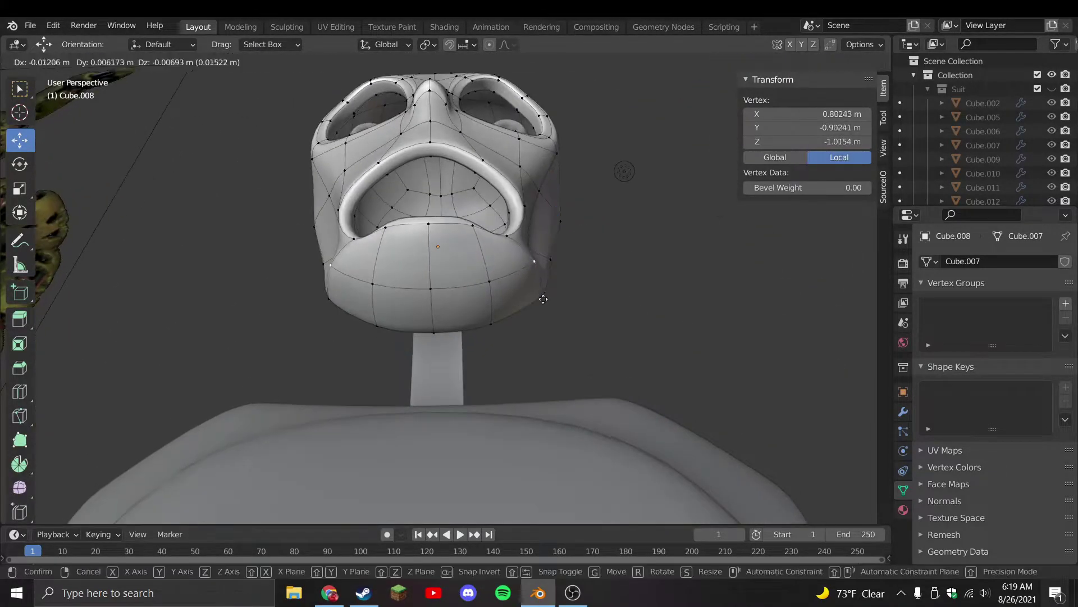
{"action": "left_click", "coordinate": [510, 310]}
Add a loop cut beside the chin's centre line and move its bottom vertex down and inward to form a cleft
{"action": "key", "text": "KP_1"}
{"action": "left_click", "coordinate": [441, 396]}
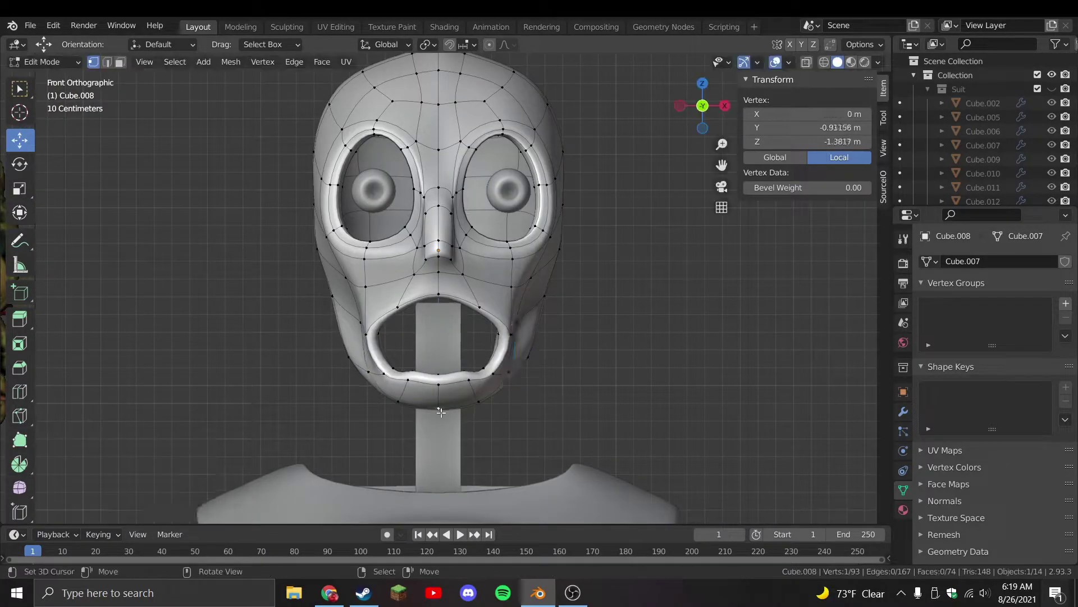
{"action": "scroll", "coordinate": [467, 344], "scroll_direction": "up", "scroll_amount": 2}
{"action": "scroll", "coordinate": [466, 344], "scroll_direction": "up", "scroll_amount": 1}
{"action": "key", "text": "ctrl+r"}
{"action": "left_click", "coordinate": [466, 360]}
{"action": "left_click", "coordinate": [467, 393]}
{"action": "left_click", "coordinate": [466, 406]}
{"action": "key", "text": "g"}
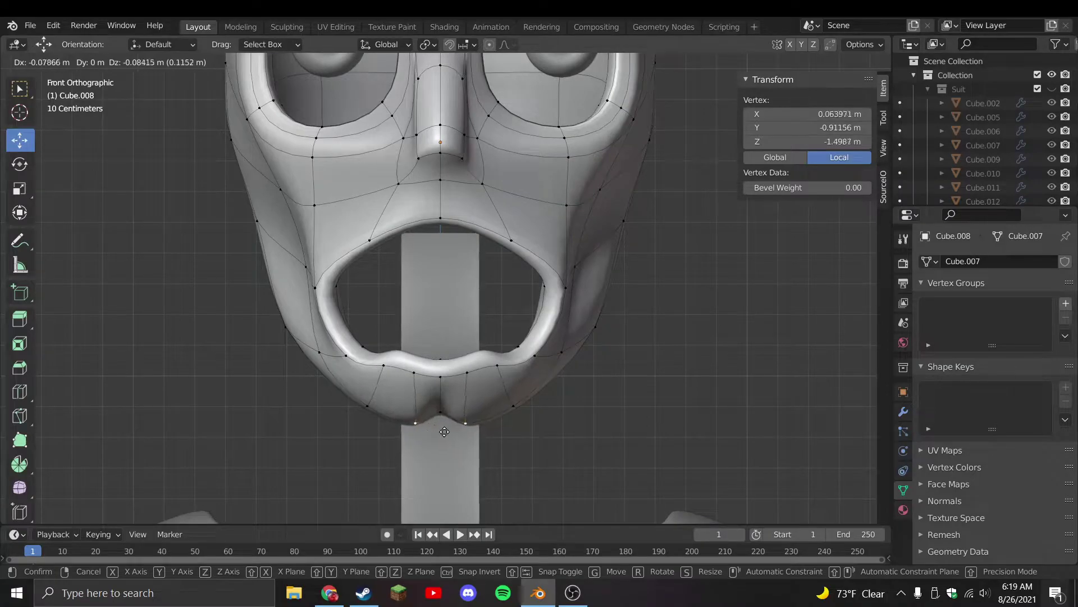
{"action": "left_click", "coordinate": [442, 433]}
{"action": "key", "text": "Tab"}
{"action": "scroll", "coordinate": [528, 388], "scroll_direction": "down", "scroll_amount": 3}
{"action": "left_click", "coordinate": [531, 372]}
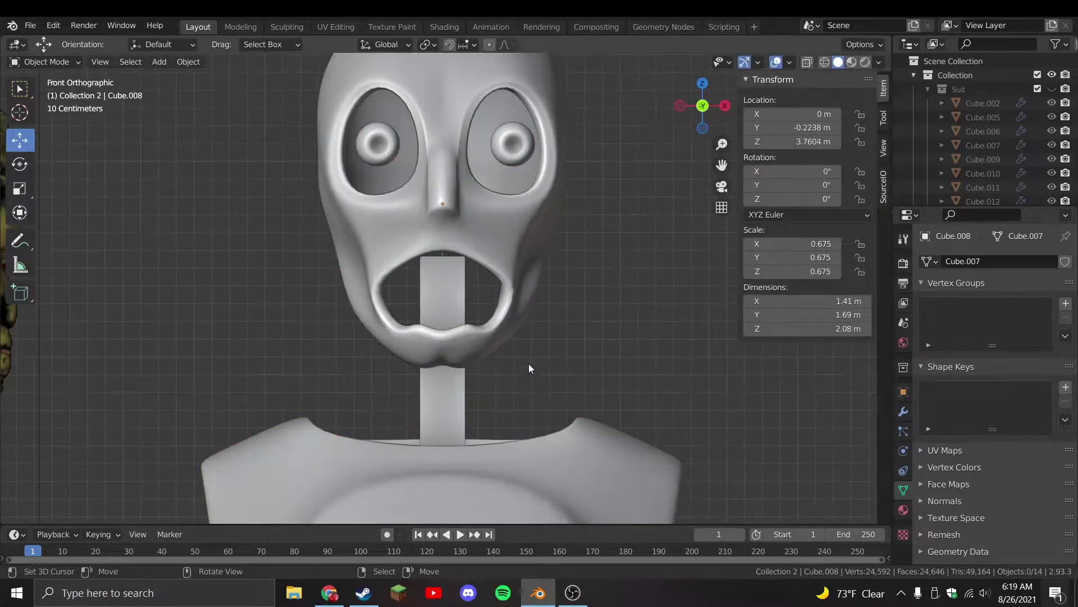
Hollow the cheeks by moving the vertex above the mouth corner about 0.14 m inward and 0.04 m back
{"action": "left_click", "coordinate": [500, 220]}
{"action": "key", "text": "Tab"}
{"action": "middle_click_drag", "start_coordinate": [500, 225], "coordinate": [561, 293]}
{"action": "left_click", "coordinate": [352, 370]}
{"action": "left_click", "coordinate": [690, 320]}
{"action": "key", "text": "g"}
{"action": "left_click", "coordinate": [611, 274]}
{"action": "key", "text": "KP_1"}
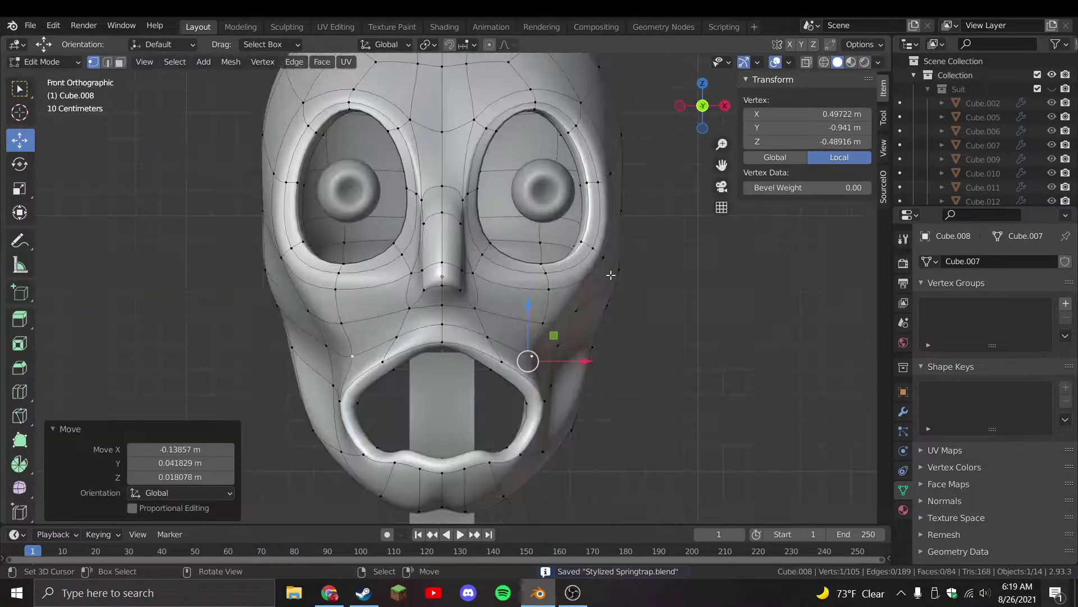
{"action": "key", "text": "Tab"}
Narrow the nose bridge by moving its mirrored side vertices about 0.06 m inward
{"action": "key", "text": "Tab"}
{"action": "left_click", "coordinate": [495, 124]}
{"action": "left_click_drag", "start_coordinate": [495, 129], "coordinate": [535, 91]}
{"action": "key", "text": "Tab"}
{"action": "scroll", "coordinate": [537, 121], "scroll_direction": "down", "scroll_amount": 2}
{"action": "key", "text": "Tab"}
{"action": "scroll", "coordinate": [469, 250], "scroll_direction": "up", "scroll_amount": 2}
{"action": "key", "text": "g"}
{"action": "left_click", "coordinate": [437, 230]}
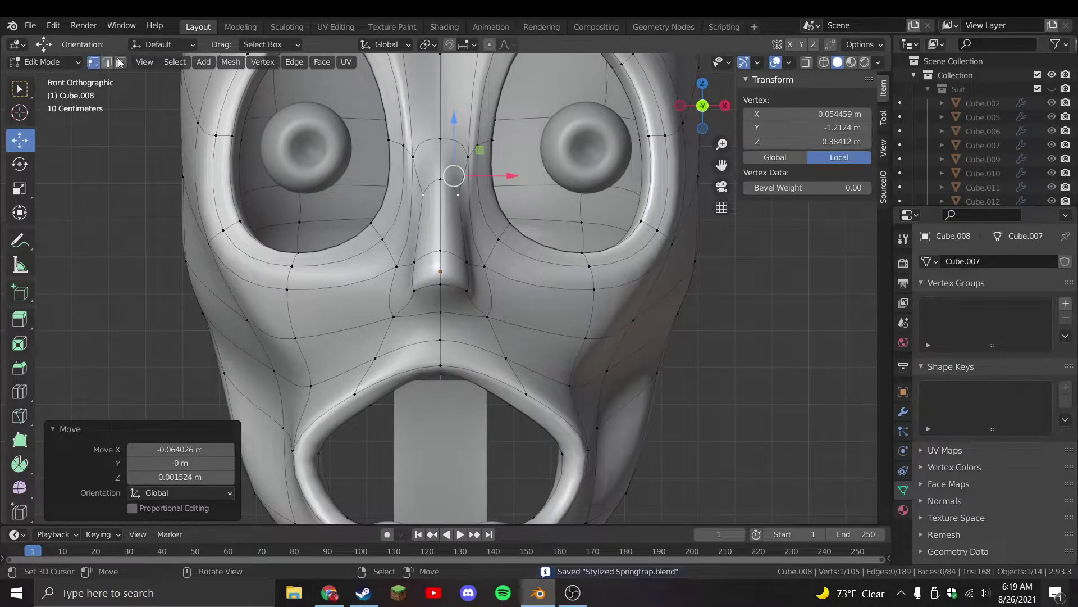
Try to inset and delete the two mirrored faces under the nose to open the nostrils
{"action": "left_click", "coordinate": [118, 62]}
{"action": "scroll", "coordinate": [441, 281], "scroll_direction": "up", "scroll_amount": 3}
{"action": "left_click", "coordinate": [425, 297]}
{"action": "left_click", "coordinate": [456, 297], "text": "shift"}
{"action": "key", "text": "i"}
{"action": "left_click", "coordinate": [464, 326]}
{"action": "middle_click_drag", "start_coordinate": [482, 363], "coordinate": [611, 246]}
{"action": "left_click", "coordinate": [600, 332]}
{"action": "key", "text": "alt+a"}
{"action": "key", "text": "ctrl+z"}
{"action": "key", "text": "x"}
{"action": "left_click", "coordinate": [641, 243]}
{"action": "key", "text": "ctrl+z"}
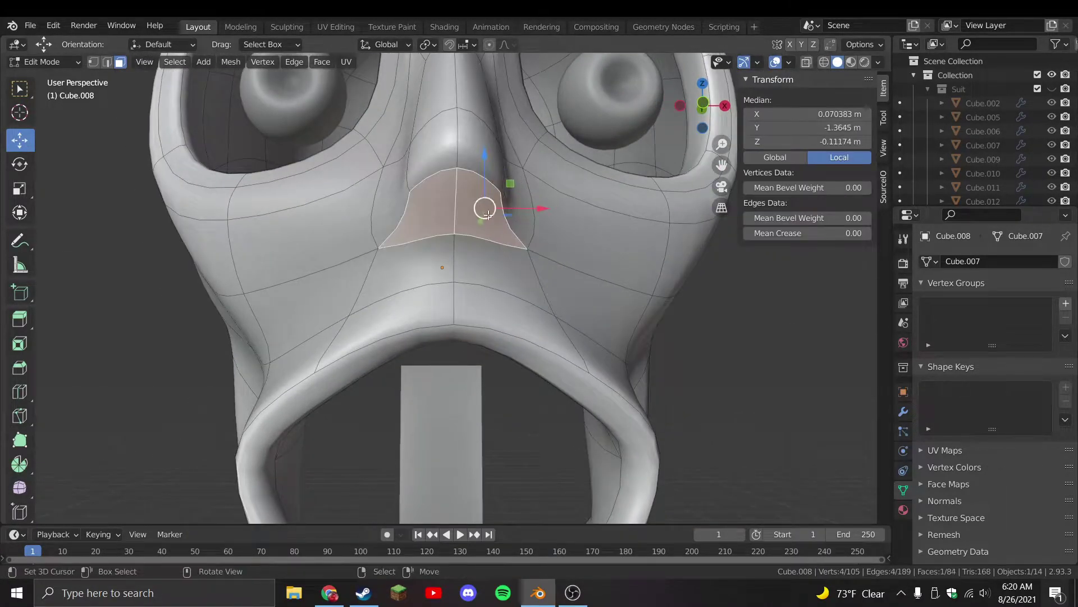
Inset the mirrored face under the nose and delete the inner face to open two nostrils
{"action": "key", "text": "i"}
{"action": "left_click", "coordinate": [500, 294]}
{"action": "key", "text": "x"}
{"action": "left_click", "coordinate": [500, 295]}
{"action": "key", "text": "Tab"}
{"action": "key", "text": "Tab"}
Try to move the mirrored faces beside the nostrils outward and rotate them
{"action": "left_click", "coordinate": [495, 234]}
{"action": "left_click_drag", "start_coordinate": [505, 205], "coordinate": [545, 203]}
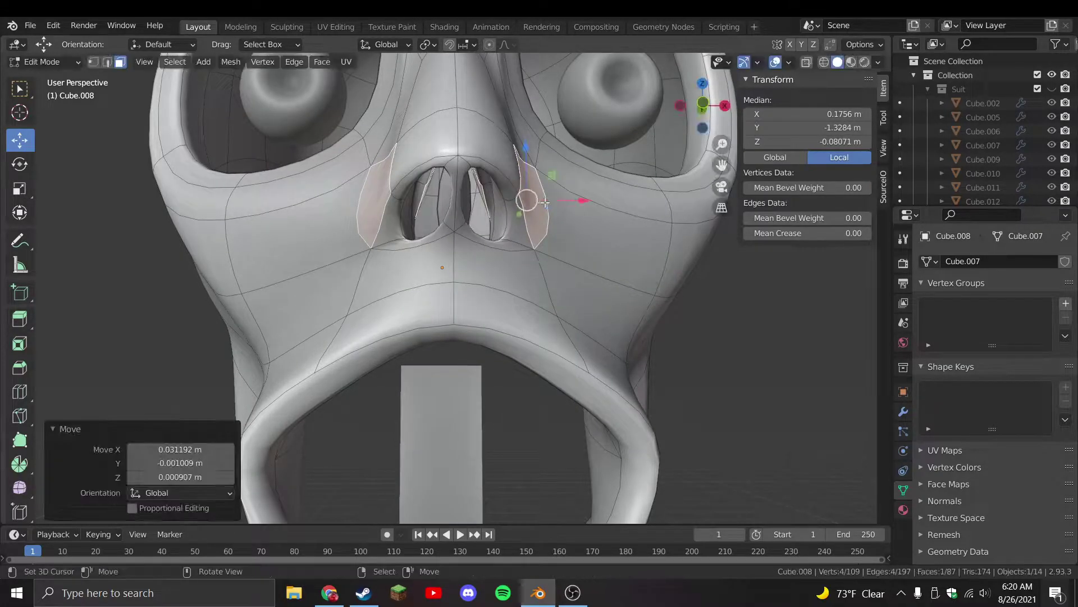
{"action": "middle_click_drag", "start_coordinate": [574, 221], "coordinate": [592, 272]}
{"action": "key", "text": "ctrl+z"}
{"action": "key", "text": "ctrl+z"}
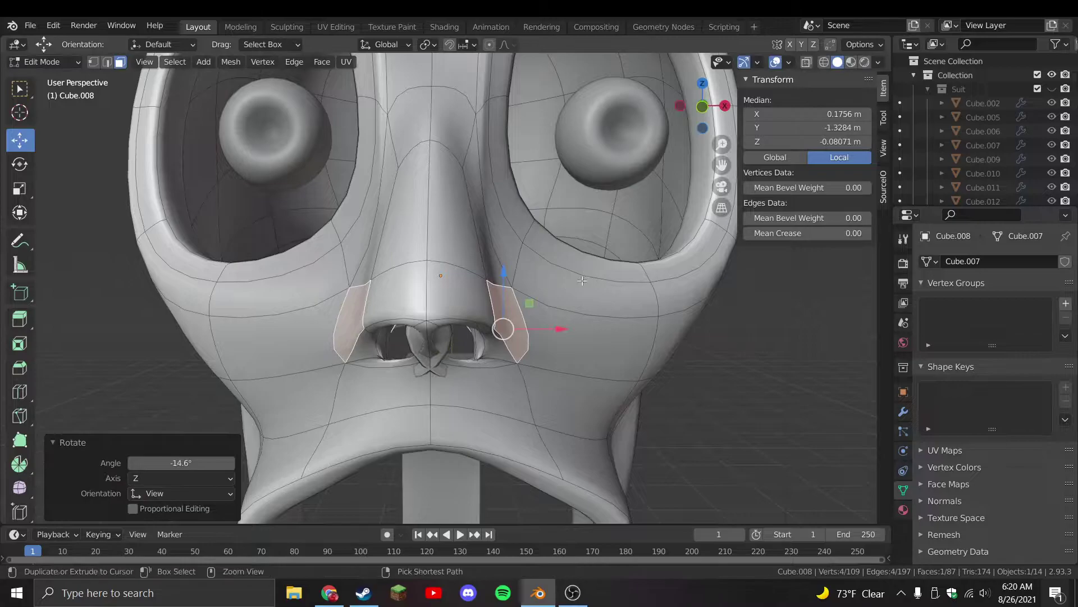
Set the inner head's Solidify thickness to -0.03 m
{"action": "key", "text": "Tab"}
{"action": "left_click", "coordinate": [903, 411]}
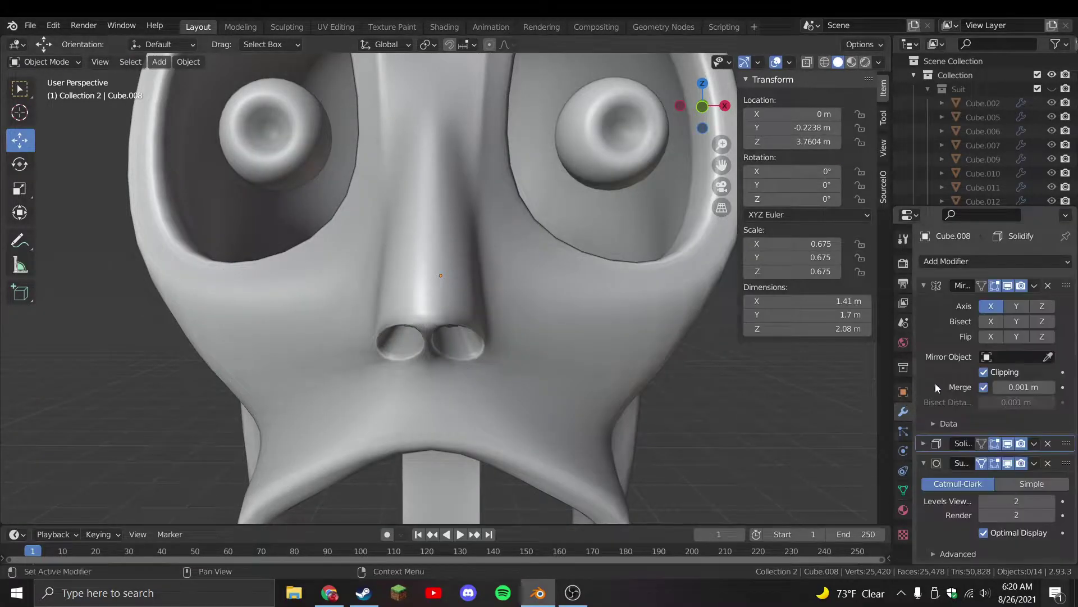
{"action": "left_click", "coordinate": [934, 445]}
{"action": "scroll", "coordinate": [954, 449], "scroll_direction": "down", "scroll_amount": 5}
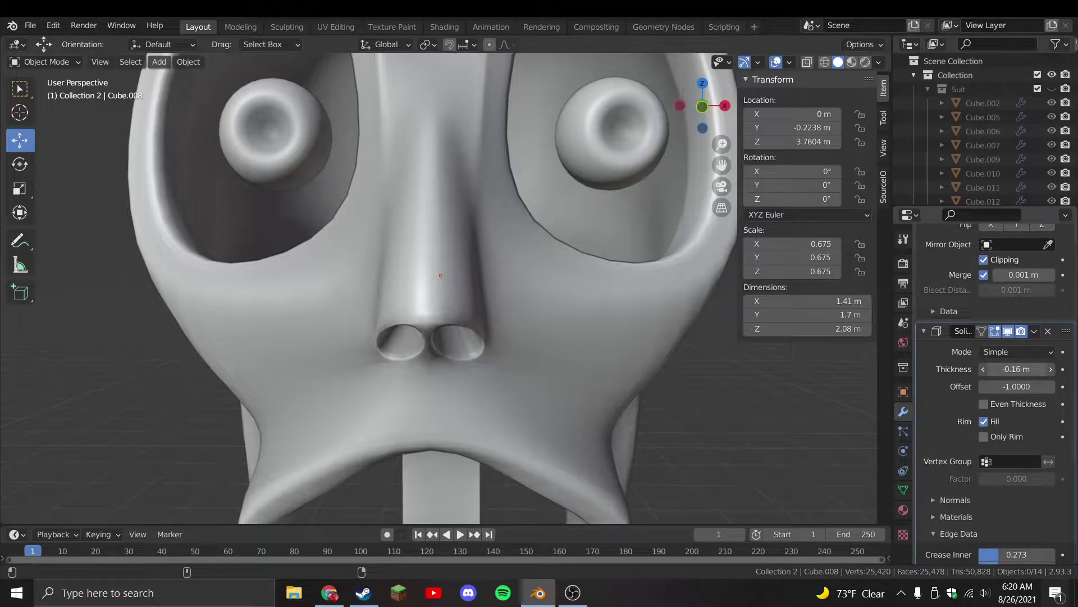
{"action": "left_click_drag", "start_coordinate": [1011, 369], "coordinate": [1044, 369]}
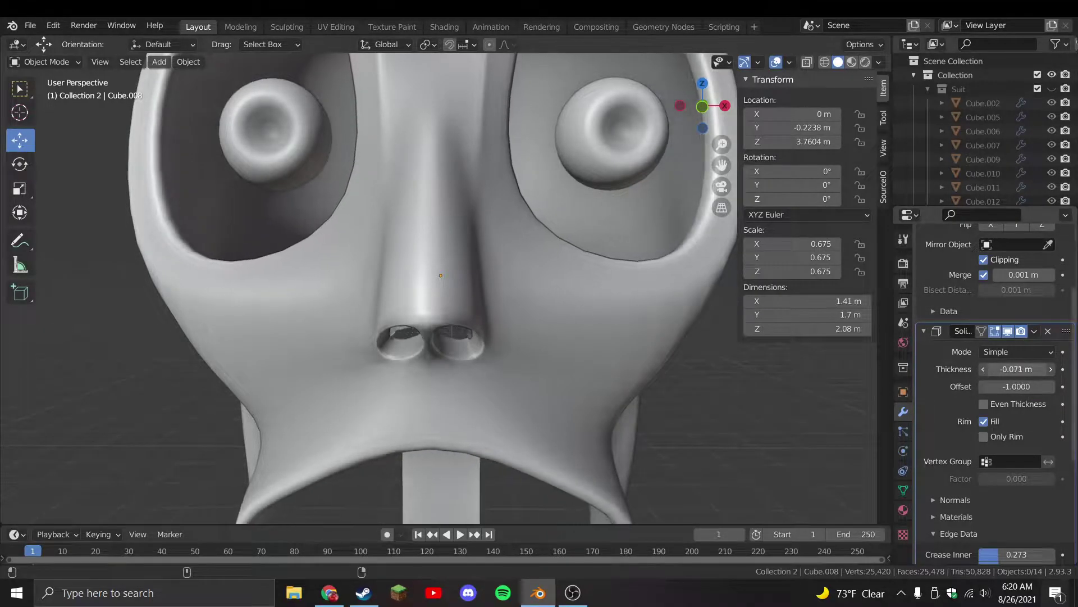
Move the mouth corner vertex of the inner head slightly inward along the X axis
{"action": "key", "text": "KP_1"}
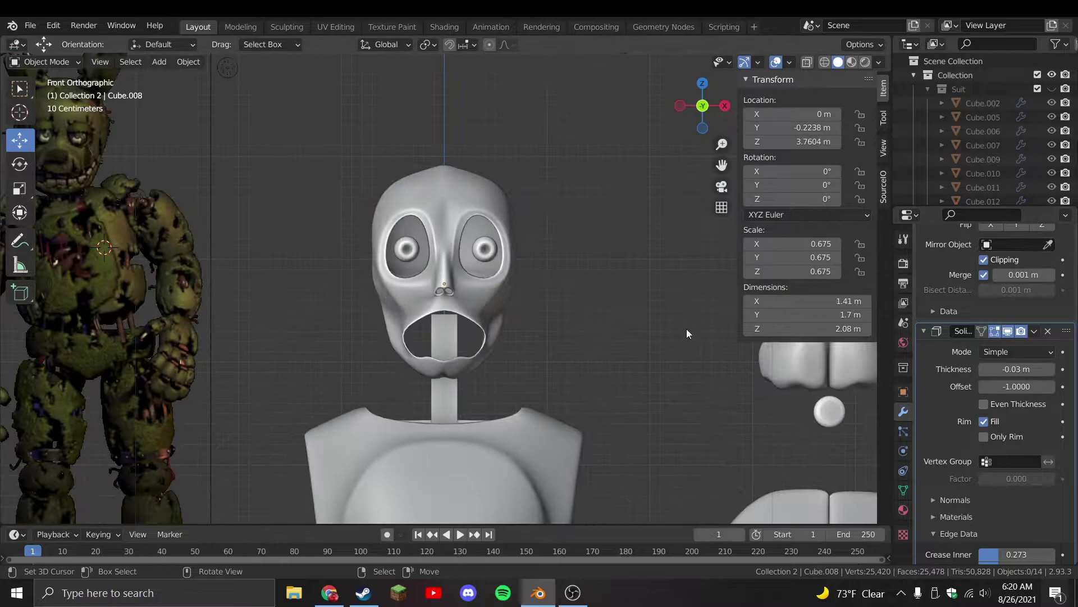
{"action": "scroll", "coordinate": [686, 329], "scroll_direction": "up", "scroll_amount": 3}
{"action": "left_click", "coordinate": [551, 338]}
{"action": "key", "text": "Tab"}
{"action": "middle_click_drag", "start_coordinate": [517, 390], "coordinate": [522, 370], "text": "shift"}
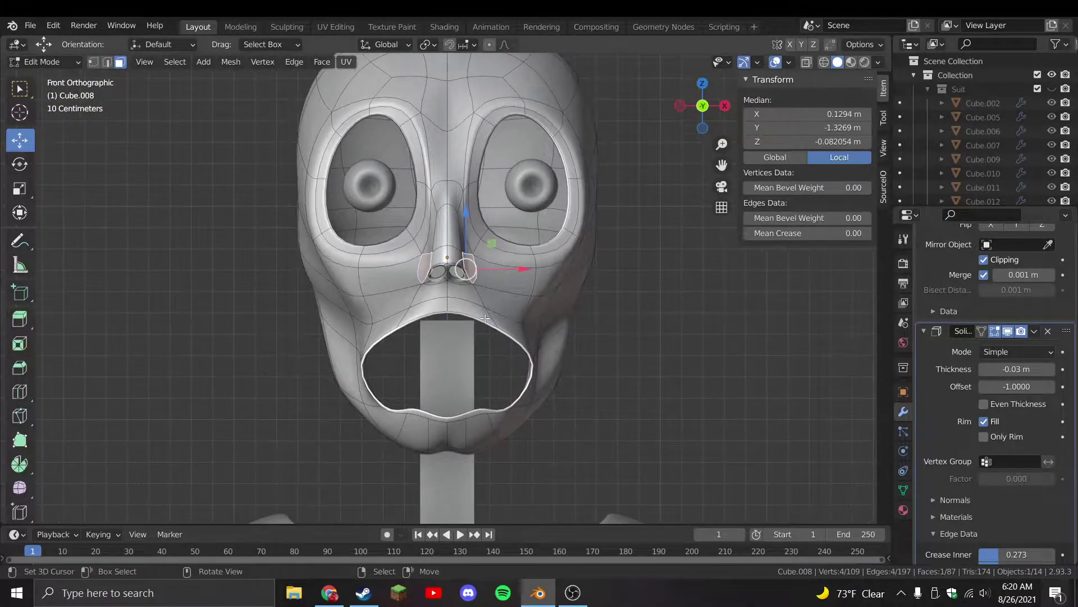
{"action": "scroll", "coordinate": [553, 337], "scroll_direction": "up", "scroll_amount": 2}
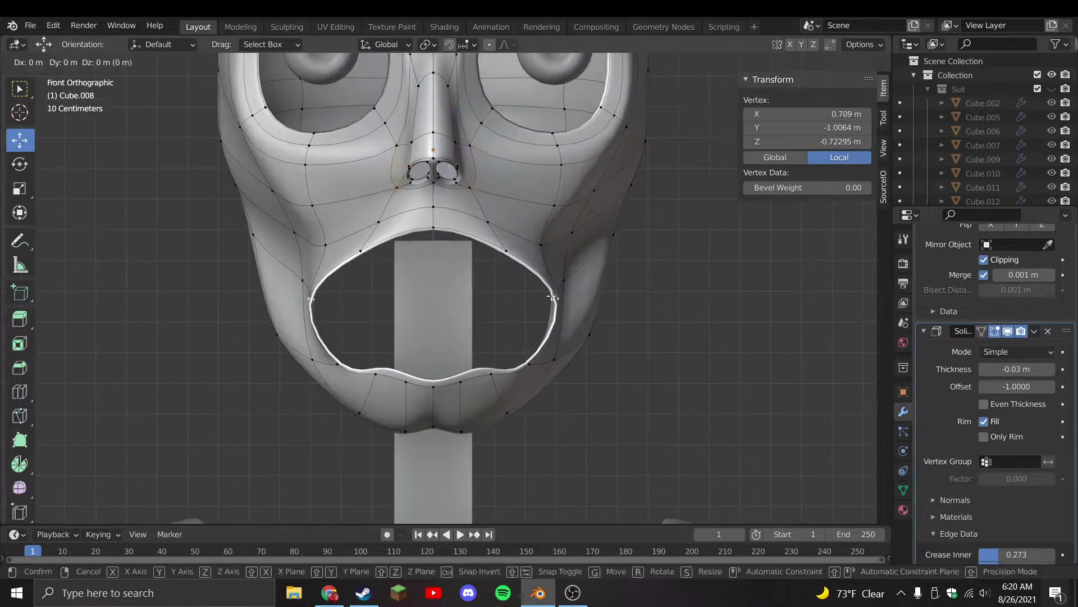
{"action": "left_click", "coordinate": [550, 297]}
{"action": "key", "text": "g"}
{"action": "key", "text": "x"}
{"action": "left_click", "coordinate": [553, 299]}
Extrude the mouth opening's edge loop, scale it to about 0.8 and shift it along the Y axis
{"action": "left_click", "coordinate": [550, 298], "text": "alt"}
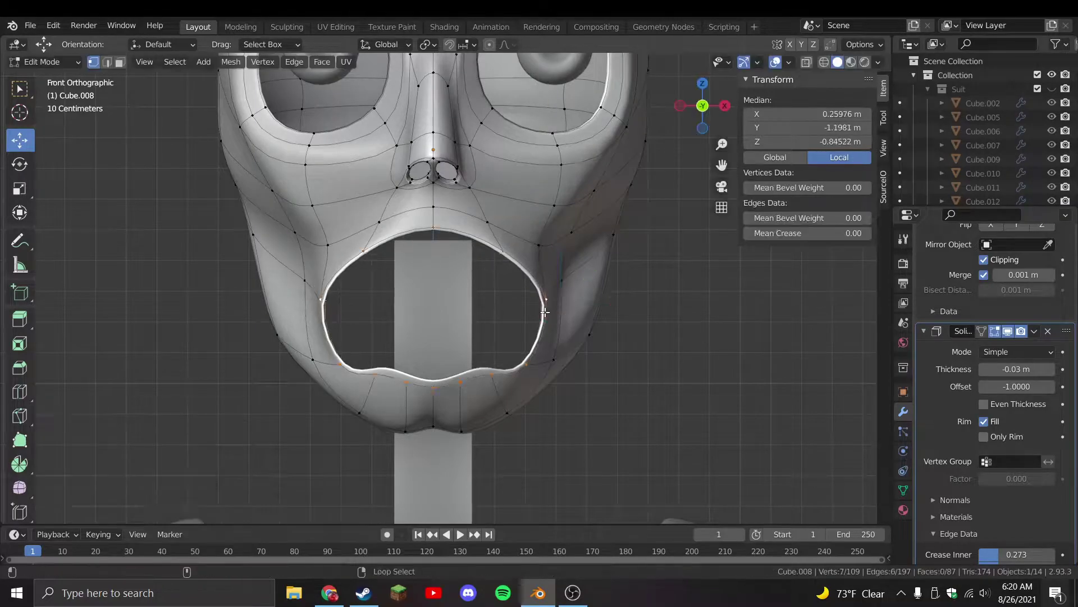
{"action": "key", "text": "e"}
{"action": "key", "text": "Escape"}
{"action": "key", "text": "s"}
{"action": "left_click", "coordinate": [607, 362]}
{"action": "middle_click_drag", "start_coordinate": [472, 332], "coordinate": [760, 368]}
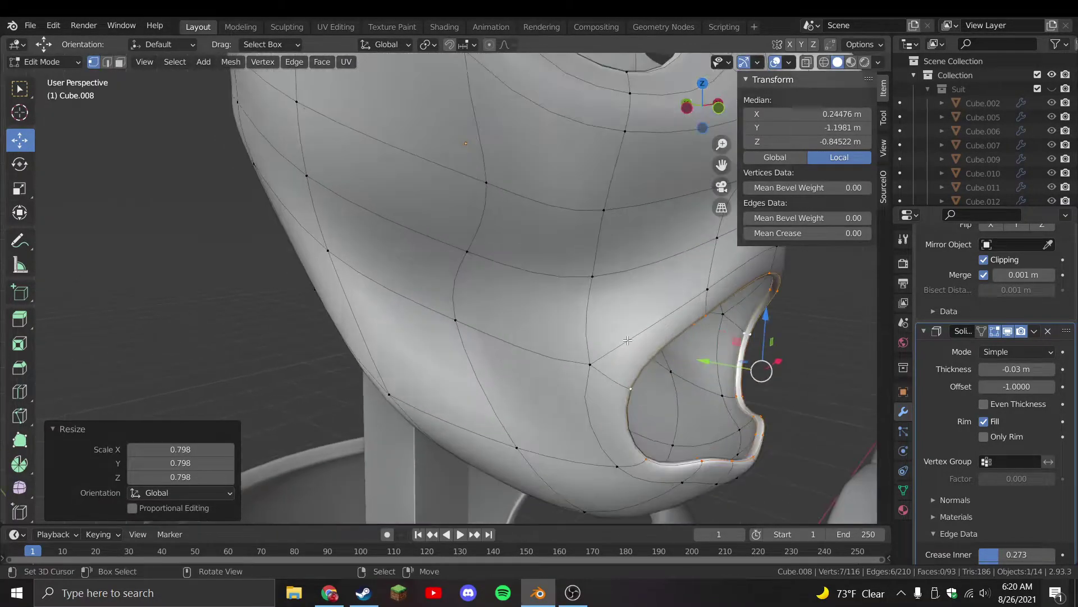
{"action": "key", "text": "g"}
{"action": "key", "text": "y"}
{"action": "left_click", "coordinate": [705, 364]}
{"action": "key", "text": "Tab"}
{"action": "key", "text": "KP_1"}
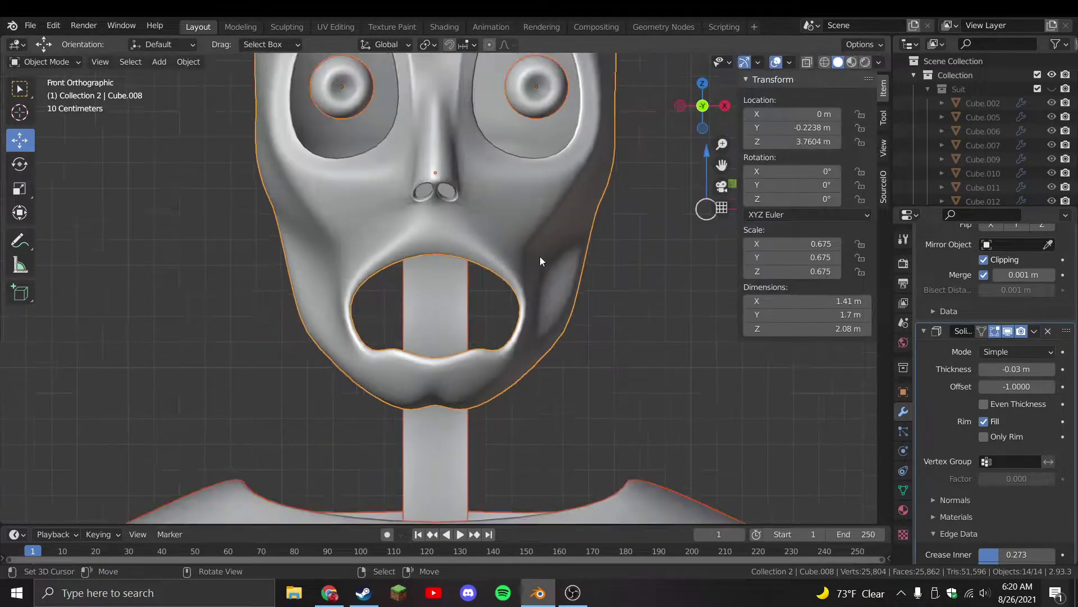
Move the middle vertex of the upper lip slightly up and back, and save the file
{"action": "scroll", "coordinate": [513, 338], "scroll_direction": "up", "scroll_amount": 3}
{"action": "key", "text": "Tab"}
{"action": "left_click", "coordinate": [466, 306]}
{"action": "middle_click_drag", "start_coordinate": [467, 306], "coordinate": [316, 308]}
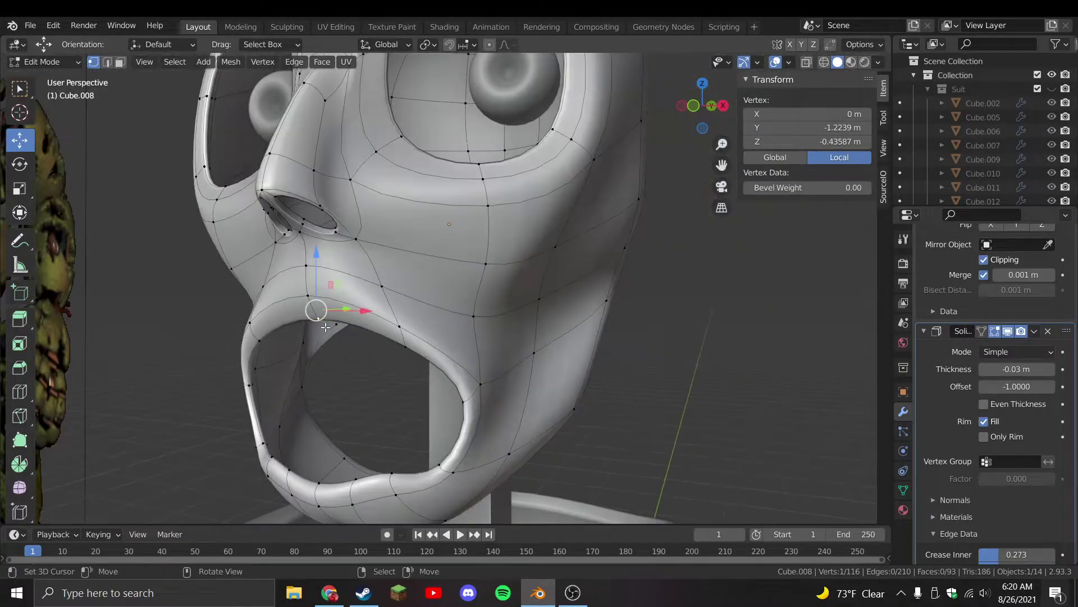
{"action": "key", "text": "g"}
{"action": "left_click", "coordinate": [312, 306]}
{"action": "key", "text": "g"}
{"action": "key", "text": "Escape"}
{"action": "key", "text": "KP_1"}
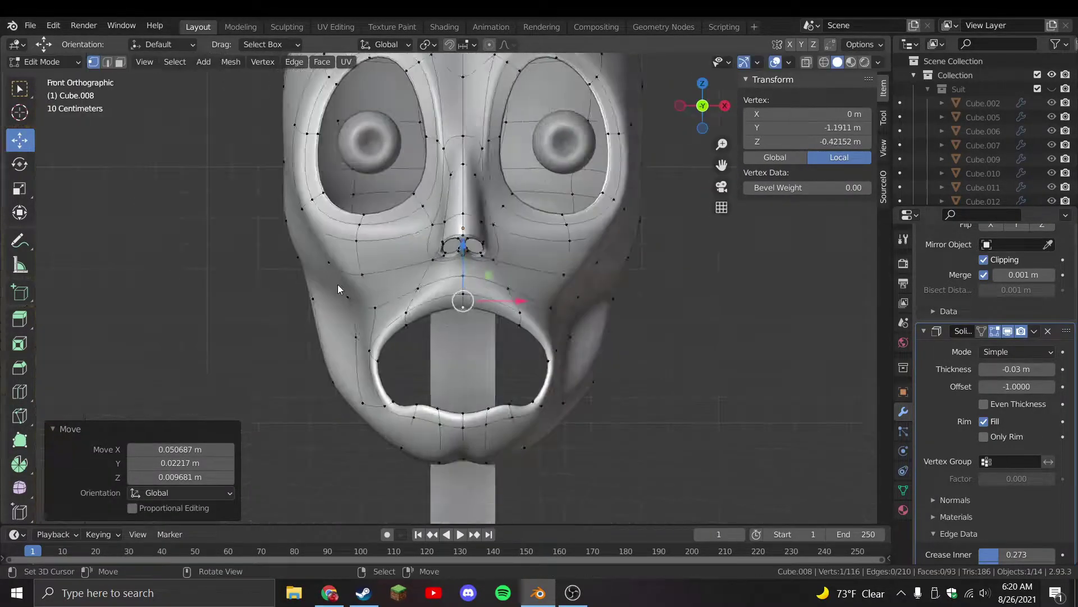
{"action": "key", "text": "Tab"}
{"action": "key", "text": "ctrl+s"}
Reshape the nostril openings by repositioning the vertices around their rims from below
{"action": "scroll", "coordinate": [544, 325], "scroll_direction": "up", "scroll_amount": 4}
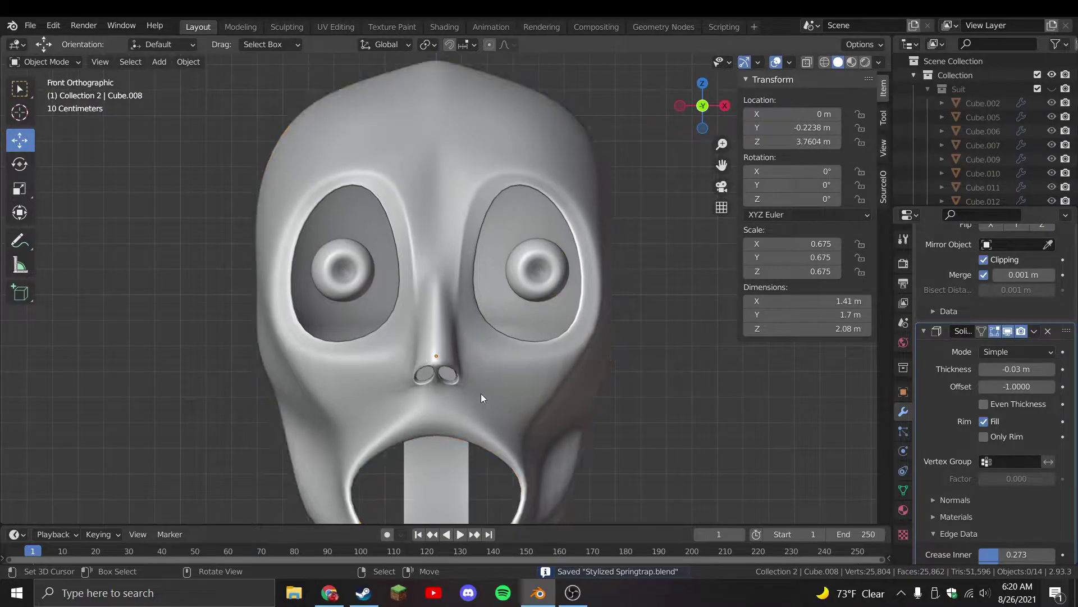
{"action": "scroll", "coordinate": [481, 385], "scroll_direction": "up", "scroll_amount": 6}
{"action": "middle_click_drag", "start_coordinate": [490, 301], "coordinate": [355, 212]}
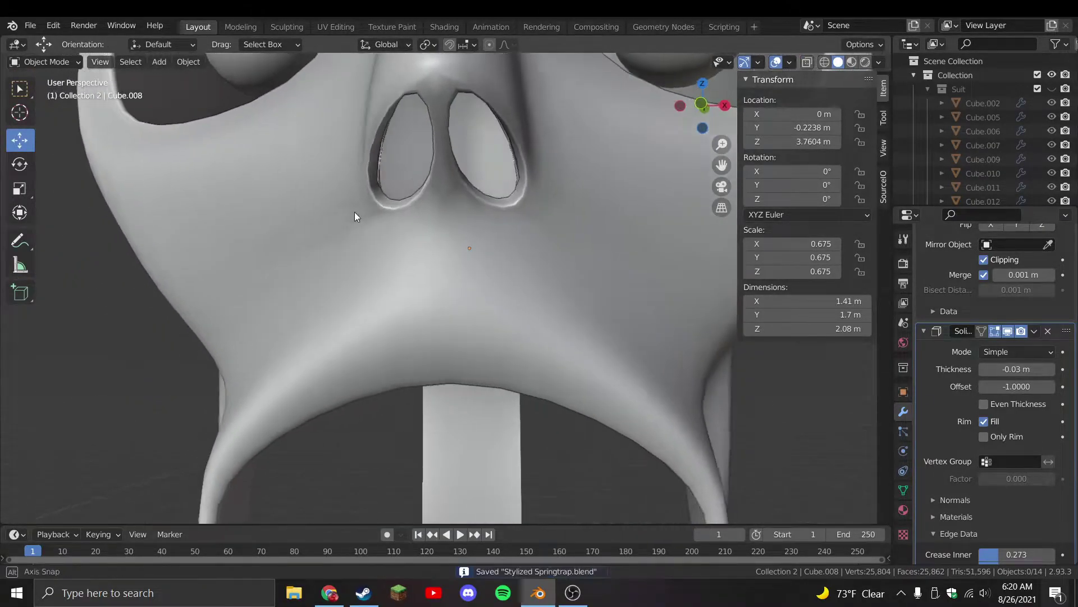
{"action": "key", "text": "Tab"}
{"action": "key", "text": "g"}
{"action": "left_click", "coordinate": [573, 141]}
{"action": "key", "text": "g"}
{"action": "left_click", "coordinate": [583, 241]}
{"action": "key", "text": "g"}
{"action": "left_click", "coordinate": [583, 261]}
Reposition the centre vertex at the base of the septum between the nostrils, and save the file
{"action": "left_click", "coordinate": [447, 196]}
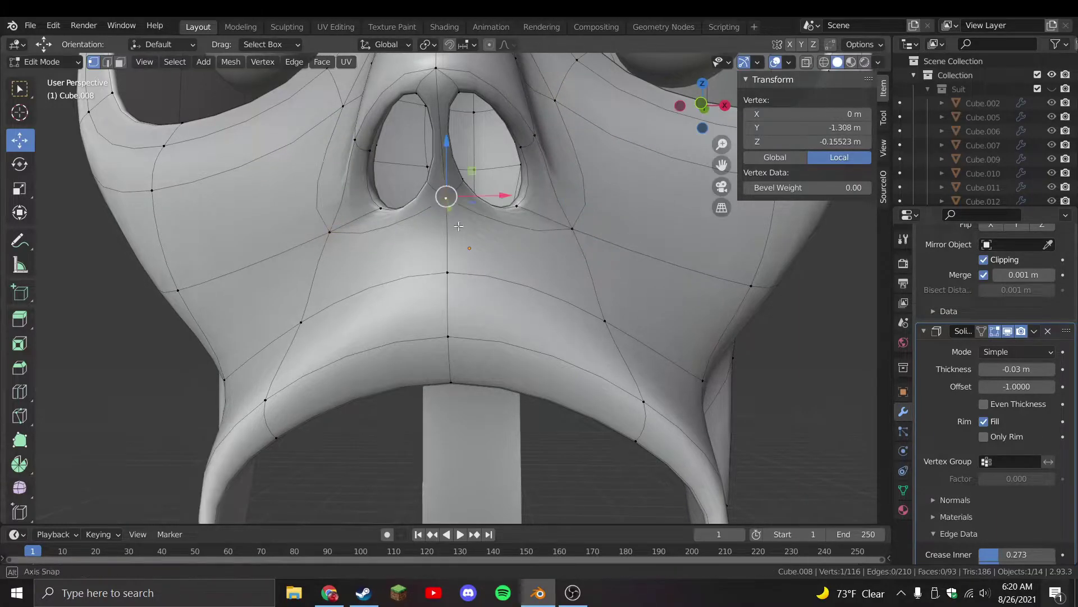
{"action": "middle_click_drag", "start_coordinate": [450, 213], "coordinate": [477, 264]}
{"action": "key", "text": "g"}
{"action": "left_click", "coordinate": [479, 282]}
{"action": "key", "text": "KP_1"}
{"action": "key", "text": "ctrl+s"}
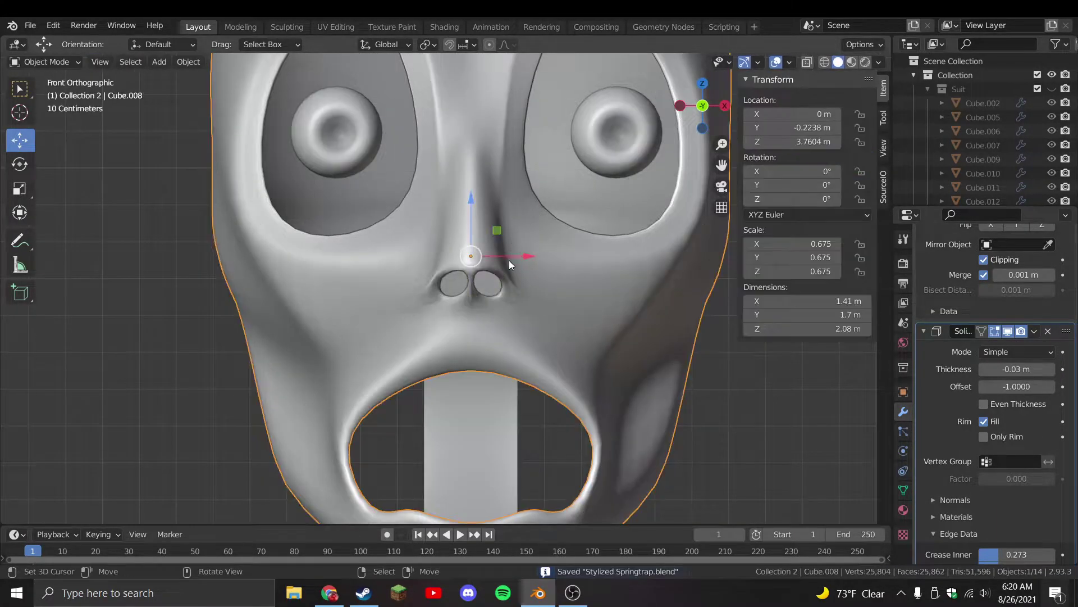
Try to widen the nose tip by moving its side vertex outward and adding a loop cut above the nostrils
{"action": "key", "text": "g"}
{"action": "left_click", "coordinate": [512, 257]}
{"action": "key", "text": "ctrl+r"}
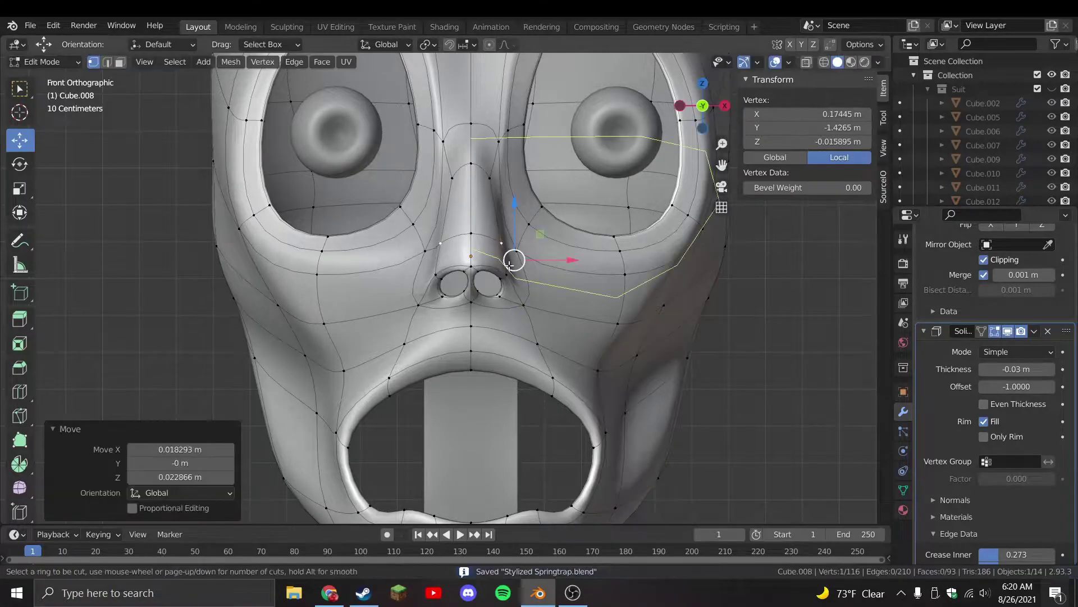
{"action": "left_click", "coordinate": [511, 258]}
{"action": "right_click", "coordinate": [511, 259]}
{"action": "middle_click_drag", "start_coordinate": [511, 258], "coordinate": [474, 274]}
{"action": "scroll", "coordinate": [474, 275], "scroll_direction": "up", "scroll_amount": 5}
{"action": "scroll", "coordinate": [474, 274], "scroll_direction": "down", "scroll_amount": 5}
{"action": "left_click", "coordinate": [382, 263]}
{"action": "key", "text": "g"}
{"action": "left_click", "coordinate": [363, 264]}
{"action": "key", "text": "ctrl+z"}
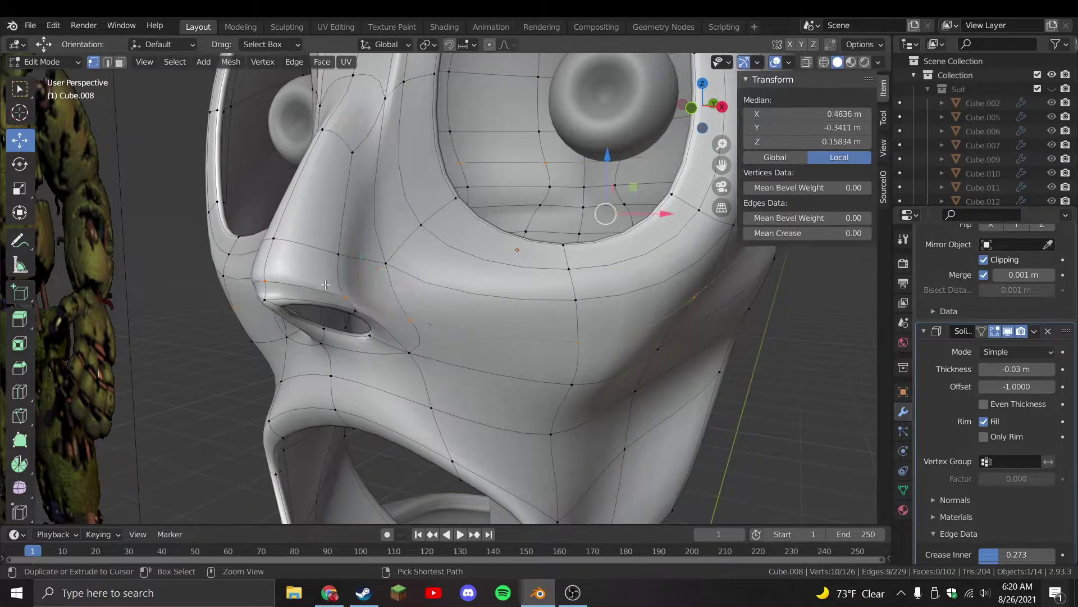
{"action": "key", "text": "ctrl+z"}
Raise the nose's side vertex just above the nostril in the side view, and save the file
{"action": "scroll", "coordinate": [343, 259], "scroll_direction": "down", "scroll_amount": 3}
{"action": "key", "text": "KP_3"}
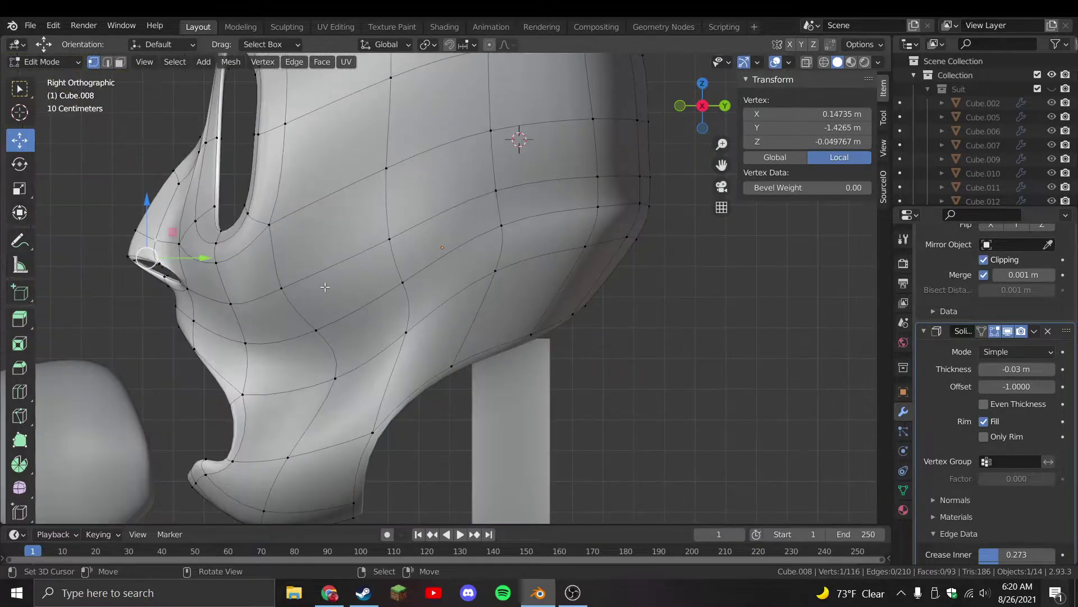
{"action": "key", "text": "g"}
{"action": "left_click", "coordinate": [329, 274]}
{"action": "key", "text": "Tab"}
{"action": "key", "text": "KP_1"}
{"action": "key", "text": "ctrl+s"}
Reveal the hidden objects and move the outer head, its upper mouth lining and the torso into the Suit collection
{"action": "scroll", "coordinate": [555, 279], "scroll_direction": "down", "scroll_amount": 5}
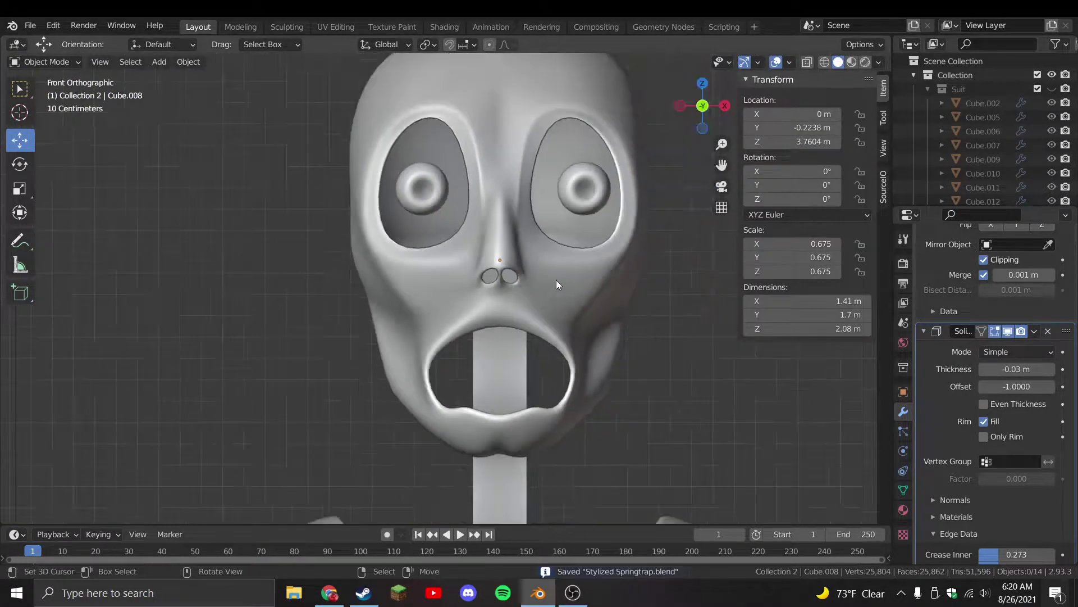
{"action": "key", "text": "alt+h"}
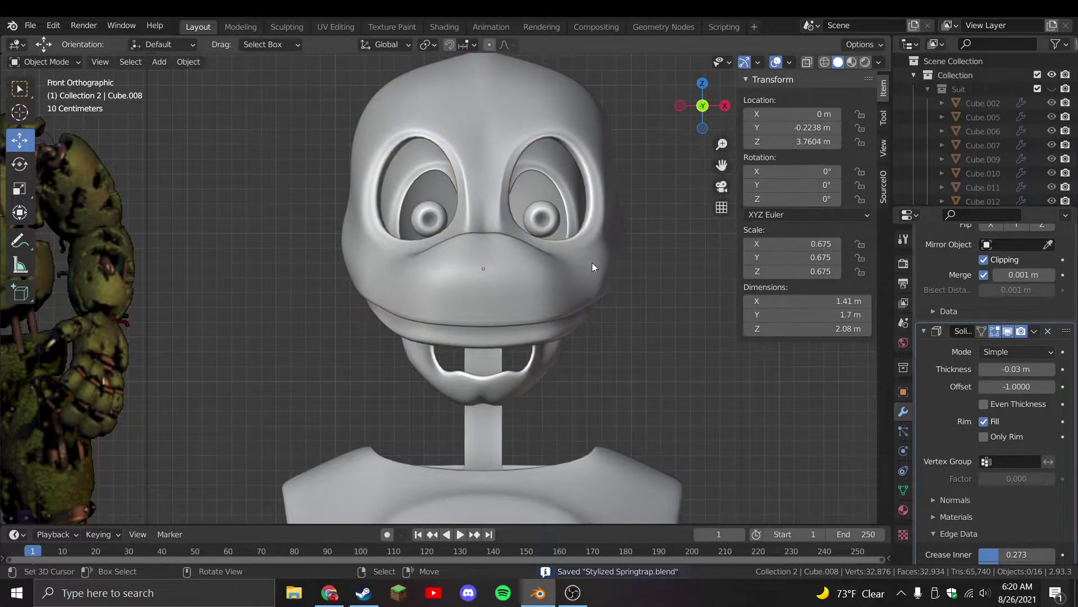
{"action": "left_click", "coordinate": [590, 264]}
{"action": "scroll", "coordinate": [545, 360], "scroll_direction": "down", "scroll_amount": 1}
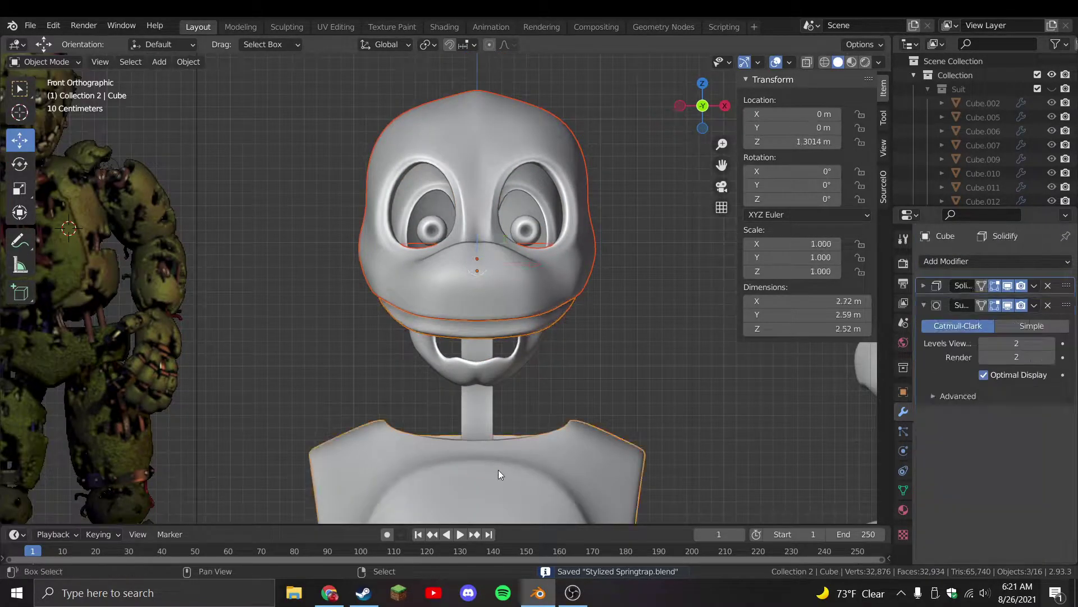
{"action": "scroll", "coordinate": [497, 453], "scroll_direction": "down", "scroll_amount": 2}
{"action": "key", "text": "m"}
{"action": "mouse_move", "coordinate": [494, 437]}
{"action": "left_click", "coordinate": [558, 465]}
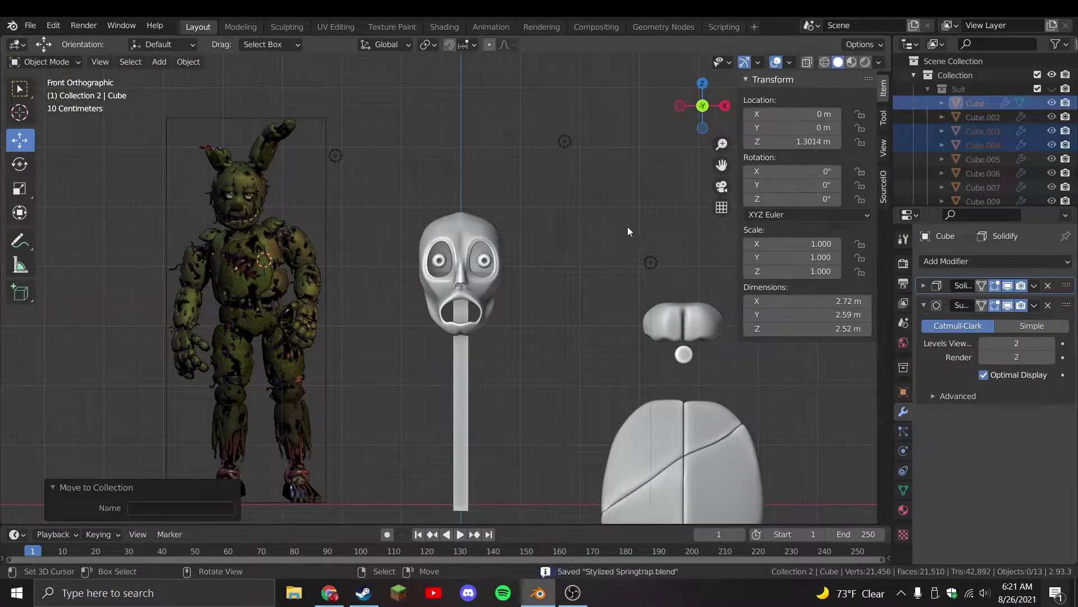
Switch the viewport to material preview and examine the inner head's face with its materials
{"action": "scroll", "coordinate": [625, 239], "scroll_direction": "up", "scroll_amount": 1}
{"action": "left_click", "coordinate": [852, 61]}
{"action": "scroll", "coordinate": [544, 296], "scroll_direction": "up", "scroll_amount": 2}
{"action": "scroll", "coordinate": [538, 298], "scroll_direction": "up", "scroll_amount": 5}
{"action": "left_click", "coordinate": [513, 320]}
{"action": "key", "text": "alt+a"}
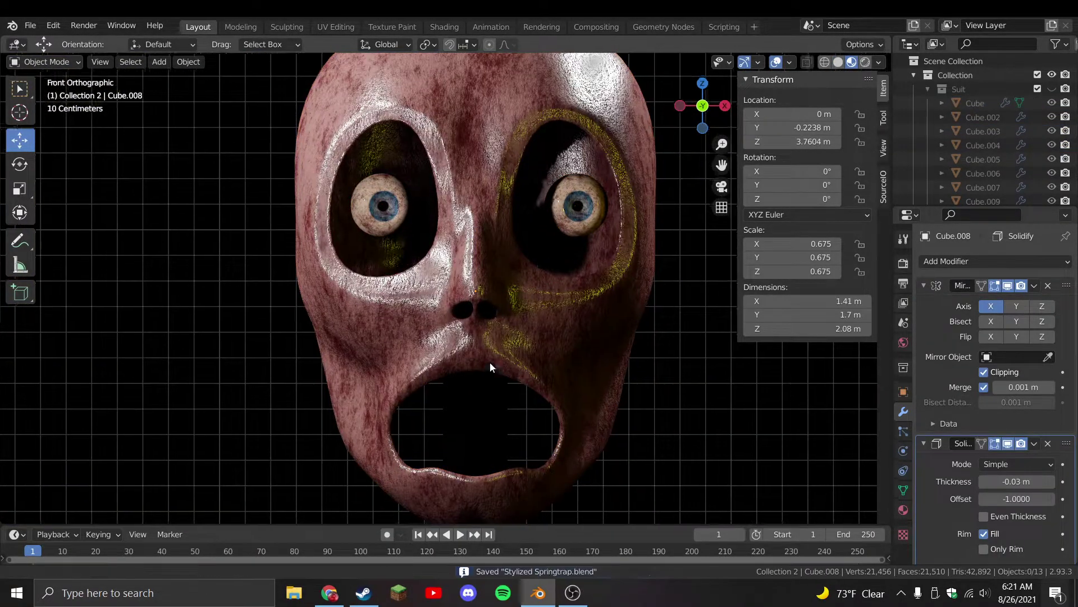
Reveal the Suit collection, duplicate the suit's upper front tooth pair in place, and assign the copy to the Suit collection
{"action": "middle_click_drag", "start_coordinate": [489, 369], "coordinate": [470, 308], "text": "shift"}
{"action": "left_click", "coordinate": [1052, 89]}
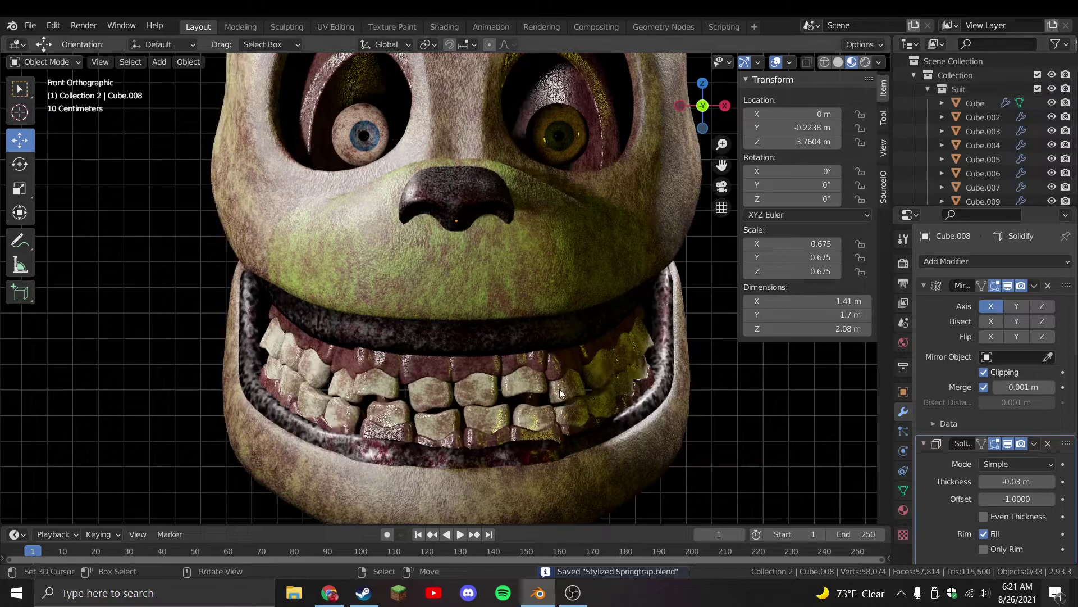
{"action": "left_click", "coordinate": [560, 393]}
{"action": "scroll", "coordinate": [505, 365], "scroll_direction": "down", "scroll_amount": 2}
{"action": "key", "text": "shift+d"}
{"action": "key", "text": "Escape"}
{"action": "key", "text": "m"}
{"action": "mouse_move", "coordinate": [523, 358]}
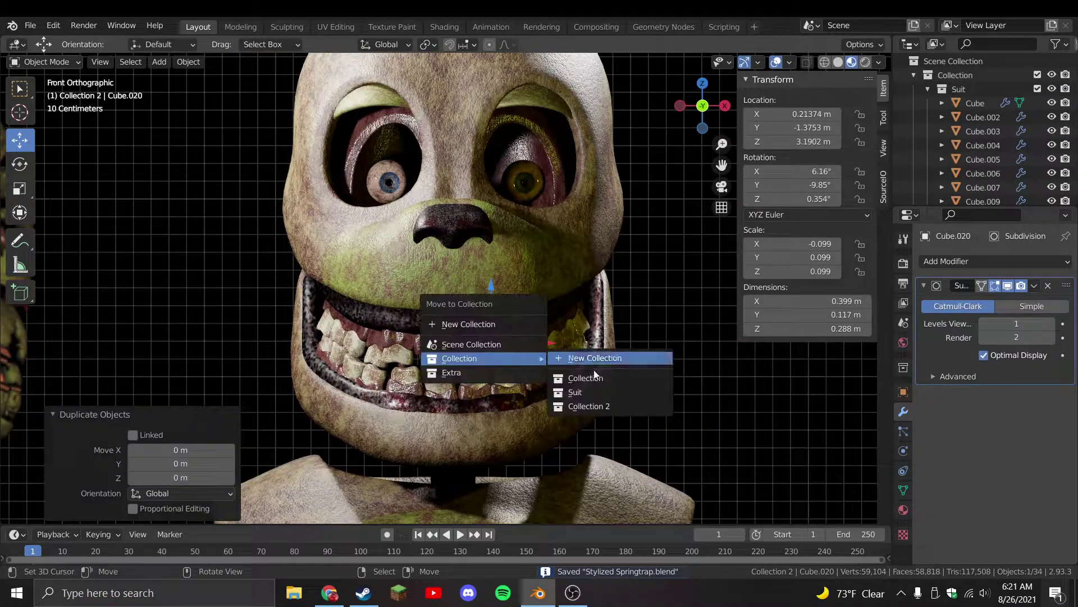
{"action": "left_click", "coordinate": [599, 393]}
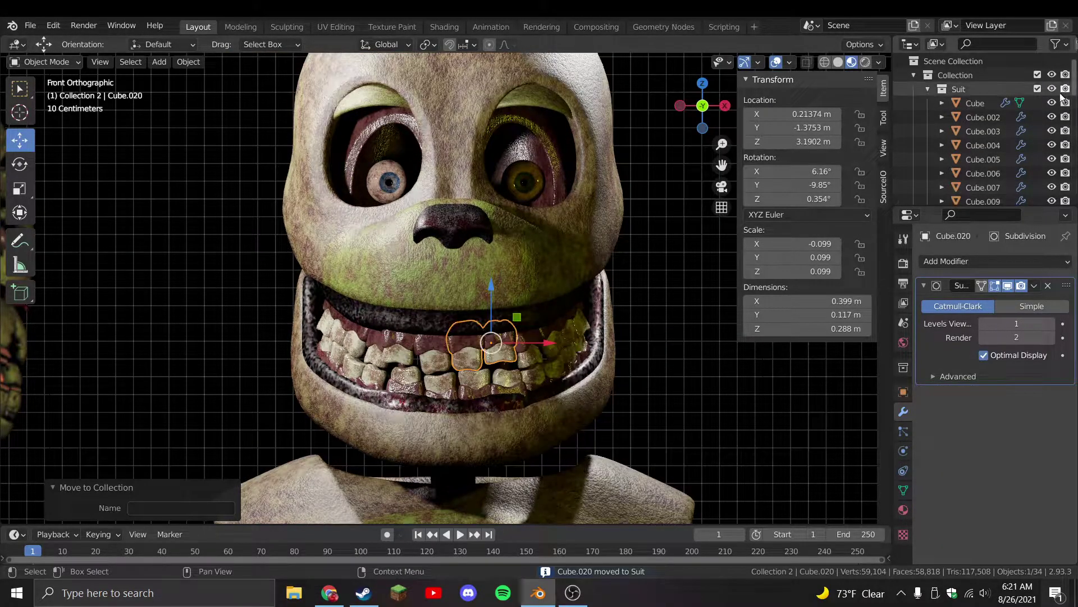
Reassign the duplicated tooth pair to Collection 2 and hide the Suit collection
{"action": "left_click", "coordinate": [1052, 88]}
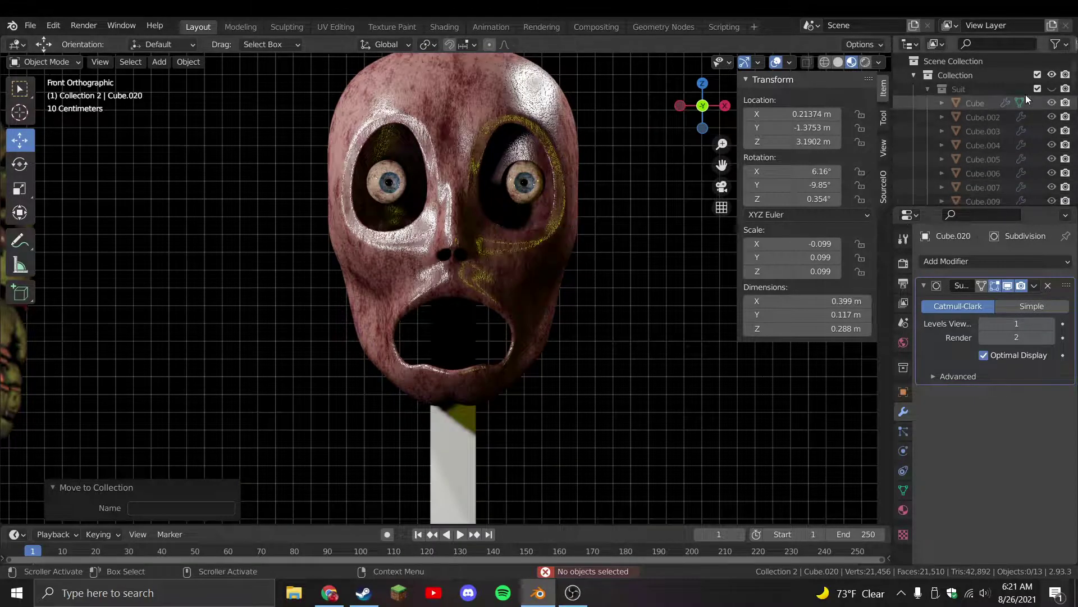
{"action": "left_click", "coordinate": [1052, 89]}
{"action": "key", "text": "m"}
{"action": "mouse_move", "coordinate": [453, 383]}
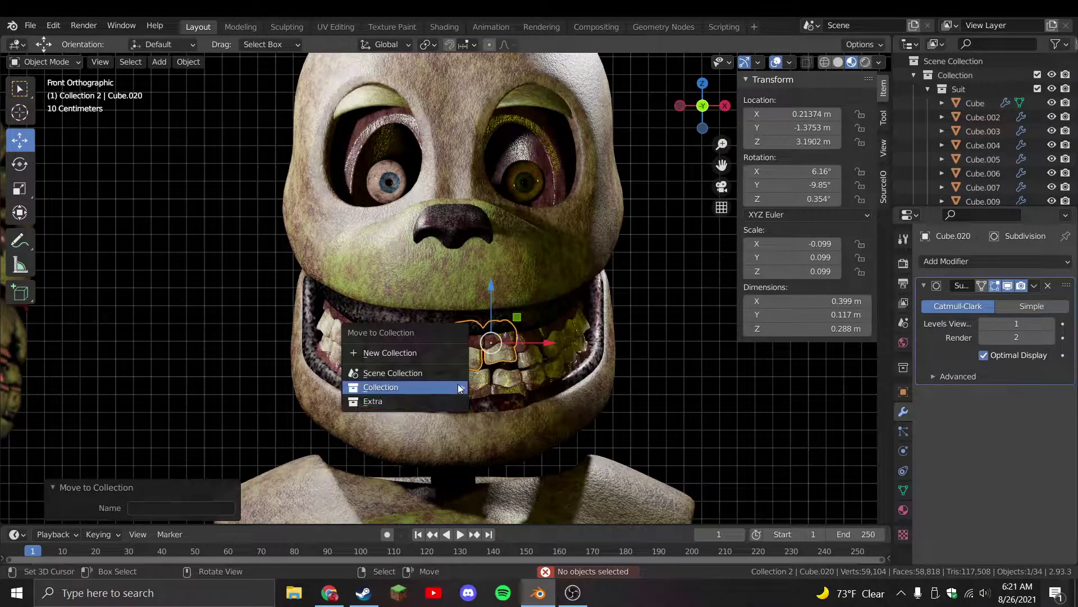
{"action": "left_click", "coordinate": [537, 435]}
{"action": "left_click", "coordinate": [1052, 88]}
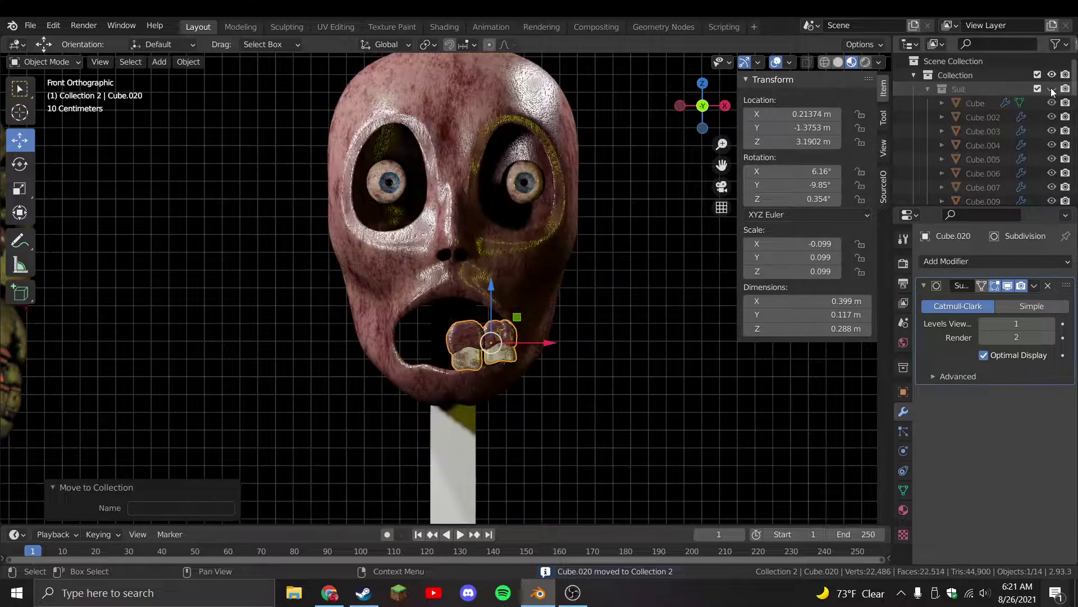
Switch the viewport to solid shading and move the tooth pair up to the middle of the upper lip below the nose
{"action": "left_click", "coordinate": [838, 62]}
{"action": "key", "text": "Tab"}
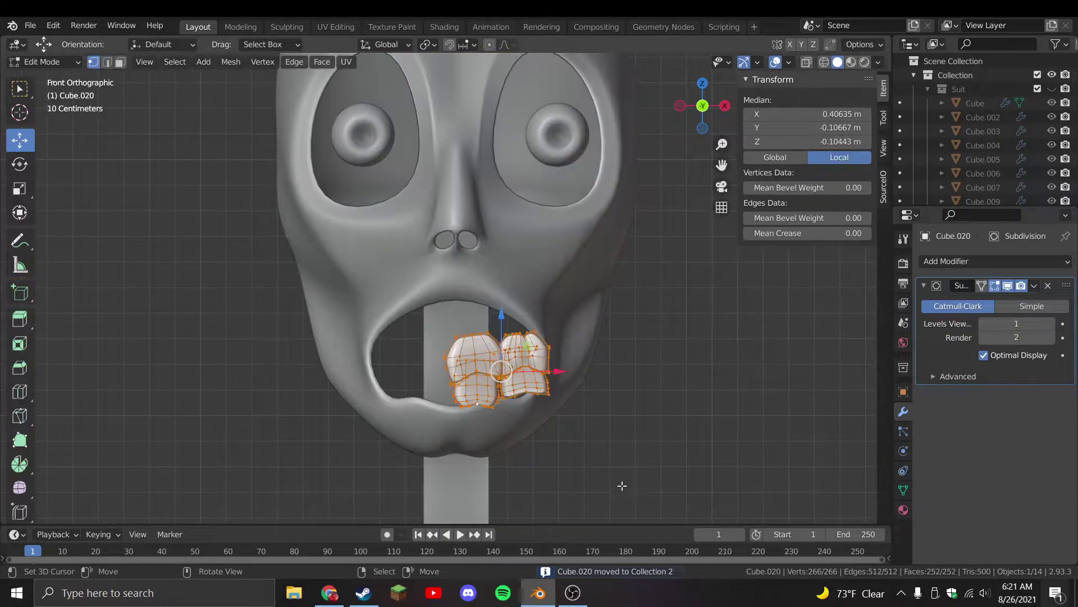
{"action": "key", "text": "g"}
{"action": "key", "text": "Escape"}
{"action": "key", "text": "Tab"}
{"action": "key", "text": "g"}
{"action": "left_click", "coordinate": [519, 385]}
Select the whole crown of the pair's right tooth and scale it down
{"action": "key", "text": "Tab"}
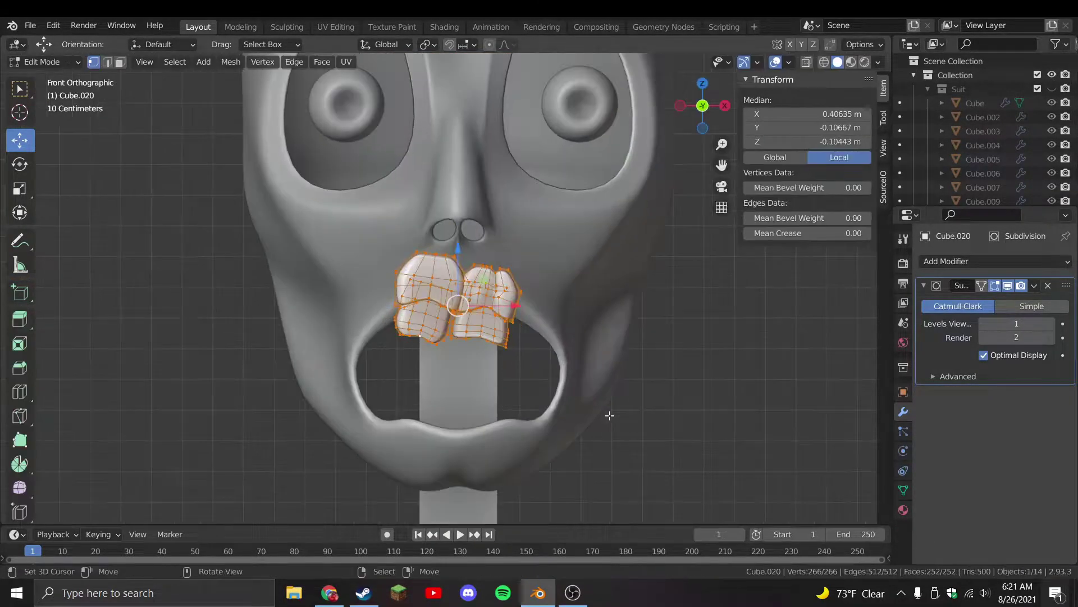
{"action": "scroll", "coordinate": [507, 357], "scroll_direction": "up", "scroll_amount": 3}
{"action": "left_click", "coordinate": [507, 357]}
{"action": "key", "text": "ctrl+l"}
{"action": "key", "text": "s"}
{"action": "left_click", "coordinate": [559, 362]}
{"action": "key", "text": "Tab"}
Rotate the tooth pair about -13.3°, scale it down to about 0.047, and center it under the nose
{"action": "key", "text": "r"}
{"action": "left_click", "coordinate": [589, 378]}
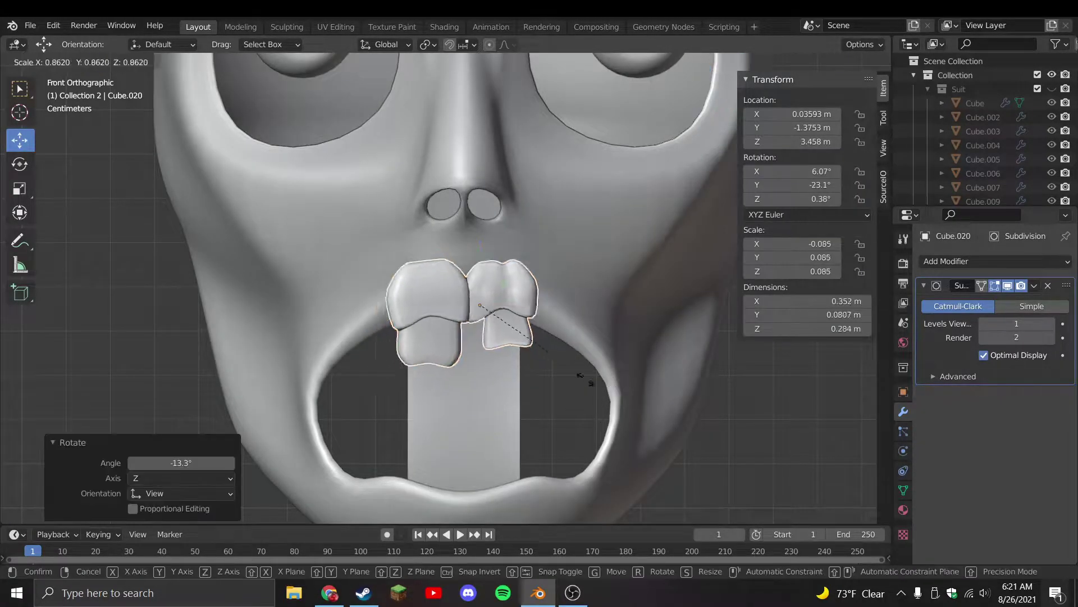
{"action": "key", "text": "s"}
{"action": "left_click", "coordinate": [561, 365]}
{"action": "key", "text": "g"}
{"action": "left_click", "coordinate": [499, 347]}
In the side view, move the tooth pair back about 0.31 m and up about 0.04 m into the upper jaw
{"action": "middle_click_drag", "start_coordinate": [497, 345], "coordinate": [498, 345]}
{"action": "scroll", "coordinate": [497, 345], "scroll_direction": "down", "scroll_amount": 5}
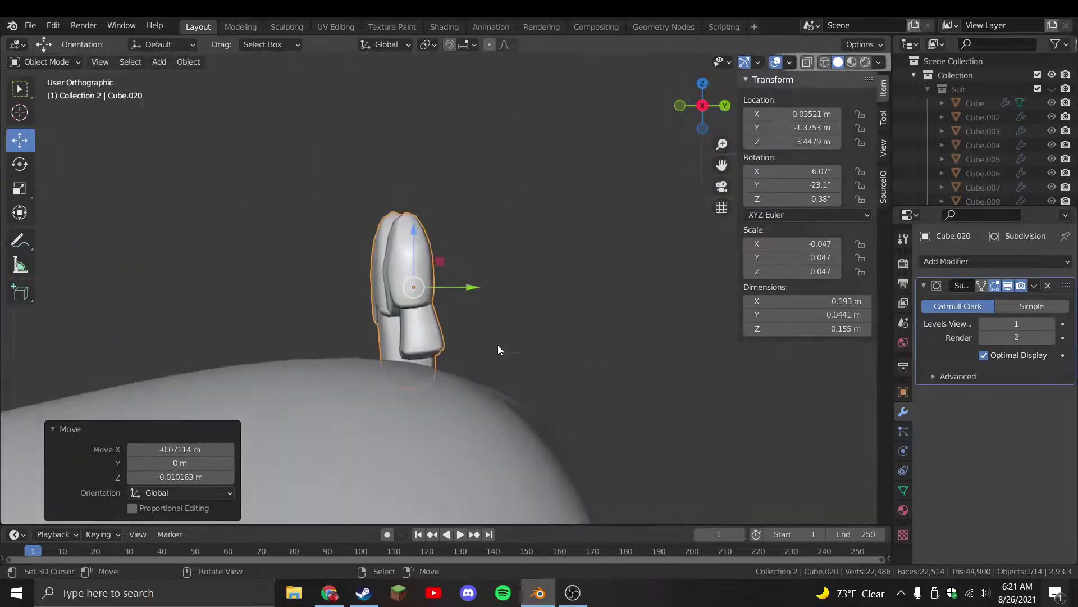
{"action": "key", "text": "KP_3"}
{"action": "key", "text": "g"}
{"action": "left_click", "coordinate": [642, 261]}
{"action": "key", "text": "KP_1"}
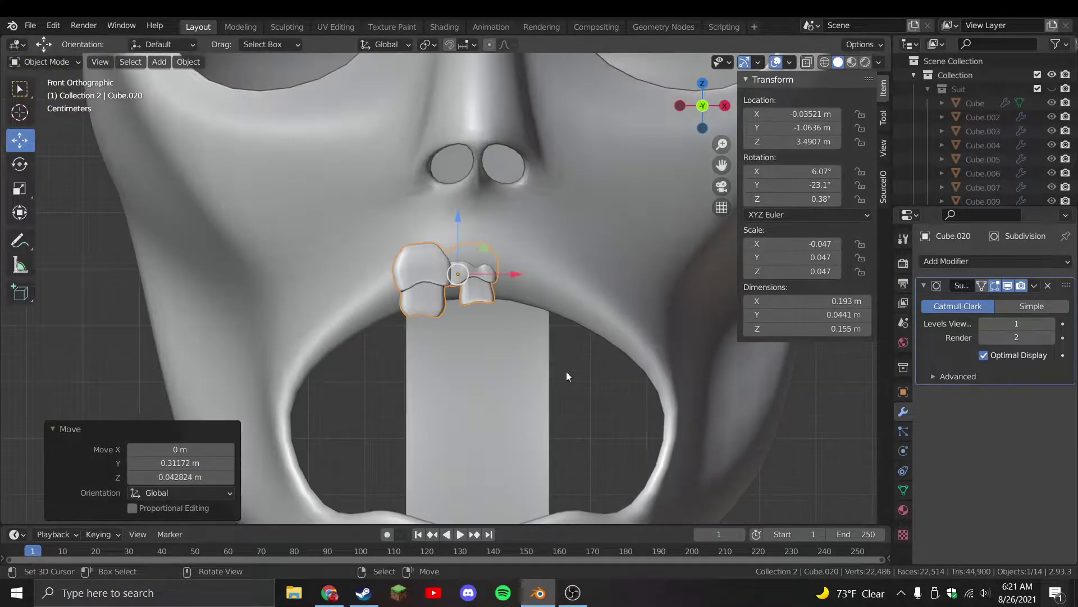
Rotate the tooth pair from below to follow the lip's curve and shift it up under the left half of the upper lip
{"action": "middle_click_drag", "start_coordinate": [571, 356], "coordinate": [589, 219]}
{"action": "key", "text": "r"}
{"action": "left_click", "coordinate": [534, 337]}
{"action": "key", "text": "g"}
{"action": "left_click", "coordinate": [534, 337]}
{"action": "key", "text": "KP_1"}
{"action": "key", "text": "g"}
{"action": "left_click", "coordinate": [538, 346]}
Tilt the tooth pair freely to match the upper lip's edge and nudge it slightly outward in the front view
{"action": "key", "text": "r"}
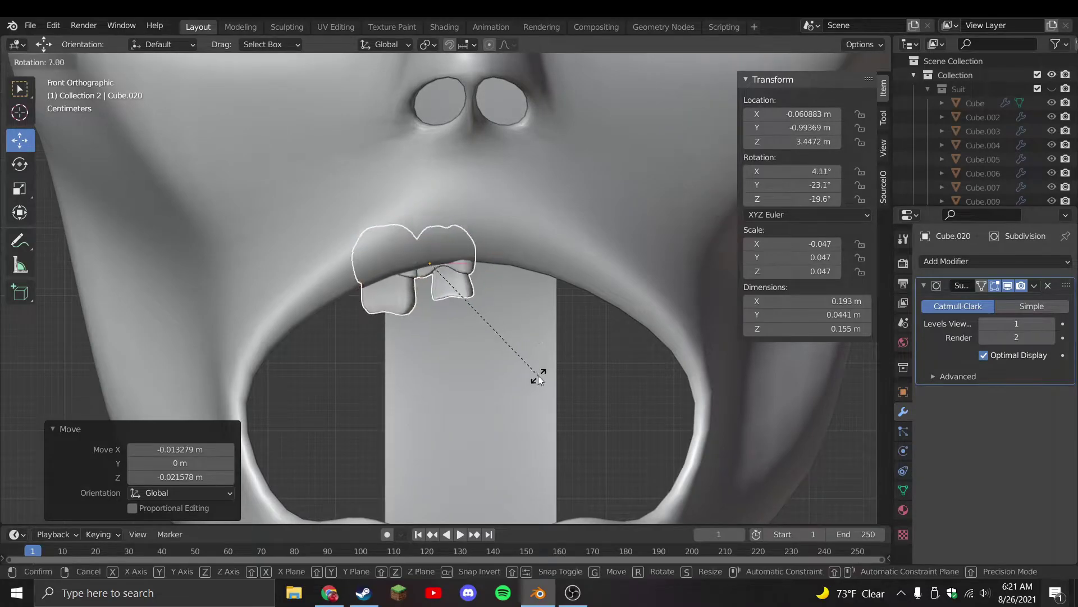
{"action": "left_click", "coordinate": [542, 376]}
{"action": "key", "text": "g"}
{"action": "left_click", "coordinate": [553, 392]}
{"action": "left_click_drag", "start_coordinate": [472, 297], "coordinate": [486, 296]}
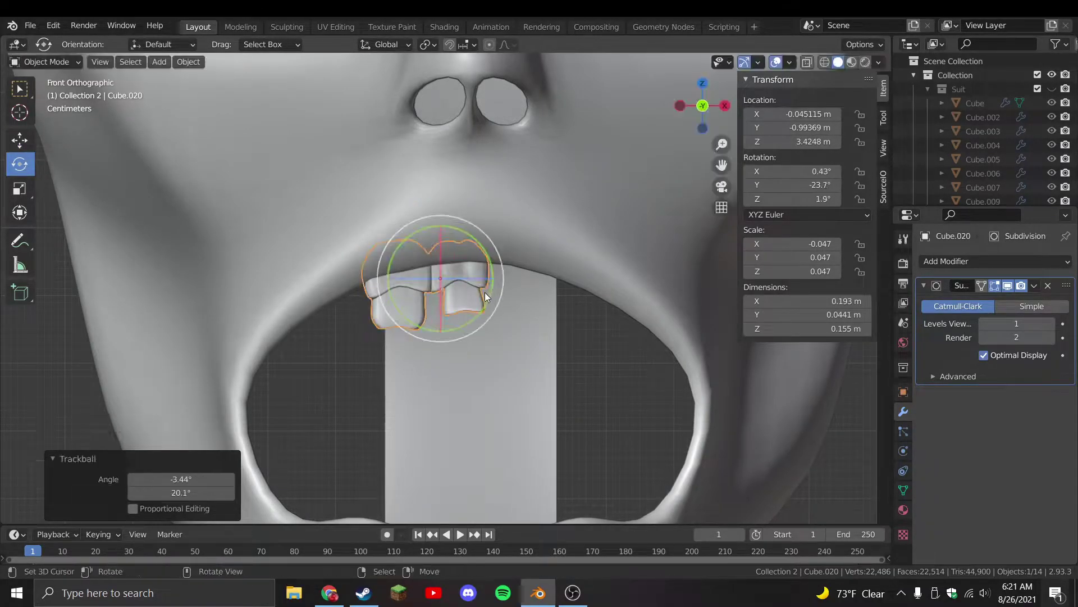
{"action": "left_click", "coordinate": [515, 312]}
{"action": "key", "text": "g"}
{"action": "left_click", "coordinate": [500, 306]}
{"action": "scroll", "coordinate": [485, 312], "scroll_direction": "down", "scroll_amount": 3}
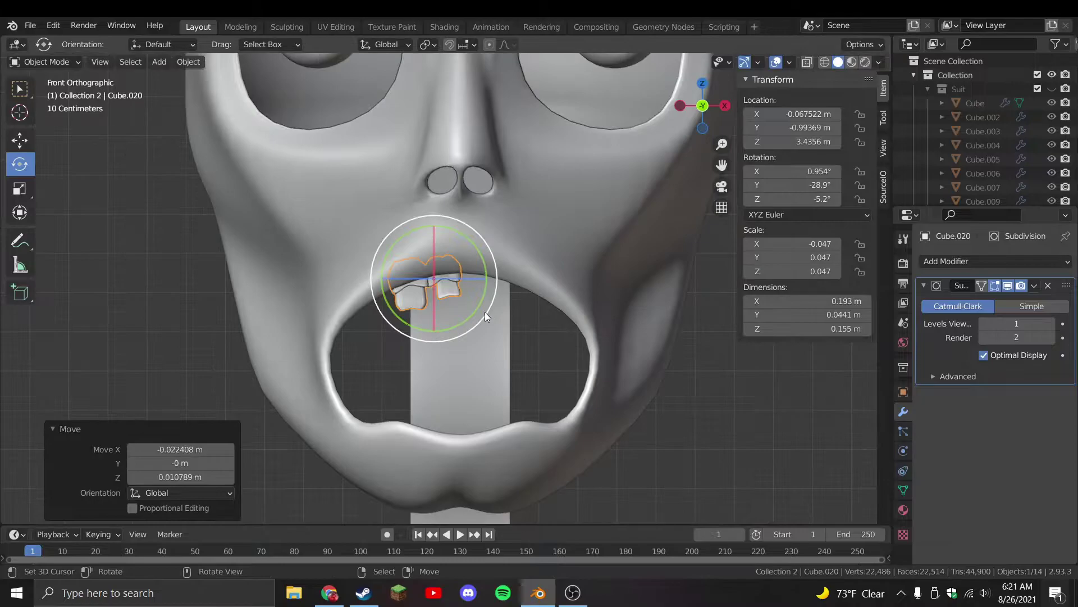
Duplicate the tooth pair and place the copy under the right half of the upper lip
{"action": "key", "text": "shift+d"}
{"action": "left_click", "coordinate": [559, 313]}
{"action": "key", "text": "g"}
{"action": "left_click", "coordinate": [561, 306]}
{"action": "scroll", "coordinate": [560, 304], "scroll_direction": "up", "scroll_amount": 2}
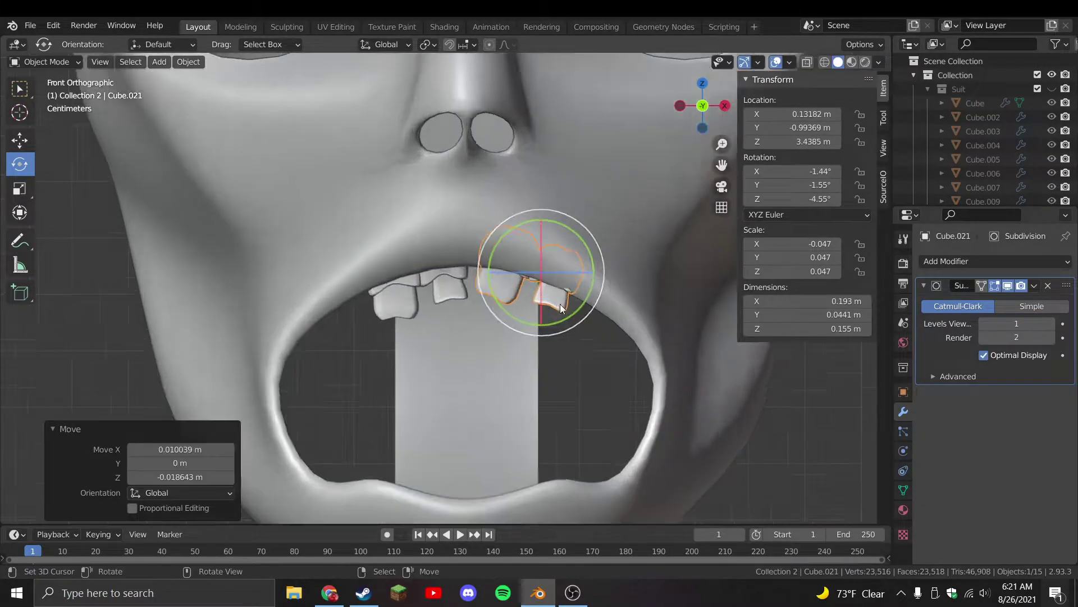
Duplicate the larger tooth of the right upper pair, rotate it about -17.2°, and move it toward the mouth's right corner
{"action": "left_click", "coordinate": [517, 294]}
{"action": "left_click", "coordinate": [517, 294]}
{"action": "key", "text": "Tab"}
{"action": "left_click", "coordinate": [508, 284]}
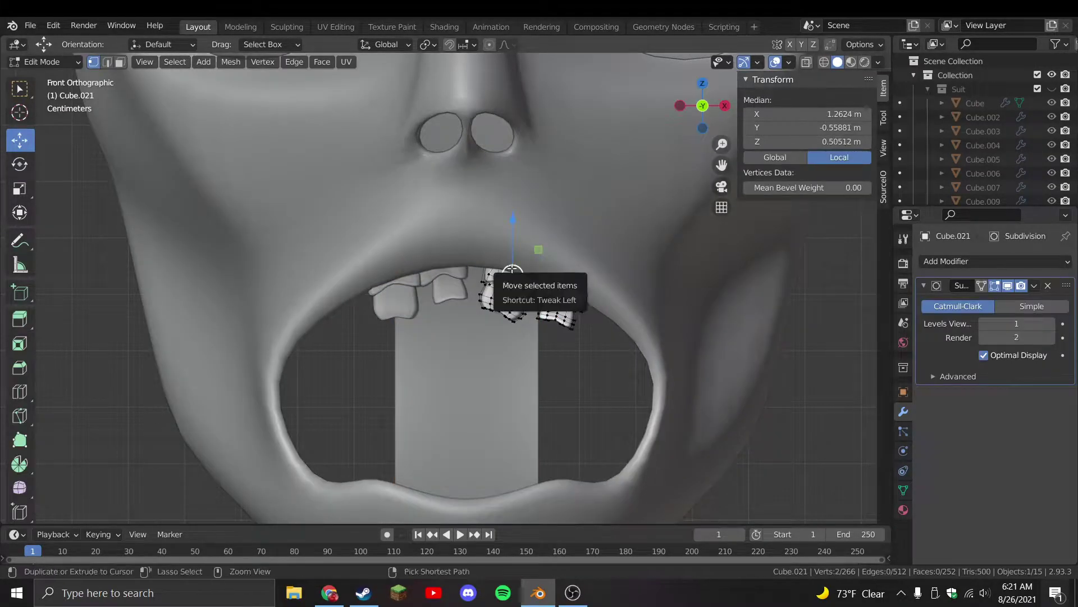
{"action": "key", "text": "ctrl+l"}
{"action": "left_click", "coordinate": [668, 291]}
{"action": "key", "text": "g"}
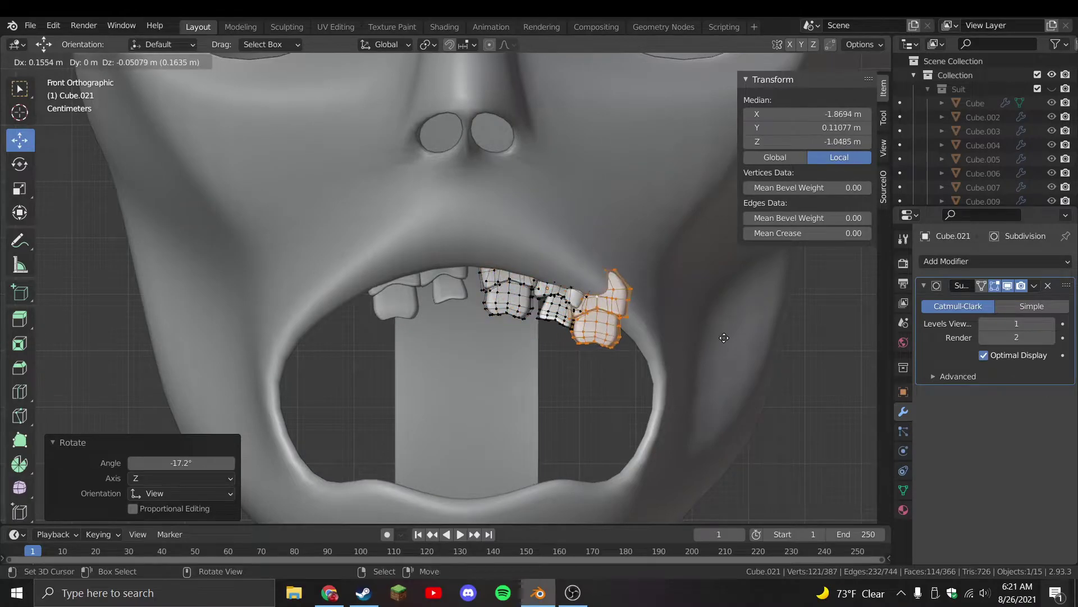
{"action": "left_click", "coordinate": [724, 338]}
Turn the new right corner tooth to follow the jaw's curve and seat it against the upper lip
{"action": "left_click_drag", "start_coordinate": [636, 338], "coordinate": [646, 328]}
{"action": "middle_click_drag", "start_coordinate": [646, 329], "coordinate": [531, 284]}
{"action": "key", "text": "g"}
{"action": "left_click", "coordinate": [527, 280]}
{"action": "left_click_drag", "start_coordinate": [527, 279], "coordinate": [552, 291]}
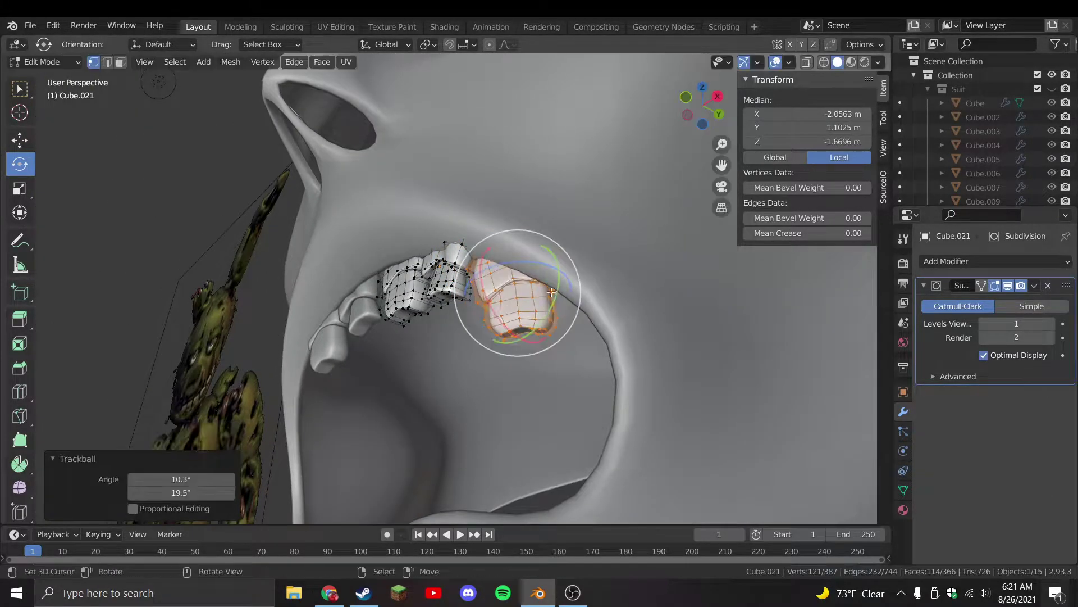
{"action": "left_click", "coordinate": [597, 312]}
{"action": "key", "text": "KP_1"}
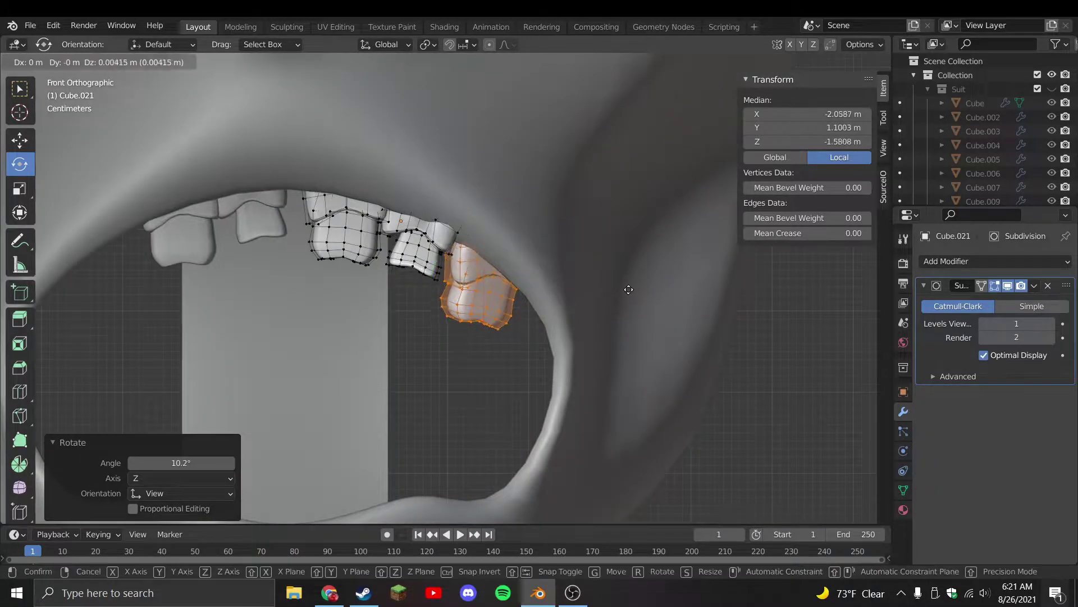
{"action": "left_click", "coordinate": [629, 291]}
Duplicate the right corner tooth and place the copy at the upper lip's left corner
{"action": "middle_click_drag", "start_coordinate": [422, 280], "coordinate": [540, 264], "text": "shift"}
{"action": "key", "text": "shift+d"}
{"action": "left_click", "coordinate": [186, 253]}
{"action": "mouse_move", "coordinate": [191, 241]}
{"action": "left_mouse_down"}
{"action": "mouse_move", "coordinate": [176, 261]}
{"action": "mouse_move", "coordinate": [193, 239]}
{"action": "left_mouse_up"}
{"action": "left_click", "coordinate": [340, 289]}
{"action": "key", "text": "g"}
{"action": "left_click", "coordinate": [229, 251]}
Rotate the left corner tooth freely and shift it from below to line up with the upper jaw
{"action": "key", "text": "r"}
{"action": "key", "text": "r"}
{"action": "left_click", "coordinate": [229, 252]}
{"action": "middle_click_drag", "start_coordinate": [337, 280], "coordinate": [343, 208]}
{"action": "key", "text": "g"}
{"action": "left_click", "coordinate": [338, 201]}
{"action": "key", "text": "KP_1"}
{"action": "scroll", "coordinate": [405, 235], "scroll_direction": "down", "scroll_amount": 3}
{"action": "key", "text": "Tab"}
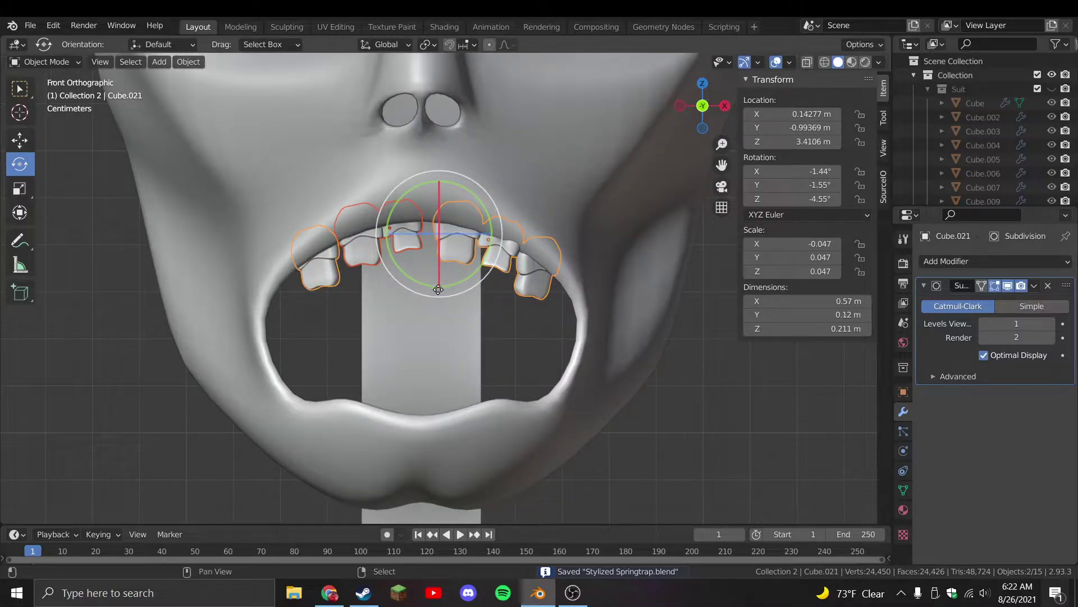
Duplicate all the upper teeth down into the lower mouth and mirror the copies along the global Z axis
{"action": "key", "text": "shift+d"}
{"action": "left_click", "coordinate": [423, 402]}
{"action": "key", "text": "ctrl+m"}
{"action": "key", "text": "z"}
{"action": "left_click", "coordinate": [447, 353]}
{"action": "key", "text": "KP_Decimal"}
Apply the mirrored teeth's scale and move them about 0.086 m down onto the lower jaw
{"action": "key", "text": "ctrl+a"}
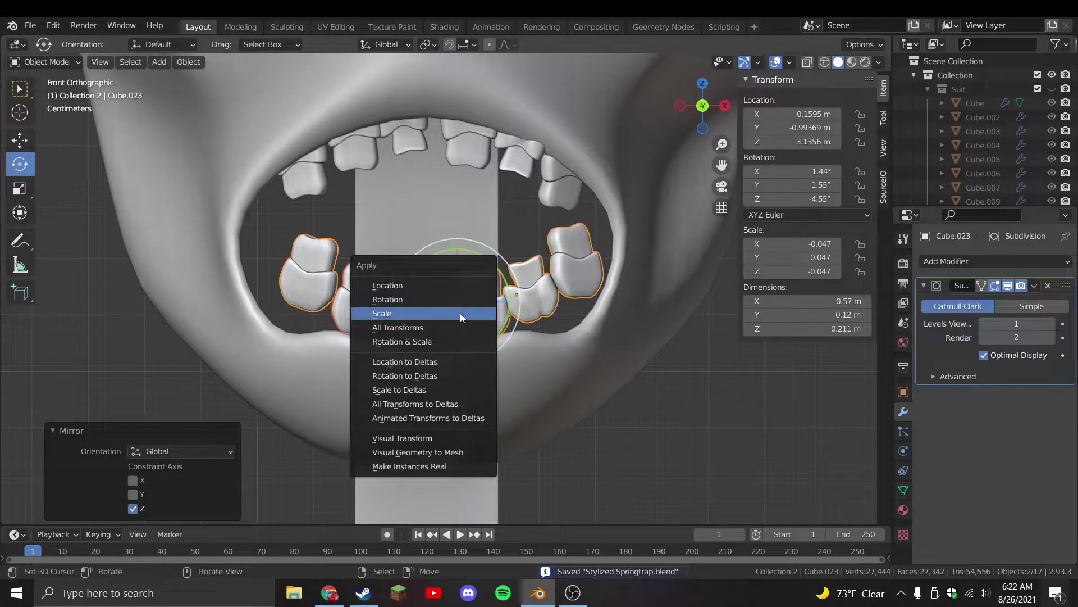
{"action": "left_click", "coordinate": [460, 312]}
{"action": "key", "text": "g"}
{"action": "left_click", "coordinate": [483, 354]}
{"action": "middle_click_drag", "start_coordinate": [484, 354], "coordinate": [12, 185]}
{"action": "middle_click_drag", "start_coordinate": [27, 145], "coordinate": [521, 377]}
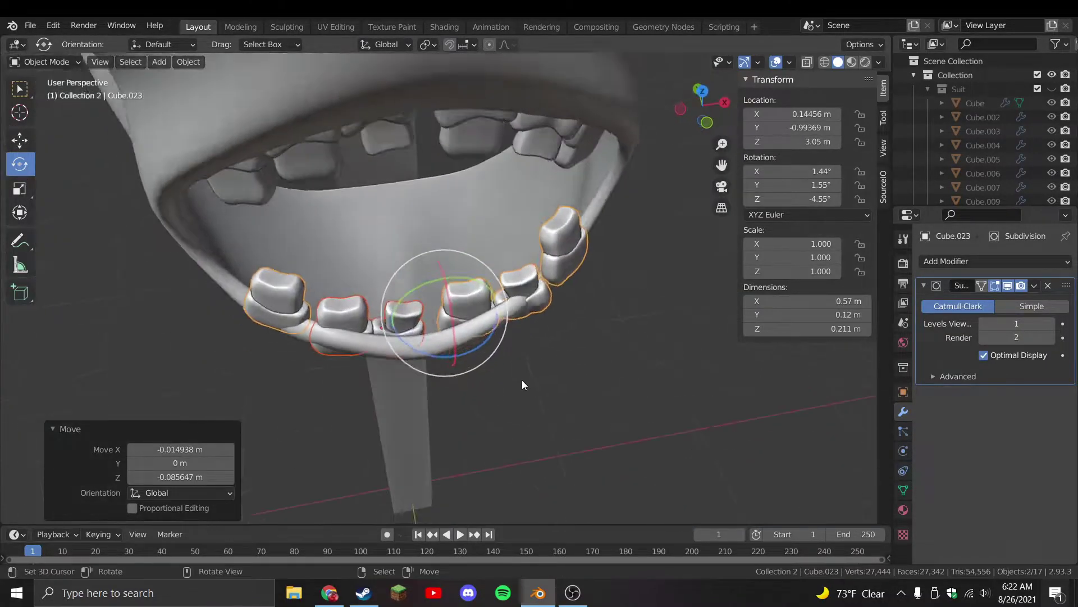
{"action": "left_click", "coordinate": [496, 324]}
{"action": "left_click", "coordinate": [458, 301]}
{"action": "key", "text": "Tab"}
{"action": "key", "text": "l"}
{"action": "key", "text": "Tab"}
{"action": "middle_click_drag", "start_coordinate": [557, 341], "coordinate": [366, 249]}
{"action": "left_click", "coordinate": [530, 289]}
{"action": "key", "text": "ctrl+z"}
{"action": "key", "text": "r"}
{"action": "right_click", "coordinate": [605, 341]}
Separate the lower left corner tooth with its gum into its own object
{"action": "key", "text": "Tab"}
{"action": "key", "text": "ctrl+l"}
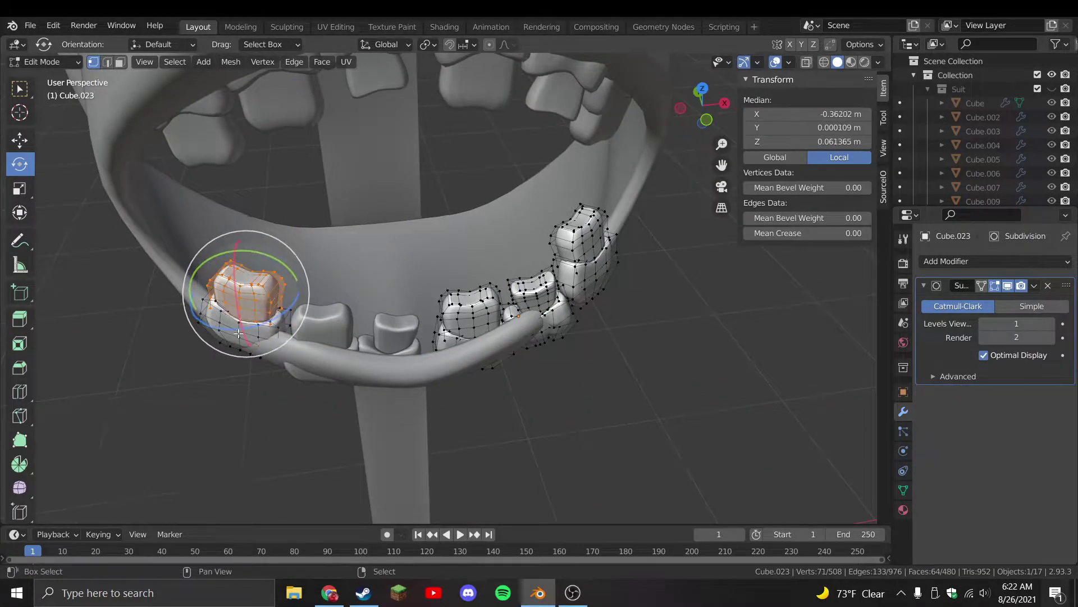
{"action": "key", "text": "p"}
{"action": "left_click", "coordinate": [241, 332]}
{"action": "key", "text": "Tab"}
{"action": "left_click", "coordinate": [252, 306]}
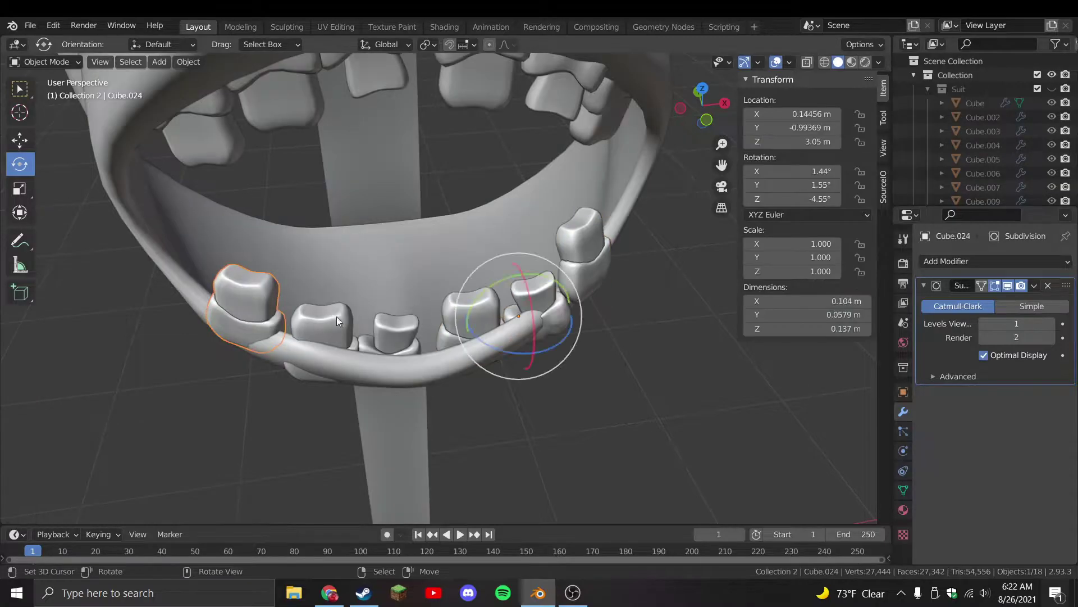
Rotate and shift the lower right group of teeth to follow the lower jaw's curve
{"action": "left_click", "coordinate": [466, 325]}
{"action": "middle_click_drag", "start_coordinate": [463, 342], "coordinate": [506, 292]}
{"action": "key", "text": "r"}
{"action": "left_click", "coordinate": [590, 320]}
{"action": "key", "text": "g"}
{"action": "left_click", "coordinate": [605, 320]}
{"action": "key", "text": "r"}
{"action": "left_click", "coordinate": [584, 347]}
Select the lower right corner tooth together with its gum and move it into line along the jaw
{"action": "left_click", "coordinate": [562, 220]}
{"action": "left_click", "coordinate": [556, 213]}
{"action": "key", "text": "Tab"}
{"action": "left_click", "coordinate": [556, 213]}
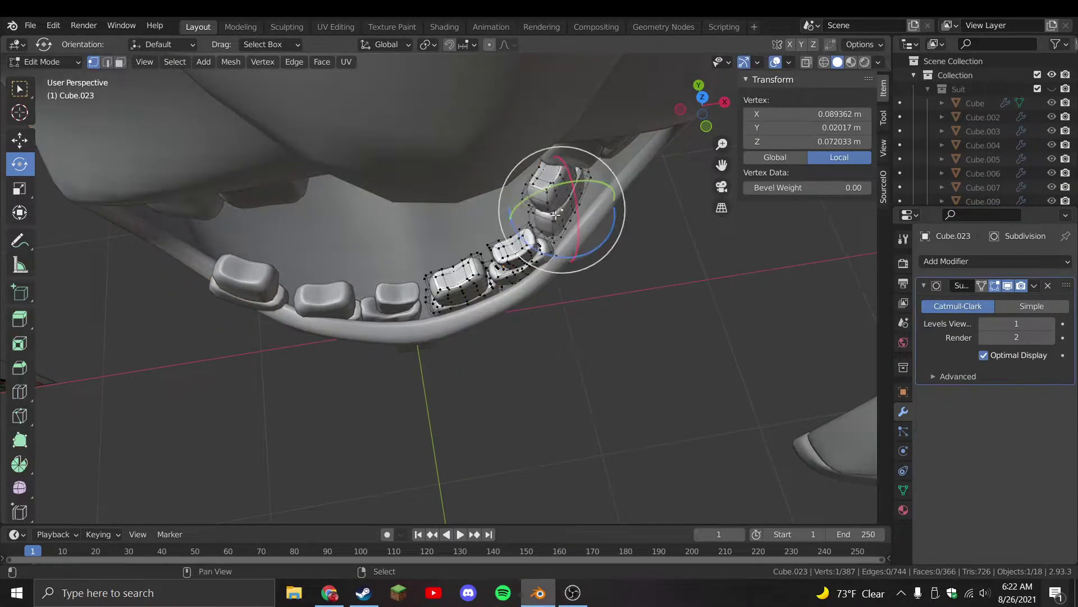
{"action": "key", "text": "ctrl+l"}
{"action": "left_click", "coordinate": [535, 182], "text": "shift"}
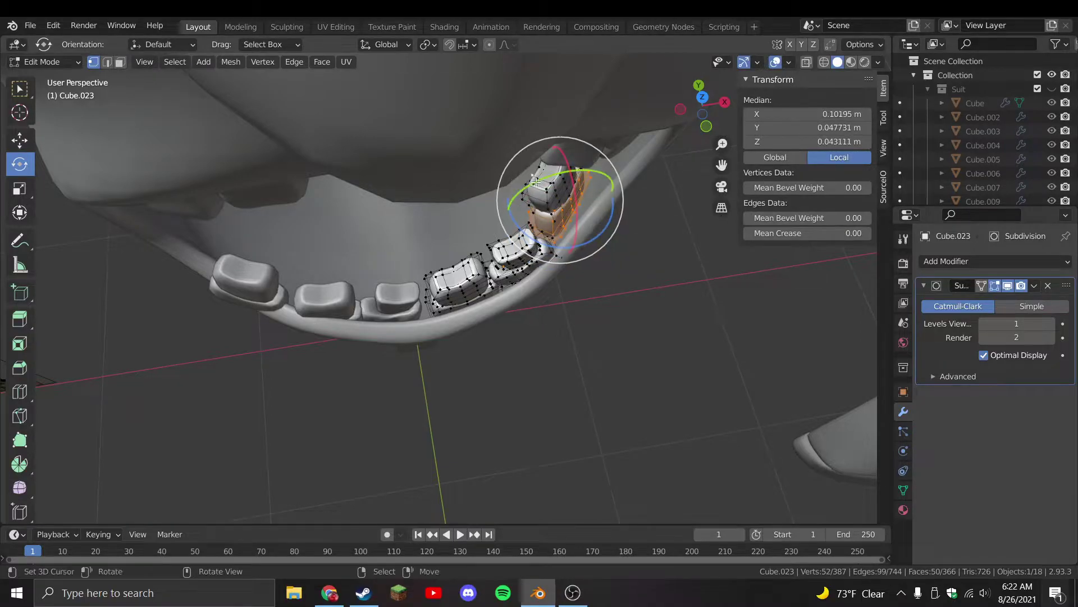
{"action": "key", "text": "ctrl+l"}
{"action": "key", "text": "g"}
{"action": "left_click", "coordinate": [647, 301]}
{"action": "middle_click_drag", "start_coordinate": [647, 301], "coordinate": [593, 411]}
{"action": "key", "text": "Tab"}
{"action": "key", "text": "KP_1"}
{"action": "scroll", "coordinate": [390, 306], "scroll_direction": "down", "scroll_amount": 3}
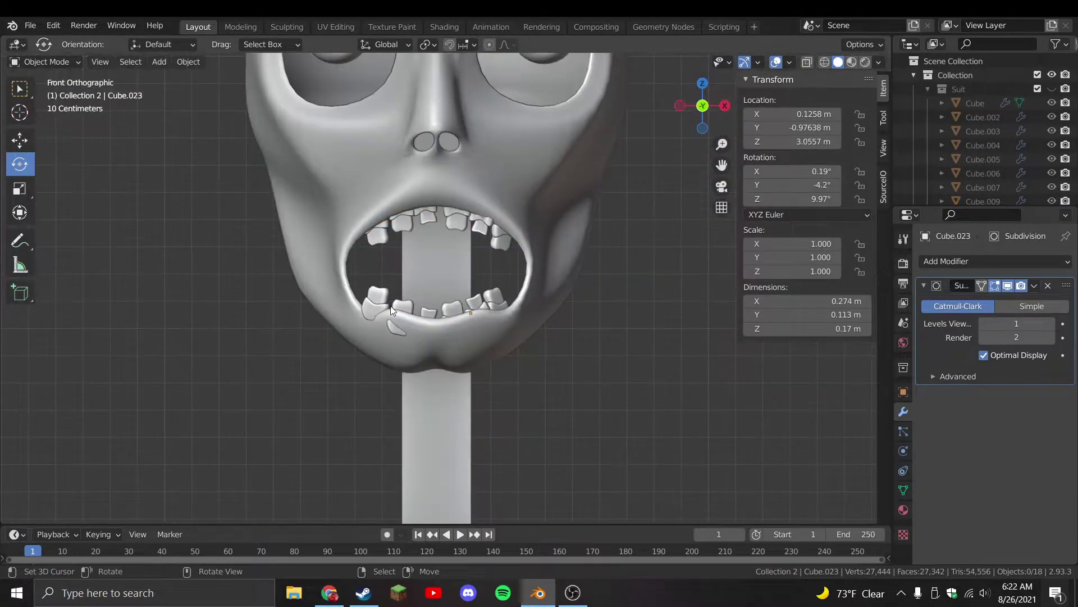
Select the larger tooth of the lower left pair with its gum and move it back inside the lower lip
{"action": "left_click", "coordinate": [390, 306]}
{"action": "key", "text": "Tab"}
{"action": "scroll", "coordinate": [390, 306], "scroll_direction": "up", "scroll_amount": 3}
{"action": "left_click", "coordinate": [361, 318]}
{"action": "scroll", "coordinate": [361, 319], "scroll_direction": "up", "scroll_amount": 3}
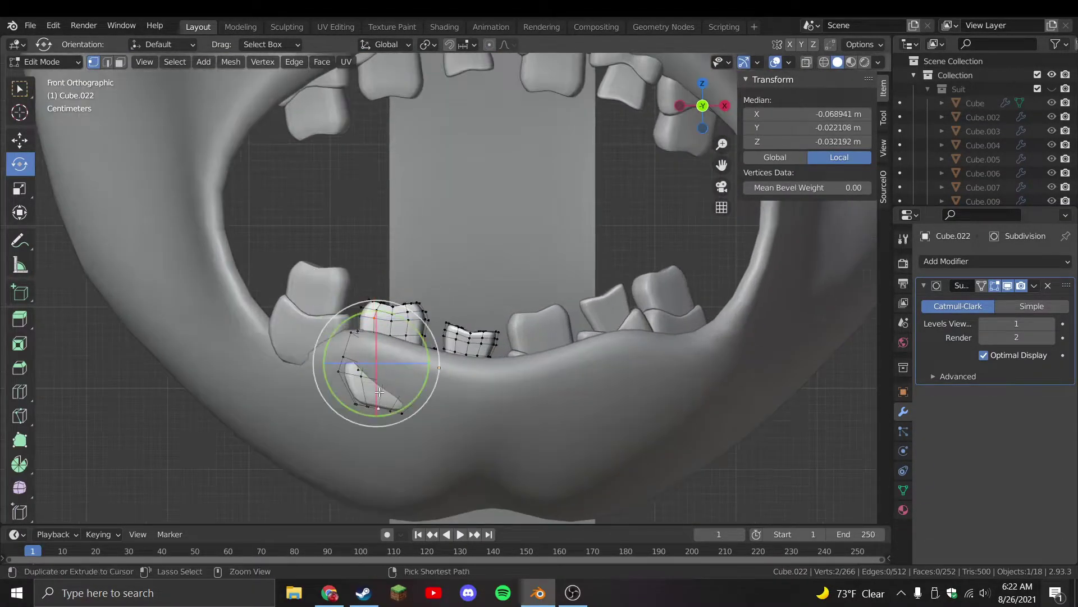
{"action": "key", "text": "ctrl+l"}
{"action": "middle_click_drag", "start_coordinate": [380, 391], "coordinate": [438, 414]}
{"action": "key", "text": "g"}
{"action": "left_click", "coordinate": [441, 296]}
Rotate the larger lower left tooth freely and adjust its position above the lip in the front view
{"action": "key", "text": "r"}
{"action": "key", "text": "r"}
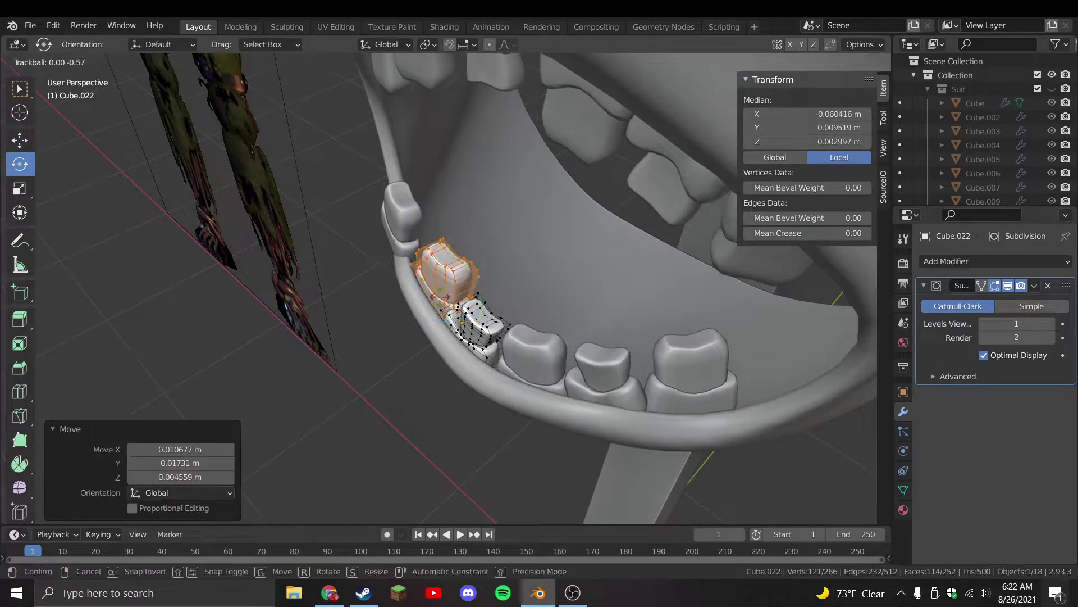
{"action": "key", "text": "KP_1"}
{"action": "left_click", "coordinate": [441, 296]}
{"action": "key", "text": "g"}
{"action": "left_click", "coordinate": [478, 311]}
{"action": "left_click", "coordinate": [462, 370]}
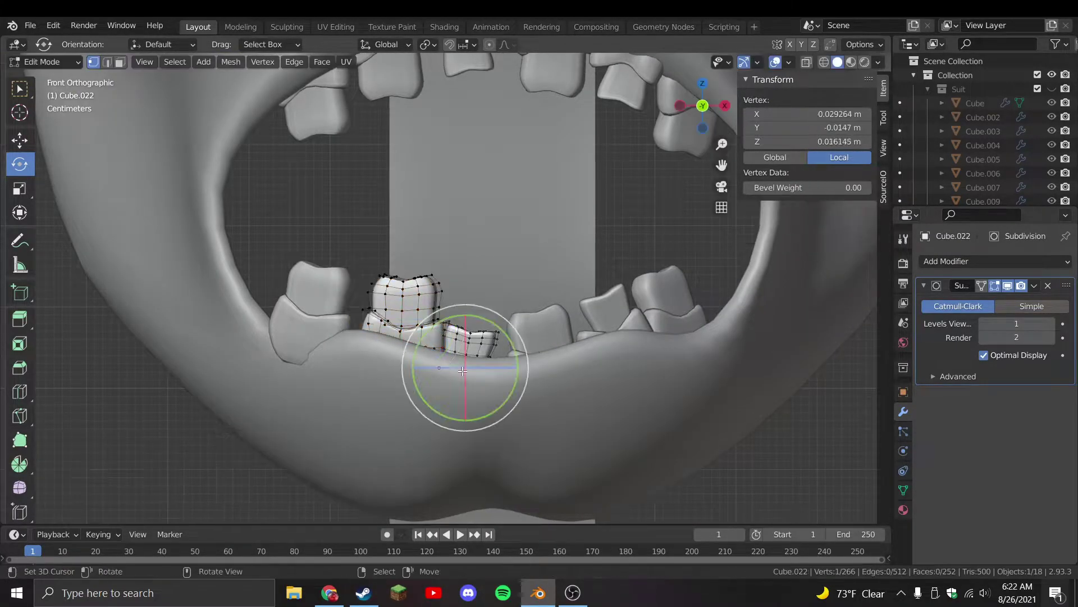
Hide the head mesh to expose the lower gums, and open the lower left tooth pair for mesh editing
{"action": "left_click", "coordinate": [431, 393]}
{"action": "key", "text": "ctrl+z"}
{"action": "key", "text": "Tab"}
{"action": "left_click", "coordinate": [488, 396]}
{"action": "key", "text": "h"}
{"action": "left_click", "coordinate": [471, 384]}
{"action": "key", "text": "Tab"}
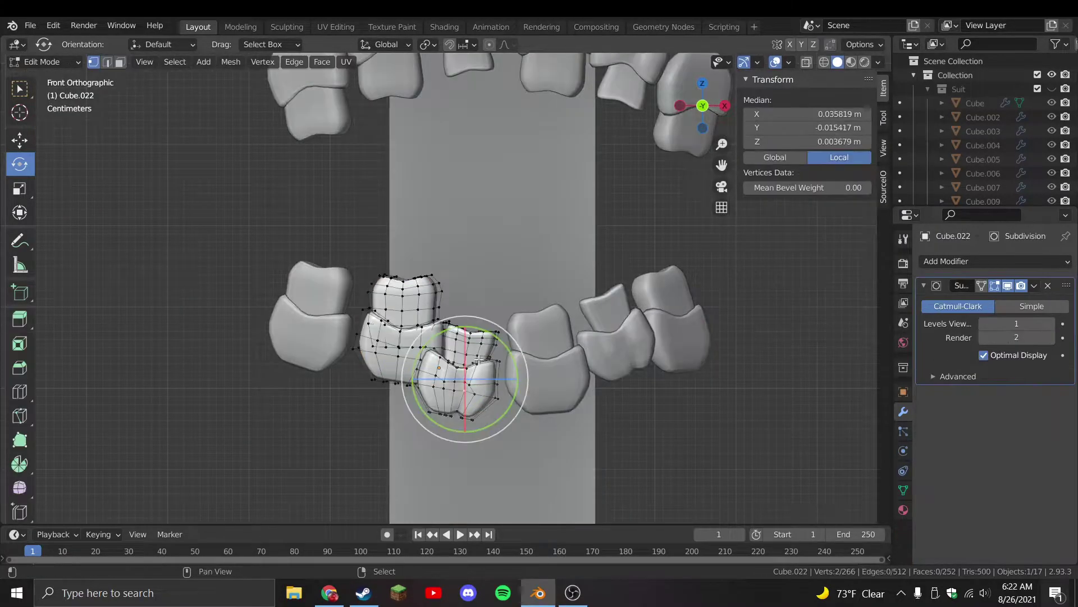
Select the small lower tooth left of centre with its gum, then move and rotate it between its two neighbours
{"action": "key", "text": "ctrl+l"}
{"action": "key", "text": "g"}
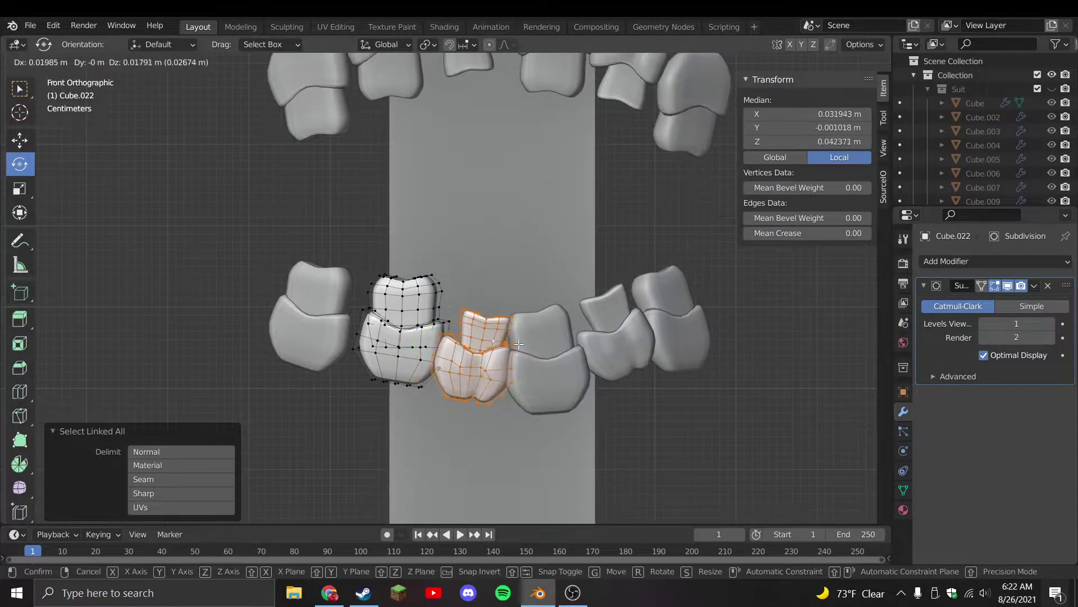
{"action": "left_click", "coordinate": [519, 343]}
{"action": "key", "text": "r"}
{"action": "left_click", "coordinate": [519, 343]}
{"action": "key", "text": "g"}
{"action": "left_click", "coordinate": [519, 343]}
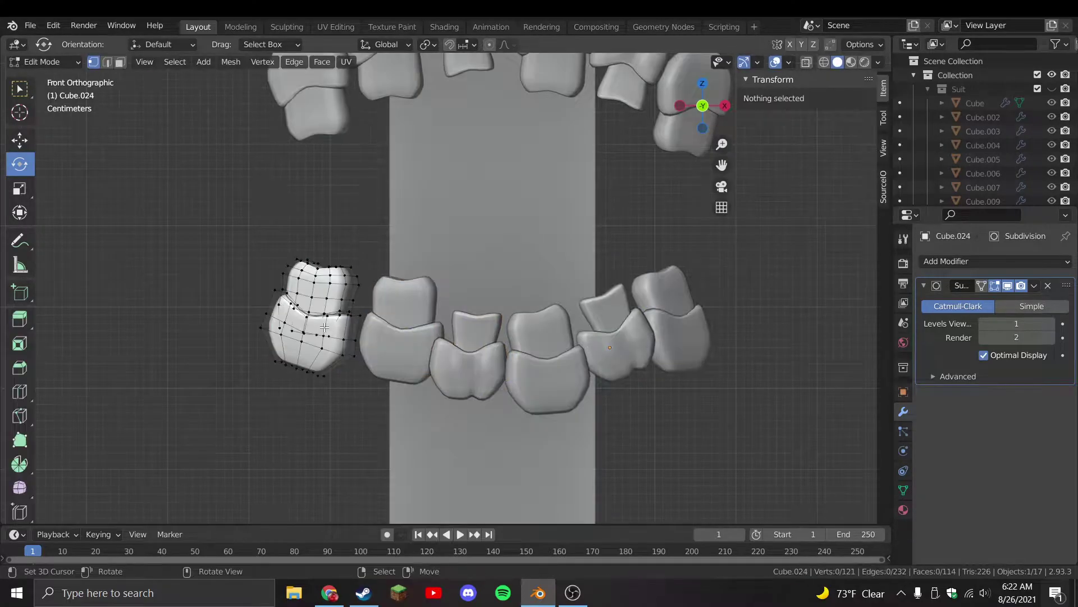
Move and rotate the lower left corner tooth with its gum closer to the row, and unhide the head mesh
{"action": "left_click", "coordinate": [324, 327]}
{"action": "key", "text": "ctrl+l"}
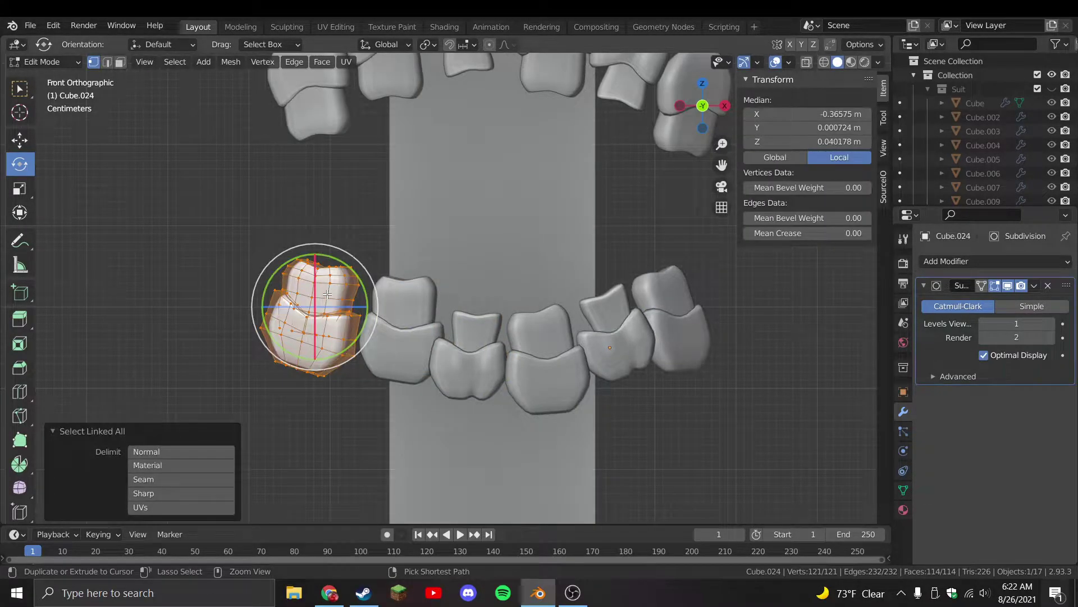
{"action": "key", "text": "g"}
{"action": "left_click", "coordinate": [462, 378]}
{"action": "key", "text": "r"}
{"action": "left_click", "coordinate": [478, 371]}
{"action": "key", "text": "Tab"}
{"action": "key", "text": "alt+h"}
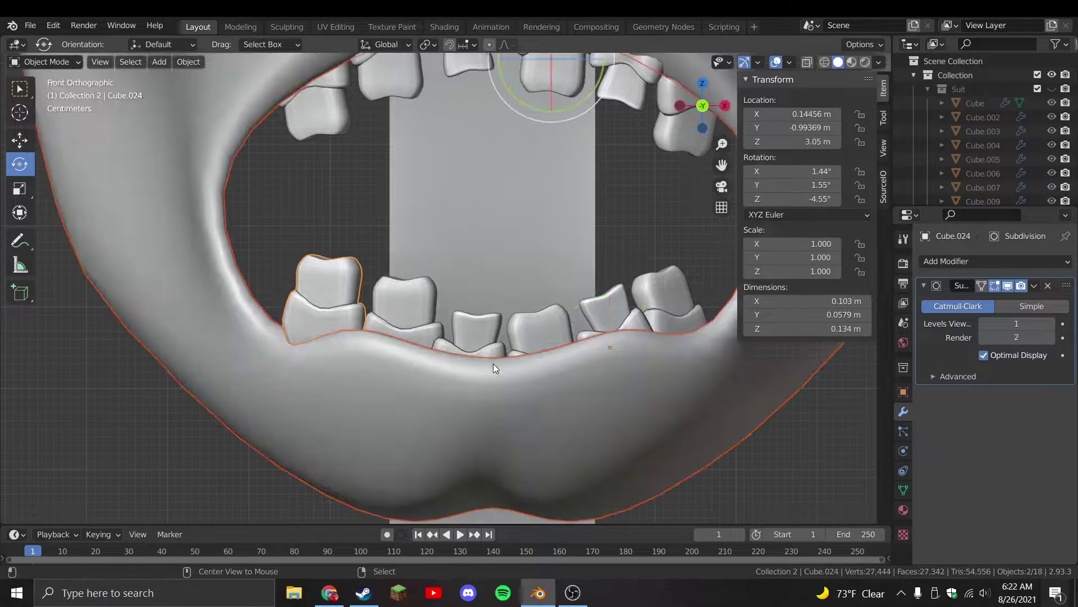
From the side of the mouth, rotate and move the lower left corner tooth to sit inside the lip
{"action": "scroll", "coordinate": [493, 363], "scroll_direction": "down", "scroll_amount": 4}
{"action": "key", "text": "Tab"}
{"action": "key", "text": "Right"}
{"action": "middle_click_drag", "start_coordinate": [393, 315], "coordinate": [507, 366]}
{"action": "key", "text": "r"}
{"action": "left_click", "coordinate": [483, 366]}
{"action": "key", "text": "g"}
{"action": "left_click", "coordinate": [484, 376]}
{"action": "left_click", "coordinate": [485, 387]}
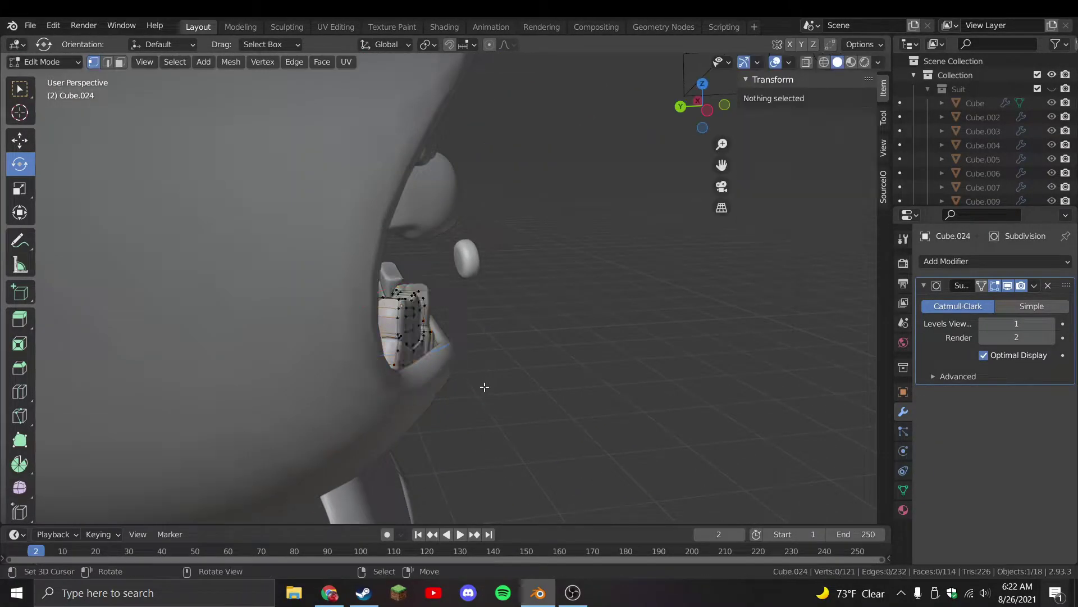
{"action": "key", "text": "Tab"}
{"action": "key", "text": "KP_1"}
Select the head's bottom chin edge, pull it forward and slightly down in the side view, and save the file
{"action": "left_click", "coordinate": [487, 390]}
{"action": "key", "text": "Tab"}
{"action": "left_click", "coordinate": [493, 421]}
{"action": "key", "text": "KP_3"}
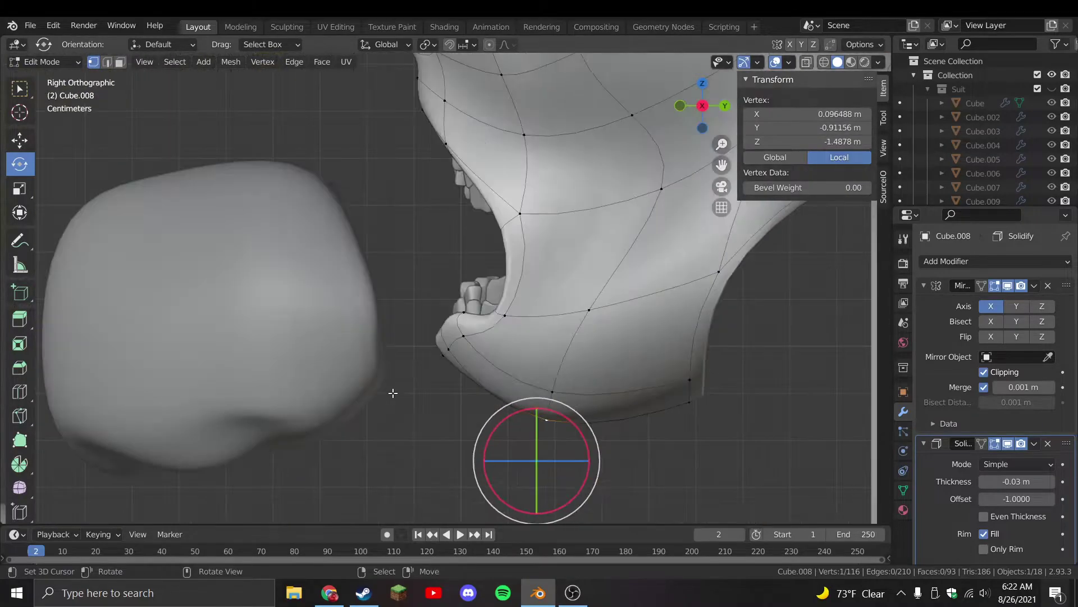
{"action": "middle_click_drag", "start_coordinate": [501, 404], "coordinate": [511, 340]}
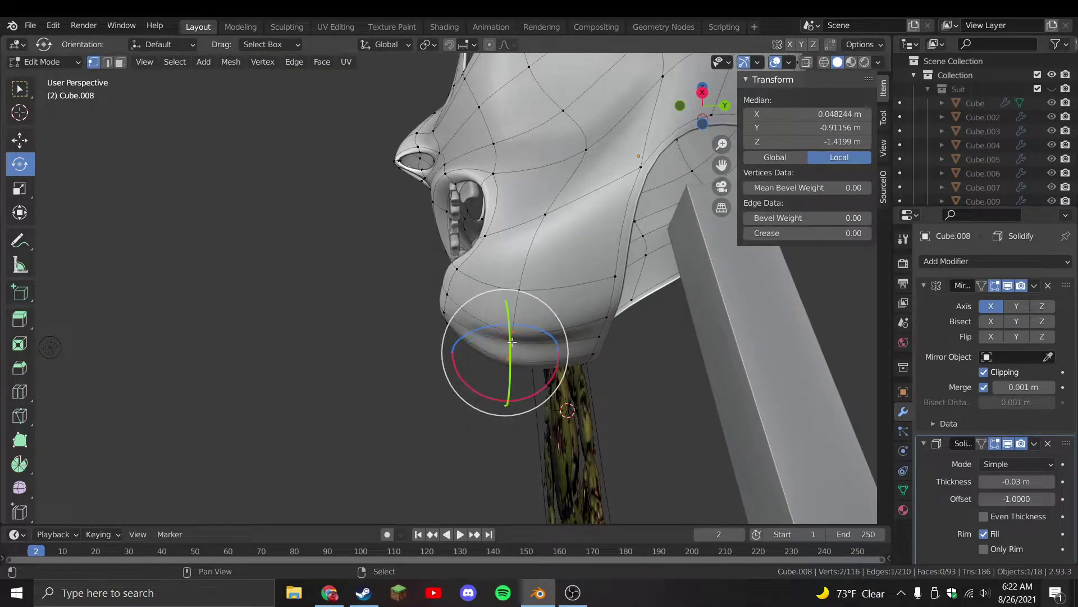
{"action": "key", "text": "KP_3"}
{"action": "key", "text": "g"}
{"action": "left_click", "coordinate": [483, 359]}
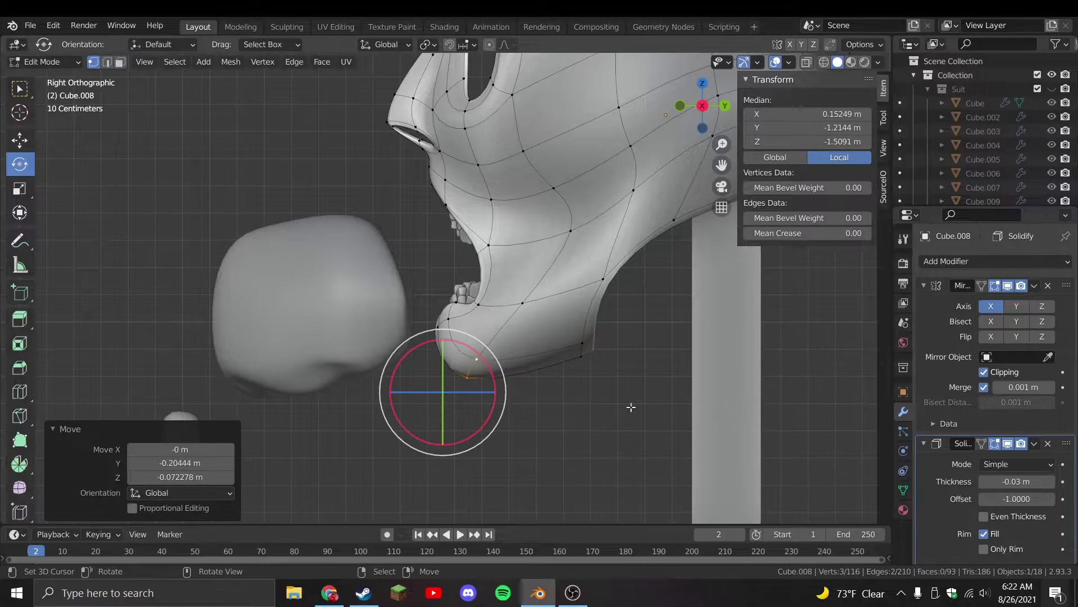
{"action": "key", "text": "Tab"}
{"action": "scroll", "coordinate": [505, 294], "scroll_direction": "down", "scroll_amount": 3}
{"action": "key", "text": "KP_1"}
{"action": "key", "text": "ctrl+s"}
Move the edge at the back base of the skull downward in the side view, and save the file
{"action": "key", "text": "KP_3"}
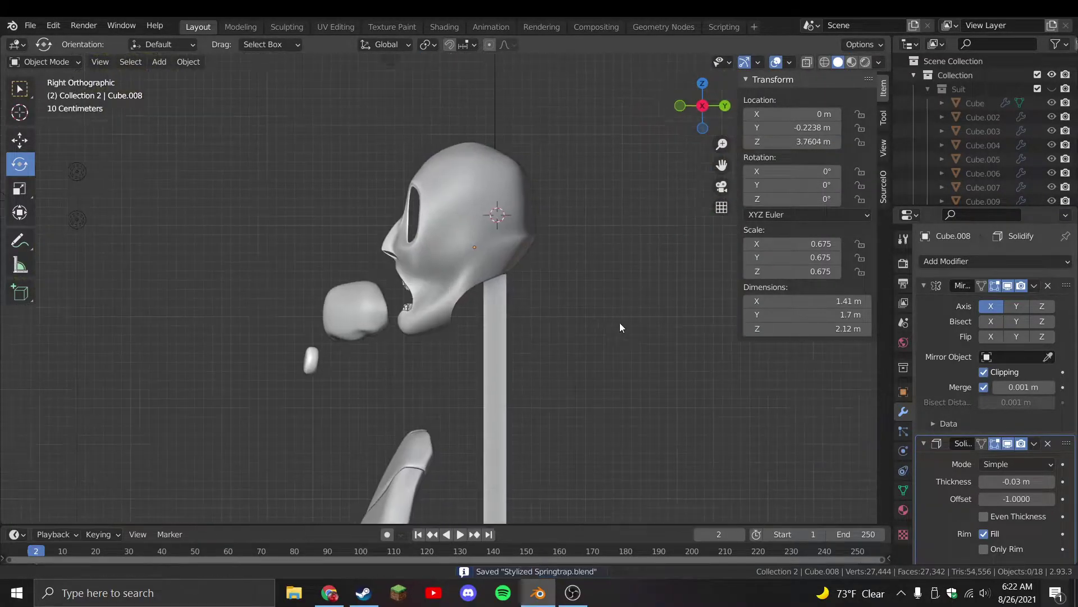
{"action": "key", "text": "Tab"}
{"action": "scroll", "coordinate": [559, 225], "scroll_direction": "up", "scroll_amount": 5}
{"action": "left_click", "coordinate": [561, 227]}
{"action": "key", "text": "g"}
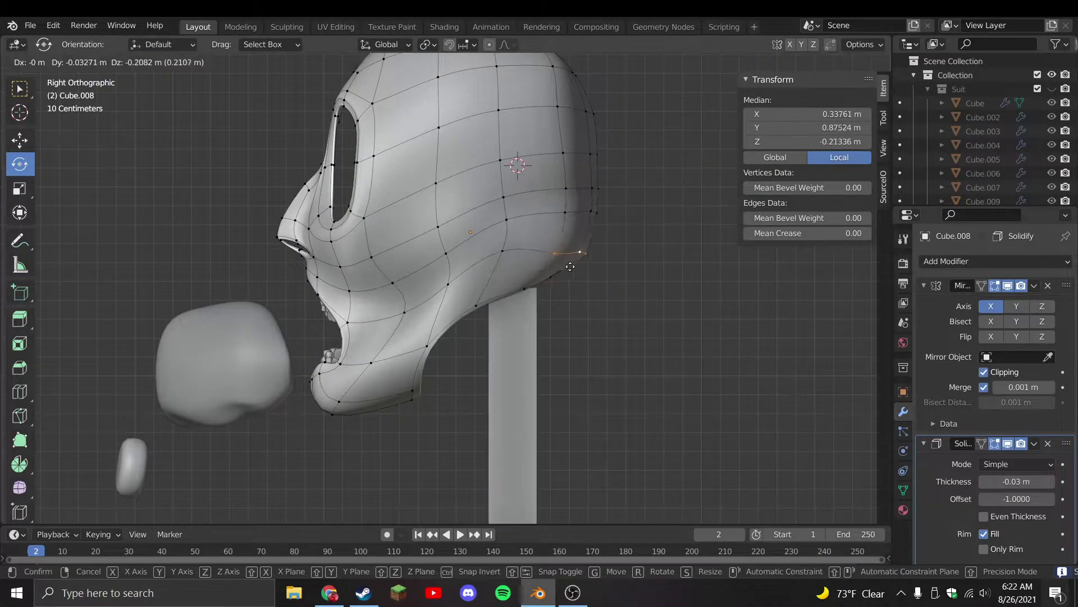
{"action": "left_click", "coordinate": [570, 266]}
{"action": "key", "text": "ctrl+s"}
{"action": "key", "text": "Tab"}
Move the outer cheek vertex beside the mouth inward and slightly down in the front view
{"action": "key", "text": "KP_1"}
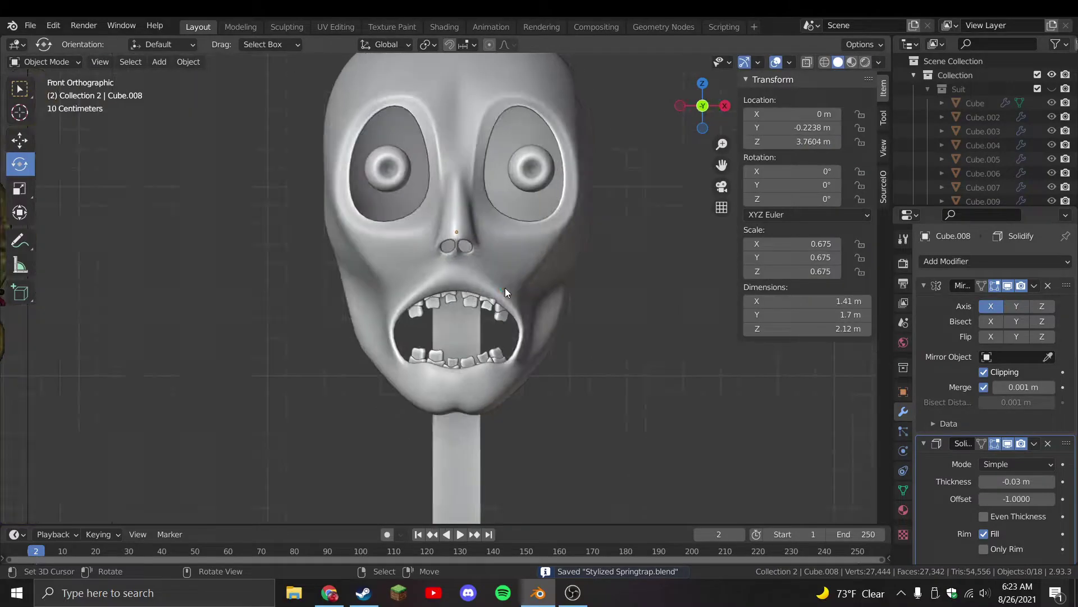
{"action": "key", "text": "Tab"}
{"action": "left_click", "coordinate": [567, 282]}
{"action": "key", "text": "g"}
{"action": "left_click", "coordinate": [569, 306]}
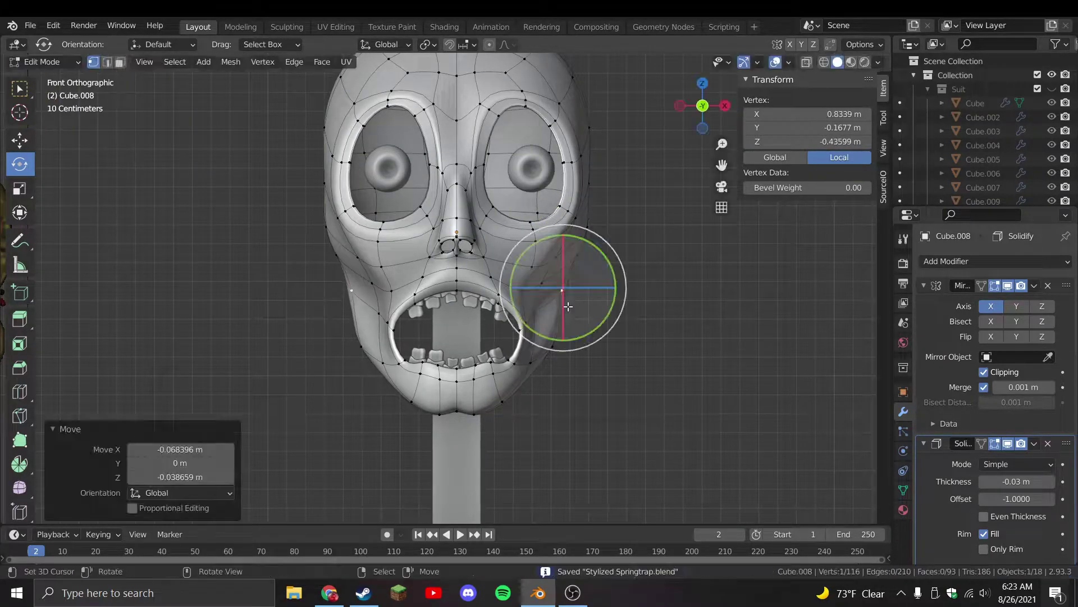
{"action": "key", "text": "Tab"}
{"action": "key", "text": "KP_Divide"}
{"action": "key", "text": "Tab"}
{"action": "key", "text": "KP_Divide"}
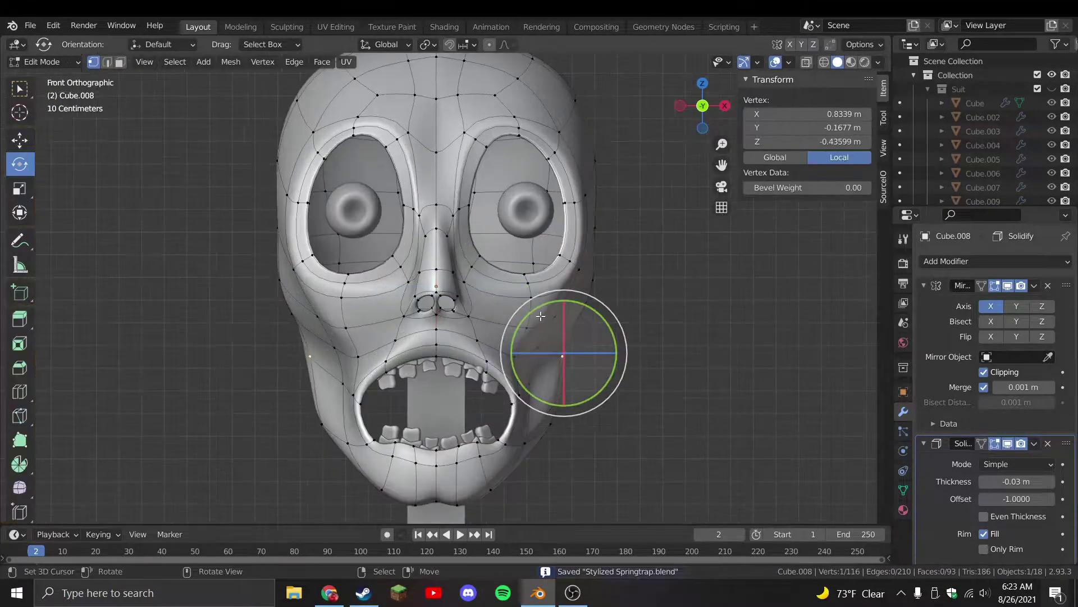
{"action": "key", "text": "g"}
{"action": "key", "text": "Escape"}
{"action": "key", "text": "Tab"}
{"action": "scroll", "coordinate": [611, 326], "scroll_direction": "up", "scroll_amount": 1}
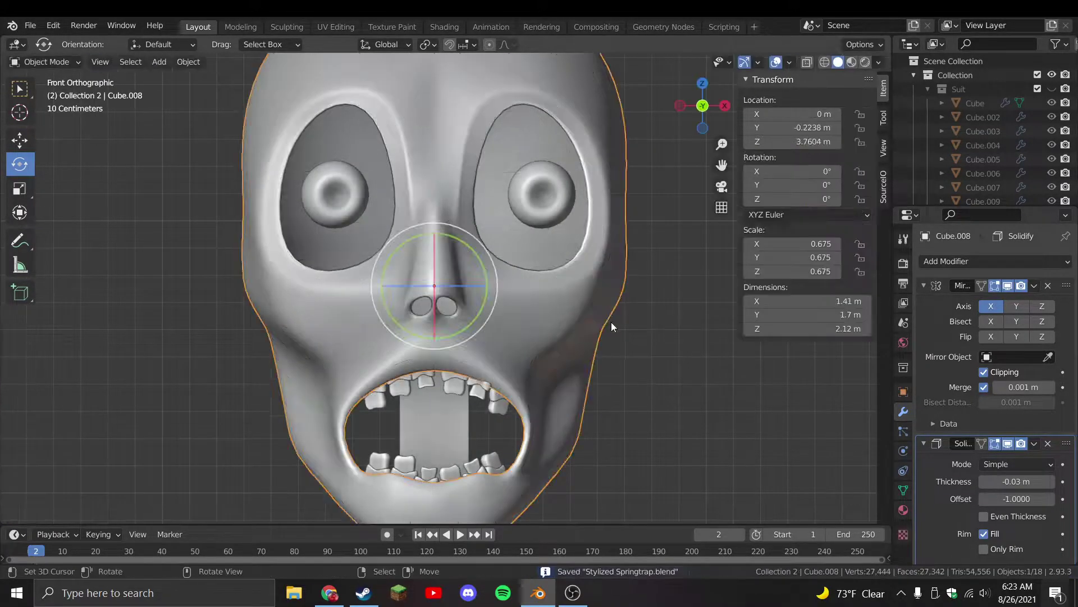
{"action": "scroll", "coordinate": [594, 318], "scroll_direction": "down", "scroll_amount": 1}
{"action": "key", "text": "Tab"}
{"action": "scroll", "coordinate": [559, 324], "scroll_direction": "up", "scroll_amount": 1}
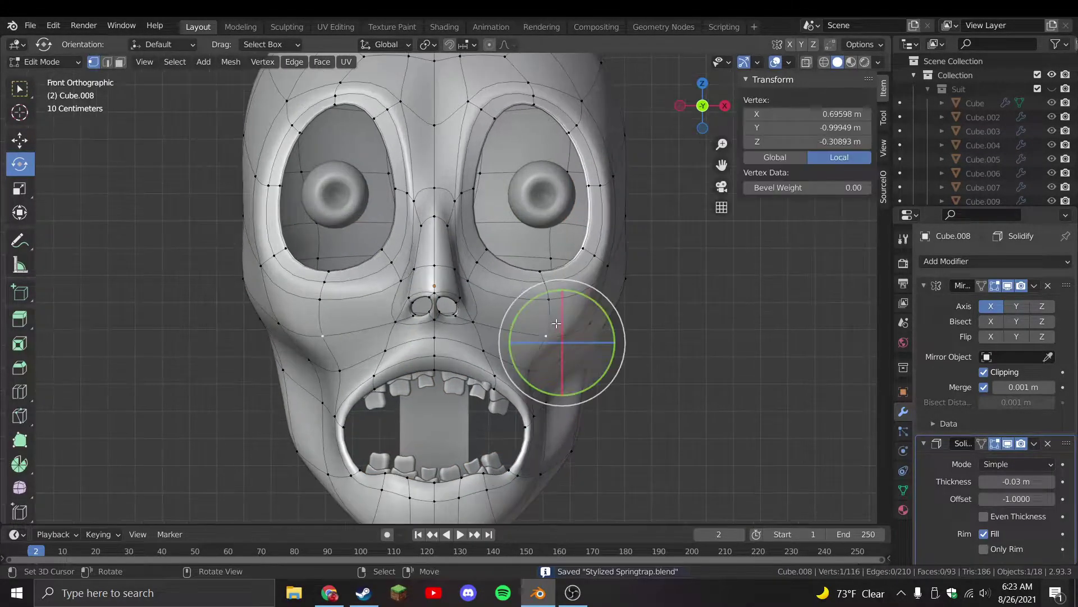
{"action": "key", "text": "KP_3"}
{"action": "key", "text": "g"}
{"action": "key", "text": "Escape"}
{"action": "key", "text": "Tab"}
{"action": "key", "text": "KP_1"}
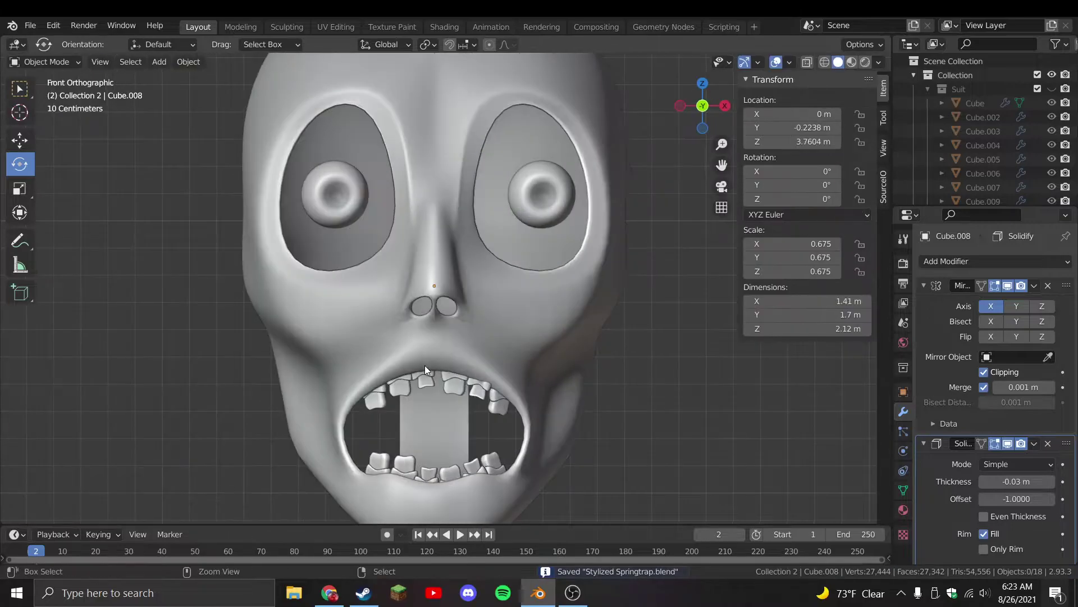
Examine the head's face and teeth from an angle and from the front with materials displayed
{"action": "scroll", "coordinate": [424, 365], "scroll_direction": "down", "scroll_amount": 1}
{"action": "key", "text": "Tab"}
{"action": "scroll", "coordinate": [425, 365], "scroll_direction": "up", "scroll_amount": 2}
{"action": "middle_click_drag", "start_coordinate": [425, 365], "coordinate": [382, 354]}
{"action": "key", "text": "Tab"}
{"action": "key", "text": "KP_1"}
{"action": "scroll", "coordinate": [478, 365], "scroll_direction": "down", "scroll_amount": 4}
{"action": "key", "text": "alt+a"}
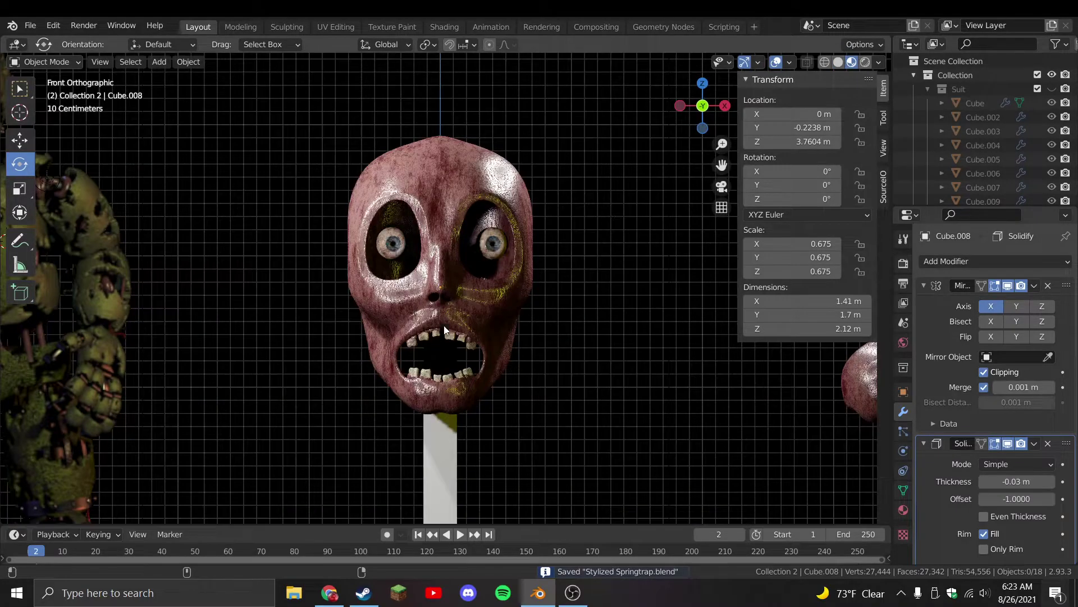
{"action": "scroll", "coordinate": [501, 287], "scroll_direction": "up", "scroll_amount": 2}
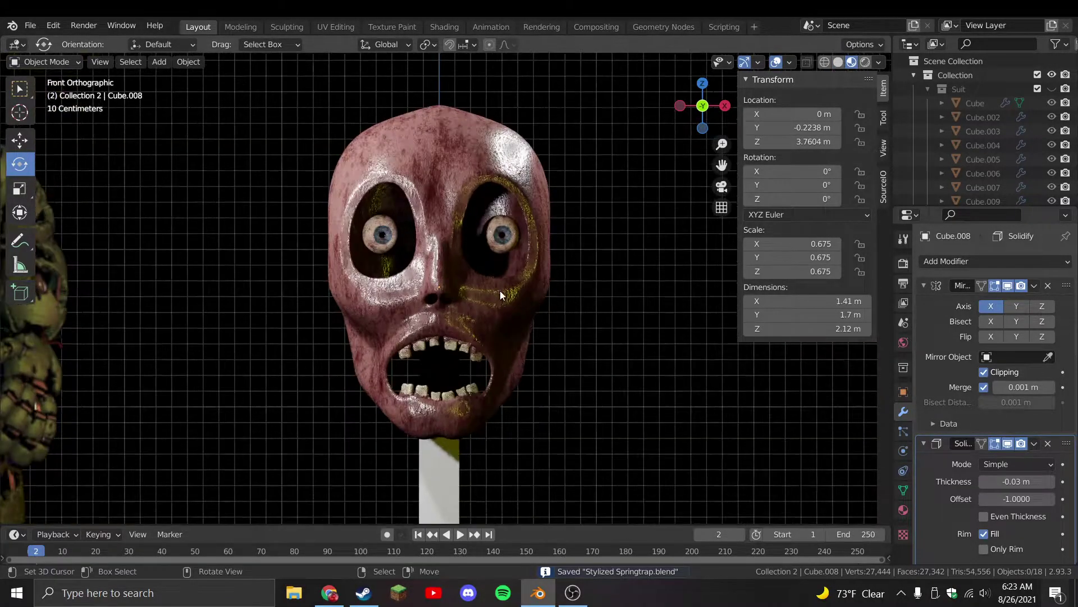
Select the eyeball in the right socket and move it along X toward the nose to 0.36783 m
{"action": "left_click", "coordinate": [488, 236]}
{"action": "scroll", "coordinate": [503, 279], "scroll_direction": "up", "scroll_amount": 2}
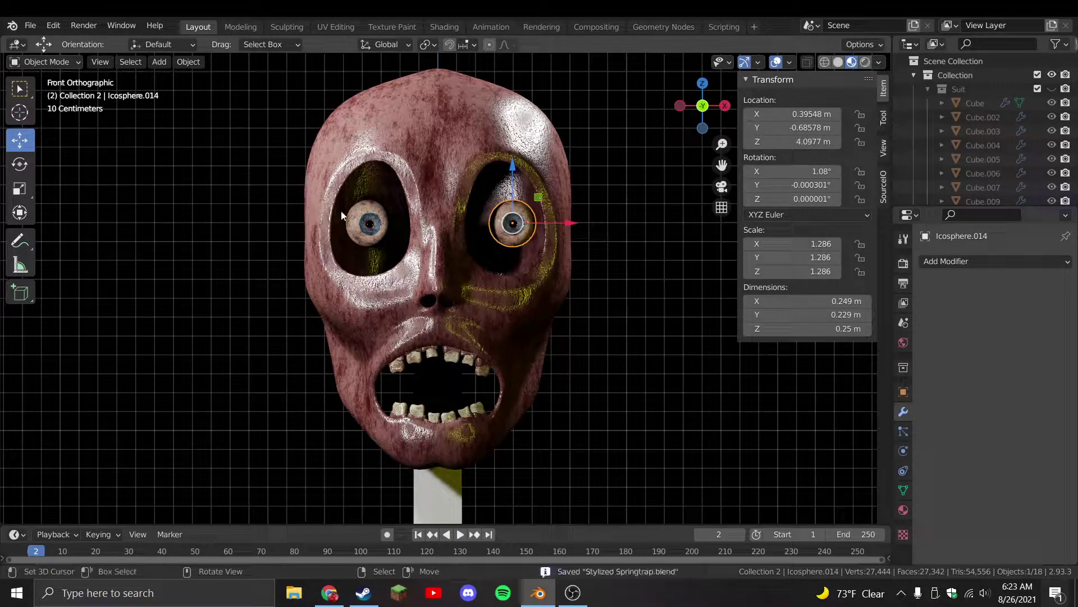
{"action": "left_click_drag", "start_coordinate": [550, 223], "coordinate": [545, 223]}
{"action": "key", "text": "alt+a"}
{"action": "scroll", "coordinate": [537, 224], "scroll_direction": "down", "scroll_amount": 1}
{"action": "scroll", "coordinate": [540, 238], "scroll_direction": "down", "scroll_amount": 1}
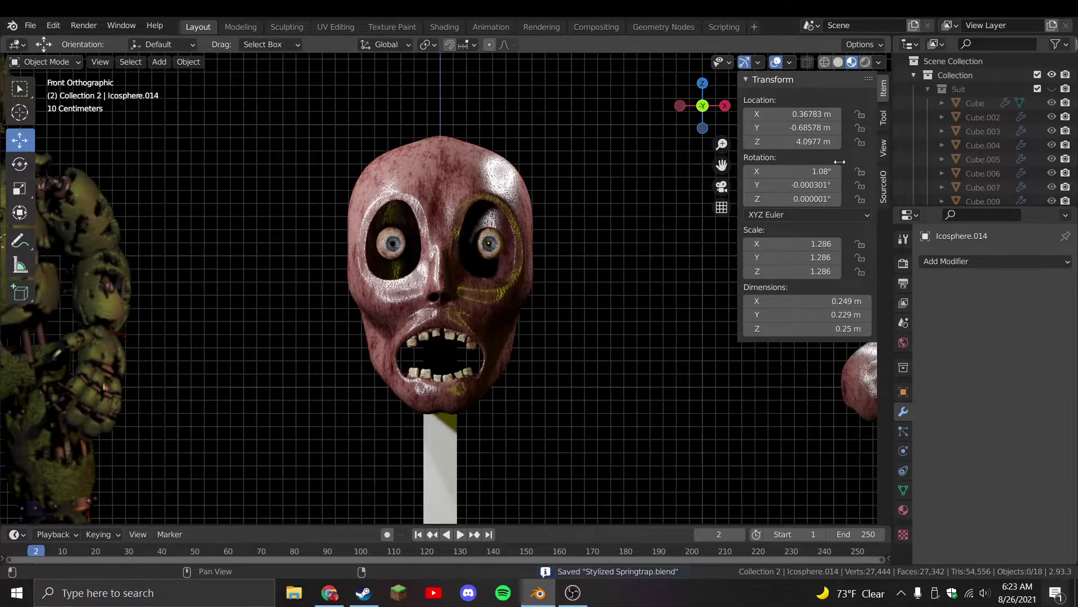
Show the Suit collection to check the head inside it, and hide the collection again
{"action": "left_click", "coordinate": [1052, 88]}
{"action": "scroll", "coordinate": [632, 269], "scroll_direction": "up", "scroll_amount": 1}
{"action": "key", "text": "a"}
{"action": "key", "text": "alt+a"}
{"action": "left_click", "coordinate": [1052, 88]}
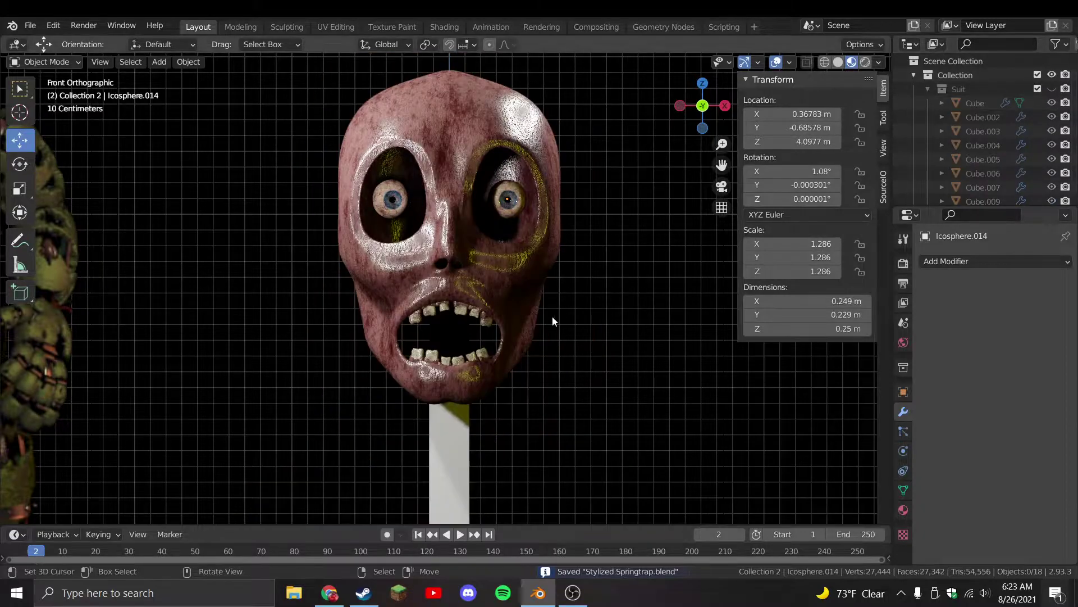
Delete the corpse's large upper tooth just right of centre, leaving its gum in place
{"action": "left_click", "coordinate": [512, 325]}
{"action": "scroll", "coordinate": [508, 328], "scroll_direction": "up", "scroll_amount": 2}
{"action": "left_click", "coordinate": [505, 337]}
{"action": "key", "text": "Tab"}
{"action": "scroll", "coordinate": [495, 360], "scroll_direction": "up", "scroll_amount": 1}
{"action": "scroll", "coordinate": [494, 360], "scroll_direction": "up", "scroll_amount": 1}
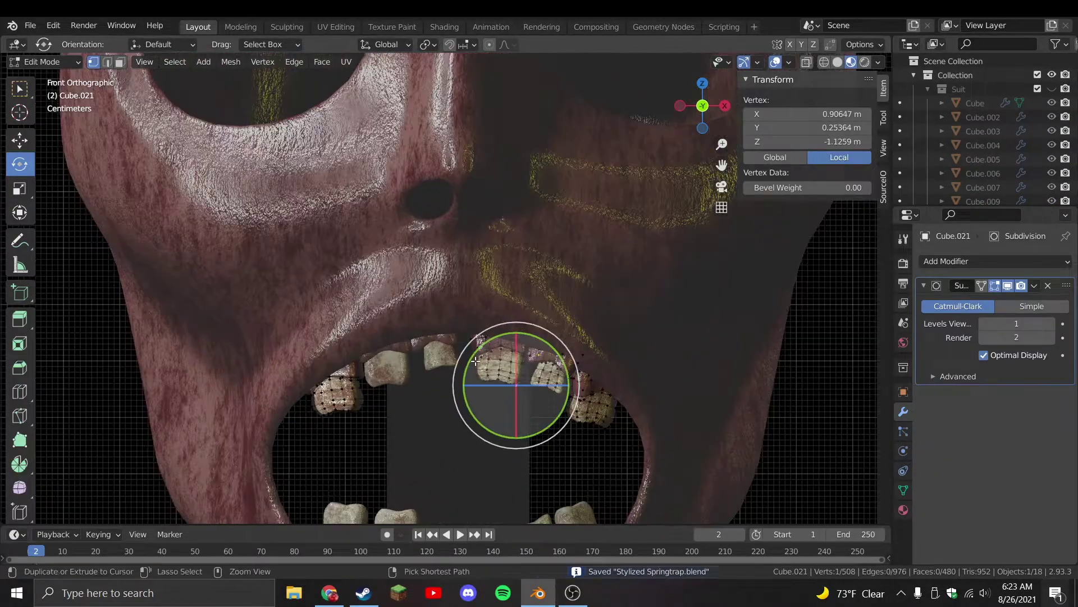
{"action": "key", "text": "ctrl+l"}
{"action": "key", "text": "x"}
{"action": "left_click", "coordinate": [460, 337]}
{"action": "key", "text": "Tab"}
{"action": "scroll", "coordinate": [518, 408], "scroll_direction": "down", "scroll_amount": 3}
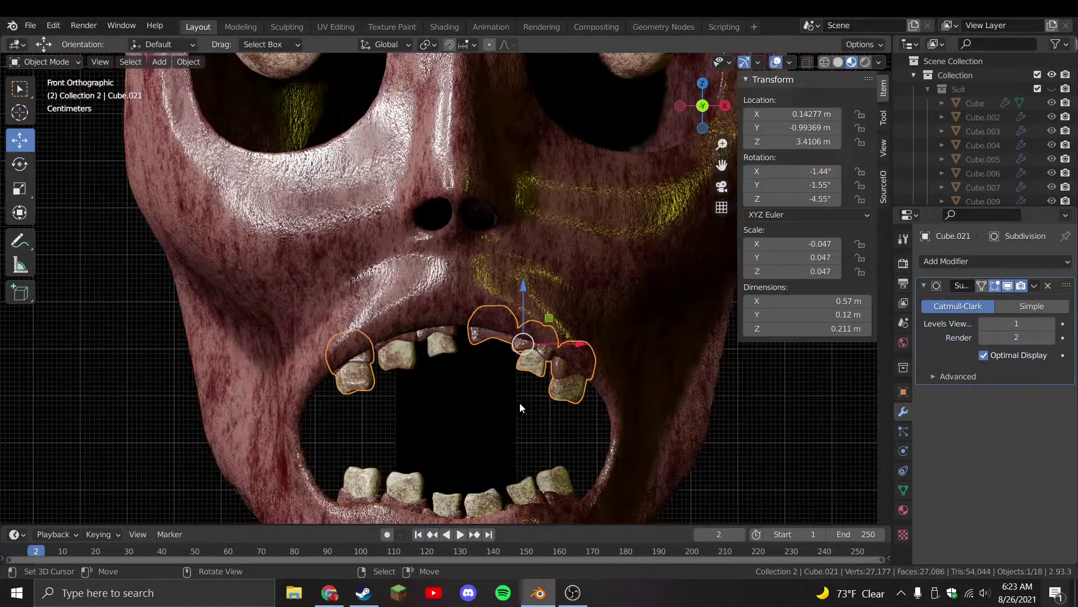
Inspect the head from the side, return to solid shading in the front view, and save the file
{"action": "key", "text": "alt+a"}
{"action": "scroll", "coordinate": [534, 349], "scroll_direction": "down", "scroll_amount": 2}
{"action": "middle_click_drag", "start_coordinate": [545, 326], "coordinate": [426, 338]}
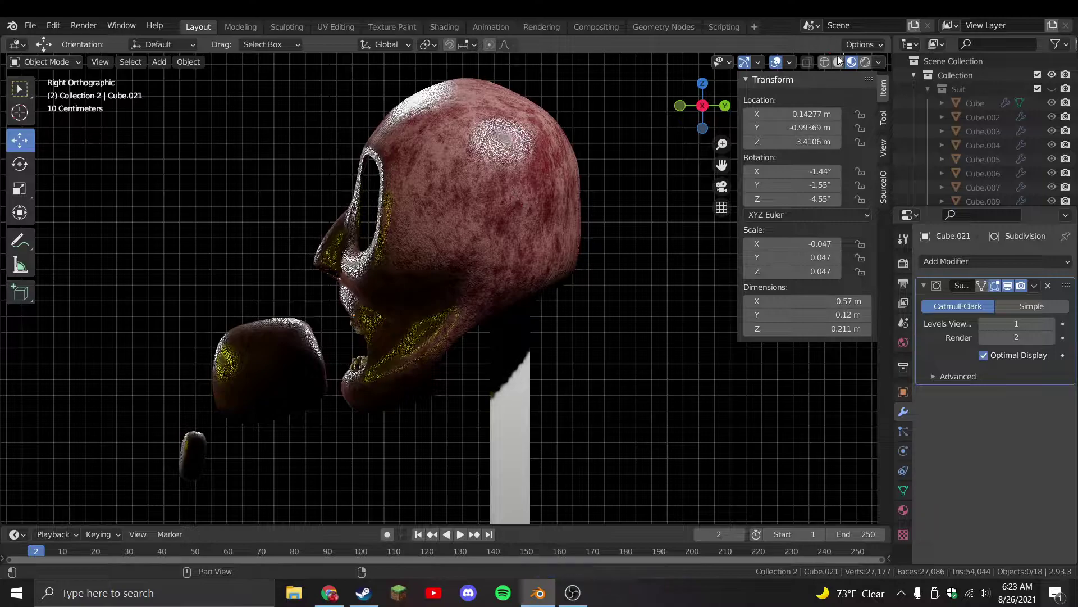
{"action": "left_click", "coordinate": [838, 61]}
{"action": "key", "text": "KP_1"}
{"action": "key", "text": "ctrl+s"}
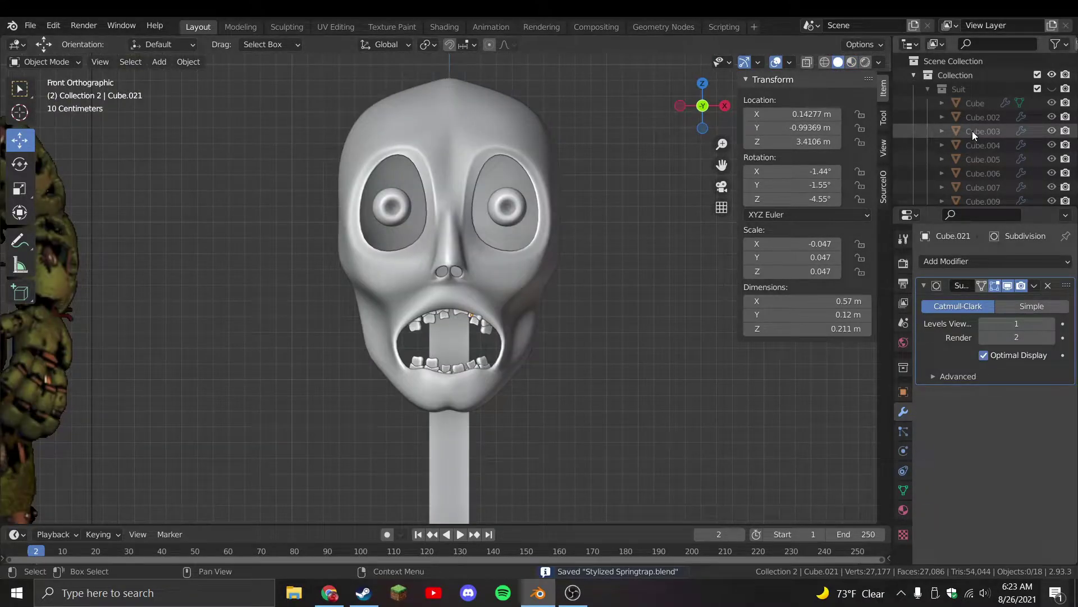
Show the Suit collection and delete the second upper suit tooth right of centre
{"action": "left_click", "coordinate": [1052, 89]}
{"action": "left_click", "coordinate": [473, 342]}
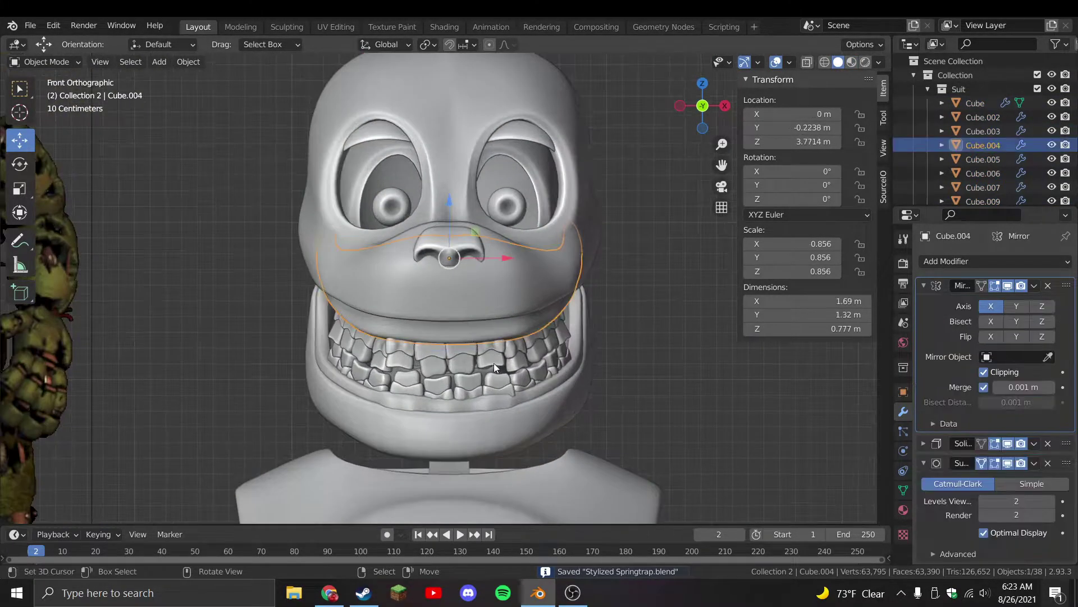
{"action": "left_click", "coordinate": [494, 363]}
{"action": "scroll", "coordinate": [487, 315], "scroll_direction": "up", "scroll_amount": 6}
{"action": "key", "text": "Tab"}
{"action": "key", "text": "ctrl+l"}
{"action": "key", "text": "x"}
{"action": "left_click", "coordinate": [530, 358]}
{"action": "key", "text": "Tab"}
{"action": "scroll", "coordinate": [528, 337], "scroll_direction": "down", "scroll_amount": 4}
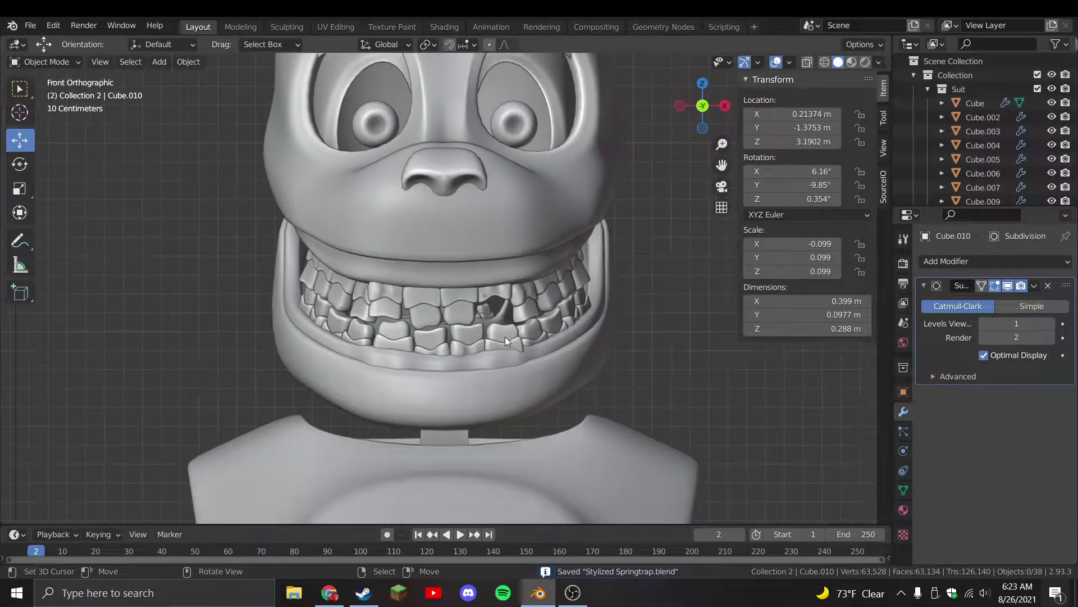
Delete the second lower suit tooth left of centre
{"action": "left_click", "coordinate": [393, 333]}
{"action": "key", "text": "Tab"}
{"action": "scroll", "coordinate": [392, 335], "scroll_direction": "up", "scroll_amount": 2}
{"action": "key", "text": "ctrl+l"}
{"action": "key", "text": "x"}
{"action": "left_click", "coordinate": [437, 358]}
{"action": "key", "text": "Tab"}
{"action": "scroll", "coordinate": [476, 338], "scroll_direction": "down", "scroll_amount": 4}
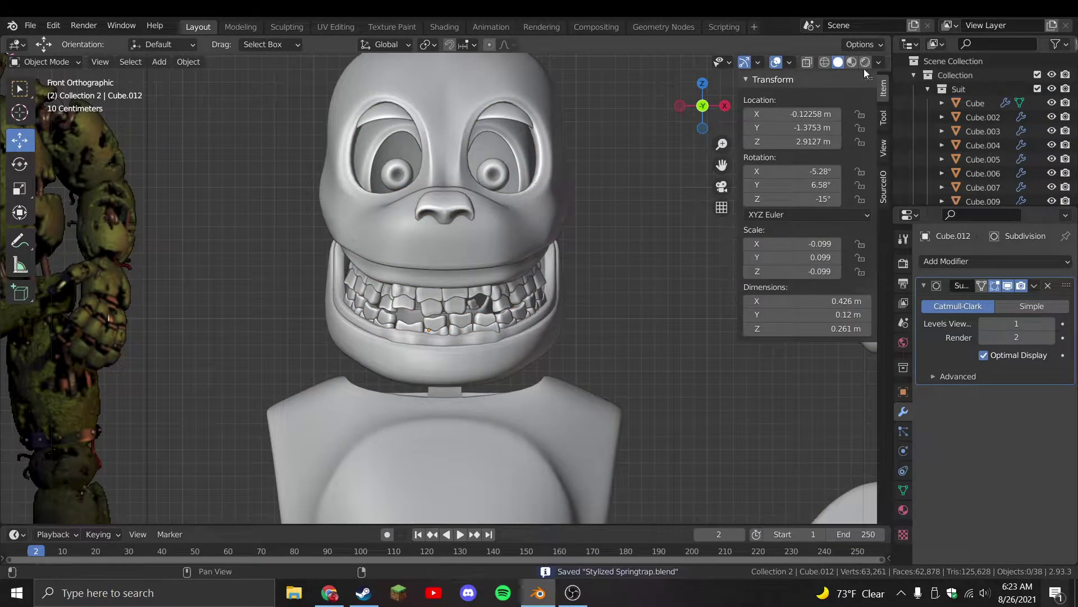
Select two adjacent faces on the upper side of the suit's head shell and delete them to open mirrored holes
{"action": "left_click", "coordinate": [851, 62]}
{"action": "mouse_move", "coordinate": [635, 182]}
{"action": "middle_mouse_down"}
{"action": "mouse_move", "coordinate": [569, 275]}
{"action": "mouse_move", "coordinate": [609, 219]}
{"action": "mouse_move", "coordinate": [624, 256]}
{"action": "mouse_move", "coordinate": [572, 257]}
{"action": "mouse_move", "coordinate": [591, 279]}
{"action": "mouse_move", "coordinate": [523, 189]}
{"action": "mouse_move", "coordinate": [494, 278]}
{"action": "mouse_move", "coordinate": [199, 183]}
{"action": "middle_mouse_up"}
{"action": "left_click", "coordinate": [838, 62]}
{"action": "left_click", "coordinate": [523, 189]}
{"action": "key", "text": "Tab"}
{"action": "left_click", "coordinate": [120, 62]}
{"action": "left_click", "coordinate": [396, 207]}
{"action": "left_click", "coordinate": [416, 225], "text": "shift"}
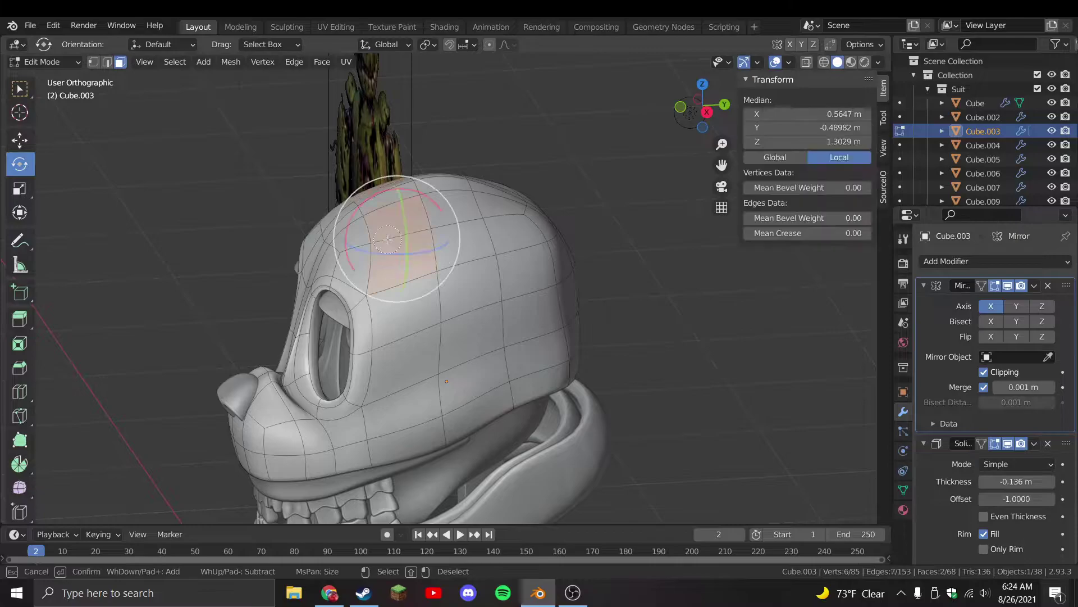
{"action": "key", "text": "KP_1"}
{"action": "scroll", "coordinate": [580, 280], "scroll_direction": "up", "scroll_amount": 2}
{"action": "key", "text": "x"}
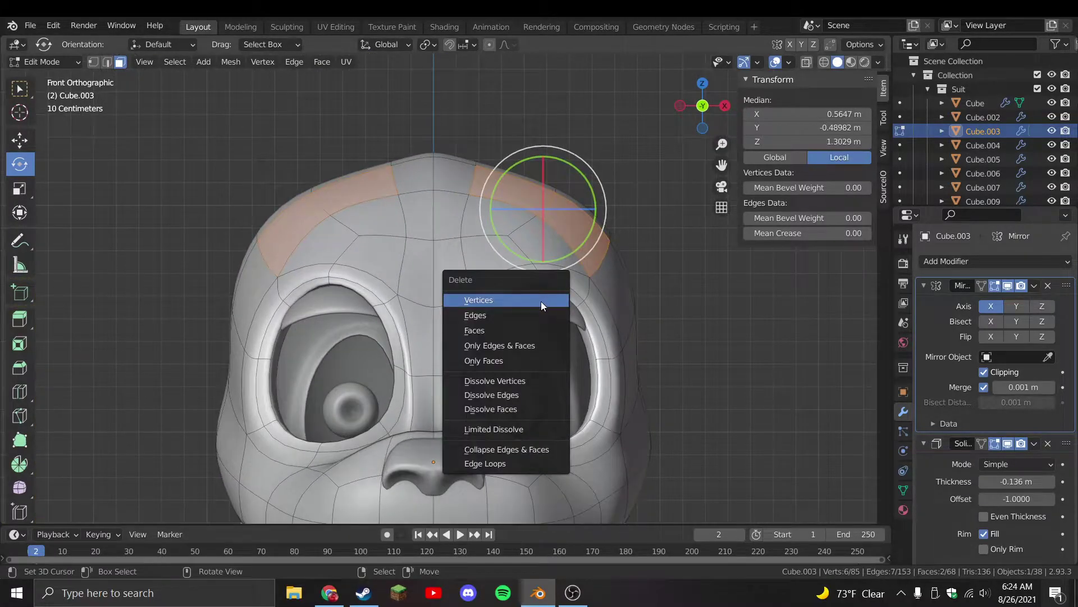
{"action": "left_click", "coordinate": [514, 325]}
Select the hole's border edge loop on the head shell, extrude it in place, and scale the new loop inward
{"action": "left_click", "coordinate": [457, 171]}
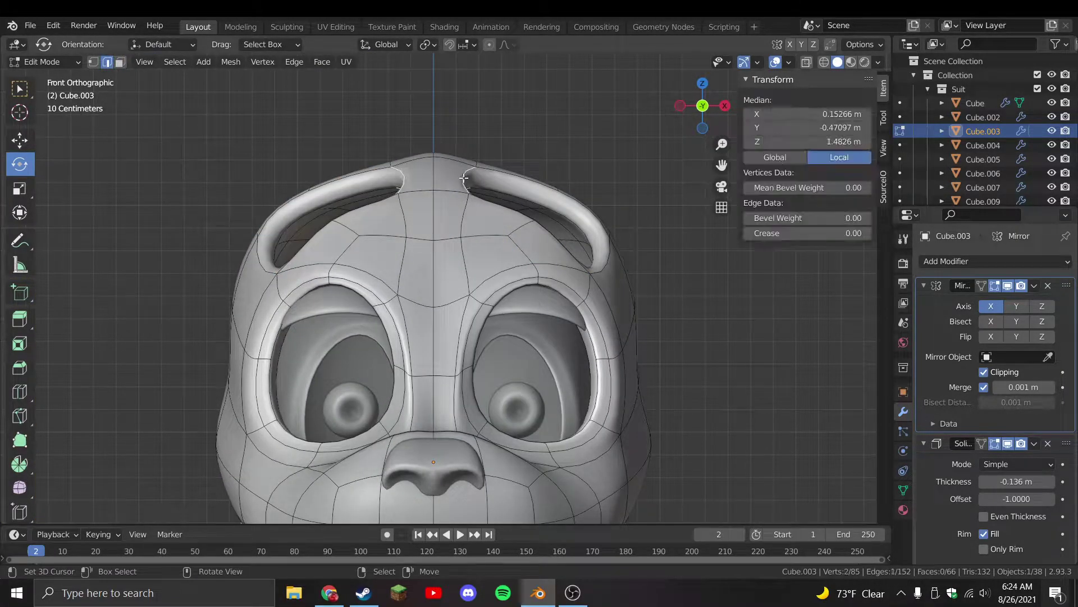
{"action": "key", "text": "r"}
{"action": "key", "text": "Return"}
{"action": "left_click", "coordinate": [604, 273]}
{"action": "middle_click_drag", "start_coordinate": [603, 273], "coordinate": [459, 322]}
{"action": "key", "text": "e"}
{"action": "left_click", "coordinate": [492, 327]}
{"action": "key", "text": "s"}
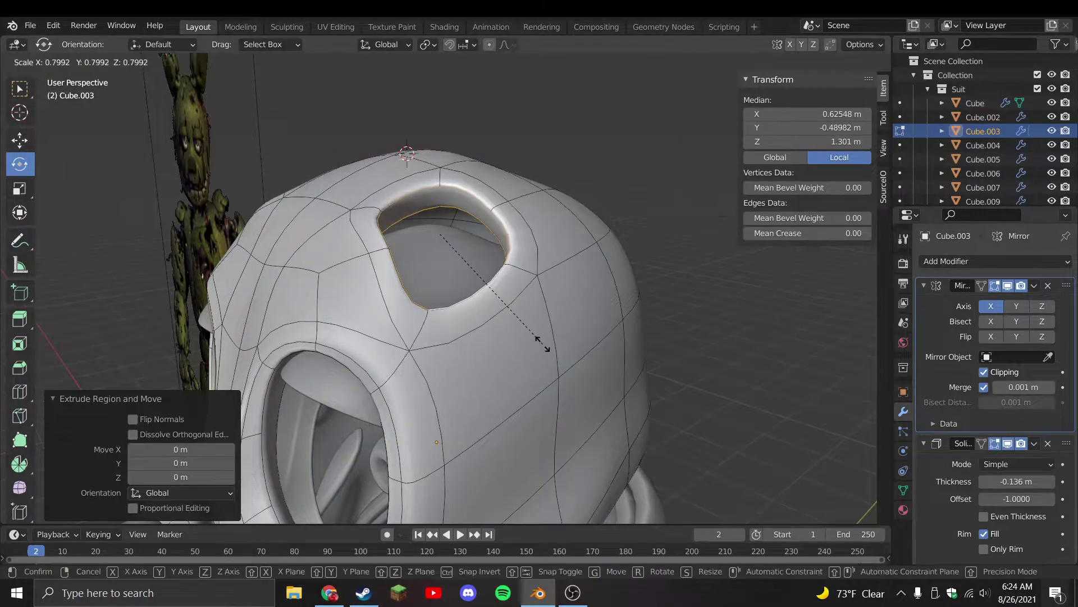
{"action": "left_click", "coordinate": [534, 361]}
Finish scaling the new loop inward and move the upper edges around the head's ear hole to round its opening
{"action": "left_click", "coordinate": [388, 230]}
{"action": "middle_click_drag", "start_coordinate": [388, 231], "coordinate": [377, 248]}
{"action": "key", "text": "g"}
{"action": "left_click", "coordinate": [331, 253]}
{"action": "left_click", "coordinate": [477, 221]}
{"action": "middle_click_drag", "start_coordinate": [477, 222], "coordinate": [423, 278]}
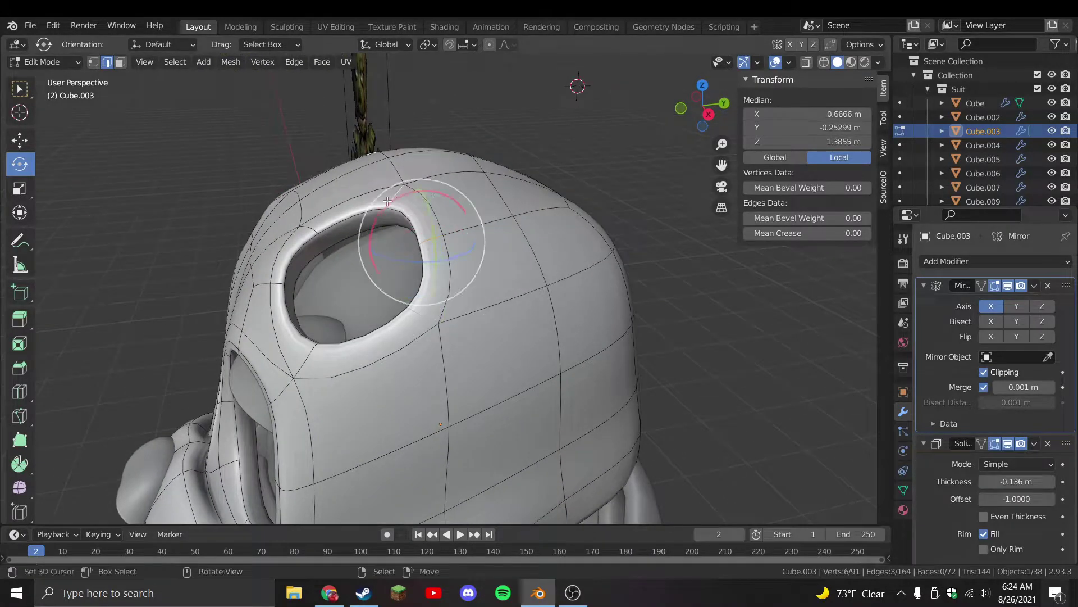
{"action": "key", "text": "g"}
{"action": "left_click", "coordinate": [374, 222]}
Move and rotate the edges at the ear hole's lower front corner to even out its outline, and save the file
{"action": "left_click", "coordinate": [294, 353]}
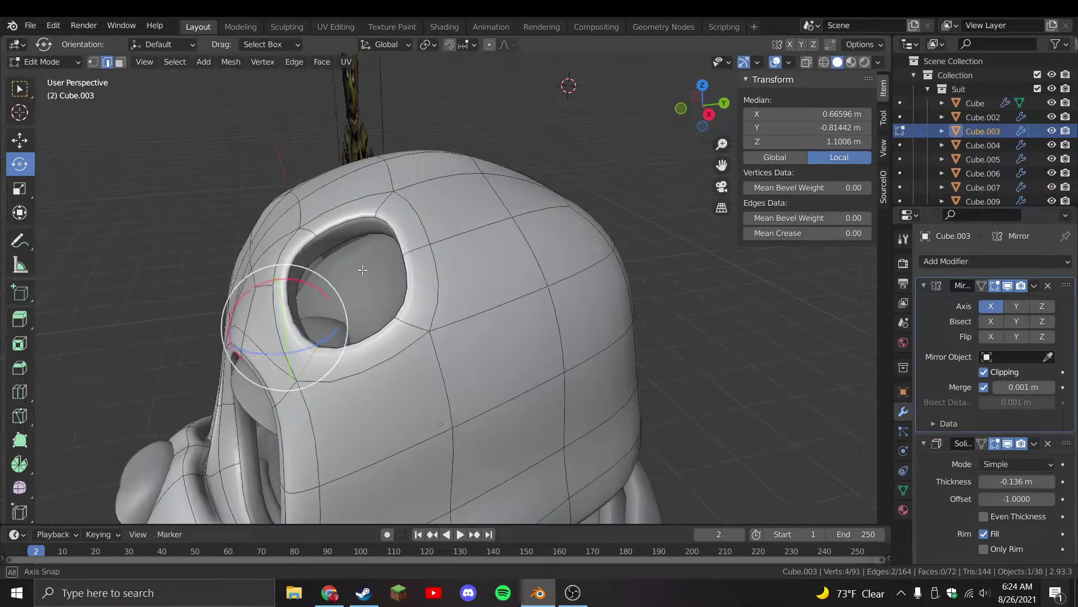
{"action": "middle_click_drag", "start_coordinate": [357, 274], "coordinate": [385, 301]}
{"action": "key", "text": "g"}
{"action": "left_click", "coordinate": [385, 301]}
{"action": "key", "text": "r"}
{"action": "left_click", "coordinate": [458, 337]}
{"action": "key", "text": "Tab"}
{"action": "middle_click_drag", "start_coordinate": [457, 337], "coordinate": [443, 345]}
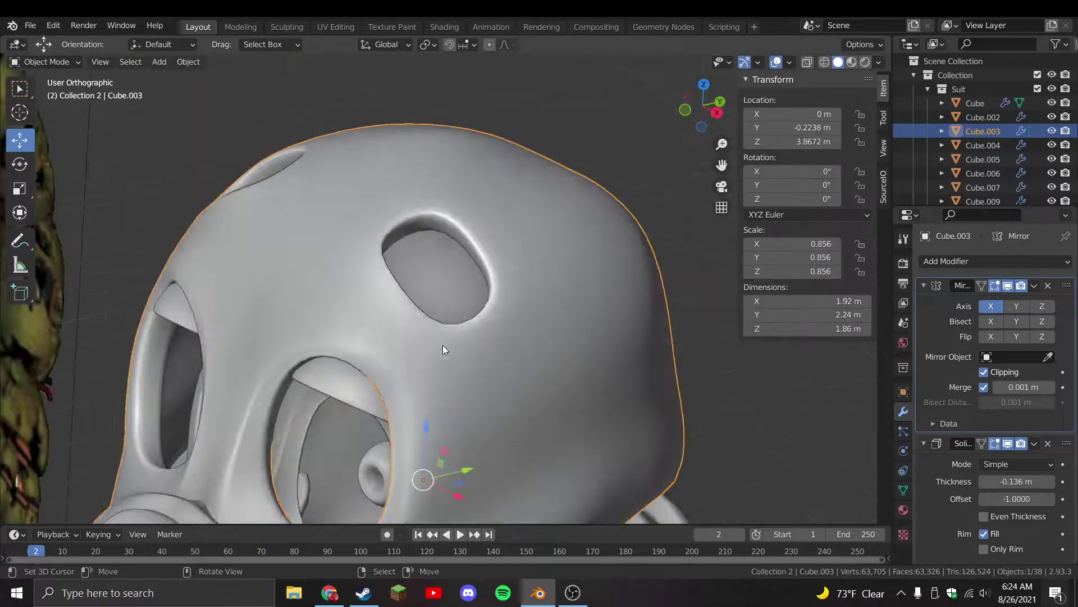
{"action": "key", "text": "KP_1"}
{"action": "scroll", "coordinate": [488, 352], "scroll_direction": "down", "scroll_amount": 3}
{"action": "key", "text": "ctrl+s"}
Rotate and move the ear hole's outer edge in front view to match the head's slope, and save the file
{"action": "scroll", "coordinate": [518, 248], "scroll_direction": "up", "scroll_amount": 5}
{"action": "key", "text": "Tab"}
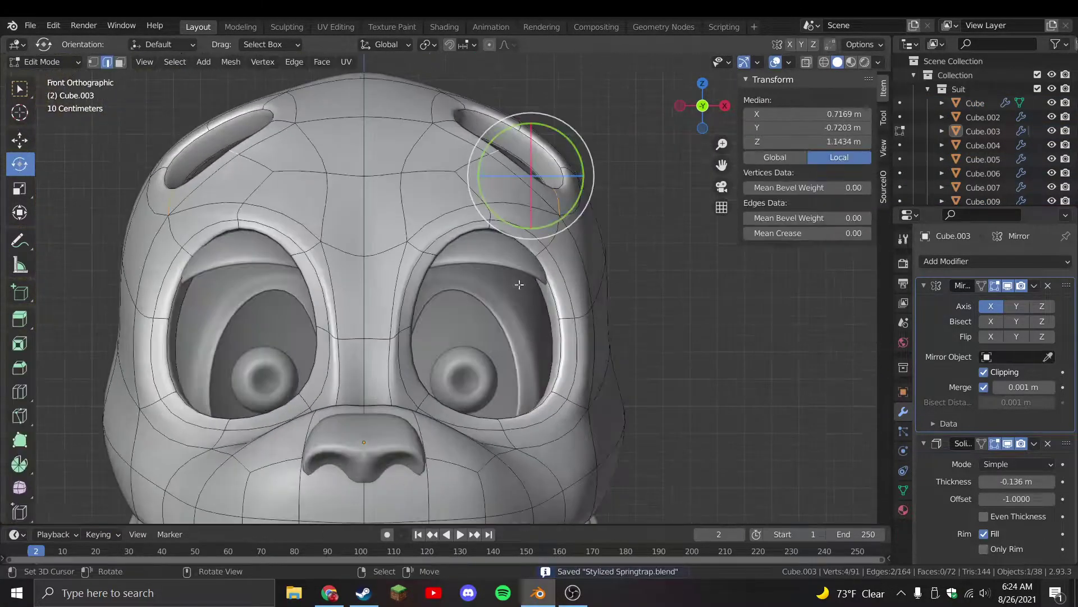
{"action": "left_click", "coordinate": [543, 187]}
{"action": "middle_click_drag", "start_coordinate": [542, 186], "coordinate": [469, 225]}
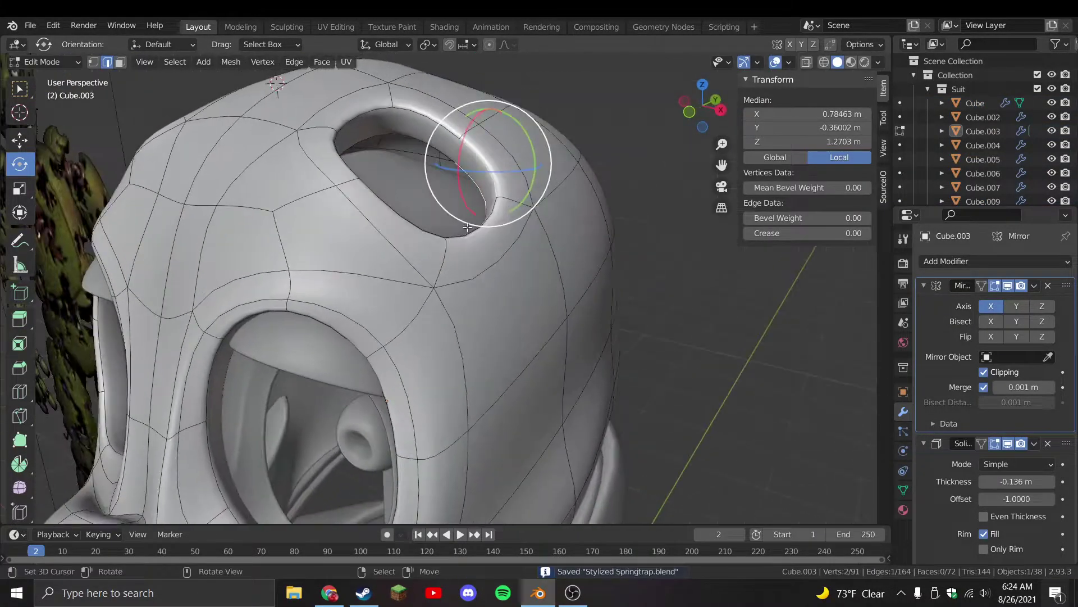
{"action": "key", "text": "KP_1"}
{"action": "key", "text": "r"}
{"action": "left_click", "coordinate": [597, 277]}
{"action": "key", "text": "g"}
{"action": "left_click", "coordinate": [609, 258]}
{"action": "key", "text": "r"}
{"action": "key", "text": "Escape"}
{"action": "key", "text": "Tab"}
{"action": "scroll", "coordinate": [590, 285], "scroll_direction": "down", "scroll_amount": 4}
{"action": "key", "text": "alt+a"}
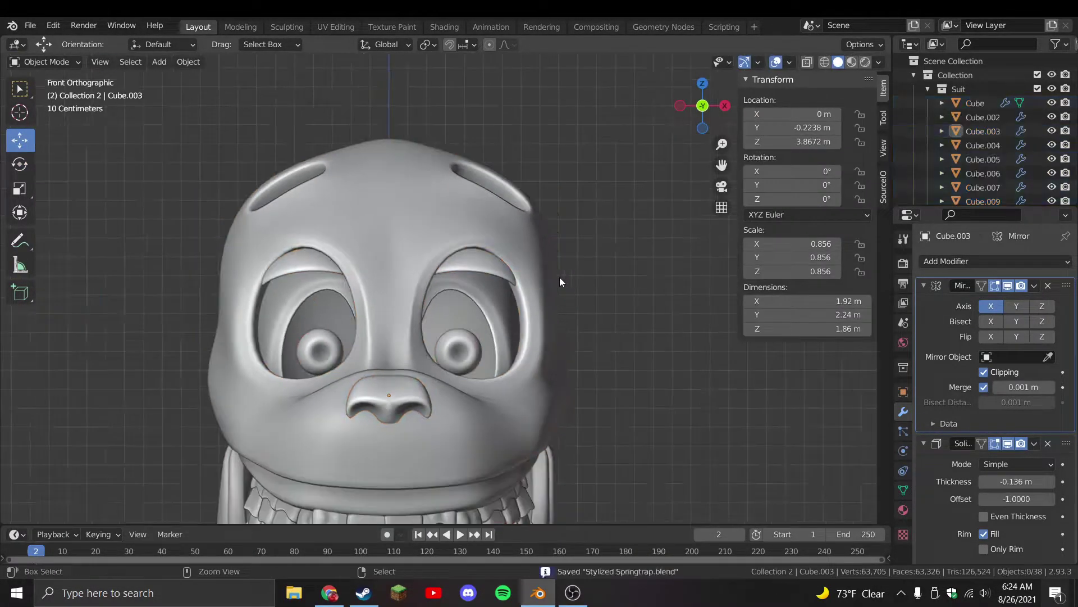
{"action": "key", "text": "ctrl+s"}
Shift two edges at the side of the suit's muzzle along the X axis, undoing the last adjustment
{"action": "left_click", "coordinate": [495, 315]}
{"action": "scroll", "coordinate": [519, 329], "scroll_direction": "up", "scroll_amount": 5}
{"action": "key", "text": "Tab"}
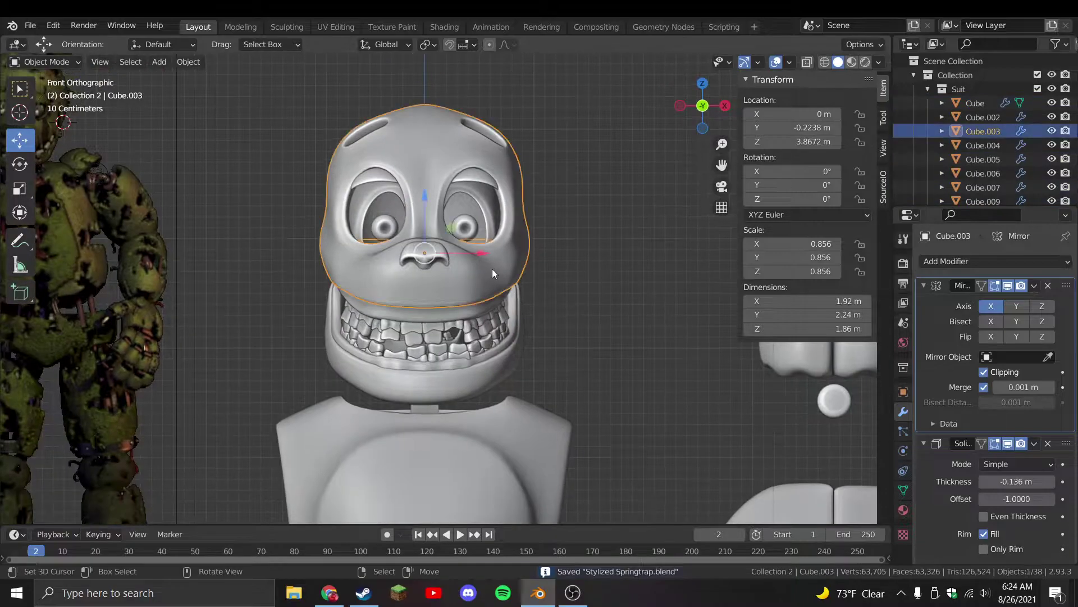
{"action": "left_click", "coordinate": [520, 276]}
{"action": "key", "text": "g"}
{"action": "key", "text": "x"}
{"action": "left_click", "coordinate": [524, 278]}
{"action": "left_click", "coordinate": [559, 270]}
{"action": "key", "text": "g"}
{"action": "key", "text": "x"}
{"action": "left_click", "coordinate": [565, 268]}
{"action": "left_click_drag", "start_coordinate": [565, 268], "coordinate": [562, 274]}
{"action": "key", "text": "ctrl+z"}
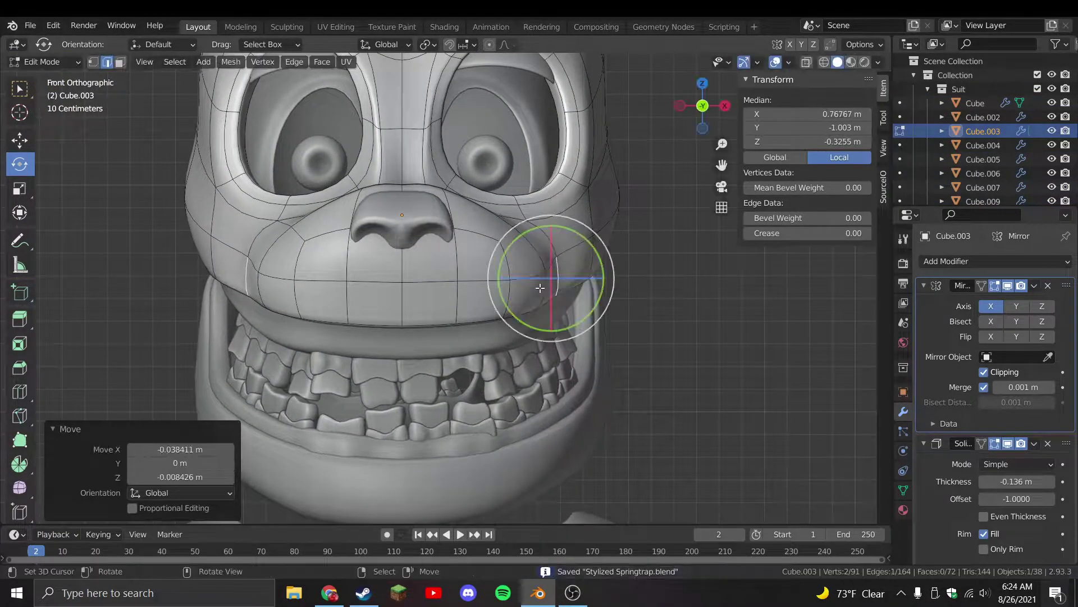
{"action": "key", "text": "Tab"}
{"action": "scroll", "coordinate": [590, 306], "scroll_direction": "down", "scroll_amount": 3}
{"action": "left_click", "coordinate": [585, 298]}
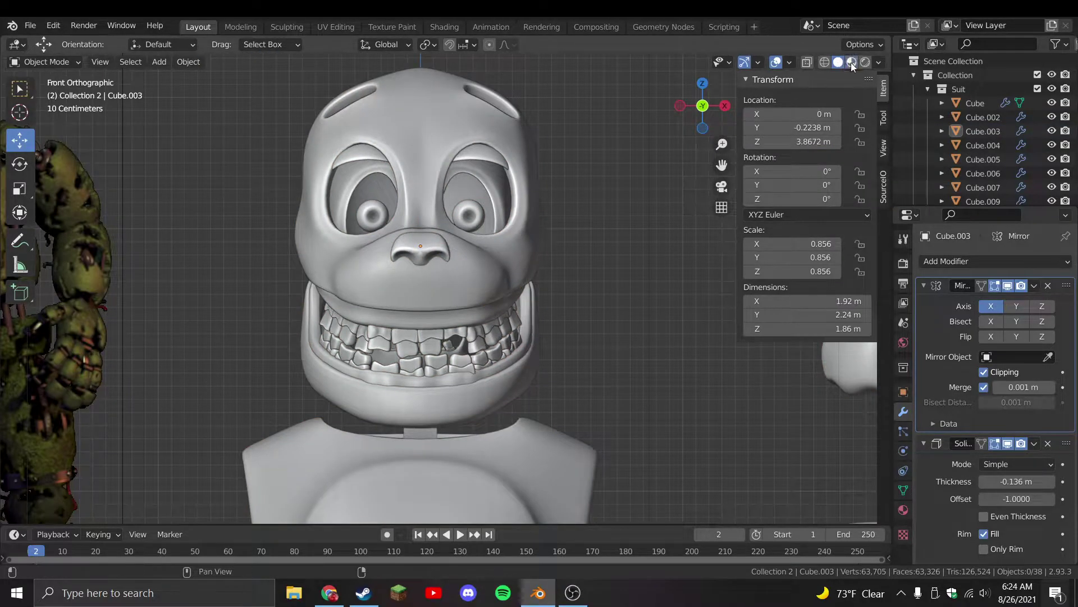
Examine the head with its materials in material preview, return to solid shading, and save the file
{"action": "left_click", "coordinate": [851, 62]}
{"action": "mouse_move", "coordinate": [574, 214]}
{"action": "middle_mouse_down"}
{"action": "mouse_move", "coordinate": [588, 214]}
{"action": "mouse_move", "coordinate": [631, 174]}
{"action": "middle_mouse_up"}
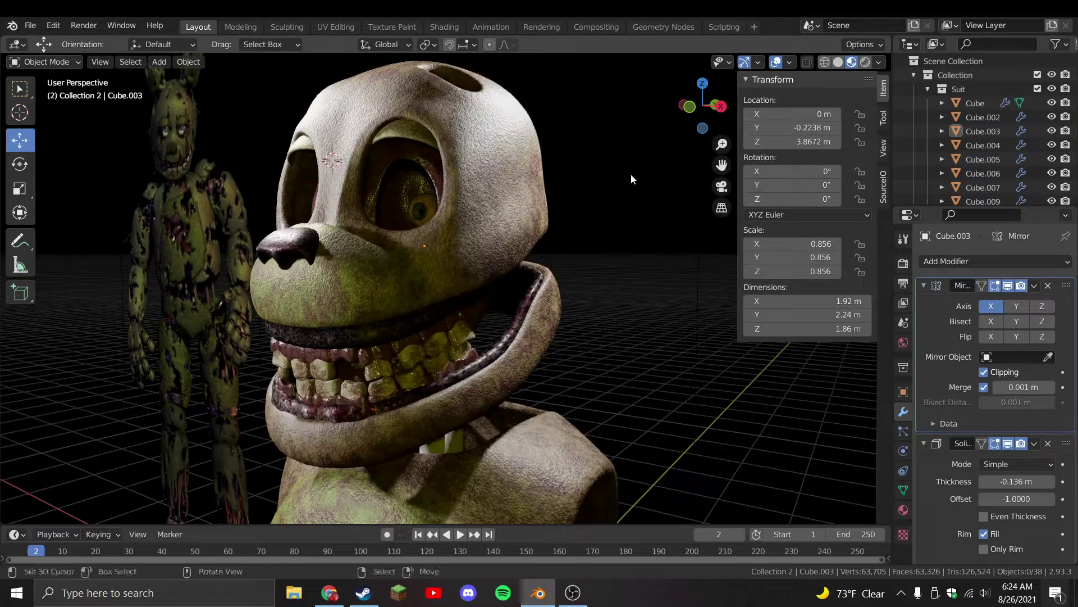
{"action": "left_click", "coordinate": [839, 62]}
{"action": "key", "text": "ctrl+s"}
Duplicate the torso's bottom border edge loop in place and separate the copy into its own object
{"action": "key", "text": "ctrl+KP_1"}
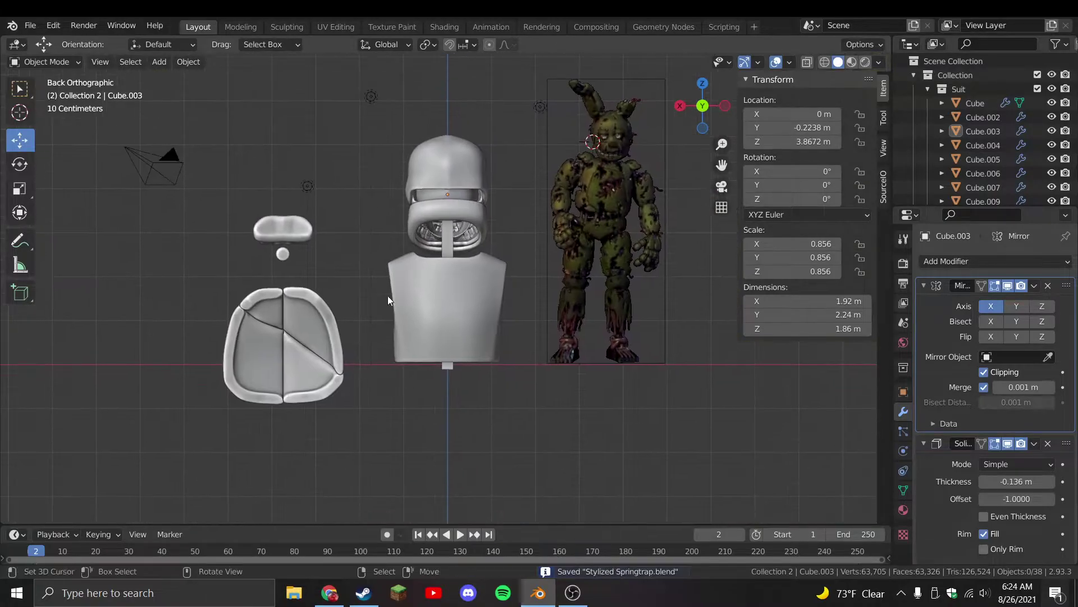
{"action": "key", "text": "KP_1"}
{"action": "left_click", "coordinate": [495, 371]}
{"action": "key", "text": "Tab"}
{"action": "scroll", "coordinate": [495, 376], "scroll_direction": "up", "scroll_amount": 3}
{"action": "middle_click_drag", "start_coordinate": [494, 376], "coordinate": [568, 305]}
{"action": "left_click", "coordinate": [568, 306], "text": "alt"}
{"action": "scroll", "coordinate": [562, 300], "scroll_direction": "up", "scroll_amount": 2}
{"action": "key", "text": "shift+d"}
{"action": "right_click", "coordinate": [555, 296]}
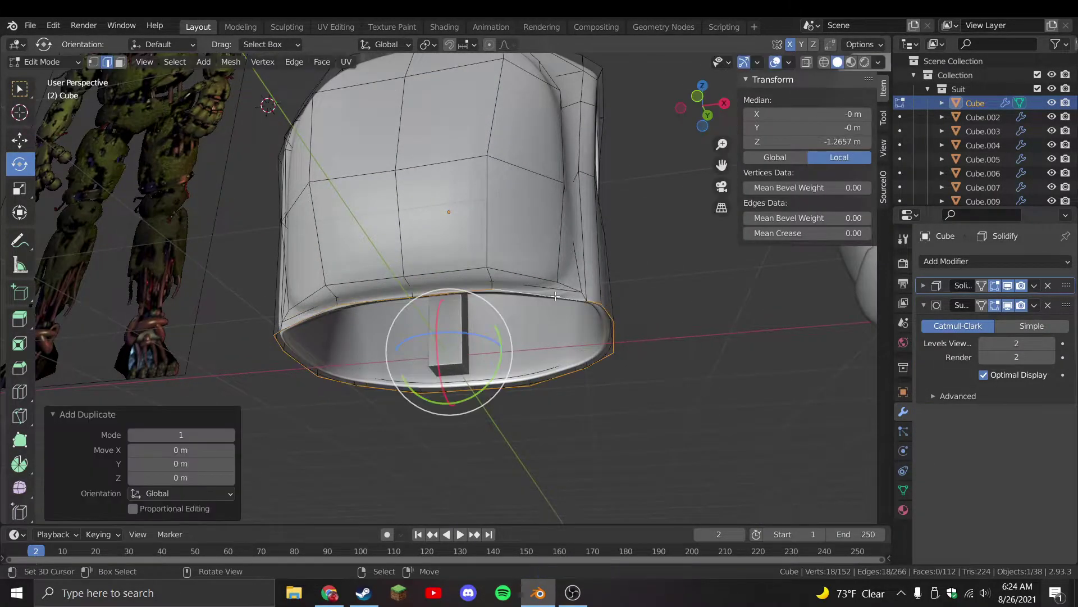
{"action": "key", "text": "p"}
{"action": "left_click", "coordinate": [555, 296]}
{"action": "key", "text": "Tab"}
{"action": "left_click", "coordinate": [570, 296]}
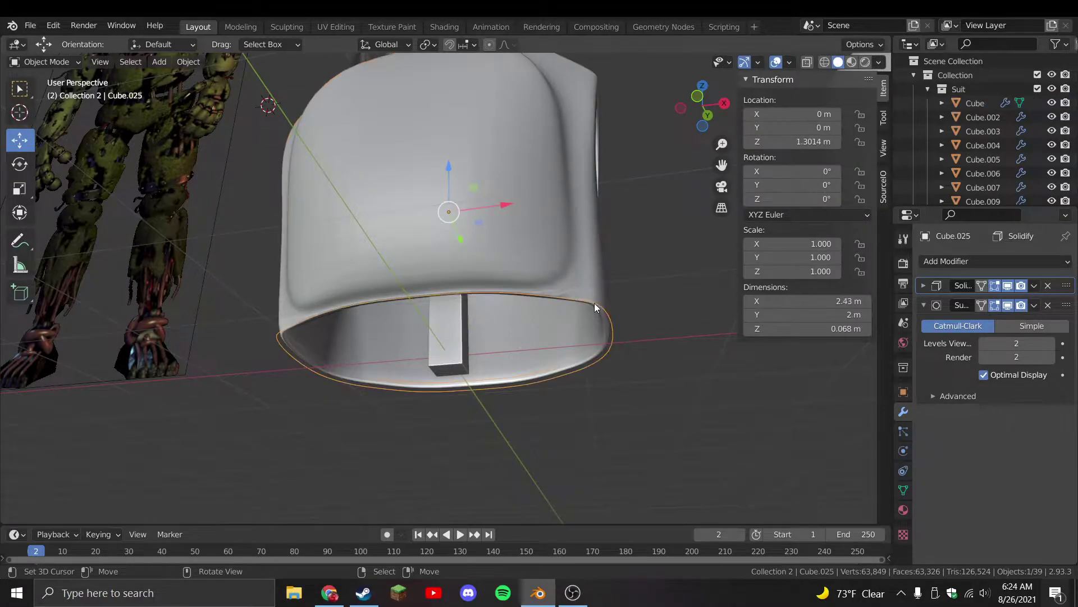
Move the separated loop object straight down below the torso to a Z location of about -0.69 m
{"action": "key", "text": "KP_1"}
{"action": "key", "text": "Tab"}
{"action": "key", "text": "a"}
{"action": "key", "text": "Tab"}
{"action": "key", "text": "Tab"}
{"action": "key", "text": "Tab"}
{"action": "left_click_drag", "start_coordinate": [432, 137], "coordinate": [474, 289]}
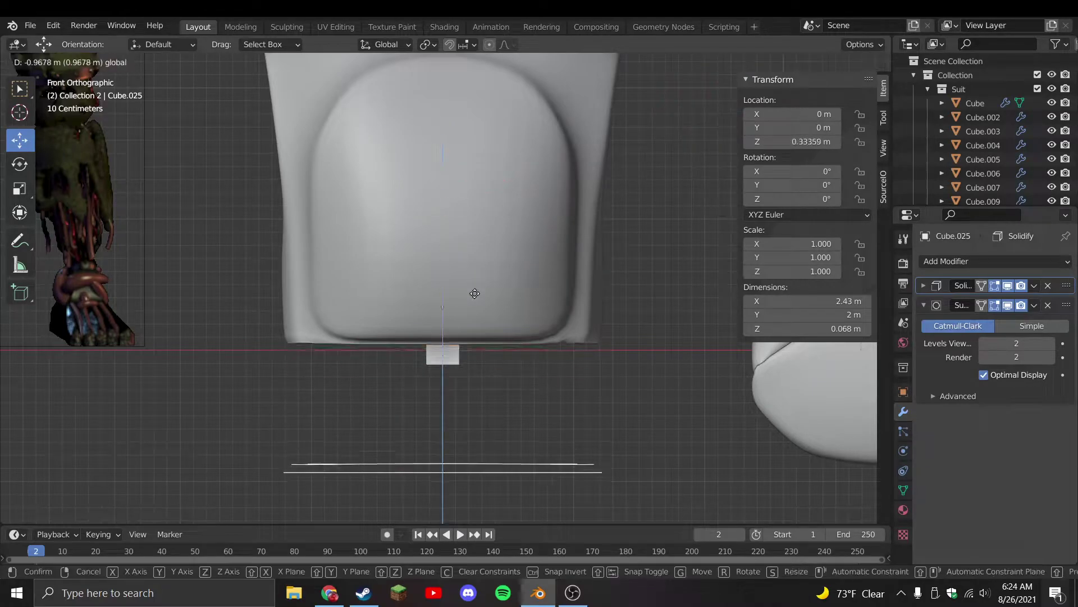
{"action": "left_click_drag", "start_coordinate": [474, 343], "coordinate": [474, 344]}
{"action": "scroll", "coordinate": [444, 344], "scroll_direction": "down", "scroll_amount": 2}
Raise the loop's whole geometry in Edit Mode to just beneath the torso, at a local median Z of about 0.43 m
{"action": "key", "text": "shift+space"}
{"action": "key", "text": "r"}
{"action": "key", "text": "Tab"}
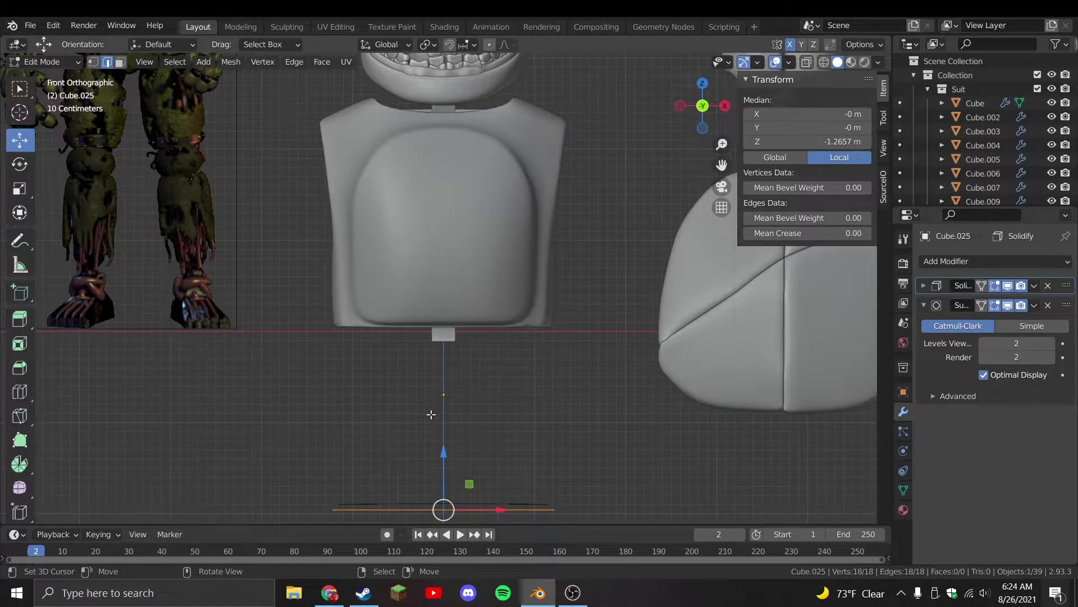
{"action": "left_click_drag", "start_coordinate": [464, 402], "coordinate": [451, 391]}
{"action": "left_click_drag", "start_coordinate": [332, 445], "coordinate": [556, 520]}
{"action": "key", "text": "g"}
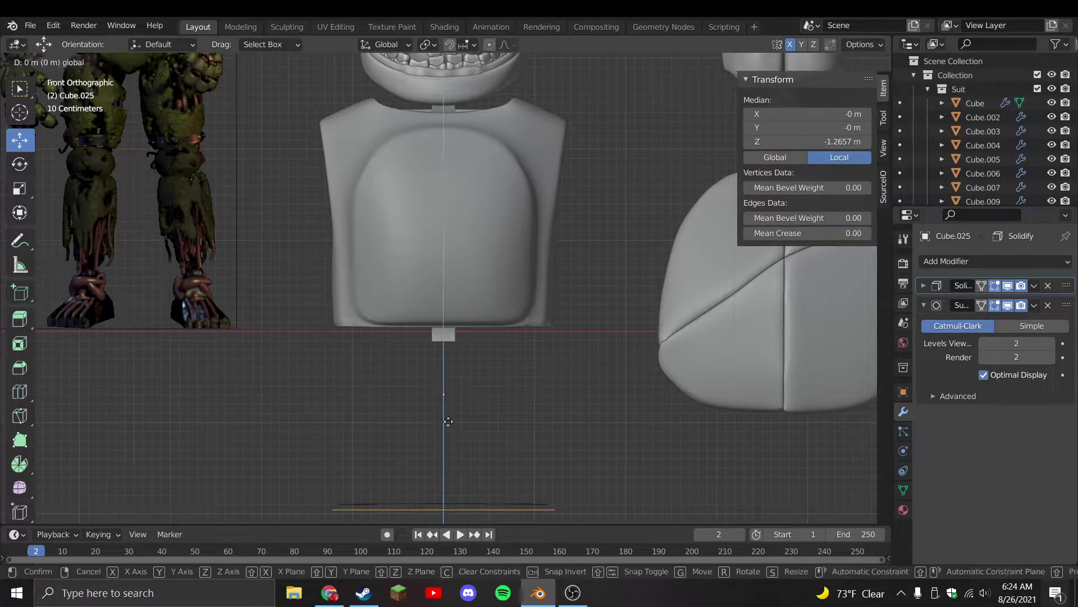
{"action": "left_click", "coordinate": [490, 318]}
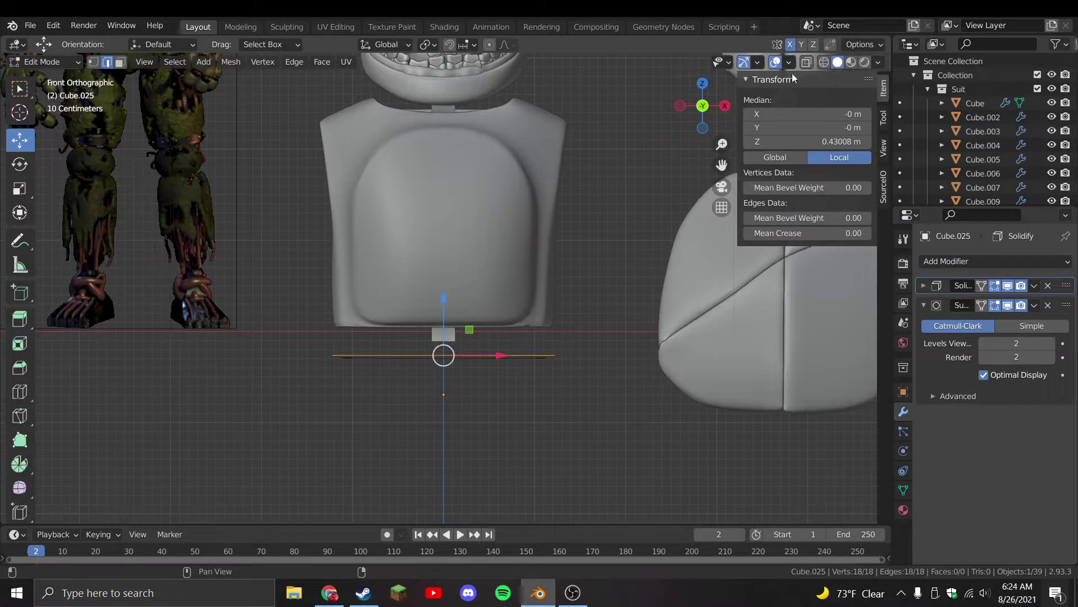
{"action": "middle_click_drag", "start_coordinate": [468, 314], "coordinate": [468, 306]}
{"action": "left_click", "coordinate": [468, 306]}
{"action": "key", "text": "ctrl+z"}
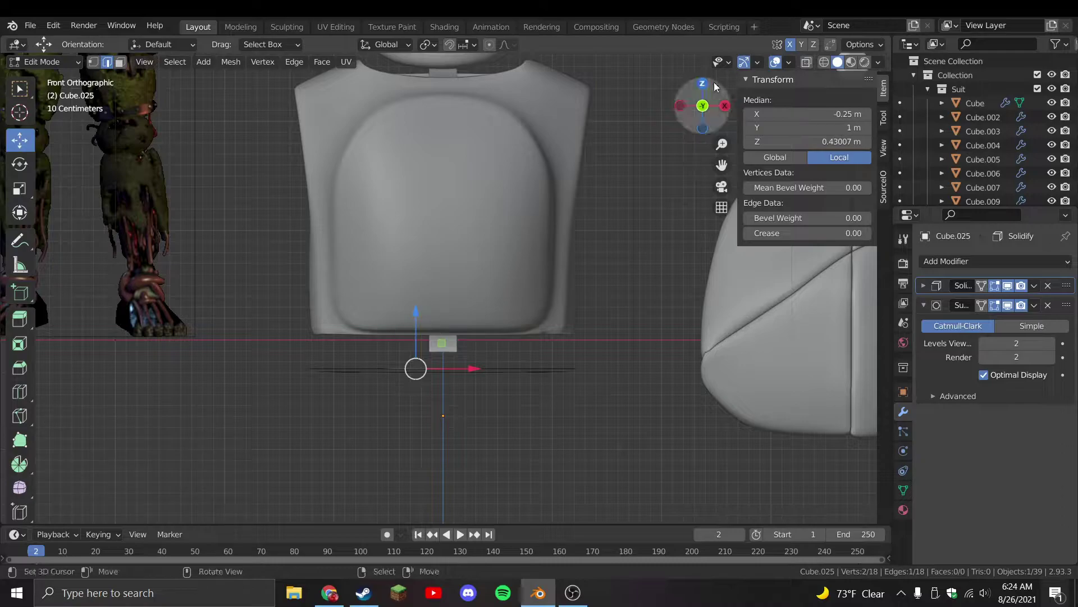
Delete the loop's vertices on the negative X side, selecting through the mesh with X-ray and keeping the centre points
{"action": "left_click", "coordinate": [93, 62]}
{"action": "key", "text": "alt+a"}
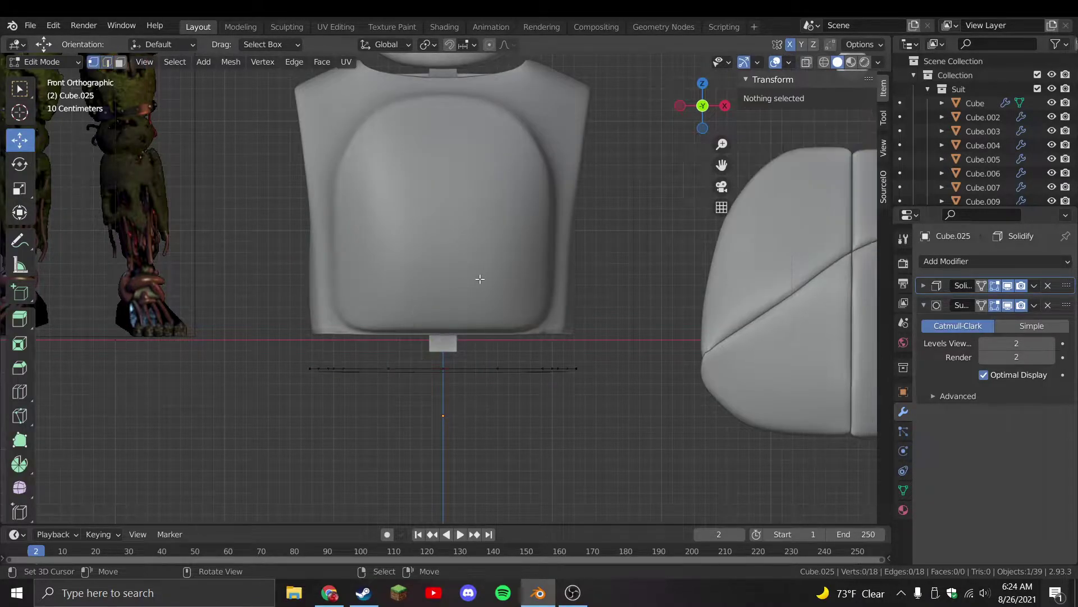
{"action": "left_click", "coordinate": [807, 61]}
{"action": "left_click_drag", "start_coordinate": [210, 288], "coordinate": [439, 428]}
{"action": "key", "text": "x"}
{"action": "left_click", "coordinate": [368, 344]}
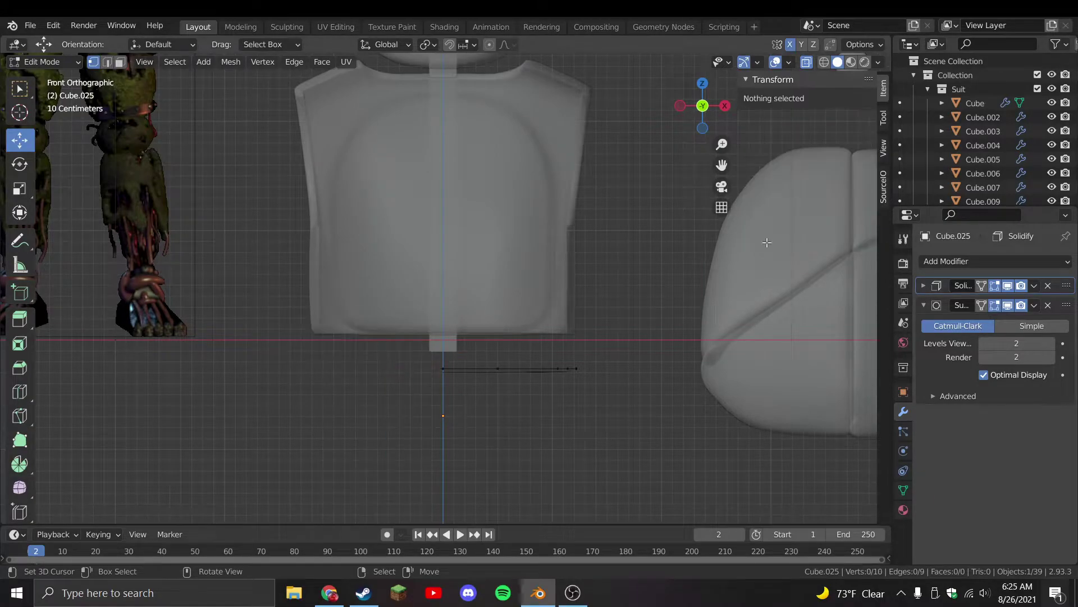
{"action": "left_click", "coordinate": [807, 62]}
{"action": "key", "text": "a"}
{"action": "key", "text": "Tab"}
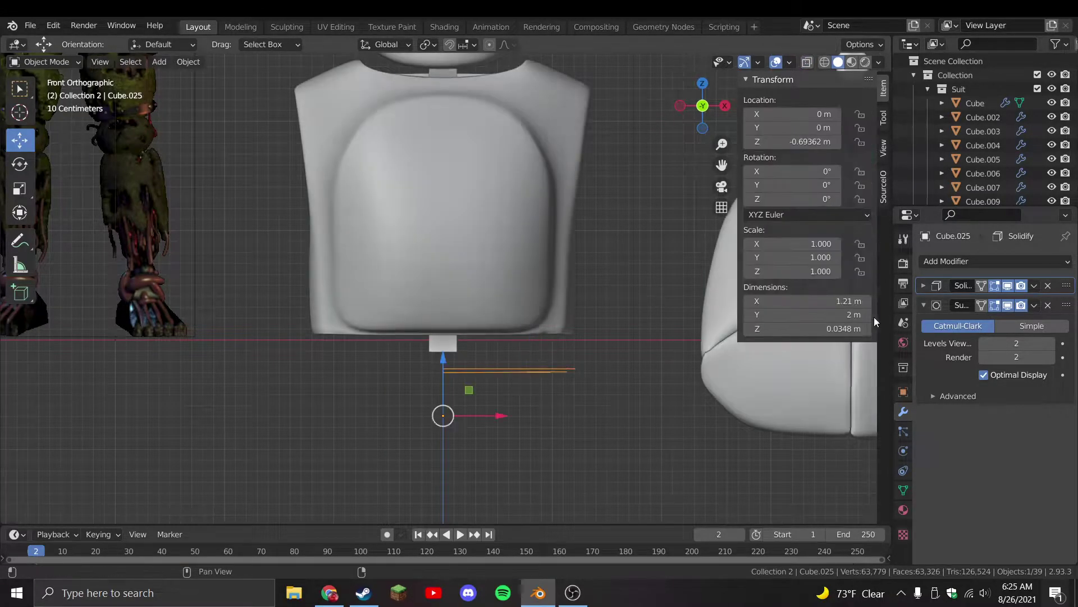
{"action": "left_click", "coordinate": [955, 262]}
{"action": "left_click", "coordinate": [798, 421]}
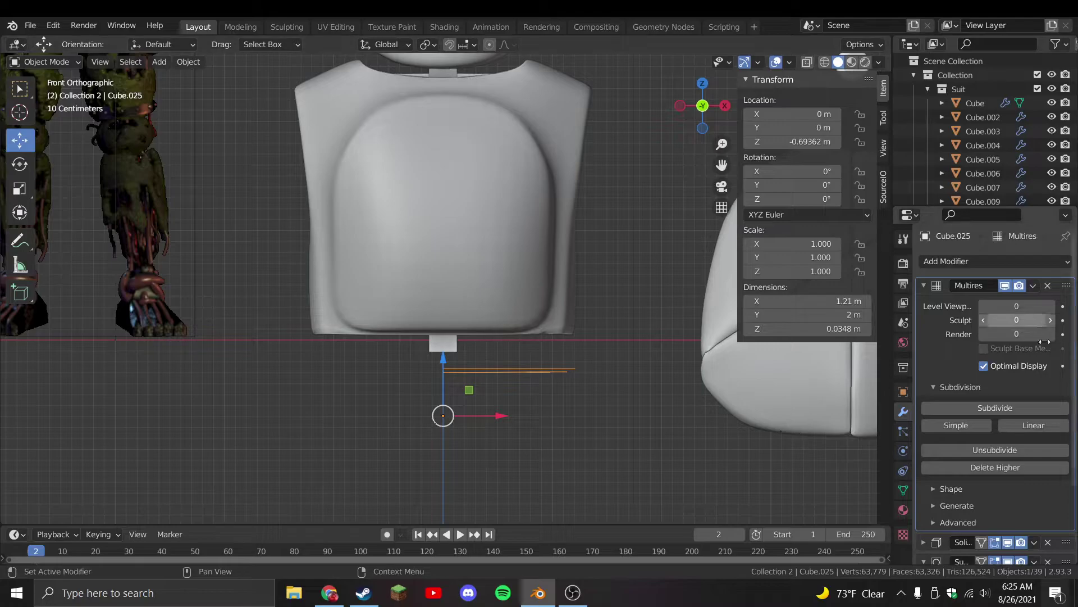
{"action": "left_click", "coordinate": [1048, 285]}
Add a Mirror modifier on X with clipping to the half loop, and place it above Solidify and Subdivision in the stack
{"action": "left_click", "coordinate": [970, 262]}
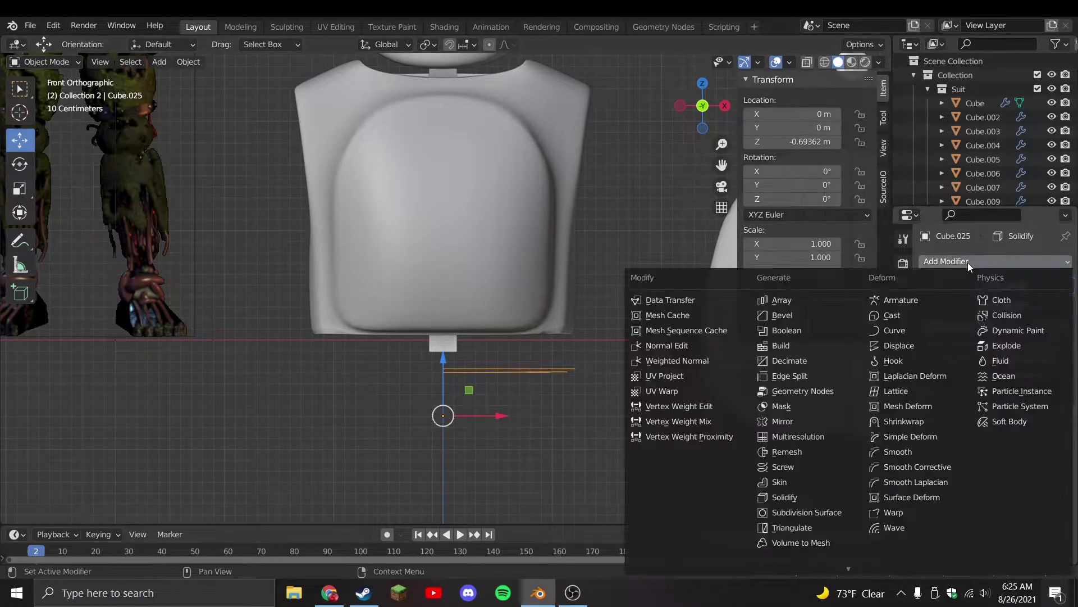
{"action": "left_click", "coordinate": [781, 422]}
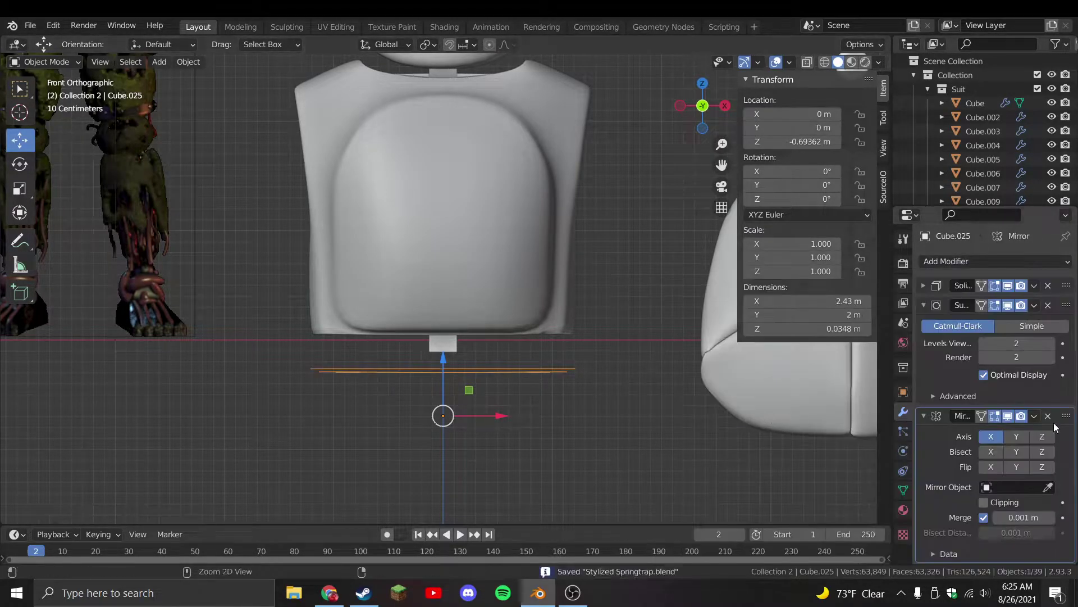
{"action": "left_click_drag", "start_coordinate": [1067, 414], "coordinate": [968, 349]}
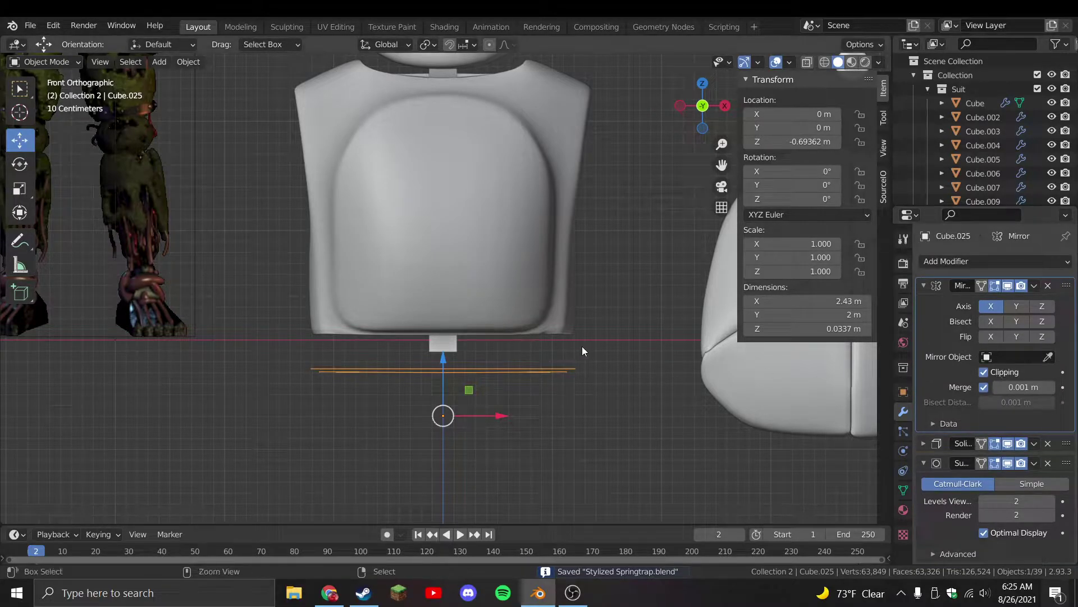
Rotate the half loop so its outer end tilts upward, and raise it about 0.057 m in Z
{"action": "key", "text": "Tab"}
{"action": "key", "text": "r"}
{"action": "left_click", "coordinate": [594, 392]}
{"action": "key", "text": "g"}
{"action": "left_click", "coordinate": [595, 378]}
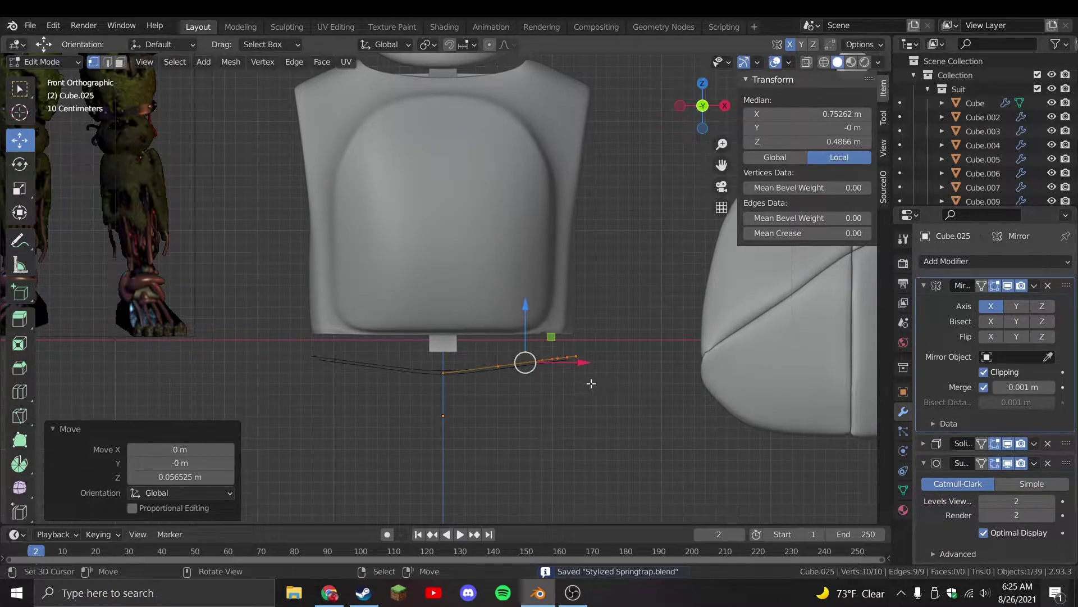
Raise the loop's outermost vertex with smooth proportional editing to curve it upward, and turn proportional editing back off
{"action": "key", "text": "alt+a"}
{"action": "left_click", "coordinate": [576, 357]}
{"action": "left_click", "coordinate": [489, 49]}
{"action": "key", "text": "g"}
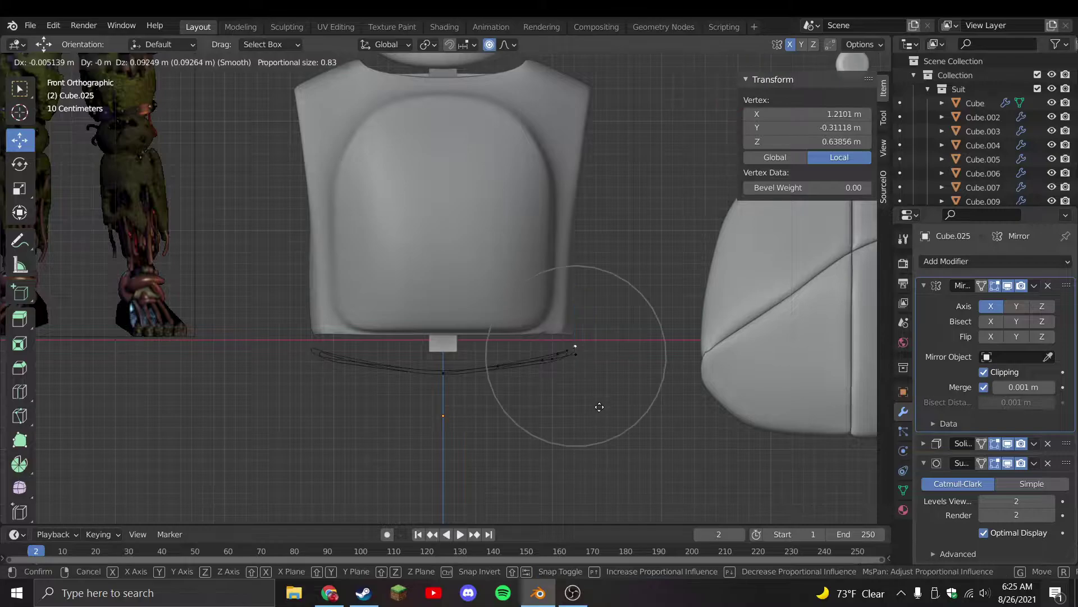
{"action": "scroll", "coordinate": [601, 393], "scroll_direction": "down", "scroll_amount": 1}
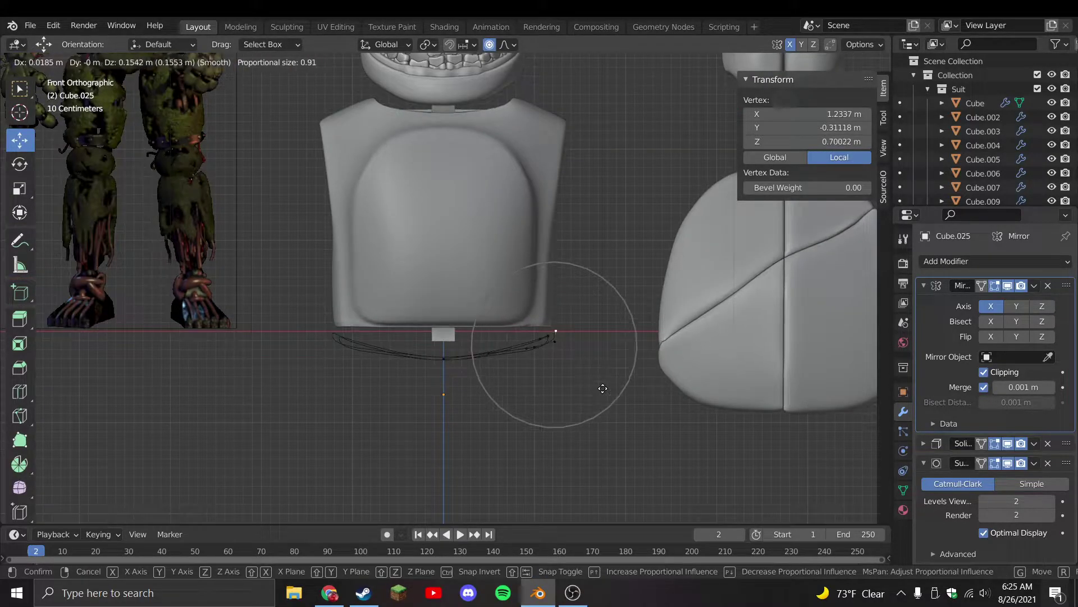
{"action": "left_click", "coordinate": [603, 388]}
{"action": "left_click", "coordinate": [489, 45]}
Extrude the whole loop downward into a waist band and rotate the new lower edge to level it
{"action": "key", "text": "a"}
{"action": "scroll", "coordinate": [561, 189], "scroll_direction": "up", "scroll_amount": 2}
{"action": "key", "text": "e"}
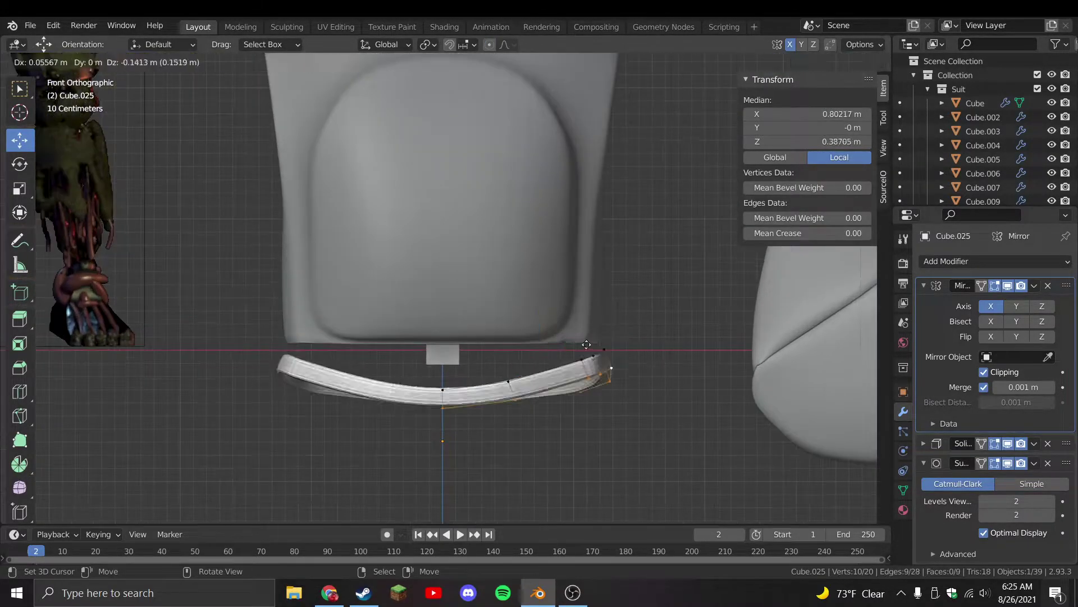
{"action": "left_click", "coordinate": [583, 369]}
{"action": "key", "text": "r"}
{"action": "left_click", "coordinate": [624, 443]}
Adjust the points at the waist band's outer side and delete an edge there
{"action": "left_click", "coordinate": [606, 429]}
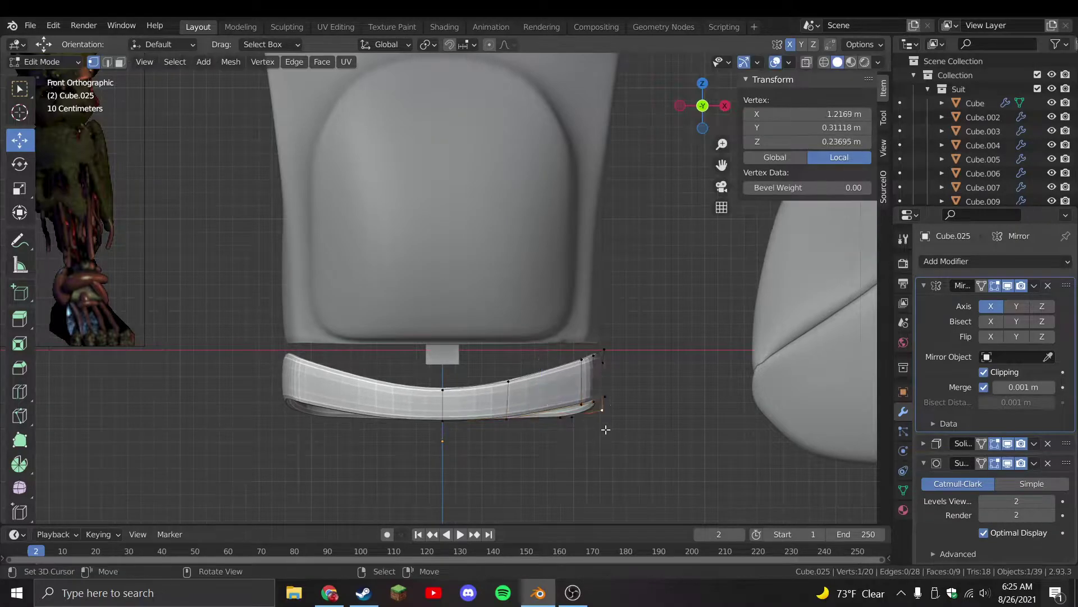
{"action": "middle_click_drag", "start_coordinate": [596, 396], "coordinate": [554, 394]}
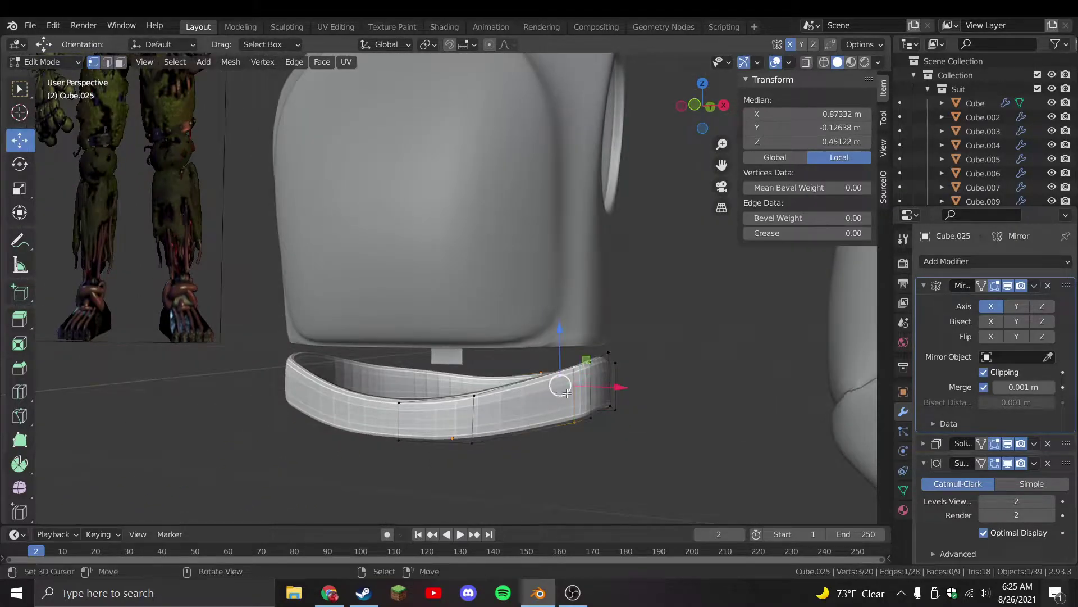
{"action": "left_click_drag", "start_coordinate": [595, 388], "coordinate": [595, 400]}
{"action": "middle_click_drag", "start_coordinate": [594, 400], "coordinate": [501, 417]}
{"action": "key", "text": "x"}
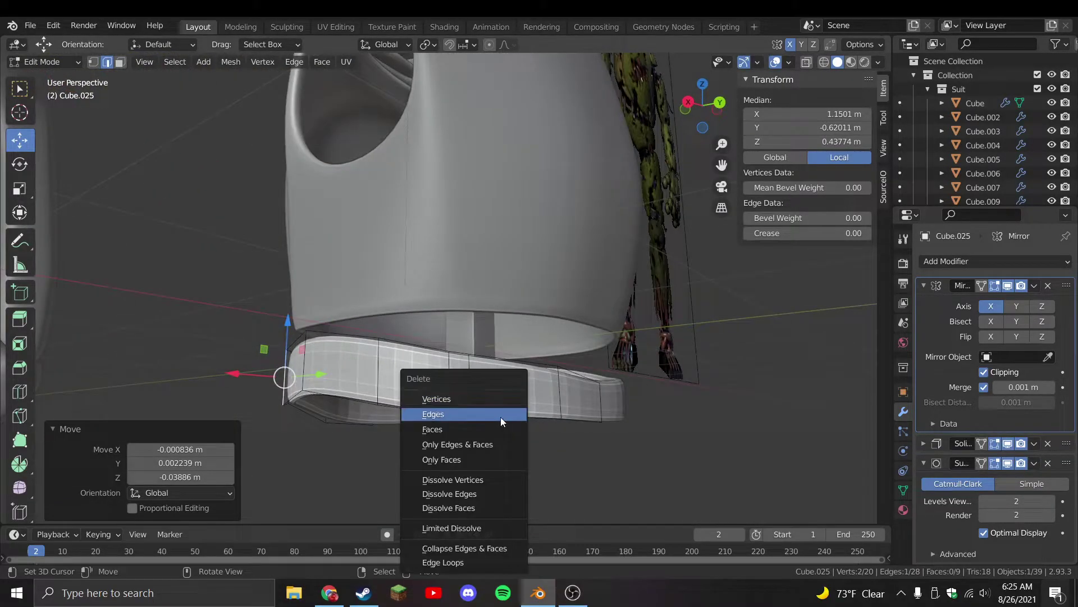
Dissolve and delete the unwanted edges on the pelvis band
{"action": "left_click", "coordinate": [476, 494]}
{"action": "left_click", "coordinate": [431, 378]}
{"action": "key", "text": "x"}
{"action": "left_click", "coordinate": [434, 378]}
Select the entire pelvis band and adjust its rotation and position in the front view
{"action": "key", "text": "KP_1"}
{"action": "key", "text": "a"}
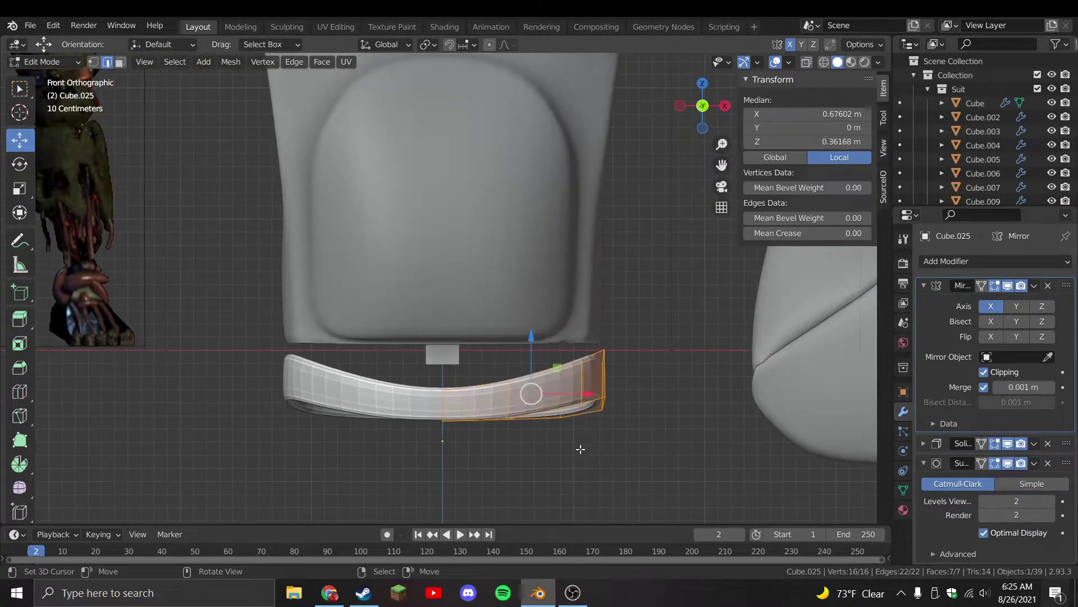
{"action": "key", "text": "r"}
{"action": "key", "text": "g"}
Extrude the band's lower edge loop downward, then rotate and move the new loop to follow the curve
{"action": "left_click", "coordinate": [547, 410], "text": "shift"}
{"action": "left_click", "coordinate": [549, 410], "text": "alt"}
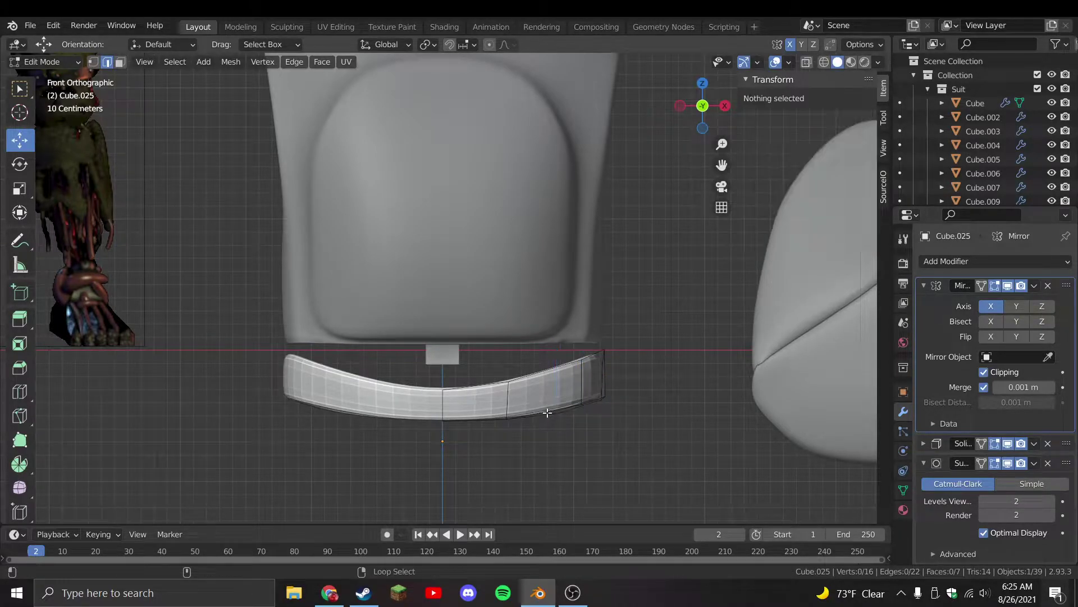
{"action": "key", "text": "g"}
{"action": "left_click", "coordinate": [602, 420]}
{"action": "key", "text": "r"}
{"action": "left_click", "coordinate": [618, 393]}
{"action": "key", "text": "g"}
{"action": "left_click", "coordinate": [539, 393]}
{"action": "key", "text": "g"}
Bridge the band's front and back lower center edges with a face running underneath
{"action": "middle_click_drag", "start_coordinate": [540, 392], "coordinate": [477, 334], "text": "shift"}
{"action": "left_click", "coordinate": [596, 377]}
{"action": "key", "text": "e"}
{"action": "key", "text": "ctrl+z"}
{"action": "left_click", "coordinate": [540, 357]}
{"action": "key", "text": "e"}
{"action": "left_click", "coordinate": [517, 387]}
Add two evenly spaced loop cuts across the face under the pelvis
{"action": "middle_click_drag", "start_coordinate": [517, 388], "coordinate": [534, 364]}
{"action": "key", "text": "ctrl+r"}
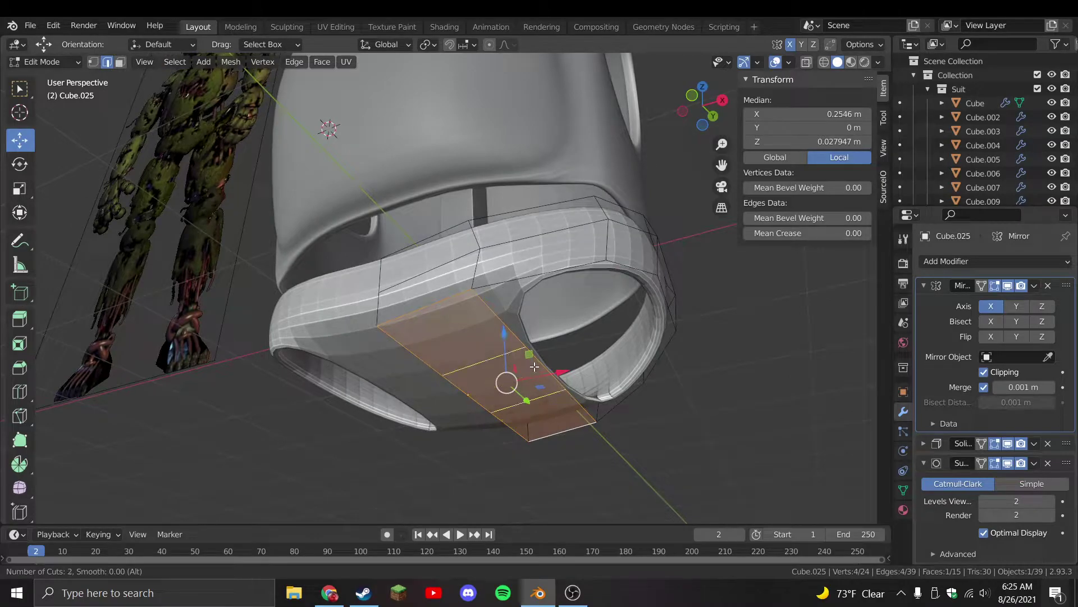
{"action": "left_click", "coordinate": [535, 366]}
{"action": "right_click", "coordinate": [534, 367]}
Lower the new crotch edges in the side and front views and rotate them 3.52°
{"action": "key", "text": "KP_3"}
{"action": "key", "text": "g"}
{"action": "left_click", "coordinate": [531, 415]}
{"action": "middle_click_drag", "start_coordinate": [531, 416], "coordinate": [534, 417]}
{"action": "key", "text": "KP_1"}
{"action": "key", "text": "g"}
{"action": "left_click", "coordinate": [522, 426]}
{"action": "key", "text": "r"}
{"action": "left_click", "coordinate": [561, 444]}
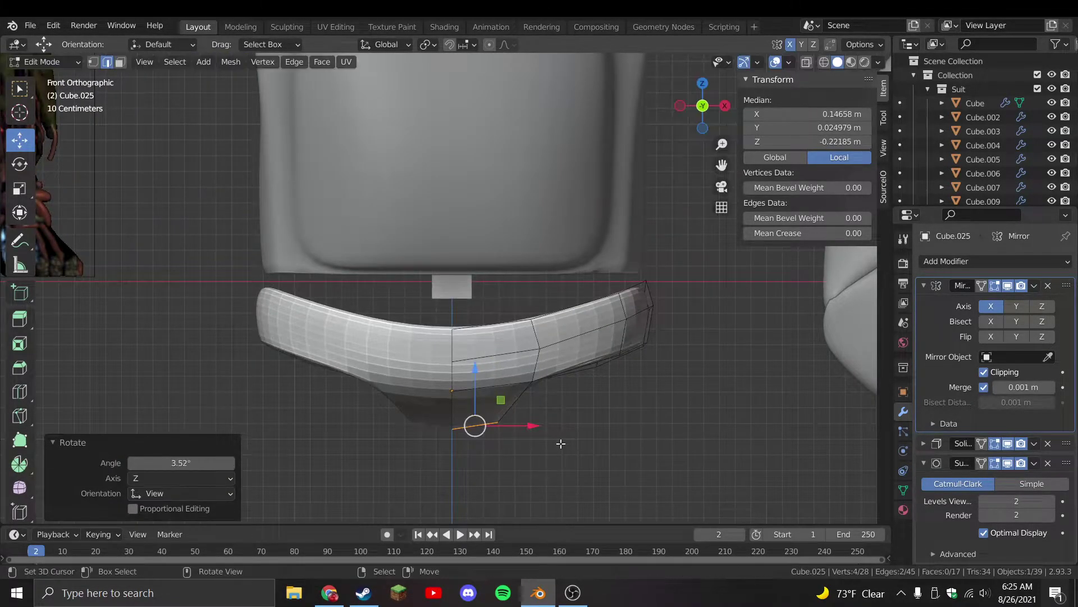
Extrude the leg opening's edge loop, scale it, and move it about 0.018 m in X and -0.032 m in Z
{"action": "left_click", "coordinate": [567, 357]}
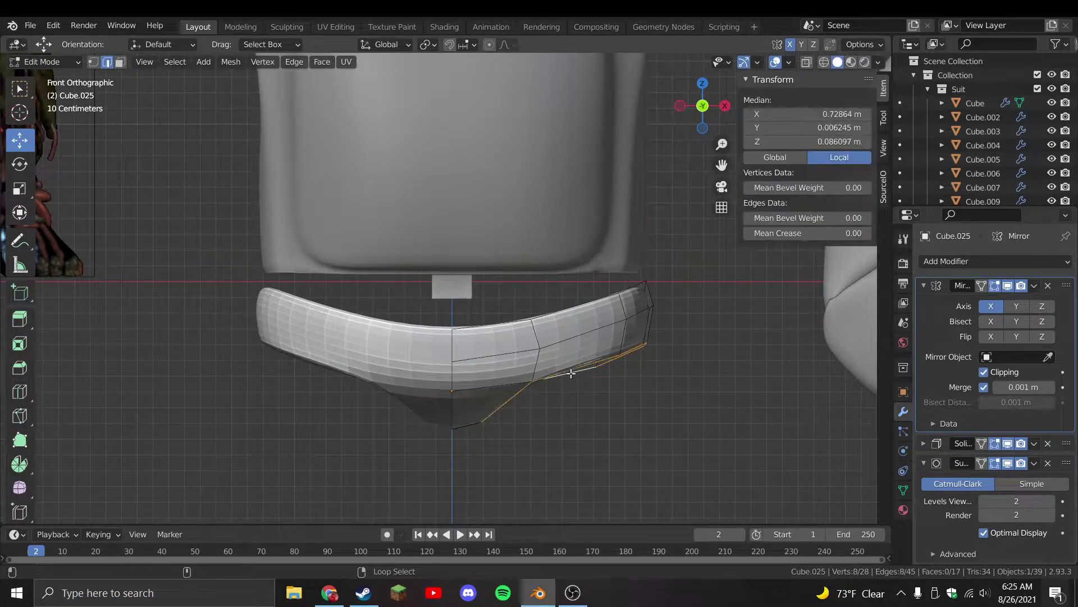
{"action": "key", "text": "e"}
{"action": "left_click", "coordinate": [607, 414]}
{"action": "key", "text": "s"}
{"action": "left_click", "coordinate": [616, 430]}
{"action": "key", "text": "g"}
{"action": "left_click", "coordinate": [638, 438]}
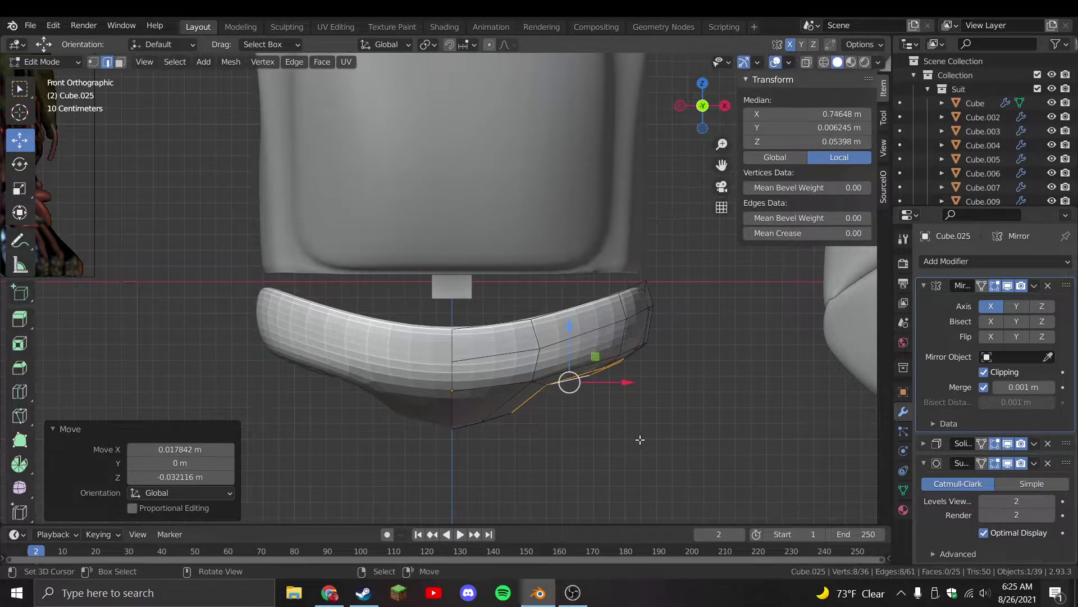
Scale the leg opening's inner loop and rotate it -17.9° in the front view
{"action": "key", "text": "r"}
{"action": "key", "text": "Escape"}
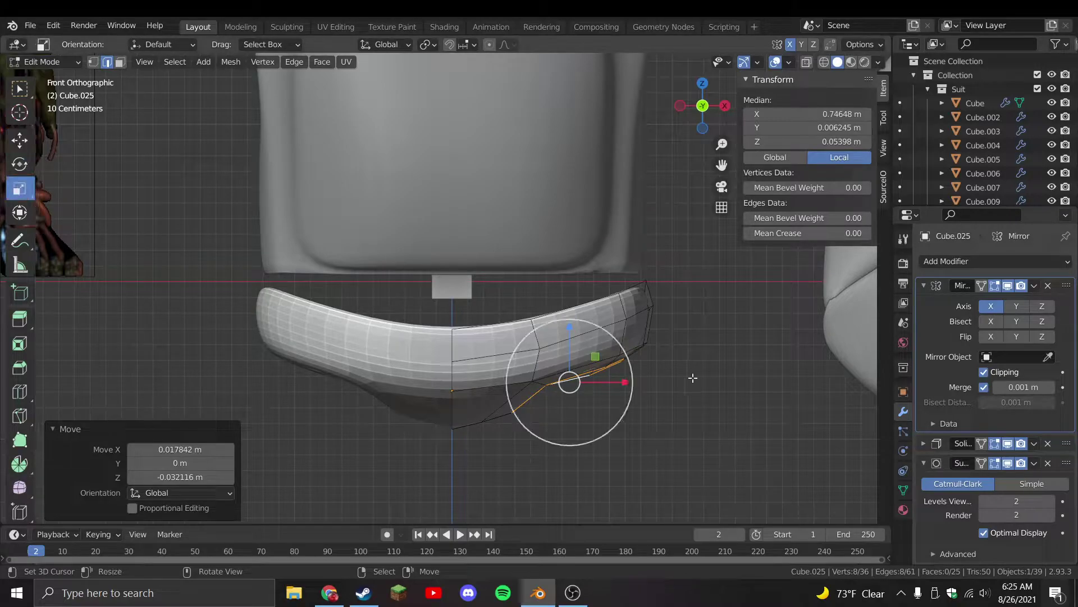
{"action": "key", "text": "s"}
{"action": "left_click", "coordinate": [584, 359]}
{"action": "key", "text": "r"}
{"action": "left_click", "coordinate": [674, 364]}
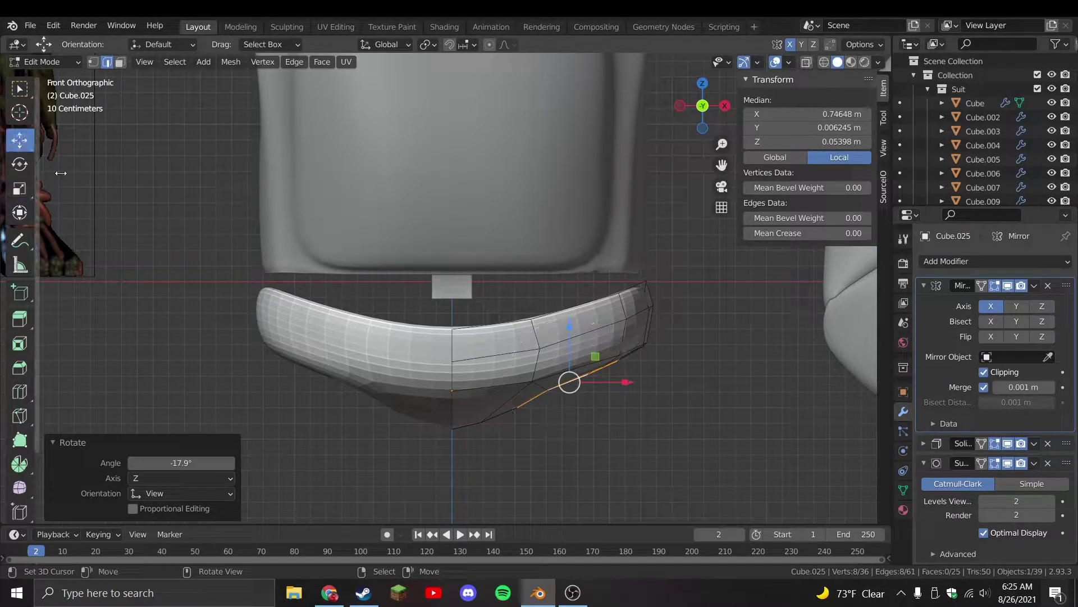
Select the pelvis's upper edge loops and raise them about 0.077 m along Z
{"action": "scroll", "coordinate": [538, 309], "scroll_direction": "down", "scroll_amount": 2}
{"action": "scroll", "coordinate": [538, 309], "scroll_direction": "up", "scroll_amount": 2}
{"action": "key", "text": "a"}
{"action": "key", "text": "alt+a"}
{"action": "left_click", "coordinate": [539, 309], "text": "alt"}
{"action": "key", "text": "g"}
{"action": "key", "text": "z"}
{"action": "left_click", "coordinate": [628, 371]}
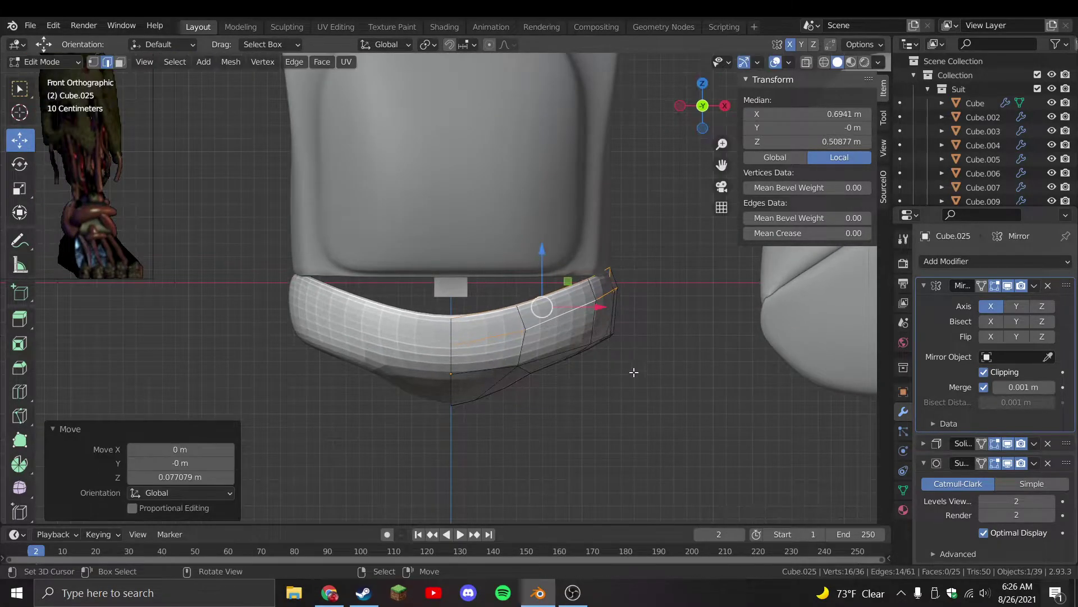
Enable proportional editing and raise the pelvis's lower side edge about 0.13 m
{"action": "key", "text": "Tab"}
{"action": "key", "text": "Tab"}
{"action": "left_click", "coordinate": [597, 344]}
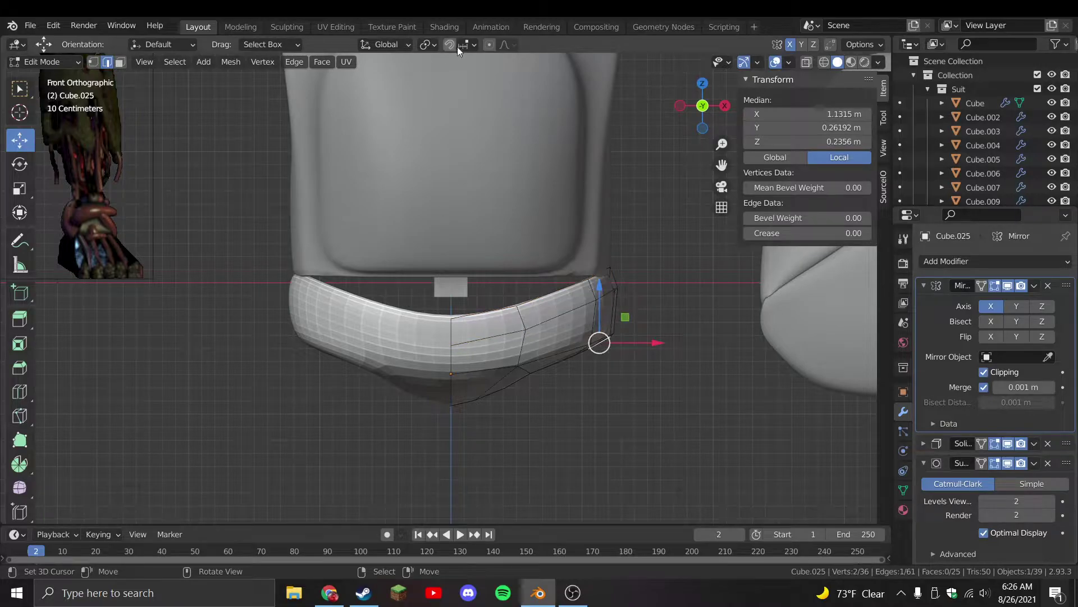
{"action": "key", "text": "g"}
{"action": "key", "text": "z"}
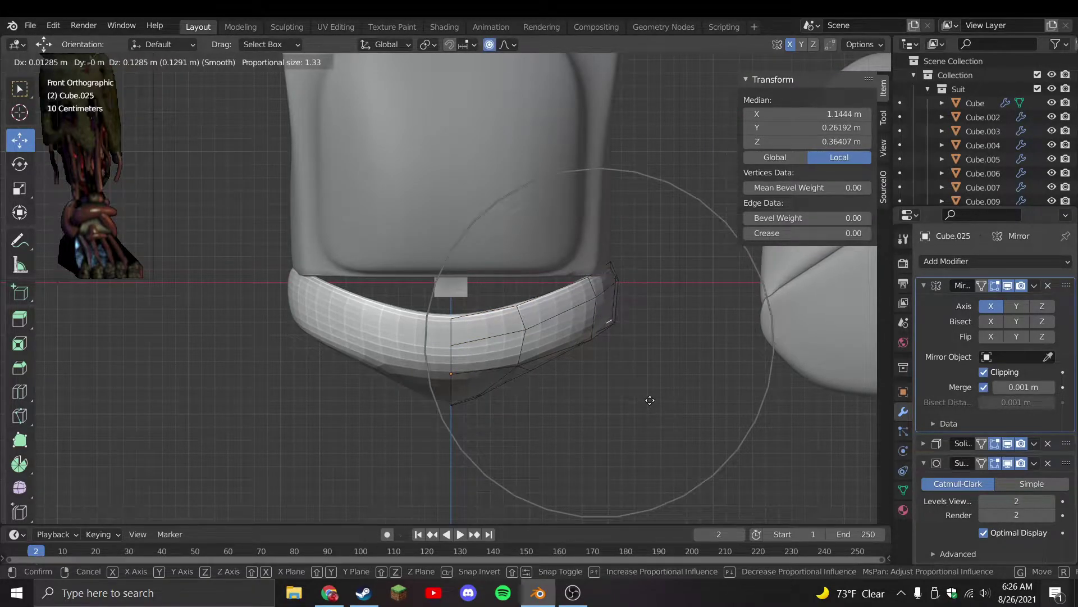
{"action": "left_click", "coordinate": [650, 400]}
Select the whole pelvis mesh, lower it slightly, and tilt it in the side view
{"action": "key", "text": "Tab"}
{"action": "middle_click_drag", "start_coordinate": [629, 393], "coordinate": [544, 382]}
{"action": "key", "text": "KP_3"}
{"action": "key", "text": "Tab"}
{"action": "key", "text": "g"}
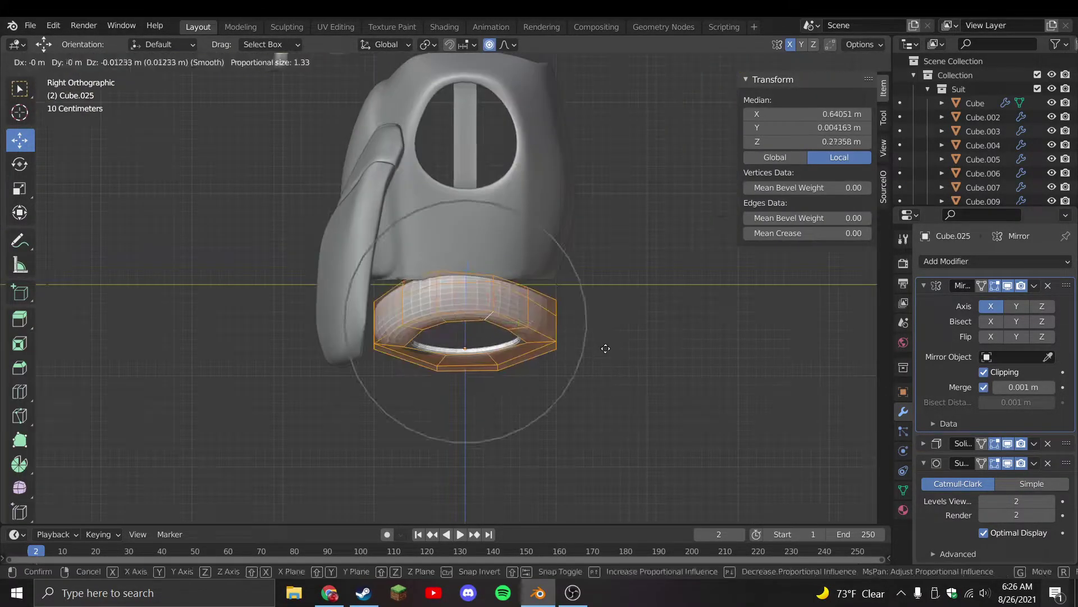
{"action": "left_click", "coordinate": [604, 347]}
{"action": "key", "text": "r"}
{"action": "left_click", "coordinate": [615, 340]}
{"action": "key", "text": "Tab"}
{"action": "key", "text": "KP_1"}
{"action": "key", "text": "Tab"}
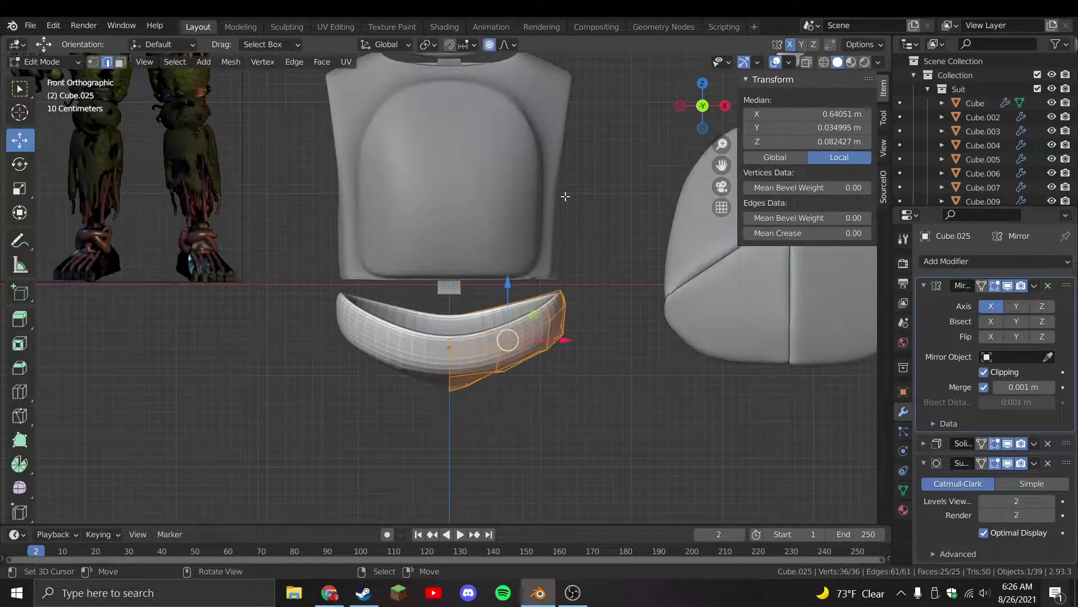
Raise the torso's front bottom edge about 0.34 m with proportional editing in the side view
{"action": "key", "text": "Tab"}
{"action": "left_click", "coordinate": [450, 288]}
{"action": "key", "text": "Tab"}
{"action": "middle_click_drag", "start_coordinate": [450, 287], "coordinate": [414, 189]}
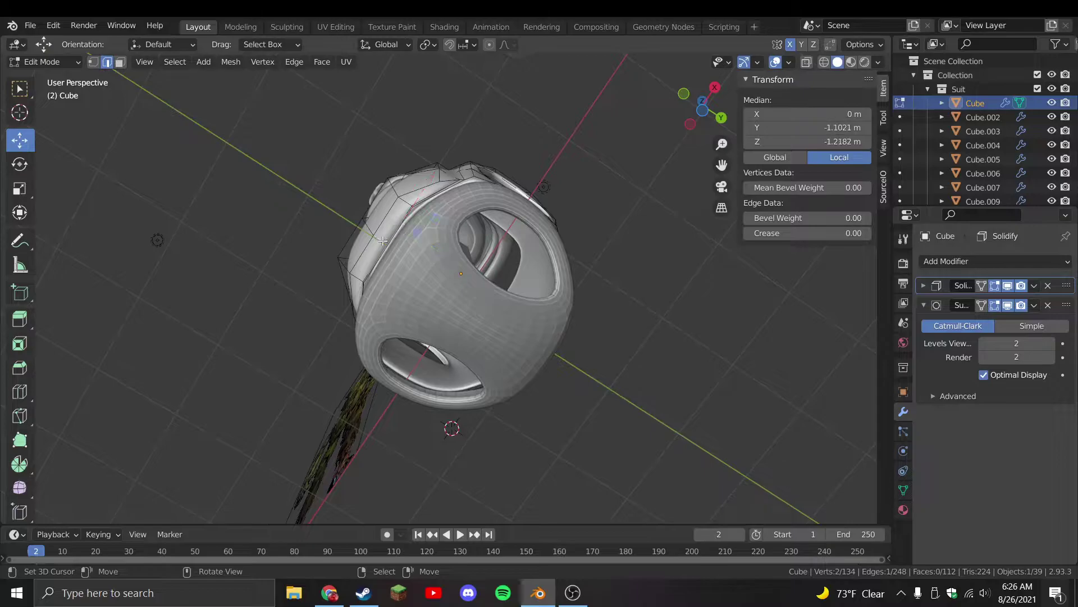
{"action": "key", "text": "KP_3"}
{"action": "left_click", "coordinate": [490, 45]}
{"action": "key", "text": "g"}
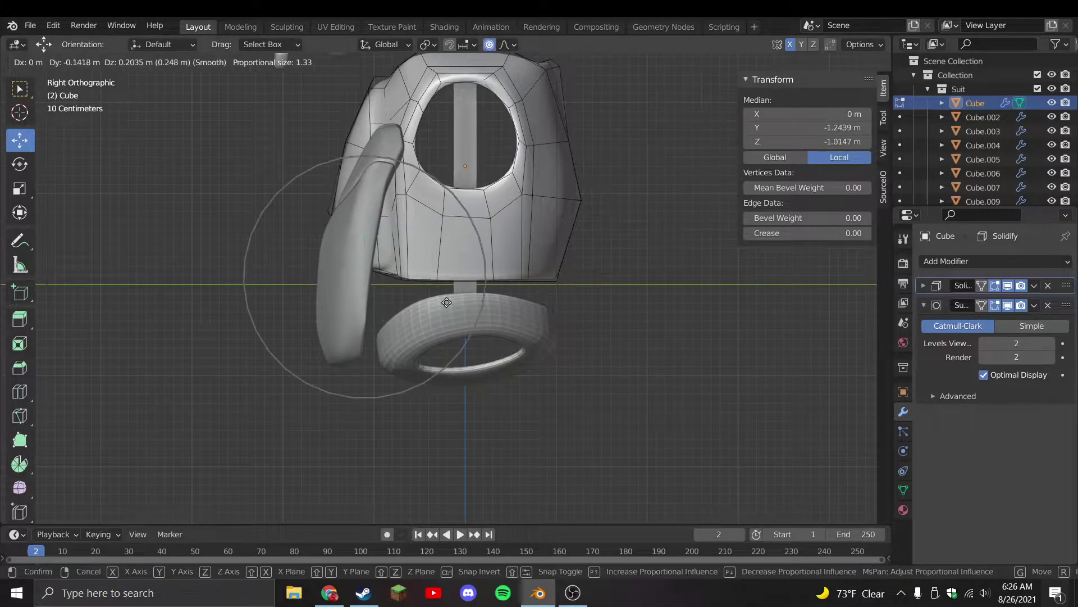
{"action": "left_click", "coordinate": [448, 294]}
Leave mesh editing and save the Stylized Springtrap.blend file
{"action": "key", "text": "Tab"}
{"action": "key", "text": "KP_1"}
{"action": "key", "text": "alt+a"}
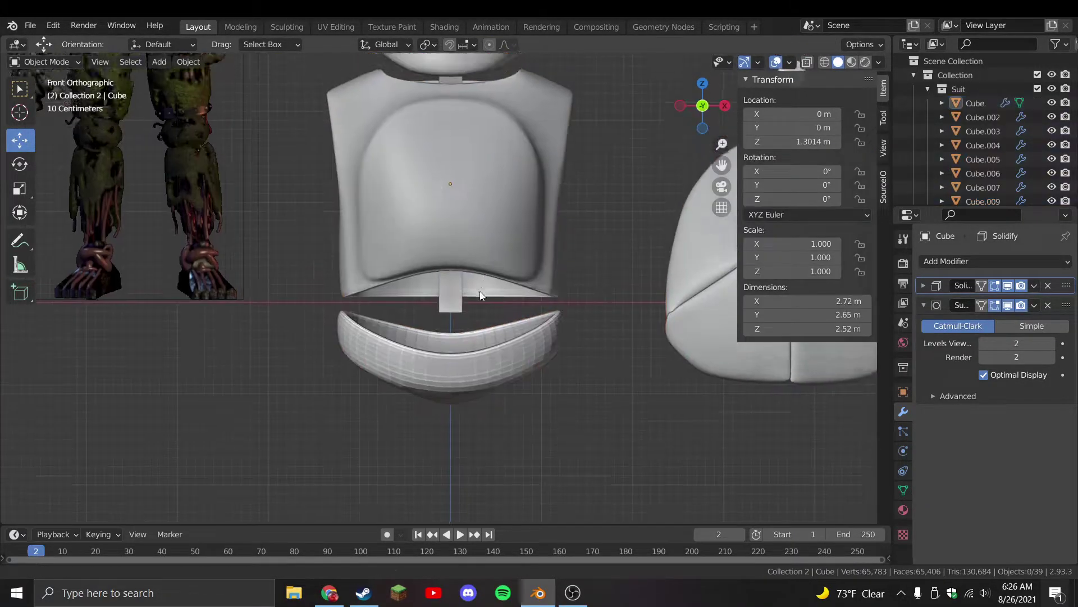
{"action": "key", "text": "ctrl+s"}
{"action": "mouse_move", "coordinate": [488, 310]}
{"action": "middle_mouse_down"}
{"action": "mouse_move", "coordinate": [524, 304]}
{"action": "mouse_move", "coordinate": [489, 324]}
{"action": "middle_mouse_up"}
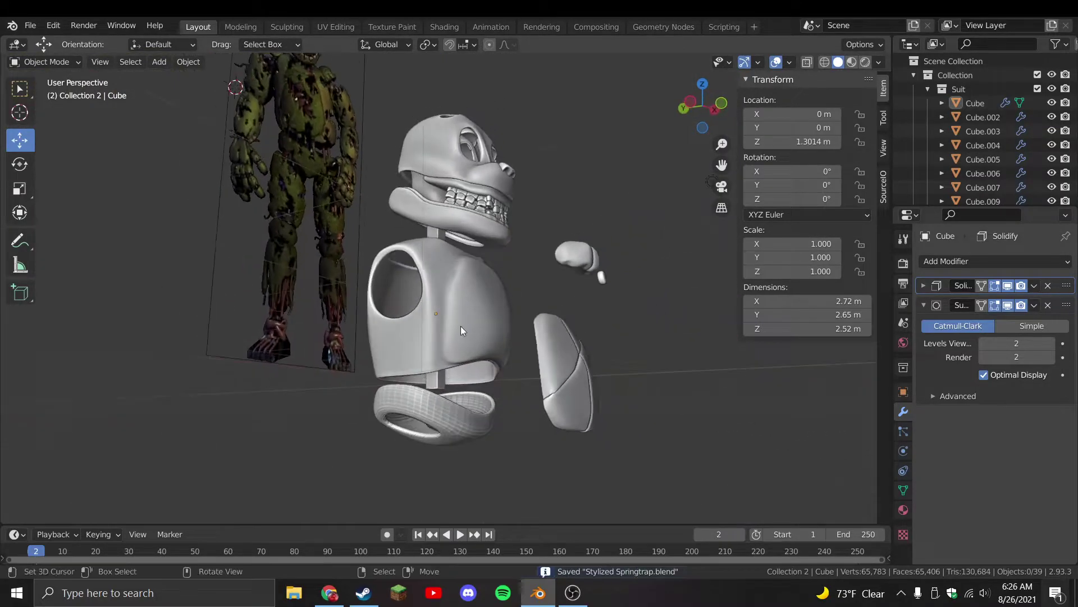
Rotate the whole torso mesh 5.95° in the side view and turn off proportional editing
{"action": "key", "text": "KP_3"}
{"action": "key", "text": "Tab"}
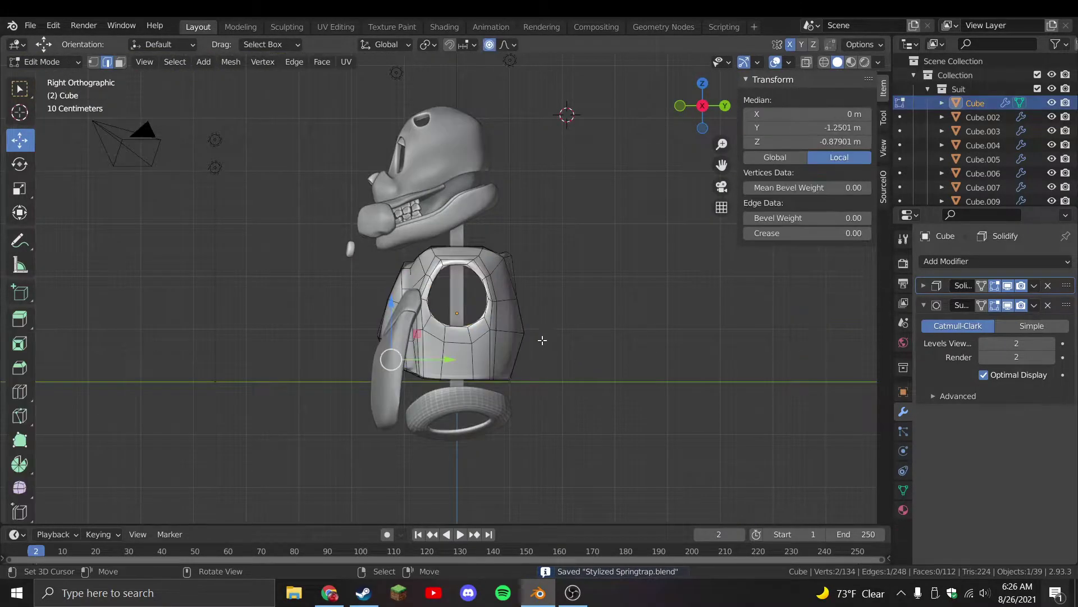
{"action": "key", "text": "g"}
{"action": "left_click", "coordinate": [669, 352]}
{"action": "key", "text": "g"}
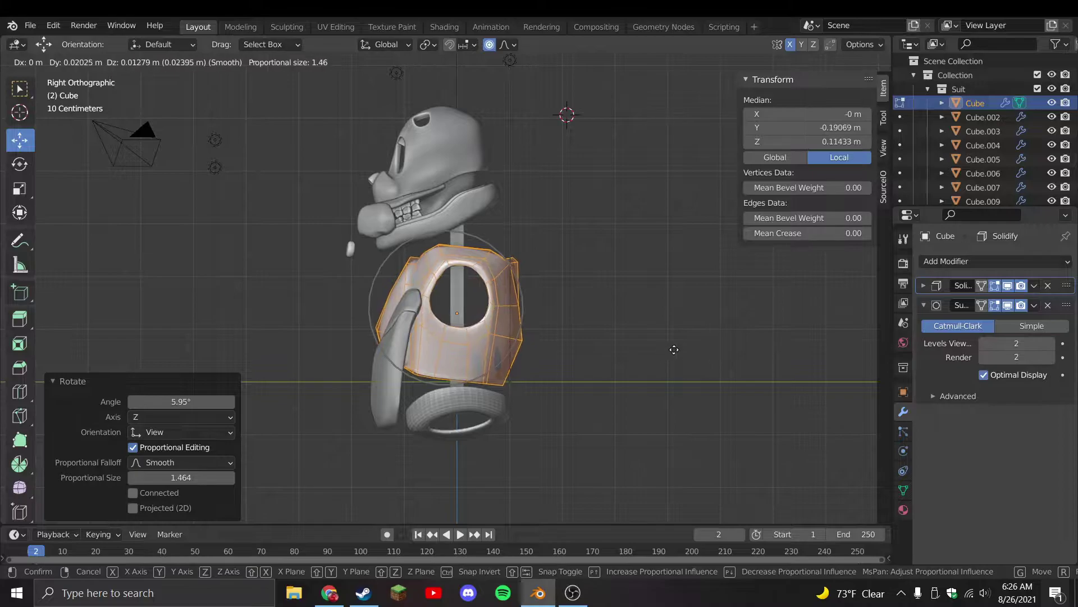
{"action": "right_click", "coordinate": [478, 236]}
{"action": "left_click", "coordinate": [513, 44]}
{"action": "key", "text": "Tab"}
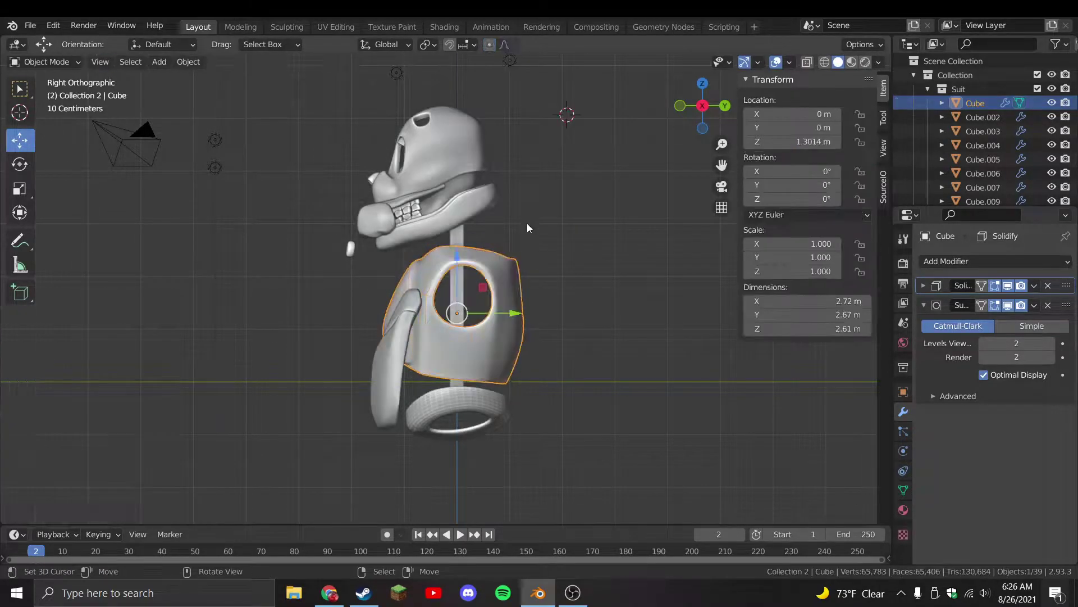
Save the file and check how the torso lines up with the pelvis
{"action": "key", "text": "KP_1"}
{"action": "key", "text": "ctrl+s"}
{"action": "scroll", "coordinate": [501, 295], "scroll_direction": "up", "scroll_amount": 3}
{"action": "key", "text": "KP_3"}
{"action": "key", "text": "KP_1"}
{"action": "middle_click_drag", "start_coordinate": [501, 295], "coordinate": [439, 446]}
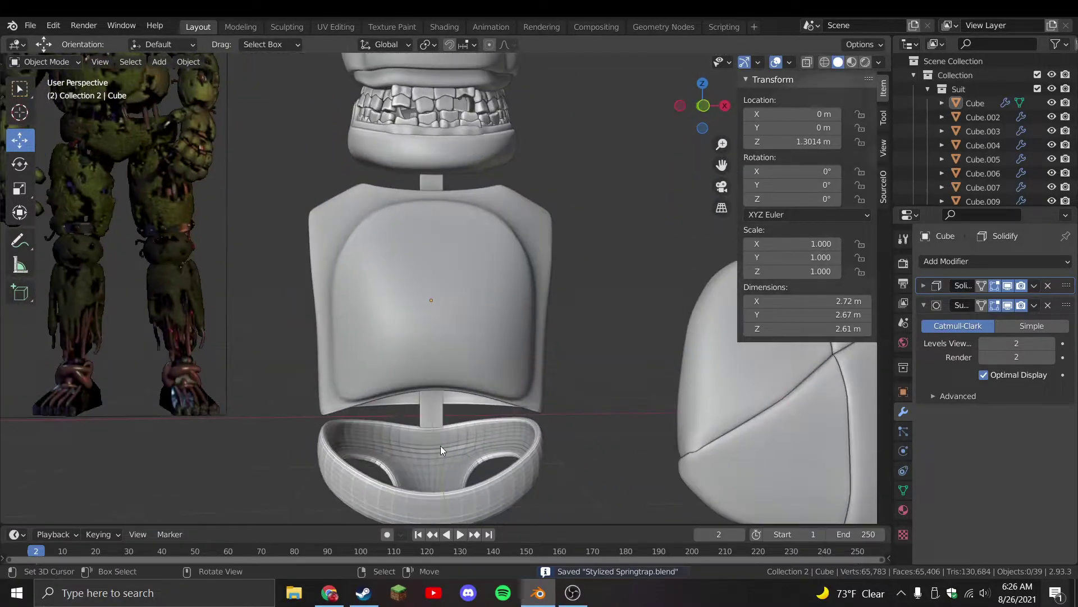
Move the pelvis object to the Suit collection and shade it smooth
{"action": "left_click", "coordinate": [498, 446]}
{"action": "key", "text": "m"}
{"action": "key", "text": "m"}
{"action": "mouse_move", "coordinate": [581, 443]}
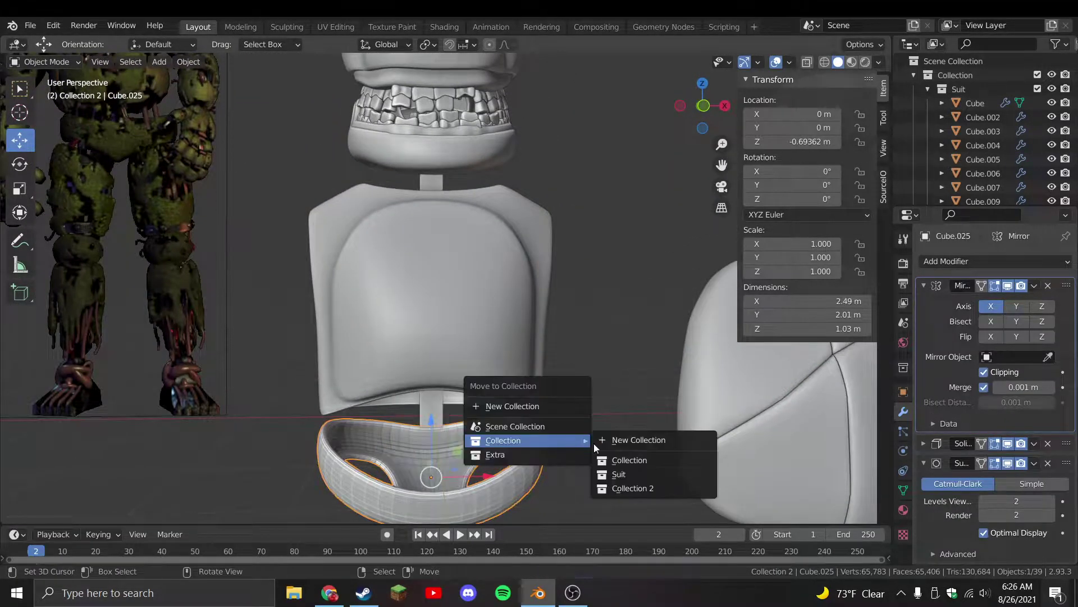
{"action": "left_click", "coordinate": [635, 474]}
{"action": "key", "text": "F3"}
{"action": "key", "text": "Return"}
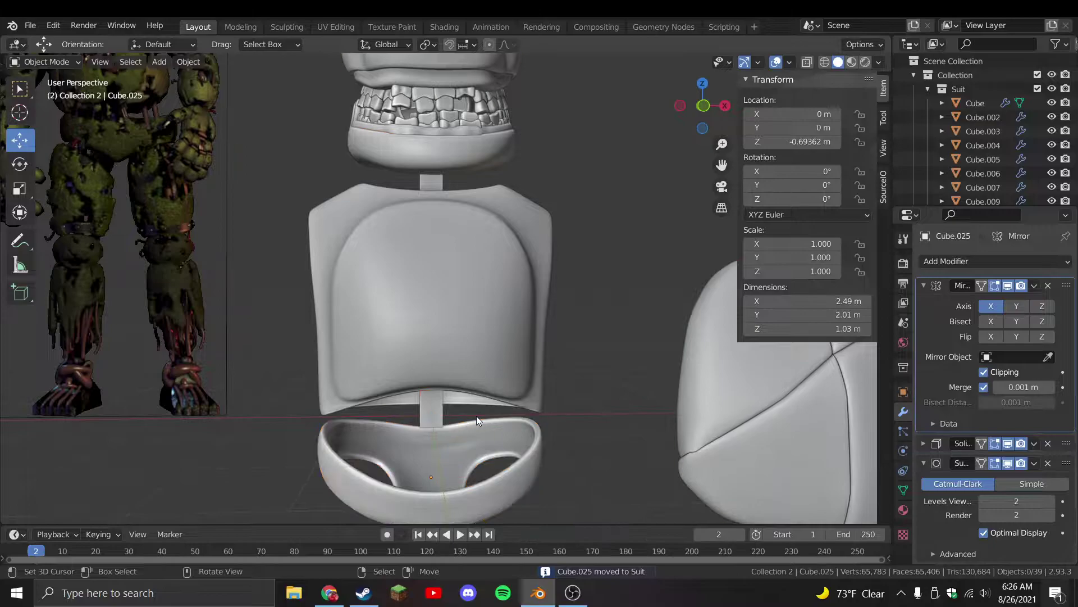
Save the file with the updated pelvis
{"action": "key", "text": "KP_1"}
{"action": "left_click", "coordinate": [539, 416]}
{"action": "key", "text": "ctrl+s"}
Add an edge loop around the pelvis near its upper rim and slide it toward the rim
{"action": "scroll", "coordinate": [445, 301], "scroll_direction": "up", "scroll_amount": 4}
{"action": "key", "text": "Tab"}
{"action": "left_click", "coordinate": [529, 296]}
{"action": "key", "text": "g"}
{"action": "key", "text": "g"}
{"action": "left_click", "coordinate": [522, 332]}
{"action": "left_click", "coordinate": [526, 333]}
Adjust the position of the pelvis's upper rim loop in the front view and save the file
{"action": "left_click", "coordinate": [507, 348], "text": "alt"}
{"action": "key", "text": "g"}
{"action": "left_click", "coordinate": [646, 354]}
{"action": "key", "text": "r"}
{"action": "left_click", "coordinate": [622, 325]}
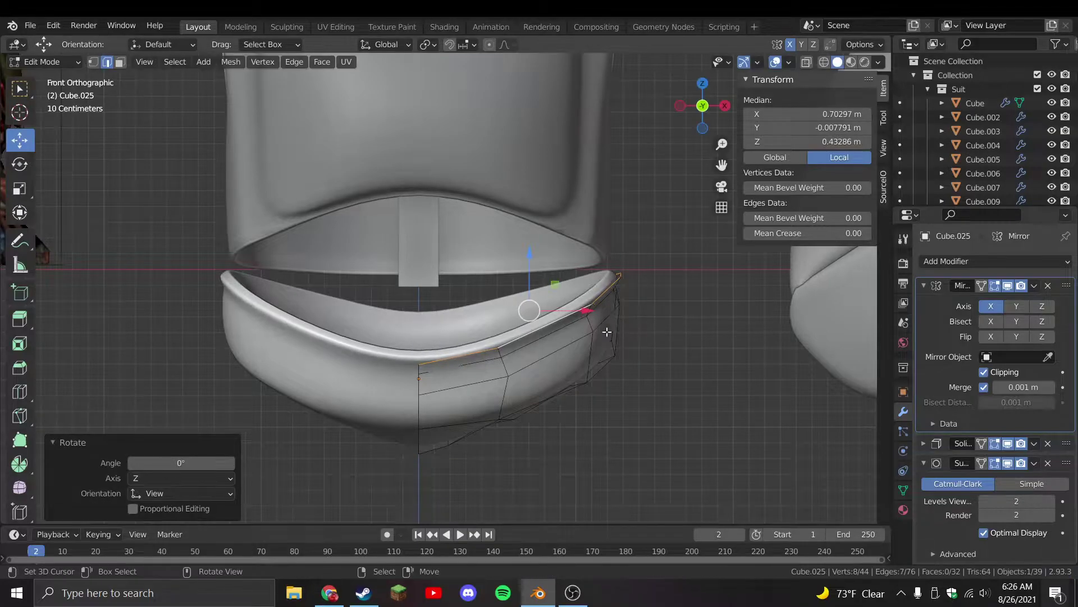
{"action": "key", "text": "g"}
{"action": "left_click", "coordinate": [612, 319]}
{"action": "key", "text": "Tab"}
{"action": "scroll", "coordinate": [562, 292], "scroll_direction": "down", "scroll_amount": 4}
{"action": "key", "text": "ctrl+s"}
Select the row of faces along the torso's front lower edge and delete it
{"action": "left_click", "coordinate": [543, 261]}
{"action": "key", "text": "Tab"}
{"action": "scroll", "coordinate": [501, 308], "scroll_direction": "up", "scroll_amount": 3}
{"action": "middle_click_drag", "start_coordinate": [543, 262], "coordinate": [587, 262]}
{"action": "left_click", "coordinate": [500, 308]}
{"action": "scroll", "coordinate": [500, 309], "scroll_direction": "up", "scroll_amount": 3}
{"action": "left_click", "coordinate": [120, 62]}
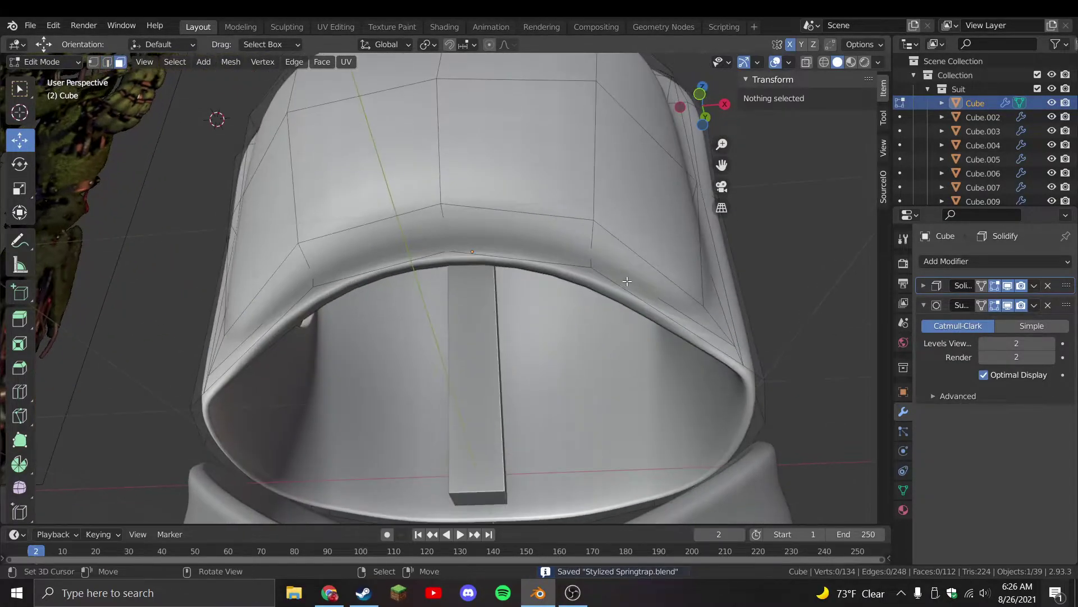
{"action": "left_click", "coordinate": [587, 261], "text": "alt"}
{"action": "left_click", "coordinate": [359, 266], "text": "alt+shift"}
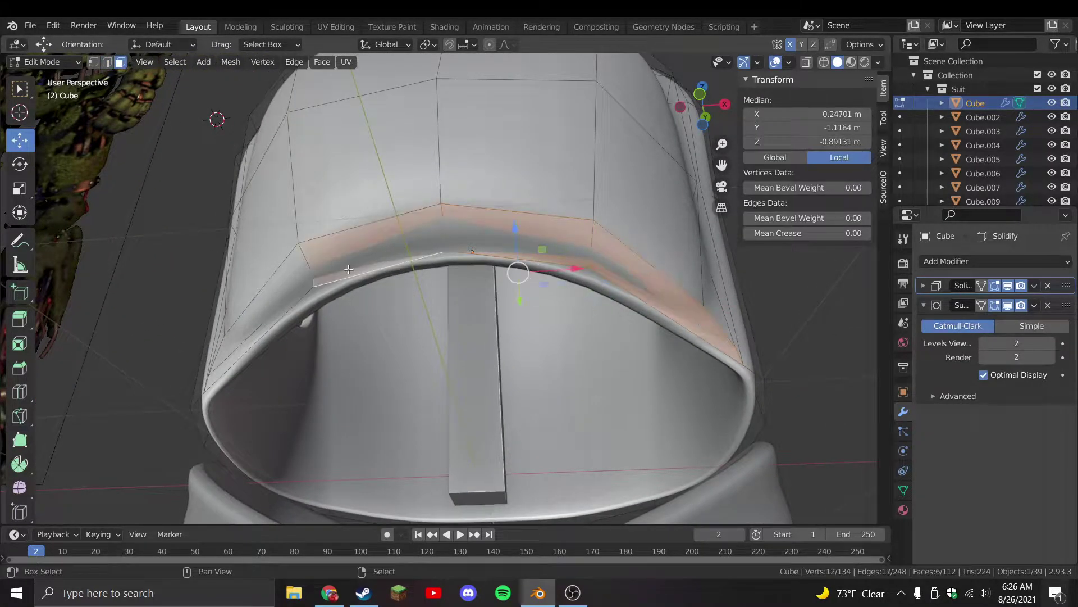
{"action": "key", "text": "x"}
{"action": "left_click", "coordinate": [242, 260]}
{"action": "key", "text": "Tab"}
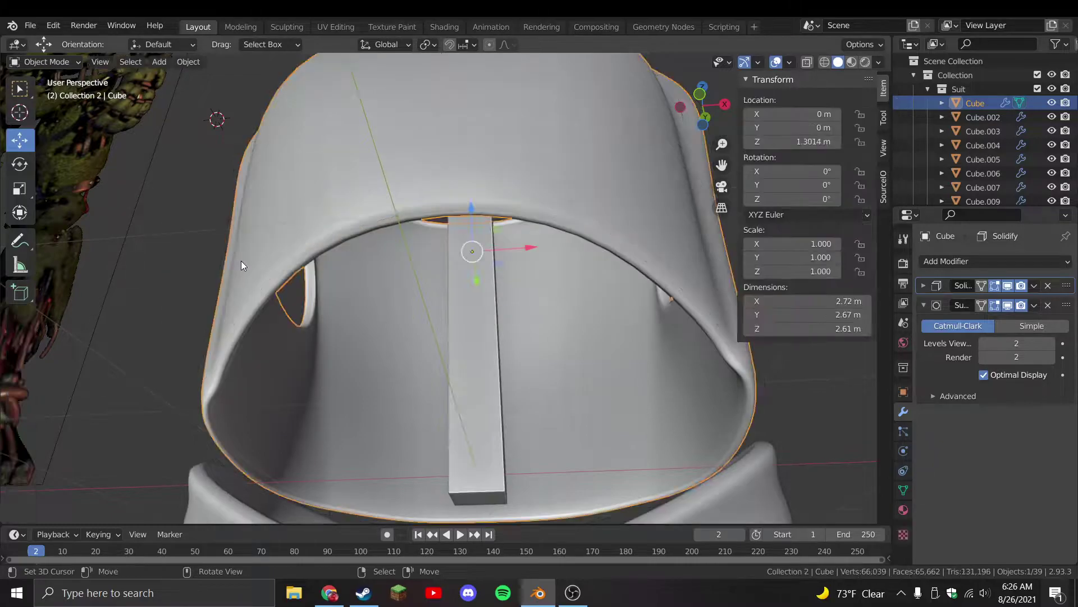
Save the file with the trimmed torso
{"action": "key", "text": "KP_1"}
{"action": "scroll", "coordinate": [507, 354], "scroll_direction": "down", "scroll_amount": 2}
{"action": "key", "text": "ctrl+s"}
{"action": "scroll", "coordinate": [504, 265], "scroll_direction": "down", "scroll_amount": 4}
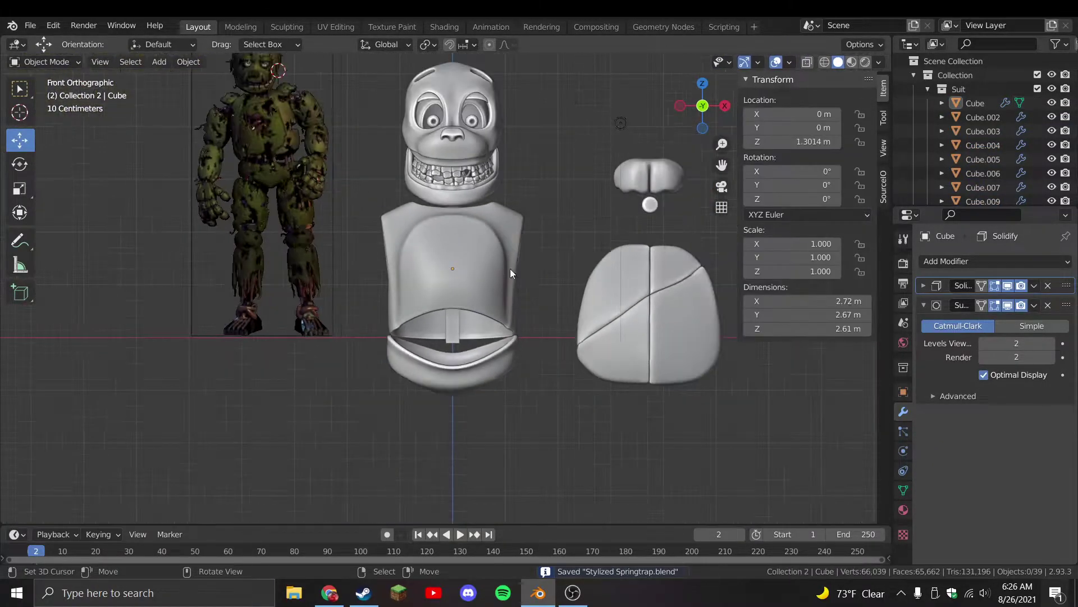
Select the linked geometry of the back teeth under the upper jaw and delete it
{"action": "middle_click_drag", "start_coordinate": [440, 258], "coordinate": [406, 265]}
{"action": "scroll", "coordinate": [493, 336], "scroll_direction": "up", "scroll_amount": 5}
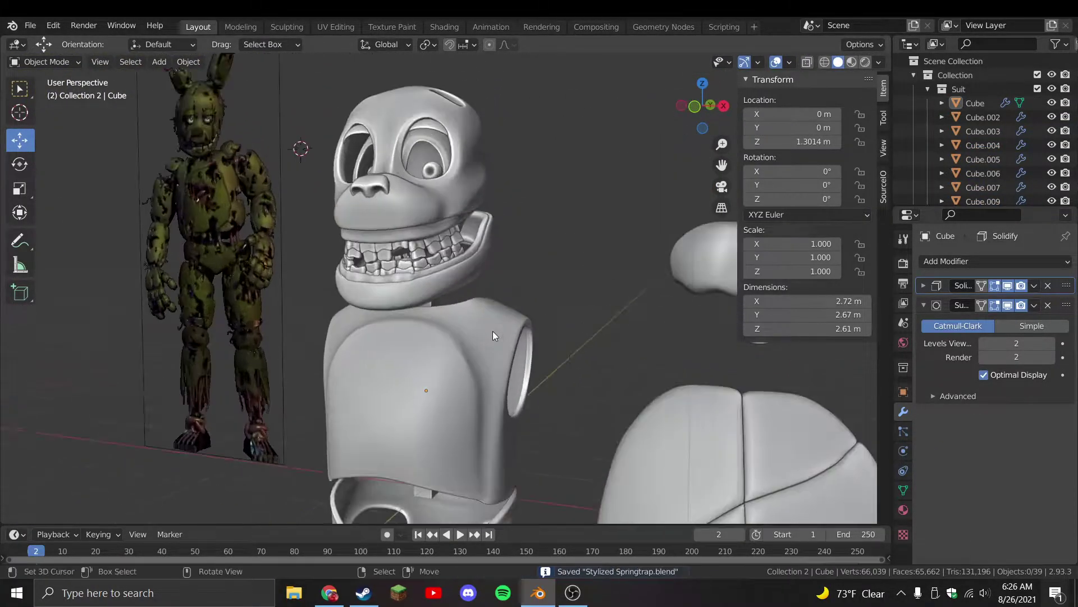
{"action": "scroll", "coordinate": [497, 303], "scroll_direction": "up", "scroll_amount": 2}
{"action": "left_click", "coordinate": [507, 338]}
{"action": "scroll", "coordinate": [473, 336], "scroll_direction": "up", "scroll_amount": 2}
{"action": "key", "text": "Tab"}
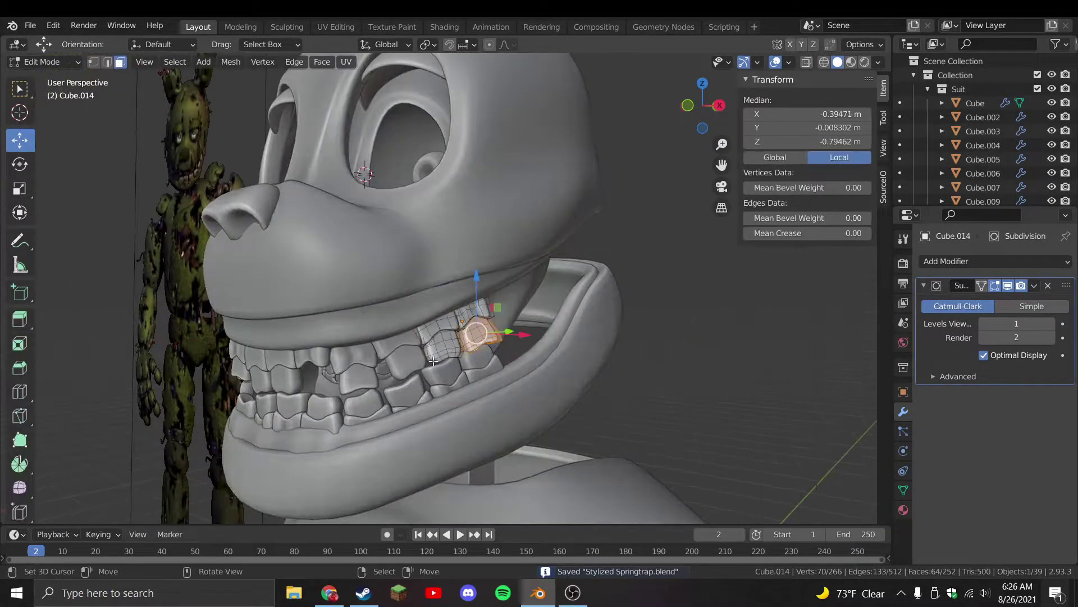
{"action": "key", "text": "ctrl+l"}
{"action": "key", "text": "x"}
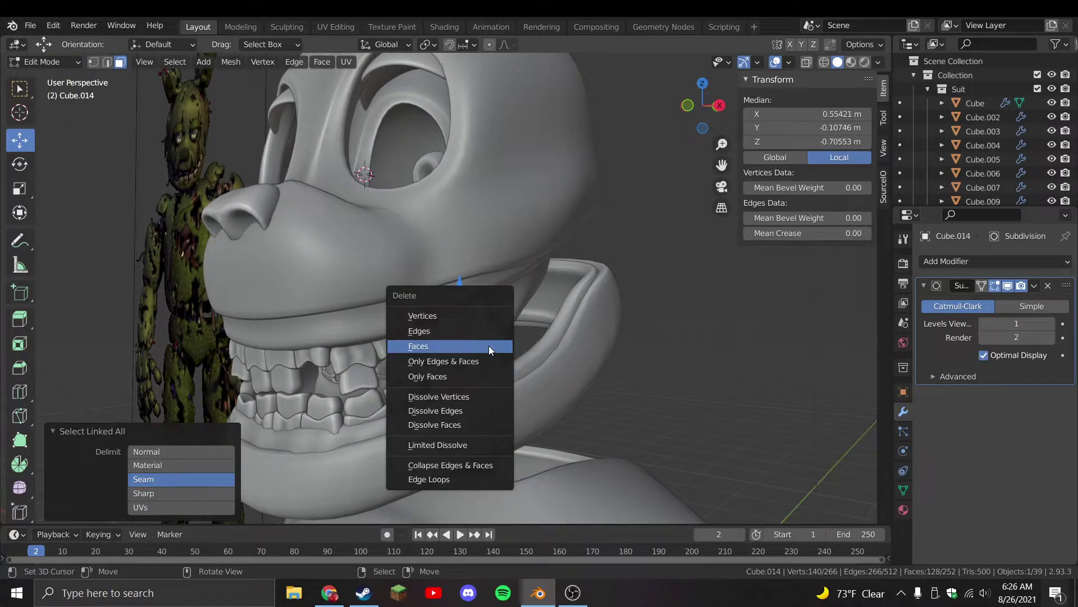
{"action": "left_click", "coordinate": [487, 314]}
{"action": "key", "text": "Tab"}
Save the file and inspect the head and teeth from the front
{"action": "key", "text": "KP_1"}
{"action": "key", "text": "KP_6"}
{"action": "key", "text": "KP_6"}
{"action": "key", "text": "KP_6"}
{"action": "scroll", "coordinate": [571, 322], "scroll_direction": "down", "scroll_amount": 2}
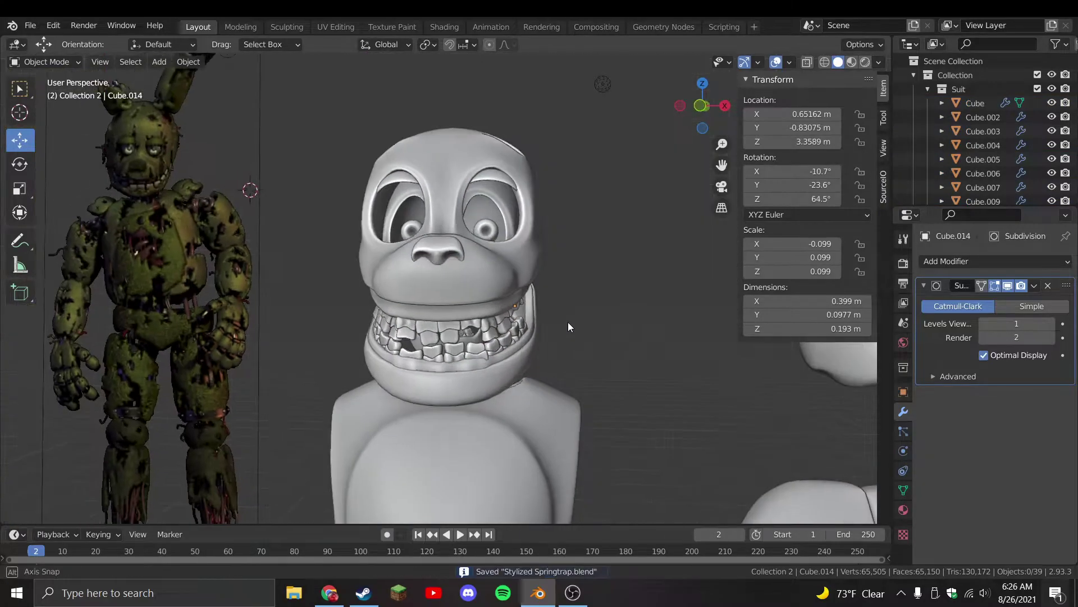
Examine the rear end of the upper gum strip and the open jaw from the side
{"action": "key", "text": "KP_8"}
{"action": "key", "text": "KP_8"}
{"action": "middle_click_drag", "start_coordinate": [534, 332], "coordinate": [356, 294]}
{"action": "left_click", "coordinate": [464, 287]}
{"action": "left_click", "coordinate": [355, 294]}
{"action": "key", "text": "Tab"}
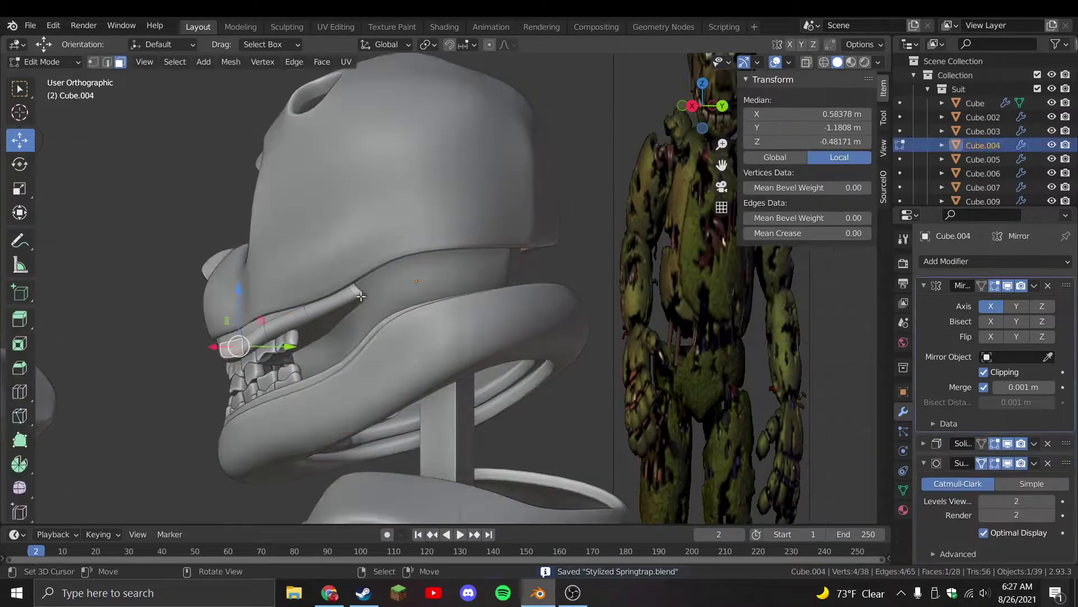
{"action": "scroll", "coordinate": [355, 294], "scroll_direction": "up", "scroll_amount": 3}
{"action": "left_click", "coordinate": [284, 313]}
{"action": "scroll", "coordinate": [284, 313], "scroll_direction": "up", "scroll_amount": 2}
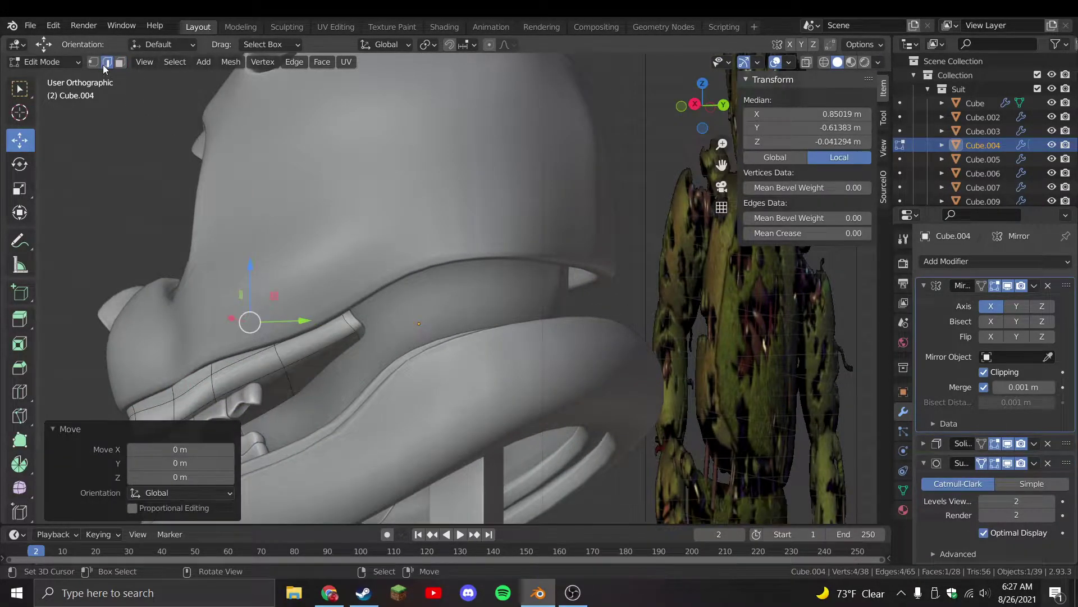
{"action": "key", "text": "Tab"}
{"action": "scroll", "coordinate": [430, 430], "scroll_direction": "down", "scroll_amount": 5}
{"action": "key", "text": "a"}
{"action": "middle_click_drag", "start_coordinate": [431, 431], "coordinate": [394, 448]}
{"action": "key", "text": "alt+a"}
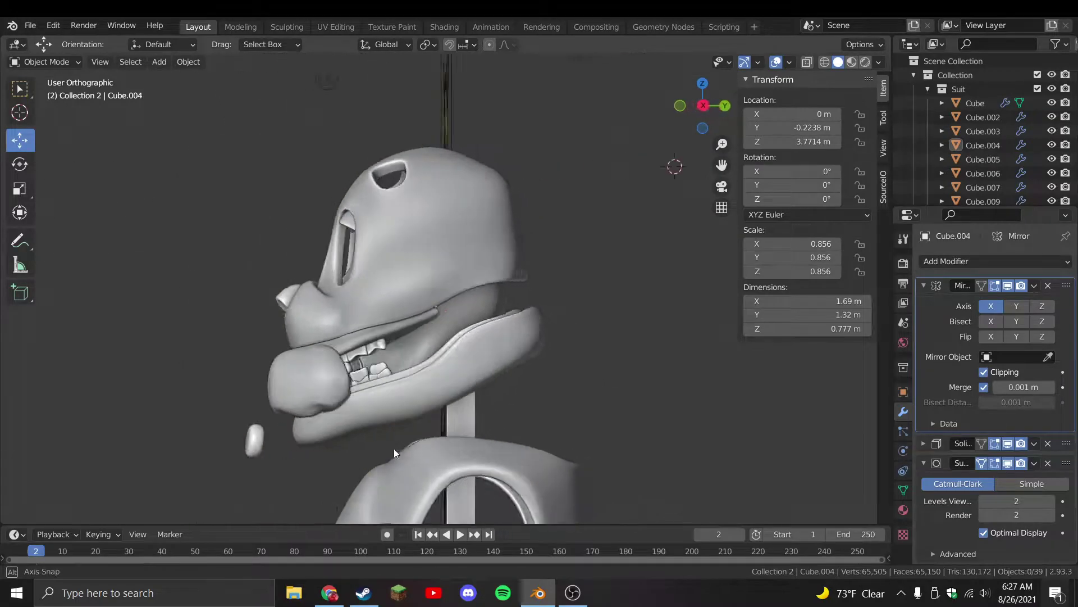
Try to move the edge at the rear end of the upper gum strip
{"action": "key", "text": "Tab"}
{"action": "scroll", "coordinate": [393, 448], "scroll_direction": "up", "scroll_amount": 4}
{"action": "middle_click_drag", "start_coordinate": [260, 322], "coordinate": [260, 339]}
{"action": "left_click", "coordinate": [247, 332]}
{"action": "key", "text": "g"}
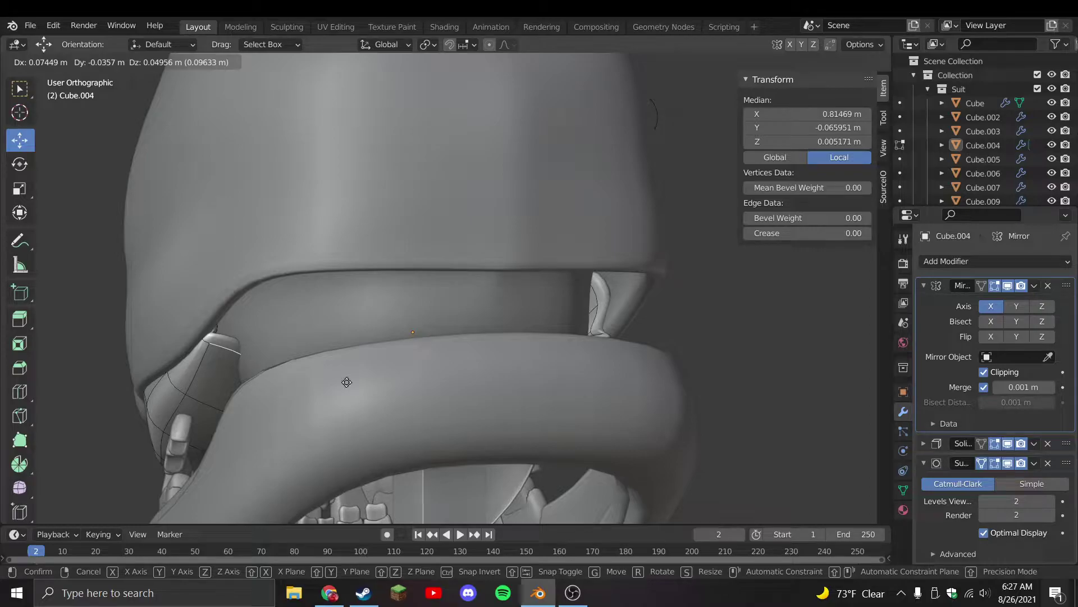
{"action": "right_click", "coordinate": [360, 261]}
{"action": "middle_click_drag", "start_coordinate": [360, 262], "coordinate": [532, 300]}
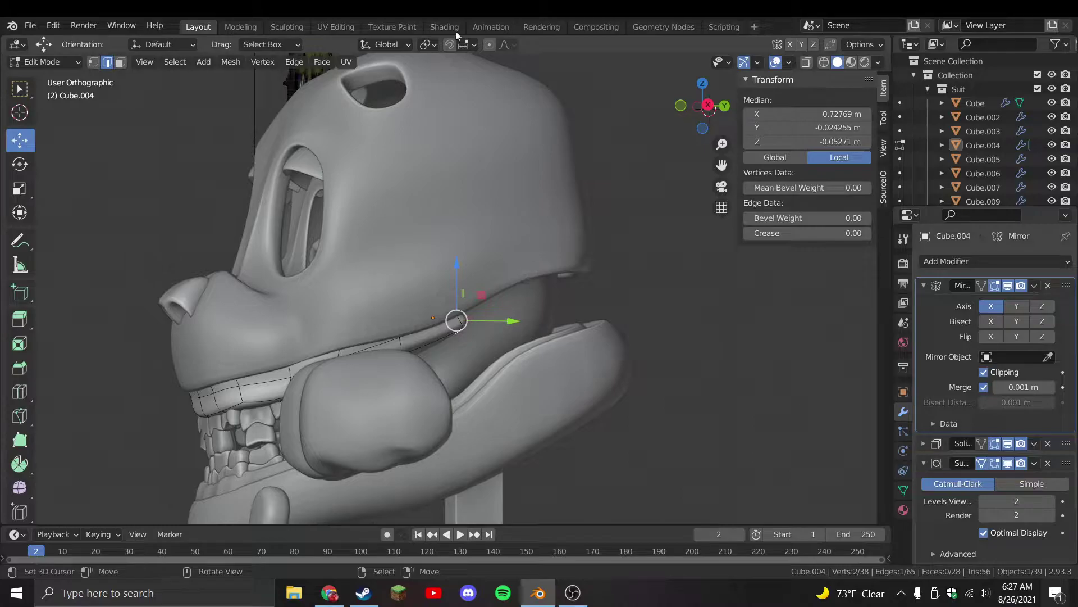
{"action": "middle_click_drag", "start_coordinate": [560, 284], "coordinate": [649, 280]}
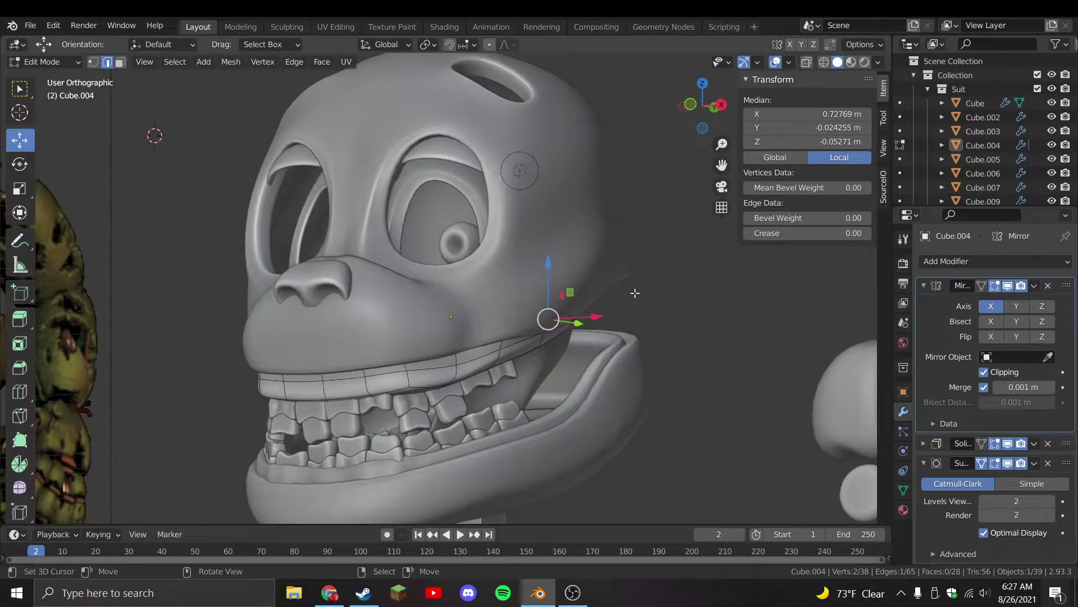
Return to a front view of the whole head in Object Mode and save the file
{"action": "key", "text": "KP_1"}
{"action": "key", "text": "Tab"}
{"action": "scroll", "coordinate": [569, 318], "scroll_direction": "down", "scroll_amount": 4}
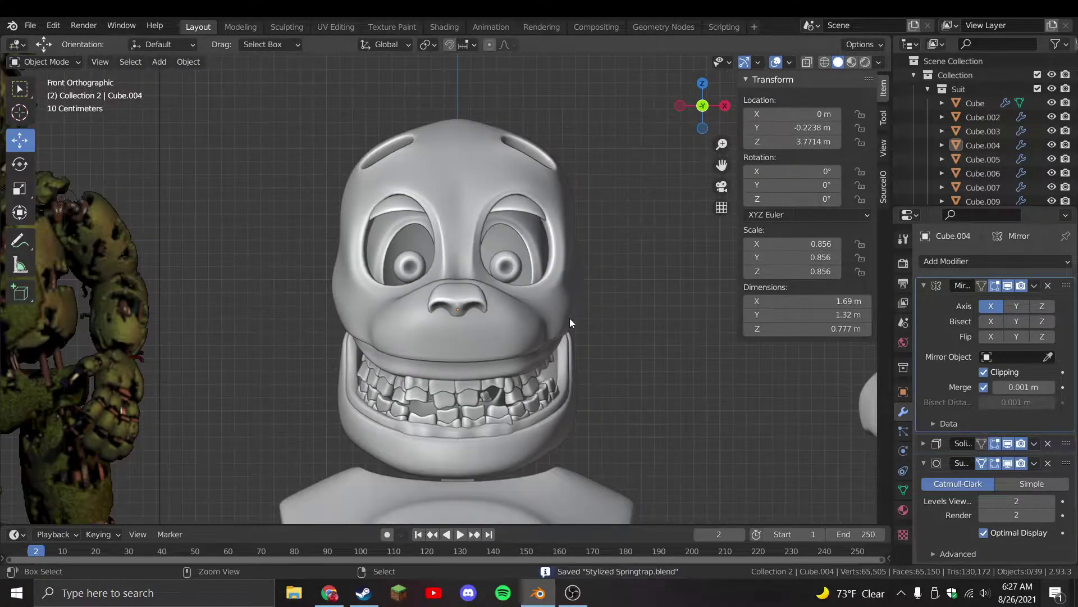
{"action": "key", "text": "ctrl+s"}
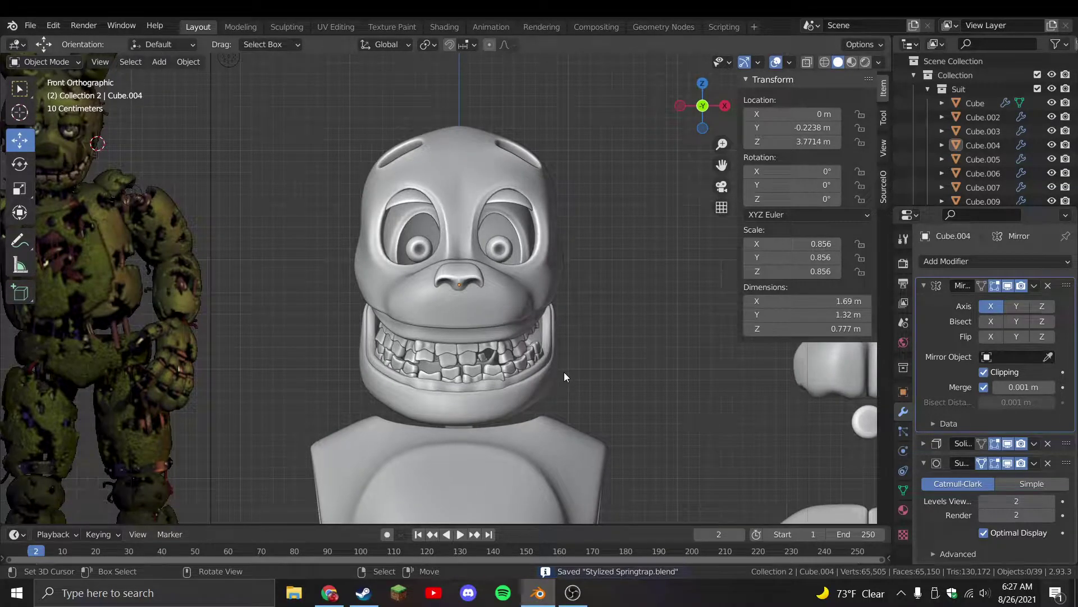
Snap the 3D cursor to the torso and add a mesh cylinder there with 18 vertices
{"action": "scroll", "coordinate": [601, 339], "scroll_direction": "down", "scroll_amount": 2}
{"action": "left_click", "coordinate": [584, 345]}
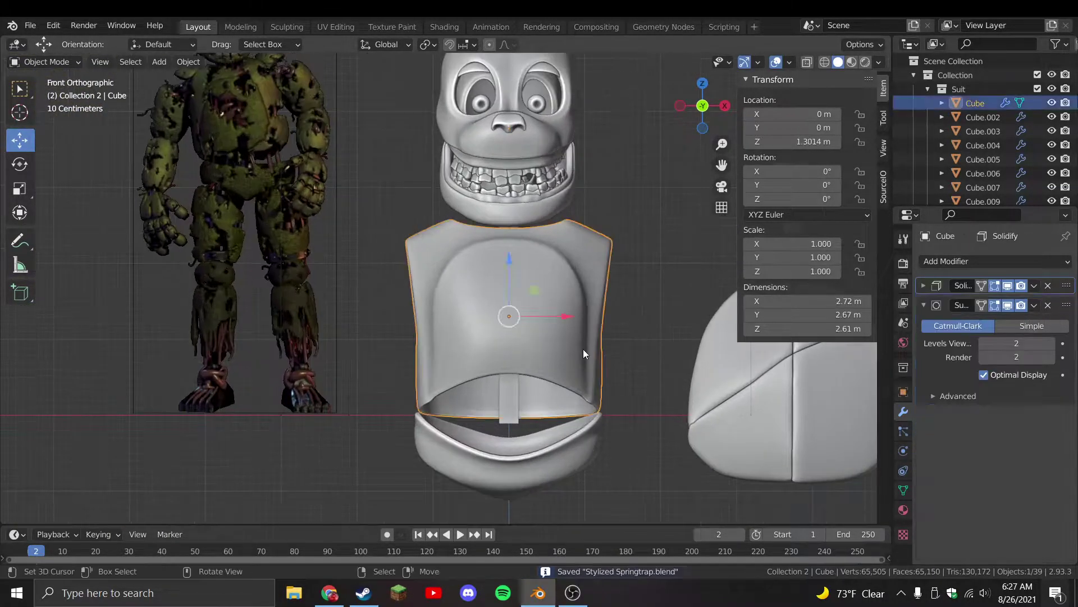
{"action": "left_click", "coordinate": [591, 354]}
{"action": "key", "text": "shift+s"}
{"action": "key", "text": "Escape"}
{"action": "key", "text": "shift+a"}
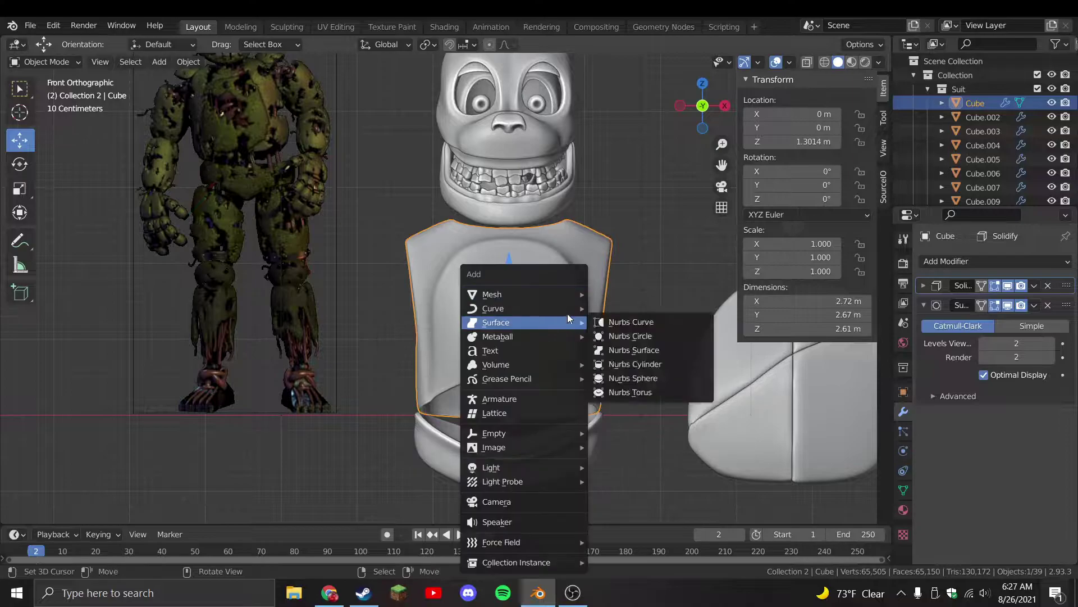
{"action": "mouse_move", "coordinate": [579, 293]}
{"action": "left_click", "coordinate": [618, 364]}
{"action": "scroll", "coordinate": [241, 348], "scroll_direction": "down", "scroll_amount": 1}
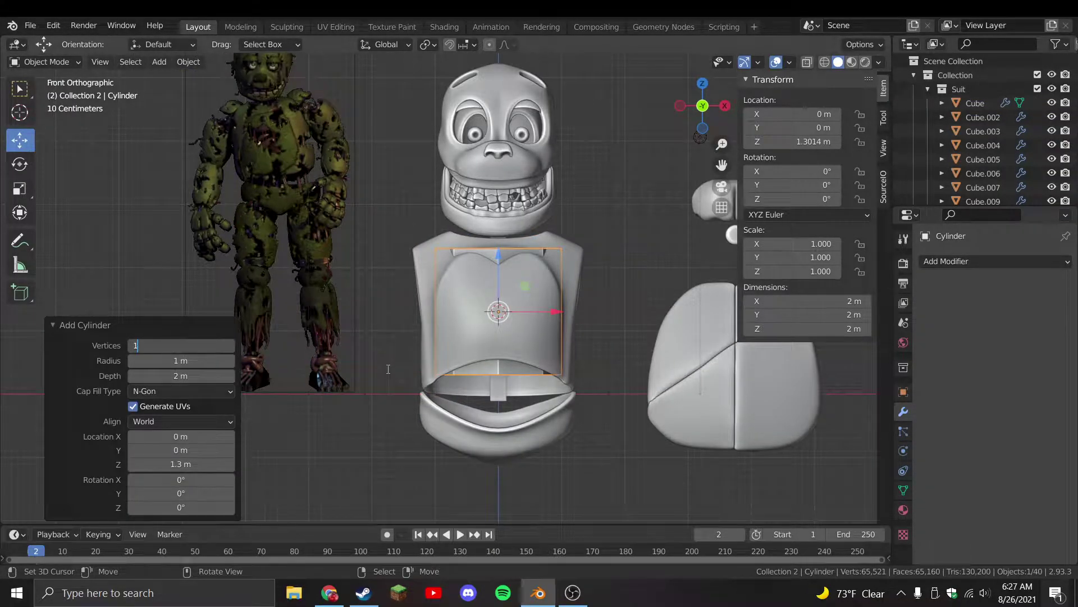
Move the cylinder beneath one side of the pelvis, to about X 0.59 m and Z -1.66 m
{"action": "key", "text": "g"}
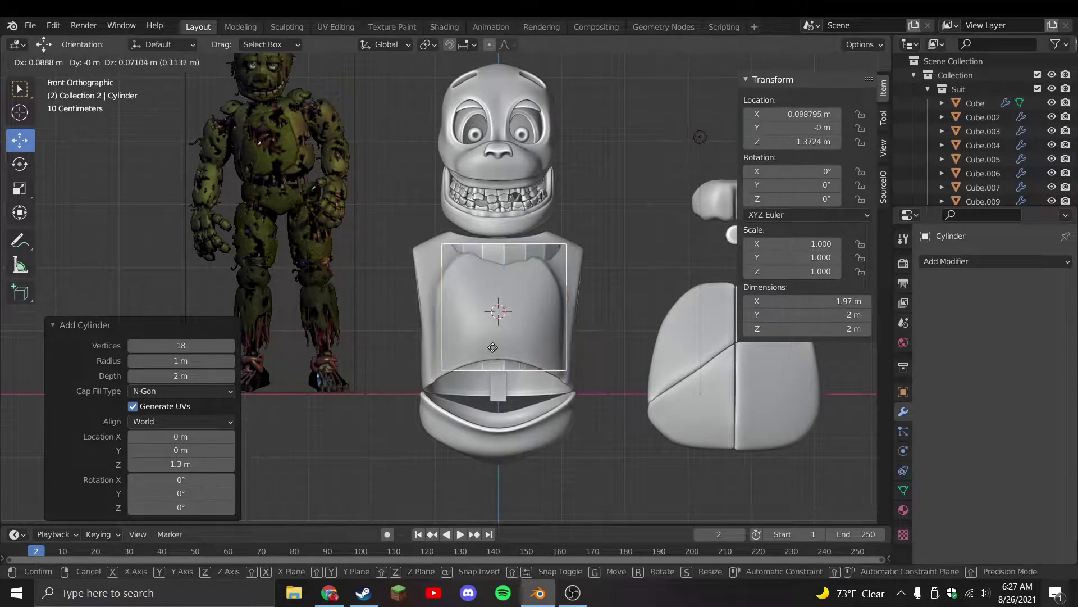
{"action": "left_click", "coordinate": [511, 334]}
{"action": "middle_click_drag", "start_coordinate": [709, 350], "coordinate": [626, 368], "text": "shift"}
{"action": "scroll", "coordinate": [625, 369], "scroll_direction": "up", "scroll_amount": 1}
{"action": "key", "text": "Tab"}
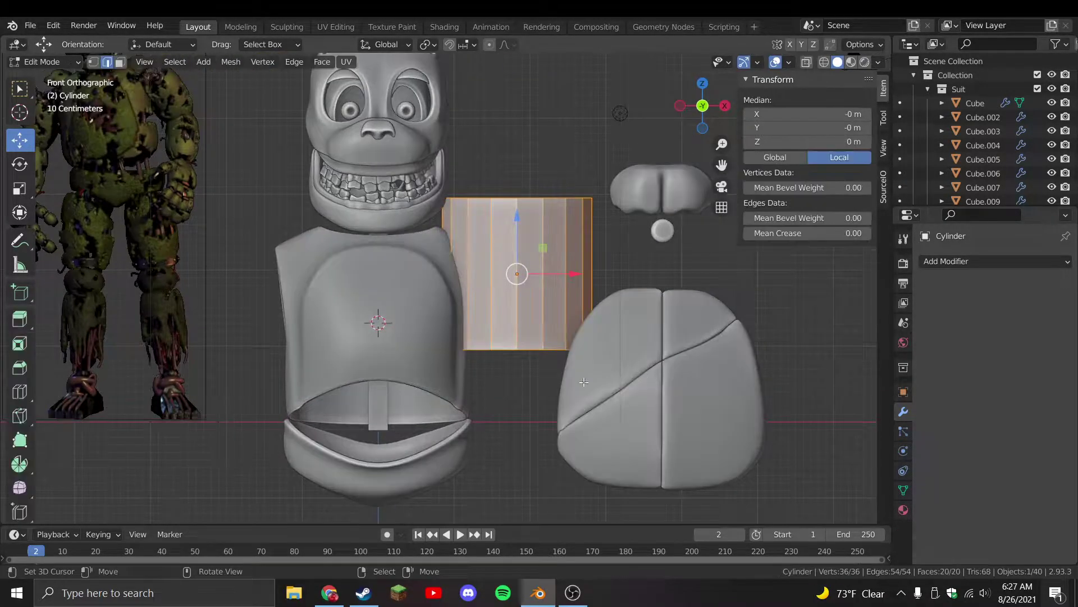
{"action": "key", "text": "Tab"}
{"action": "key", "text": "g"}
{"action": "left_click", "coordinate": [456, 294]}
{"action": "middle_click_drag", "start_coordinate": [456, 295], "coordinate": [453, 269], "text": "shift"}
{"action": "scroll", "coordinate": [454, 268], "scroll_direction": "down", "scroll_amount": 2, "text": "shift"}
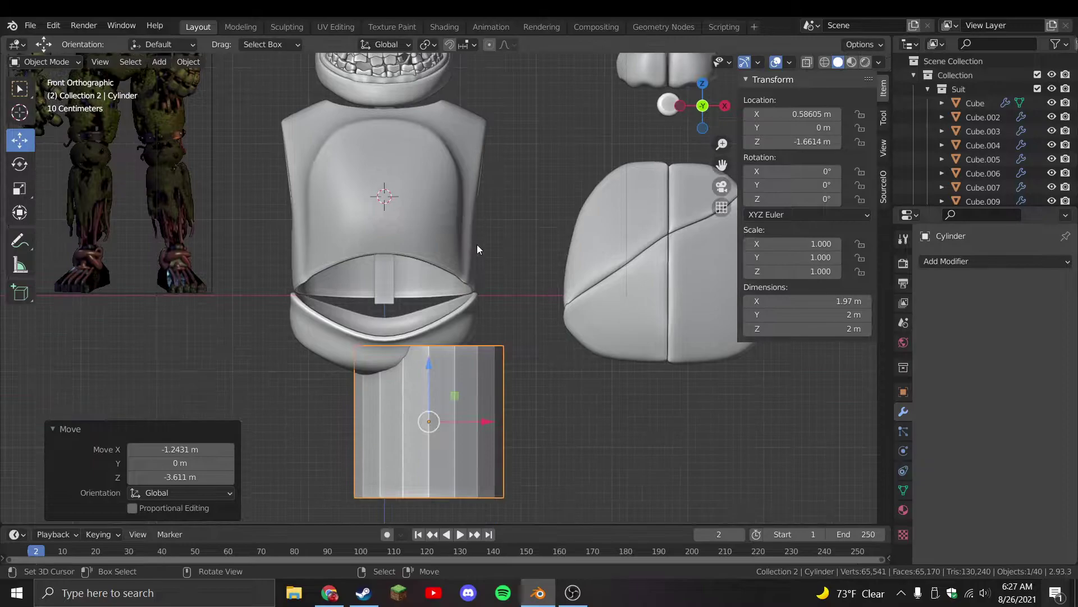
{"action": "scroll", "coordinate": [507, 315], "scroll_direction": "down", "scroll_amount": 1, "text": "shift"}
Scale the cylinder's mesh down to thigh width below the pelvis
{"action": "key", "text": "Tab"}
{"action": "scroll", "coordinate": [508, 314], "scroll_direction": "up", "scroll_amount": 2}
{"action": "key", "text": "s"}
{"action": "left_click", "coordinate": [516, 420]}
{"action": "key", "text": "Tab"}
{"action": "key", "text": "Tab"}
{"action": "mouse_move", "coordinate": [425, 337]}
{"action": "middle_mouse_down"}
{"action": "mouse_move", "coordinate": [426, 314]}
{"action": "mouse_move", "coordinate": [433, 337]}
{"action": "middle_mouse_up"}
{"action": "key", "text": "alt+a"}
{"action": "key", "text": "KP_1"}
Rotate and move the cylinder's top end so it slopes along the underside of the pelvis
{"action": "left_click", "coordinate": [435, 341]}
{"action": "key", "text": "r"}
{"action": "left_click", "coordinate": [503, 381]}
{"action": "key", "text": "Tab"}
{"action": "key", "text": "Tab"}
{"action": "key", "text": "g"}
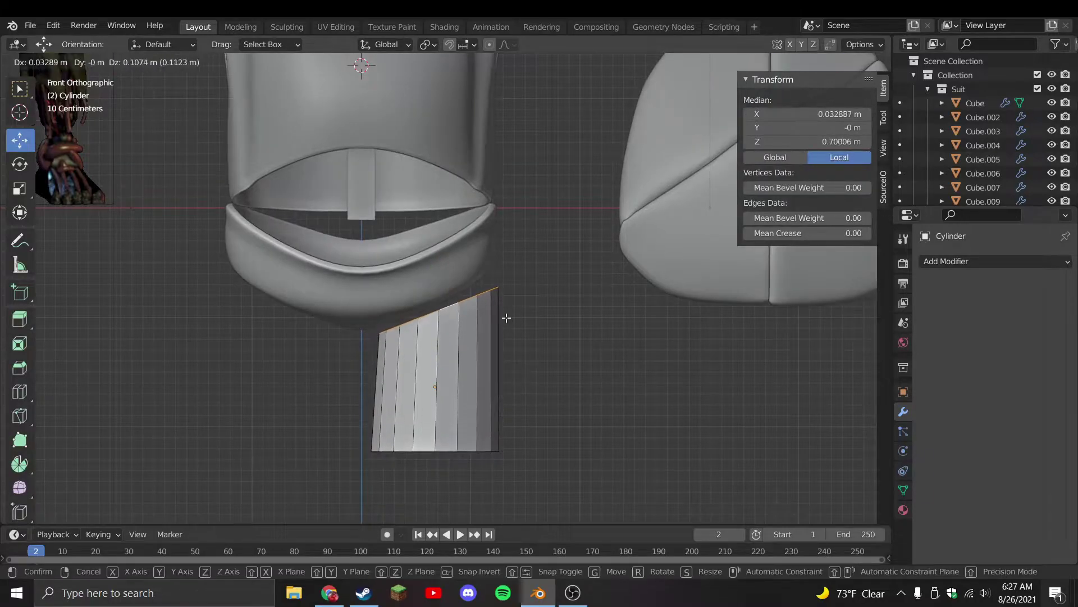
{"action": "left_click", "coordinate": [506, 313]}
{"action": "key", "text": "r"}
{"action": "left_click", "coordinate": [566, 380]}
{"action": "middle_click_drag", "start_coordinate": [566, 381], "coordinate": [521, 354]}
{"action": "key", "text": "KP_1"}
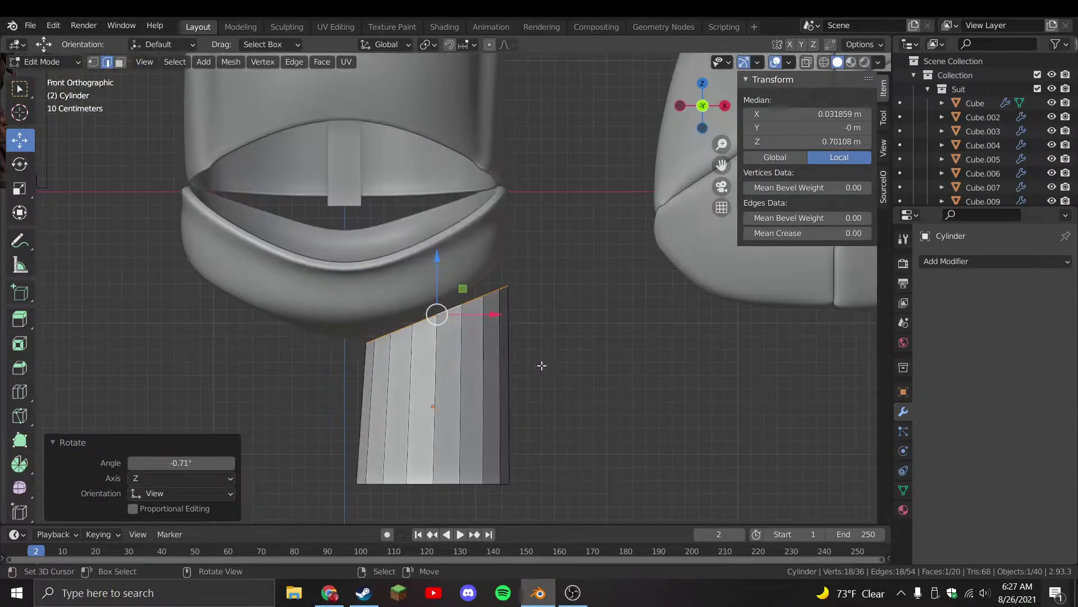
Adjust the position of the selected geometry along the pelvis's lower edge at the leg opening
{"action": "key", "text": "Tab"}
{"action": "left_click", "coordinate": [386, 276]}
{"action": "middle_click_drag", "start_coordinate": [387, 276], "coordinate": [403, 322]}
{"action": "key", "text": "Tab"}
{"action": "scroll", "coordinate": [360, 315], "scroll_direction": "up", "scroll_amount": 2}
{"action": "key", "text": "g"}
{"action": "left_click", "coordinate": [346, 311]}
{"action": "key", "text": "KP_1"}
{"action": "key", "text": "Tab"}
{"action": "scroll", "coordinate": [444, 356], "scroll_direction": "down", "scroll_amount": 4}
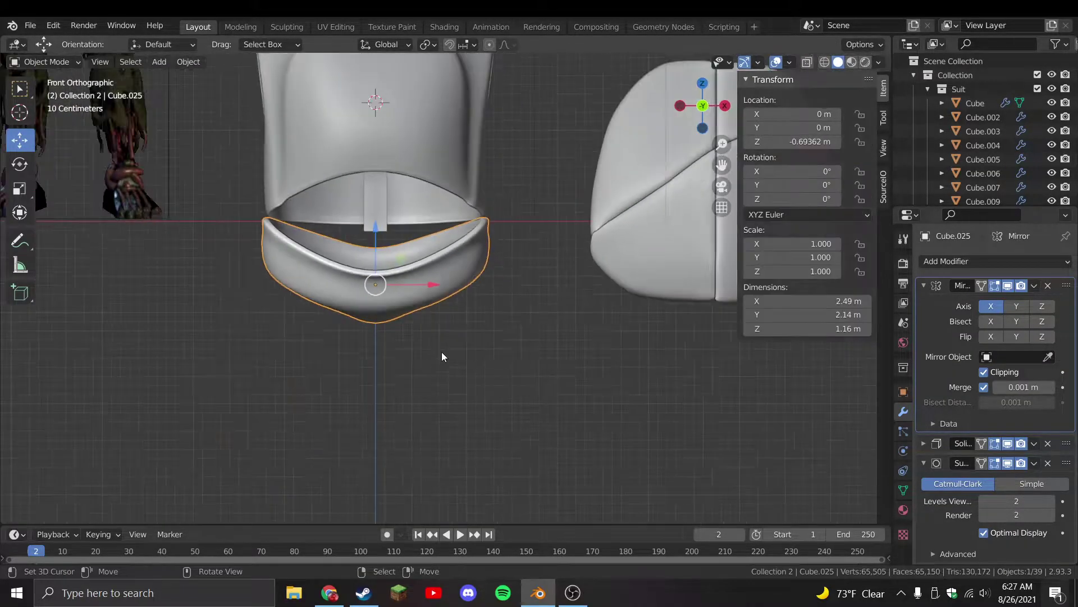
Add two horizontal loop cuts around the thigh cylinder
{"action": "scroll", "coordinate": [447, 348], "scroll_direction": "up", "scroll_amount": 3}
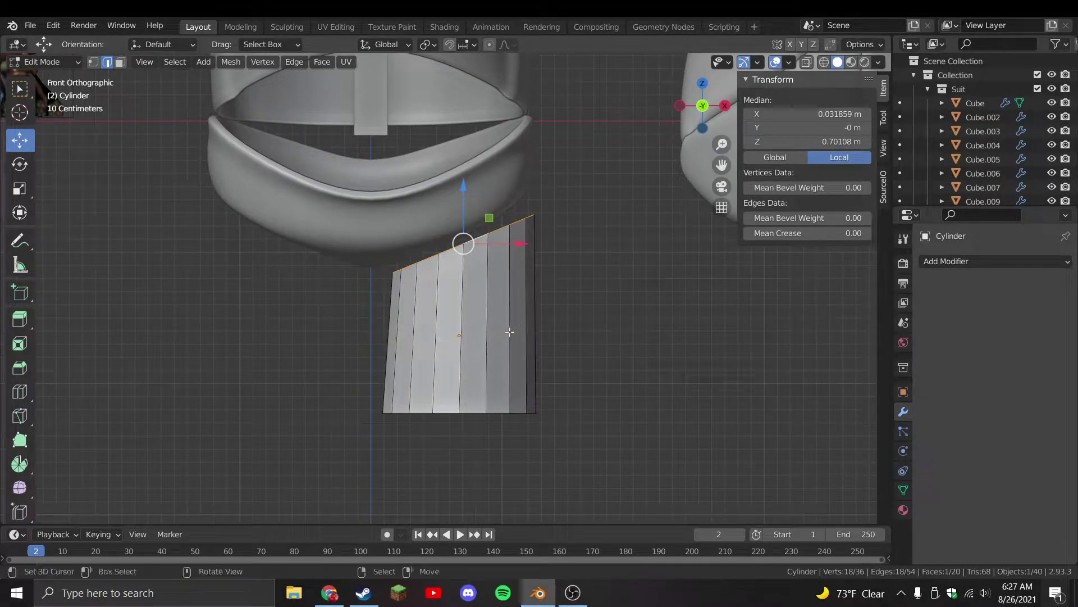
{"action": "scroll", "coordinate": [556, 318], "scroll_direction": "up", "scroll_amount": 1}
{"action": "left_click", "coordinate": [556, 319]}
Select the thigh cylinder's bottom edge loop, tilt it slightly and scale it to 0.943
{"action": "left_click", "coordinate": [500, 436]}
{"action": "left_click", "coordinate": [493, 436], "text": "alt"}
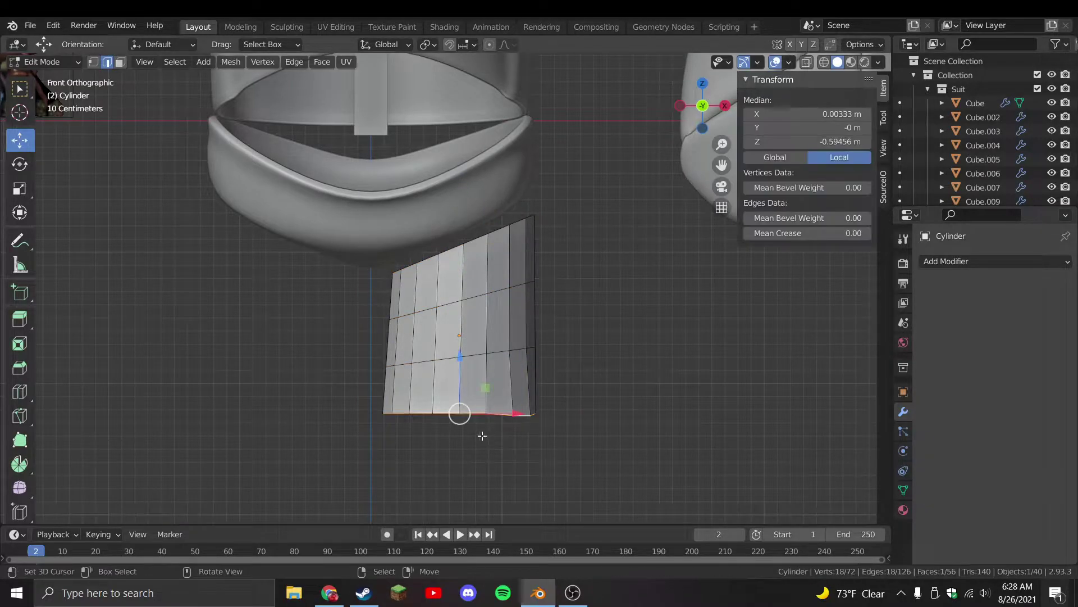
{"action": "key", "text": "r"}
{"action": "left_click", "coordinate": [696, 339]}
{"action": "key", "text": "s"}
{"action": "left_click", "coordinate": [671, 399]}
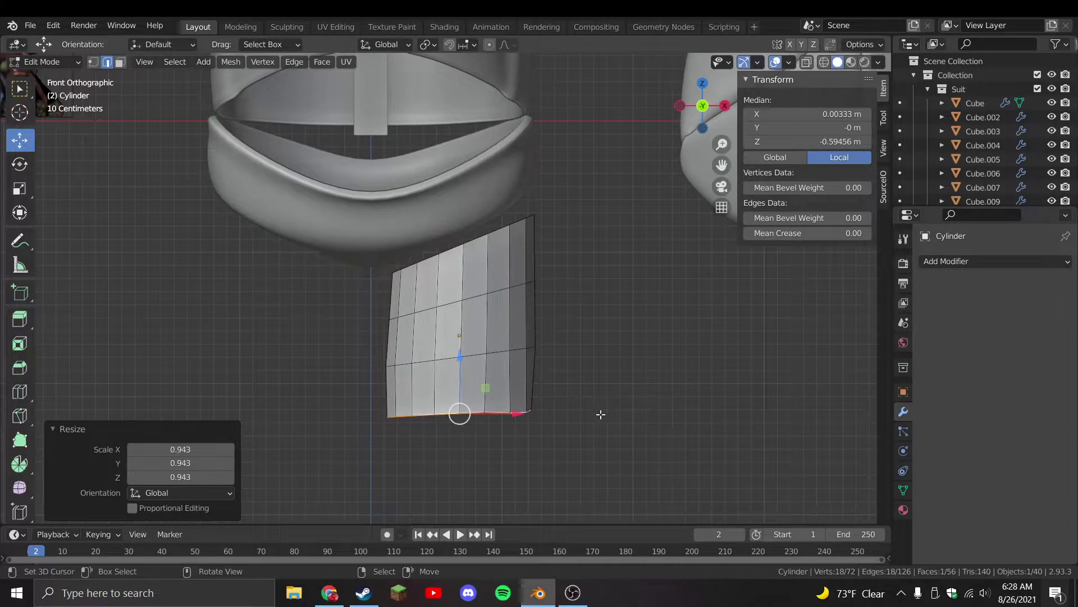
Extrude the thigh's bottom loop downward, then scale and rotate the new end to taper it
{"action": "middle_click_drag", "start_coordinate": [604, 411], "coordinate": [563, 364], "text": "shift"}
{"action": "key", "text": "e"}
{"action": "left_click", "coordinate": [566, 414]}
{"action": "key", "text": "s"}
{"action": "left_click", "coordinate": [562, 422]}
{"action": "key", "text": "r"}
{"action": "left_click", "coordinate": [576, 430]}
{"action": "key", "text": "s"}
{"action": "left_click", "coordinate": [601, 433]}
{"action": "key", "text": "Tab"}
{"action": "scroll", "coordinate": [531, 295], "scroll_direction": "down", "scroll_amount": 2}
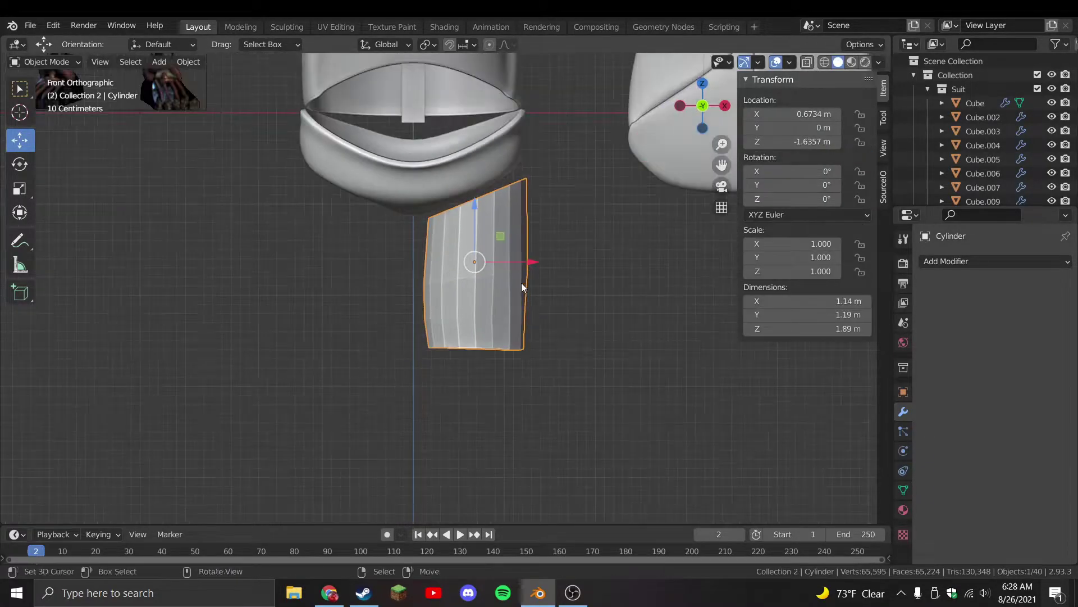
Duplicate the thigh cylinder directly below itself and slightly rotate the original's bottom edge loop
{"action": "key", "text": "g"}
{"action": "left_click", "coordinate": [512, 508]}
{"action": "left_click", "coordinate": [498, 298]}
{"action": "key", "text": "Tab"}
{"action": "scroll", "coordinate": [498, 298], "scroll_direction": "up", "scroll_amount": 2}
{"action": "key", "text": "r"}
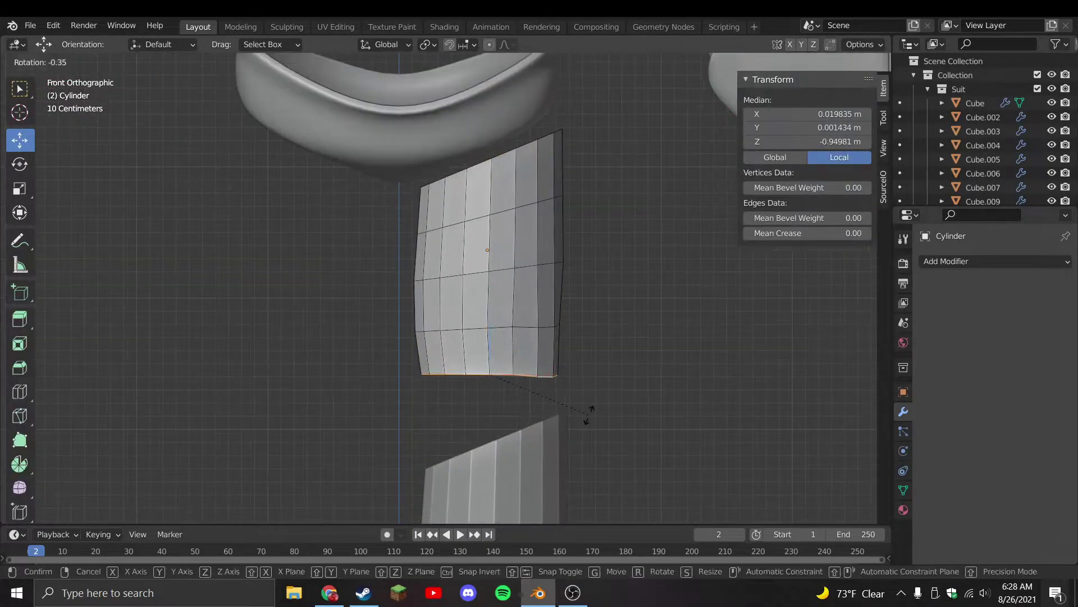
{"action": "left_click", "coordinate": [591, 413]}
{"action": "key", "text": "Tab"}
{"action": "scroll", "coordinate": [582, 351], "scroll_direction": "down", "scroll_amount": 2}
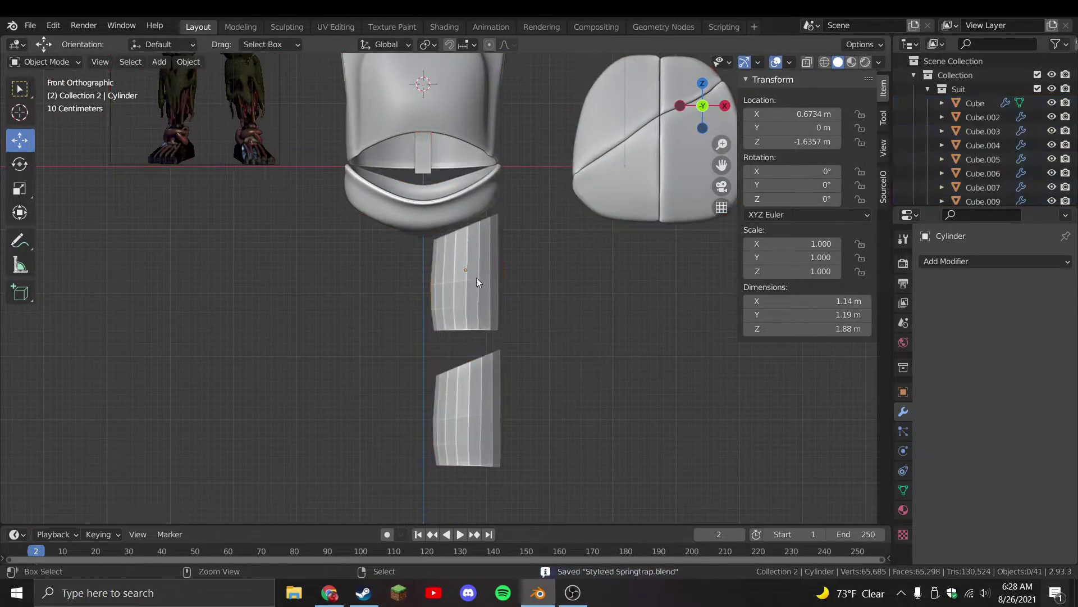
Save the file and scale up the upper thigh's middle edge loop with proportional editing enabled
{"action": "left_click", "coordinate": [477, 278]}
{"action": "key", "text": "ctrl+s"}
{"action": "key", "text": "Tab"}
{"action": "scroll", "coordinate": [530, 293], "scroll_direction": "up", "scroll_amount": 2}
{"action": "left_click", "coordinate": [501, 268], "text": "alt"}
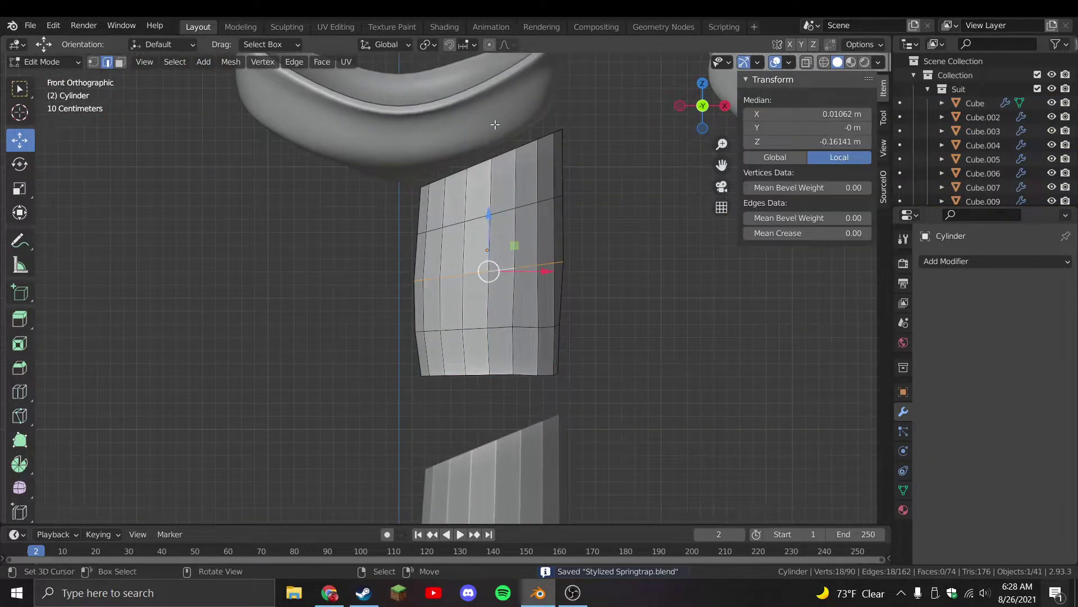
{"action": "left_click", "coordinate": [490, 45]}
{"action": "key", "text": "s"}
{"action": "left_click", "coordinate": [618, 320]}
{"action": "key", "text": "Tab"}
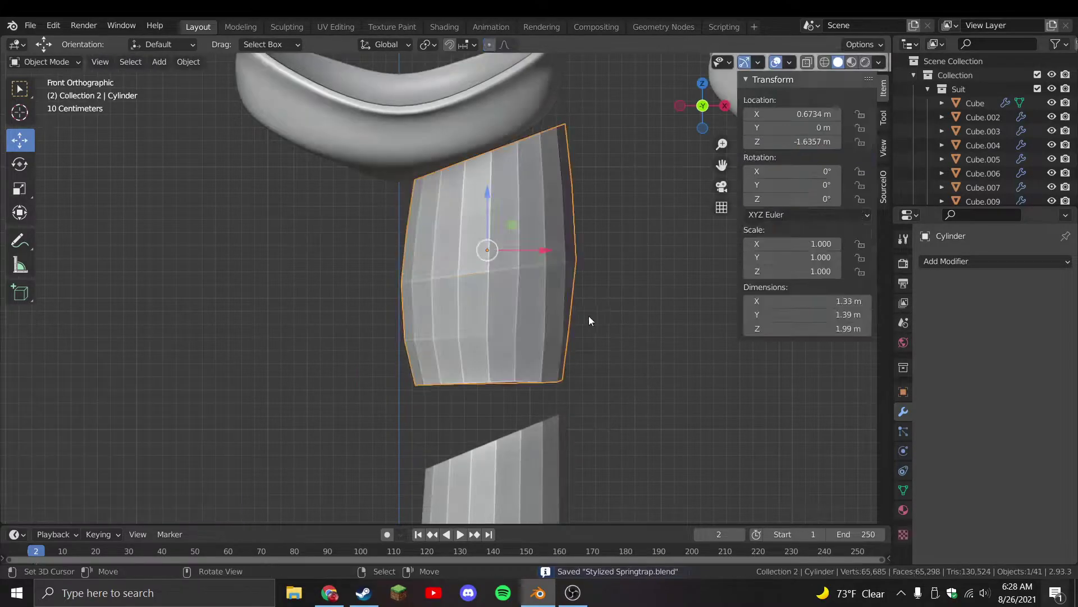
Move the thigh's inner side edge slightly toward its centre with proportional editing
{"action": "key", "text": "Tab"}
{"action": "scroll", "coordinate": [560, 332], "scroll_direction": "down", "scroll_amount": 1}
{"action": "left_click", "coordinate": [409, 281]}
{"action": "scroll", "coordinate": [403, 284], "scroll_direction": "up", "scroll_amount": 1}
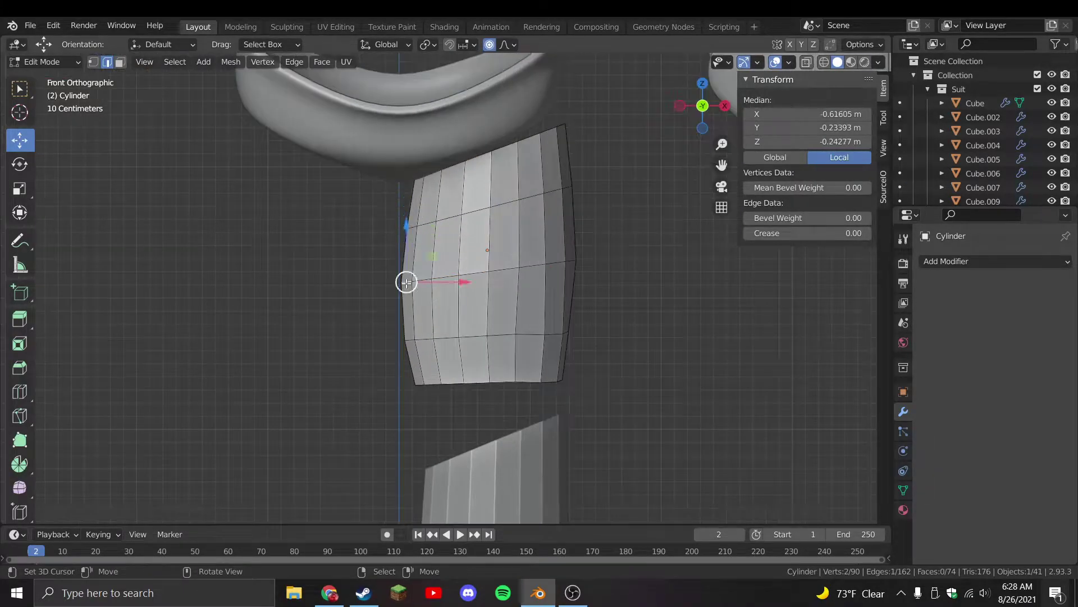
{"action": "key", "text": "g"}
{"action": "key", "text": "Escape"}
{"action": "key", "text": "Tab"}
{"action": "scroll", "coordinate": [483, 301], "scroll_direction": "down", "scroll_amount": 2}
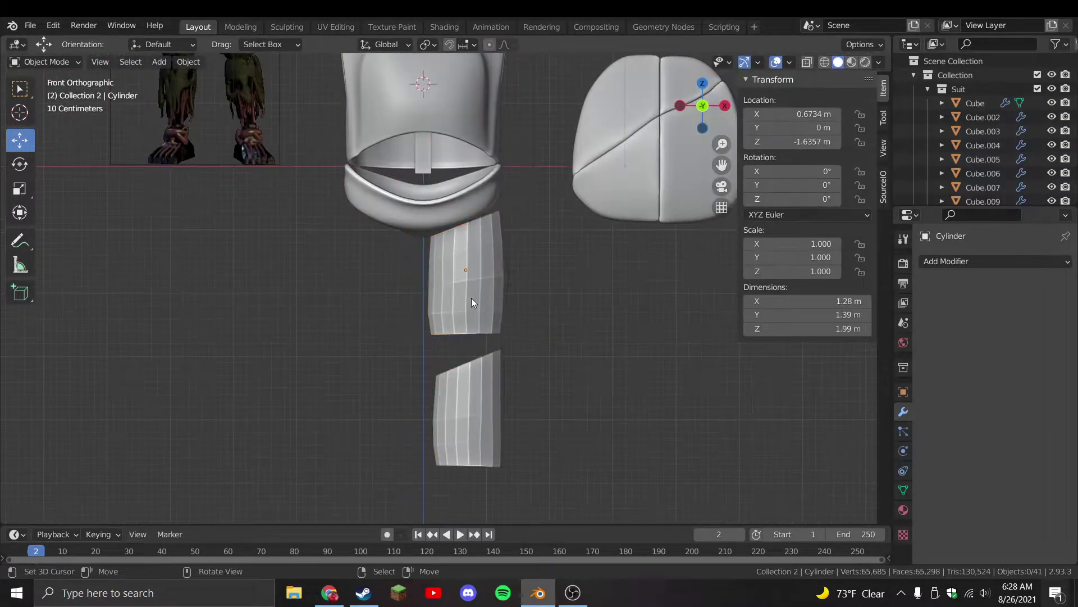
{"action": "left_click", "coordinate": [476, 305]}
{"action": "scroll", "coordinate": [535, 331], "scroll_direction": "up", "scroll_amount": 1}
{"action": "left_click", "coordinate": [962, 261]}
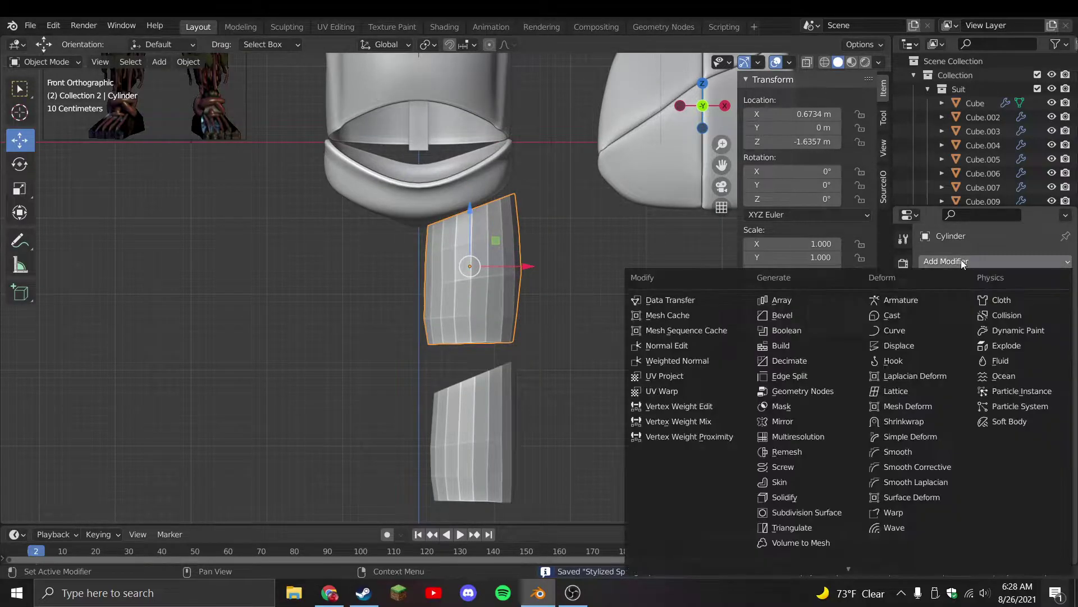
{"action": "key", "text": "g"}
{"action": "left_click", "coordinate": [468, 353]}
{"action": "key", "text": "g"}
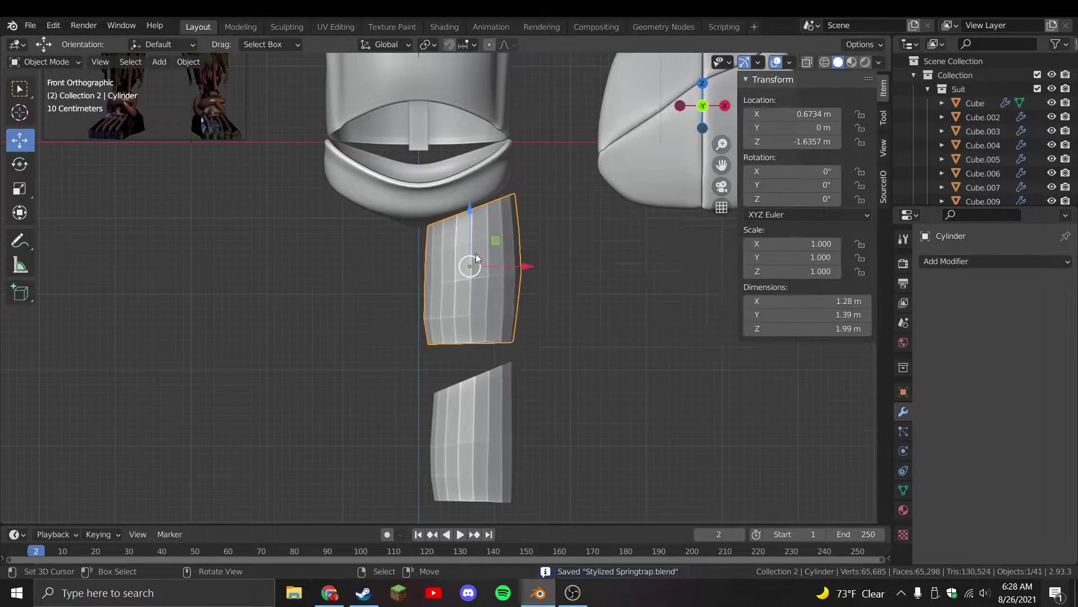
{"action": "key", "text": "shift+d"}
{"action": "right_click", "coordinate": [516, 297]}
{"action": "key", "text": "x"}
{"action": "left_click", "coordinate": [515, 297]}
{"action": "left_click", "coordinate": [516, 295]}
Save the file and add a Subdivision Surface modifier to the upper thigh cylinder
{"action": "key", "text": "ctrl+s"}
{"action": "key", "text": "Tab"}
{"action": "scroll", "coordinate": [510, 389], "scroll_direction": "up", "scroll_amount": 2}
{"action": "key", "text": "Tab"}
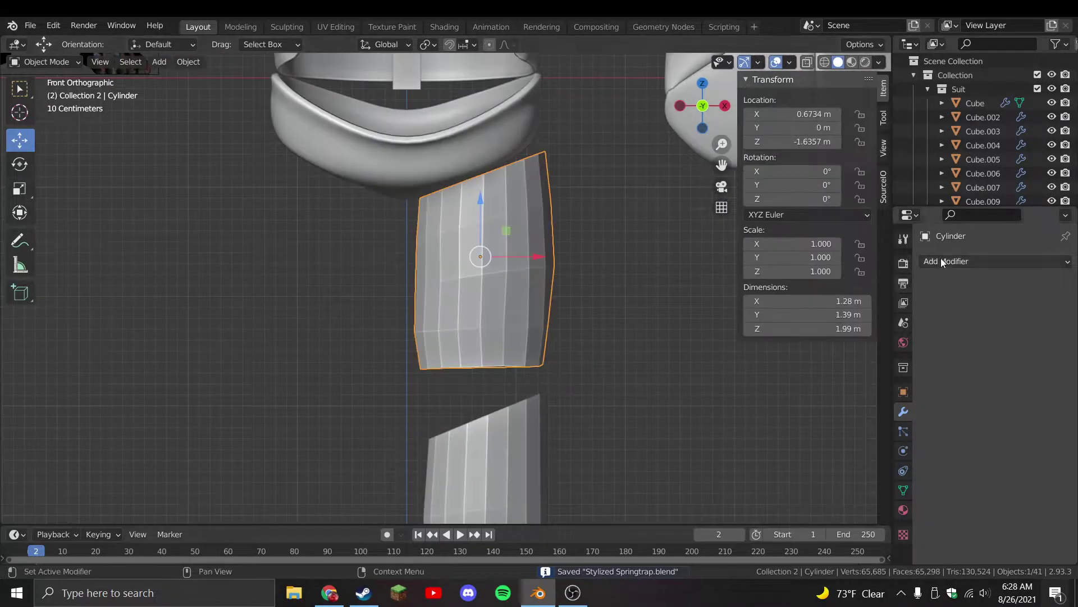
{"action": "left_click", "coordinate": [941, 261]}
{"action": "left_click", "coordinate": [817, 500]}
Select the top and bottom cap faces of the upper thigh cylinder and delete them
{"action": "key", "text": "Tab"}
{"action": "middle_click_drag", "start_coordinate": [699, 321], "coordinate": [403, 167]}
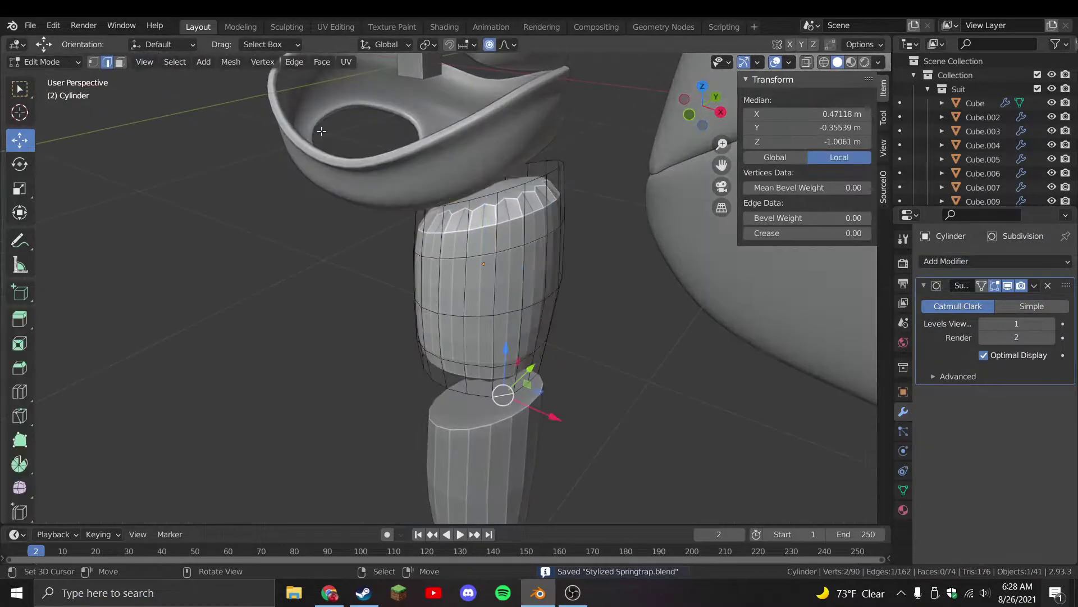
{"action": "left_click", "coordinate": [119, 62]}
{"action": "left_click", "coordinate": [494, 184]}
{"action": "middle_click_drag", "start_coordinate": [494, 184], "coordinate": [505, 343]}
{"action": "left_click", "coordinate": [508, 361], "text": "shift"}
{"action": "left_click", "coordinate": [508, 361], "text": "shift"}
{"action": "left_click", "coordinate": [506, 385], "text": "shift"}
{"action": "key", "text": "x"}
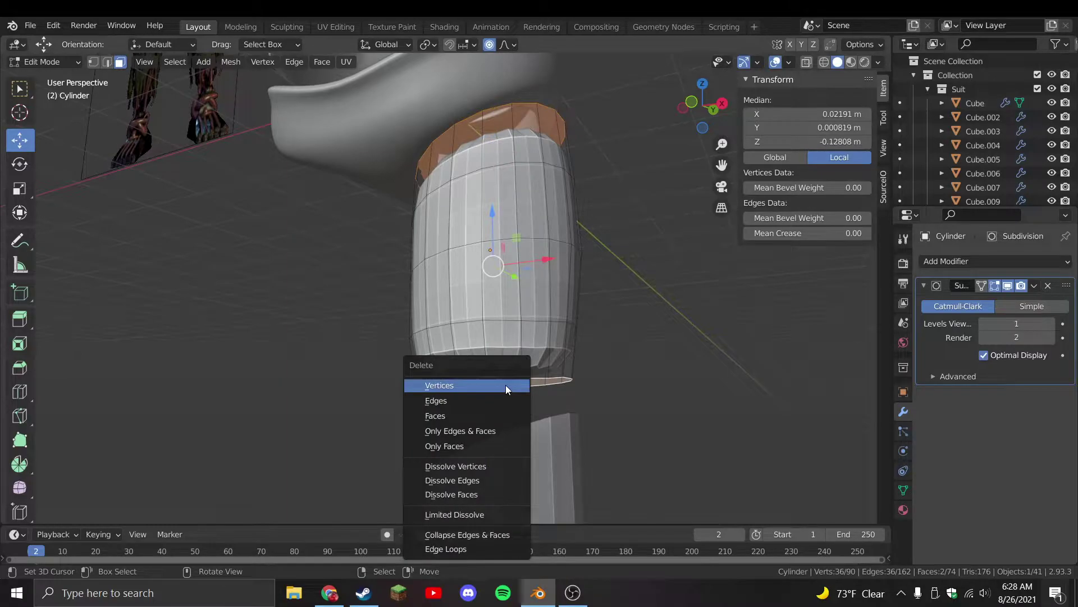
{"action": "left_click", "coordinate": [501, 416]}
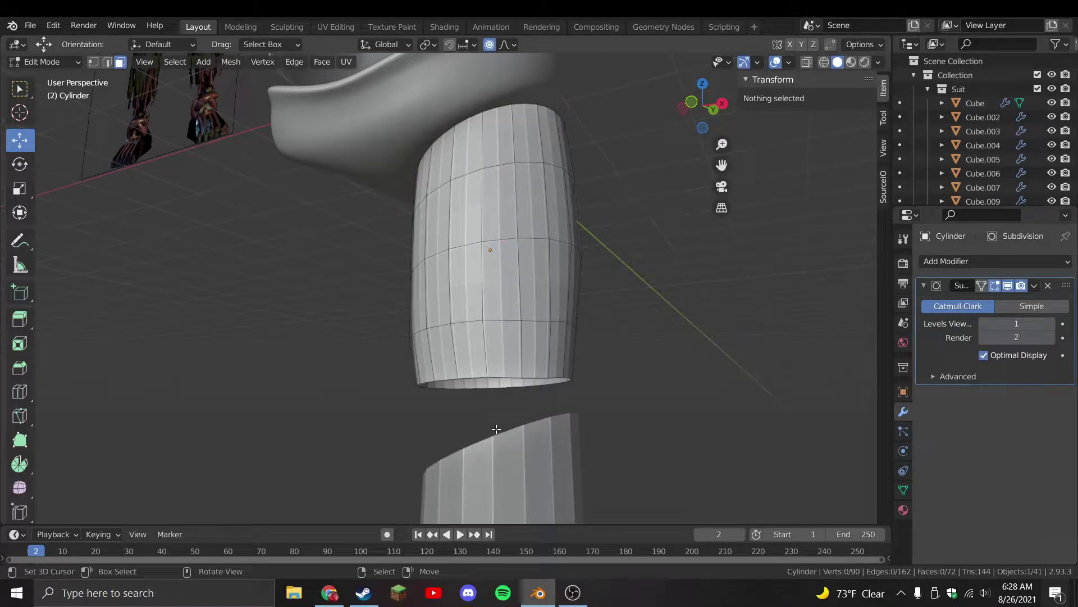
Save the file with the open-ended thigh and set its viewport subdivision level to 2
{"action": "key", "text": "KP_1"}
{"action": "key", "text": "Tab"}
{"action": "key", "text": "ctrl+s"}
{"action": "left_click", "coordinate": [1048, 323]}
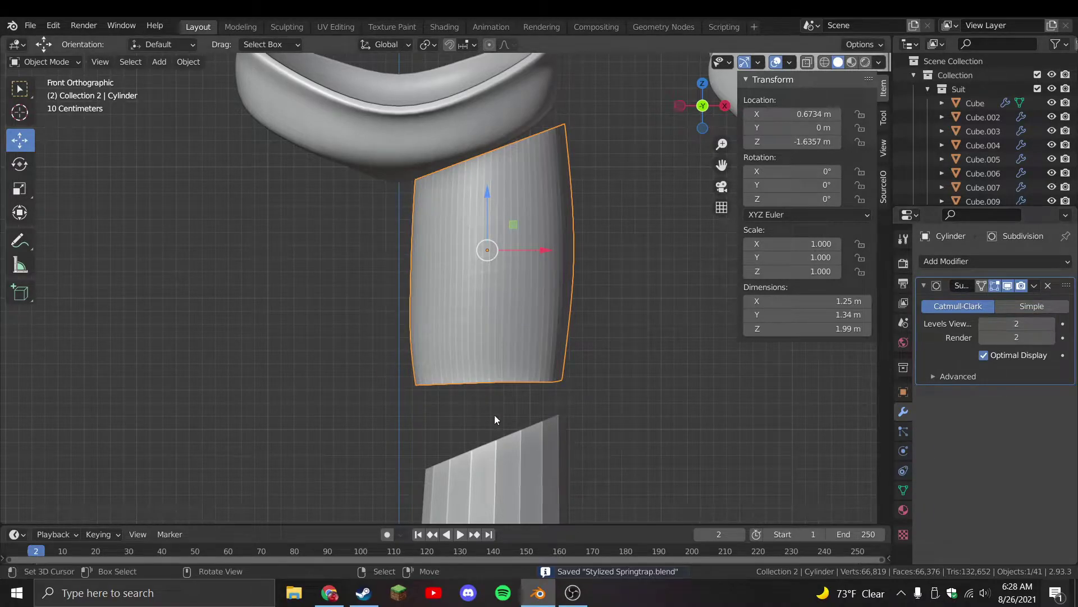
Apply smooth shading to the thigh and to the lower leg cylinder beneath it
{"action": "scroll", "coordinate": [494, 414], "scroll_direction": "down", "scroll_amount": 1}
{"action": "key", "text": "F3"}
{"action": "key", "text": "Return"}
{"action": "left_click", "coordinate": [525, 425]}
{"action": "key", "text": "F3"}
{"action": "key", "text": "Return"}
Flatten the lower leg cylinder's slanted top face by scaling it to 0 along Z with proportional editing
{"action": "key", "text": "Tab"}
{"action": "middle_click_drag", "start_coordinate": [620, 447], "coordinate": [508, 357]}
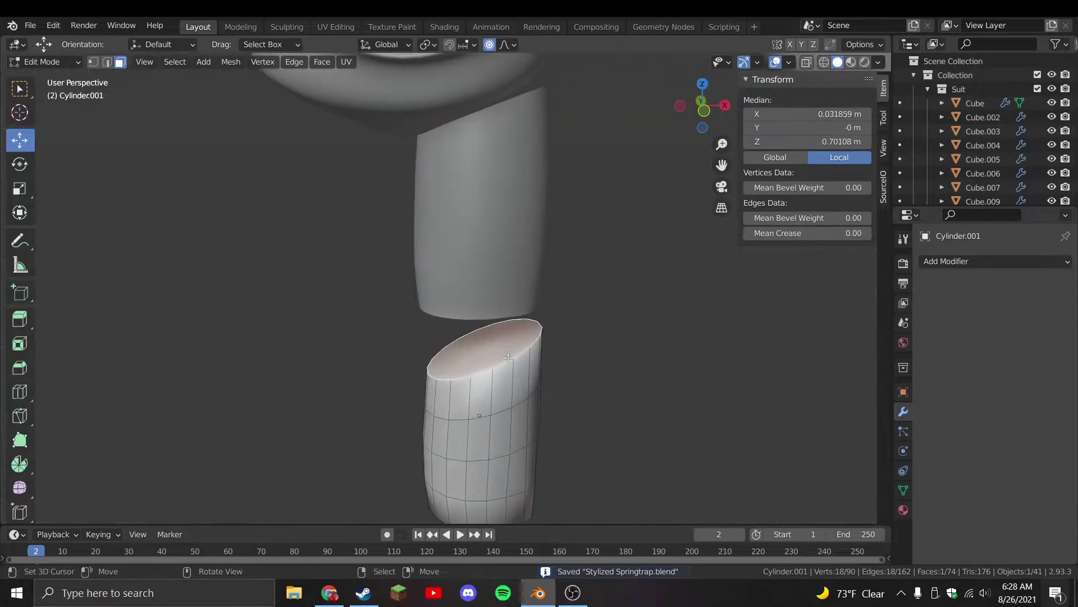
{"action": "left_click", "coordinate": [17, 189]}
{"action": "key", "text": "KP_1"}
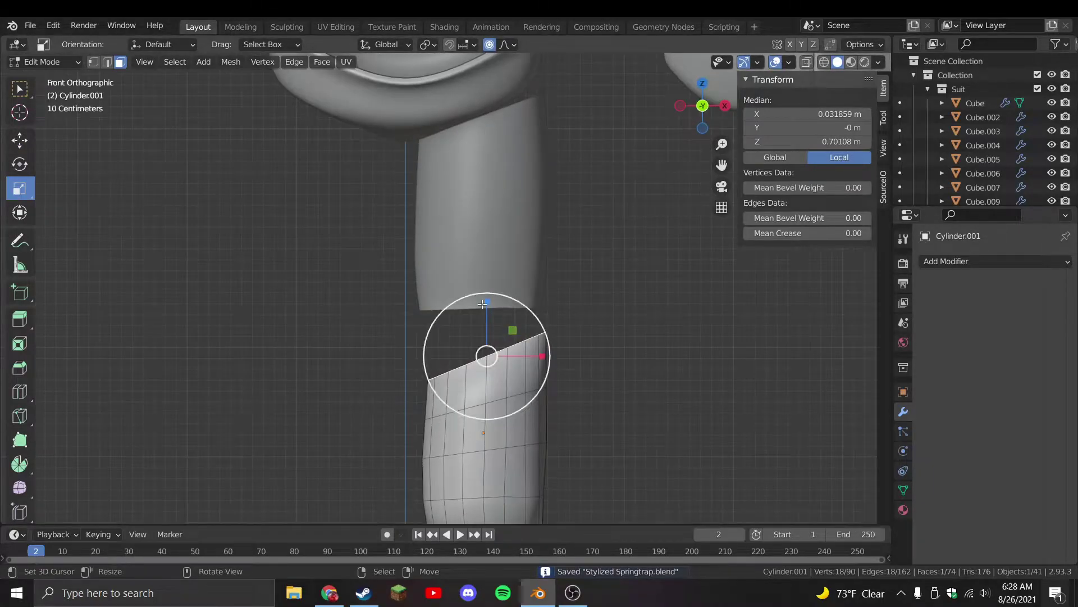
{"action": "left_click_drag", "start_coordinate": [488, 309], "coordinate": [387, 316]}
{"action": "key", "text": "0"}
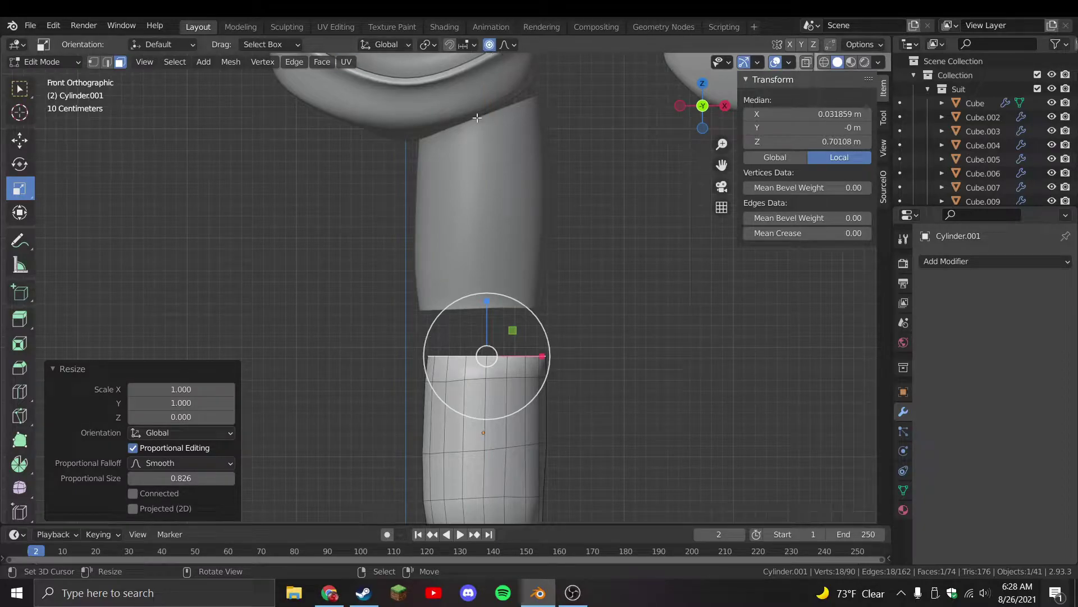
Raise, slightly rotate and shrink the lower leg's top face with proportional editing, with a last scale of 0.879
{"action": "key", "text": "g"}
{"action": "left_click", "coordinate": [623, 386]}
{"action": "key", "text": "r"}
{"action": "left_click", "coordinate": [625, 390]}
{"action": "key", "text": "s"}
{"action": "left_click", "coordinate": [621, 397]}
{"action": "key", "text": "s"}
{"action": "left_click", "coordinate": [609, 392]}
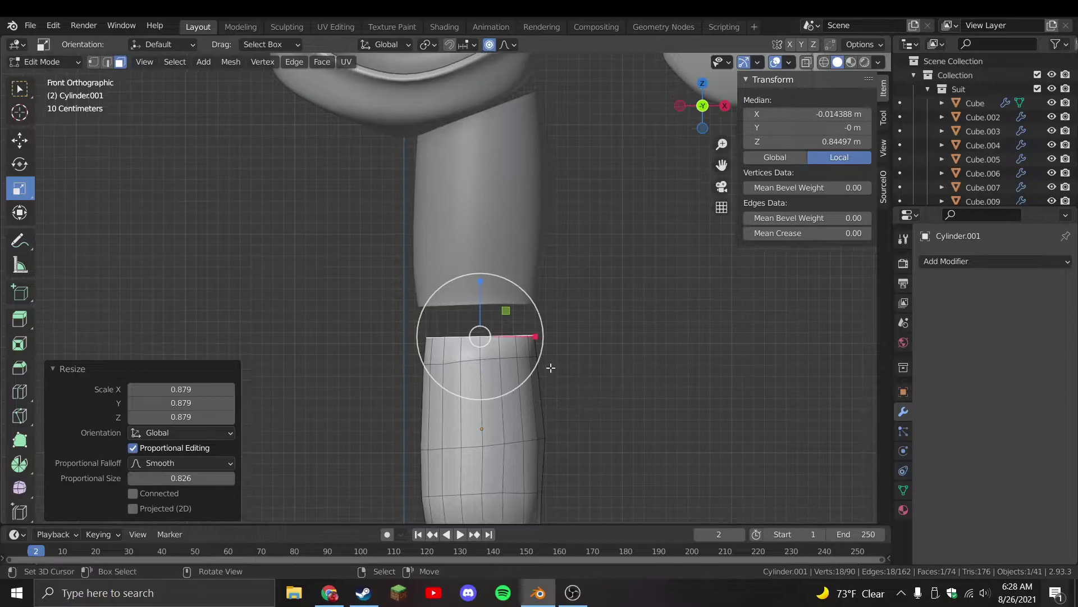
Scale the thigh's bottom edge loop to about 0.823 with proportional editing and save the file
{"action": "key", "text": "alt+q"}
{"action": "scroll", "coordinate": [494, 196], "scroll_direction": "up", "scroll_amount": 3}
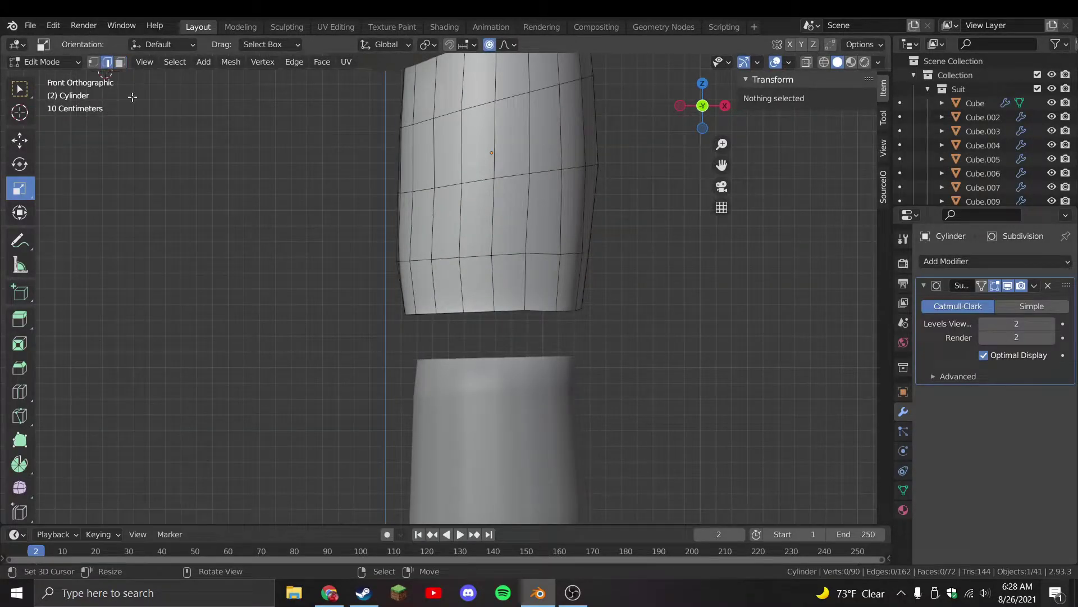
{"action": "left_click", "coordinate": [477, 312], "text": "alt"}
{"action": "key", "text": "s"}
{"action": "left_click", "coordinate": [605, 365]}
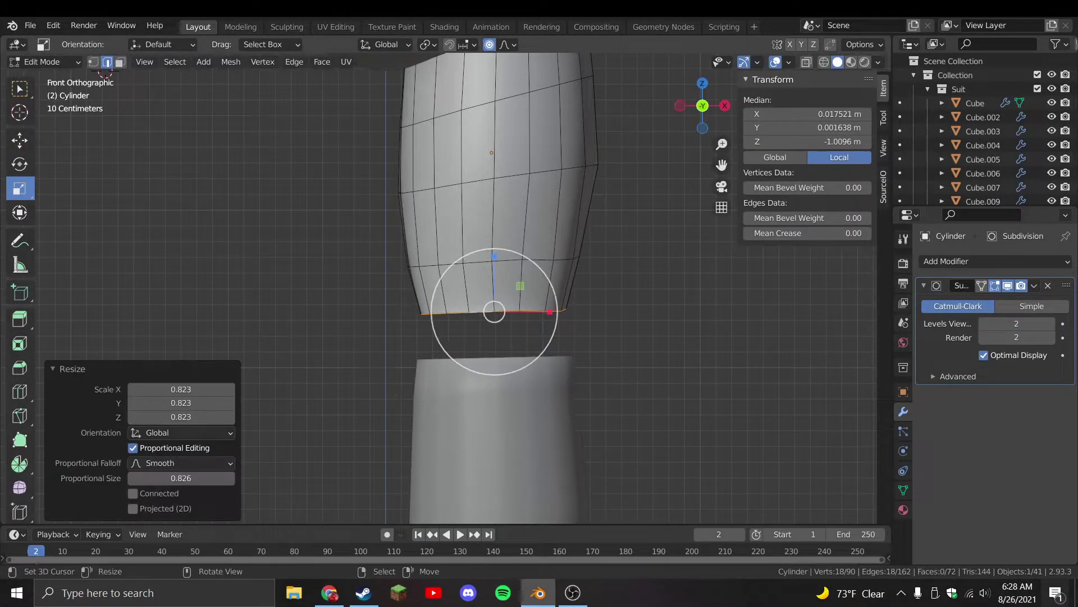
{"action": "key", "text": "Tab"}
{"action": "scroll", "coordinate": [556, 387], "scroll_direction": "down", "scroll_amount": 6}
{"action": "left_click", "coordinate": [494, 366]}
{"action": "key", "text": "ctrl+s"}
Move the outer bottom edge of the lower leg cylinder slightly with proportional editing
{"action": "scroll", "coordinate": [497, 373], "scroll_direction": "down", "scroll_amount": 3}
{"action": "middle_click_drag", "start_coordinate": [497, 372], "coordinate": [449, 296]}
{"action": "key", "text": "Tab"}
{"action": "scroll", "coordinate": [467, 400], "scroll_direction": "up", "scroll_amount": 5}
{"action": "key", "text": "KP_1"}
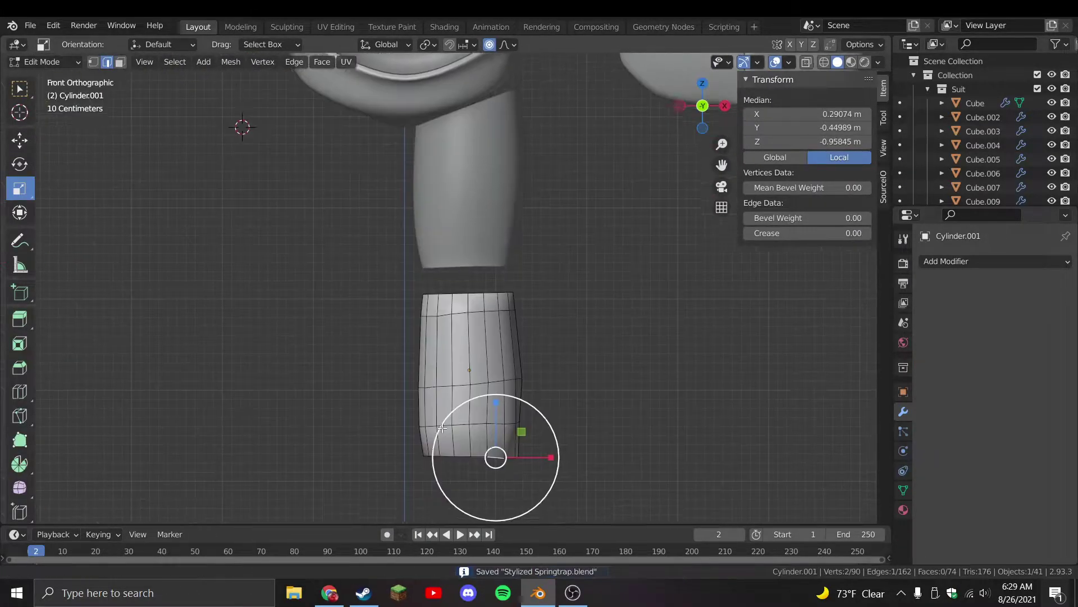
{"action": "scroll", "coordinate": [495, 444], "scroll_direction": "up", "scroll_amount": 2}
{"action": "key", "text": "g"}
{"action": "left_click", "coordinate": [514, 441]}
Adjust the inner bottom edge of the lower leg and raise its front centre edge about 0.07 m with proportional editing
{"action": "left_click", "coordinate": [418, 450]}
{"action": "key", "text": "g"}
{"action": "key", "text": "Escape"}
{"action": "key", "text": "g"}
{"action": "left_click", "coordinate": [399, 448]}
{"action": "left_click", "coordinate": [465, 444]}
{"action": "key", "text": "g"}
{"action": "left_click", "coordinate": [472, 430]}
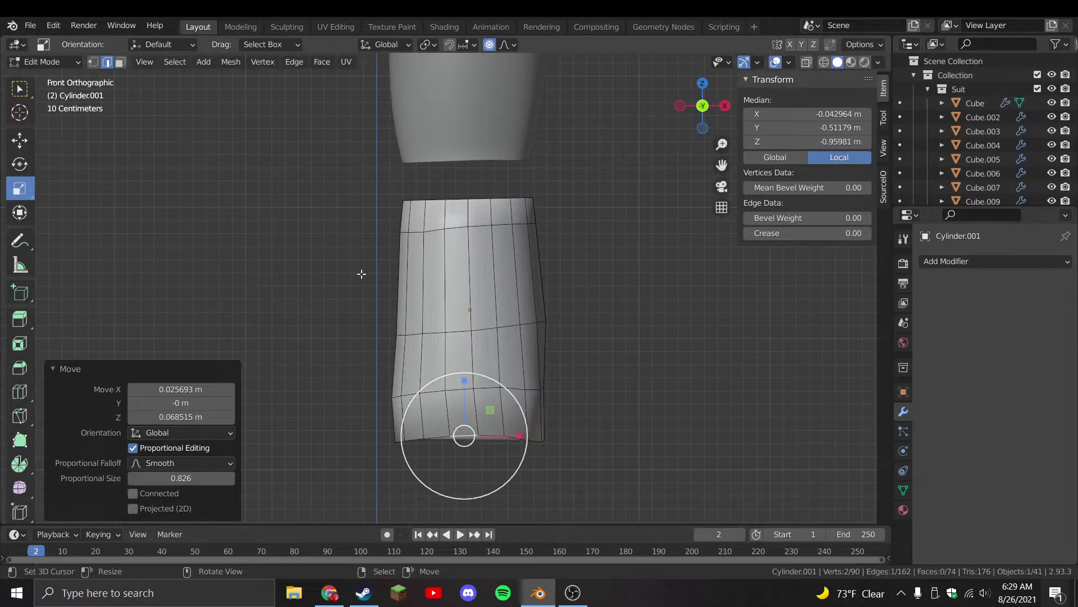
Delete one end cap face of the lower leg cylinder and save the file
{"action": "left_click", "coordinate": [121, 62]}
{"action": "key", "text": "a"}
{"action": "key", "text": "x"}
{"action": "key", "text": "Escape"}
{"action": "key", "text": "Tab"}
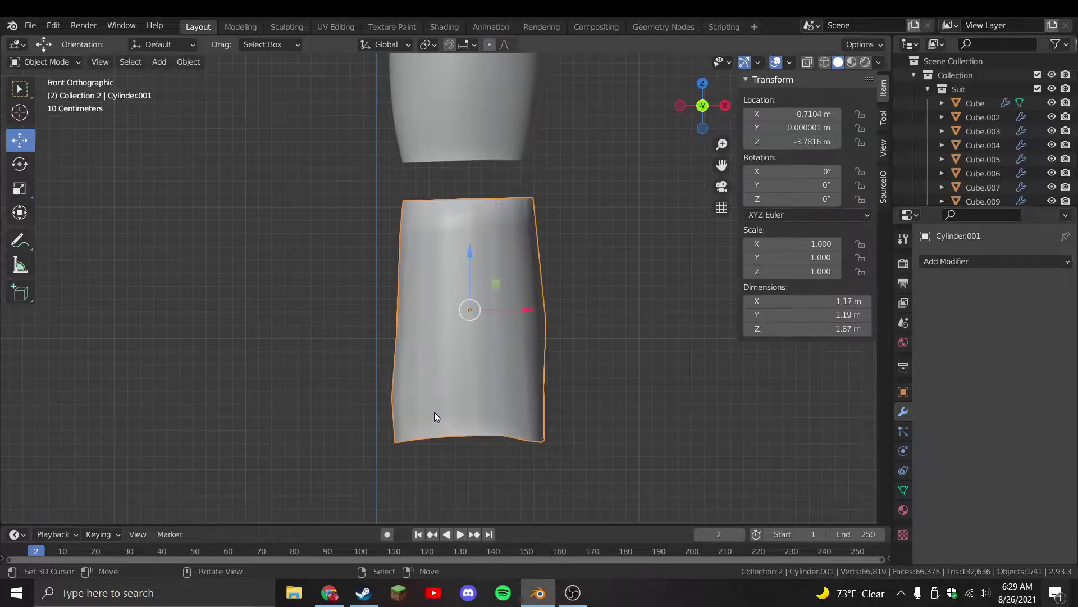
{"action": "key", "text": "Tab"}
{"action": "key", "text": "Tab"}
{"action": "key", "text": "ctrl+s"}
Delete the remaining end cap face of the lower leg cylinder and return to Object Mode
{"action": "middle_click_drag", "start_coordinate": [528, 305], "coordinate": [503, 320]}
{"action": "key", "text": "alt+a"}
{"action": "key", "text": "Tab"}
{"action": "left_click", "coordinate": [466, 209]}
{"action": "key", "text": "x"}
{"action": "key", "text": "f"}
{"action": "middle_click_drag", "start_coordinate": [483, 264], "coordinate": [352, 234]}
{"action": "left_click", "coordinate": [19, 139]}
{"action": "key", "text": "Tab"}
{"action": "scroll", "coordinate": [461, 265], "scroll_direction": "down", "scroll_amount": 3}
{"action": "middle_click_drag", "start_coordinate": [461, 265], "coordinate": [434, 375]}
{"action": "left_click", "coordinate": [434, 375]}
{"action": "key", "text": "KP_1"}
{"action": "key", "text": "alt+d"}
{"action": "key", "text": "Escape"}
{"action": "key", "text": "Delete"}
{"action": "scroll", "coordinate": [492, 362], "scroll_direction": "down", "scroll_amount": 3}
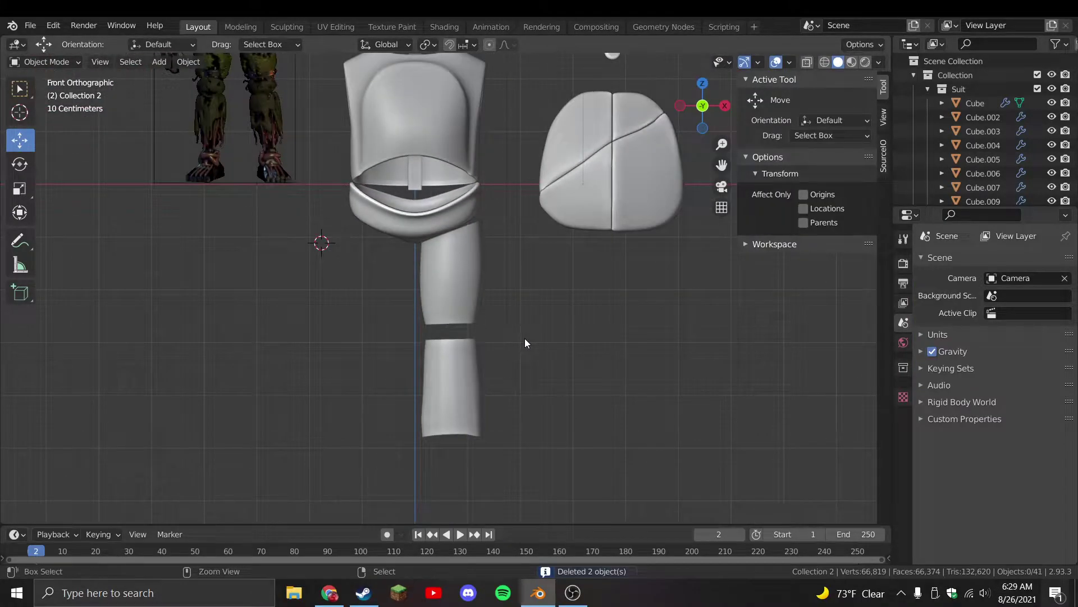
Save the file and add a Subdivision Surface modifier with viewport level 2 to the lower leg
{"action": "left_click", "coordinate": [478, 366]}
{"action": "left_click", "coordinate": [473, 319], "text": "shift"}
{"action": "scroll", "coordinate": [501, 375], "scroll_direction": "up", "scroll_amount": 3}
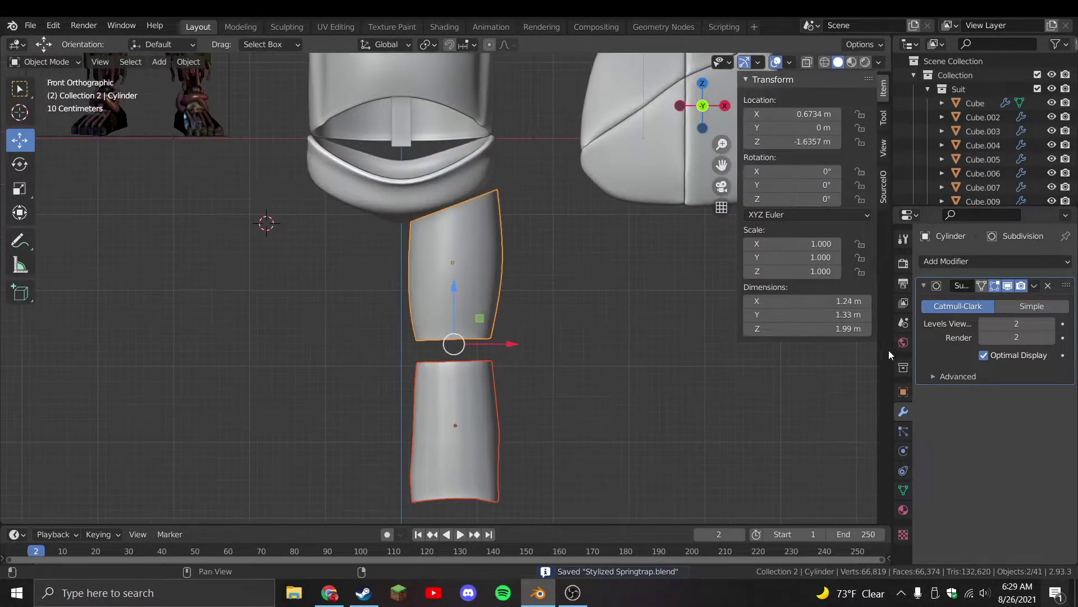
{"action": "left_click", "coordinate": [459, 420]}
{"action": "key", "text": "ctrl+s"}
{"action": "left_click", "coordinate": [1030, 264]}
{"action": "left_click", "coordinate": [824, 511]}
{"action": "left_click", "coordinate": [1051, 324]}
Add a Solidify modifier to the lower leg and place it above the Subdivision Surface modifier
{"action": "left_click", "coordinate": [1019, 264]}
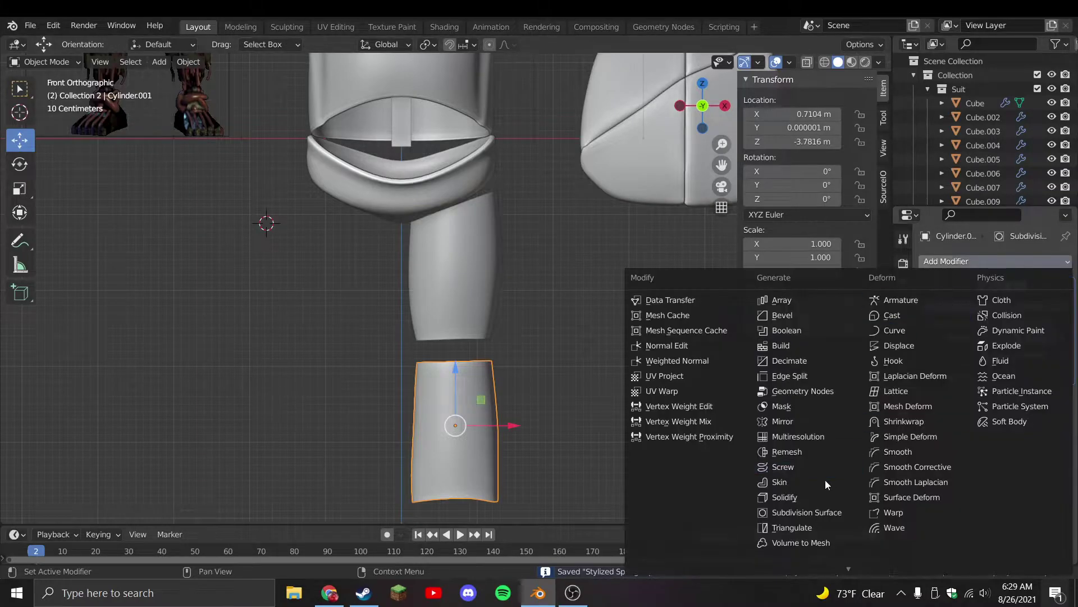
{"action": "left_click", "coordinate": [804, 497]}
{"action": "middle_click_drag", "start_coordinate": [708, 483], "coordinate": [646, 427]}
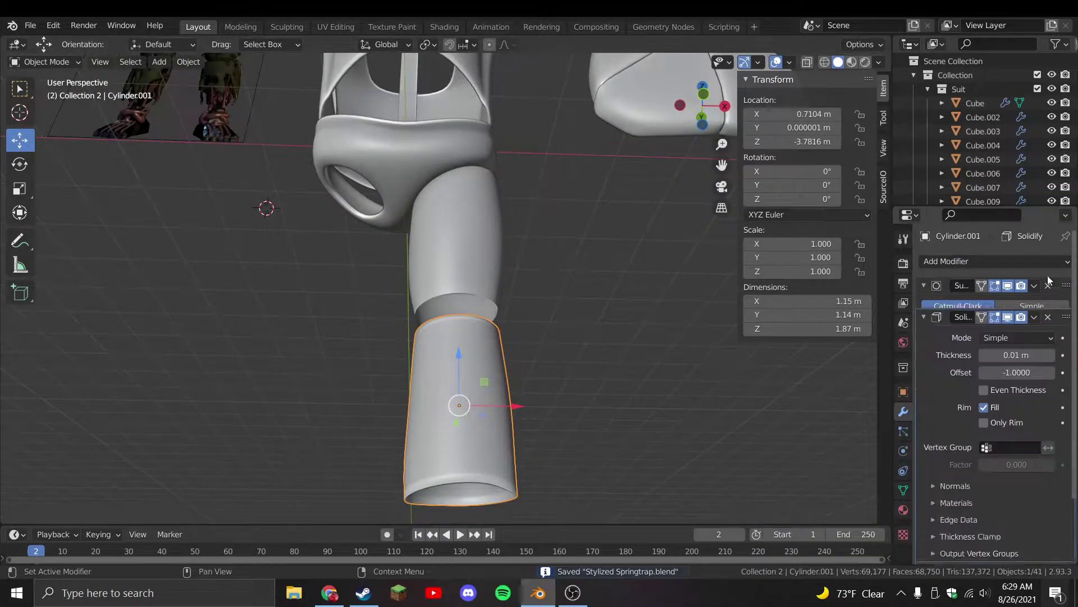
{"action": "left_click_drag", "start_coordinate": [1066, 344], "coordinate": [1066, 281]}
{"action": "middle_click_drag", "start_coordinate": [804, 388], "coordinate": [1073, 341]}
{"action": "left_click", "coordinate": [924, 286]}
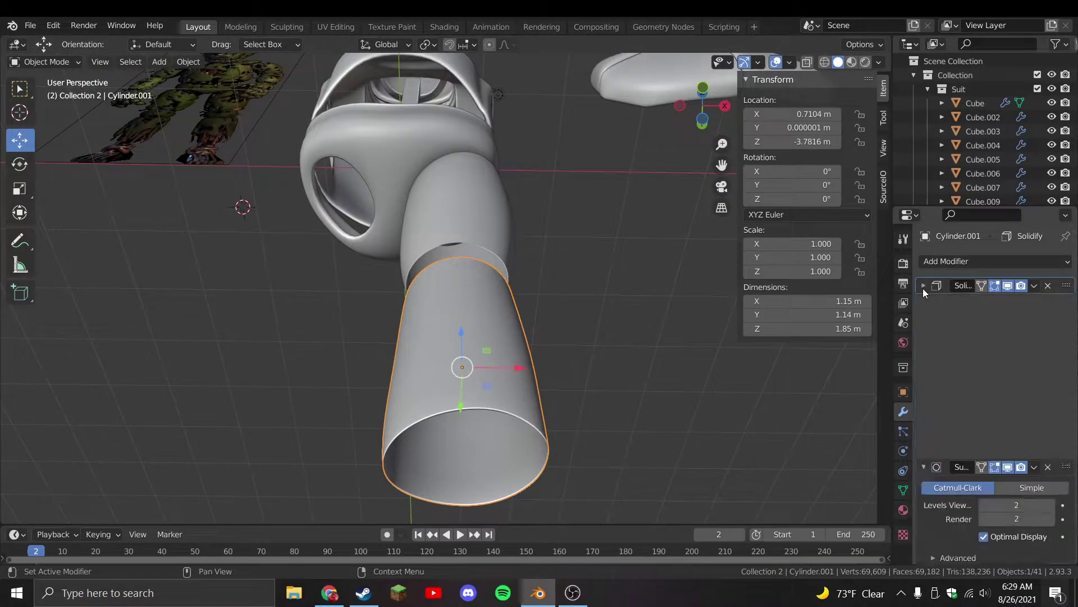
{"action": "key", "text": "KP_1"}
Save the file, add a Solidify modifier to the thigh and place it above its Subdivision Surface modifier
{"action": "left_click", "coordinate": [466, 314]}
{"action": "key", "text": "ctrl+s"}
{"action": "left_click", "coordinate": [949, 261]}
{"action": "left_click", "coordinate": [787, 498]}
{"action": "left_click_drag", "start_coordinate": [1066, 396], "coordinate": [1060, 239]}
Duplicate the thigh and lower leg in place and mirror the copies along the global X axis
{"action": "key", "text": "a"}
{"action": "left_click", "coordinate": [555, 346]}
{"action": "scroll", "coordinate": [484, 332], "scroll_direction": "down", "scroll_amount": 2}
{"action": "left_click", "coordinate": [458, 398], "text": "shift"}
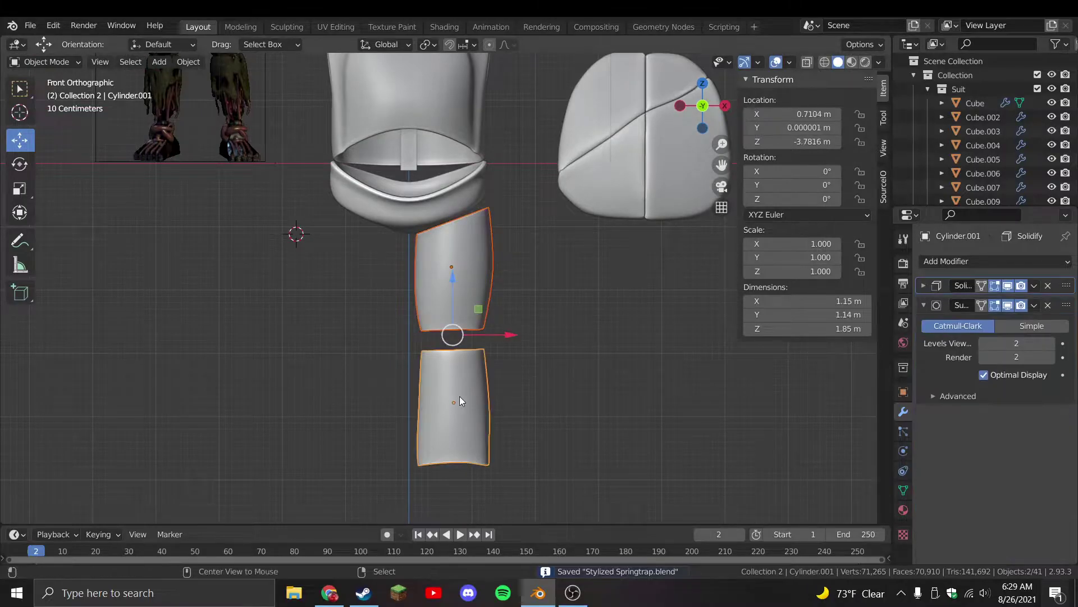
{"action": "key", "text": "shift+d"}
{"action": "right_click", "coordinate": [467, 383]}
{"action": "key", "text": "ctrl+m"}
{"action": "key", "text": "x"}
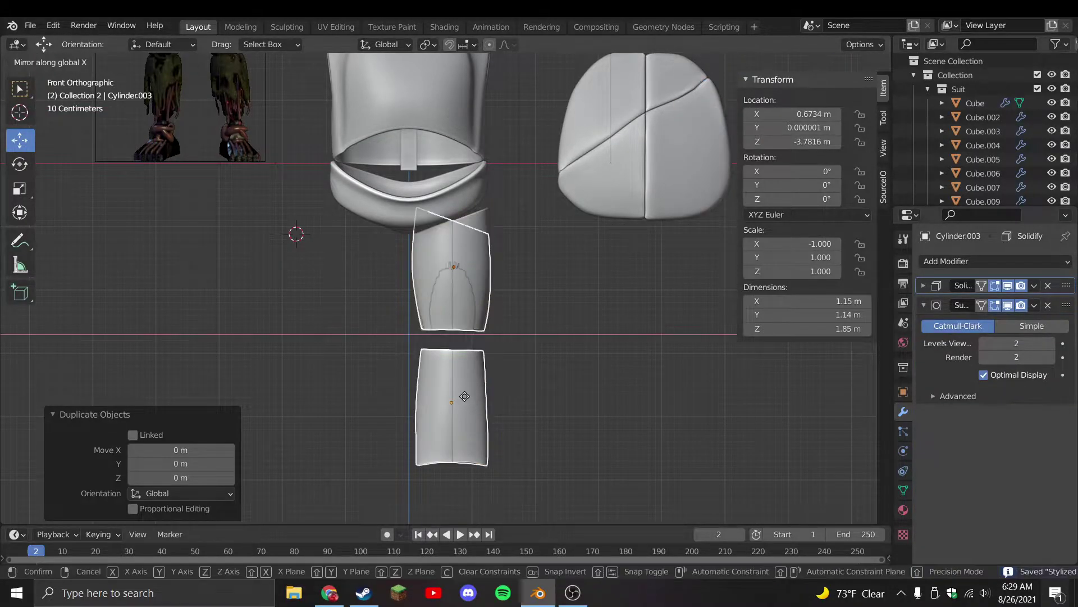
{"action": "key", "text": "Return"}
Move the mirrored leg pieces about -1.375 m along X to form the opposite leg and save the file
{"action": "key", "text": "g"}
{"action": "key", "text": "x"}
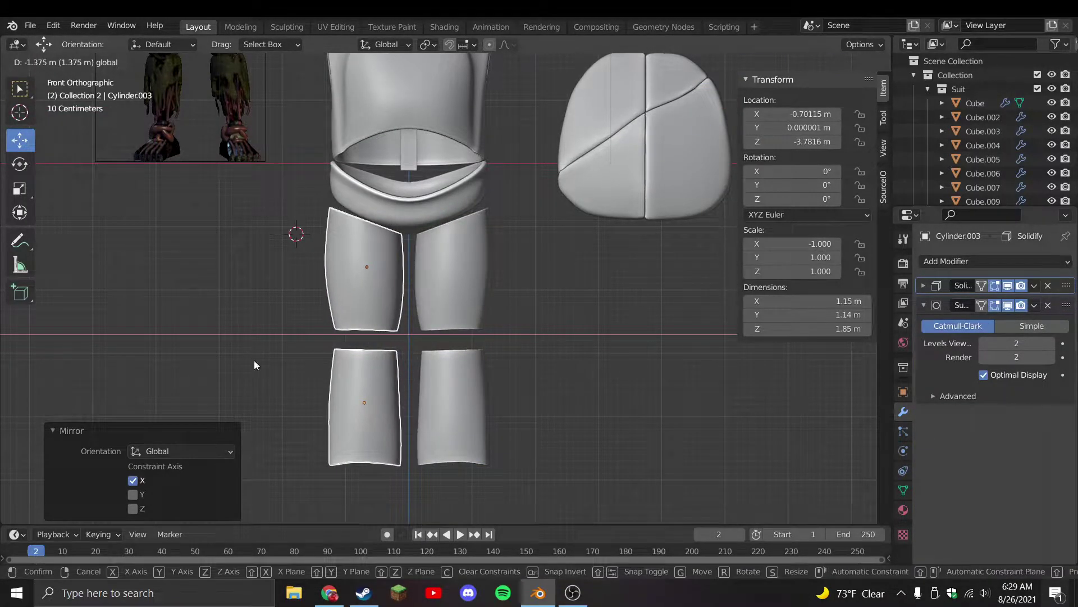
{"action": "left_click", "coordinate": [254, 360]}
{"action": "scroll", "coordinate": [487, 305], "scroll_direction": "down", "scroll_amount": 2}
{"action": "left_click", "coordinate": [487, 305]}
{"action": "key", "text": "ctrl+s"}
Select both thighs and both lower legs and scale them together by about 1.118
{"action": "left_click", "coordinate": [468, 291]}
{"action": "left_click", "coordinate": [453, 339], "text": "shift"}
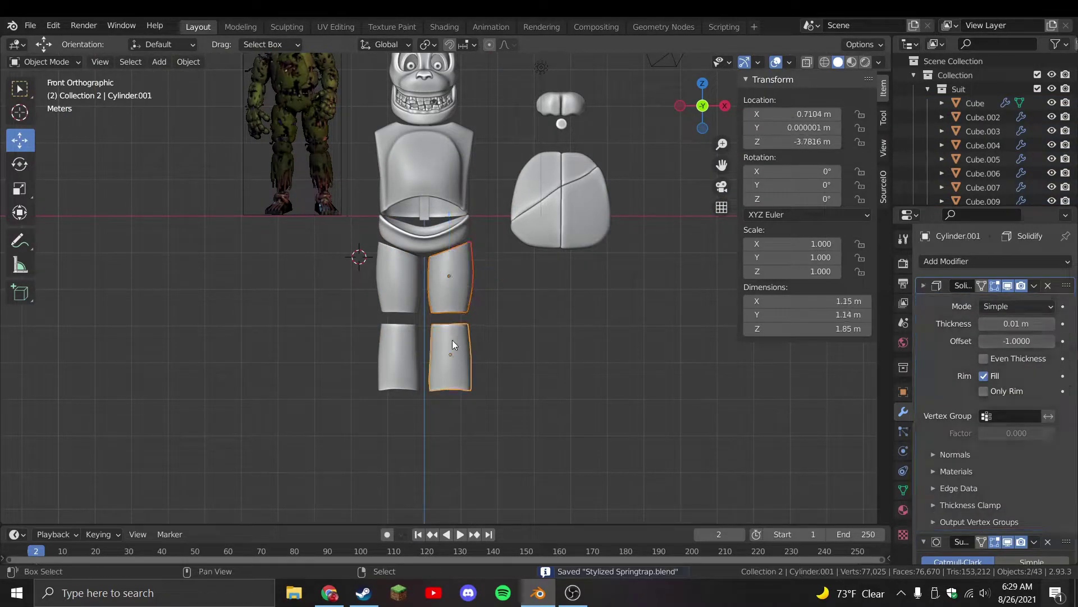
{"action": "left_click", "coordinate": [413, 330], "text": "shift"}
{"action": "left_click", "coordinate": [413, 309], "text": "shift"}
{"action": "left_click", "coordinate": [444, 346], "text": "shift"}
{"action": "left_click", "coordinate": [416, 324], "text": "shift"}
{"action": "key", "text": "s"}
{"action": "left_click", "coordinate": [542, 370]}
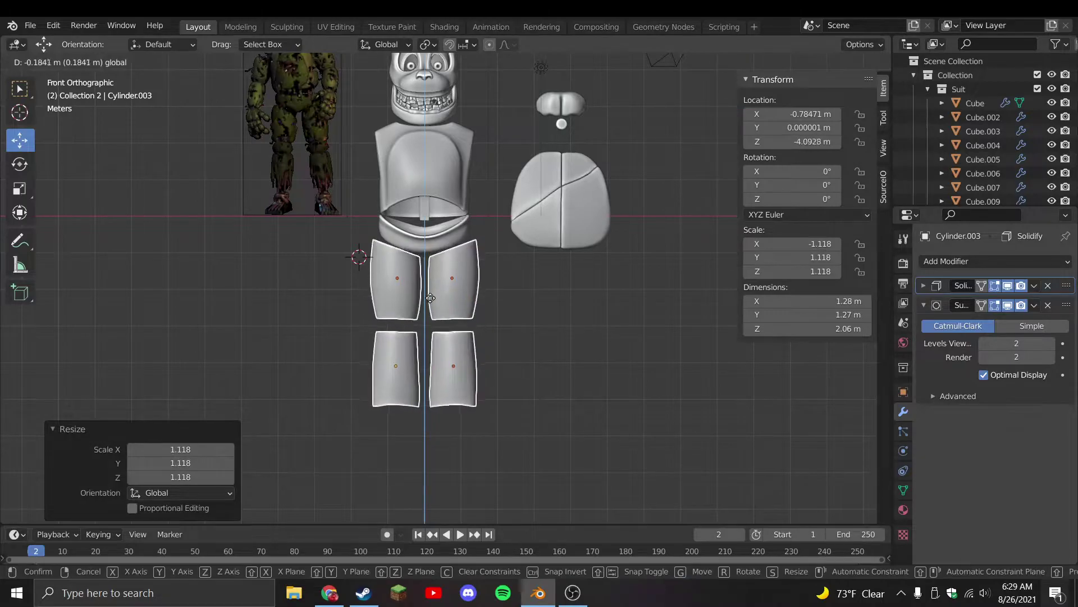
Lower all four leg pieces about 0.2 m and apply their scale
{"action": "right_click", "coordinate": [430, 298]}
{"action": "key", "text": "ctrl+a"}
{"action": "left_click", "coordinate": [431, 299]}
Move each leg's thigh and lower leg sideways, closer to the body's centre line, and save the file
{"action": "scroll", "coordinate": [472, 345], "scroll_direction": "up", "scroll_amount": 2}
{"action": "left_click", "coordinate": [472, 359]}
{"action": "left_click", "coordinate": [488, 329], "text": "shift"}
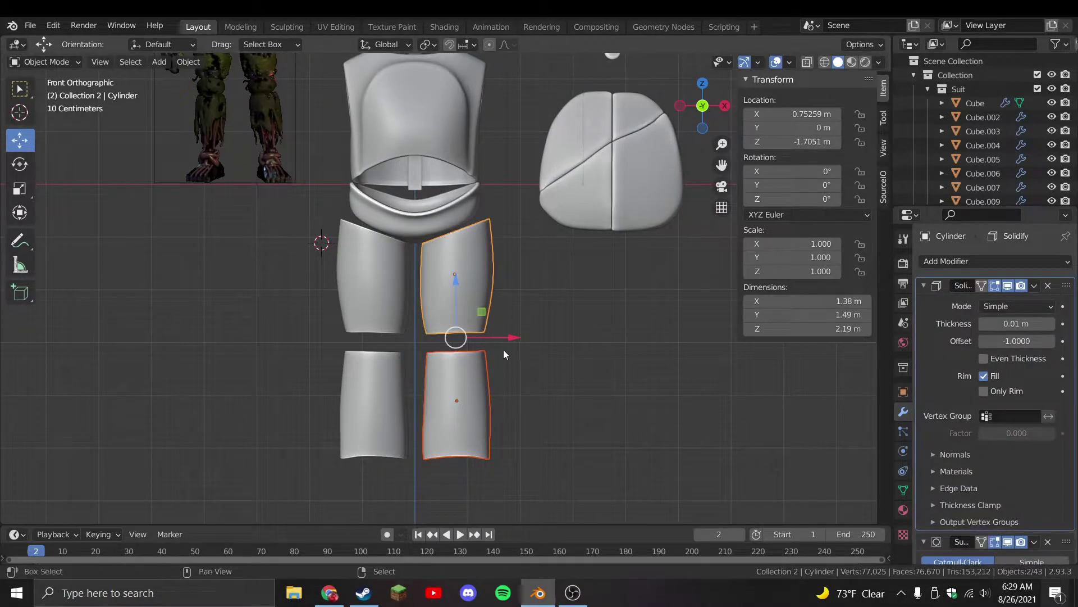
{"action": "left_click_drag", "start_coordinate": [507, 339], "coordinate": [436, 338]}
{"action": "left_click", "coordinate": [399, 329]}
{"action": "left_click", "coordinate": [401, 360], "text": "shift"}
{"action": "left_click", "coordinate": [453, 284]}
{"action": "key", "text": "ctrl+s"}
Pull the original thigh's outer top face inward about 0.08 m with proportional editing turned on
{"action": "key", "text": "Tab"}
{"action": "scroll", "coordinate": [517, 289], "scroll_direction": "up", "scroll_amount": 4}
{"action": "left_click", "coordinate": [540, 327]}
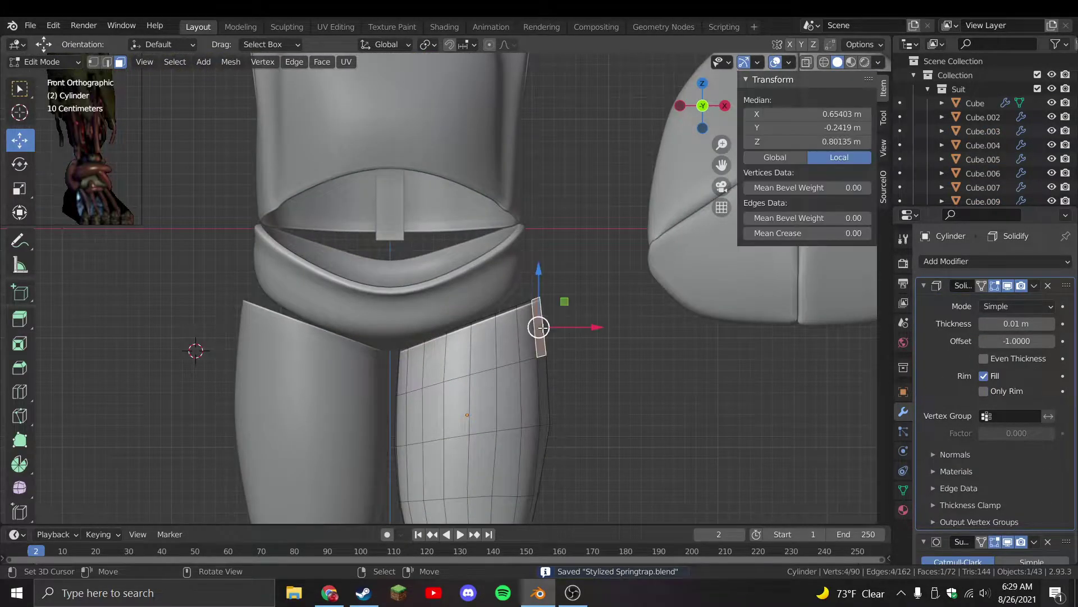
{"action": "left_click", "coordinate": [489, 45]}
{"action": "key", "text": "g"}
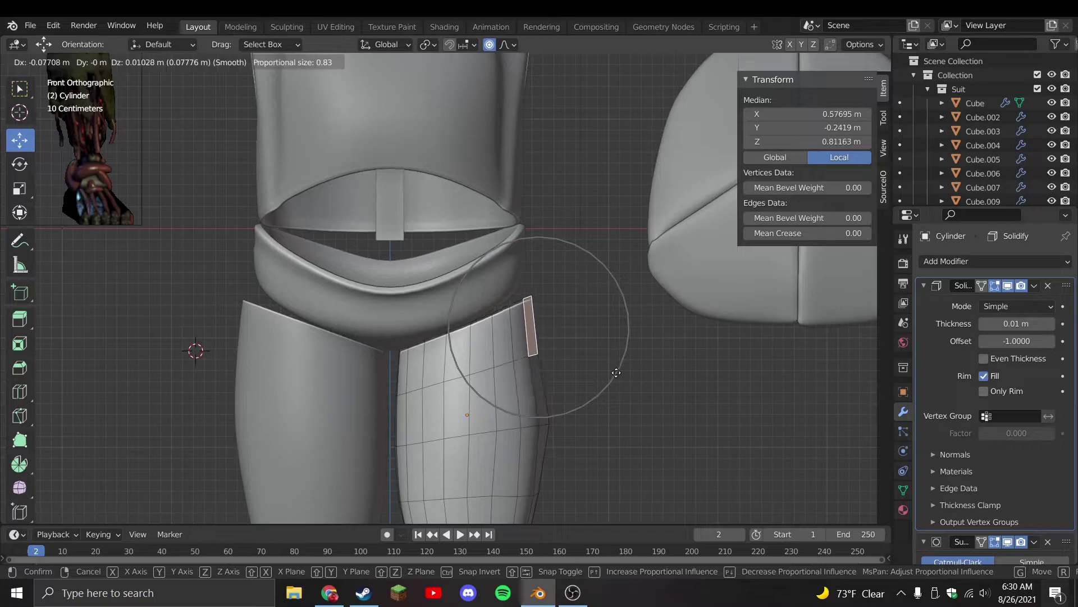
{"action": "left_click", "coordinate": [616, 373]}
{"action": "key", "text": "Tab"}
Pull the mirrored thigh's outer top face inward with proportional editing and save the file
{"action": "left_click", "coordinate": [284, 373]}
{"action": "key", "text": "Tab"}
{"action": "left_click", "coordinate": [246, 302]}
{"action": "key", "text": "g"}
{"action": "left_click", "coordinate": [282, 365]}
{"action": "key", "text": "Tab"}
{"action": "scroll", "coordinate": [409, 336], "scroll_direction": "down", "scroll_amount": 4}
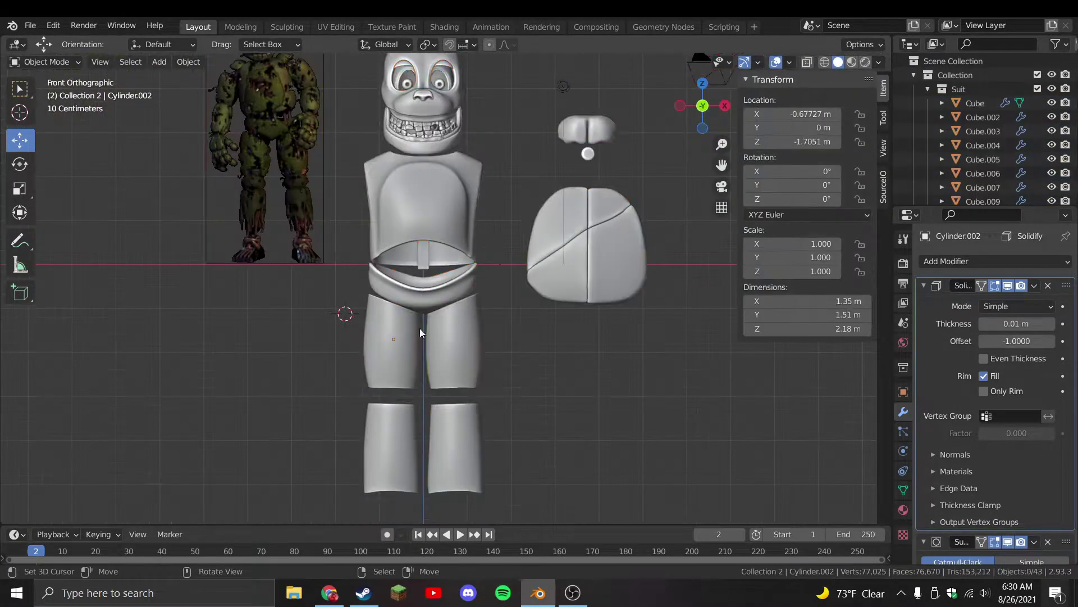
{"action": "left_click", "coordinate": [409, 340]}
{"action": "key", "text": "Tab"}
{"action": "key", "text": "Tab"}
{"action": "key", "text": "a"}
{"action": "key", "text": "alt+a"}
{"action": "key", "text": "ctrl+s"}
Examine the leg pieces from the right side and the front
{"action": "middle_click_drag", "start_coordinate": [400, 372], "coordinate": [342, 373]}
{"action": "key", "text": "KP_3"}
{"action": "key", "text": "KP_1"}
{"action": "key", "text": "KP_3"}
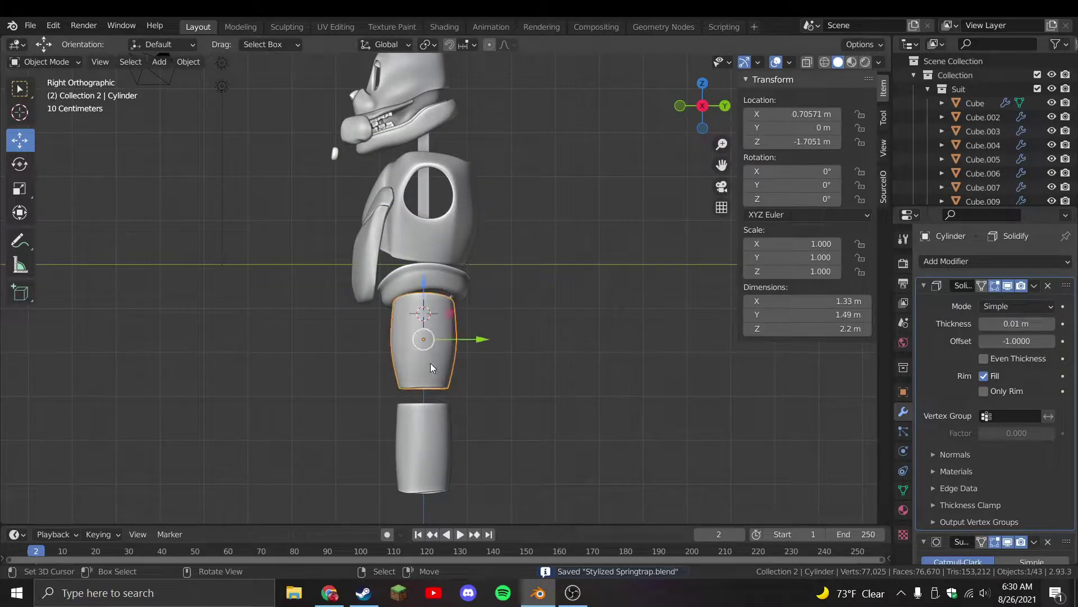
{"action": "left_click", "coordinate": [440, 417]}
{"action": "key", "text": "KP_1"}
{"action": "key", "text": "Tab"}
{"action": "scroll", "coordinate": [438, 292], "scroll_direction": "up", "scroll_amount": 3}
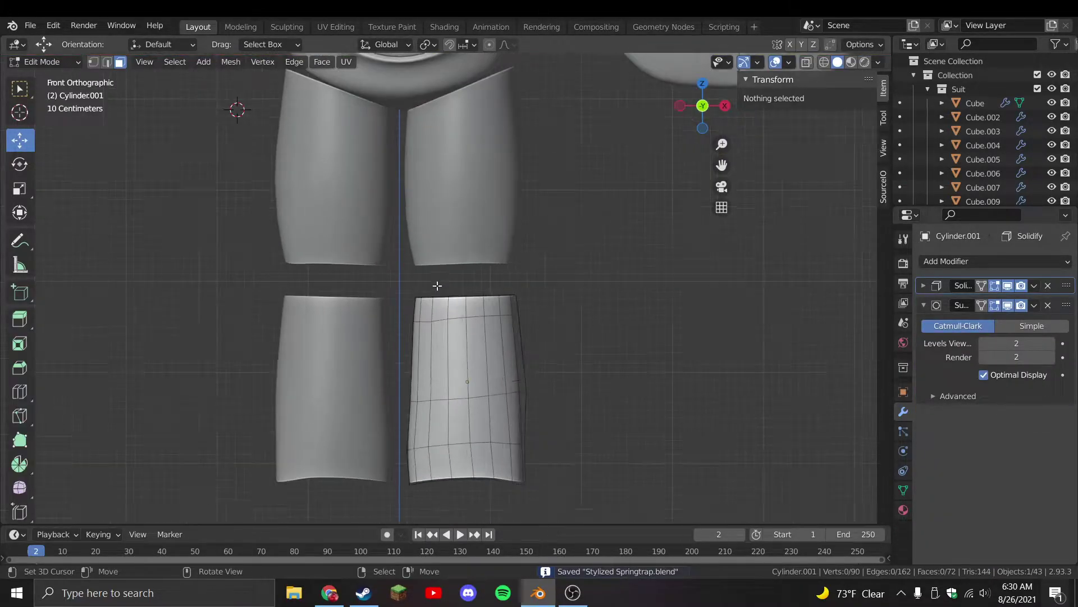
{"action": "key", "text": "Tab"}
Select both thighs and both lower legs and move them slightly down, away from the pelvis
{"action": "middle_click_drag", "start_coordinate": [446, 290], "coordinate": [476, 373], "text": "shift"}
{"action": "left_click", "coordinate": [474, 316], "text": "shift"}
{"action": "left_click", "coordinate": [396, 318], "text": "shift"}
{"action": "left_click", "coordinate": [359, 455], "text": "shift"}
{"action": "left_click_drag", "start_coordinate": [422, 326], "coordinate": [423, 364]}
{"action": "key", "text": "alt+a"}
{"action": "scroll", "coordinate": [513, 302], "scroll_direction": "down", "scroll_amount": 4}
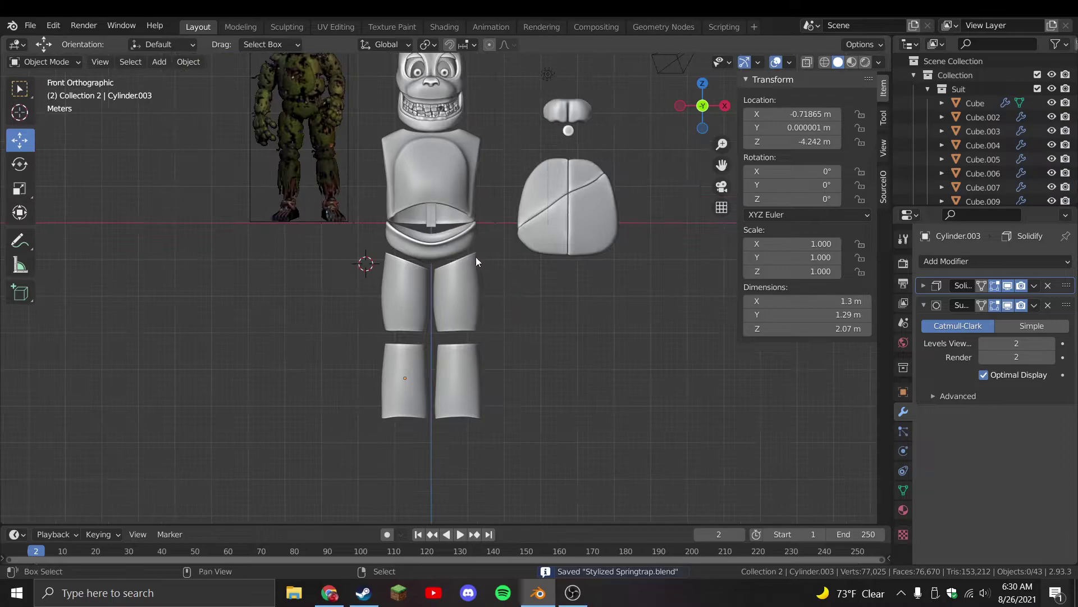
Snap the 3D cursor to the torso's arm opening on the positive X side and save the file
{"action": "scroll", "coordinate": [477, 257], "scroll_direction": "down", "scroll_amount": 1}
{"action": "middle_click_drag", "start_coordinate": [463, 350], "coordinate": [426, 406]}
{"action": "key", "text": "KP_1"}
{"action": "scroll", "coordinate": [487, 278], "scroll_direction": "up", "scroll_amount": 3}
{"action": "left_click", "coordinate": [505, 331]}
{"action": "scroll", "coordinate": [562, 353], "scroll_direction": "up", "scroll_amount": 2}
{"action": "key", "text": "Tab"}
{"action": "middle_click_drag", "start_coordinate": [608, 368], "coordinate": [582, 307]}
{"action": "scroll", "coordinate": [581, 308], "scroll_direction": "up", "scroll_amount": 2}
{"action": "left_click", "coordinate": [576, 303], "text": "alt"}
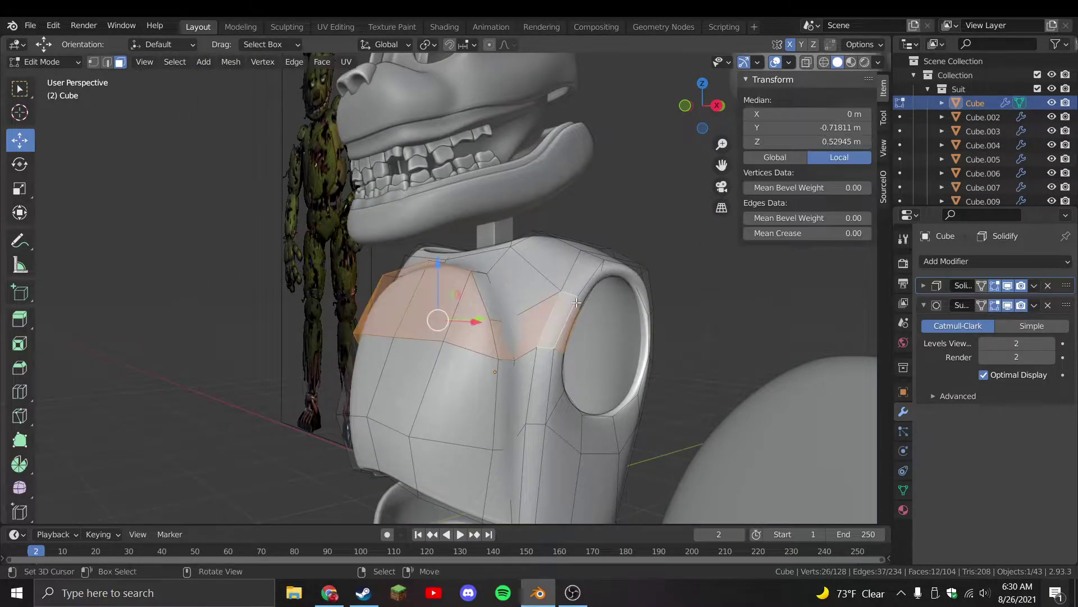
{"action": "key", "text": "Tab"}
{"action": "scroll", "coordinate": [508, 368], "scroll_direction": "down", "scroll_amount": 4}
{"action": "scroll", "coordinate": [508, 368], "scroll_direction": "up", "scroll_amount": 4}
{"action": "key", "text": "Tab"}
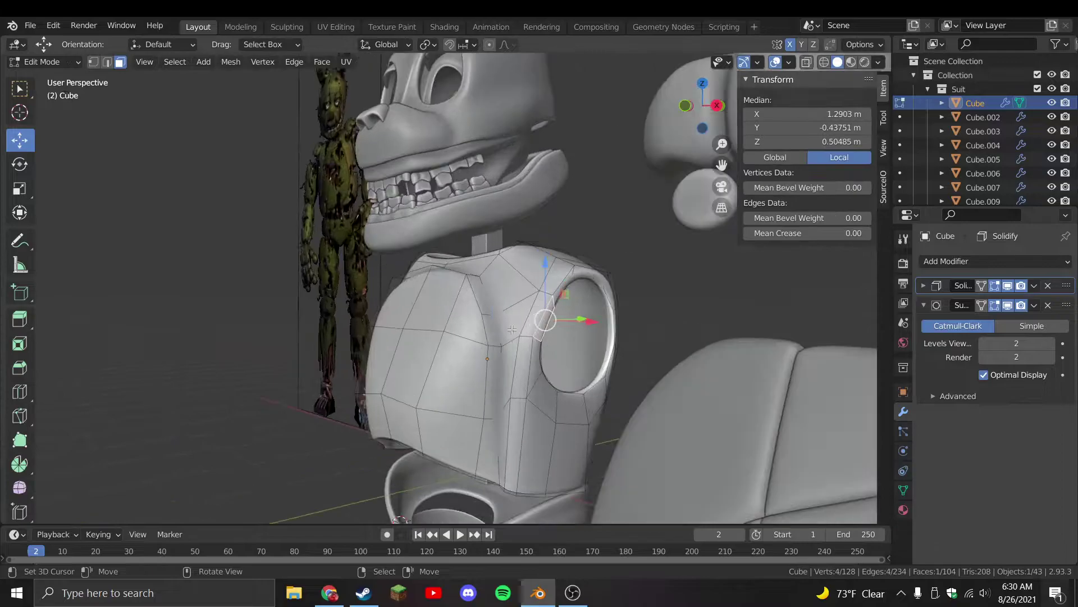
{"action": "left_click", "coordinate": [107, 62]}
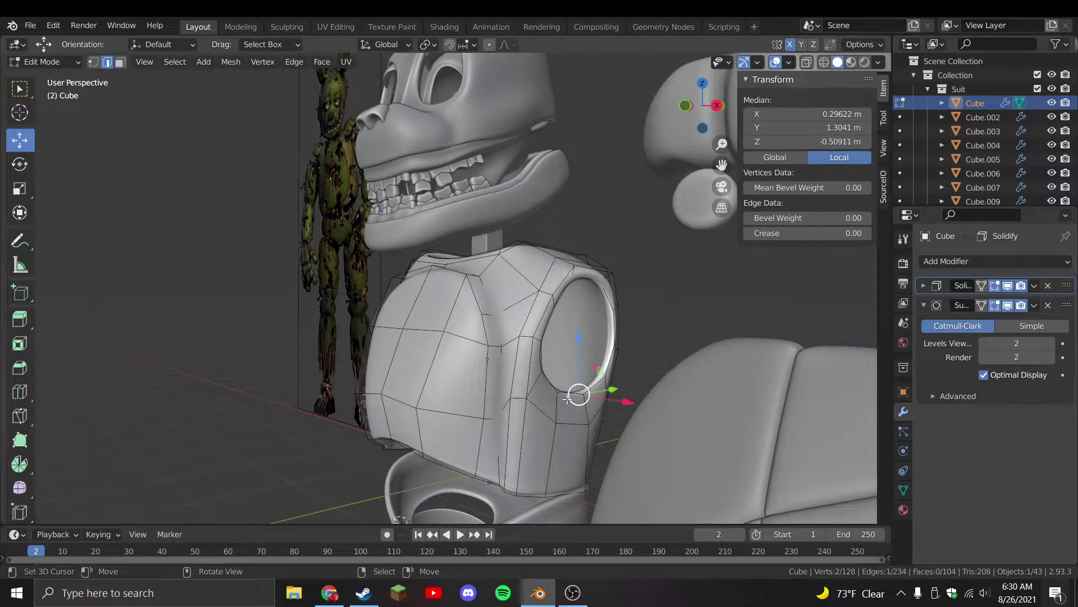
{"action": "key", "text": "shift+s"}
{"action": "left_click", "coordinate": [558, 490]}
{"action": "key", "text": "Tab"}
{"action": "key", "text": "KP_1"}
{"action": "key", "text": "ctrl+s"}
Add an 18-vertex cylinder at the arm opening and rotate its mesh 90° in the front view
{"action": "key", "text": "shift+a"}
{"action": "mouse_move", "coordinate": [611, 296]}
{"action": "left_click", "coordinate": [666, 361]}
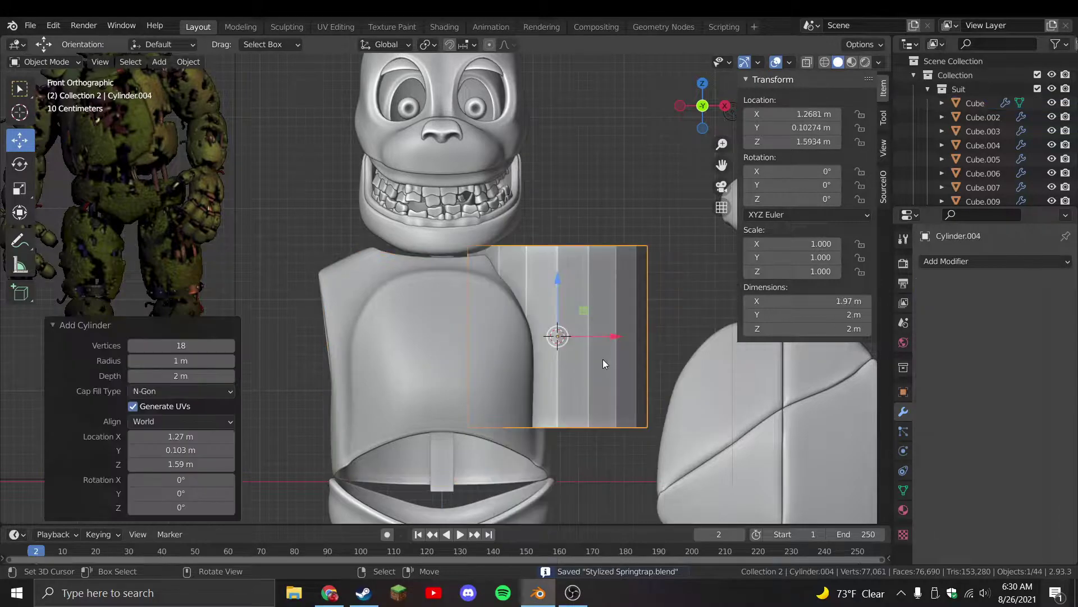
{"action": "key", "text": "Tab"}
{"action": "scroll", "coordinate": [602, 364], "scroll_direction": "down", "scroll_amount": 2}
{"action": "type", "text": "r90"}
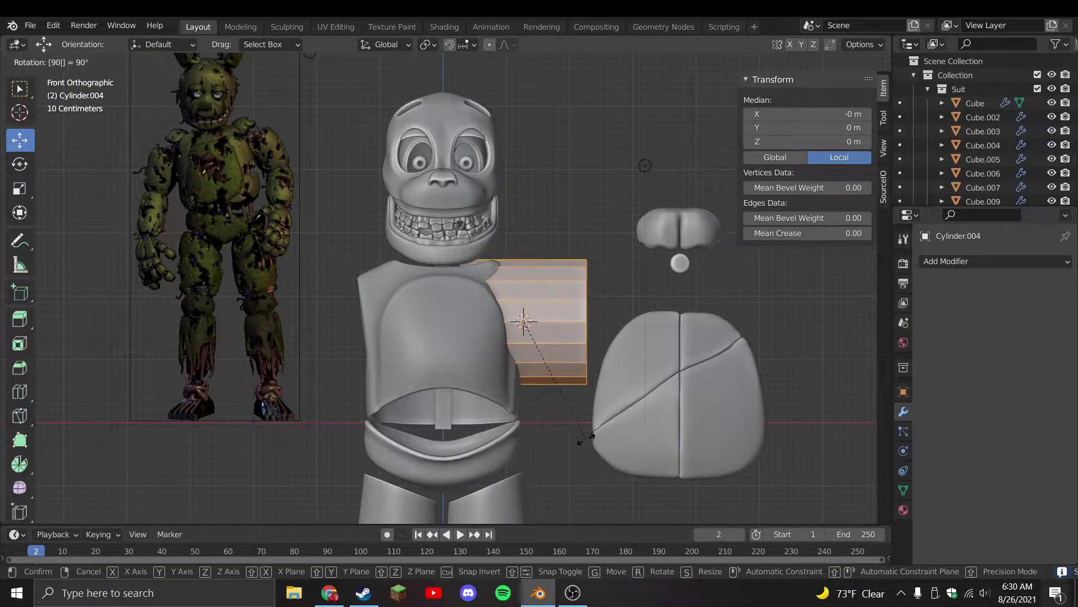
{"action": "key", "text": "Return"}
Shrink the cylinder to about 1.1 m and move it just outside the torso's shoulder
{"action": "scroll", "coordinate": [586, 438], "scroll_direction": "up", "scroll_amount": 3}
{"action": "key", "text": "Tab"}
{"action": "key", "text": "g"}
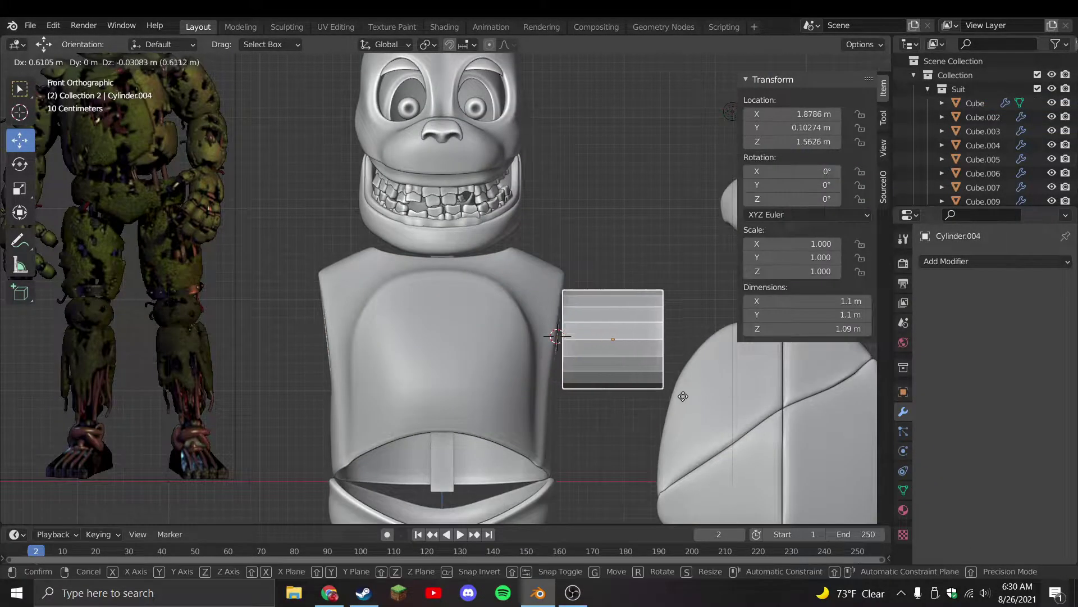
{"action": "left_click", "coordinate": [689, 391]}
Add two loop cuts around the cylinder and scale its middle outward into a barrel shape
{"action": "key", "text": "Tab"}
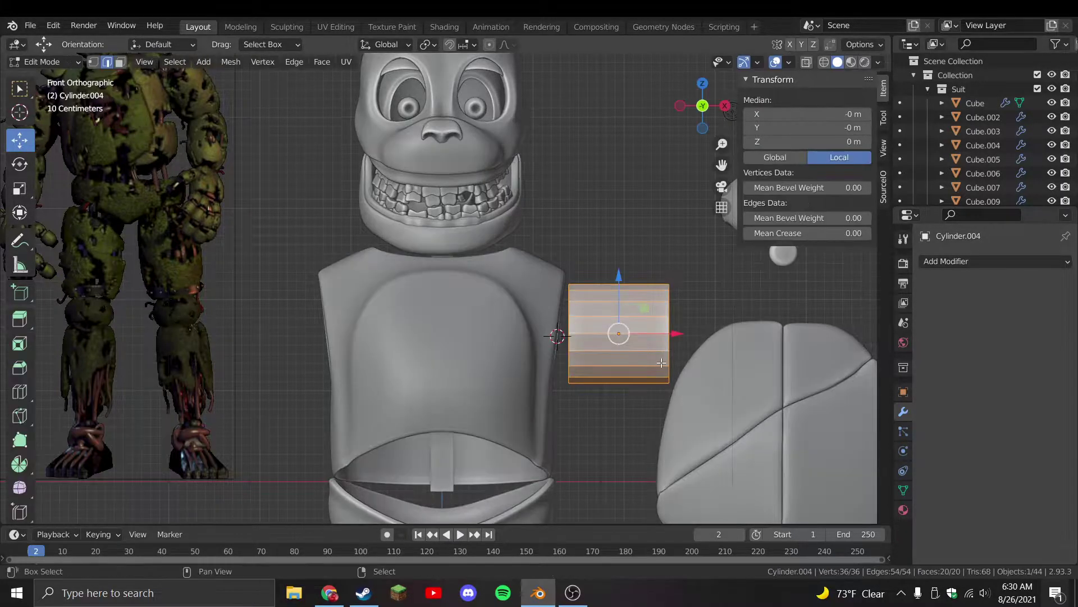
{"action": "scroll", "coordinate": [661, 363], "scroll_direction": "up", "scroll_amount": 2}
{"action": "scroll", "coordinate": [589, 349], "scroll_direction": "up", "scroll_amount": 2, "text": "ctrl"}
{"action": "left_click", "coordinate": [554, 324]}
{"action": "key", "text": "s"}
{"action": "left_click", "coordinate": [715, 361]}
{"action": "middle_click_drag", "start_coordinate": [715, 361], "coordinate": [533, 354]}
{"action": "key", "text": "KP_1"}
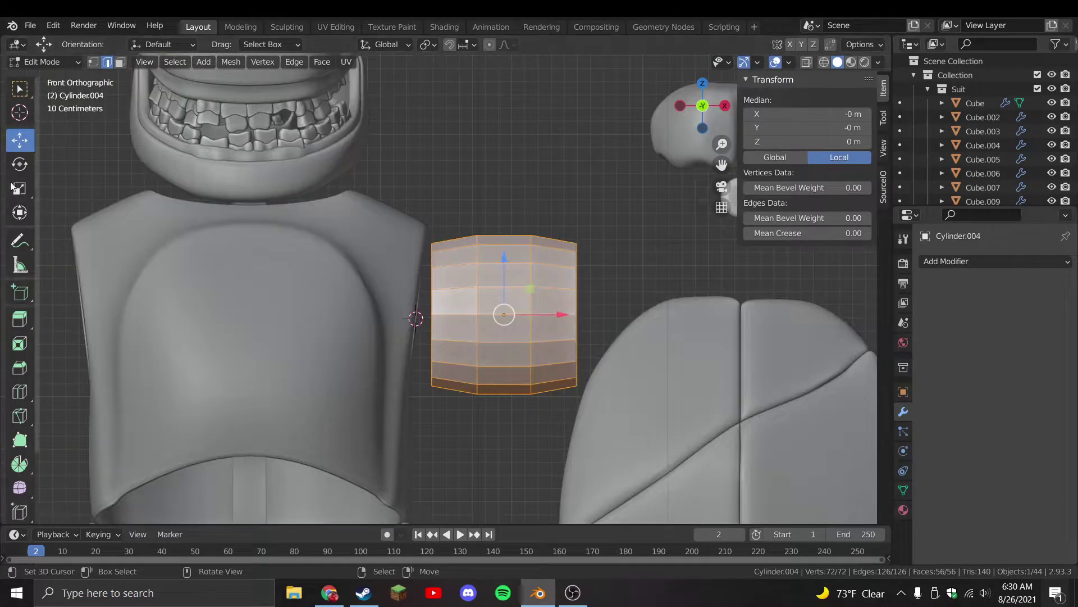
Stretch the cylinder along X by a factor of about 1.6 and place it against the shoulder
{"action": "key", "text": "shift+space"}
{"action": "key", "text": "s"}
{"action": "left_click_drag", "start_coordinate": [549, 314], "coordinate": [573, 323]}
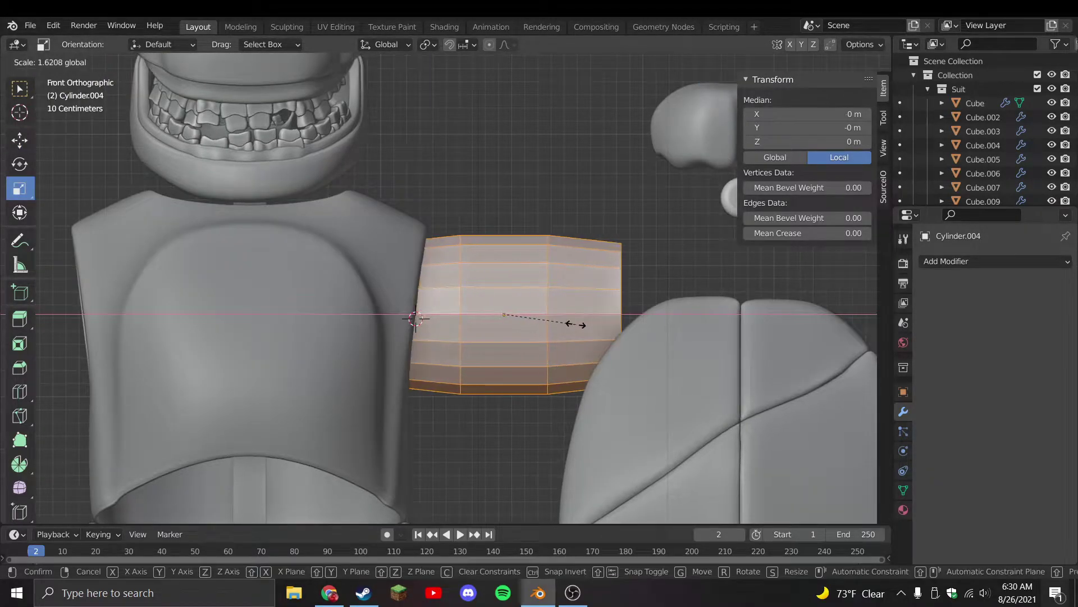
{"action": "key", "text": "Tab"}
{"action": "key", "text": "g"}
{"action": "left_click", "coordinate": [384, 312]}
Add a Subdivision Surface modifier with 2 viewport levels and delete the cylinder's end faces
{"action": "left_click", "coordinate": [984, 261]}
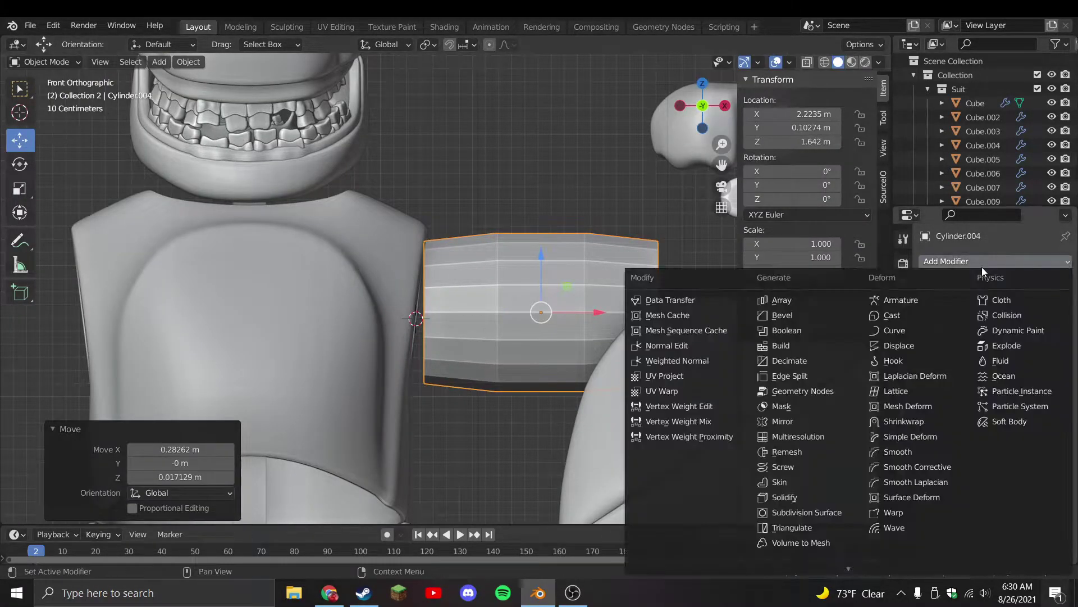
{"action": "left_click", "coordinate": [835, 509]}
{"action": "left_click", "coordinate": [1050, 324]}
{"action": "middle_click_drag", "start_coordinate": [724, 364], "coordinate": [417, 335]}
{"action": "key", "text": "Tab"}
{"action": "key", "text": "x"}
{"action": "left_click", "coordinate": [417, 335]}
{"action": "key", "text": "Tab"}
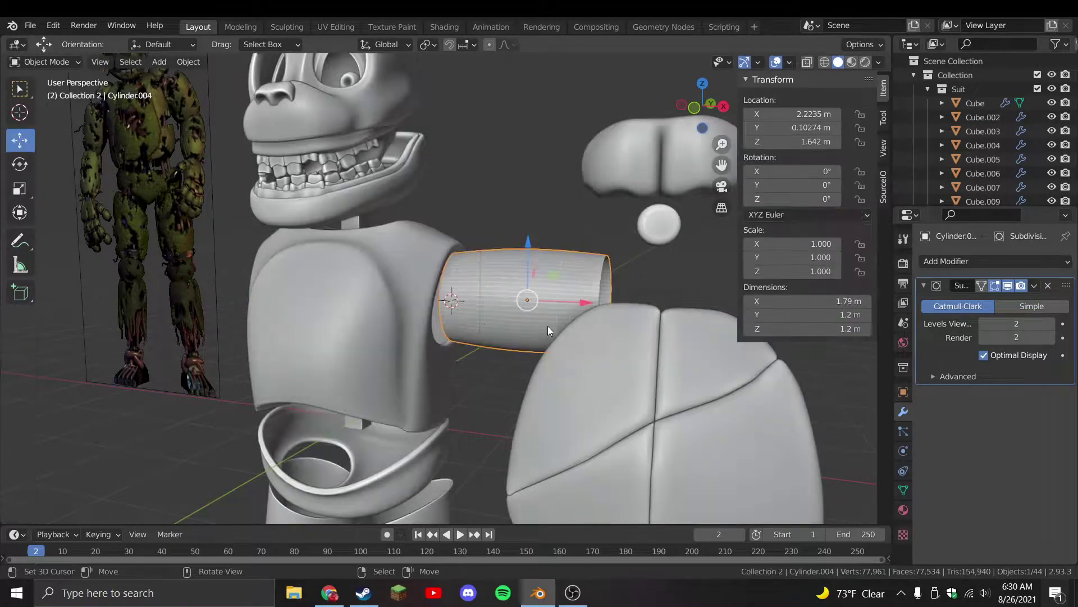
Spread the cylinder's two inner edge loops toward its ends and add a slightly enlarged loop cut at the centre
{"action": "key", "text": "KP_1"}
{"action": "key", "text": "Tab"}
{"action": "left_click", "coordinate": [539, 295], "text": "alt"}
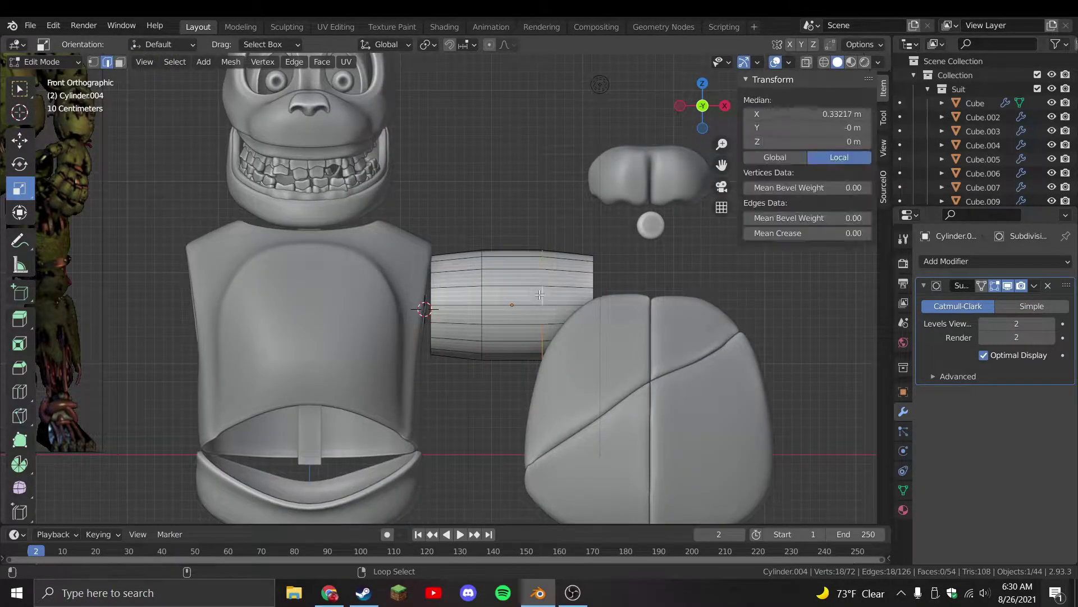
{"action": "left_click_drag", "start_coordinate": [541, 326], "coordinate": [586, 312]}
{"action": "key", "text": "ctrl+r"}
{"action": "scroll", "coordinate": [530, 298], "scroll_direction": "up", "scroll_amount": 5}
{"action": "left_click", "coordinate": [530, 298]}
{"action": "scroll", "coordinate": [530, 298], "scroll_direction": "down", "scroll_amount": 3}
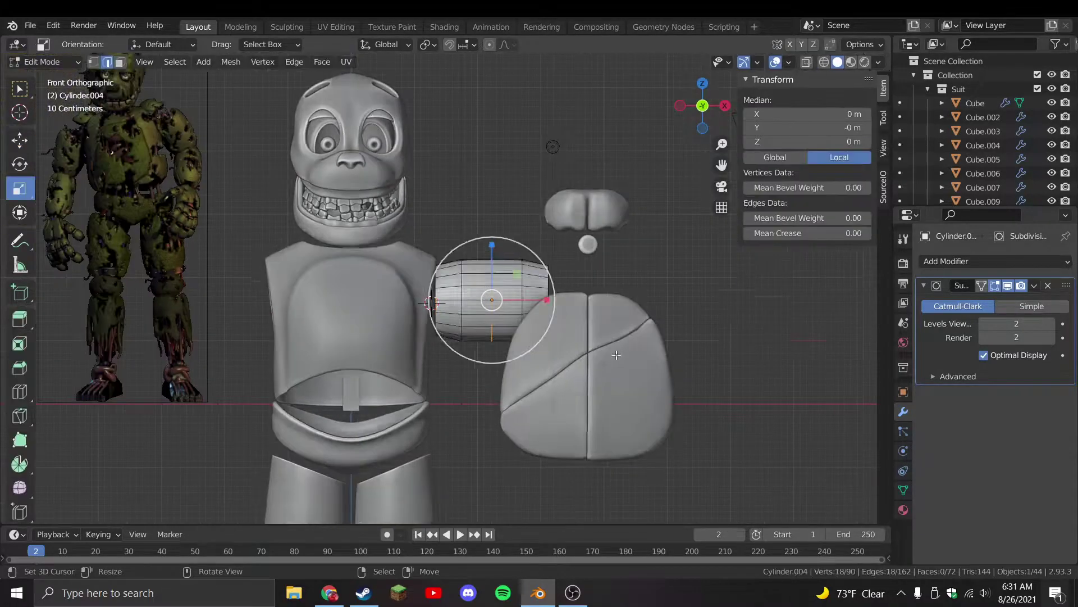
Undo the latest edits to the arm cylinder
{"action": "scroll", "coordinate": [529, 298], "scroll_direction": "up", "scroll_amount": 3}
{"action": "key", "text": "Tab"}
{"action": "scroll", "coordinate": [562, 343], "scroll_direction": "down", "scroll_amount": 2}
{"action": "scroll", "coordinate": [507, 315], "scroll_direction": "up", "scroll_amount": 2}
{"action": "key", "text": "ctrl+z"}
{"action": "key", "text": "ctrl+z"}
{"action": "key", "text": "ctrl+z"}
{"action": "key", "text": "ctrl+z"}
{"action": "key", "text": "ctrl+z"}
{"action": "key", "text": "ctrl+z"}
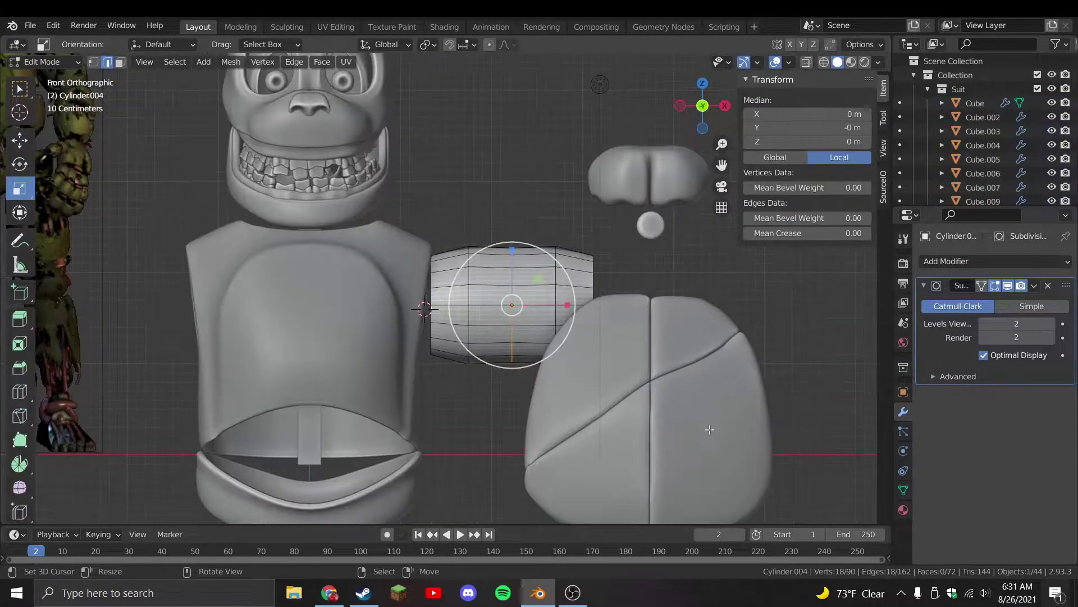
Scale the upper arm down to about 1.59 m long, shift it slightly toward the torso and save the file
{"action": "left_click_drag", "start_coordinate": [512, 305], "coordinate": [506, 305]}
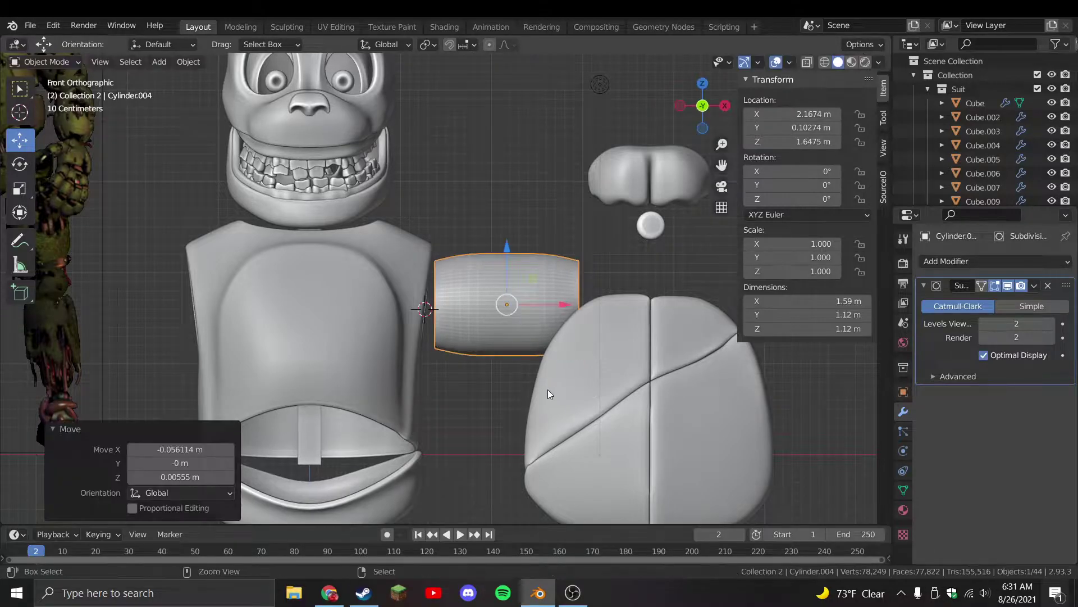
{"action": "scroll", "coordinate": [599, 352], "scroll_direction": "down", "scroll_amount": 2}
{"action": "key", "text": "ctrl+s"}
{"action": "scroll", "coordinate": [593, 324], "scroll_direction": "up", "scroll_amount": 3}
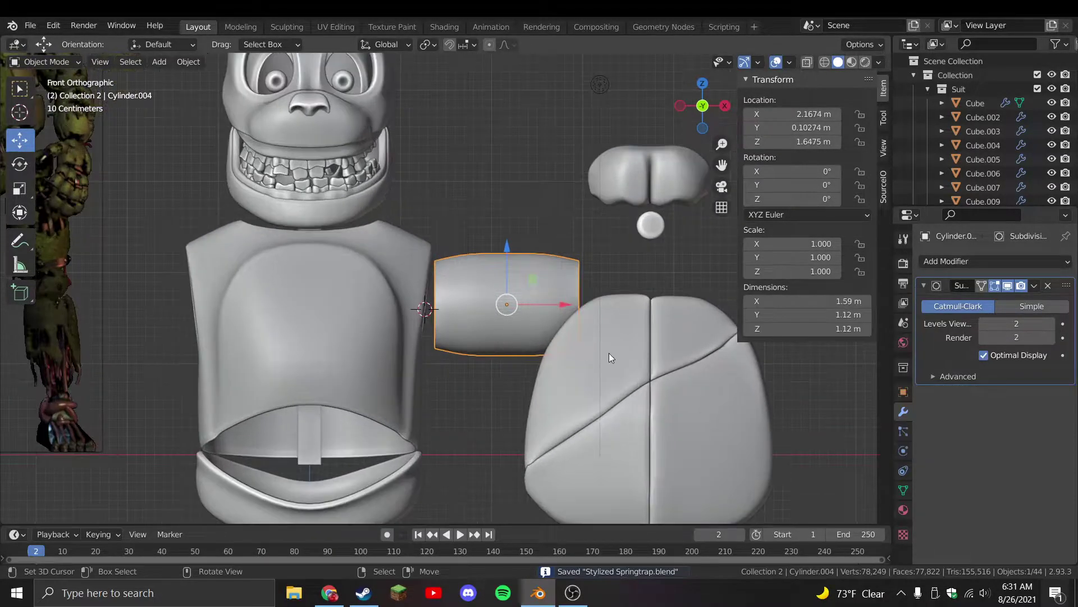
Move the spare rounded shell down and away from the arm
{"action": "left_click", "coordinate": [543, 323]}
{"action": "scroll", "coordinate": [542, 323], "scroll_direction": "down", "scroll_amount": 4}
{"action": "left_click_drag", "start_coordinate": [540, 384], "coordinate": [753, 502]}
Duplicate the upper arm outward along X as a forearm and scale its mesh to about 1.5 m long
{"action": "left_click", "coordinate": [487, 325]}
{"action": "key", "text": "shift+d"}
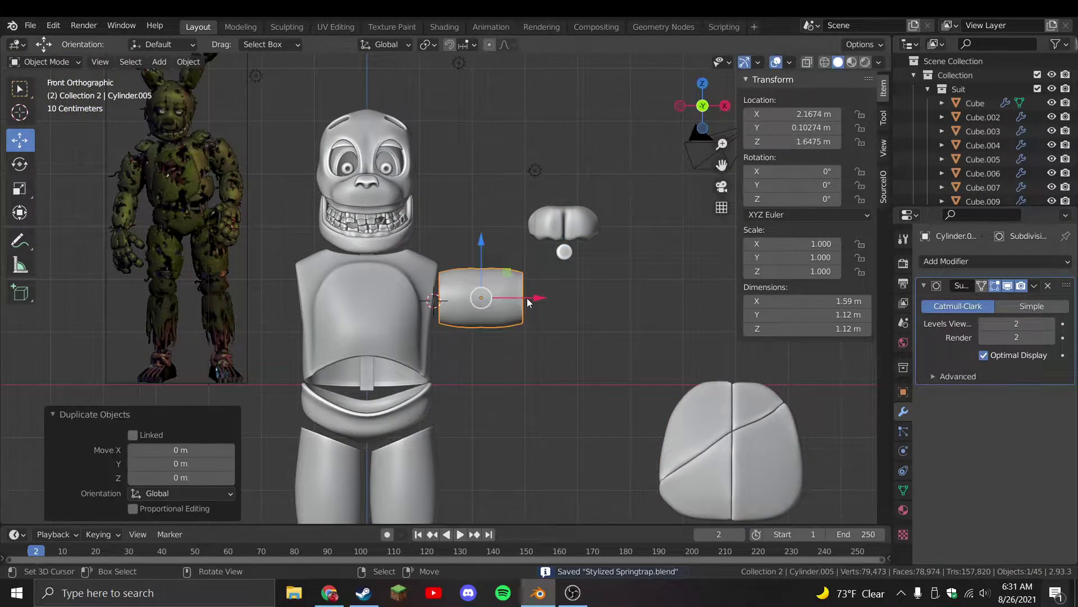
{"action": "left_click", "coordinate": [616, 324]}
{"action": "key", "text": "Tab"}
{"action": "key", "text": "s"}
{"action": "left_click", "coordinate": [689, 429]}
{"action": "key", "text": "s"}
{"action": "left_click", "coordinate": [118, 167]}
{"action": "key", "text": "Tab"}
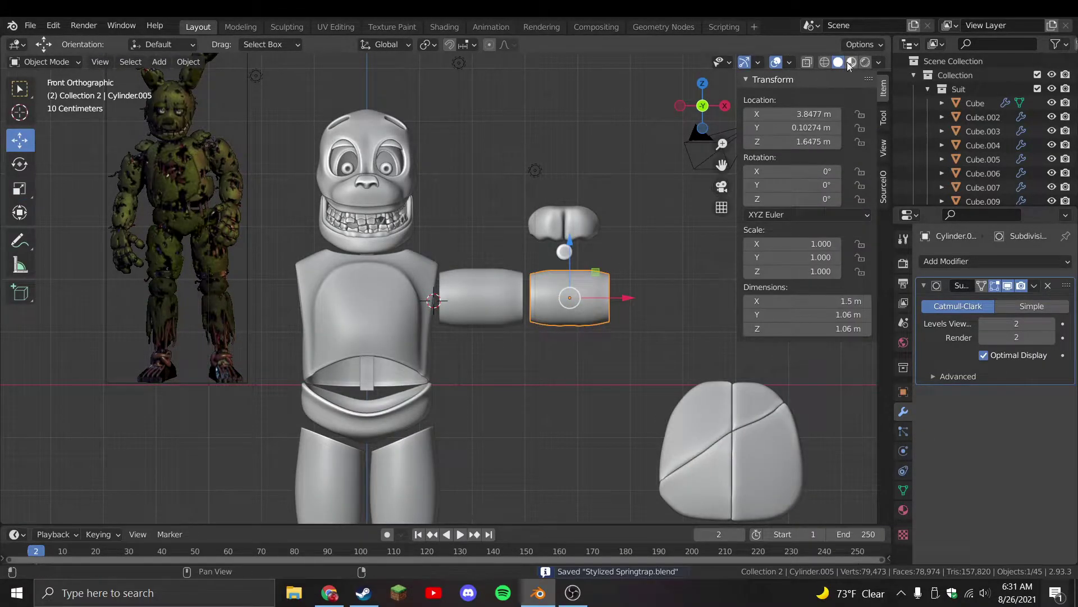
Switch to material preview shading, assign Dark_brown_shell to the original thigh and save the file
{"action": "left_click", "coordinate": [851, 62]}
{"action": "scroll", "coordinate": [504, 330], "scroll_direction": "up", "scroll_amount": 2}
{"action": "scroll", "coordinate": [585, 335], "scroll_direction": "down", "scroll_amount": 3}
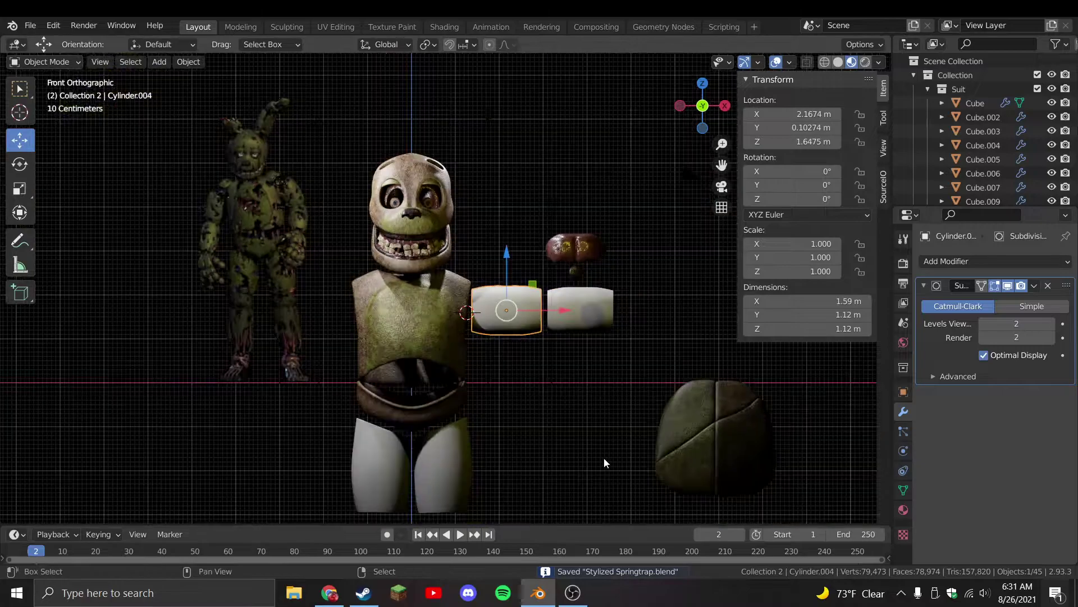
{"action": "scroll", "coordinate": [506, 382], "scroll_direction": "down", "scroll_amount": 5, "text": "shift"}
{"action": "left_click", "coordinate": [433, 317]}
{"action": "left_click", "coordinate": [903, 510]}
{"action": "left_click", "coordinate": [928, 321]}
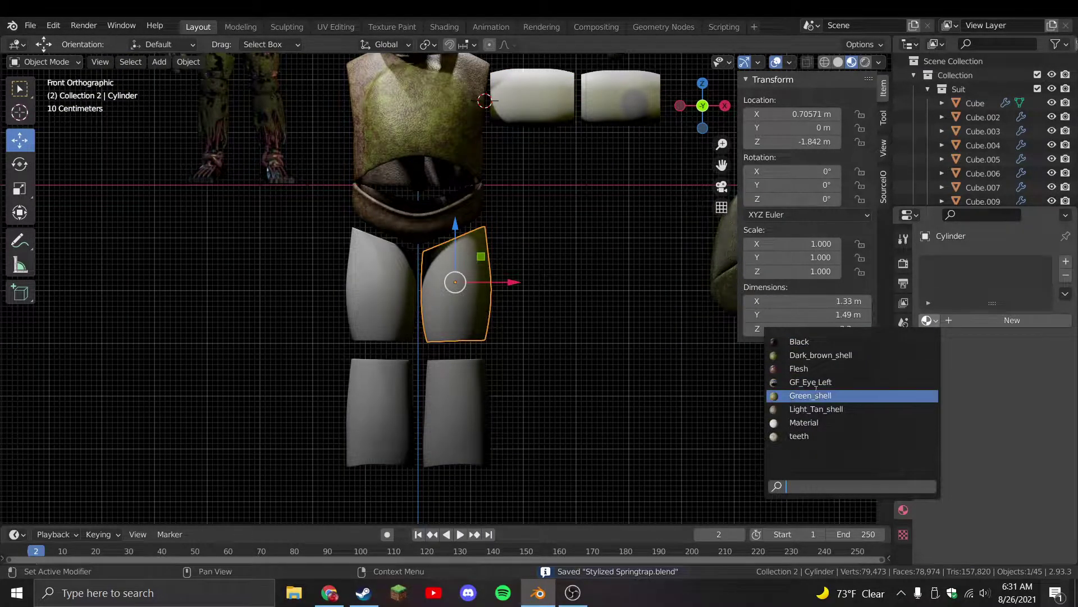
{"action": "left_click", "coordinate": [820, 355]}
{"action": "key", "text": "ctrl+s"}
Return the viewport to solid shading and set its colour mode to Material
{"action": "left_click", "coordinate": [382, 283]}
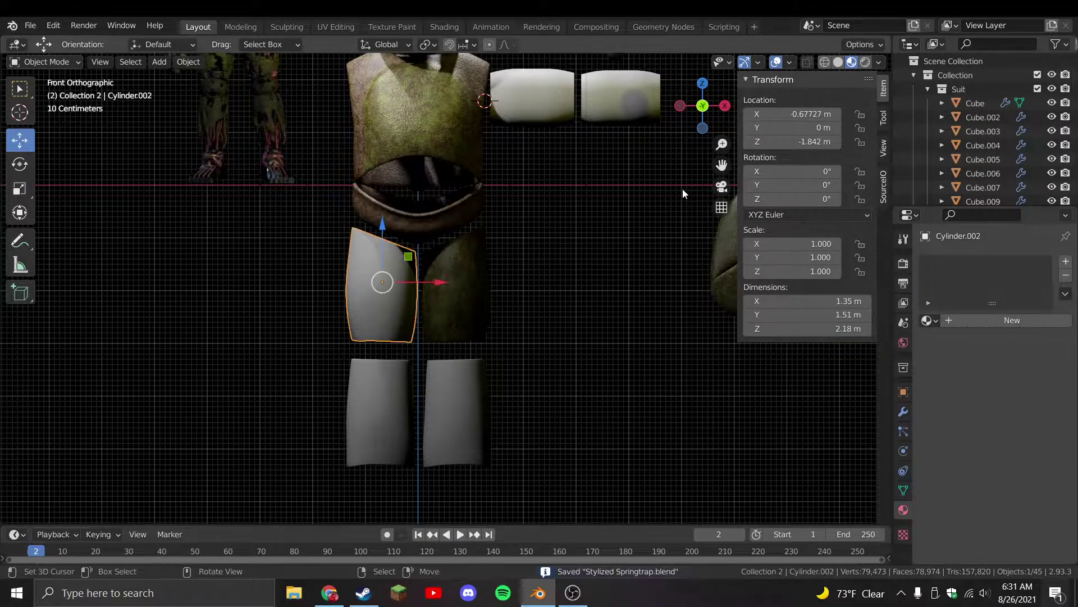
{"action": "left_click", "coordinate": [838, 61]}
{"action": "middle_click_drag", "start_coordinate": [407, 227], "coordinate": [430, 267], "text": "shift"}
{"action": "left_click", "coordinate": [430, 268]}
{"action": "left_click", "coordinate": [870, 64]}
{"action": "left_click", "coordinate": [839, 61]}
{"action": "left_click", "coordinate": [879, 63]}
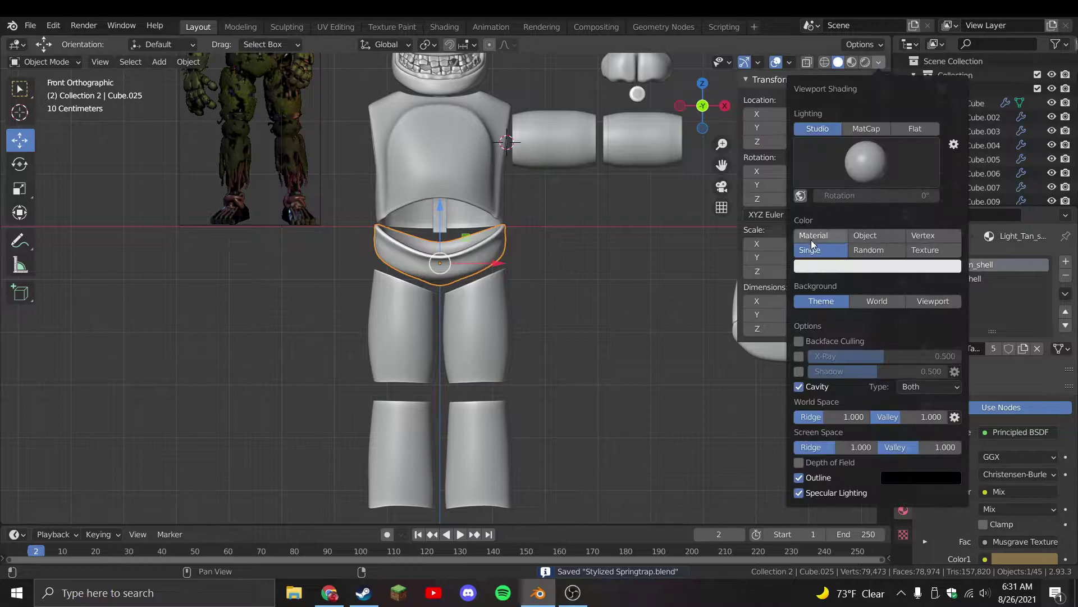
{"action": "left_click", "coordinate": [812, 241]}
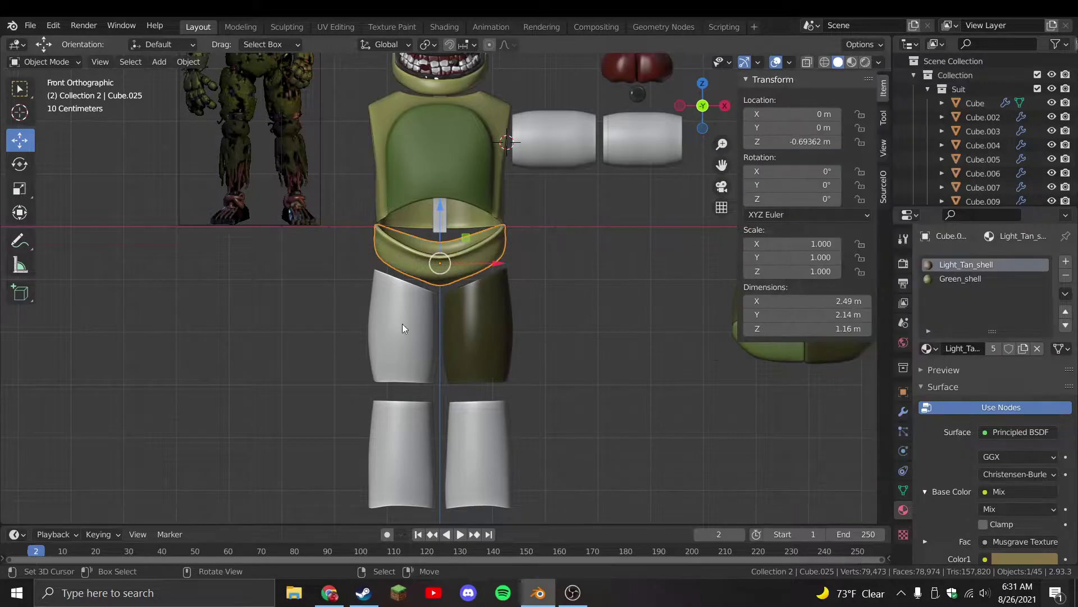
Remove the Light_Tan_shell slot from the pelvis and assign Dark_brown_shell to its remaining slot
{"action": "left_click", "coordinate": [1067, 276]}
{"action": "left_click", "coordinate": [928, 320]}
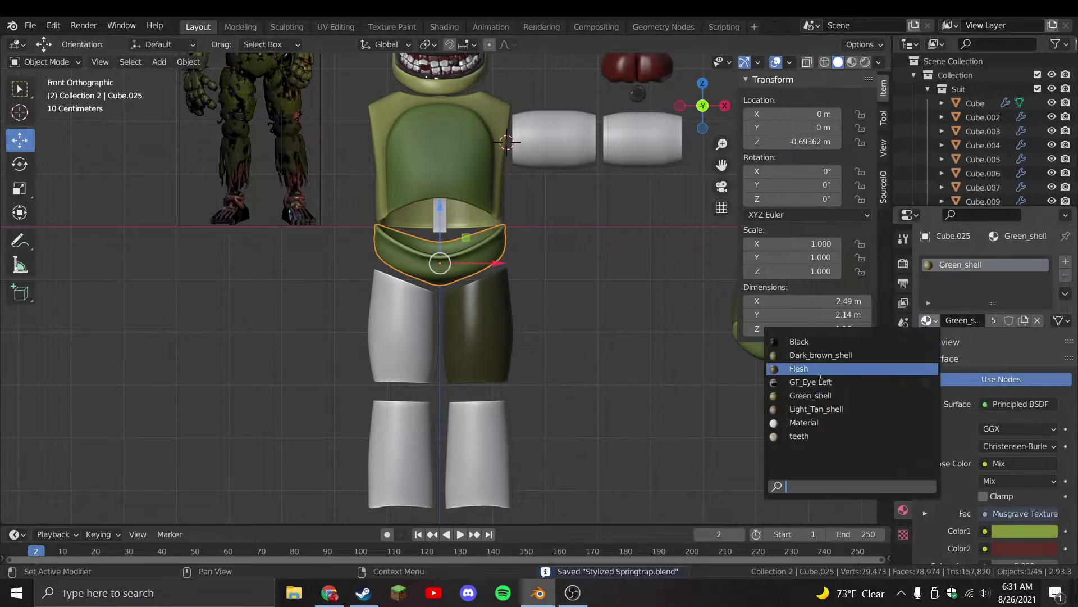
{"action": "left_click", "coordinate": [798, 354]}
{"action": "left_click", "coordinate": [345, 362]}
{"action": "left_click", "coordinate": [434, 348]}
{"action": "key", "text": "ctrl+z"}
Assign Dark_brown_shell to the mirrored thigh
{"action": "left_click", "coordinate": [413, 347]}
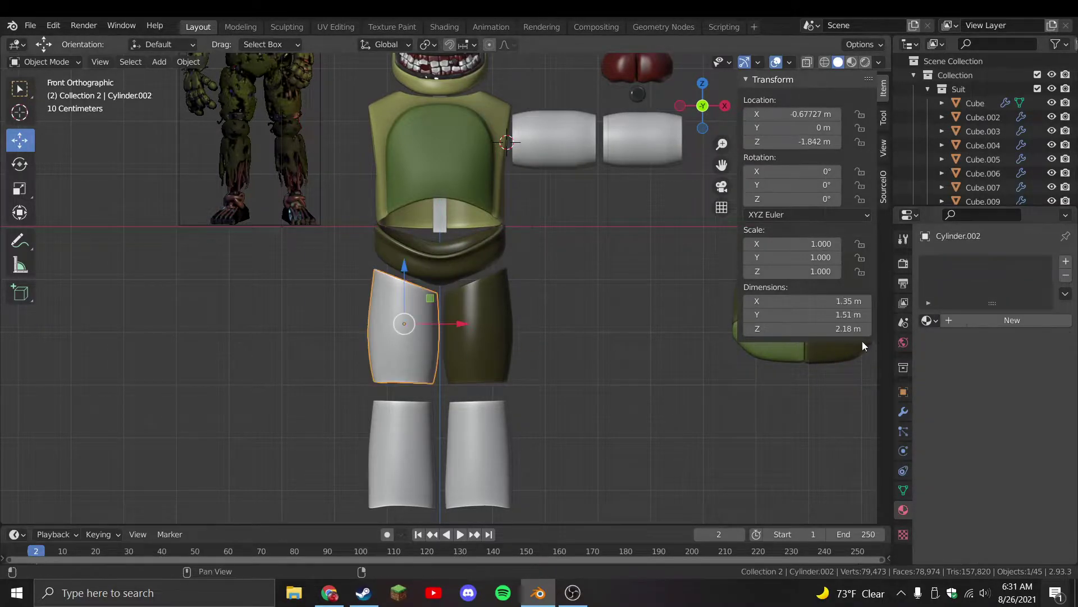
{"action": "left_click", "coordinate": [928, 320]}
{"action": "left_click", "coordinate": [861, 360]}
Move the reference image down beside the model and scale it up by about 1.62
{"action": "left_click", "coordinate": [481, 445]}
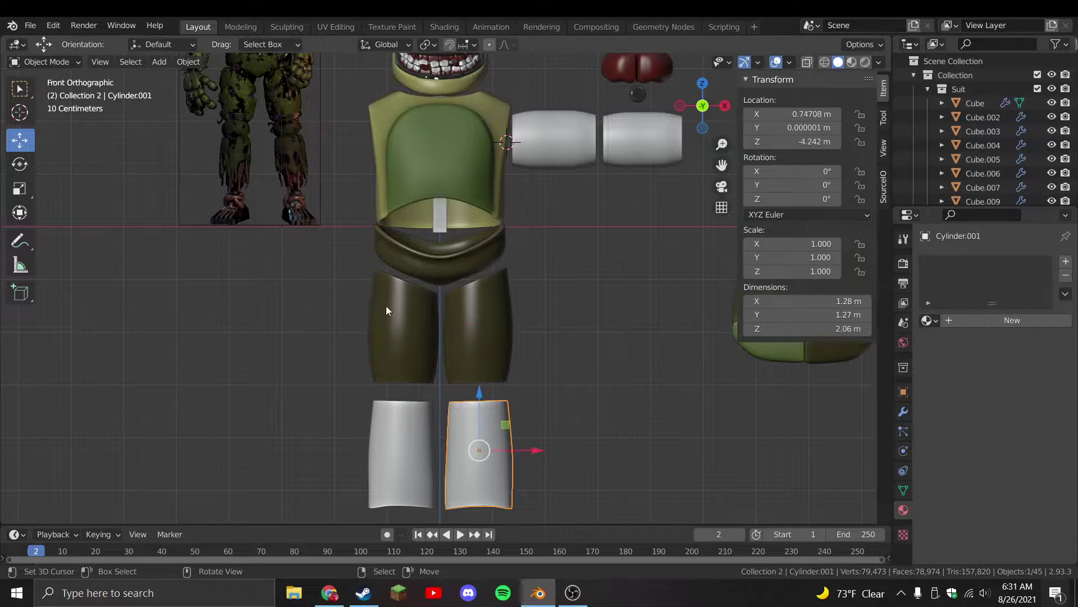
{"action": "left_click", "coordinate": [303, 222]}
{"action": "key", "text": "g"}
{"action": "left_click", "coordinate": [295, 331]}
{"action": "key", "text": "s"}
{"action": "left_click", "coordinate": [441, 397]}
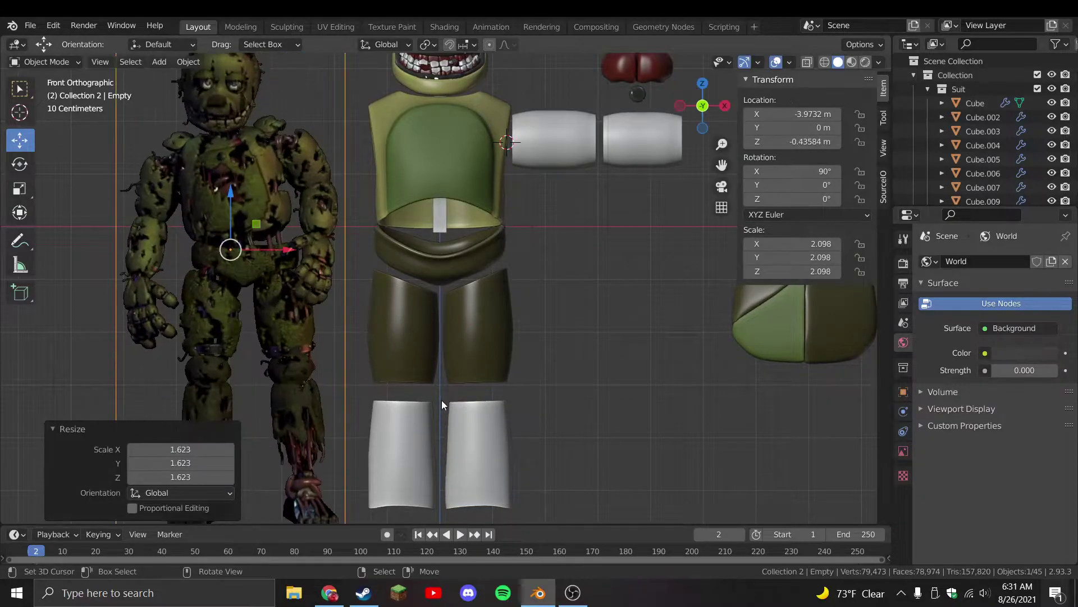
Assign Dark_brown_shell to both lower legs and save the file
{"action": "left_click", "coordinate": [479, 445]}
{"action": "left_click", "coordinate": [928, 320]}
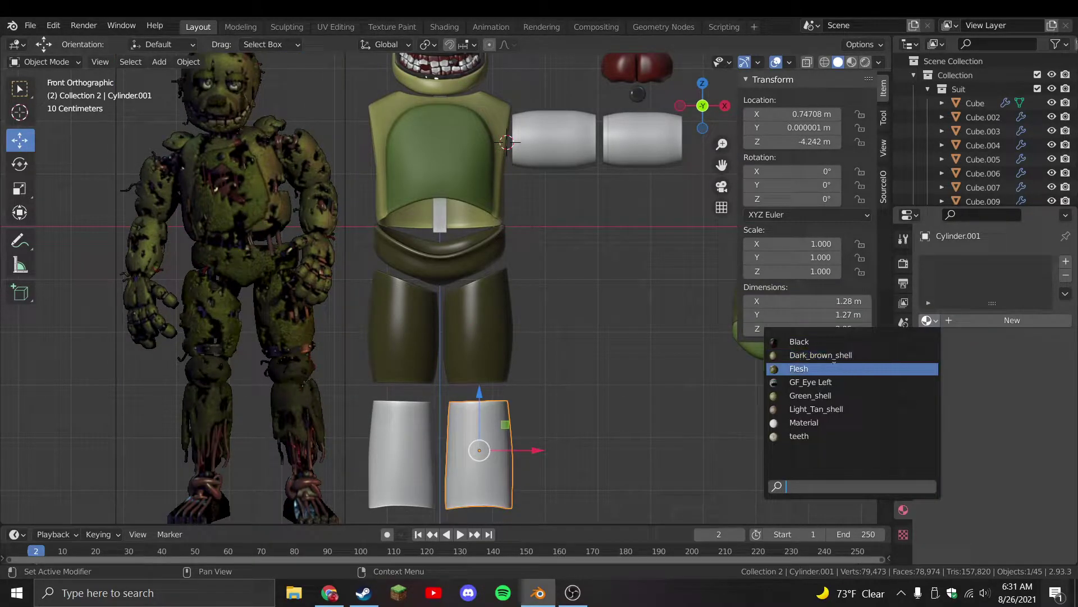
{"action": "left_click", "coordinate": [821, 355]}
{"action": "left_click", "coordinate": [369, 453]}
{"action": "left_click", "coordinate": [928, 320]}
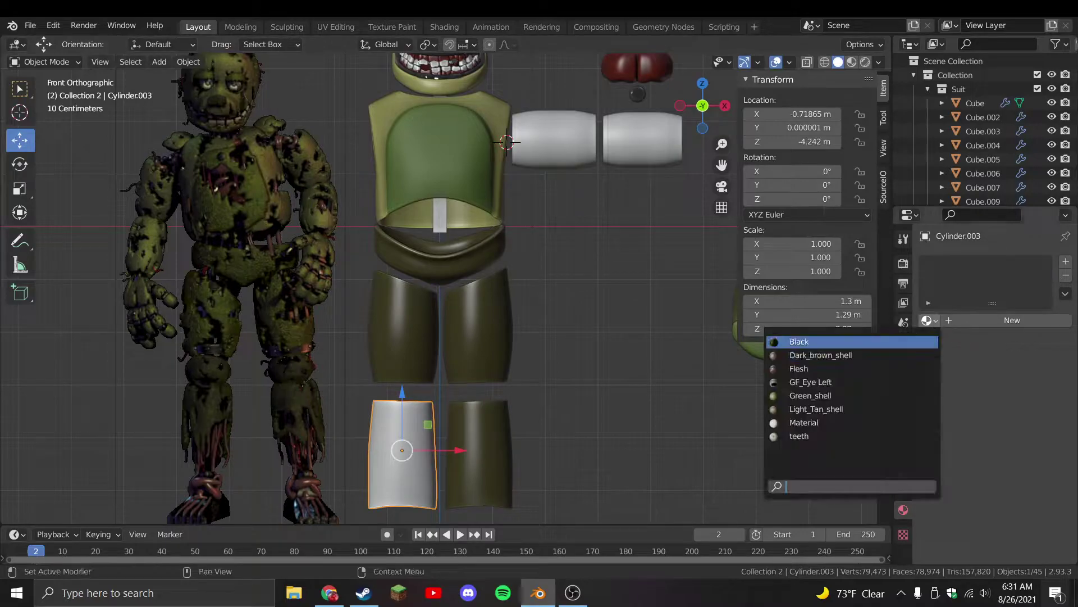
{"action": "left_click", "coordinate": [809, 354]}
{"action": "left_click", "coordinate": [651, 357]}
{"action": "key", "text": "ctrl+s"}
Try the Green_shell and Dark_brown_shell materials on the upper arm
{"action": "scroll", "coordinate": [446, 277], "scroll_direction": "up", "scroll_amount": 3, "text": "shift"}
{"action": "scroll", "coordinate": [508, 291], "scroll_direction": "up", "scroll_amount": 3}
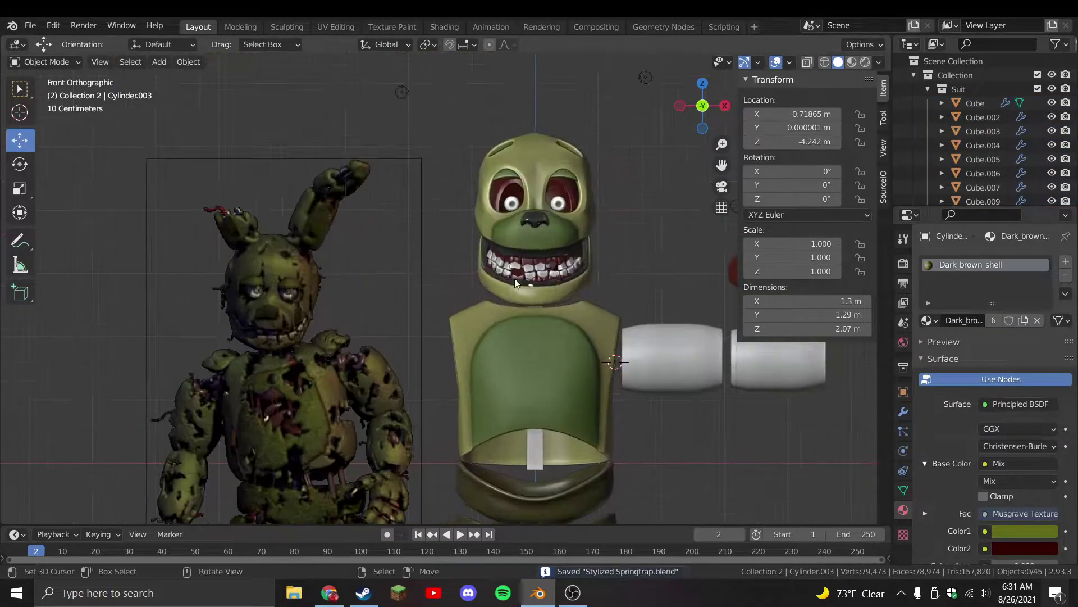
{"action": "middle_click_drag", "start_coordinate": [534, 300], "coordinate": [507, 197], "text": "shift"}
{"action": "left_click", "coordinate": [608, 273]}
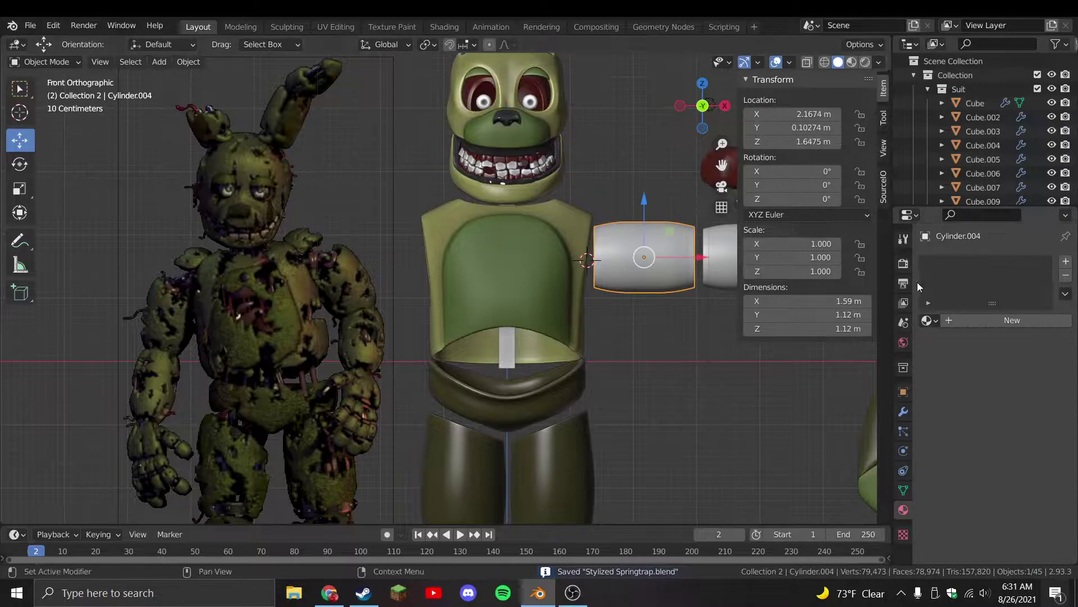
{"action": "left_click", "coordinate": [927, 320]}
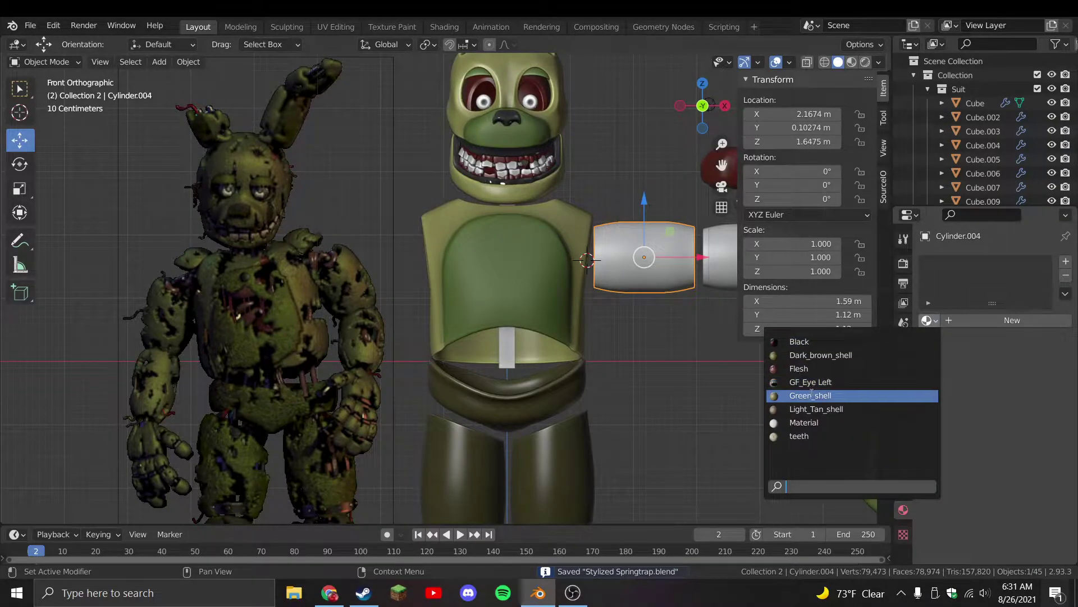
{"action": "left_click", "coordinate": [811, 394]}
{"action": "left_click", "coordinate": [927, 320]}
{"action": "left_click", "coordinate": [820, 355]}
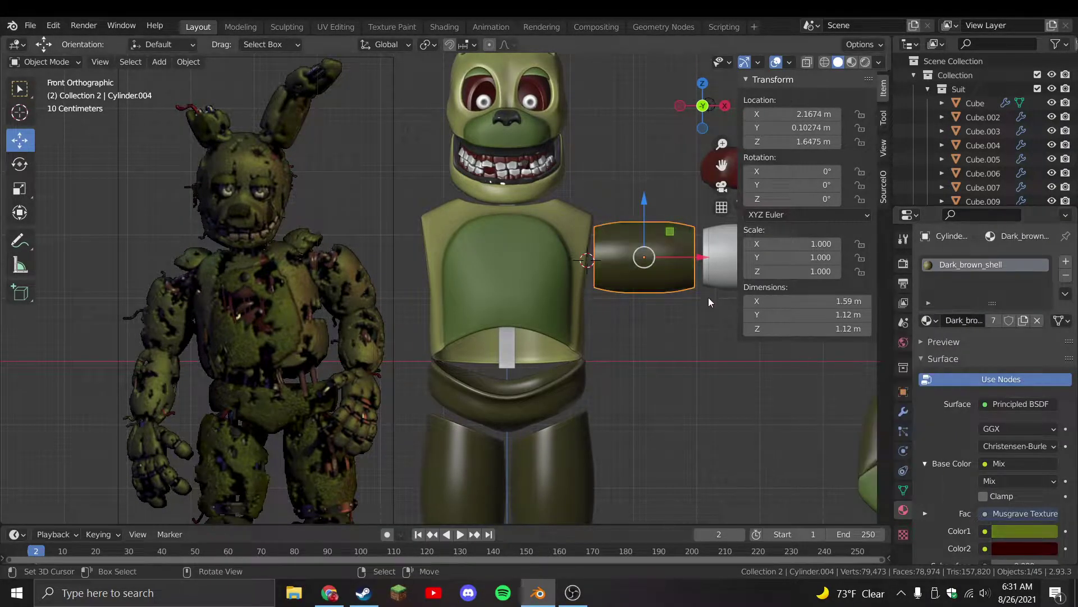
Assign Light_Tan_shell to the upper arm and select the forearm
{"action": "left_click", "coordinate": [926, 320]}
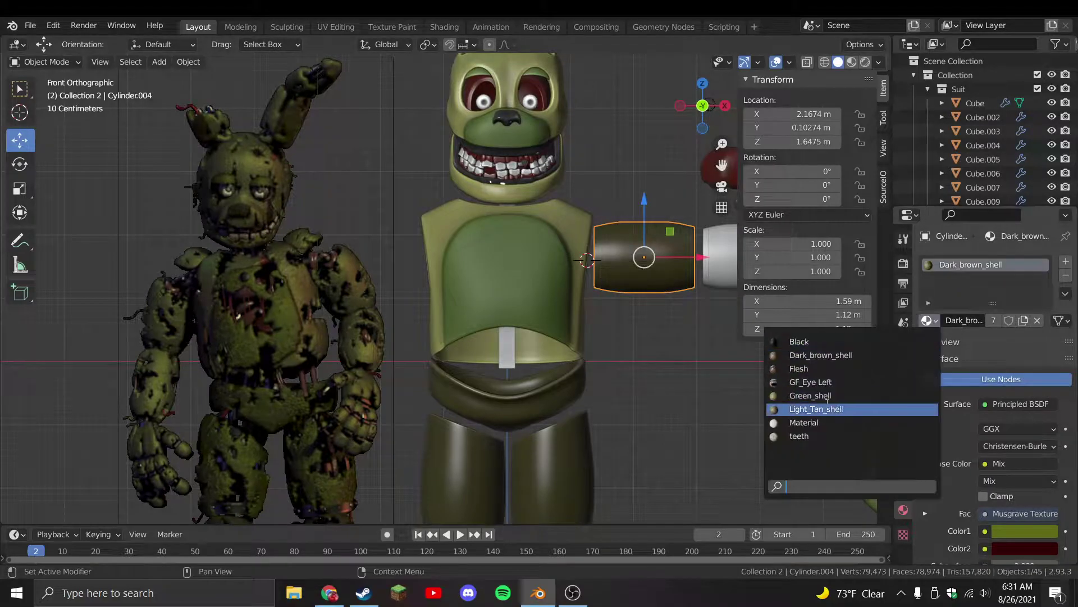
{"action": "left_click", "coordinate": [824, 409]}
{"action": "left_click", "coordinate": [712, 286]}
{"action": "left_click", "coordinate": [712, 286]}
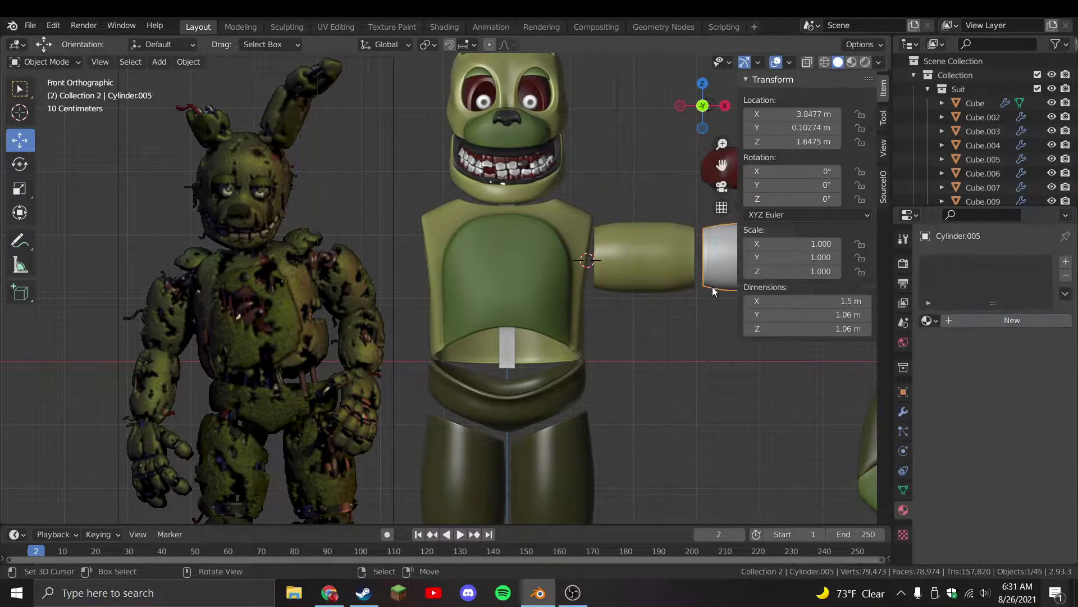
Assign Light_Tan_shell to the forearm, rename that material Dark_yello_shell and save the file
{"action": "left_click", "coordinate": [927, 320]}
{"action": "left_click", "coordinate": [843, 409]}
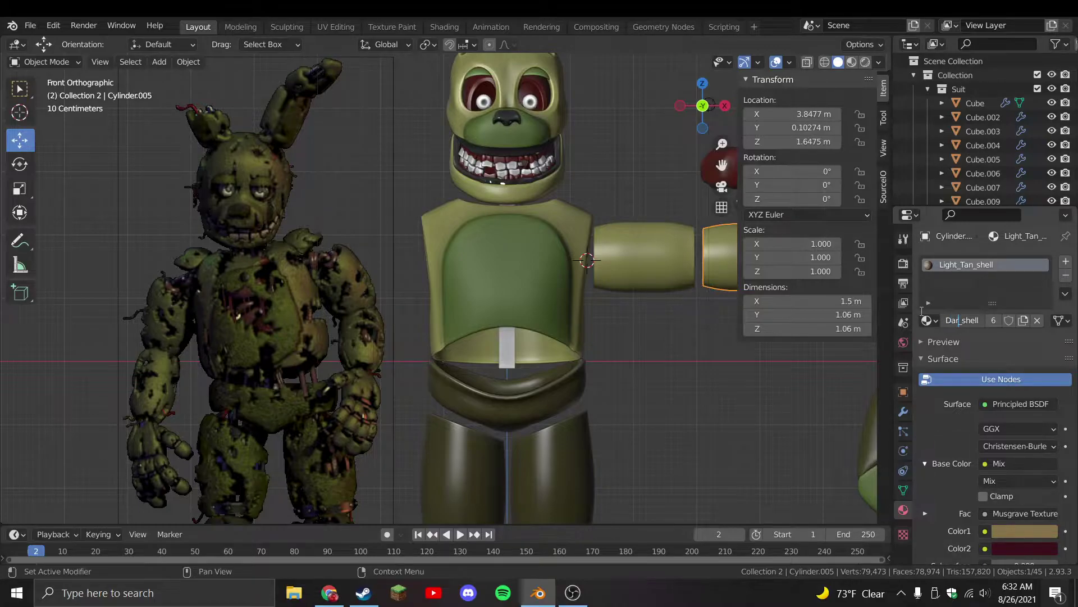
{"action": "key", "text": "XF86TouchpadToggle"}
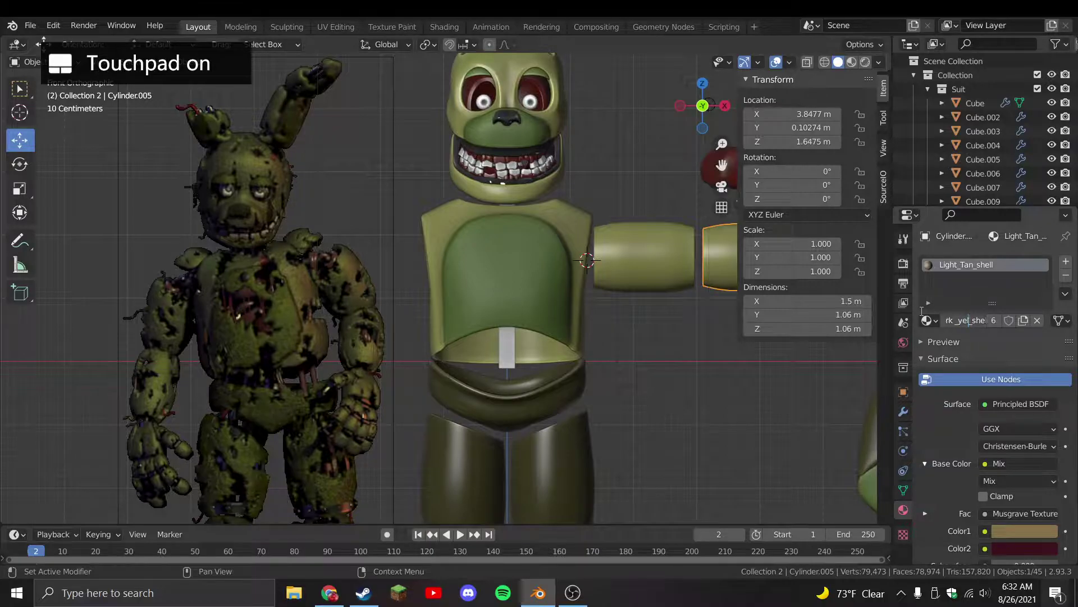
{"action": "key", "text": "Return"}
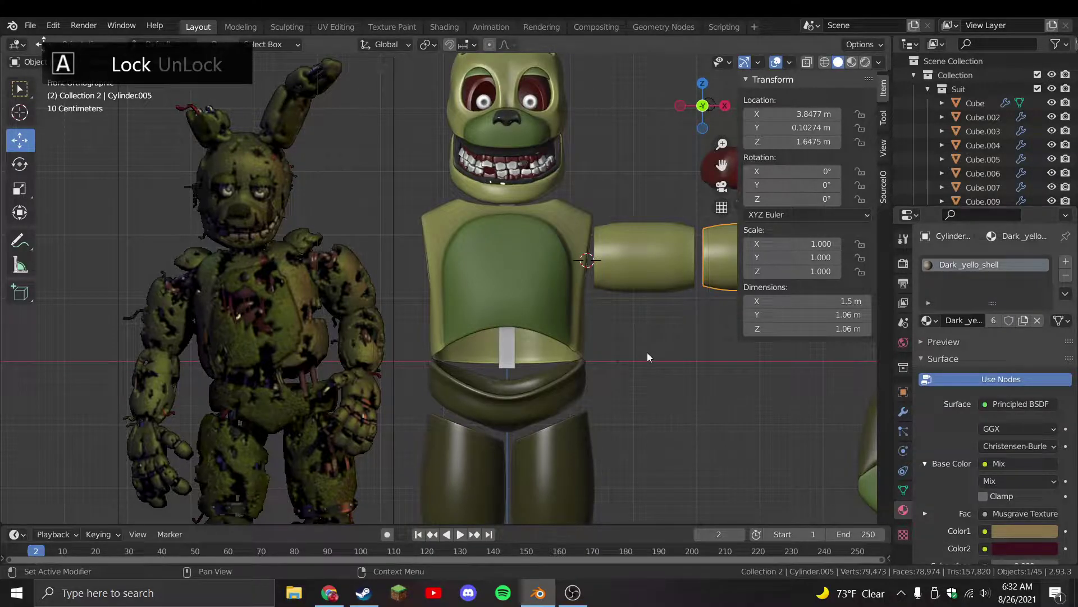
{"action": "key", "text": "Caps_Lock"}
{"action": "left_click", "coordinate": [565, 334]}
{"action": "key", "text": "ctrl+s"}
{"action": "scroll", "coordinate": [629, 296], "scroll_direction": "up", "scroll_amount": 2, "text": "shift"}
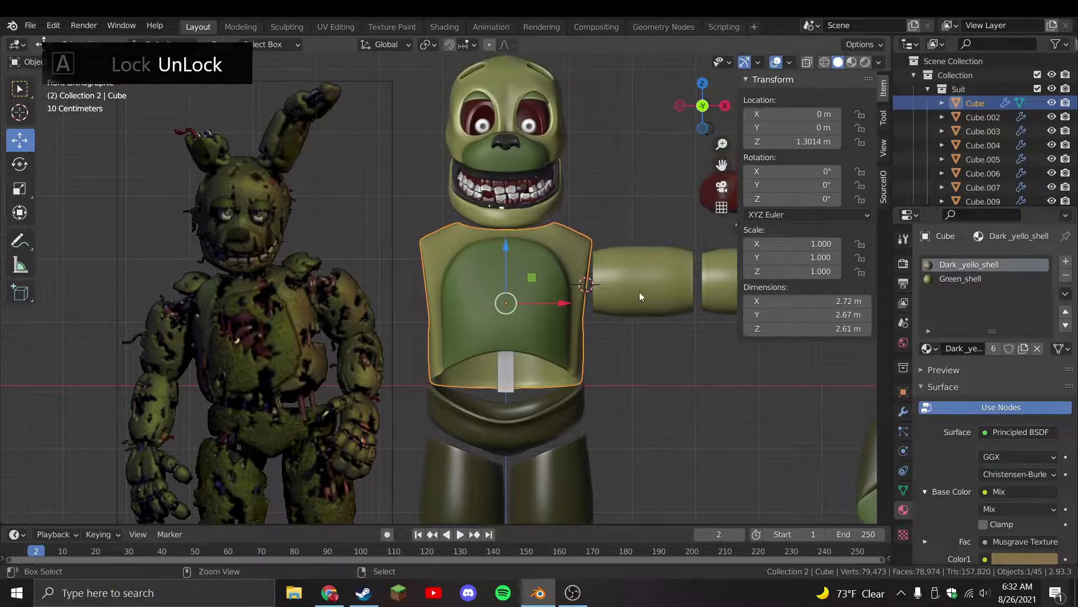
Select the upper arm and forearm pieces together and place the 3D cursor at the world origin
{"action": "left_click", "coordinate": [646, 293]}
{"action": "scroll", "coordinate": [639, 291], "scroll_direction": "down", "scroll_amount": 1}
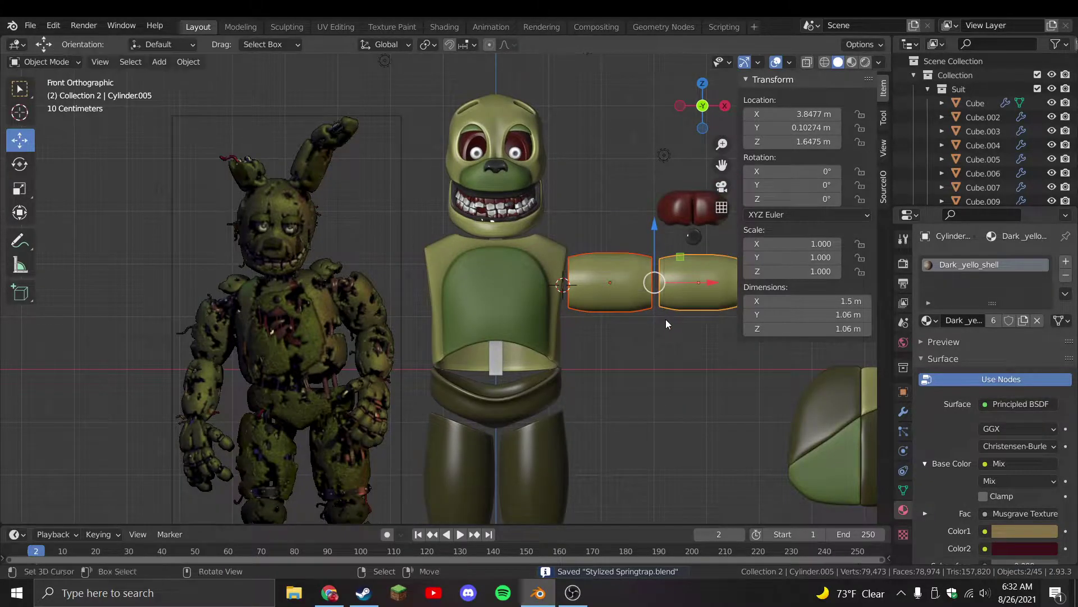
{"action": "key", "text": "shift+s"}
{"action": "left_click", "coordinate": [420, 464]}
{"action": "scroll", "coordinate": [599, 329], "scroll_direction": "down", "scroll_amount": 1}
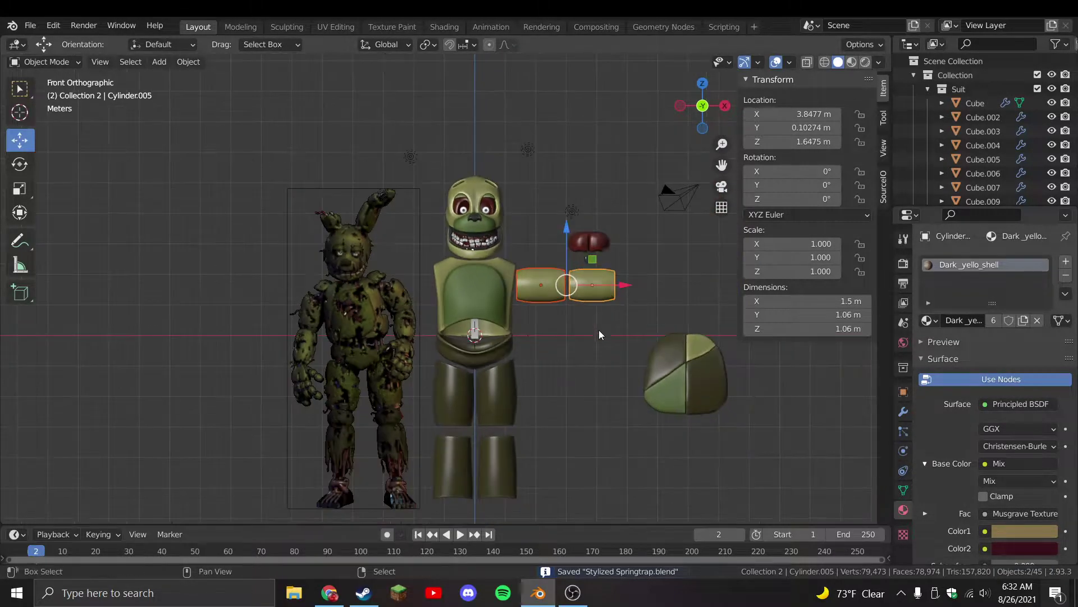
{"action": "scroll", "coordinate": [580, 304], "scroll_direction": "up", "scroll_amount": 1}
Add a Solidify modifier to the upper arm and move it above the Subdivision Surface modifier
{"action": "left_click", "coordinate": [579, 300]}
{"action": "key", "text": "Tab"}
{"action": "key", "text": "Tab"}
{"action": "scroll", "coordinate": [631, 333], "scroll_direction": "up", "scroll_amount": 1}
{"action": "middle_click_drag", "start_coordinate": [631, 332], "coordinate": [427, 360]}
{"action": "left_click", "coordinate": [903, 411]}
{"action": "middle_click_drag", "start_coordinate": [730, 409], "coordinate": [612, 398]}
{"action": "left_click", "coordinate": [997, 264]}
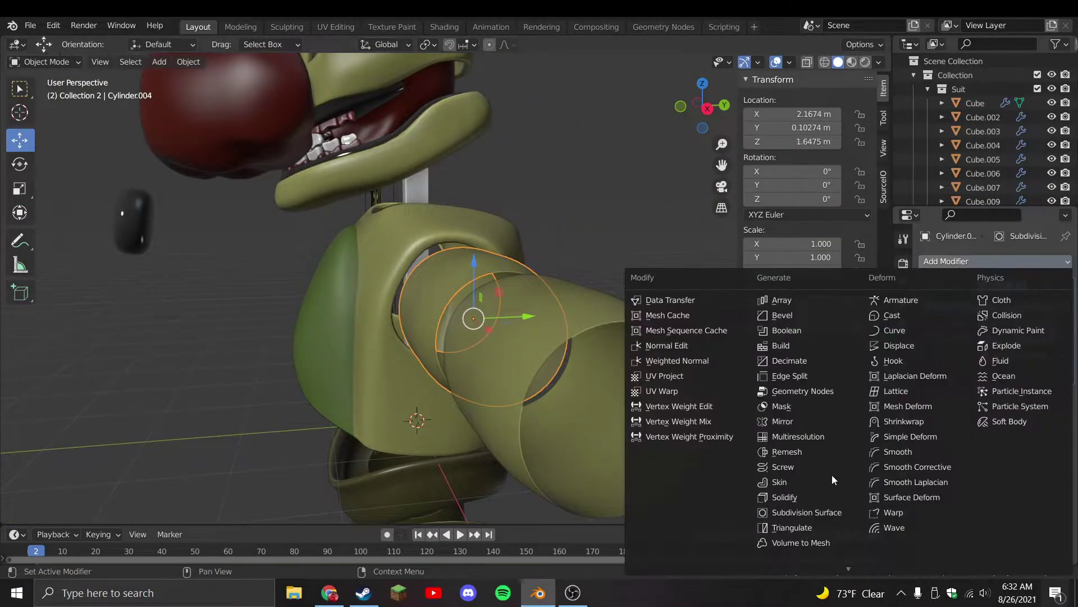
{"action": "left_click", "coordinate": [832, 477]}
{"action": "left_click_drag", "start_coordinate": [1047, 375], "coordinate": [1046, 235]}
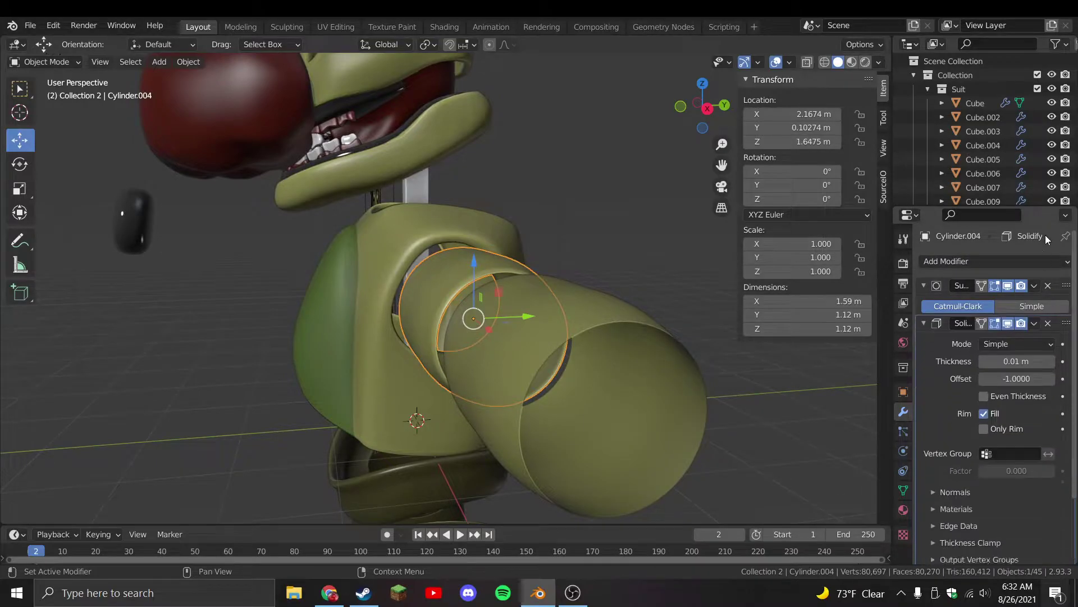
Add a Solidify modifier to the forearm, place it first in the modifier stack, and clear the selection
{"action": "left_click", "coordinate": [616, 376]}
{"action": "key", "text": "KP_Decimal"}
{"action": "key", "text": "ctrl+s"}
{"action": "left_click", "coordinate": [955, 262]}
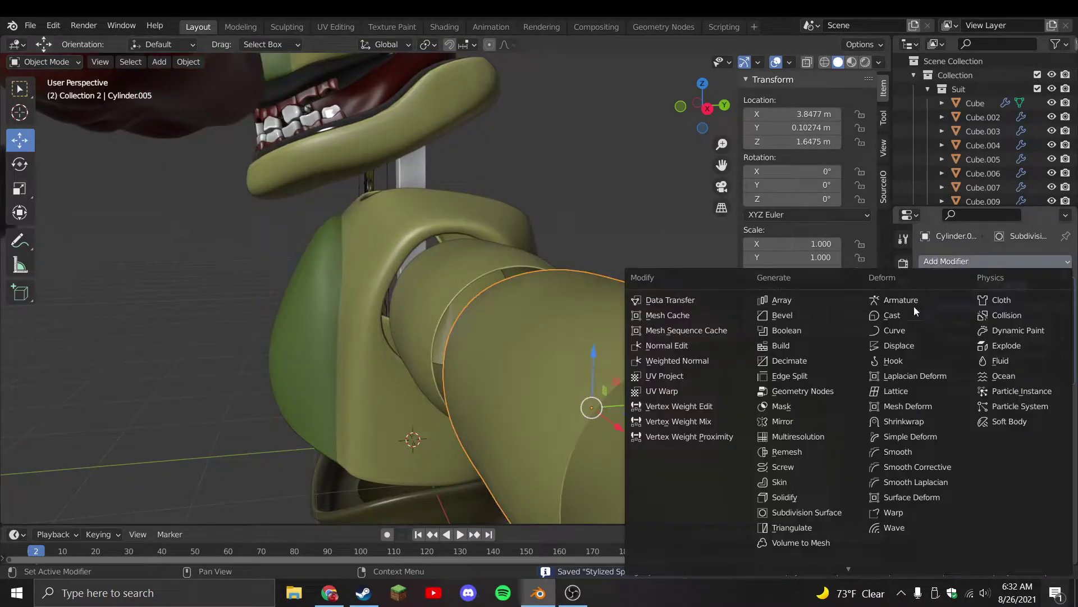
{"action": "left_click", "coordinate": [794, 495]}
{"action": "left_click_drag", "start_coordinate": [1066, 369], "coordinate": [1067, 286]}
{"action": "key", "text": "a"}
{"action": "key", "text": "alt+a"}
{"action": "key", "text": "KP_1"}
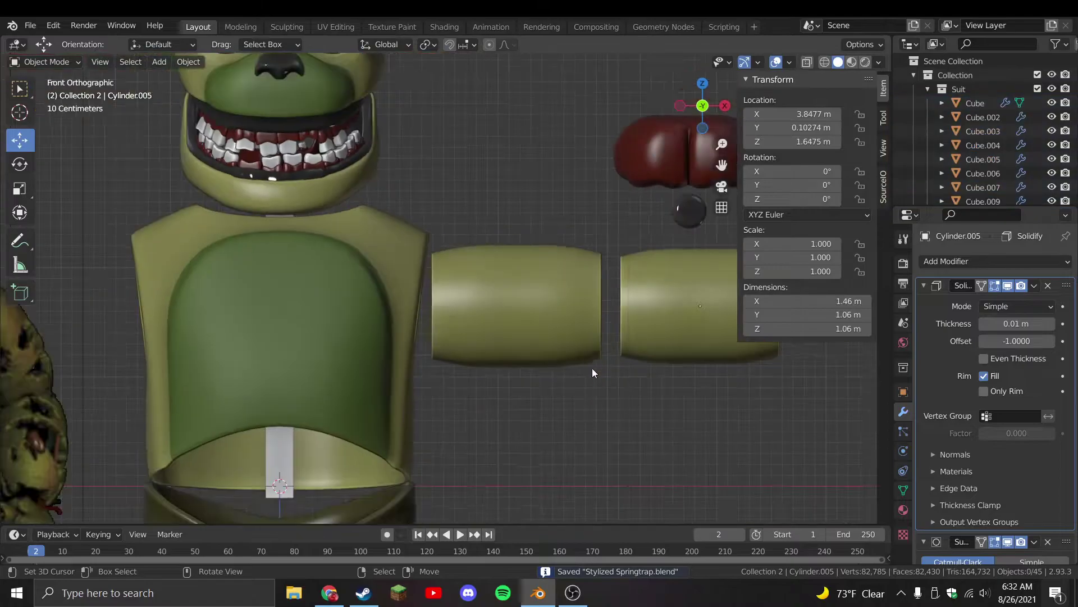
Select both arm pieces and set the transform pivot point to the 3D cursor
{"action": "left_click", "coordinate": [554, 342]}
{"action": "left_click", "coordinate": [661, 322], "text": "shift"}
{"action": "scroll", "coordinate": [480, 388], "scroll_direction": "down", "scroll_amount": 4}
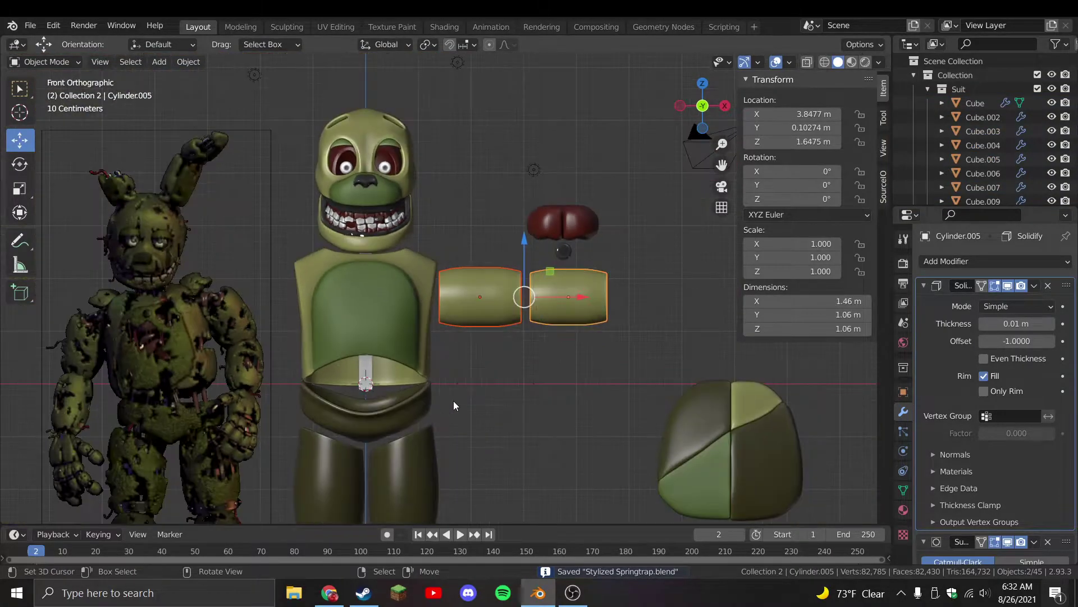
{"action": "left_click", "coordinate": [428, 45]}
{"action": "left_click", "coordinate": [472, 76]}
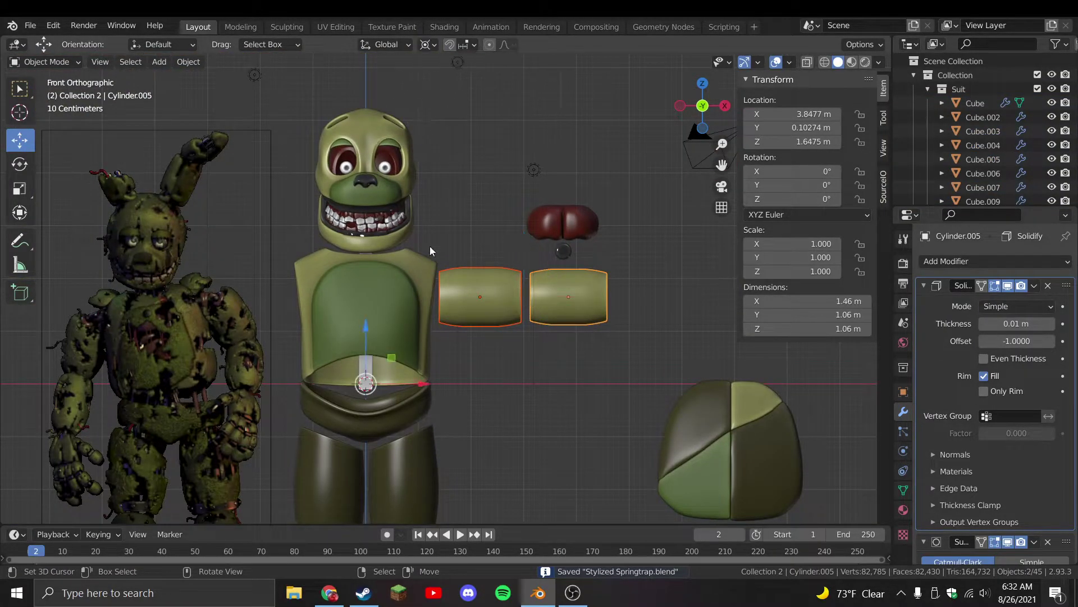
Duplicate both arm pieces, mirror the copies across X to the other side, and restore the median pivot point
{"action": "scroll", "coordinate": [427, 253], "scroll_direction": "down", "scroll_amount": 1}
{"action": "key", "text": "shift+d"}
{"action": "key", "text": "Escape"}
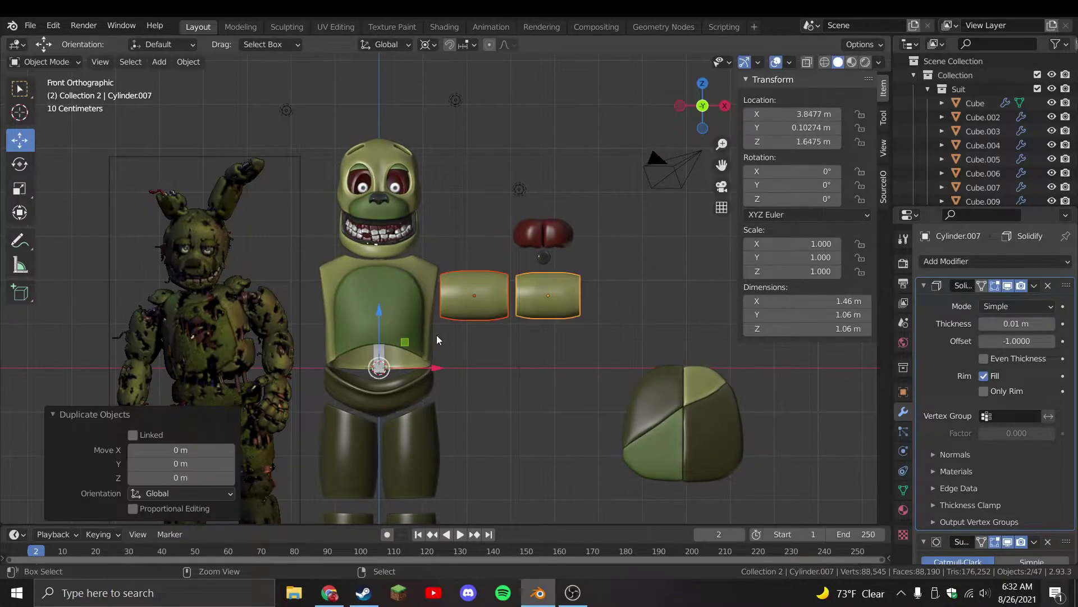
{"action": "key", "text": "ctrl+m"}
{"action": "key", "text": "x"}
{"action": "key", "text": "Return"}
{"action": "left_click", "coordinate": [469, 155]}
{"action": "left_click", "coordinate": [425, 45]}
{"action": "left_click", "coordinate": [466, 108]}
{"action": "key", "text": "a"}
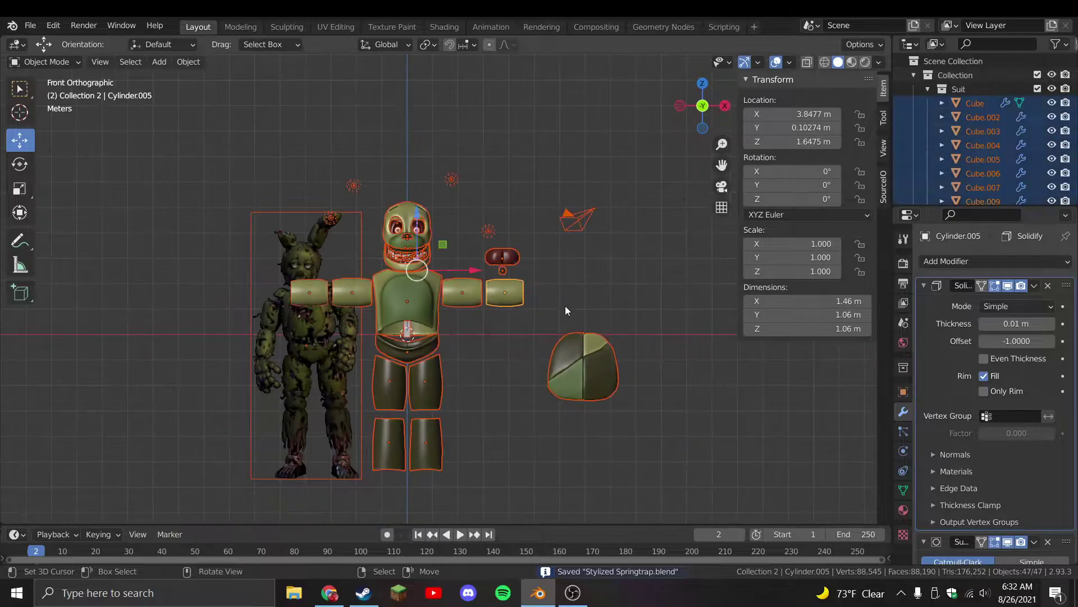
{"action": "key", "text": "alt+a"}
Shift the arm pieces on both sides slightly outward along X, away from the torso
{"action": "scroll", "coordinate": [565, 306], "scroll_direction": "up", "scroll_amount": 2}
{"action": "left_click", "coordinate": [568, 296]}
{"action": "left_click", "coordinate": [500, 252]}
{"action": "middle_click_drag", "start_coordinate": [500, 252], "coordinate": [538, 359], "text": "shift"}
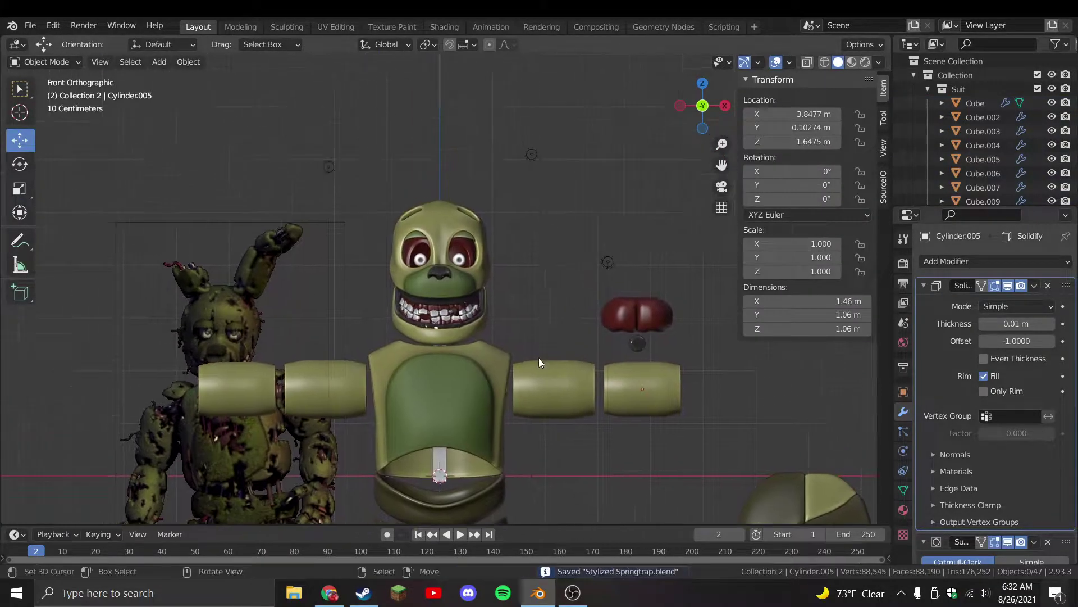
{"action": "middle_click_drag", "start_coordinate": [533, 411], "coordinate": [535, 323], "text": "shift"}
{"action": "left_click", "coordinate": [535, 323]}
{"action": "left_click_drag", "start_coordinate": [655, 309], "coordinate": [668, 310]}
{"action": "left_click", "coordinate": [323, 320]}
{"action": "left_click_drag", "start_coordinate": [332, 306], "coordinate": [315, 308]}
{"action": "left_click", "coordinate": [503, 303]}
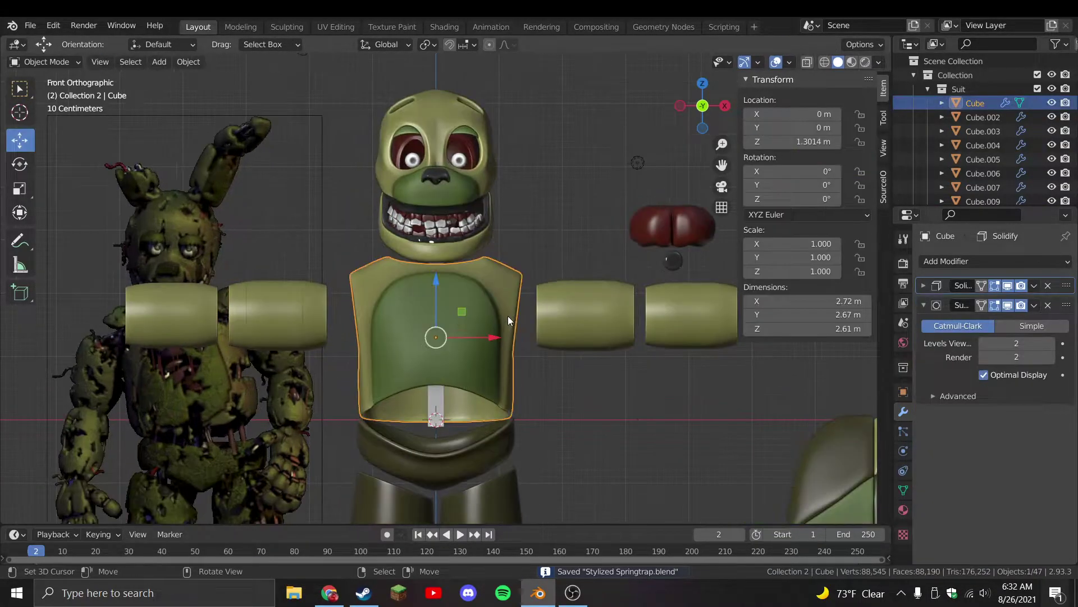
{"action": "left_click", "coordinate": [527, 352]}
Examine the head shell and its mesh topology from the back, side and front, including the ear openings
{"action": "scroll", "coordinate": [510, 335], "scroll_direction": "up", "scroll_amount": 1}
{"action": "scroll", "coordinate": [311, 369], "scroll_direction": "down", "scroll_amount": 1}
{"action": "middle_click_drag", "start_coordinate": [311, 369], "coordinate": [452, 308]}
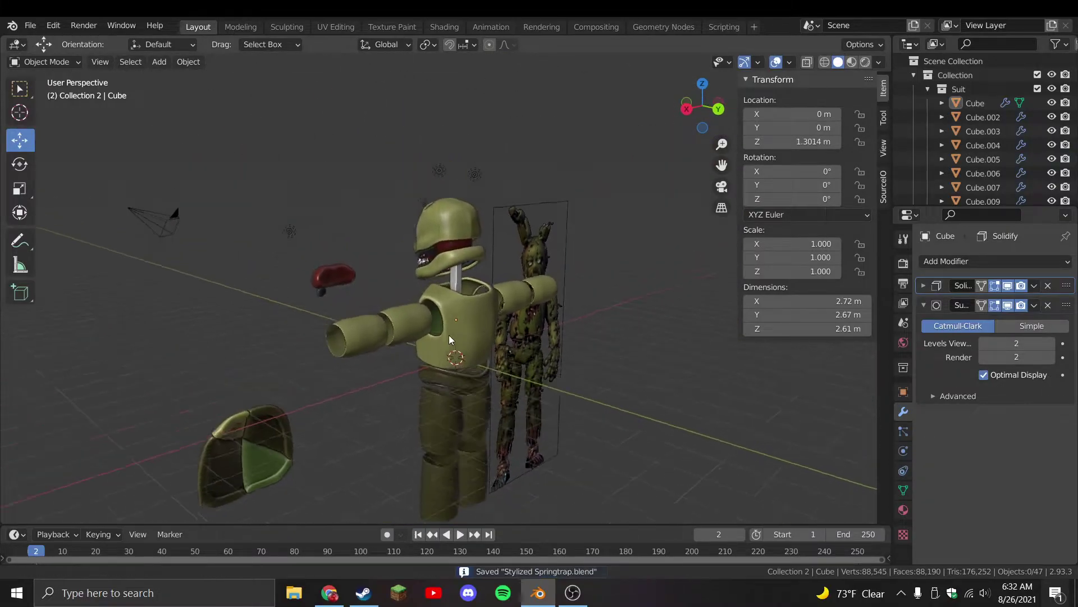
{"action": "scroll", "coordinate": [447, 241], "scroll_direction": "up", "scroll_amount": 3}
{"action": "middle_click_drag", "start_coordinate": [447, 240], "coordinate": [376, 295]}
{"action": "left_click", "coordinate": [390, 322]}
{"action": "scroll", "coordinate": [390, 322], "scroll_direction": "up", "scroll_amount": 1}
{"action": "key", "text": "Tab"}
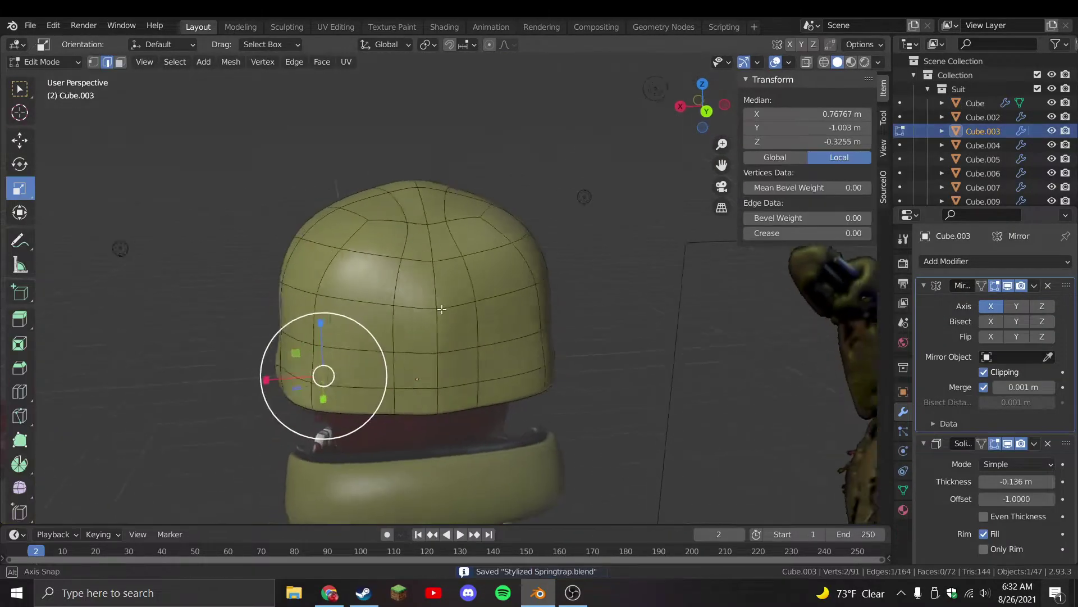
{"action": "key", "text": "Tab"}
{"action": "middle_click_drag", "start_coordinate": [469, 392], "coordinate": [556, 274]}
{"action": "key", "text": "Tab"}
{"action": "key", "text": "Tab"}
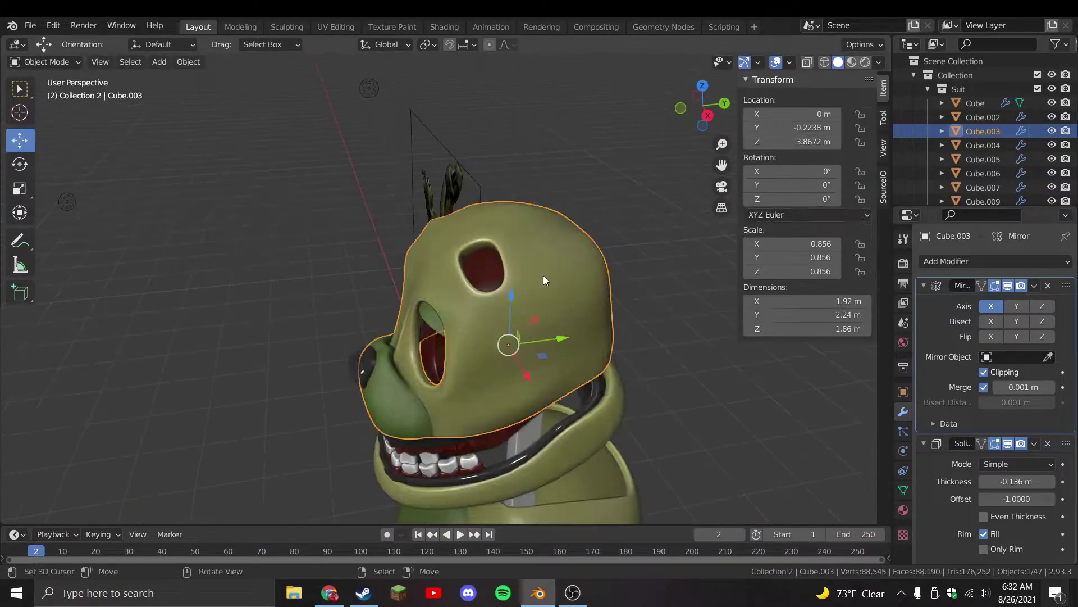
{"action": "key", "text": "KP_1"}
{"action": "key", "text": "Tab"}
{"action": "middle_click_drag", "start_coordinate": [530, 220], "coordinate": [541, 254]}
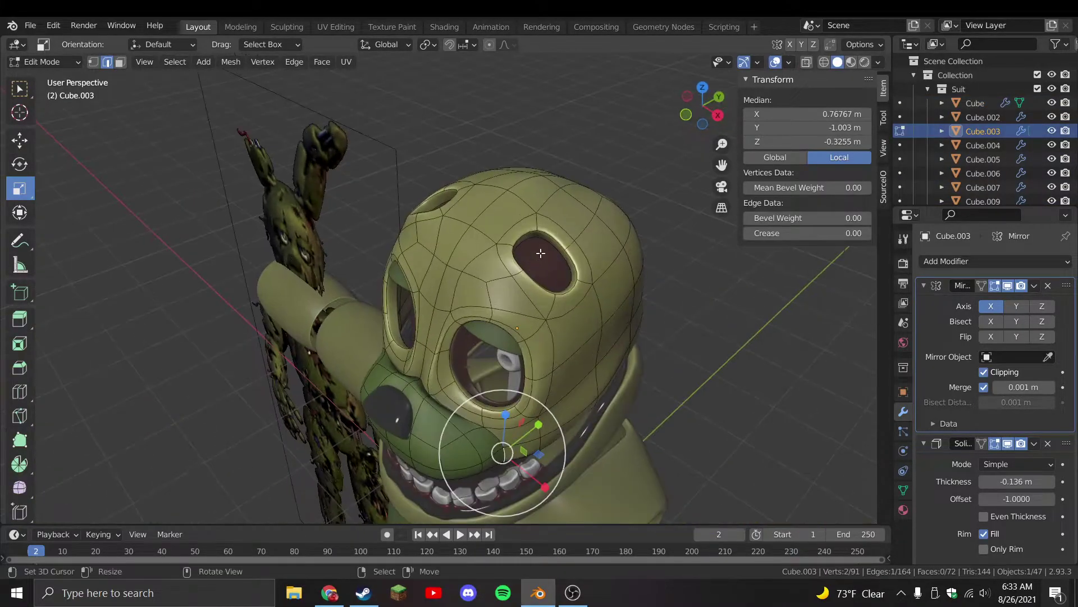
{"action": "key", "text": "Tab"}
{"action": "middle_click_drag", "start_coordinate": [461, 273], "coordinate": [817, 68]}
Clear the selection, save the file and show the model in Material Preview shading
{"action": "key", "text": "a"}
{"action": "key", "text": "alt+a"}
{"action": "key", "text": "ctrl+s"}
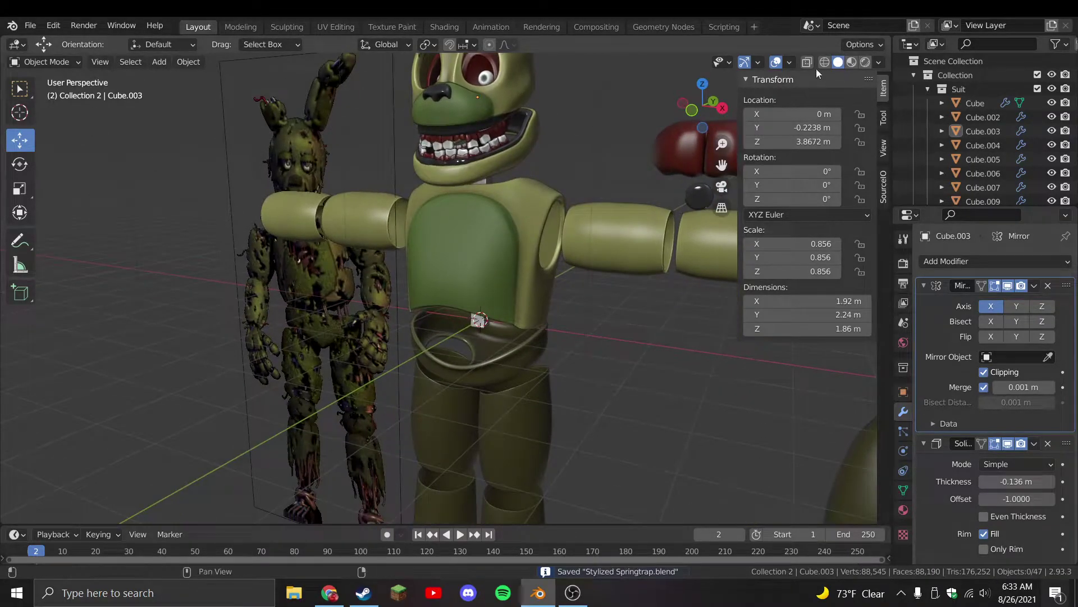
{"action": "left_click", "coordinate": [852, 62]}
Collapse the existing sub-collections, create a new collection named Endo inside Collection, and save the file
{"action": "left_click", "coordinate": [928, 88]}
{"action": "left_click", "coordinate": [930, 104]}
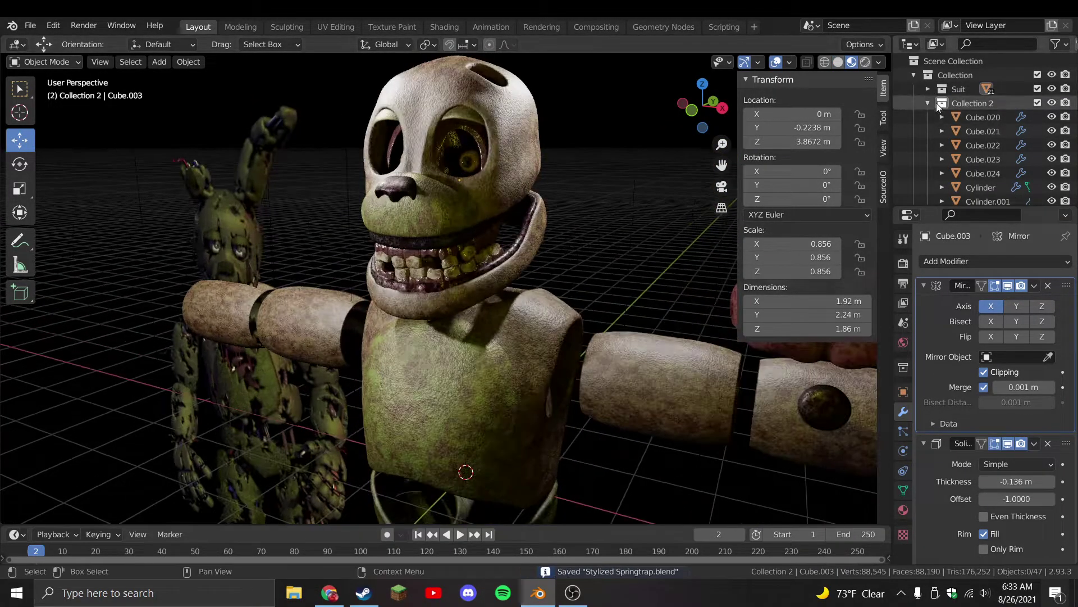
{"action": "left_click", "coordinate": [929, 104]}
{"action": "left_click", "coordinate": [946, 75]}
{"action": "right_click", "coordinate": [946, 75]}
{"action": "left_click", "coordinate": [905, 80]}
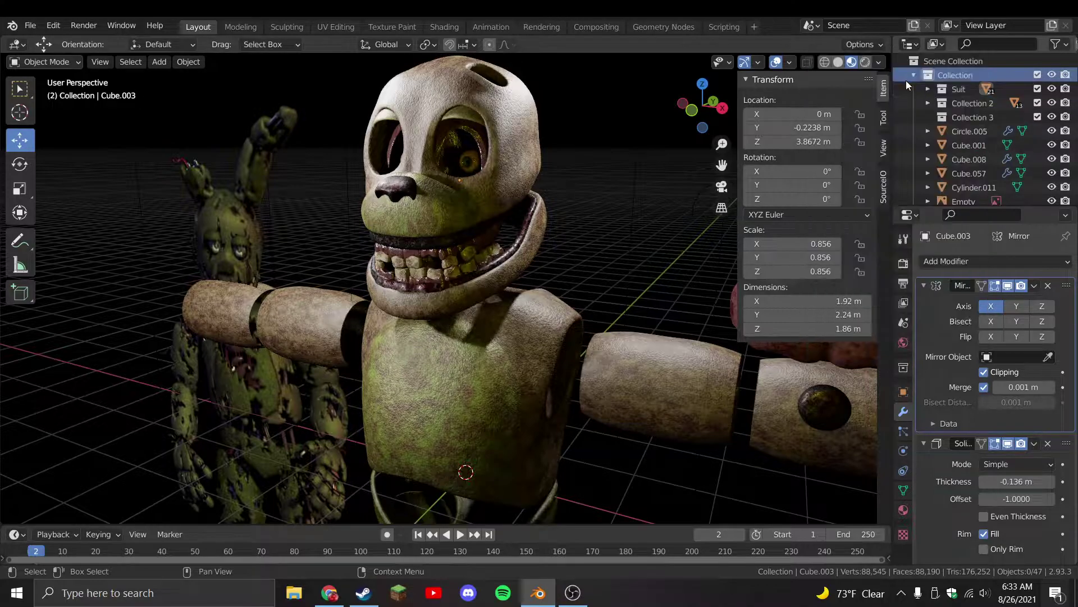
{"action": "double_click", "coordinate": [963, 119]}
{"action": "type", "text": "Endo"}
{"action": "key", "text": "Return"}
{"action": "key", "text": "KP_1"}
{"action": "key", "text": "ctrl+s"}
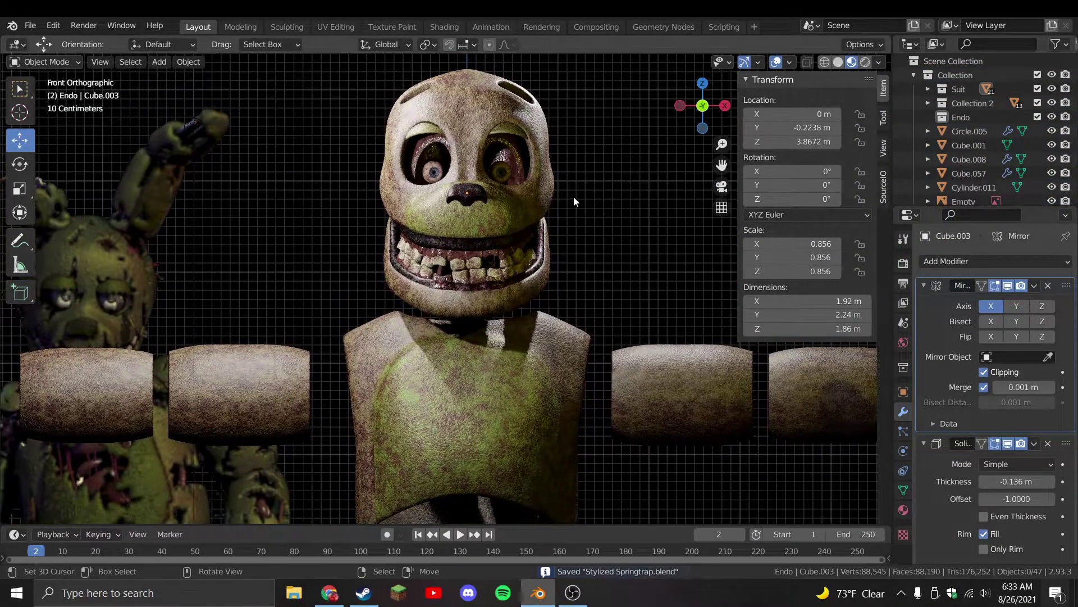
Return to Solid shading and delete the dark red rounded piece above the forearm
{"action": "scroll", "coordinate": [572, 202], "scroll_direction": "down", "scroll_amount": 2}
{"action": "left_click", "coordinate": [838, 62]}
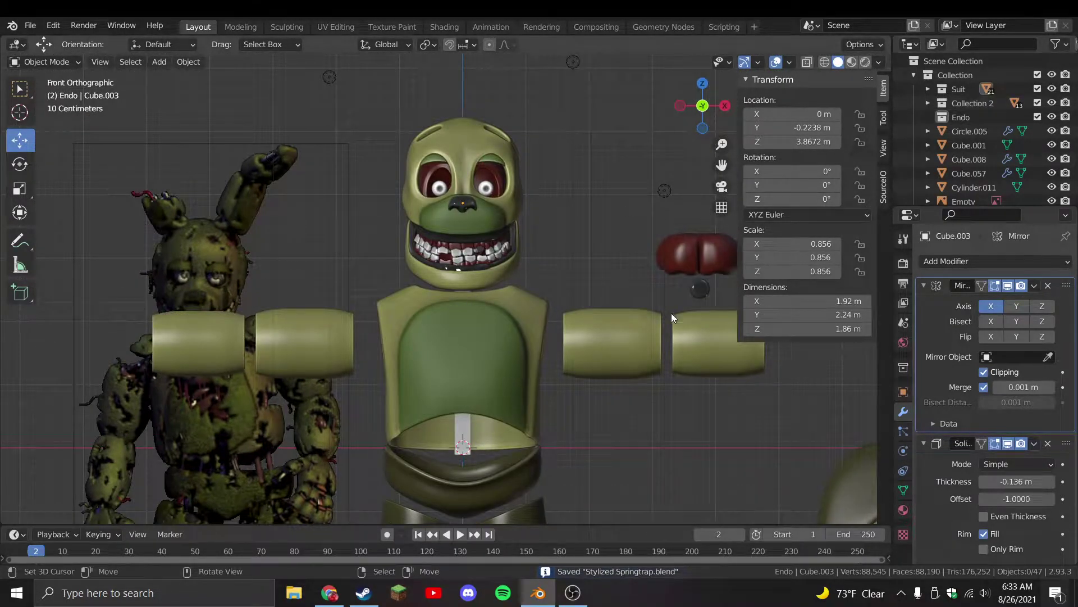
{"action": "left_click", "coordinate": [698, 256]}
{"action": "key", "text": "Delete"}
Move the small black cylinder from above the forearm to the upper centre of the chest in front view
{"action": "left_click", "coordinate": [700, 289]}
{"action": "key", "text": "Tab"}
{"action": "key", "text": "Tab"}
{"action": "scroll", "coordinate": [618, 343], "scroll_direction": "up", "scroll_amount": 1}
{"action": "scroll", "coordinate": [618, 343], "scroll_direction": "down", "scroll_amount": 3, "text": "ctrl"}
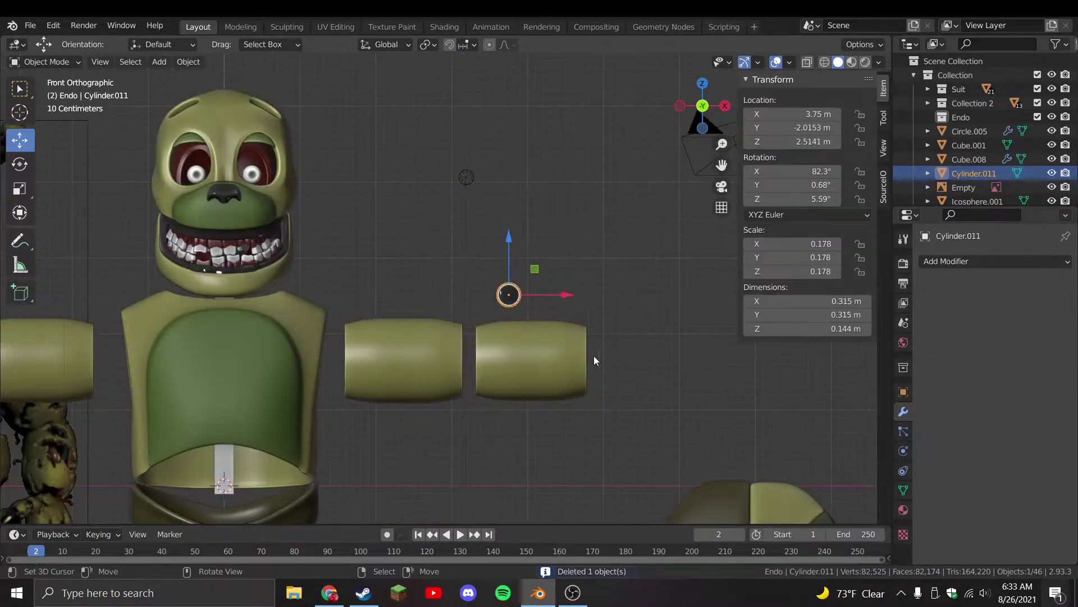
{"action": "key", "text": "g"}
{"action": "left_click", "coordinate": [306, 393]}
{"action": "middle_click_drag", "start_coordinate": [306, 393], "coordinate": [496, 362], "text": "shift"}
{"action": "key", "text": "g"}
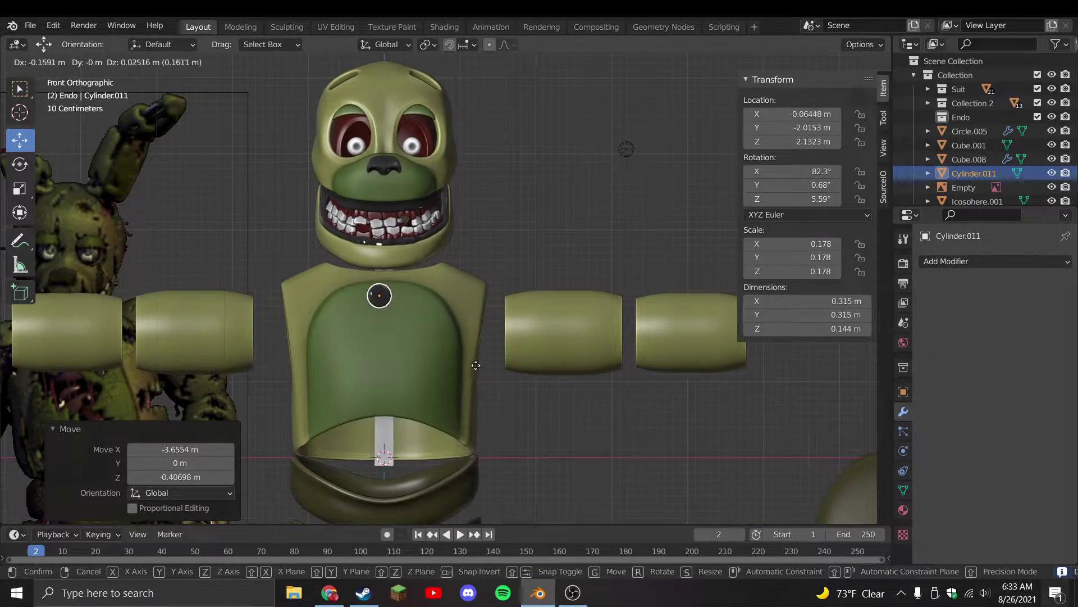
{"action": "left_click", "coordinate": [494, 377]}
In side view, tilt the black button to match the chest slope and move it back against the green chest surface
{"action": "key", "text": "KP_3"}
{"action": "scroll", "coordinate": [463, 372], "scroll_direction": "up", "scroll_amount": 3}
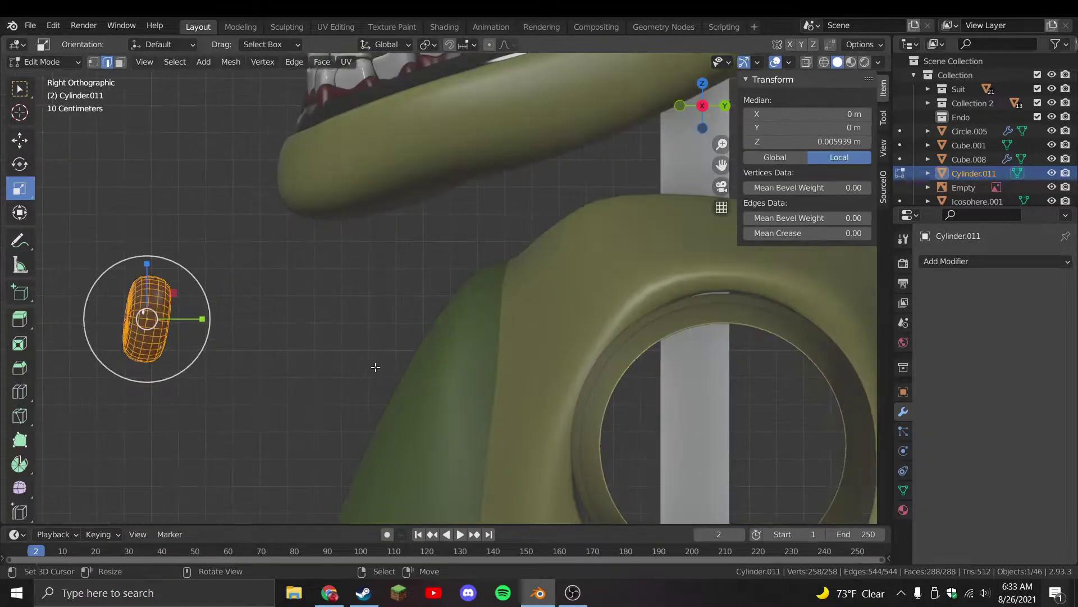
{"action": "key", "text": "r"}
{"action": "left_click", "coordinate": [362, 384]}
{"action": "key", "text": "g"}
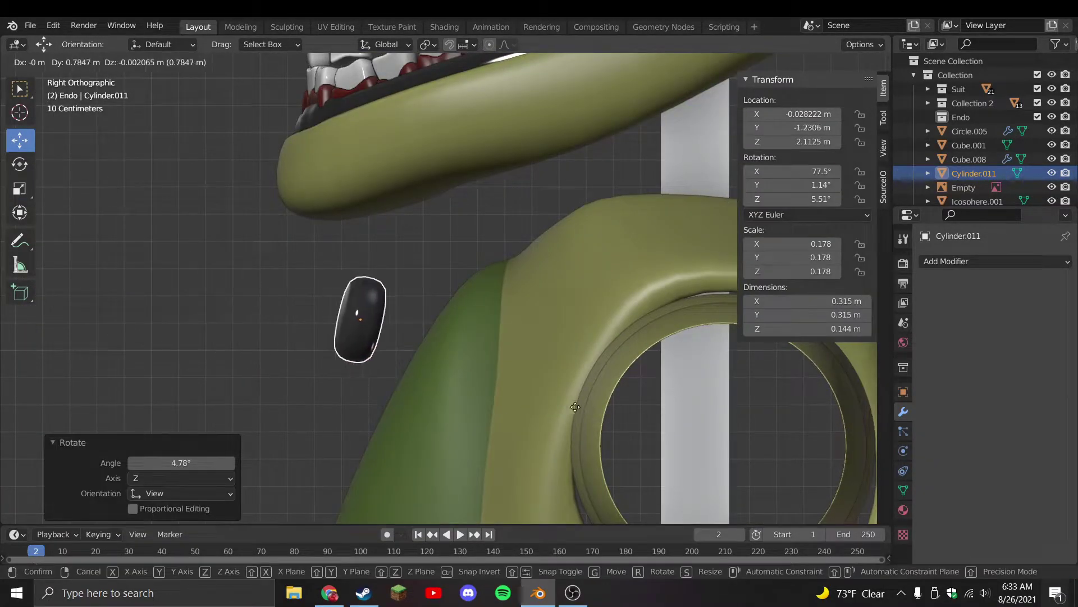
{"action": "left_click", "coordinate": [621, 411]}
{"action": "key", "text": "r"}
{"action": "left_click", "coordinate": [597, 372]}
{"action": "key", "text": "g"}
{"action": "left_click", "coordinate": [609, 373]}
Fine-tune the black button's position on the chest to about X -0.045, Y -0.976, Z 2.076 m and save the file
{"action": "key", "text": "KP_1"}
{"action": "scroll", "coordinate": [621, 370], "scroll_direction": "up", "scroll_amount": 1}
{"action": "middle_click_drag", "start_coordinate": [624, 425], "coordinate": [618, 361]}
{"action": "key", "text": "g"}
{"action": "left_click", "coordinate": [618, 375]}
{"action": "key", "text": "KP_1"}
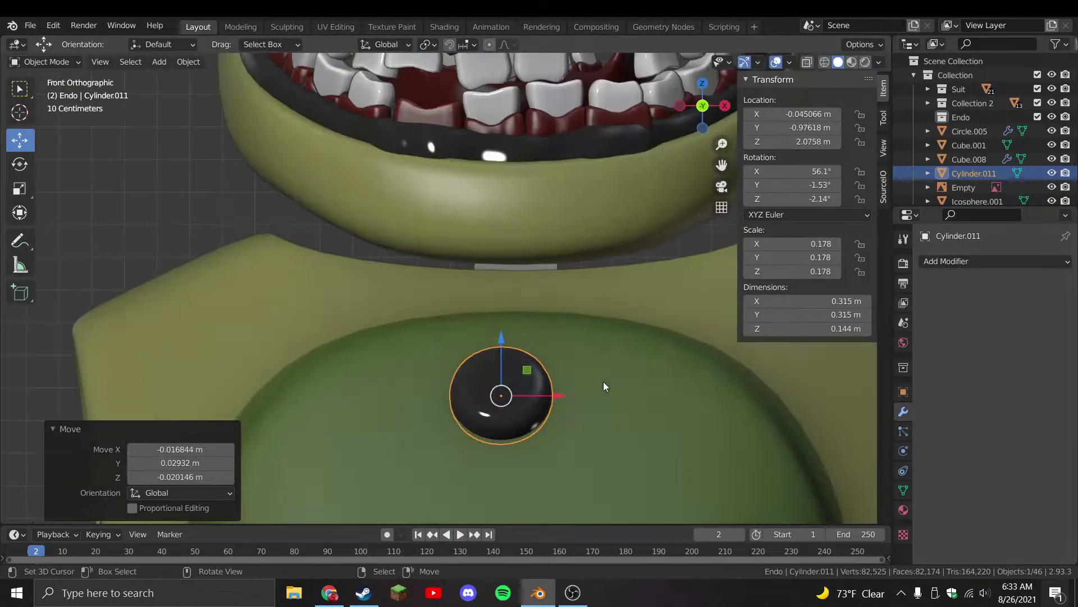
{"action": "scroll", "coordinate": [616, 396], "scroll_direction": "down", "scroll_amount": 4}
{"action": "key", "text": "a"}
{"action": "key", "text": "alt+a"}
{"action": "key", "text": "ctrl+s"}
{"action": "scroll", "coordinate": [537, 337], "scroll_direction": "down", "scroll_amount": 3}
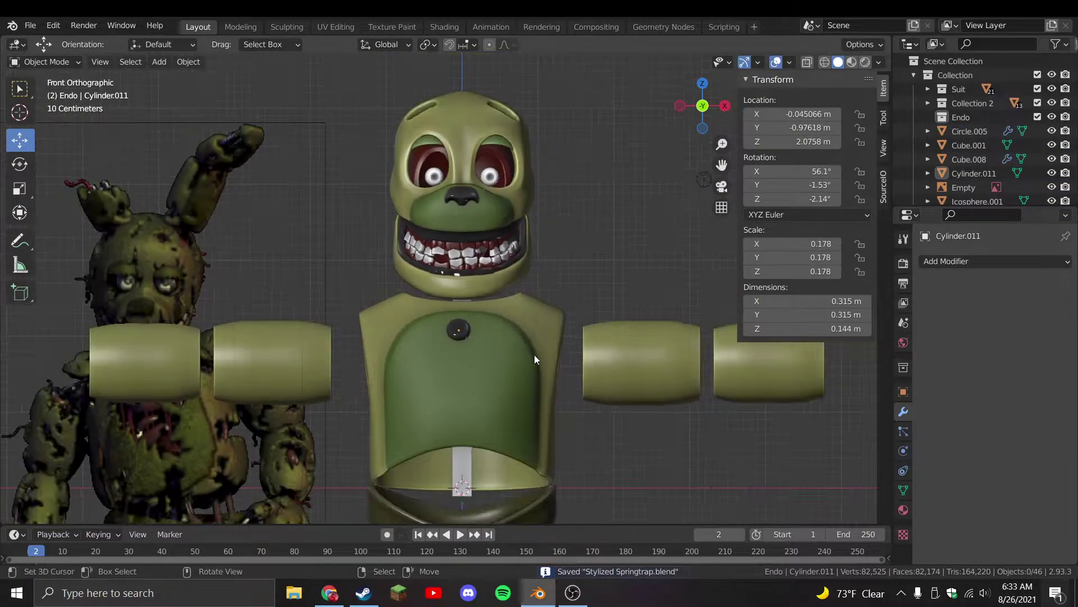
Lengthen one thigh shell by moving its bottom two edge loops down about 0.2 m in front view
{"action": "scroll", "coordinate": [531, 397], "scroll_direction": "down", "scroll_amount": 1}
{"action": "scroll", "coordinate": [533, 402], "scroll_direction": "up", "scroll_amount": 3}
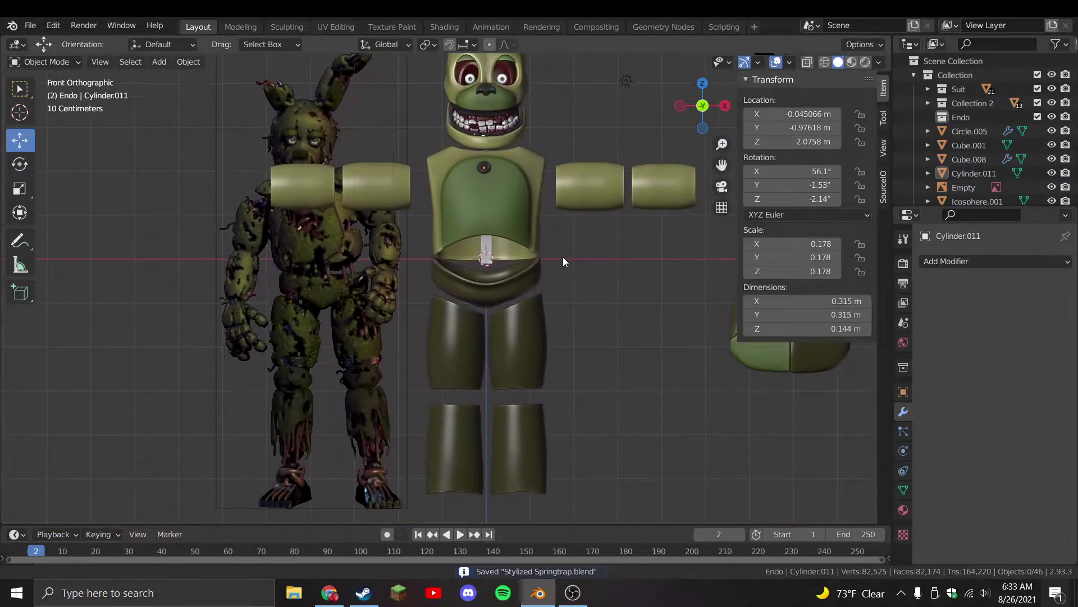
{"action": "left_click", "coordinate": [507, 431]}
{"action": "key", "text": "KP_Decimal"}
{"action": "key", "text": "Tab"}
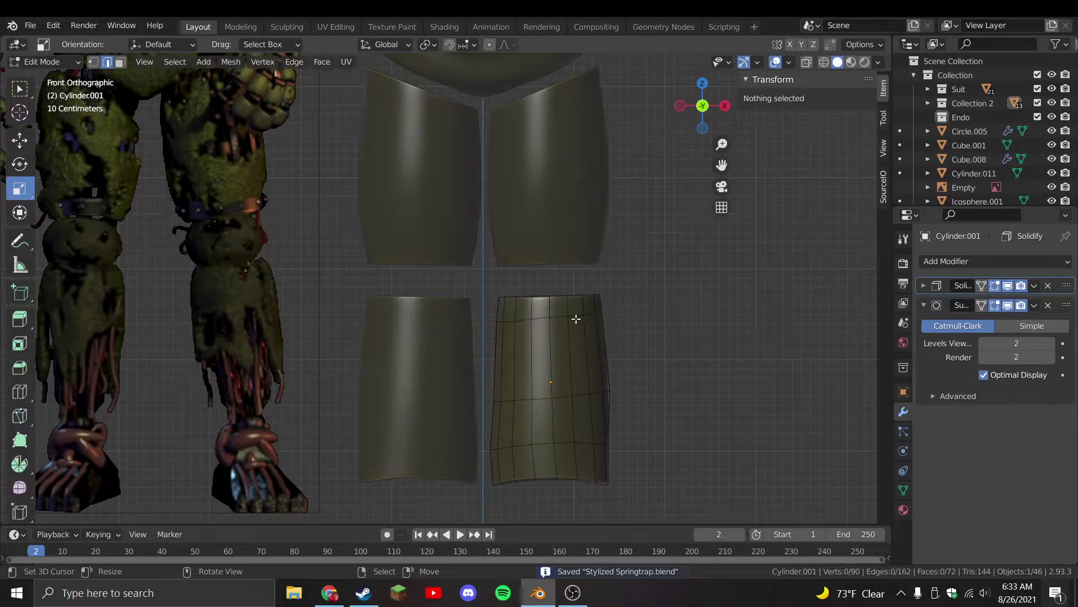
{"action": "key", "text": "alt+q"}
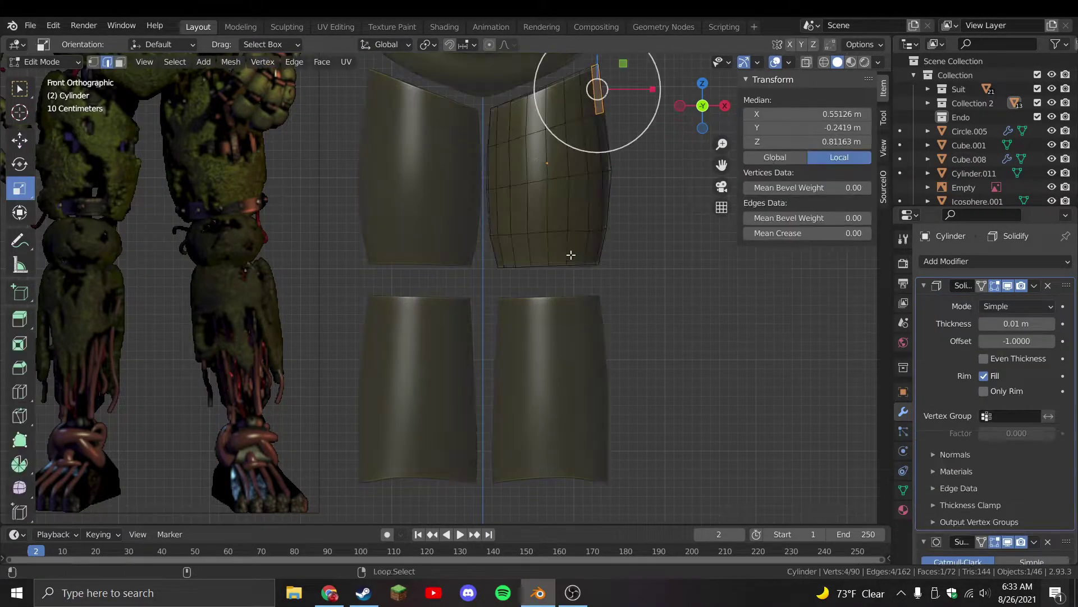
{"action": "left_click", "coordinate": [577, 232], "text": "alt"}
{"action": "left_click", "coordinate": [19, 140]}
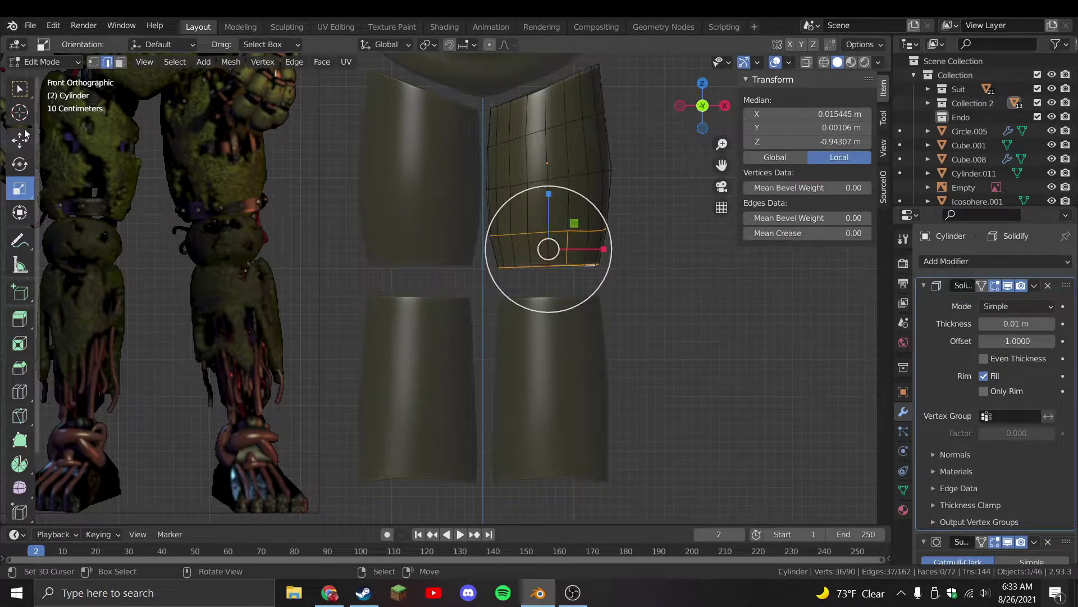
{"action": "left_click_drag", "start_coordinate": [549, 190], "coordinate": [549, 193]}
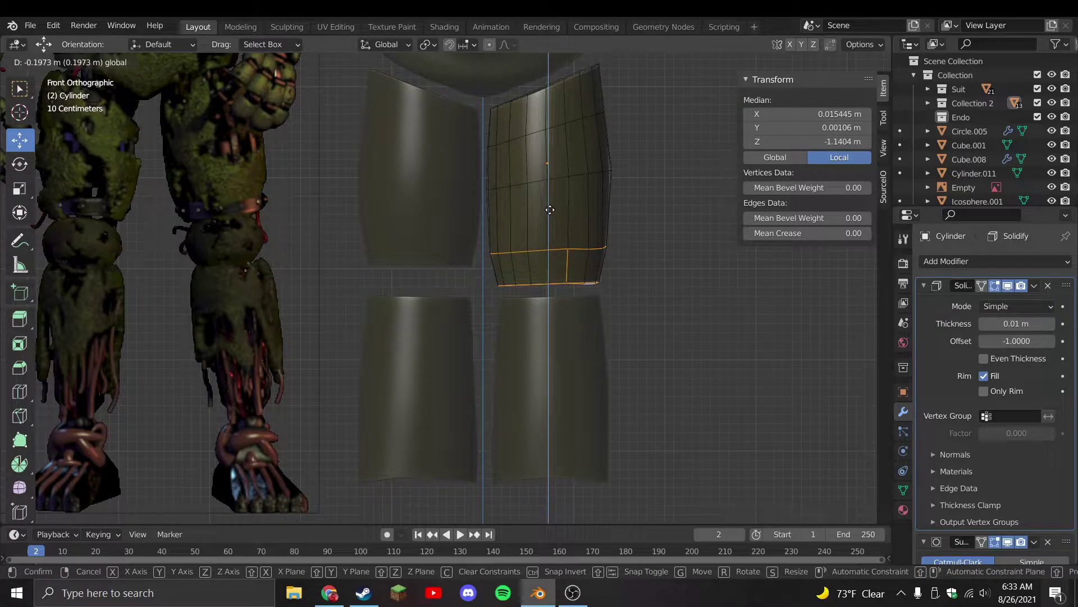
{"action": "left_click", "coordinate": [550, 209]}
{"action": "key", "text": "Tab"}
{"action": "scroll", "coordinate": [476, 272], "scroll_direction": "down", "scroll_amount": 2}
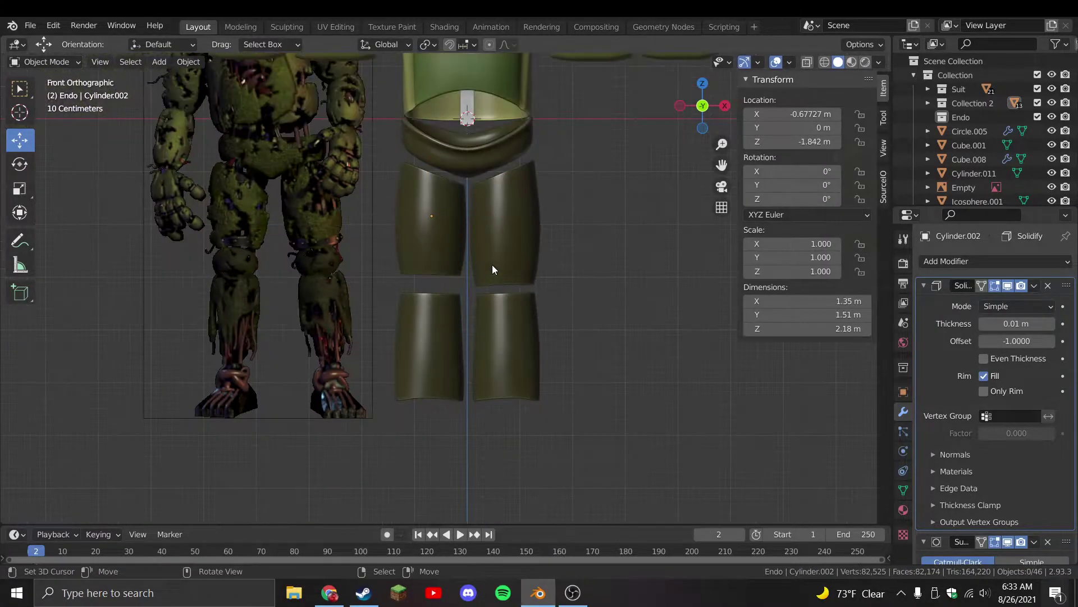
{"action": "middle_click_drag", "start_coordinate": [483, 230], "coordinate": [460, 359], "text": "shift"}
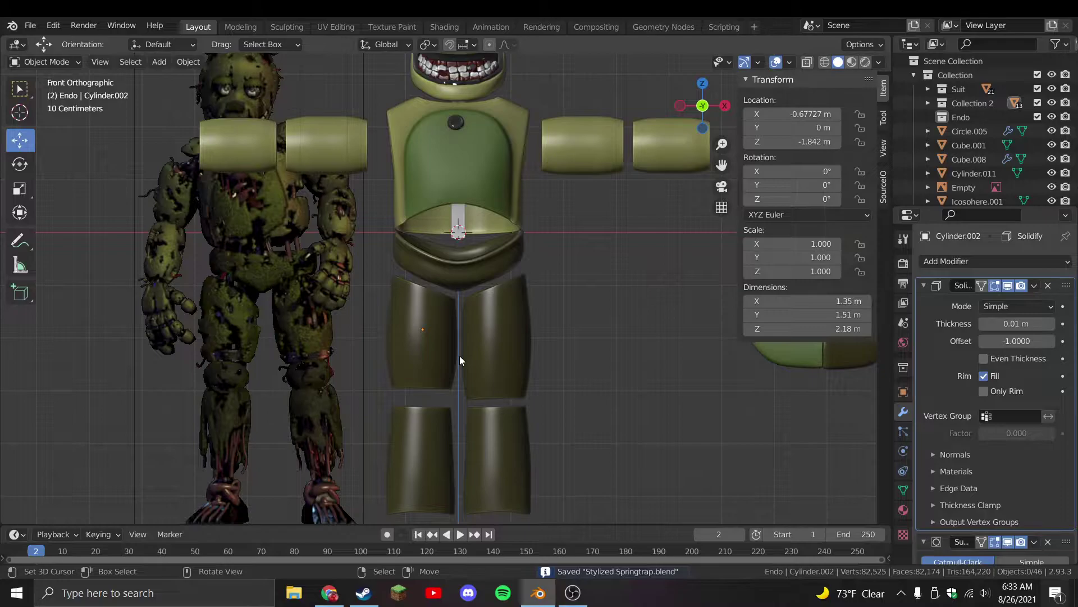
Snap the 3D cursor to the forearm shell
{"action": "scroll", "coordinate": [629, 394], "scroll_direction": "up", "scroll_amount": 6, "text": "shift"}
{"action": "left_click", "coordinate": [636, 312]}
{"action": "middle_click_drag", "start_coordinate": [636, 312], "coordinate": [621, 433]}
{"action": "key", "text": "shift+s"}
{"action": "left_click", "coordinate": [624, 516]}
{"action": "middle_click_drag", "start_coordinate": [616, 366], "coordinate": [405, 245]}
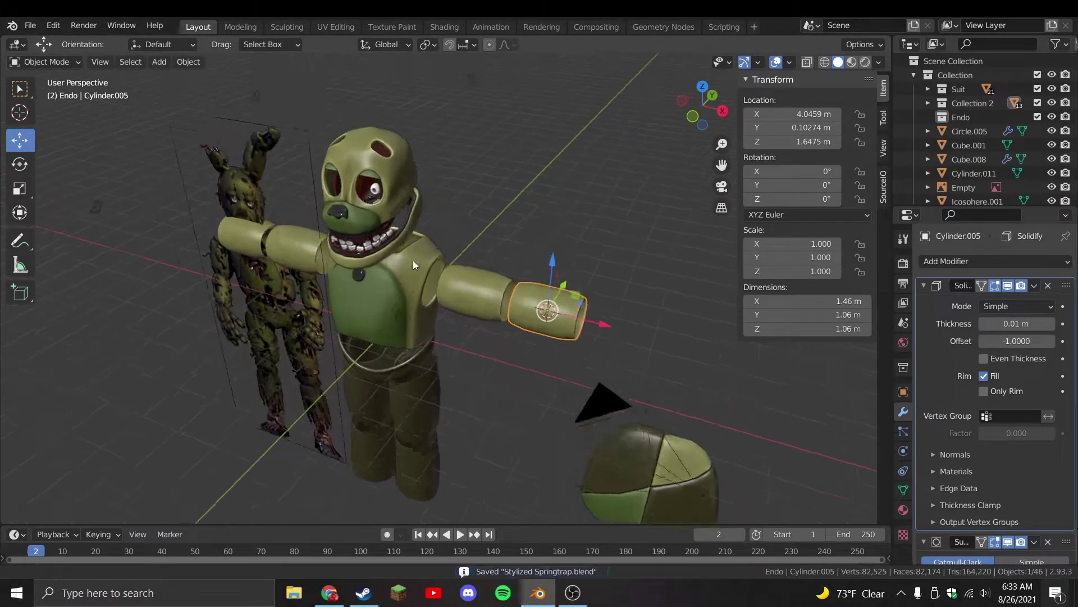
Snap the 3D cursor to the head mask, add a cube there and move it above the head in side view
{"action": "scroll", "coordinate": [421, 258], "scroll_direction": "up", "scroll_amount": 3}
{"action": "left_click", "coordinate": [442, 272]}
{"action": "key", "text": "shift+s"}
{"action": "left_click", "coordinate": [446, 370]}
{"action": "key", "text": "shift+a"}
{"action": "mouse_move", "coordinate": [506, 281]}
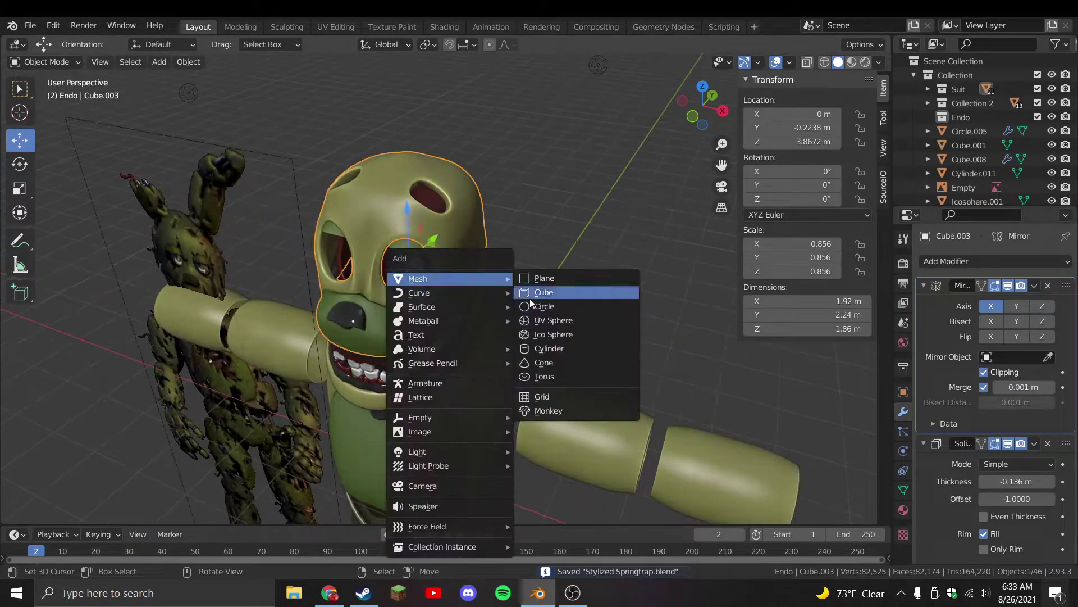
{"action": "left_click", "coordinate": [580, 291]}
{"action": "key", "text": "KP_3"}
{"action": "key", "text": "g"}
{"action": "left_click", "coordinate": [562, 376]}
Shrink the cube's mesh to about 0.475 m and place it on top of the head at about Y -0.788, Z 5.32 m
{"action": "key", "text": "Tab"}
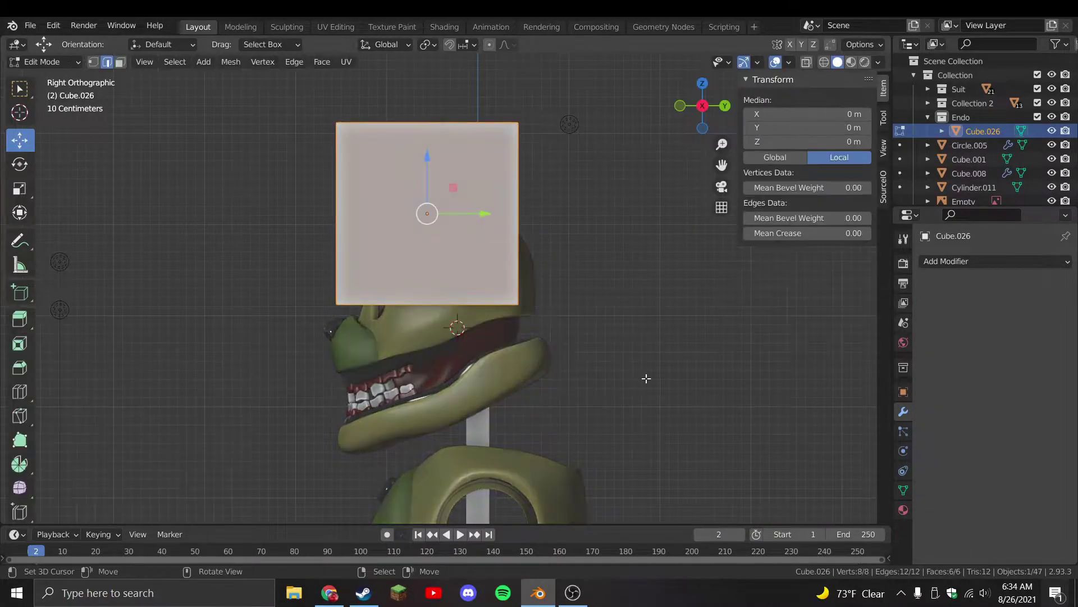
{"action": "key", "text": "s"}
{"action": "left_click", "coordinate": [469, 268]}
{"action": "key", "text": "Tab"}
{"action": "key", "text": "g"}
{"action": "left_click", "coordinate": [496, 286]}
In front view, move the cube over one ear opening at about X 0.603, Z 5.316 m
{"action": "key", "text": "KP_1"}
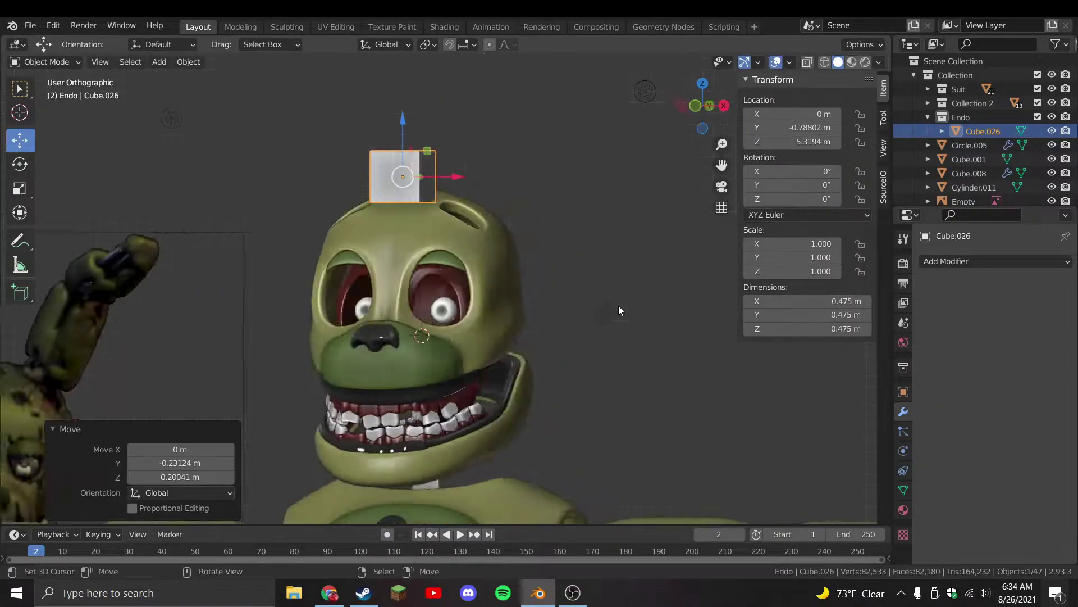
{"action": "key", "text": "g"}
{"action": "left_click", "coordinate": [503, 338]}
{"action": "key", "text": "g"}
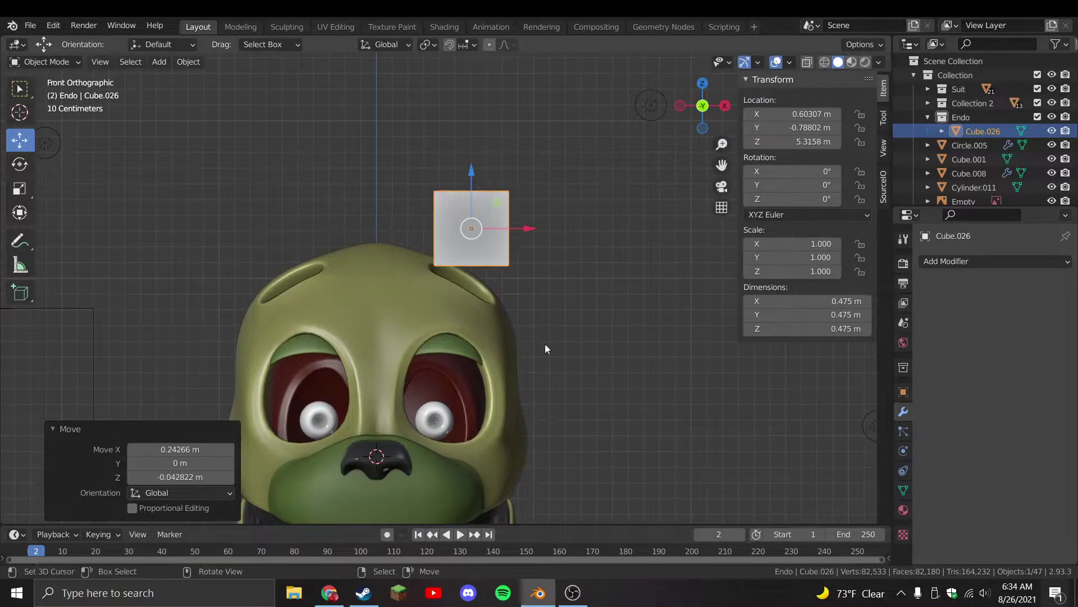
{"action": "left_click", "coordinate": [551, 351]}
Widen the cube's mesh along X and add a Subdivision Surface modifier with viewport level 2
{"action": "key", "text": "Tab"}
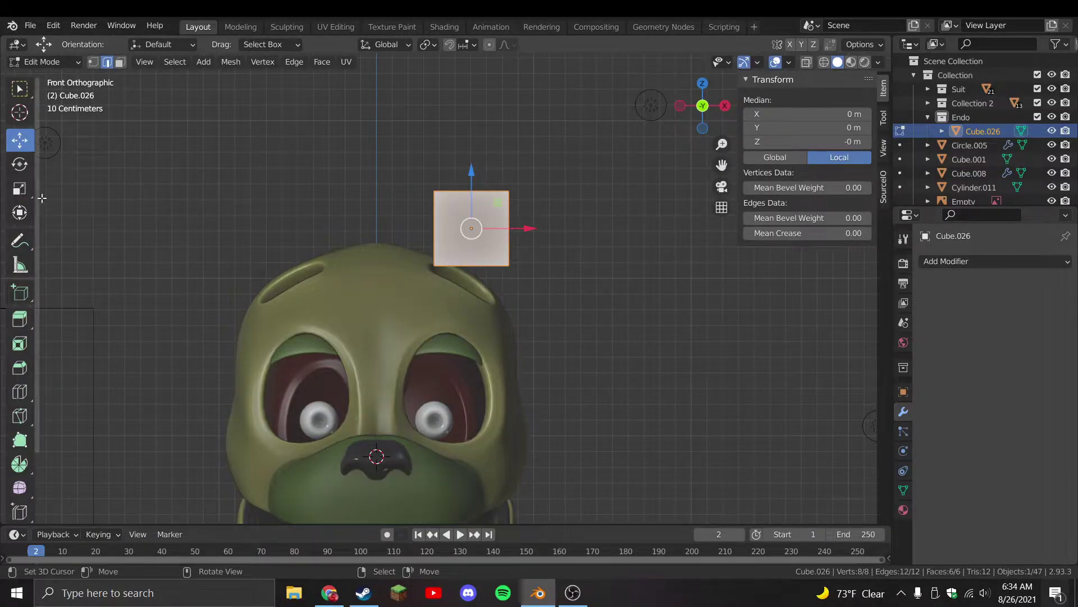
{"action": "left_click", "coordinate": [19, 188]}
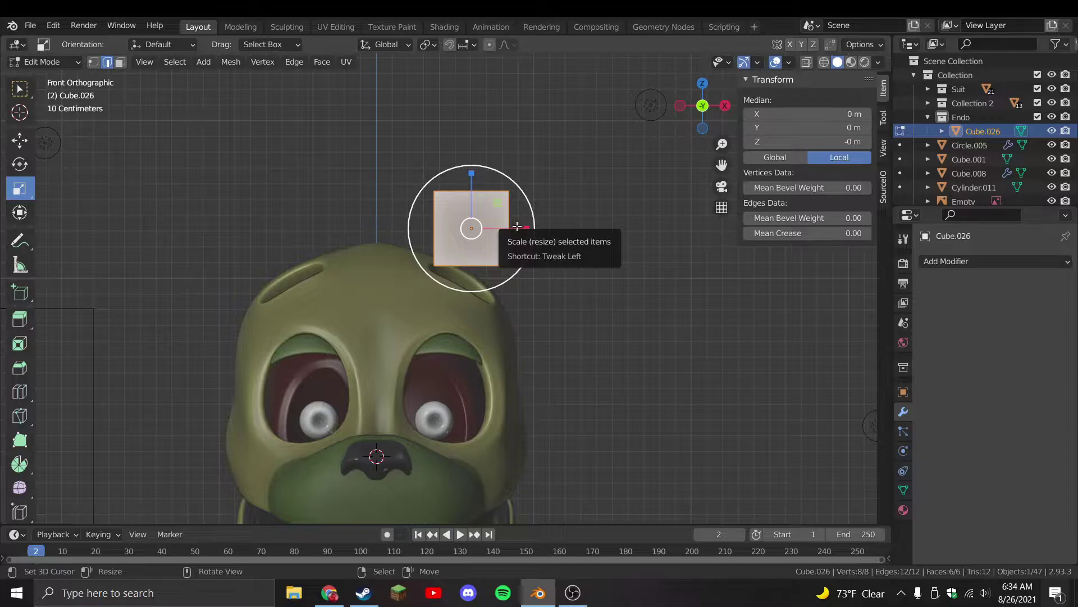
{"action": "left_click_drag", "start_coordinate": [520, 229], "coordinate": [501, 240]}
{"action": "key", "text": "Tab"}
{"action": "middle_click_drag", "start_coordinate": [502, 241], "coordinate": [541, 282]}
{"action": "left_click", "coordinate": [1000, 261]}
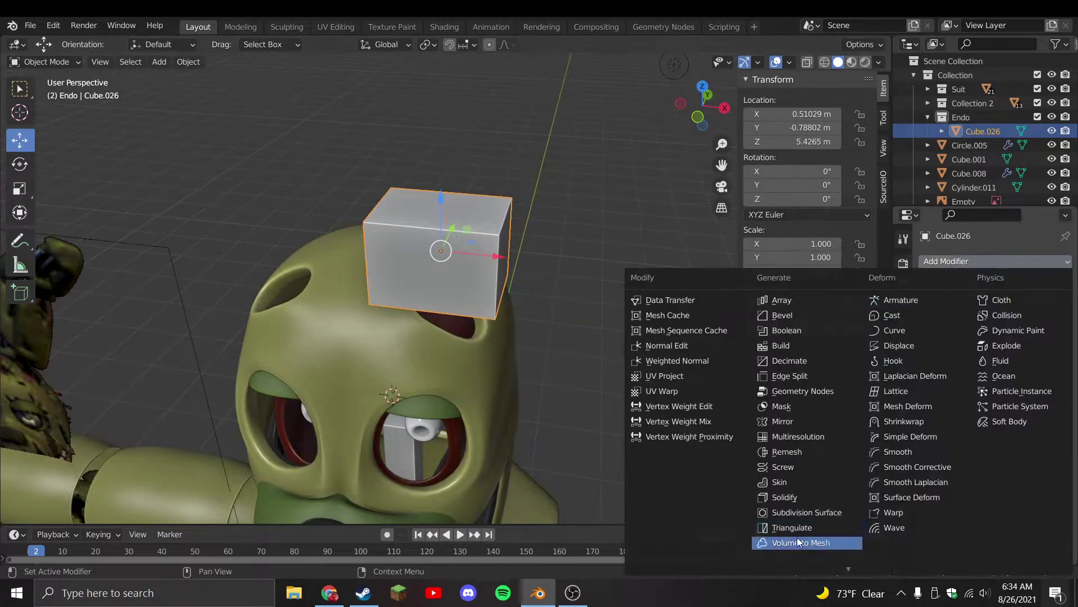
{"action": "left_click", "coordinate": [806, 512]}
{"action": "left_click", "coordinate": [1046, 324]}
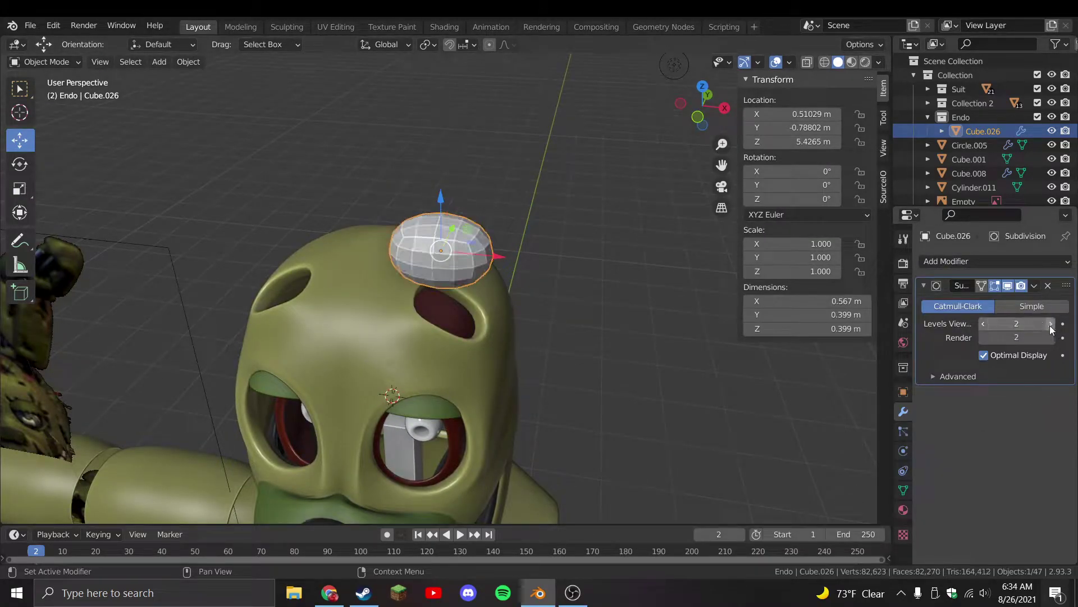
Stretch the ear piece to about 2.93 times its height and add two horizontal and one vertical edge loops
{"action": "key", "text": "KP_1"}
{"action": "key", "text": "Tab"}
{"action": "left_click_drag", "start_coordinate": [456, 200], "coordinate": [456, 119]}
{"action": "key", "text": "ctrl+r"}
{"action": "left_click", "coordinate": [470, 254]}
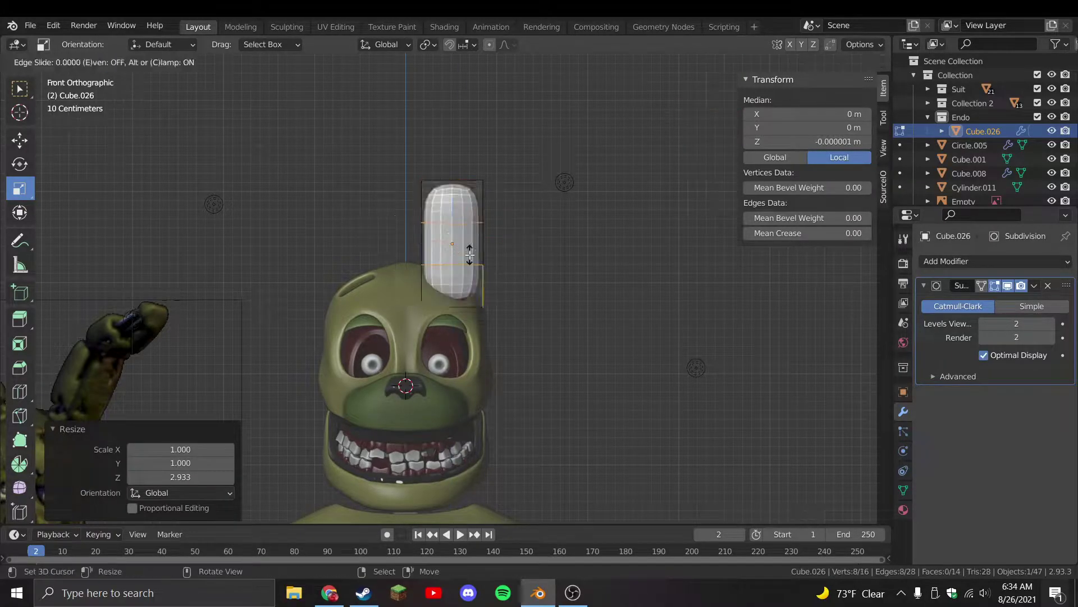
{"action": "left_click", "coordinate": [453, 236]}
{"action": "scroll", "coordinate": [496, 284], "scroll_direction": "up", "scroll_amount": 3}
{"action": "key", "text": "Tab"}
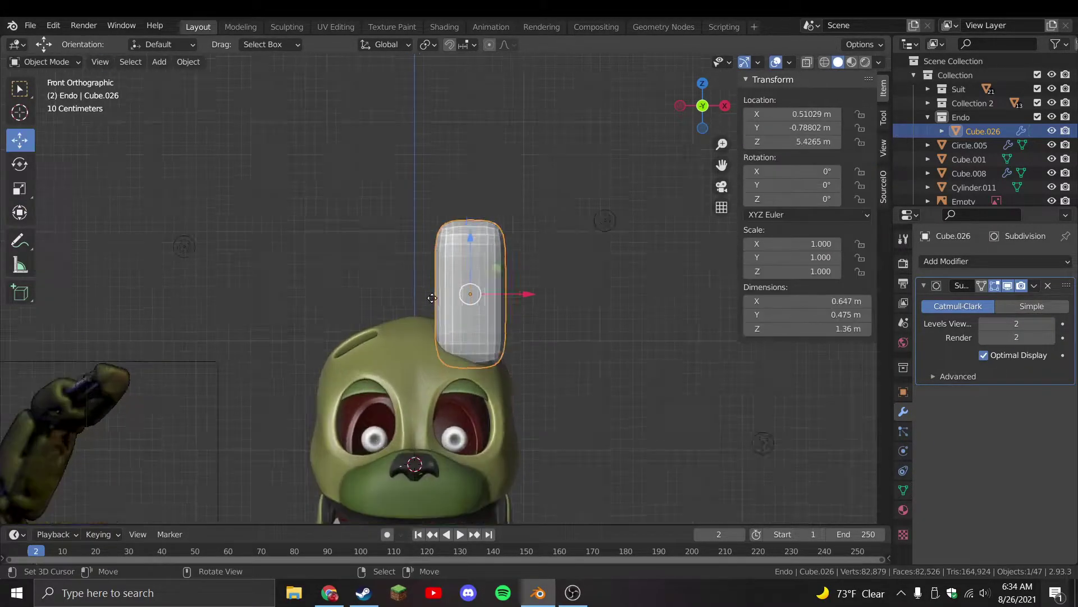
Raise the ear piece above the head and shorten its mesh along Z to about 0.98 m
{"action": "left_click_drag", "start_coordinate": [432, 299], "coordinate": [433, 266]}
{"action": "key", "text": "Tab"}
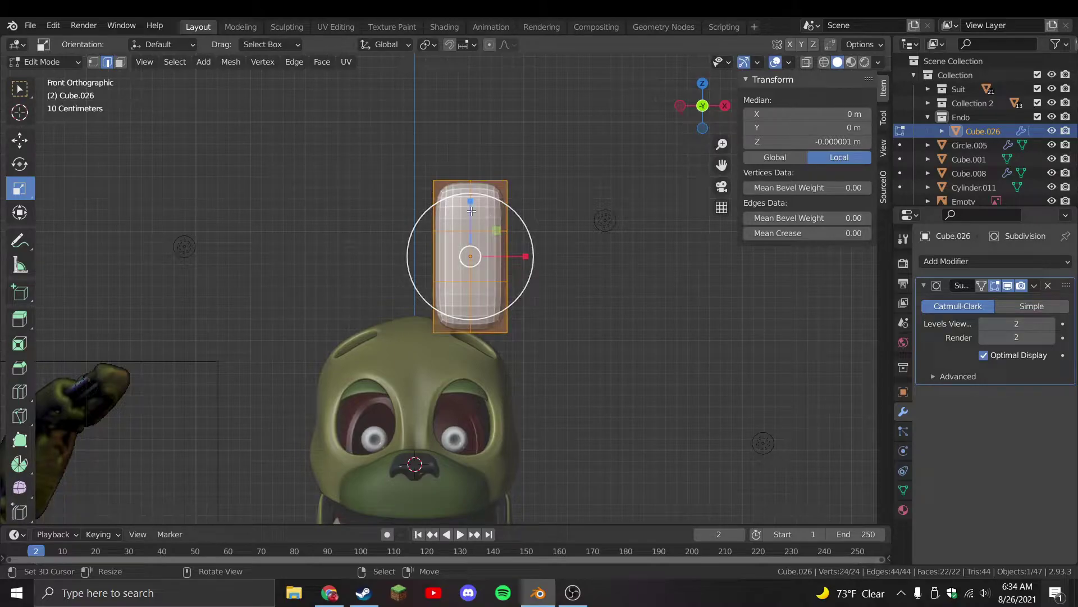
{"action": "left_click_drag", "start_coordinate": [470, 210], "coordinate": [477, 236]}
{"action": "key", "text": "Tab"}
{"action": "scroll", "coordinate": [477, 236], "scroll_direction": "up", "scroll_amount": 2}
Select the ear piece's front faces, inset them about 0.125 m and extrude them forward as a raised panel
{"action": "key", "text": "Tab"}
{"action": "left_click", "coordinate": [449, 226]}
{"action": "left_click", "coordinate": [120, 61]}
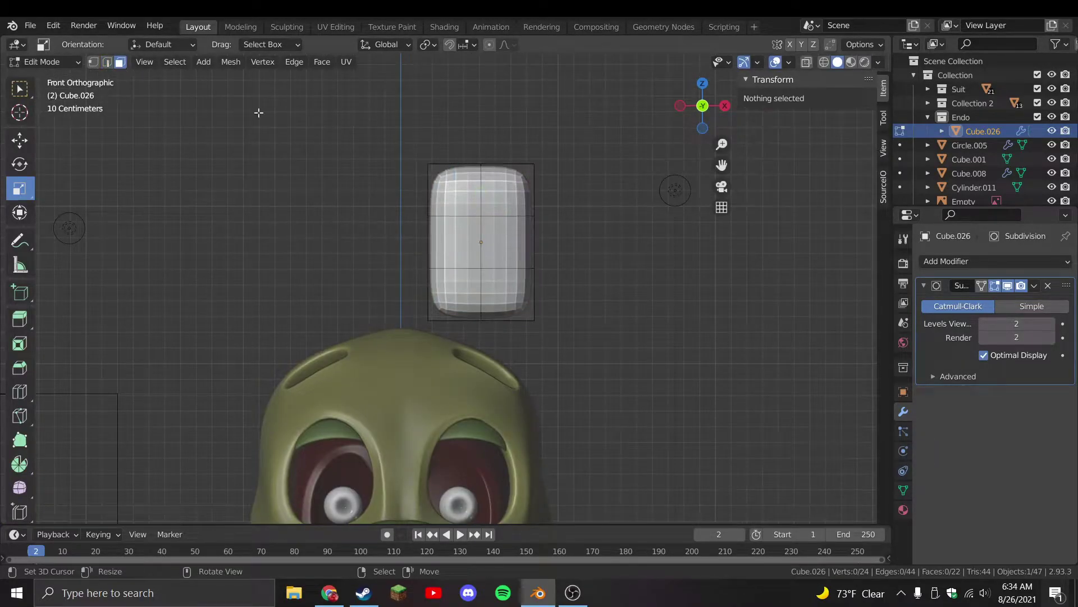
{"action": "left_click_drag", "start_coordinate": [175, 86], "coordinate": [562, 343]}
{"action": "key", "text": "i"}
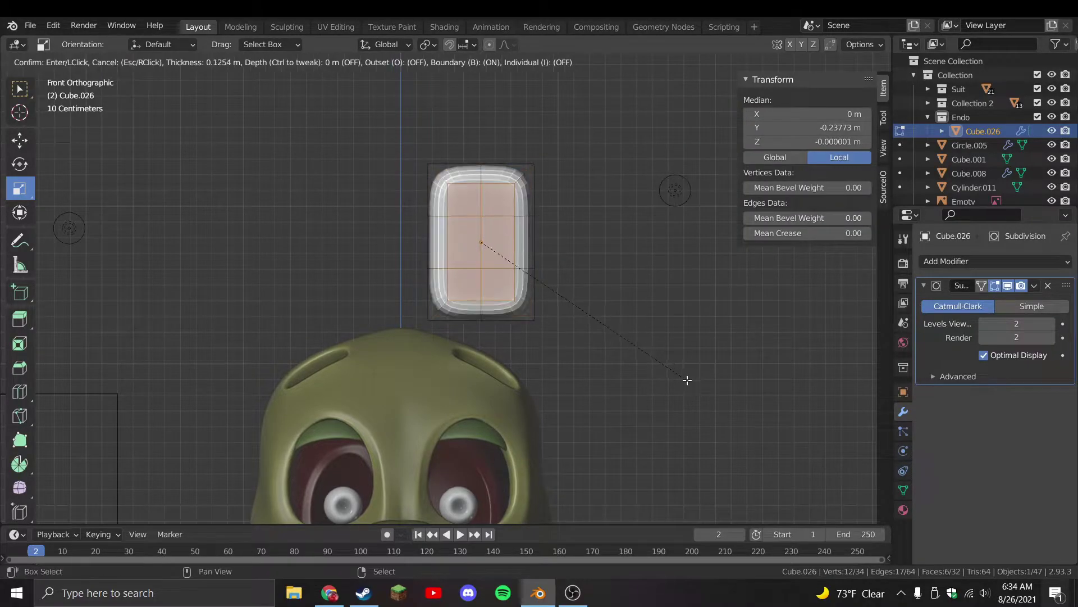
{"action": "left_click", "coordinate": [688, 381]}
{"action": "middle_click_drag", "start_coordinate": [481, 241], "coordinate": [601, 241]}
{"action": "key", "text": "e"}
{"action": "left_click", "coordinate": [612, 365]}
Thin the whole ear piece along Y to about 0.32 m deep
{"action": "key", "text": "s"}
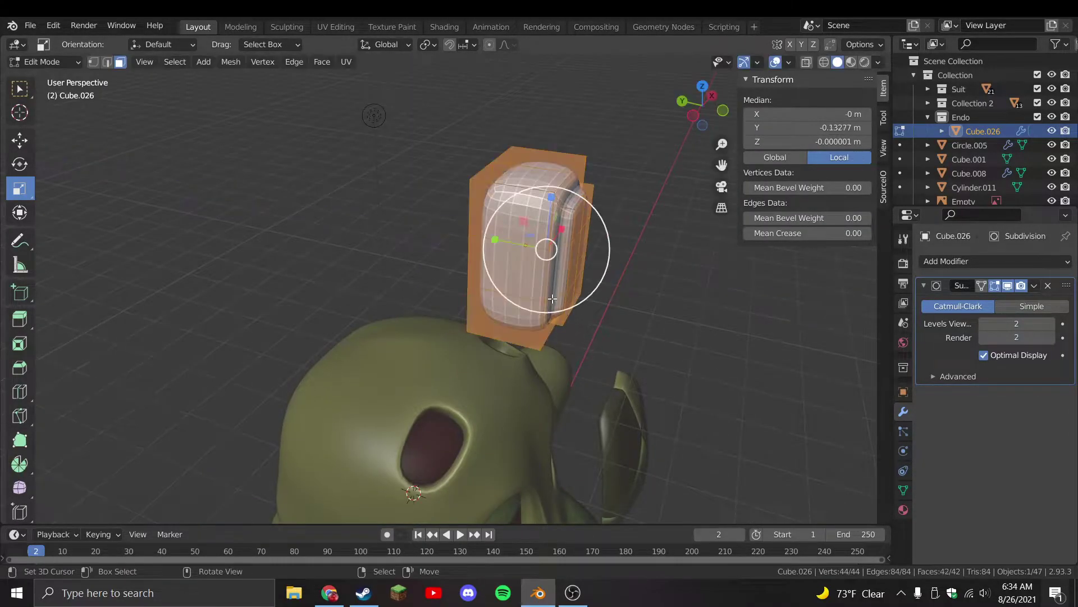
{"action": "left_click", "coordinate": [540, 259]}
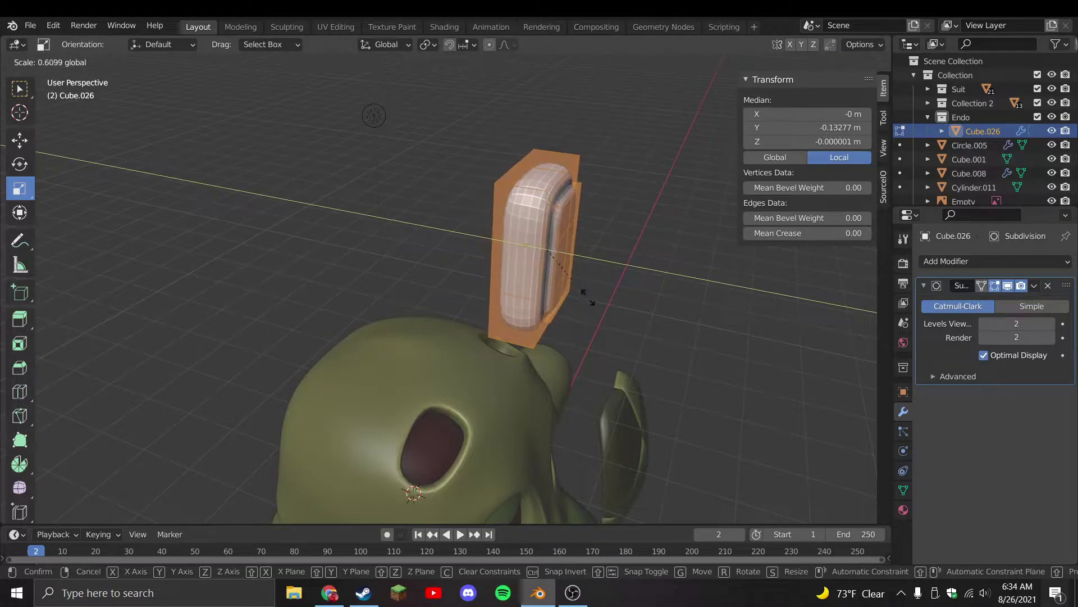
{"action": "key", "text": "Tab"}
Save the file and shade the ear piece smooth
{"action": "key", "text": "KP_1"}
{"action": "key", "text": "ctrl+s"}
{"action": "key", "text": "KP_3"}
{"action": "key", "text": "F3"}
{"action": "left_click", "coordinate": [505, 354]}
Shift the ear piece's mesh back about 0.057 m in Y, then lower the object to about X 0.535, Z 5.56 m
{"action": "key", "text": "Tab"}
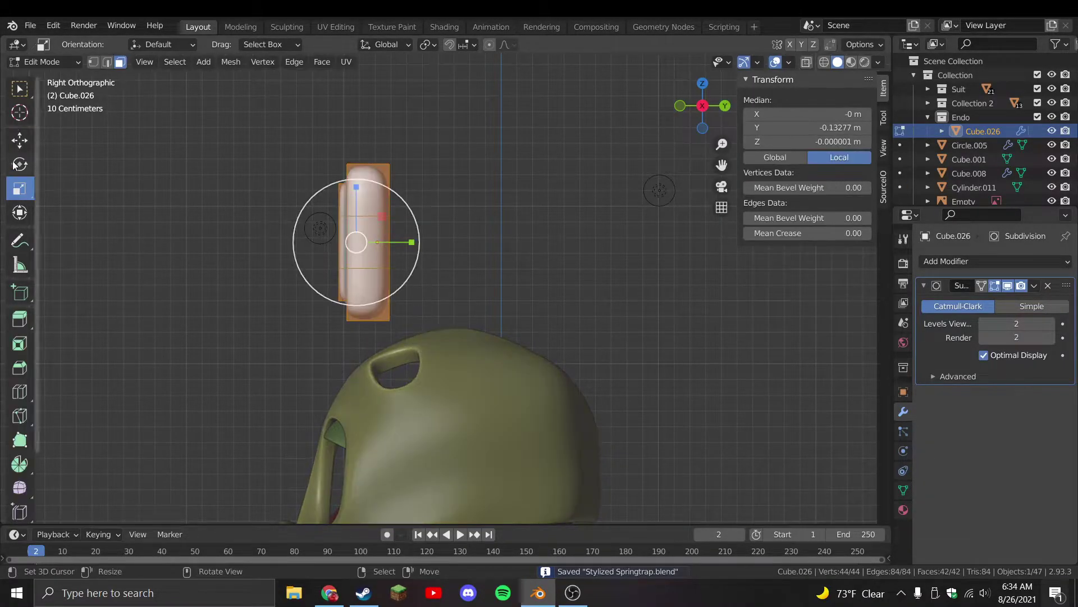
{"action": "left_click", "coordinate": [20, 140]}
{"action": "key", "text": "g"}
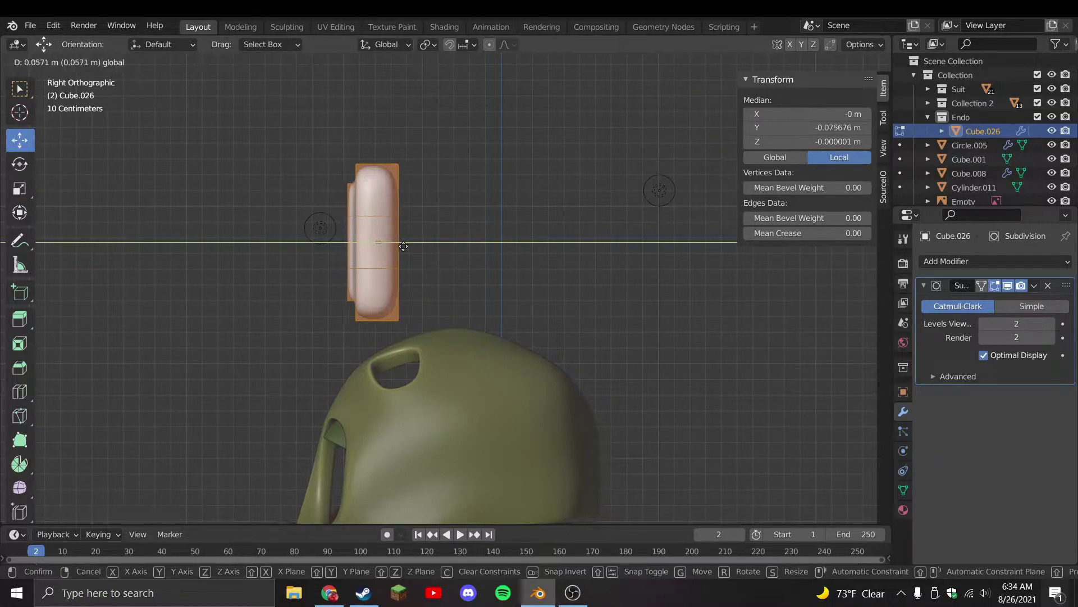
{"action": "left_click", "coordinate": [403, 256]}
{"action": "key", "text": "Tab"}
{"action": "key", "text": "KP_1"}
{"action": "key", "text": "g"}
{"action": "left_click", "coordinate": [618, 329]}
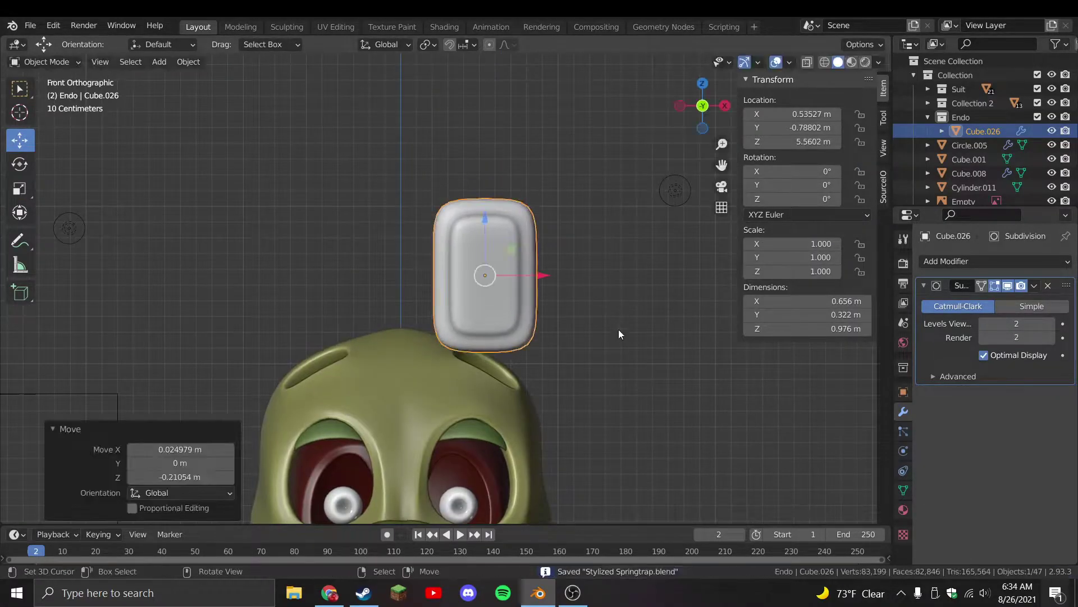
Save the file and move the ear piece back in side view to about Y -0.656, Z 5.553 m
{"action": "middle_click_drag", "start_coordinate": [619, 329], "coordinate": [616, 227], "text": "shift"}
{"action": "scroll", "coordinate": [571, 241], "scroll_direction": "down", "scroll_amount": 2}
{"action": "key", "text": "ctrl+s"}
{"action": "scroll", "coordinate": [618, 349], "scroll_direction": "up", "scroll_amount": 3}
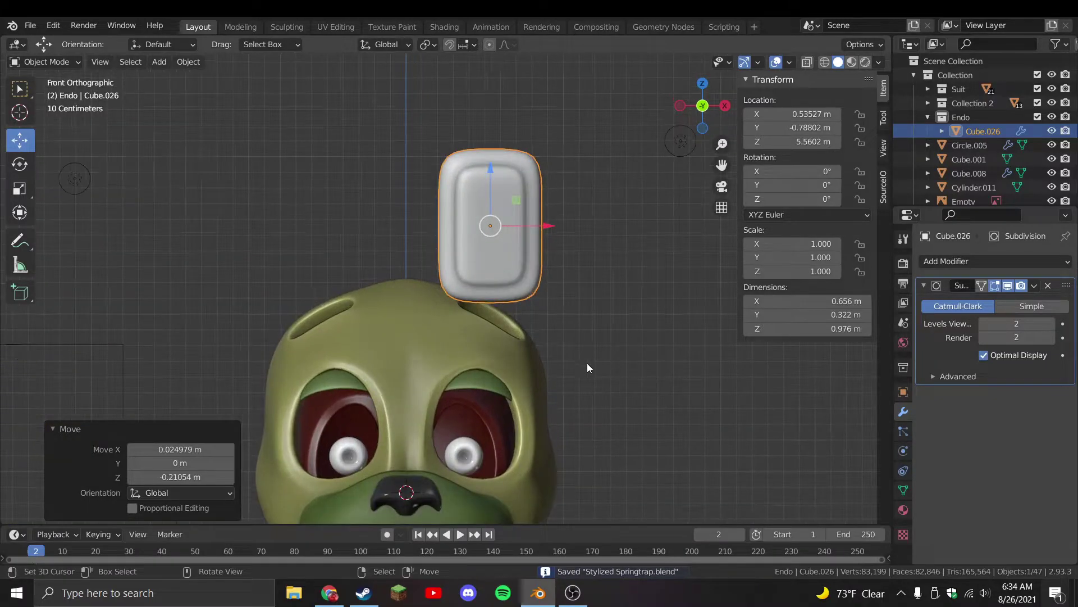
{"action": "key", "text": "KP_3"}
{"action": "key", "text": "g"}
{"action": "left_click", "coordinate": [466, 360]}
Duplicate the ear piece and place the copy directly above it, about 1 m higher along Z
{"action": "key", "text": "KP_1"}
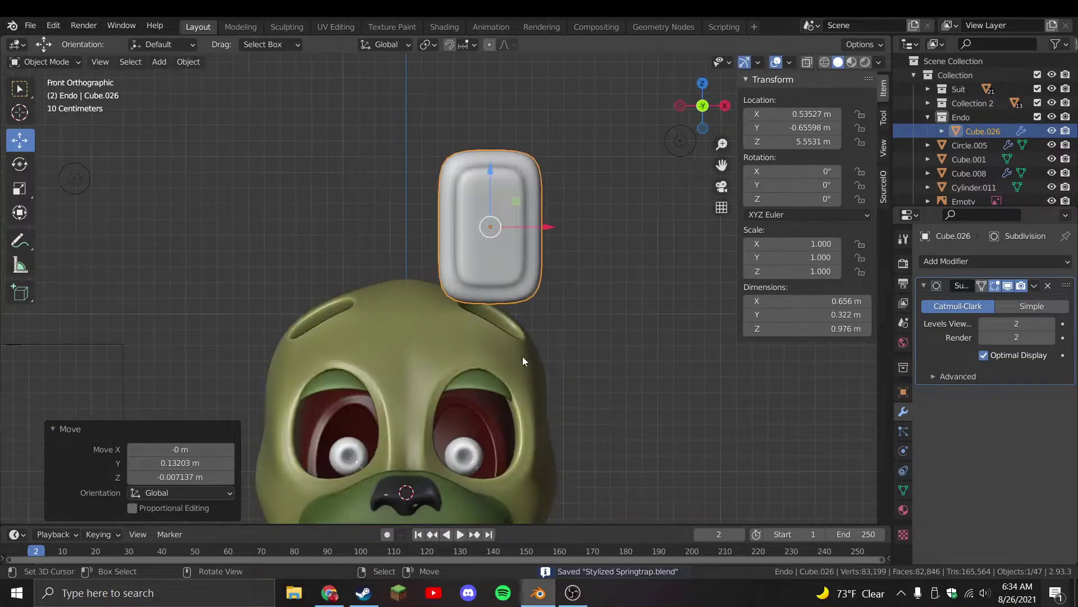
{"action": "scroll", "coordinate": [522, 348], "scroll_direction": "down", "scroll_amount": 3}
{"action": "key", "text": "a"}
{"action": "left_click", "coordinate": [477, 277]}
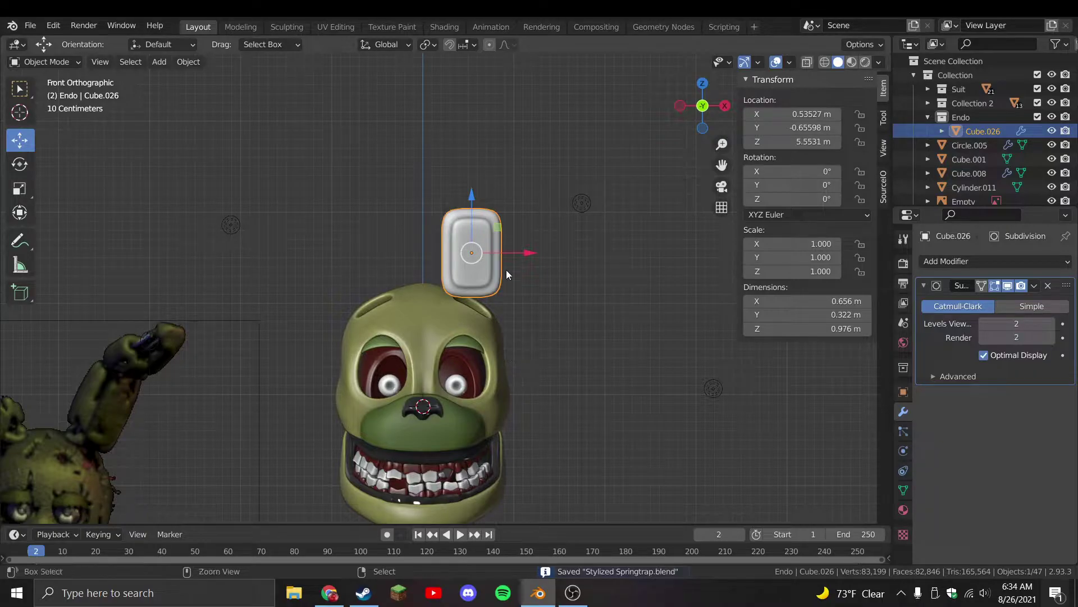
{"action": "scroll", "coordinate": [500, 315], "scroll_direction": "up", "scroll_amount": 2}
{"action": "key", "text": "shift+d"}
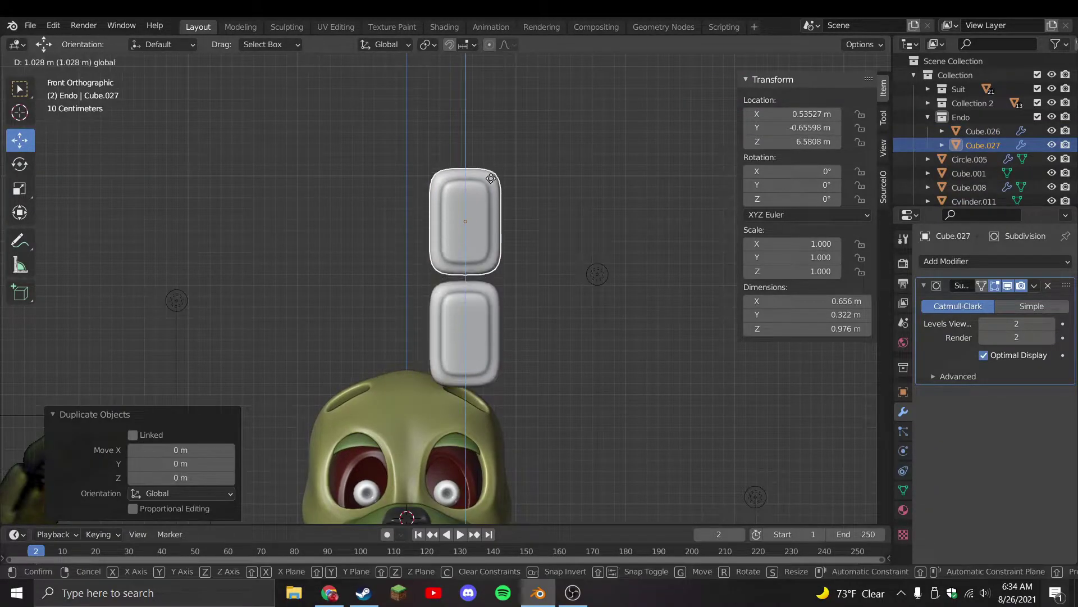
{"action": "left_click", "coordinate": [490, 178]}
Narrow the whole mesh of the upper ear piece slightly along X
{"action": "key", "text": "Tab"}
{"action": "middle_click_drag", "start_coordinate": [383, 285], "coordinate": [8, 180], "text": "shift"}
{"action": "middle_click_drag", "start_coordinate": [545, 183], "coordinate": [607, 345]}
{"action": "key", "text": "s"}
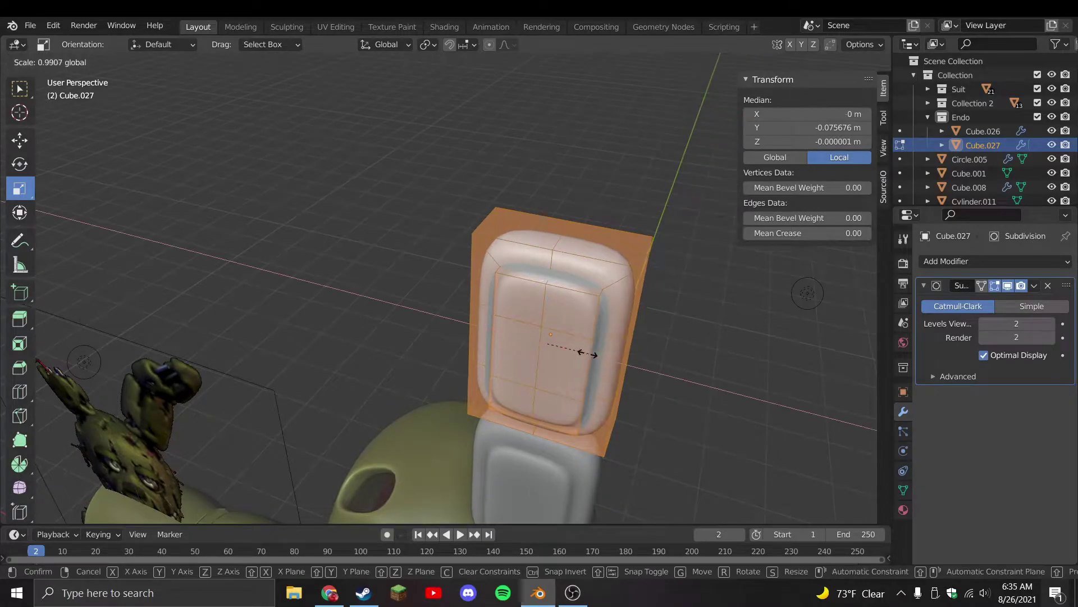
{"action": "left_click", "coordinate": [559, 349]}
Taper the upper ear piece by scaling in its top faces and the ring beneath them, and save the file
{"action": "key", "text": "alt+a"}
{"action": "key", "text": "c"}
{"action": "left_click", "coordinate": [552, 259]}
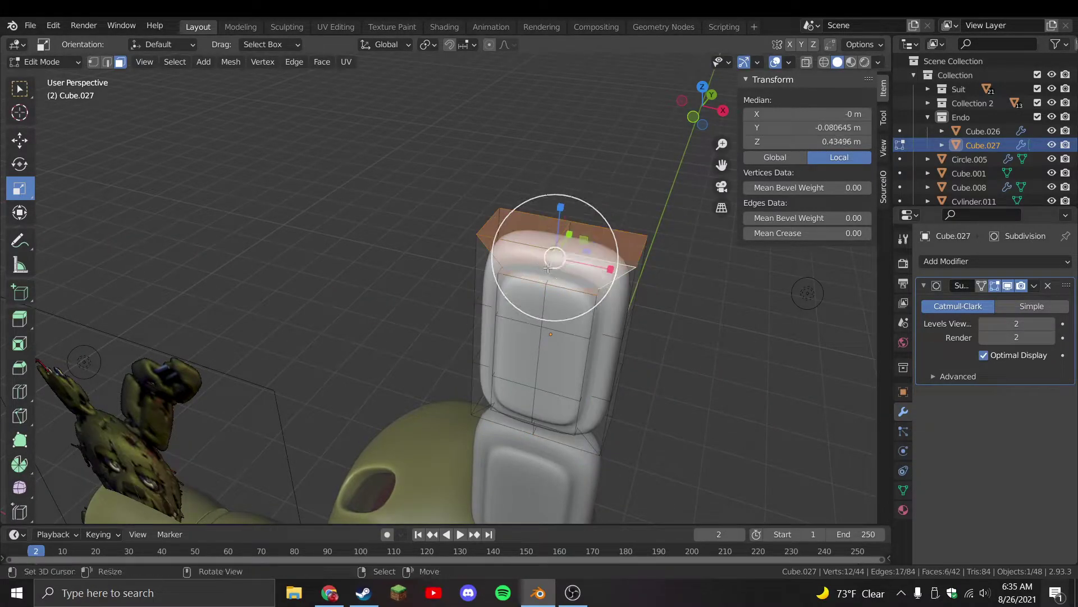
{"action": "left_click_drag", "start_coordinate": [605, 269], "coordinate": [618, 298]}
{"action": "left_click", "coordinate": [608, 313], "text": "alt+shift"}
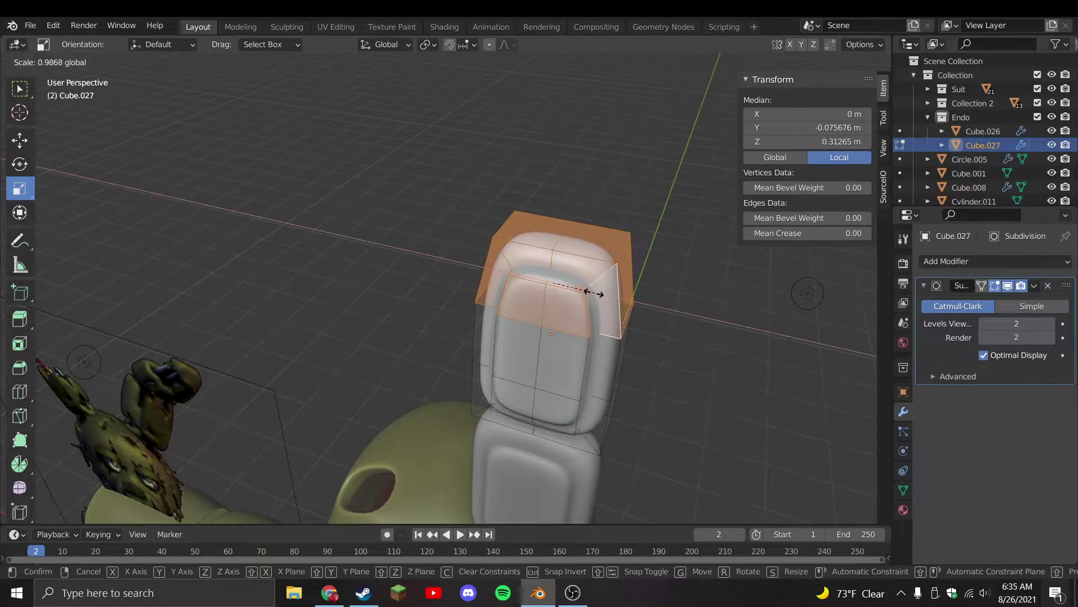
{"action": "key", "text": "Tab"}
{"action": "key", "text": "KP_1"}
{"action": "key", "text": "ctrl+s"}
{"action": "middle_click_drag", "start_coordinate": [503, 278], "coordinate": [507, 243], "text": "shift"}
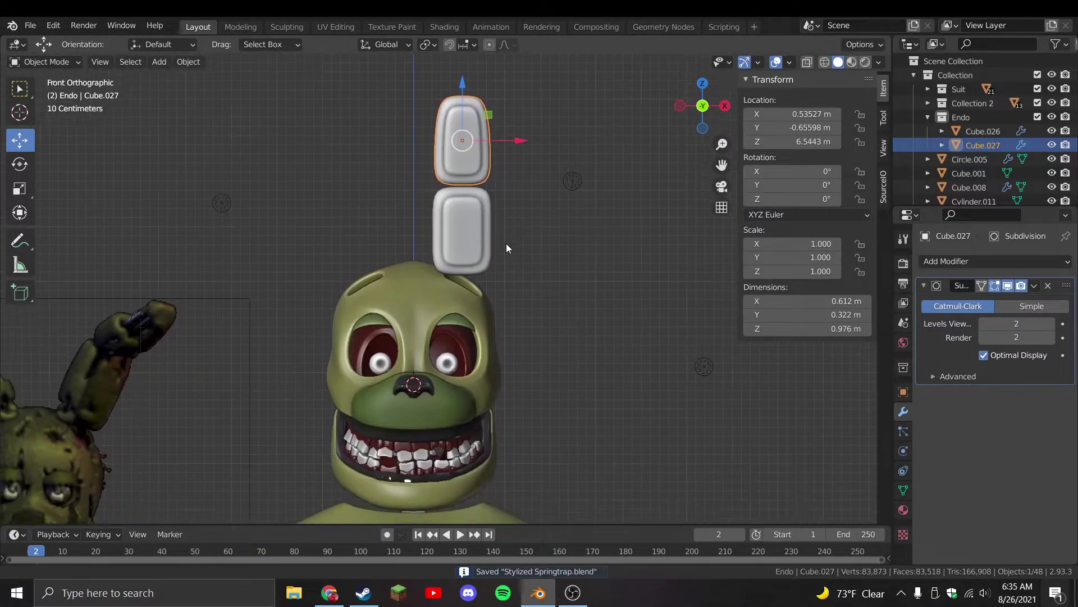
{"action": "key", "text": "KP_3"}
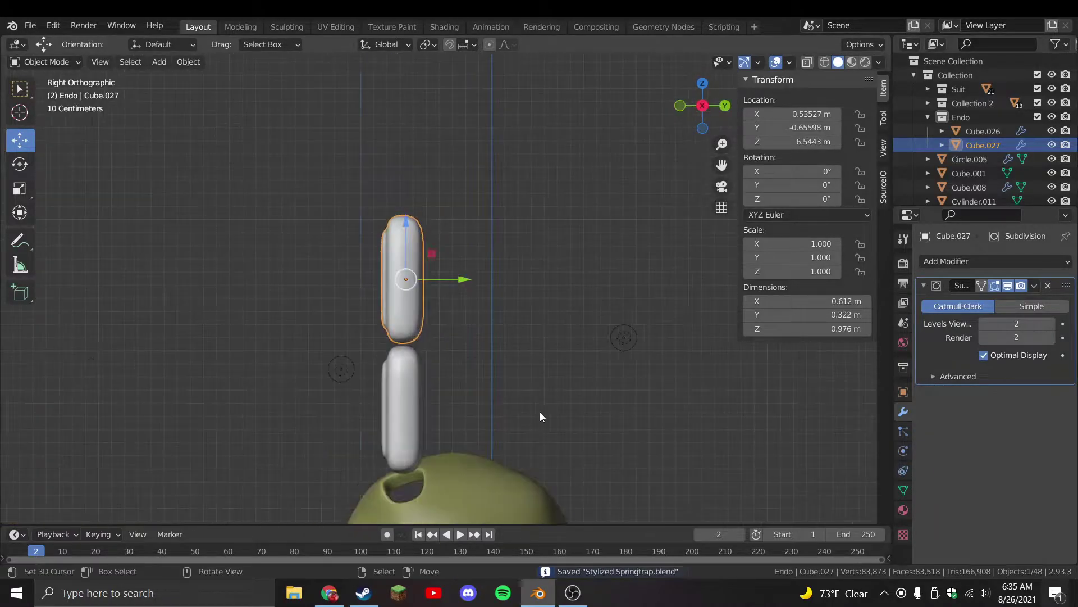
Duplicate the lower ear piece and move the copy up along Z to about 6.367 m, between the two existing pieces
{"action": "left_click", "coordinate": [418, 413]}
{"action": "key", "text": "shift+d"}
{"action": "right_click", "coordinate": [407, 375]}
{"action": "key", "text": "g"}
{"action": "key", "text": "z"}
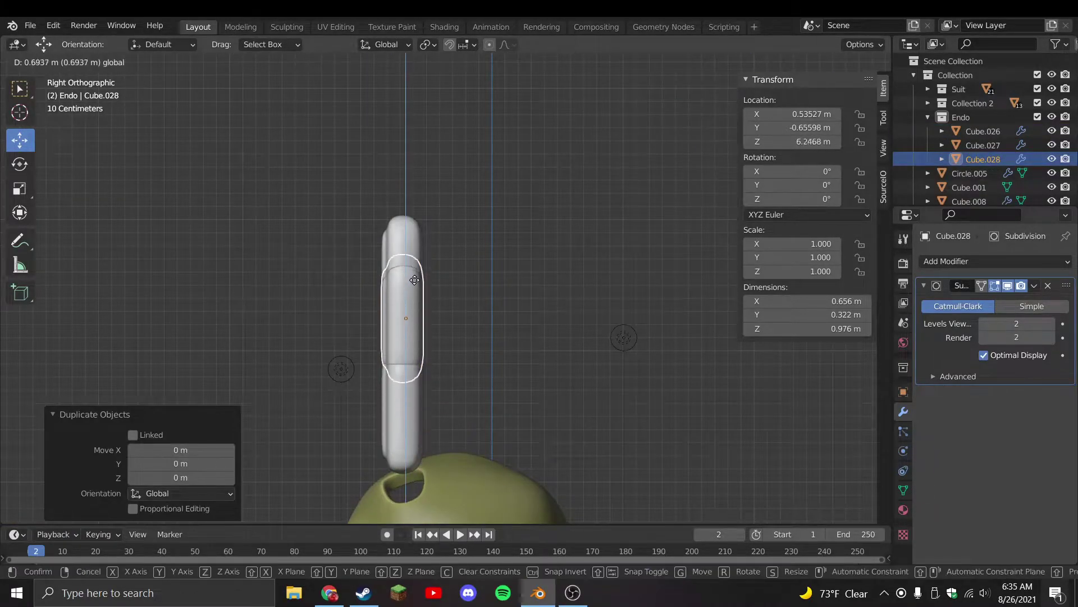
{"action": "left_click", "coordinate": [143, 301]}
Shorten the mesh of the middle ear piece along Z to about 0.607 m
{"action": "key", "text": "Tab"}
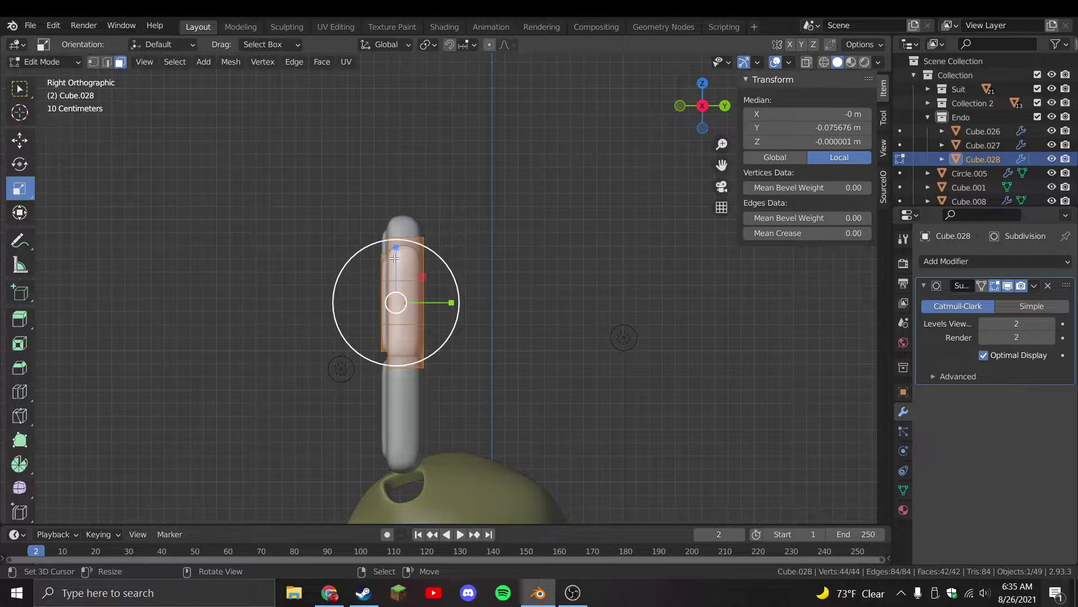
{"action": "key", "text": "s"}
{"action": "right_click", "coordinate": [388, 287]}
{"action": "key", "text": "s"}
{"action": "right_click", "coordinate": [318, 286]}
{"action": "key", "text": "Tab"}
{"action": "key", "text": "Tab"}
{"action": "scroll", "coordinate": [317, 286], "scroll_direction": "up", "scroll_amount": 1}
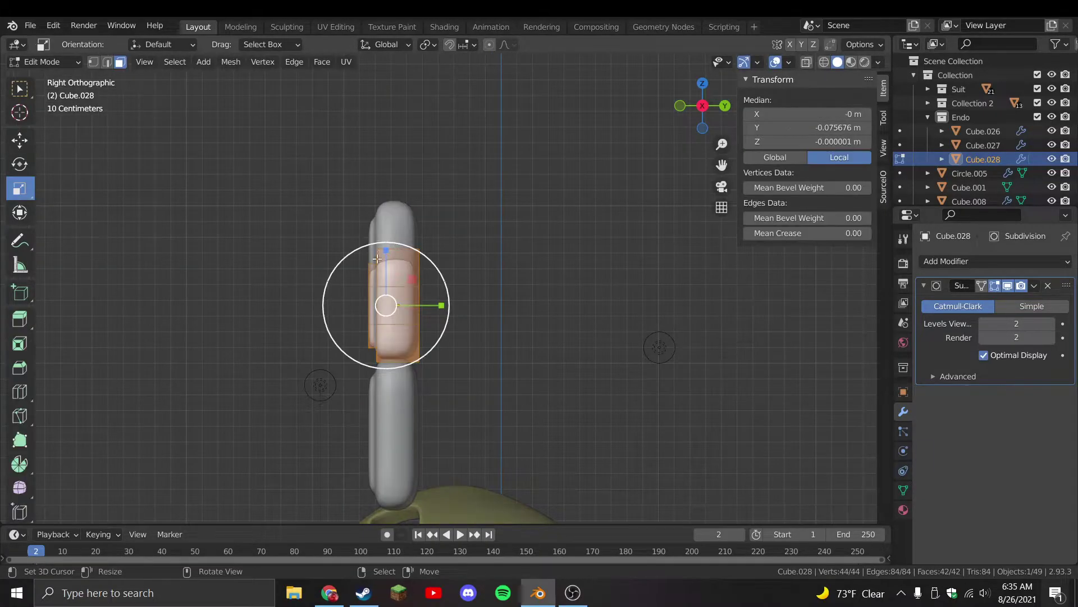
{"action": "left_click", "coordinate": [388, 262]}
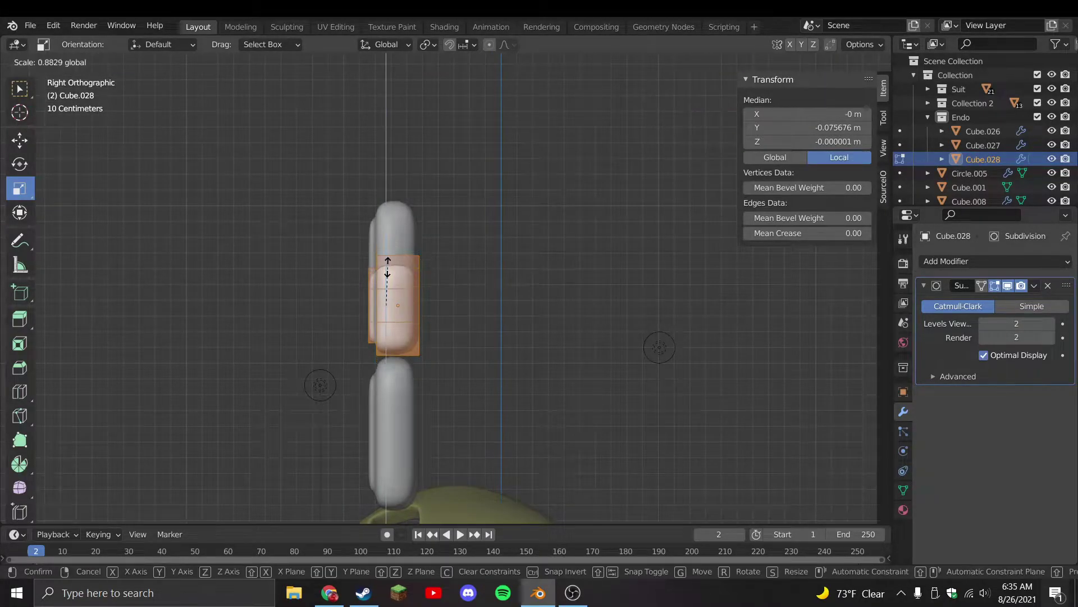
Raise the top ear piece along Z to about 7.158 m, clear of the middle piece
{"action": "key", "text": "Tab"}
{"action": "left_click_drag", "start_coordinate": [398, 231], "coordinate": [429, 148]}
{"action": "key", "text": "KP_1"}
{"action": "scroll", "coordinate": [503, 281], "scroll_direction": "down", "scroll_amount": 2}
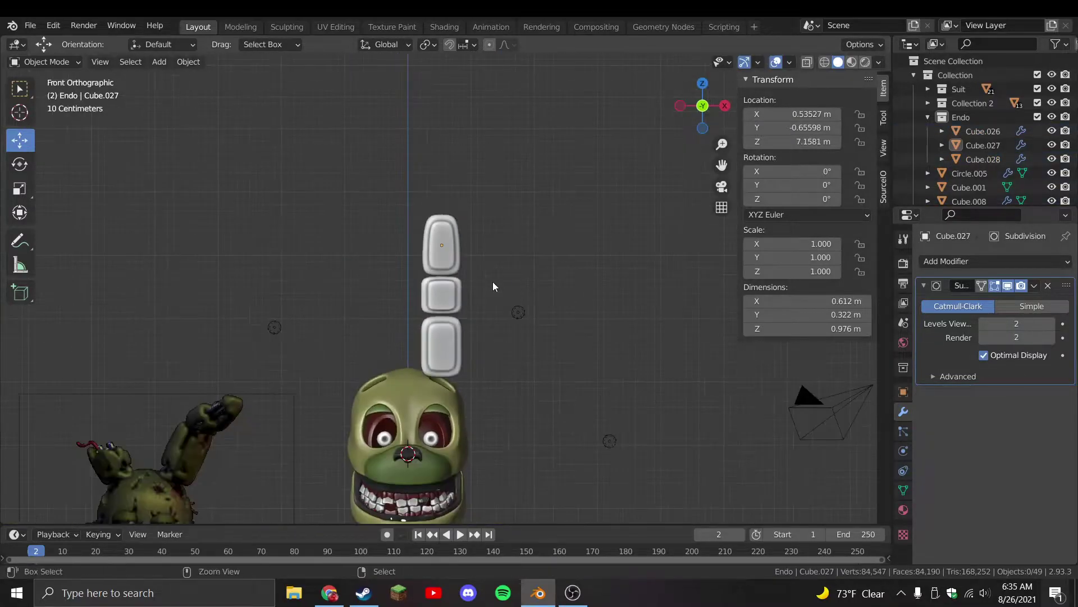
Narrow the middle ear piece's mesh along X to about 0.587 m and save the file
{"action": "key", "text": "Tab"}
{"action": "scroll", "coordinate": [449, 304], "scroll_direction": "up", "scroll_amount": 4}
{"action": "left_click_drag", "start_coordinate": [496, 300], "coordinate": [458, 299]}
{"action": "key", "text": "Tab"}
{"action": "key", "text": "ctrl+s"}
{"action": "scroll", "coordinate": [487, 323], "scroll_direction": "down", "scroll_amount": 5}
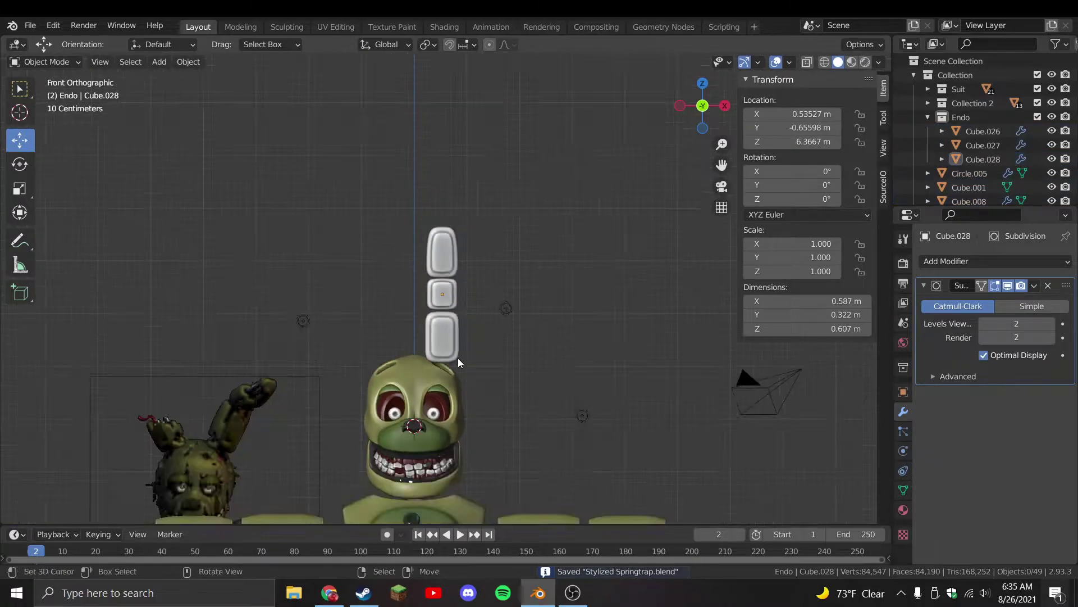
Duplicate the three ear pieces and place the copies above the other side of the head
{"action": "left_click", "coordinate": [464, 271]}
{"action": "left_click", "coordinate": [463, 228], "text": "shift"}
{"action": "key", "text": "shift+d"}
{"action": "right_click", "coordinate": [510, 240]}
{"action": "scroll", "coordinate": [510, 240], "scroll_direction": "up", "scroll_amount": 2}
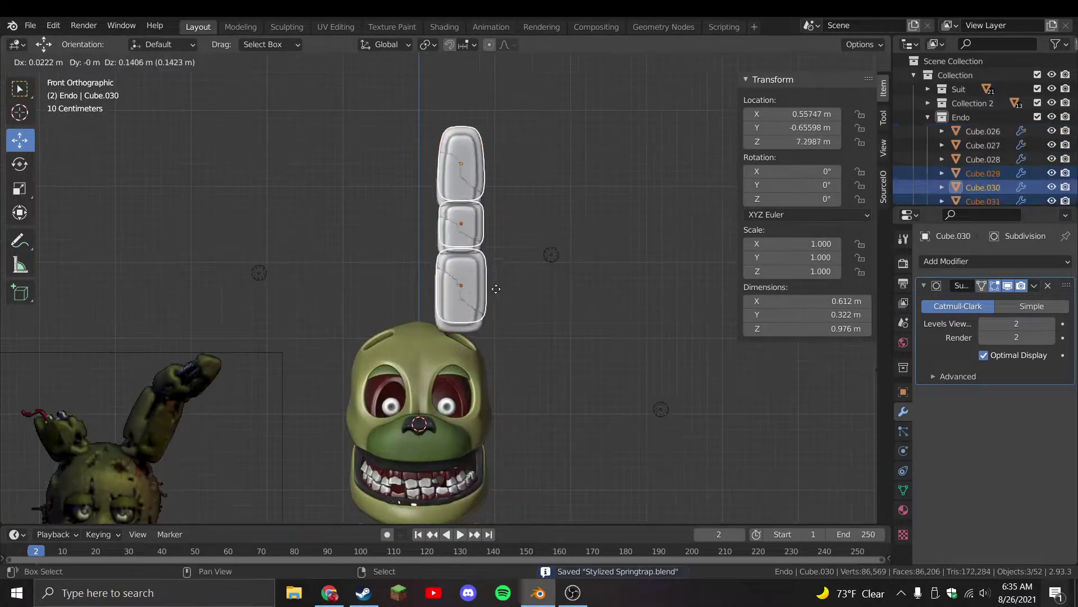
{"action": "left_click_drag", "start_coordinate": [510, 240], "coordinate": [411, 239]}
{"action": "key", "text": "r"}
{"action": "key", "text": "Escape"}
{"action": "key", "text": "g"}
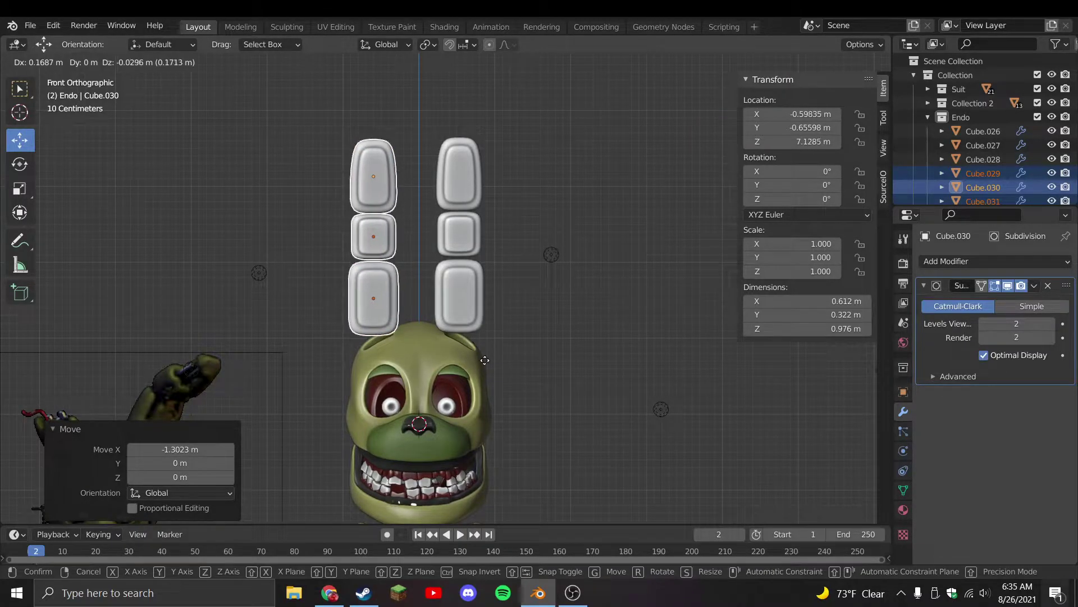
{"action": "left_click", "coordinate": [466, 318]}
Enlarge the original middle ear piece to about 0.609 m in X and 0.678 m in Z, and lower it slightly
{"action": "key", "text": "a"}
{"action": "left_click", "coordinate": [460, 264]}
{"action": "left_click", "coordinate": [479, 247]}
{"action": "key", "text": "Tab"}
{"action": "scroll", "coordinate": [478, 246], "scroll_direction": "up", "scroll_amount": 2}
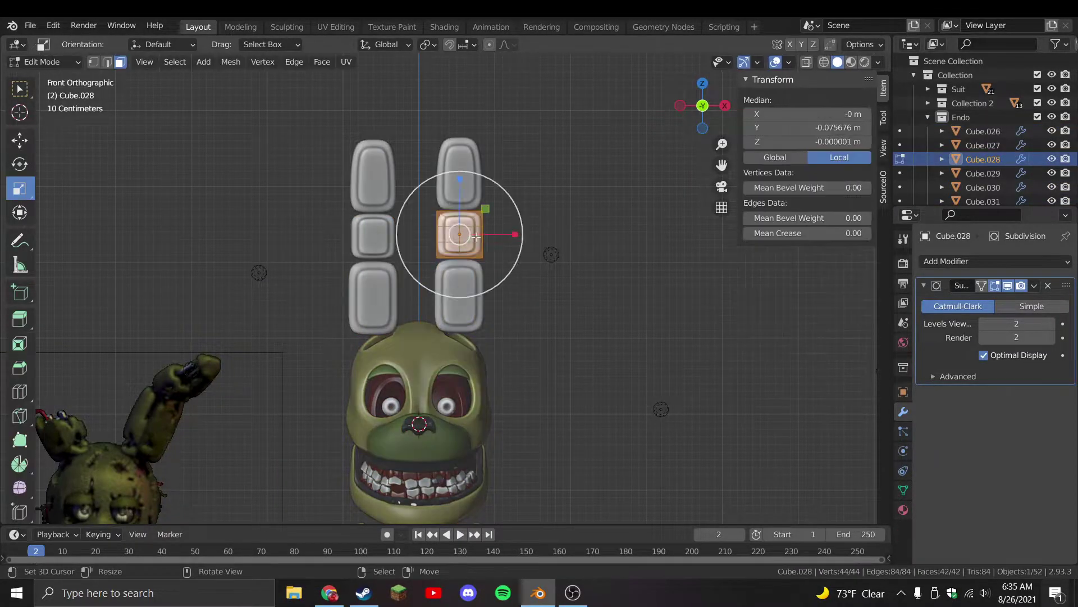
{"action": "left_click_drag", "start_coordinate": [515, 209], "coordinate": [518, 211]}
{"action": "key", "text": "Tab"}
Shorten the original lower ear piece along Z to about 0.879 m and shift it down to about Z 5.540 m
{"action": "left_click", "coordinate": [479, 266]}
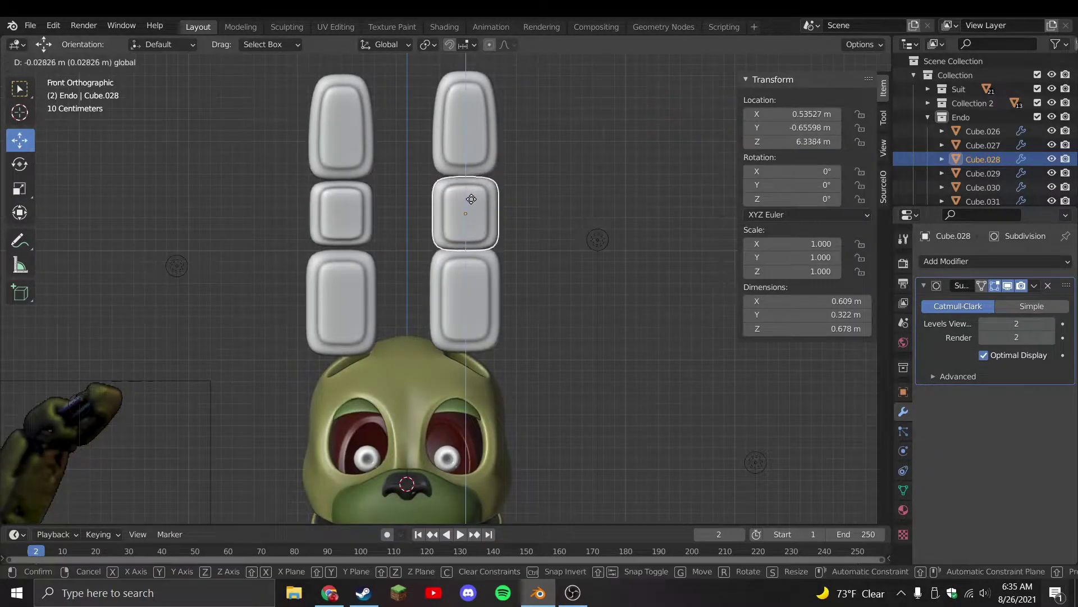
{"action": "key", "text": "Tab"}
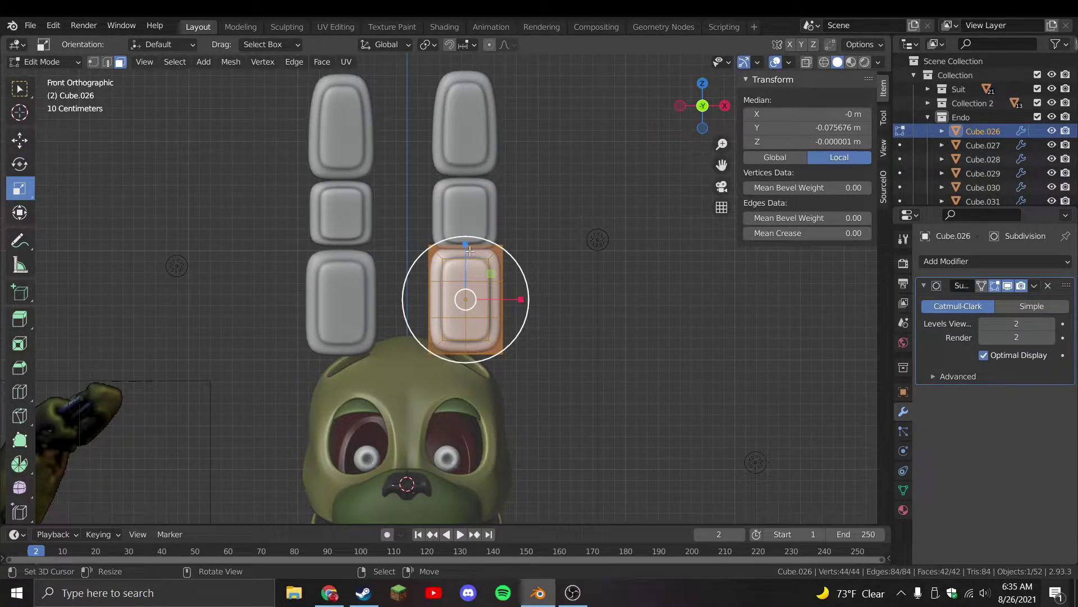
{"action": "left_click_drag", "start_coordinate": [470, 251], "coordinate": [467, 250]}
{"action": "left_click_drag", "start_coordinate": [466, 287], "coordinate": [470, 287]}
{"action": "key", "text": "Tab"}
{"action": "key", "text": "a"}
{"action": "left_click", "coordinate": [470, 261]}
{"action": "left_click_drag", "start_coordinate": [467, 251], "coordinate": [467, 265]}
Delete the three duplicated pieces of the second ear
{"action": "left_click", "coordinate": [340, 303]}
{"action": "left_click", "coordinate": [363, 225], "text": "shift"}
{"action": "left_click", "coordinate": [362, 163], "text": "shift"}
{"action": "key", "text": "x"}
{"action": "left_click", "coordinate": [373, 172]}
Widen the middle ear piece's mesh along X by a factor of 1.021
{"action": "left_click", "coordinate": [493, 213]}
{"action": "key", "text": "Tab"}
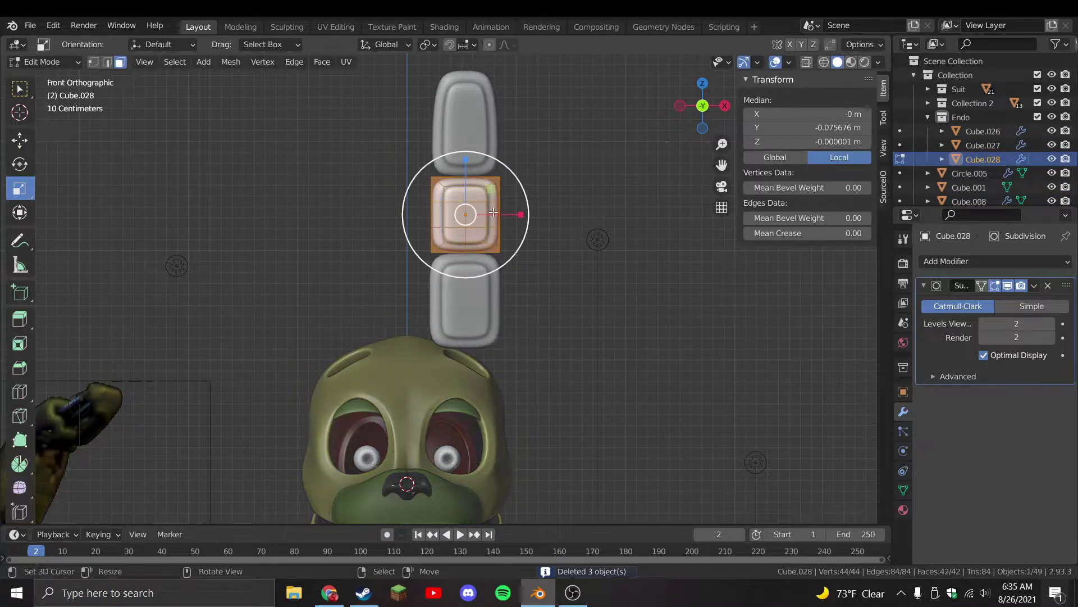
{"action": "left_click_drag", "start_coordinate": [508, 213], "coordinate": [509, 213]}
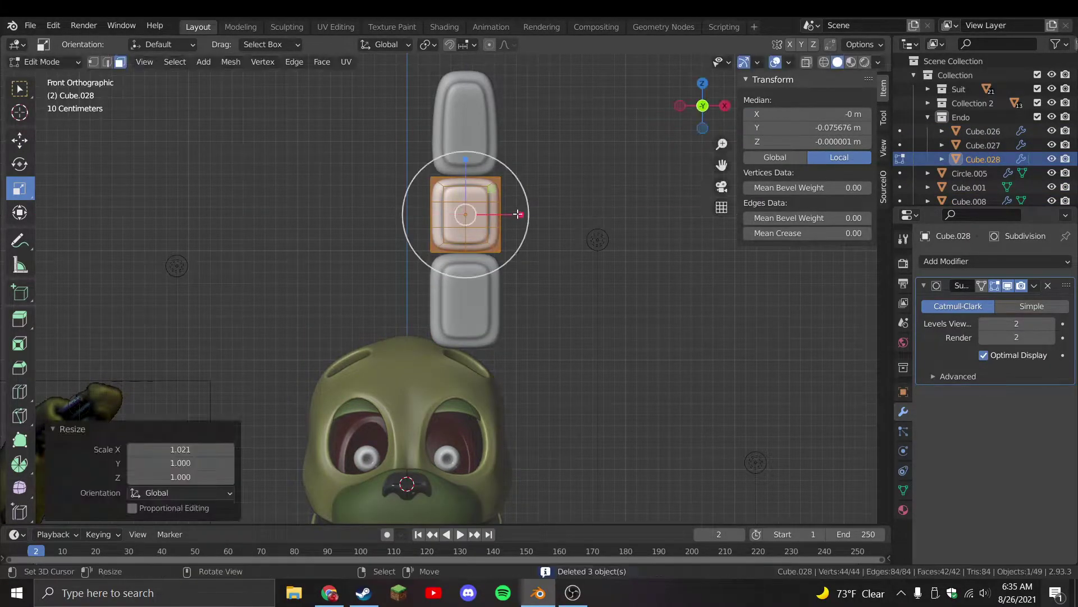
{"action": "key", "text": "Tab"}
Duplicate the adjusted three-piece ear and position the copy over the opposite ear hole, then save the file
{"action": "left_click", "coordinate": [466, 123], "text": "shift"}
{"action": "left_click", "coordinate": [478, 295], "text": "shift"}
{"action": "key", "text": "F3"}
{"action": "key", "text": "Return"}
{"action": "scroll", "coordinate": [535, 323], "scroll_direction": "up", "scroll_amount": 1}
{"action": "key", "text": "shift+d"}
{"action": "right_click", "coordinate": [527, 238]}
{"action": "key", "text": "g"}
{"action": "left_click", "coordinate": [335, 232]}
{"action": "scroll", "coordinate": [547, 260], "scroll_direction": "down", "scroll_amount": 5}
{"action": "left_click", "coordinate": [547, 260]}
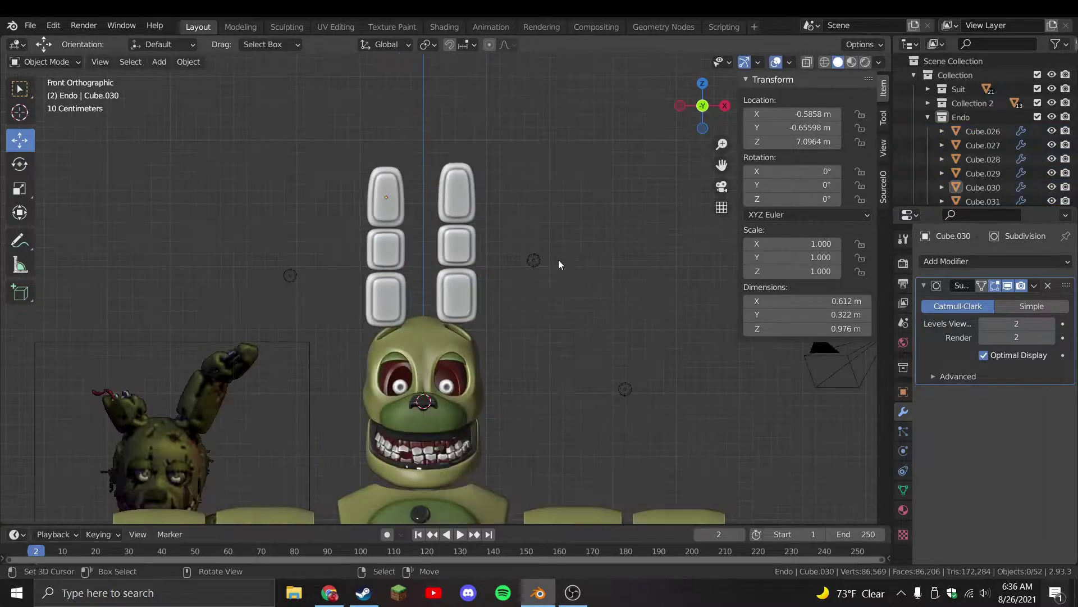
Select the three pieces of the newly copied ear and delete them
{"action": "middle_click_drag", "start_coordinate": [485, 321], "coordinate": [393, 358]}
{"action": "left_click", "coordinate": [365, 262]}
{"action": "left_click", "coordinate": [375, 219], "text": "shift"}
{"action": "left_click", "coordinate": [375, 157], "text": "shift"}
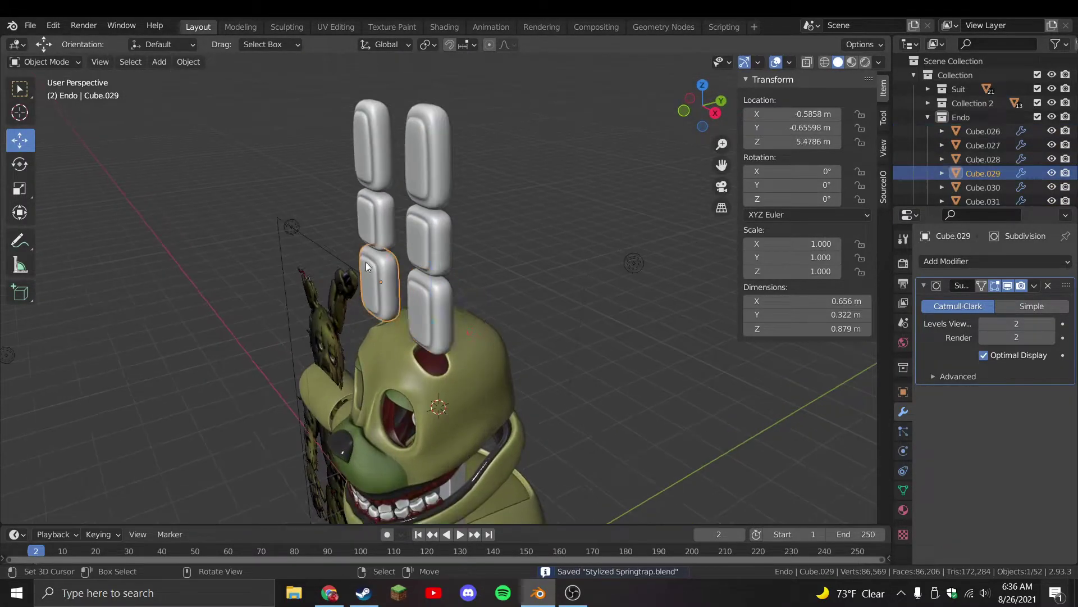
{"action": "key", "text": "Delete"}
Assign the Dark _yello_shell material to the middle ear piece and rename the material Dark _yellow_shell
{"action": "left_click", "coordinate": [428, 236]}
{"action": "key", "text": "Tab"}
{"action": "key", "text": "KP_Decimal"}
{"action": "key", "text": "Tab"}
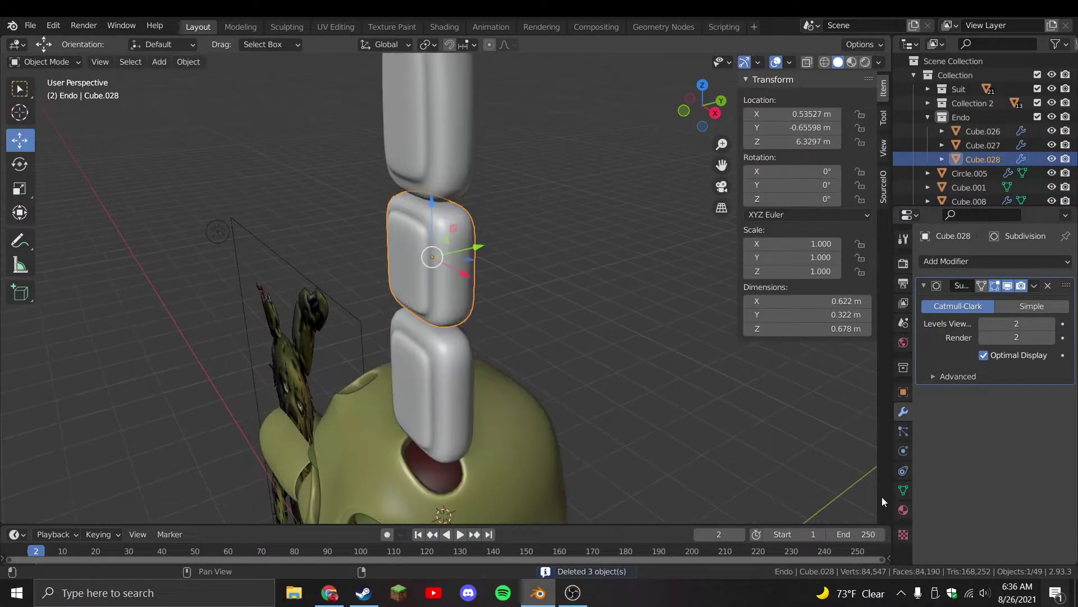
{"action": "left_click", "coordinate": [904, 509]}
{"action": "left_click", "coordinate": [928, 323]}
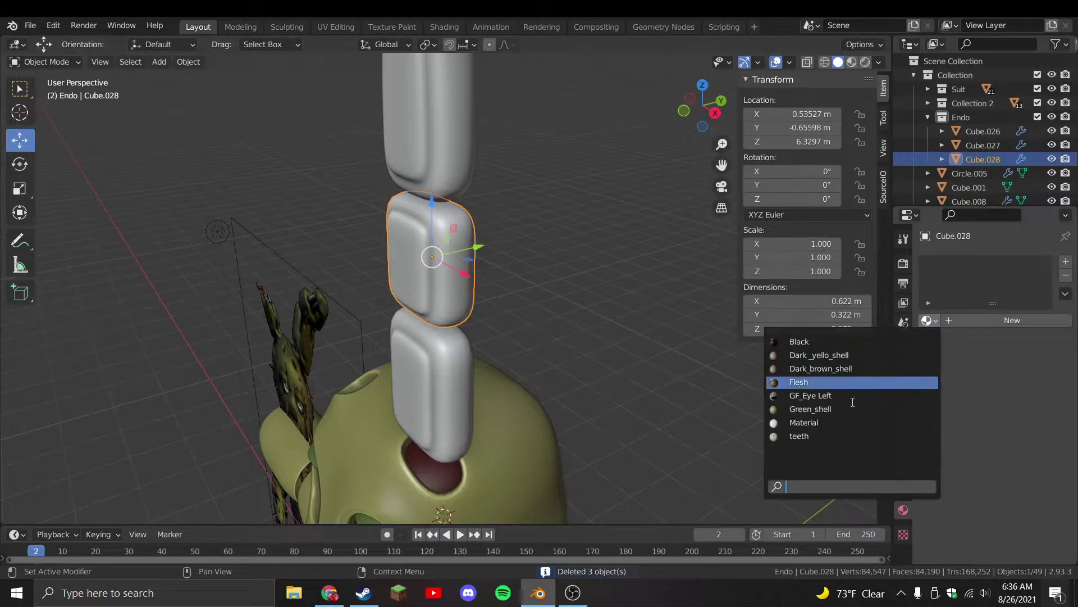
{"action": "left_click", "coordinate": [831, 359]}
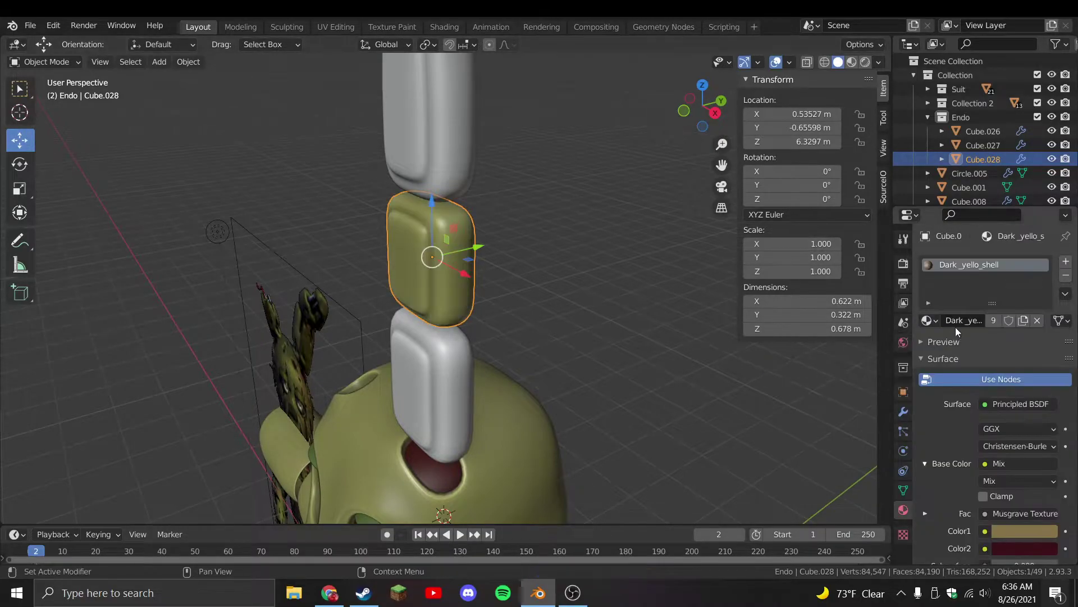
{"action": "double_click", "coordinate": [976, 265]}
{"action": "key", "text": "Return"}
Assign the Dark _yellow_shell material to the lower and top ear pieces
{"action": "left_click", "coordinate": [430, 358]}
{"action": "left_click", "coordinate": [928, 320]}
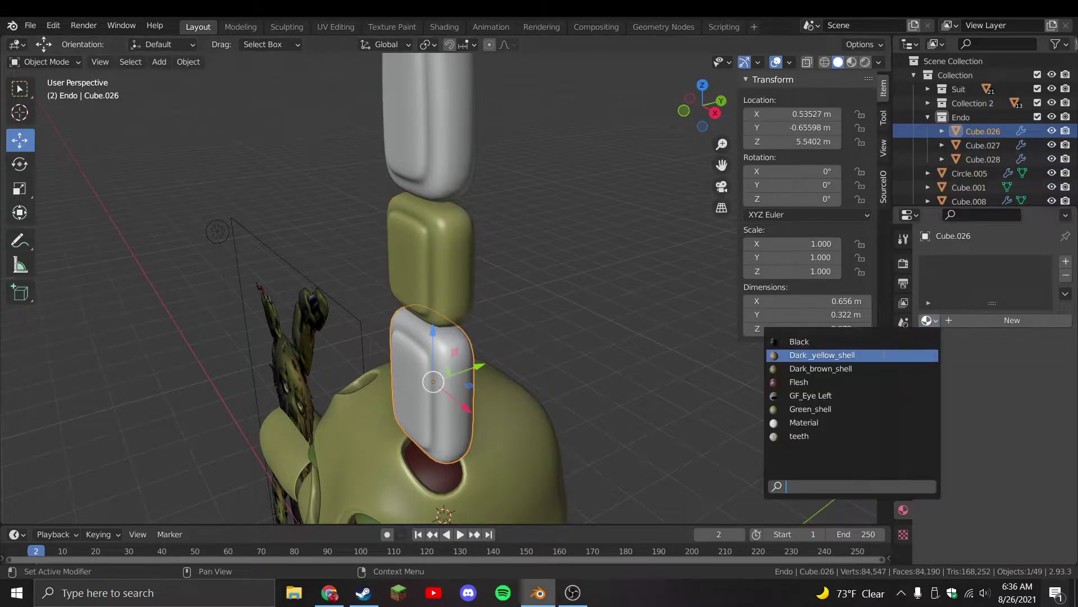
{"action": "left_click", "coordinate": [831, 355]}
{"action": "middle_click_drag", "start_coordinate": [446, 211], "coordinate": [451, 186]}
{"action": "left_click", "coordinate": [452, 186]}
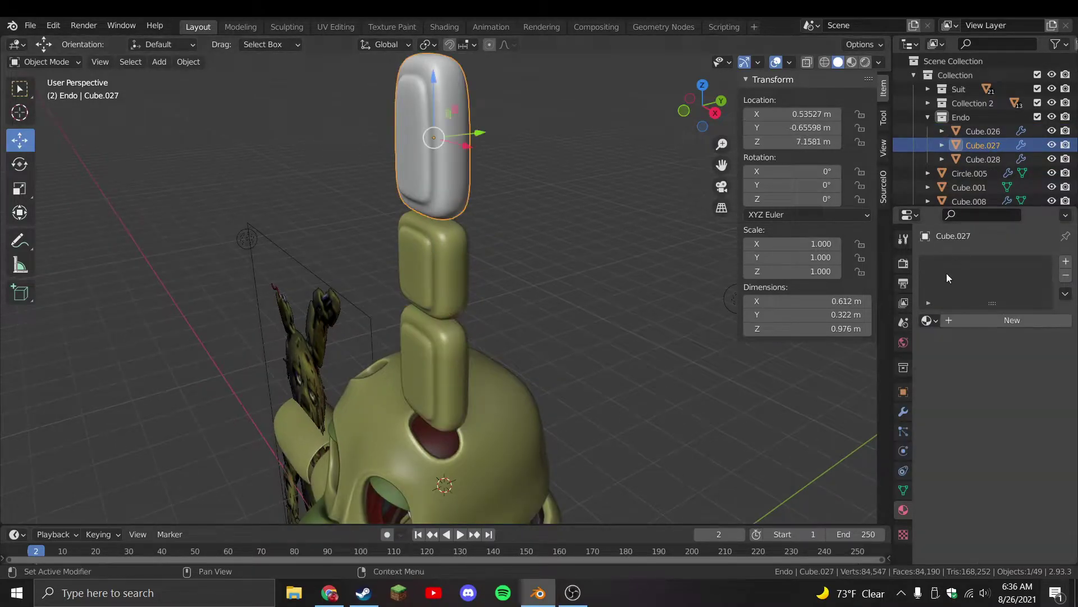
{"action": "left_click", "coordinate": [928, 321]}
{"action": "left_click", "coordinate": [832, 355]}
Save the file and select all faces of the raised front panel on the top ear piece
{"action": "key", "text": "Tab"}
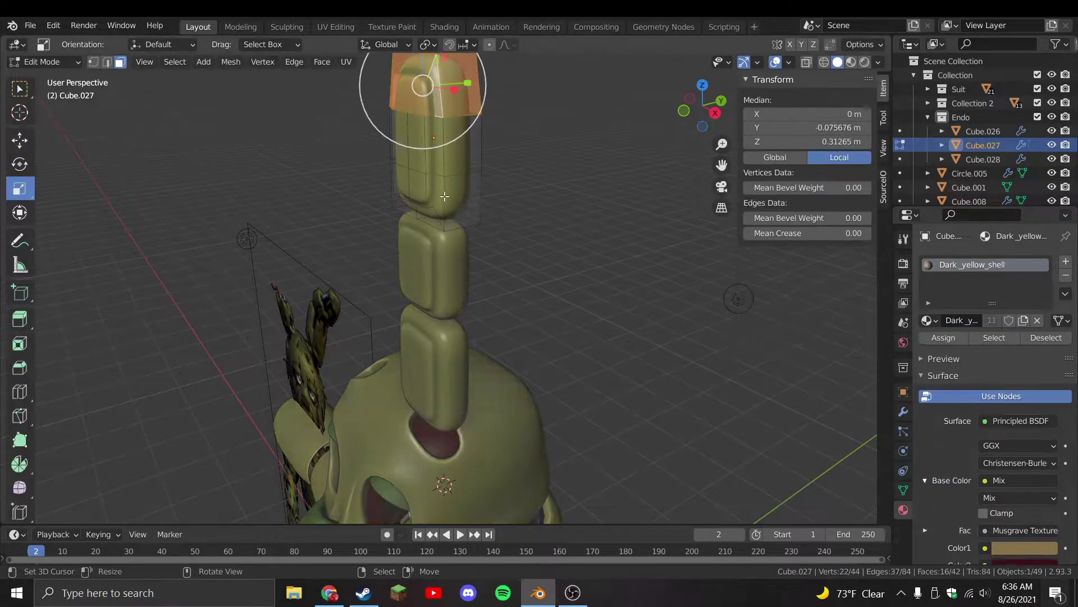
{"action": "scroll", "coordinate": [445, 198], "scroll_direction": "up", "scroll_amount": 4}
{"action": "key", "text": "ctrl+s"}
{"action": "middle_click_drag", "start_coordinate": [445, 198], "coordinate": [432, 279]}
{"action": "left_click", "coordinate": [431, 280]}
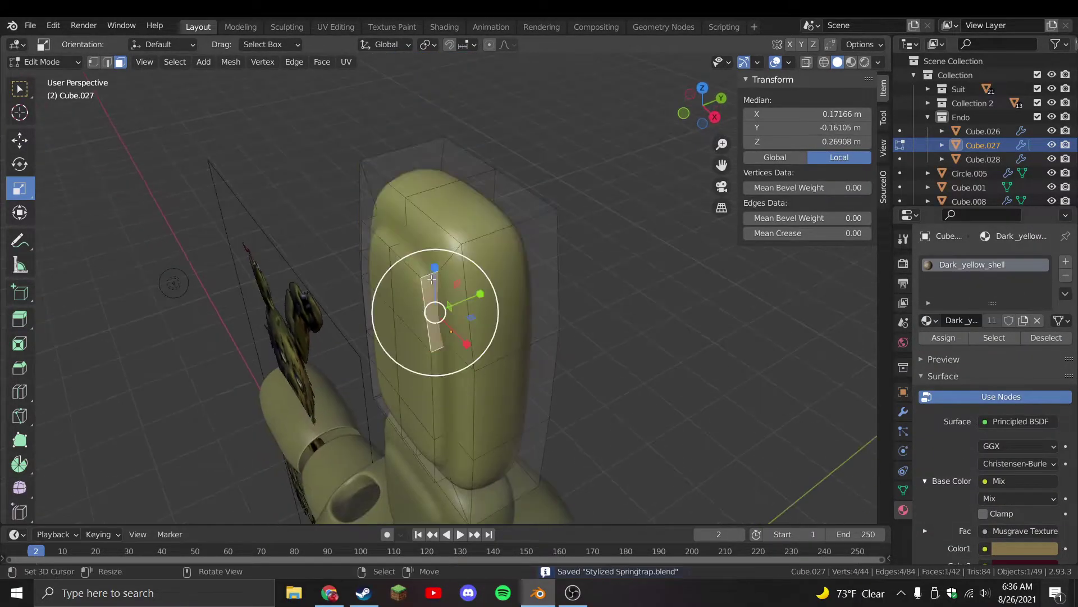
{"action": "key", "text": "ctrl+KP_Add"}
{"action": "key", "text": "ctrl+KP_Add"}
{"action": "key", "text": "ctrl+KP_Add"}
{"action": "middle_click_drag", "start_coordinate": [435, 438], "coordinate": [471, 279], "text": "shift"}
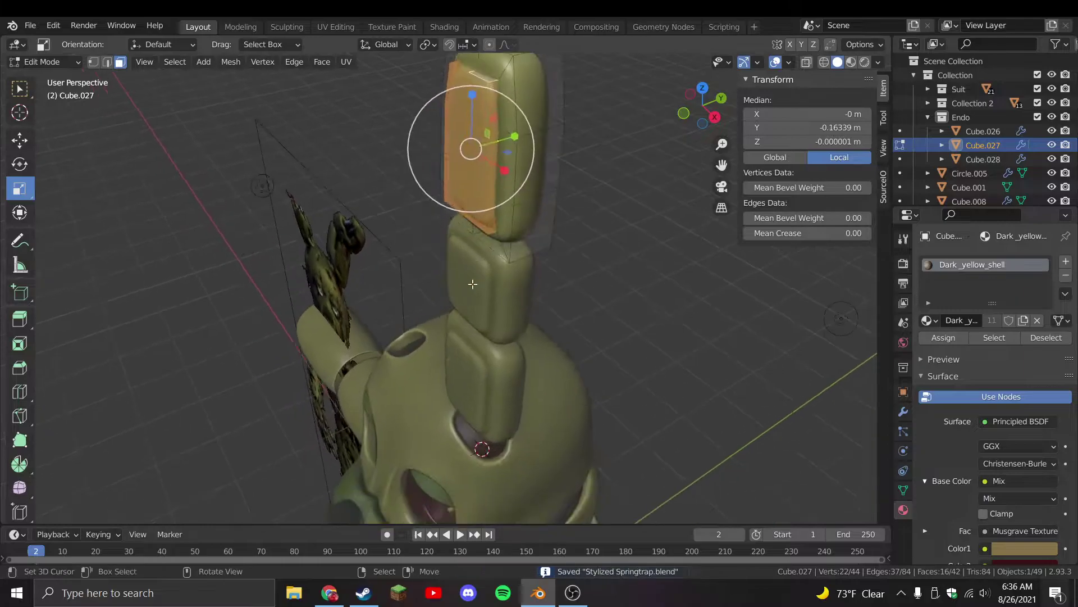
Add a second material slot to the top ear piece and give its selected front panel the Green_shell material
{"action": "left_click", "coordinate": [1063, 262]}
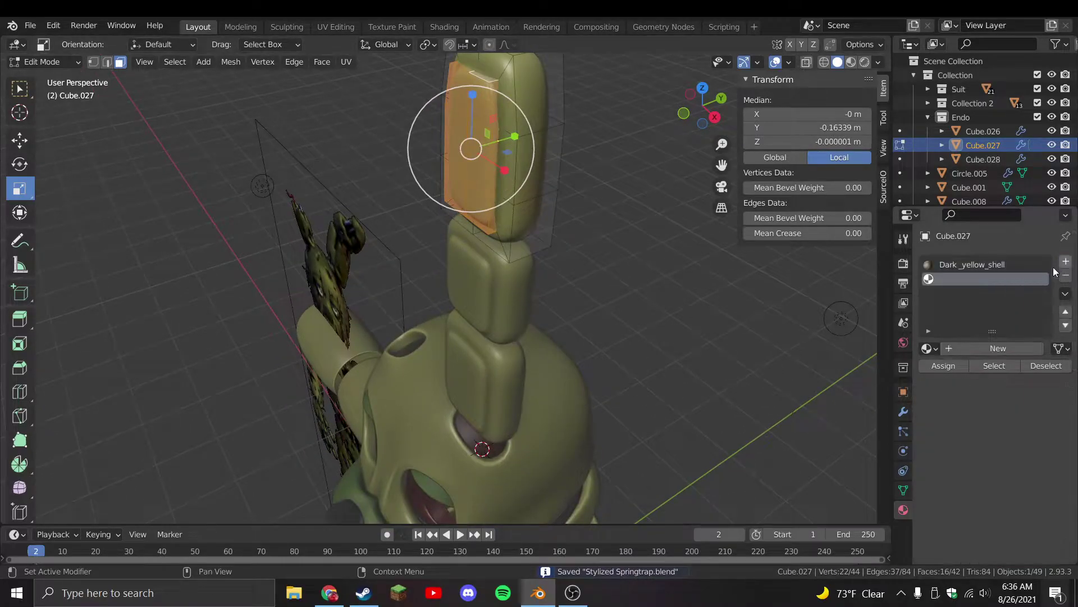
{"action": "left_click", "coordinate": [928, 348]}
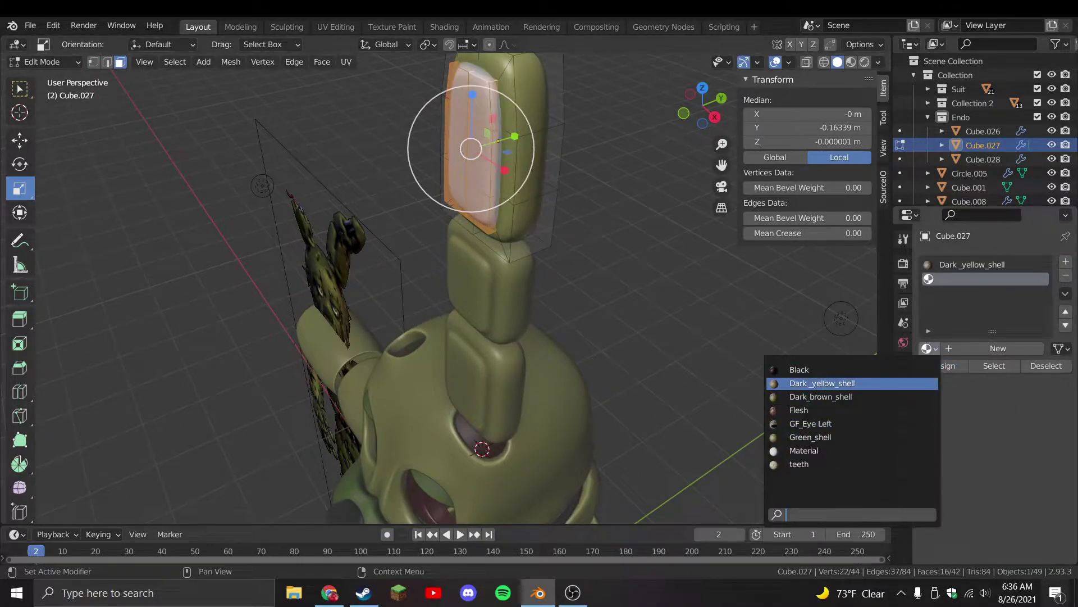
{"action": "left_click", "coordinate": [811, 437]}
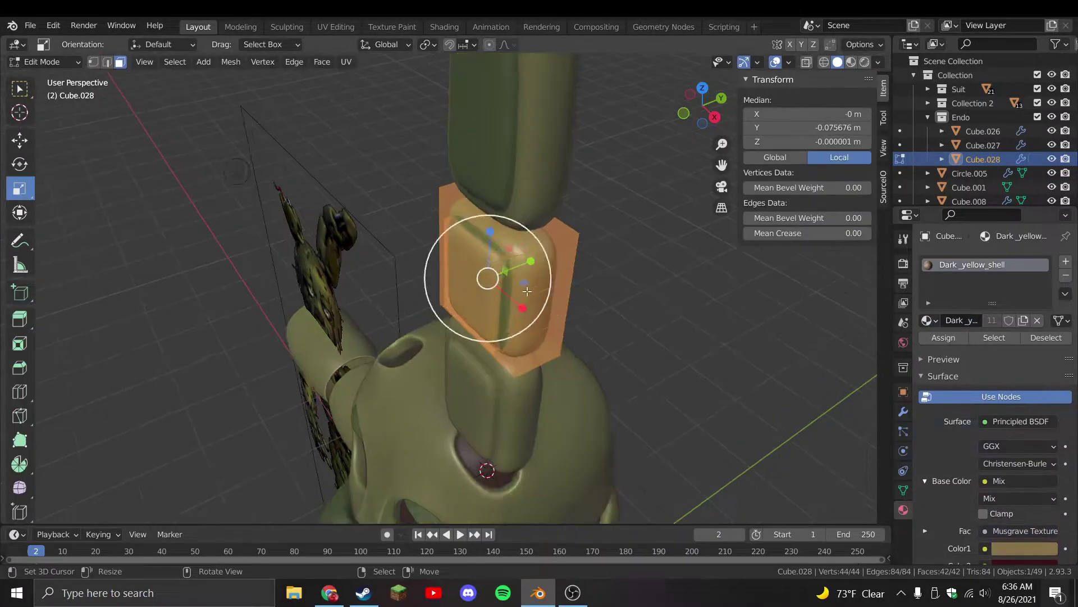
Select the middle ear piece's front panel faces and assign them Green_shell in a new material slot
{"action": "middle_click_drag", "start_coordinate": [527, 291], "coordinate": [562, 236]}
{"action": "left_click", "coordinate": [480, 260]}
{"action": "key", "text": "c"}
{"action": "left_click", "coordinate": [480, 260]}
{"action": "key", "text": "Escape"}
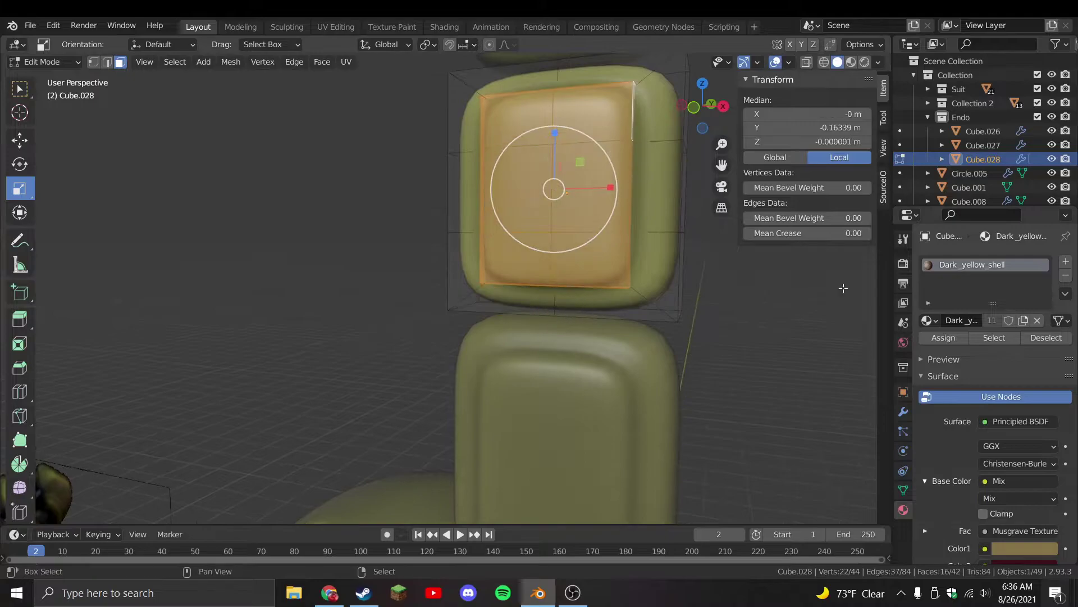
{"action": "left_click", "coordinate": [1066, 261]}
{"action": "left_click", "coordinate": [944, 365]}
{"action": "left_click", "coordinate": [928, 348]}
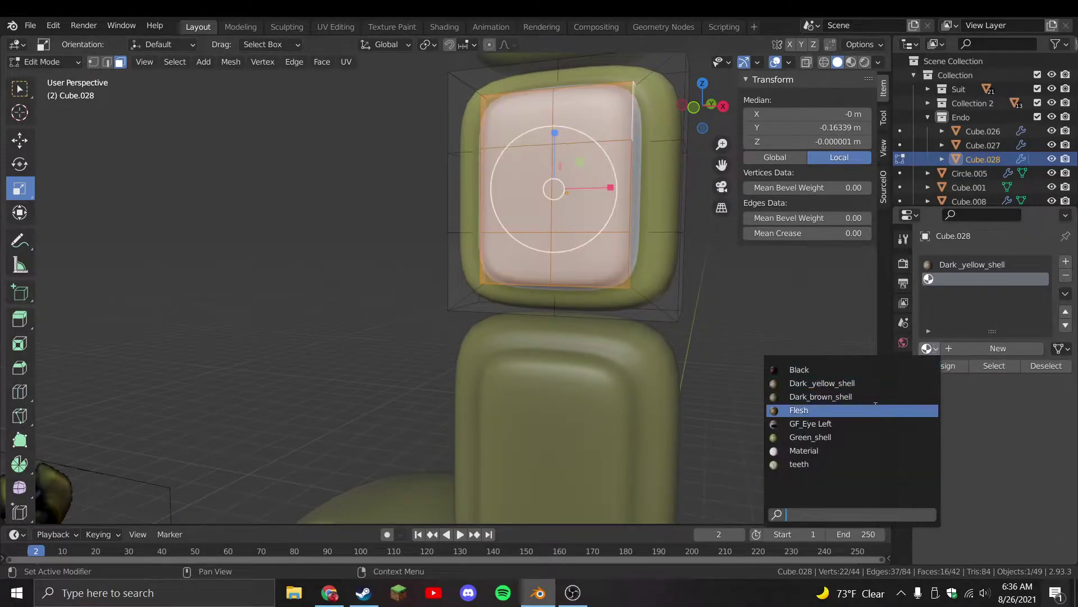
{"action": "left_click", "coordinate": [811, 437]}
Select the lower ear piece's front panel faces and assign them Green_shell in a new material slot
{"action": "key", "text": "alt+q"}
{"action": "middle_click_drag", "start_coordinate": [562, 236], "coordinate": [512, 333], "text": "shift"}
{"action": "left_click", "coordinate": [512, 334]}
{"action": "key", "text": "alt+a"}
{"action": "middle_click_drag", "start_coordinate": [509, 249], "coordinate": [503, 348]}
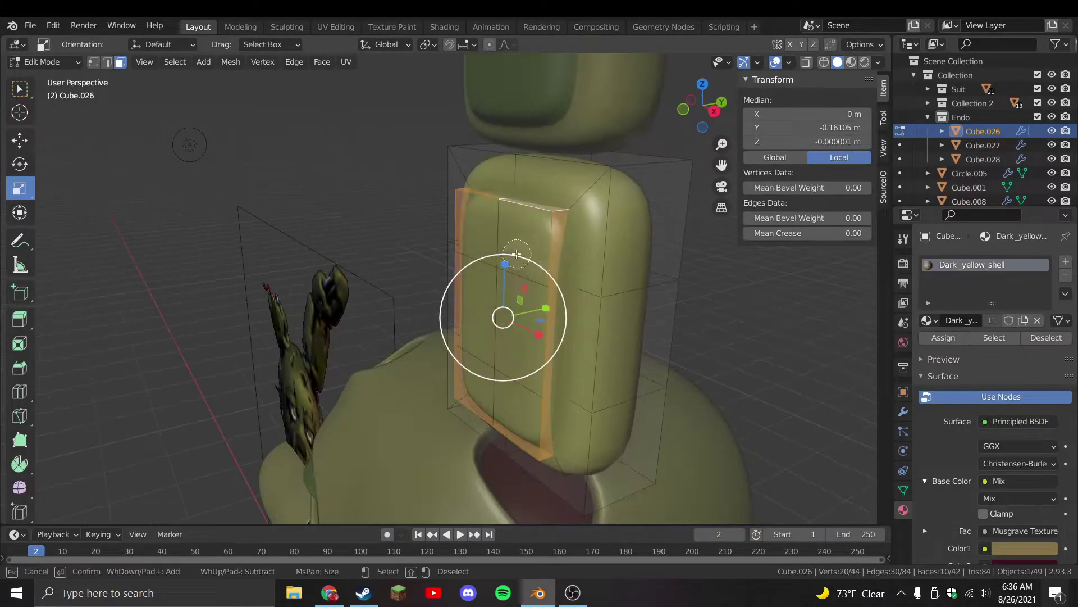
{"action": "key", "text": "c"}
{"action": "left_click", "coordinate": [502, 370]}
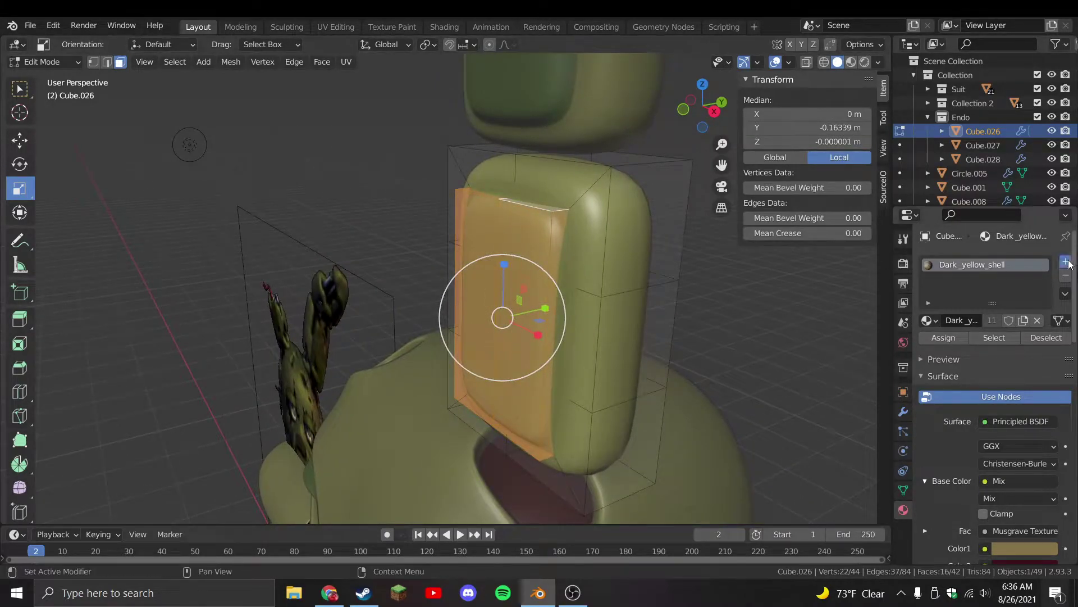
{"action": "left_click", "coordinate": [1066, 263]}
{"action": "left_click", "coordinate": [928, 349]}
{"action": "left_click", "coordinate": [843, 437]}
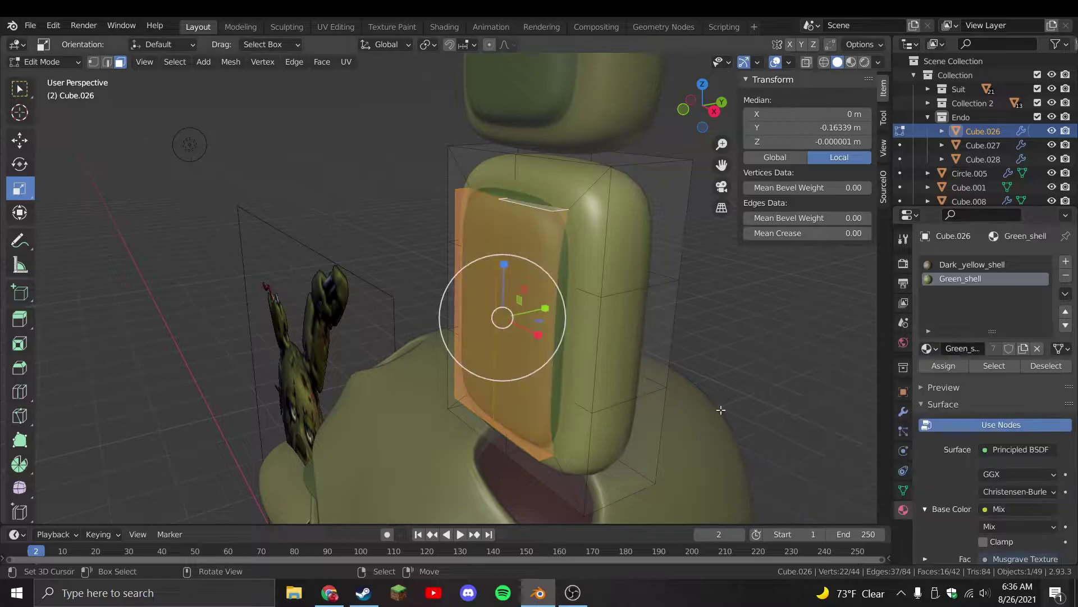
{"action": "key", "text": "Tab"}
Save the file, duplicate the three coloured ear pieces and place the copies over the opposite ear hole at about X -0.453 m
{"action": "key", "text": "KP_1"}
{"action": "scroll", "coordinate": [609, 328], "scroll_direction": "down", "scroll_amount": 5}
{"action": "key", "text": "alt+a"}
{"action": "key", "text": "ctrl+s"}
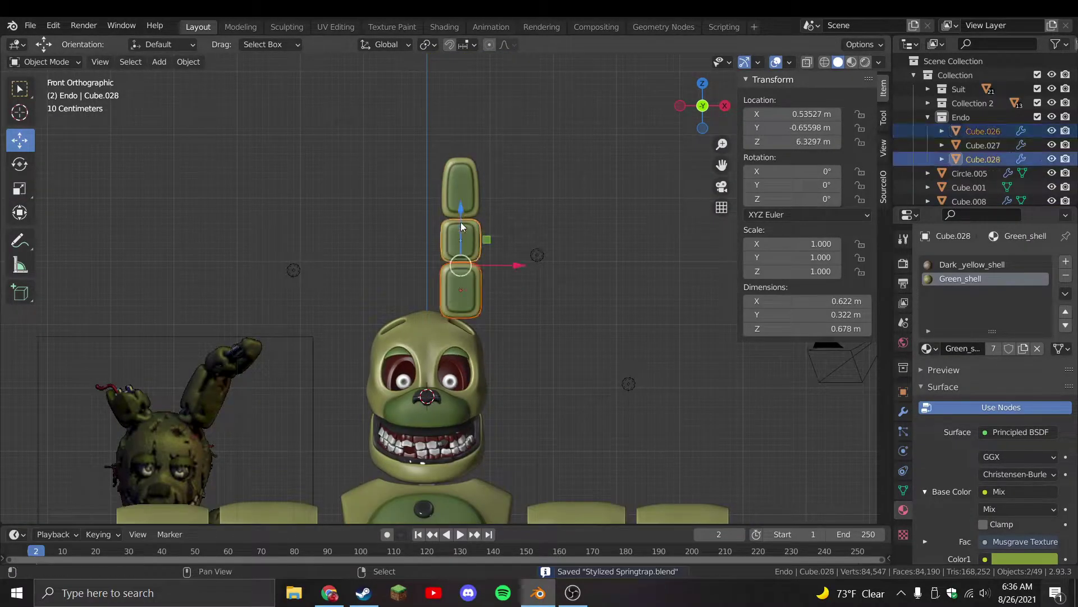
{"action": "left_click", "coordinate": [461, 188], "text": "shift"}
{"action": "scroll", "coordinate": [510, 287], "scroll_direction": "up", "scroll_amount": 2}
{"action": "key", "text": "shift+d"}
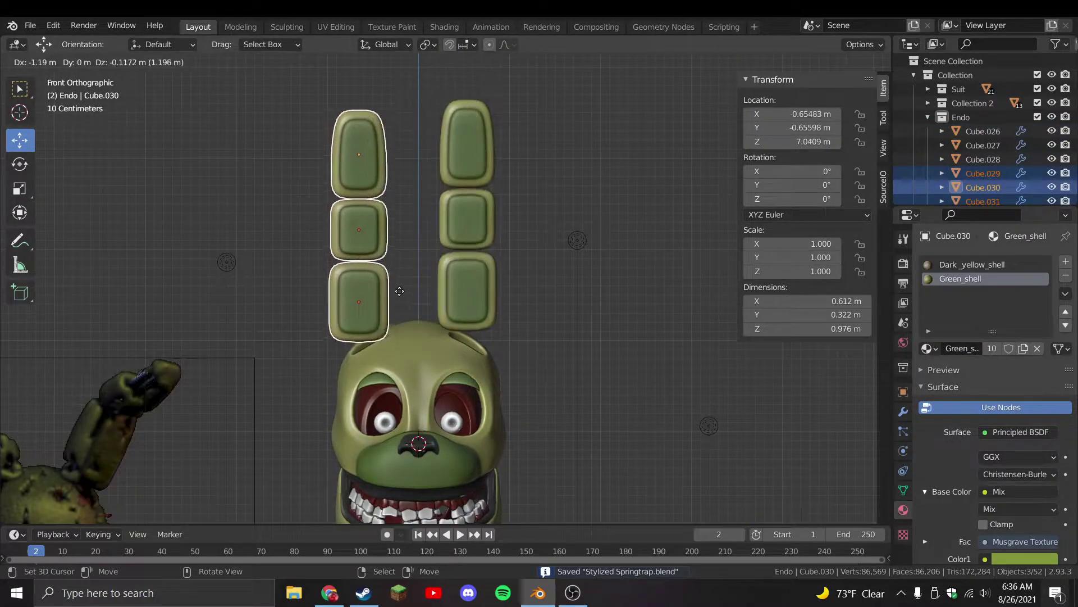
{"action": "left_click", "coordinate": [400, 291]}
{"action": "key", "text": "g"}
{"action": "left_click", "coordinate": [446, 280]}
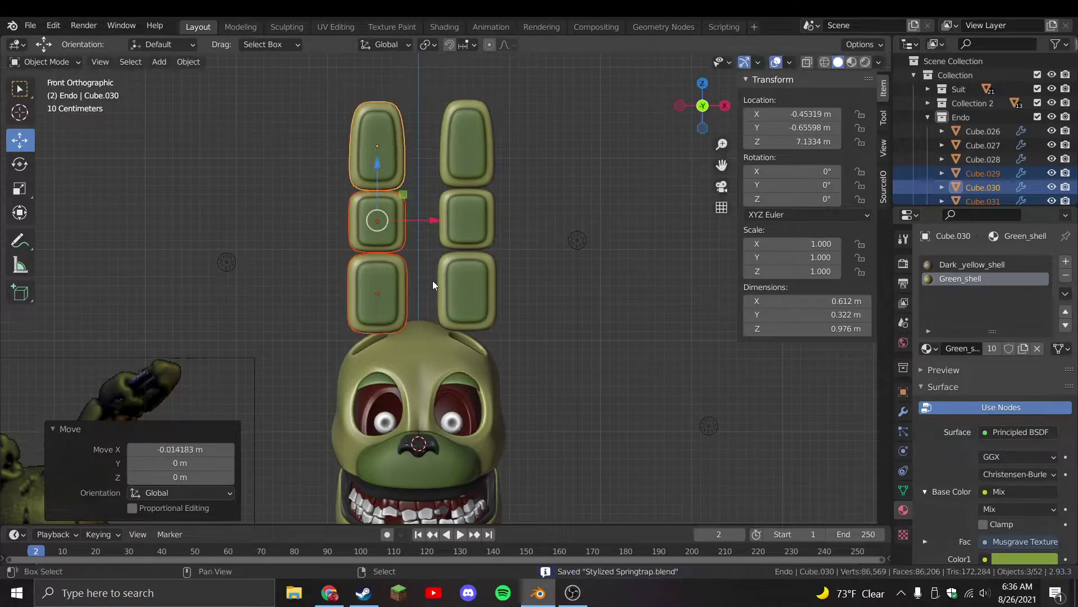
{"action": "key", "text": "alt+a"}
{"action": "scroll", "coordinate": [449, 293], "scroll_direction": "down", "scroll_amount": 4}
{"action": "scroll", "coordinate": [505, 326], "scroll_direction": "down", "scroll_amount": 4, "text": "shift"}
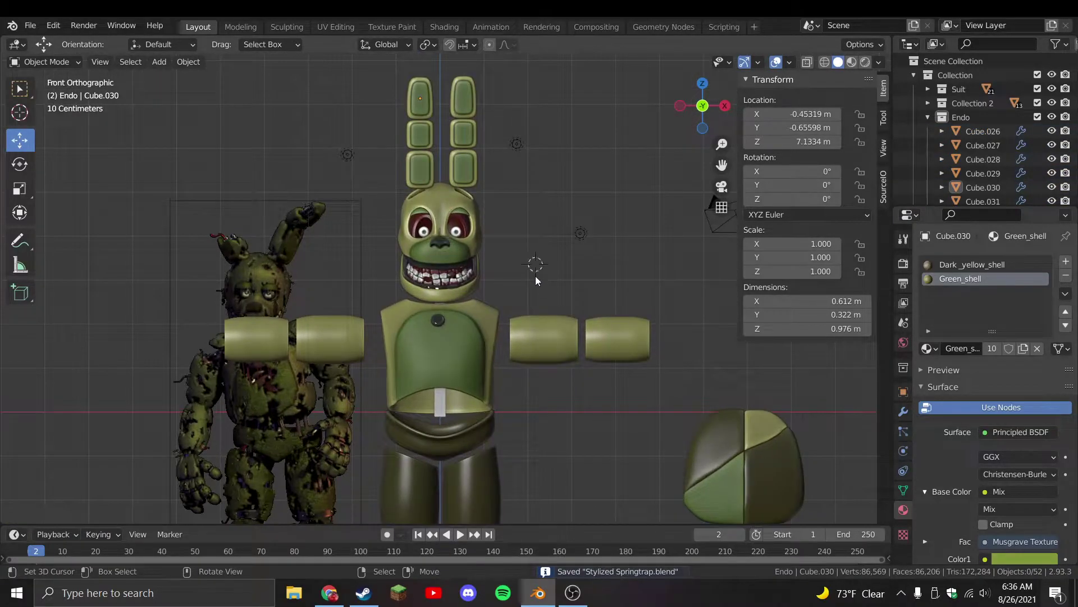
Rename Collection 2 to Insides
{"action": "scroll", "coordinate": [410, 215], "scroll_direction": "down", "scroll_amount": 4, "text": "shift"}
{"action": "scroll", "coordinate": [449, 194], "scroll_direction": "up", "scroll_amount": 1, "text": "ctrl"}
{"action": "scroll", "coordinate": [533, 243], "scroll_direction": "down", "scroll_amount": 5, "text": "shift"}
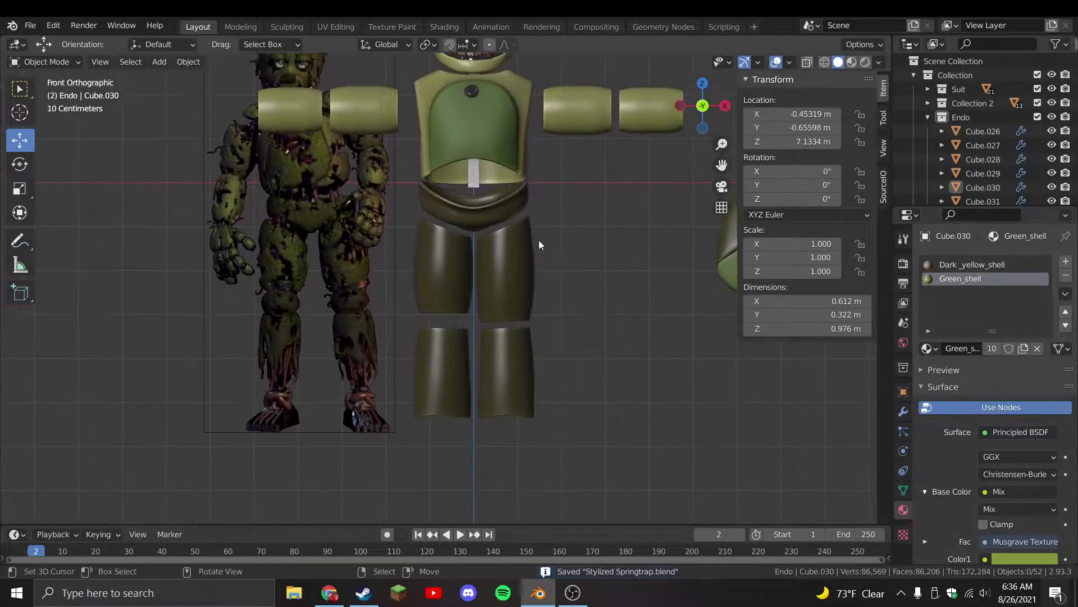
{"action": "scroll", "coordinate": [564, 346], "scroll_direction": "up", "scroll_amount": 6, "text": "shift"}
{"action": "left_click", "coordinate": [966, 102]}
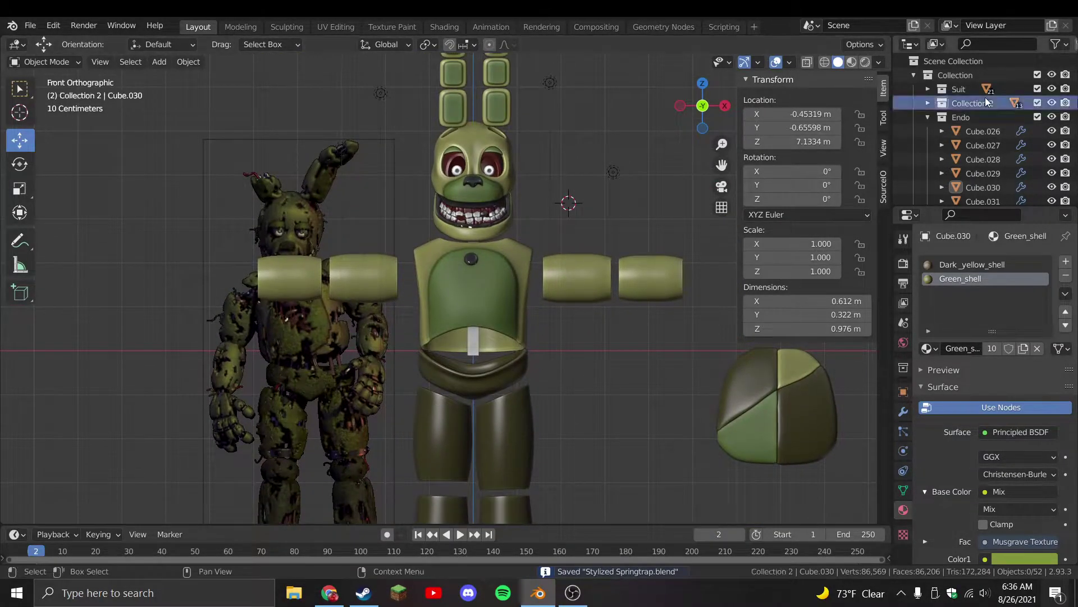
{"action": "double_click", "coordinate": [966, 102]}
{"action": "key", "text": "Return"}
{"action": "scroll", "coordinate": [612, 205], "scroll_direction": "up", "scroll_amount": 2}
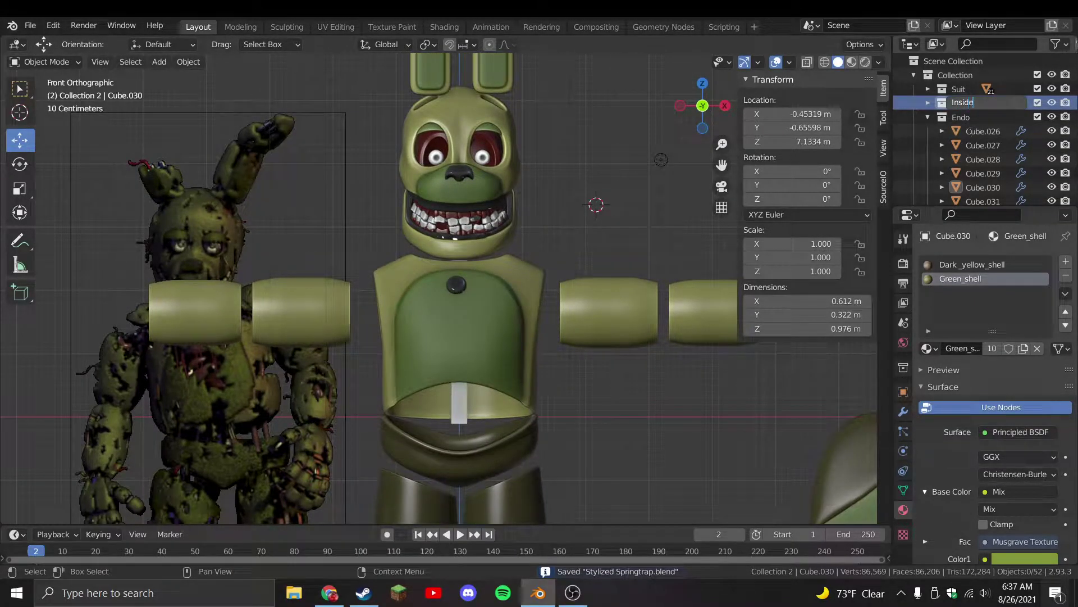
{"action": "key", "text": "Return"}
Inspect the teeth and gums up close from below and from the front, and save the file
{"action": "middle_click_drag", "start_coordinate": [669, 228], "coordinate": [542, 192]}
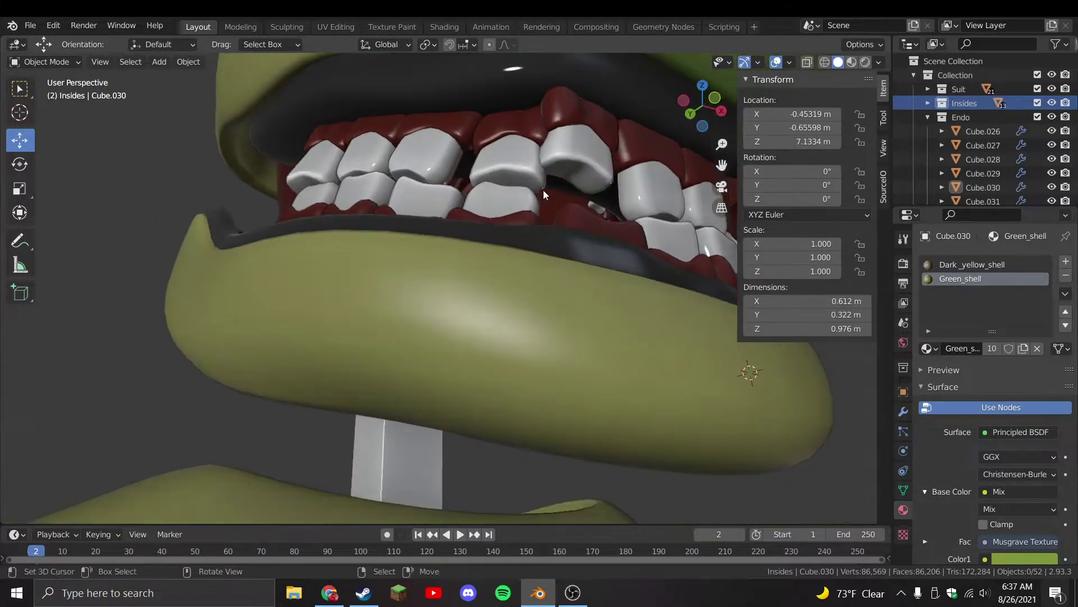
{"action": "left_click", "coordinate": [589, 147]}
{"action": "middle_click_drag", "start_coordinate": [589, 147], "coordinate": [501, 321]}
{"action": "key", "text": "alt+a"}
{"action": "key", "text": "KP_1"}
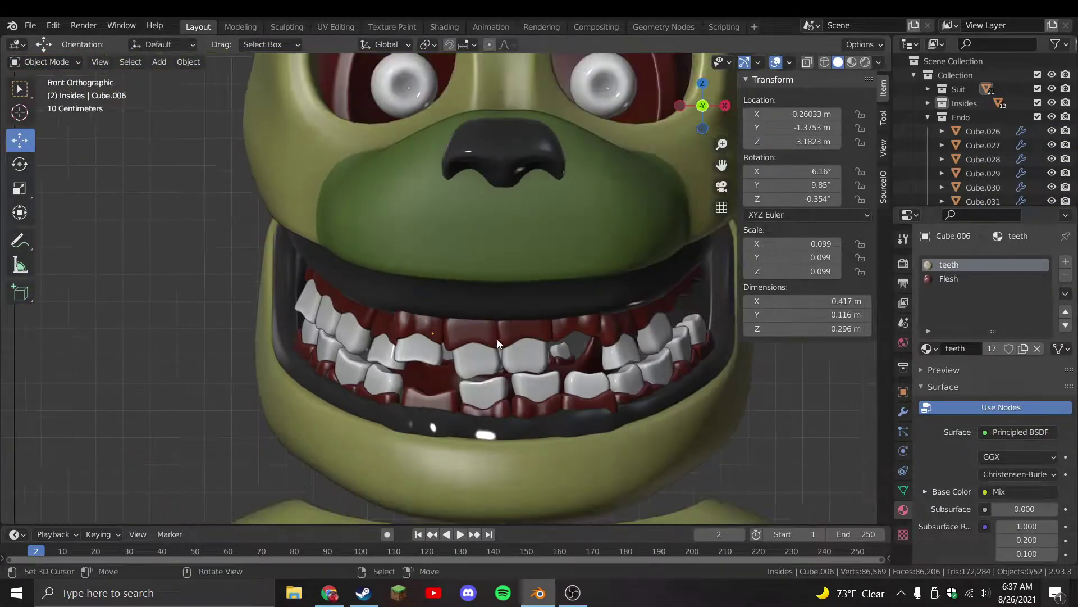
{"action": "scroll", "coordinate": [497, 339], "scroll_direction": "down", "scroll_amount": 2}
{"action": "key", "text": "ctrl+s"}
Add a single centred loop cut beside the middle of the lower jaw, mirrored on both halves
{"action": "left_click", "coordinate": [518, 302]}
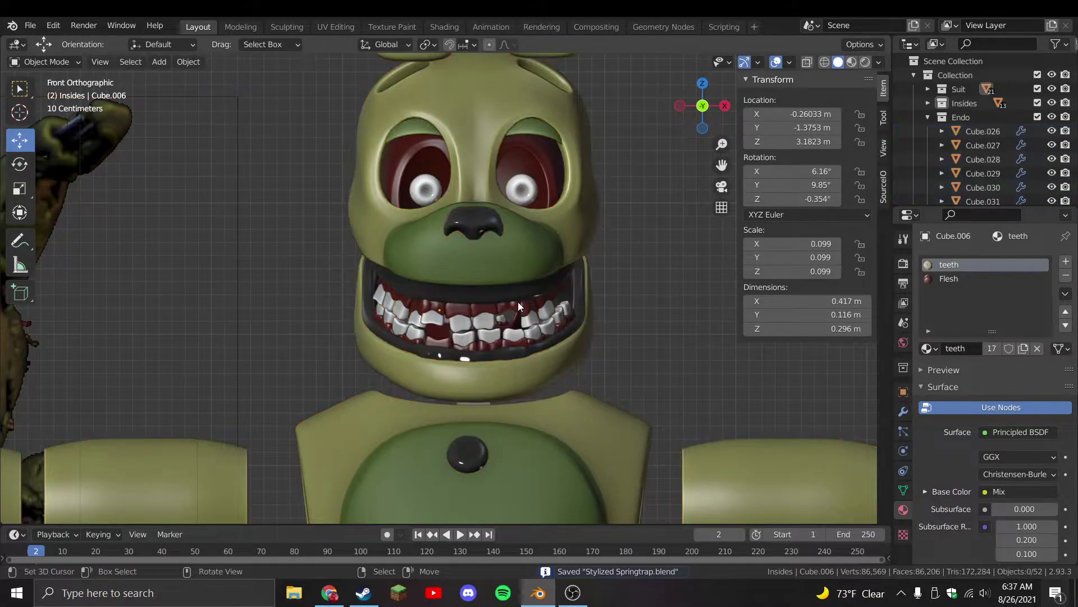
{"action": "scroll", "coordinate": [538, 363], "scroll_direction": "down", "scroll_amount": 3}
{"action": "scroll", "coordinate": [517, 284], "scroll_direction": "up", "scroll_amount": 3}
{"action": "key", "text": "Tab"}
{"action": "scroll", "coordinate": [503, 308], "scroll_direction": "up", "scroll_amount": 2}
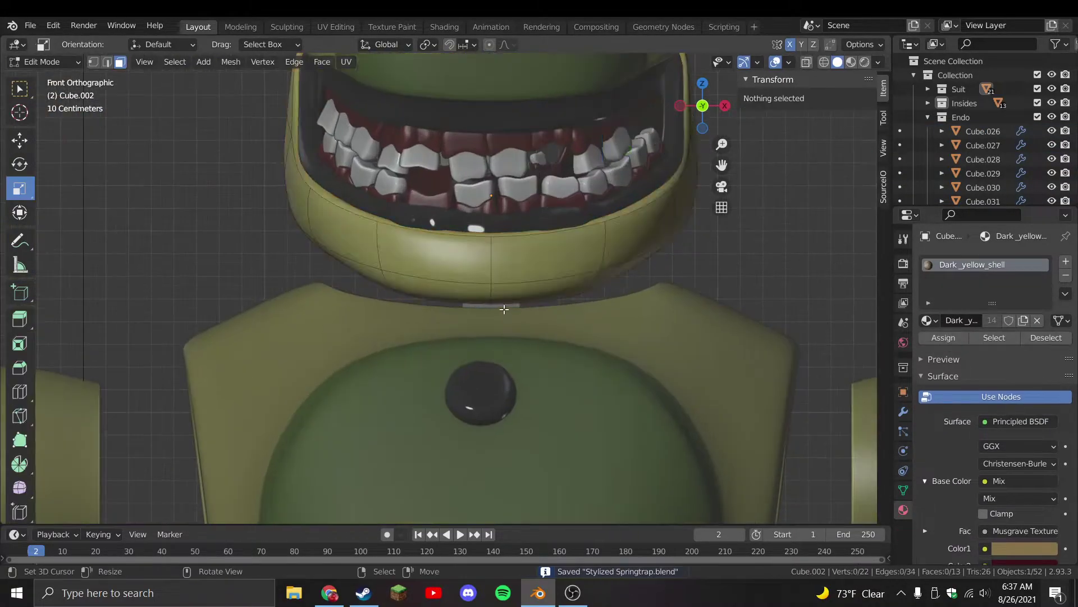
{"action": "left_click", "coordinate": [517, 242]}
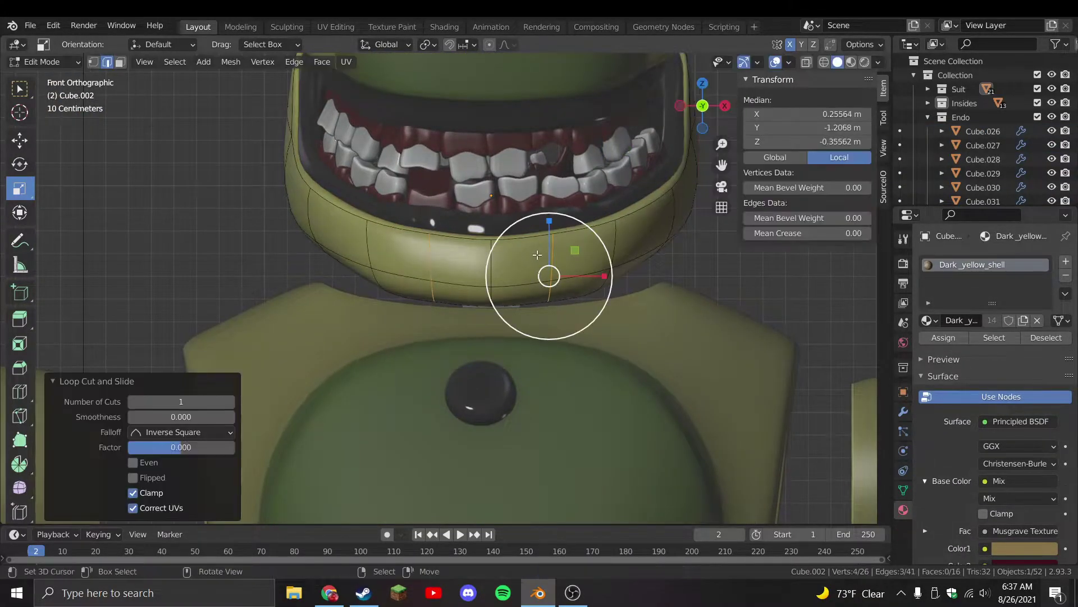
{"action": "key", "text": "Tab"}
{"action": "scroll", "coordinate": [548, 262], "scroll_direction": "down", "scroll_amount": 4}
{"action": "left_click", "coordinate": [549, 261]}
Check the lower jaw's mesh from the side and the front, and save the file
{"action": "middle_click_drag", "start_coordinate": [559, 375], "coordinate": [448, 369]}
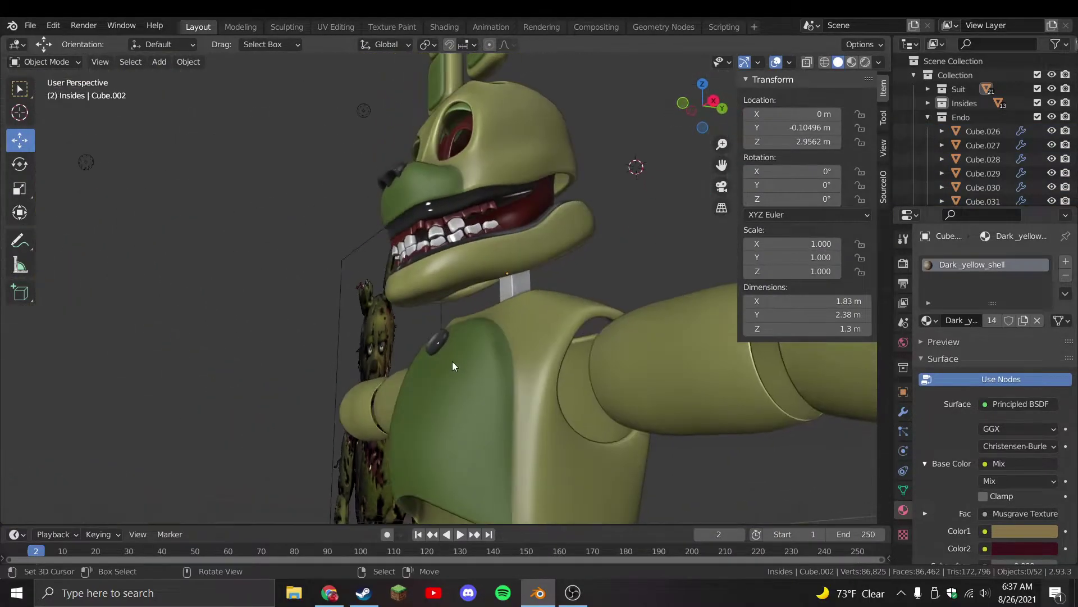
{"action": "left_click", "coordinate": [478, 281]}
{"action": "key", "text": "Tab"}
{"action": "scroll", "coordinate": [477, 281], "scroll_direction": "up", "scroll_amount": 3}
{"action": "left_click", "coordinate": [352, 340]}
{"action": "middle_click_drag", "start_coordinate": [496, 325], "coordinate": [427, 323]}
{"action": "key", "text": "Tab"}
{"action": "key", "text": "KP_1"}
{"action": "middle_click_drag", "start_coordinate": [509, 293], "coordinate": [450, 286]}
{"action": "scroll", "coordinate": [500, 291], "scroll_direction": "down", "scroll_amount": 3}
{"action": "key", "text": "ctrl+s"}
Extrude the lower jaw's bottom edge loop to extend the shell underneath
{"action": "left_click", "coordinate": [384, 267]}
{"action": "key", "text": "Tab"}
{"action": "scroll", "coordinate": [422, 284], "scroll_direction": "up", "scroll_amount": 4}
{"action": "key", "text": "alt+a"}
{"action": "left_click", "coordinate": [428, 344], "text": "alt"}
{"action": "key", "text": "e"}
{"action": "left_click", "coordinate": [443, 364]}
{"action": "key", "text": "Tab"}
{"action": "scroll", "coordinate": [590, 416], "scroll_direction": "down", "scroll_amount": 3}
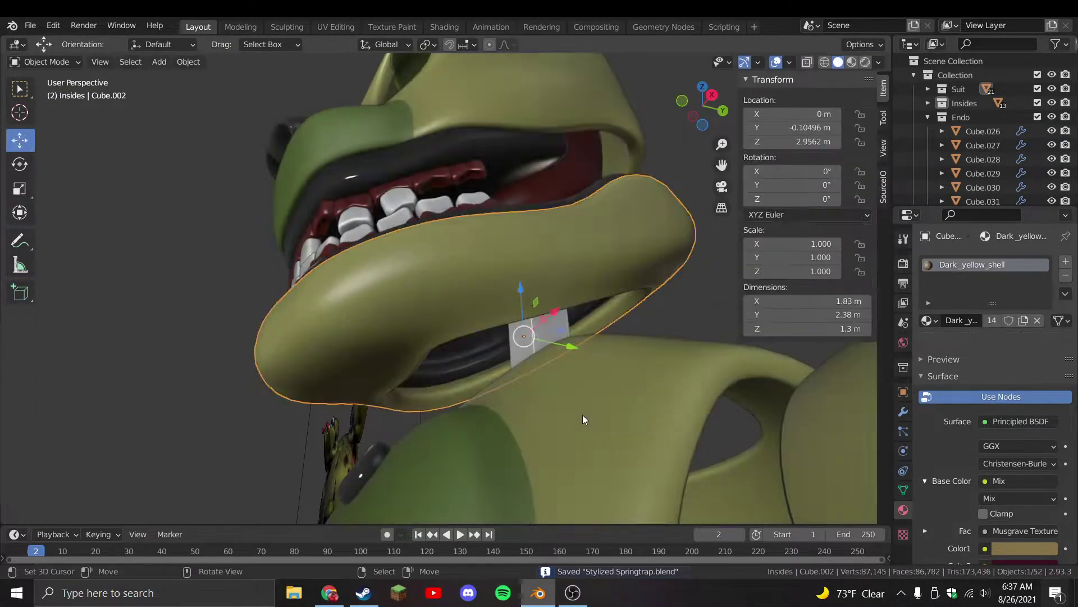
In side view, rotate and move the extruded bottom edge to follow the jaw's slope
{"action": "key", "text": "KP_1"}
{"action": "key", "text": "KP_3"}
{"action": "scroll", "coordinate": [612, 407], "scroll_direction": "up", "scroll_amount": 4}
{"action": "key", "text": "alt+a"}
{"action": "key", "text": "Tab"}
{"action": "key", "text": "r"}
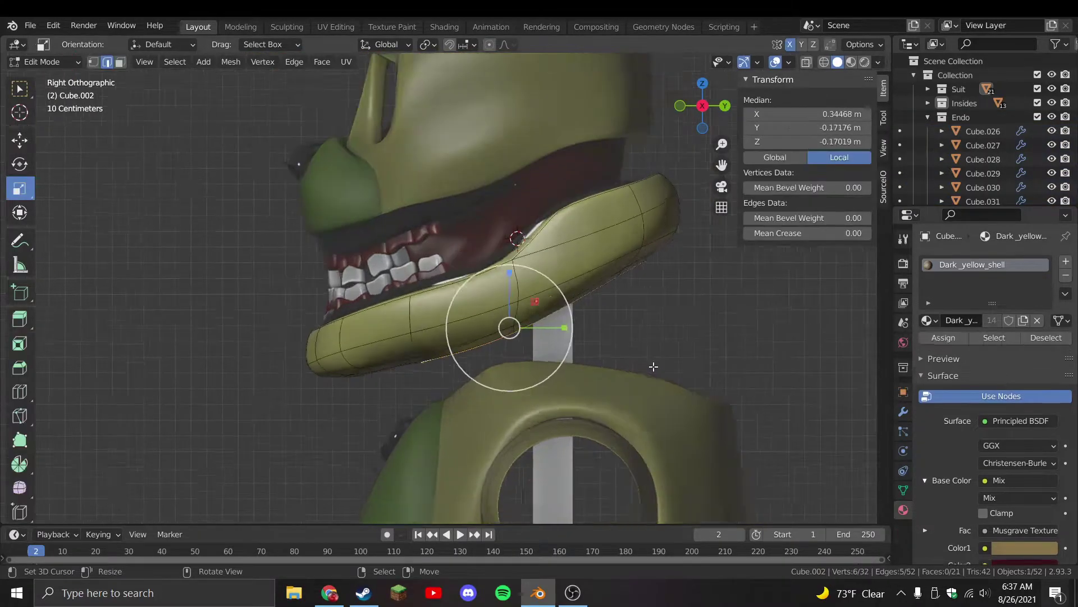
{"action": "left_click", "coordinate": [668, 393]}
{"action": "key", "text": "g"}
{"action": "left_click", "coordinate": [676, 407]}
{"action": "key", "text": "r"}
{"action": "left_click", "coordinate": [684, 418]}
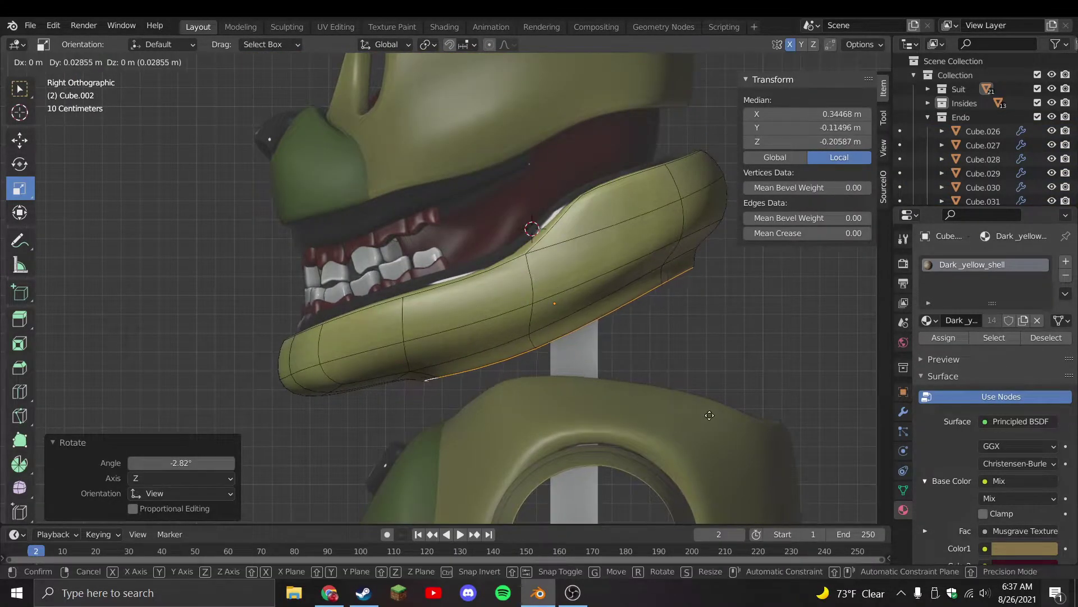
Reposition the rear end of the jaw's extruded bottom edge and save the file
{"action": "left_click", "coordinate": [694, 257]}
{"action": "key", "text": "g"}
{"action": "left_click", "coordinate": [703, 253]}
{"action": "key", "text": "Tab"}
{"action": "scroll", "coordinate": [659, 302], "scroll_direction": "down", "scroll_amount": 4}
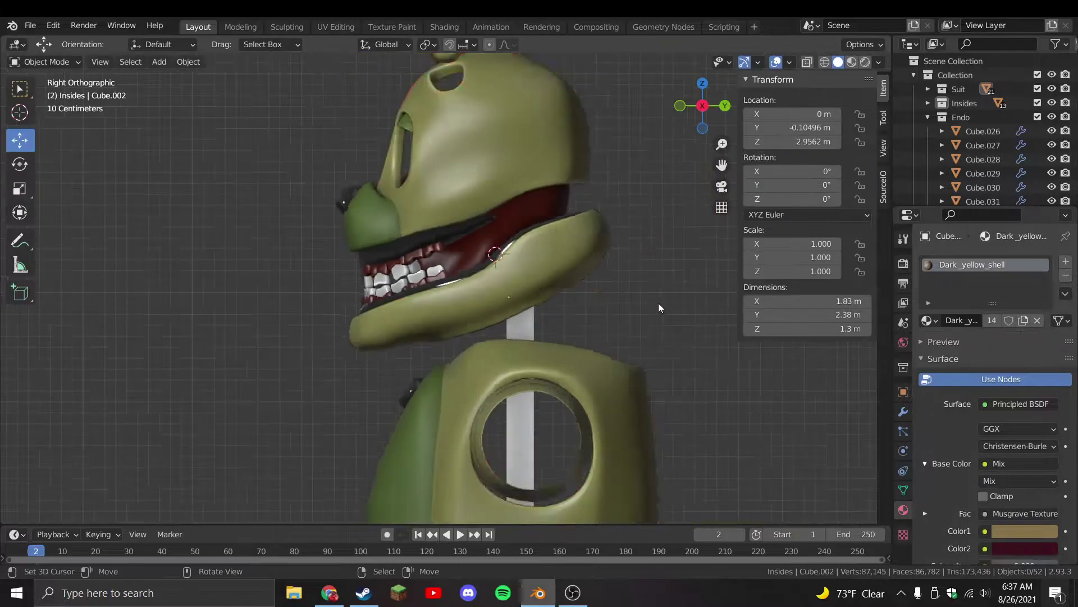
{"action": "key", "text": "ctrl+s"}
Add a loop cut near the lower jaw's front and move its underside edges about 0.066 m in Y and -0.05 m in Z
{"action": "key", "text": "Tab"}
{"action": "scroll", "coordinate": [596, 298], "scroll_direction": "up", "scroll_amount": 4}
{"action": "left_click", "coordinate": [415, 376]}
{"action": "scroll", "coordinate": [416, 376], "scroll_direction": "up", "scroll_amount": 3}
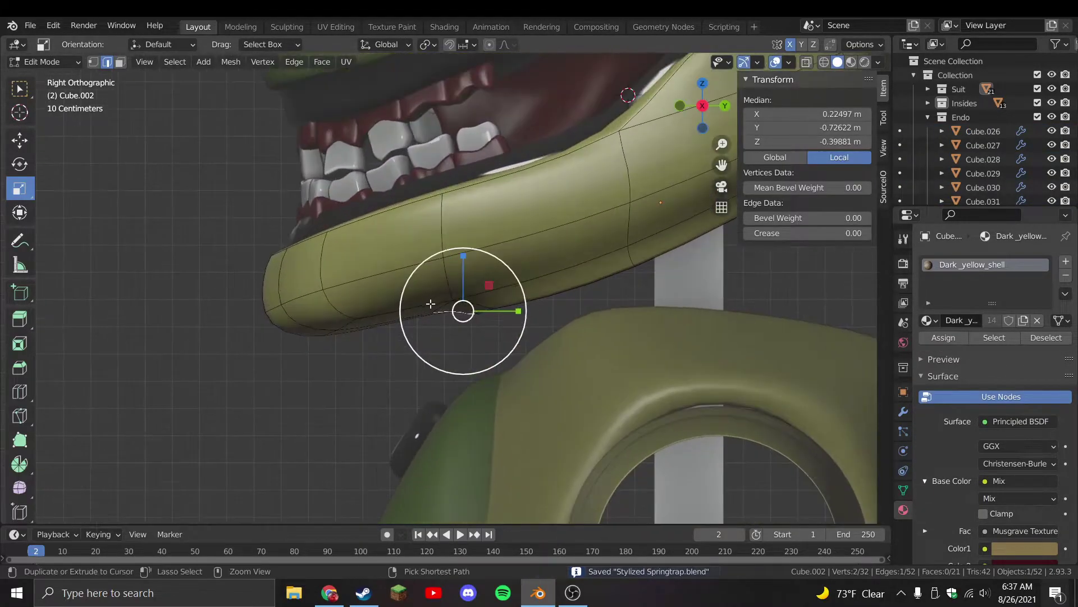
{"action": "key", "text": "ctrl+r"}
{"action": "left_click", "coordinate": [378, 292]}
{"action": "middle_click_drag", "start_coordinate": [378, 291], "coordinate": [378, 241]}
{"action": "left_click", "coordinate": [386, 315], "text": "shift"}
{"action": "key", "text": "KP_3"}
{"action": "key", "text": "g"}
{"action": "left_click", "coordinate": [429, 368]}
{"action": "middle_click_drag", "start_coordinate": [428, 367], "coordinate": [443, 337]}
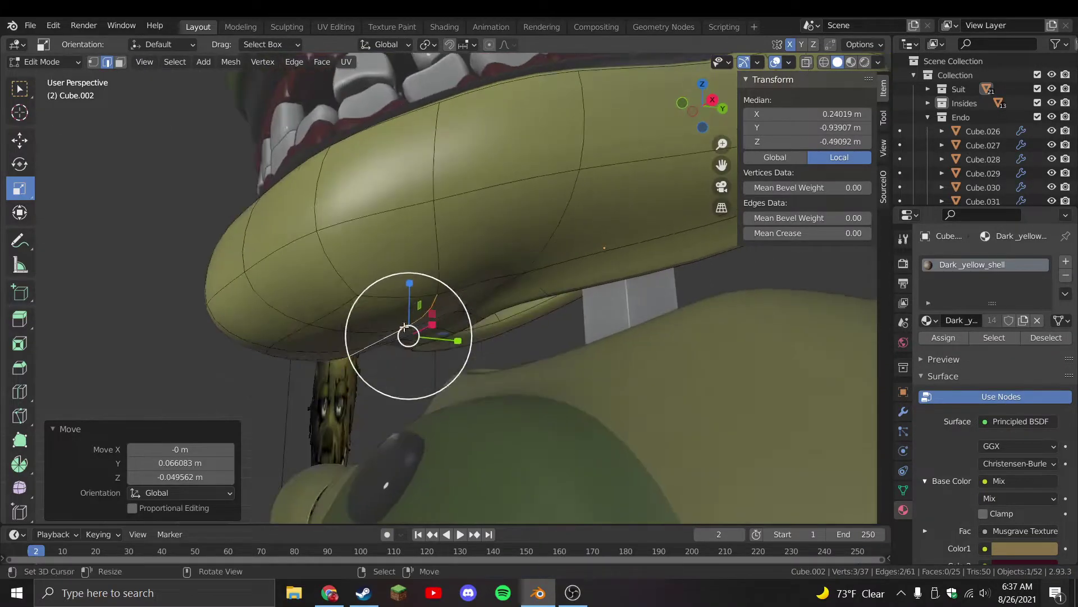
In front view, shift the selected underside edge to round the bottom of the lower jaw
{"action": "key", "text": "KP_1"}
{"action": "left_click", "coordinate": [440, 353]}
{"action": "key", "text": "g"}
{"action": "left_click", "coordinate": [435, 363]}
{"action": "scroll", "coordinate": [483, 375], "scroll_direction": "down", "scroll_amount": 4}
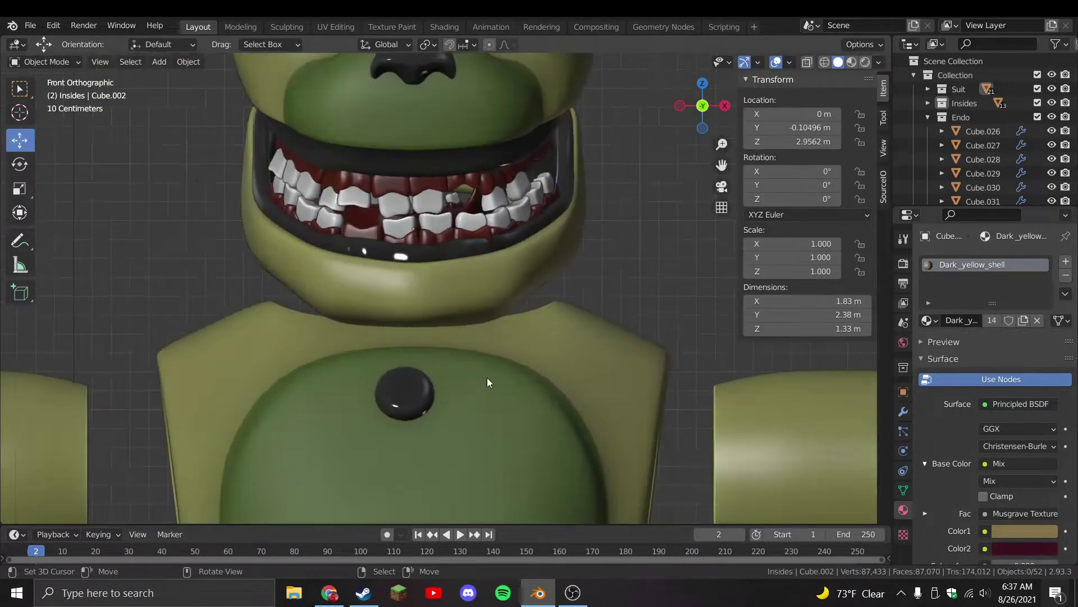
Rotate the side underside edge of the lower jaw about 31.1° and save the file
{"action": "scroll", "coordinate": [507, 367], "scroll_direction": "up", "scroll_amount": 4}
{"action": "middle_click_drag", "start_coordinate": [493, 355], "coordinate": [502, 270]}
{"action": "left_click", "coordinate": [552, 284]}
{"action": "key", "text": "KP_1"}
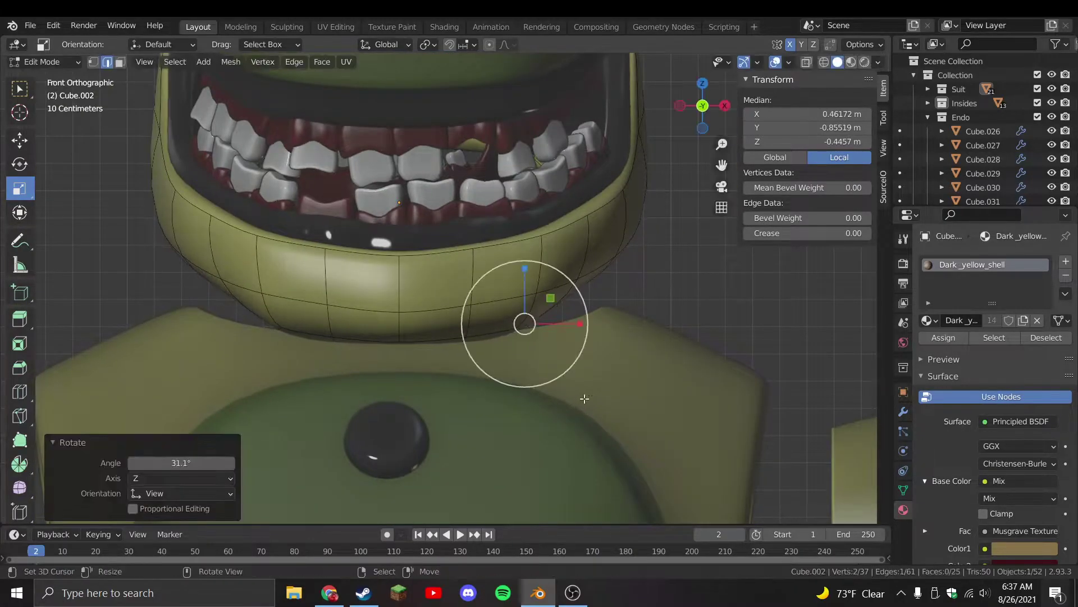
{"action": "key", "text": "Tab"}
{"action": "scroll", "coordinate": [614, 376], "scroll_direction": "down", "scroll_amount": 6}
{"action": "key", "text": "a"}
{"action": "key", "text": "alt+a"}
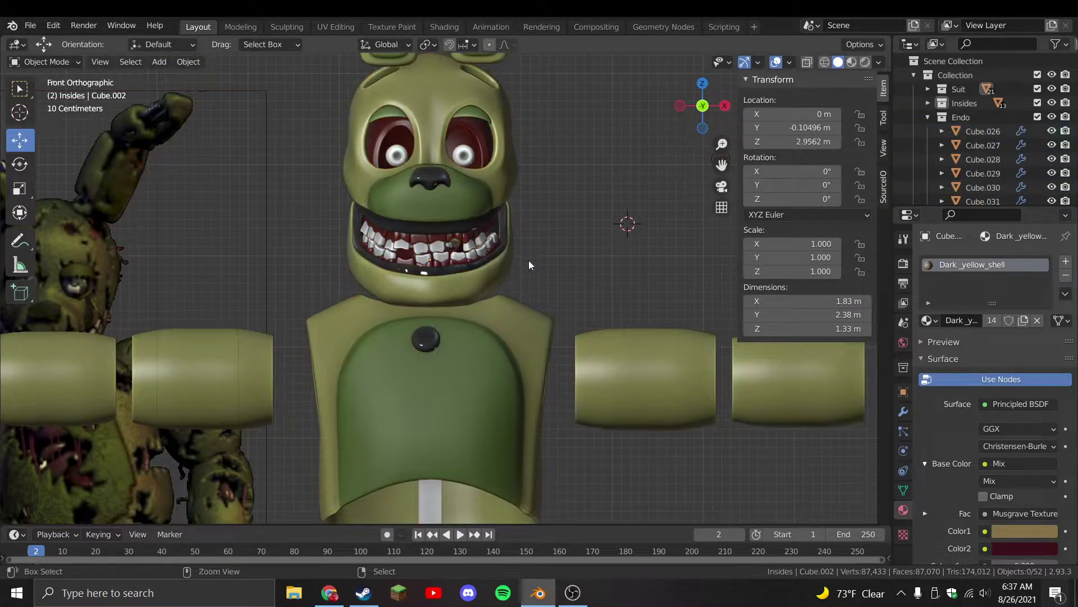
{"action": "key", "text": "ctrl+s"}
Show the model in Material Preview shading and view the textured head
{"action": "scroll", "coordinate": [676, 214], "scroll_direction": "up", "scroll_amount": 2, "text": "shift"}
{"action": "left_click", "coordinate": [852, 61]}
{"action": "scroll", "coordinate": [542, 288], "scroll_direction": "up", "scroll_amount": 5}
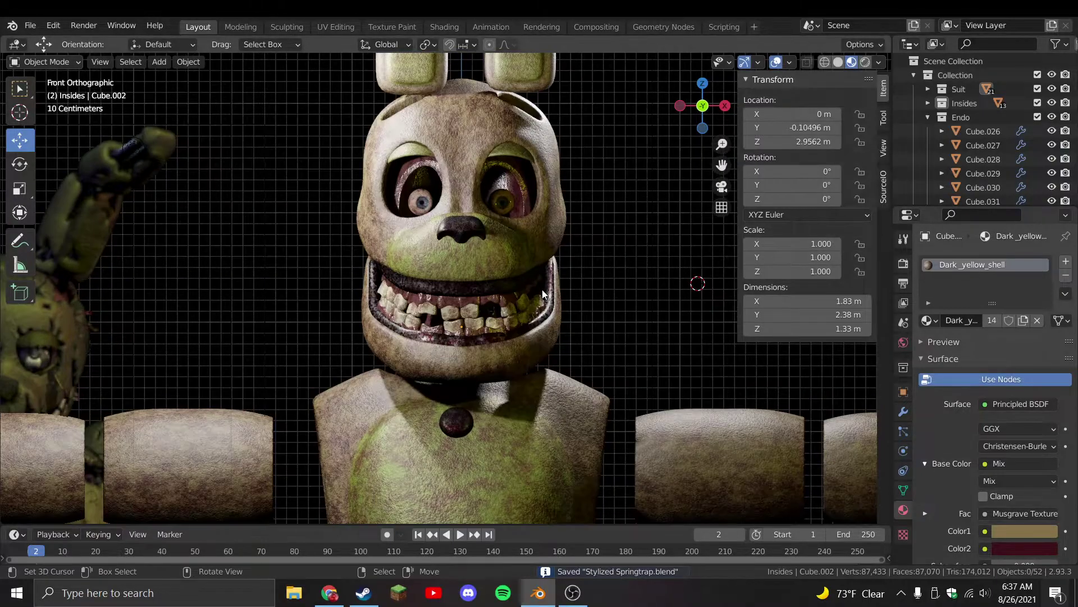
{"action": "scroll", "coordinate": [563, 318], "scroll_direction": "down", "scroll_amount": 3}
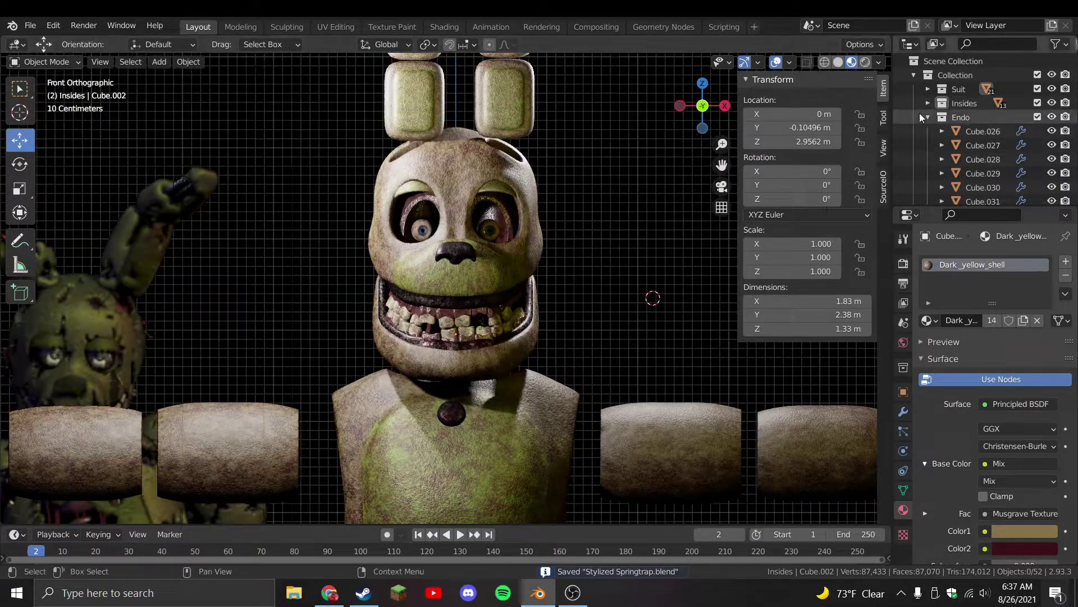
Set the colour of the object Light to saturated red, about hue 0.002 and saturation 1.000, and save the file
{"action": "scroll", "coordinate": [959, 163], "scroll_direction": "down", "scroll_amount": 8}
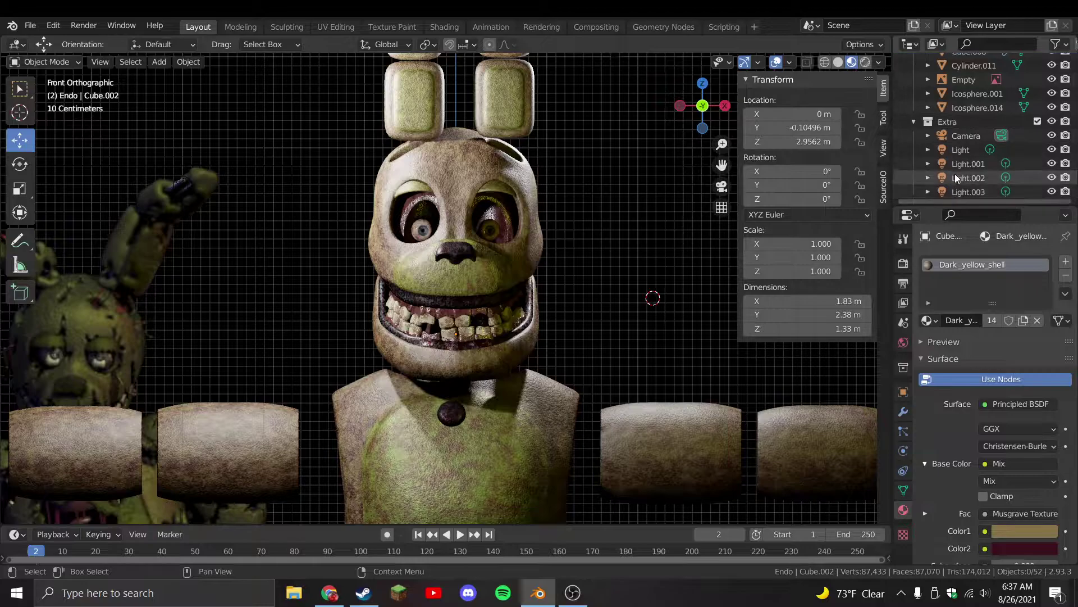
{"action": "left_click", "coordinate": [961, 149]}
{"action": "scroll", "coordinate": [424, 292], "scroll_direction": "down", "scroll_amount": 3}
{"action": "scroll", "coordinate": [551, 292], "scroll_direction": "up", "scroll_amount": 2}
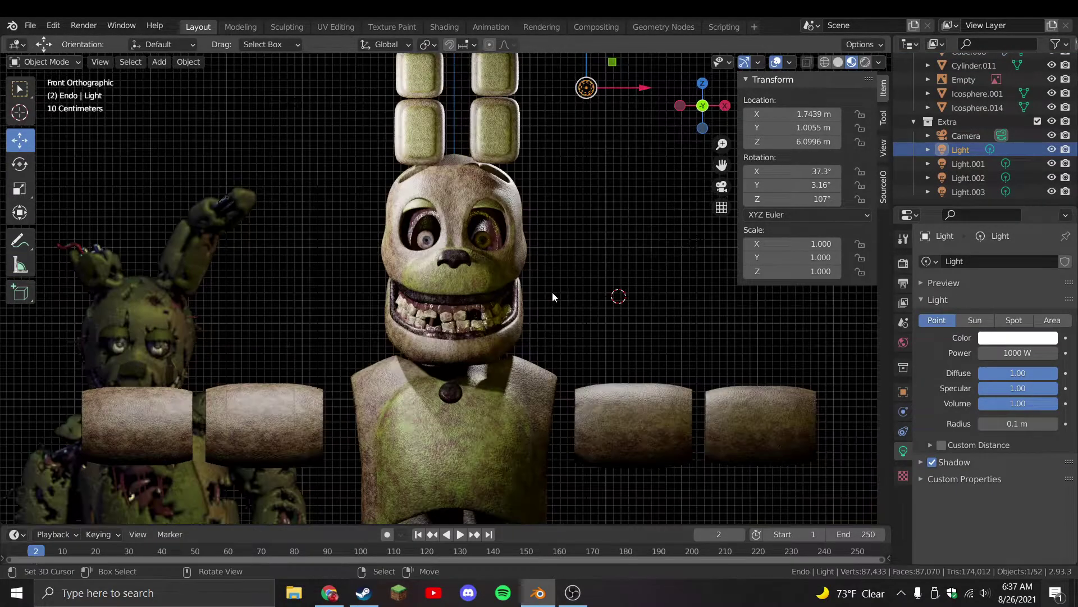
{"action": "left_click", "coordinate": [992, 337]}
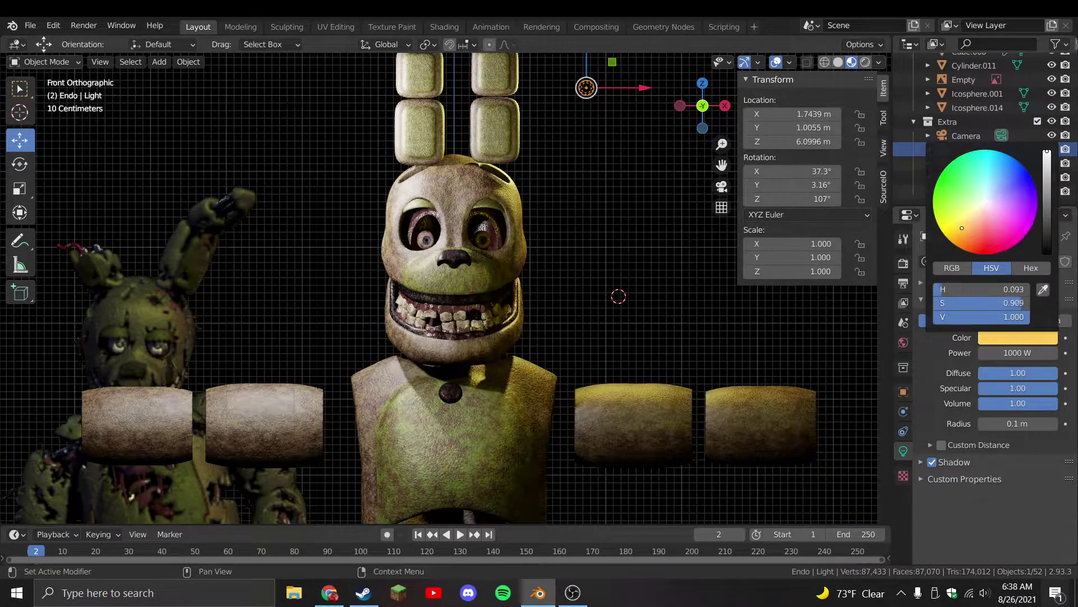
{"action": "mouse_move", "coordinate": [951, 242]}
{"action": "left_mouse_down"}
{"action": "mouse_move", "coordinate": [1011, 247]}
{"action": "mouse_move", "coordinate": [954, 244]}
{"action": "mouse_move", "coordinate": [979, 254]}
{"action": "left_mouse_up"}
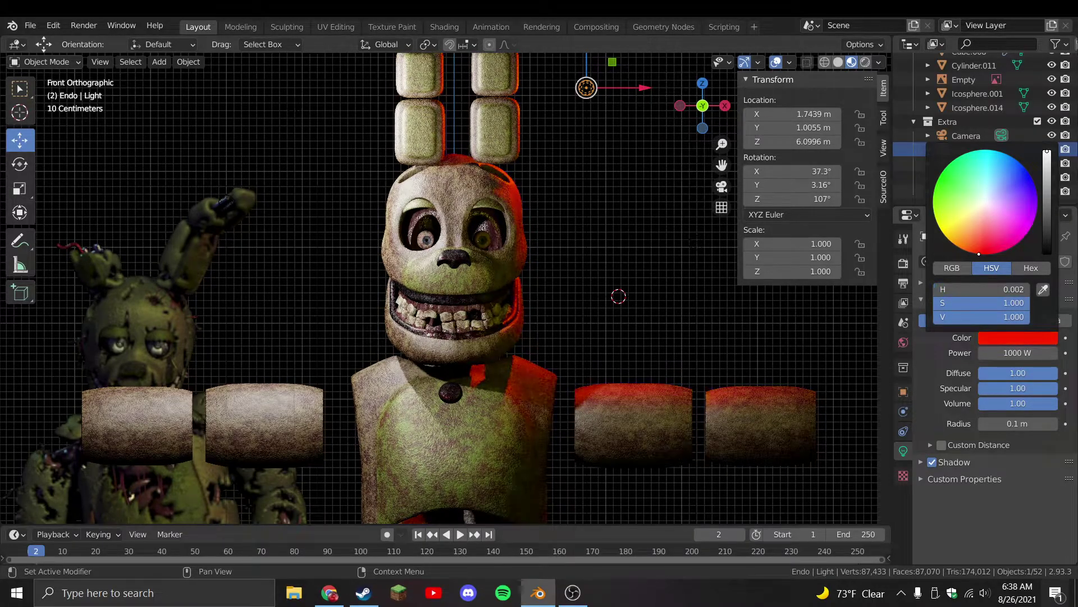
{"action": "key", "text": "ctrl+s"}
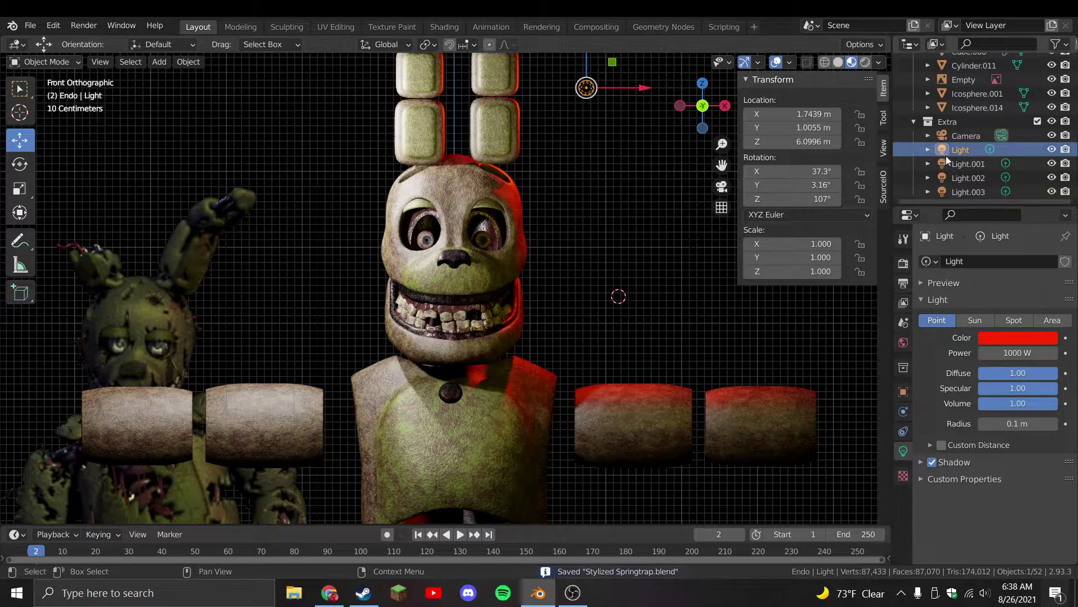
Dim Light.001's colour to a grey with a value of about 0.376
{"action": "left_click", "coordinate": [949, 160]}
{"action": "key", "text": "g"}
{"action": "left_click", "coordinate": [578, 235]}
{"action": "left_click", "coordinate": [1003, 339]}
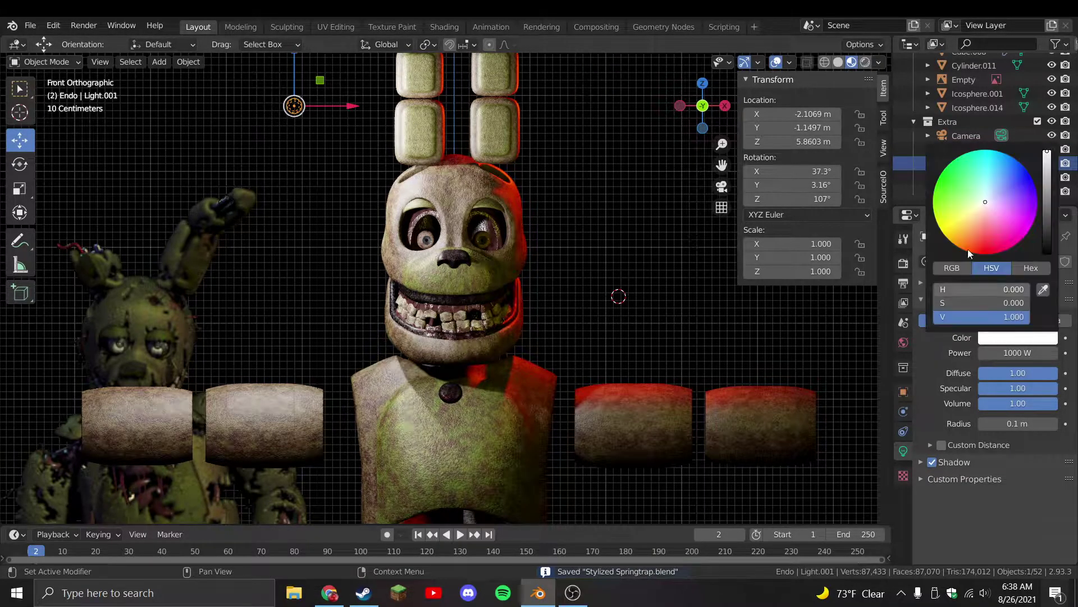
{"action": "left_click", "coordinate": [949, 180]}
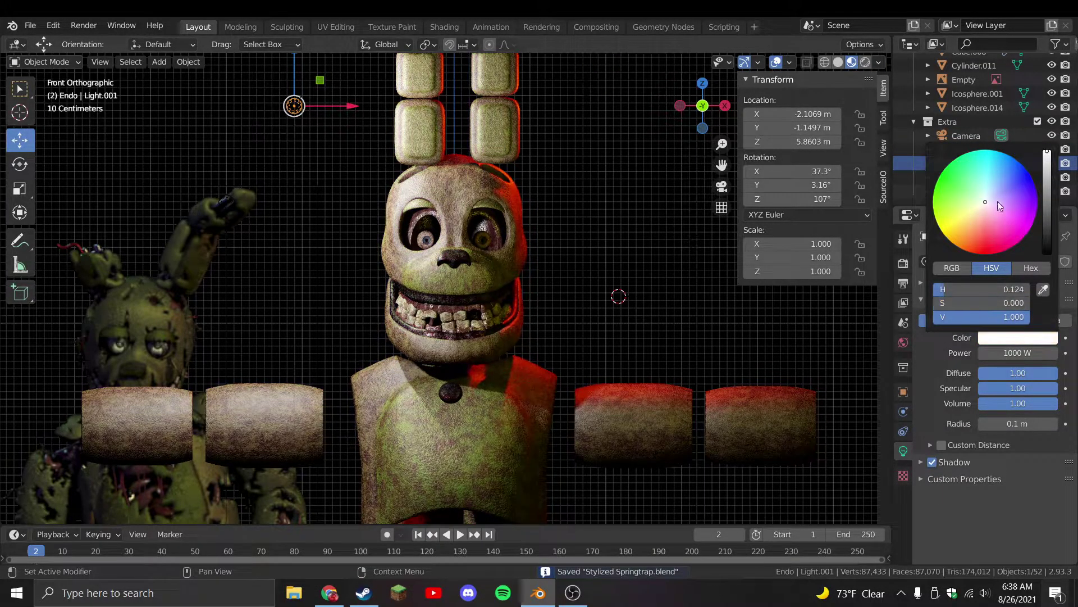
{"action": "left_click_drag", "start_coordinate": [1047, 178], "coordinate": [1047, 187]}
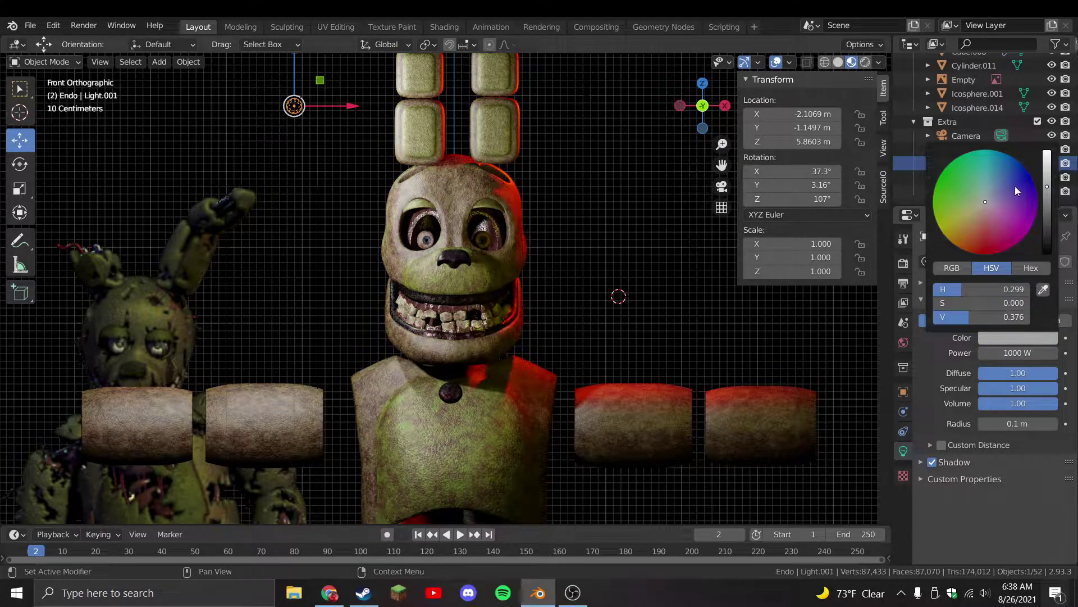
{"action": "left_click_drag", "start_coordinate": [1042, 171], "coordinate": [1047, 186]}
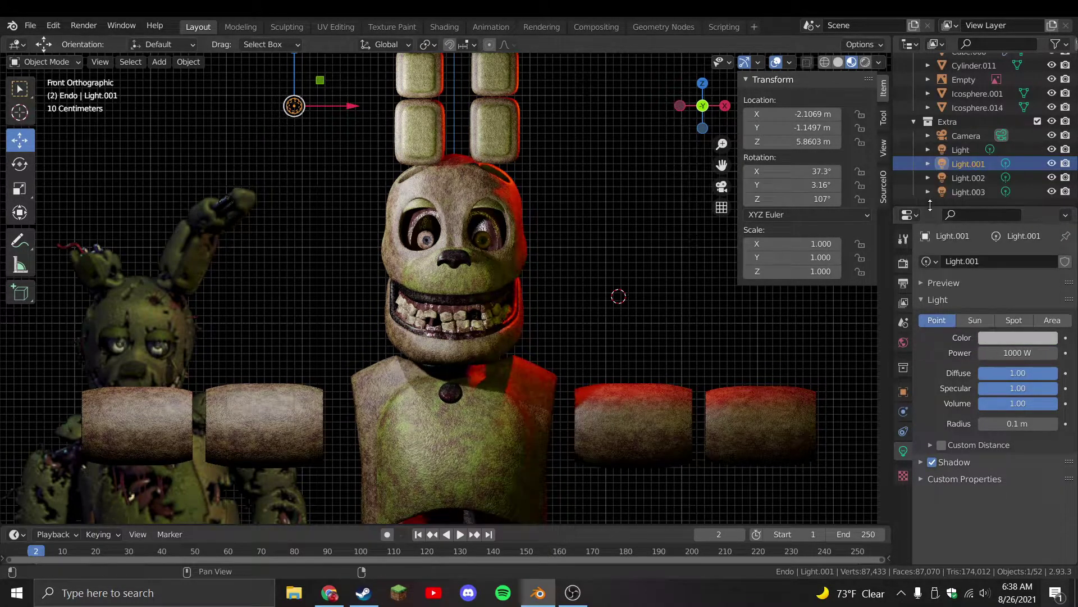
Delete Light.002 from the scene
{"action": "key", "text": "Delete"}
{"action": "key", "text": "ctrl+z"}
{"action": "scroll", "coordinate": [584, 314], "scroll_direction": "up", "scroll_amount": 1}
{"action": "key", "text": "x"}
{"action": "left_click", "coordinate": [584, 315]}
{"action": "scroll", "coordinate": [518, 315], "scroll_direction": "up", "scroll_amount": 1}
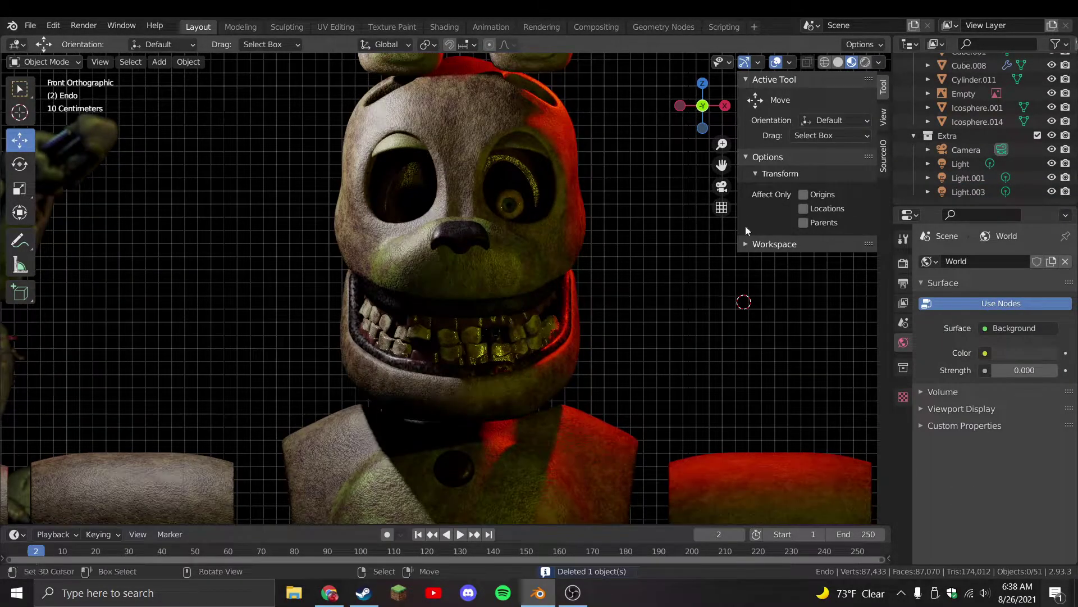
{"action": "left_click", "coordinate": [960, 192]}
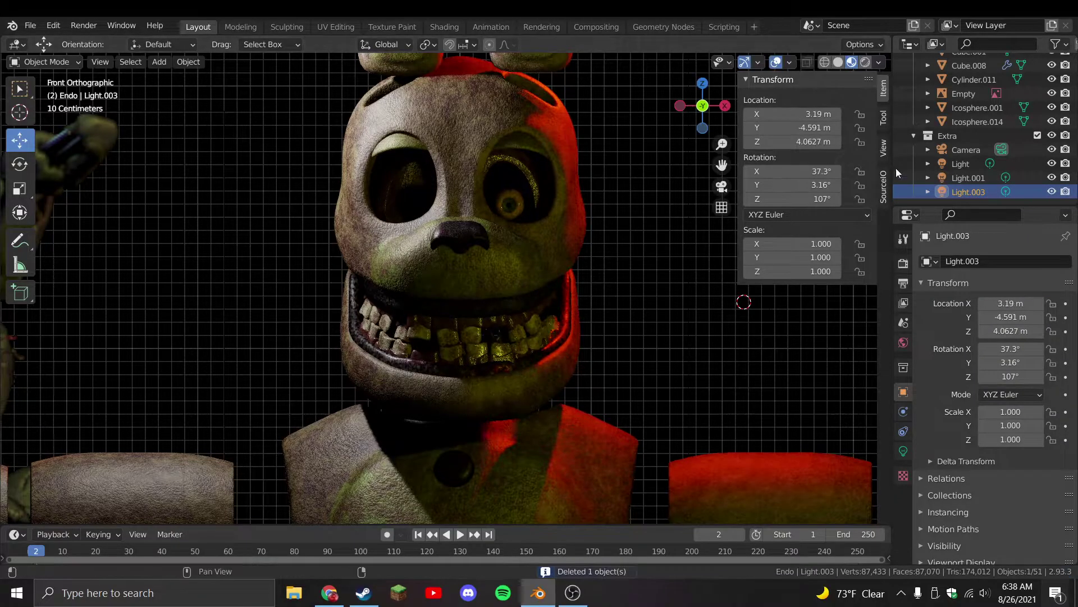
{"action": "left_click", "coordinate": [949, 178]}
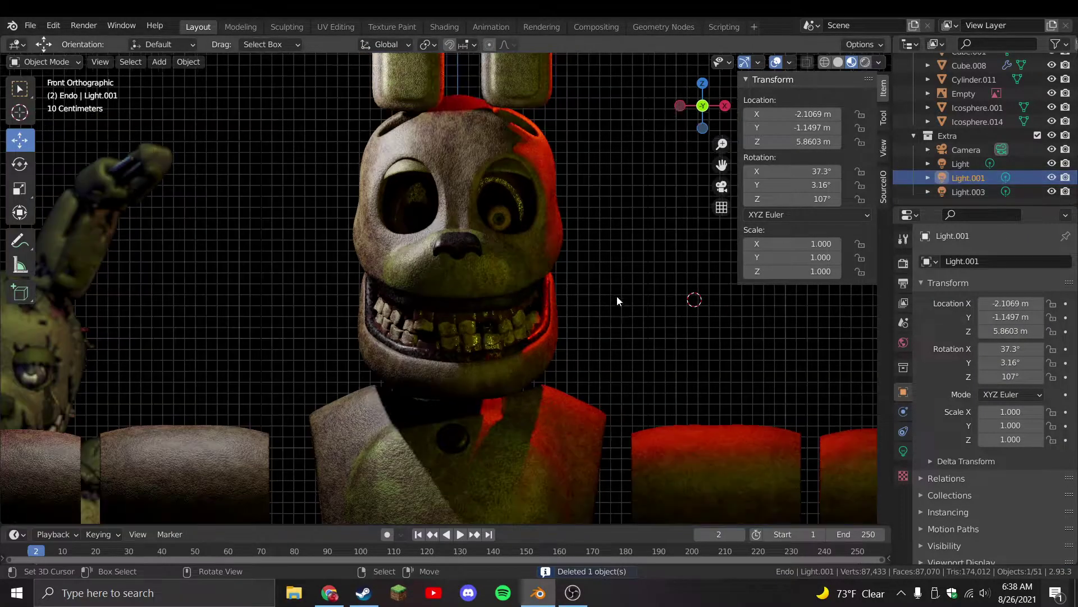
{"action": "left_click", "coordinate": [903, 452]}
{"action": "left_click", "coordinate": [960, 164]}
{"action": "key", "text": "g"}
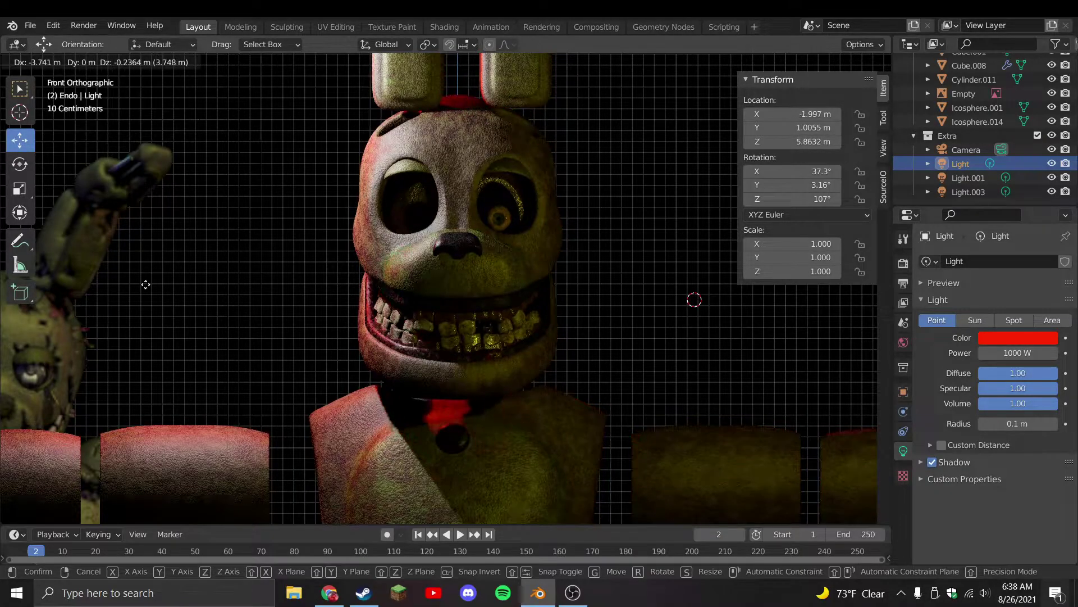
{"action": "key", "text": "Escape"}
Move Light.003 across the front of the face to about X -0.95 m and Z 3.90 m, and deselect it
{"action": "left_click", "coordinate": [956, 192]}
{"action": "scroll", "coordinate": [460, 308], "scroll_direction": "down", "scroll_amount": 3}
{"action": "key", "text": "g"}
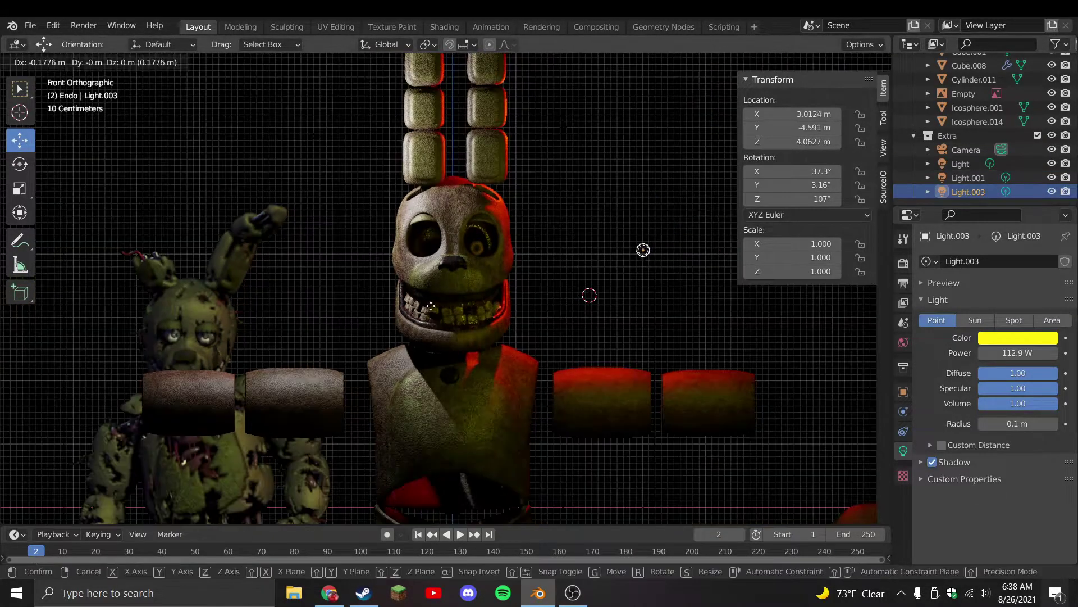
{"action": "left_click", "coordinate": [310, 326]}
{"action": "scroll", "coordinate": [394, 292], "scroll_direction": "up", "scroll_amount": 5}
{"action": "key", "text": "g"}
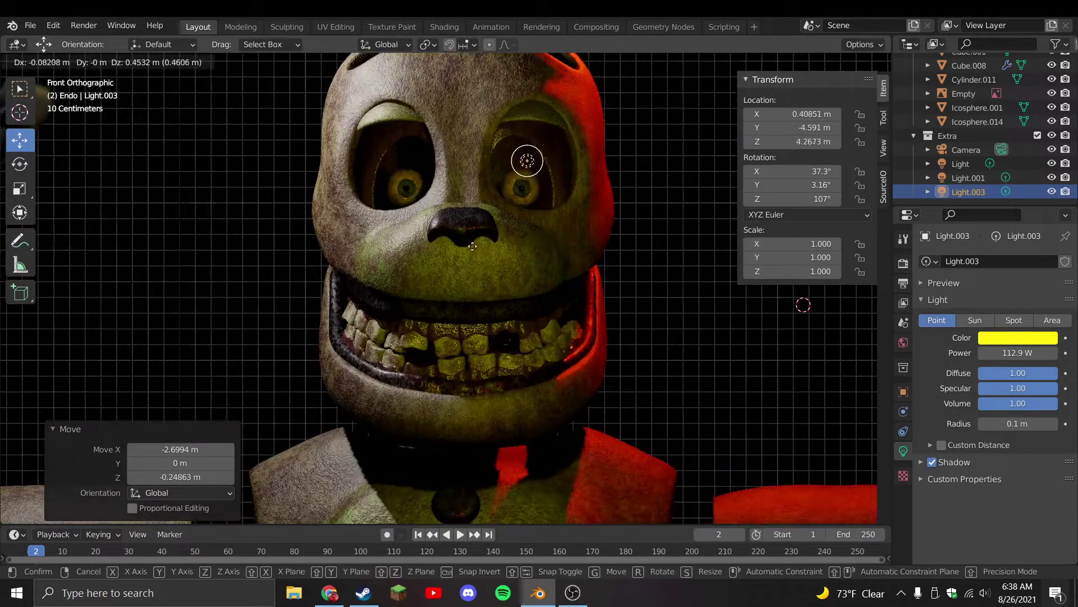
{"action": "left_click", "coordinate": [227, 316]}
{"action": "scroll", "coordinate": [406, 303], "scroll_direction": "down", "scroll_amount": 3}
{"action": "scroll", "coordinate": [405, 303], "scroll_direction": "up", "scroll_amount": 3}
{"action": "key", "text": "alt+a"}
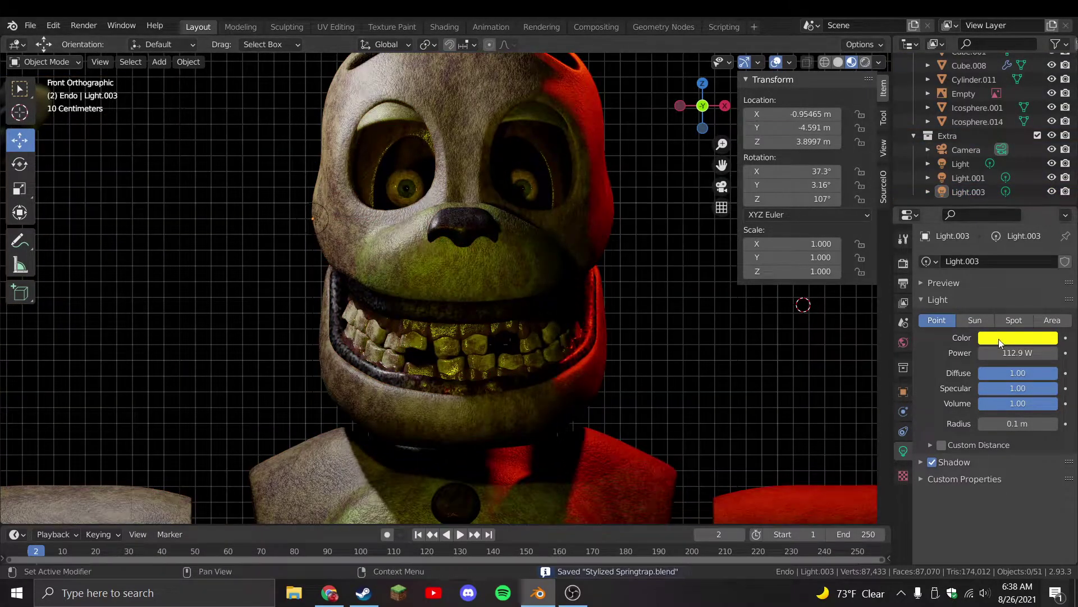
Darken the yellow colour of Light.003 by lowering its brightness value
{"action": "left_click", "coordinate": [999, 339]}
{"action": "left_click_drag", "start_coordinate": [956, 206], "coordinate": [954, 243]}
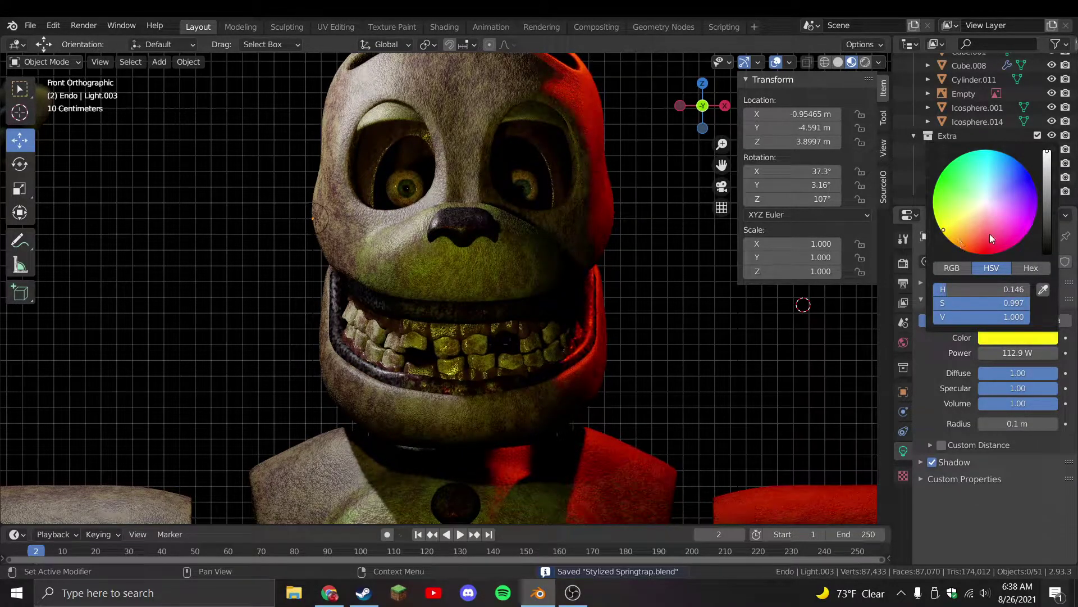
{"action": "left_click", "coordinate": [1047, 187]}
{"action": "scroll", "coordinate": [623, 287], "scroll_direction": "down", "scroll_amount": 3}
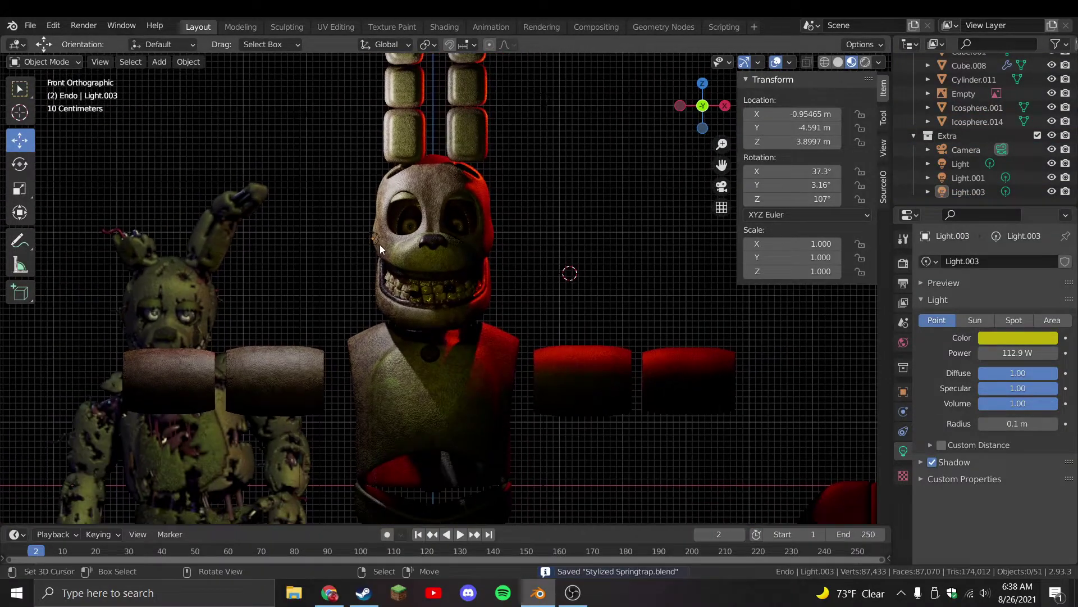
Duplicate Light.003 in front of the hips at about X -0.58 m, Z -1.31 m, raise its power to about 163 W and save
{"action": "left_click", "coordinate": [380, 244]}
{"action": "scroll", "coordinate": [423, 202], "scroll_direction": "down", "scroll_amount": 3}
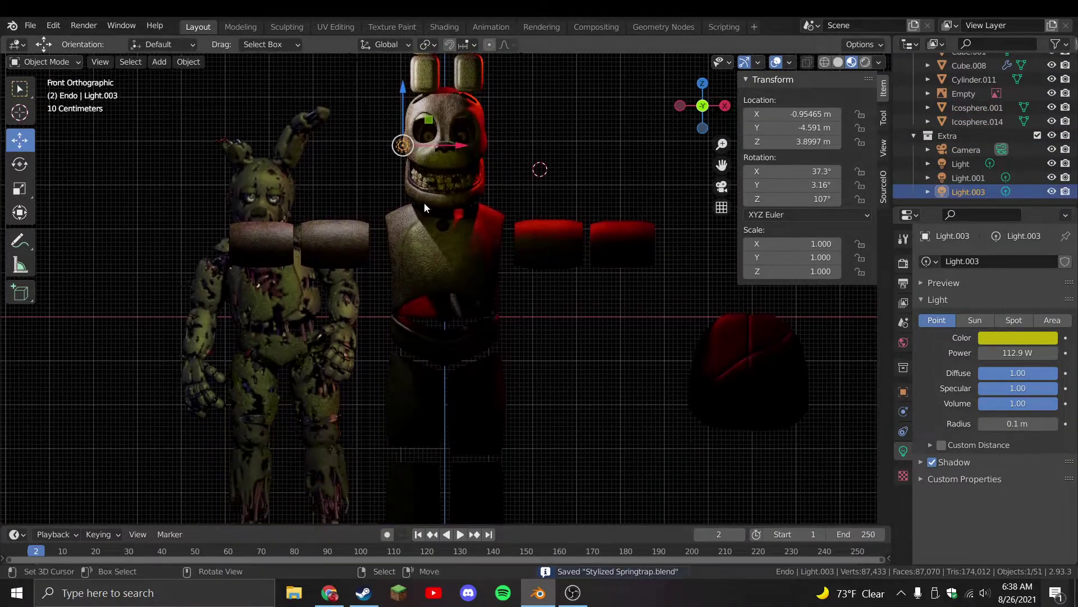
{"action": "scroll", "coordinate": [435, 242], "scroll_direction": "up", "scroll_amount": 1}
{"action": "key", "text": "shift+d"}
{"action": "left_click", "coordinate": [443, 314]}
{"action": "key", "text": "g"}
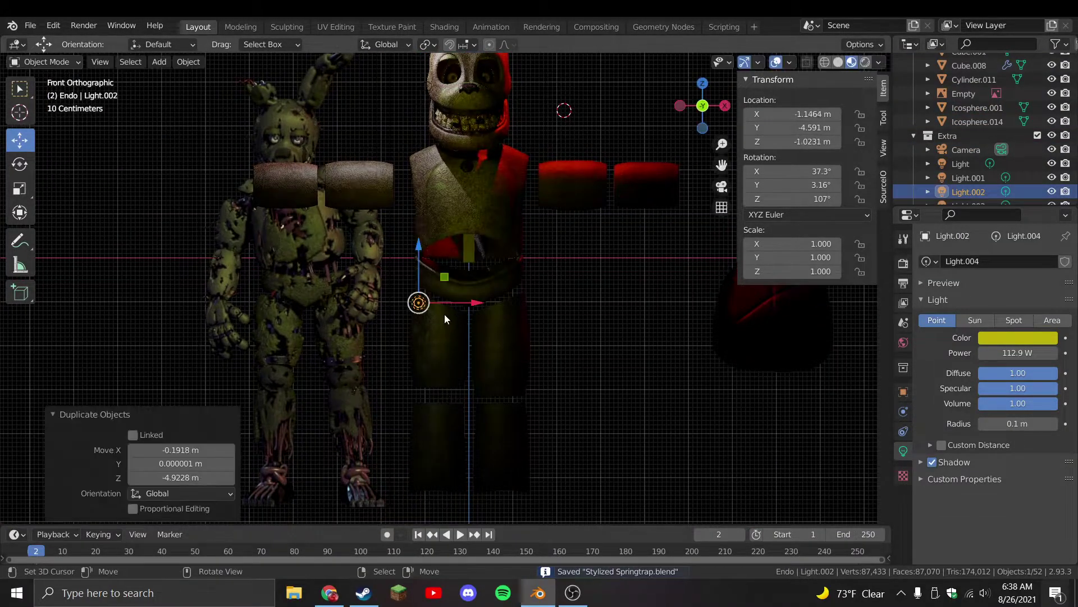
{"action": "left_click", "coordinate": [483, 327]}
{"action": "key", "text": "ctrl+s"}
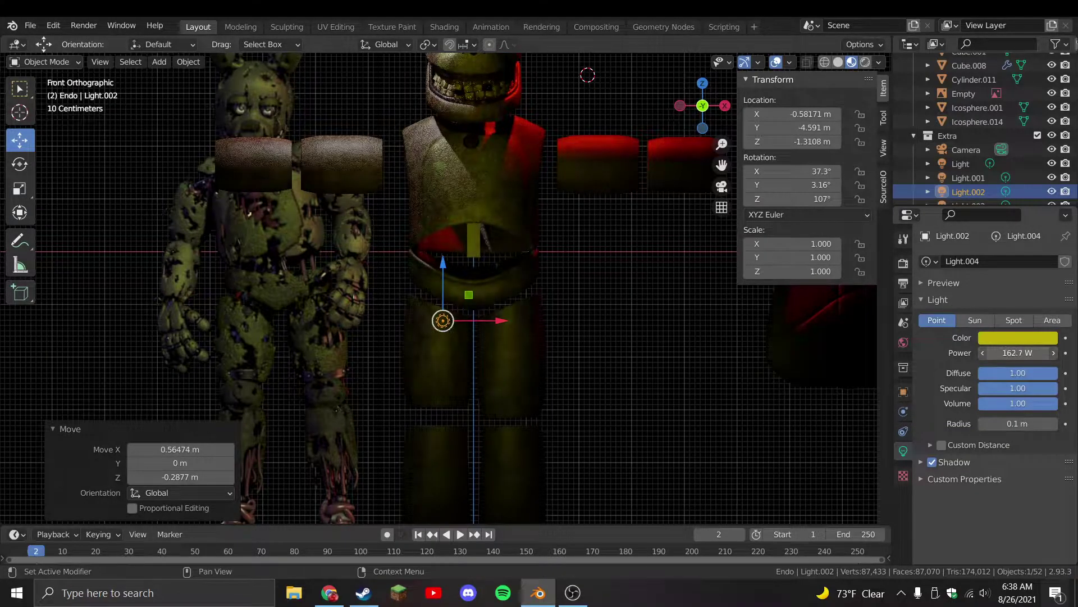
{"action": "key", "text": "a"}
{"action": "key", "text": "alt+a"}
{"action": "key", "text": "ctrl+s"}
Duplicate the grey Light.001 and place the copy lower beside the arms at about X -4.69 m, Z 0.87 m
{"action": "left_click", "coordinate": [970, 164]}
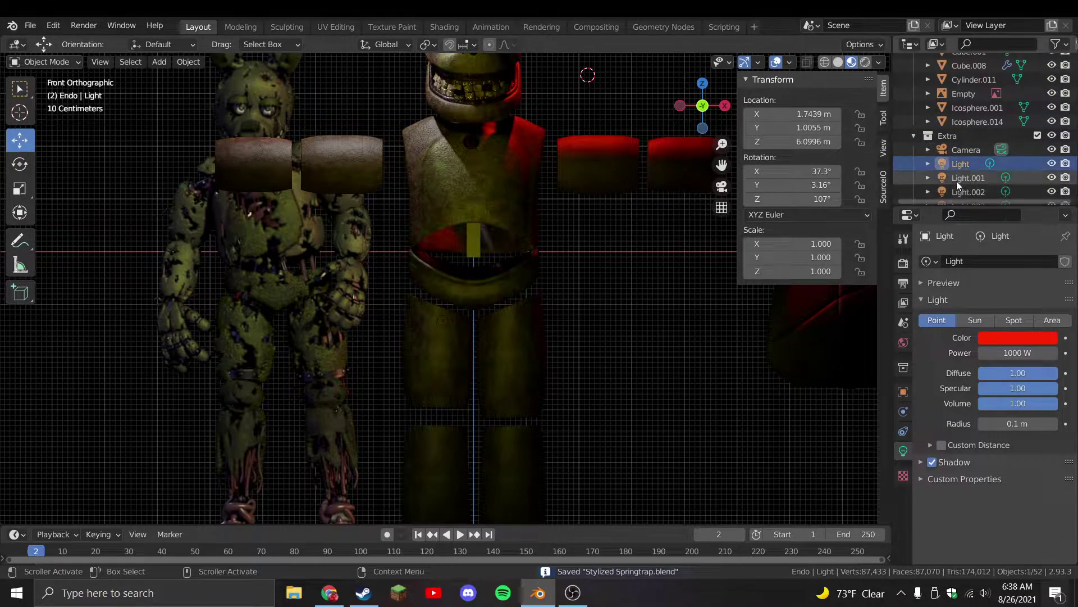
{"action": "left_click", "coordinate": [956, 178]}
{"action": "key", "text": "shift+d"}
{"action": "scroll", "coordinate": [484, 232], "scroll_direction": "down", "scroll_amount": 3}
{"action": "left_click", "coordinate": [414, 356]}
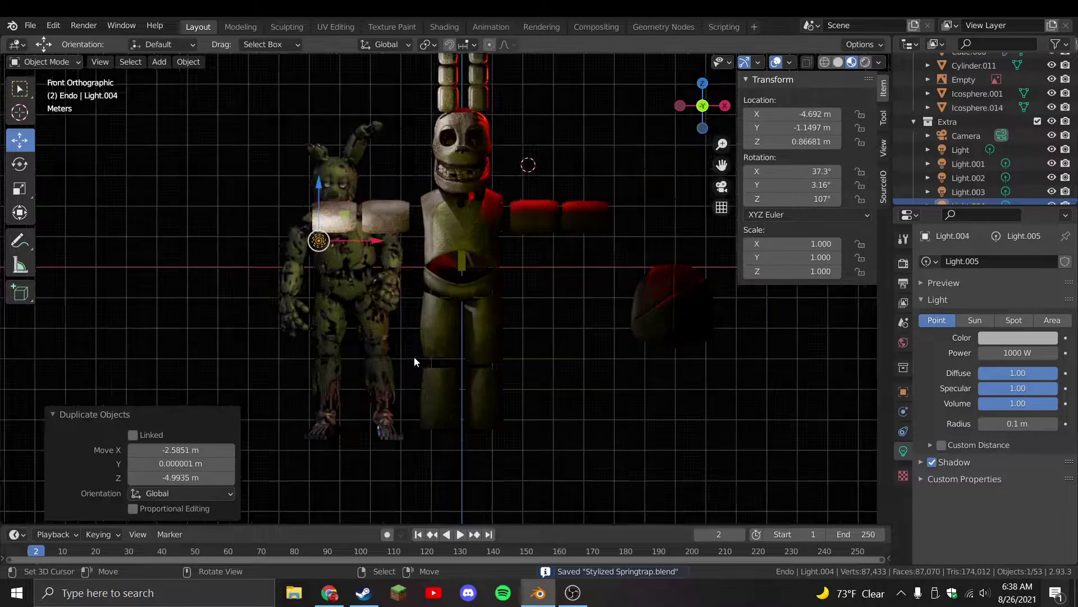
Move the duplicated grey light behind the body to about X -3.81 m, Y 2.62 m and Z 0.56 m
{"action": "key", "text": "g"}
{"action": "left_click", "coordinate": [424, 339]}
{"action": "middle_click_drag", "start_coordinate": [423, 338], "coordinate": [528, 320]}
{"action": "key", "text": "g"}
{"action": "left_click", "coordinate": [403, 346]}
{"action": "key", "text": "g"}
{"action": "left_click", "coordinate": [341, 358]}
{"action": "mouse_move", "coordinate": [342, 359]}
{"action": "middle_mouse_down"}
{"action": "mouse_move", "coordinate": [460, 365]}
{"action": "mouse_move", "coordinate": [342, 340]}
{"action": "middle_mouse_up"}
{"action": "key", "text": "g"}
{"action": "left_click", "coordinate": [470, 356]}
{"action": "key", "text": "KP_3"}
{"action": "scroll", "coordinate": [354, 346], "scroll_direction": "up", "scroll_amount": 3}
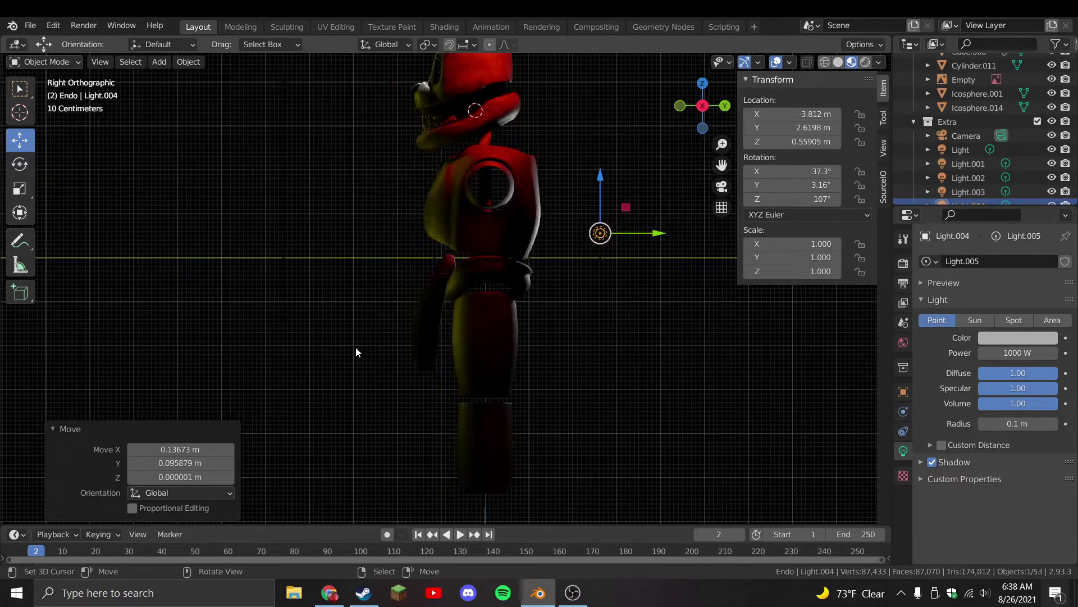
{"action": "key", "text": "KP_1"}
Move the red Light behind the model to about X 2.86 m, Y 4.25 m, Z 3.84 m and raise its power to about 1784 W
{"action": "left_click", "coordinate": [950, 151]}
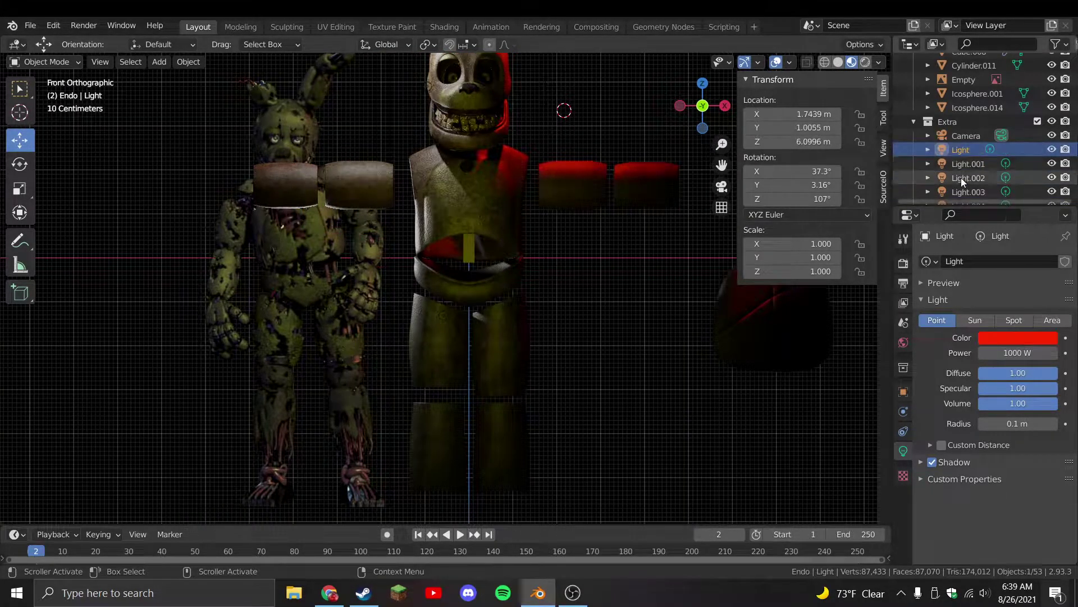
{"action": "key", "text": "g"}
{"action": "key", "text": "KP_3"}
{"action": "left_click", "coordinate": [582, 244]}
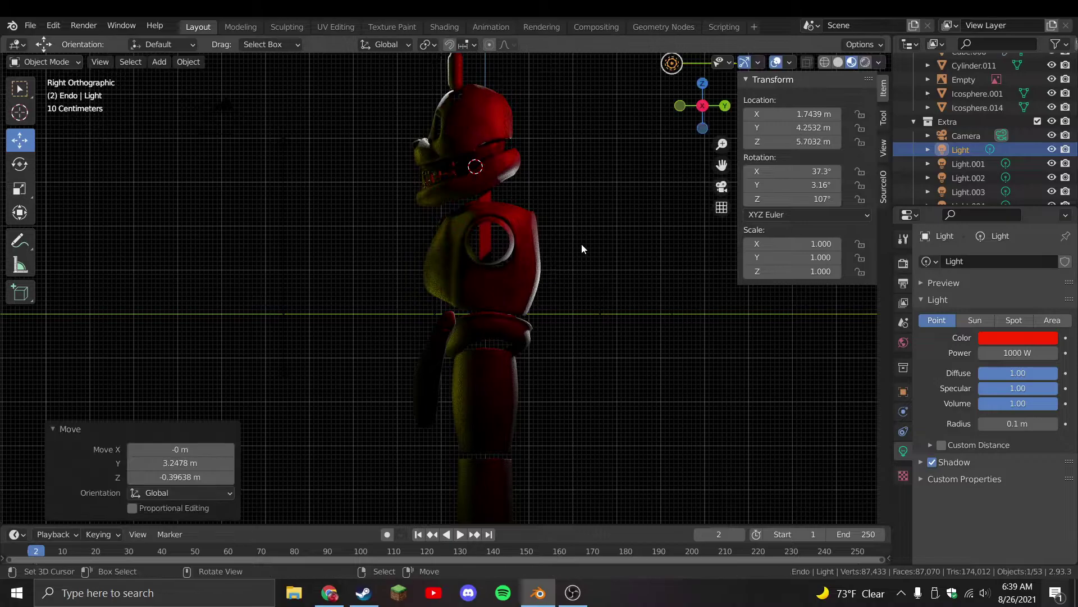
{"action": "key", "text": "KP_1"}
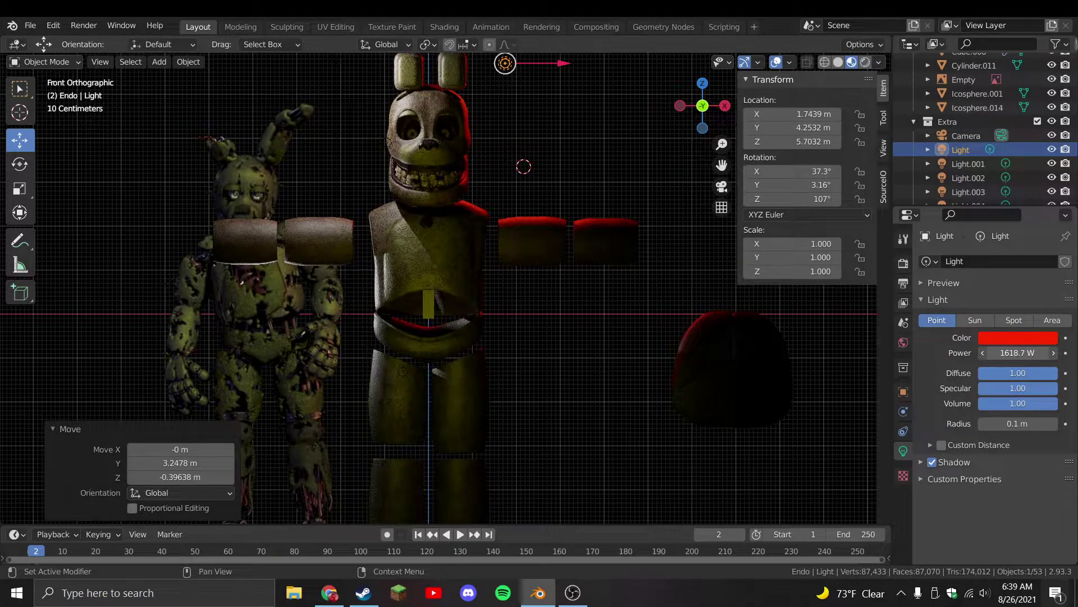
{"action": "key", "text": "g"}
{"action": "left_click", "coordinate": [521, 208]}
{"action": "key", "text": "g"}
{"action": "left_click", "coordinate": [518, 235]}
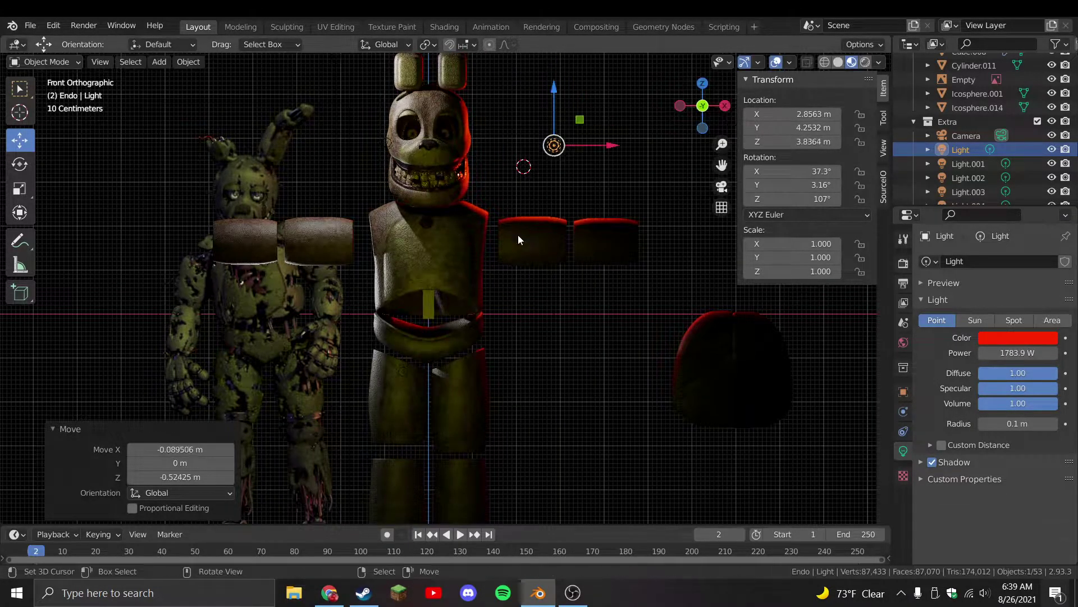
{"action": "scroll", "coordinate": [555, 264], "scroll_direction": "down", "scroll_amount": 1}
{"action": "middle_click_drag", "start_coordinate": [555, 264], "coordinate": [560, 285], "text": "shift"}
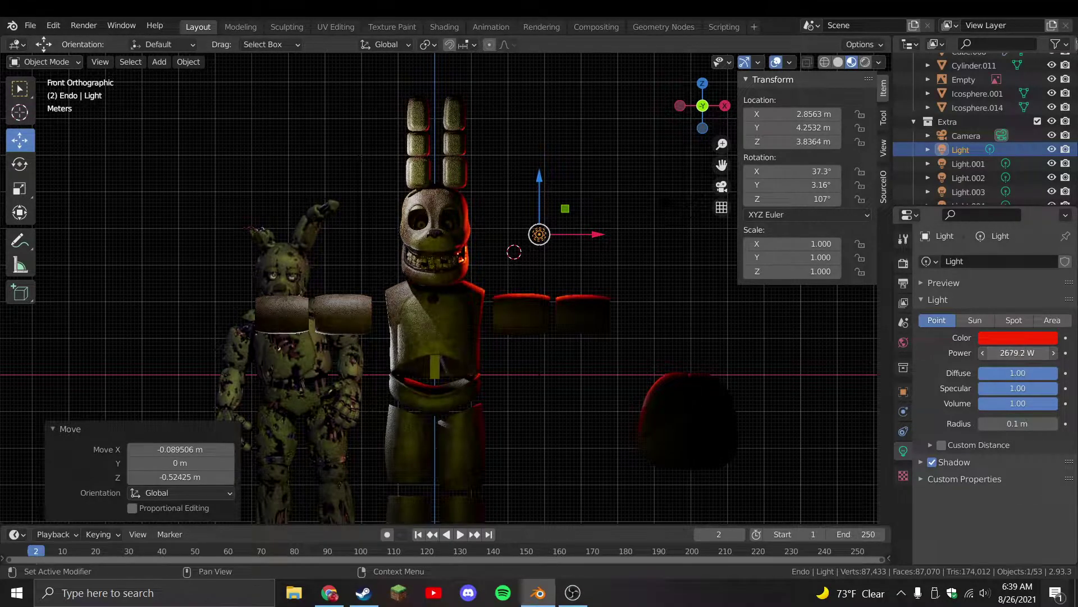
Try higher power on the red Light, check the model from behind, and set the power to 413 W
{"action": "left_click_drag", "start_coordinate": [1018, 353], "coordinate": [1028, 353]}
{"action": "middle_click_drag", "start_coordinate": [422, 110], "coordinate": [426, 347]}
{"action": "scroll", "coordinate": [520, 257], "scroll_direction": "down", "scroll_amount": 2}
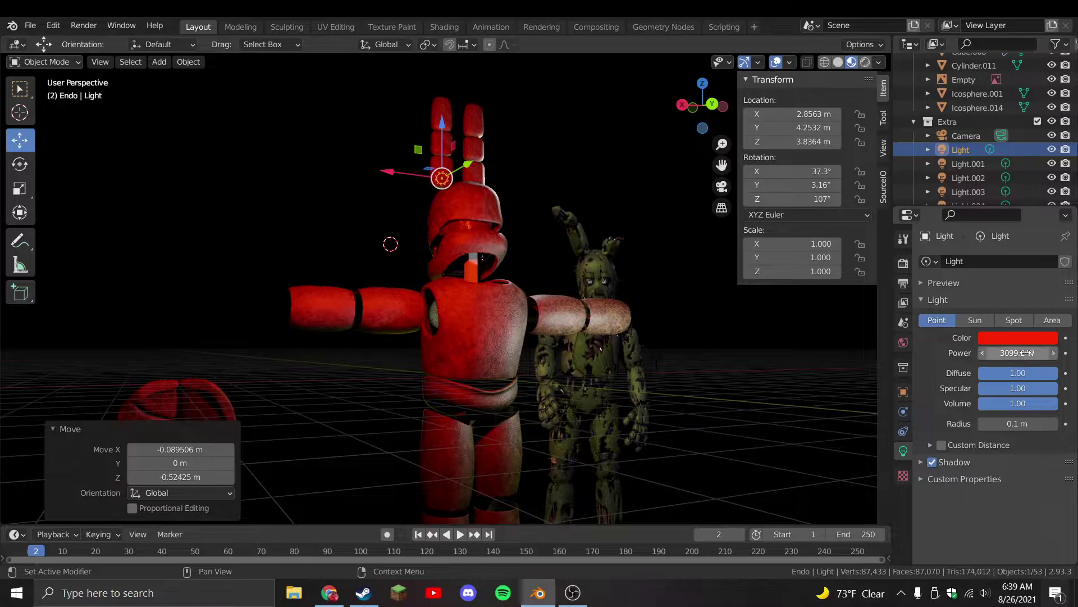
{"action": "left_click_drag", "start_coordinate": [1018, 353], "coordinate": [1007, 353]}
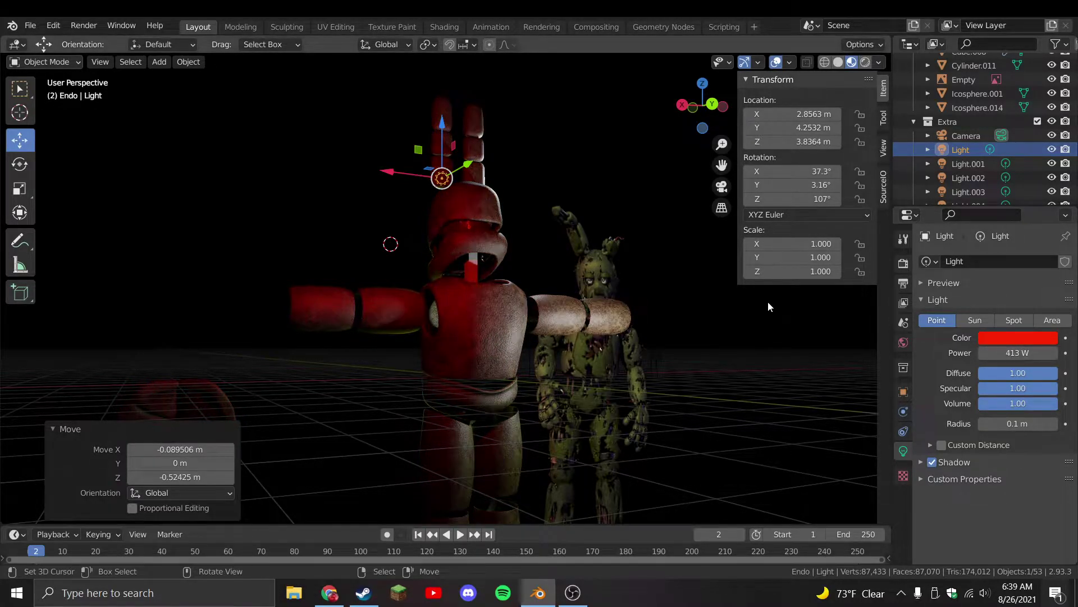
Reposition the red Light closer beside the head at about X 2.77 m, Y 0.90 m and Z 4.74 m
{"action": "key", "text": "KP_1"}
{"action": "key", "text": "g"}
{"action": "left_click", "coordinate": [579, 377]}
{"action": "key", "text": "KP_3"}
{"action": "key", "text": "g"}
{"action": "left_click", "coordinate": [412, 379]}
{"action": "key", "text": "KP_1"}
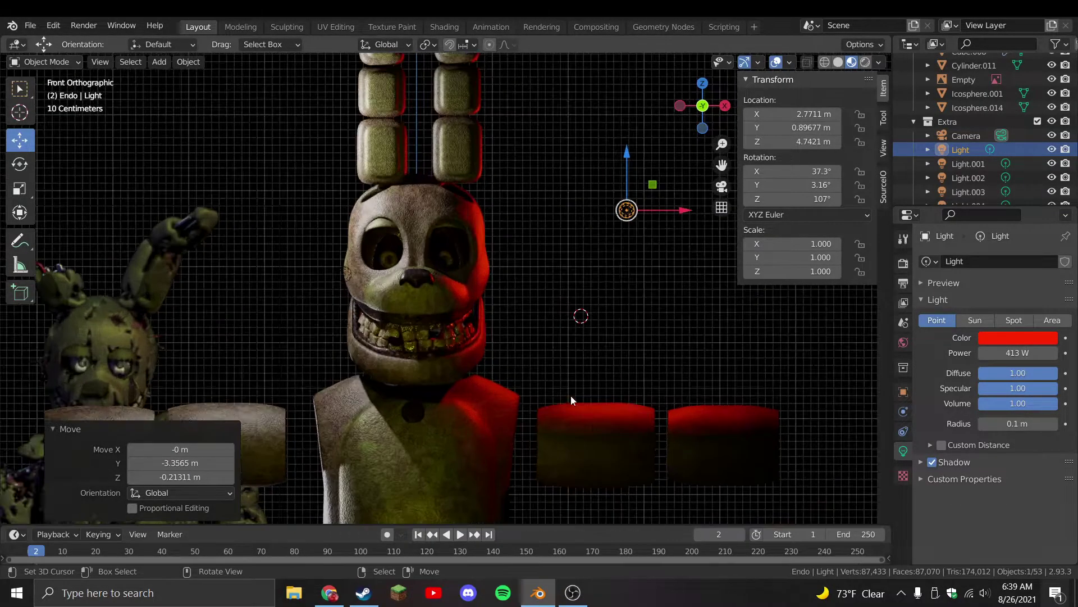
Duplicate the red Light and place the copy low behind the body at about X 3.29 m, Y 4.55 m, Z 0.09 m
{"action": "key", "text": "shift+d"}
{"action": "left_click", "coordinate": [632, 78]}
{"action": "scroll", "coordinate": [632, 78], "scroll_direction": "down", "scroll_amount": 3}
{"action": "key", "text": "g"}
{"action": "left_click", "coordinate": [595, 268]}
{"action": "scroll", "coordinate": [595, 268], "scroll_direction": "down", "scroll_amount": 1}
{"action": "key", "text": "KP_3"}
{"action": "scroll", "coordinate": [595, 263], "scroll_direction": "up", "scroll_amount": 2}
{"action": "key", "text": "g"}
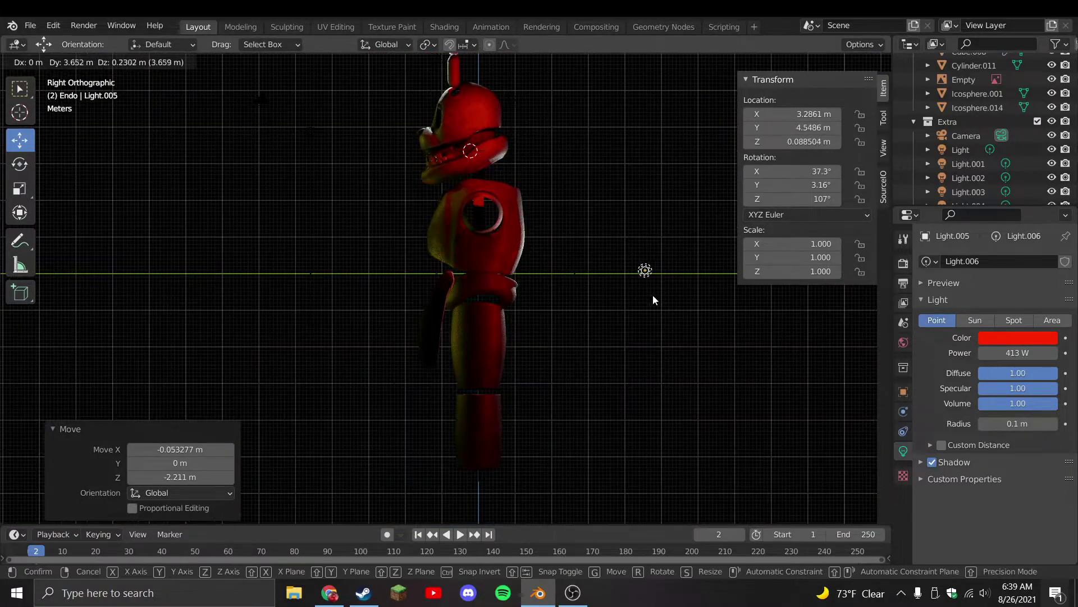
{"action": "left_click", "coordinate": [655, 292]}
Delete the duplicated red light, undo the deletion, and deselect everything in front view
{"action": "key", "text": "KP_1"}
{"action": "key", "text": "Delete"}
{"action": "key", "text": "ctrl+z"}
{"action": "middle_click_drag", "start_coordinate": [502, 257], "coordinate": [520, 285]}
{"action": "key", "text": "a"}
{"action": "key", "text": "KP_1"}
{"action": "key", "text": "alt+a"}
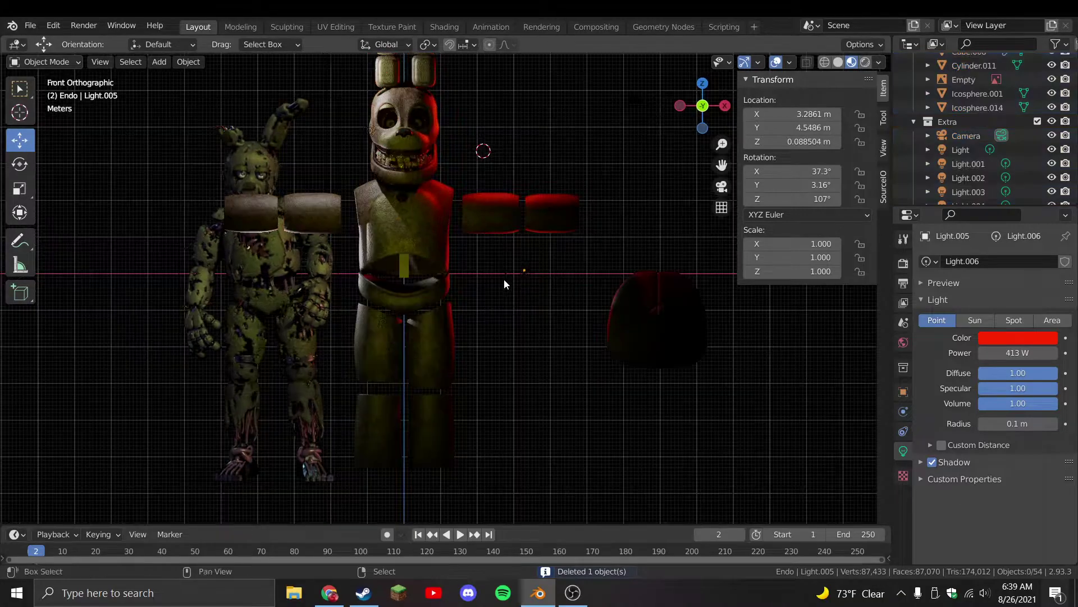
Save the file and examine the head and full body under the coloured lights
{"action": "scroll", "coordinate": [506, 278], "scroll_direction": "up", "scroll_amount": 3}
{"action": "key", "text": "ctrl+s"}
{"action": "scroll", "coordinate": [517, 224], "scroll_direction": "up", "scroll_amount": 4}
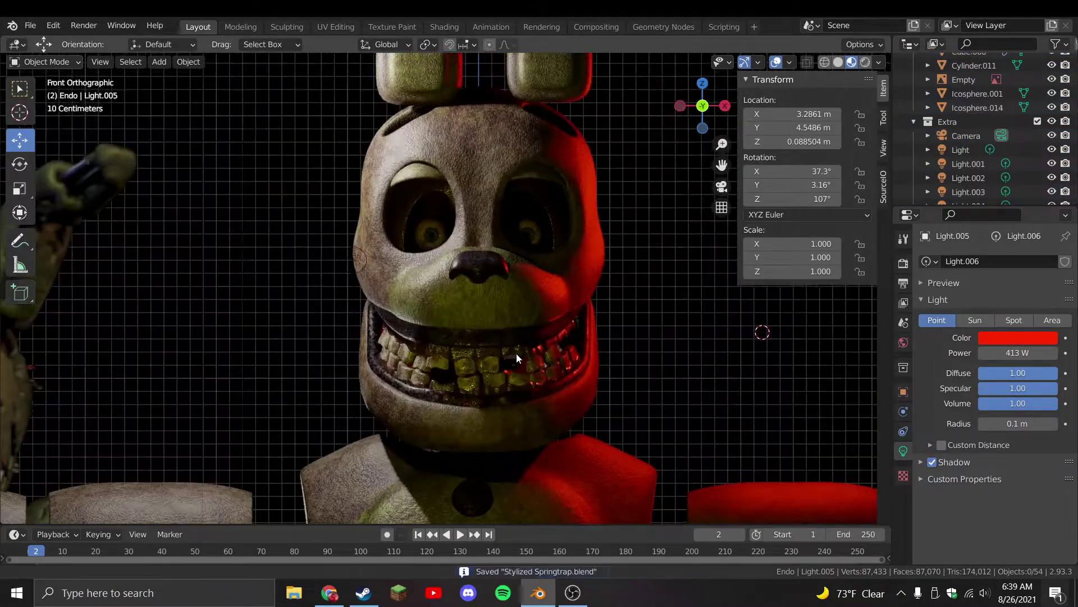
{"action": "middle_click_drag", "start_coordinate": [516, 353], "coordinate": [525, 225], "text": "shift"}
{"action": "scroll", "coordinate": [527, 215], "scroll_direction": "down", "scroll_amount": 5}
{"action": "scroll", "coordinate": [534, 228], "scroll_direction": "down", "scroll_amount": 3}
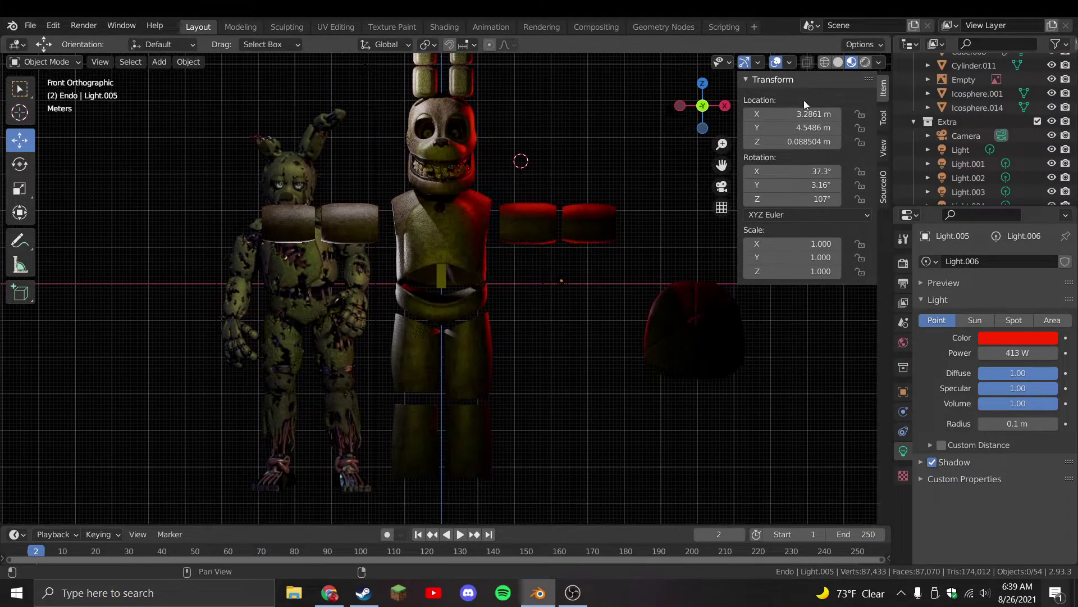
Return to solid shading, delete the spare multicoloured shell piece standing beside the model, and save the file
{"action": "left_click", "coordinate": [838, 62]}
{"action": "left_click", "coordinate": [599, 282]}
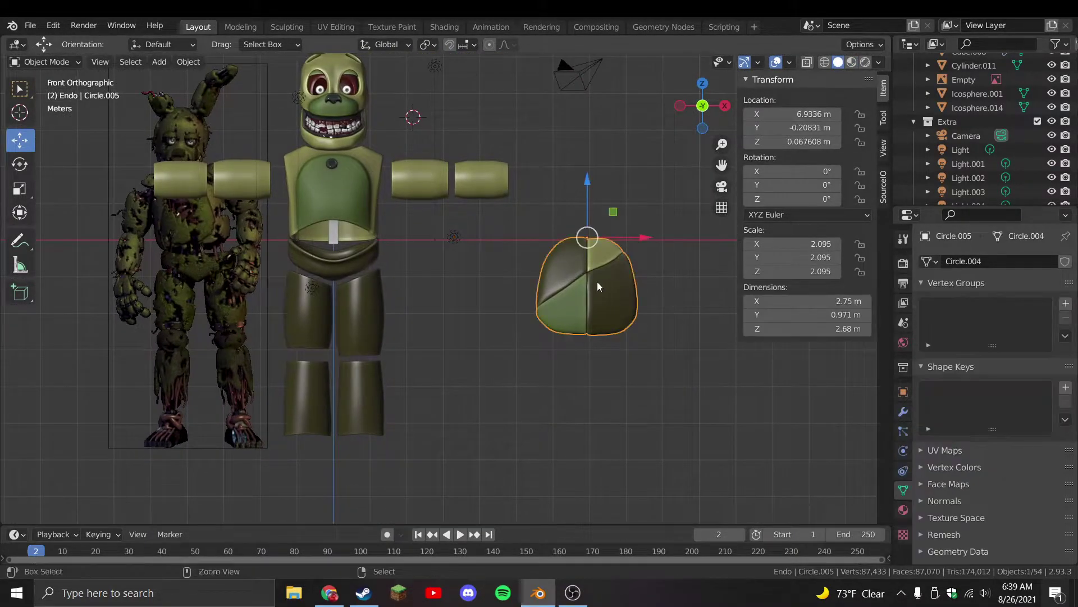
{"action": "key", "text": "Tab"}
{"action": "scroll", "coordinate": [607, 285], "scroll_direction": "up", "scroll_amount": 2}
{"action": "key", "text": "Tab"}
{"action": "key", "text": "Tab"}
{"action": "middle_click_drag", "start_coordinate": [645, 277], "coordinate": [575, 275], "text": "shift"}
{"action": "key", "text": "Tab"}
{"action": "key", "text": "x"}
{"action": "left_click", "coordinate": [562, 274]}
{"action": "key", "text": "ctrl+s"}
Select the white spine block inside the torso and snap the 3D cursor to it
{"action": "middle_click_drag", "start_coordinate": [496, 301], "coordinate": [491, 357], "text": "shift"}
{"action": "scroll", "coordinate": [514, 300], "scroll_direction": "up", "scroll_amount": 3}
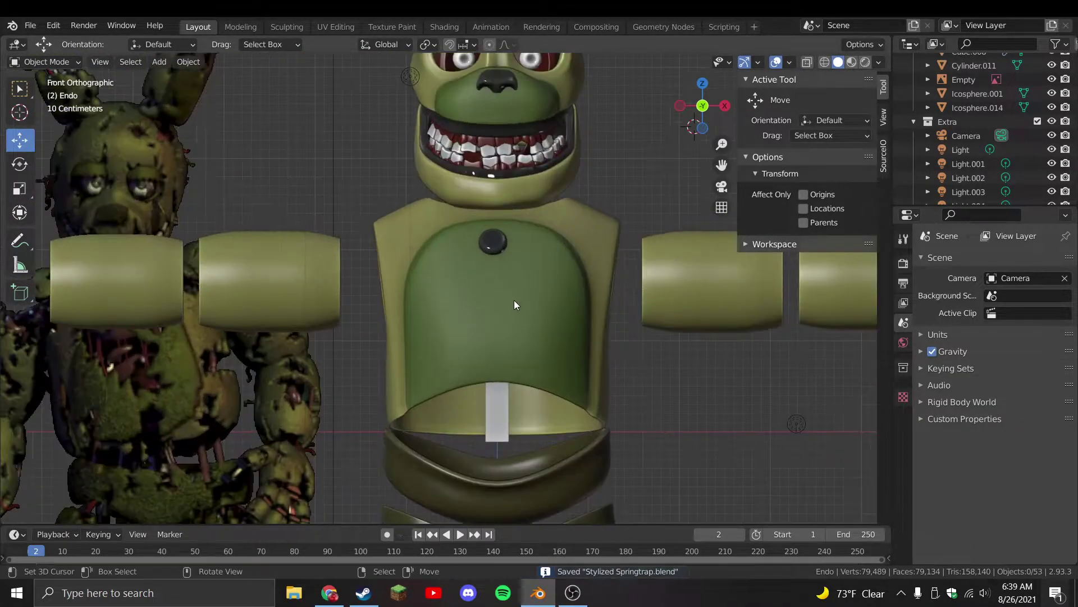
{"action": "left_click", "coordinate": [534, 258]}
{"action": "middle_click_drag", "start_coordinate": [534, 258], "coordinate": [526, 101], "text": "shift"}
{"action": "left_click", "coordinate": [487, 240]}
{"action": "middle_click_drag", "start_coordinate": [487, 240], "coordinate": [505, 355]}
{"action": "key", "text": "shift+s"}
{"action": "left_click", "coordinate": [507, 424]}
{"action": "middle_click_drag", "start_coordinate": [561, 140], "coordinate": [478, 359]}
Add a Subdivision Surface modifier to the spine block and move the block to the Insides collection
{"action": "key", "text": "Tab"}
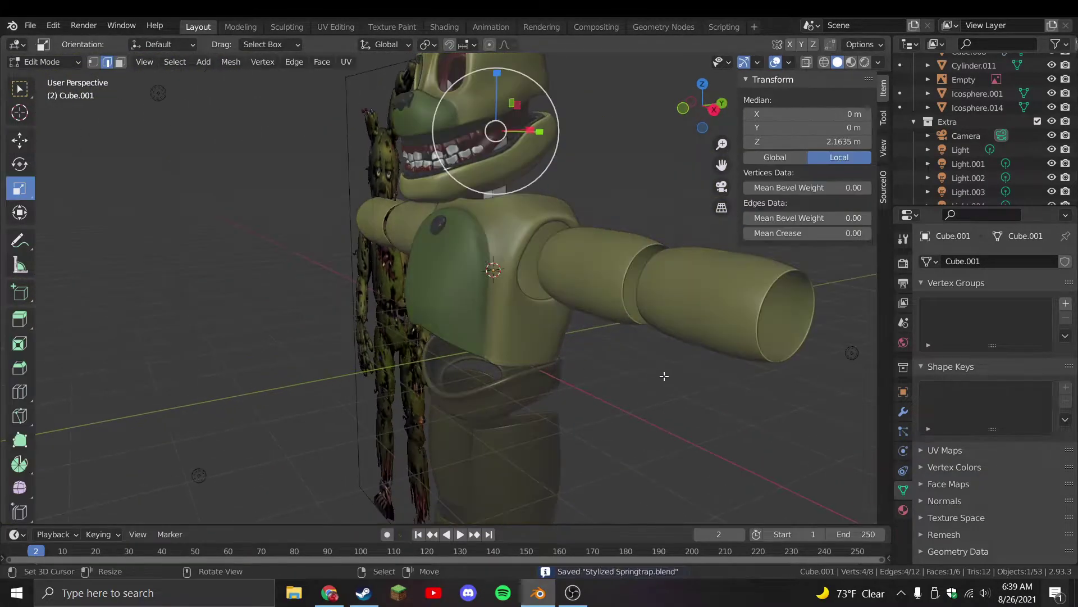
{"action": "key", "text": "Tab"}
{"action": "left_click", "coordinate": [903, 412]}
{"action": "left_click", "coordinate": [968, 261]}
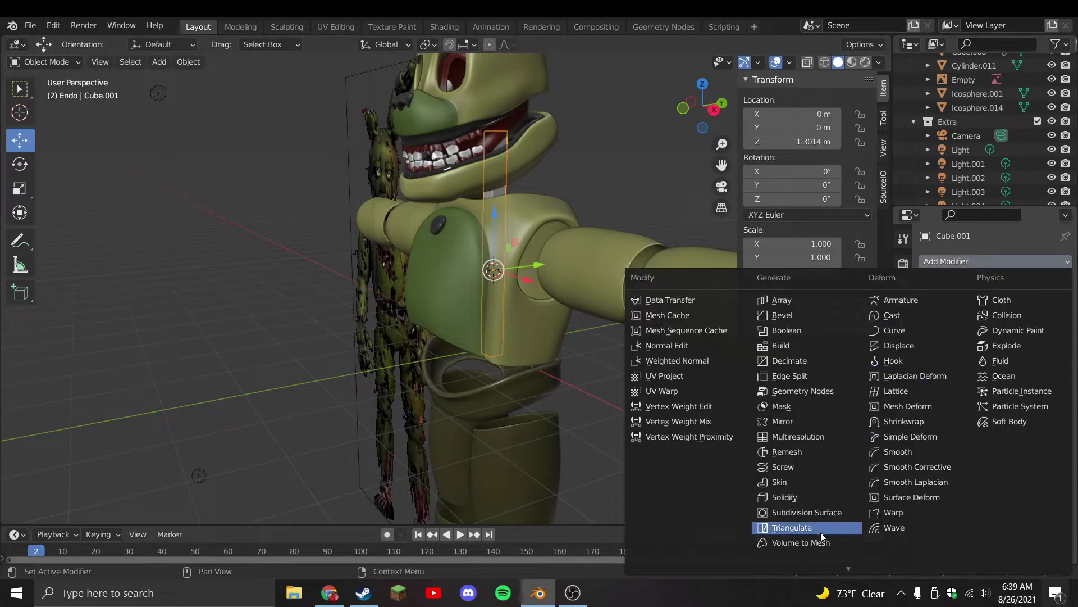
{"action": "left_click", "coordinate": [824, 515]}
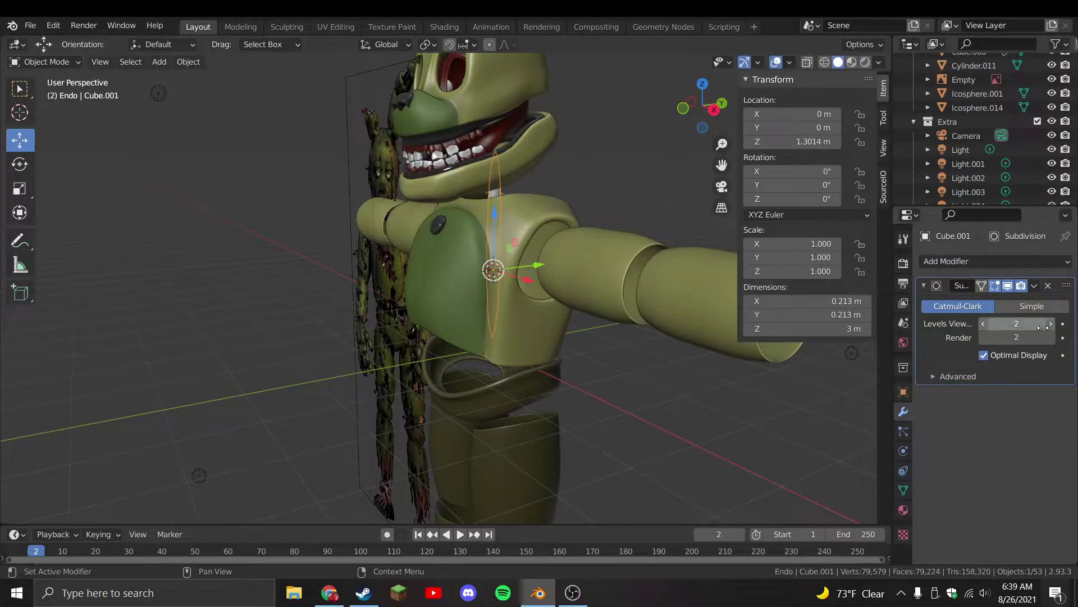
{"action": "middle_click_drag", "start_coordinate": [703, 360], "coordinate": [678, 350]}
{"action": "key", "text": "m"}
{"action": "mouse_move", "coordinate": [672, 356]}
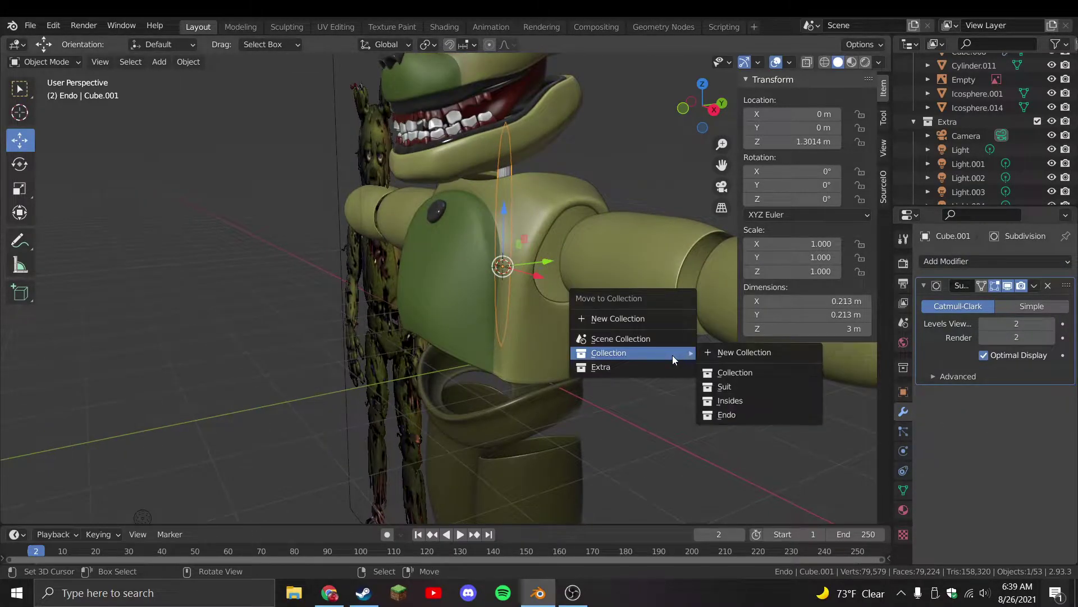
{"action": "left_click", "coordinate": [728, 401]}
Isolate the spine block for mesh editing, add ten loop cuts along its length, and enable proportional editing
{"action": "key", "text": "Tab"}
{"action": "key", "text": "KP_Divide"}
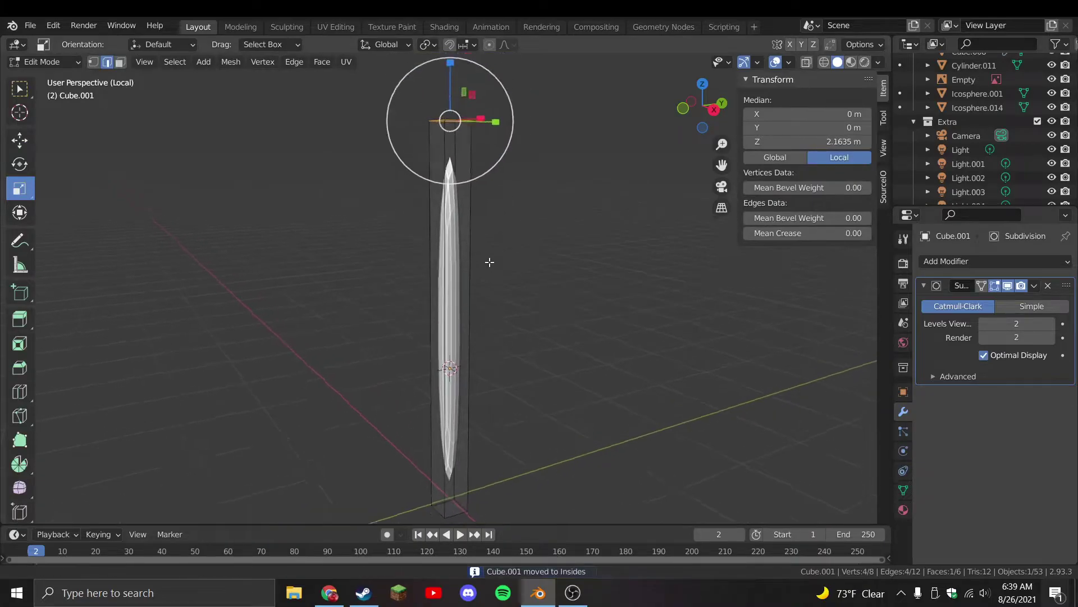
{"action": "middle_click_drag", "start_coordinate": [486, 250], "coordinate": [483, 268]}
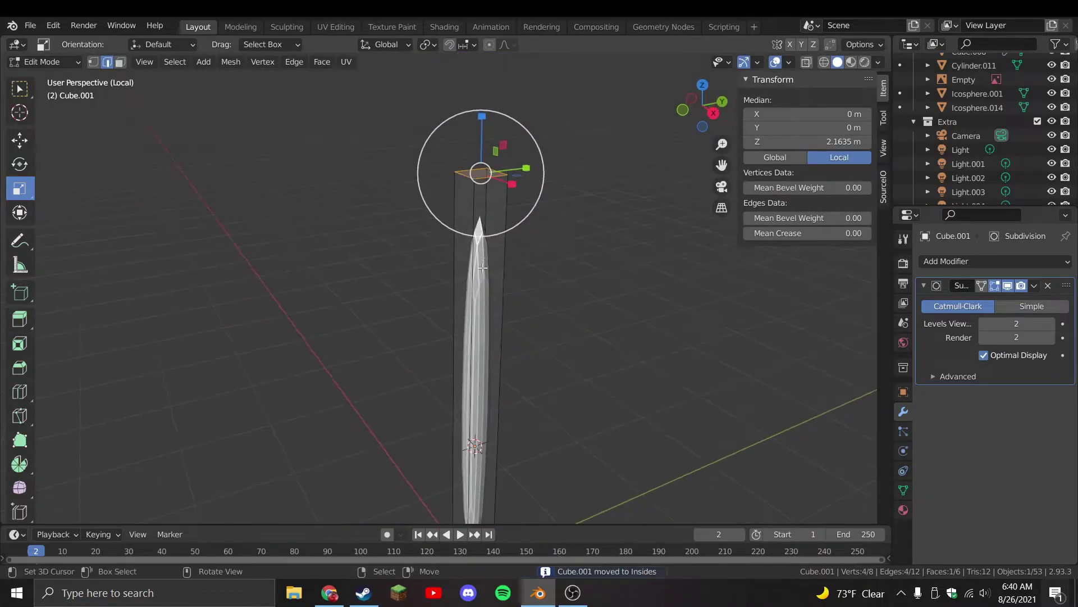
{"action": "left_click", "coordinate": [501, 232]}
{"action": "right_click", "coordinate": [501, 232]}
{"action": "middle_click_drag", "start_coordinate": [501, 232], "coordinate": [484, 167]}
{"action": "left_click", "coordinate": [489, 45]}
{"action": "key", "text": "KP_Divide"}
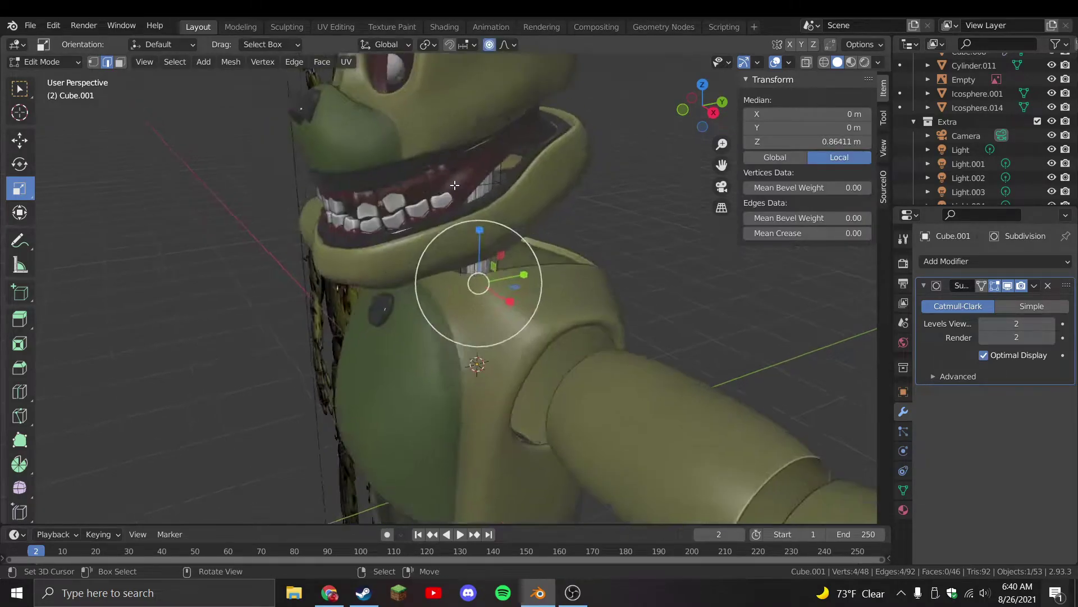
Move edge loops of the spine sideways with proportional editing to bend it into a wavy curve
{"action": "key", "text": "KP_1"}
{"action": "scroll", "coordinate": [307, 252], "scroll_direction": "up", "scroll_amount": 3}
{"action": "key", "text": "g"}
{"action": "left_click", "coordinate": [419, 232]}
{"action": "middle_click_drag", "start_coordinate": [457, 149], "coordinate": [466, 252]}
{"action": "left_click", "coordinate": [455, 314]}
{"action": "key", "text": "g"}
{"action": "left_click", "coordinate": [478, 337]}
{"action": "key", "text": "g"}
{"action": "right_click", "coordinate": [505, 349]}
Rotate the spine's lower edge loop by about -4.46° and again in front view, leave mesh editing, and save the file
{"action": "scroll", "coordinate": [506, 348], "scroll_direction": "up", "scroll_amount": 2}
{"action": "key", "text": "r"}
{"action": "left_click", "coordinate": [551, 364]}
{"action": "key", "text": "KP_1"}
{"action": "key", "text": "r"}
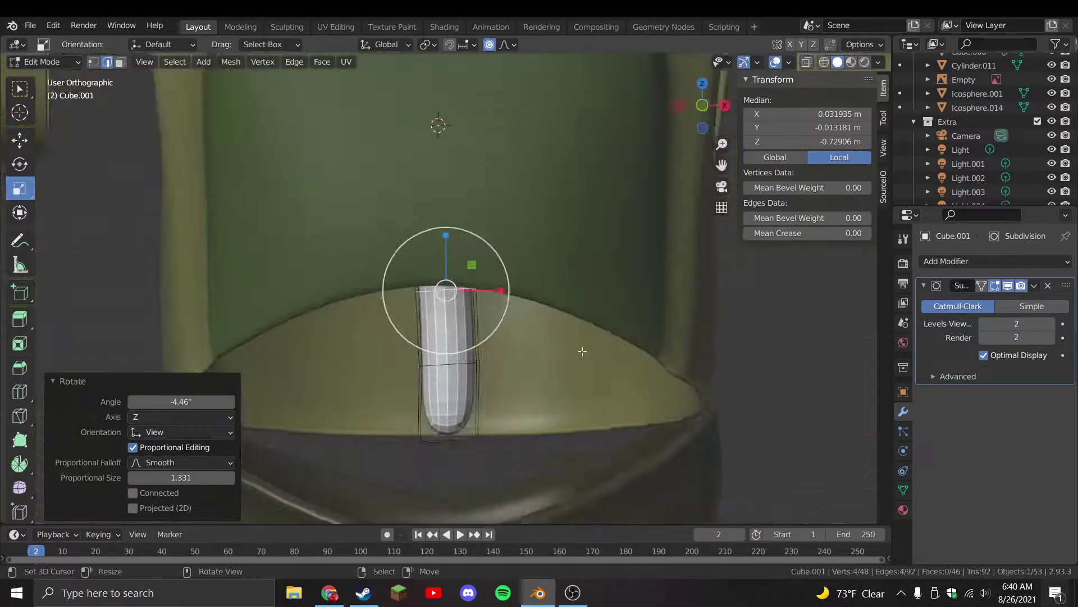
{"action": "left_click", "coordinate": [553, 353]}
{"action": "key", "text": "Tab"}
{"action": "scroll", "coordinate": [556, 351], "scroll_direction": "down", "scroll_amount": 5}
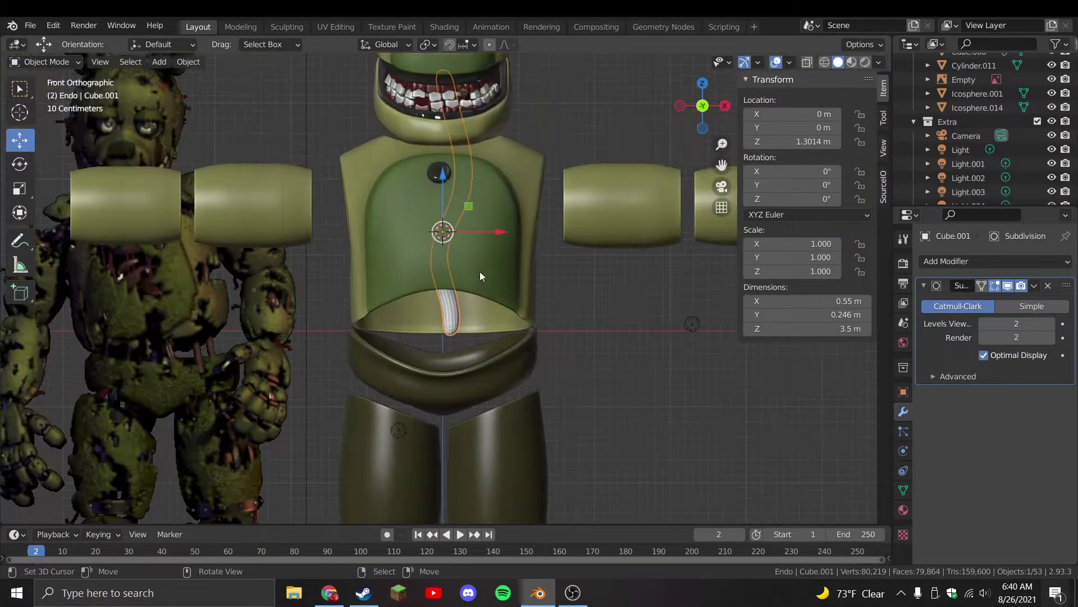
{"action": "scroll", "coordinate": [480, 238], "scroll_direction": "down", "scroll_amount": 1}
{"action": "key", "text": "ctrl+s"}
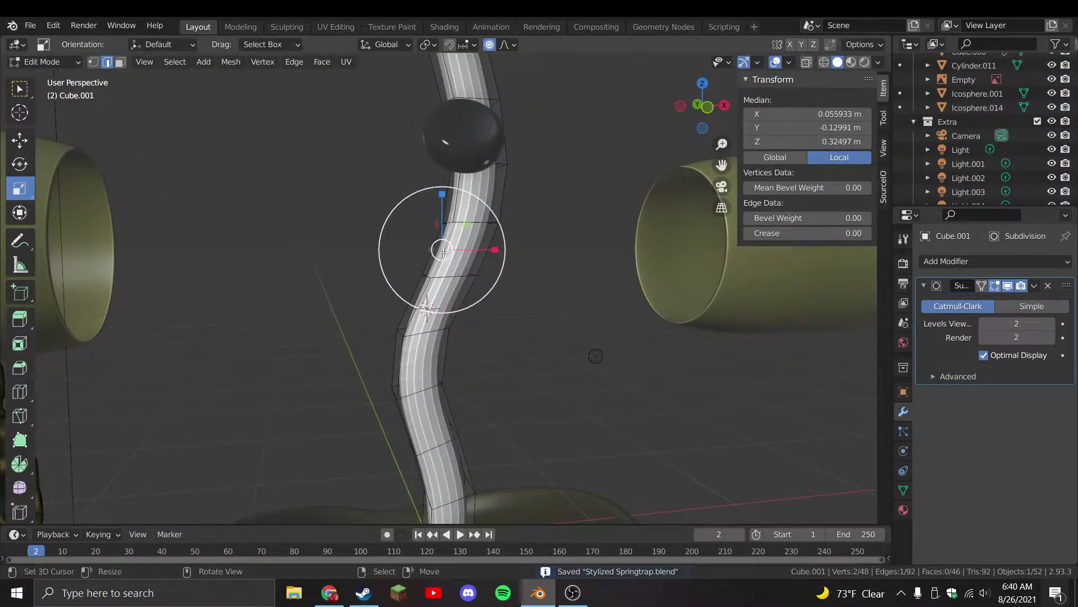
Move a mid-spine edge about -0.108 m in X and 0.164 m in Z, and a lower edge about 0.205 m in X
{"action": "left_click_drag", "start_coordinate": [443, 252], "coordinate": [433, 277]}
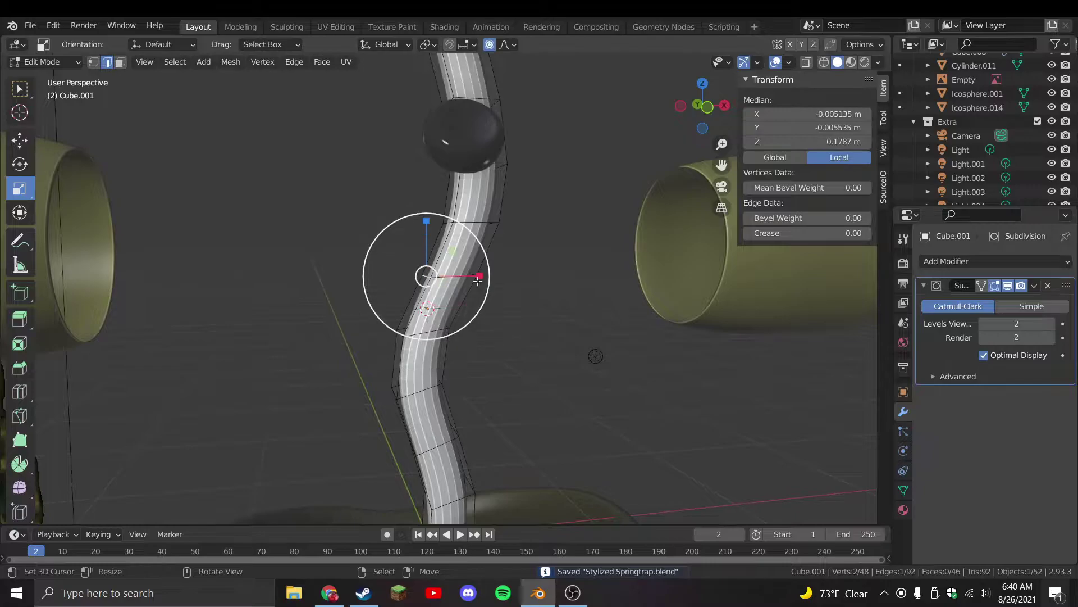
{"action": "key", "text": "KP_1"}
{"action": "key", "text": "g"}
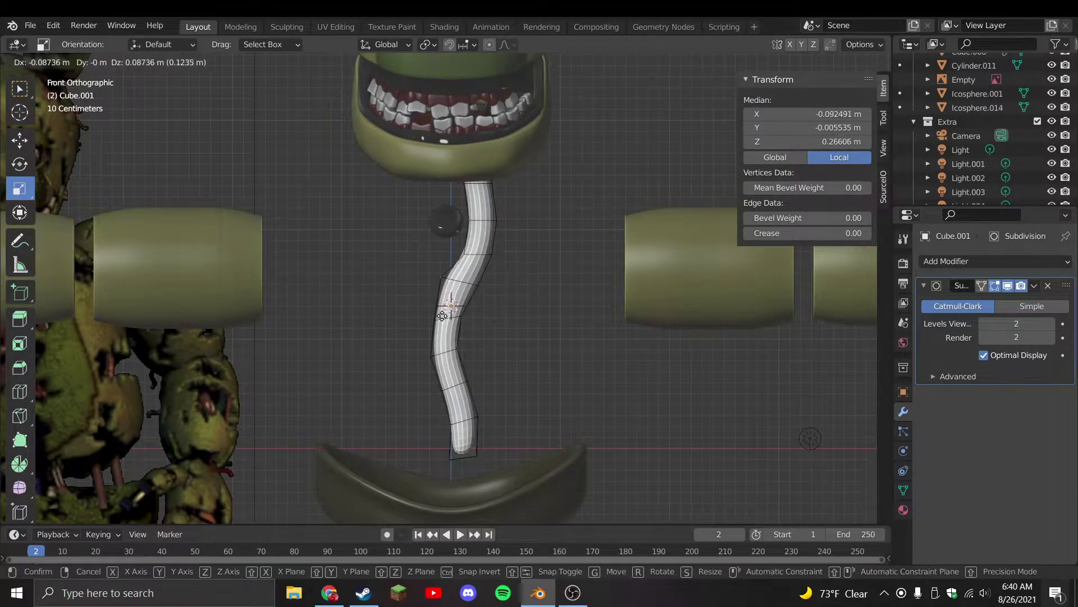
{"action": "left_click", "coordinate": [466, 342]}
{"action": "middle_click_drag", "start_coordinate": [466, 342], "coordinate": [542, 340]}
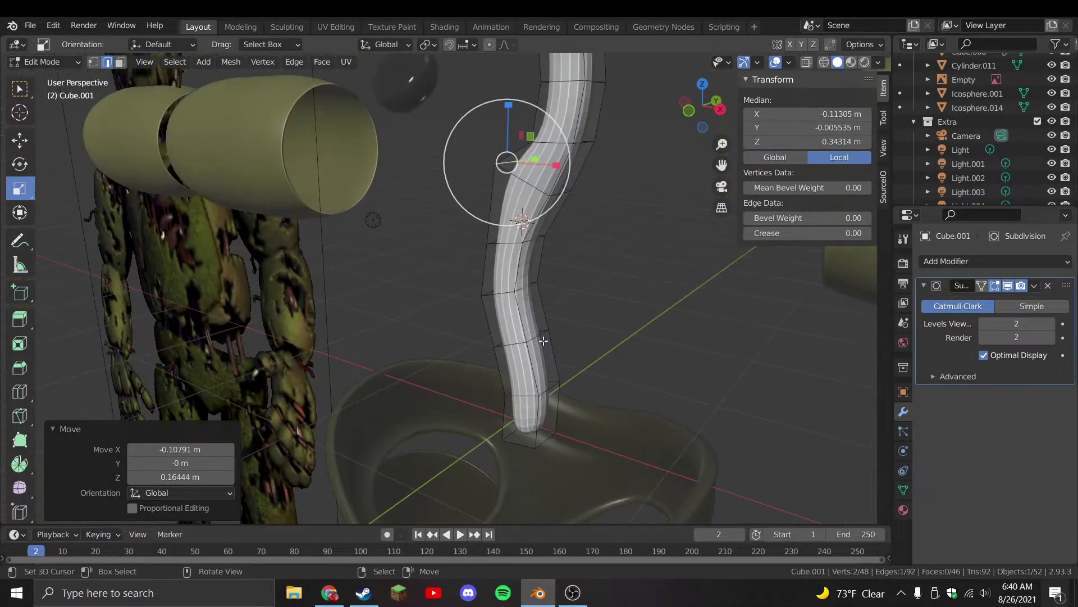
{"action": "left_click", "coordinate": [542, 337]}
{"action": "key", "text": "KP_1"}
{"action": "key", "text": "g"}
{"action": "left_click", "coordinate": [620, 340]}
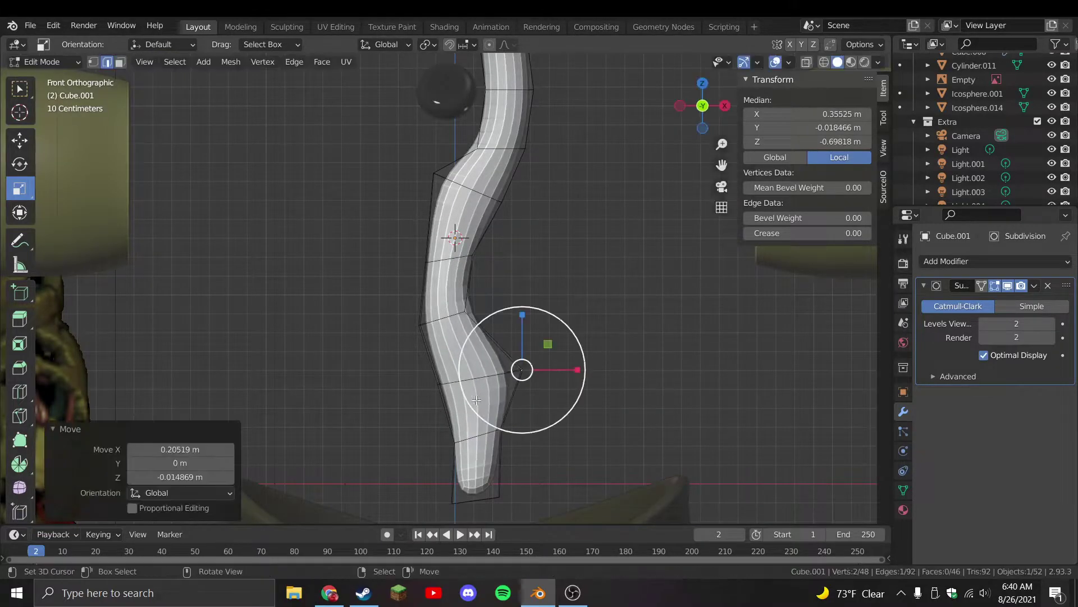
Scale the spine's lower edge loop by about 1.187 with proportional editing and rotate it in front view
{"action": "left_click", "coordinate": [493, 377], "text": "alt"}
{"action": "key", "text": "s"}
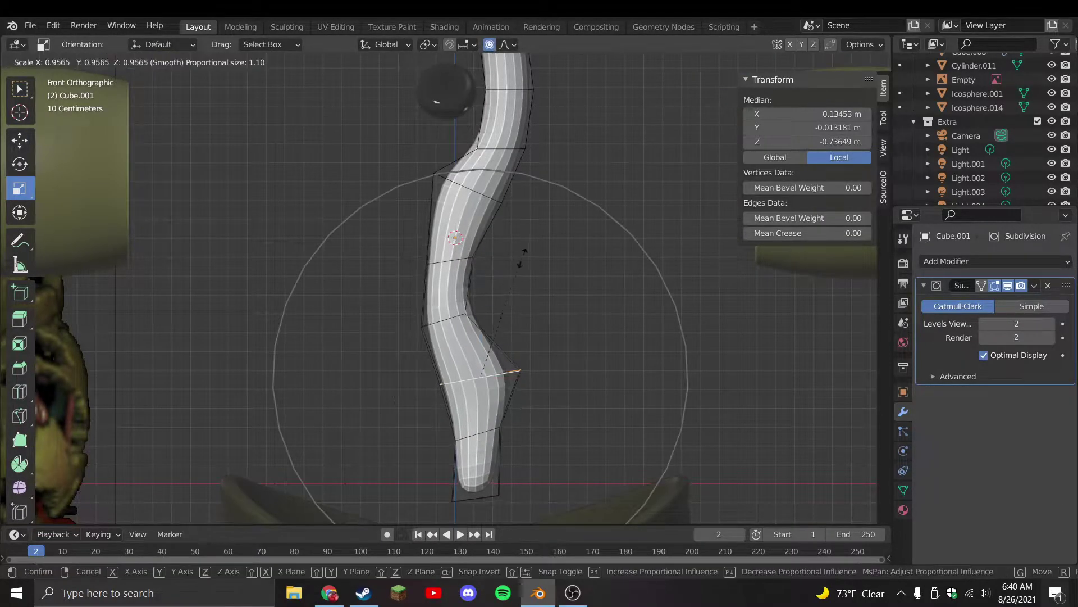
{"action": "left_click", "coordinate": [598, 382]}
{"action": "key", "text": "r"}
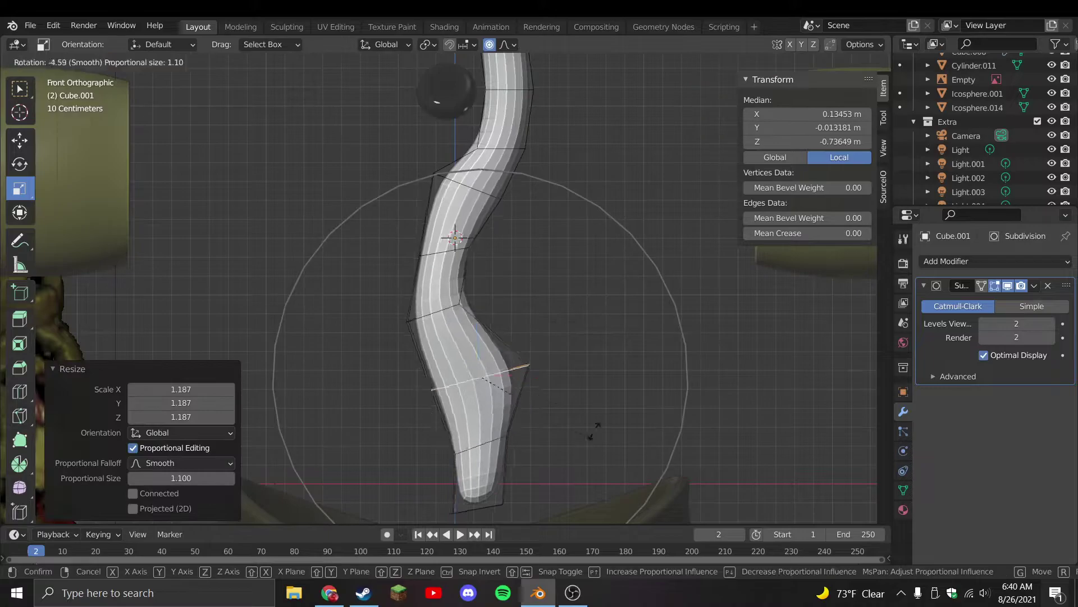
{"action": "left_click", "coordinate": [635, 230]}
Try moving the spine's lower part with proportional editing, and undo the attempted changes
{"action": "key", "text": "g"}
{"action": "left_click", "coordinate": [576, 396]}
{"action": "scroll", "coordinate": [576, 396], "scroll_direction": "down", "scroll_amount": 5}
{"action": "key", "text": "r"}
{"action": "key", "text": "Escape"}
{"action": "key", "text": "ctrl+z"}
{"action": "key", "text": "ctrl+z"}
{"action": "key", "text": "ctrl+z"}
{"action": "key", "text": "ctrl+z"}
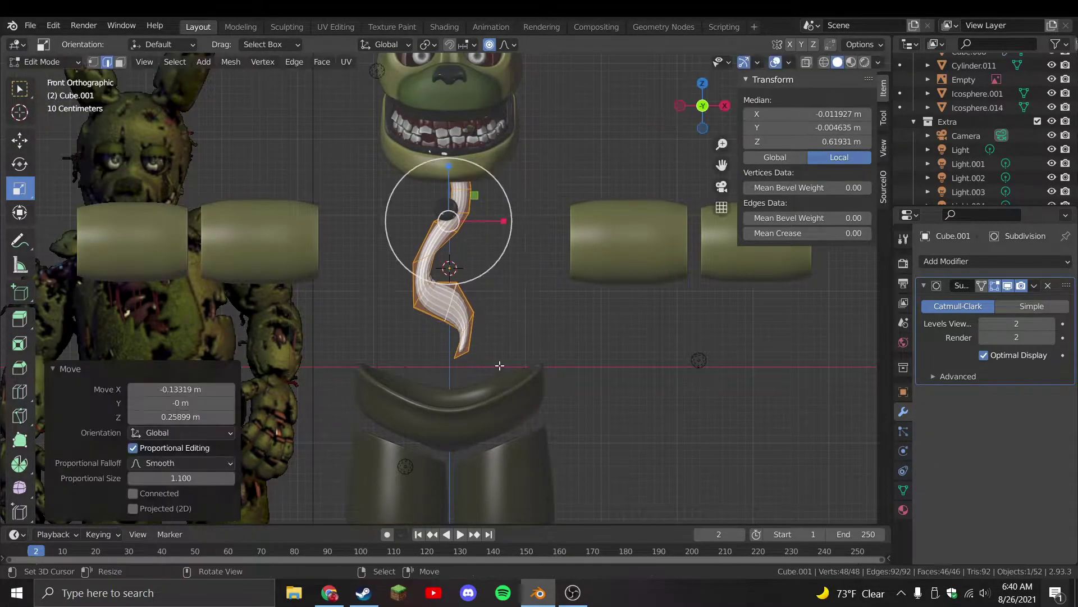
{"action": "key", "text": "ctrl+z"}
{"action": "key", "text": "ctrl+z"}
{"action": "key", "text": "ctrl+z"}
{"action": "key", "text": "ctrl+z"}
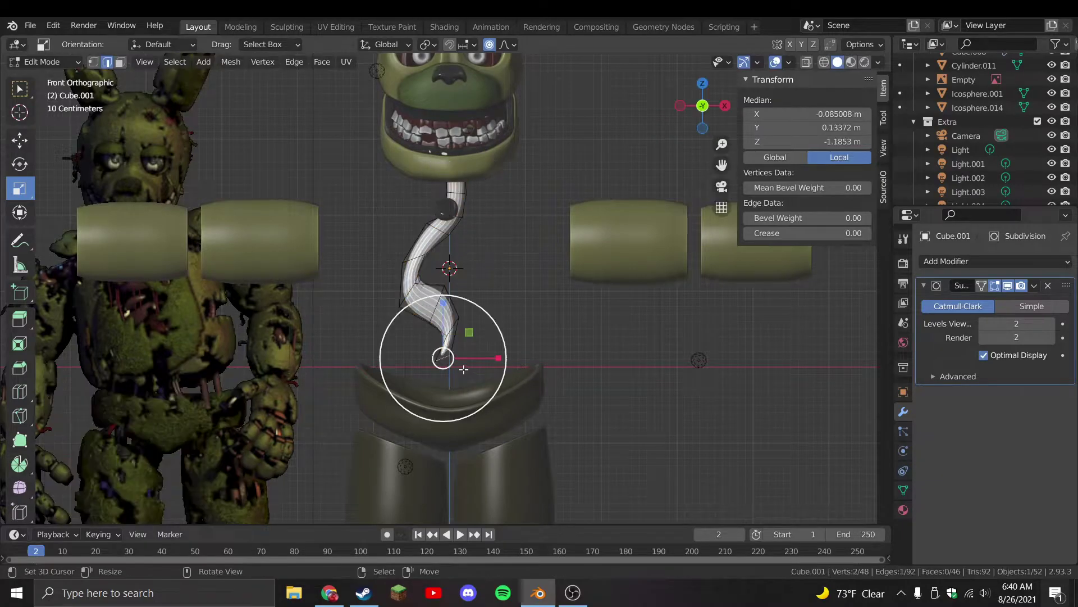
Leave mesh editing, reveal the hidden torso shell, and save the file
{"action": "scroll", "coordinate": [477, 332], "scroll_direction": "down", "scroll_amount": 2}
{"action": "key", "text": "ctrl+shift+z"}
{"action": "key", "text": "ctrl+z"}
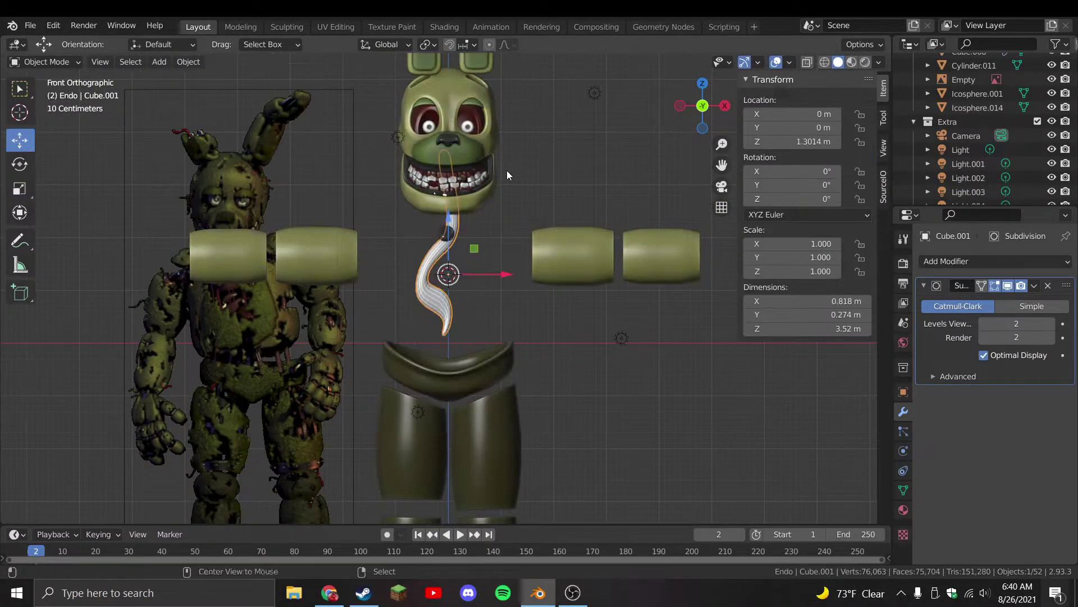
{"action": "key", "text": "ctrl+z"}
{"action": "key", "text": "ctrl+s"}
Reopen the spine for mesh editing and move its bottom end edges down towards the pelvis in front view
{"action": "key", "text": "ctrl+shift+z"}
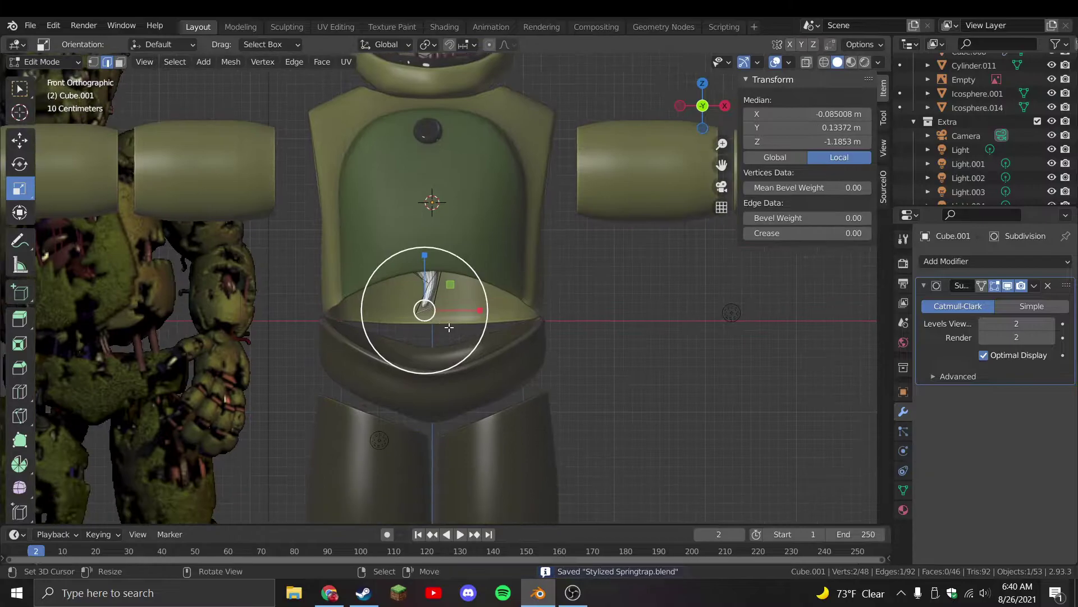
{"action": "left_click", "coordinate": [428, 343], "text": "shift"}
{"action": "key", "text": "KP_1"}
{"action": "key", "text": "g"}
{"action": "left_click", "coordinate": [453, 410]}
{"action": "key", "text": "g"}
{"action": "left_click", "coordinate": [476, 419]}
{"action": "scroll", "coordinate": [477, 419], "scroll_direction": "down", "scroll_amount": 5}
{"action": "scroll", "coordinate": [476, 382], "scroll_direction": "up", "scroll_amount": 4}
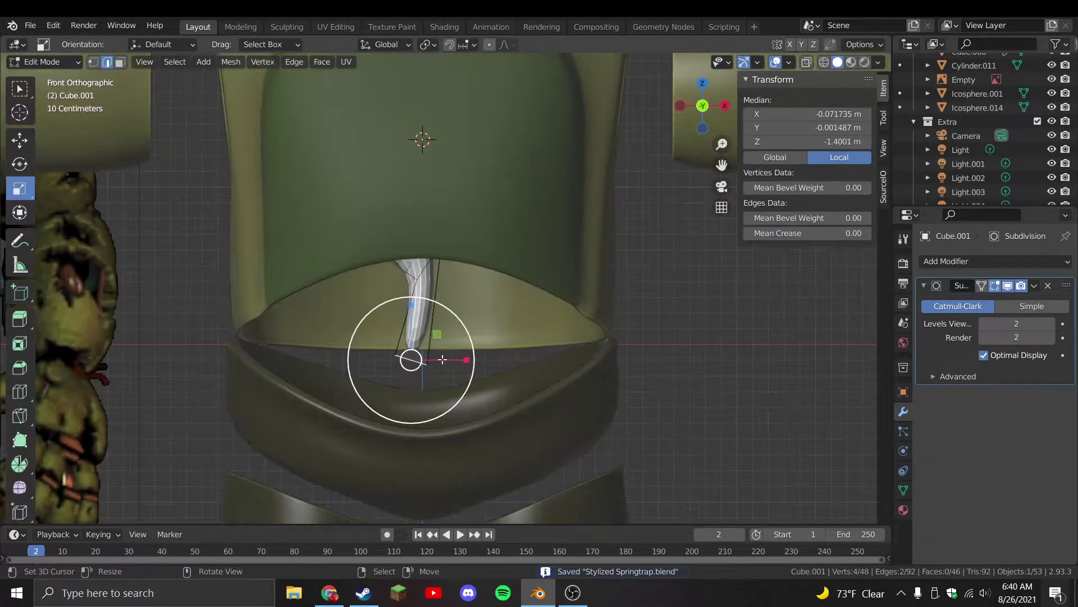
{"action": "scroll", "coordinate": [430, 324], "scroll_direction": "down", "scroll_amount": 3}
{"action": "scroll", "coordinate": [433, 337], "scroll_direction": "up", "scroll_amount": 4}
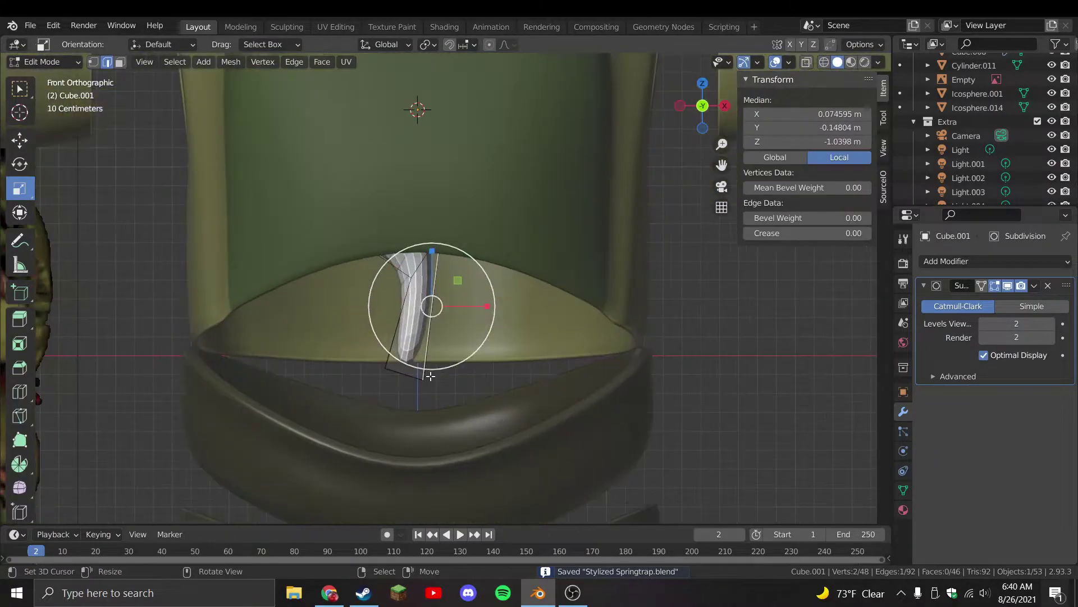
Extrude faces at the lower end of the spine and scale them by about 1.447 to thicken the end
{"action": "left_click", "coordinate": [144, 62]}
{"action": "key", "text": "3"}
{"action": "middle_click_drag", "start_coordinate": [415, 292], "coordinate": [561, 385]}
{"action": "left_click", "coordinate": [504, 333]}
{"action": "key", "text": "e"}
{"action": "key", "text": "s"}
{"action": "key", "text": "e"}
{"action": "key", "text": "s"}
{"action": "key", "text": "g"}
{"action": "key", "text": "s"}
{"action": "left_click", "coordinate": [536, 365]}
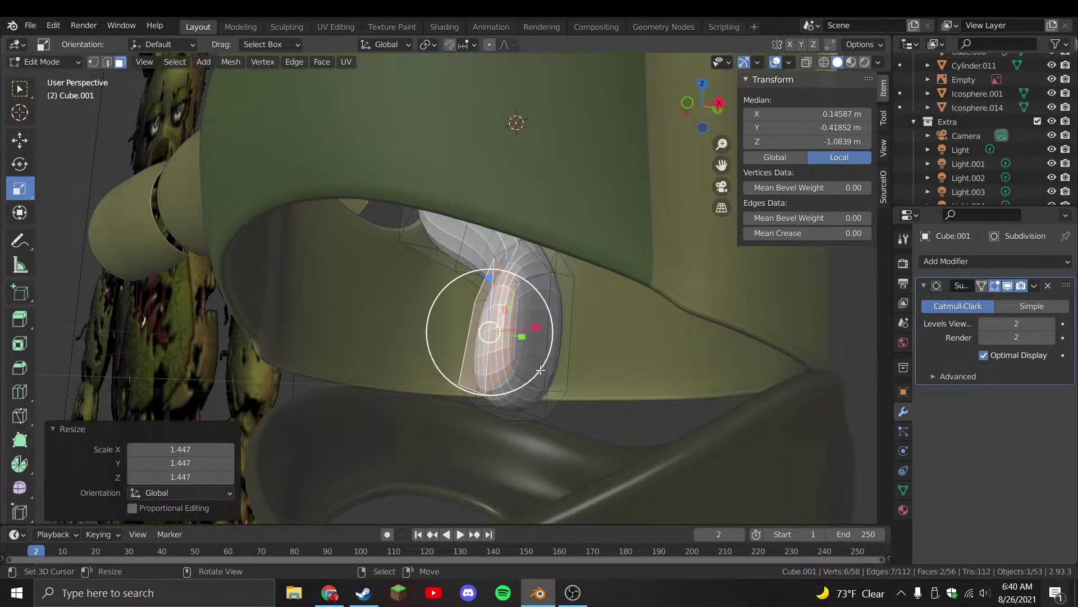
Add a loop cut around the spine's thickened lower end, and rotate and shift it in front view to form a fold
{"action": "key", "text": "ctrl+r"}
{"action": "left_click", "coordinate": [543, 348]}
{"action": "right_click", "coordinate": [543, 348]}
{"action": "middle_click_drag", "start_coordinate": [527, 340], "coordinate": [513, 374]}
{"action": "key", "text": "KP_1"}
{"action": "left_click", "coordinate": [557, 403]}
{"action": "key", "text": "ctrl+z"}
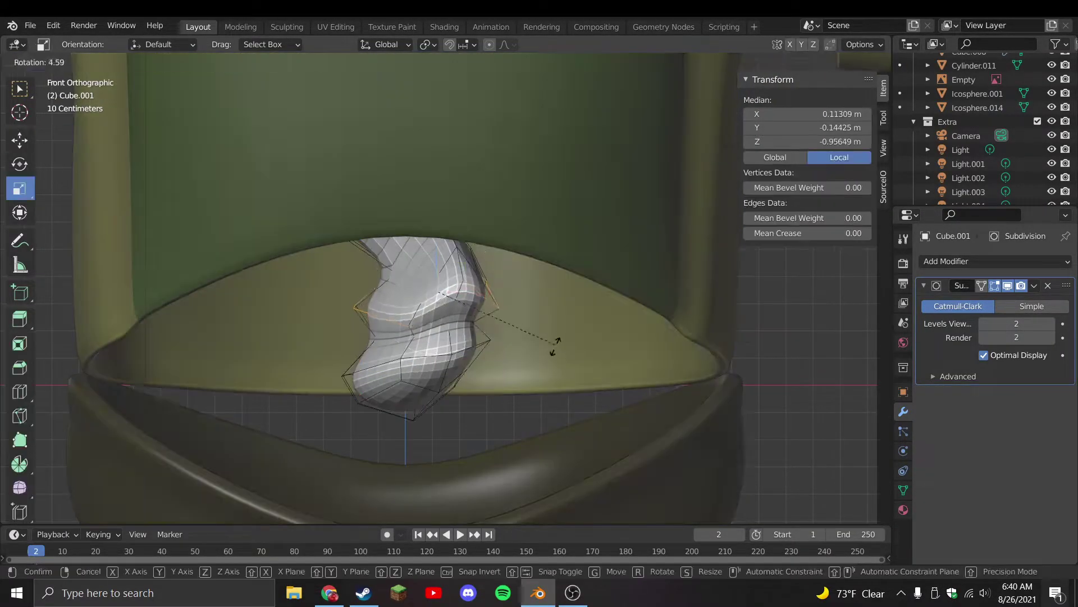
{"action": "left_click", "coordinate": [559, 402]}
{"action": "key", "text": "g"}
{"action": "left_click", "coordinate": [549, 370]}
{"action": "key", "text": "Tab"}
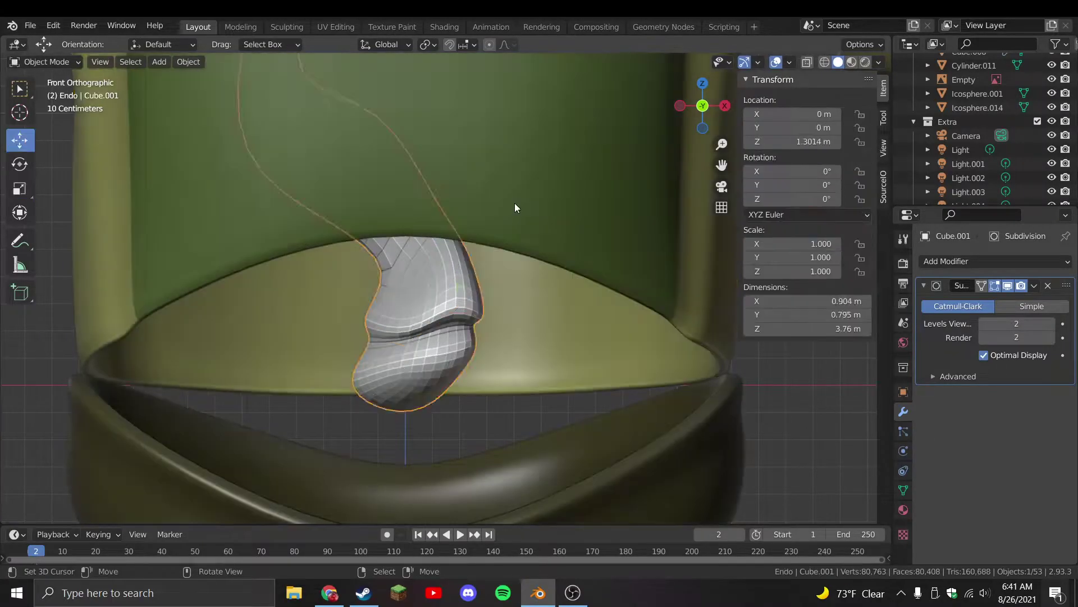
Hide the torso shell and add a loop cut around the lower part of the spine
{"action": "left_click", "coordinate": [514, 204]}
{"action": "key", "text": "h"}
{"action": "left_click", "coordinate": [418, 254]}
{"action": "key", "text": "Tab"}
{"action": "middle_click_drag", "start_coordinate": [418, 254], "coordinate": [472, 303], "text": "shift"}
{"action": "key", "text": "ctrl+r"}
{"action": "left_click", "coordinate": [398, 242]}
{"action": "left_click", "coordinate": [397, 242]}
Move and rotate individual edges on the lower spine to make its curve irregular, and leave mesh editing
{"action": "left_click", "coordinate": [434, 265]}
{"action": "middle_click_drag", "start_coordinate": [434, 266], "coordinate": [595, 304]}
{"action": "key", "text": "g"}
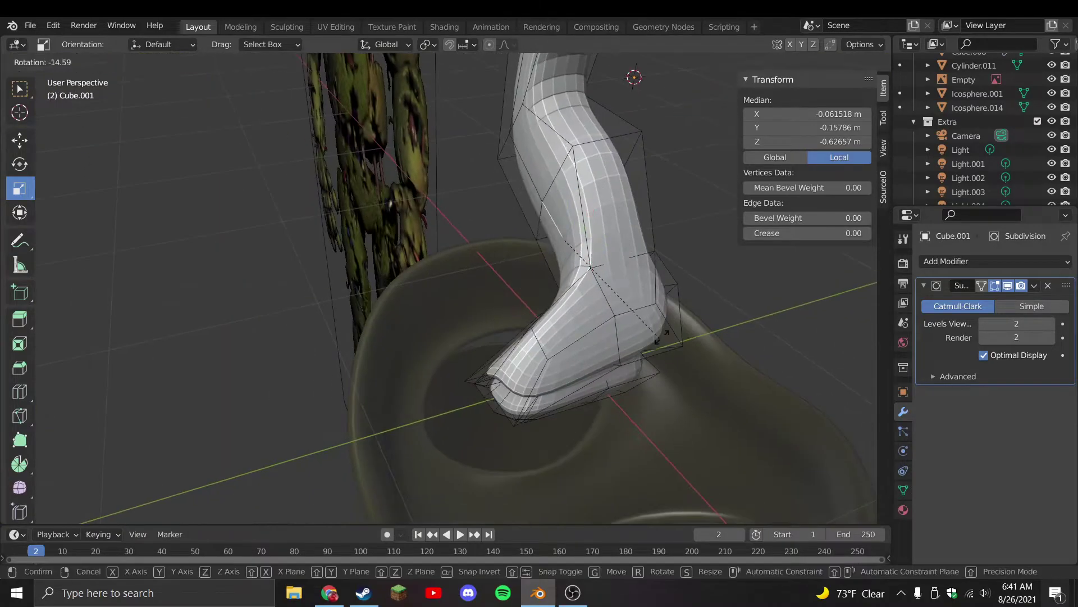
{"action": "left_click", "coordinate": [618, 315]}
{"action": "key", "text": "g"}
{"action": "key", "text": "r"}
{"action": "left_click", "coordinate": [649, 334]}
{"action": "key", "text": "Tab"}
{"action": "middle_click_drag", "start_coordinate": [650, 335], "coordinate": [581, 359]}
Reopen the spine mesh and move individual edges along its side to make the outline uneven
{"action": "key", "text": "Tab"}
{"action": "middle_click_drag", "start_coordinate": [539, 208], "coordinate": [429, 234]}
{"action": "key", "text": "g"}
{"action": "left_click", "coordinate": [494, 236]}
{"action": "key", "text": "g"}
{"action": "left_click", "coordinate": [494, 225]}
{"action": "key", "text": "g"}
{"action": "left_click", "coordinate": [517, 306]}
{"action": "key", "text": "g"}
{"action": "left_click", "coordinate": [522, 314]}
Shift further edges along the middle of the spine and near the neck, the last about -0.085 m in Y
{"action": "left_click", "coordinate": [456, 334]}
{"action": "key", "text": "g"}
{"action": "left_click", "coordinate": [447, 247]}
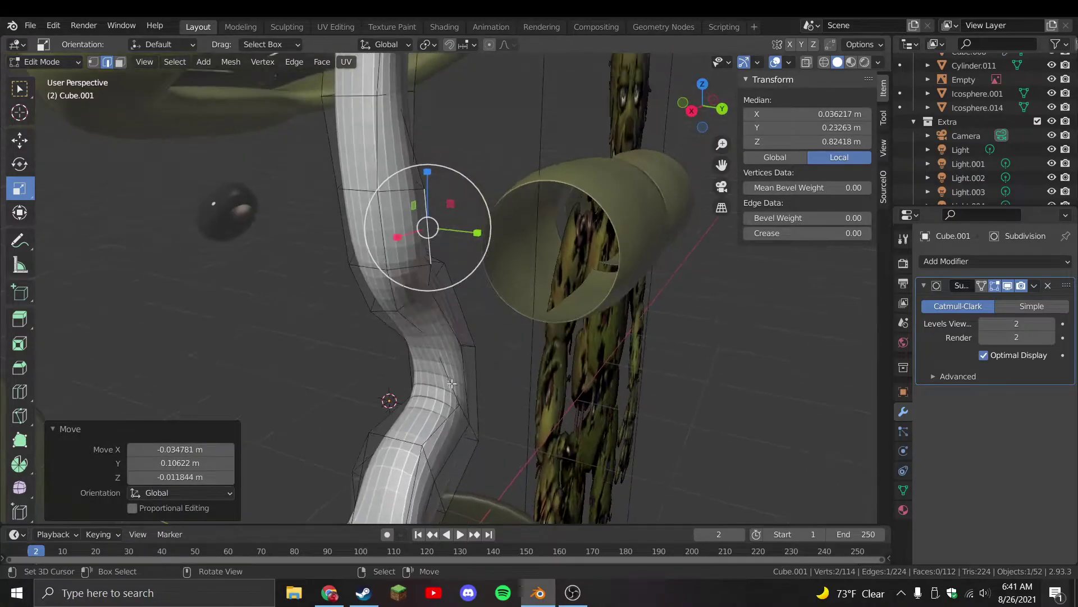
{"action": "left_click", "coordinate": [454, 420]}
{"action": "key", "text": "g"}
{"action": "left_click", "coordinate": [458, 449]}
{"action": "middle_click_drag", "start_coordinate": [458, 449], "coordinate": [438, 248]}
{"action": "left_click", "coordinate": [402, 238]}
{"action": "key", "text": "g"}
{"action": "left_click", "coordinate": [438, 259]}
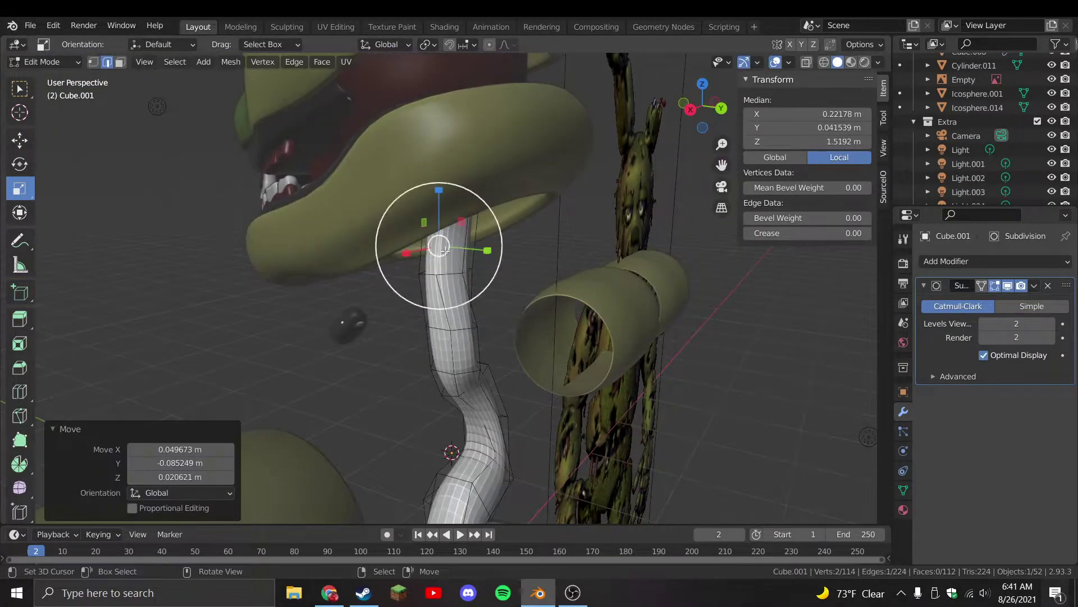
Leave mesh editing, save the file, and clear the object selection
{"action": "key", "text": "Tab"}
{"action": "scroll", "coordinate": [450, 282], "scroll_direction": "down", "scroll_amount": 5}
{"action": "scroll", "coordinate": [441, 284], "scroll_direction": "up", "scroll_amount": 3}
{"action": "left_click", "coordinate": [540, 322]}
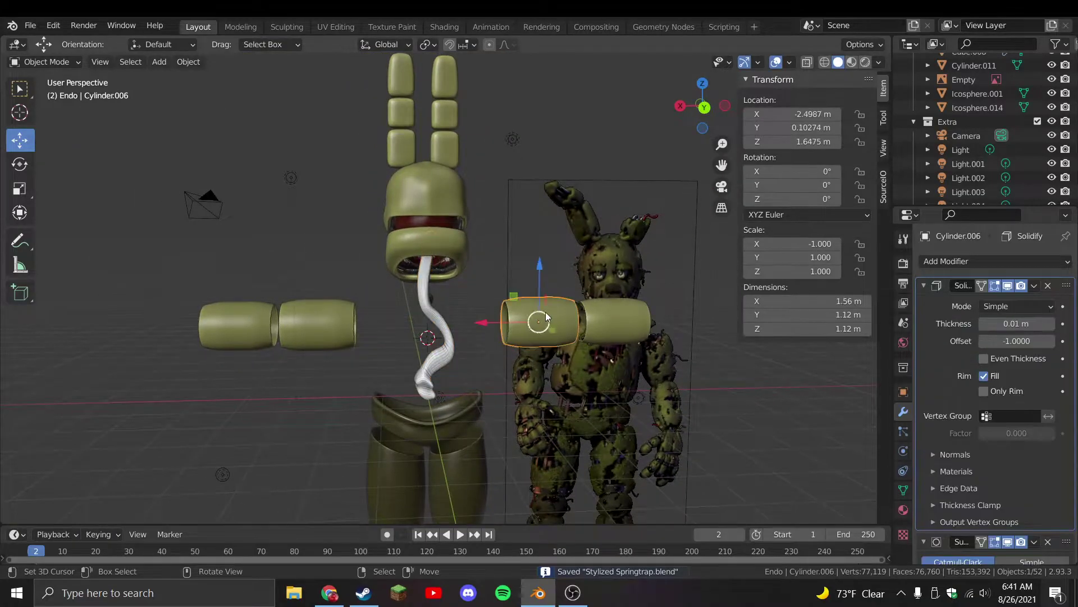
{"action": "scroll", "coordinate": [477, 290], "scroll_direction": "down", "scroll_amount": 3}
{"action": "key", "text": "a"}
{"action": "scroll", "coordinate": [444, 300], "scroll_direction": "up", "scroll_amount": 4}
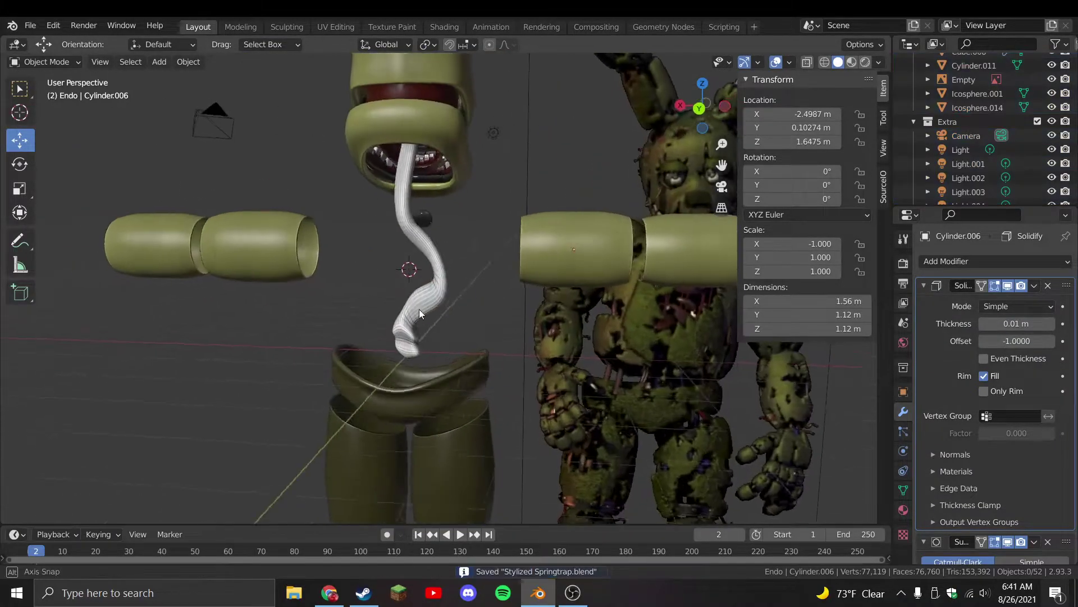
Shade the spine smooth and assign it the Black material
{"action": "left_click", "coordinate": [429, 302]}
{"action": "scroll", "coordinate": [663, 396], "scroll_direction": "up", "scroll_amount": 2}
{"action": "scroll", "coordinate": [662, 396], "scroll_direction": "up", "scroll_amount": 1}
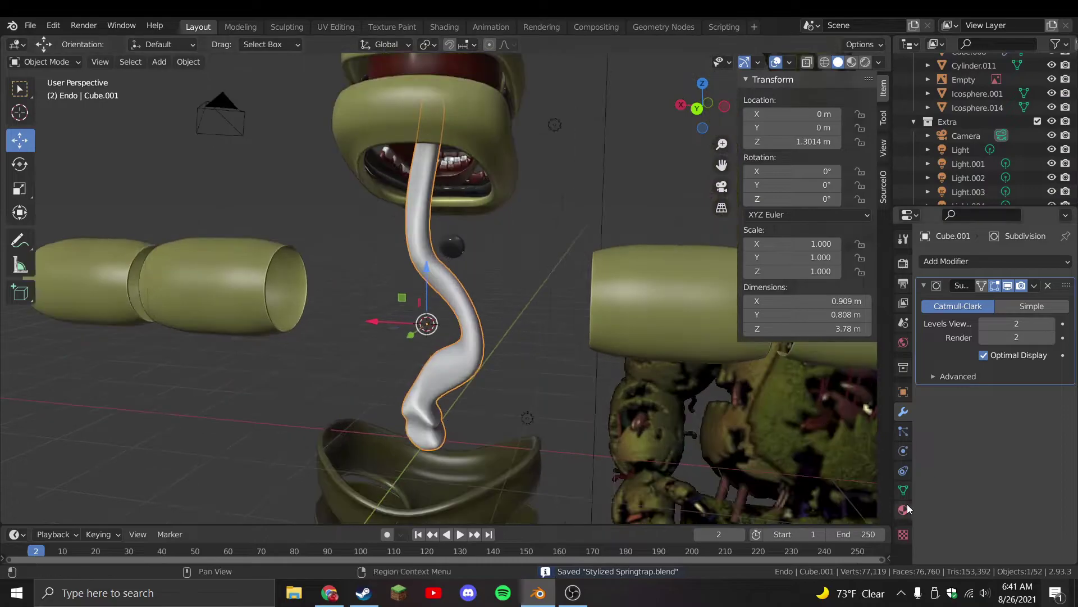
{"action": "left_click", "coordinate": [904, 509]}
{"action": "left_click", "coordinate": [928, 320]}
{"action": "left_click", "coordinate": [824, 342]}
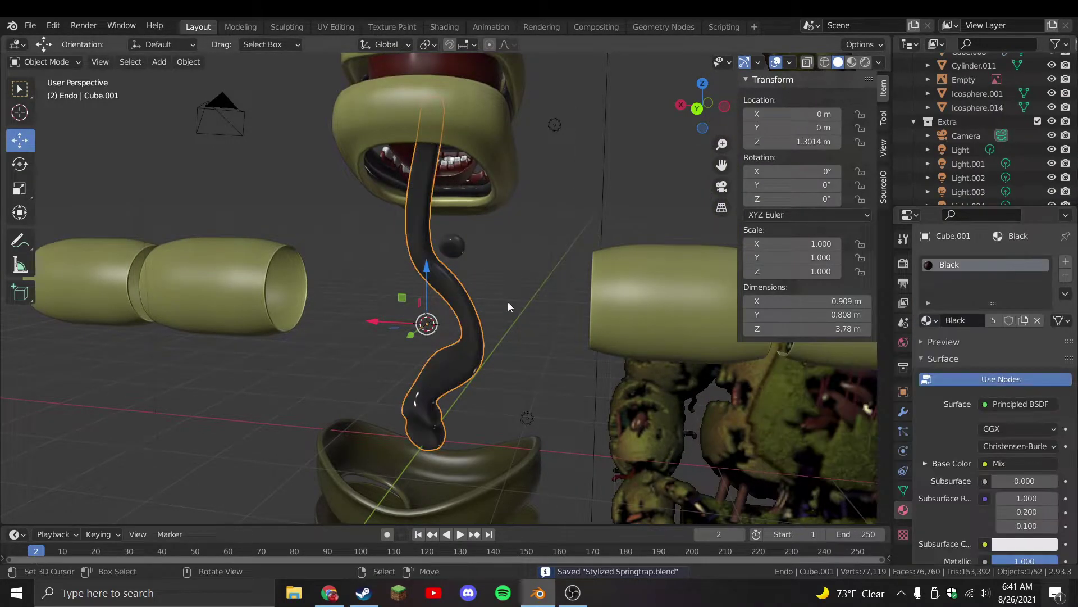
Deselect the spine and show the character in material preview from the front
{"action": "key", "text": "KP_1"}
{"action": "key", "text": "a"}
{"action": "key", "text": "alt+a"}
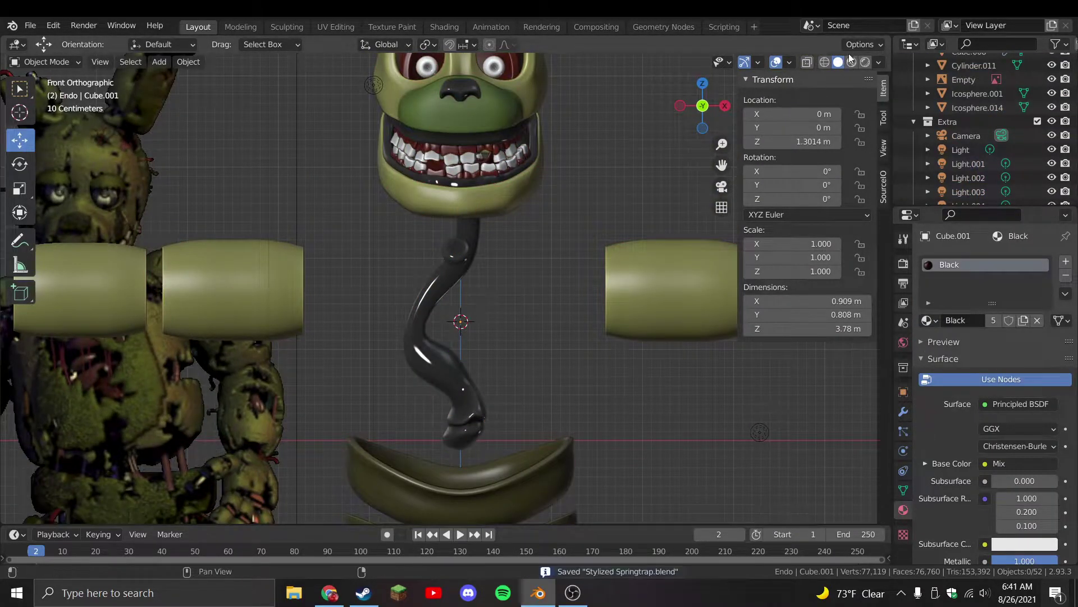
{"action": "left_click", "coordinate": [852, 62]}
{"action": "scroll", "coordinate": [511, 275], "scroll_direction": "down", "scroll_amount": 2}
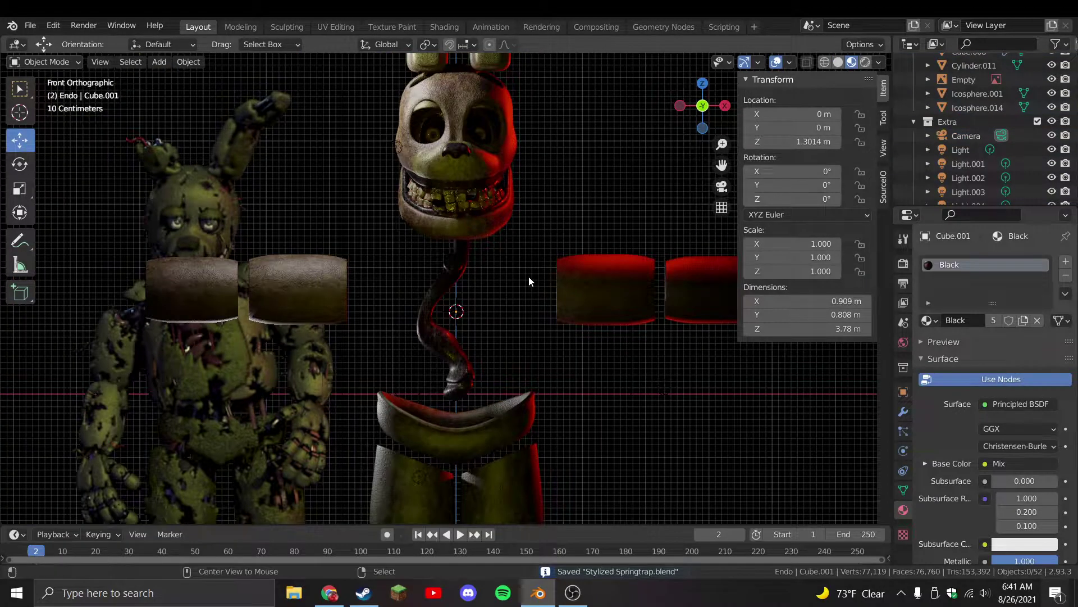
Reveal the torso shell over the spine and hide it again
{"action": "key", "text": "alt+h"}
{"action": "key", "text": "a"}
{"action": "key", "text": "alt+a"}
{"action": "left_click", "coordinate": [486, 318]}
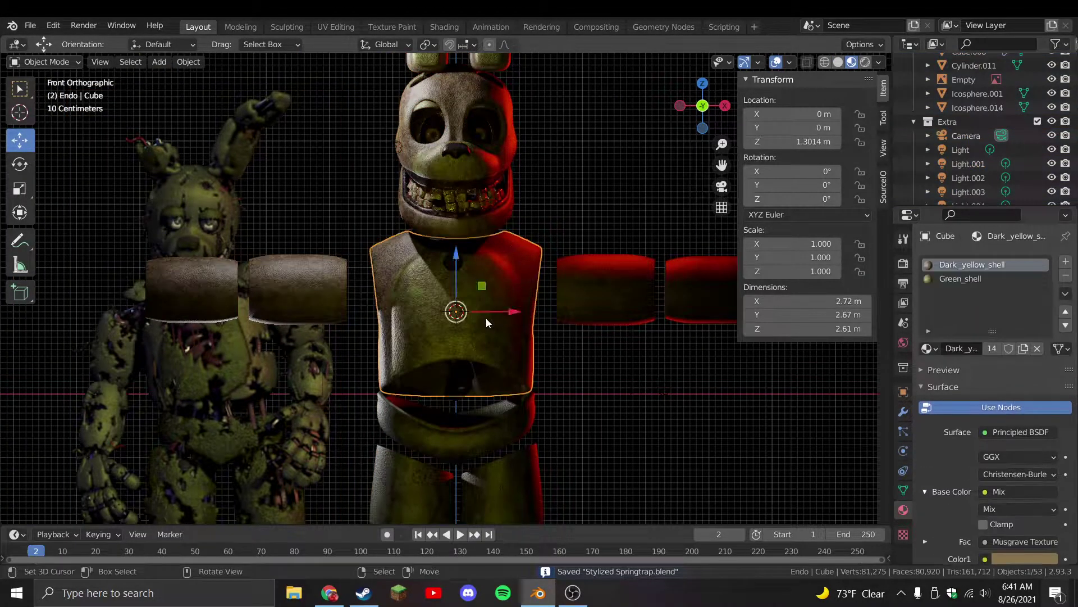
{"action": "key", "text": "h"}
Assign the Flesh material to the spine in place of Black
{"action": "left_click", "coordinate": [450, 343]}
{"action": "left_click", "coordinate": [927, 321]}
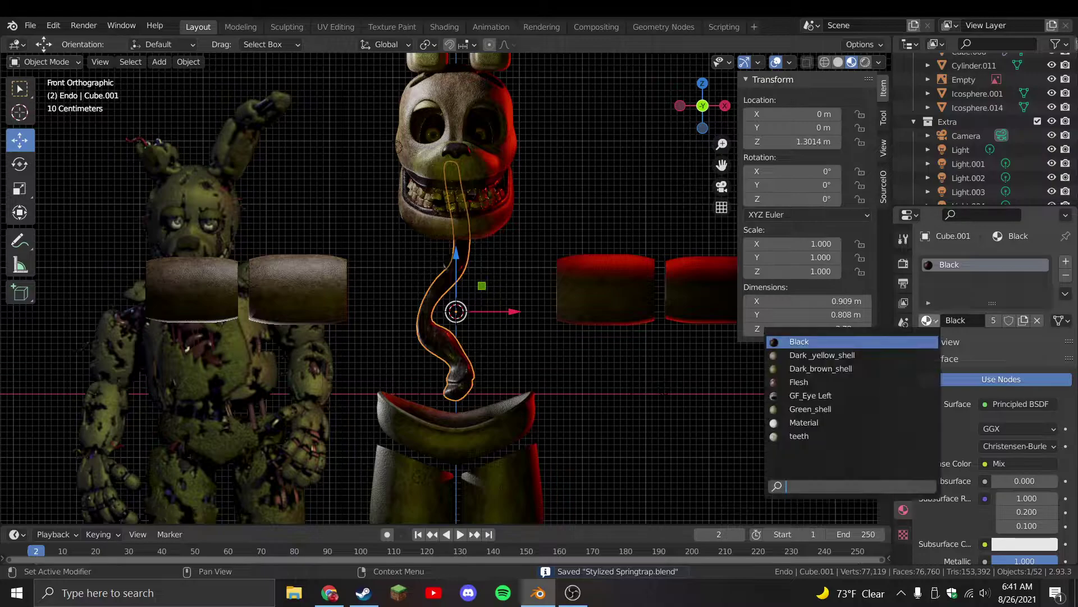
{"action": "left_click", "coordinate": [808, 382]}
{"action": "scroll", "coordinate": [688, 385], "scroll_direction": "up", "scroll_amount": 4}
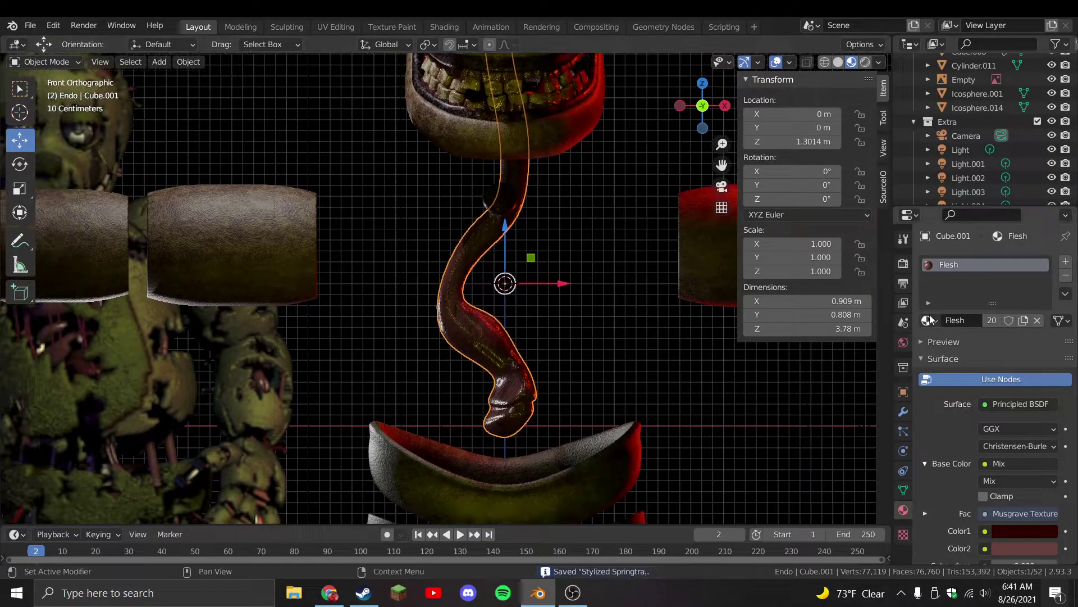
Assign the Black material to the central tube and move it into the Endo collection
{"action": "left_click", "coordinate": [927, 320]}
{"action": "left_click", "coordinate": [856, 341]}
{"action": "key", "text": "m"}
{"action": "mouse_move", "coordinate": [551, 337]}
{"action": "left_click", "coordinate": [617, 396]}
{"action": "scroll", "coordinate": [968, 193], "scroll_direction": "up", "scroll_amount": 5}
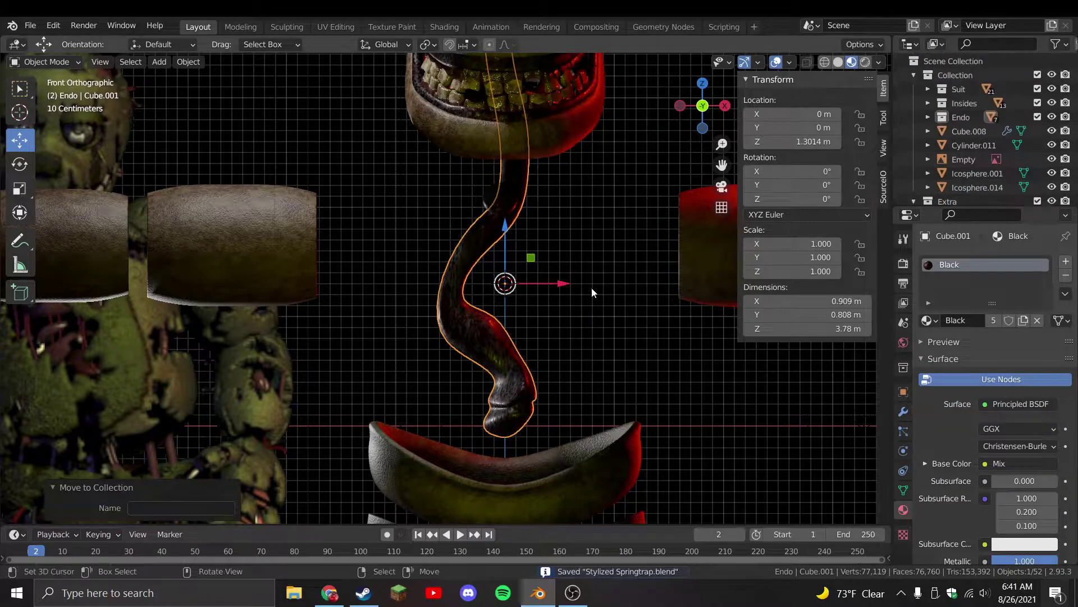
Duplicate the black tube, rotate the copy 15°, scale it to about 0.72, and save the file
{"action": "key", "text": "shift+d"}
{"action": "left_click", "coordinate": [600, 302]}
{"action": "type", "text": "r15"}
{"action": "key", "text": "Return"}
{"action": "key", "text": "g"}
{"action": "left_click", "coordinate": [569, 371]}
{"action": "key", "text": "s"}
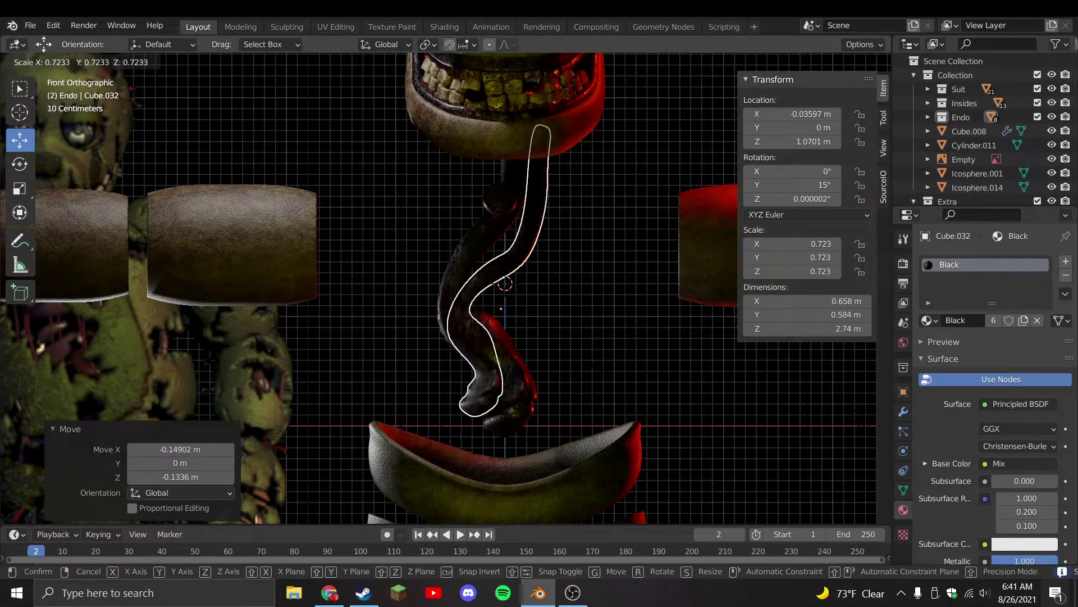
{"action": "left_click", "coordinate": [591, 344]}
{"action": "key", "text": "ctrl+s"}
Give the smaller tube copy the Flesh material and move it into the Insides collection
{"action": "left_click", "coordinate": [928, 320]}
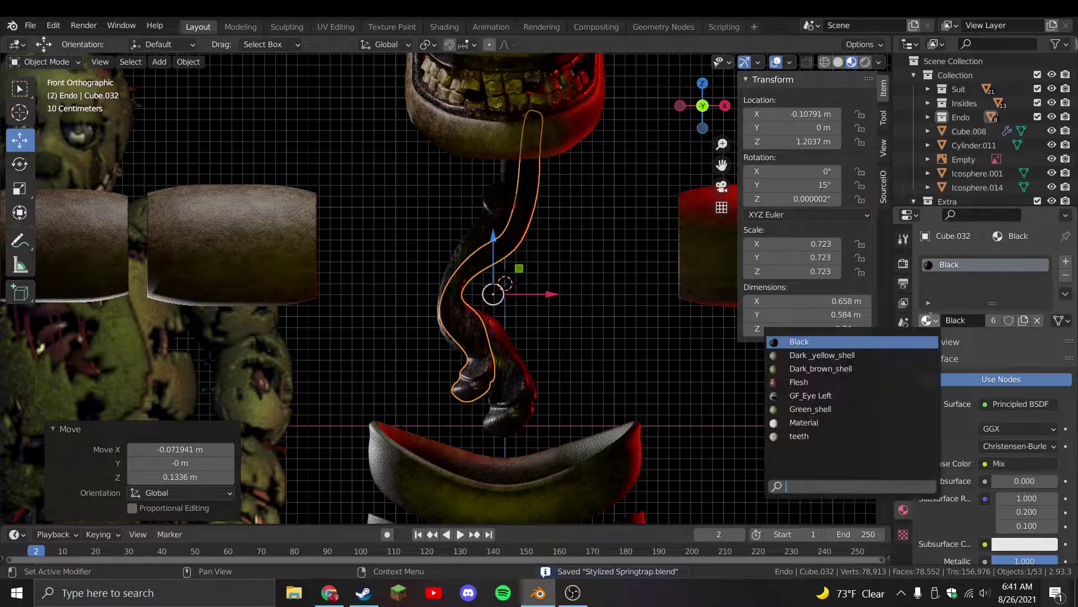
{"action": "left_click", "coordinate": [798, 387]}
{"action": "key", "text": "m"}
{"action": "mouse_move", "coordinate": [601, 368]}
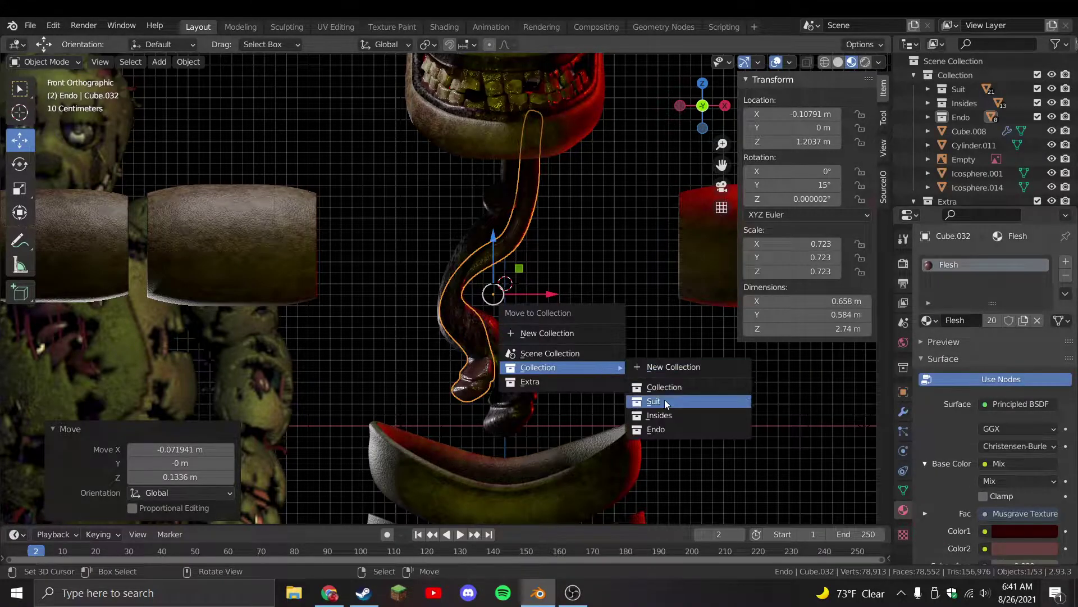
{"action": "left_click", "coordinate": [662, 415]}
Mirror the flesh tube's mesh along Y, then shift it forward and tilt it in the side view
{"action": "key", "text": "Tab"}
{"action": "key", "text": "KP_3"}
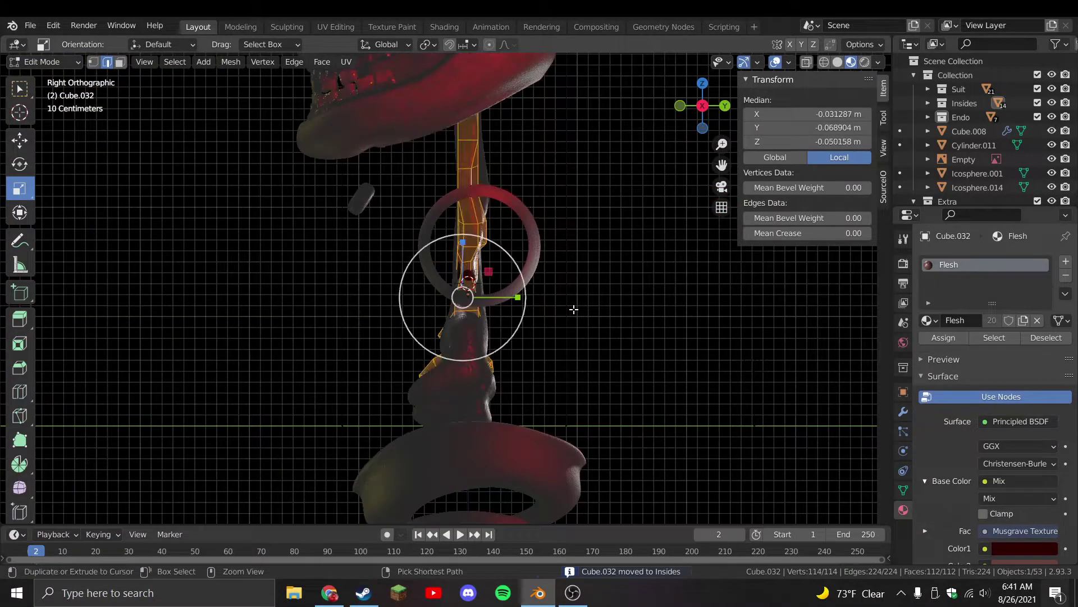
{"action": "key", "text": "ctrl+m"}
{"action": "key", "text": "y"}
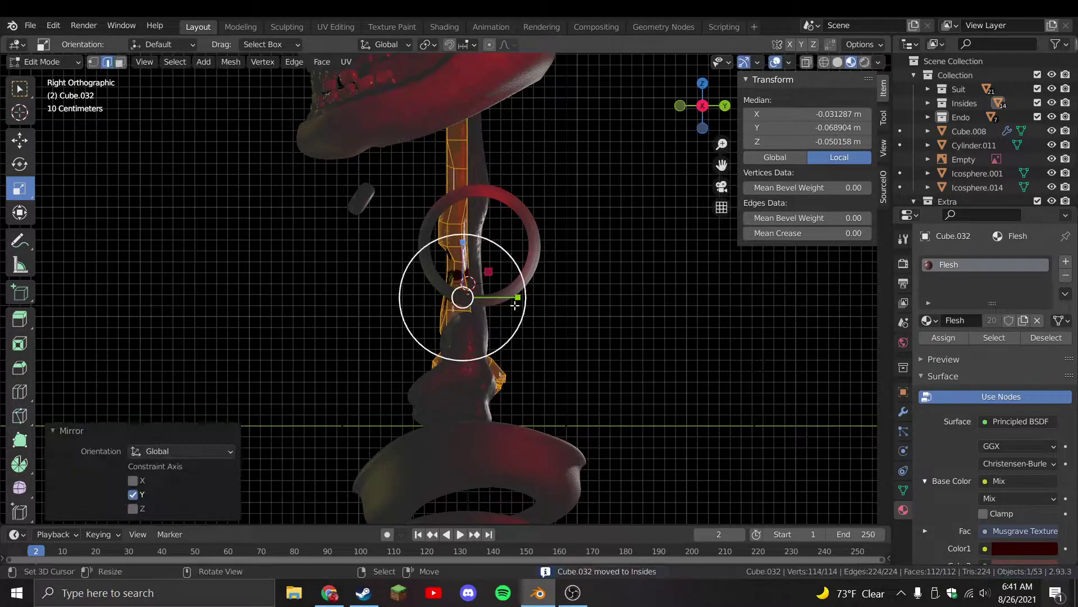
{"action": "left_click_drag", "start_coordinate": [514, 305], "coordinate": [540, 296]}
{"action": "key", "text": "r"}
{"action": "left_click", "coordinate": [549, 322]}
{"action": "key", "text": "Tab"}
{"action": "key", "text": "KP_1"}
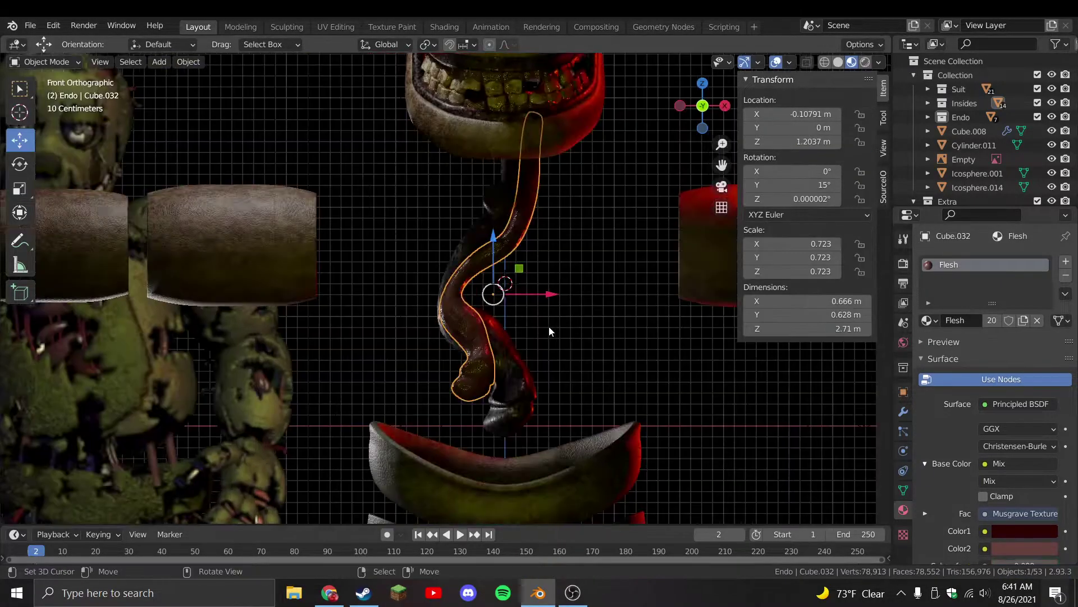
Tilt and move the flesh tube's mesh to the left of the black tube and fatten it by about 0.02 m
{"action": "key", "text": "Tab"}
{"action": "key", "text": "r"}
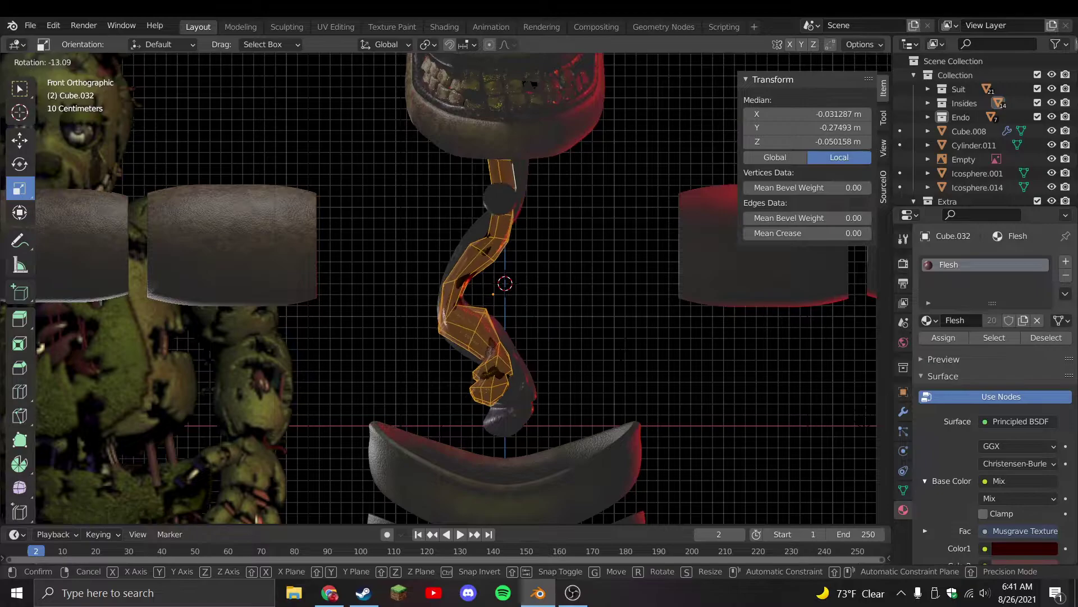
{"action": "left_click", "coordinate": [613, 335]}
{"action": "key", "text": "g"}
{"action": "left_click", "coordinate": [609, 344]}
{"action": "key", "text": "g"}
{"action": "right_click", "coordinate": [609, 344]}
{"action": "key", "text": "g"}
{"action": "left_click", "coordinate": [585, 356]}
{"action": "key", "text": "alt+s"}
{"action": "left_click", "coordinate": [578, 326]}
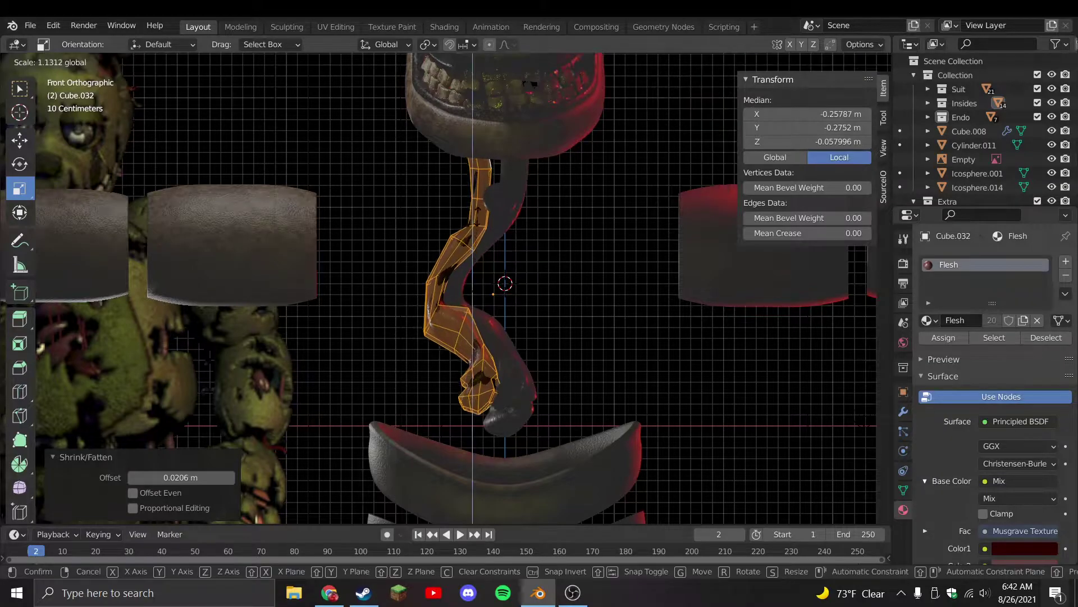
{"action": "key", "text": "Tab"}
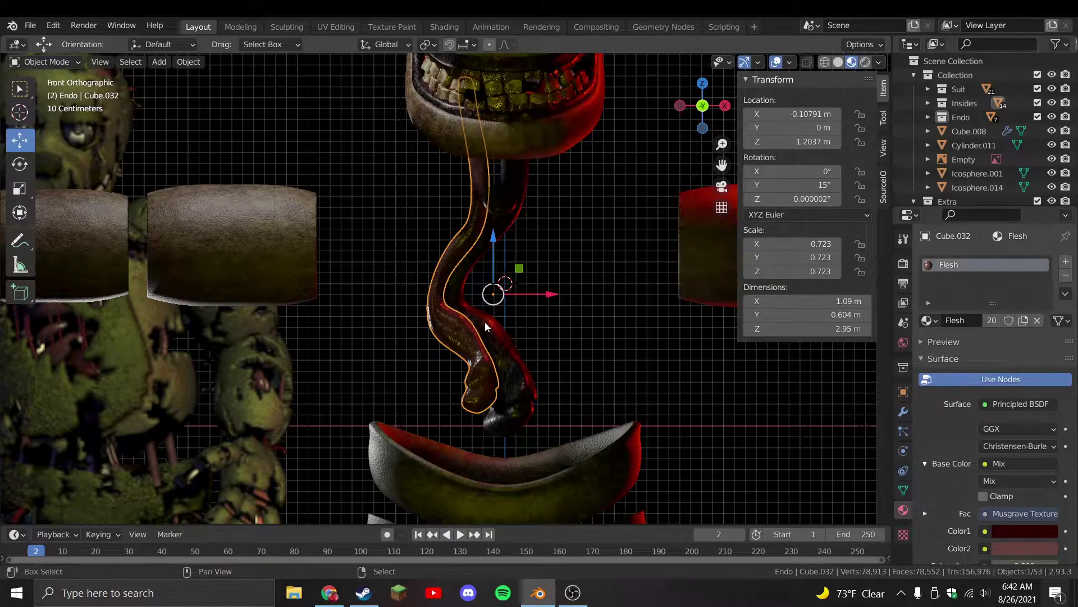
Duplicate the flesh strand within its mesh and place the copy to the right, over the black tube
{"action": "key", "text": "Tab"}
{"action": "key", "text": "shift+d"}
{"action": "right_click", "coordinate": [528, 317]}
{"action": "key", "text": "g"}
{"action": "left_click", "coordinate": [579, 320]}
{"action": "left_click_drag", "start_coordinate": [561, 334], "coordinate": [555, 330]}
{"action": "scroll", "coordinate": [515, 325], "scroll_direction": "up", "scroll_amount": 2}
{"action": "key", "text": "alt+a"}
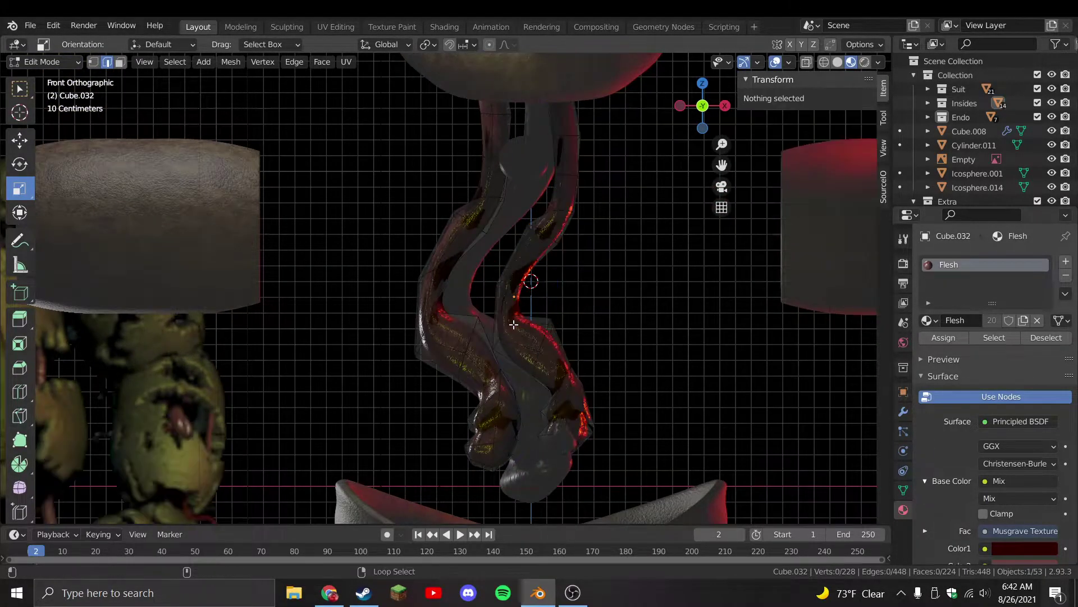
Delete the vertices of the lower section of the right flesh strand
{"action": "right_click", "coordinate": [560, 342], "text": "ctrl"}
{"action": "key", "text": "ctrl+l"}
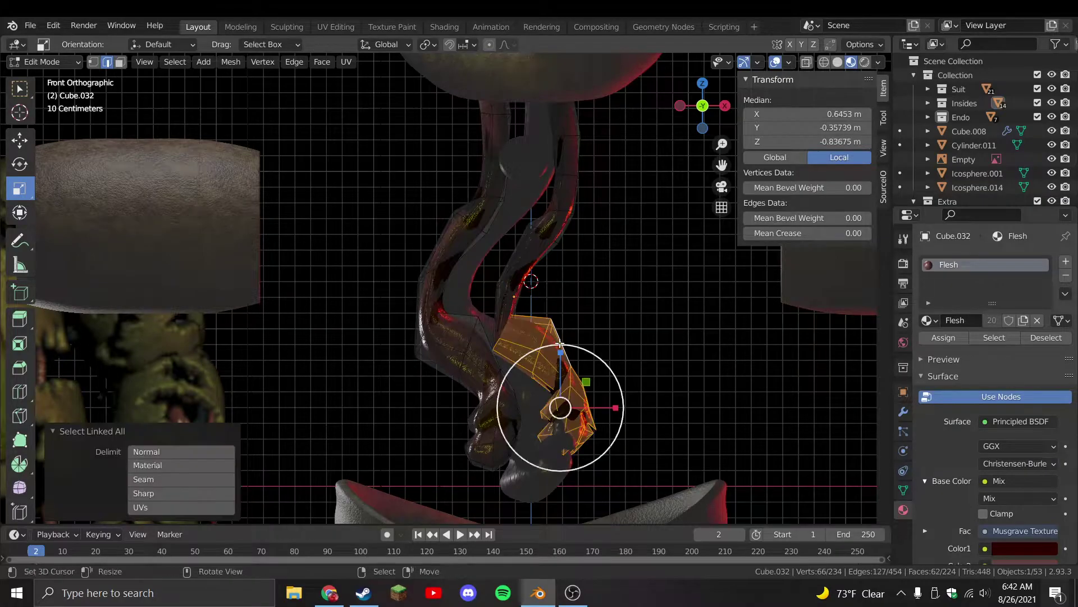
{"action": "key", "text": "x"}
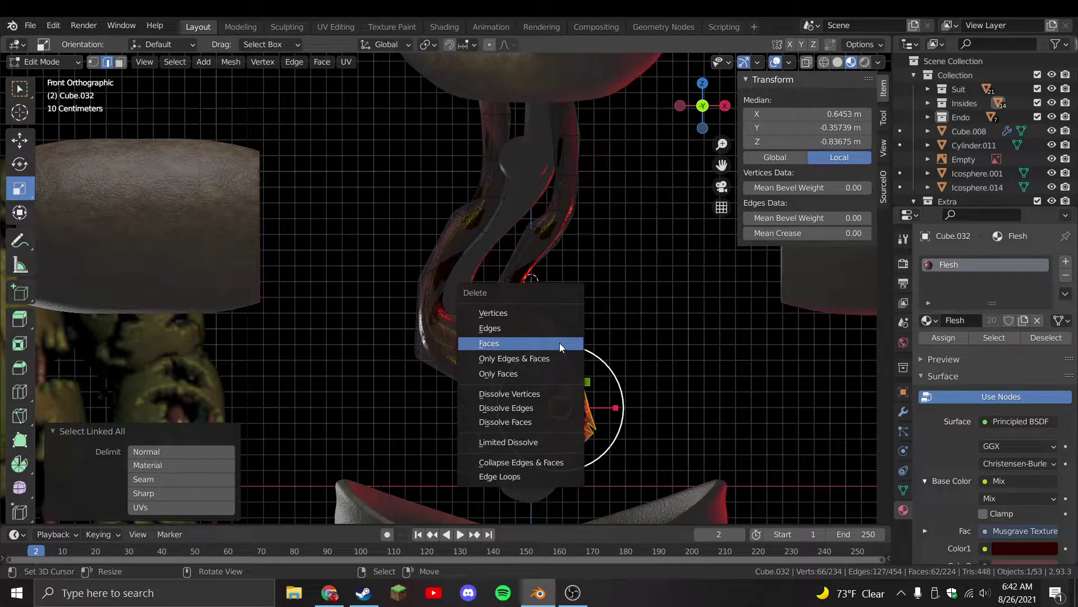
{"action": "key", "text": "Escape"}
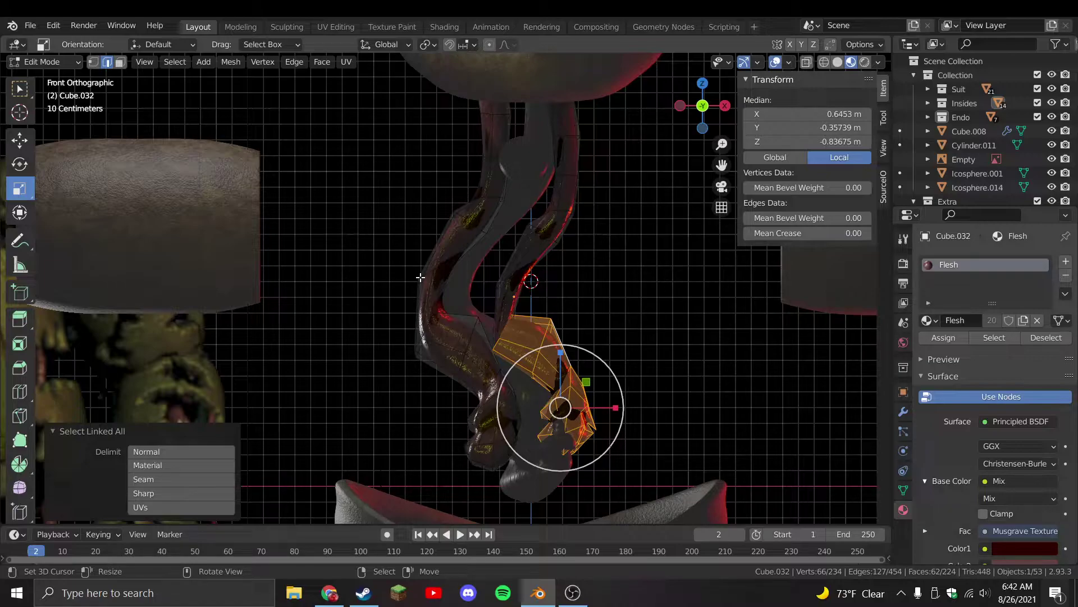
{"action": "key", "text": "x"}
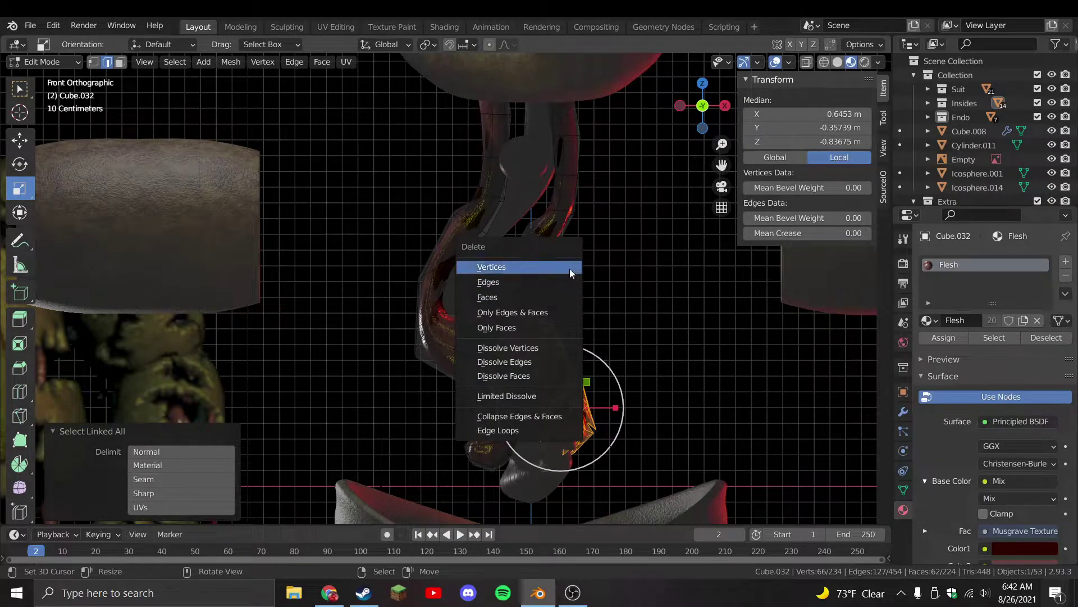
{"action": "left_click", "coordinate": [570, 268]}
Rotate and move the open edge loop at the right flesh strand's cut end to meet the black tube
{"action": "middle_click_drag", "start_coordinate": [585, 329], "coordinate": [530, 357]}
{"action": "left_click", "coordinate": [530, 358], "text": "alt"}
{"action": "key", "text": "r"}
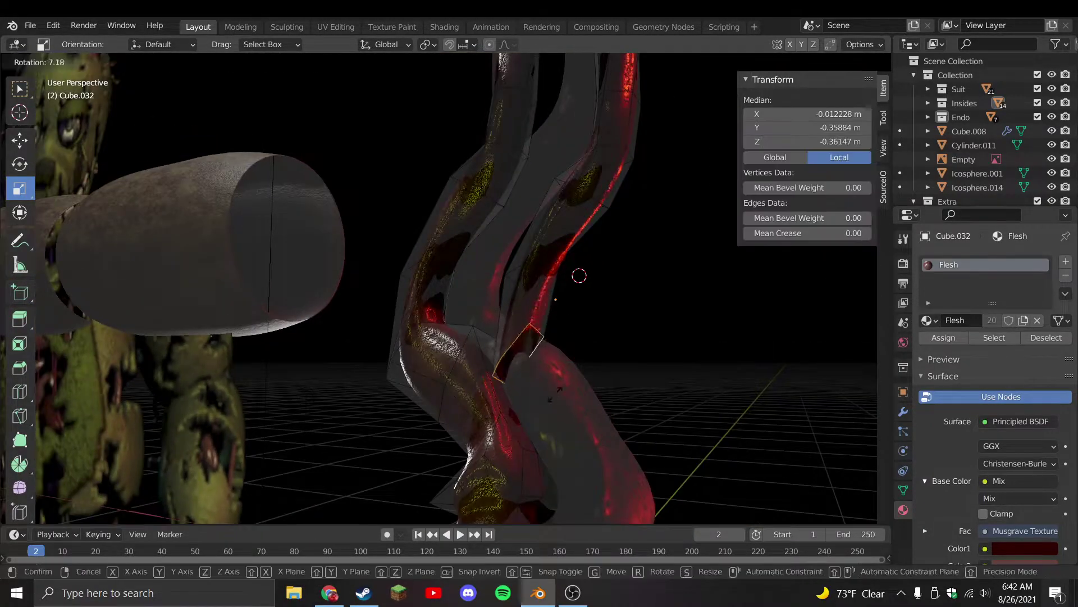
{"action": "left_click", "coordinate": [384, 326]}
{"action": "left_click", "coordinate": [25, 140]}
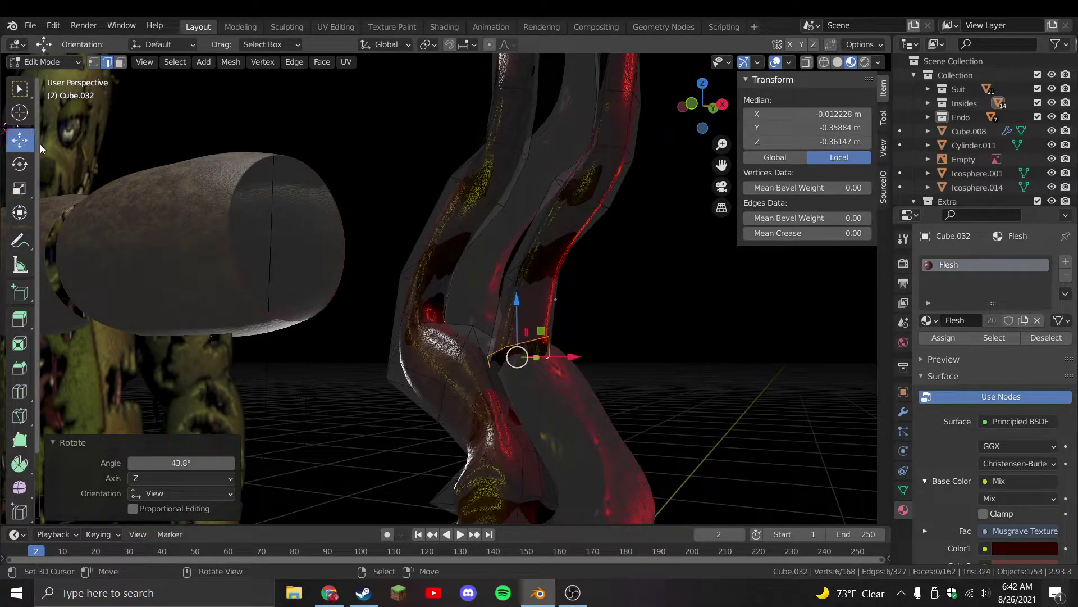
{"action": "left_click_drag", "start_coordinate": [517, 357], "coordinate": [533, 367]}
{"action": "middle_click_drag", "start_coordinate": [534, 367], "coordinate": [562, 371]}
{"action": "key", "text": "r"}
{"action": "left_click", "coordinate": [506, 348]}
{"action": "middle_click_drag", "start_coordinate": [506, 348], "coordinate": [438, 346]}
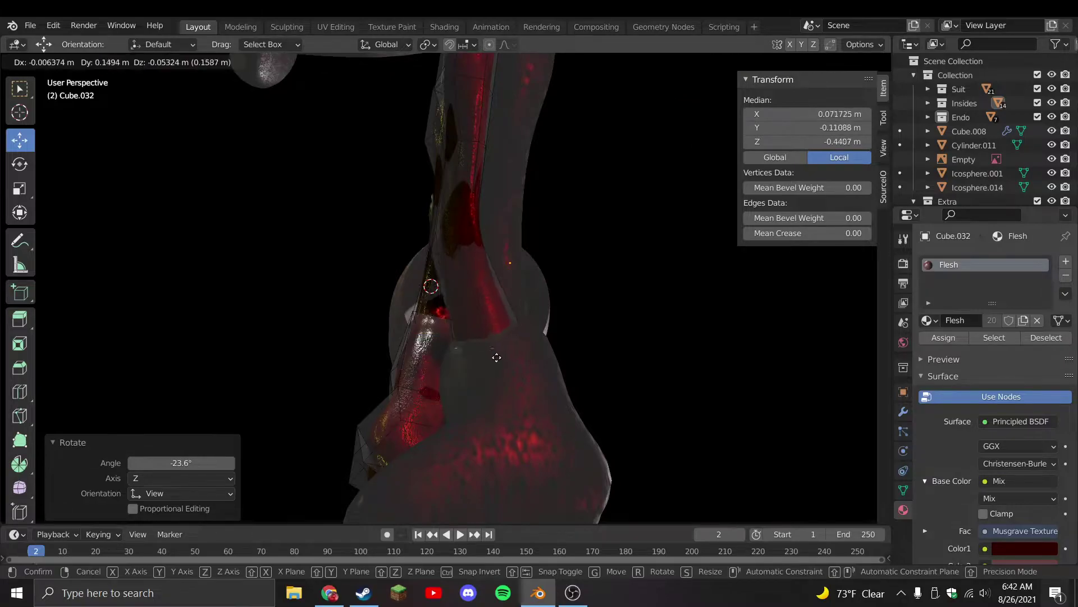
{"action": "key", "text": "Tab"}
{"action": "key", "text": "KP_1"}
Save the Stylized Springtrap.blend file
{"action": "key", "text": "alt+a"}
{"action": "left_click", "coordinate": [536, 284]}
{"action": "key", "text": "Tab"}
{"action": "key", "text": "r"}
{"action": "key", "text": "Escape"}
{"action": "key", "text": "Tab"}
{"action": "key", "text": "ctrl+s"}
{"action": "scroll", "coordinate": [512, 239], "scroll_direction": "down", "scroll_amount": 2}
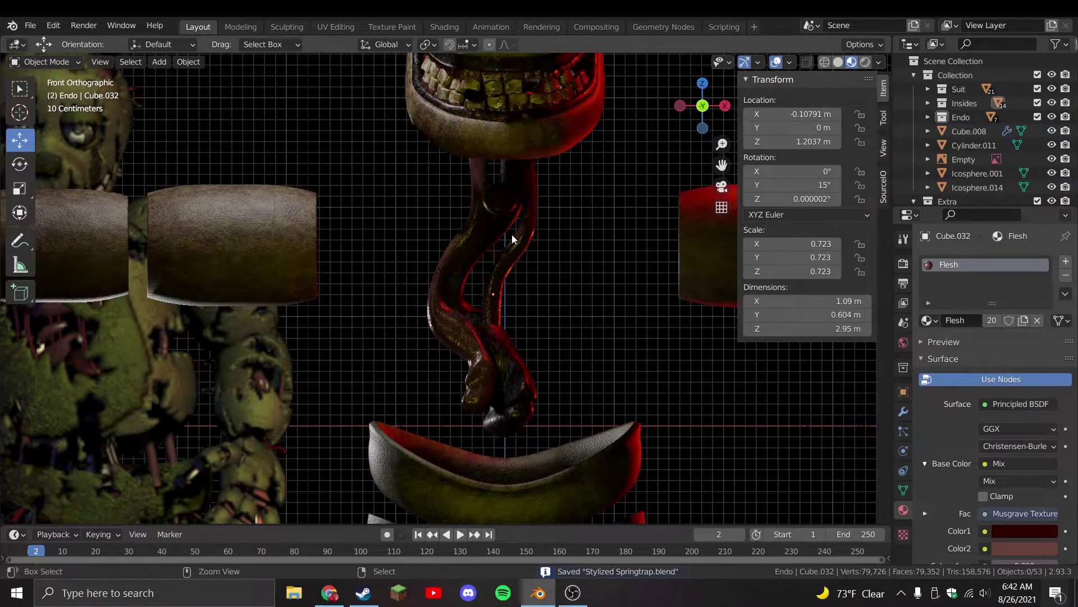
{"action": "scroll", "coordinate": [513, 236], "scroll_direction": "down", "scroll_amount": 2}
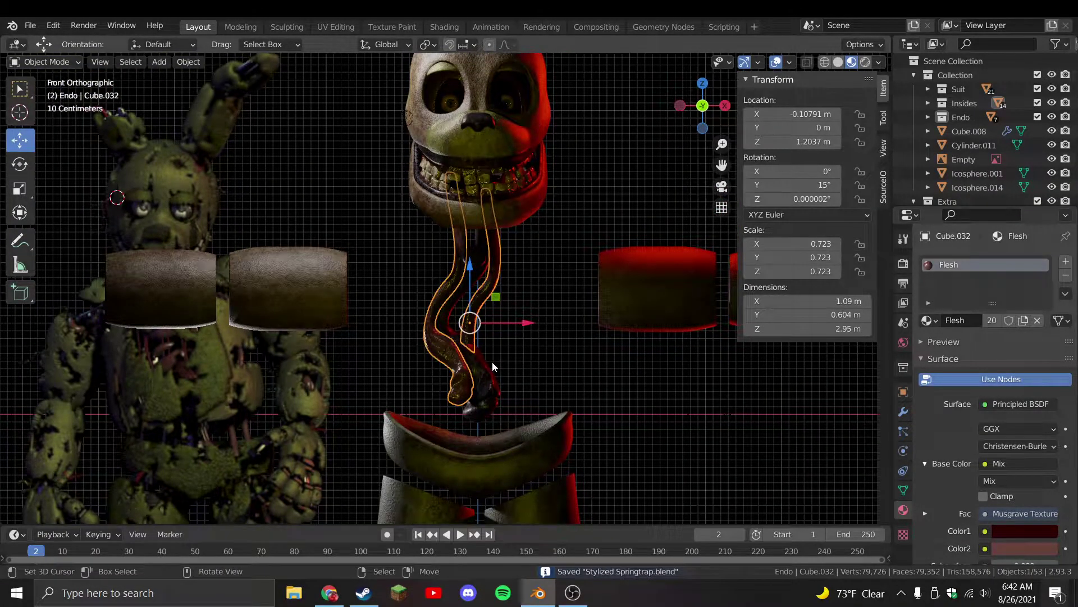
Select the face loops around the lower end of the left flesh strand in face select mode
{"action": "key", "text": "a"}
{"action": "key", "text": "alt+a"}
{"action": "left_click", "coordinate": [474, 404]}
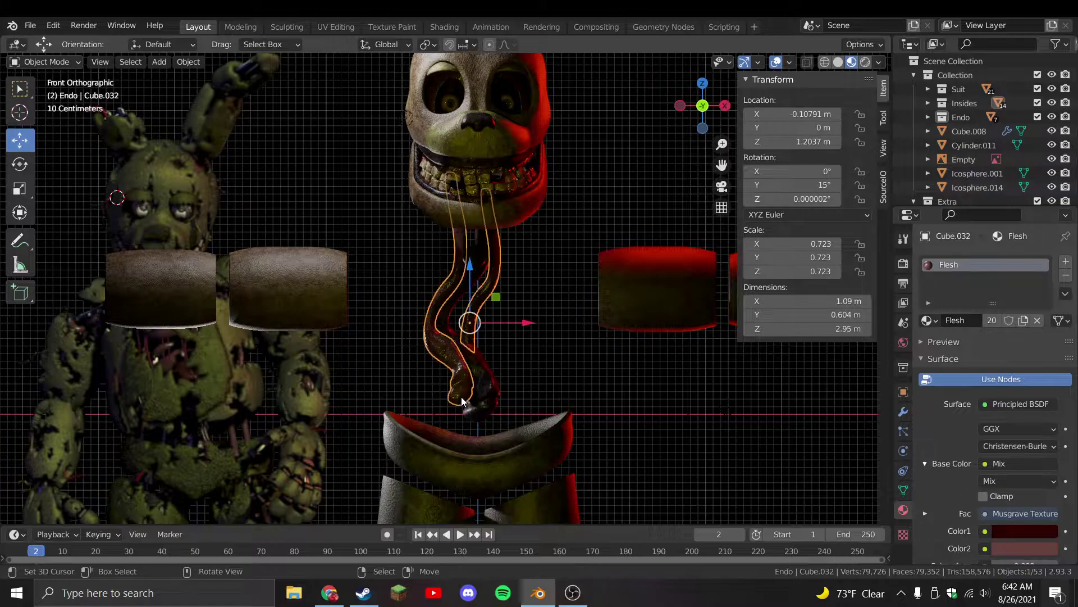
{"action": "key", "text": "Tab"}
{"action": "scroll", "coordinate": [447, 336], "scroll_direction": "up", "scroll_amount": 2}
{"action": "scroll", "coordinate": [447, 336], "scroll_direction": "up", "scroll_amount": 2}
{"action": "left_click", "coordinate": [447, 388]}
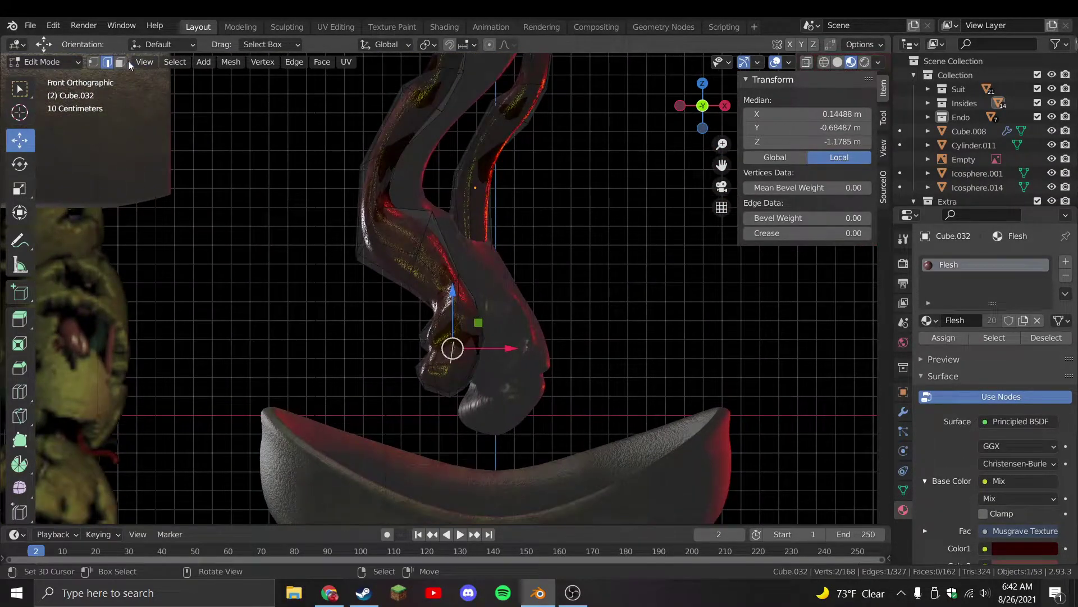
{"action": "left_click", "coordinate": [120, 61]}
{"action": "scroll", "coordinate": [487, 306], "scroll_direction": "up", "scroll_amount": 4}
{"action": "left_click", "coordinate": [486, 306], "text": "alt"}
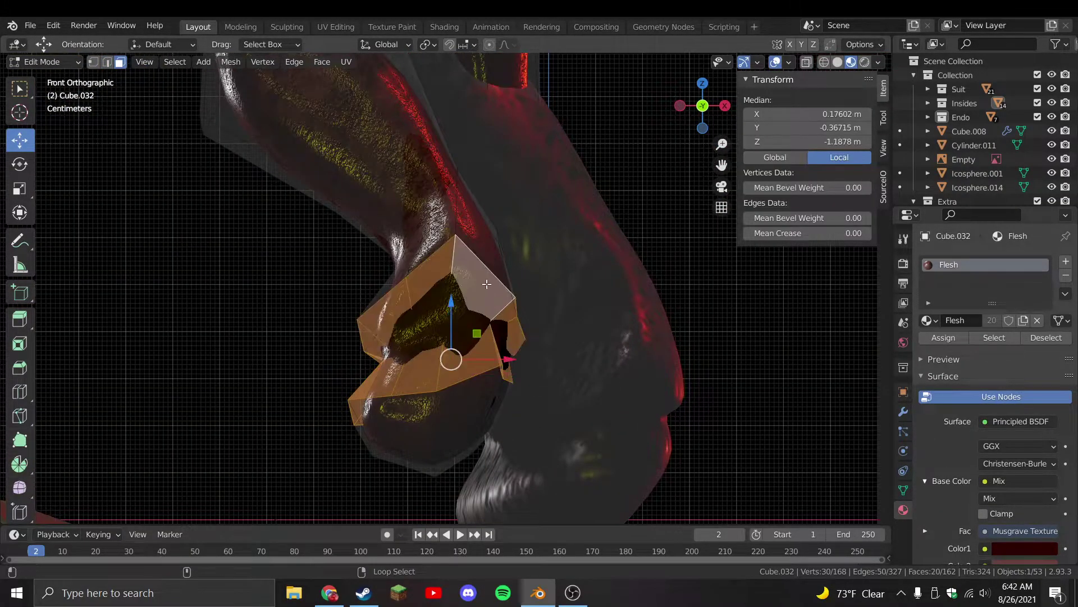
{"action": "scroll", "coordinate": [483, 392], "scroll_direction": "down", "scroll_amount": 1}
{"action": "left_click", "coordinate": [483, 392], "text": "alt+shift"}
{"action": "key", "text": "x"}
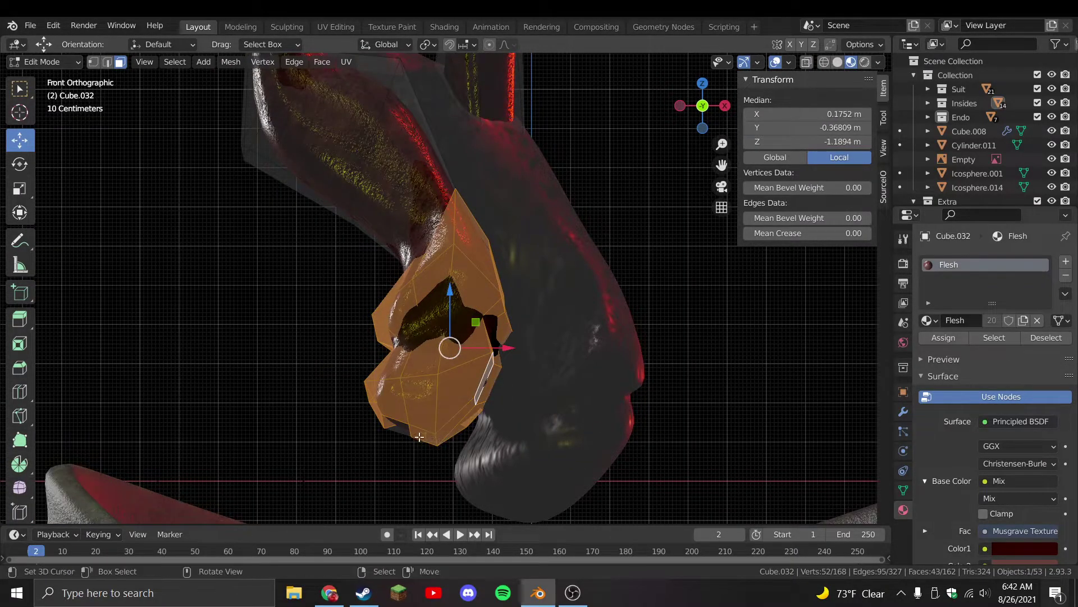
Rotate, raise and resize the selected lower end of the left flesh strand
{"action": "key", "text": "r"}
{"action": "left_click", "coordinate": [590, 337]}
{"action": "key", "text": "g"}
{"action": "left_click", "coordinate": [609, 284]}
{"action": "key", "text": "s"}
{"action": "left_click", "coordinate": [434, 287]}
{"action": "key", "text": "ctrl+z"}
{"action": "key", "text": "ctrl+z"}
{"action": "key", "text": "ctrl+shift+z"}
{"action": "key", "text": "ctrl+shift+z"}
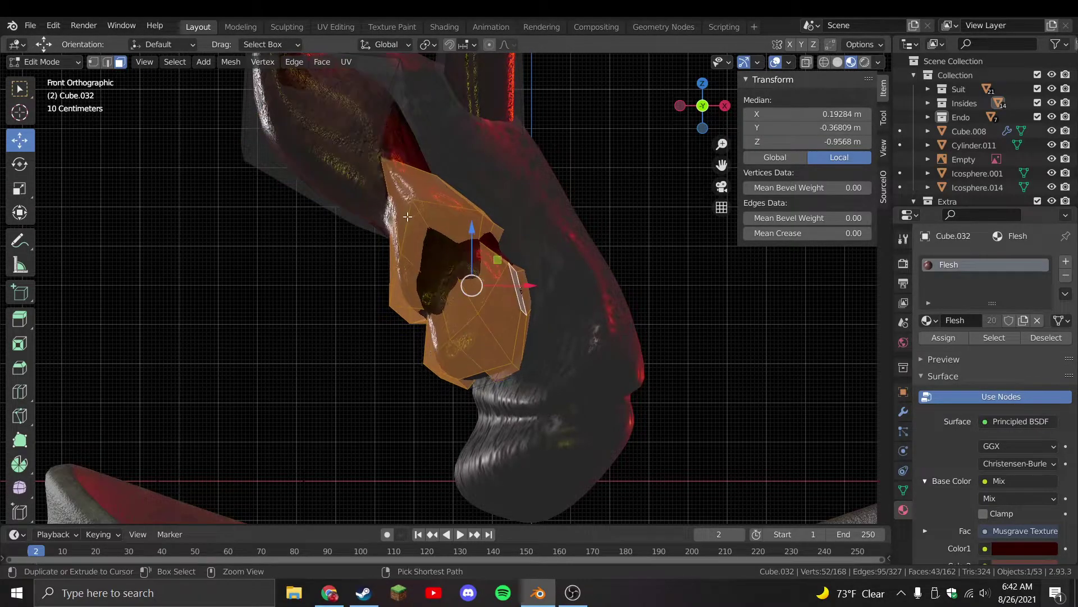
Reposition and enlarge the left flesh strand's selected bulge and lower end against the black tube
{"action": "scroll", "coordinate": [320, 179], "scroll_direction": "down", "scroll_amount": 3}
{"action": "key", "text": "g"}
{"action": "left_click", "coordinate": [523, 298]}
{"action": "key", "text": "r"}
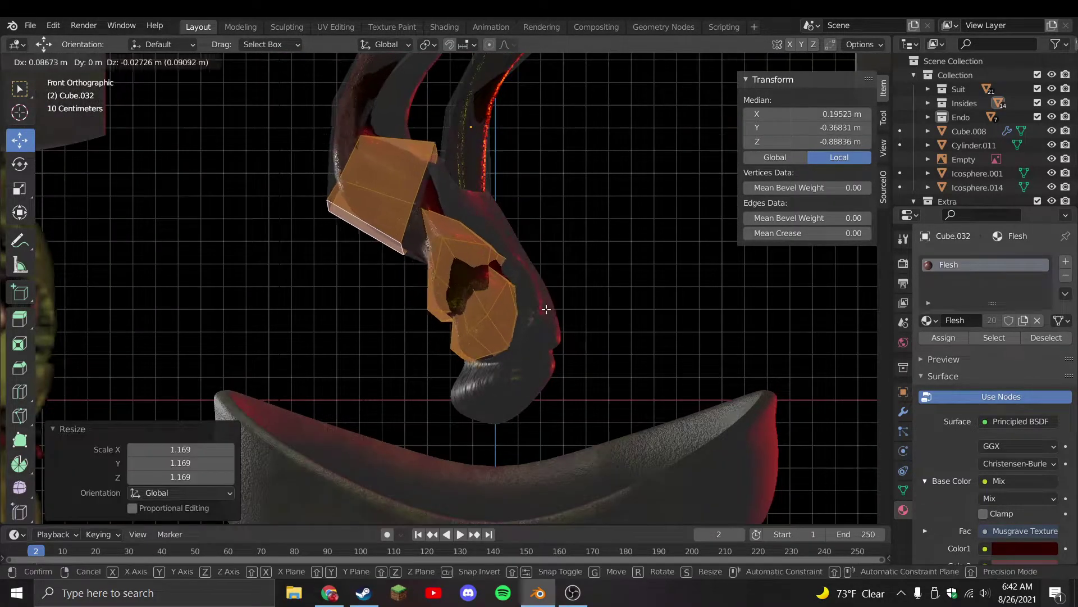
{"action": "left_click", "coordinate": [541, 319]}
{"action": "key", "text": "s"}
{"action": "left_click", "coordinate": [543, 326]}
{"action": "key", "text": "r"}
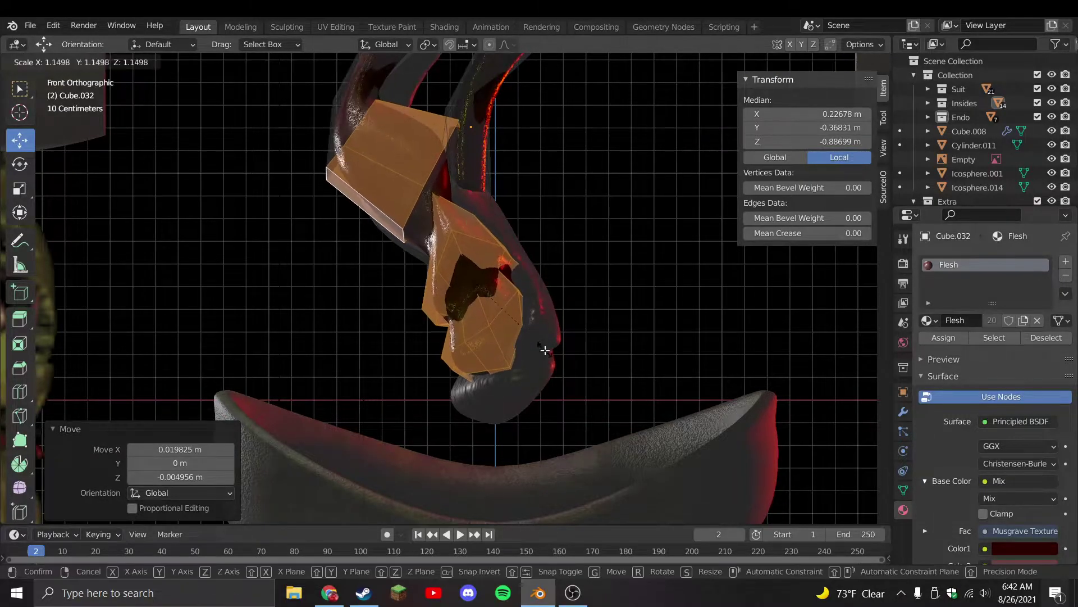
{"action": "left_click", "coordinate": [470, 272]}
Try rotating the face ring at the left flesh strand's middle bulge, and undo the change
{"action": "left_click", "coordinate": [436, 121]}
{"action": "key", "text": "r"}
{"action": "left_click", "coordinate": [483, 224]}
{"action": "key", "text": "s"}
{"action": "key", "text": "Escape"}
{"action": "key", "text": "ctrl+z"}
{"action": "key", "text": "ctrl+z"}
{"action": "key", "text": "ctrl+z"}
{"action": "scroll", "coordinate": [462, 231], "scroll_direction": "down", "scroll_amount": 2}
{"action": "key", "text": "ctrl+shift+z"}
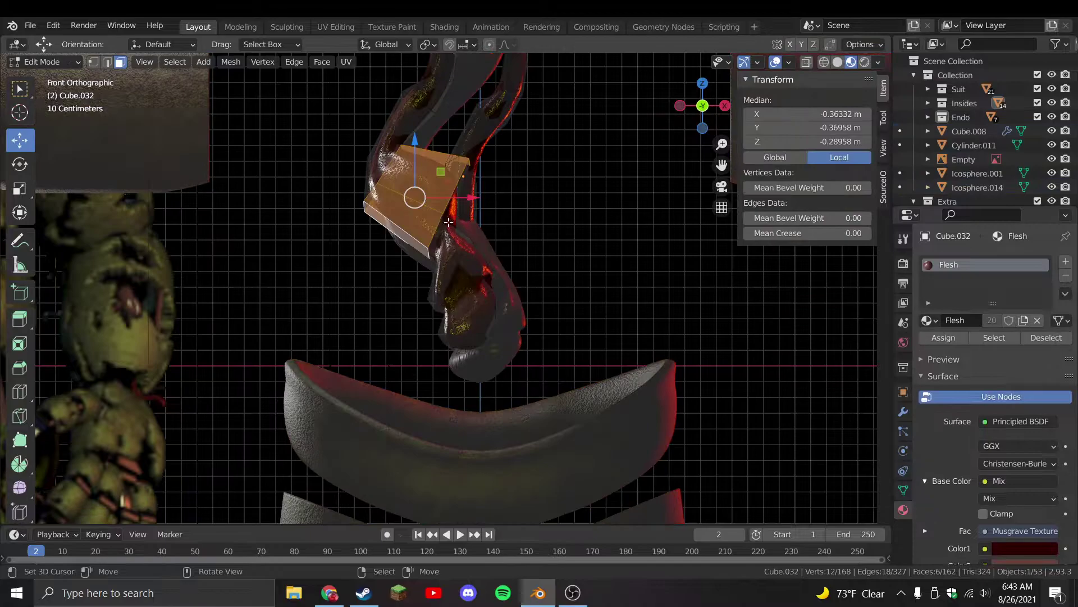
{"action": "key", "text": "ctrl+z"}
Save the reshaped flesh strands to the file and switch the viewport to solid shading
{"action": "scroll", "coordinate": [497, 238], "scroll_direction": "down", "scroll_amount": 2}
{"action": "key", "text": "ctrl+s"}
{"action": "scroll", "coordinate": [495, 279], "scroll_direction": "up", "scroll_amount": 4}
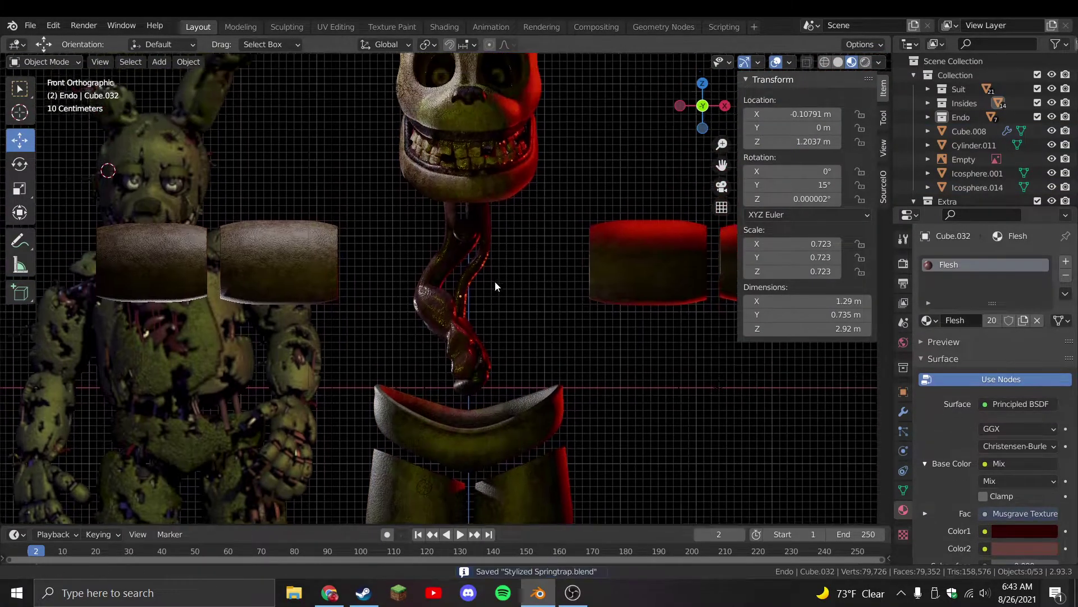
{"action": "middle_click_drag", "start_coordinate": [507, 275], "coordinate": [449, 284]}
{"action": "scroll", "coordinate": [473, 252], "scroll_direction": "down", "scroll_amount": 3}
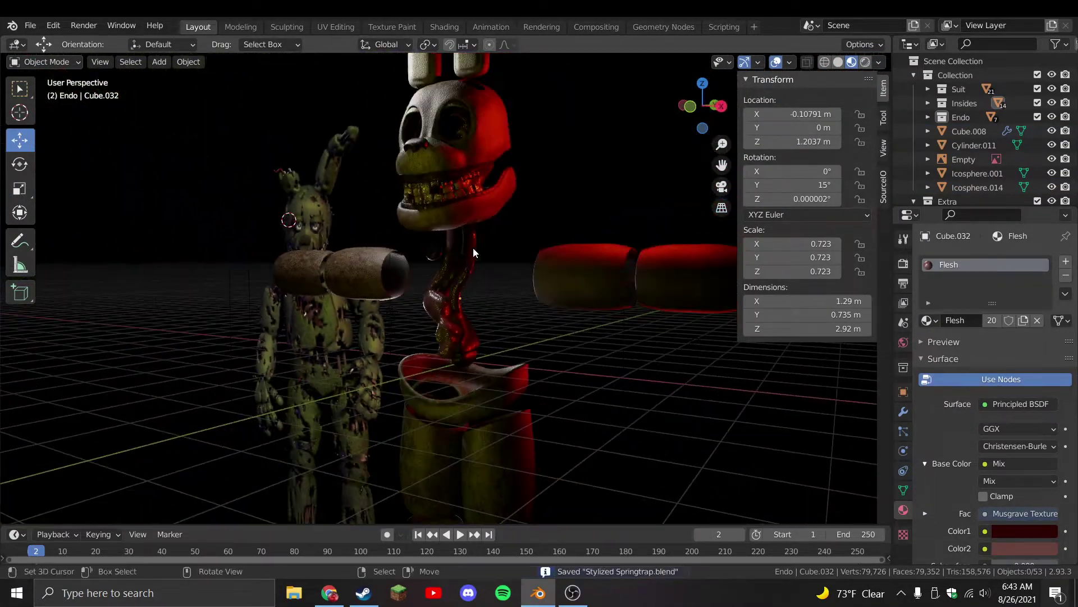
{"action": "key", "text": "KP_1"}
{"action": "left_click", "coordinate": [838, 62]}
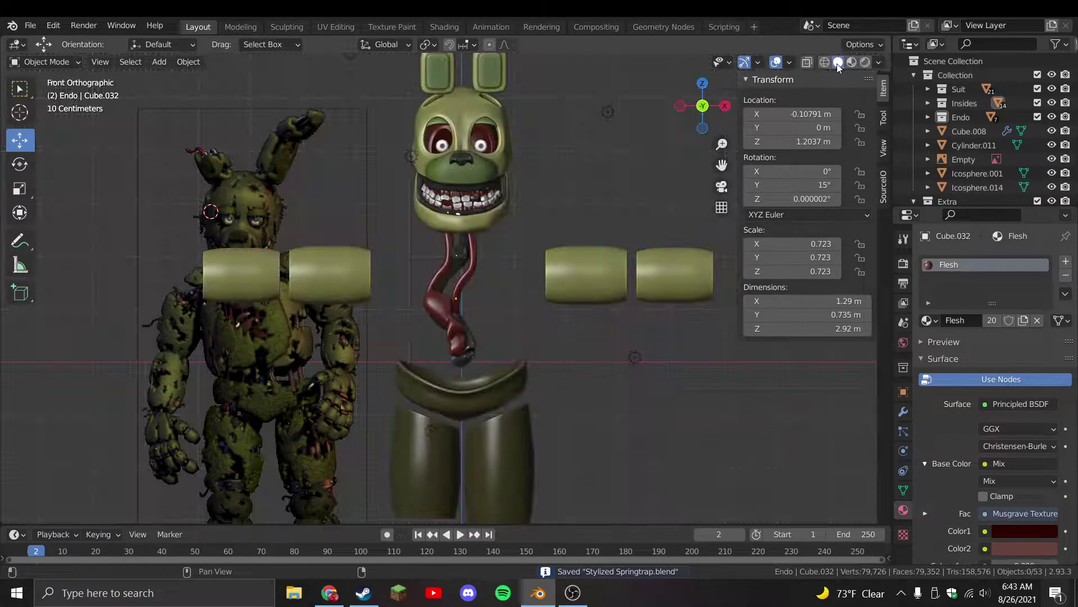
Turn on proportional editing and nudge the face ring at the black tube's upper bend about 0.035 m upward
{"action": "scroll", "coordinate": [476, 261], "scroll_direction": "up", "scroll_amount": 2}
{"action": "left_click", "coordinate": [482, 260]}
{"action": "key", "text": "KP_Decimal"}
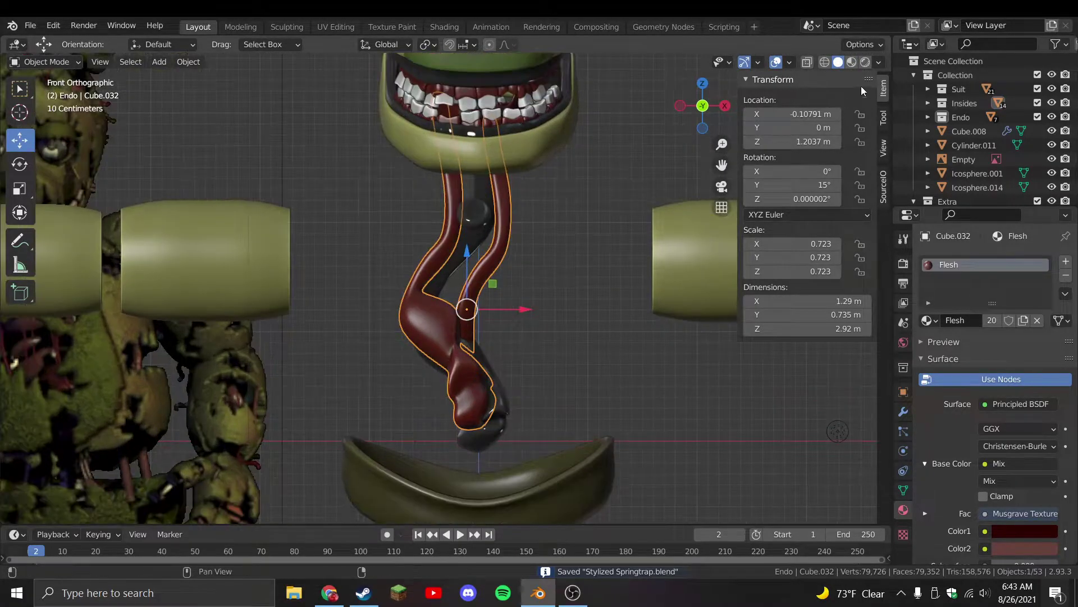
{"action": "scroll", "coordinate": [622, 214], "scroll_direction": "down", "scroll_amount": 1}
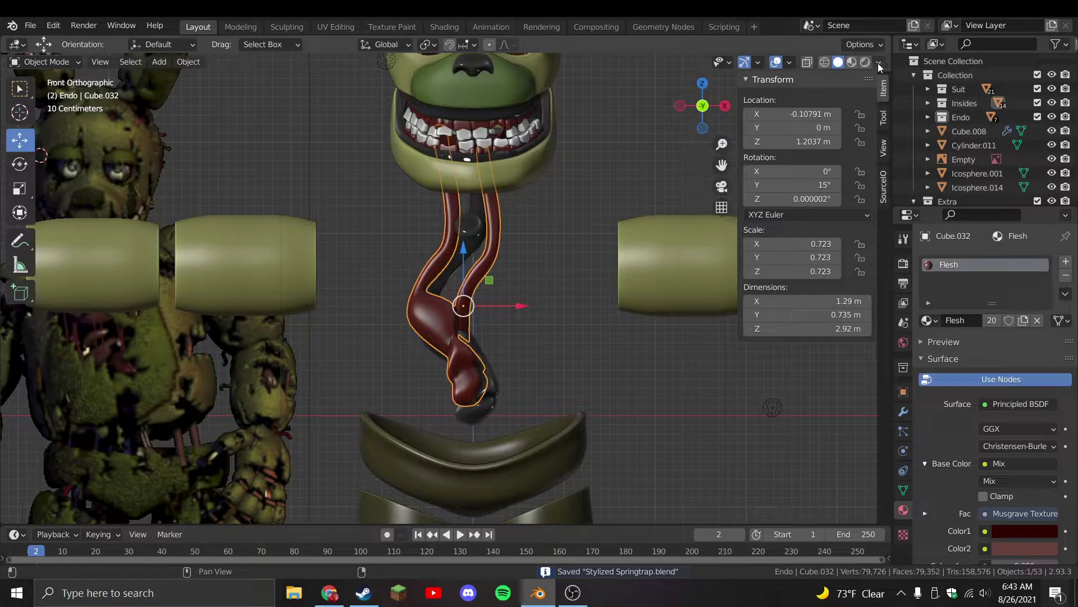
{"action": "middle_click_drag", "start_coordinate": [695, 197], "coordinate": [570, 227]}
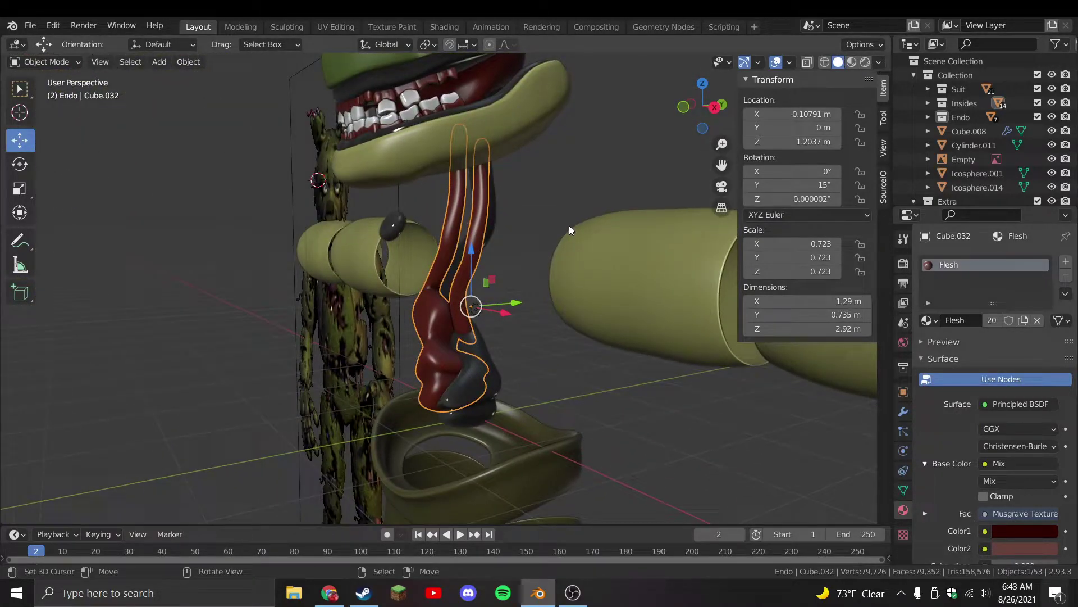
{"action": "middle_click_drag", "start_coordinate": [493, 271], "coordinate": [478, 167]}
{"action": "left_click", "coordinate": [466, 219]}
{"action": "key", "text": "Tab"}
{"action": "scroll", "coordinate": [479, 281], "scroll_direction": "up", "scroll_amount": 3}
{"action": "left_click", "coordinate": [490, 253]}
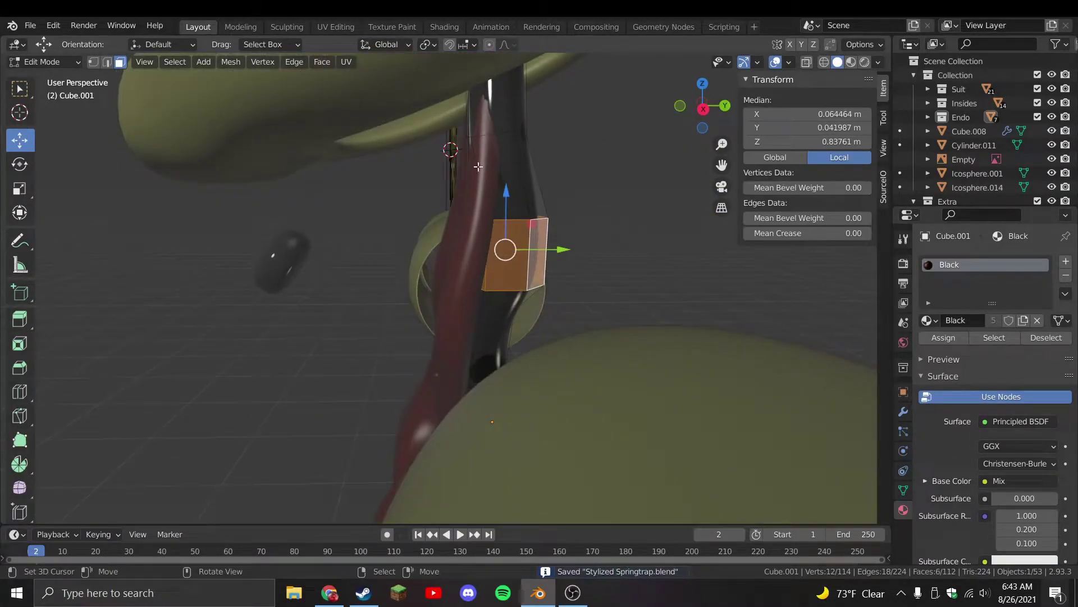
{"action": "left_click", "coordinate": [488, 45]}
{"action": "key", "text": "g"}
{"action": "left_click", "coordinate": [519, 252]}
{"action": "key", "text": "Tab"}
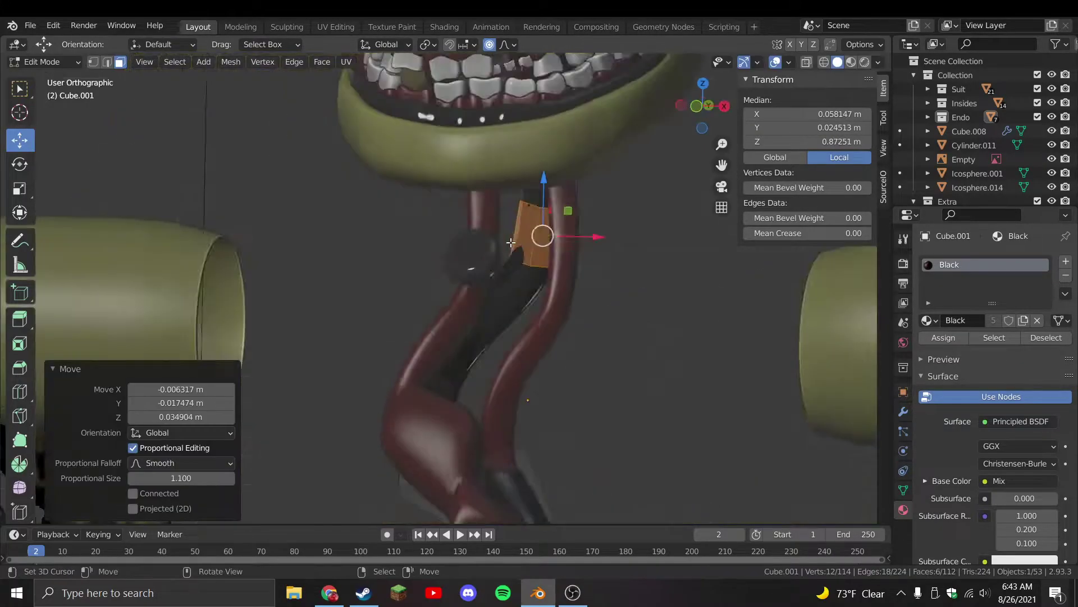
Lower the black tube's top end by about 0.85 m with proportional editing
{"action": "key", "text": "KP_1"}
{"action": "left_click", "coordinate": [590, 169]}
{"action": "middle_click_drag", "start_coordinate": [592, 166], "coordinate": [565, 317]}
{"action": "scroll", "coordinate": [380, 292], "scroll_direction": "up", "scroll_amount": 2}
{"action": "left_click", "coordinate": [380, 293]}
{"action": "key", "text": "Tab"}
{"action": "left_click", "coordinate": [444, 127]}
{"action": "key", "text": "KP_3"}
{"action": "key", "text": "g"}
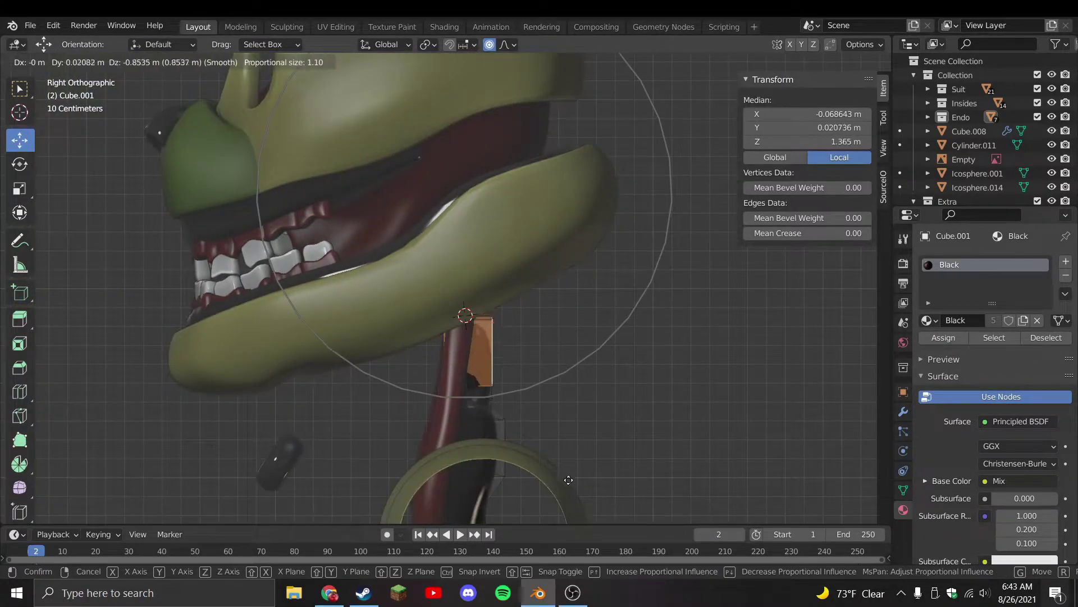
{"action": "left_click", "coordinate": [569, 479]}
{"action": "key", "text": "r"}
{"action": "key", "text": "r"}
{"action": "key", "text": "Escape"}
{"action": "key", "text": "Tab"}
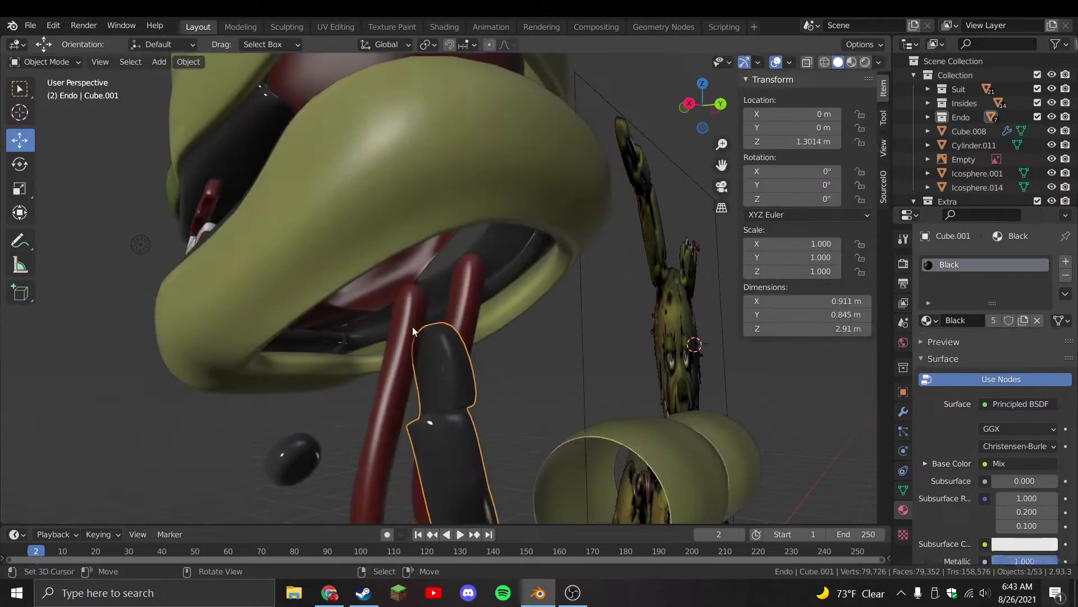
Lower the top ends of both flesh strands by about 0.36 m with proportional editing
{"action": "left_click", "coordinate": [409, 284]}
{"action": "key", "text": "Tab"}
{"action": "middle_click_drag", "start_coordinate": [409, 284], "coordinate": [404, 300]}
{"action": "key", "text": "g"}
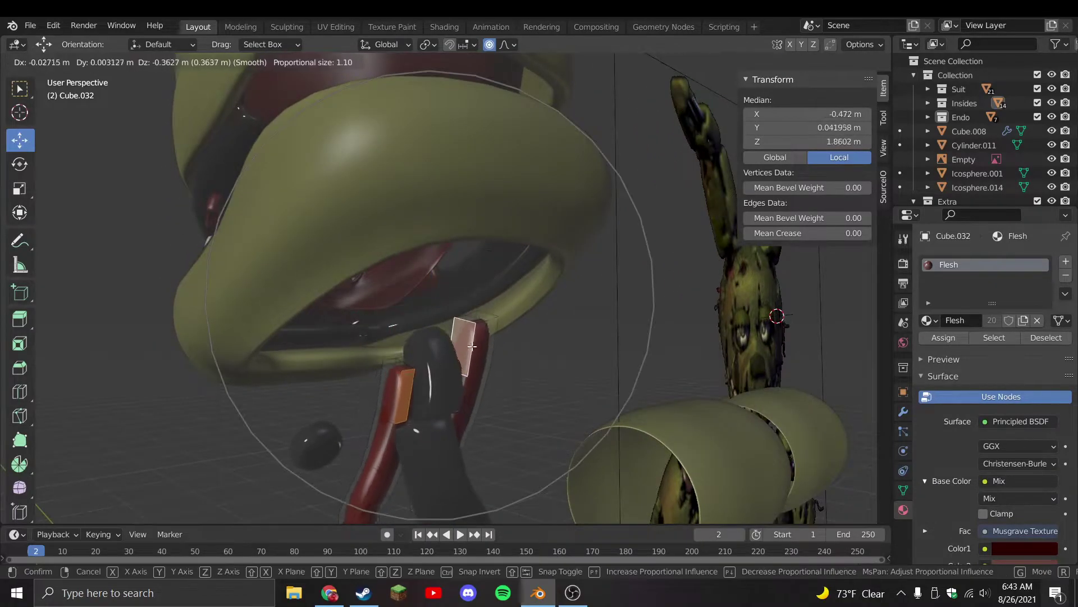
{"action": "key", "text": "Escape"}
{"action": "key", "text": "Tab"}
{"action": "scroll", "coordinate": [489, 352], "scroll_direction": "down", "scroll_amount": 5}
{"action": "key", "text": "KP_3"}
{"action": "key", "text": "KP_1"}
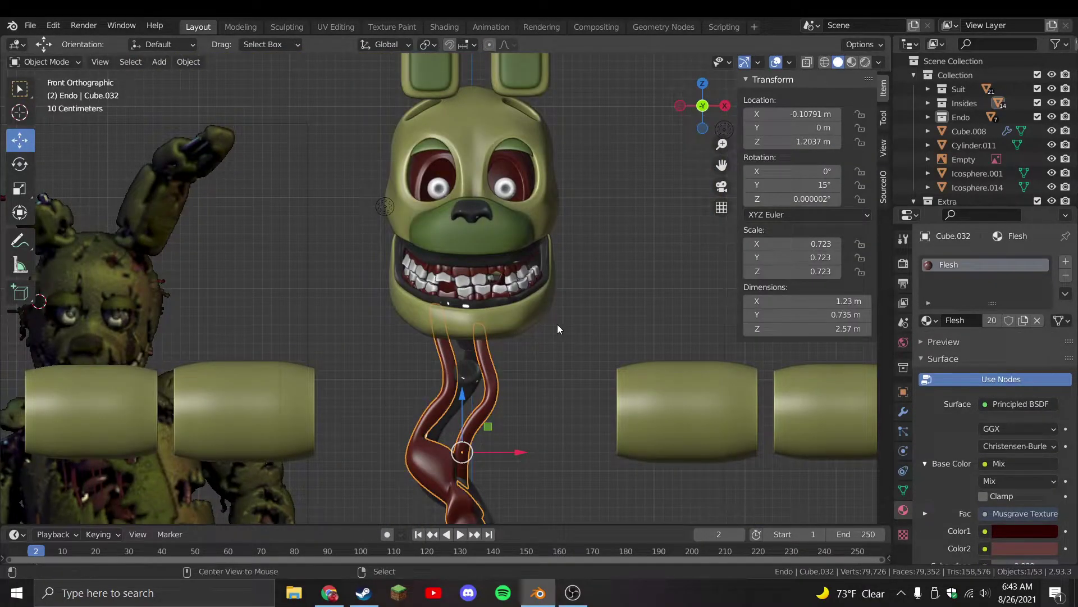
Reveal the hidden torso shell and lower the top ends of the black tube and flesh strands by about 0.34 m together
{"action": "key", "text": "alt+h"}
{"action": "scroll", "coordinate": [400, 316], "scroll_direction": "up", "scroll_amount": 2}
{"action": "middle_click_drag", "start_coordinate": [400, 315], "coordinate": [510, 355]}
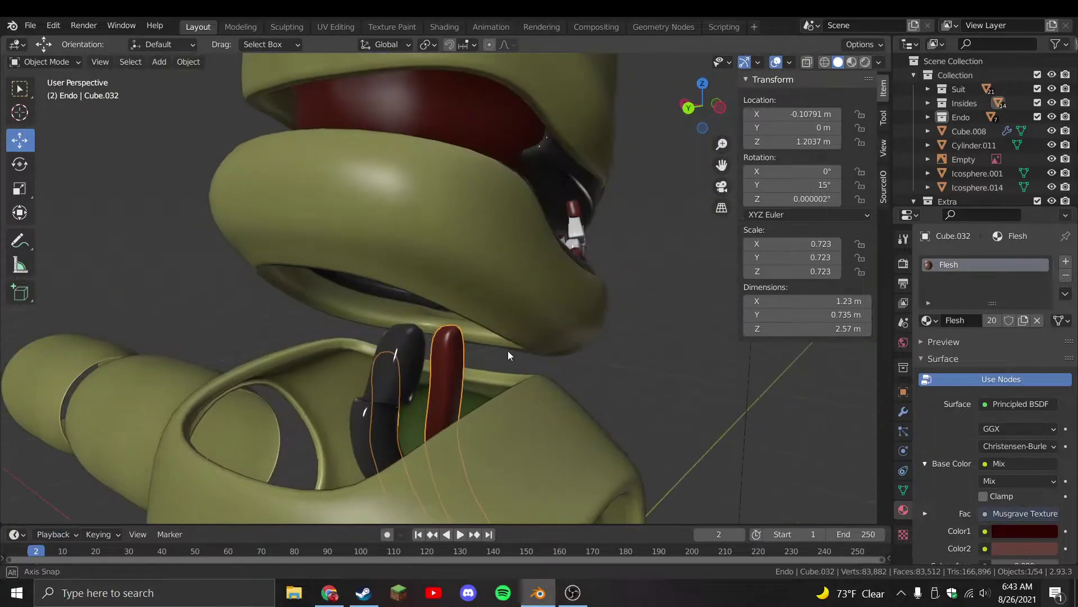
{"action": "left_click", "coordinate": [393, 360]}
{"action": "middle_click_drag", "start_coordinate": [393, 360], "coordinate": [451, 312]}
{"action": "key", "text": "Tab"}
{"action": "key", "text": "g"}
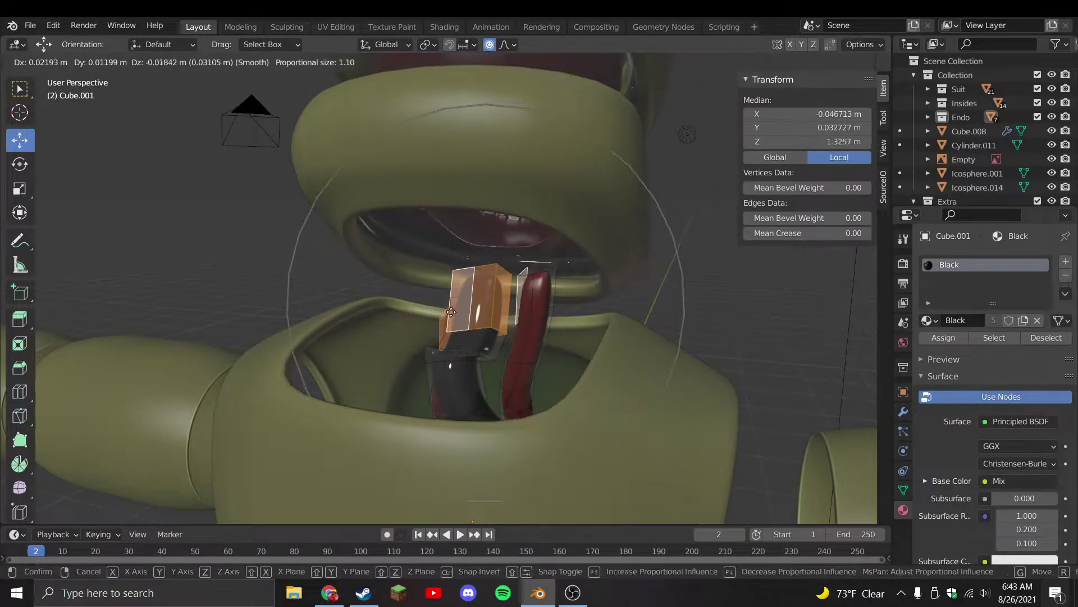
{"action": "left_click", "coordinate": [444, 360]}
Tilt the top ends of the black tube and both flesh strands sideways with proportional editing
{"action": "scroll", "coordinate": [483, 393], "scroll_direction": "up", "scroll_amount": 2}
{"action": "key", "text": "r"}
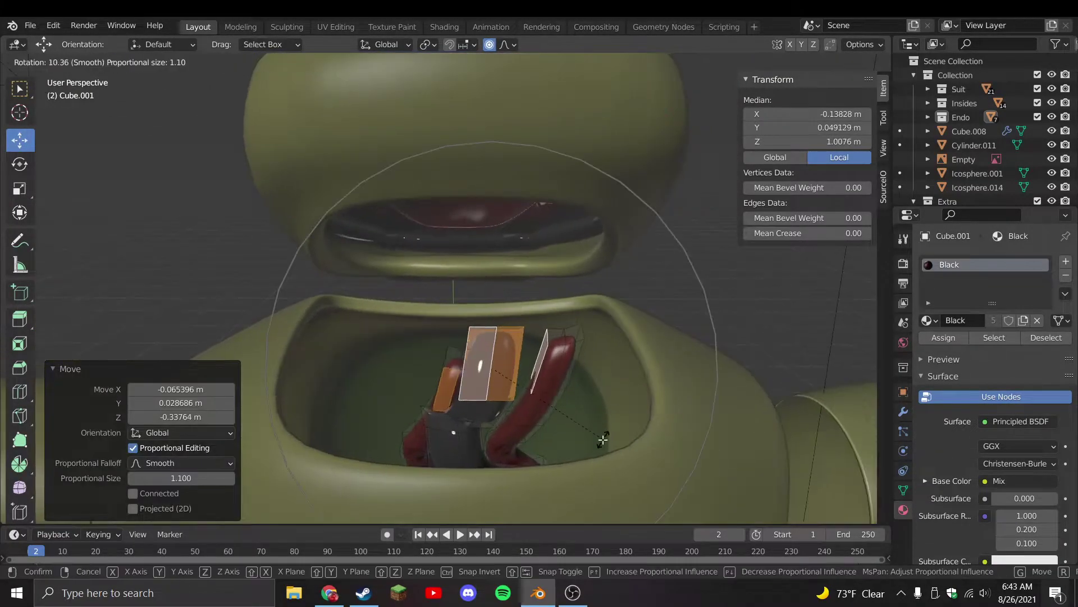
{"action": "key", "text": "Escape"}
{"action": "key", "text": "Tab"}
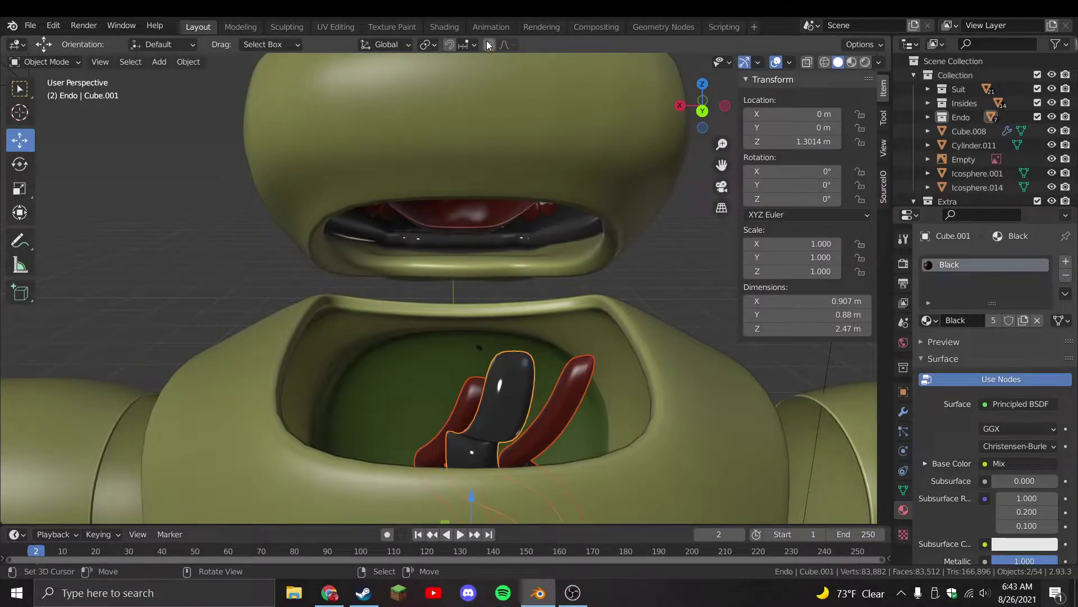
Adjust the face ring below the black tube's top segment with proportional editing off, and save the file
{"action": "left_click", "coordinate": [490, 27]}
{"action": "left_click", "coordinate": [197, 27]}
{"action": "scroll", "coordinate": [580, 361], "scroll_direction": "up", "scroll_amount": 8}
{"action": "key", "text": "Tab"}
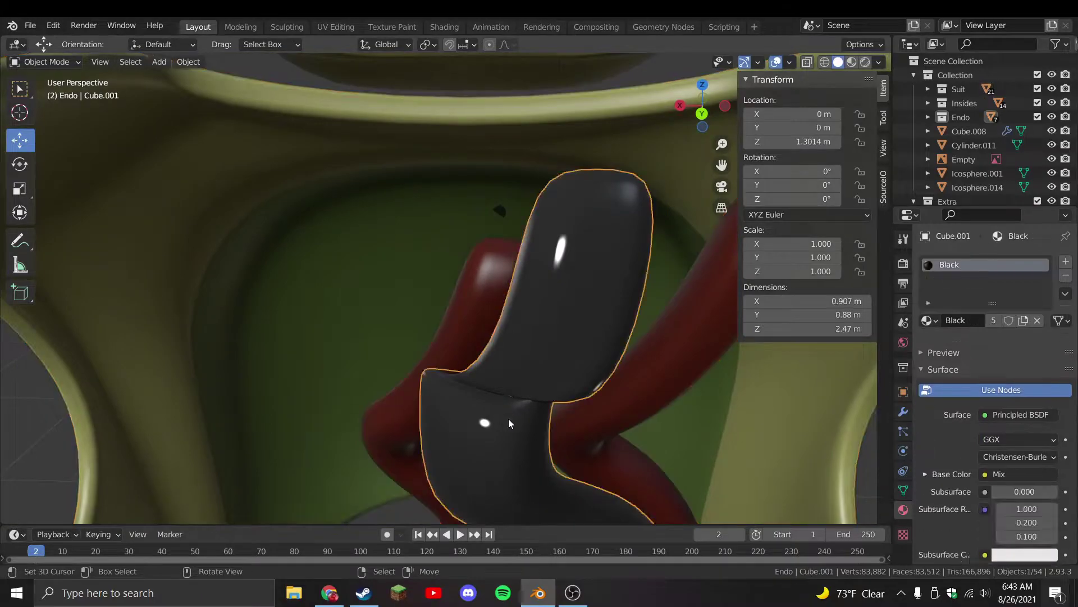
{"action": "left_click", "coordinate": [498, 416], "text": "alt"}
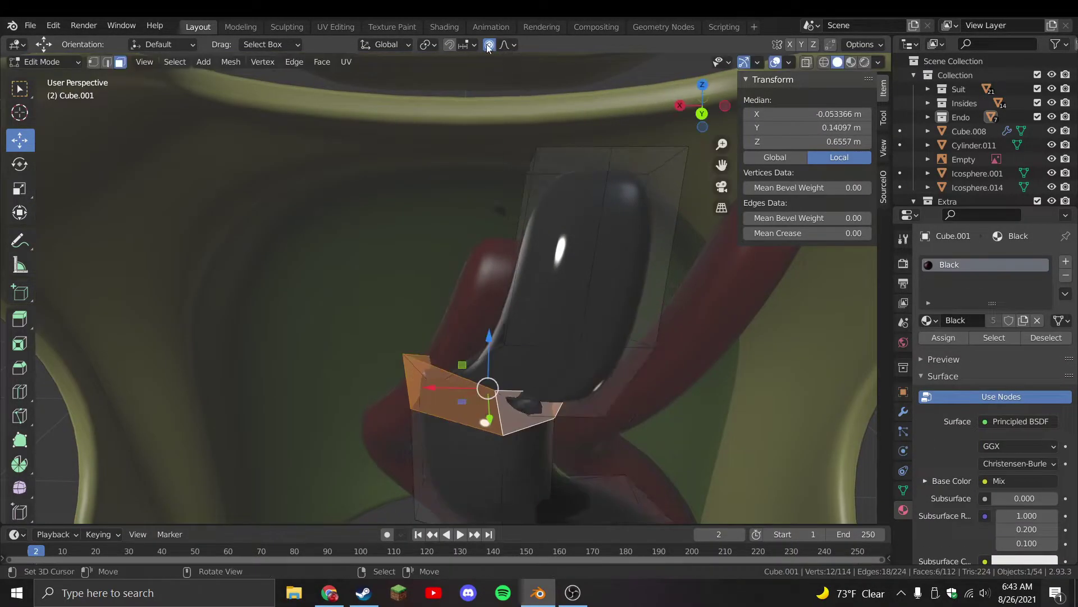
{"action": "scroll", "coordinate": [508, 394], "scroll_direction": "up", "scroll_amount": 5}
{"action": "key", "text": "Tab"}
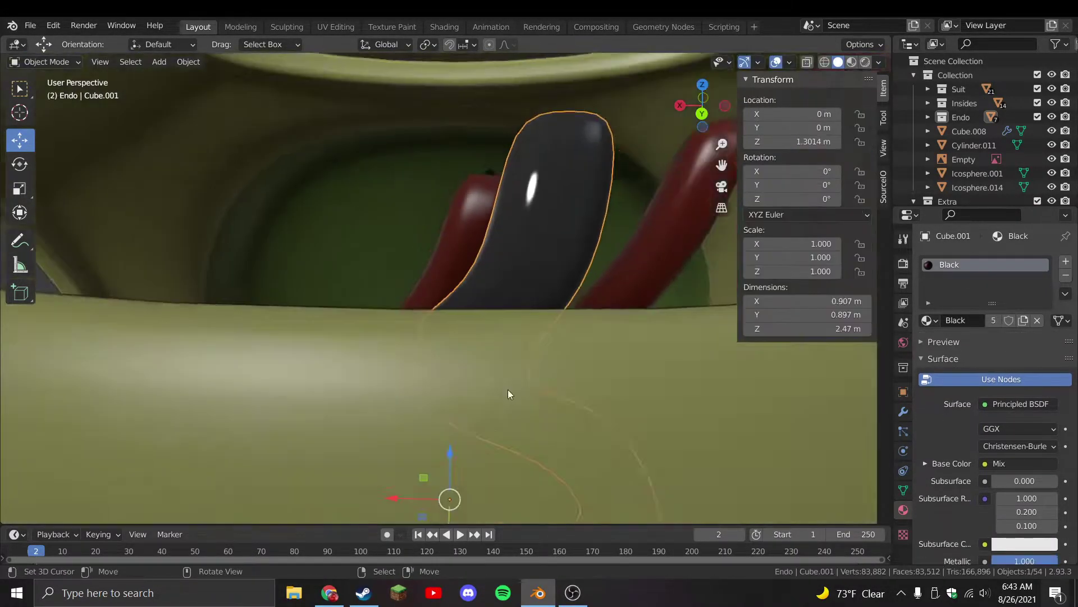
{"action": "key", "text": "ctrl+s"}
Delete the faces at the upper ends of both flesh strands that face each other, leaving the ends open
{"action": "scroll", "coordinate": [508, 394], "scroll_direction": "down", "scroll_amount": 8}
{"action": "middle_click_drag", "start_coordinate": [415, 382], "coordinate": [386, 237]}
{"action": "left_click", "coordinate": [355, 249]}
{"action": "left_click_drag", "start_coordinate": [386, 238], "coordinate": [423, 236]}
{"action": "key", "text": "ctrl+z"}
{"action": "middle_click_drag", "start_coordinate": [422, 236], "coordinate": [427, 294]}
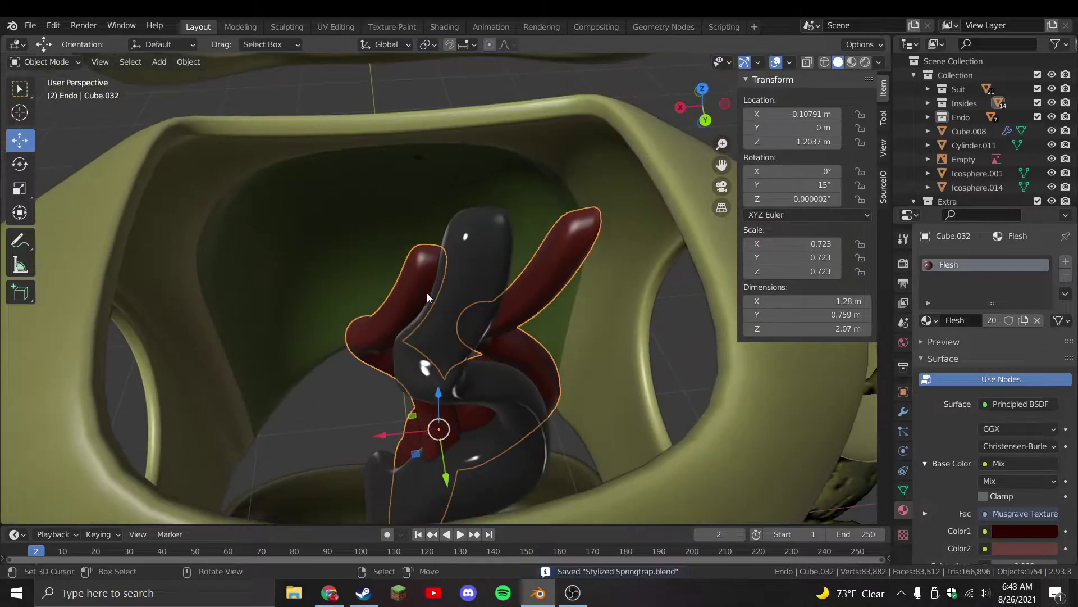
{"action": "key", "text": "Tab"}
{"action": "left_click", "coordinate": [420, 255]}
{"action": "left_click", "coordinate": [572, 212], "text": "shift"}
{"action": "key", "text": "x"}
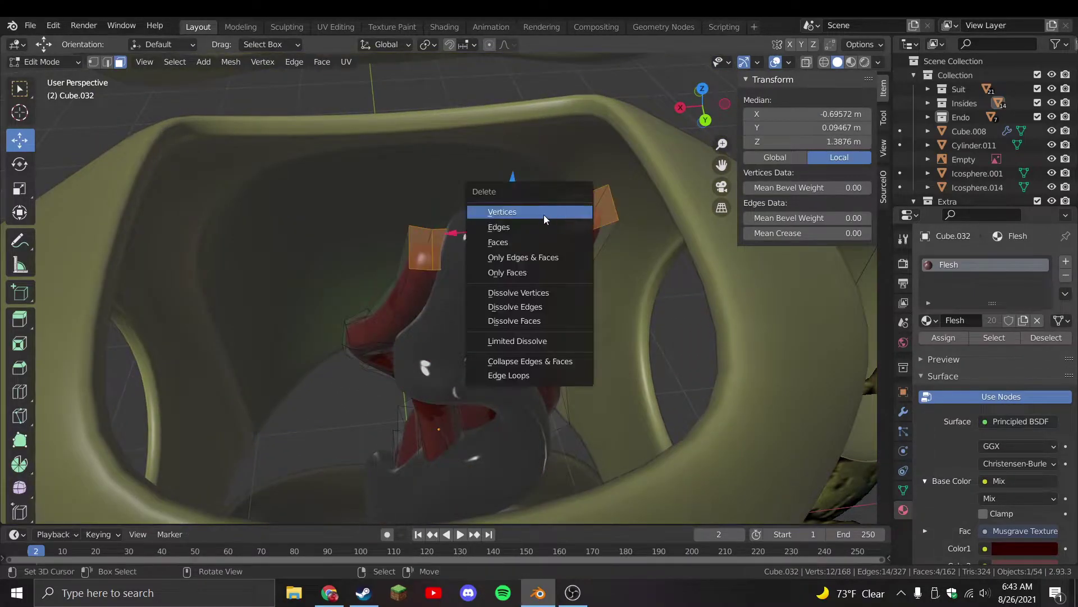
{"action": "left_click", "coordinate": [519, 244]}
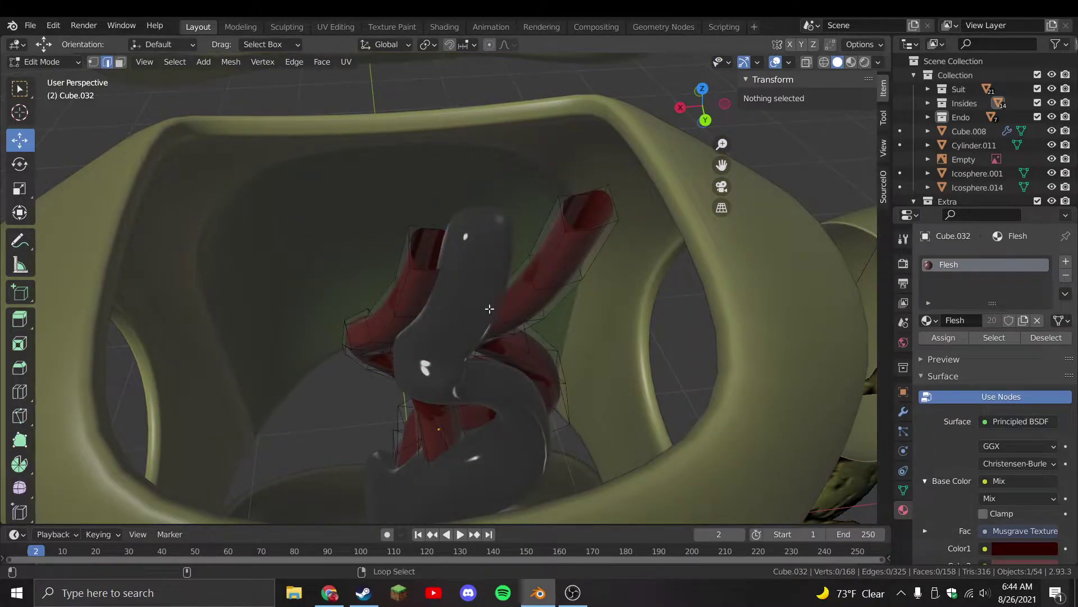
Rotate the open edge loops of both flesh strands toward each other and shift the right one inward
{"action": "left_click", "coordinate": [439, 264], "text": "alt"}
{"action": "left_click", "coordinate": [439, 273], "text": "alt"}
{"action": "middle_click_drag", "start_coordinate": [440, 273], "coordinate": [441, 378]}
{"action": "key", "text": "r"}
{"action": "left_click", "coordinate": [168, 225]}
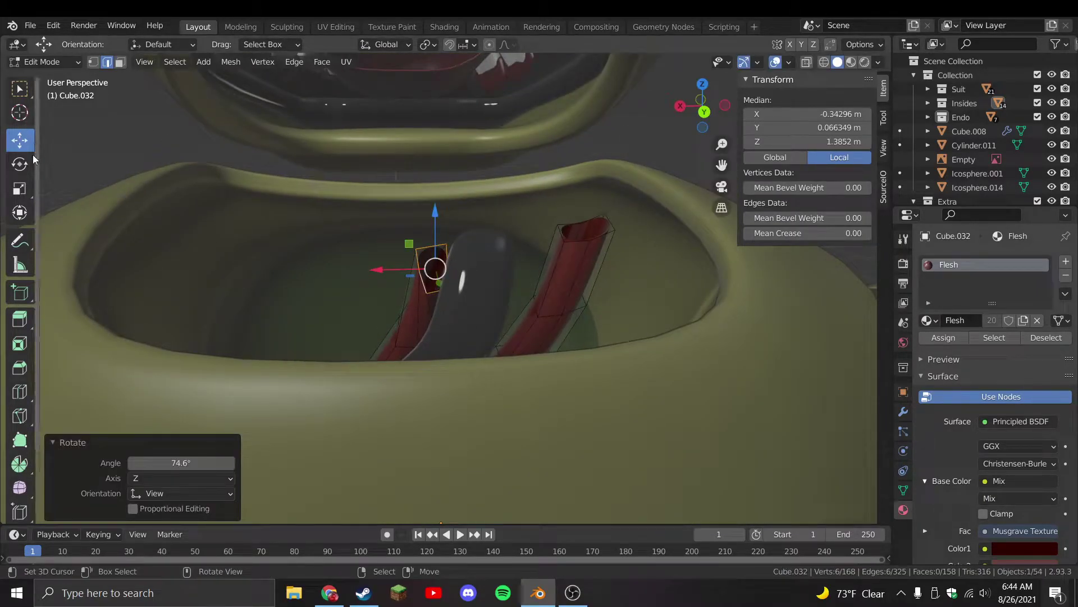
{"action": "key", "text": "ctrl+z"}
{"action": "key", "text": "ctrl+z"}
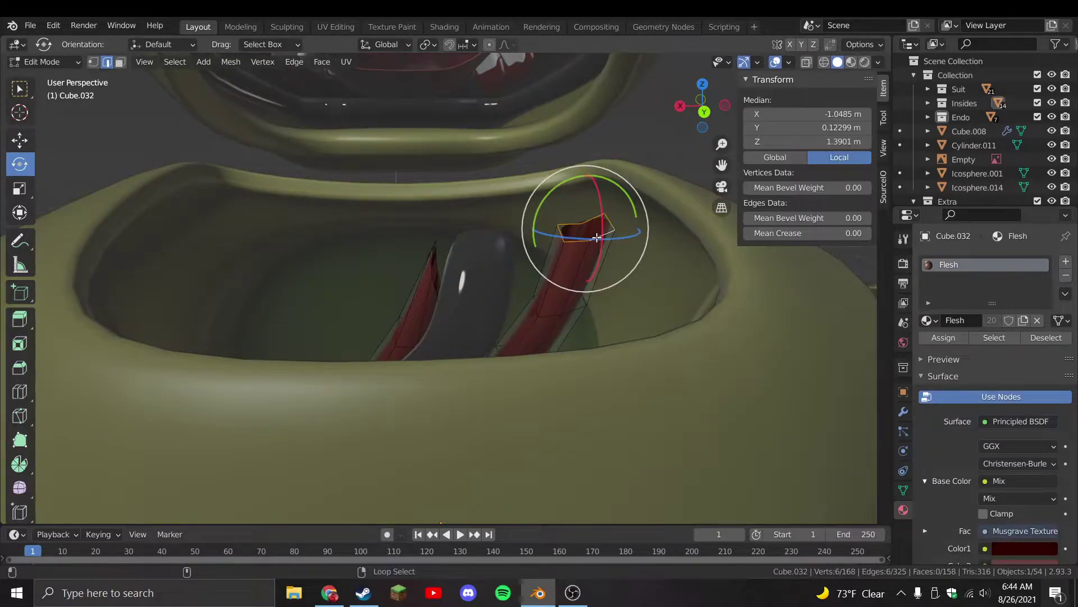
{"action": "left_click_drag", "start_coordinate": [597, 238], "coordinate": [585, 247]}
{"action": "key", "text": "g"}
{"action": "left_click", "coordinate": [530, 277]}
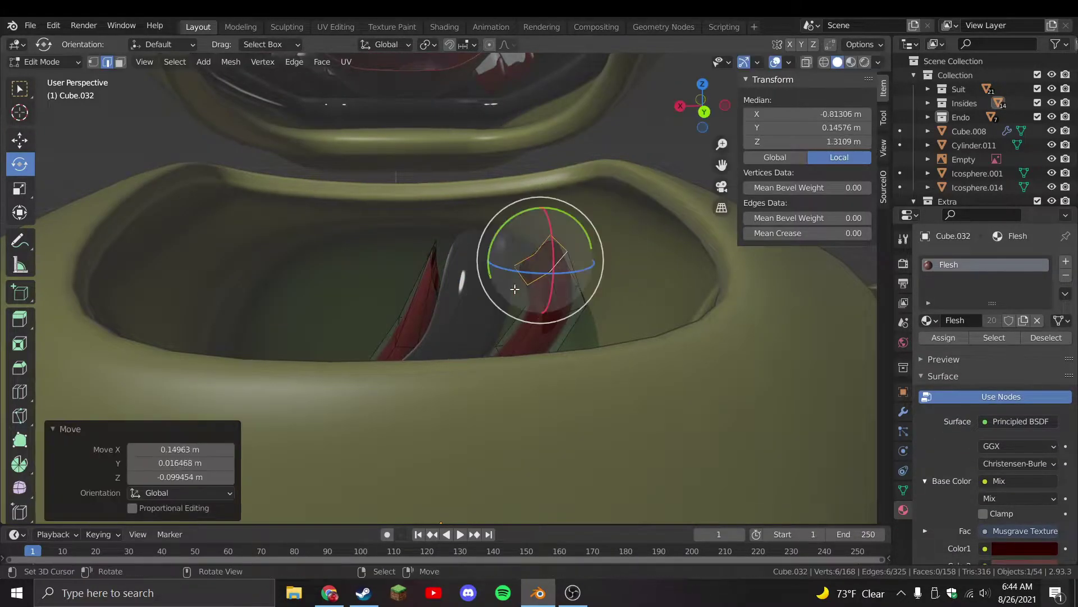
Bridge the two open edge loops to join the flesh strands at the top
{"action": "left_click", "coordinate": [439, 289], "text": "alt+shift"}
{"action": "key", "text": "ctrl+e"}
{"action": "left_click", "coordinate": [430, 282]}
{"action": "key", "text": "Tab"}
{"action": "scroll", "coordinate": [483, 280], "scroll_direction": "down", "scroll_amount": 3}
{"action": "middle_click_drag", "start_coordinate": [483, 281], "coordinate": [498, 291]}
Reposition the bridge between the flesh strands and rotate it by about -11.9°
{"action": "key", "text": "Tab"}
{"action": "scroll", "coordinate": [498, 291], "scroll_direction": "up", "scroll_amount": 5}
{"action": "key", "text": "g"}
{"action": "left_click", "coordinate": [650, 354]}
{"action": "key", "text": "r"}
{"action": "left_click", "coordinate": [611, 315]}
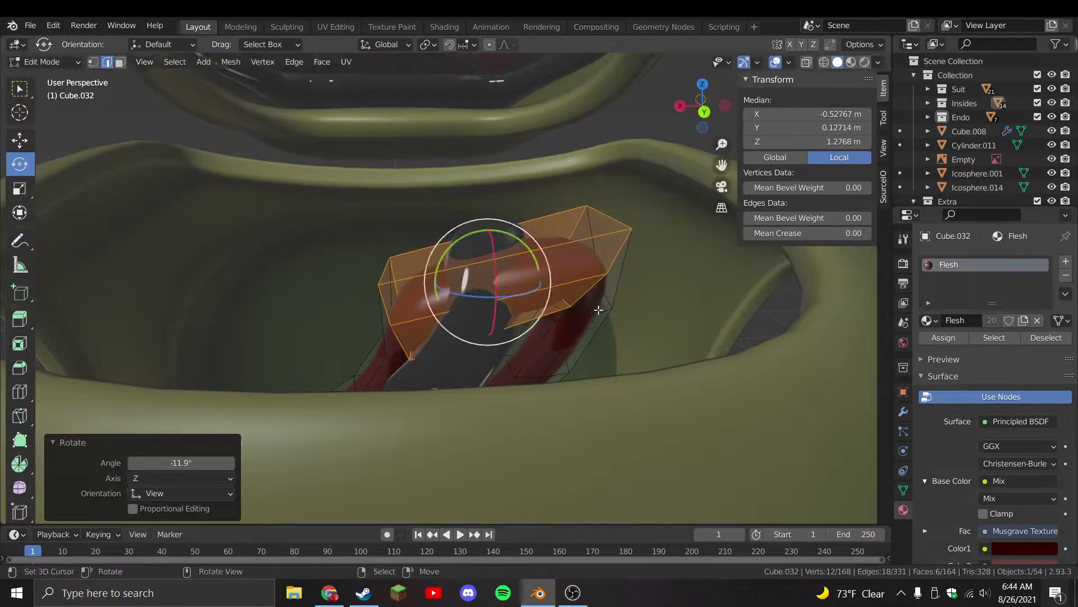
Add an edge loop across the middle of the flesh bridge and scale it by about 1.375
{"action": "key", "text": "ctrl+r"}
{"action": "left_click", "coordinate": [621, 299]}
{"action": "right_click", "coordinate": [621, 298]}
{"action": "key", "text": "s"}
{"action": "left_click", "coordinate": [649, 364]}
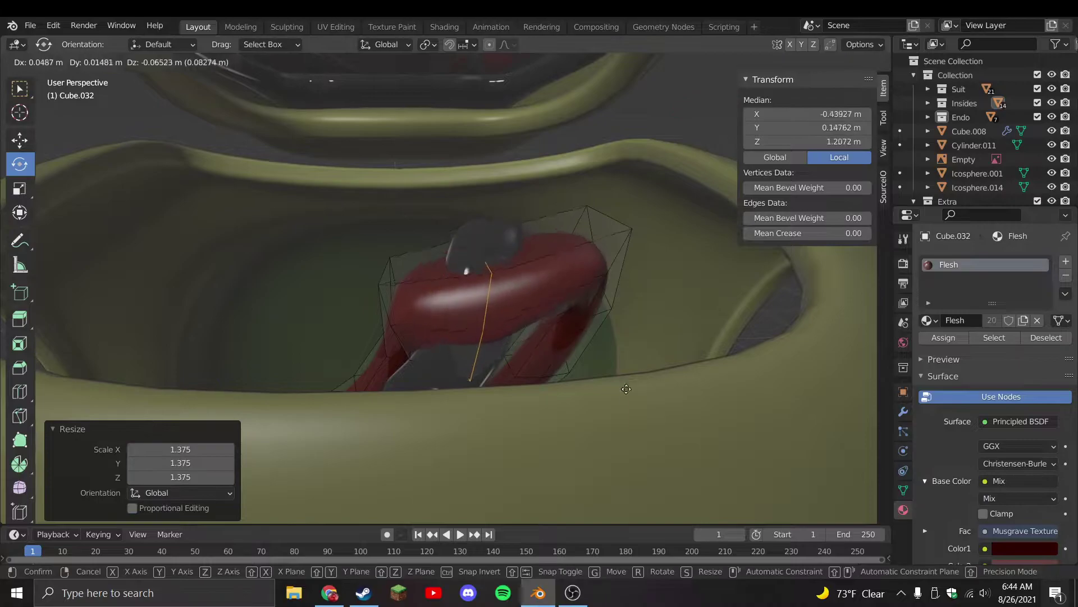
Add another edge loop to the joined flesh strand, then resize, move and rotate it into a fleshy bulge
{"action": "key", "text": "ctrl+r"}
{"action": "left_click", "coordinate": [573, 337]}
{"action": "right_click", "coordinate": [573, 337]}
{"action": "key", "text": "s"}
{"action": "left_click", "coordinate": [636, 338]}
{"action": "key", "text": "g"}
{"action": "left_click", "coordinate": [637, 337]}
{"action": "key", "text": "r"}
{"action": "left_click", "coordinate": [650, 297]}
Finish editing the joined flesh strands, save the file and deselect everything in the front view
{"action": "key", "text": "Tab"}
{"action": "middle_click_drag", "start_coordinate": [651, 298], "coordinate": [376, 279]}
{"action": "left_click", "coordinate": [325, 235]}
{"action": "key", "text": "Tab"}
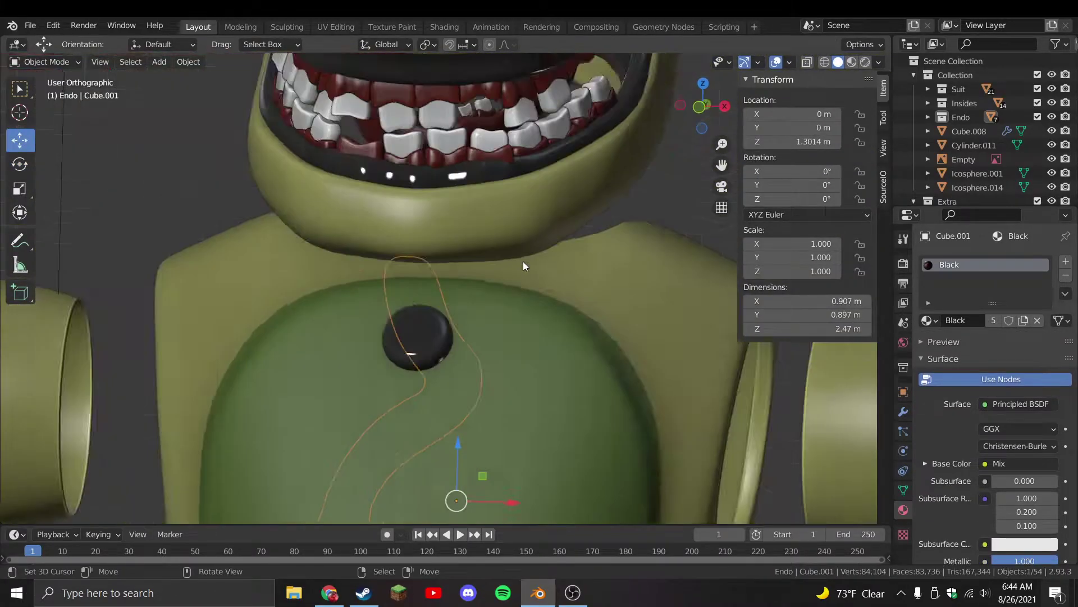
{"action": "scroll", "coordinate": [535, 335], "scroll_direction": "down", "scroll_amount": 3}
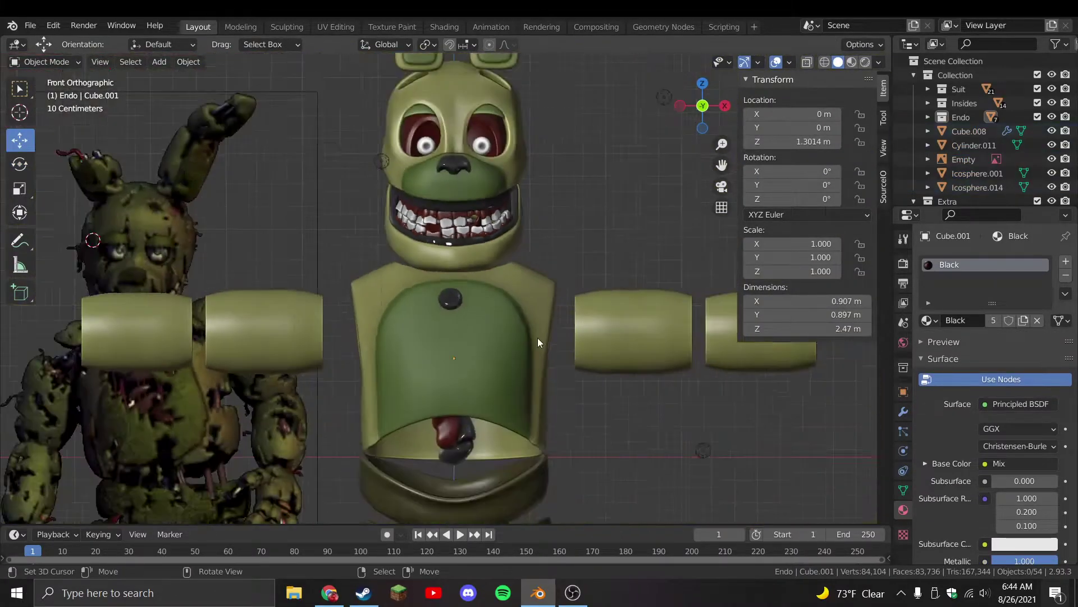
{"action": "scroll", "coordinate": [493, 382], "scroll_direction": "down", "scroll_amount": 1}
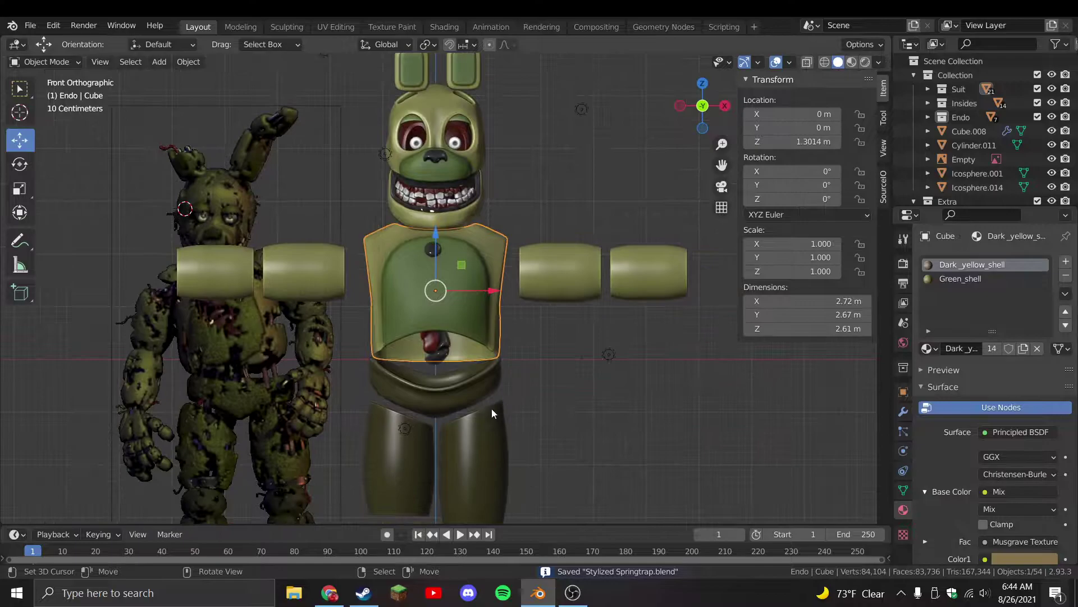
{"action": "left_click", "coordinate": [507, 385]}
{"action": "scroll", "coordinate": [494, 371], "scroll_direction": "up", "scroll_amount": 5}
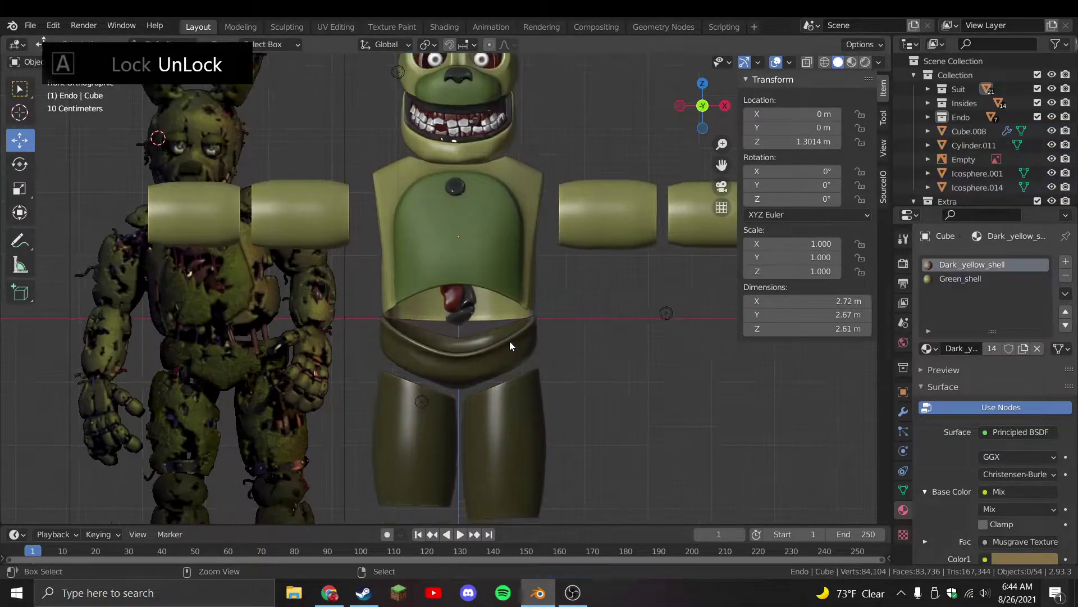
{"action": "middle_click_drag", "start_coordinate": [500, 345], "coordinate": [463, 335]}
{"action": "left_click", "coordinate": [464, 285]}
{"action": "key", "text": "Tab"}
{"action": "middle_click_drag", "start_coordinate": [464, 284], "coordinate": [437, 341]}
{"action": "key", "text": "Tab"}
{"action": "key", "text": "alt+a"}
{"action": "key", "text": "KP_1"}
Lower the dark brown pelvis shell to a Z location of about -0.8 m and save the file
{"action": "left_click", "coordinate": [437, 341]}
{"action": "scroll", "coordinate": [437, 342], "scroll_direction": "up", "scroll_amount": 2}
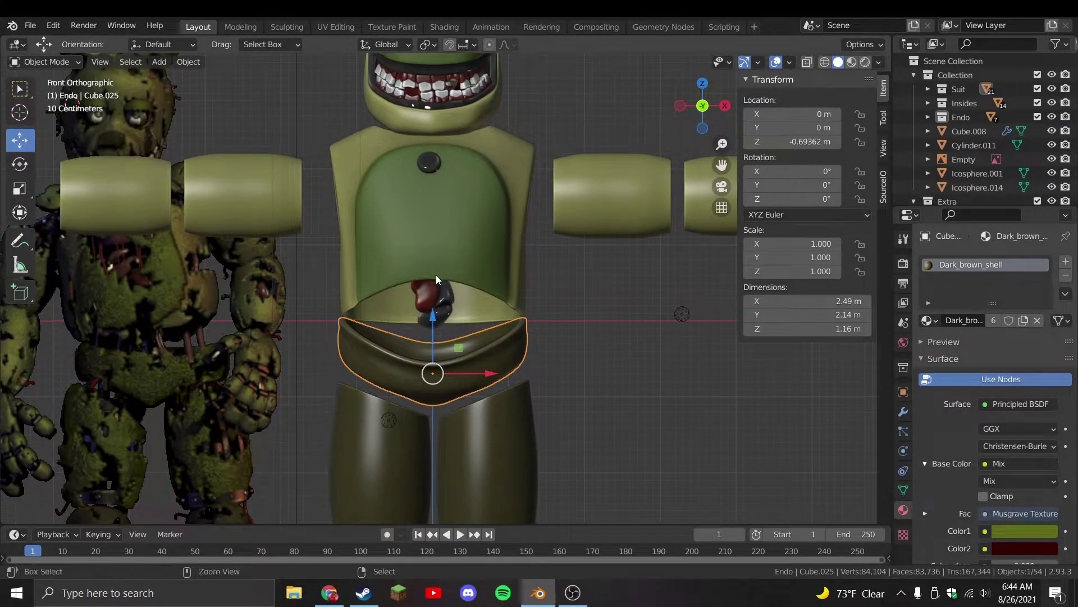
{"action": "left_click_drag", "start_coordinate": [431, 317], "coordinate": [430, 320]}
{"action": "left_click_drag", "start_coordinate": [435, 358], "coordinate": [436, 358]}
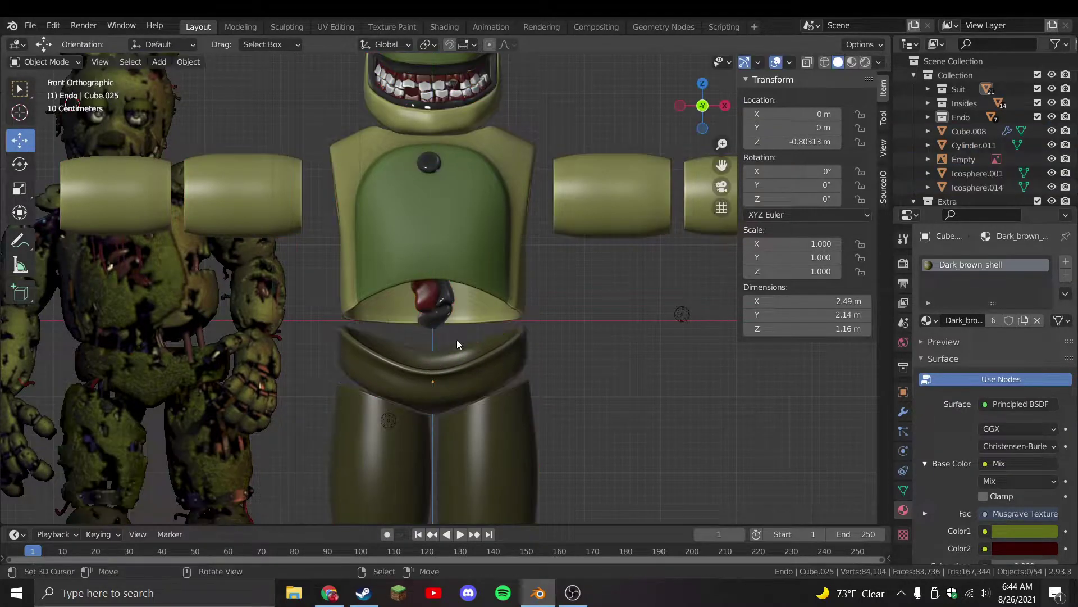
{"action": "key", "text": "ctrl+s"}
{"action": "scroll", "coordinate": [522, 236], "scroll_direction": "down", "scroll_amount": 4}
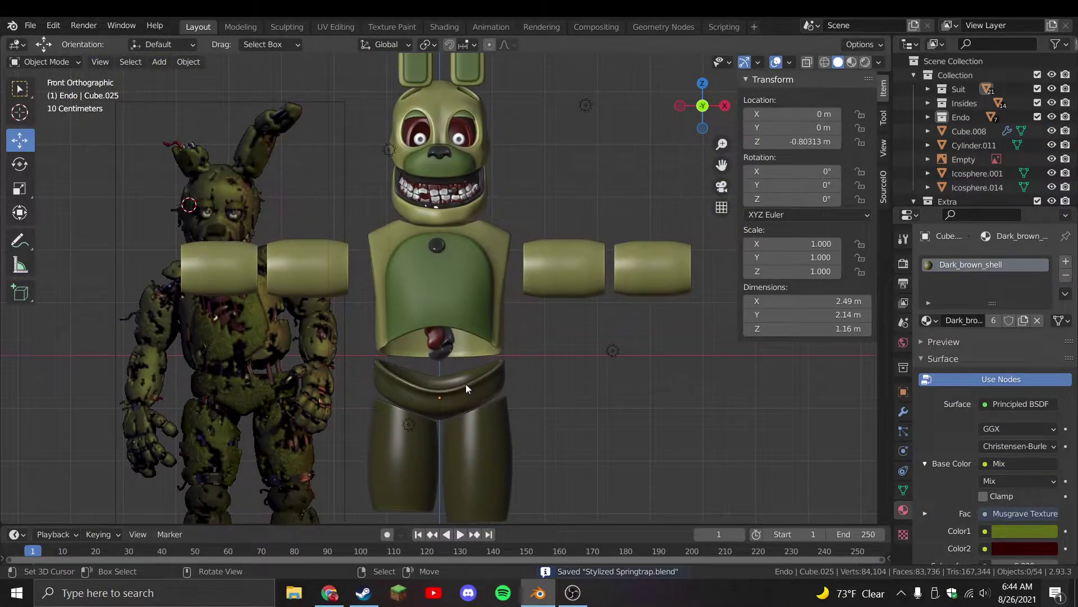
{"action": "scroll", "coordinate": [465, 377], "scroll_direction": "up", "scroll_amount": 3}
{"action": "left_click", "coordinate": [430, 303]}
{"action": "middle_click_drag", "start_coordinate": [430, 303], "coordinate": [436, 332]}
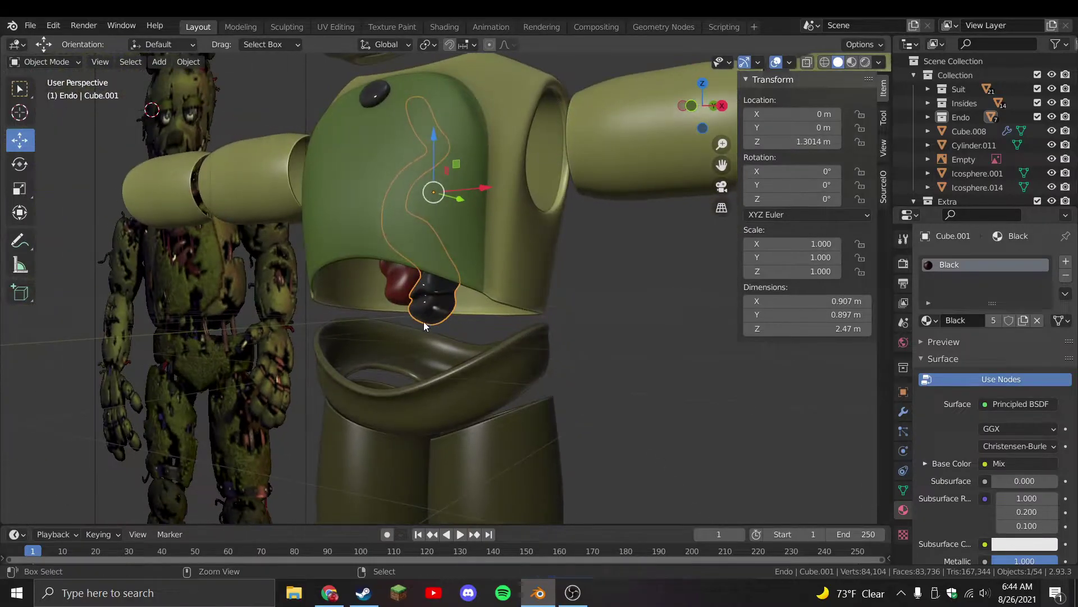
{"action": "left_click", "coordinate": [572, 592]}
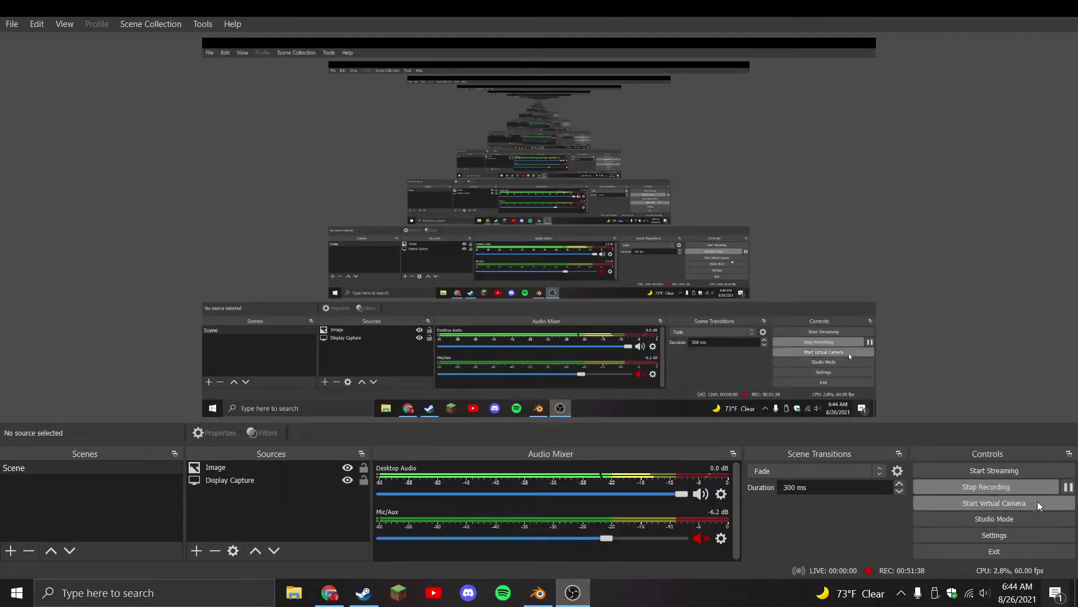
{"action": "left_click", "coordinate": [569, 598]}
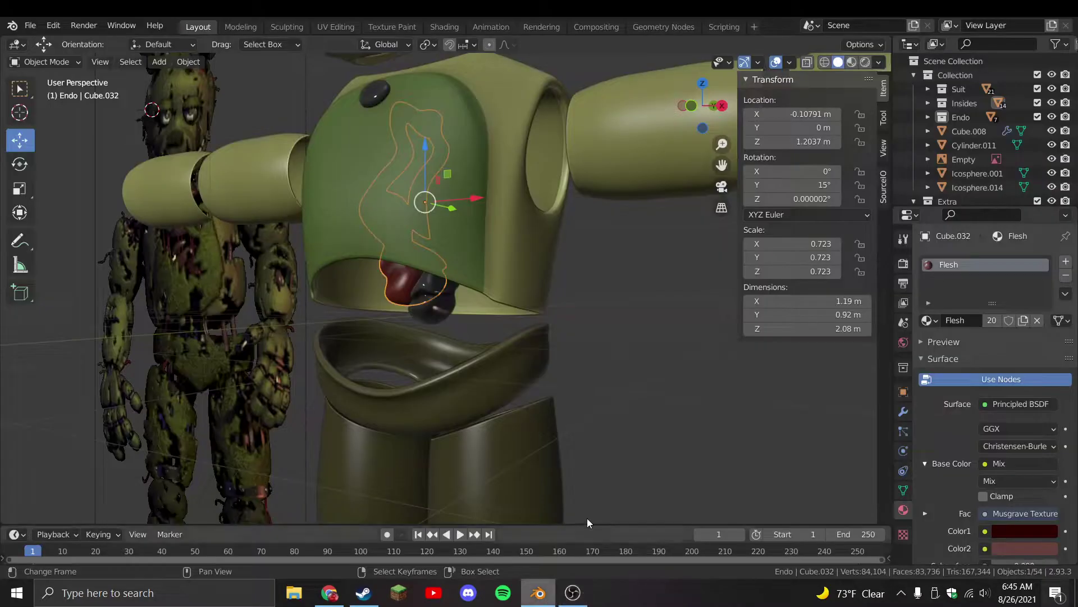
{"action": "key", "text": "KP_1"}
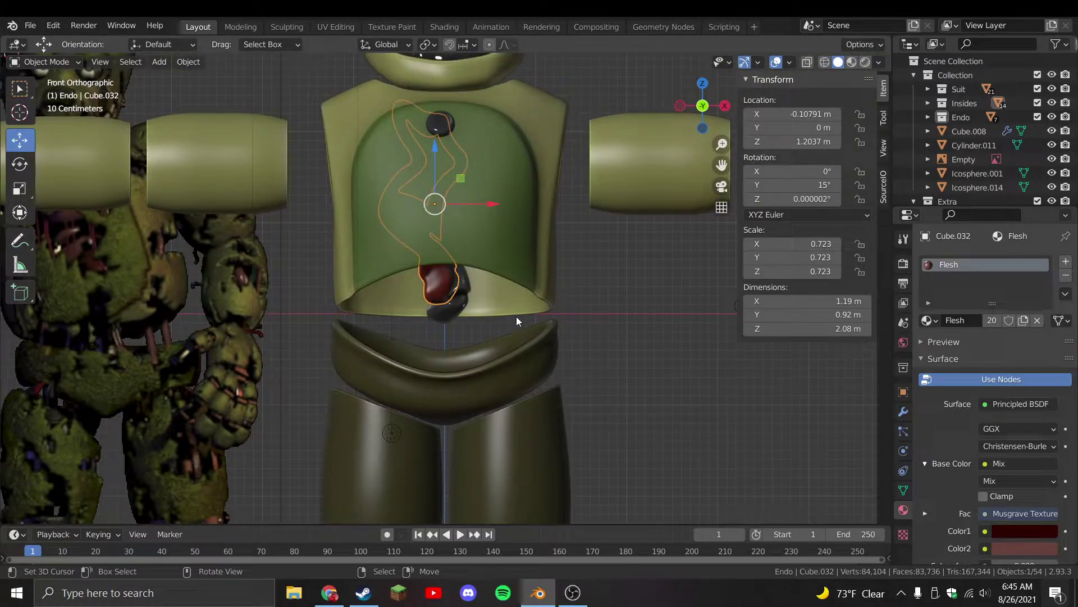
Rename the Insides collection as Human organs and save the file
{"action": "double_click", "coordinate": [966, 102]}
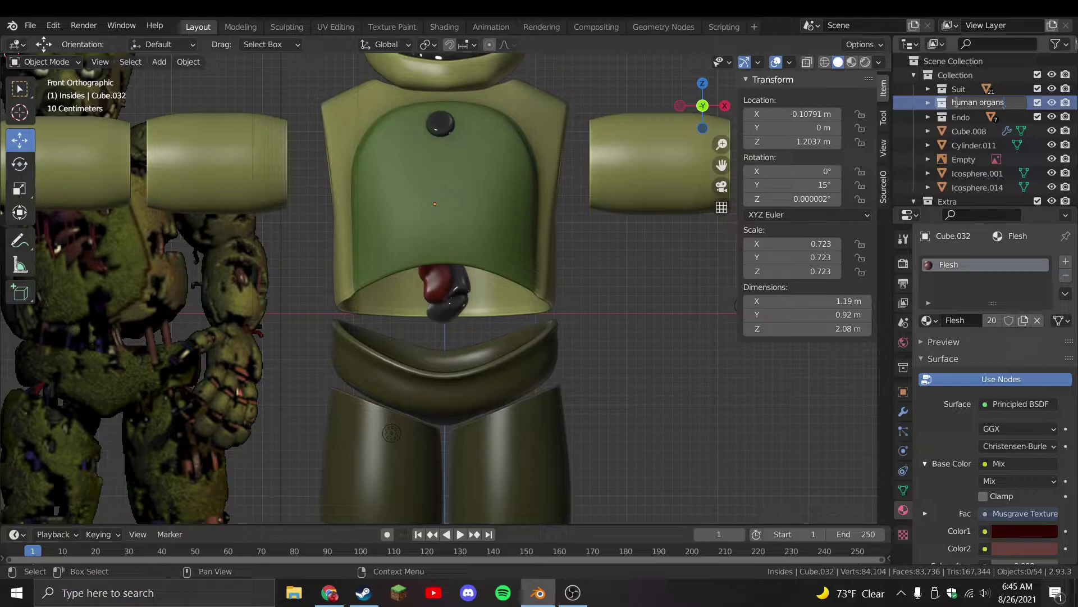
{"action": "key", "text": "Return"}
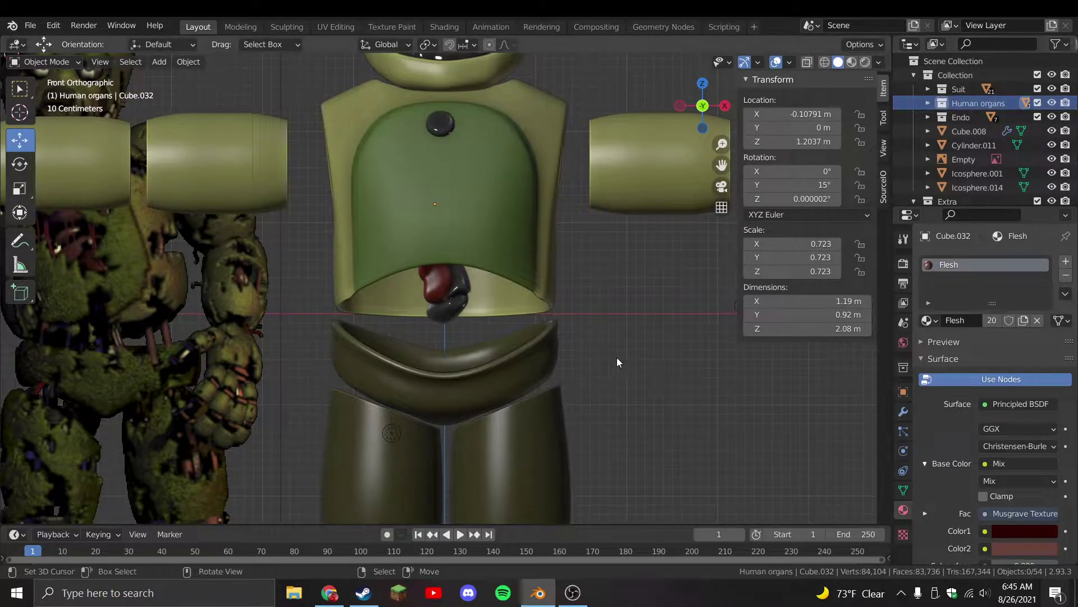
{"action": "key", "text": "ctrl+s"}
Snap the 3D cursor to the dark brown pelvis shell and add a cube there
{"action": "middle_click_drag", "start_coordinate": [488, 397], "coordinate": [465, 329]}
{"action": "left_click", "coordinate": [465, 332]}
{"action": "key", "text": "KP_Decimal"}
{"action": "key", "text": "shift+s"}
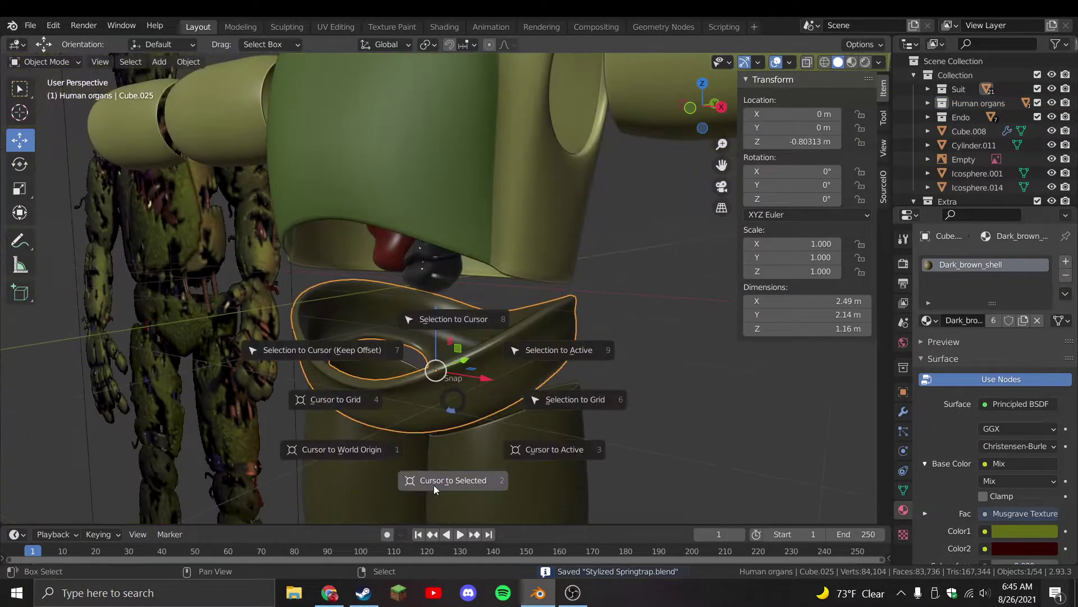
{"action": "left_click", "coordinate": [435, 482]}
{"action": "key", "text": "shift+a"}
{"action": "left_click", "coordinate": [496, 311]}
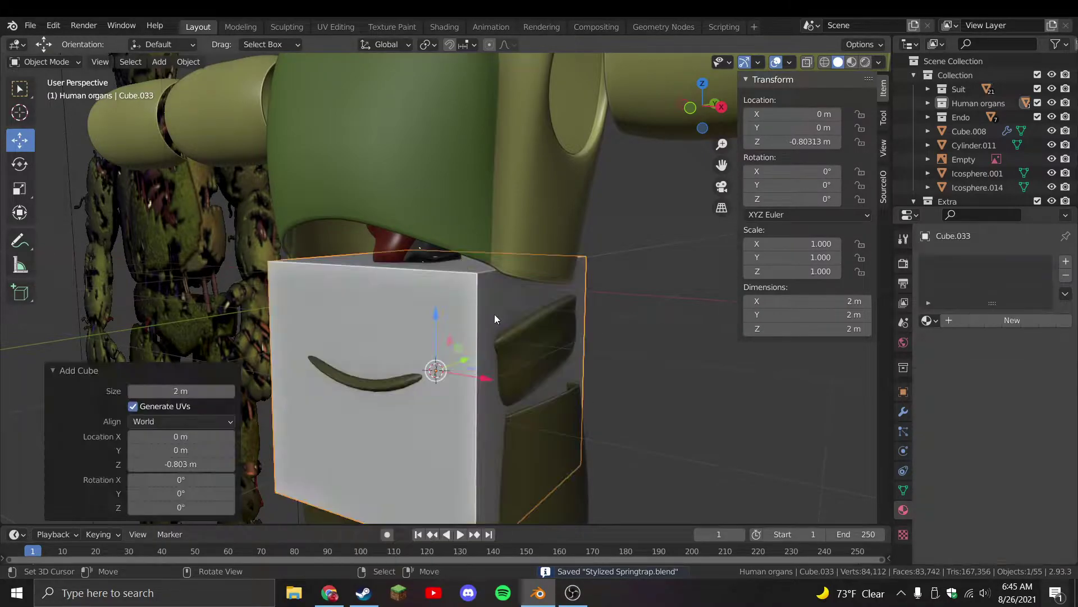
Widen the cube along X by about 1.49, raise it above the pelvis shell and scale its mesh to about 0.56
{"action": "key", "text": "Tab"}
{"action": "key", "text": "KP_1"}
{"action": "key", "text": "shift+space"}
{"action": "key", "text": "r"}
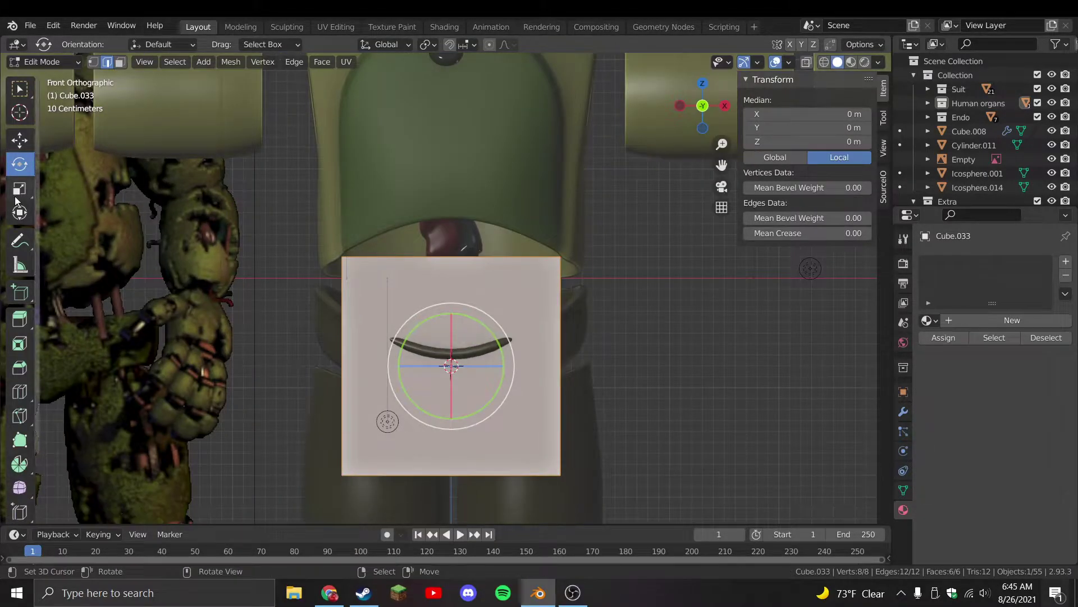
{"action": "left_click_drag", "start_coordinate": [504, 365], "coordinate": [529, 366]}
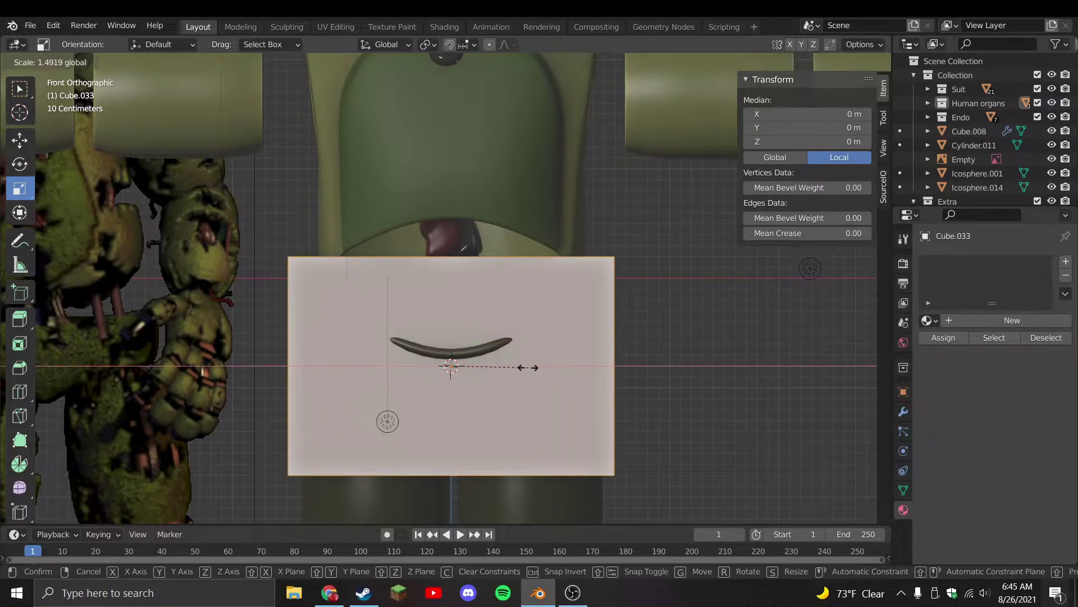
{"action": "key", "text": "Tab"}
{"action": "key", "text": "g"}
{"action": "left_click", "coordinate": [459, 341]}
{"action": "key", "text": "Tab"}
{"action": "key", "text": "s"}
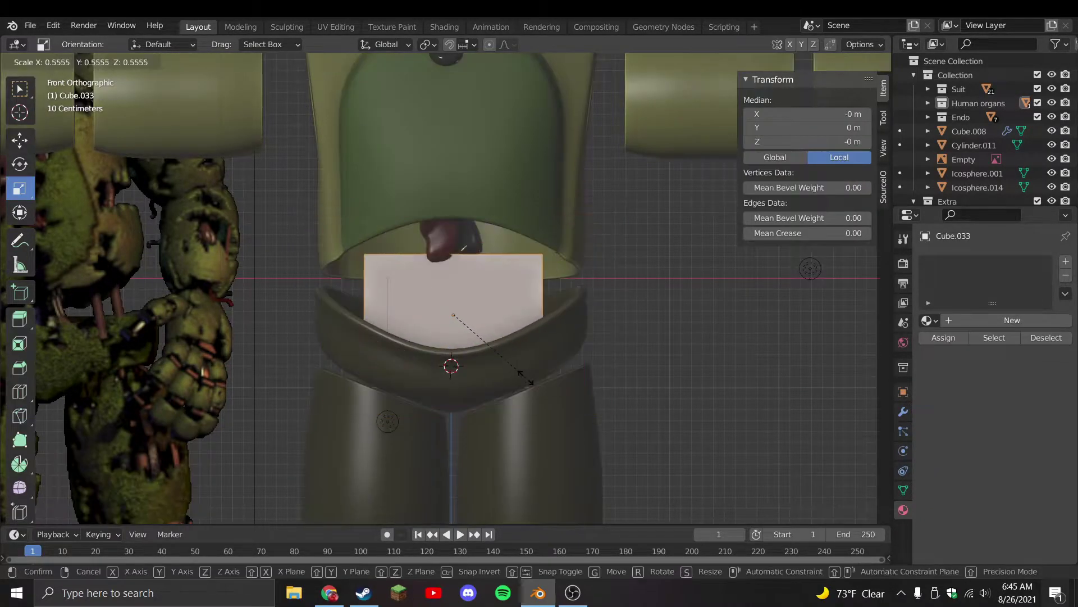
{"action": "left_click", "coordinate": [525, 373]}
Add two horizontal edge loops around the block and scale them outward by about 1.332
{"action": "middle_click_drag", "start_coordinate": [541, 366], "coordinate": [523, 348]}
{"action": "key", "text": "ctrl+r"}
{"action": "left_click", "coordinate": [523, 348]}
{"action": "right_click", "coordinate": [555, 349]}
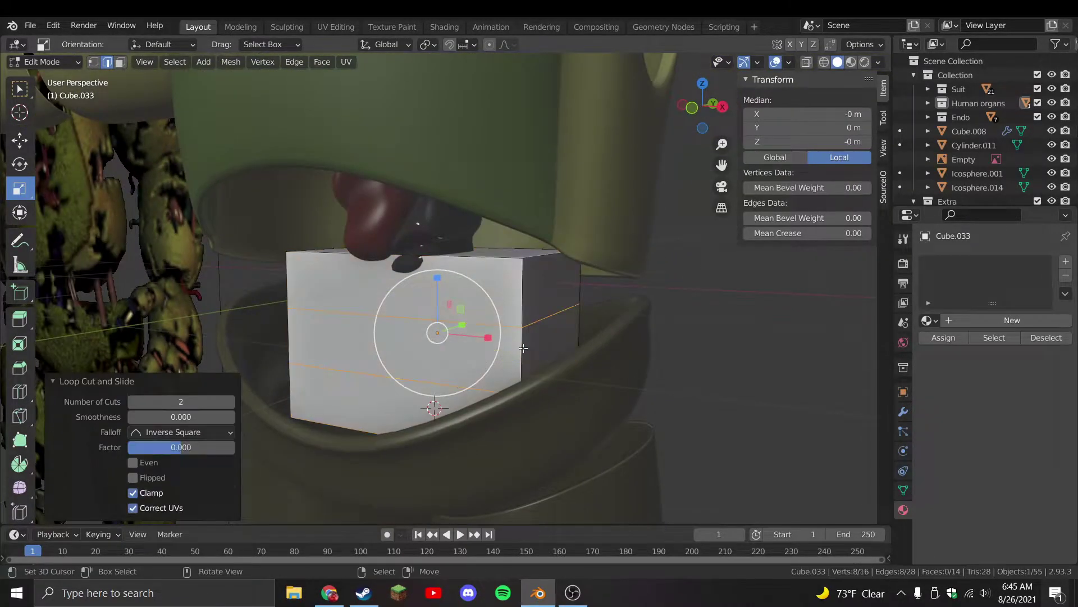
{"action": "key", "text": "s"}
{"action": "key", "text": "x"}
{"action": "key", "text": "Return"}
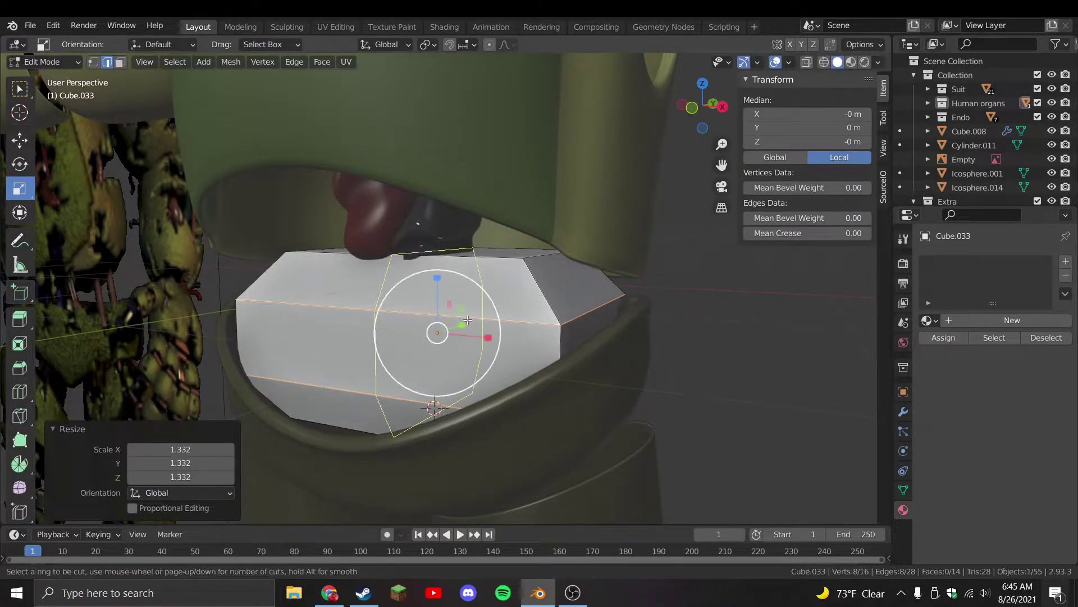
Cut vertical edge loops across the front of the block without sliding them
{"action": "scroll", "coordinate": [431, 313], "scroll_direction": "up", "scroll_amount": 1}
{"action": "key", "text": "ctrl+r"}
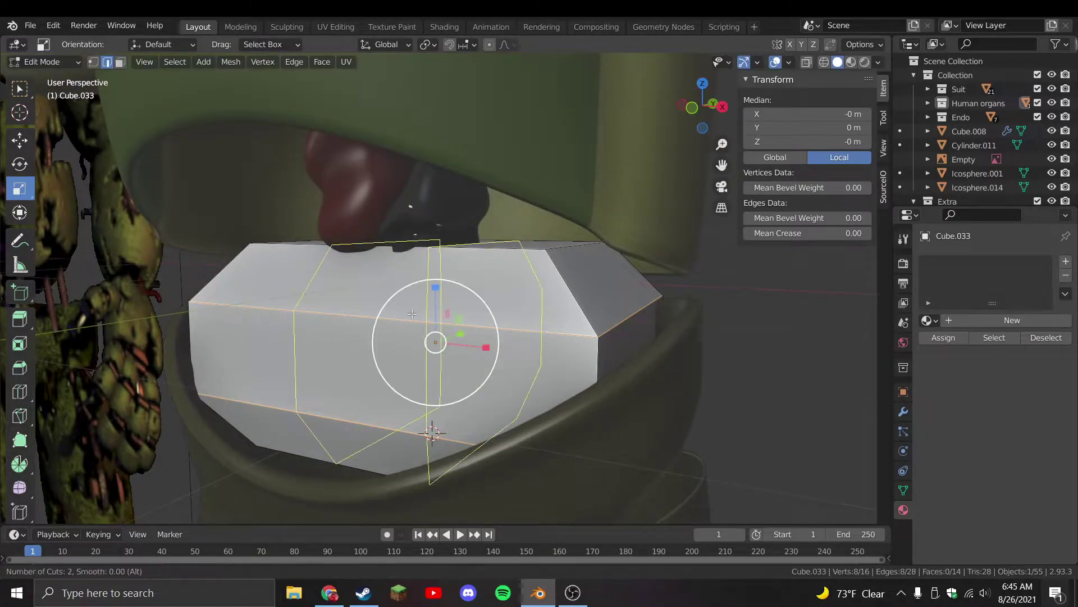
{"action": "left_click", "coordinate": [412, 313]}
{"action": "right_click", "coordinate": [412, 314]}
Move the block in the side view by about -0.177 m in Y and -0.094 m in Z
{"action": "middle_click_drag", "start_coordinate": [412, 314], "coordinate": [503, 313]}
{"action": "key", "text": "Tab"}
{"action": "key", "text": "KP_3"}
{"action": "key", "text": "Tab"}
{"action": "key", "text": "g"}
{"action": "key", "text": "Return"}
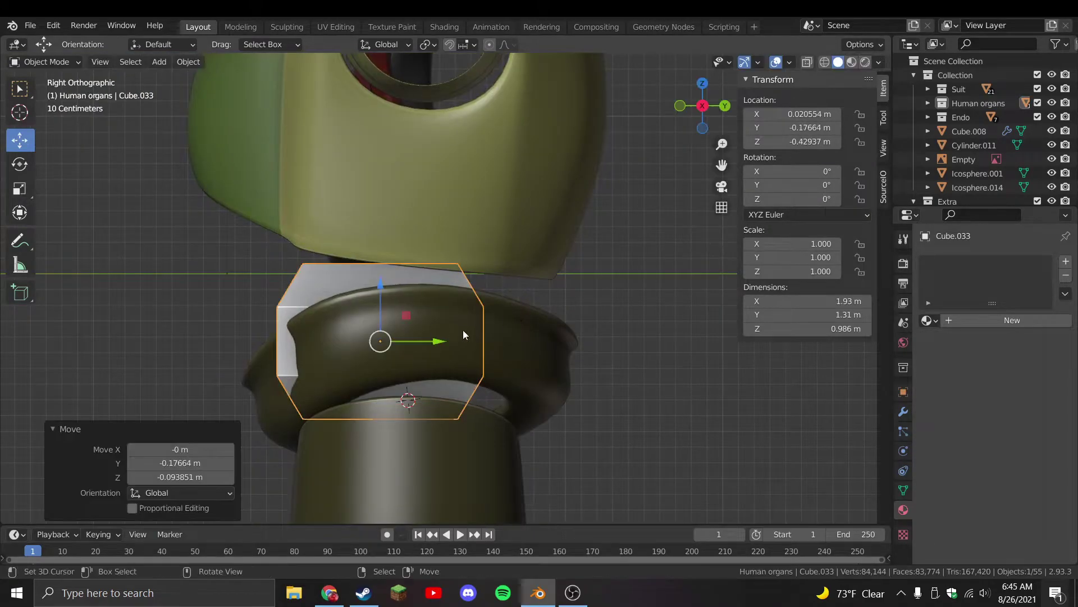
Scale the block's mesh by about 0.902, shift it backward and stretch its vertical edge loops by about 1.399 along Y
{"action": "key", "text": "shift+space"}
{"action": "key", "text": "s"}
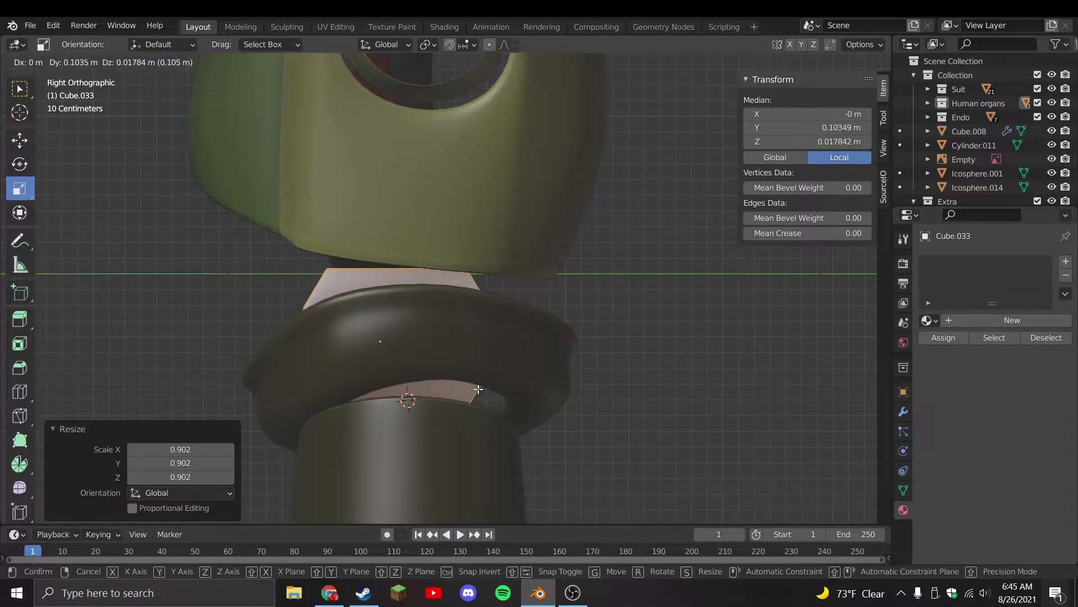
{"action": "middle_click_drag", "start_coordinate": [480, 392], "coordinate": [335, 382]}
{"action": "left_click", "coordinate": [334, 382]}
{"action": "left_click", "coordinate": [301, 356], "text": "alt"}
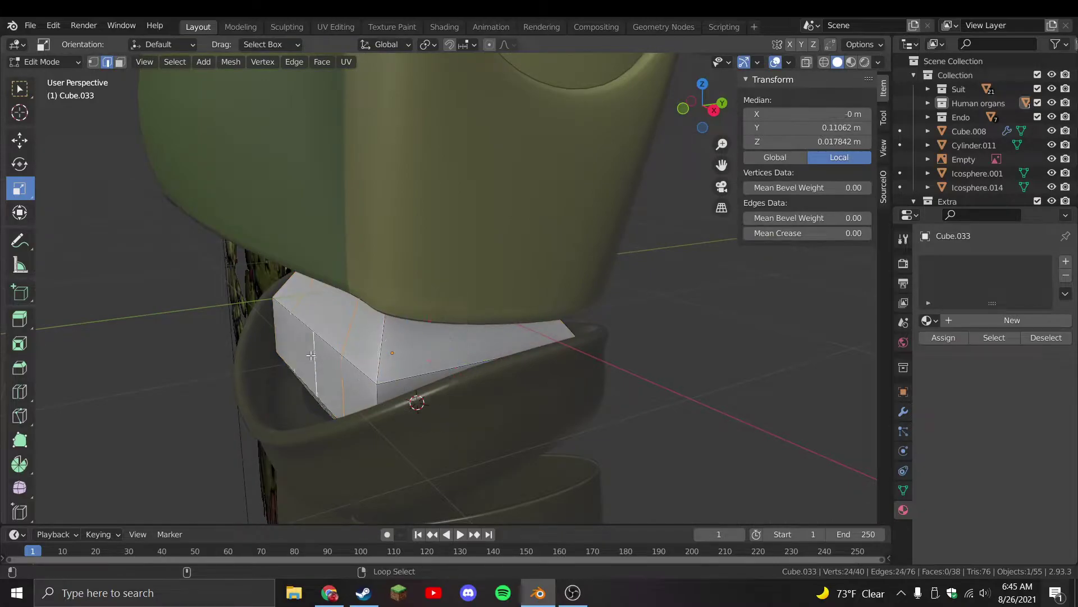
{"action": "left_click_drag", "start_coordinate": [456, 338], "coordinate": [491, 337]}
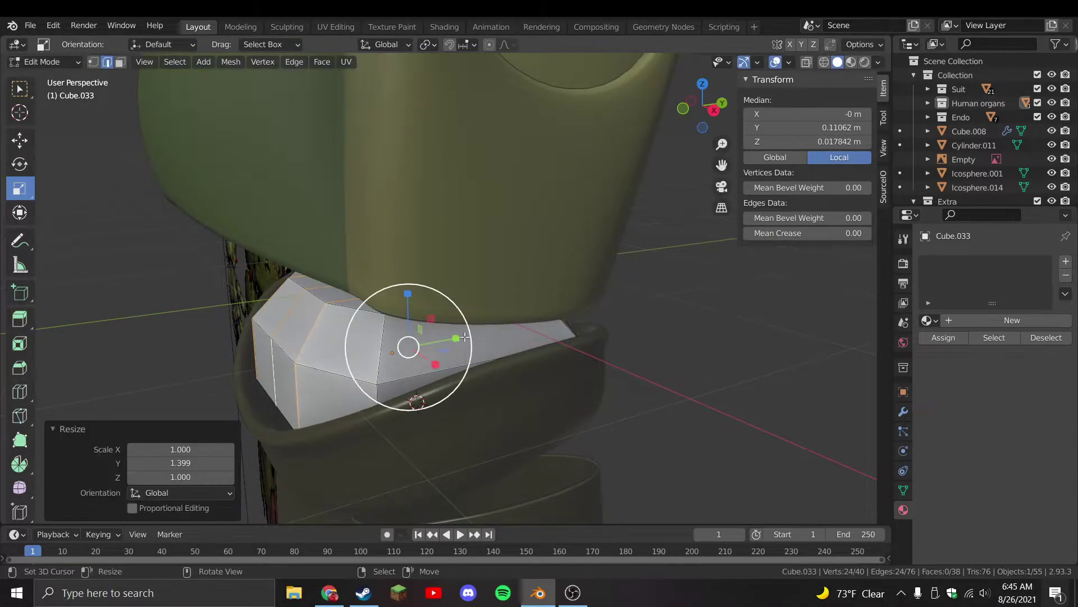
Shift the block's geometry in the front view and scale the middle vertical edge loop by about 1.127 along Y
{"action": "key", "text": "KP_1"}
{"action": "key", "text": "g"}
{"action": "left_click", "coordinate": [602, 385]}
{"action": "middle_click_drag", "start_coordinate": [602, 386], "coordinate": [481, 348]}
{"action": "key", "text": "s"}
{"action": "left_click", "coordinate": [673, 439]}
{"action": "right_click", "coordinate": [655, 416]}
{"action": "left_click_drag", "start_coordinate": [456, 336], "coordinate": [453, 336]}
{"action": "middle_click_drag", "start_coordinate": [453, 336], "coordinate": [419, 335], "text": "alt"}
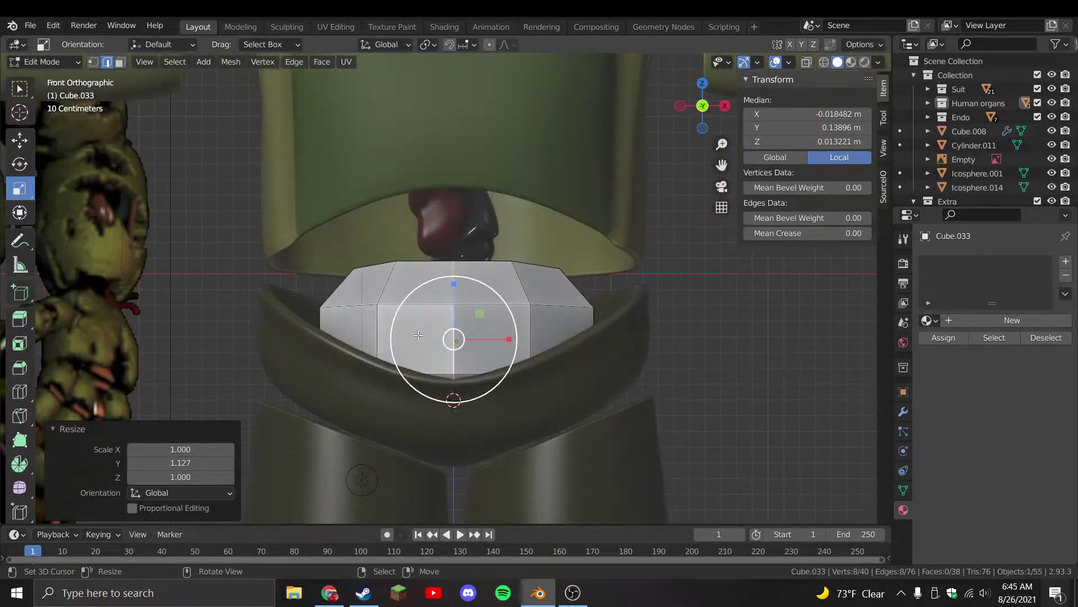
Tilt and move a vertical edge loop right of the block's centre to make it irregular, then save the file
{"action": "left_click", "coordinate": [596, 328]}
{"action": "left_click", "coordinate": [530, 325], "text": "alt"}
{"action": "key", "text": "r"}
{"action": "left_click", "coordinate": [521, 319]}
{"action": "key", "text": "g"}
{"action": "left_click", "coordinate": [522, 281]}
{"action": "key", "text": "Tab"}
{"action": "scroll", "coordinate": [561, 315], "scroll_direction": "down", "scroll_amount": 4}
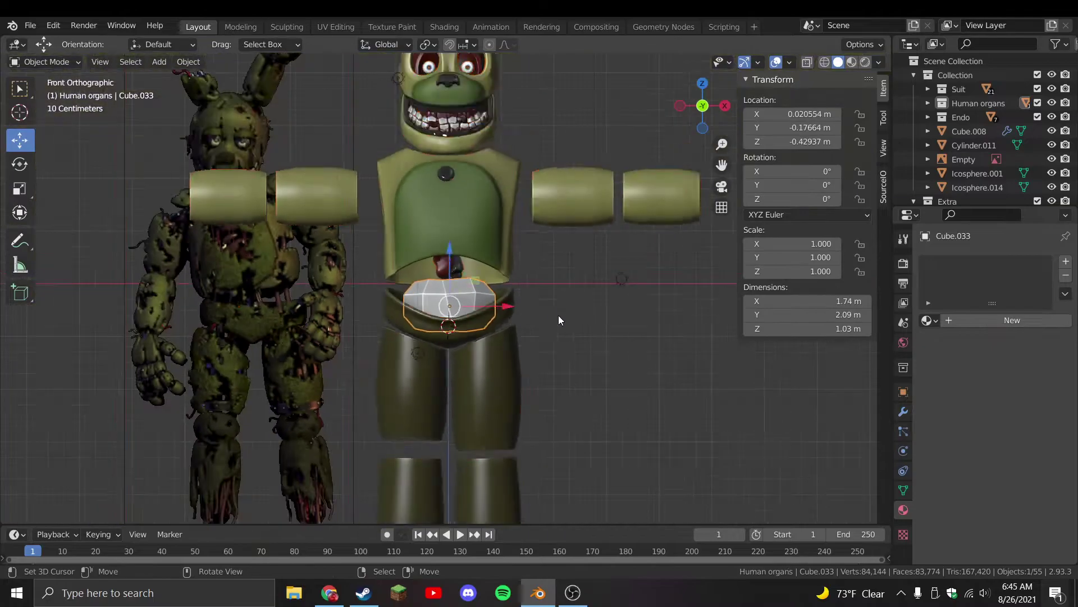
{"action": "scroll", "coordinate": [409, 295], "scroll_direction": "up", "scroll_amount": 4}
{"action": "scroll", "coordinate": [415, 301], "scroll_direction": "up", "scroll_amount": 2}
{"action": "key", "text": "ctrl+s"}
Resize the block's upper edges with proportional editing, scaling by about 1.043 and about 0.931
{"action": "key", "text": "Tab"}
{"action": "middle_click_drag", "start_coordinate": [468, 276], "coordinate": [617, 266]}
{"action": "key", "text": "s"}
{"action": "left_click", "coordinate": [537, 312]}
{"action": "key", "text": "g"}
{"action": "key", "text": "Escape"}
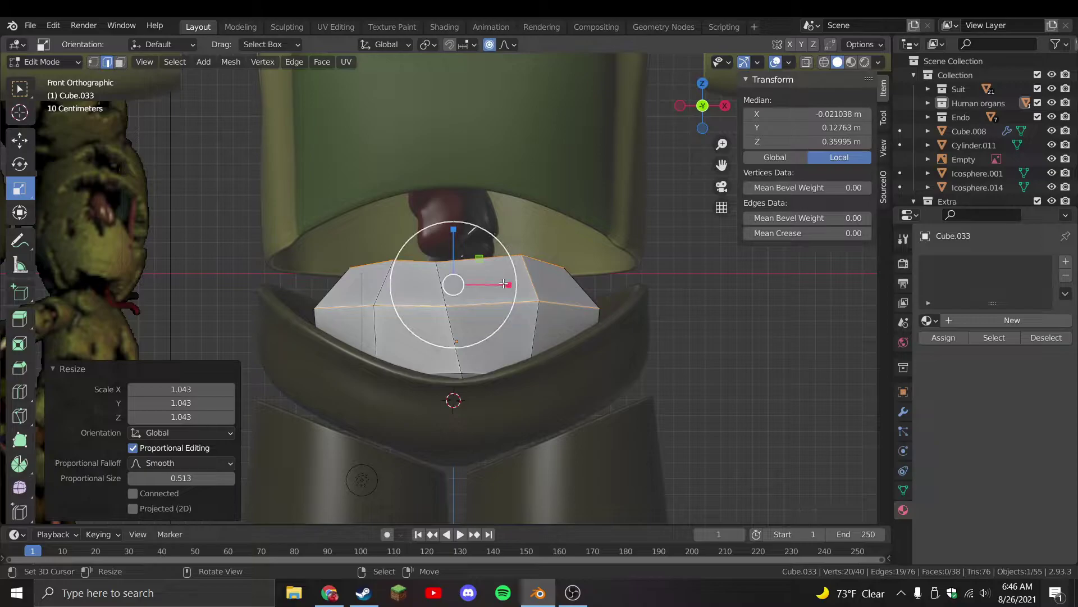
{"action": "key", "text": "s"}
{"action": "left_click", "coordinate": [528, 289]}
{"action": "middle_click_drag", "start_coordinate": [528, 289], "coordinate": [534, 348]}
{"action": "key", "text": "s"}
{"action": "left_click", "coordinate": [571, 368]}
Add another edge loop around the block's sides, widen it by about 1.163 along X and save the file
{"action": "key", "text": "ctrl+r"}
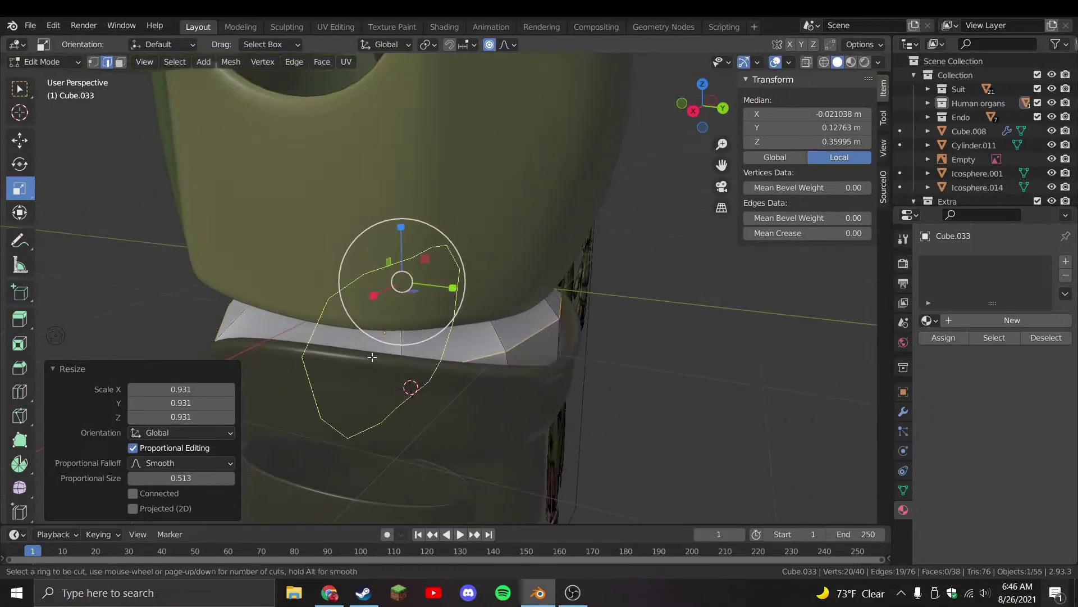
{"action": "left_click", "coordinate": [528, 345]}
{"action": "right_click", "coordinate": [528, 345]}
{"action": "key", "text": "s"}
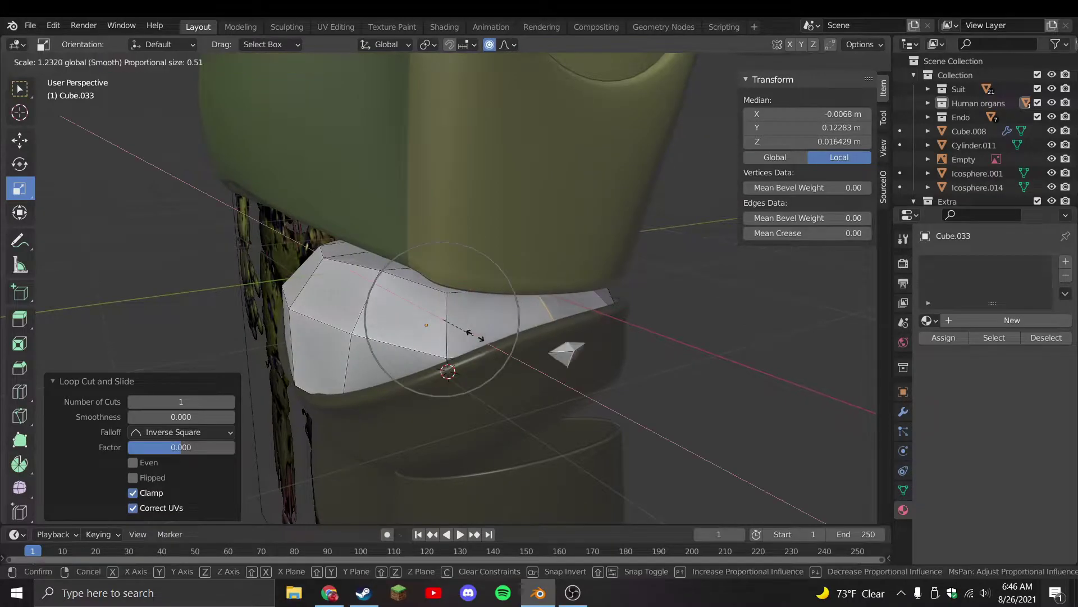
{"action": "left_click", "coordinate": [401, 333]}
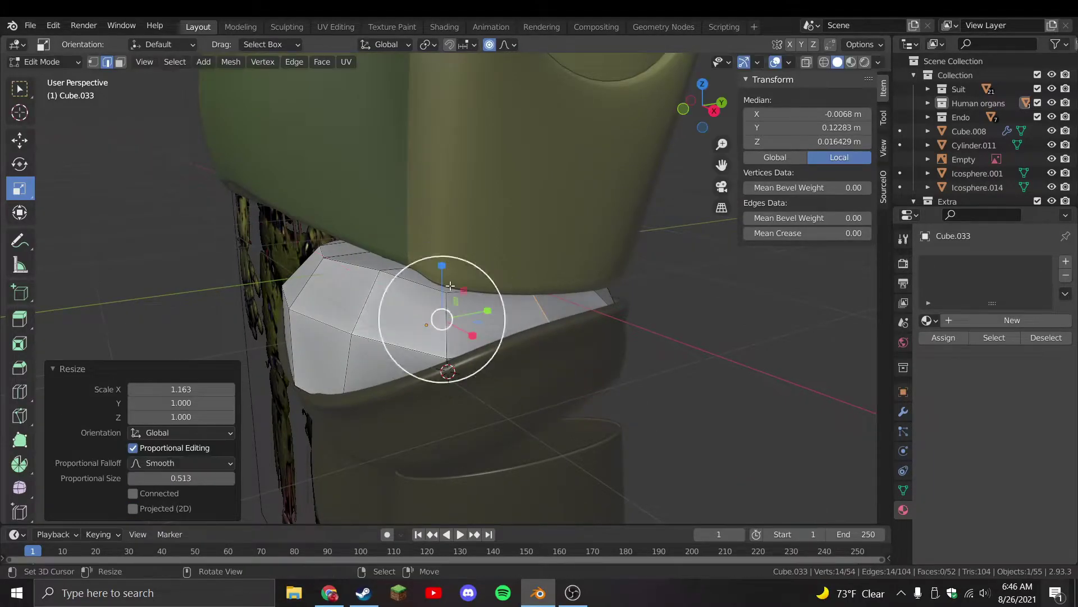
{"action": "left_click", "coordinate": [489, 47]}
{"action": "key", "text": "Tab"}
{"action": "key", "text": "KP_1"}
{"action": "key", "text": "ctrl+s"}
Pull an upper left edge of the block outward and upward with proportional editing
{"action": "key", "text": "Tab"}
{"action": "scroll", "coordinate": [452, 280], "scroll_direction": "up", "scroll_amount": 5}
{"action": "middle_click_drag", "start_coordinate": [453, 281], "coordinate": [424, 281]}
{"action": "left_click", "coordinate": [424, 281]}
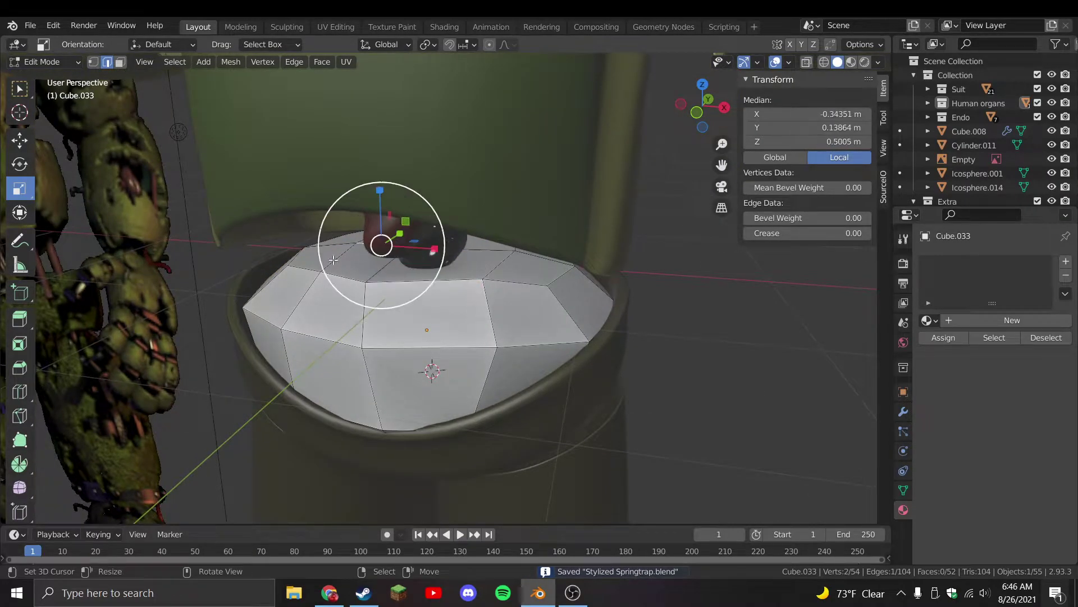
{"action": "key", "text": "KP_1"}
{"action": "left_click", "coordinate": [489, 45]}
{"action": "key", "text": "g"}
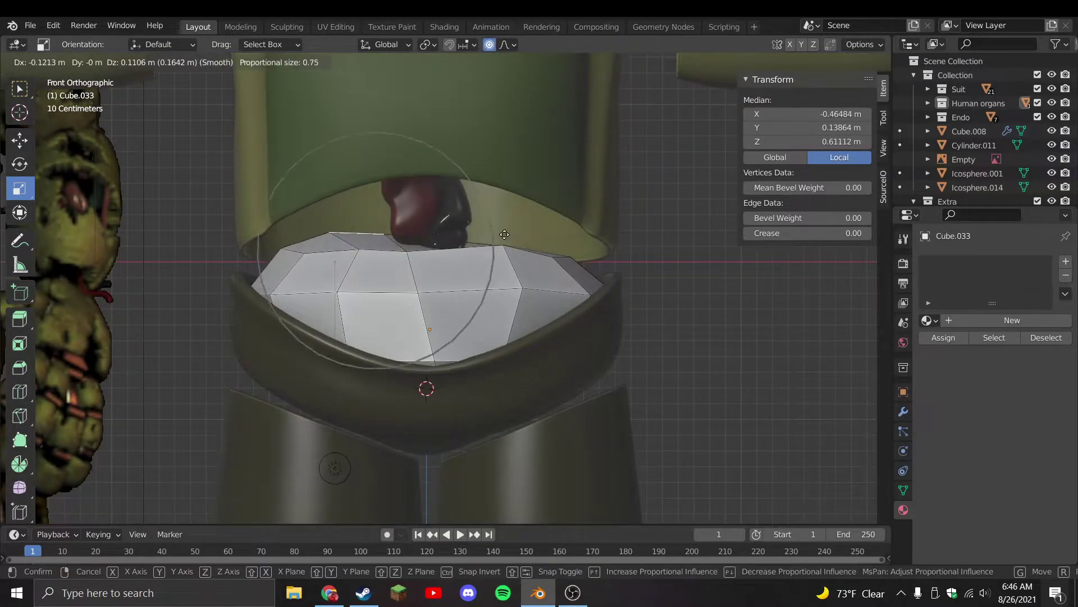
{"action": "left_click", "coordinate": [500, 220]}
Raise the block's upper right front edge with proportional editing at a size of about 1.1, then save the file
{"action": "left_click", "coordinate": [528, 237]}
{"action": "key", "text": "r"}
{"action": "left_click", "coordinate": [579, 215]}
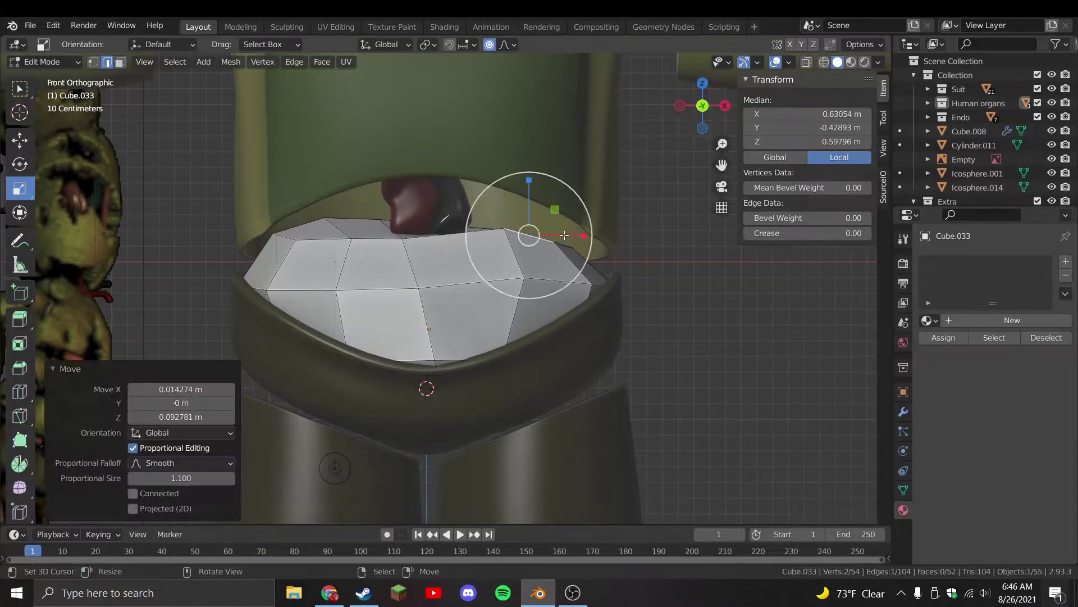
{"action": "key", "text": "g"}
{"action": "left_click", "coordinate": [577, 202]}
{"action": "scroll", "coordinate": [559, 260], "scroll_direction": "down", "scroll_amount": 4}
{"action": "key", "text": "ctrl+s"}
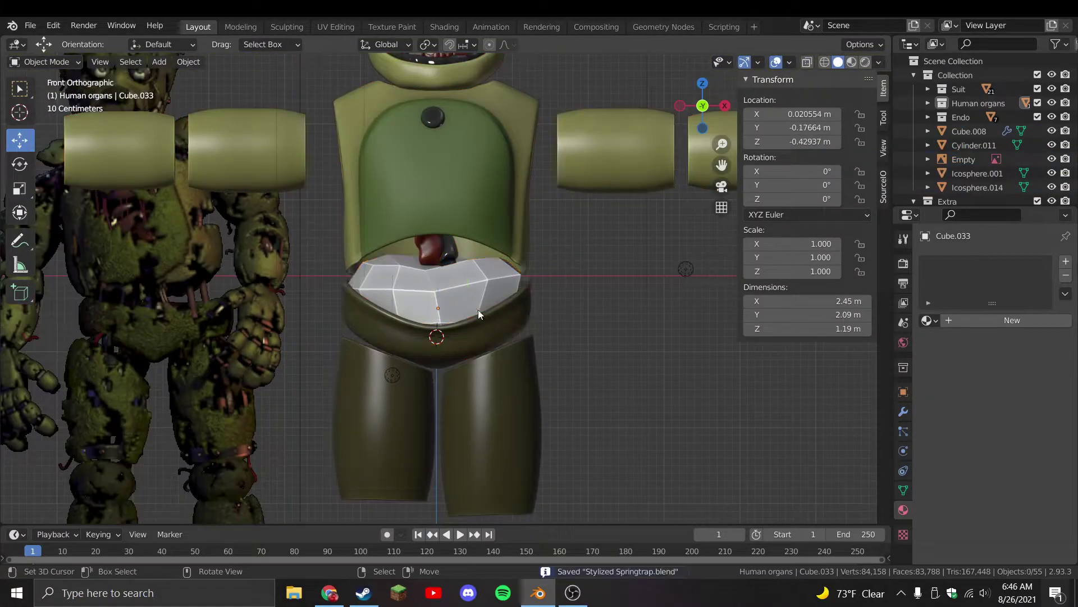
Add one horizontal edge loop to the block's lower half, scale it without proportional editing and save the file
{"action": "scroll", "coordinate": [507, 291], "scroll_direction": "up", "scroll_amount": 3}
{"action": "scroll", "coordinate": [506, 291], "scroll_direction": "up", "scroll_amount": 2}
{"action": "key", "text": "ctrl+r"}
{"action": "left_click", "coordinate": [506, 295]}
{"action": "right_click", "coordinate": [506, 295]}
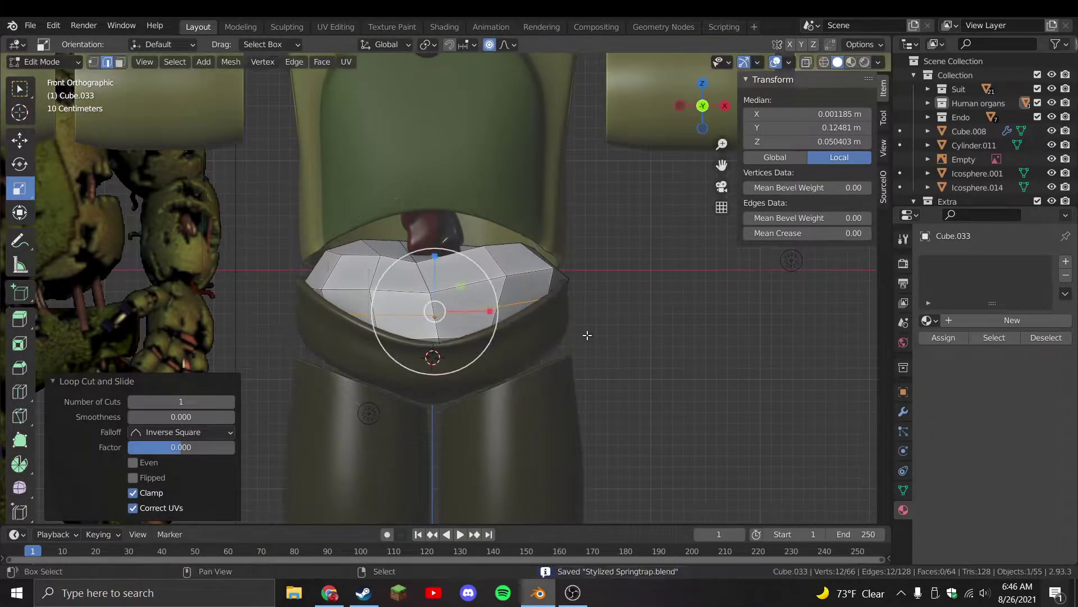
{"action": "scroll", "coordinate": [585, 332], "scroll_direction": "up", "scroll_amount": 2}
{"action": "left_click", "coordinate": [489, 48]}
{"action": "key", "text": "s"}
{"action": "left_click", "coordinate": [585, 326]}
{"action": "key", "text": "s"}
{"action": "key", "text": "Escape"}
{"action": "key", "text": "Tab"}
{"action": "scroll", "coordinate": [534, 287], "scroll_direction": "down", "scroll_amount": 4}
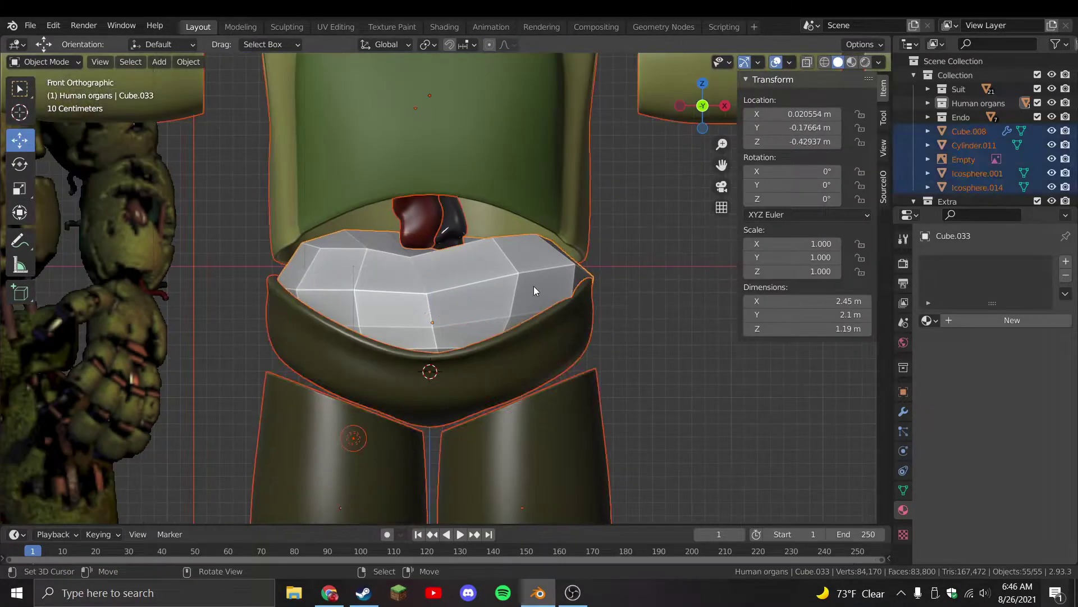
{"action": "key", "text": "ctrl+s"}
Add a Subdivision Surface modifier to the block with a viewport level of 2
{"action": "scroll", "coordinate": [525, 288], "scroll_direction": "up", "scroll_amount": 3}
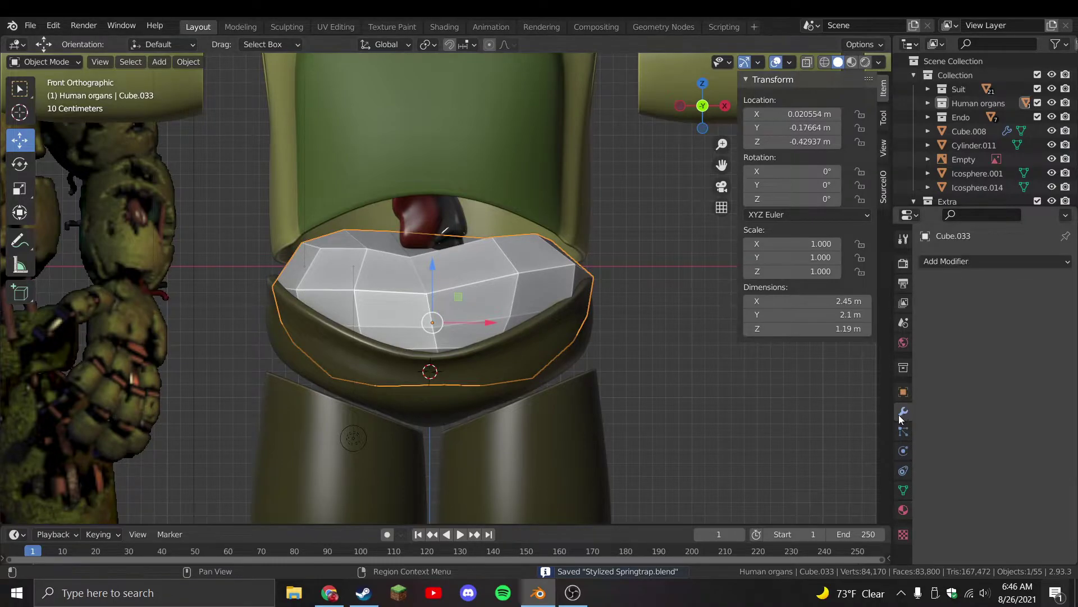
{"action": "left_click", "coordinate": [949, 262]}
{"action": "left_click", "coordinate": [832, 509]}
{"action": "middle_click_drag", "start_coordinate": [551, 378], "coordinate": [484, 393]}
{"action": "scroll", "coordinate": [484, 393], "scroll_direction": "up", "scroll_amount": 1}
{"action": "left_click", "coordinate": [1046, 325]}
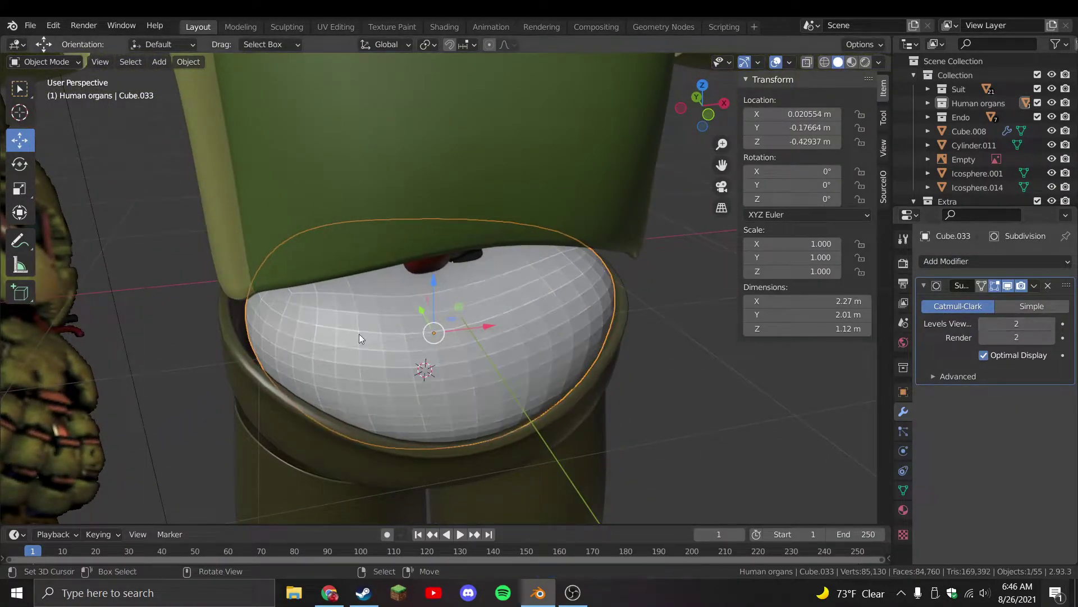
Pull the side edges of the organ mass outward with proportional editing to fill the pelvis shell
{"action": "key", "text": "Tab"}
{"action": "key", "text": "g"}
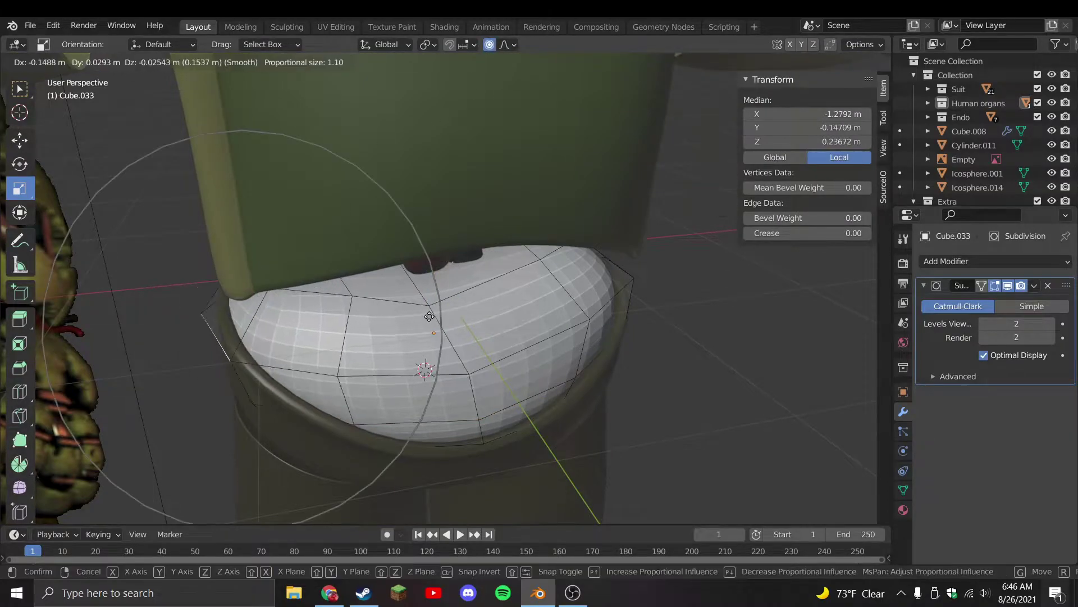
{"action": "left_click", "coordinate": [454, 311]}
{"action": "middle_click_drag", "start_coordinate": [453, 310], "coordinate": [464, 123]}
{"action": "key", "text": "g"}
{"action": "left_click", "coordinate": [488, 307]}
{"action": "left_click", "coordinate": [283, 326]}
{"action": "key", "text": "g"}
{"action": "left_click", "coordinate": [278, 328]}
Shade the organ mass smooth, save the file and apply its Subdivision modifier at viewport level 1
{"action": "key", "text": "Tab"}
{"action": "key", "text": "KP_1"}
{"action": "key", "text": "F3"}
{"action": "key", "text": "Return"}
{"action": "key", "text": "ctrl+s"}
{"action": "scroll", "coordinate": [569, 332], "scroll_direction": "up", "scroll_amount": 1}
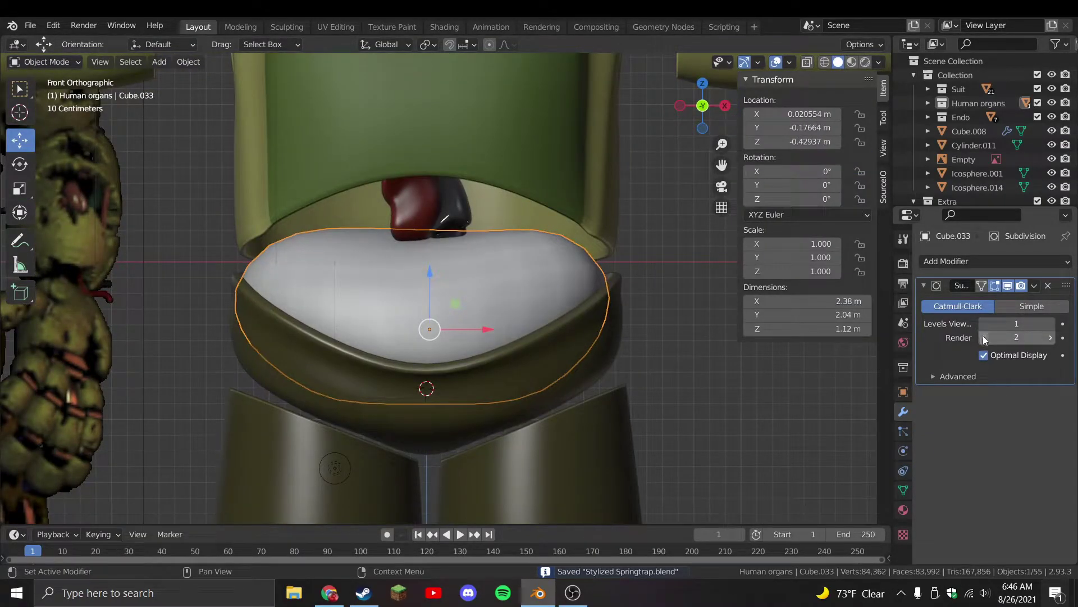
{"action": "left_click", "coordinate": [1018, 304]}
Deform the organ mass around one front face with proportional editing, rotating it by about -22.2°
{"action": "key", "text": "Tab"}
{"action": "scroll", "coordinate": [253, 241], "scroll_direction": "up", "scroll_amount": 1}
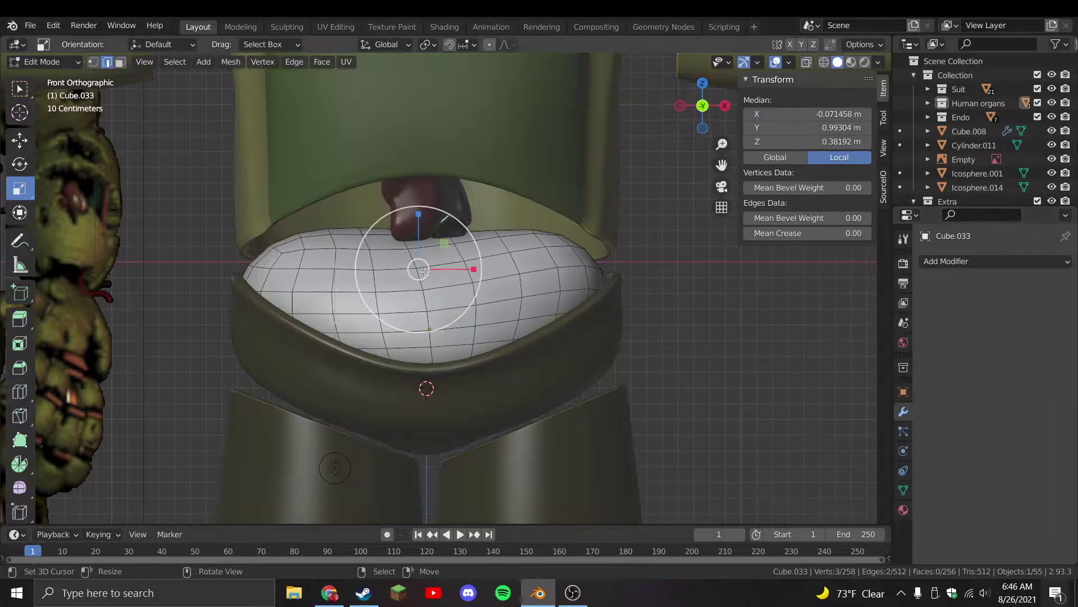
{"action": "right_click", "coordinate": [118, 74], "text": "shift"}
{"action": "key", "text": "3"}
{"action": "middle_click_drag", "start_coordinate": [380, 301], "coordinate": [431, 306], "text": "shift"}
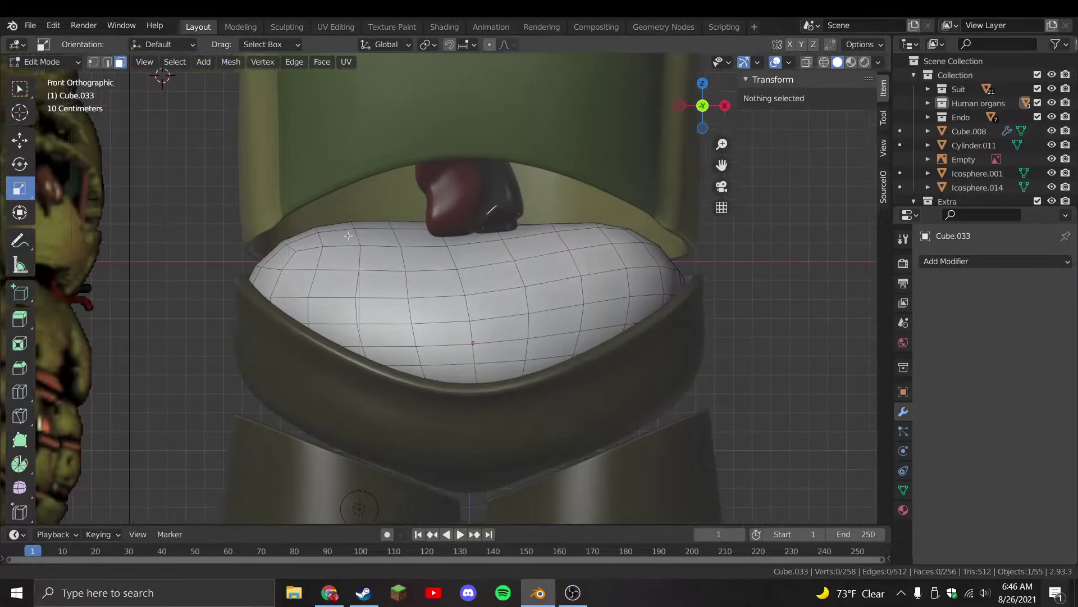
{"action": "key", "text": "c"}
{"action": "left_click", "coordinate": [431, 307]}
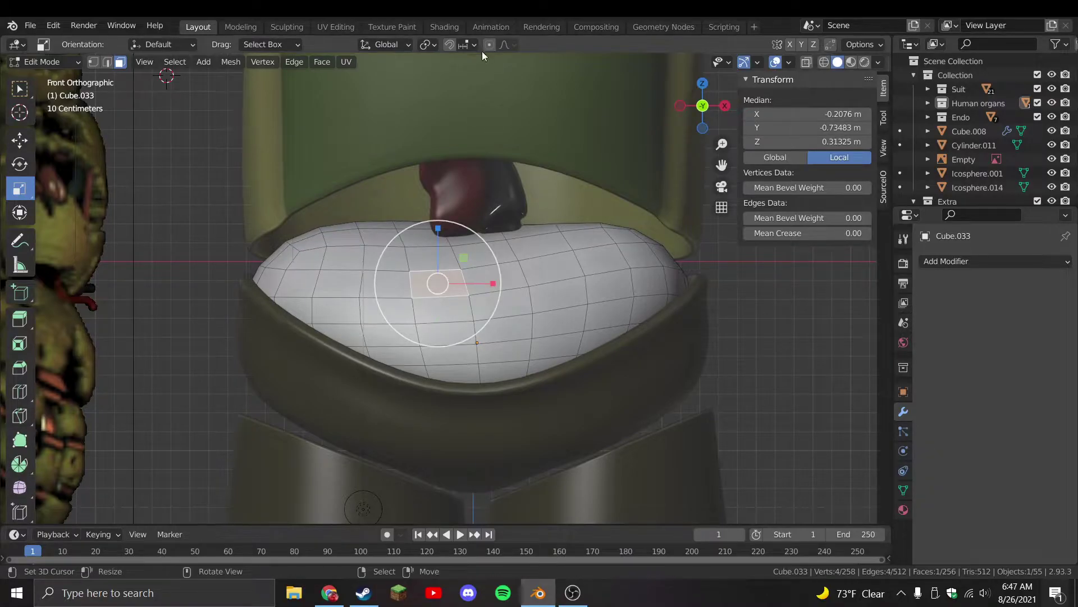
{"action": "key", "text": "r"}
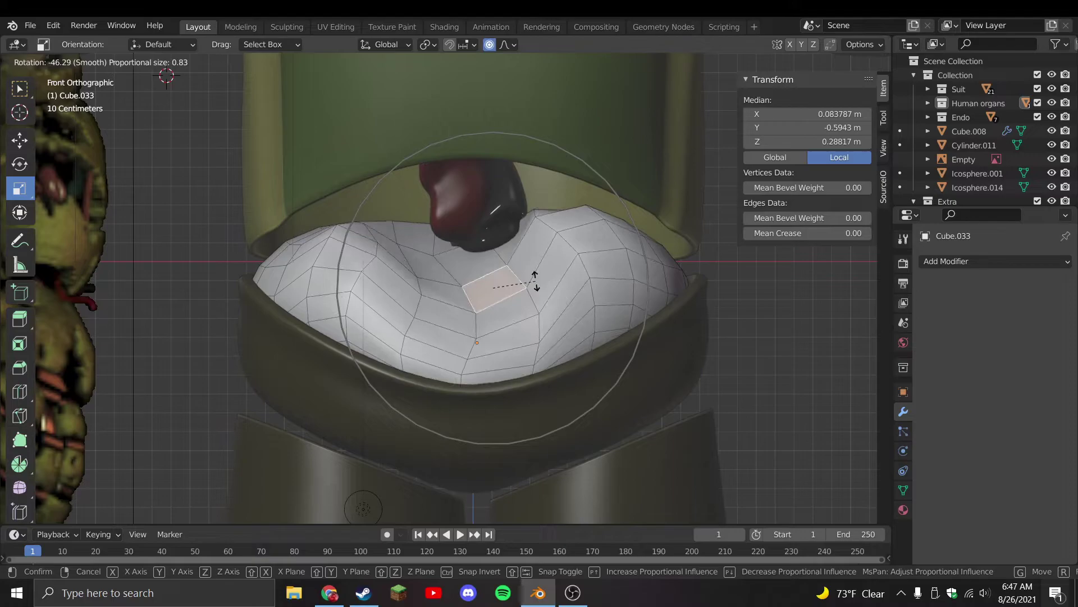
{"action": "right_click", "coordinate": [536, 280]}
{"action": "right_click", "coordinate": [536, 283]}
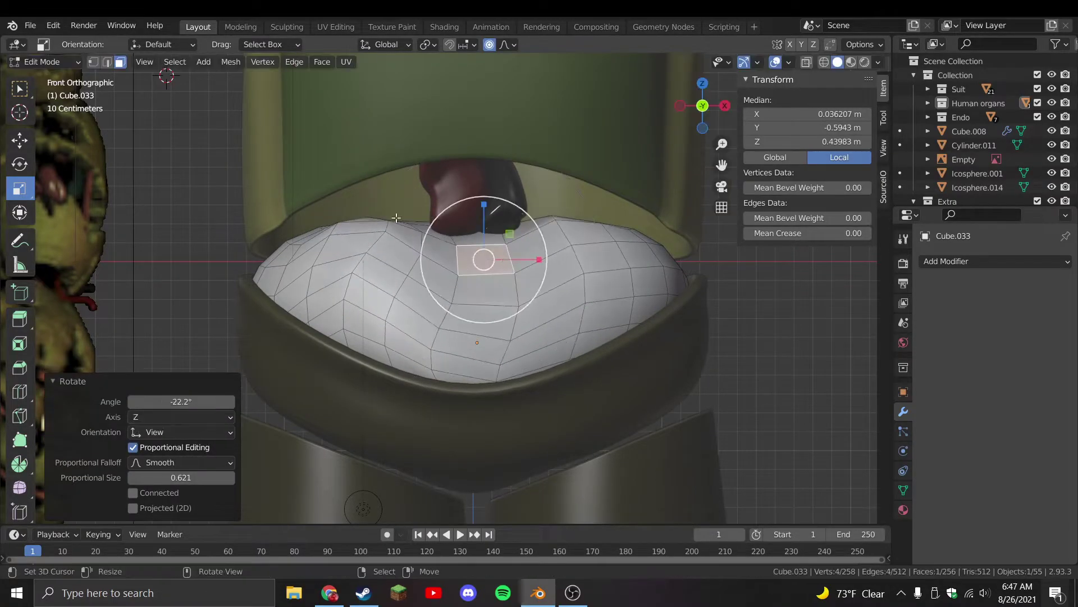
Turn off proportional editing and extrude the upper face loop around the organ mass into a raised fold
{"action": "left_click", "coordinate": [489, 45]}
{"action": "left_click", "coordinate": [385, 180]}
{"action": "left_click", "coordinate": [409, 240]}
{"action": "left_click", "coordinate": [427, 264], "text": "alt"}
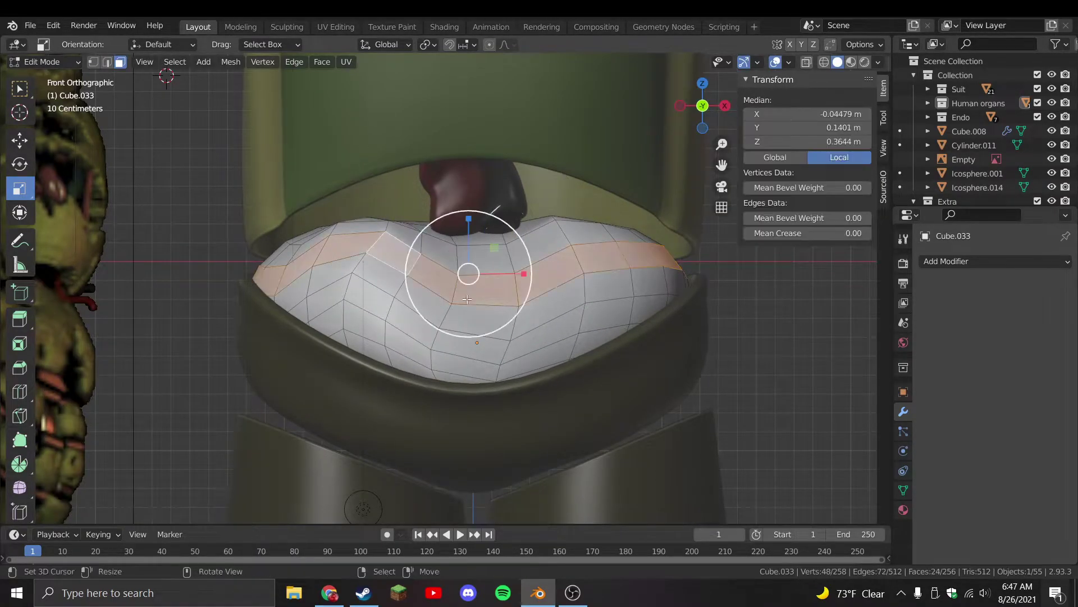
{"action": "key", "text": "e"}
{"action": "right_click", "coordinate": [589, 329]}
{"action": "key", "text": "Tab"}
{"action": "key", "text": "Tab"}
Extrude the two face loops below the first fold and scale them outward, using about 1.062 for the upper one
{"action": "left_click", "coordinate": [504, 346]}
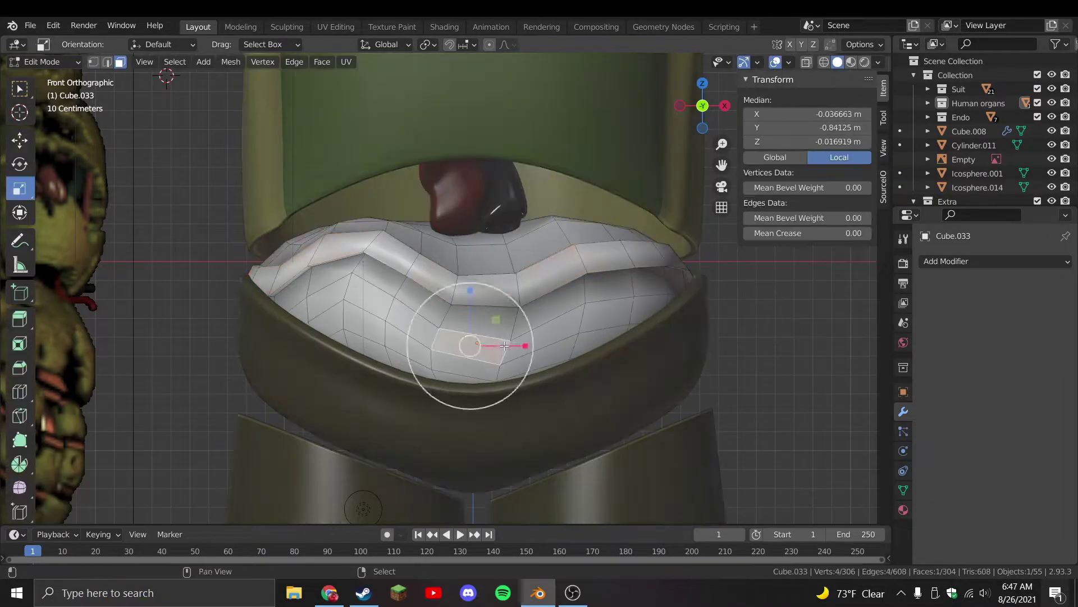
{"action": "key", "text": "e"}
{"action": "right_click", "coordinate": [562, 359]}
{"action": "key", "text": "s"}
{"action": "left_click", "coordinate": [582, 365]}
{"action": "key", "text": "e"}
{"action": "left_click", "coordinate": [614, 366]}
{"action": "key", "text": "s"}
{"action": "left_click", "coordinate": [578, 366]}
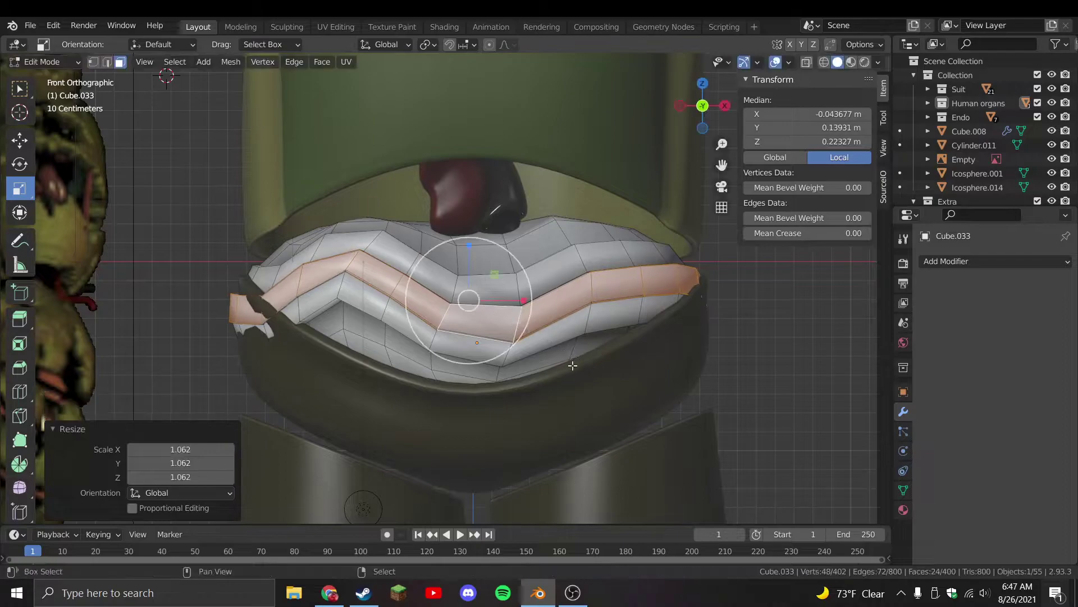
Extrude the next lower face loop into a fourth fold and scale it outward by about 1.067
{"action": "key", "text": "e"}
{"action": "left_click", "coordinate": [552, 379]}
{"action": "key", "text": "s"}
{"action": "left_click", "coordinate": [602, 405]}
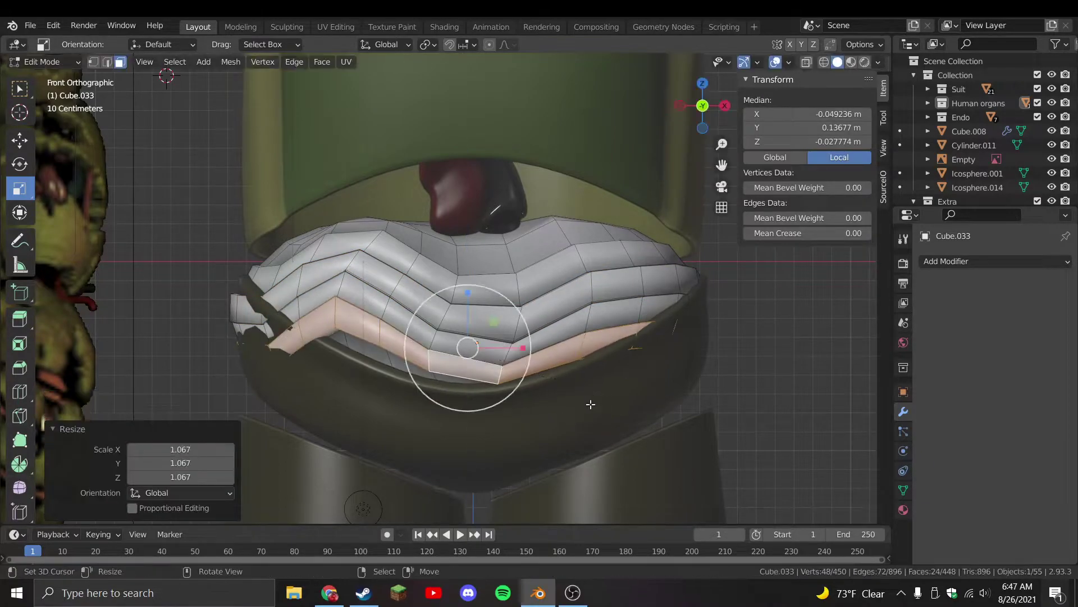
{"action": "key", "text": "s"}
{"action": "left_click", "coordinate": [573, 421]}
Scale the entire organ mass mesh to about 0.980 so it fits inside the pelvis shell
{"action": "key", "text": "Tab"}
{"action": "scroll", "coordinate": [573, 404], "scroll_direction": "up", "scroll_amount": 1}
{"action": "key", "text": "Tab"}
{"action": "key", "text": "a"}
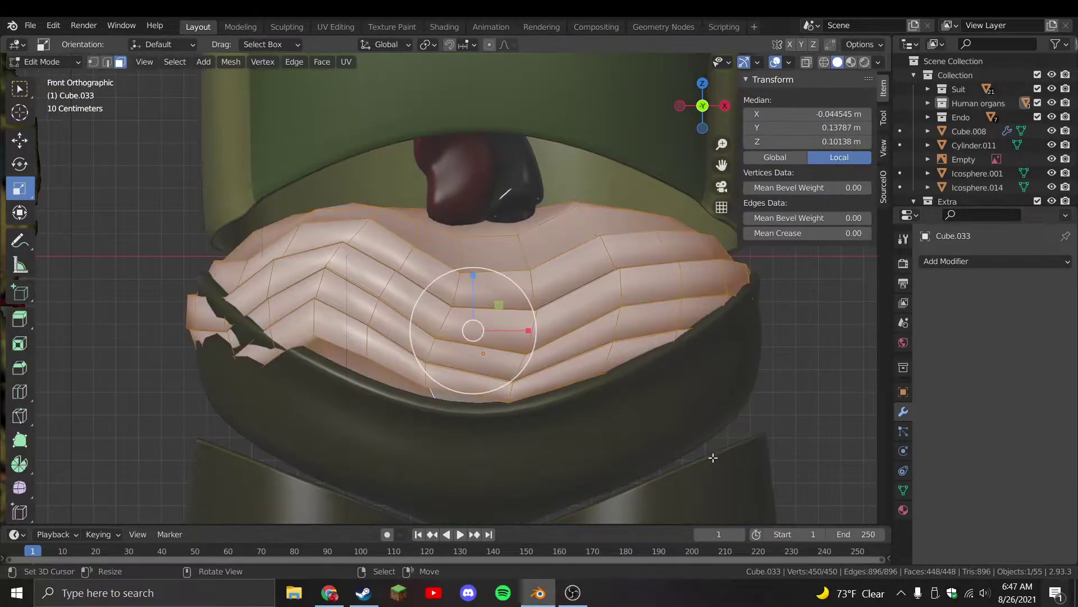
{"action": "key", "text": "s"}
{"action": "left_click", "coordinate": [674, 471]}
Rotate the whole organ mass slightly in the front view and save the file
{"action": "key", "text": "r"}
{"action": "left_click", "coordinate": [675, 472]}
{"action": "key", "text": "ctrl+z"}
{"action": "key", "text": "r"}
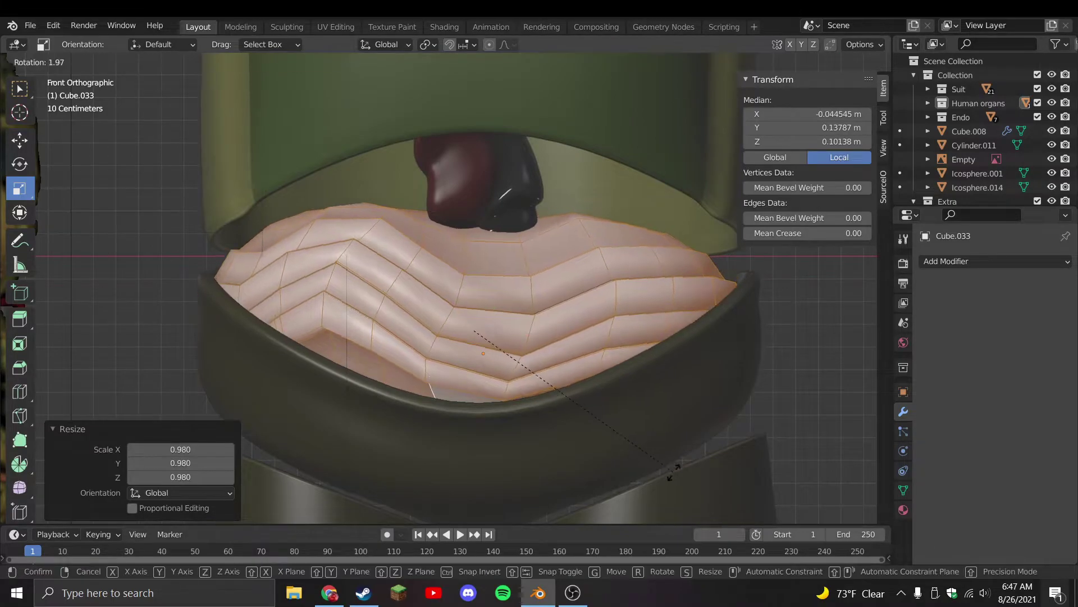
{"action": "left_click", "coordinate": [674, 472]}
{"action": "key", "text": "Tab"}
{"action": "scroll", "coordinate": [571, 394], "scroll_direction": "down", "scroll_amount": 2}
{"action": "key", "text": "ctrl+s"}
Extrude the topmost face loop of the organ mass in place and scale it outward into another fold
{"action": "key", "text": "Tab"}
{"action": "scroll", "coordinate": [501, 256], "scroll_direction": "up", "scroll_amount": 1}
{"action": "left_click", "coordinate": [502, 256], "text": "alt"}
{"action": "key", "text": "e"}
{"action": "key", "text": "Escape"}
{"action": "key", "text": "s"}
{"action": "left_click", "coordinate": [480, 411]}
Extrude the lowest front face loop beside the pelvis rim and scale it slightly outward
{"action": "middle_click_drag", "start_coordinate": [480, 410], "coordinate": [421, 313], "text": "shift"}
{"action": "left_click", "coordinate": [513, 318], "text": "alt"}
{"action": "middle_click_drag", "start_coordinate": [513, 318], "coordinate": [563, 373], "text": "shift"}
{"action": "key", "text": "e"}
{"action": "key", "text": "Escape"}
{"action": "key", "text": "s"}
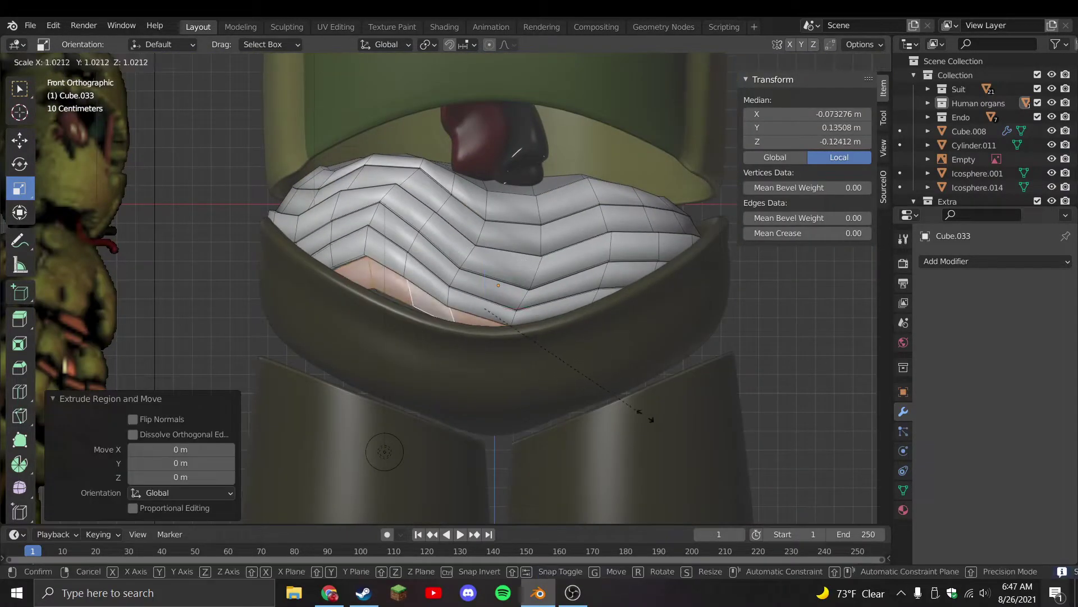
{"action": "left_click", "coordinate": [642, 416]}
Add a Subdivision Surface modifier to the folded organ mass with a viewport level of 2
{"action": "key", "text": "Tab"}
{"action": "scroll", "coordinate": [622, 378], "scroll_direction": "down", "scroll_amount": 2}
{"action": "left_click", "coordinate": [1000, 261]}
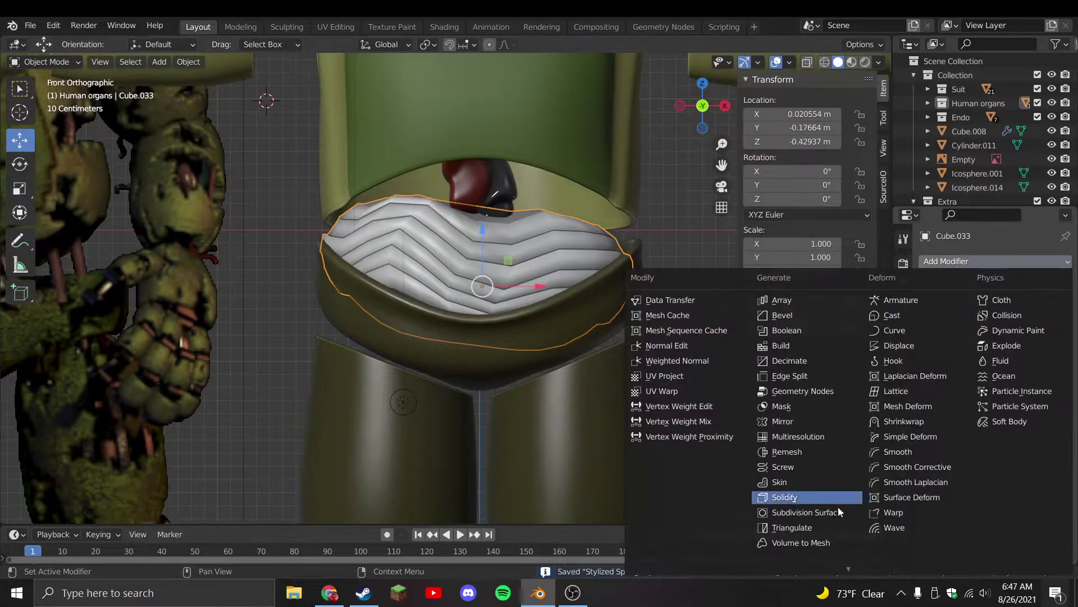
{"action": "left_click", "coordinate": [807, 513]}
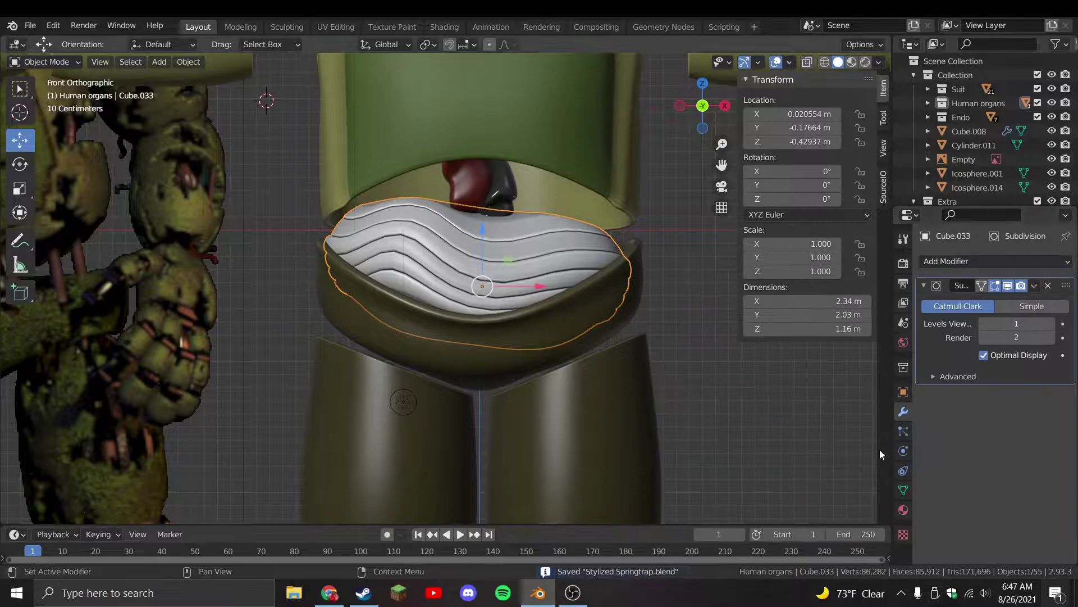
{"action": "left_click", "coordinate": [1049, 326]}
Add a centred loop cut along the second fold from the top and scale it outward by 1.080
{"action": "key", "text": "Tab"}
{"action": "scroll", "coordinate": [522, 325], "scroll_direction": "up", "scroll_amount": 4}
{"action": "key", "text": "ctrl+r"}
{"action": "left_click", "coordinate": [532, 314]}
{"action": "right_click", "coordinate": [532, 314]}
{"action": "key", "text": "s"}
{"action": "left_click", "coordinate": [768, 448]}
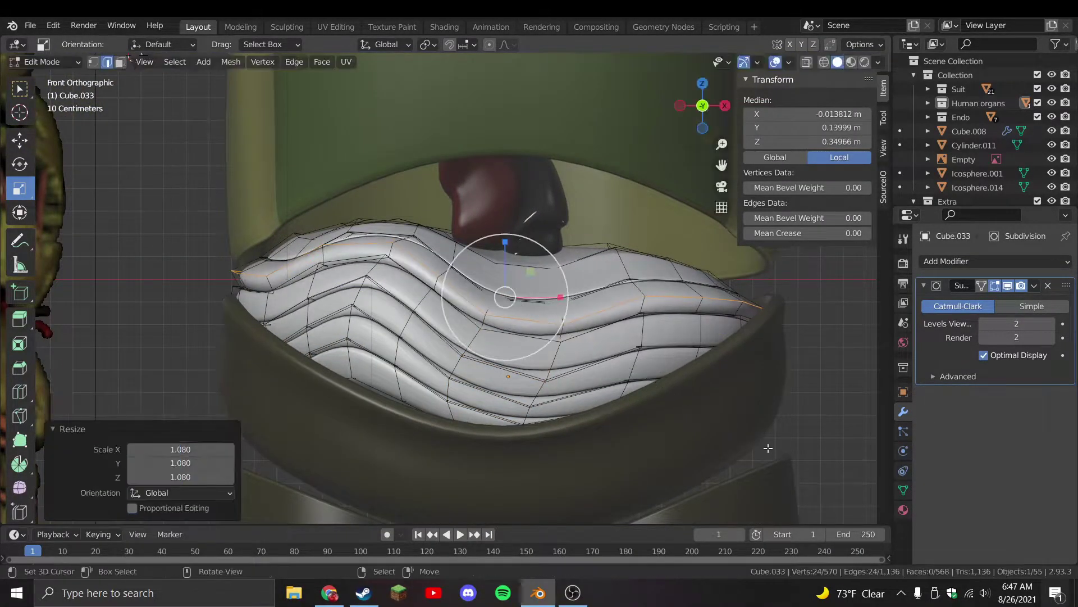
Add a centred loop cut along the third fold from the top and scale it slightly outward
{"action": "key", "text": "ctrl+z"}
{"action": "key", "text": "ctrl+z"}
{"action": "key", "text": "ctrl+z"}
{"action": "key", "text": "ctrl+shift+z"}
{"action": "key", "text": "ctrl+shift+z"}
{"action": "key", "text": "s"}
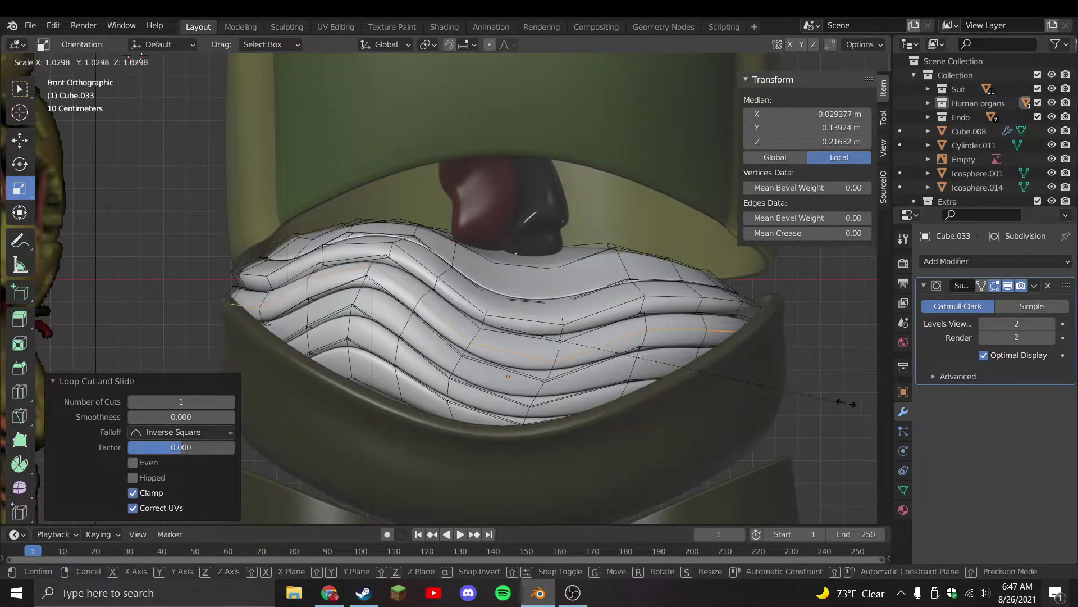
{"action": "left_click", "coordinate": [845, 402]}
Add a centred loop cut along the topmost fold and scale it outward by 1.055
{"action": "key", "text": "ctrl+z"}
{"action": "key", "text": "ctrl+z"}
{"action": "key", "text": "ctrl+z"}
{"action": "key", "text": "ctrl+shift+z"}
{"action": "key", "text": "ctrl+shift+z"}
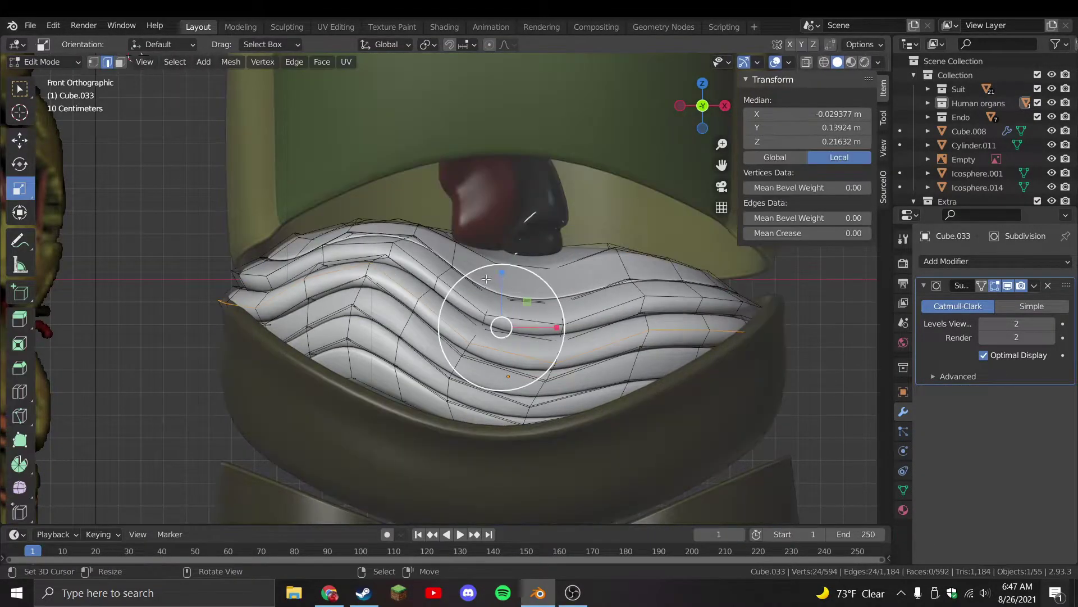
{"action": "key", "text": "ctrl+shift+z"}
{"action": "key", "text": "s"}
{"action": "left_click", "coordinate": [528, 326]}
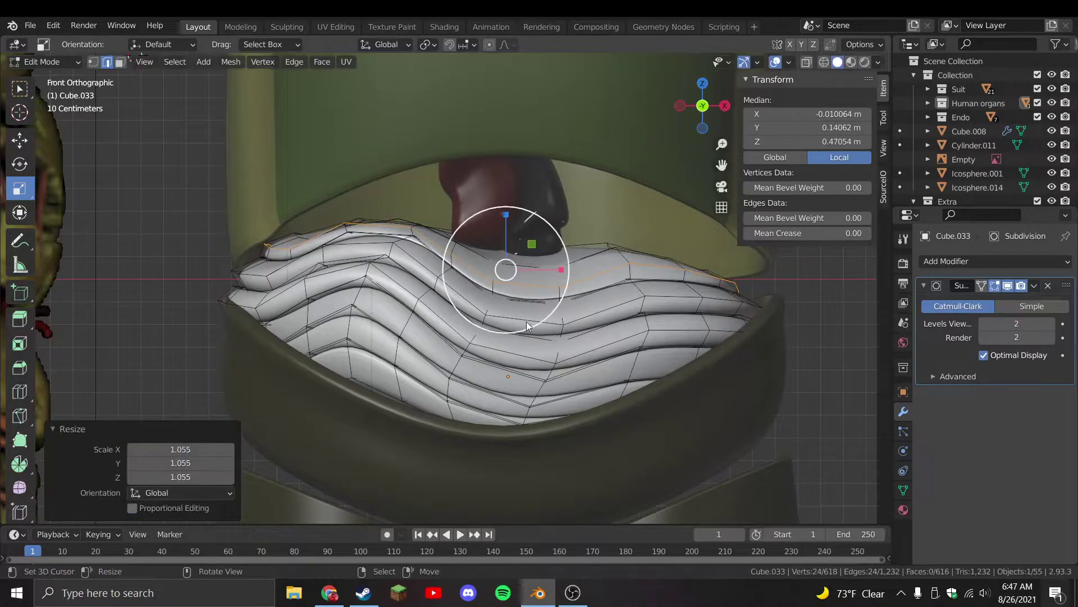
With proportional editing, move the folds' outermost side edge inward and up and rotate it about 24.3°
{"action": "left_click", "coordinate": [227, 291]}
{"action": "key", "text": "o"}
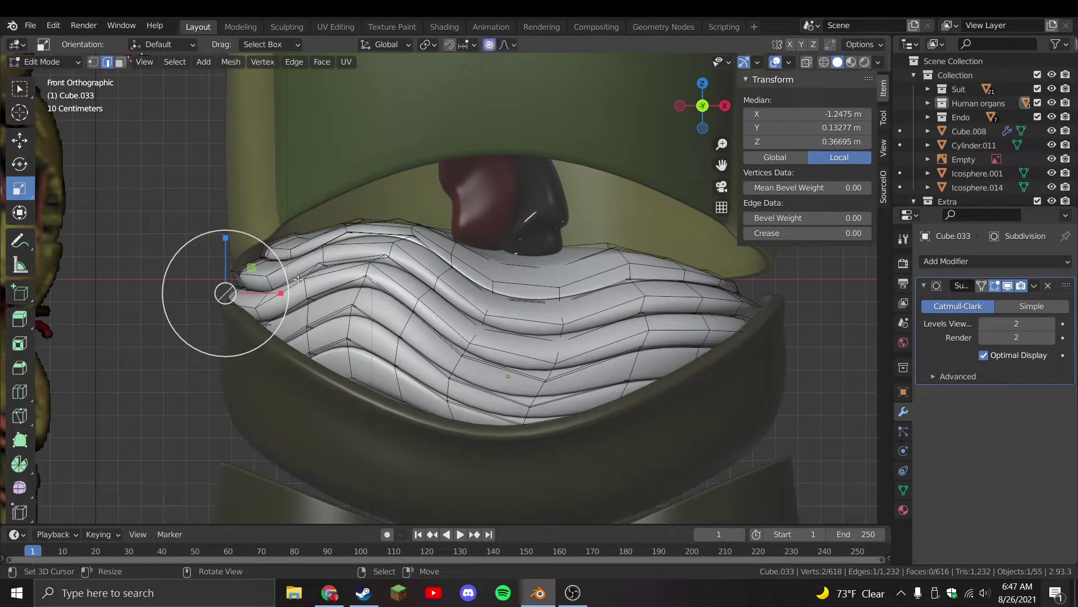
{"action": "key", "text": "g"}
{"action": "left_click", "coordinate": [307, 269]}
{"action": "key", "text": "r"}
{"action": "left_click", "coordinate": [327, 296]}
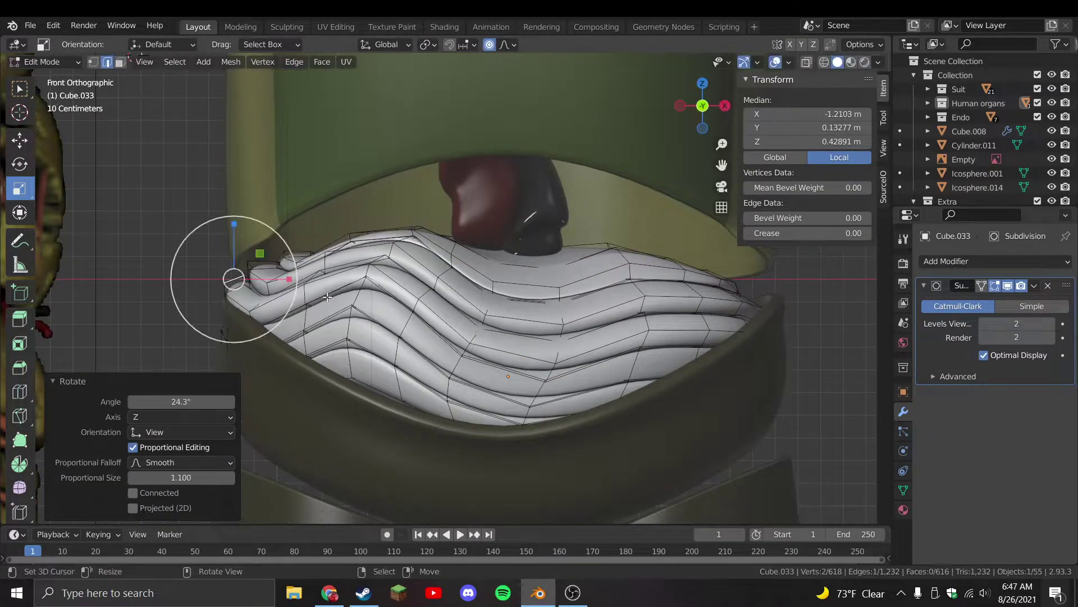
{"action": "key", "text": "g"}
{"action": "left_click", "coordinate": [284, 234]}
Twist the folds around one front edge by about 5.9° with proportional editing
{"action": "left_click", "coordinate": [496, 294]}
{"action": "key", "text": "r"}
{"action": "left_click", "coordinate": [505, 259]}
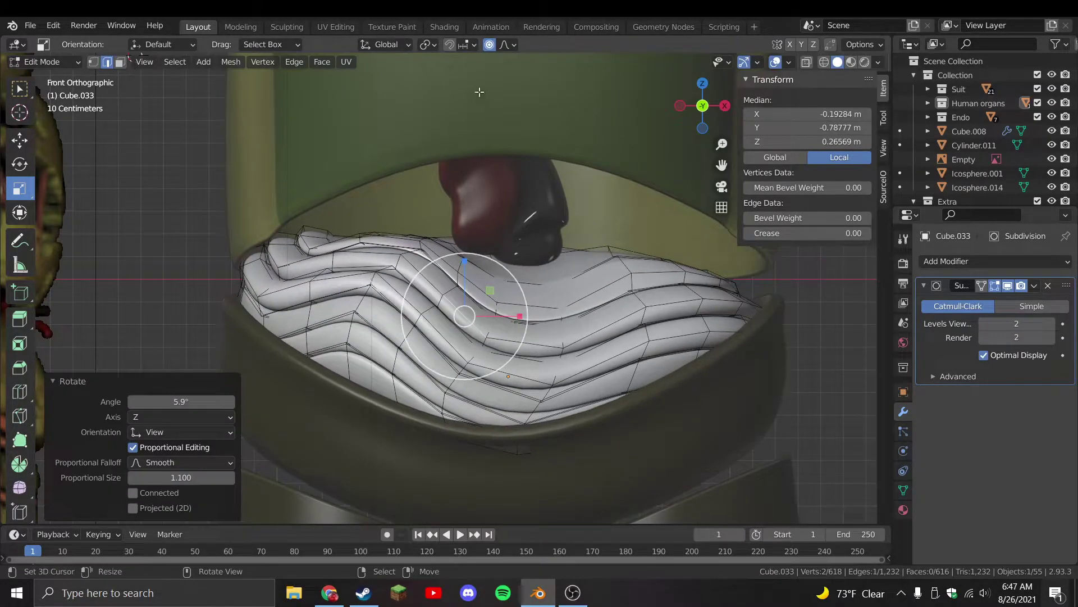
Scale the top fold's central front edges to 0.904 without proportional editing, shift them slightly and save the file
{"action": "left_click", "coordinate": [544, 296]}
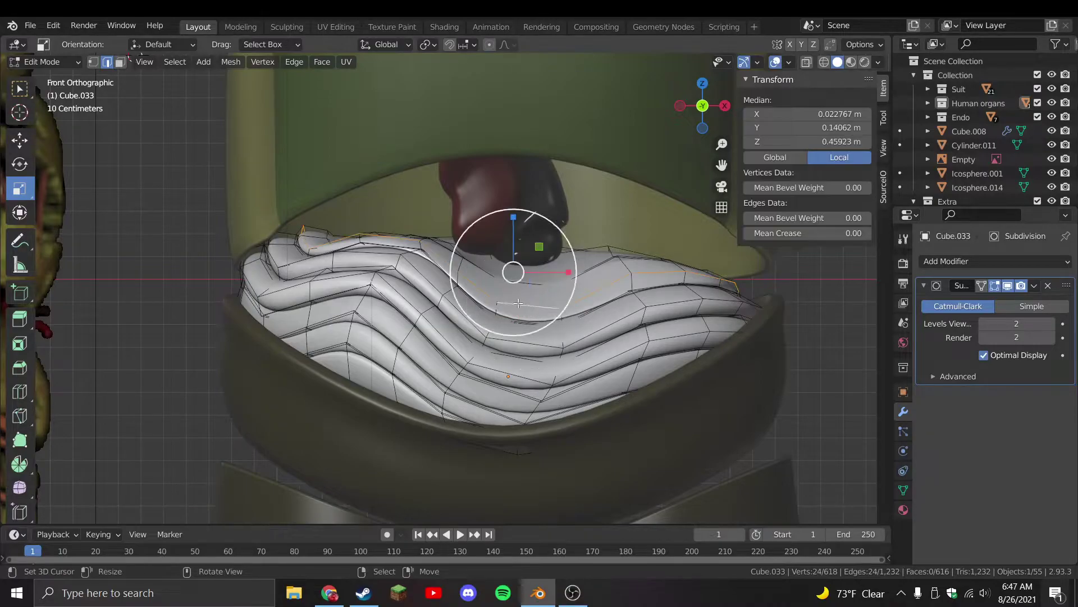
{"action": "left_click", "coordinate": [481, 288], "text": "shift"}
{"action": "left_click_drag", "start_coordinate": [481, 288], "coordinate": [480, 289]}
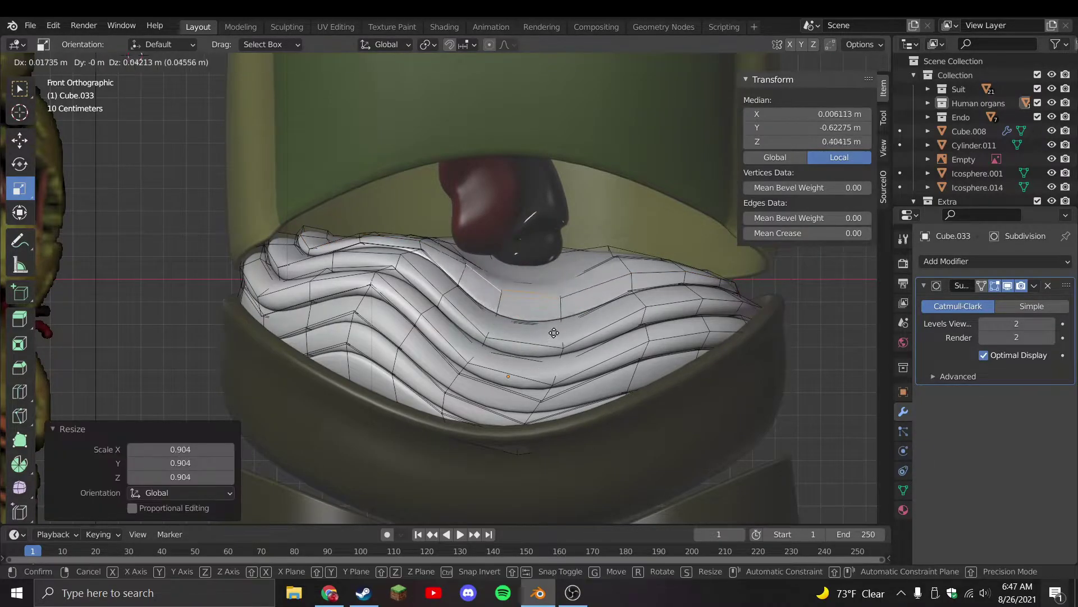
{"action": "key", "text": "Tab"}
{"action": "scroll", "coordinate": [607, 288], "scroll_direction": "down", "scroll_amount": 2}
{"action": "key", "text": "ctrl+s"}
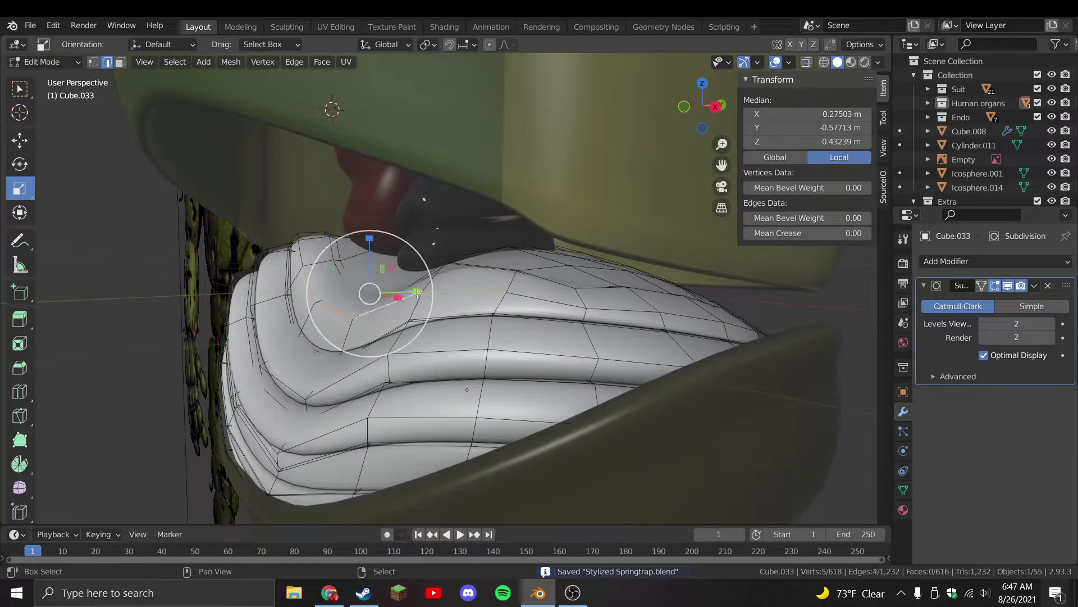
Isolate the organ mass and reposition an edge on its top surface near the front dip
{"action": "middle_click_drag", "start_coordinate": [417, 291], "coordinate": [337, 253]}
{"action": "key", "text": "g"}
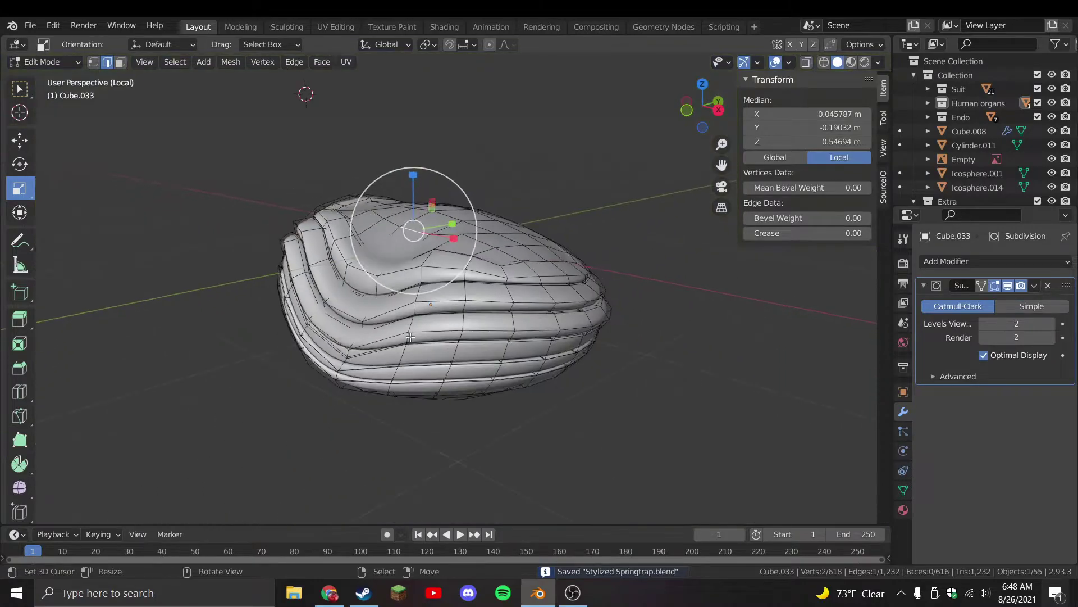
{"action": "key", "text": "g"}
{"action": "left_click", "coordinate": [370, 348]}
Rotate and move the edges along the front of the top surface to even out the dip
{"action": "middle_click_drag", "start_coordinate": [370, 348], "coordinate": [337, 230]}
{"action": "scroll", "coordinate": [337, 230], "scroll_direction": "up", "scroll_amount": 3}
{"action": "left_click", "coordinate": [335, 226], "text": "shift"}
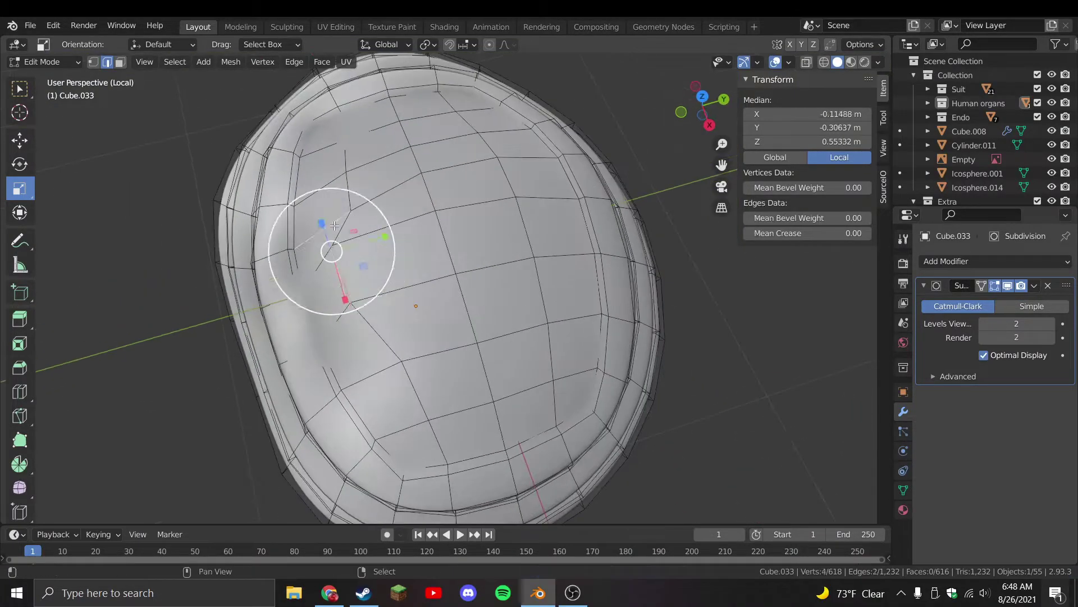
{"action": "key", "text": "r"}
{"action": "left_click", "coordinate": [422, 260]}
{"action": "key", "text": "g"}
{"action": "left_click", "coordinate": [414, 337]}
{"action": "key", "text": "r"}
{"action": "left_click", "coordinate": [388, 348]}
{"action": "key", "text": "g"}
{"action": "left_click", "coordinate": [412, 434]}
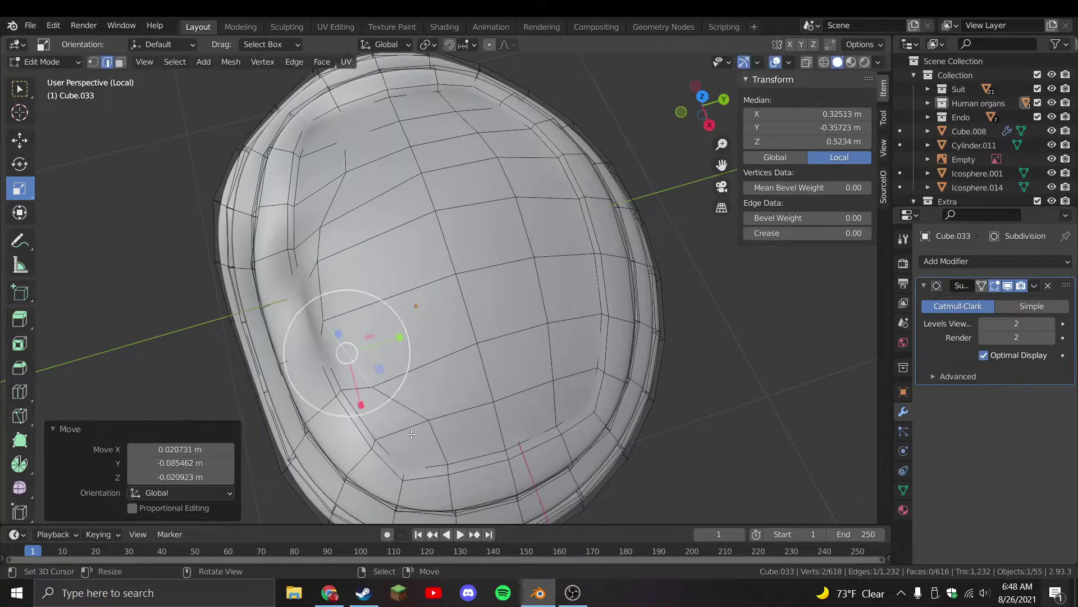
Show the full model in front view again and save the file
{"action": "scroll", "coordinate": [423, 440], "scroll_direction": "down", "scroll_amount": 3}
{"action": "key", "text": "Tab"}
{"action": "key", "text": "KP_1"}
{"action": "key", "text": "ctrl+s"}
{"action": "scroll", "coordinate": [580, 385], "scroll_direction": "down", "scroll_amount": 3}
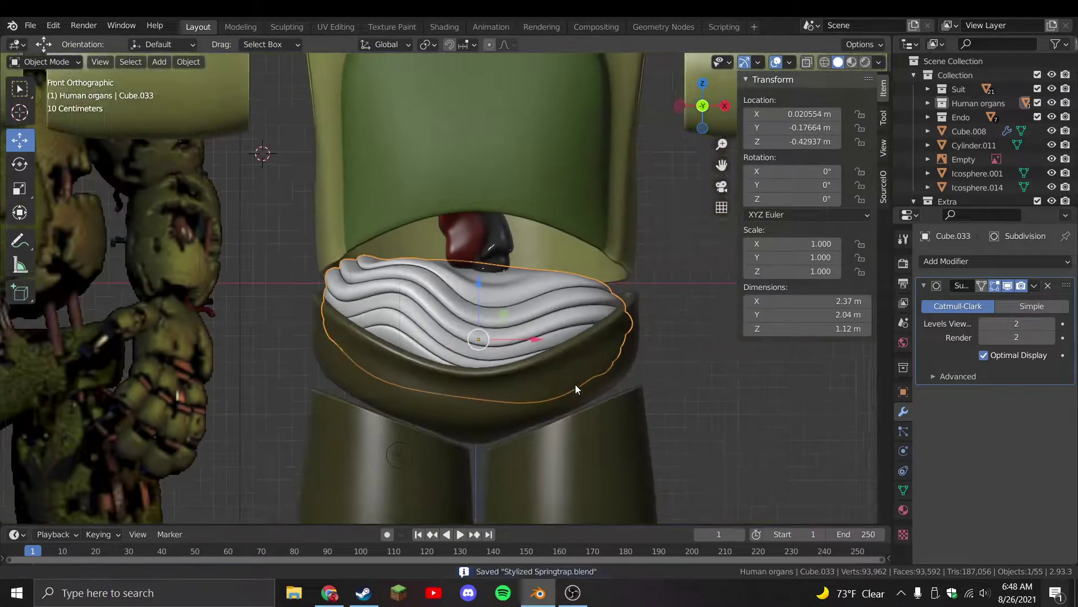
Extrude the face loop just below the folds on the underside in place and scale it slightly outward
{"action": "scroll", "coordinate": [483, 351], "scroll_direction": "up", "scroll_amount": 2}
{"action": "key", "text": "Tab"}
{"action": "middle_click_drag", "start_coordinate": [459, 363], "coordinate": [314, 213]}
{"action": "left_click", "coordinate": [176, 106]}
{"action": "left_click", "coordinate": [314, 289], "text": "alt"}
{"action": "key", "text": "e"}
{"action": "left_click", "coordinate": [432, 506]}
{"action": "key", "text": "s"}
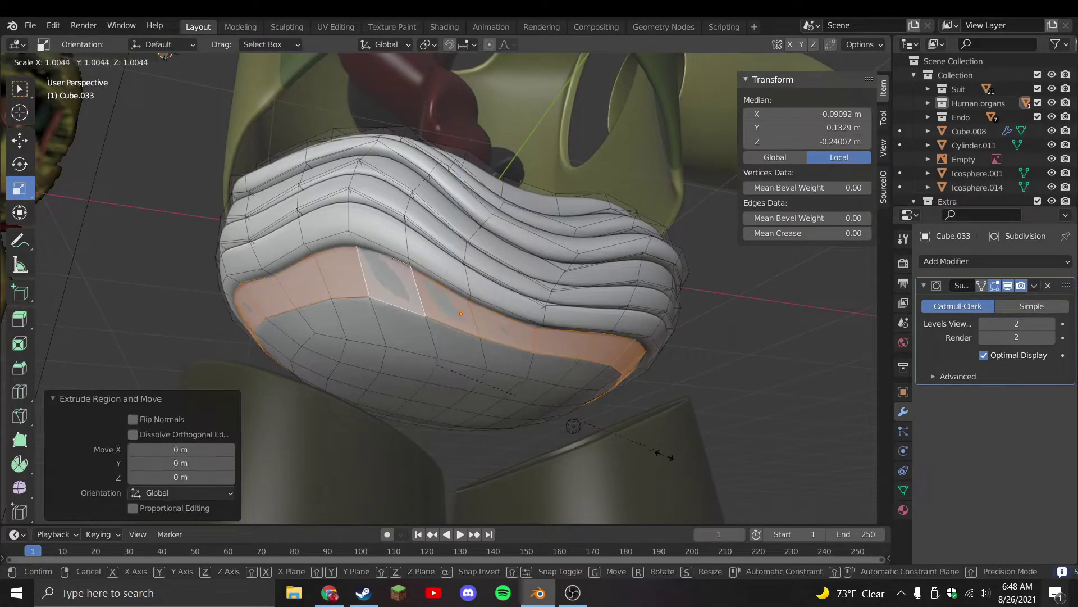
{"action": "left_click", "coordinate": [705, 501]}
Extrude the next face loop further down the underside in place and scale it slightly outward
{"action": "key", "text": "ctrl+z"}
{"action": "key", "text": "ctrl+z"}
{"action": "key", "text": "e"}
{"action": "right_click", "coordinate": [643, 471]}
{"action": "key", "text": "s"}
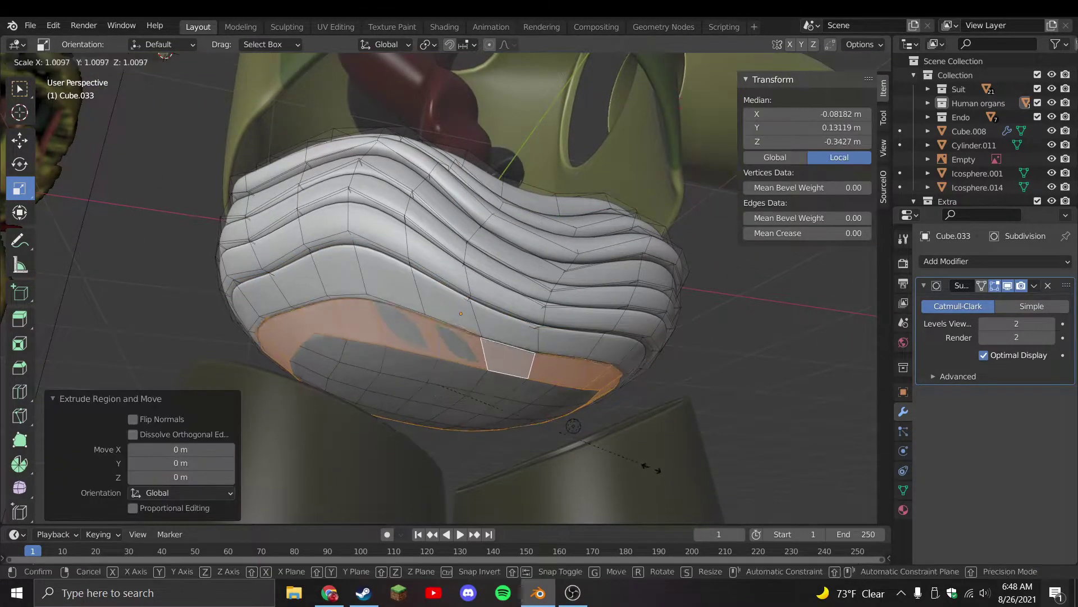
{"action": "left_click", "coordinate": [644, 476]}
Isolate the organ mass and extrude a strip of faces across the middle of its underside by about 0.038 m
{"action": "left_click", "coordinate": [511, 356]}
{"action": "key", "text": "Tab"}
{"action": "key", "text": "KP_Divide"}
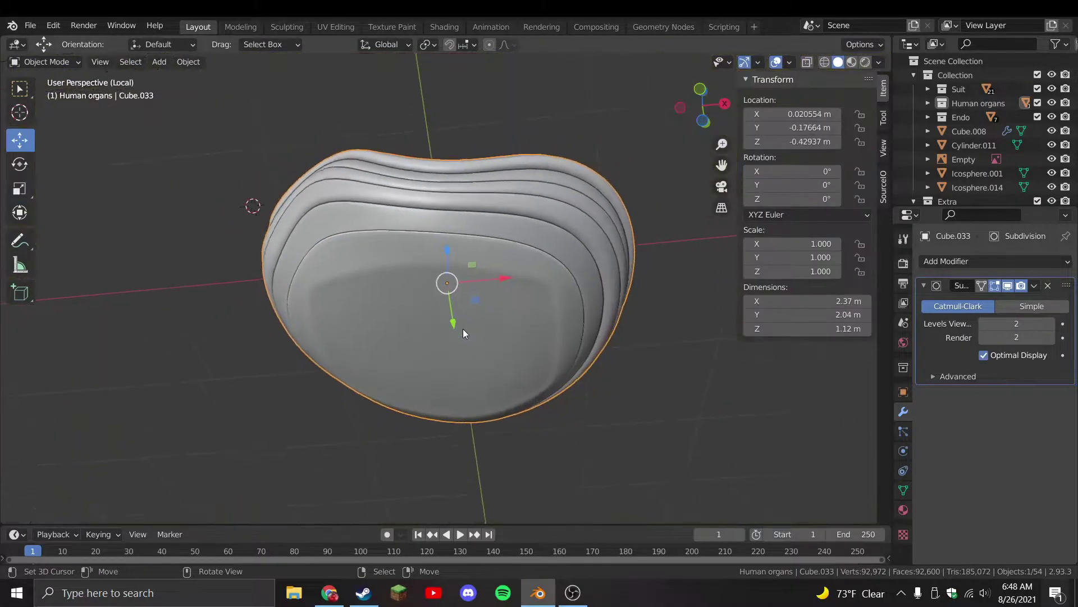
{"action": "key", "text": "Tab"}
{"action": "middle_click_drag", "start_coordinate": [506, 352], "coordinate": [522, 304]}
{"action": "key", "text": "c"}
{"action": "left_click_drag", "start_coordinate": [522, 304], "coordinate": [528, 281]}
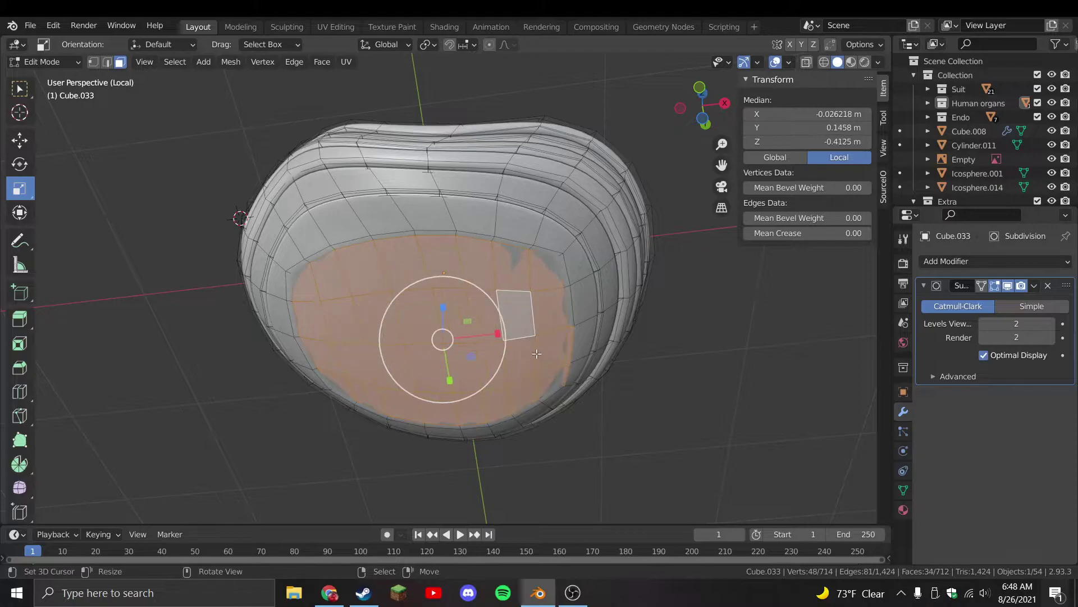
{"action": "left_click", "coordinate": [542, 285]}
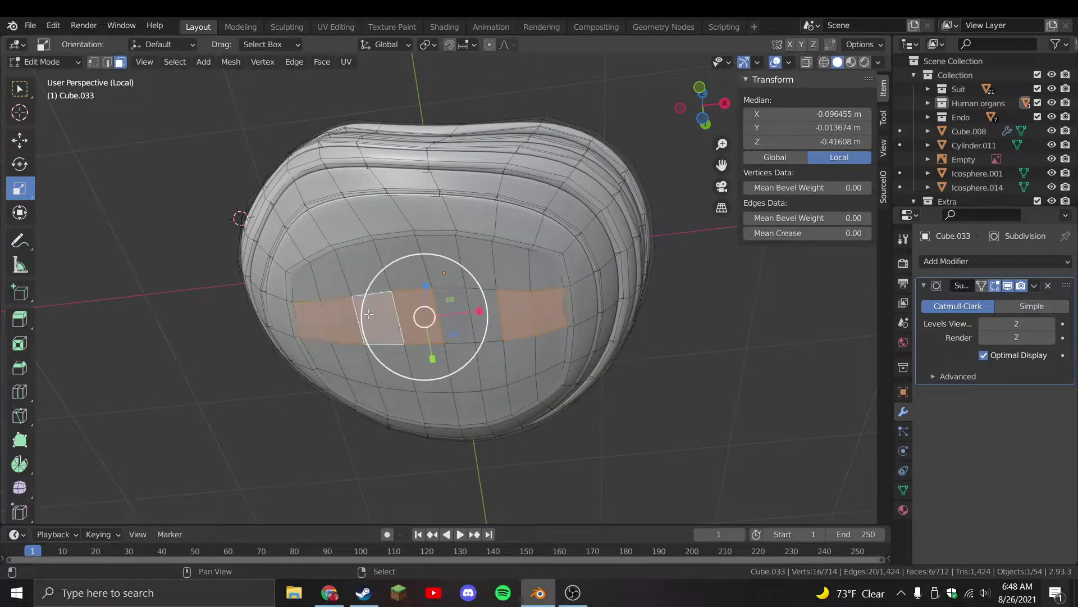
{"action": "middle_click_drag", "start_coordinate": [480, 319], "coordinate": [449, 348]}
{"action": "key", "text": "e"}
{"action": "left_click", "coordinate": [434, 385]}
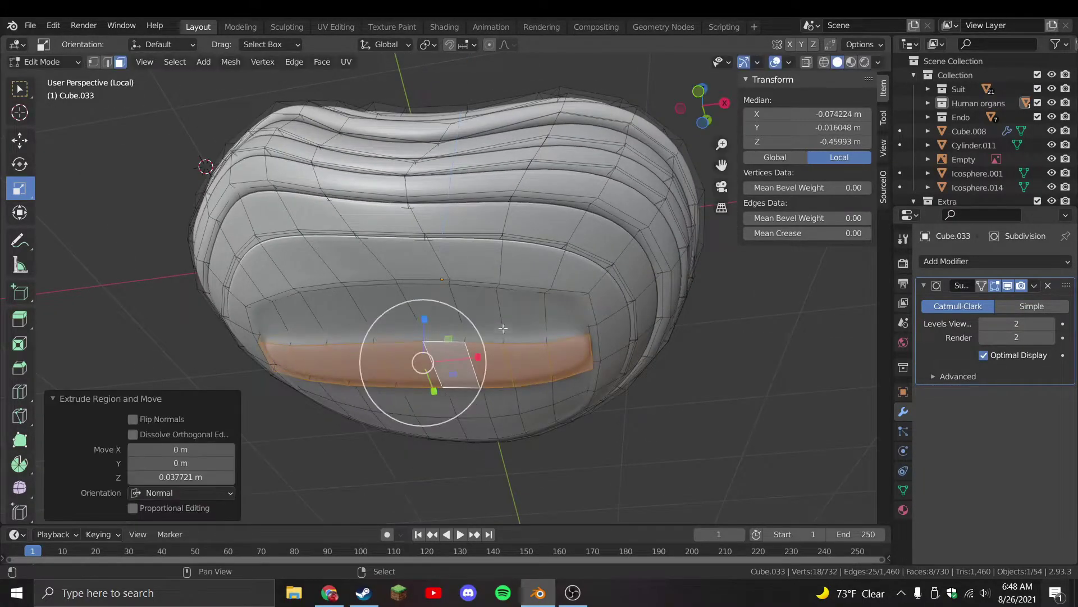
Extrude the neighbouring strip of underside faces on the front side into a second raised fold
{"action": "left_click", "coordinate": [553, 318]}
{"action": "key", "text": "g"}
{"action": "left_click", "coordinate": [552, 319]}
{"action": "left_click", "coordinate": [473, 303], "text": "ctrl"}
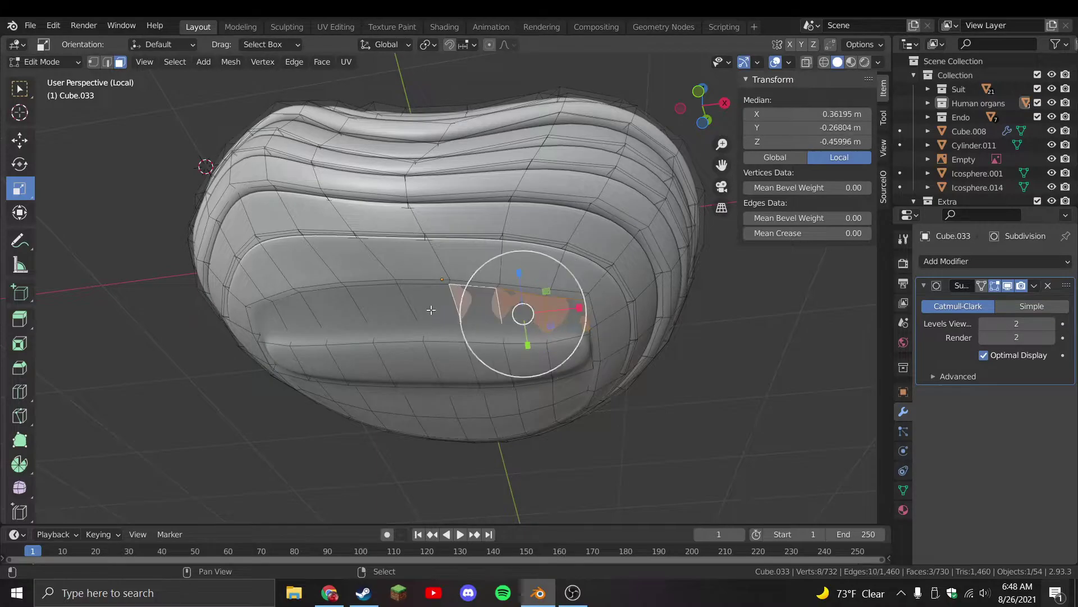
{"action": "key", "text": "e"}
{"action": "left_click", "coordinate": [281, 325]}
Select the strip of underside faces behind the middle fold and extrude it into a third raised fold
{"action": "middle_click_drag", "start_coordinate": [427, 337], "coordinate": [545, 359]}
{"action": "left_click", "coordinate": [551, 362]}
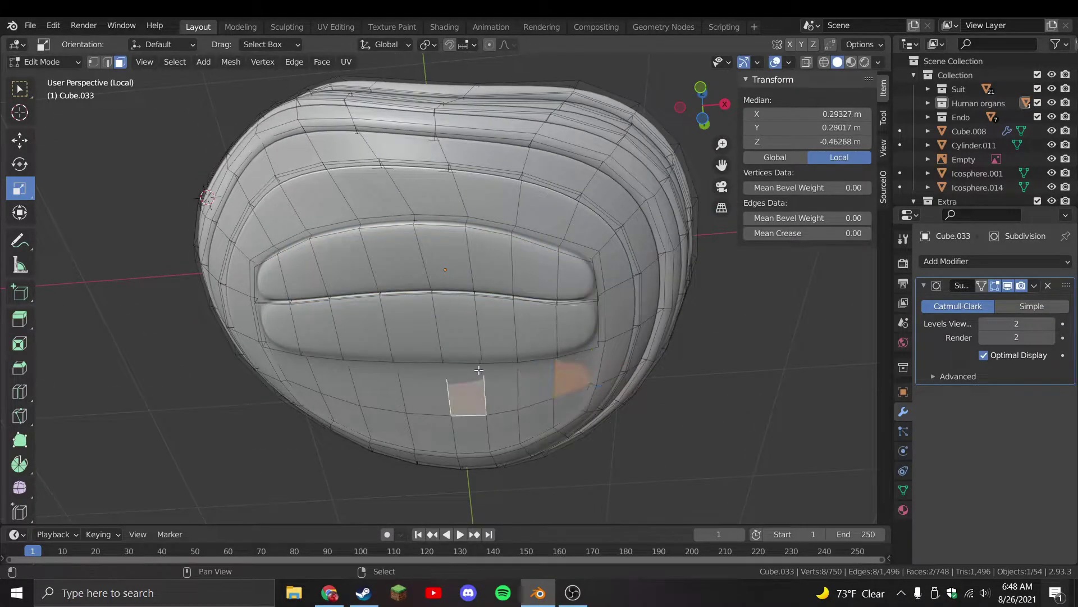
{"action": "scroll", "coordinate": [507, 387], "scroll_direction": "up", "scroll_amount": 2}
{"action": "key", "text": "x"}
{"action": "key", "text": "Escape"}
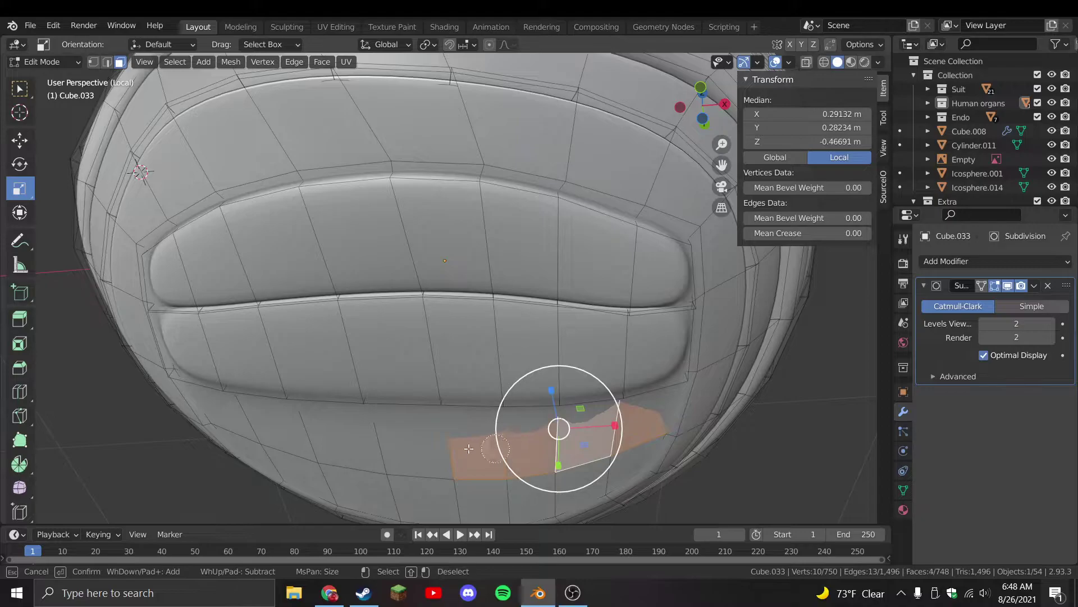
{"action": "left_click_drag", "start_coordinate": [469, 448], "coordinate": [251, 407]}
{"action": "left_click_drag", "start_coordinate": [326, 352], "coordinate": [264, 342], "text": "ctrl"}
{"action": "middle_click_drag", "start_coordinate": [393, 359], "coordinate": [505, 337]}
{"action": "key", "text": "e"}
{"action": "left_click", "coordinate": [607, 346]}
Extrude the last two strips of underside faces toward the rear into raised folds, the final one by about 0.034 m
{"action": "middle_click_drag", "start_coordinate": [607, 346], "coordinate": [638, 340]}
{"action": "left_click", "coordinate": [639, 340]}
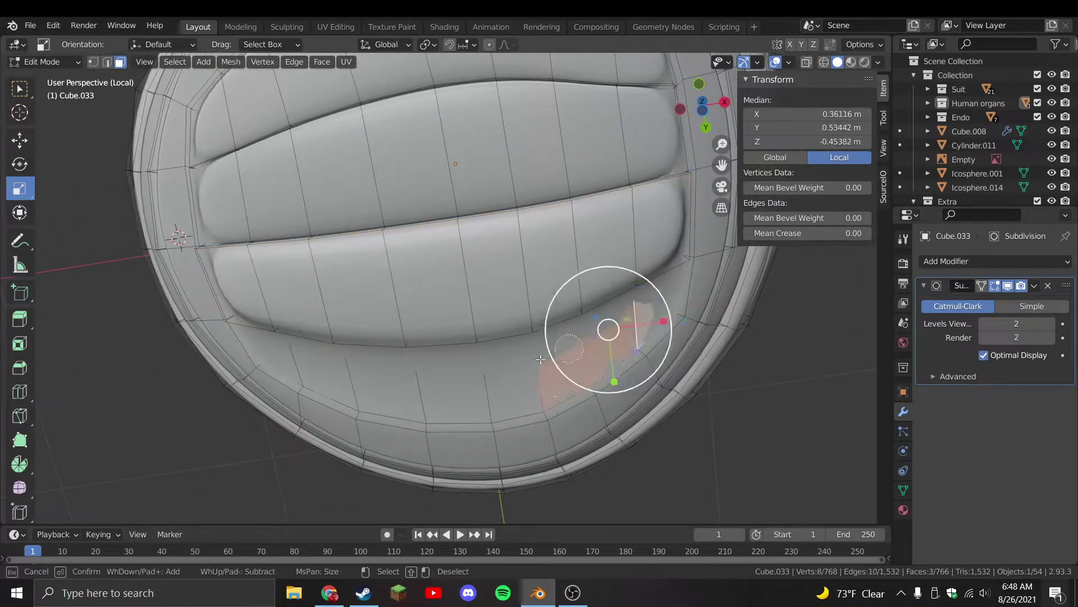
{"action": "middle_click_drag", "start_coordinate": [418, 341], "coordinate": [457, 385]}
{"action": "key", "text": "e"}
{"action": "left_click", "coordinate": [457, 386]}
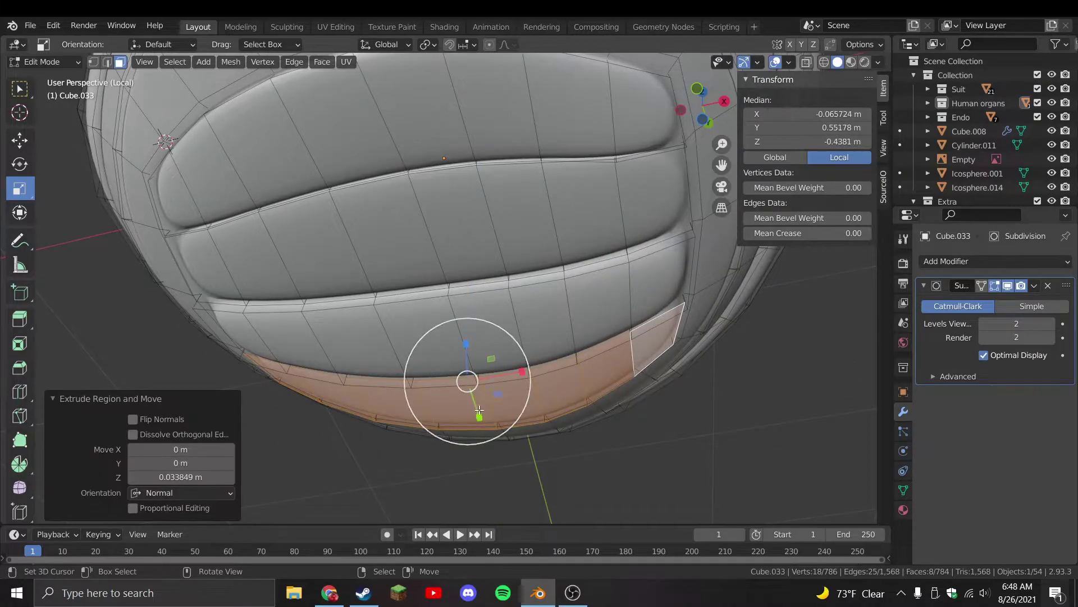
Show the whole model again, and isolate the intestine mass together with the pelvis shell
{"action": "key", "text": "Tab"}
{"action": "key", "text": "KP_Decimal"}
{"action": "key", "text": "KP_Divide"}
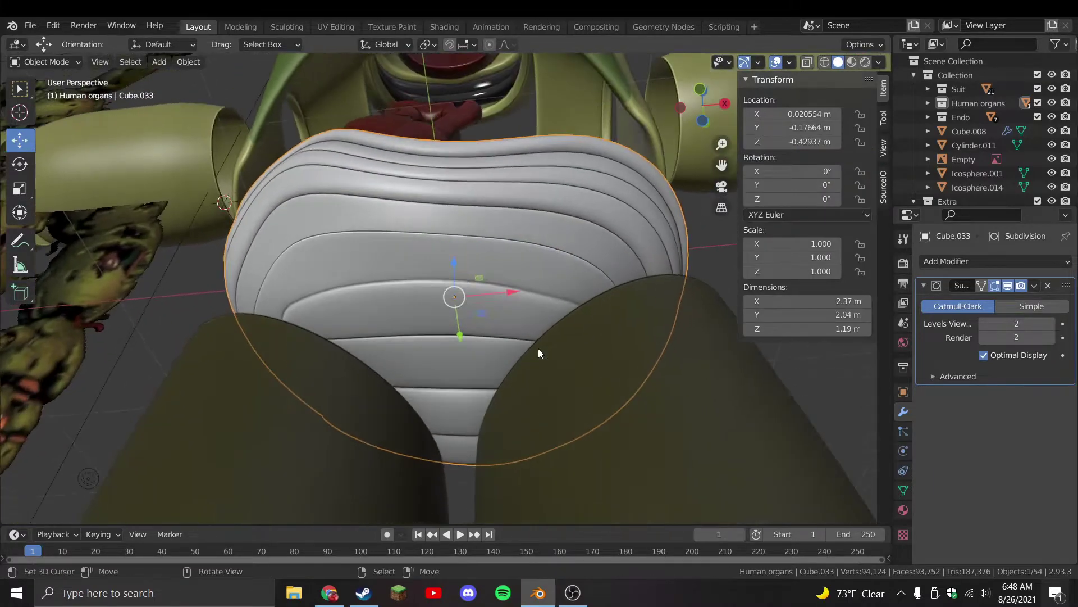
{"action": "key", "text": "KP_1"}
{"action": "key", "text": "alt+a"}
{"action": "key", "text": "alt+h"}
{"action": "scroll", "coordinate": [332, 425], "scroll_direction": "down", "scroll_amount": 3}
{"action": "middle_click_drag", "start_coordinate": [332, 425], "coordinate": [476, 383]}
{"action": "scroll", "coordinate": [476, 383], "scroll_direction": "up", "scroll_amount": 3}
{"action": "key", "text": "Tab"}
{"action": "key", "text": "KP_Divide"}
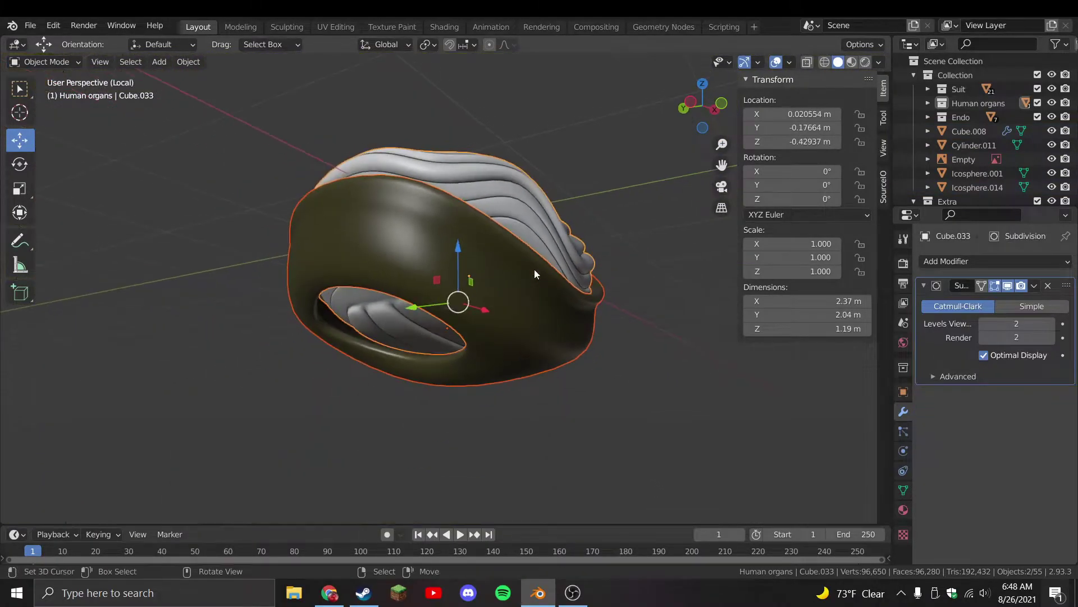
{"action": "middle_click_drag", "start_coordinate": [534, 269], "coordinate": [432, 343]}
Pull the lower side faces of the intestine mass outward inside the pelvis leg openings using proportional editing with smooth falloff
{"action": "key", "text": "Tab"}
{"action": "left_click", "coordinate": [444, 342]}
{"action": "key", "text": "Tab"}
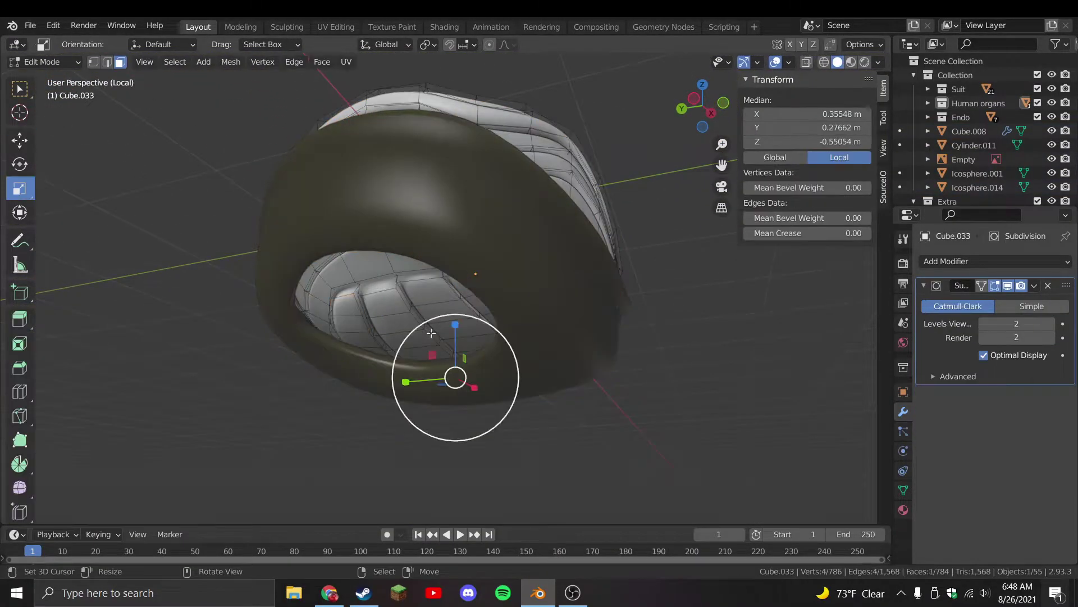
{"action": "key", "text": "s"}
{"action": "left_click", "coordinate": [513, 309]}
{"action": "middle_click_drag", "start_coordinate": [512, 309], "coordinate": [399, 345]}
{"action": "left_click", "coordinate": [330, 332]}
{"action": "key", "text": "g"}
{"action": "left_click", "coordinate": [313, 337]}
{"action": "left_click", "coordinate": [539, 336]}
{"action": "key", "text": "g"}
{"action": "left_click", "coordinate": [588, 332]}
{"action": "key", "text": "KP_1"}
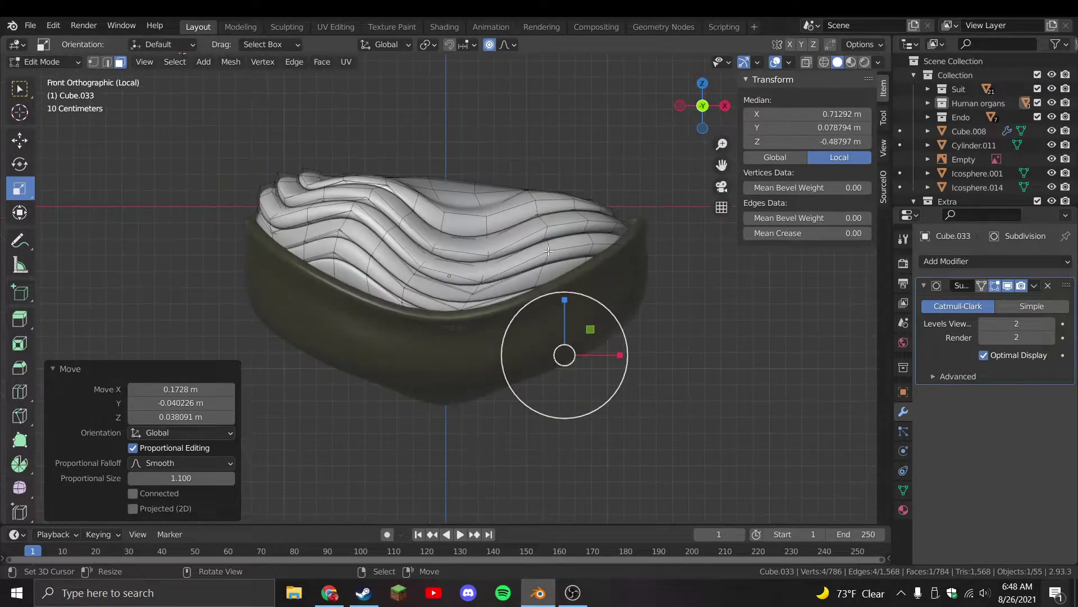
Assign the existing Flesh material to the intestine mass, checking it in material preview, and save the file
{"action": "key", "text": "Tab"}
{"action": "key", "text": "KP_Divide"}
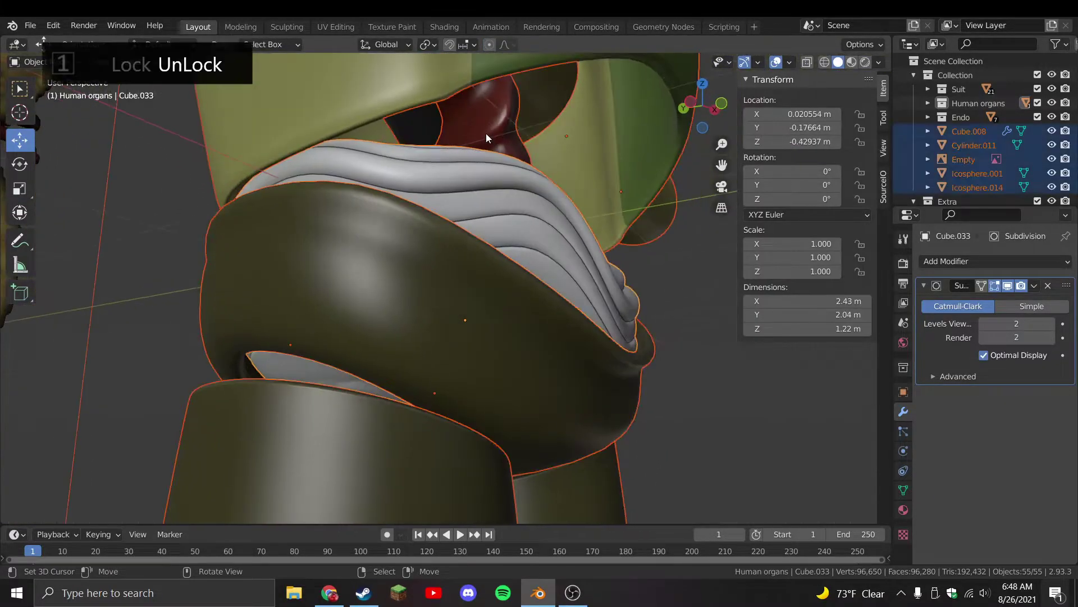
{"action": "key", "text": "KP_1"}
{"action": "key", "text": "ctrl+s"}
{"action": "left_click", "coordinate": [851, 63]}
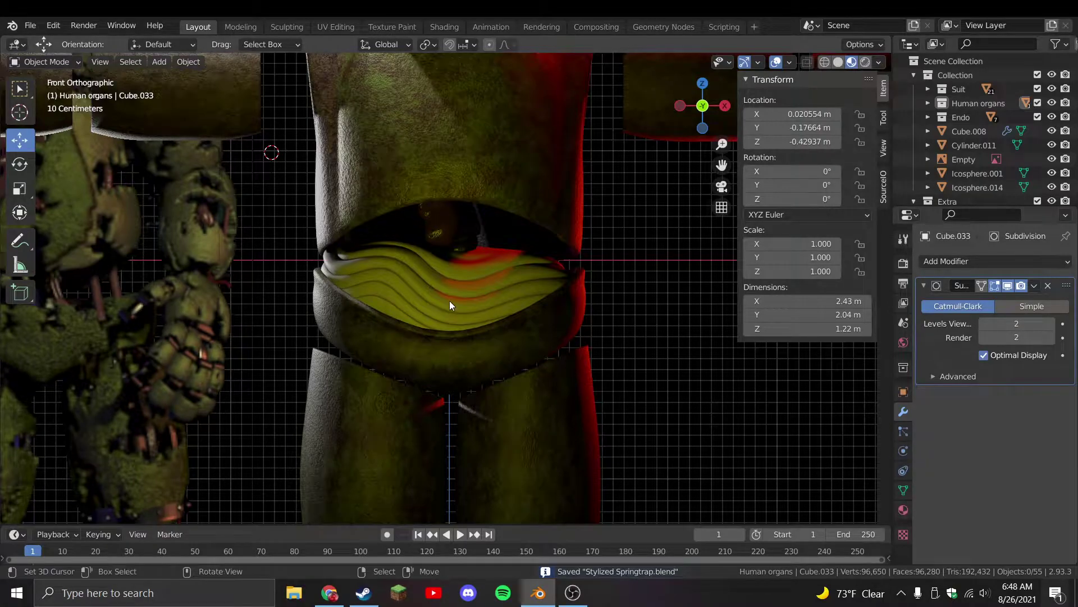
{"action": "left_click", "coordinate": [903, 510]}
{"action": "left_click", "coordinate": [926, 320]}
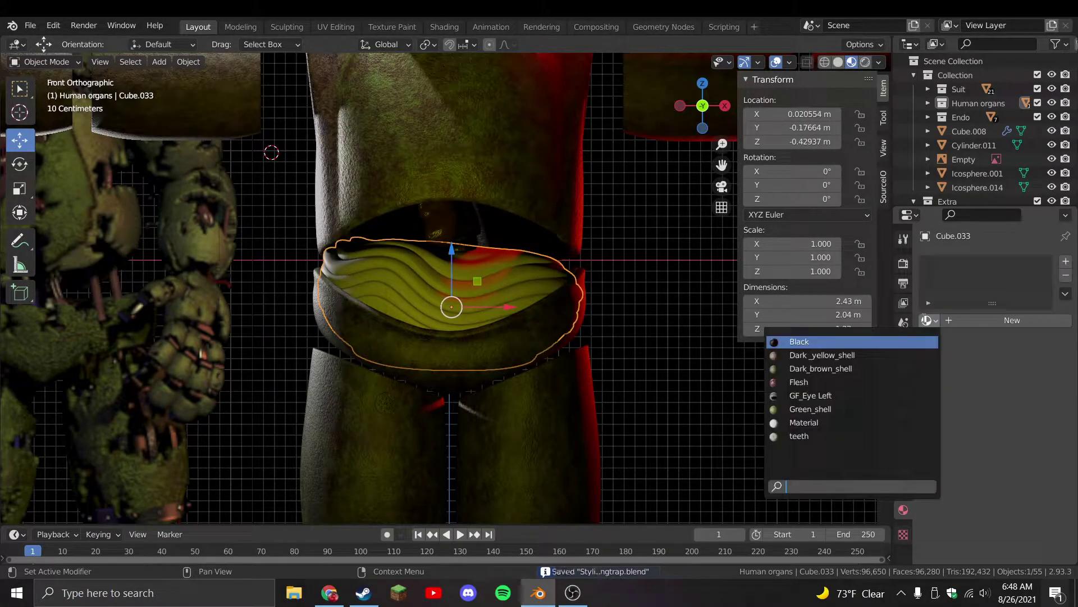
{"action": "left_click", "coordinate": [814, 383]}
{"action": "key", "text": "ctrl+s"}
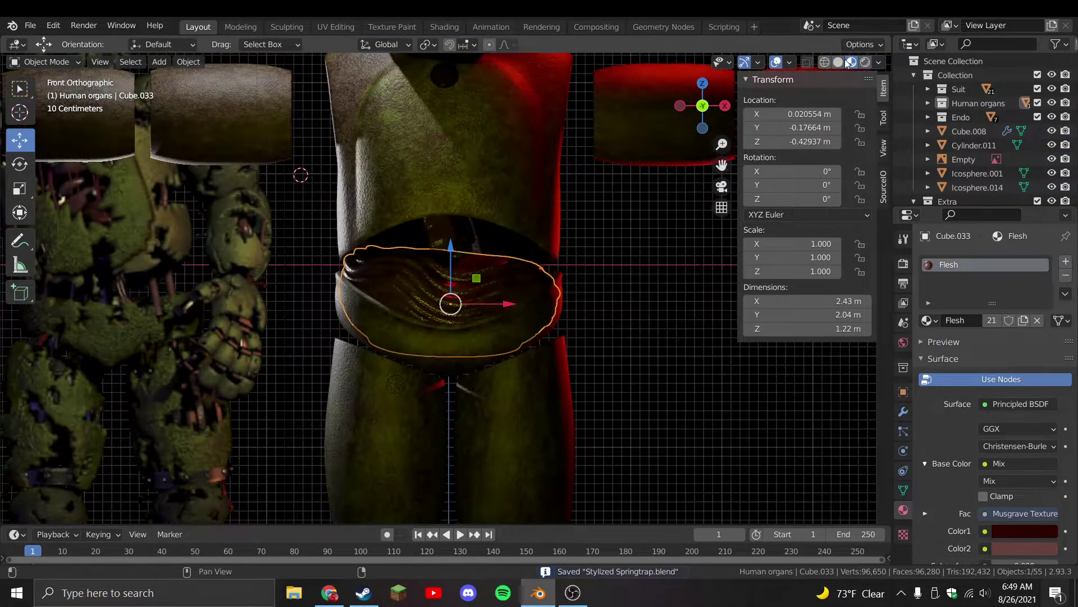
{"action": "left_click", "coordinate": [839, 62]}
{"action": "scroll", "coordinate": [517, 306], "scroll_direction": "up", "scroll_amount": 2}
{"action": "key", "text": "shift+d"}
{"action": "left_click", "coordinate": [598, 339]}
{"action": "key", "text": "s"}
{"action": "left_click", "coordinate": [583, 327]}
{"action": "key", "text": "ctrl+z"}
{"action": "key", "text": "x"}
{"action": "left_click", "coordinate": [581, 291]}
Raise the side and middle faces along the upper front of the intestine mass with proportional editing
{"action": "left_click", "coordinate": [545, 295]}
{"action": "key", "text": "Tab"}
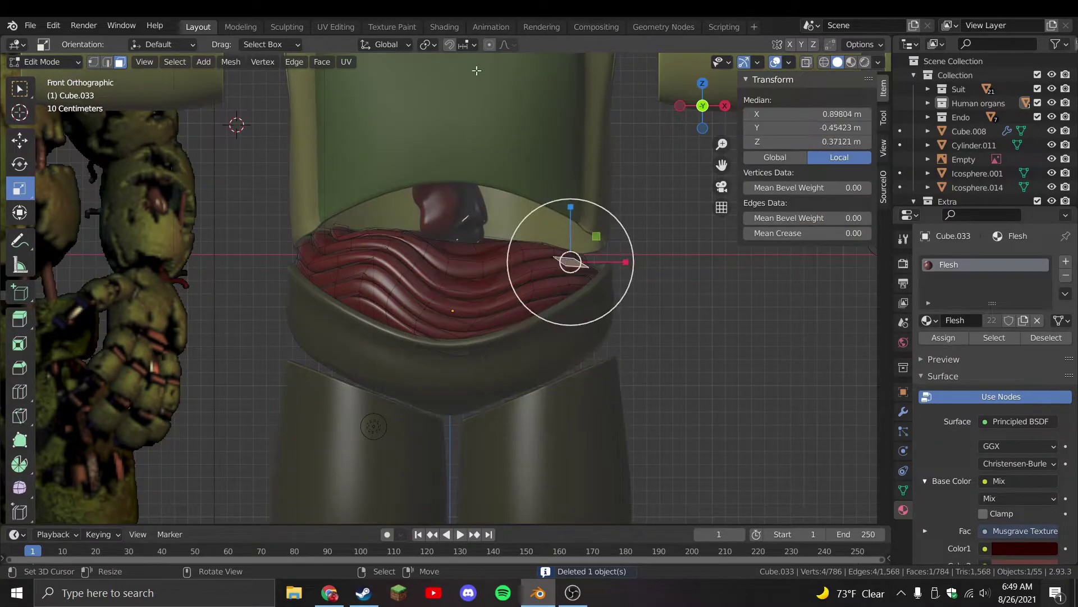
{"action": "left_click", "coordinate": [490, 44]}
{"action": "key", "text": "g"}
{"action": "left_click", "coordinate": [614, 313]}
{"action": "left_click", "coordinate": [457, 248]}
{"action": "key", "text": "g"}
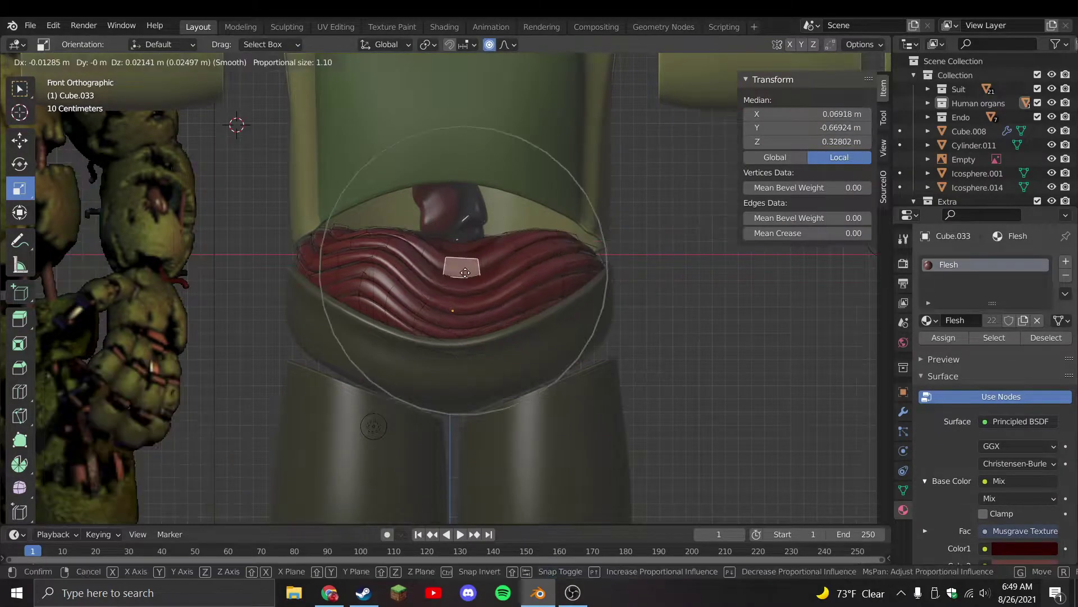
{"action": "left_click", "coordinate": [458, 246]}
{"action": "key", "text": "KP_3"}
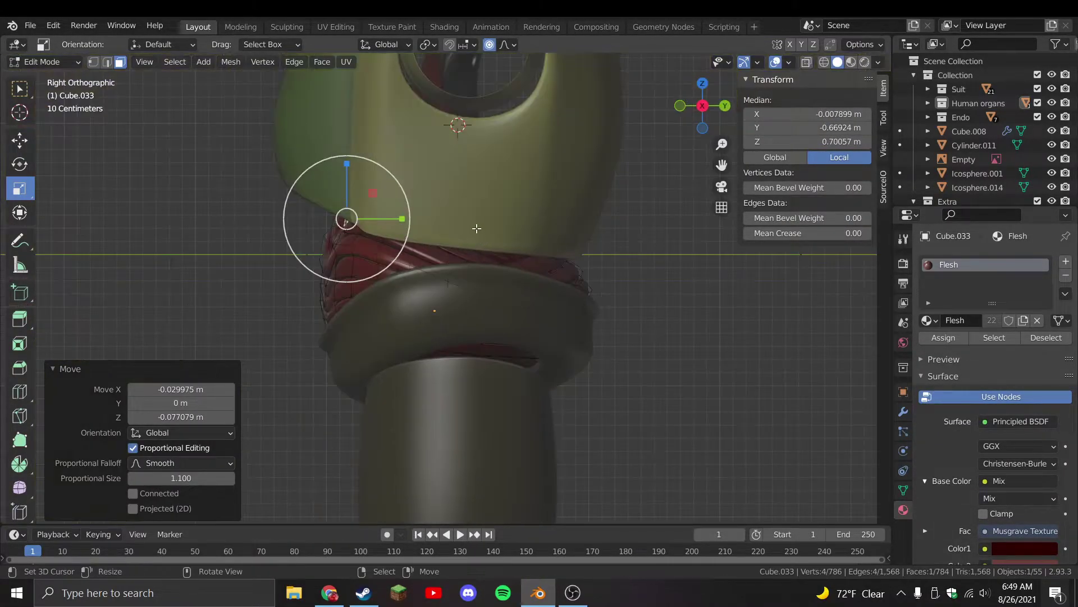
Isolate the intestine mass, raise its top rear area by about 0.25 m and tilt it with proportional editing
{"action": "key", "text": "KP_Divide"}
{"action": "left_click", "coordinate": [464, 188]}
{"action": "key", "text": "r"}
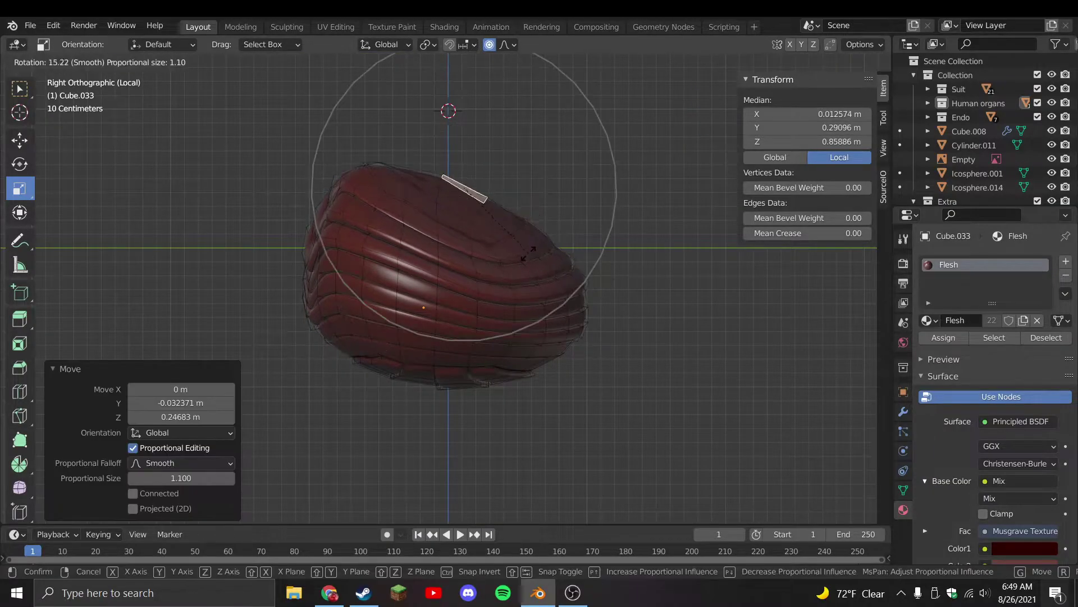
{"action": "left_click", "coordinate": [531, 255]}
{"action": "scroll", "coordinate": [529, 269], "scroll_direction": "up", "scroll_amount": 2}
{"action": "left_click", "coordinate": [489, 45]}
Save the file and extrude the strip of faces along the front of the mass's top by about 0.051 m
{"action": "middle_click_drag", "start_coordinate": [460, 253], "coordinate": [438, 270]}
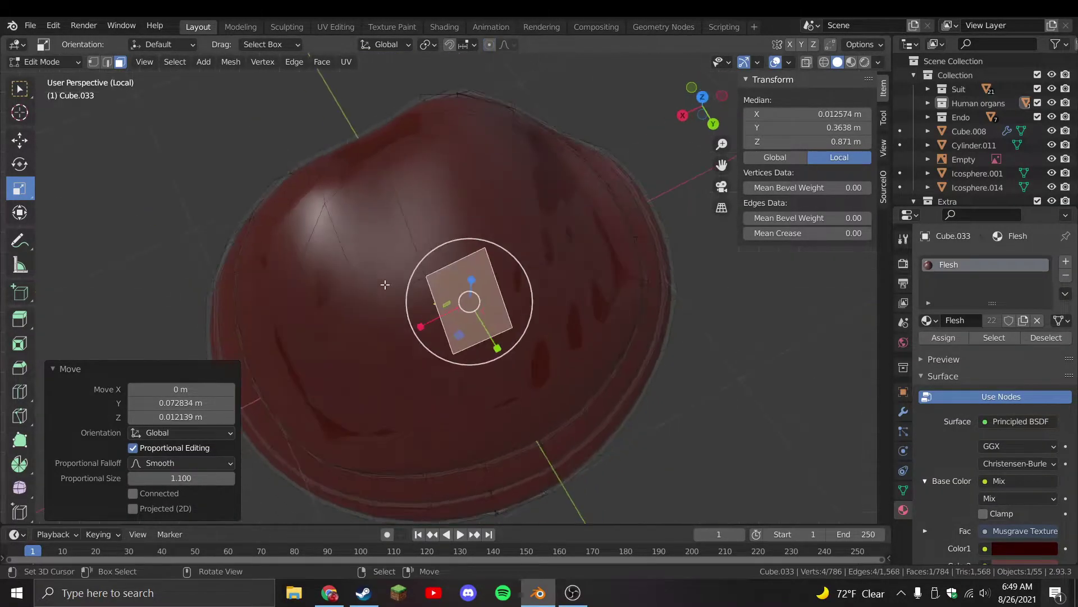
{"action": "left_click", "coordinate": [259, 224]}
{"action": "key", "text": "ctrl+s"}
{"action": "scroll", "coordinate": [394, 339], "scroll_direction": "up", "scroll_amount": 2}
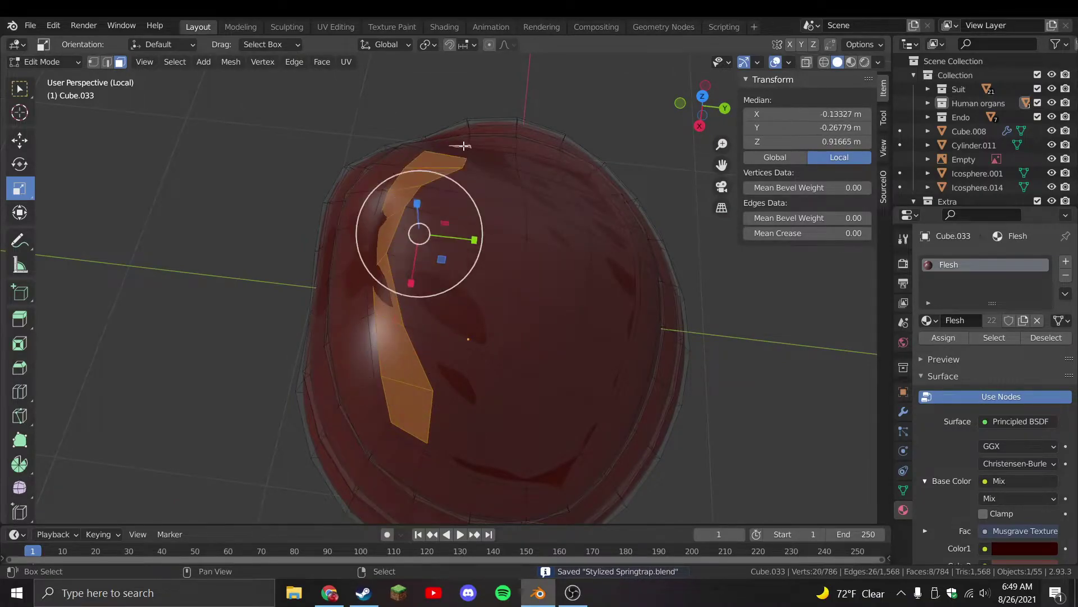
{"action": "middle_click_drag", "start_coordinate": [638, 366], "coordinate": [561, 337]}
{"action": "key", "text": "e"}
{"action": "left_click", "coordinate": [421, 236]}
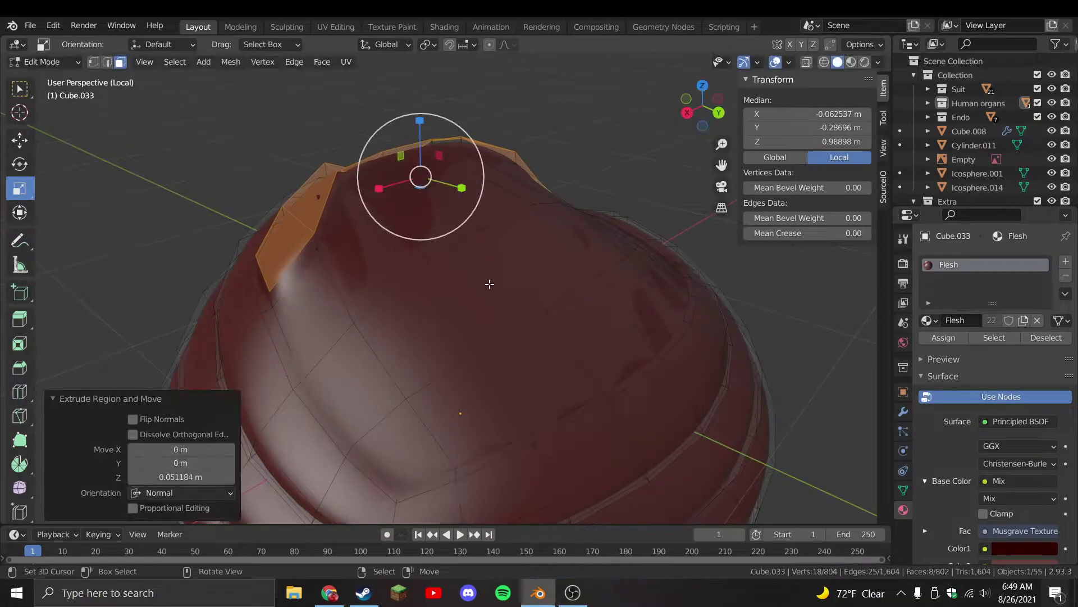
Select the next strip of top faces behind the front fold and extrude it into a second raised fold
{"action": "left_click", "coordinate": [342, 304]}
{"action": "key", "text": "c"}
{"action": "key", "text": "c"}
{"action": "middle_click_drag", "start_coordinate": [478, 202], "coordinate": [626, 237]}
{"action": "right_click", "coordinate": [508, 278]}
{"action": "key", "text": "e"}
{"action": "left_click", "coordinate": [487, 272]}
Select the strip of faces across the middle of the top and extrude it by about 0.104 m
{"action": "key", "text": "c"}
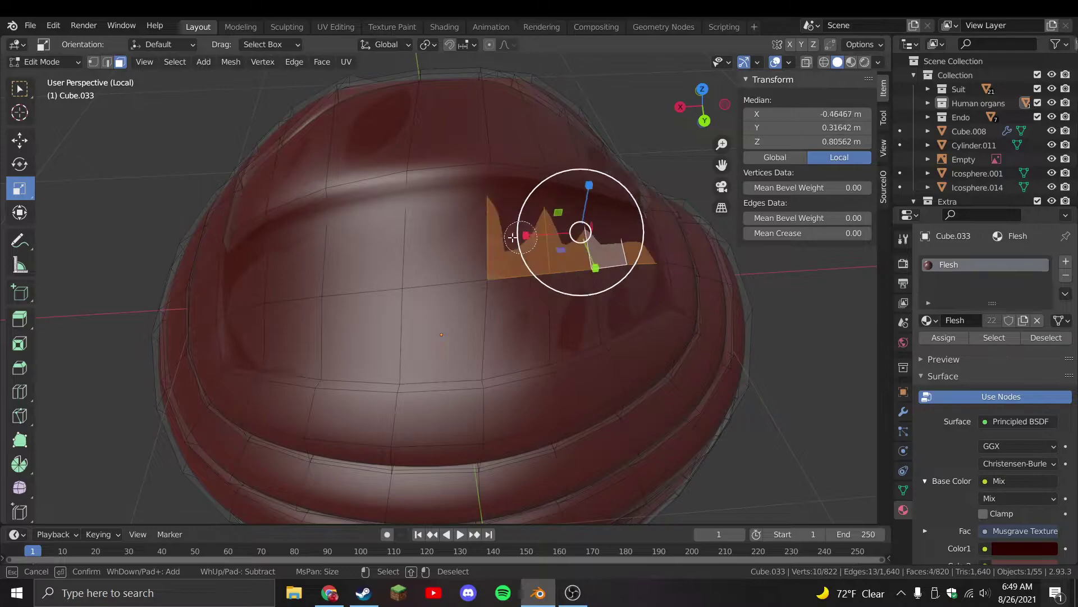
{"action": "right_click", "coordinate": [294, 260]}
{"action": "middle_click_drag", "start_coordinate": [674, 294], "coordinate": [607, 294]}
{"action": "key", "text": "e"}
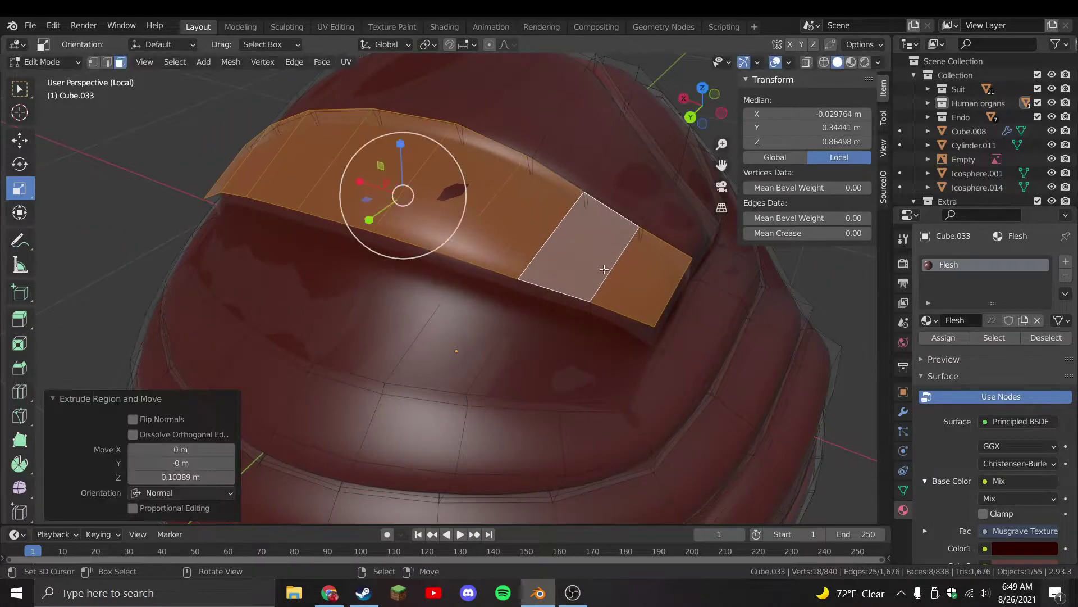
Extrude the remaining strip of rear top faces into a fold, return to the full model and save the file
{"action": "left_click", "coordinate": [618, 369]}
{"action": "middle_click_drag", "start_coordinate": [618, 369], "coordinate": [581, 305]}
{"action": "key", "text": "c"}
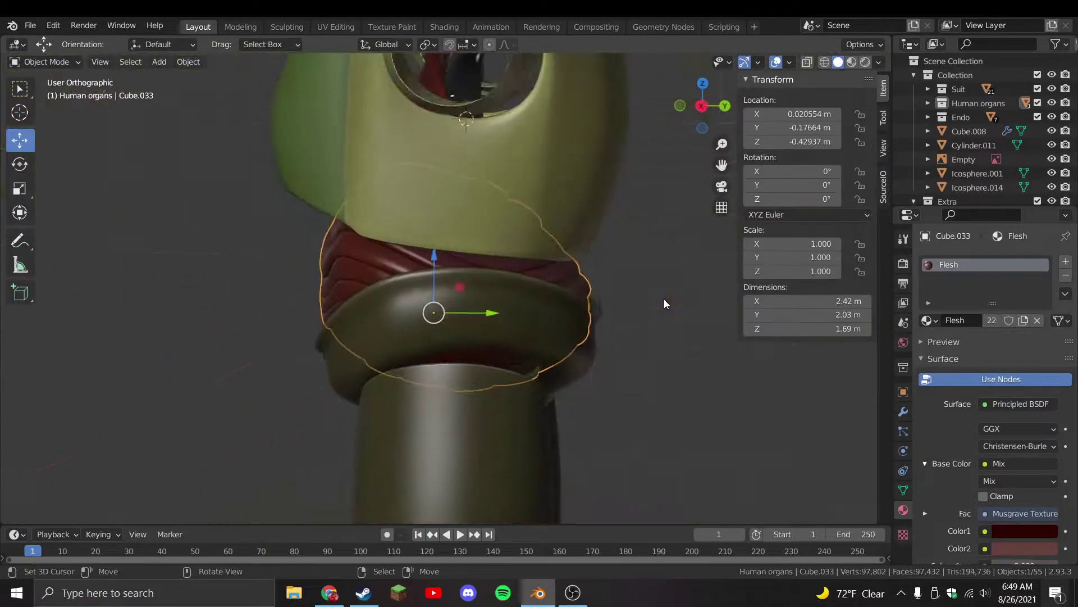
{"action": "key", "text": "ctrl+s"}
{"action": "scroll", "coordinate": [561, 258], "scroll_direction": "down", "scroll_amount": 3}
{"action": "scroll", "coordinate": [613, 241], "scroll_direction": "up", "scroll_amount": 3}
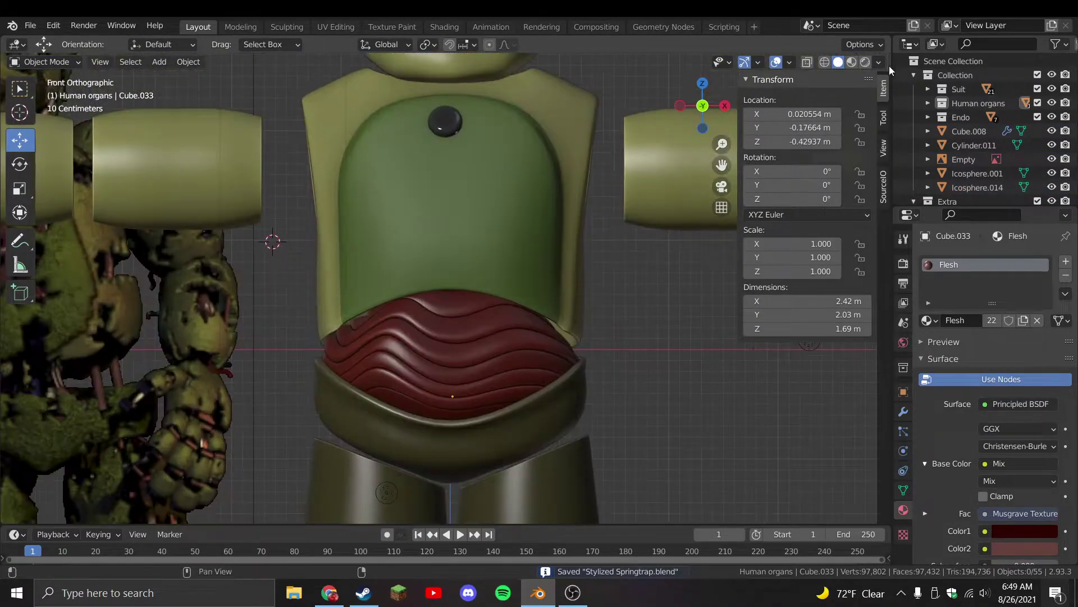
Pull the upper front of the intestine mass forward and upward from the side view using proportional editing
{"action": "left_click", "coordinate": [852, 62]}
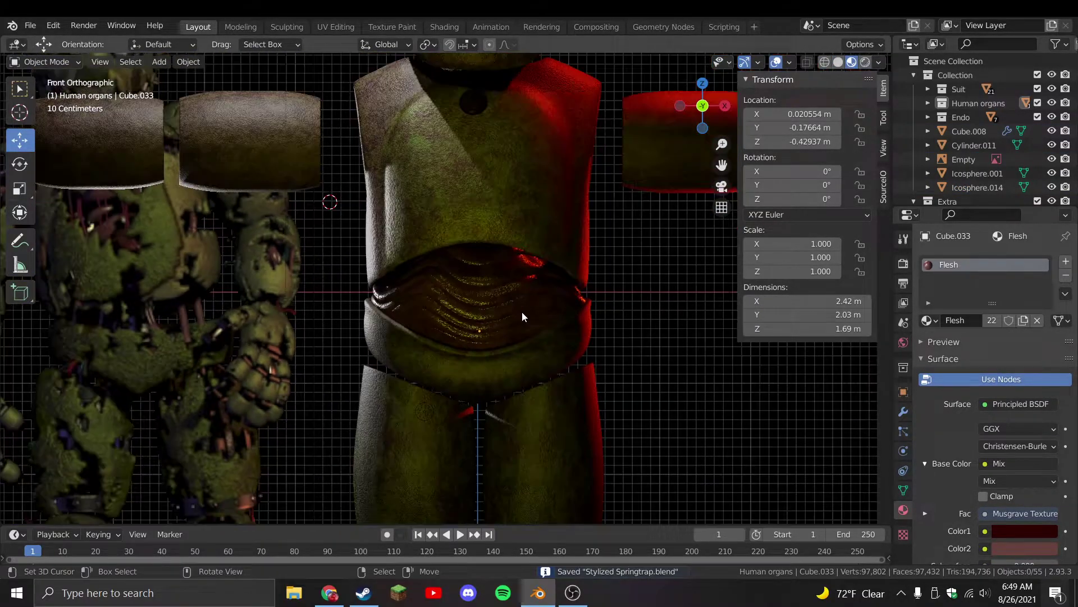
{"action": "left_click", "coordinate": [521, 311]}
{"action": "middle_click_drag", "start_coordinate": [521, 312], "coordinate": [474, 331]}
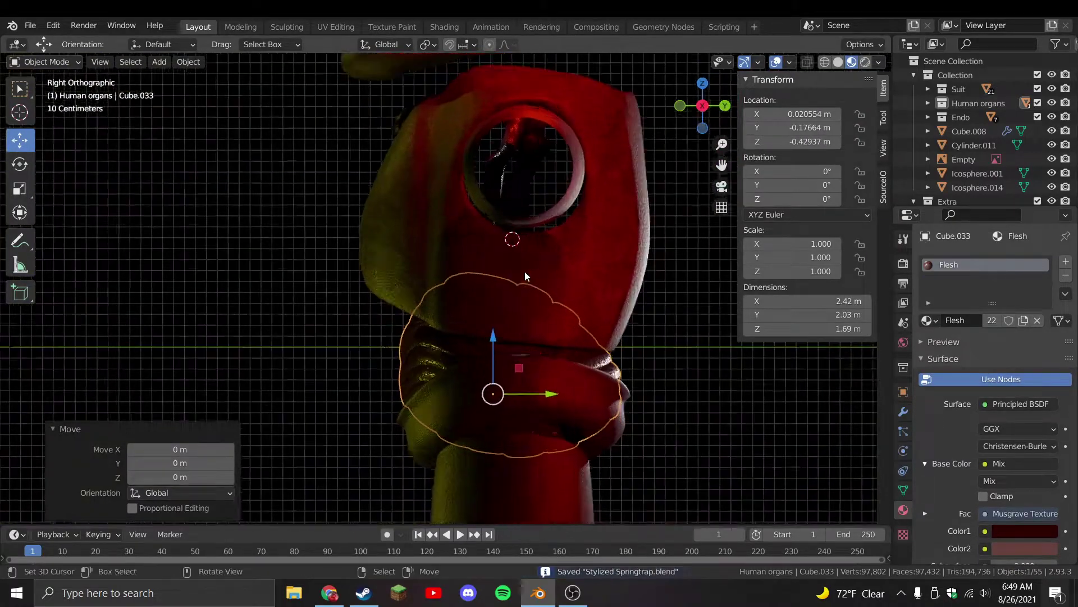
{"action": "scroll", "coordinate": [525, 271], "scroll_direction": "up", "scroll_amount": 3}
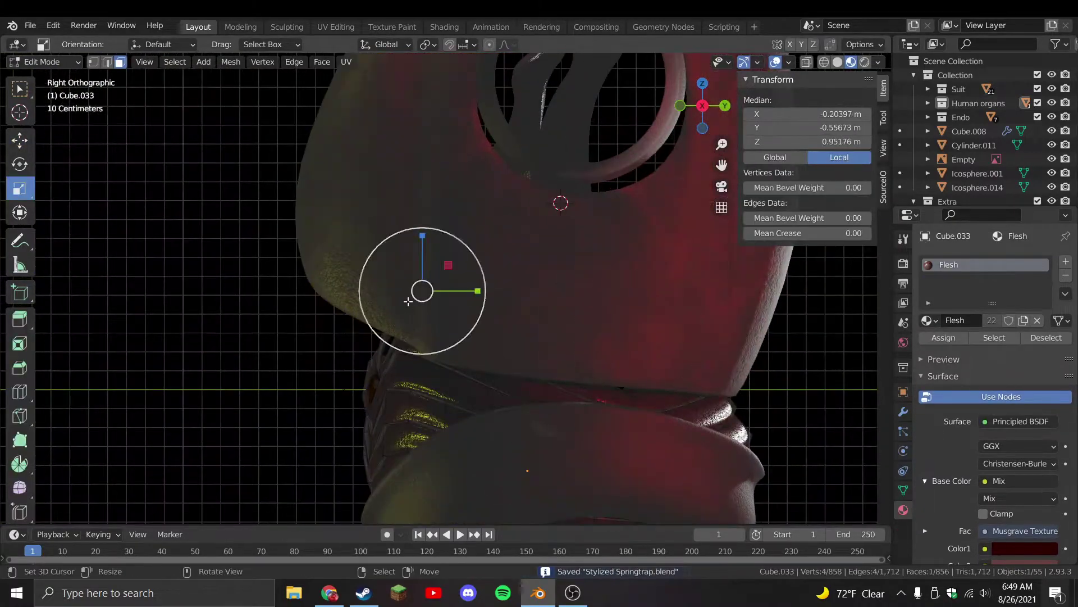
{"action": "left_click", "coordinate": [489, 45]}
{"action": "key", "text": "g"}
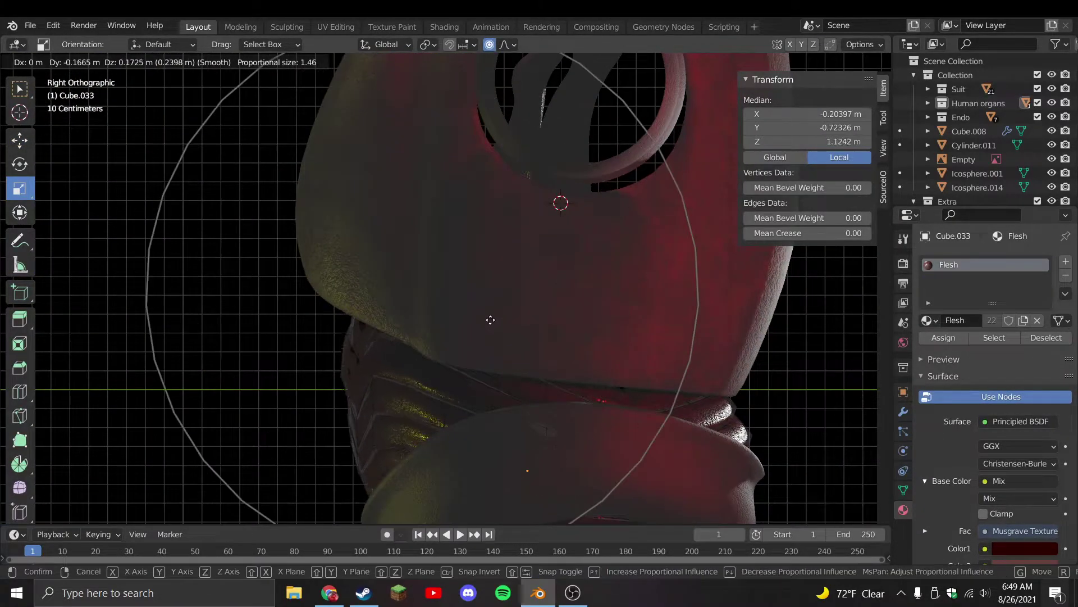
{"action": "left_click", "coordinate": [488, 327]}
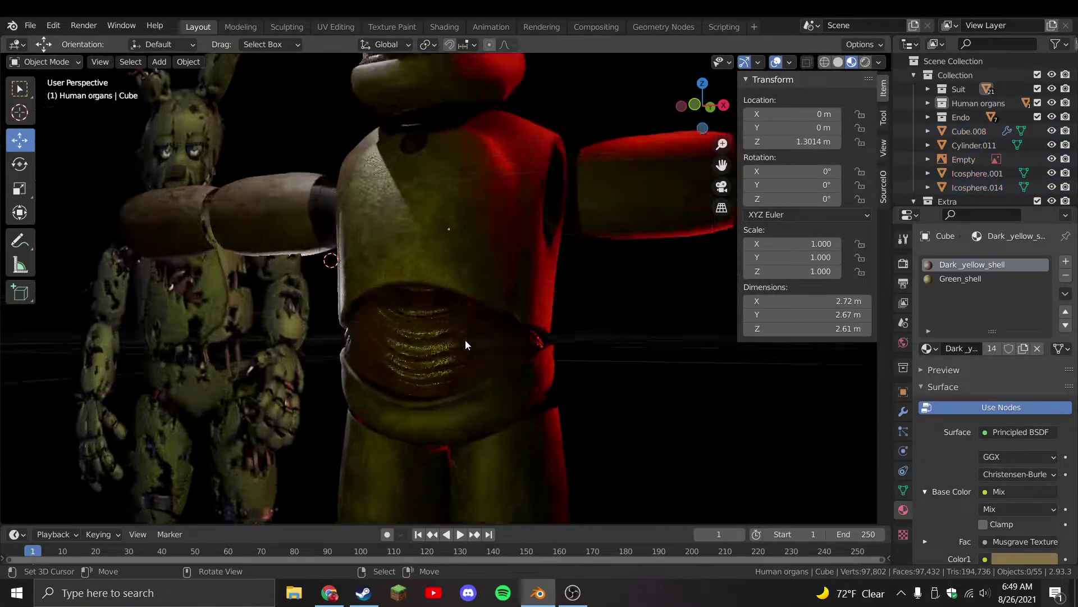
Return to solid shading, hide the torso shell to expose the organs and save the file
{"action": "scroll", "coordinate": [501, 345], "scroll_direction": "up", "scroll_amount": 4}
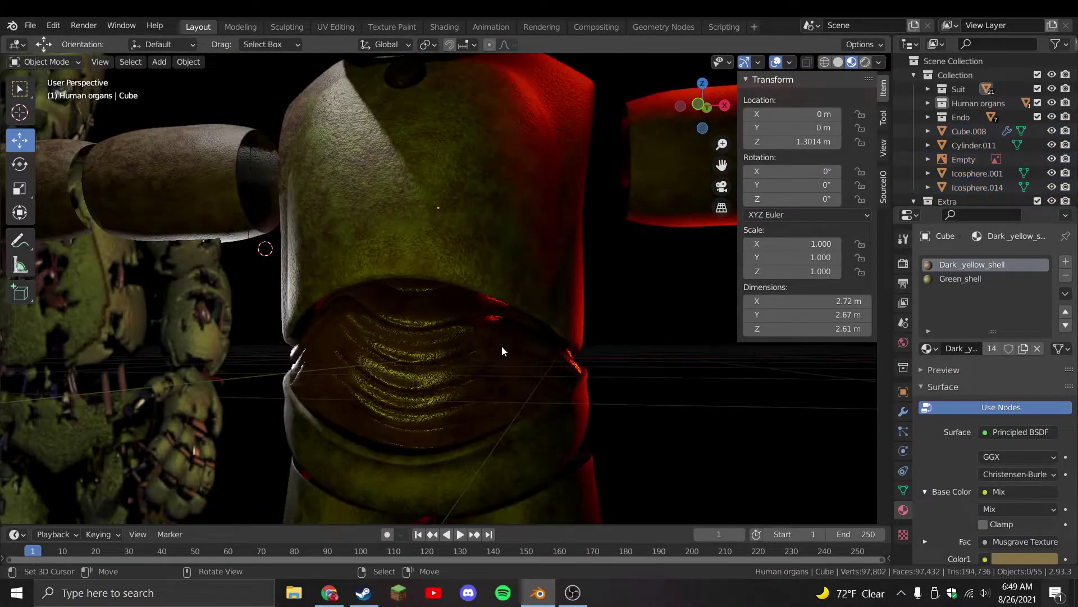
{"action": "key", "text": "KP_1"}
{"action": "left_click", "coordinate": [838, 62]}
{"action": "mouse_move", "coordinate": [586, 285]}
{"action": "middle_mouse_down"}
{"action": "mouse_move", "coordinate": [530, 368]}
{"action": "mouse_move", "coordinate": [463, 360]}
{"action": "mouse_move", "coordinate": [487, 306]}
{"action": "middle_mouse_up"}
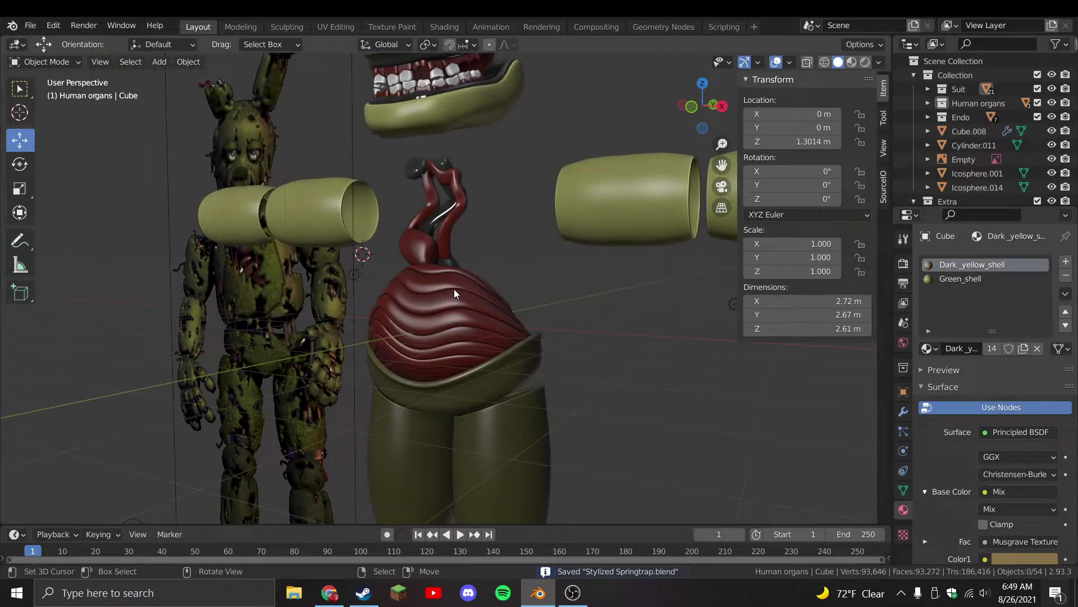
{"action": "key", "text": "KP_1"}
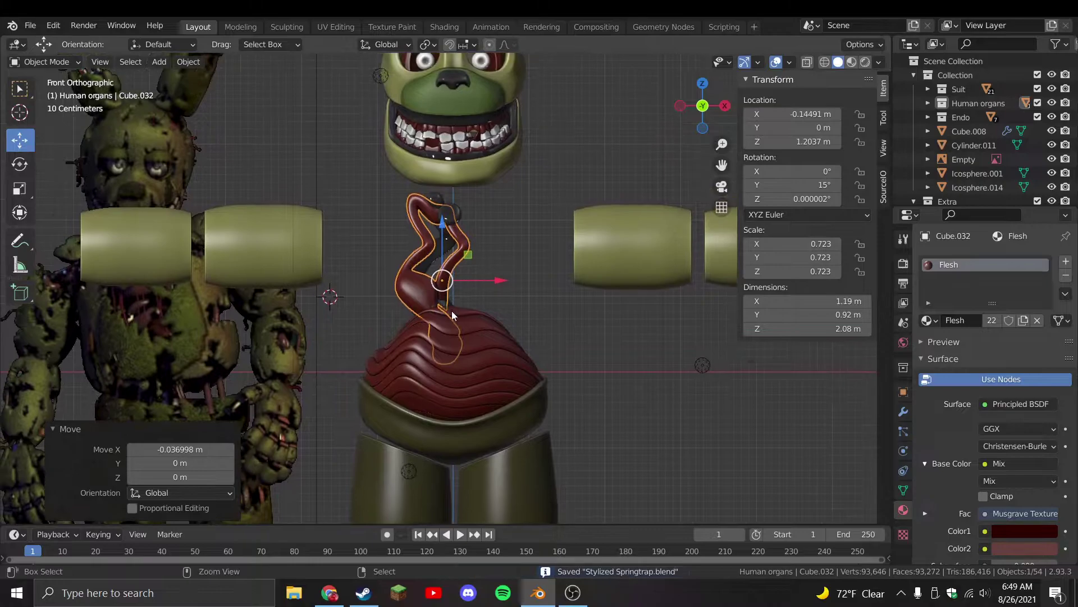
Snap the 3D cursor to the twisted organ tube above the intestines and add a cube there
{"action": "key", "text": "shift+s"}
{"action": "left_click", "coordinate": [457, 410]}
{"action": "key", "text": "shift+a"}
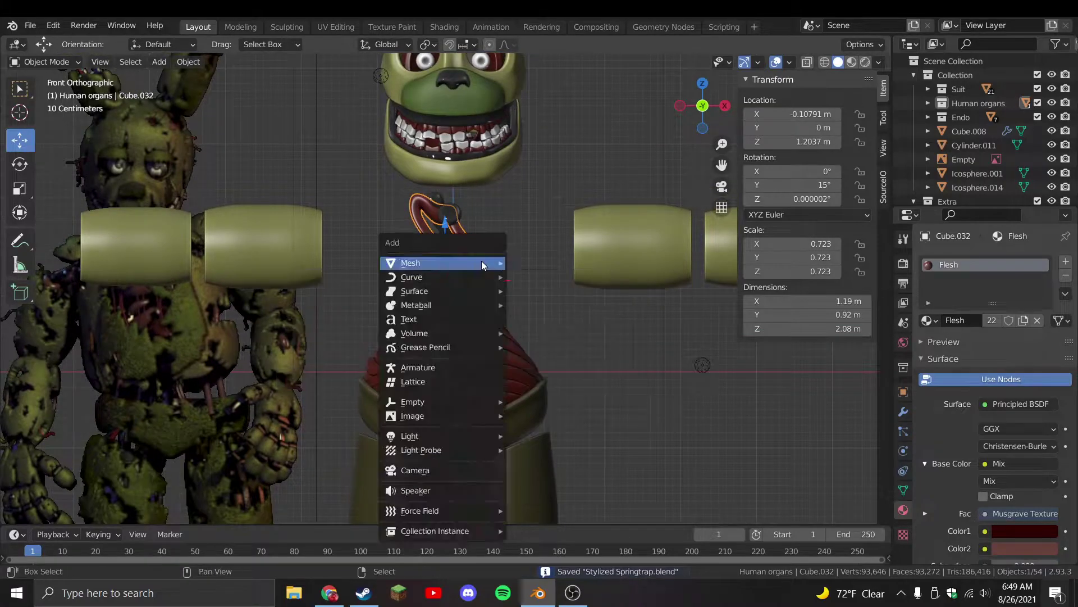
{"action": "mouse_move", "coordinate": [478, 262]}
{"action": "left_click", "coordinate": [559, 281]}
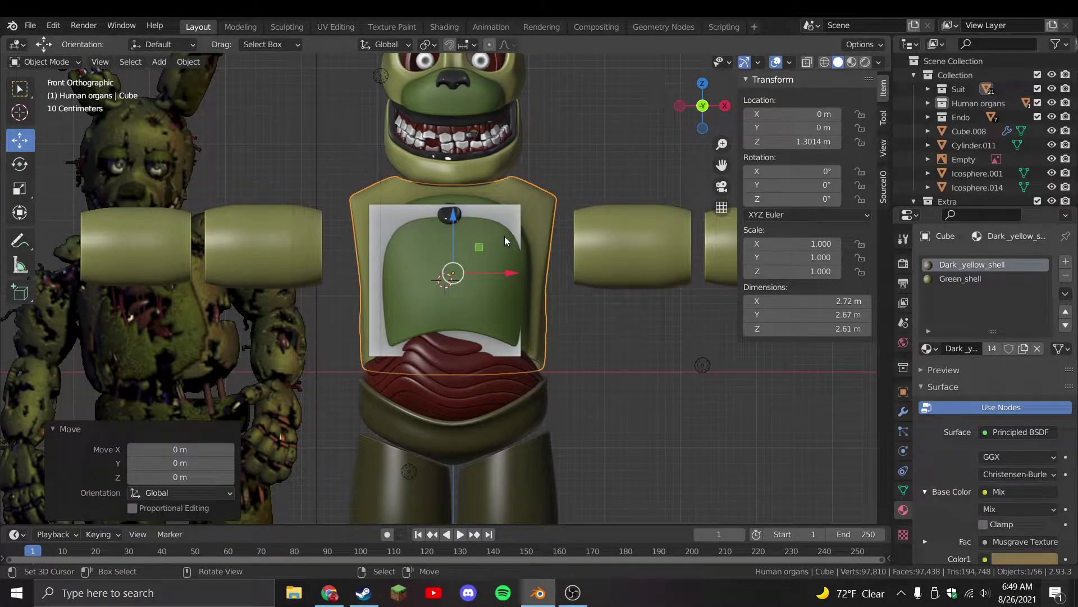
Scale the new cube's mesh to 0.608 in edit mode and hide the torso shell
{"action": "left_click", "coordinate": [505, 236]}
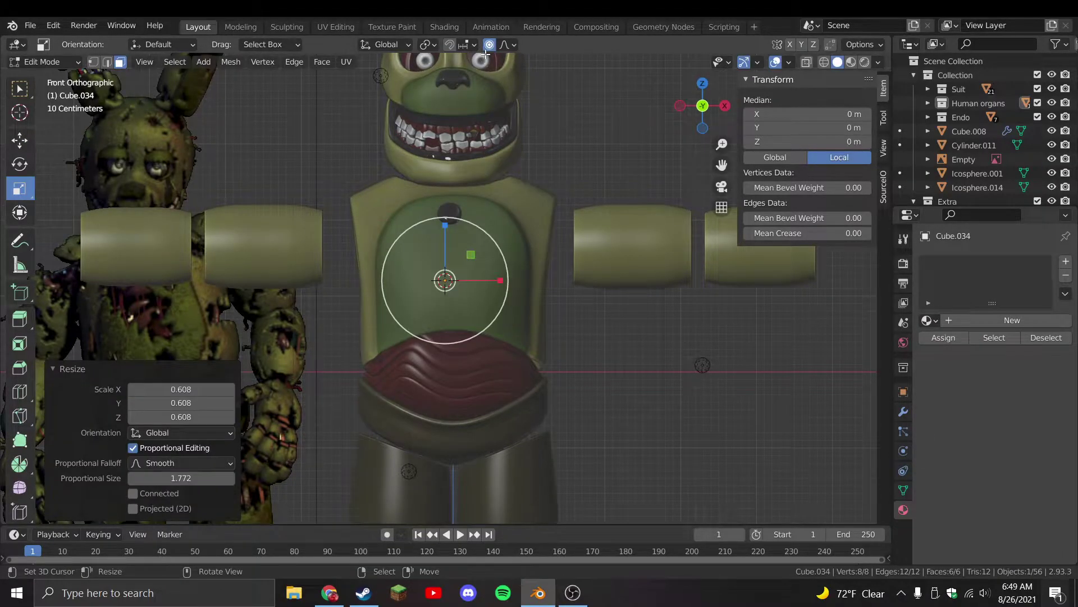
{"action": "key", "text": "Tab"}
{"action": "left_click", "coordinate": [512, 276]}
{"action": "key", "text": "h"}
Move the cube about 0.46 m along X and 0.26 m upward beside the organ tube, and open its mesh for editing
{"action": "left_click", "coordinate": [494, 362]}
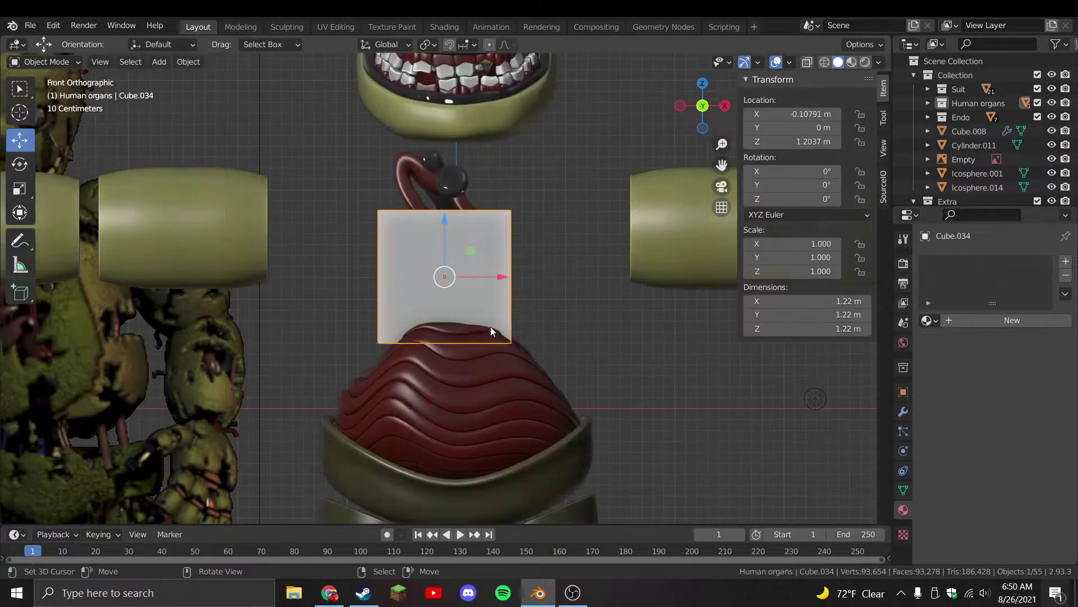
{"action": "left_click_drag", "start_coordinate": [487, 328], "coordinate": [552, 292]}
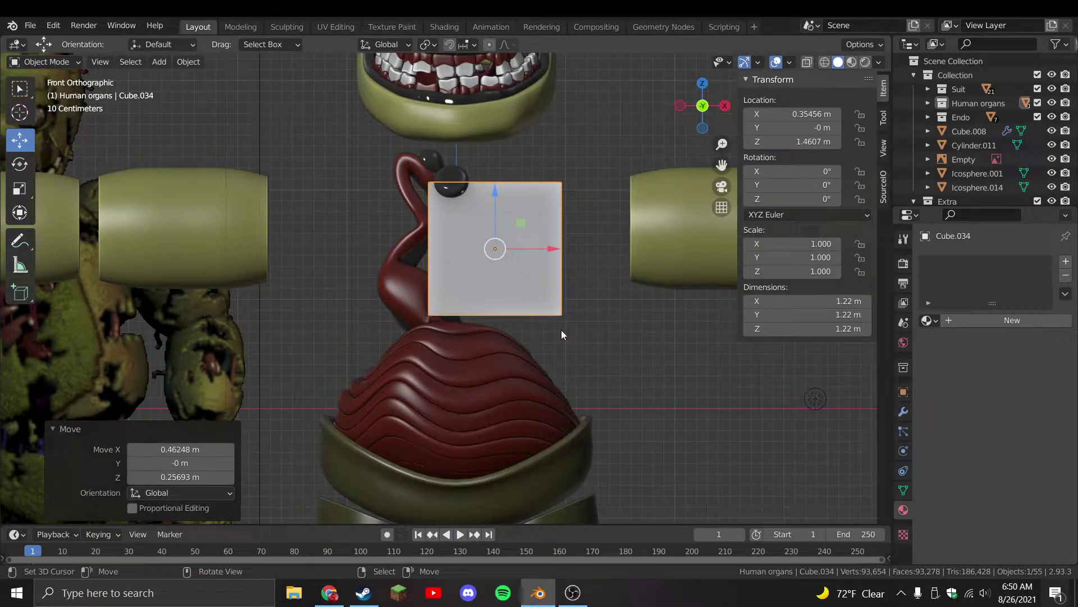
{"action": "key", "text": "Tab"}
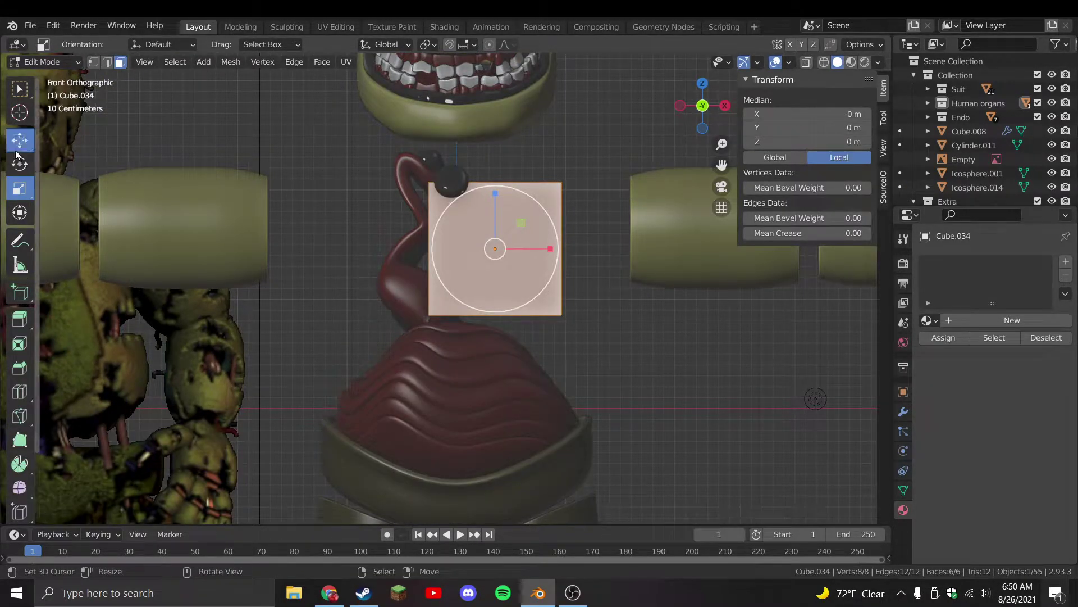
Return to object mode and add a Subdivision Surface modifier with viewport level 2 to the new cube
{"action": "key", "text": "Tab"}
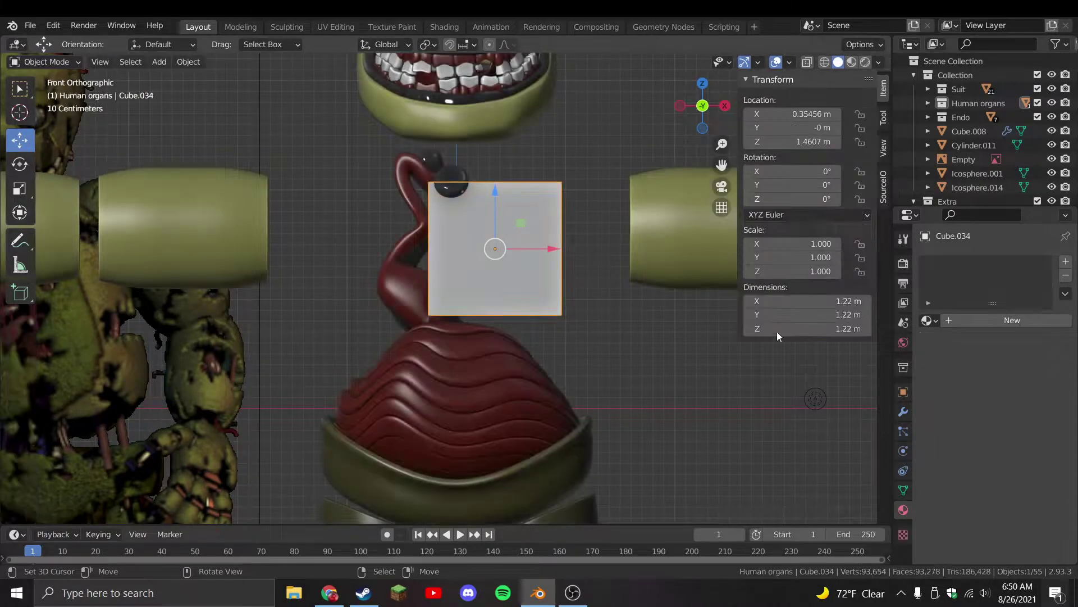
{"action": "left_click_drag", "start_coordinate": [893, 412], "coordinate": [896, 412]}
{"action": "left_click", "coordinate": [904, 411]}
{"action": "left_click", "coordinate": [967, 261]}
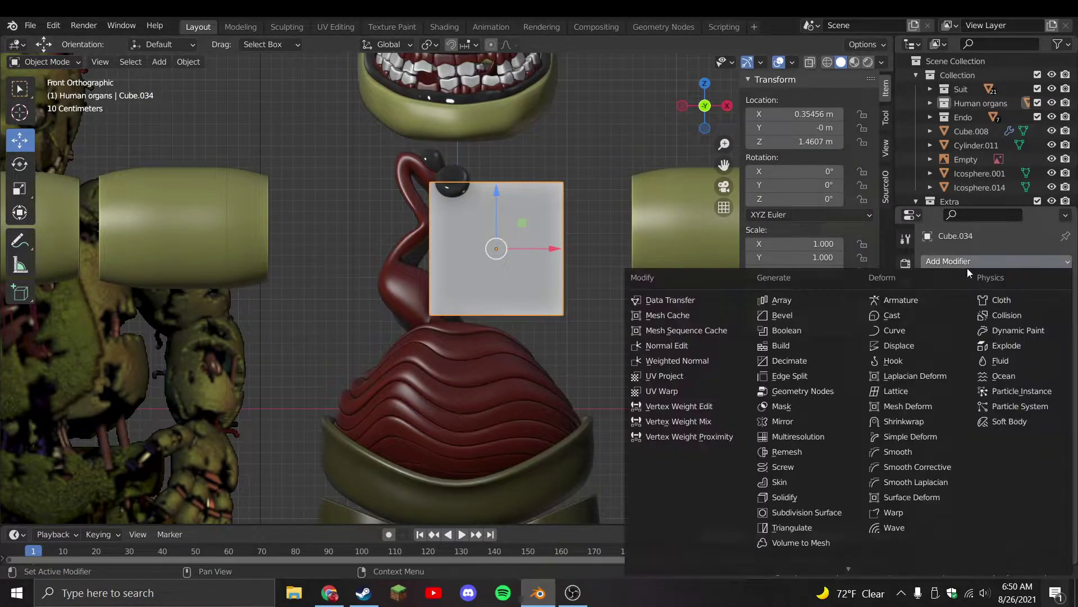
{"action": "left_click", "coordinate": [820, 511]}
{"action": "left_click", "coordinate": [1051, 324]}
Extrude the cube's bottom face downward in the front view, scaling, slightly rotating and repositioning it to start a lung shape
{"action": "key", "text": "Tab"}
{"action": "middle_click_drag", "start_coordinate": [497, 313], "coordinate": [540, 303]}
{"action": "key", "text": "KP_1"}
{"action": "key", "text": "e"}
{"action": "left_click", "coordinate": [570, 438]}
{"action": "key", "text": "s"}
{"action": "left_click", "coordinate": [554, 330]}
{"action": "key", "text": "r"}
{"action": "left_click", "coordinate": [558, 315]}
{"action": "key", "text": "g"}
{"action": "left_click", "coordinate": [588, 293]}
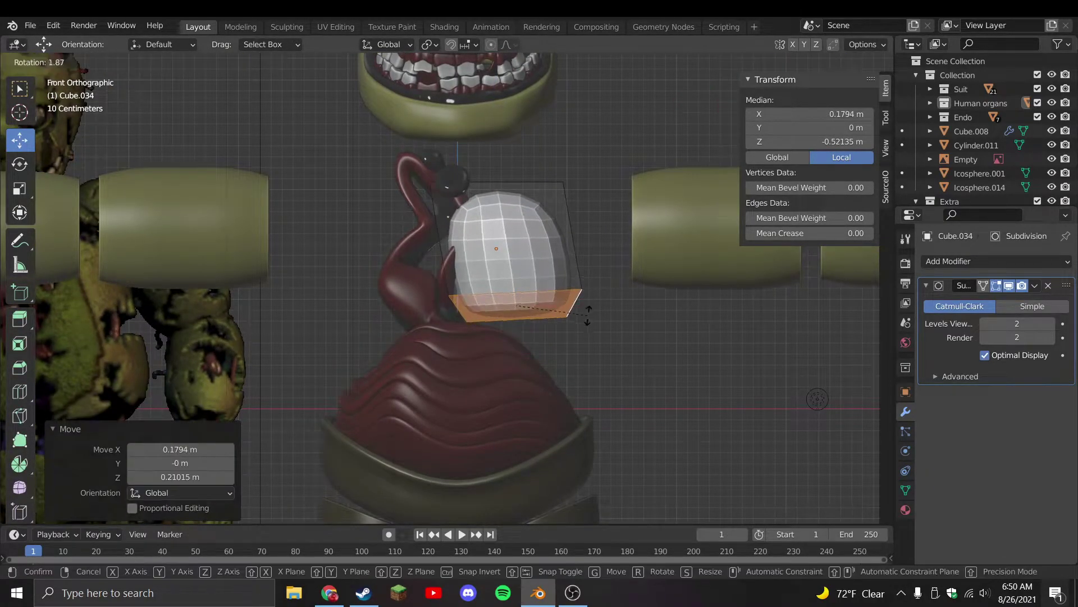
Extrude the lung's bottom face downward again and adjust its rotation in the front view
{"action": "middle_click_drag", "start_coordinate": [584, 303], "coordinate": [562, 363]}
{"action": "key", "text": "KP_1"}
{"action": "key", "text": "e"}
{"action": "left_click", "coordinate": [580, 419]}
{"action": "key", "text": "r"}
{"action": "left_click", "coordinate": [580, 438]}
Move the lung's entire mesh about 0.06 m along X and 0.13 m upward
{"action": "key", "text": "a"}
{"action": "key", "text": "g"}
{"action": "left_click", "coordinate": [570, 371]}
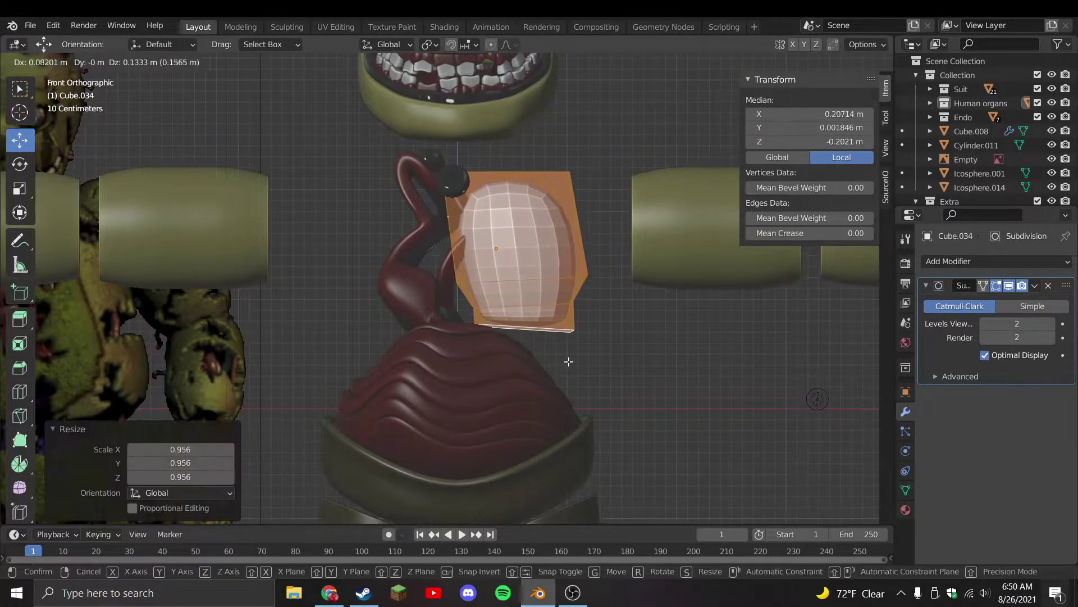
{"action": "key", "text": "ctrl+z"}
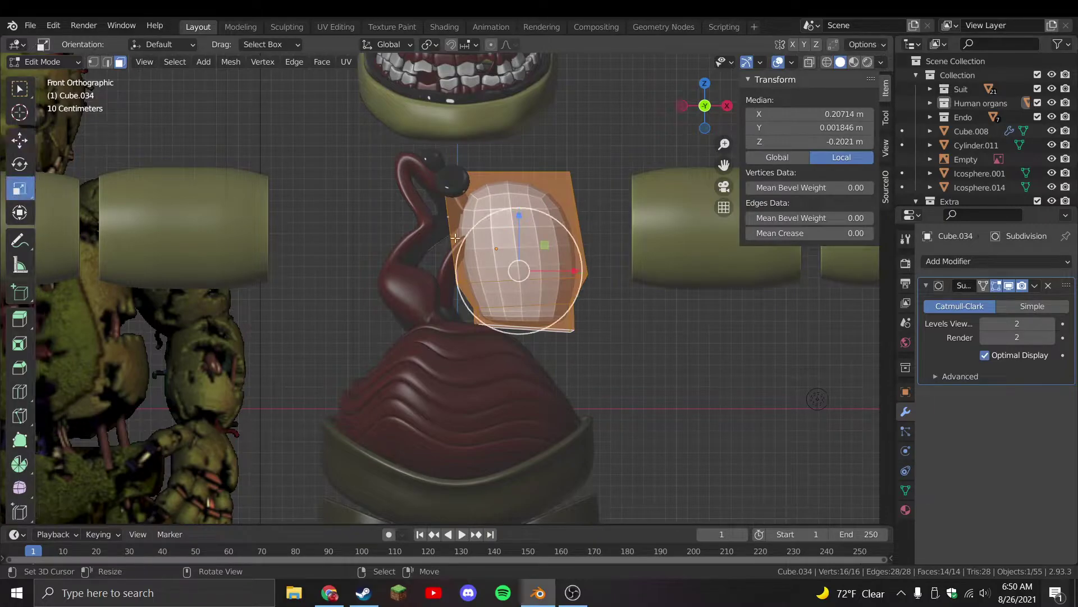
{"action": "key", "text": "Tab"}
{"action": "key", "text": "Tab"}
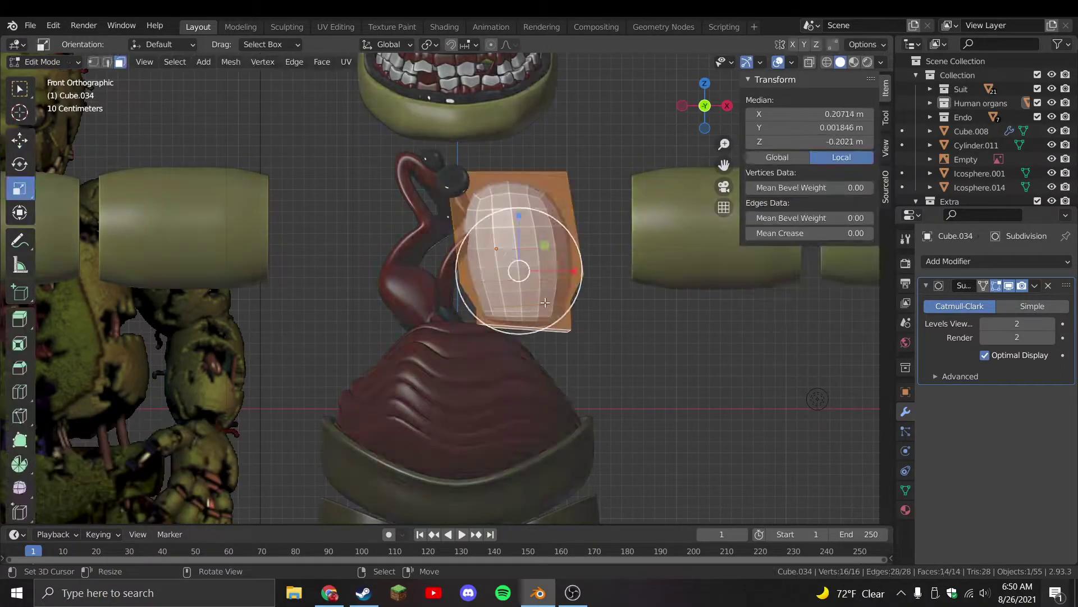
Rotate the lung's bottom face 24.3° in the front view and move it about 0.16 m down to taper the lower end
{"action": "middle_click_drag", "start_coordinate": [529, 268], "coordinate": [518, 309]}
{"action": "key", "text": "KP_1"}
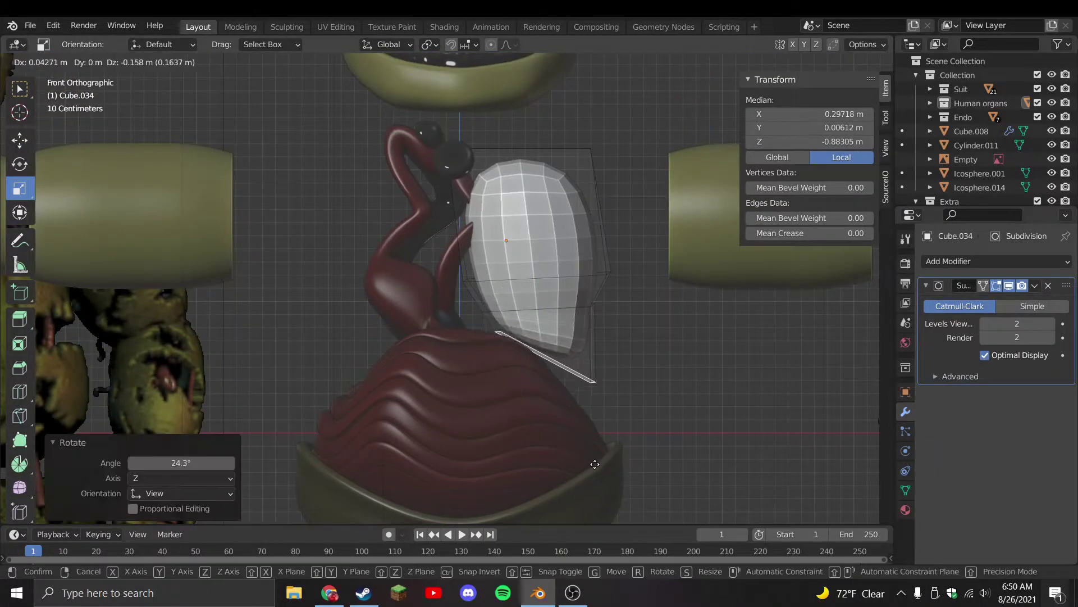
{"action": "key", "text": "Tab"}
{"action": "left_click", "coordinate": [549, 273]}
{"action": "scroll", "coordinate": [549, 273], "scroll_direction": "down", "scroll_amount": 1}
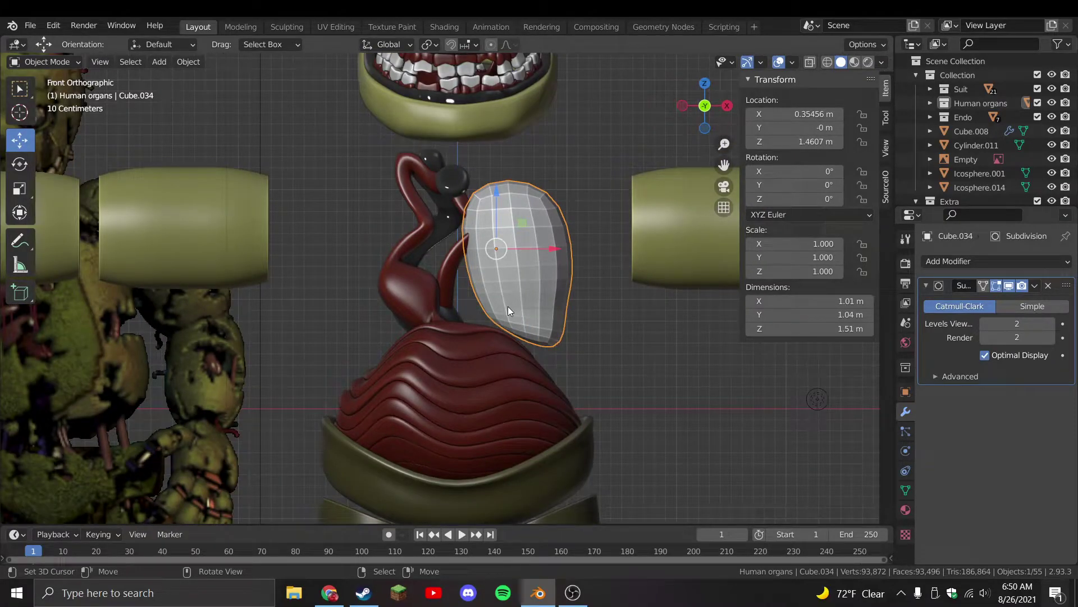
Slide an edge loop around the lung's middle and widen the loop above it by 1.087 along X
{"action": "key", "text": "Tab"}
{"action": "scroll", "coordinate": [508, 311], "scroll_direction": "up", "scroll_amount": 2}
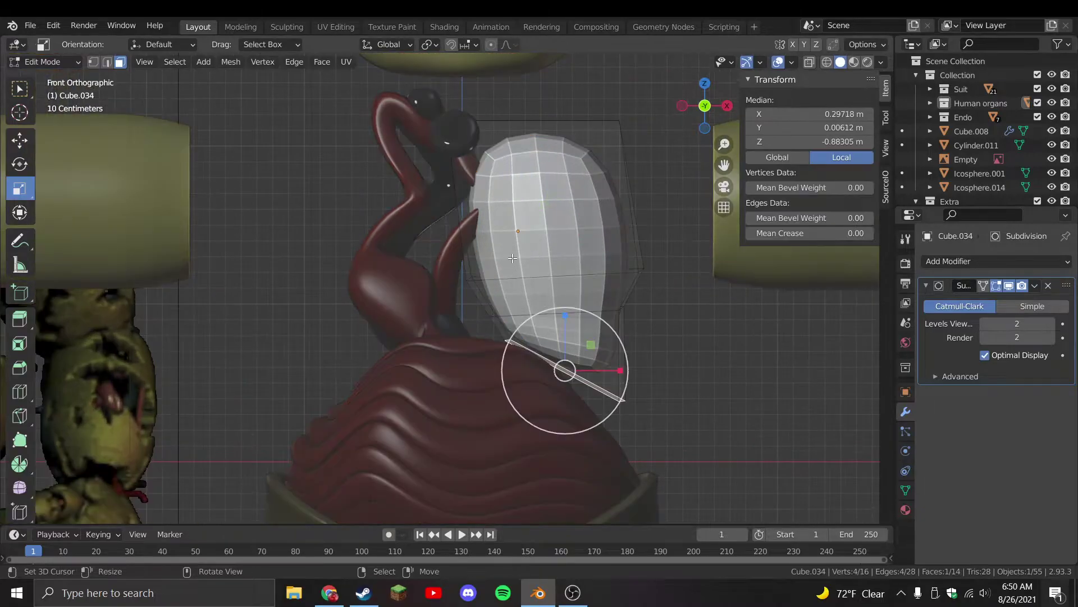
{"action": "left_click", "coordinate": [469, 262], "text": "alt"}
{"action": "key", "text": "g"}
{"action": "key", "text": "g"}
{"action": "left_click", "coordinate": [471, 293]}
{"action": "left_click_drag", "start_coordinate": [579, 231], "coordinate": [627, 233]}
{"action": "left_click", "coordinate": [473, 255]}
{"action": "left_click", "coordinate": [570, 239], "text": "alt"}
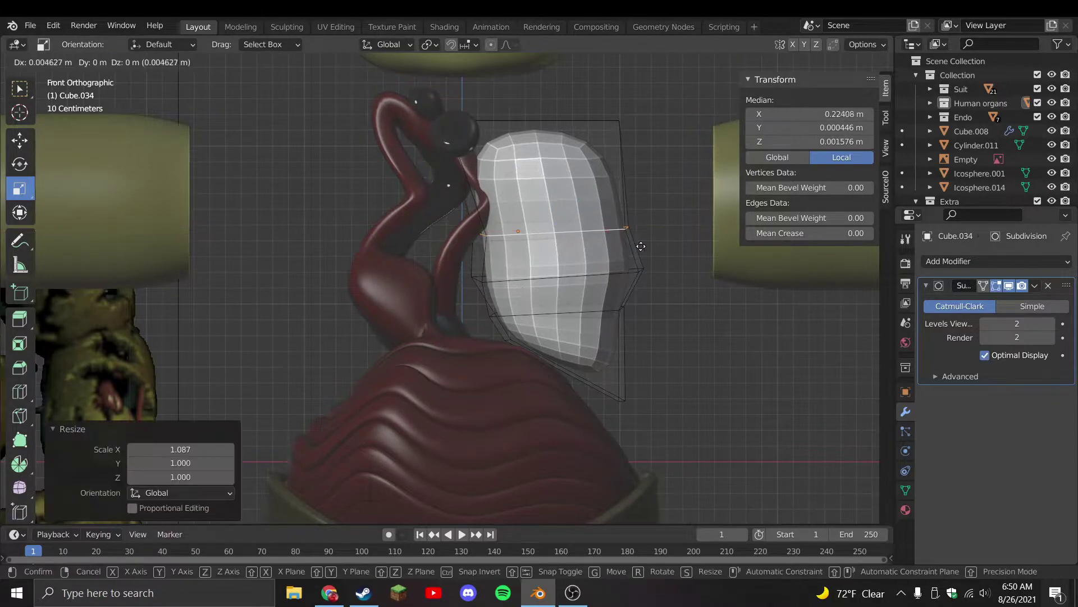
{"action": "key", "text": "Tab"}
{"action": "scroll", "coordinate": [591, 268], "scroll_direction": "down", "scroll_amount": 2}
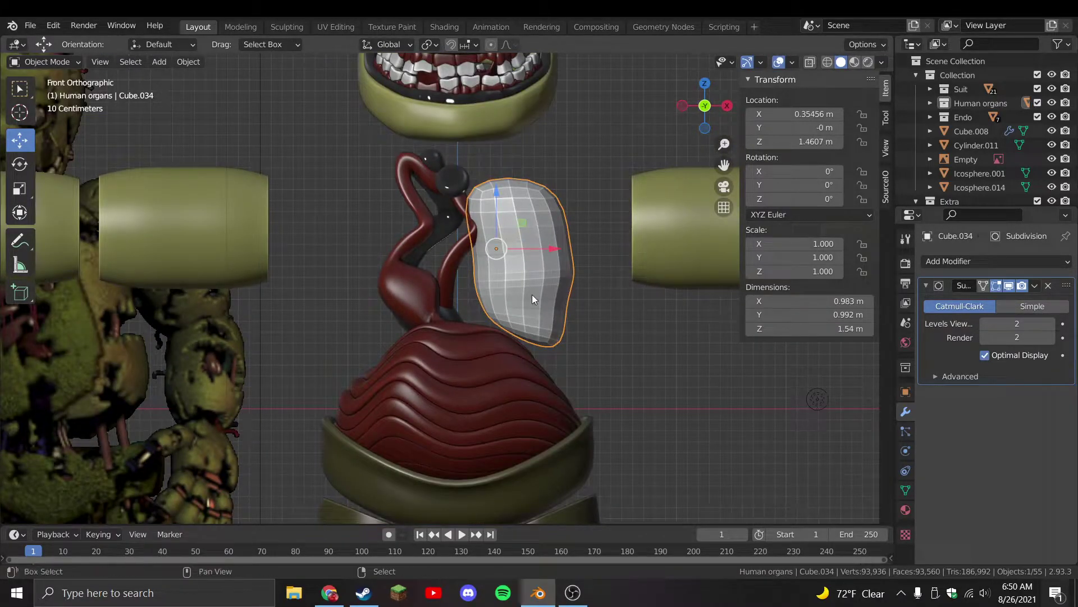
Duplicate the lung, mirror the copy along X and move it about 0.84 m to the opposite side of the organ tube
{"action": "key", "text": "shift+d"}
{"action": "right_click", "coordinate": [572, 288]}
{"action": "key", "text": "ctrl+m"}
{"action": "key", "text": "x"}
{"action": "key", "text": "Return"}
{"action": "key", "text": "g"}
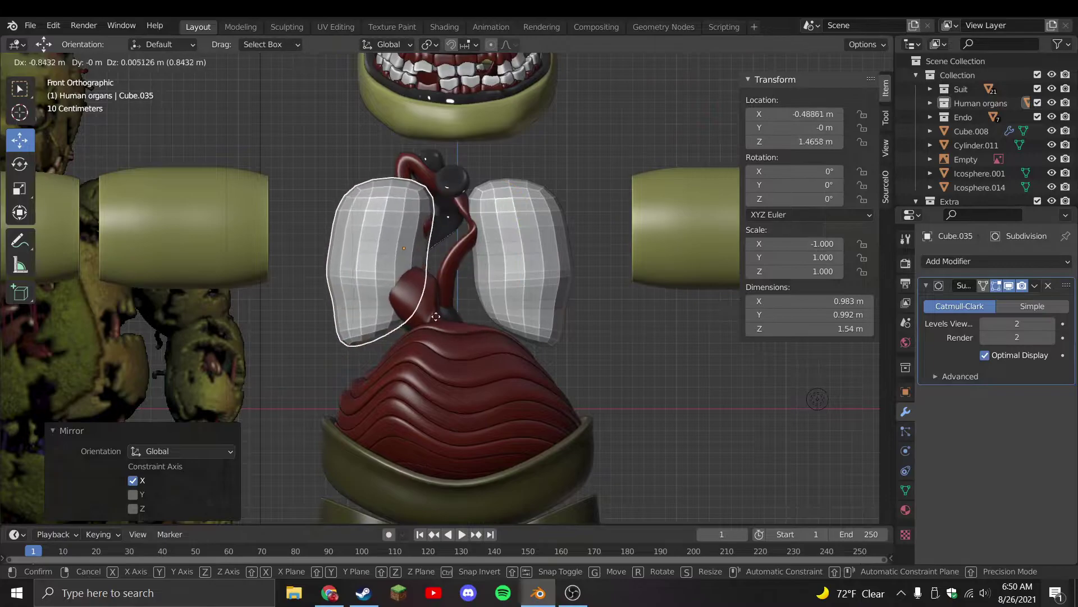
{"action": "left_click", "coordinate": [436, 316]}
Move the top outer edge of the mirrored lung inward to round its upper corner
{"action": "key", "text": "Tab"}
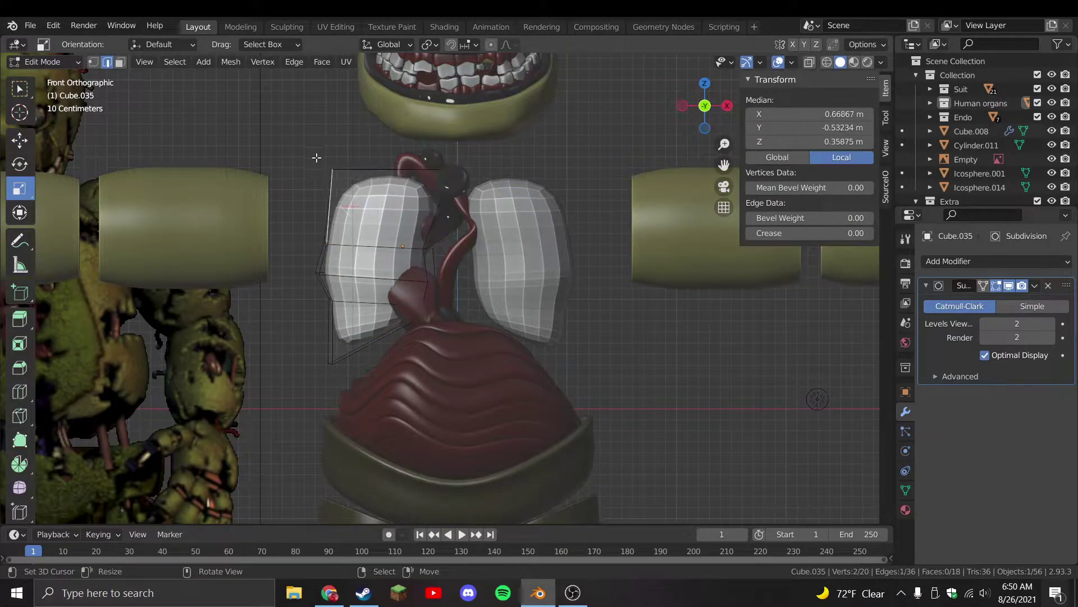
{"action": "middle_click_drag", "start_coordinate": [319, 156], "coordinate": [314, 192]}
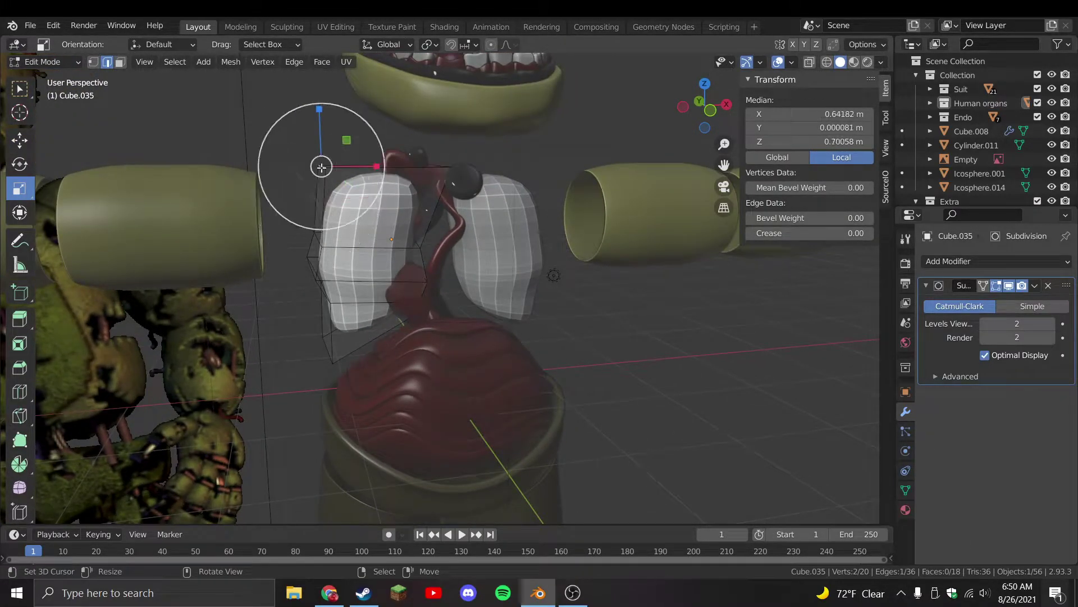
{"action": "key", "text": "KP_1"}
{"action": "key", "text": "g"}
{"action": "left_click", "coordinate": [348, 175]}
Save the file, then tilt the mirrored lung's whole mesh 11.1° in the side view and shift it about 0.04 m along −Y
{"action": "key", "text": "KP_3"}
{"action": "key", "text": "ctrl+s"}
{"action": "key", "text": "Tab"}
{"action": "key", "text": "Tab"}
{"action": "key", "text": "a"}
{"action": "key", "text": "r"}
{"action": "left_click", "coordinate": [629, 411]}
{"action": "key", "text": "g"}
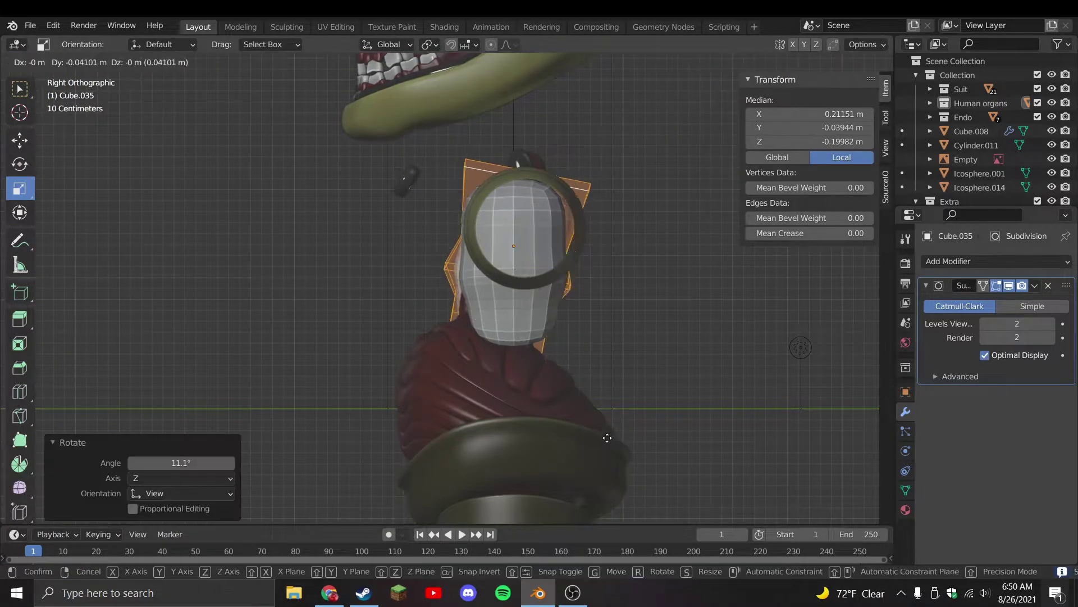
{"action": "left_click", "coordinate": [609, 437]}
Move the middle and lower front edges of the mirrored lung in the side view to curve its profile
{"action": "middle_click_drag", "start_coordinate": [517, 410], "coordinate": [429, 279]}
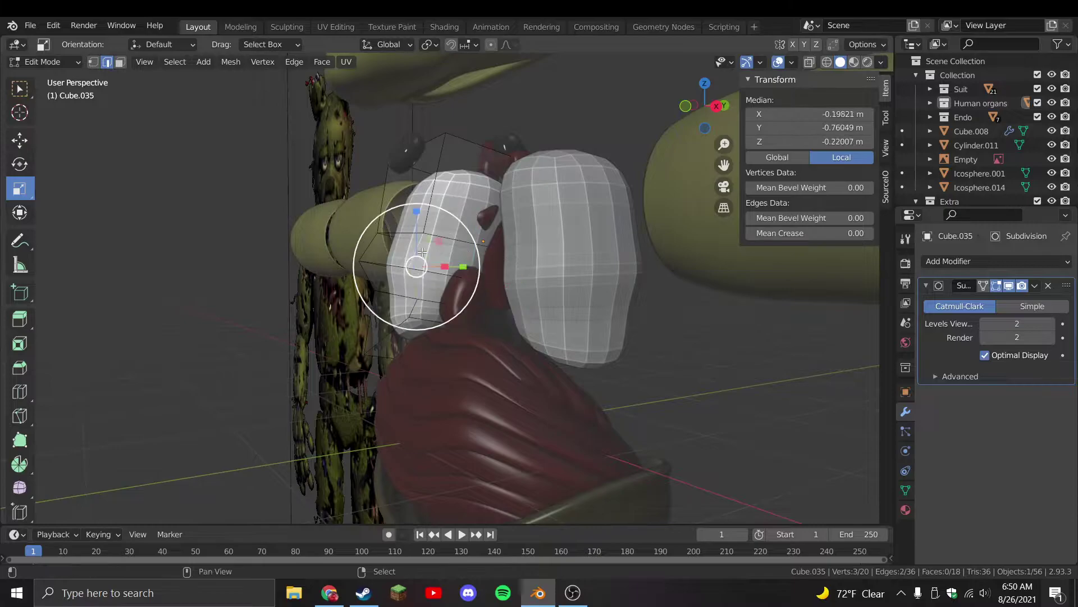
{"action": "key", "text": "KP_3"}
{"action": "key", "text": "g"}
{"action": "left_click", "coordinate": [410, 254]}
{"action": "left_click", "coordinate": [408, 313]}
{"action": "key", "text": "g"}
{"action": "left_click", "coordinate": [403, 306]}
Rotate the mirrored lung's upper front edge 13.9° in the side view and nudge it into place
{"action": "left_click", "coordinate": [425, 176]}
{"action": "key", "text": "r"}
{"action": "left_click", "coordinate": [555, 302]}
{"action": "key", "text": "g"}
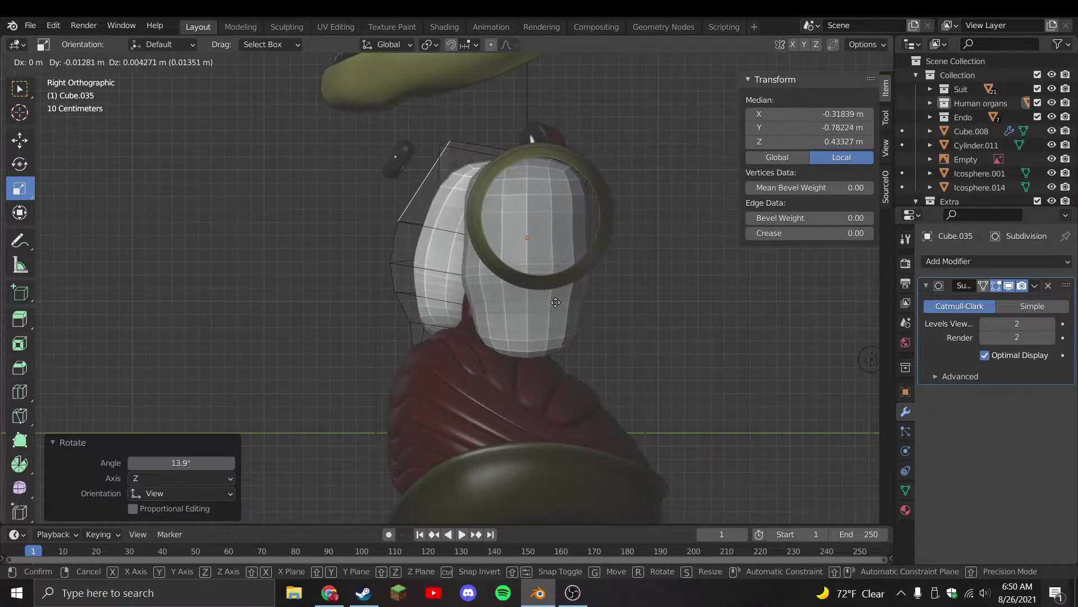
{"action": "left_click", "coordinate": [556, 302]}
Select the original lung's whole mesh, tilt it in the side view and reposition it above the intestines
{"action": "key", "text": "KP_1"}
{"action": "left_click", "coordinate": [572, 295]}
{"action": "key", "text": "KP_3"}
{"action": "key", "text": "r"}
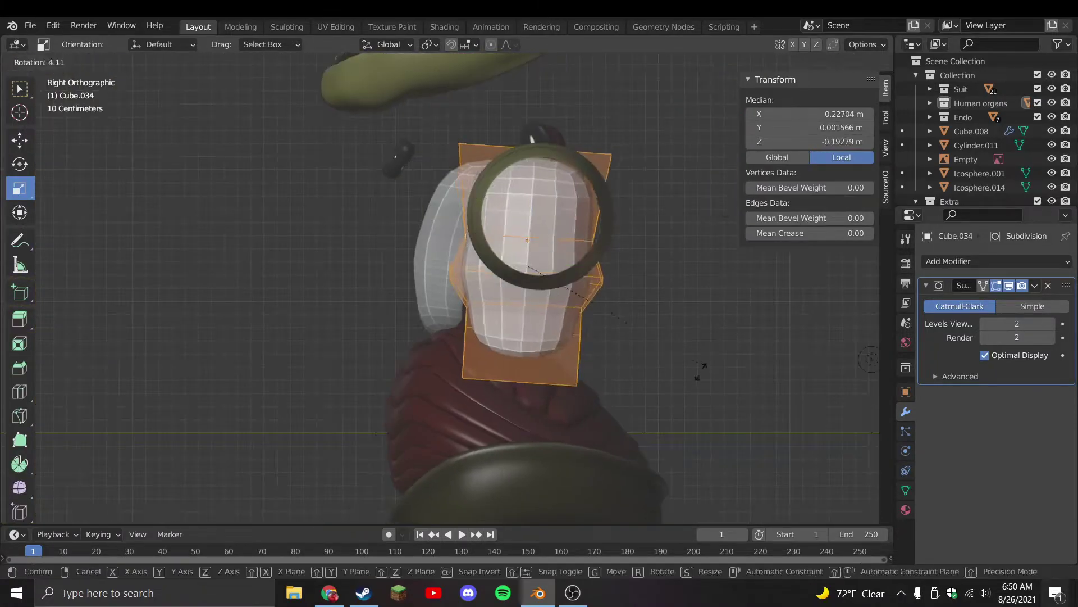
{"action": "left_click", "coordinate": [702, 365]}
{"action": "key", "text": "g"}
{"action": "left_click", "coordinate": [674, 393]}
Move and rotate the original lung's front edges in the side view to curve its front profile
{"action": "middle_click_drag", "start_coordinate": [674, 393], "coordinate": [427, 224]}
{"action": "key", "text": "KP_3"}
{"action": "key", "text": "g"}
{"action": "left_click", "coordinate": [401, 231]}
{"action": "key", "text": "r"}
{"action": "left_click", "coordinate": [427, 241]}
{"action": "key", "text": "r"}
{"action": "key", "text": "g"}
{"action": "left_click", "coordinate": [444, 247]}
{"action": "key", "text": "g"}
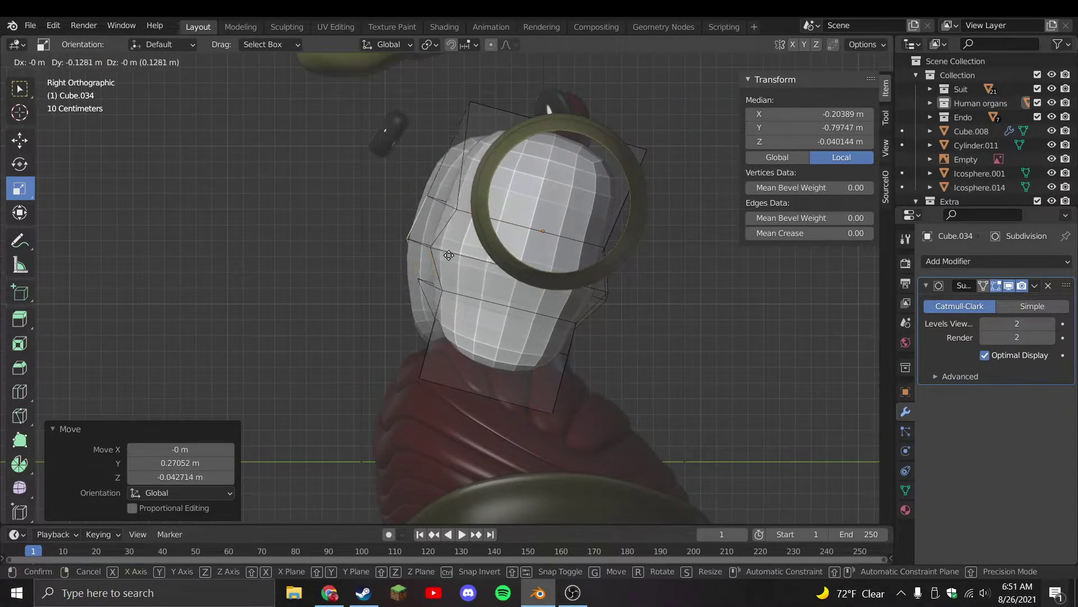
{"action": "key", "text": "Escape"}
Scale the original lung's lower front edge and rotate it -6.4°
{"action": "left_click", "coordinate": [440, 347]}
{"action": "key", "text": "s"}
{"action": "left_click", "coordinate": [508, 404]}
{"action": "middle_click_drag", "start_coordinate": [509, 405], "coordinate": [479, 349]}
{"action": "key", "text": "r"}
{"action": "left_click", "coordinate": [479, 349]}
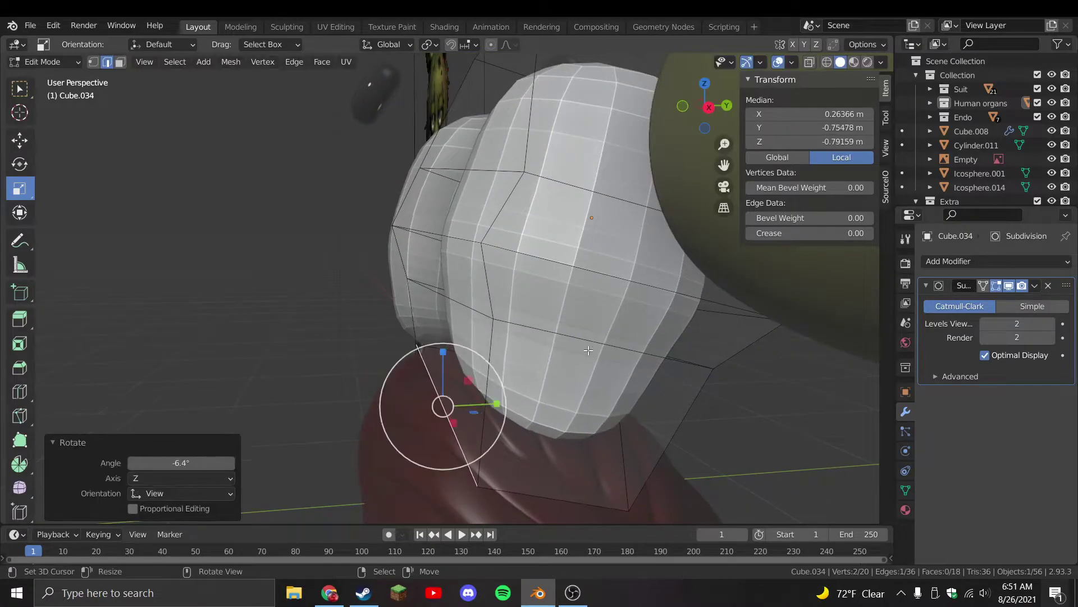
Save the file and apply smooth shading to both lungs
{"action": "key", "text": "Tab"}
{"action": "key", "text": "KP_1"}
{"action": "scroll", "coordinate": [413, 308], "scroll_direction": "down", "scroll_amount": 2}
{"action": "key", "text": "alt+a"}
{"action": "left_click", "coordinate": [413, 308]}
{"action": "key", "text": "ctrl+s"}
{"action": "scroll", "coordinate": [413, 307], "scroll_direction": "down", "scroll_amount": 4}
{"action": "left_click", "coordinate": [470, 322], "text": "shift"}
{"action": "key", "text": "F3"}
{"action": "type", "text": "shade smooth"}
{"action": "key", "text": "Return"}
Rescale the original lung's whole mesh and shift it slightly in the front view
{"action": "scroll", "coordinate": [464, 310], "scroll_direction": "up", "scroll_amount": 2}
{"action": "left_click", "coordinate": [465, 315]}
{"action": "scroll", "coordinate": [465, 315], "scroll_direction": "up", "scroll_amount": 2}
{"action": "key", "text": "Tab"}
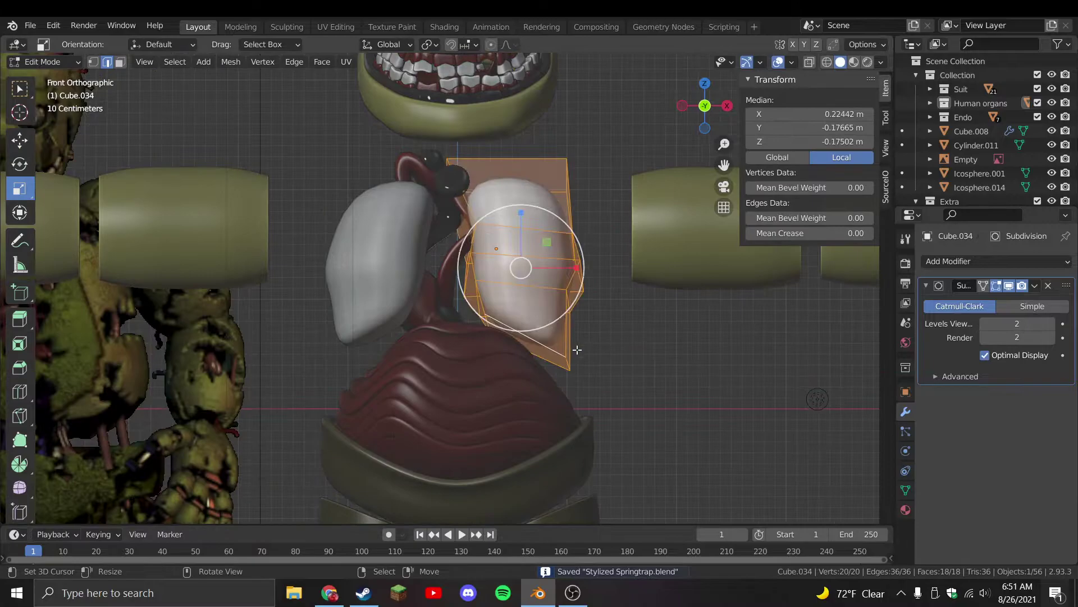
{"action": "key", "text": "s"}
{"action": "left_click", "coordinate": [582, 369]}
{"action": "key", "text": "g"}
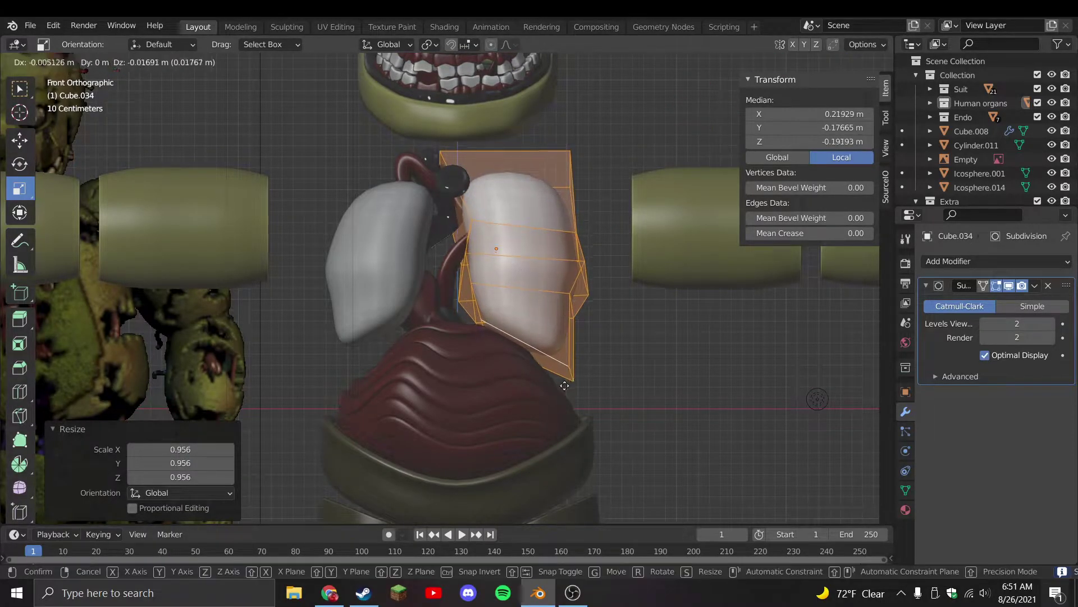
{"action": "left_click", "coordinate": [450, 331]}
Enlarge the mirrored lung's whole mesh slightly to balance the pair and save the file
{"action": "key", "text": "s"}
{"action": "left_click", "coordinate": [400, 312]}
{"action": "scroll", "coordinate": [400, 312], "scroll_direction": "down", "scroll_amount": 2}
{"action": "key", "text": "Tab"}
{"action": "left_click", "coordinate": [396, 326]}
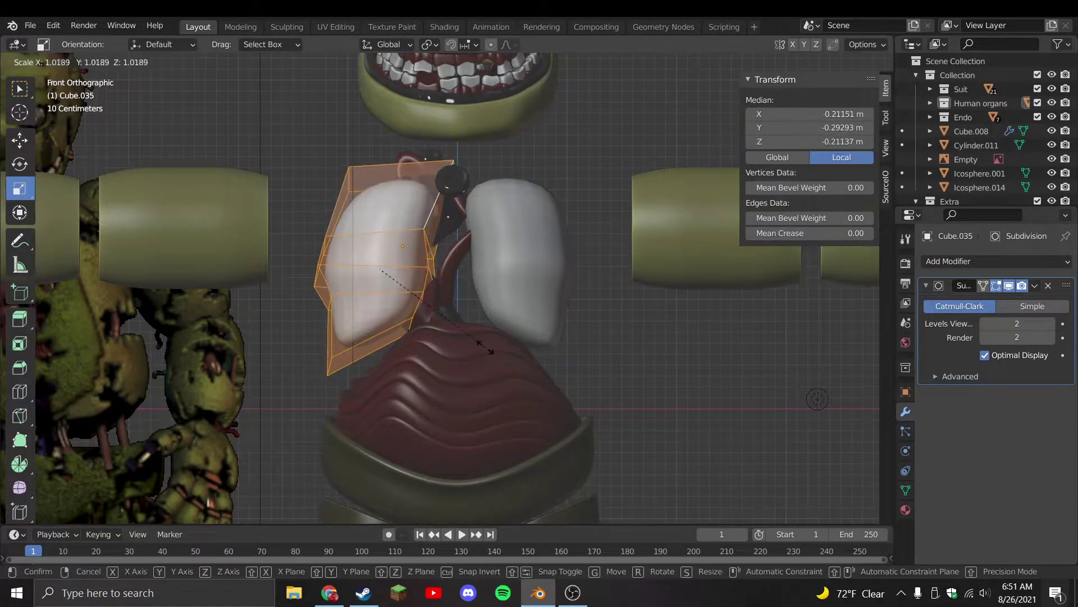
{"action": "key", "text": "ctrl+s"}
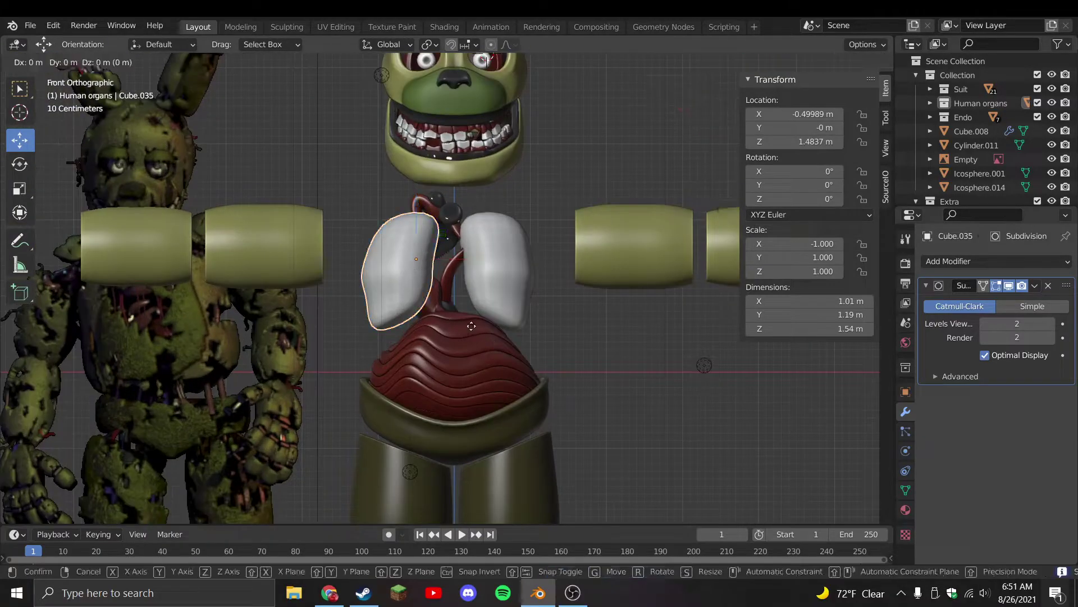
Move the mirrored lung about 0.008 m along X and assign it the Flesh material
{"action": "key", "text": "g"}
{"action": "left_click", "coordinate": [486, 328]}
{"action": "left_click", "coordinate": [905, 510]}
{"action": "left_click", "coordinate": [929, 320]}
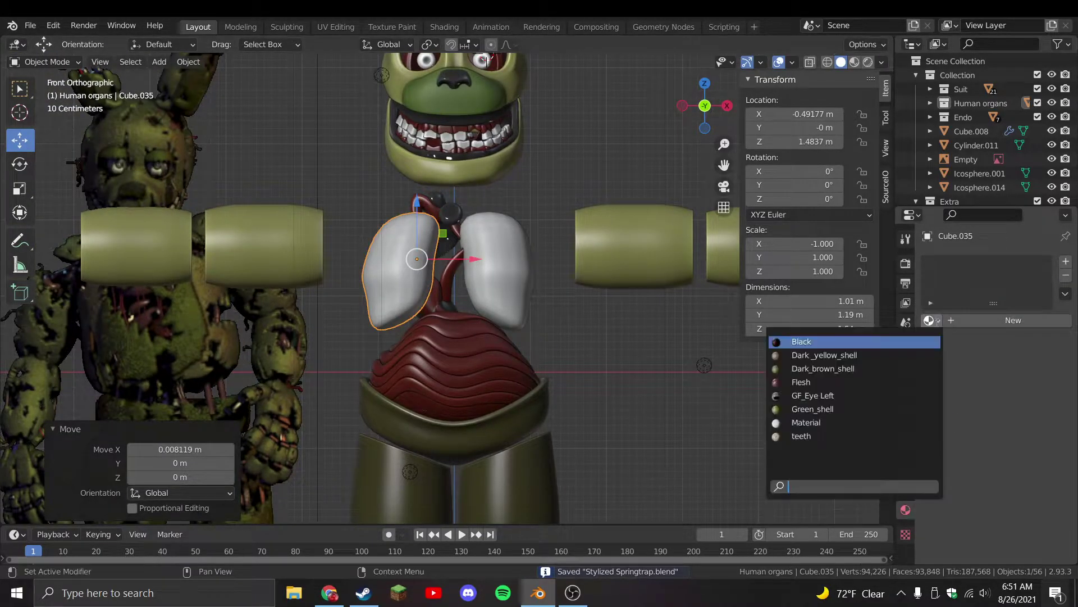
{"action": "left_click", "coordinate": [843, 344]}
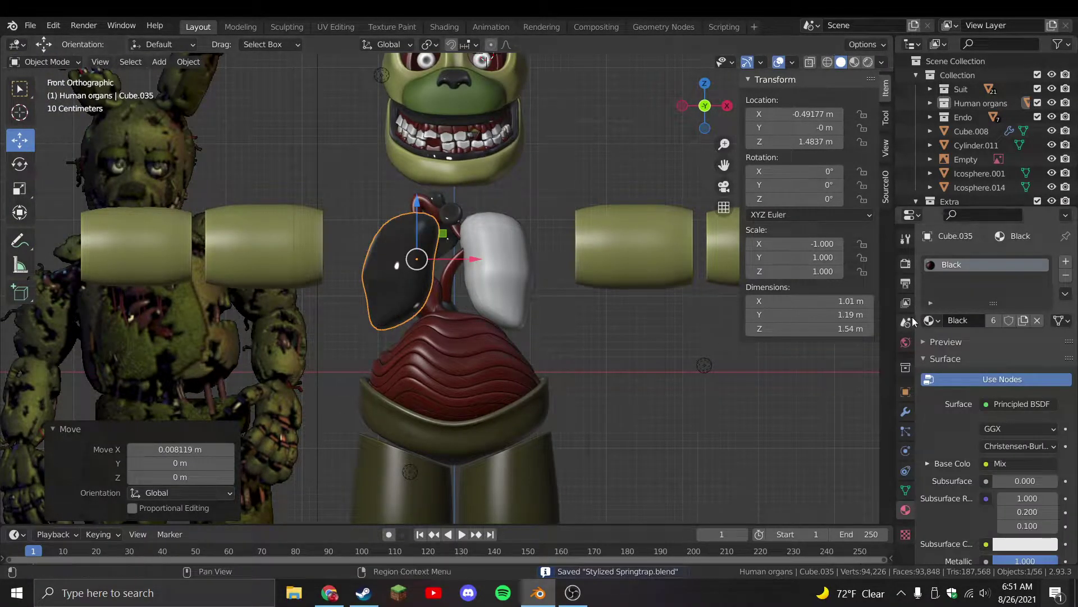
{"action": "left_click", "coordinate": [930, 320]}
{"action": "left_click", "coordinate": [810, 383]}
Assign the Flesh material to the original lung
{"action": "left_click", "coordinate": [504, 285]}
{"action": "scroll", "coordinate": [504, 285], "scroll_direction": "up", "scroll_amount": 1}
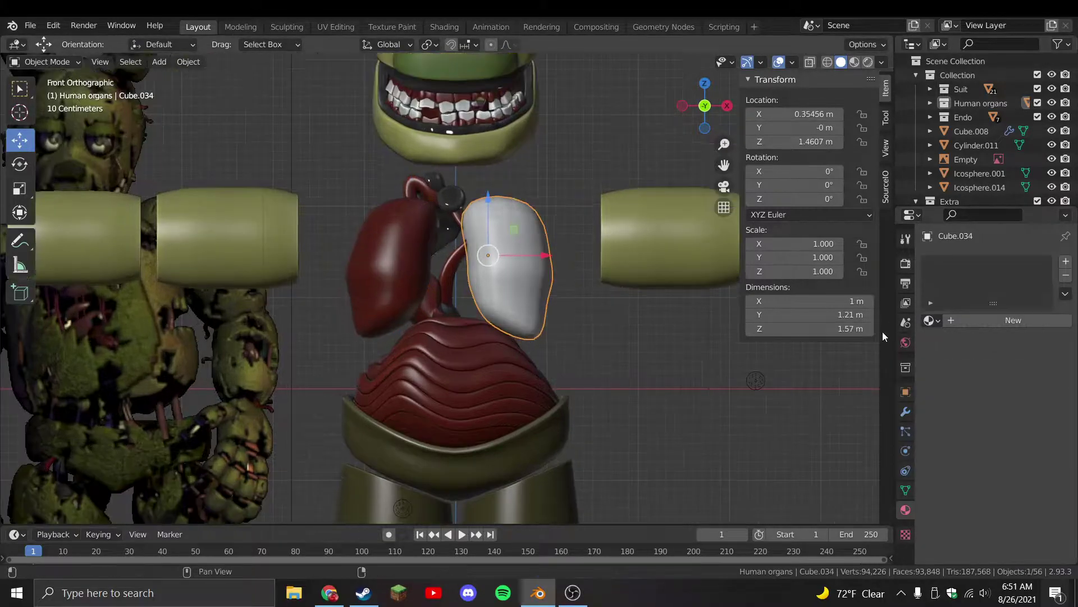
{"action": "left_click", "coordinate": [929, 320]}
{"action": "left_click", "coordinate": [834, 381]}
{"action": "scroll", "coordinate": [486, 326], "scroll_direction": "up", "scroll_amount": 1}
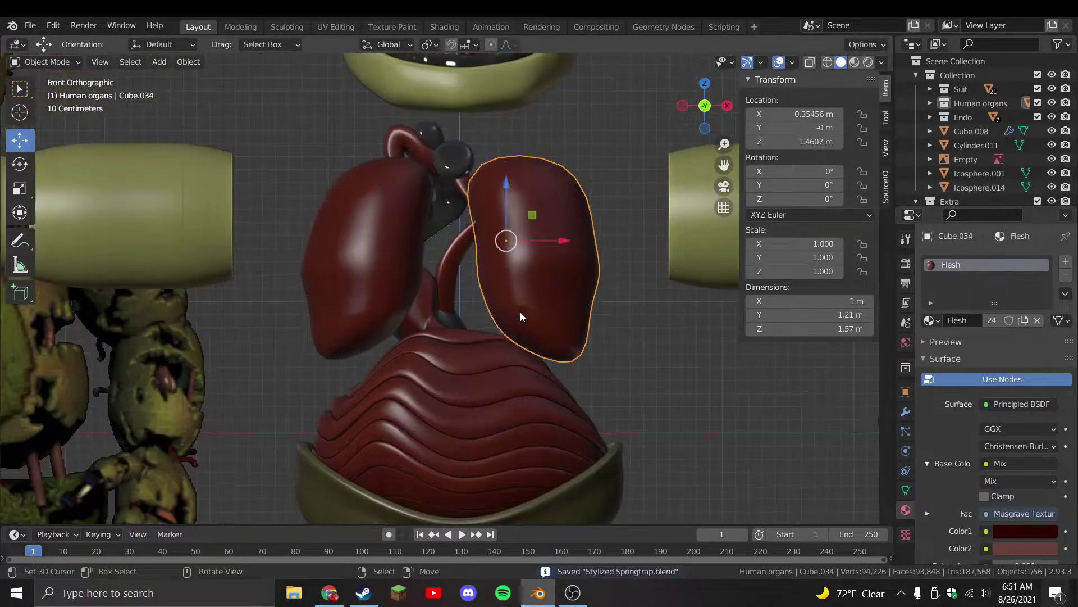
Lower the original lung's subdivision levels to 1, apply the modifier and open the mesh for editing
{"action": "left_click", "coordinate": [905, 411]}
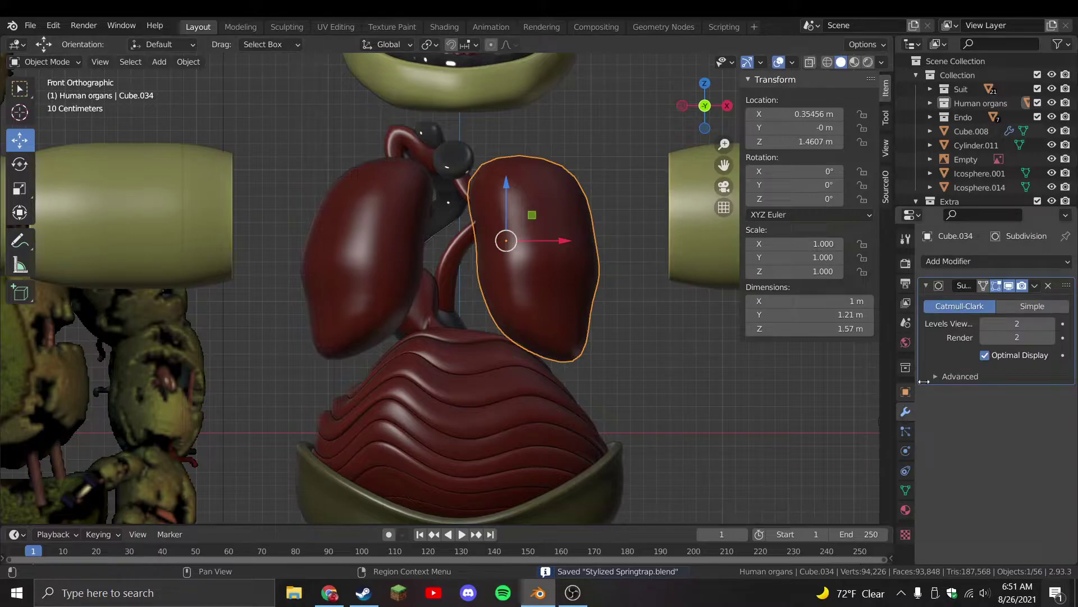
{"action": "left_click", "coordinate": [986, 326]}
{"action": "left_click", "coordinate": [986, 337]}
{"action": "left_click", "coordinate": [1021, 298]}
{"action": "key", "text": "Tab"}
Select the face loops around the lung's lower part in face mode and scale them to 0.937
{"action": "middle_click_drag", "start_coordinate": [643, 335], "coordinate": [360, 324]}
{"action": "left_click", "coordinate": [120, 62]}
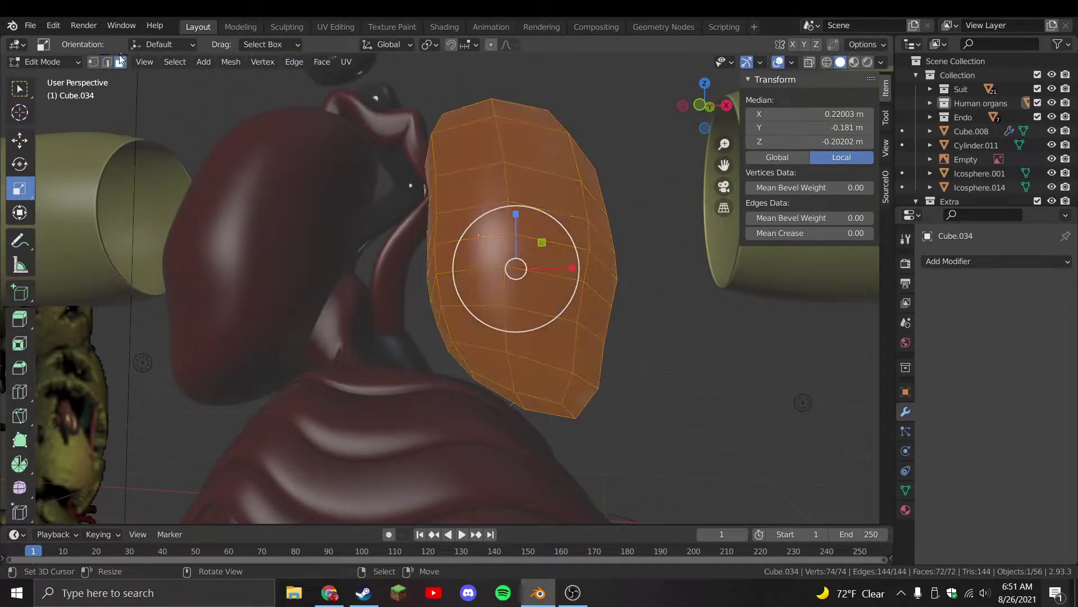
{"action": "left_click", "coordinate": [563, 337]}
{"action": "middle_click_drag", "start_coordinate": [565, 430], "coordinate": [526, 322], "text": "shift"}
{"action": "left_click", "coordinate": [526, 323], "text": "alt+shift"}
{"action": "key", "text": "s"}
{"action": "key", "text": "Escape"}
{"action": "key", "text": "s"}
{"action": "left_click", "coordinate": [578, 339]}
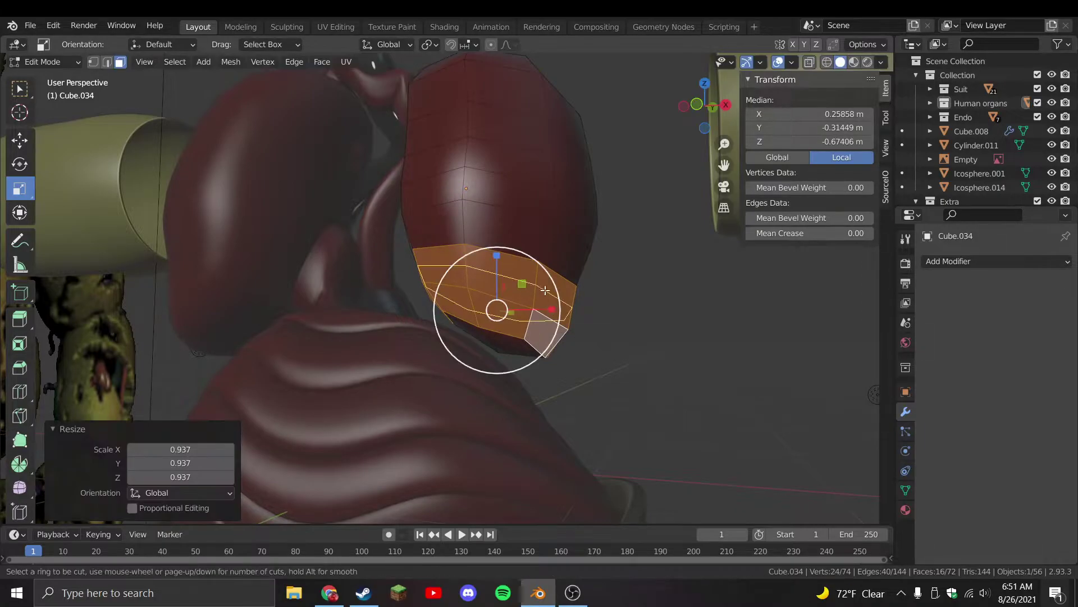
Add an edge loop across the lung's lower part, scale it to 1.087 and scale the crease loop inward
{"action": "key", "text": "ctrl+r"}
{"action": "left_click", "coordinate": [498, 288]}
{"action": "right_click", "coordinate": [498, 289]}
{"action": "key", "text": "s"}
{"action": "left_click", "coordinate": [509, 275]}
{"action": "key", "text": "s"}
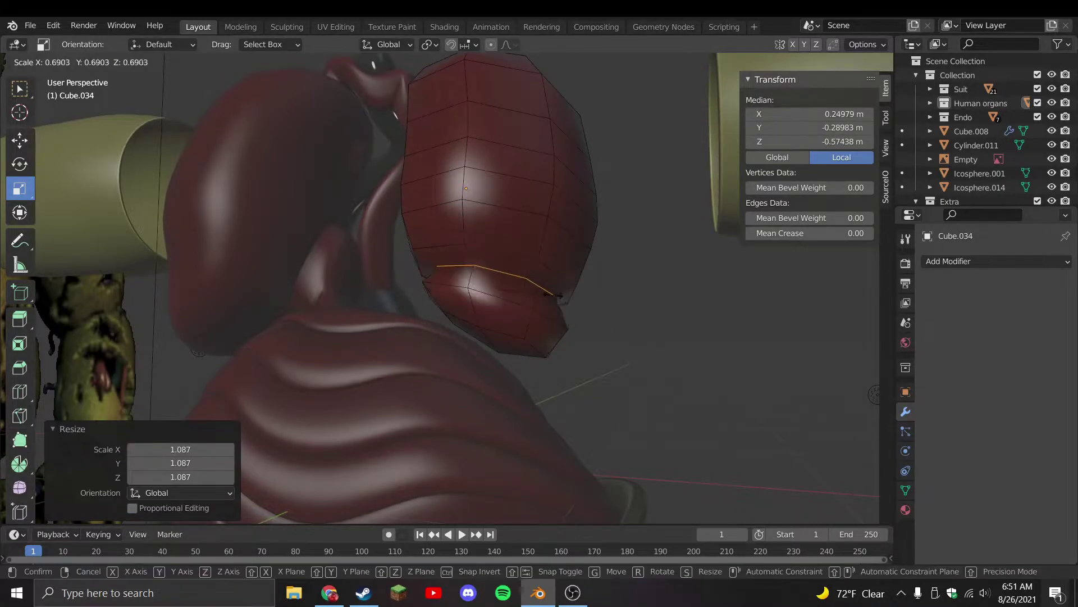
{"action": "left_click", "coordinate": [503, 303]}
Rotate and scale the edge loop around the lung's lower lobe, and save the file
{"action": "key", "text": "alt+a"}
{"action": "left_click", "coordinate": [514, 308], "text": "alt"}
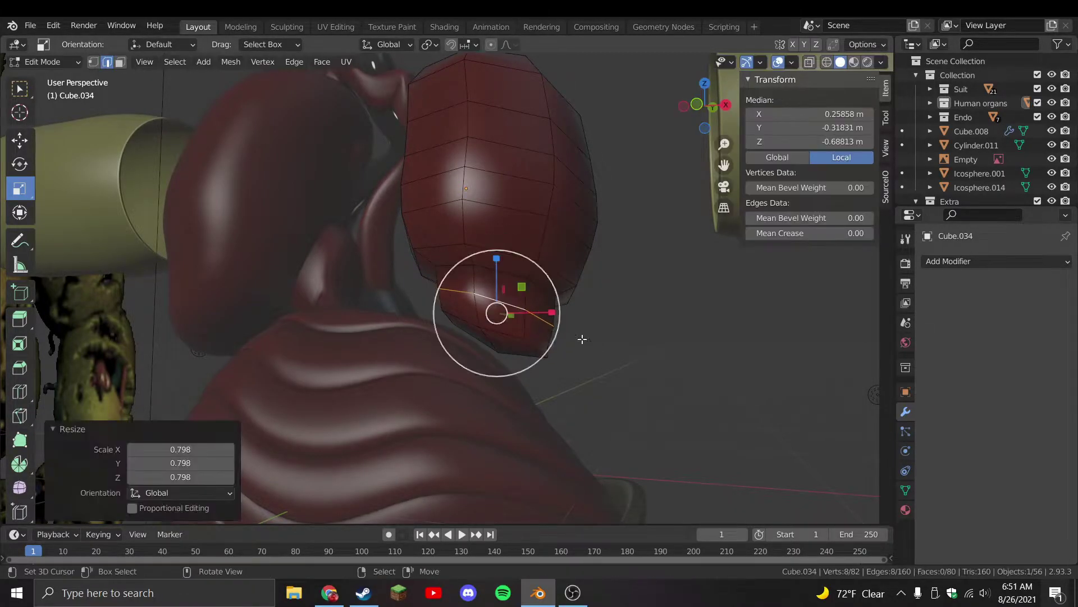
{"action": "scroll", "coordinate": [531, 324], "scroll_direction": "up", "scroll_amount": 2}
{"action": "left_click", "coordinate": [545, 307]}
{"action": "key", "text": "r"}
{"action": "left_click", "coordinate": [562, 306]}
{"action": "key", "text": "s"}
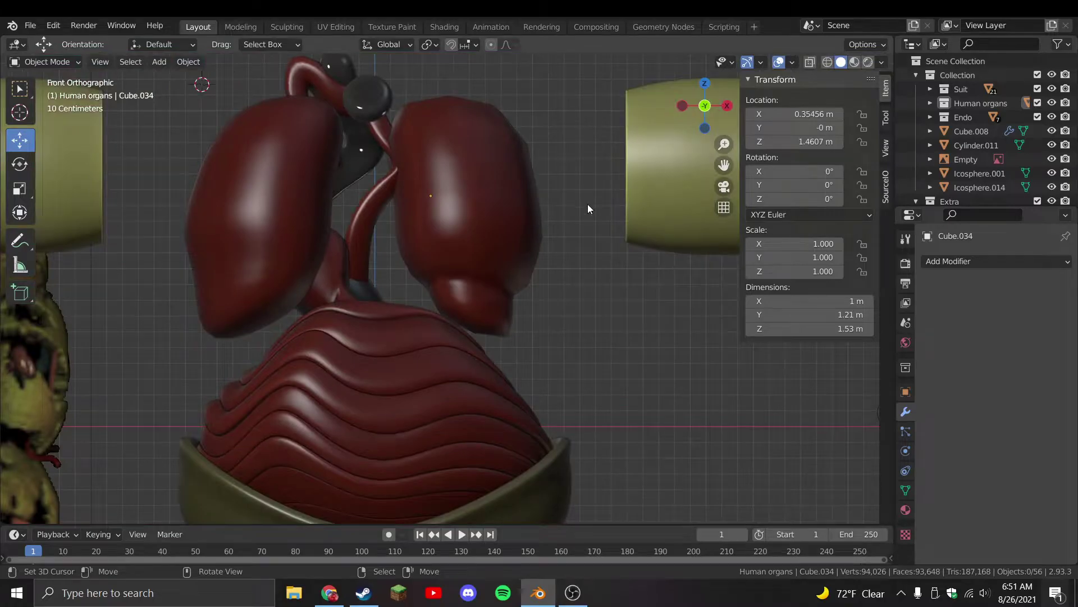
{"action": "key", "text": "ctrl+s"}
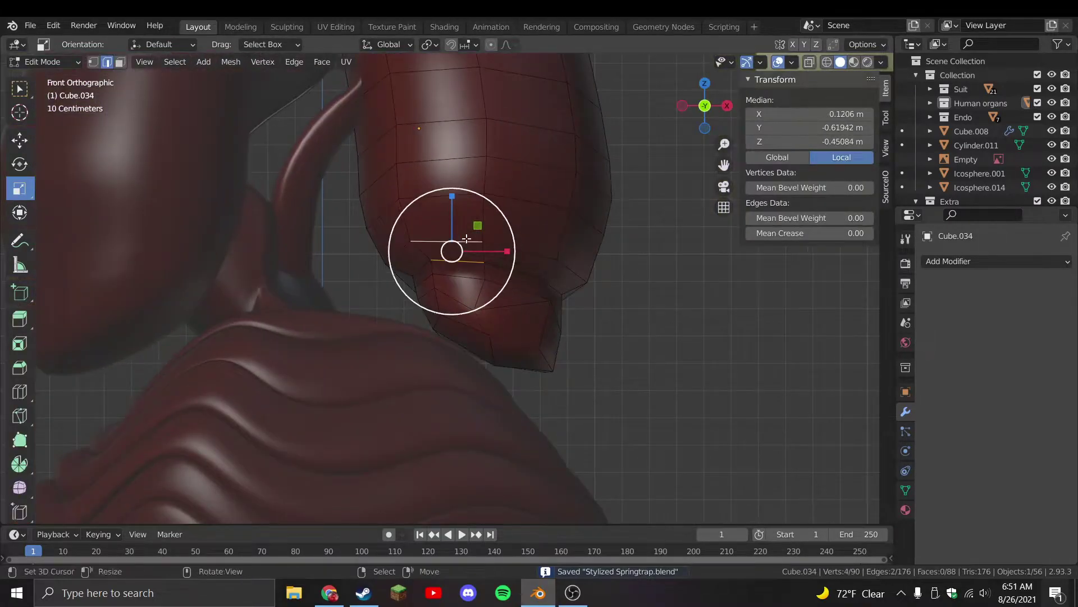
Move the front edges above the lower lobe to shape an overlapping fold in the lung
{"action": "key", "text": "g"}
{"action": "left_click", "coordinate": [470, 277]}
{"action": "middle_click_drag", "start_coordinate": [470, 276], "coordinate": [585, 269]}
{"action": "left_click", "coordinate": [602, 274]}
{"action": "key", "text": "g"}
{"action": "left_click", "coordinate": [617, 305]}
{"action": "middle_click_drag", "start_coordinate": [617, 305], "coordinate": [561, 224]}
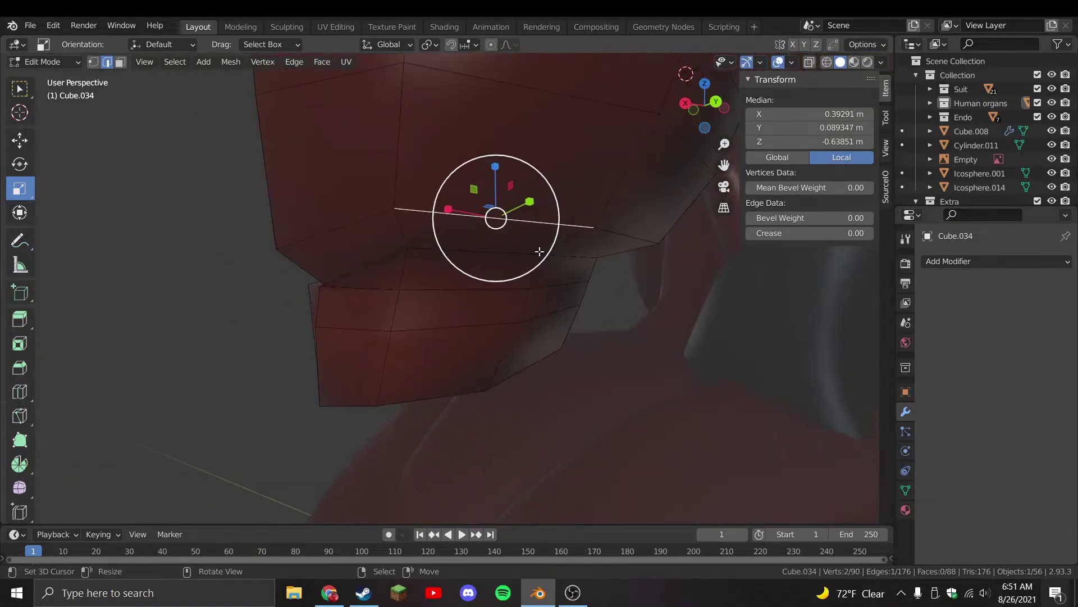
Move the edges around the back and outer side of the lung's fold to refine the lower lobe's crease
{"action": "left_click", "coordinate": [561, 224]}
{"action": "key", "text": "g"}
{"action": "left_click", "coordinate": [644, 304]}
{"action": "middle_click_drag", "start_coordinate": [644, 304], "coordinate": [681, 354]}
{"action": "left_click", "coordinate": [681, 353]}
{"action": "key", "text": "g"}
{"action": "left_click", "coordinate": [567, 318]}
{"action": "key", "text": "Tab"}
{"action": "key", "text": "KP_1"}
{"action": "scroll", "coordinate": [568, 320], "scroll_direction": "down", "scroll_amount": 5}
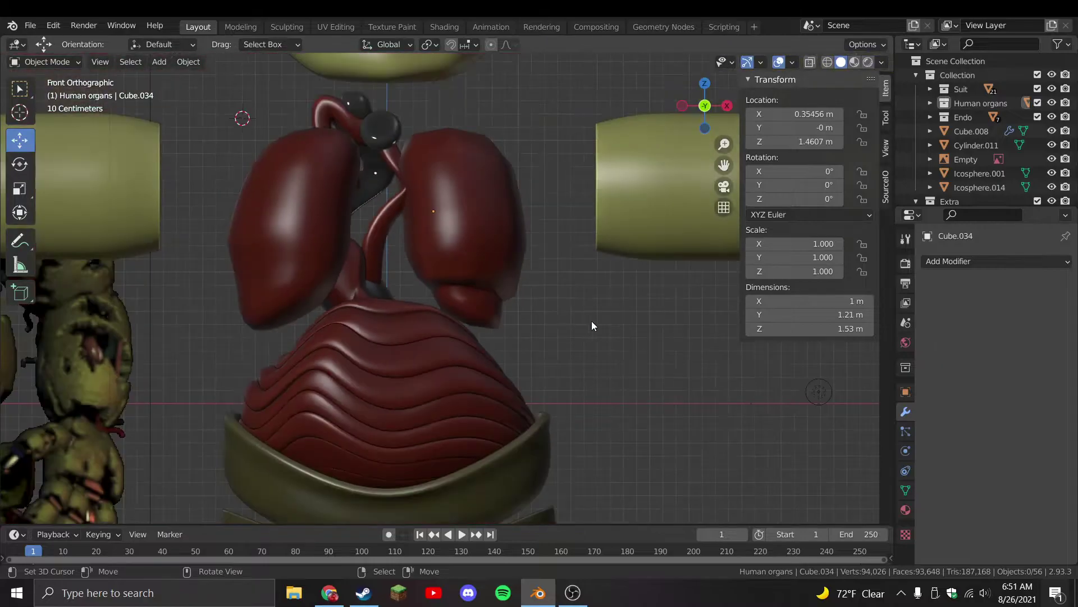
{"action": "key", "text": "Tab"}
{"action": "scroll", "coordinate": [501, 332], "scroll_direction": "up", "scroll_amount": 6}
{"action": "mouse_move", "coordinate": [536, 268]}
{"action": "left_mouse_down"}
{"action": "mouse_move", "coordinate": [481, 248]}
{"action": "mouse_move", "coordinate": [546, 276]}
{"action": "left_mouse_up"}
{"action": "key", "text": "Tab"}
{"action": "scroll", "coordinate": [532, 267], "scroll_direction": "down", "scroll_amount": 3}
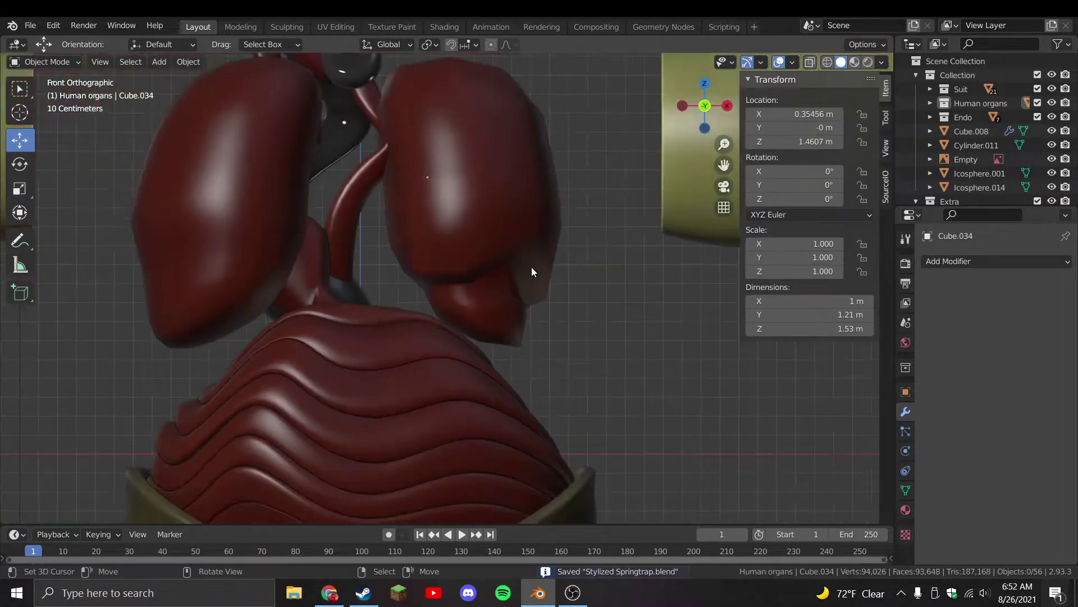
Preview the lungs in material preview shading, and return to solid shading
{"action": "left_click", "coordinate": [859, 62]}
{"action": "scroll", "coordinate": [492, 272], "scroll_direction": "down", "scroll_amount": 3}
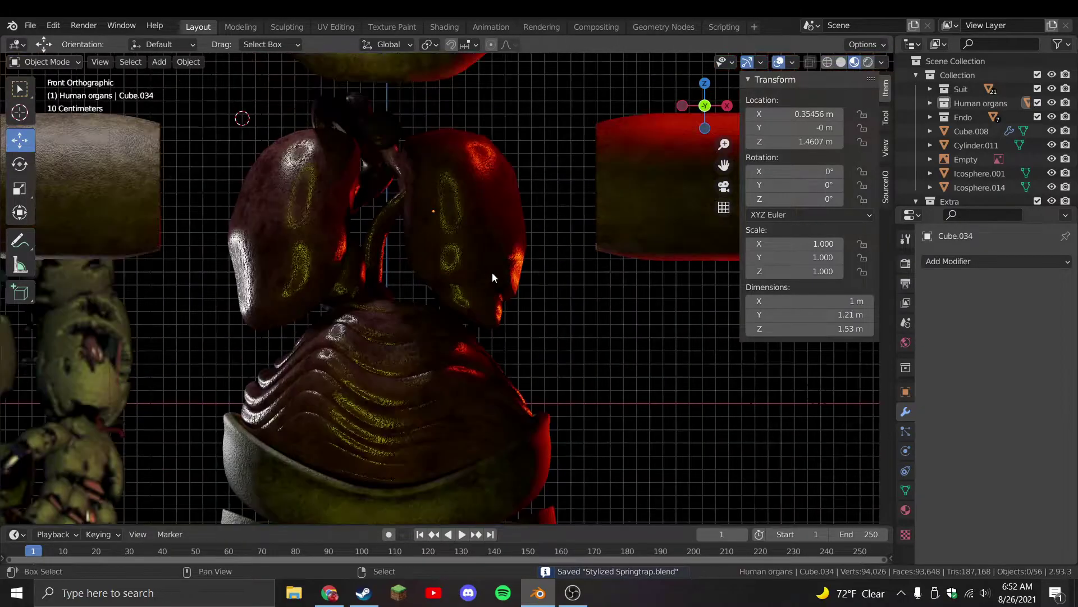
{"action": "left_click", "coordinate": [492, 274]}
{"action": "mouse_move", "coordinate": [492, 275]}
{"action": "middle_mouse_down"}
{"action": "mouse_move", "coordinate": [406, 276]}
{"action": "mouse_move", "coordinate": [465, 262]}
{"action": "mouse_move", "coordinate": [528, 282]}
{"action": "mouse_move", "coordinate": [492, 270]}
{"action": "middle_mouse_up"}
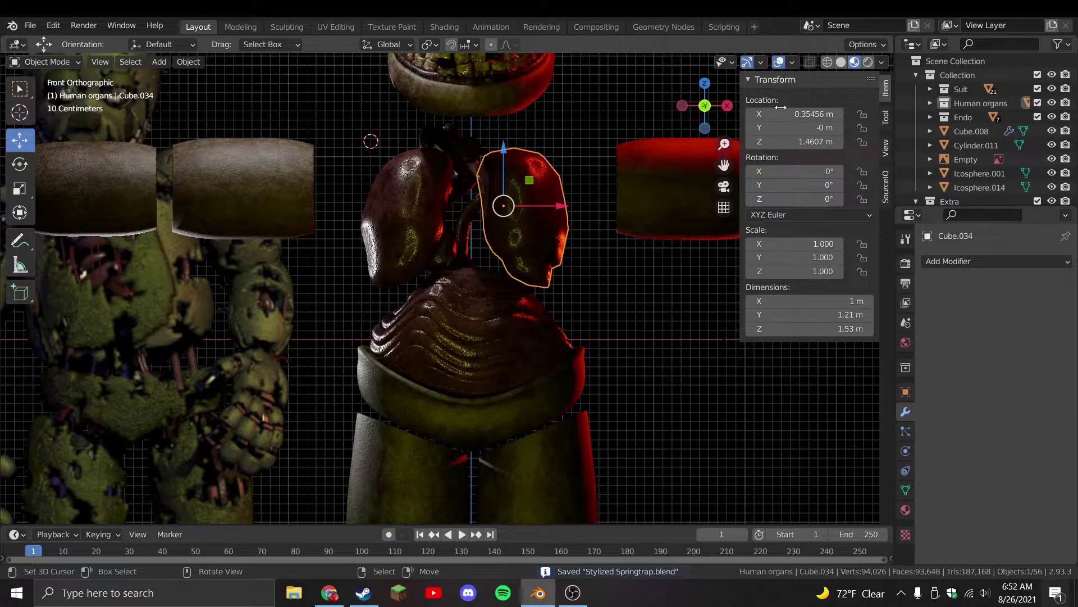
{"action": "left_click", "coordinate": [841, 62]}
{"action": "scroll", "coordinate": [531, 237], "scroll_direction": "down", "scroll_amount": 3}
{"action": "scroll", "coordinate": [531, 237], "scroll_direction": "up", "scroll_amount": 2}
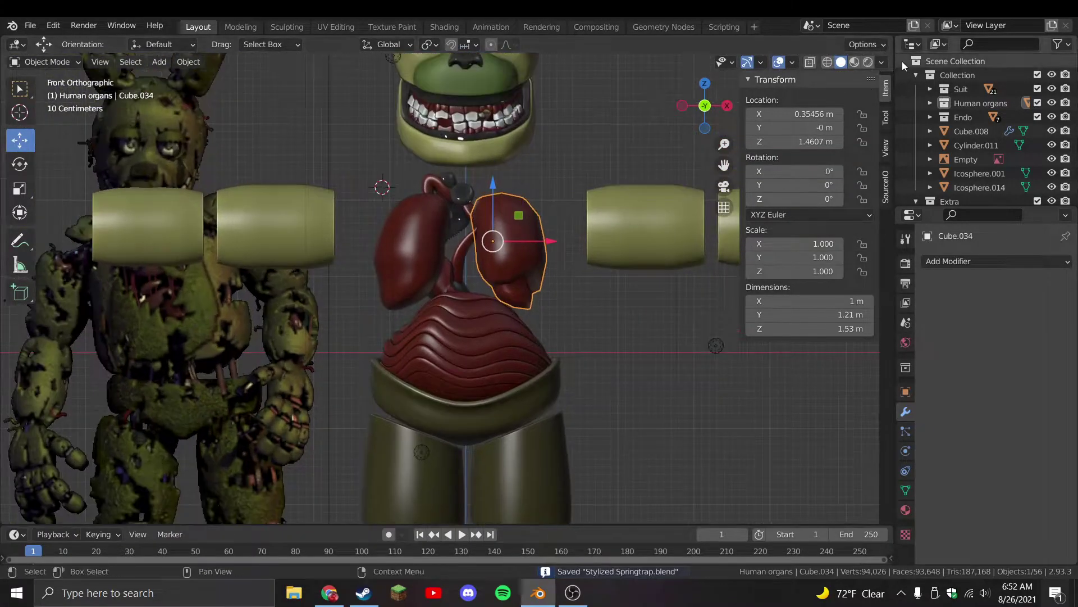
Switch to material preview shading with scene lights and scene world off, and reveal the hidden torso
{"action": "left_click", "coordinate": [857, 62]}
{"action": "left_click", "coordinate": [885, 63]}
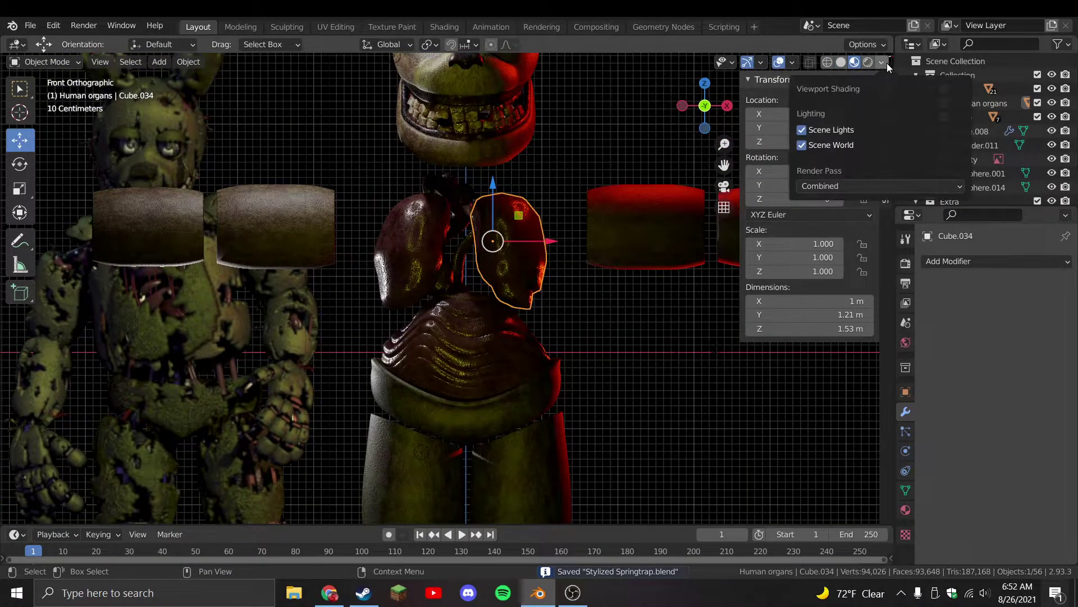
{"action": "left_click", "coordinate": [832, 145]}
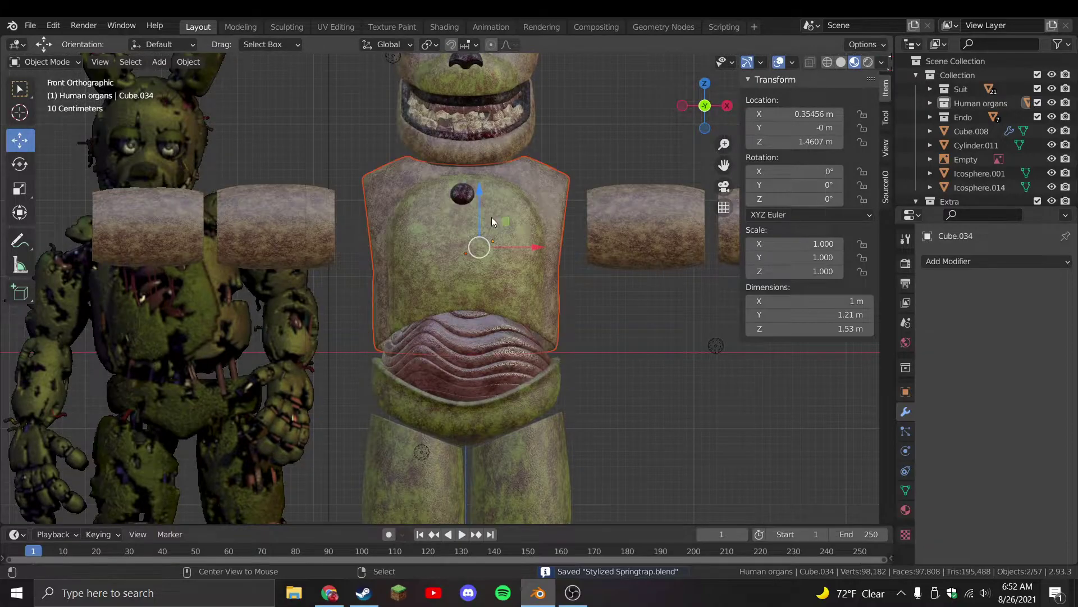
{"action": "key", "text": "a"}
{"action": "scroll", "coordinate": [619, 188], "scroll_direction": "down", "scroll_amount": 2}
{"action": "left_click", "coordinate": [619, 187]}
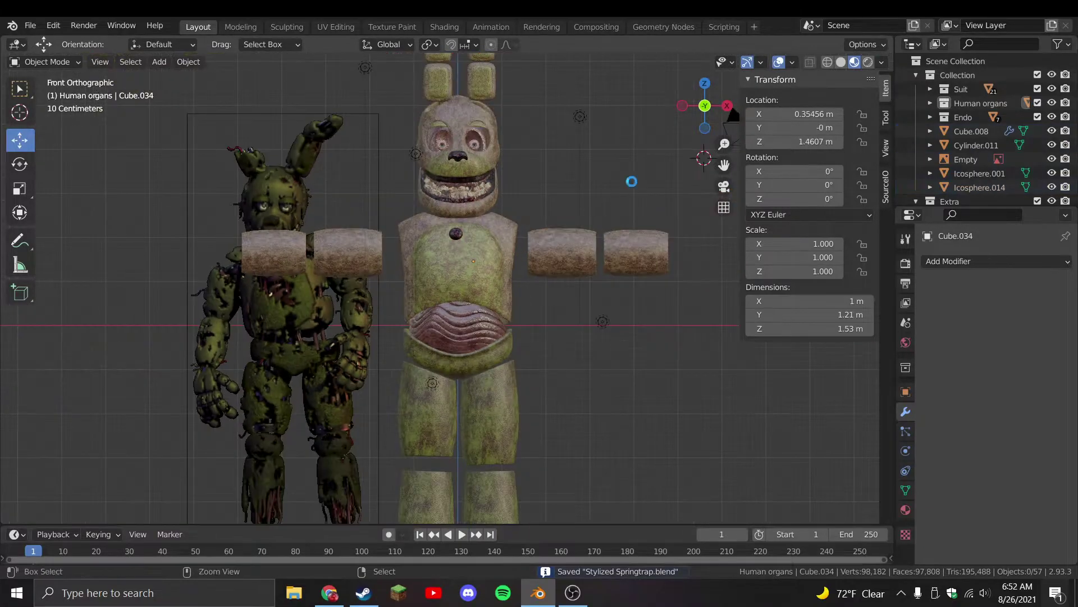
Compare the preview lighting environments and choose the dark studio one for the viewport
{"action": "left_click", "coordinate": [883, 63]}
{"action": "left_click", "coordinate": [836, 164]}
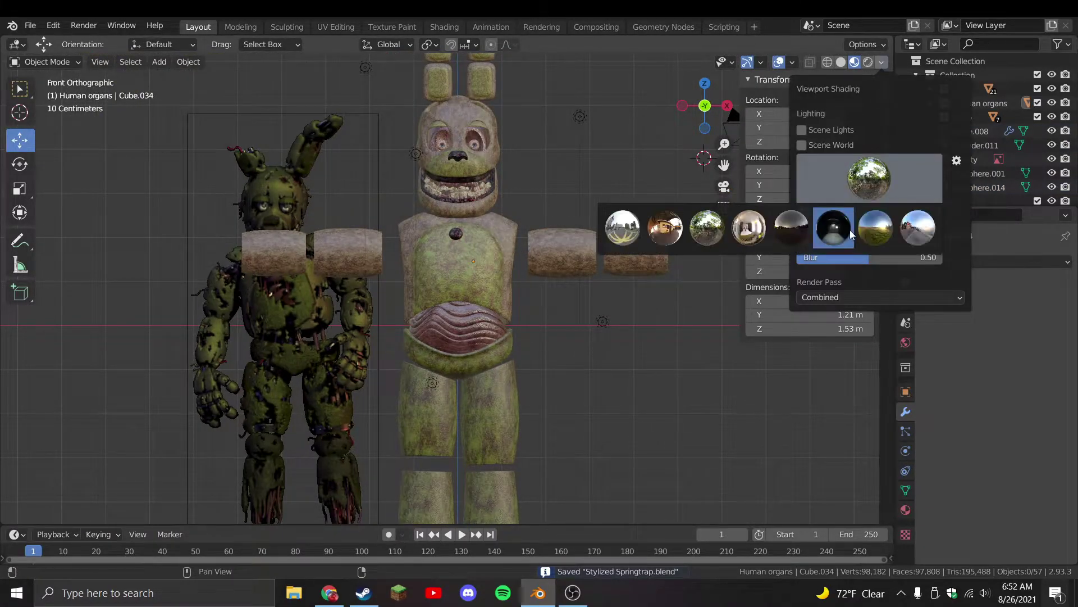
{"action": "left_click", "coordinate": [850, 230]}
{"action": "left_click", "coordinate": [832, 198]}
{"action": "left_click", "coordinate": [800, 235]}
{"action": "left_click", "coordinate": [849, 194]}
{"action": "left_click", "coordinate": [854, 224]}
{"action": "middle_click_drag", "start_coordinate": [573, 259], "coordinate": [610, 259]}
Hide the torso suit to expose the organs
{"action": "left_click", "coordinate": [501, 260]}
{"action": "key", "text": "h"}
{"action": "scroll", "coordinate": [521, 268], "scroll_direction": "up", "scroll_amount": 3}
Add a Subdivision Surface modifier to the creased lung with viewport and render levels of 1
{"action": "left_click", "coordinate": [528, 269]}
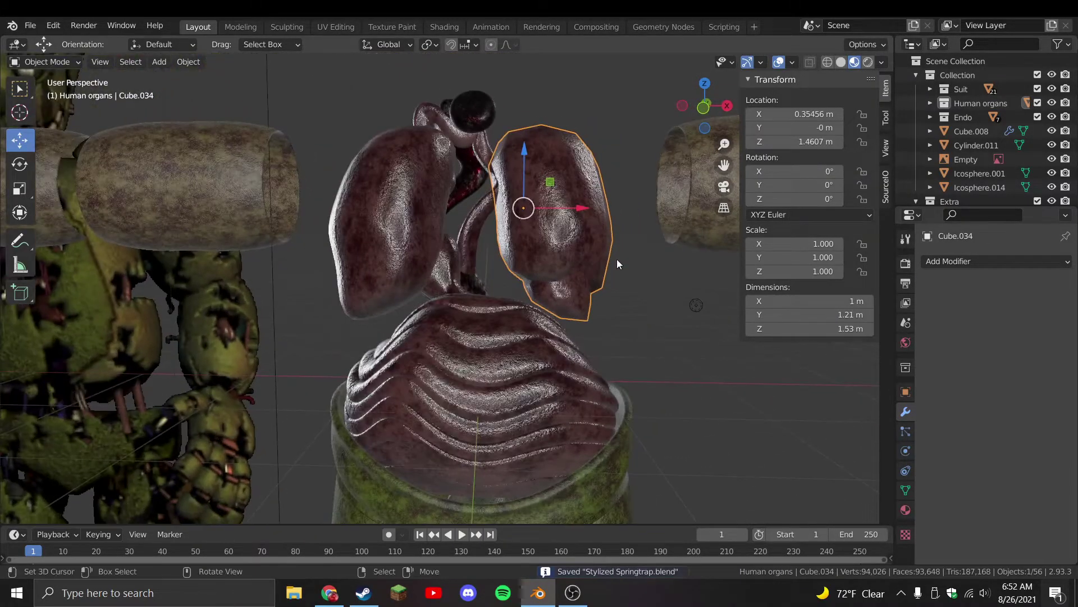
{"action": "key", "text": "KP_1"}
{"action": "left_click", "coordinate": [959, 262]}
{"action": "left_click", "coordinate": [820, 512]}
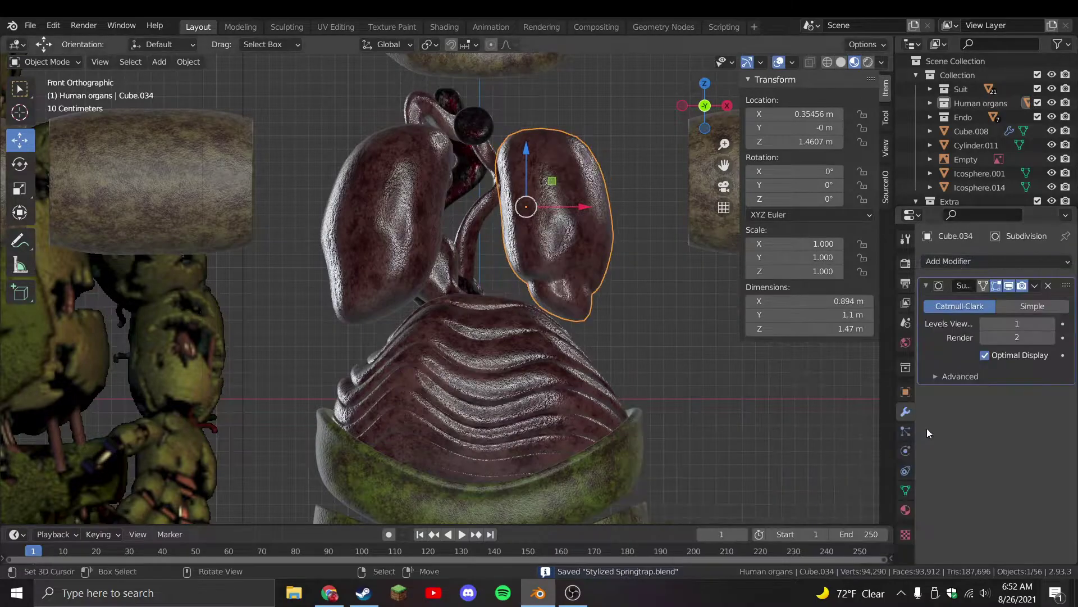
{"action": "left_click", "coordinate": [659, 130]}
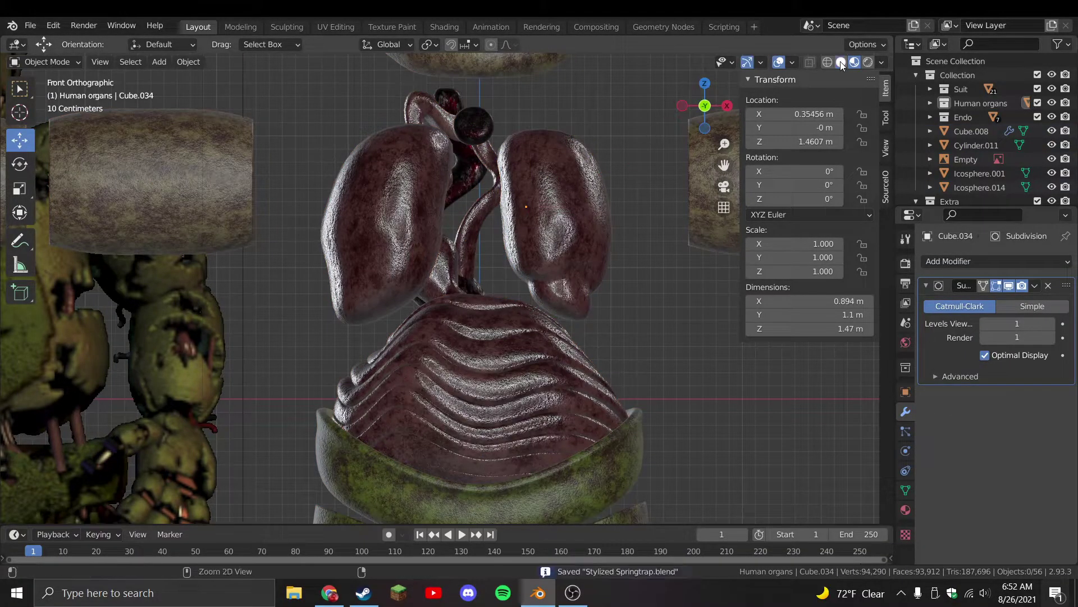
Return to solid shading and pull the creased lung's upper outer edge inward with proportional editing
{"action": "left_click", "coordinate": [840, 63]}
{"action": "scroll", "coordinate": [508, 226], "scroll_direction": "down", "scroll_amount": 2}
{"action": "left_click", "coordinate": [510, 253]}
{"action": "scroll", "coordinate": [511, 256], "scroll_direction": "down", "scroll_amount": 1}
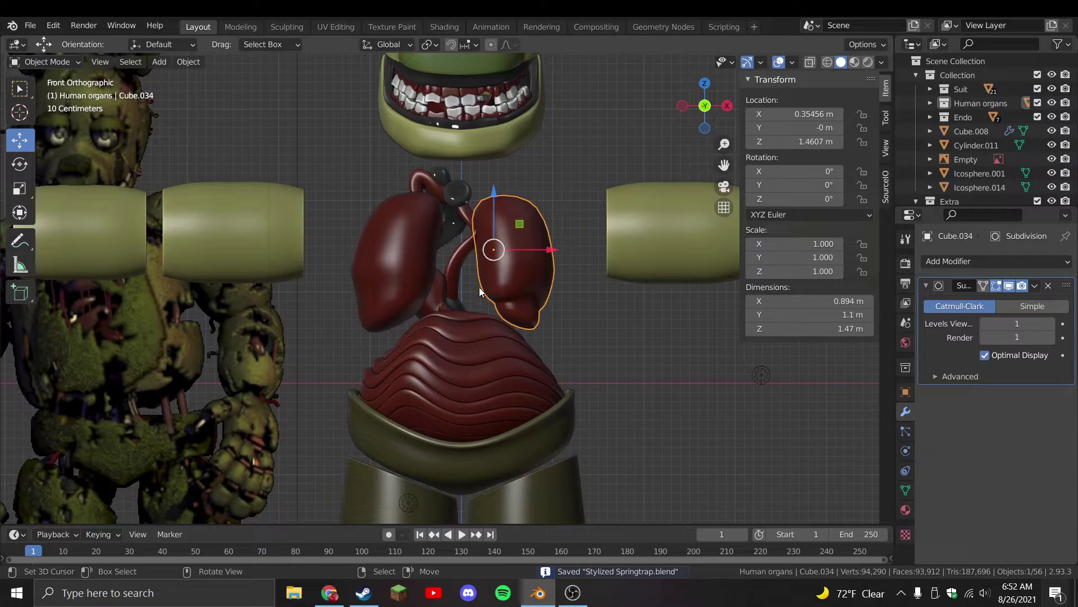
{"action": "key", "text": "Tab"}
{"action": "scroll", "coordinate": [507, 58], "scroll_direction": "up", "scroll_amount": 2}
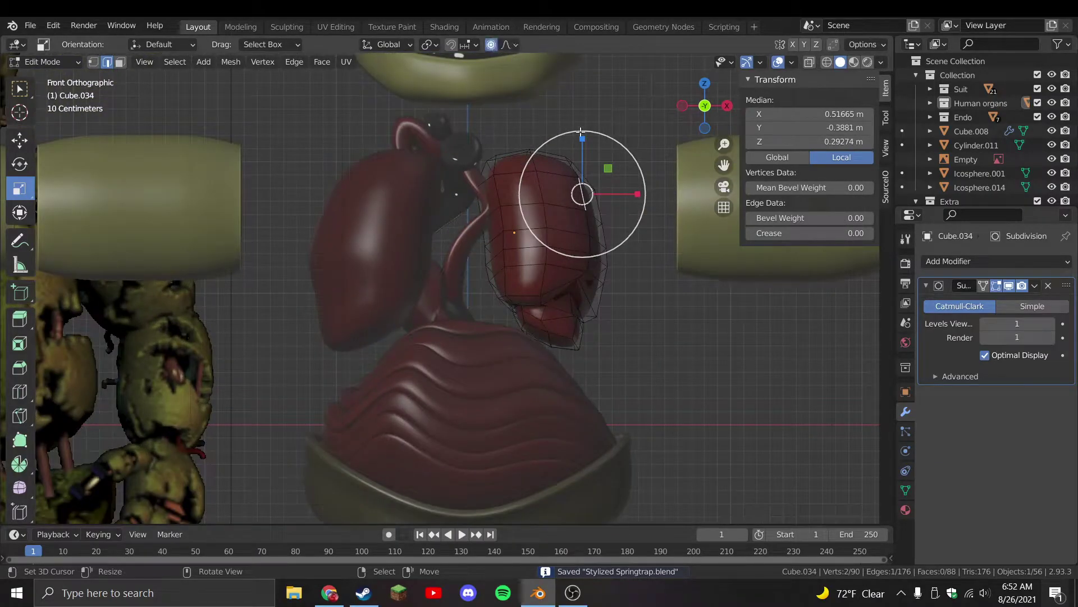
{"action": "key", "text": "g"}
{"action": "left_click", "coordinate": [571, 158]}
{"action": "key", "text": "Tab"}
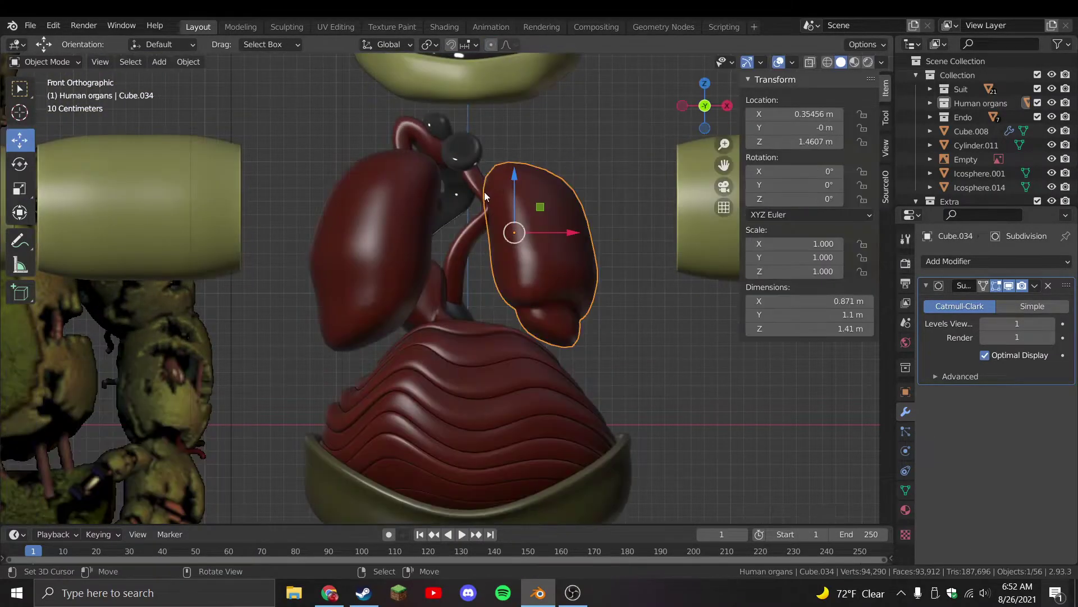
Open the other lung's mesh, save the file, turn off proportional editing and return to object mode
{"action": "left_click", "coordinate": [365, 236]}
{"action": "key", "text": "Tab"}
{"action": "key", "text": "ctrl+s"}
{"action": "middle_click_drag", "start_coordinate": [449, 270], "coordinate": [389, 223]}
{"action": "middle_click_drag", "start_coordinate": [390, 223], "coordinate": [396, 219]}
{"action": "left_click", "coordinate": [490, 45]}
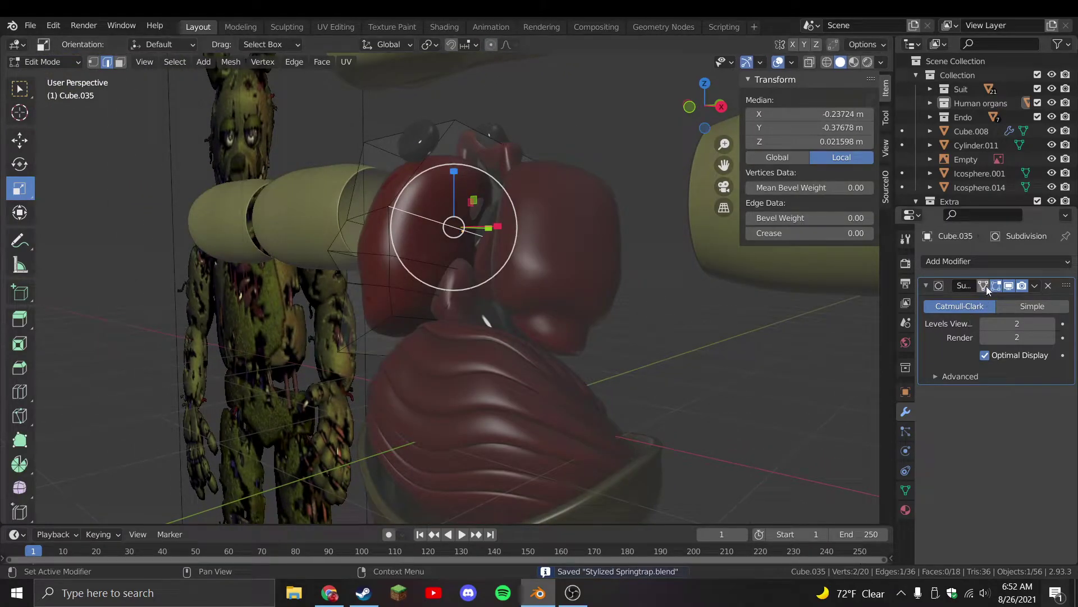
{"action": "key", "text": "Tab"}
Isolate the curved tube organ between the lungs and select the face loops around its bulge in face mode
{"action": "key", "text": "KP_1"}
{"action": "left_click", "coordinate": [458, 267]}
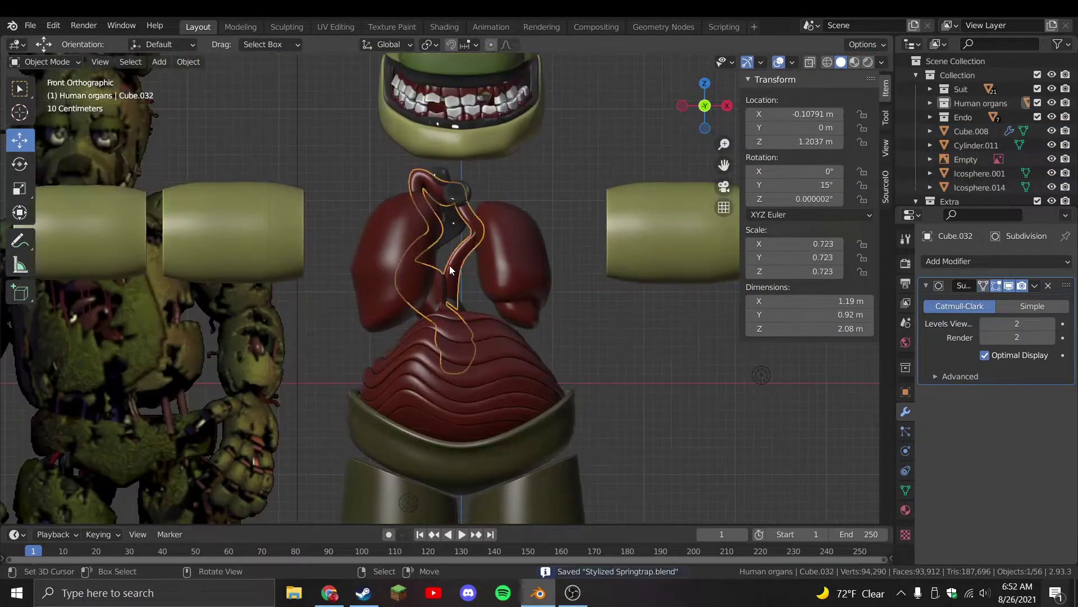
{"action": "key", "text": "Tab"}
{"action": "key", "text": "KP_Divide"}
{"action": "key", "text": "KP_Decimal"}
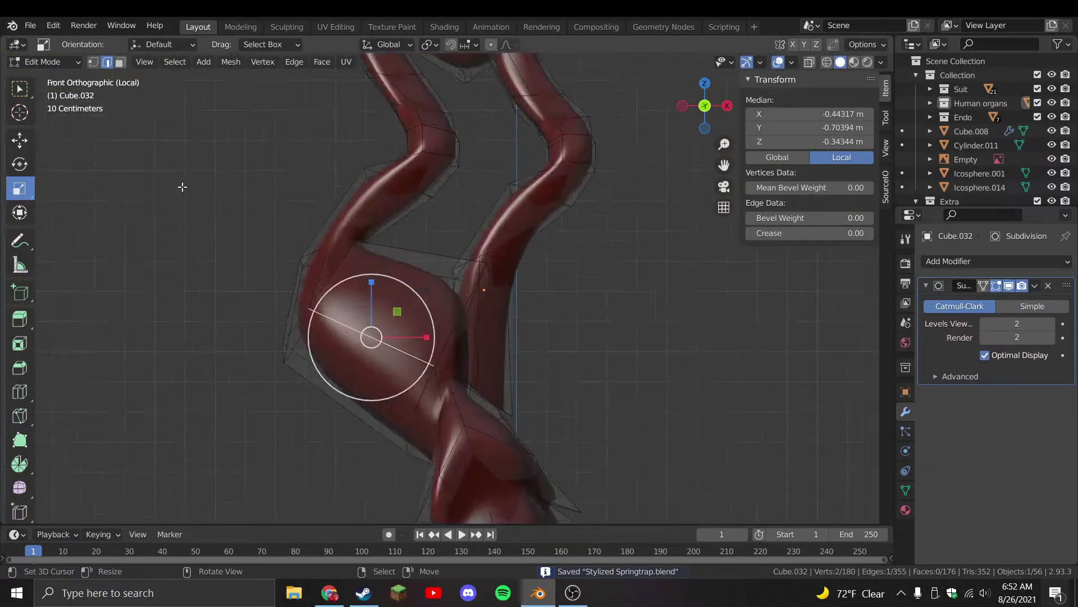
{"action": "left_click", "coordinate": [120, 63]}
{"action": "left_click", "coordinate": [430, 344], "text": "alt"}
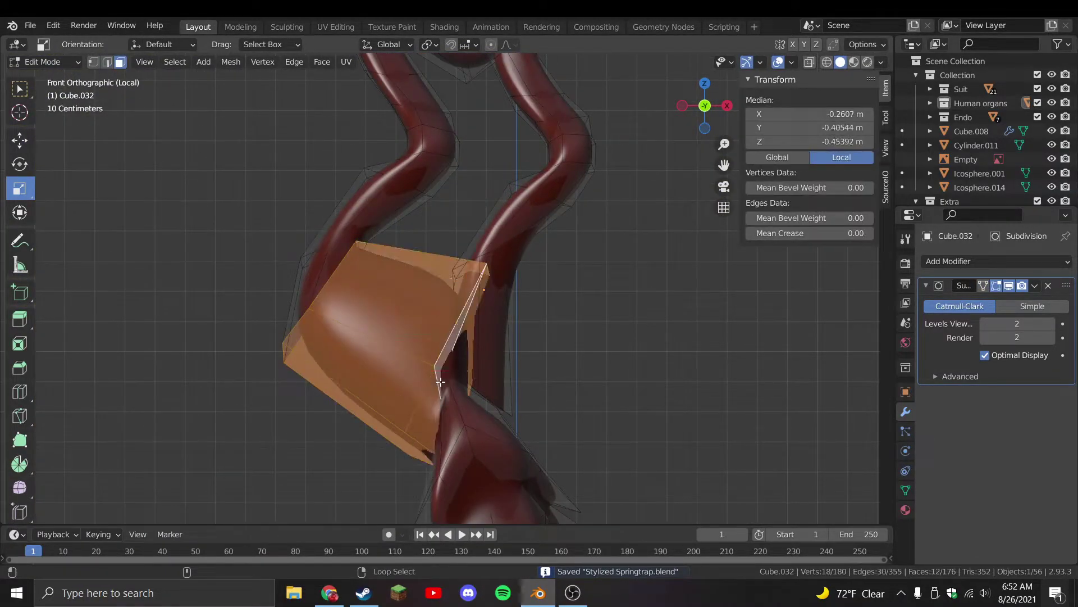
Try to separate the bulge's face loops from the tube organ into their own object
{"action": "key", "text": "s"}
{"action": "left_click", "coordinate": [441, 370]}
{"action": "key", "text": "ctrl+z"}
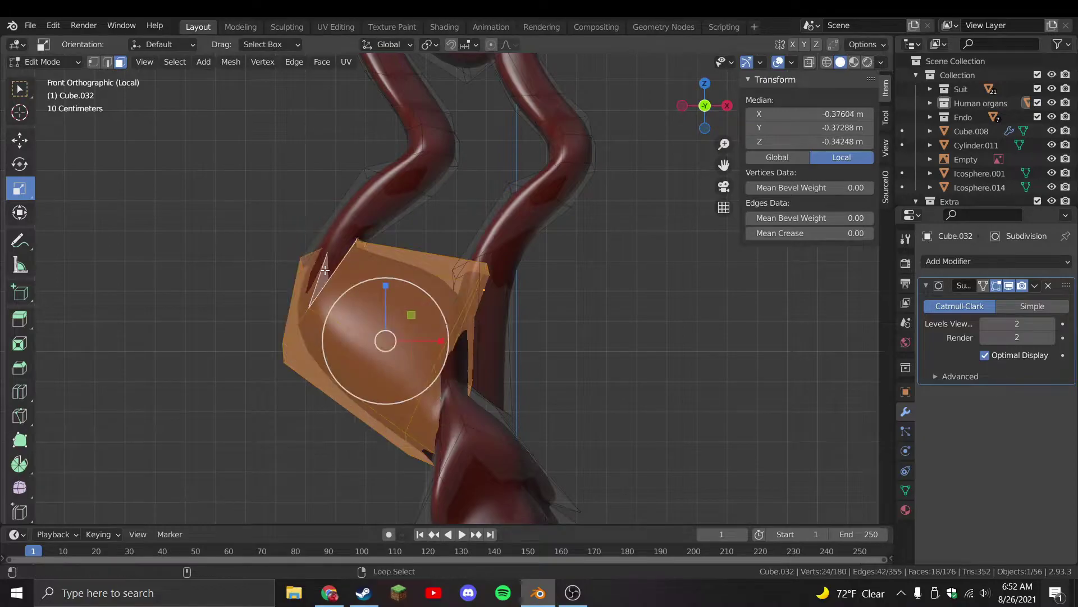
{"action": "key", "text": "Tab"}
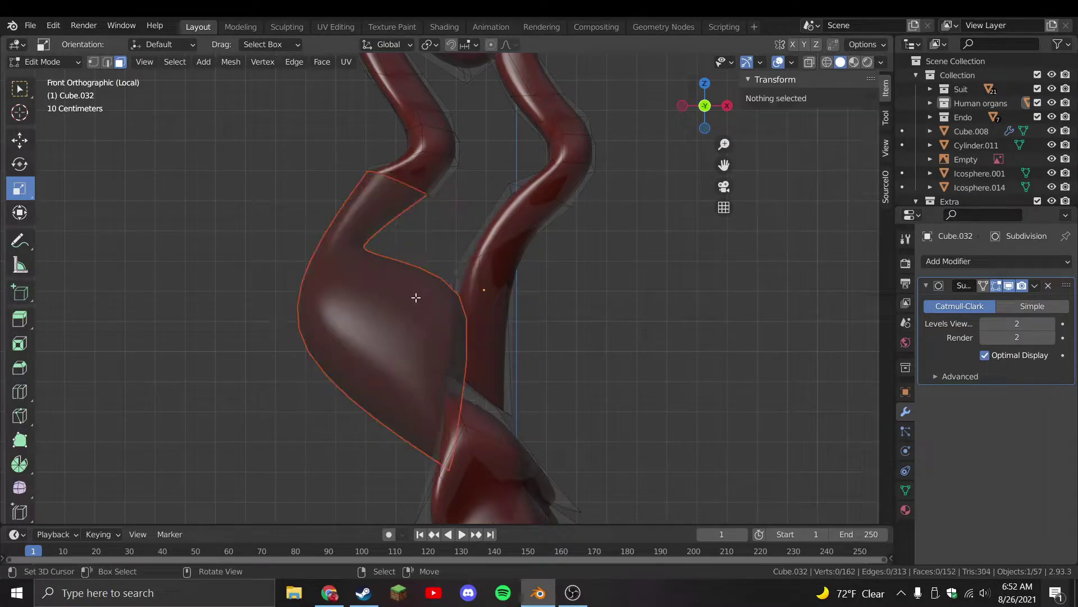
{"action": "left_click", "coordinate": [410, 325]}
{"action": "key", "text": "KP_Divide"}
{"action": "key", "text": "Tab"}
{"action": "key", "text": "Tab"}
{"action": "left_click", "coordinate": [459, 349]}
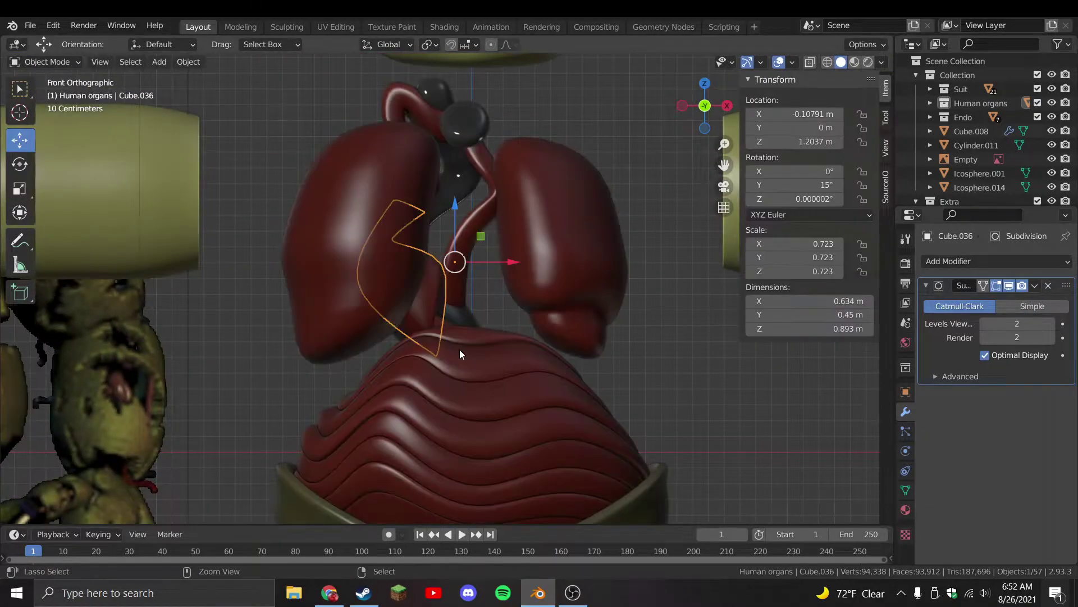
{"action": "key", "text": "KP_Divide"}
{"action": "key", "text": "Tab"}
{"action": "scroll", "coordinate": [460, 350], "scroll_direction": "up", "scroll_amount": 3}
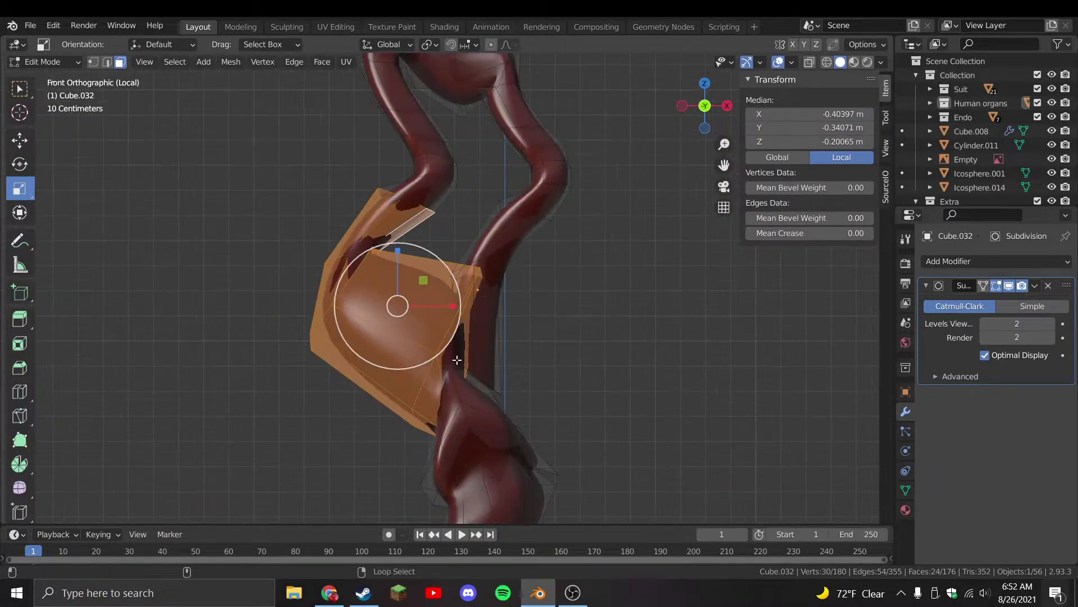
Duplicate the bulge's selected face loops in place and separate them into their own object
{"action": "middle_click_drag", "start_coordinate": [459, 350], "coordinate": [551, 356]}
{"action": "scroll", "coordinate": [556, 405], "scroll_direction": "up", "scroll_amount": 1}
{"action": "scroll", "coordinate": [556, 405], "scroll_direction": "up", "scroll_amount": 2}
{"action": "key", "text": "g"}
{"action": "left_click", "coordinate": [477, 407]}
{"action": "middle_click_drag", "start_coordinate": [476, 407], "coordinate": [412, 456]}
{"action": "key", "text": "shift+d"}
{"action": "right_click", "coordinate": [503, 360]}
{"action": "key", "text": "p"}
{"action": "left_click", "coordinate": [503, 352]}
{"action": "key", "text": "Tab"}
{"action": "key", "text": "KP_Divide"}
Isolate the separated bulge, select the open edge loop at its lower end and rotate it 31.4° in front view
{"action": "left_click", "coordinate": [419, 285]}
{"action": "left_click", "coordinate": [434, 274]}
{"action": "key", "text": "KP_Divide"}
{"action": "key", "text": "Tab"}
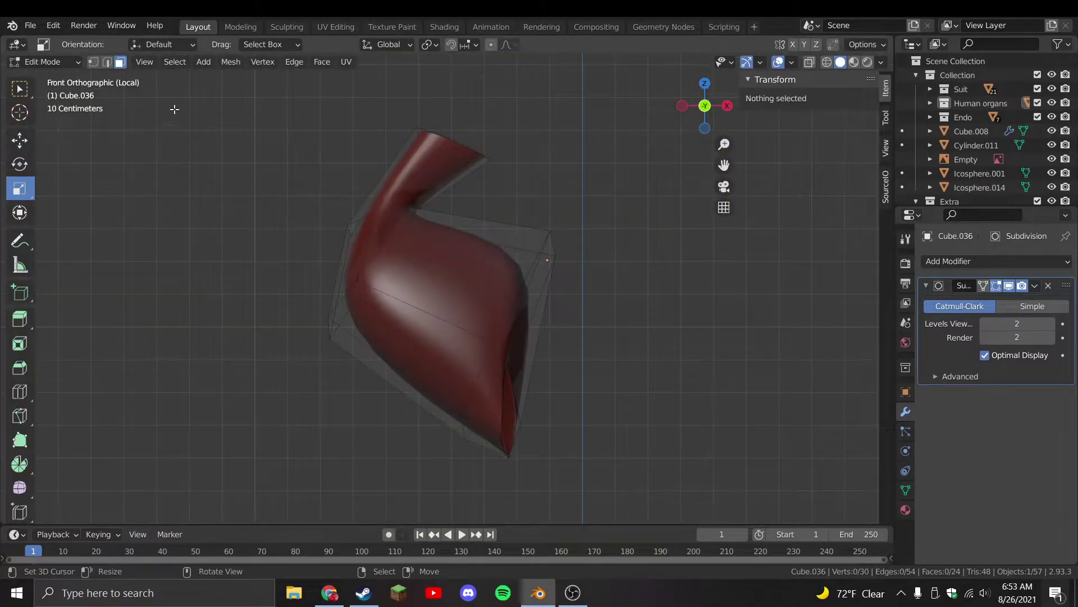
{"action": "left_click", "coordinate": [505, 404], "text": "alt"}
{"action": "middle_click_drag", "start_coordinate": [506, 404], "coordinate": [505, 387]}
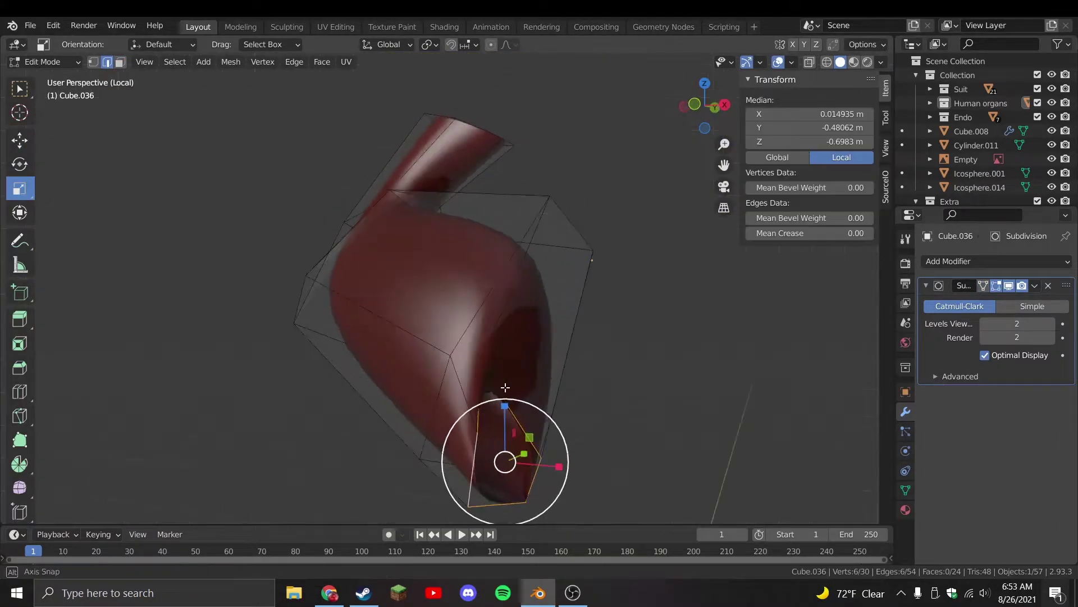
{"action": "key", "text": "KP_1"}
{"action": "key", "text": "r"}
{"action": "left_click", "coordinate": [645, 289]}
Extrude the open lower loop, then scale it down, move and rotate it to form a narrow outlet
{"action": "key", "text": "e"}
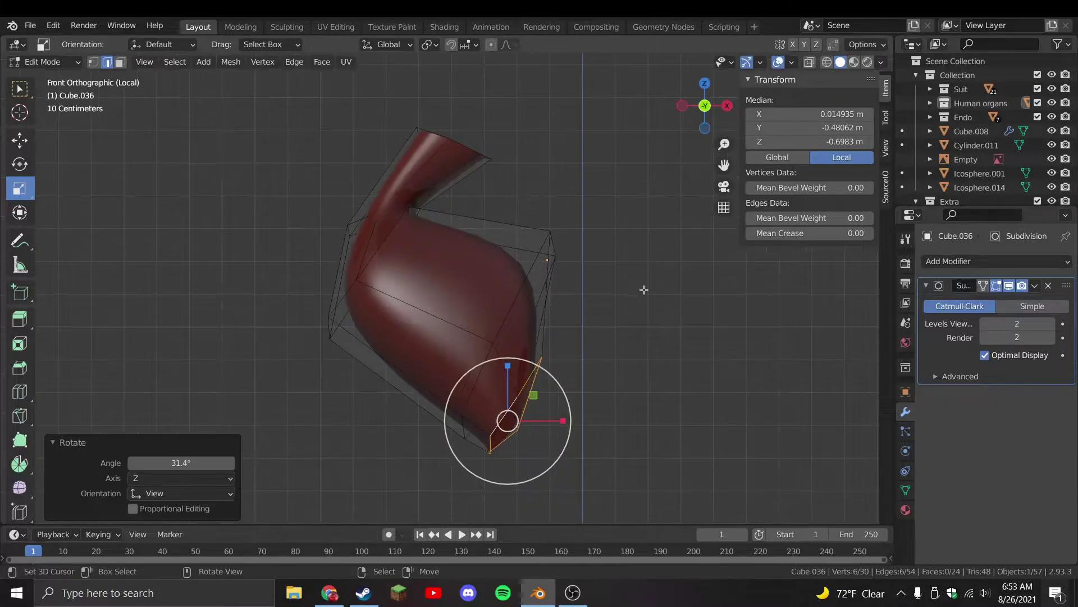
{"action": "left_click", "coordinate": [681, 383]}
{"action": "key", "text": "s"}
{"action": "left_click", "coordinate": [587, 398]}
{"action": "key", "text": "g"}
{"action": "left_click", "coordinate": [576, 427]}
{"action": "key", "text": "r"}
{"action": "left_click", "coordinate": [581, 382]}
Add a centred loop cut across the middle of the bulge, then scale and rotate it
{"action": "key", "text": "ctrl+r"}
{"action": "left_click", "coordinate": [474, 316]}
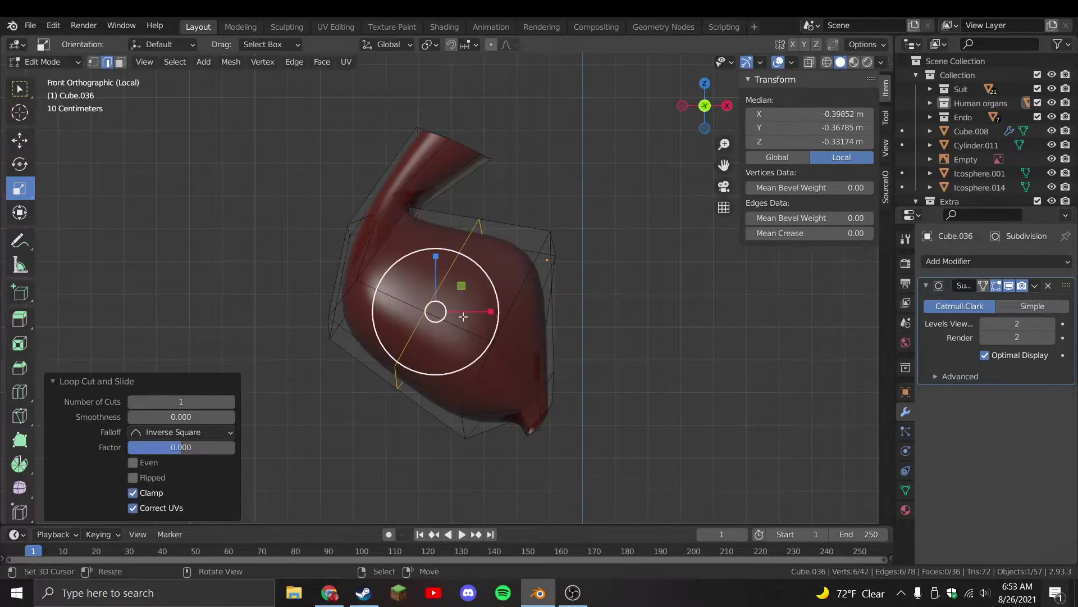
{"action": "key", "text": "s"}
{"action": "left_click", "coordinate": [478, 320]}
{"action": "key", "text": "g"}
{"action": "key", "text": "g"}
{"action": "key", "text": "Escape"}
{"action": "key", "text": "r"}
{"action": "left_click", "coordinate": [558, 368]}
Scale and move the bulge's edge loop, and pull its upper outer edge outward to round the body
{"action": "key", "text": "s"}
{"action": "left_click", "coordinate": [560, 367]}
{"action": "key", "text": "g"}
{"action": "left_click", "coordinate": [520, 287]}
{"action": "middle_click_drag", "start_coordinate": [520, 287], "coordinate": [481, 285]}
{"action": "key", "text": "KP_1"}
{"action": "left_click", "coordinate": [528, 233]}
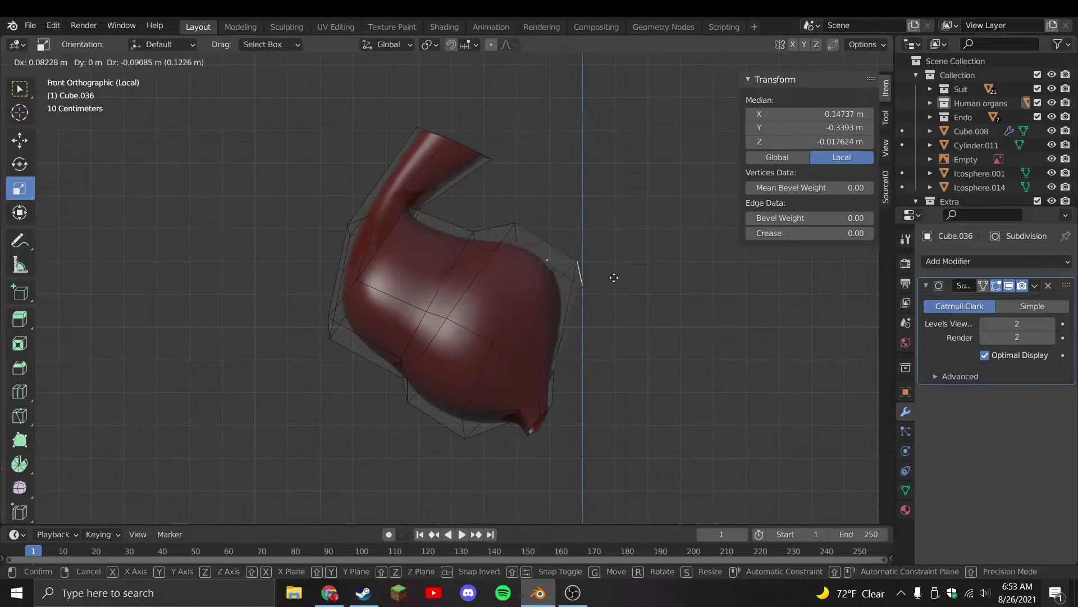
{"action": "left_click", "coordinate": [624, 306]}
Shift the bulge's middle edge loop toward the neck and rotate the loop at the neck 6.33°
{"action": "left_click", "coordinate": [455, 258]}
{"action": "left_click", "coordinate": [452, 256], "text": "alt"}
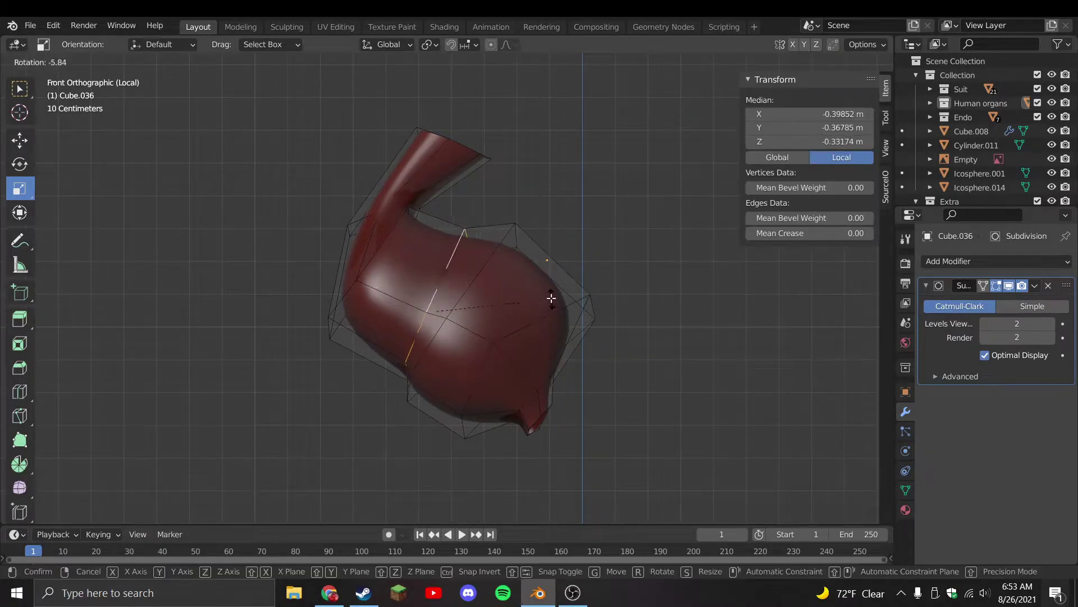
{"action": "key", "text": "g"}
{"action": "left_click", "coordinate": [487, 288]}
{"action": "key", "text": "g"}
{"action": "left_click", "coordinate": [446, 273]}
{"action": "key", "text": "r"}
{"action": "left_click", "coordinate": [444, 292]}
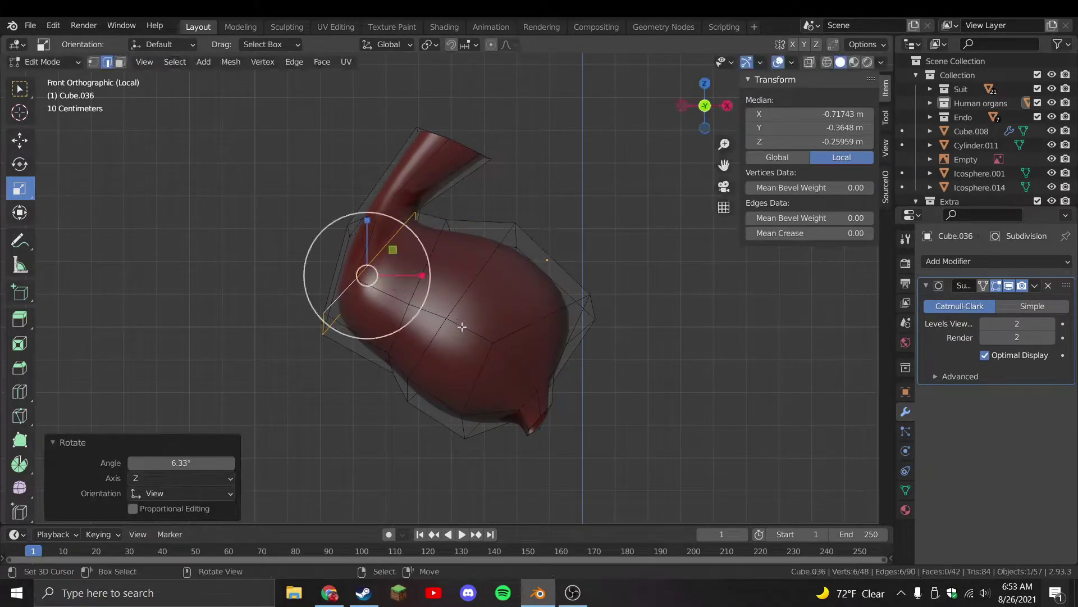
Scale the stomach's edge loop at the neck and pull the neighbouring outer edge outward to smooth the curve
{"action": "key", "text": "s"}
{"action": "left_click", "coordinate": [439, 319]}
{"action": "left_click", "coordinate": [388, 321]}
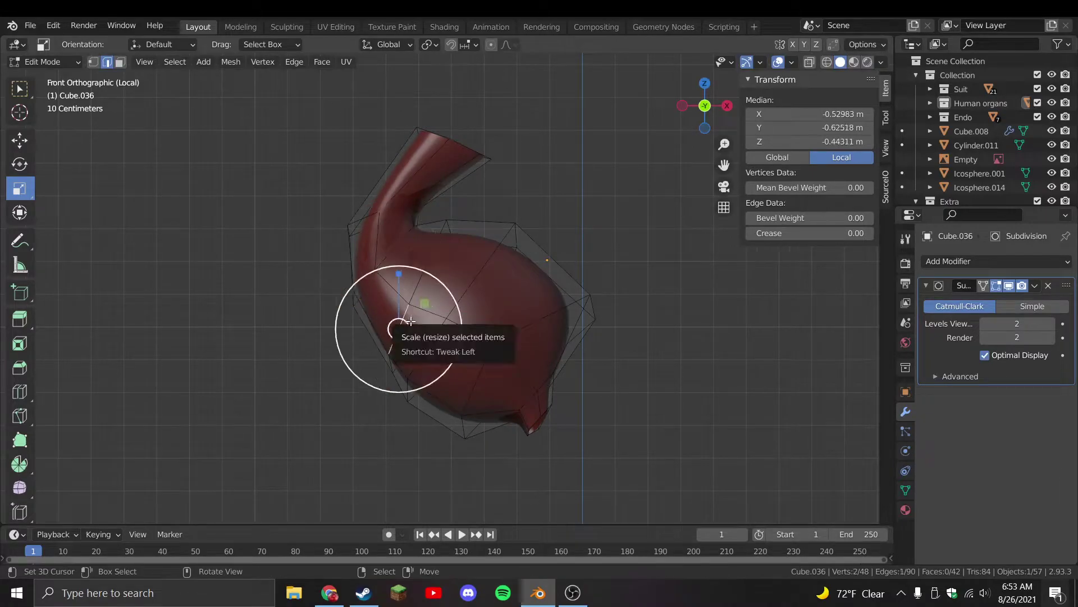
{"action": "key", "text": "g"}
{"action": "left_click", "coordinate": [373, 329]}
Reposition and rotate the edges across the bulge's upper front, raising the one farther from the neck
{"action": "left_click", "coordinate": [433, 237]}
{"action": "key", "text": "g"}
{"action": "left_click", "coordinate": [444, 258]}
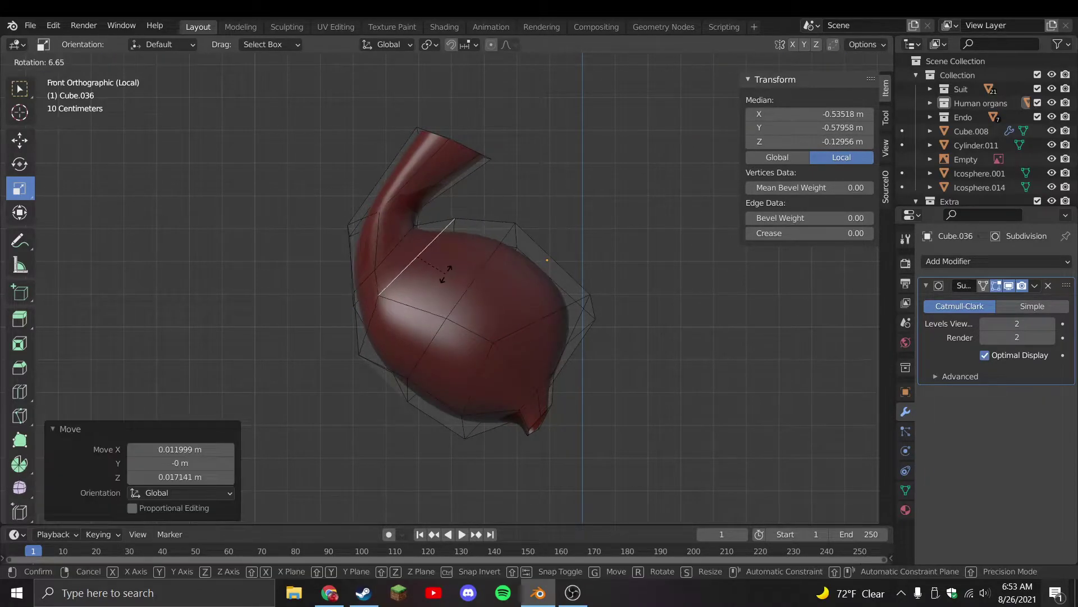
{"action": "left_click", "coordinate": [474, 263]}
{"action": "key", "text": "Tab"}
{"action": "key", "text": "ctrl+z"}
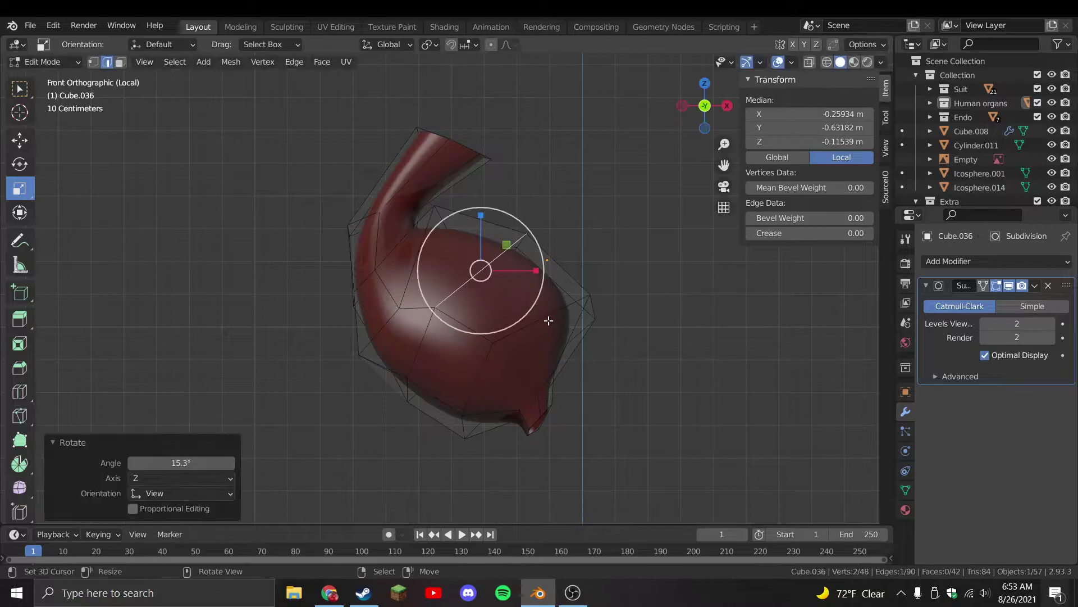
{"action": "left_click", "coordinate": [574, 293]}
{"action": "key", "text": "g"}
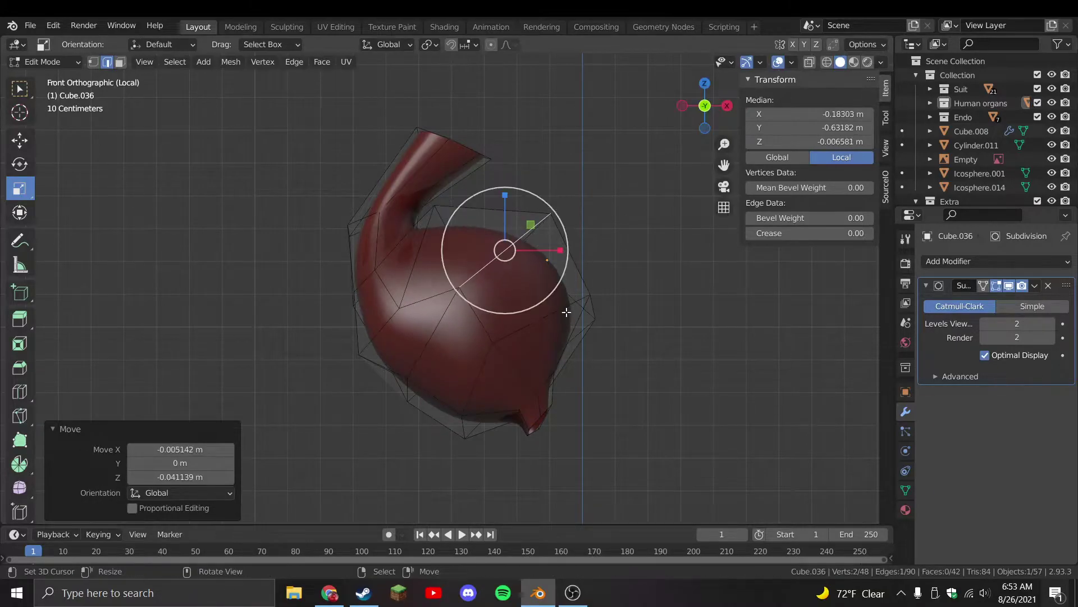
Return to the full scene in Object Mode and move the lungs inward, closer together around the stomach
{"action": "key", "text": "Tab"}
{"action": "key", "text": "KP_Divide"}
{"action": "key", "text": "Tab"}
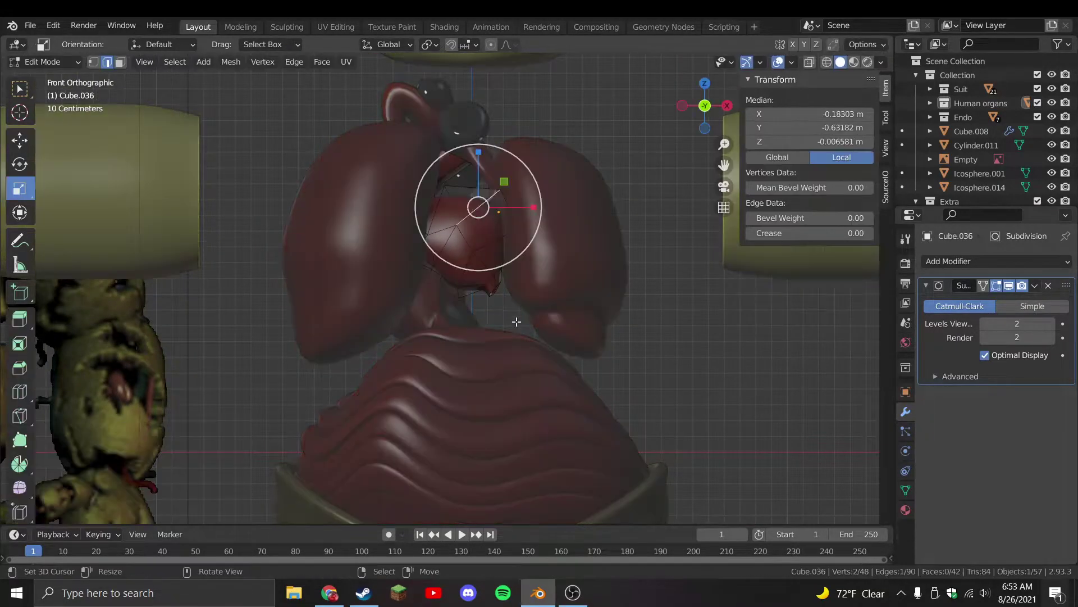
{"action": "left_click", "coordinate": [456, 233]}
{"action": "key", "text": "Tab"}
{"action": "left_click", "coordinate": [403, 243]}
{"action": "left_click", "coordinate": [526, 256]}
{"action": "key", "text": "g"}
{"action": "right_click", "coordinate": [570, 228]}
Select the stomach, check its fit between the lungs from an angle and the front, and save the file
{"action": "left_click", "coordinate": [470, 236]}
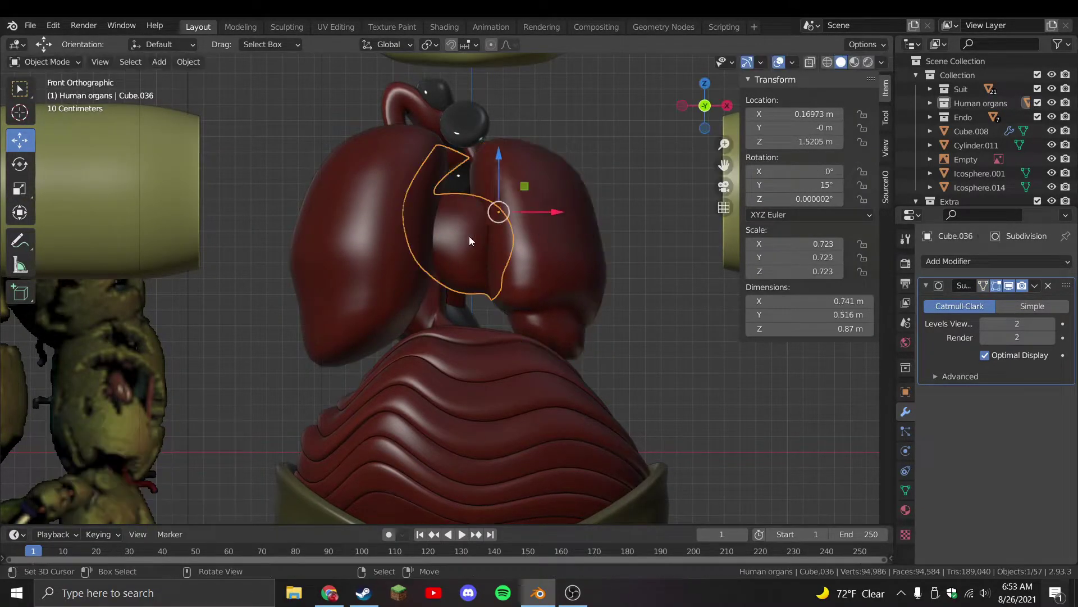
{"action": "key", "text": "Tab"}
{"action": "middle_click_drag", "start_coordinate": [470, 236], "coordinate": [427, 209]}
{"action": "key", "text": "Tab"}
{"action": "left_click", "coordinate": [428, 217]}
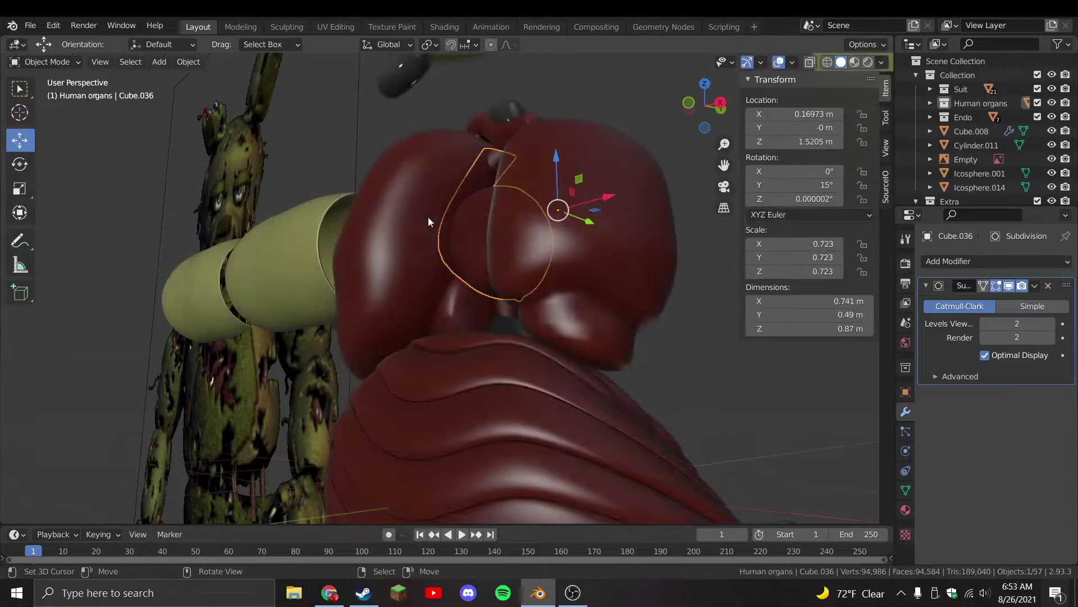
{"action": "key", "text": "KP_1"}
{"action": "scroll", "coordinate": [450, 291], "scroll_direction": "down", "scroll_amount": 5}
{"action": "key", "text": "ctrl+s"}
{"action": "left_click", "coordinate": [453, 290]}
{"action": "scroll", "coordinate": [453, 290], "scroll_direction": "up", "scroll_amount": 2}
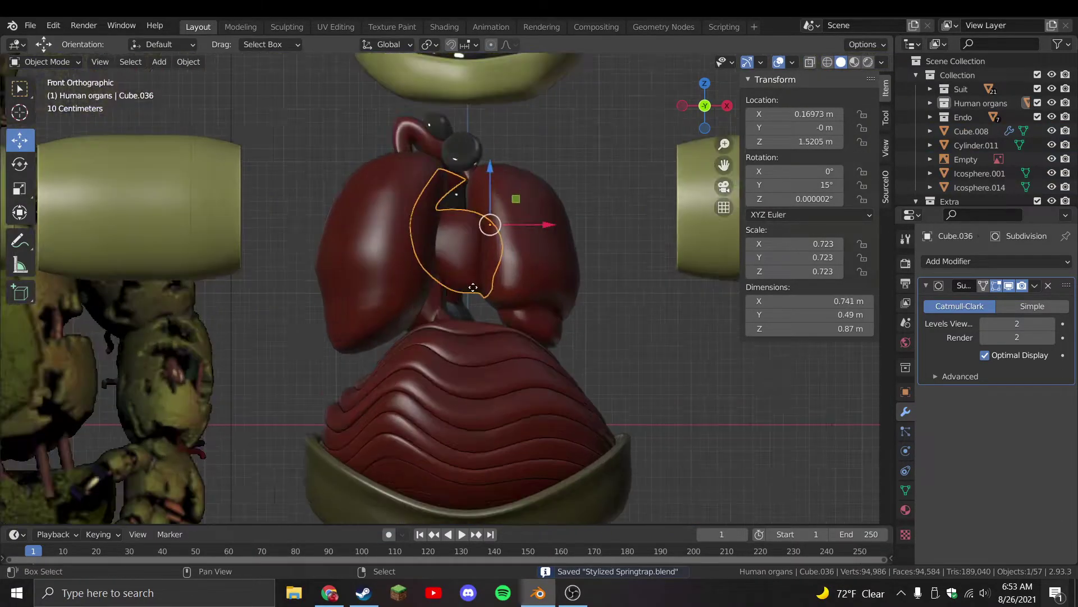
Duplicate the stomach, place the copy lower above the intestines, rotate it -49.8° in the front view and adjust its position
{"action": "key", "text": "shift+d"}
{"action": "left_click", "coordinate": [500, 349]}
{"action": "key", "text": "r"}
{"action": "left_click", "coordinate": [562, 252]}
{"action": "middle_click_drag", "start_coordinate": [562, 252], "coordinate": [515, 309]}
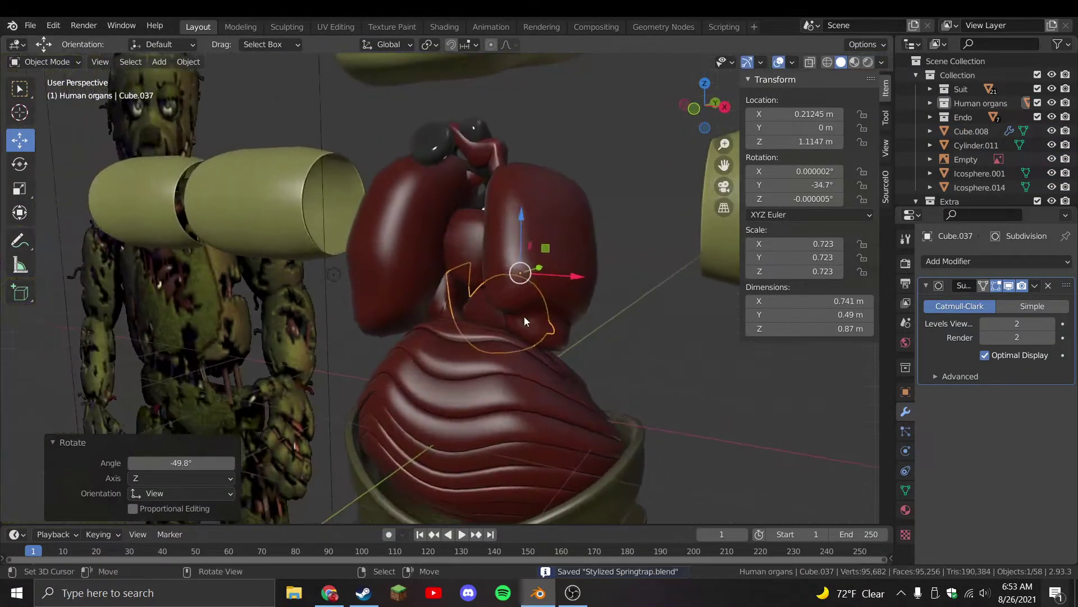
{"action": "key", "text": "g"}
{"action": "left_click", "coordinate": [525, 304]}
Isolate the copy and enlarge its whole mesh, and move and rotate the mesh into place beneath the lungs
{"action": "key", "text": "KP_1"}
{"action": "key", "text": "KP_Divide"}
{"action": "key", "text": "Tab"}
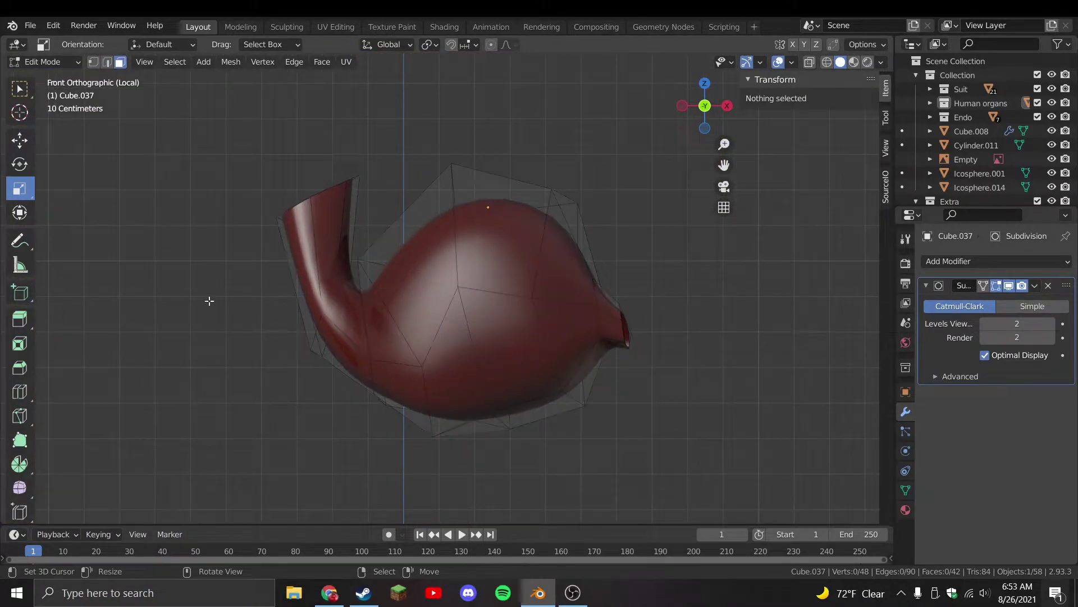
{"action": "key", "text": "a"}
{"action": "left_click_drag", "start_coordinate": [511, 313], "coordinate": [548, 312]}
{"action": "key", "text": "KP_Divide"}
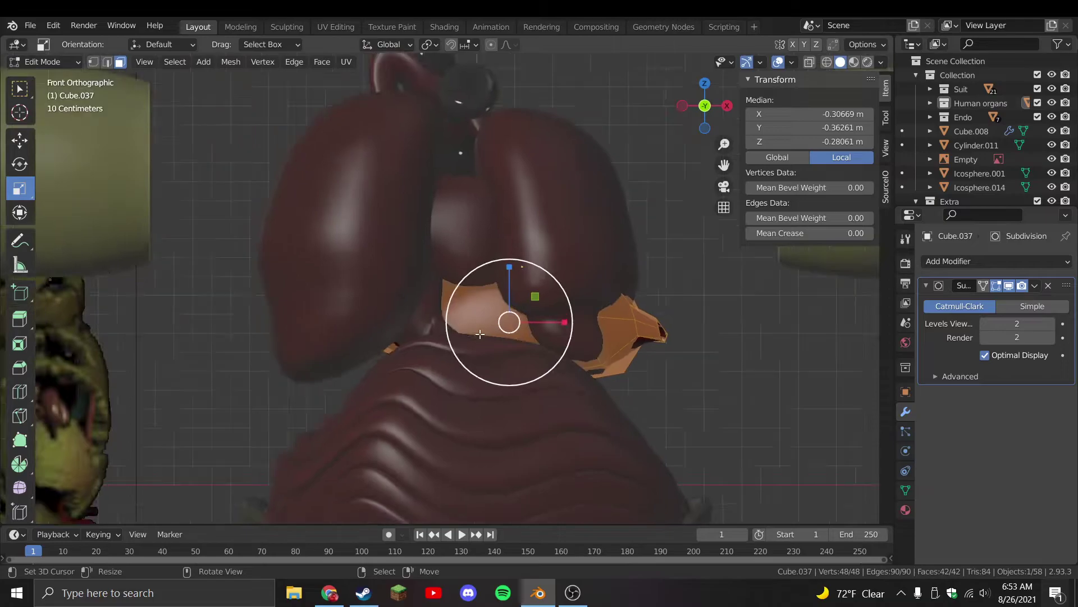
{"action": "key", "text": "g"}
{"action": "left_click", "coordinate": [578, 340]}
{"action": "key", "text": "r"}
{"action": "left_click", "coordinate": [582, 345]}
Rotate and shift faces at the copy's tube end and front using smooth proportional editing to fit it over the intestines
{"action": "left_click", "coordinate": [382, 368]}
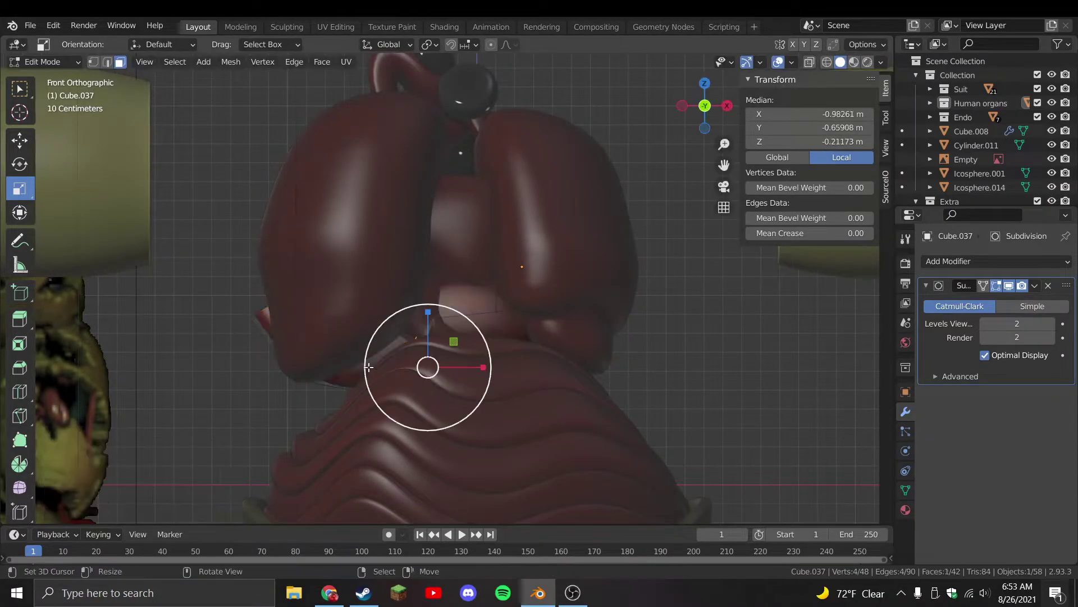
{"action": "key", "text": "r"}
{"action": "left_click", "coordinate": [415, 378]}
{"action": "key", "text": "r"}
{"action": "left_click", "coordinate": [422, 387]}
{"action": "key", "text": "g"}
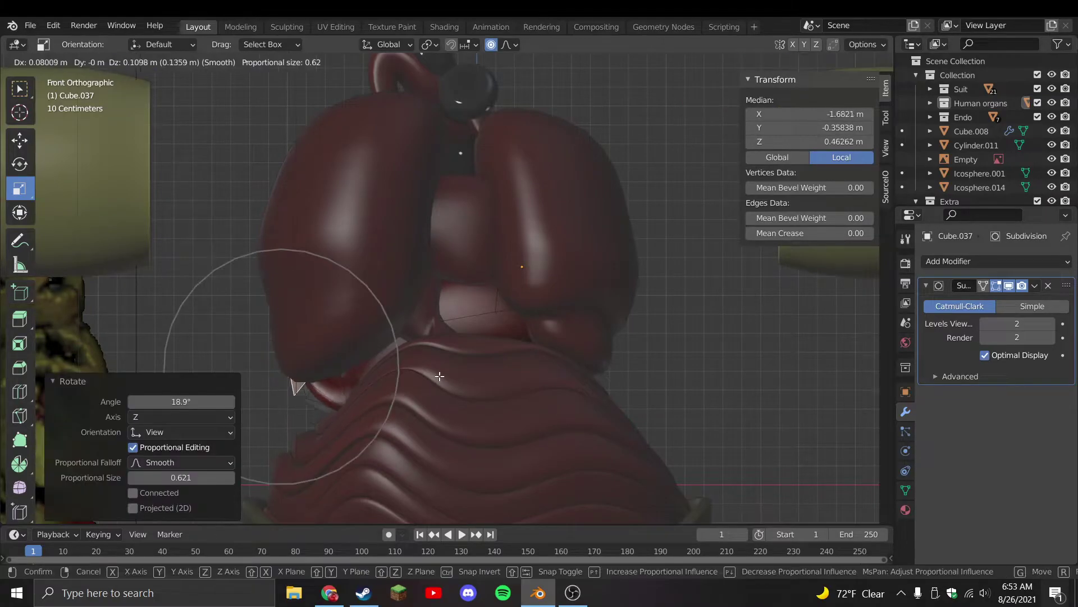
{"action": "left_click", "coordinate": [522, 320]}
{"action": "scroll", "coordinate": [523, 321], "scroll_direction": "up", "scroll_amount": 2}
{"action": "middle_click_drag", "start_coordinate": [522, 321], "coordinate": [606, 320]}
{"action": "key", "text": "KP_1"}
{"action": "key", "text": "r"}
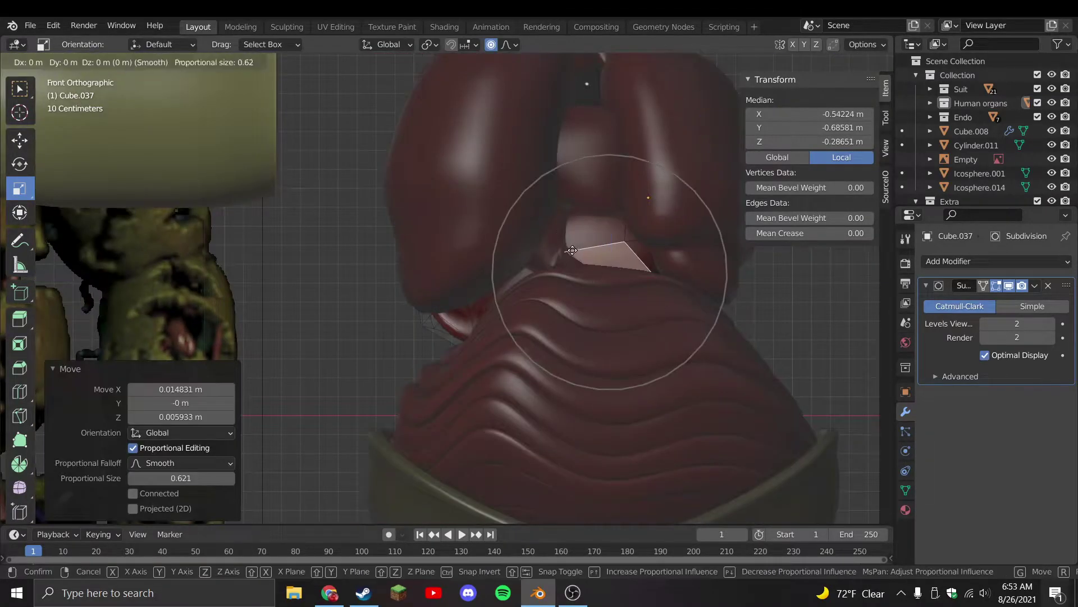
{"action": "left_click", "coordinate": [578, 306]}
Isolate the copied organ, brush-select the faces along the back of its bulge, and rotate them in the full scene
{"action": "scroll", "coordinate": [710, 289], "scroll_direction": "down", "scroll_amount": 5}
{"action": "middle_click_drag", "start_coordinate": [710, 288], "coordinate": [509, 293]}
{"action": "left_click", "coordinate": [508, 292]}
{"action": "key", "text": "KP_Decimal"}
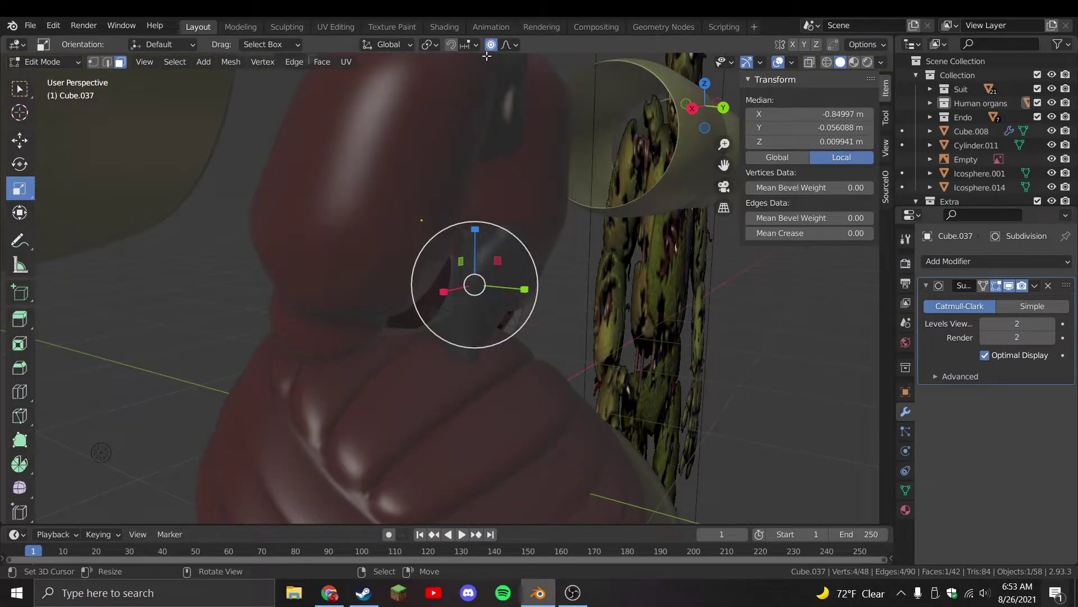
{"action": "key", "text": "KP_Divide"}
{"action": "middle_click_drag", "start_coordinate": [478, 236], "coordinate": [516, 311]}
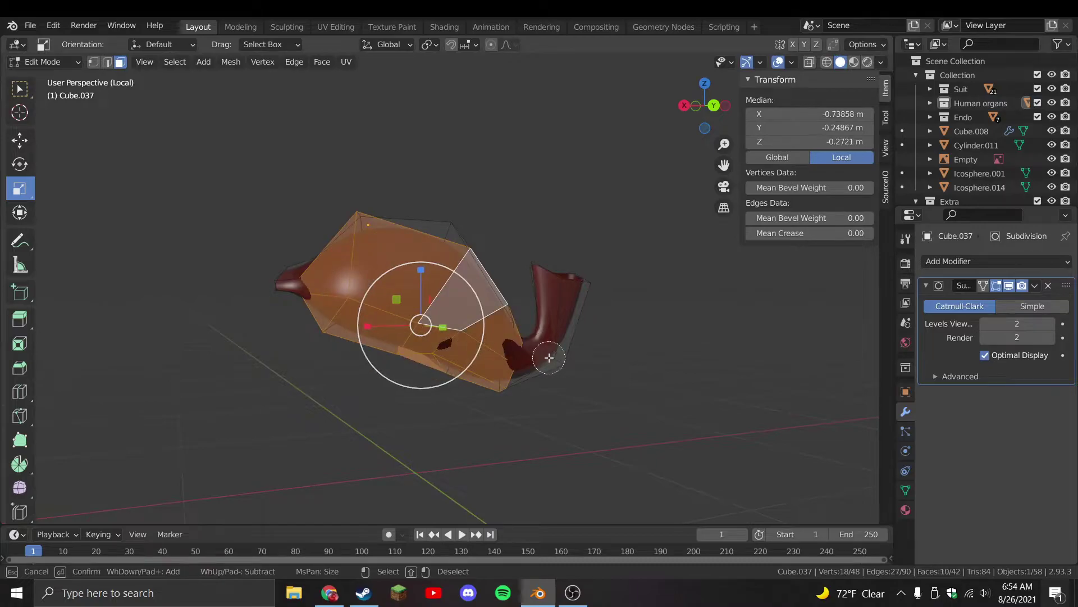
{"action": "key", "text": "KP_Divide"}
{"action": "middle_click_drag", "start_coordinate": [548, 393], "coordinate": [588, 384]}
{"action": "key", "text": "Tab"}
{"action": "key", "text": "Tab"}
{"action": "key", "text": "r"}
{"action": "left_click", "coordinate": [626, 416]}
Move a face on the isolated organ's bulge, select the faces around its rear, and return to the full scene
{"action": "key", "text": "KP_Divide"}
{"action": "left_click", "coordinate": [486, 300]}
{"action": "key", "text": "g"}
{"action": "left_click", "coordinate": [483, 332]}
{"action": "mouse_move", "coordinate": [483, 332]}
{"action": "middle_mouse_down"}
{"action": "mouse_move", "coordinate": [450, 314]}
{"action": "mouse_move", "coordinate": [472, 343]}
{"action": "middle_mouse_up"}
{"action": "key", "text": "c"}
{"action": "left_click_drag", "start_coordinate": [472, 348], "coordinate": [508, 388]}
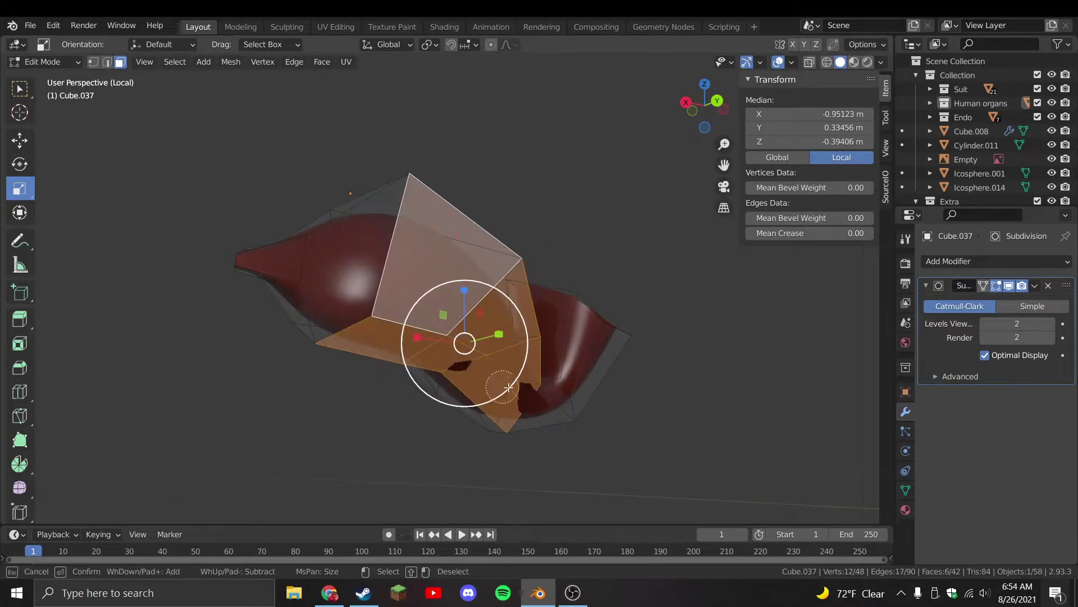
{"action": "key", "text": "KP_Divide"}
{"action": "key", "text": "Tab"}
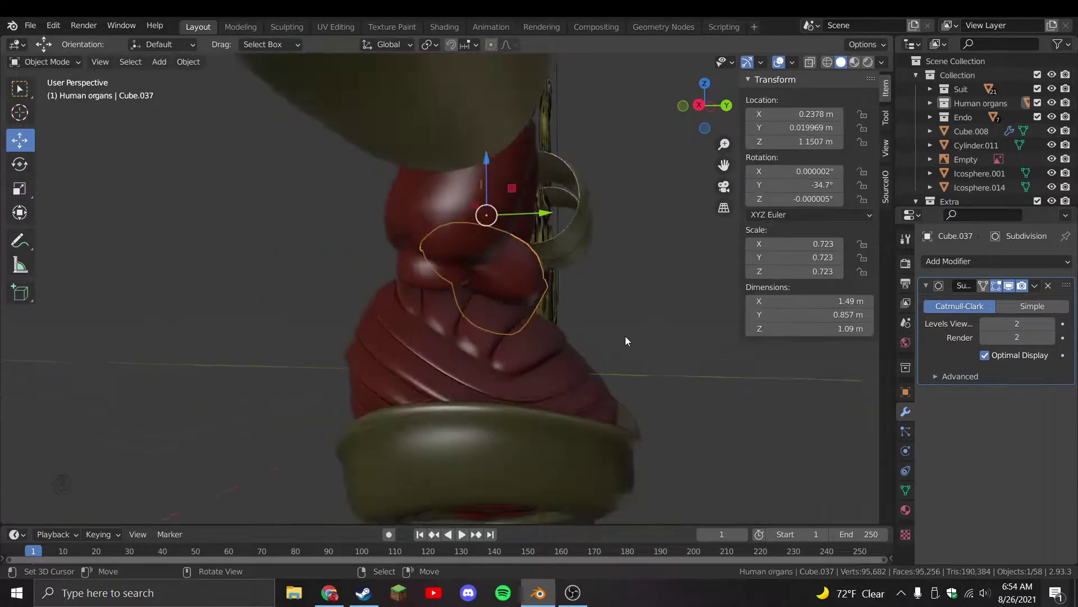
Pull a rear face of the intestines upward and backward with smooth proportional editing to fill out the back
{"action": "left_click", "coordinate": [511, 331]}
{"action": "key", "text": "Tab"}
{"action": "key", "text": "KP_Decimal"}
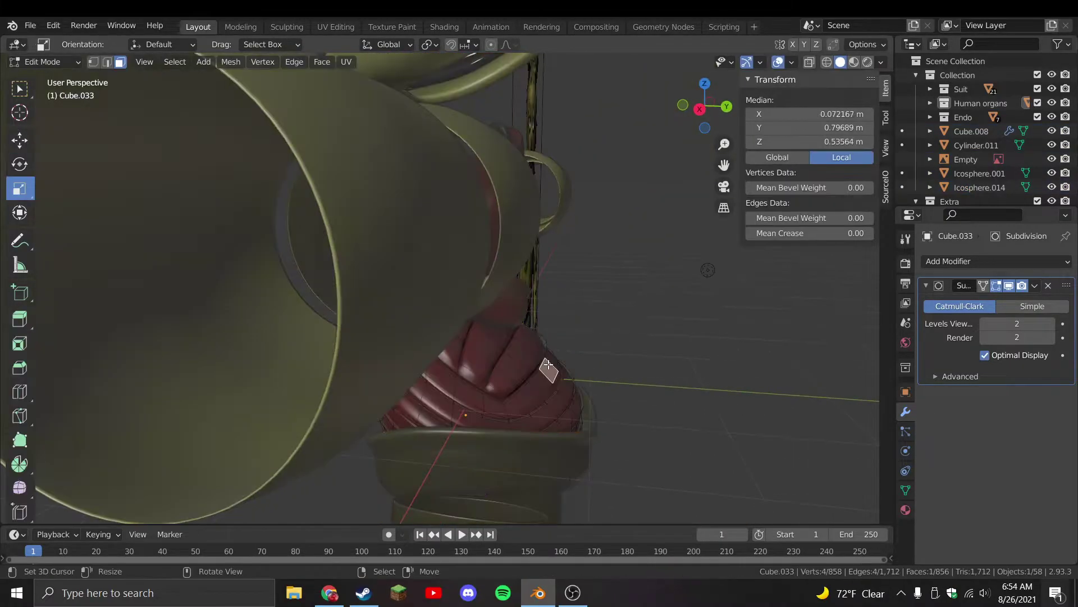
{"action": "left_click", "coordinate": [491, 45]}
{"action": "middle_click_drag", "start_coordinate": [534, 213], "coordinate": [585, 241]}
{"action": "key", "text": "g"}
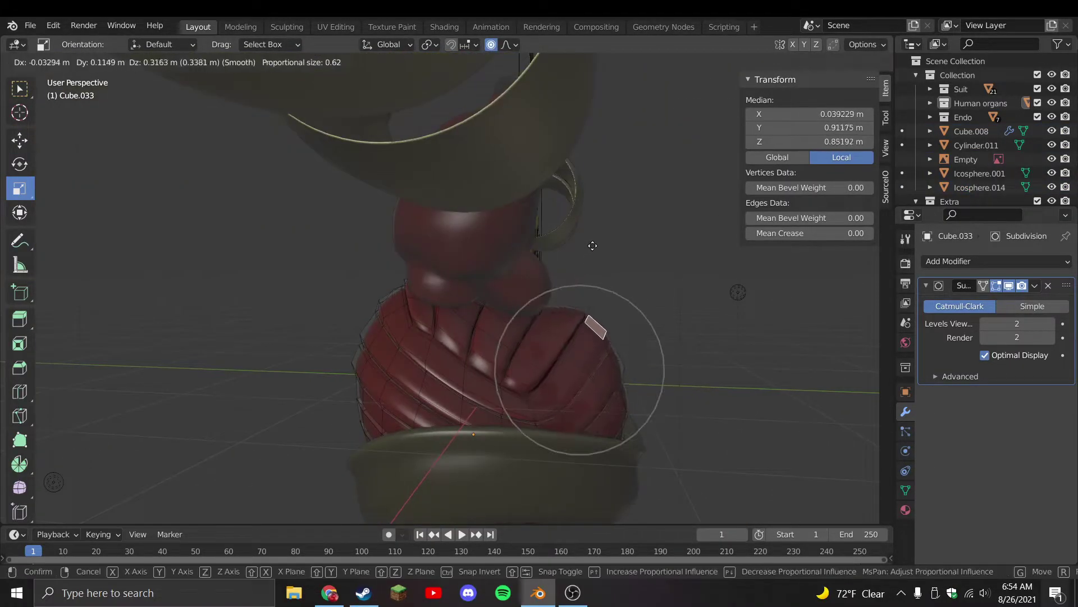
{"action": "left_click", "coordinate": [583, 232]}
Scale the selected faces of the organ above the intestines to adjust its bulk
{"action": "key", "text": "Tab"}
{"action": "middle_click_drag", "start_coordinate": [574, 295], "coordinate": [449, 337]}
{"action": "left_click", "coordinate": [457, 271]}
{"action": "key", "text": "Tab"}
{"action": "key", "text": "s"}
{"action": "left_click", "coordinate": [585, 430]}
{"action": "middle_click_drag", "start_coordinate": [585, 430], "coordinate": [506, 281]}
Isolate the lower organ, duplicate its entire mesh in place, and mirror the duplicate along the global Z axis
{"action": "key", "text": "Tab"}
{"action": "key", "text": "Tab"}
{"action": "key", "text": "a"}
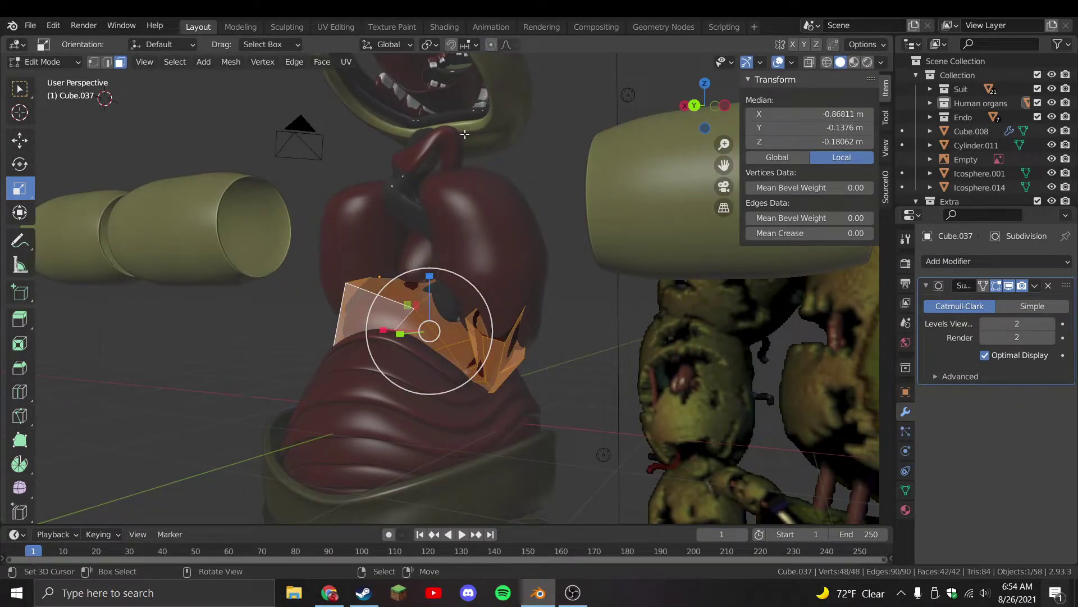
{"action": "key", "text": "KP_Divide"}
{"action": "key", "text": "shift+d"}
{"action": "right_click", "coordinate": [599, 318]}
{"action": "key", "text": "ctrl+m"}
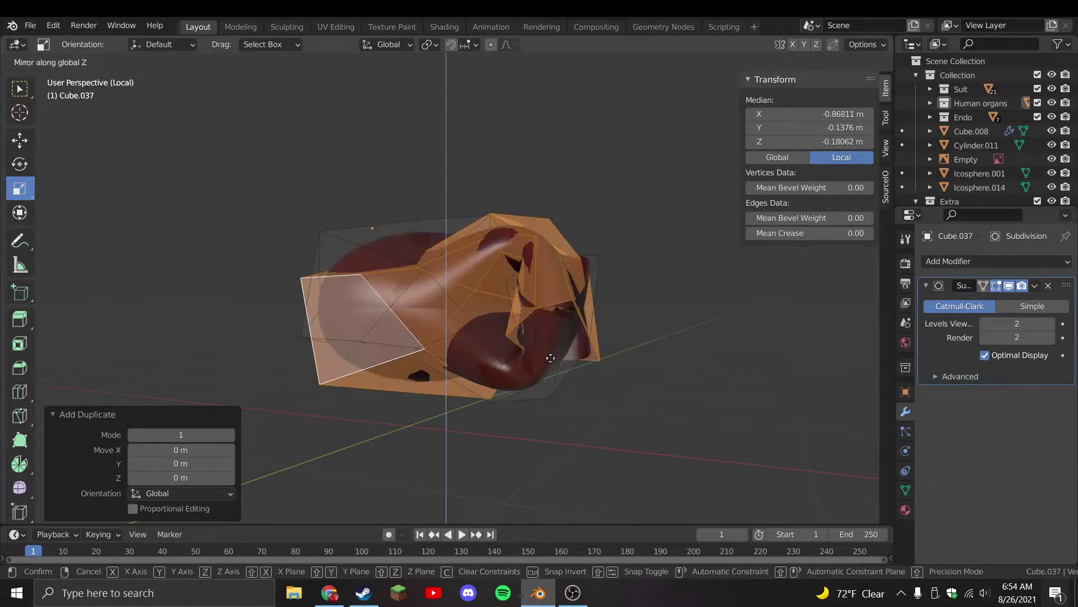
{"action": "key", "text": "z"}
Rotate the mirrored mesh slightly in the front view and position it directly above the original half
{"action": "key", "text": "KP_3"}
{"action": "key", "text": "KP_1"}
{"action": "key", "text": "r"}
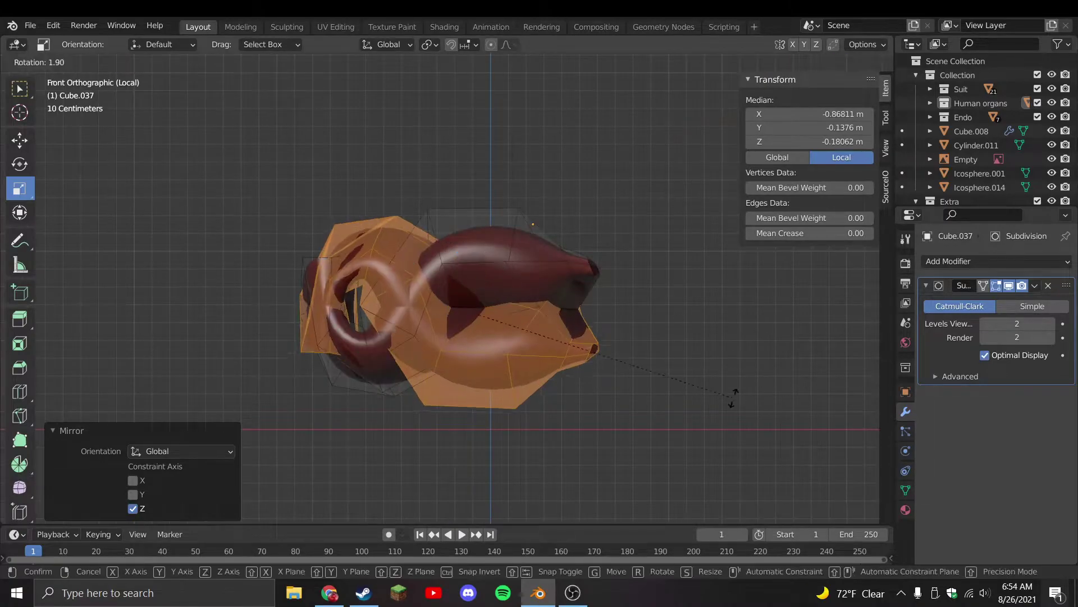
{"action": "left_click", "coordinate": [733, 393]}
{"action": "key", "text": "g"}
{"action": "left_click", "coordinate": [609, 217]}
{"action": "key", "text": "g"}
{"action": "left_click", "coordinate": [407, 191]}
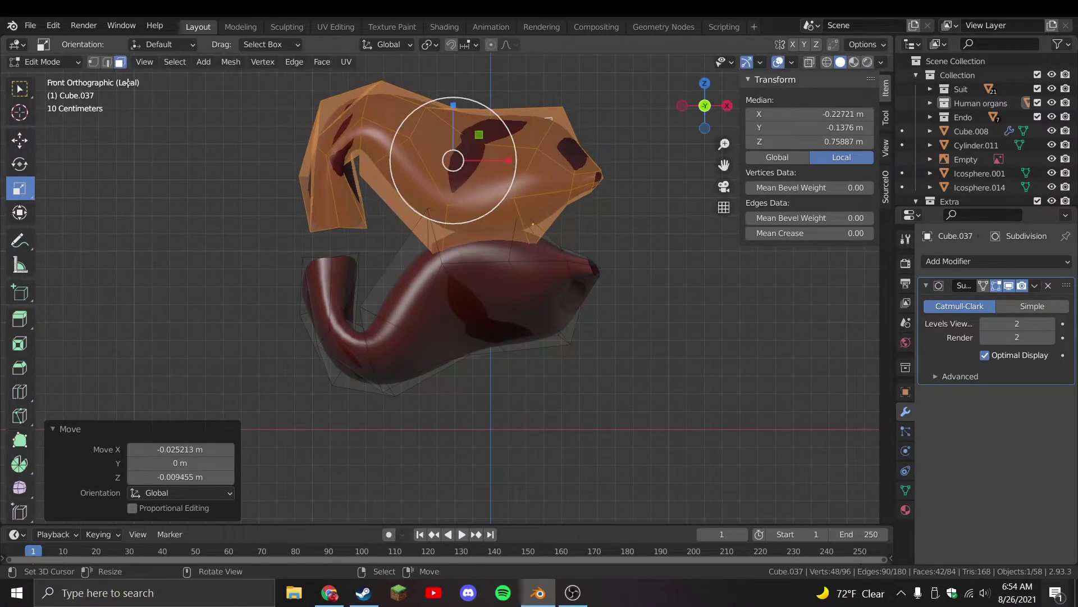
Bridge the two halves' open neck loops and recalculate the normals of the whole mesh outside
{"action": "left_click", "coordinate": [337, 256], "text": "alt"}
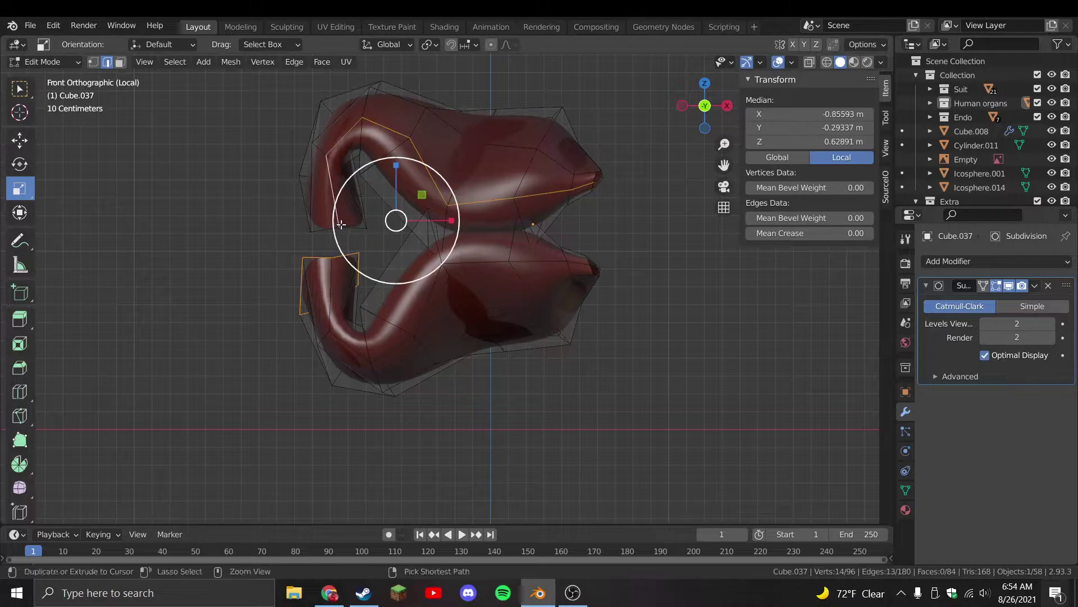
{"action": "key", "text": "ctrl+e"}
{"action": "left_click", "coordinate": [349, 225]}
{"action": "left_click", "coordinate": [337, 264], "text": "alt"}
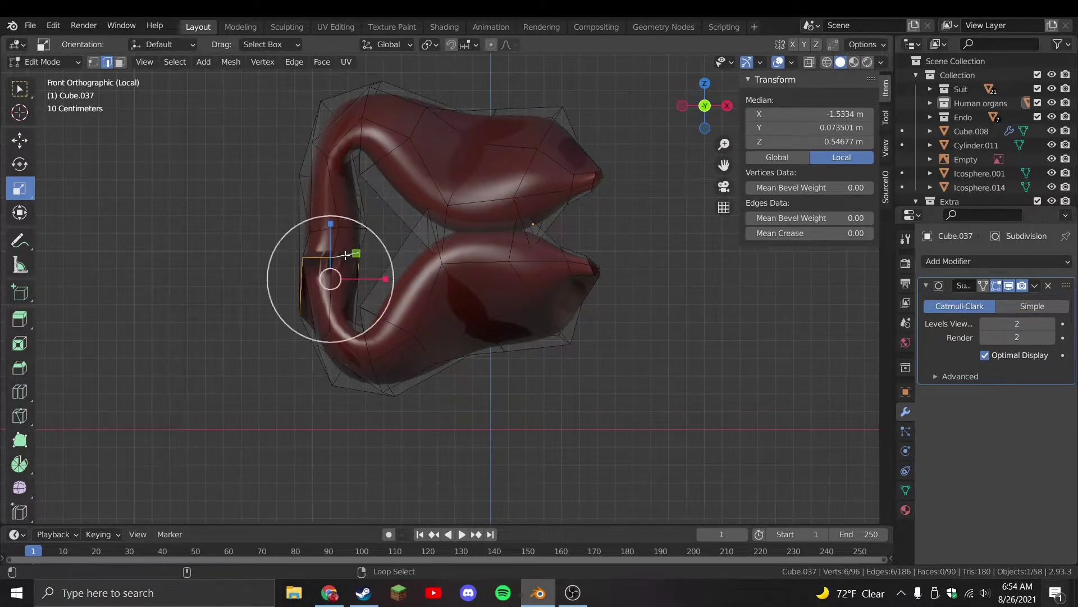
{"action": "middle_click_drag", "start_coordinate": [337, 264], "coordinate": [504, 272]}
{"action": "key", "text": "a"}
{"action": "key", "text": "alt+n"}
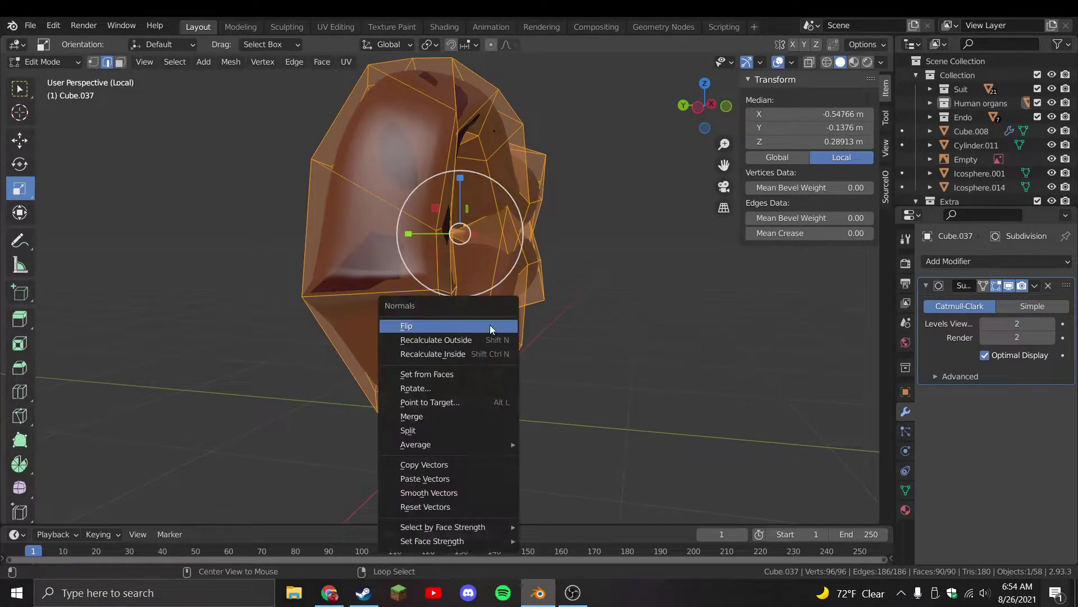
{"action": "left_click", "coordinate": [480, 340]}
{"action": "middle_click_drag", "start_coordinate": [482, 337], "coordinate": [540, 323]}
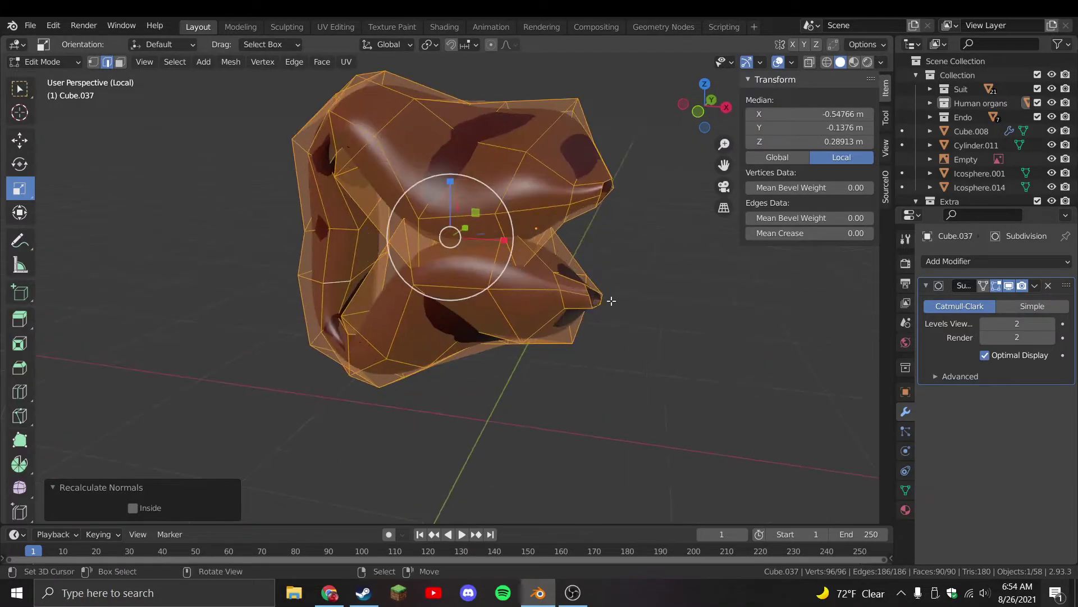
Rotate the lower half's narrow outlet loop and move it upward toward the opposite outlet
{"action": "key", "text": "alt+a"}
{"action": "left_click", "coordinate": [614, 301], "text": "alt"}
{"action": "middle_click_drag", "start_coordinate": [613, 301], "coordinate": [630, 292]}
{"action": "key", "text": "r"}
{"action": "left_click", "coordinate": [629, 292]}
{"action": "key", "text": "g"}
{"action": "left_click", "coordinate": [629, 292]}
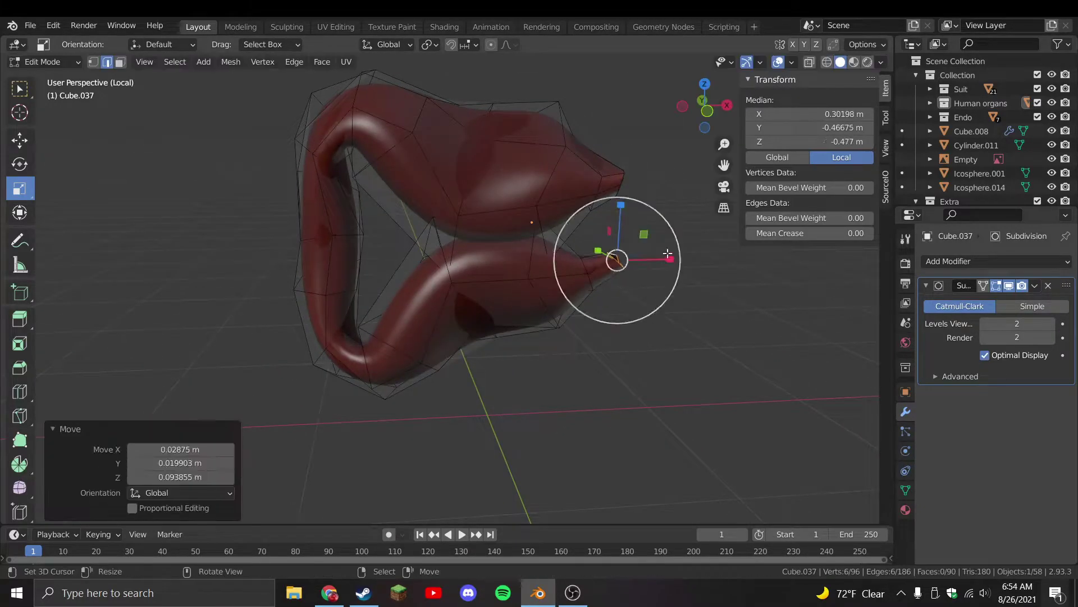
Rotate the upper half's narrow outlet loop and move it down toward the lower outlet
{"action": "left_click", "coordinate": [623, 179], "text": "alt"}
{"action": "key", "text": "r"}
{"action": "left_click", "coordinate": [640, 191]}
{"action": "key", "text": "g"}
{"action": "left_click", "coordinate": [633, 264]}
Bridge the two outlet loops, scale and move the connecting section, and return to the full scene in Object Mode
{"action": "left_click", "coordinate": [633, 262], "text": "alt+shift"}
{"action": "key", "text": "ctrl+e"}
{"action": "left_click", "coordinate": [632, 260]}
{"action": "key", "text": "Tab"}
{"action": "key", "text": "Tab"}
{"action": "key", "text": "s"}
{"action": "left_click", "coordinate": [647, 254]}
{"action": "key", "text": "g"}
{"action": "left_click", "coordinate": [647, 254]}
{"action": "key", "text": "Tab"}
{"action": "key", "text": "KP_Divide"}
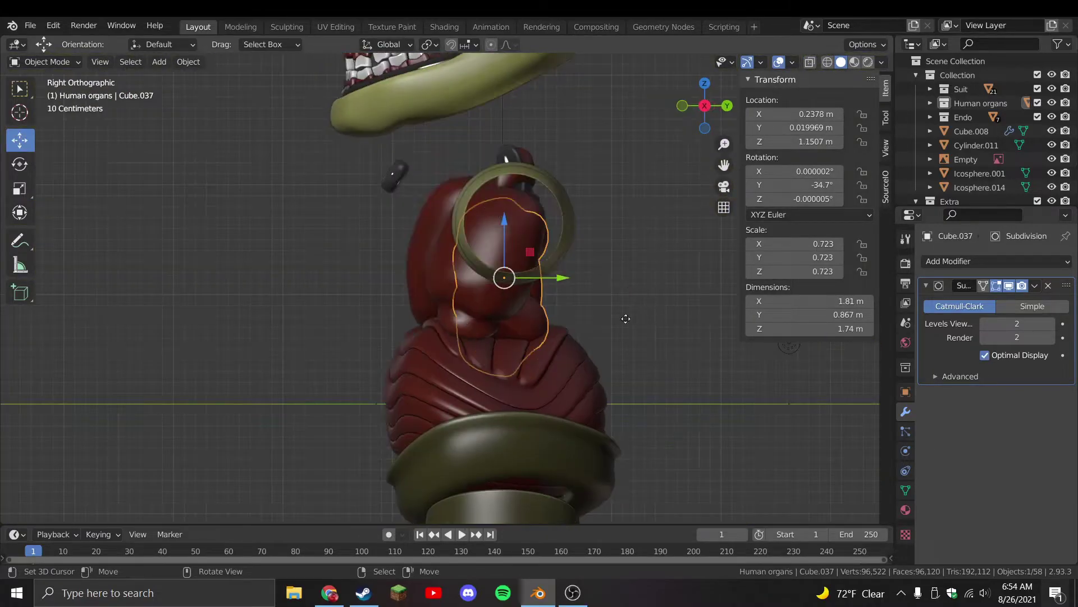
Move the joined organ about 0.34 m backward and 0.07 m down, behind the lungs
{"action": "key", "text": "g"}
{"action": "left_click", "coordinate": [659, 326]}
{"action": "middle_click_drag", "start_coordinate": [659, 326], "coordinate": [494, 309]}
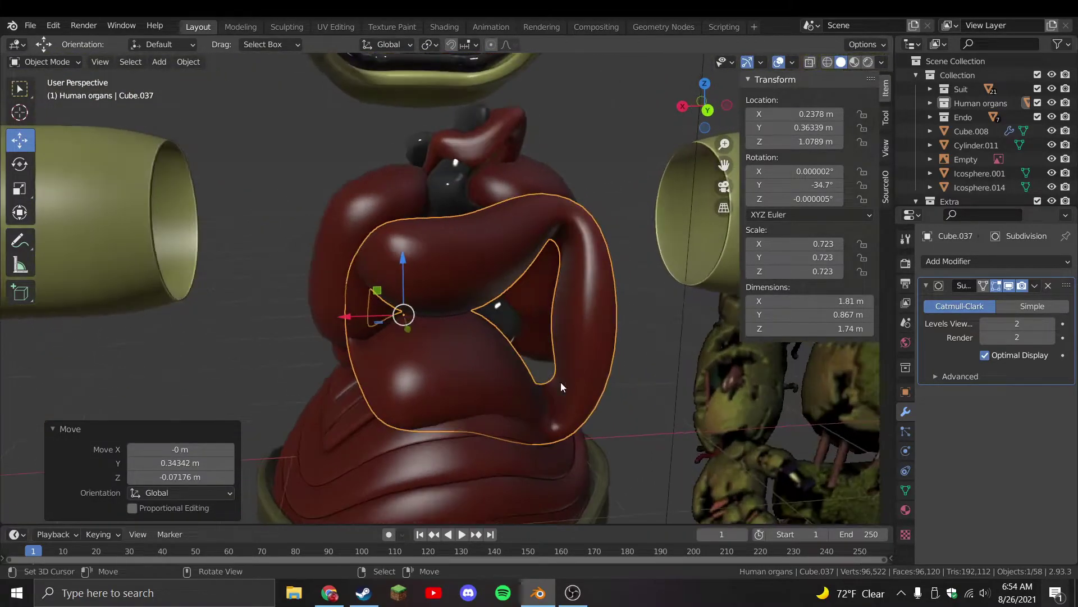
Duplicate the looped organ, and rotate and move the copy so it crosses the original behind the lungs
{"action": "key", "text": "shift+d"}
{"action": "key", "text": "Escape"}
{"action": "key", "text": "r"}
{"action": "left_click", "coordinate": [487, 378]}
{"action": "key", "text": "g"}
{"action": "left_click", "coordinate": [609, 433]}
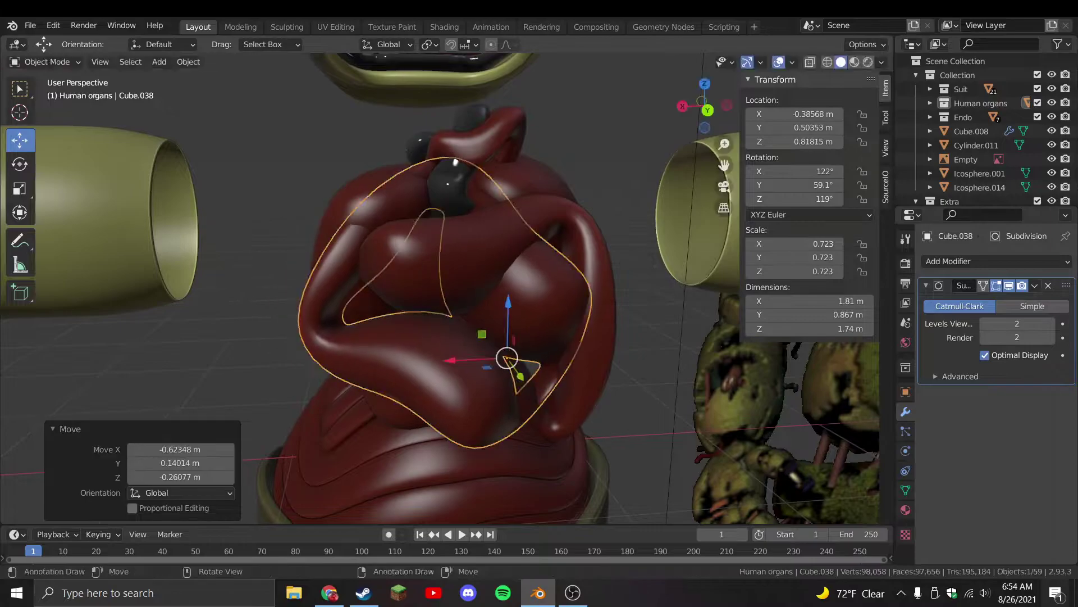
{"action": "key", "text": "r"}
{"action": "left_click", "coordinate": [609, 352]}
{"action": "key", "text": "g"}
{"action": "left_click", "coordinate": [618, 413]}
{"action": "key", "text": "KP_1"}
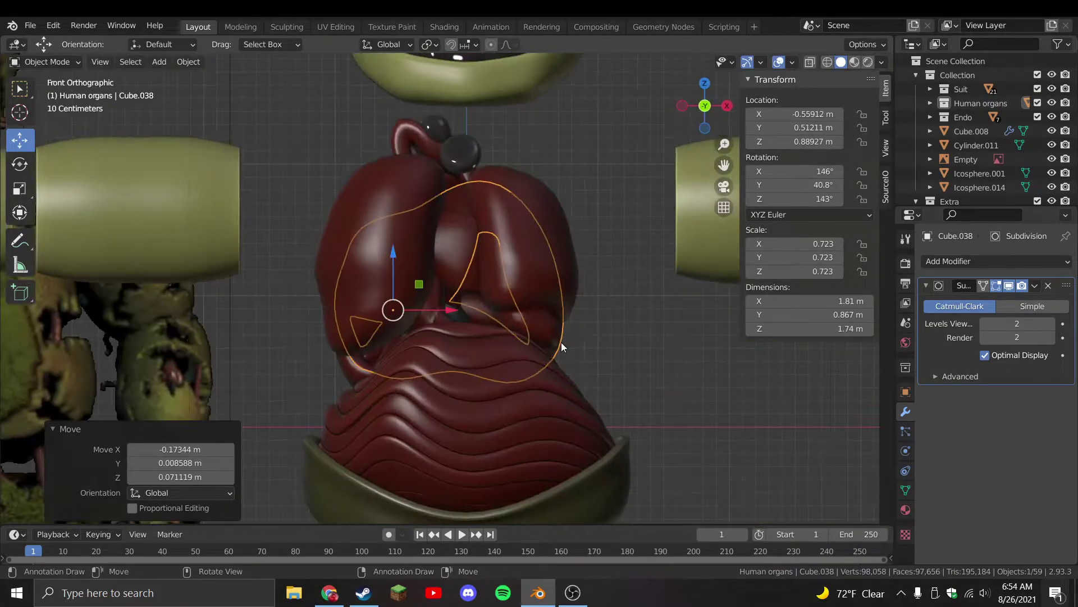
Save the file and unhide the hidden suit parts
{"action": "key", "text": "alt+a"}
{"action": "key", "text": "ctrl+s"}
{"action": "key", "text": "KP_5"}
{"action": "middle_click_drag", "start_coordinate": [500, 327], "coordinate": [537, 285]}
{"action": "key", "text": "alt+h"}
{"action": "middle_click_drag", "start_coordinate": [405, 197], "coordinate": [463, 347]}
{"action": "key", "text": "KP_1"}
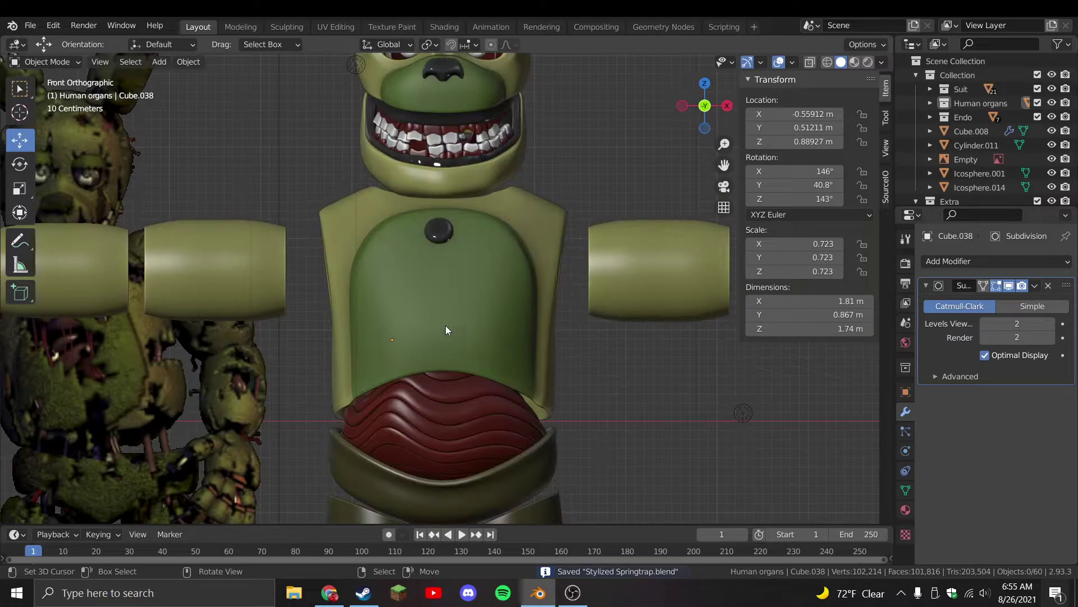
Hide the torso shell and duplicate the rear looped organ, placing the copy about 0.60 m along X and 0.84 m higher
{"action": "left_click", "coordinate": [446, 326]}
{"action": "key", "text": "h"}
{"action": "left_click", "coordinate": [446, 251]}
{"action": "key", "text": "shift+d"}
{"action": "left_click", "coordinate": [511, 229]}
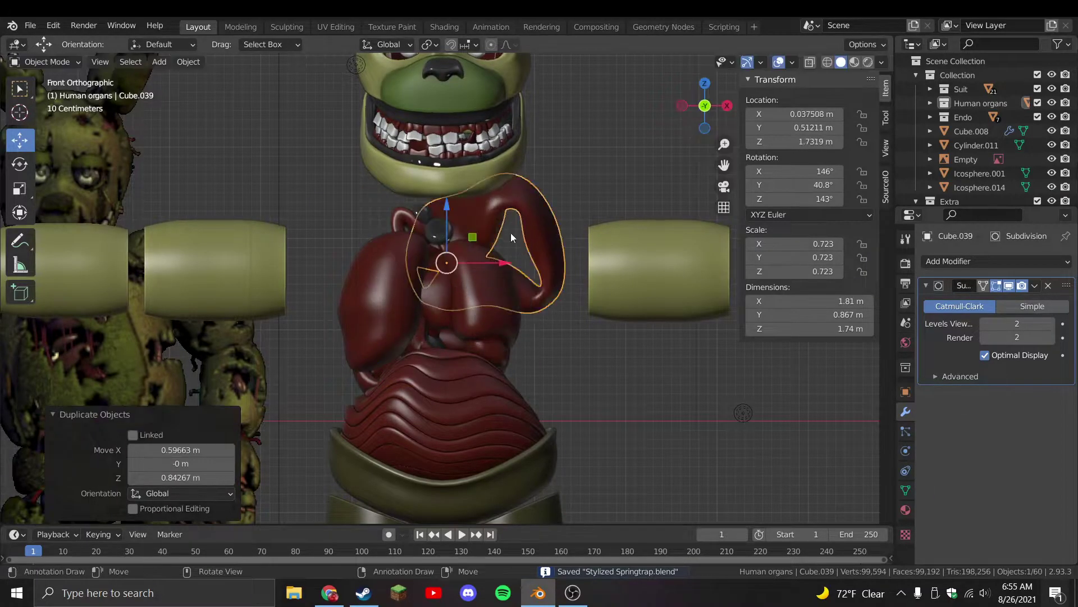
Rotate the new looped organ copy and move it forward so it wraps across the tops of the lungs
{"action": "key", "text": "r"}
{"action": "left_click", "coordinate": [500, 282]}
{"action": "left_click", "coordinate": [20, 168]}
{"action": "left_click_drag", "start_coordinate": [444, 264], "coordinate": [562, 253]}
{"action": "left_click_drag", "start_coordinate": [494, 281], "coordinate": [568, 275]}
{"action": "middle_click_drag", "start_coordinate": [632, 207], "coordinate": [515, 279]}
{"action": "left_click_drag", "start_coordinate": [514, 280], "coordinate": [525, 360]}
{"action": "middle_click_drag", "start_coordinate": [526, 360], "coordinate": [607, 353]}
{"action": "key", "text": "g"}
{"action": "key", "text": "g"}
{"action": "left_click", "coordinate": [541, 369]}
{"action": "scroll", "coordinate": [577, 363], "scroll_direction": "up", "scroll_amount": 3}
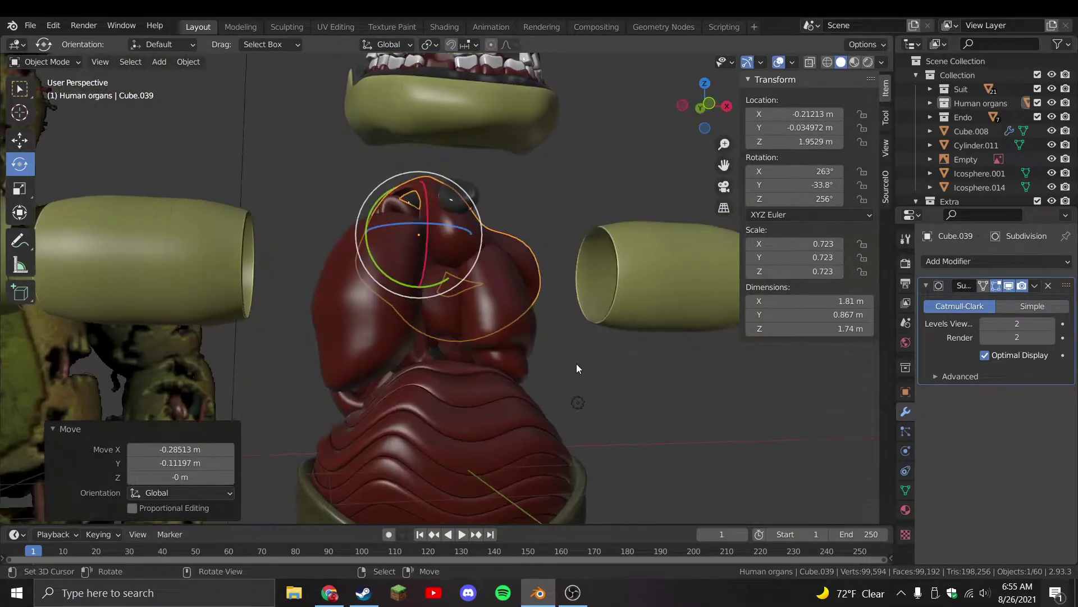
Move the wrapped organ copy about 0.02 m along X and 0.06 m down over the lungs
{"action": "key", "text": "Tab"}
{"action": "left_click", "coordinate": [410, 180]}
{"action": "scroll", "coordinate": [493, 242], "scroll_direction": "up", "scroll_amount": 3}
{"action": "middle_click_drag", "start_coordinate": [493, 242], "coordinate": [511, 247]}
{"action": "key", "text": "Tab"}
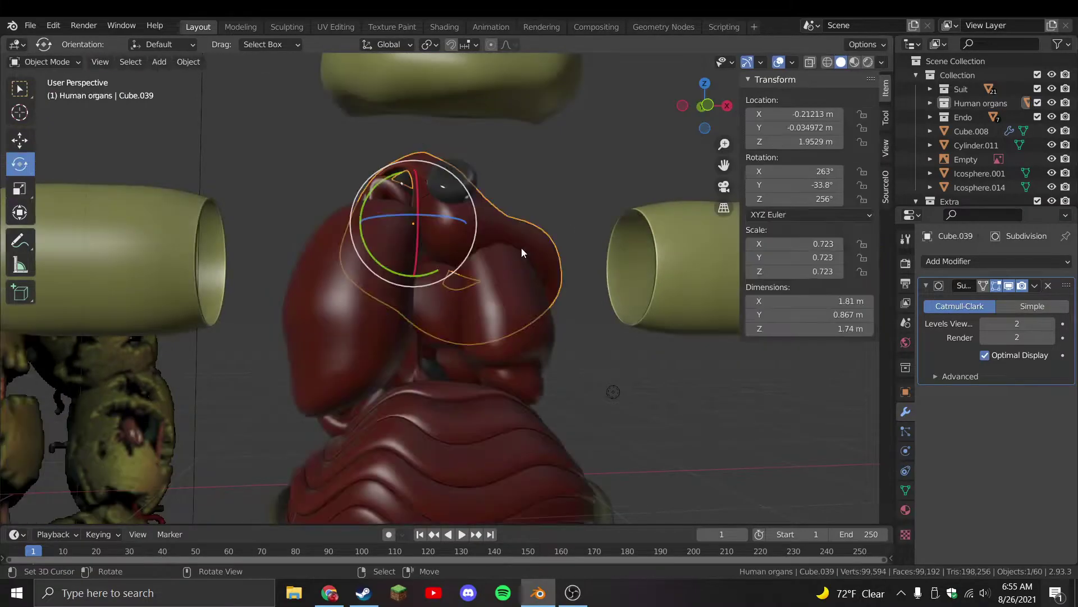
{"action": "key", "text": "KP_1"}
{"action": "key", "text": "g"}
{"action": "left_click", "coordinate": [532, 271]}
{"action": "key", "text": "shift+d"}
{"action": "right_click", "coordinate": [444, 254]}
{"action": "key", "text": "Delete"}
{"action": "left_click", "coordinate": [458, 271]}
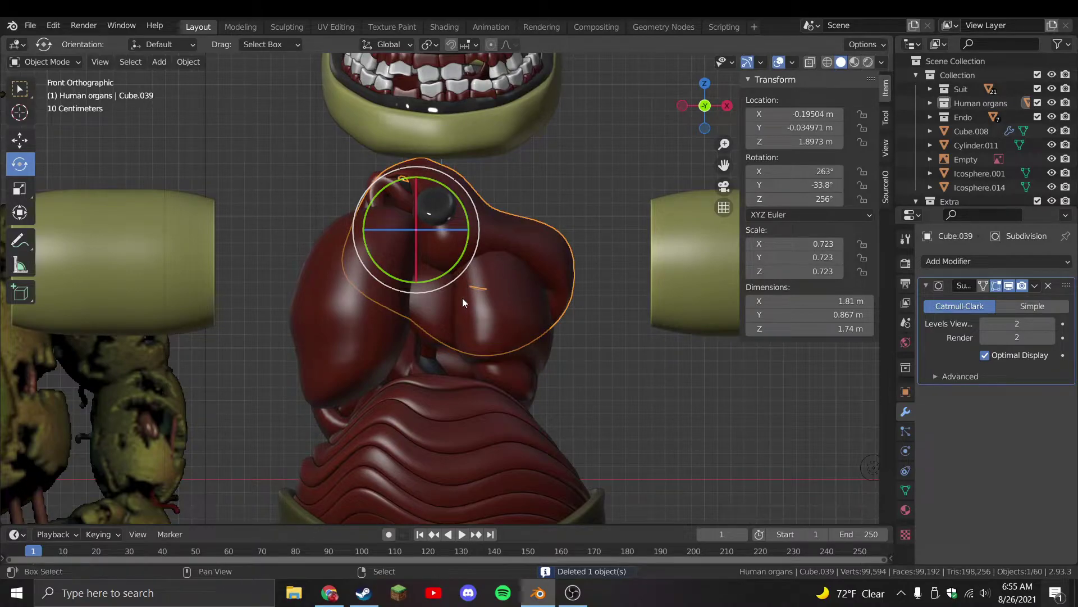
Duplicate the wrapped organ, mirror the copy along X and move it toward the opposite lung
{"action": "key", "text": "shift+d"}
{"action": "left_click", "coordinate": [412, 285]}
{"action": "key", "text": "ctrl+m"}
{"action": "key", "text": "x"}
{"action": "left_click", "coordinate": [496, 321]}
{"action": "key", "text": "g"}
{"action": "left_click", "coordinate": [580, 318]}
Rotate the mirrored organ and shift it about 0.10 m along X and 0.07 m down so it crosses its counterpart
{"action": "left_click_drag", "start_coordinate": [482, 225], "coordinate": [506, 315]}
{"action": "key", "text": "g"}
{"action": "left_click", "coordinate": [511, 365]}
{"action": "left_click_drag", "start_coordinate": [484, 234], "coordinate": [517, 393]}
{"action": "key", "text": "g"}
{"action": "left_click", "coordinate": [497, 341]}
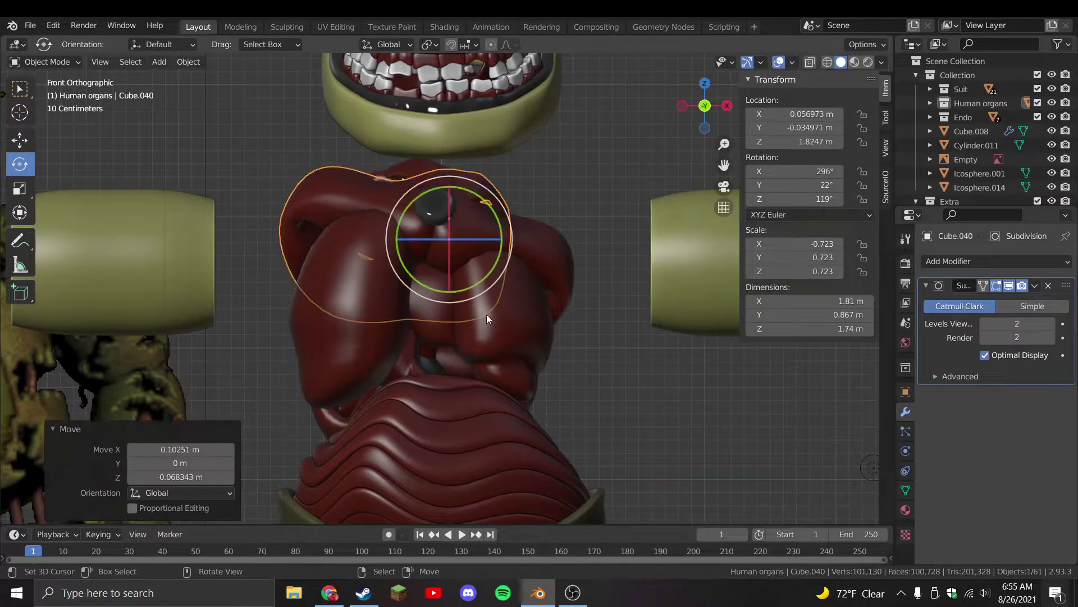
Reshape the mirrored organ near the chest centre by moving its edges with smooth proportional editing
{"action": "key", "text": "Tab"}
{"action": "scroll", "coordinate": [492, 107], "scroll_direction": "up", "scroll_amount": 1}
{"action": "left_click", "coordinate": [492, 44]}
{"action": "key", "text": "g"}
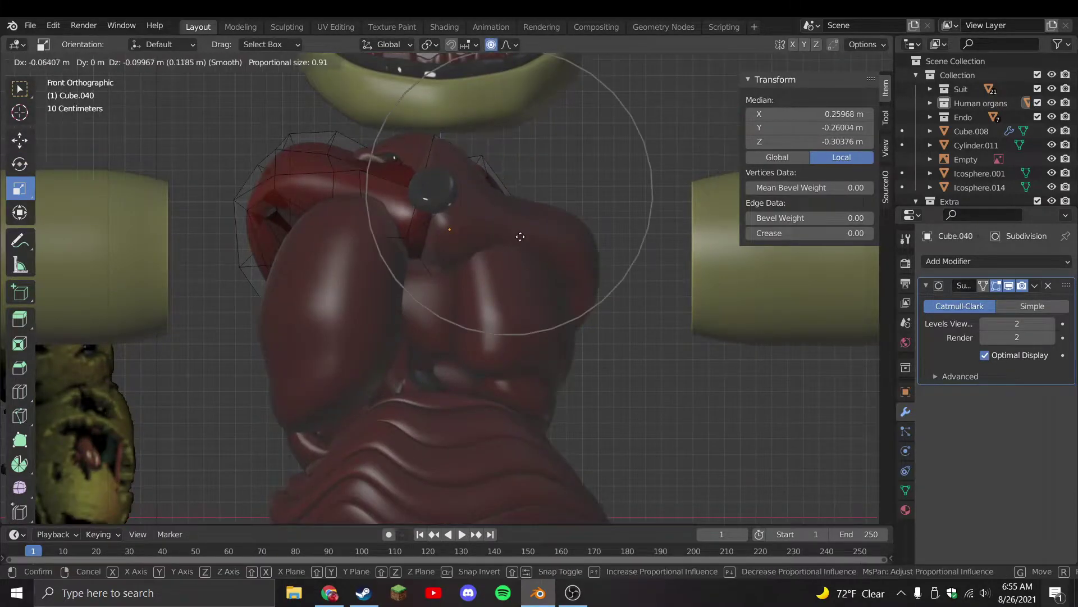
{"action": "left_click", "coordinate": [523, 240]}
{"action": "middle_click_drag", "start_coordinate": [528, 208], "coordinate": [491, 228]}
{"action": "key", "text": "g"}
{"action": "left_click", "coordinate": [491, 247]}
Rotate and move the upper edge of the original wrapped organ with proportional editing, and return to Object Mode
{"action": "left_click", "coordinate": [494, 186]}
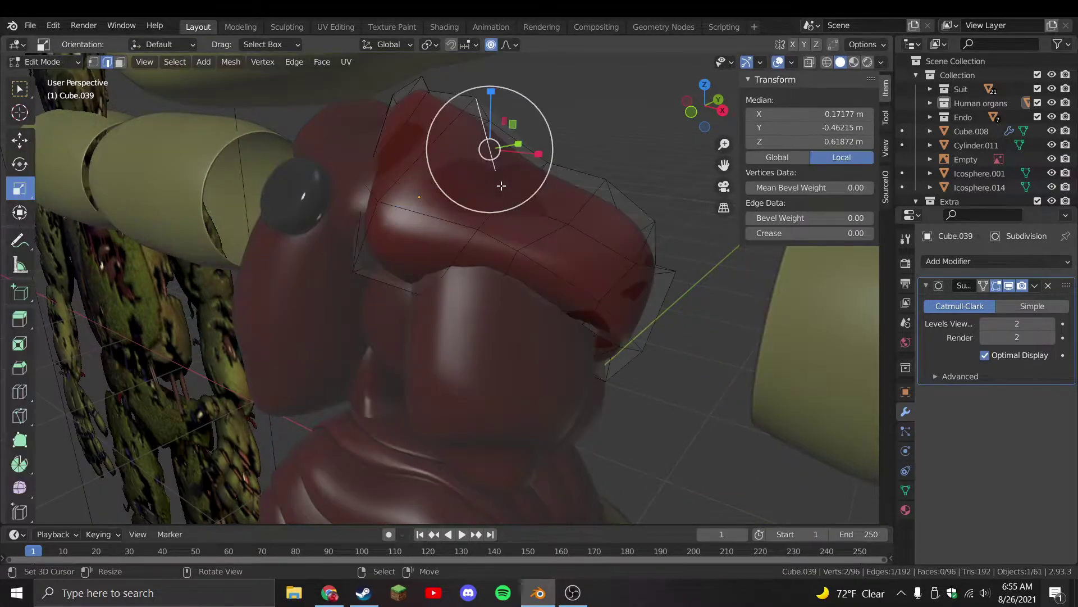
{"action": "key", "text": "KP_1"}
{"action": "key", "text": "r"}
{"action": "left_click", "coordinate": [562, 191]}
{"action": "key", "text": "g"}
{"action": "left_click", "coordinate": [578, 161]}
{"action": "key", "text": "g"}
{"action": "left_click", "coordinate": [378, 144]}
{"action": "key", "text": "Tab"}
{"action": "key", "text": "Tab"}
{"action": "key", "text": "Tab"}
{"action": "scroll", "coordinate": [501, 202], "scroll_direction": "down", "scroll_amount": 3}
{"action": "left_click", "coordinate": [500, 213]}
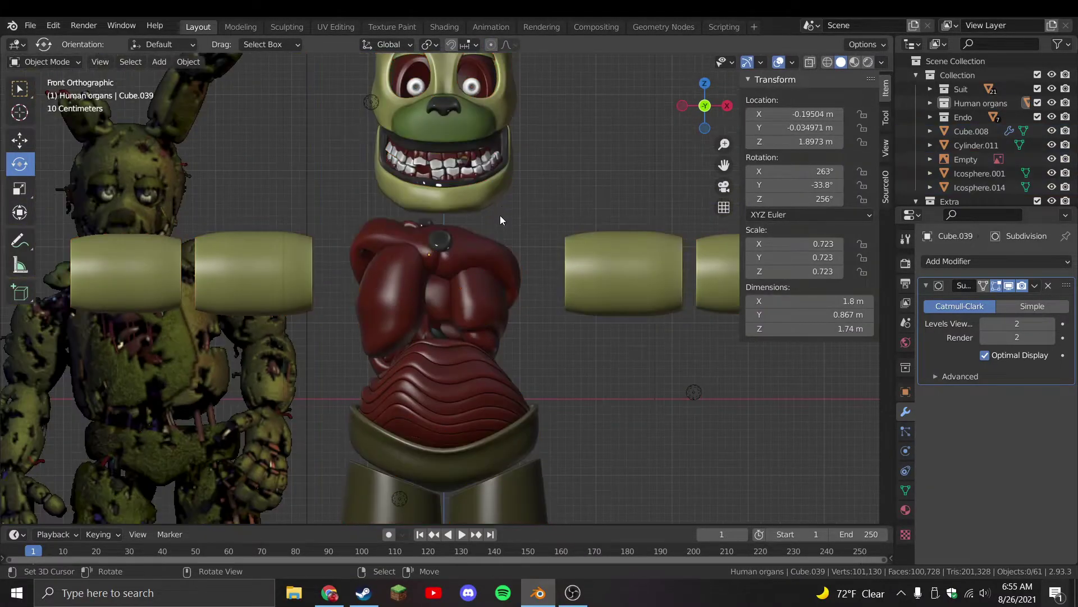
Unhide the torso shell, deselect everything and save the file
{"action": "key", "text": "alt+h"}
{"action": "key", "text": "a"}
{"action": "key", "text": "alt+a"}
{"action": "middle_click_drag", "start_coordinate": [346, 285], "coordinate": [390, 308]}
{"action": "key", "text": "ctrl+s"}
{"action": "key", "text": "KP_1"}
{"action": "scroll", "coordinate": [390, 303], "scroll_direction": "down", "scroll_amount": 2}
{"action": "scroll", "coordinate": [457, 315], "scroll_direction": "down", "scroll_amount": 2}
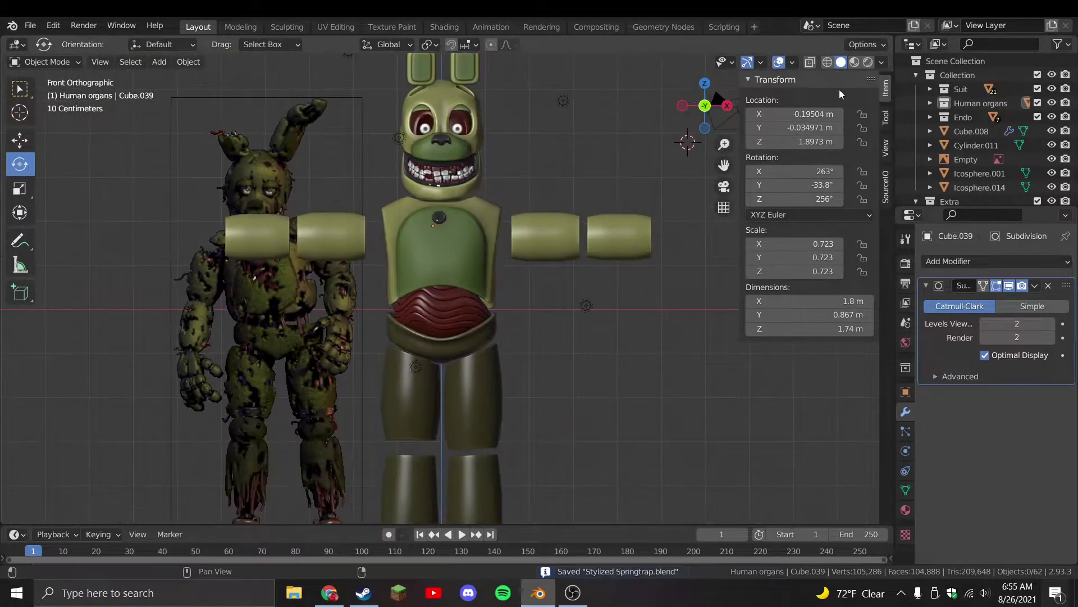
Preview the character's materials with the scene lights and scene world, and save the file
{"action": "left_click", "coordinate": [854, 62]}
{"action": "left_click", "coordinate": [880, 63]}
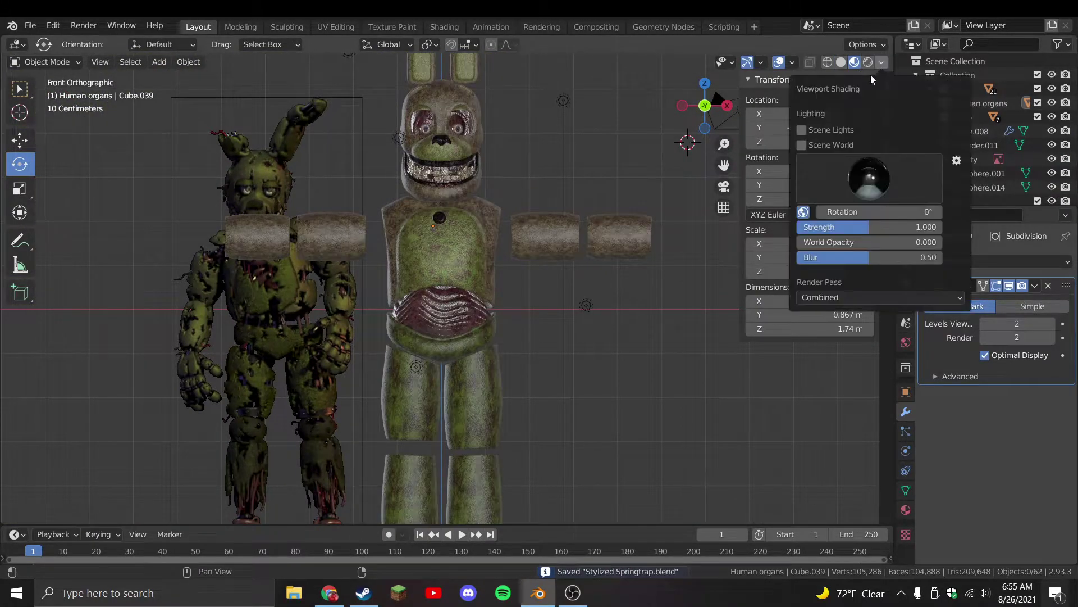
{"action": "left_click", "coordinate": [809, 174]}
{"action": "left_click", "coordinate": [781, 228]}
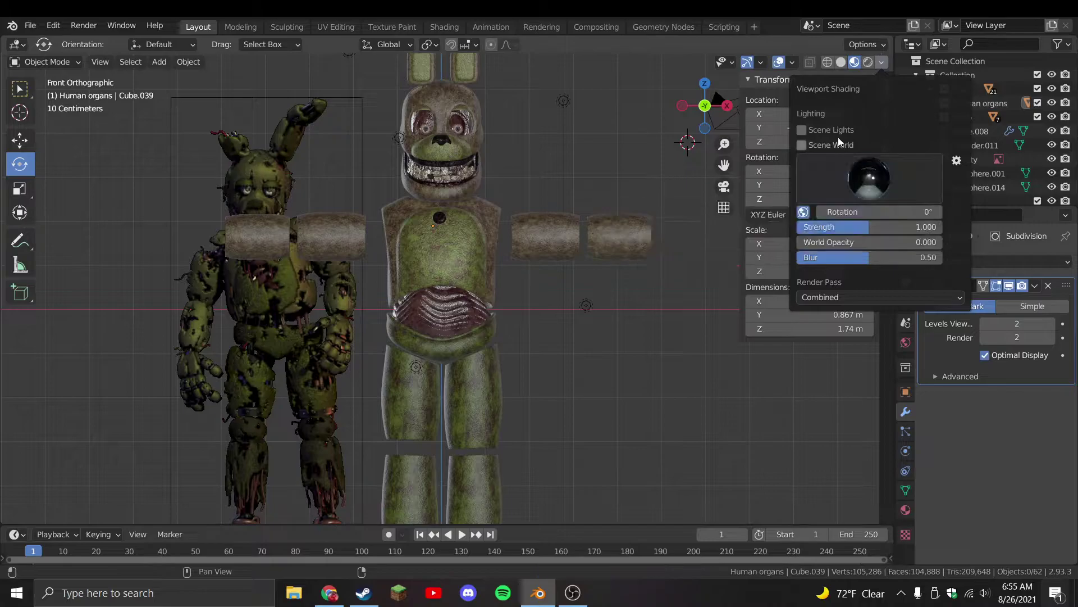
{"action": "left_click", "coordinate": [835, 142]}
{"action": "scroll", "coordinate": [544, 291], "scroll_direction": "up", "scroll_amount": 3}
{"action": "key", "text": "ctrl+s"}
{"action": "scroll", "coordinate": [490, 326], "scroll_direction": "up", "scroll_amount": 2}
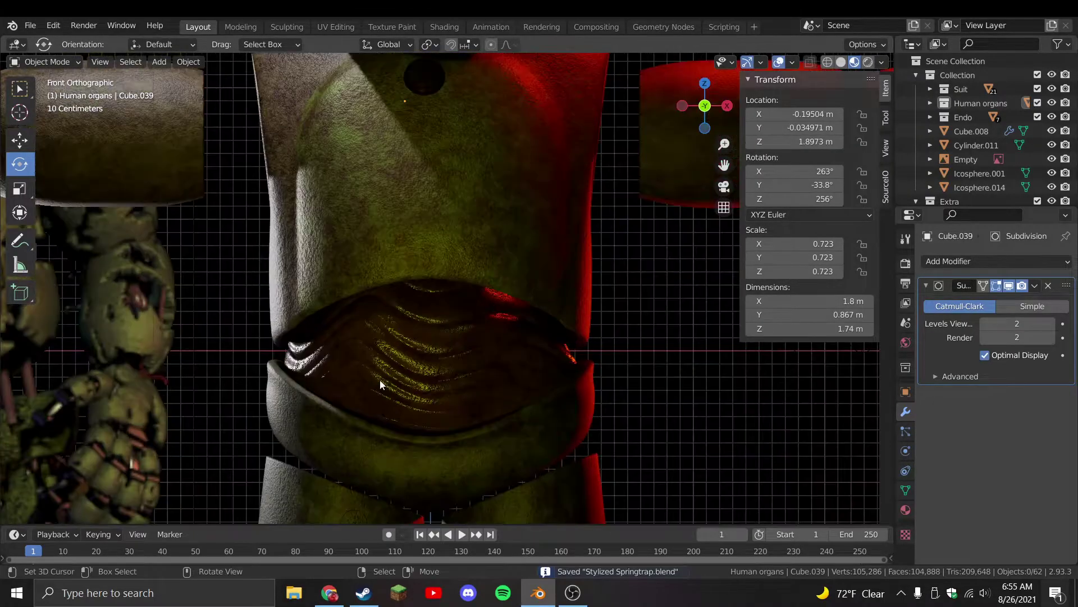
Move the upper front edge of the intestines about 0.10 m forward with smooth proportional editing, then turn proportional editing off
{"action": "scroll", "coordinate": [383, 376], "scroll_direction": "down", "scroll_amount": 2}
{"action": "left_click", "coordinate": [441, 322]}
{"action": "middle_click_drag", "start_coordinate": [498, 268], "coordinate": [398, 284]}
{"action": "scroll", "coordinate": [400, 281], "scroll_direction": "up", "scroll_amount": 5}
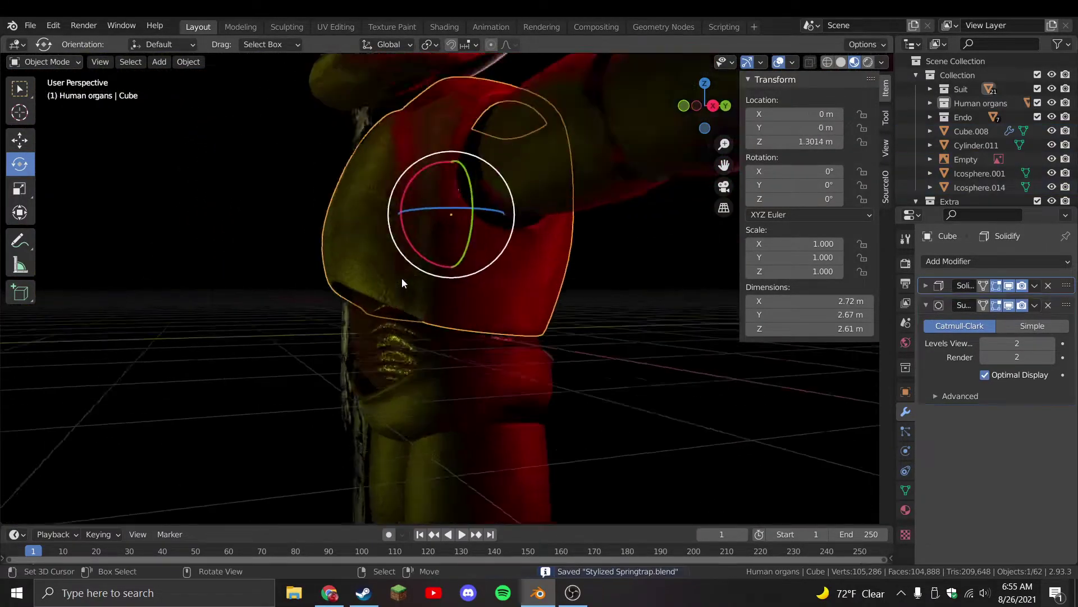
{"action": "key", "text": "Tab"}
{"action": "left_click", "coordinate": [315, 279]}
{"action": "middle_click_drag", "start_coordinate": [315, 279], "coordinate": [447, 122], "text": "alt"}
{"action": "key", "text": "g"}
{"action": "left_click", "coordinate": [436, 161]}
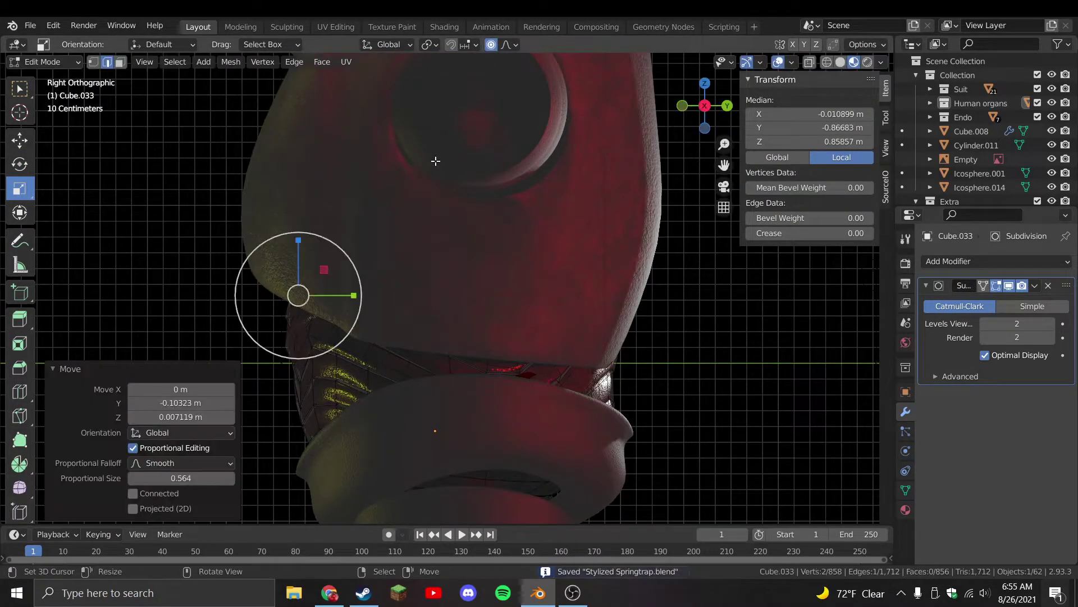
{"action": "left_click", "coordinate": [495, 46]}
{"action": "key", "text": "Tab"}
{"action": "key", "text": "KP_1"}
Hide the torso shell to check the organs in the material preview, and unhide it again
{"action": "left_click", "coordinate": [460, 211]}
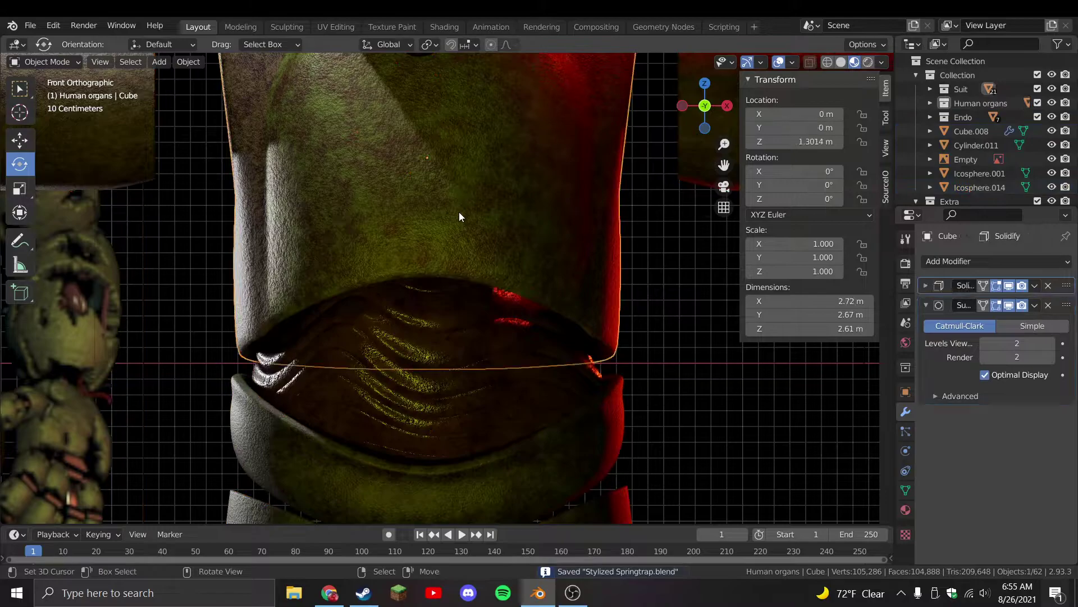
{"action": "key", "text": "Tab"}
{"action": "key", "text": "Tab"}
{"action": "key", "text": "h"}
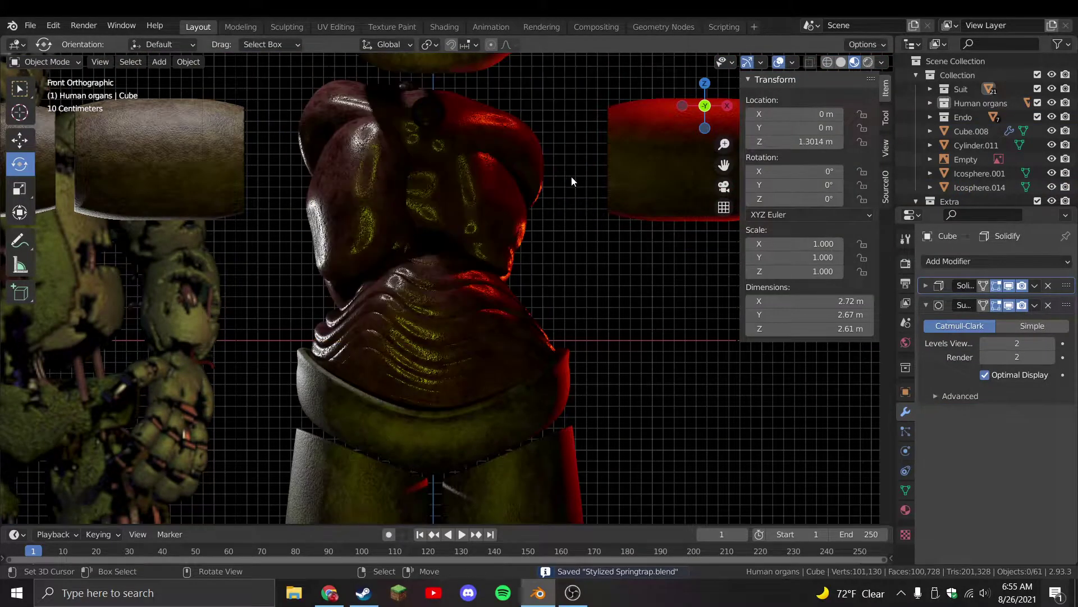
{"action": "key", "text": "alt+h"}
{"action": "key", "text": "alt+a"}
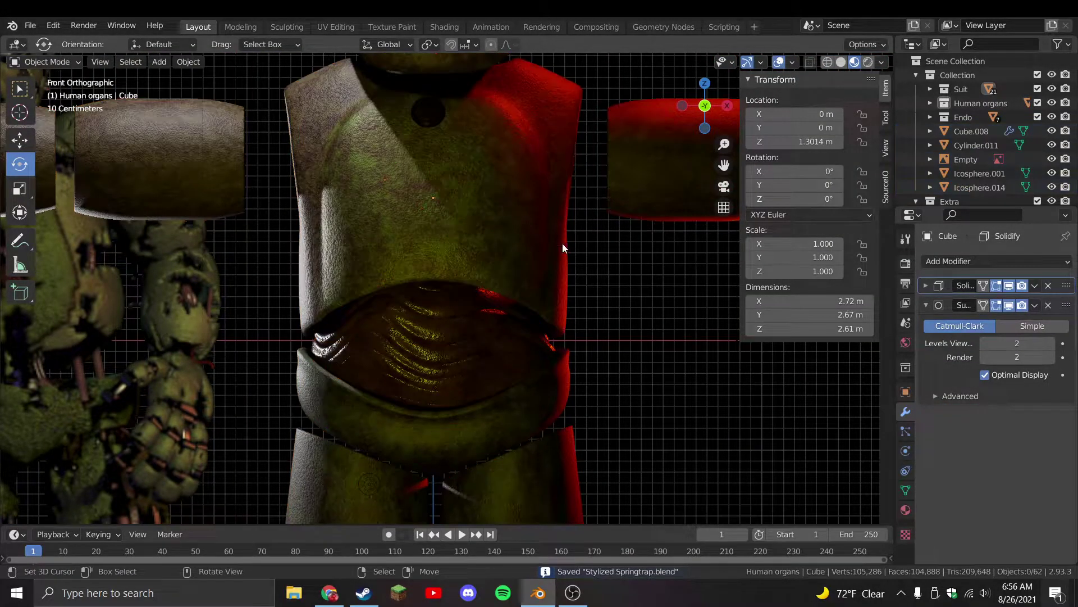
Return to solid shading and open the torso shell for mesh editing at the belly plate's lower edge
{"action": "left_click", "coordinate": [841, 61]}
{"action": "left_click", "coordinate": [453, 272]}
{"action": "key", "text": "Tab"}
{"action": "key", "text": "Tab"}
{"action": "scroll", "coordinate": [505, 298], "scroll_direction": "down", "scroll_amount": 3}
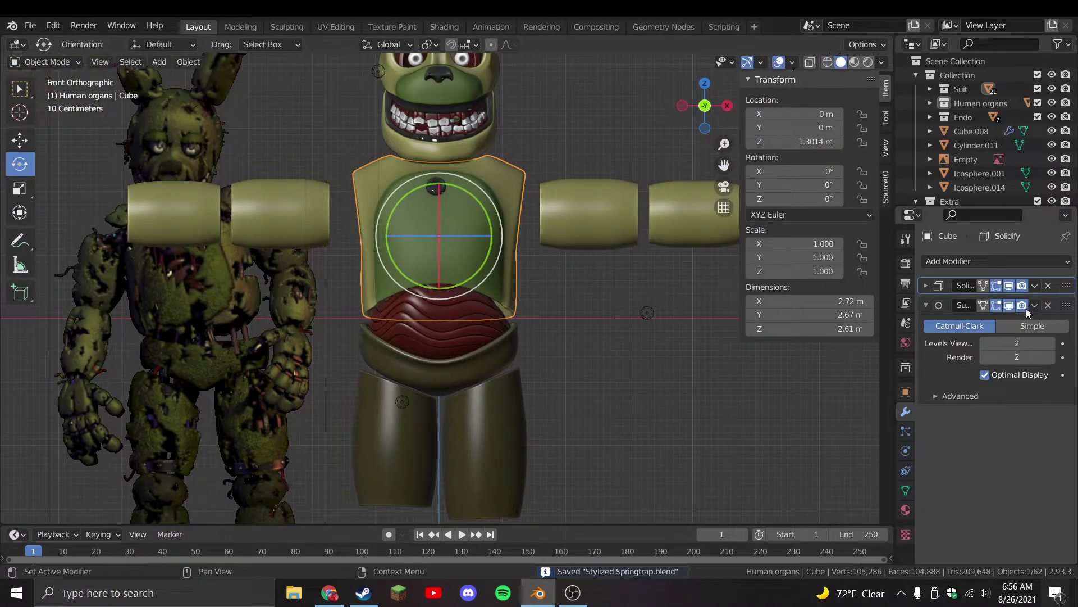
{"action": "scroll", "coordinate": [482, 331], "scroll_direction": "up", "scroll_amount": 4}
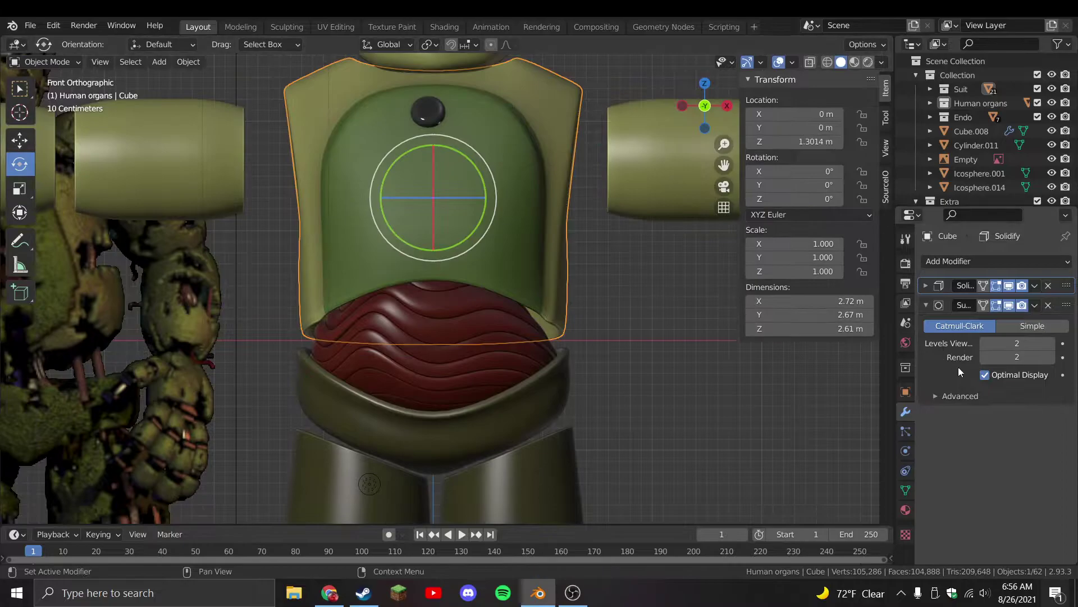
{"action": "left_click", "coordinate": [948, 398]}
{"action": "key", "text": "Tab"}
{"action": "scroll", "coordinate": [440, 263], "scroll_direction": "up", "scroll_amount": 4}
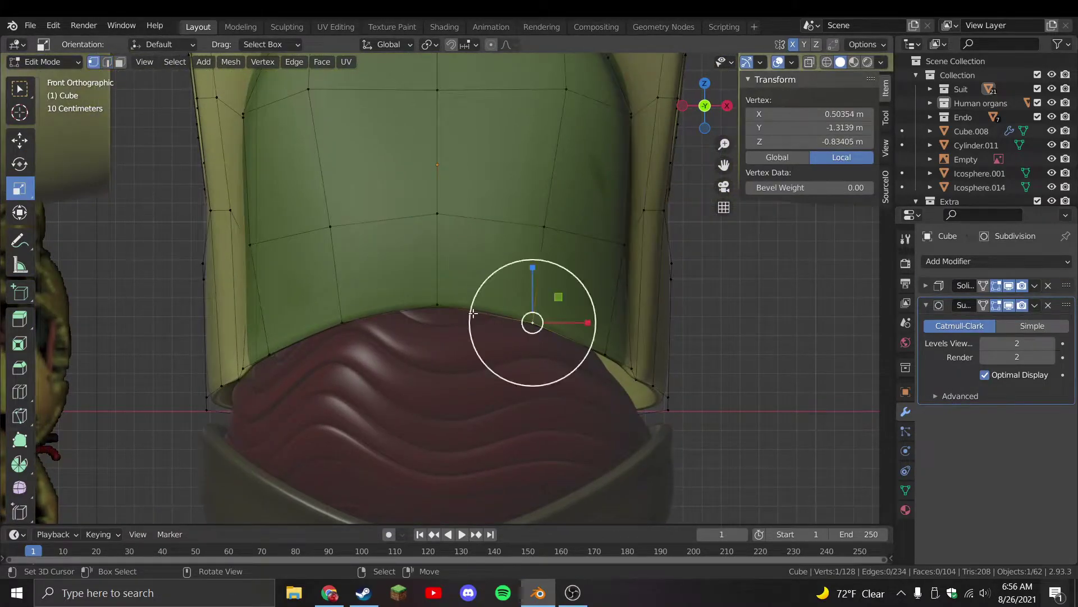
Rip the belly plate's lower edge just beside its centre and delete the loose vertices to open a notch
{"action": "key", "text": "e"}
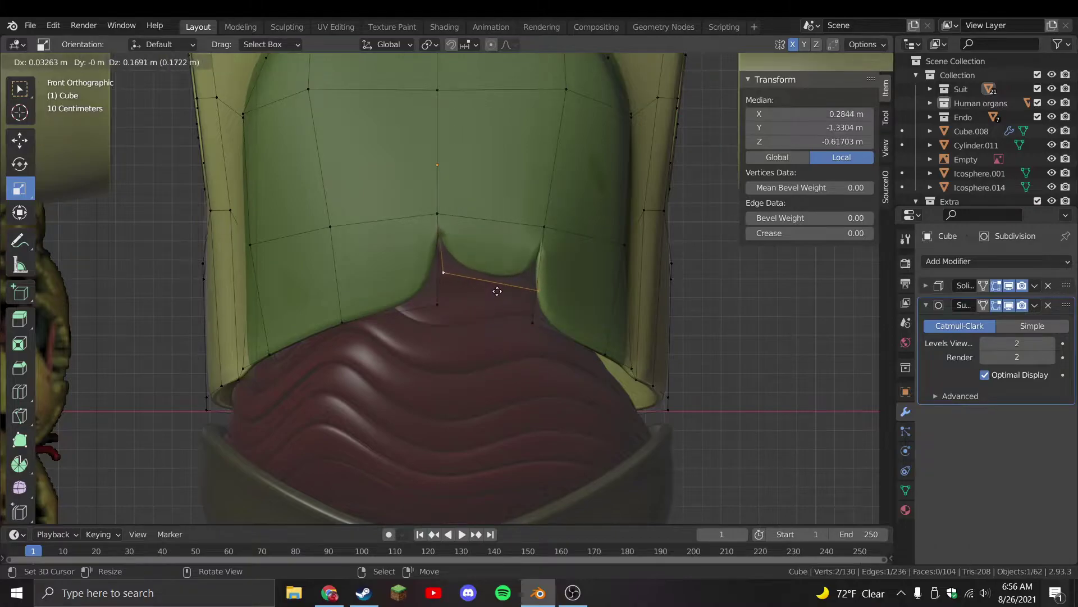
{"action": "left_click", "coordinate": [499, 276]}
{"action": "key", "text": "x"}
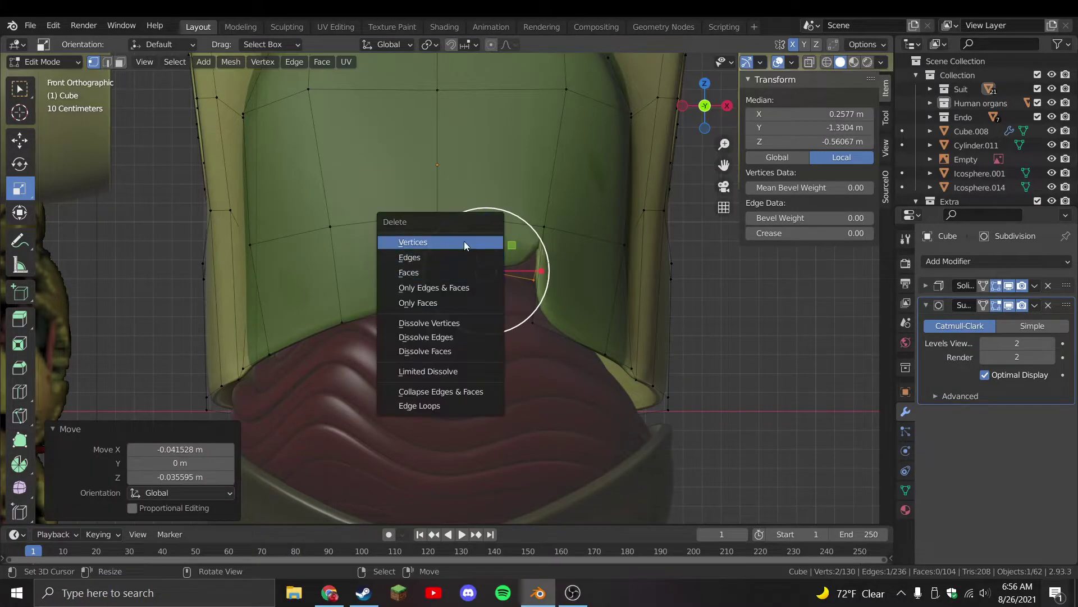
{"action": "left_click", "coordinate": [465, 241]}
Cut new edges beside the notch and move the nearby vertices so the plate's centre forms a hanging flap
{"action": "left_click_drag", "start_coordinate": [430, 299], "coordinate": [436, 314]}
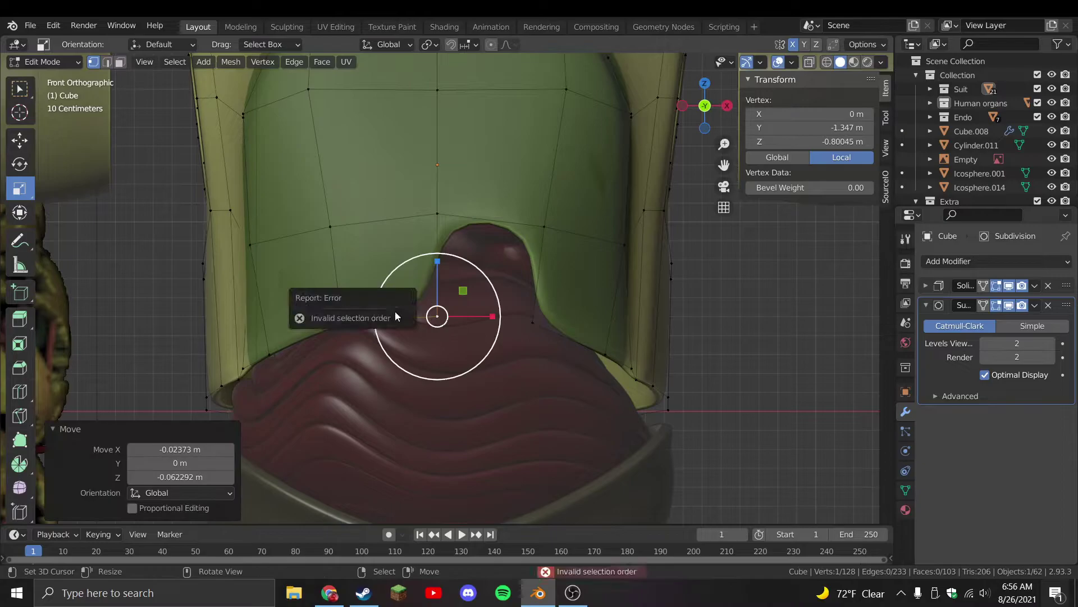
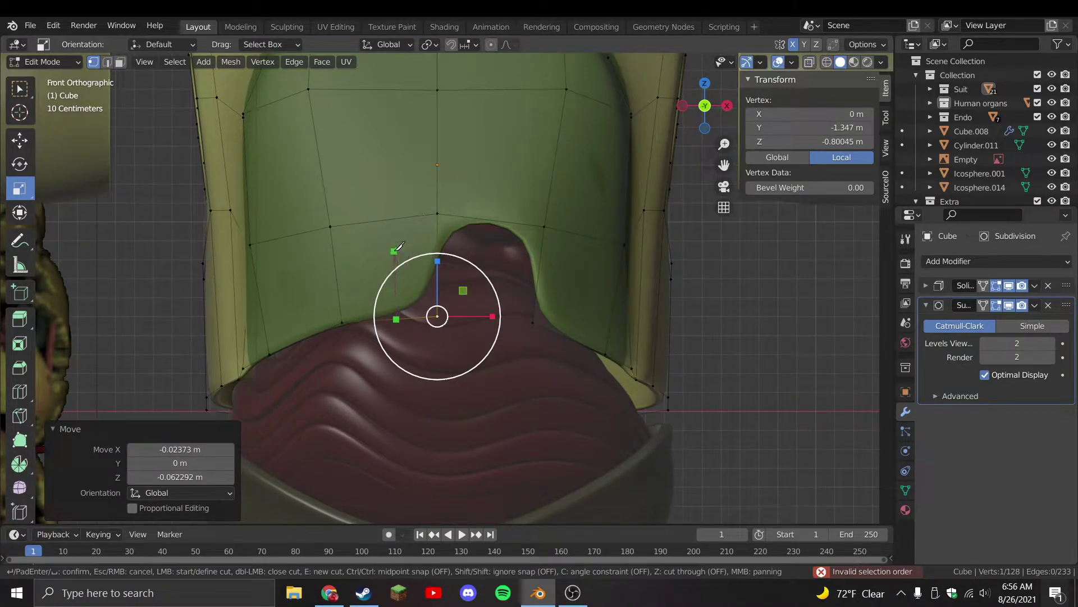
{"action": "key", "text": "ctrl+z"}
{"action": "key", "text": "ctrl+z"}
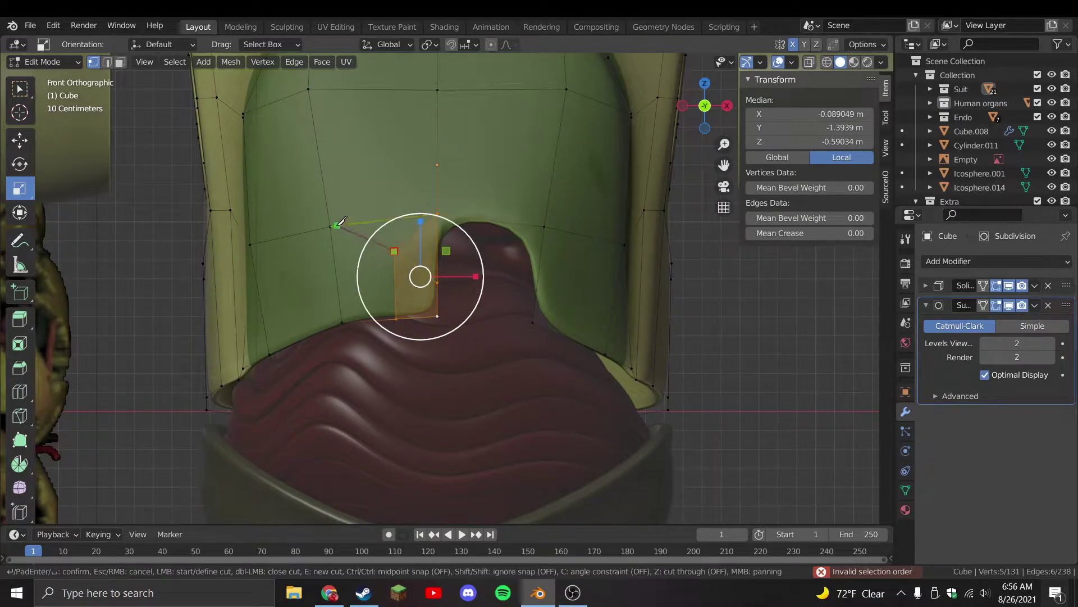
{"action": "key", "text": "g"}
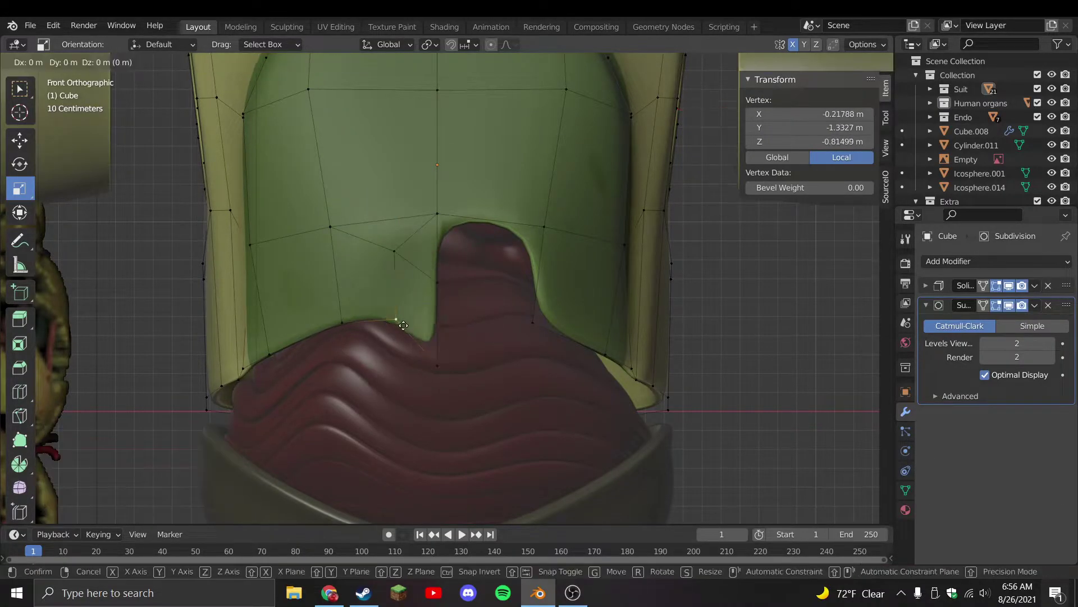
{"action": "left_click", "coordinate": [391, 337]}
{"action": "key", "text": "g"}
{"action": "left_click", "coordinate": [431, 296]}
{"action": "left_click_drag", "start_coordinate": [431, 296], "coordinate": [461, 304]}
{"action": "key", "text": "g"}
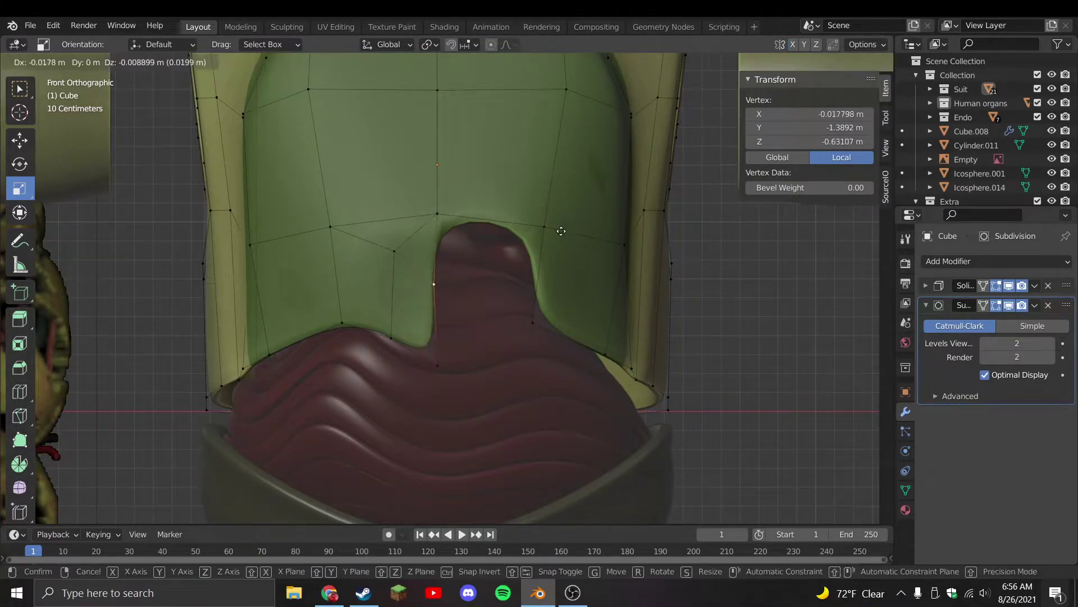
{"action": "left_click", "coordinate": [2, 178]}
Cut new edges from the top of the notch up into the belly plate
{"action": "scroll", "coordinate": [405, 247], "scroll_direction": "up", "scroll_amount": 1}
{"action": "left_click", "coordinate": [436, 199]}
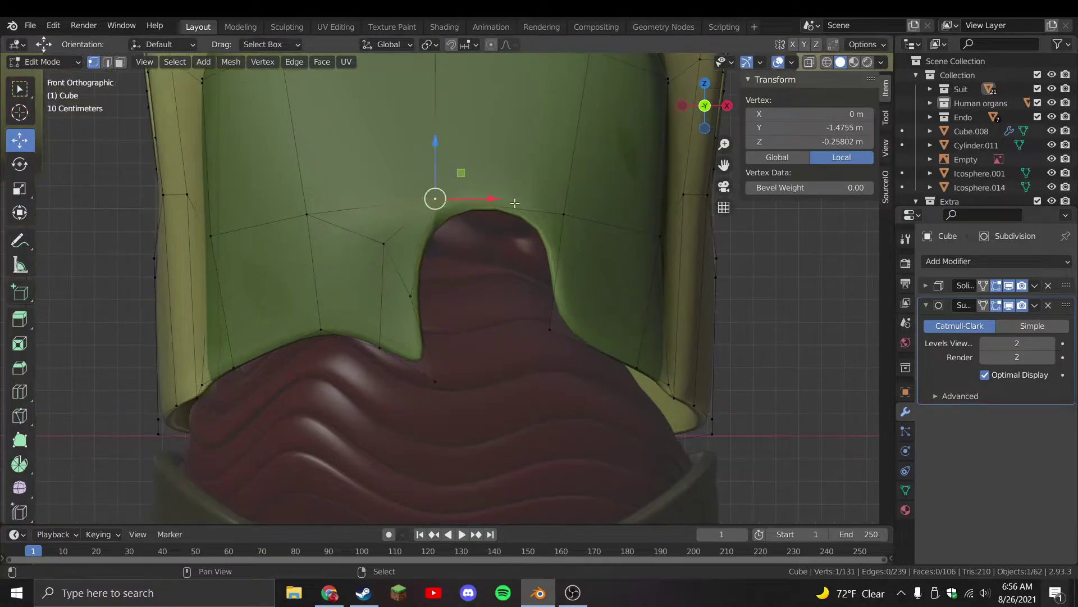
{"action": "scroll", "coordinate": [460, 209], "scroll_direction": "down", "scroll_amount": 1}
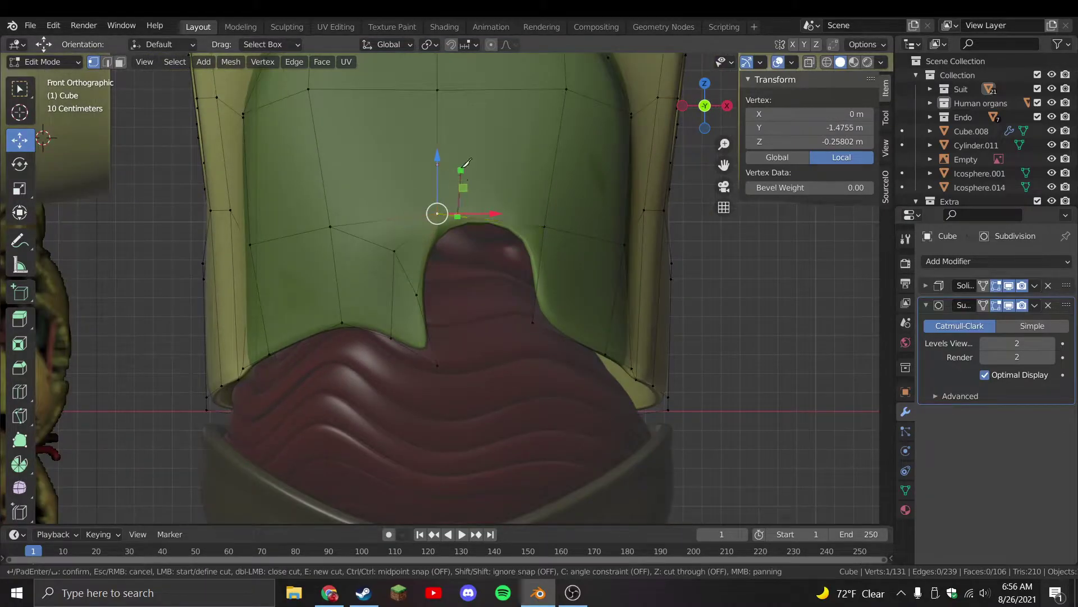
{"action": "left_click", "coordinate": [448, 85]}
{"action": "key", "text": "Return"}
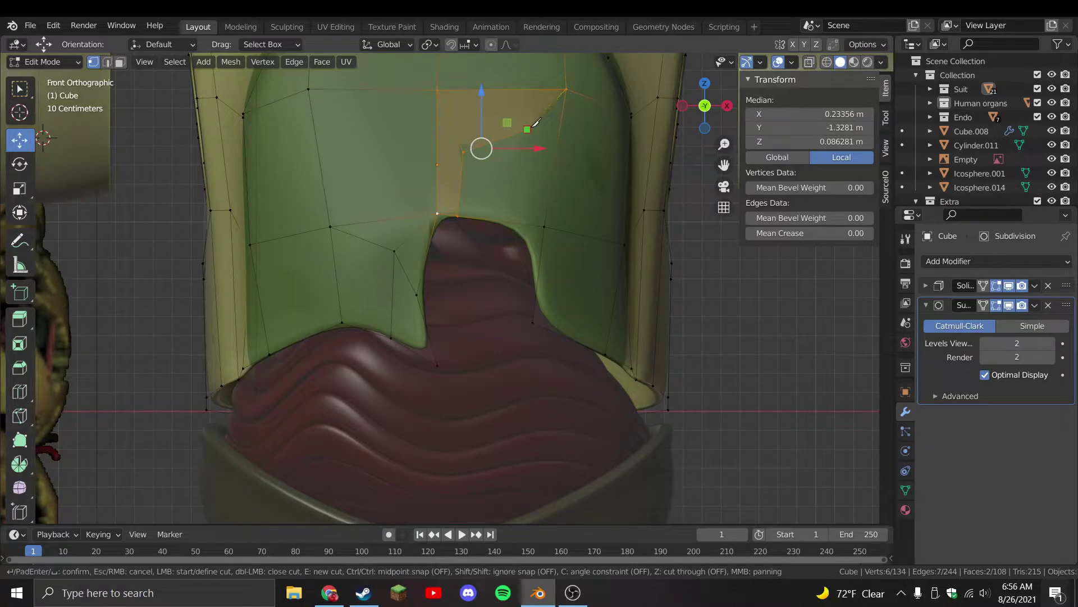
Move the vertices around the notch to give the tear an uneven peak, leave mesh editing and save the file
{"action": "left_click_drag", "start_coordinate": [434, 215], "coordinate": [375, 275]}
{"action": "left_click", "coordinate": [394, 251]}
{"action": "left_click", "coordinate": [522, 224]}
{"action": "left_click_drag", "start_coordinate": [522, 224], "coordinate": [513, 188]}
{"action": "key", "text": "Tab"}
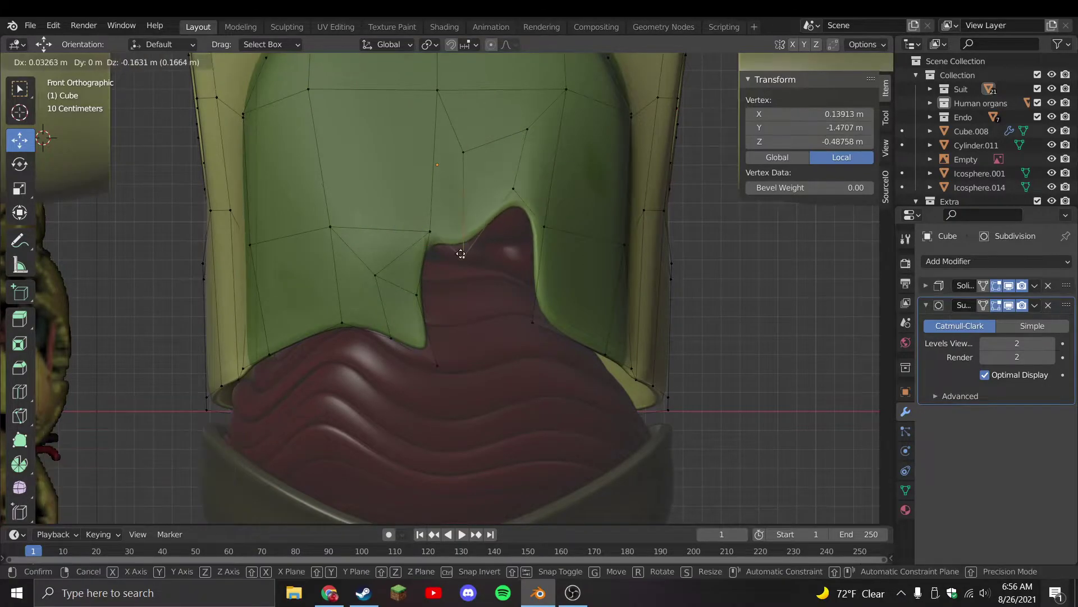
{"action": "scroll", "coordinate": [462, 249], "scroll_direction": "down", "scroll_amount": 4}
{"action": "key", "text": "ctrl+s"}
{"action": "key", "text": "a"}
{"action": "key", "text": "ctrl+z"}
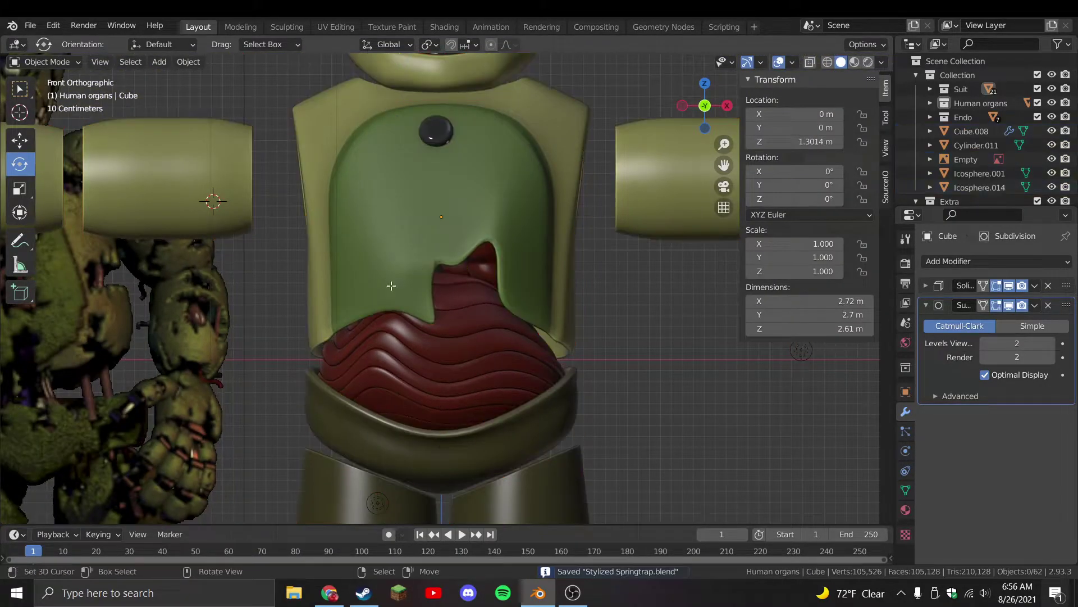
Rip the belly plate's lower edge beside the hanging flap and spread the vertices to open another tear
{"action": "key", "text": "Tab"}
{"action": "scroll", "coordinate": [376, 310], "scroll_direction": "up", "scroll_amount": 4}
{"action": "left_click", "coordinate": [352, 315]}
{"action": "middle_click_drag", "start_coordinate": [352, 314], "coordinate": [393, 300], "text": "shift"}
{"action": "key", "text": "e"}
{"action": "right_click", "coordinate": [395, 301]}
{"action": "left_click_drag", "start_coordinate": [388, 302], "coordinate": [416, 311]}
Cut new edges through the narrow strip between the two small tears and add an edge loop across it
{"action": "scroll", "coordinate": [437, 309], "scroll_direction": "up", "scroll_amount": 1}
{"action": "key", "text": "e"}
{"action": "scroll", "coordinate": [402, 311], "scroll_direction": "up", "scroll_amount": 1}
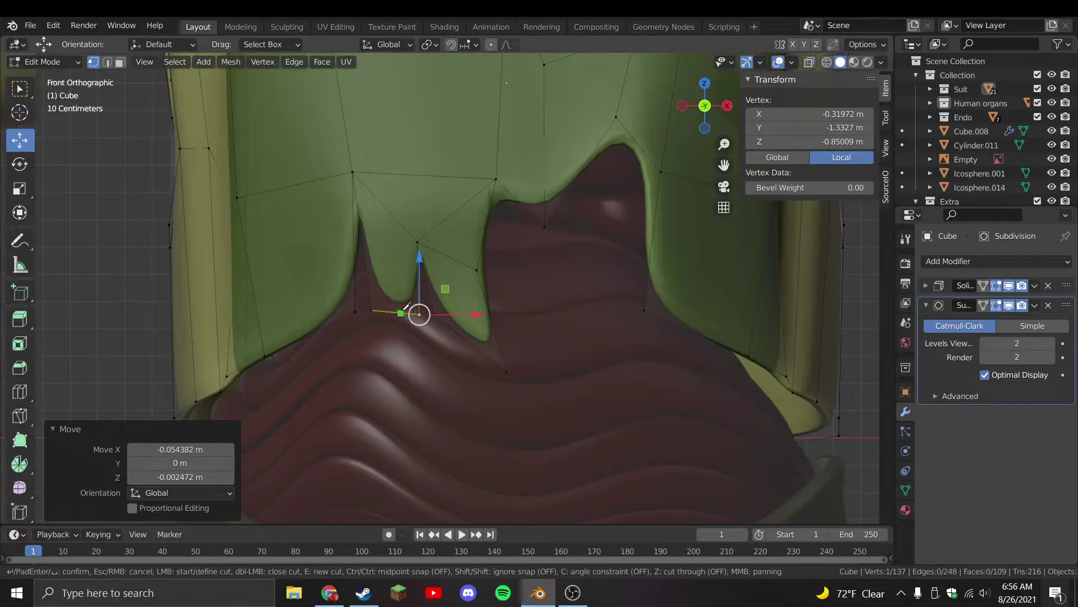
{"action": "left_click", "coordinate": [418, 241]}
{"action": "key", "text": "Return"}
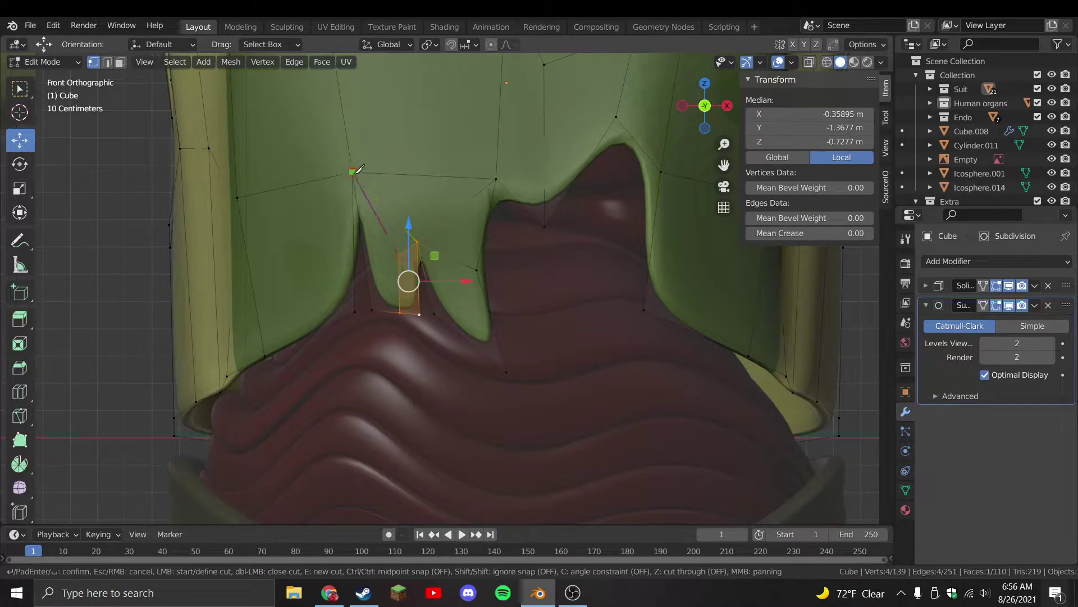
{"action": "left_click_drag", "start_coordinate": [400, 310], "coordinate": [399, 319]}
{"action": "key", "text": "ctrl+r"}
{"action": "left_click", "coordinate": [416, 291]}
{"action": "right_click", "coordinate": [415, 291]}
Reposition the vertices along the narrow strip's lower end to give it an uneven, notched tip
{"action": "left_click", "coordinate": [418, 279]}
{"action": "left_click", "coordinate": [419, 314]}
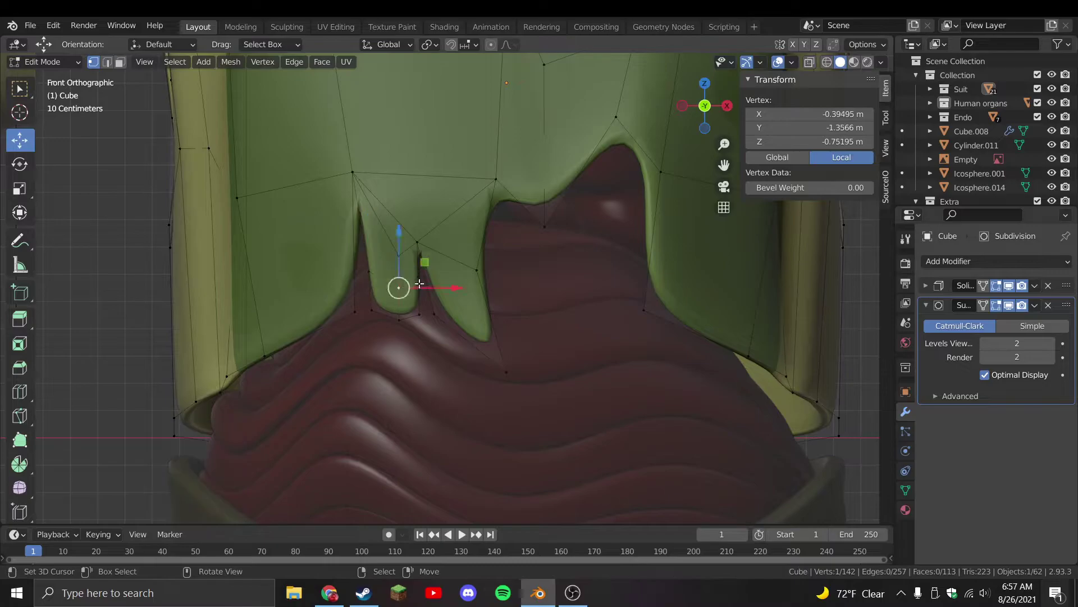
{"action": "key", "text": "g"}
{"action": "left_click", "coordinate": [421, 323]}
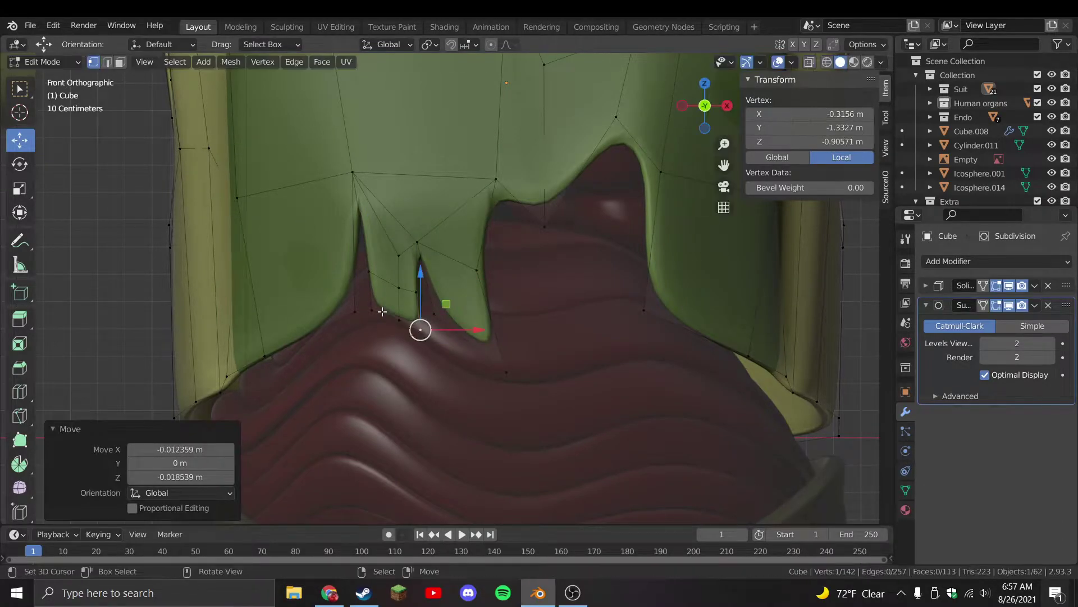
{"action": "left_click", "coordinate": [399, 320]}
{"action": "key", "text": "g"}
{"action": "key", "text": "z"}
{"action": "left_click", "coordinate": [392, 308]}
{"action": "left_click", "coordinate": [410, 315], "text": "shift"}
{"action": "left_click", "coordinate": [414, 321]}
Scale the narrow strip's tip vertices, shift them down and outward from the body, and save the file
{"action": "left_click_drag", "start_coordinate": [371, 303], "coordinate": [397, 320]}
{"action": "key", "text": "s"}
{"action": "left_click", "coordinate": [431, 332]}
{"action": "key", "text": "g"}
{"action": "left_click", "coordinate": [449, 356]}
{"action": "middle_click_drag", "start_coordinate": [449, 356], "coordinate": [362, 354]}
{"action": "key", "text": "g"}
{"action": "left_click", "coordinate": [359, 356]}
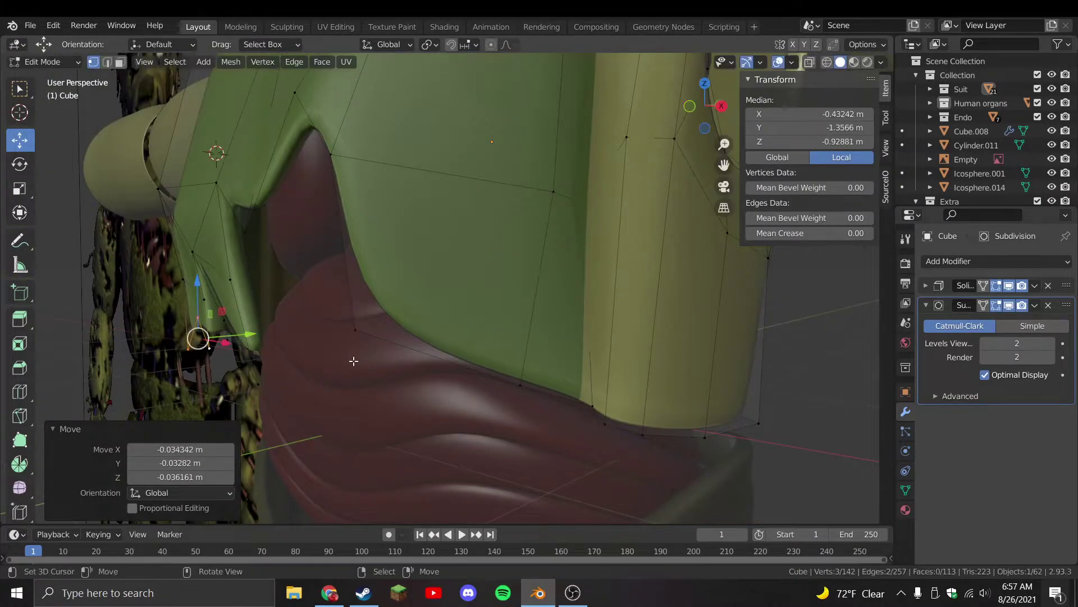
{"action": "key", "text": "KP_1"}
{"action": "key", "text": "Tab"}
{"action": "key", "text": "ctrl+s"}
Move the wider strip's side and tip vertices to reshape and lengthen the hanging piece
{"action": "key", "text": "Tab"}
{"action": "scroll", "coordinate": [437, 336], "scroll_direction": "up", "scroll_amount": 4}
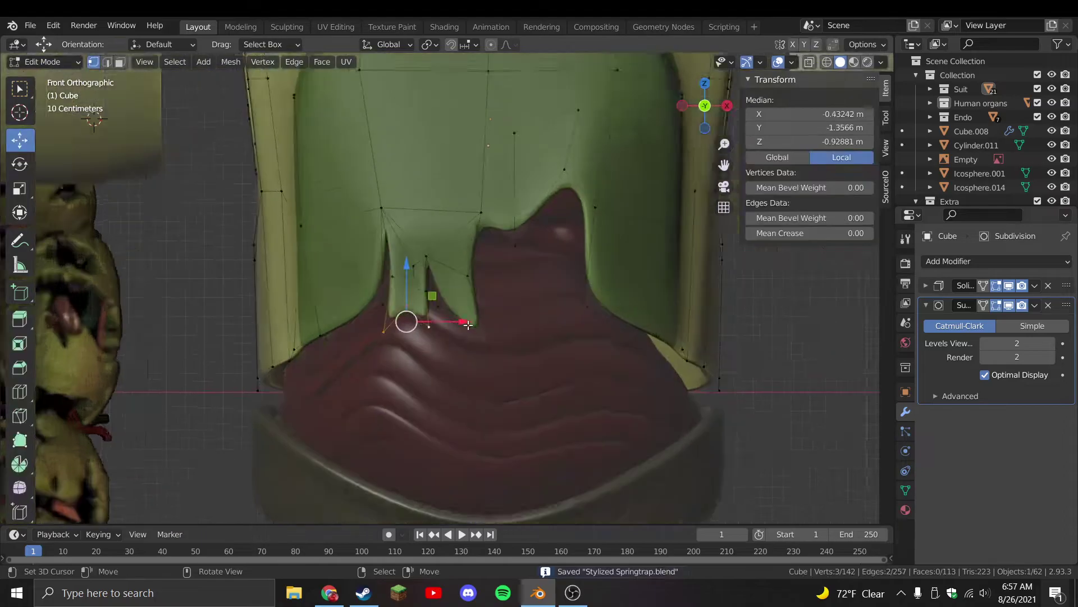
{"action": "key", "text": "alt+a"}
{"action": "left_click", "coordinate": [436, 312]}
{"action": "key", "text": "g"}
{"action": "left_click", "coordinate": [488, 356]}
{"action": "key", "text": "g"}
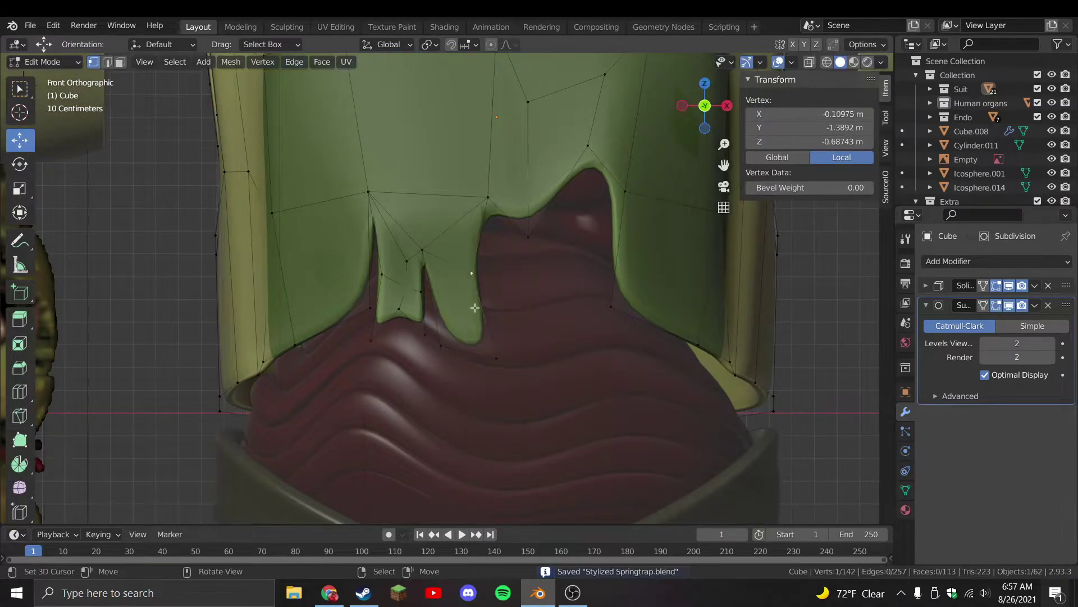
{"action": "left_click", "coordinate": [489, 356]}
{"action": "scroll", "coordinate": [489, 356], "scroll_direction": "up", "scroll_amount": 1}
{"action": "key", "text": "k"}
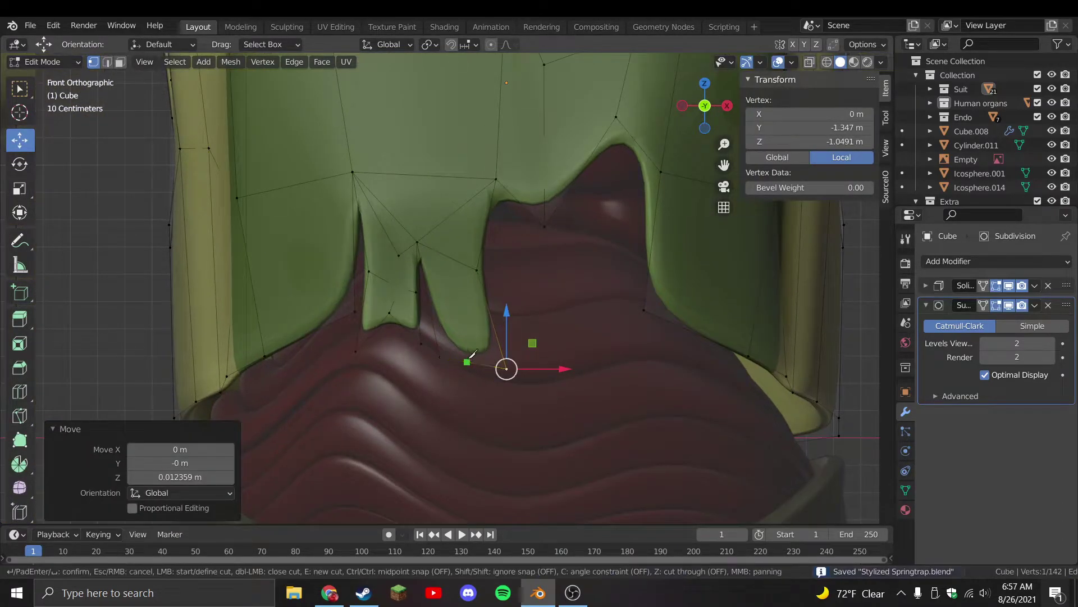
{"action": "left_click", "coordinate": [420, 241]}
{"action": "key", "text": "Return"}
{"action": "key", "text": "ctrl+z"}
Cut new edges across the wider strip, down to its lower end and up to the peak of the neighbouring tear
{"action": "key", "text": "k"}
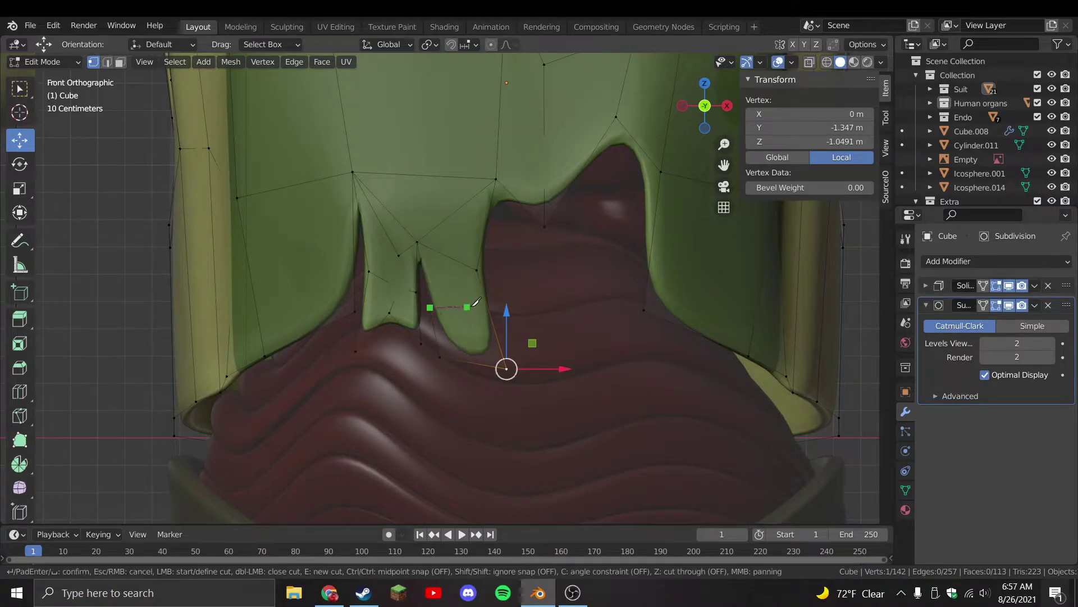
{"action": "left_click", "coordinate": [475, 302]}
{"action": "key", "text": "Return"}
{"action": "key", "text": "k"}
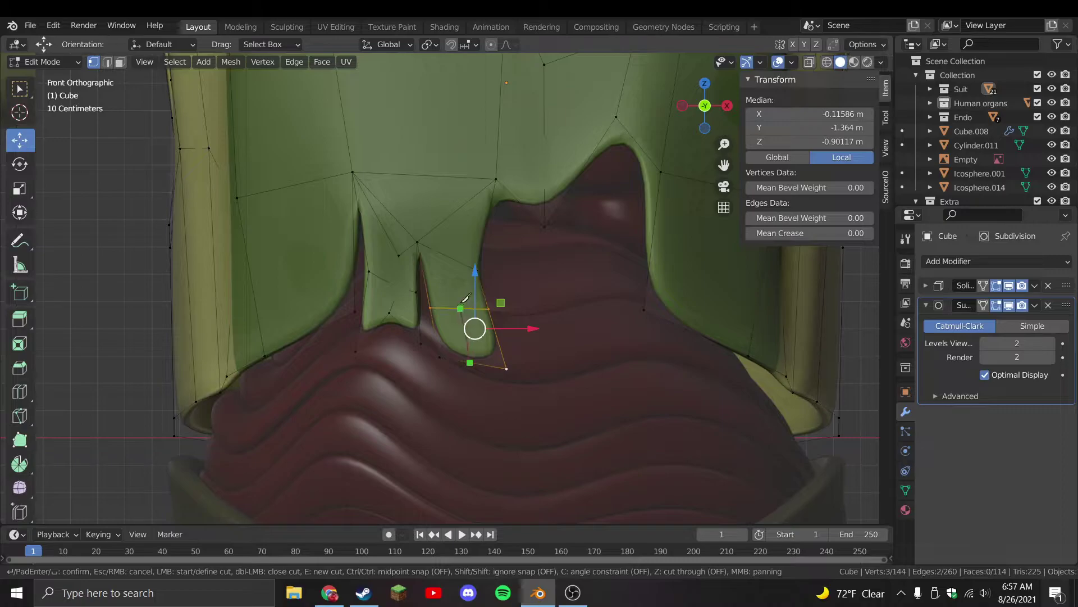
{"action": "left_click", "coordinate": [427, 231]}
{"action": "key", "text": "Return"}
{"action": "key", "text": "k"}
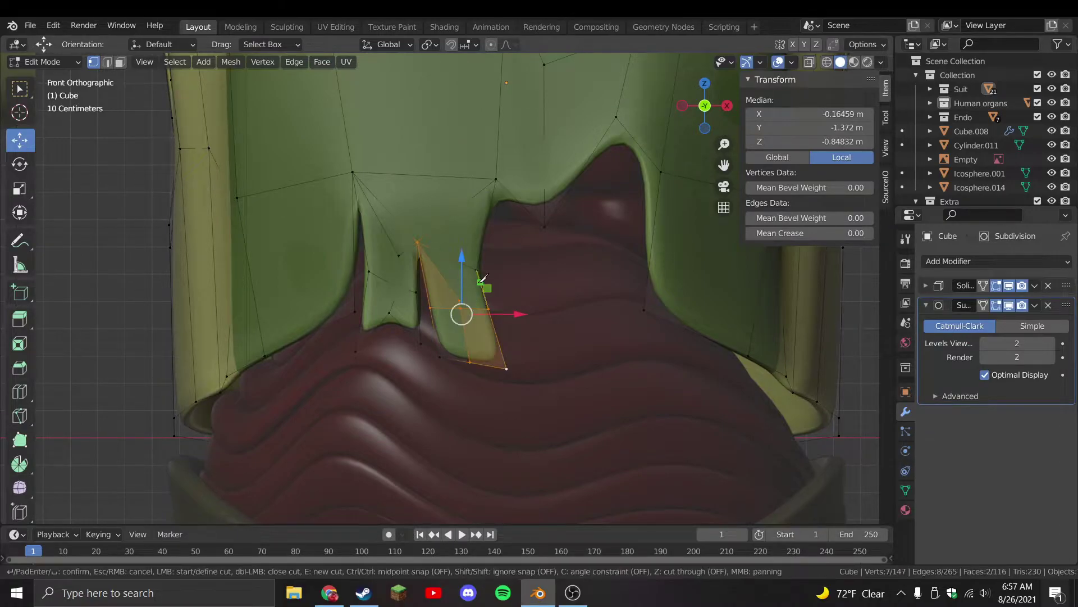
{"action": "left_click", "coordinate": [462, 308]}
{"action": "key", "text": "Return"}
Merge the extra vertices in the middle of the wider strip and save the file
{"action": "left_click", "coordinate": [460, 303]}
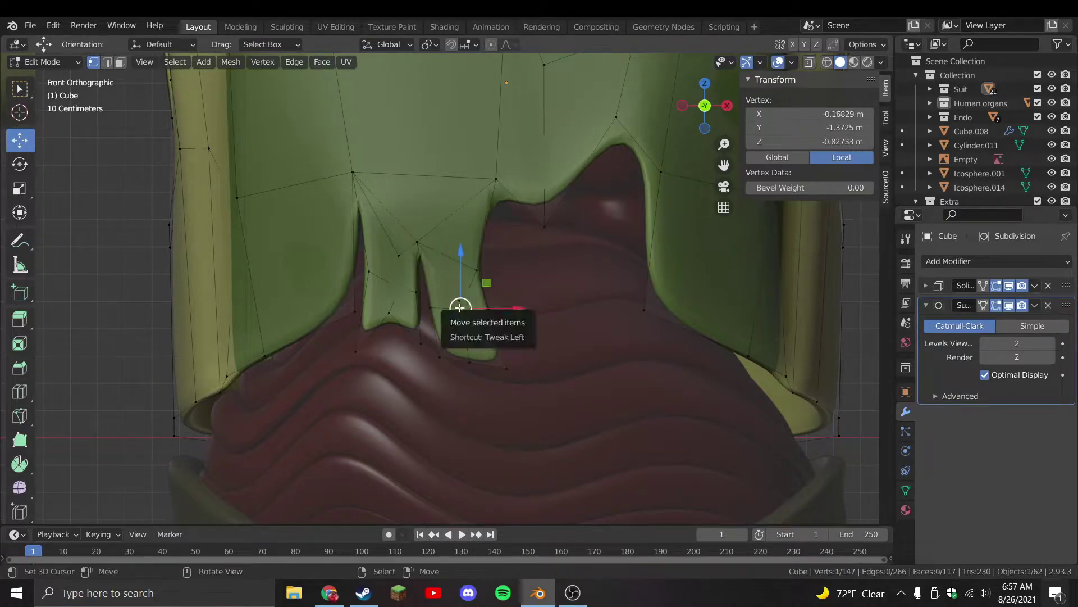
{"action": "left_click_drag", "start_coordinate": [458, 301], "coordinate": [435, 406]}
{"action": "scroll", "coordinate": [449, 297], "scroll_direction": "up", "scroll_amount": 3}
{"action": "left_click", "coordinate": [471, 322], "text": "shift"}
{"action": "key", "text": "m"}
{"action": "left_click", "coordinate": [415, 381]}
{"action": "key", "text": "ctrl+s"}
Scale the vertices of the wider strip's lower end by 1.308 and leave mesh editing
{"action": "left_click", "coordinate": [479, 380], "text": "shift"}
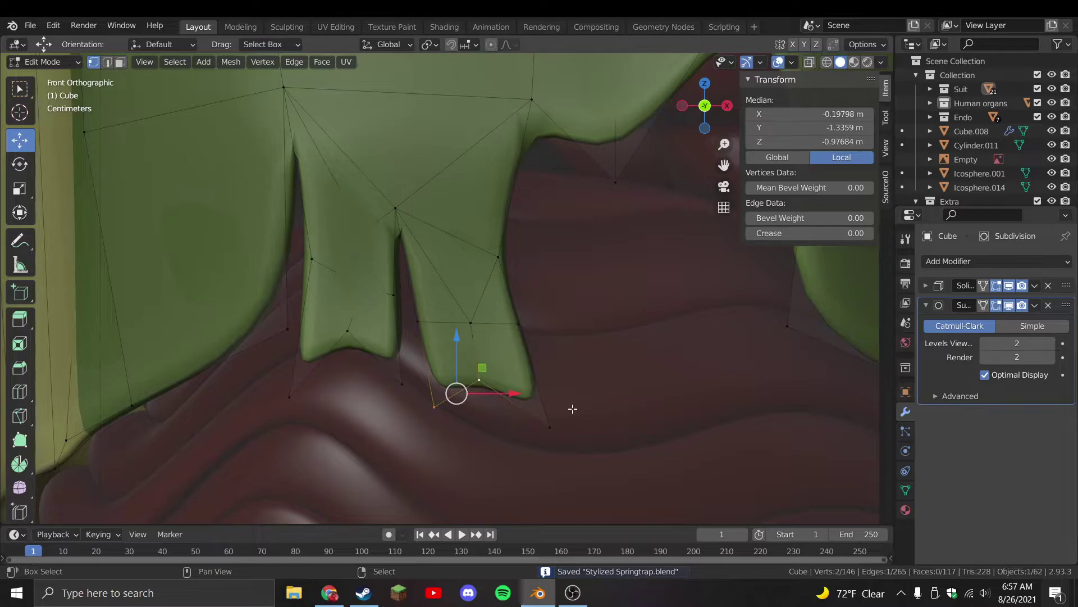
{"action": "left_click", "coordinate": [467, 325], "text": "shift"}
{"action": "left_click", "coordinate": [418, 321], "text": "shift"}
{"action": "scroll", "coordinate": [467, 325], "scroll_direction": "down", "scroll_amount": 1}
{"action": "left_click_drag", "start_coordinate": [474, 306], "coordinate": [534, 383]}
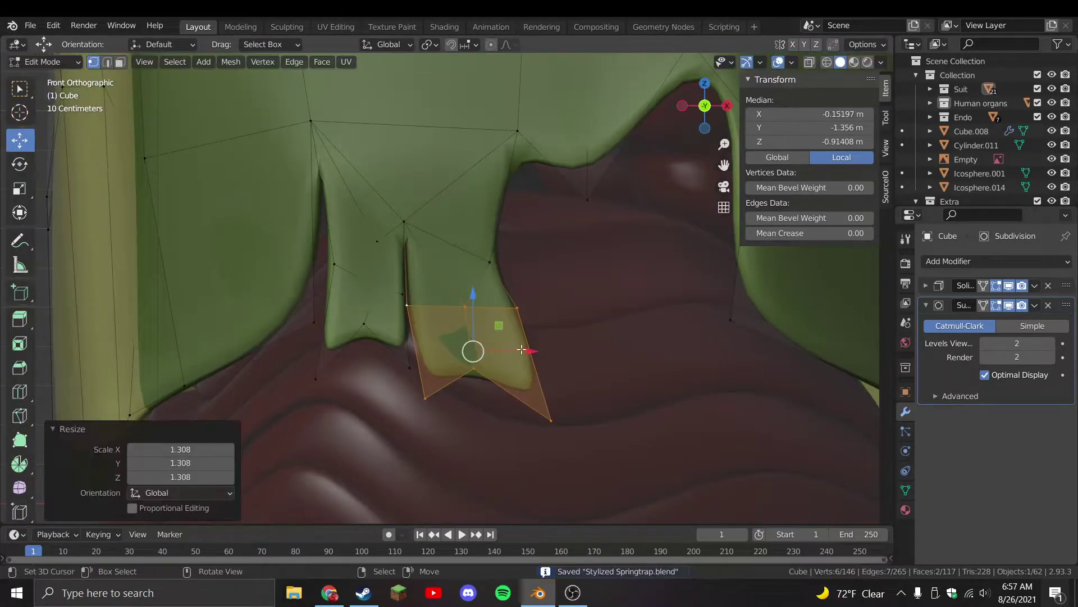
{"action": "key", "text": "Tab"}
Select a belly plate vertex beside the large notch and enable proportional editing in the side view
{"action": "scroll", "coordinate": [531, 376], "scroll_direction": "down", "scroll_amount": 6}
{"action": "middle_click_drag", "start_coordinate": [524, 302], "coordinate": [457, 263]}
{"action": "left_click", "coordinate": [456, 263]}
{"action": "key", "text": "Tab"}
{"action": "middle_click_drag", "start_coordinate": [330, 337], "coordinate": [371, 236]}
{"action": "key", "text": "Tab"}
{"action": "key", "text": "KP_3"}
{"action": "key", "text": "Tab"}
{"action": "left_click", "coordinate": [269, 233]}
{"action": "left_click", "coordinate": [491, 44]}
{"action": "key", "text": "KP_3"}
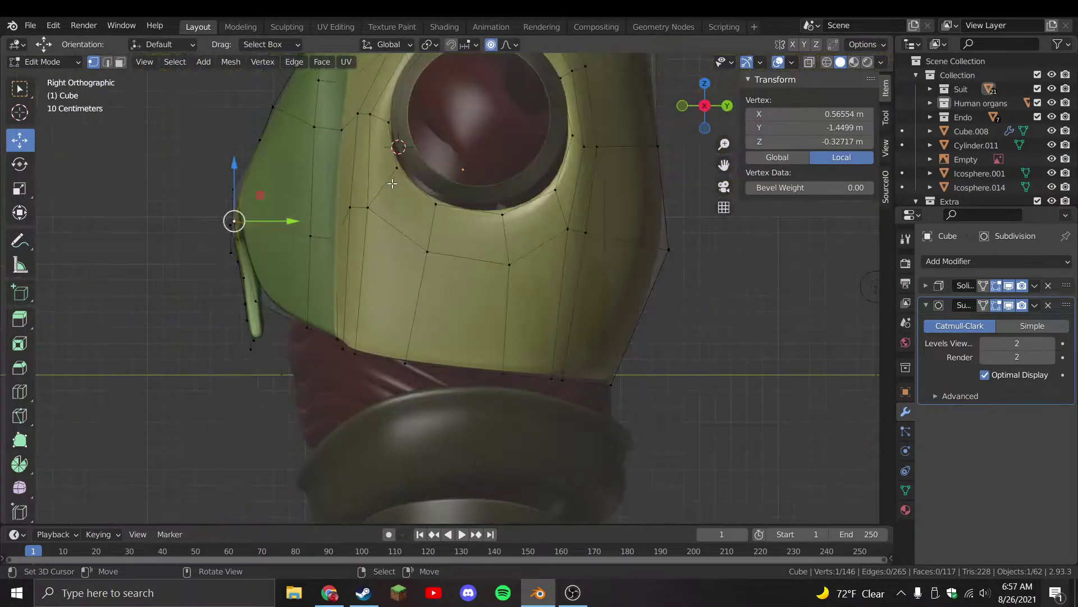
Push the vertices on both sides of the large notch back toward the organs with proportional editing and save the file
{"action": "key", "text": "g"}
{"action": "scroll", "coordinate": [365, 281], "scroll_direction": "down", "scroll_amount": 4}
{"action": "right_click", "coordinate": [234, 219]}
{"action": "left_click", "coordinate": [231, 220], "text": "ctrl"}
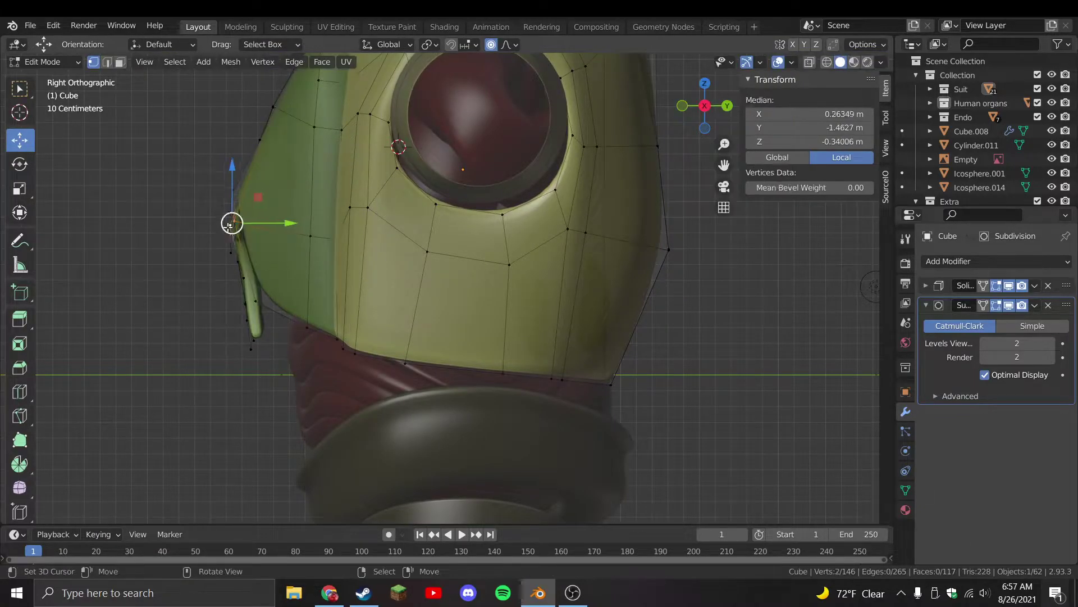
{"action": "key", "text": "g"}
{"action": "scroll", "coordinate": [270, 235], "scroll_direction": "up", "scroll_amount": 1}
{"action": "left_click", "coordinate": [271, 237]}
{"action": "key", "text": "KP_1"}
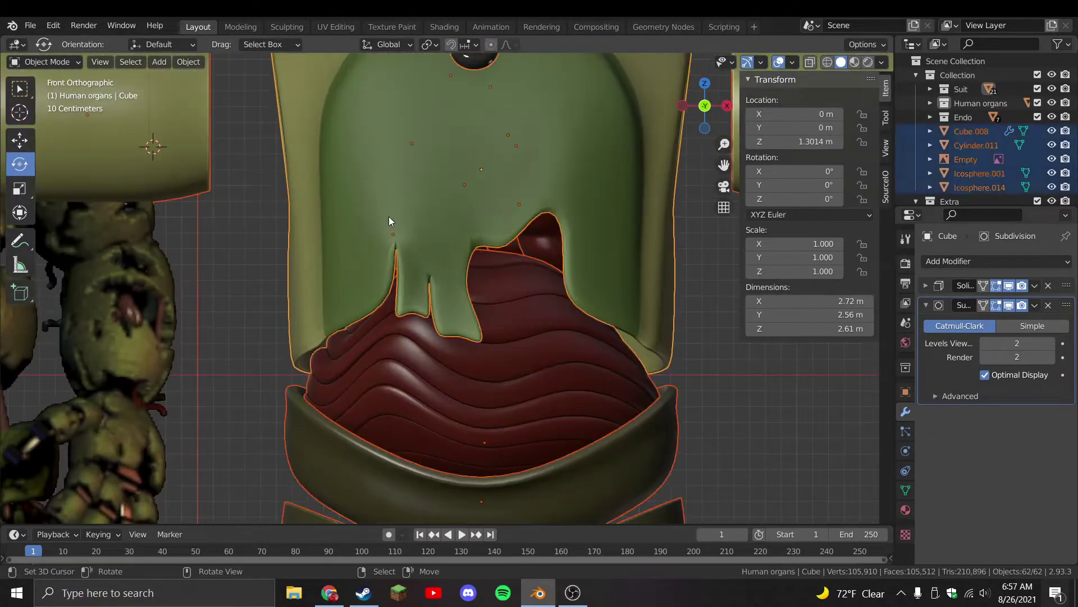
{"action": "scroll", "coordinate": [384, 214], "scroll_direction": "down", "scroll_amount": 4}
{"action": "key", "text": "ctrl+s"}
Turn off proportional editing and rip the vertex at the large notch's peak to extend the tear upward
{"action": "scroll", "coordinate": [514, 253], "scroll_direction": "up", "scroll_amount": 3}
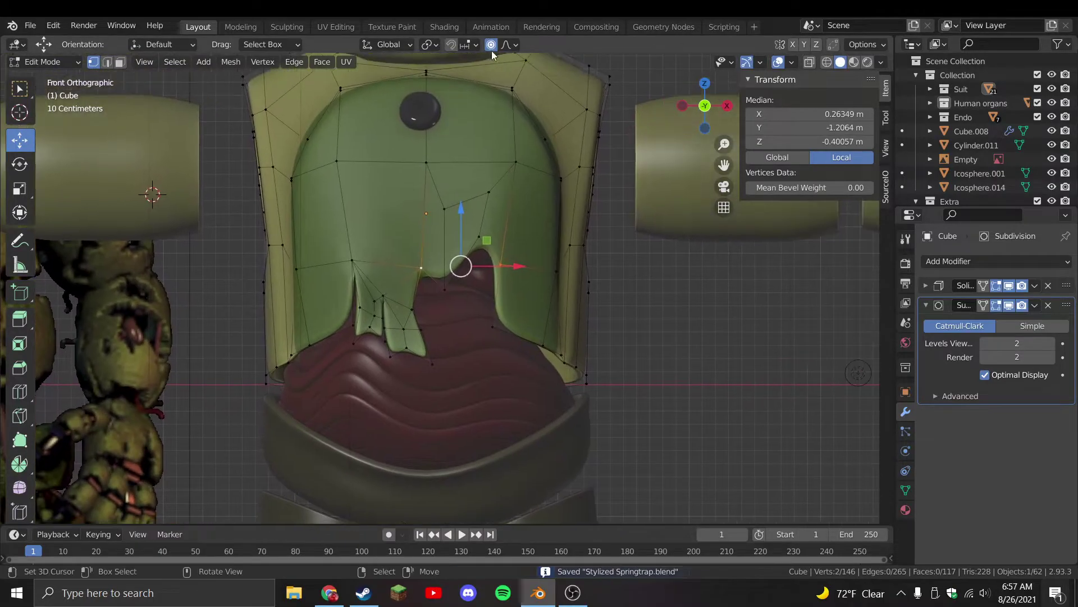
{"action": "scroll", "coordinate": [481, 214], "scroll_direction": "up", "scroll_amount": 2}
{"action": "key", "text": "v"}
{"action": "left_click", "coordinate": [461, 326]}
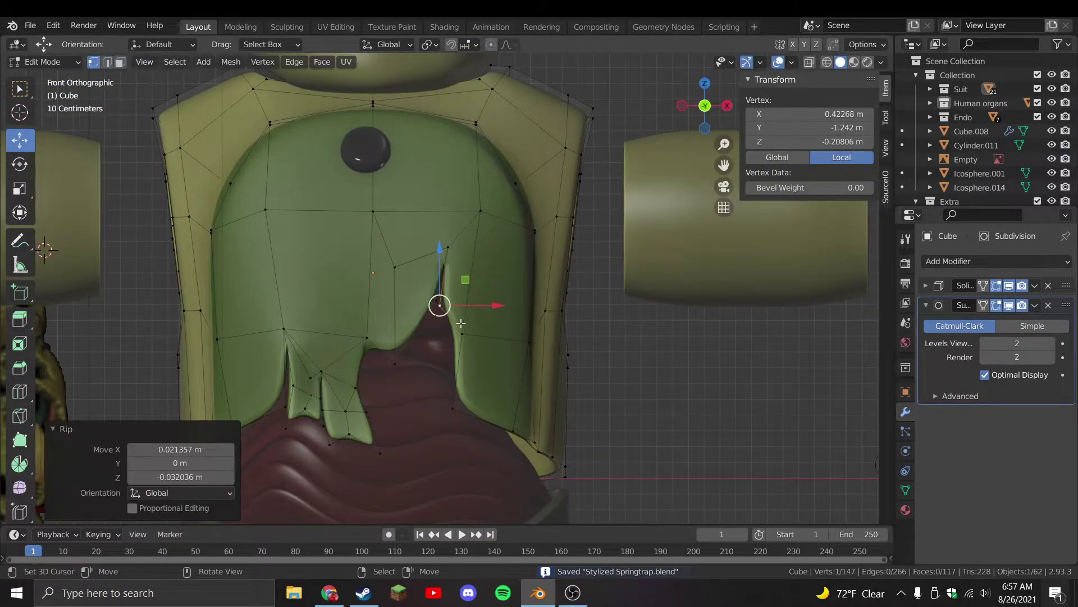
{"action": "left_click", "coordinate": [462, 331]}
Cut new edges beside the extended tear up to its peak and select the vertices on the tear's edge
{"action": "scroll", "coordinate": [449, 315], "scroll_direction": "up", "scroll_amount": 2}
{"action": "key", "text": "k"}
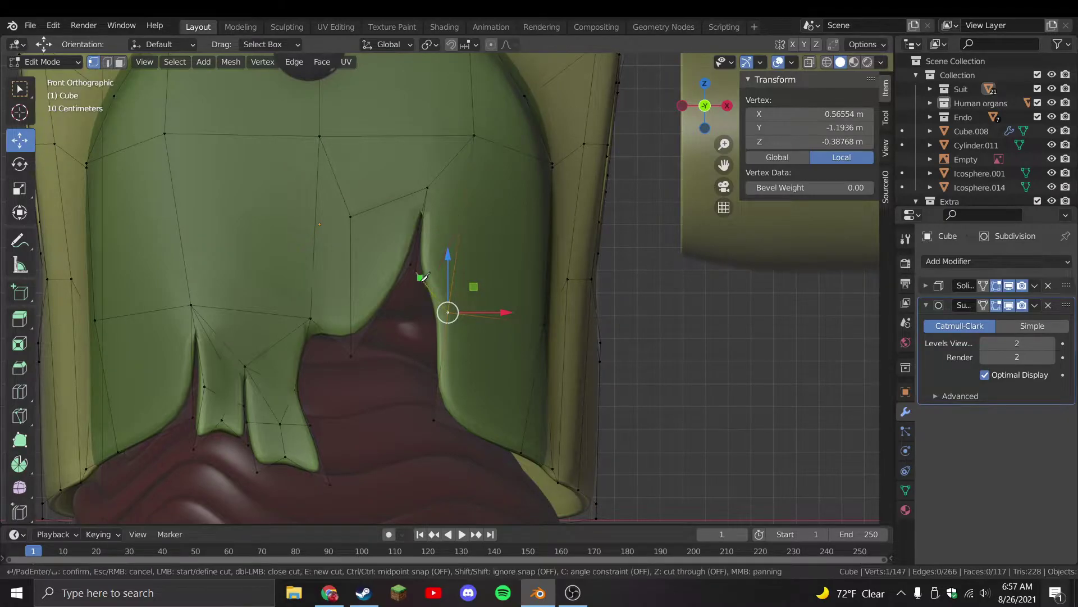
{"action": "key", "text": "Return"}
{"action": "key", "text": "k"}
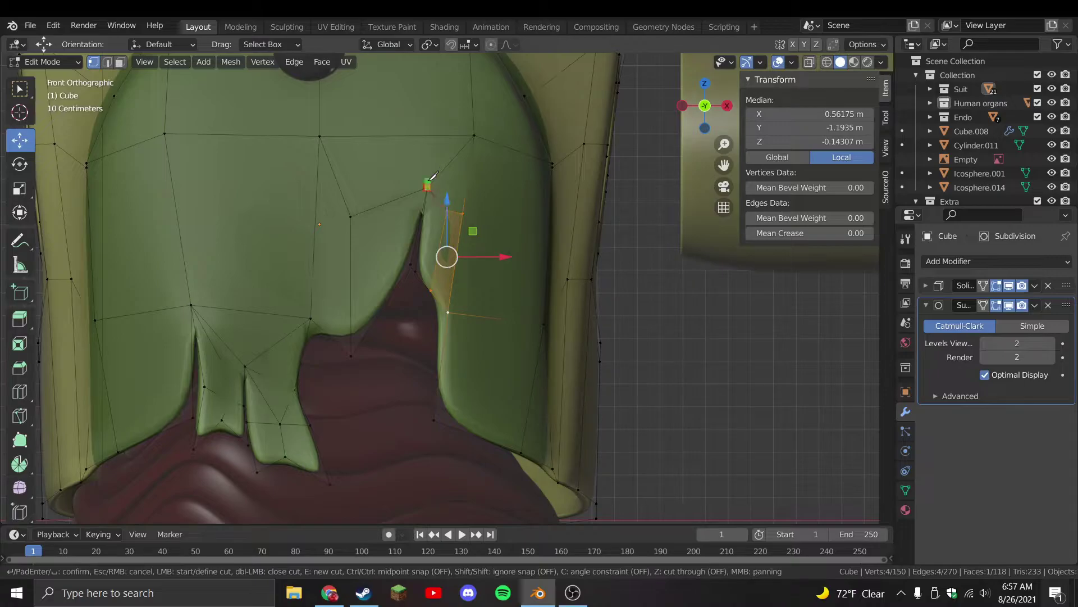
{"action": "left_click", "coordinate": [428, 185]}
{"action": "key", "text": "Return"}
{"action": "left_click_drag", "start_coordinate": [452, 256], "coordinate": [428, 270]}
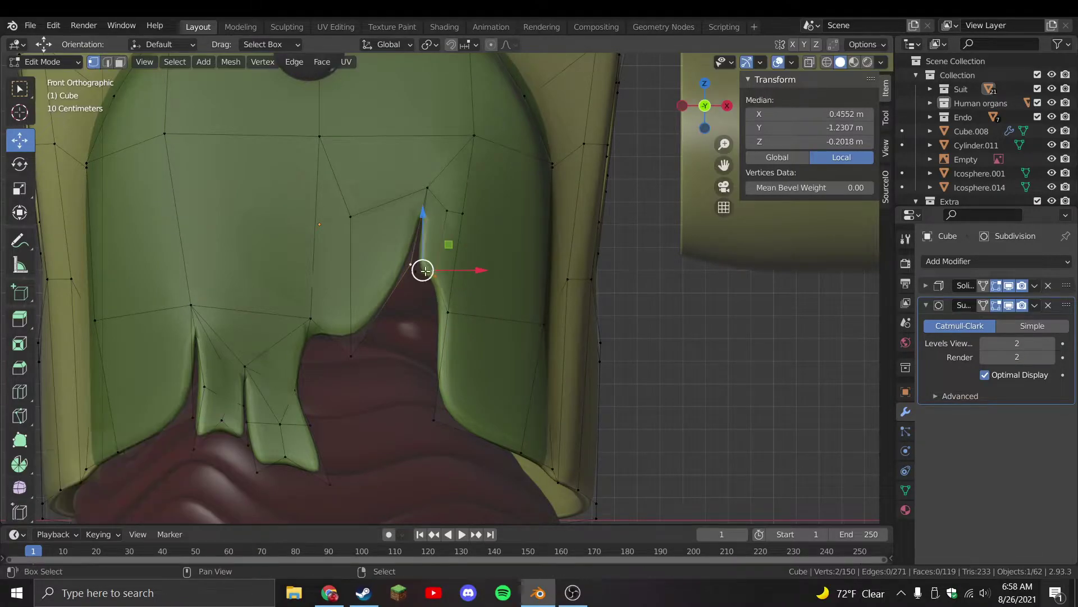
Fill the face beside the tall tear in the torso and extrude its lower edge into an angled hanging strip
{"action": "key", "text": "f"}
{"action": "key", "text": "e"}
{"action": "left_click", "coordinate": [404, 342]}
{"action": "key", "text": "r"}
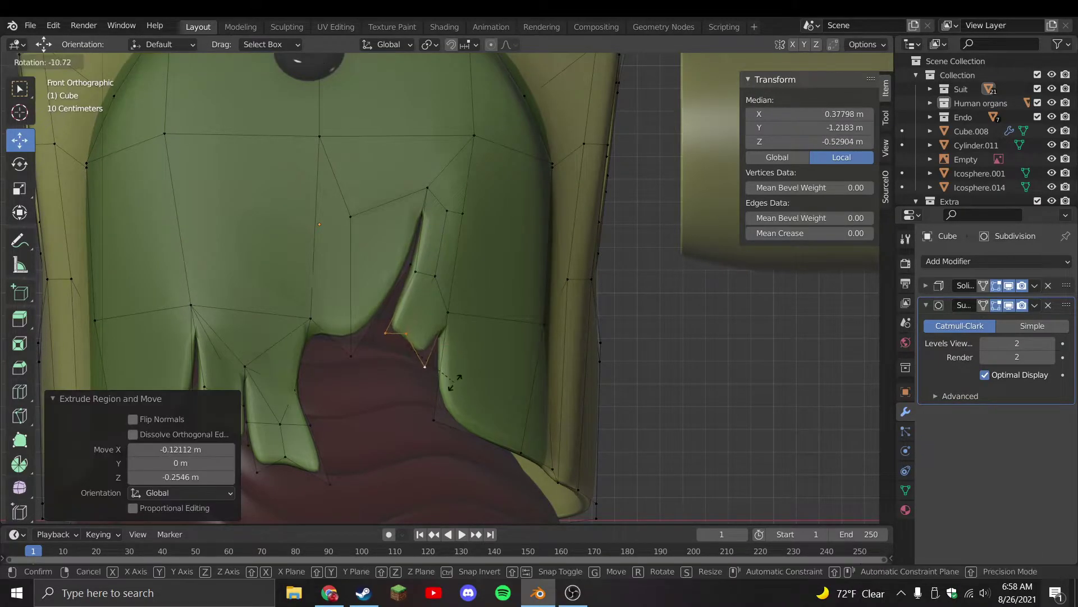
{"action": "left_click", "coordinate": [455, 382]}
{"action": "key", "text": "g"}
{"action": "left_click", "coordinate": [462, 414]}
{"action": "scroll", "coordinate": [462, 414], "scroll_direction": "down", "scroll_amount": 3}
{"action": "scroll", "coordinate": [446, 375], "scroll_direction": "up", "scroll_amount": 2}
{"action": "key", "text": "Tab"}
{"action": "key", "text": "Tab"}
{"action": "key", "text": "alt+a"}
Rotate, scale and reposition the slanted lower edge on the left side of the tall tear
{"action": "left_click", "coordinate": [400, 241]}
{"action": "left_click", "coordinate": [353, 319], "text": "shift"}
{"action": "key", "text": "r"}
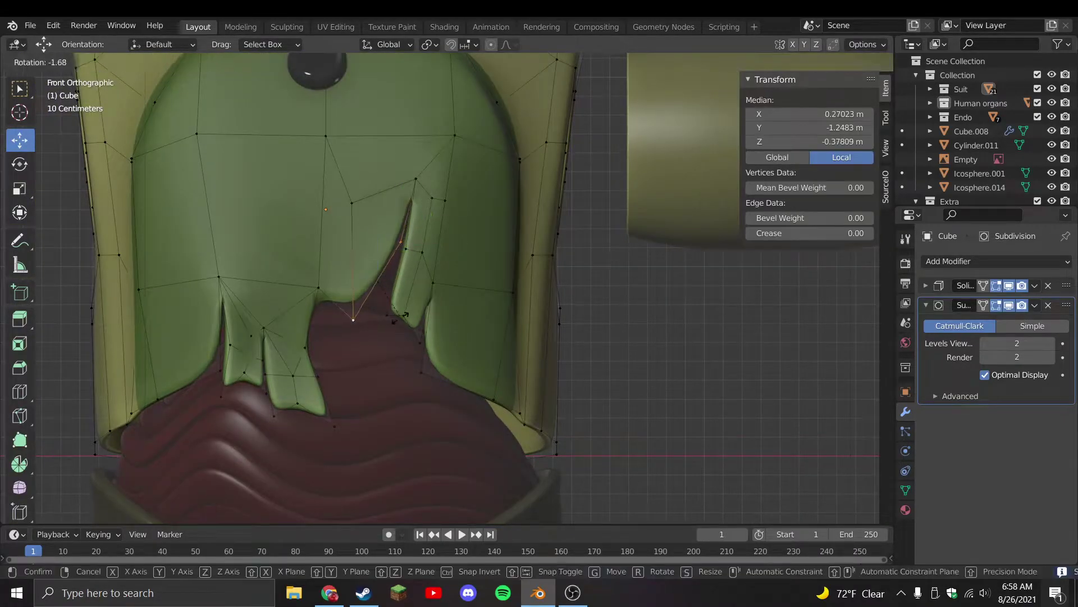
{"action": "left_click", "coordinate": [399, 348]}
{"action": "key", "text": "s"}
{"action": "left_click", "coordinate": [360, 303]}
{"action": "key", "text": "ctrl+s"}
{"action": "key", "text": "g"}
{"action": "left_click", "coordinate": [410, 337]}
Extrude that edge downward into a short ragged strip and tilt its end, finishing with a rotation of about 9°
{"action": "key", "text": "e"}
{"action": "left_click", "coordinate": [428, 382]}
{"action": "key", "text": "r"}
{"action": "left_click", "coordinate": [414, 413]}
{"action": "key", "text": "g"}
{"action": "left_click", "coordinate": [433, 433]}
{"action": "key", "text": "r"}
{"action": "left_click", "coordinate": [414, 385]}
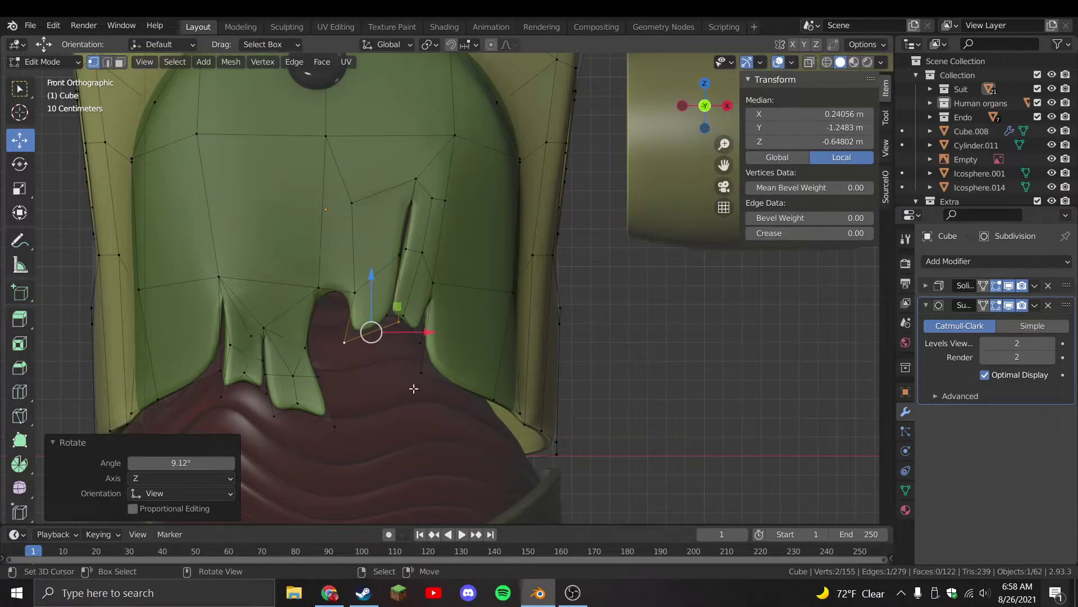
Knife-cut up the middle of the new strip and connect the cut to the two vertices above it
{"action": "scroll", "coordinate": [331, 353], "scroll_direction": "up", "scroll_amount": 2}
{"action": "key", "text": "k"}
{"action": "scroll", "coordinate": [355, 340], "scroll_direction": "down", "scroll_amount": 2}
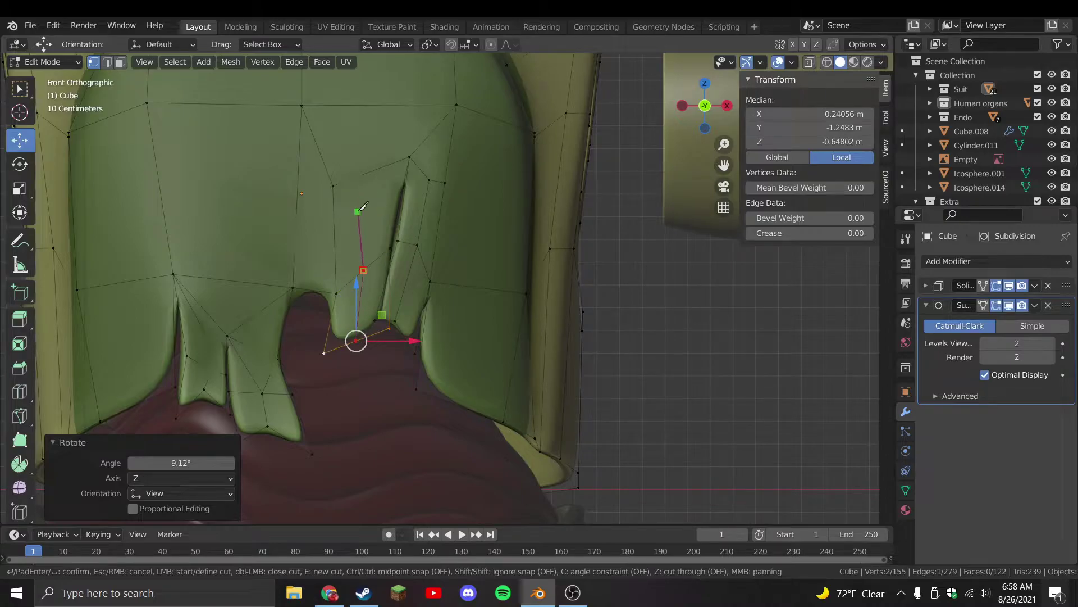
{"action": "left_click", "coordinate": [336, 186]}
{"action": "key", "text": "Return"}
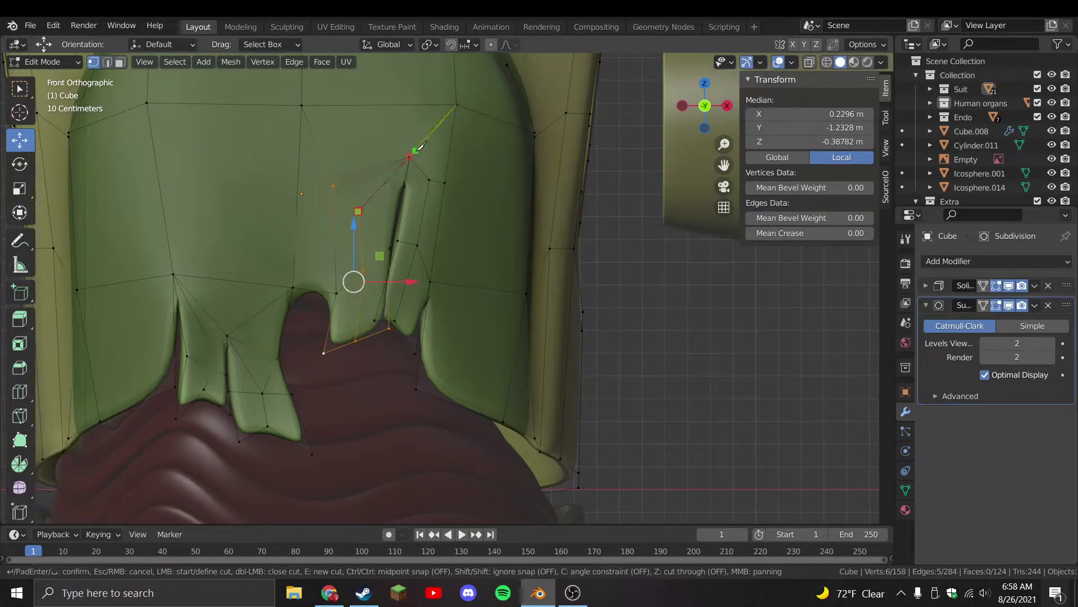
{"action": "left_click", "coordinate": [410, 154]}
{"action": "key", "text": "Return"}
Move the new strip's lower corner vertex beside the tear down about 0.1 m
{"action": "left_click", "coordinate": [362, 320]}
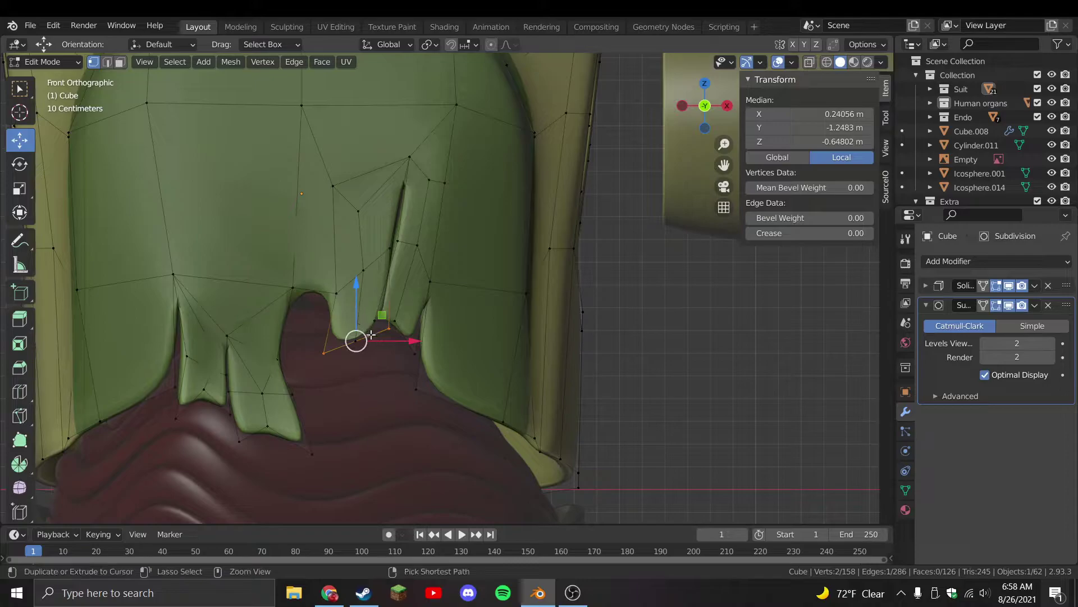
{"action": "left_click", "coordinate": [389, 327]}
{"action": "key", "text": "g"}
{"action": "left_click", "coordinate": [387, 347]}
{"action": "key", "text": "g"}
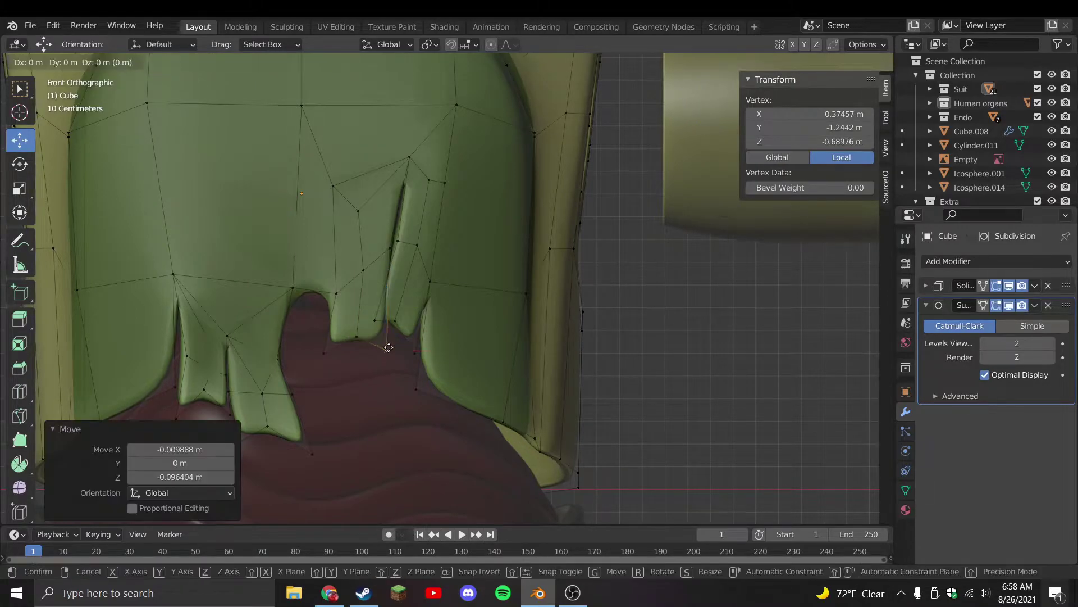
{"action": "right_click", "coordinate": [389, 347]}
Rotate and shift the lower vertices of the strip right of the tall tear, widening it toward the right-hand panel
{"action": "left_click", "coordinate": [374, 320]}
{"action": "left_click", "coordinate": [414, 354], "text": "ctrl"}
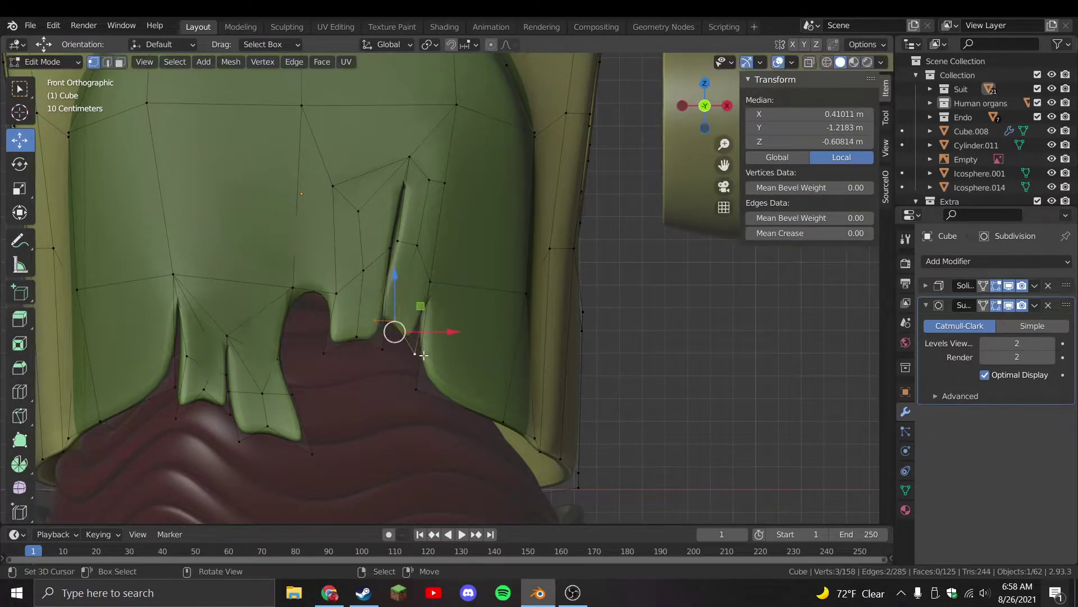
{"action": "left_click", "coordinate": [416, 389], "text": "ctrl"}
{"action": "key", "text": "r"}
{"action": "left_click", "coordinate": [427, 382]}
{"action": "key", "text": "g"}
{"action": "left_click", "coordinate": [444, 385]}
{"action": "key", "text": "r"}
{"action": "left_click", "coordinate": [461, 382]}
{"action": "left_click", "coordinate": [454, 386]}
{"action": "key", "text": "g"}
{"action": "left_click", "coordinate": [462, 390]}
Reposition the vertices along the slanted lower edge of the right-hand green panel
{"action": "left_click", "coordinate": [481, 409], "text": "ctrl"}
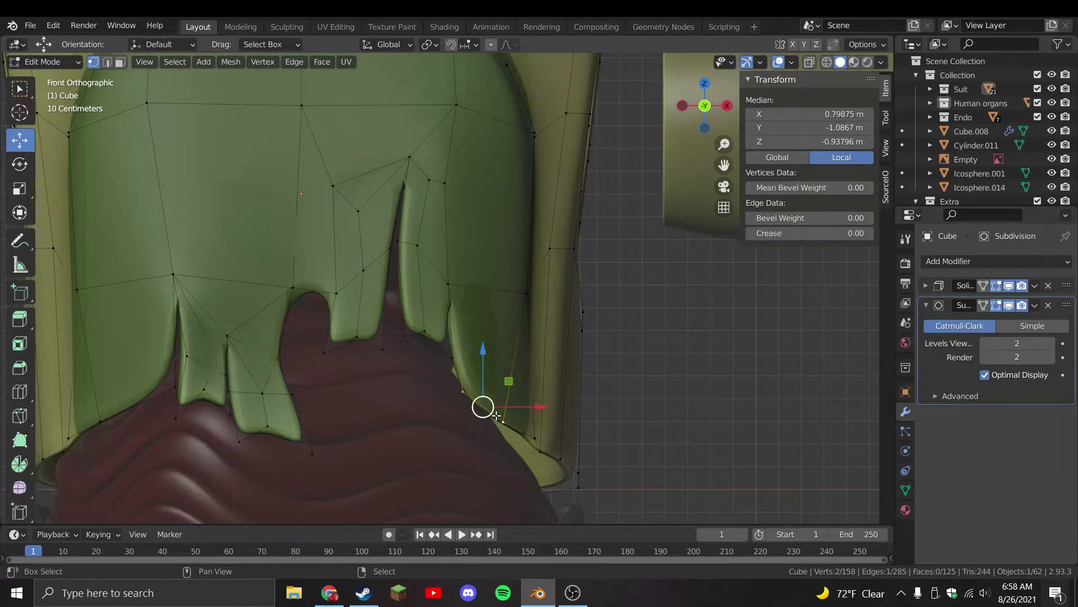
{"action": "middle_click_drag", "start_coordinate": [482, 409], "coordinate": [514, 376], "text": "shift"}
{"action": "key", "text": "g"}
{"action": "left_click", "coordinate": [514, 362]}
{"action": "left_click", "coordinate": [510, 367]}
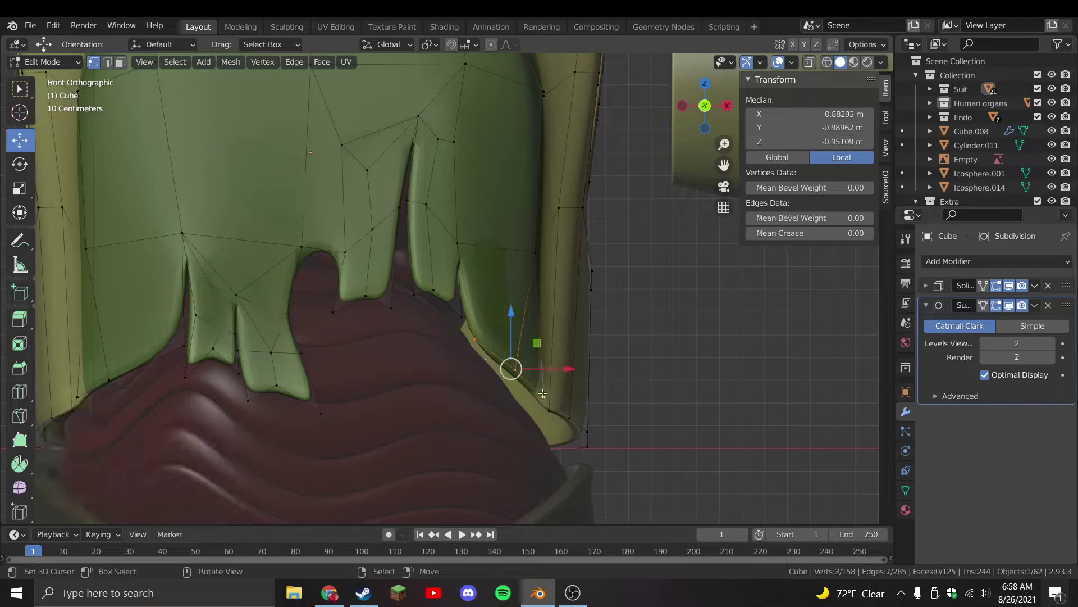
{"action": "key", "text": "g"}
{"action": "left_click", "coordinate": [542, 390]}
Add a vertex on the right-hand panel's lower edge and raise the edge to level it
{"action": "left_click", "coordinate": [528, 380], "text": "ctrl"}
{"action": "middle_click_drag", "start_coordinate": [527, 380], "coordinate": [482, 405]}
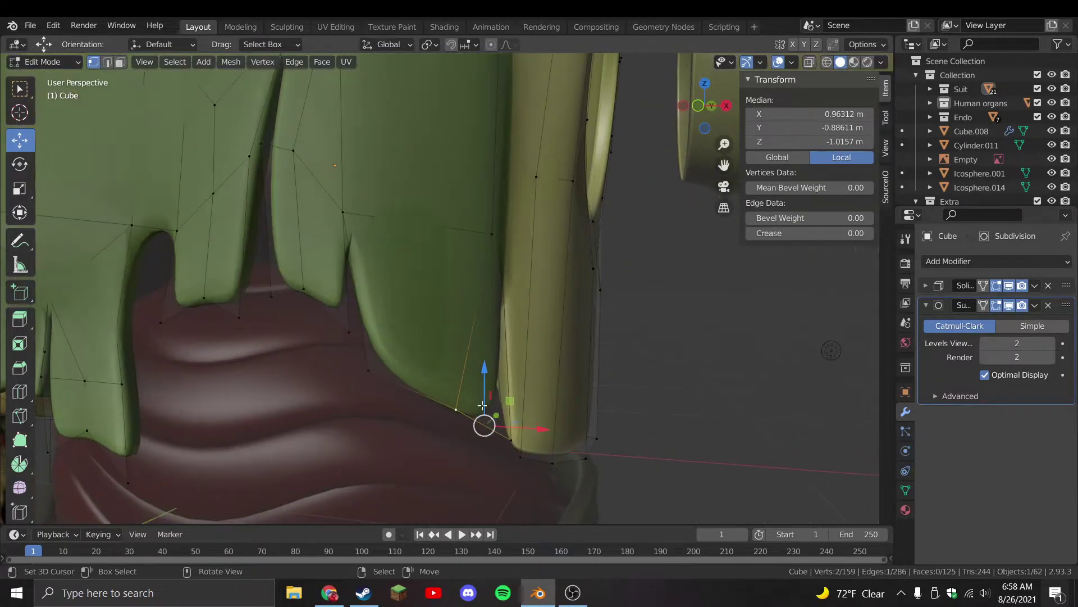
{"action": "left_click", "coordinate": [368, 370], "text": "ctrl"}
{"action": "key", "text": "g"}
{"action": "left_click", "coordinate": [488, 399]}
{"action": "key", "text": "g"}
{"action": "left_click", "coordinate": [499, 386]}
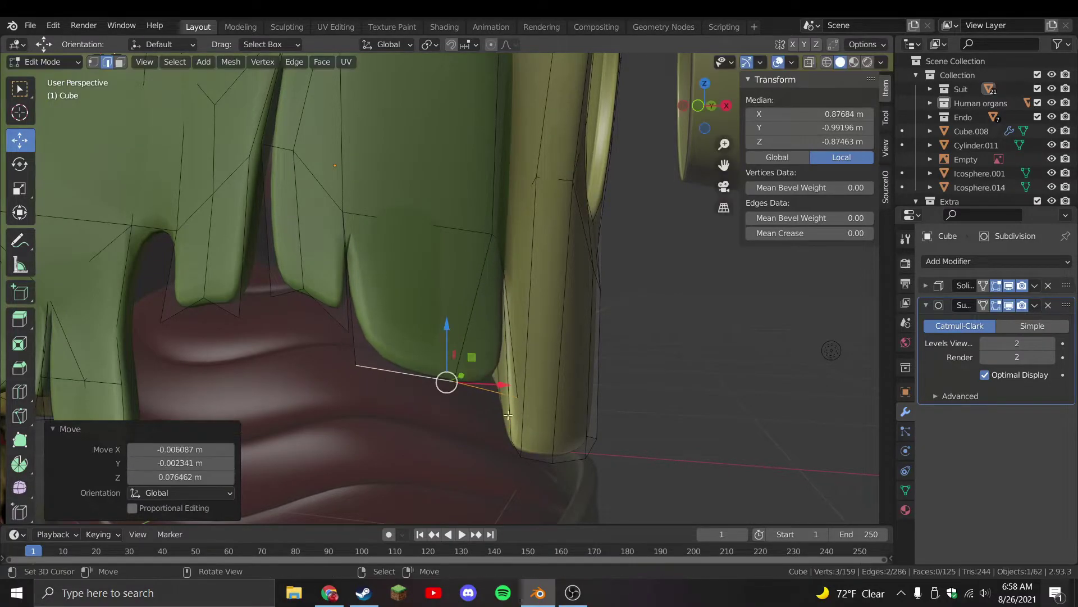
Knife-cut vertical edges up the right-hand panel from its lower edge and join them to the surrounding vertices
{"action": "left_click", "coordinate": [463, 377]}
{"action": "key", "text": "k"}
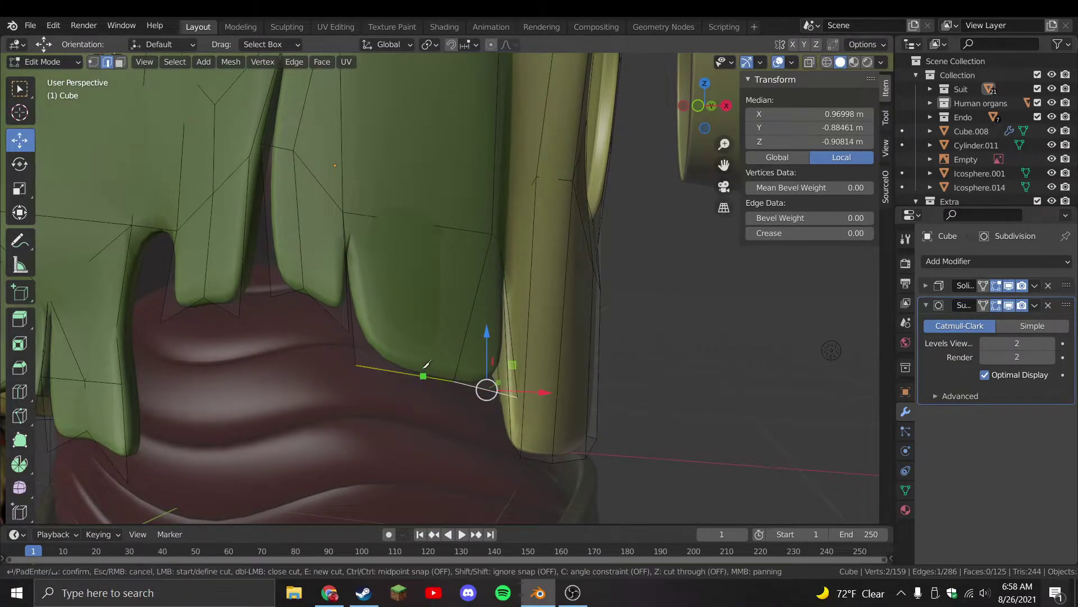
{"action": "right_click", "coordinate": [414, 232]}
{"action": "left_click", "coordinate": [403, 363]}
{"action": "key", "text": "Return"}
{"action": "key", "text": "k"}
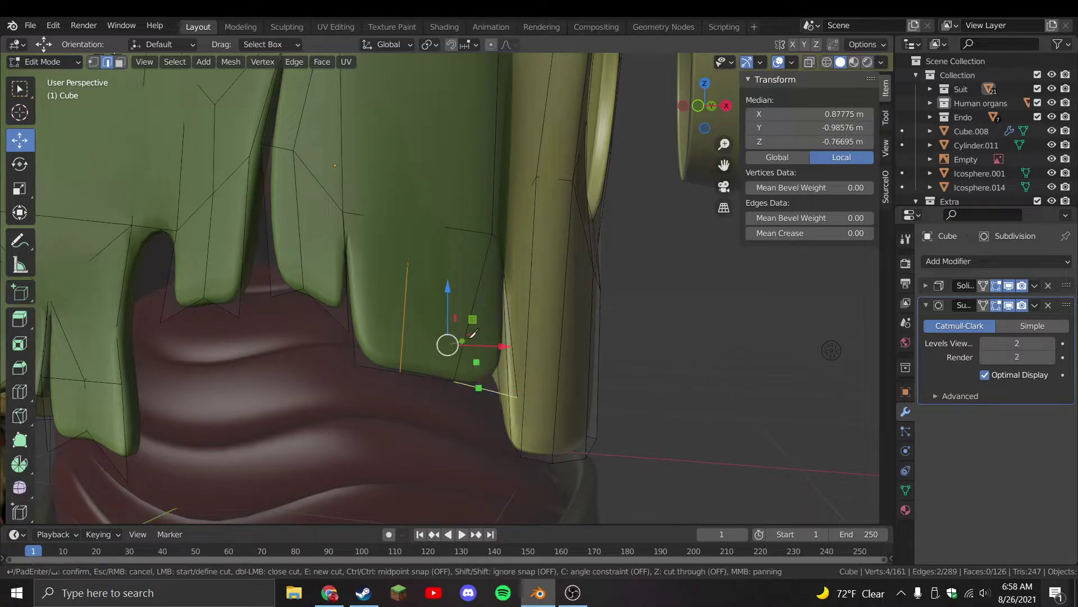
{"action": "left_click", "coordinate": [455, 227]}
{"action": "key", "text": "Return"}
{"action": "key", "text": "k"}
{"action": "middle_click_drag", "start_coordinate": [452, 236], "coordinate": [442, 291]}
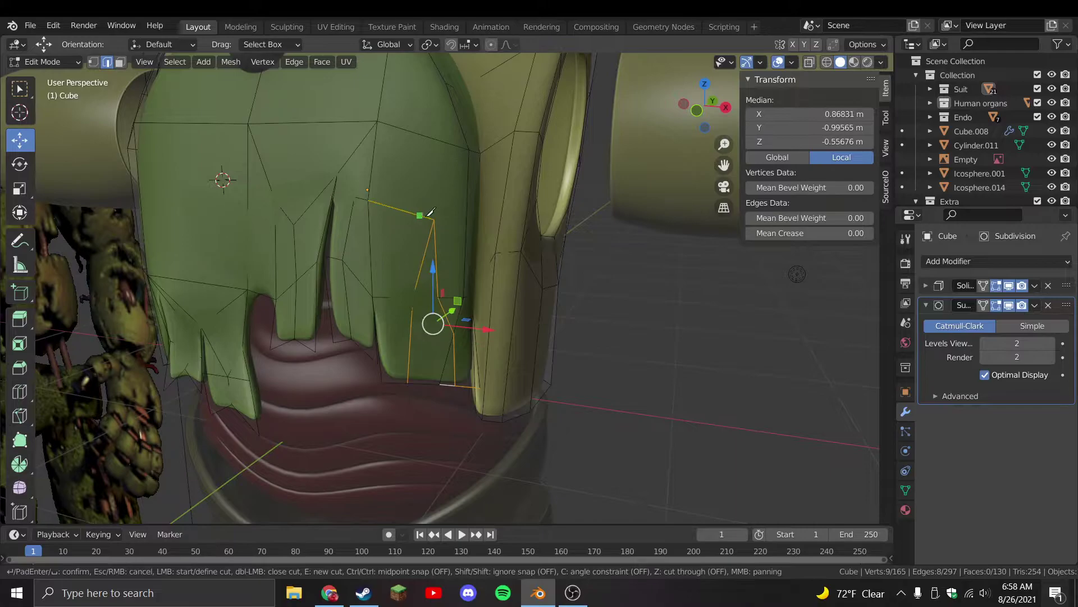
{"action": "key", "text": "Return"}
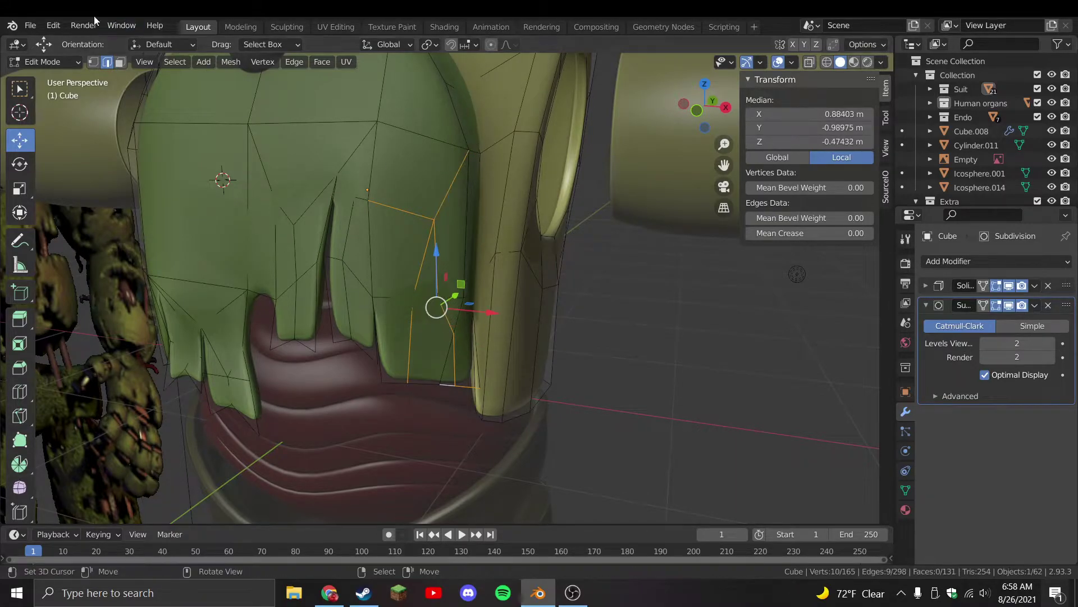
{"action": "key", "text": "KP_1"}
{"action": "left_click", "coordinate": [487, 342]}
{"action": "left_click_drag", "start_coordinate": [487, 342], "coordinate": [511, 321]}
{"action": "key", "text": "ctrl+z"}
Extrude the inner part of the right-hand panel's lower edge into a hanging strip and pull down its lower corners
{"action": "middle_click_drag", "start_coordinate": [500, 342], "coordinate": [441, 315]}
{"action": "left_click_drag", "start_coordinate": [440, 315], "coordinate": [446, 326]}
{"action": "left_click", "coordinate": [396, 339], "text": "shift"}
{"action": "left_click", "coordinate": [368, 335], "text": "shift"}
{"action": "key", "text": "e"}
{"action": "left_click", "coordinate": [393, 368]}
{"action": "left_click", "coordinate": [399, 368]}
{"action": "left_click_drag", "start_coordinate": [399, 367], "coordinate": [373, 386]}
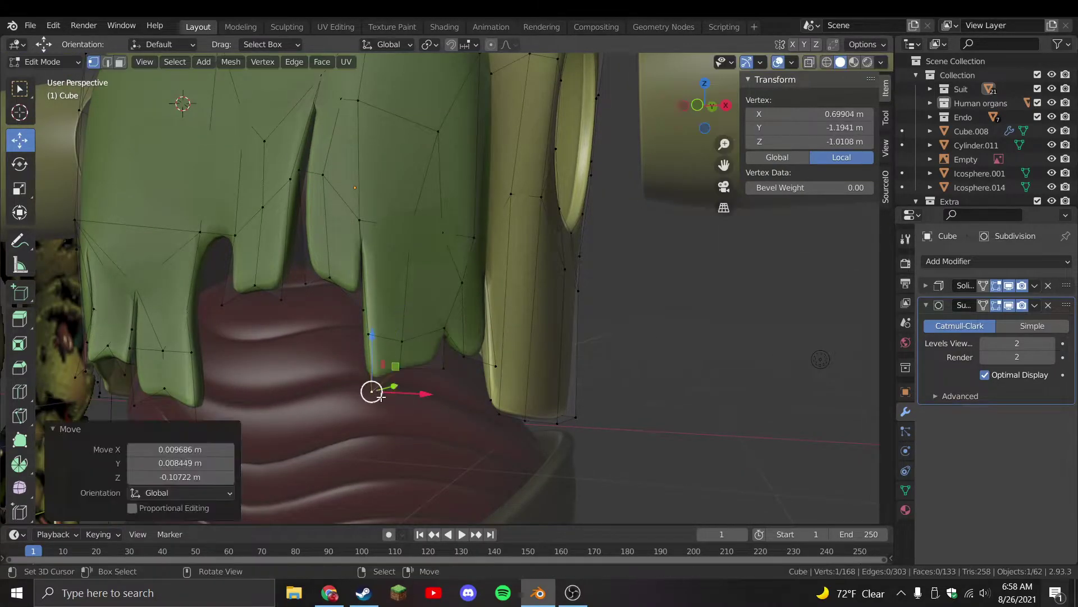
{"action": "left_click", "coordinate": [443, 368]}
{"action": "key", "text": "Tab"}
{"action": "key", "text": "Tab"}
Extrude the remaining outer part of the panel's lower edge into a narrow strip, scale its end and adjust its corner
{"action": "left_click_drag", "start_coordinate": [443, 368], "coordinate": [503, 355]}
{"action": "left_click", "coordinate": [464, 356], "text": "shift"}
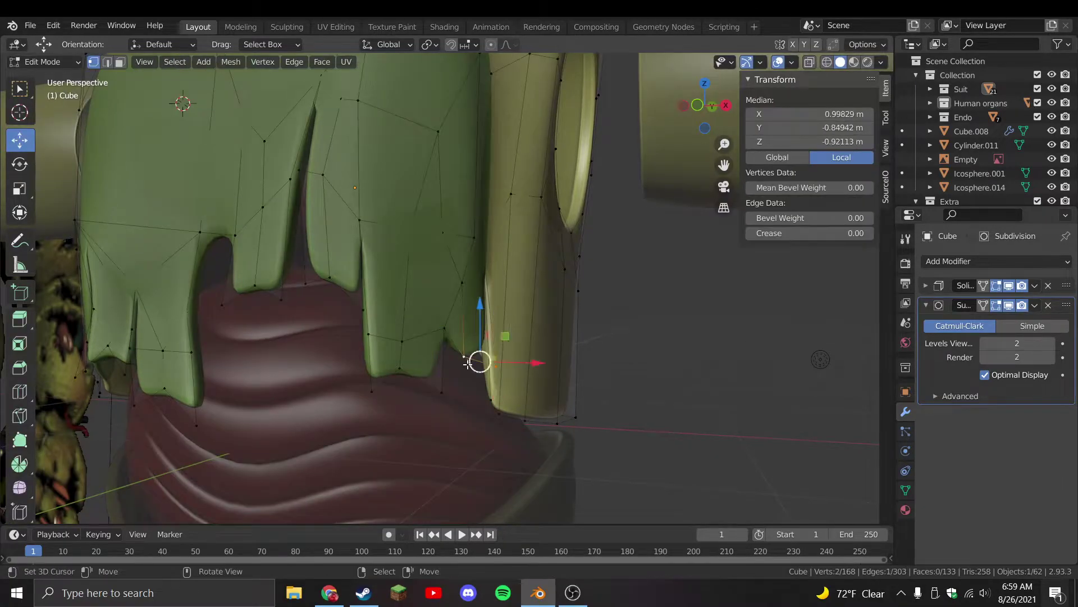
{"action": "scroll", "coordinate": [449, 365], "scroll_direction": "up", "scroll_amount": 3}
{"action": "key", "text": "e"}
{"action": "right_click", "coordinate": [423, 398]}
{"action": "key", "text": "e"}
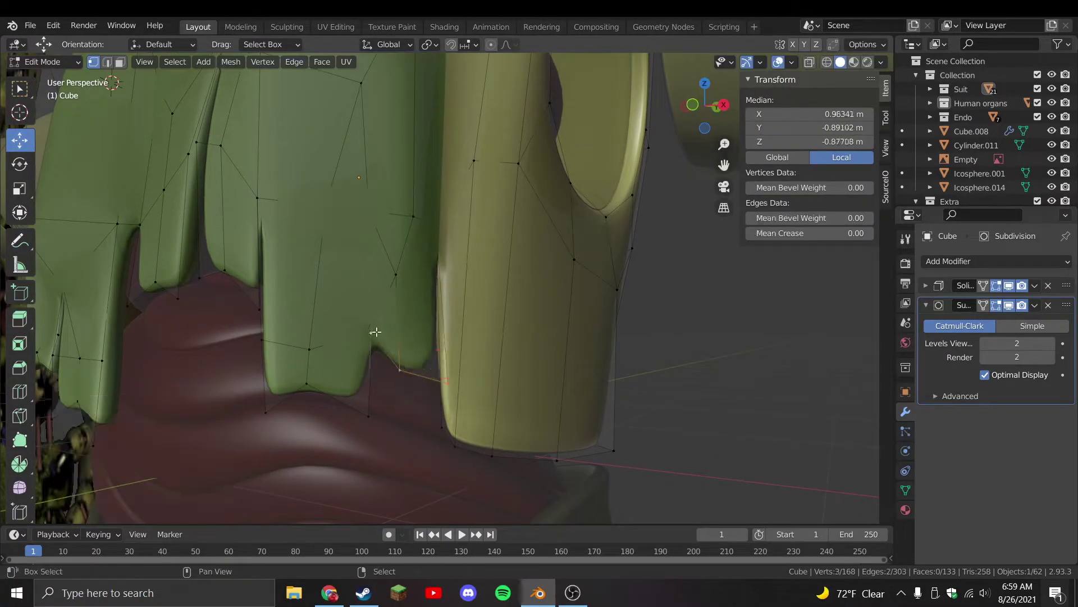
{"action": "left_click", "coordinate": [420, 420]}
{"action": "key", "text": "s"}
{"action": "left_click", "coordinate": [477, 446]}
{"action": "left_click", "coordinate": [414, 428]}
{"action": "left_click_drag", "start_coordinate": [413, 429], "coordinate": [443, 443]}
Leave mesh editing, view the torn edge from the front and save the file
{"action": "key", "text": "Tab"}
{"action": "key", "text": "KP_1"}
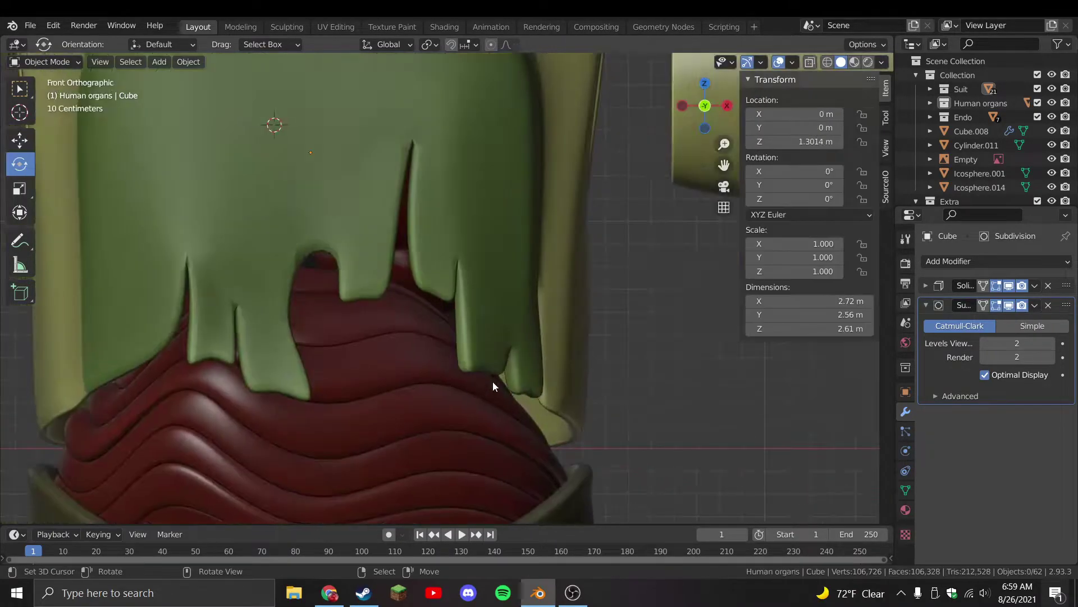
{"action": "key", "text": "ctrl+s"}
{"action": "scroll", "coordinate": [461, 393], "scroll_direction": "down", "scroll_amount": 2}
Split the lower seam vertex on the torso's opposite side to open a slit, raising the yellow panel's corner about 0.14 m
{"action": "key", "text": "Tab"}
{"action": "scroll", "coordinate": [337, 331], "scroll_direction": "up", "scroll_amount": 3}
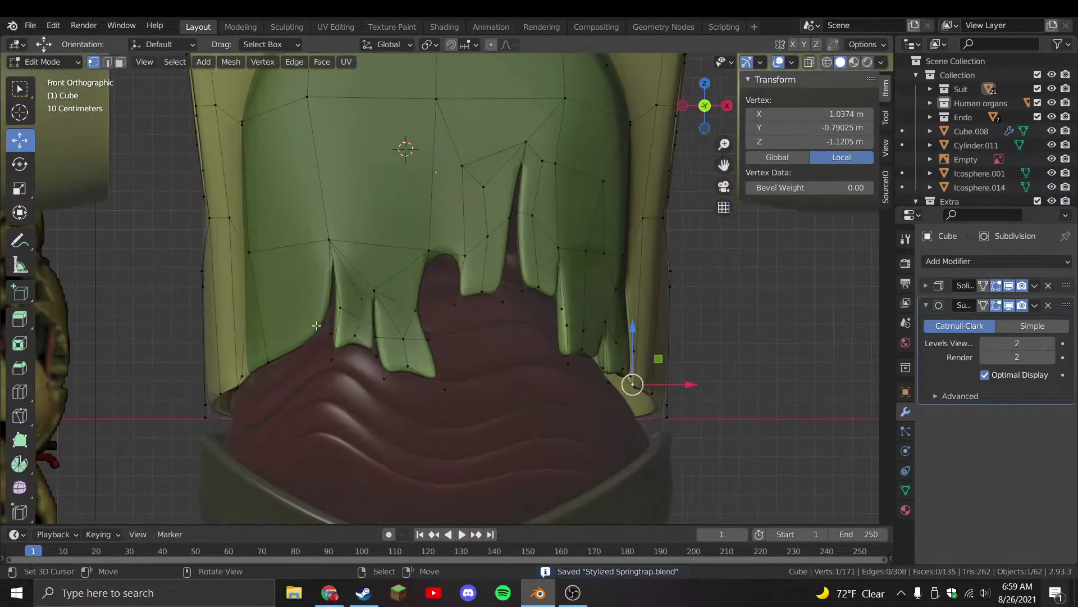
{"action": "scroll", "coordinate": [412, 304], "scroll_direction": "up", "scroll_amount": 2}
{"action": "left_click", "coordinate": [420, 307]}
{"action": "middle_click_drag", "start_coordinate": [421, 306], "coordinate": [427, 354]}
{"action": "key", "text": "e"}
{"action": "right_click", "coordinate": [468, 348]}
{"action": "key", "text": "g"}
{"action": "left_click", "coordinate": [404, 355]}
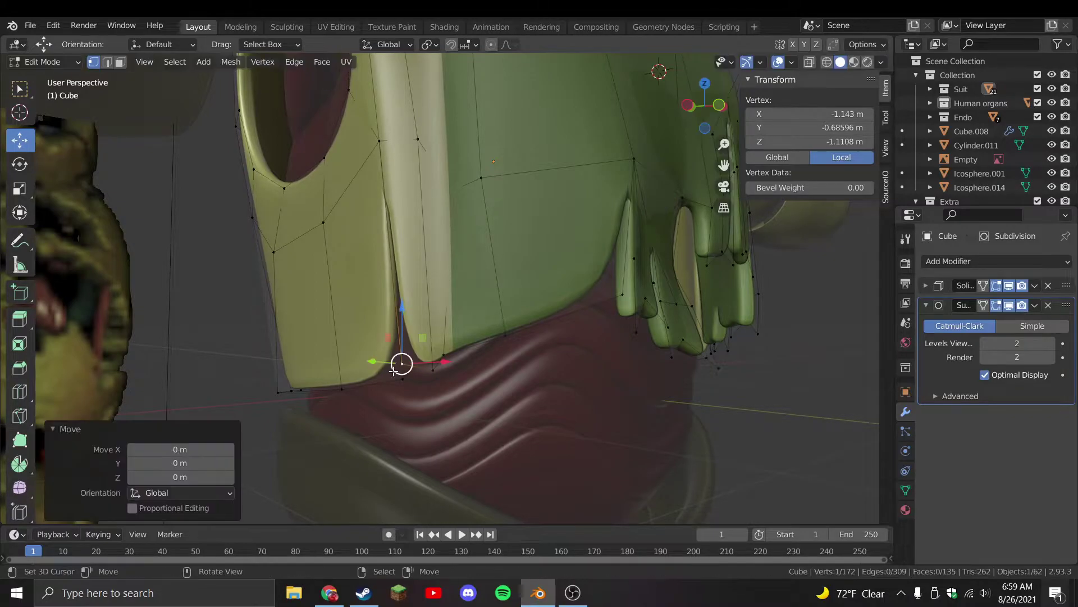
{"action": "left_click_drag", "start_coordinate": [391, 371], "coordinate": [404, 386]}
{"action": "middle_click_drag", "start_coordinate": [404, 385], "coordinate": [415, 359]}
Knife-cut a series of short horizontal edges inward from the slit edge of the yellow side panel
{"action": "key", "text": "k"}
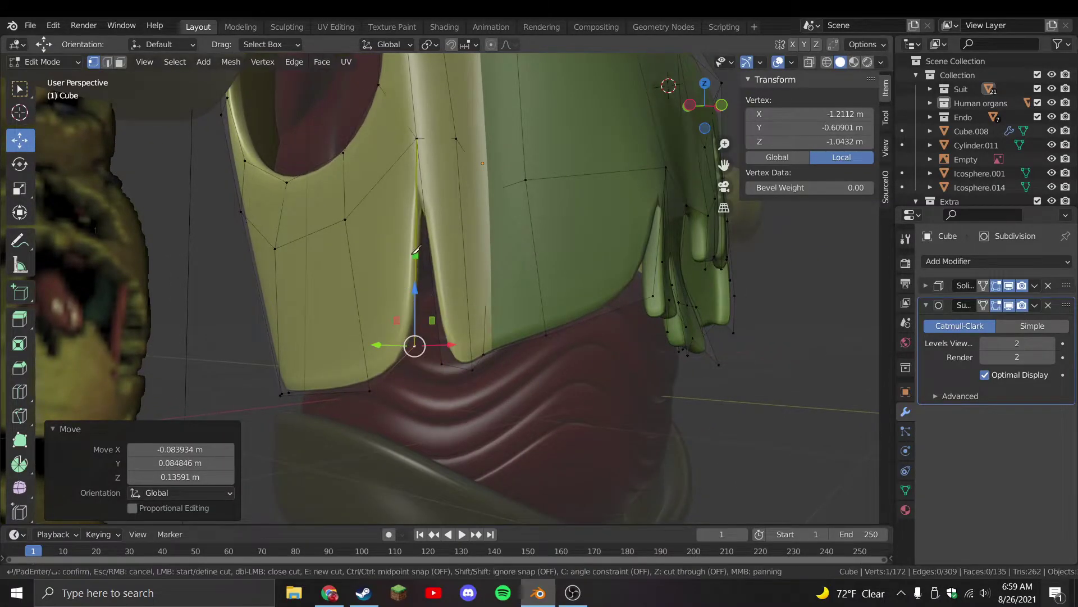
{"action": "left_click", "coordinate": [365, 251]}
{"action": "key", "text": "Return"}
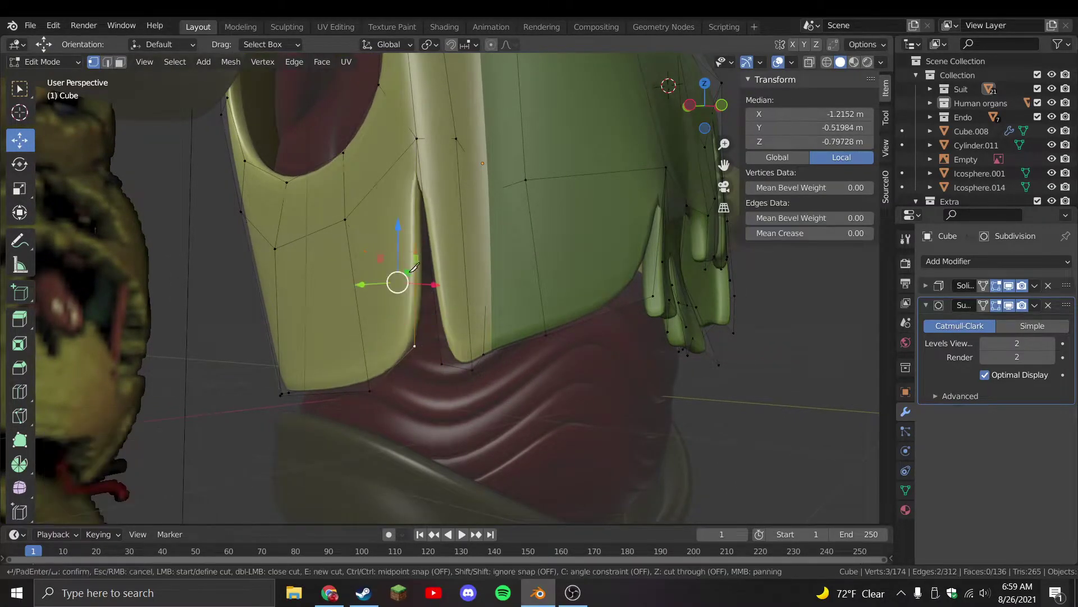
{"action": "left_click", "coordinate": [423, 308]}
{"action": "key", "text": "Return"}
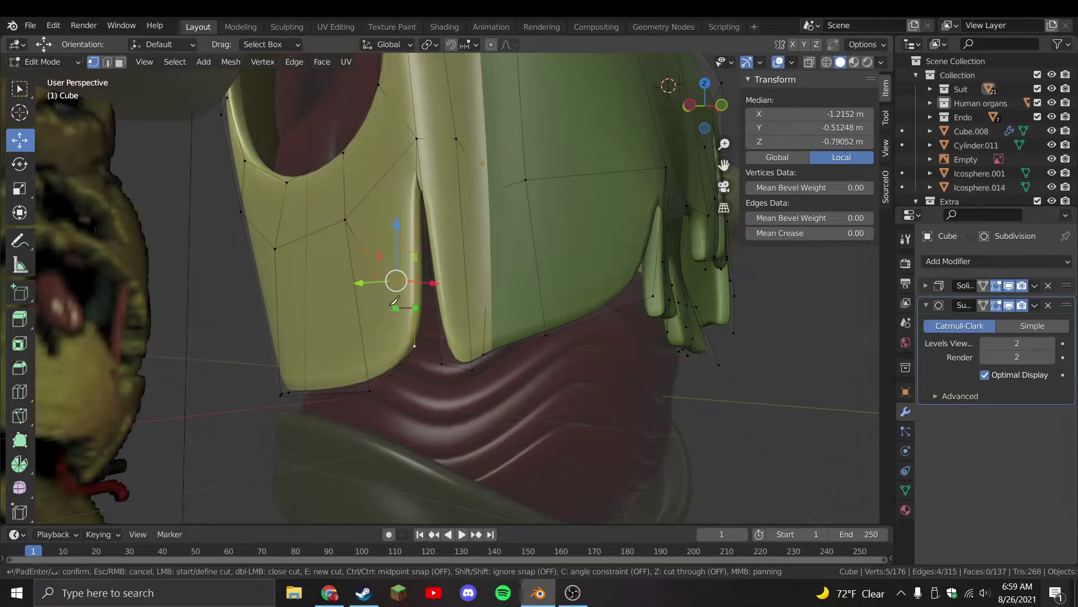
{"action": "left_click", "coordinate": [419, 320]}
{"action": "key", "text": "Return"}
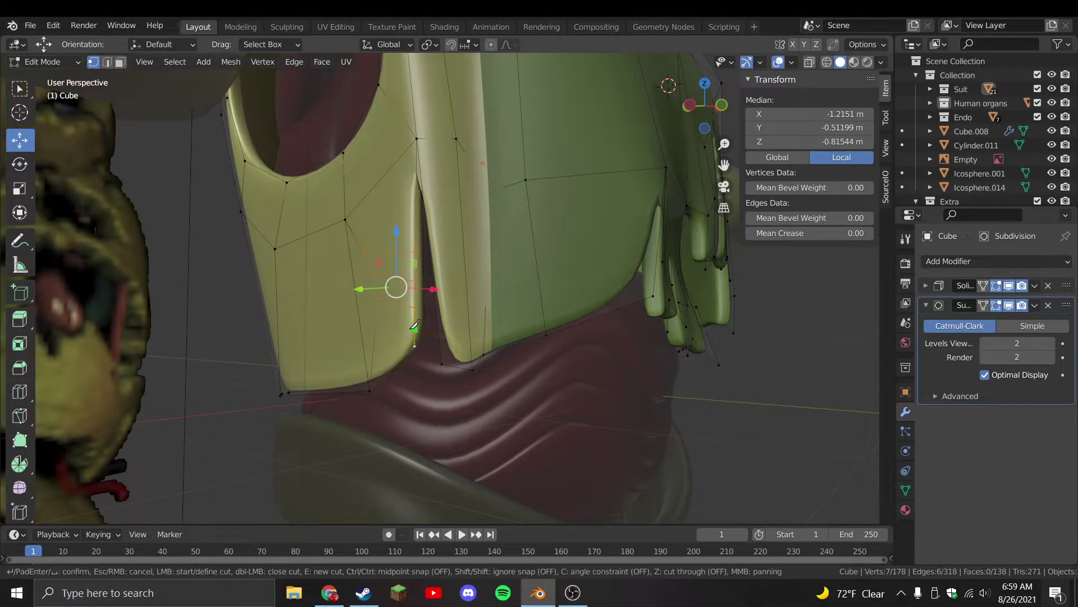
{"action": "left_click", "coordinate": [381, 321]}
{"action": "key", "text": "Return"}
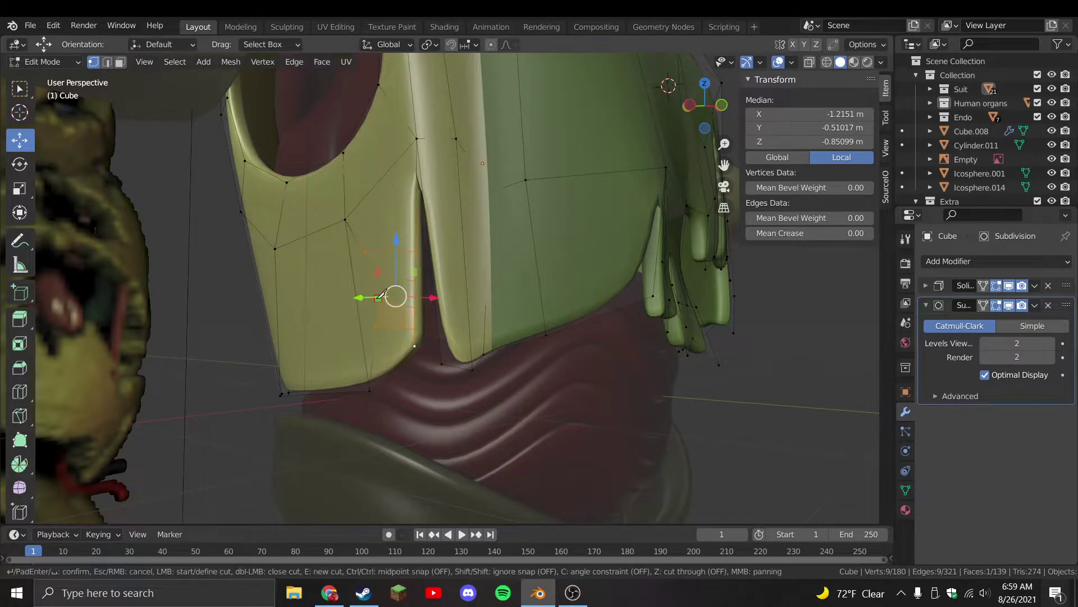
Connect the inner ends of the short cuts to one another and to the side panel's vertical edge
{"action": "left_click", "coordinate": [375, 274]}
{"action": "key", "text": "Return"}
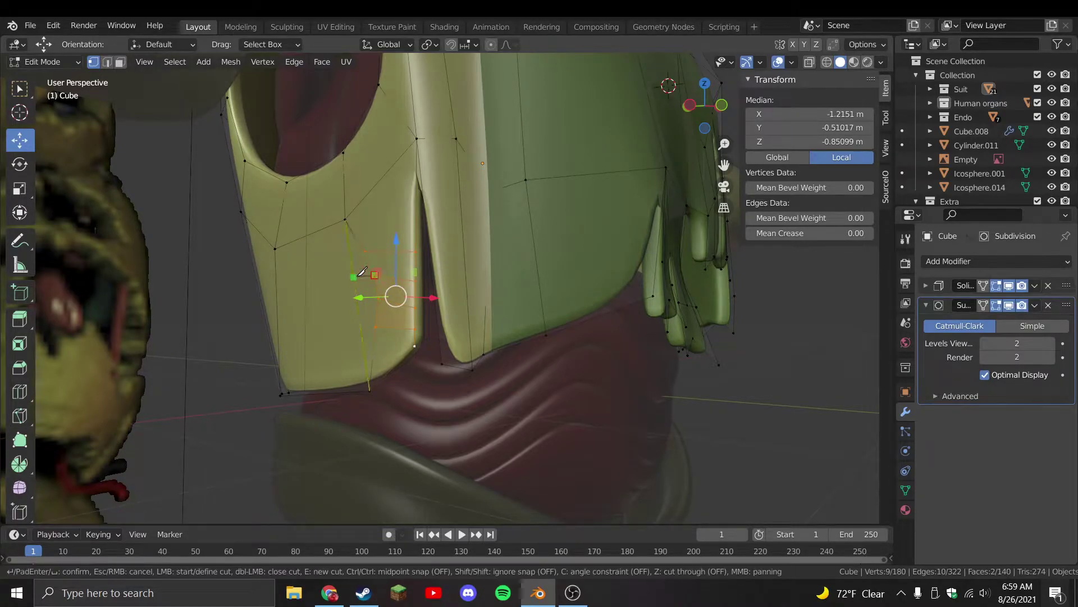
{"action": "left_click", "coordinate": [362, 271]}
{"action": "key", "text": "Return"}
{"action": "scroll", "coordinate": [387, 298], "scroll_direction": "up", "scroll_amount": 3}
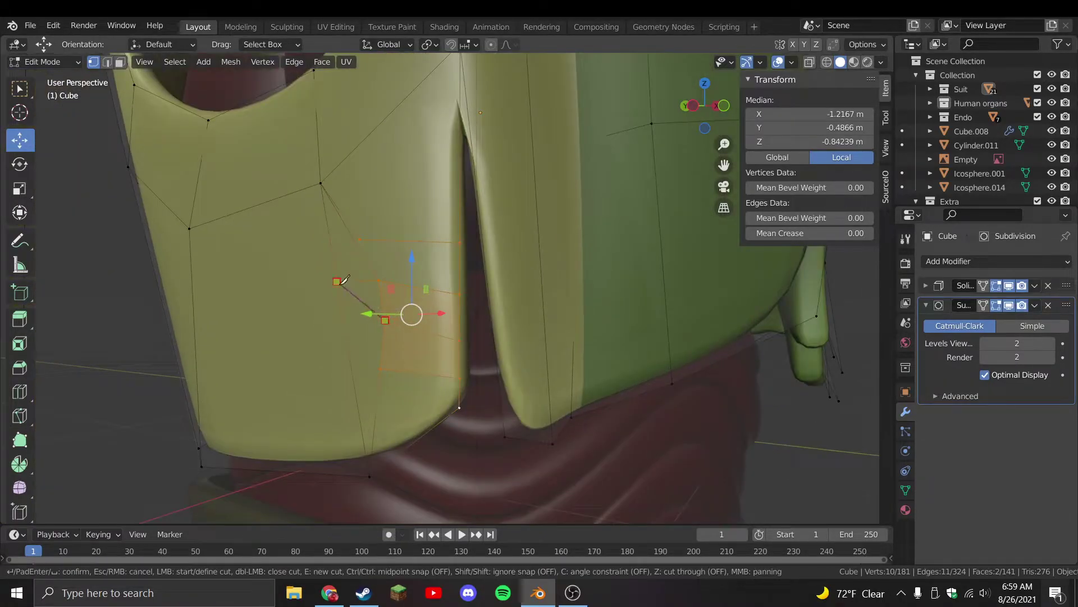
{"action": "left_click", "coordinate": [361, 242]}
{"action": "key", "text": "Return"}
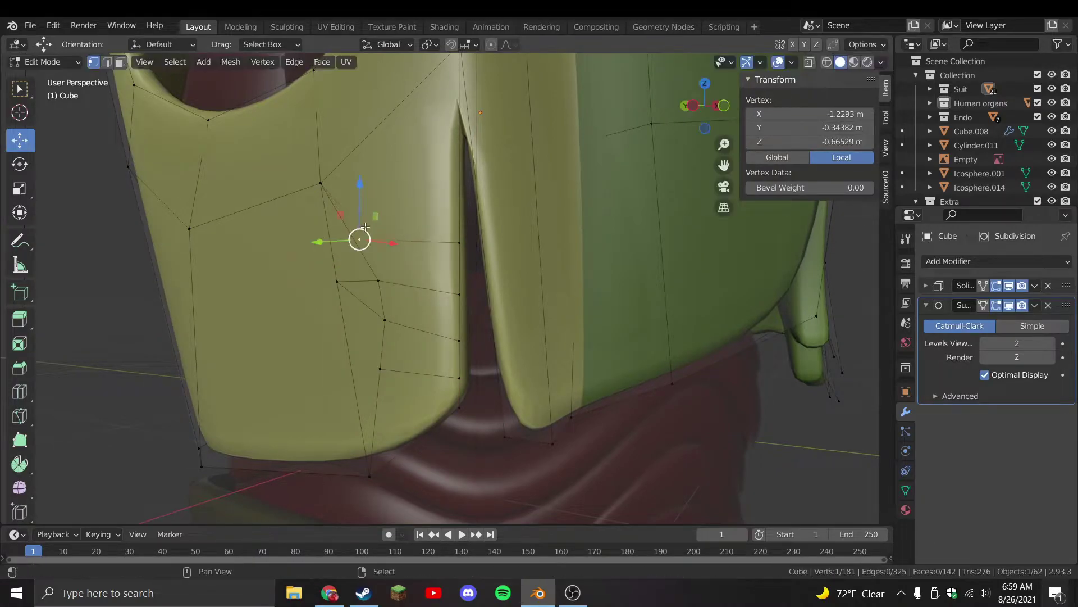
Merge the uppermost cut's inner vertex into the existing panel vertex above it
{"action": "left_click", "coordinate": [320, 183], "text": "shift"}
{"action": "key", "text": "m"}
{"action": "key", "text": "Escape"}
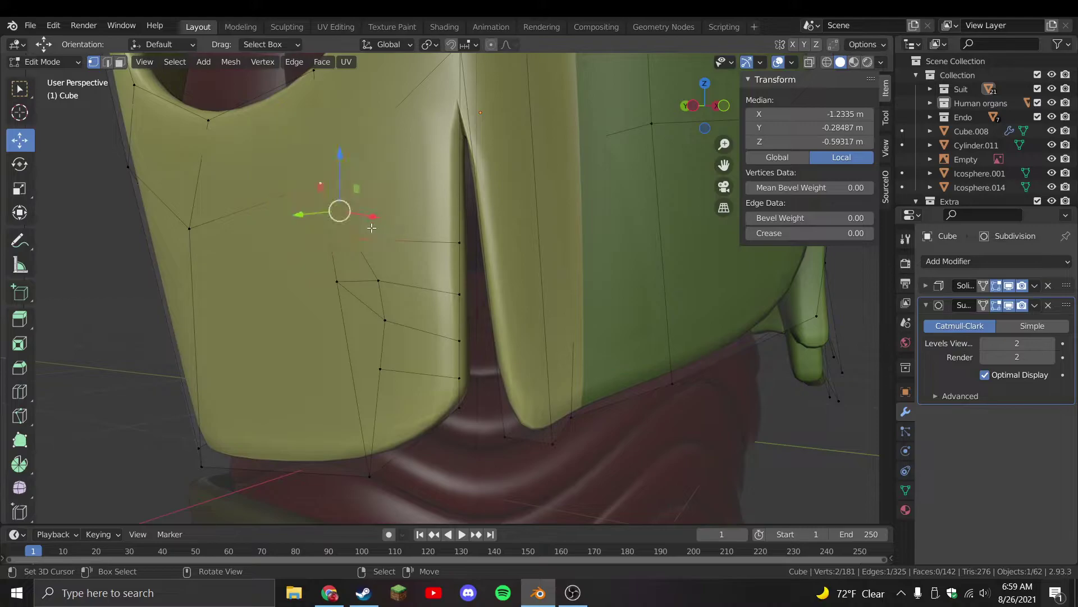
{"action": "key", "text": "m"}
{"action": "left_click", "coordinate": [371, 227]}
Knife-cut a chain of edges from the lowest short cut's inner vertex across the yellow side panel to its lower outer corner
{"action": "left_click", "coordinate": [378, 280]}
{"action": "left_click", "coordinate": [386, 322]}
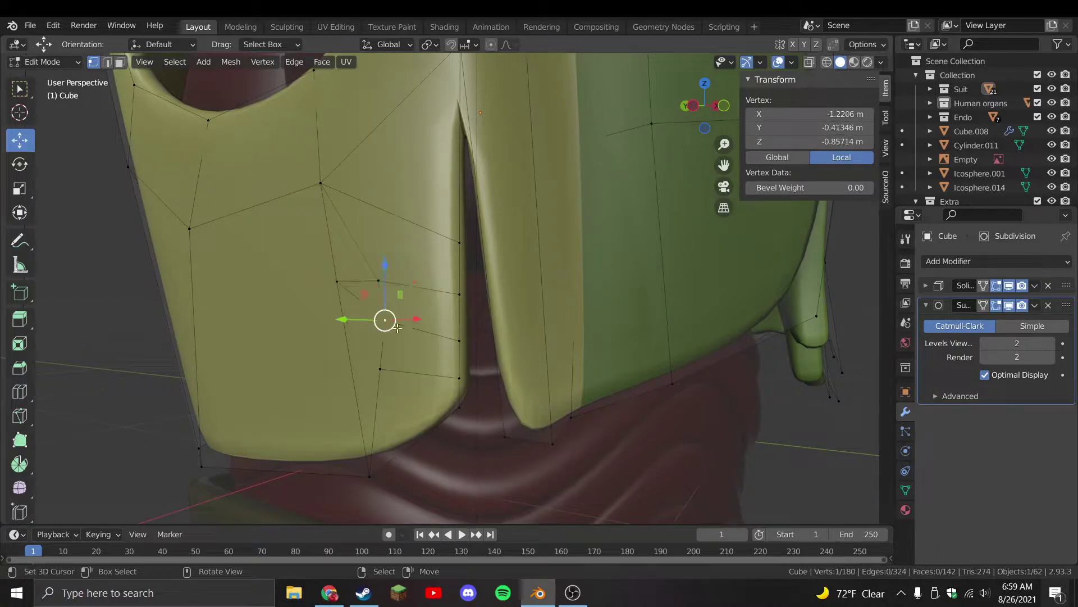
{"action": "key", "text": "k"}
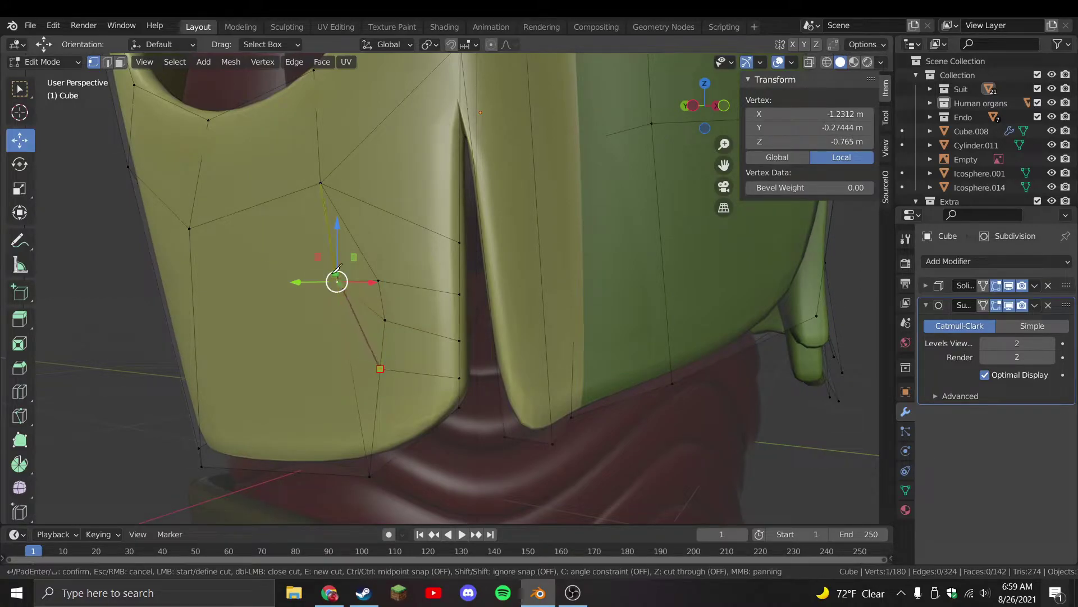
{"action": "left_click", "coordinate": [345, 337]}
{"action": "key", "text": "Return"}
{"action": "key", "text": "k"}
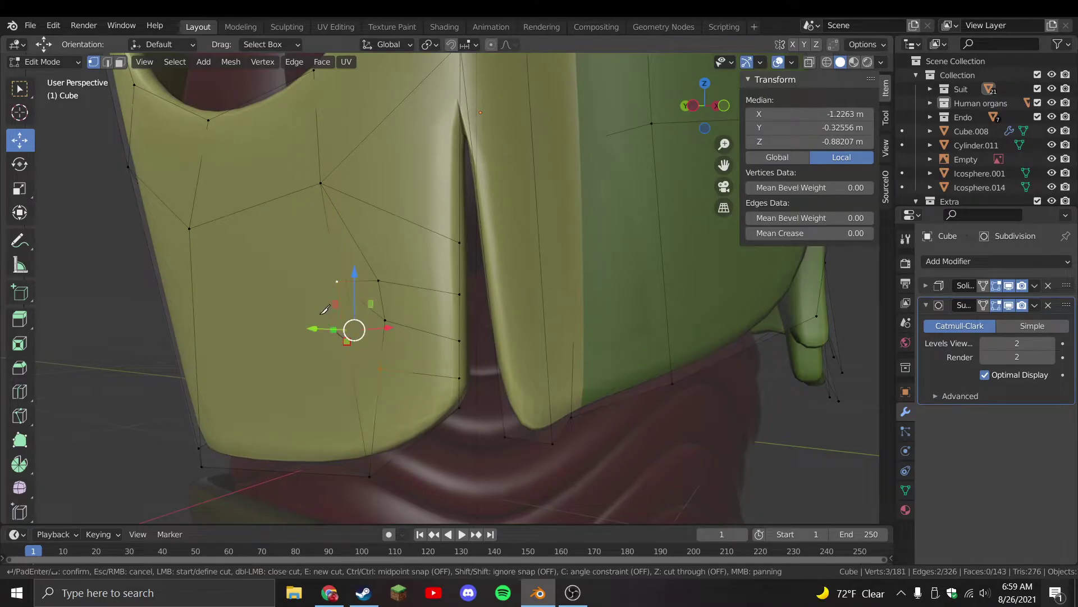
{"action": "left_click", "coordinate": [277, 333]}
{"action": "key", "text": "Return"}
{"action": "key", "text": "k"}
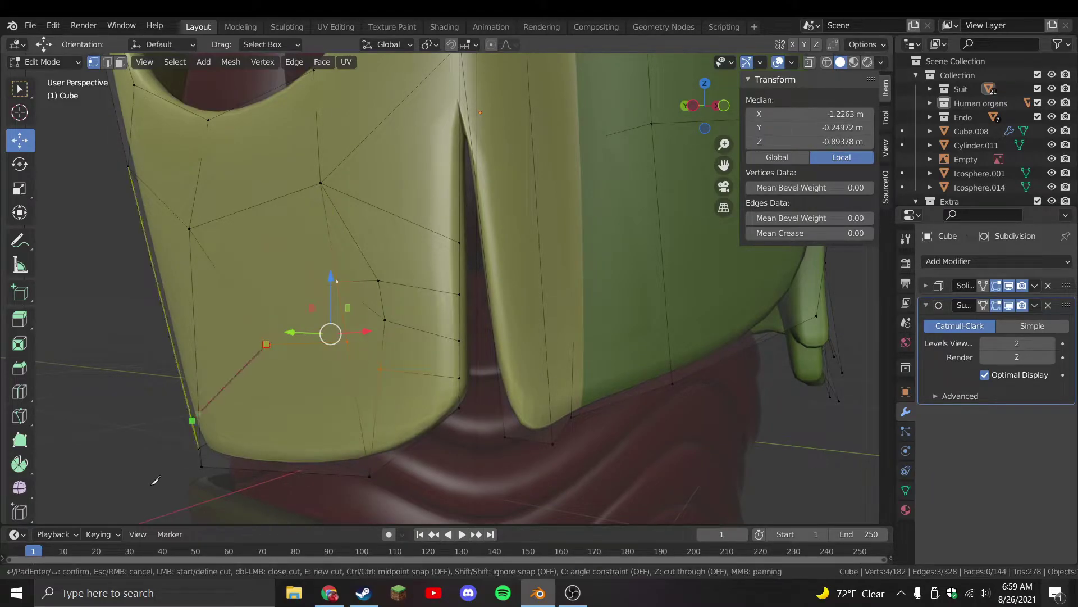
{"action": "left_click", "coordinate": [202, 466]}
{"action": "key", "text": "Return"}
Knife-cut from the side panel's vertical edge to the outer panel vertex and reposition the new middle vertex to form a quad
{"action": "key", "text": "k"}
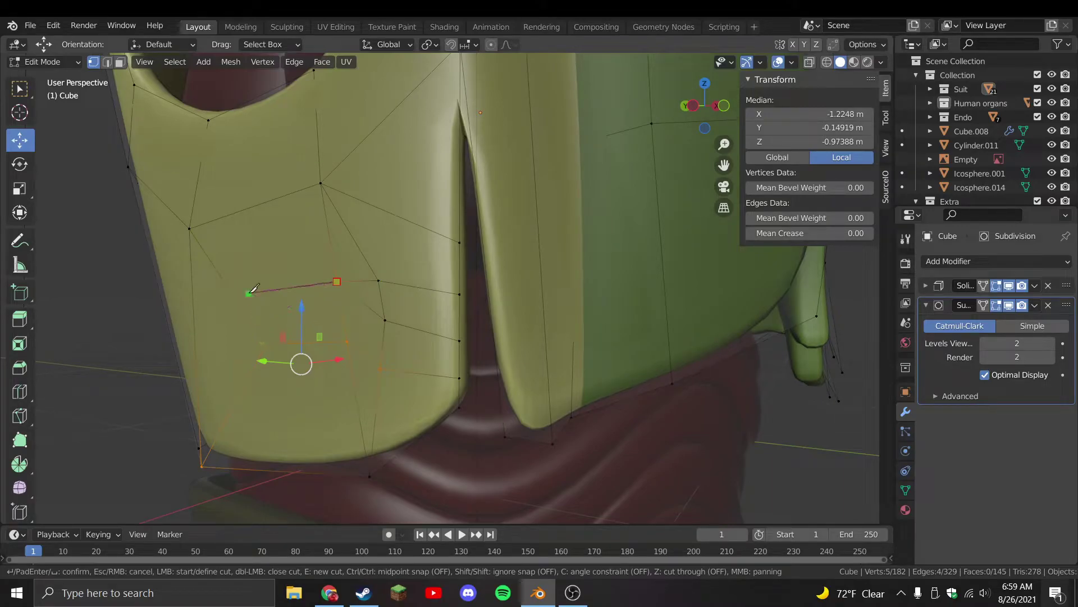
{"action": "left_click", "coordinate": [191, 225]}
{"action": "key", "text": "Return"}
{"action": "key", "text": "k"}
{"action": "key", "text": "Escape"}
{"action": "key", "text": "g"}
{"action": "left_click", "coordinate": [264, 314]}
{"action": "key", "text": "g"}
{"action": "left_click", "coordinate": [265, 294]}
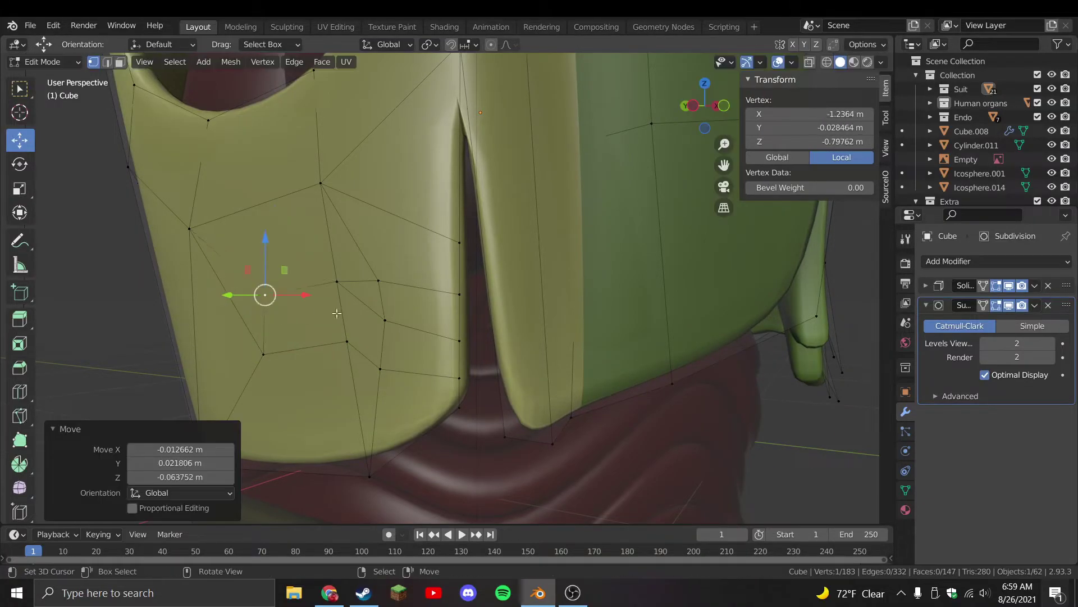
Move the yellow side panel's slit-edge vertices inward to widen the slit
{"action": "left_click", "coordinate": [459, 294]}
{"action": "left_click", "coordinate": [456, 250], "text": "shift"}
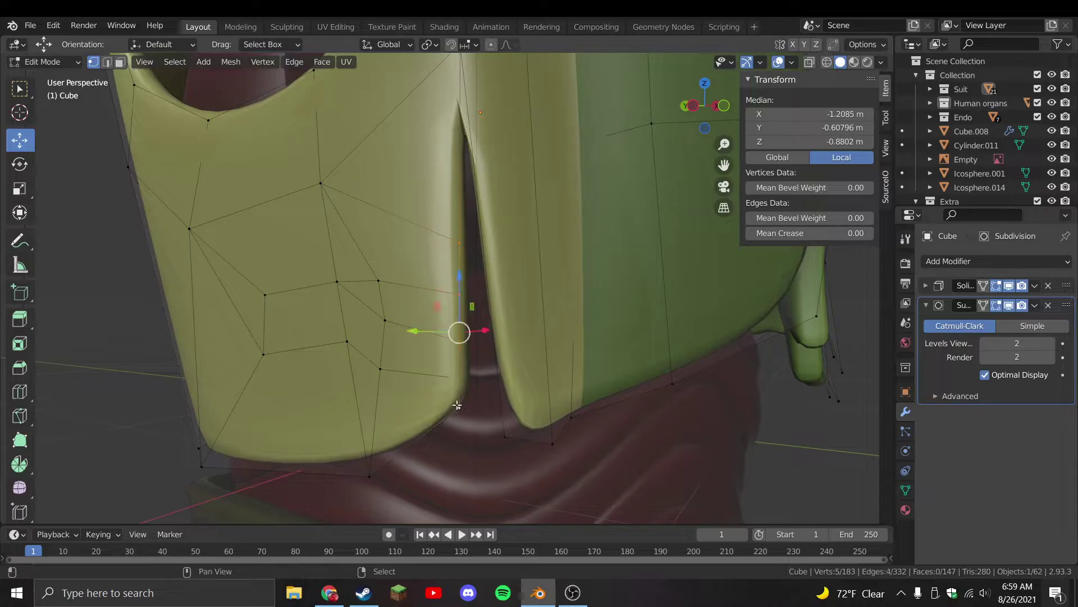
{"action": "key", "text": "g"}
{"action": "left_click", "coordinate": [424, 407]}
Extrude one short segment of the side panel's slit edge about 0.06 m into the opening as a small tooth
{"action": "left_click", "coordinate": [428, 291]}
{"action": "left_click", "coordinate": [428, 238], "text": "shift"}
{"action": "key", "text": "e"}
{"action": "left_click", "coordinate": [501, 300]}
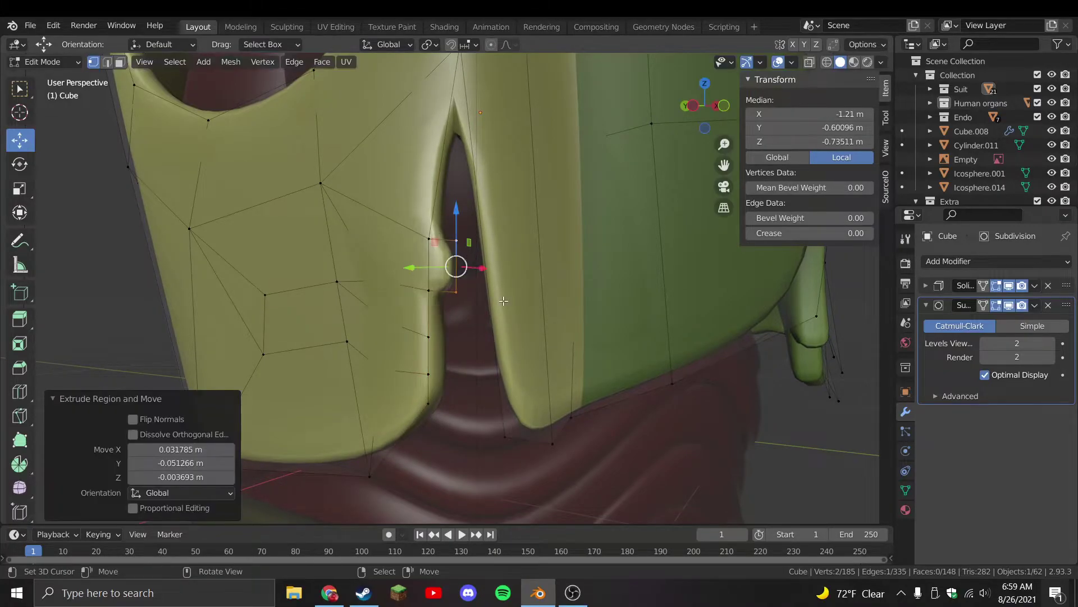
Try to extrude the long upper segment of the slit edge into the opening
{"action": "left_click", "coordinate": [438, 223]}
{"action": "scroll", "coordinate": [451, 119], "scroll_direction": "down", "scroll_amount": 1}
{"action": "left_click", "coordinate": [457, 104], "text": "shift"}
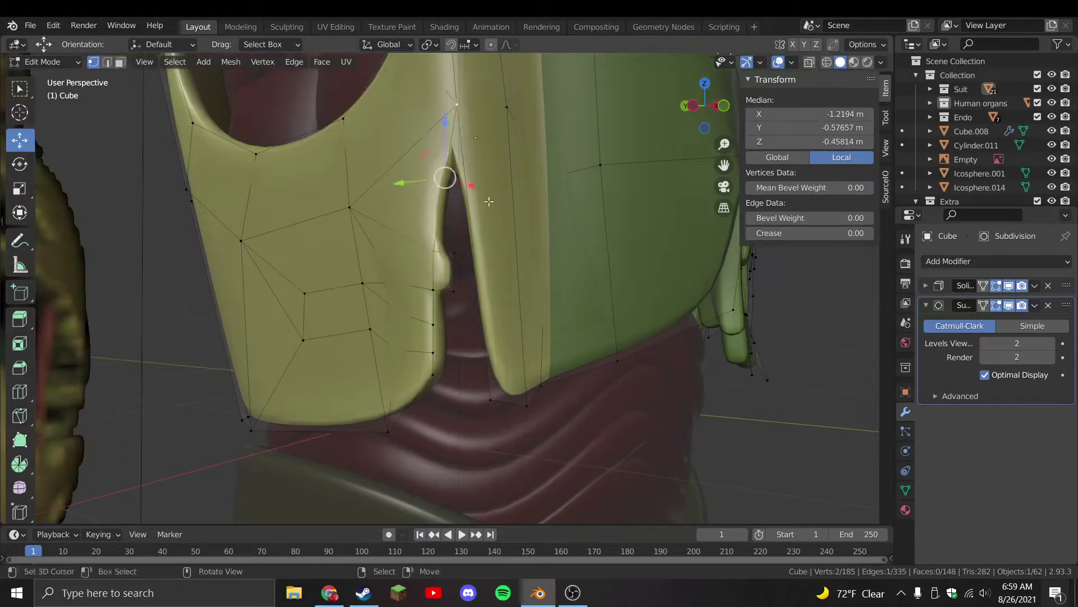
{"action": "key", "text": "e"}
{"action": "left_click", "coordinate": [513, 241]}
{"action": "key", "text": "ctrl+z"}
{"action": "key", "text": "k"}
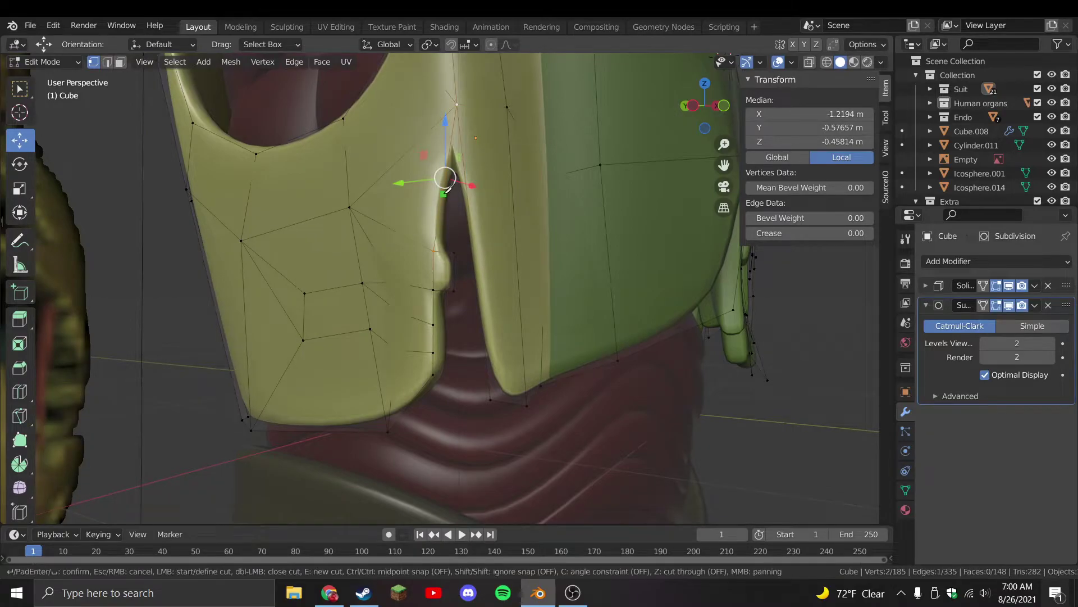
{"action": "key", "text": "Escape"}
Add two unslid loop cuts to the side panel between the arm opening and the slit, running down beside the slit edge
{"action": "key", "text": "ctrl+r"}
{"action": "left_click", "coordinate": [387, 115]}
{"action": "right_click", "coordinate": [388, 115]}
{"action": "middle_click_drag", "start_coordinate": [388, 115], "coordinate": [432, 194]}
{"action": "key", "text": "g"}
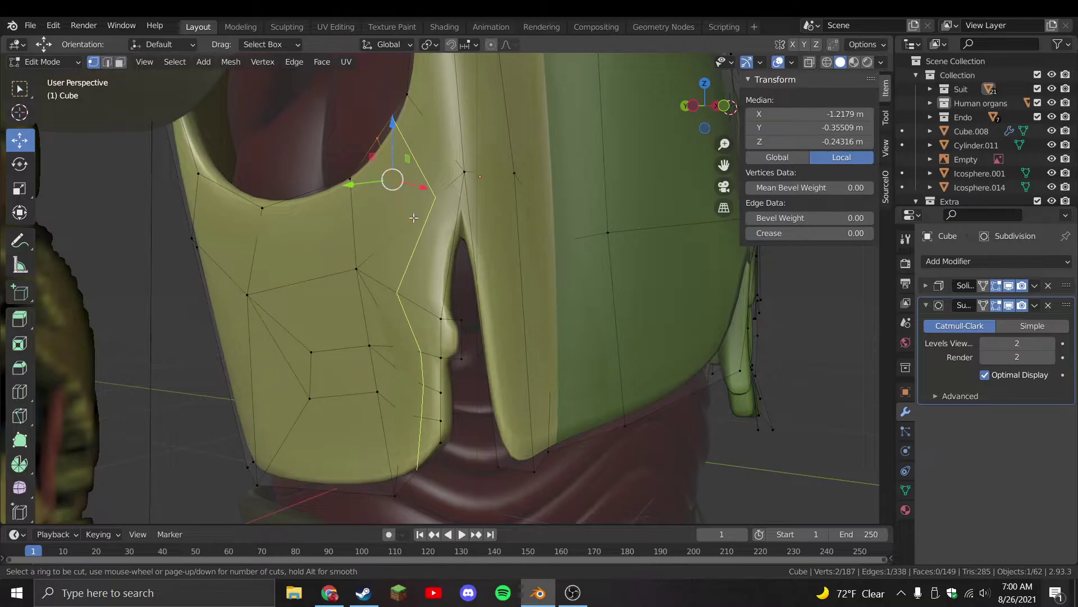
{"action": "right_click", "coordinate": [416, 247]}
Knife-cut extra short edges from the new loop to the slit's upper edge and tidy the inner vertices
{"action": "key", "text": "k"}
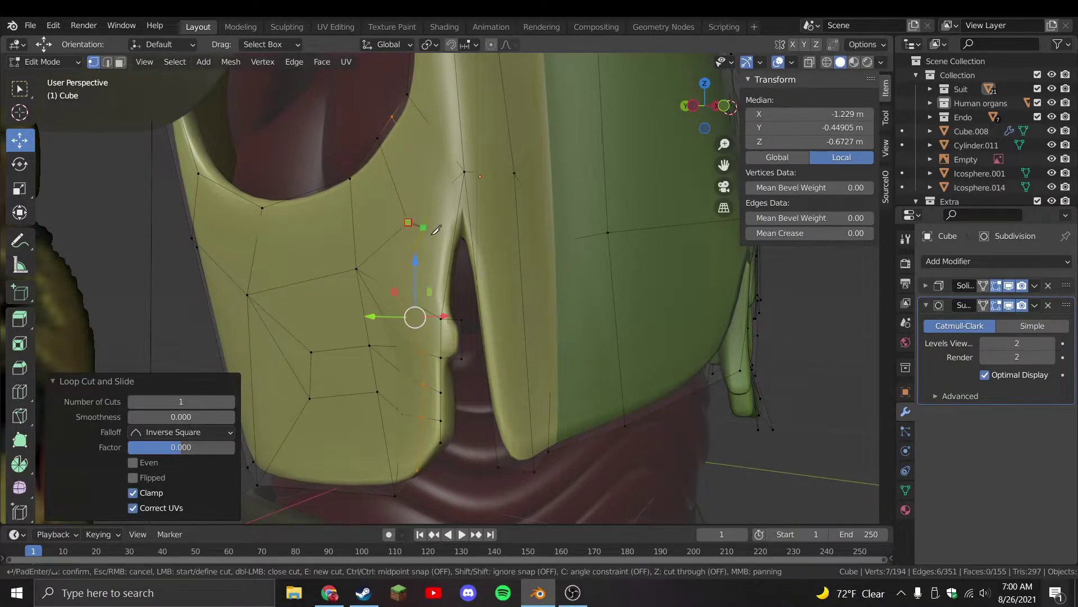
{"action": "left_click", "coordinate": [452, 241]}
{"action": "key", "text": "Return"}
{"action": "left_click", "coordinate": [398, 239]}
{"action": "right_click", "coordinate": [397, 233]}
{"action": "left_click", "coordinate": [414, 224]}
{"action": "key", "text": "m"}
{"action": "left_click", "coordinate": [420, 226]}
{"action": "left_click_drag", "start_coordinate": [446, 237], "coordinate": [430, 185]}
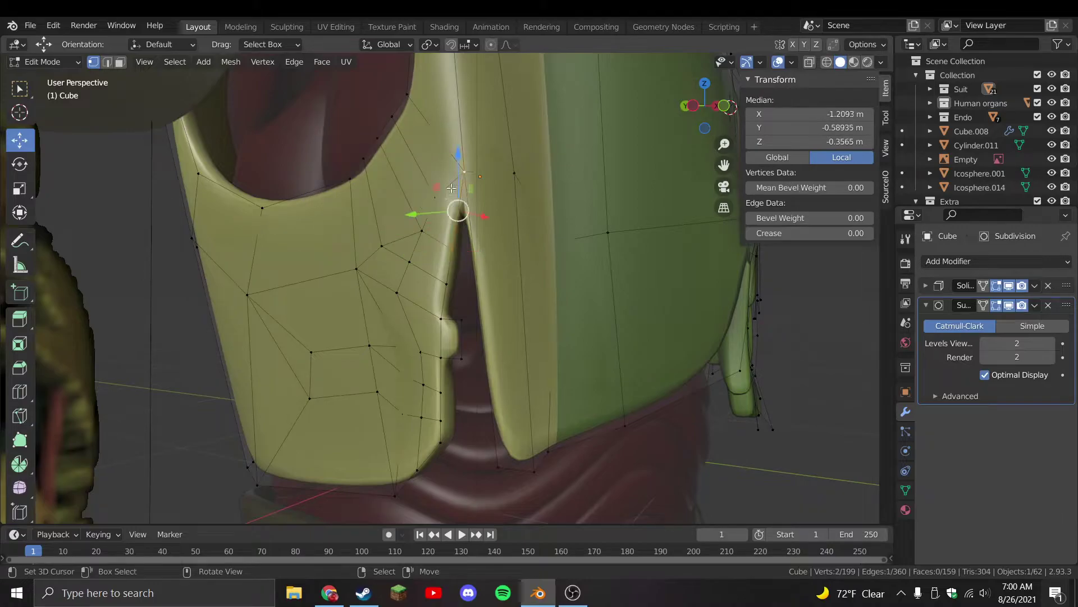
Knife-cut from the inner vertex beside the slit's peak to the slit edge and seam vertex, and adjust the vertex placement
{"action": "key", "text": "k"}
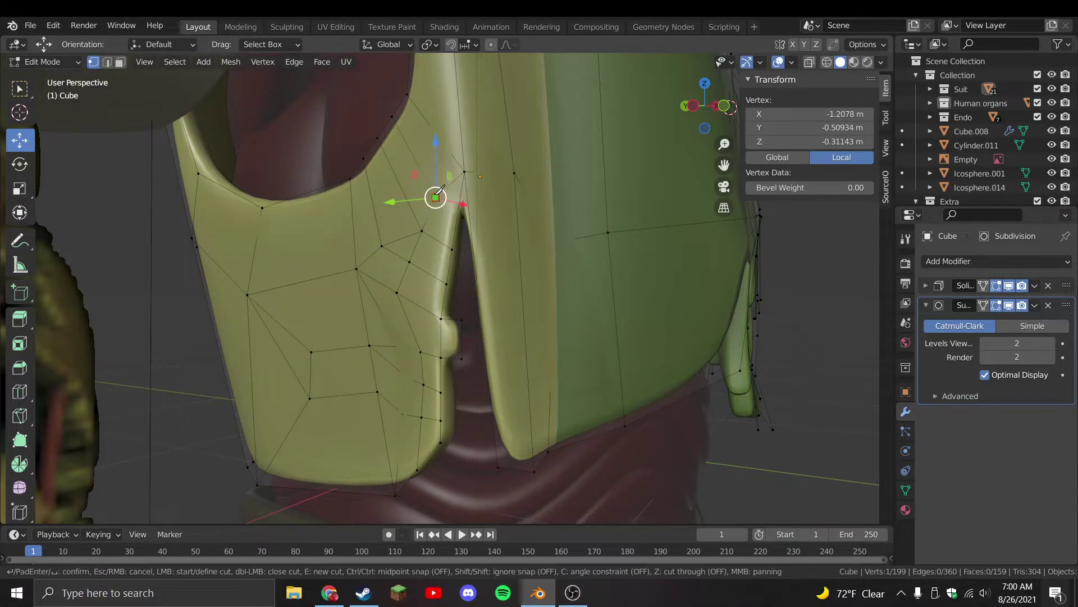
{"action": "left_click", "coordinate": [460, 204]}
{"action": "left_click", "coordinate": [464, 171]}
{"action": "key", "text": "Return"}
{"action": "key", "text": "g"}
{"action": "left_click", "coordinate": [474, 235]}
Delete the slit-side bottom vertex of the yellow front strip to widen the opening
{"action": "middle_click_drag", "start_coordinate": [475, 236], "coordinate": [404, 359]}
{"action": "key", "text": "x"}
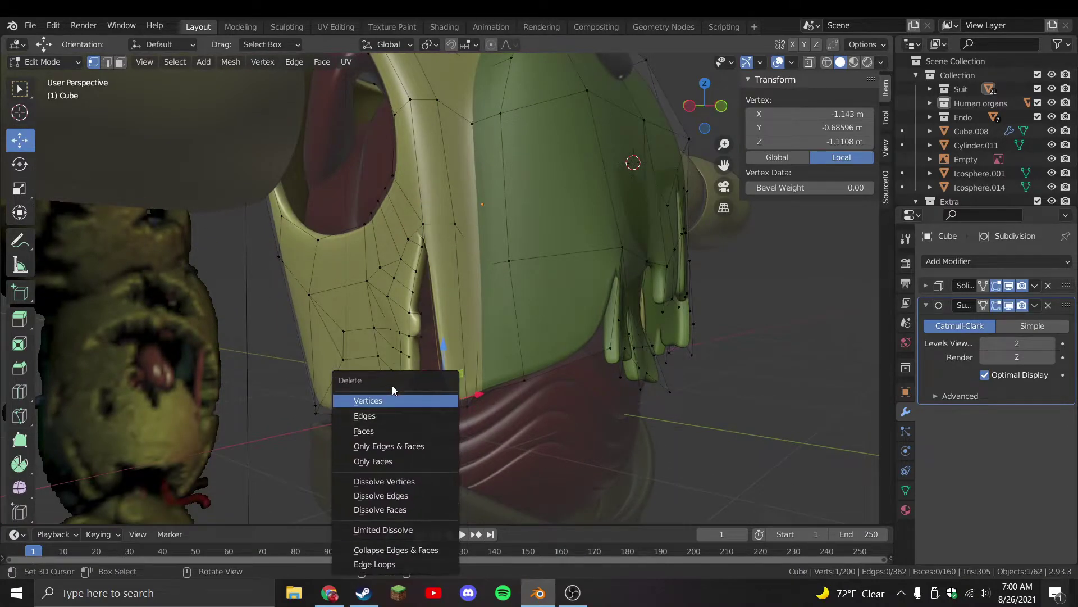
{"action": "left_click", "coordinate": [393, 394]}
Extrude the topmost segment of the side panel's slit edge outward into a tooth
{"action": "scroll", "coordinate": [409, 226], "scroll_direction": "up", "scroll_amount": 2}
{"action": "left_click", "coordinate": [414, 221]}
{"action": "middle_click_drag", "start_coordinate": [414, 221], "coordinate": [469, 199]}
{"action": "key", "text": "e"}
{"action": "left_click", "coordinate": [497, 247]}
{"action": "key", "text": "r"}
{"action": "right_click", "coordinate": [466, 237]}
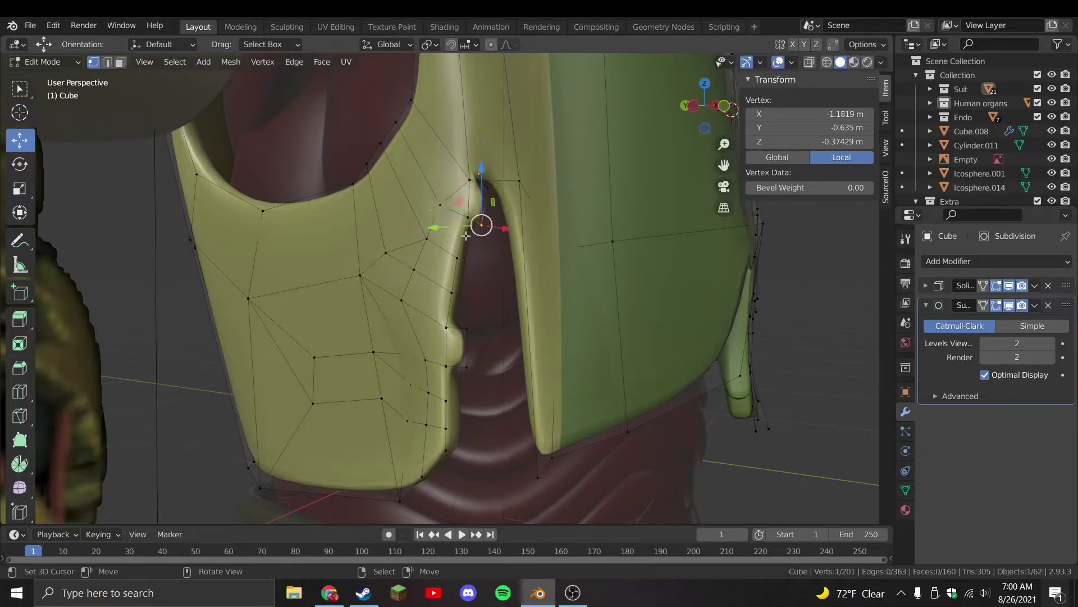
Extrude the next upper and middle segments of the slit edge outward into separate small teeth
{"action": "left_click", "coordinate": [463, 266], "text": "shift"}
{"action": "left_click", "coordinate": [451, 292]}
{"action": "left_click", "coordinate": [456, 257], "text": "shift"}
{"action": "key", "text": "e"}
{"action": "left_click", "coordinate": [471, 291]}
{"action": "left_click", "coordinate": [444, 301]}
{"action": "left_click", "coordinate": [447, 326], "text": "shift"}
{"action": "key", "text": "e"}
{"action": "left_click", "coordinate": [472, 336]}
Extrude the remaining lower segments of the slit edge into teeth down to the panel's bottom corner
{"action": "middle_click_drag", "start_coordinate": [472, 336], "coordinate": [414, 323]}
{"action": "left_click", "coordinate": [414, 323]}
{"action": "left_click", "coordinate": [404, 283], "text": "shift"}
{"action": "key", "text": "e"}
{"action": "left_click", "coordinate": [433, 292]}
{"action": "left_click", "coordinate": [402, 327]}
{"action": "left_click", "coordinate": [403, 367], "text": "shift"}
{"action": "key", "text": "e"}
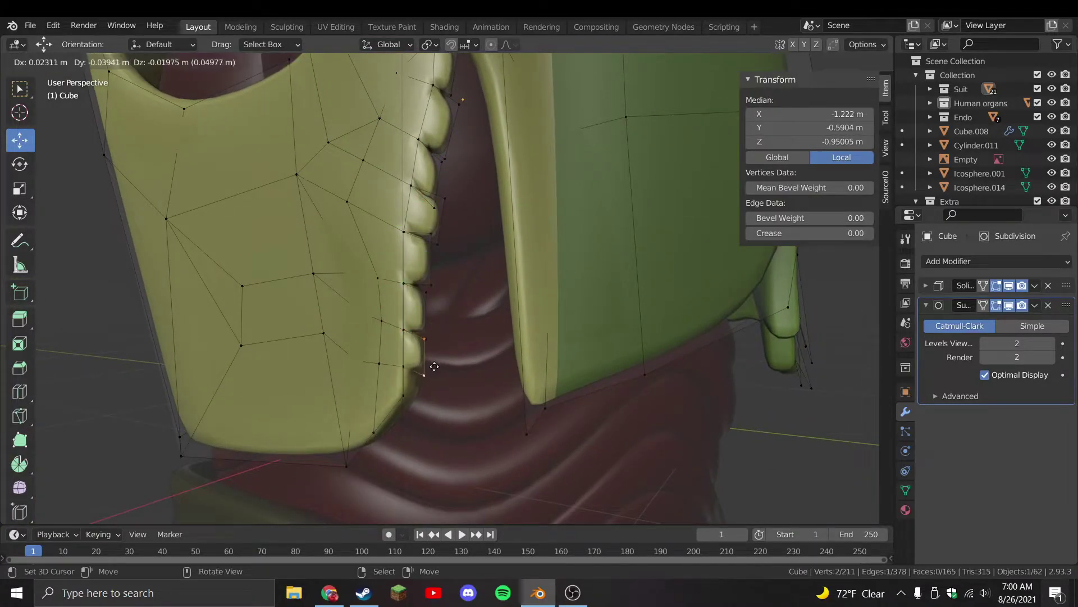
{"action": "left_click", "coordinate": [434, 366]}
{"action": "left_click_drag", "start_coordinate": [427, 357], "coordinate": [429, 354]}
{"action": "left_click", "coordinate": [427, 360], "text": "shift"}
{"action": "key", "text": "e"}
{"action": "left_click", "coordinate": [433, 396]}
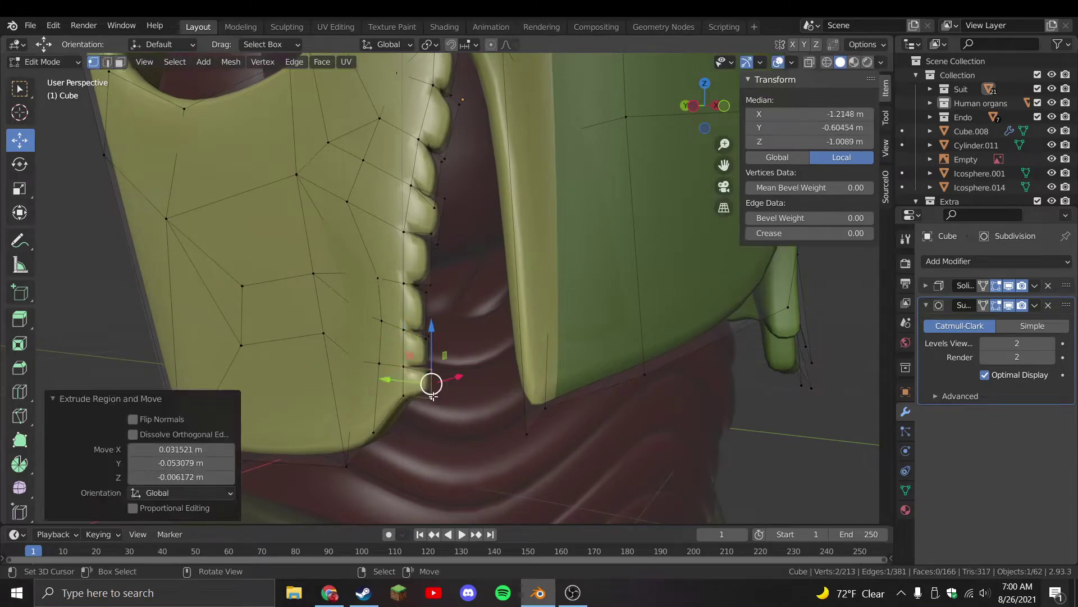
Return to Object Mode, view the torso from the front and save the file
{"action": "key", "text": "Tab"}
{"action": "middle_click_drag", "start_coordinate": [433, 396], "coordinate": [424, 341]}
{"action": "key", "text": "KP_1"}
{"action": "key", "text": "ctrl+s"}
Bulge the toothed slit edge outward about 0.09 m using proportional editing at a size of about 0.51, and save the file
{"action": "scroll", "coordinate": [387, 331], "scroll_direction": "up", "scroll_amount": 2}
{"action": "key", "text": "Tab"}
{"action": "scroll", "coordinate": [387, 332], "scroll_direction": "up", "scroll_amount": 2}
{"action": "left_click", "coordinate": [379, 319]}
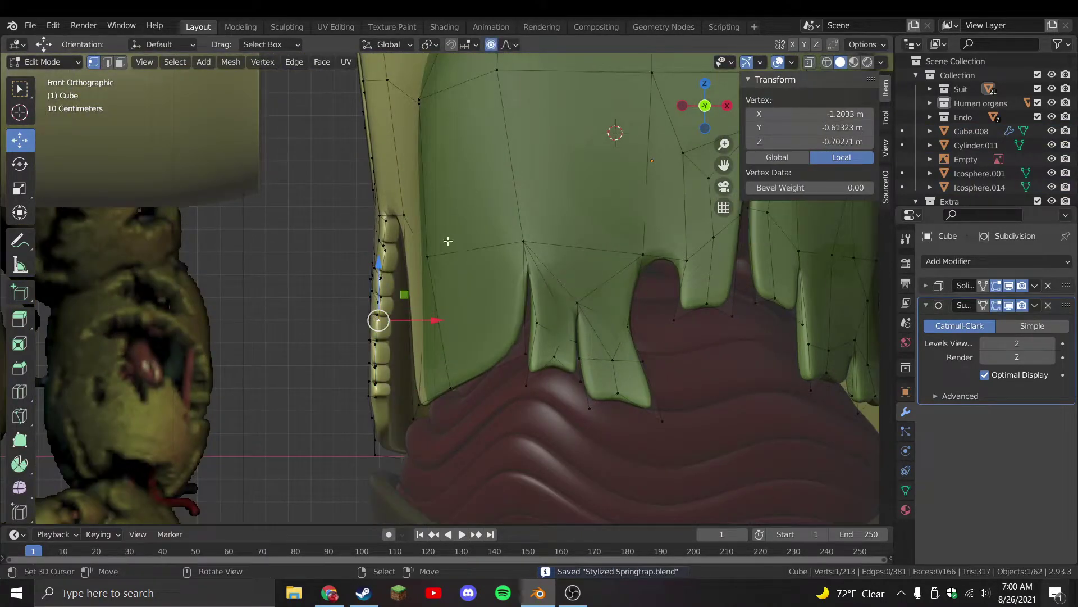
{"action": "key", "text": "g"}
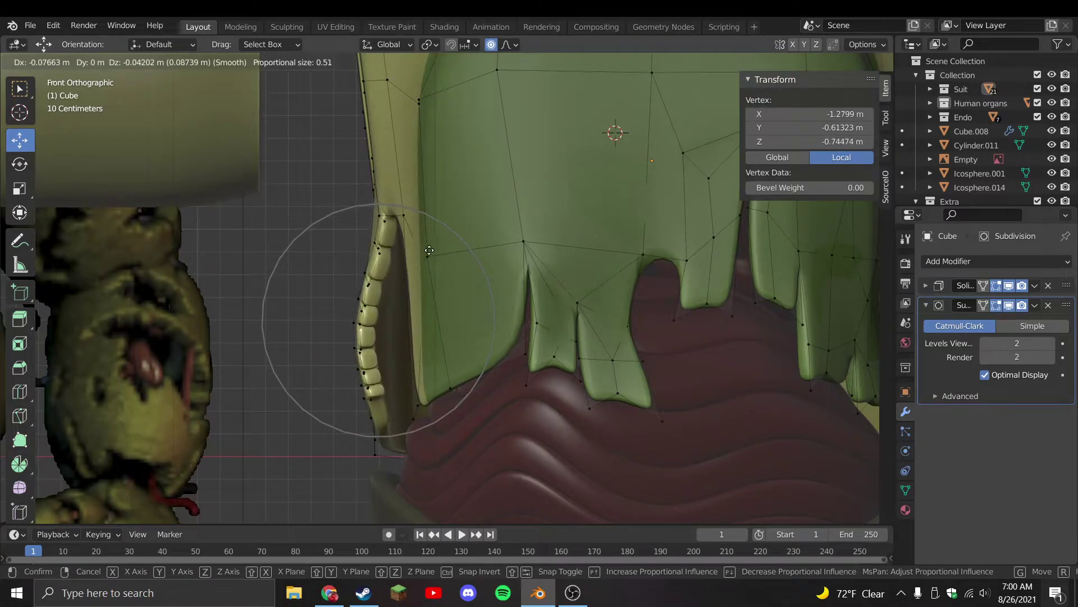
{"action": "left_click", "coordinate": [429, 250]}
{"action": "key", "text": "Tab"}
{"action": "middle_click_drag", "start_coordinate": [403, 256], "coordinate": [465, 343]}
{"action": "key", "text": "ctrl+s"}
Shift the side panel's inner area and lower slit corner with proportional editing to reshape the toothed edge
{"action": "key", "text": "Tab"}
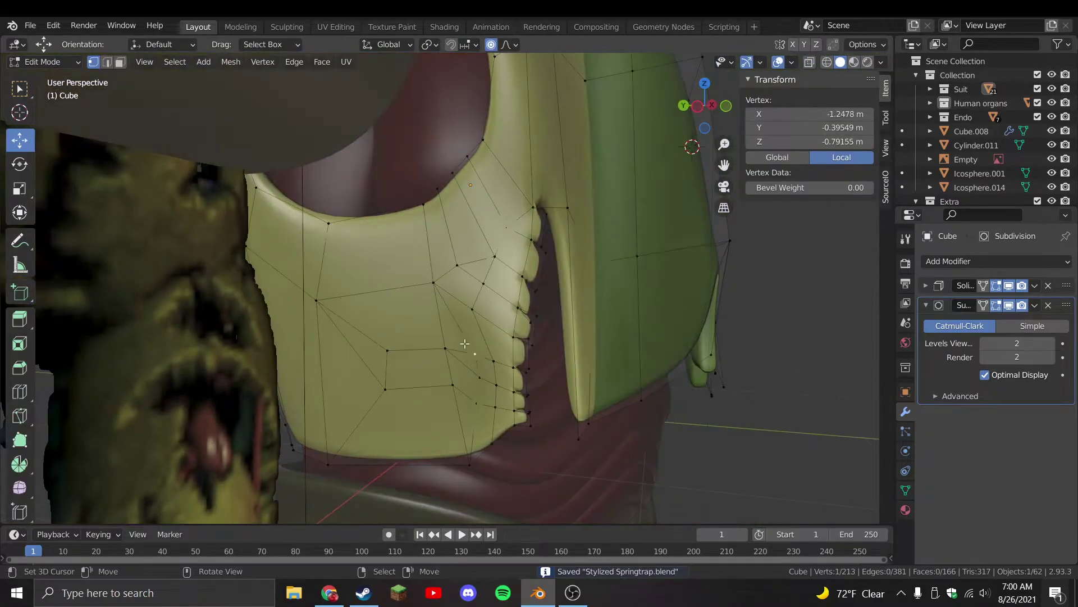
{"action": "key", "text": "g"}
{"action": "left_click", "coordinate": [495, 393]}
{"action": "key", "text": "g"}
{"action": "left_click", "coordinate": [508, 435]}
Rotate the area around the lower slit corner vertex by 30.9° with smooth proportional falloff, and save the file
{"action": "key", "text": "r"}
{"action": "key", "text": "Escape"}
{"action": "key", "text": "r"}
{"action": "left_click", "coordinate": [555, 462]}
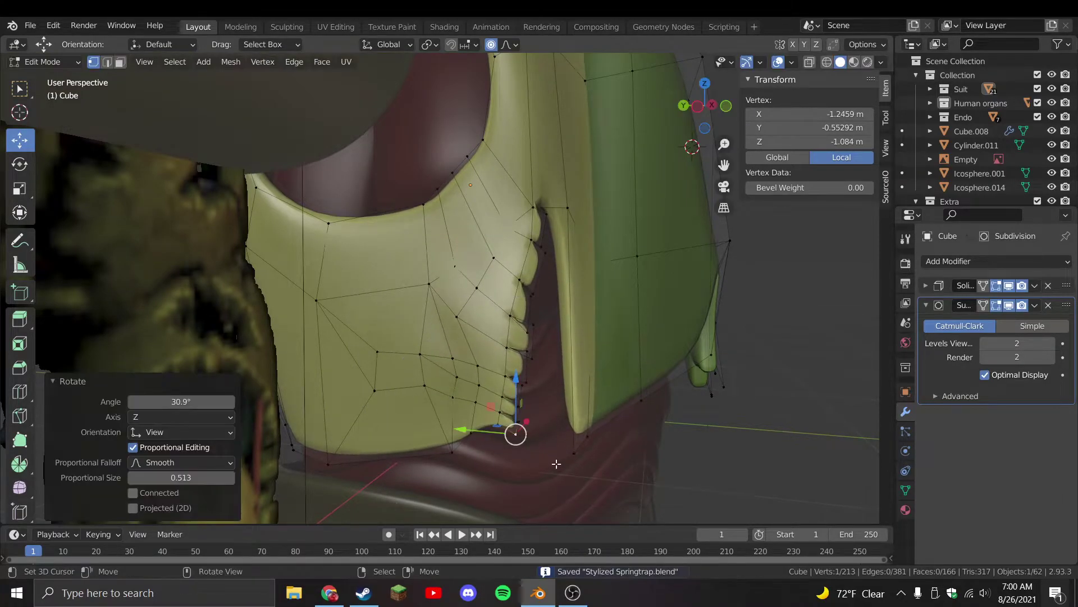
{"action": "key", "text": "Tab"}
{"action": "key", "text": "KP_1"}
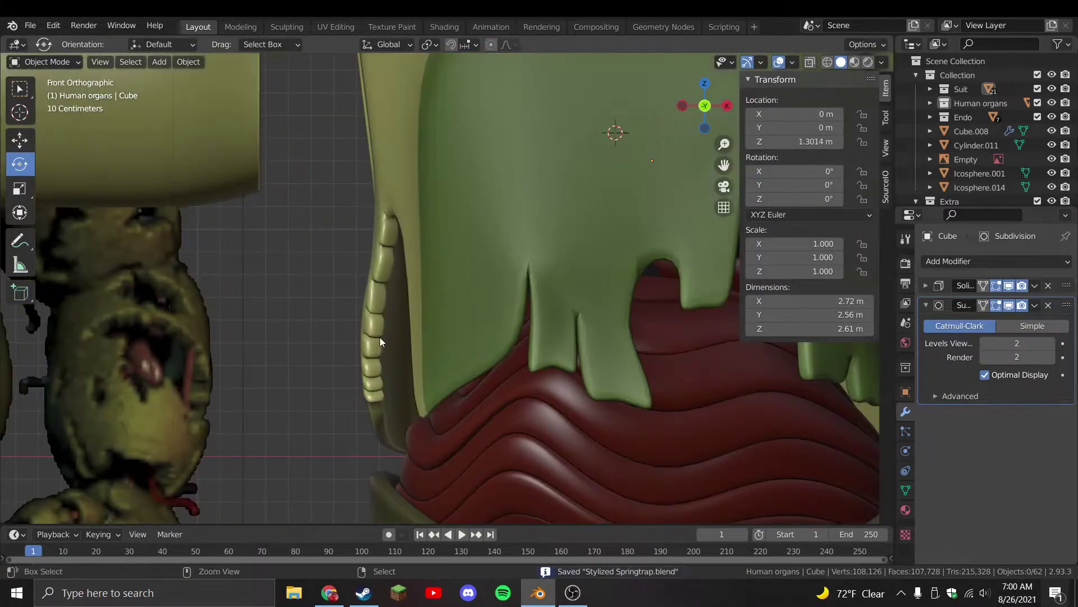
{"action": "key", "text": "ctrl+s"}
Delete the four lowest tooth faces from the side panel's slit edge in face select mode
{"action": "key", "text": "Tab"}
{"action": "middle_click_drag", "start_coordinate": [394, 325], "coordinate": [203, 107]}
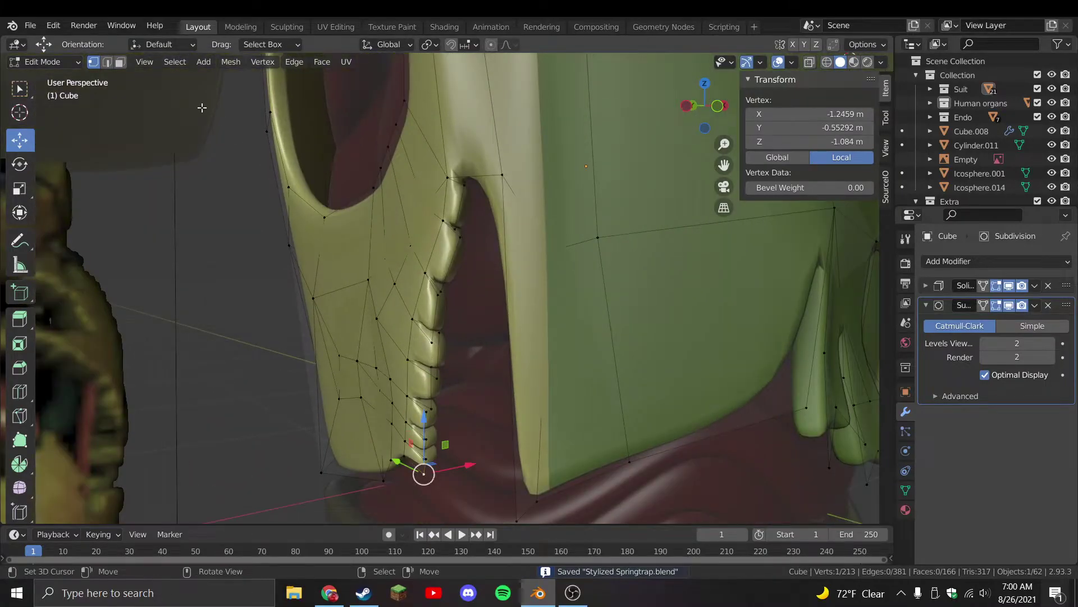
{"action": "left_click", "coordinate": [120, 61]}
{"action": "middle_click_drag", "start_coordinate": [281, 281], "coordinate": [472, 390]}
{"action": "left_click", "coordinate": [472, 389]}
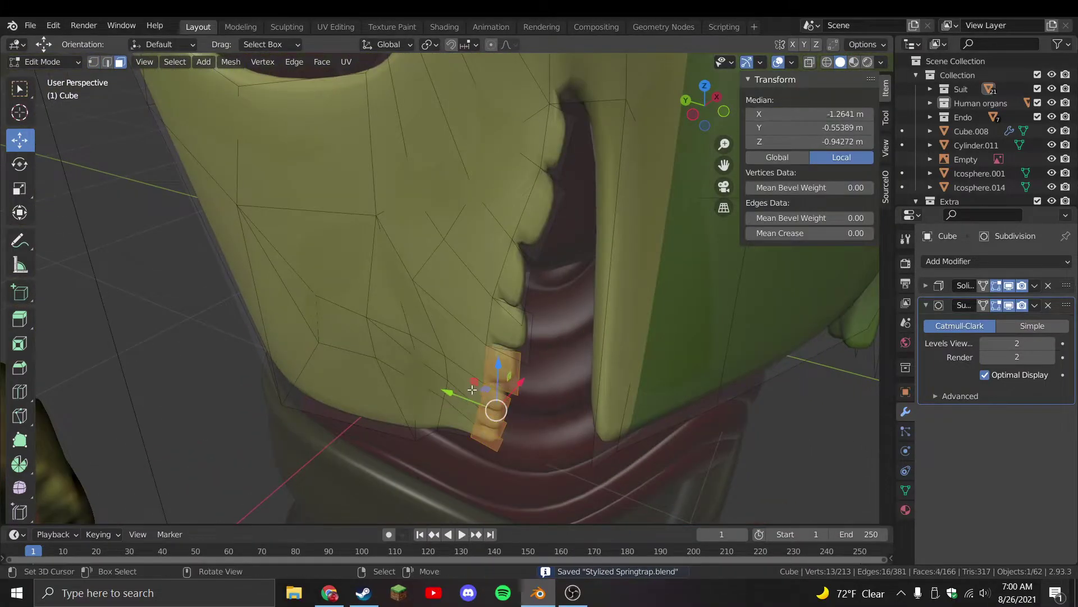
{"action": "key", "text": "x"}
{"action": "left_click", "coordinate": [397, 426]}
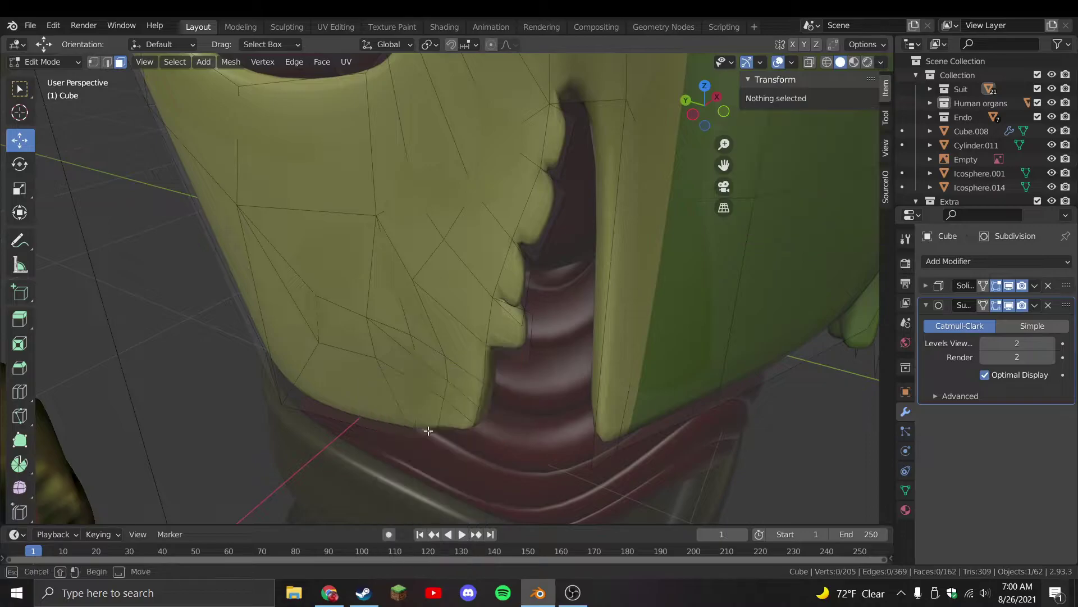
Delete the two small faces at the side panel's lower slit corner
{"action": "middle_click_drag", "start_coordinate": [397, 425], "coordinate": [480, 385]}
{"action": "key", "text": "x"}
{"action": "key", "text": "Escape"}
{"action": "left_click", "coordinate": [442, 372]}
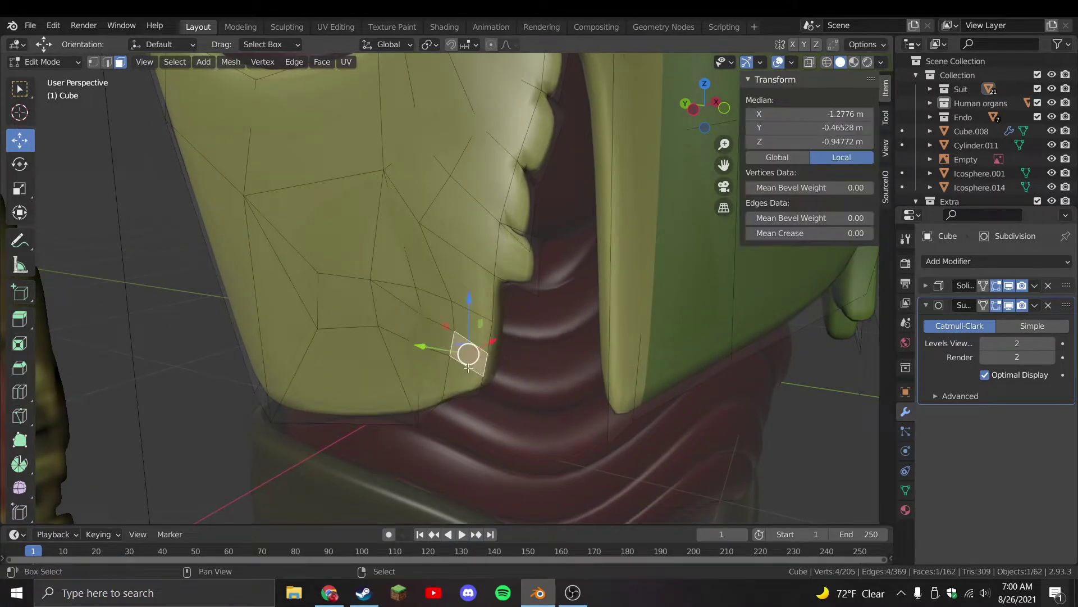
{"action": "key", "text": "x"}
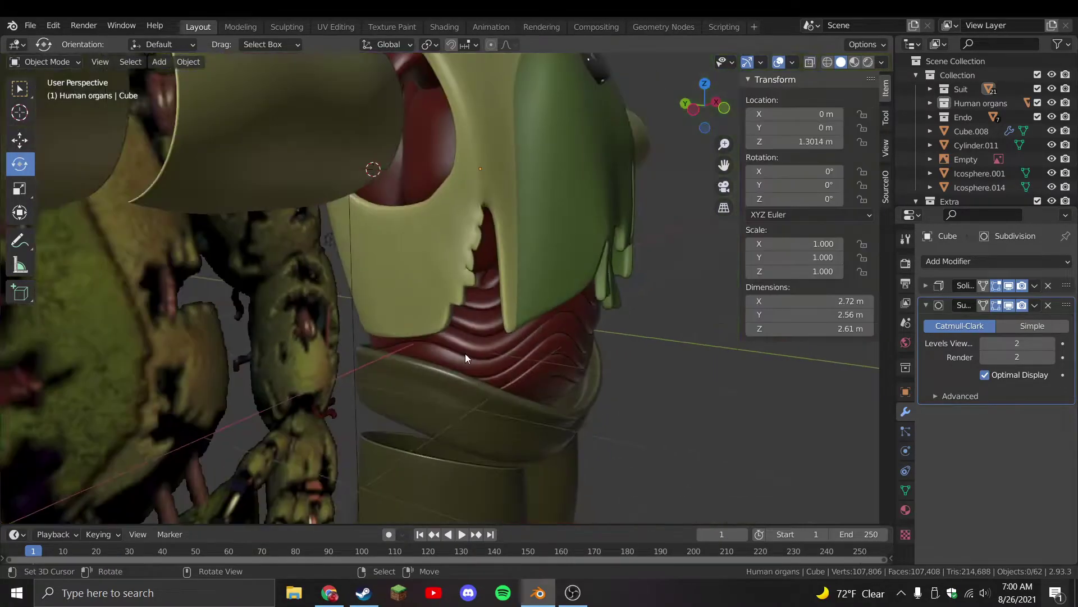
Try a different edge crease in the torso suit's Solidify modifier, undo it and save the file
{"action": "middle_click_drag", "start_coordinate": [465, 352], "coordinate": [447, 327]}
{"action": "key", "text": "1"}
{"action": "scroll", "coordinate": [572, 305], "scroll_direction": "down", "scroll_amount": 1}
{"action": "left_click", "coordinate": [572, 305]}
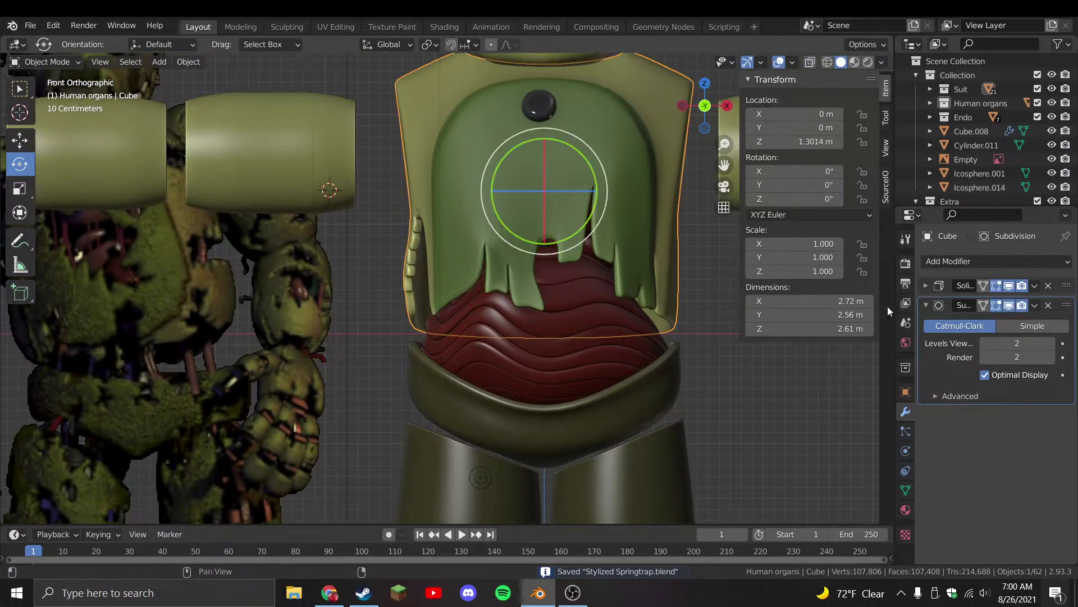
{"action": "left_click", "coordinate": [926, 286]}
{"action": "scroll", "coordinate": [982, 480], "scroll_direction": "down", "scroll_amount": 2}
{"action": "left_click_drag", "start_coordinate": [1049, 469], "coordinate": [980, 464]}
{"action": "key", "text": "ctrl+z"}
{"action": "key", "text": "ctrl+s"}
Knife-cut a narrow triangular notch outline up from the lower edge of the green front panel's wide outer flap
{"action": "key", "text": "Tab"}
{"action": "scroll", "coordinate": [661, 376], "scroll_direction": "up", "scroll_amount": 4}
{"action": "left_click", "coordinate": [450, 269]}
{"action": "scroll", "coordinate": [450, 268], "scroll_direction": "up", "scroll_amount": 2}
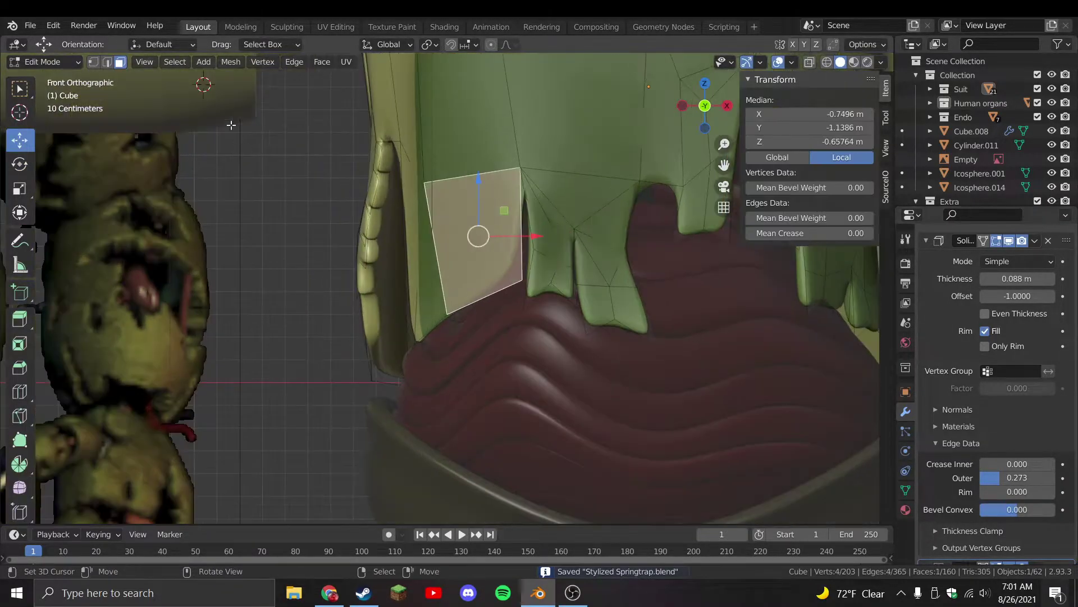
{"action": "key", "text": "alt+a"}
{"action": "key", "text": "1"}
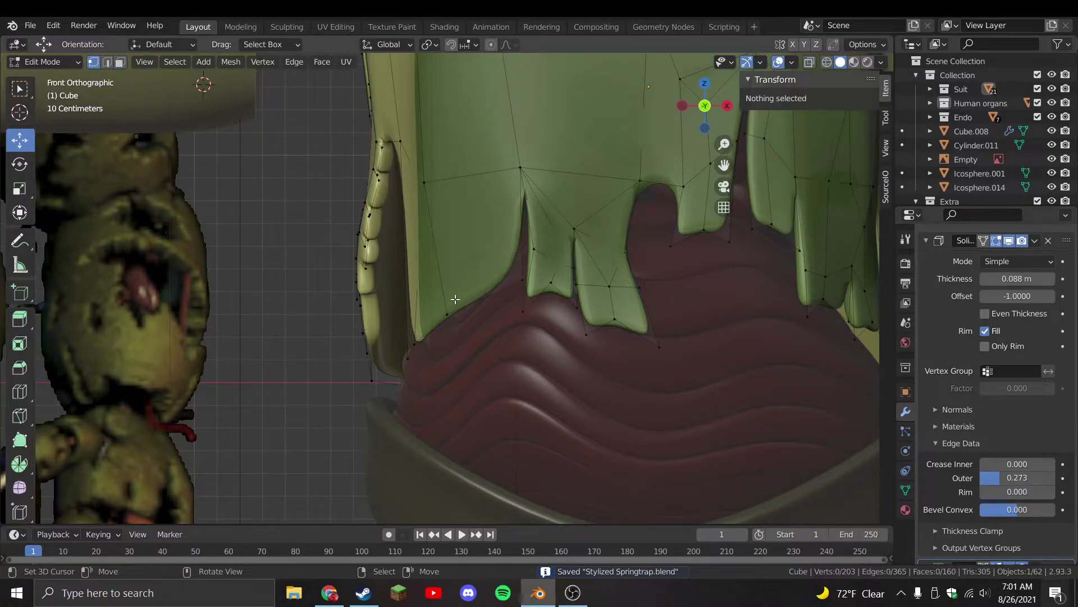
{"action": "key", "text": "k"}
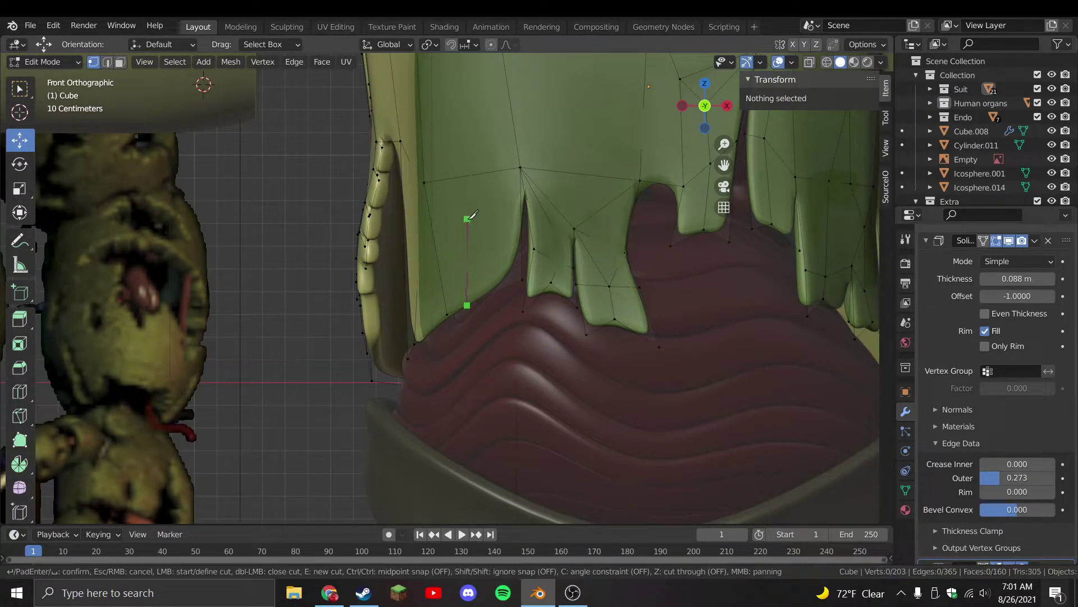
{"action": "left_click", "coordinate": [508, 278]}
{"action": "key", "text": "Return"}
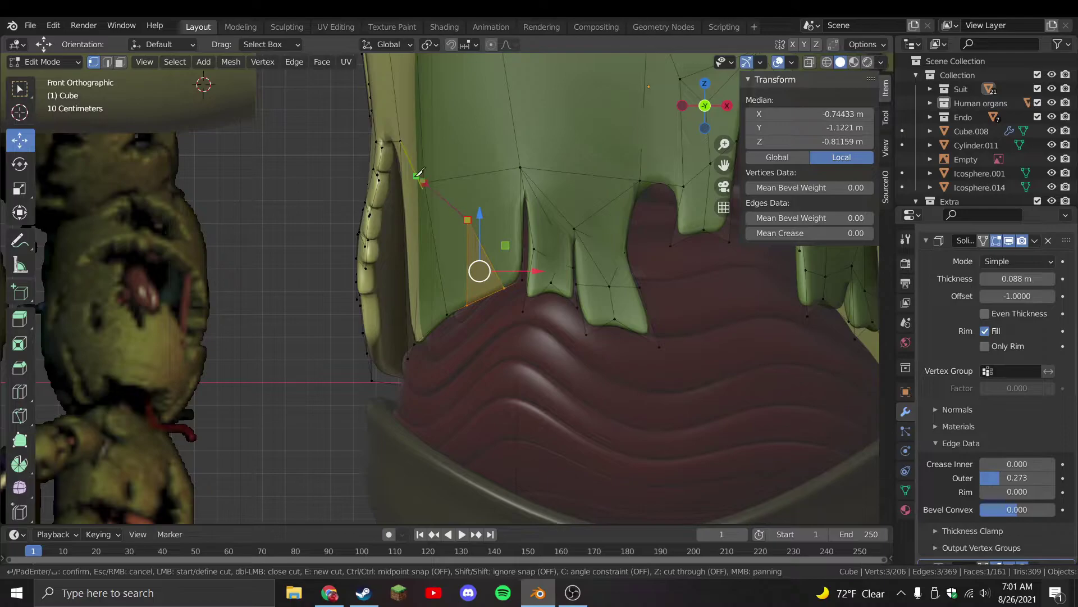
Knife-cut connecting edges from the outer flap's notch peak to the neighbouring vertices at the flap's side and the adjacent slit's top
{"action": "left_click", "coordinate": [433, 171]}
{"action": "key", "text": "Return"}
{"action": "key", "text": "k"}
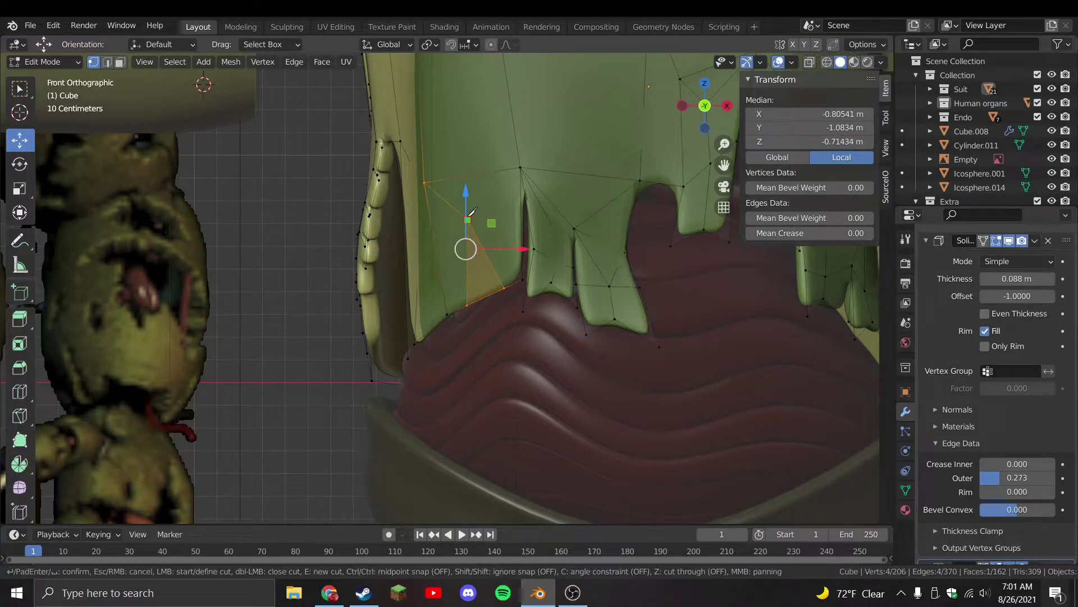
{"action": "left_click", "coordinate": [517, 168]}
{"action": "key", "text": "Return"}
{"action": "key", "text": "k"}
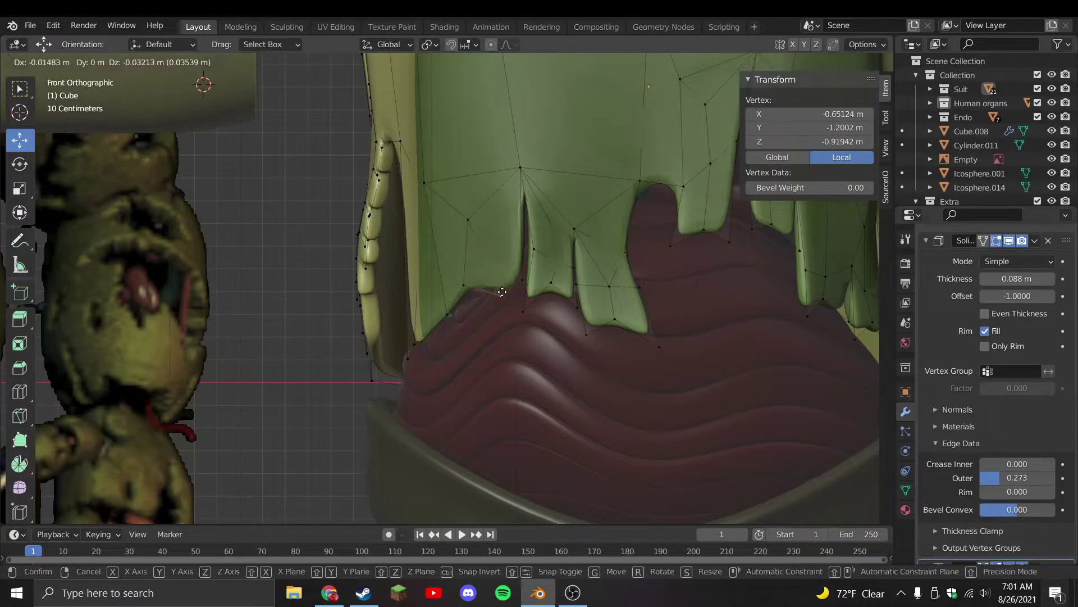
{"action": "key", "text": "Escape"}
Move the vertices along the outer flap's lower edge up and down to shape uneven, ragged points
{"action": "left_click", "coordinate": [462, 288]}
{"action": "key", "text": "g"}
{"action": "left_click", "coordinate": [469, 337]}
{"action": "key", "text": "g"}
{"action": "left_click", "coordinate": [489, 282]}
{"action": "key", "text": "g"}
{"action": "left_click", "coordinate": [515, 322]}
Add a loop cut across the outer flap's strip, then scale and move its vertices to widen the slit beside it
{"action": "key", "text": "ctrl+r"}
{"action": "left_click", "coordinate": [505, 317]}
{"action": "right_click", "coordinate": [515, 248]}
{"action": "key", "text": "k"}
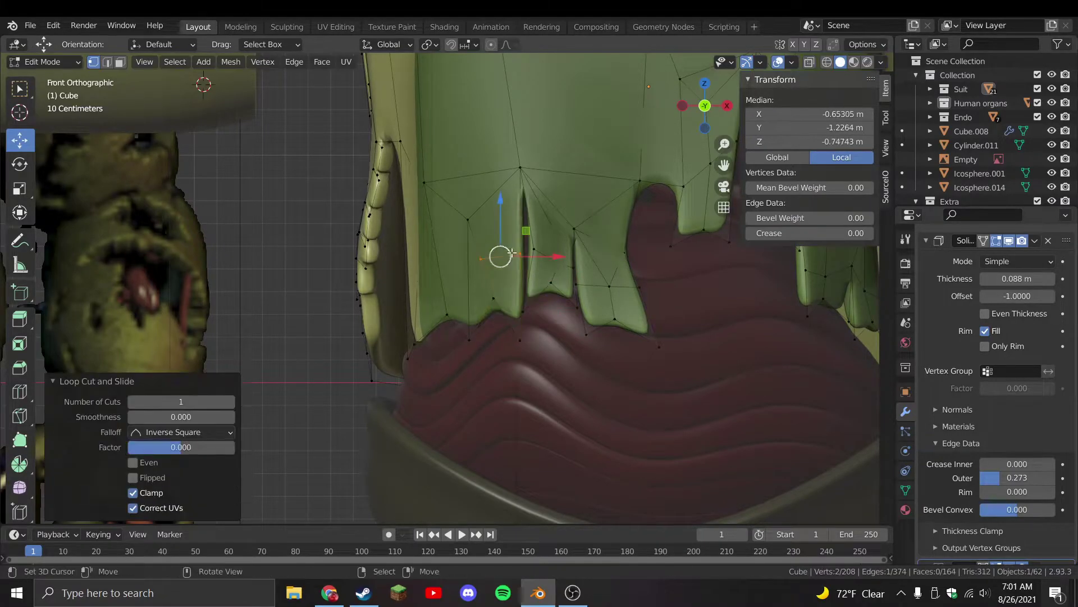
{"action": "key", "text": "Escape"}
{"action": "key", "text": "s"}
{"action": "left_click", "coordinate": [506, 254]}
{"action": "key", "text": "g"}
{"action": "left_click", "coordinate": [539, 265]}
{"action": "key", "text": "s"}
{"action": "left_click", "coordinate": [556, 278]}
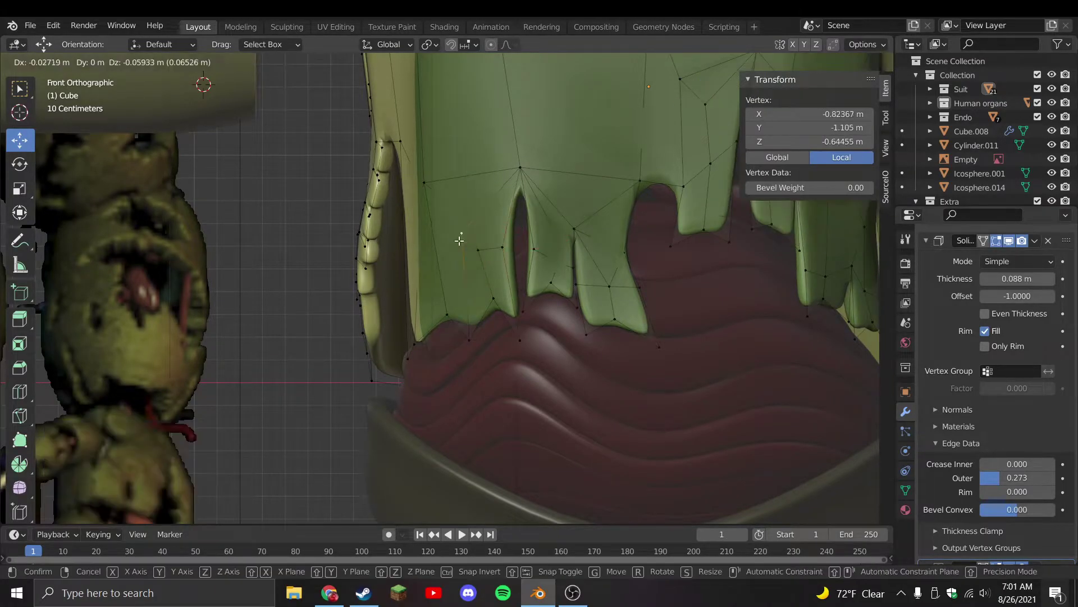
Leave edit mode, save the file and deselect everything
{"action": "key", "text": "Tab"}
{"action": "key", "text": "ctrl+s"}
{"action": "scroll", "coordinate": [495, 281], "scroll_direction": "down", "scroll_amount": 6}
{"action": "key", "text": "alt+a"}
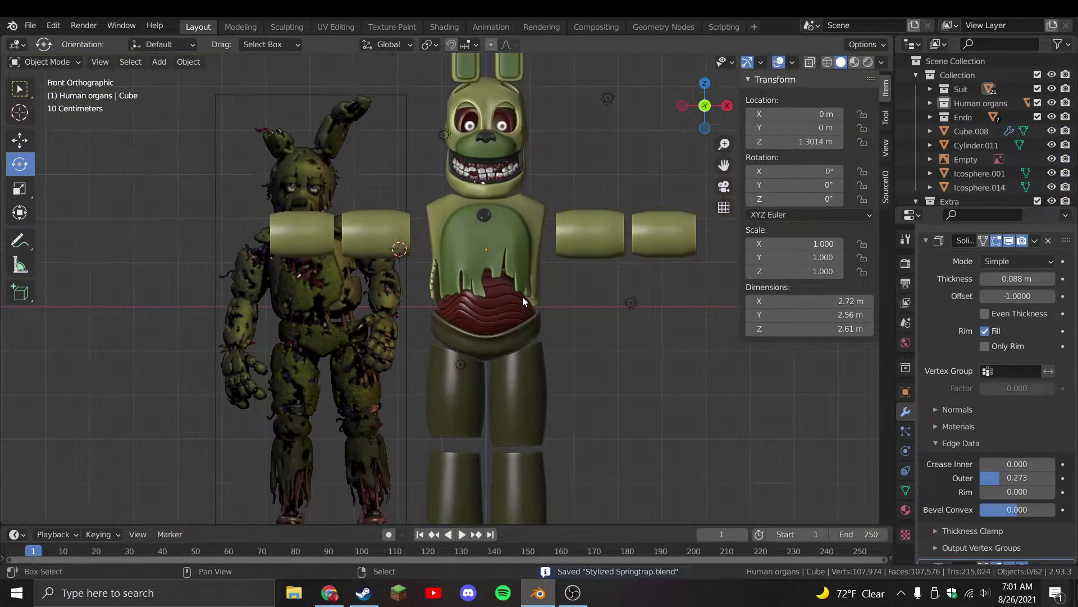
Reopen the torso suit for editing and delete two of its faces in face select mode
{"action": "left_click", "coordinate": [534, 306]}
{"action": "scroll", "coordinate": [536, 281], "scroll_direction": "up", "scroll_amount": 3}
{"action": "mouse_move", "coordinate": [537, 281]}
{"action": "middle_mouse_down"}
{"action": "mouse_move", "coordinate": [541, 258]}
{"action": "mouse_move", "coordinate": [458, 279]}
{"action": "mouse_move", "coordinate": [534, 236]}
{"action": "mouse_move", "coordinate": [562, 269]}
{"action": "mouse_move", "coordinate": [552, 281]}
{"action": "middle_mouse_up"}
{"action": "key", "text": "Tab"}
{"action": "key", "text": "3"}
{"action": "left_click", "coordinate": [539, 231]}
{"action": "left_click", "coordinate": [606, 225], "text": "shift"}
{"action": "key", "text": "x"}
{"action": "left_click", "coordinate": [571, 241]}
{"action": "left_click", "coordinate": [589, 292]}
Knife-cut a jagged line across the upper chest face beside the button, from its outer top corner towards the panel's centre line
{"action": "key", "text": "KP_1"}
{"action": "scroll", "coordinate": [539, 270], "scroll_direction": "up", "scroll_amount": 1}
{"action": "key", "text": "k"}
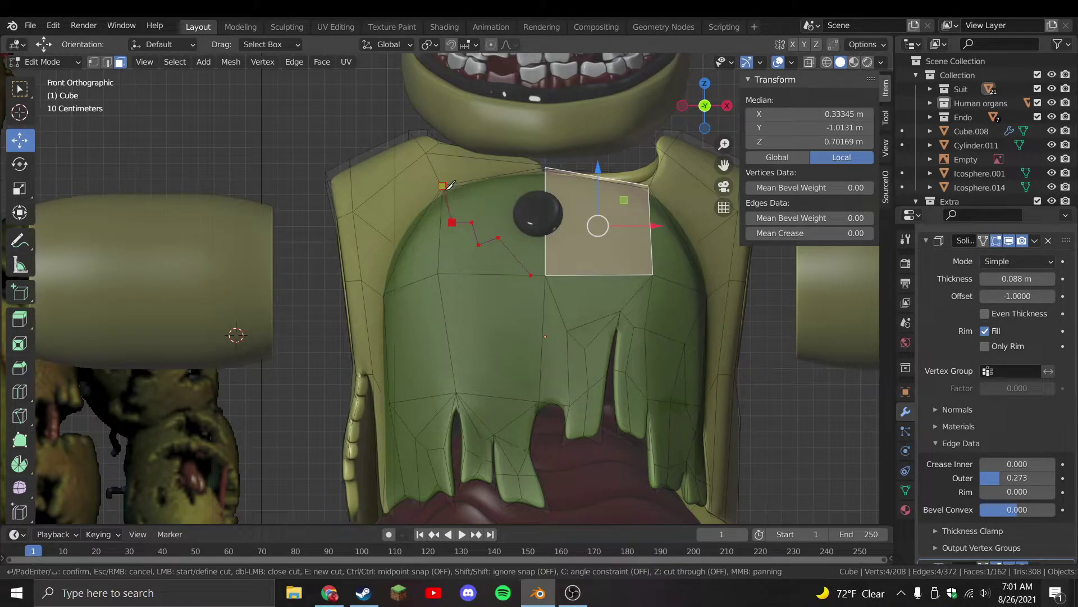
{"action": "key", "text": "Return"}
{"action": "scroll", "coordinate": [487, 261], "scroll_direction": "up", "scroll_amount": 1}
{"action": "key", "text": "k"}
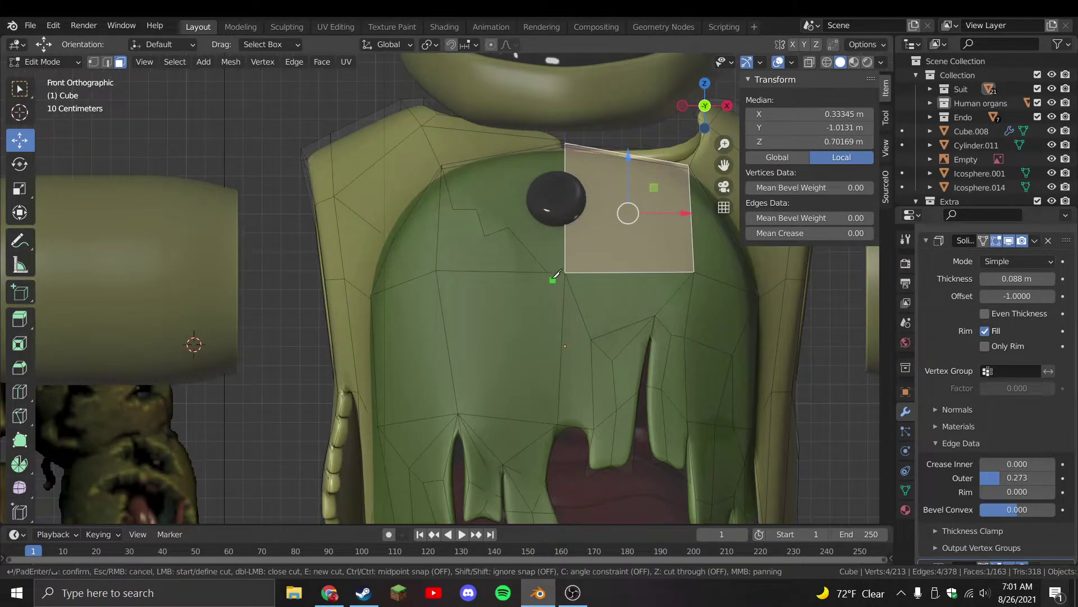
{"action": "key", "text": "Escape"}
Knife-cut a jagged line from the chest's centre line across the panel and up its outer side, outlining a large hole's lower boundary
{"action": "left_click", "coordinate": [533, 274]}
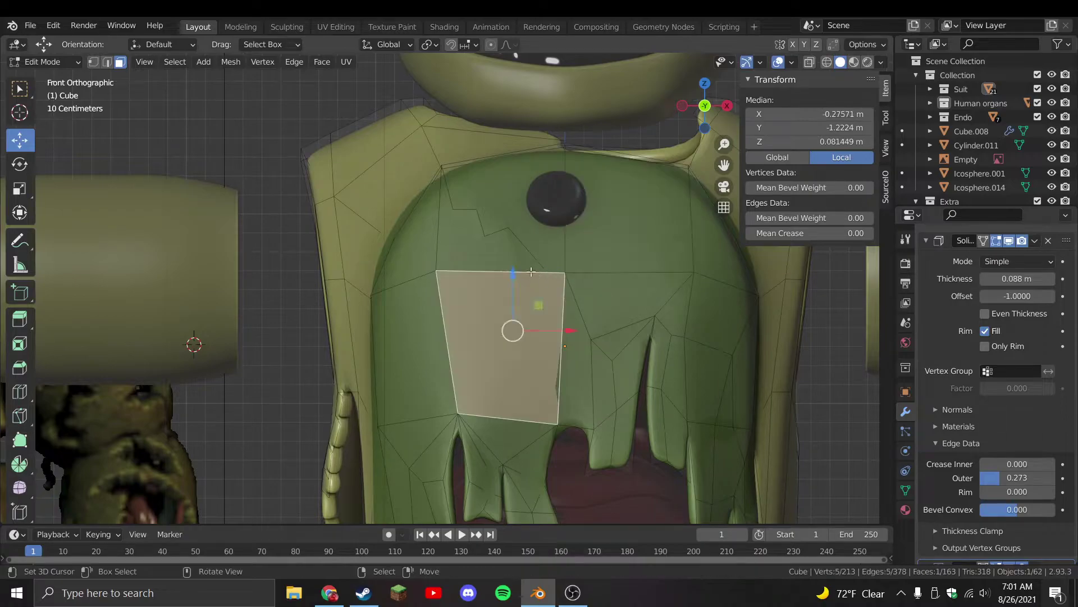
{"action": "left_click", "coordinate": [96, 65]}
{"action": "key", "text": "k"}
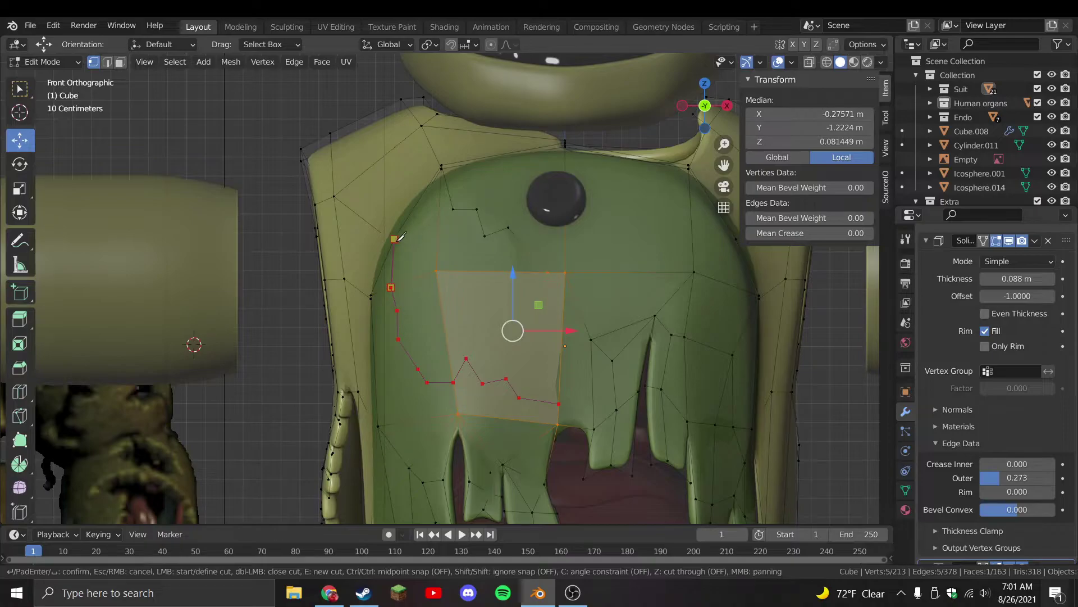
{"action": "key", "text": "Return"}
Select the faces enclosed by the jagged cuts and delete them to open a large hole in the chest
{"action": "left_click", "coordinate": [404, 289]}
{"action": "left_click", "coordinate": [120, 62]}
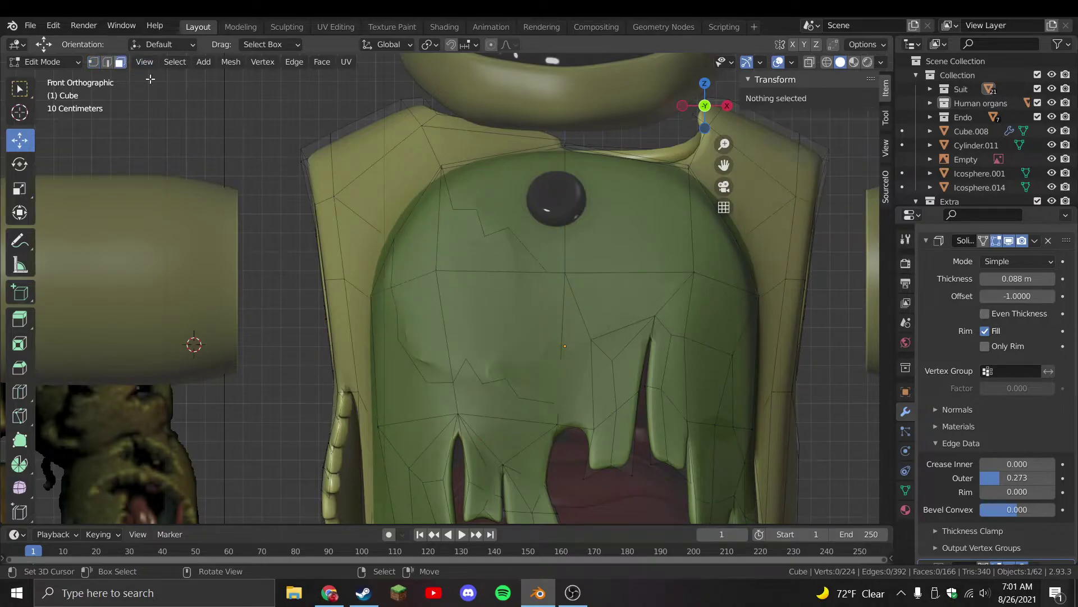
{"action": "left_click", "coordinate": [549, 316]}
{"action": "left_click", "coordinate": [422, 326], "text": "shift"}
{"action": "left_click", "coordinate": [438, 273], "text": "shift"}
{"action": "middle_click_drag", "start_coordinate": [438, 273], "coordinate": [517, 245]}
{"action": "key", "text": "x"}
{"action": "left_click", "coordinate": [517, 245]}
Raise a vertex on the chest hole's lower outer edge by about 0.15 m to form a small tooth
{"action": "middle_click_drag", "start_coordinate": [539, 296], "coordinate": [605, 331]}
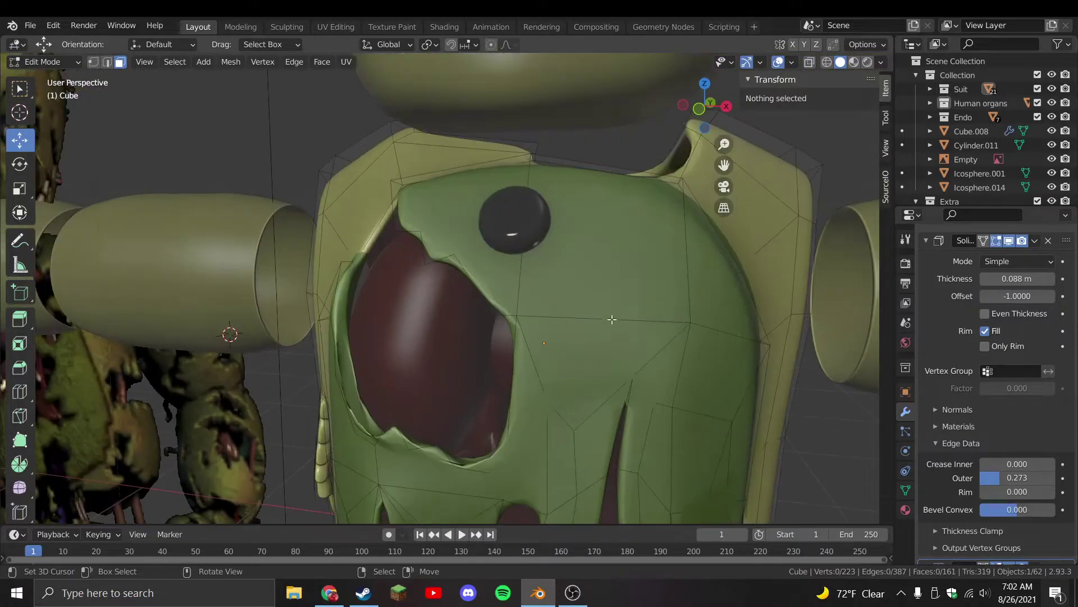
{"action": "left_click", "coordinate": [93, 62]}
{"action": "middle_click_drag", "start_coordinate": [539, 296], "coordinate": [489, 266]}
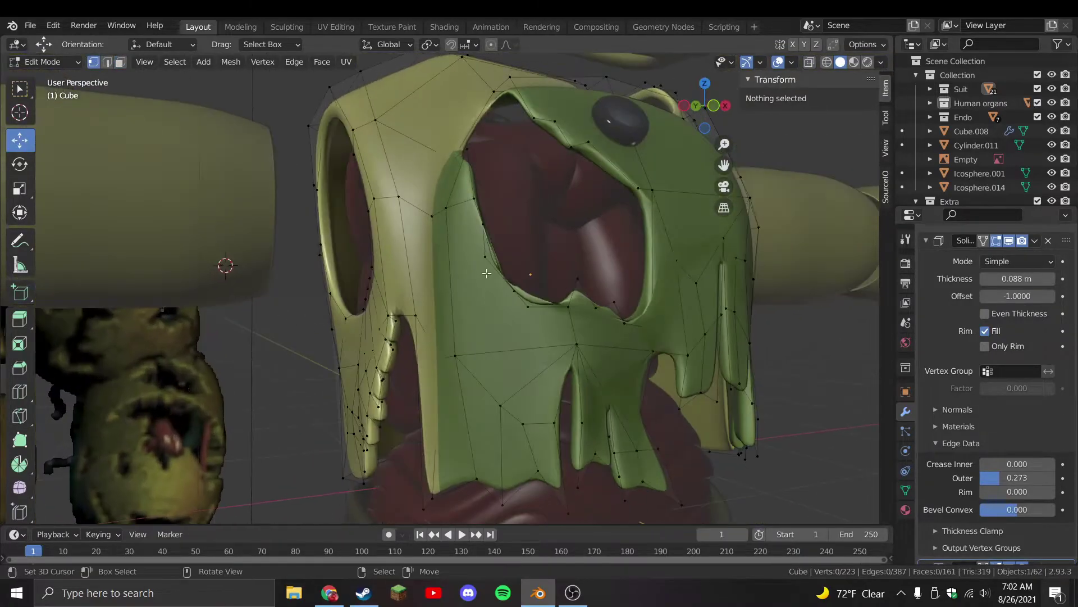
{"action": "scroll", "coordinate": [489, 266], "scroll_direction": "up", "scroll_amount": 4}
{"action": "left_click", "coordinate": [495, 320]}
{"action": "key", "text": "g"}
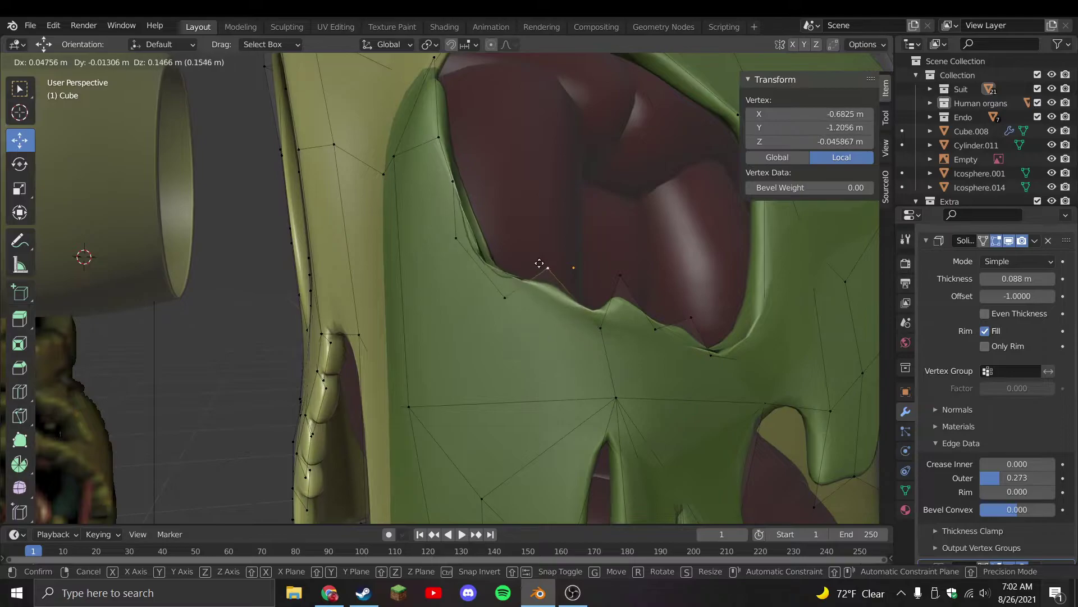
{"action": "left_click", "coordinate": [504, 298]}
Knife-cut support edges from the hole's lower outer teeth down into the panel and connect them to the vertex above the slit
{"action": "key", "text": "k"}
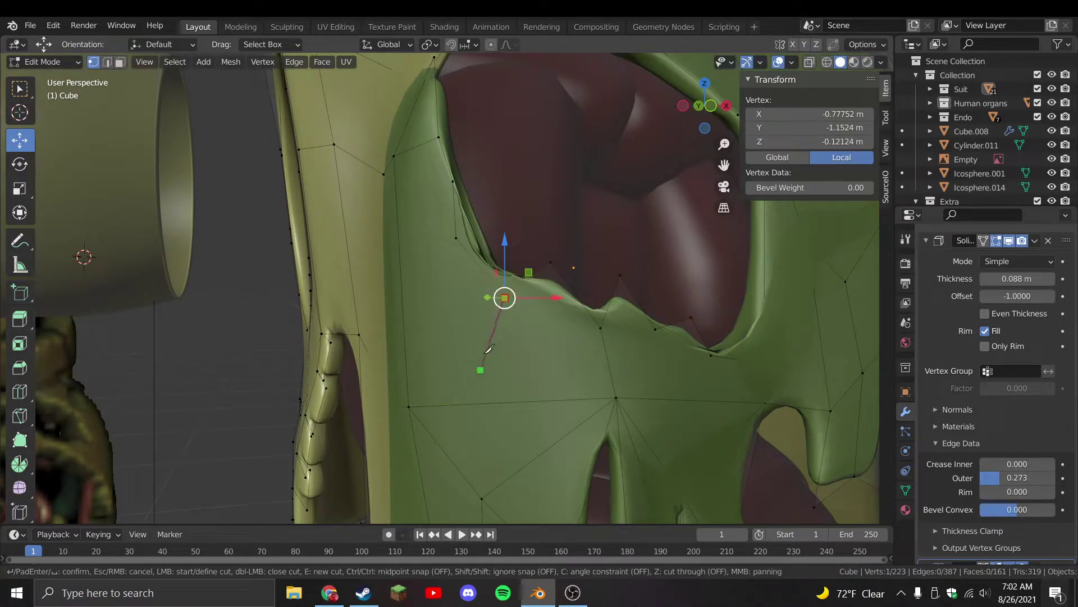
{"action": "left_click", "coordinate": [486, 330]}
{"action": "key", "text": "Return"}
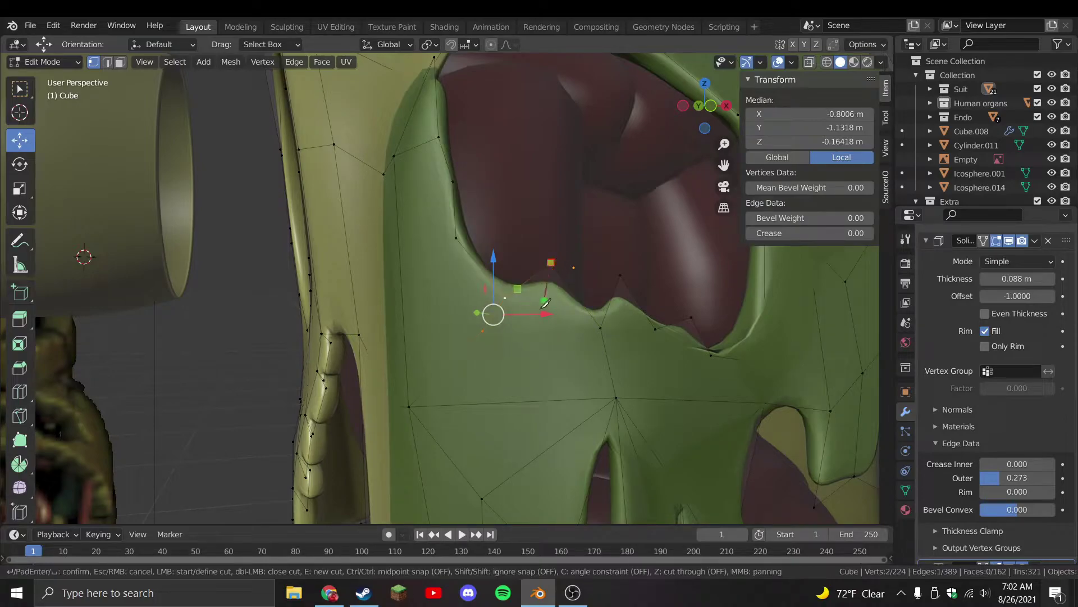
{"action": "left_click", "coordinate": [543, 355]}
{"action": "key", "text": "Return"}
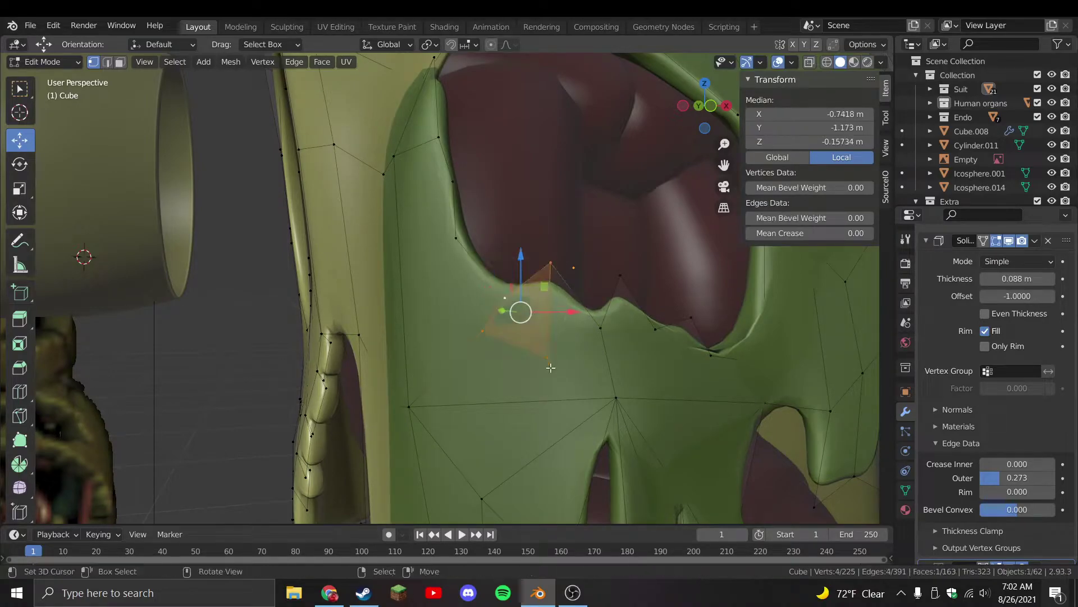
{"action": "left_click", "coordinate": [547, 357]}
{"action": "left_click", "coordinate": [616, 397]}
{"action": "key", "text": "Return"}
Knife-cut further support edges below the middle of the hole's lower edge, linking the neighbouring tooth vertices to a new interior vertex
{"action": "middle_click_drag", "start_coordinate": [618, 393], "coordinate": [569, 331]}
{"action": "left_click", "coordinate": [569, 331]}
{"action": "key", "text": "k"}
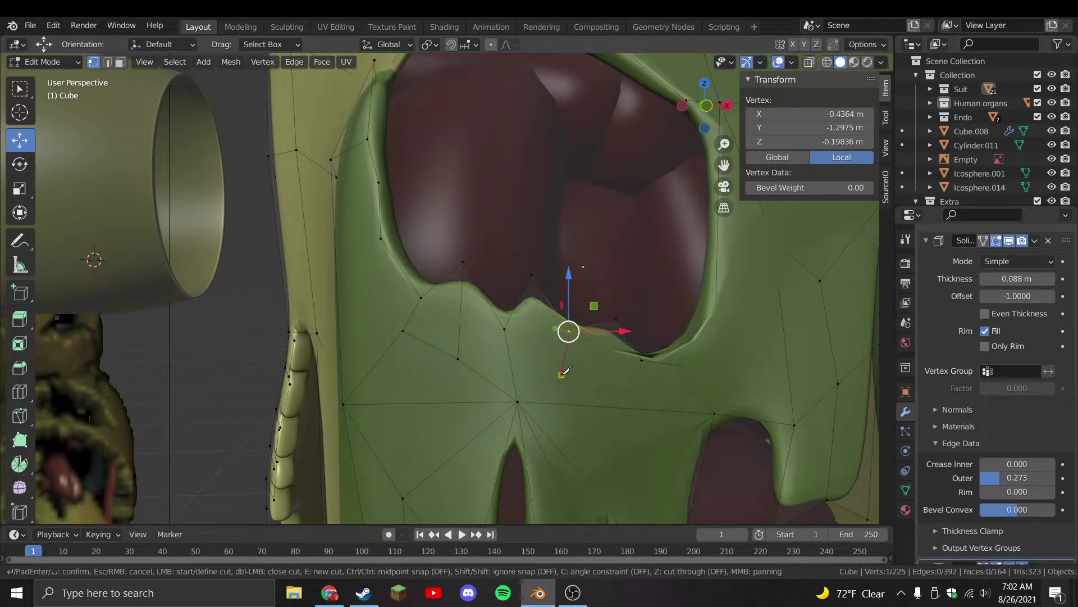
{"action": "left_click", "coordinate": [561, 374]}
{"action": "key", "text": "Return"}
{"action": "left_click", "coordinate": [561, 373]}
{"action": "key", "text": "k"}
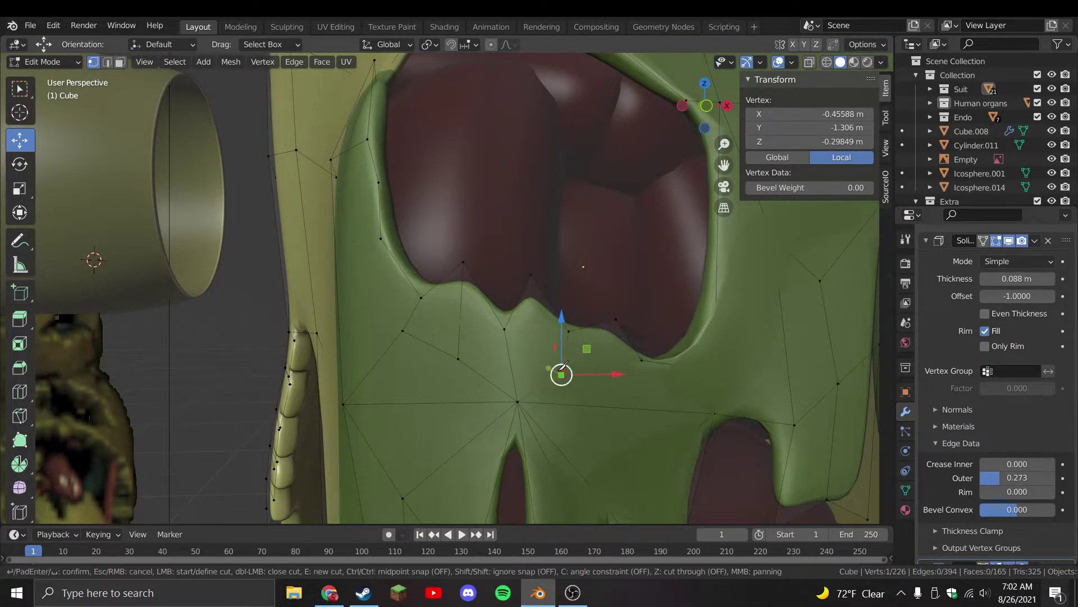
{"action": "left_click", "coordinate": [505, 327]}
{"action": "left_click", "coordinate": [562, 374]}
{"action": "key", "text": "Return"}
{"action": "left_click", "coordinate": [642, 359]}
{"action": "key", "text": "Return"}
{"action": "key", "text": "k"}
{"action": "key", "text": "Escape"}
Move the vertex at the chest hole's lower inner corner up by about 0.06 m
{"action": "left_click", "coordinate": [642, 360]}
{"action": "middle_click_drag", "start_coordinate": [642, 359], "coordinate": [628, 362]}
{"action": "key", "text": "g"}
{"action": "key", "text": "Return"}
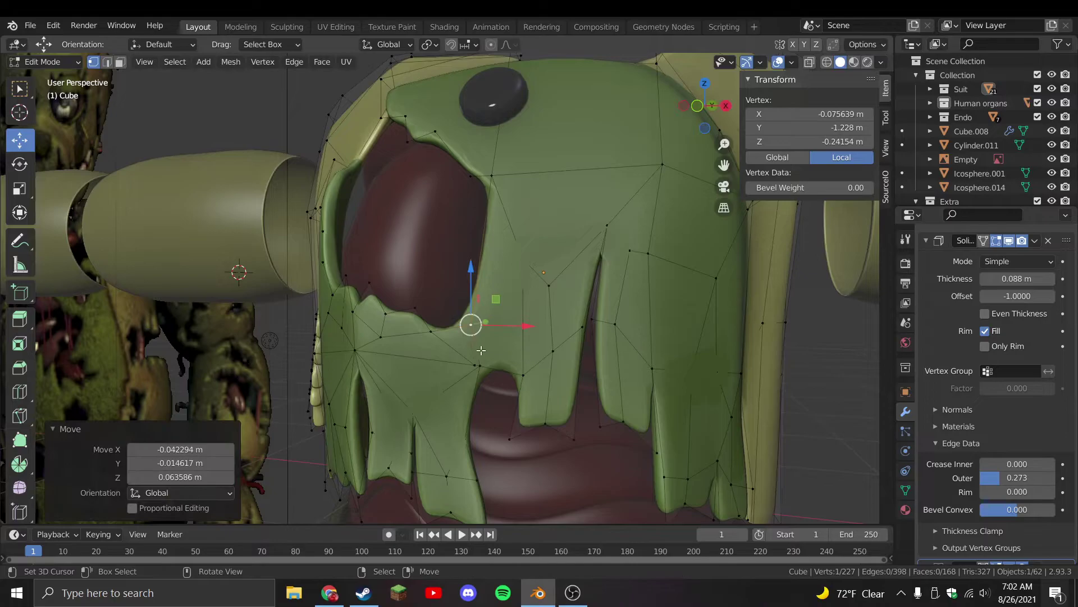
Knife-cut an edge line from the hole's lower inner corner across the panel towards the tall front slit, and save the file
{"action": "key", "text": "l"}
{"action": "key", "text": "k"}
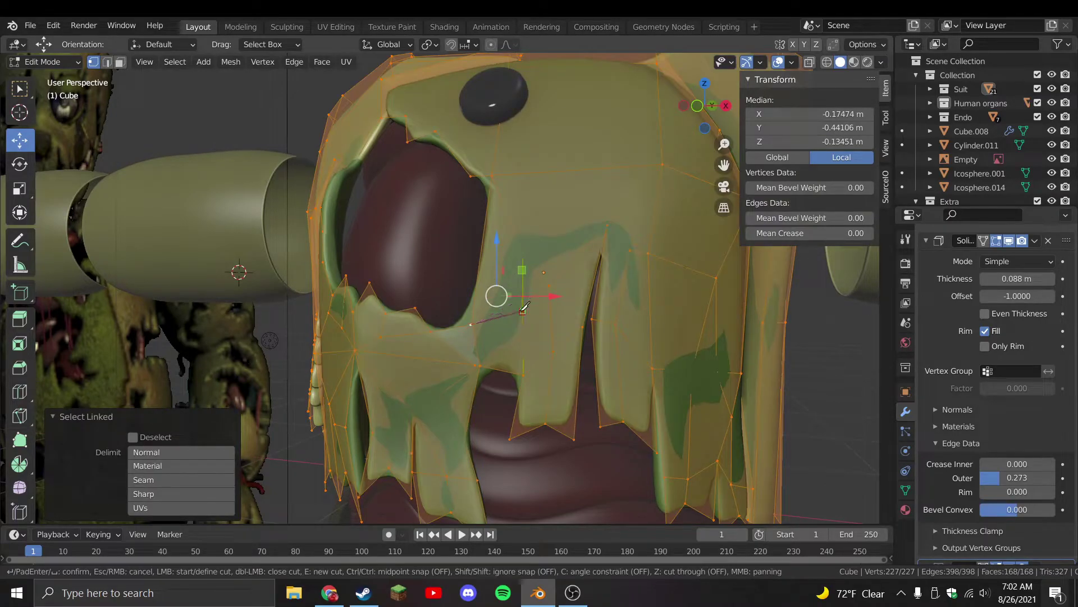
{"action": "left_click", "coordinate": [553, 303]}
{"action": "key", "text": "Return"}
{"action": "key", "text": "k"}
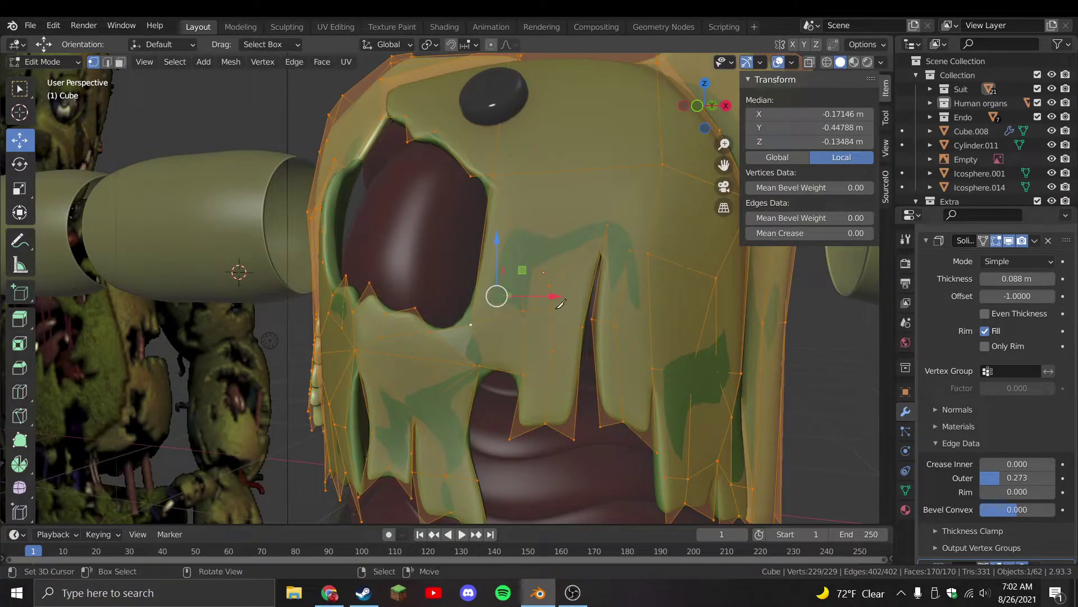
{"action": "left_click", "coordinate": [589, 301]}
{"action": "key", "text": "Return"}
{"action": "key", "text": "ctrl+s"}
{"action": "key", "text": "KP_1"}
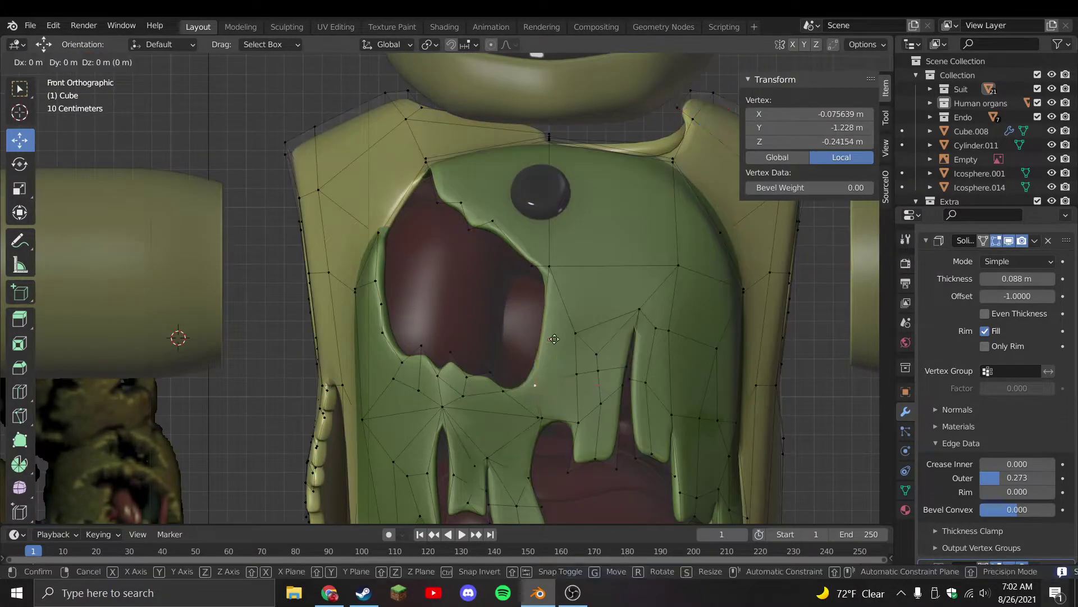
Knife-cut two short, closely spaced edges from the chest hole's inner side into the panel, joined at their inner ends
{"action": "left_click", "coordinate": [549, 265], "text": "shift"}
{"action": "left_click", "coordinate": [553, 341]}
{"action": "scroll", "coordinate": [553, 340], "scroll_direction": "up", "scroll_amount": 2}
{"action": "key", "text": "k"}
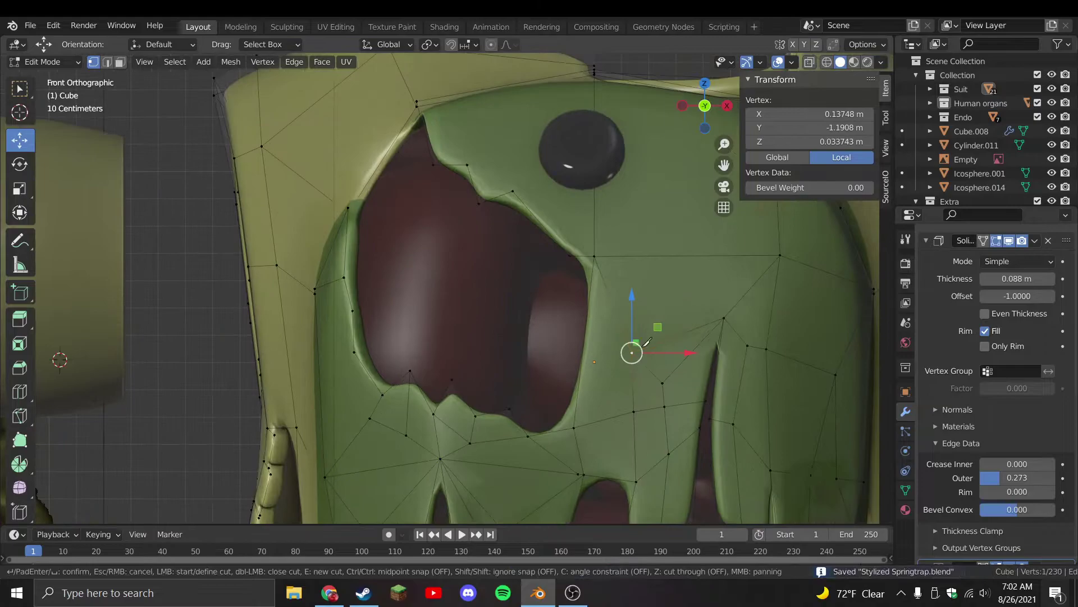
{"action": "left_click", "coordinate": [634, 378]}
{"action": "key", "text": "Return"}
{"action": "key", "text": "k"}
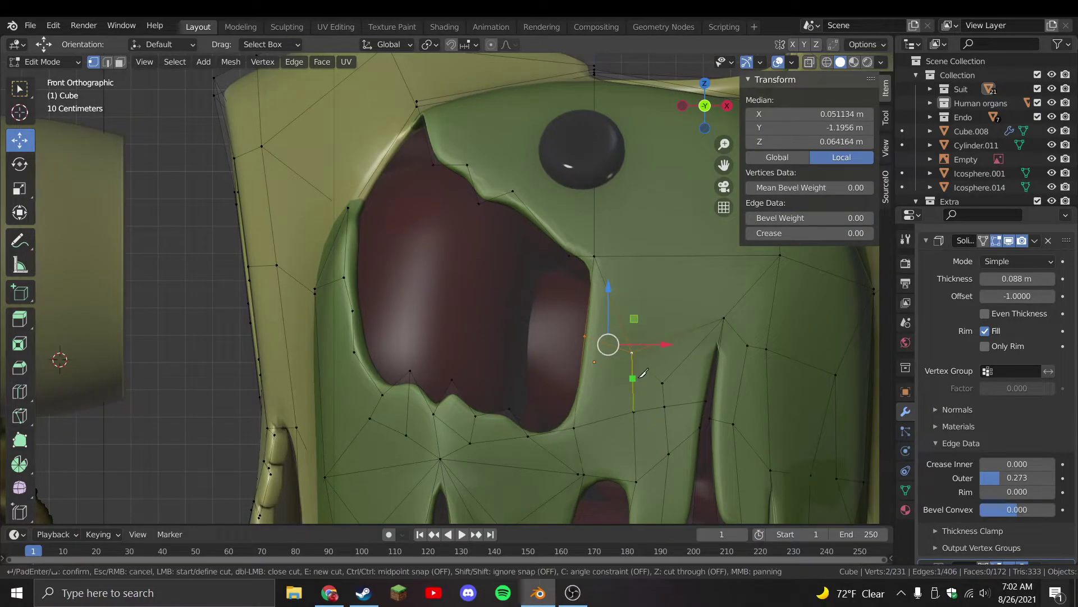
{"action": "left_click", "coordinate": [584, 371]}
{"action": "key", "text": "Return"}
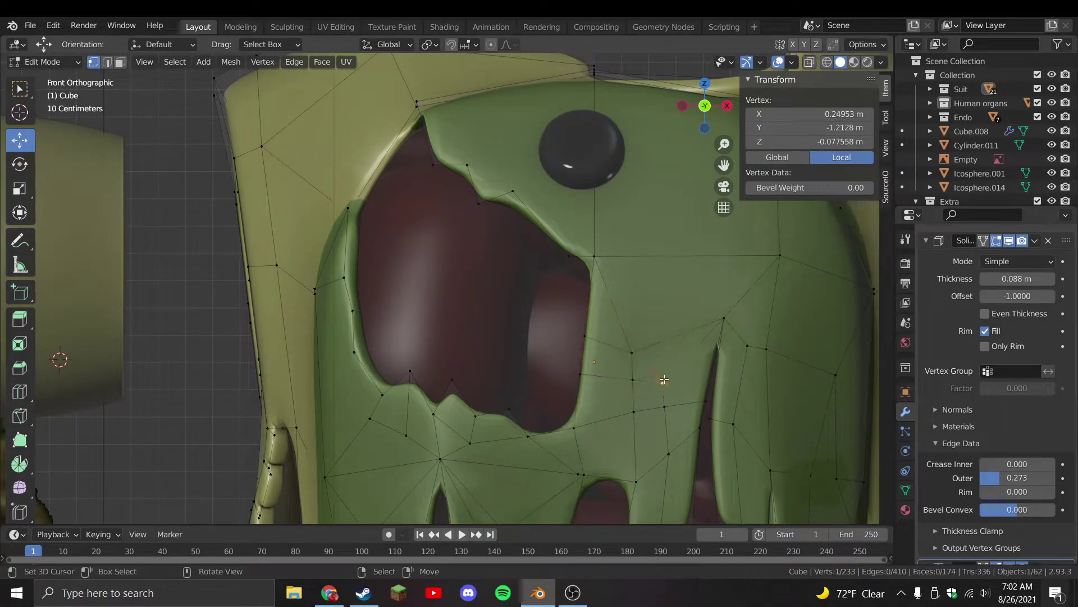
Merge the extra vertex beside the new cuts and rip the cut edge to open a small tear in the hole's inner side
{"action": "key", "text": "m"}
{"action": "left_click", "coordinate": [626, 388]}
{"action": "key", "text": "v"}
{"action": "left_click", "coordinate": [593, 351]}
{"action": "key", "text": "ctrl+z"}
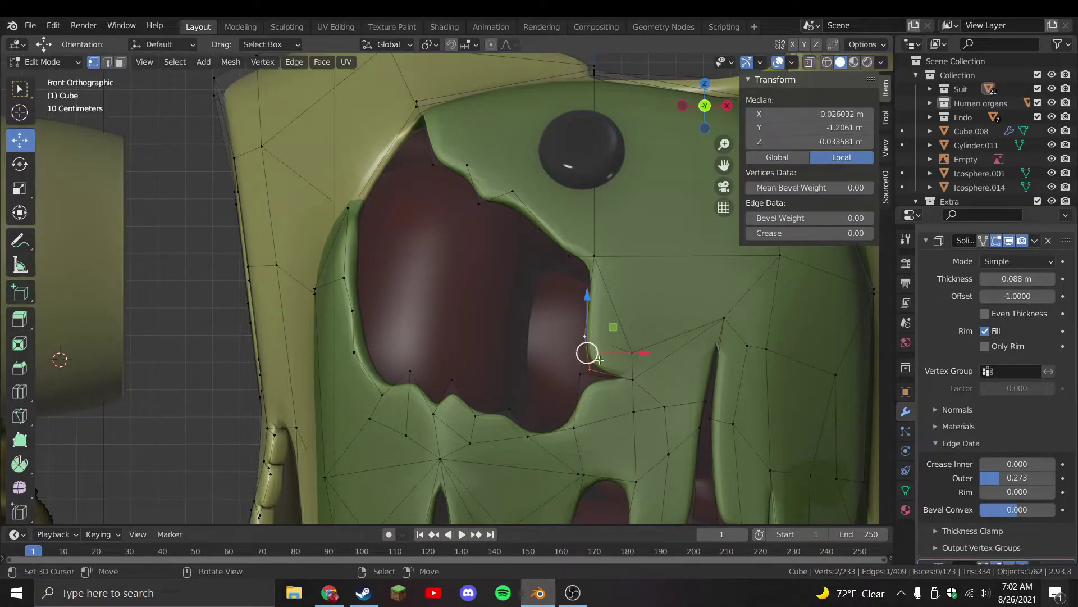
Move the small tear's edge vertices to shape pointed, uneven lips
{"action": "key", "text": "g"}
{"action": "left_click", "coordinate": [562, 359]}
{"action": "key", "text": "g"}
{"action": "left_click", "coordinate": [600, 346]}
Save the file, hide the black chest button and reopen the torso suit for editing
{"action": "key", "text": "Tab"}
{"action": "key", "text": "alt+a"}
{"action": "key", "text": "ctrl+s"}
{"action": "scroll", "coordinate": [618, 253], "scroll_direction": "up", "scroll_amount": 1}
{"action": "left_click", "coordinate": [638, 240]}
{"action": "key", "text": "h"}
{"action": "left_click", "coordinate": [638, 241]}
{"action": "key", "text": "Tab"}
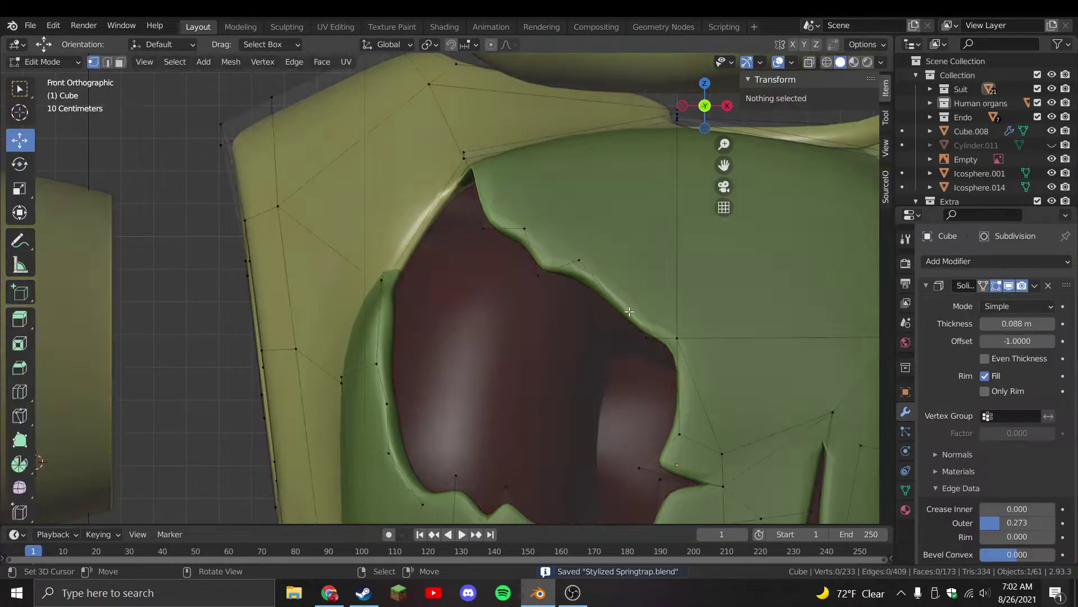
Knife-cut support edges from the hole's upper edge teeth to a new vertex on the upper chest's centre line and across the face
{"action": "scroll", "coordinate": [618, 281], "scroll_direction": "down", "scroll_amount": 2}
{"action": "key", "text": "k"}
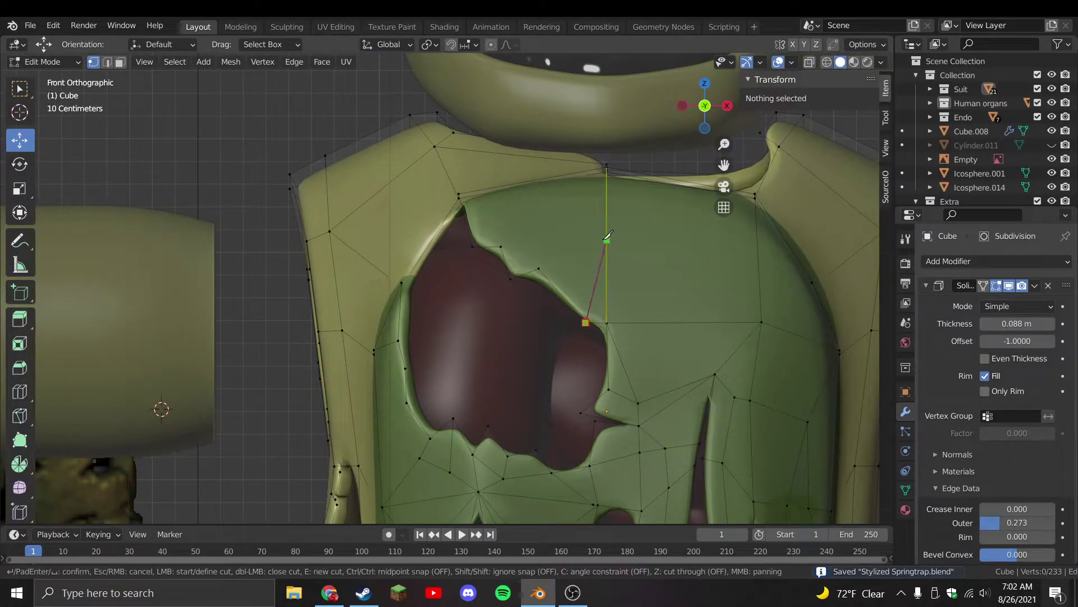
{"action": "left_click", "coordinate": [607, 239]}
{"action": "key", "text": "Return"}
{"action": "key", "text": "k"}
{"action": "key", "text": "Escape"}
{"action": "key", "text": "k"}
{"action": "left_click", "coordinate": [607, 239]}
{"action": "key", "text": "Return"}
{"action": "key", "text": "k"}
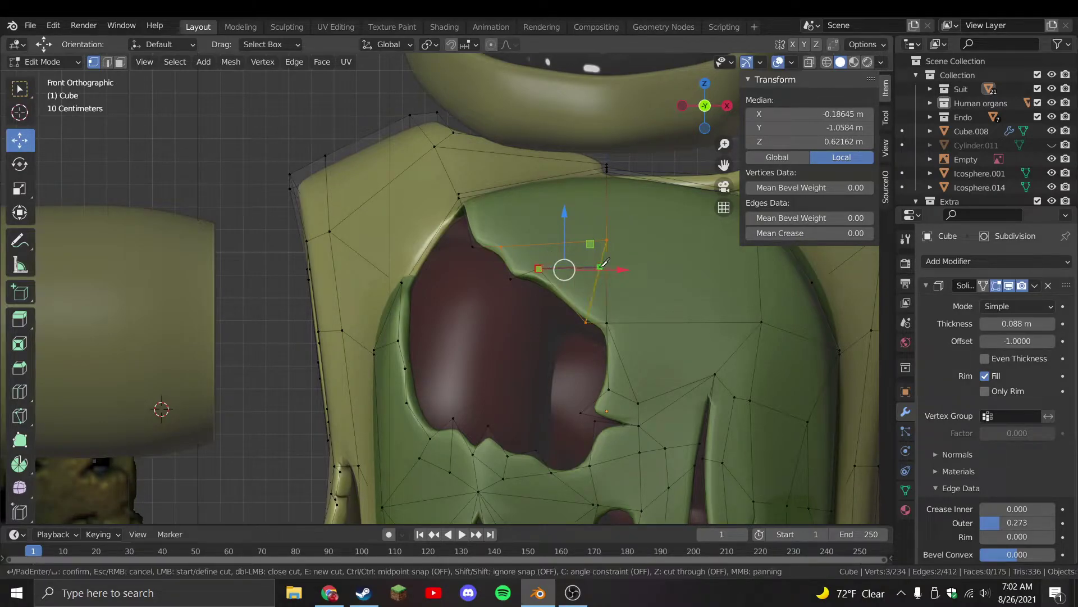
{"action": "left_click", "coordinate": [598, 269]}
{"action": "key", "text": "Return"}
Move the vertices along the chest hole's upper edge to make its torn outline more uneven
{"action": "key", "text": "g"}
{"action": "key", "text": "z"}
{"action": "left_click", "coordinate": [578, 286]}
{"action": "scroll", "coordinate": [578, 286], "scroll_direction": "up", "scroll_amount": 2}
{"action": "key", "text": "g"}
{"action": "key", "text": "z"}
{"action": "left_click", "coordinate": [566, 309]}
{"action": "key", "text": "g"}
{"action": "left_click", "coordinate": [570, 299]}
{"action": "key", "text": "g"}
{"action": "right_click", "coordinate": [559, 298]}
{"action": "key", "text": "g"}
{"action": "left_click", "coordinate": [557, 308]}
Knife-cut a support edge from the chest hole's upper edge across the face towards the upper chest's centre line
{"action": "key", "text": "k"}
{"action": "left_click", "coordinate": [554, 268]}
{"action": "key", "text": "Return"}
{"action": "middle_click_drag", "start_coordinate": [554, 267], "coordinate": [469, 255]}
Knife-cut further support edges from the hole's upper corner and edge teeth across the upper chest faces
{"action": "key", "text": "k"}
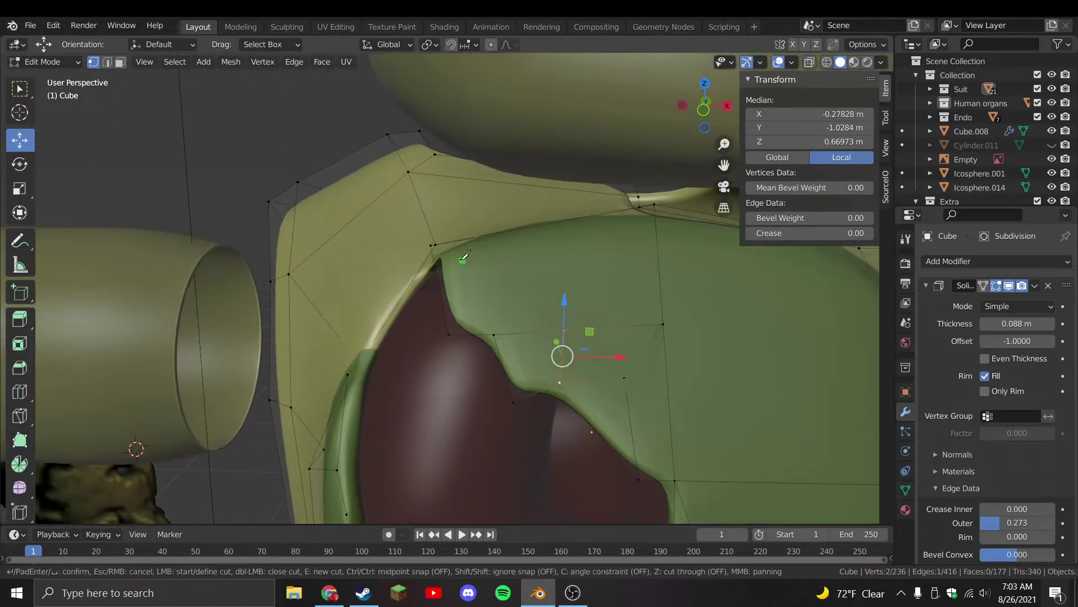
{"action": "left_click", "coordinate": [560, 272]}
{"action": "key", "text": "Return"}
{"action": "key", "text": "Escape"}
{"action": "key", "text": "k"}
{"action": "left_click", "coordinate": [560, 269]}
{"action": "left_click", "coordinate": [598, 288]}
{"action": "key", "text": "Return"}
{"action": "key", "text": "k"}
{"action": "key", "text": "Escape"}
Raise the upper chest's centre-line vertex by about 0.108 m towards the collar
{"action": "left_click", "coordinate": [565, 331]}
{"action": "key", "text": "g"}
{"action": "left_click", "coordinate": [645, 323]}
{"action": "key", "text": "g"}
{"action": "left_click", "coordinate": [645, 324]}
{"action": "middle_click_drag", "start_coordinate": [645, 324], "coordinate": [500, 261]}
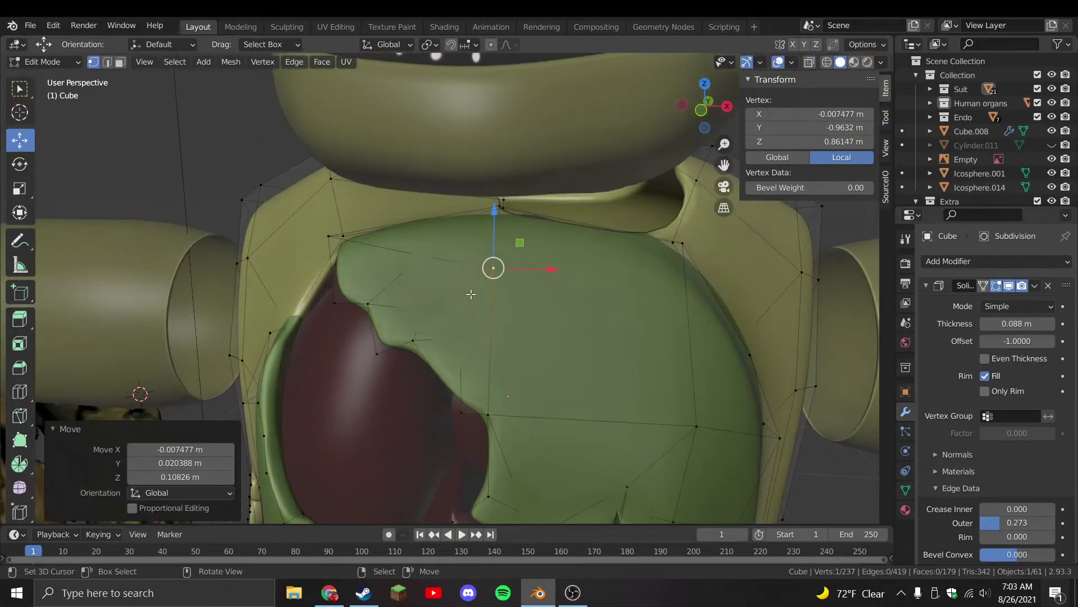
Connect the centre-line vertex to the intact chest side's vertex with a new edge, leave mesh editing and save the file
{"action": "key", "text": "k"}
{"action": "key", "text": "Escape"}
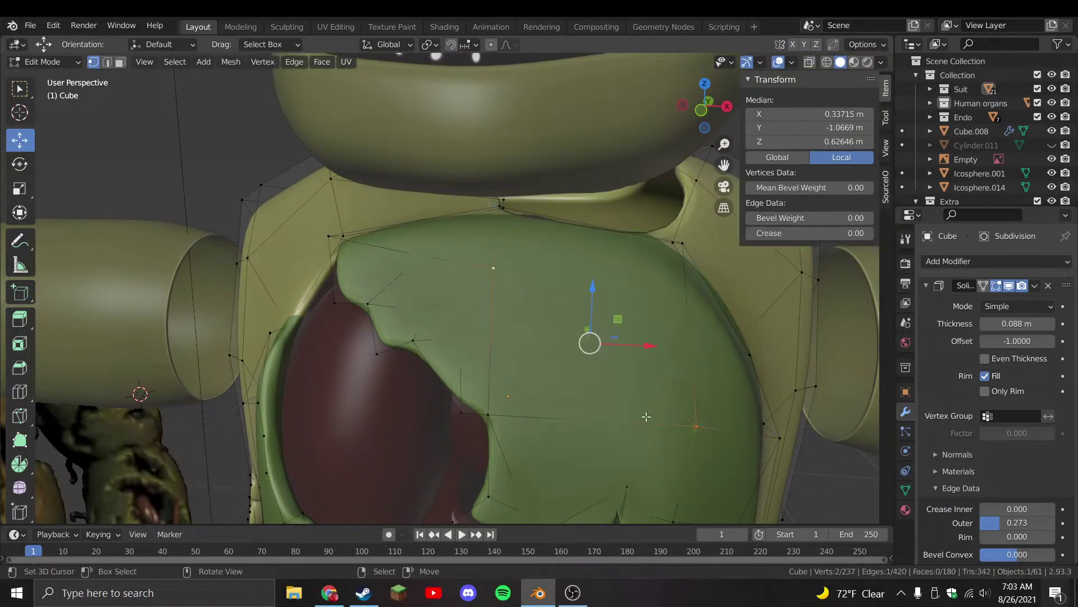
{"action": "key", "text": "Tab"}
{"action": "key", "text": "KP_1"}
{"action": "key", "text": "ctrl+s"}
{"action": "scroll", "coordinate": [520, 364], "scroll_direction": "down", "scroll_amount": 3}
{"action": "key", "text": "alt+a"}
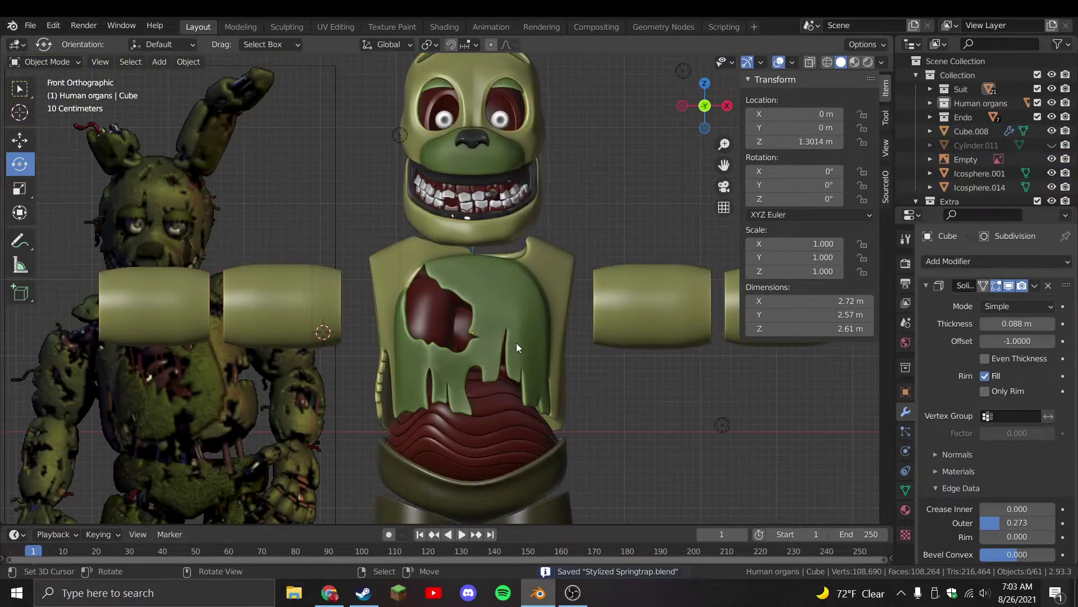
Reopen the torso suit's mesh and delete two vertices on the front edge of the arm opening beside the chest hole
{"action": "left_click", "coordinate": [398, 287]}
{"action": "key", "text": "Tab"}
{"action": "mouse_move", "coordinate": [394, 285]}
{"action": "middle_mouse_down"}
{"action": "mouse_move", "coordinate": [416, 292]}
{"action": "mouse_move", "coordinate": [402, 305]}
{"action": "mouse_move", "coordinate": [394, 292]}
{"action": "middle_mouse_up"}
{"action": "left_click", "coordinate": [383, 284]}
{"action": "key", "text": "shift+space"}
{"action": "key", "text": "g"}
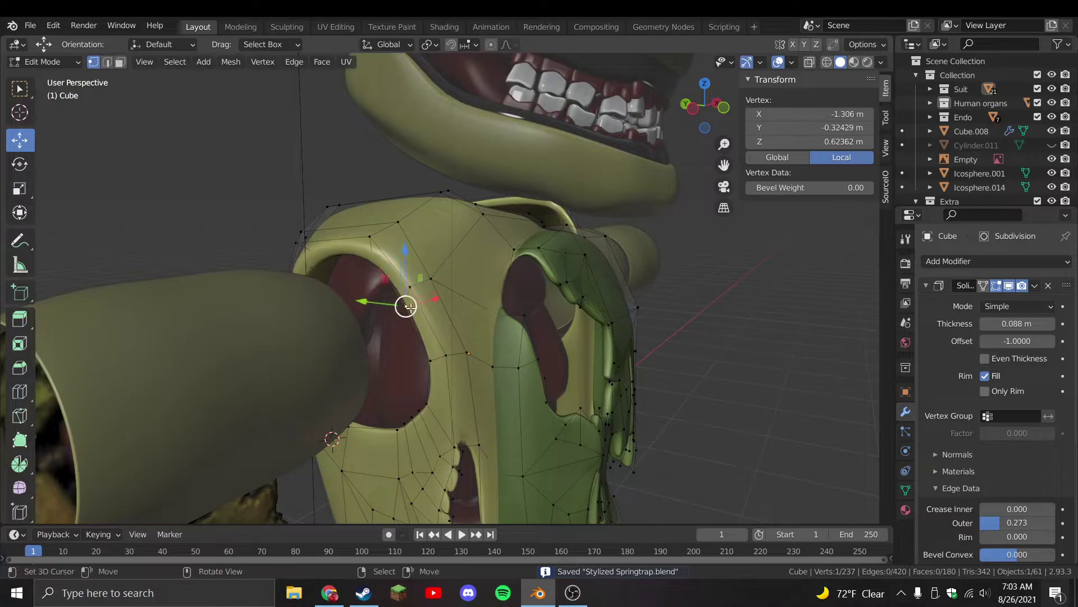
{"action": "left_click", "coordinate": [413, 308], "text": "shift"}
{"action": "key", "text": "x"}
{"action": "left_click", "coordinate": [415, 272]}
{"action": "key", "text": "KP_1"}
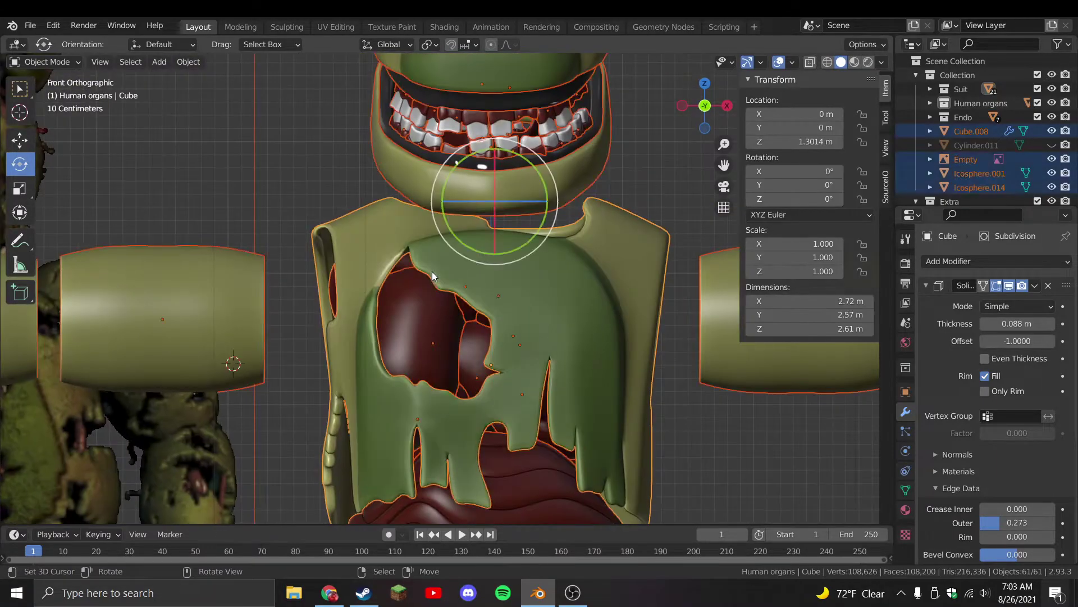
Move the vertices around the widened arm opening to shape an uneven torn rim, and save the file
{"action": "scroll", "coordinate": [427, 269], "scroll_direction": "up", "scroll_amount": 2}
{"action": "left_click", "coordinate": [408, 262]}
{"action": "key", "text": "g"}
{"action": "left_click", "coordinate": [419, 260]}
{"action": "middle_click_drag", "start_coordinate": [418, 260], "coordinate": [461, 258]}
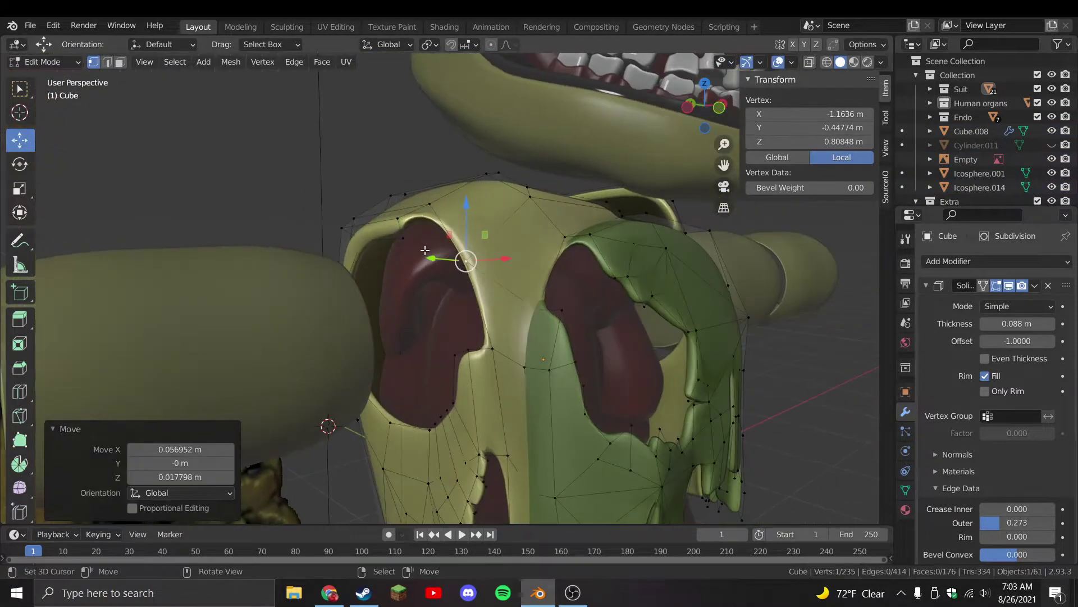
{"action": "left_click", "coordinate": [388, 228], "text": "alt"}
{"action": "middle_click_drag", "start_coordinate": [388, 228], "coordinate": [486, 239]}
{"action": "key", "text": "g"}
{"action": "left_click", "coordinate": [496, 229]}
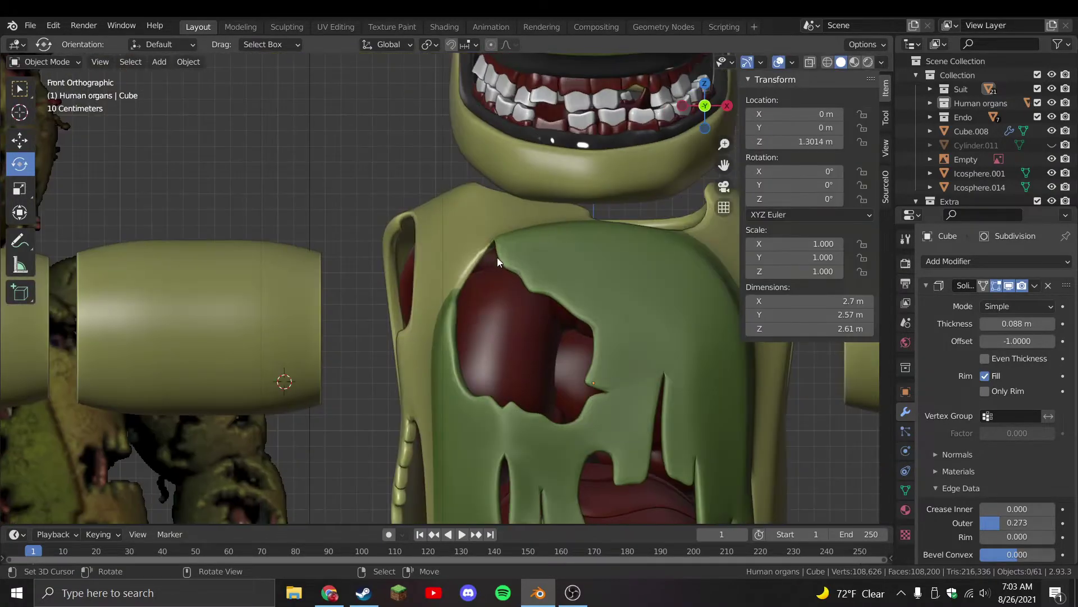
{"action": "key", "text": "ctrl+s"}
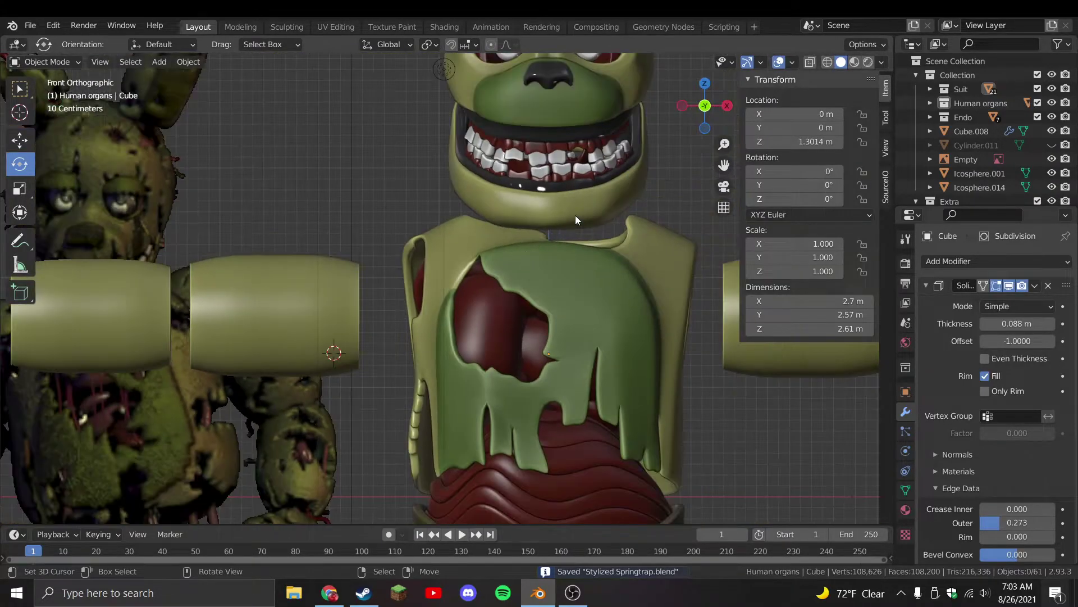
Preview the model with its materials and lighting, and return to solid shading with the head in view
{"action": "left_click", "coordinate": [854, 61]}
{"action": "scroll", "coordinate": [494, 308], "scroll_direction": "down", "scroll_amount": 3}
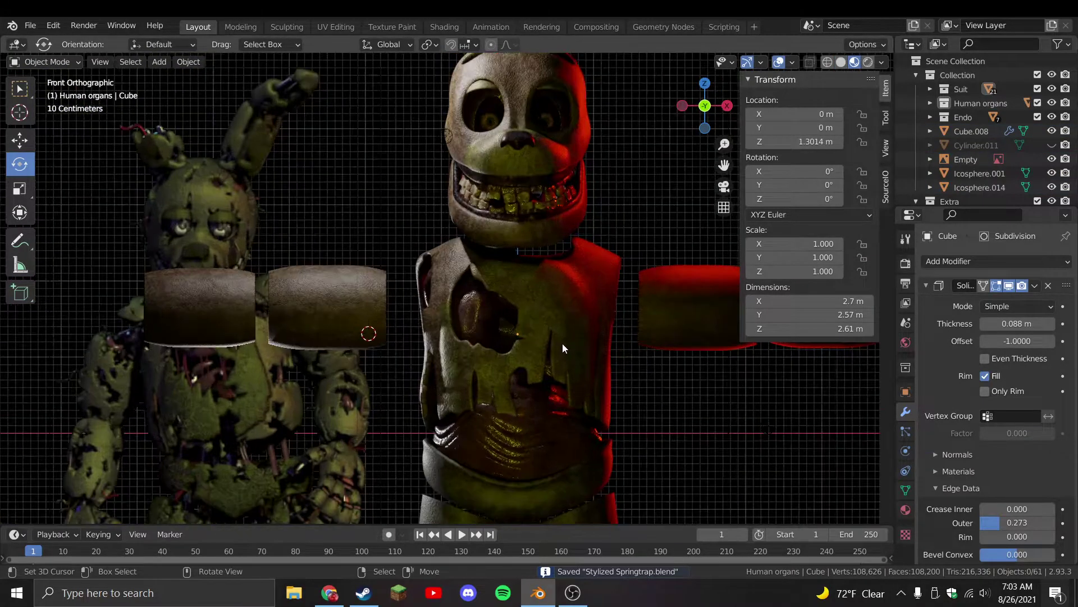
{"action": "left_click", "coordinate": [594, 253]}
{"action": "key", "text": "ctrl+z"}
{"action": "middle_click_drag", "start_coordinate": [585, 291], "coordinate": [539, 371]}
{"action": "key", "text": "KP_1"}
{"action": "scroll", "coordinate": [538, 337], "scroll_direction": "up", "scroll_amount": 4}
{"action": "left_click", "coordinate": [841, 62]}
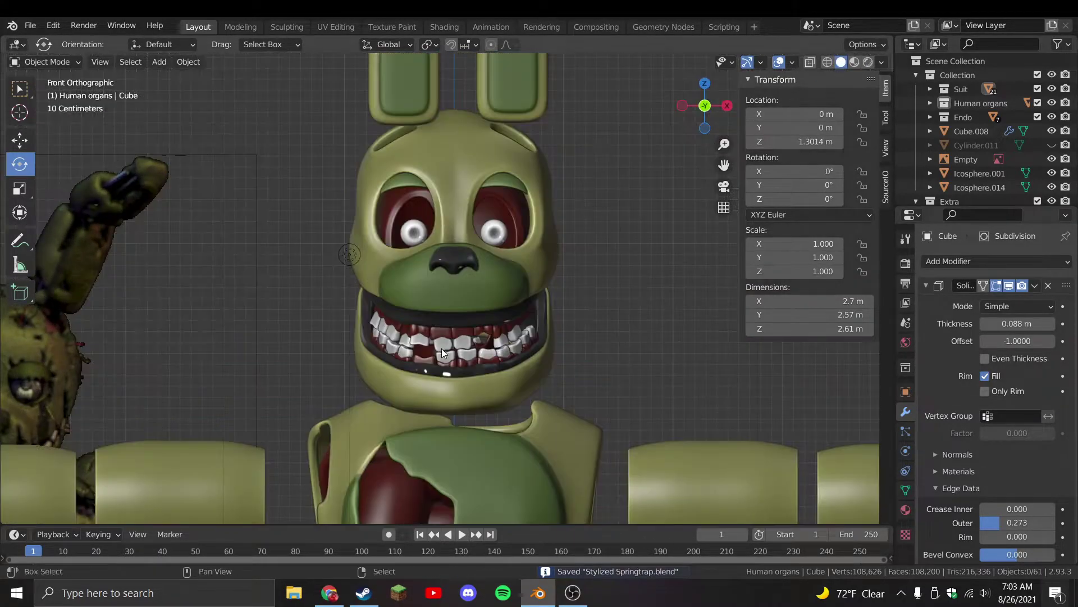
Apply the Mirror modifier on the upper head
{"action": "left_click", "coordinate": [499, 247]}
{"action": "key", "text": "Tab"}
{"action": "scroll", "coordinate": [485, 313], "scroll_direction": "up", "scroll_amount": 2}
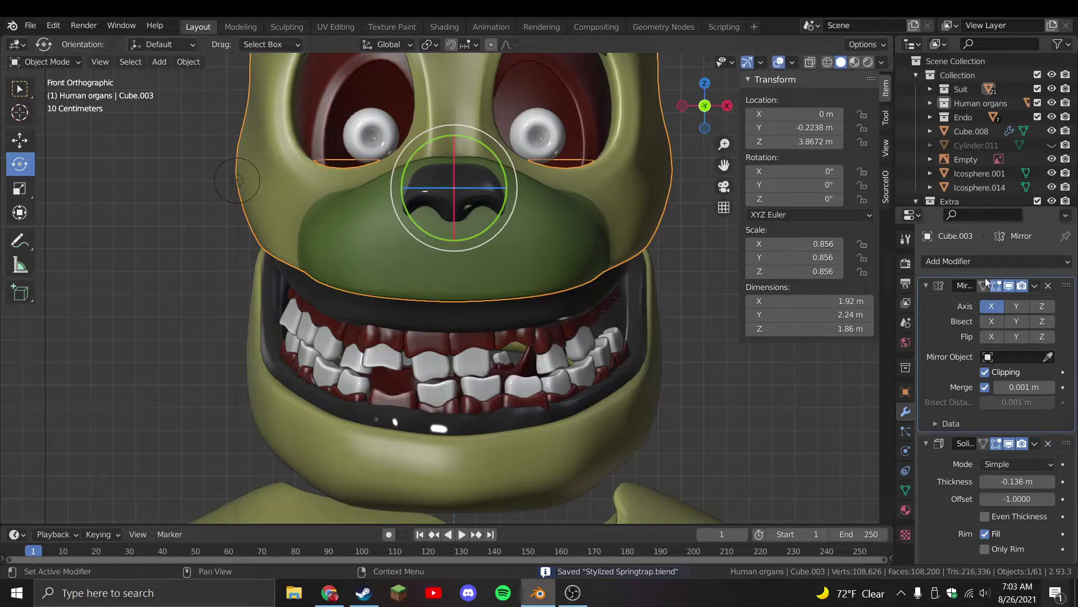
{"action": "left_click", "coordinate": [1035, 285]}
{"action": "left_click", "coordinate": [966, 368]}
Apply the Mirror modifier on the lower jaw and save the file
{"action": "left_click", "coordinate": [646, 461]}
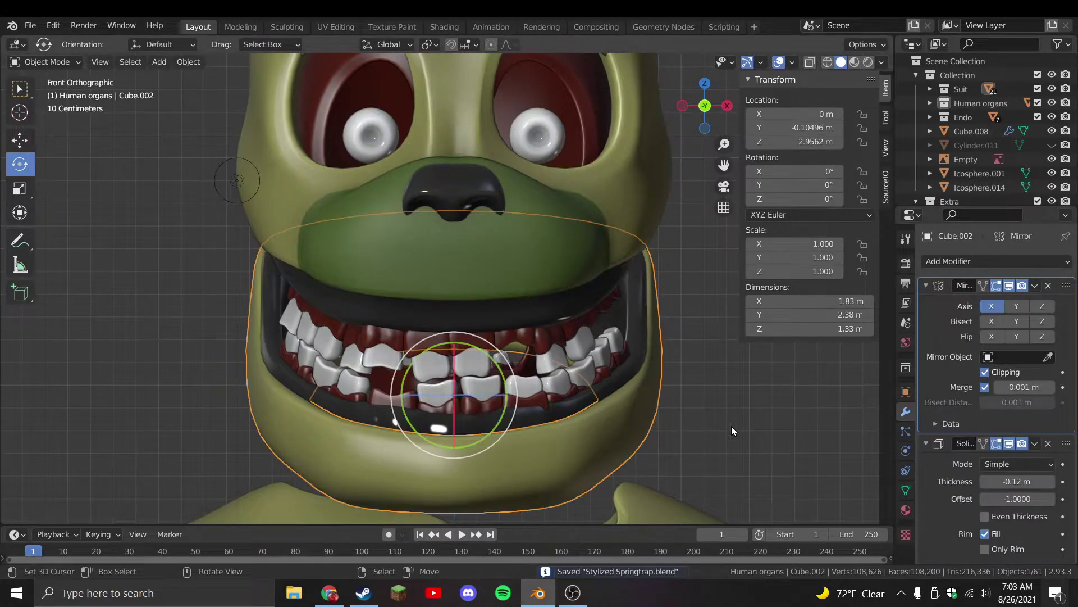
{"action": "left_click", "coordinate": [1035, 286]}
{"action": "left_click", "coordinate": [1008, 300]}
{"action": "scroll", "coordinate": [515, 308], "scroll_direction": "down", "scroll_amount": 3}
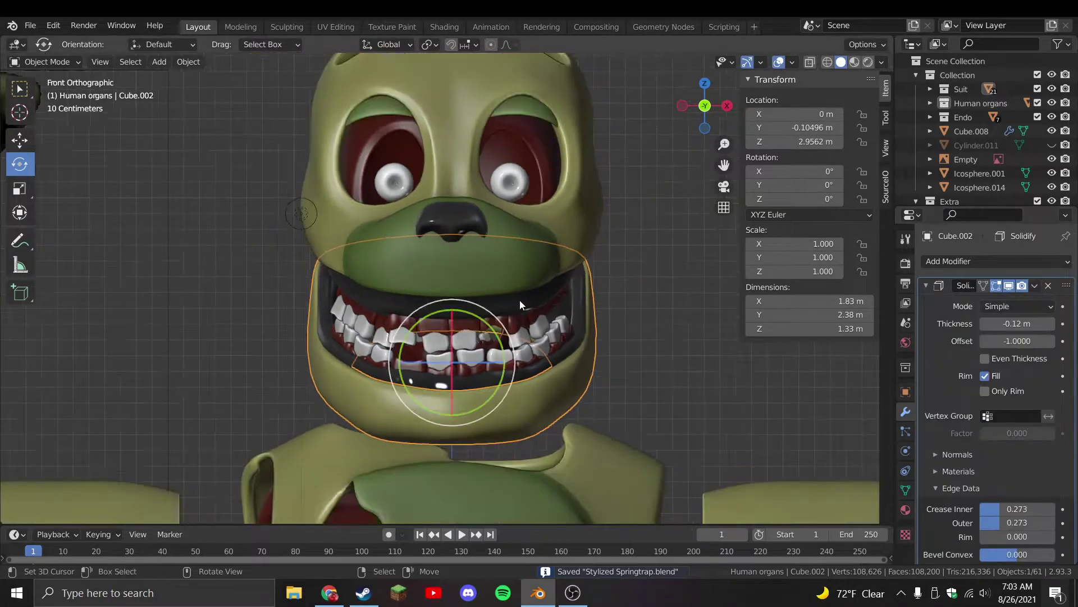
{"action": "scroll", "coordinate": [526, 267], "scroll_direction": "down", "scroll_amount": 2}
{"action": "key", "text": "Caps_Lock"}
{"action": "left_click", "coordinate": [519, 288]}
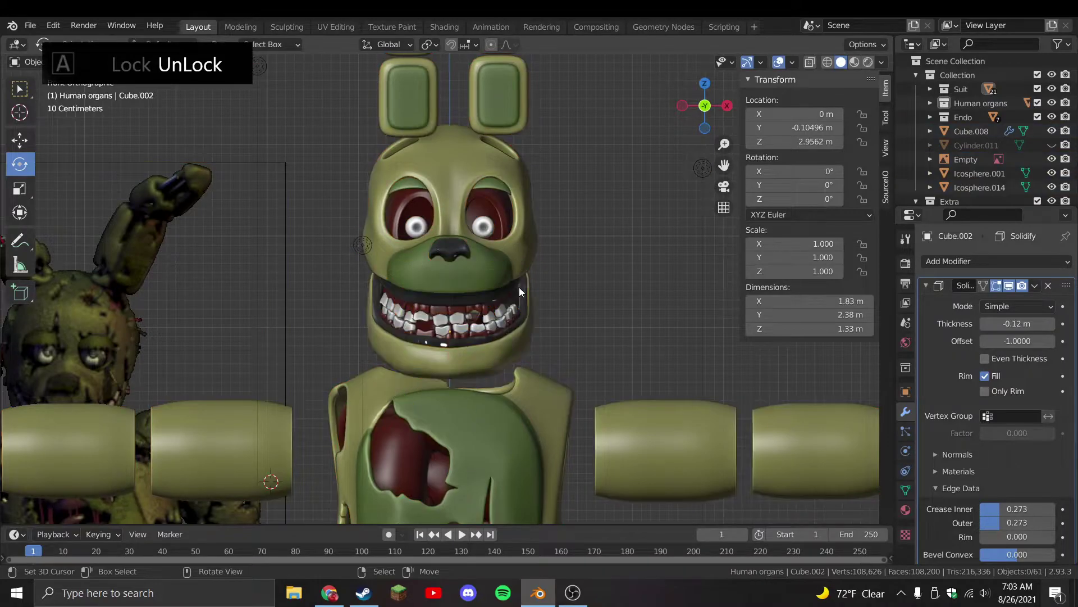
{"action": "key", "text": "ctrl+s"}
Knife-cut a vertical edge through the muzzle just beside its centre line, from the lip edge up towards the nose
{"action": "key", "text": "Tab"}
{"action": "scroll", "coordinate": [511, 281], "scroll_direction": "up", "scroll_amount": 5}
{"action": "key", "text": "k"}
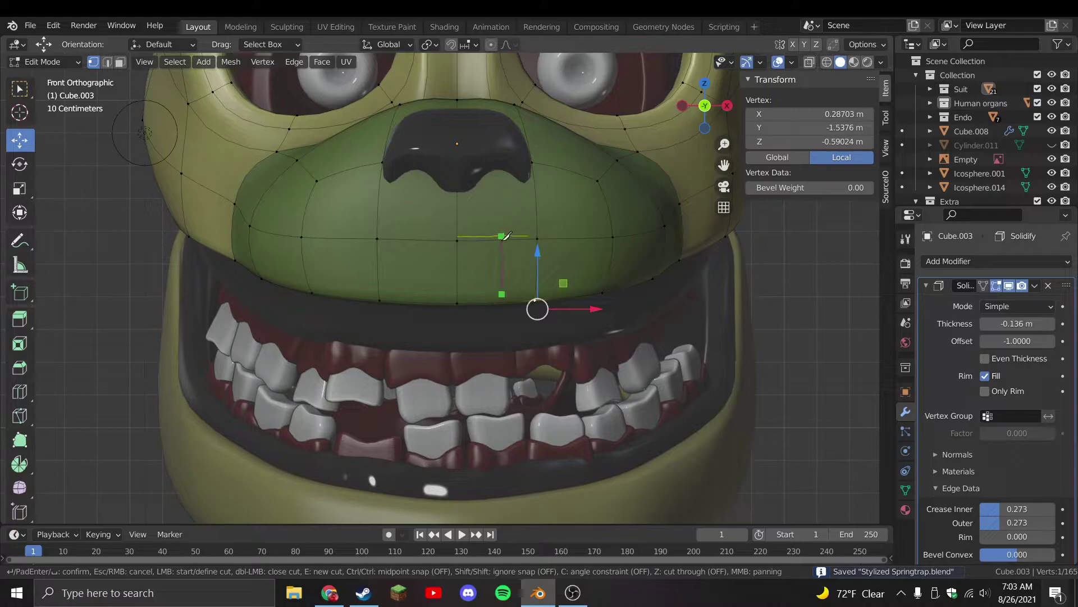
{"action": "left_click", "coordinate": [502, 236]}
{"action": "key", "text": "Return"}
{"action": "key", "text": "k"}
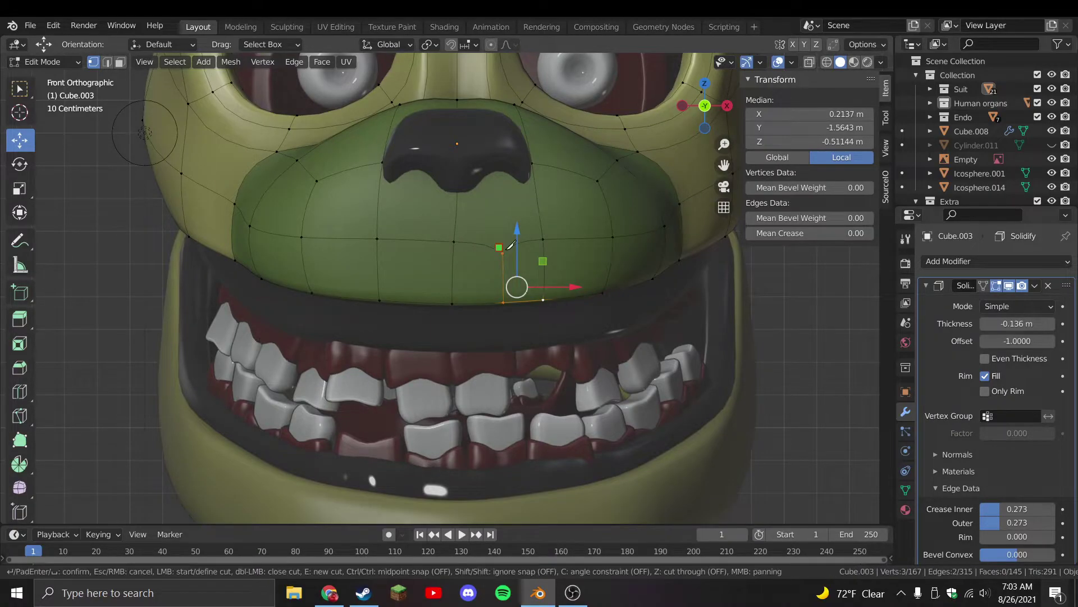
{"action": "key", "text": "Return"}
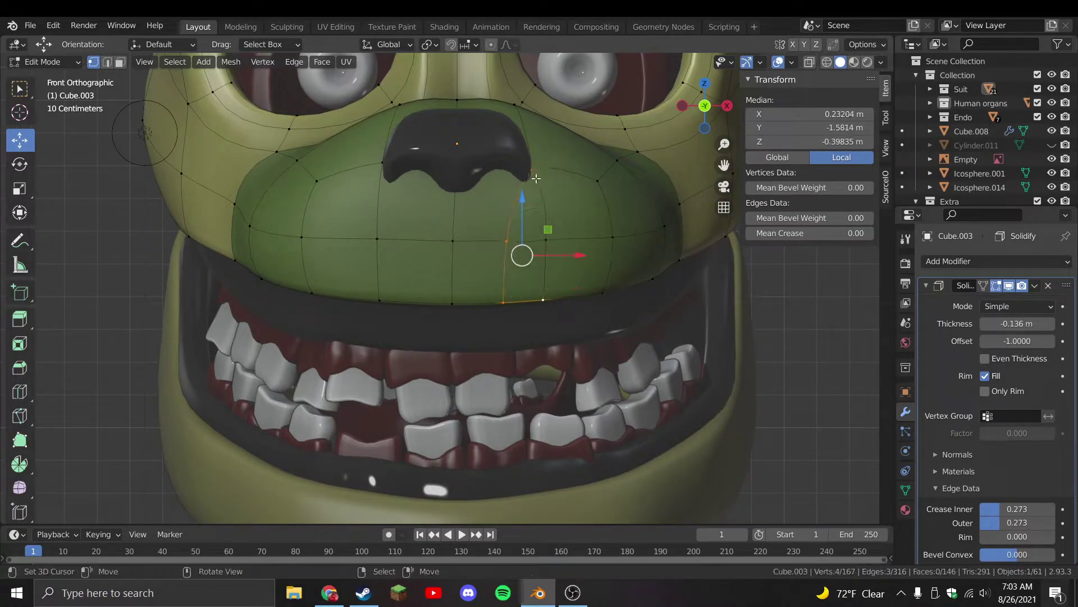
Turn off the on-cage display of the upper head's Subdivision modifier
{"action": "left_click", "coordinate": [621, 240]}
{"action": "left_click", "coordinate": [924, 286]}
{"action": "key", "text": "ctrl+2"}
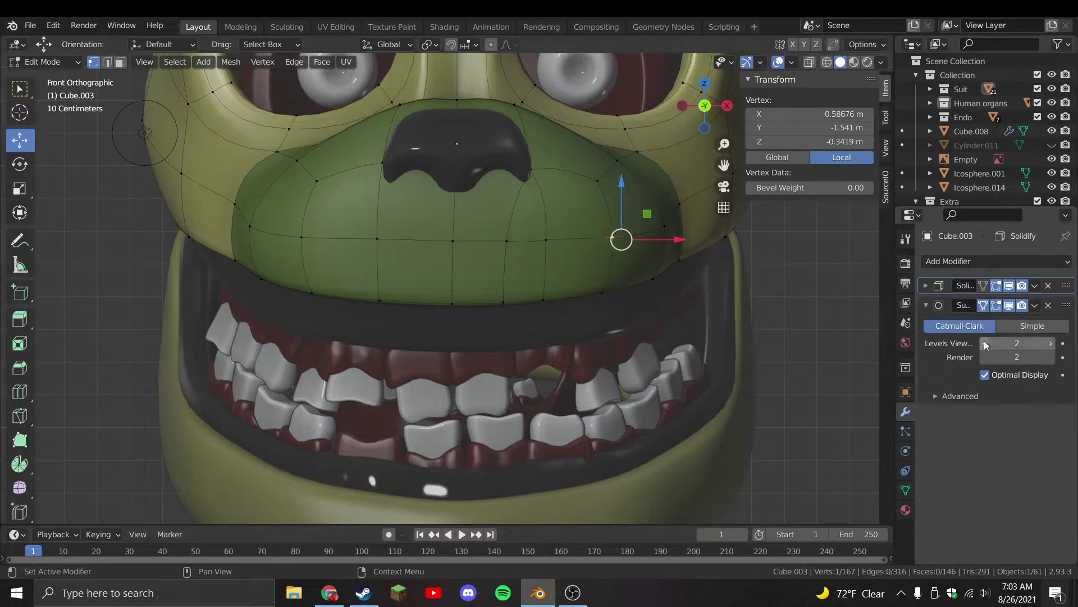
{"action": "left_click", "coordinate": [984, 319]}
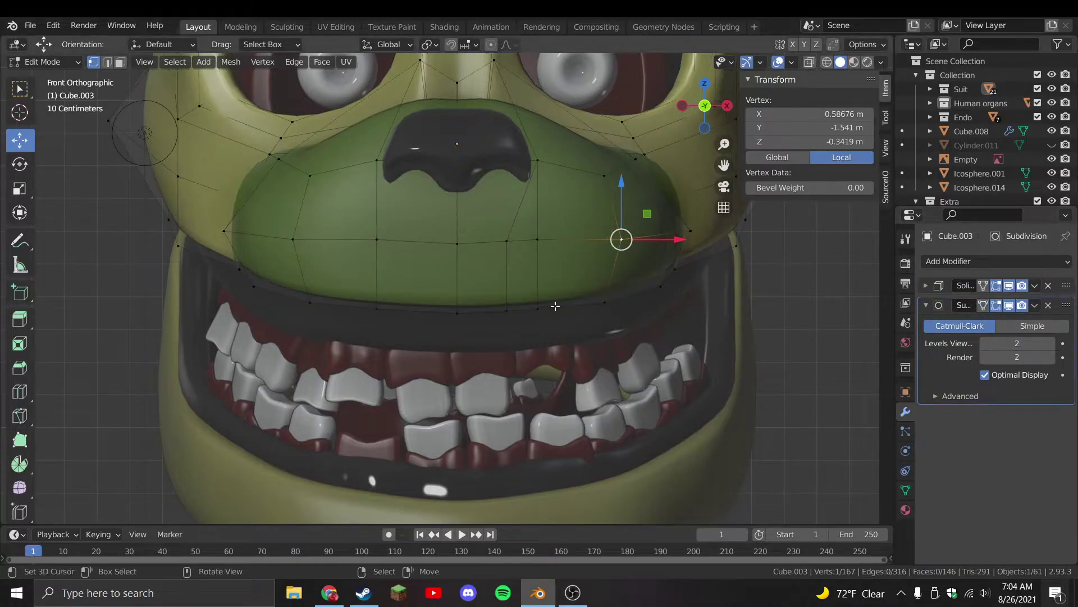
Rip the muzzle's lip-edge vertex beside the new cut and extrude the adjoining lip edge downward as a short strip
{"action": "key", "text": "e"}
{"action": "right_click", "coordinate": [547, 306]}
{"action": "left_click", "coordinate": [500, 310], "text": "shift"}
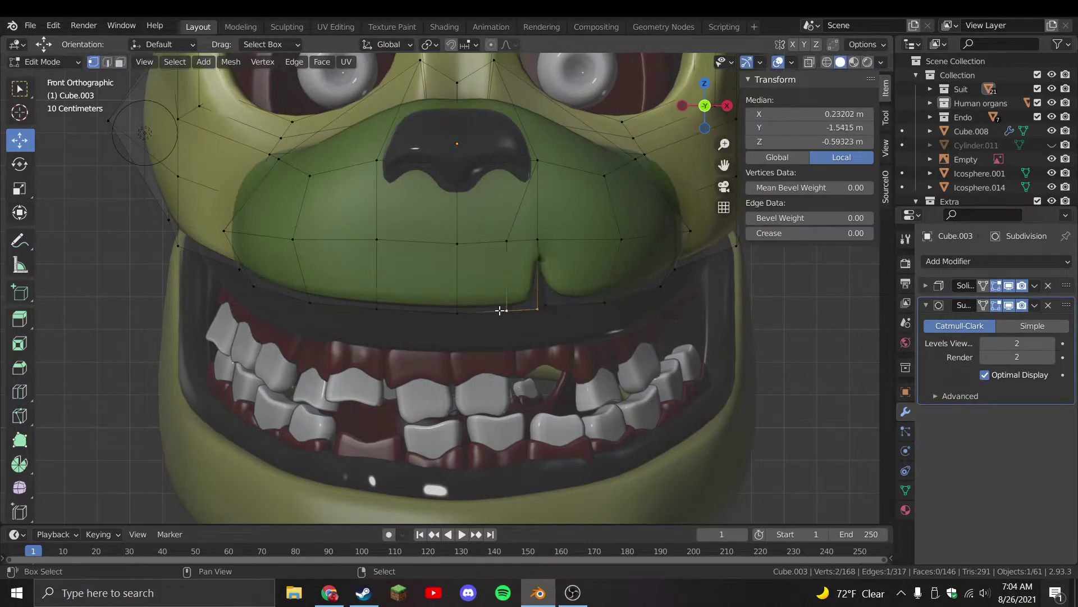
{"action": "key", "text": "e"}
{"action": "left_click", "coordinate": [515, 329]}
Rip the lip edge at the muzzle's centre line and extrude the neighbouring edge into a longer, reshaped strip
{"action": "left_click", "coordinate": [508, 310]}
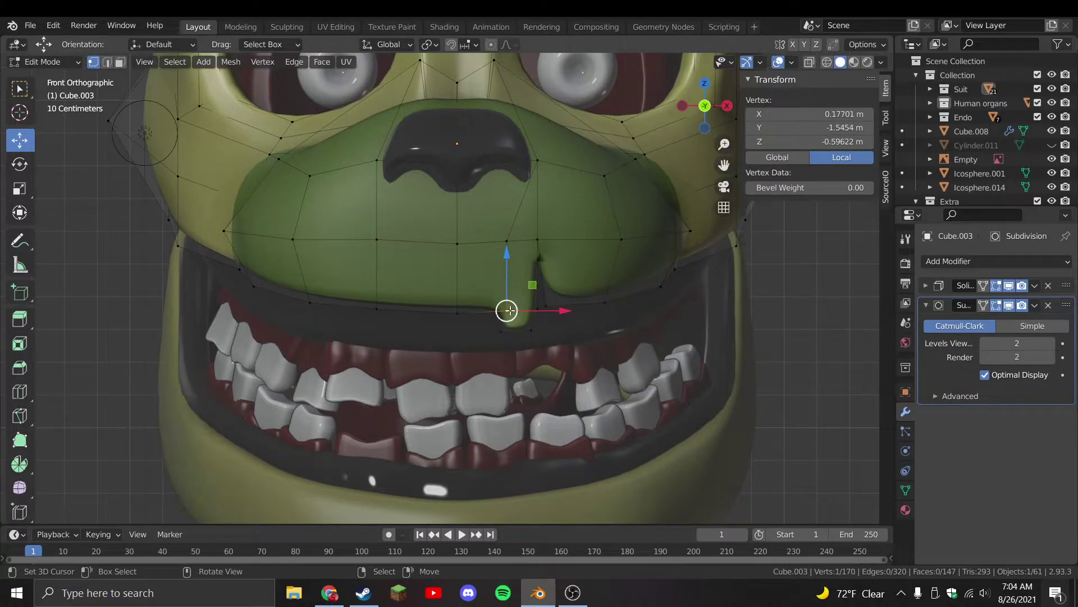
{"action": "key", "text": "e"}
{"action": "left_click", "coordinate": [503, 308]}
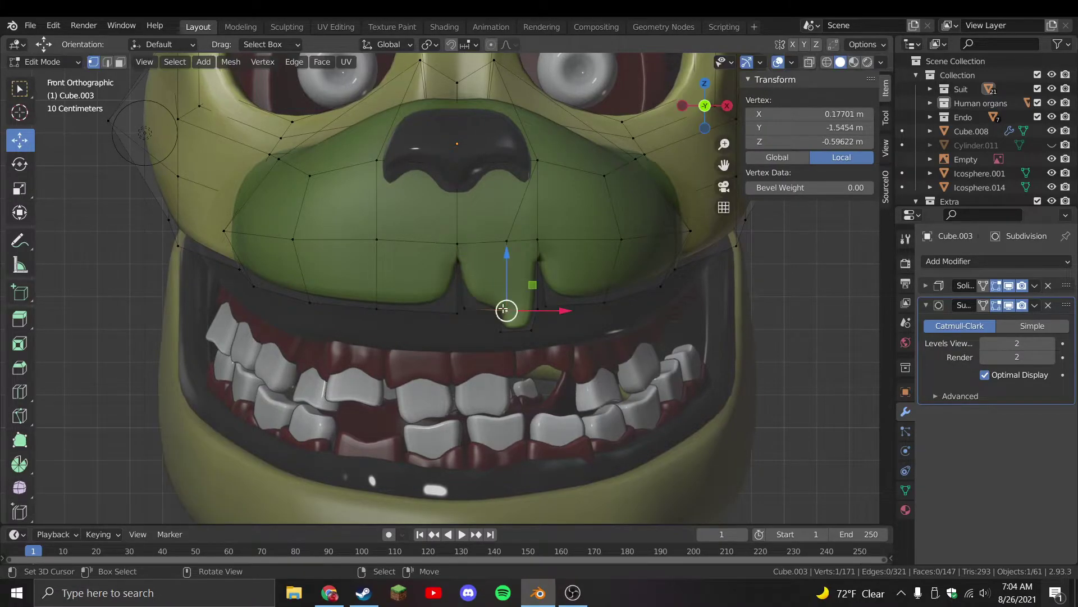
{"action": "left_click", "coordinate": [470, 306], "text": "shift"}
{"action": "key", "text": "e"}
{"action": "left_click", "coordinate": [464, 323]}
{"action": "key", "text": "s"}
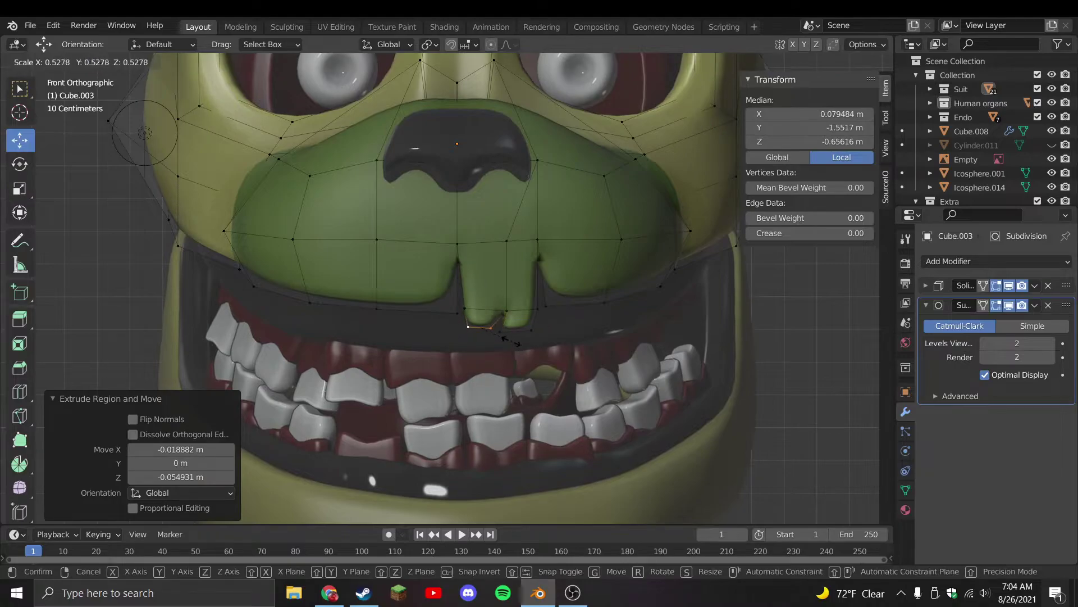
{"action": "left_click", "coordinate": [517, 342]}
{"action": "key", "text": "g"}
{"action": "left_click", "coordinate": [528, 331]}
{"action": "key", "text": "Tab"}
{"action": "key", "text": "Tab"}
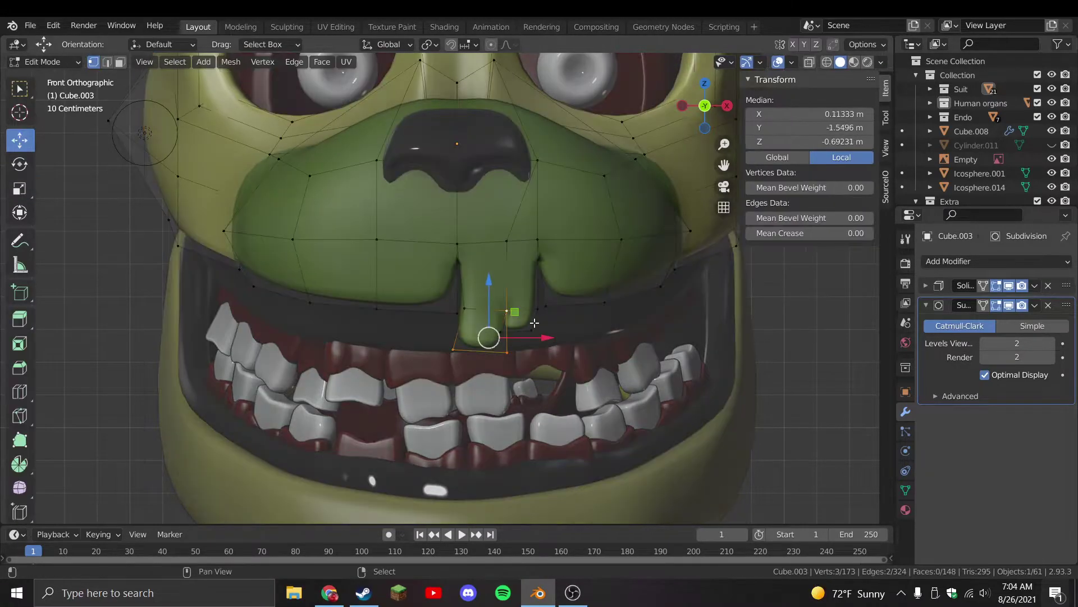
Move the two torn strips slightly upward, and shift the longer strip's tip forward in side view
{"action": "left_click_drag", "start_coordinate": [528, 308], "coordinate": [526, 300]}
{"action": "key", "text": "g"}
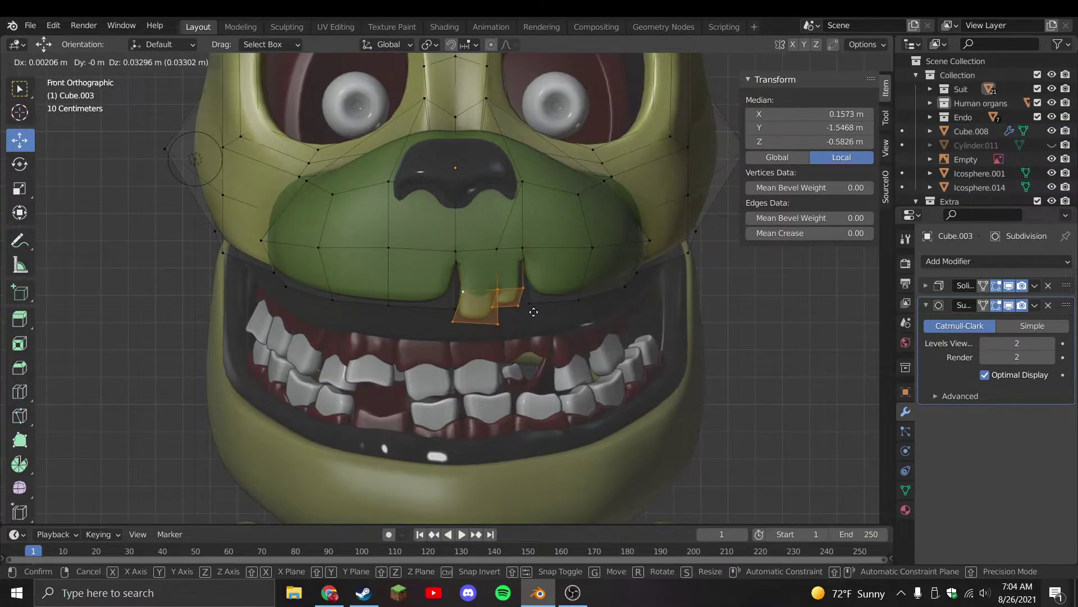
{"action": "left_click", "coordinate": [534, 312]}
{"action": "middle_click_drag", "start_coordinate": [493, 320], "coordinate": [625, 250]}
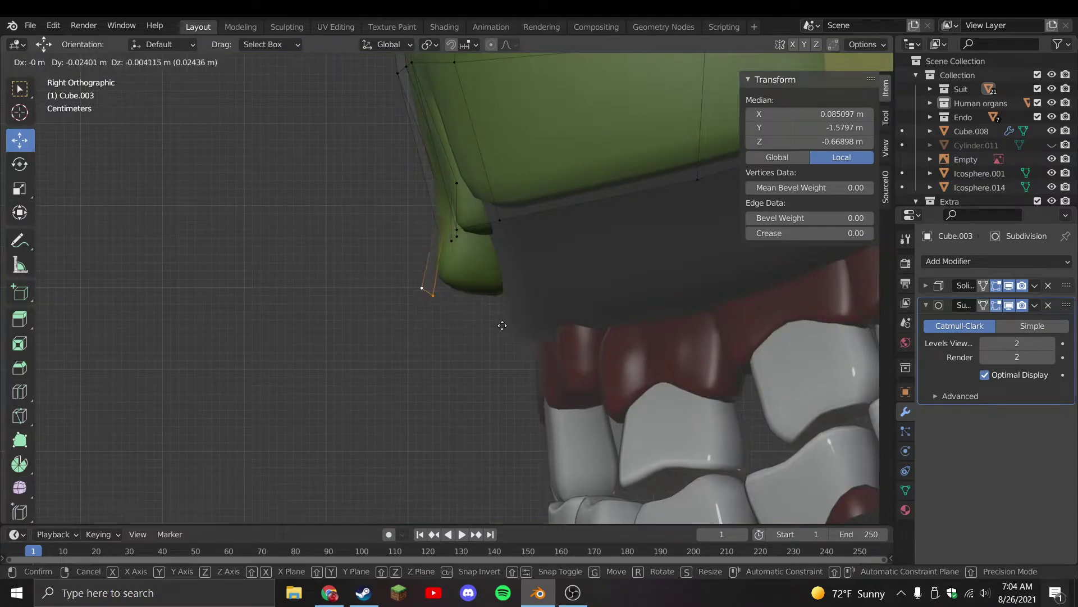
{"action": "left_click", "coordinate": [503, 322]}
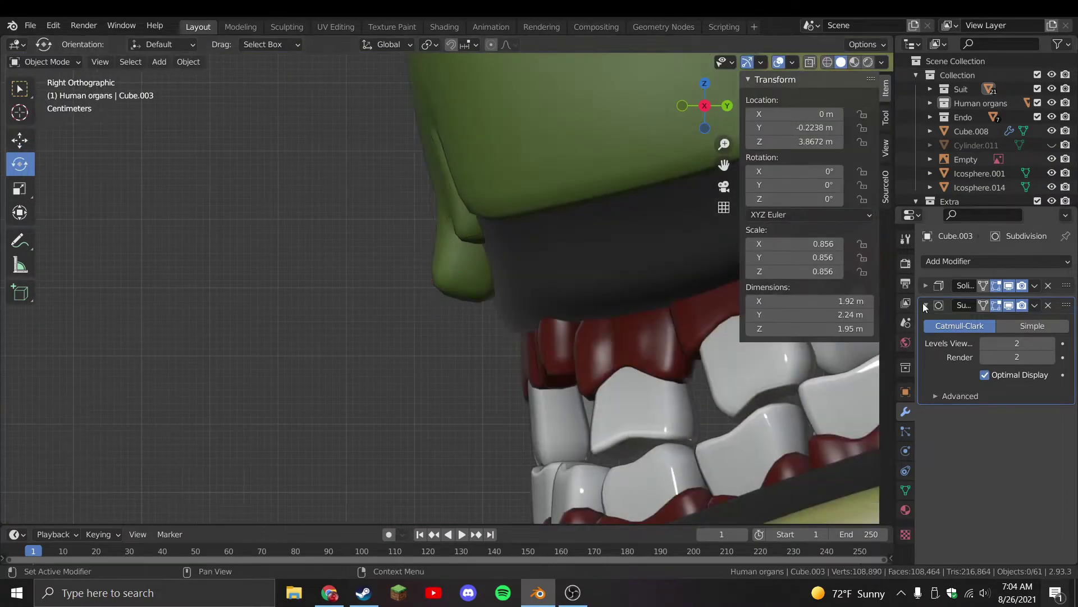
Set the upper head's Solidify thickness to -0.092 m and save the file
{"action": "left_click", "coordinate": [926, 286]}
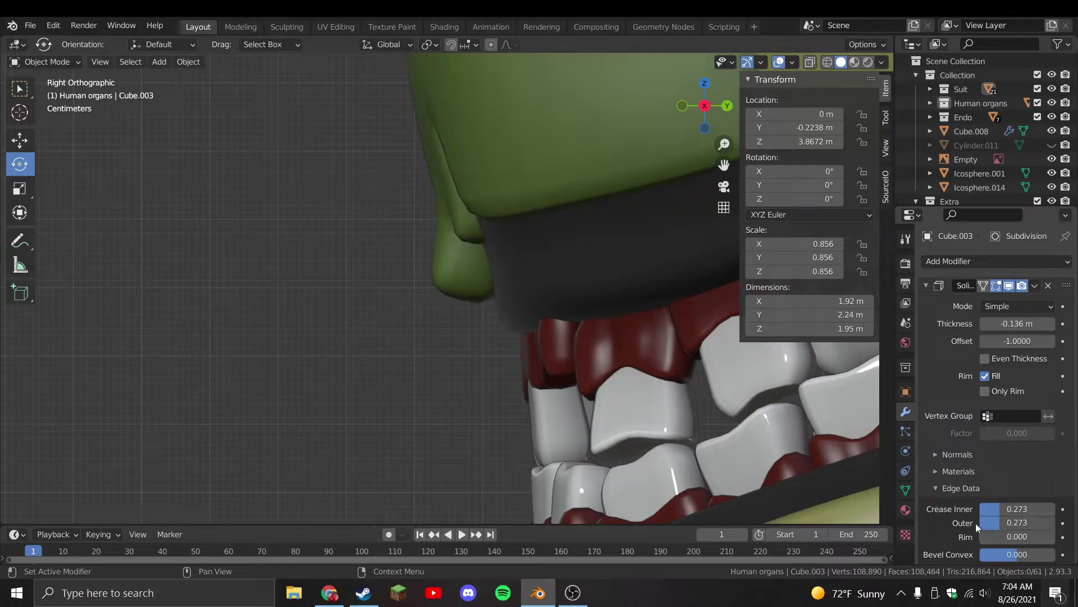
{"action": "left_click_drag", "start_coordinate": [1017, 324], "coordinate": [1036, 324]}
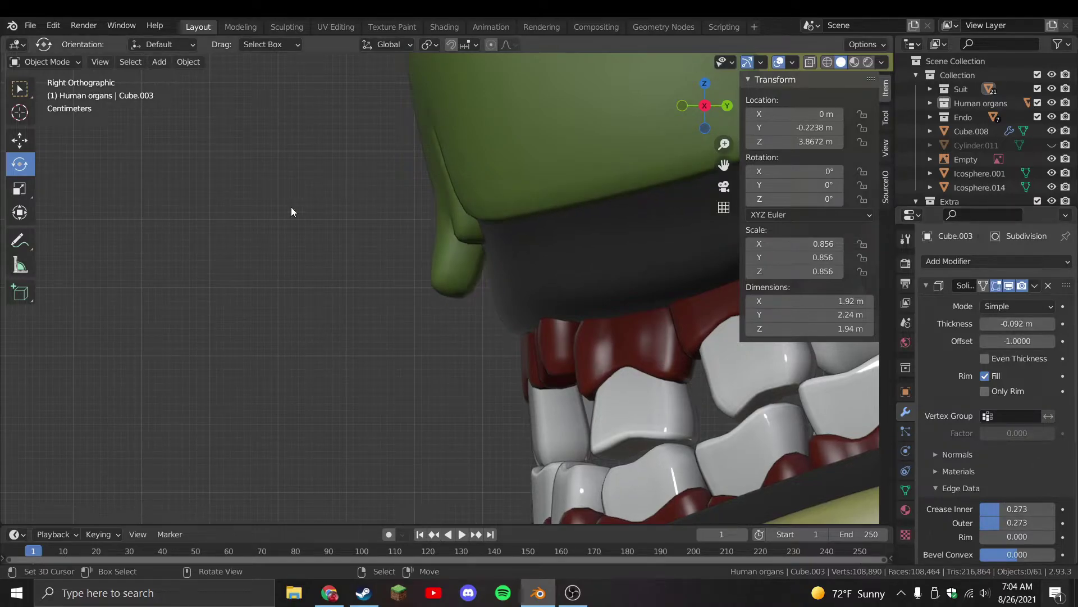
{"action": "key", "text": "KP_1"}
{"action": "scroll", "coordinate": [438, 270], "scroll_direction": "down", "scroll_amount": 2}
{"action": "key", "text": "ctrl+s"}
Rip the lip-edge vertex on the muzzle's other half, and spread and rotate the resulting flap's lower edge
{"action": "key", "text": "Tab"}
{"action": "scroll", "coordinate": [438, 269], "scroll_direction": "up", "scroll_amount": 3}
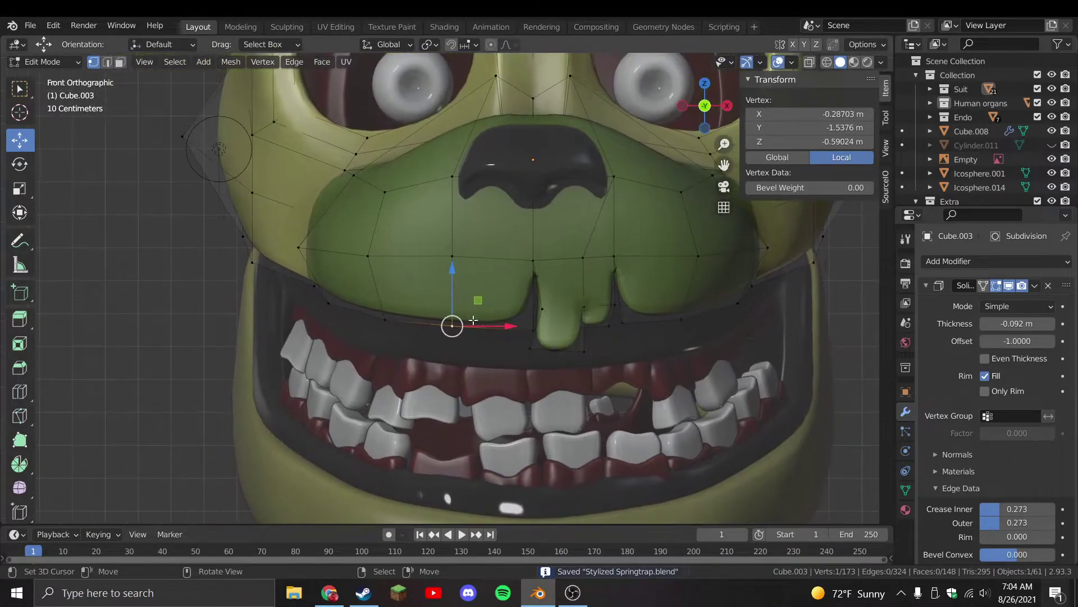
{"action": "left_click", "coordinate": [451, 324]}
{"action": "key", "text": "v"}
{"action": "left_click", "coordinate": [499, 328]}
{"action": "left_click_drag", "start_coordinate": [450, 325], "coordinate": [443, 330]}
{"action": "left_click", "coordinate": [534, 330], "text": "shift"}
{"action": "key", "text": "r"}
{"action": "left_click", "coordinate": [539, 337]}
Extrude the flap's lower edge downward into a wide strip, scale its end and adjust its depth from below
{"action": "key", "text": "e"}
{"action": "left_click", "coordinate": [531, 355]}
{"action": "key", "text": "s"}
{"action": "left_click", "coordinate": [530, 355]}
{"action": "middle_click_drag", "start_coordinate": [531, 355], "coordinate": [539, 314]}
{"action": "key", "text": "g"}
{"action": "left_click", "coordinate": [482, 308]}
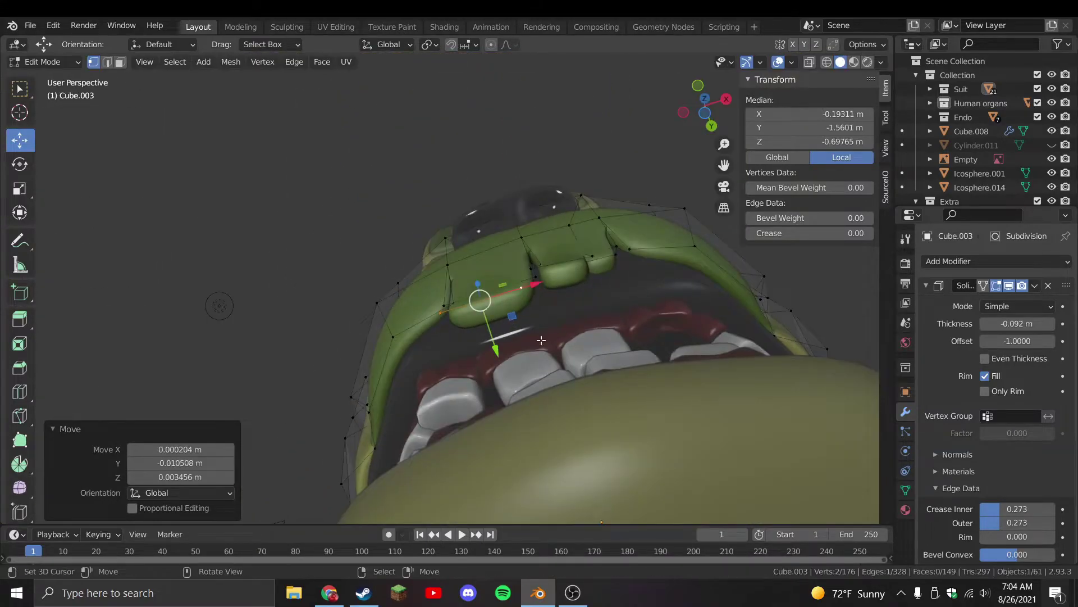
Knife-cut the wide strip from its lower edge up to the nose, and raise the cut's lower vertex to form a notch
{"action": "key", "text": "KP_1"}
{"action": "key", "text": "k"}
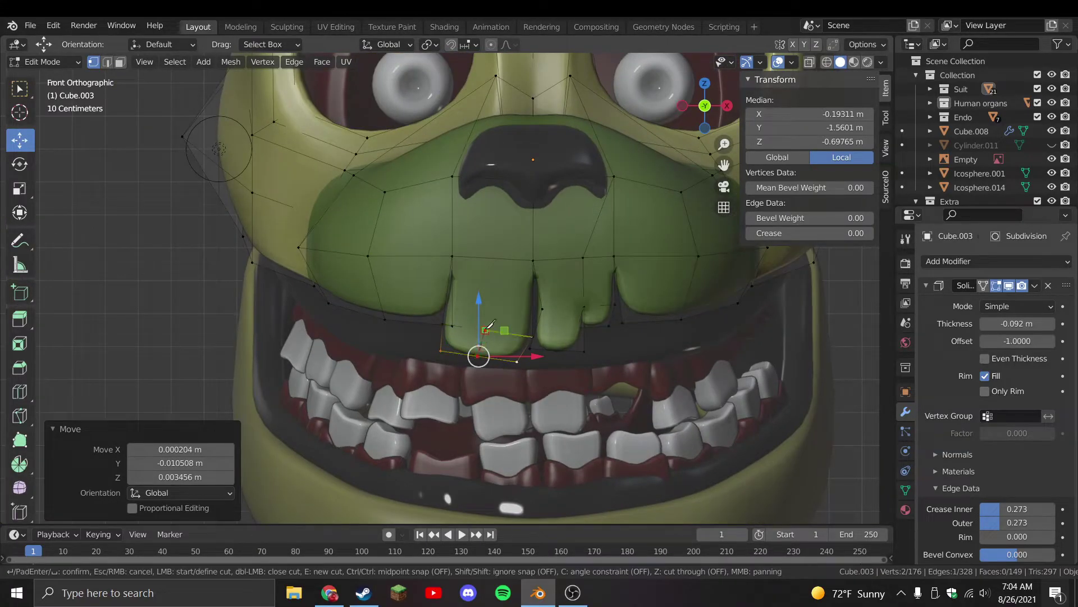
{"action": "left_click", "coordinate": [492, 258]}
{"action": "key", "text": "Return"}
{"action": "left_click", "coordinate": [540, 180]}
{"action": "key", "text": "Return"}
{"action": "key", "text": "k"}
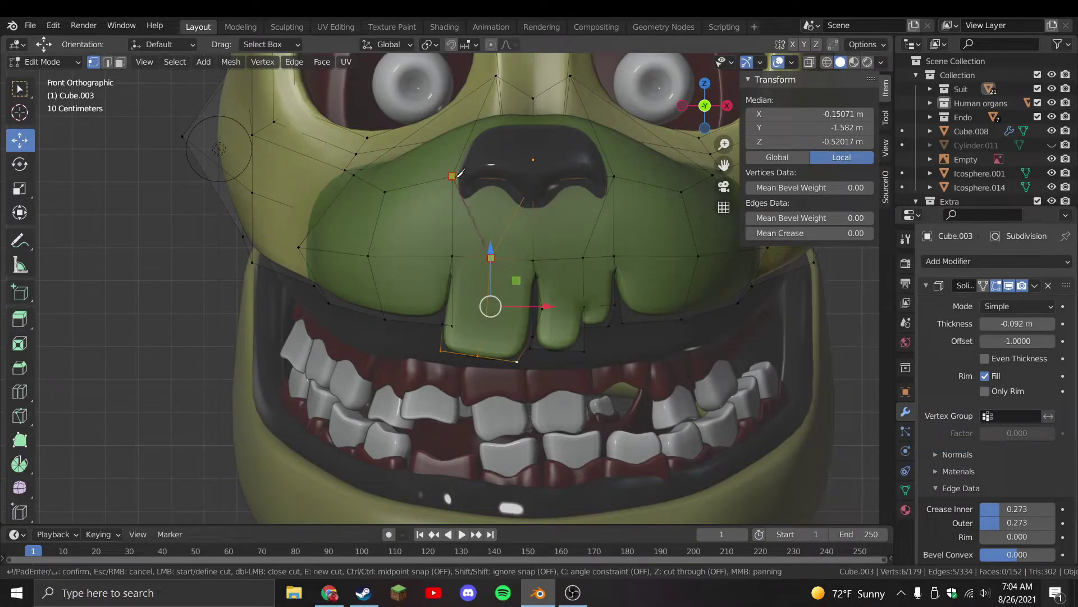
{"action": "left_click", "coordinate": [452, 176]}
{"action": "key", "text": "Return"}
{"action": "left_click_drag", "start_coordinate": [488, 338], "coordinate": [492, 320]}
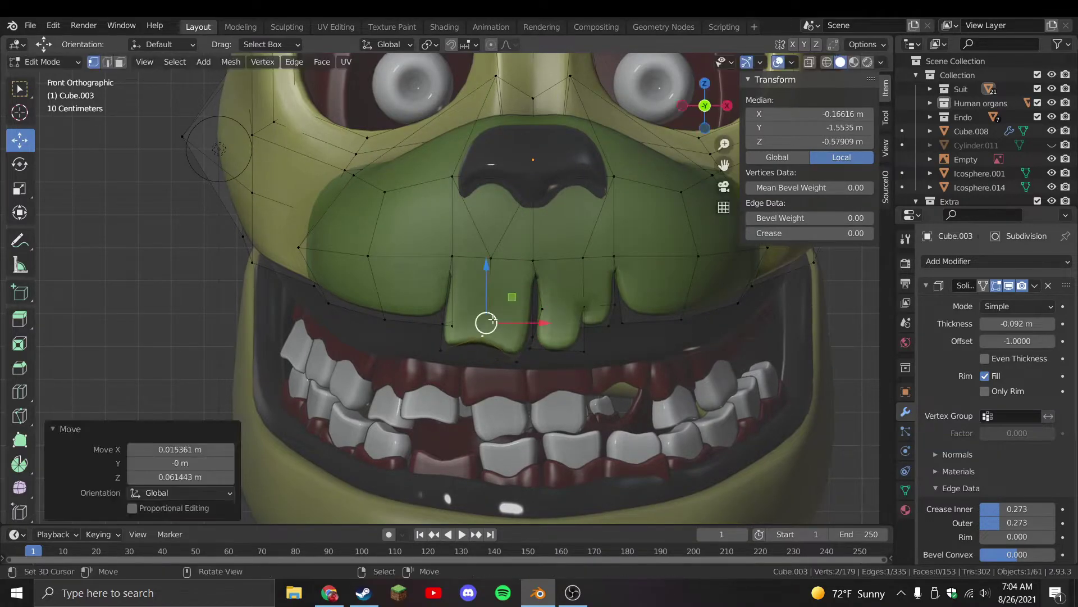
Check the notched strip without the edit overlay, select its lower-edge vertex and save the file
{"action": "key", "text": "Tab"}
{"action": "scroll", "coordinate": [493, 335], "scroll_direction": "down", "scroll_amount": 3}
{"action": "key", "text": "Tab"}
{"action": "scroll", "coordinate": [491, 336], "scroll_direction": "up", "scroll_amount": 3}
{"action": "left_click", "coordinate": [485, 340]}
{"action": "key", "text": "ctrl+s"}
Try to reposition the wide strip's lower corner vertex, and undo the changes
{"action": "middle_click_drag", "start_coordinate": [486, 339], "coordinate": [505, 323]}
{"action": "left_click_drag", "start_coordinate": [505, 323], "coordinate": [517, 308]}
{"action": "left_click", "coordinate": [440, 339]}
{"action": "mouse_move", "coordinate": [467, 332]}
{"action": "left_mouse_down"}
{"action": "mouse_move", "coordinate": [472, 311]}
{"action": "mouse_move", "coordinate": [428, 330]}
{"action": "mouse_move", "coordinate": [443, 337]}
{"action": "mouse_move", "coordinate": [457, 304]}
{"action": "mouse_move", "coordinate": [446, 330]}
{"action": "left_mouse_up"}
{"action": "key", "text": "ctrl+z"}
{"action": "key", "text": "ctrl+z"}
{"action": "key", "text": "KP_1"}
{"action": "key", "text": "Tab"}
{"action": "key", "text": "Tab"}
{"action": "scroll", "coordinate": [452, 326], "scroll_direction": "up", "scroll_amount": 1}
{"action": "key", "text": "ctrl+z"}
{"action": "key", "text": "ctrl+z"}
Adjust the wide strip's lower edge at an angle, check the whole head from the front and save the file
{"action": "middle_click_drag", "start_coordinate": [446, 330], "coordinate": [446, 320]}
{"action": "left_click_drag", "start_coordinate": [445, 320], "coordinate": [500, 295]}
{"action": "key", "text": "KP_1"}
{"action": "key", "text": "Tab"}
{"action": "scroll", "coordinate": [483, 345], "scroll_direction": "down", "scroll_amount": 2}
{"action": "key", "text": "Tab"}
{"action": "scroll", "coordinate": [489, 332], "scroll_direction": "up", "scroll_amount": 2}
{"action": "key", "text": "ctrl+s"}
{"action": "key", "text": "Tab"}
{"action": "scroll", "coordinate": [515, 319], "scroll_direction": "down", "scroll_amount": 3}
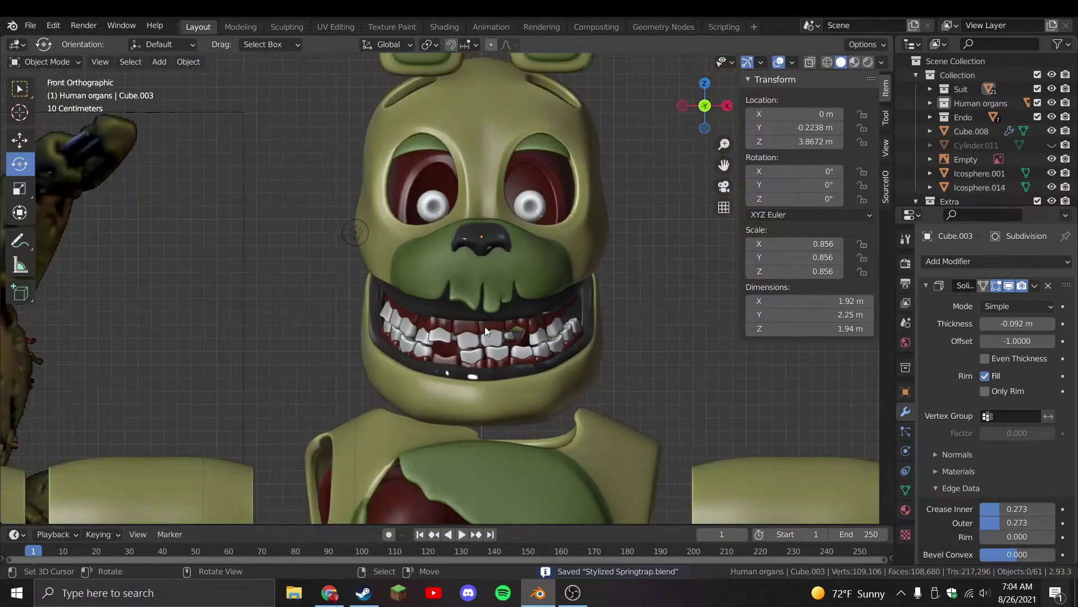
Pull up a vertex on the upper head's lower edge just behind the muzzle, working from the side view
{"action": "key", "text": "Tab"}
{"action": "scroll", "coordinate": [485, 328], "scroll_direction": "up", "scroll_amount": 2}
{"action": "left_click", "coordinate": [397, 312]}
{"action": "middle_click_drag", "start_coordinate": [397, 313], "coordinate": [404, 315]}
{"action": "scroll", "coordinate": [589, 284], "scroll_direction": "up", "scroll_amount": 2}
{"action": "key", "text": "KP_3"}
{"action": "key", "text": "e"}
{"action": "left_click", "coordinate": [520, 345]}
{"action": "key", "text": "g"}
{"action": "left_click", "coordinate": [560, 332]}
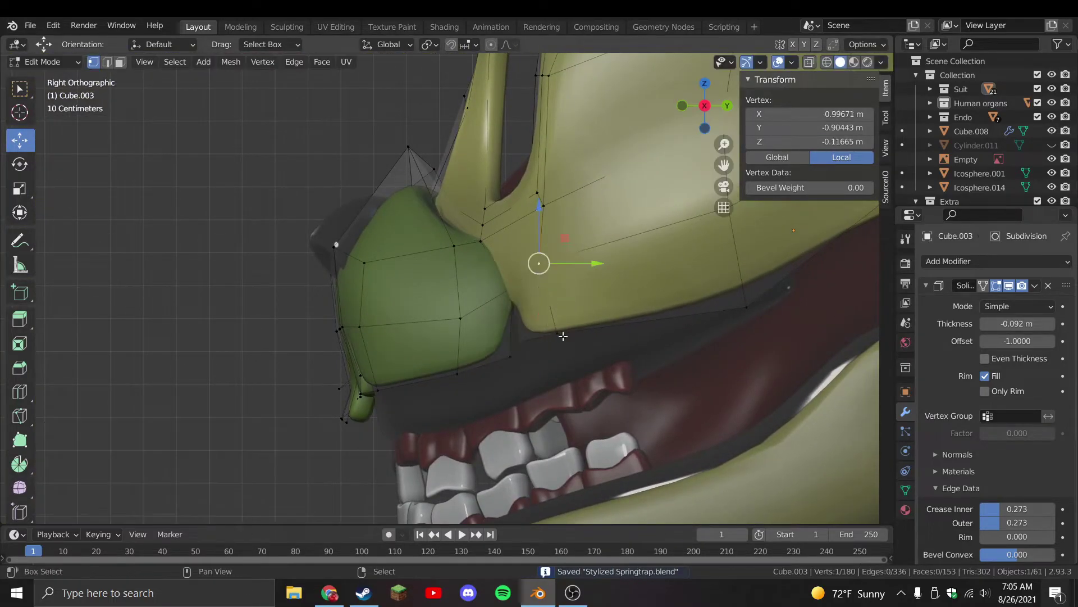
Delete the face between the muzzle and the cheek at the upper head's lower edge
{"action": "left_click", "coordinate": [556, 333], "text": "shift"}
{"action": "left_click", "coordinate": [510, 356], "text": "shift"}
{"action": "key", "text": "x"}
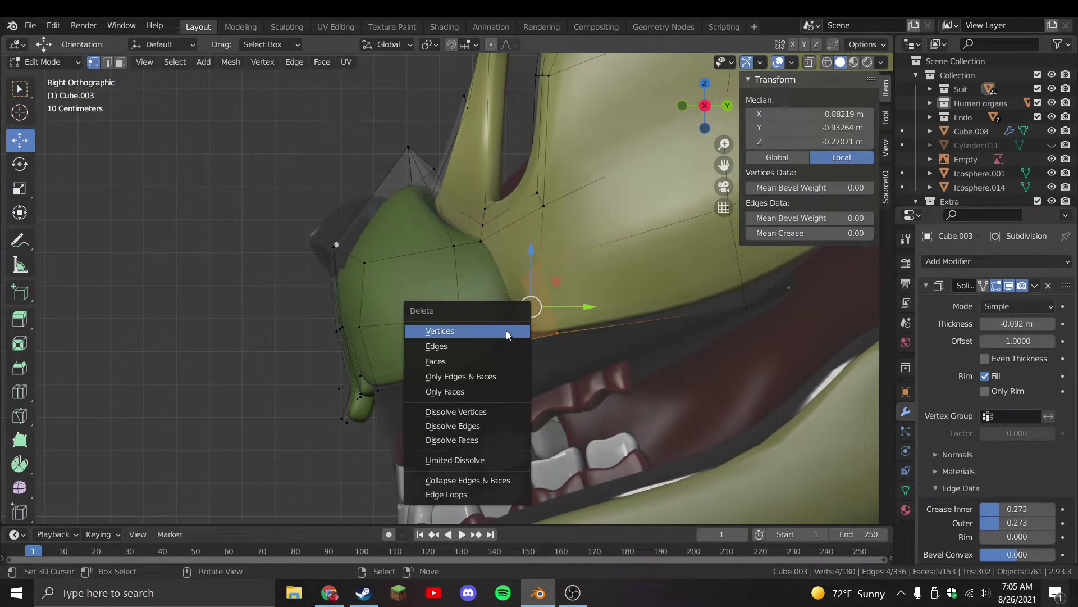
{"action": "left_click", "coordinate": [476, 364]}
Knife-cut a tall pointed wedge into the cheek from the gap behind the muzzle back down to the lower edge
{"action": "scroll", "coordinate": [476, 364], "scroll_direction": "down", "scroll_amount": 2}
{"action": "key", "text": "k"}
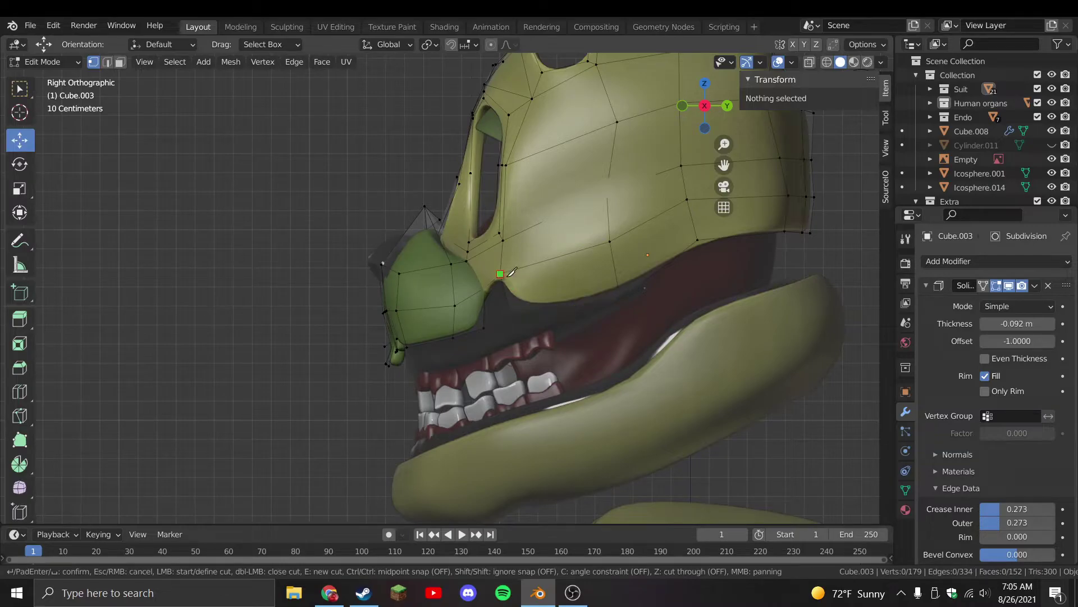
{"action": "left_click", "coordinate": [534, 226]}
{"action": "key", "text": "Return"}
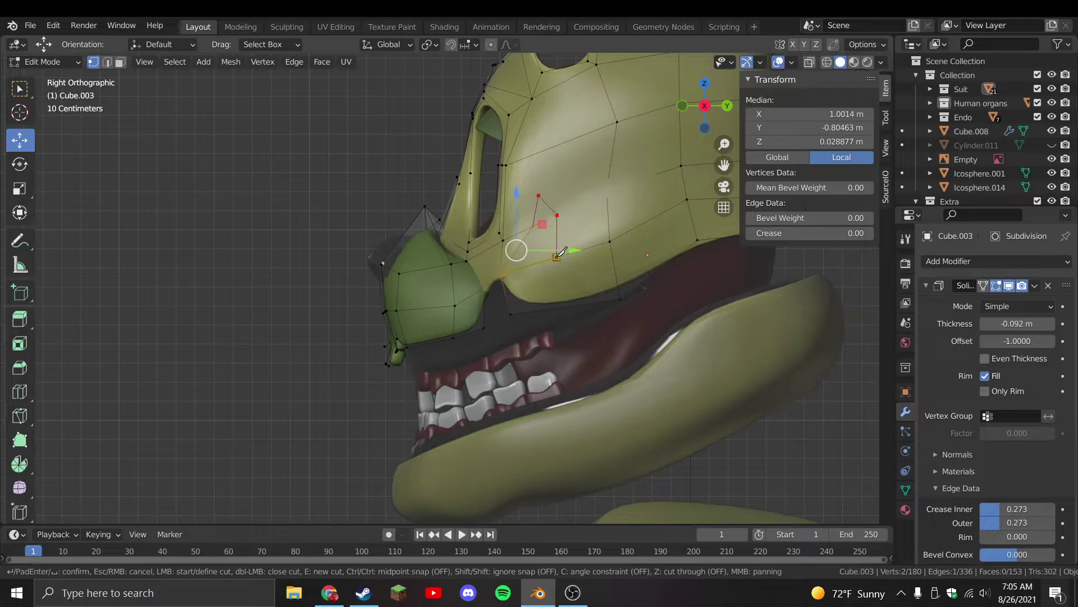
{"action": "key", "text": "Return"}
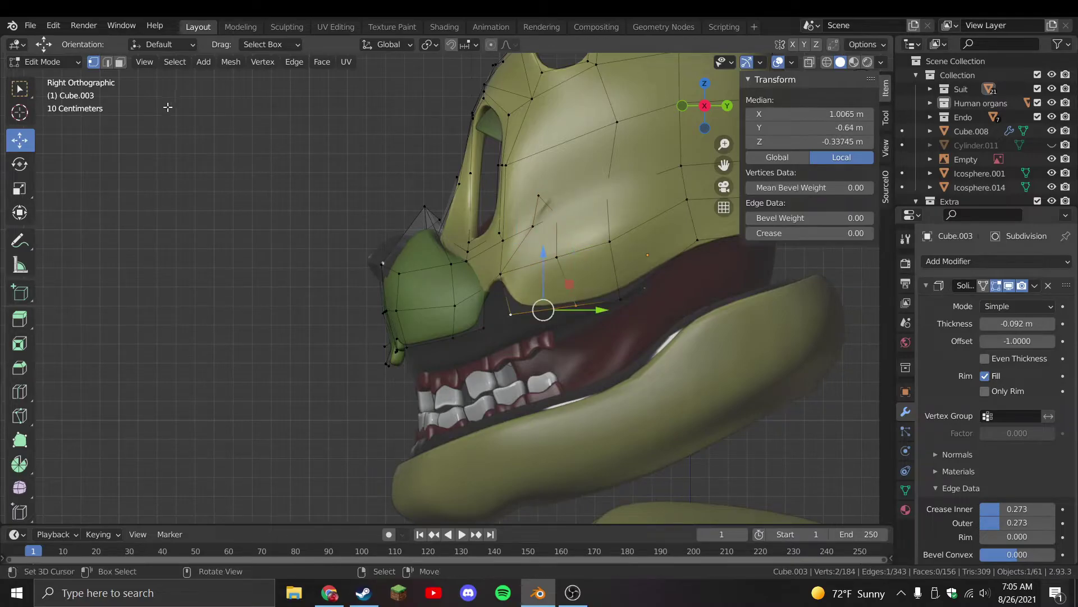
Delete the faces inside the cut wedge to open a pointed gap in the cheek
{"action": "key", "text": "3"}
{"action": "scroll", "coordinate": [370, 171], "scroll_direction": "up", "scroll_amount": 2}
{"action": "left_click", "coordinate": [609, 365]}
{"action": "left_click", "coordinate": [523, 387]}
{"action": "left_click", "coordinate": [527, 281], "text": "shift"}
{"action": "key", "text": "x"}
{"action": "left_click", "coordinate": [521, 287]}
Knife-cut from the gap's peak to the vertex above the cheek, and cut down the cheek to its lower edge
{"action": "key", "text": "k"}
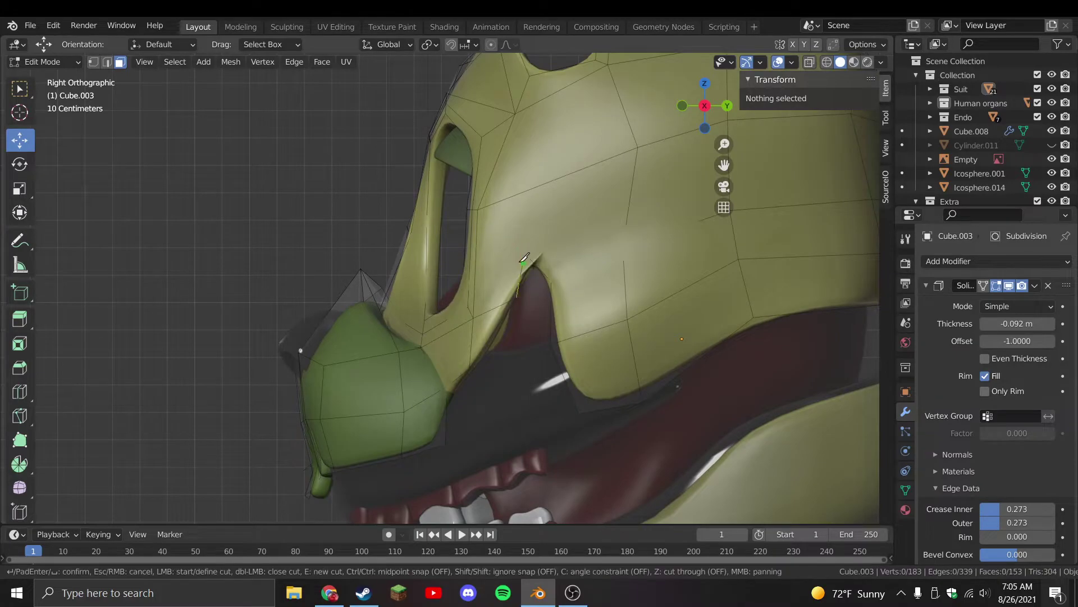
{"action": "left_click", "coordinate": [524, 253]}
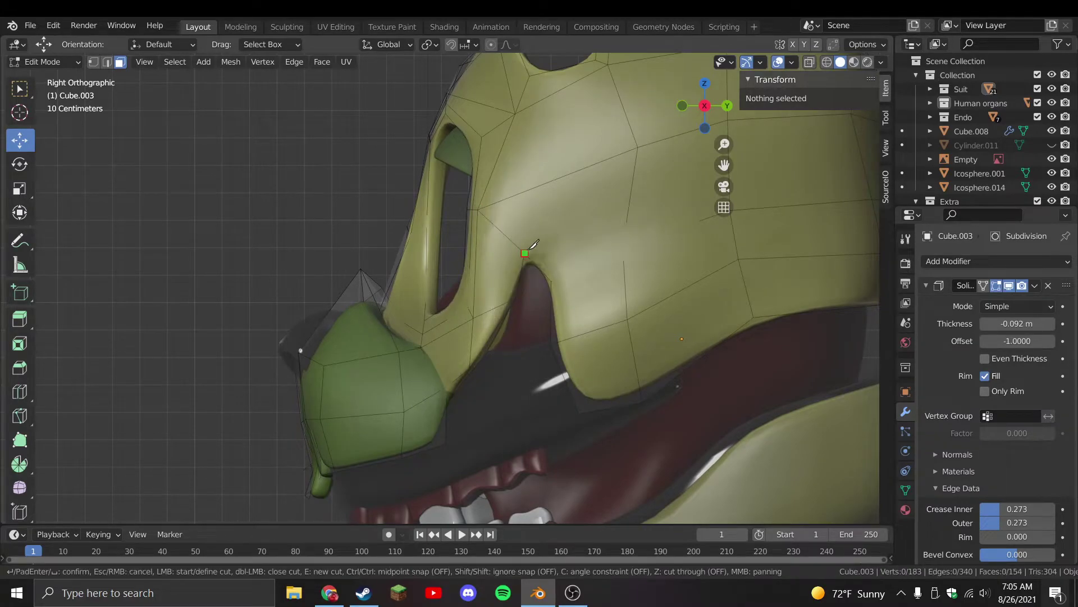
{"action": "left_click", "coordinate": [638, 147]}
{"action": "key", "text": "Return"}
{"action": "key", "text": "k"}
{"action": "left_click", "coordinate": [566, 215]}
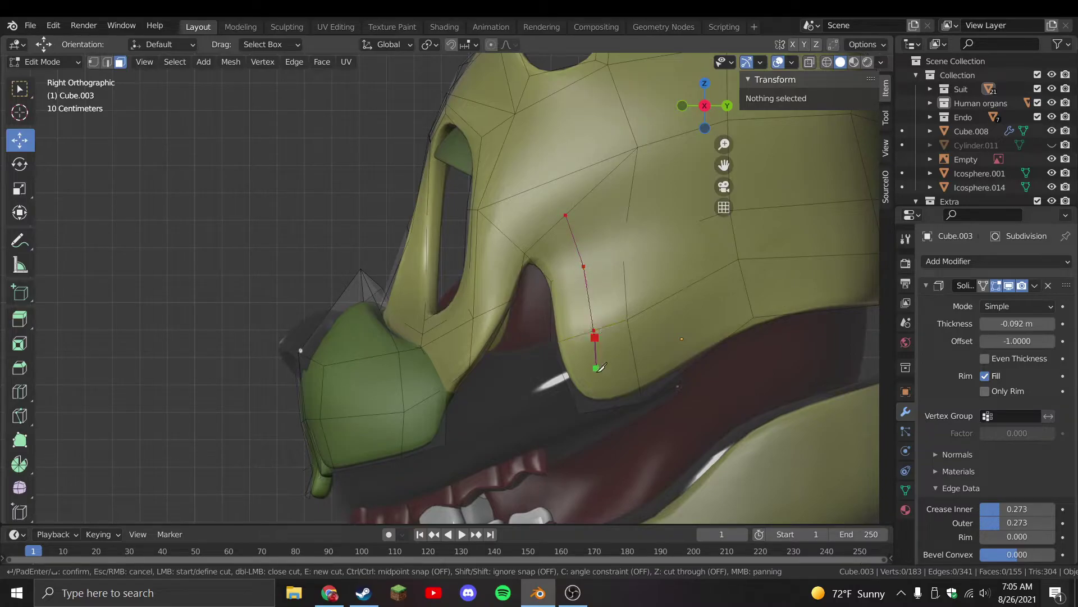
{"action": "key", "text": "Return"}
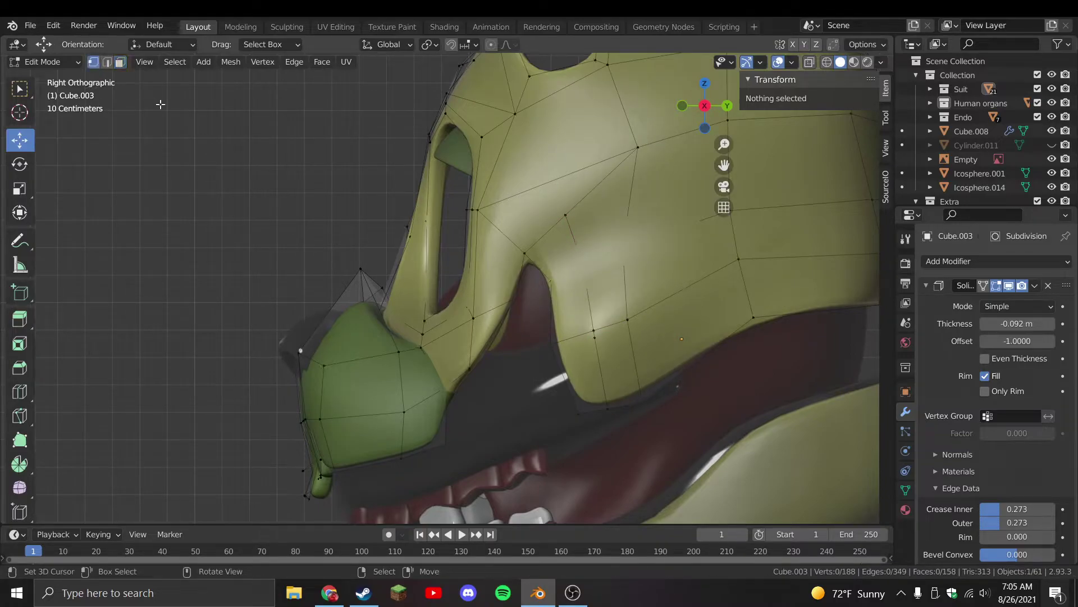
Merge the two nearly overlapping vertices on the cheek cut at the last selected one
{"action": "left_click", "coordinate": [595, 337]}
{"action": "left_click", "coordinate": [593, 330], "text": "shift"}
{"action": "key", "text": "m"}
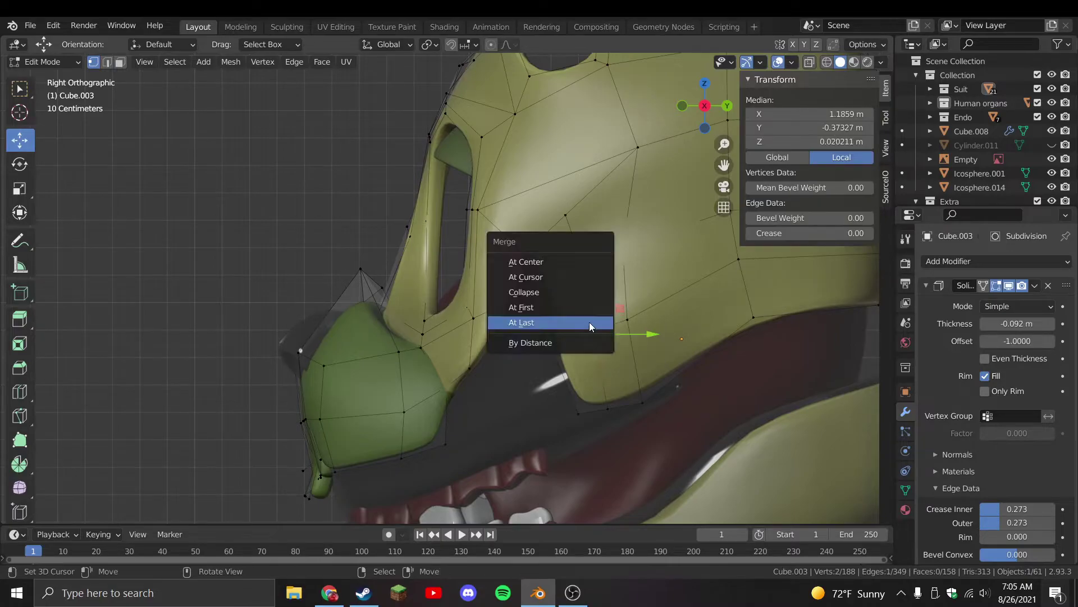
{"action": "left_click", "coordinate": [588, 322]}
Reposition the cut's vertex on the cheek surface and raise the lower-edge vertex about 0.09 m into a notch
{"action": "left_click_drag", "start_coordinate": [588, 322], "coordinate": [617, 239]}
{"action": "middle_click_drag", "start_coordinate": [578, 293], "coordinate": [618, 325]}
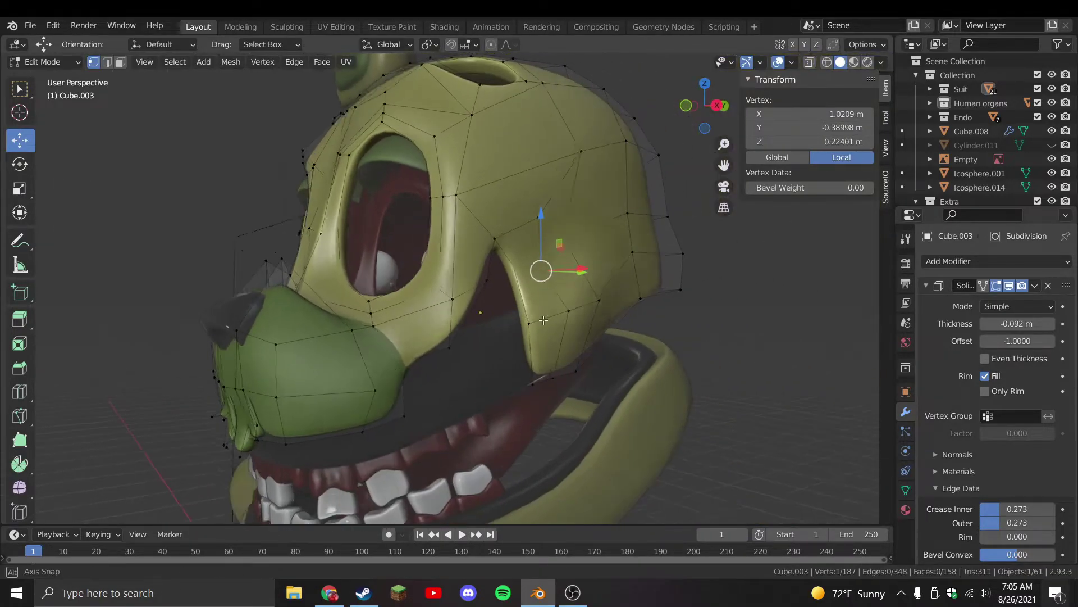
{"action": "key", "text": "g"}
{"action": "left_click", "coordinate": [623, 330]}
{"action": "key", "text": "g"}
{"action": "left_click", "coordinate": [637, 331]}
{"action": "scroll", "coordinate": [562, 281], "scroll_direction": "up", "scroll_amount": 3}
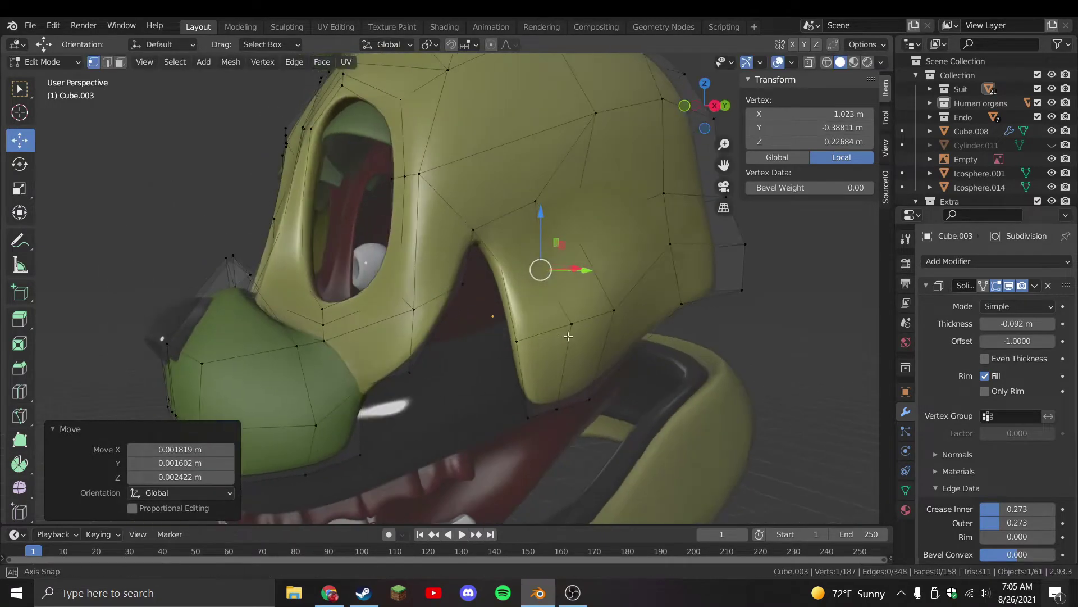
{"action": "middle_click_drag", "start_coordinate": [562, 281], "coordinate": [533, 337]}
{"action": "key", "text": "g"}
{"action": "left_click", "coordinate": [534, 344]}
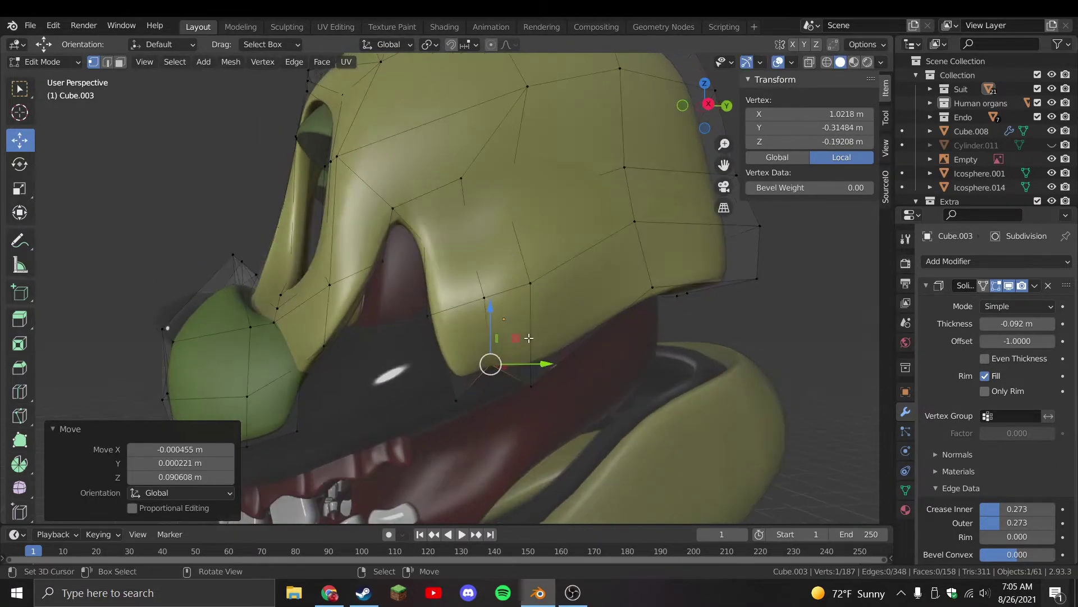
{"action": "key", "text": "KP_3"}
{"action": "key", "text": "ctrl+r"}
{"action": "left_click", "coordinate": [505, 331]}
{"action": "left_click", "coordinate": [482, 322]}
{"action": "key", "text": "ctrl+z"}
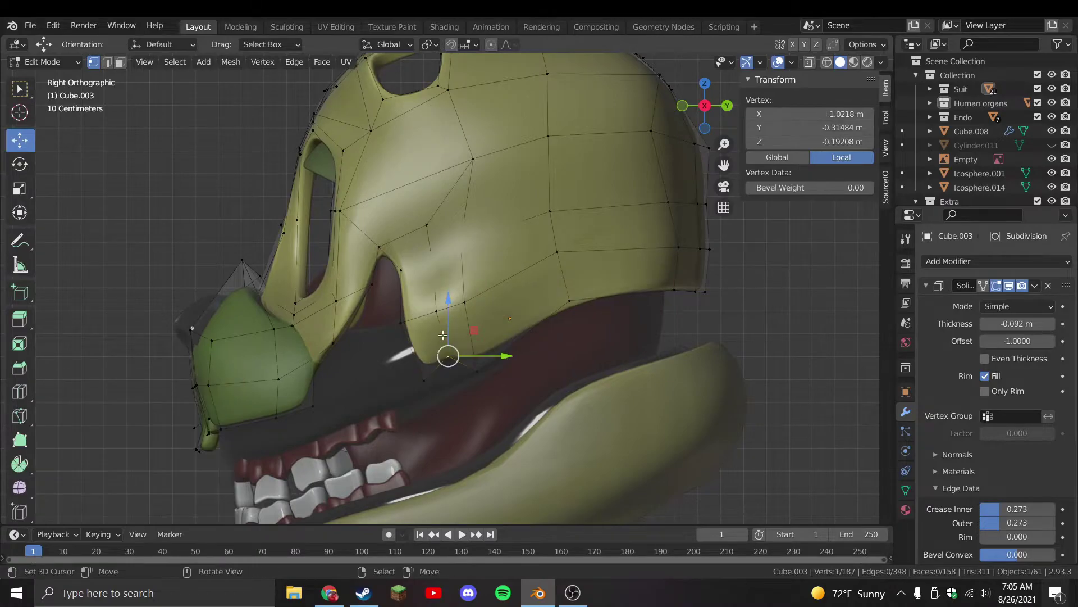
Knife-cut along the cheek's lower border from the rear edge to the gap's back edge
{"action": "key", "text": "k"}
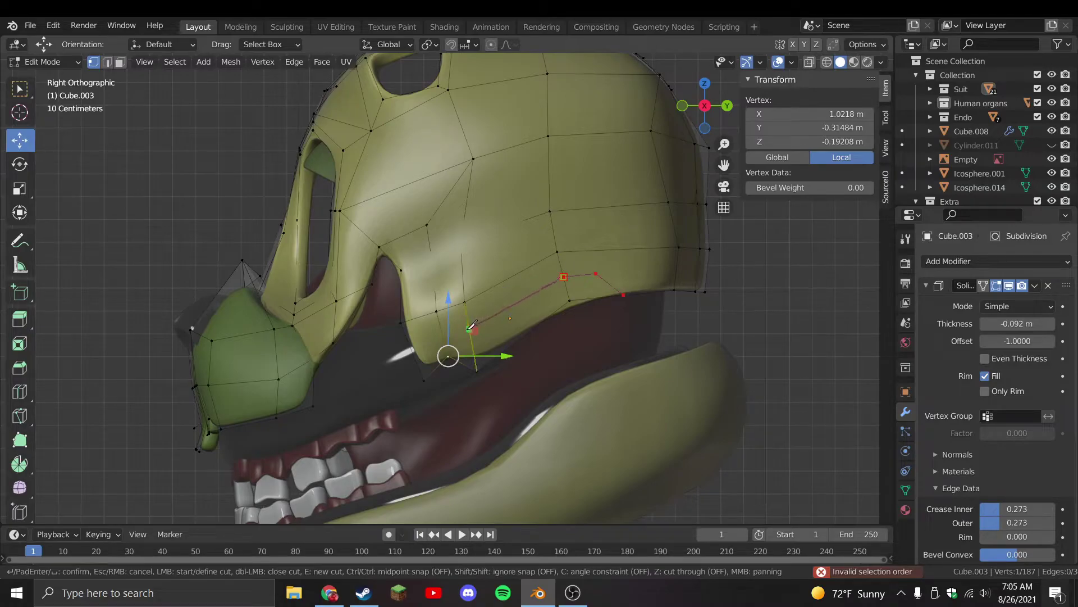
{"action": "key", "text": "Return"}
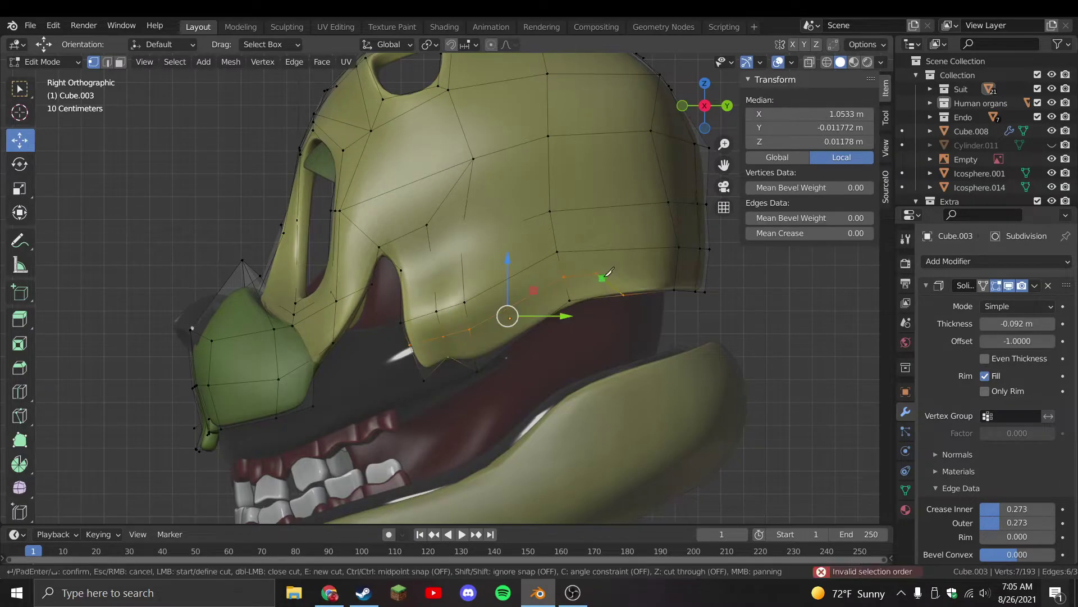
{"action": "key", "text": "Return"}
{"action": "key", "text": "Escape"}
Shift the cheek flap's lower-edge vertex, check the head from the front and save the file
{"action": "left_click", "coordinate": [450, 373]}
{"action": "middle_click_drag", "start_coordinate": [449, 373], "coordinate": [636, 335]}
{"action": "left_click_drag", "start_coordinate": [636, 335], "coordinate": [638, 342]}
{"action": "key", "text": "KP_1"}
{"action": "key", "text": "Tab"}
{"action": "scroll", "coordinate": [652, 369], "scroll_direction": "down", "scroll_amount": 4}
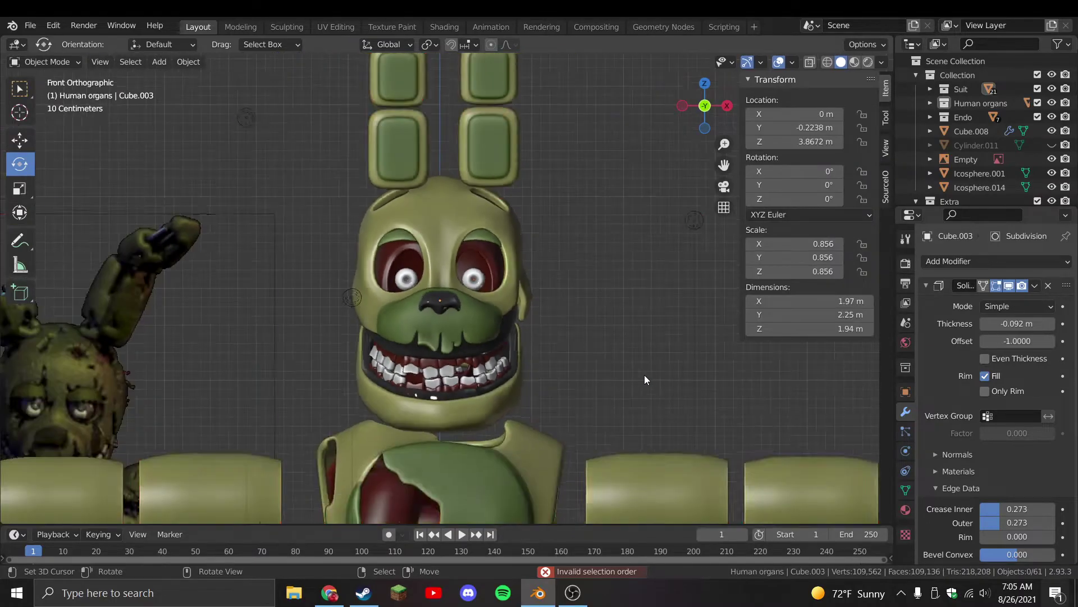
{"action": "scroll", "coordinate": [594, 367], "scroll_direction": "up", "scroll_amount": 3}
{"action": "key", "text": "Tab"}
{"action": "middle_click_drag", "start_coordinate": [594, 367], "coordinate": [515, 389]}
{"action": "key", "text": "ctrl+s"}
Add two loop cuts across the band under the eye and move the new lower-edge vertices to form a notch
{"action": "key", "text": "k"}
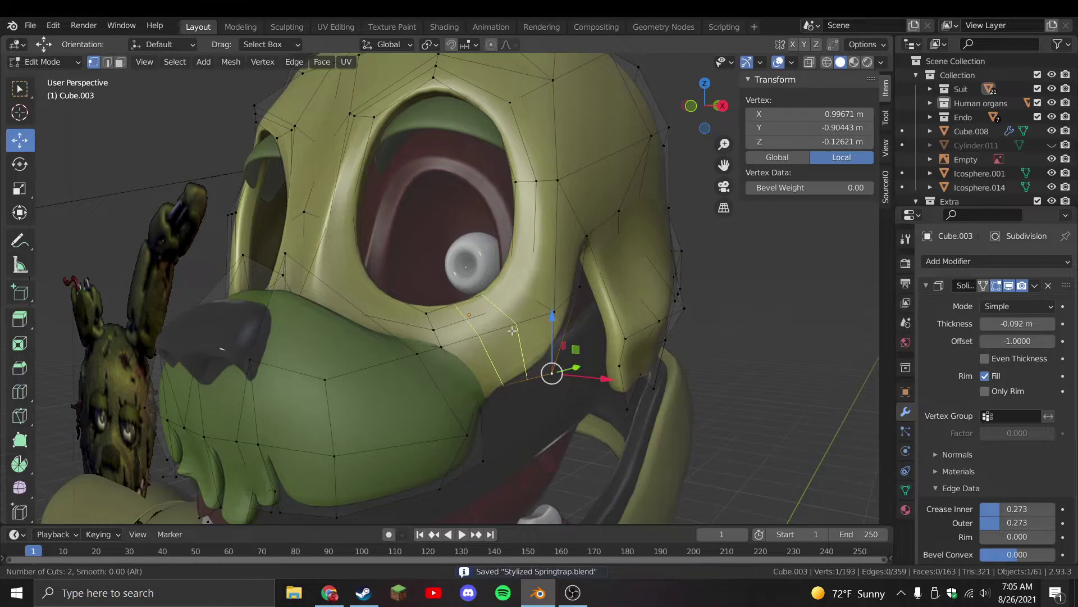
{"action": "key", "text": "Return"}
{"action": "key", "text": "g"}
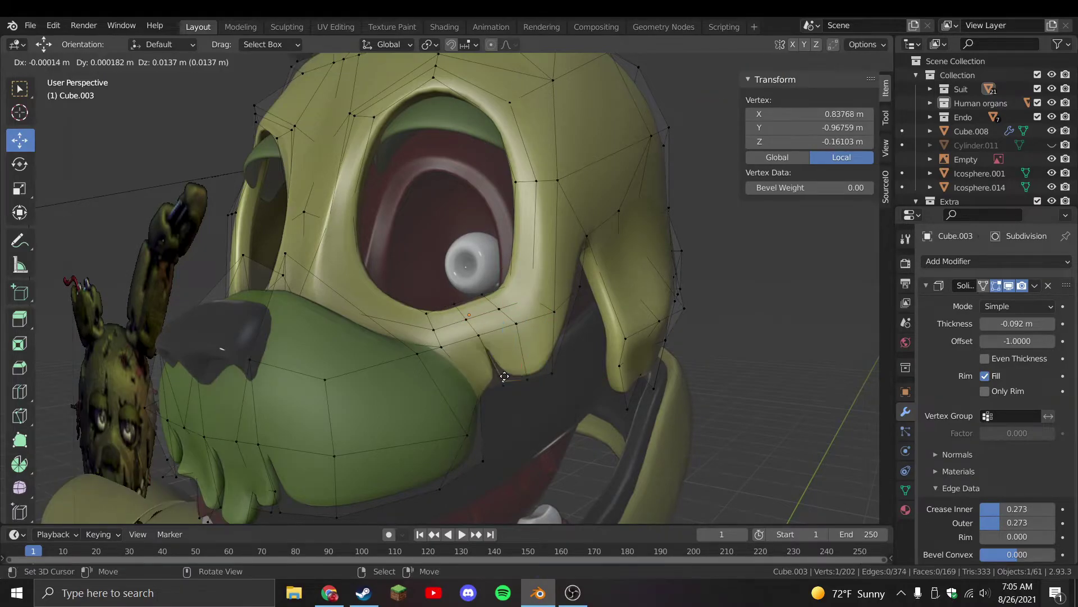
{"action": "left_click", "coordinate": [507, 384]}
{"action": "key", "text": "g"}
{"action": "left_click", "coordinate": [519, 357]}
{"action": "left_click", "coordinate": [522, 365]}
{"action": "key", "text": "g"}
{"action": "left_click", "coordinate": [528, 380]}
{"action": "left_click", "coordinate": [527, 381]}
{"action": "key", "text": "g"}
{"action": "left_click", "coordinate": [530, 356]}
Extrude the edge beside the under-eye notch downward into a small hanging strip and position its end
{"action": "left_click", "coordinate": [508, 354]}
{"action": "left_click", "coordinate": [508, 354], "text": "shift"}
{"action": "left_click_drag", "start_coordinate": [502, 348], "coordinate": [514, 360]}
{"action": "key", "text": "e"}
{"action": "left_click", "coordinate": [522, 380]}
{"action": "left_click", "coordinate": [526, 382]}
{"action": "key", "text": "g"}
{"action": "left_click", "coordinate": [554, 373]}
{"action": "middle_click_drag", "start_coordinate": [554, 372], "coordinate": [512, 353]}
{"action": "key", "text": "ctrl+z"}
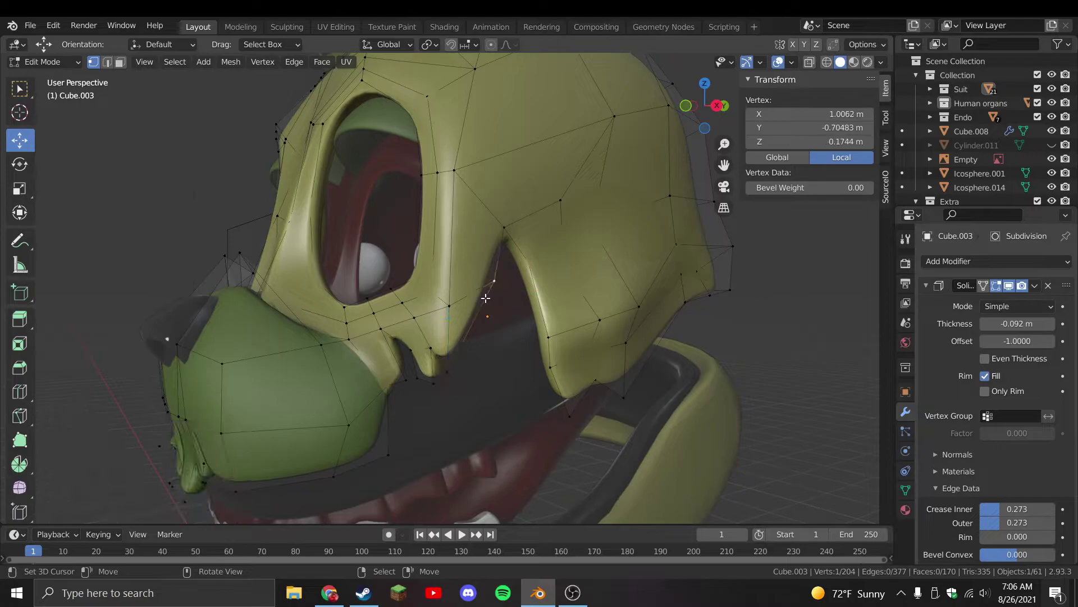
Subdivide the cheek gap's front edge with one cut, and move the new vertex and the lower corner into shape
{"action": "middle_click_drag", "start_coordinate": [486, 299], "coordinate": [472, 296]}
{"action": "left_click", "coordinate": [446, 345], "text": "shift"}
{"action": "right_click", "coordinate": [388, 270]}
{"action": "left_click", "coordinate": [445, 345]}
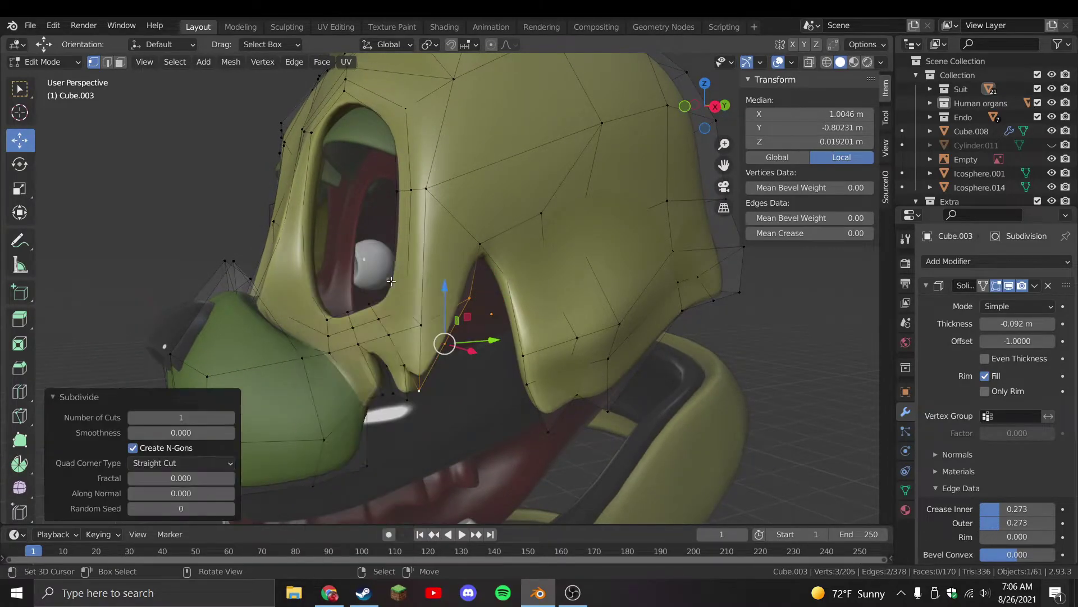
{"action": "key", "text": "g"}
{"action": "left_click", "coordinate": [462, 356]}
{"action": "left_click", "coordinate": [441, 378], "text": "shift"}
{"action": "key", "text": "g"}
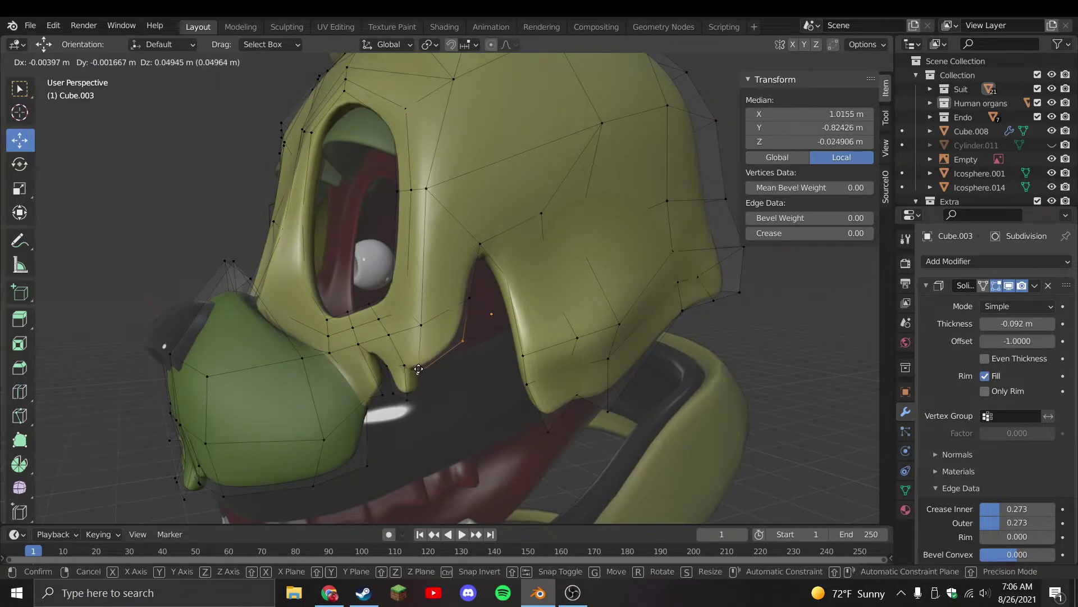
{"action": "left_click", "coordinate": [419, 369]}
Move the upper vertex on the cheek gap's front edge toward the eye and save the file
{"action": "left_click", "coordinate": [471, 298]}
{"action": "key", "text": "g"}
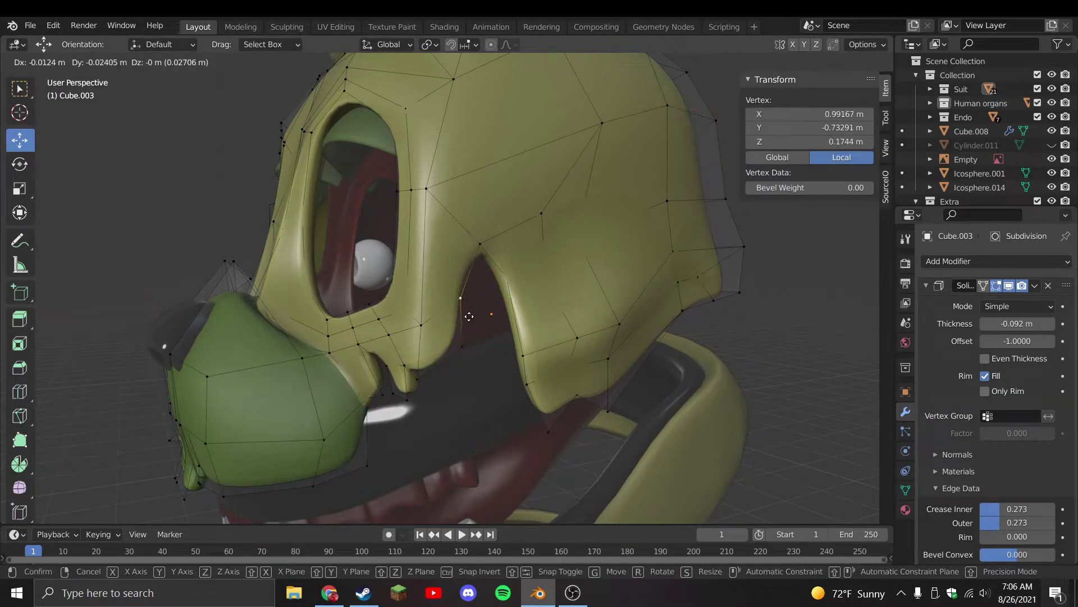
{"action": "left_click", "coordinate": [469, 316]}
{"action": "key", "text": "g"}
{"action": "right_click", "coordinate": [474, 325]}
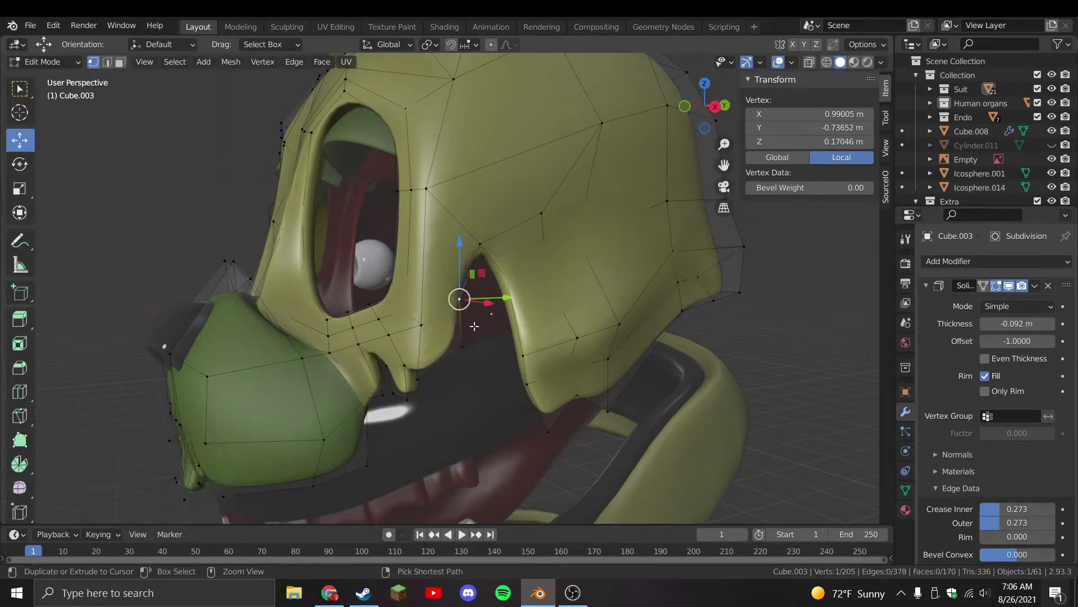
{"action": "middle_click_drag", "start_coordinate": [465, 272], "coordinate": [525, 327]}
{"action": "key", "text": "Tab"}
{"action": "key", "text": "KP_1"}
{"action": "key", "text": "ctrl+s"}
{"action": "key", "text": "Tab"}
Add a loop cut on the cheek gap's back edge, and knife-cut from that edge into the cheek flap
{"action": "key", "text": "ctrl+r"}
{"action": "left_click", "coordinate": [525, 327]}
{"action": "right_click", "coordinate": [525, 327]}
{"action": "key", "text": "k"}
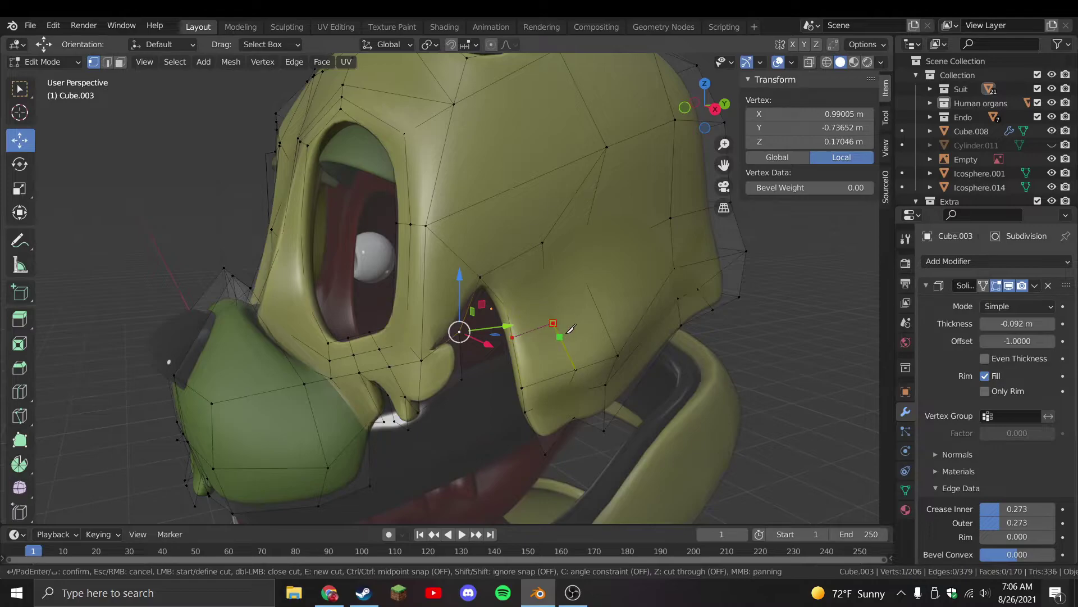
{"action": "left_click", "coordinate": [518, 364]}
{"action": "key", "text": "Return"}
{"action": "left_click", "coordinate": [568, 336]}
{"action": "key", "text": "Return"}
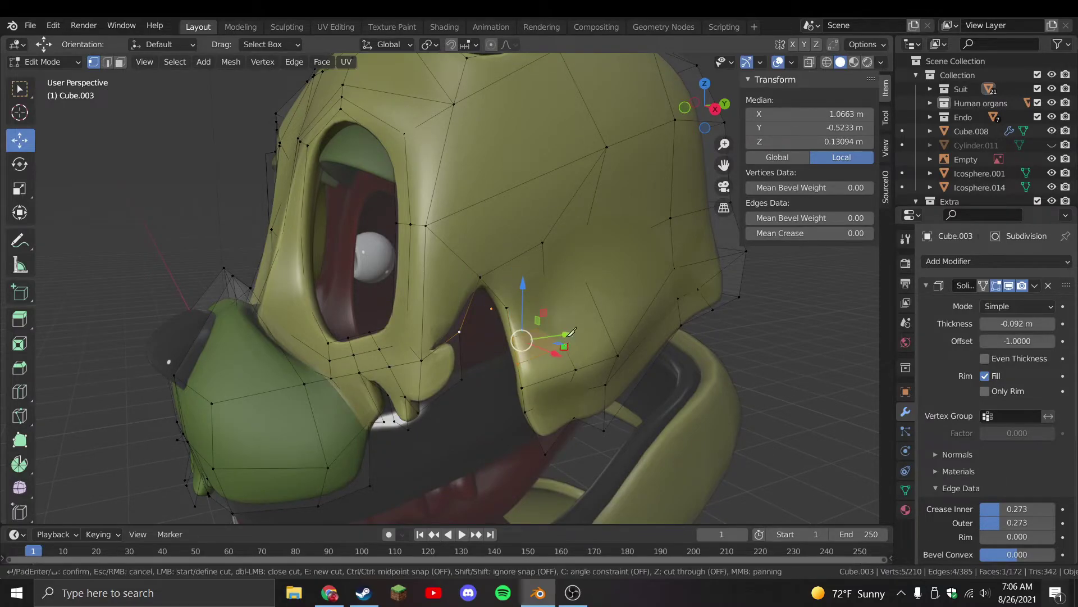
{"action": "left_click", "coordinate": [559, 321]}
{"action": "key", "text": "Return"}
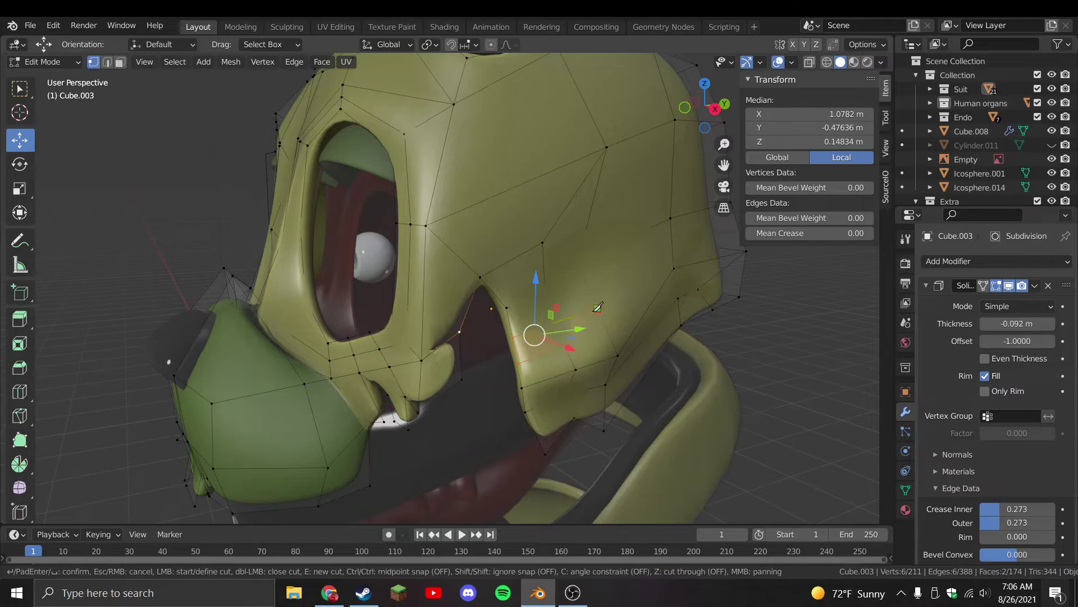
{"action": "left_click", "coordinate": [680, 218]}
{"action": "key", "text": "Return"}
Extrude a small torn strip from the cheek gap's back edge and move its end edge forward and down
{"action": "key", "text": "e"}
{"action": "left_click", "coordinate": [518, 335]}
{"action": "key", "text": "e"}
{"action": "left_click", "coordinate": [516, 362]}
{"action": "left_click", "coordinate": [512, 354], "text": "shift"}
{"action": "key", "text": "g"}
{"action": "left_click", "coordinate": [508, 351]}
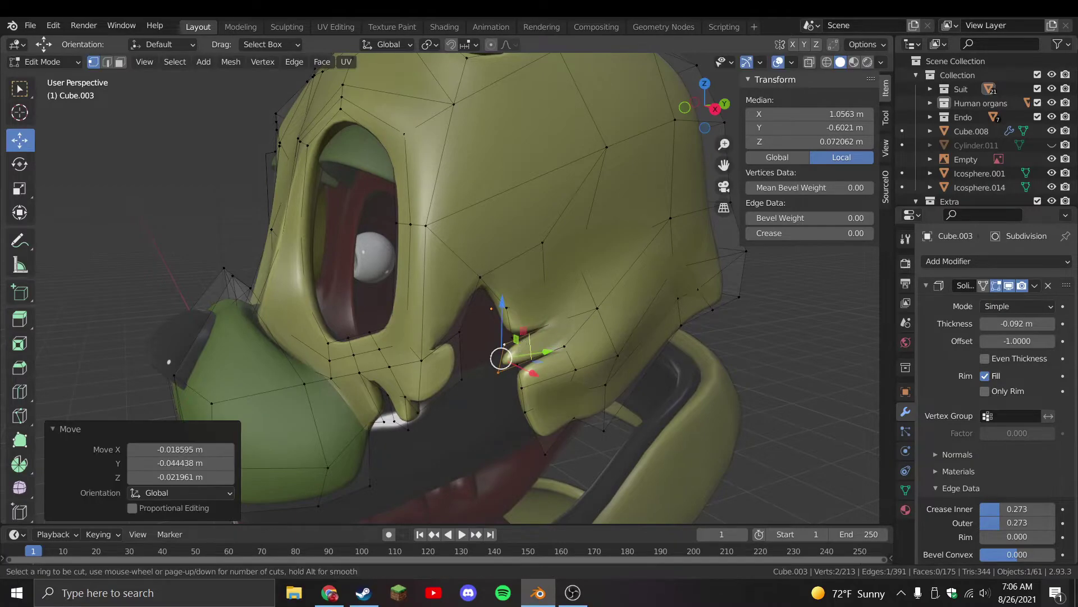
Add a loop cut at the small torn strip on the cheek gap's back edge, and reposition the vertices just below the strip
{"action": "left_click", "coordinate": [511, 353]}
{"action": "right_click", "coordinate": [511, 352]}
{"action": "scroll", "coordinate": [512, 352], "scroll_direction": "up", "scroll_amount": 3}
{"action": "left_click", "coordinate": [549, 386]}
{"action": "key", "text": "g"}
{"action": "left_click", "coordinate": [550, 372]}
{"action": "key", "text": "g"}
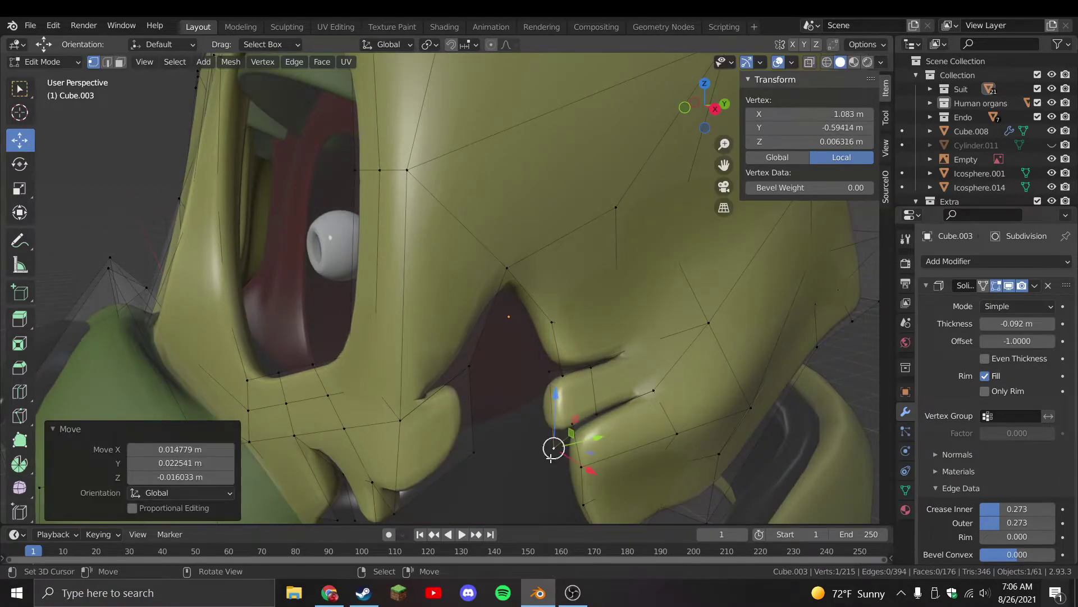
{"action": "left_click", "coordinate": [542, 427]}
{"action": "left_click", "coordinate": [544, 419]}
Reposition the vertices down the cheek flap's front edge to its lower corner, and save the file
{"action": "middle_click_drag", "start_coordinate": [544, 418], "coordinate": [508, 412]}
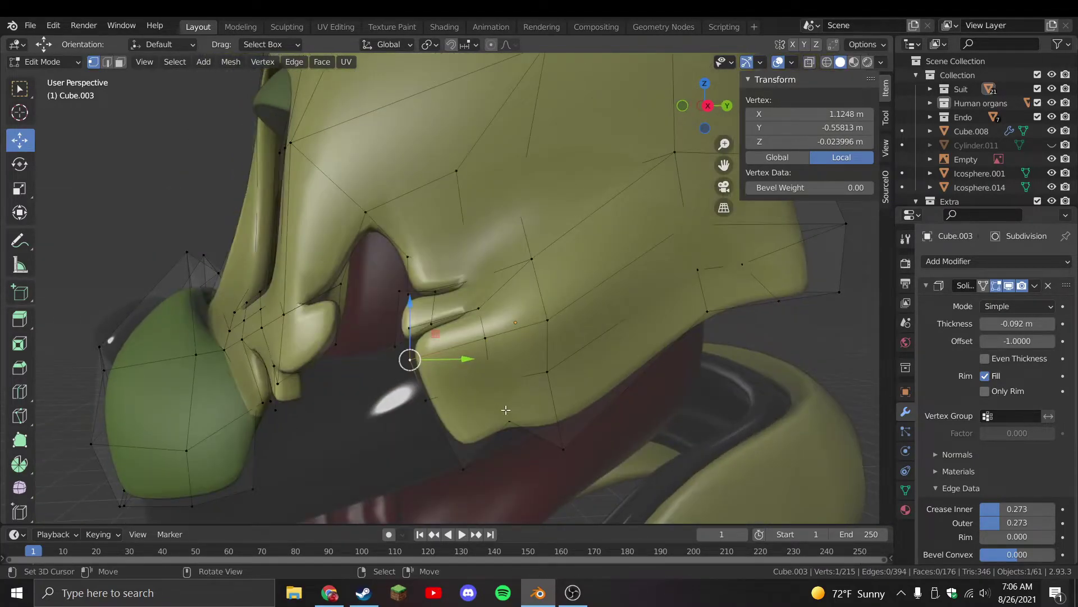
{"action": "key", "text": "g"}
{"action": "left_click", "coordinate": [450, 393]}
{"action": "key", "text": "g"}
{"action": "left_click", "coordinate": [439, 465]}
{"action": "key", "text": "Tab"}
{"action": "key", "text": "KP_1"}
{"action": "key", "text": "ctrl+s"}
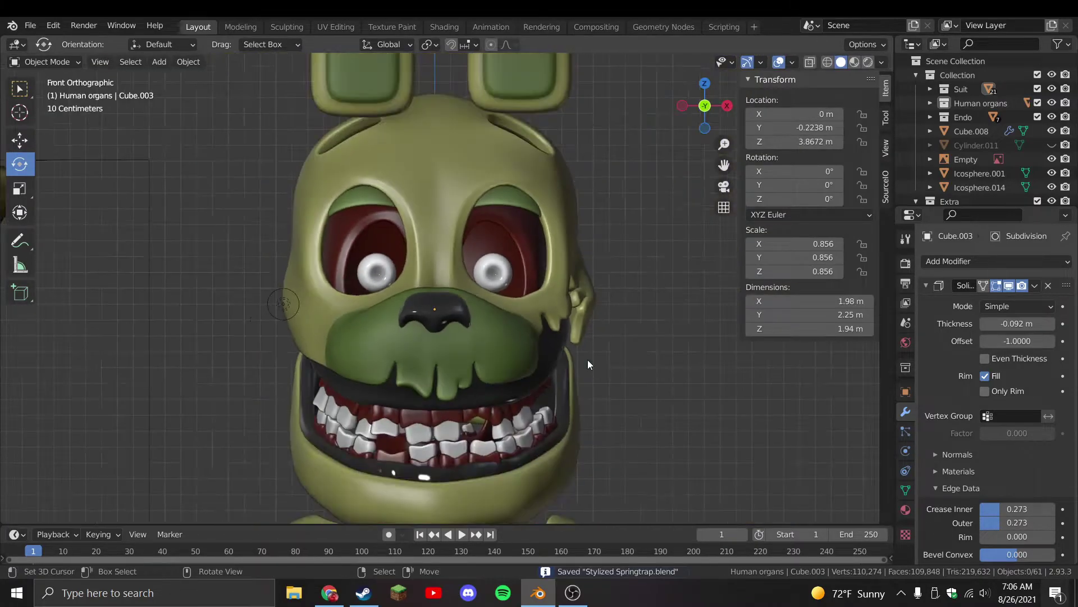
Nudge a vertex on the bridge of the nose between the eyes in front view
{"action": "scroll", "coordinate": [587, 364], "scroll_direction": "down", "scroll_amount": 3}
{"action": "left_click", "coordinate": [589, 362]}
{"action": "scroll", "coordinate": [555, 295], "scroll_direction": "up", "scroll_amount": 5}
{"action": "key", "text": "Tab"}
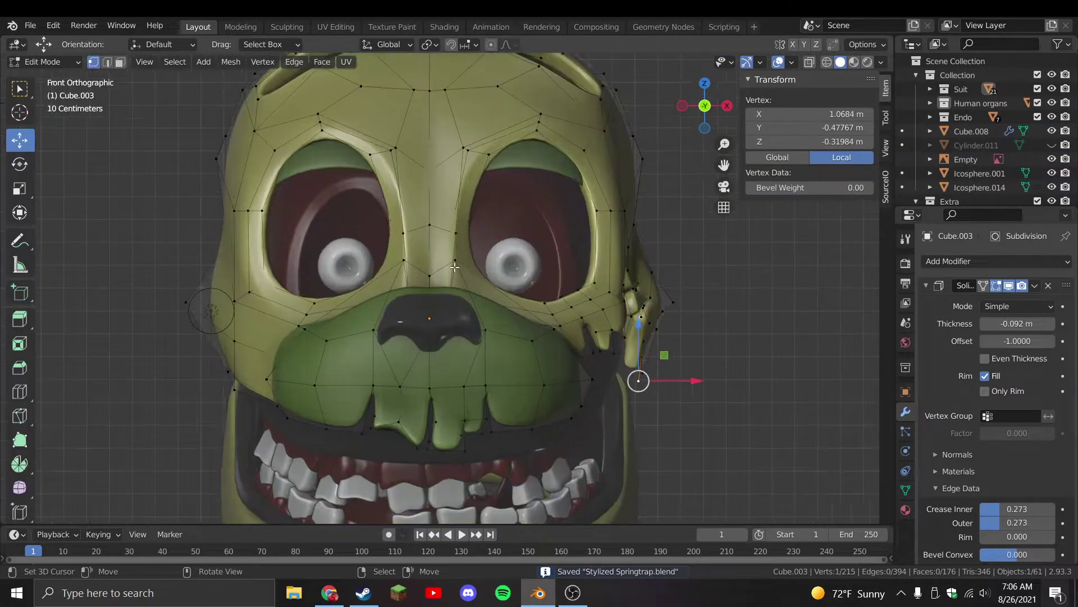
{"action": "key", "text": "Tab"}
{"action": "key", "text": "shift+space"}
{"action": "key", "text": "r"}
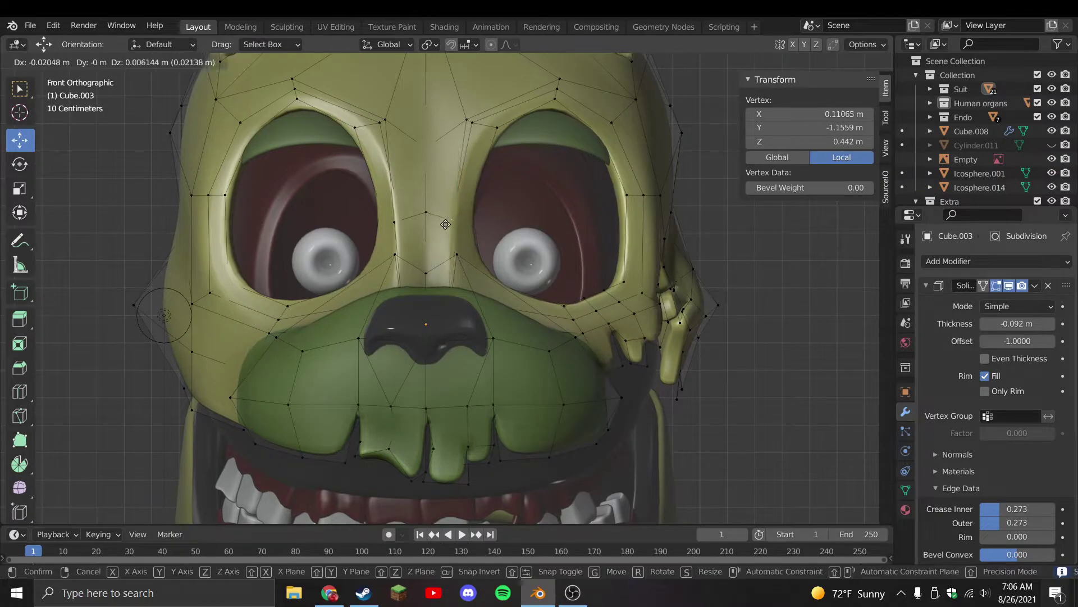
{"action": "scroll", "coordinate": [446, 233], "scroll_direction": "up", "scroll_amount": 2}
{"action": "scroll", "coordinate": [446, 234], "scroll_direction": "down", "scroll_amount": 5}
{"action": "left_click", "coordinate": [495, 268]}
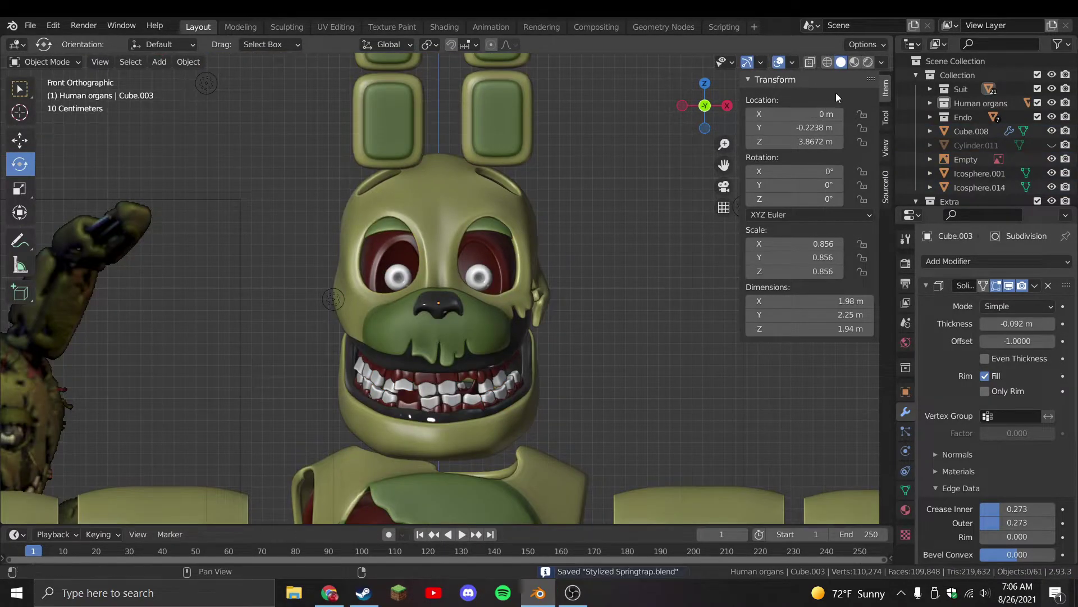
Switch the viewport to material preview, examine the torn cheek at an angle and from the front, and save the file
{"action": "left_click", "coordinate": [852, 66]}
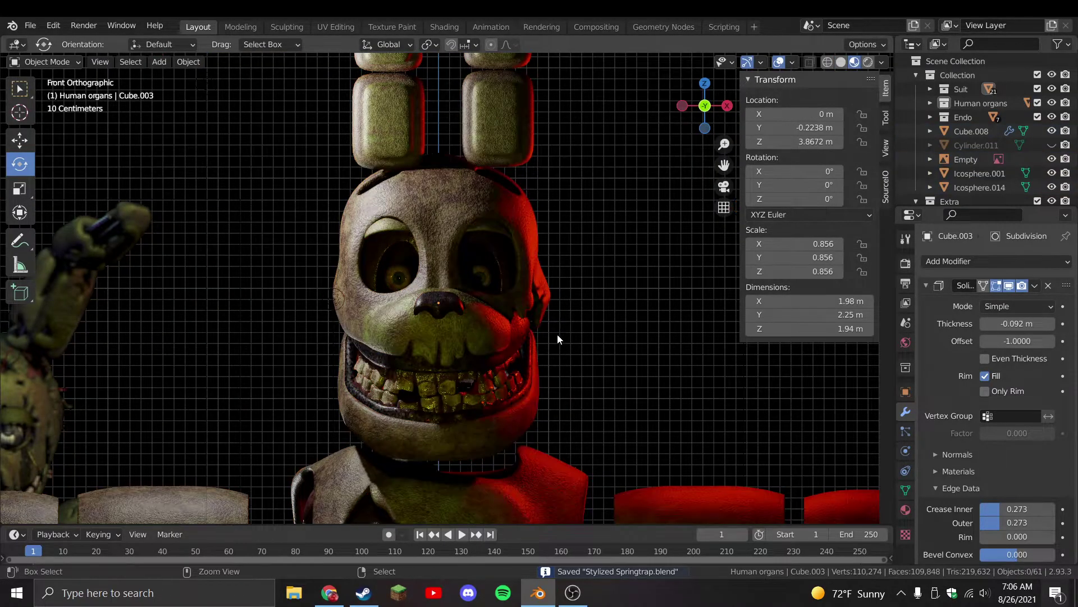
{"action": "mouse_move", "coordinate": [565, 333]}
{"action": "middle_mouse_down"}
{"action": "mouse_move", "coordinate": [481, 369]}
{"action": "mouse_move", "coordinate": [566, 342]}
{"action": "middle_mouse_up"}
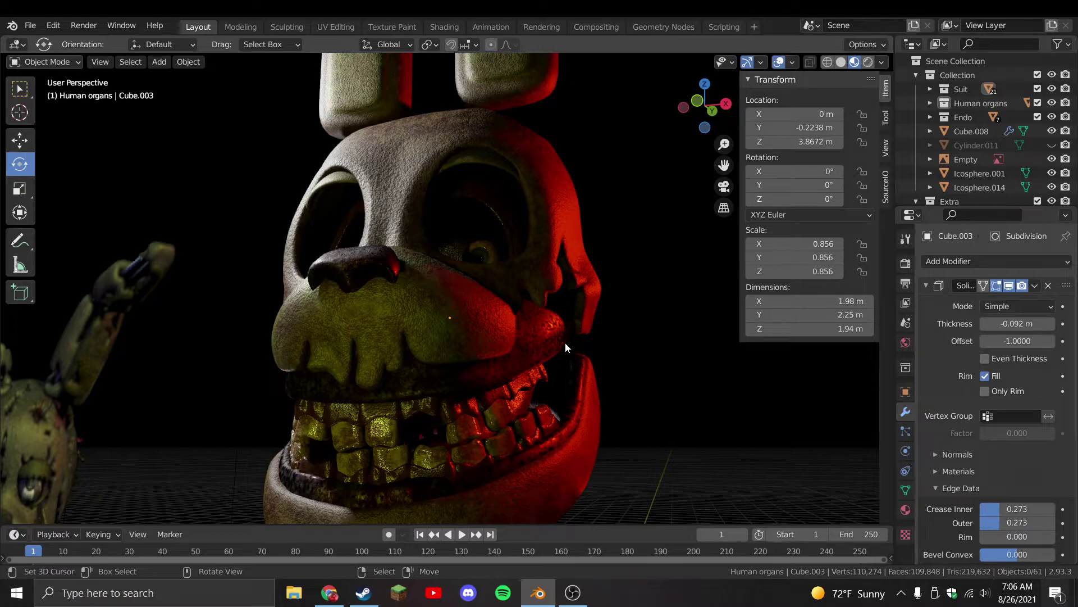
{"action": "key", "text": "KP_1"}
{"action": "scroll", "coordinate": [556, 301], "scroll_direction": "down", "scroll_amount": 3}
{"action": "key", "text": "ctrl+s"}
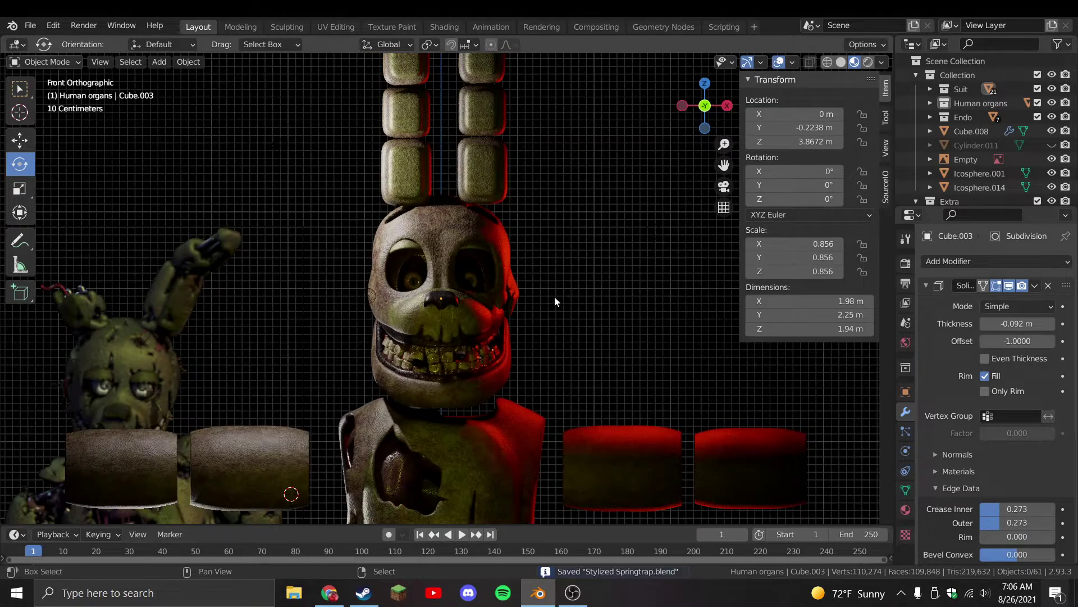
Return to solid shading and edit the head mesh in face select mode from the undamaged cheek side
{"action": "scroll", "coordinate": [556, 301], "scroll_direction": "up", "scroll_amount": 4}
{"action": "left_click", "coordinate": [841, 61]}
{"action": "left_click", "coordinate": [639, 164]}
{"action": "key", "text": "Tab"}
{"action": "mouse_move", "coordinate": [639, 163]}
{"action": "middle_mouse_down"}
{"action": "mouse_move", "coordinate": [337, 141]}
{"action": "mouse_move", "coordinate": [73, 87]}
{"action": "middle_mouse_up"}
{"action": "left_click", "coordinate": [120, 62]}
Select the strip of four faces from the intact side's lower eye rim to the mouth edge and add three loop cuts
{"action": "left_click", "coordinate": [458, 272]}
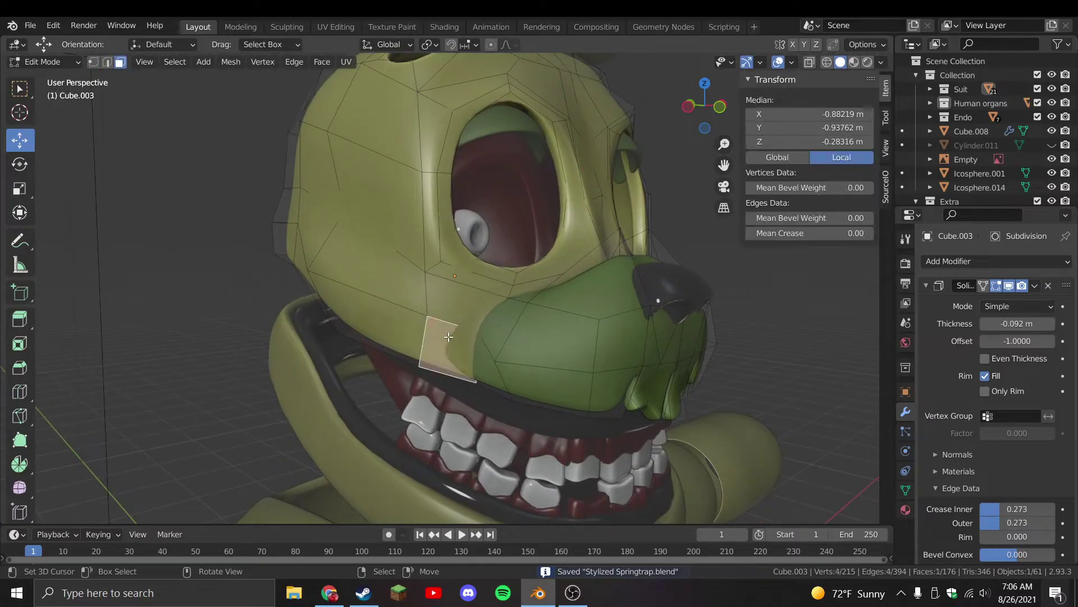
{"action": "scroll", "coordinate": [458, 272], "scroll_direction": "up", "scroll_amount": 3}
{"action": "left_click", "coordinate": [493, 268], "text": "shift"}
{"action": "left_click", "coordinate": [477, 294], "text": "shift"}
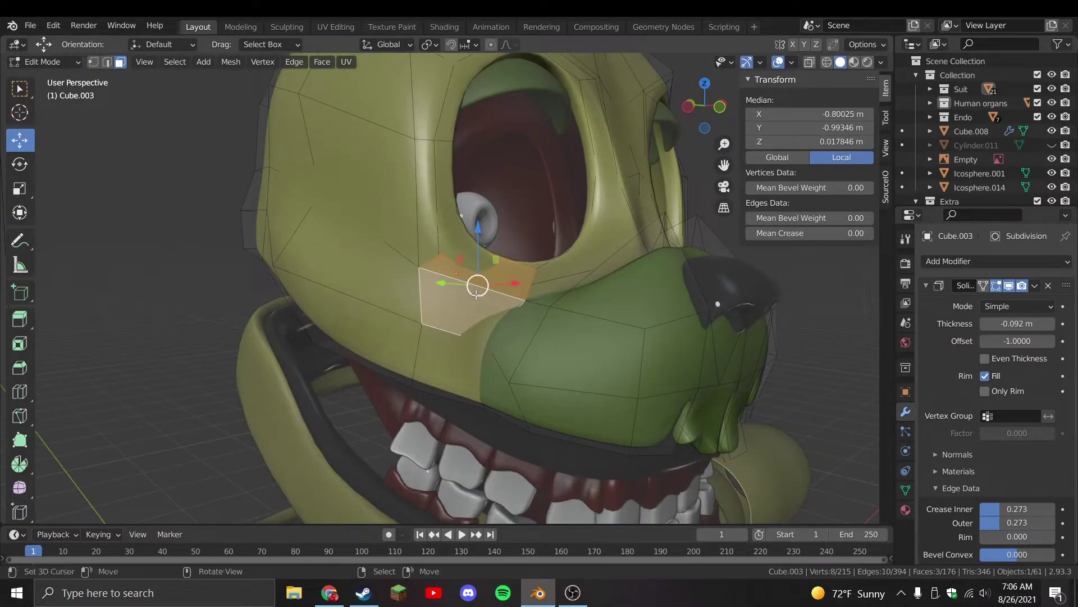
{"action": "left_click", "coordinate": [448, 330], "text": "shift"}
{"action": "key", "text": "ctrl+r"}
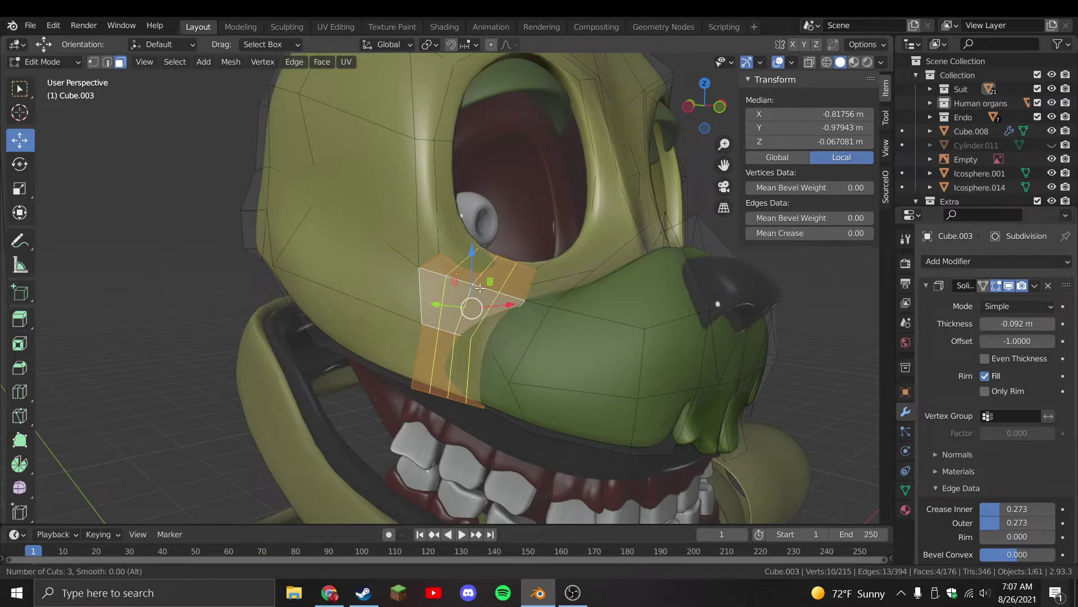
{"action": "left_click", "coordinate": [479, 287]}
{"action": "key", "text": "Tab"}
{"action": "key", "text": "KP_1"}
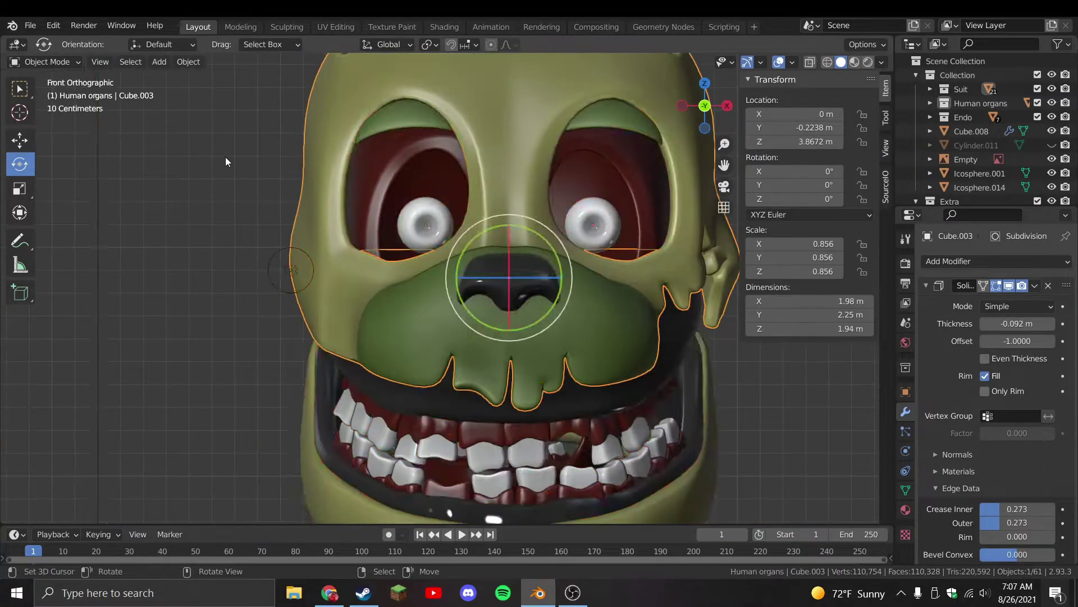
Select the new edge loops below the intact side's eye and move them to smooth the cheek's shape
{"action": "scroll", "coordinate": [308, 227], "scroll_direction": "down", "scroll_amount": 3}
{"action": "key", "text": "Tab"}
{"action": "middle_click_drag", "start_coordinate": [308, 227], "coordinate": [205, 393]}
{"action": "left_click_drag", "start_coordinate": [205, 393], "coordinate": [214, 385]}
{"action": "scroll", "coordinate": [308, 371], "scroll_direction": "up", "scroll_amount": 2}
{"action": "left_click", "coordinate": [320, 357]}
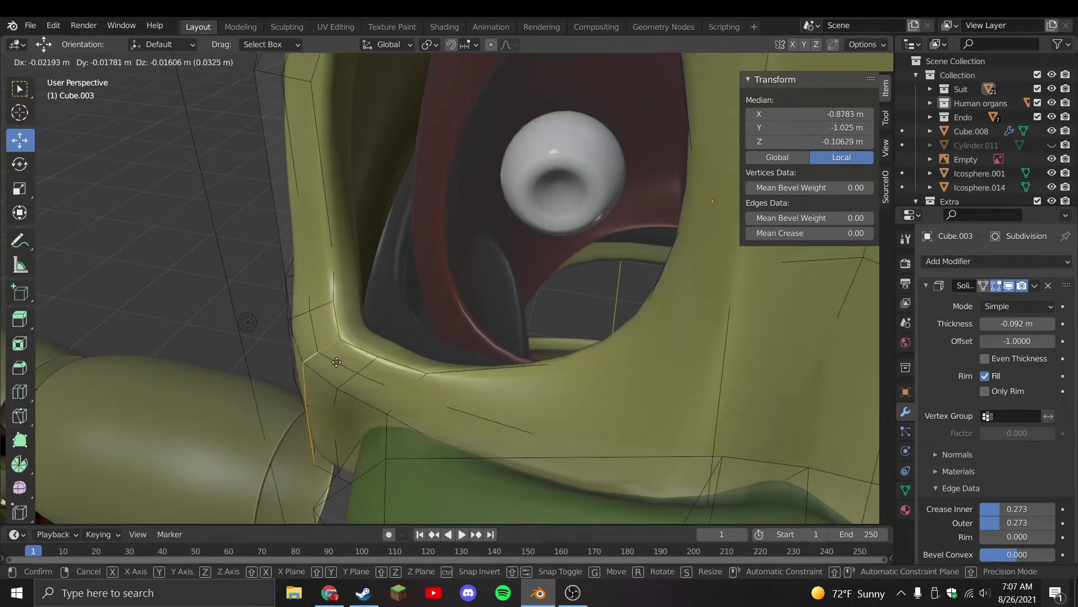
{"action": "left_click_drag", "start_coordinate": [370, 345], "coordinate": [365, 337]}
{"action": "middle_click_drag", "start_coordinate": [365, 337], "coordinate": [361, 332]}
{"action": "left_click", "coordinate": [270, 362], "text": "alt+shift"}
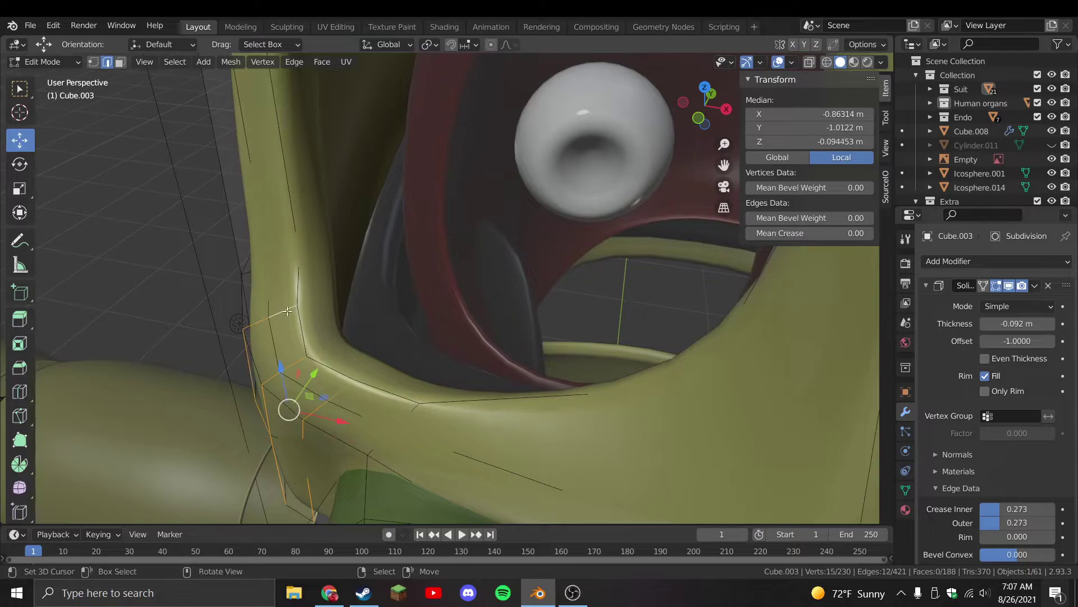
{"action": "key", "text": "g"}
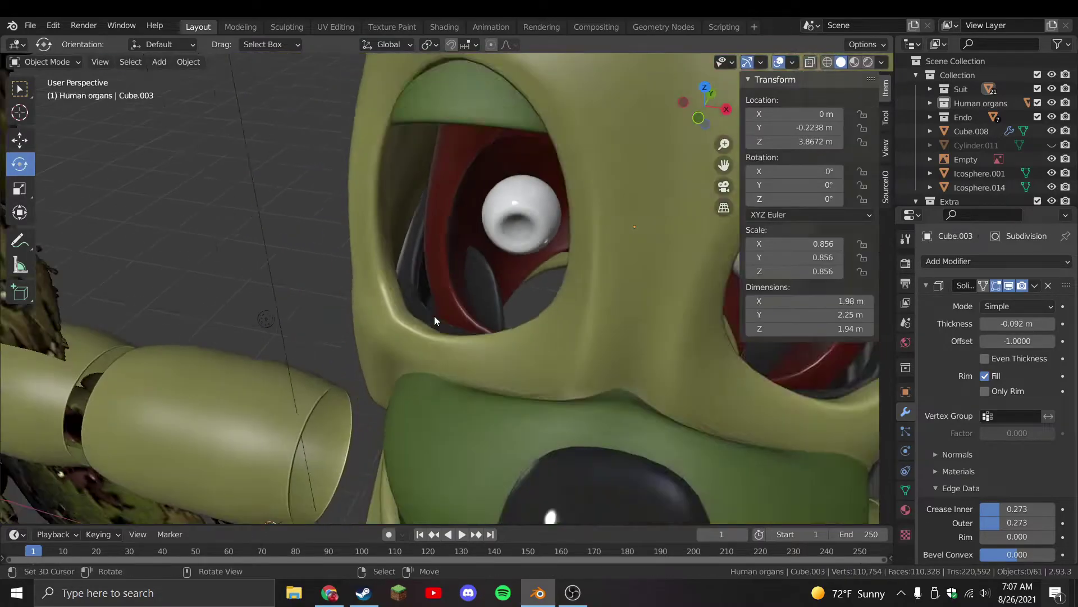
Select the torn cheek's faces beside the muzzle and give them the Dark_brown_shell material in a new material slot
{"action": "key", "text": "KP_1"}
{"action": "middle_click_drag", "start_coordinate": [520, 311], "coordinate": [349, 335]}
{"action": "key", "text": "Tab"}
{"action": "scroll", "coordinate": [349, 335], "scroll_direction": "up", "scroll_amount": 5}
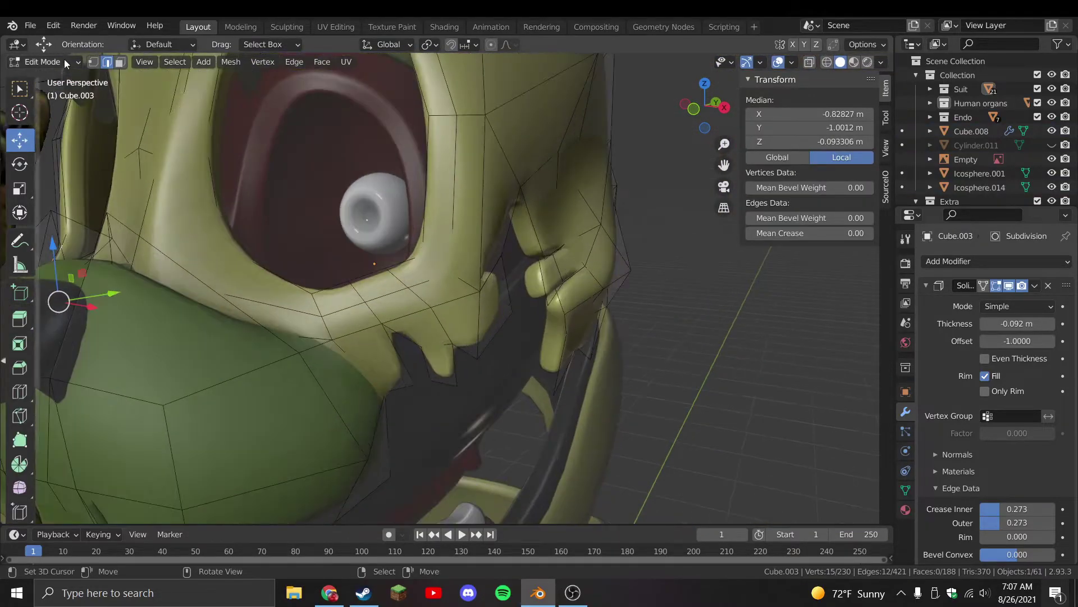
{"action": "left_click", "coordinate": [120, 62]}
{"action": "left_click", "coordinate": [366, 321]}
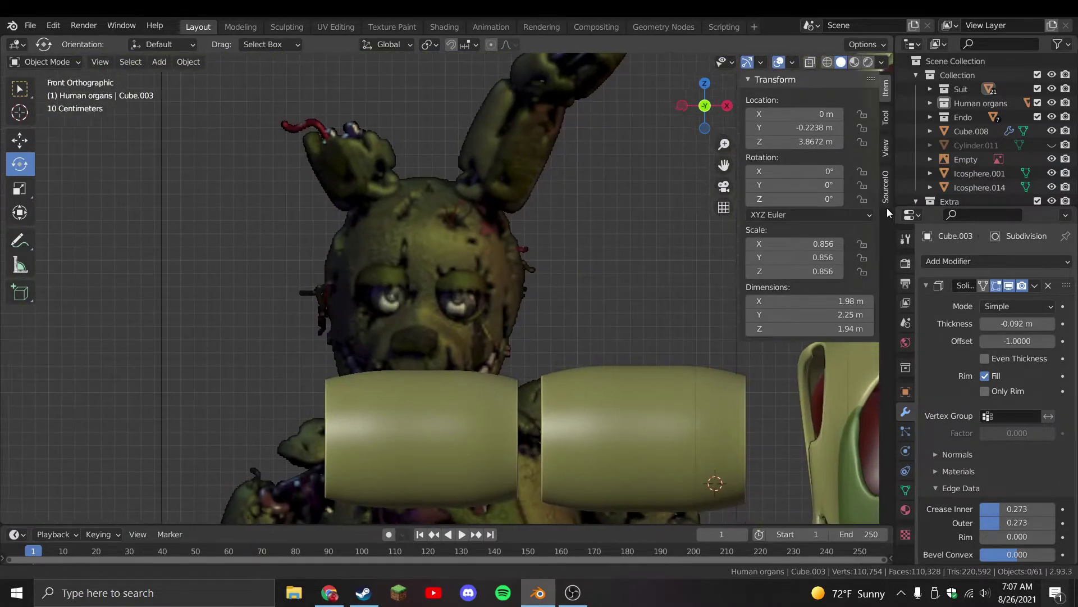
{"action": "middle_click_drag", "start_coordinate": [674, 236], "coordinate": [299, 315], "text": "shift"}
{"action": "scroll", "coordinate": [481, 298], "scroll_direction": "up", "scroll_amount": 2}
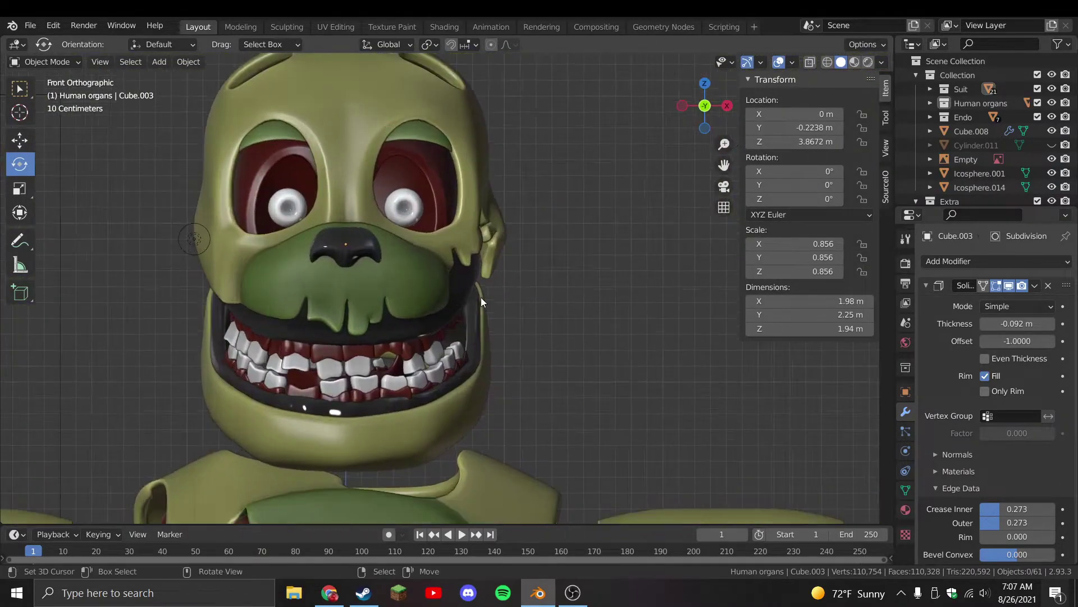
{"action": "middle_click_drag", "start_coordinate": [439, 281], "coordinate": [543, 293], "text": "shift"}
{"action": "key", "text": "Tab"}
{"action": "scroll", "coordinate": [491, 298], "scroll_direction": "up", "scroll_amount": 2}
{"action": "key", "text": "c"}
{"action": "left_click", "coordinate": [528, 289]}
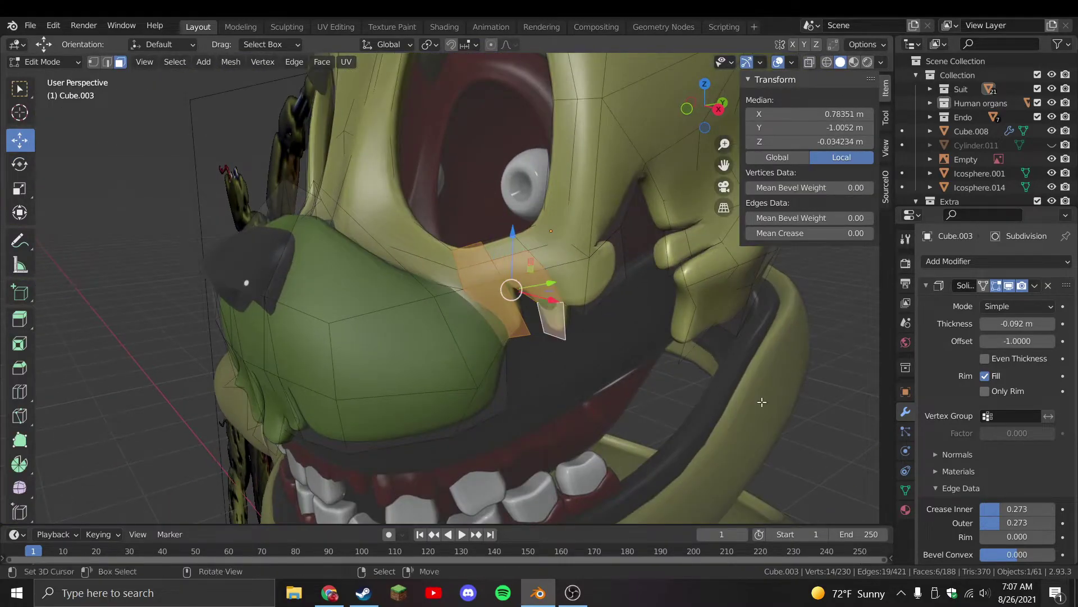
{"action": "left_click", "coordinate": [905, 510]}
{"action": "left_click", "coordinate": [1065, 262]}
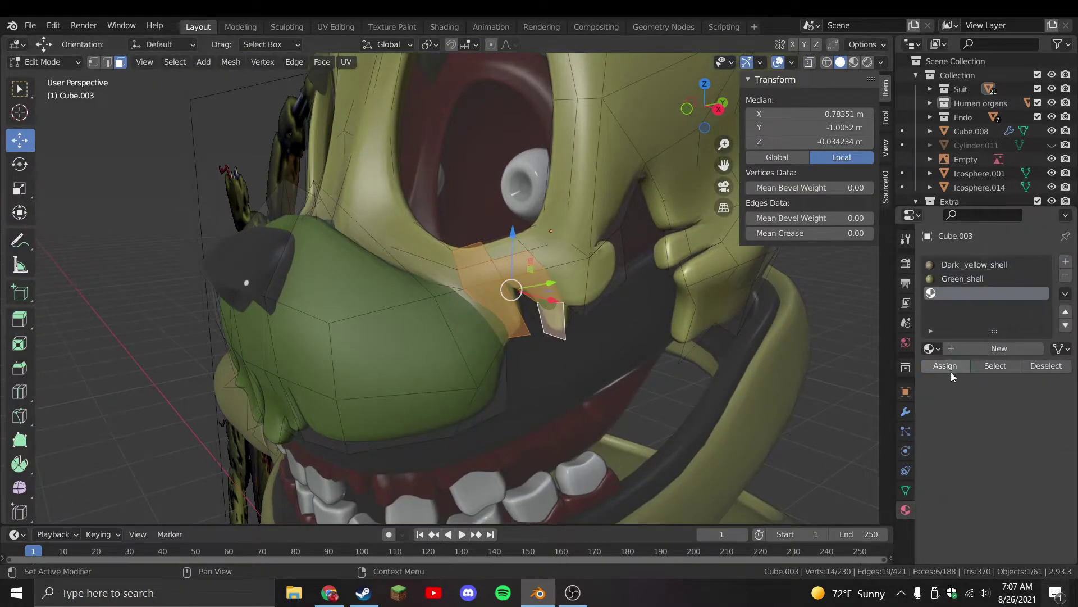
{"action": "left_click", "coordinate": [929, 349]}
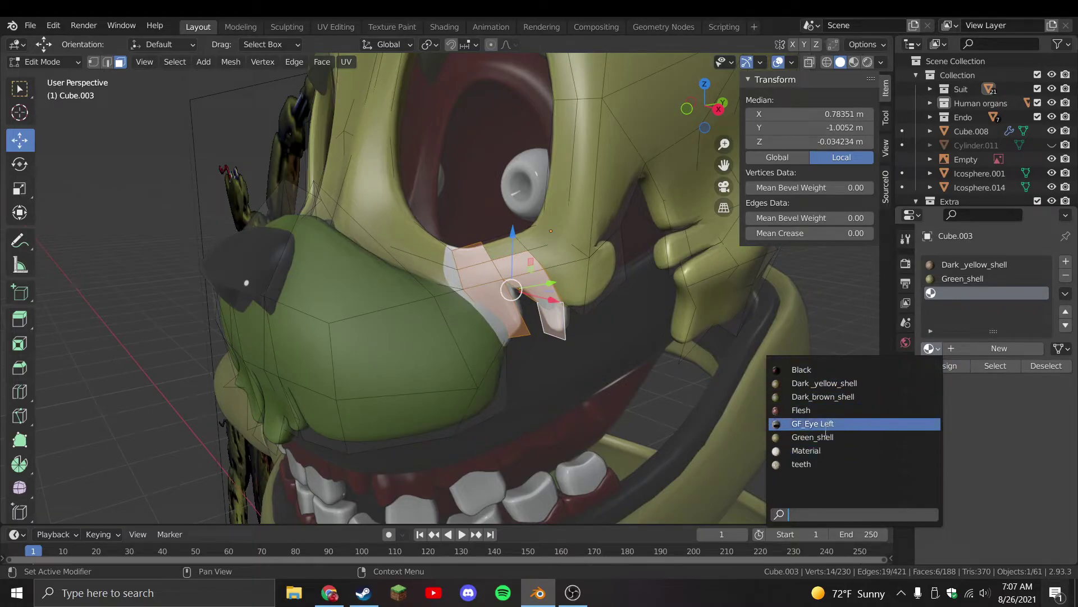
{"action": "left_click", "coordinate": [823, 396]}
{"action": "left_click", "coordinate": [504, 246]}
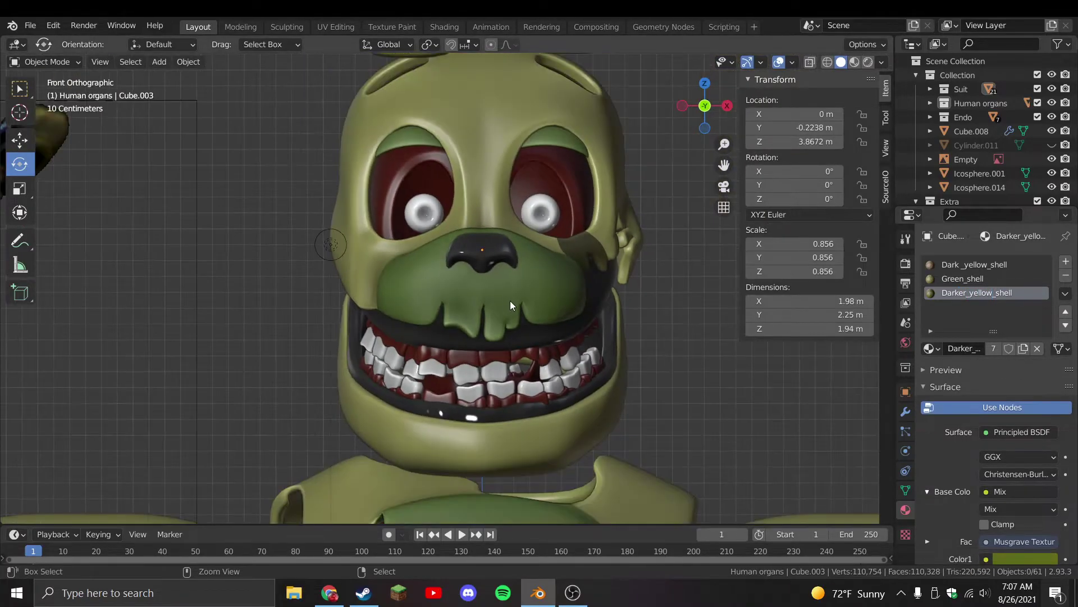
Save the file and switch the viewport to material preview, framing the head from the front
{"action": "key", "text": "ctrl+s"}
{"action": "scroll", "coordinate": [375, 314], "scroll_direction": "down", "scroll_amount": 4}
{"action": "middle_click_drag", "start_coordinate": [434, 320], "coordinate": [439, 321], "text": "shift"}
{"action": "scroll", "coordinate": [599, 298], "scroll_direction": "up", "scroll_amount": 4}
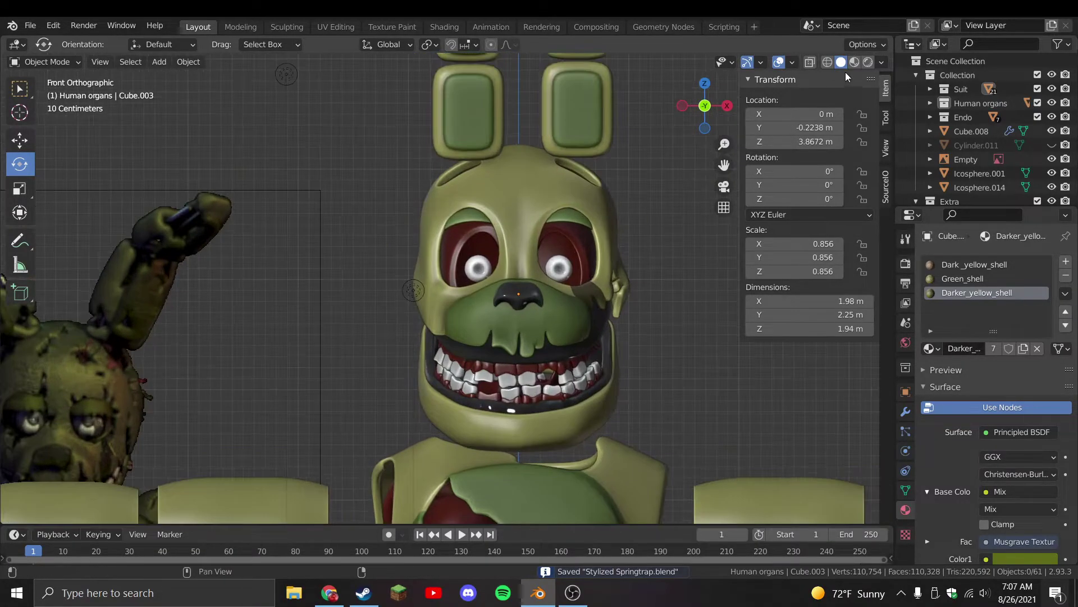
{"action": "left_click", "coordinate": [854, 62]}
Try the Dark _yellow_shell and Darker_yellow_shell materials on the nose, and set it back to Black
{"action": "left_click", "coordinate": [576, 306]}
{"action": "left_click", "coordinate": [929, 320]}
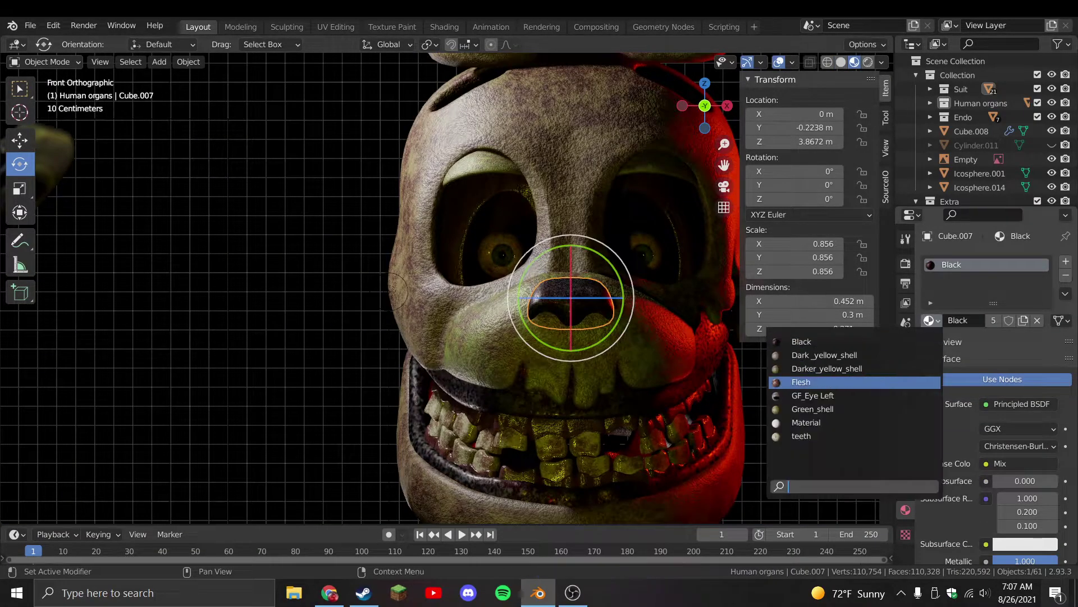
{"action": "left_click", "coordinate": [809, 352]}
{"action": "key", "text": "a"}
{"action": "key", "text": "alt+a"}
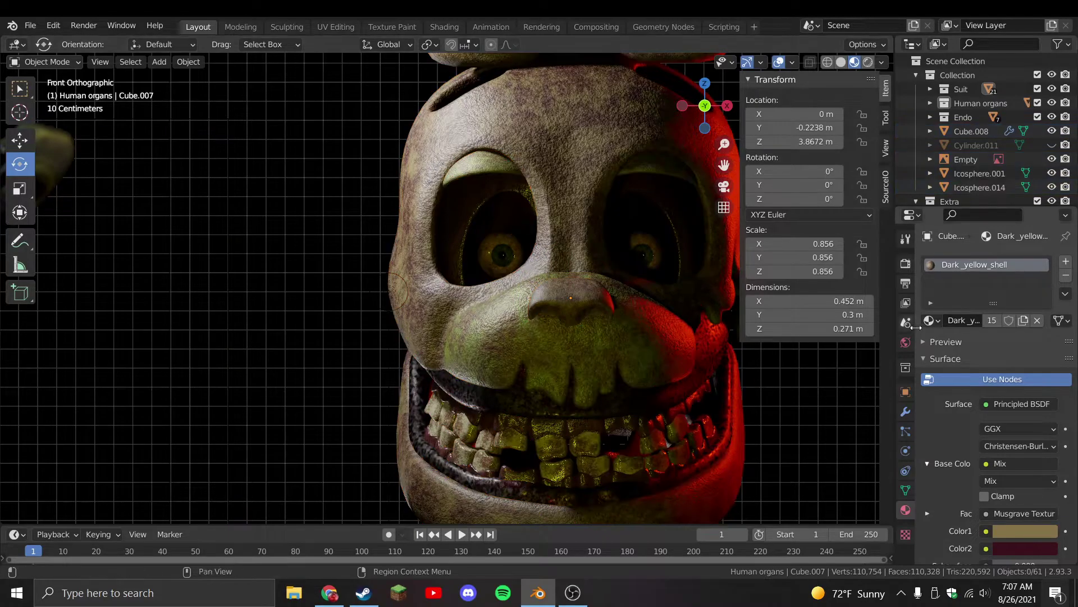
{"action": "left_click", "coordinate": [930, 320]}
{"action": "left_click", "coordinate": [826, 369]}
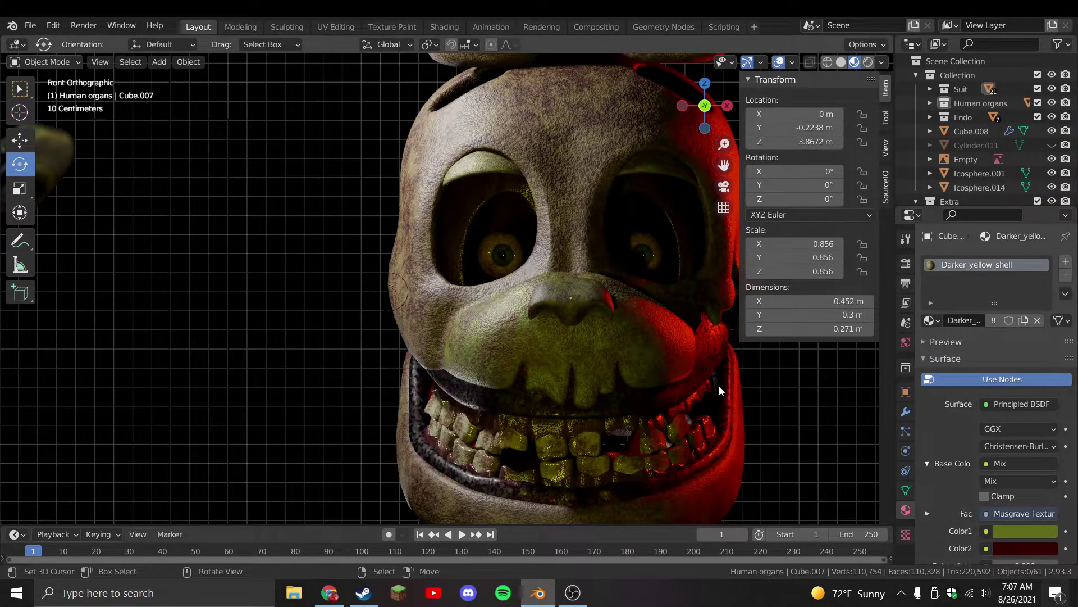
{"action": "left_click", "coordinate": [930, 321]}
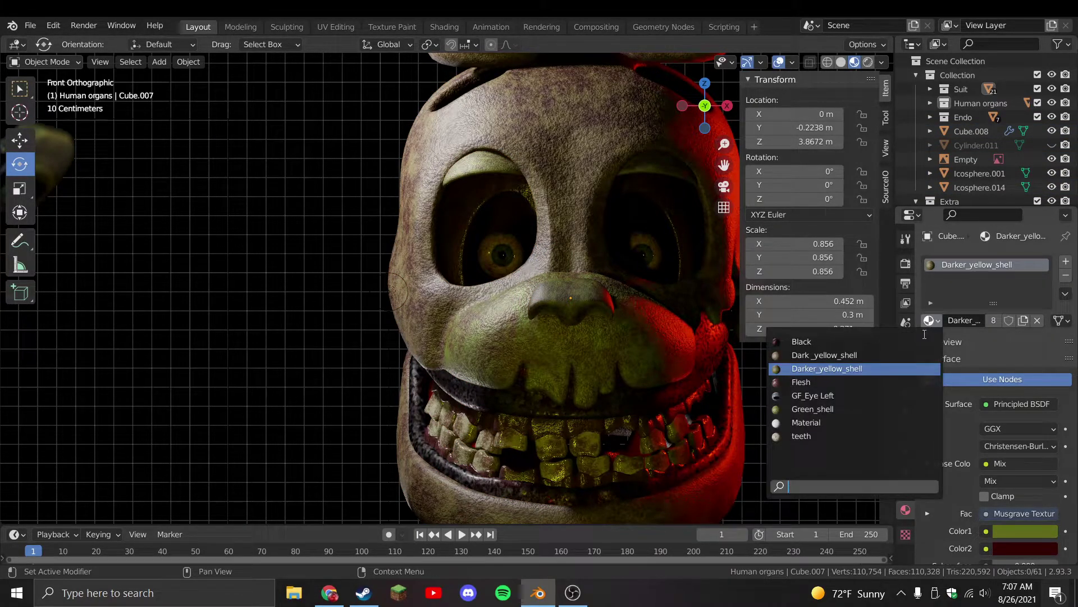
{"action": "left_click", "coordinate": [809, 340]}
Save the file and turn off Scene World lighting for the viewport while framing the torso and legs
{"action": "scroll", "coordinate": [506, 402], "scroll_direction": "down", "scroll_amount": 4}
{"action": "key", "text": "ctrl+s"}
{"action": "scroll", "coordinate": [548, 402], "scroll_direction": "down", "scroll_amount": 6, "text": "shift"}
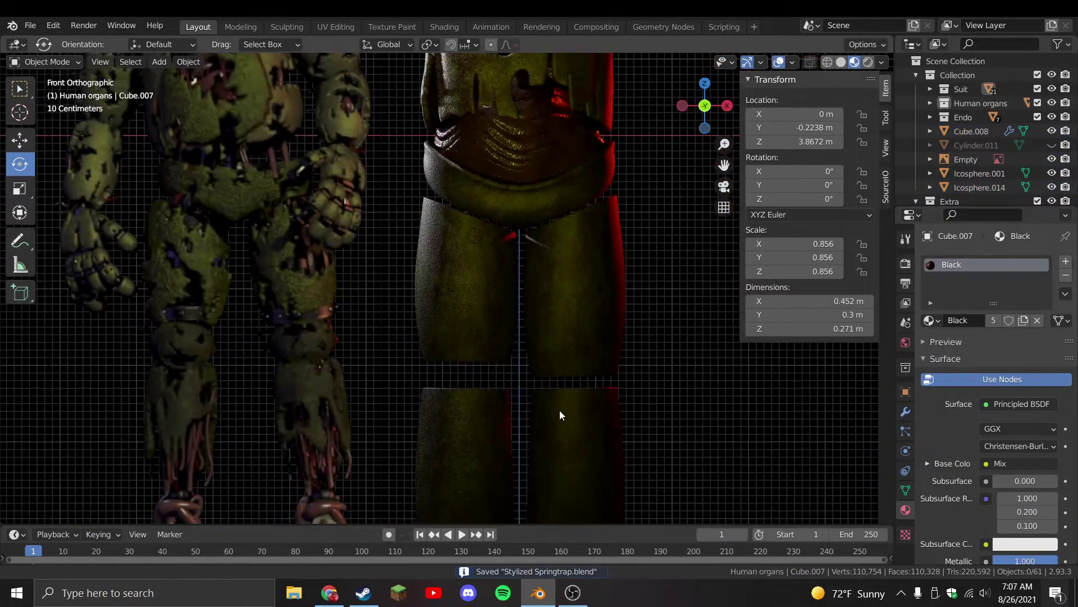
{"action": "scroll", "coordinate": [560, 410], "scroll_direction": "up", "scroll_amount": 3}
{"action": "scroll", "coordinate": [530, 519], "scroll_direction": "up", "scroll_amount": 1}
{"action": "scroll", "coordinate": [531, 520], "scroll_direction": "up", "scroll_amount": 1, "text": "shift"}
{"action": "left_click", "coordinate": [882, 62]}
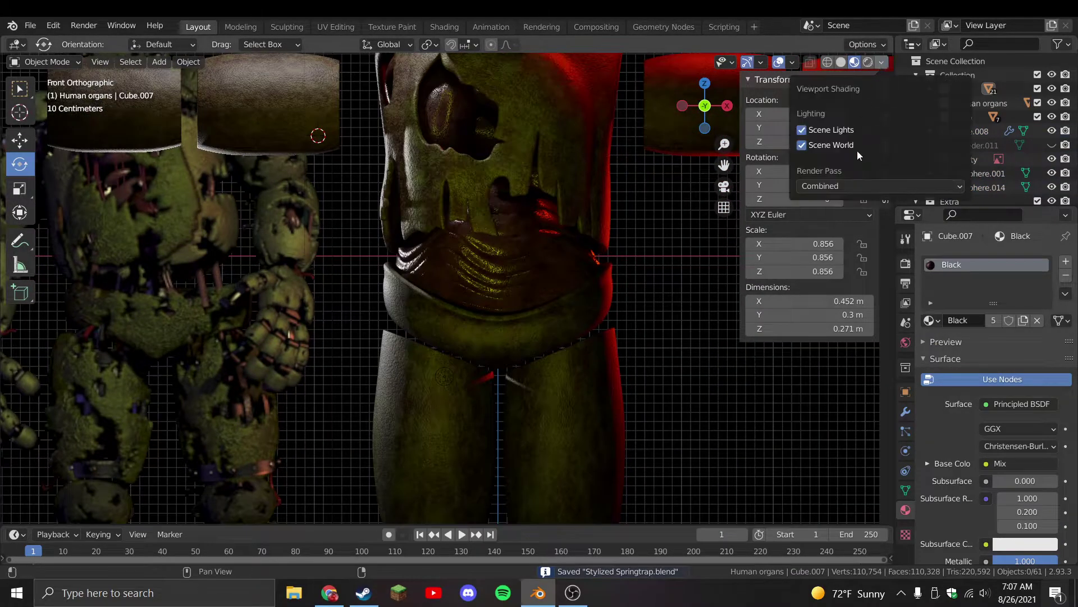
{"action": "left_click", "coordinate": [831, 145]}
Select the thigh on the red-lit side and darken its material's green Color1
{"action": "left_click", "coordinate": [548, 366]}
{"action": "scroll", "coordinate": [972, 456], "scroll_direction": "down", "scroll_amount": 3}
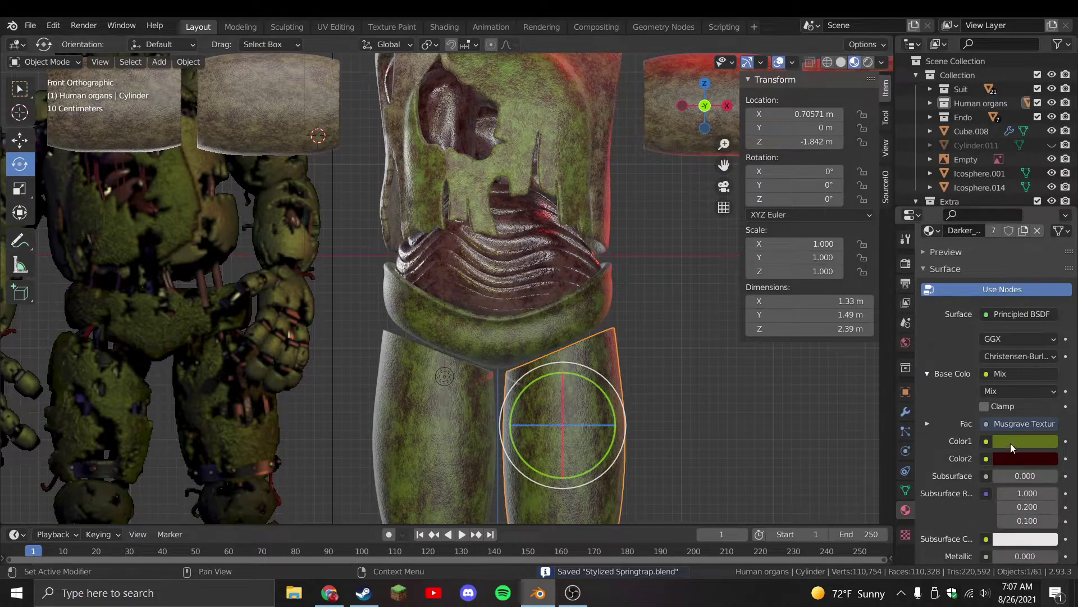
{"action": "left_click", "coordinate": [1010, 443]}
{"action": "left_click", "coordinate": [1047, 315]}
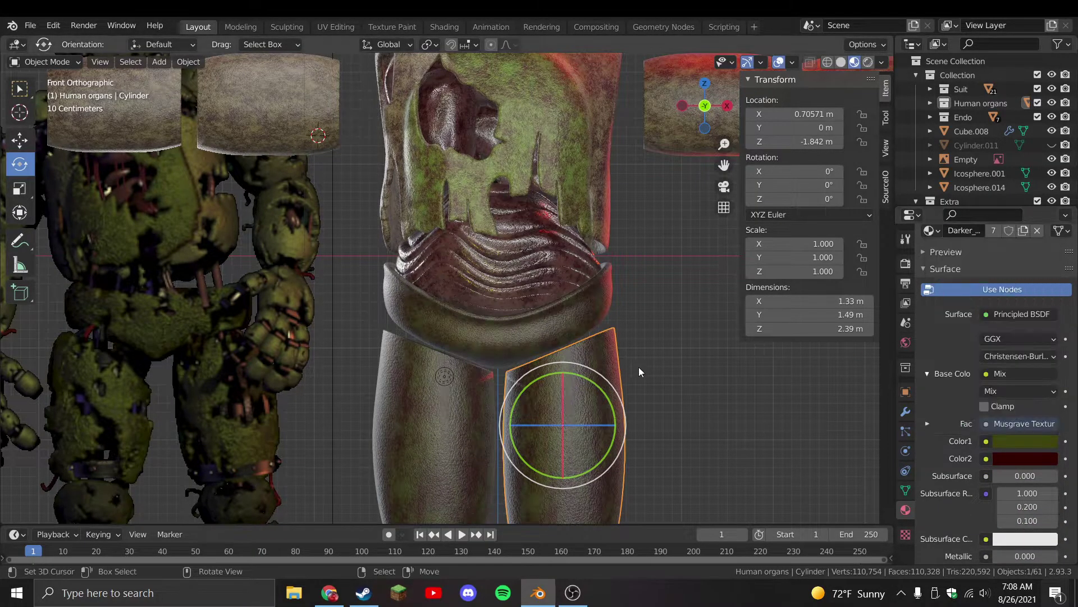
Darken the dark red Color2 of the leg material and check the suit against the reference image
{"action": "scroll", "coordinate": [649, 371], "scroll_direction": "down", "scroll_amount": 3}
{"action": "left_click", "coordinate": [634, 377]}
{"action": "left_click", "coordinate": [1005, 456]}
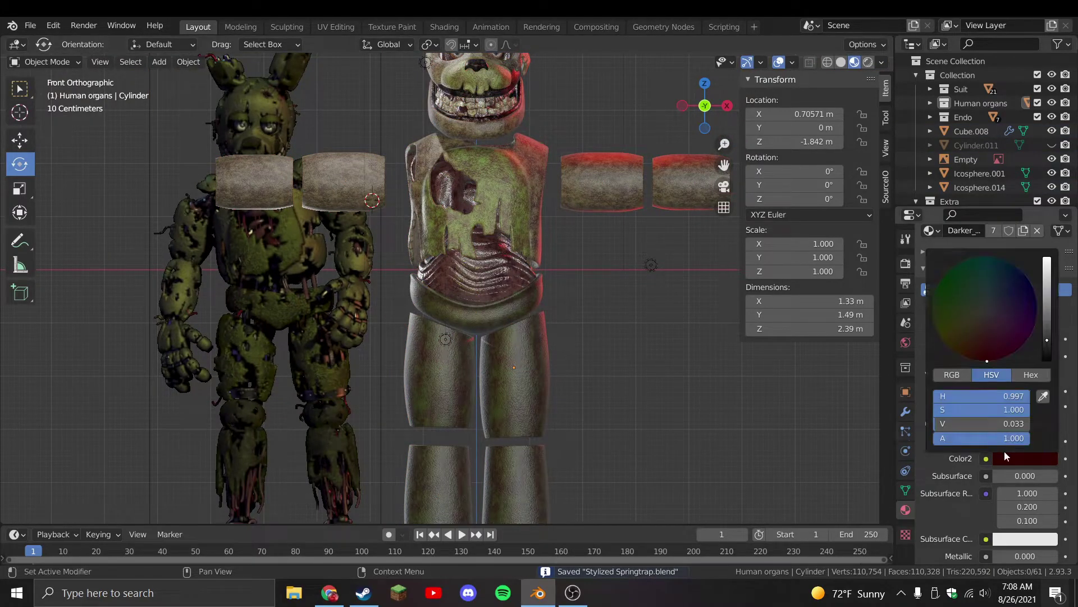
{"action": "left_click", "coordinate": [1046, 345]}
{"action": "scroll", "coordinate": [631, 318], "scroll_direction": "up", "scroll_amount": 2}
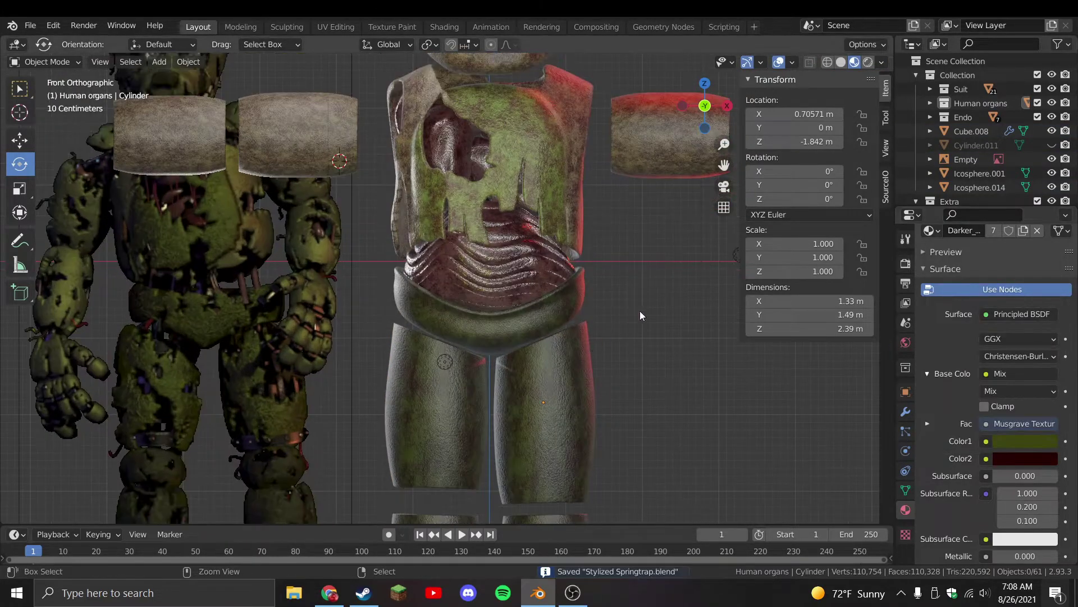
{"action": "scroll", "coordinate": [831, 400], "scroll_direction": "down", "scroll_amount": 1}
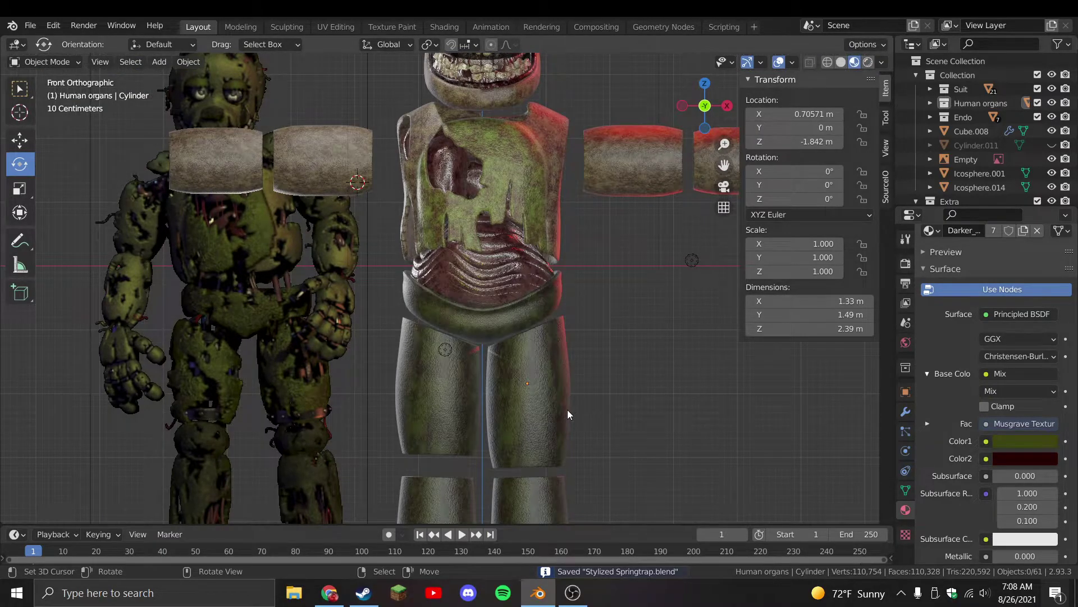
Set the thigh material's roughness to 0.716 and specular tint to 0.291, and save the file
{"action": "left_click", "coordinate": [566, 414]}
{"action": "scroll", "coordinate": [1029, 464], "scroll_direction": "down", "scroll_amount": 6}
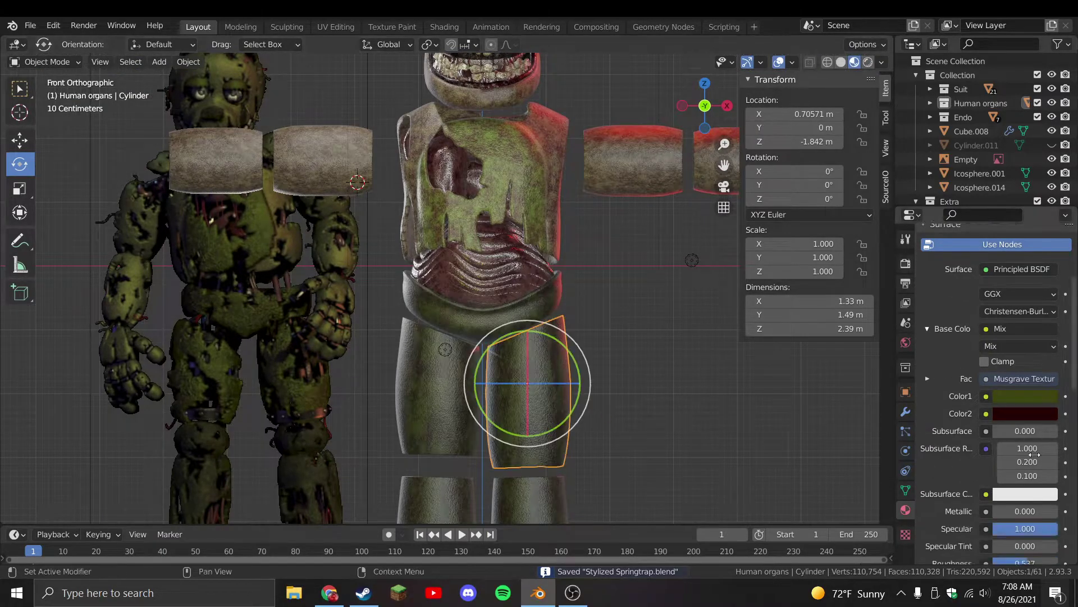
{"action": "left_click_drag", "start_coordinate": [1026, 429], "coordinate": [1058, 412]}
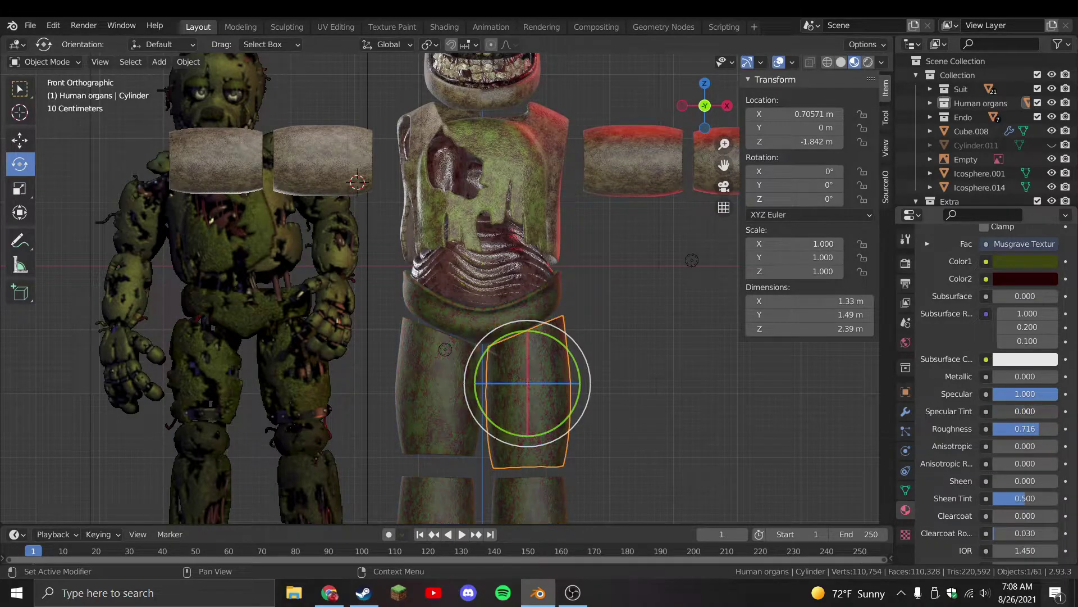
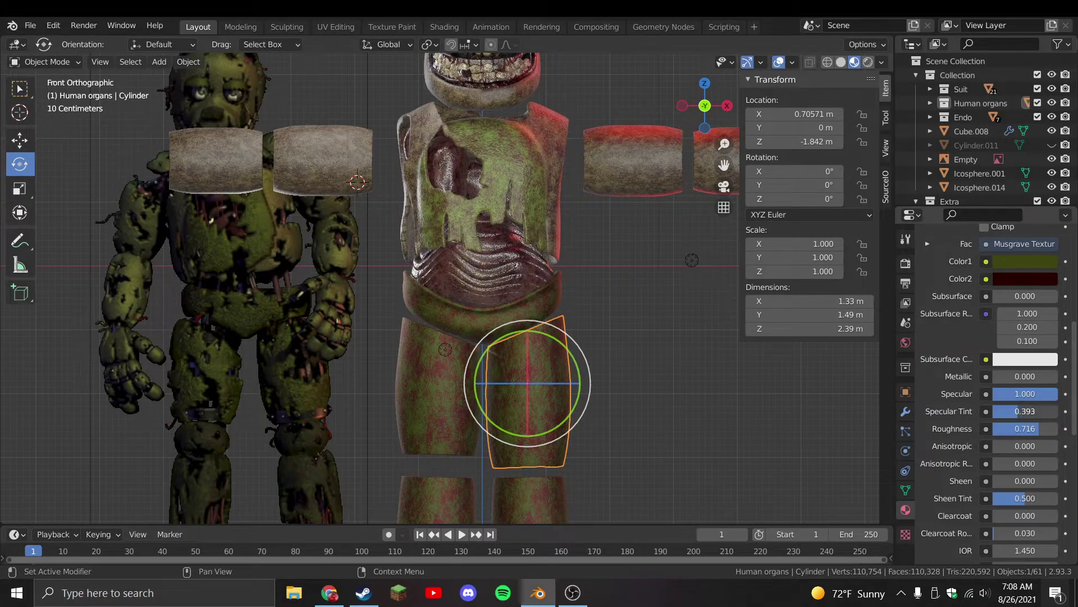
{"action": "key", "text": "a"}
{"action": "key", "text": "alt+a"}
{"action": "key", "text": "ctrl+s"}
{"action": "middle_click_drag", "start_coordinate": [683, 419], "coordinate": [601, 411]}
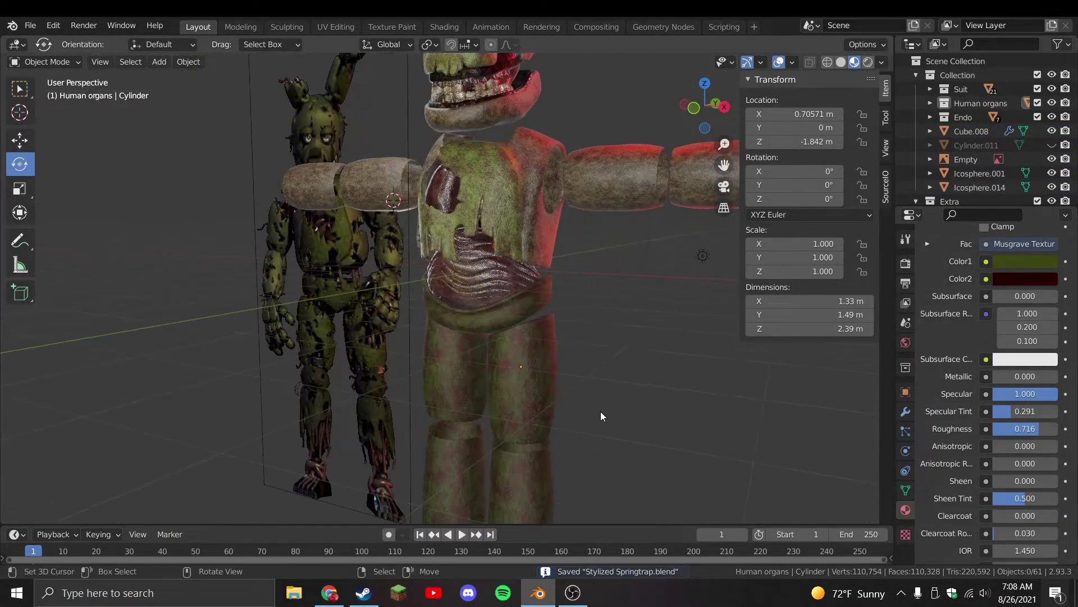
Turn on Scene World lighting for the viewport, save the file and check the suit and upper head from the front
{"action": "left_click", "coordinate": [881, 63]}
{"action": "left_click", "coordinate": [819, 130]}
{"action": "left_click", "coordinate": [819, 130]}
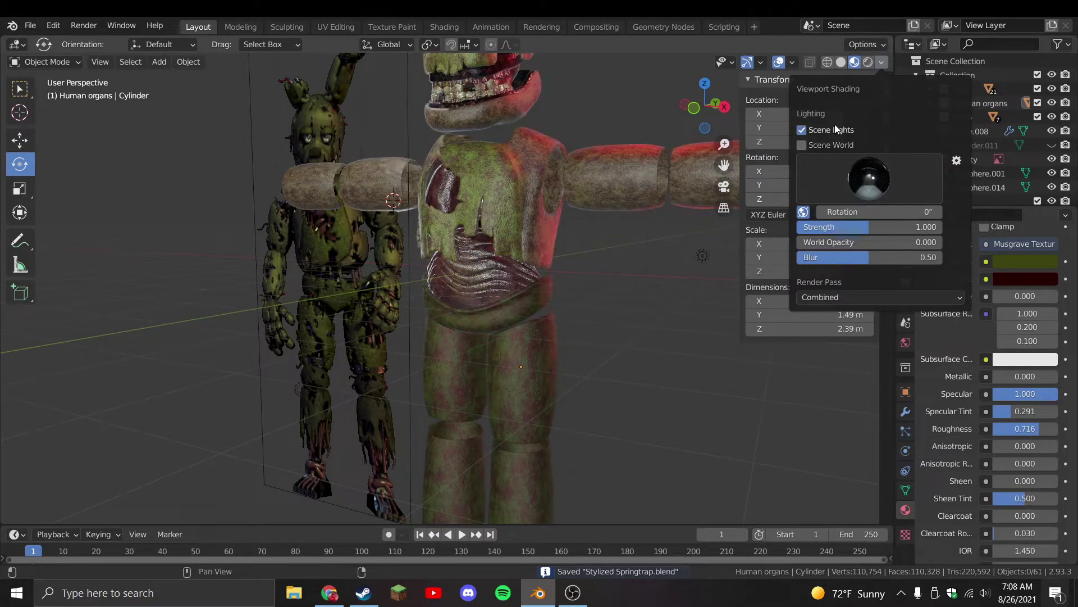
{"action": "left_click", "coordinate": [826, 145]}
{"action": "key", "text": "KP_1"}
{"action": "scroll", "coordinate": [500, 330], "scroll_direction": "up", "scroll_amount": 5}
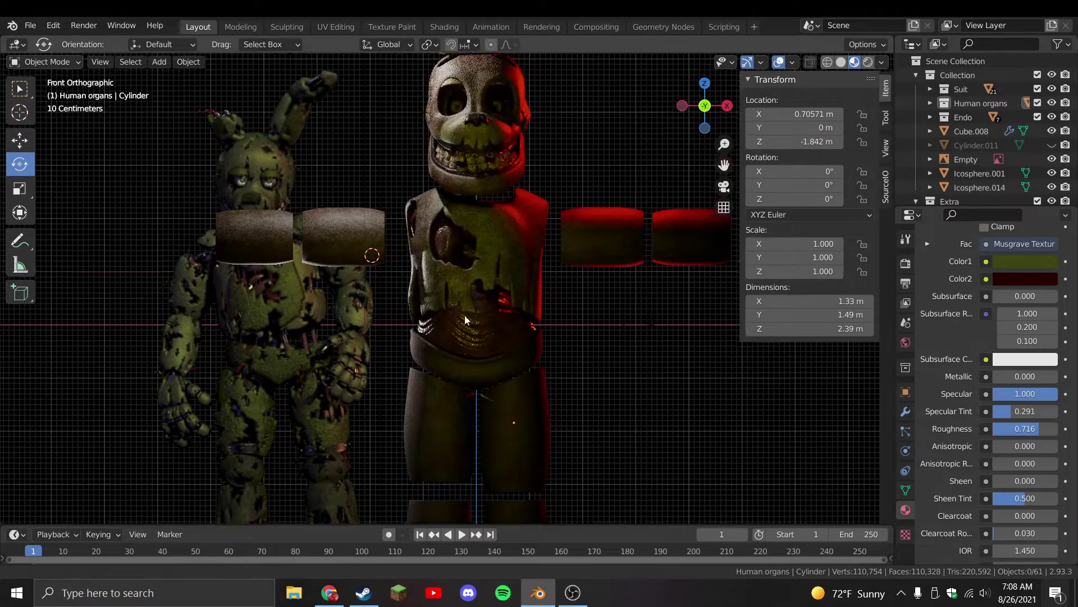
{"action": "key", "text": "ctrl+s"}
{"action": "scroll", "coordinate": [500, 330], "scroll_direction": "up", "scroll_amount": 3}
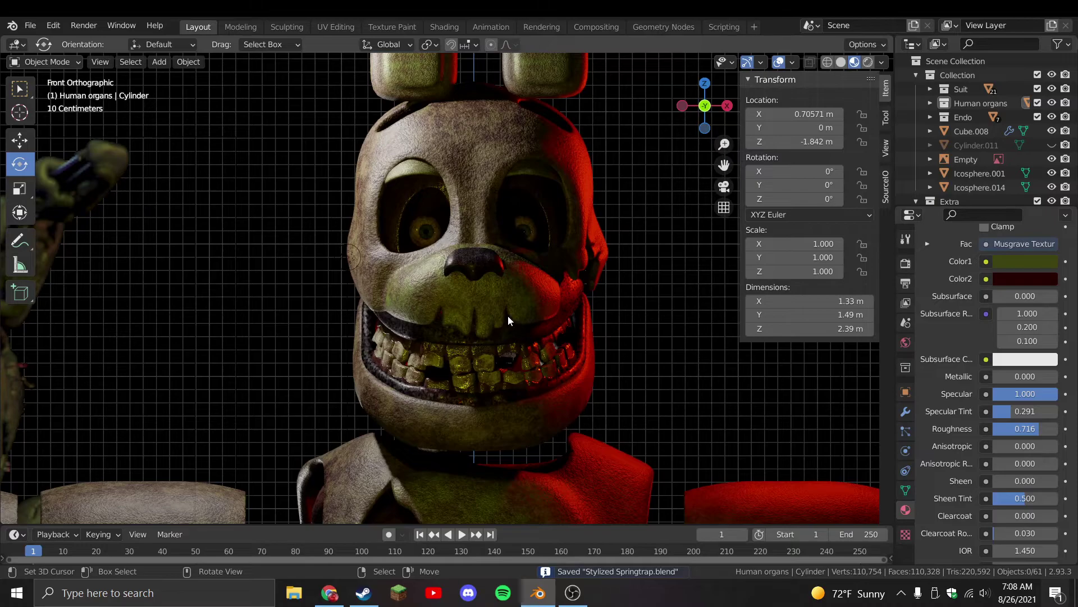
{"action": "scroll", "coordinate": [514, 308], "scroll_direction": "up", "scroll_amount": 2}
{"action": "left_click", "coordinate": [517, 304]}
{"action": "scroll", "coordinate": [518, 304], "scroll_direction": "up", "scroll_amount": 2}
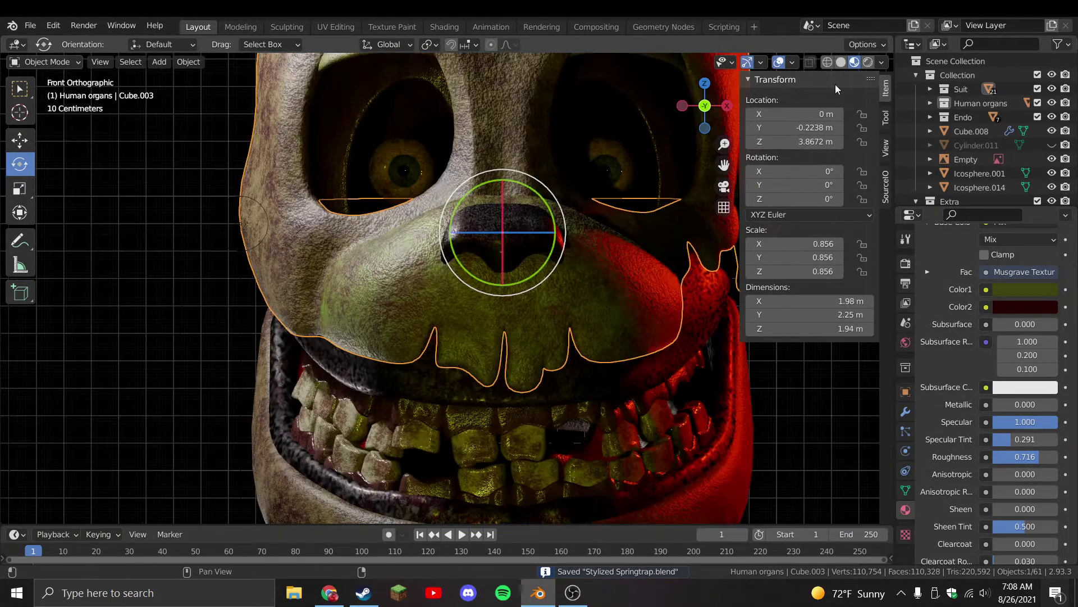
Switch the viewport to solid shading, move the reference image up beside the model's head, and save the file
{"action": "left_click", "coordinate": [840, 62]}
{"action": "scroll", "coordinate": [480, 273], "scroll_direction": "down", "scroll_amount": 5}
{"action": "mouse_move", "coordinate": [360, 273]}
{"action": "middle_mouse_down", "text": "shift"}
{"action": "mouse_move", "coordinate": [480, 273]}
{"action": "mouse_move", "coordinate": [382, 316]}
{"action": "middle_mouse_up", "text": "shift"}
{"action": "left_click", "coordinate": [203, 341]}
{"action": "key", "text": "g"}
{"action": "left_click", "coordinate": [428, 220]}
{"action": "key", "text": "ctrl+s"}
{"action": "left_click", "coordinate": [457, 243]}
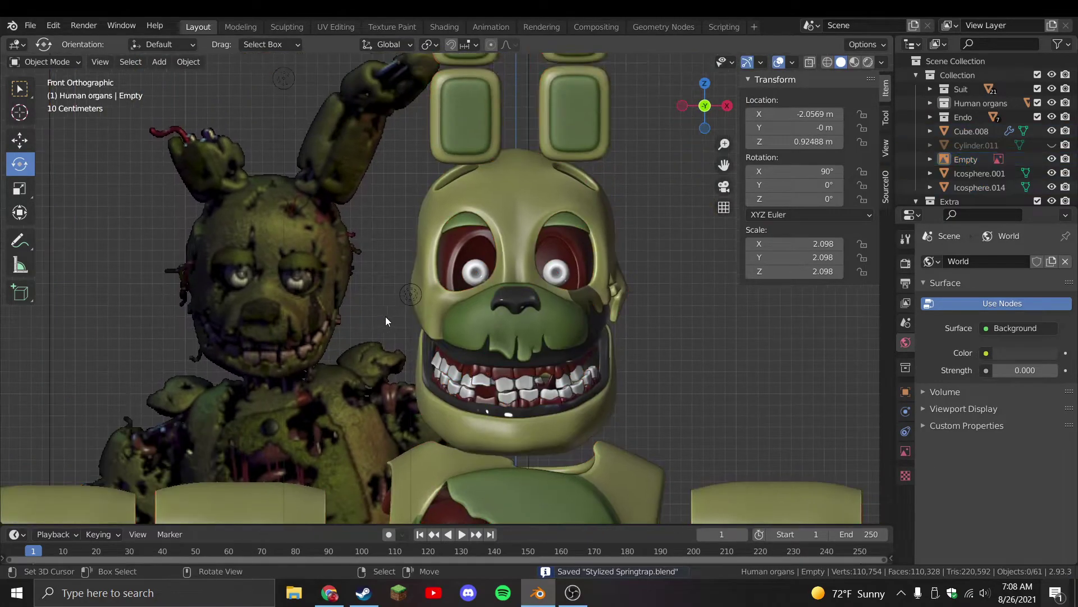
Inset the two side cheek faces of the upper head shell beside the eye by about 0.074 m
{"action": "left_click", "coordinate": [424, 272]}
{"action": "middle_click_drag", "start_coordinate": [423, 272], "coordinate": [461, 298]}
{"action": "key", "text": "Tab"}
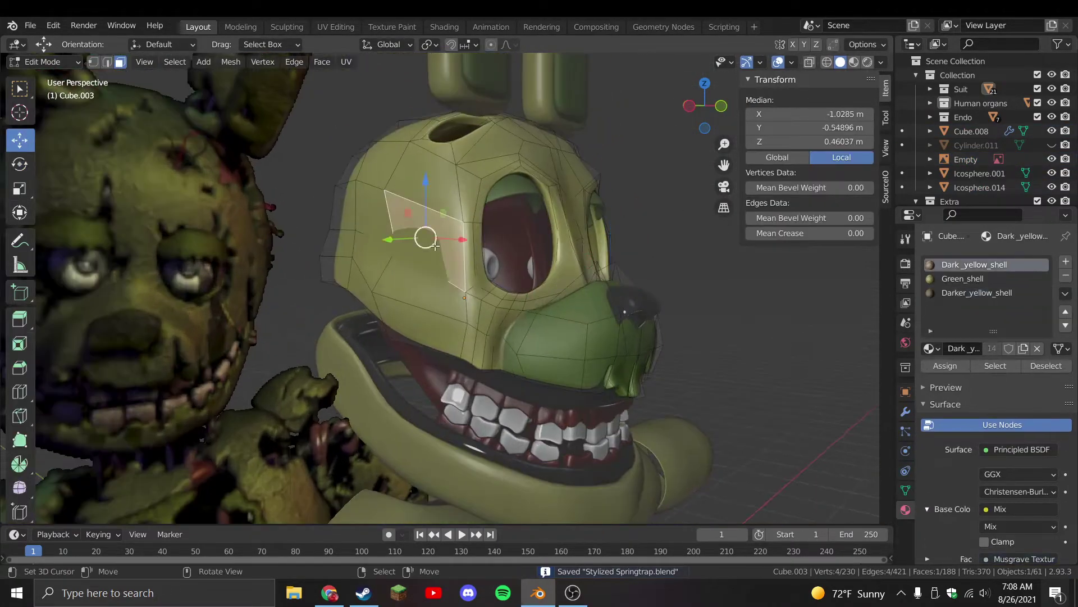
{"action": "left_click", "coordinate": [495, 327]}
{"action": "left_click", "coordinate": [480, 343], "text": "shift"}
{"action": "middle_click_drag", "start_coordinate": [480, 342], "coordinate": [562, 382]}
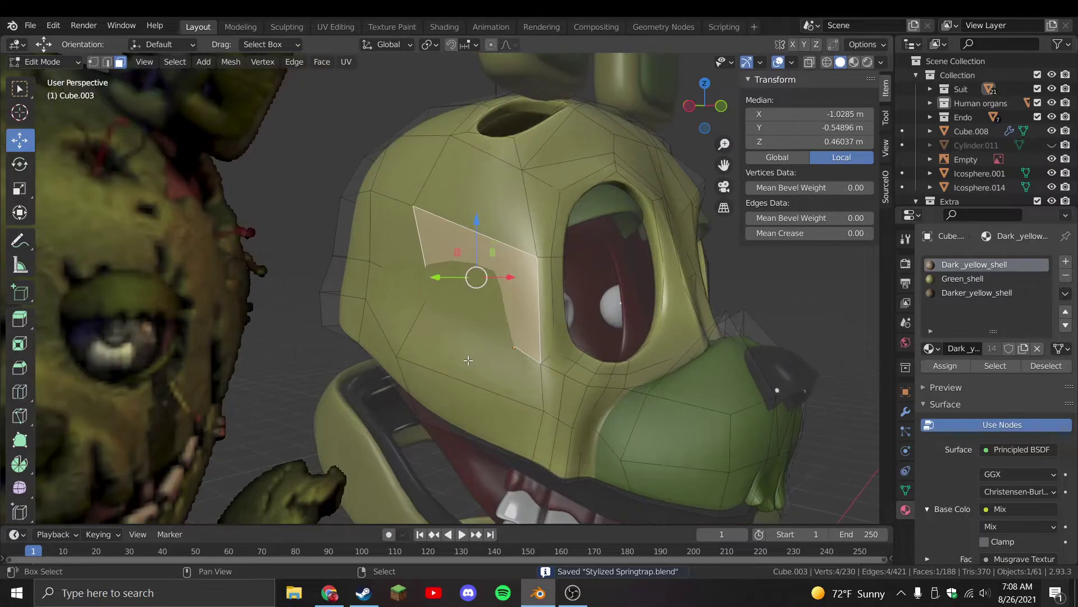
{"action": "key", "text": "i"}
{"action": "left_click", "coordinate": [518, 369]}
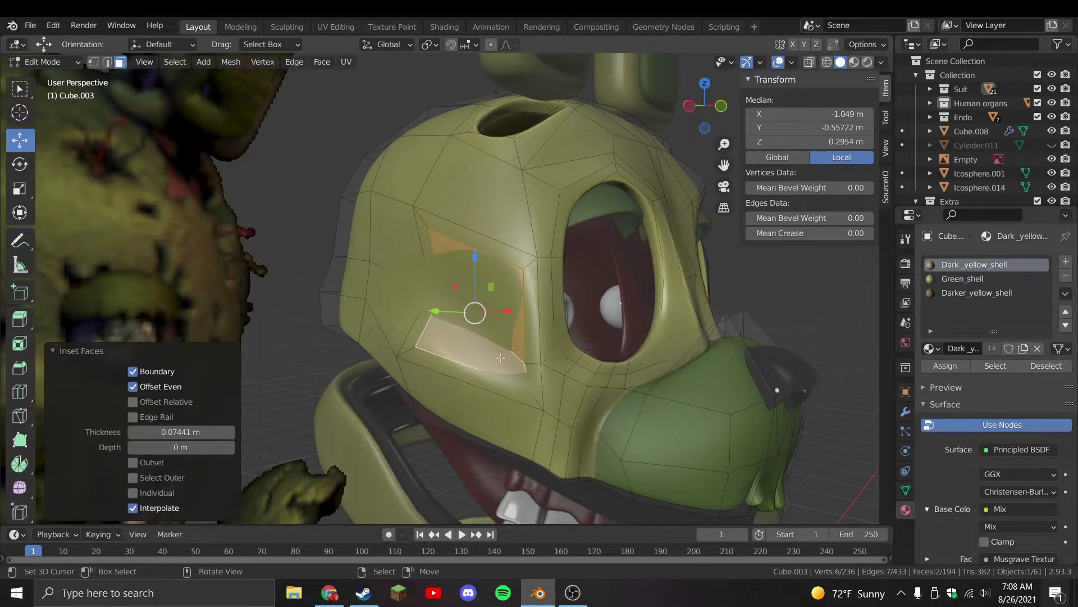
Reposition the corner vertices of the inset cheek patch to reshape its outline
{"action": "left_click", "coordinate": [521, 356]}
{"action": "key", "text": "g"}
{"action": "left_click", "coordinate": [525, 365]}
{"action": "middle_click_drag", "start_coordinate": [525, 365], "coordinate": [528, 449]}
{"action": "scroll", "coordinate": [482, 429], "scroll_direction": "up", "scroll_amount": 3}
{"action": "middle_click_drag", "start_coordinate": [428, 308], "coordinate": [452, 236]}
{"action": "left_click", "coordinate": [441, 218]}
{"action": "key", "text": "g"}
{"action": "left_click", "coordinate": [480, 315]}
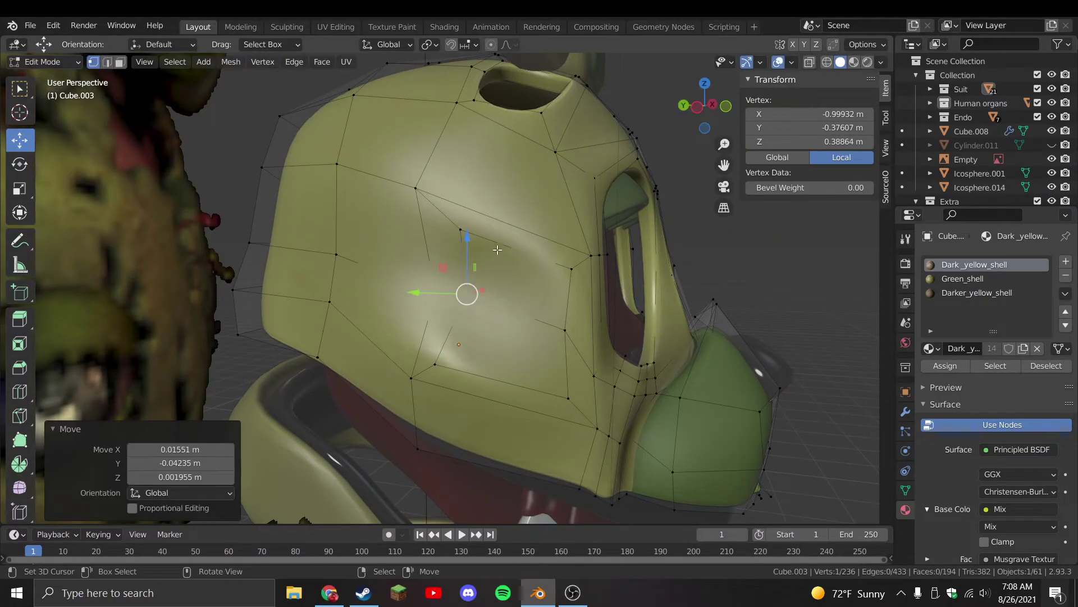
Add two vertical loop cuts through the cheek patch and move the new upper-edge vertices down to make a jagged outline
{"action": "key", "text": "ctrl+r"}
{"action": "left_click", "coordinate": [508, 233]}
{"action": "left_click", "coordinate": [508, 233]}
{"action": "left_click", "coordinate": [499, 305]}
{"action": "left_click", "coordinate": [490, 244]}
{"action": "key", "text": "g"}
{"action": "left_click", "coordinate": [509, 275]}
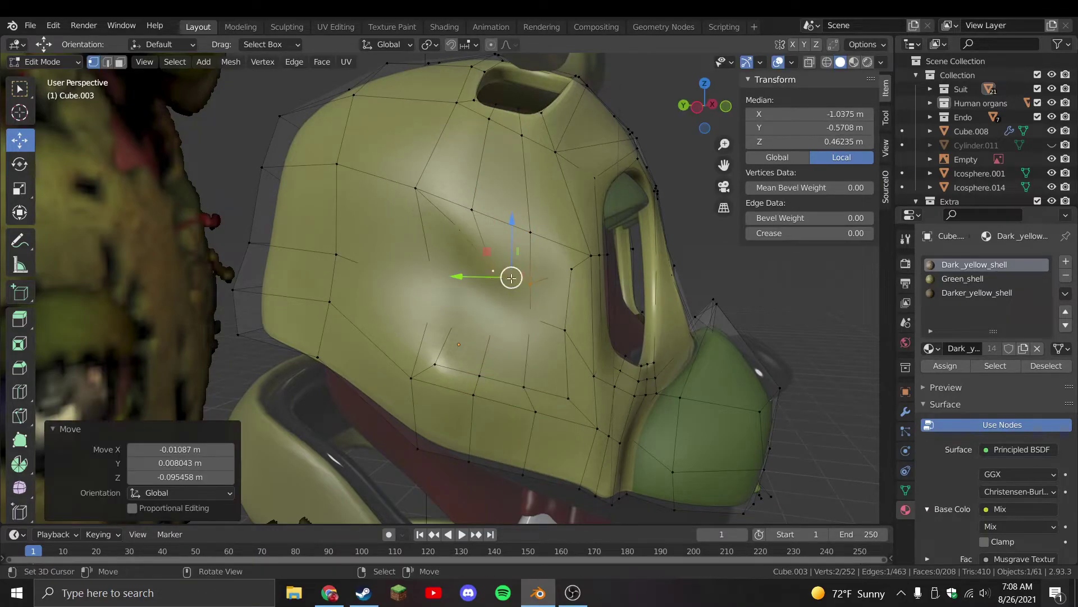
{"action": "key", "text": "g"}
{"action": "left_click", "coordinate": [518, 270]}
Shift the vertices along the cheek patch's lower edge to make it uneven, undoing one misplaced move
{"action": "key", "text": "g"}
{"action": "left_click", "coordinate": [489, 396]}
{"action": "key", "text": "g"}
{"action": "left_click", "coordinate": [512, 393]}
{"action": "key", "text": "g"}
{"action": "left_click", "coordinate": [556, 376]}
{"action": "key", "text": "ctrl+z"}
{"action": "left_click", "coordinate": [473, 395]}
{"action": "key", "text": "g"}
{"action": "left_click", "coordinate": [475, 393]}
{"action": "middle_click_drag", "start_coordinate": [475, 393], "coordinate": [438, 438]}
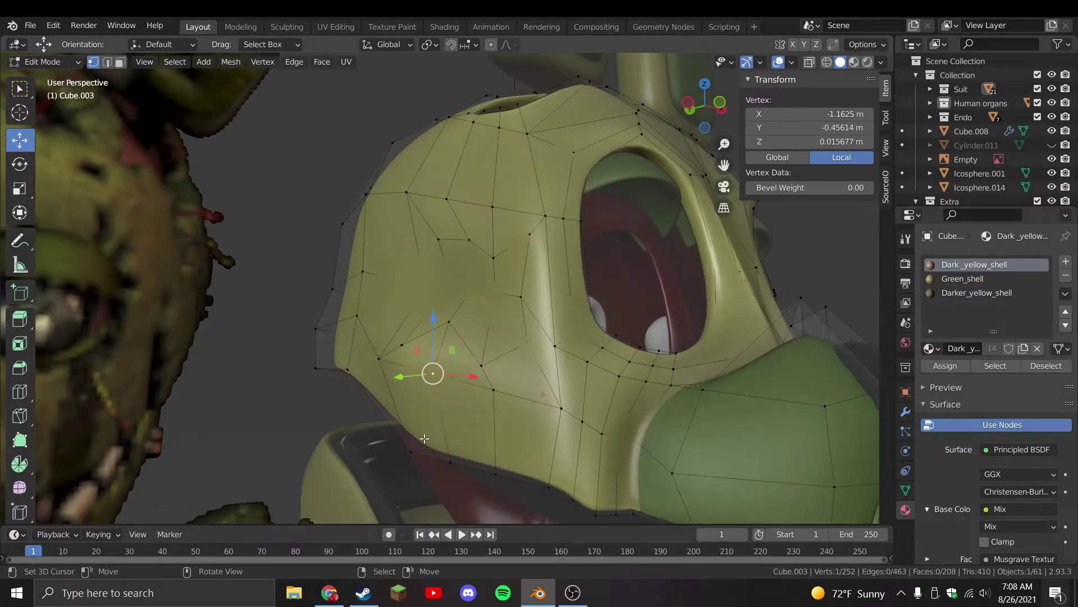
Pull vertices on the lower rim of the cheek upward to form torn notches
{"action": "scroll", "coordinate": [525, 317], "scroll_direction": "up", "scroll_amount": 3}
{"action": "middle_click_drag", "start_coordinate": [525, 318], "coordinate": [495, 315]}
{"action": "right_click", "coordinate": [493, 322], "text": "ctrl"}
{"action": "right_click", "coordinate": [493, 322], "text": "ctrl"}
{"action": "key", "text": "g"}
{"action": "left_click", "coordinate": [489, 316]}
Add another vertical loop cut through the cheek and reposition its vertex on the patch's lower edge
{"action": "key", "text": "ctrl+r"}
{"action": "left_click", "coordinate": [551, 288]}
{"action": "left_click", "coordinate": [487, 354]}
{"action": "key", "text": "g"}
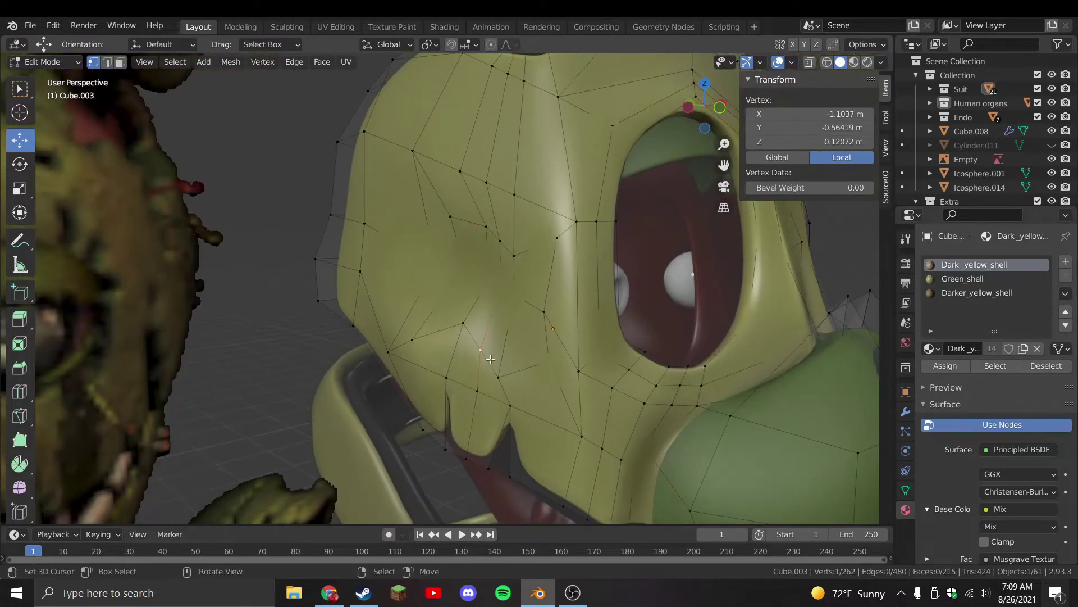
{"action": "left_click", "coordinate": [487, 357]}
{"action": "left_click", "coordinate": [481, 349]}
{"action": "key", "text": "g"}
{"action": "left_click", "coordinate": [479, 349]}
Adjust the patch's upper outline and merge the extra vertex above it into the neighbouring vertex with At Last
{"action": "left_click", "coordinate": [500, 240]}
{"action": "key", "text": "g"}
{"action": "left_click", "coordinate": [492, 179]}
{"action": "left_click", "coordinate": [488, 181]}
{"action": "left_click", "coordinate": [514, 195], "text": "shift"}
{"action": "key", "text": "m"}
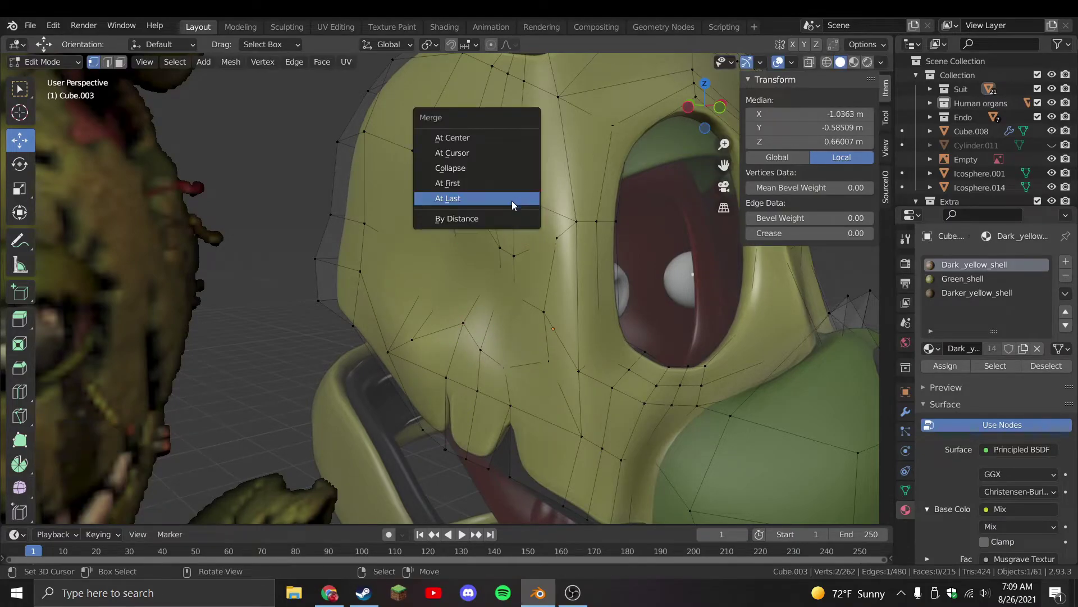
{"action": "left_click", "coordinate": [506, 199]}
{"action": "left_click", "coordinate": [498, 118]}
{"action": "left_click", "coordinate": [501, 287]}
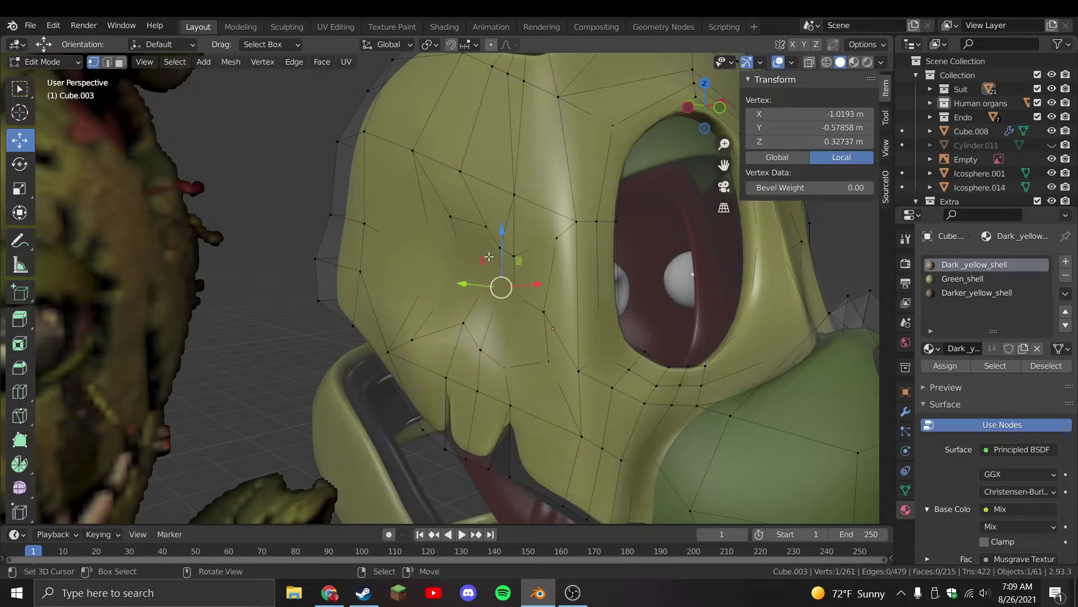
Delete the faces inside the jagged cheek outline to open a torn hole, and save the file
{"action": "left_click", "coordinate": [121, 62]}
{"action": "middle_click_drag", "start_coordinate": [505, 281], "coordinate": [534, 298]}
{"action": "left_click", "coordinate": [511, 242]}
{"action": "left_click", "coordinate": [537, 298], "text": "shift"}
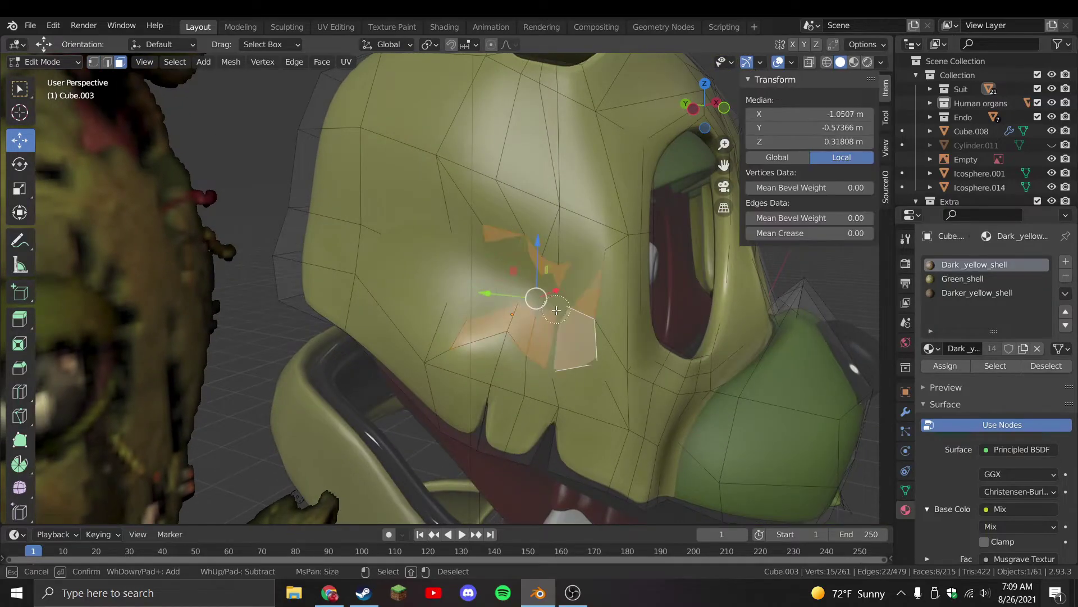
{"action": "key", "text": "x"}
{"action": "left_click", "coordinate": [543, 311]}
{"action": "key", "text": "KP_1"}
{"action": "scroll", "coordinate": [183, 243], "scroll_direction": "down", "scroll_amount": 3}
{"action": "key", "text": "ctrl+s"}
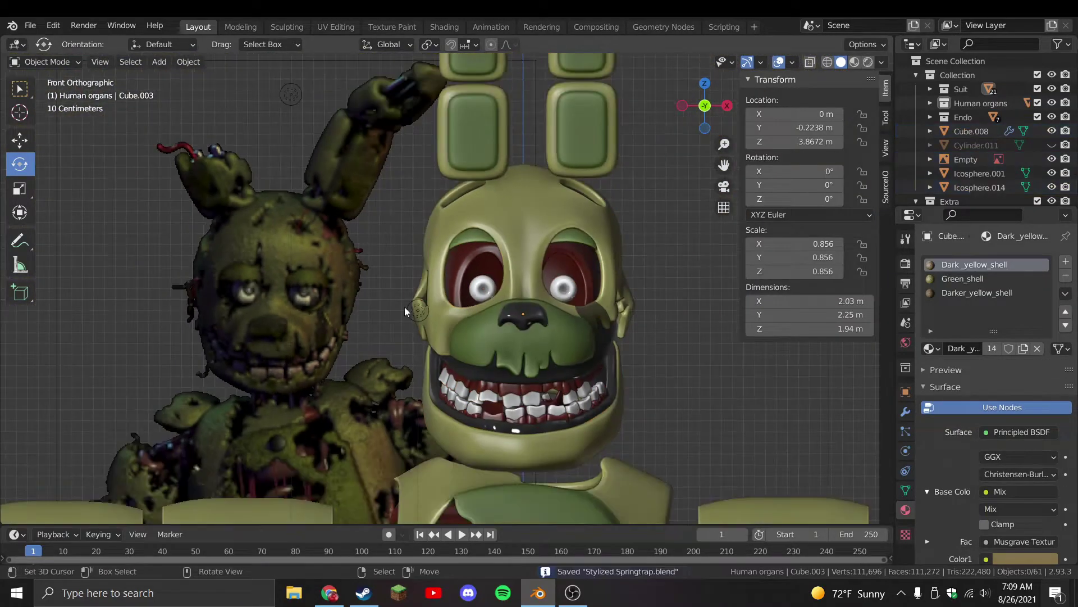
Move the outermost vertex beneath the new cheek hole inward toward the head, and save the file
{"action": "scroll", "coordinate": [183, 244], "scroll_direction": "up", "scroll_amount": 5}
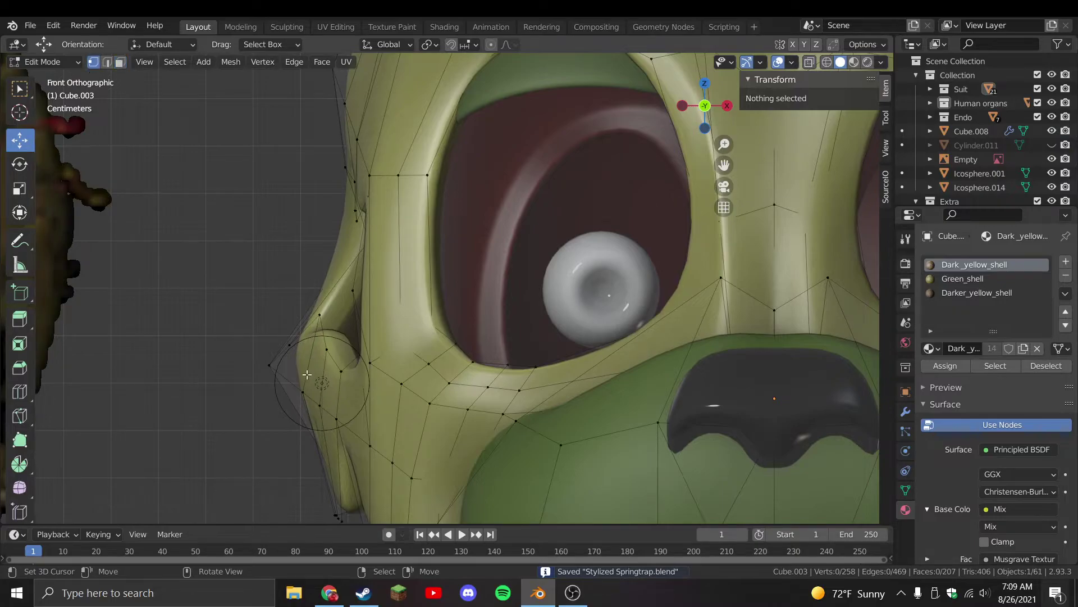
{"action": "left_click", "coordinate": [307, 375]}
{"action": "middle_click_drag", "start_coordinate": [308, 374], "coordinate": [395, 342]}
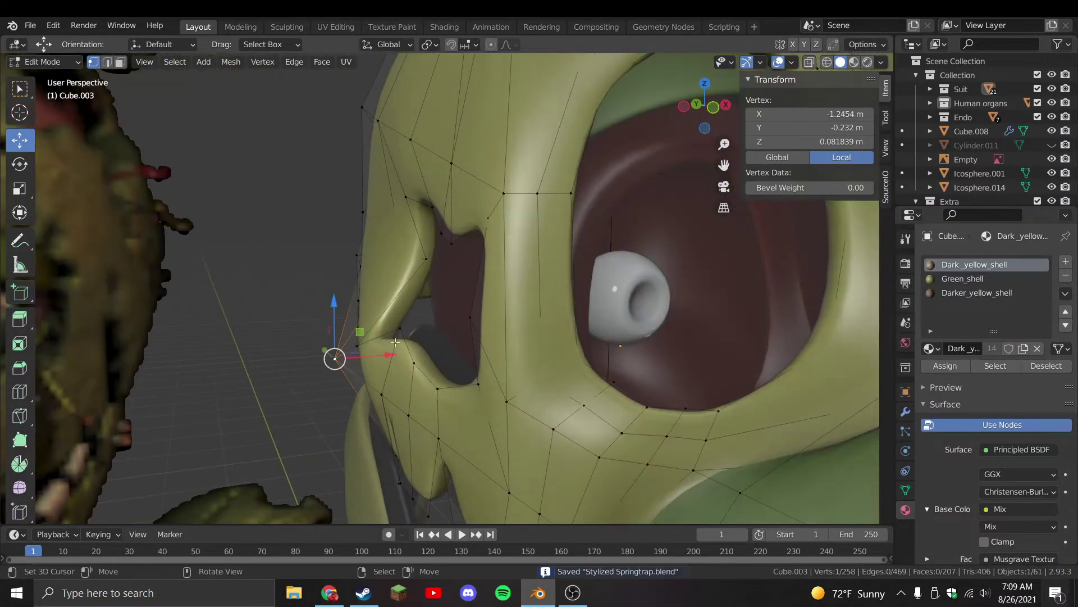
{"action": "key", "text": "KP_1"}
{"action": "key", "text": "g"}
{"action": "left_click", "coordinate": [362, 331]}
{"action": "key", "text": "Tab"}
{"action": "scroll", "coordinate": [550, 373], "scroll_direction": "down", "scroll_amount": 5}
{"action": "key", "text": "Tab"}
{"action": "key", "text": "ctrl+s"}
{"action": "scroll", "coordinate": [483, 342], "scroll_direction": "up", "scroll_amount": 4}
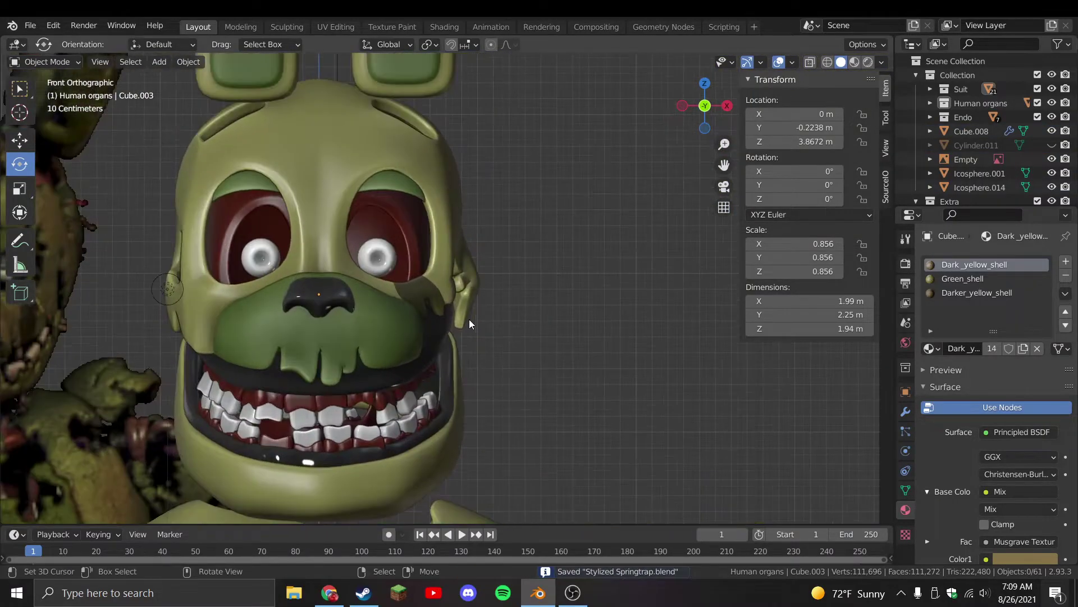
Pull the outermost vertex of the opposite torn cheek inward with proportional editing
{"action": "key", "text": "g"}
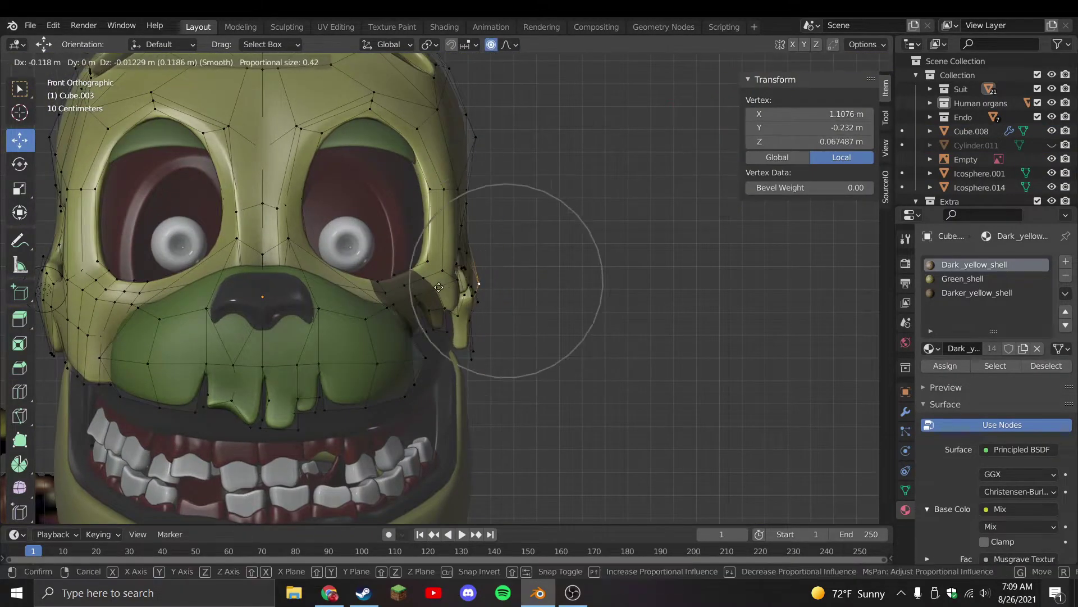
{"action": "left_click", "coordinate": [439, 287]}
{"action": "key", "text": "Tab"}
{"action": "scroll", "coordinate": [487, 335], "scroll_direction": "down", "scroll_amount": 5}
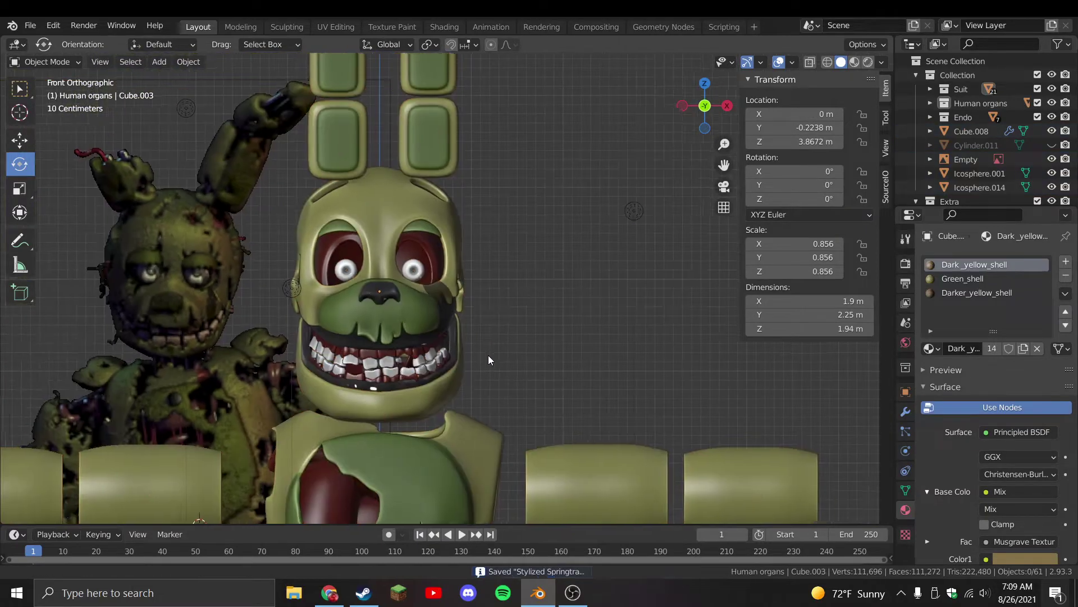
{"action": "middle_click_drag", "start_coordinate": [481, 355], "coordinate": [579, 328], "text": "shift"}
Select the lower jaw shell, collapse its Solidify modifier settings and open its mesh for editing
{"action": "left_click", "coordinate": [487, 406]}
{"action": "key", "text": "Tab"}
{"action": "scroll", "coordinate": [488, 382], "scroll_direction": "up", "scroll_amount": 5}
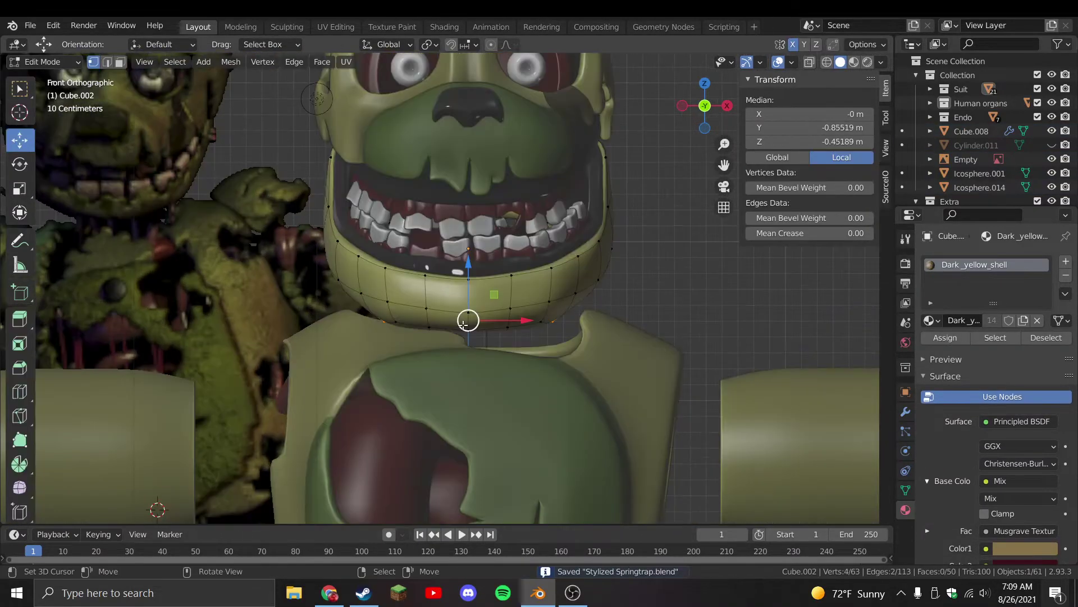
{"action": "key", "text": "Tab"}
{"action": "left_click", "coordinate": [905, 413]}
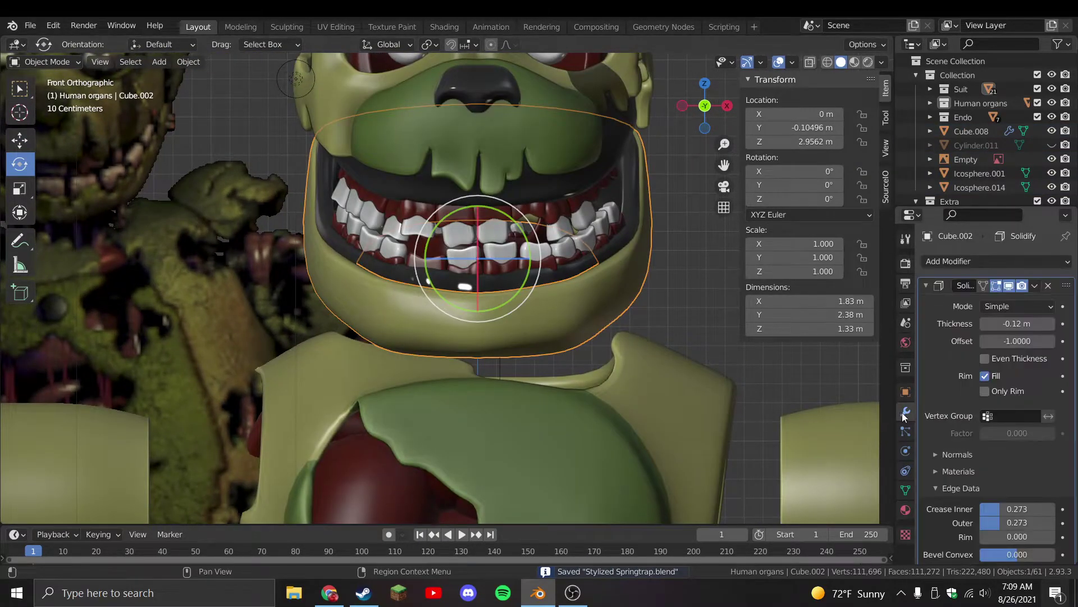
{"action": "left_click", "coordinate": [922, 286]}
{"action": "key", "text": "Tab"}
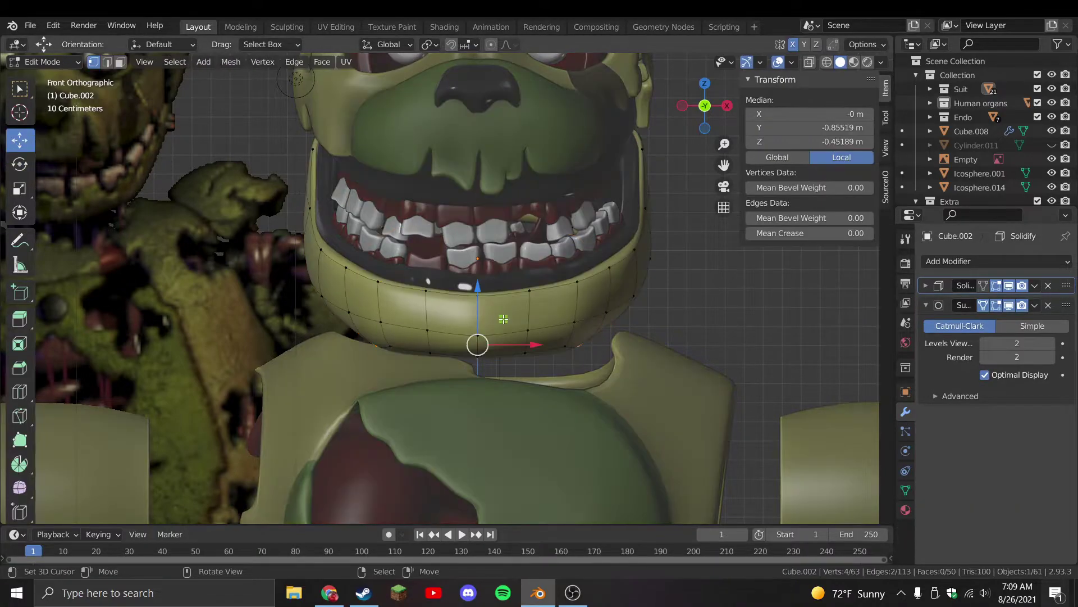
Add a horizontal loop cut around the lower jaw shell and save the file
{"action": "left_click", "coordinate": [530, 337]}
{"action": "scroll", "coordinate": [504, 319], "scroll_direction": "up", "scroll_amount": 2}
{"action": "left_click", "coordinate": [120, 61]}
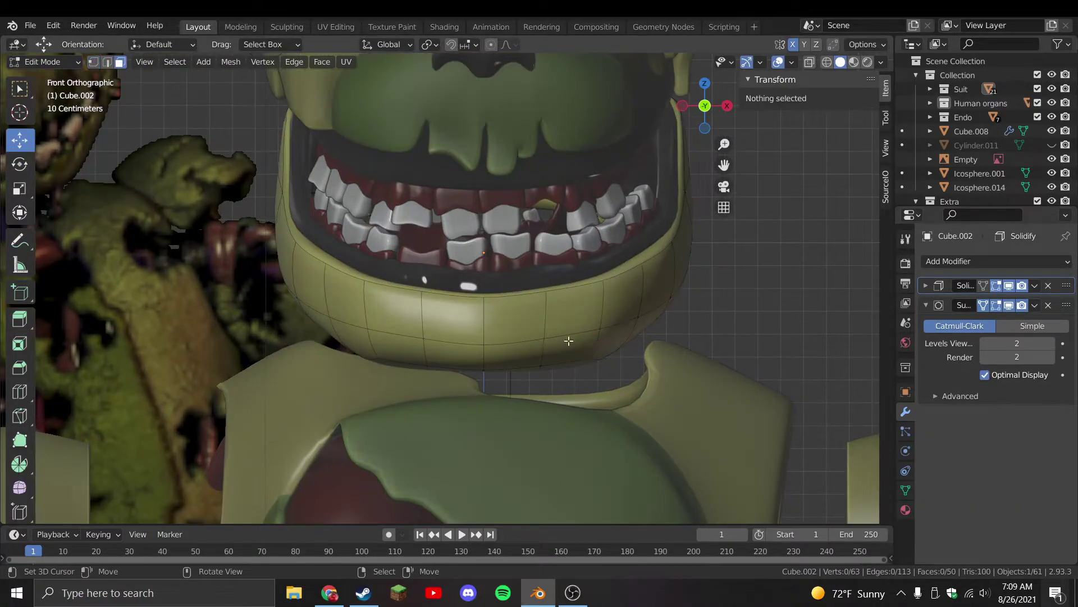
{"action": "key", "text": "ctrl+r"}
{"action": "left_click", "coordinate": [545, 312]}
{"action": "key", "text": "Tab"}
{"action": "scroll", "coordinate": [540, 319], "scroll_direction": "down", "scroll_amount": 5}
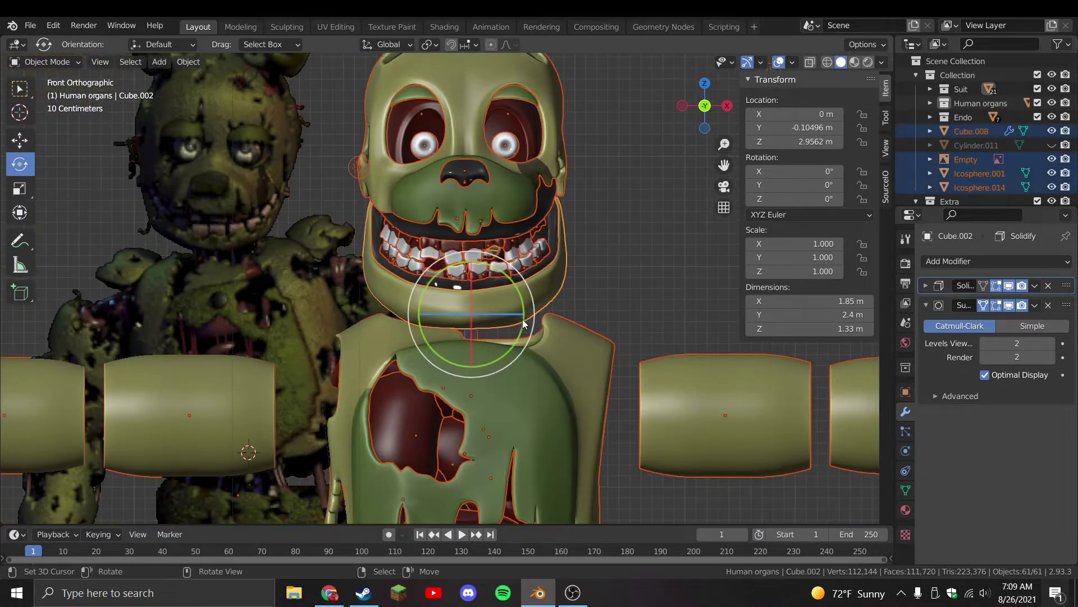
{"action": "left_click", "coordinate": [471, 328]}
{"action": "key", "text": "ctrl+s"}
Select the upper face loop running around the lower jaw shell
{"action": "key", "text": "Tab"}
{"action": "scroll", "coordinate": [472, 325], "scroll_direction": "up", "scroll_amount": 6}
{"action": "left_click", "coordinate": [121, 63]}
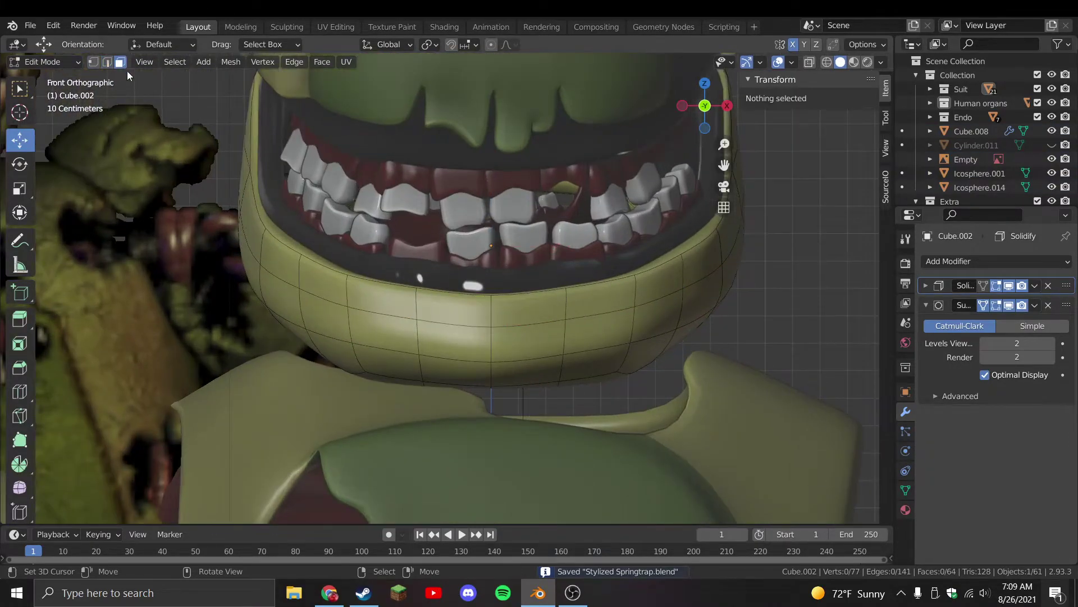
{"action": "left_click", "coordinate": [489, 312], "text": "alt"}
Try subdividing the jaw's upper face loop twice in a row, and undo both subdivisions
{"action": "scroll", "coordinate": [534, 320], "scroll_direction": "down", "scroll_amount": 4}
{"action": "right_click", "coordinate": [536, 313]}
{"action": "left_click", "coordinate": [506, 289]}
{"action": "scroll", "coordinate": [453, 362], "scroll_direction": "up", "scroll_amount": 3}
{"action": "left_click", "coordinate": [453, 361]}
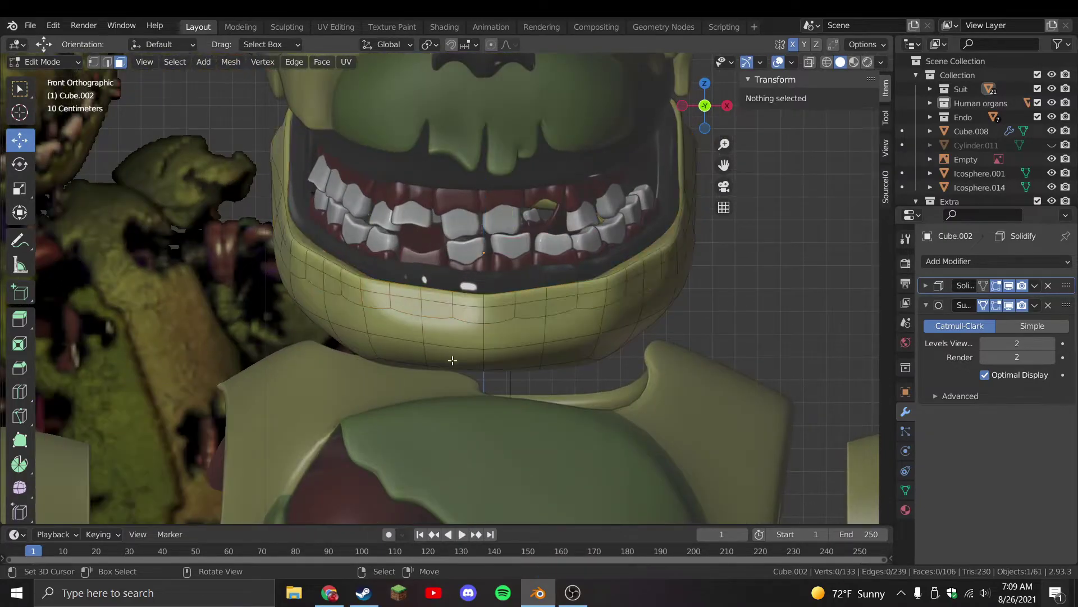
{"action": "scroll", "coordinate": [454, 362], "scroll_direction": "down", "scroll_amount": 2}
{"action": "left_click", "coordinate": [459, 358], "text": "alt"}
{"action": "left_click", "coordinate": [464, 356], "text": "alt"}
{"action": "right_click", "coordinate": [489, 338]}
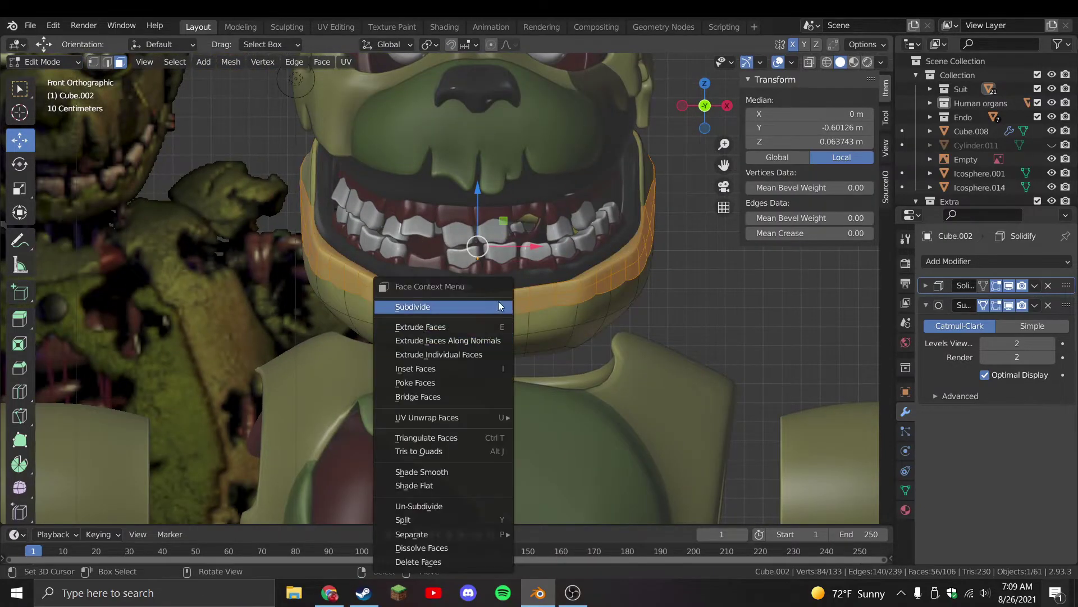
{"action": "left_click", "coordinate": [490, 306]}
{"action": "scroll", "coordinate": [483, 315], "scroll_direction": "up", "scroll_amount": 1}
{"action": "key", "text": "ctrl+z"}
{"action": "key", "text": "ctrl+z"}
{"action": "key", "text": "ctrl+z"}
{"action": "key", "text": "ctrl+z"}
Subdivide the jaw's upper face loop with 2 cuts
{"action": "right_click", "coordinate": [483, 314]}
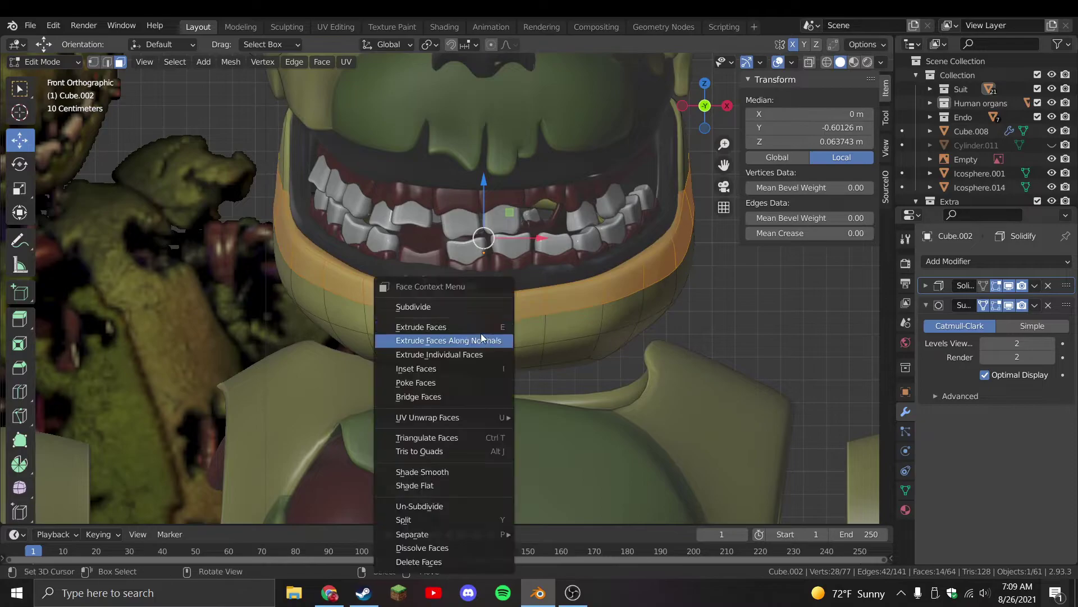
{"action": "left_click", "coordinate": [462, 307]}
{"action": "left_click", "coordinate": [230, 418]}
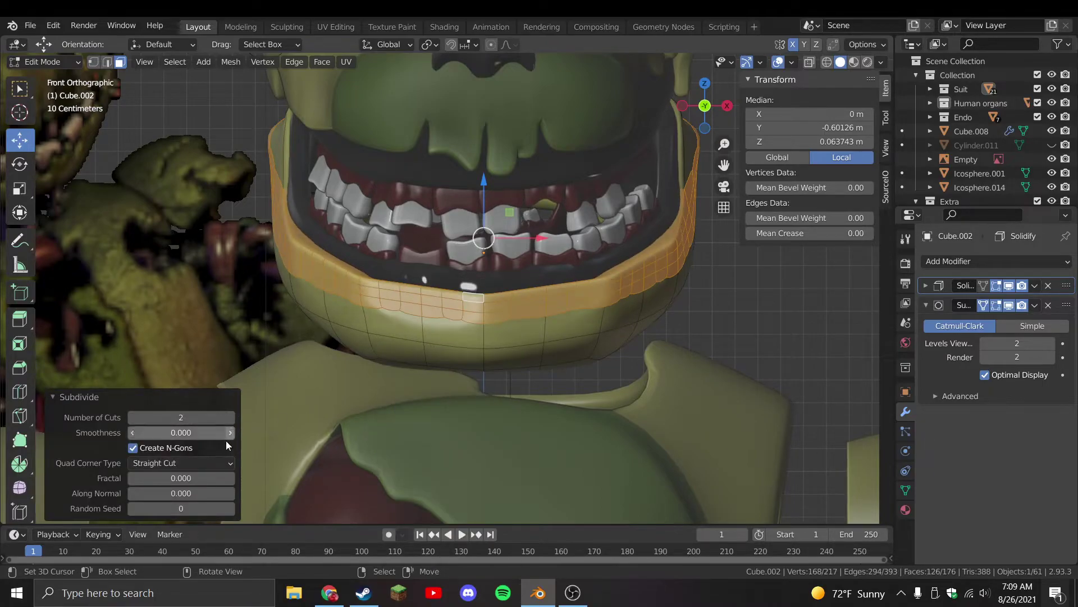
Undo the jaw's 2-cut subdivision and extend the face selection along the sides of its upper loop
{"action": "left_click_drag", "start_coordinate": [181, 432], "coordinate": [202, 433]}
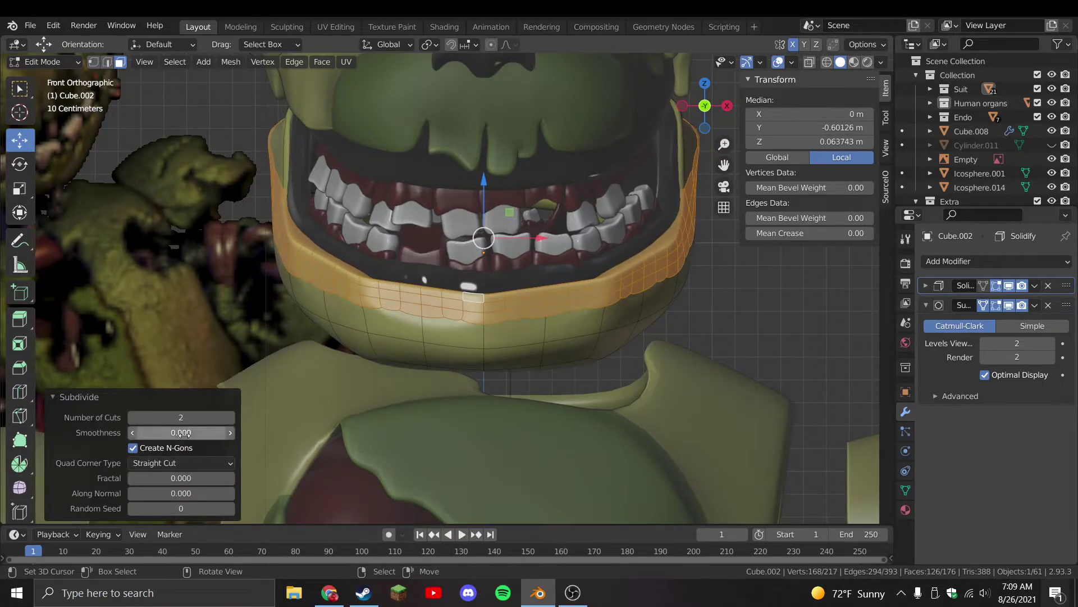
{"action": "key", "text": "ctrl+z"}
{"action": "middle_click_drag", "start_coordinate": [541, 316], "coordinate": [508, 245]}
{"action": "left_click", "coordinate": [616, 195], "text": "shift"}
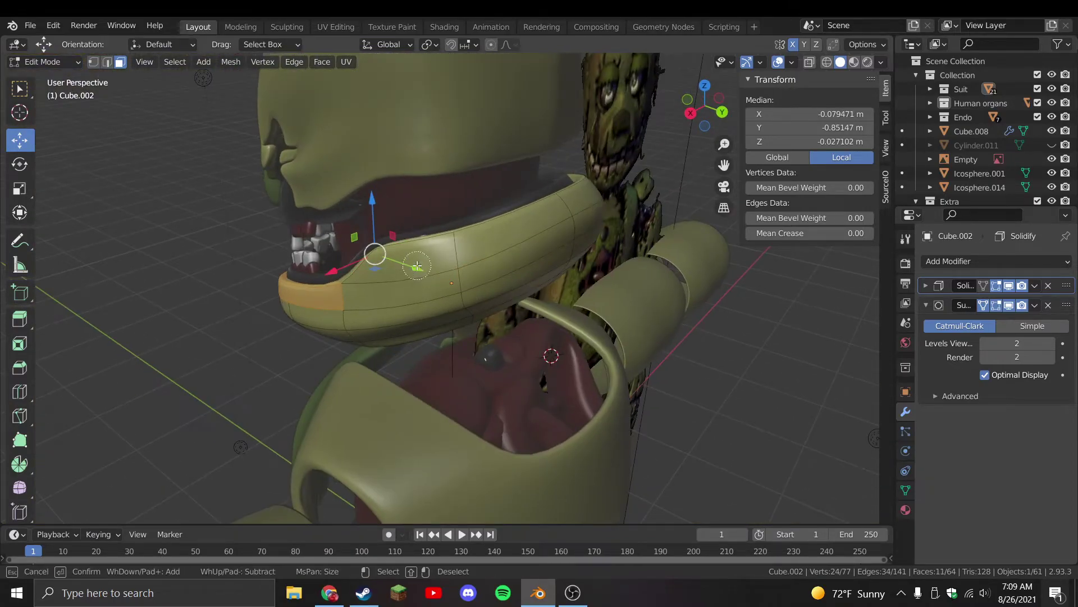
{"action": "left_click", "coordinate": [392, 292], "text": "shift"}
{"action": "middle_click_drag", "start_coordinate": [393, 284], "coordinate": [497, 285]}
{"action": "left_click", "coordinate": [456, 248], "text": "shift"}
{"action": "left_click", "coordinate": [488, 254], "text": "shift"}
Try subdividing the jaw's upper face loop with 1 cut and a smoothness of 1, and undo it
{"action": "right_click", "coordinate": [496, 286]}
{"action": "left_click", "coordinate": [496, 286]}
{"action": "key", "text": "KP_1"}
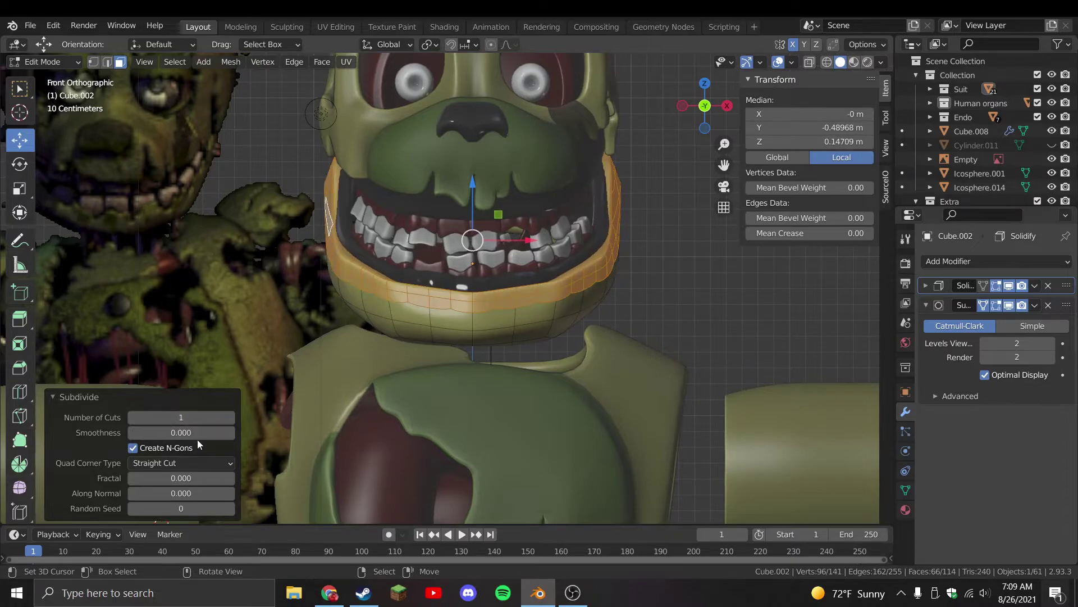
{"action": "left_click_drag", "start_coordinate": [208, 432], "coordinate": [258, 433]}
{"action": "middle_click_drag", "start_coordinate": [252, 409], "coordinate": [107, 359]}
{"action": "key", "text": "KP_1"}
{"action": "key", "text": "ctrl+z"}
Select only the five front faces of the jaw shell's upper row
{"action": "scroll", "coordinate": [485, 294], "scroll_direction": "up", "scroll_amount": 4}
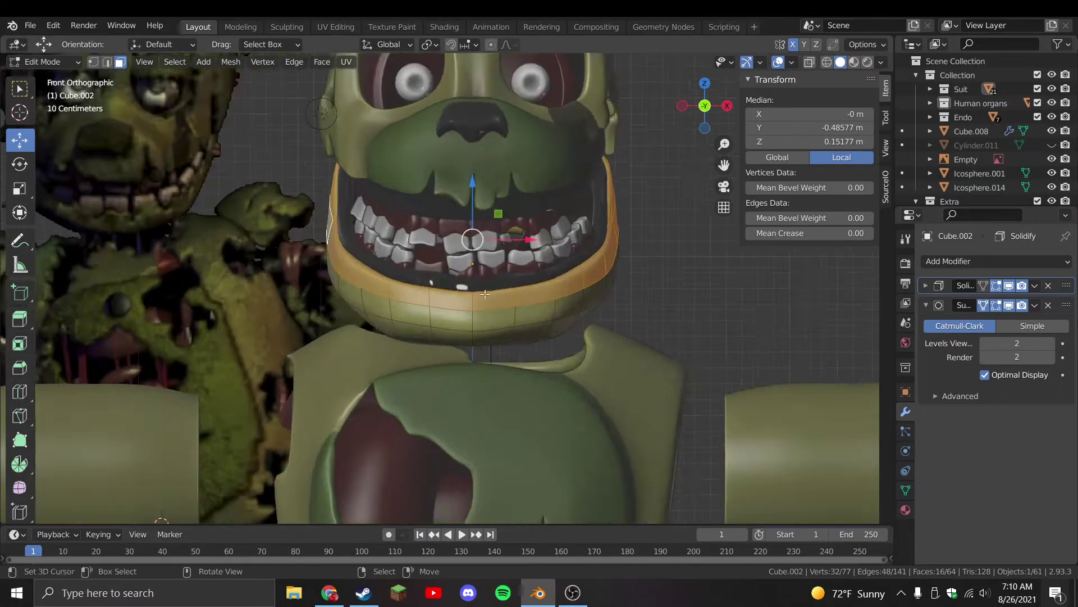
{"action": "left_click", "coordinate": [489, 298]}
{"action": "scroll", "coordinate": [485, 294], "scroll_direction": "up", "scroll_amount": 3}
{"action": "left_click", "coordinate": [599, 309], "text": "shift"}
{"action": "left_click", "coordinate": [656, 278], "text": "shift"}
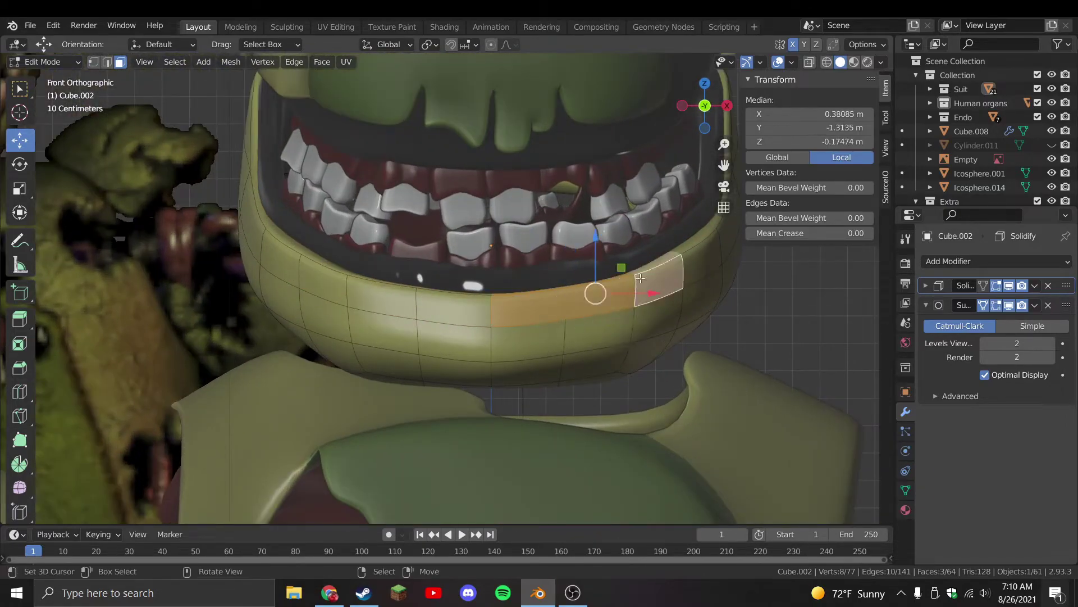
{"action": "left_click_drag", "start_coordinate": [455, 311], "coordinate": [373, 301]}
Try subdividing the five front jaw faces with 1 cut and a smoothness of 1, and undo the subdivision
{"action": "right_click", "coordinate": [373, 300]}
{"action": "right_click", "coordinate": [393, 281]}
{"action": "left_click", "coordinate": [394, 288]}
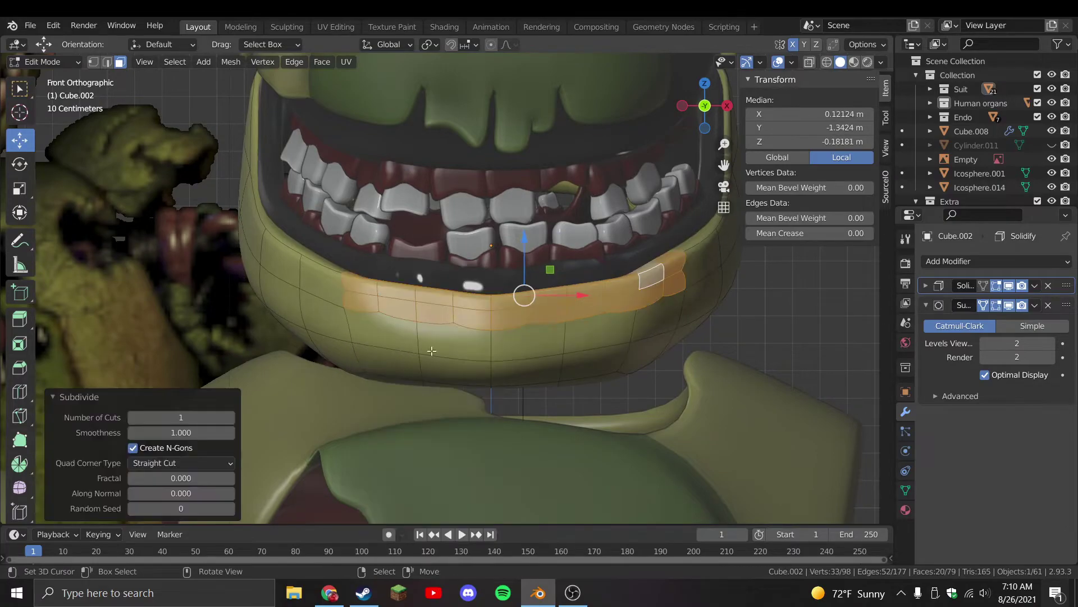
{"action": "scroll", "coordinate": [264, 350], "scroll_direction": "up", "scroll_amount": 1}
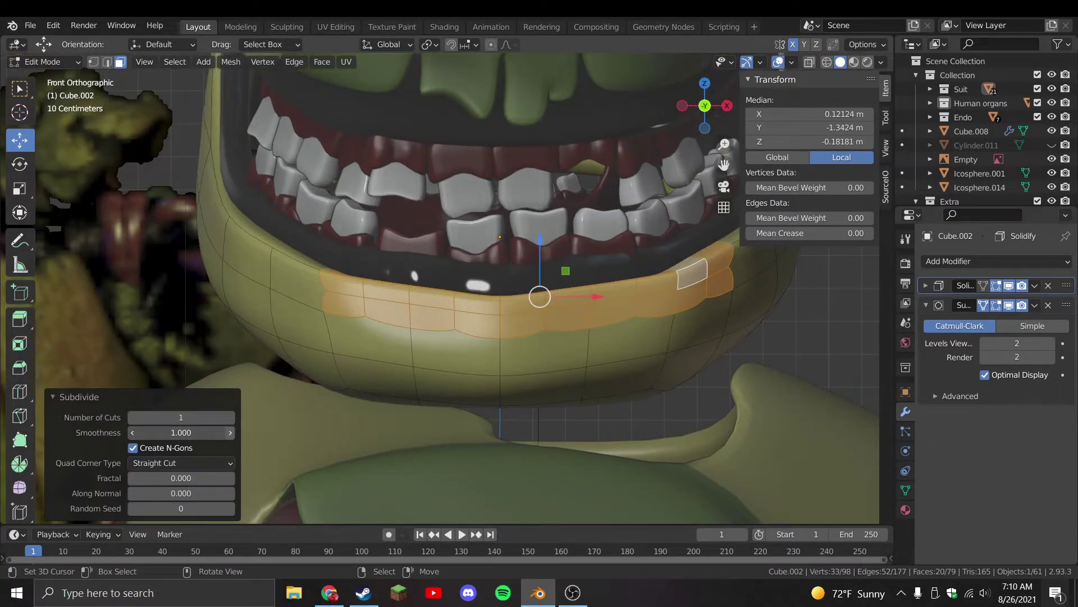
{"action": "middle_click_drag", "start_coordinate": [247, 396], "coordinate": [601, 417]}
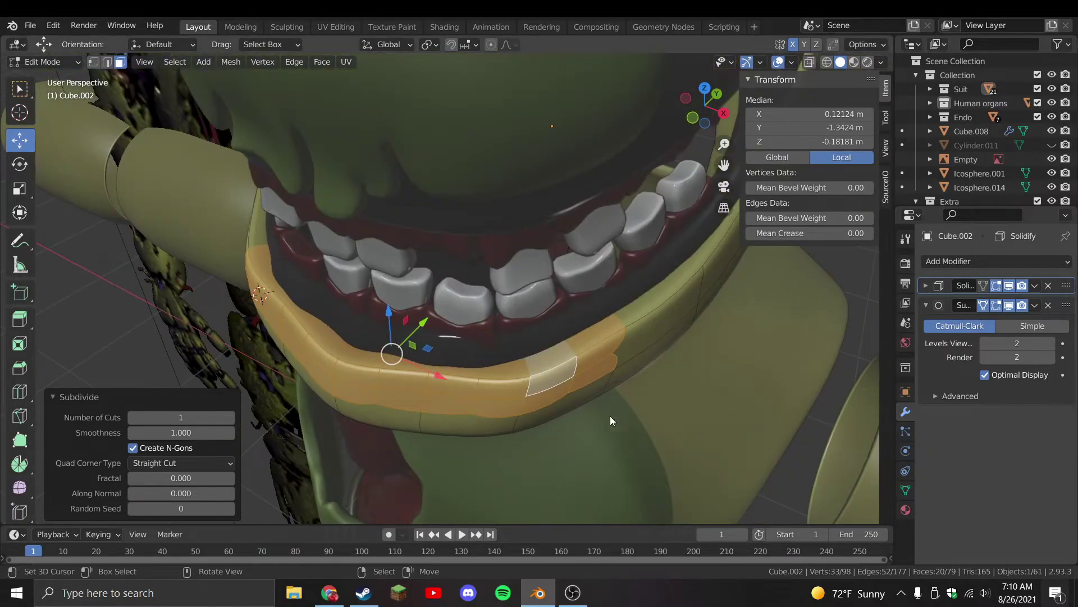
{"action": "key", "text": "ctrl+z"}
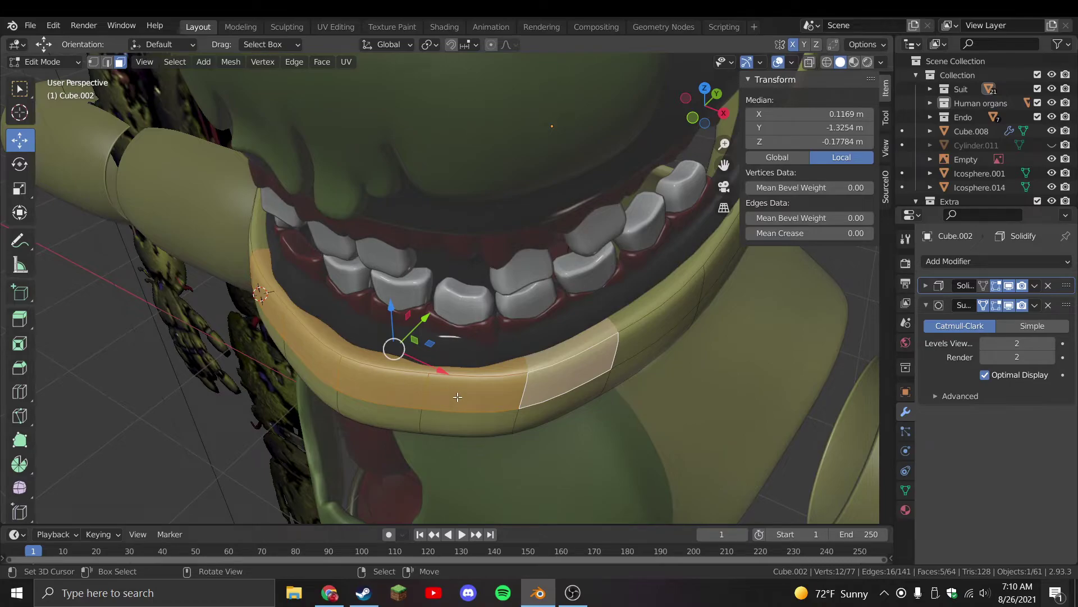
Subdivide the five selected front faces of the jaw's upper row with 1 cut
{"action": "right_click", "coordinate": [457, 397]}
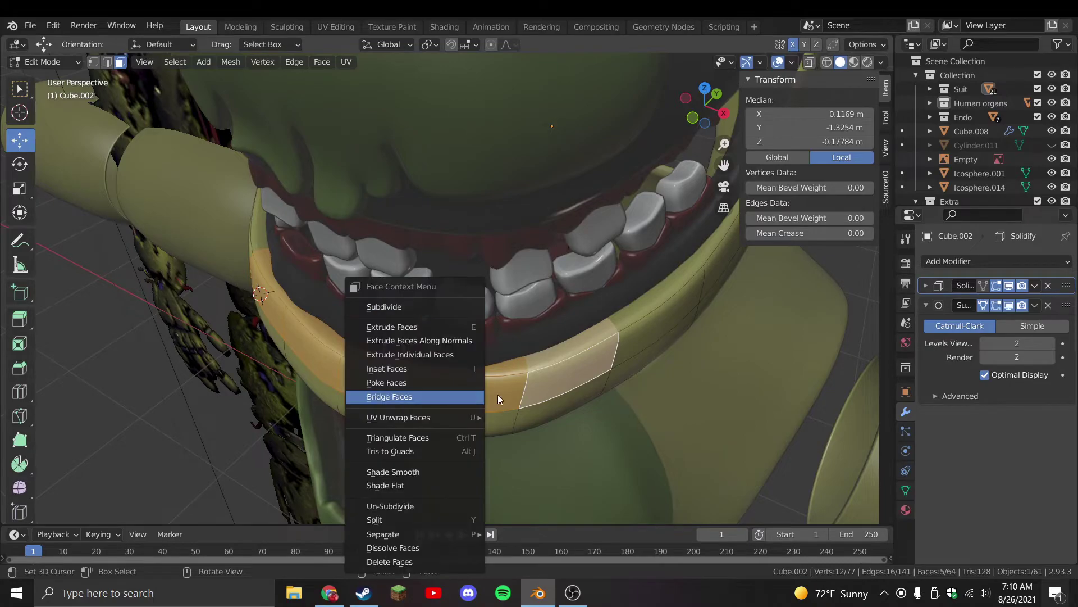
{"action": "left_click", "coordinate": [444, 307]}
{"action": "middle_click_drag", "start_coordinate": [393, 354], "coordinate": [562, 332]}
Rotate a small rim face on the jaw's +X side by about -15° and reposition it to break up the regular grid
{"action": "left_click", "coordinate": [595, 333]}
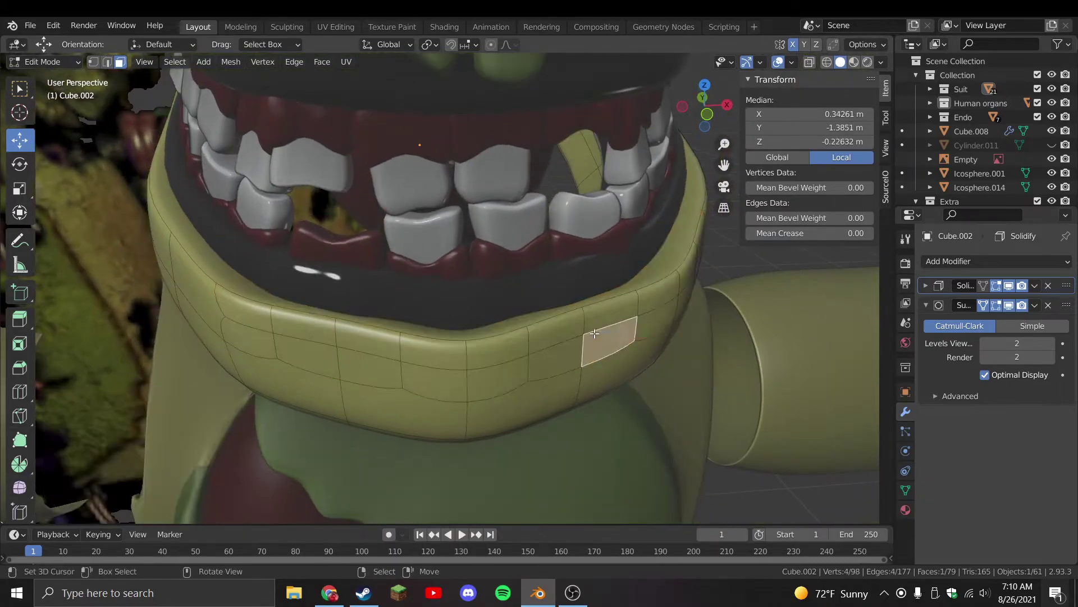
{"action": "left_click", "coordinate": [578, 340], "text": "ctrl+alt"}
{"action": "scroll", "coordinate": [589, 335], "scroll_direction": "up", "scroll_amount": 3}
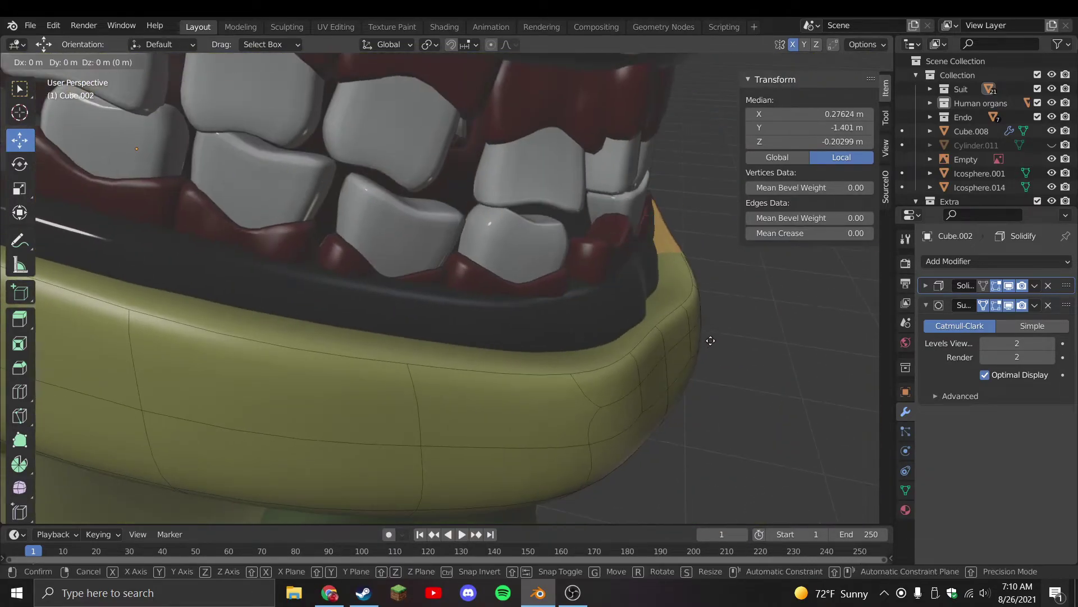
{"action": "key", "text": "g"}
{"action": "scroll", "coordinate": [622, 357], "scroll_direction": "down", "scroll_amount": 3}
{"action": "left_click", "coordinate": [570, 380]}
{"action": "middle_click_drag", "start_coordinate": [578, 393], "coordinate": [595, 443]}
{"action": "key", "text": "r"}
{"action": "left_click", "coordinate": [597, 416]}
{"action": "key", "text": "g"}
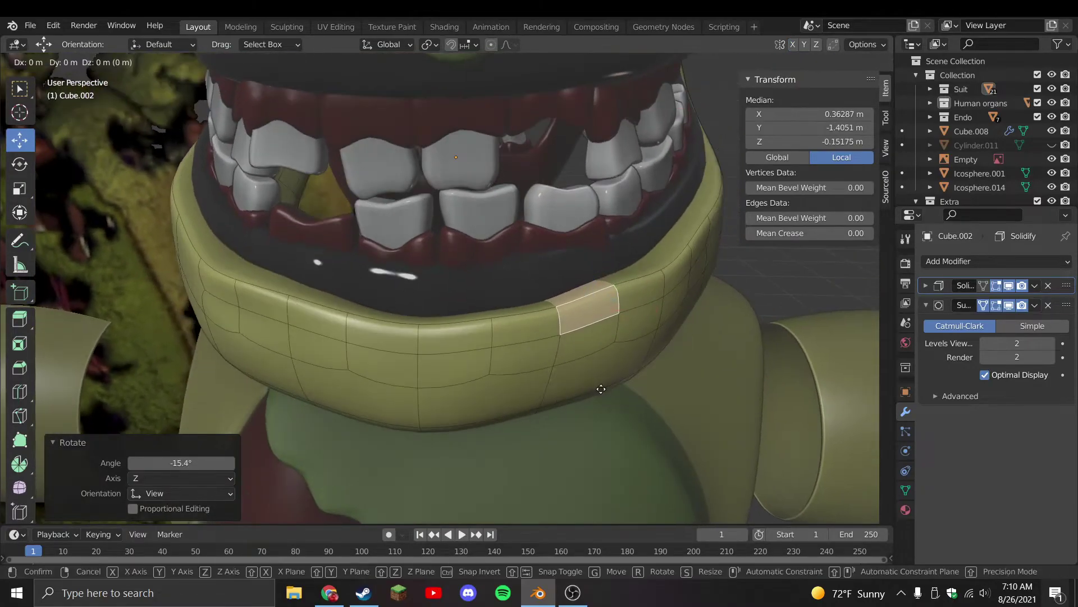
{"action": "left_click", "coordinate": [601, 388]}
Knife an edge on the jaw's +X side from the end of the subdivided faces to the next vertical edge
{"action": "middle_click_drag", "start_coordinate": [601, 388], "coordinate": [531, 287]}
{"action": "key", "text": "k"}
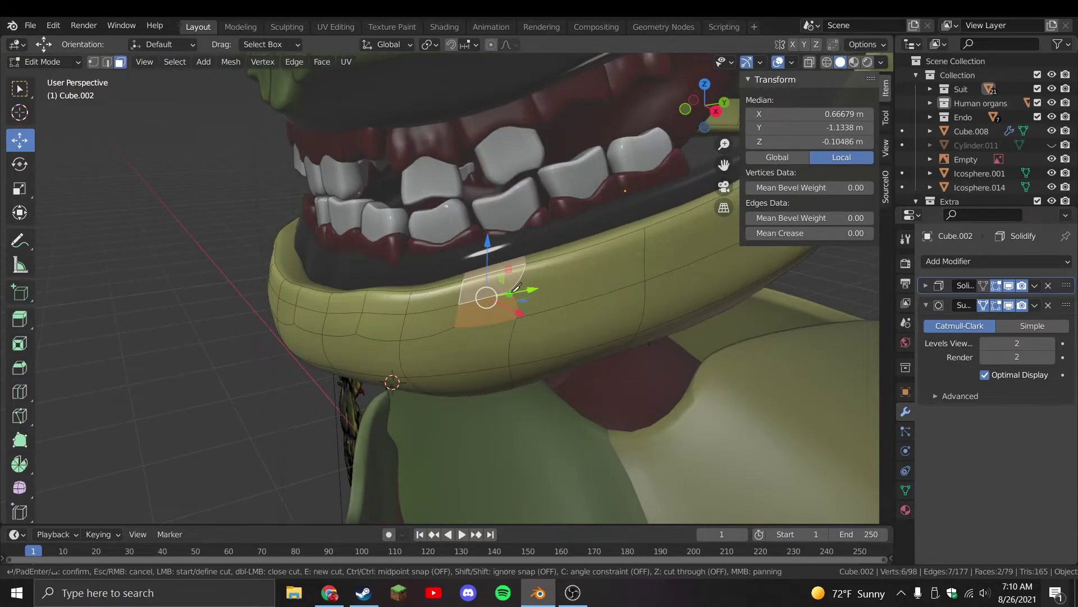
{"action": "key", "text": "Escape"}
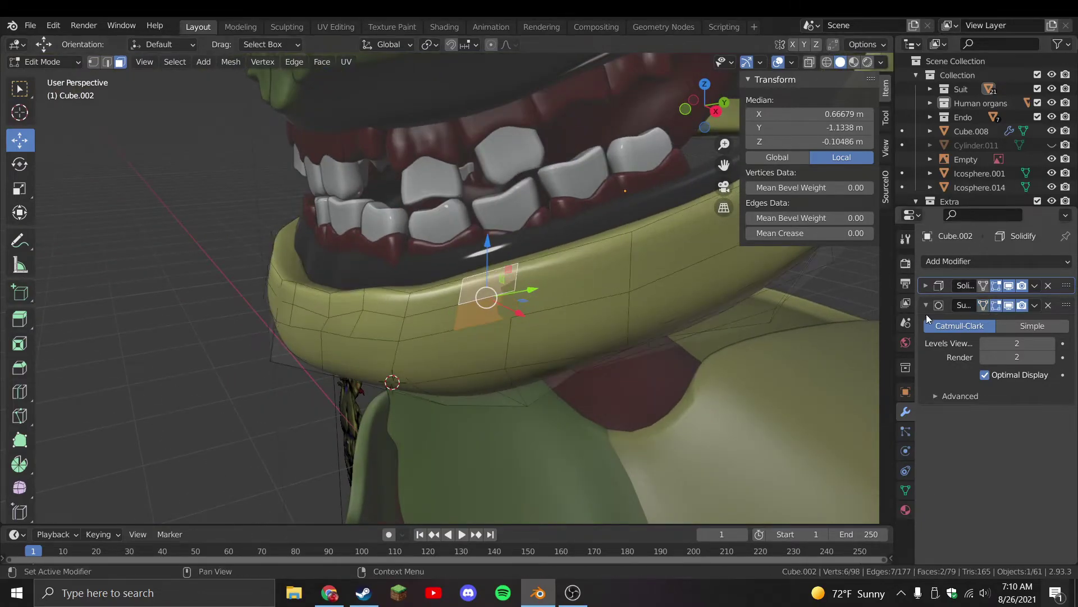
{"action": "middle_click_drag", "start_coordinate": [534, 303], "coordinate": [549, 287]}
{"action": "key", "text": "k"}
{"action": "left_click", "coordinate": [691, 290]}
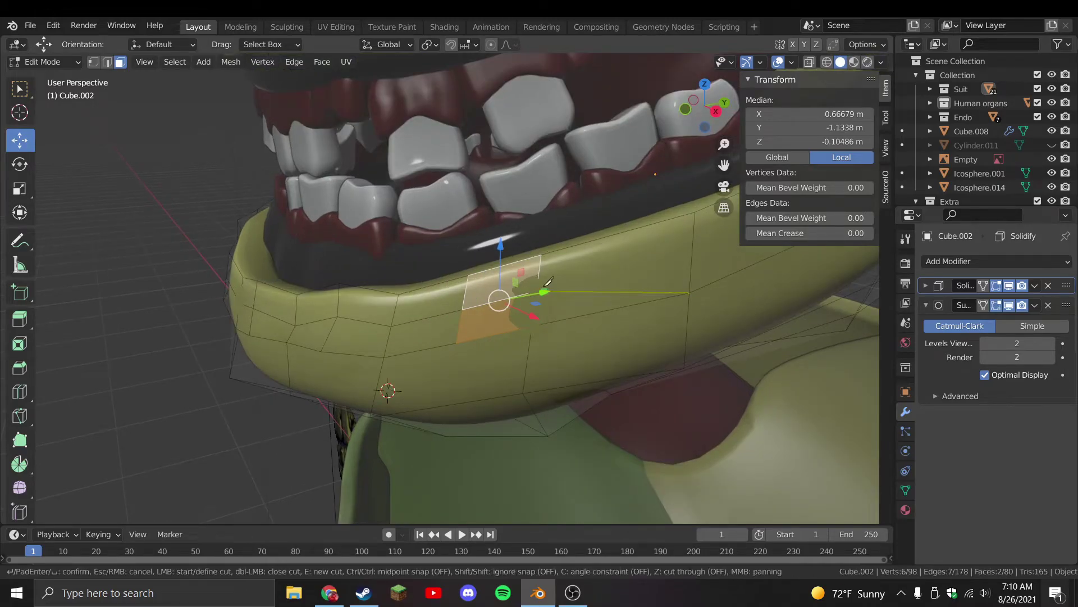
{"action": "key", "text": "Return"}
Knife diagonal edges on the +X half of the jaw front, joining the subdivided row's midpoints to the loop below
{"action": "middle_click_drag", "start_coordinate": [696, 211], "coordinate": [460, 315]}
{"action": "key", "text": "k"}
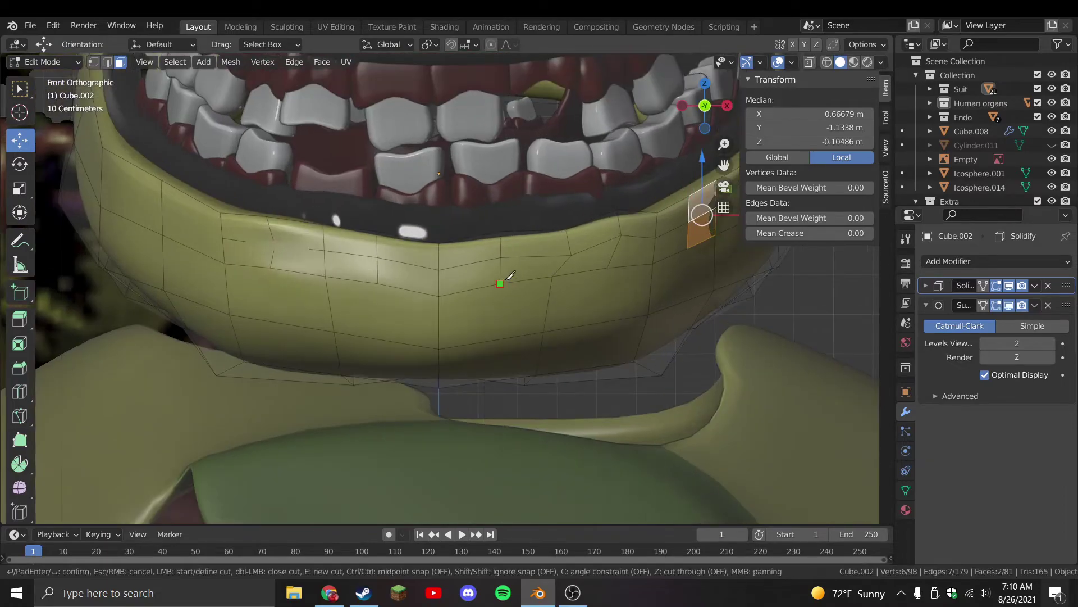
{"action": "left_click", "coordinate": [544, 331]}
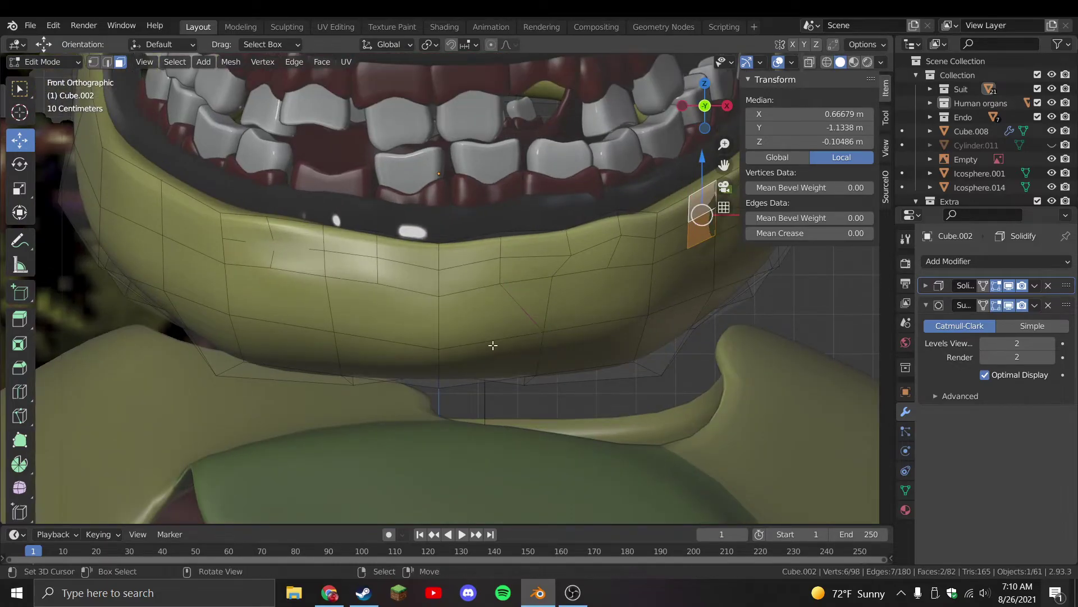
{"action": "left_click", "coordinate": [502, 278]}
{"action": "left_click", "coordinate": [649, 312]}
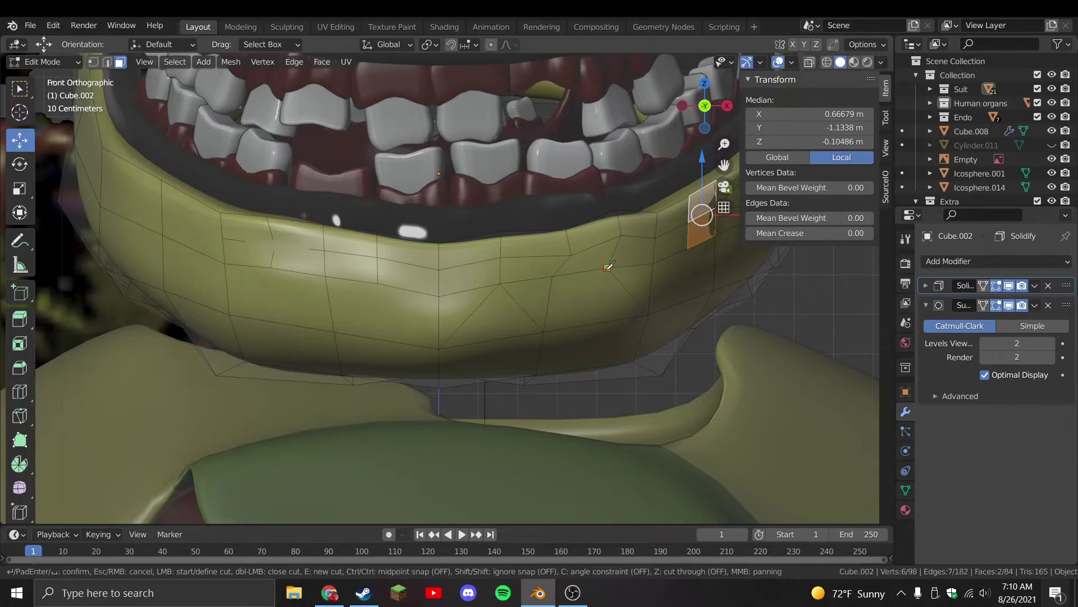
{"action": "left_click", "coordinate": [540, 331]}
{"action": "key", "text": "Return"}
Knife matching diagonal edges on the -X half of the jaw front, starting at the lower centre vertex
{"action": "key", "text": "k"}
{"action": "key", "text": "Escape"}
{"action": "key", "text": "k"}
{"action": "key", "text": "Return"}
{"action": "key", "text": "k"}
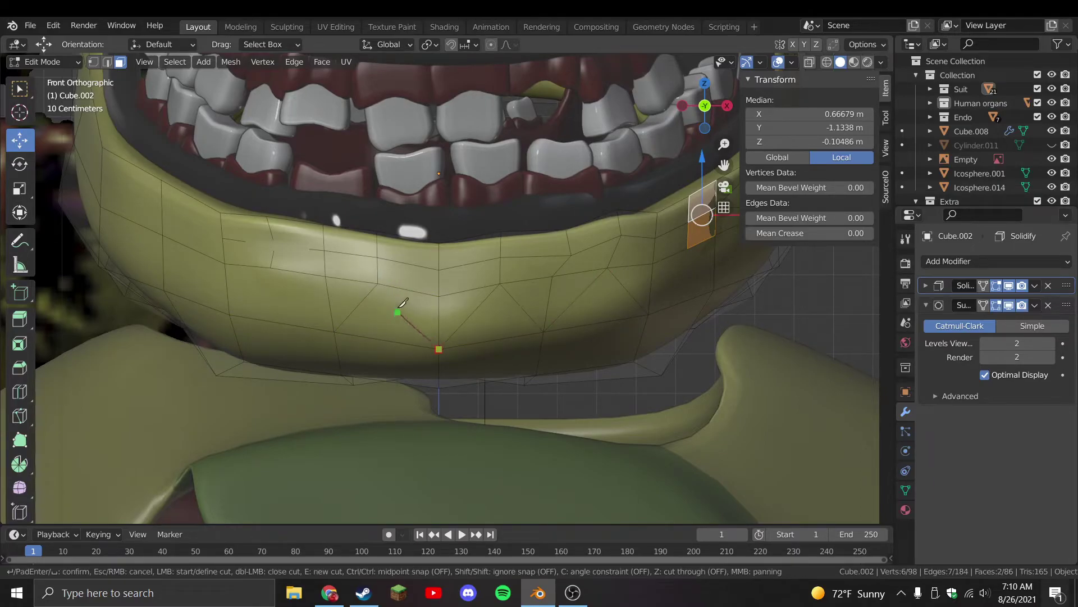
{"action": "key", "text": "Return"}
{"action": "key", "text": "k"}
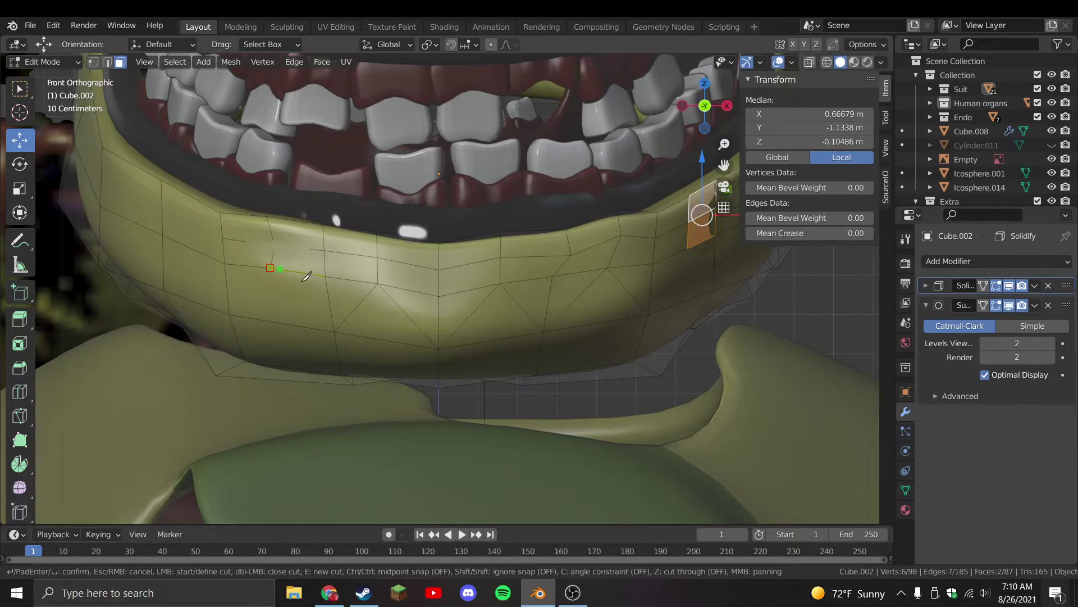
{"action": "key", "text": "Return"}
Knife the remaining connecting edges at the outer -X end of the jaw's subdivided row
{"action": "key", "text": "k"}
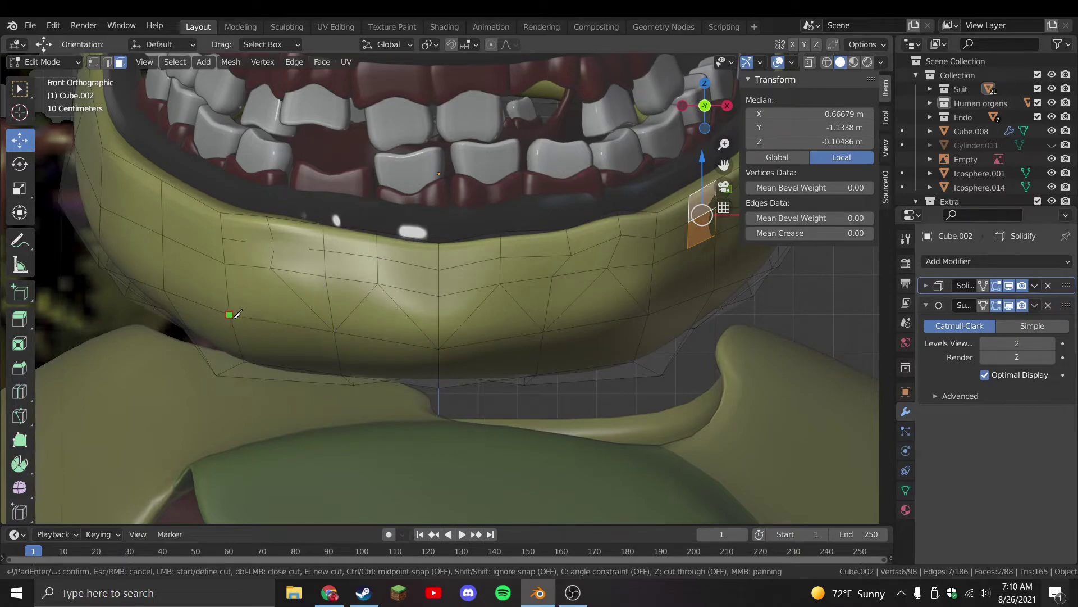
{"action": "left_click", "coordinate": [270, 268]}
{"action": "key", "text": "Return"}
{"action": "key", "text": "k"}
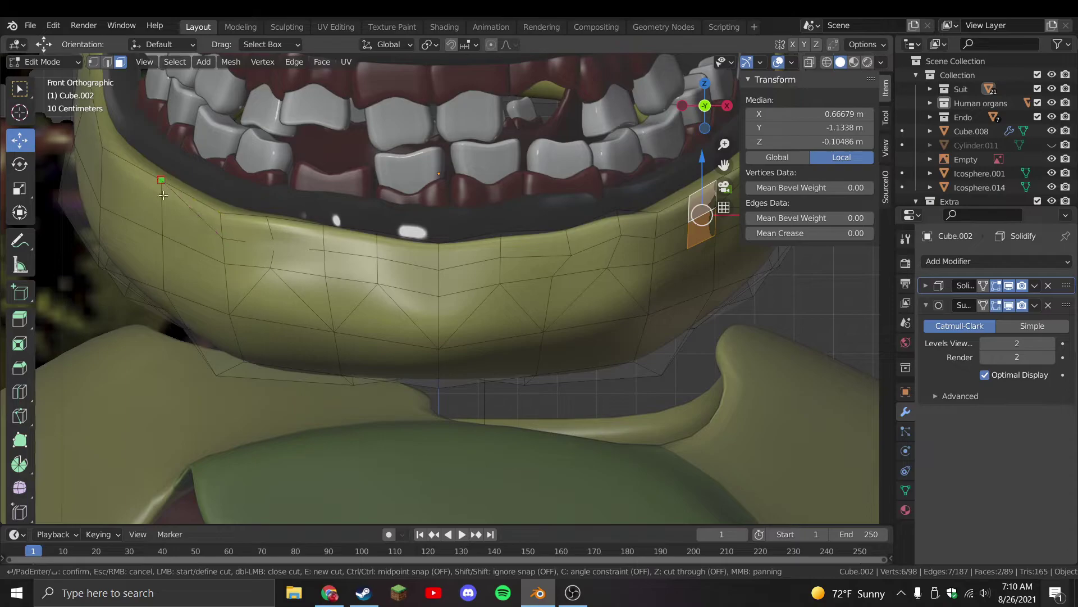
{"action": "left_click", "coordinate": [230, 232]}
{"action": "key", "text": "Return"}
Delete small upper-row faces on the -X half of the jaw front to open jagged notches in the rim
{"action": "middle_click_drag", "start_coordinate": [271, 201], "coordinate": [421, 276], "text": "shift"}
{"action": "left_click", "coordinate": [446, 325]}
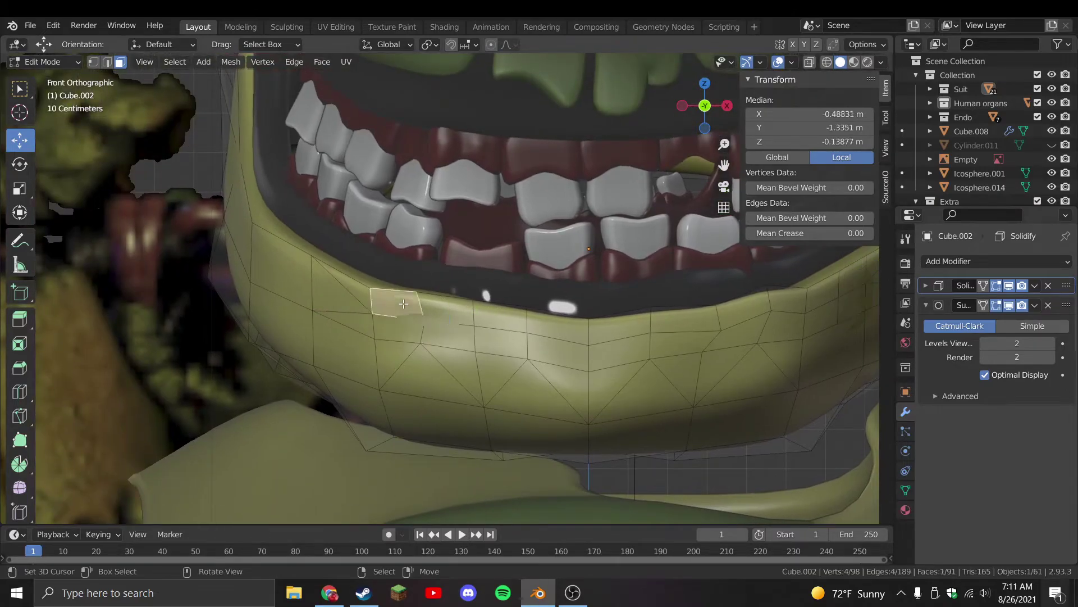
{"action": "key", "text": "x"}
{"action": "left_click", "coordinate": [470, 320]}
{"action": "left_click", "coordinate": [447, 309]}
{"action": "key", "text": "x"}
{"action": "left_click", "coordinate": [449, 315]}
{"action": "left_click", "coordinate": [550, 345]}
{"action": "key", "text": "x"}
{"action": "left_click", "coordinate": [549, 346]}
Delete small upper-row faces on the +X half of the jaw front to continue the torn rim
{"action": "scroll", "coordinate": [538, 351], "scroll_direction": "down", "scroll_amount": 5}
{"action": "scroll", "coordinate": [538, 351], "scroll_direction": "up", "scroll_amount": 6}
{"action": "left_click", "coordinate": [564, 328]}
{"action": "key", "text": "x"}
{"action": "left_click", "coordinate": [564, 328]}
{"action": "scroll", "coordinate": [711, 309], "scroll_direction": "down", "scroll_amount": 1}
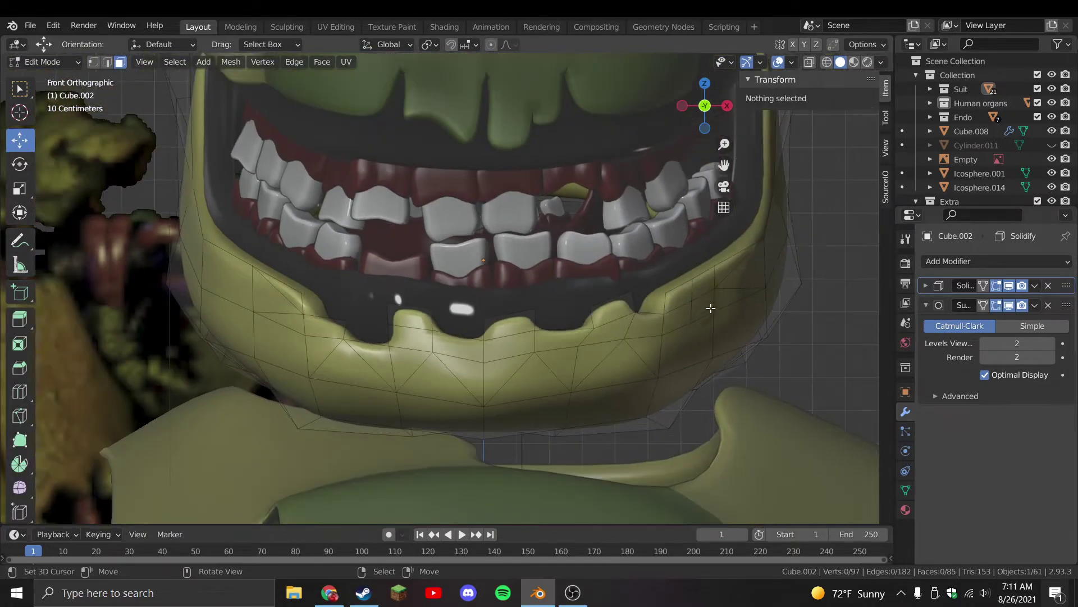
{"action": "left_click", "coordinate": [691, 278]}
{"action": "key", "text": "x"}
Leave Edit Mode and save the file
{"action": "key", "text": "Tab"}
{"action": "scroll", "coordinate": [463, 301], "scroll_direction": "down", "scroll_amount": 4}
{"action": "scroll", "coordinate": [486, 295], "scroll_direction": "up", "scroll_amount": 4}
{"action": "key", "text": "ctrl+s"}
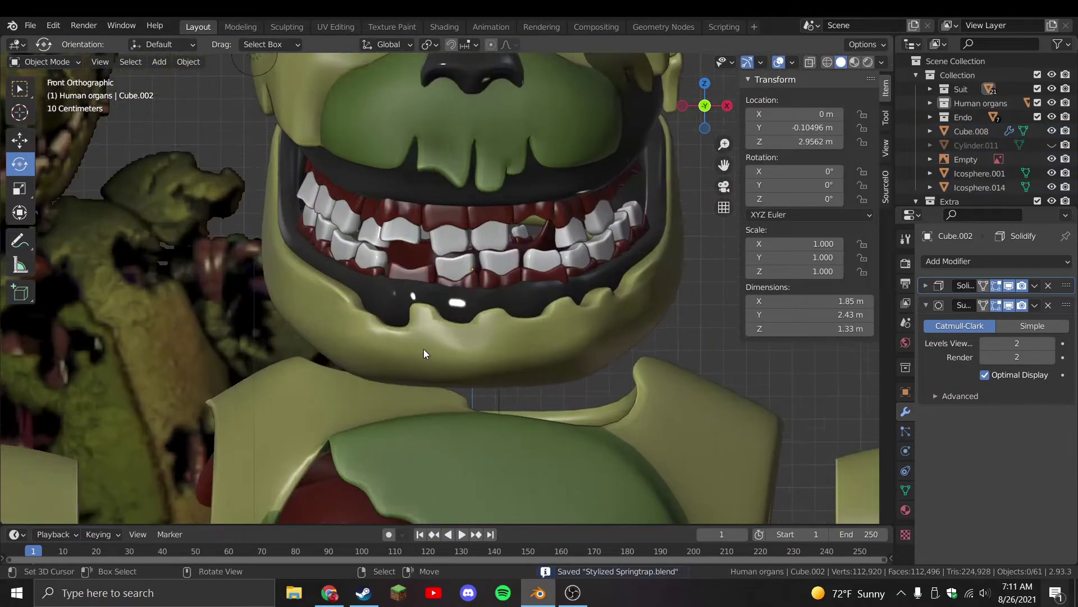
Add one centred loop cut through each of three jagged tabs on the jaw's torn rim
{"action": "key", "text": "Tab"}
{"action": "scroll", "coordinate": [415, 330], "scroll_direction": "up", "scroll_amount": 3}
{"action": "key", "text": "ctrl+r"}
{"action": "left_click", "coordinate": [403, 331]}
{"action": "right_click", "coordinate": [402, 331]}
{"action": "key", "text": "ctrl+r"}
{"action": "left_click", "coordinate": [650, 323]}
{"action": "right_click", "coordinate": [649, 323]}
{"action": "key", "text": "ctrl+r"}
{"action": "left_click", "coordinate": [725, 324]}
{"action": "right_click", "coordinate": [727, 325]}
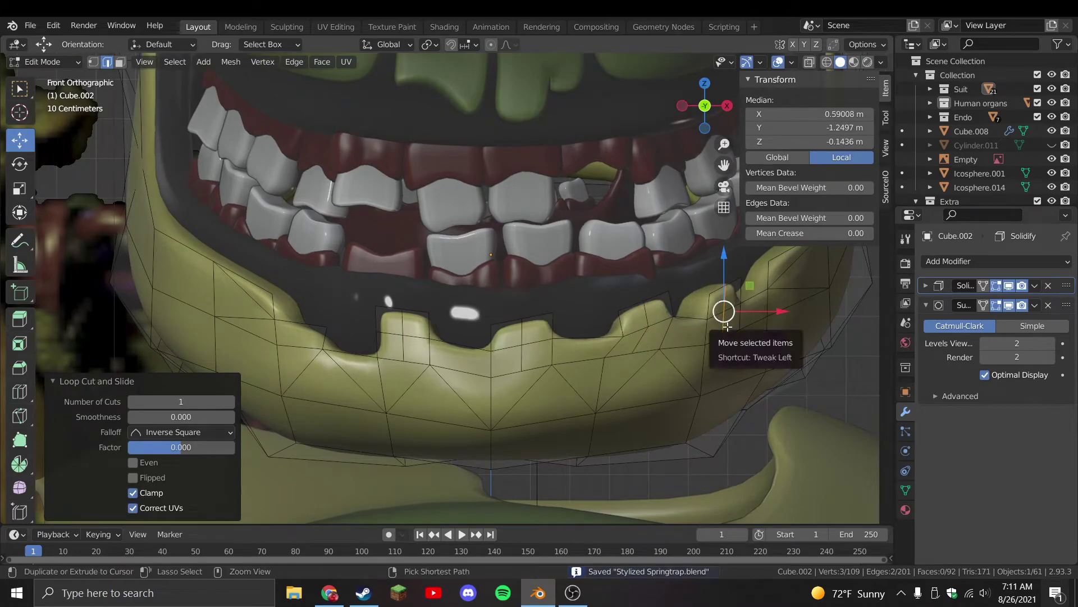
Knife an edge from the base of the outermost +X tab down to the vertex on the loop below
{"action": "key", "text": "k"}
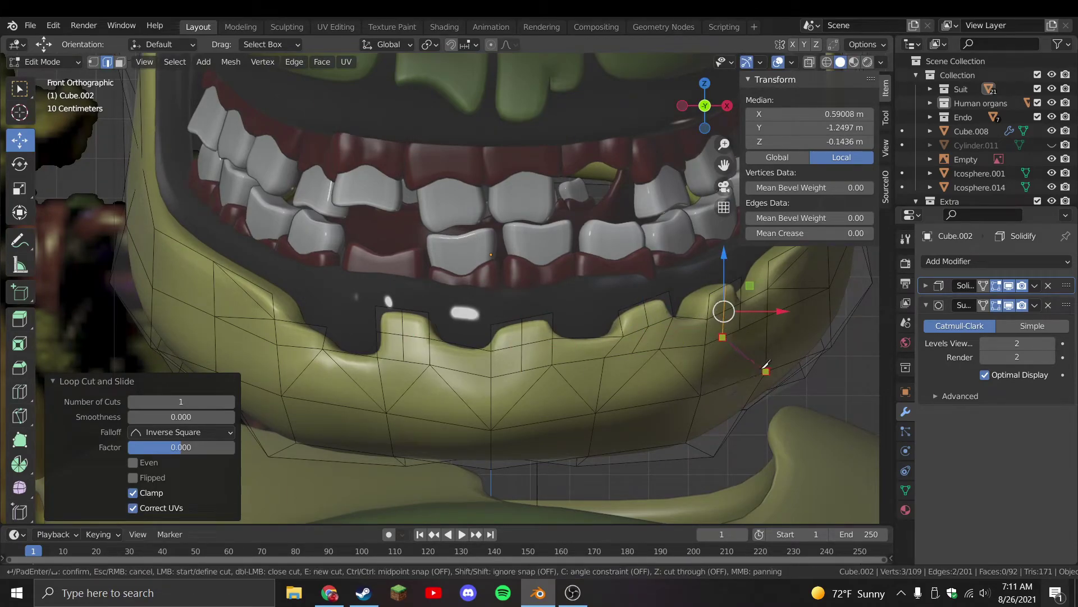
{"action": "left_click", "coordinate": [765, 371]}
{"action": "key", "text": "Return"}
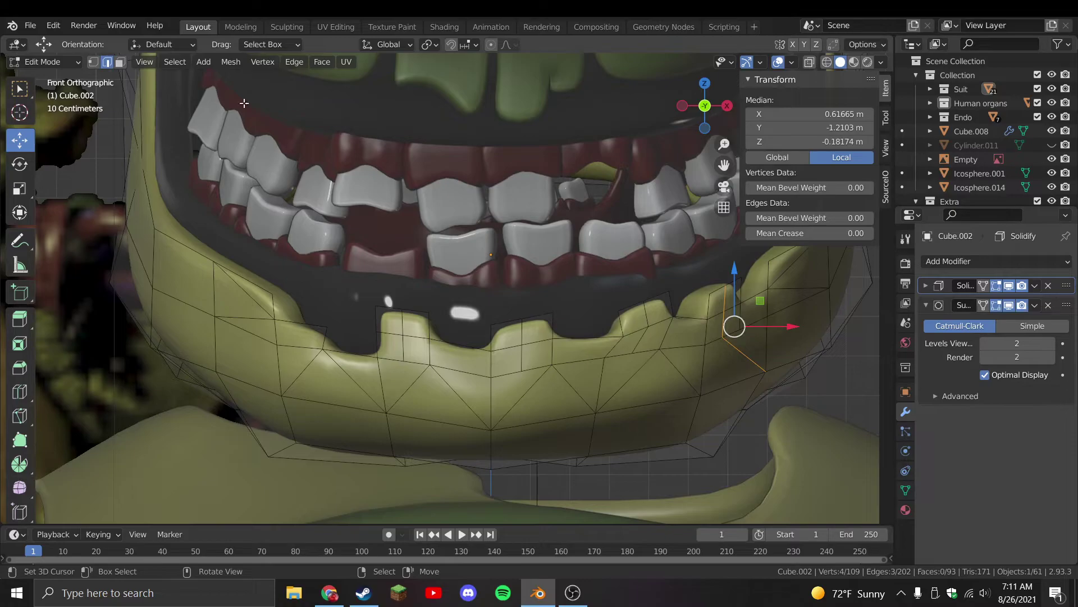
Reposition the vertex at the base of the outermost +X tab and save the file
{"action": "left_click", "coordinate": [753, 324]}
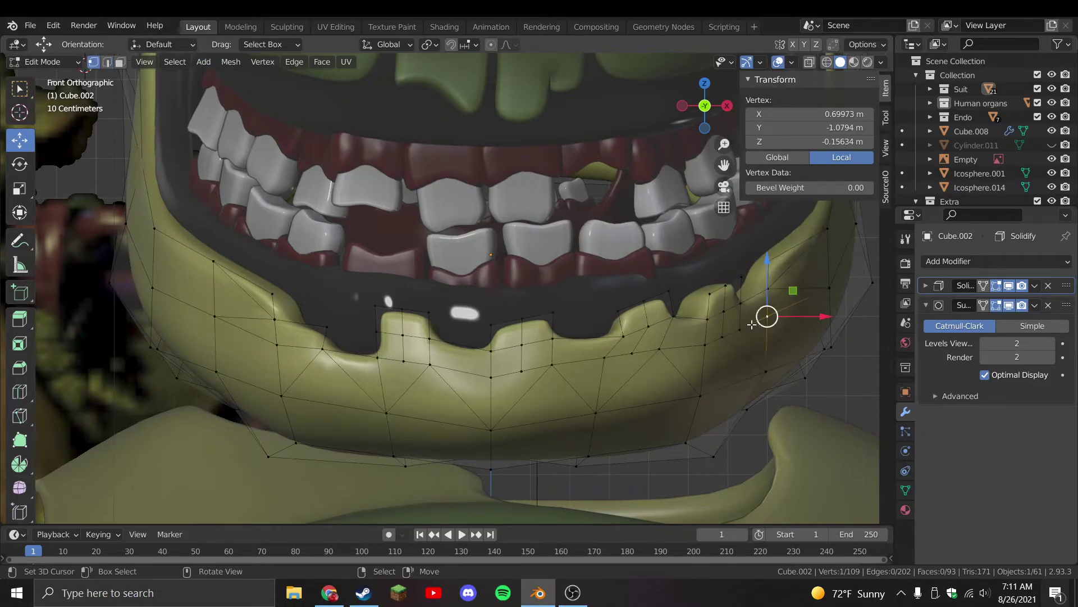
{"action": "key", "text": "g"}
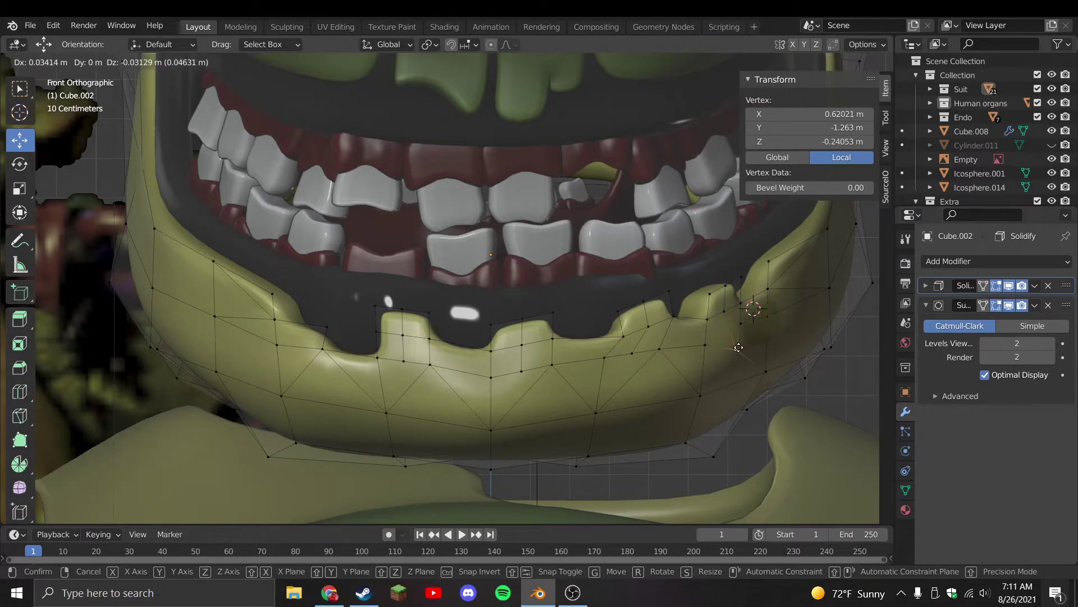
{"action": "left_click", "coordinate": [731, 344]}
{"action": "scroll", "coordinate": [495, 365], "scroll_direction": "up", "scroll_amount": 2}
{"action": "scroll", "coordinate": [449, 366], "scroll_direction": "down", "scroll_amount": 1}
{"action": "key", "text": "ctrl+s"}
Knife a short edge below the tall -X tab and shift the vertex under the central tab
{"action": "key", "text": "k"}
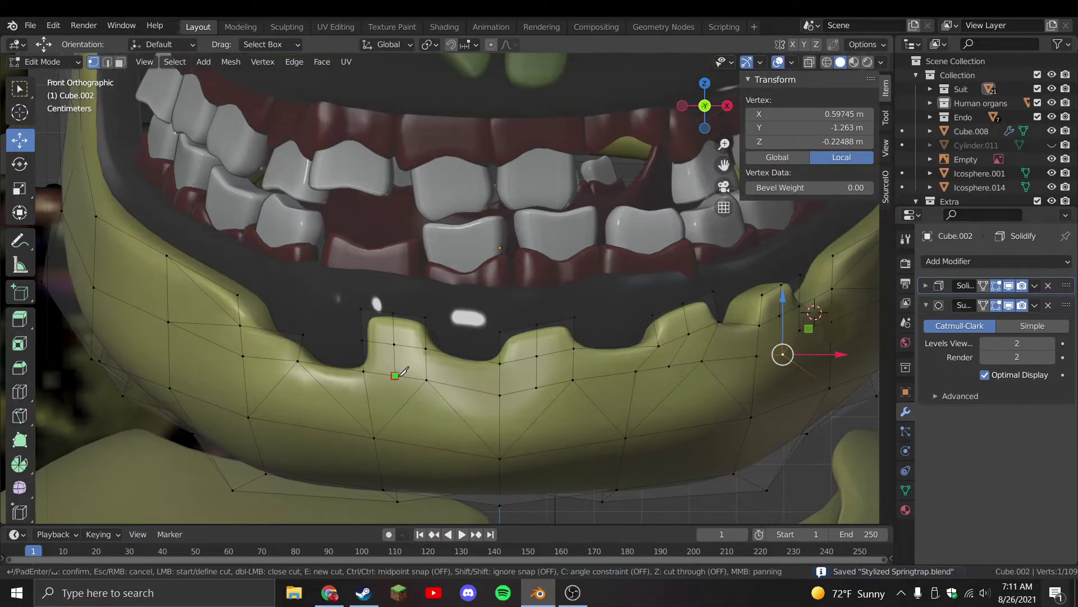
{"action": "key", "text": "Return"}
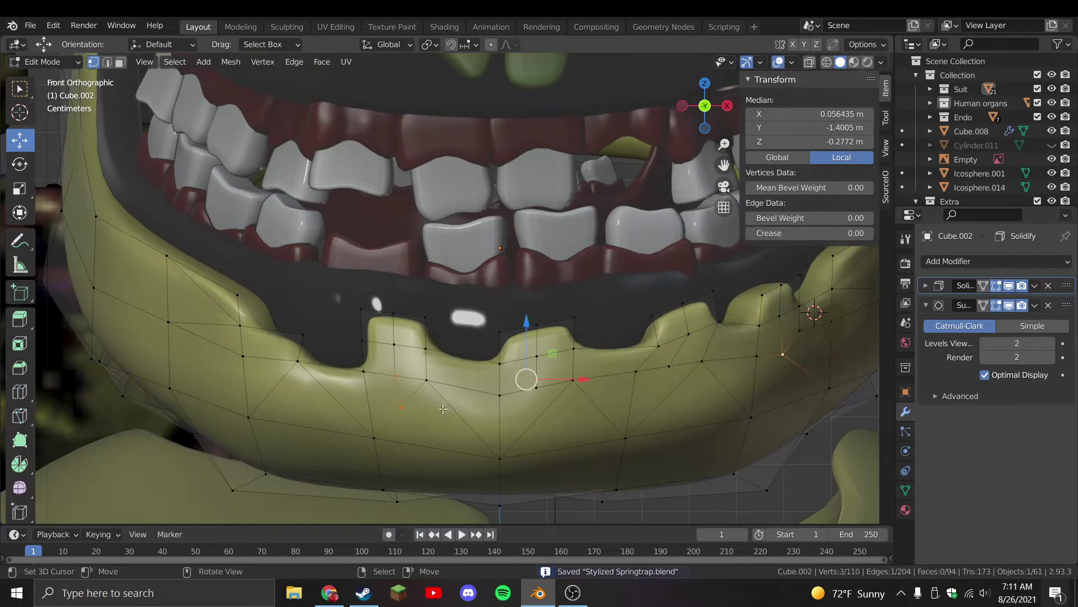
{"action": "mouse_move", "coordinate": [539, 401]}
{"action": "left_mouse_down"}
{"action": "mouse_move", "coordinate": [570, 425]}
{"action": "mouse_move", "coordinate": [538, 425]}
{"action": "mouse_move", "coordinate": [530, 385]}
{"action": "left_mouse_up"}
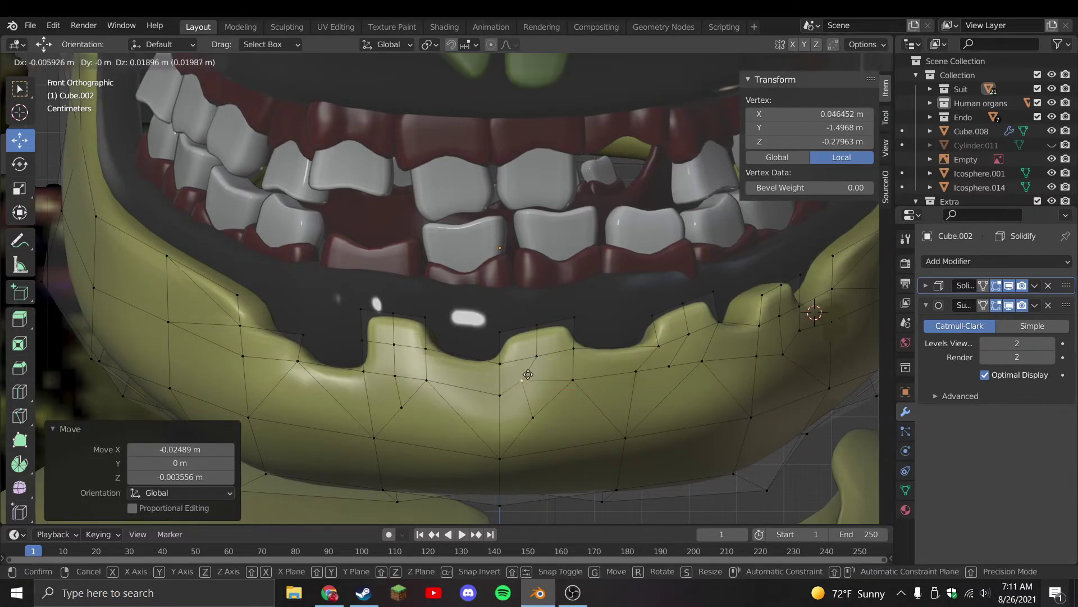
Merge the stray vertex below the central tab into the neighbouring row vertex using At Last
{"action": "left_click", "coordinate": [533, 417]}
{"action": "left_click", "coordinate": [572, 380], "text": "shift"}
{"action": "key", "text": "m"}
{"action": "left_click", "coordinate": [561, 387]}
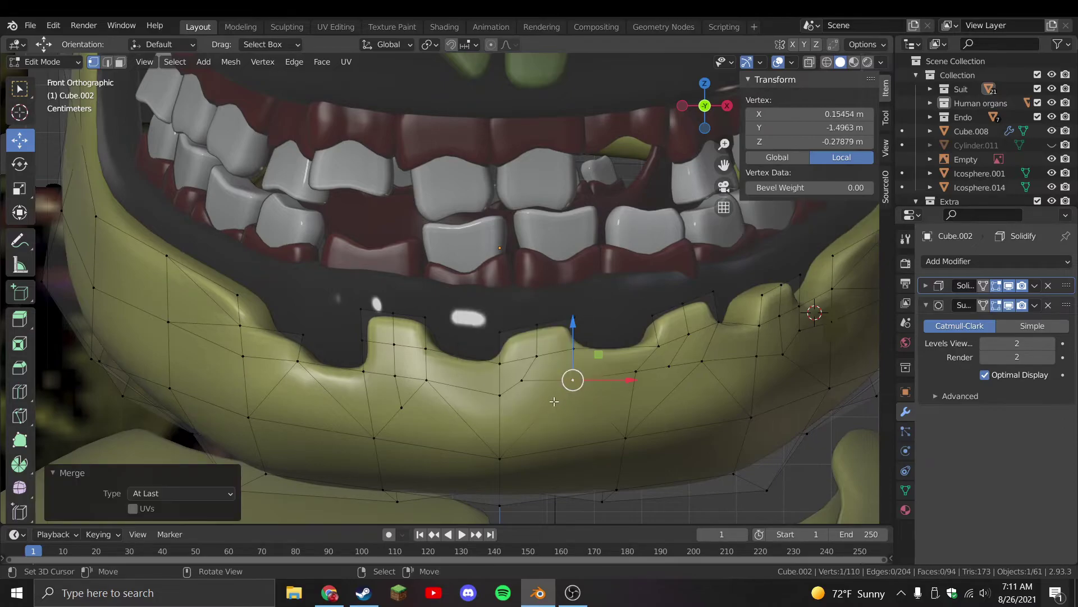
Shift the vertex under the central tab, merge the stray vertex below the tall -X tab with its neighbour, reposition it, and save
{"action": "left_click_drag", "start_coordinate": [528, 387], "coordinate": [536, 386]}
{"action": "left_click", "coordinate": [427, 379]}
{"action": "left_click_drag", "start_coordinate": [427, 380], "coordinate": [426, 402]}
{"action": "left_click", "coordinate": [402, 407], "text": "shift"}
{"action": "key", "text": "m"}
{"action": "left_click", "coordinate": [404, 398]}
{"action": "left_click", "coordinate": [421, 398]}
{"action": "key", "text": "ctrl+s"}
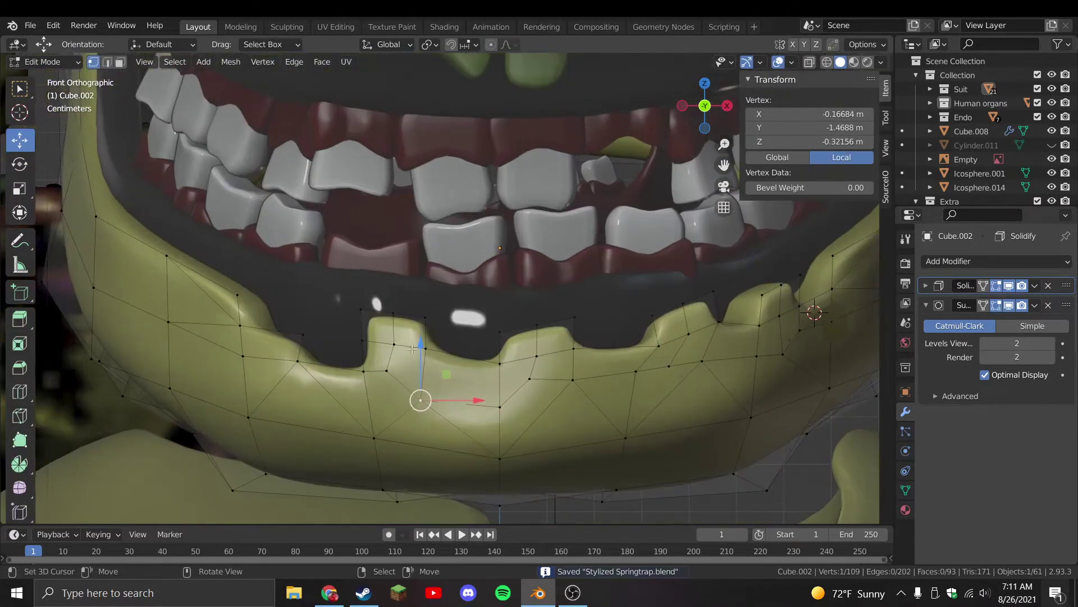
Rip the top of the tall -X tab into two narrow tabs and shift the ripped corner vertices apart
{"action": "key", "text": "e"}
{"action": "left_click", "coordinate": [389, 306]}
{"action": "left_click_drag", "start_coordinate": [392, 308], "coordinate": [345, 318]}
{"action": "left_click", "coordinate": [393, 308]}
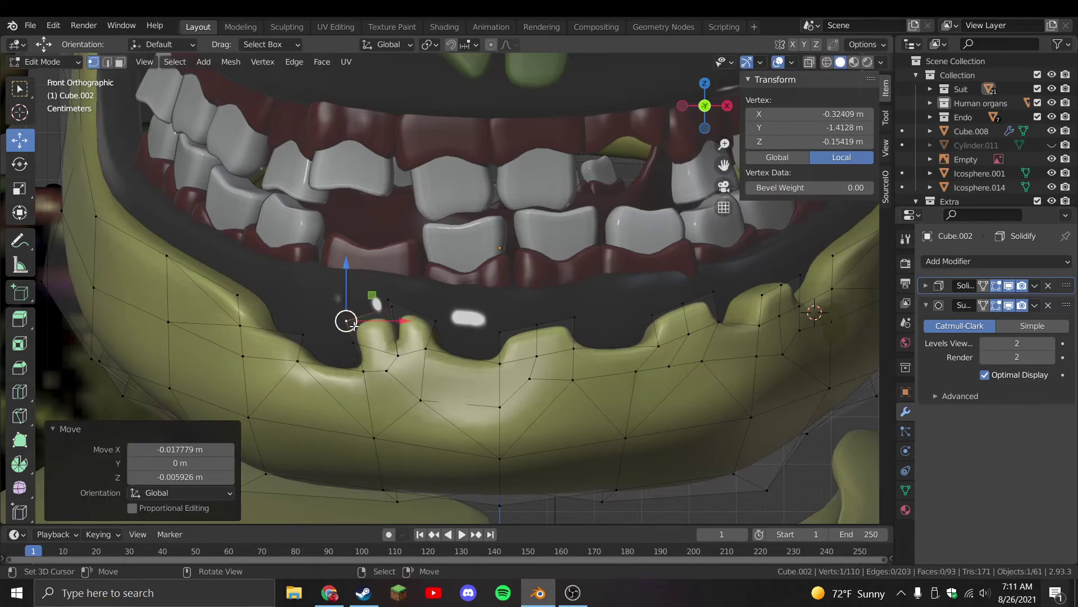
Rip the top vertex of the central tab and pull it aside to split the tab in two
{"action": "key", "text": "Tab"}
{"action": "scroll", "coordinate": [482, 347], "scroll_direction": "down", "scroll_amount": 8}
{"action": "key", "text": "Tab"}
{"action": "scroll", "coordinate": [481, 343], "scroll_direction": "up", "scroll_amount": 8}
{"action": "left_click", "coordinate": [534, 318]}
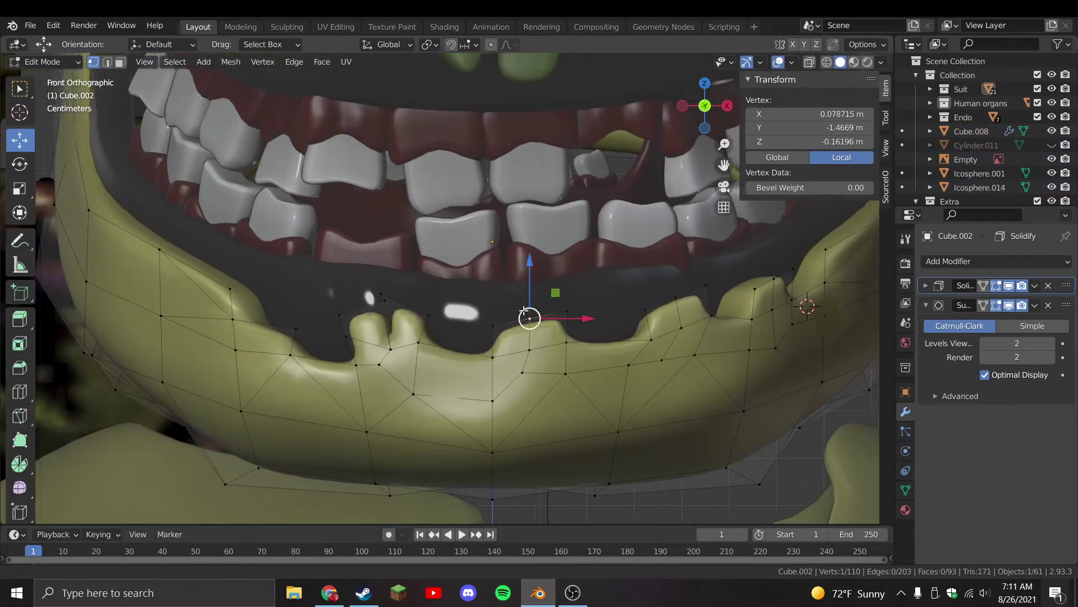
{"action": "left_click_drag", "start_coordinate": [534, 318], "coordinate": [496, 269]}
{"action": "left_click", "coordinate": [496, 268]}
Extrude the rim edge between the split tall tab and the central tabs upward into a new tab, and scale its top edge
{"action": "left_click", "coordinate": [429, 309]}
{"action": "left_click", "coordinate": [355, 295], "text": "shift"}
{"action": "key", "text": "e"}
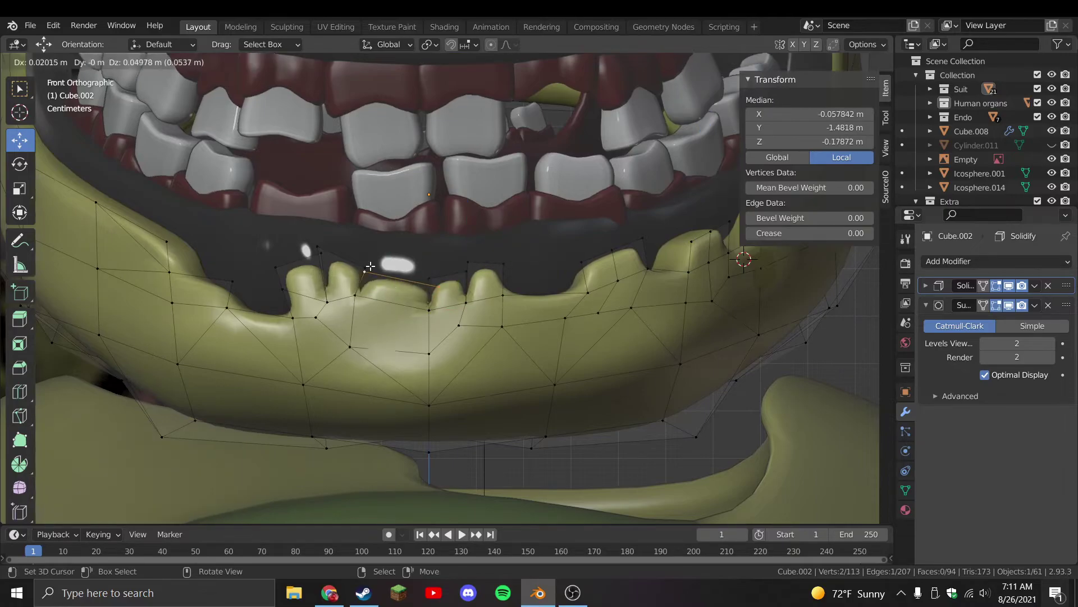
{"action": "left_click", "coordinate": [372, 273]}
{"action": "key", "text": "s"}
{"action": "left_click", "coordinate": [515, 359]}
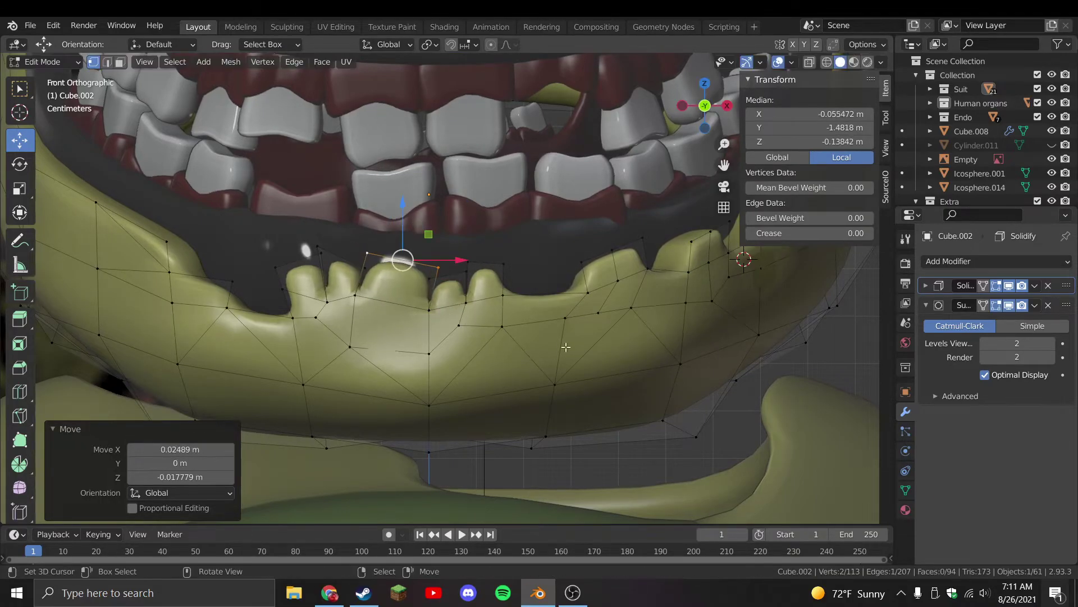
Extrude the rim edge on the +X side of the central tabs into a wide tab and scale its top edge
{"action": "left_click", "coordinate": [565, 318]}
{"action": "left_click", "coordinate": [586, 293]}
{"action": "left_click", "coordinate": [540, 243]}
{"action": "key", "text": "s"}
{"action": "left_click", "coordinate": [534, 248]}
Reposition the top vertices of the pointed tab beside the new wide tab
{"action": "left_click", "coordinate": [611, 262]}
{"action": "key", "text": "g"}
{"action": "left_click", "coordinate": [614, 260]}
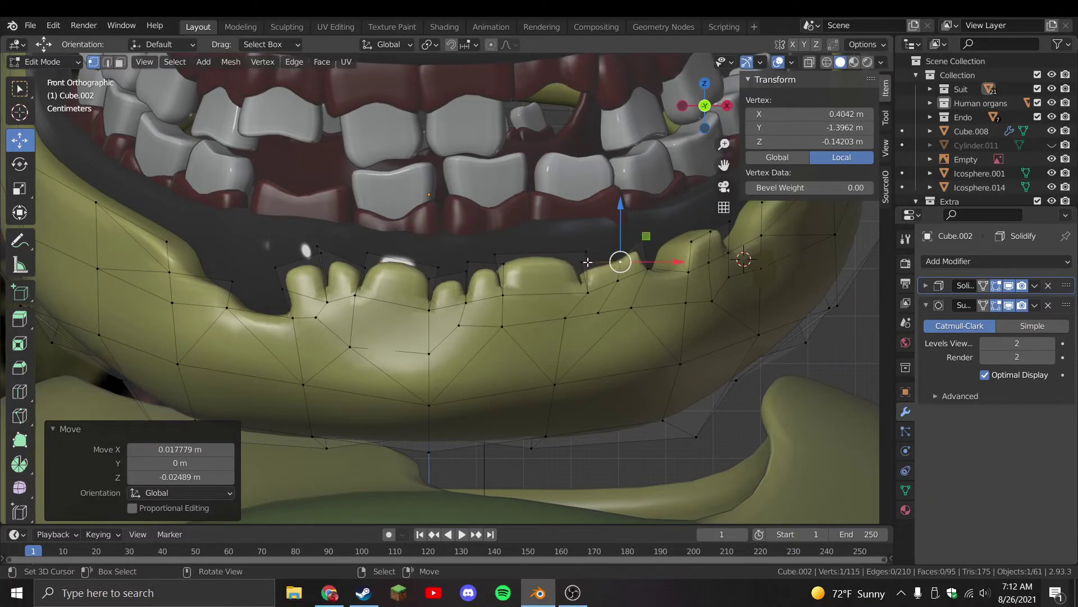
{"action": "left_click_drag", "start_coordinate": [621, 258], "coordinate": [585, 248]}
Step back and forth through the latest jaw rim edits with undo and redo, and save the file
{"action": "key", "text": "ctrl+z"}
{"action": "key", "text": "ctrl+z"}
{"action": "key", "text": "ctrl+z"}
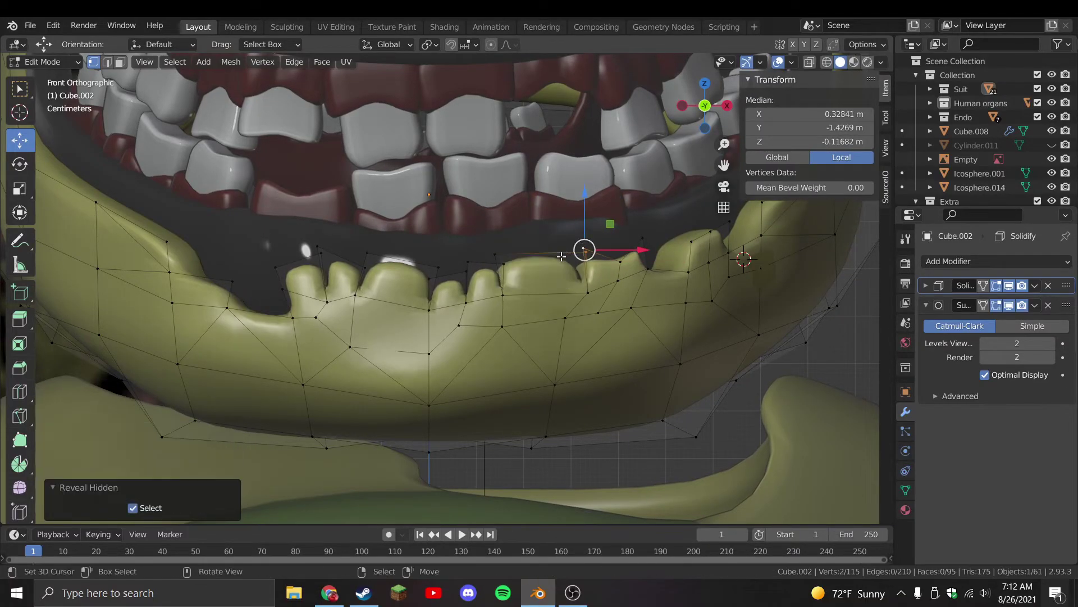
{"action": "key", "text": "ctrl+z"}
{"action": "key", "text": "ctrl+z"}
{"action": "key", "text": "ctrl+z"}
{"action": "key", "text": "ctrl+z"}
{"action": "key", "text": "ctrl+z"}
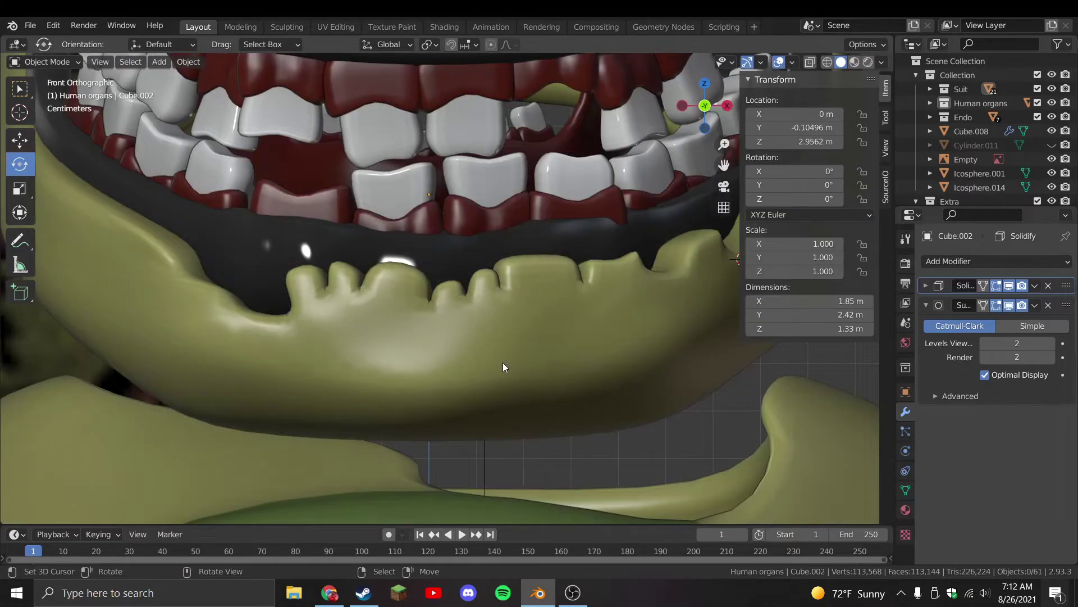
{"action": "scroll", "coordinate": [503, 362], "scroll_direction": "down", "scroll_amount": 5}
{"action": "middle_click_drag", "start_coordinate": [503, 363], "coordinate": [391, 398]}
{"action": "key", "text": "ctrl+shift+z"}
{"action": "key", "text": "ctrl+shift+z"}
{"action": "key", "text": "ctrl+shift+z"}
{"action": "key", "text": "ctrl+z"}
{"action": "key", "text": "ctrl+z"}
{"action": "key", "text": "ctrl+z"}
{"action": "key", "text": "ctrl+s"}
{"action": "scroll", "coordinate": [511, 345], "scroll_direction": "down", "scroll_amount": 2}
{"action": "scroll", "coordinate": [516, 340], "scroll_direction": "up", "scroll_amount": 2}
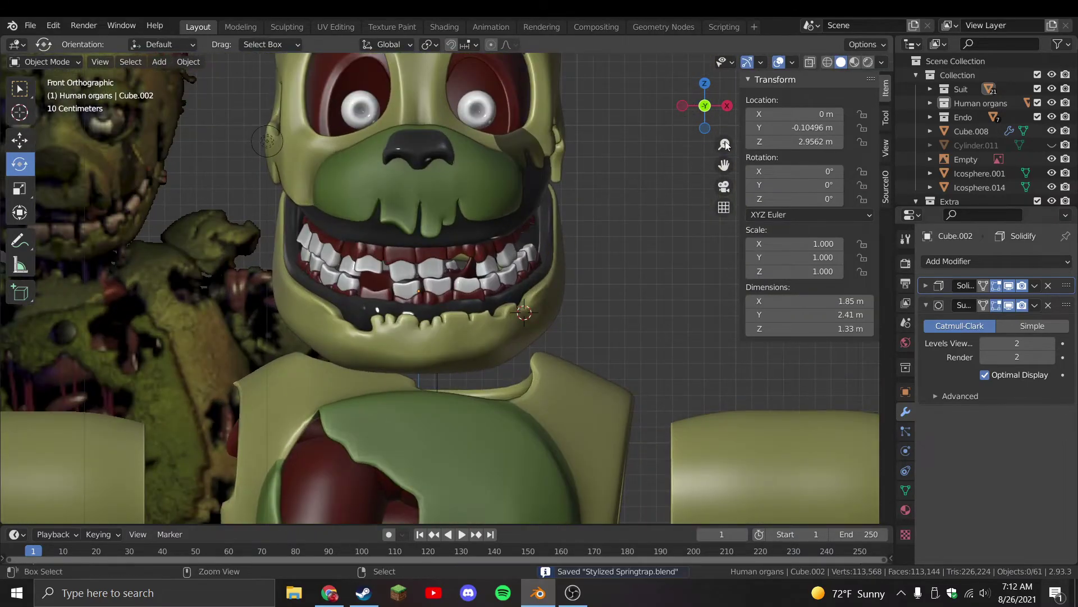
Preview the character in Material Preview shading and return to Solid shading
{"action": "left_click", "coordinate": [856, 62]}
{"action": "scroll", "coordinate": [691, 197], "scroll_direction": "down", "scroll_amount": 2}
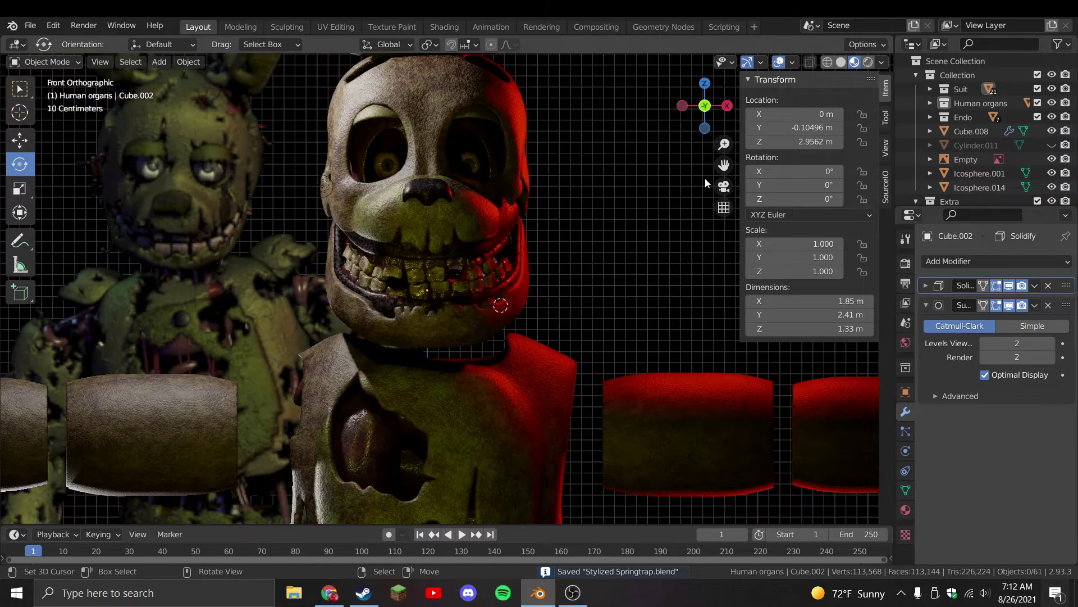
{"action": "left_click", "coordinate": [840, 63]}
Subdivide the upper edge on the jaw's +X side once and move the new vertex down and outward along the shell
{"action": "key", "text": "Tab"}
{"action": "mouse_move", "coordinate": [505, 281]}
{"action": "middle_mouse_down"}
{"action": "mouse_move", "coordinate": [594, 319]}
{"action": "mouse_move", "coordinate": [539, 337]}
{"action": "middle_mouse_up"}
{"action": "key", "text": "alt+a"}
{"action": "left_click", "coordinate": [515, 348]}
{"action": "left_click", "coordinate": [641, 347], "text": "shift"}
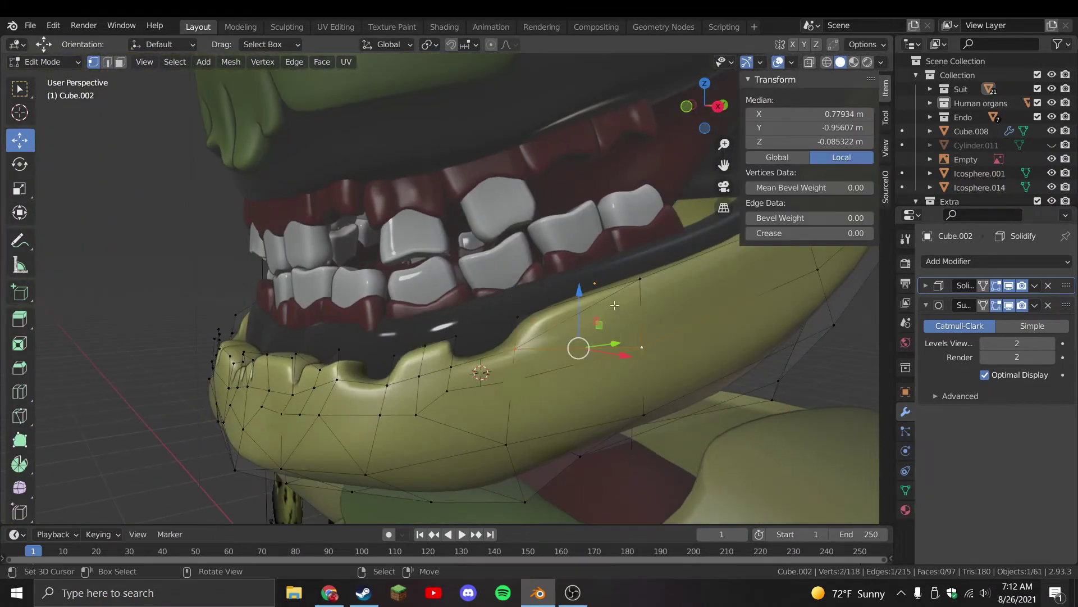
{"action": "left_click", "coordinate": [640, 278], "text": "shift"}
{"action": "right_click", "coordinate": [520, 345]}
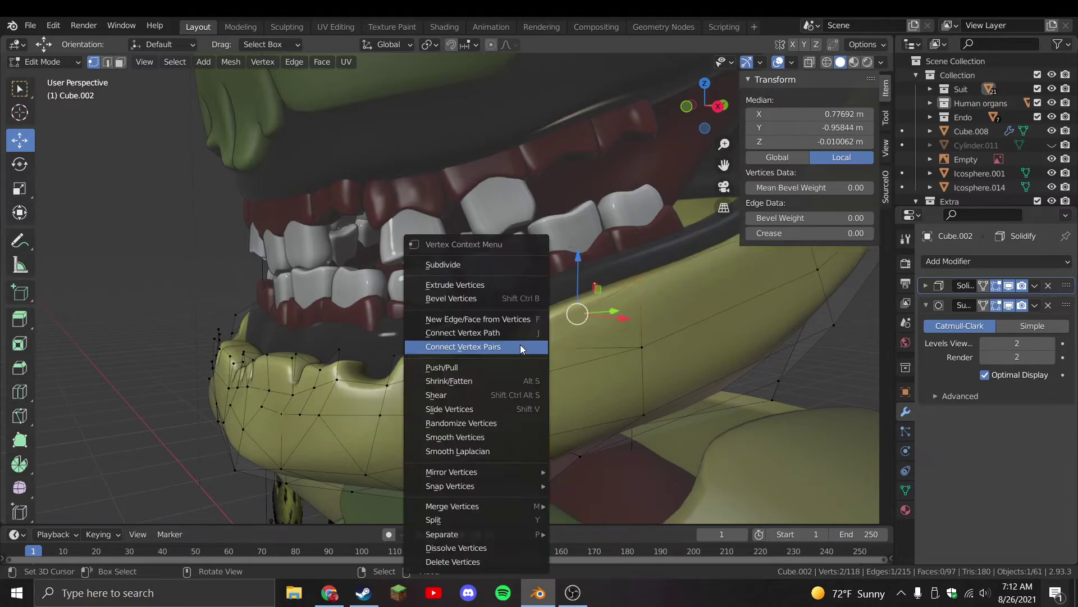
{"action": "left_click", "coordinate": [480, 267]}
{"action": "left_click_drag", "start_coordinate": [578, 313], "coordinate": [595, 326]}
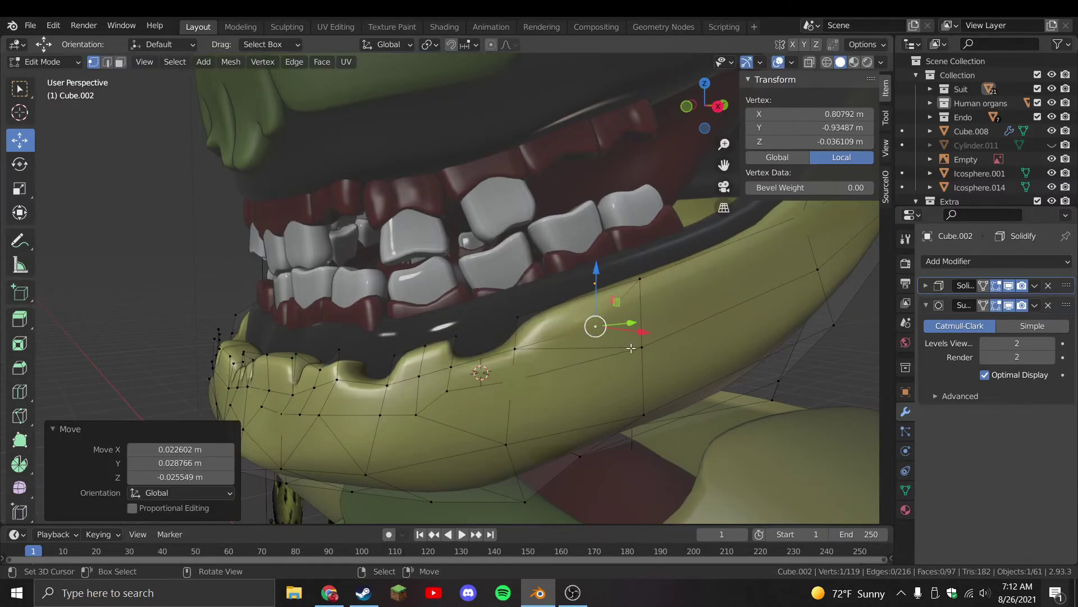
Dissolve the lengthwise edge below the new vertex on the jaw's +X side and try refilling it
{"action": "left_click", "coordinate": [643, 345], "text": "shift"}
{"action": "key", "text": "x"}
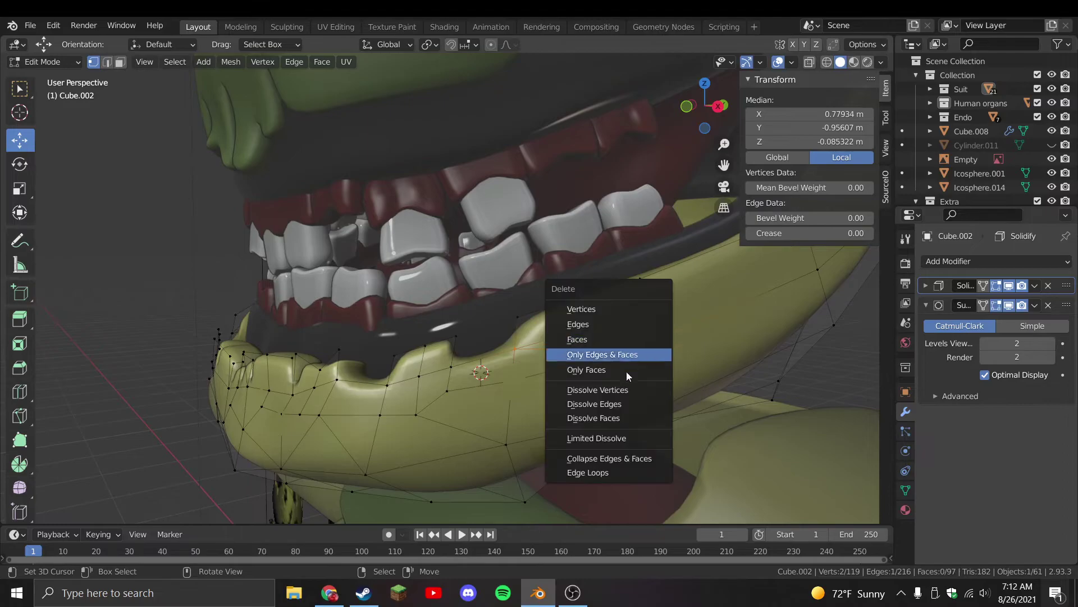
{"action": "left_click", "coordinate": [612, 404]}
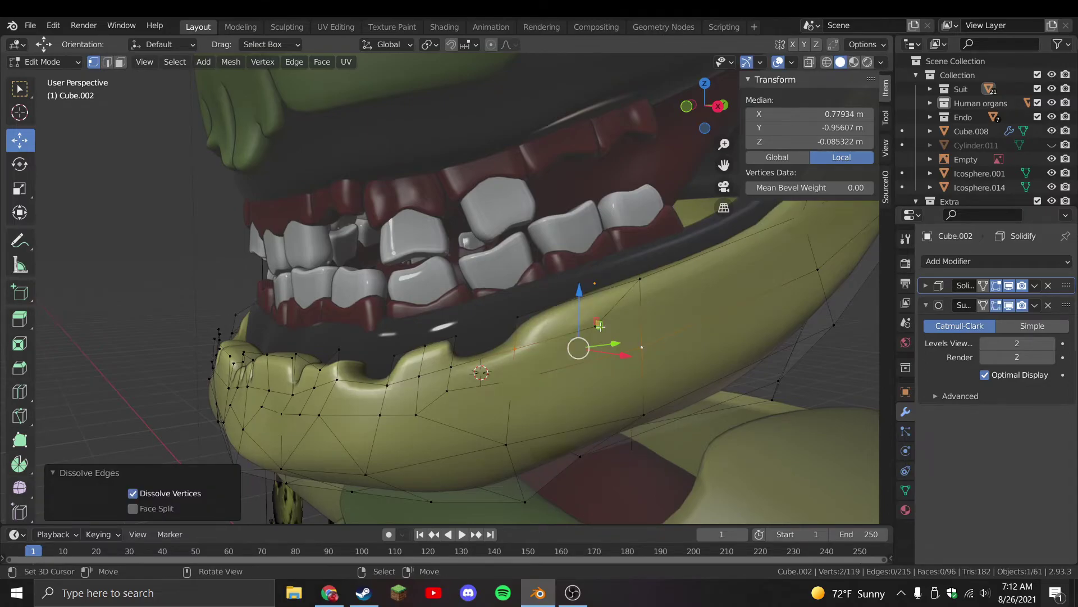
{"action": "key", "text": "f"}
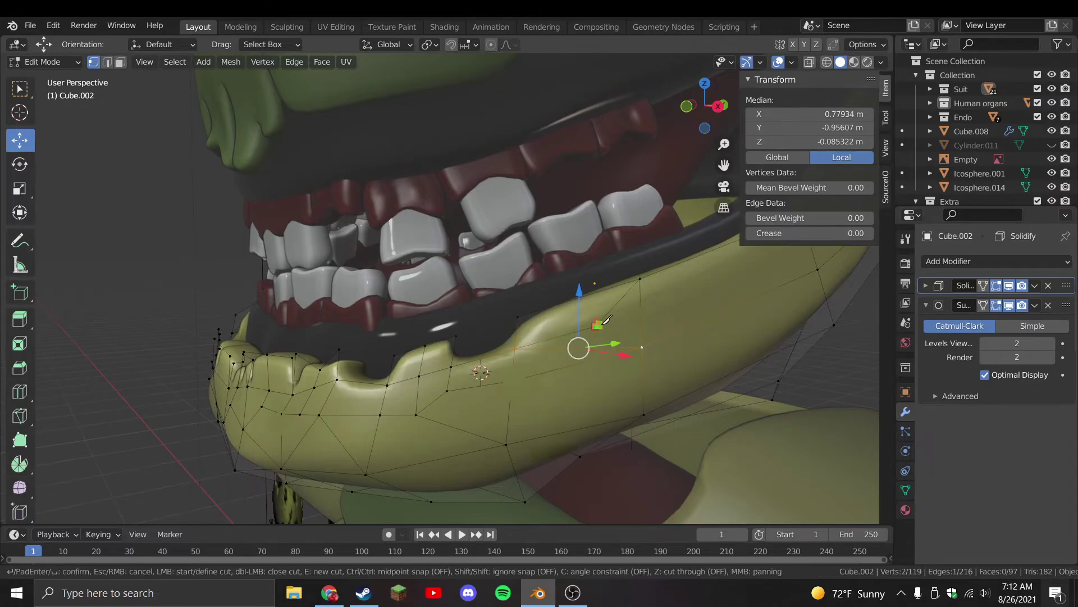
{"action": "key", "text": "ctrl+z"}
{"action": "key", "text": "f"}
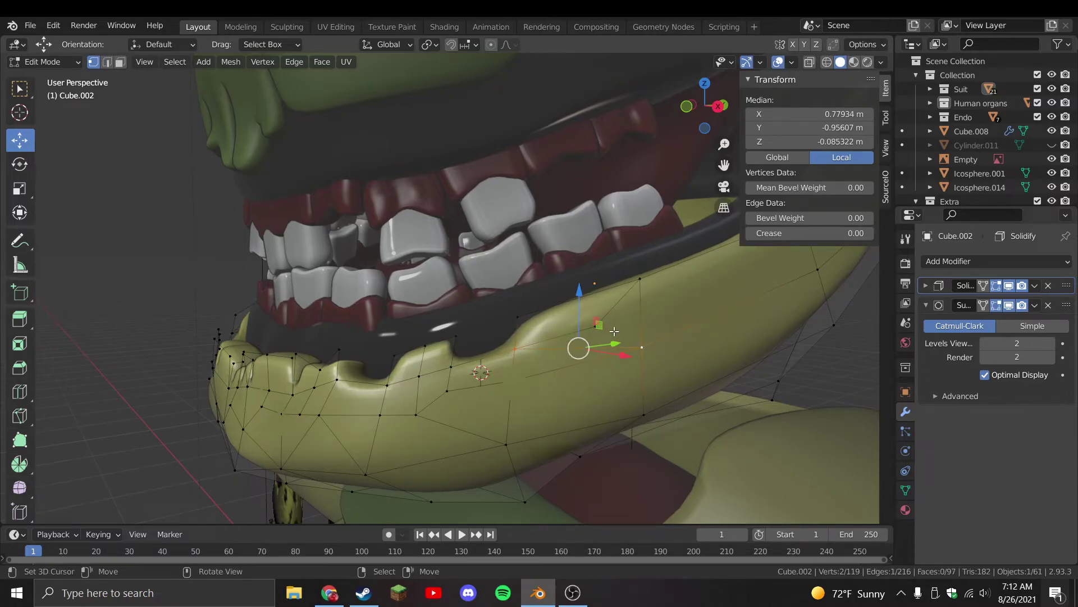
{"action": "key", "text": "ctrl+z"}
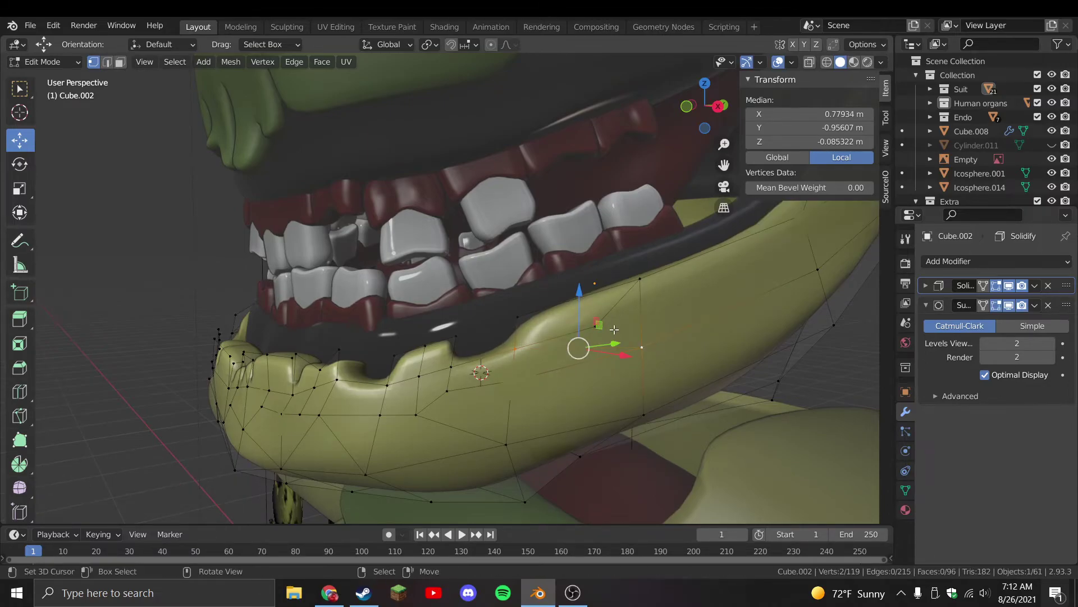
{"action": "key", "text": "f"}
Knife edges linking the new +X side vertex to the row below it and nudge the vertex slightly
{"action": "middle_click_drag", "start_coordinate": [599, 324], "coordinate": [551, 318]}
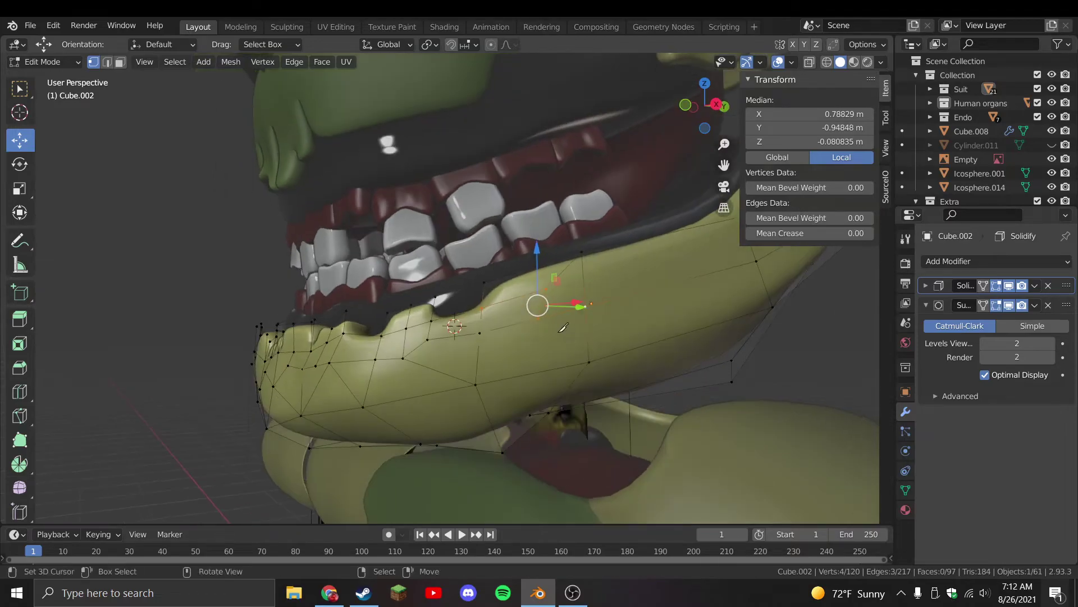
{"action": "key", "text": "k"}
{"action": "left_click", "coordinate": [589, 363]}
{"action": "middle_click_drag", "start_coordinate": [589, 363], "coordinate": [573, 318]}
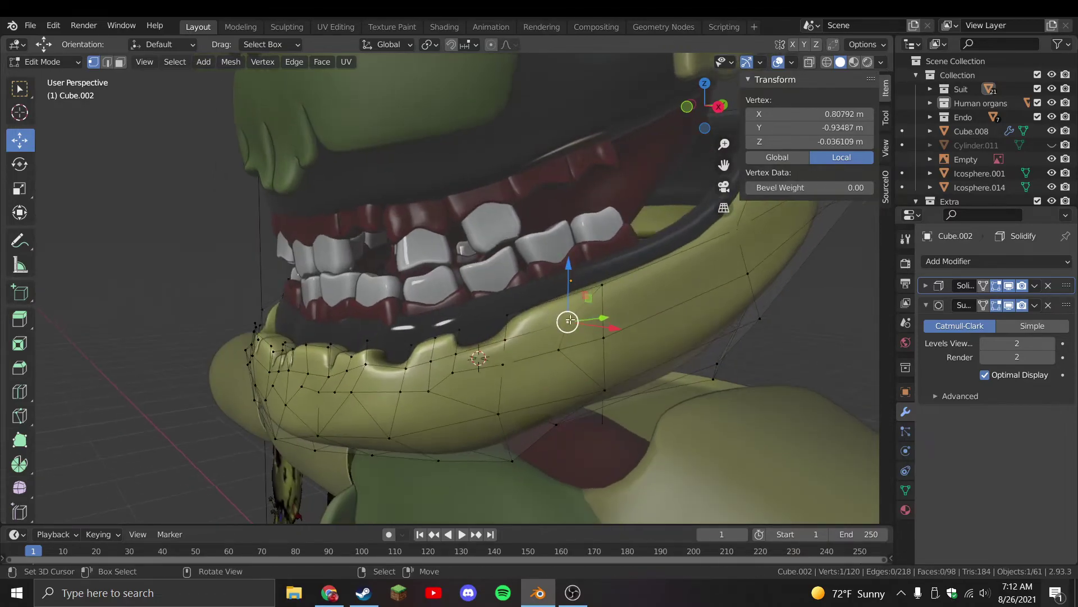
{"action": "key", "text": "Return"}
{"action": "left_click_drag", "start_coordinate": [567, 321], "coordinate": [573, 318]}
Knife an edge from the +X side vertex up to the rim and rip the rim there to open a notch
{"action": "key", "text": "k"}
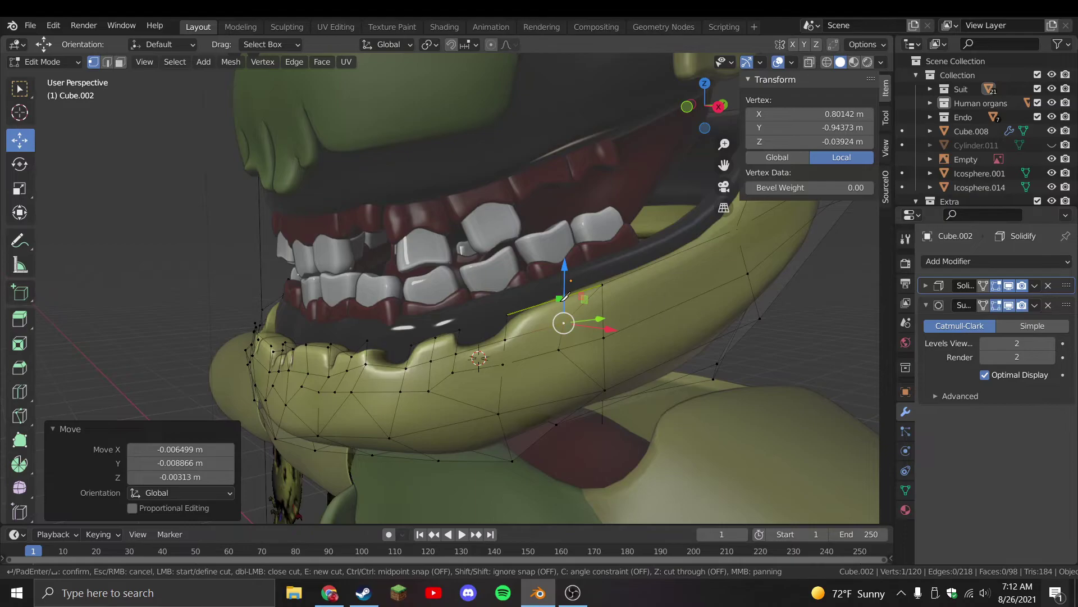
{"action": "left_click", "coordinate": [565, 322]}
{"action": "left_click", "coordinate": [560, 299]}
{"action": "key", "text": "Return"}
{"action": "middle_click_drag", "start_coordinate": [593, 336], "coordinate": [587, 331]}
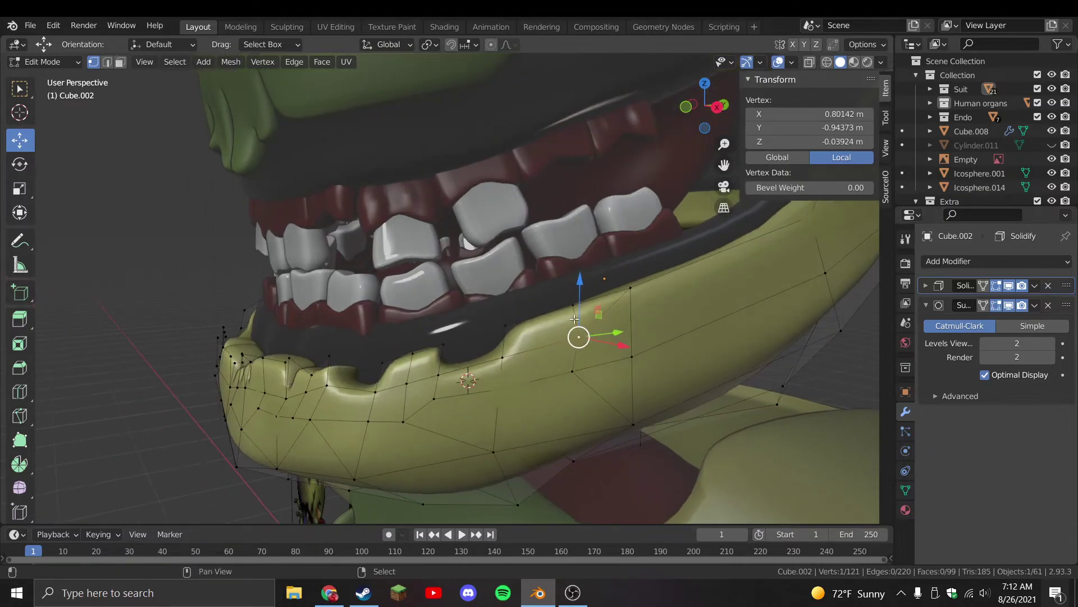
{"action": "key", "text": "v"}
{"action": "left_click", "coordinate": [587, 331]}
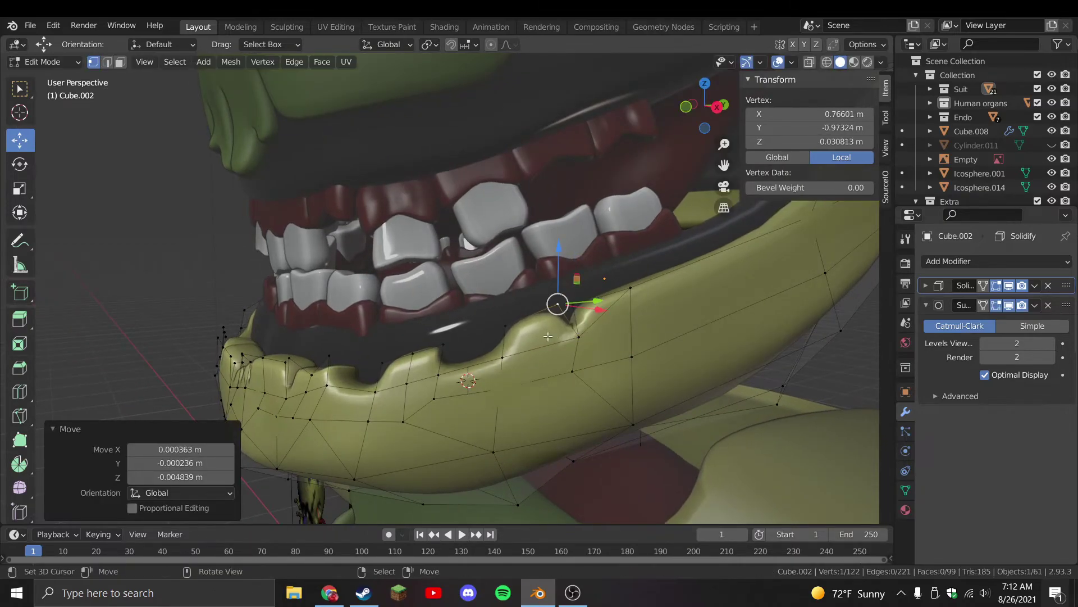
Subdivide the rim edge beside the new notch once and knife edges from its midpoint down into the shell
{"action": "left_click", "coordinate": [580, 335], "text": "shift"}
{"action": "right_click", "coordinate": [522, 330]}
{"action": "left_click", "coordinate": [501, 264]}
{"action": "key", "text": "k"}
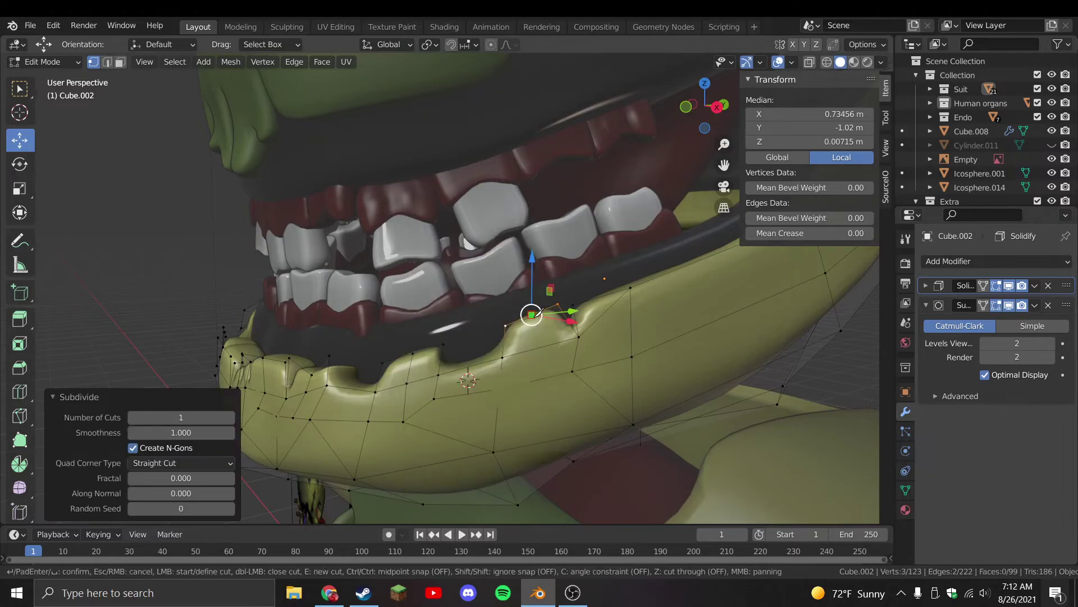
{"action": "left_click", "coordinate": [545, 345]}
{"action": "key", "text": "Return"}
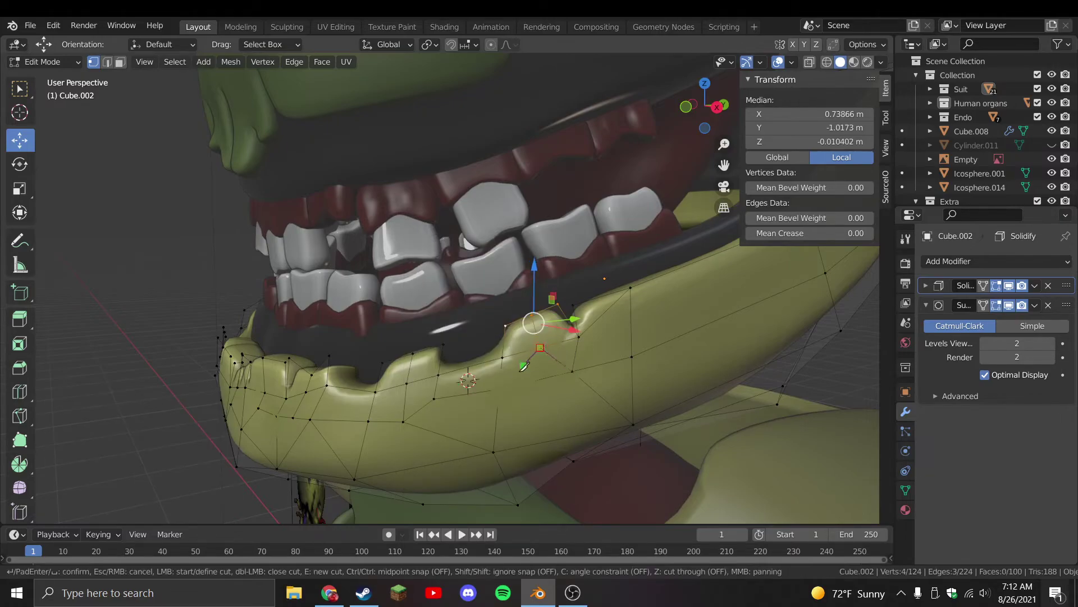
{"action": "left_click", "coordinate": [500, 389]}
{"action": "key", "text": "Return"}
Move and edge-slide the rim vertex beside the +X notch to reshape the raised tab
{"action": "middle_click_drag", "start_coordinate": [539, 344], "coordinate": [578, 294]}
{"action": "left_click_drag", "start_coordinate": [578, 294], "coordinate": [578, 311]}
{"action": "key", "text": "g"}
{"action": "key", "text": "g"}
{"action": "left_click", "coordinate": [579, 310]}
{"action": "middle_click_drag", "start_coordinate": [579, 310], "coordinate": [646, 289]}
{"action": "key", "text": "Tab"}
{"action": "key", "text": "KP_1"}
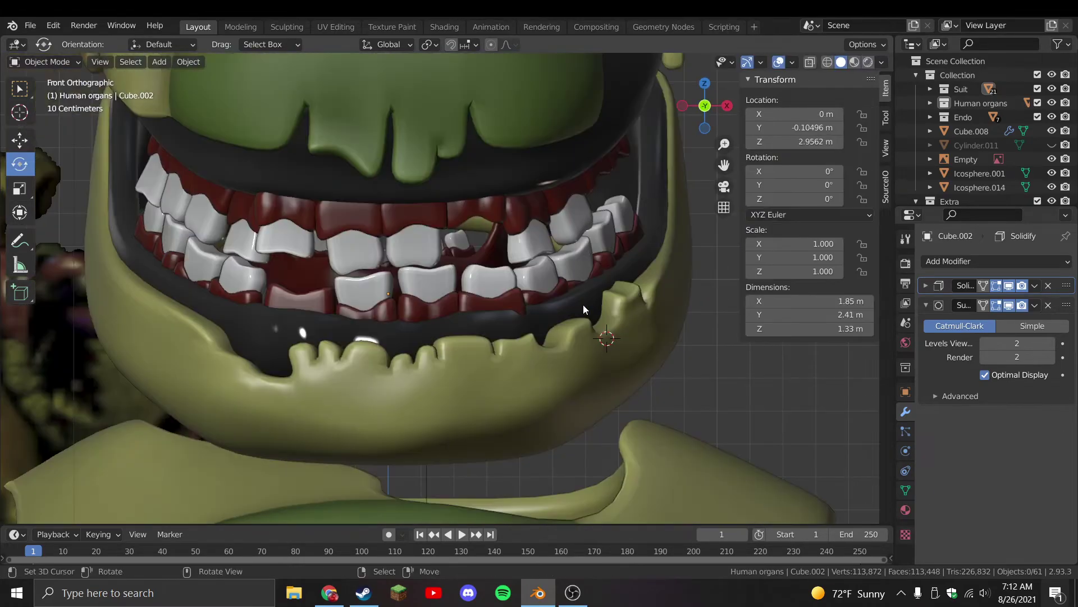
Save the file and set the jaw shell's Solidify thickness to -0.028 m
{"action": "key", "text": "ctrl+s"}
{"action": "left_click", "coordinate": [927, 285]}
{"action": "mouse_move", "coordinate": [1017, 323]}
{"action": "left_mouse_down"}
{"action": "mouse_move", "coordinate": [1049, 324]}
{"action": "mouse_move", "coordinate": [1032, 324]}
{"action": "left_mouse_up"}
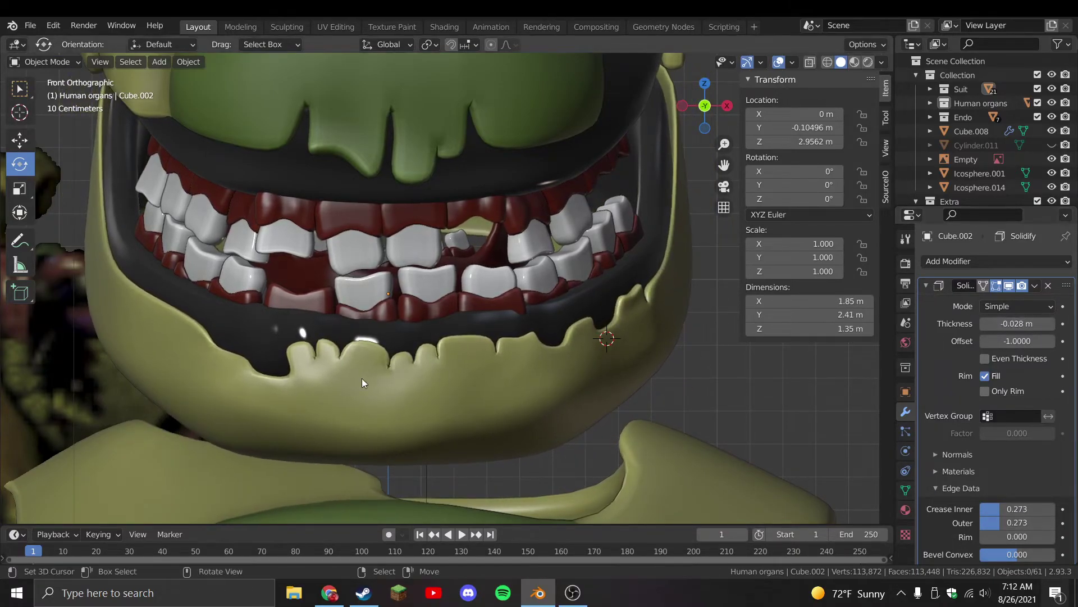
Add one centred loop cut through the narrow tab just +X of centre and reposition its lower vertices
{"action": "key", "text": "Tab"}
{"action": "scroll", "coordinate": [427, 376], "scroll_direction": "up", "scroll_amount": 4}
{"action": "middle_click_drag", "start_coordinate": [423, 431], "coordinate": [479, 316], "text": "shift"}
{"action": "key", "text": "ctrl+r"}
{"action": "left_click", "coordinate": [479, 316]}
{"action": "right_click", "coordinate": [478, 315]}
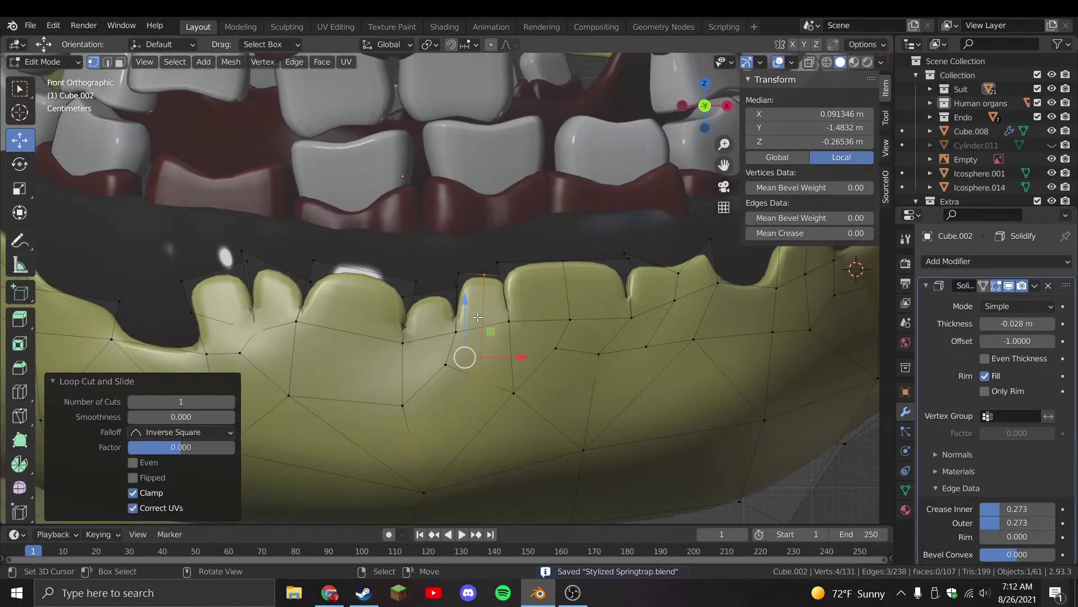
{"action": "left_click_drag", "start_coordinate": [413, 450], "coordinate": [432, 431]}
{"action": "left_click", "coordinate": [482, 326]}
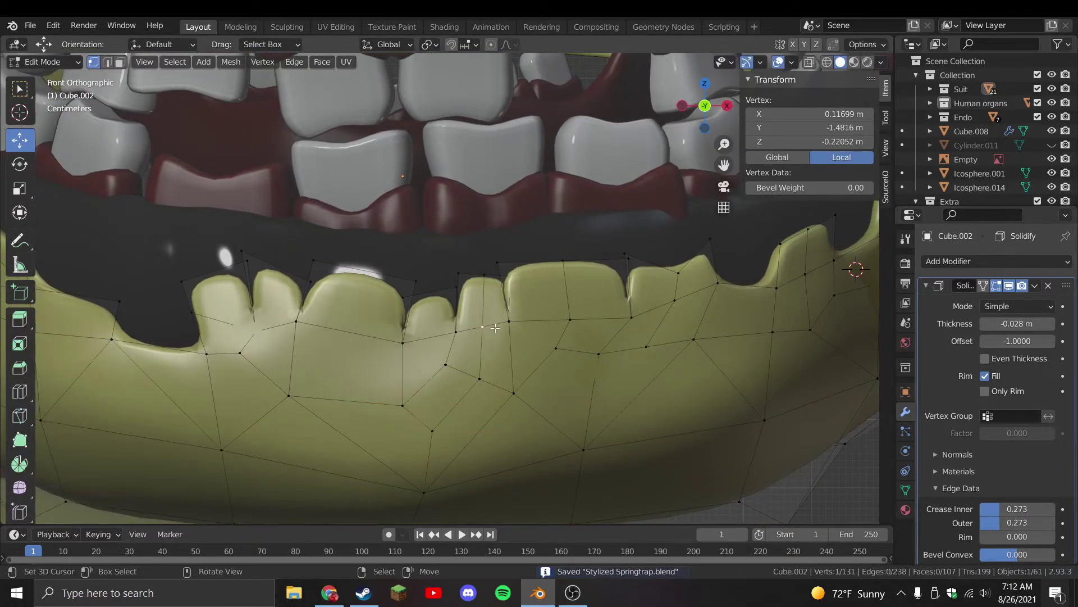
{"action": "key", "text": "g"}
{"action": "left_click", "coordinate": [484, 298]}
Rotate the narrow tab's top edges and shift the tip towards +X
{"action": "left_click", "coordinate": [459, 273], "text": "shift"}
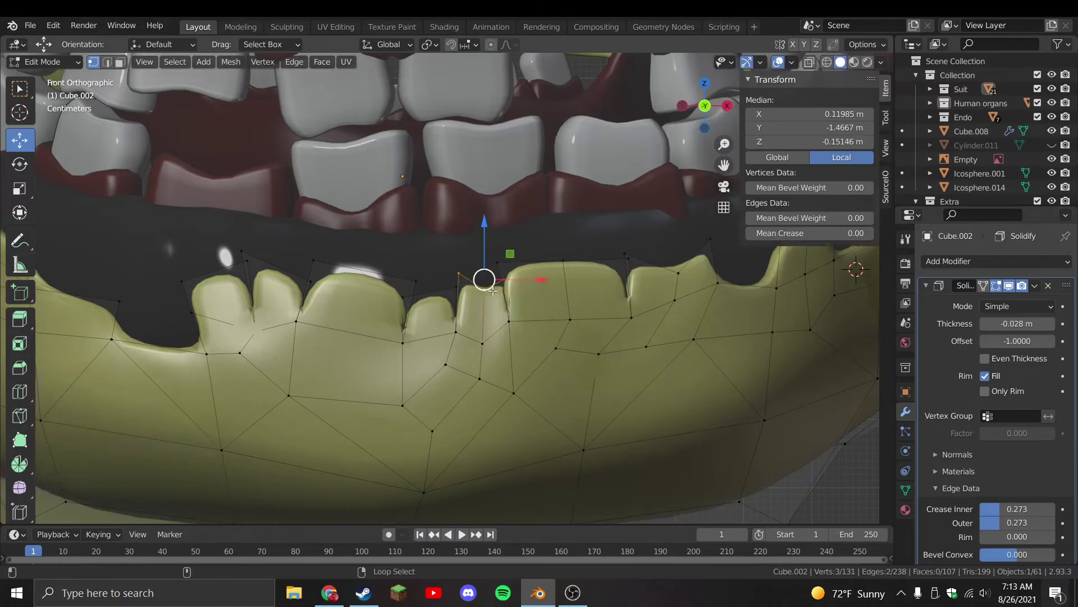
{"action": "key", "text": "r"}
{"action": "left_click", "coordinate": [528, 289]}
{"action": "left_click_drag", "start_coordinate": [484, 290], "coordinate": [498, 263]}
{"action": "left_click", "coordinate": [441, 267]}
{"action": "left_click", "coordinate": [492, 272], "text": "shift"}
Extend the narrow tab's tip forward and downward so it curls away from the rim
{"action": "middle_click_drag", "start_coordinate": [497, 263], "coordinate": [650, 248]}
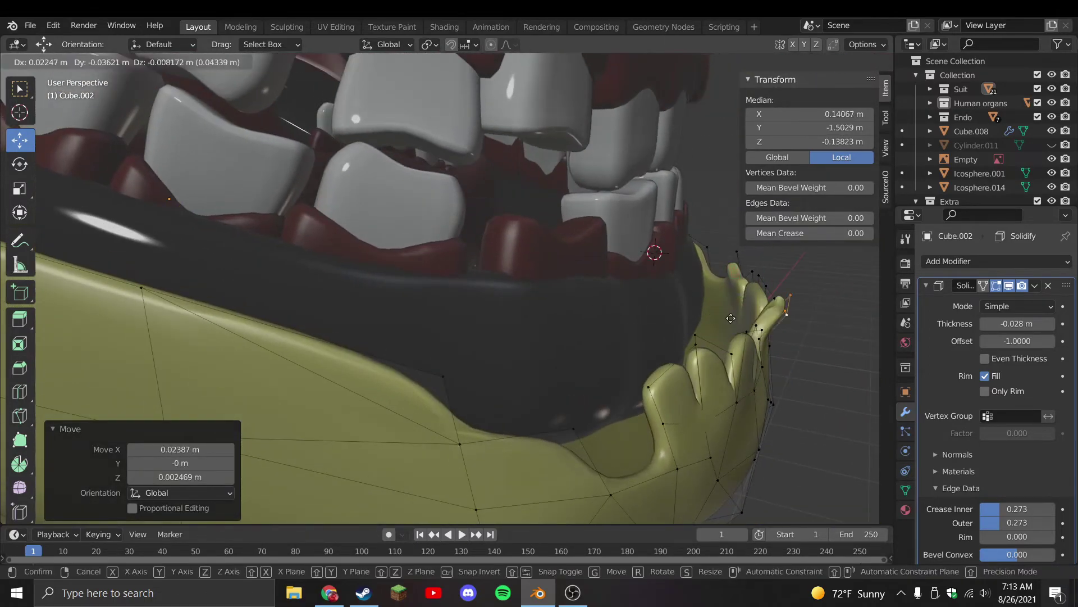
{"action": "middle_click_drag", "start_coordinate": [740, 342], "coordinate": [426, 393]}
{"action": "key", "text": "g"}
{"action": "left_click", "coordinate": [408, 347]}
{"action": "key", "text": "r"}
{"action": "right_click", "coordinate": [429, 397]}
Reposition the side vertices at the base of the curled tab
{"action": "left_click", "coordinate": [351, 334]}
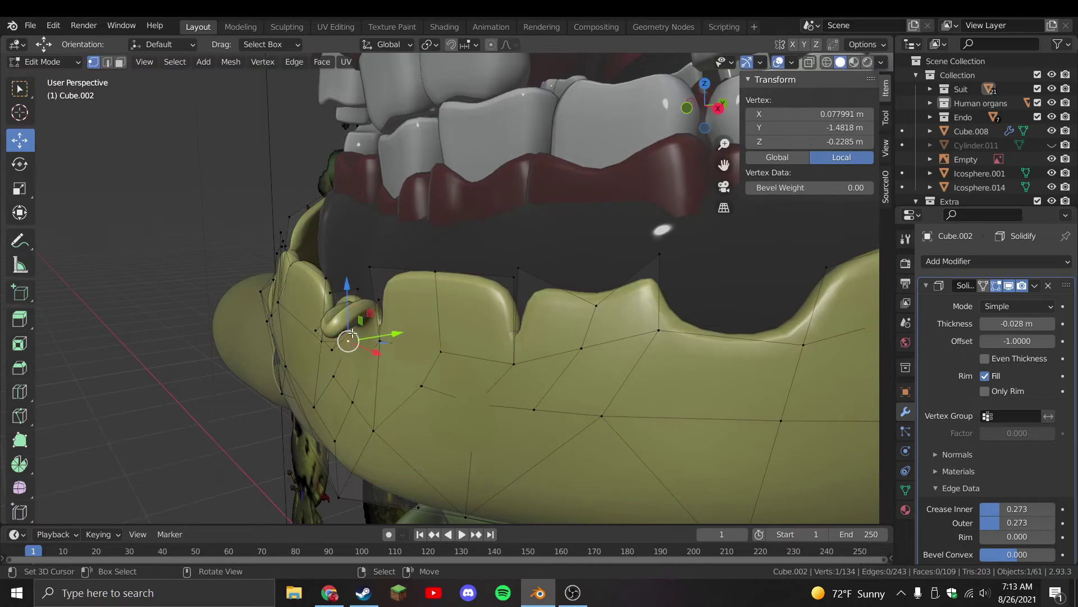
{"action": "key", "text": "g"}
{"action": "left_click", "coordinate": [320, 347]}
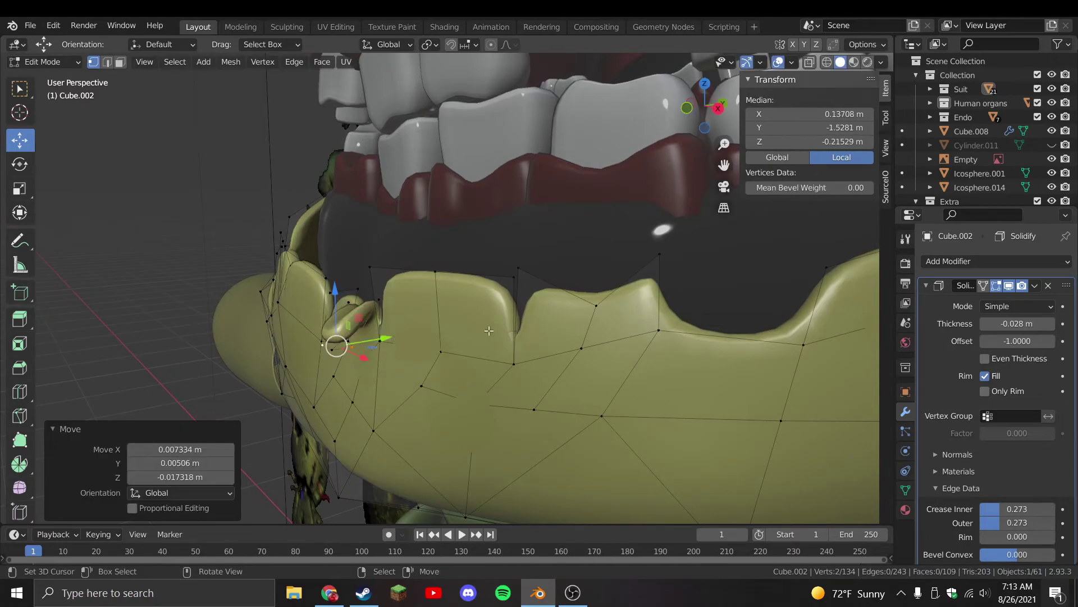
Check the curled tab on the jaw in Object Mode and save the file
{"action": "key", "text": "Tab"}
{"action": "scroll", "coordinate": [468, 335], "scroll_direction": "down", "scroll_amount": 5}
{"action": "middle_click_drag", "start_coordinate": [467, 322], "coordinate": [367, 367]}
{"action": "left_click", "coordinate": [394, 350]}
{"action": "key", "text": "alt+a"}
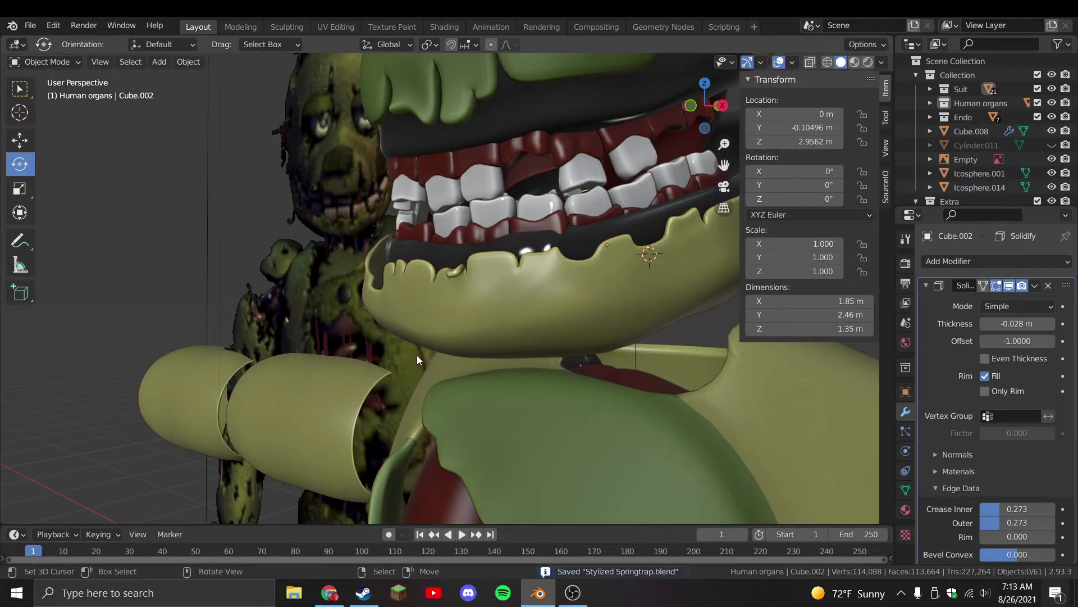
{"action": "key", "text": "ctrl+s"}
Open the lower jaw mesh for editing at the torn front rim
{"action": "scroll", "coordinate": [427, 359], "scroll_direction": "up", "scroll_amount": 3}
{"action": "left_click", "coordinate": [440, 366]}
{"action": "key", "text": "Tab"}
{"action": "scroll", "coordinate": [511, 287], "scroll_direction": "up", "scroll_amount": 3}
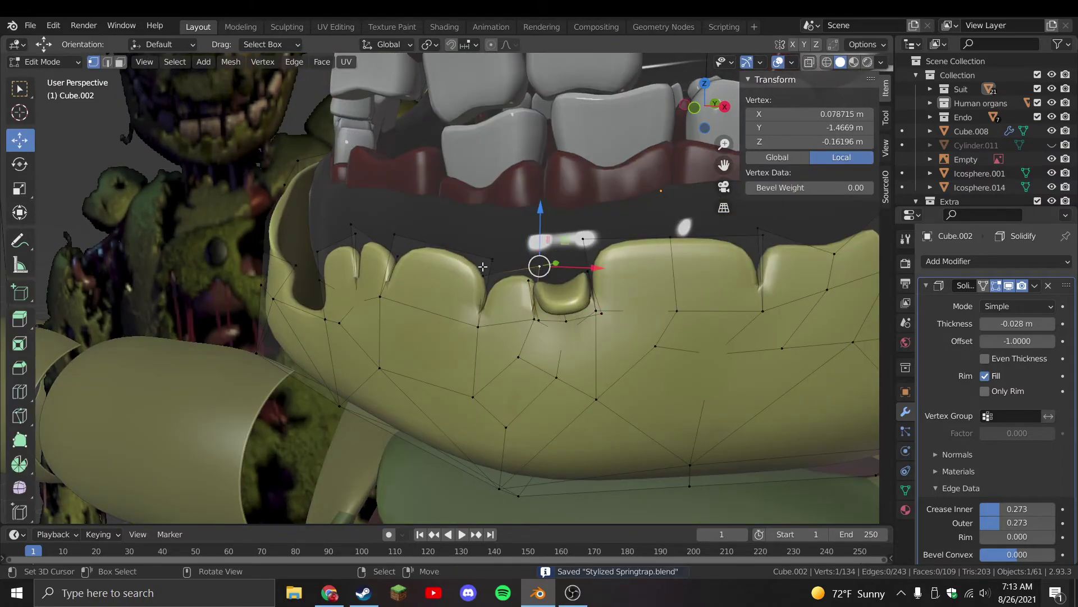
{"action": "key", "text": "ctrl+z"}
{"action": "key", "text": "alt+a"}
{"action": "key", "text": "ctrl+z"}
{"action": "key", "text": "ctrl+r"}
{"action": "left_click", "coordinate": [440, 284]}
{"action": "right_click", "coordinate": [440, 283]}
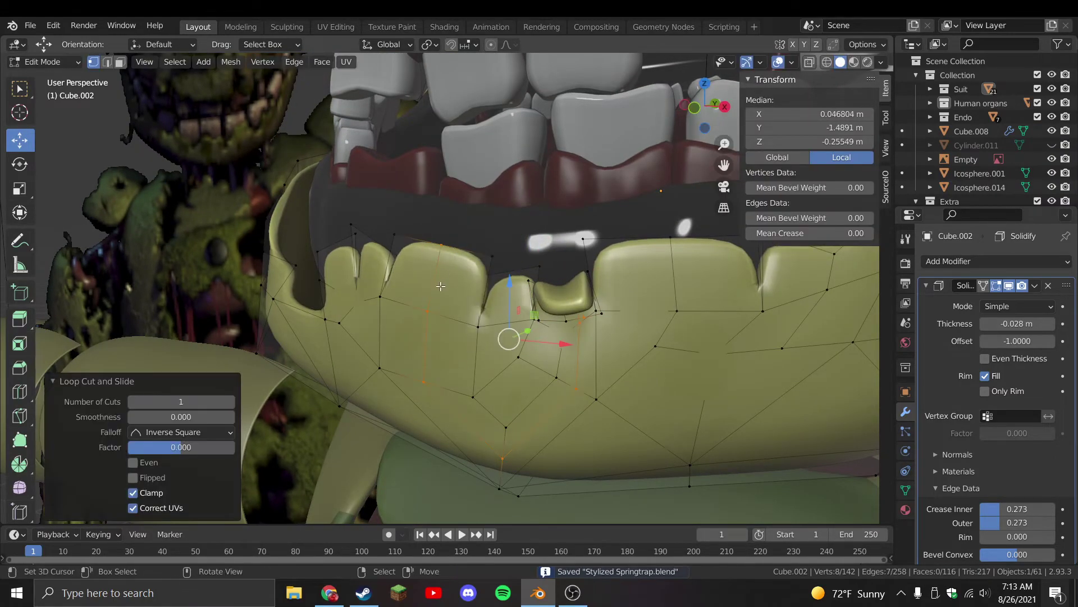
{"action": "key", "text": "ctrl+z"}
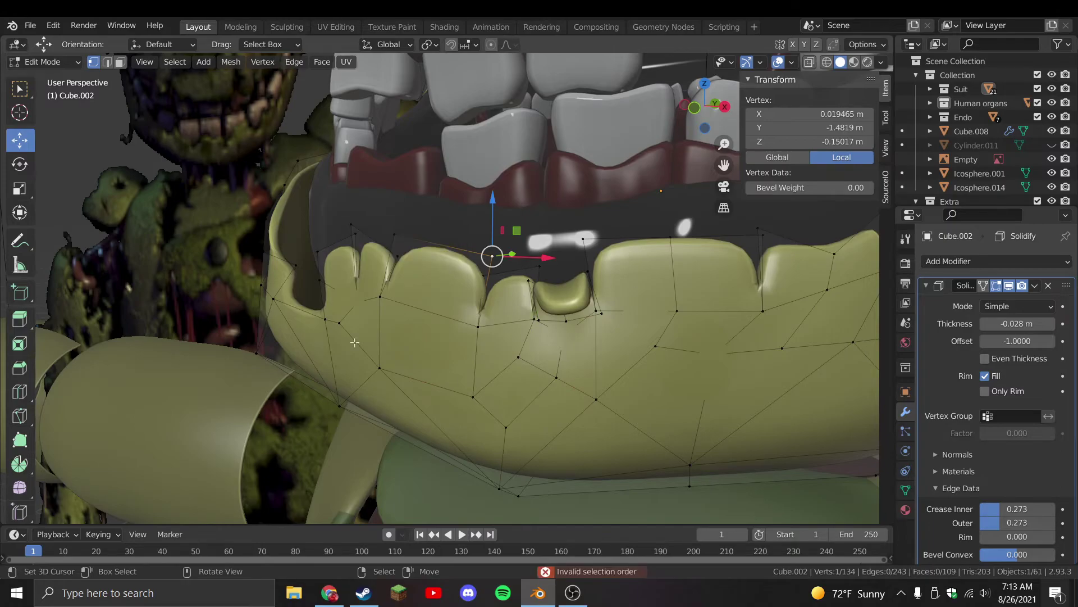
In front view, cut a vertical edge down through the middle of the wide tab beside the narrow ones
{"action": "key", "text": "KP_1"}
{"action": "scroll", "coordinate": [556, 248], "scroll_direction": "up", "scroll_amount": 1}
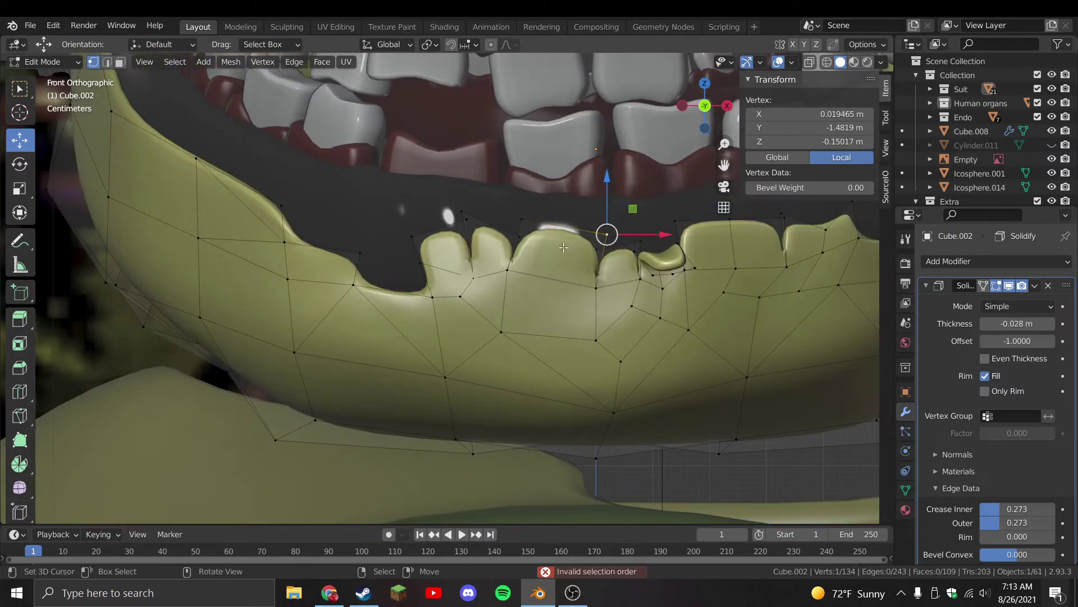
{"action": "left_click", "coordinate": [597, 249]}
{"action": "right_click", "coordinate": [597, 249]}
{"action": "key", "text": "k"}
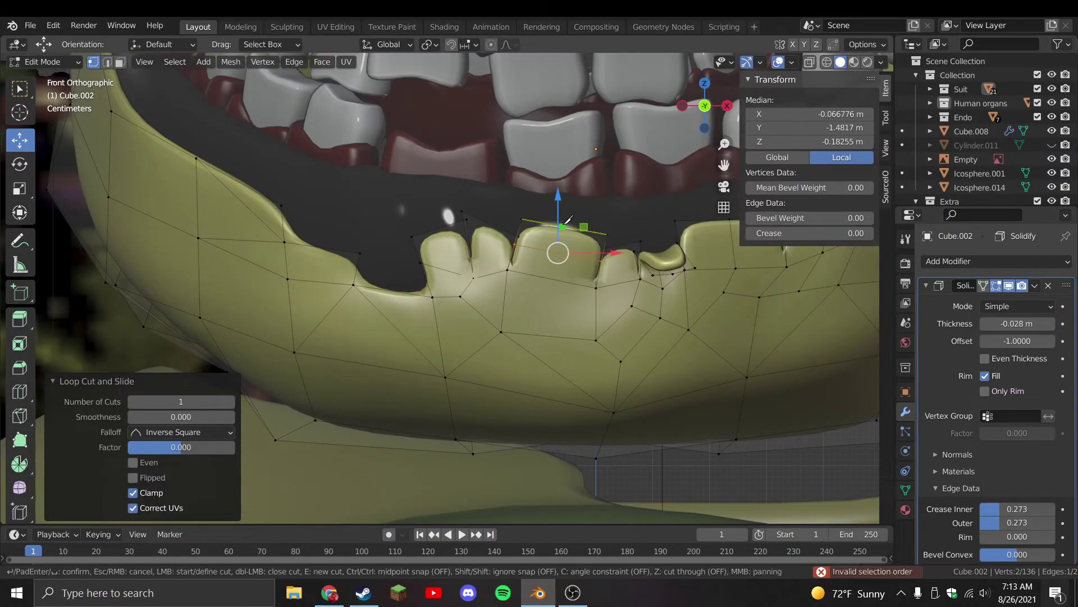
{"action": "left_click", "coordinate": [549, 276]}
{"action": "key", "text": "Return"}
{"action": "key", "text": "k"}
{"action": "key", "text": "Return"}
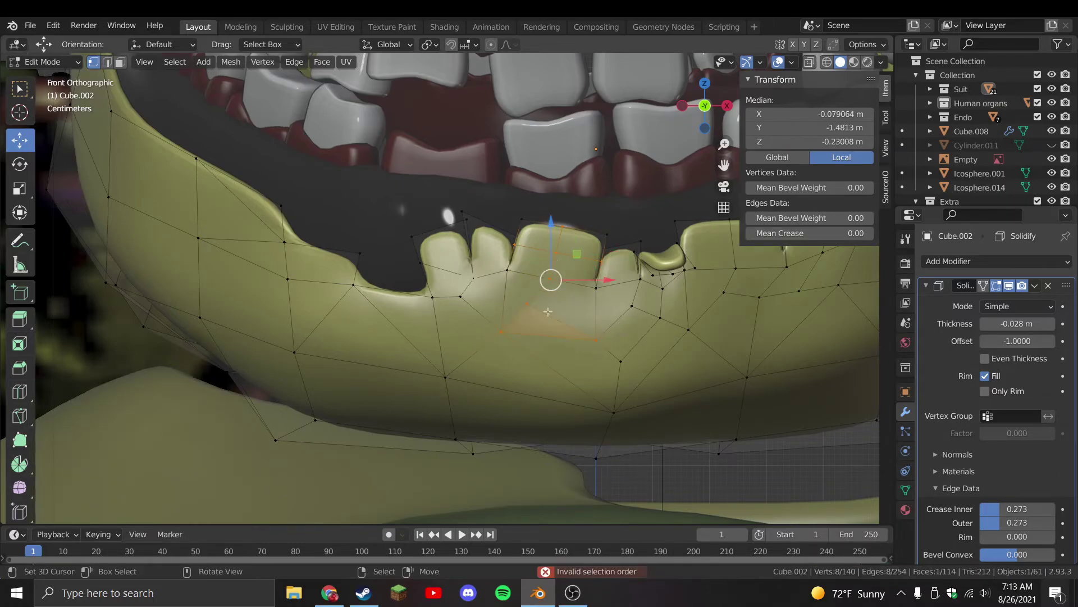
Remove the surplus cut geometry below the wide tab's new center edge
{"action": "left_click", "coordinate": [527, 303]}
{"action": "key", "text": "g"}
{"action": "key", "text": "x"}
{"action": "left_click", "coordinate": [599, 336]}
{"action": "left_click", "coordinate": [550, 277], "text": "shift"}
{"action": "key", "text": "x"}
{"action": "left_click", "coordinate": [547, 323]}
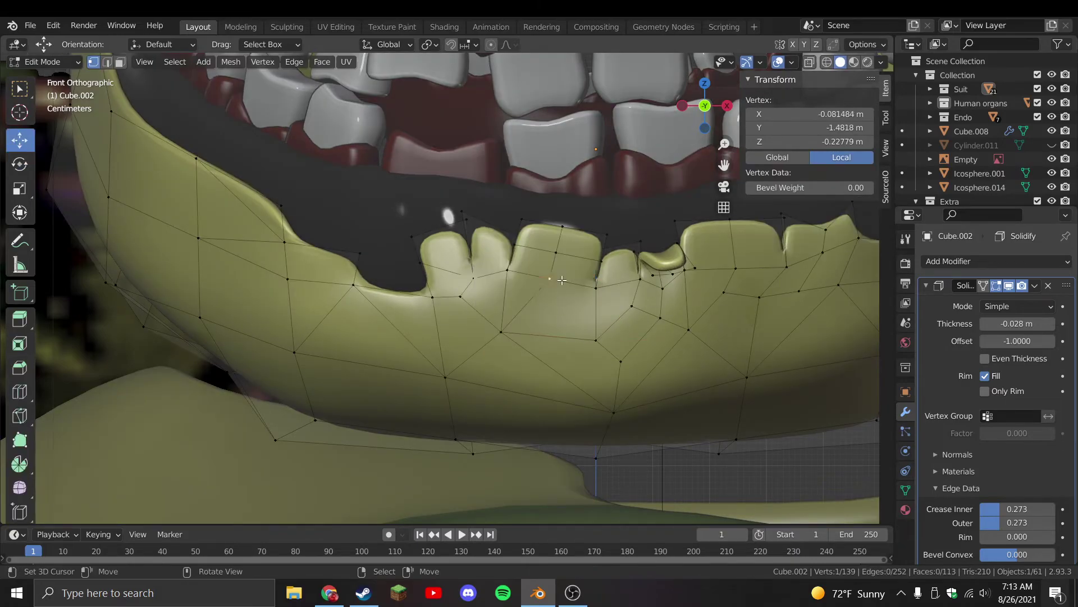
Lower the middle vertex of the wide tab's top edge to form a notch between its two corners
{"action": "middle_click_drag", "start_coordinate": [562, 279], "coordinate": [523, 306], "text": "shift"}
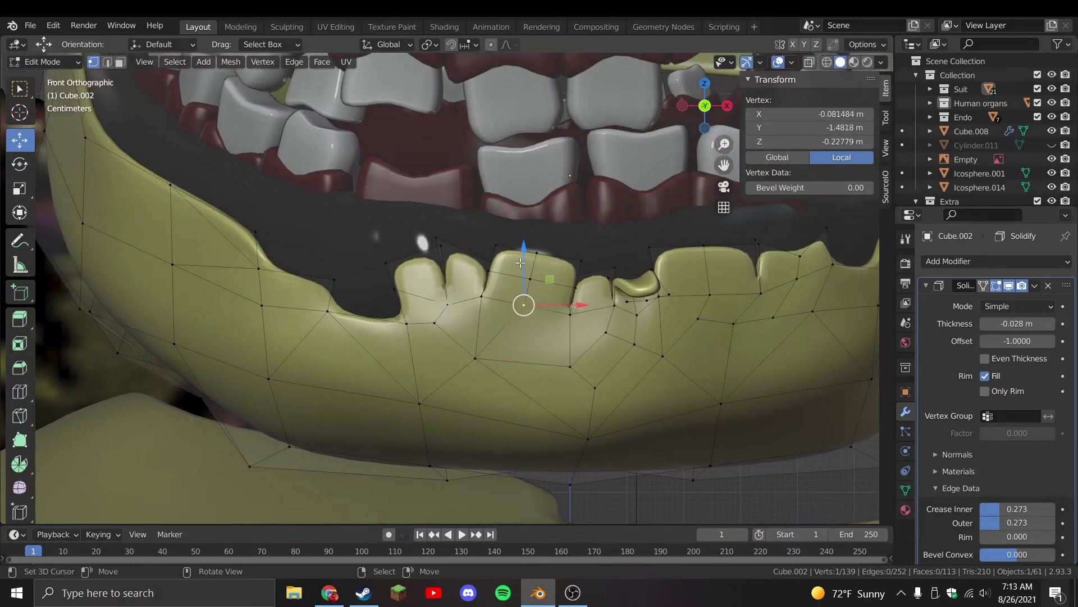
{"action": "key", "text": "g"}
{"action": "left_click", "coordinate": [532, 265]}
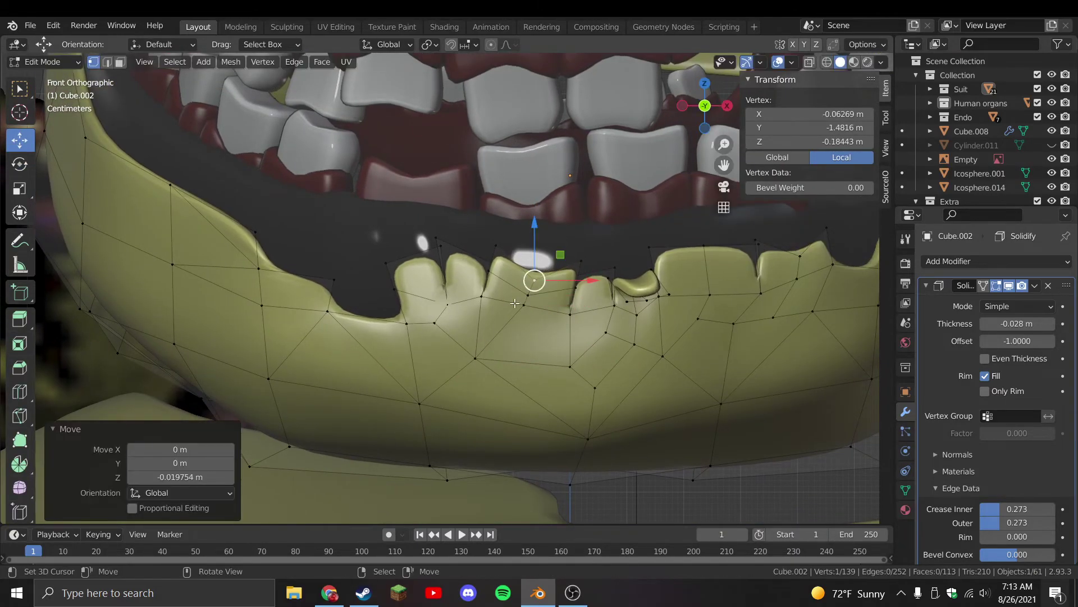
Knife-cut a new edge from the vertex below the wide tab toward the notch beside the two narrow tabs
{"action": "left_click", "coordinate": [496, 338]}
{"action": "scroll", "coordinate": [497, 338], "scroll_direction": "up", "scroll_amount": 2}
{"action": "key", "text": "k"}
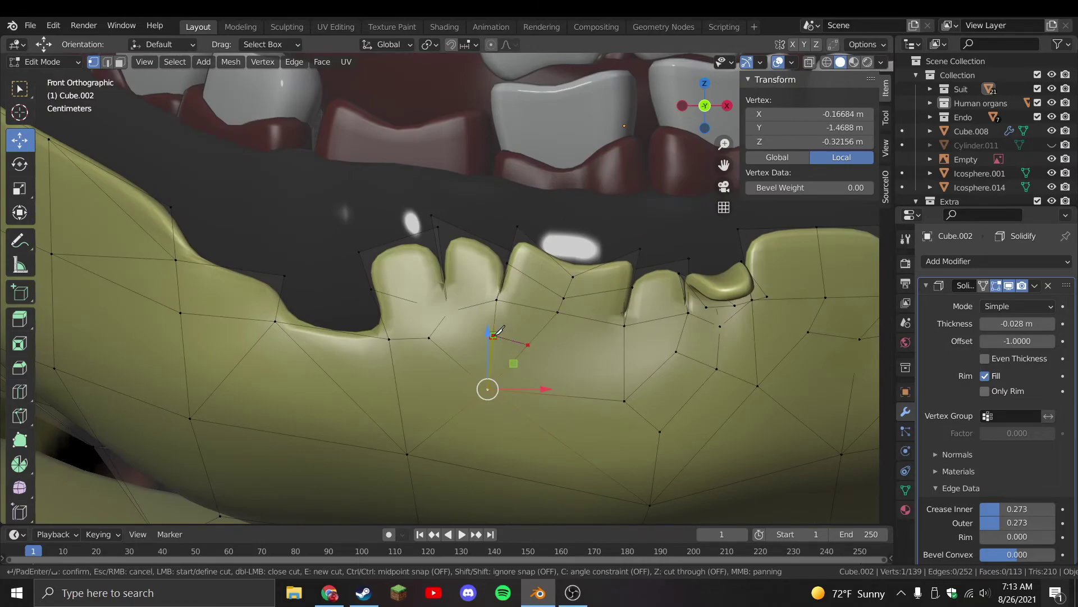
{"action": "key", "text": "Return"}
{"action": "key", "text": "ctrl+z"}
{"action": "key", "text": "k"}
{"action": "key", "text": "Return"}
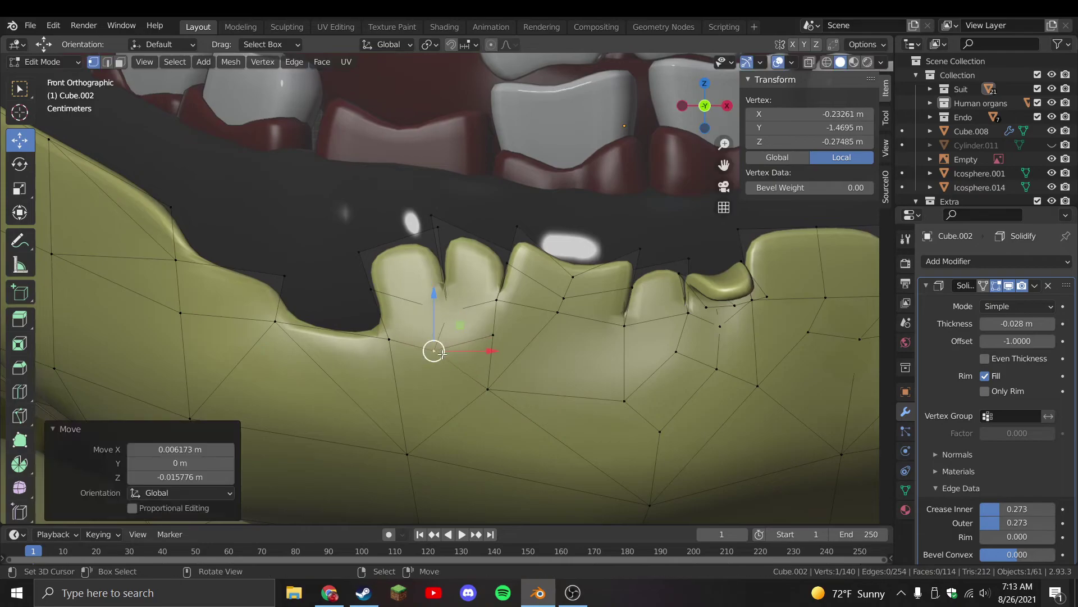
Subdivide the edge below the two narrow tabs and reposition the new vertices down into the jaw
{"action": "key", "text": "e"}
{"action": "key", "text": "Escape"}
{"action": "key", "text": "ctrl+z"}
{"action": "right_click", "coordinate": [447, 357]}
{"action": "left_click", "coordinate": [419, 264]}
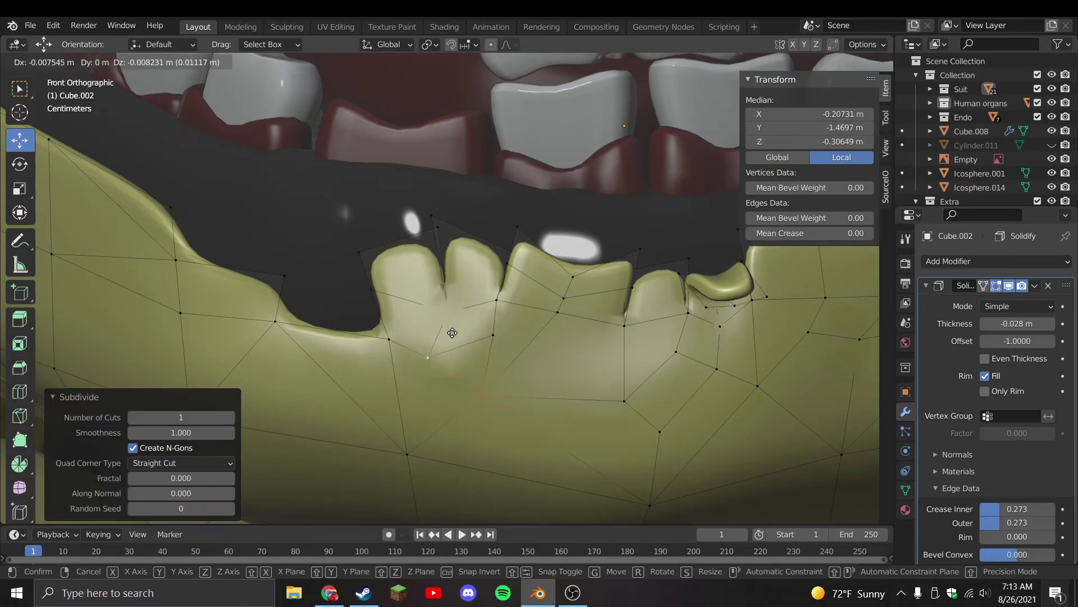
{"action": "left_click", "coordinate": [457, 370]}
{"action": "left_click_drag", "start_coordinate": [458, 377], "coordinate": [438, 393]}
{"action": "key", "text": "Return"}
Undo the last vertex edits below the narrow tabs, check the rim in Object Mode, and save the file
{"action": "key", "text": "ctrl+z"}
{"action": "key", "text": "ctrl+z"}
{"action": "key", "text": "ctrl+z"}
{"action": "key", "text": "Tab"}
{"action": "key", "text": "Tab"}
{"action": "scroll", "coordinate": [490, 363], "scroll_direction": "down", "scroll_amount": 2}
{"action": "key", "text": "ctrl+s"}
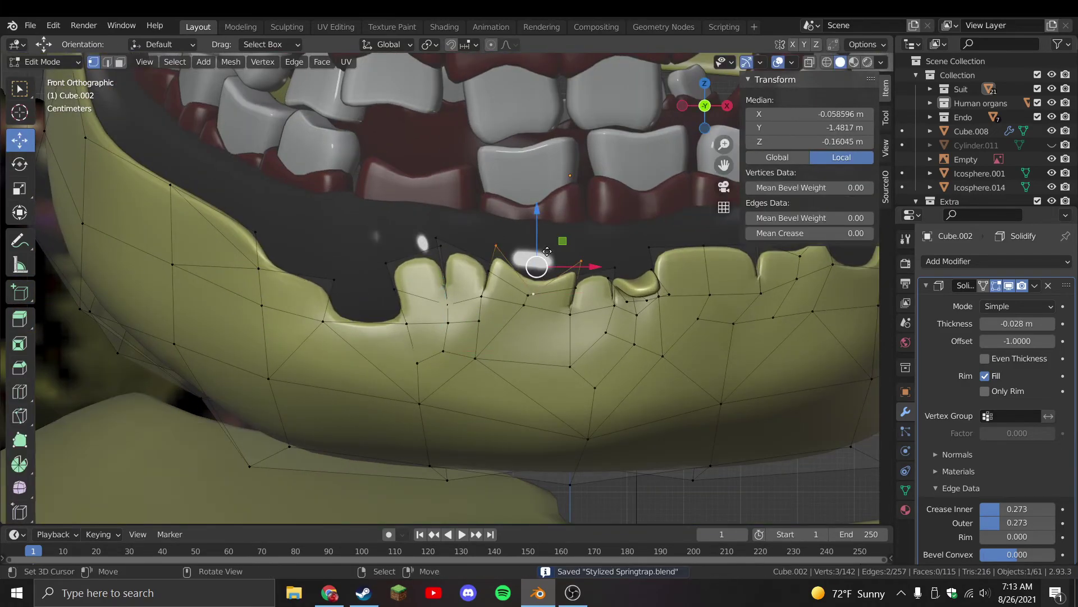
Pull the wide tab's notched top edge forward, check the jaw in Object Mode, and save the file
{"action": "left_click_drag", "start_coordinate": [547, 251], "coordinate": [531, 259]}
{"action": "middle_click_drag", "start_coordinate": [531, 259], "coordinate": [545, 400]}
{"action": "key", "text": "Tab"}
{"action": "middle_click_drag", "start_coordinate": [546, 351], "coordinate": [506, 336]}
{"action": "key", "text": "ctrl+s"}
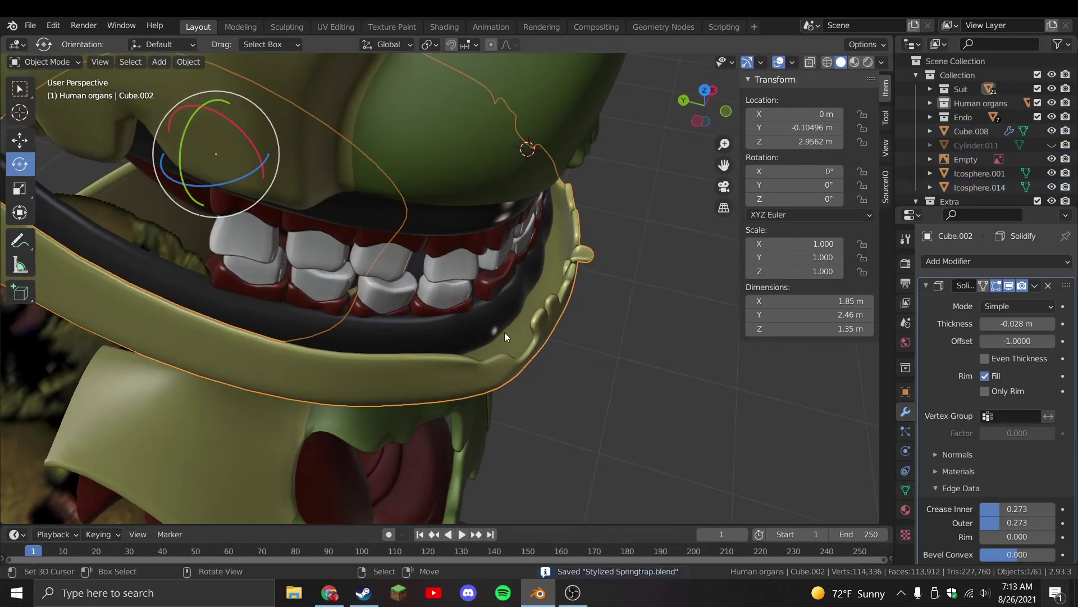
In right view, select the entire lower jaw mesh and move it back about 0.09 m along Y
{"action": "key", "text": "Tab"}
{"action": "key", "text": "Tab"}
{"action": "scroll", "coordinate": [521, 324], "scroll_direction": "down", "scroll_amount": 3}
{"action": "key", "text": "a"}
{"action": "left_click", "coordinate": [456, 304]}
{"action": "scroll", "coordinate": [423, 343], "scroll_direction": "up", "scroll_amount": 3}
{"action": "key", "text": "Tab"}
{"action": "middle_click_drag", "start_coordinate": [424, 343], "coordinate": [527, 418]}
{"action": "scroll", "coordinate": [510, 380], "scroll_direction": "up", "scroll_amount": 2}
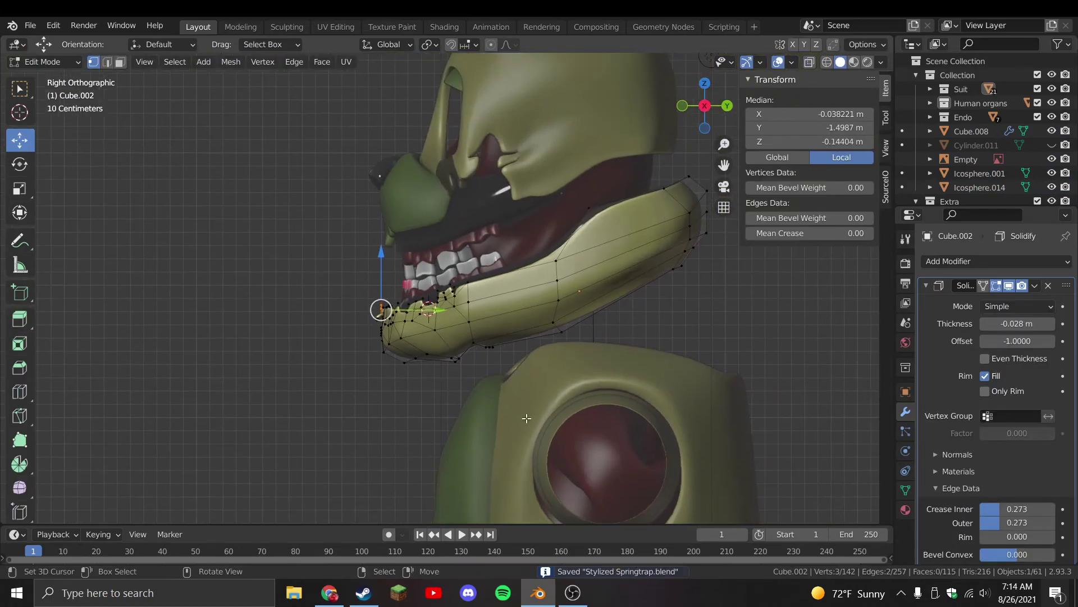
{"action": "key", "text": "Escape"}
{"action": "key", "text": "a"}
{"action": "key", "text": "g"}
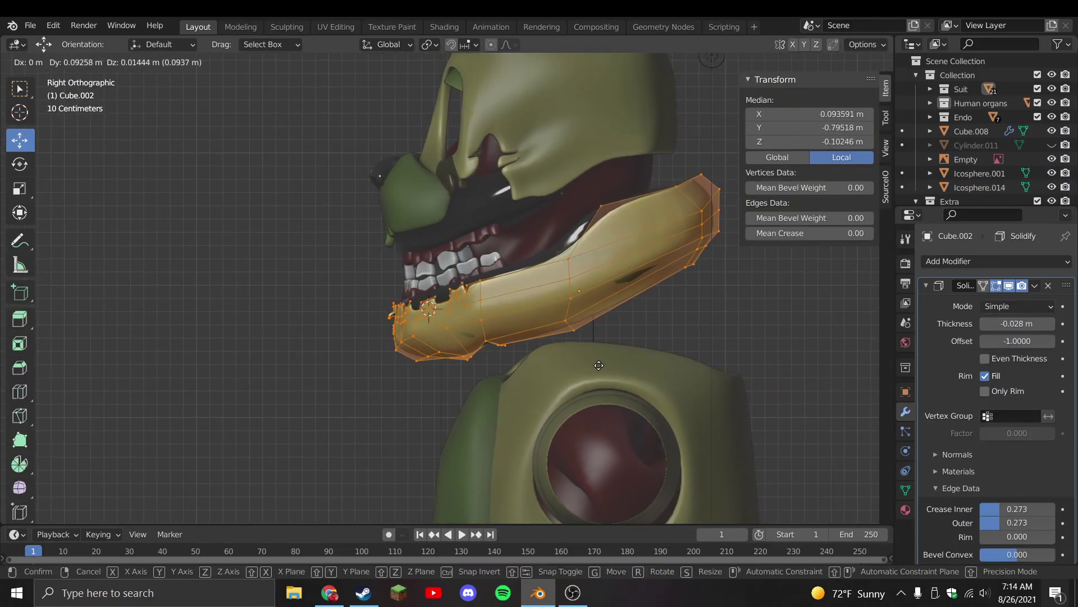
{"action": "left_click", "coordinate": [600, 365]}
Pull the jaw's rear end forward about 0.2 m and slightly down, using smooth proportional editing with a size of 2.85
{"action": "middle_click_drag", "start_coordinate": [698, 183], "coordinate": [643, 208], "text": "shift"}
{"action": "key", "text": "alt+a"}
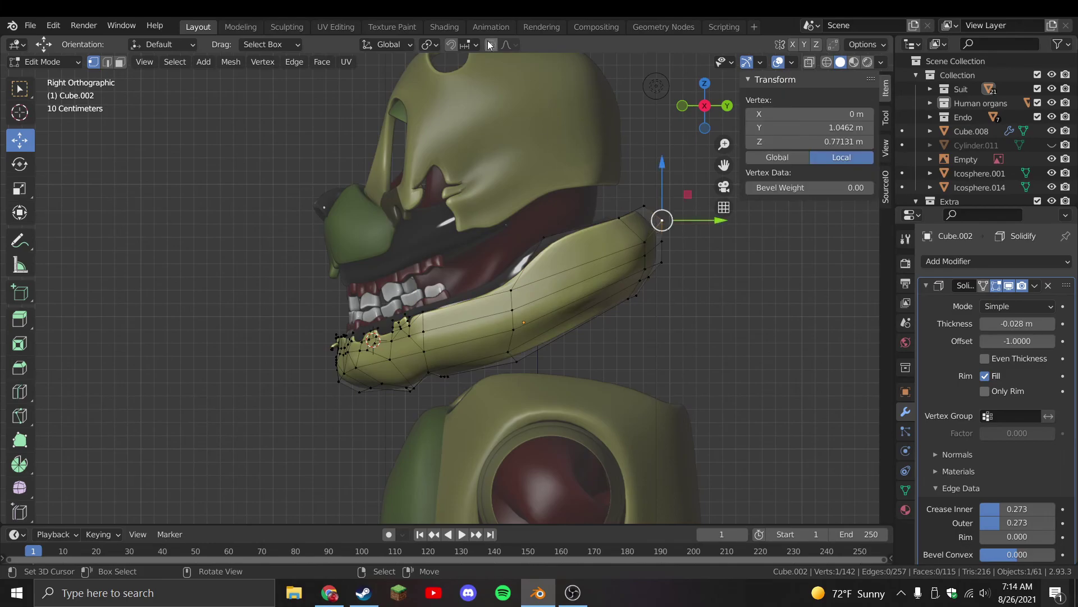
{"action": "key", "text": "Escape"}
{"action": "key", "text": "g"}
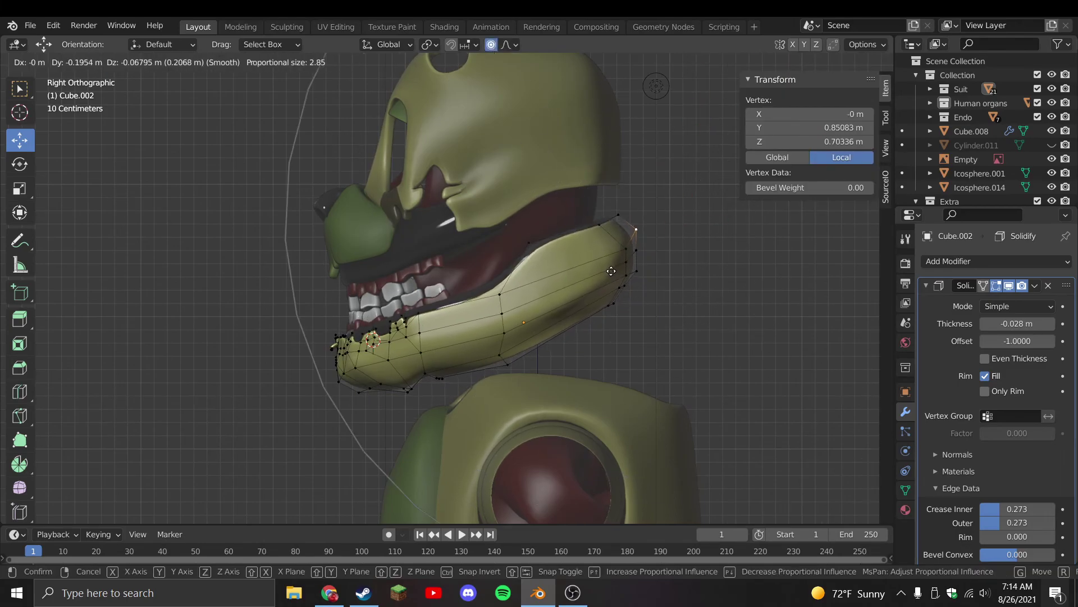
{"action": "left_click", "coordinate": [611, 270]}
Check the reshaped jaw in Object Mode from the front, up close and against the reference, and save the file
{"action": "middle_click_drag", "start_coordinate": [611, 269], "coordinate": [544, 212]}
{"action": "scroll", "coordinate": [544, 211], "scroll_direction": "up", "scroll_amount": 4}
{"action": "middle_click_drag", "start_coordinate": [616, 267], "coordinate": [498, 74]}
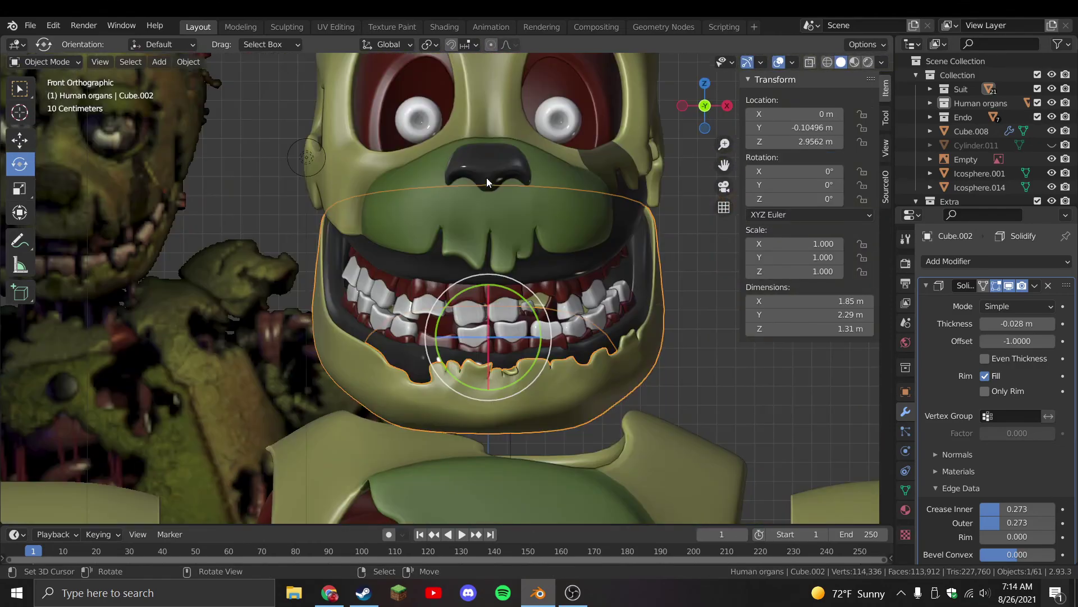
{"action": "scroll", "coordinate": [564, 299], "scroll_direction": "down", "scroll_amount": 4}
{"action": "key", "text": "ctrl+s"}
{"action": "scroll", "coordinate": [409, 356], "scroll_direction": "up", "scroll_amount": 5}
{"action": "scroll", "coordinate": [406, 346], "scroll_direction": "up", "scroll_amount": 4}
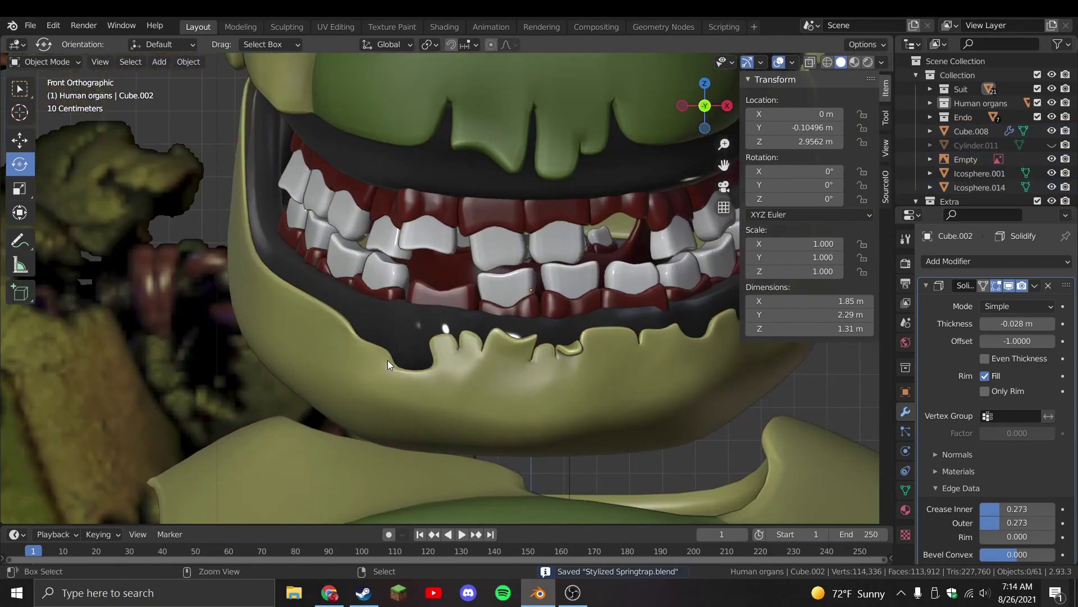
{"action": "scroll", "coordinate": [388, 359], "scroll_direction": "down", "scroll_amount": 4}
{"action": "mouse_move", "coordinate": [426, 372]}
{"action": "middle_mouse_down"}
{"action": "mouse_move", "coordinate": [516, 375]}
{"action": "mouse_move", "coordinate": [413, 371]}
{"action": "middle_mouse_up"}
{"action": "key", "text": "KP_1"}
{"action": "scroll", "coordinate": [420, 353], "scroll_direction": "down", "scroll_amount": 2}
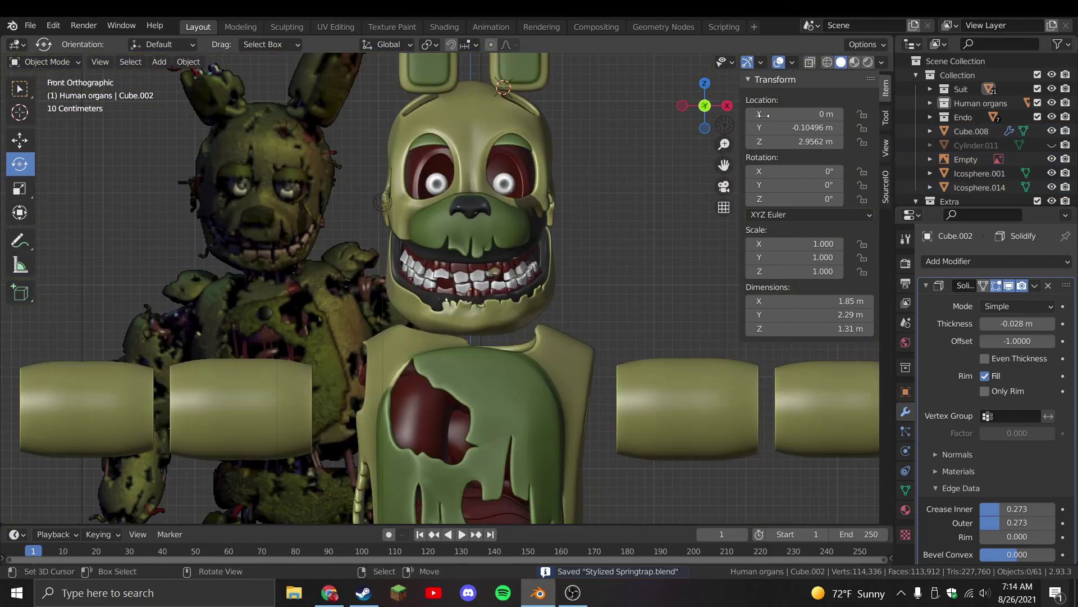
Switch the viewport to Material Preview and examine the head and full body beside the reference
{"action": "left_click", "coordinate": [859, 62]}
{"action": "scroll", "coordinate": [600, 293], "scroll_direction": "up", "scroll_amount": 5}
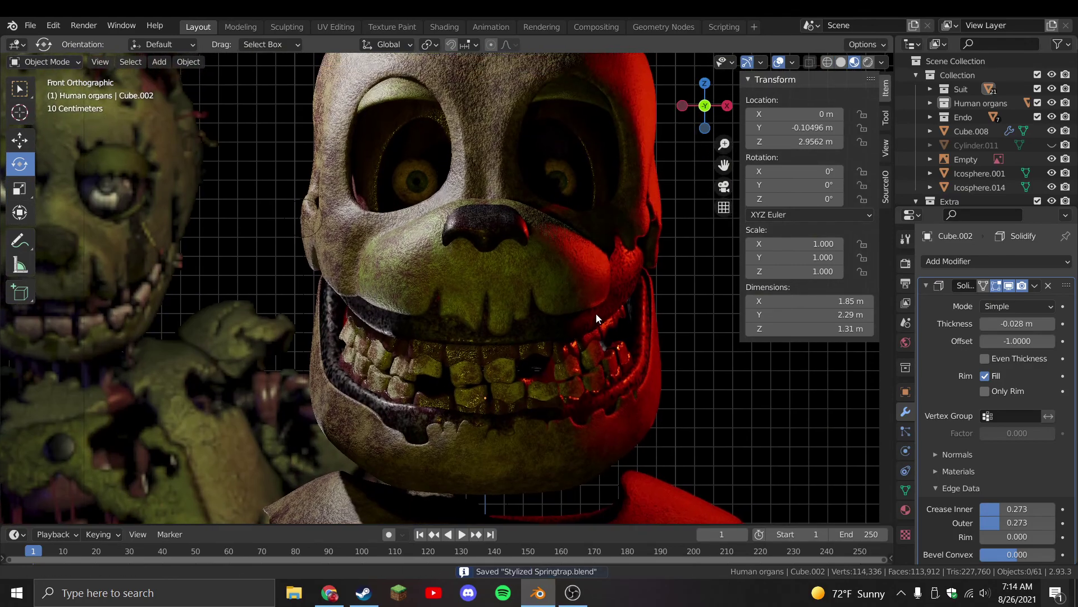
{"action": "scroll", "coordinate": [669, 206], "scroll_direction": "down", "scroll_amount": 1}
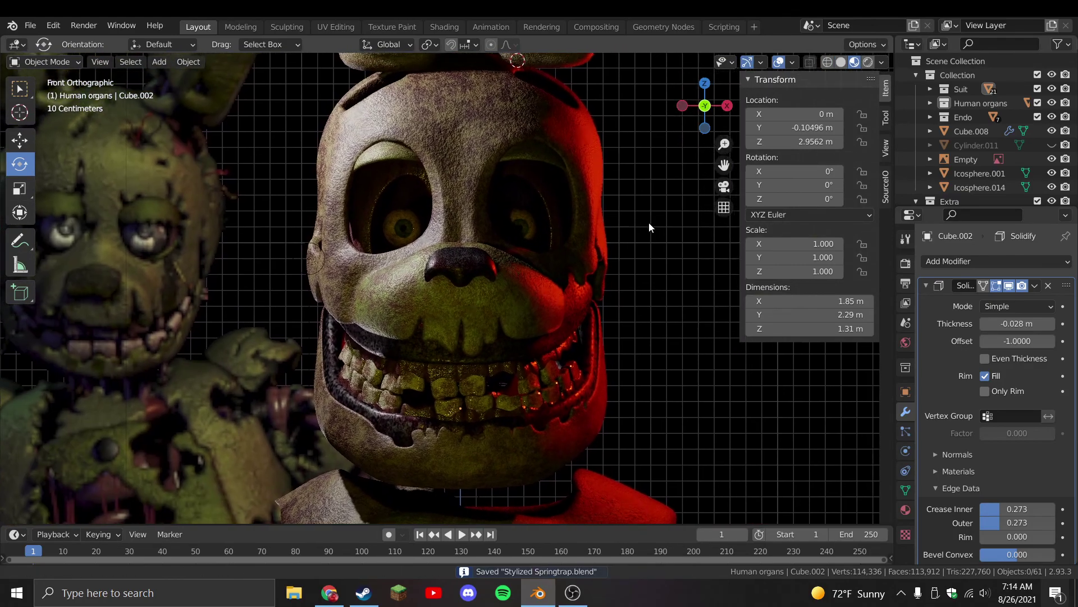
{"action": "scroll", "coordinate": [625, 312], "scroll_direction": "down", "scroll_amount": 2}
{"action": "scroll", "coordinate": [642, 309], "scroll_direction": "down", "scroll_amount": 2}
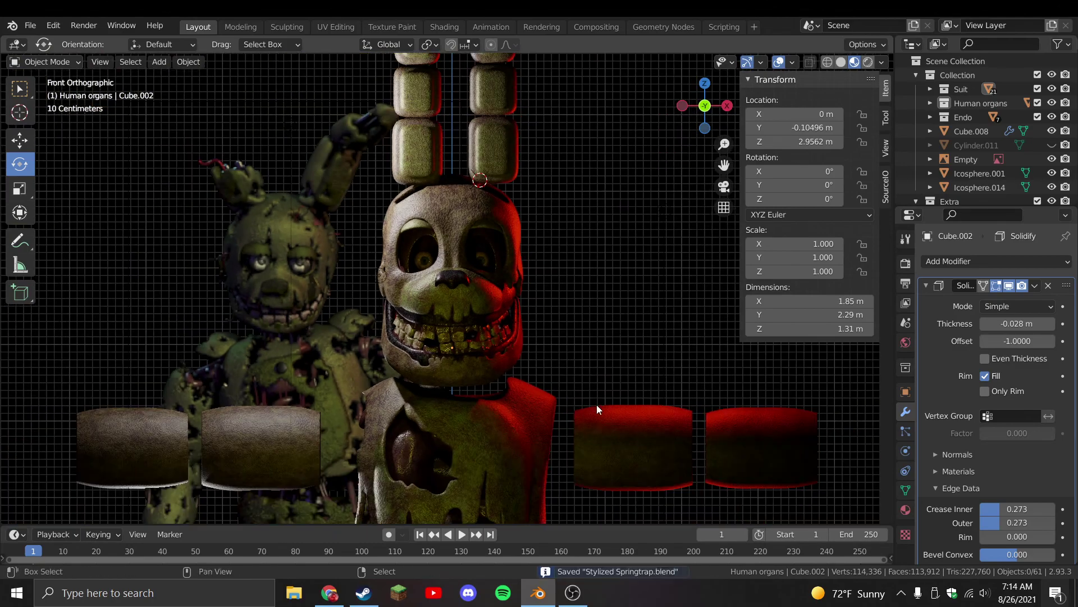
{"action": "scroll", "coordinate": [652, 378], "scroll_direction": "down", "scroll_amount": 3}
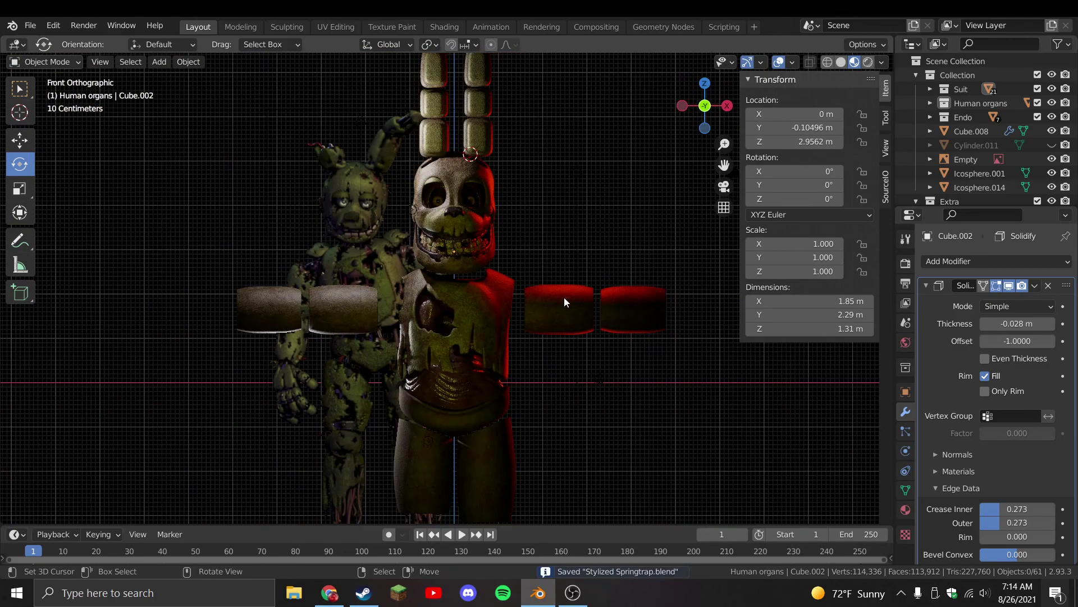
{"action": "scroll", "coordinate": [568, 306], "scroll_direction": "up", "scroll_amount": 4}
{"action": "left_click", "coordinate": [573, 596]}
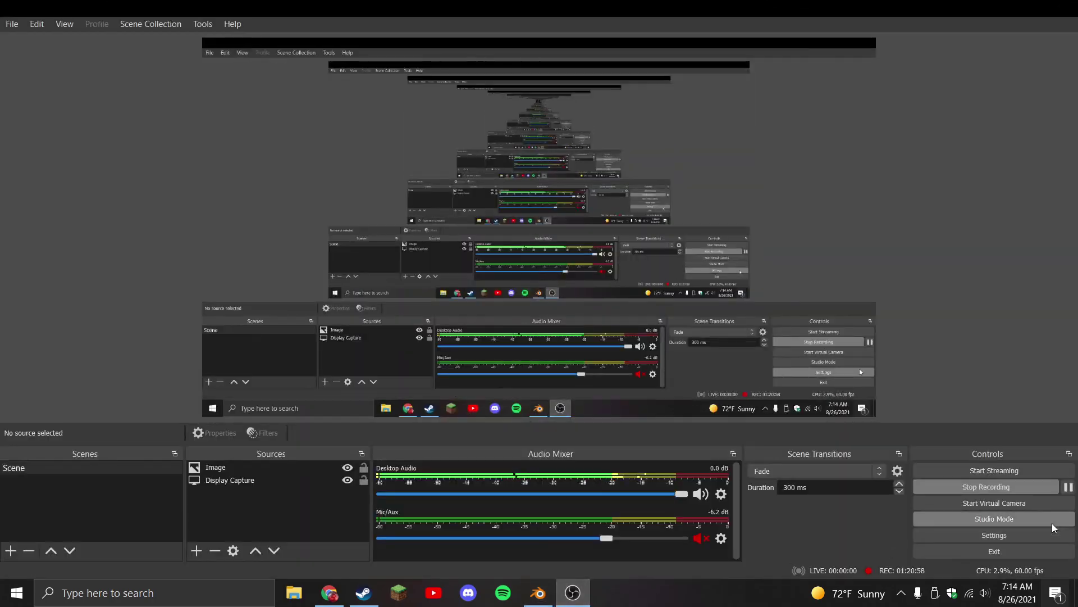